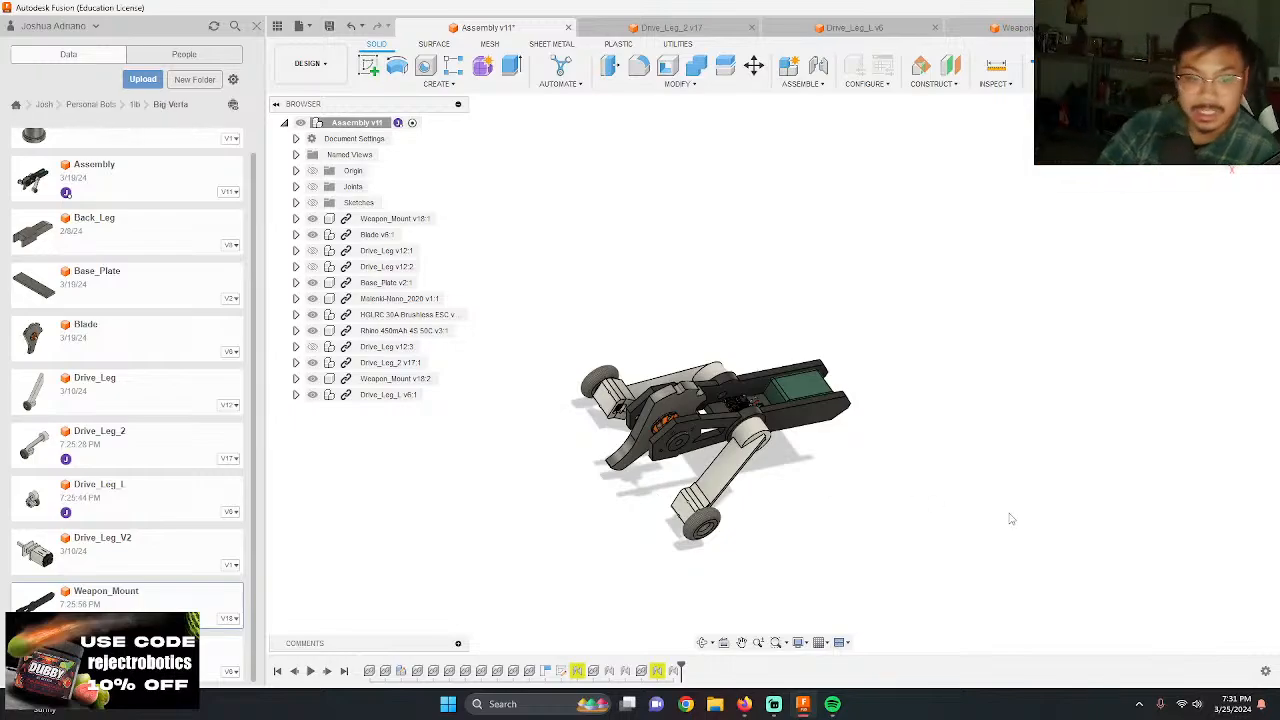
Step: Examine the robot assembly from the front, looking at the blade, weapon mount plates and drive legs
scroll(851, 480, "down", 2)
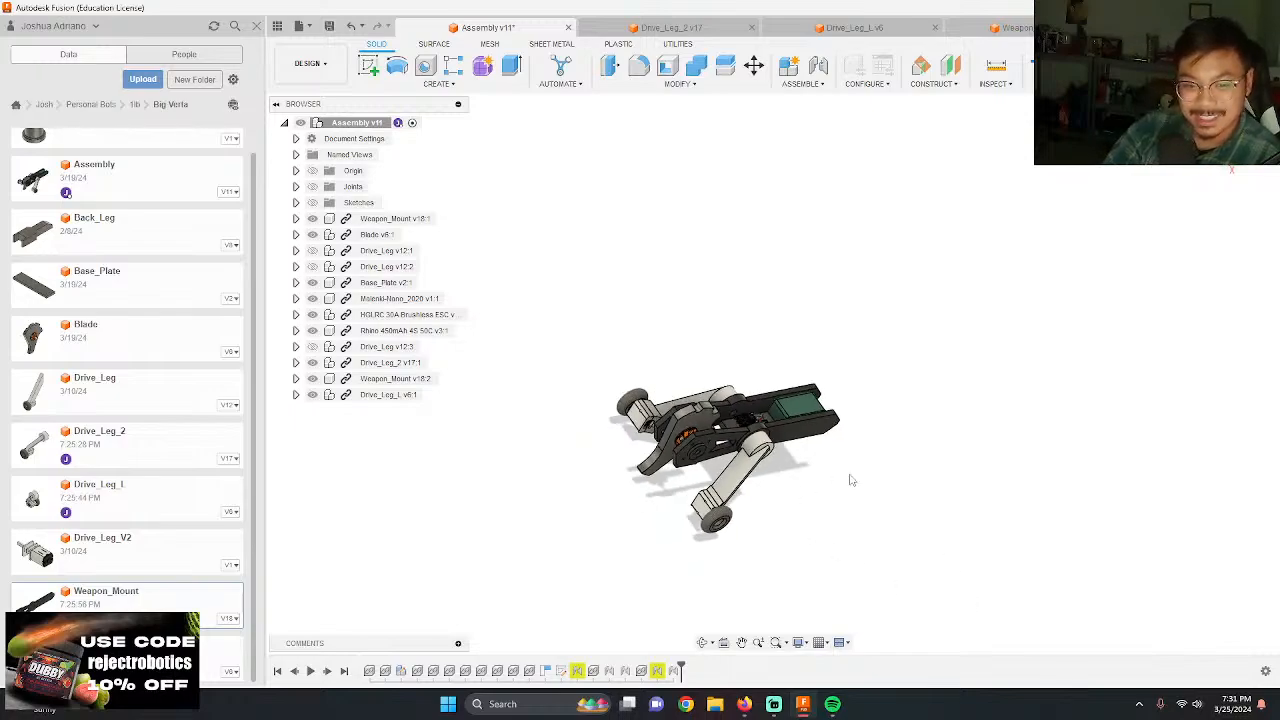
scroll(690, 485, "up", 4)
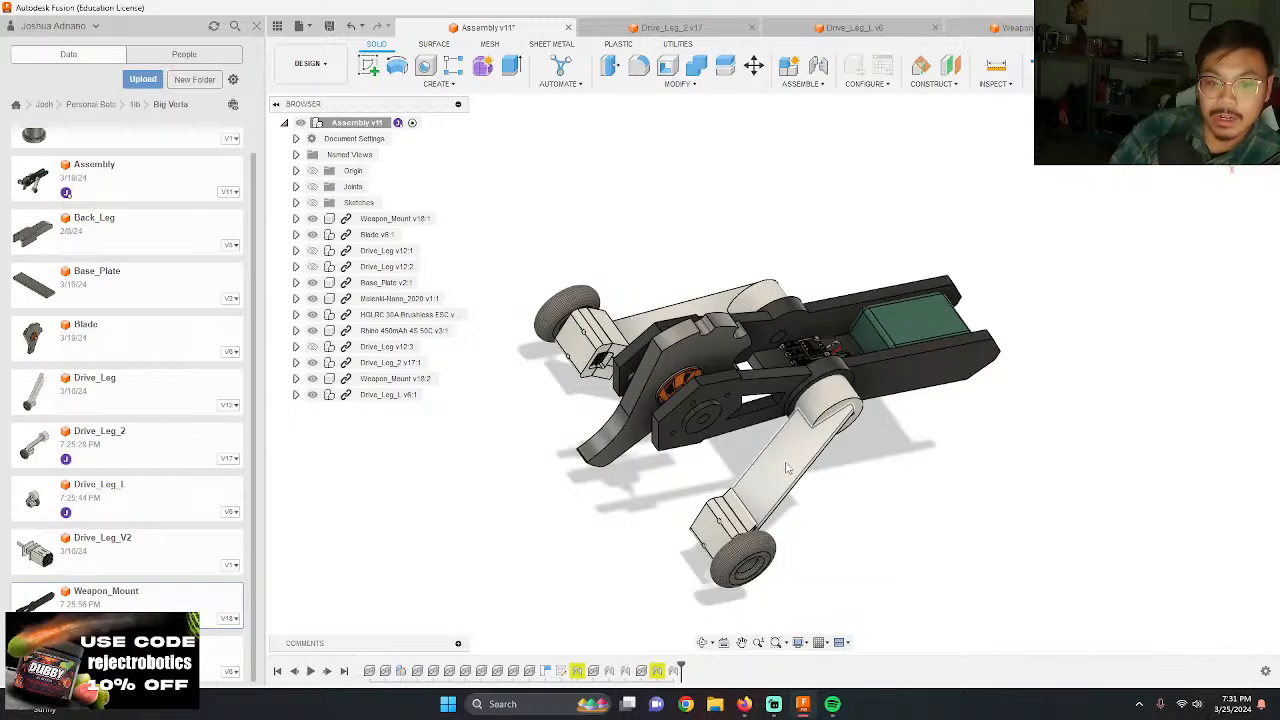
scroll(729, 458, "up", 1)
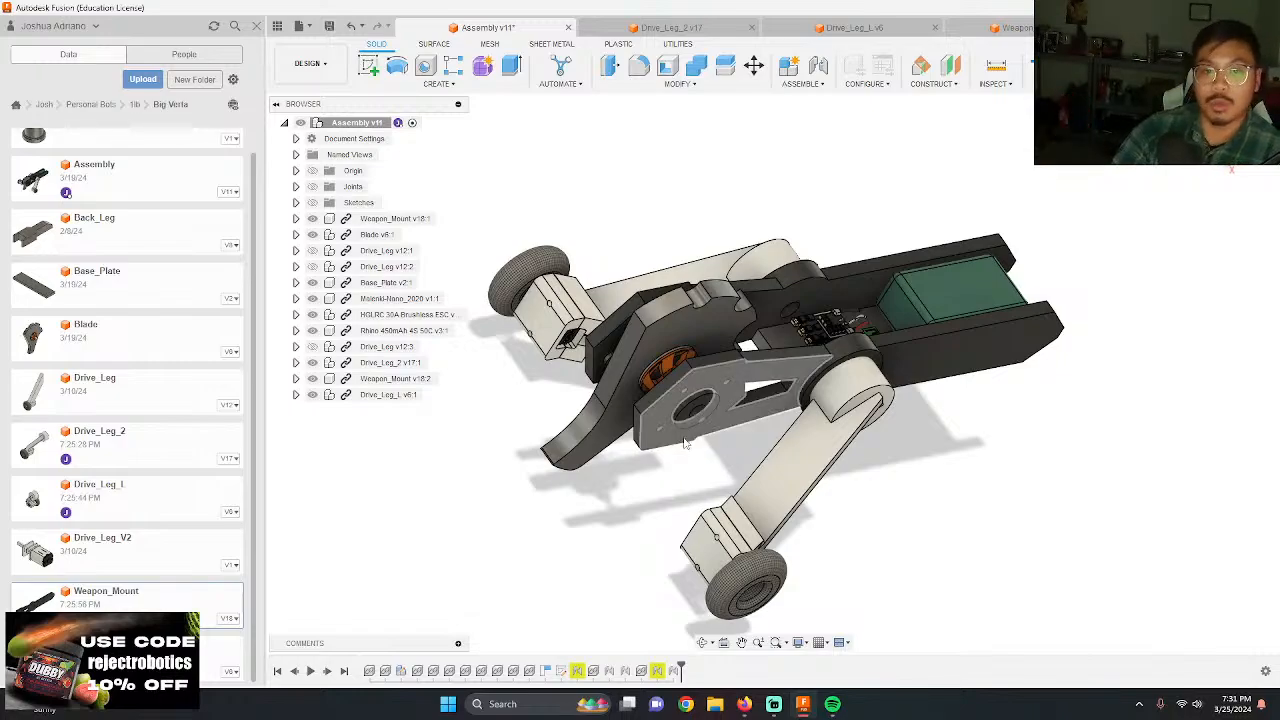
scroll(672, 418, "up", 3)
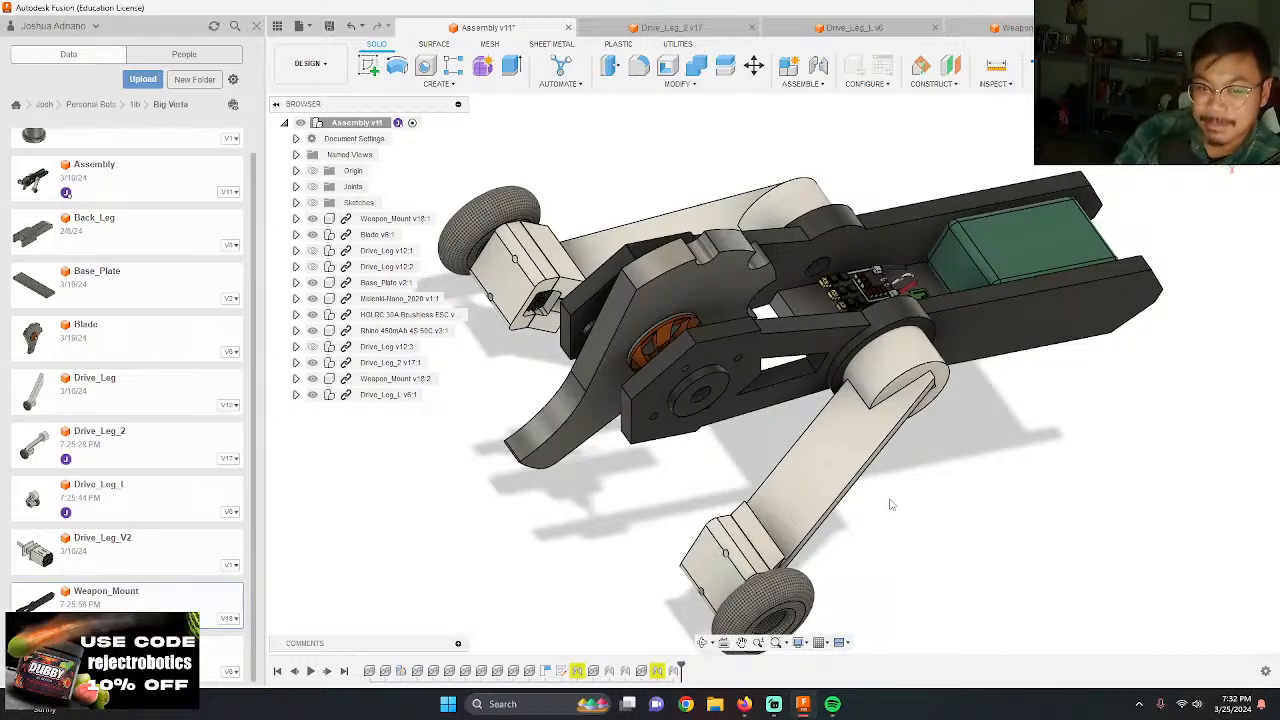
middle_click_drag(892, 505, 762, 440, "shift")
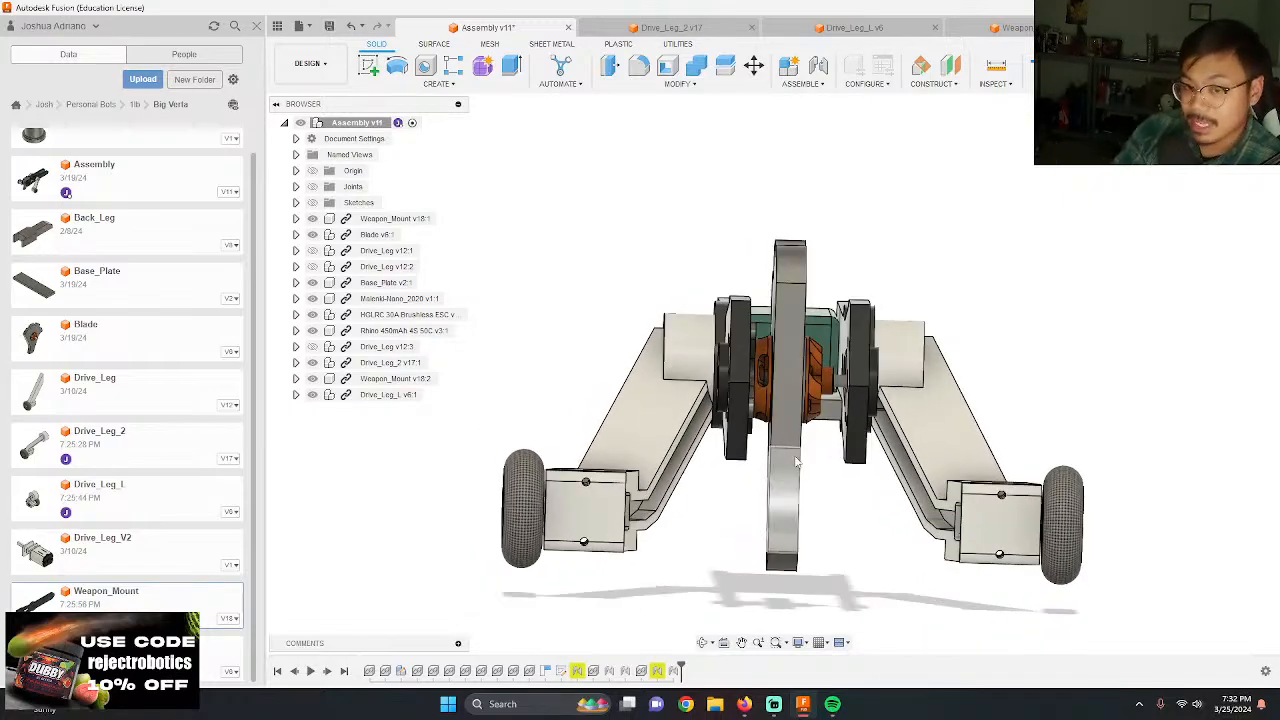
middle_click_drag(797, 461, 764, 443, "shift")
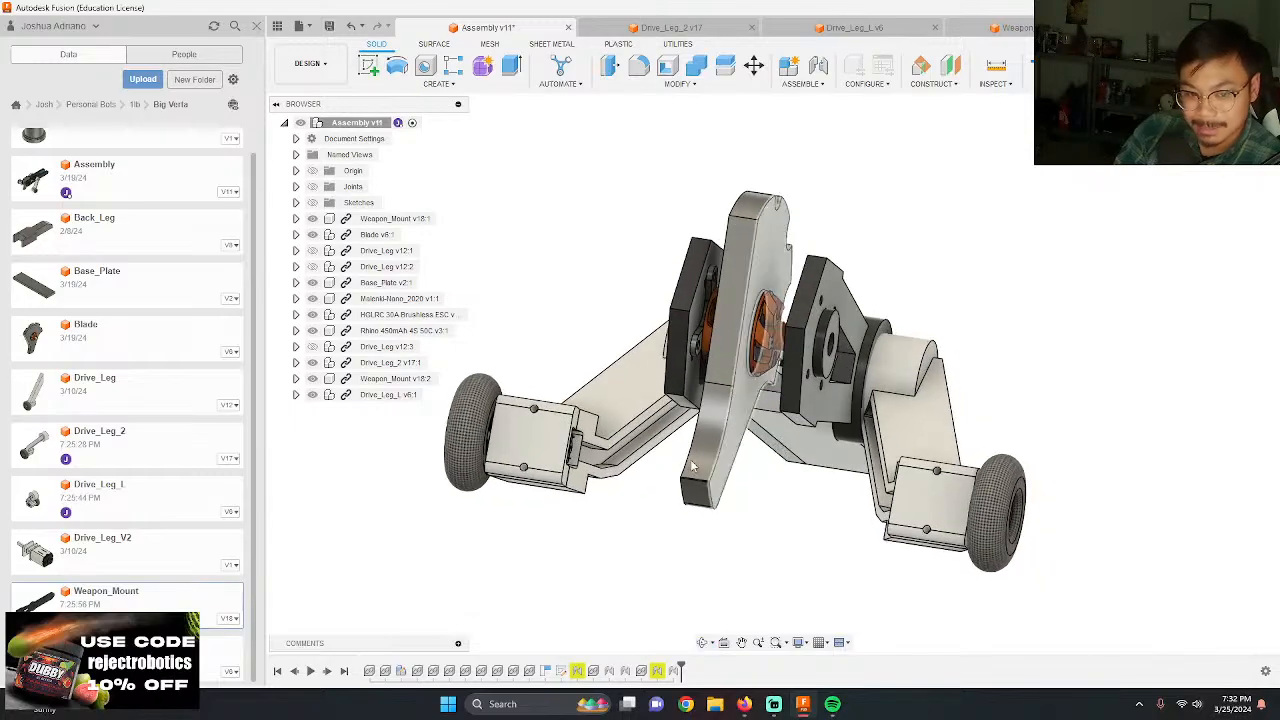
scroll(645, 432, "up", 6)
middle_click_drag(635, 445, 746, 414, "shift")
scroll(663, 423, "up", 7)
middle_click_drag(671, 439, 620, 433, "shift")
scroll(706, 378, "down", 4)
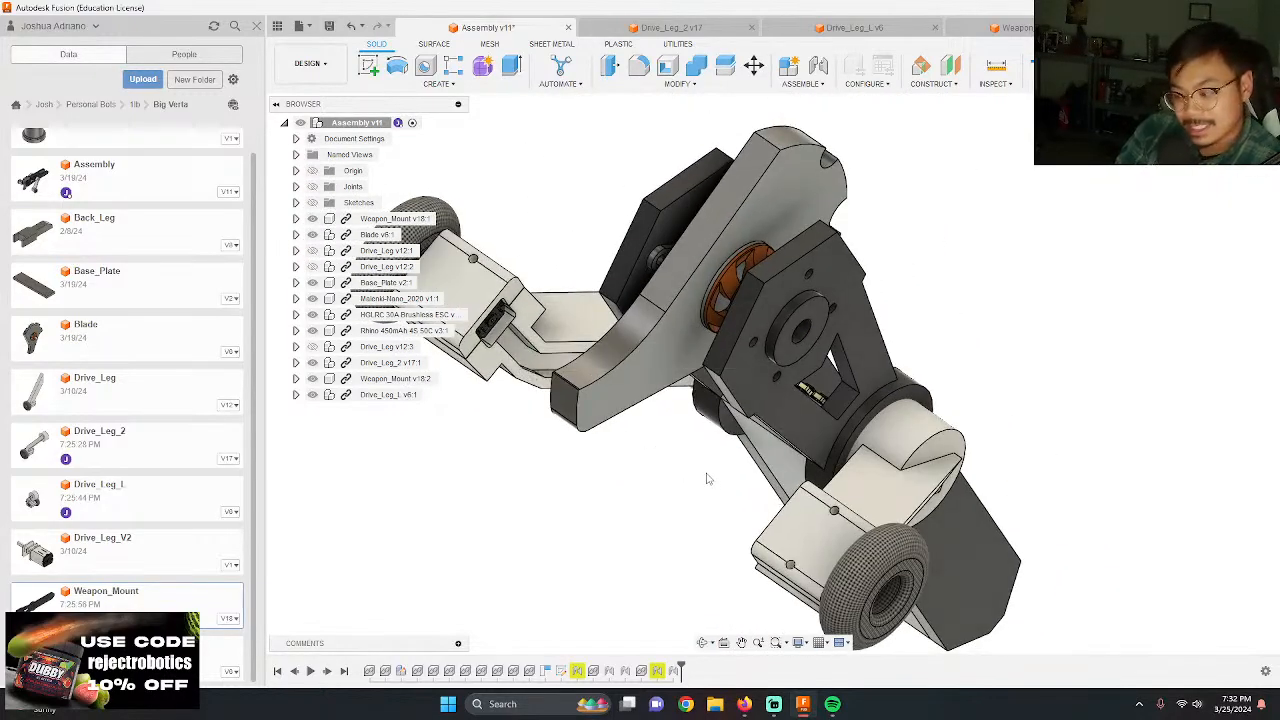
Step: Examine the assembly from above and behind, looking at the battery, electronics and clearance between the weapon mount plates
middle_click_drag(716, 480, 768, 318, "shift")
scroll(768, 316, "up", 4)
middle_click_drag(767, 214, 704, 284, "shift")
scroll(802, 428, "down", 5)
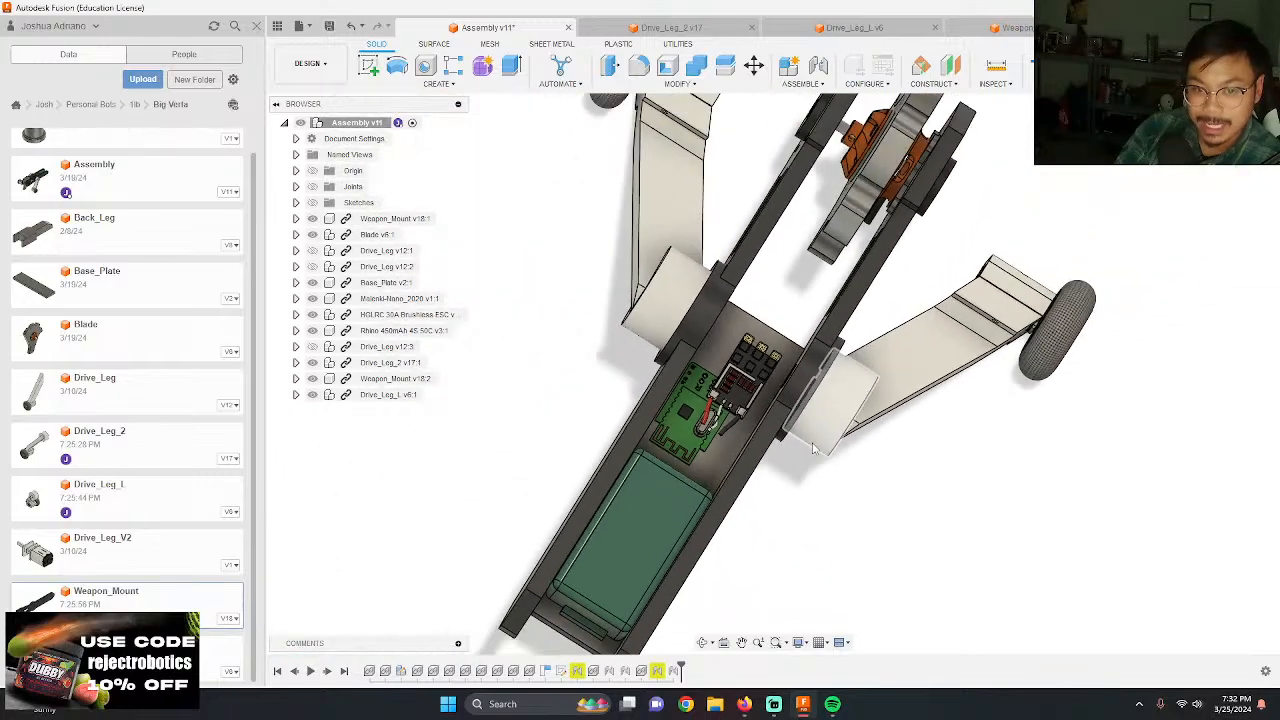
middle_click_drag(813, 449, 700, 450, "shift")
scroll(700, 450, "down", 3)
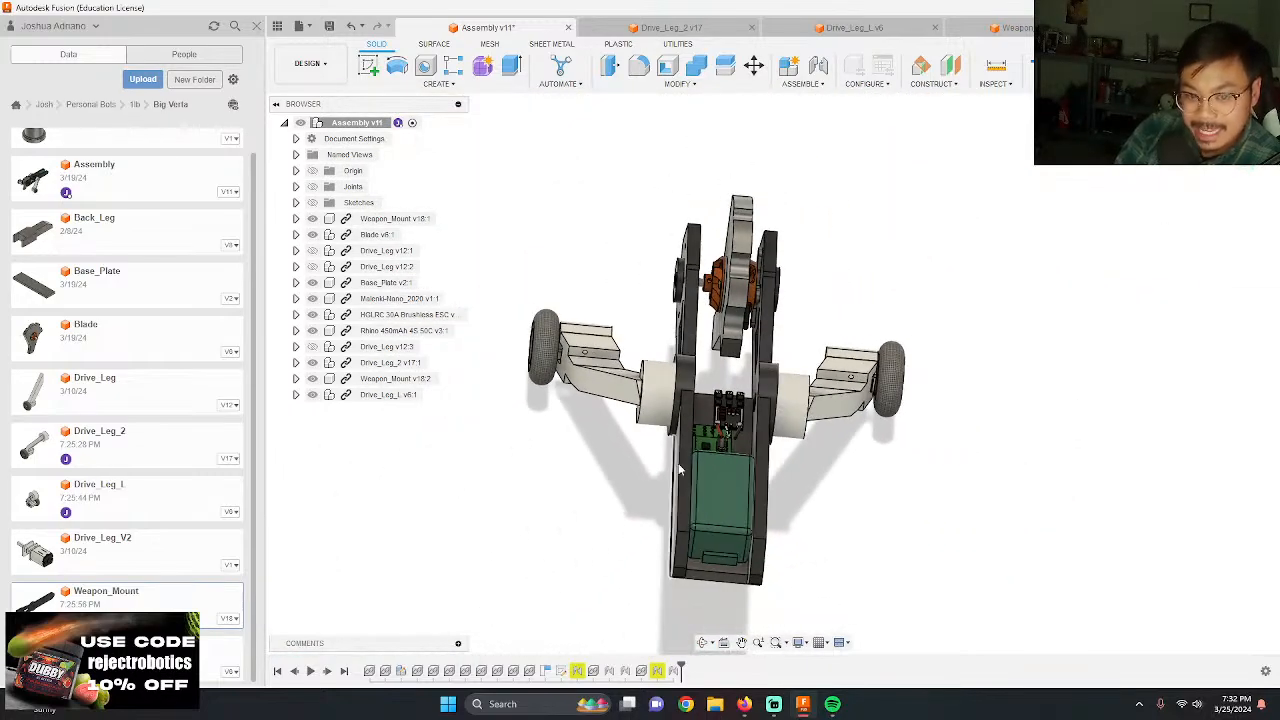
scroll(752, 478, "up", 3)
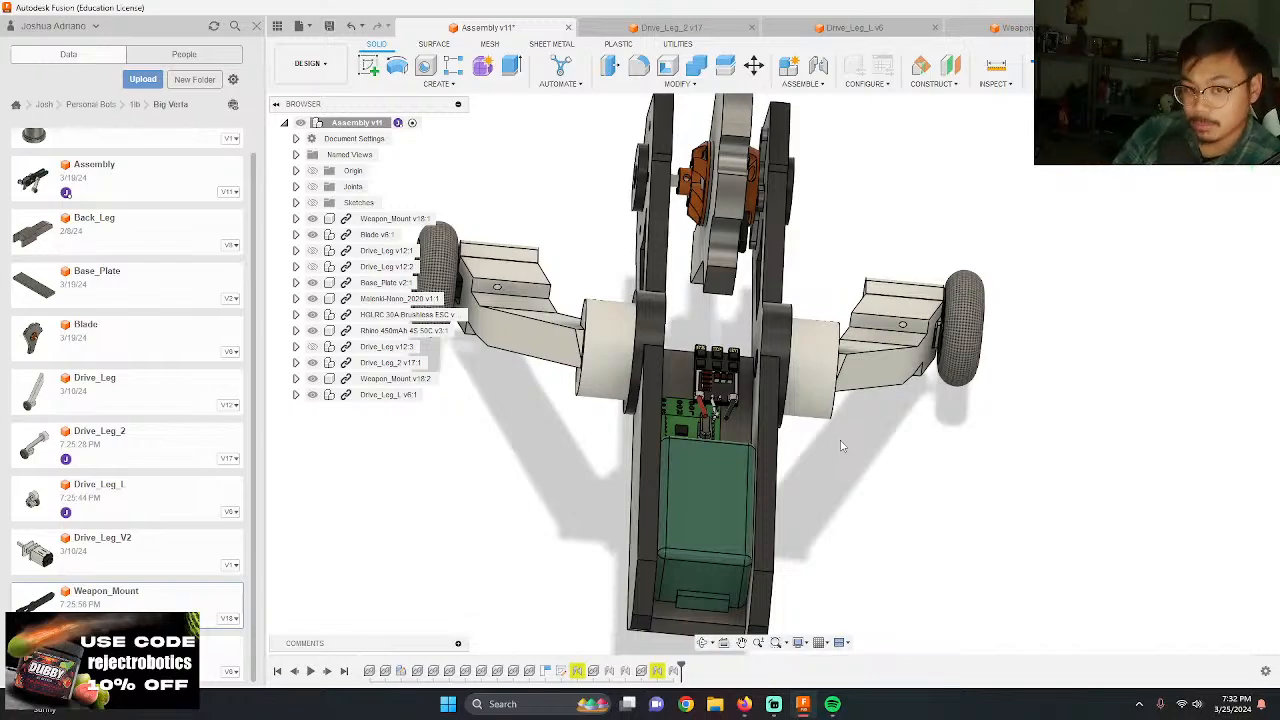
mouse_move(848, 441)
middle_mouse_down("shift")
mouse_move(850, 424)
mouse_move(847, 436)
middle_mouse_up("shift")
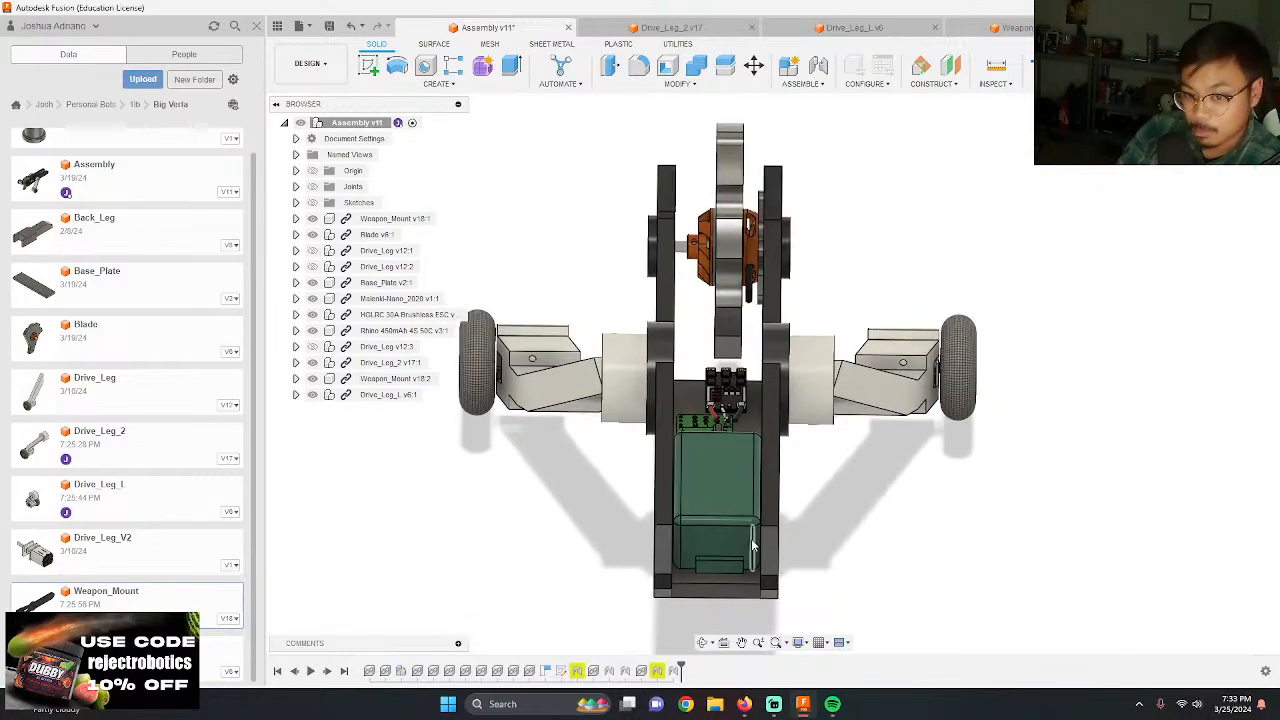
scroll(770, 460, "up", 2)
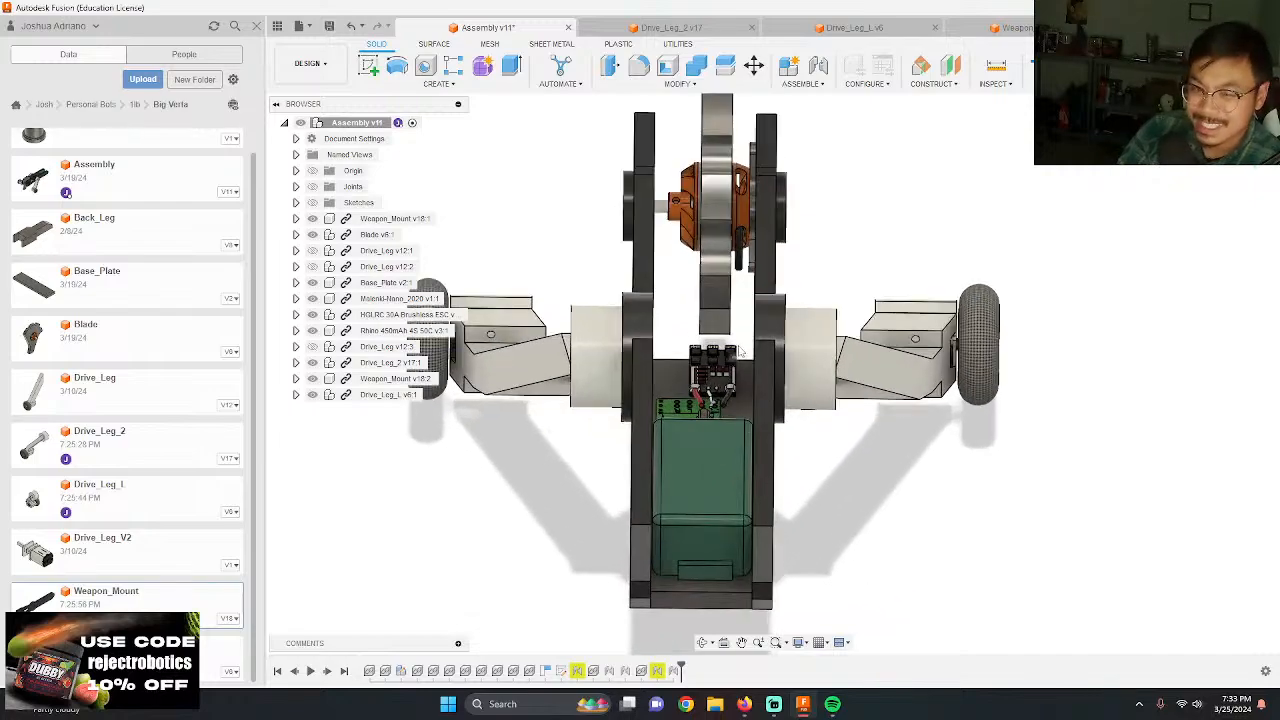
scroll(791, 331, "up", 3)
middle_click_drag(791, 331, 740, 318, "shift")
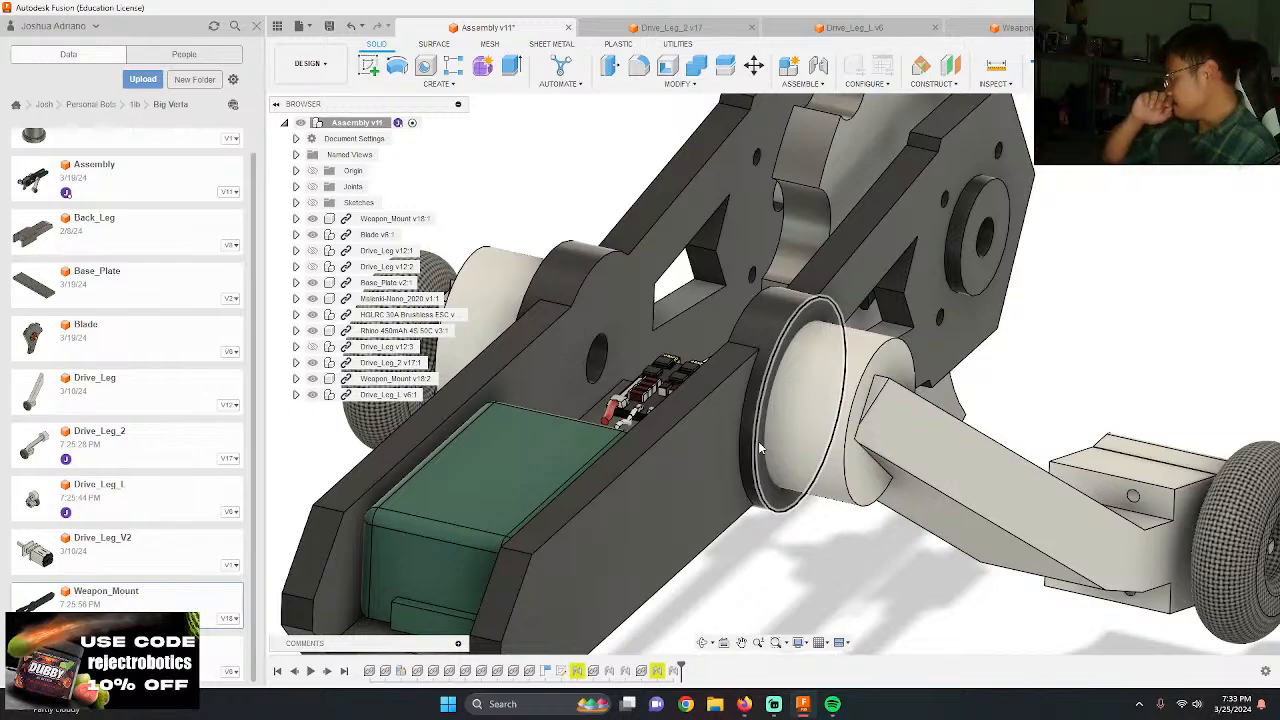
Step: Examine the drive leg hub and the outer side of the weapon mount from several angles
scroll(867, 425, "down", 2)
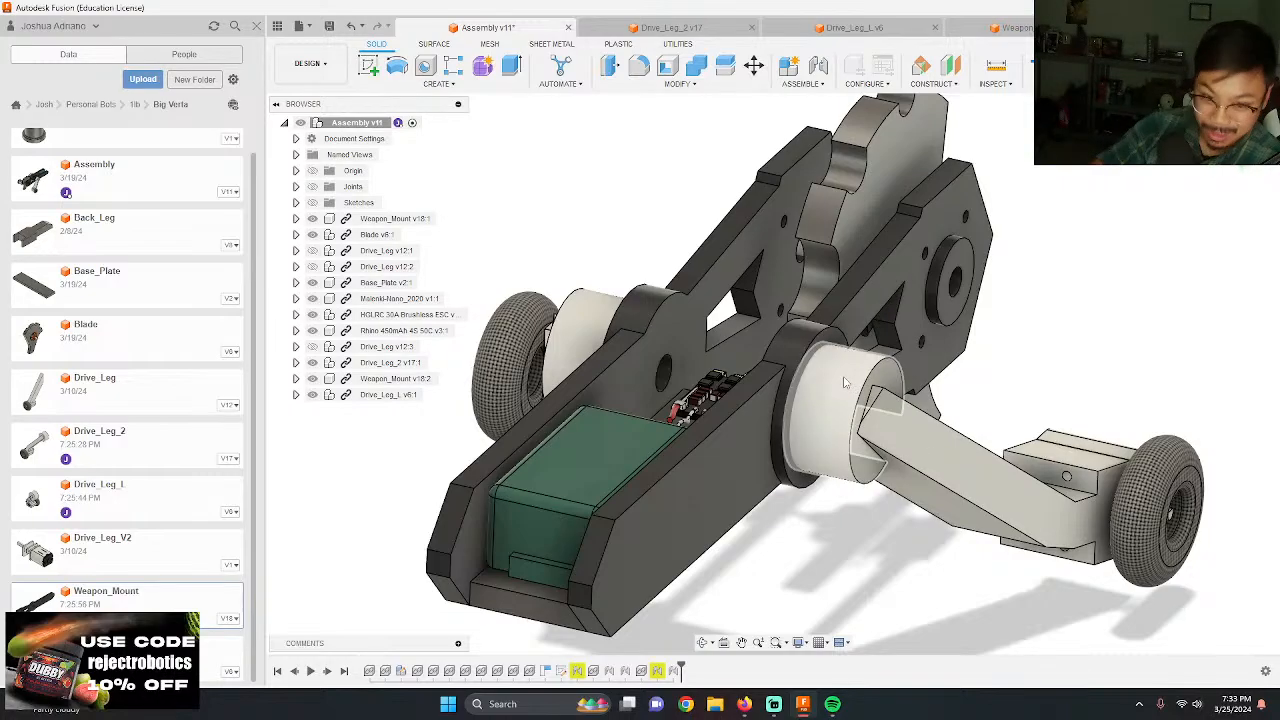
scroll(780, 332, "up", 3)
middle_click_drag(780, 332, 758, 282, "shift")
scroll(735, 265, "down", 8)
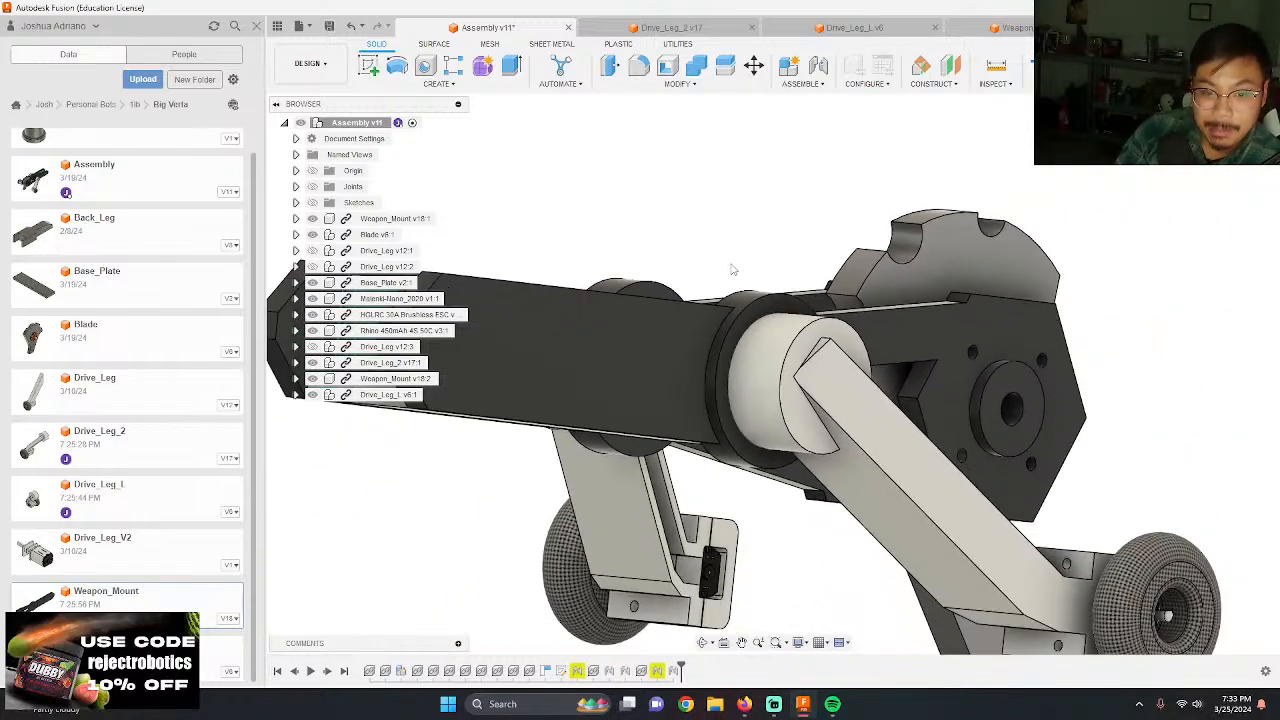
scroll(690, 315, "up", 4)
middle_click_drag(862, 285, 893, 320, "shift")
scroll(893, 320, "down", 4)
scroll(592, 338, "up", 5)
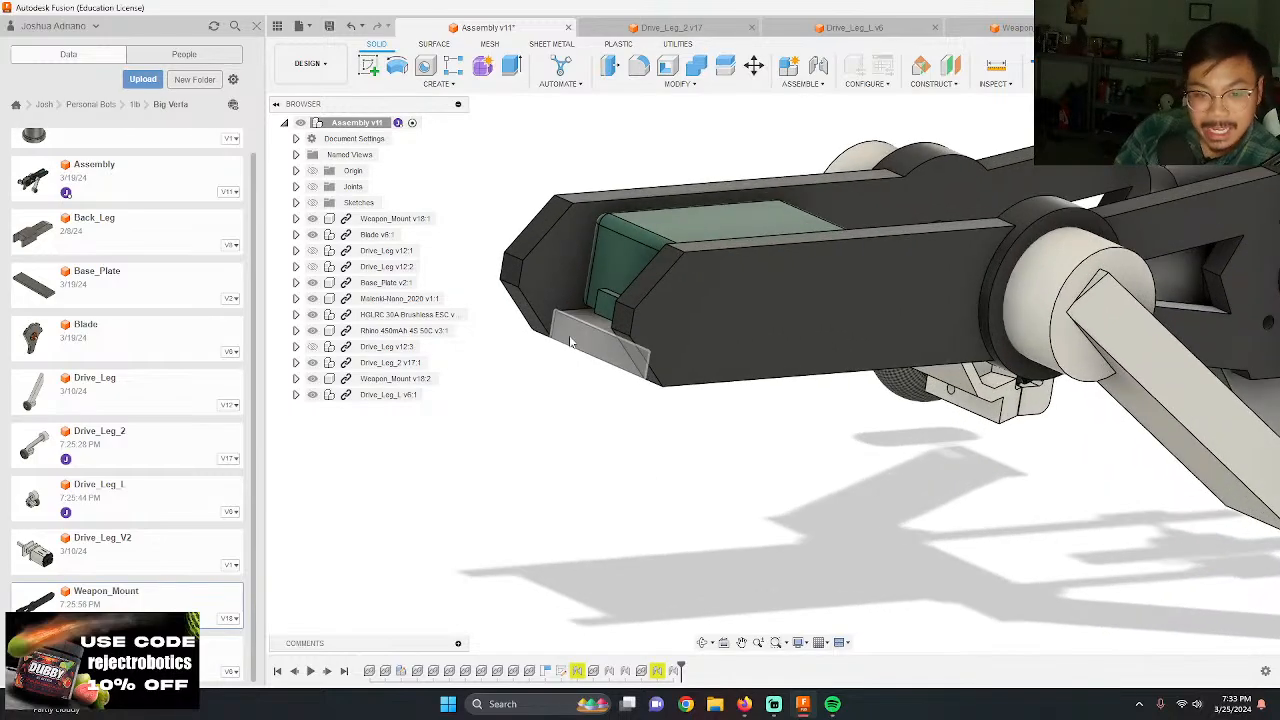
middle_click_drag(572, 337, 725, 307, "shift")
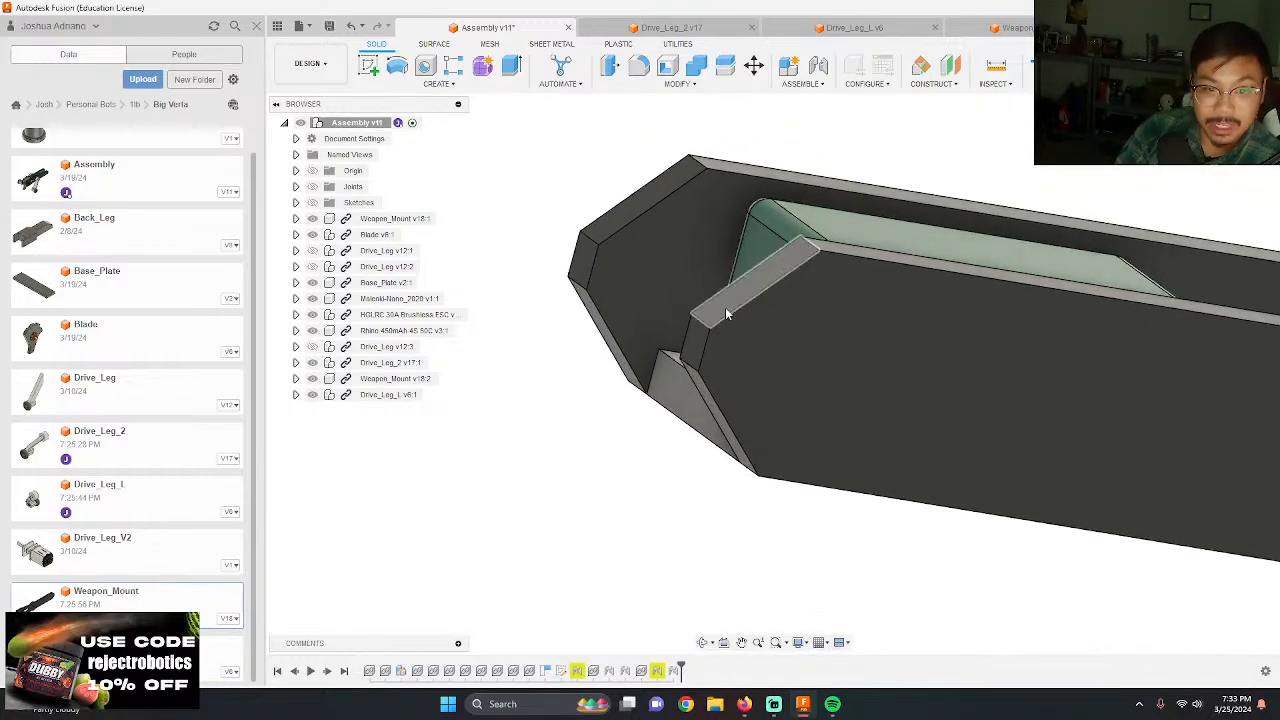
scroll(625, 245, "down", 6)
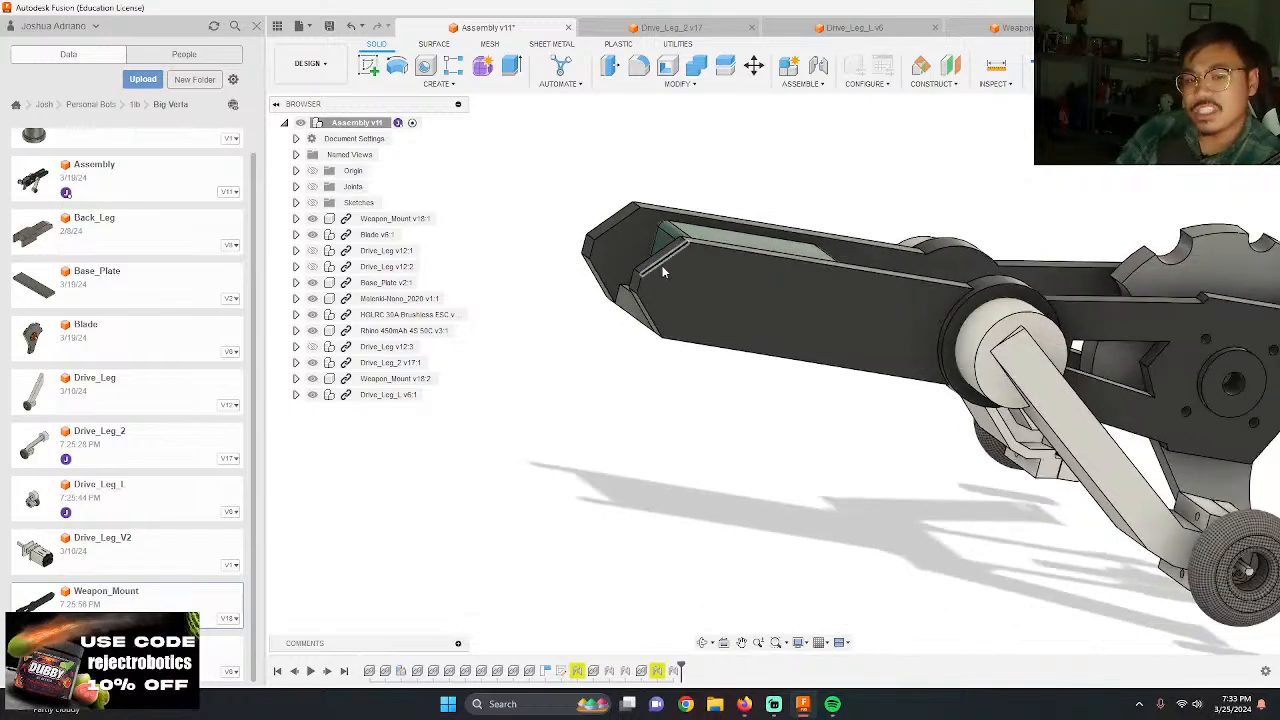
Step: Examine the open rear end of the chassis around the battery, base plate and angled mount plate ends
scroll(665, 235, "up", 5)
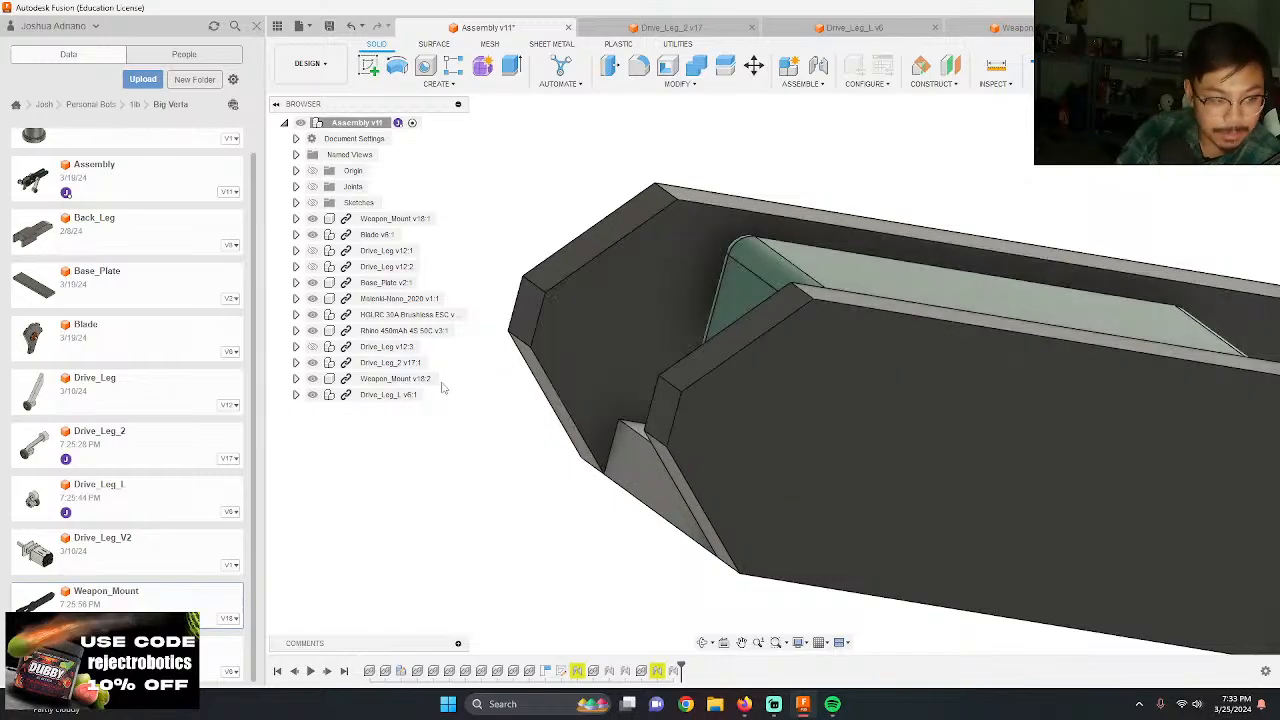
scroll(573, 342, "down", 5)
middle_click_drag(622, 364, 700, 378, "shift")
scroll(630, 410, "up", 3)
scroll(620, 410, "down", 2)
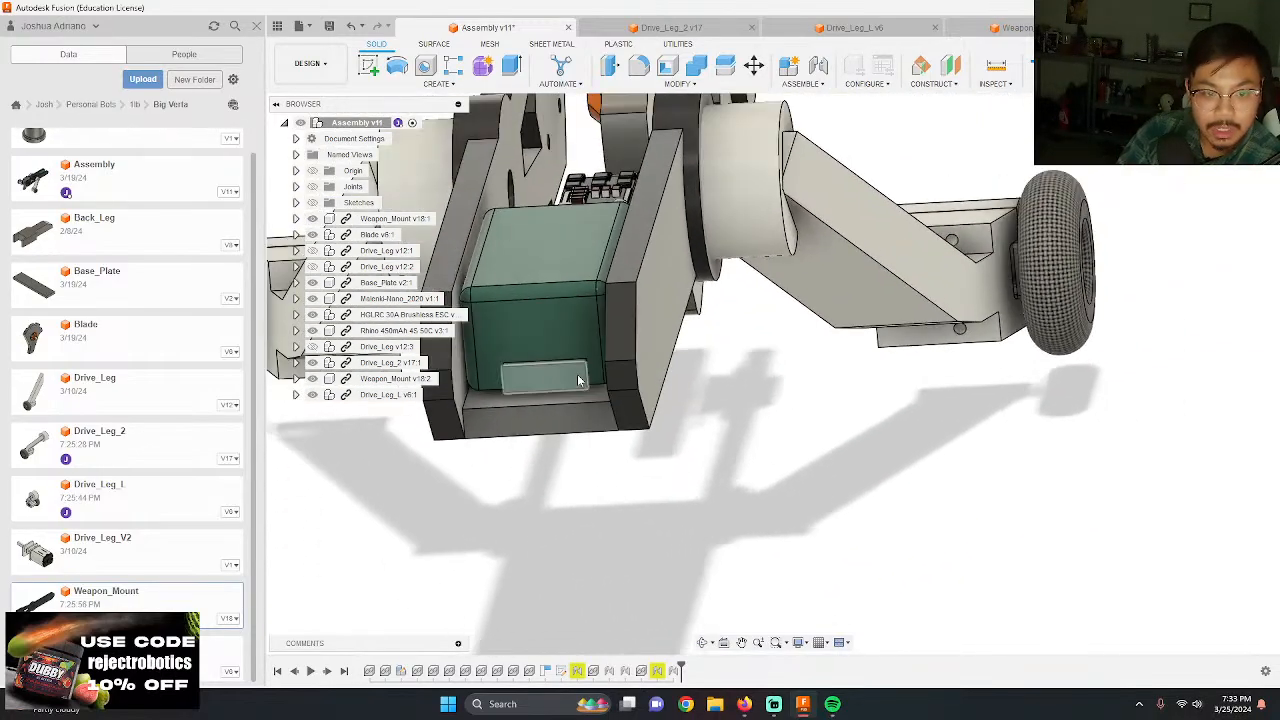
scroll(578, 380, "down", 3)
middle_click_drag(578, 380, 1083, 380, "shift")
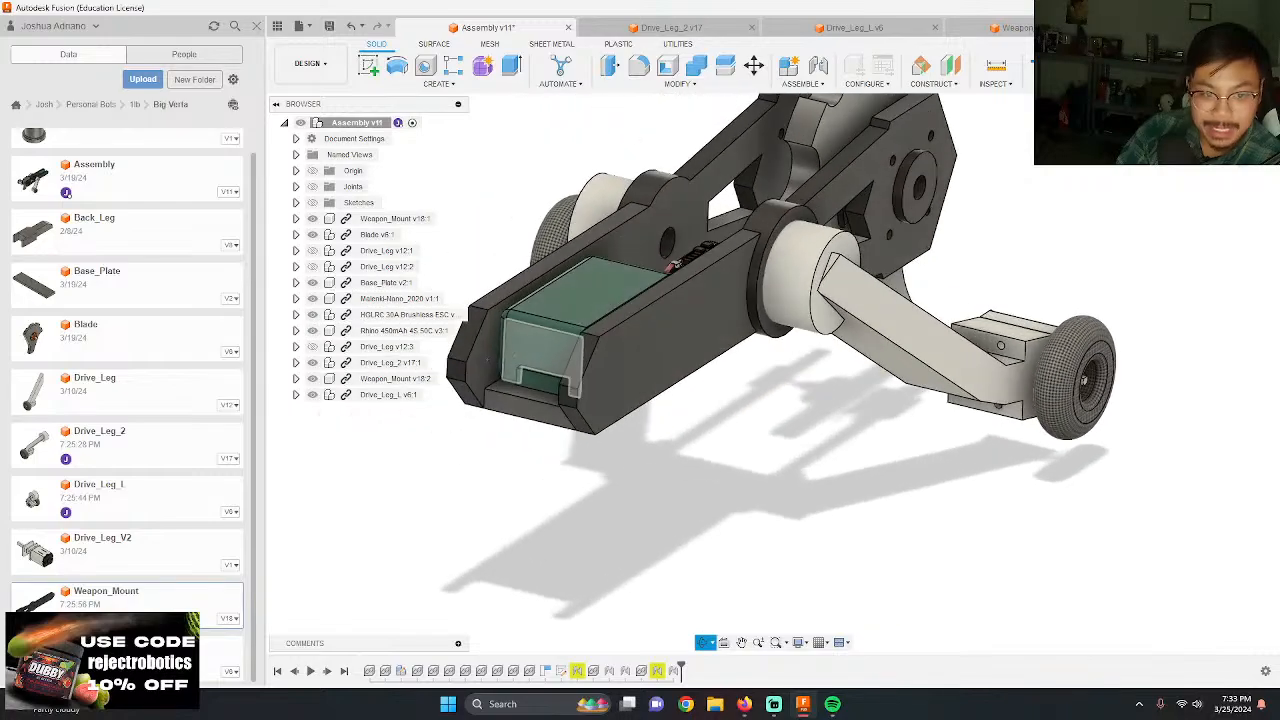
scroll(731, 440, "down", 2)
scroll(600, 370, "up", 6)
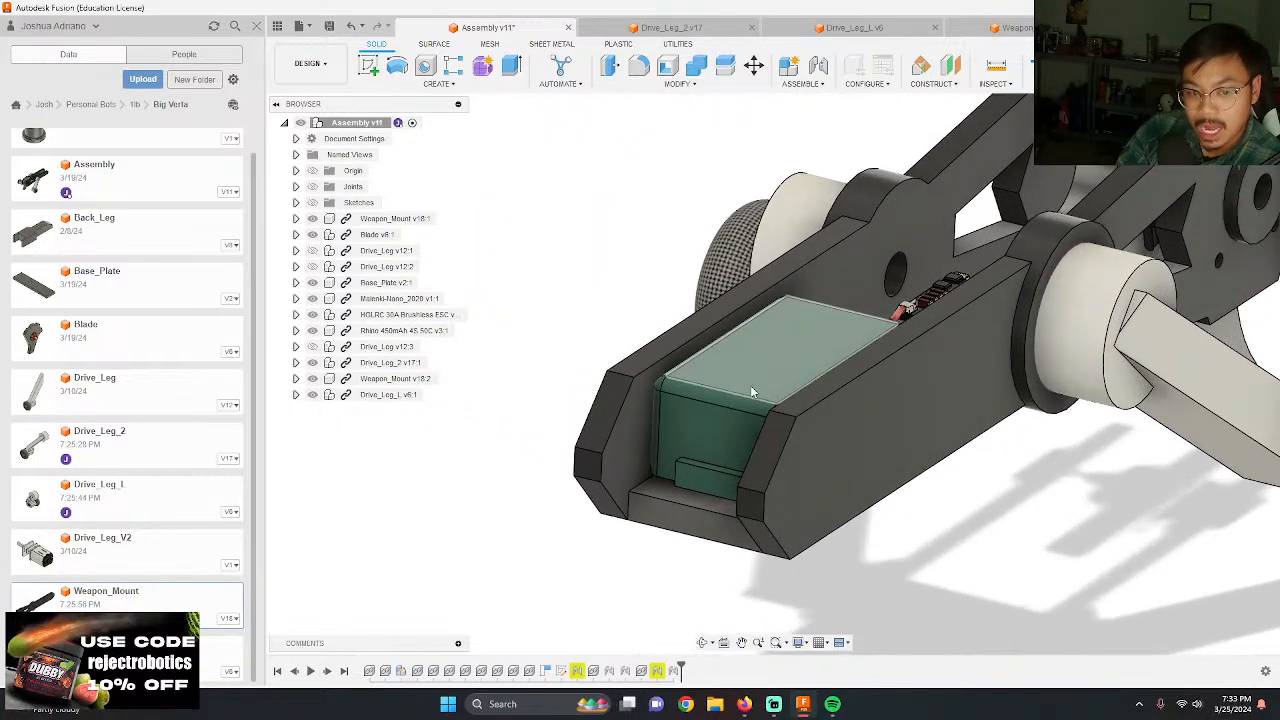
scroll(705, 378, "up", 3)
scroll(535, 346, "down", 4)
scroll(690, 380, "up", 3)
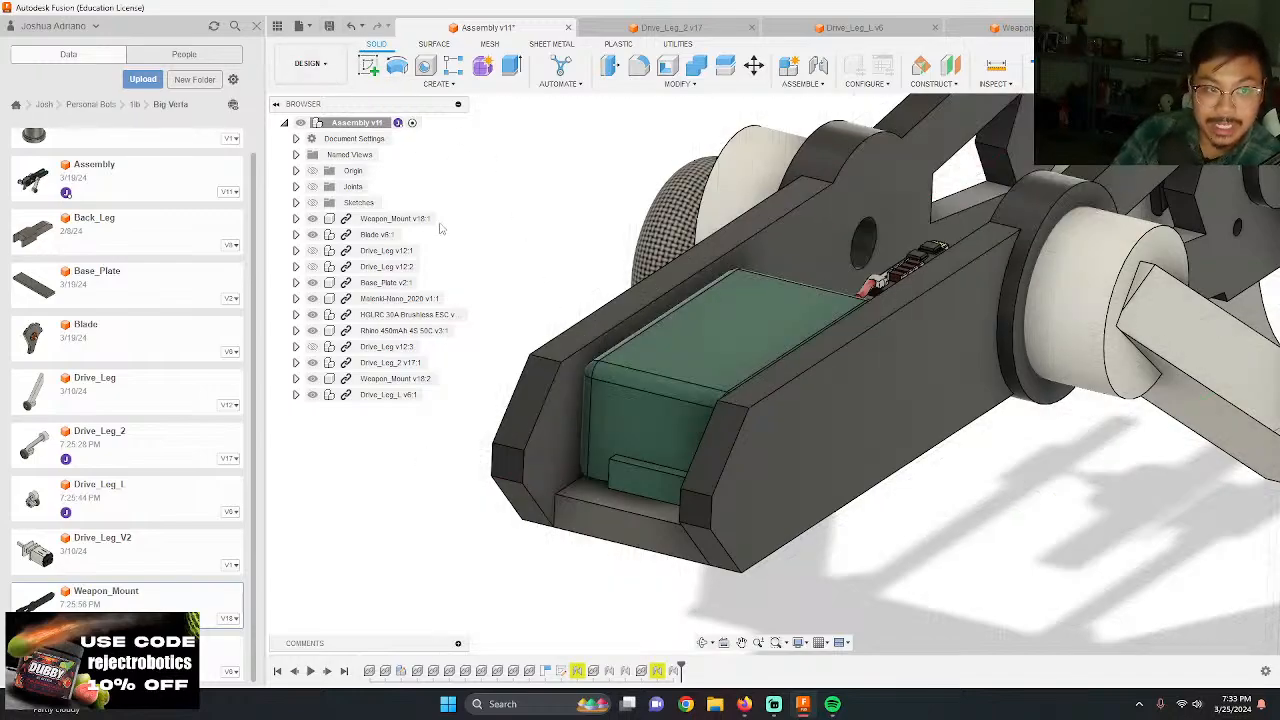
Step: Start a sketch on the inner face of the far weapon mount plate, without projecting any geometry
left_click(557, 426)
left_click(729, 379)
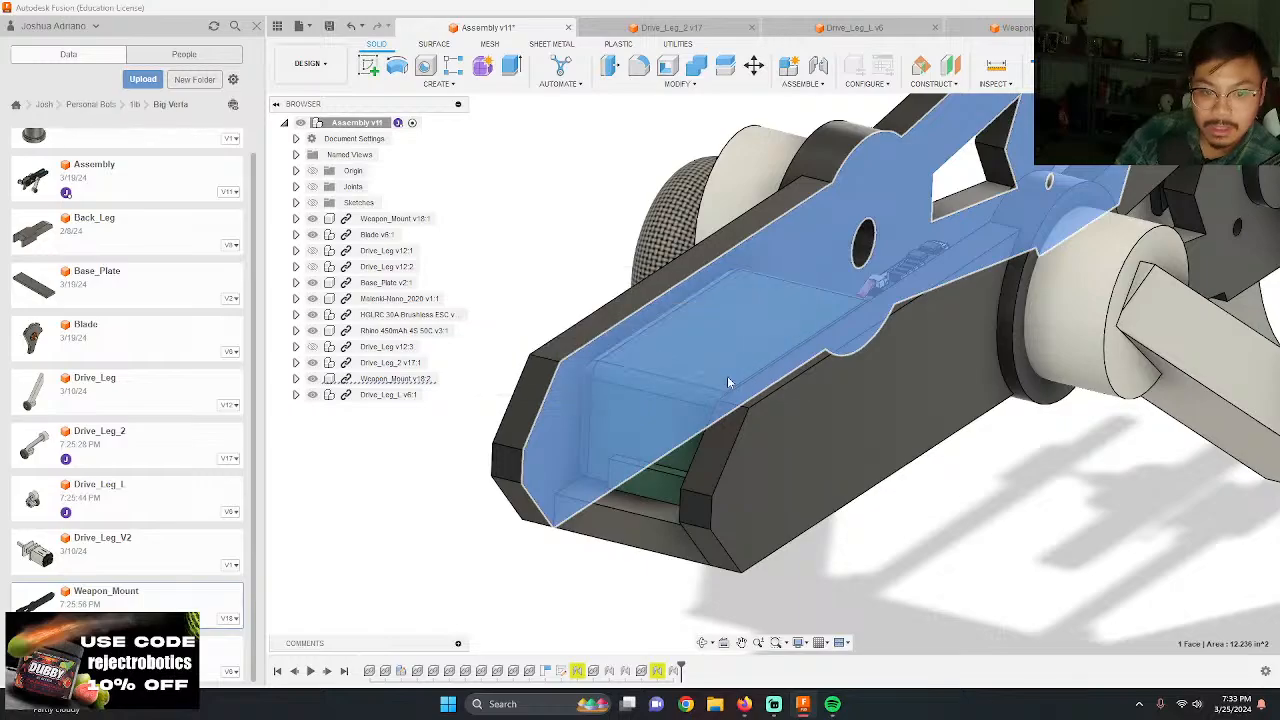
key("p")
scroll(930, 318, "down", 7)
scroll(678, 300, "up", 6)
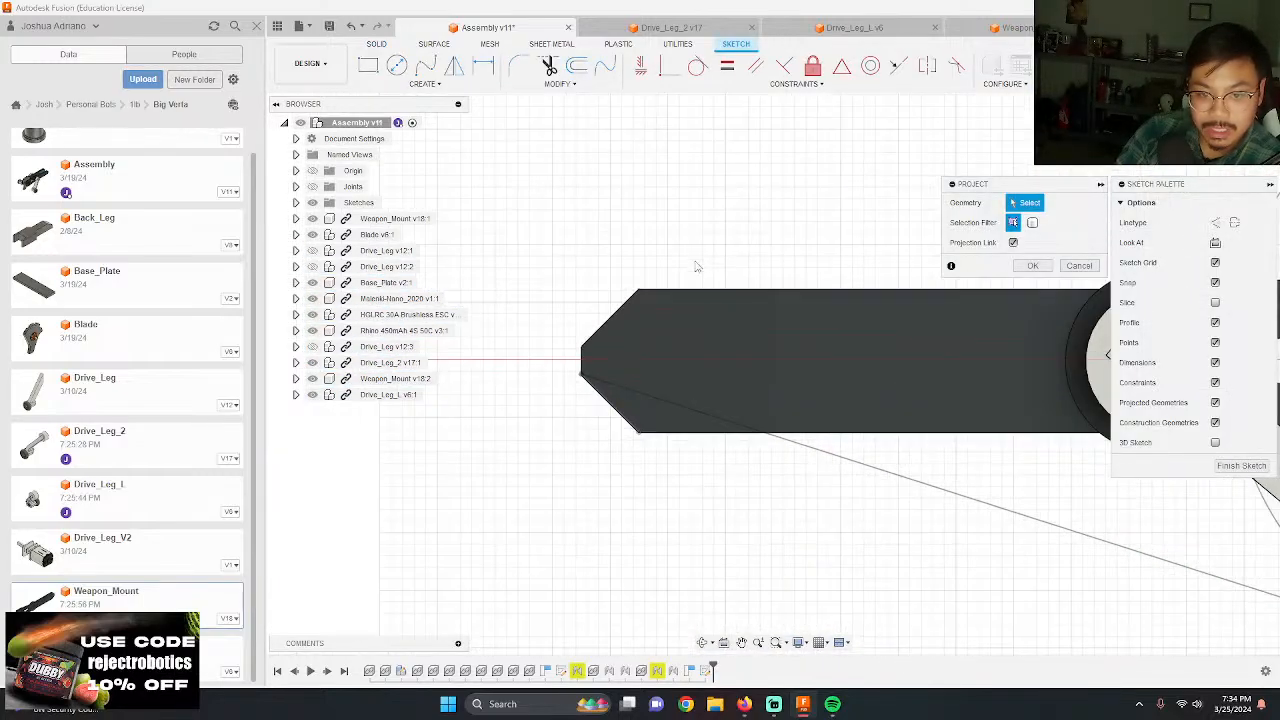
mouse_move(697, 266)
middle_mouse_down("shift")
mouse_move(708, 281)
mouse_move(565, 218)
middle_mouse_up("shift")
key("Escape")
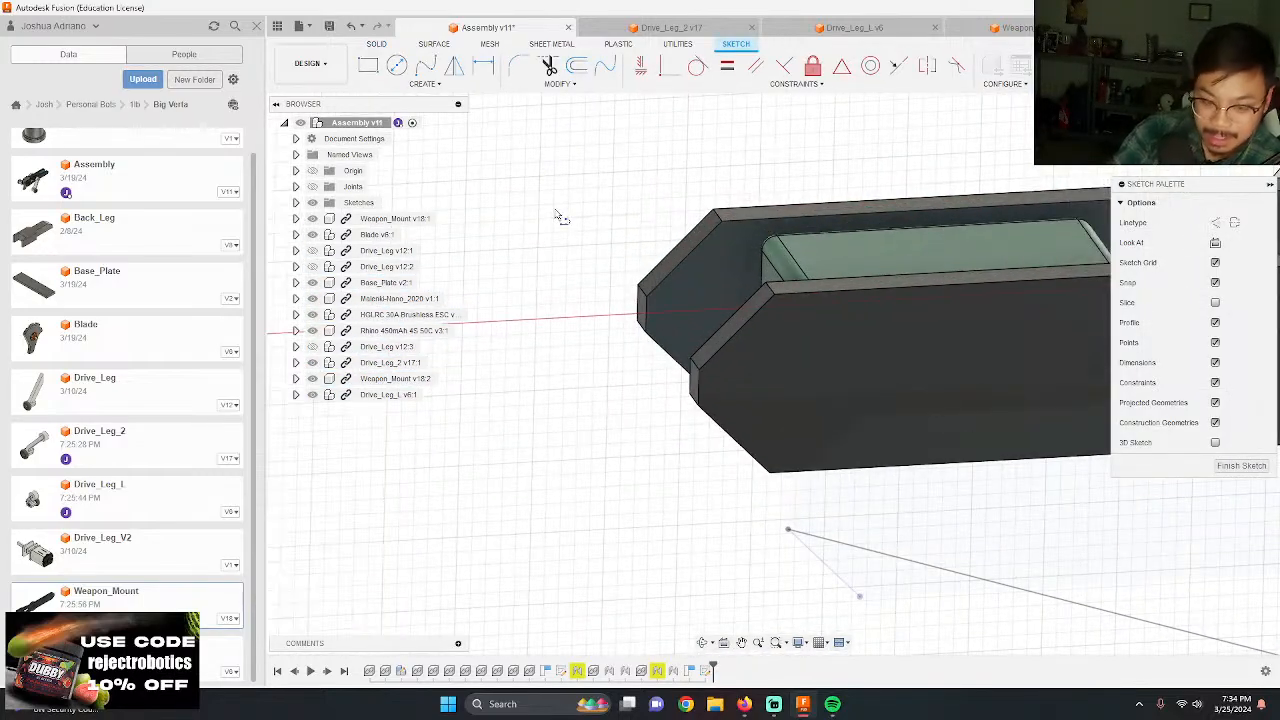
Step: Sketch a line from the base plate's upper rear corner to the top corner of the mount plate's angled end
scroll(601, 235, "up", 4)
middle_click_drag(697, 249, 854, 447, "shift")
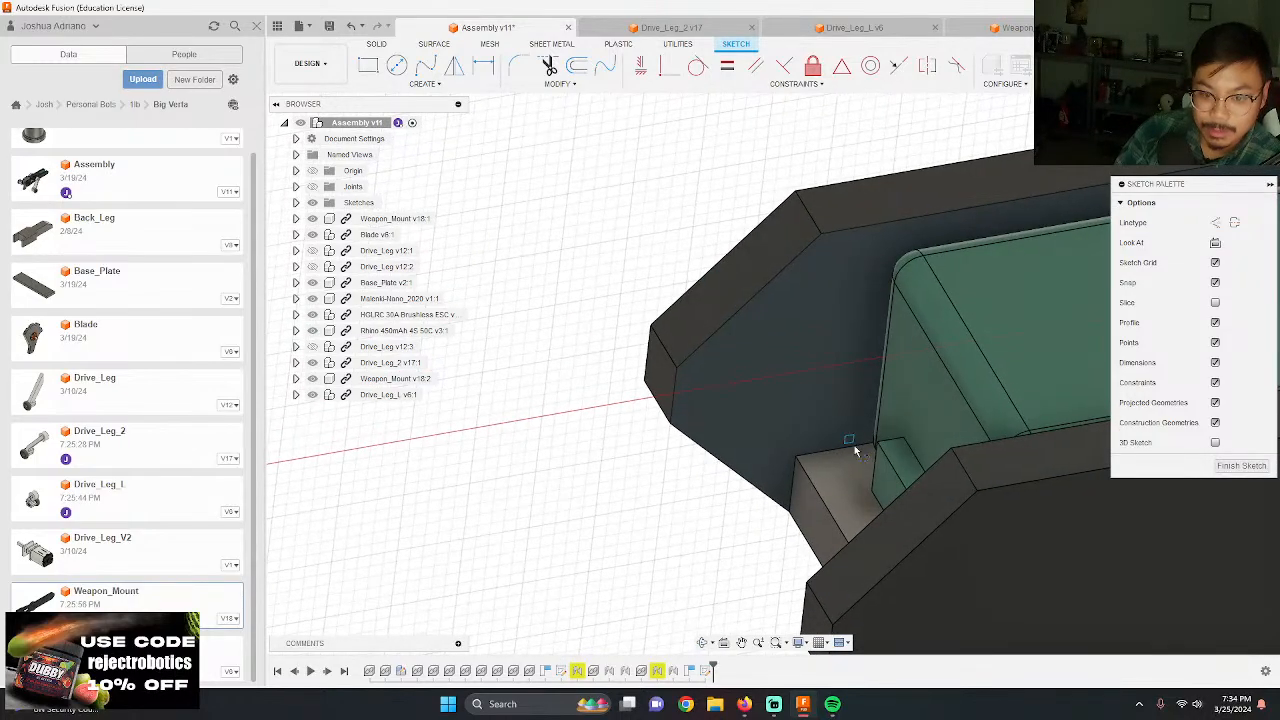
left_click(796, 459)
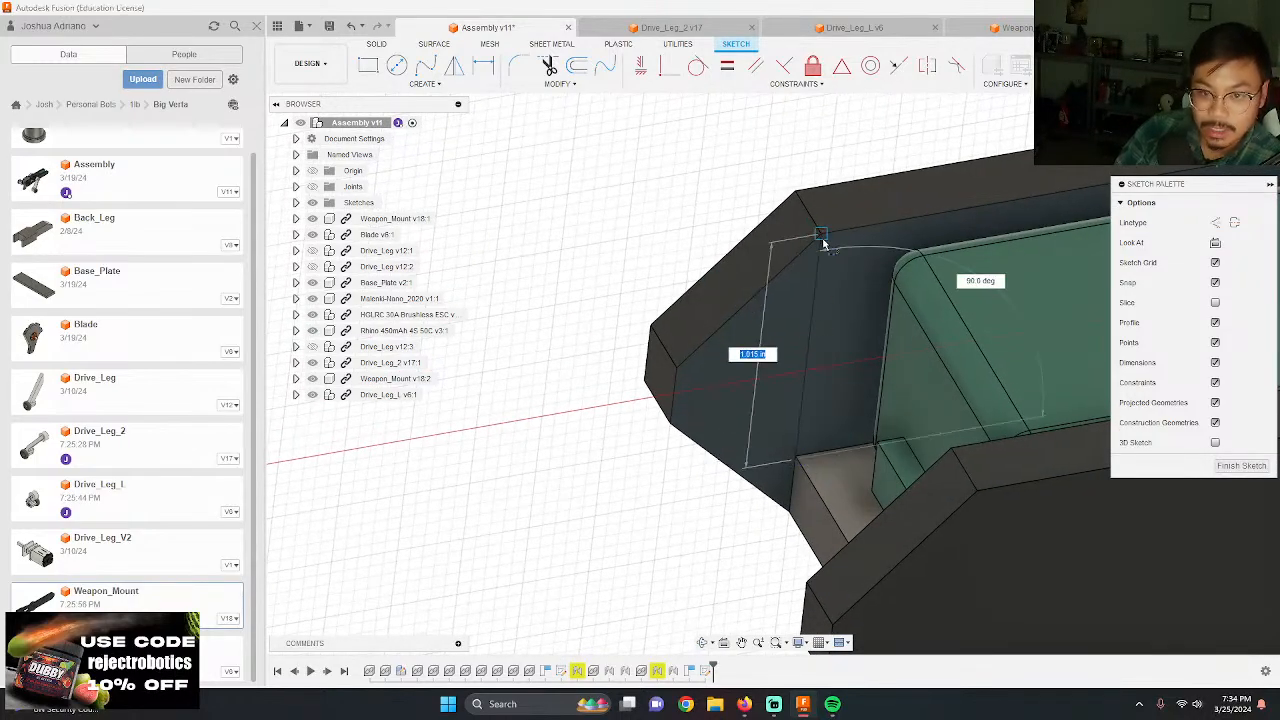
double_click(820, 236)
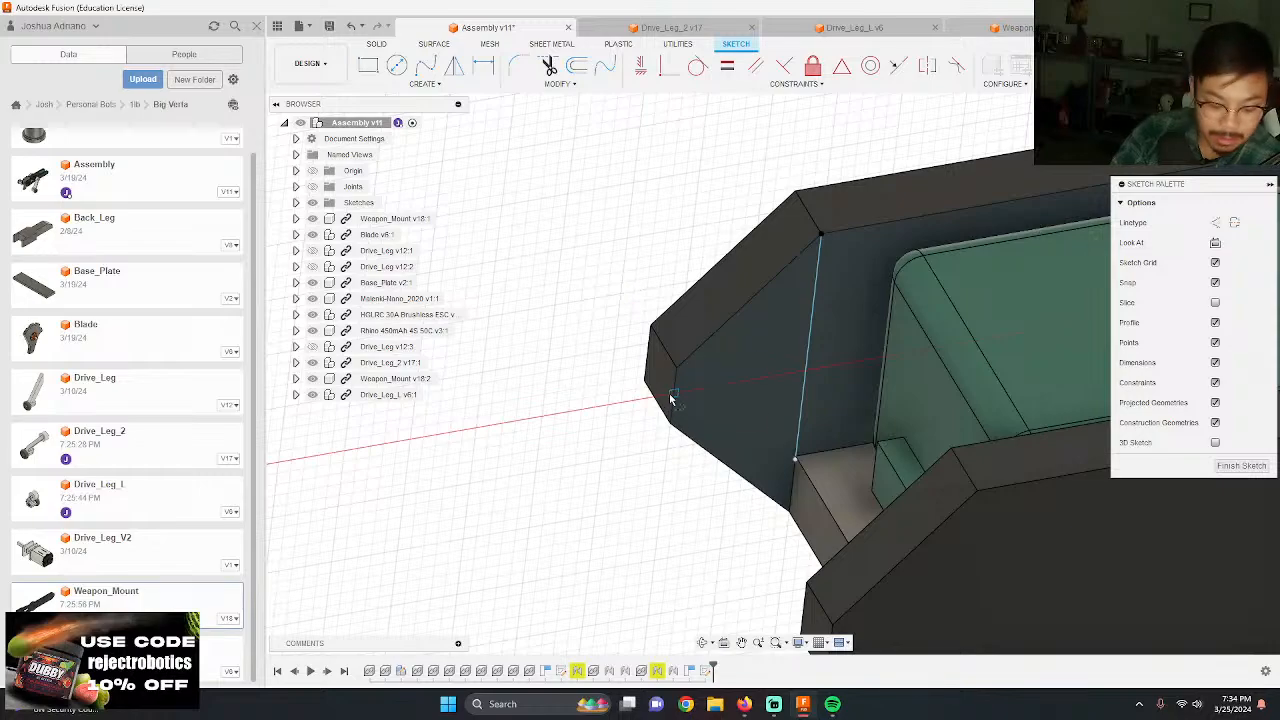
key("e")
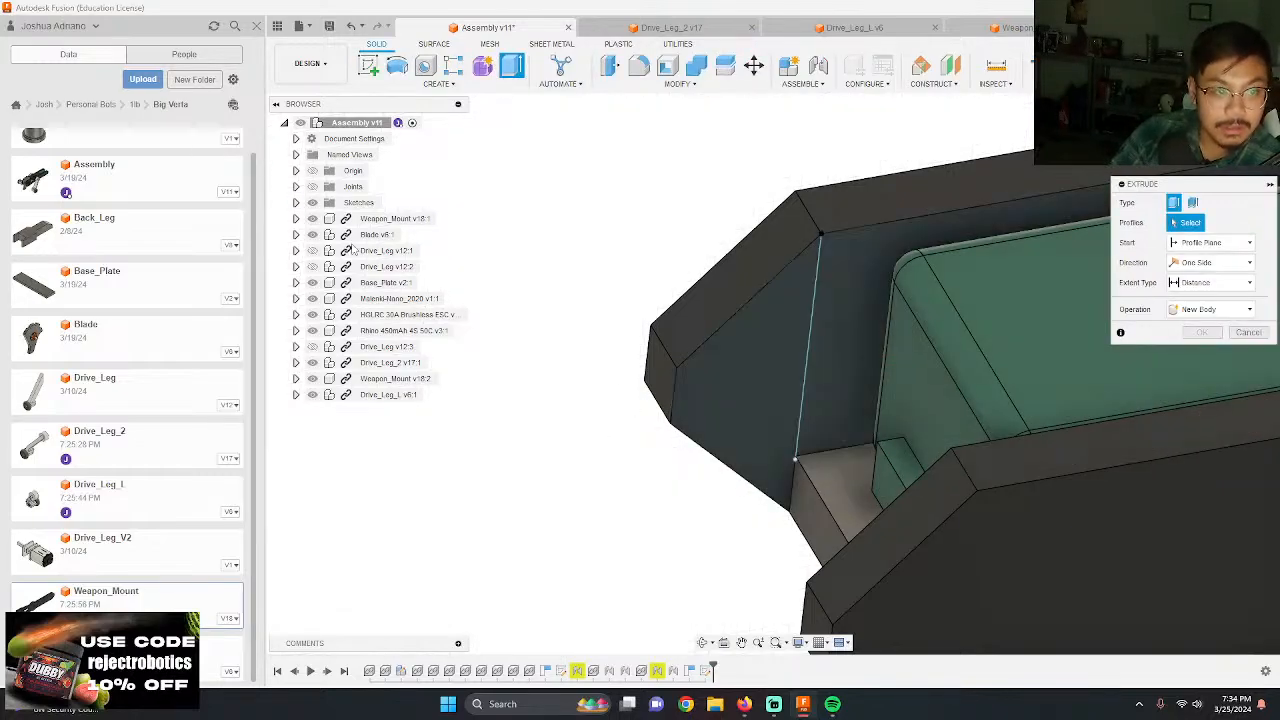
left_click(747, 374)
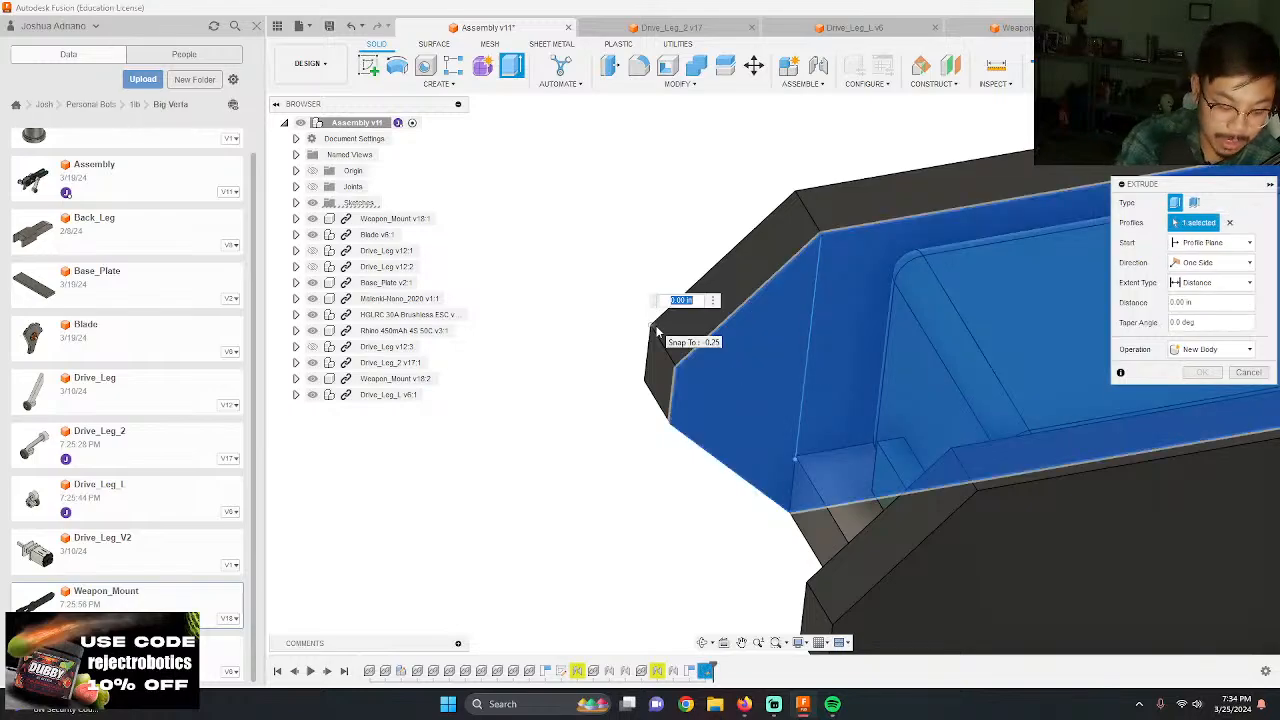
key("ctrl+z")
Step: Project the base plate's short rear end edge into the sketch to close off the angled end profile
key("p")
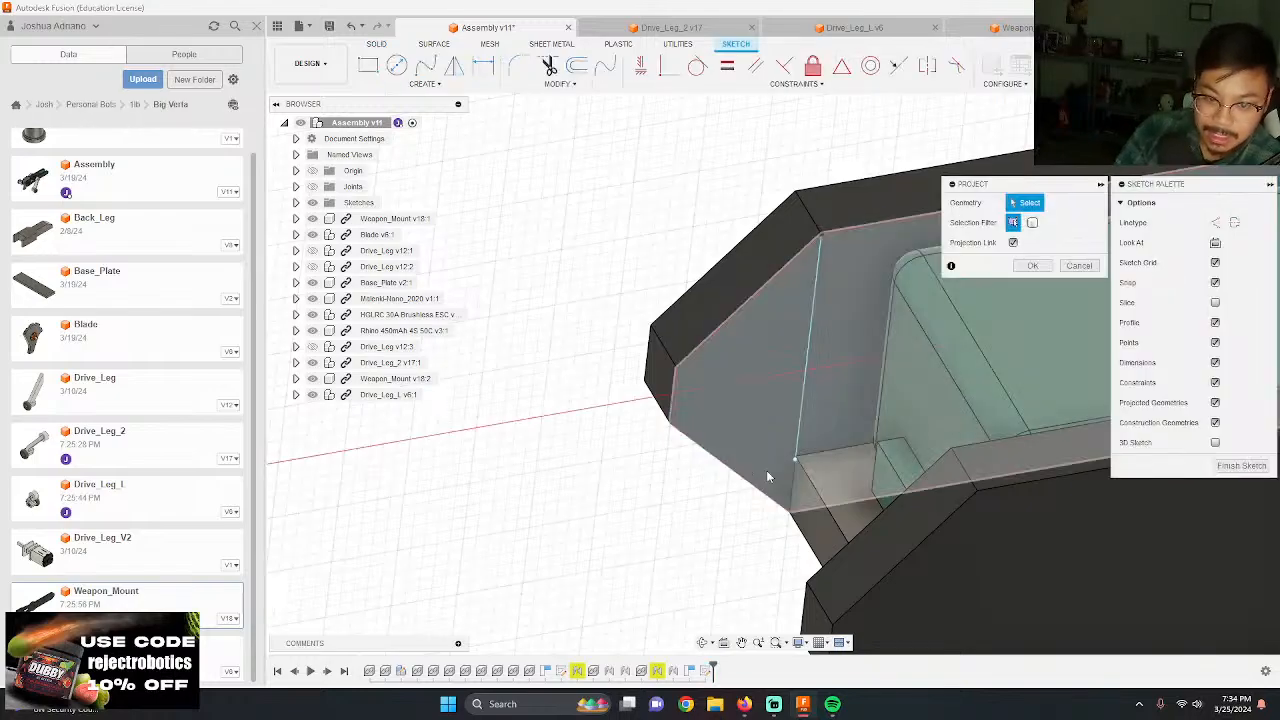
left_click(793, 480)
key("Return")
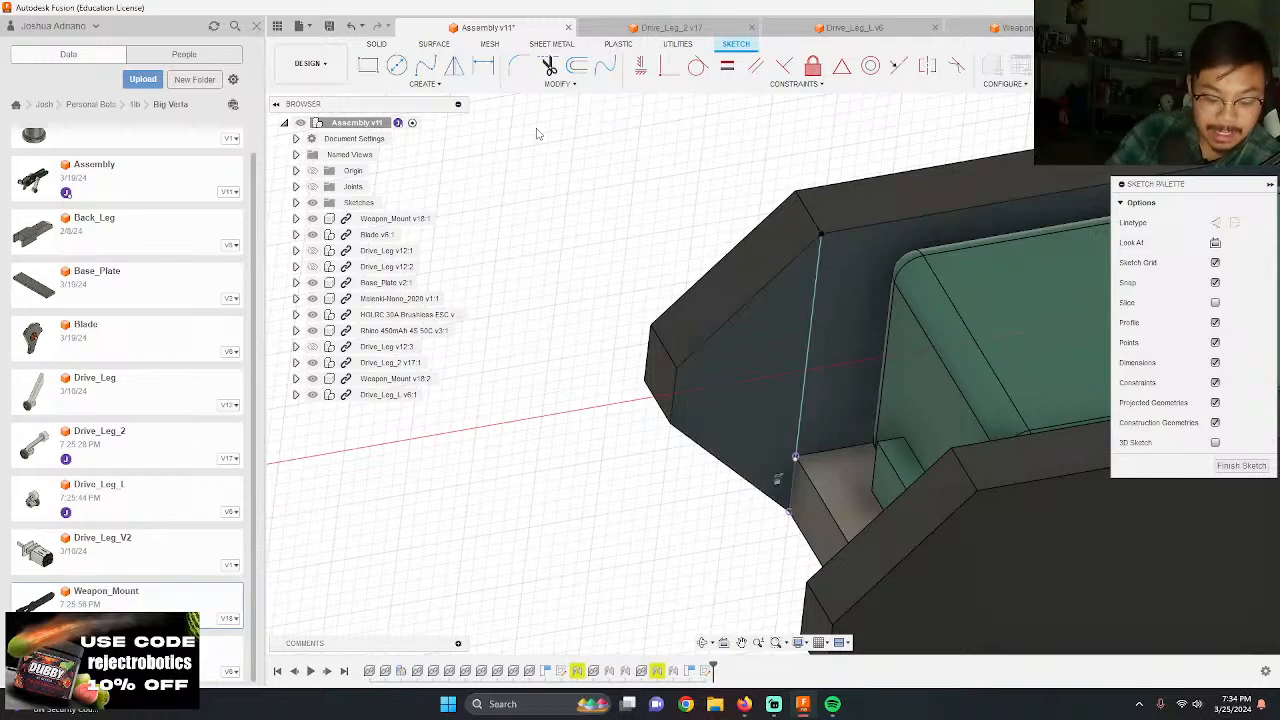
Step: Extrude the angled end profile 1.25 in across to the opposite mount plate as a new component
key("e")
left_click(749, 400)
middle_click_drag(749, 400, 763, 432, "shift")
type("1.25")
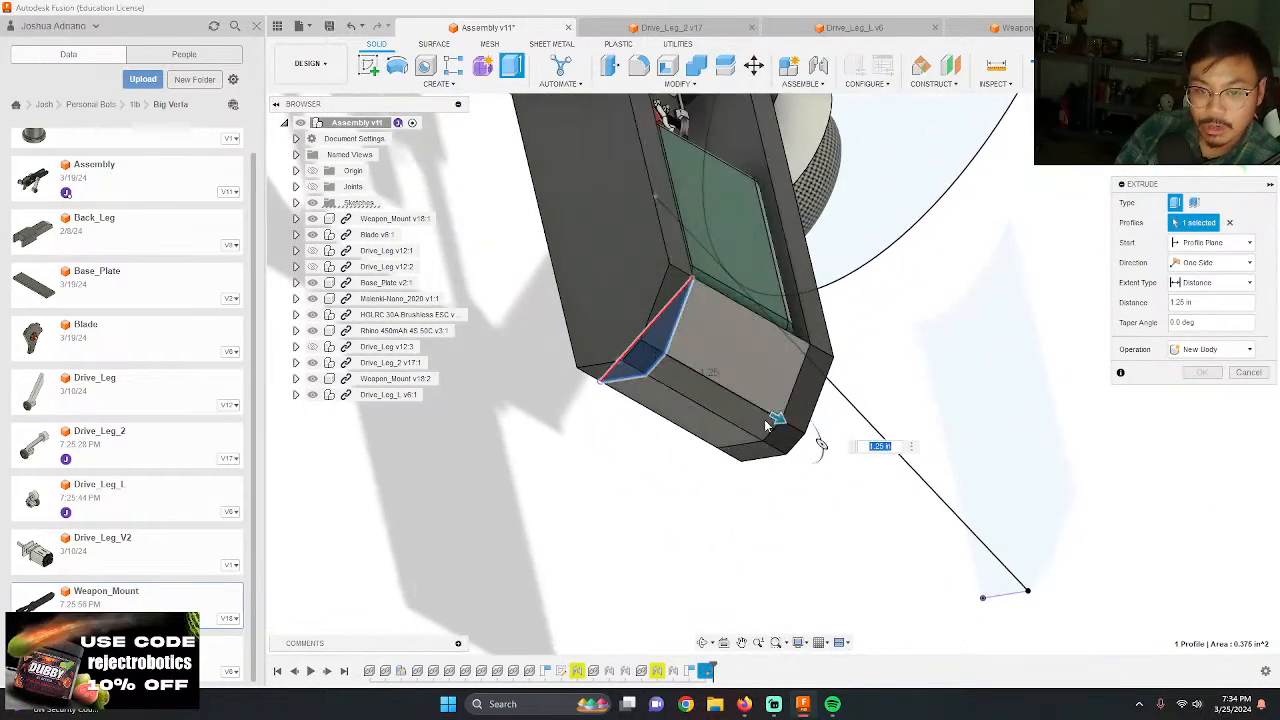
left_click(1232, 362)
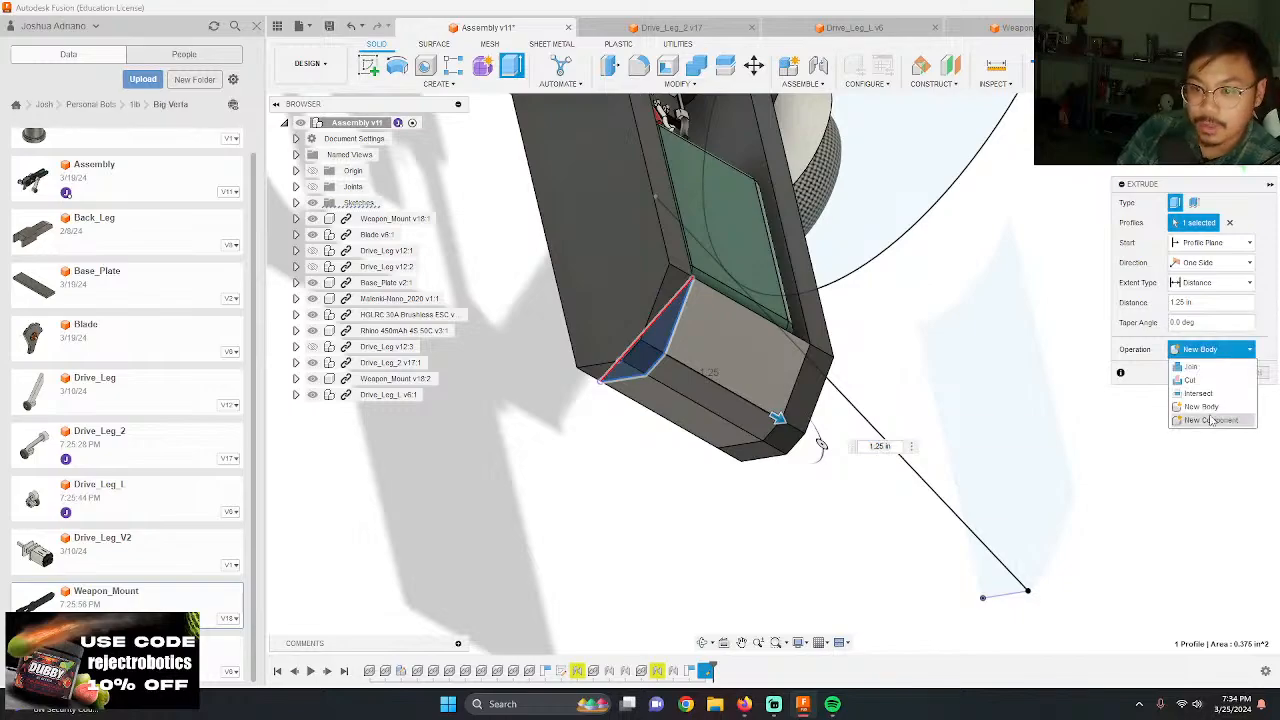
left_click(1213, 421)
left_click(1201, 372)
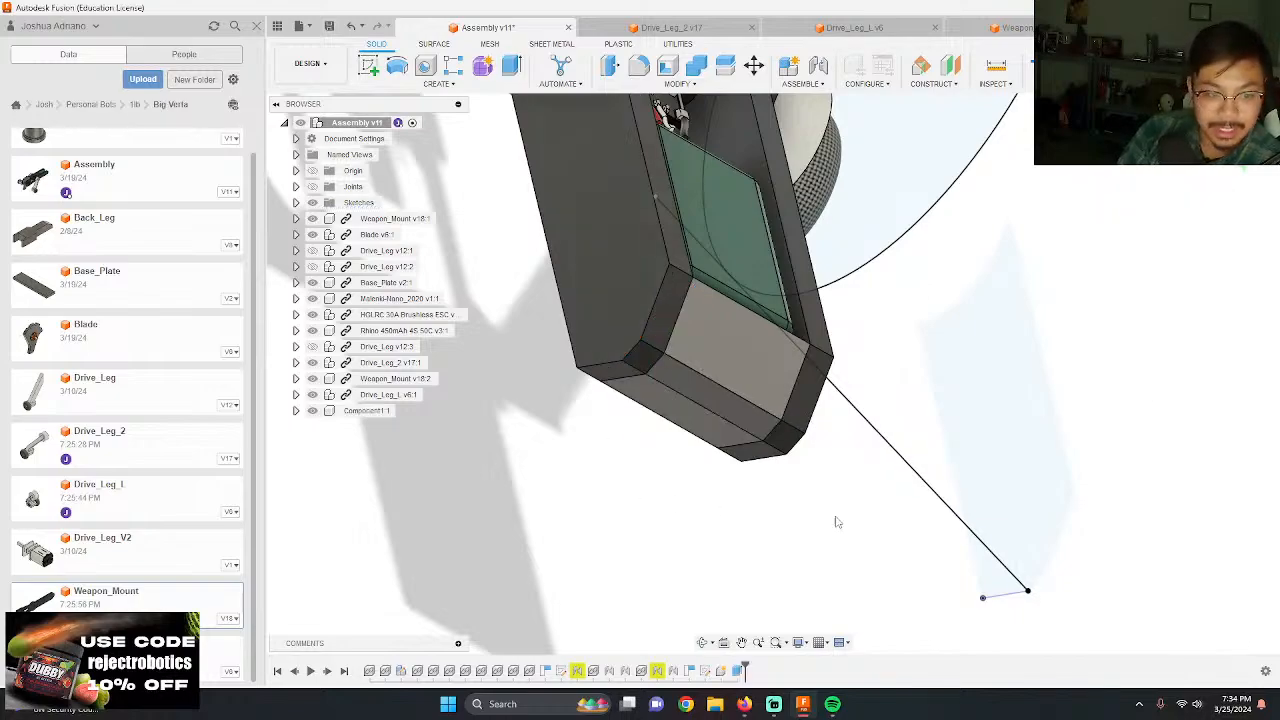
Step: Examine how the new rear piece sits between the weapon mount plates and behind the battery
middle_click_drag(837, 521, 738, 472, "shift")
scroll(621, 470, "up", 5)
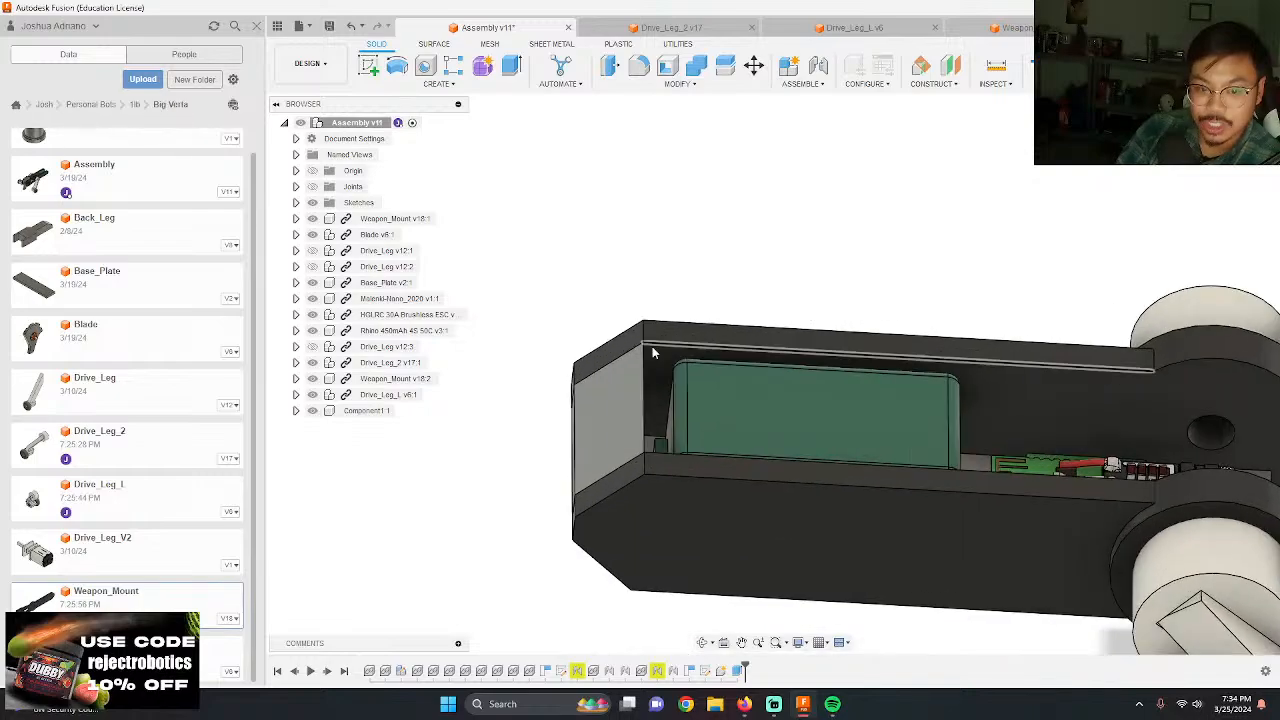
scroll(572, 471, "down", 2)
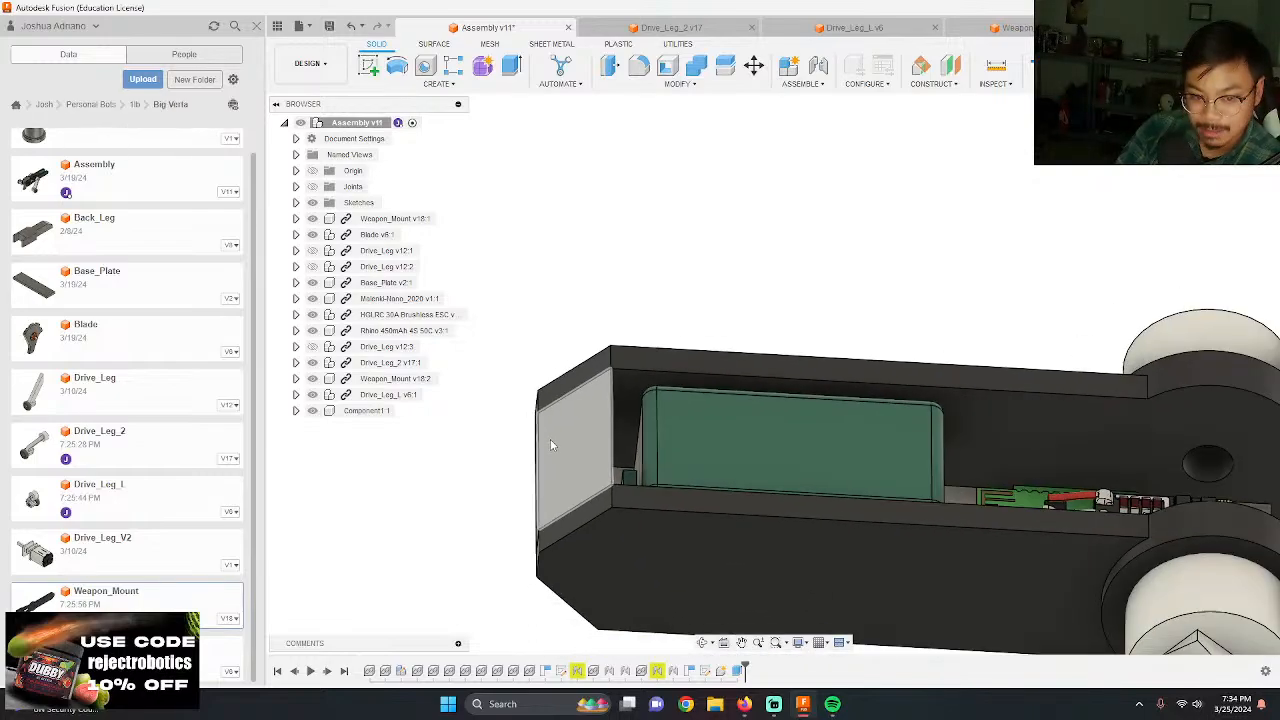
middle_click_drag(551, 441, 750, 464, "shift")
scroll(677, 371, "down", 3)
middle_click_drag(627, 233, 740, 272, "shift")
scroll(705, 349, "down", 2)
left_click(772, 298)
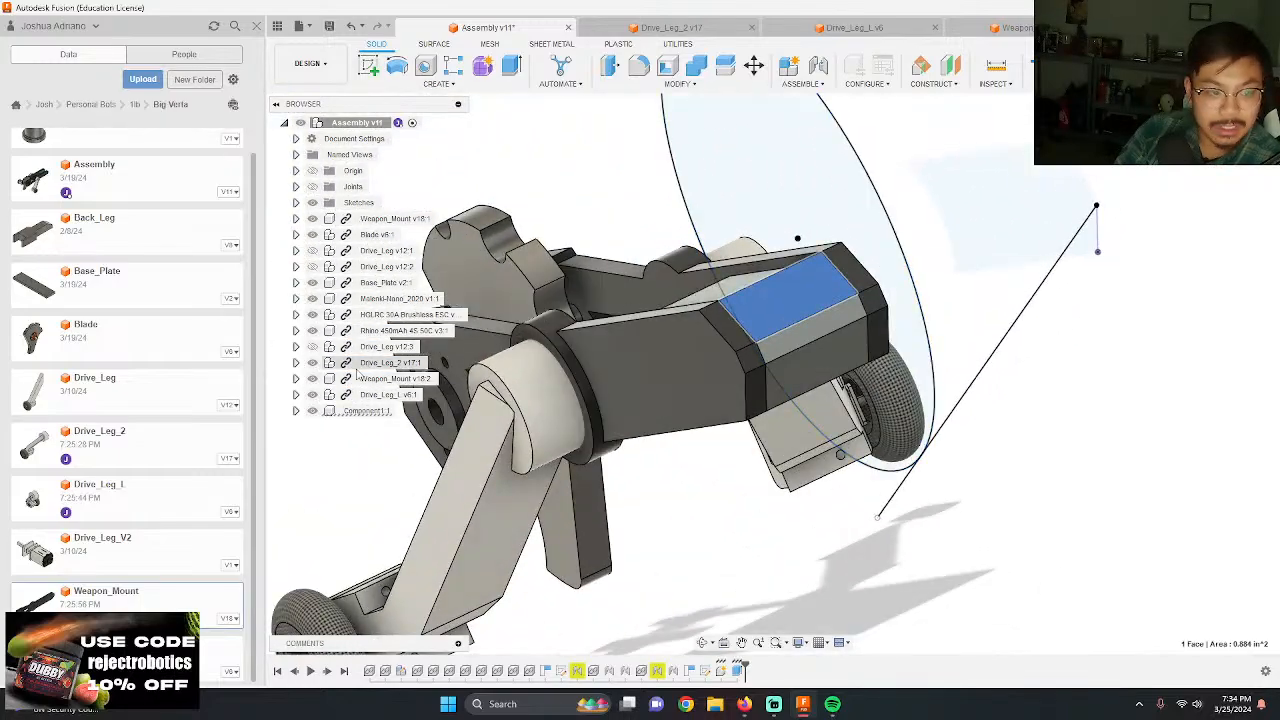
Step: Hide the new rear piece to examine the exposed battery and open rear end, and show it again
left_click(312, 411)
middle_click_drag(1173, 416, 1138, 436, "shift")
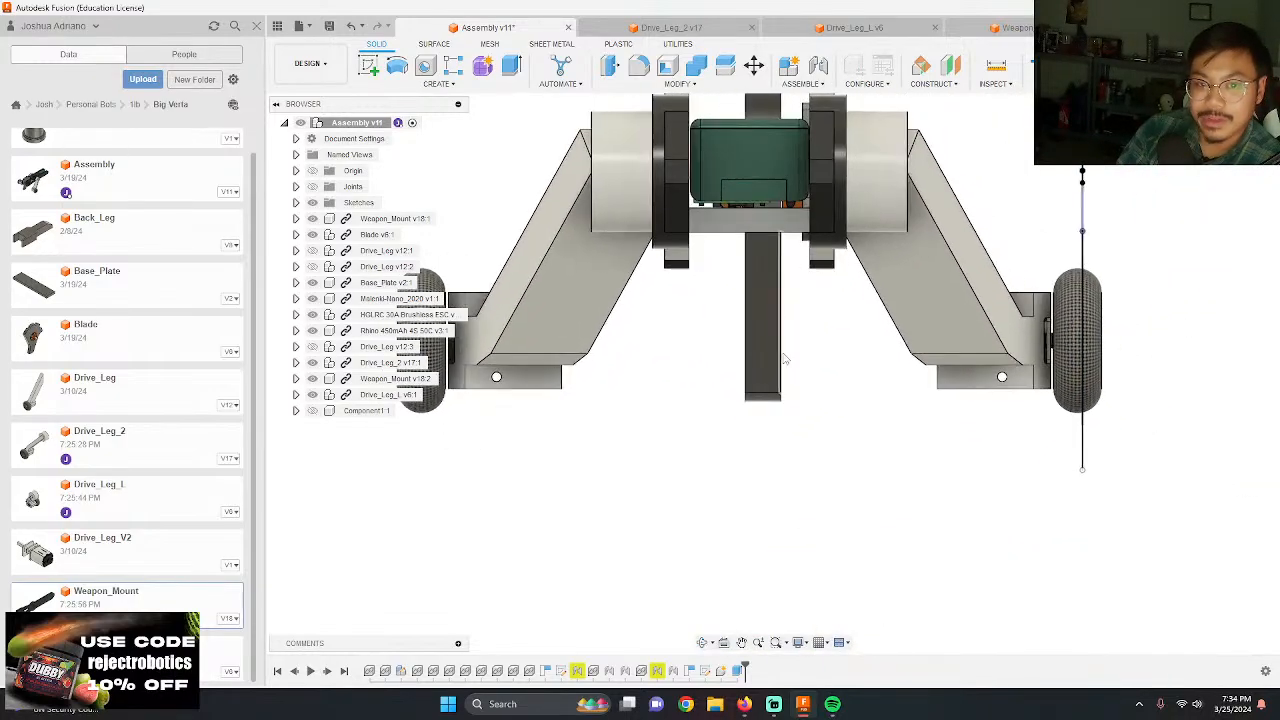
scroll(653, 199, "up", 10)
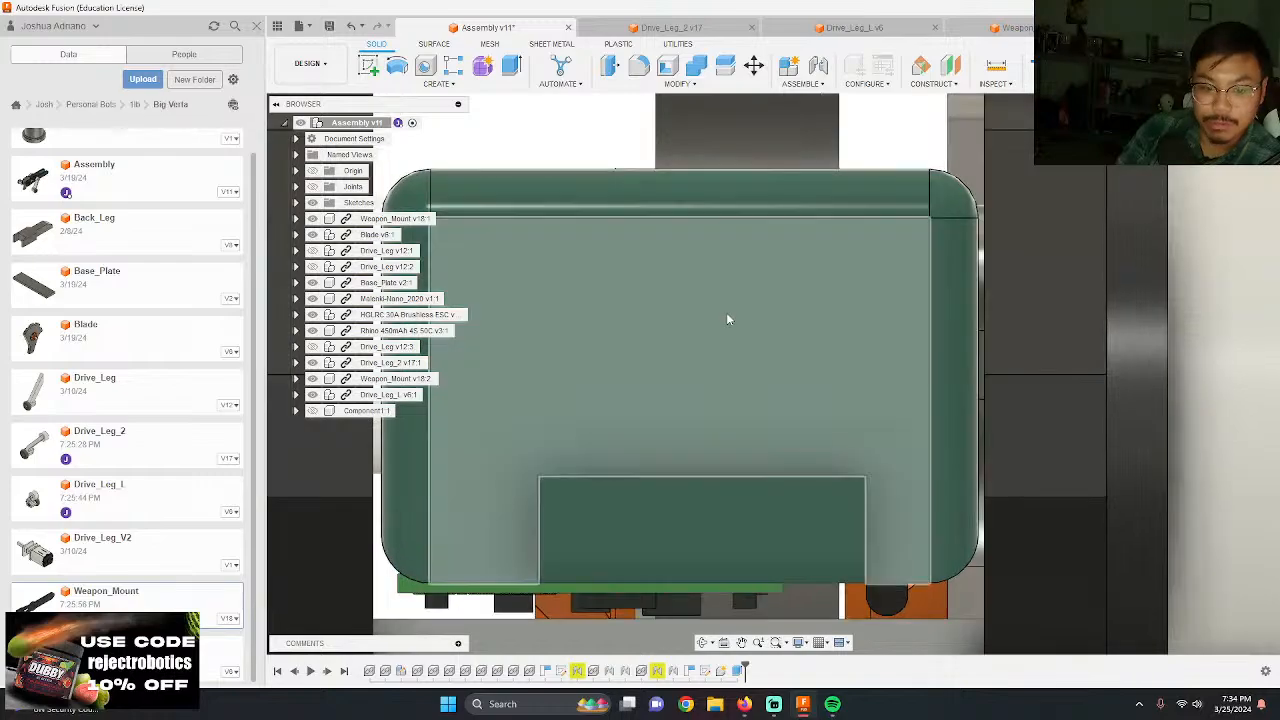
middle_click_drag(726, 312, 723, 346, "shift")
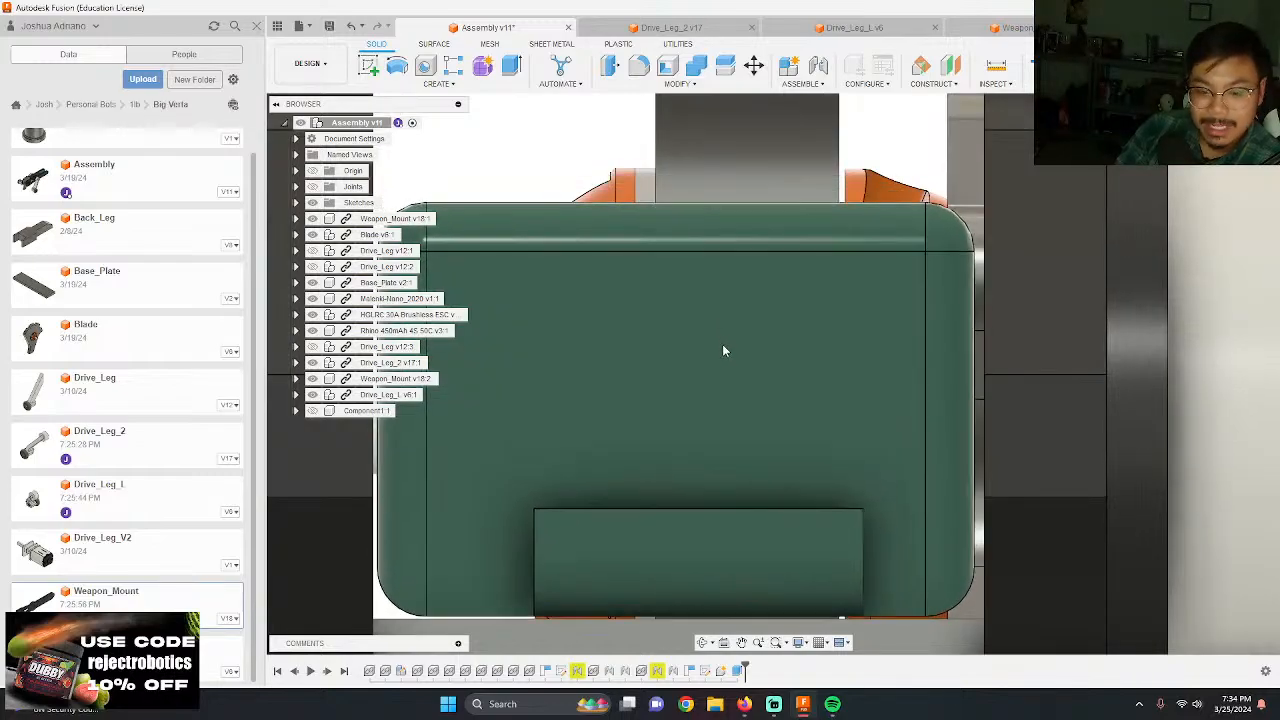
scroll(821, 288, "down", 5)
scroll(828, 212, "down", 3)
middle_click_drag(828, 212, 814, 243, "shift")
scroll(814, 243, "down", 6)
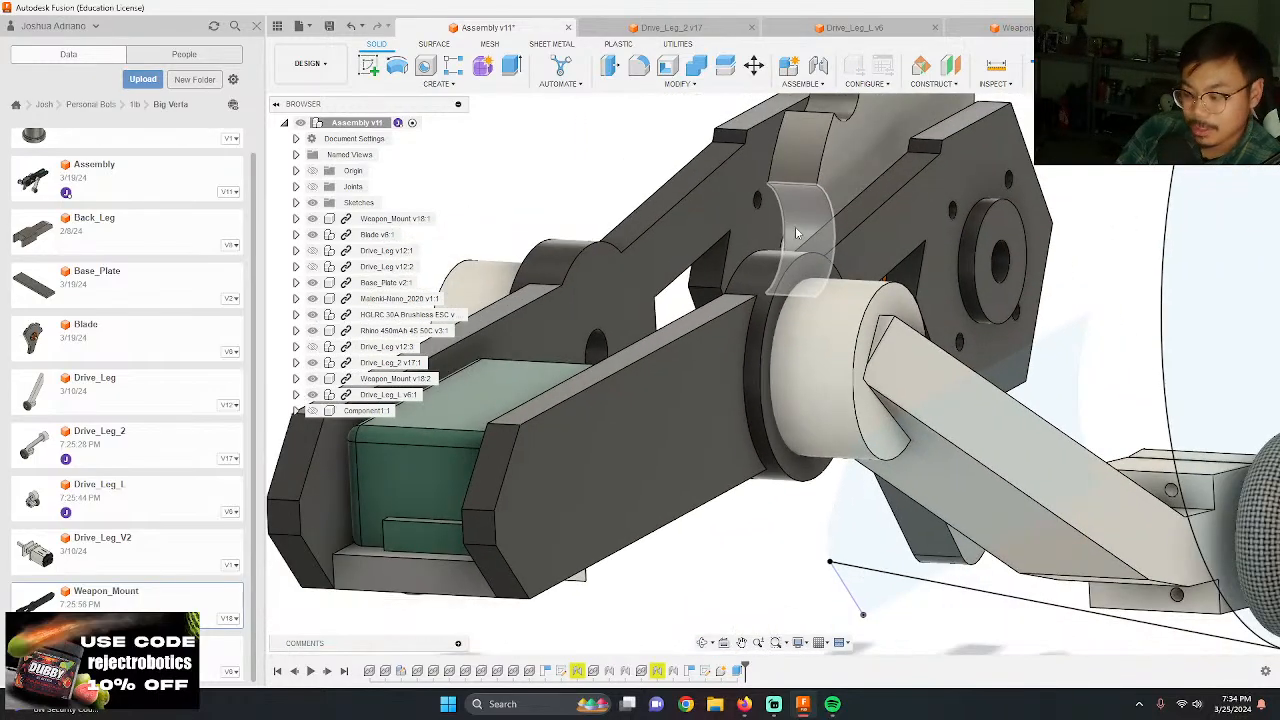
scroll(690, 300, "down", 2)
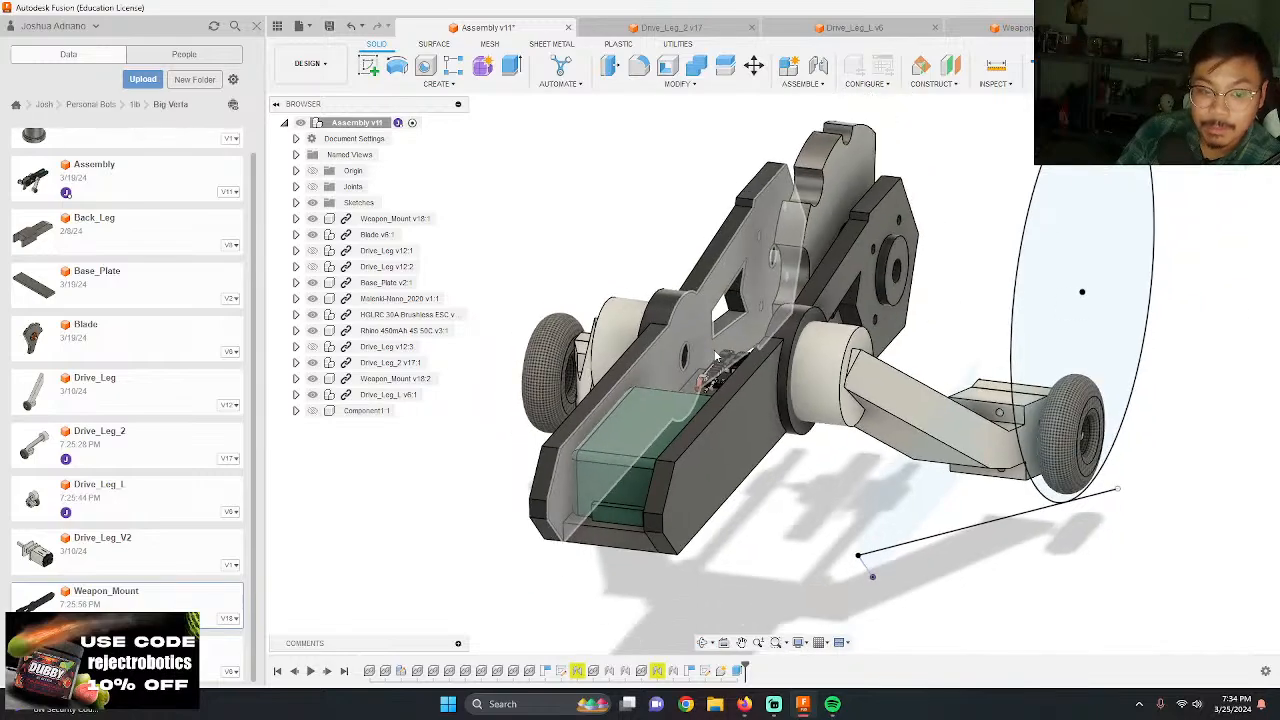
middle_click_drag(762, 360, 686, 347, "shift")
left_click(314, 411)
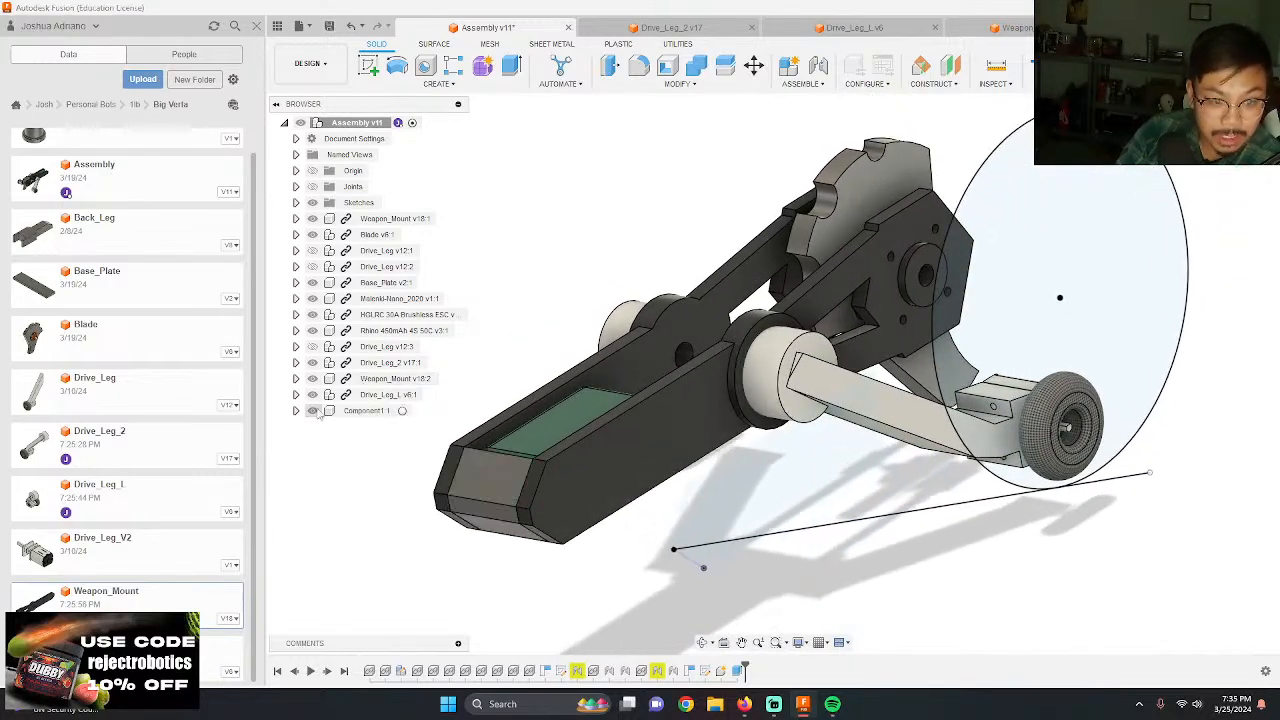
Step: Start a rectangle sketch on the top face of the far weapon mount plate
middle_click_drag(638, 394, 656, 446, "shift")
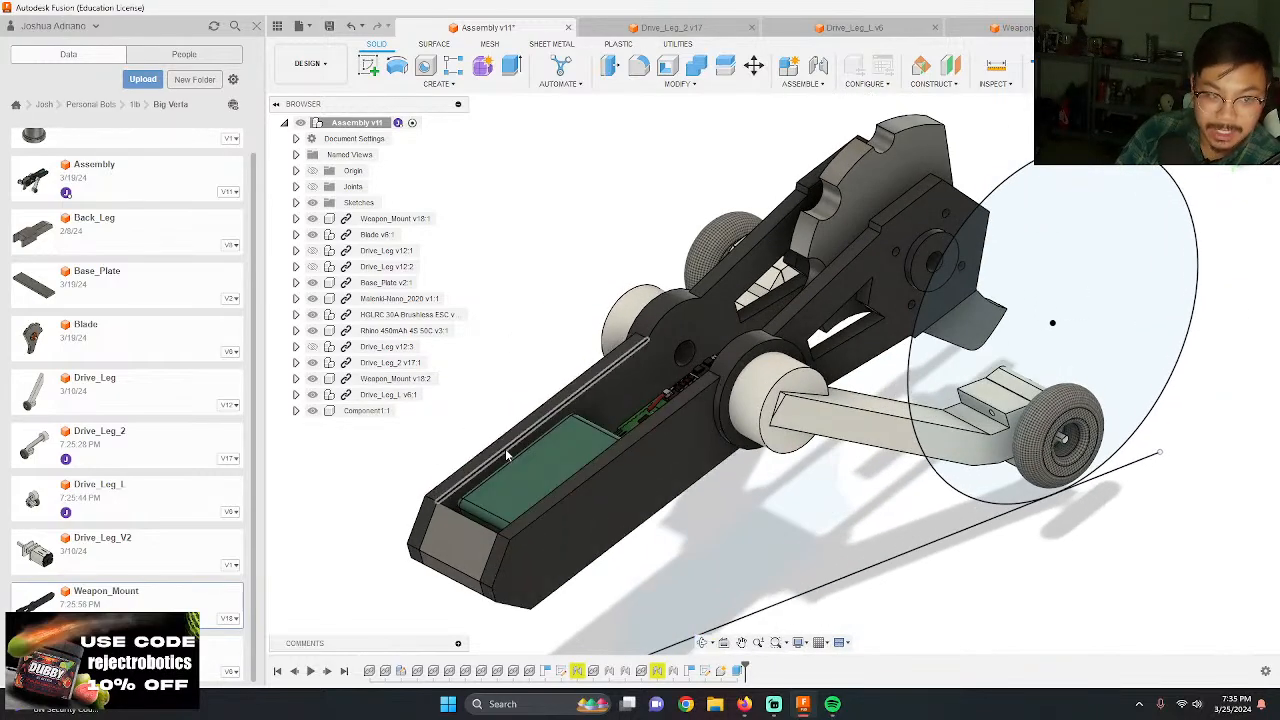
key("r")
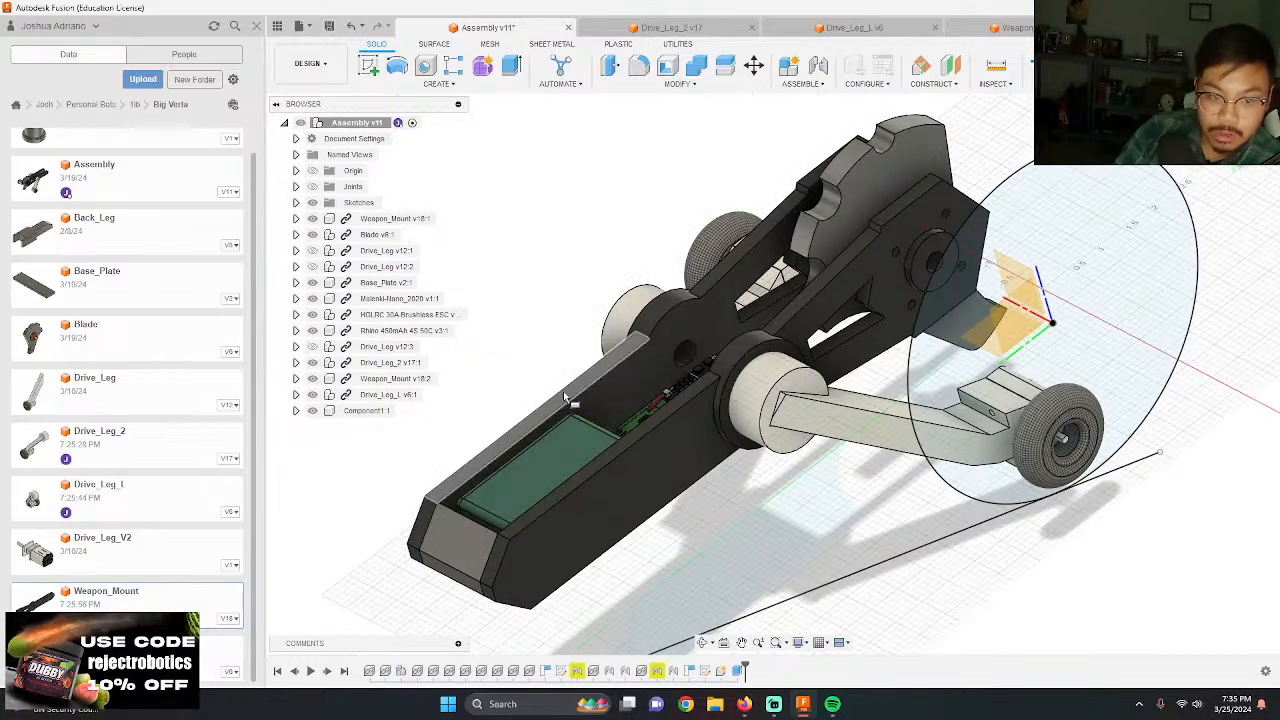
left_click(564, 392)
left_click(776, 377)
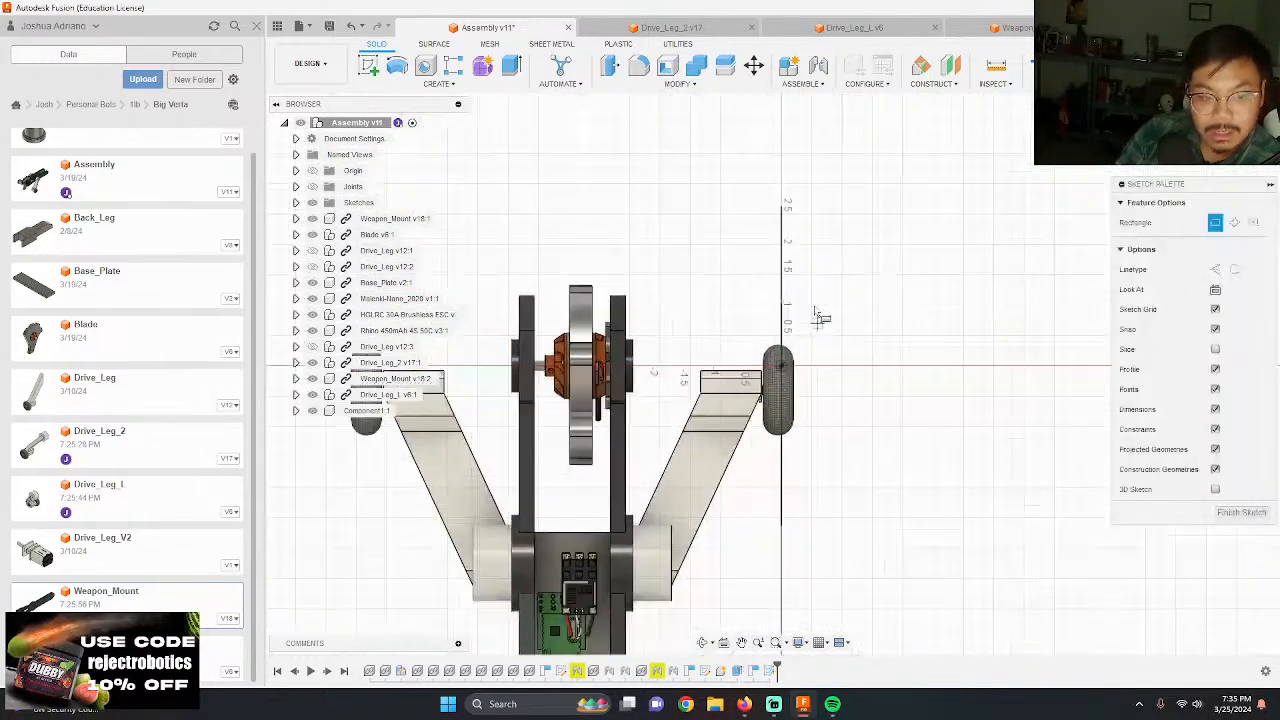
scroll(620, 372, "up", 4)
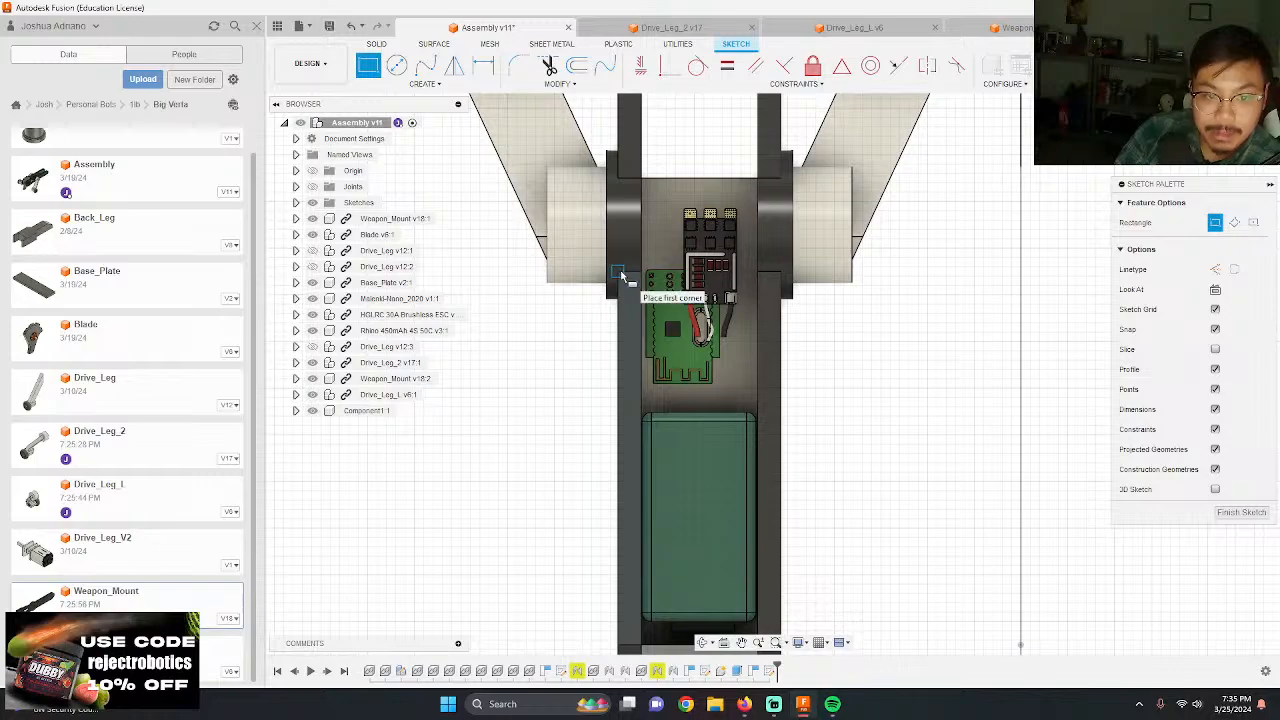
left_click(620, 273)
scroll(750, 250, "down", 3)
scroll(768, 485, "up", 6)
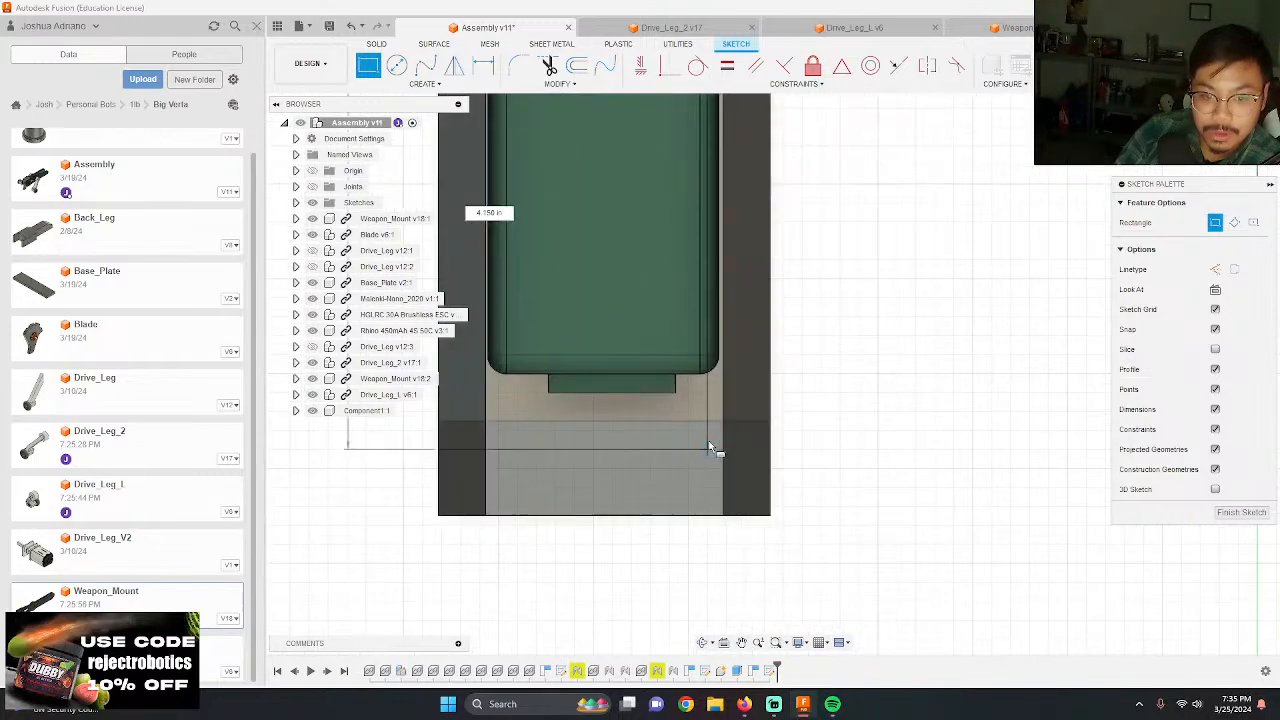
left_click(767, 421)
key("Escape")
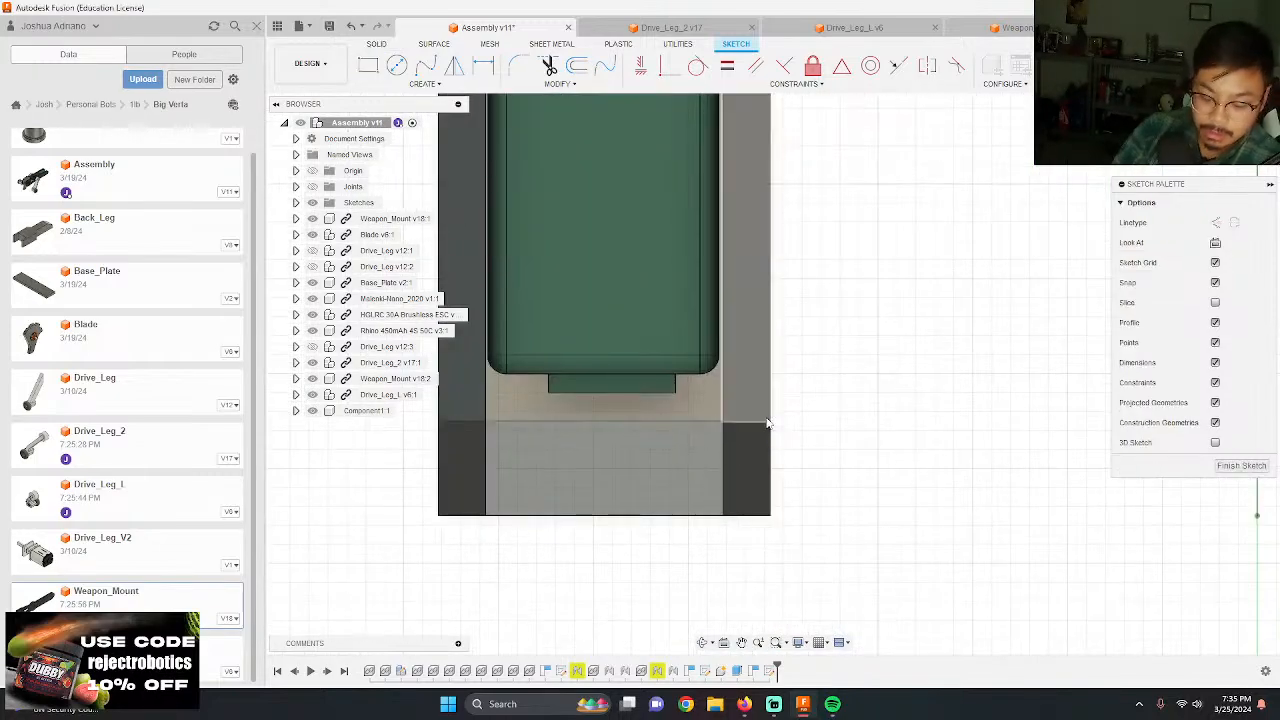
Step: Project the near mount plate's outer rear top corner and sketch a rectangle from the far plate's outer front corner to it, spanning both plates
key("p")
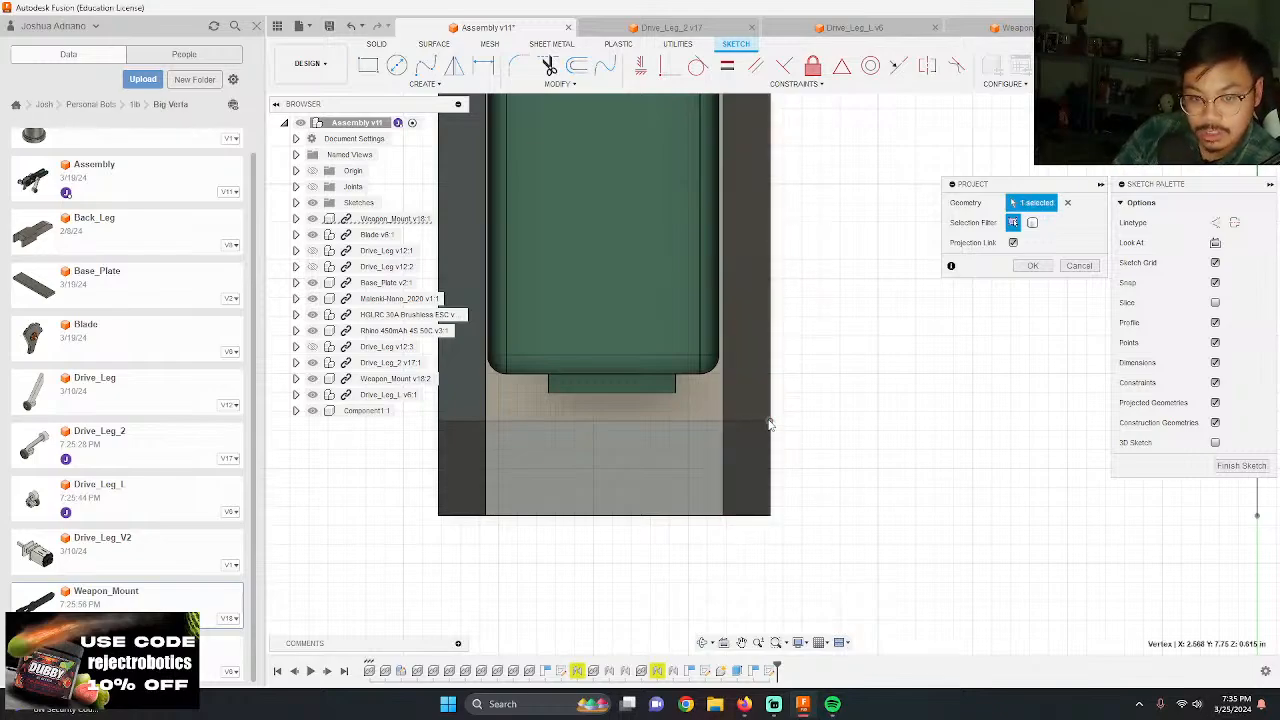
key("Return")
key("r")
scroll(775, 428, "down", 5)
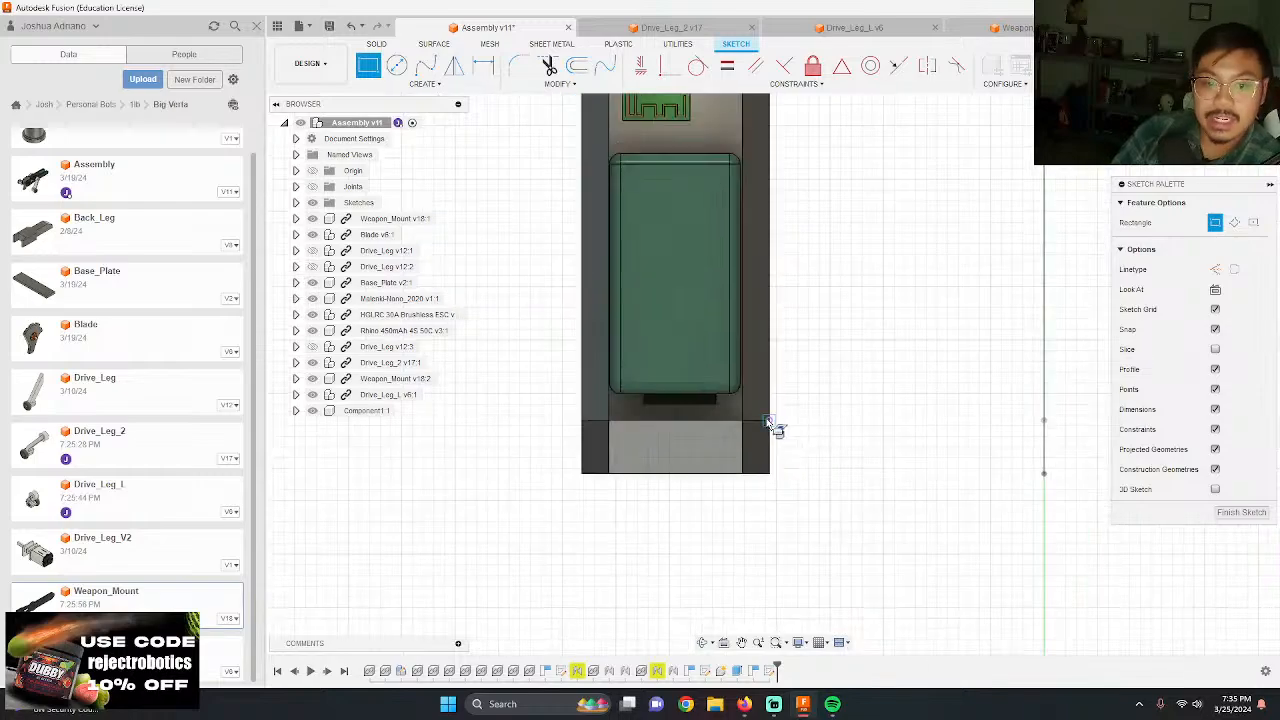
scroll(636, 152, "up", 2)
left_click(633, 132)
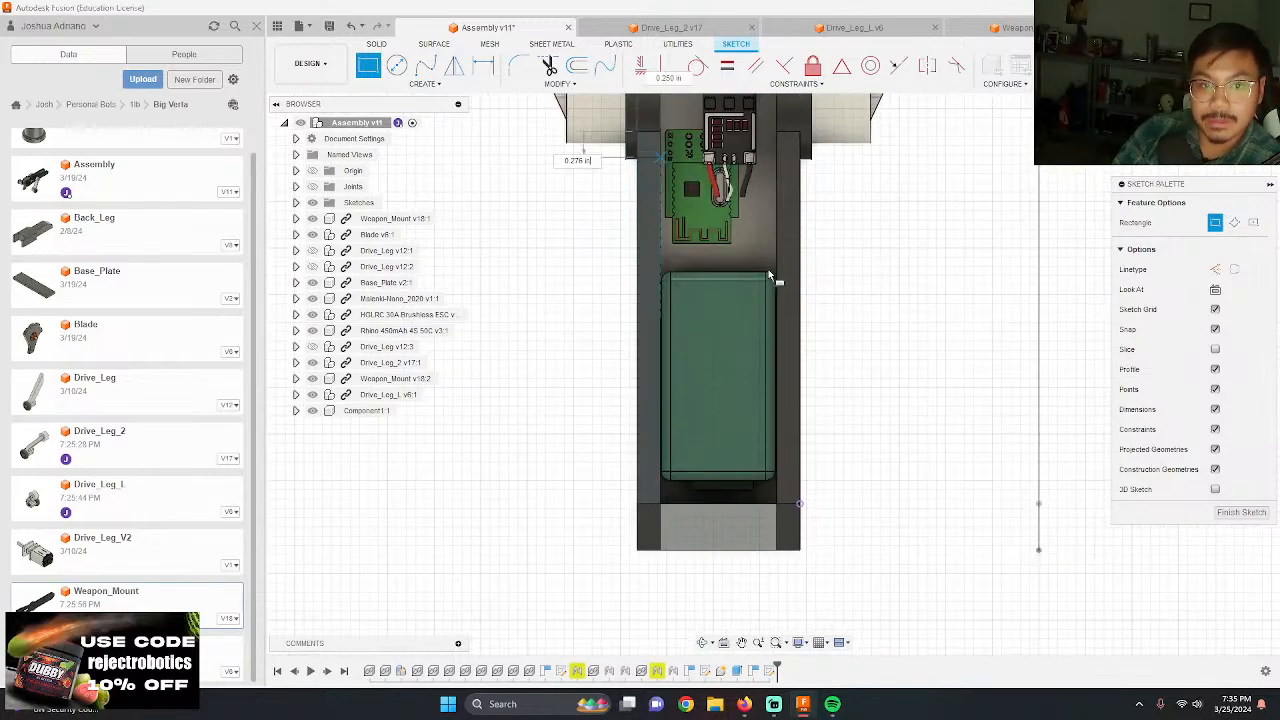
left_click(800, 503)
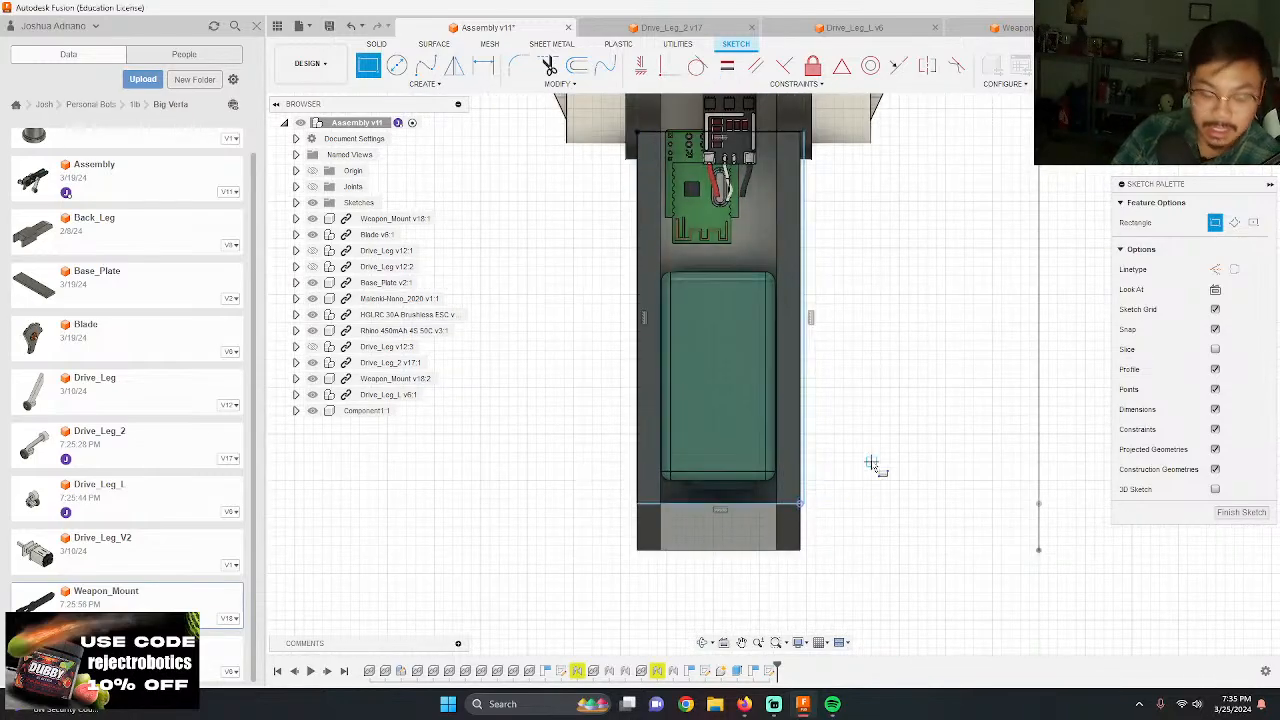
key("Escape")
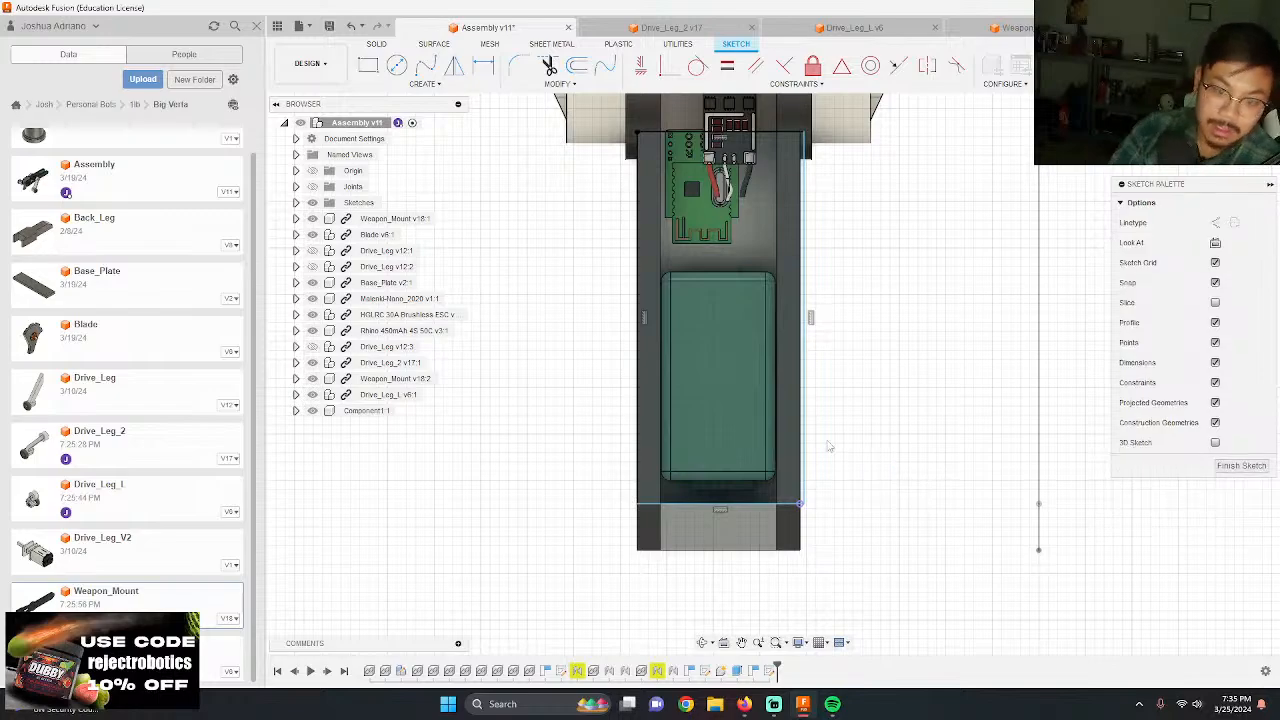
Step: Snap the rectangle's misaligned rear corner onto the projected corner of the near mount plate
scroll(817, 492, "up", 5)
left_click_drag(770, 532, 754, 532)
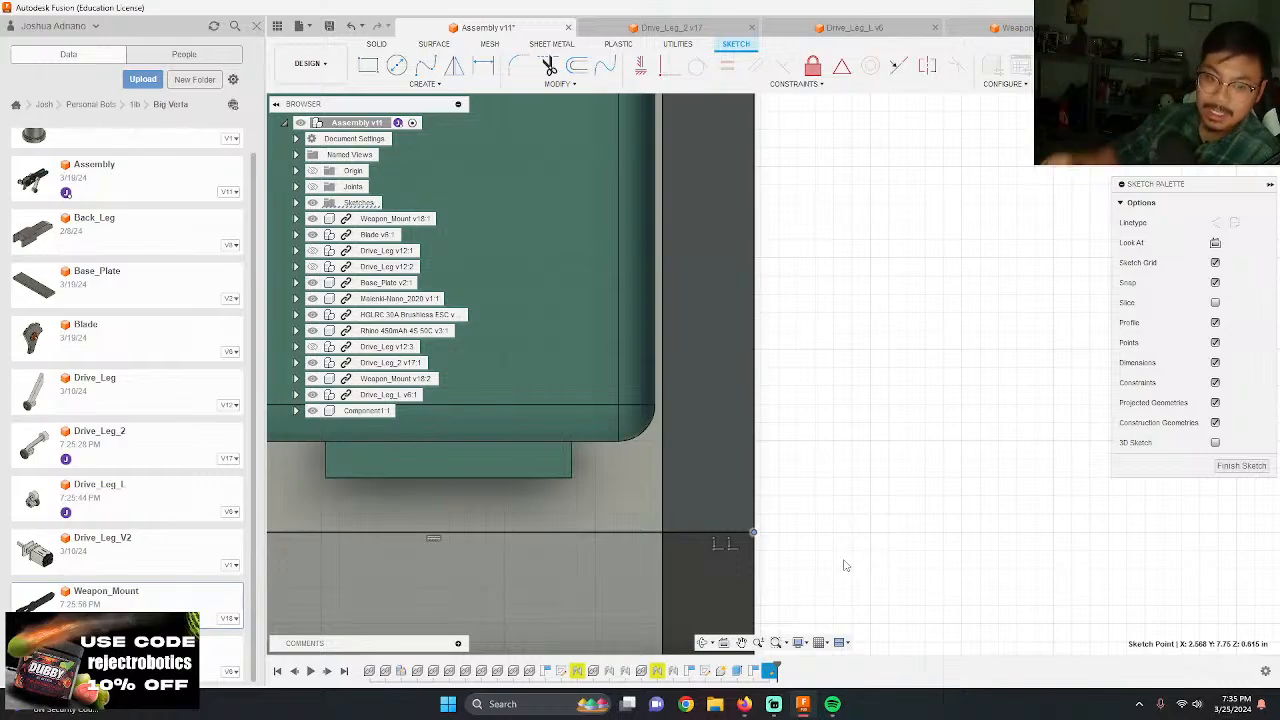
scroll(877, 535, "down", 5)
Step: Extrude the large rectangle profile over the battery bay and near mount plate 1/16 in as a new component
middle_click_drag(877, 534, 833, 506, "shift")
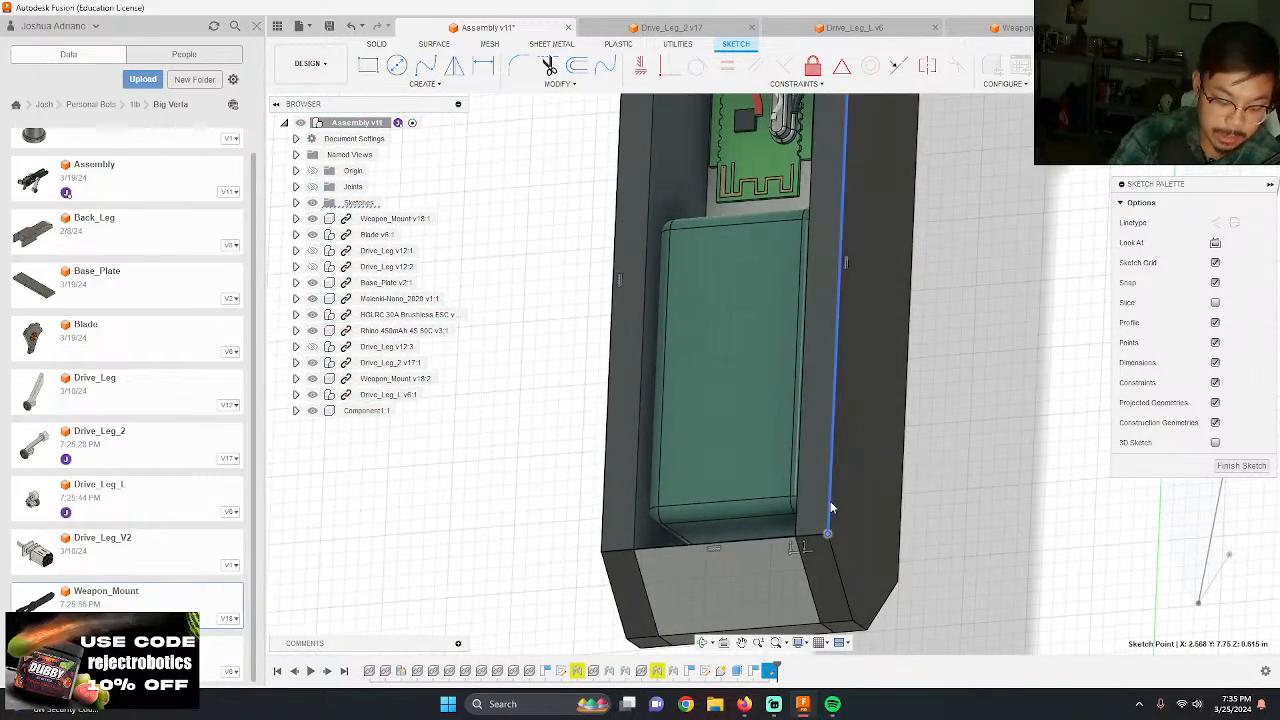
left_click(799, 482)
key("e")
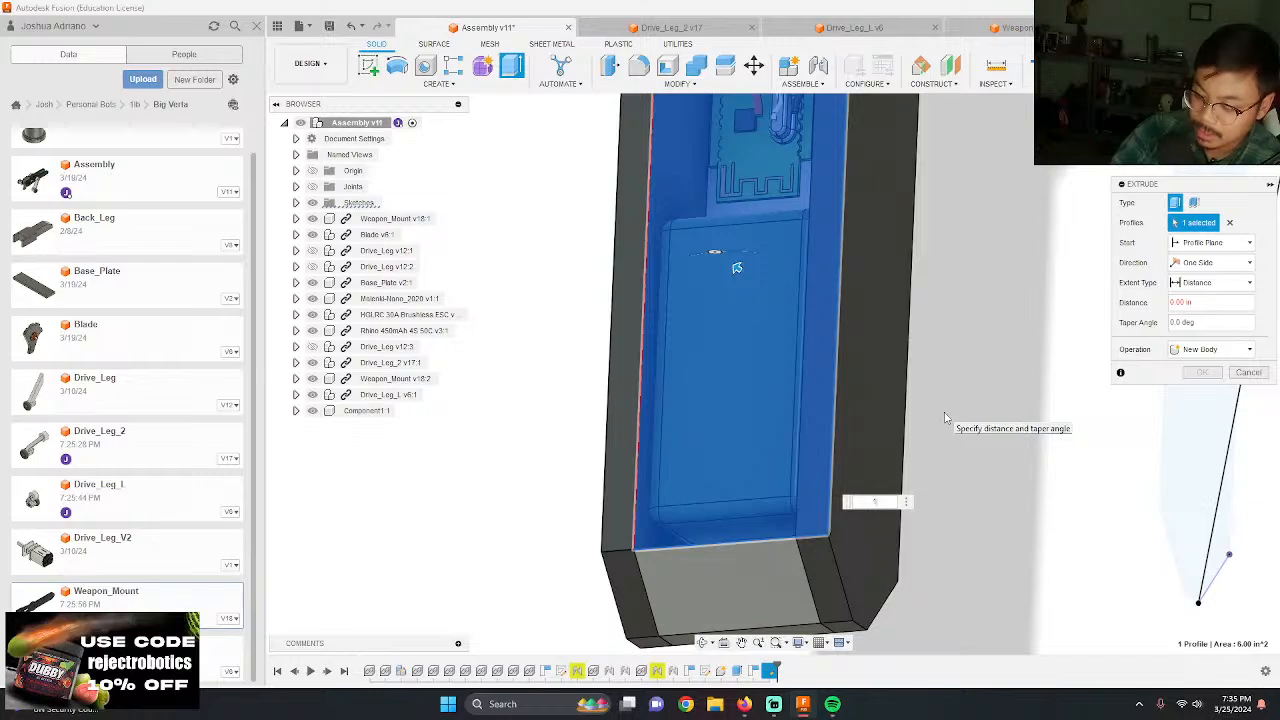
type("1/16")
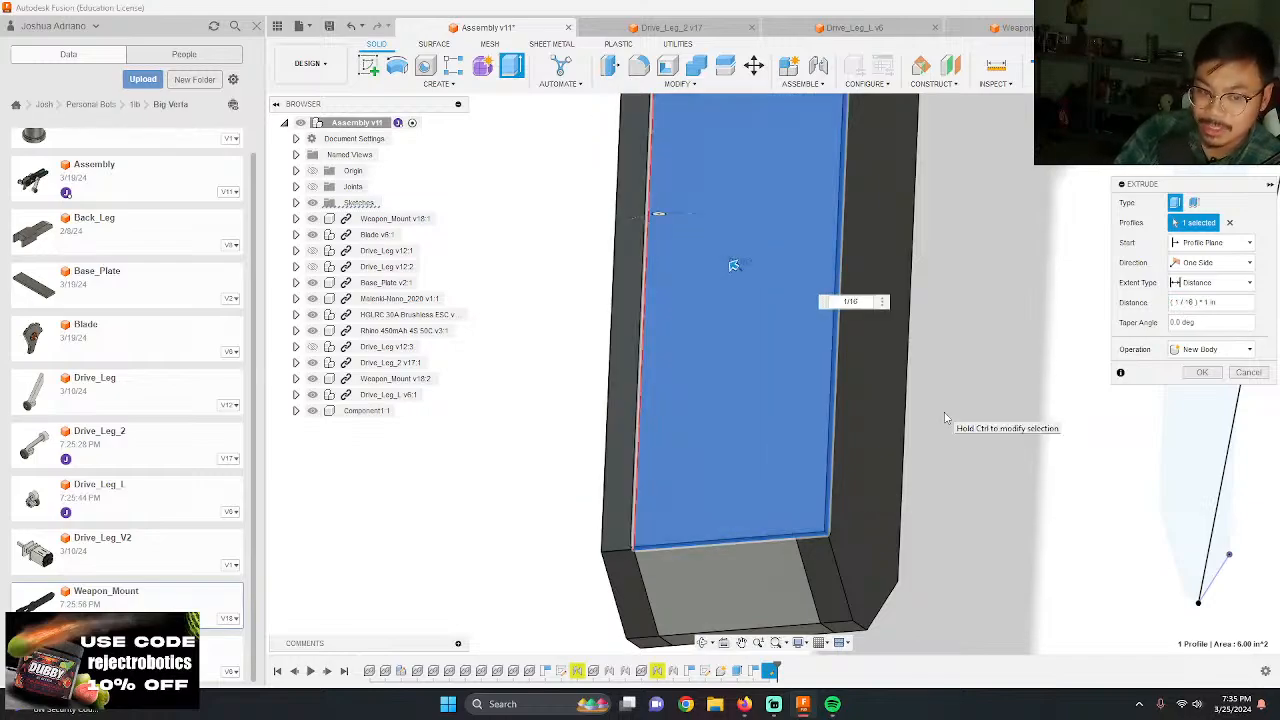
left_click(1240, 349)
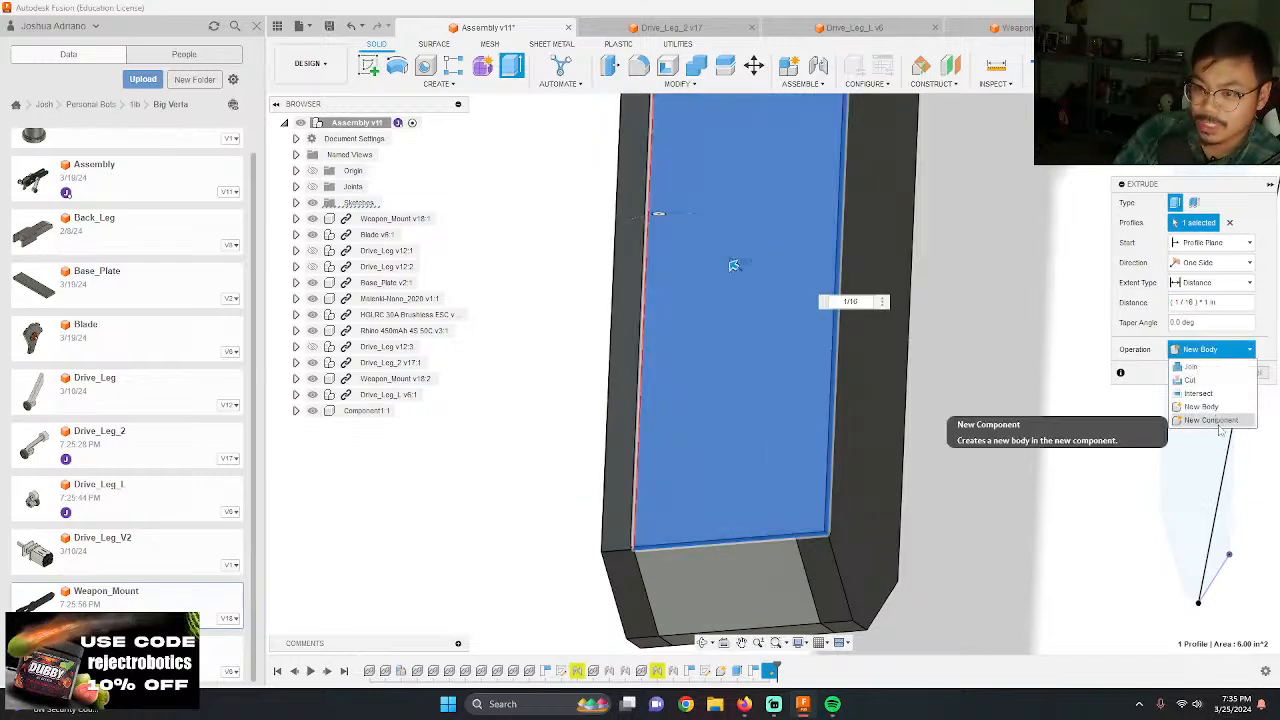
left_click(1205, 405)
middle_click_drag(940, 495, 754, 403, "shift")
key("Return")
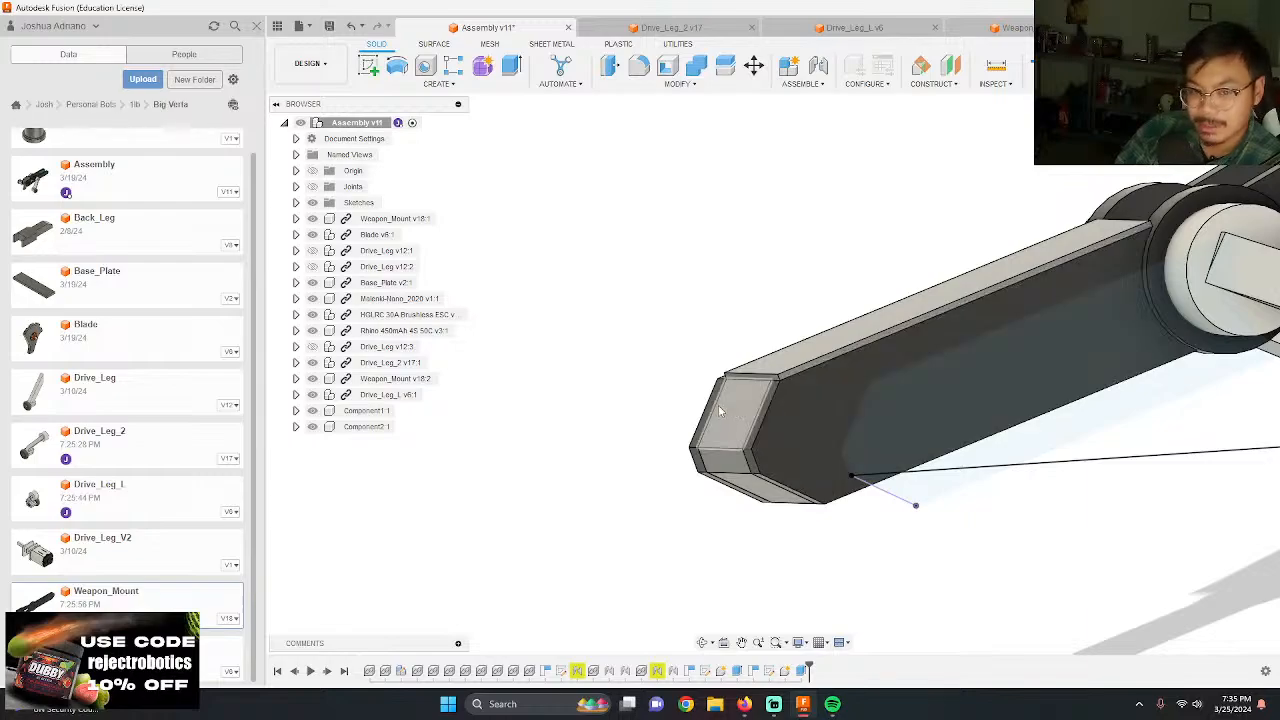
Step: Edit the top cover's extrusion to include the narrow profile strip over the far mount plate
scroll(671, 357, "down", 2)
middle_click_drag(671, 357, 720, 517, "shift")
mouse_move(828, 700)
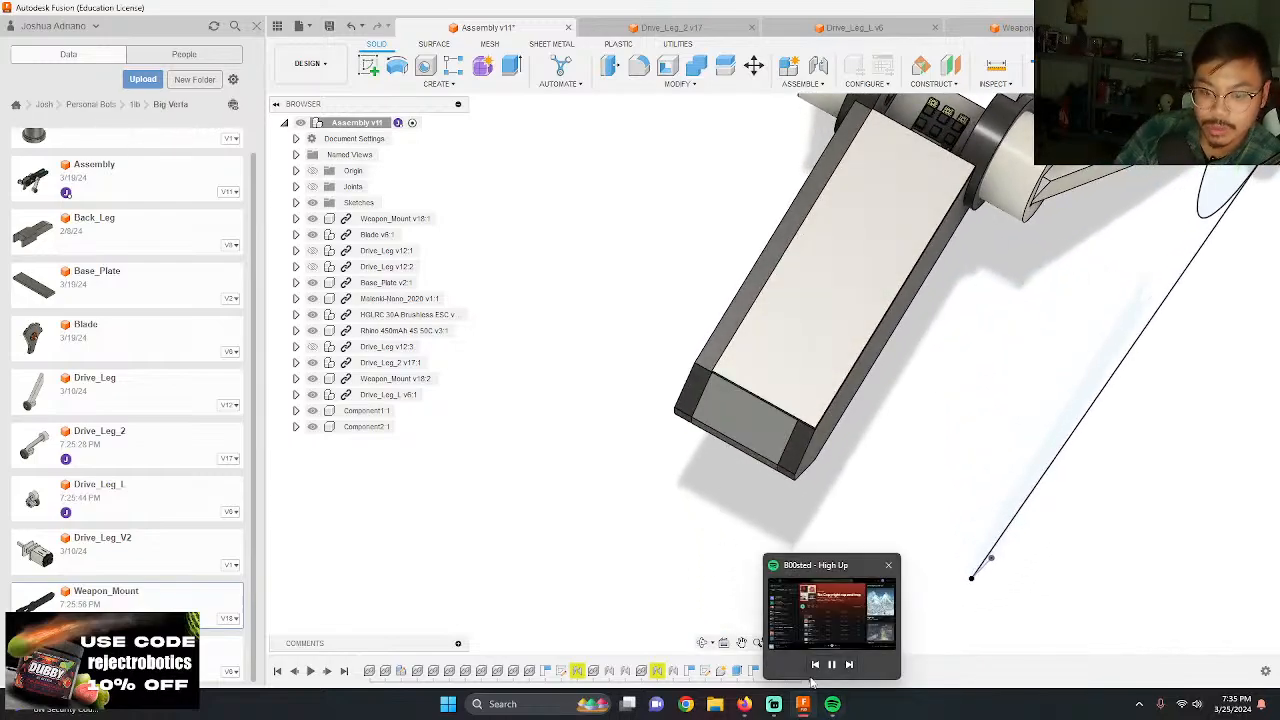
double_click(806, 670)
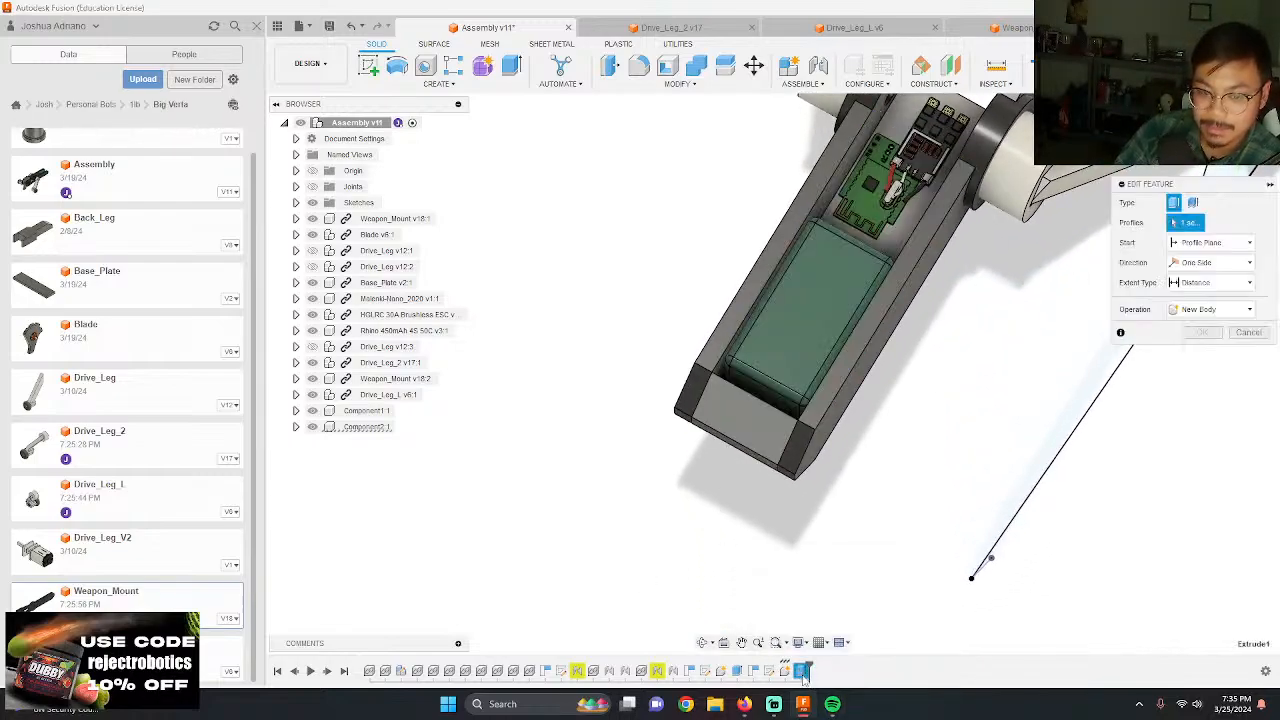
key("Return")
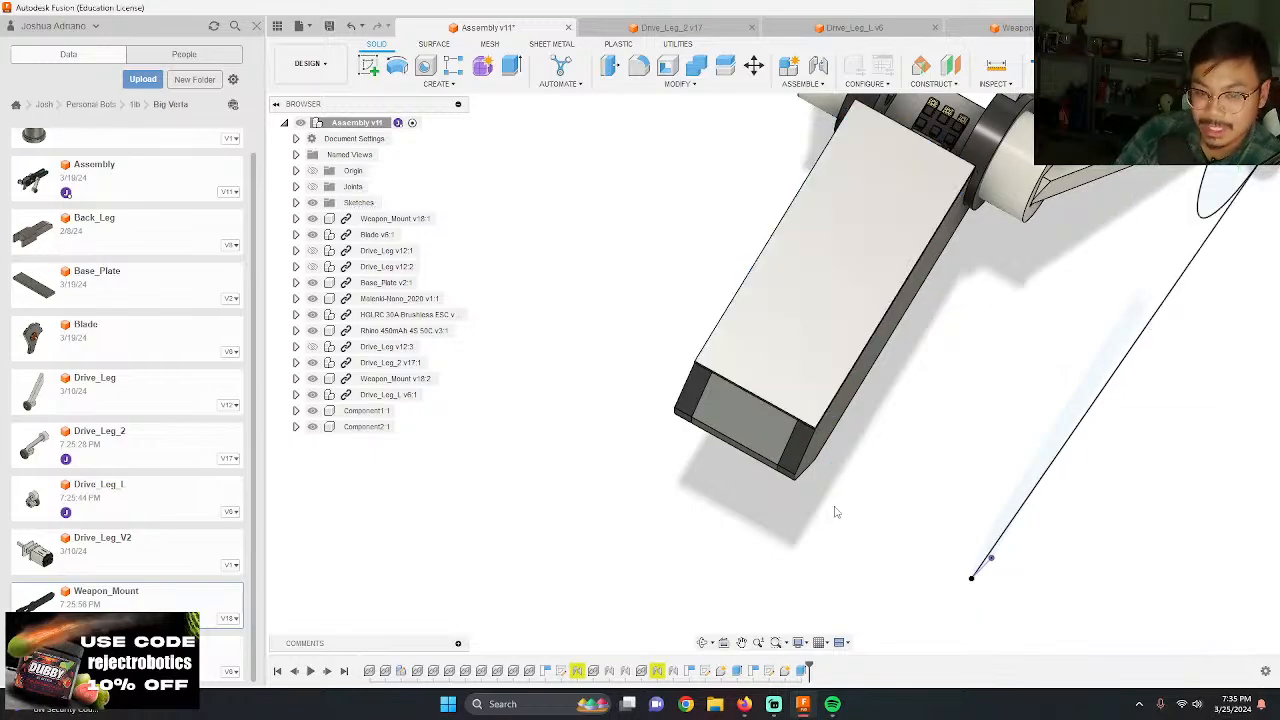
Step: Examine the top cover, the rear piece and the mount plate area between the leg hubs and the weapon
scroll(626, 483, "down", 6)
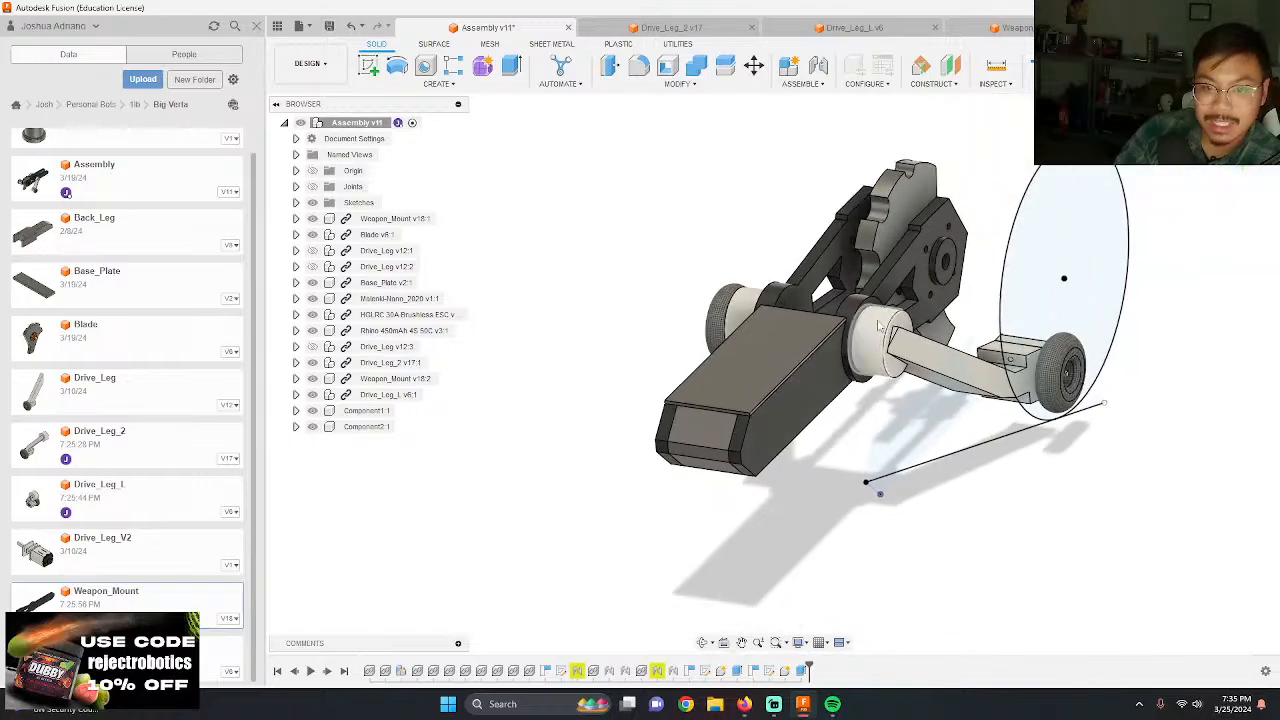
scroll(896, 263, "up", 6)
middle_click_drag(896, 263, 855, 317, "shift")
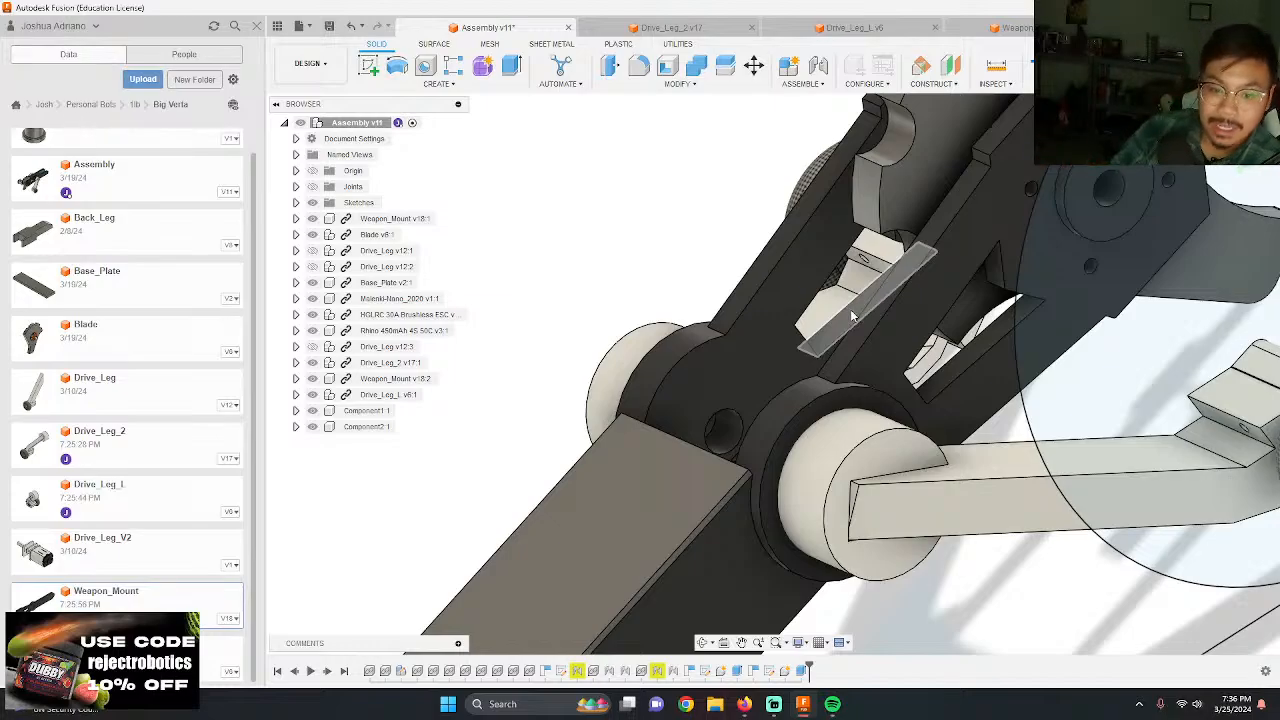
middle_click_drag(852, 316, 643, 485, "shift")
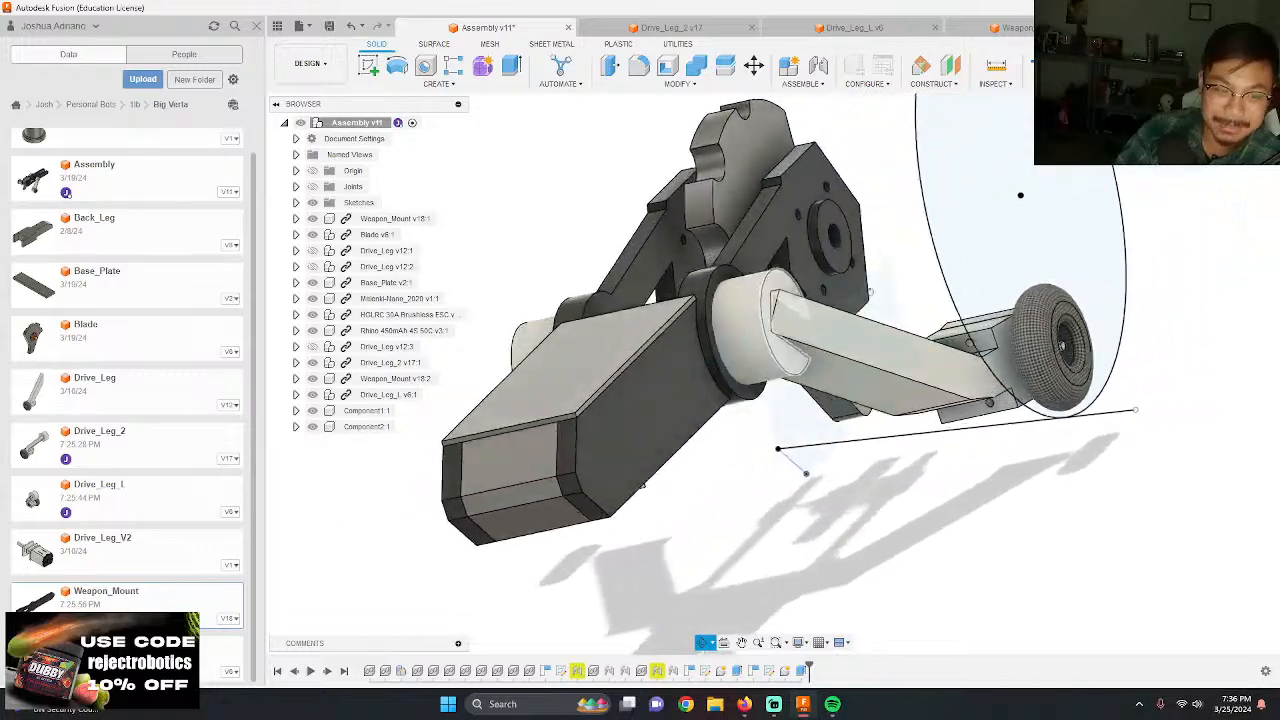
Step: In the Base_Plate part, sketch a 0.125 in by 1.25 in rectangle across one end of the plate's upper face
middle_click_drag(870, 291, 1004, 355, "shift")
scroll(783, 391, "up", 5)
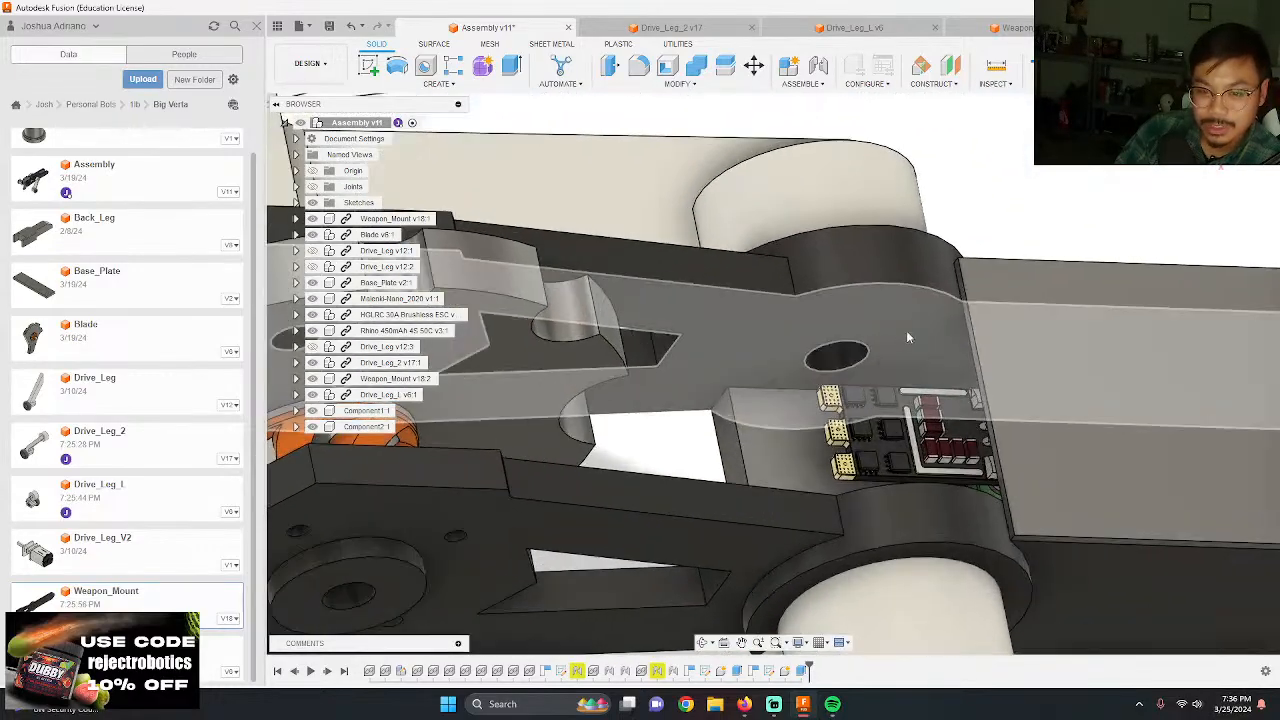
middle_click_drag(907, 337, 759, 474, "shift")
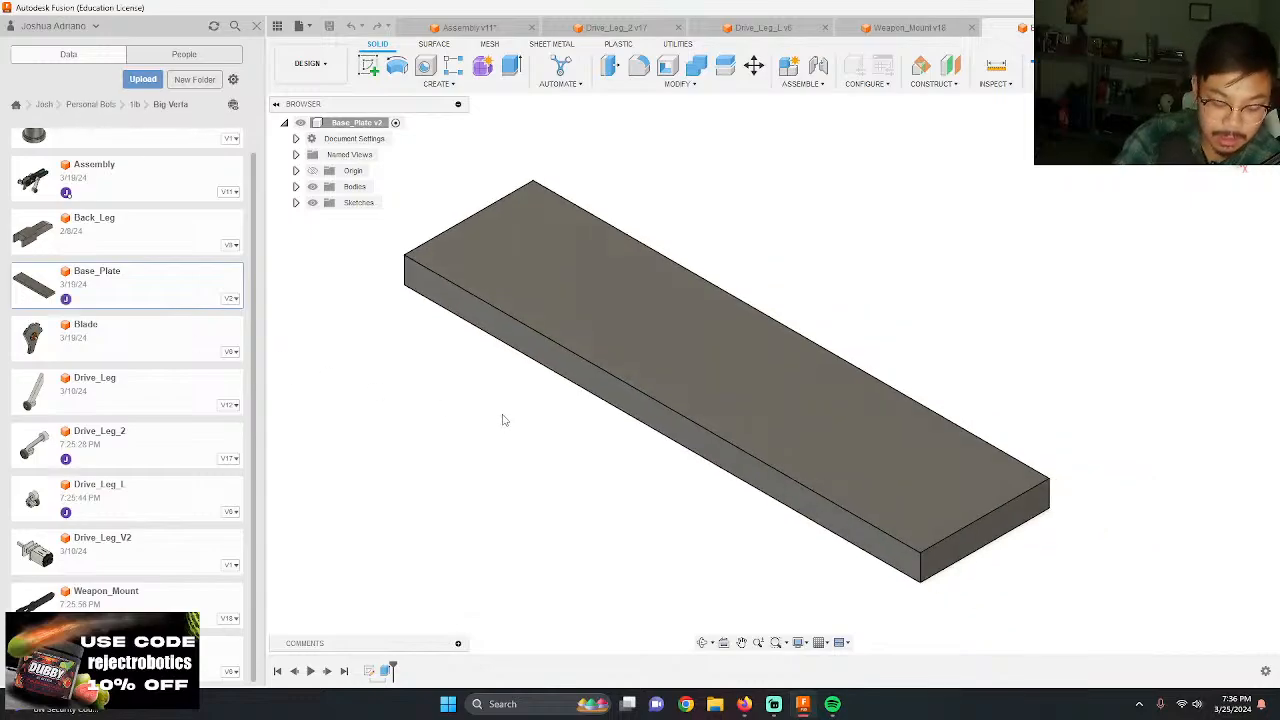
key("r")
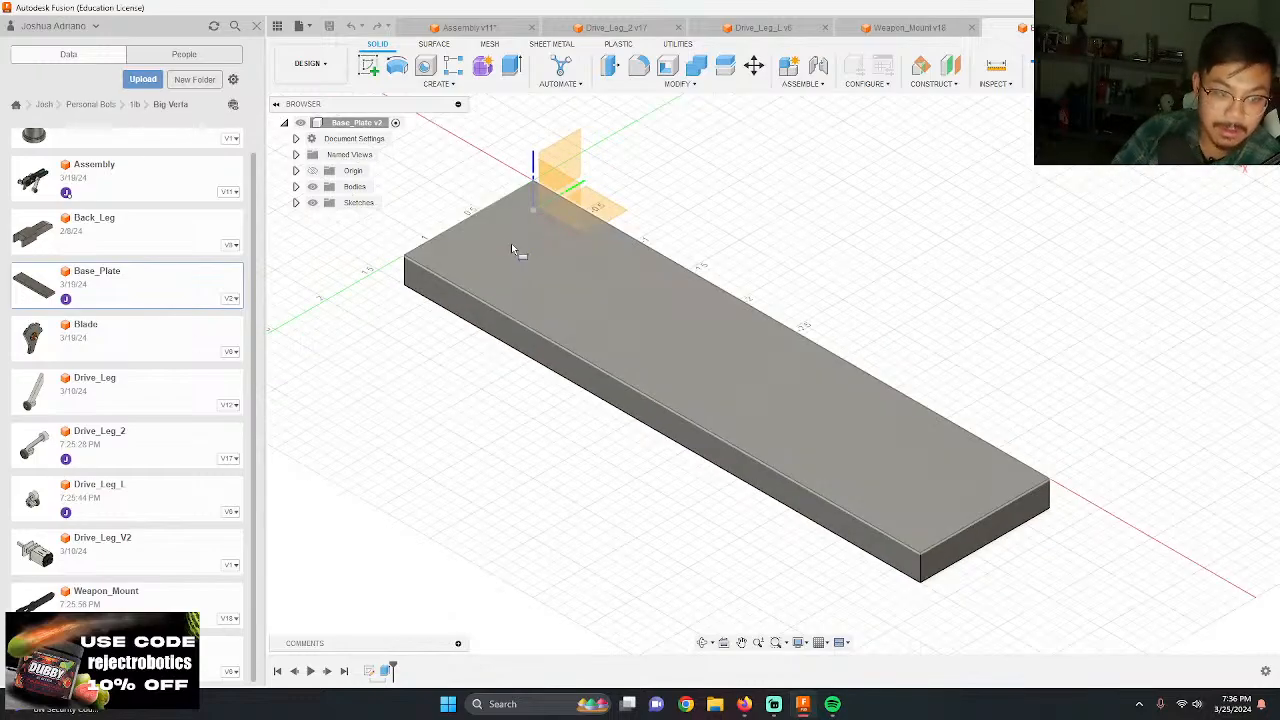
left_click(511, 243)
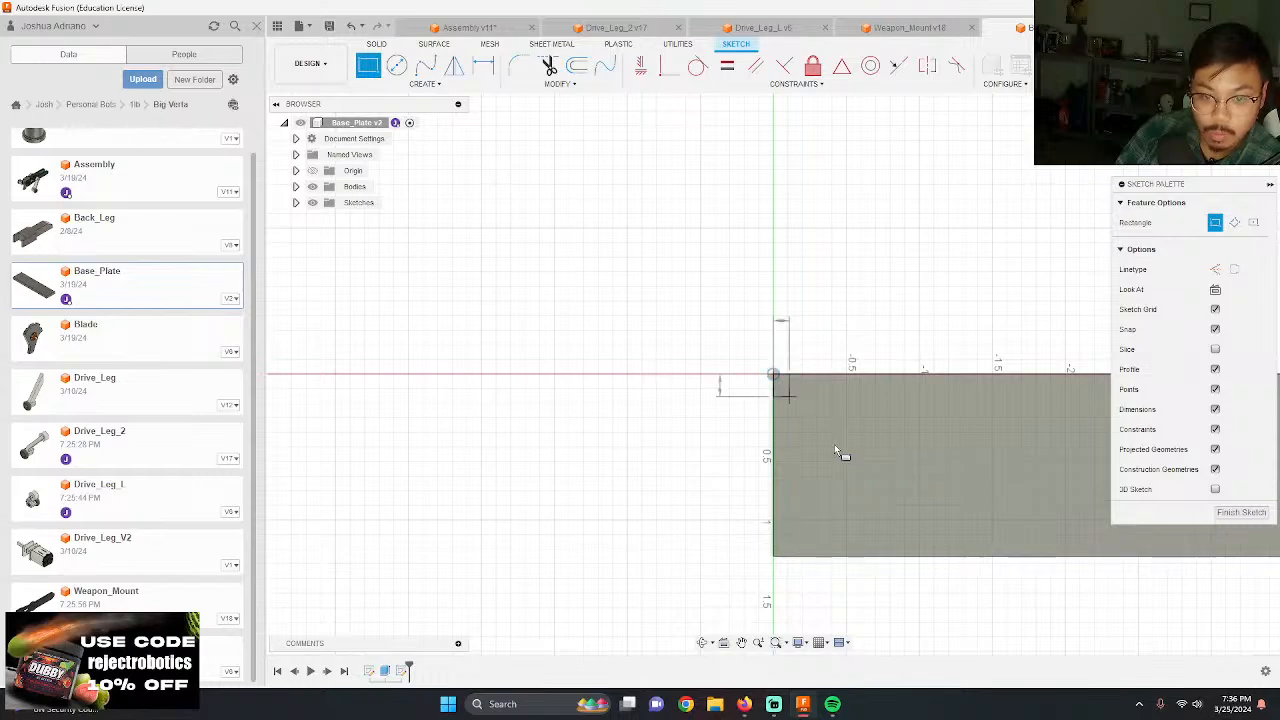
left_click(838, 566)
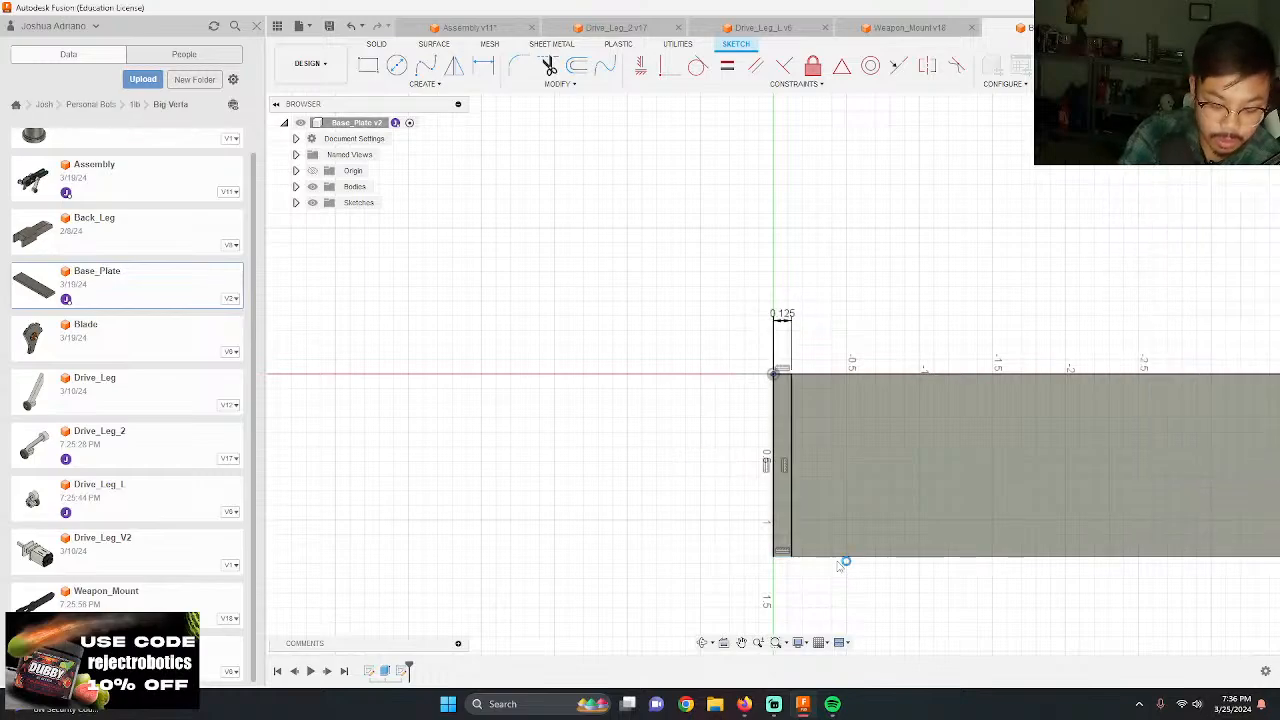
Step: Return to the assembly and measure the distance from the base plate's inner corner to the facing edge of the weapon mount plate
key("e")
left_click(905, 27)
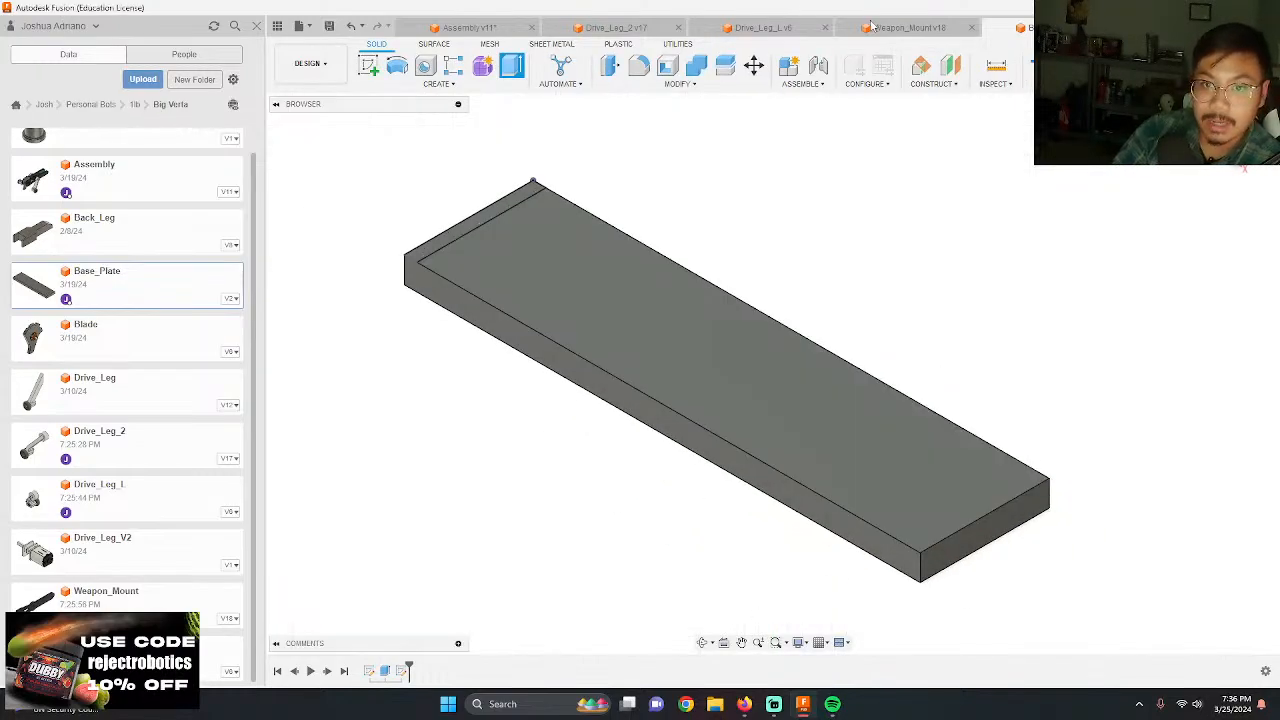
left_click(748, 30)
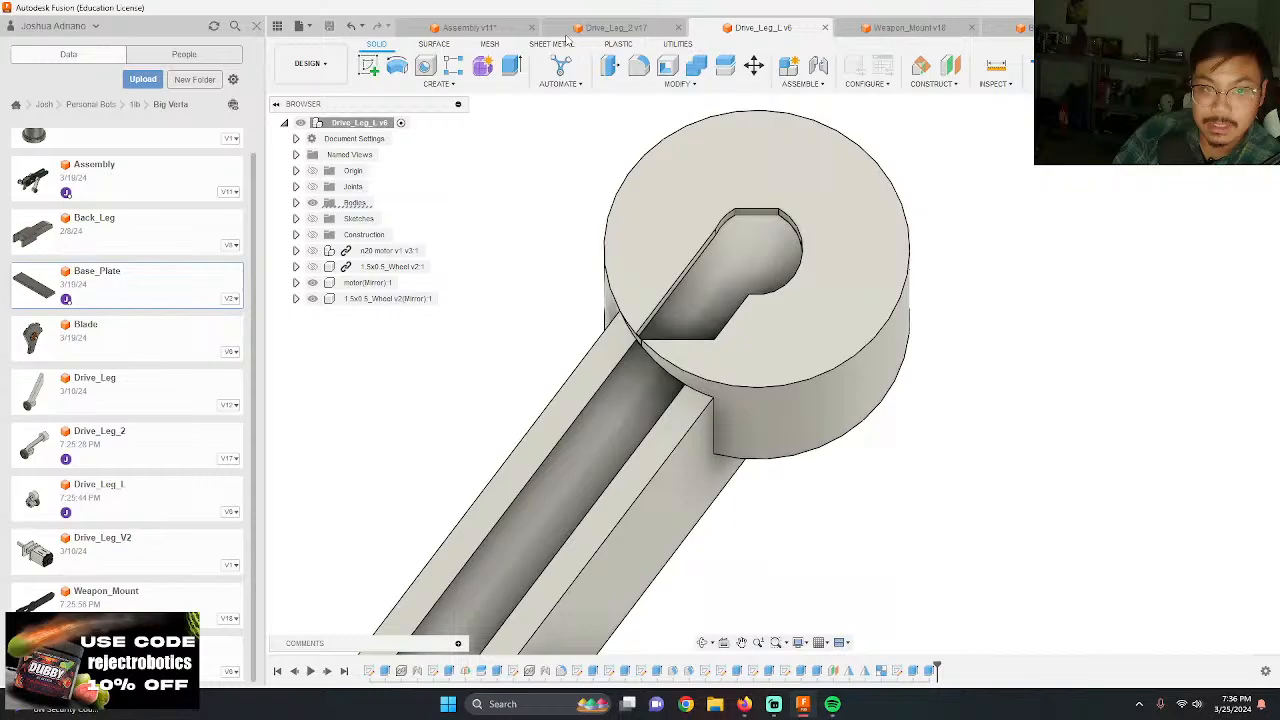
left_click(468, 27)
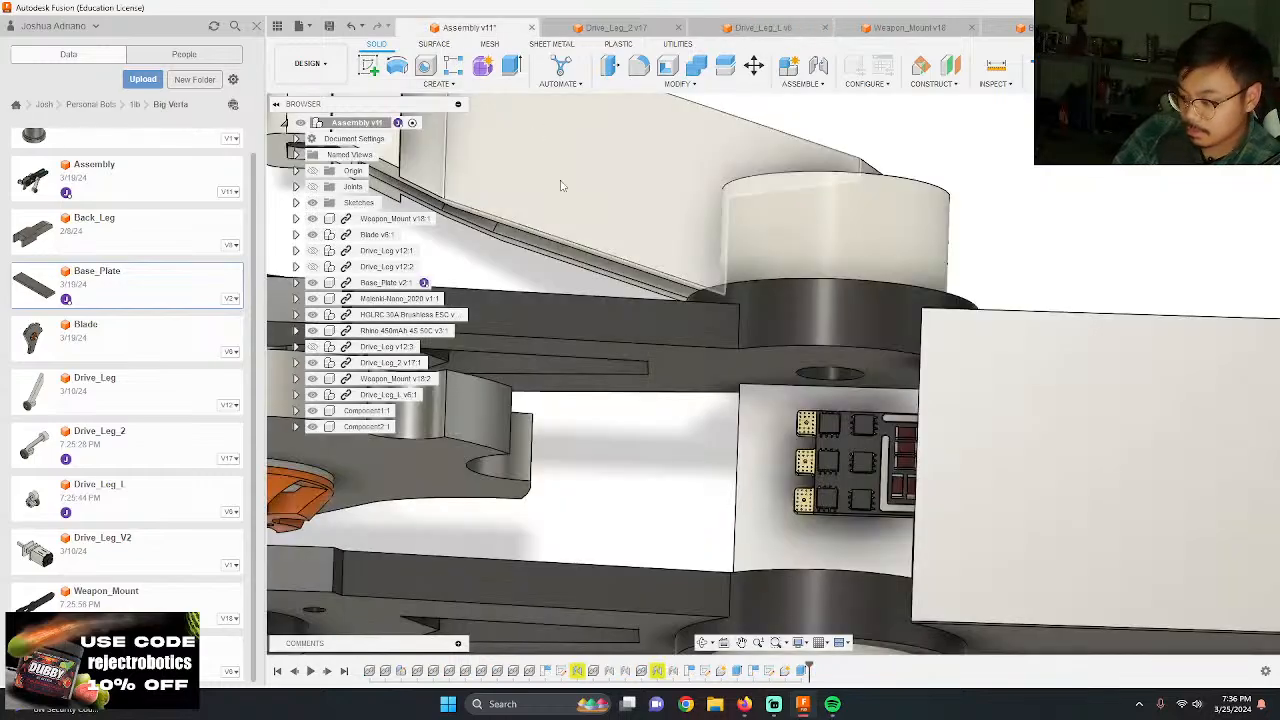
scroll(714, 258, "down", 3)
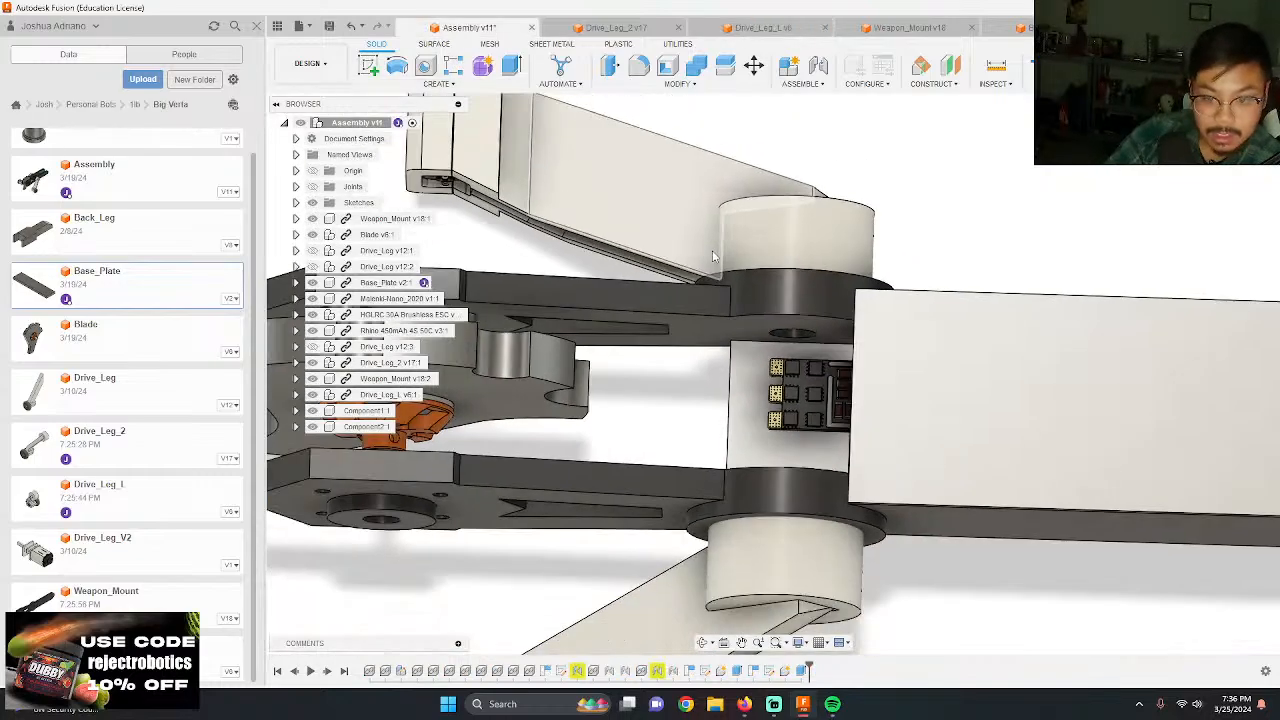
middle_click_drag(714, 258, 724, 190, "shift")
scroll(753, 338, "up", 4)
key("i")
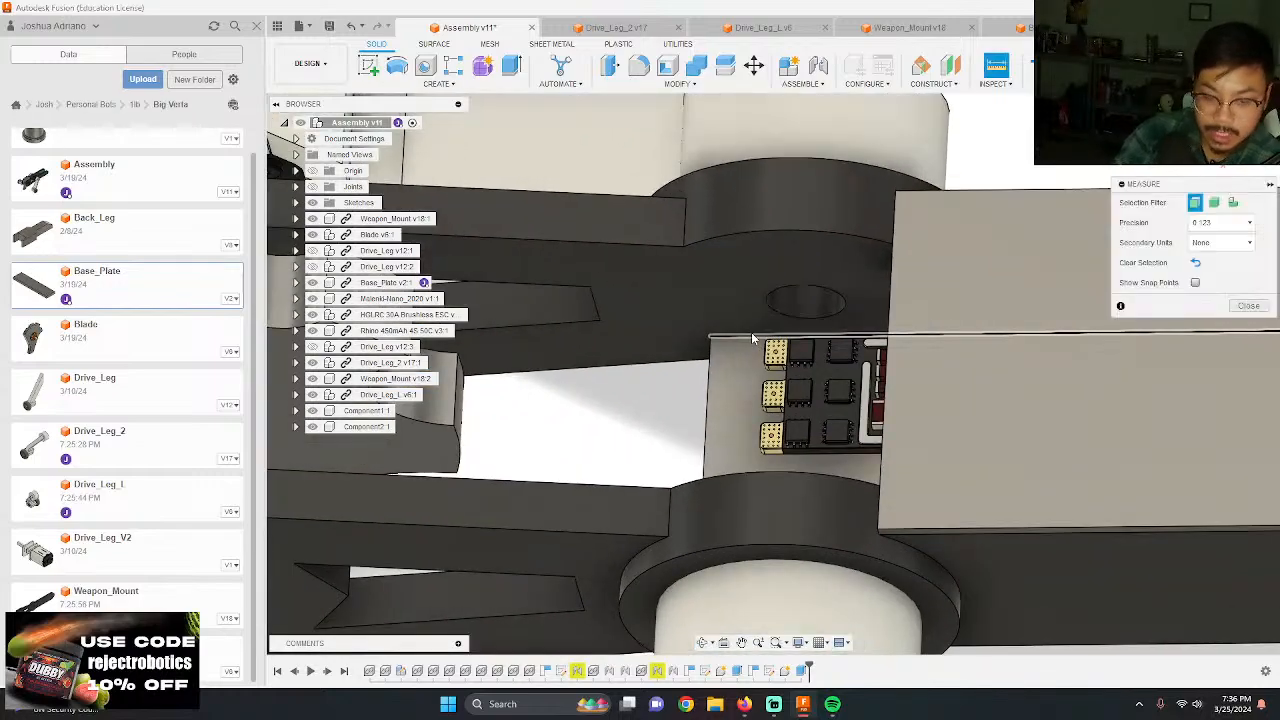
left_click(711, 341)
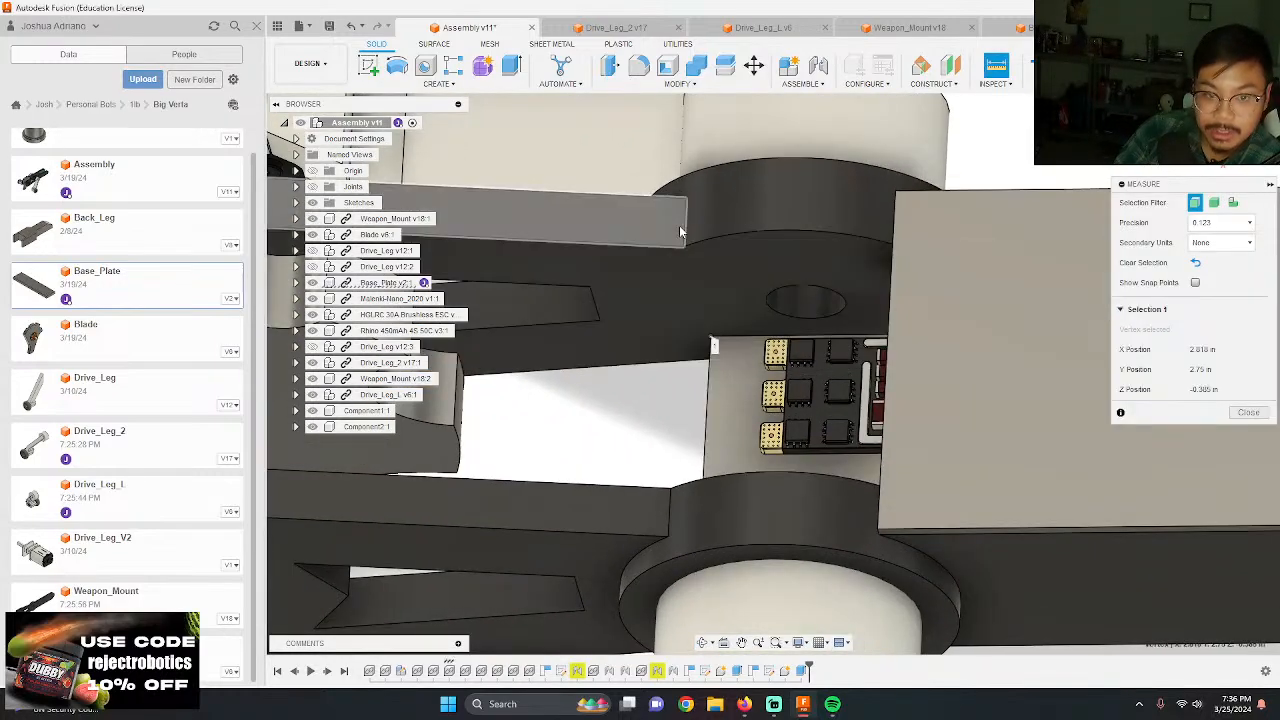
left_click(685, 249)
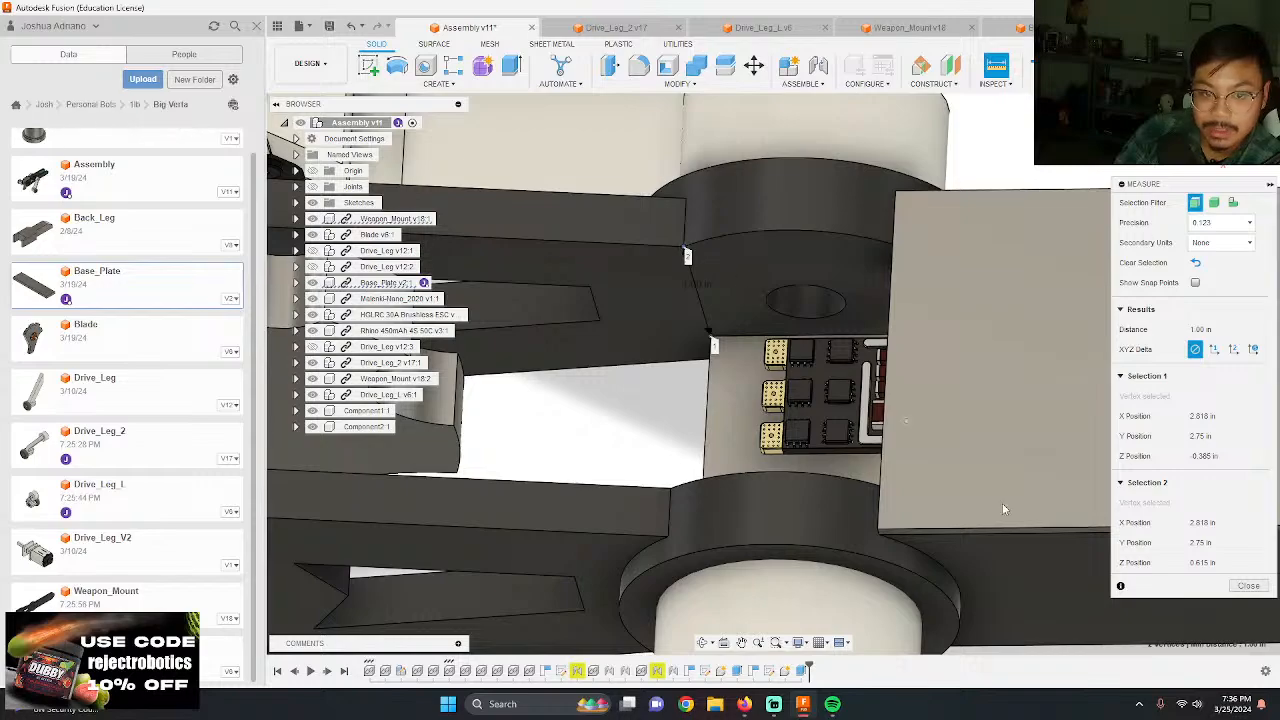
left_click(1249, 586)
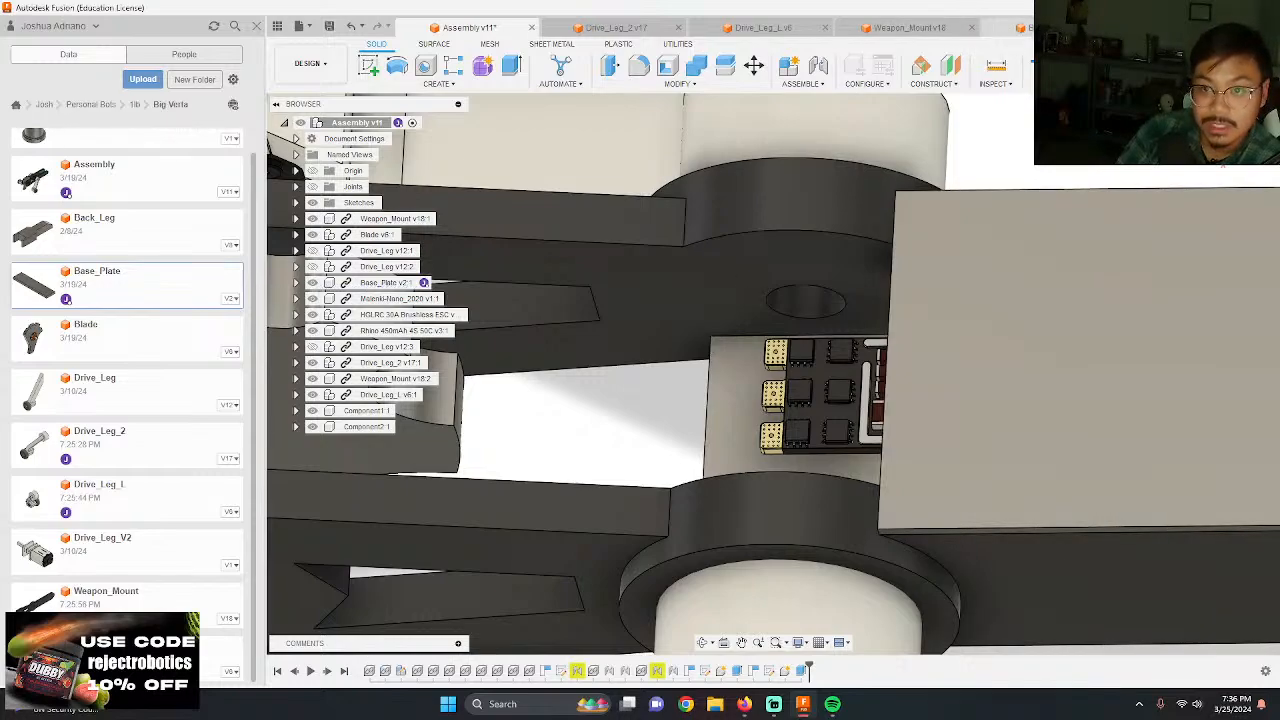
Step: Extrude the narrow end strip of the Base_Plate 1 in to form an upright wall
left_click(1050, 28)
key("e")
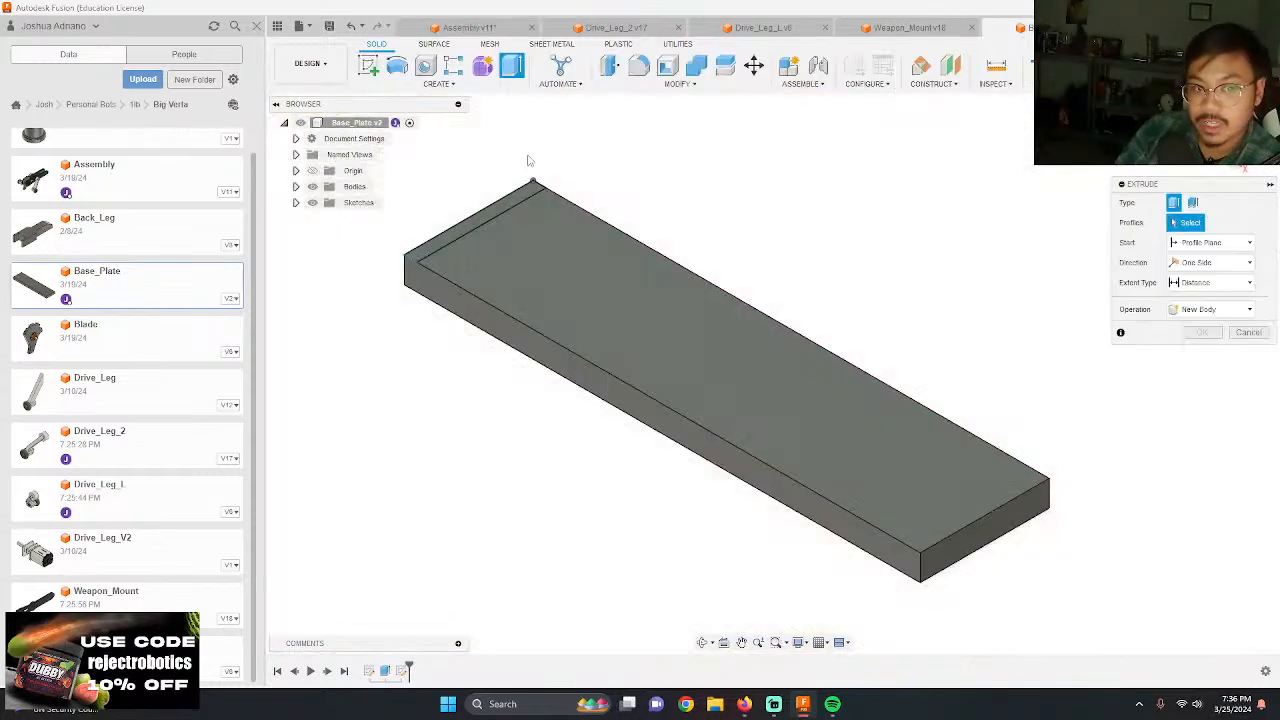
left_click(525, 195)
type("1")
key("Return")
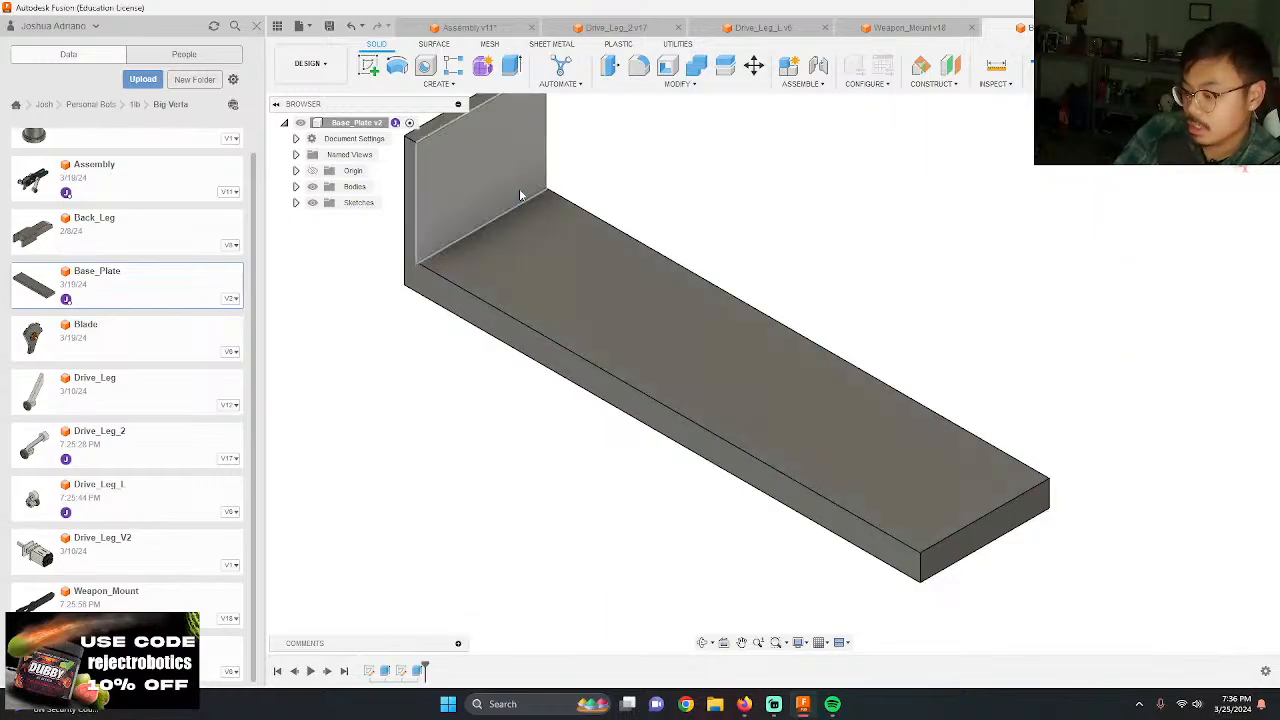
Step: Fillet the inside corner between the base plate and its upright wall with a 0.25 in radius
scroll(535, 316, "down", 3)
middle_click_drag(560, 406, 586, 397, "shift")
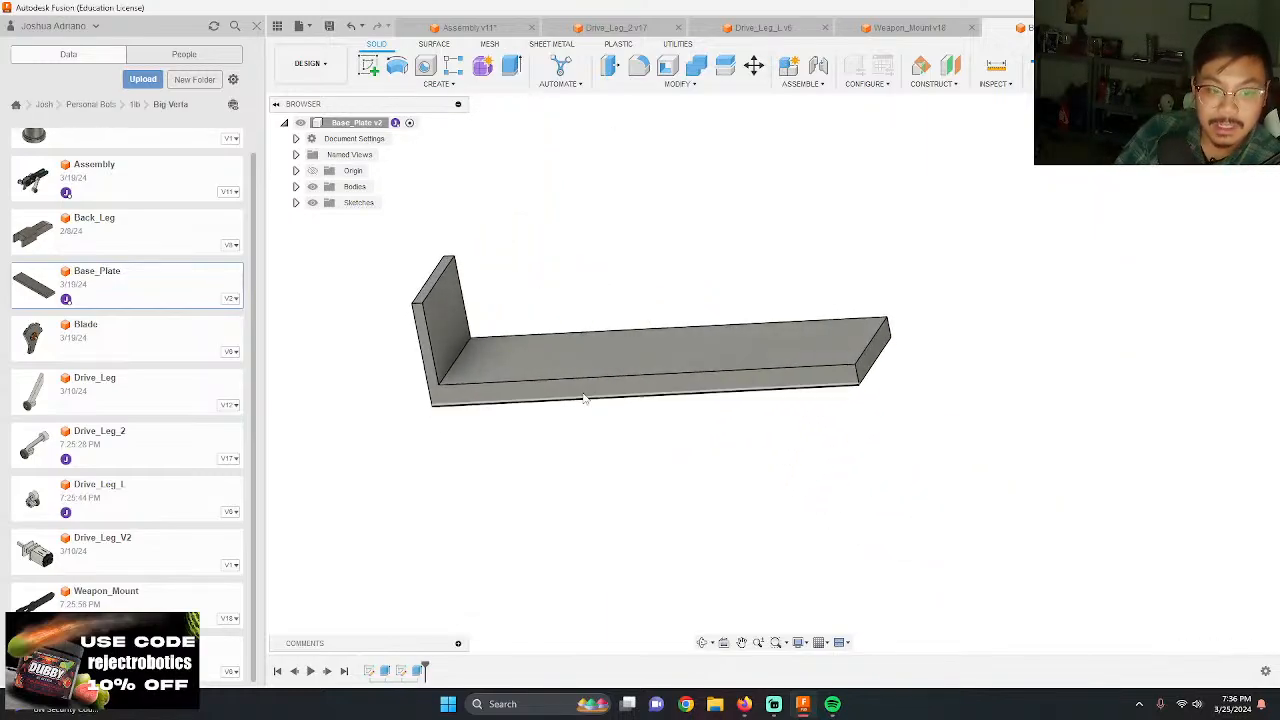
key("f")
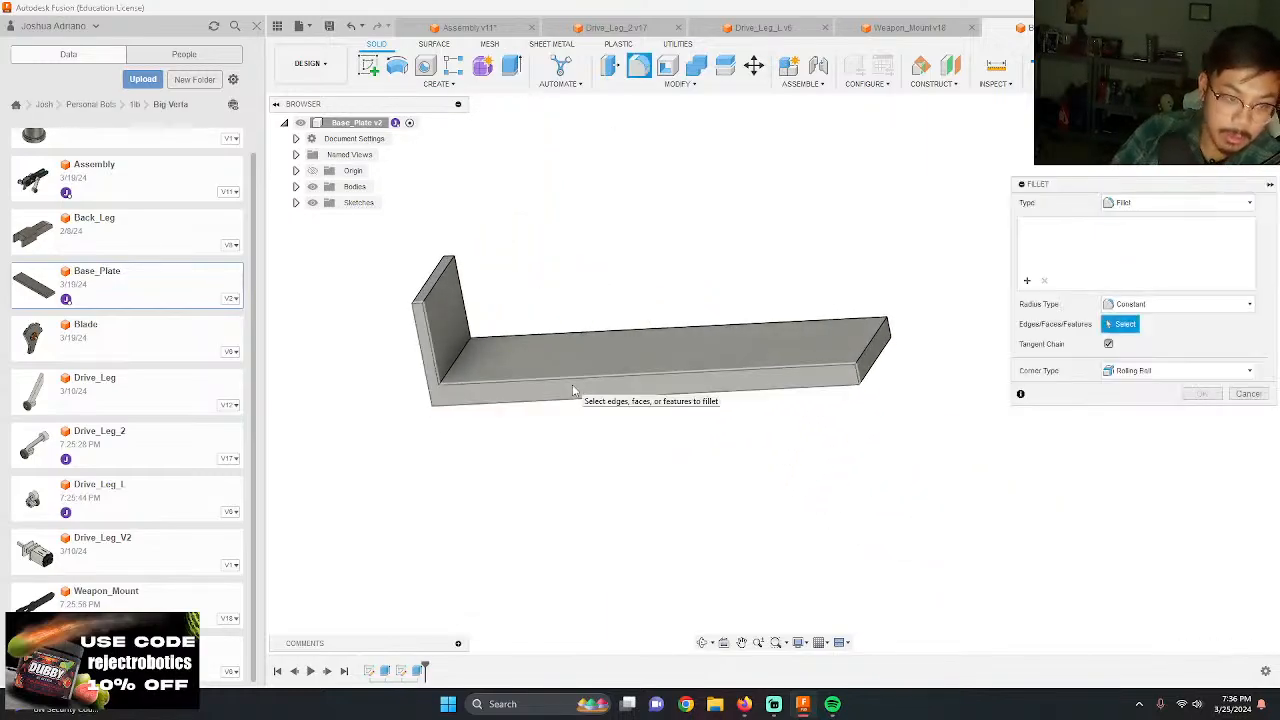
left_click(466, 354)
type(".25")
key("Return")
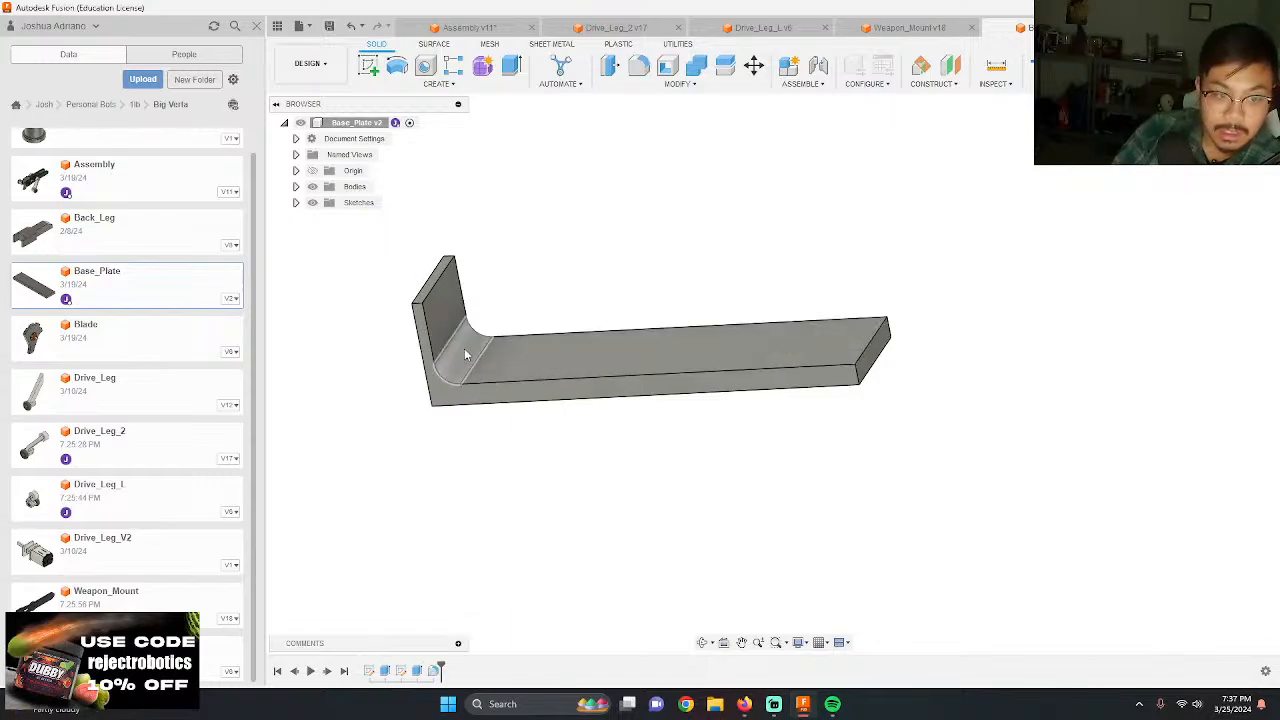
Step: Save the Base_Plate and update the assembly to its latest version
left_click(329, 26)
key("Return")
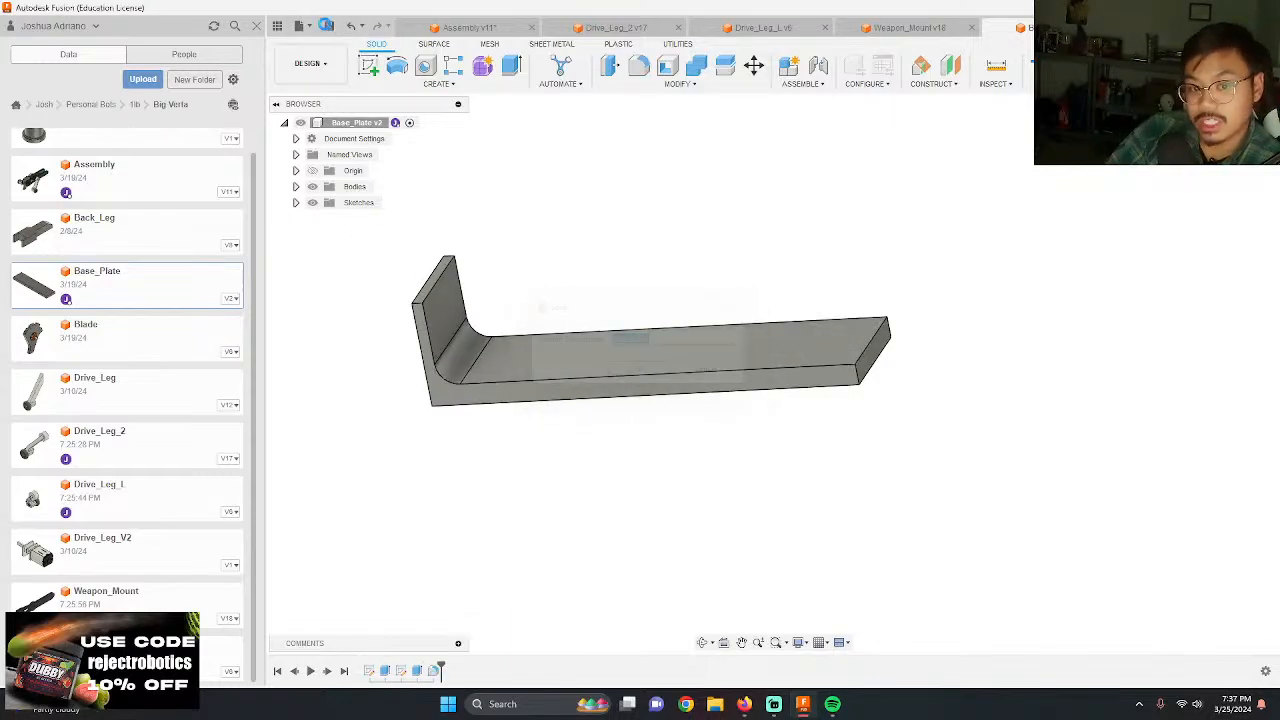
left_click(473, 26)
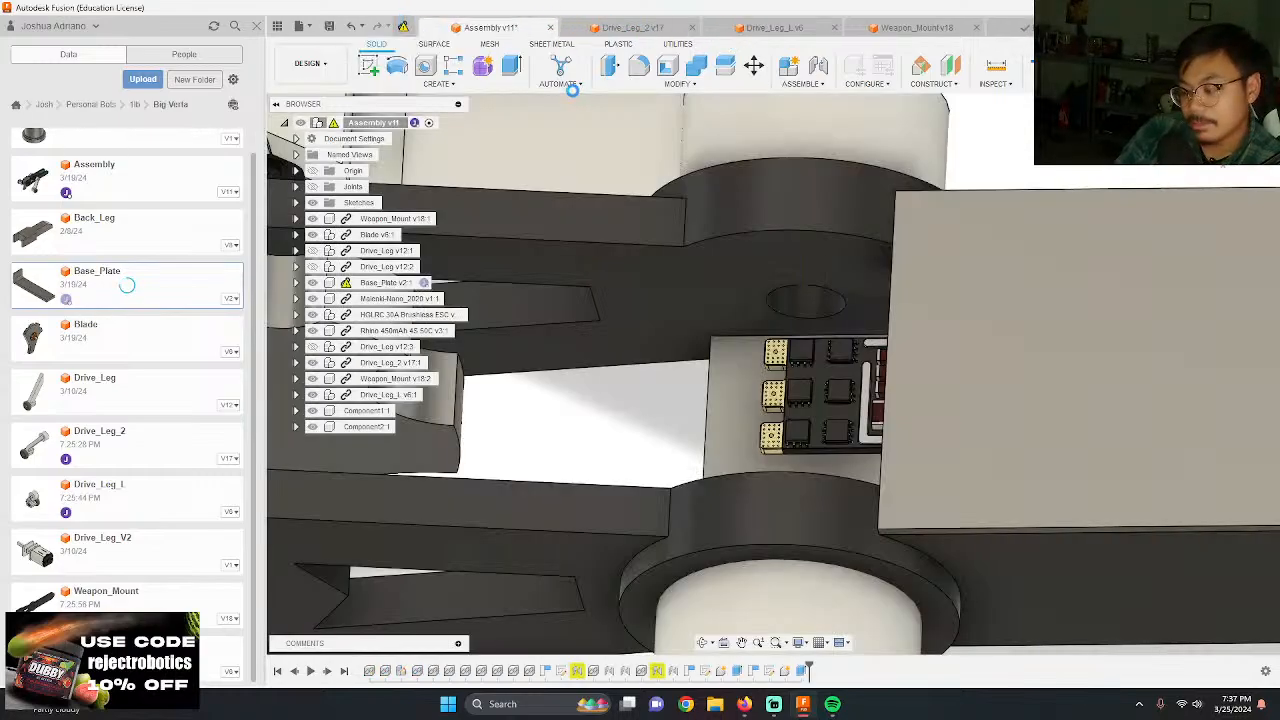
left_click(403, 26)
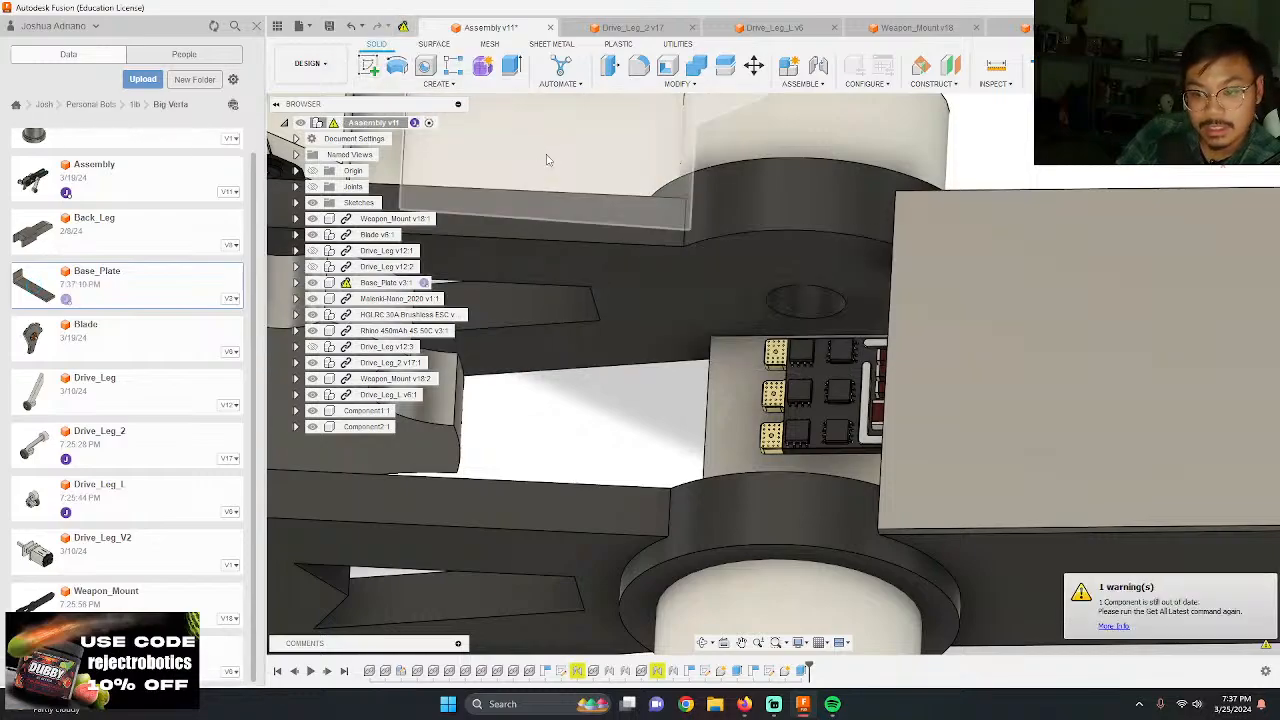
scroll(547, 160, "down", 5)
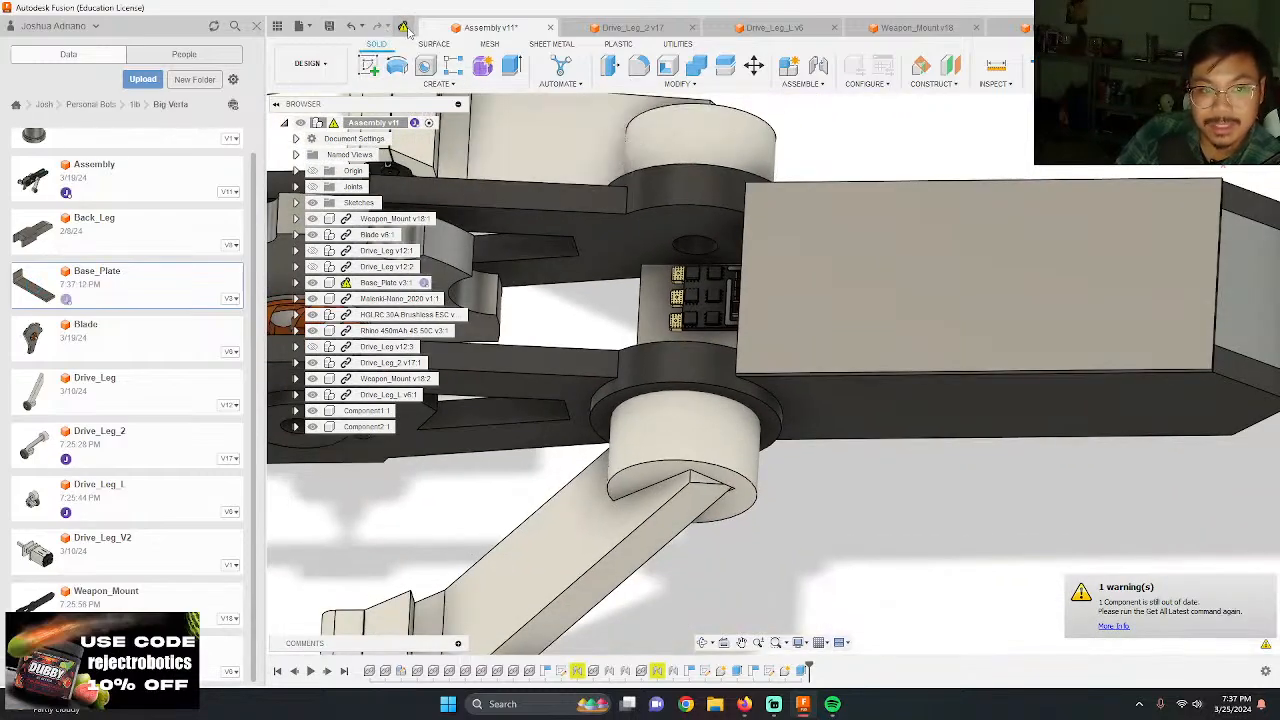
left_click(406, 30)
Step: Hide the top cover and the separate rear piece in the assembly to inspect the base plate's end wall behind the battery
scroll(830, 255, "down", 2)
middle_click_drag(830, 255, 888, 28, "shift")
left_click(687, 217)
left_click(313, 427)
middle_click_drag(590, 388, 809, 406, "shift")
scroll(795, 490, "up", 5)
left_click(761, 452)
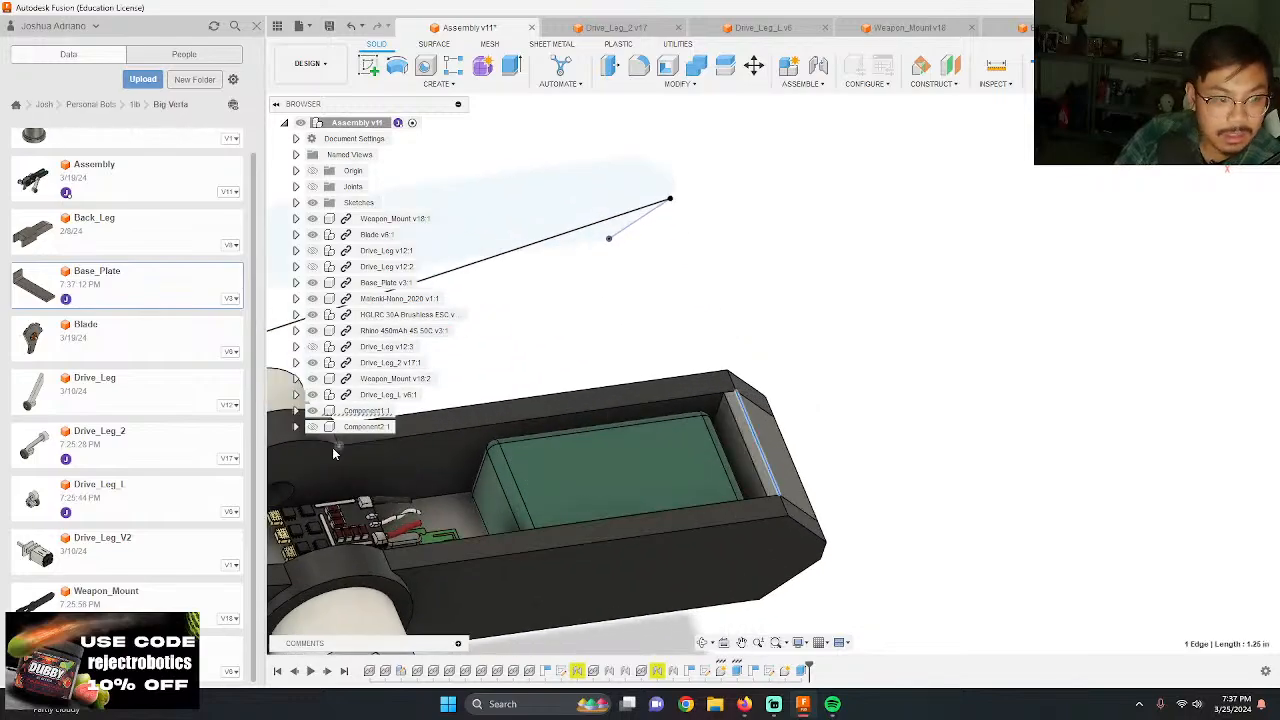
middle_click_drag(882, 404, 840, 386, "shift")
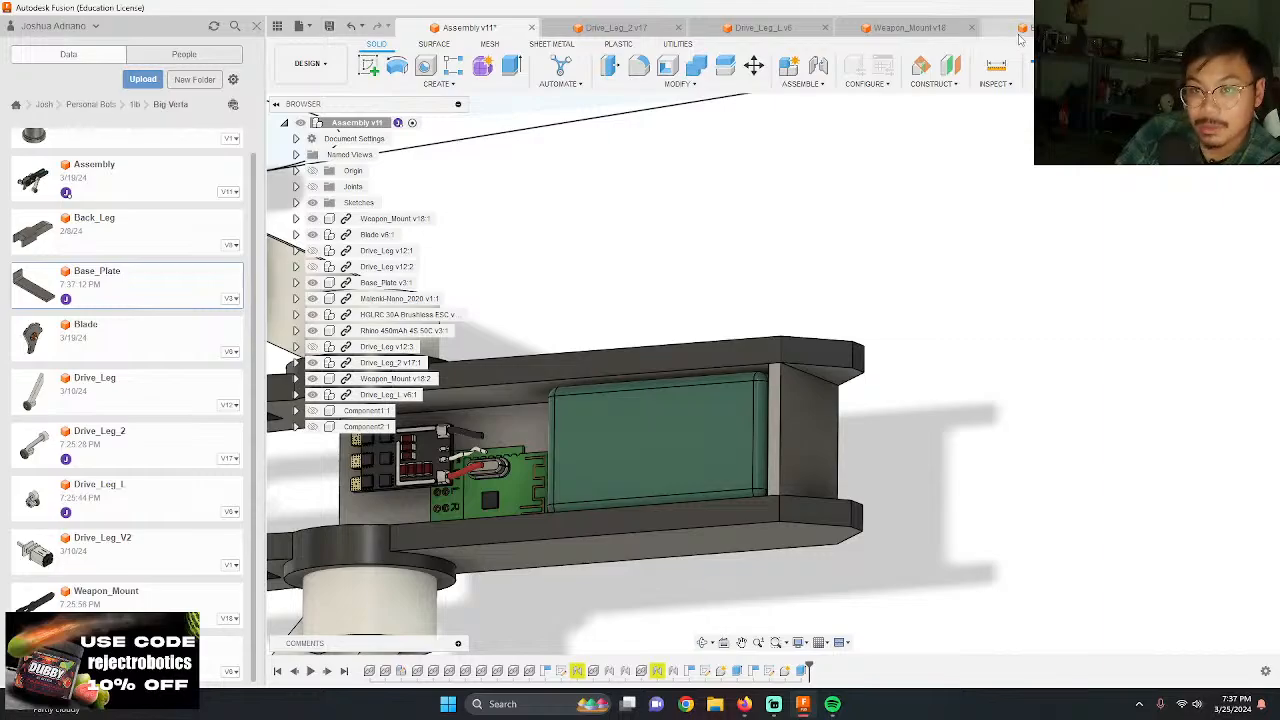
mouse_move(945, 364)
middle_mouse_down("shift")
mouse_move(977, 351)
mouse_move(966, 329)
mouse_move(917, 363)
mouse_move(829, 337)
mouse_move(794, 391)
mouse_move(831, 477)
mouse_move(860, 470)
mouse_move(831, 322)
mouse_move(826, 449)
mouse_move(789, 488)
mouse_move(800, 483)
middle_mouse_up("shift")
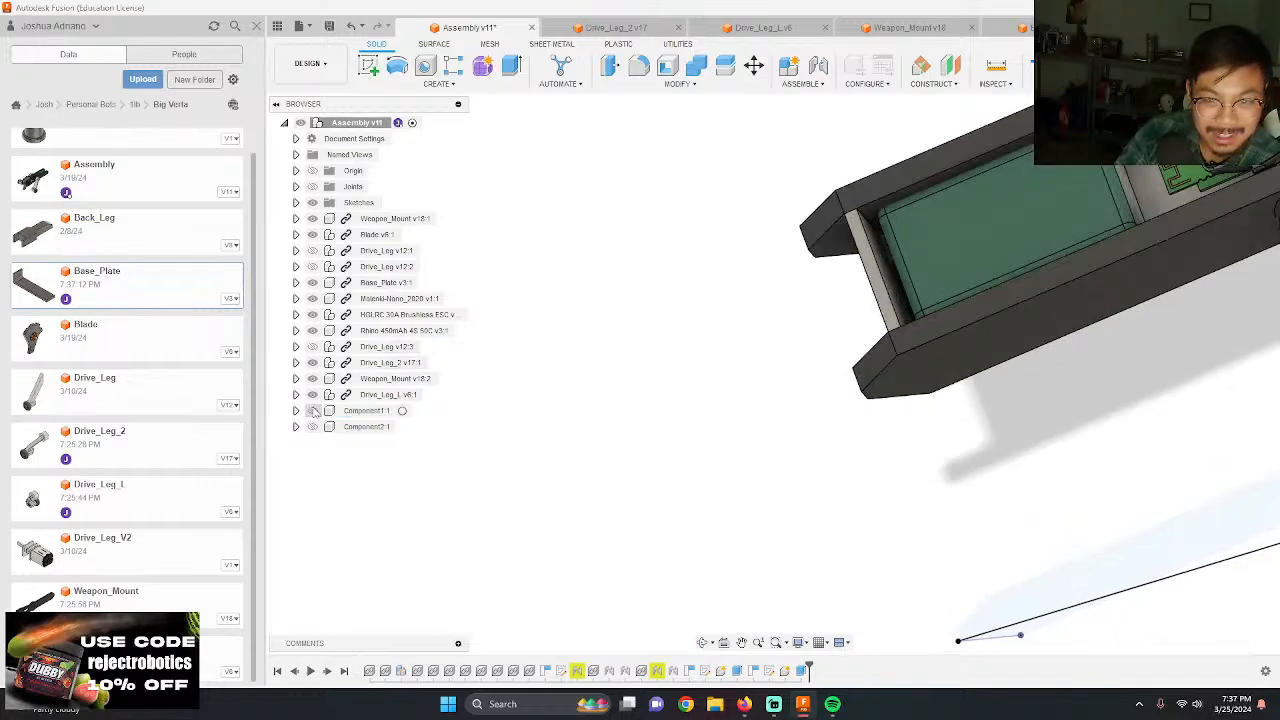
Step: Compare the chassis rear with and without the separate rear piece by toggling Component1's visibility
left_click(312, 411)
left_click(312, 411)
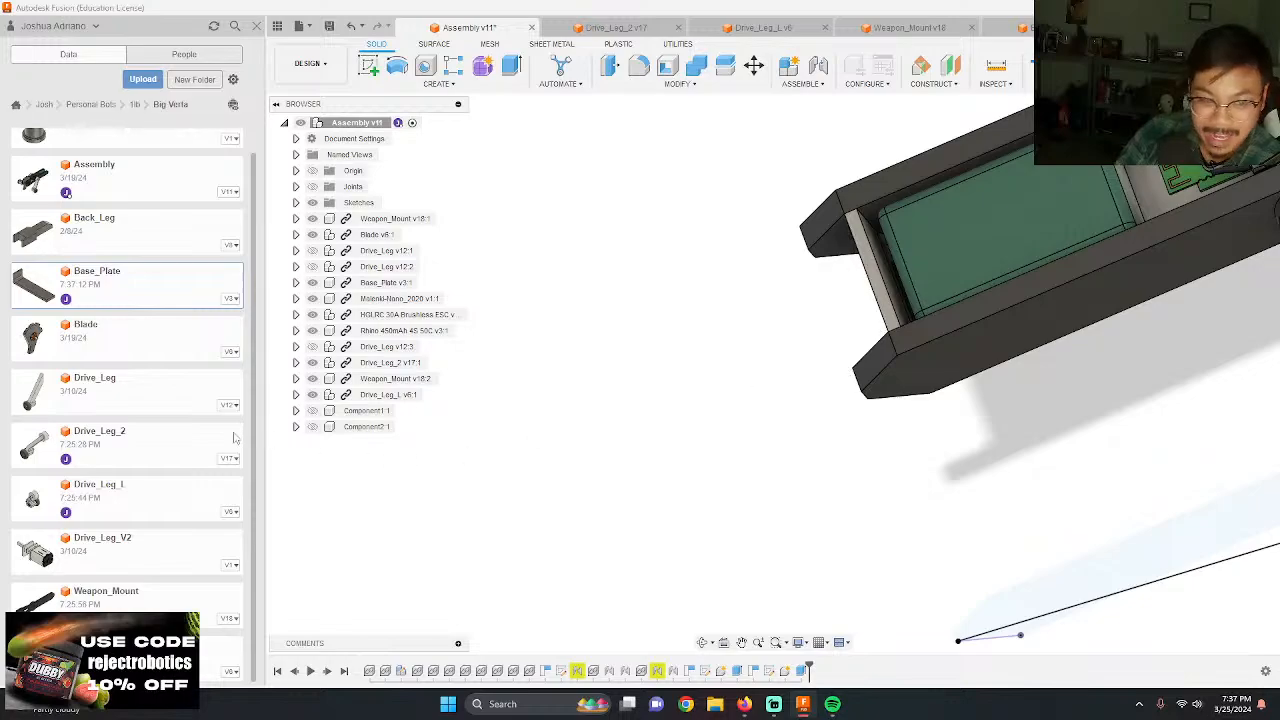
left_click(312, 411)
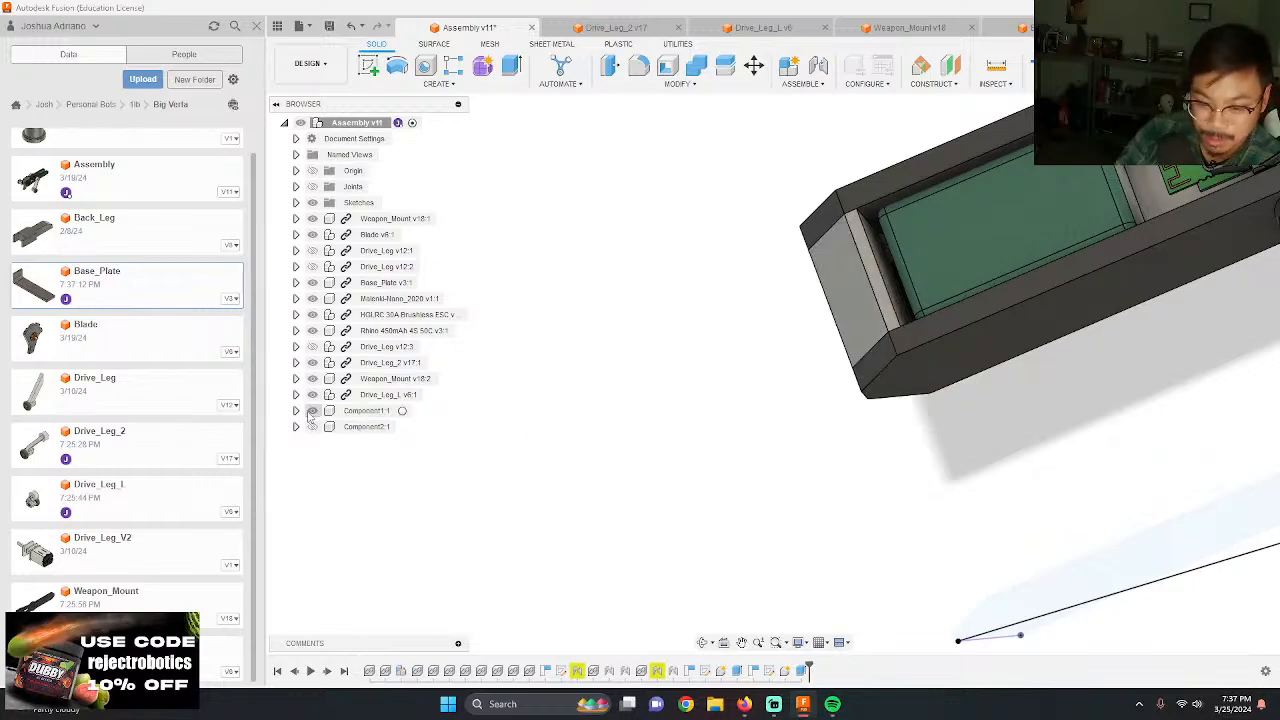
left_click(312, 412)
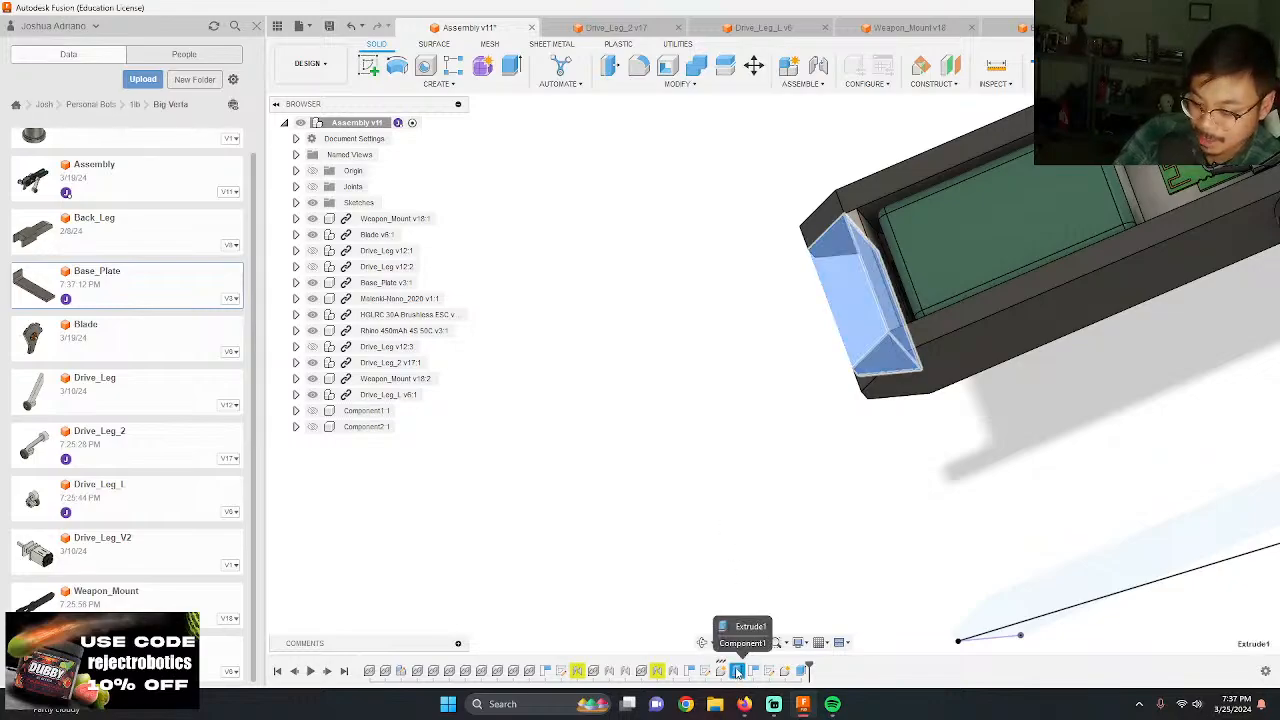
Step: Delete the rear piece Component1 and its profile sketch Sketch2 from the assembly
left_click(720, 671)
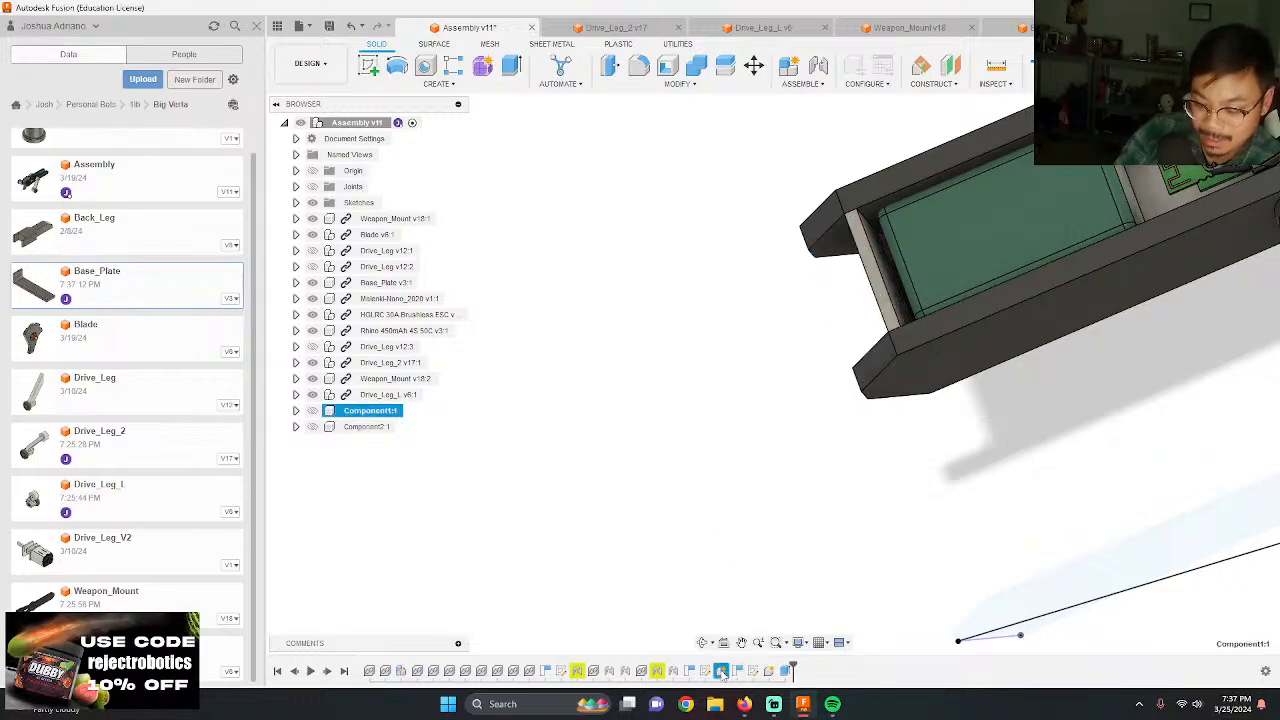
key("Delete")
left_click(707, 671)
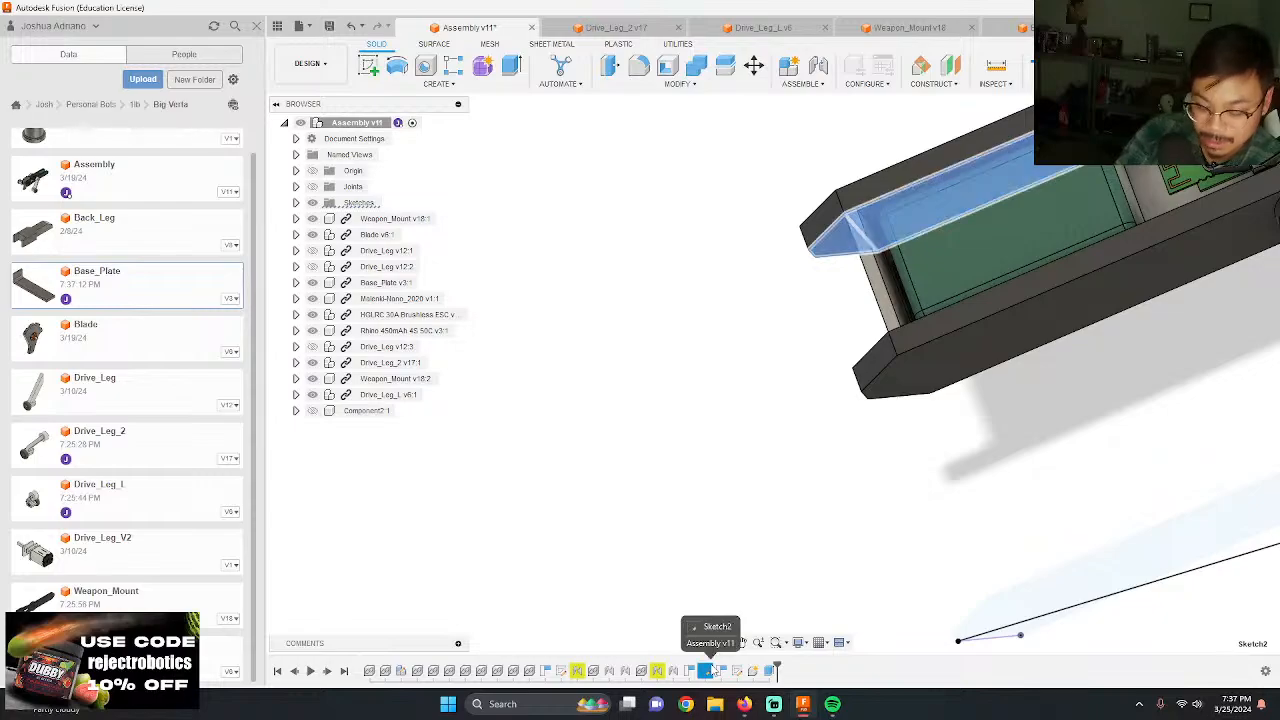
key("Delete")
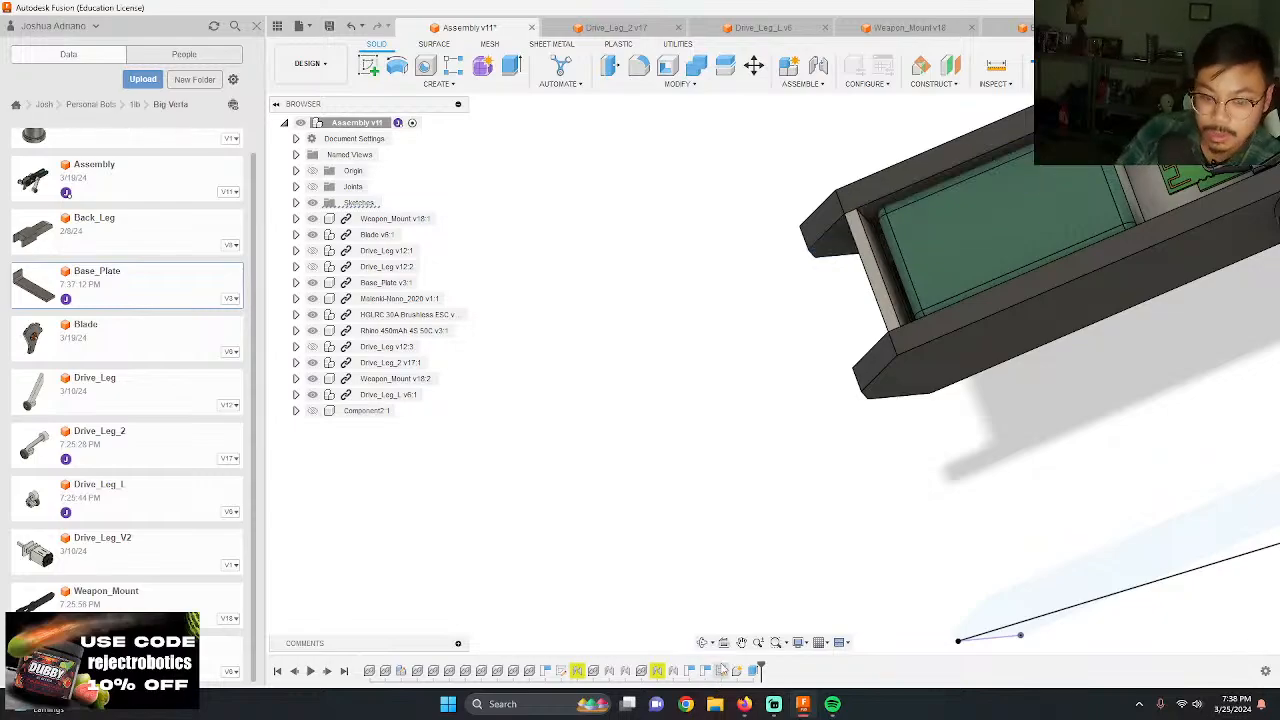
scroll(543, 427, "down", 2)
scroll(601, 371, "down", 2)
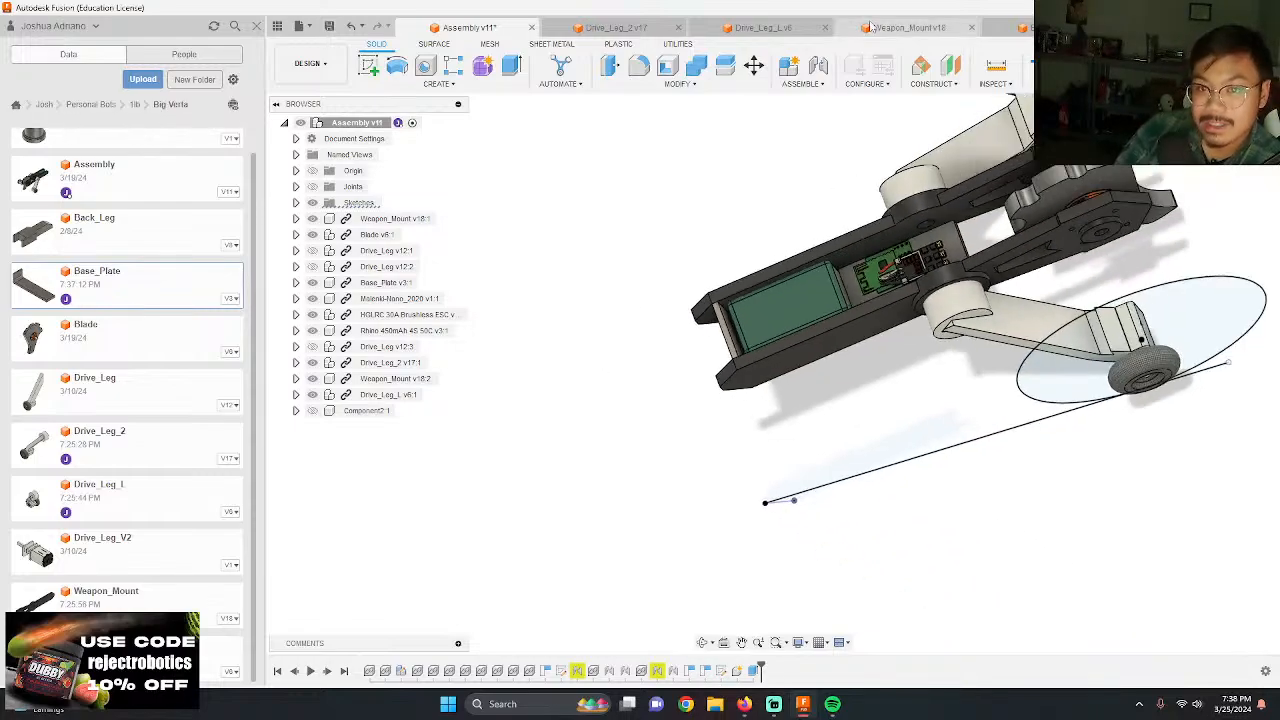
Step: In Base_Plate, add a 0.125 by 1.25 in rectangle across the plate's open end to the existing end-wall sketch
left_click(1008, 29)
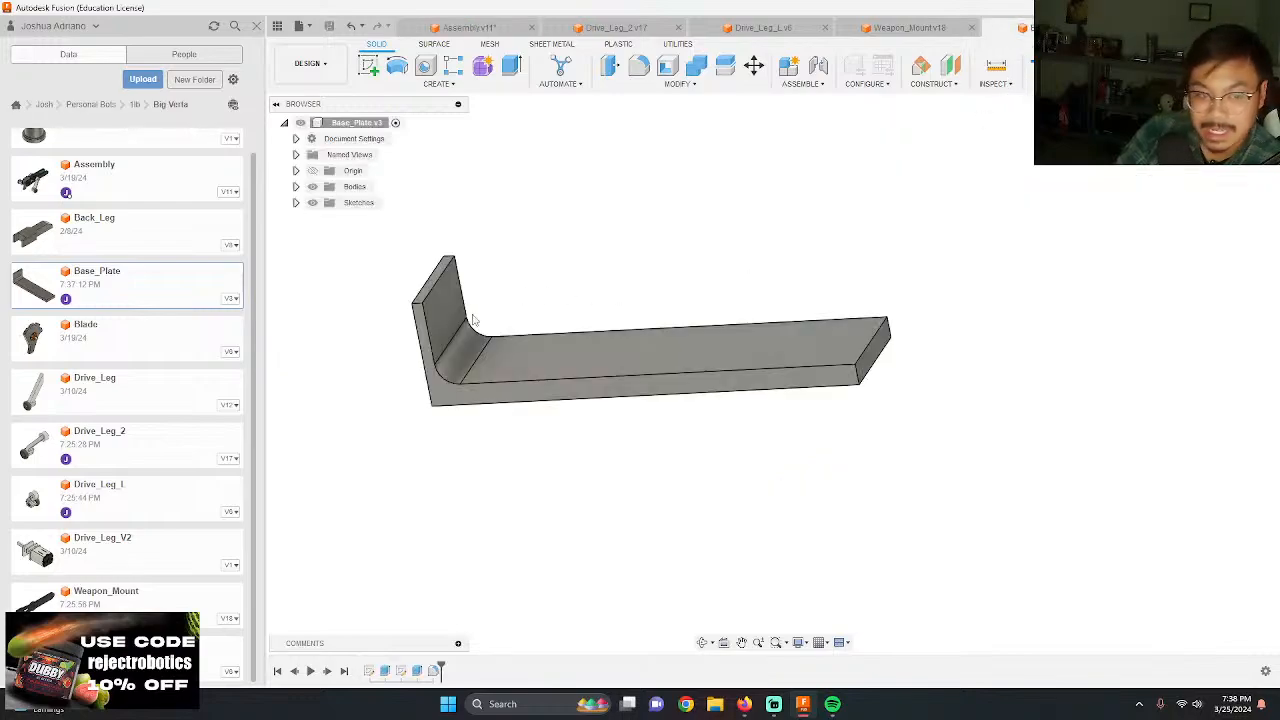
middle_click_drag(474, 320, 456, 388, "shift")
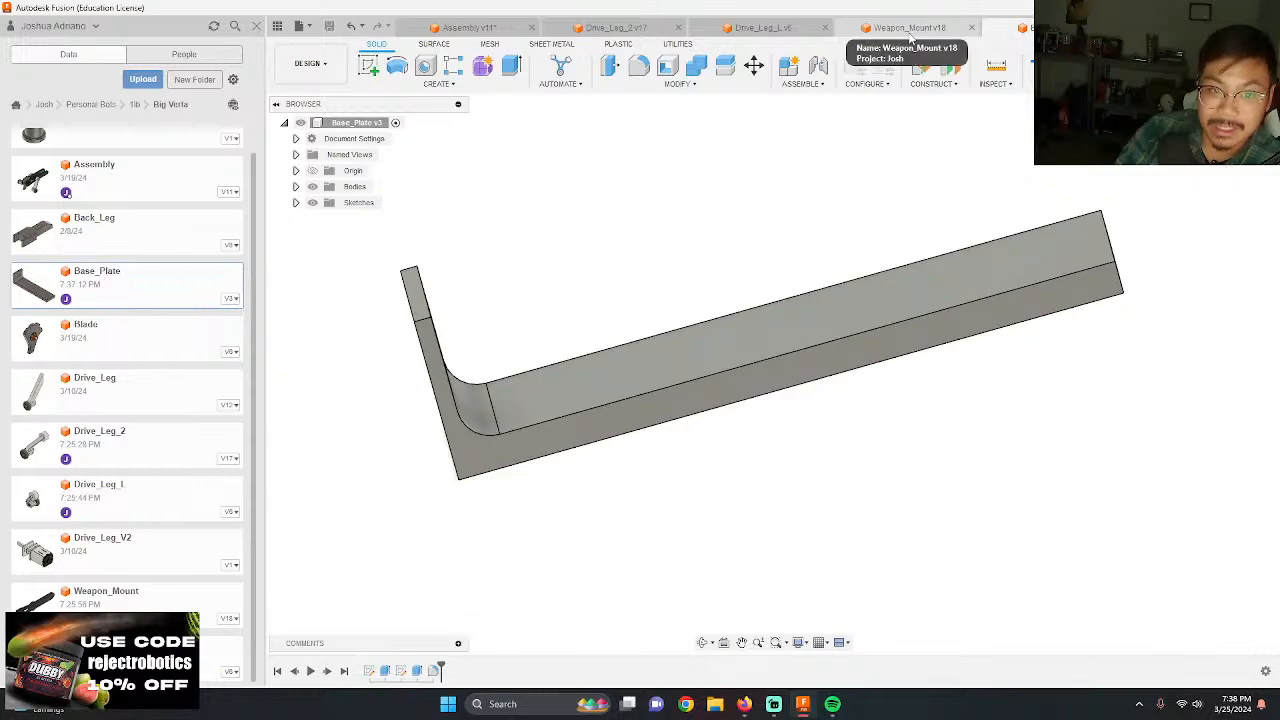
double_click(370, 671)
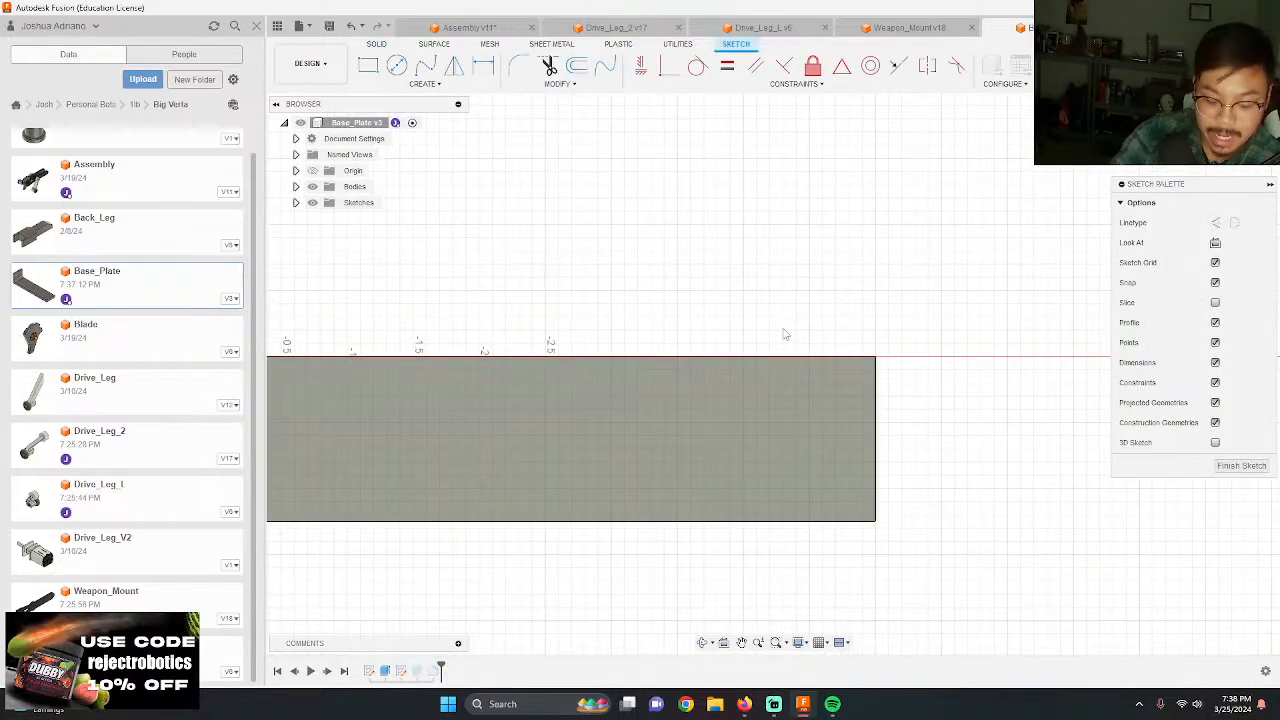
key("r")
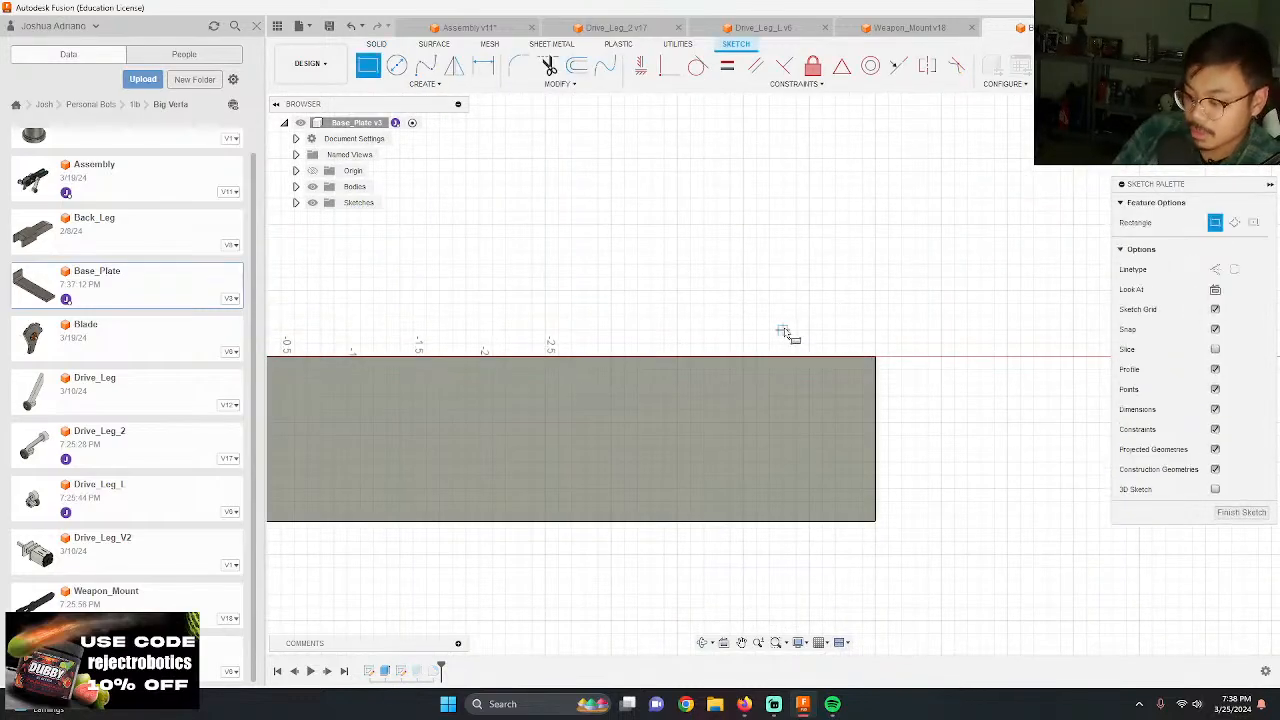
left_click(876, 360)
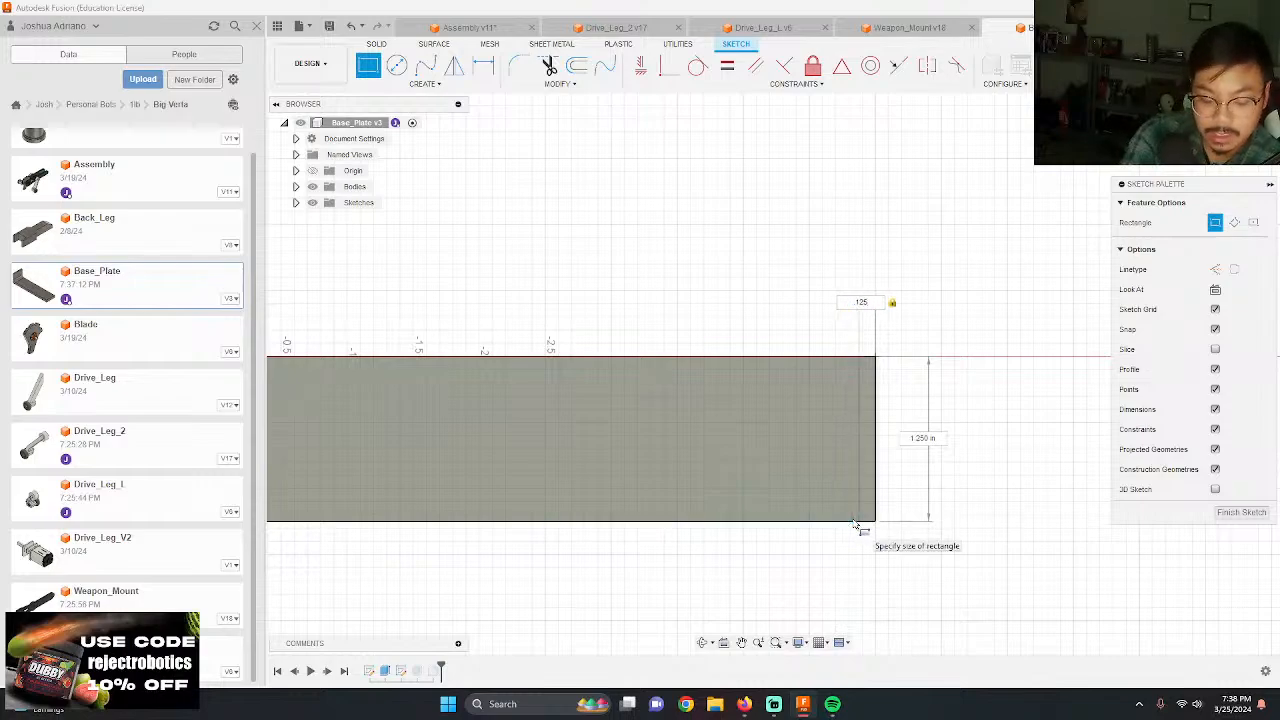
key("Tab")
type("1.25")
key("Return")
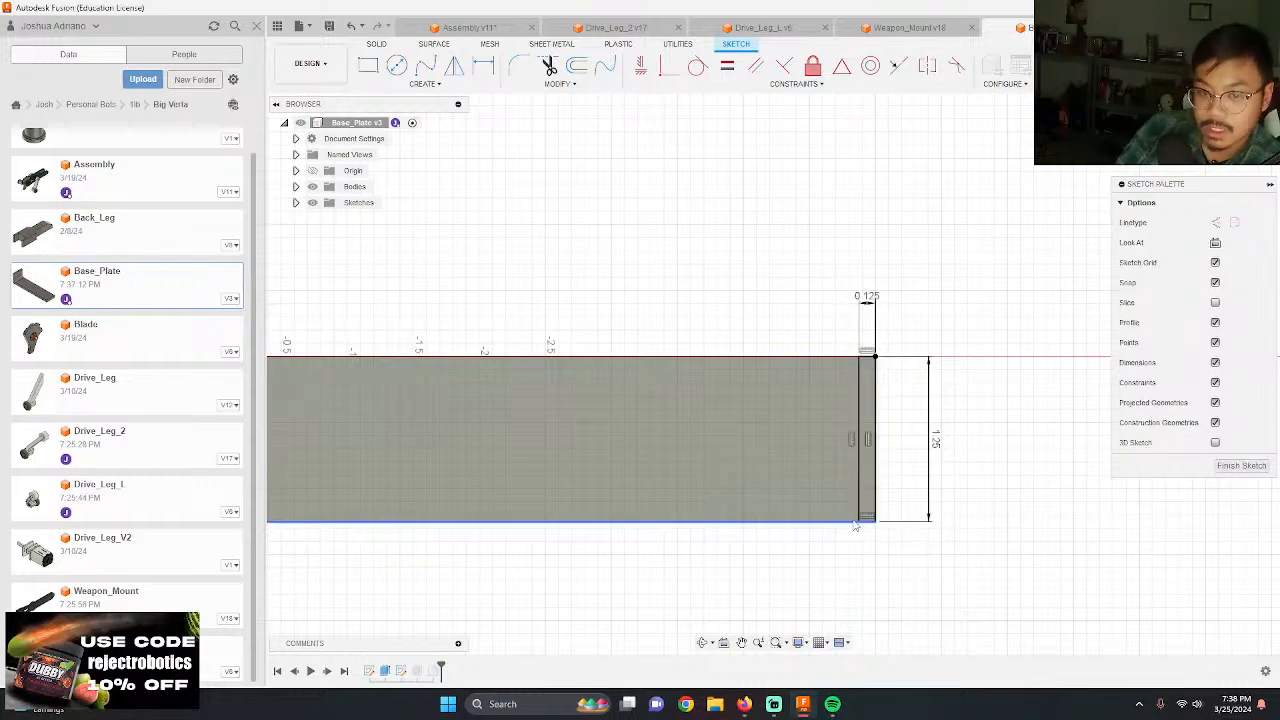
key("e")
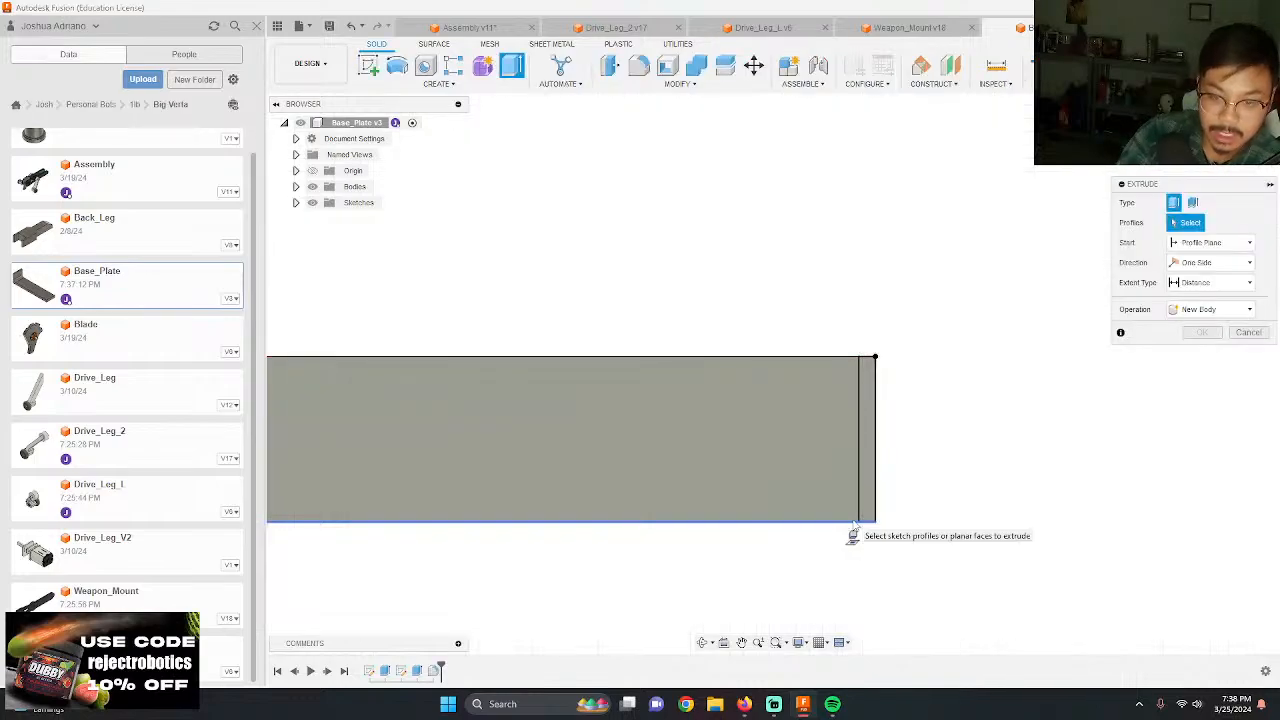
left_click(1250, 332)
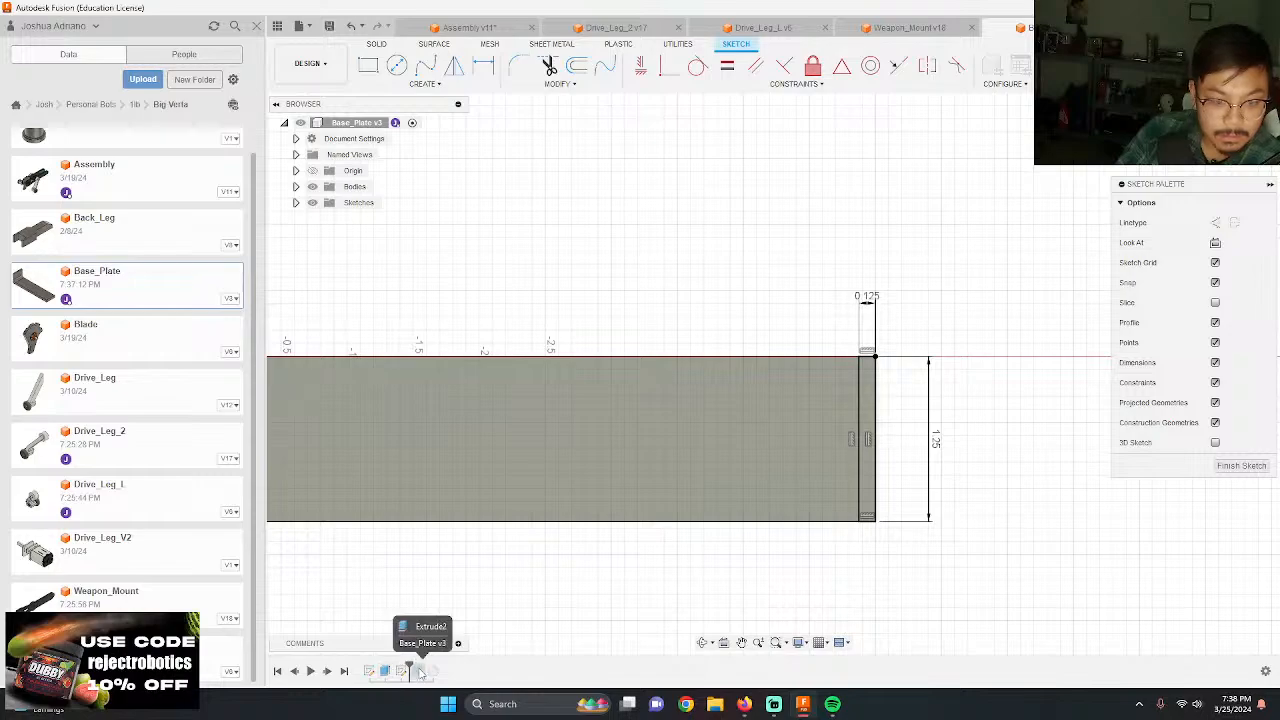
left_click(1222, 66)
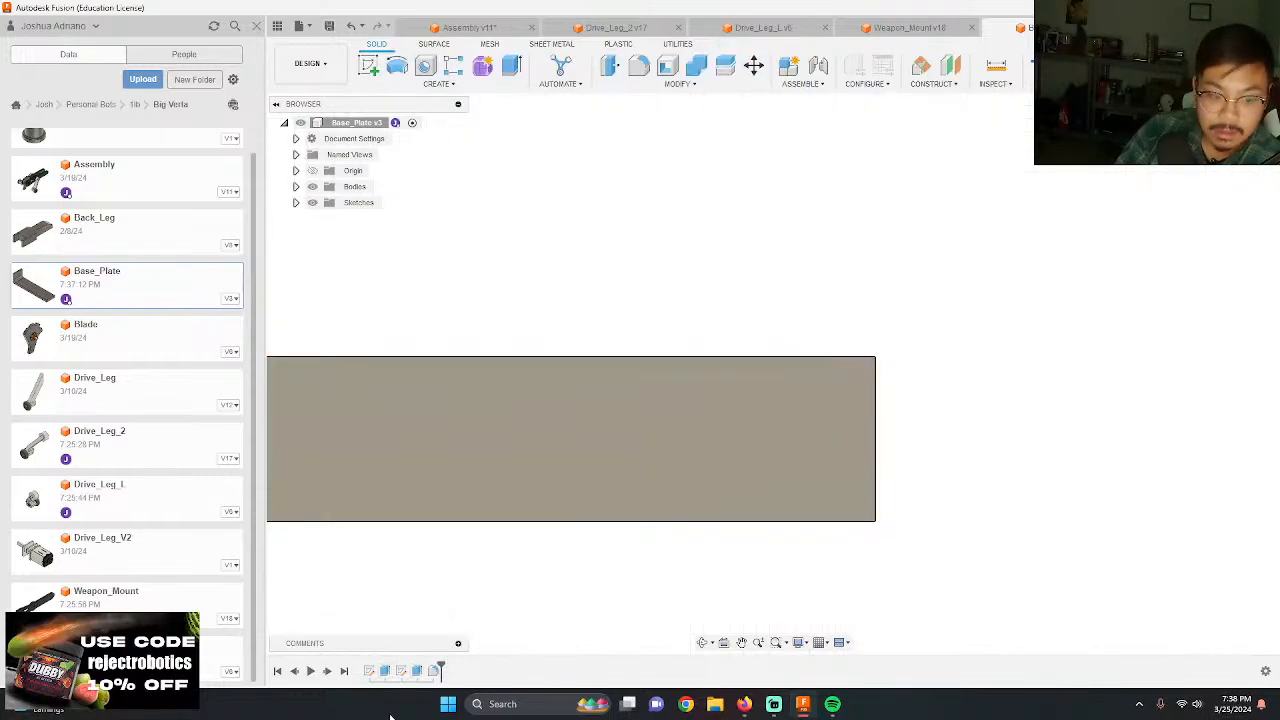
Step: Add the new rectangle's profile to the end-wall extrusion so a matching wall rises at the plate's other end
double_click(417, 672)
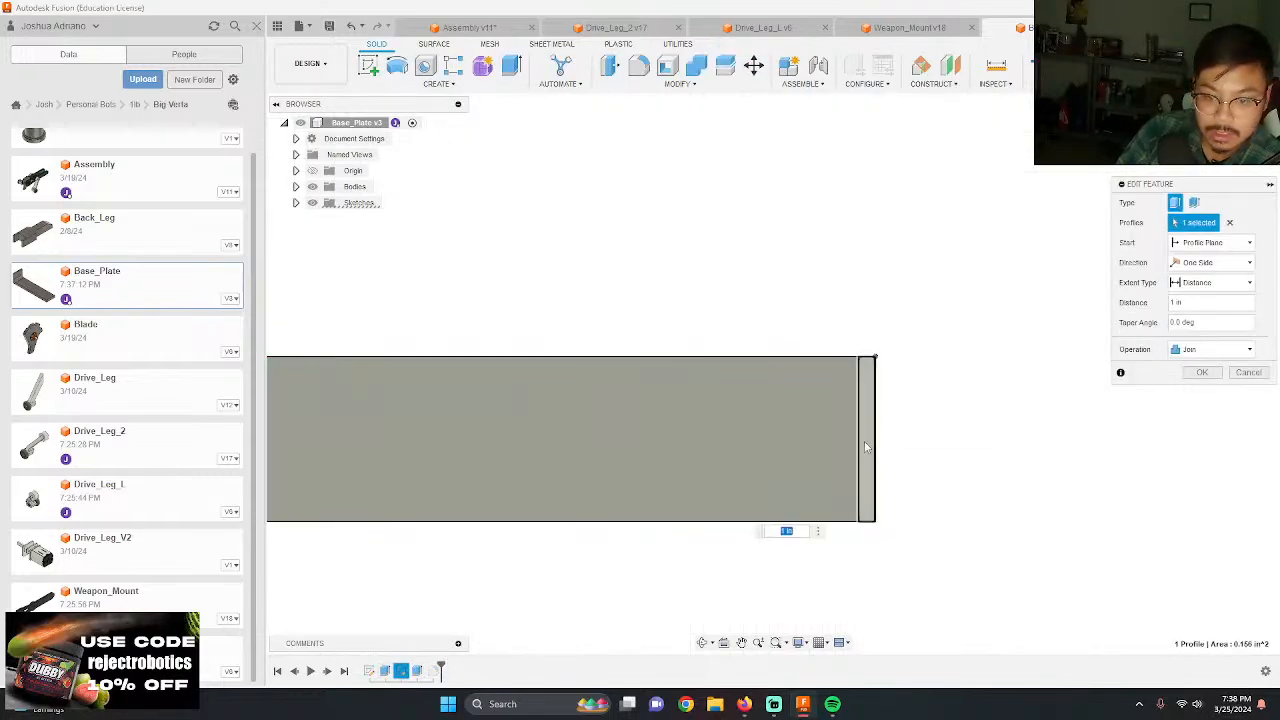
middle_click_drag(842, 624, 786, 529, "shift")
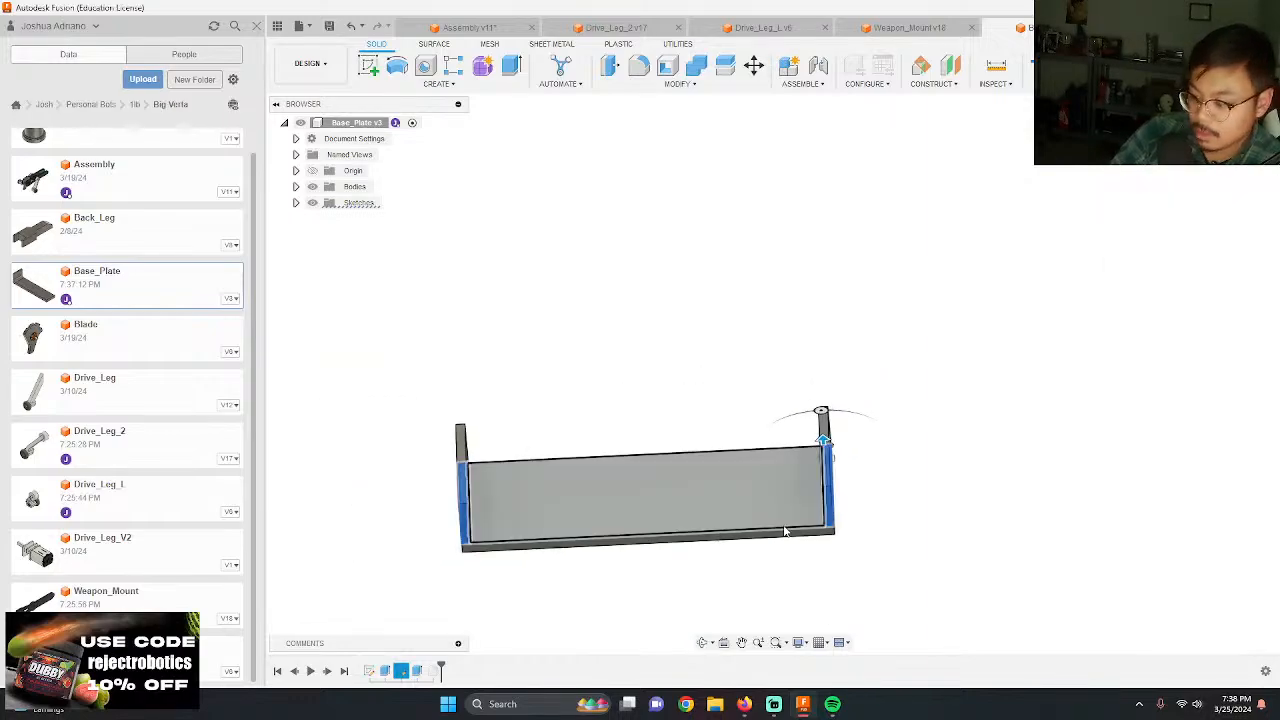
key("Return")
Step: Add the inner bottom edge of the new end wall to the existing fillet with a 0.25 in radius
middle_click_drag(817, 486, 530, 593, "shift")
double_click(530, 593)
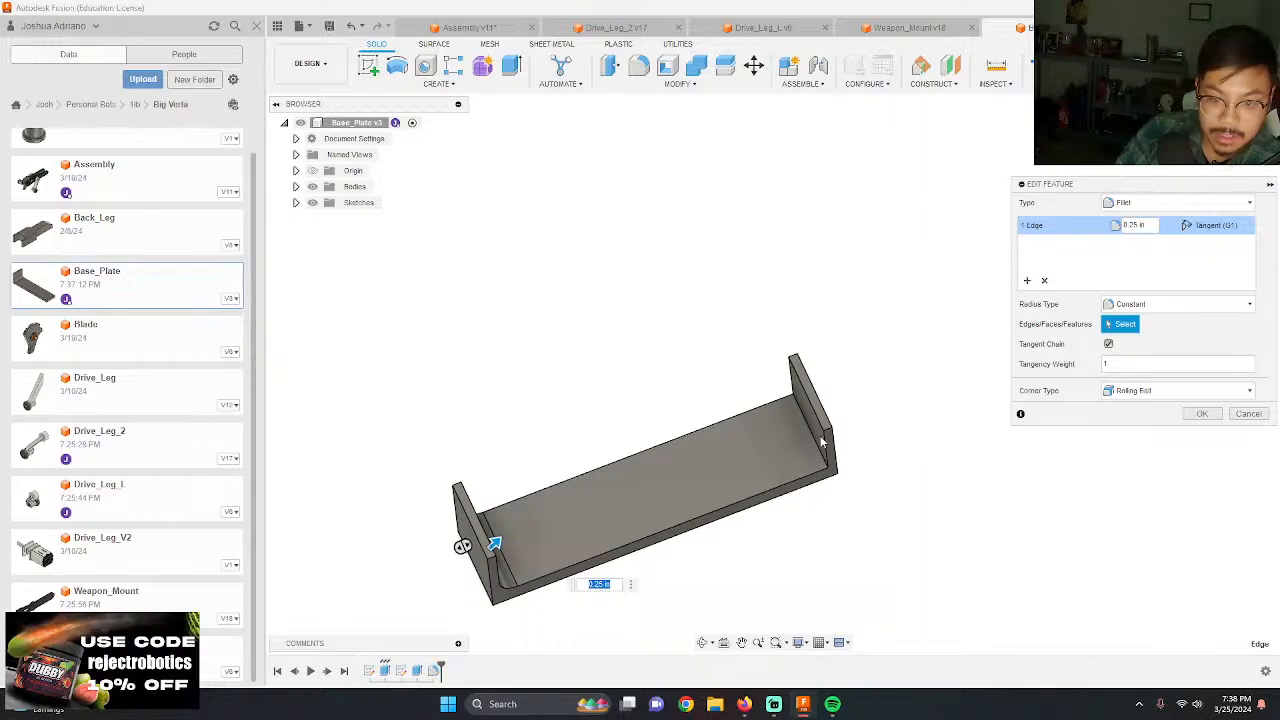
left_click(1027, 280)
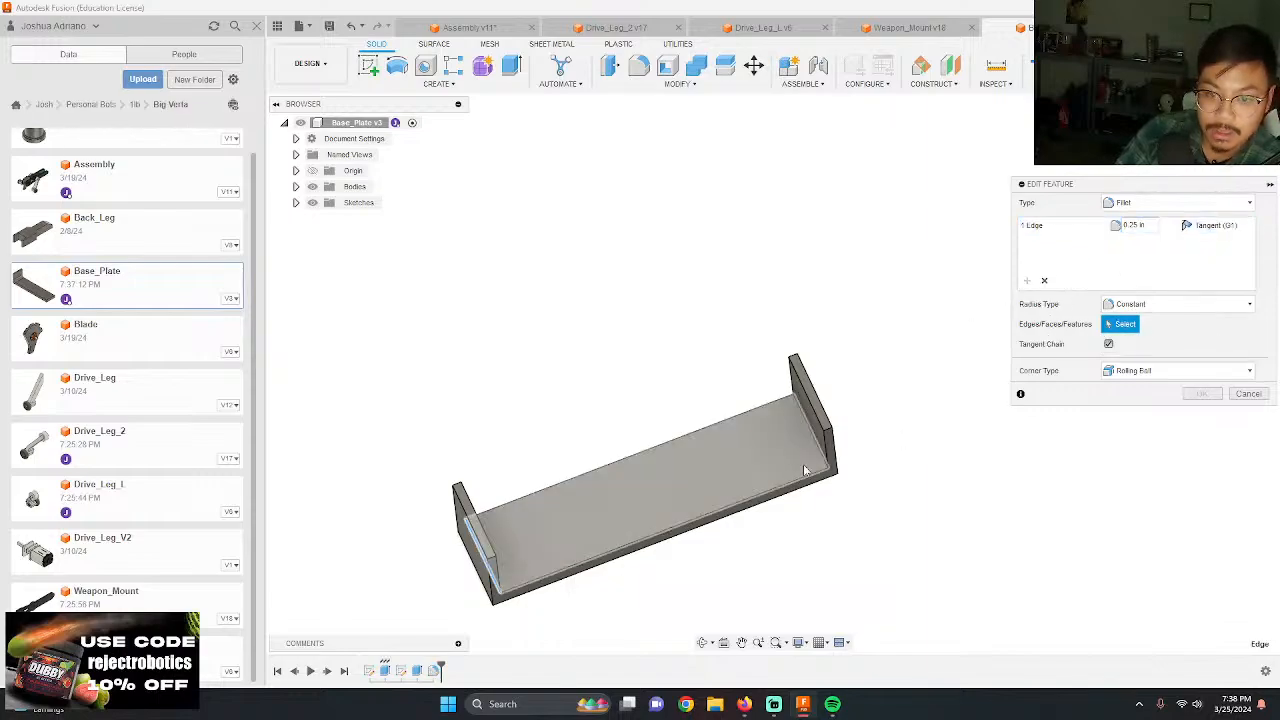
left_click(814, 441)
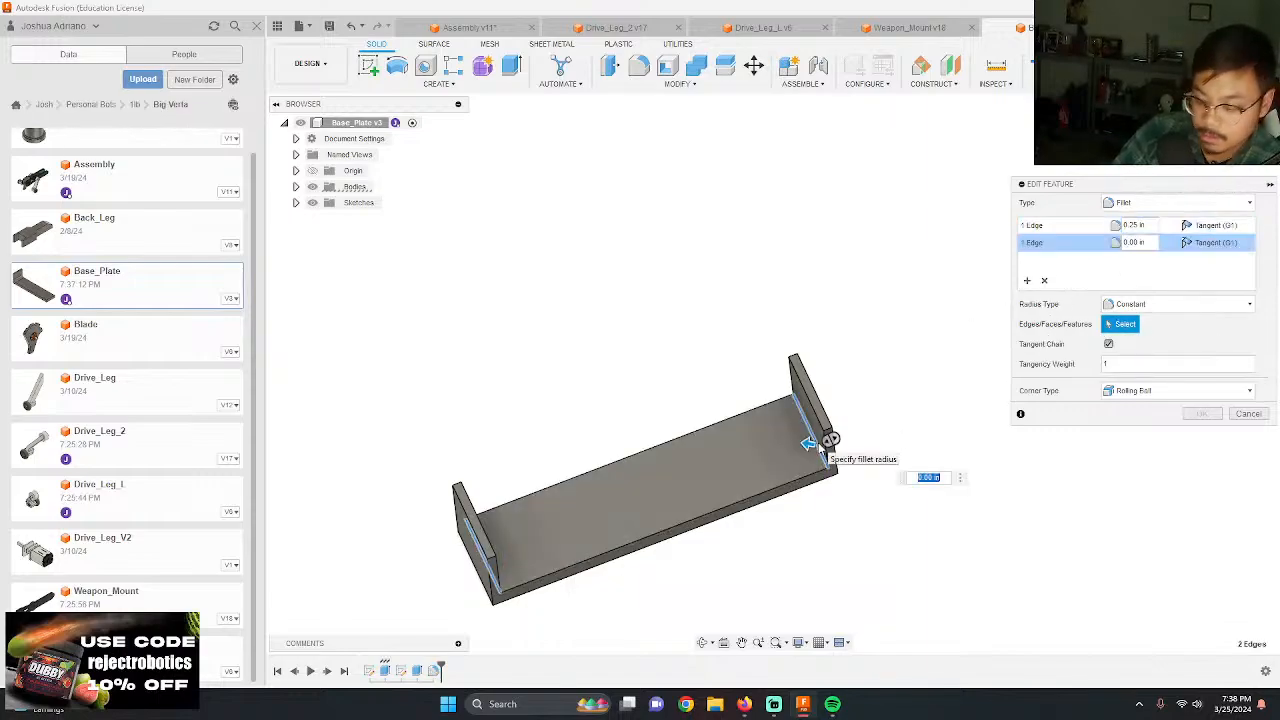
type(".25")
key("Return")
Step: Start a line sketch on the long side face of the base plate
middle_click_drag(813, 527, 798, 480, "shift")
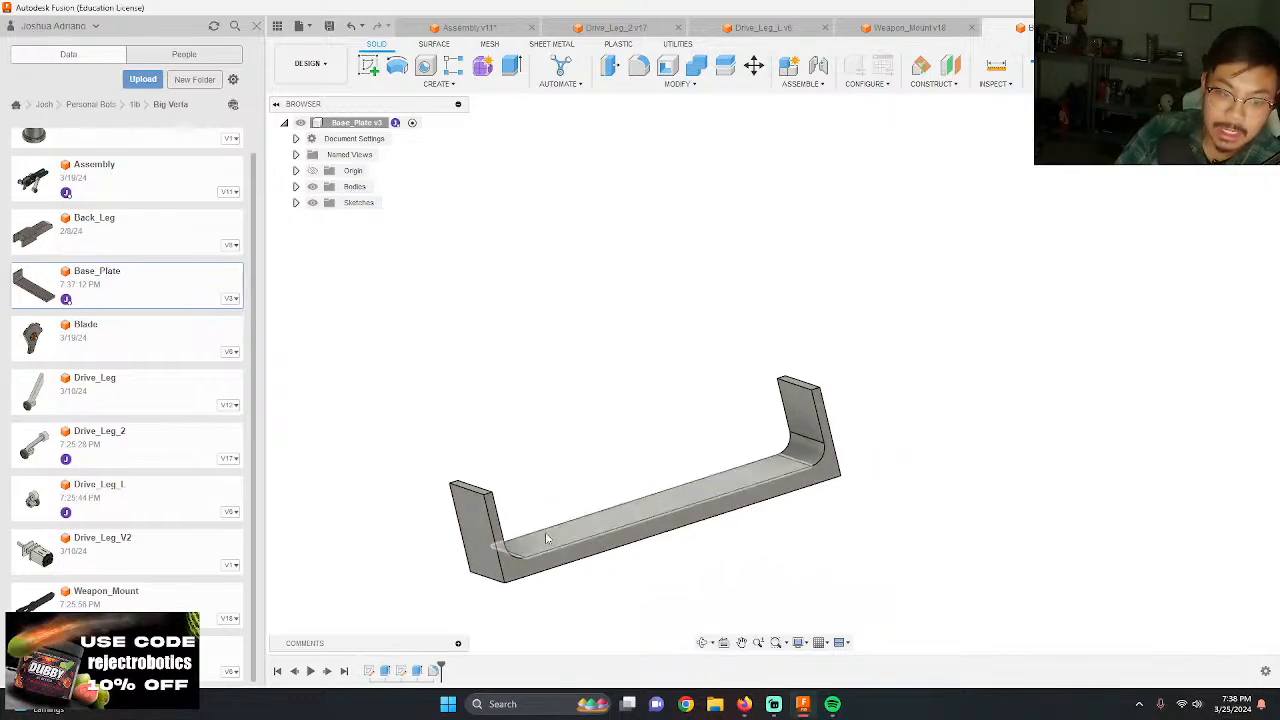
key("l")
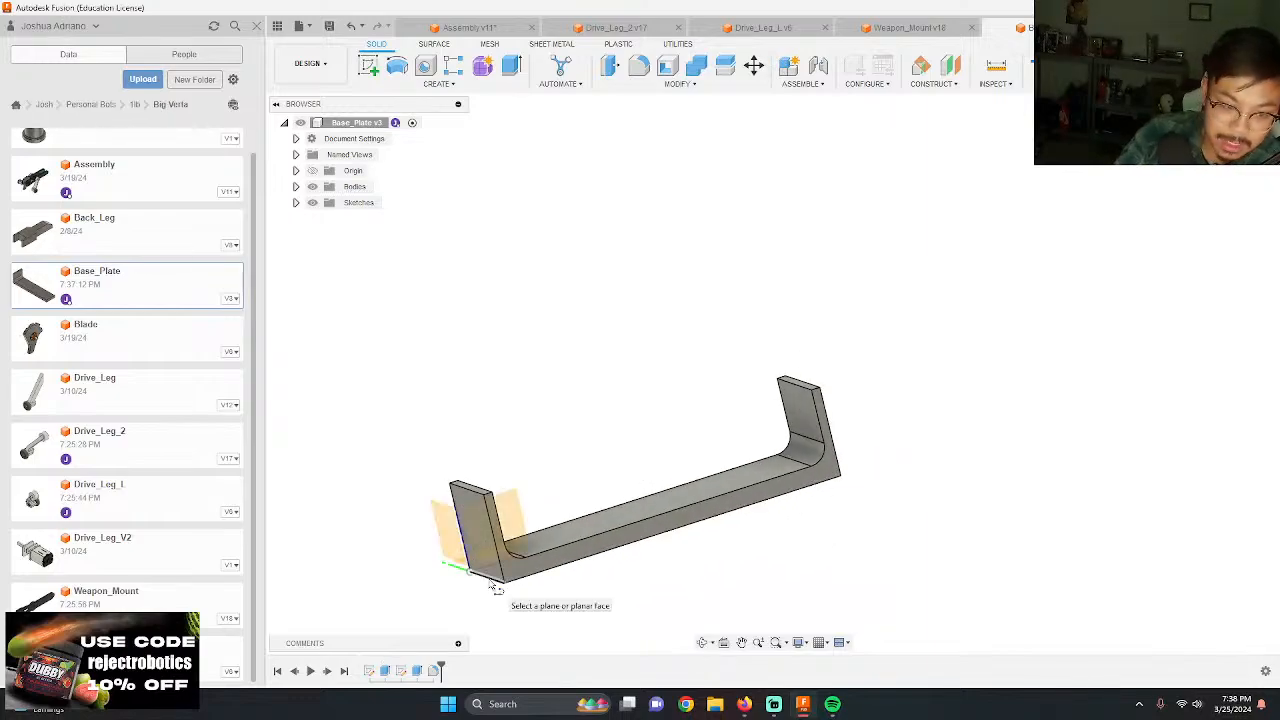
left_click(514, 563)
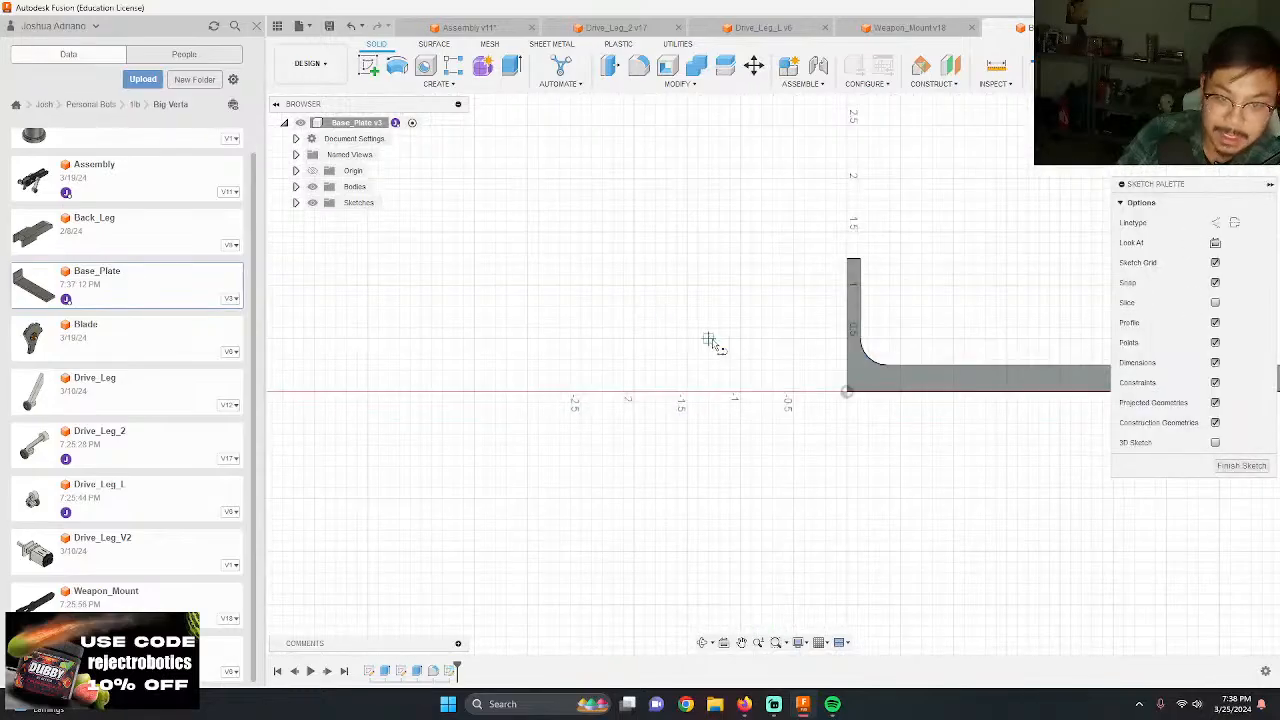
Step: In the assembly, measure the distance from the rear wall to the weapon mount's end face, and the length of that face's edge
left_click(891, 27)
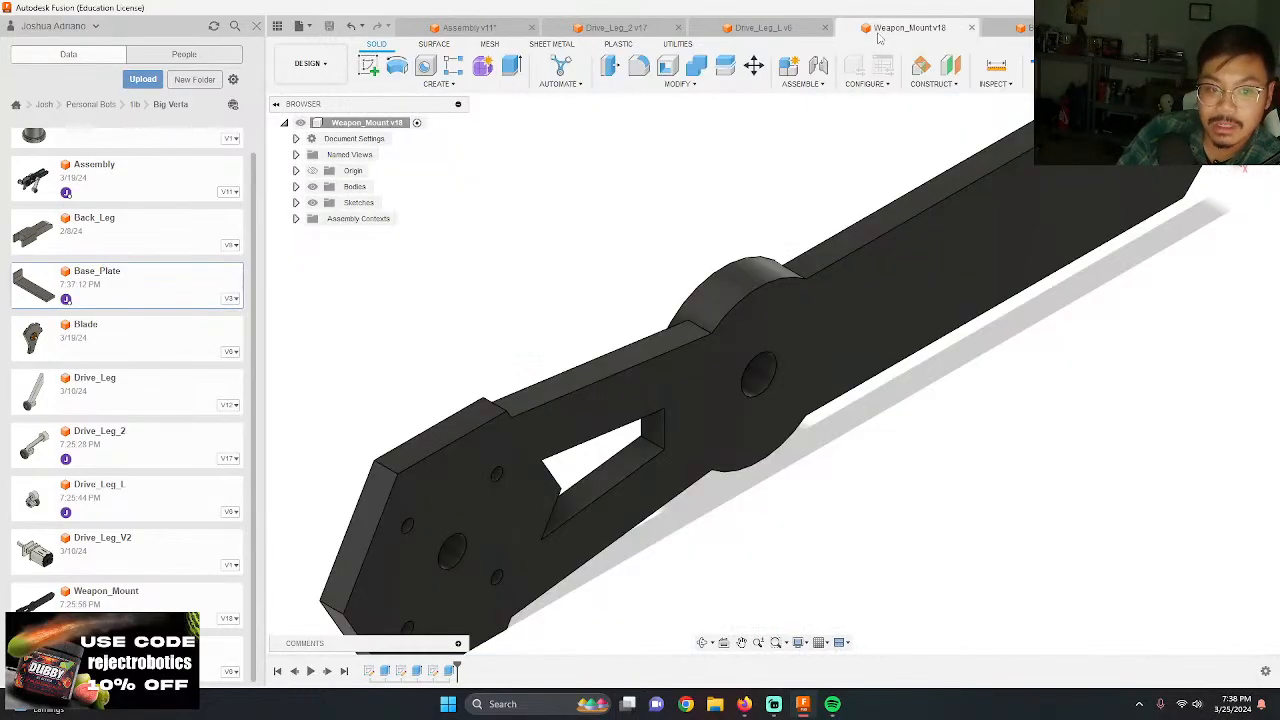
left_click(465, 28)
scroll(641, 318, "up", 6)
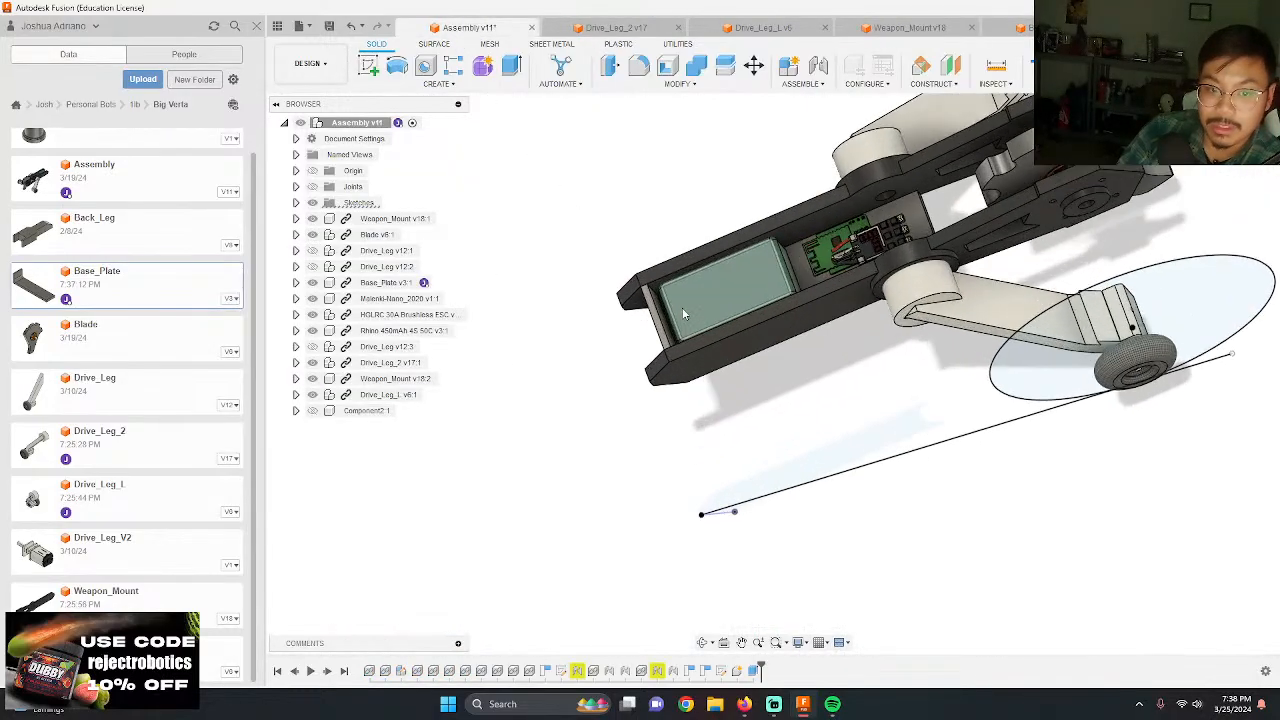
key("i")
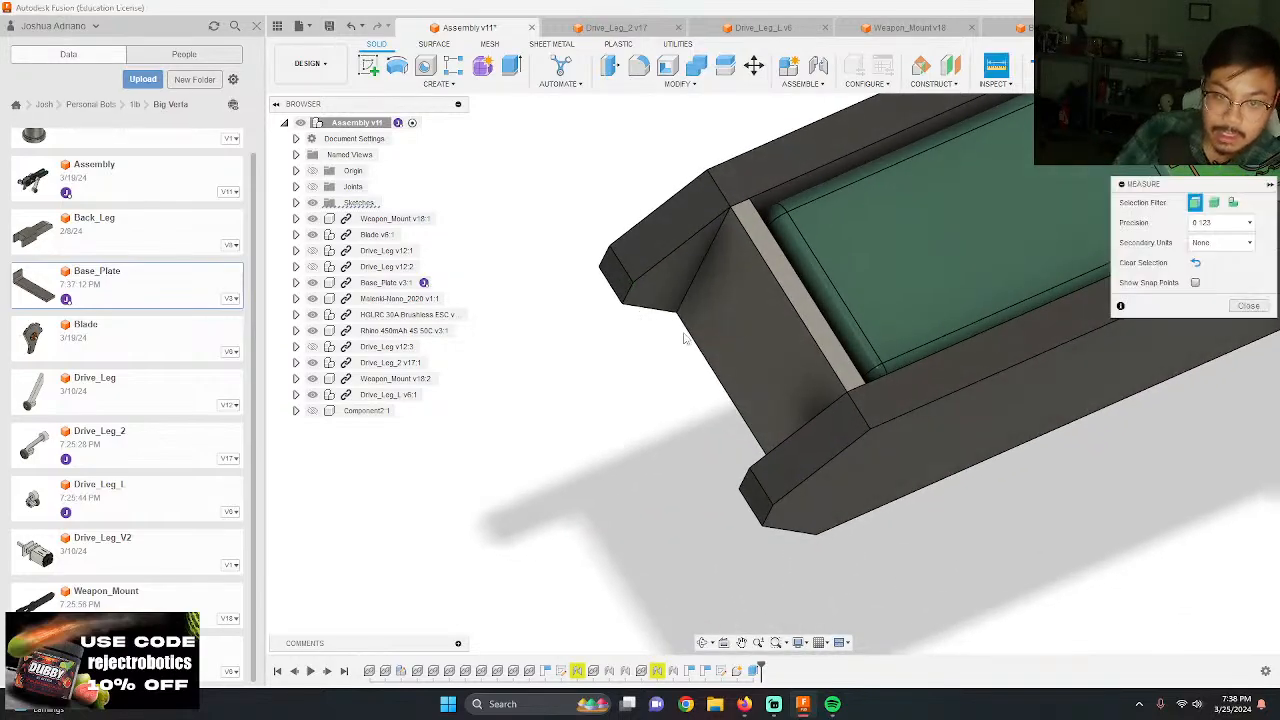
left_click(766, 361)
left_click(617, 281)
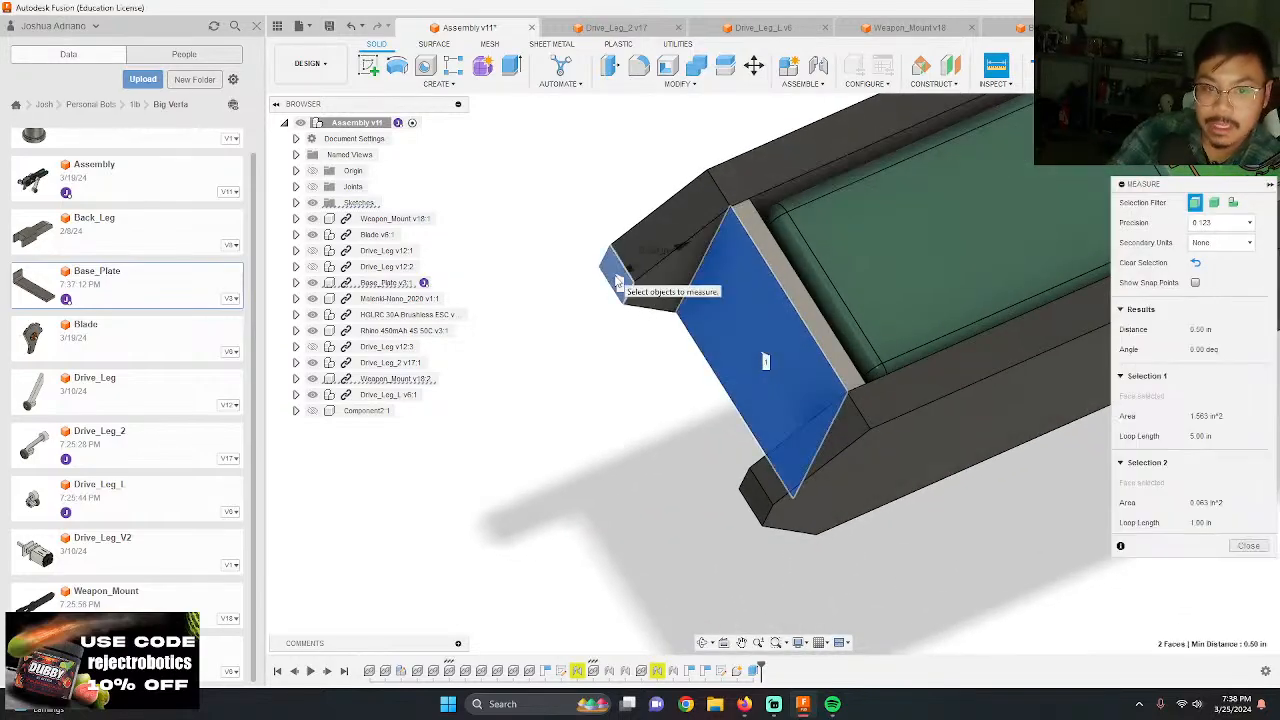
key("Escape")
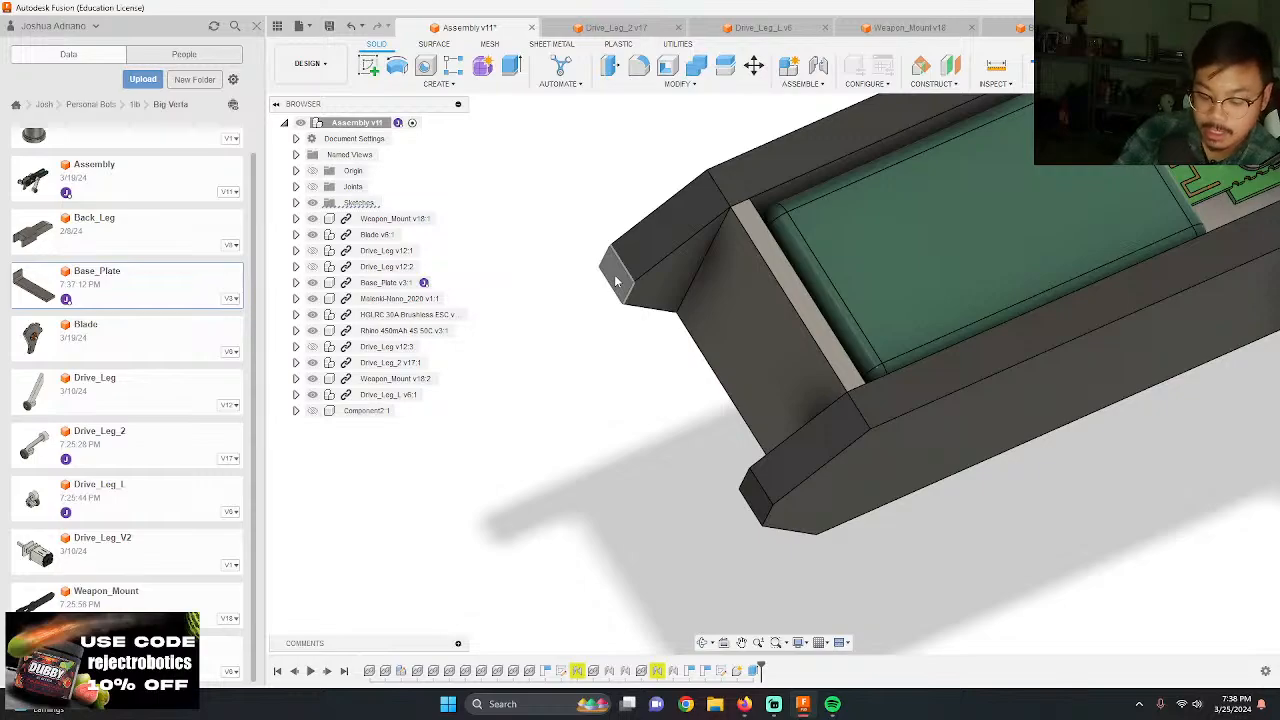
key("i")
left_click(626, 294)
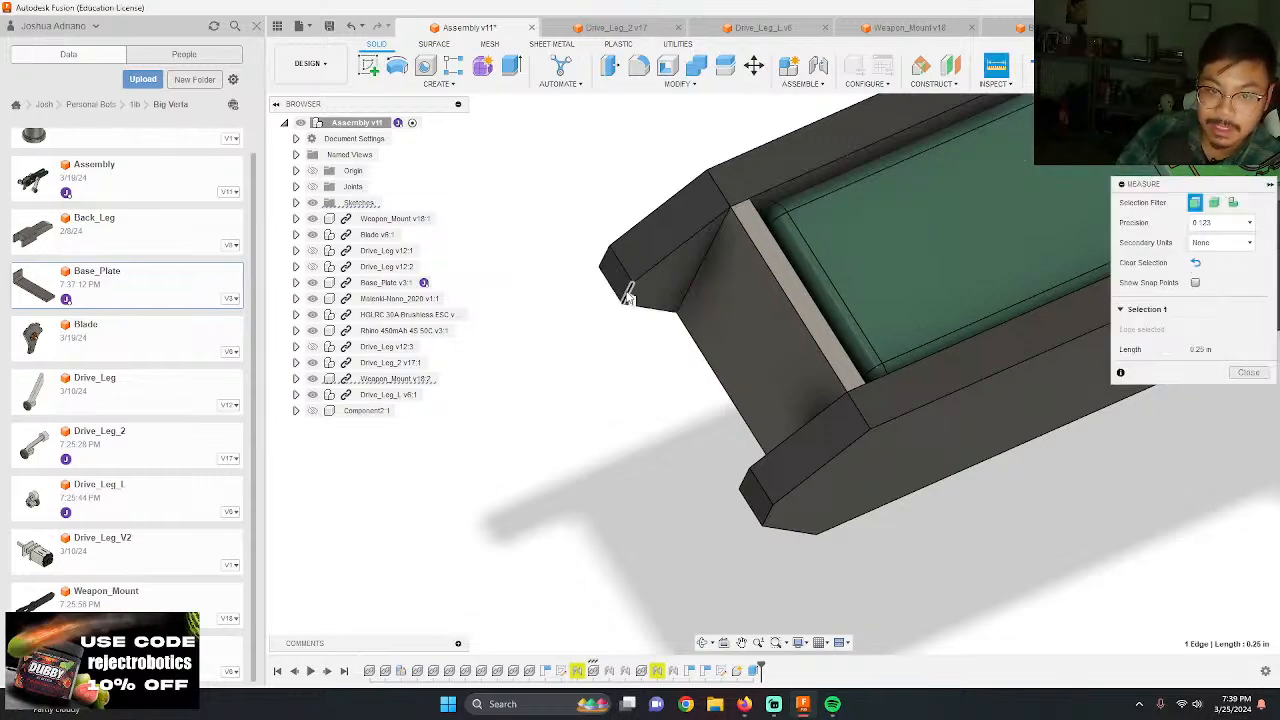
key("Escape")
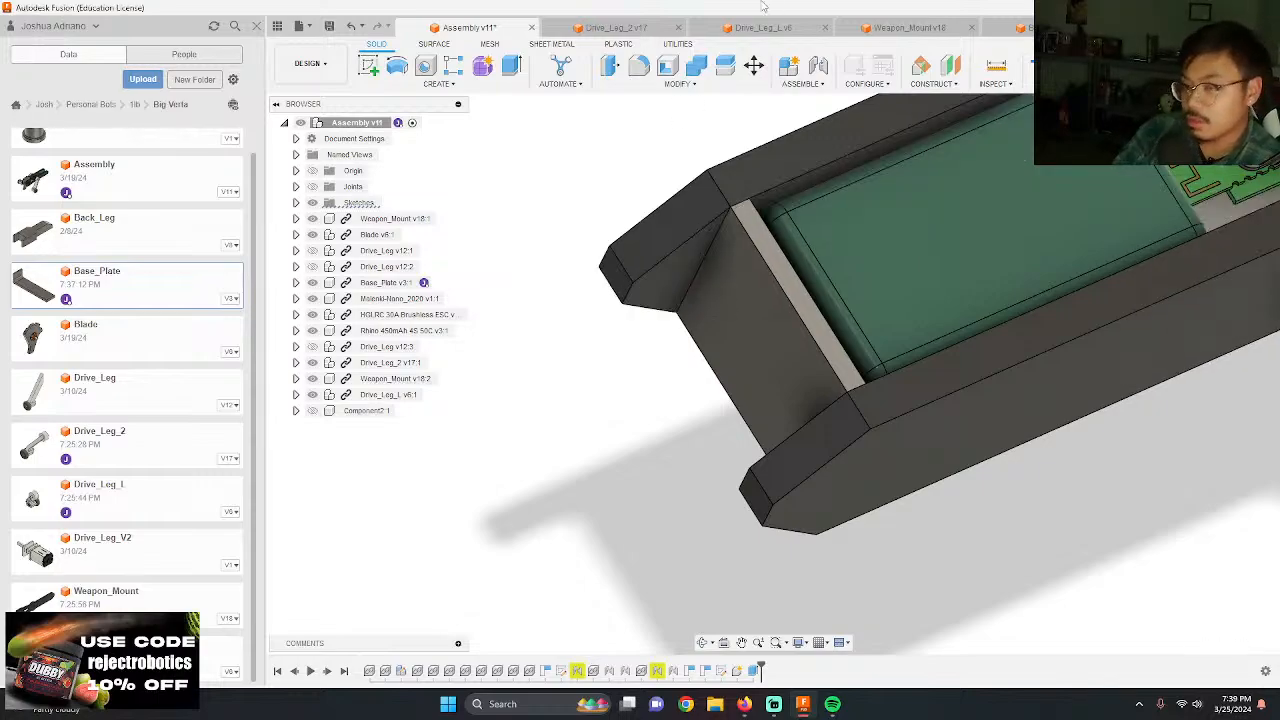
Step: In the Base_Plate sketch, project the end wall's outer edge and draw a 0.5 in horizontal line outward from its midpoint
left_click(1028, 27)
scroll(690, 268, "up", 5)
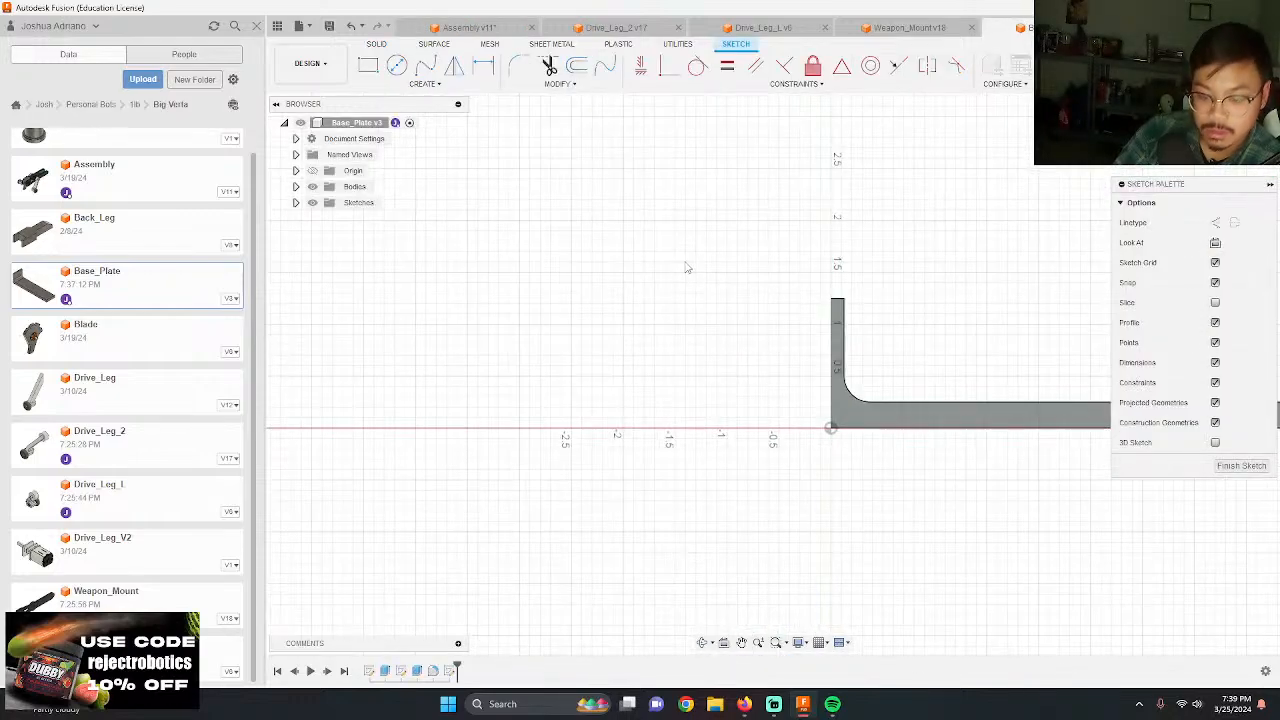
key("p")
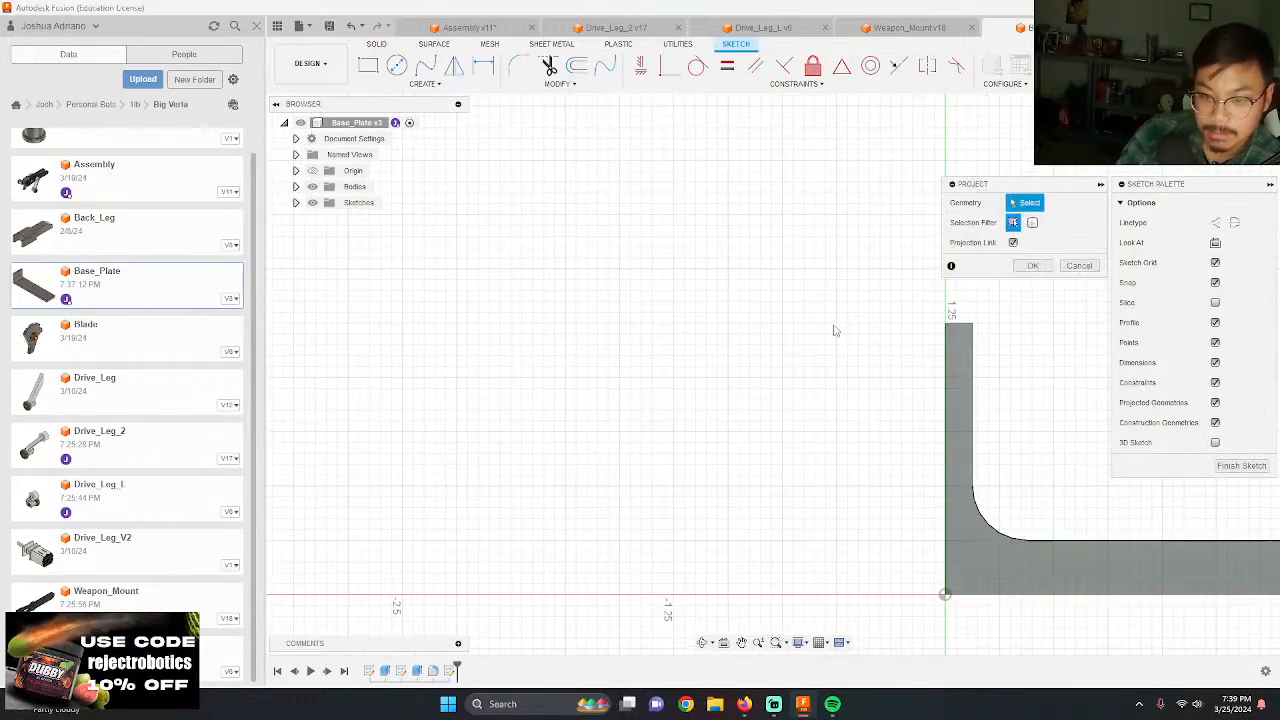
left_click(946, 440)
key("l")
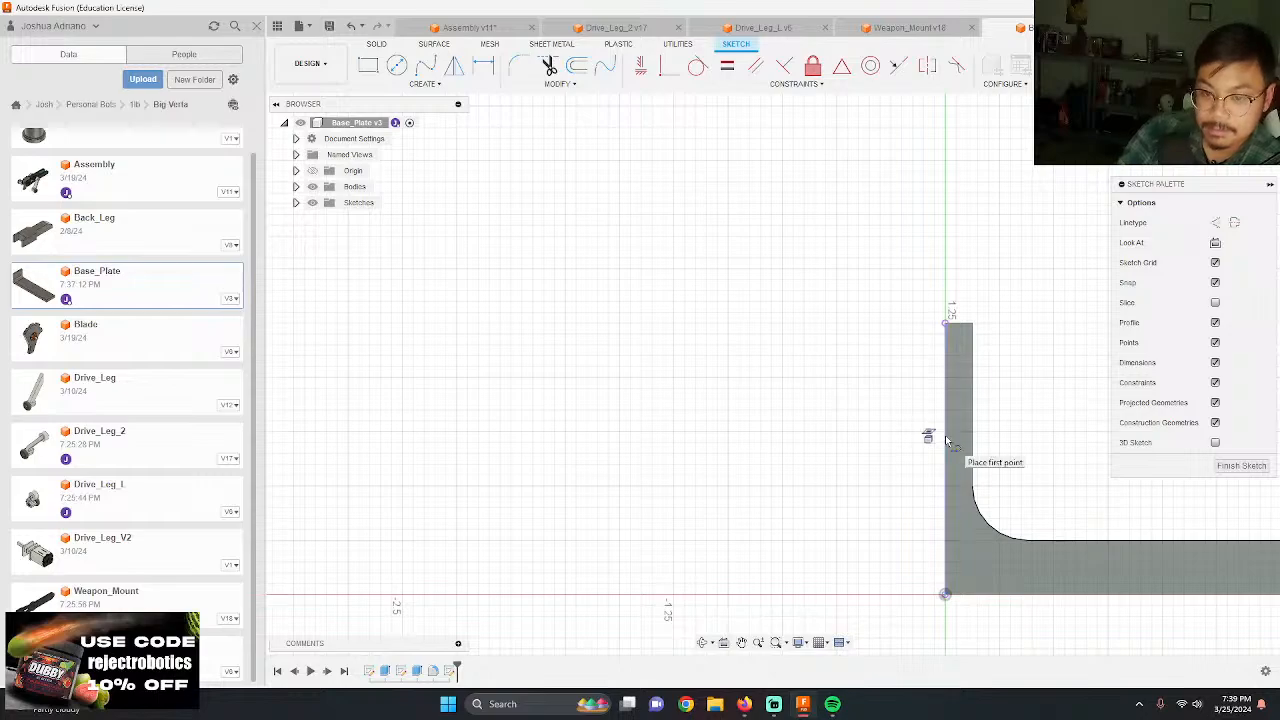
left_click(945, 460)
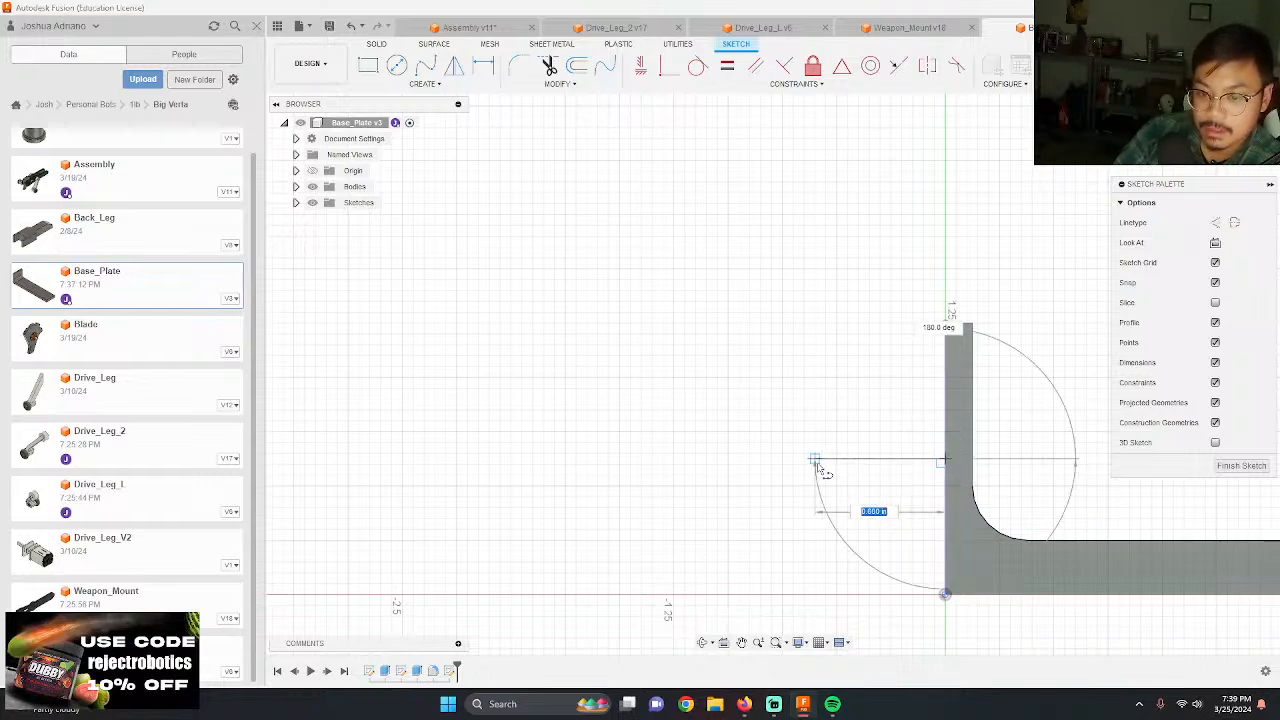
type("0.5")
key("Return")
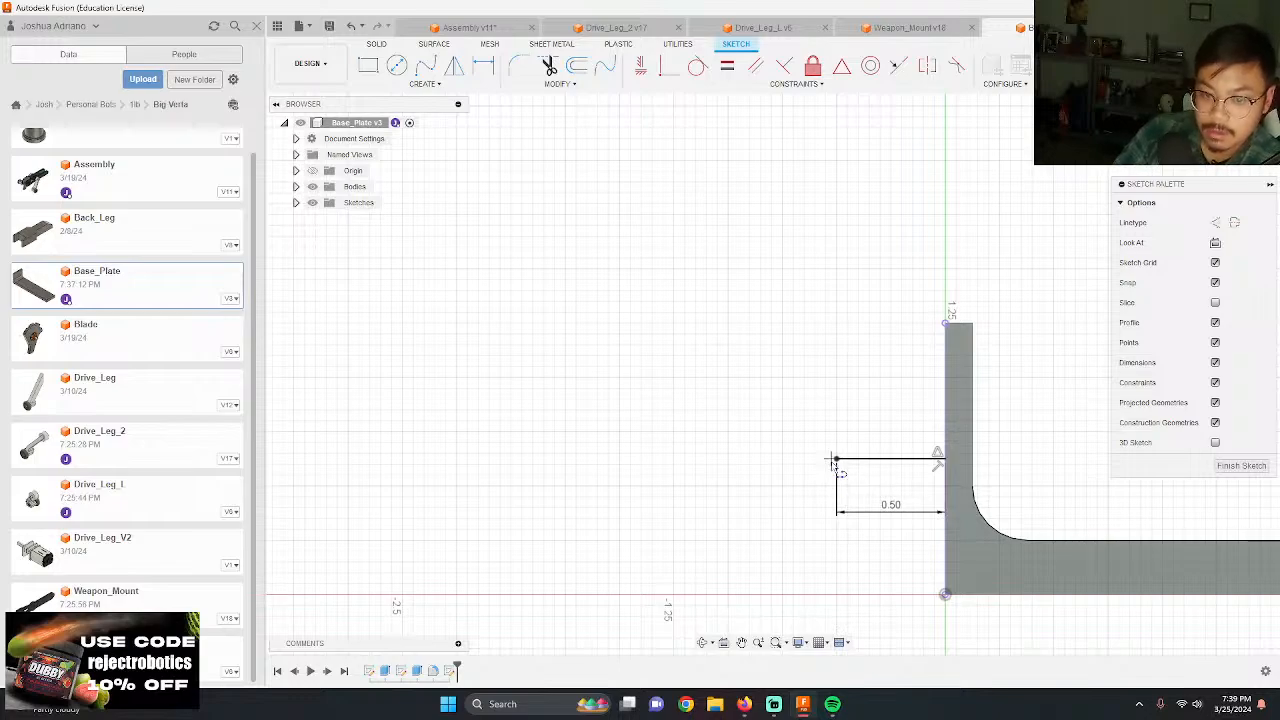
Step: Draw 0.125 in vertical lines up and down from the horizontal line's outer end, and join the lower end to the plate's bottom corner
left_click(837, 459)
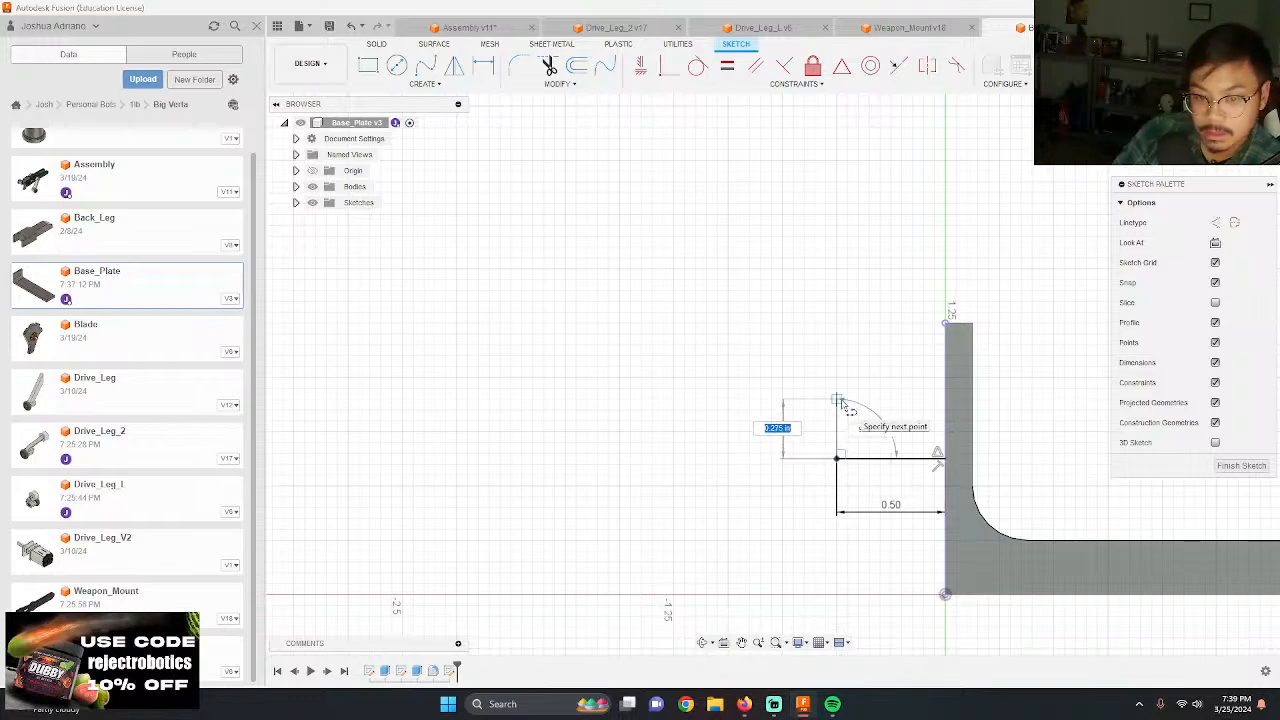
type(".125")
key("Return")
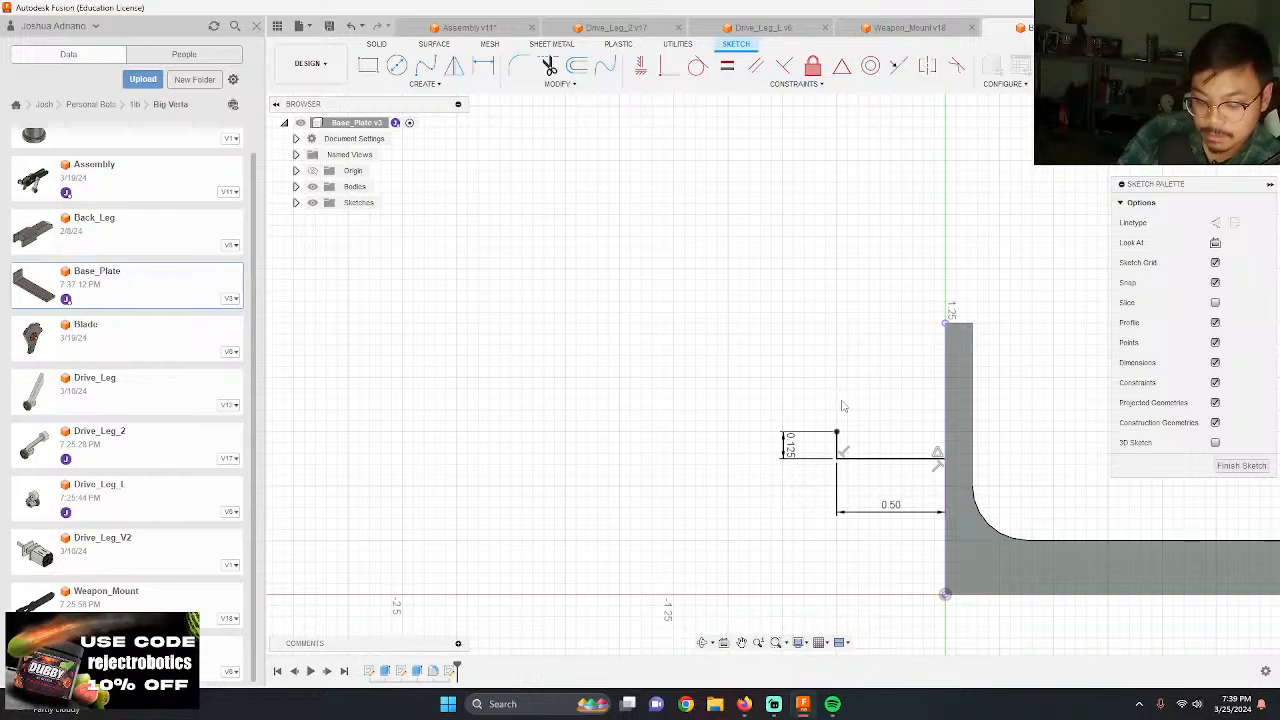
left_click(837, 459)
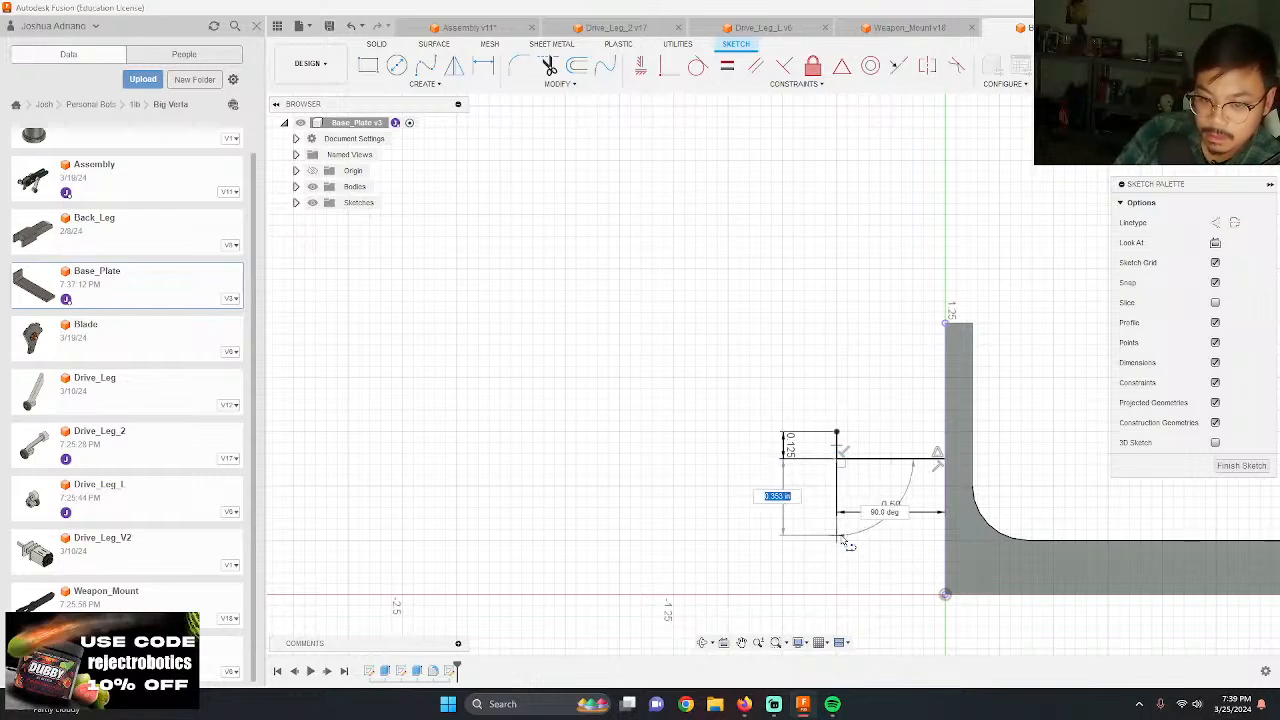
type("0.125")
key("Return")
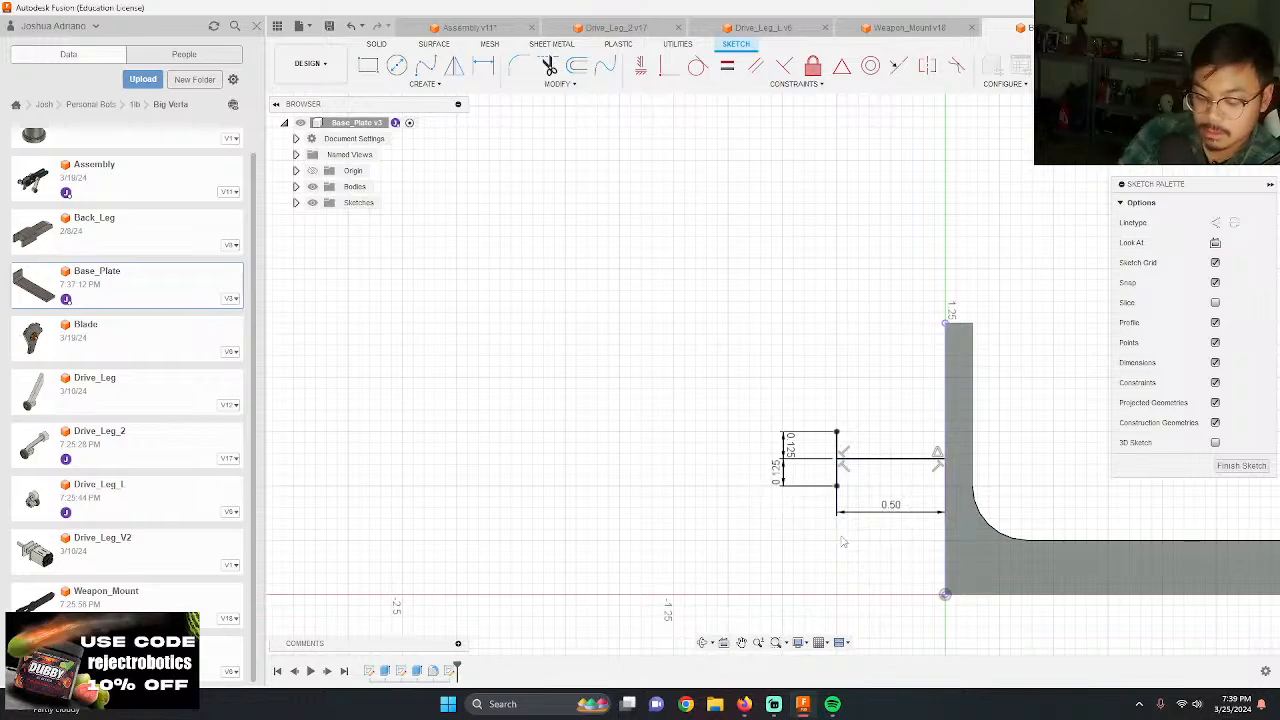
left_click(837, 486)
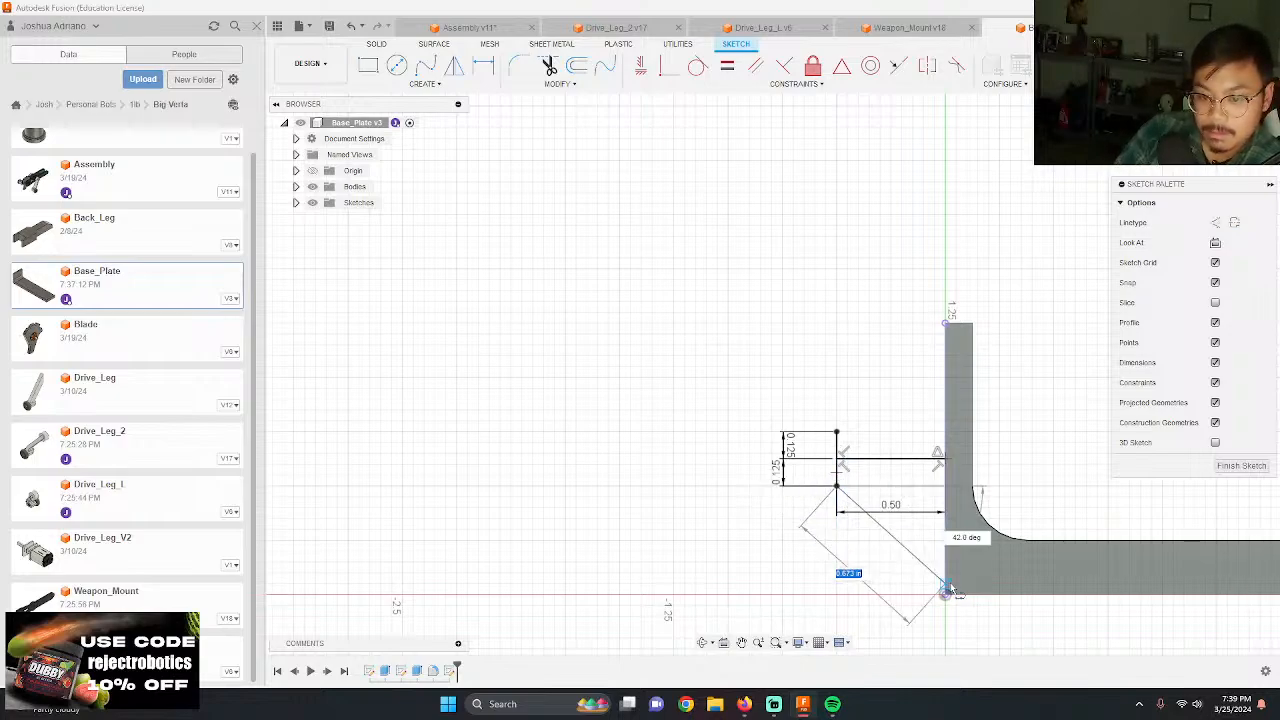
double_click(944, 594)
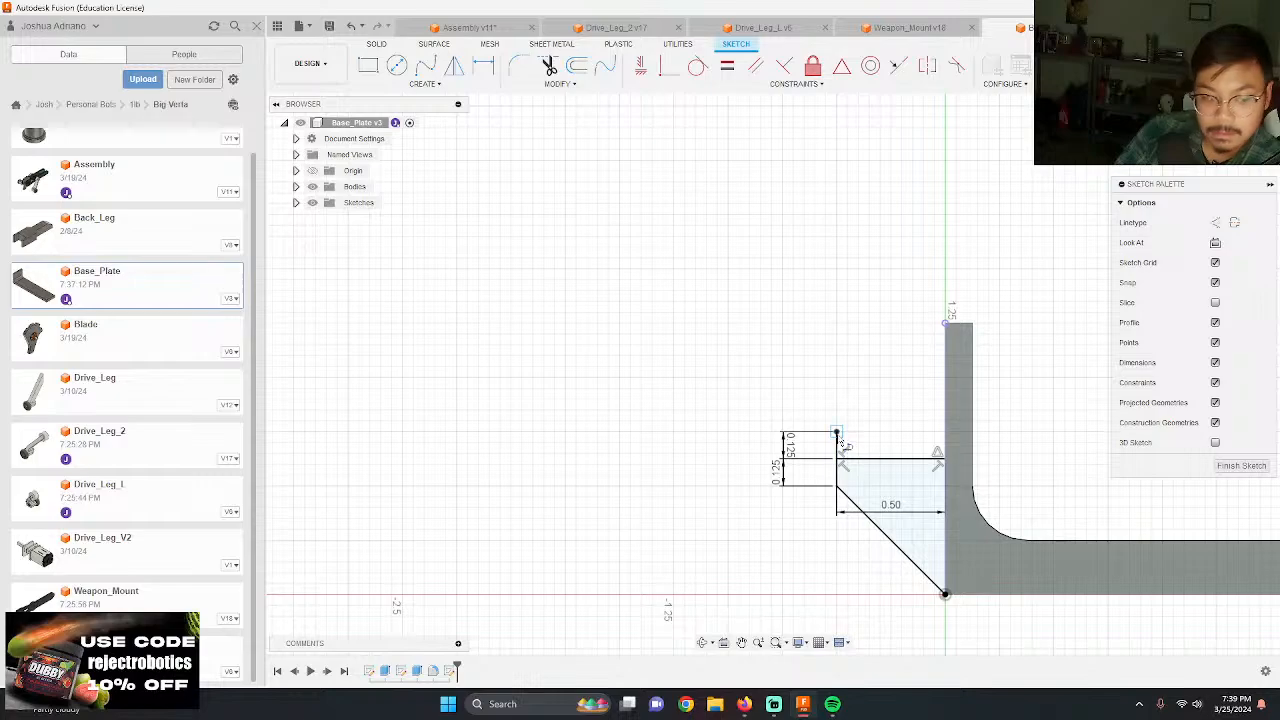
Step: Close the tapered profile with a line to the end wall's top outer corner, and extrude both its regions across the plate's full width
left_click(837, 432)
double_click(945, 323)
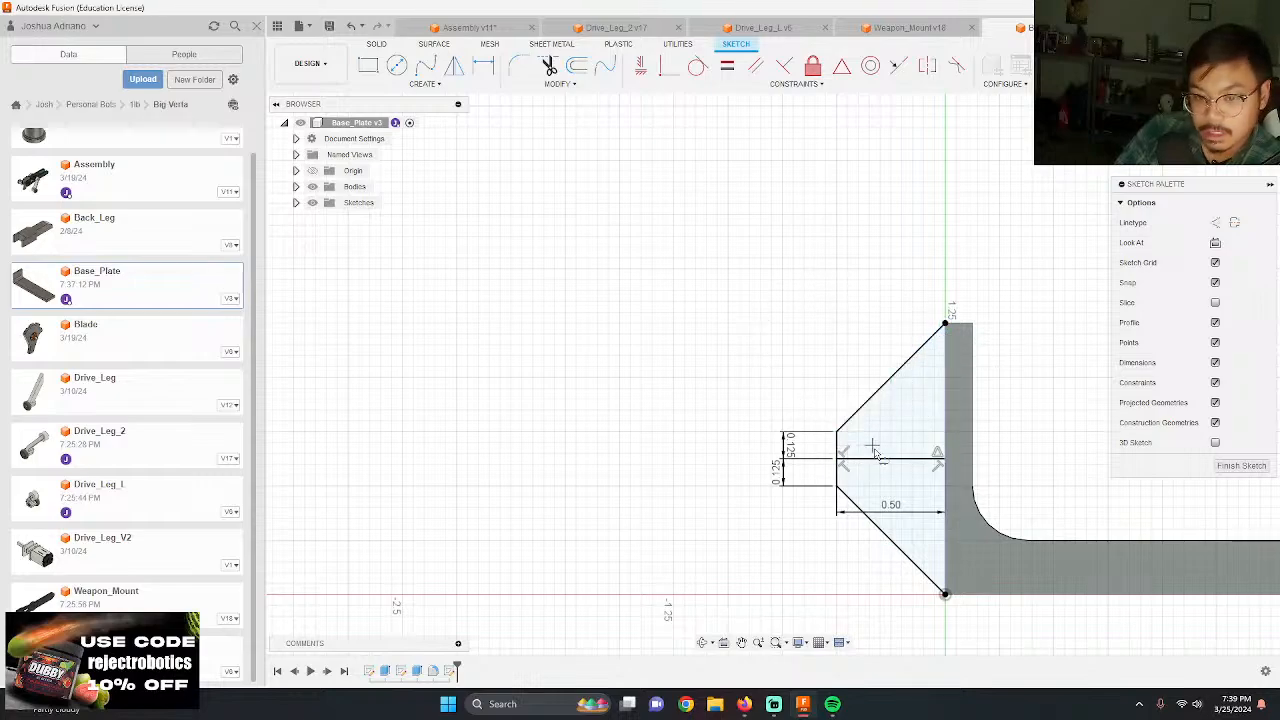
scroll(580, 404, "down", 5)
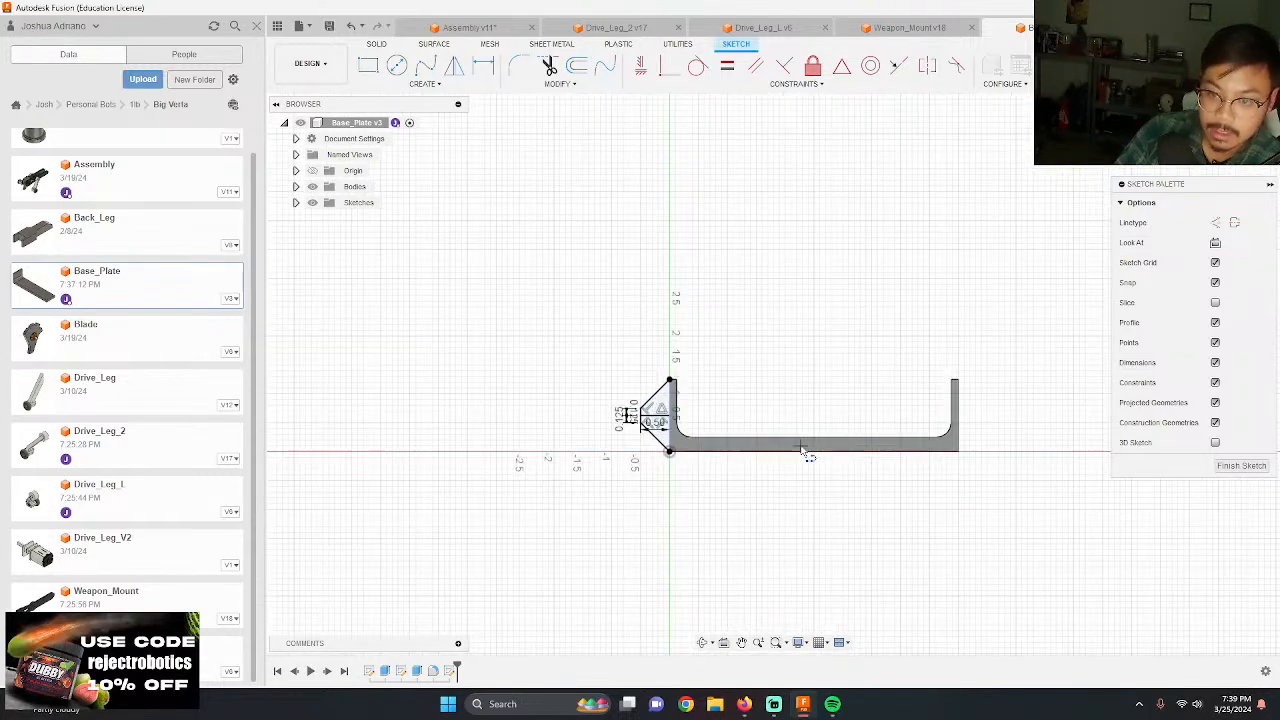
key("e")
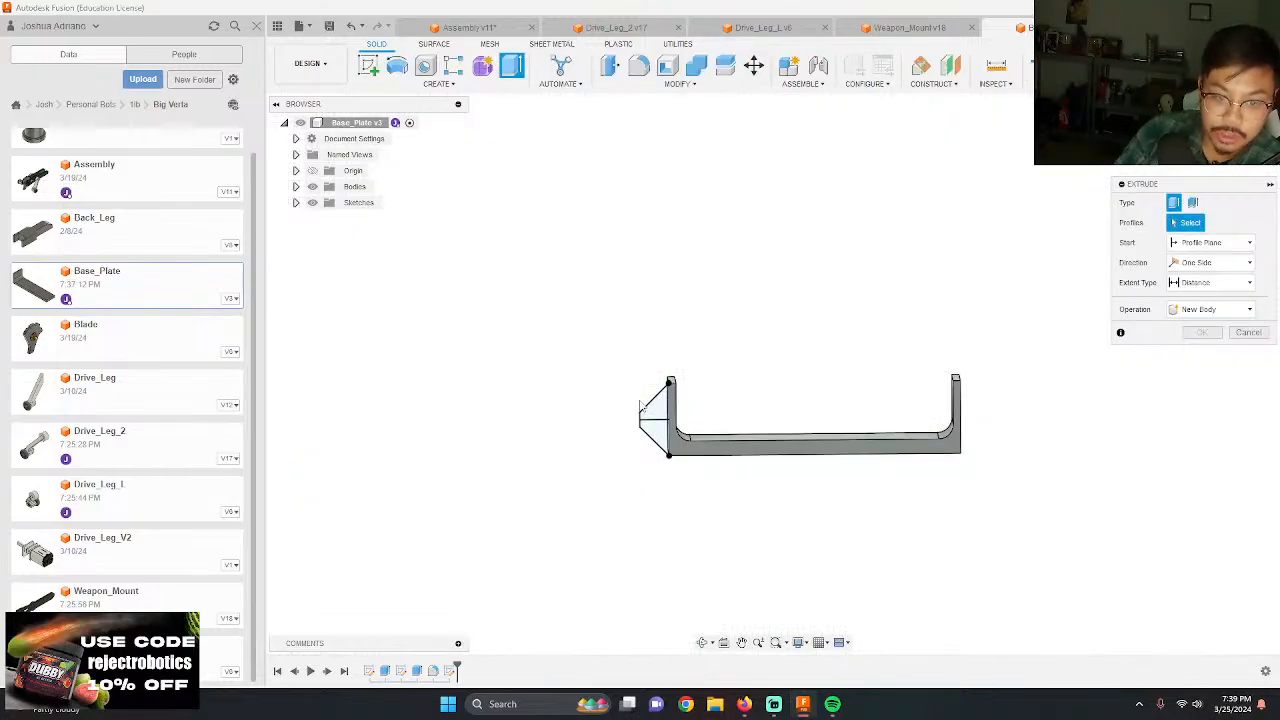
left_click(657, 409)
left_click(660, 431)
middle_click_drag(652, 458, 780, 560, "shift")
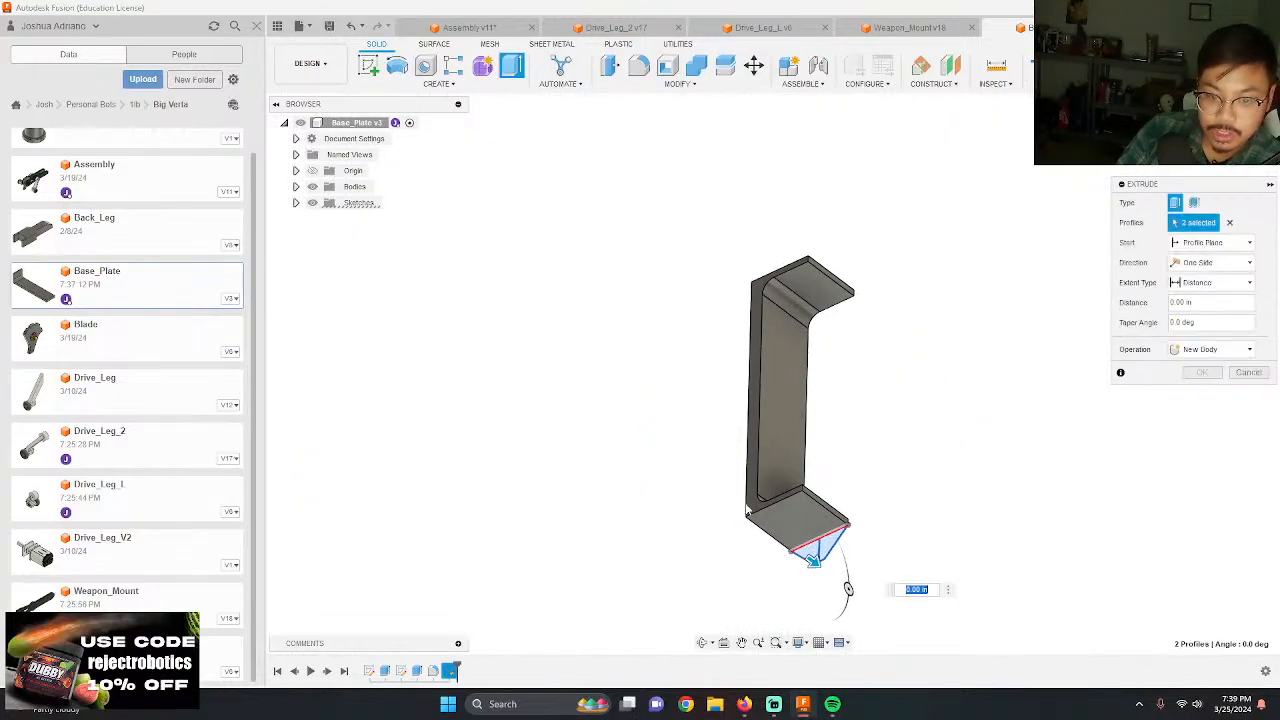
key("Escape")
middle_click_drag(1000, 478, 790, 380, "shift")
Step: Save Base_Plate, switch to the assembly, and update its out-of-date base plate reference
left_click(329, 26)
key("Return")
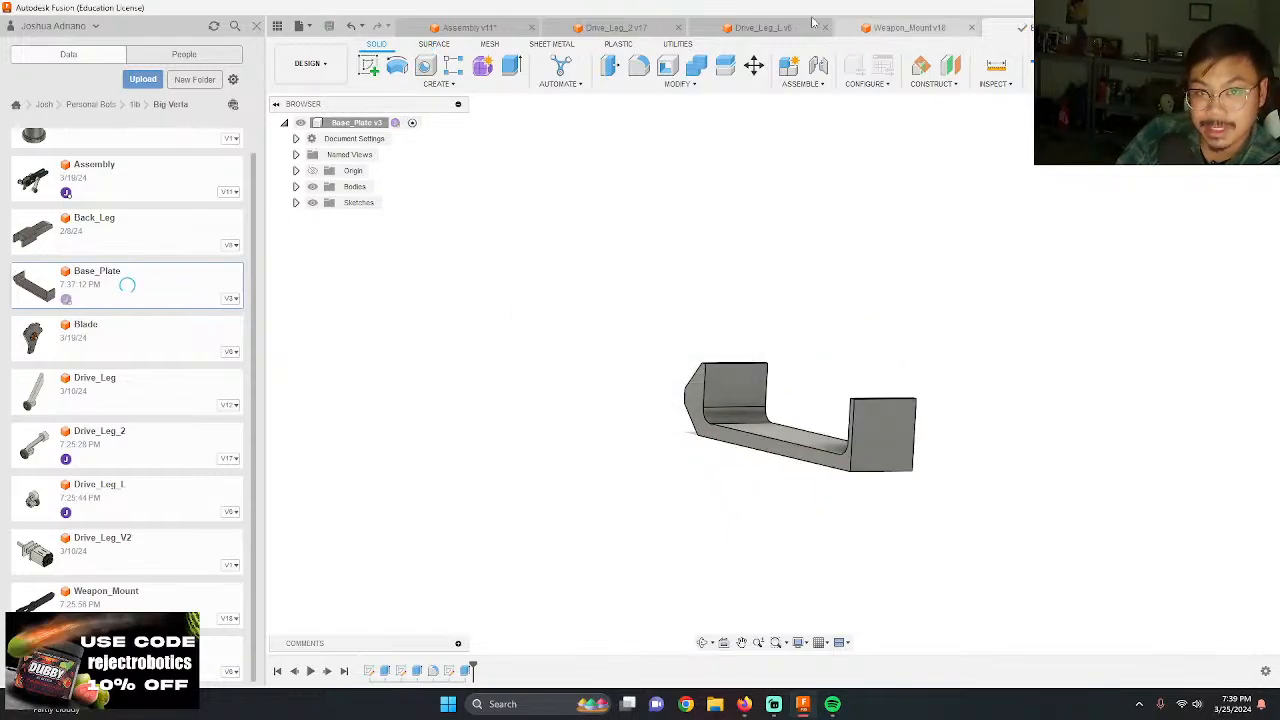
left_click(485, 27)
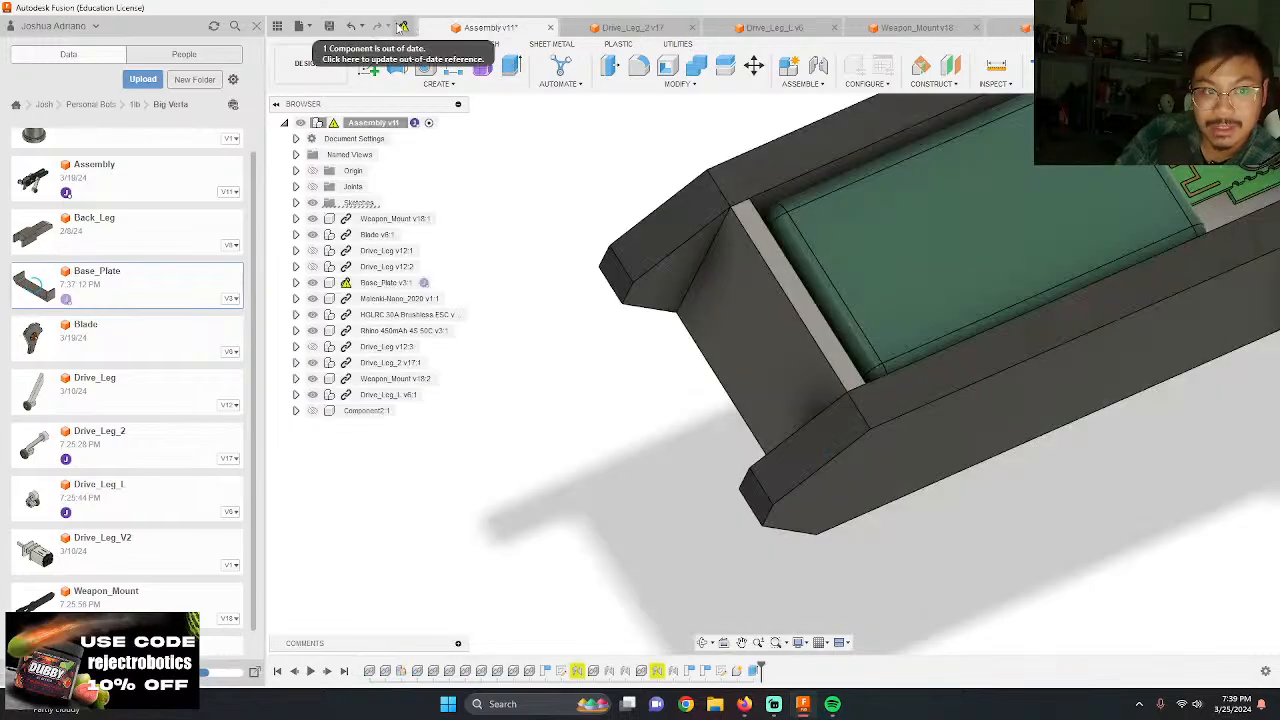
scroll(644, 299, "down", 5)
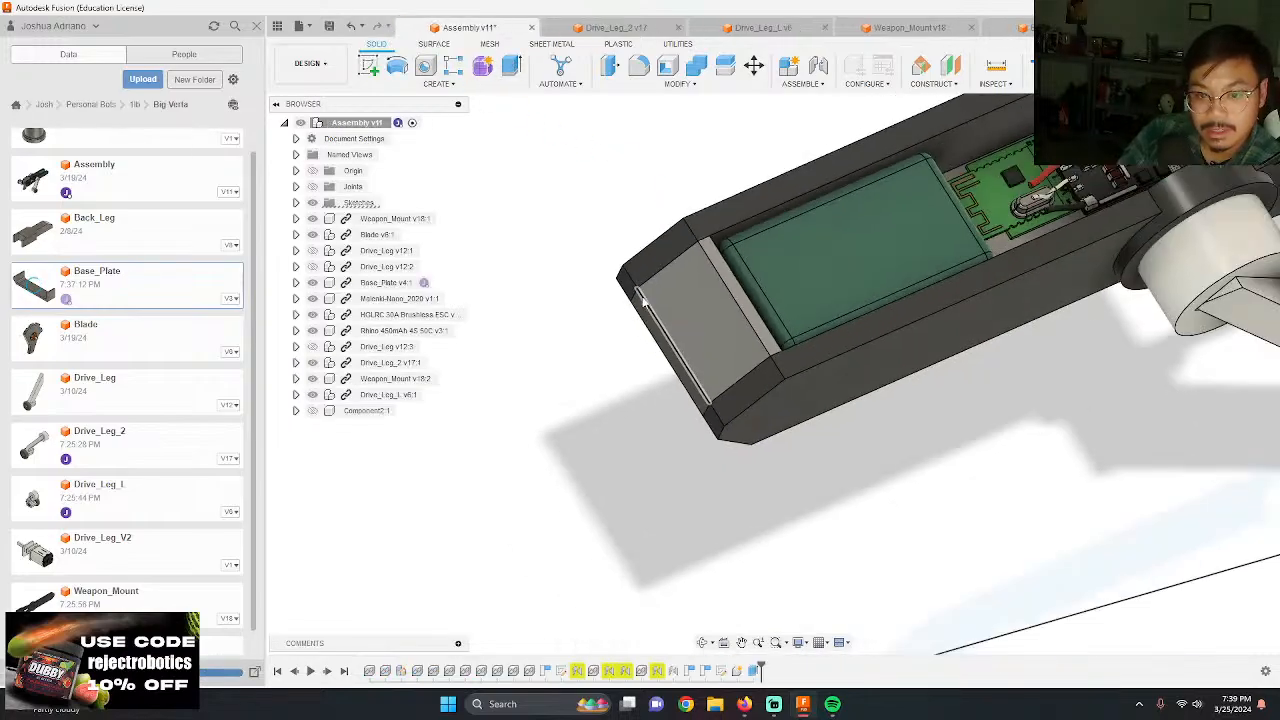
Step: Examine in the assembly how the updated base plate fits between the weapon mounts and around the battery and electronics
scroll(890, 265, "up", 3)
middle_click_drag(890, 265, 1197, 326, "shift")
scroll(1141, 329, "down", 4)
scroll(1141, 329, "up", 5)
middle_click_drag(1122, 337, 1005, 342, "shift")
middle_click_drag(986, 443, 750, 322, "shift")
scroll(670, 281, "down", 5)
middle_click_drag(676, 284, 768, 372, "shift")
scroll(977, 398, "up", 6)
middle_click_drag(977, 398, 1008, 448, "shift")
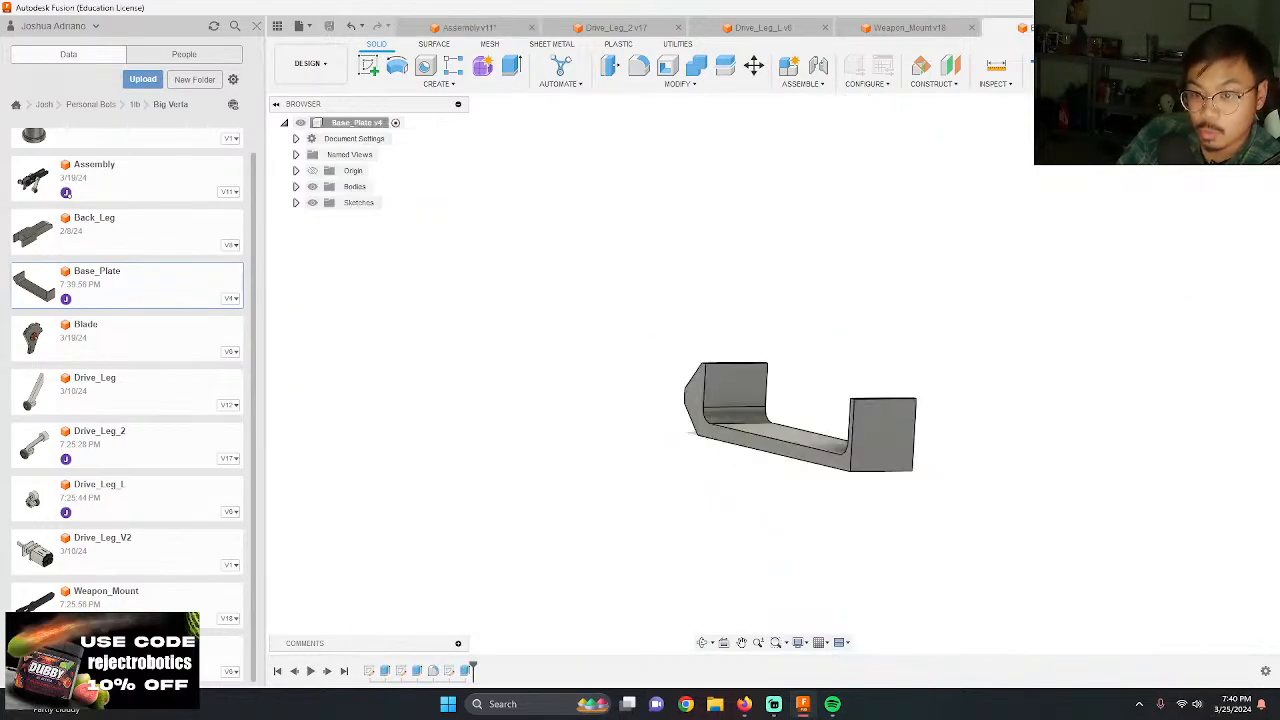
Step: In Base_Plate, sketch a 0.125 by 0.5 in rectangle from the upper corner of the outer face of the wall opposite the tapered extension
scroll(890, 392, "up", 6)
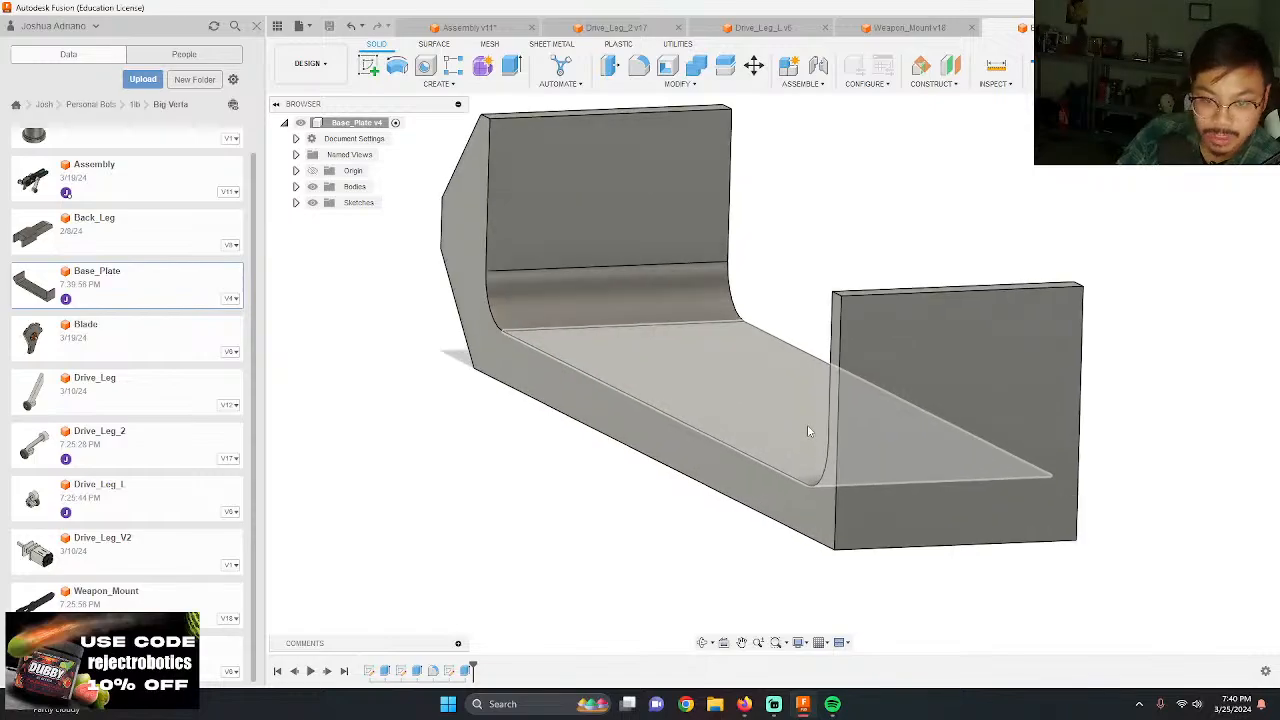
key("r")
left_click(937, 406)
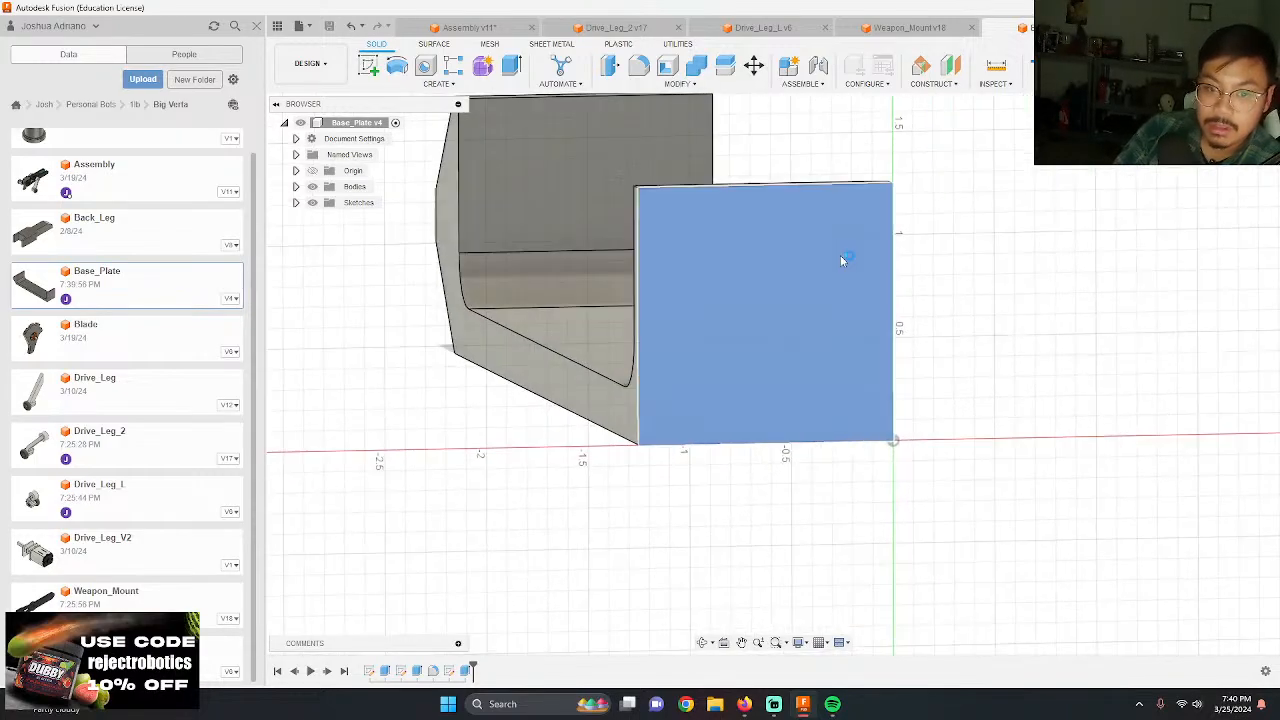
left_click(516, 116)
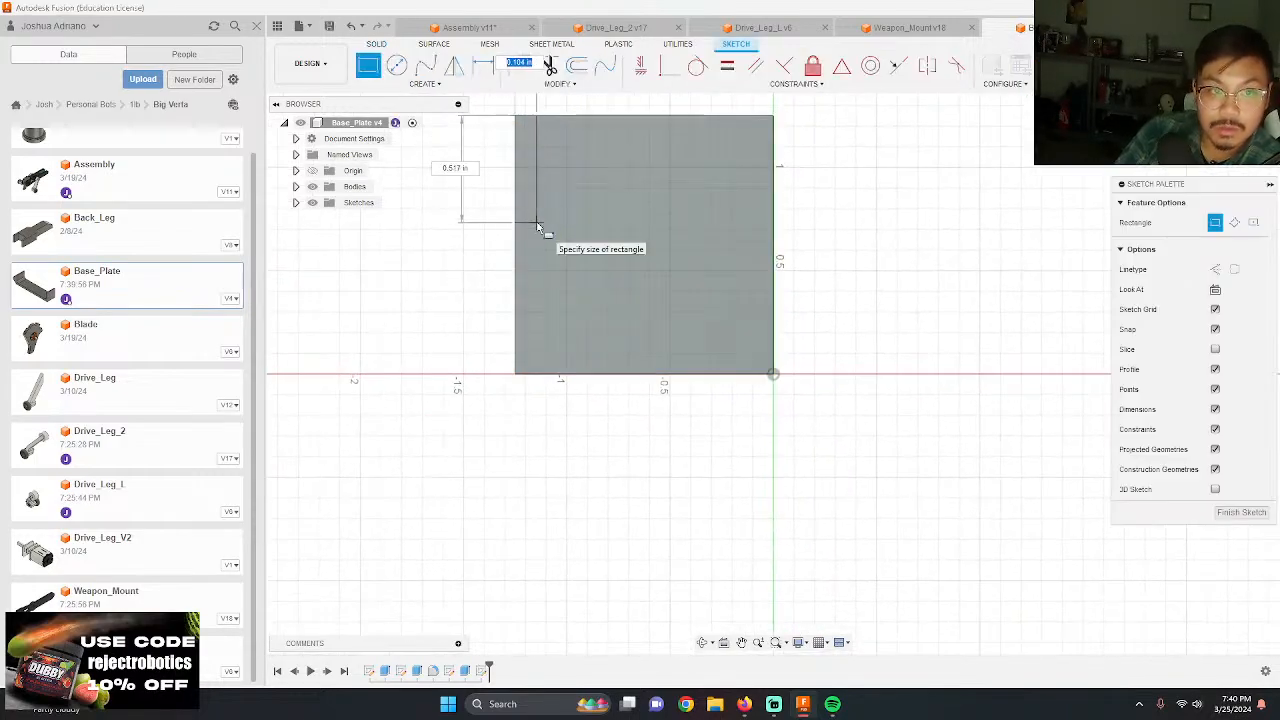
type(".125")
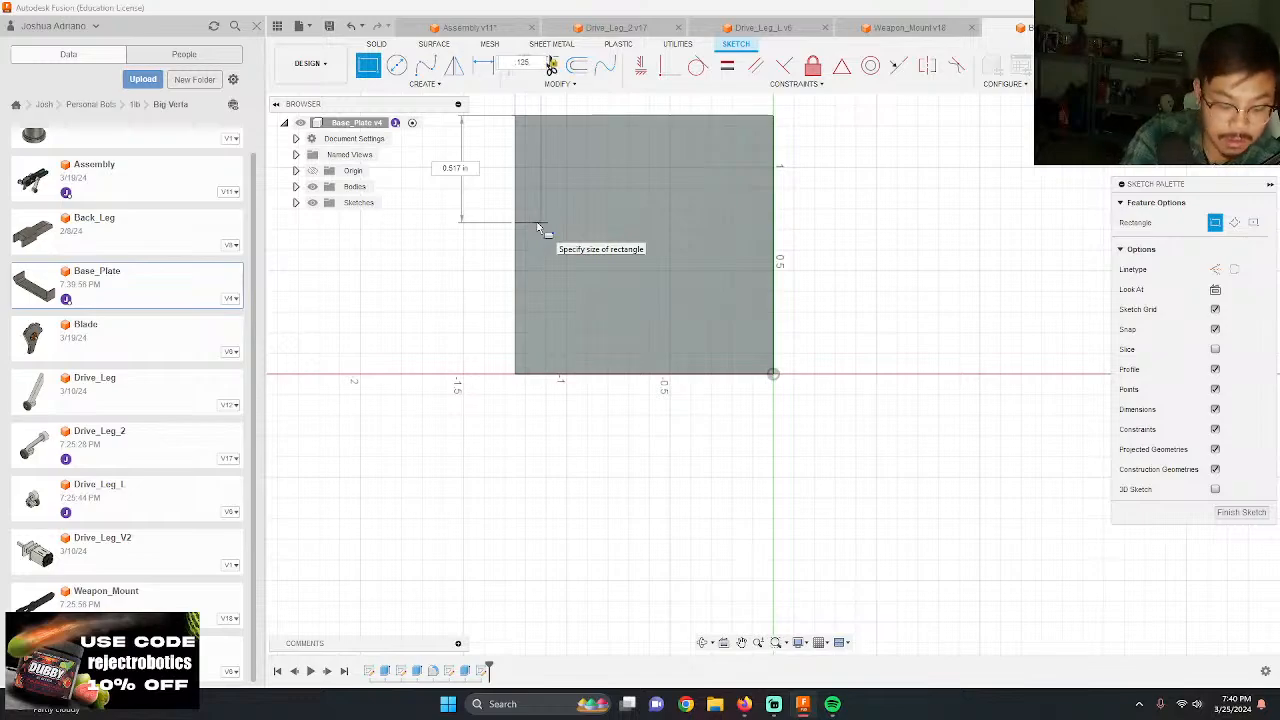
key("Tab")
type(".5")
key("Return")
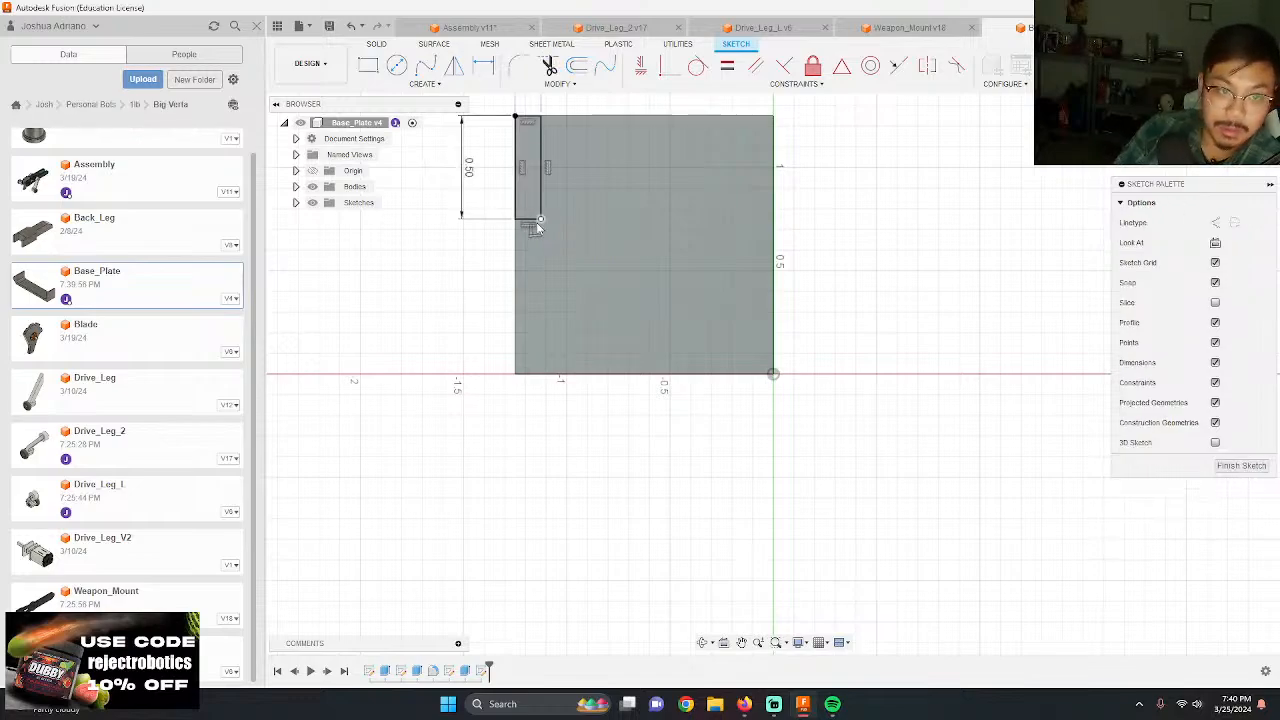
Step: Set the corner rectangle's height to 0.375 in
double_click(468, 168)
key("Return")
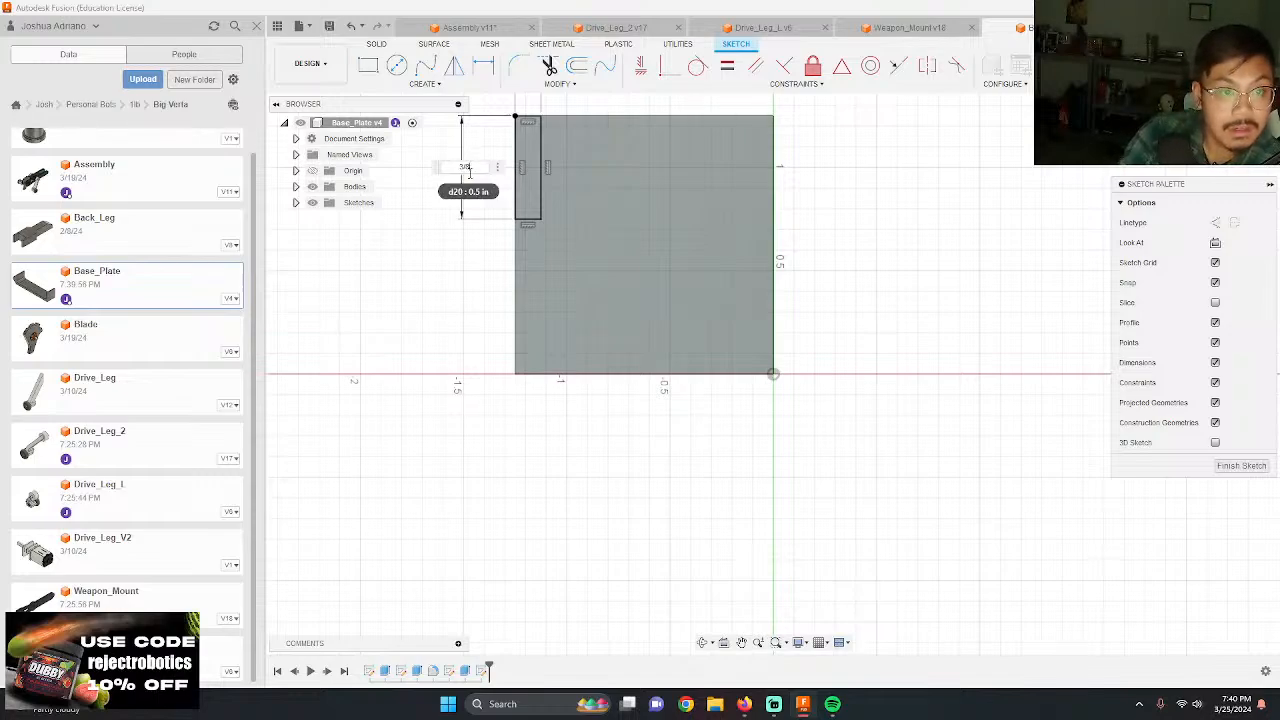
key("Return")
scroll(550, 273, "down", 3)
scroll(522, 150, "up", 3)
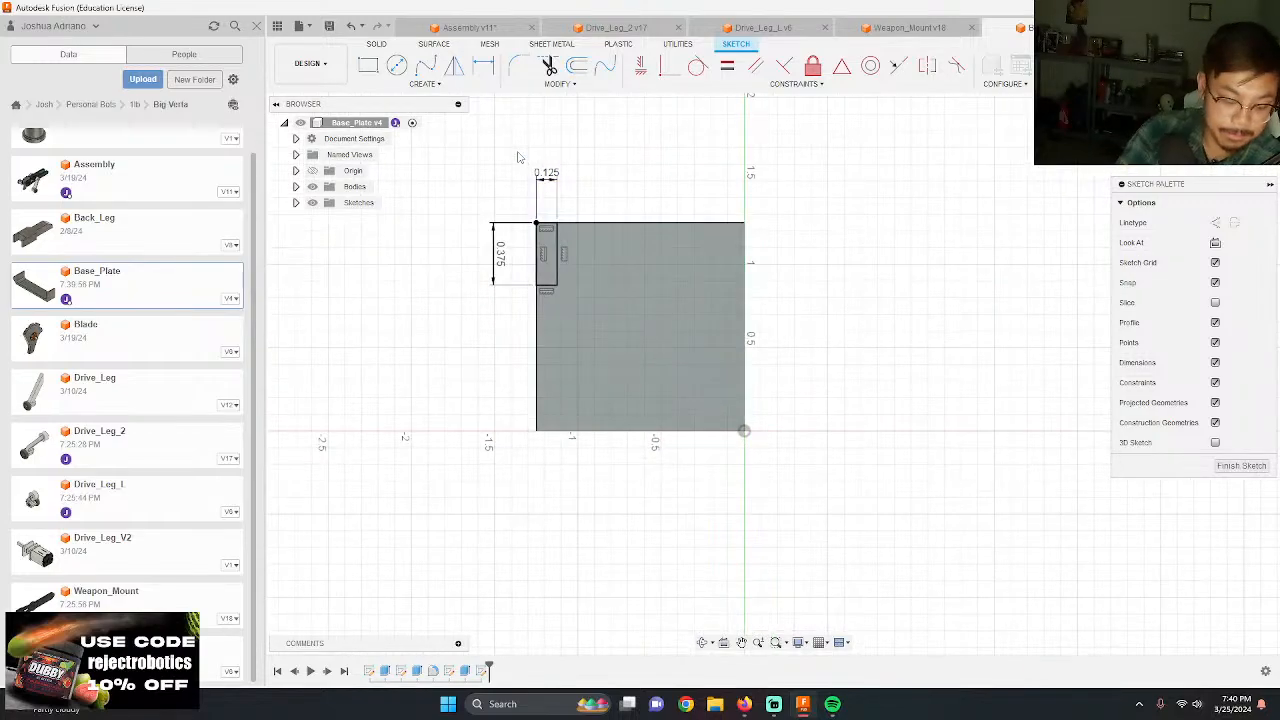
Step: Extrude the corner rectangle as a cut through the wall's thickness to form a notch
key("e")
left_click(550, 245)
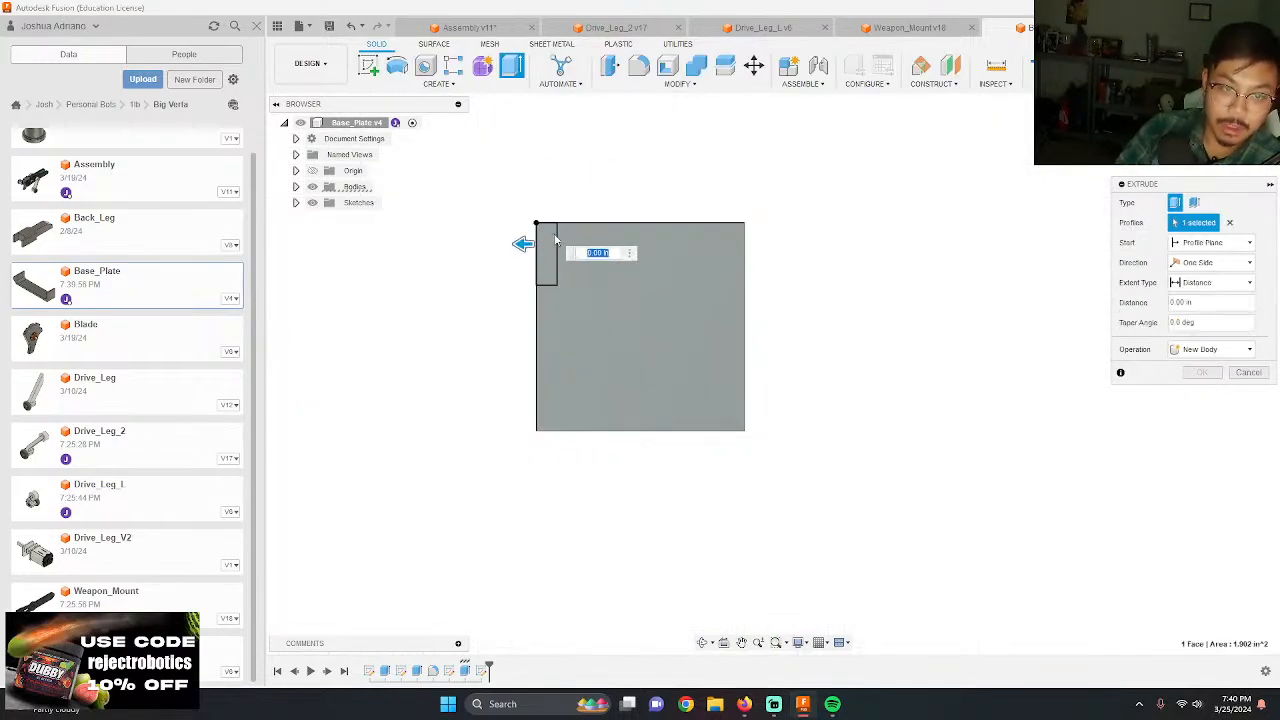
middle_click_drag(456, 272, 519, 318, "shift")
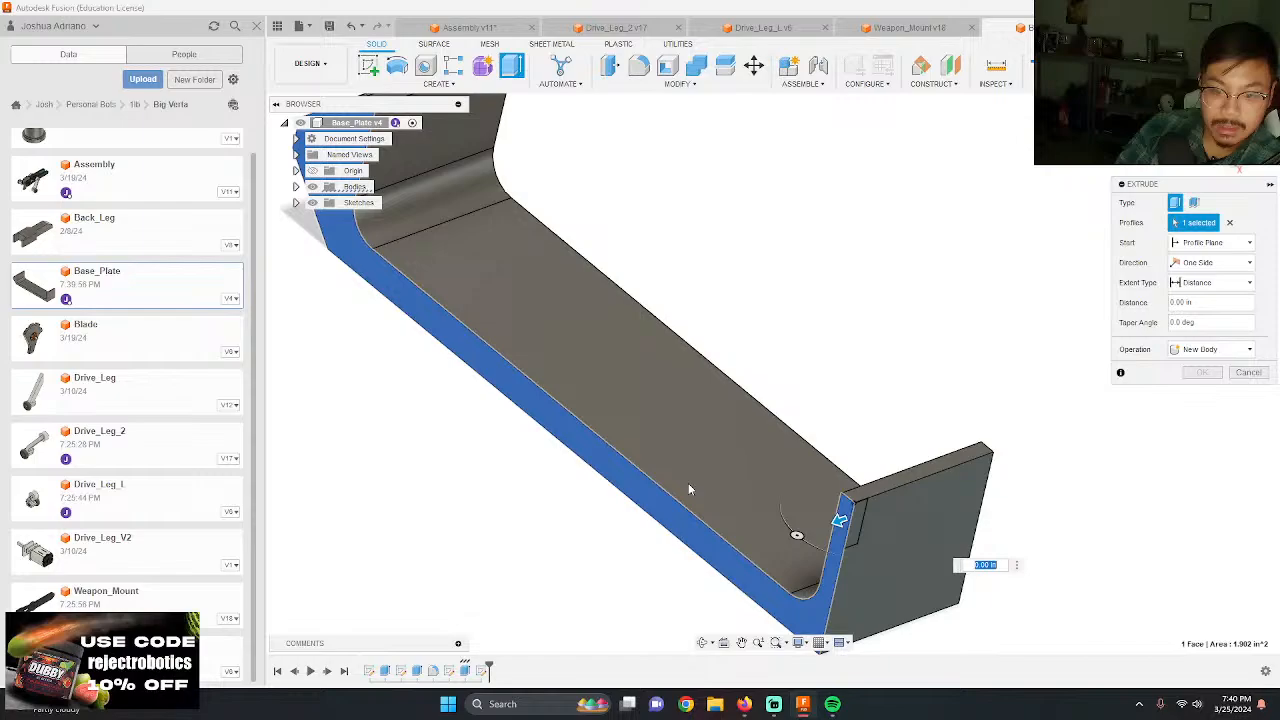
left_click(800, 603)
left_click(858, 531)
left_click_drag(868, 533, 822, 492)
key("Return")
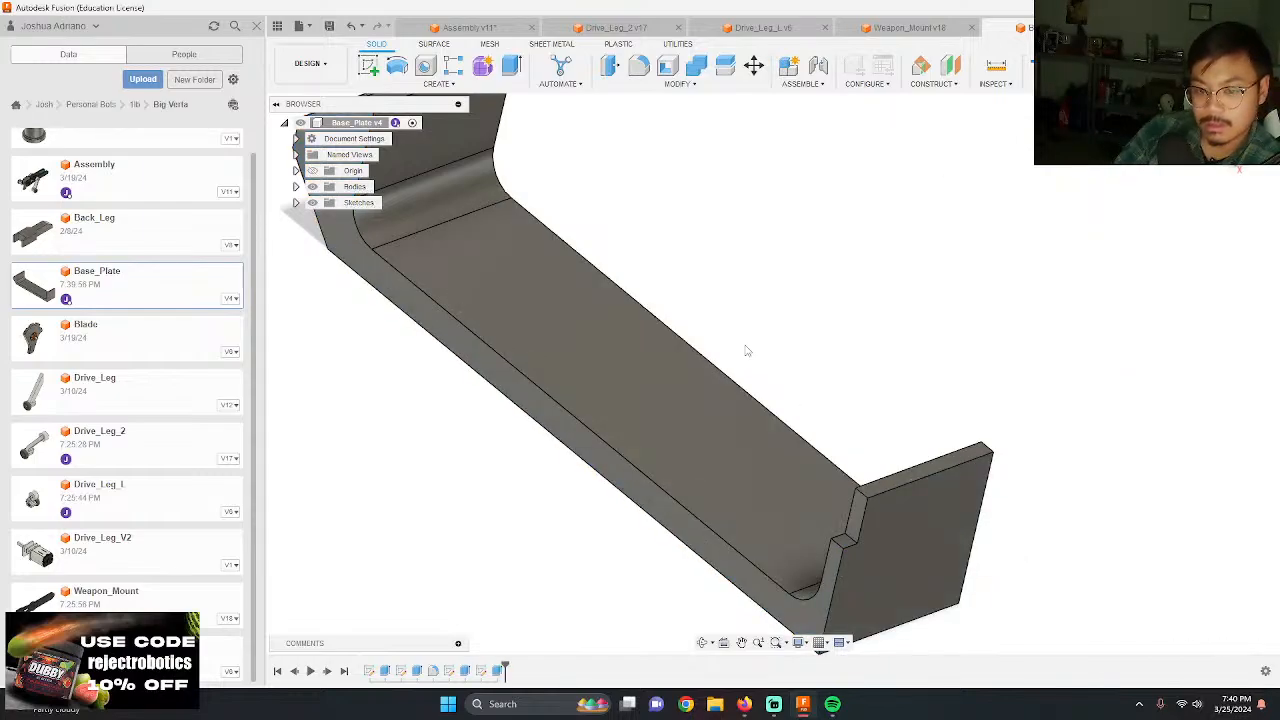
Step: Save the notched Base_Plate, update its reference in the assembly, and inspect the notch beside the weapon mount
left_click(325, 25)
key("Return")
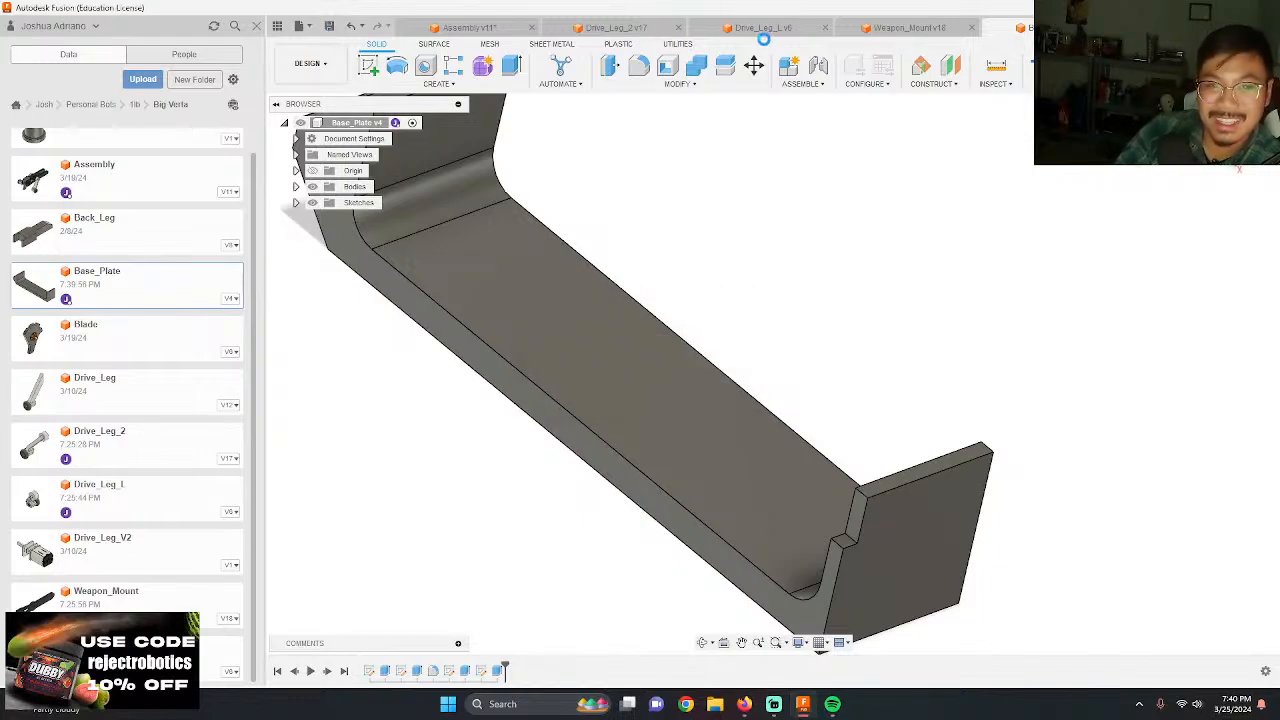
left_click(445, 28)
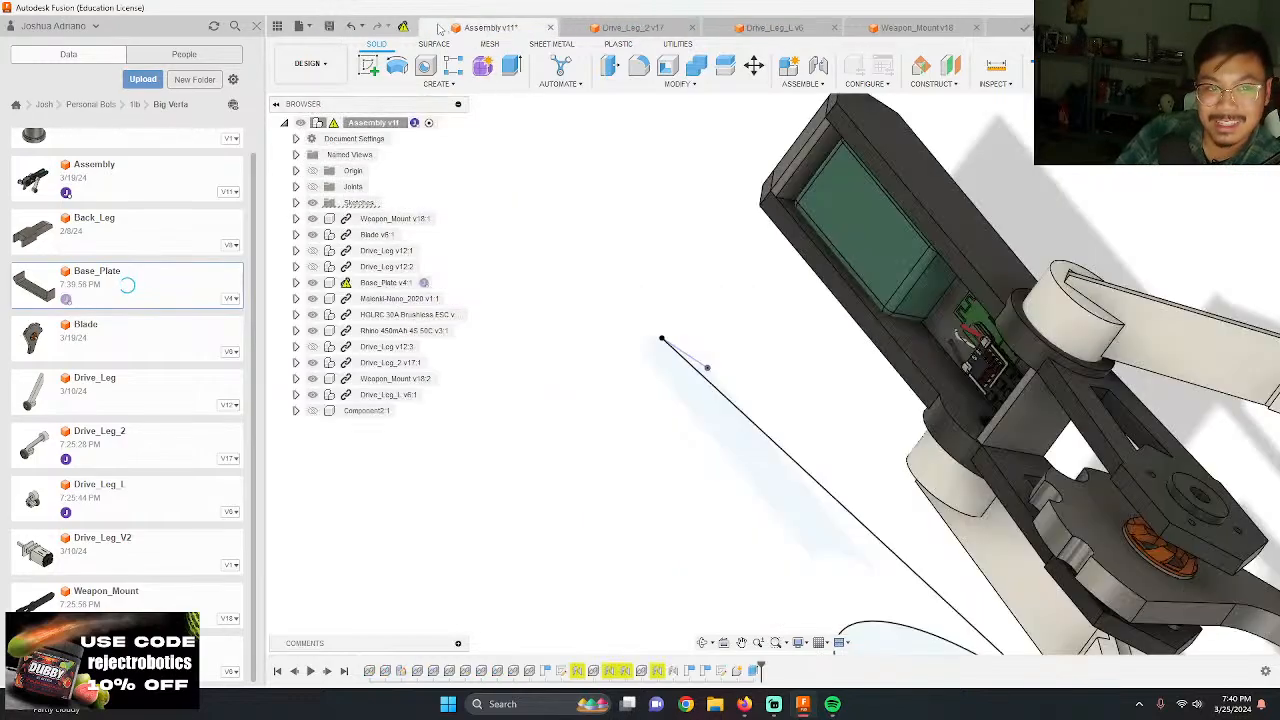
scroll(637, 241, "down", 5)
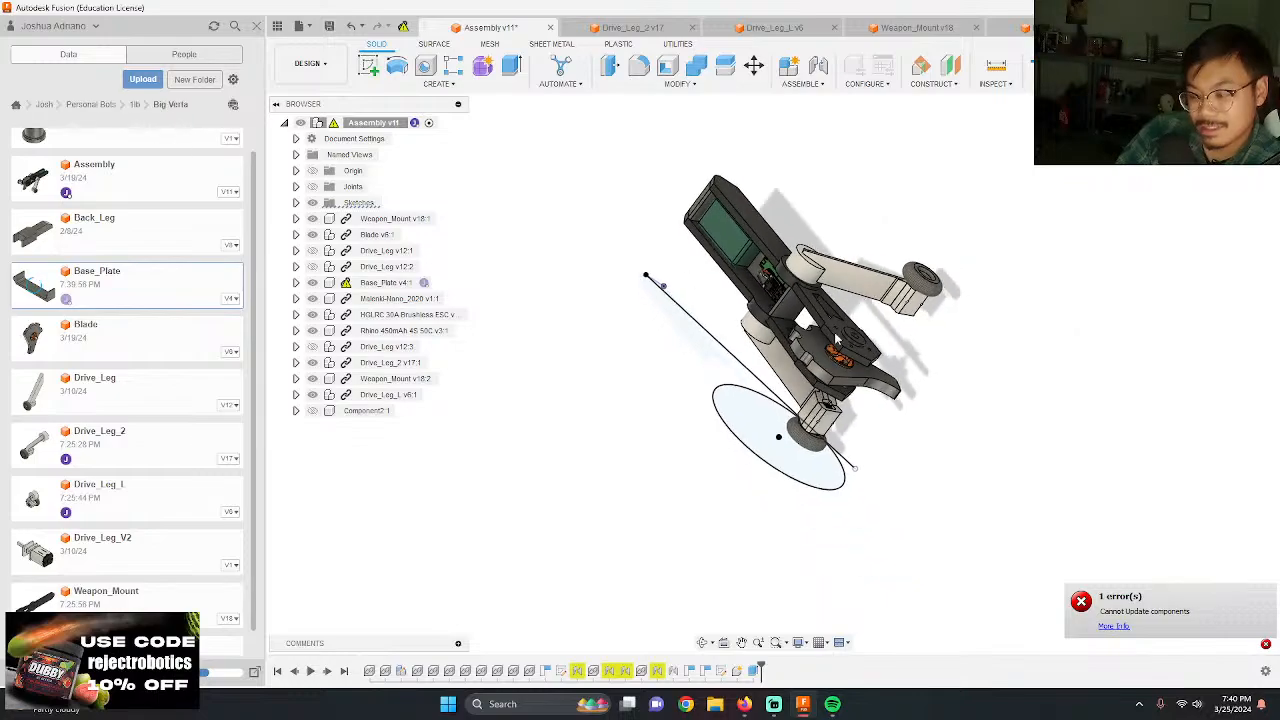
scroll(874, 352, "up", 4)
middle_click_drag(870, 358, 887, 351, "shift")
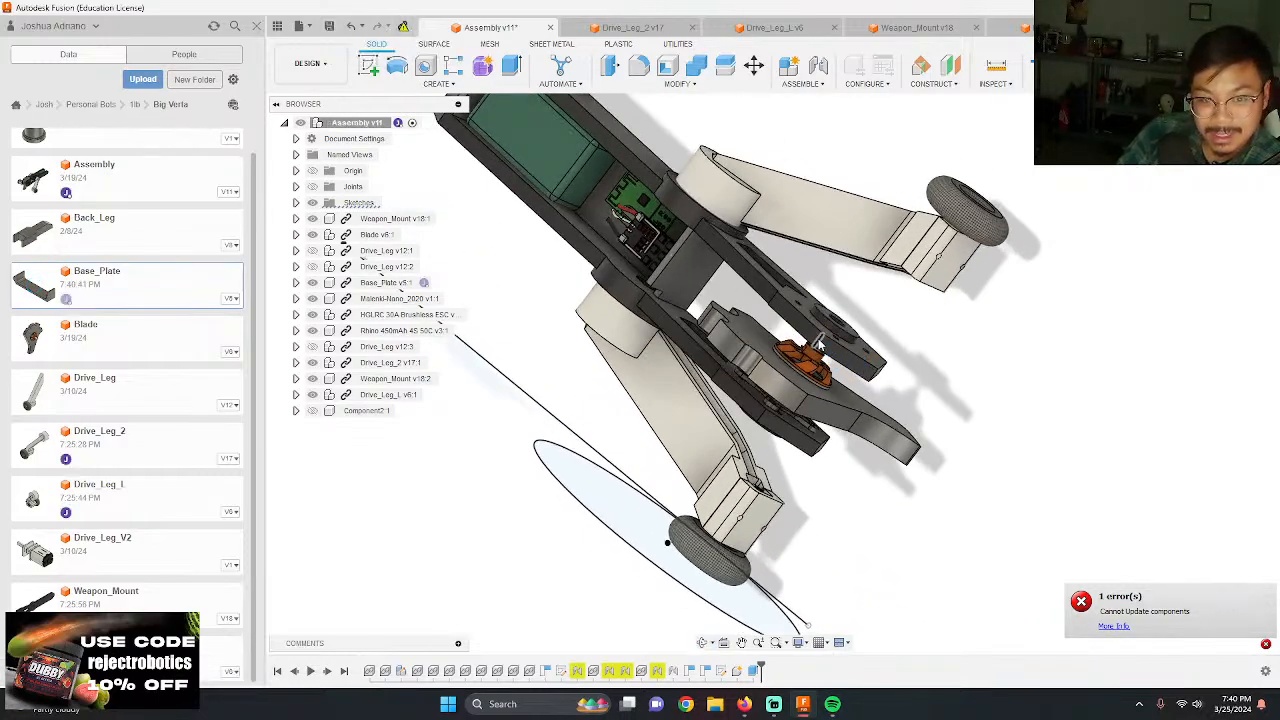
scroll(630, 276, "up", 5)
middle_click_drag(634, 280, 622, 328, "shift")
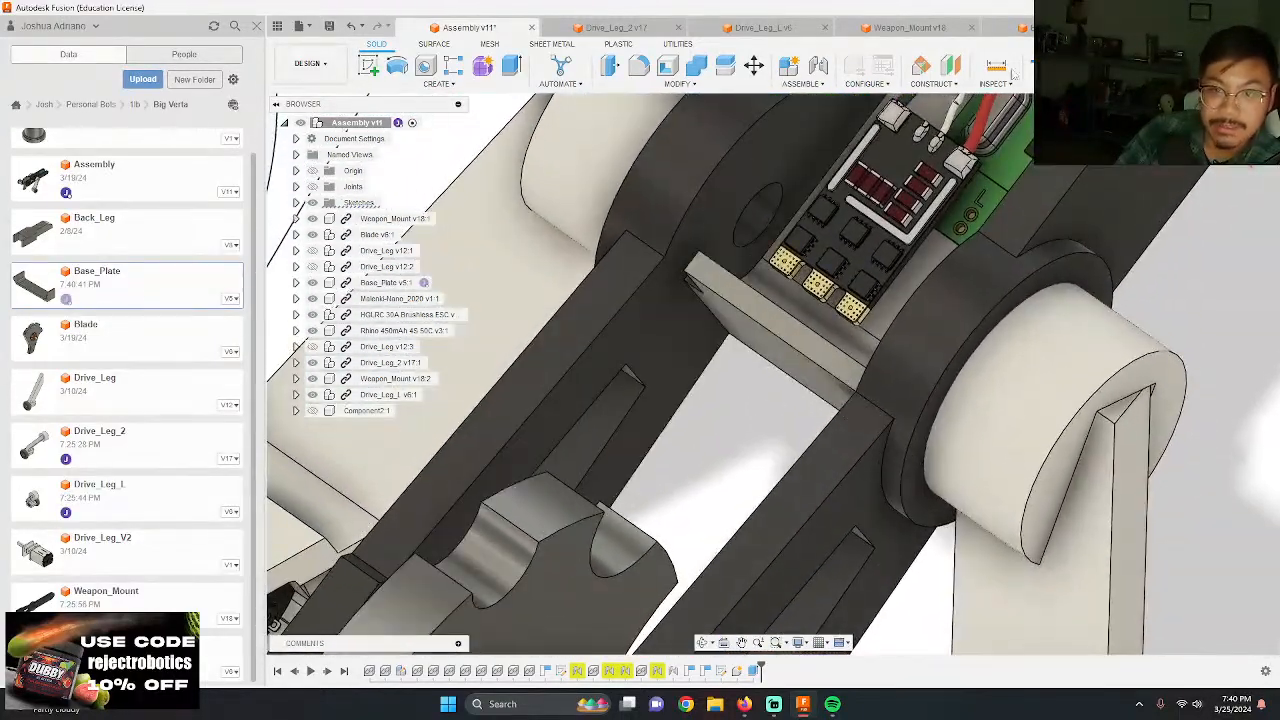
Step: Edit the notch sketch in Base_Plate, setting the rectangle to 0.2 in wide and 0.4 in high
left_click(1058, 28)
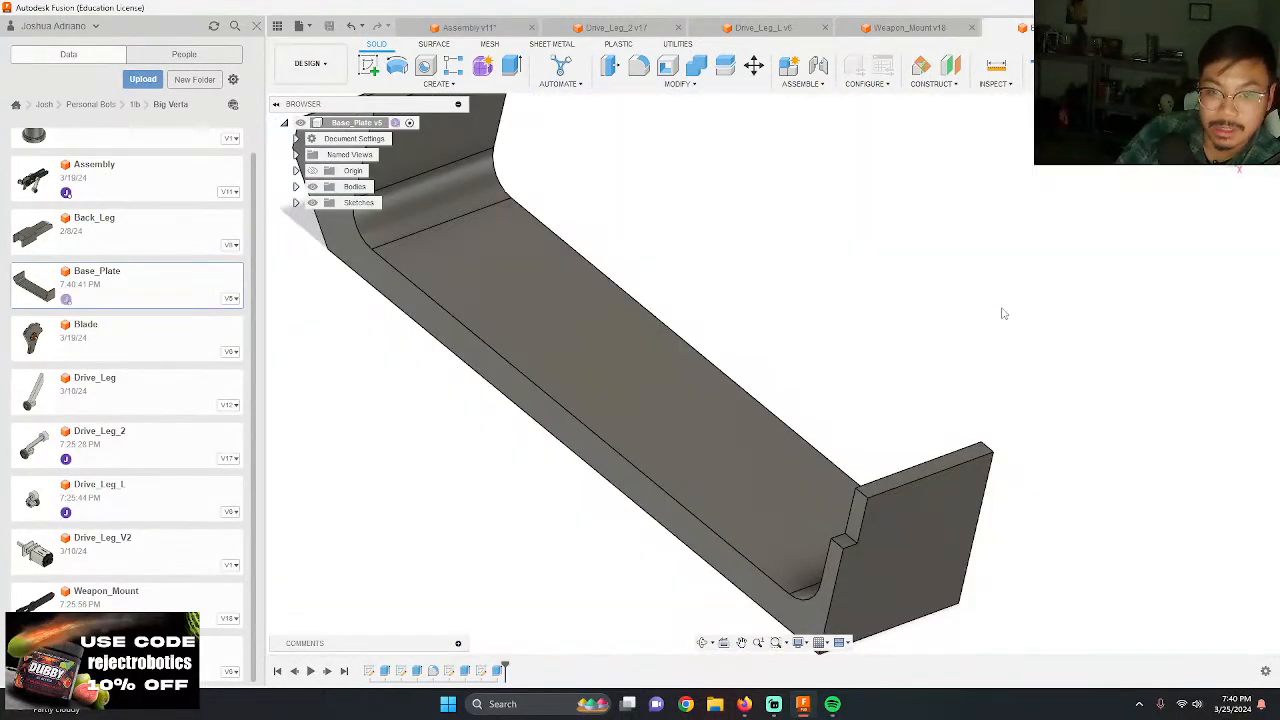
double_click(482, 671)
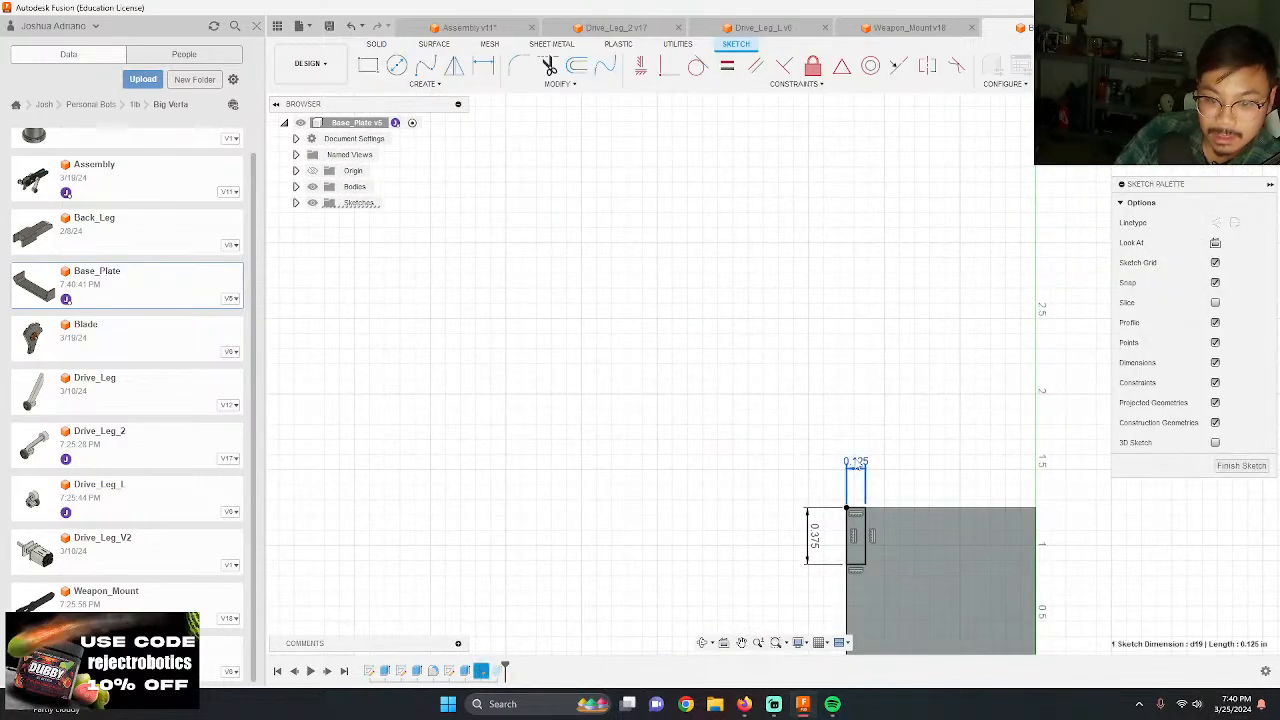
double_click(855, 463)
type(".2")
key("Return")
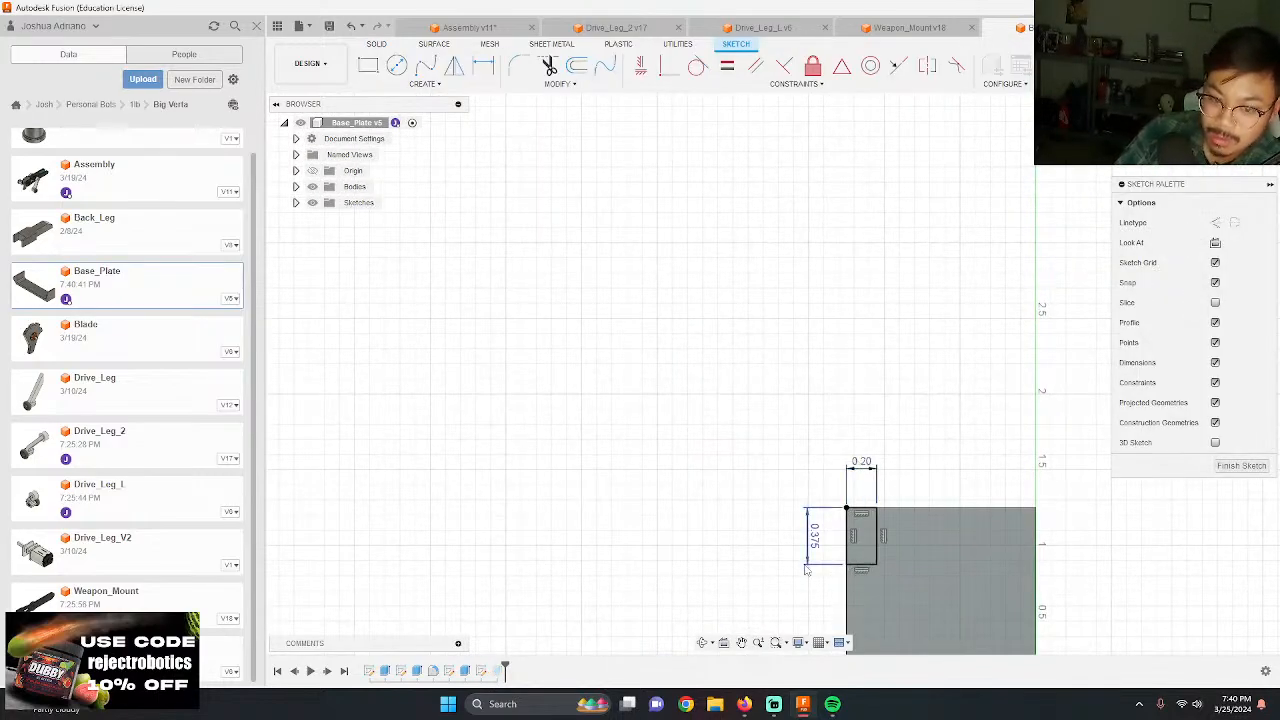
double_click(815, 536)
type(".4")
key("Return")
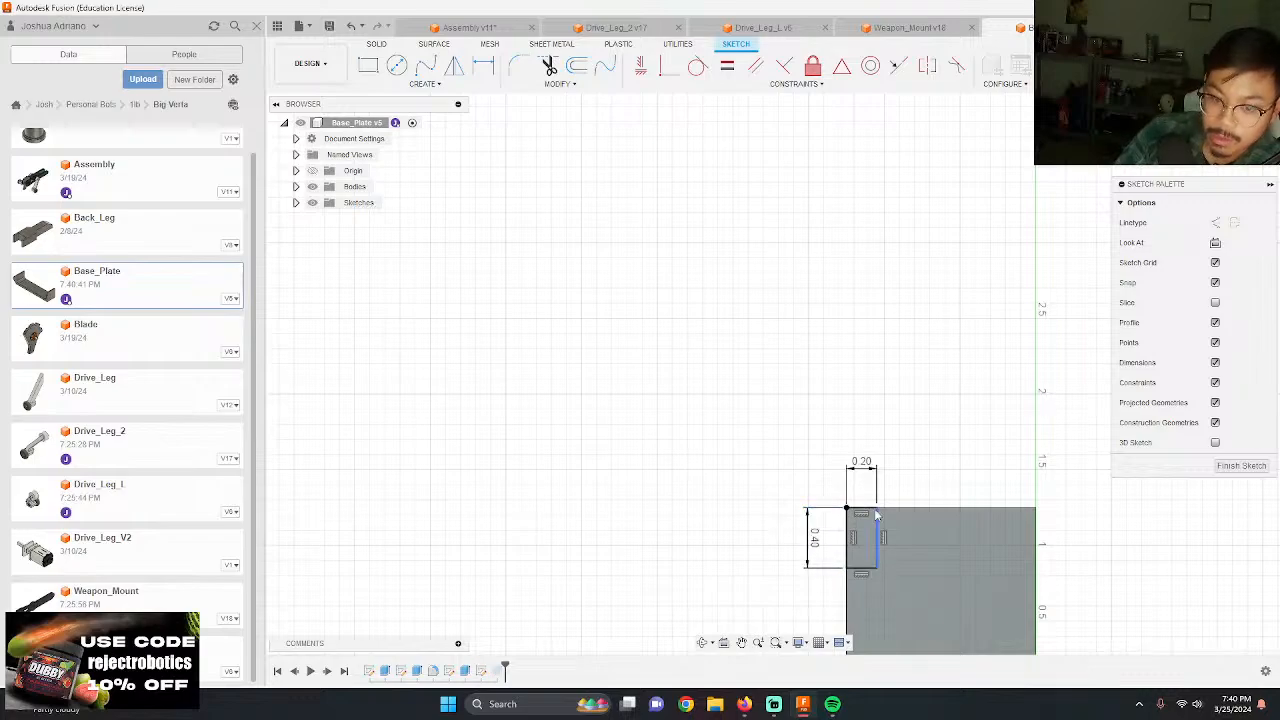
left_click(1215, 66)
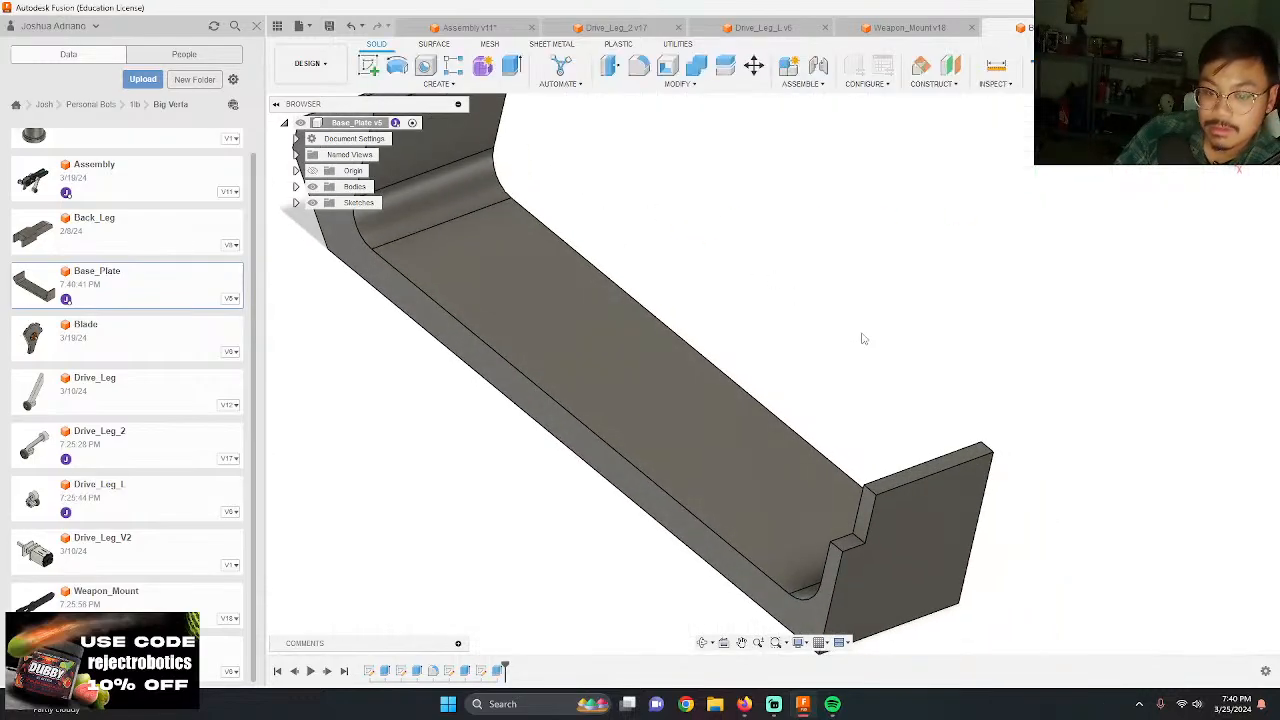
Step: Fillet the notch's inner corner edge with a 1/8 in radius
scroll(858, 595, "up", 3)
key("f")
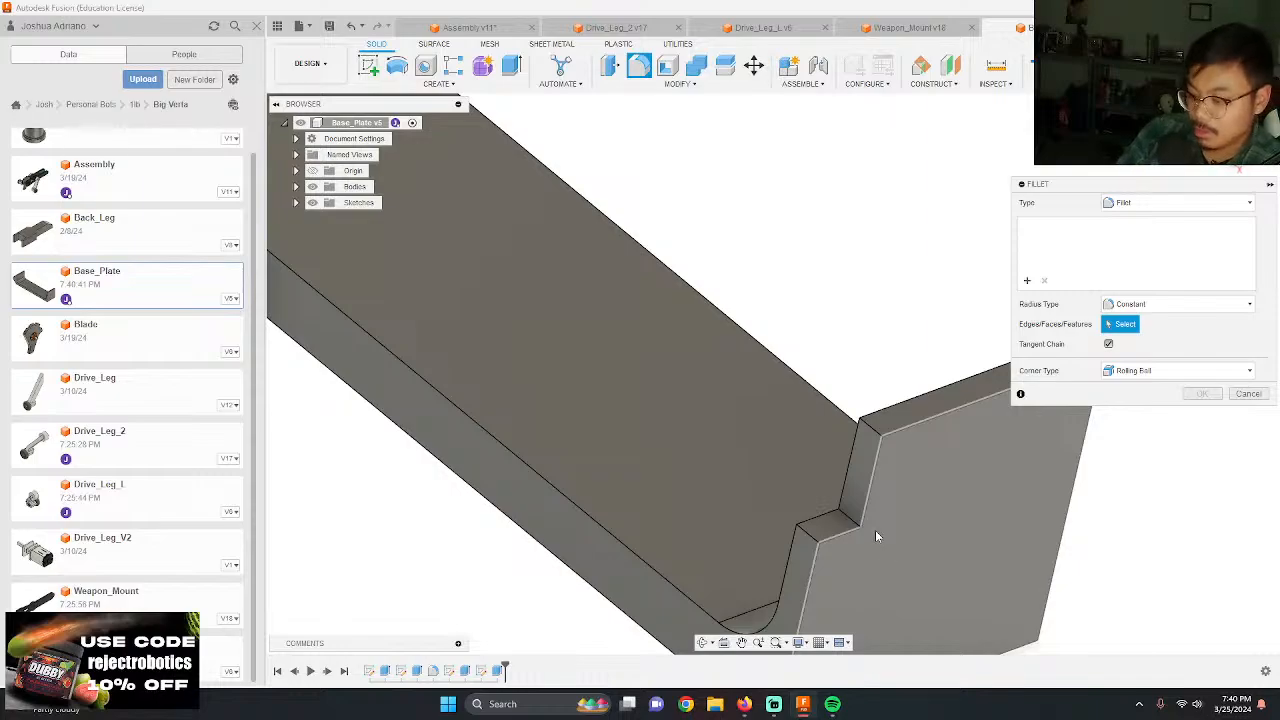
left_click(843, 516)
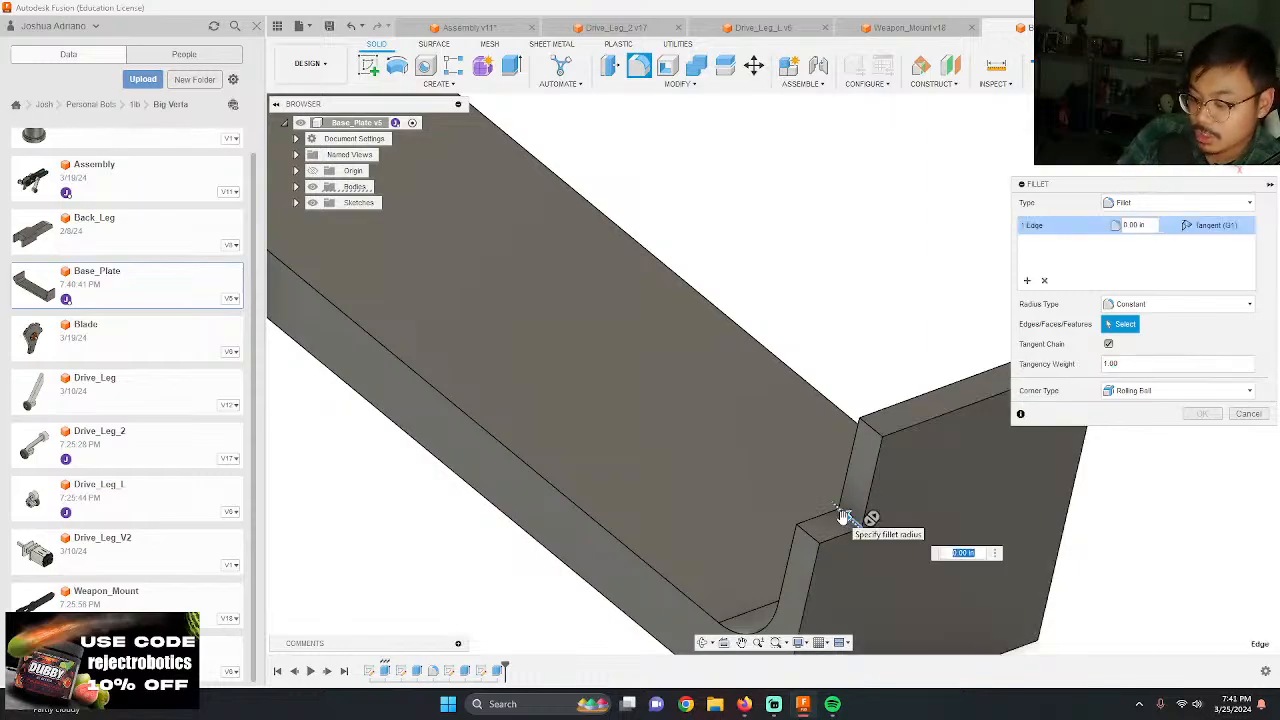
type("1/8")
key("Return")
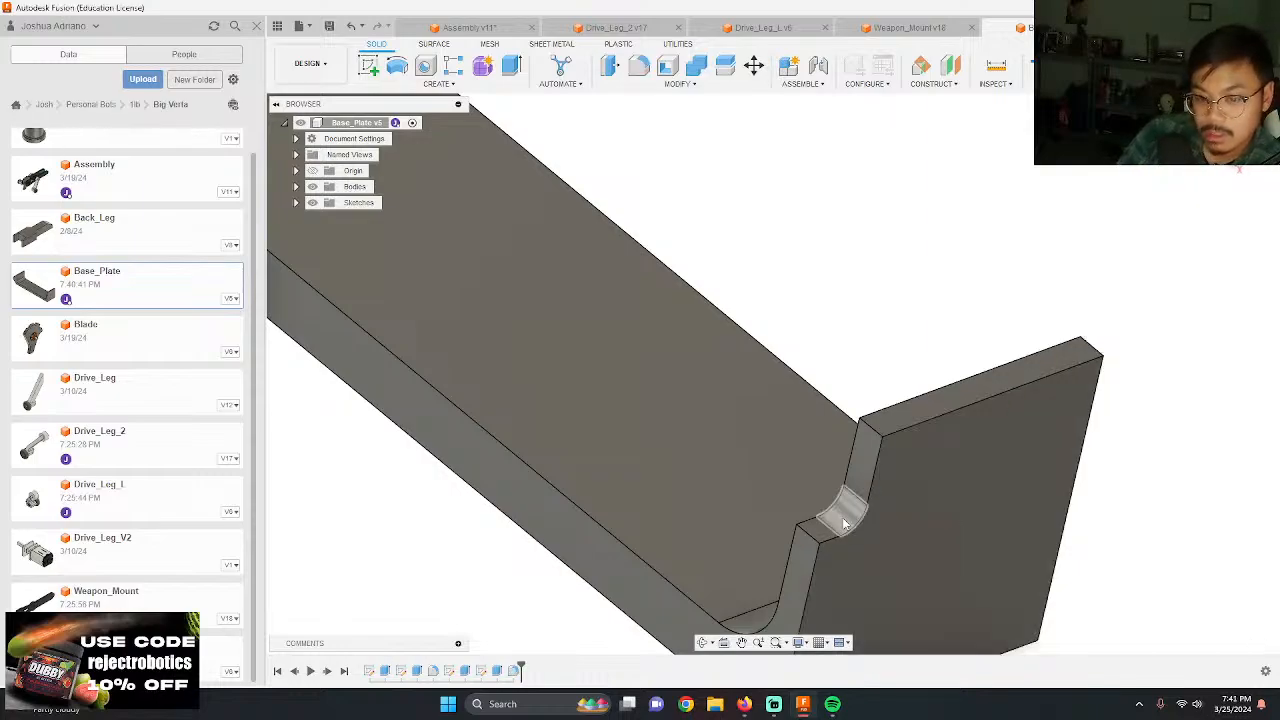
Step: Save the filleted Base_Plate, update its reference in the assembly, and inspect the result around the notched wall
left_click(329, 25)
key("Return")
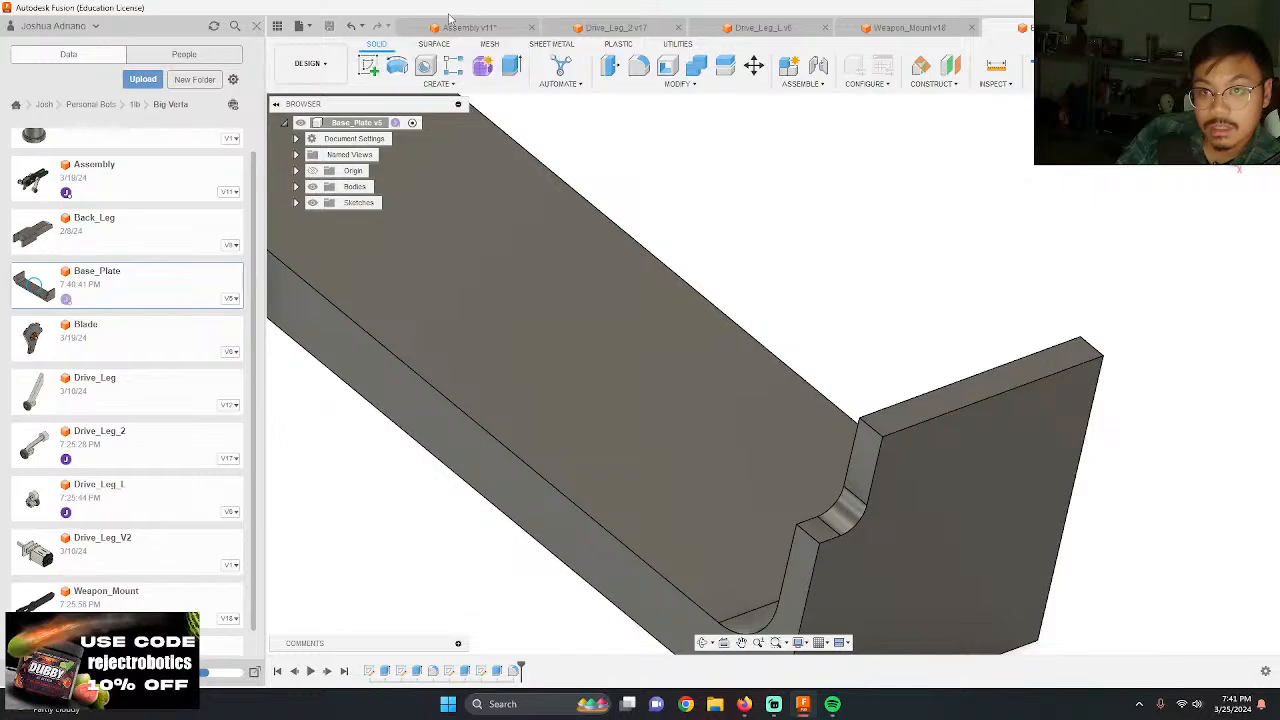
left_click(456, 26)
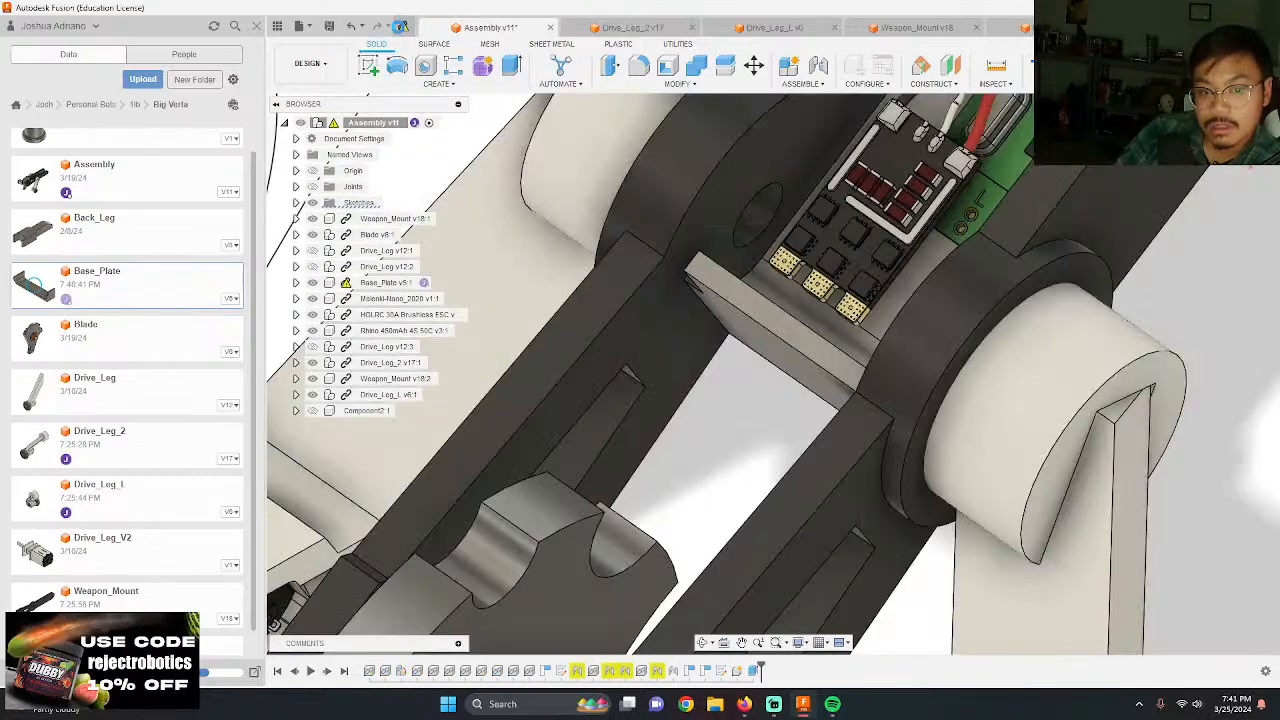
scroll(632, 353, "down", 3)
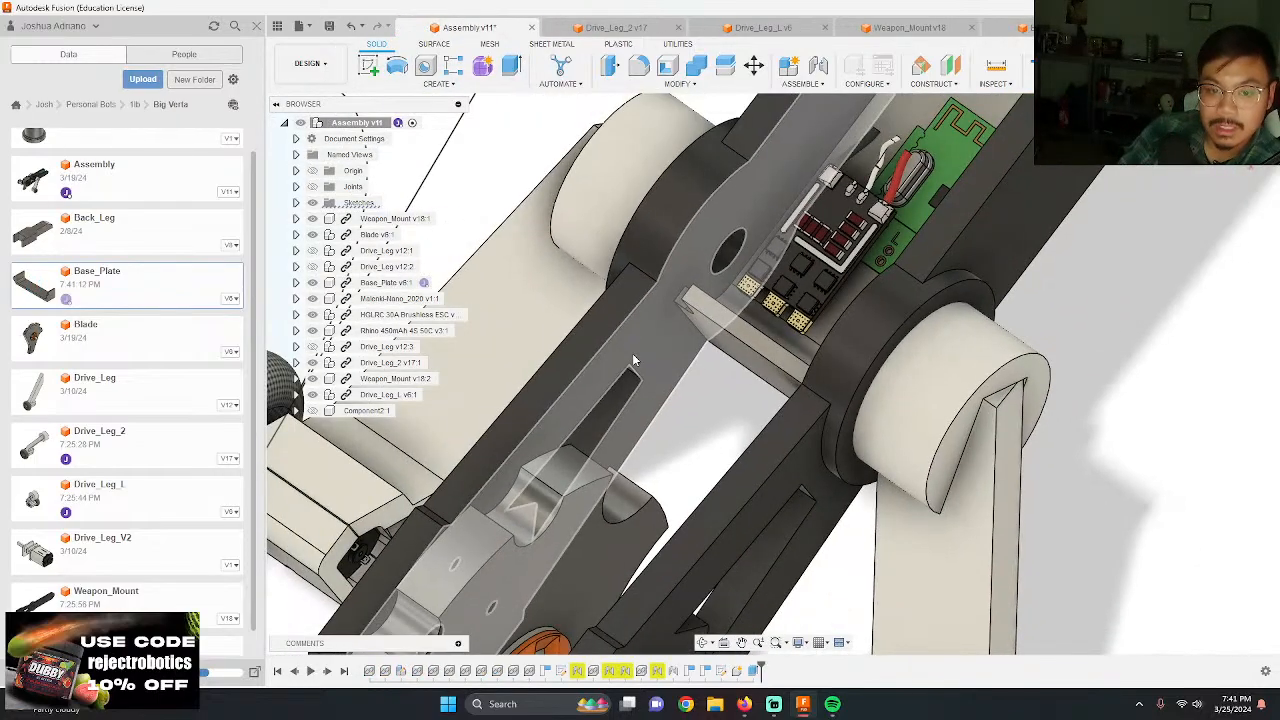
middle_click_drag(632, 353, 743, 400, "shift")
scroll(866, 363, "down", 2)
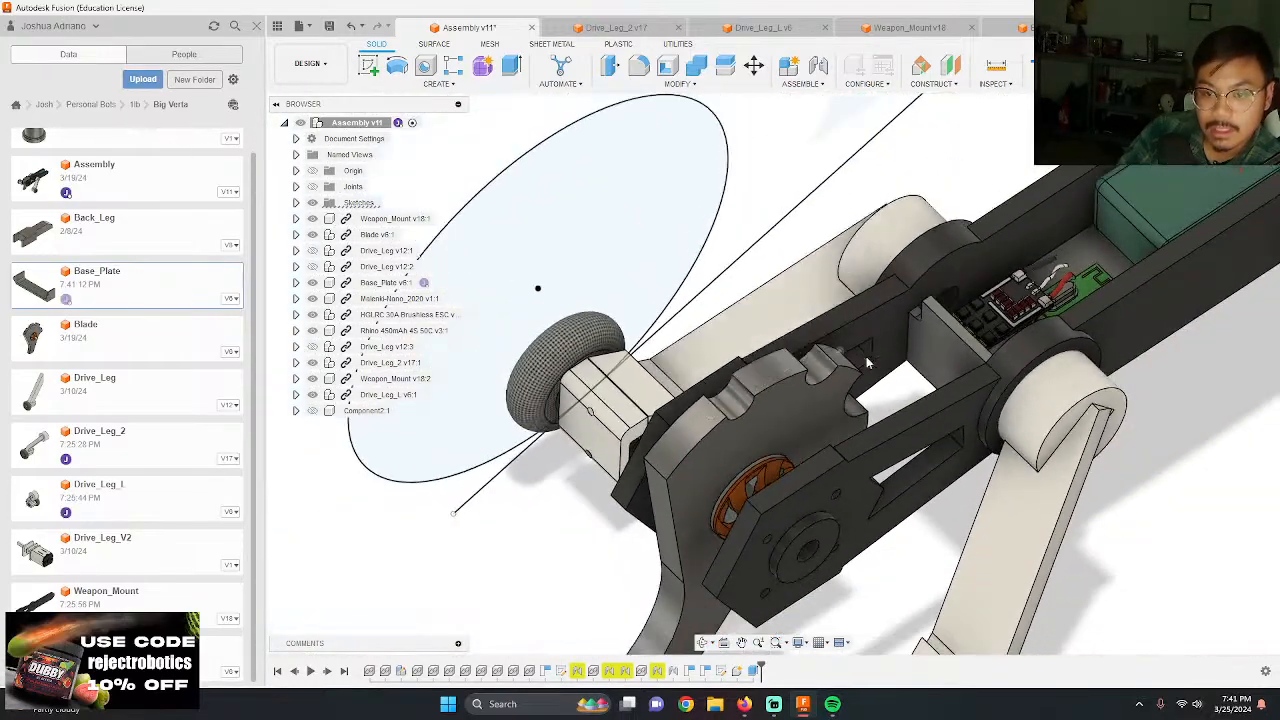
Step: Edit the notch sketch in Base_Plate, setting the rectangle's height to 0.5 in
scroll(866, 363, "up", 3)
middle_click_drag(866, 363, 922, 368, "shift")
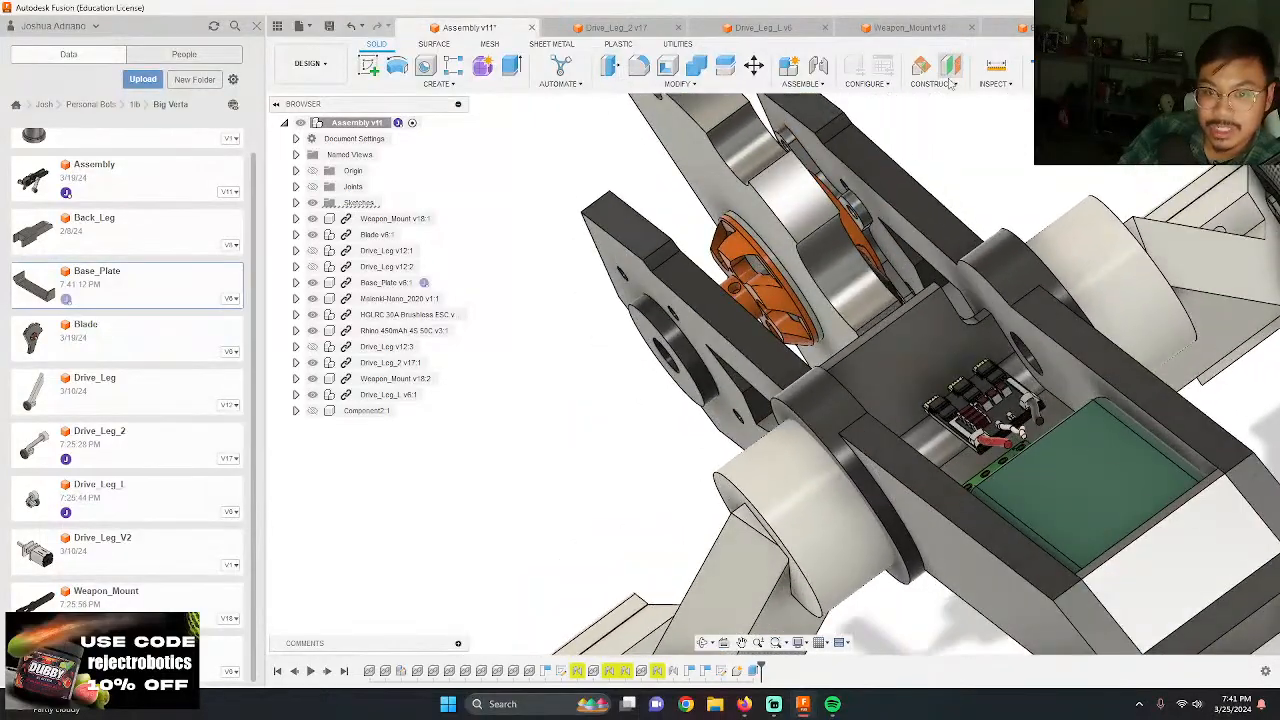
left_click(1024, 29)
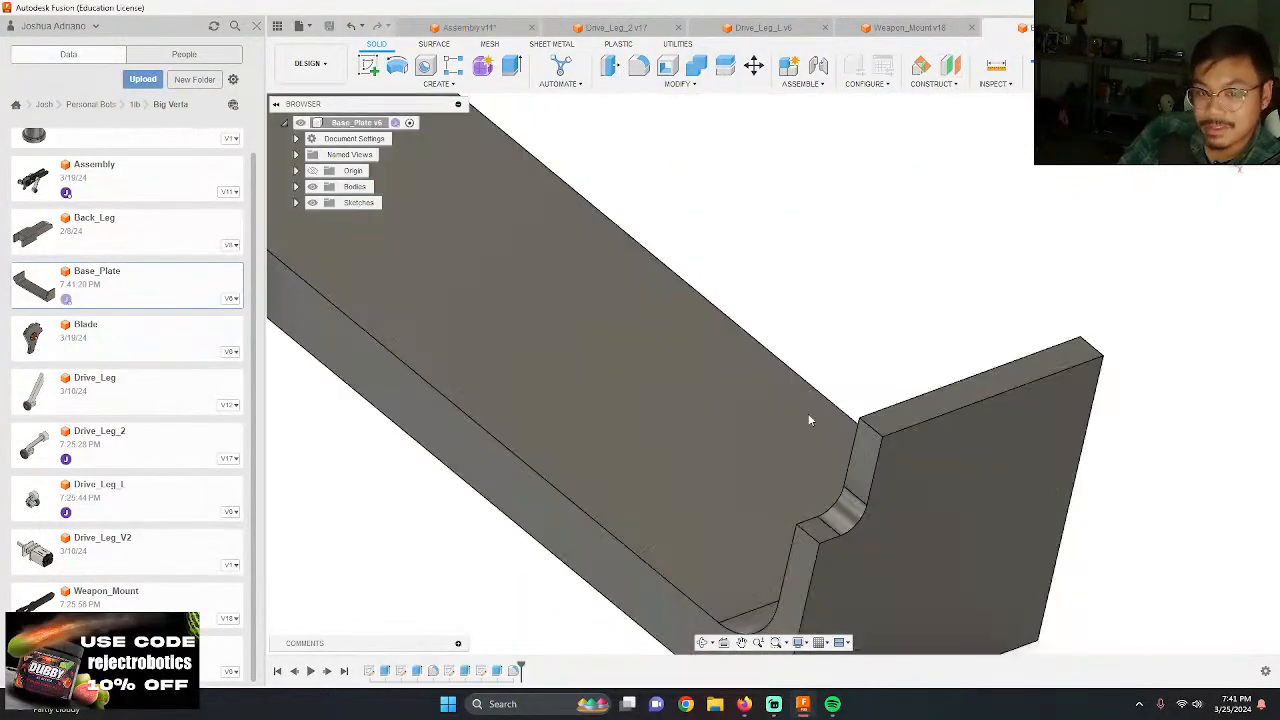
double_click(466, 671)
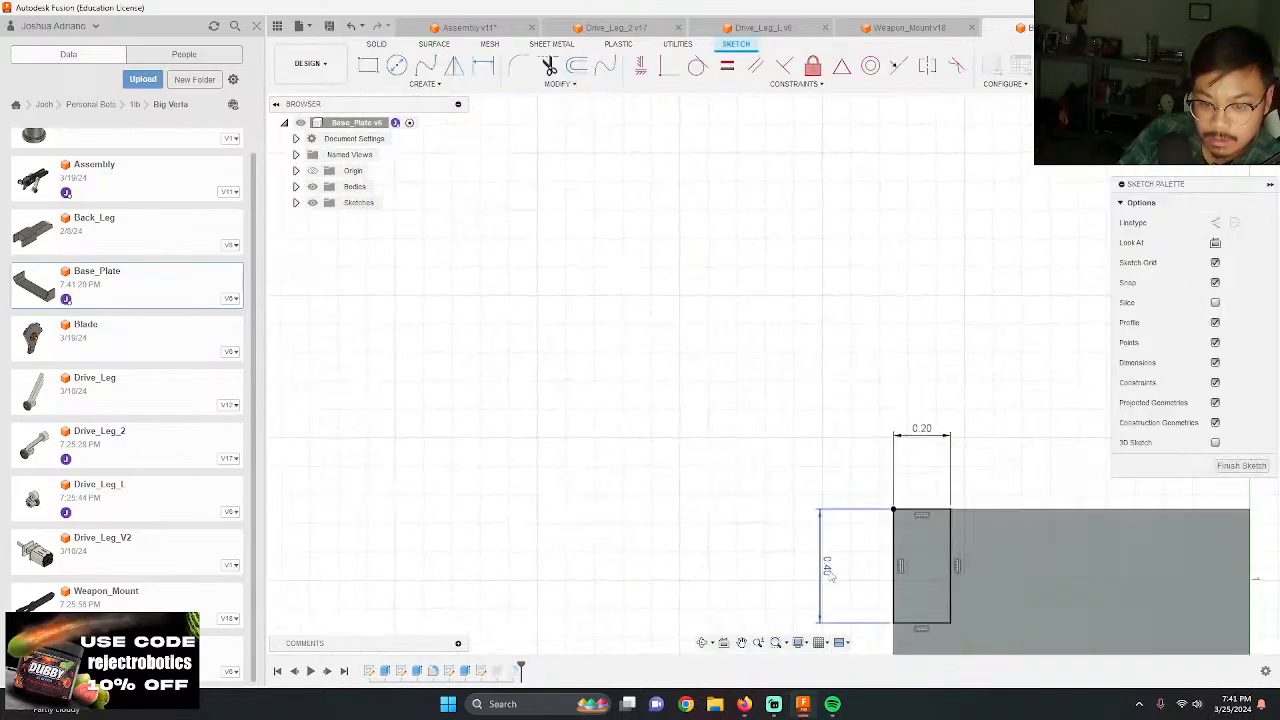
key("Return")
scroll(645, 265, "down", 2)
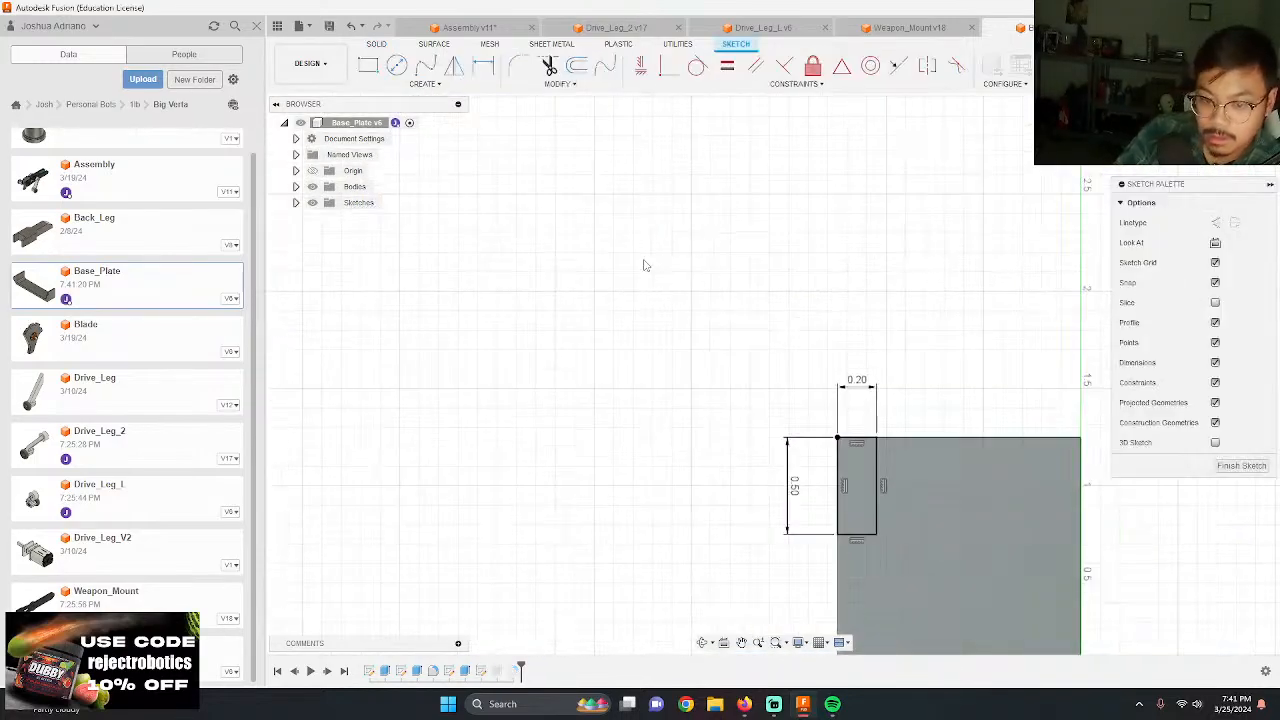
left_click(1212, 66)
Step: Save Base_Plate with the taller notch and update its reference in the assembly
middle_click_drag(552, 257, 581, 277, "shift")
left_click(329, 26)
key("Return")
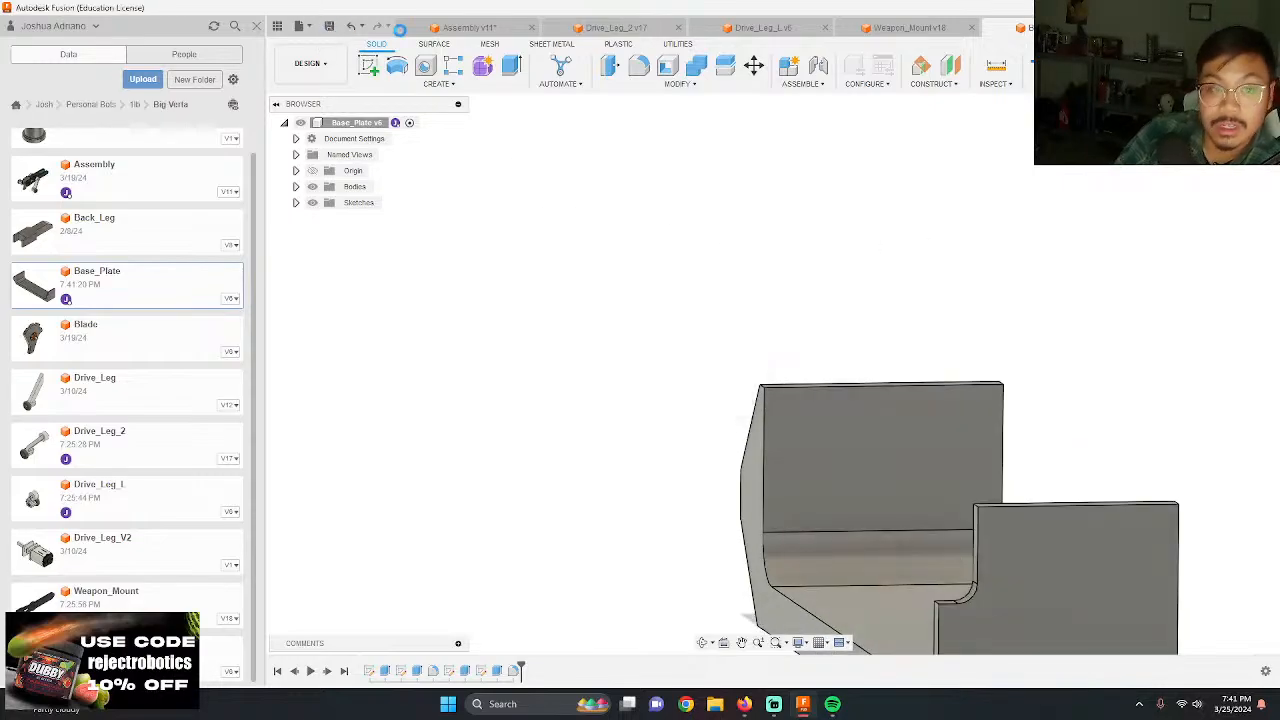
left_click(463, 28)
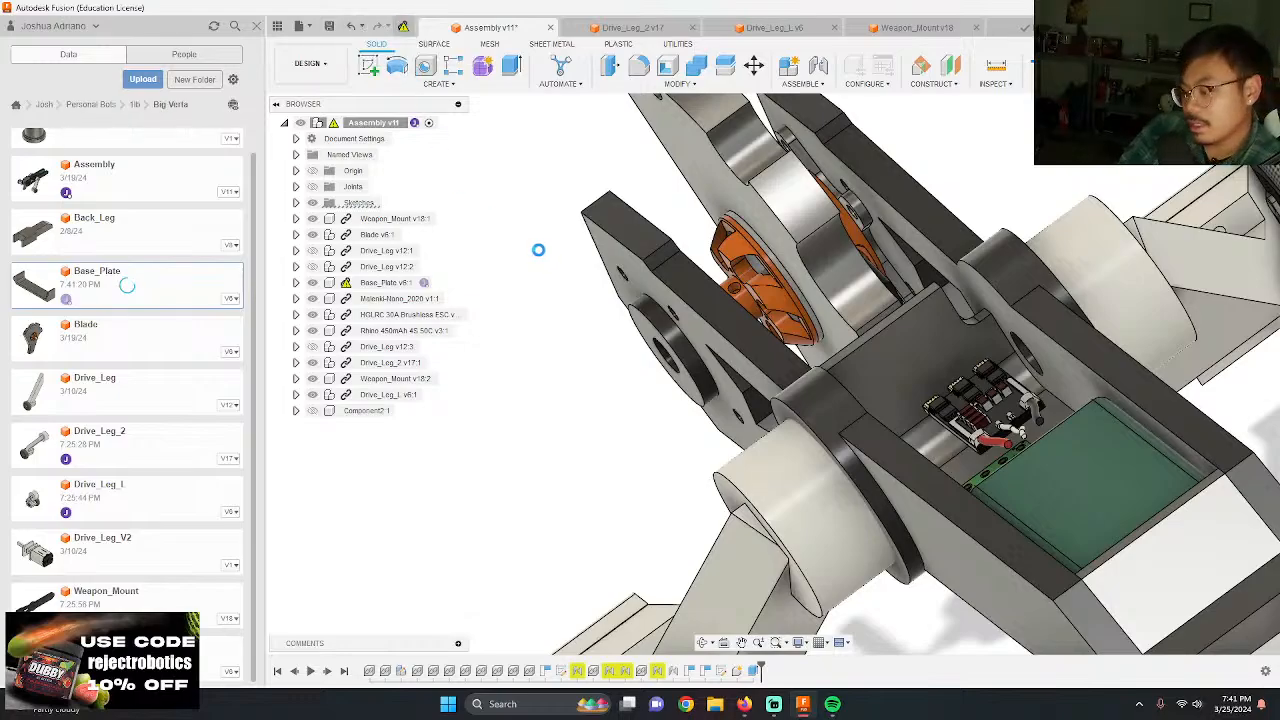
scroll(568, 307, "down", 5)
scroll(880, 440, "up", 1)
middle_click_drag(880, 440, 792, 416, "shift")
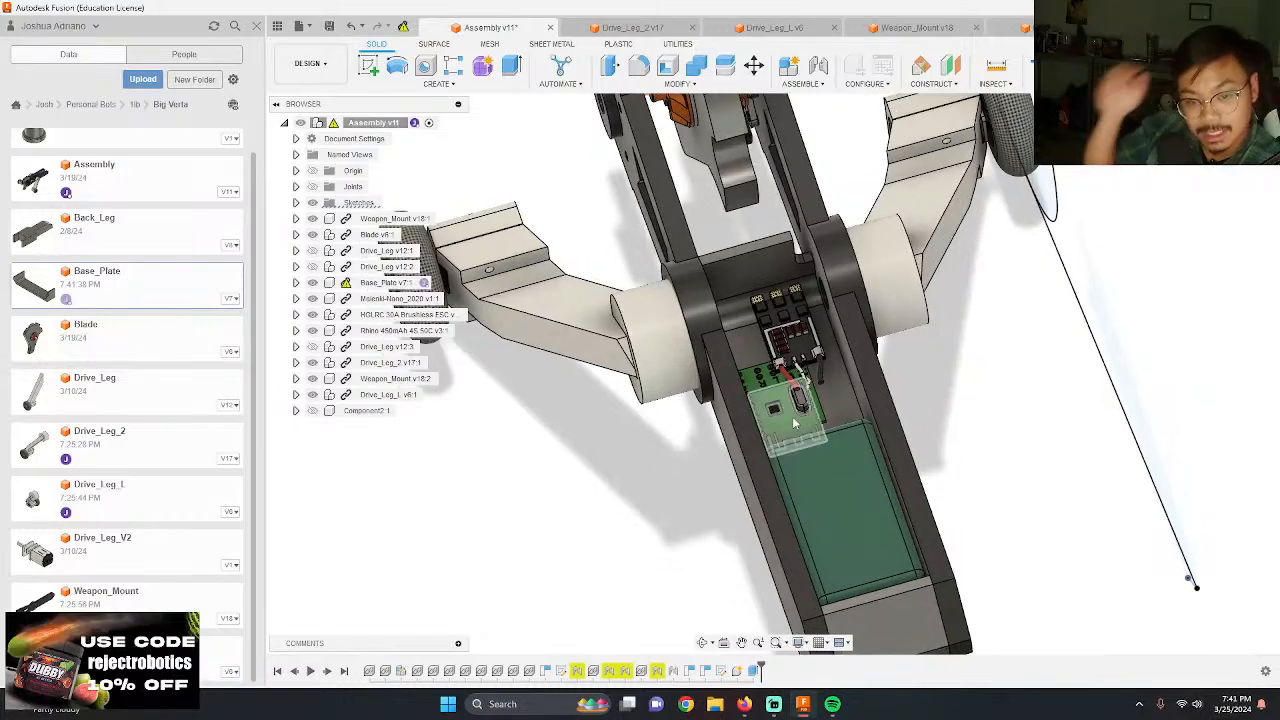
left_click(403, 27)
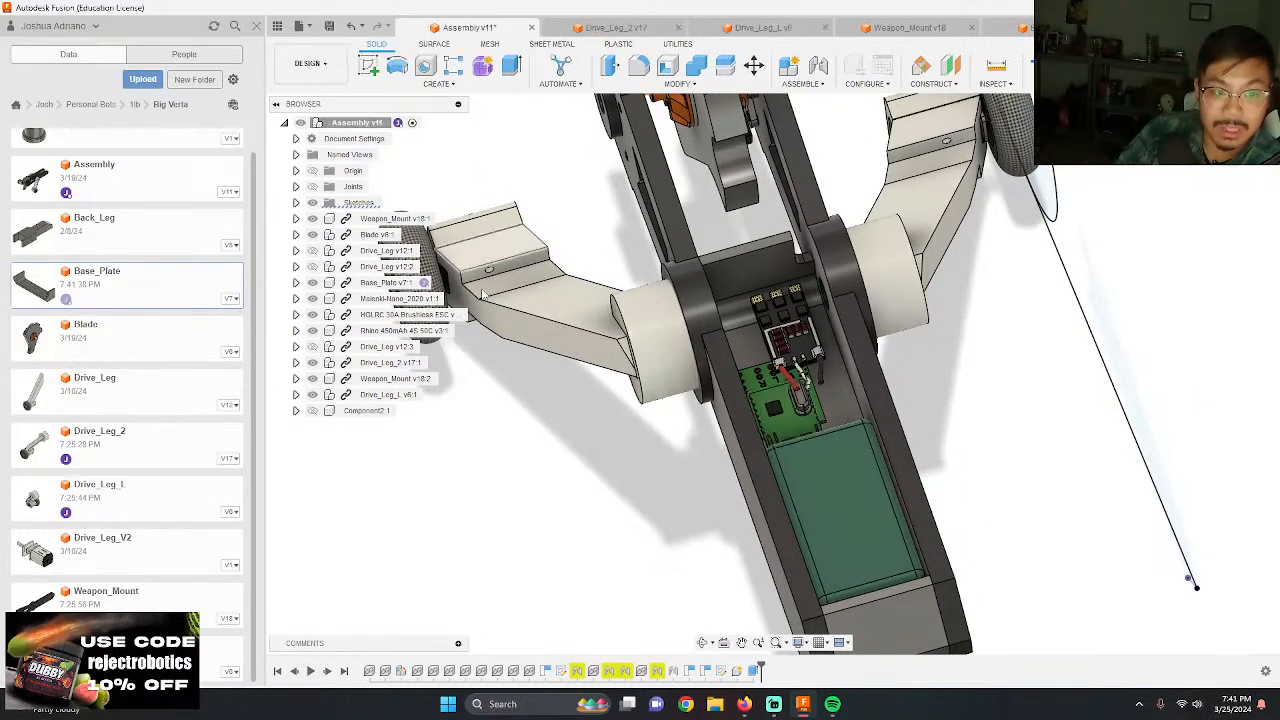
Step: Show Component2, the cover panel over the electronics bay, and inspect the opening between it and the base plate's end wall
left_click(313, 410)
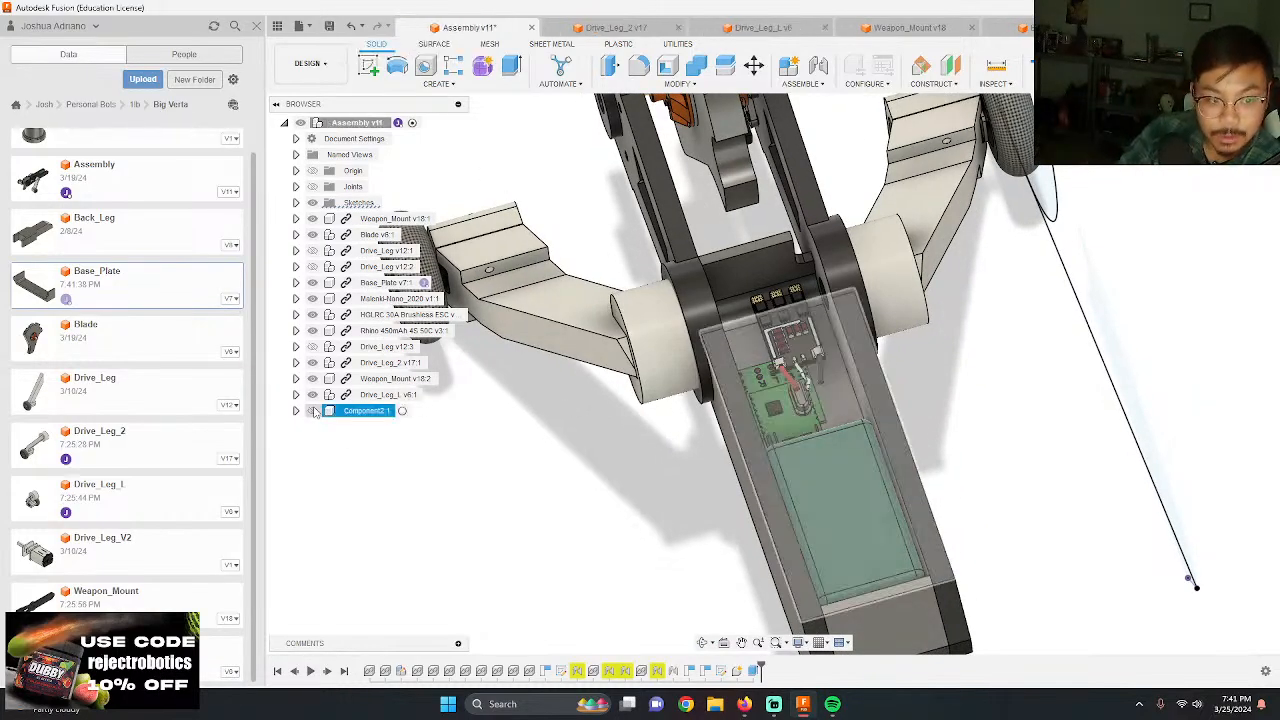
middle_click_drag(639, 483, 645, 528, "shift")
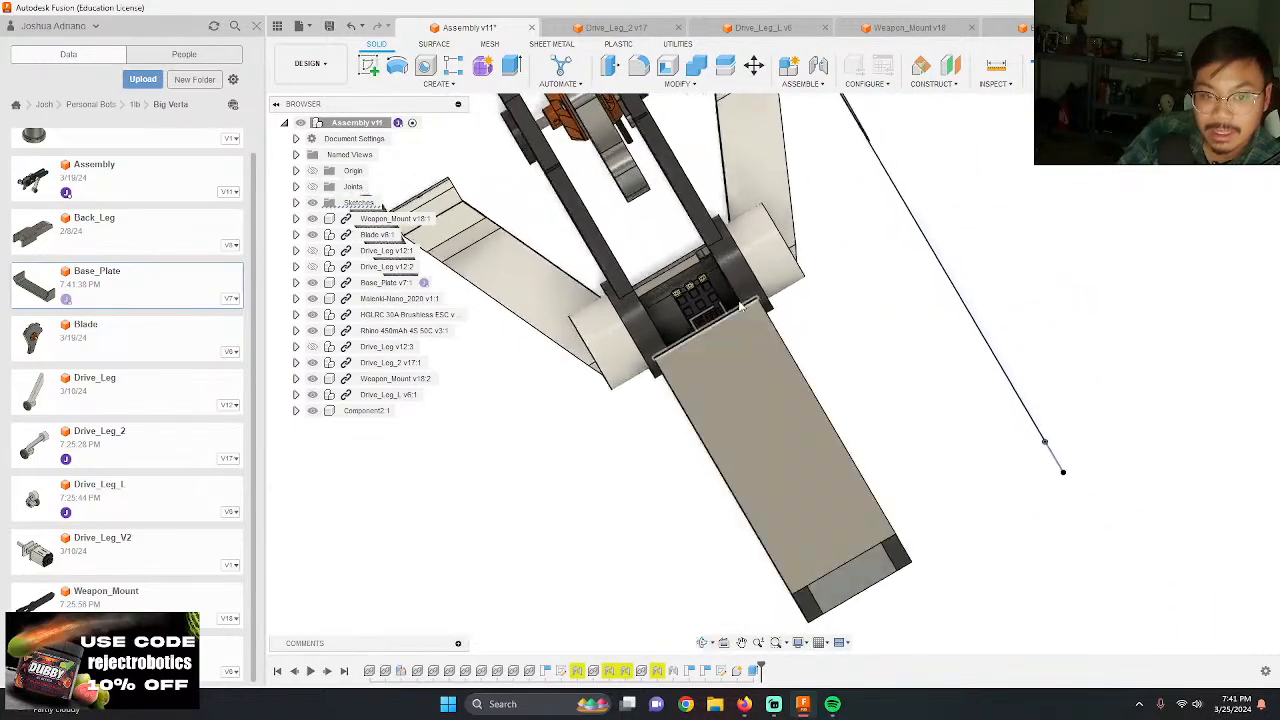
scroll(629, 325, "up", 6)
middle_click_drag(577, 291, 777, 208, "shift")
middle_click_drag(869, 252, 875, 478, "shift")
Step: Measure the distance between the cover panel's front edge face and the base plate's end wall
key("i")
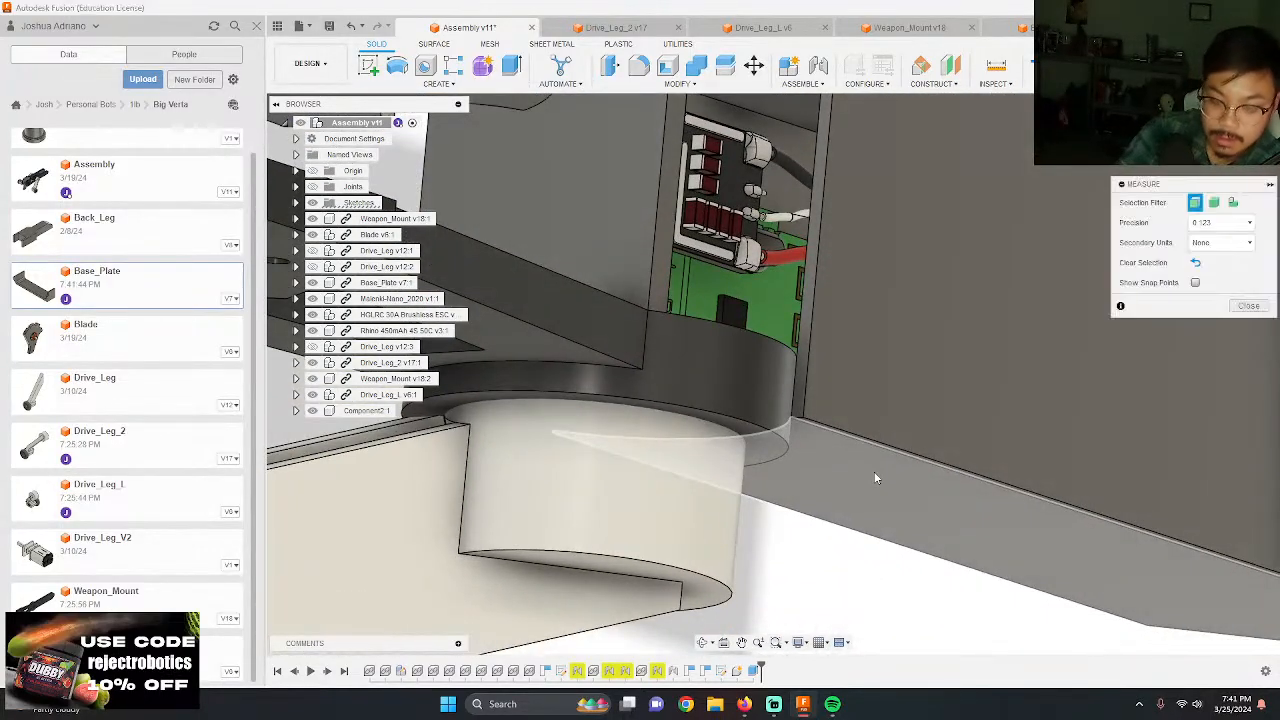
left_click(809, 315)
left_click(599, 225)
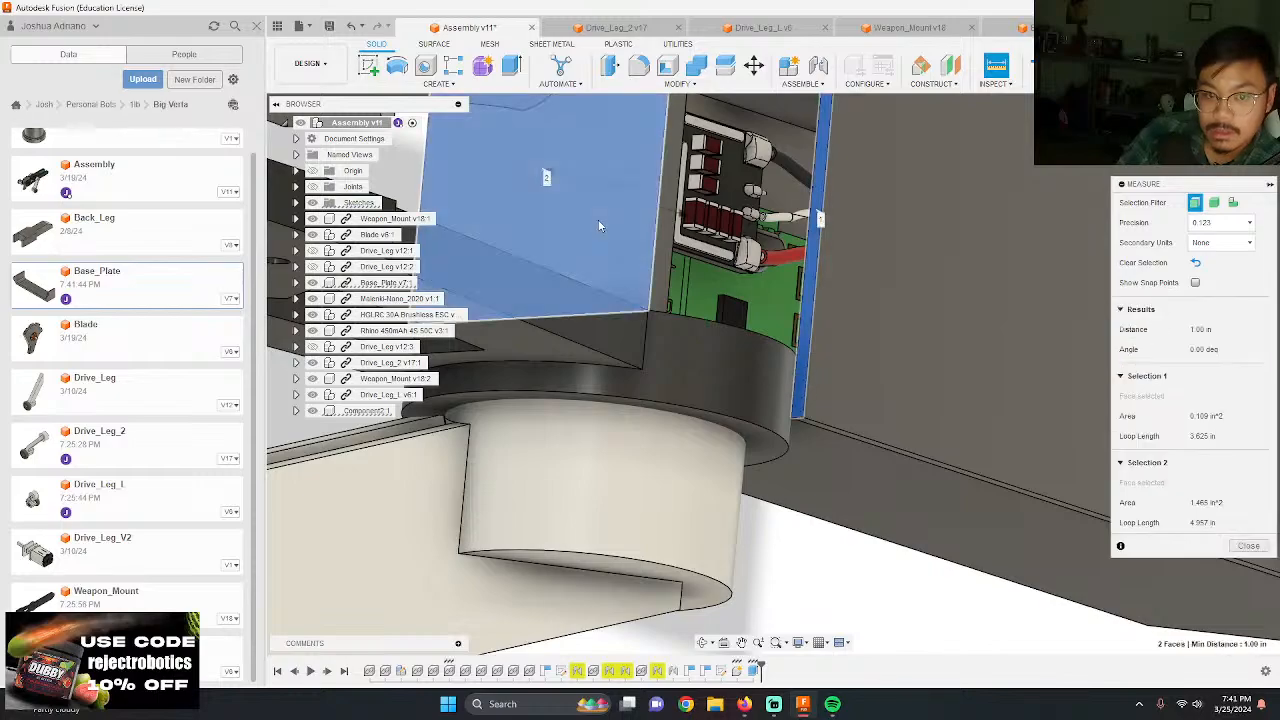
key("Escape")
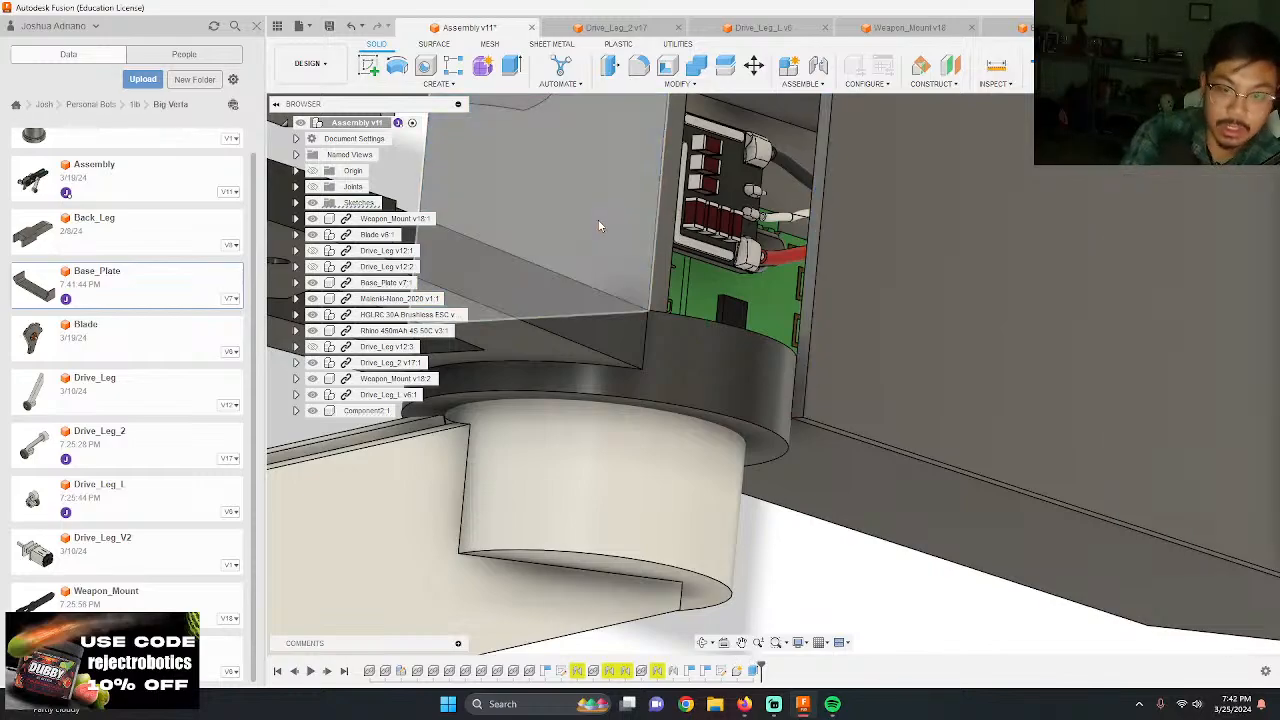
Step: Project the inner edges of both weapon mounts and the base plate's end wall edge into the cover panel sketch
scroll(590, 221, "down", 3)
double_click(706, 671)
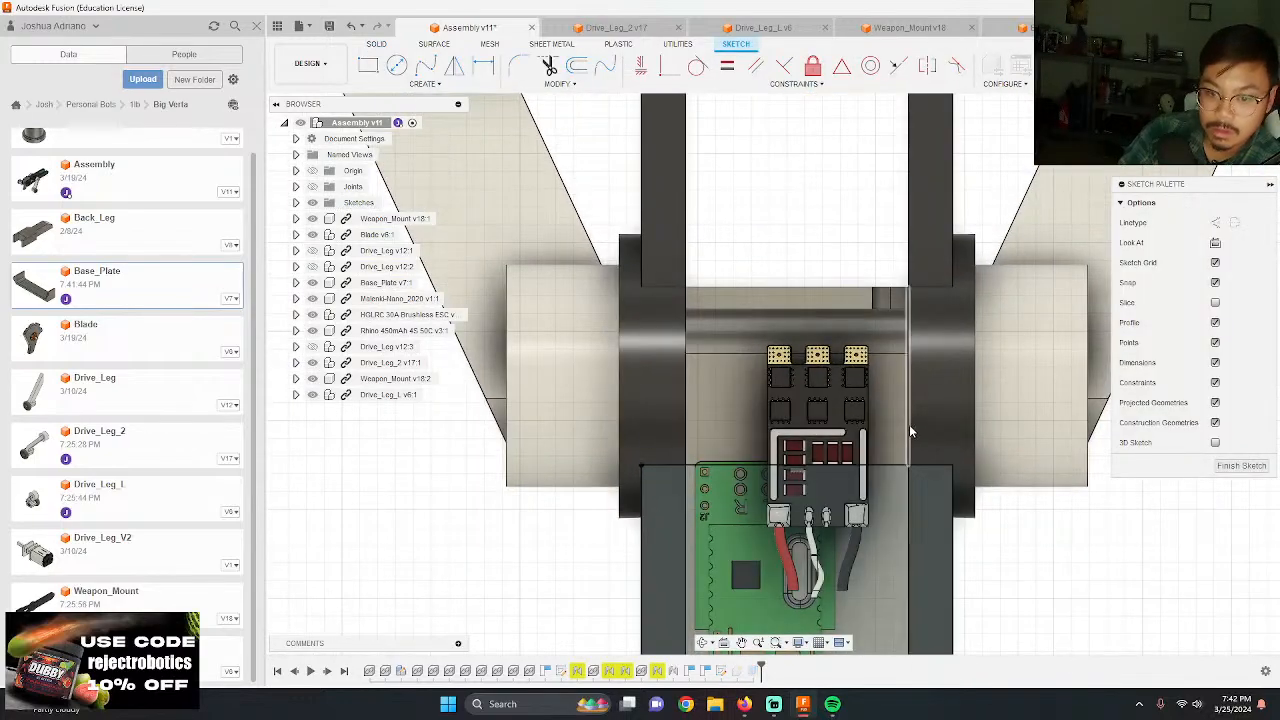
key("p")
left_click(909, 424)
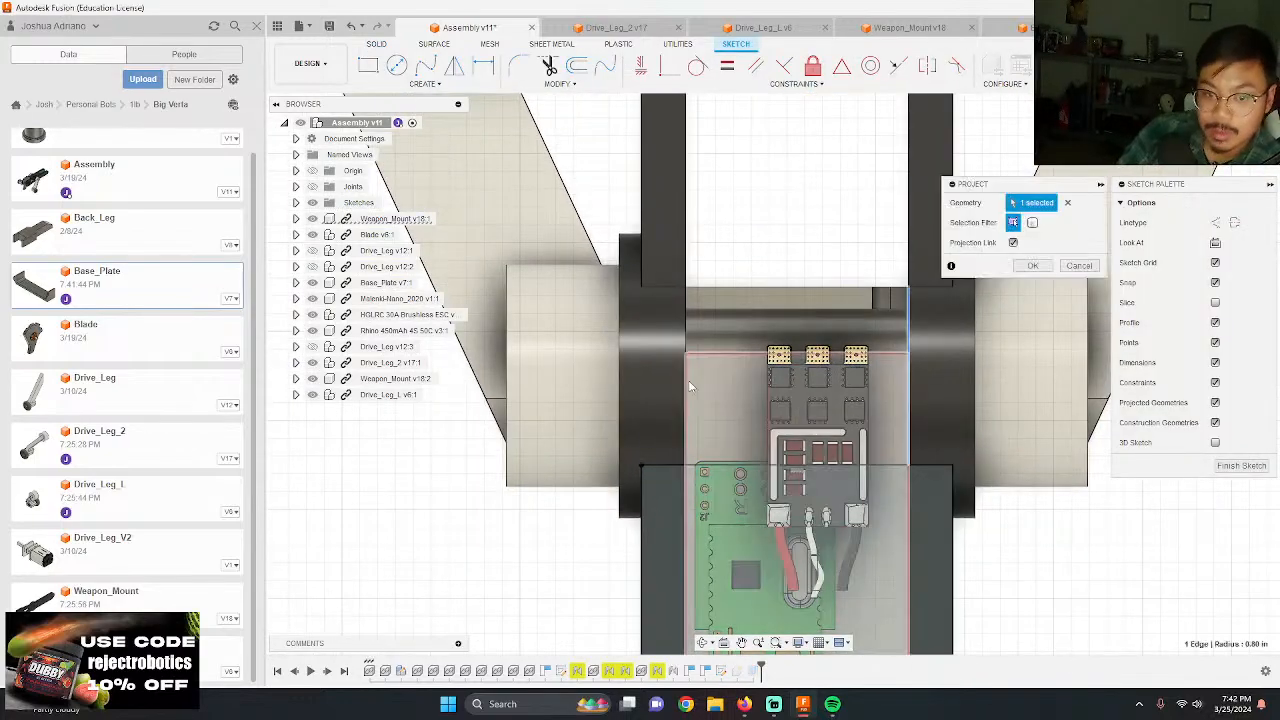
left_click(688, 380)
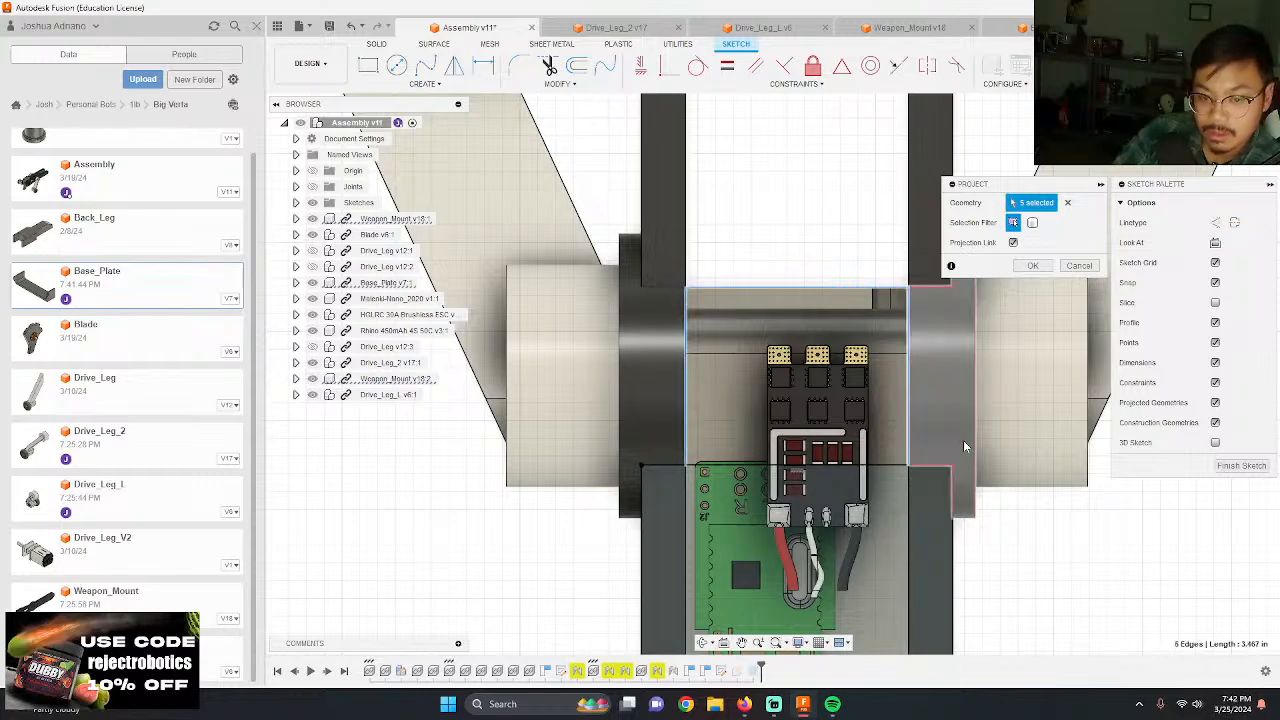
key("Return")
left_click(1241, 66)
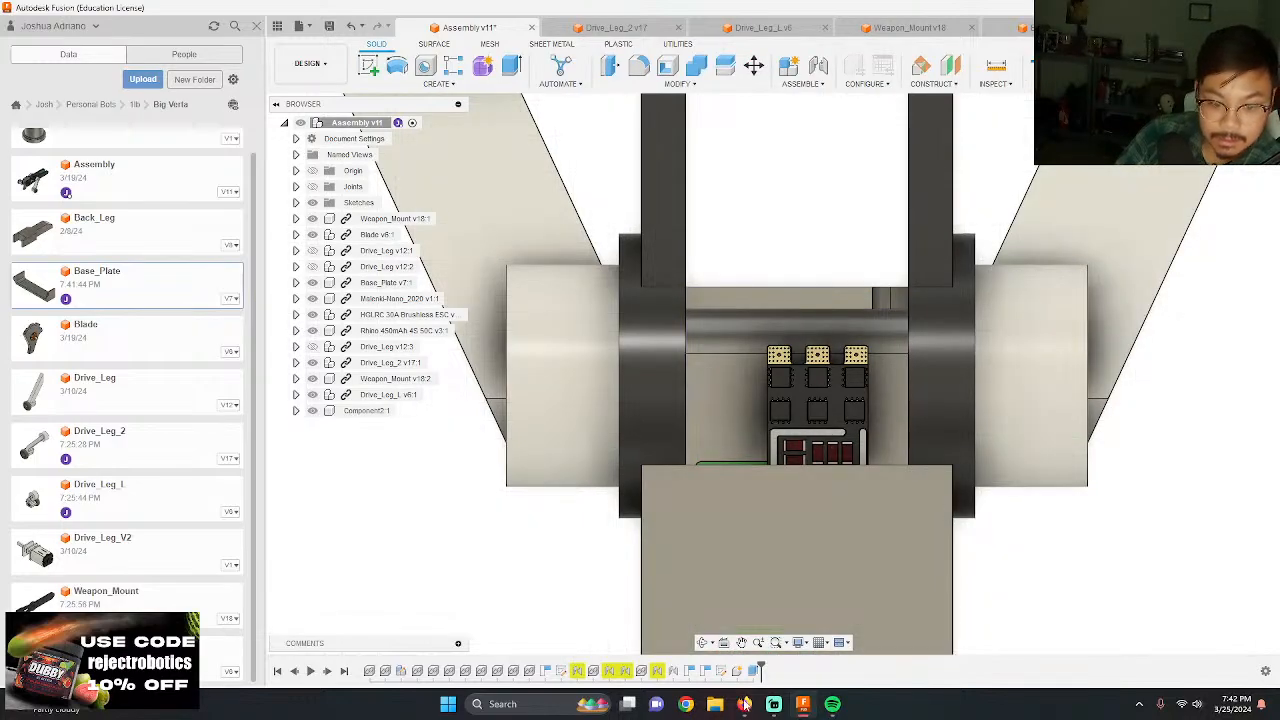
Step: Edit the cover panel's extrusion to include the profile between the weapon mounts, extending it to the base plate's end wall
double_click(721, 670)
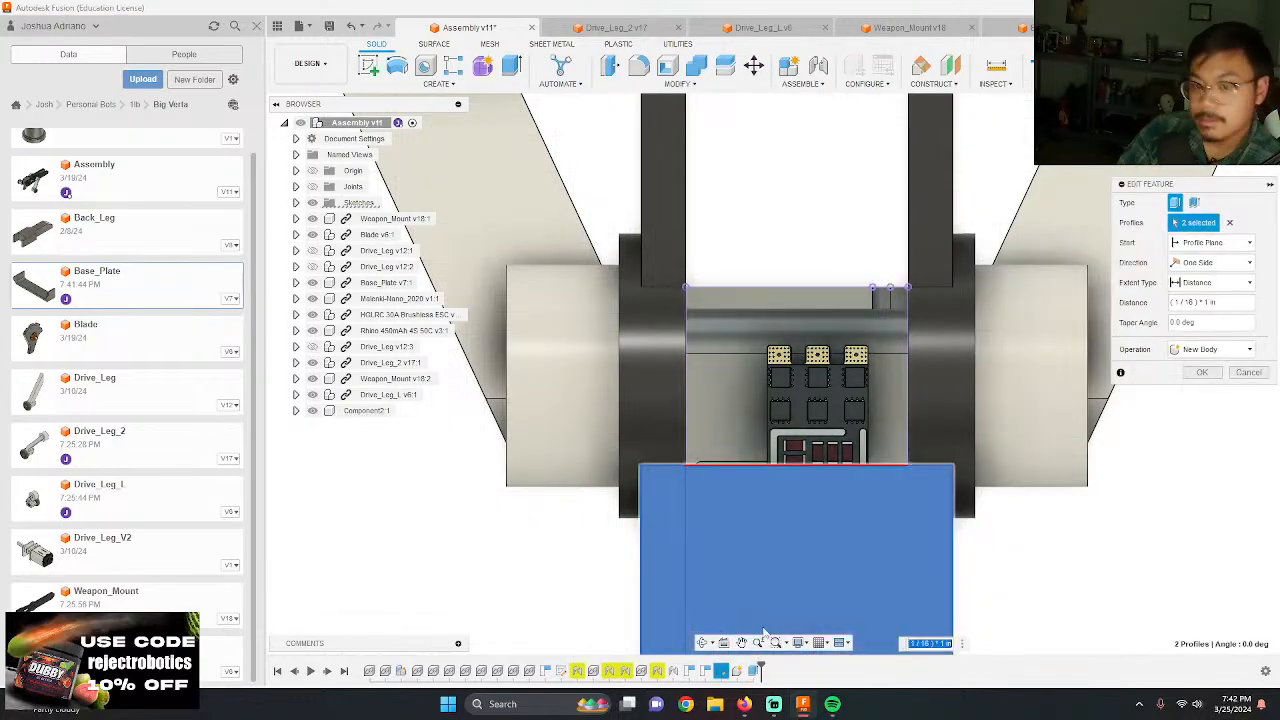
left_click(1202, 372)
middle_click_drag(1206, 480, 1030, 600, "shift")
scroll(697, 366, "down", 2)
middle_click_drag(1030, 468, 808, 408, "shift")
scroll(824, 392, "up", 3)
scroll(725, 540, "up", 5)
middle_click_drag(531, 457, 975, 373, "shift")
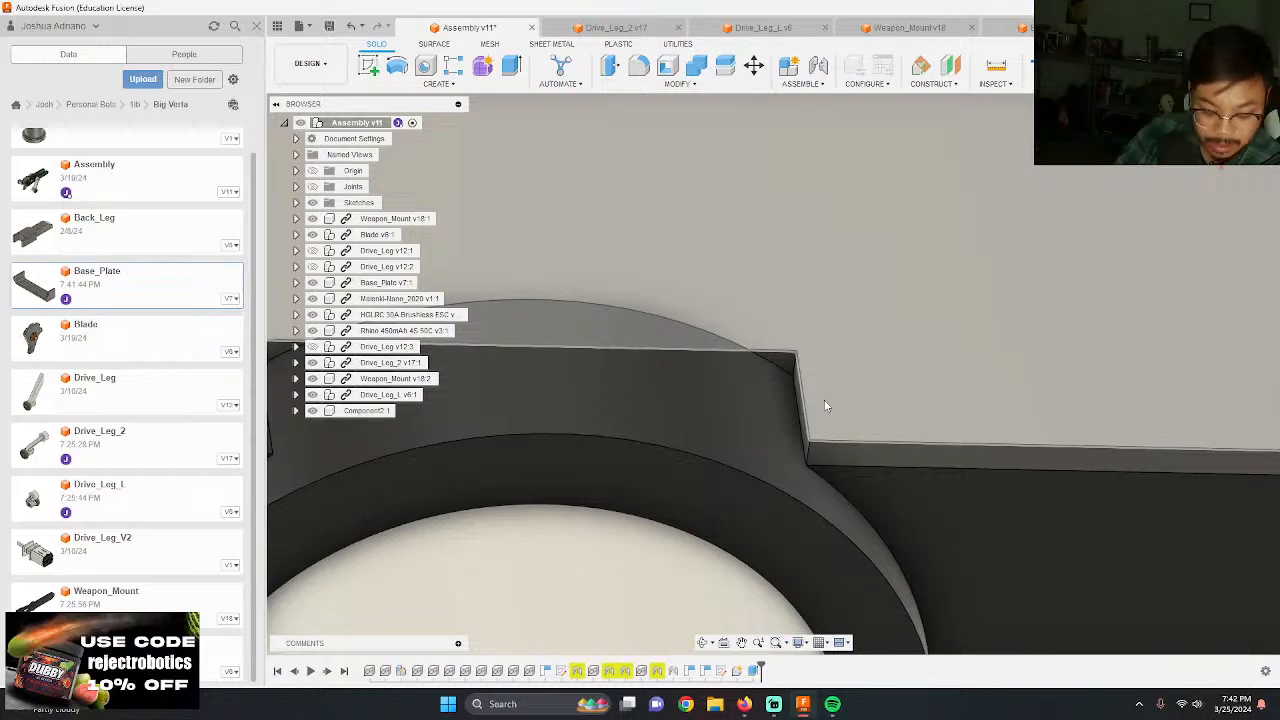
Step: Fillet the cover panel's two inner corner edges beside the weapon mounts with a 0.125 in radius
key("f")
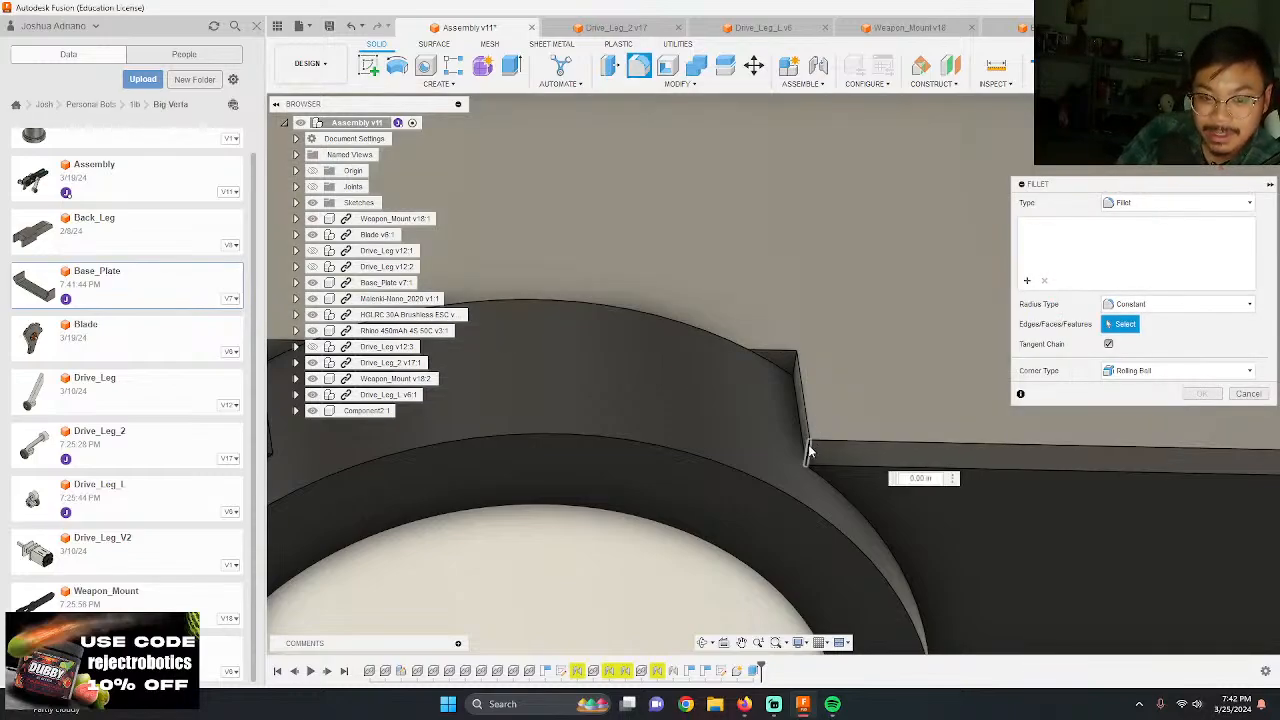
left_click(810, 450)
scroll(805, 446, "down", 5)
scroll(771, 357, "up", 4)
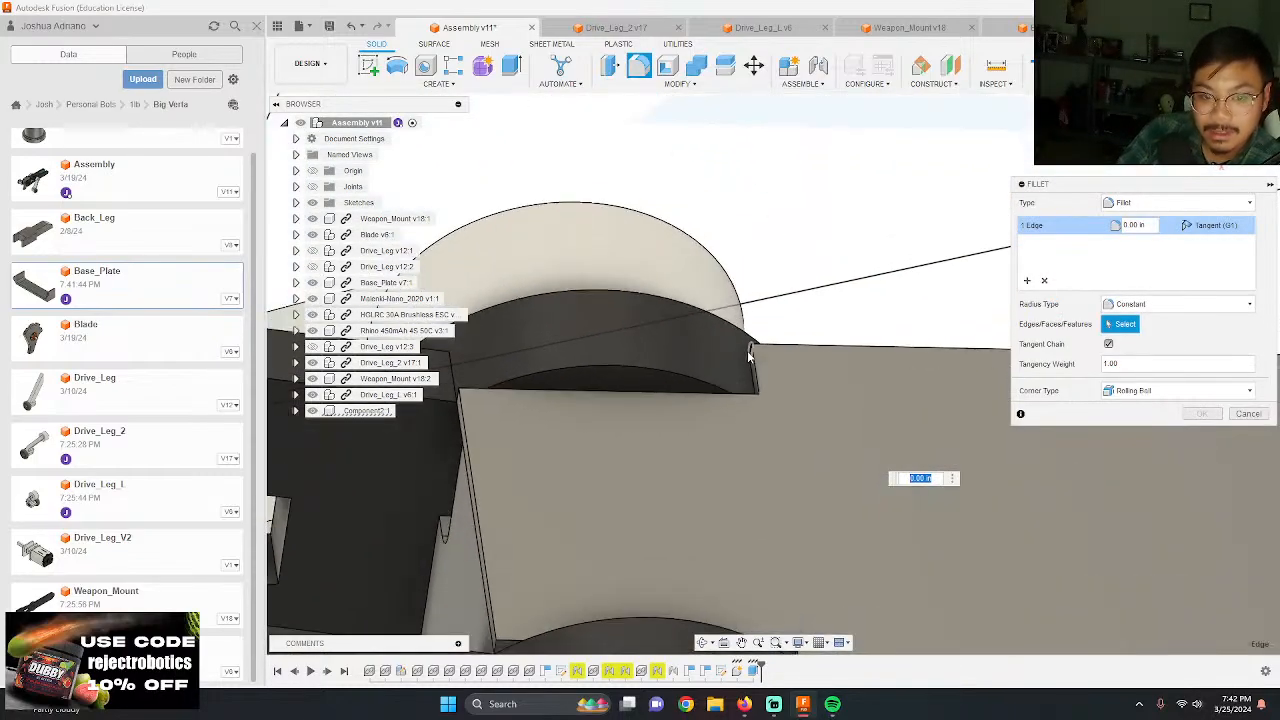
scroll(750, 352, "up", 4)
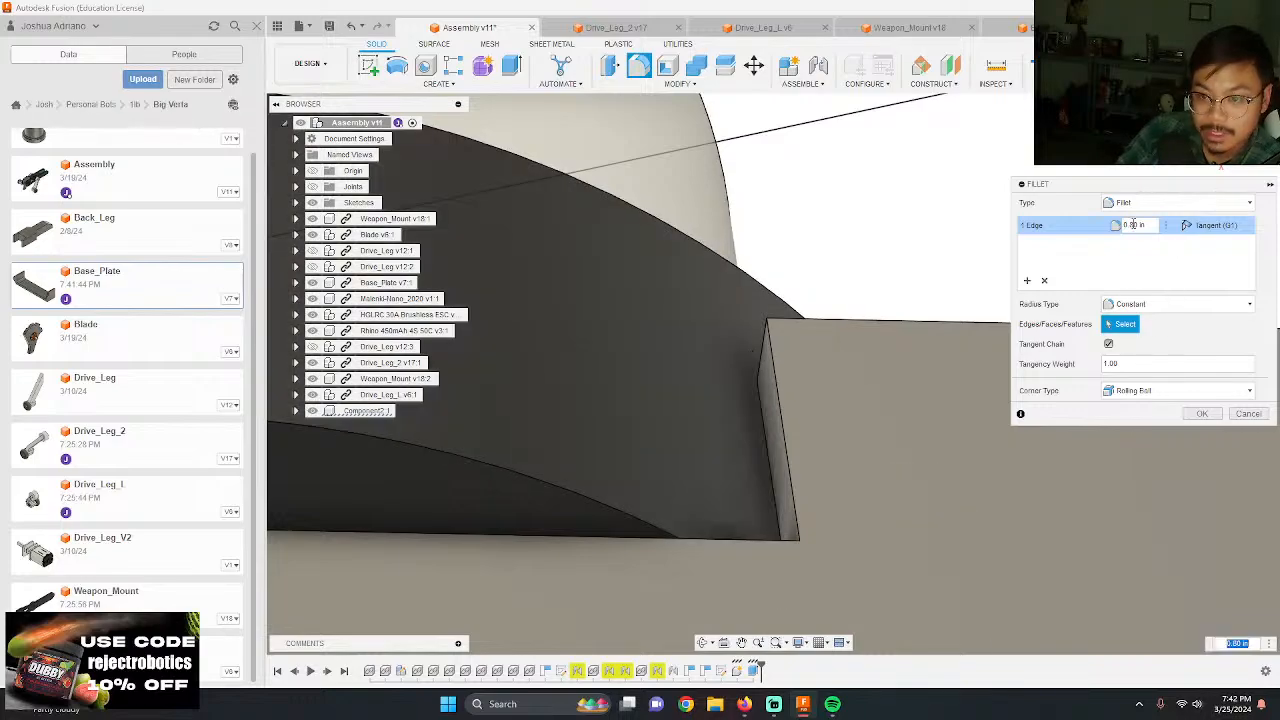
left_click(1044, 281)
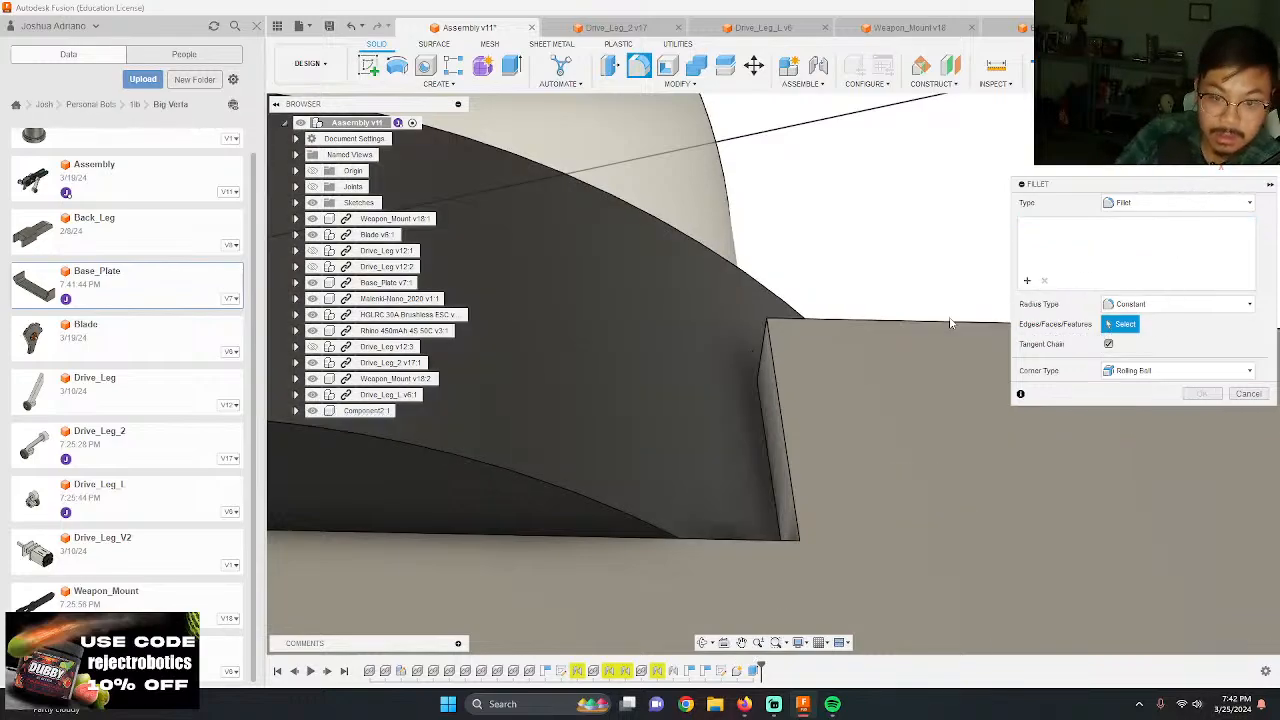
left_click(764, 351)
scroll(711, 205, "down", 6)
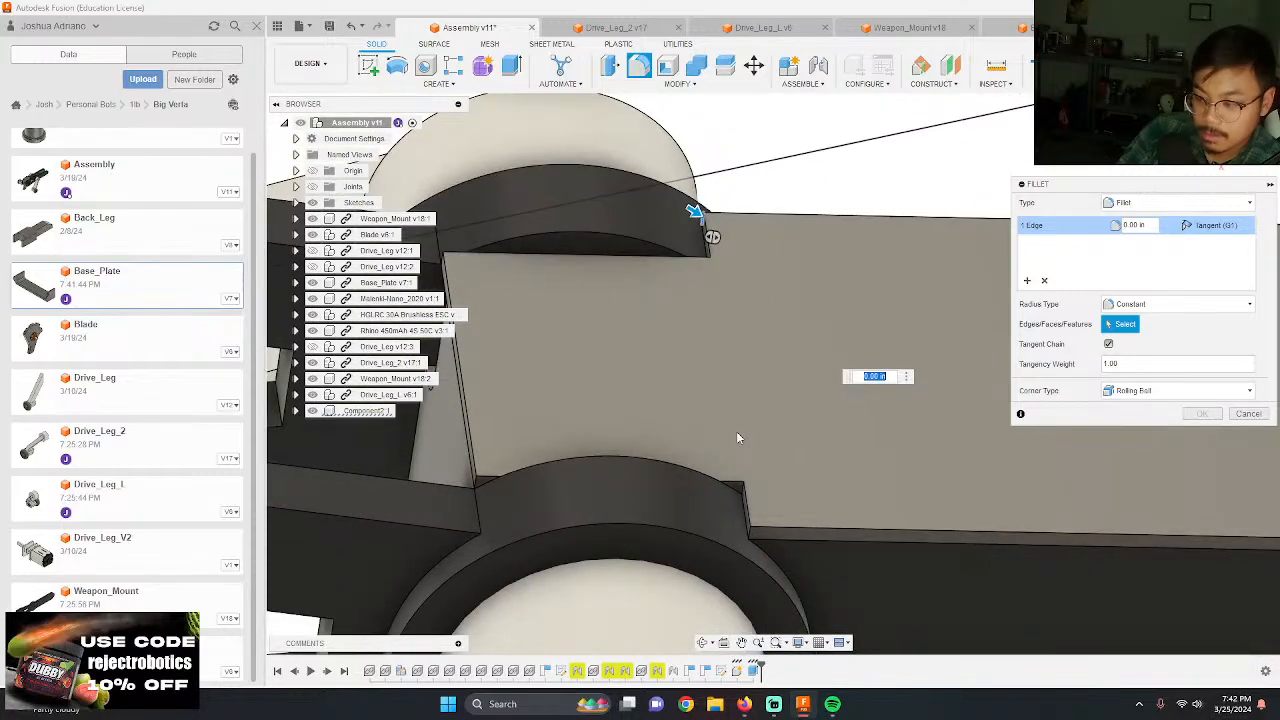
scroll(751, 532, "up", 3)
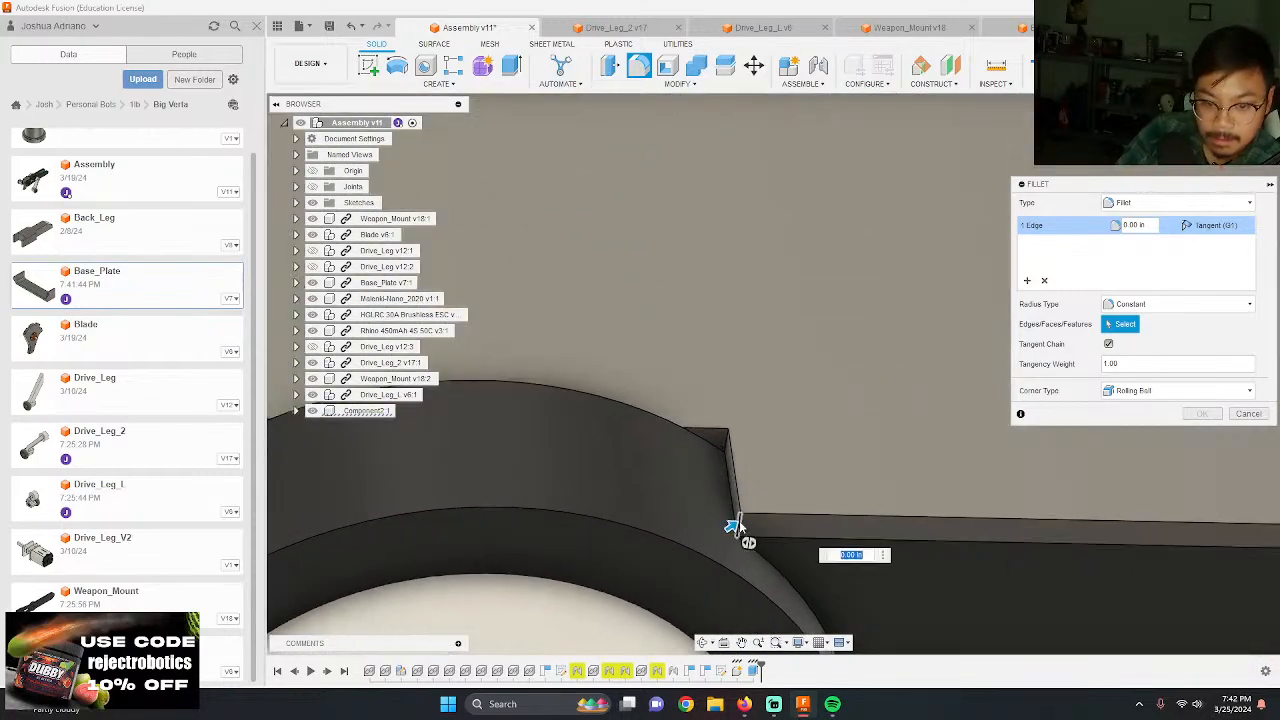
left_click(803, 500)
type(".125")
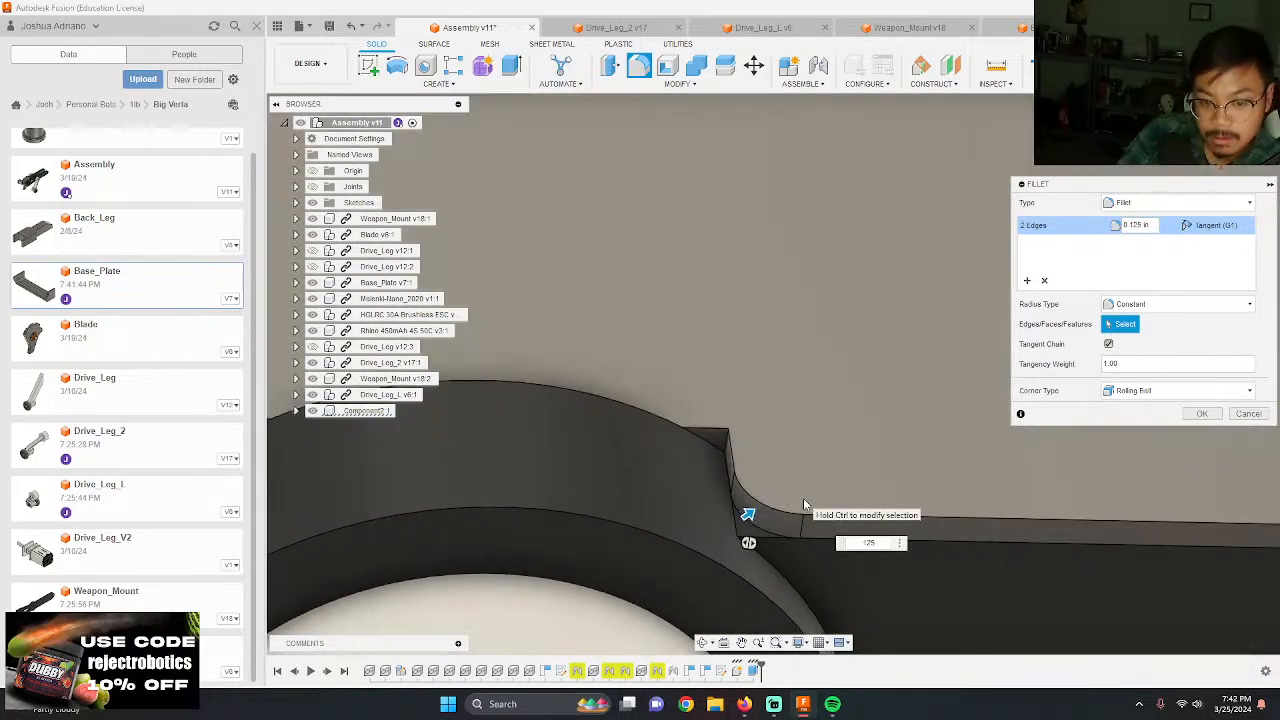
key("Return")
Step: Inspect the filleted cover from several sides and hide the assembly's sketches
scroll(647, 424, "down", 10)
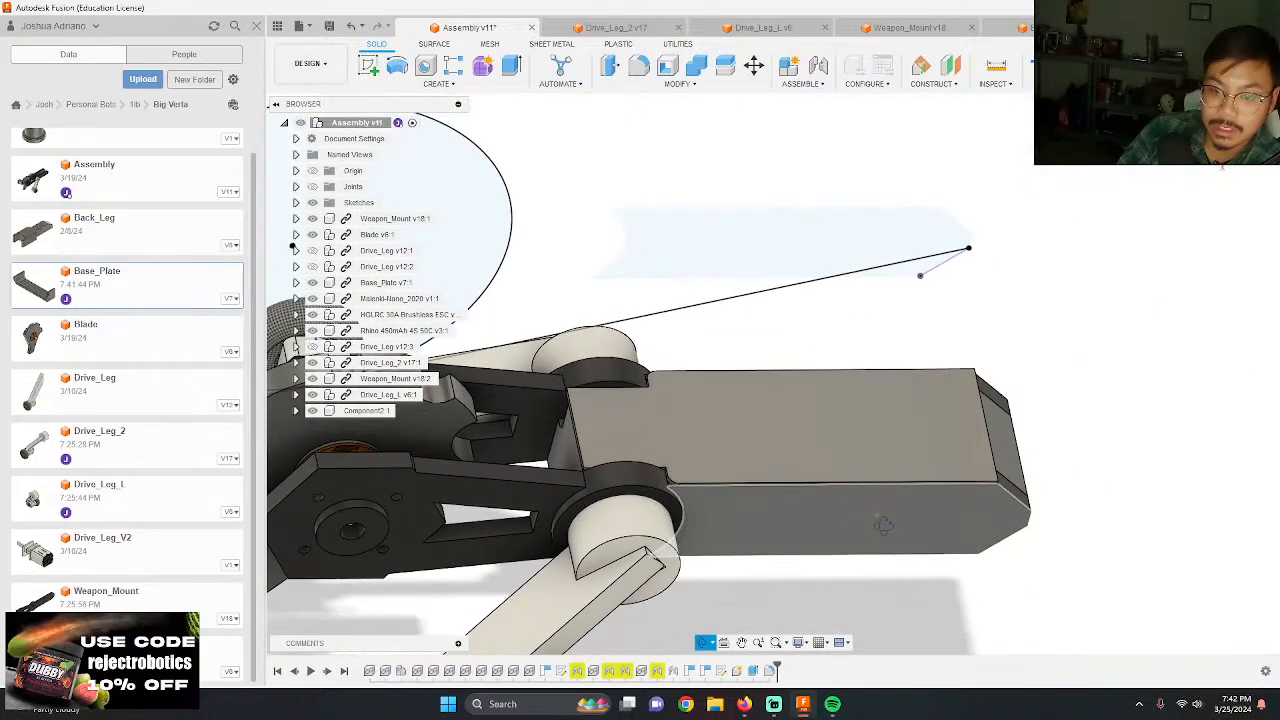
middle_click_drag(884, 525, 870, 583, "shift")
scroll(562, 528, "up", 4)
middle_click_drag(568, 533, 690, 371, "shift")
scroll(690, 371, "down", 4)
scroll(924, 401, "up", 4)
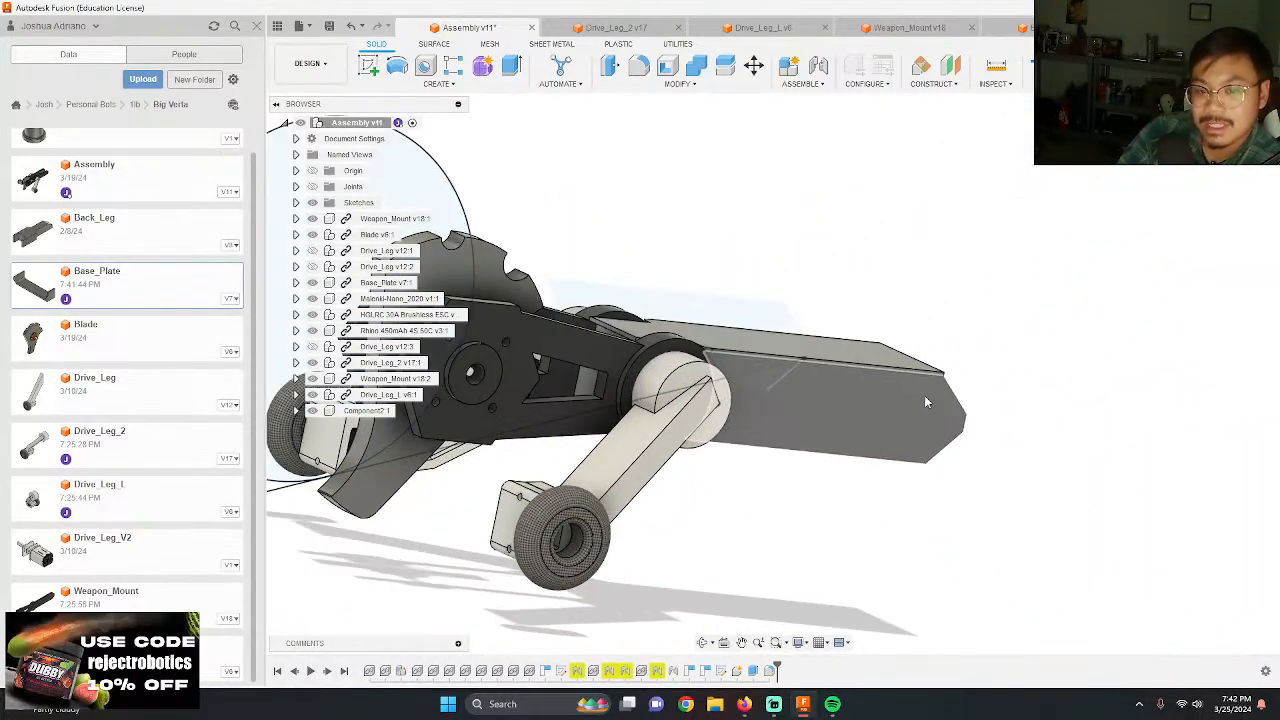
scroll(926, 402, "up", 2)
middle_click_drag(313, 208, 995, 636, "shift")
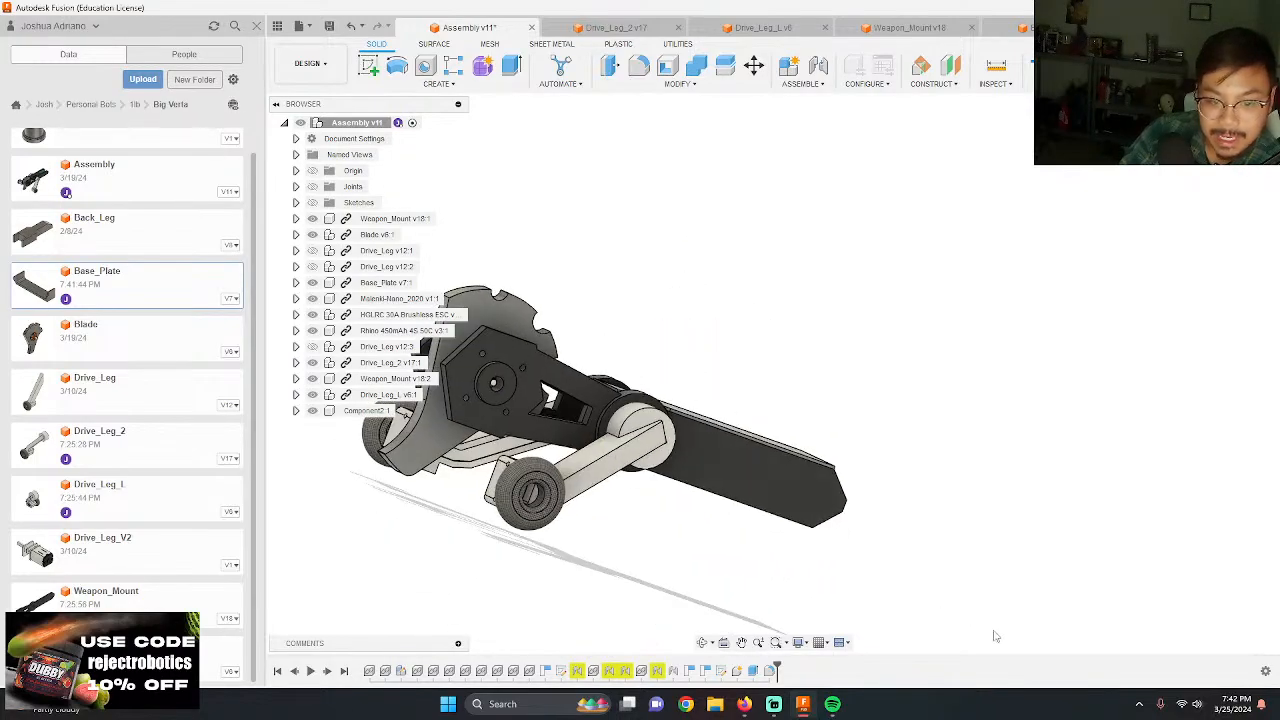
Step: Examine the enclosed robot around the blade, drive legs and cover panel
scroll(693, 560, "down", 2)
scroll(516, 460, "up", 5)
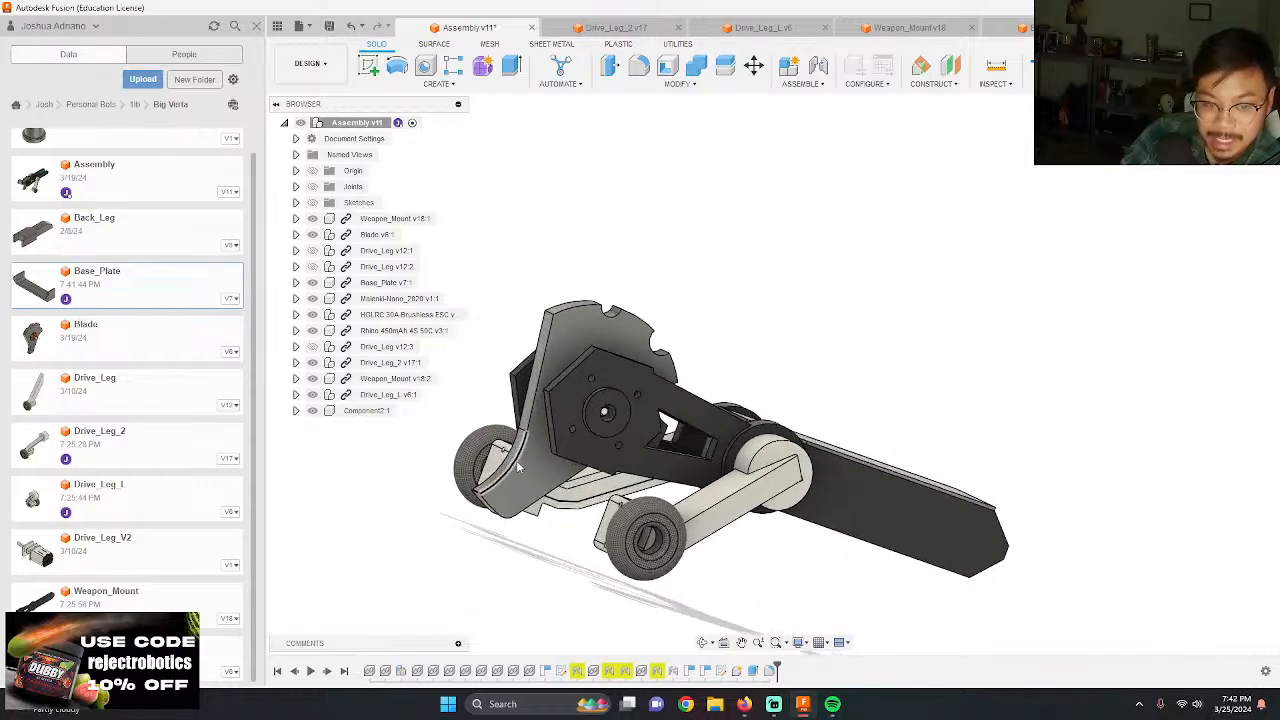
middle_click_drag(517, 458, 464, 401, "shift")
scroll(462, 399, "down", 3)
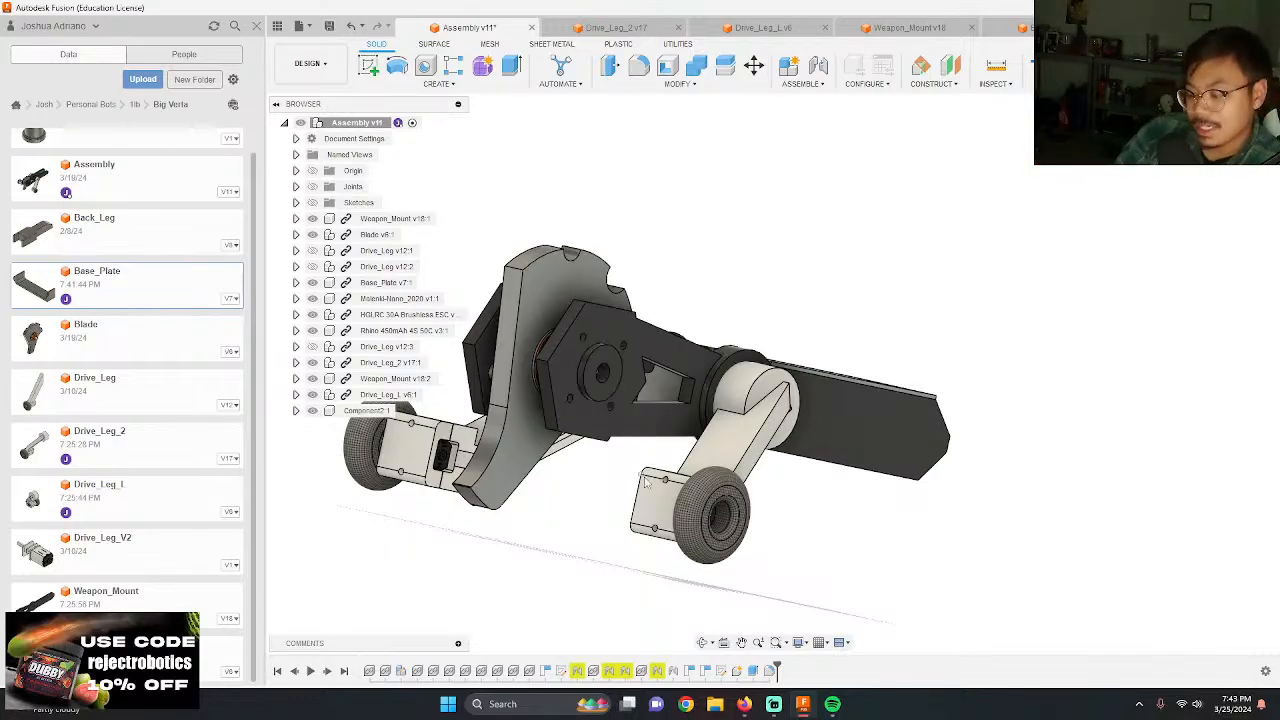
scroll(824, 417, "up", 5)
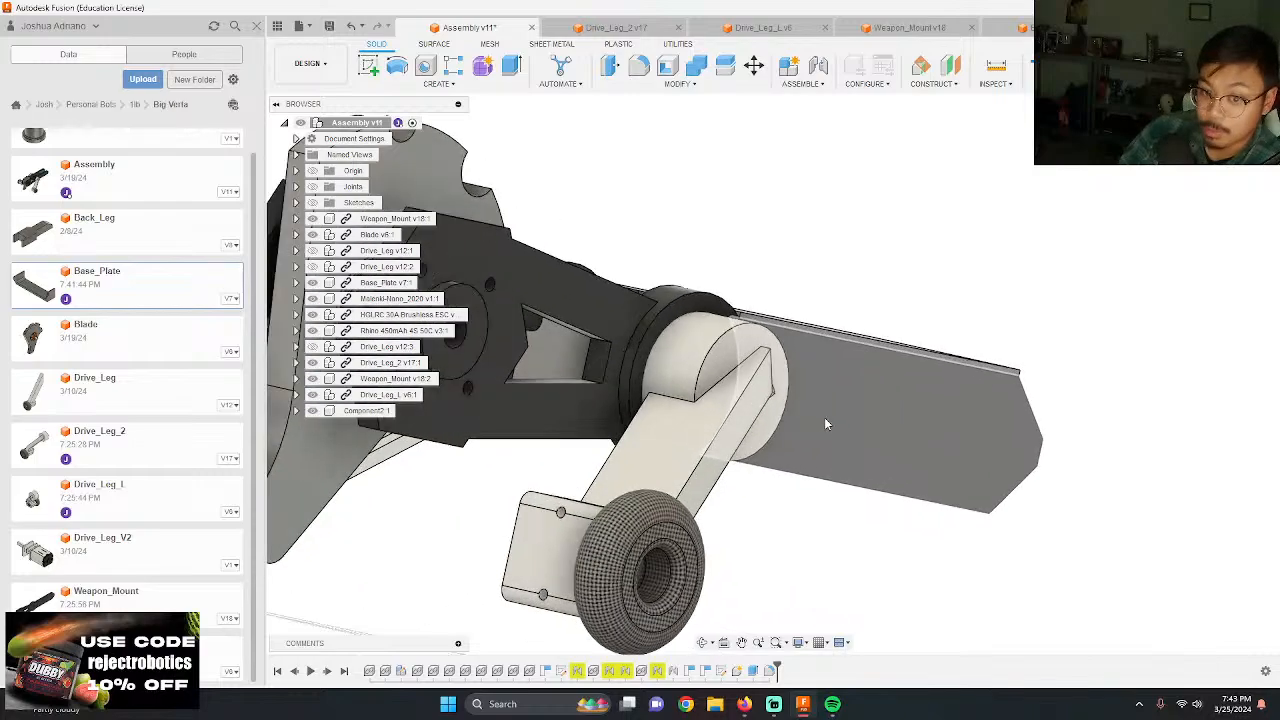
middle_click_drag(796, 449, 768, 581, "shift")
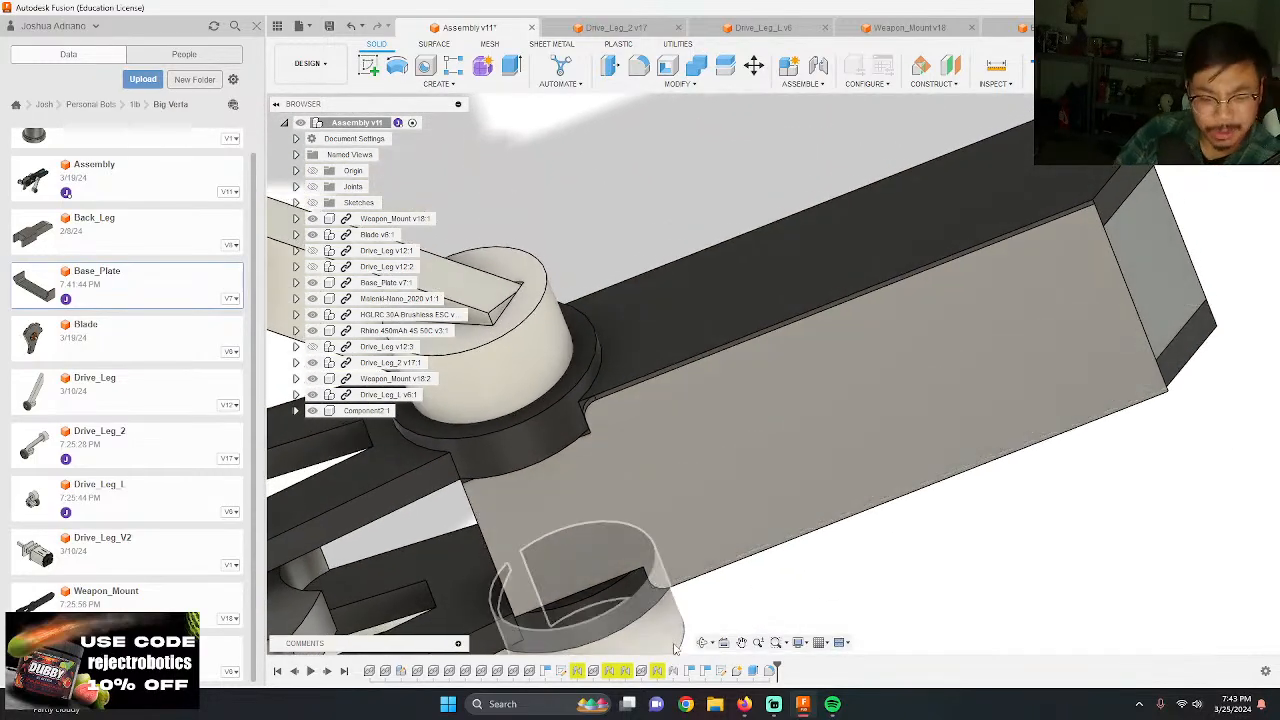
Step: Switch to Firefox and open a new browser tab
mouse_move(746, 704)
left_click(720, 661)
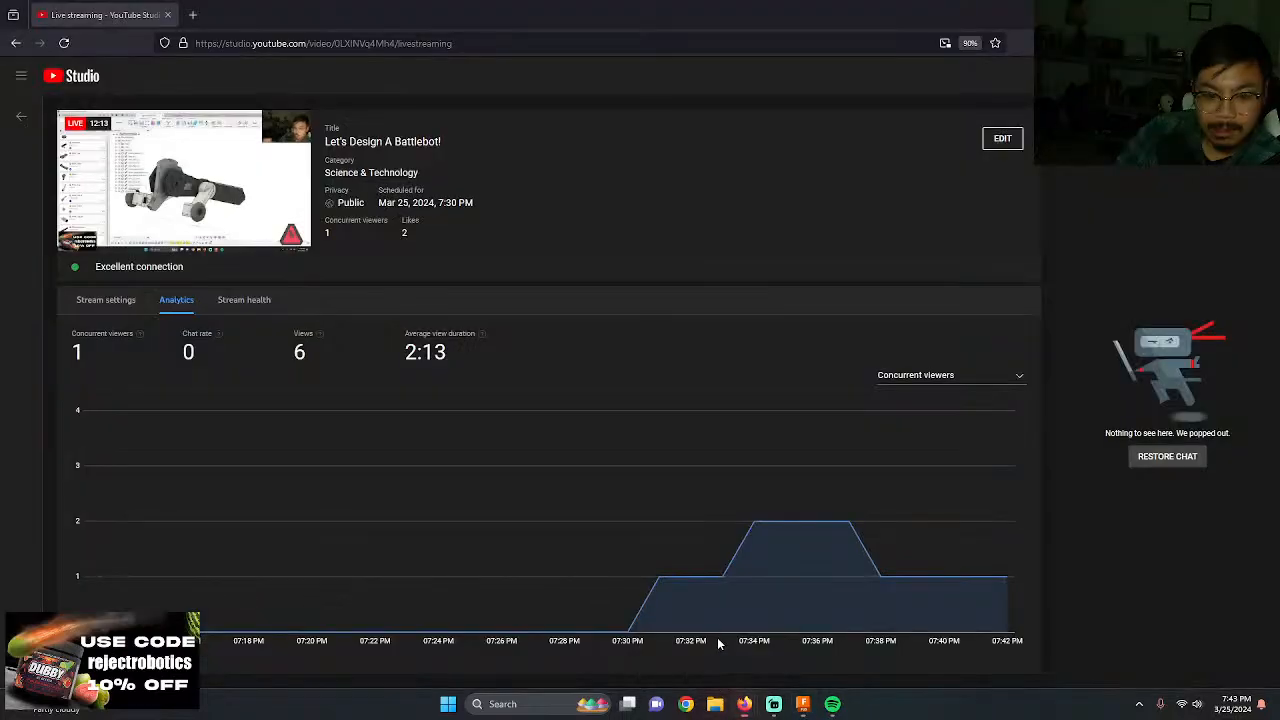
left_click(194, 14)
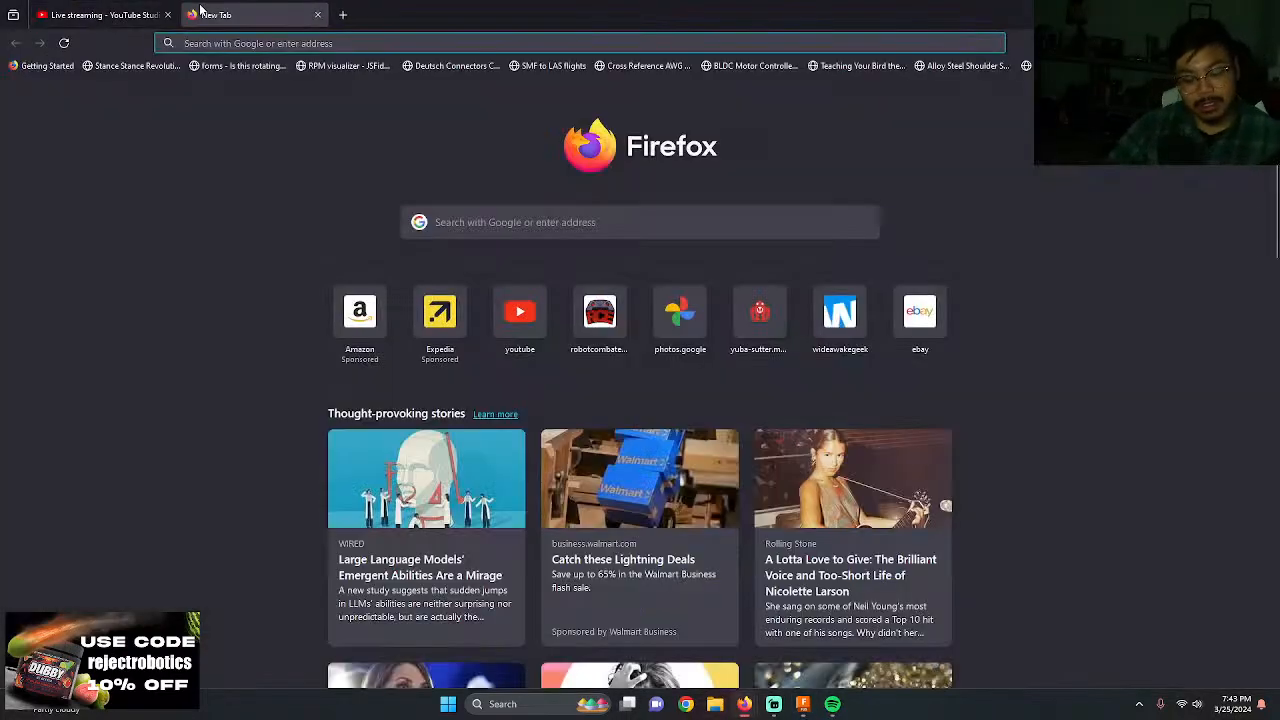
Step: Search the web for the SPARC combat ruleset and read its safety, weight class and mobility rules
type("sparc")
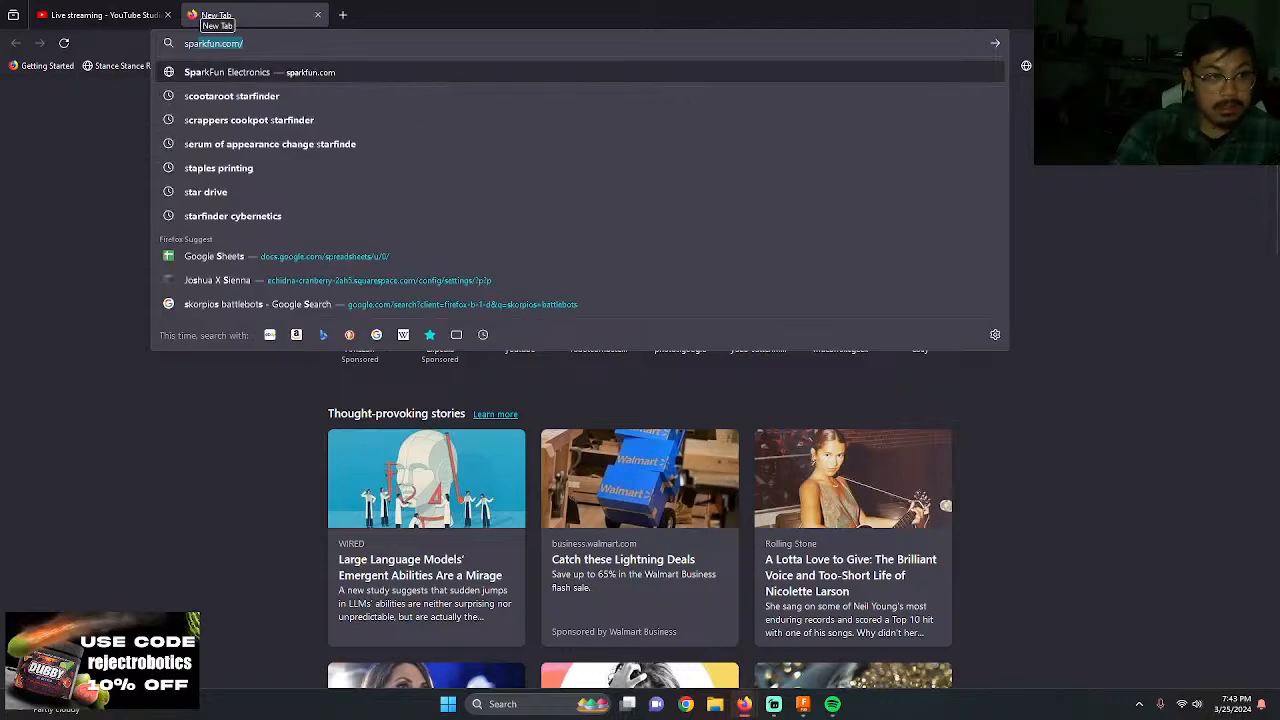
type(" comabt")
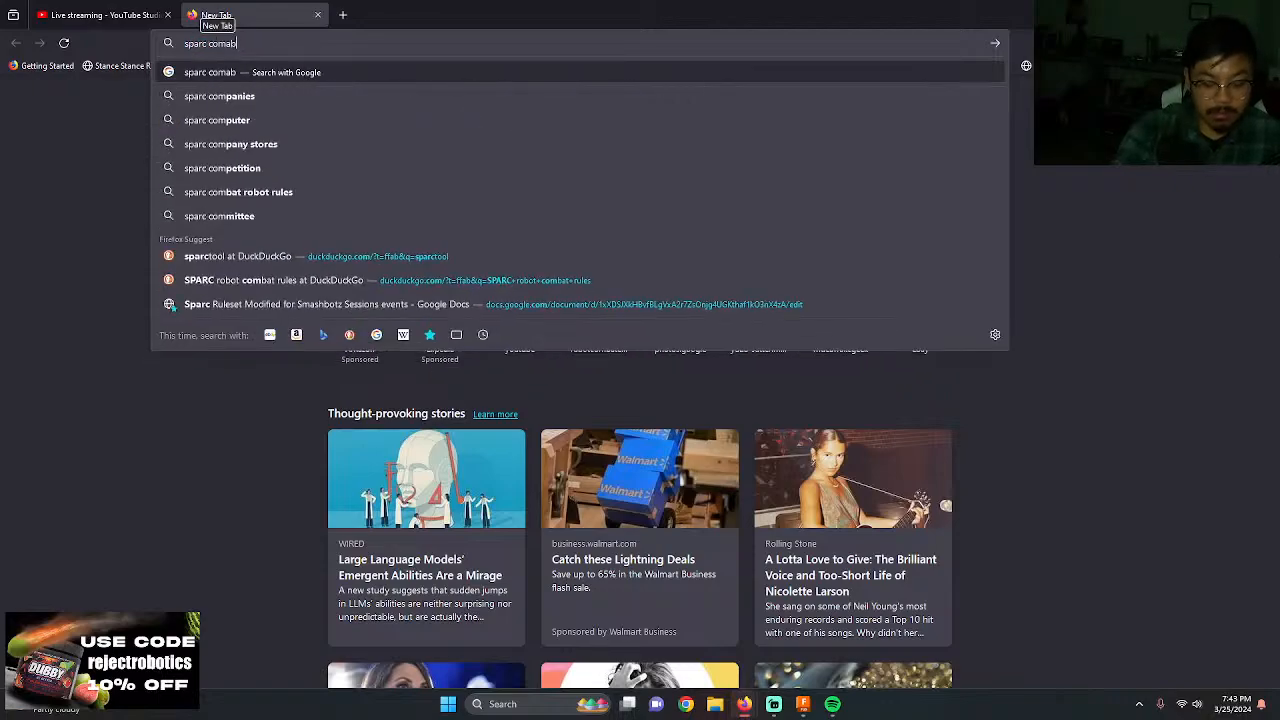
key("BackSpace")
key("BackSpace")
key("BackSpace")
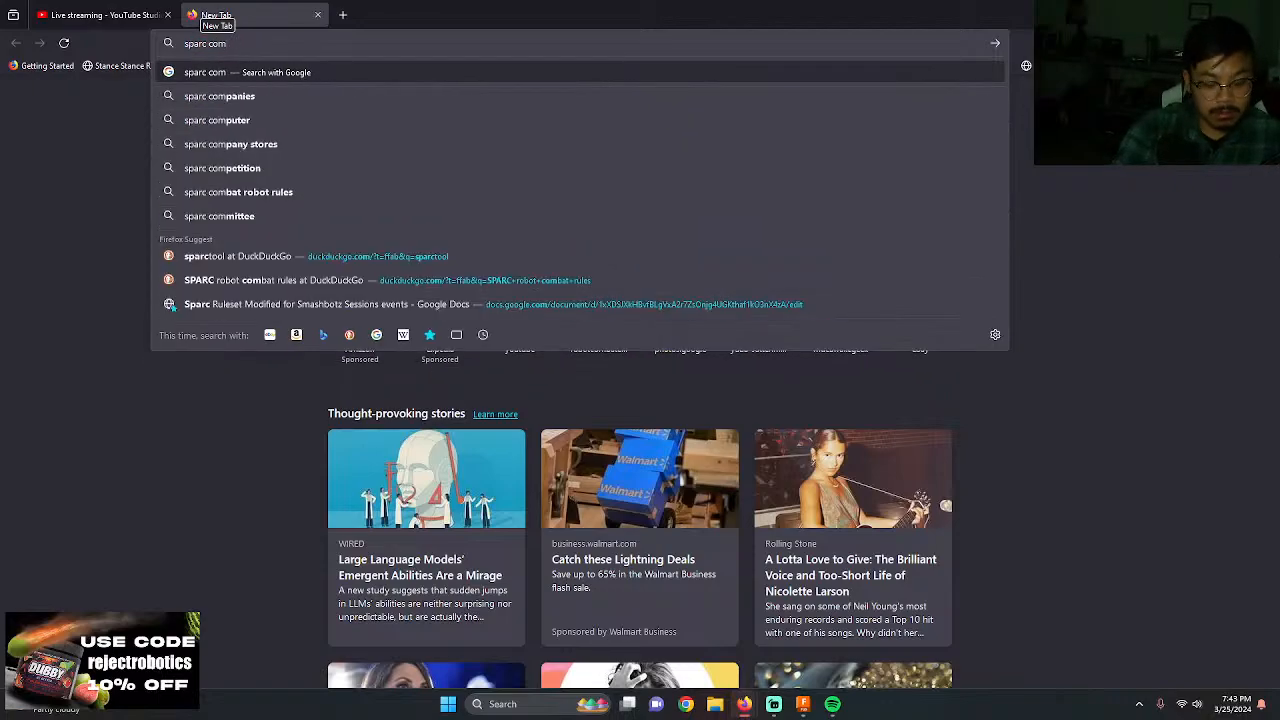
type("bat ruleset")
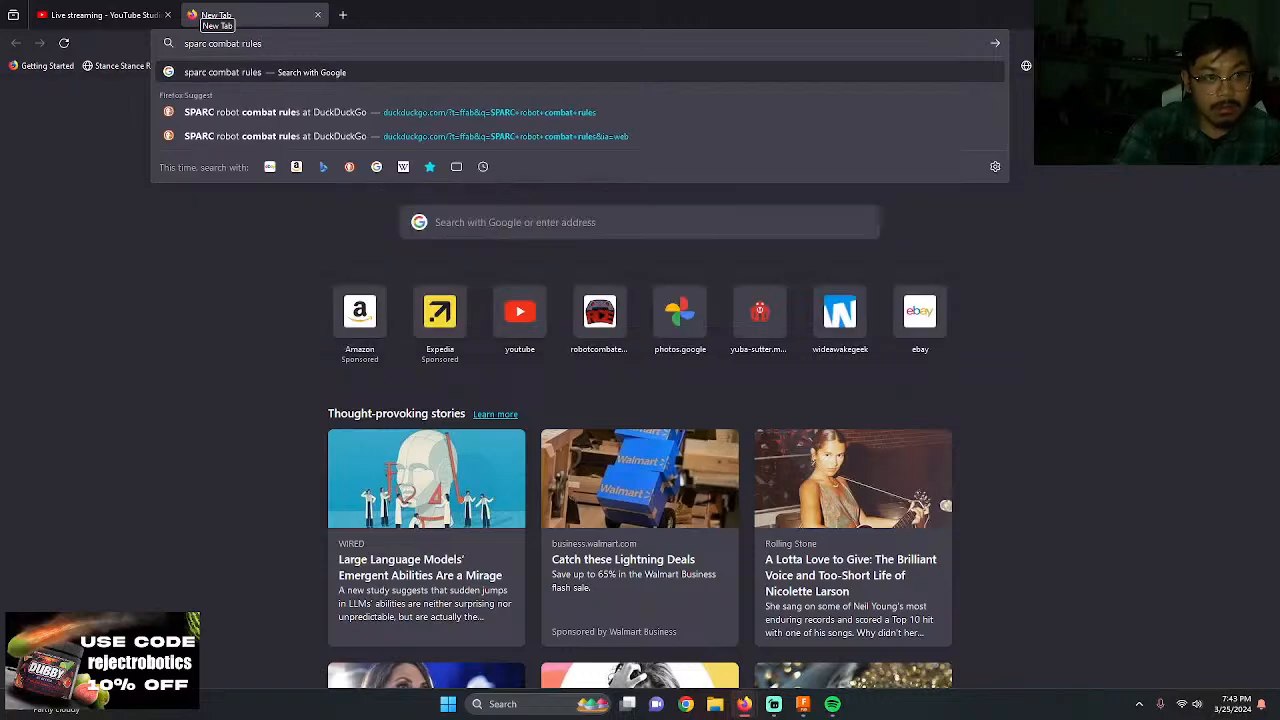
key("Return")
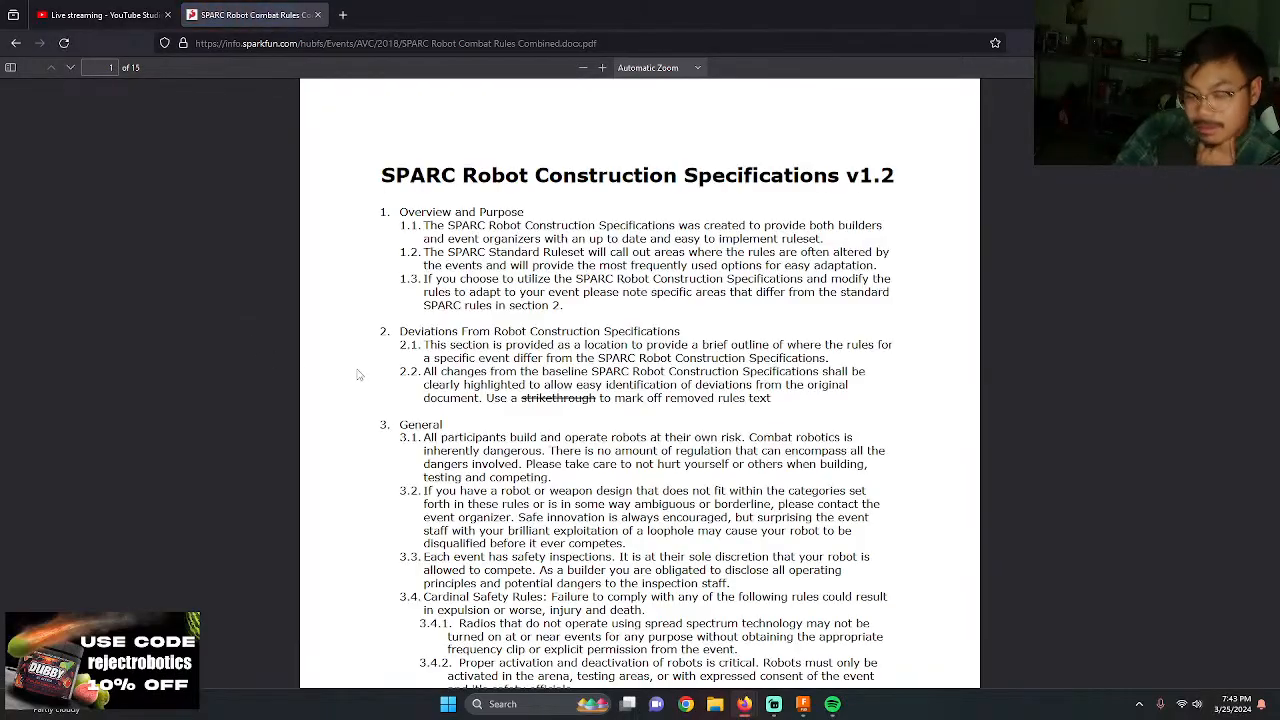
scroll(358, 374, "down", 5)
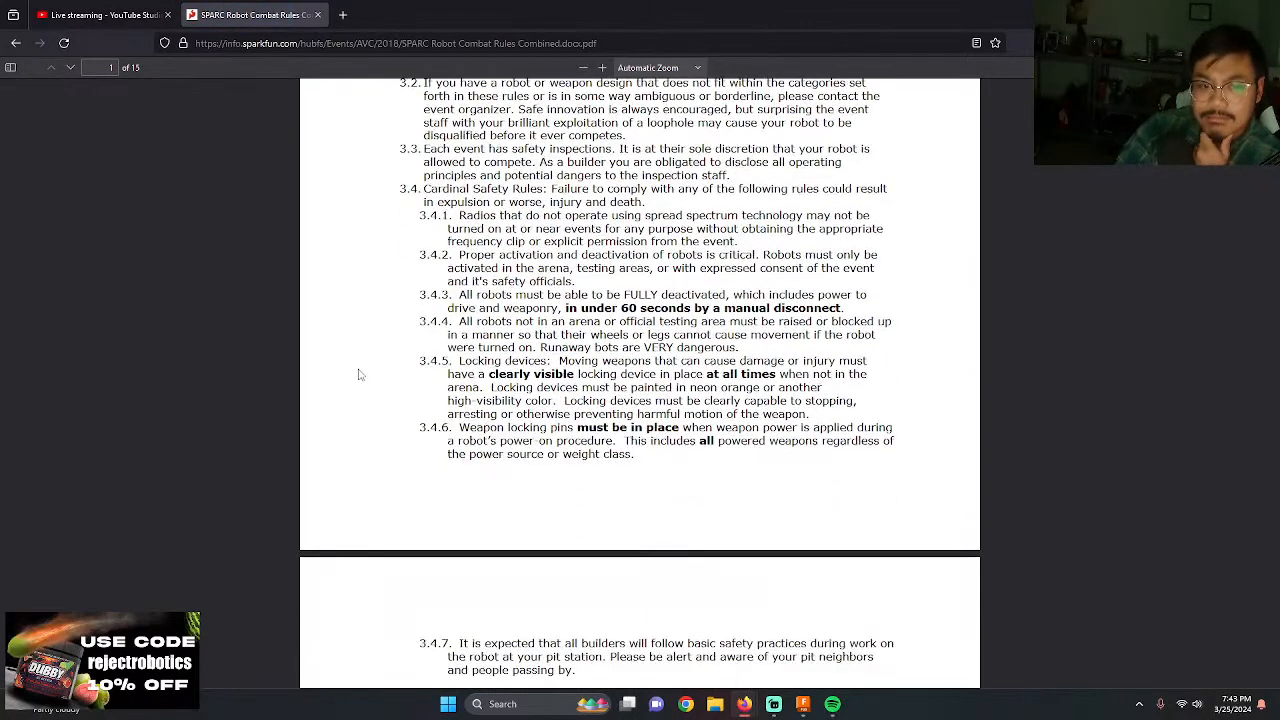
scroll(360, 374, "down", 10)
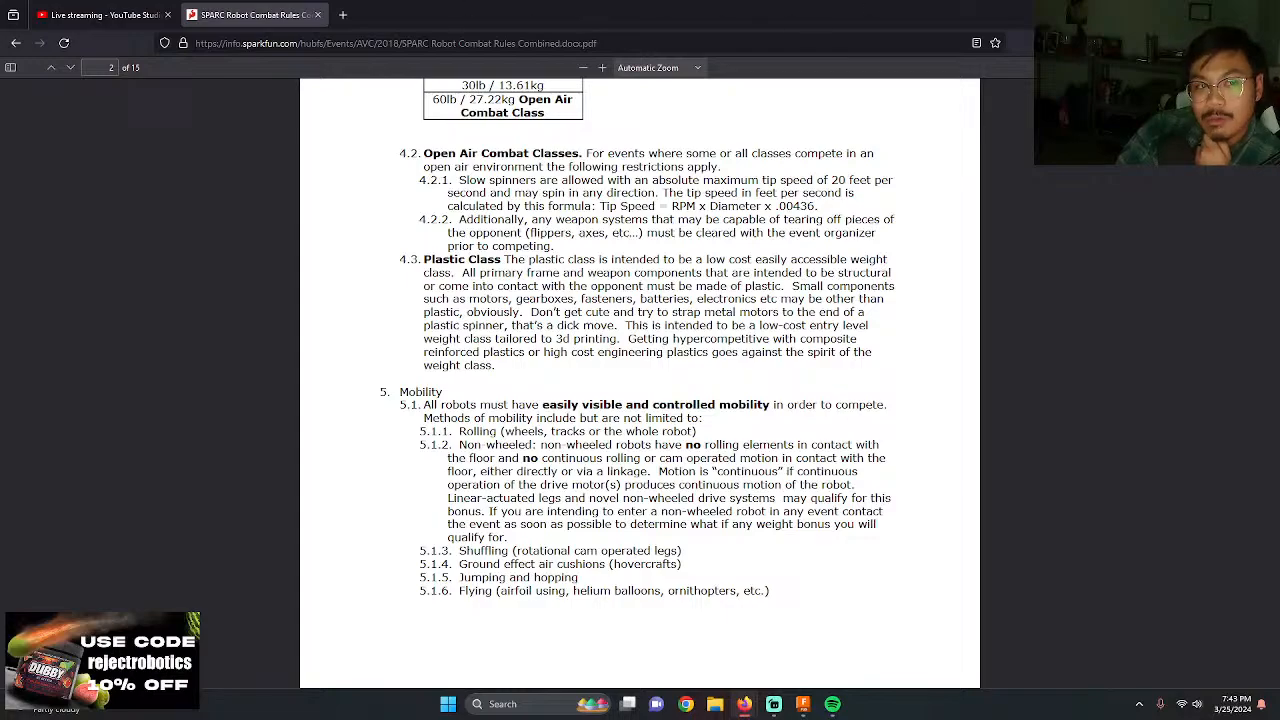
Step: Close the ruleset tab, switch back to Fusion and inspect the weapon blade between its mounts and the cover panel
left_click(318, 15)
left_click(804, 705)
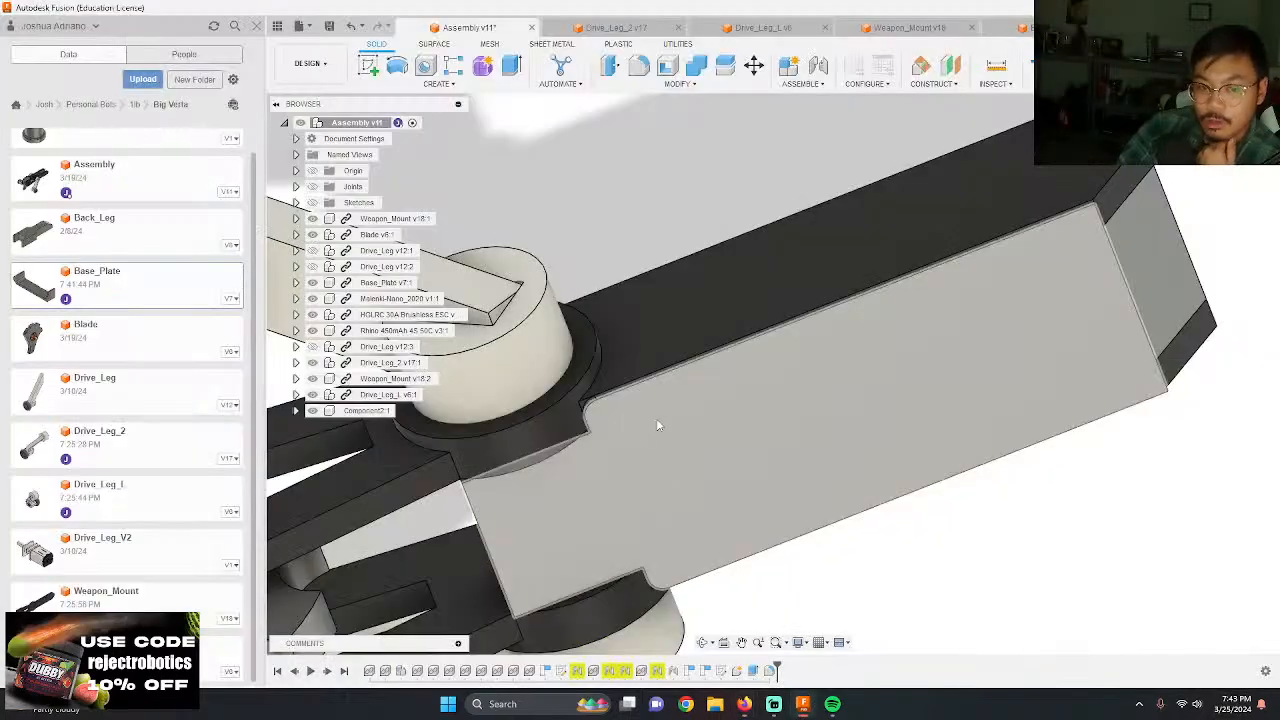
scroll(656, 418, "down", 2)
middle_click_drag(823, 558, 741, 490, "shift")
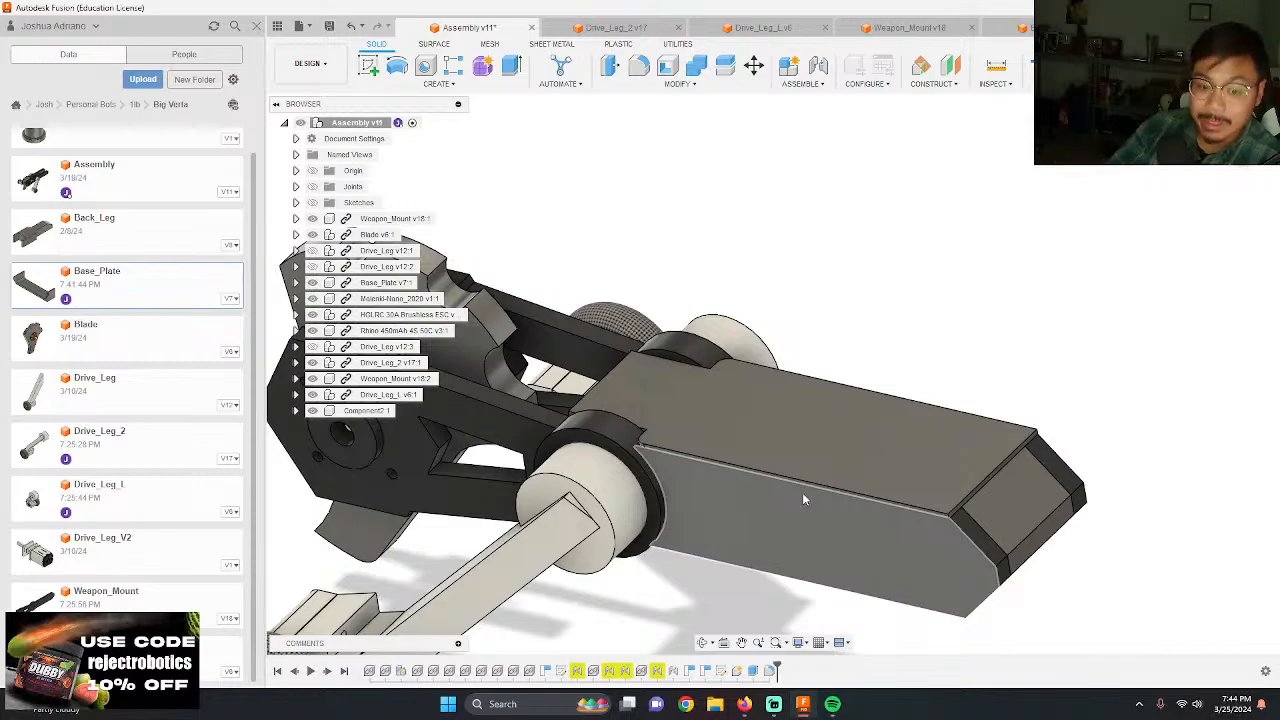
middle_click_drag(802, 500, 695, 378, "shift")
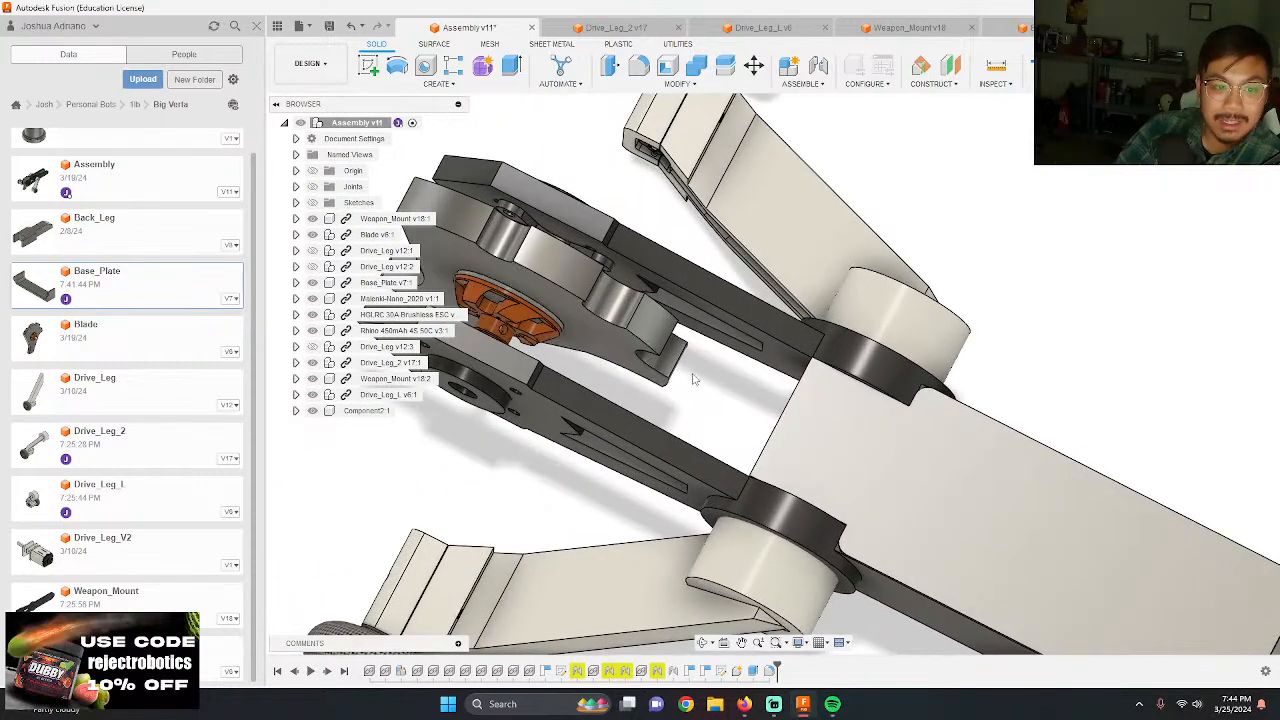
scroll(695, 378, "down", 3)
scroll(535, 295, "up", 3)
middle_click_drag(630, 352, 738, 340, "shift")
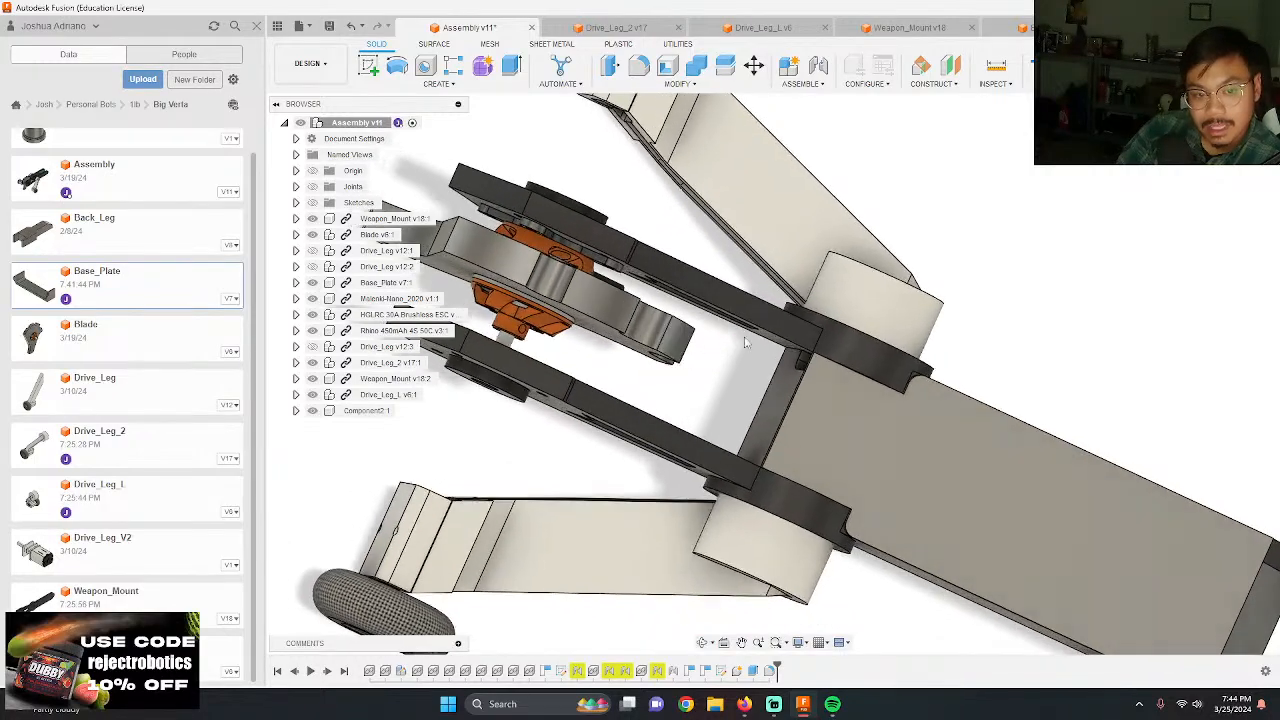
scroll(715, 335, "down", 2)
scroll(611, 318, "up", 3)
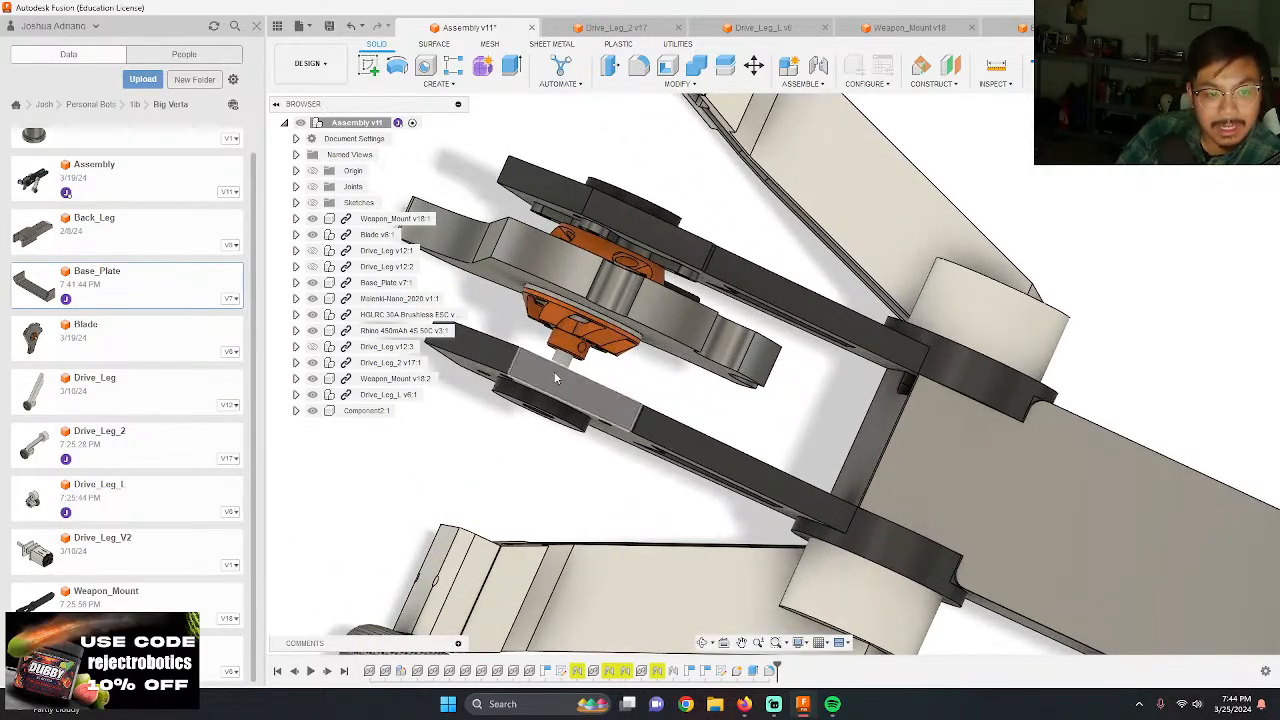
Step: Show the assembly's joints and rotate the blade about its joint between the weapon mounts
left_click(314, 190)
scroll(588, 268, "down", 1)
middle_click_drag(590, 265, 700, 312)
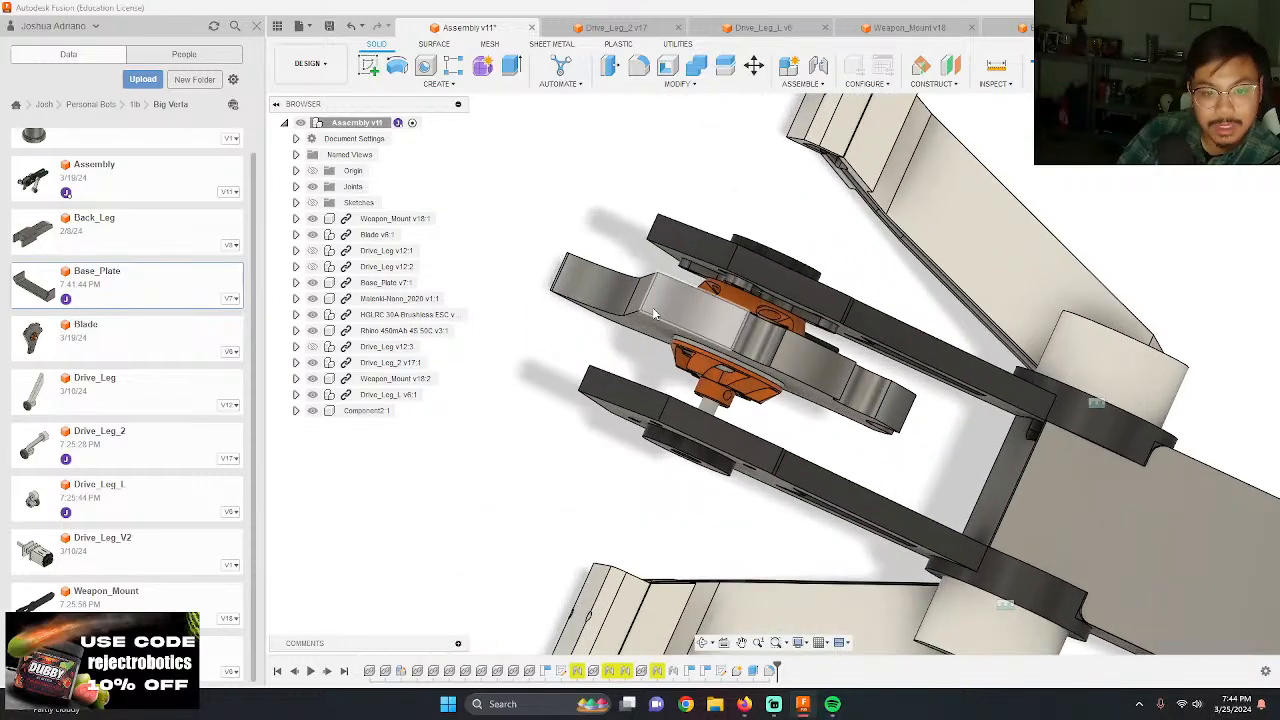
mouse_move(797, 346)
middle_mouse_down("shift")
mouse_move(790, 331)
mouse_move(798, 356)
middle_mouse_up("shift")
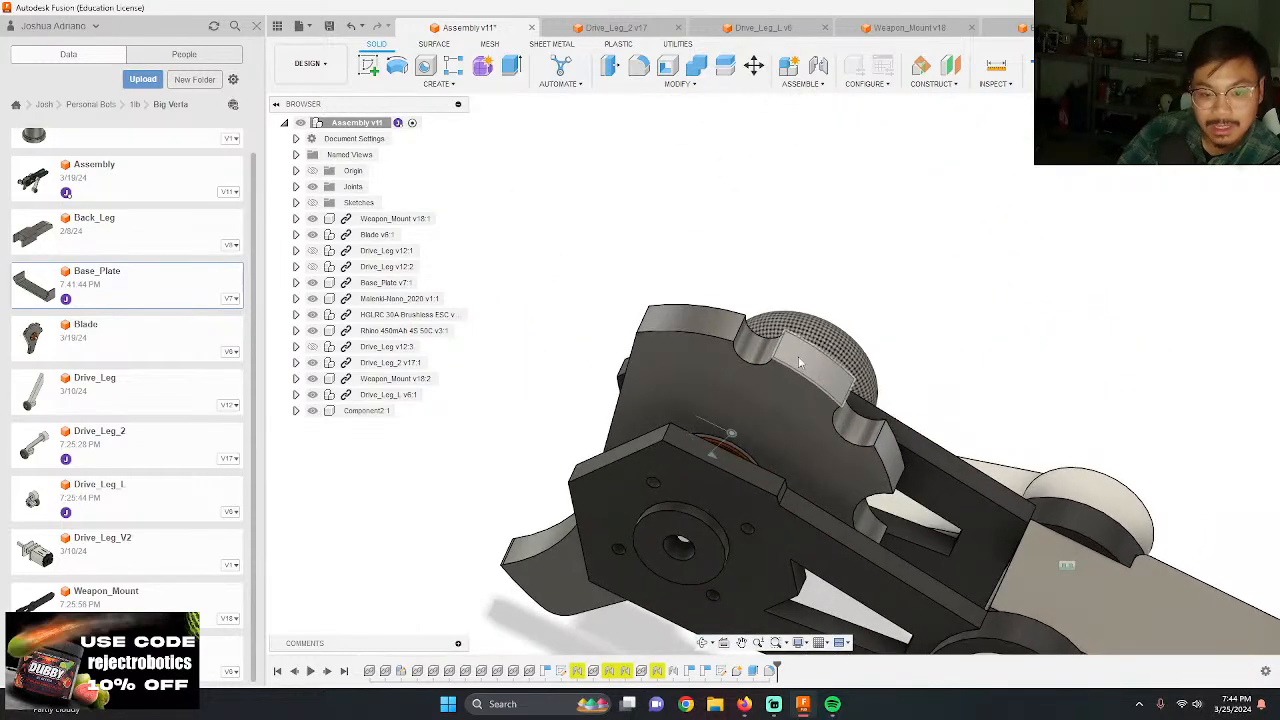
double_click(712, 456)
left_click_drag(694, 468, 891, 484)
key("Return")
middle_click_drag(891, 482, 1029, 392, "shift")
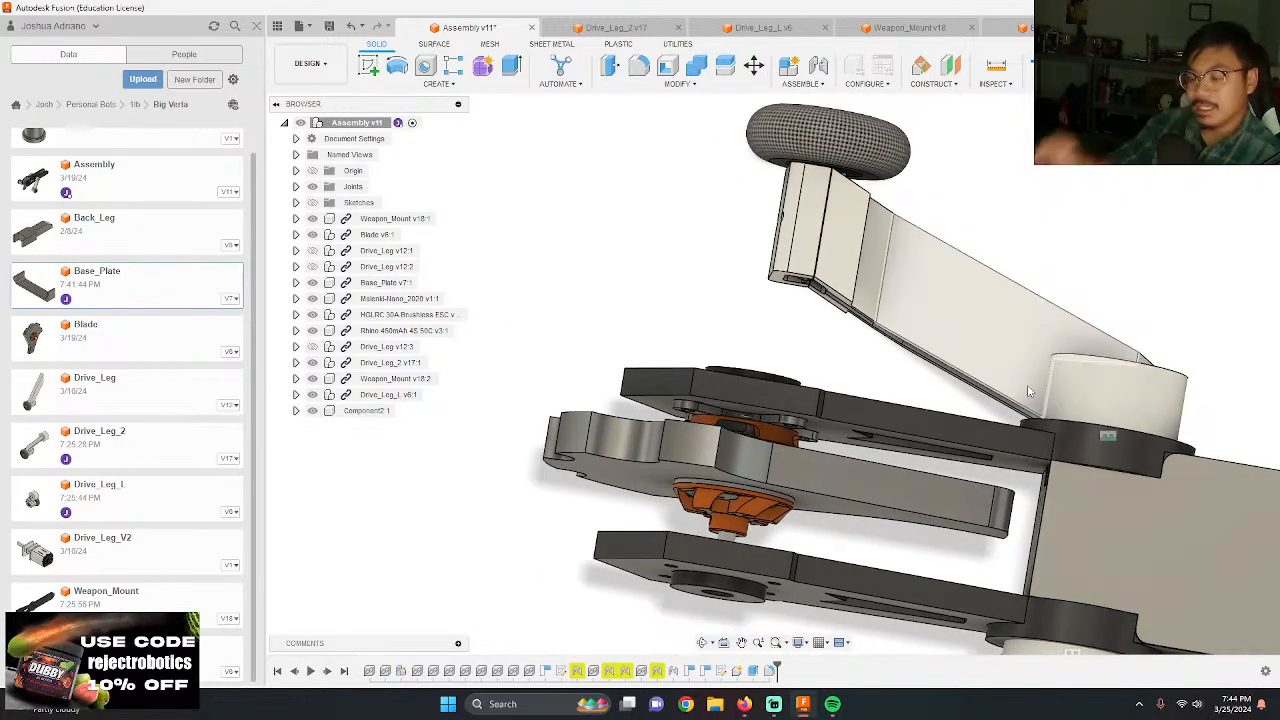
Step: Switch to the Base_Plate design and start a sketch on its long side face with the Circle tool active
middle_click_drag(848, 343, 773, 365, "shift")
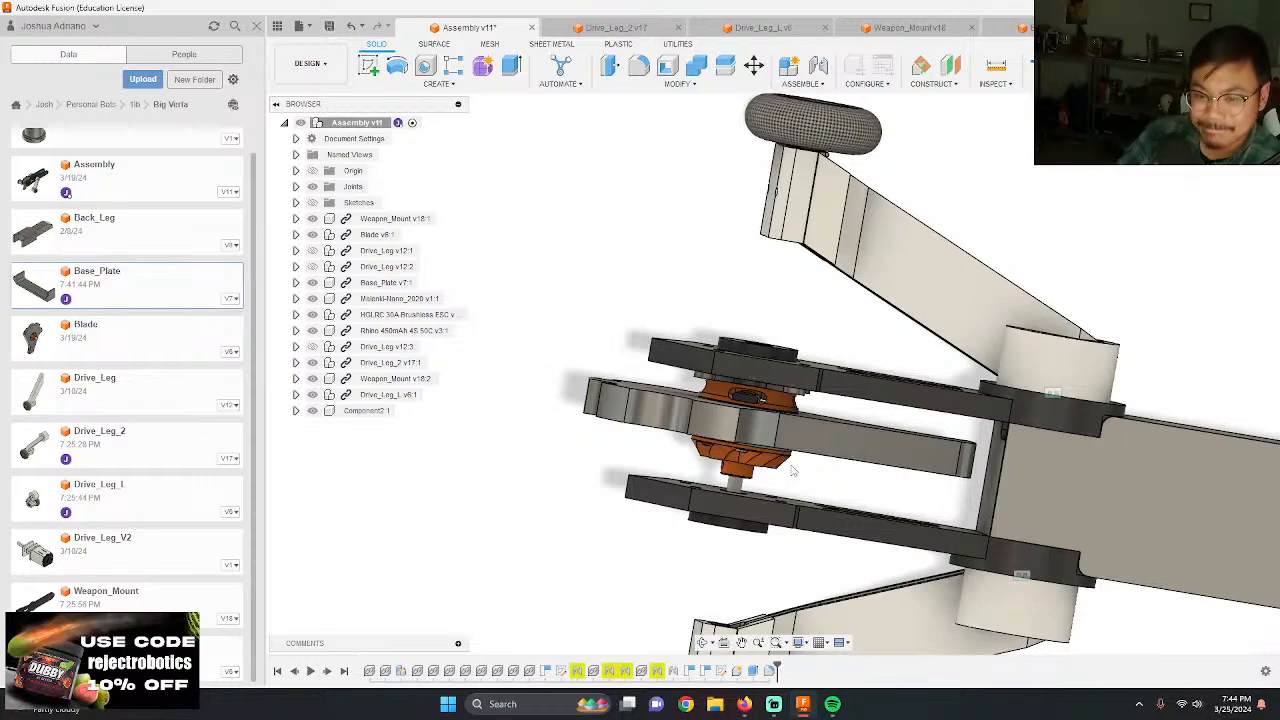
scroll(792, 470, "down", 5)
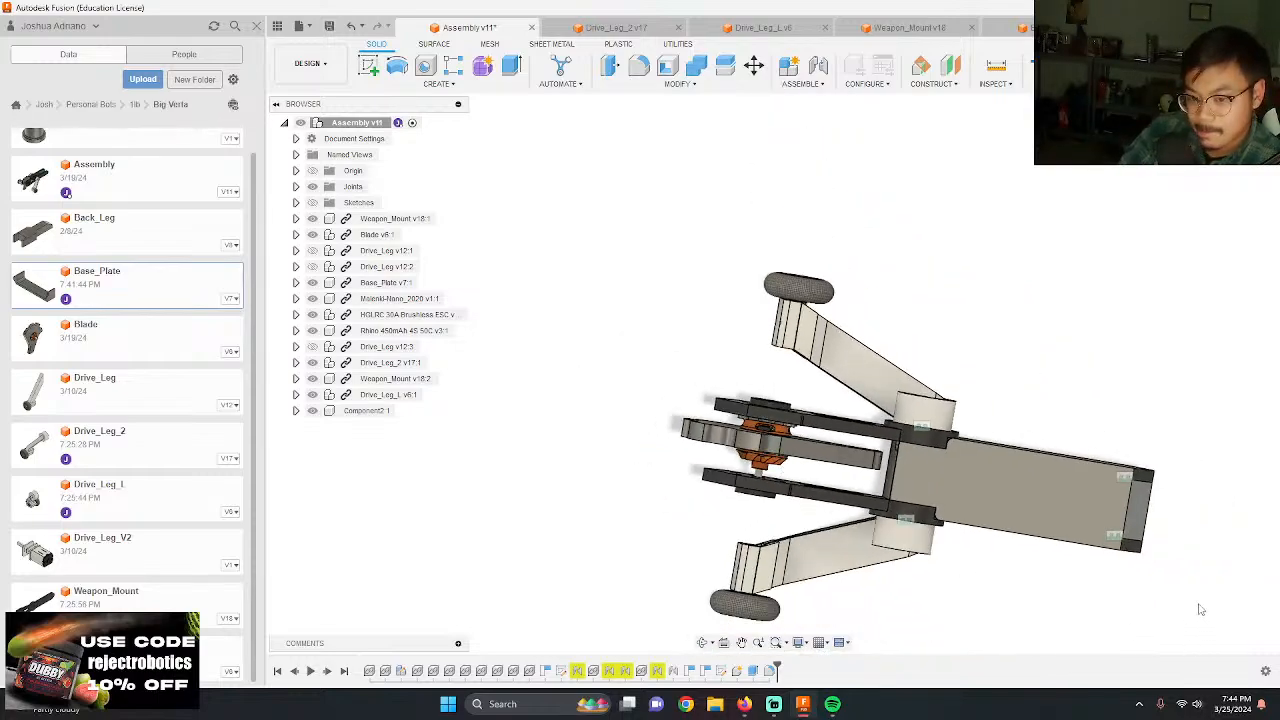
middle_click_drag(1153, 545, 878, 420, "shift")
scroll(1080, 511, "up", 6)
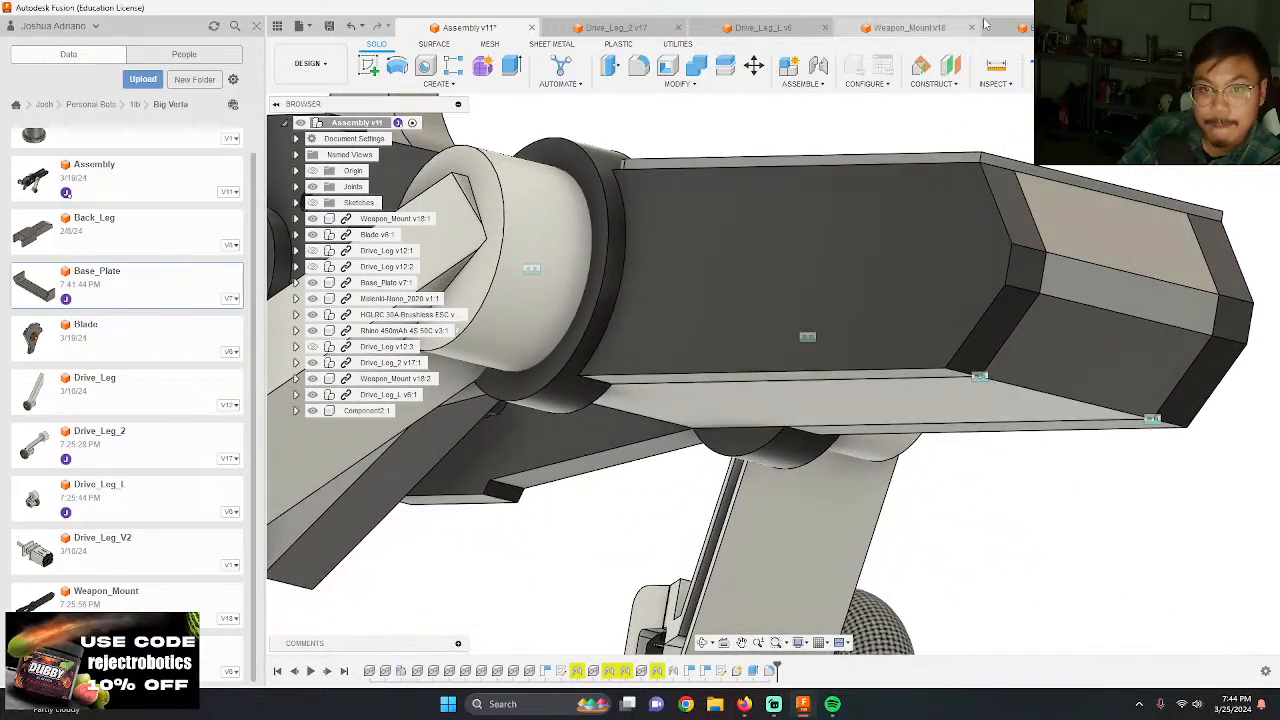
left_click(1010, 27)
scroll(824, 425, "up", 5)
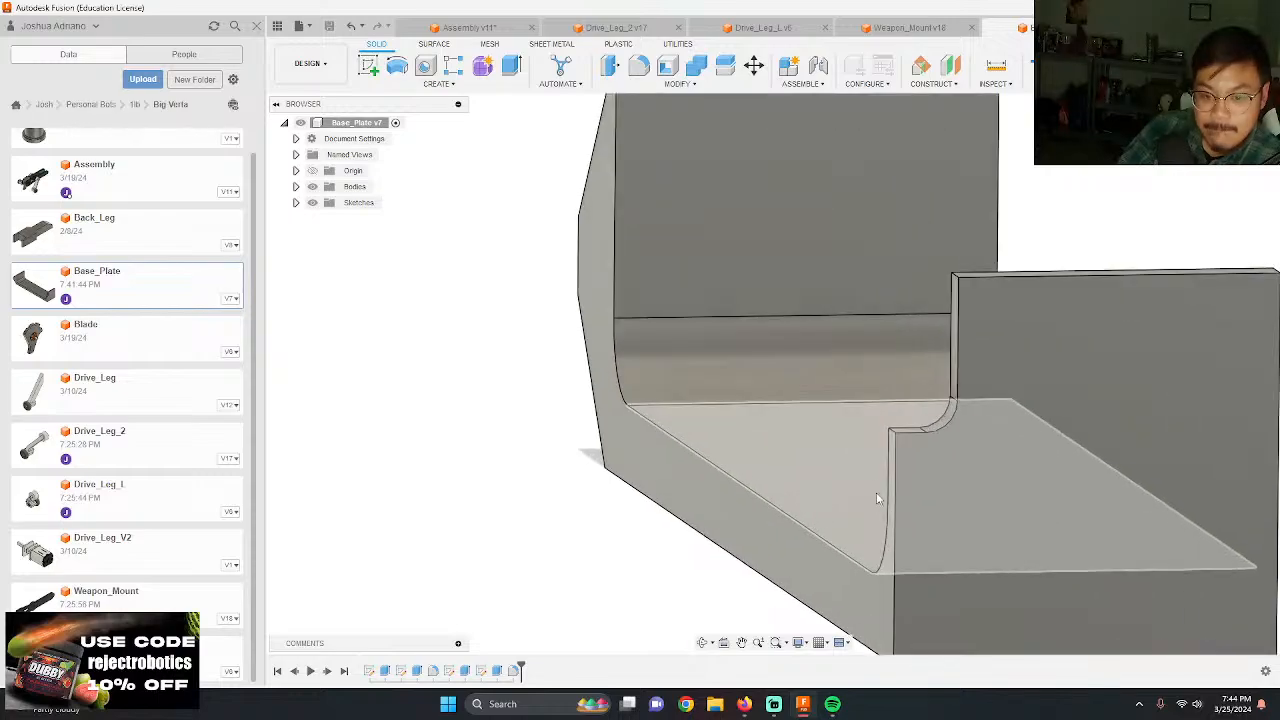
scroll(877, 495, "down", 5)
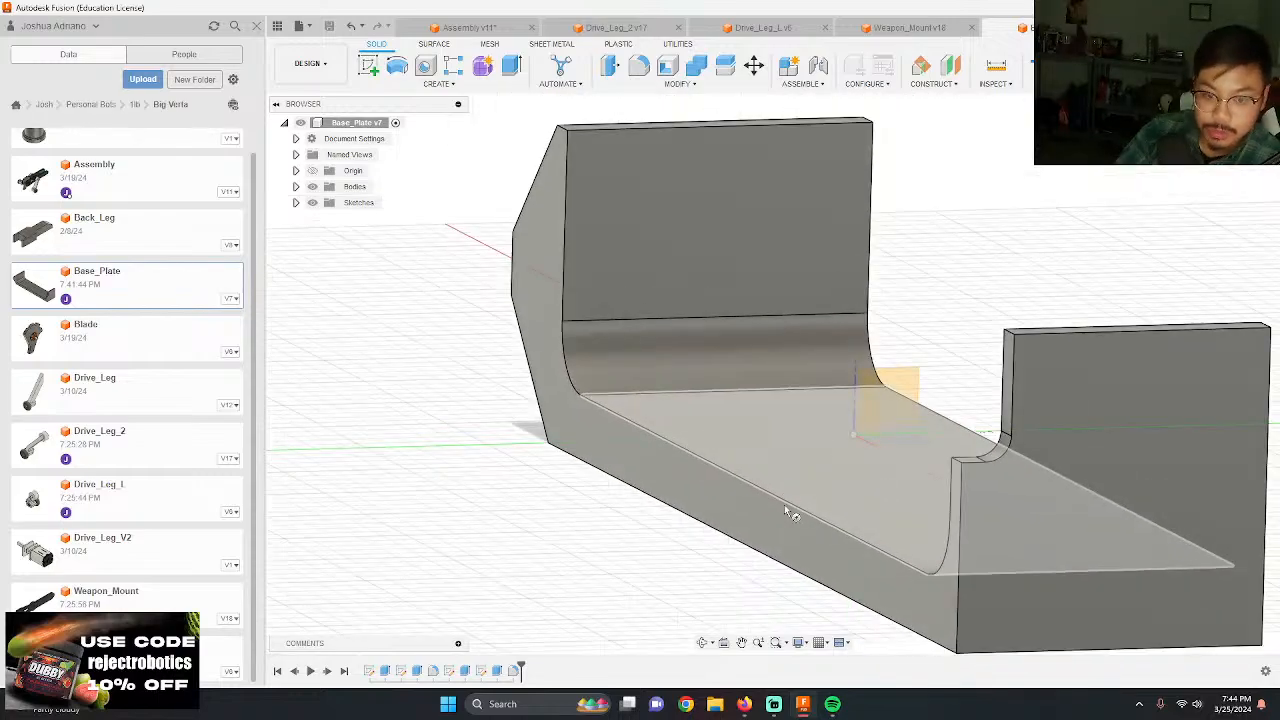
middle_click_drag(786, 508, 766, 547, "shift")
left_click(782, 523)
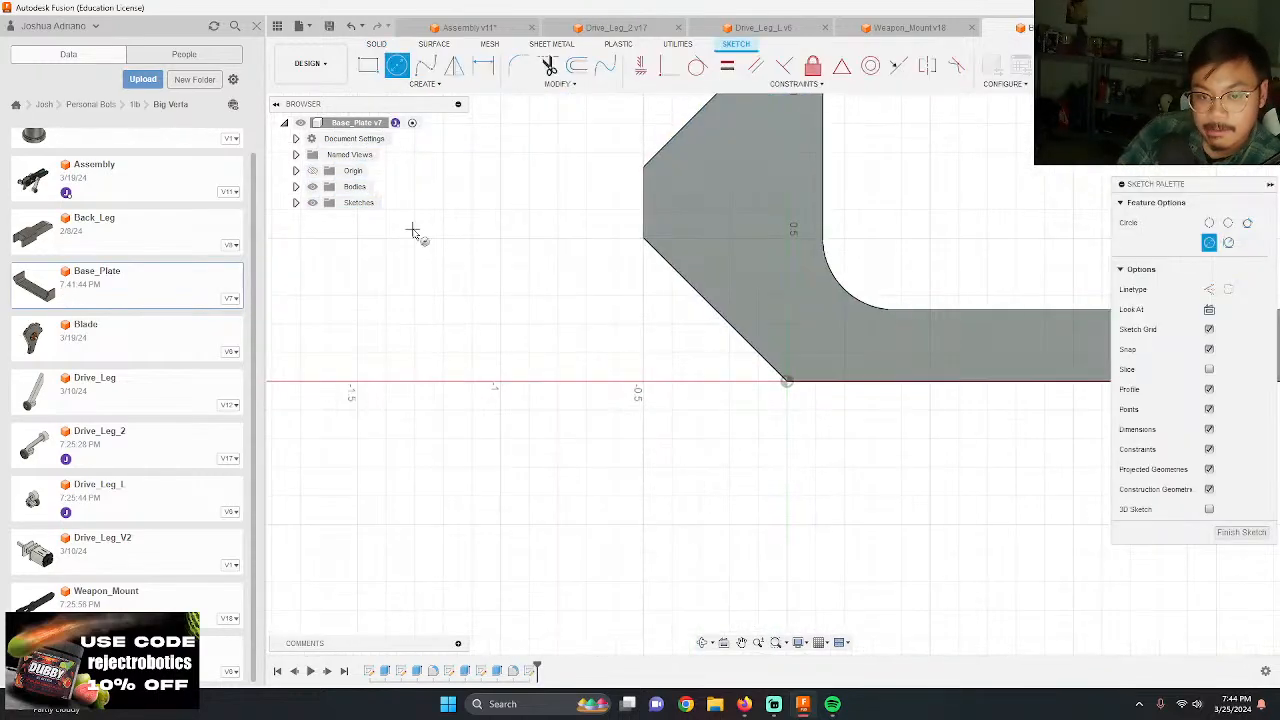
scroll(414, 234, "down", 3)
scroll(888, 304, "up", 3)
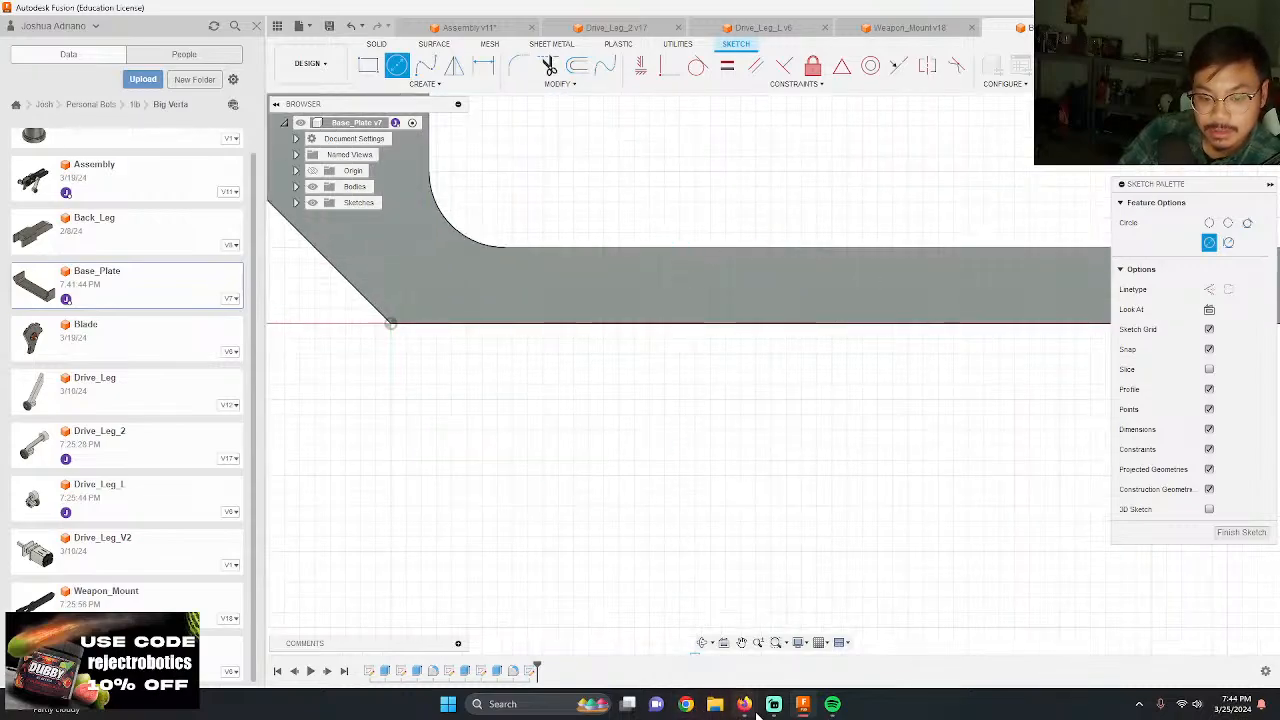
Step: Switch to the main Firefox window and open mcmaster.com in a new tab
mouse_move(744, 704)
left_click(826, 586)
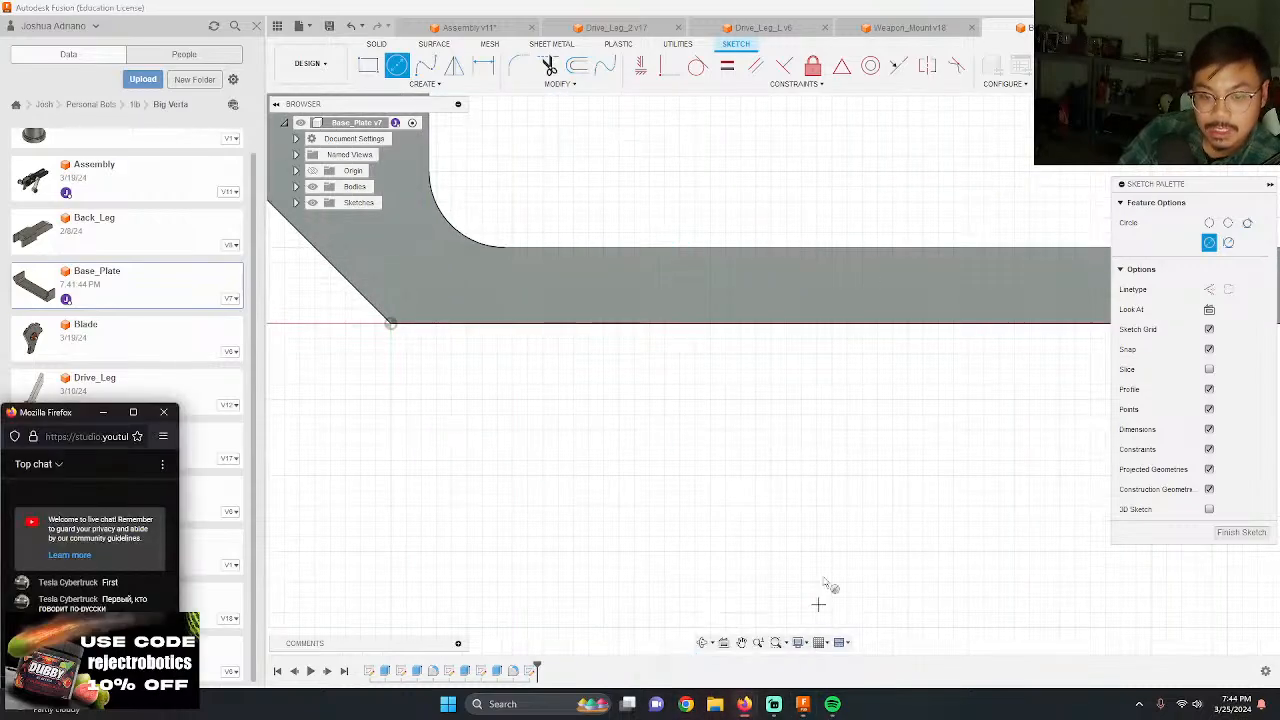
left_click(757, 603)
left_click(727, 677)
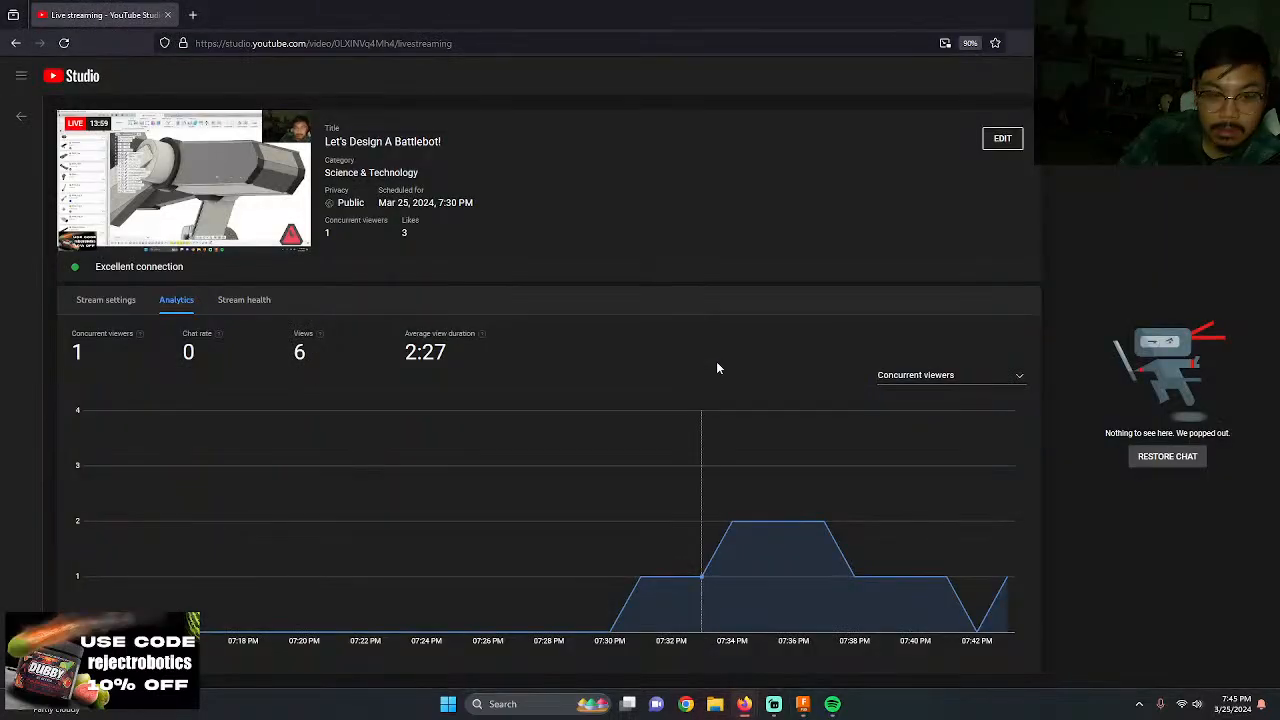
left_click(188, 15)
type("m")
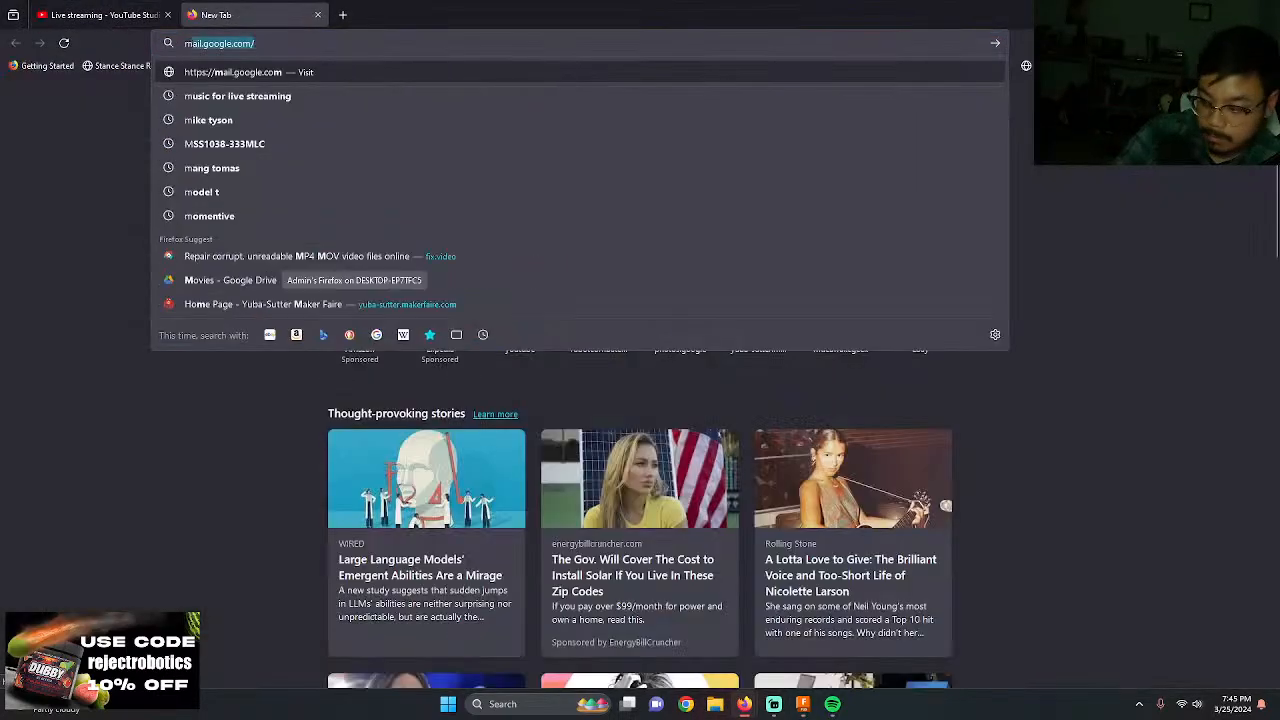
type("cmaster")
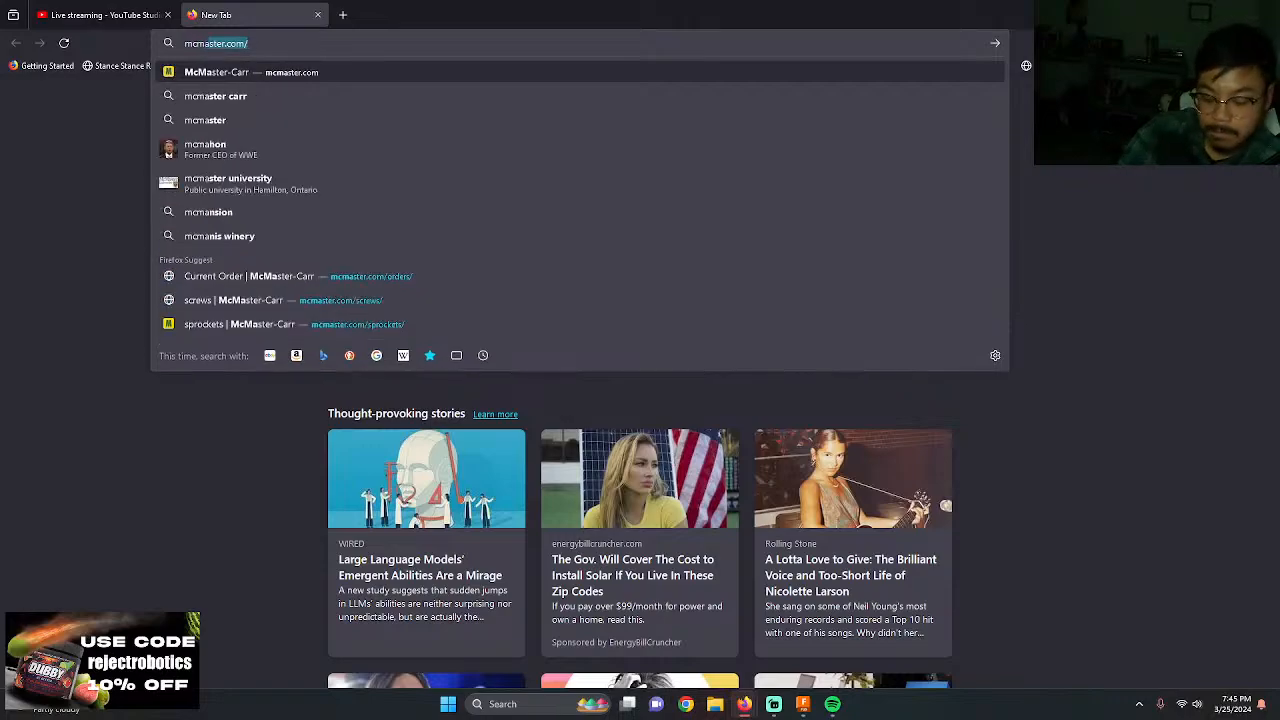
key("Return")
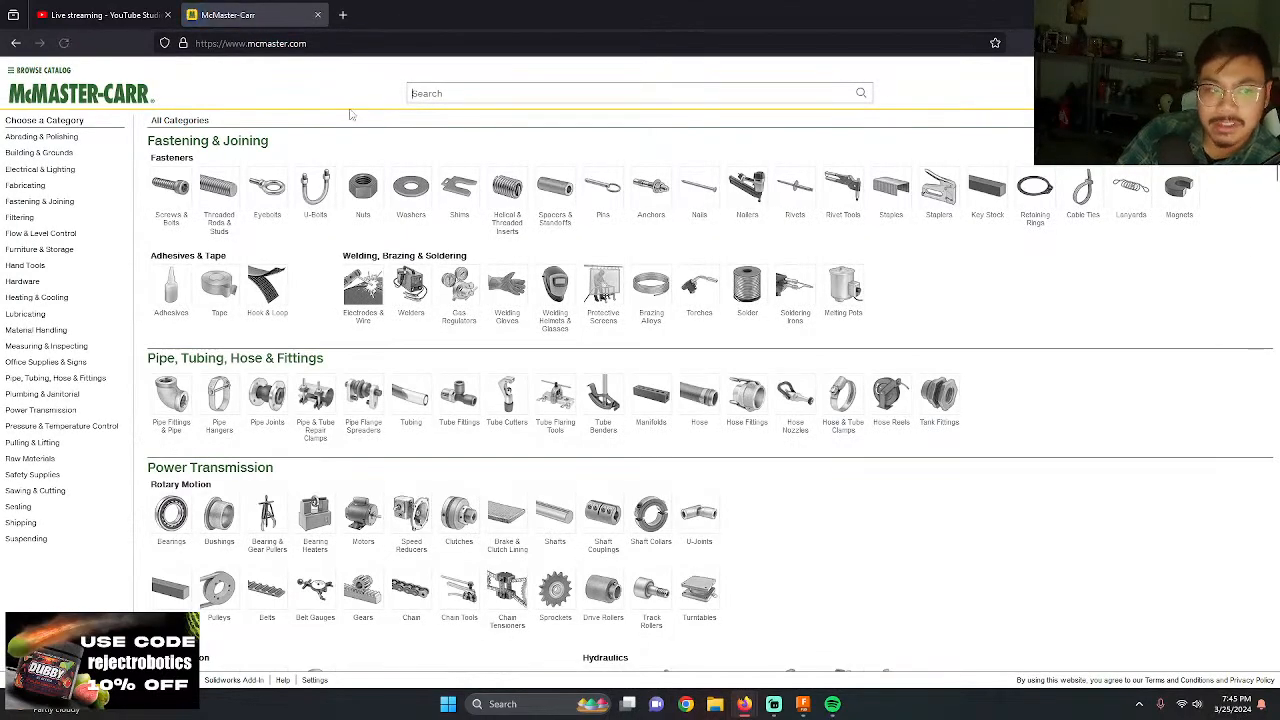
Step: Search the McMaster-Carr catalog for plastite screws
left_click(630, 93)
type("plastics")
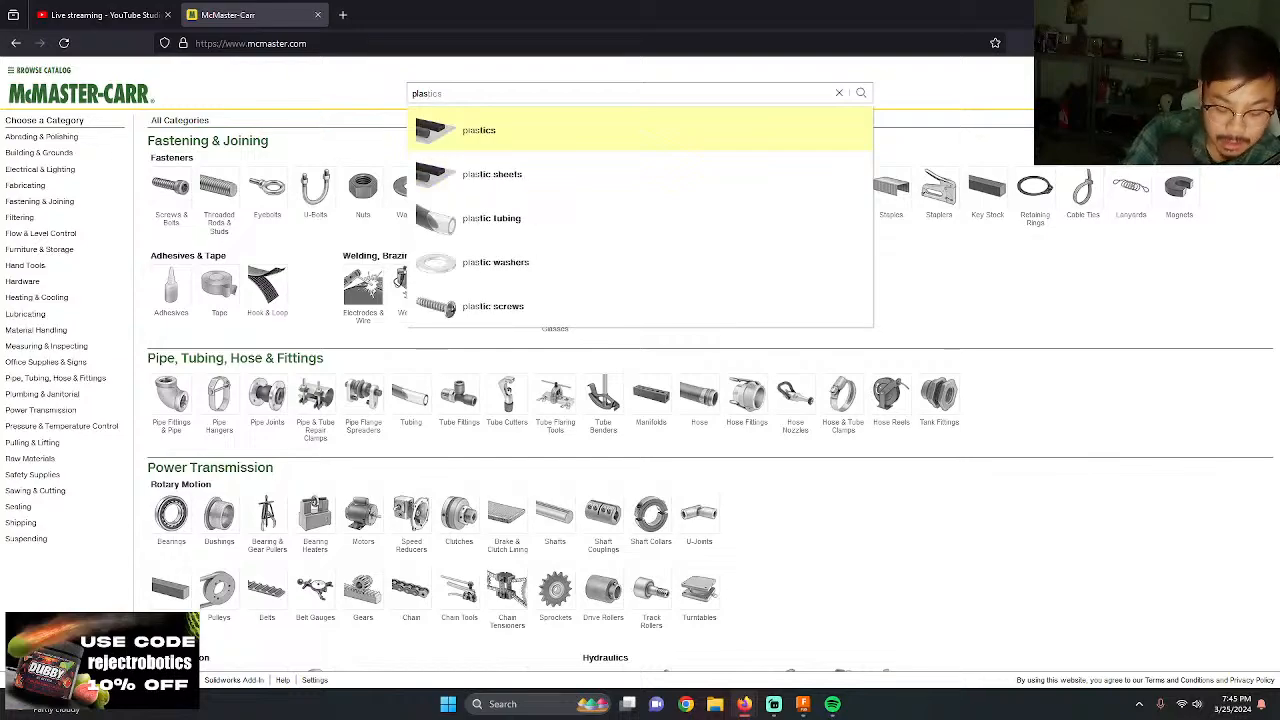
type("tite")
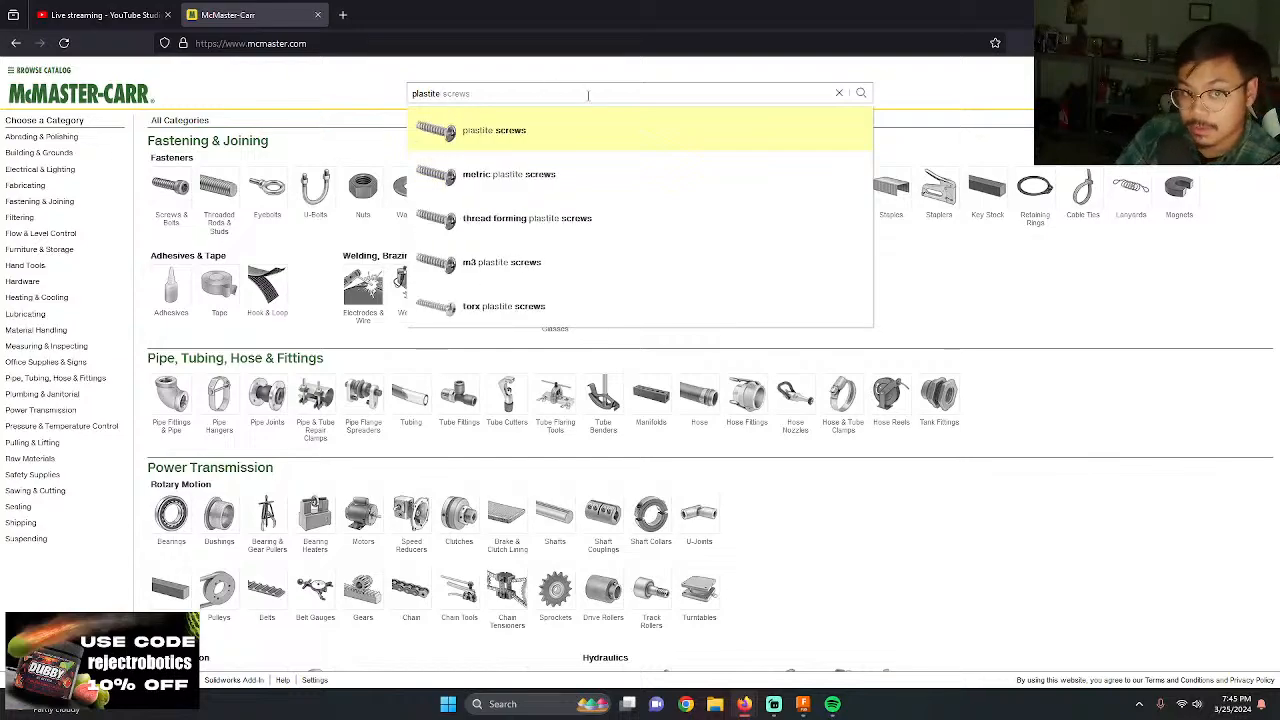
left_click(476, 135)
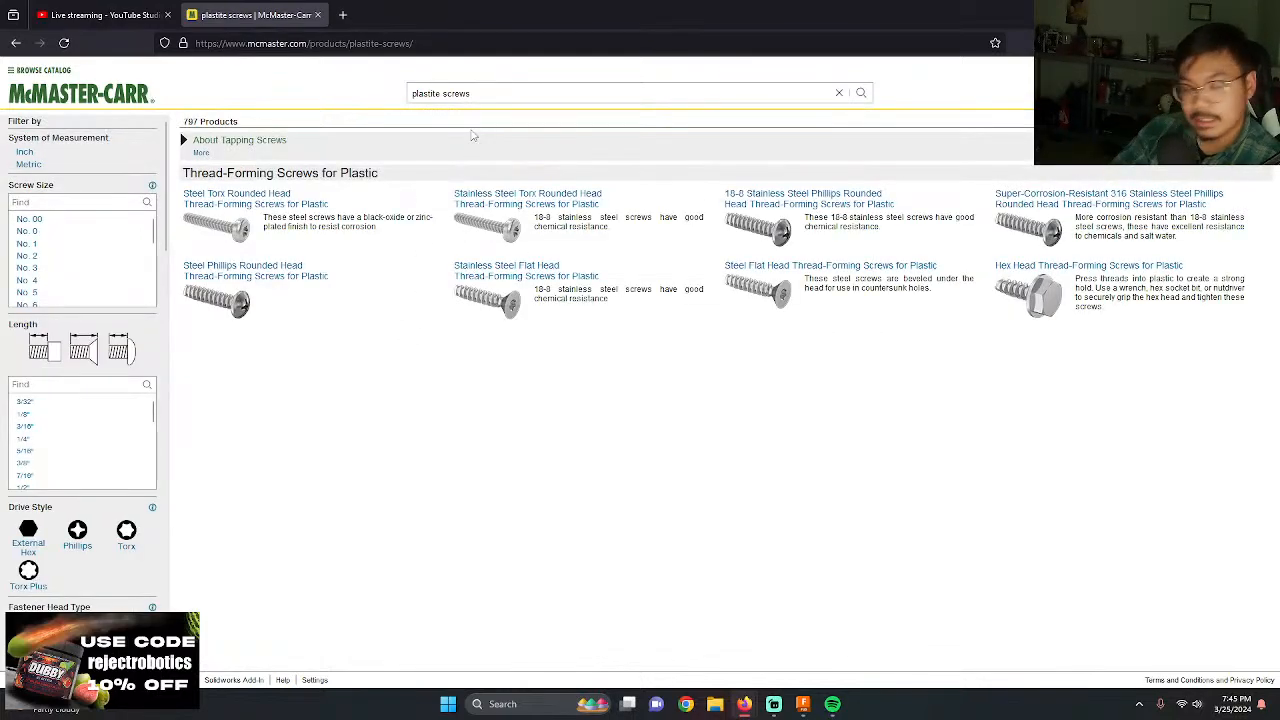
Step: Filter the plastite screws by No. 4 screw size, 3/8" length and rounded head type
left_click(68, 281)
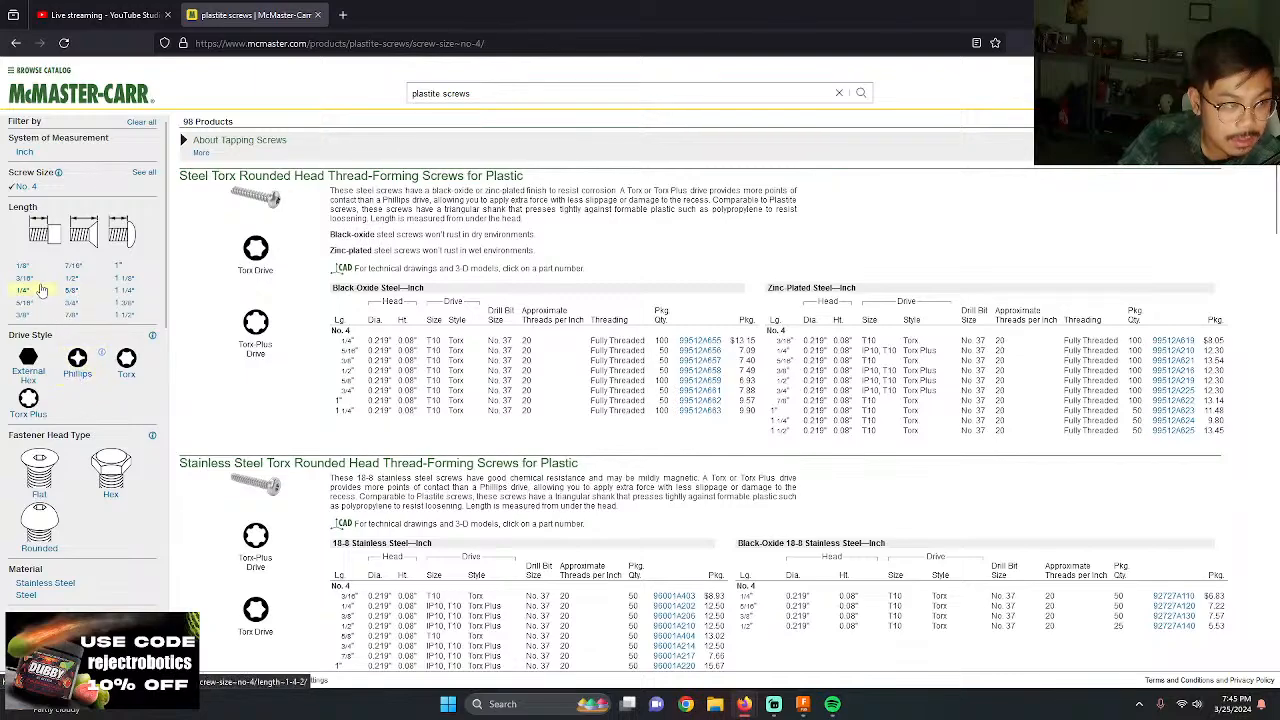
left_click(24, 314)
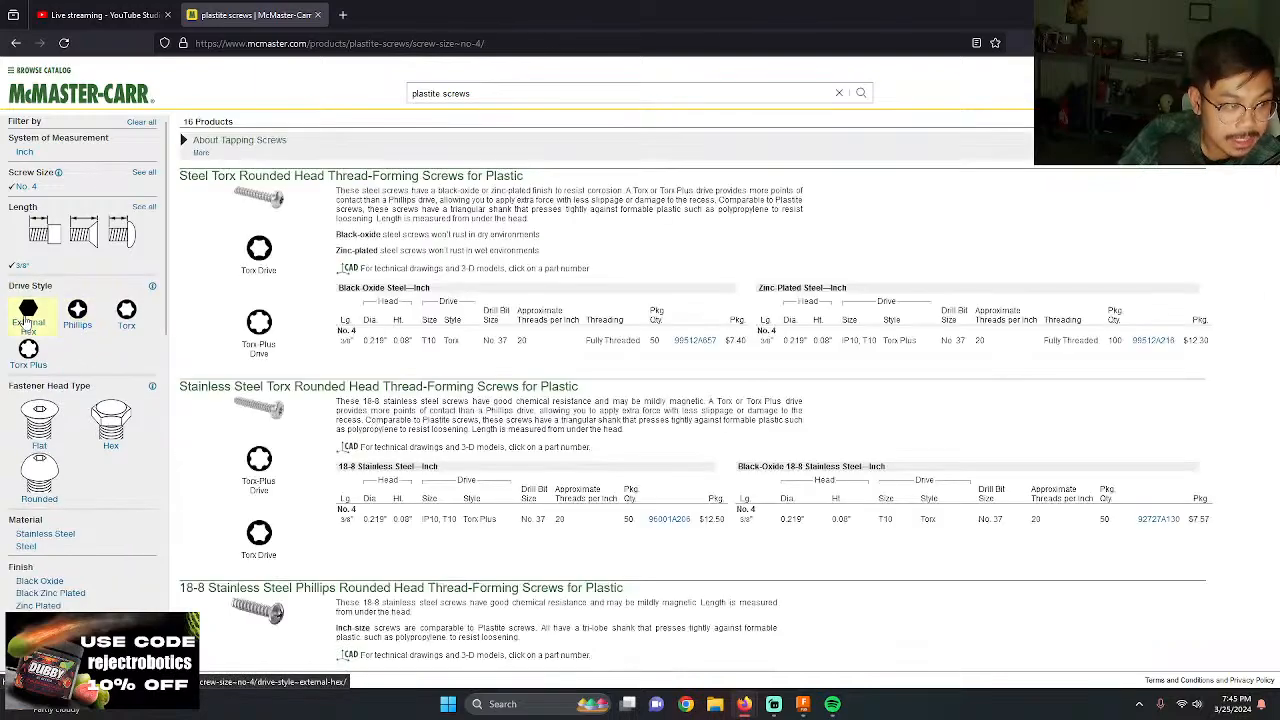
left_click(37, 470)
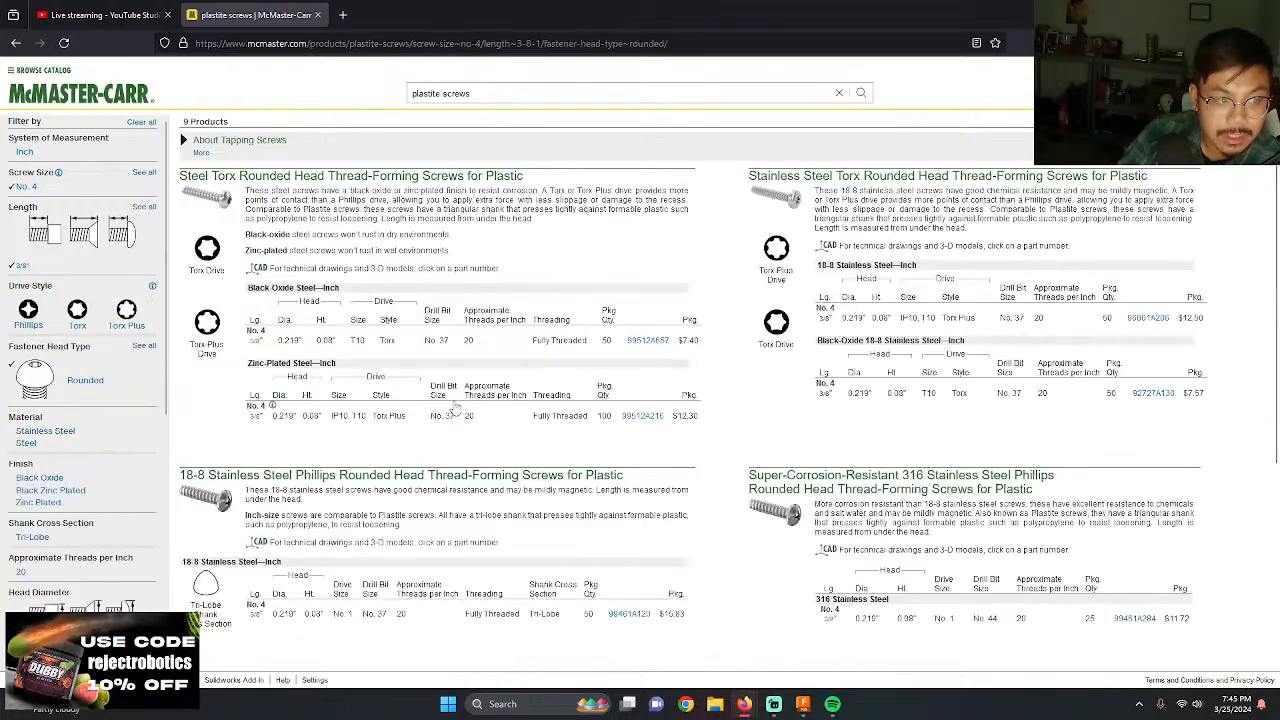
Step: Open the product details of the 316 stainless steel Phillips rounded head thread-forming screw, part 99461A284
scroll(428, 371, "down", 1)
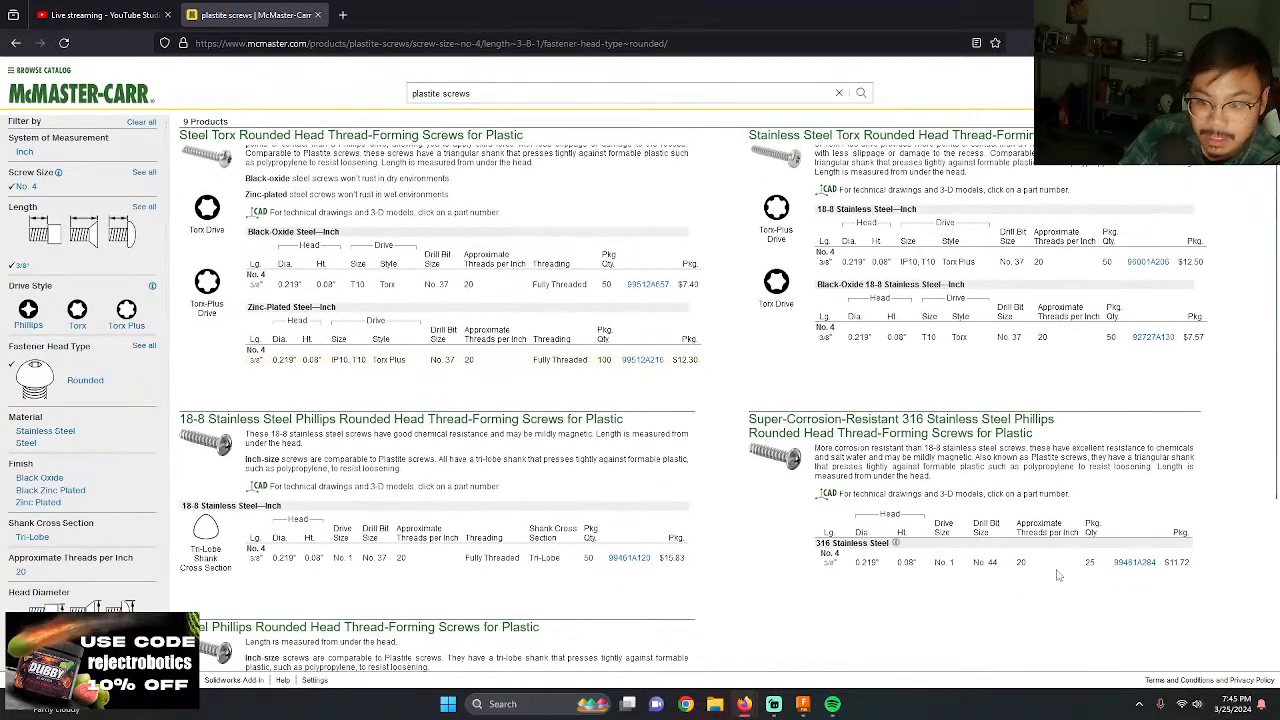
left_click(1128, 568)
left_click(962, 640)
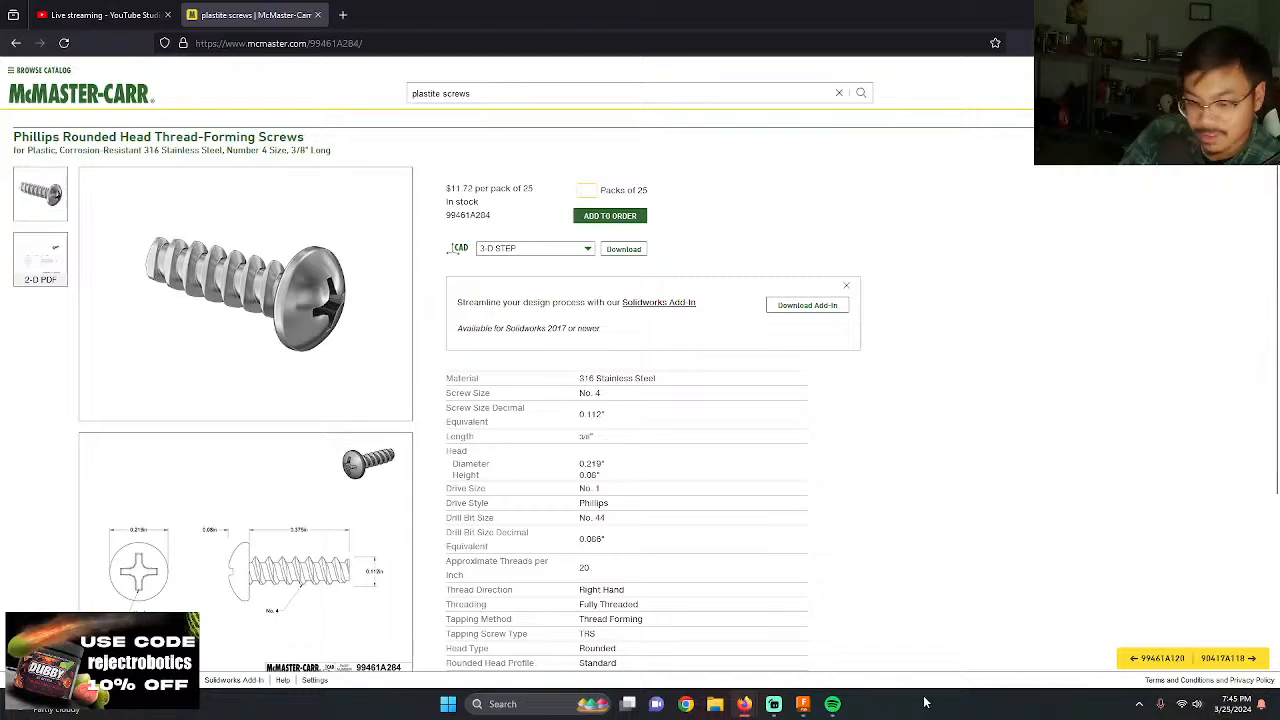
Step: Switch to Autodesk Fusion and cancel the unfinished circle in the base plate sketch
left_click(812, 710)
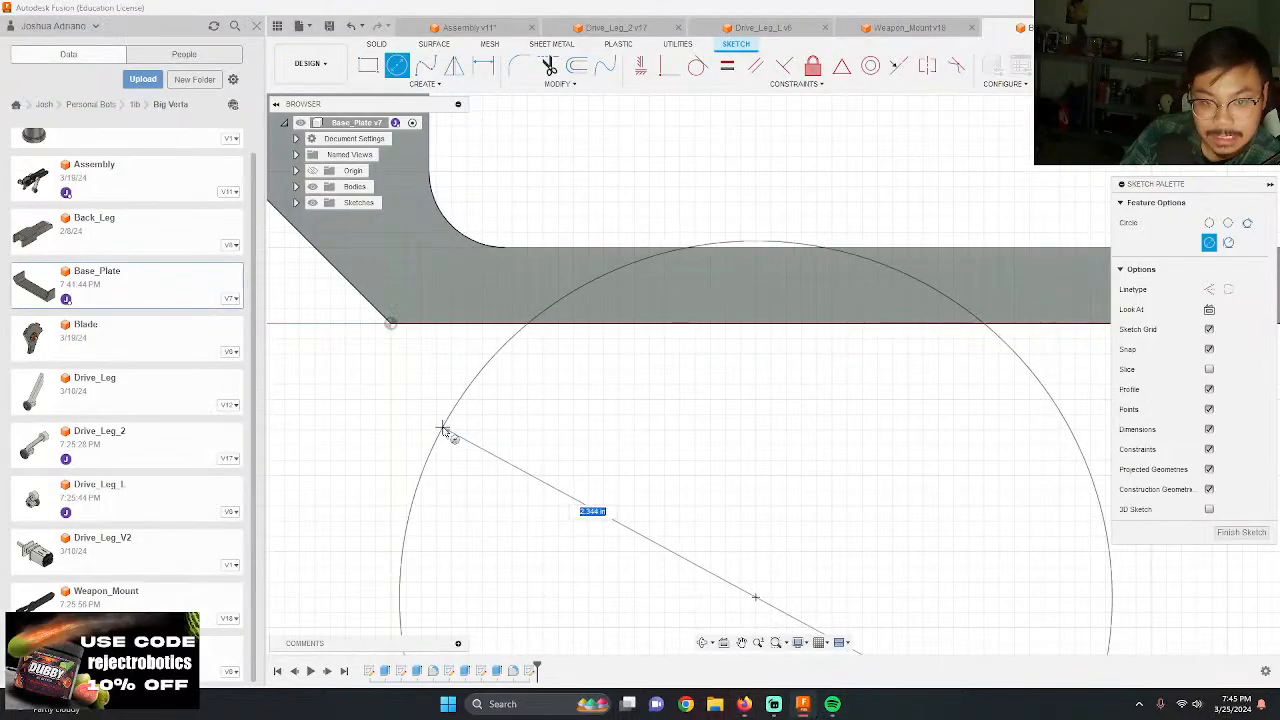
scroll(651, 494, "down", 3)
key("Escape")
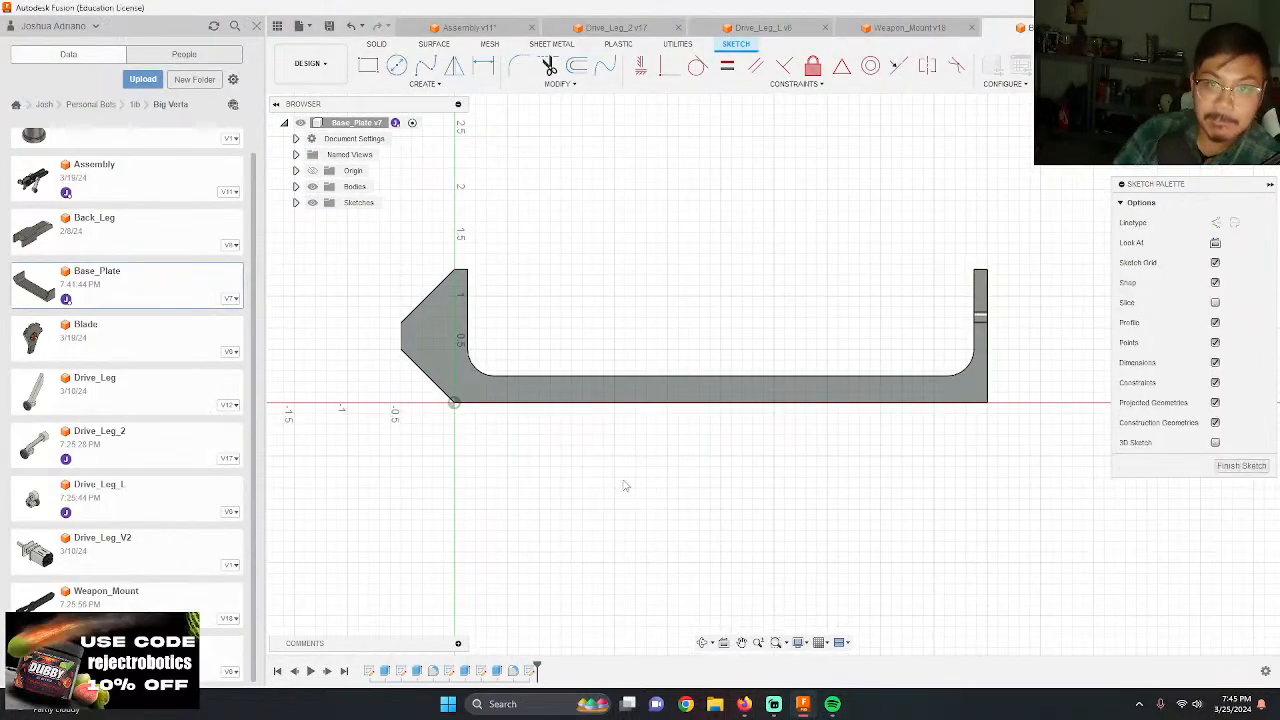
Step: Draw a vertical line across the base plate's floor, from the start of the inner fillet beside the holed wall to the outer edge
scroll(737, 194, "up", 2)
scroll(727, 214, "down", 2)
scroll(538, 389, "up", 3)
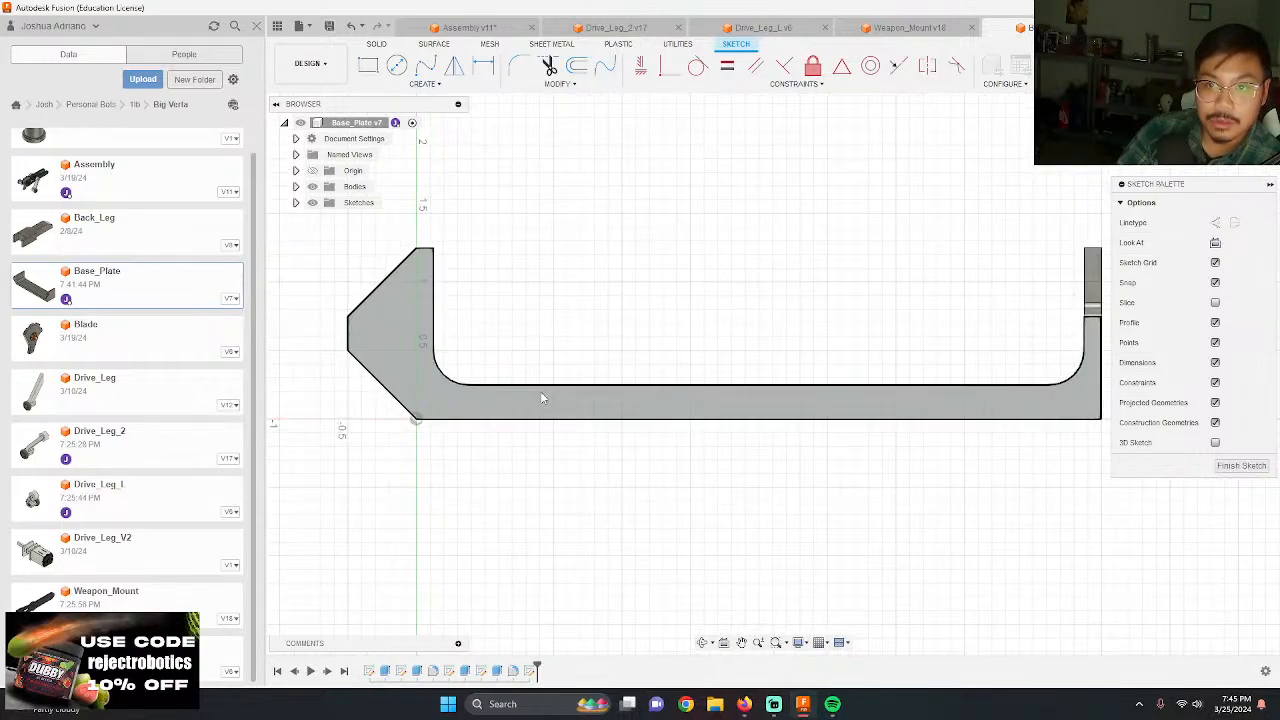
scroll(335, 379, "down", 2)
scroll(335, 379, "down", 2)
scroll(379, 366, "up", 2)
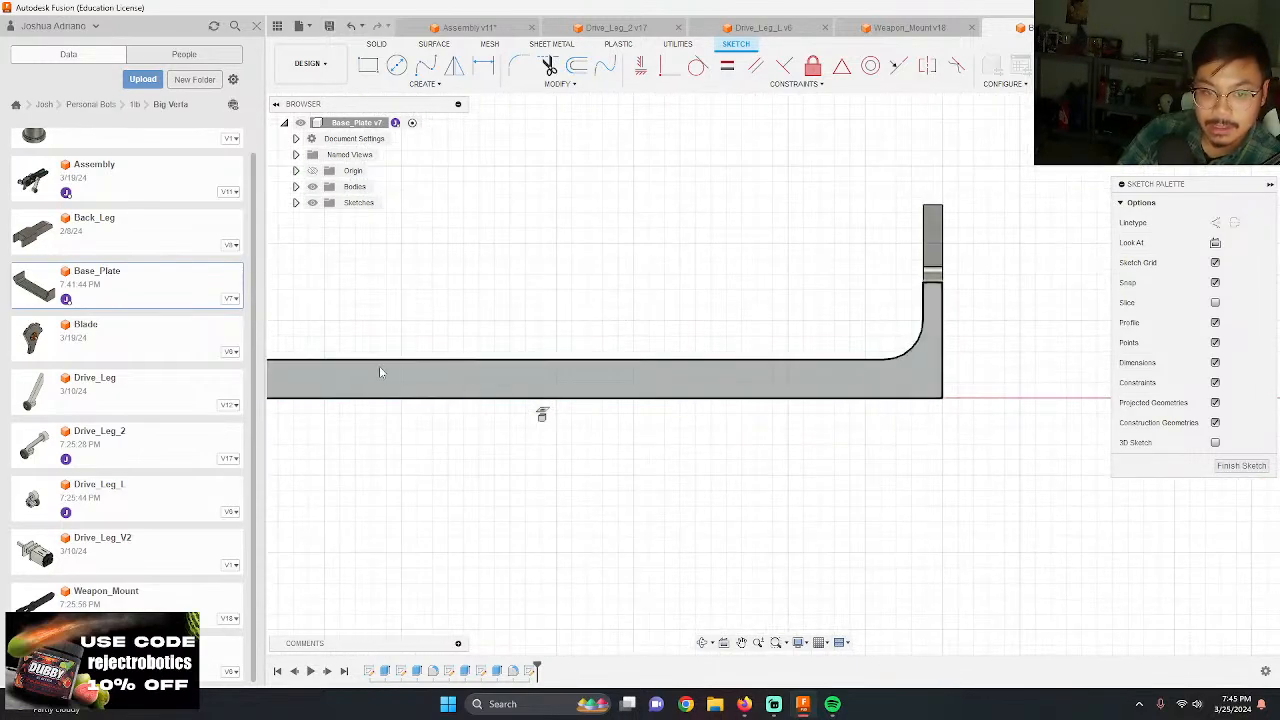
scroll(379, 366, "down", 2)
scroll(336, 377, "up", 2)
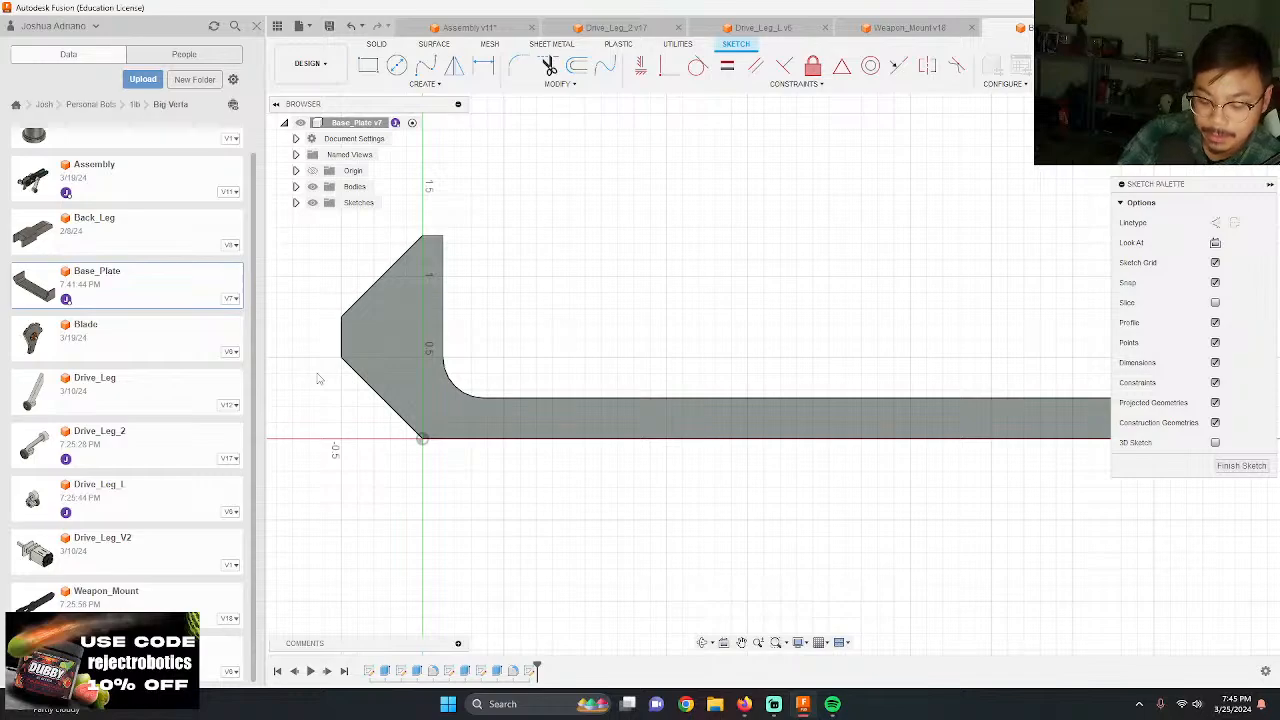
scroll(305, 372, "down", 3)
scroll(602, 405, "up", 2)
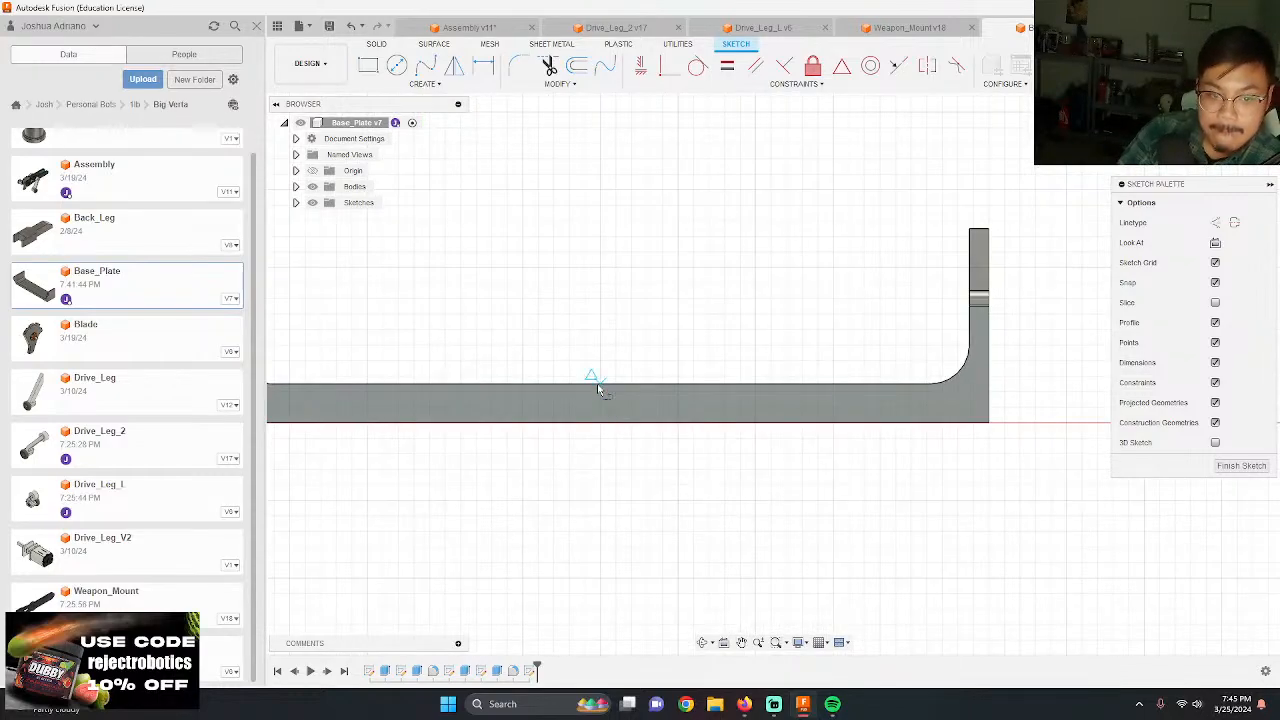
left_click(930, 382)
double_click(929, 423)
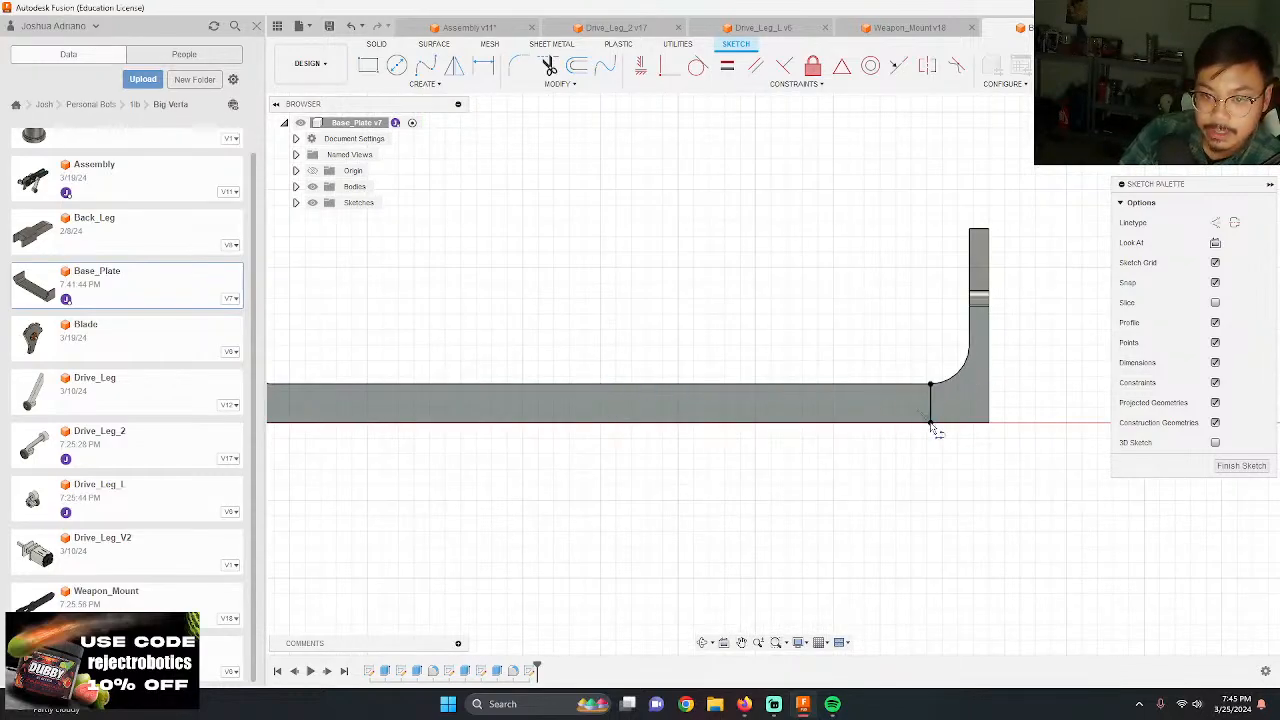
Step: Draw a 0.10 in diameter circle centred on the midpoint of the vertical line
scroll(938, 391, "up", 3)
key("c")
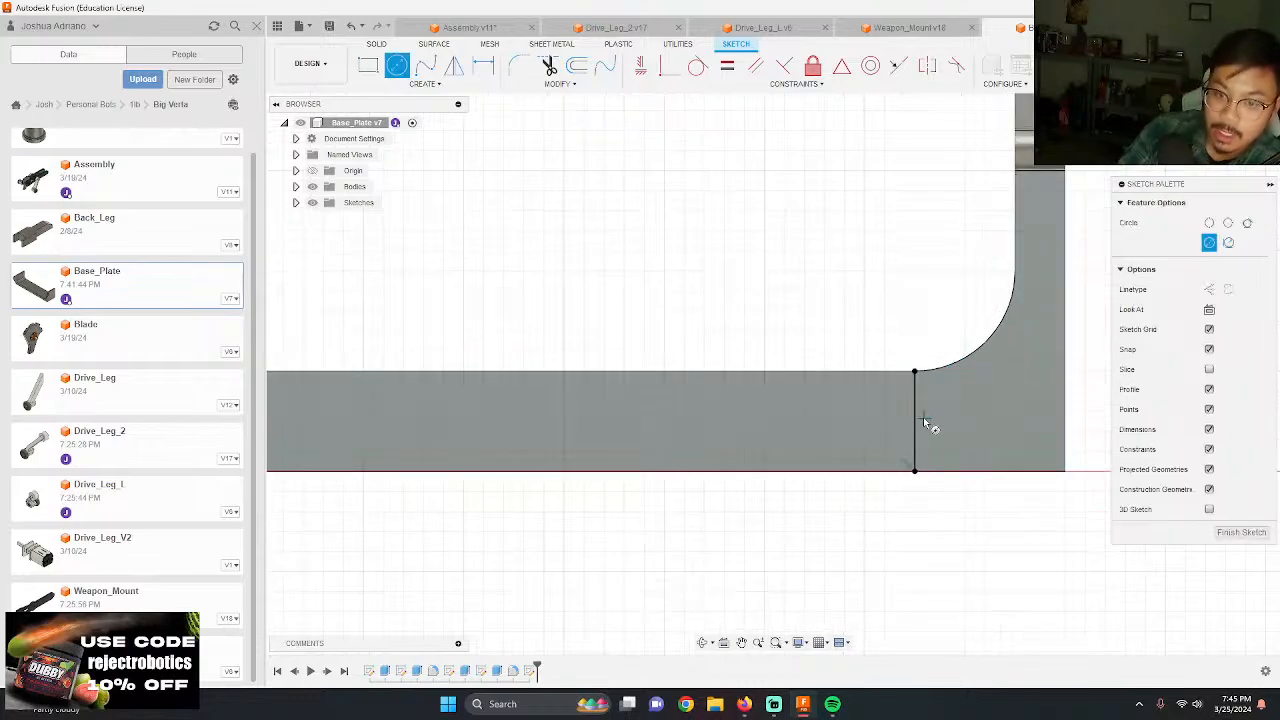
left_click(915, 420)
type("2")
key("Return")
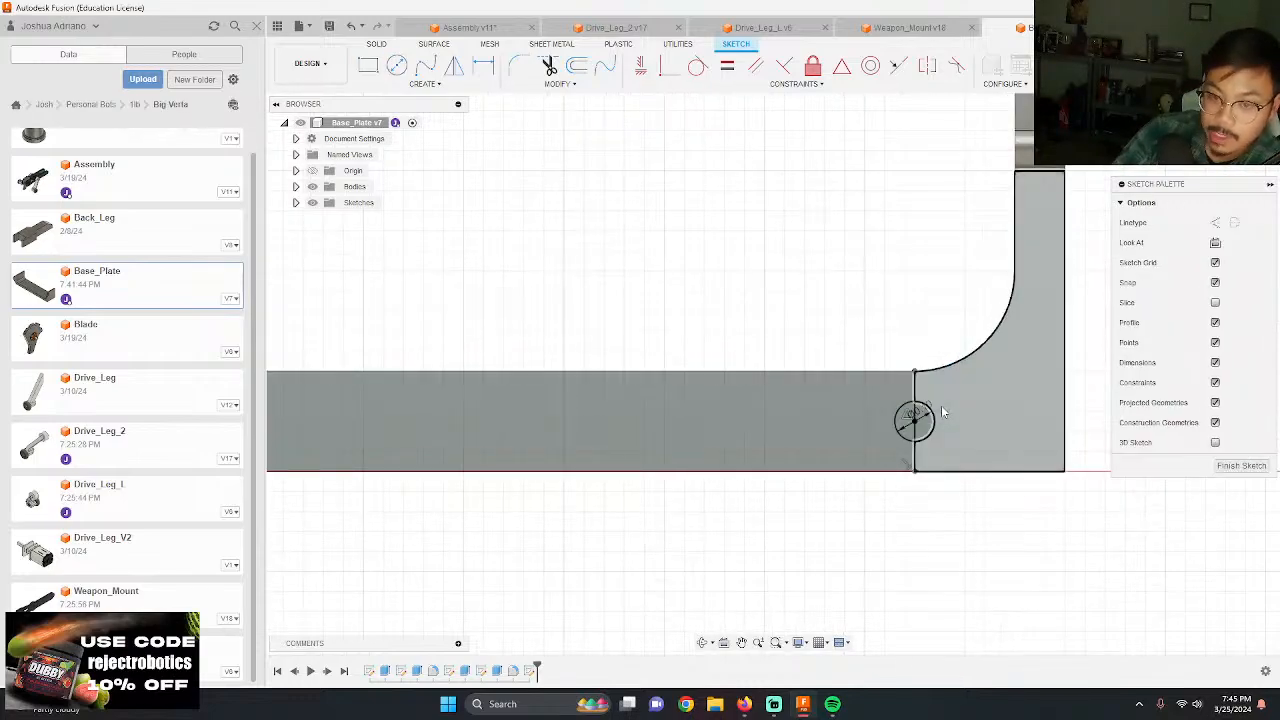
Step: Set the screw hole circle's diameter to 0.095 in
scroll(935, 404, "up", 2)
left_click(927, 425)
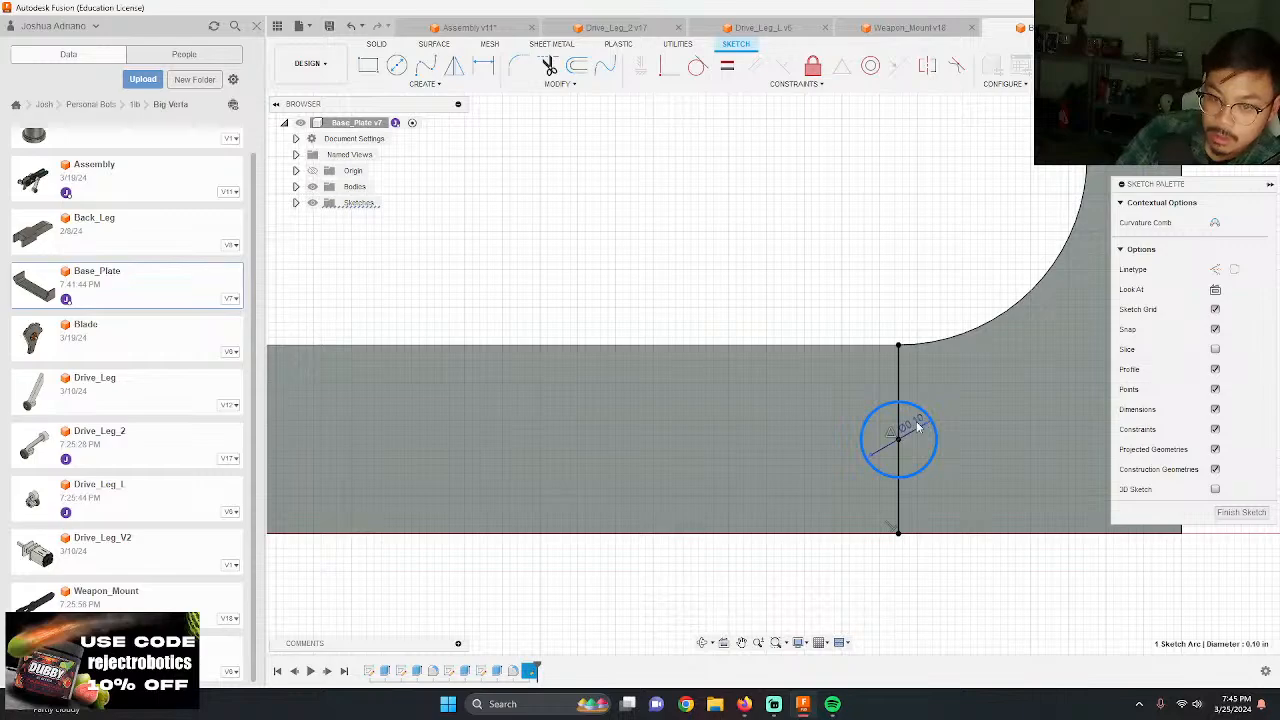
double_click(917, 426)
type(".095")
key("Return")
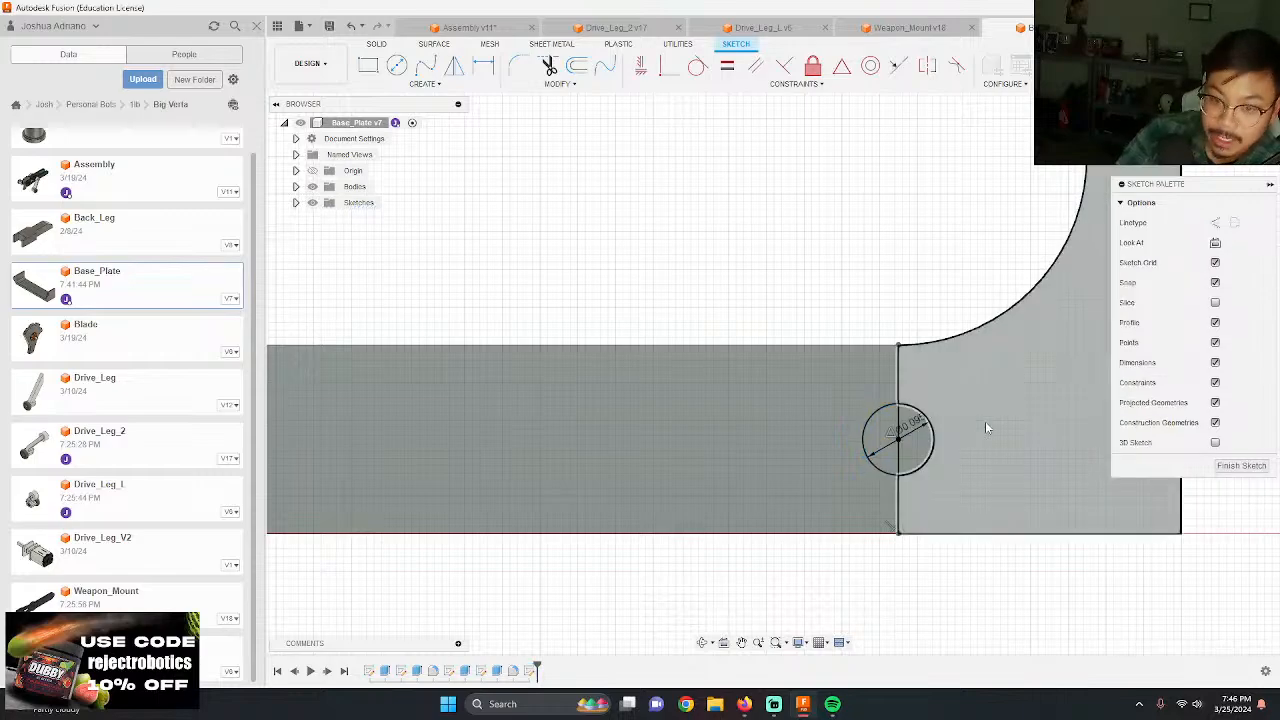
Step: Check the No. 4 screw's drill bit size on the McMaster-Carr page in Firefox and return to Autodesk Fusion
mouse_move(744, 704)
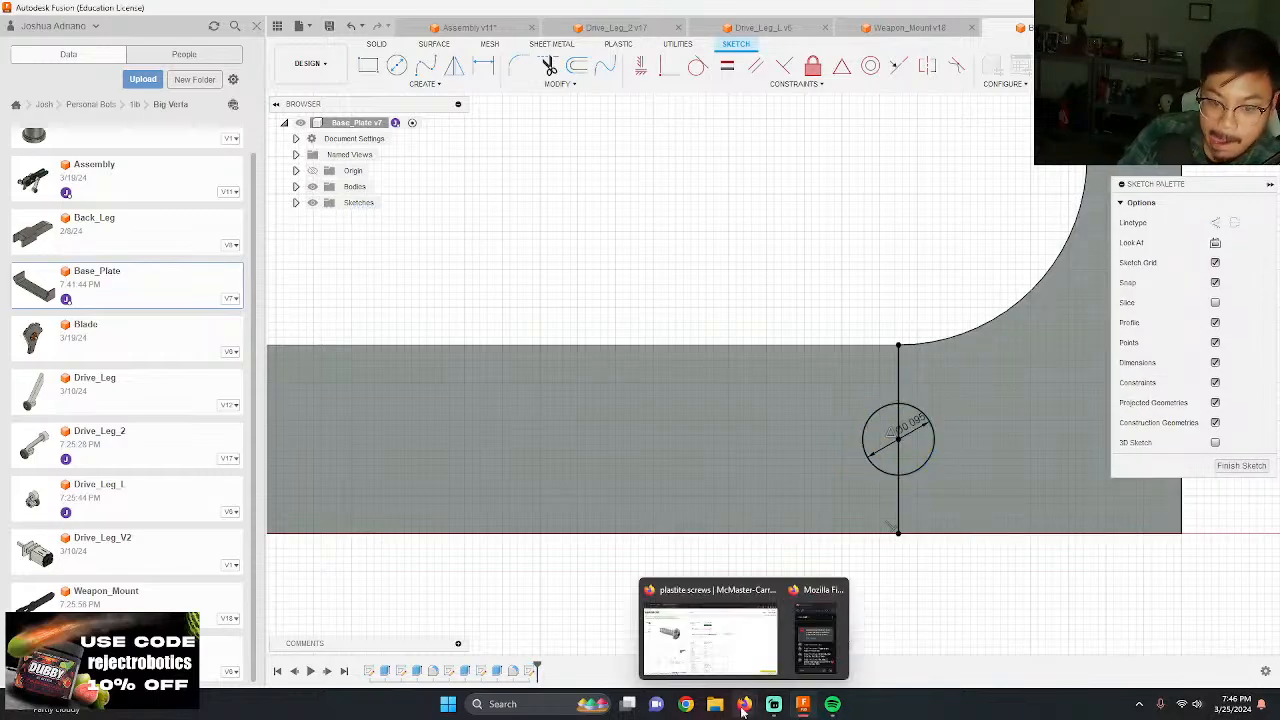
left_click(697, 649)
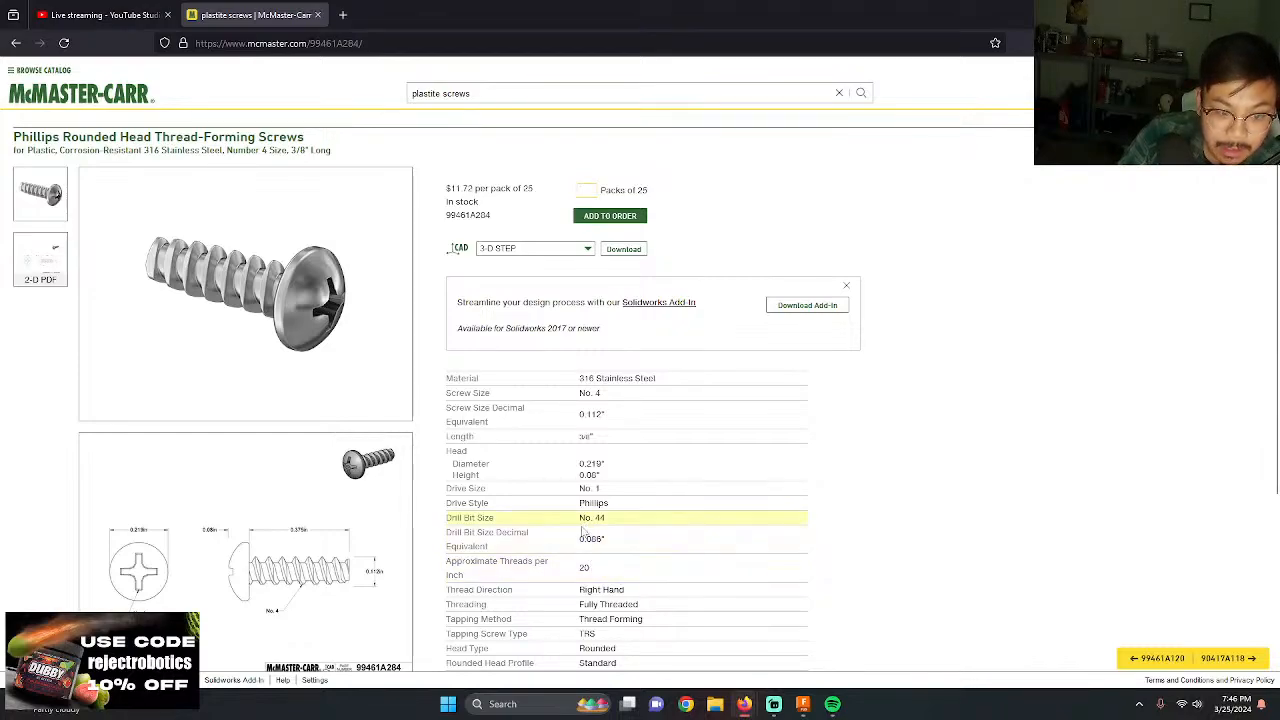
left_click(806, 704)
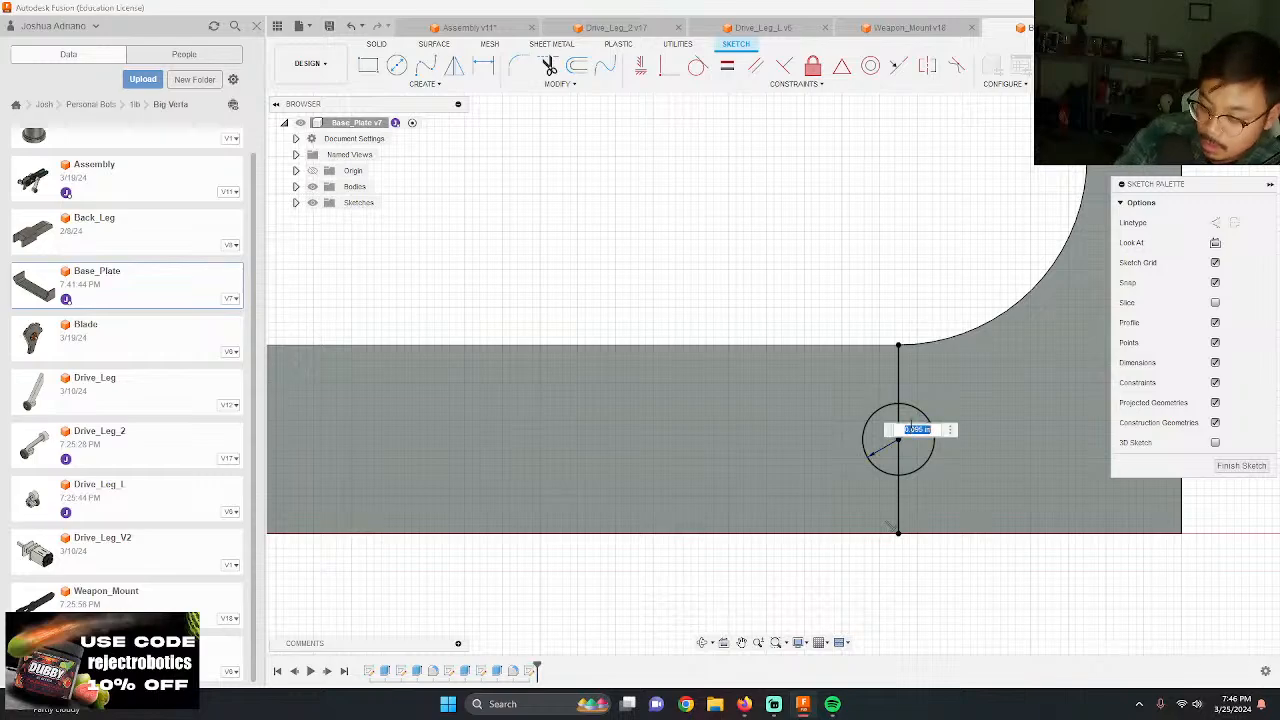
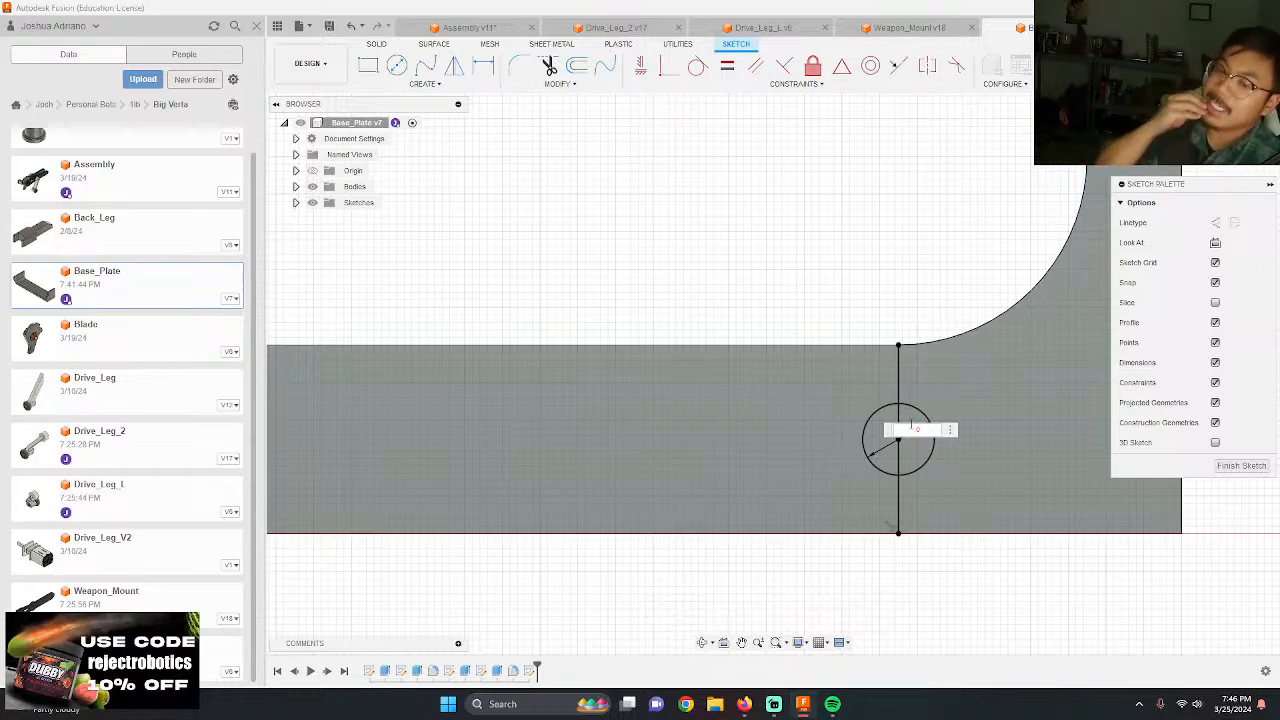
Step: Set the diameter of the screw hole circle on the base plate's edge to 0.086 in
scroll(694, 366, "down", 10)
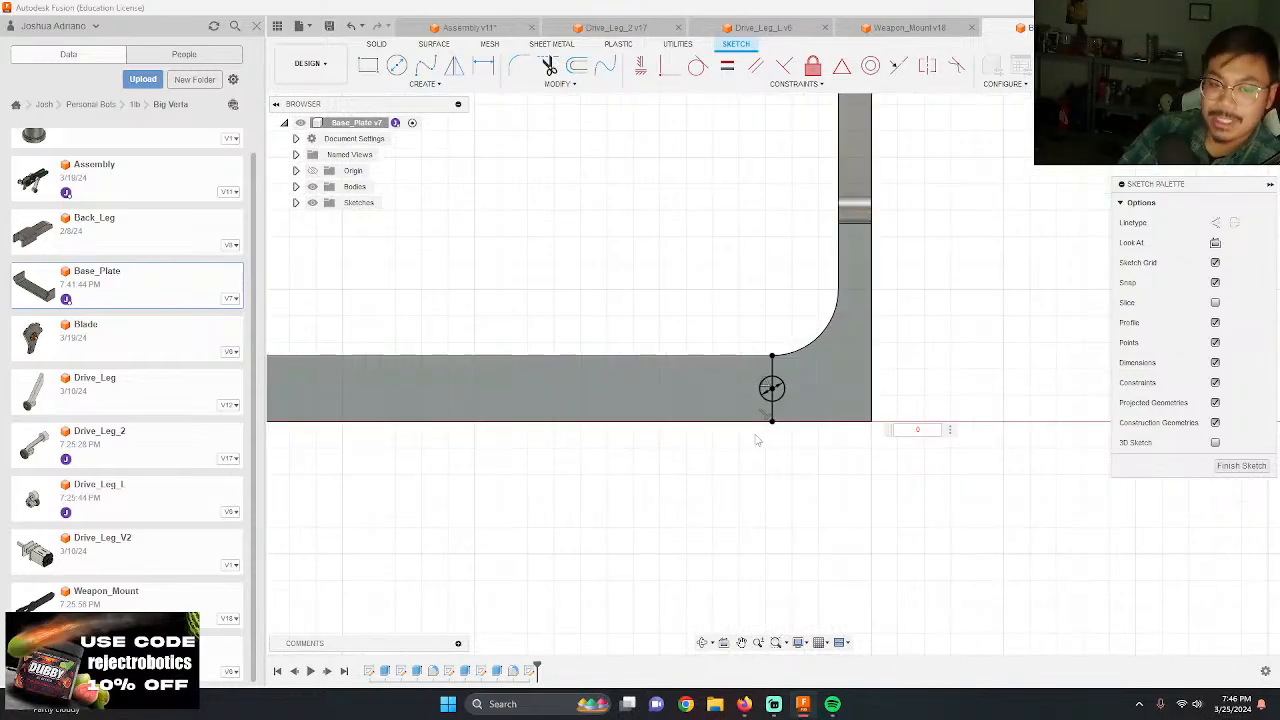
mouse_move(924, 467)
middle_mouse_down("shift")
mouse_move(886, 491)
mouse_move(850, 485)
mouse_move(820, 503)
mouse_move(784, 417)
middle_mouse_up("shift")
scroll(855, 283, "up", 3)
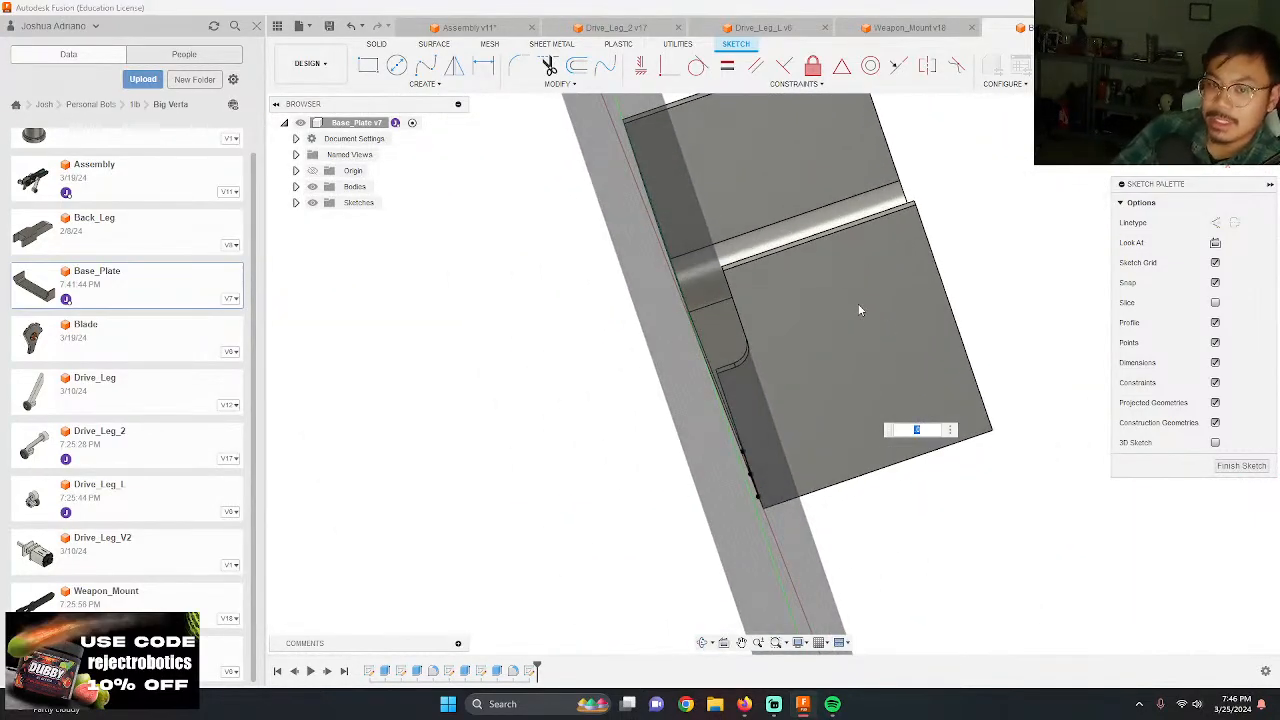
left_click(1232, 130)
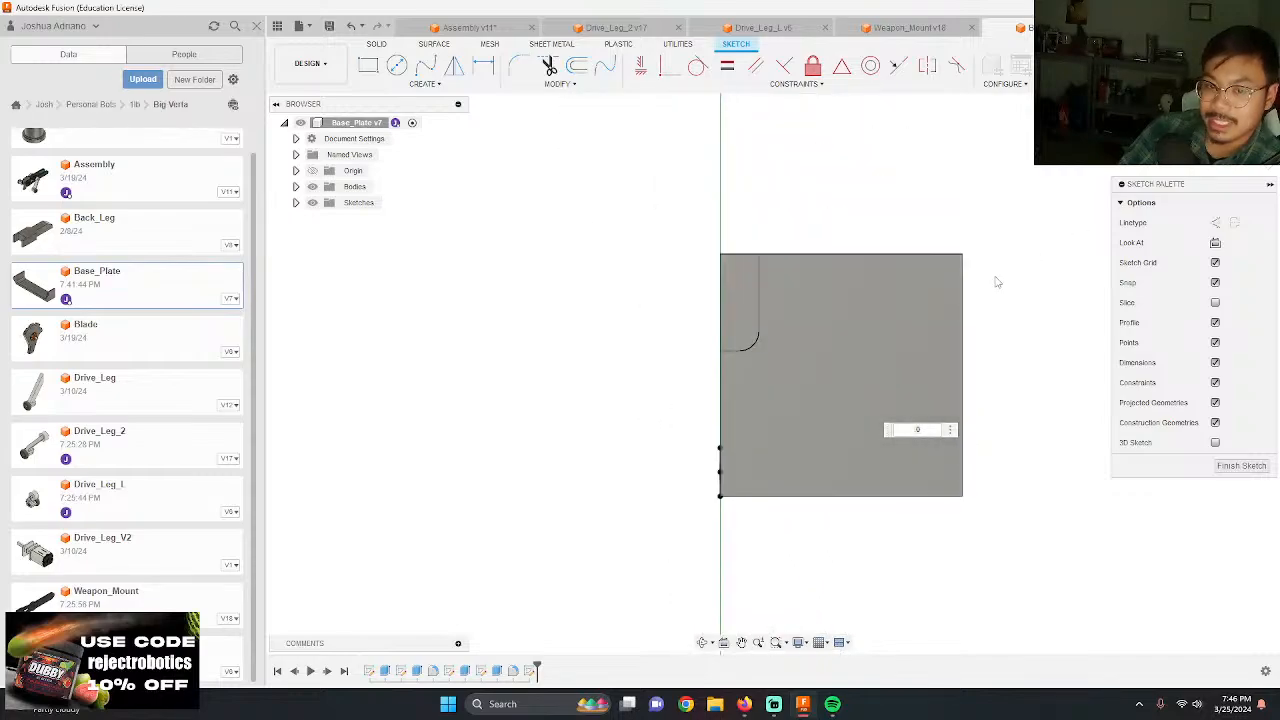
mouse_move(1029, 289)
middle_mouse_down("shift")
mouse_move(976, 283)
mouse_move(952, 296)
middle_mouse_up("shift")
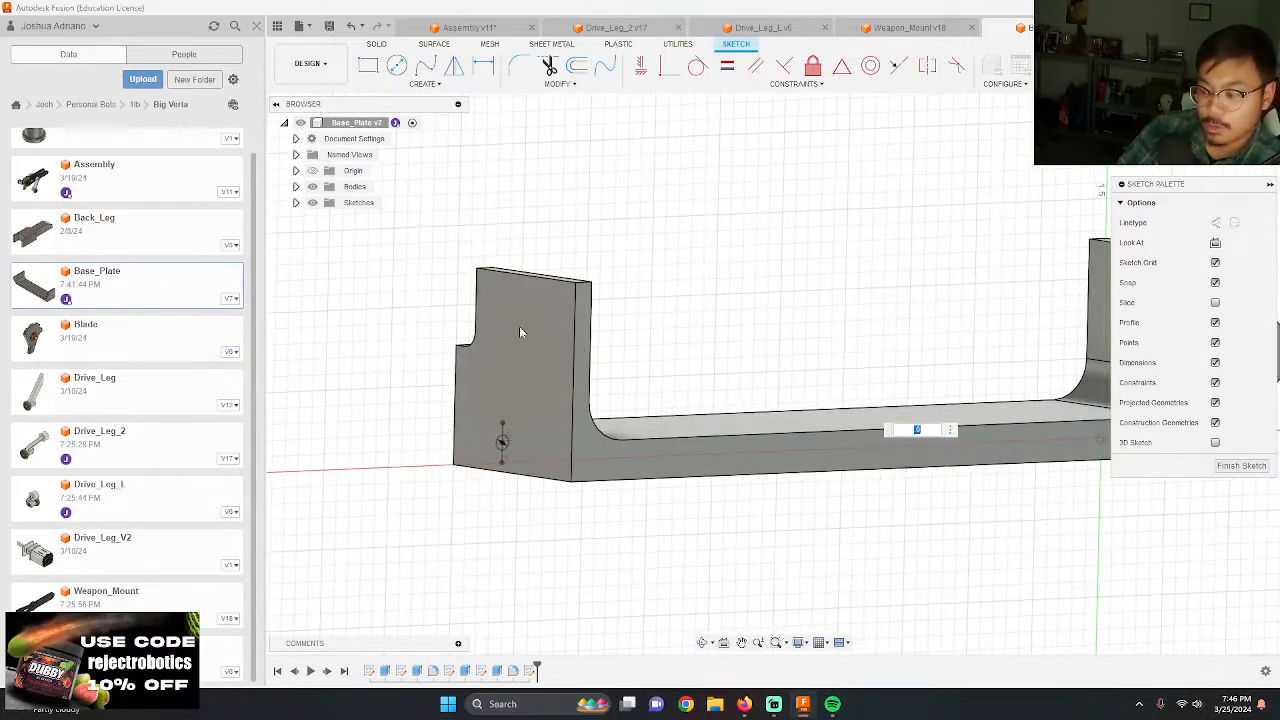
middle_click_drag(890, 257, 955, 325, "shift")
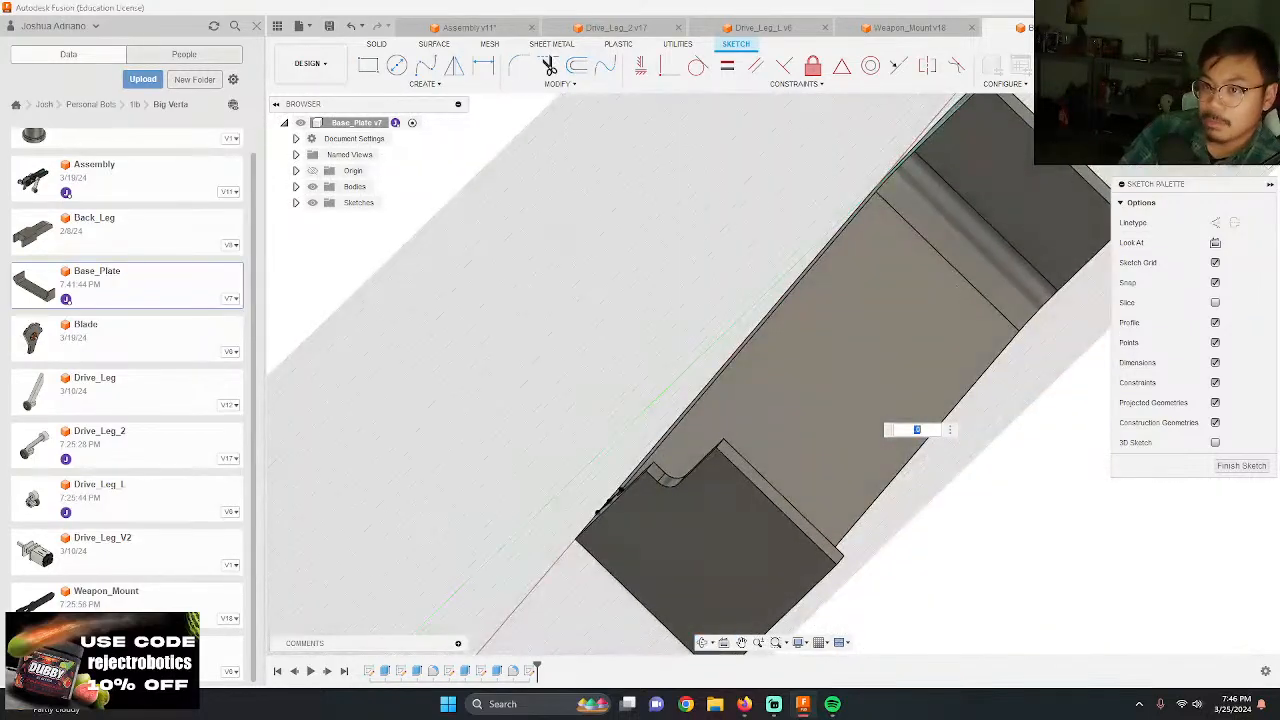
left_click(1232, 132)
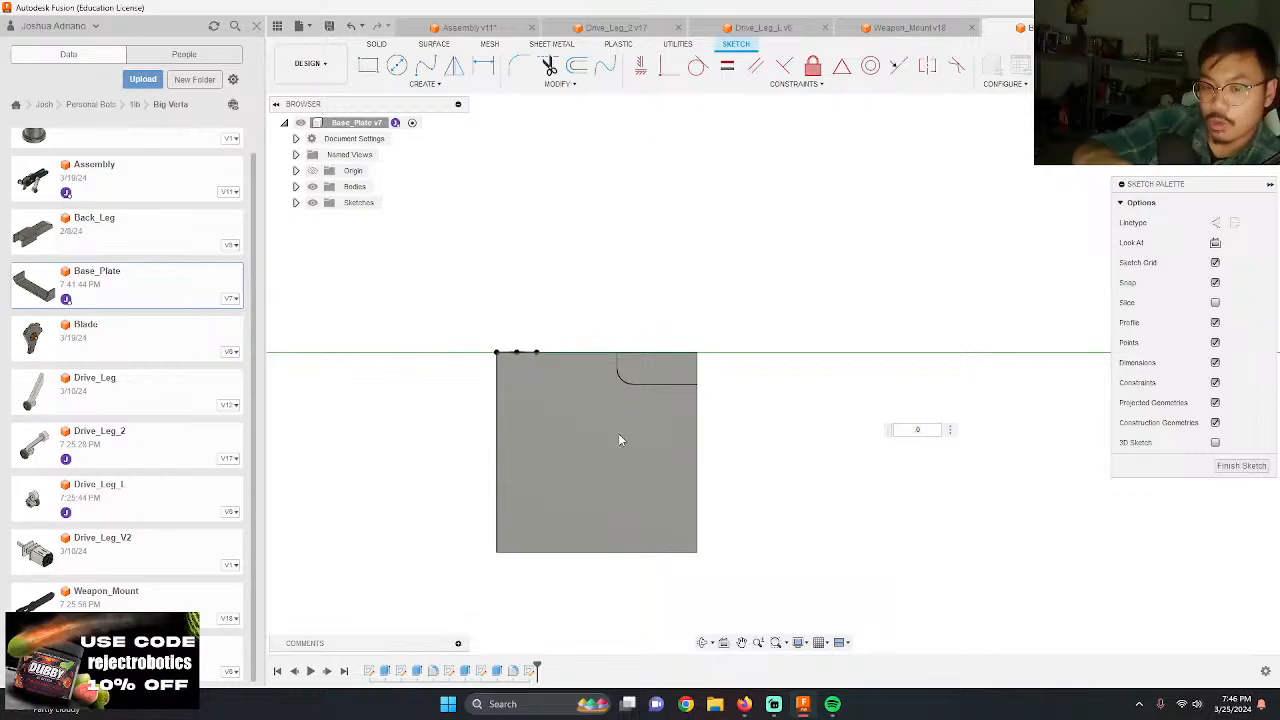
left_click(1205, 108)
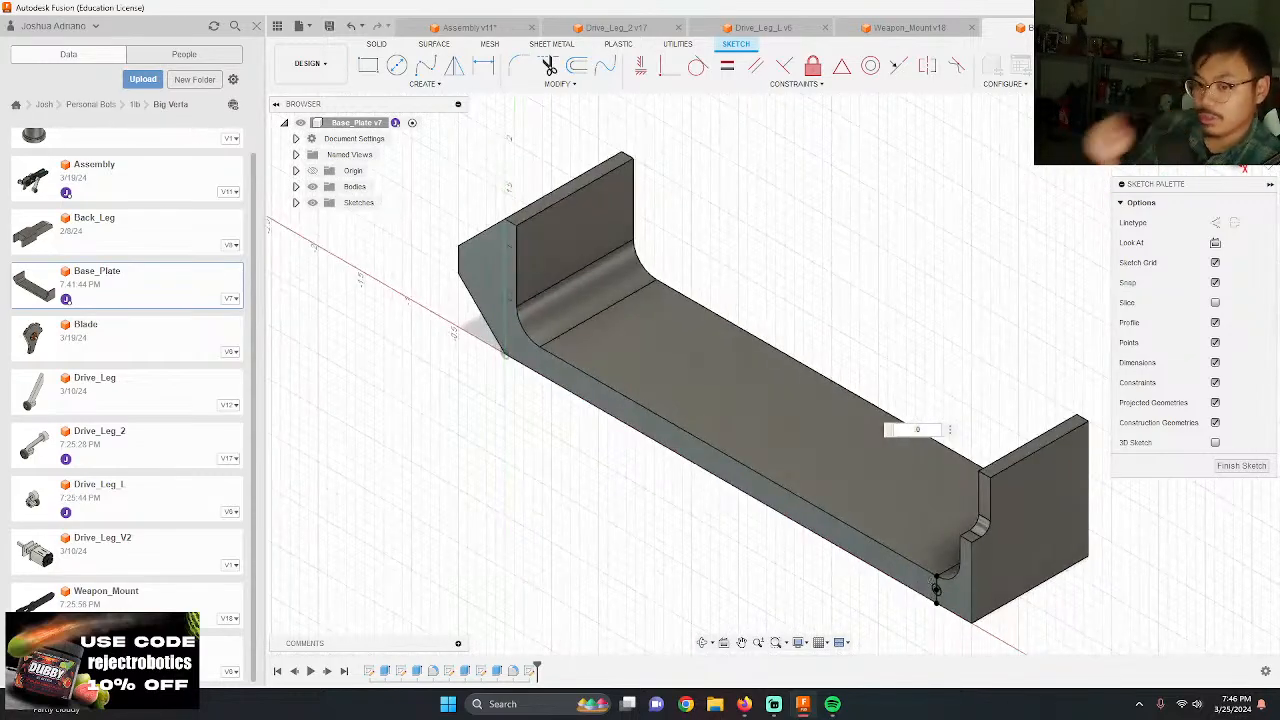
scroll(952, 604, "up", 10)
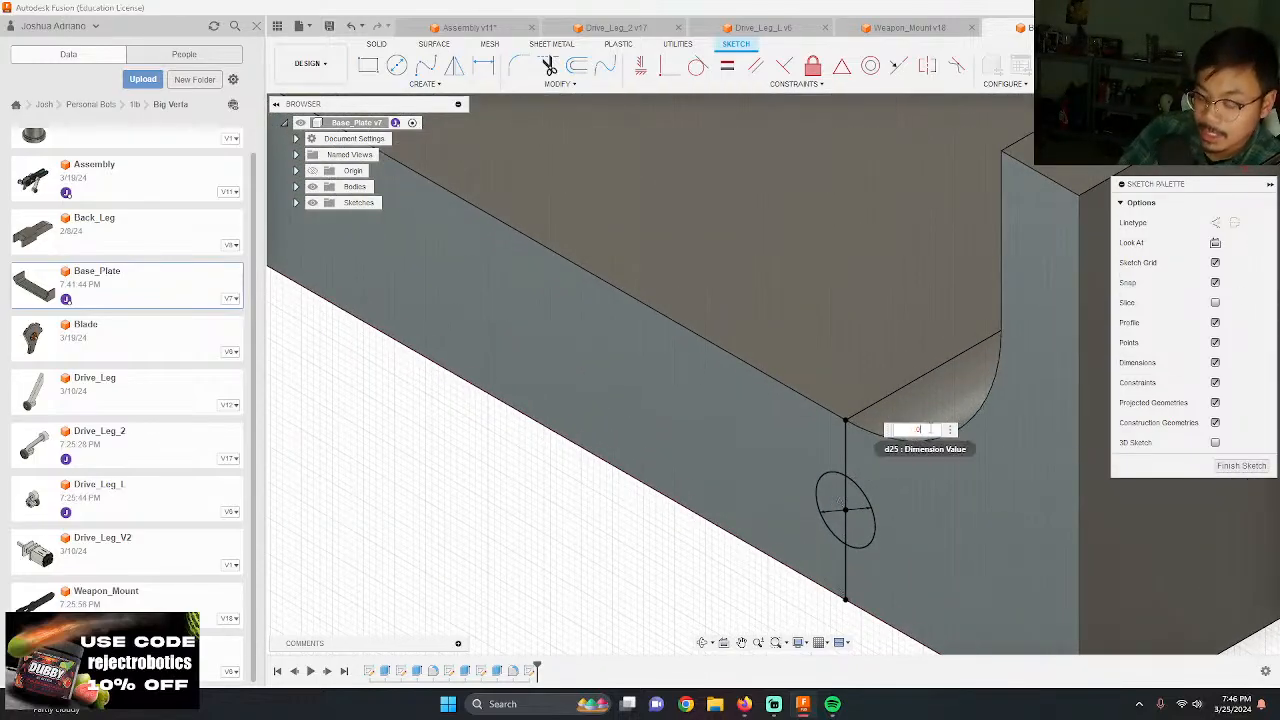
key("Return")
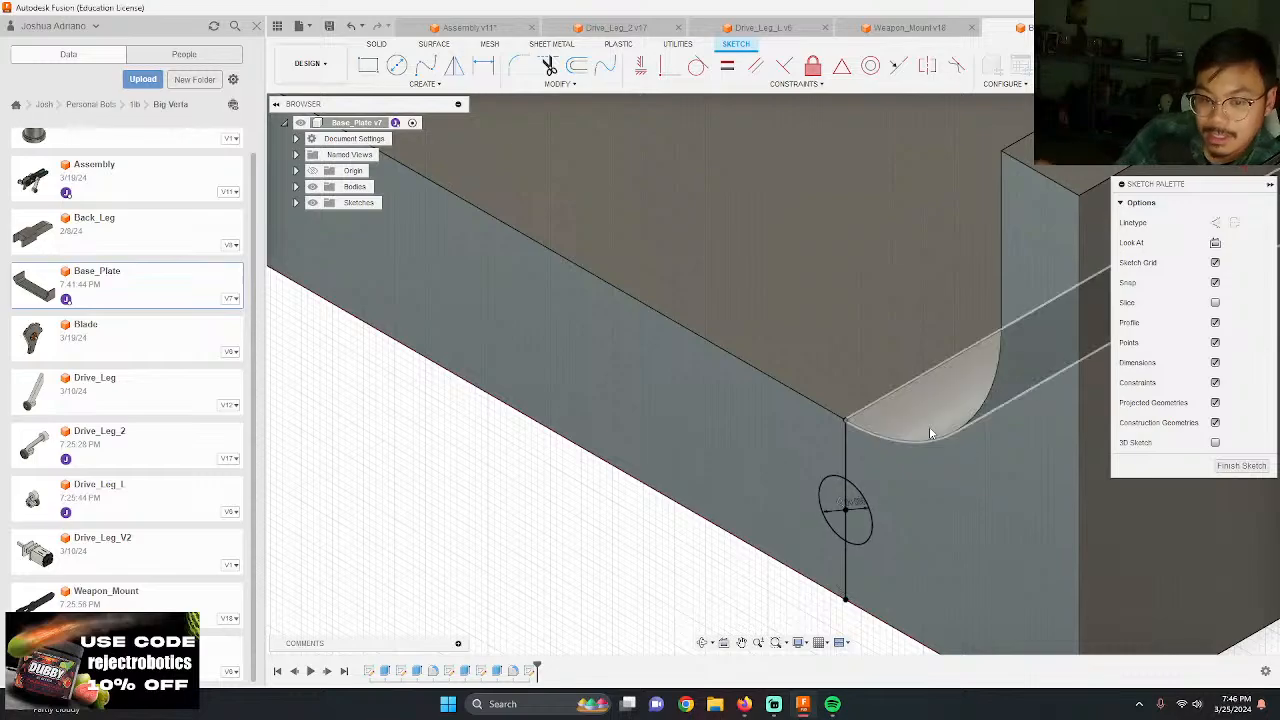
Step: Set up a rectangular pattern of the screw hole circle along the base plate's floor, extending 4.40 in toward the opposite wall
scroll(843, 373, "down", 3)
left_click(1230, 138)
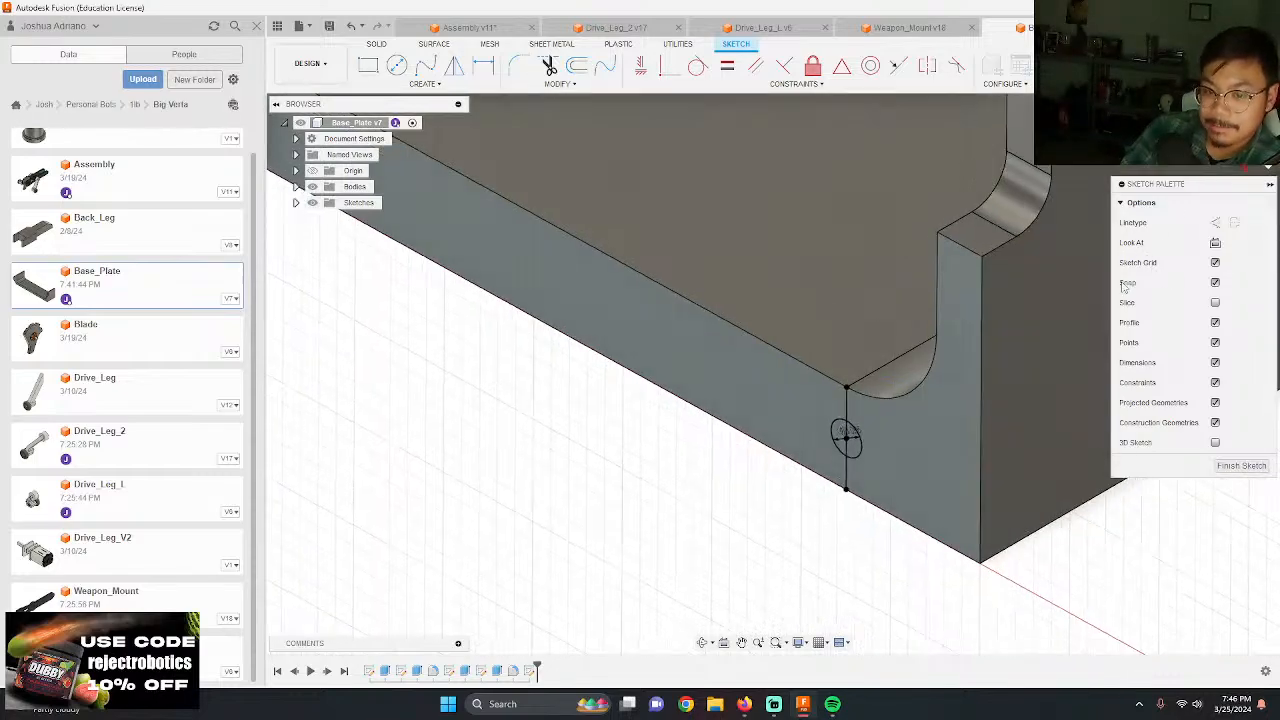
scroll(876, 420, "down", 5)
middle_click_drag(810, 279, 690, 280)
scroll(688, 280, "up", 2)
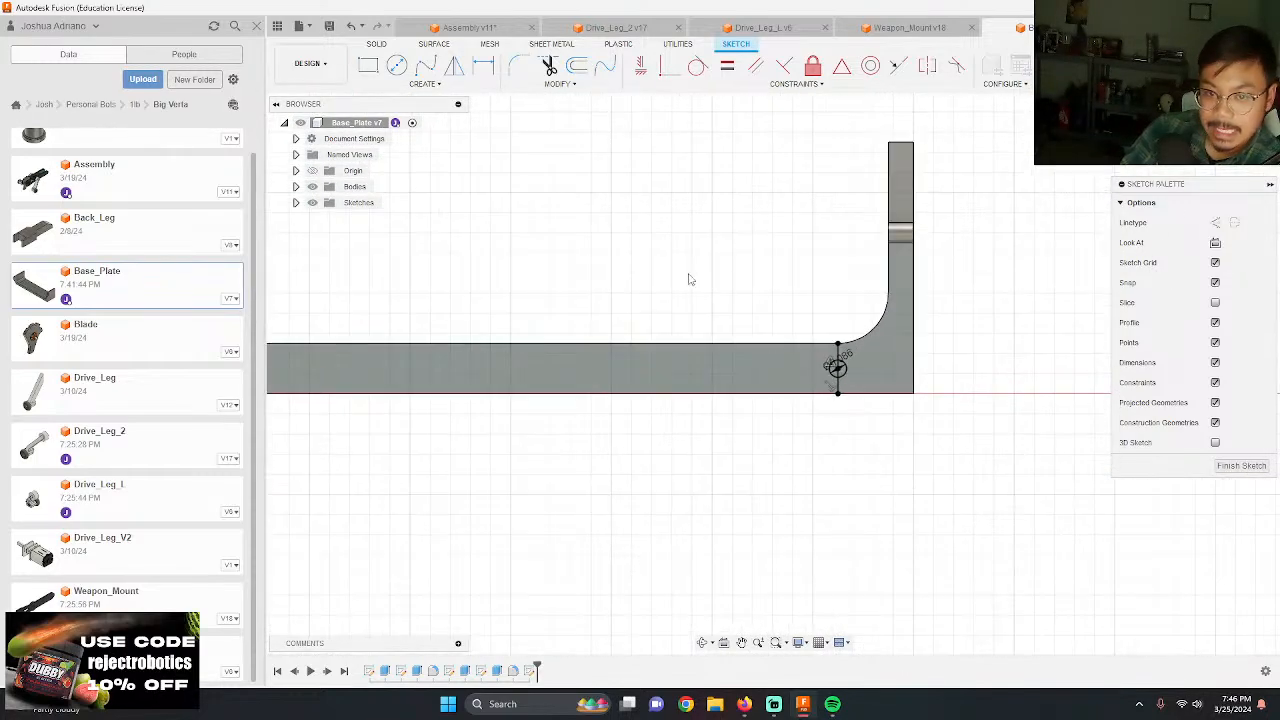
left_click(424, 83)
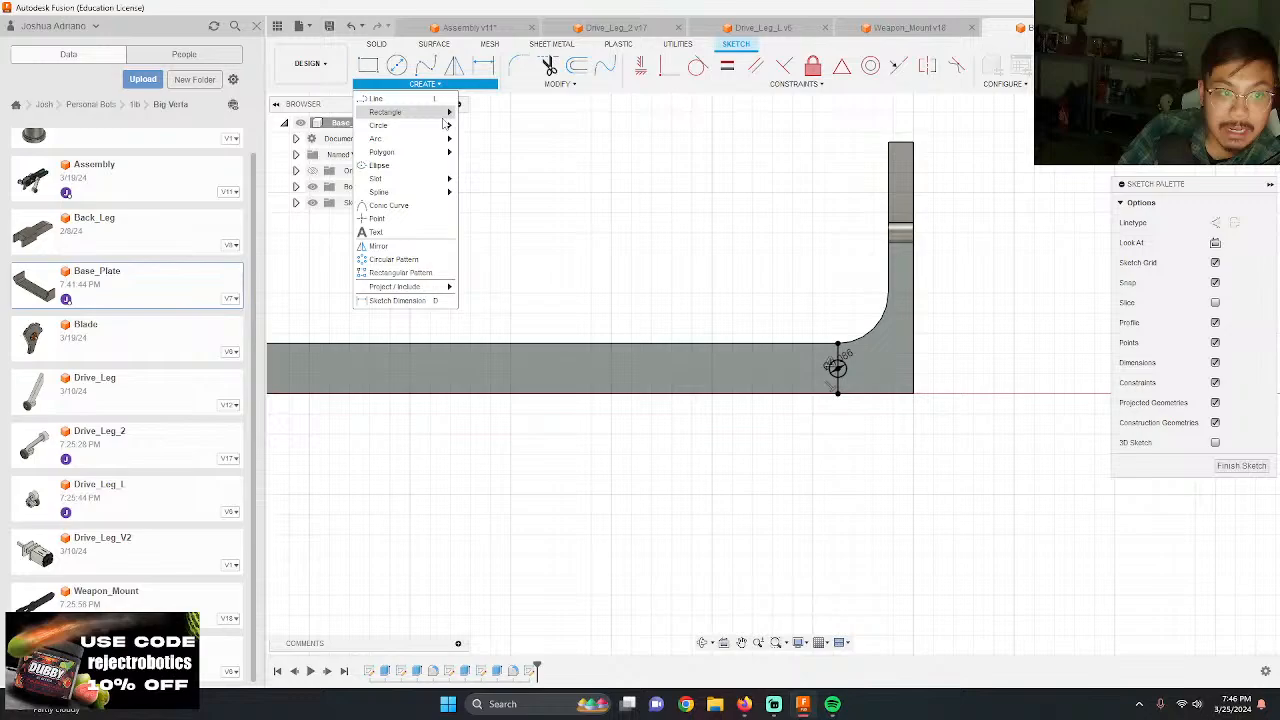
left_click(437, 273)
left_click(844, 375)
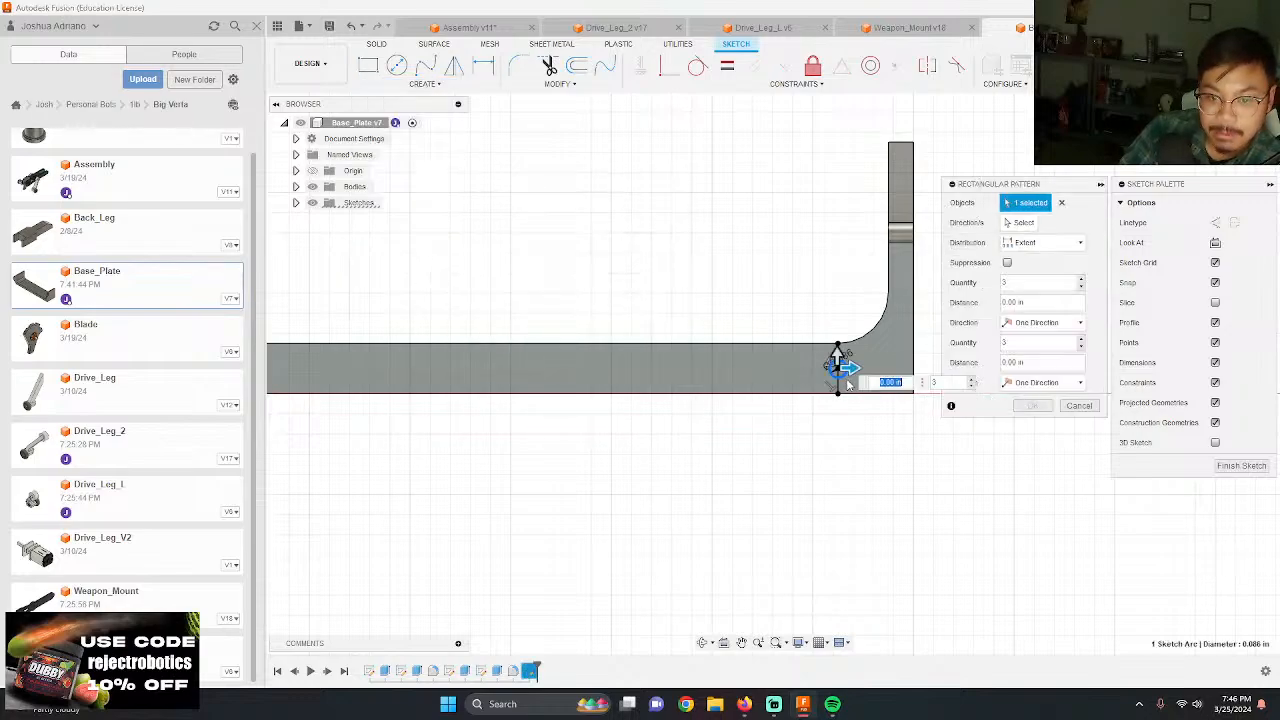
left_click_drag(854, 370, 410, 372)
key("Tab")
scroll(500, 382, "down", 5)
middle_click_drag(520, 385, 743, 418)
scroll(742, 417, "up", 3)
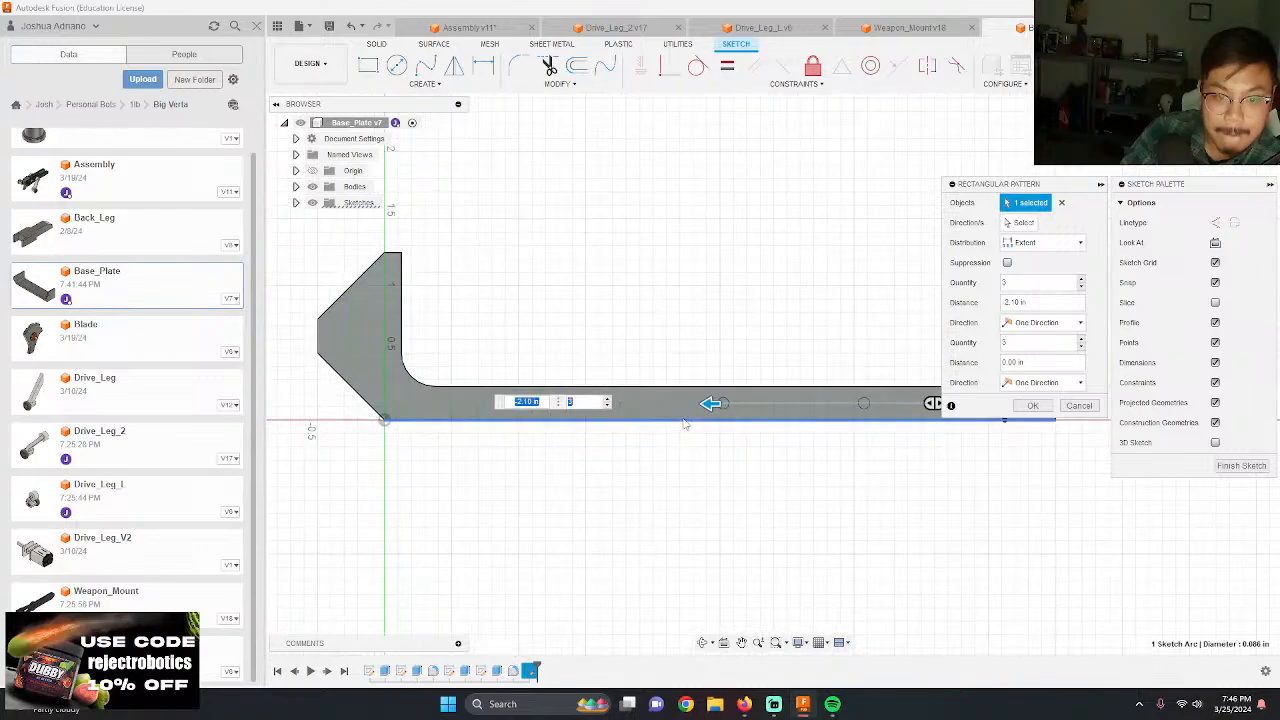
left_click_drag(712, 403, 398, 401)
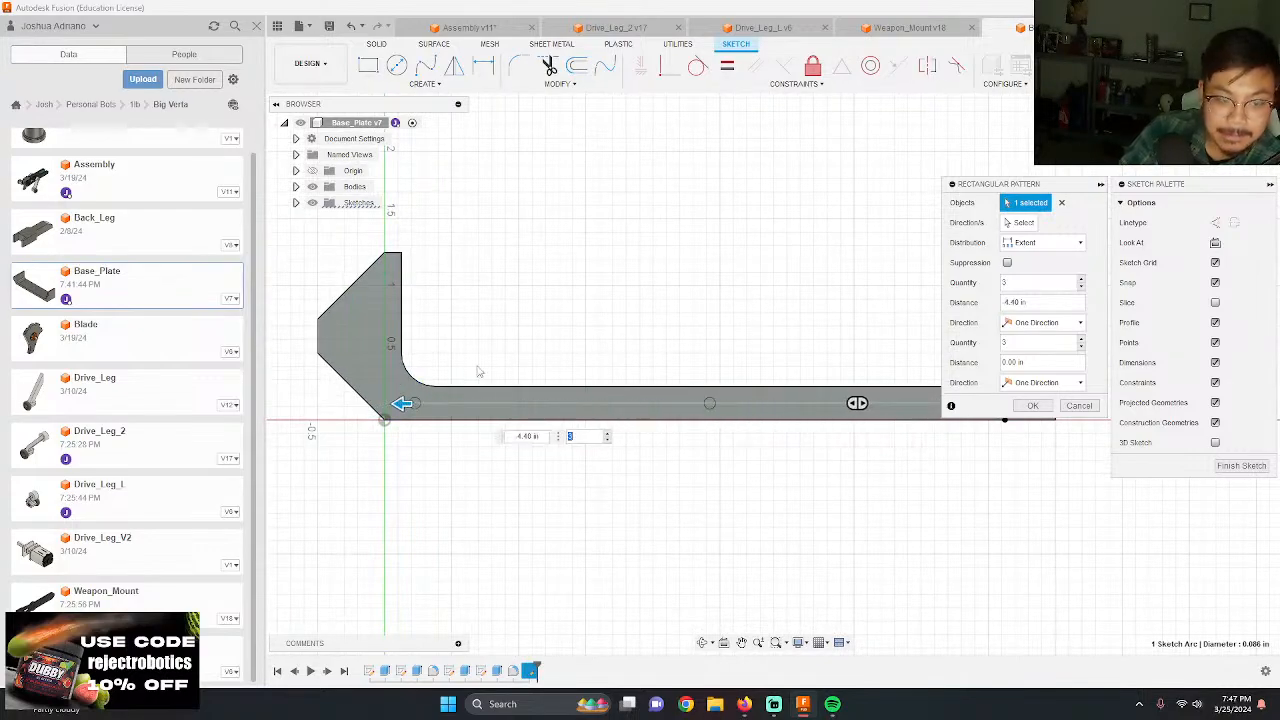
Step: Set the circle pattern's quantity to 5 and its extent to -4.50 in, and complete the pattern
scroll(400, 332, "down", 3)
scroll(525, 342, "up", 4)
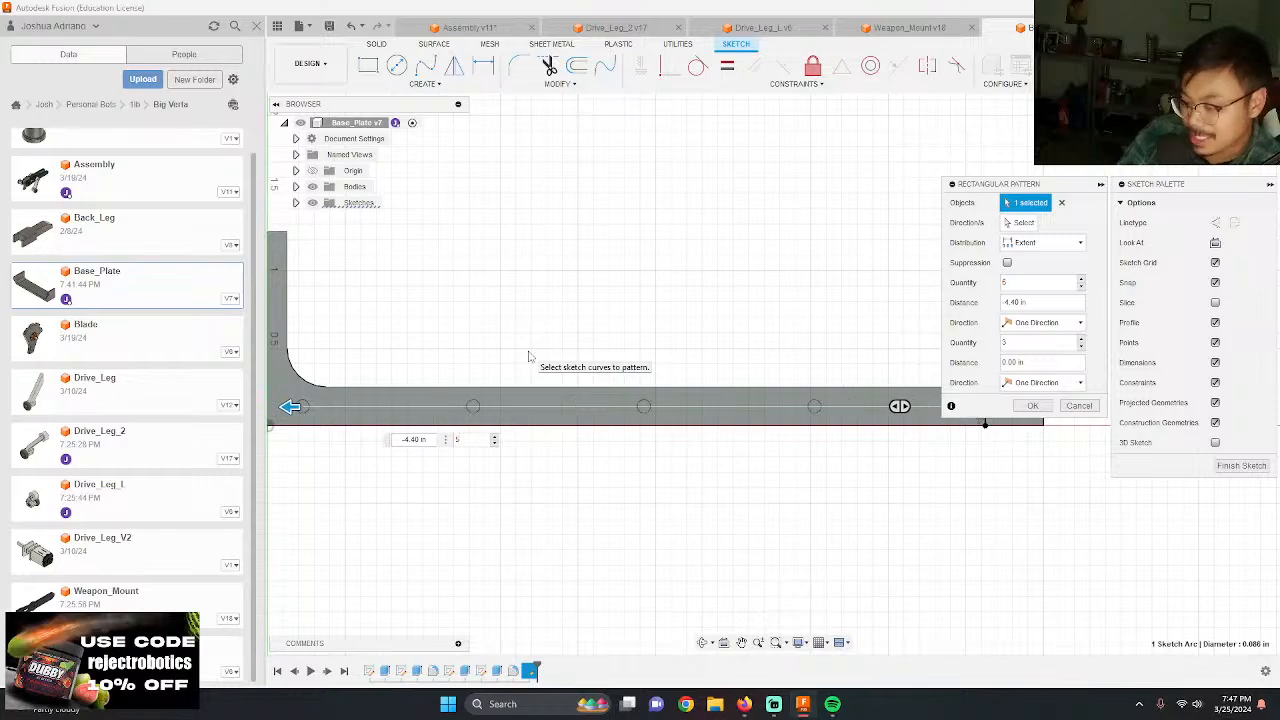
scroll(530, 357, "down", 2)
scroll(341, 388, "up", 2)
scroll(341, 388, "up", 1)
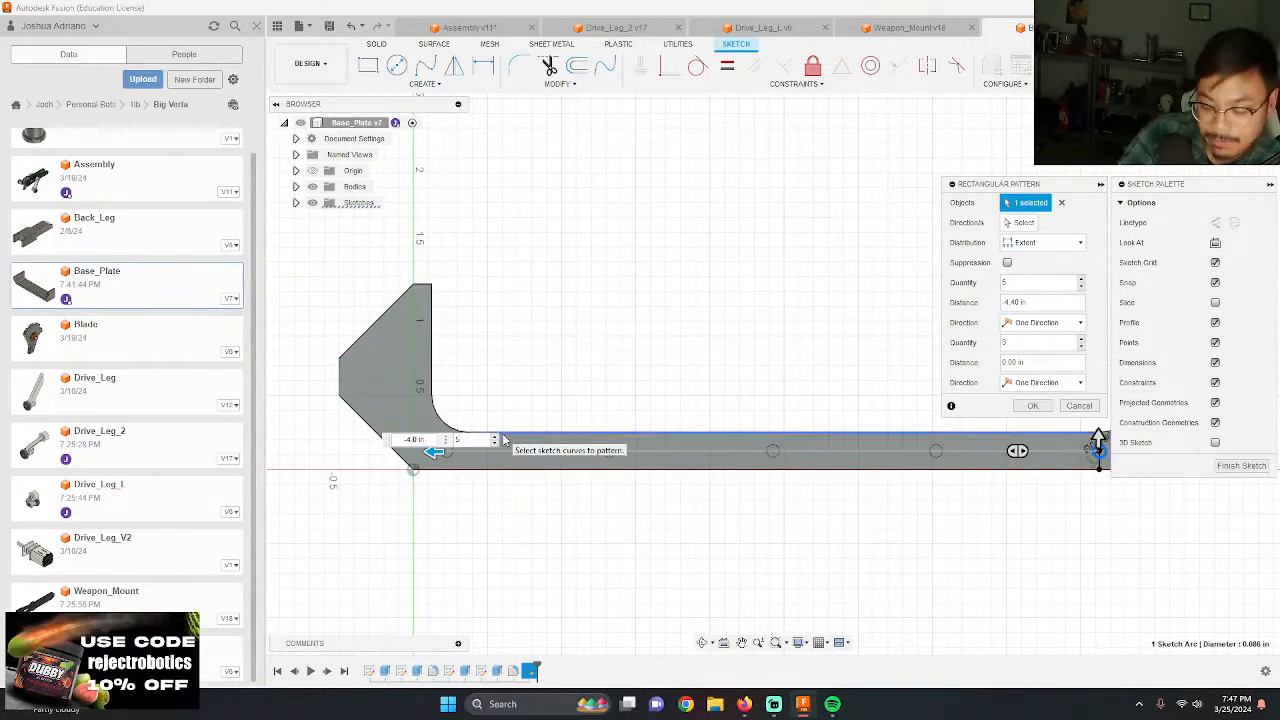
scroll(505, 440, "down", 2)
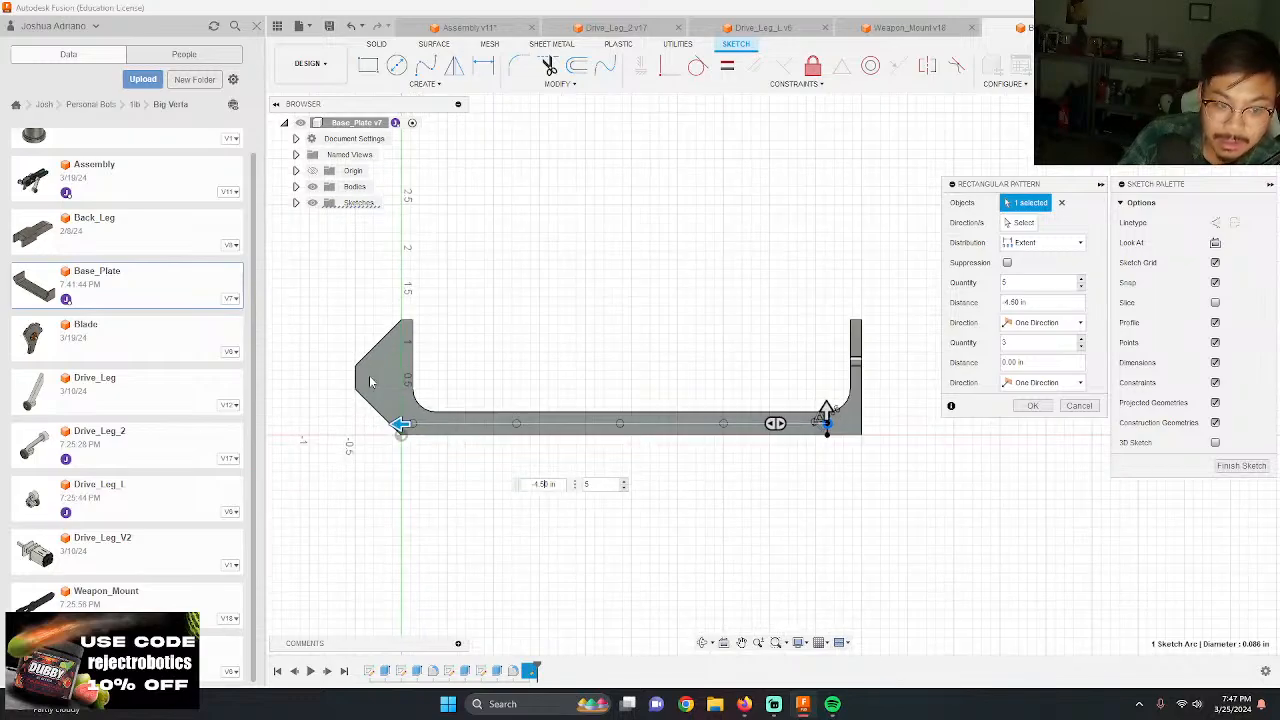
key("Return")
Step: Save the base plate design as a new version
scroll(536, 365, "down", 1)
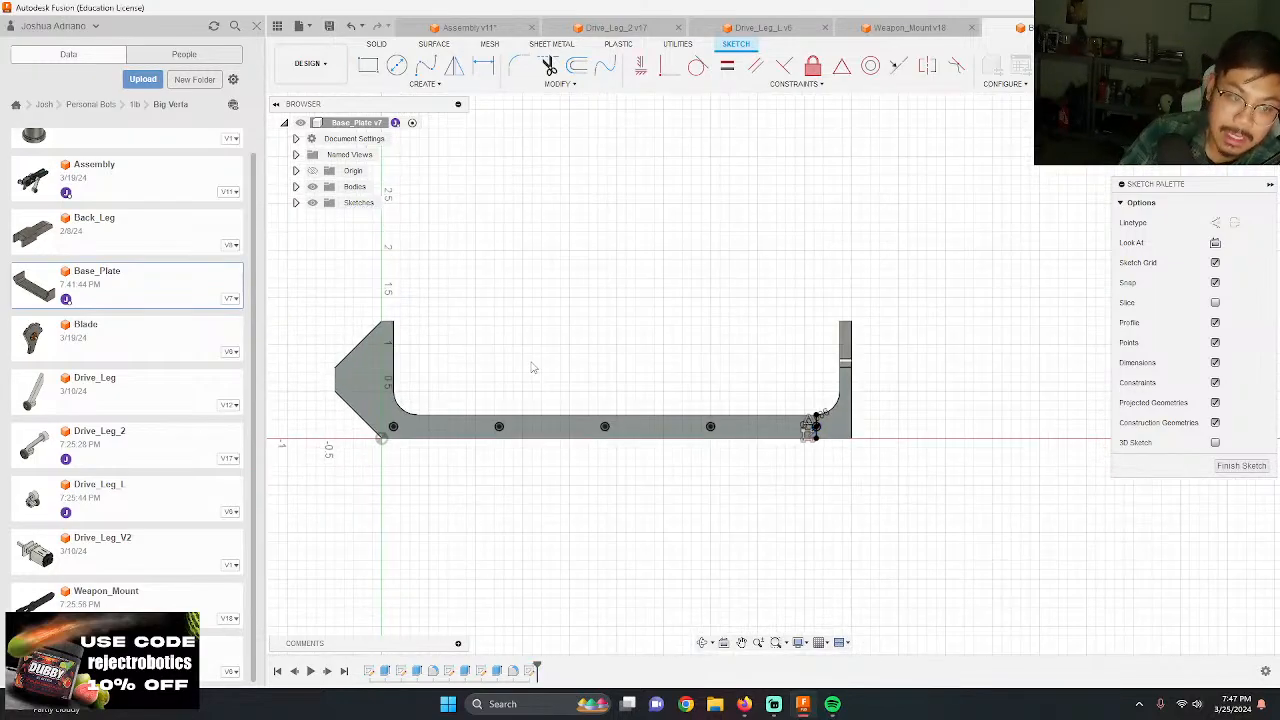
scroll(622, 375, "up", 2)
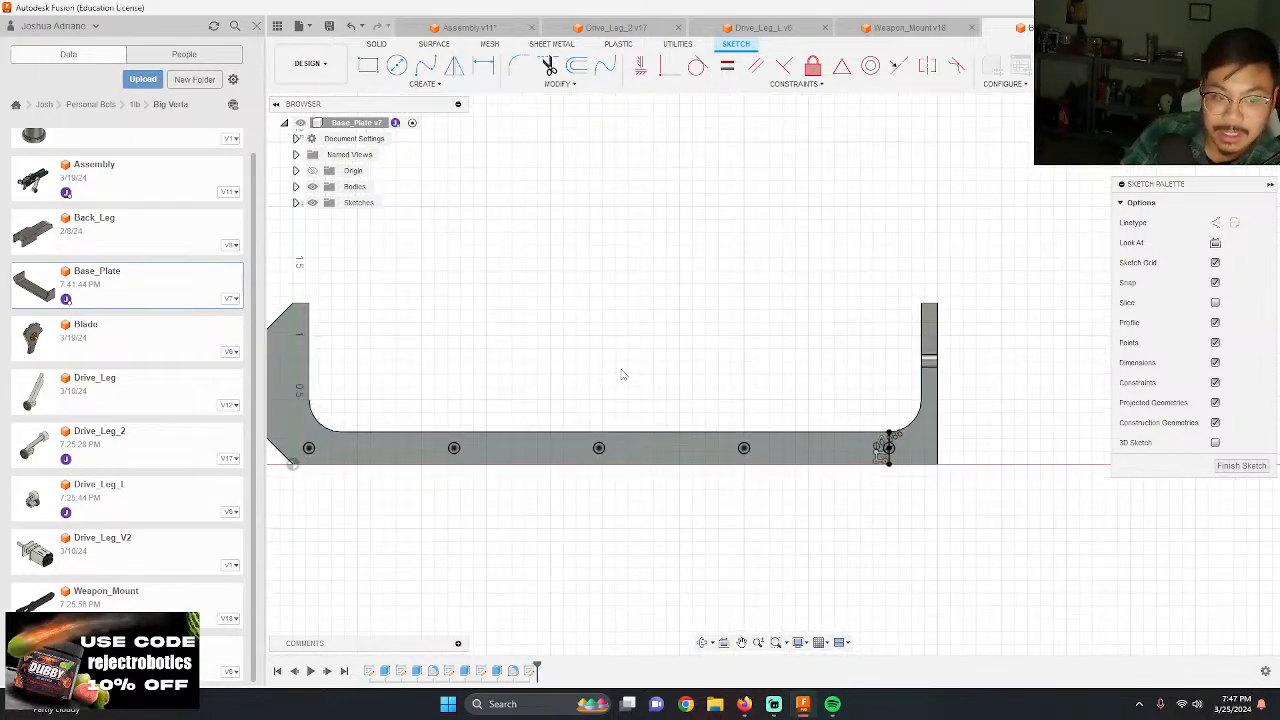
left_click(329, 34)
key("Return")
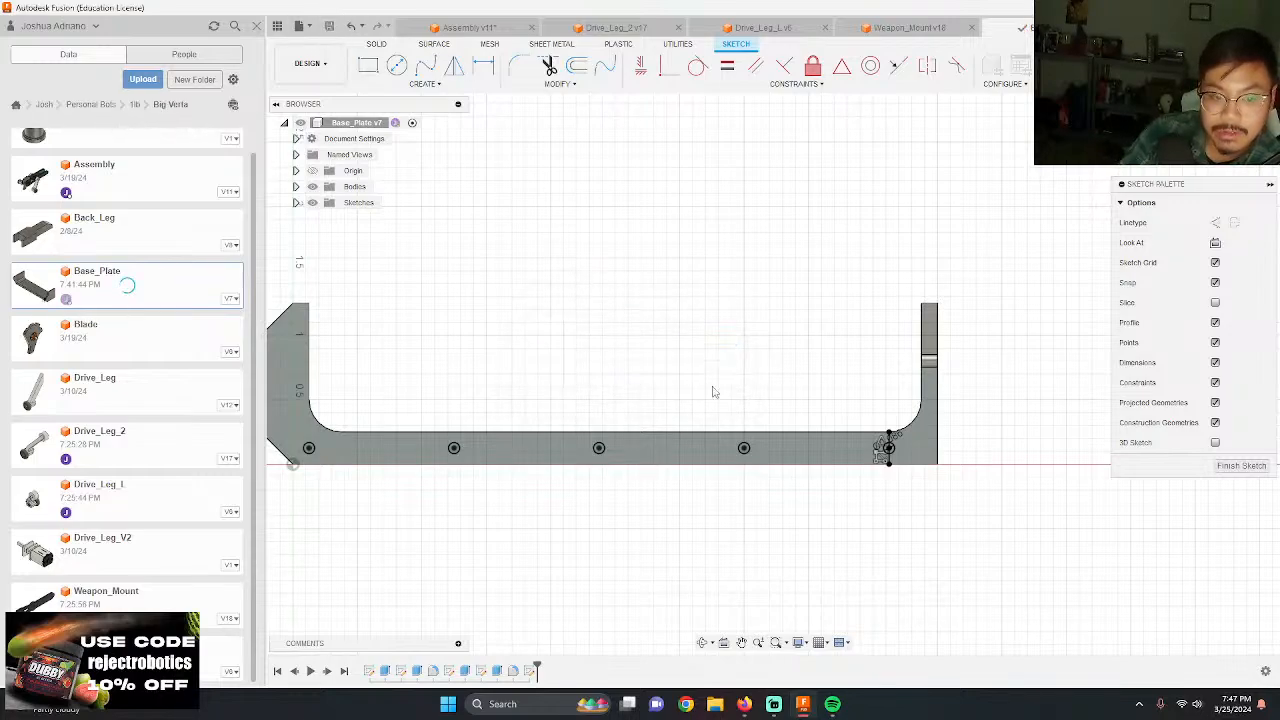
Step: Extrude all five screw hole circles as a cut 0.5 in into the base plate's edge
middle_click_drag(713, 392, 742, 455, "shift")
key("e")
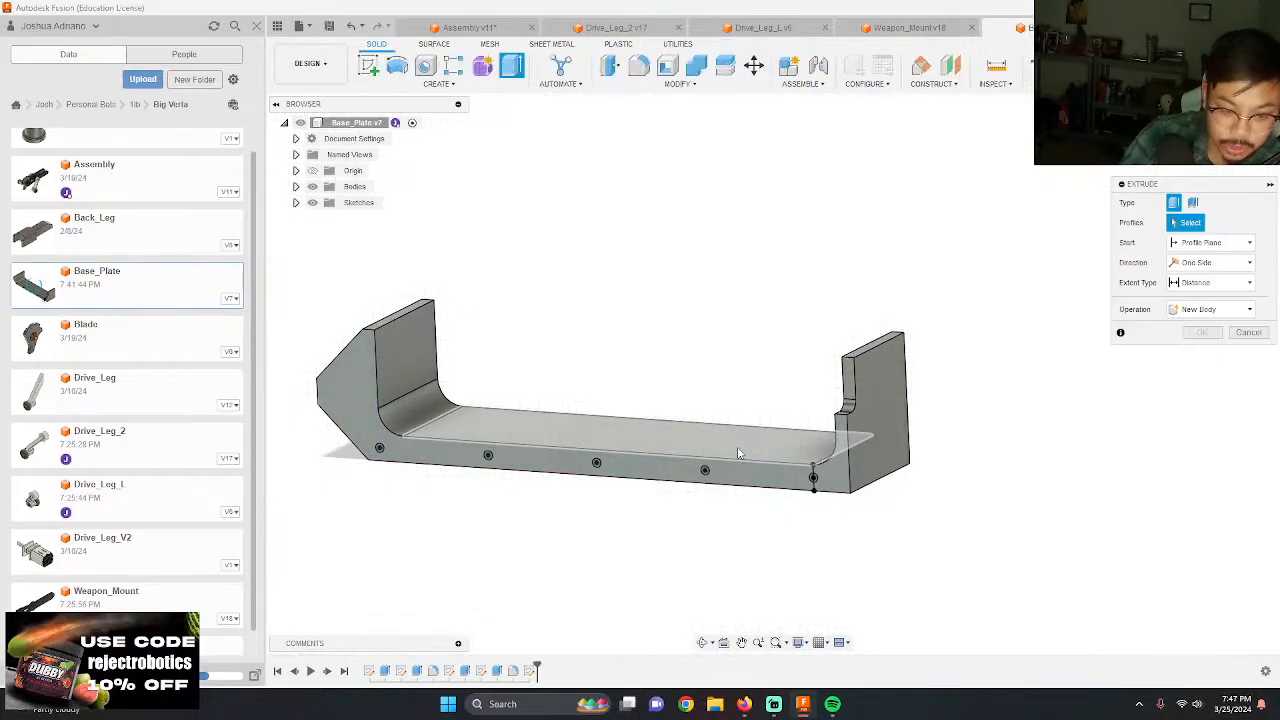
scroll(336, 457, "up", 5)
left_click(336, 457)
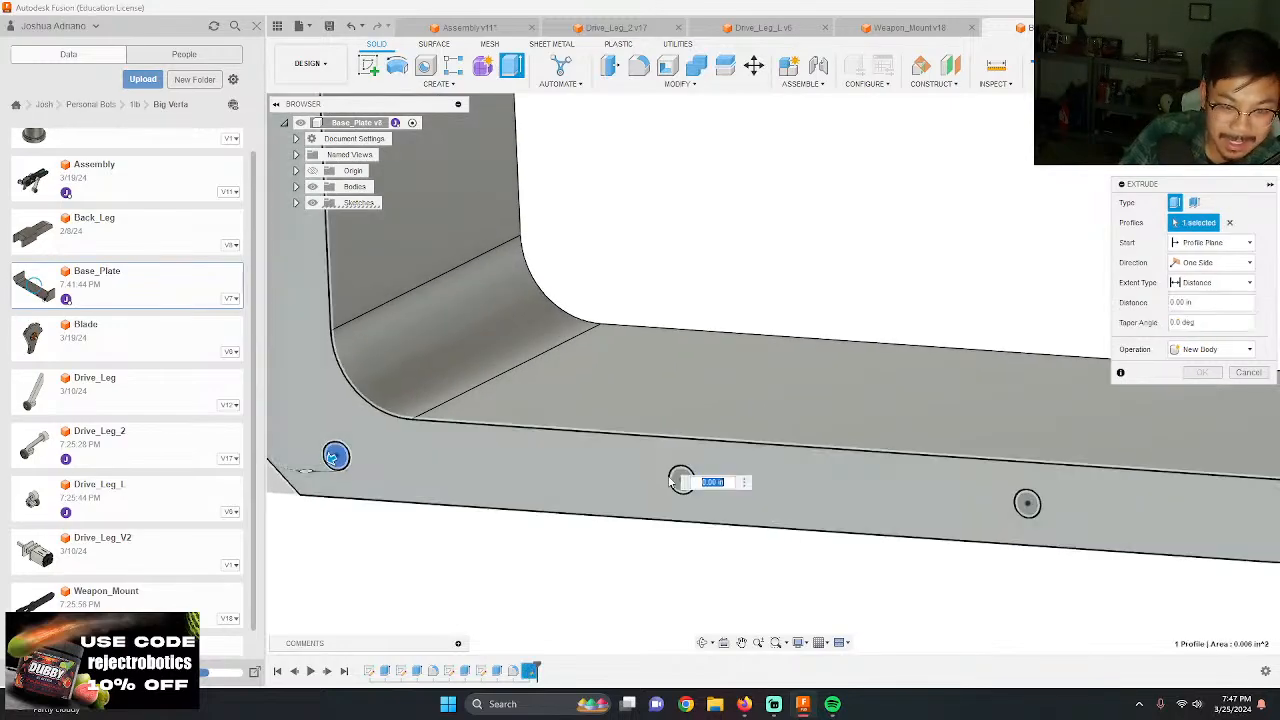
left_click(681, 479)
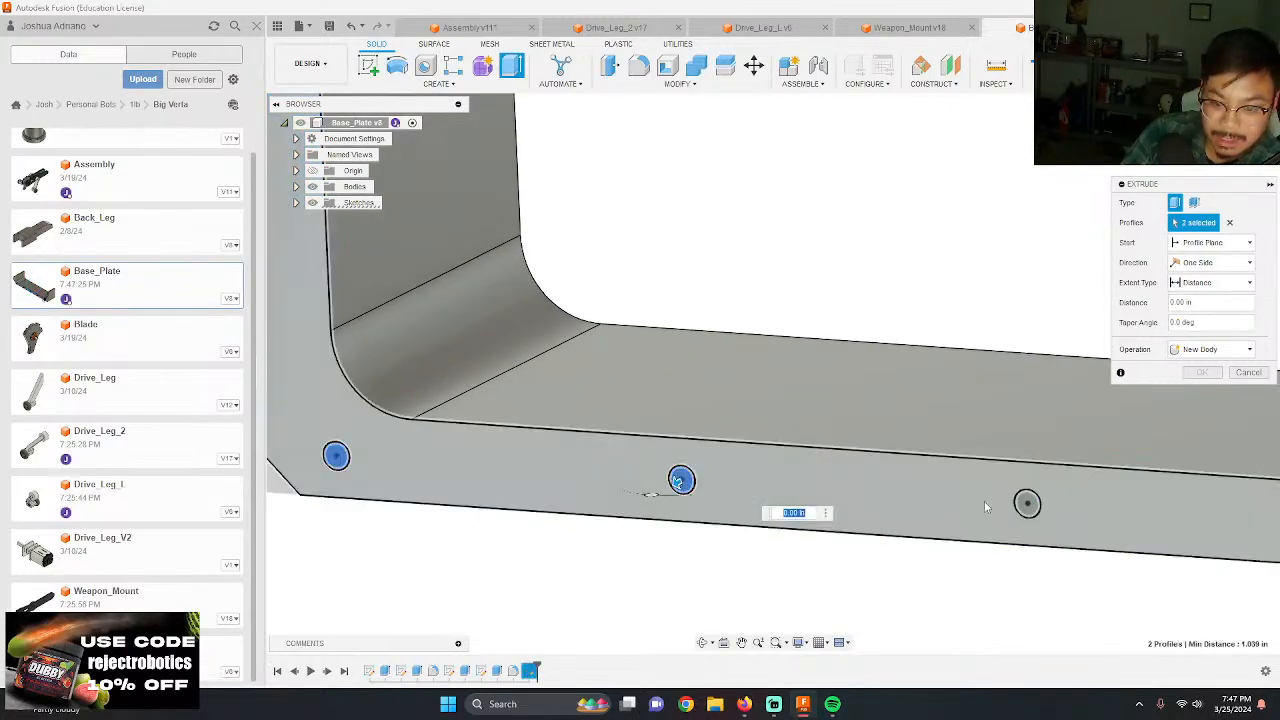
left_click(1028, 503)
scroll(710, 478, "down", 5)
scroll(930, 480, "up", 5)
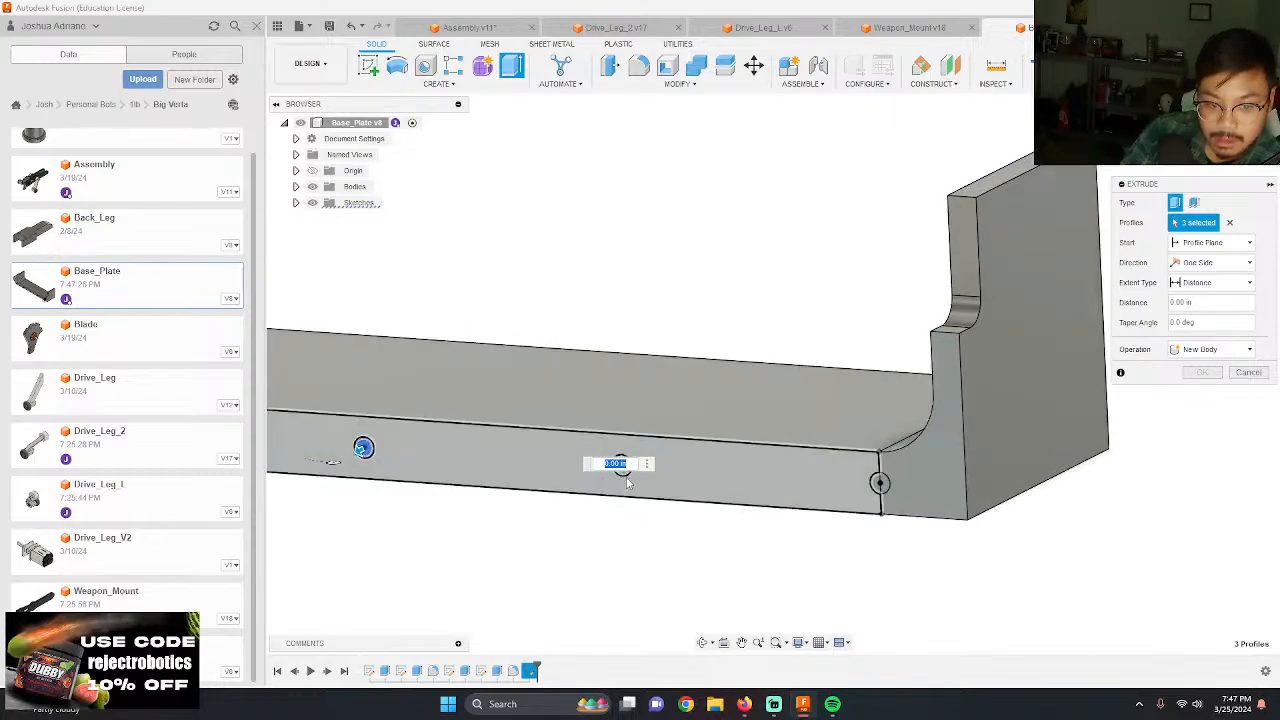
left_click(621, 466)
left_click(880, 484)
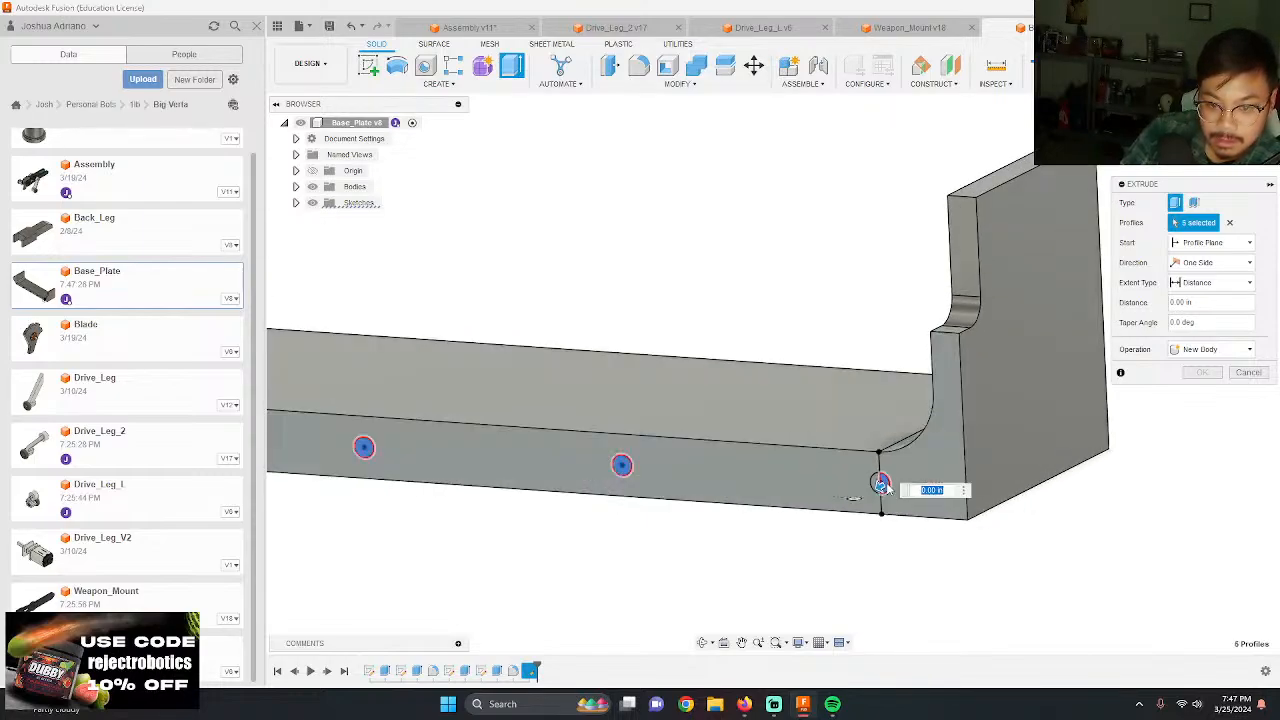
scroll(875, 486, "down", 2)
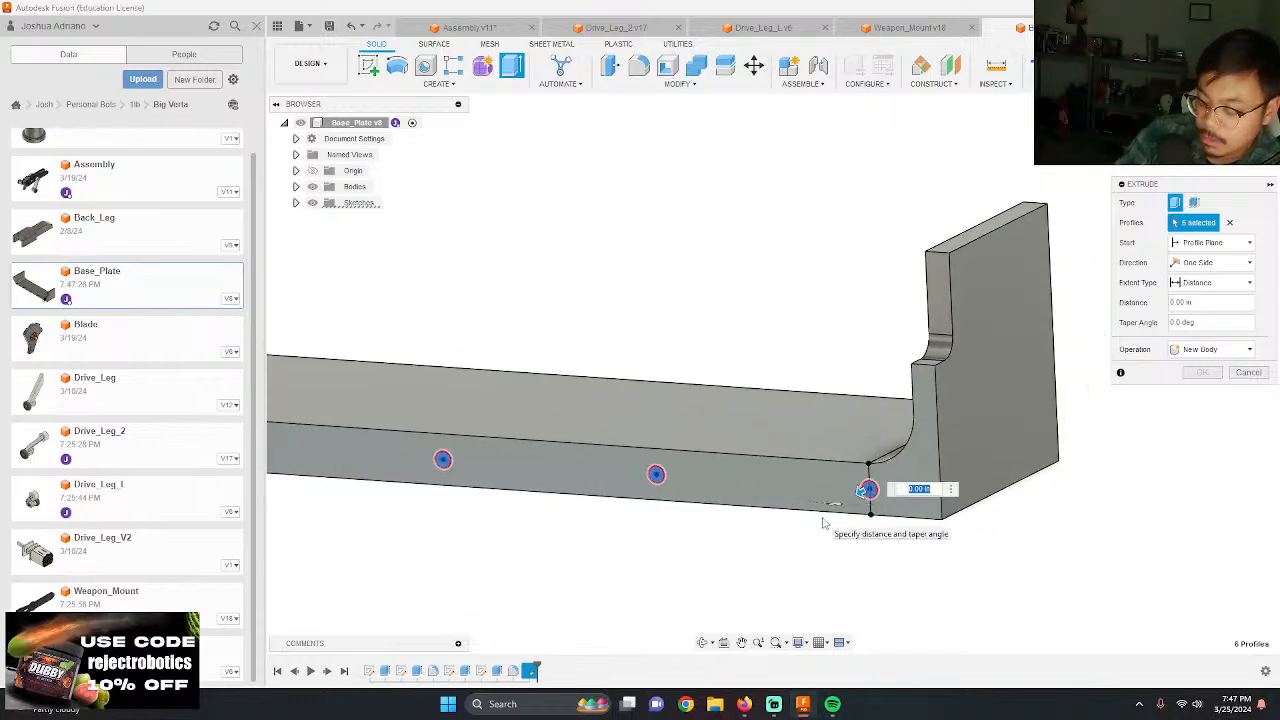
type("-.5")
key("Return")
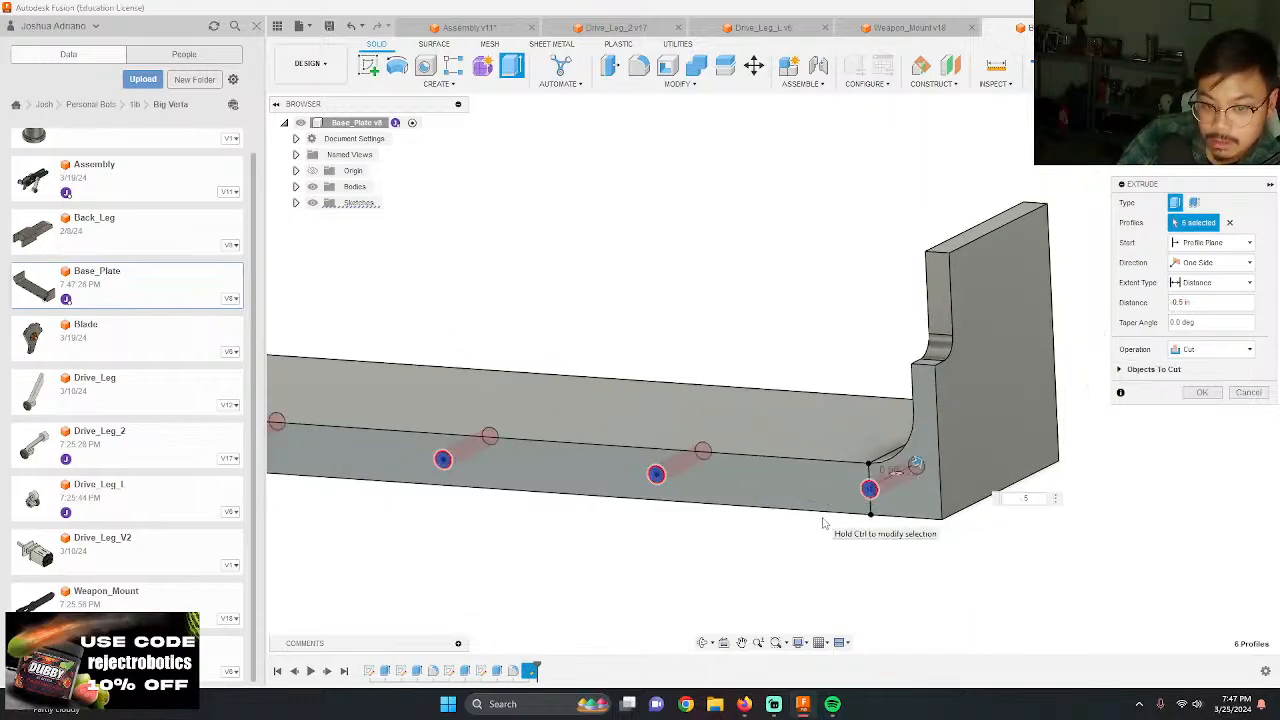
Step: Set the screw hole cut's distance to -3/8 in and complete the extrusion
type("-.3")
key("Return")
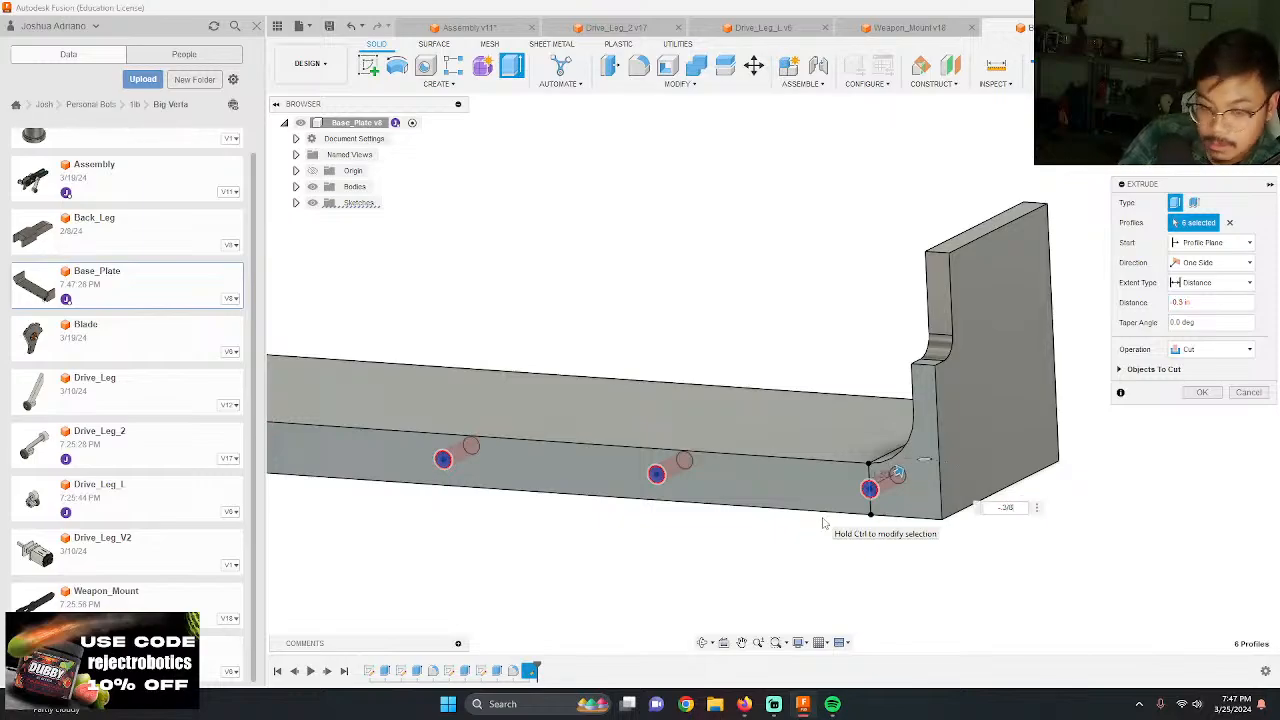
type("/8")
key("Return")
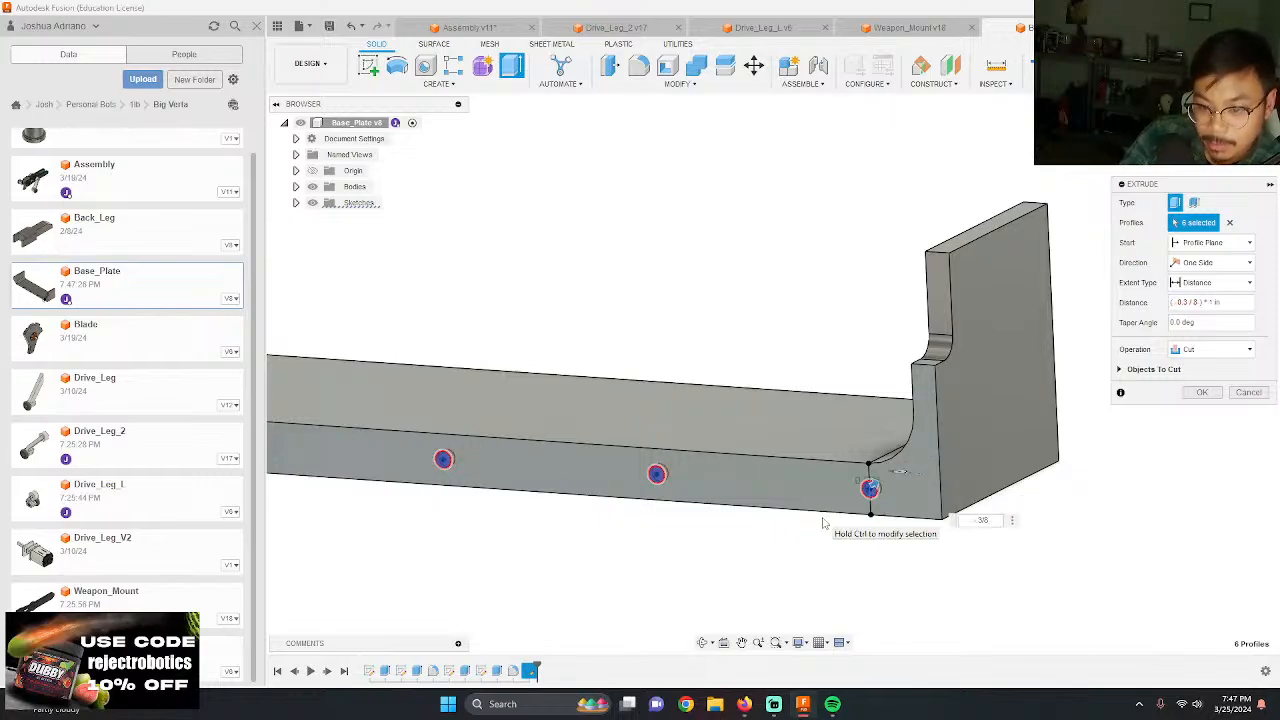
key("Return")
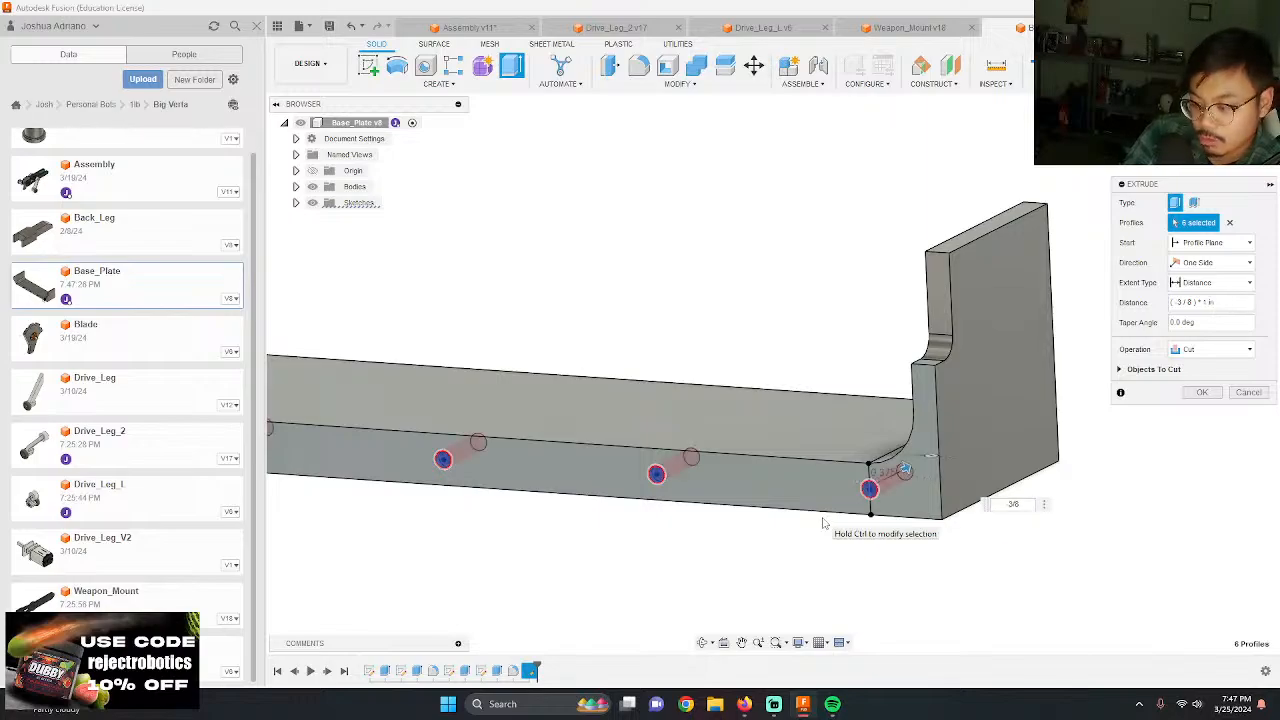
key("Return")
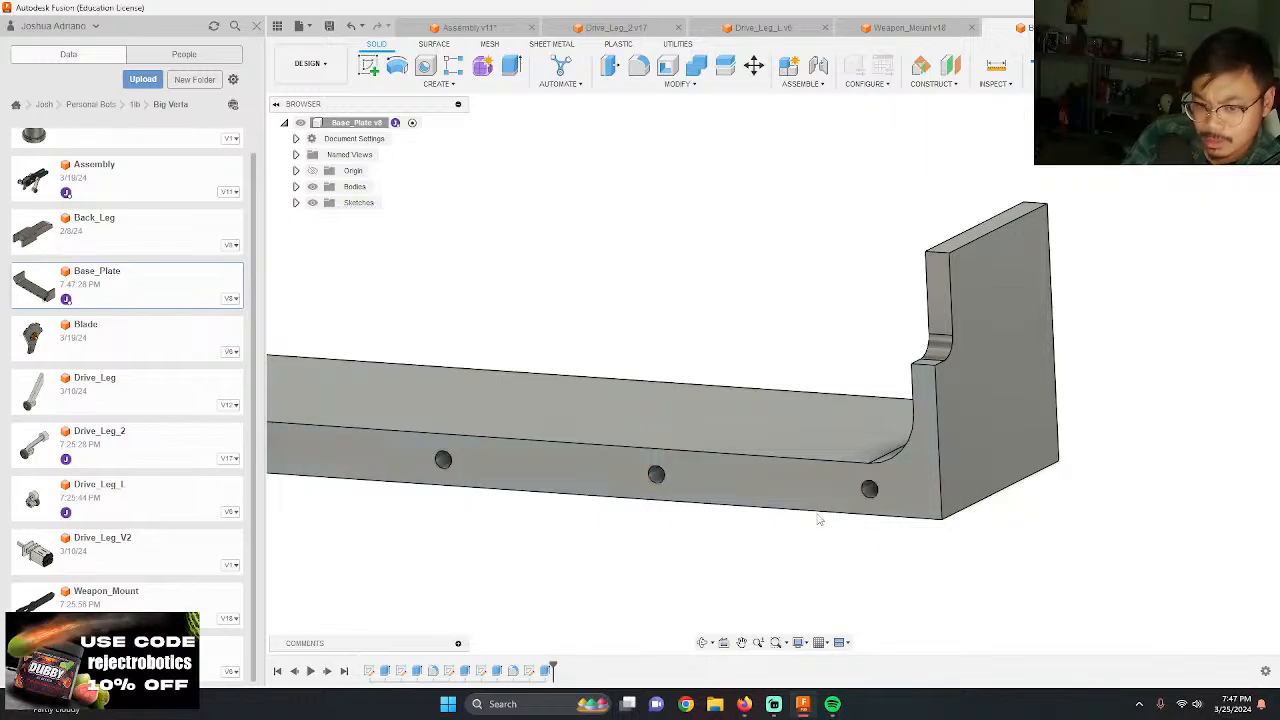
Step: Switch to the Weapon_Mount design and measure the arm's edge beside the round boss
middle_click_drag(823, 523, 922, 524, "shift")
middle_click_drag(957, 547, 880, 482, "shift")
left_click(886, 31)
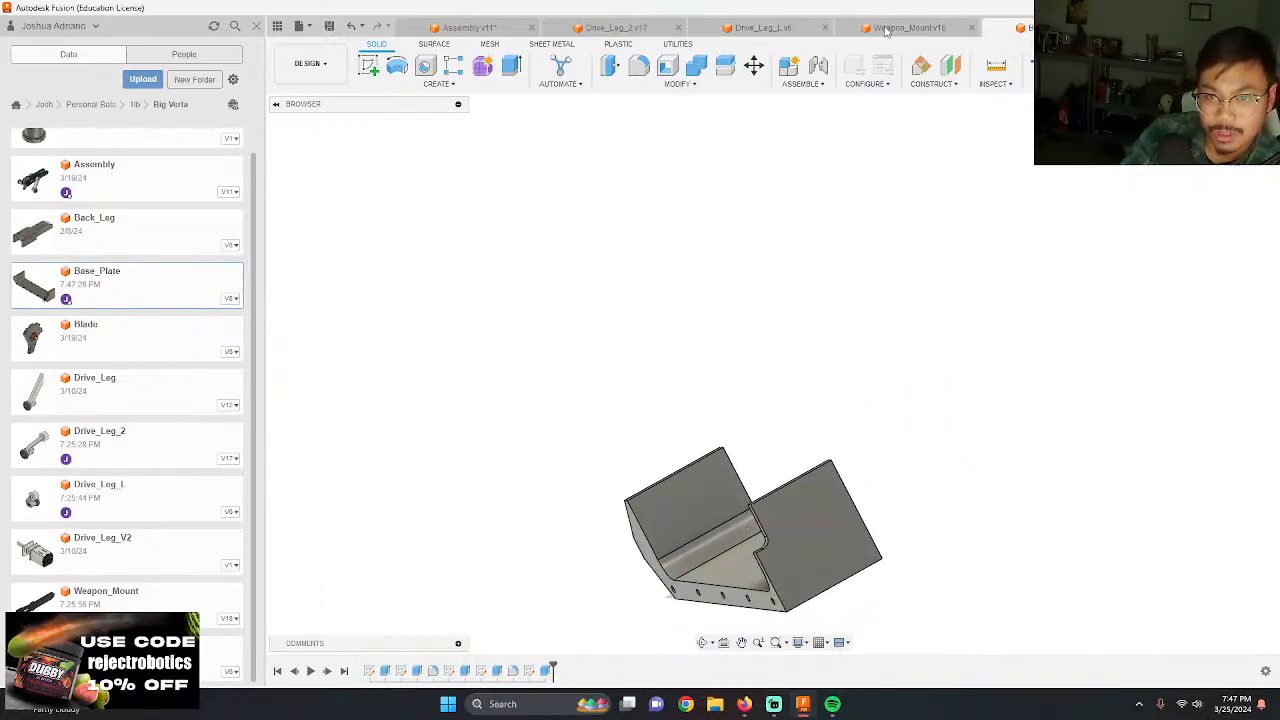
key("i")
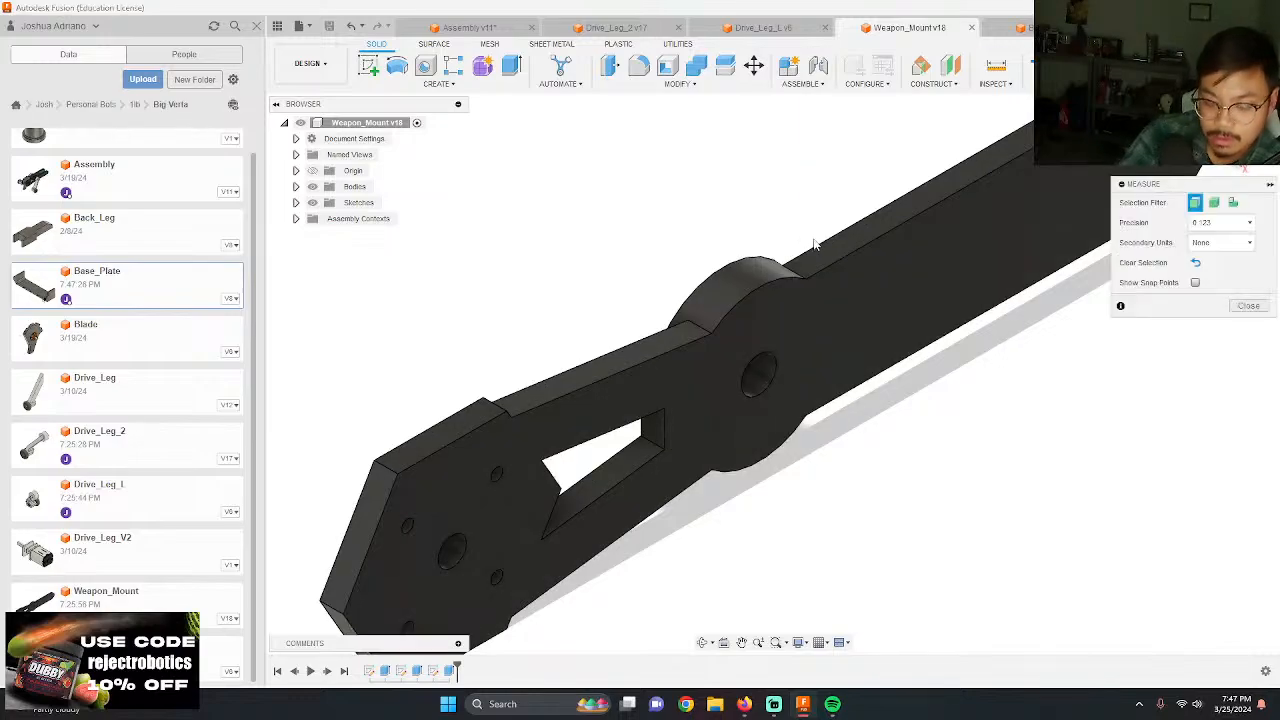
middle_click_drag(737, 217, 790, 318, "shift")
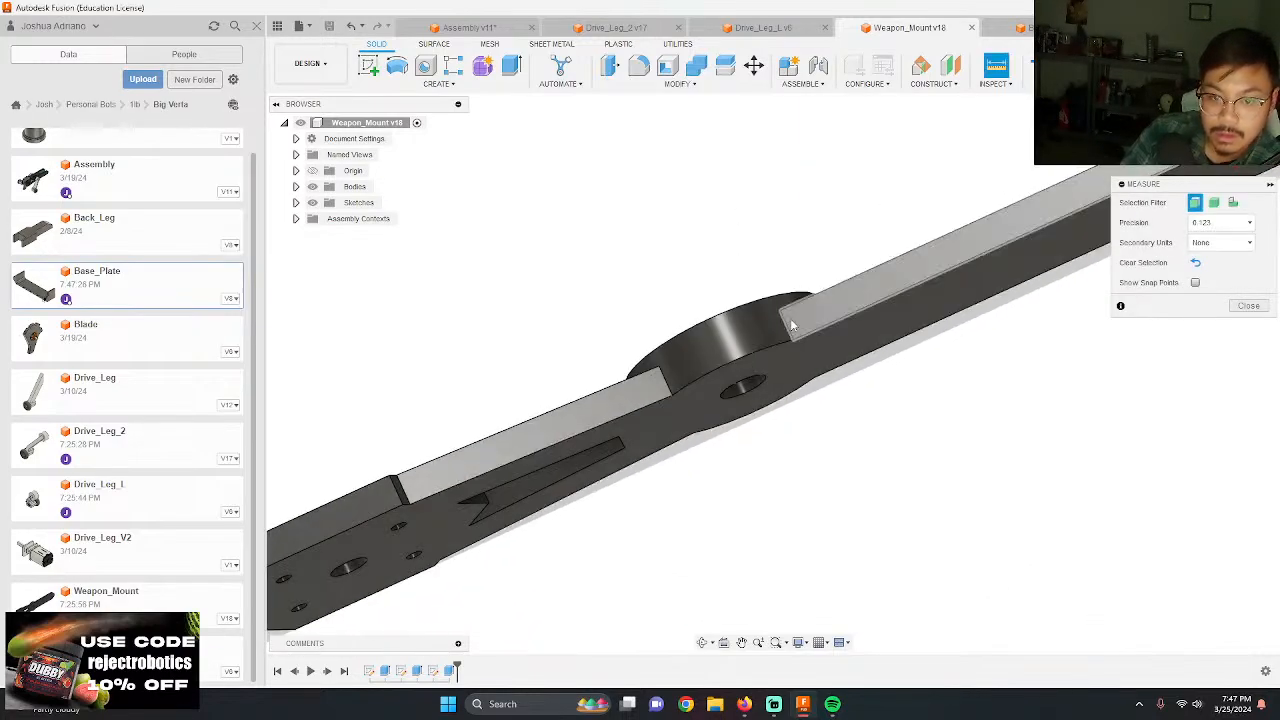
left_click(788, 318)
key("Escape")
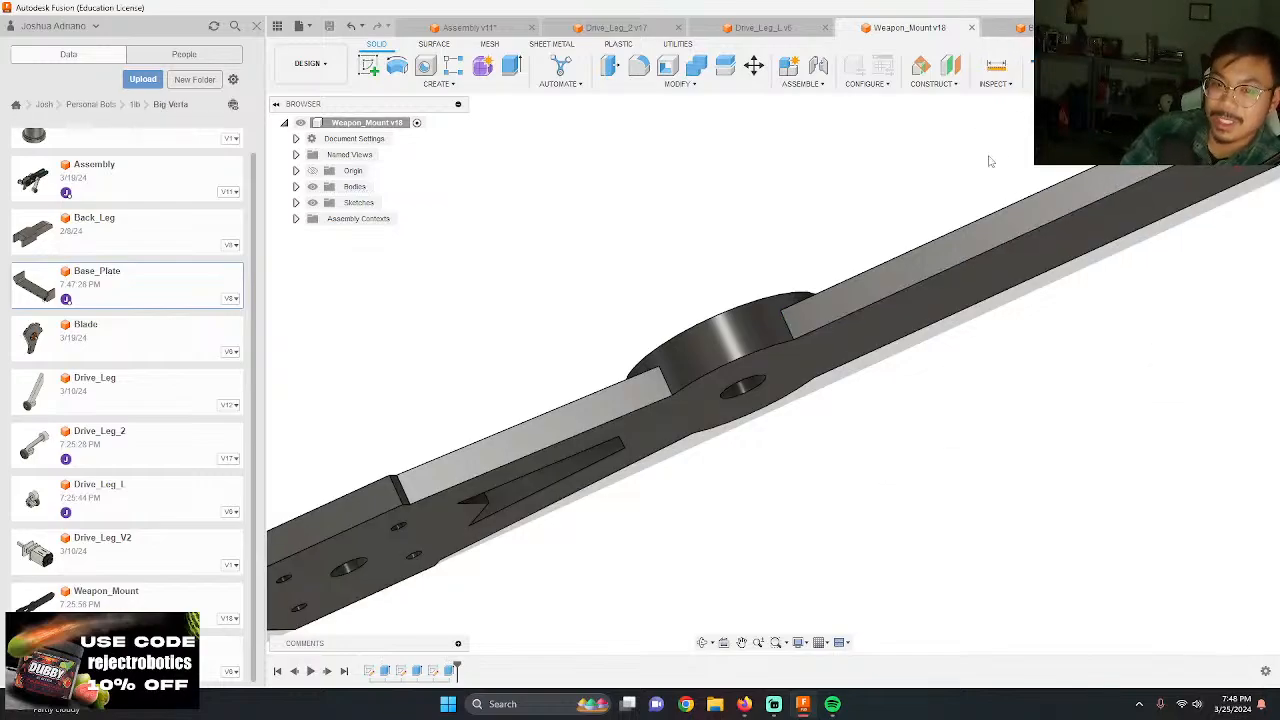
middle_click_drag(990, 161, 864, 226, "shift")
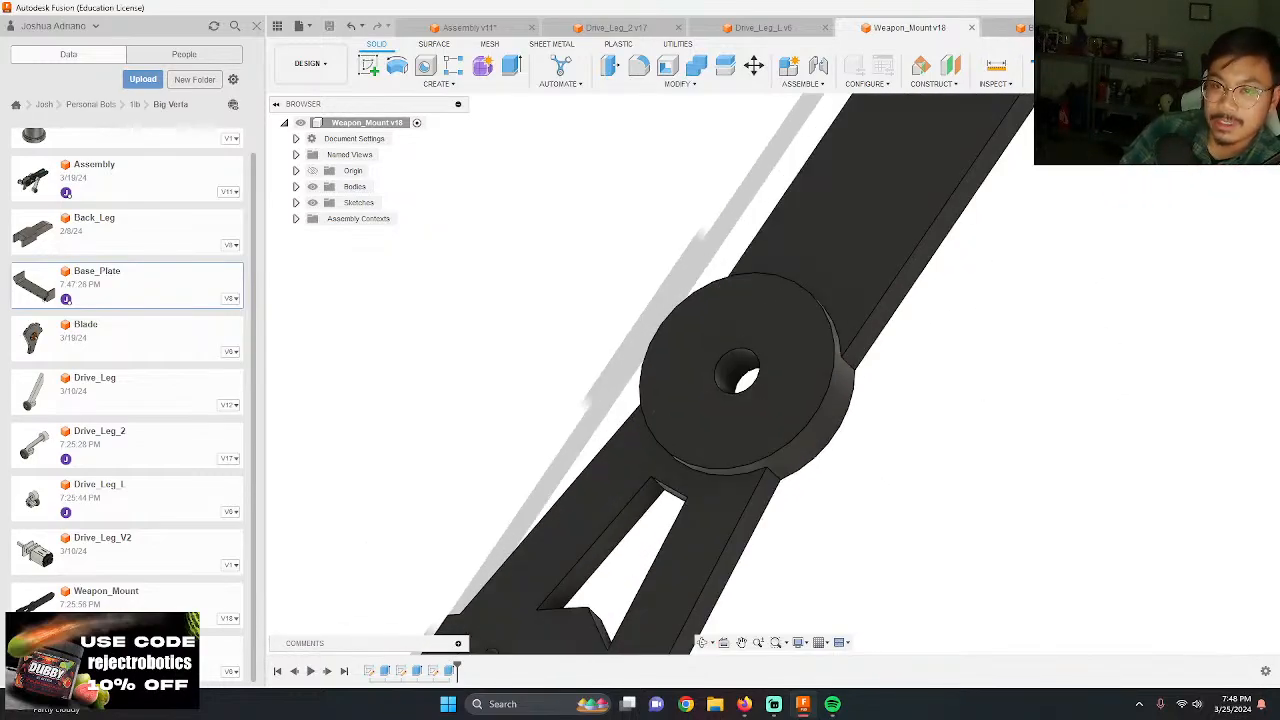
Step: Return to the base plate design, start a sketch on the undrilled long edge face, and project the drilled edge face with its holes onto it
left_click(1020, 30)
middle_click_drag(975, 420, 1003, 347, "shift")
scroll(1004, 352, "down", 3)
scroll(874, 534, "up", 7)
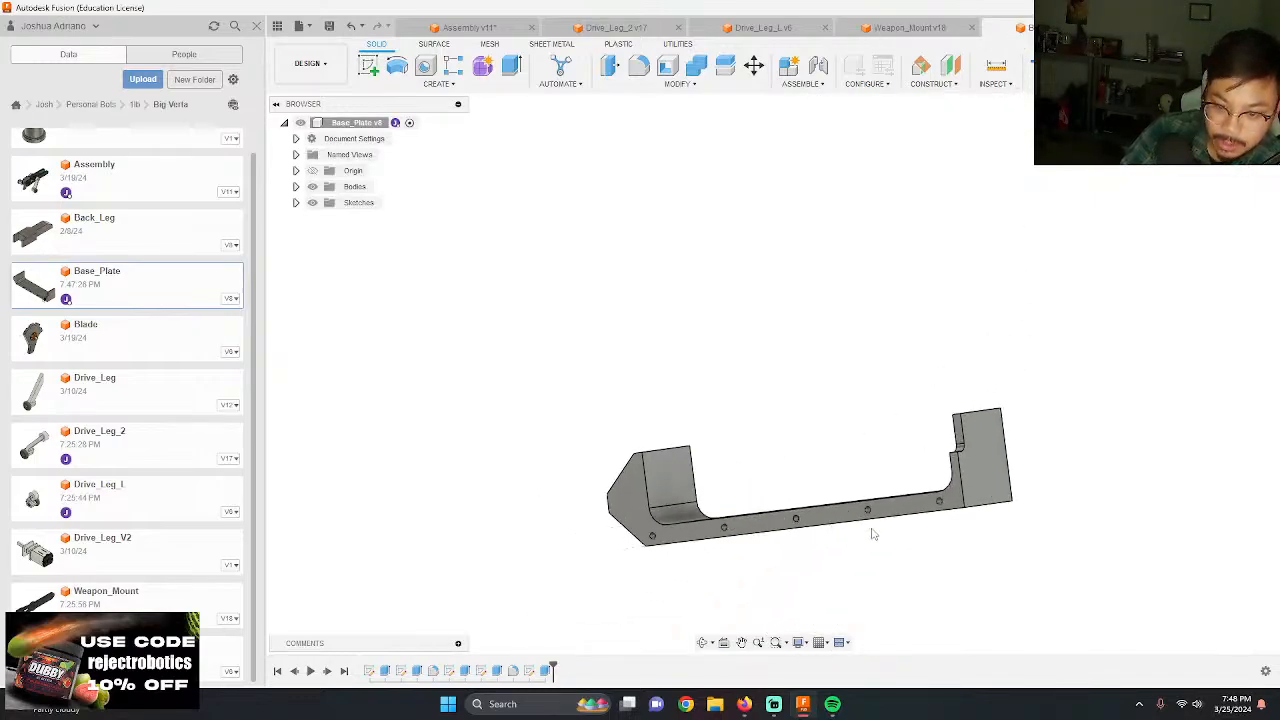
middle_click_drag(1057, 491, 958, 553, "shift")
key("l")
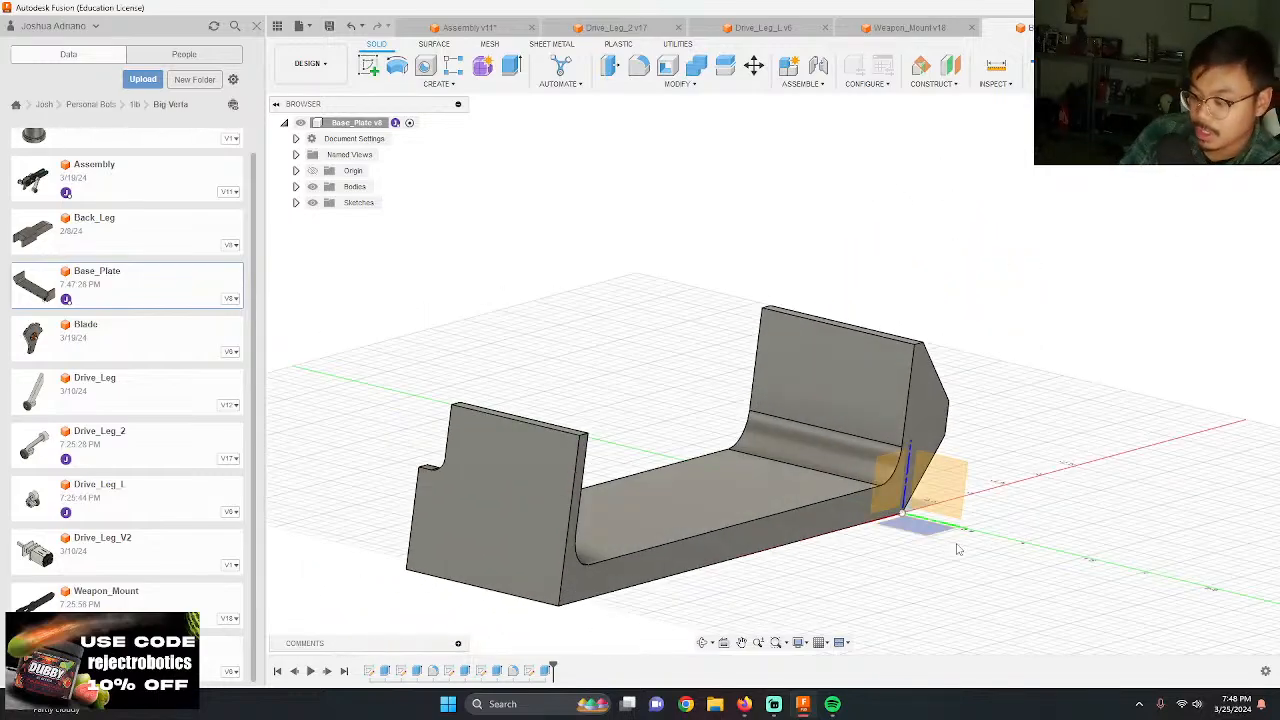
mouse_move(592, 519)
middle_mouse_down("shift")
mouse_move(660, 531)
mouse_move(593, 516)
middle_mouse_up("shift")
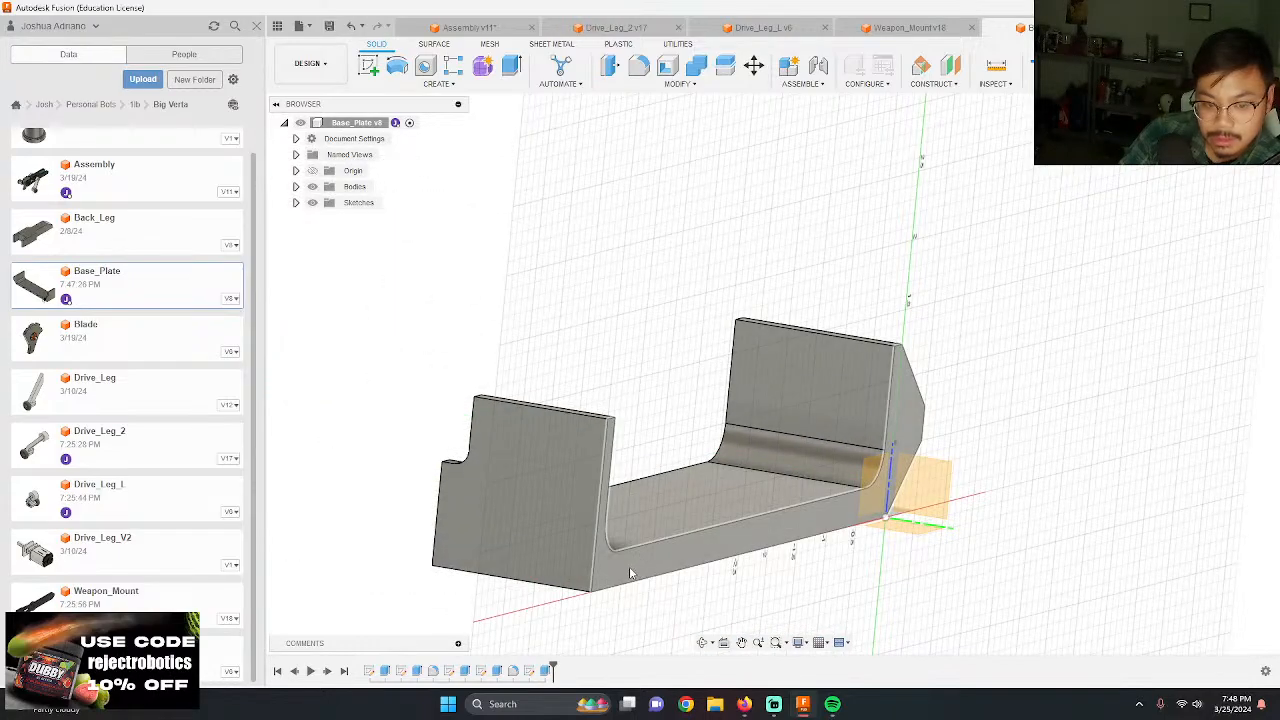
left_click(628, 566)
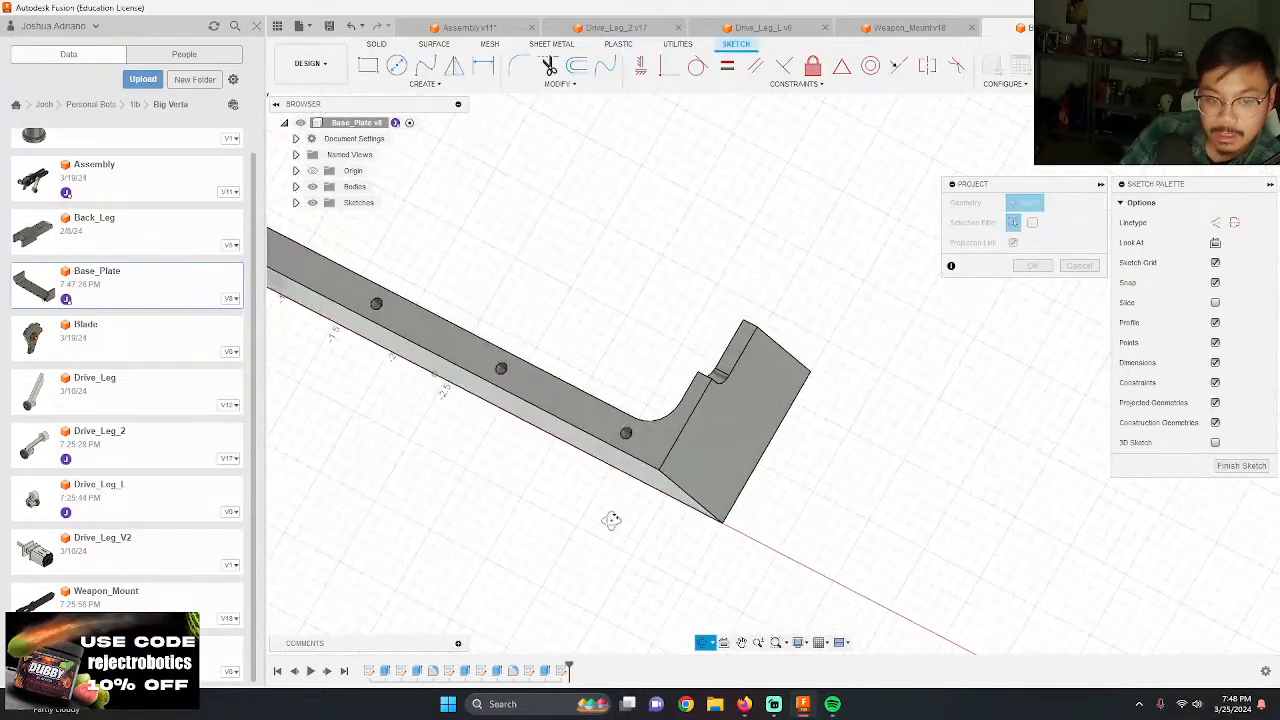
middle_click_drag(611, 520, 588, 508, "shift")
left_click(559, 400)
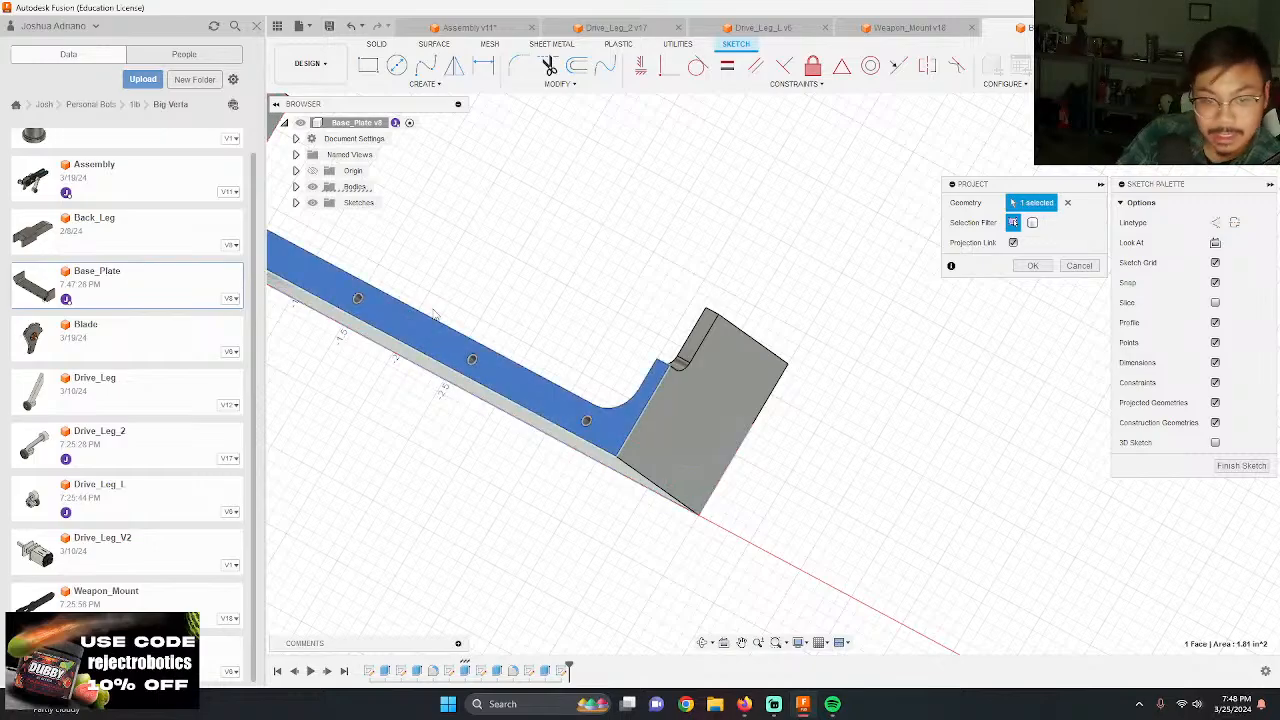
key("Return")
Step: Extrude the five projected screw hole circles as a cut into the base plate's opposite edge
middle_click_drag(837, 377, 741, 400, "shift")
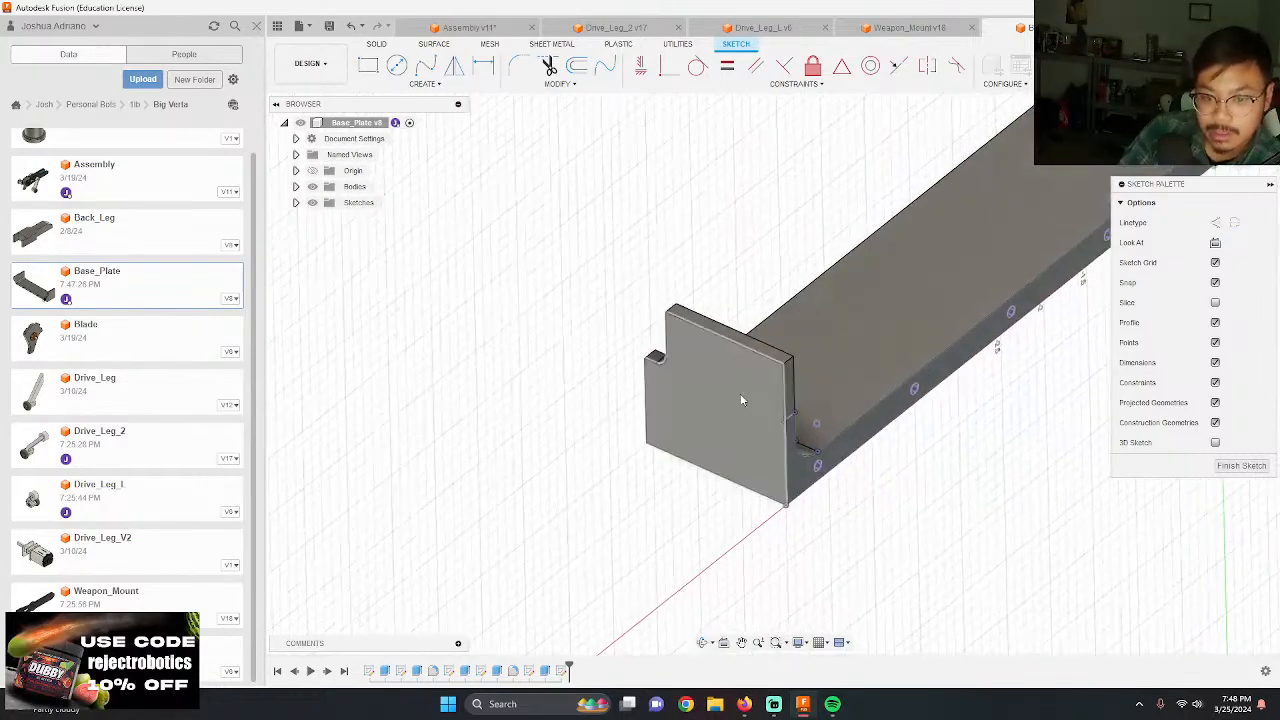
key("e")
scroll(655, 290, "down", 3)
scroll(1000, 238, "up", 6)
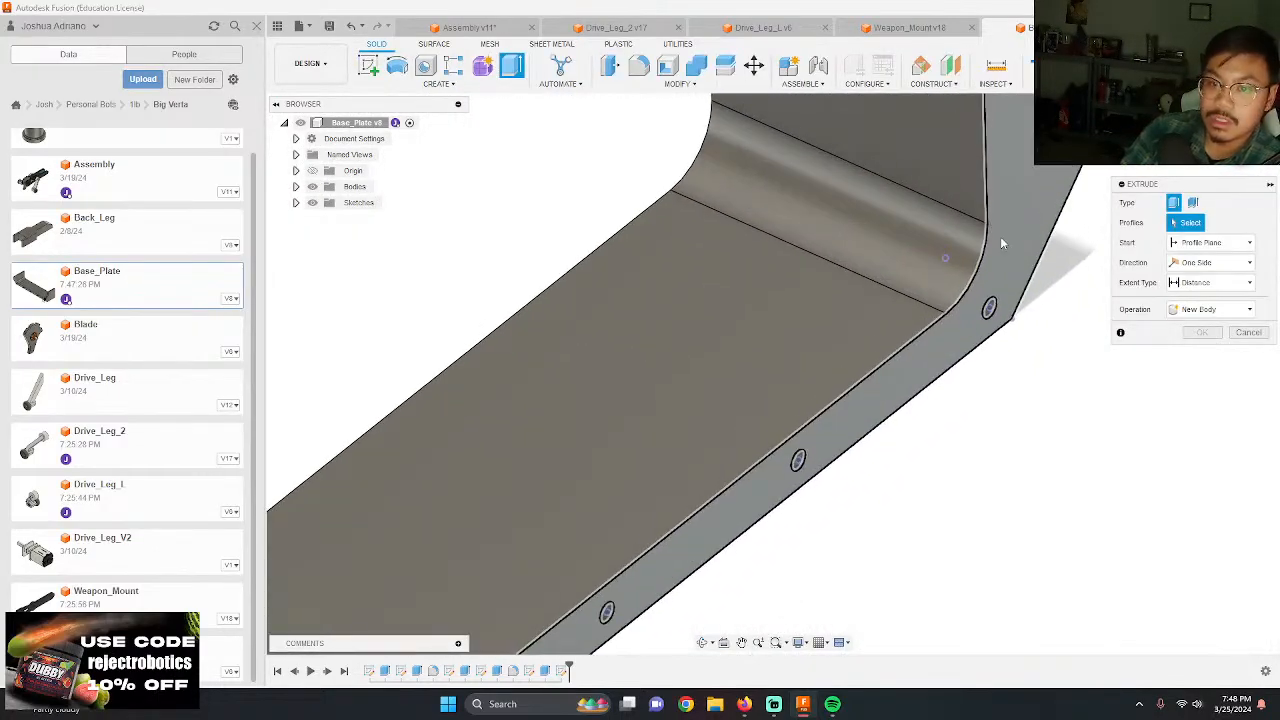
left_click(990, 310)
left_click(798, 459)
scroll(800, 457, "down", 3)
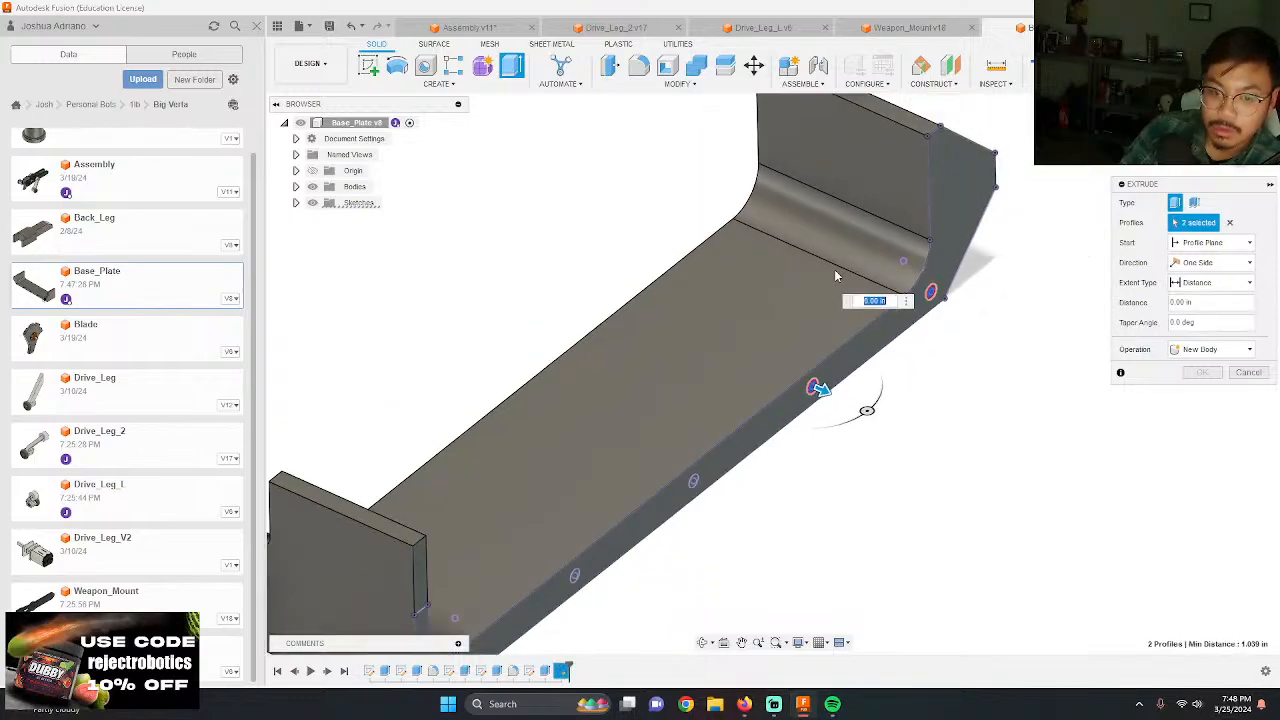
left_click(705, 463)
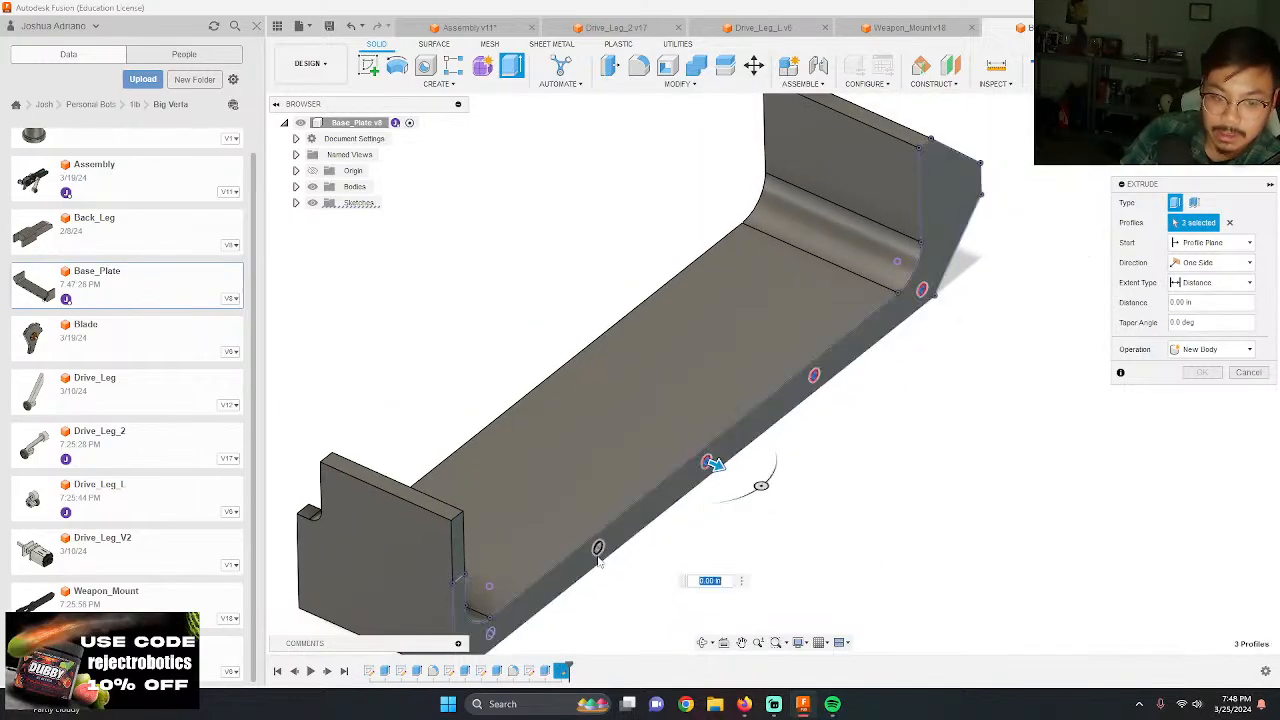
left_click(598, 547)
left_click(488, 634)
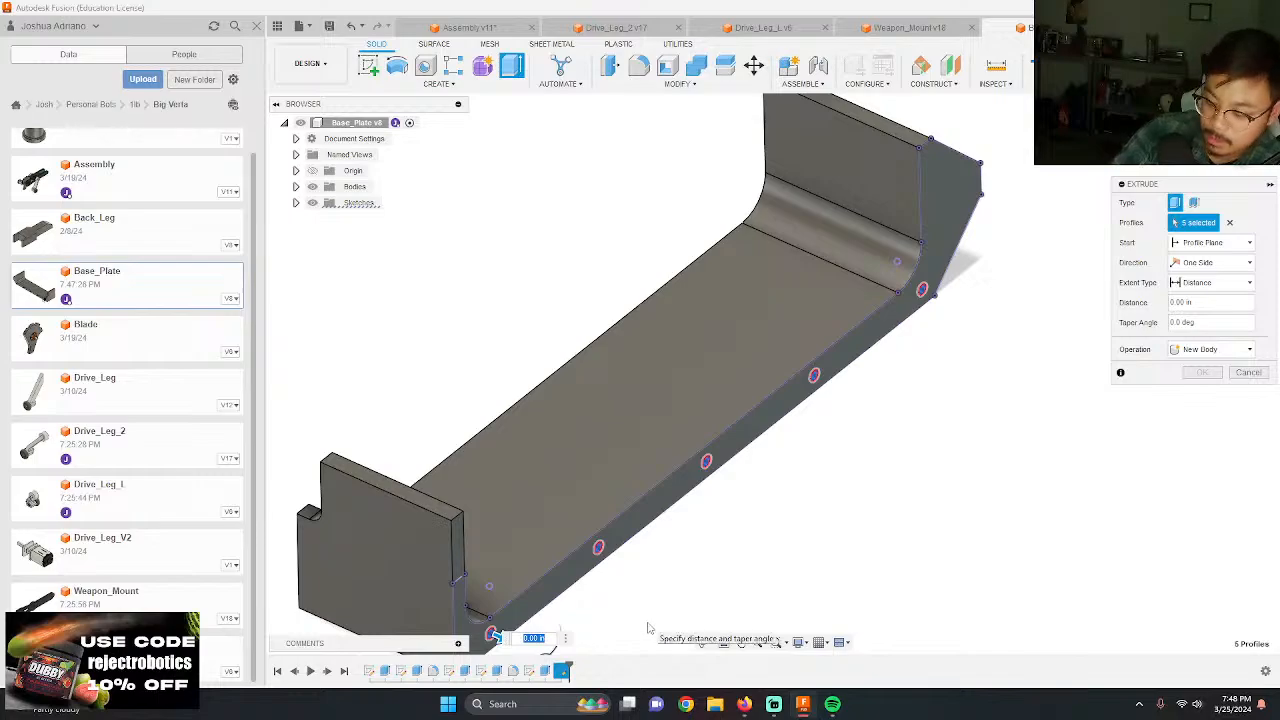
key("Return")
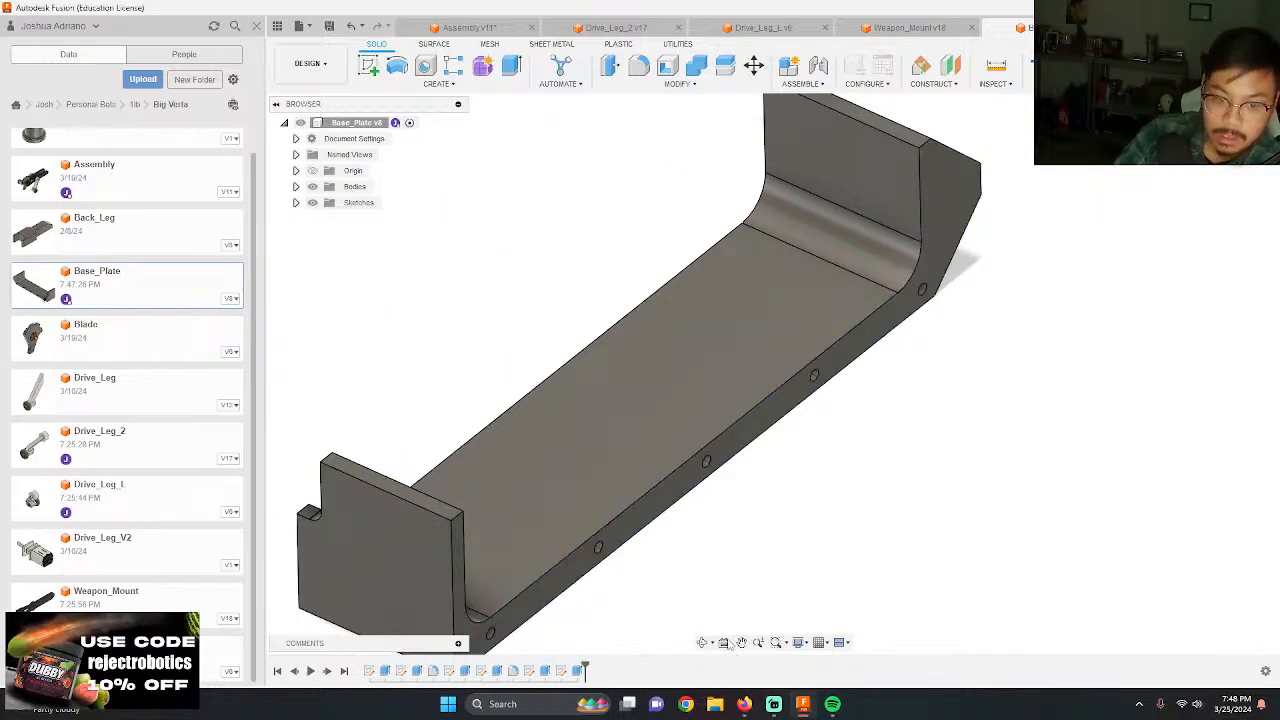
Step: Edit the original screw hole sketch and draw a horizontal line across the angled end profile, from its outer vertical edge's midpoint to the inner edge
scroll(917, 397, "down", 3)
middle_click_drag(915, 396, 723, 392, "shift")
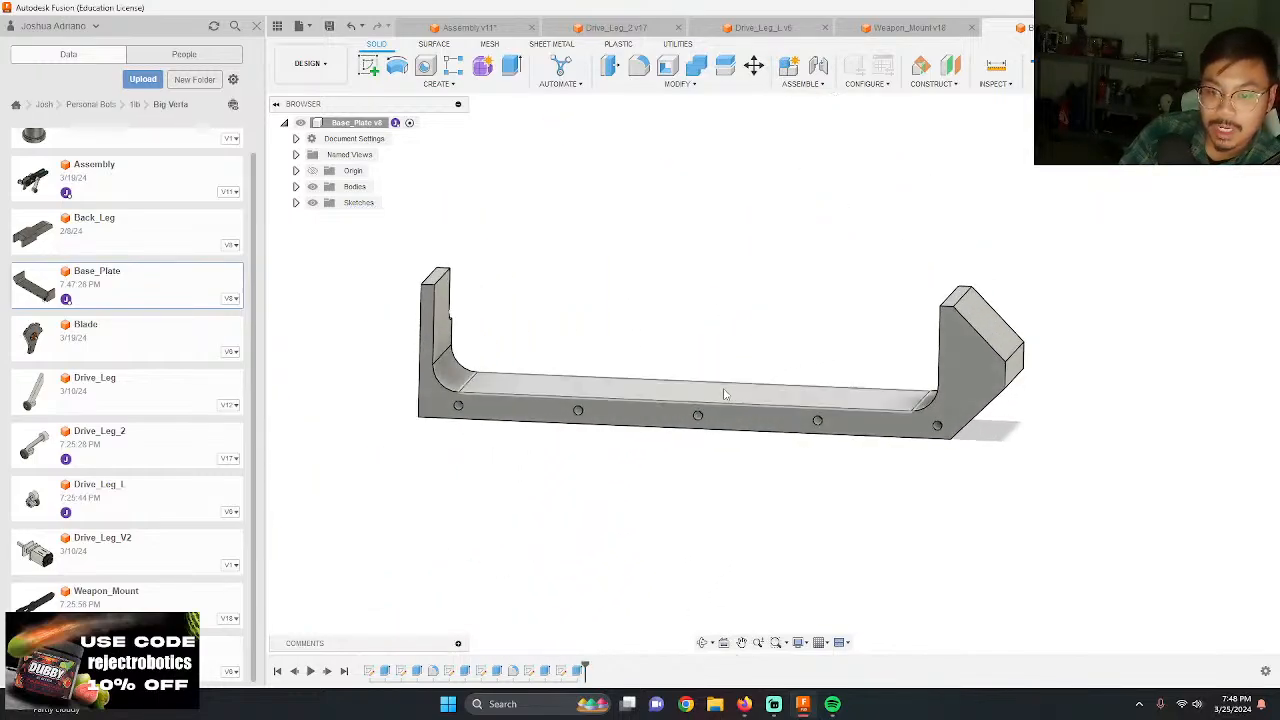
scroll(899, 468, "up", 5)
scroll(904, 405, "up", 3)
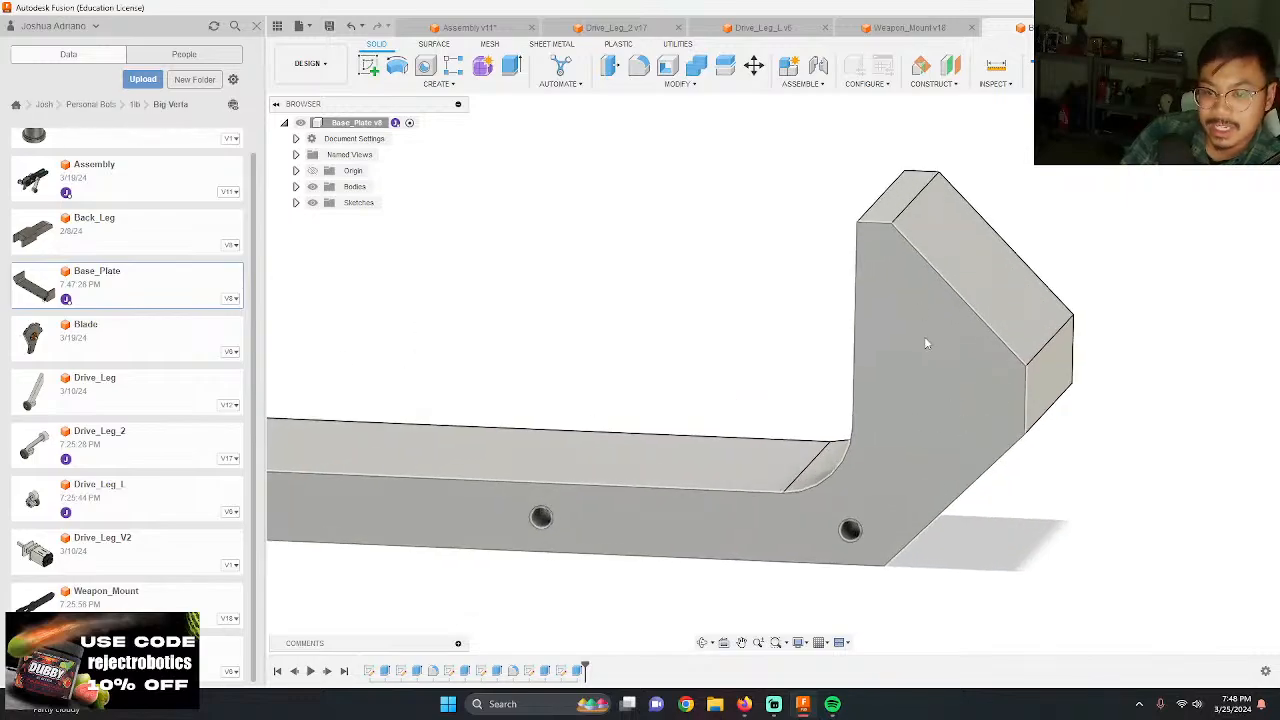
middle_click_drag(976, 436, 797, 405, "shift")
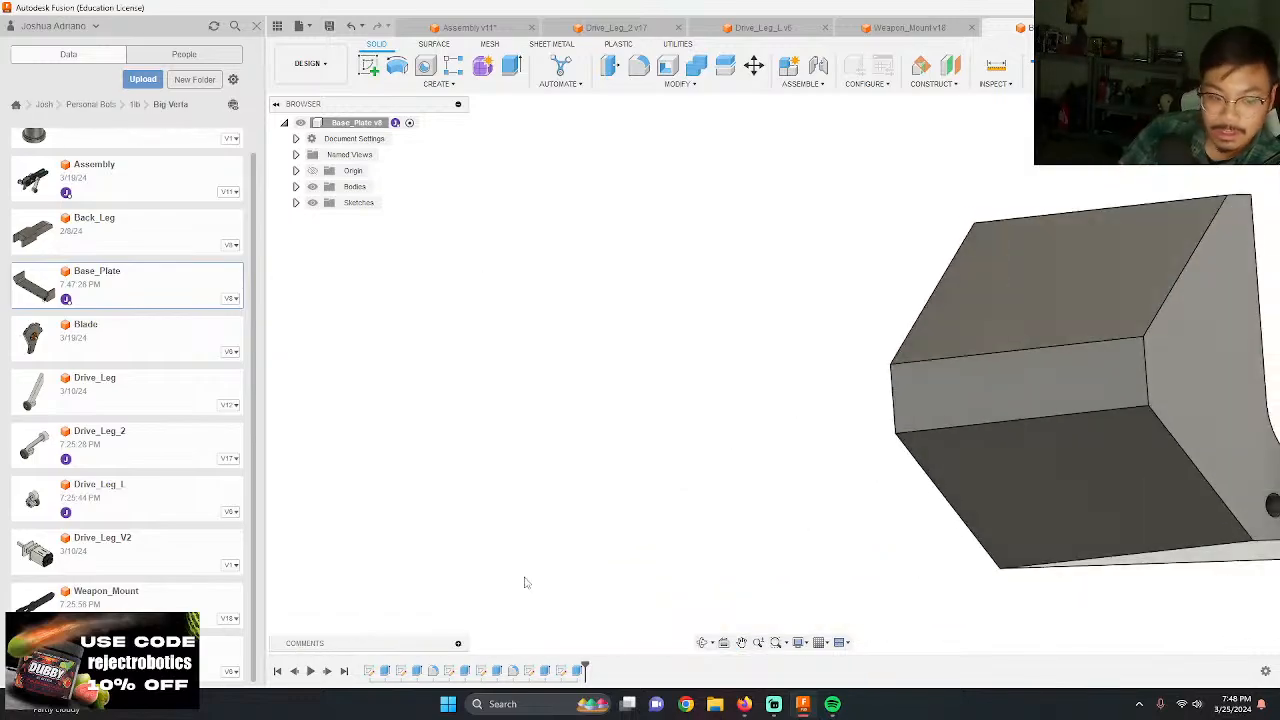
double_click(544, 671)
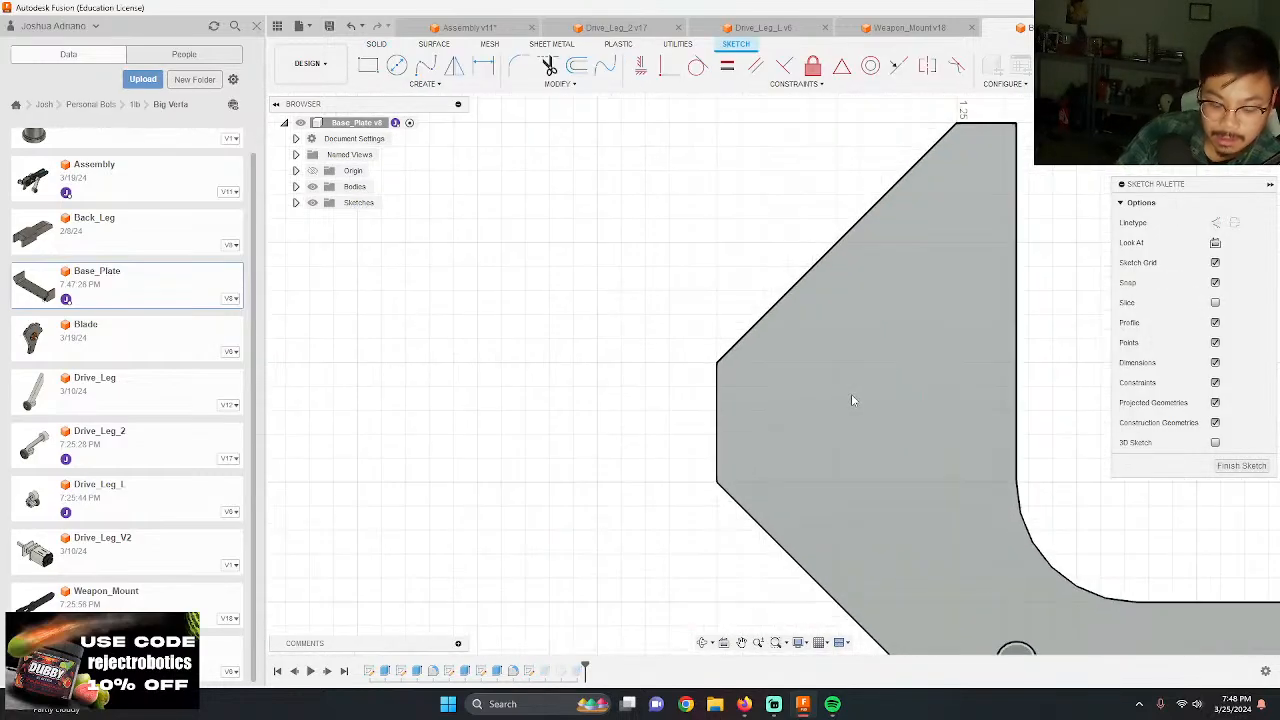
key("c")
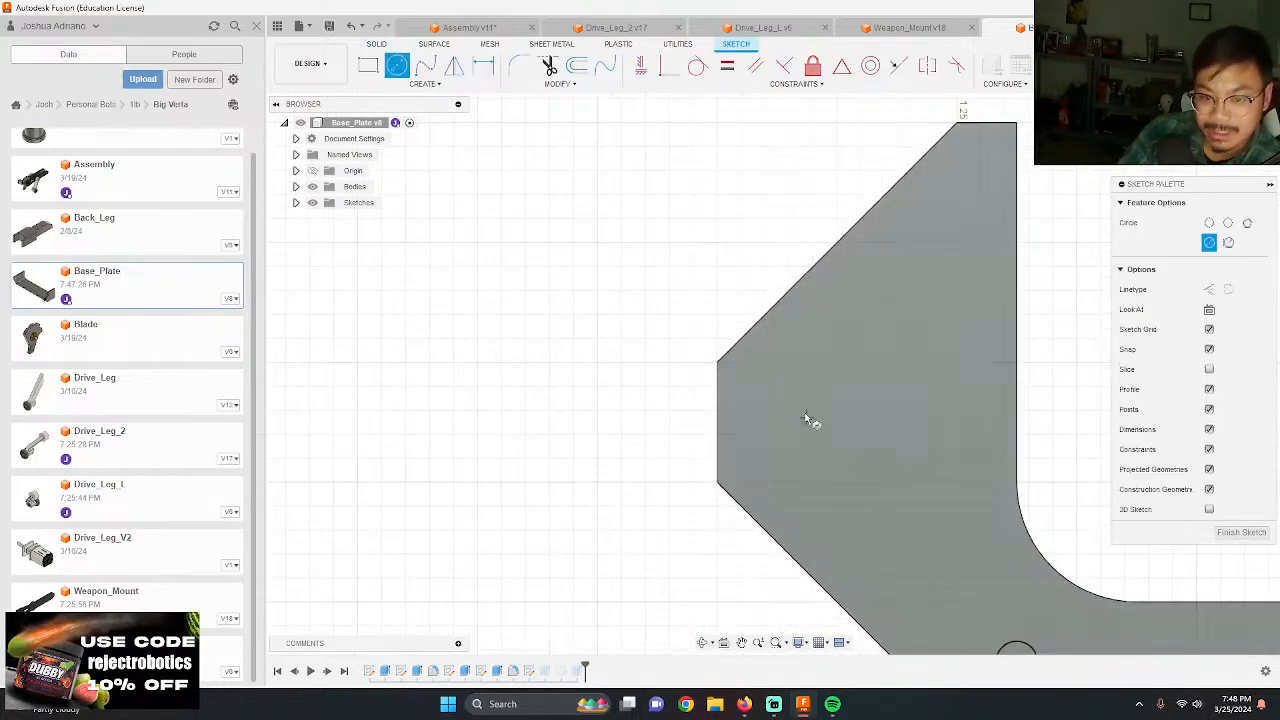
key("Escape")
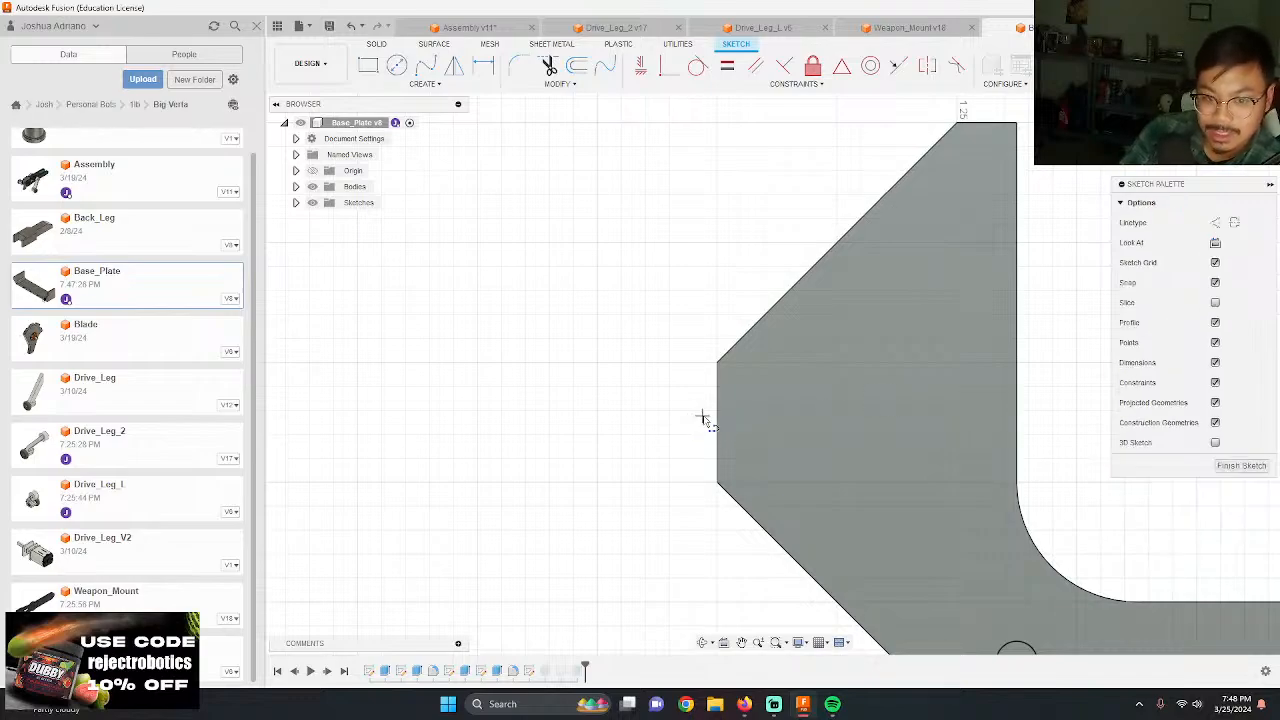
left_click(1018, 422)
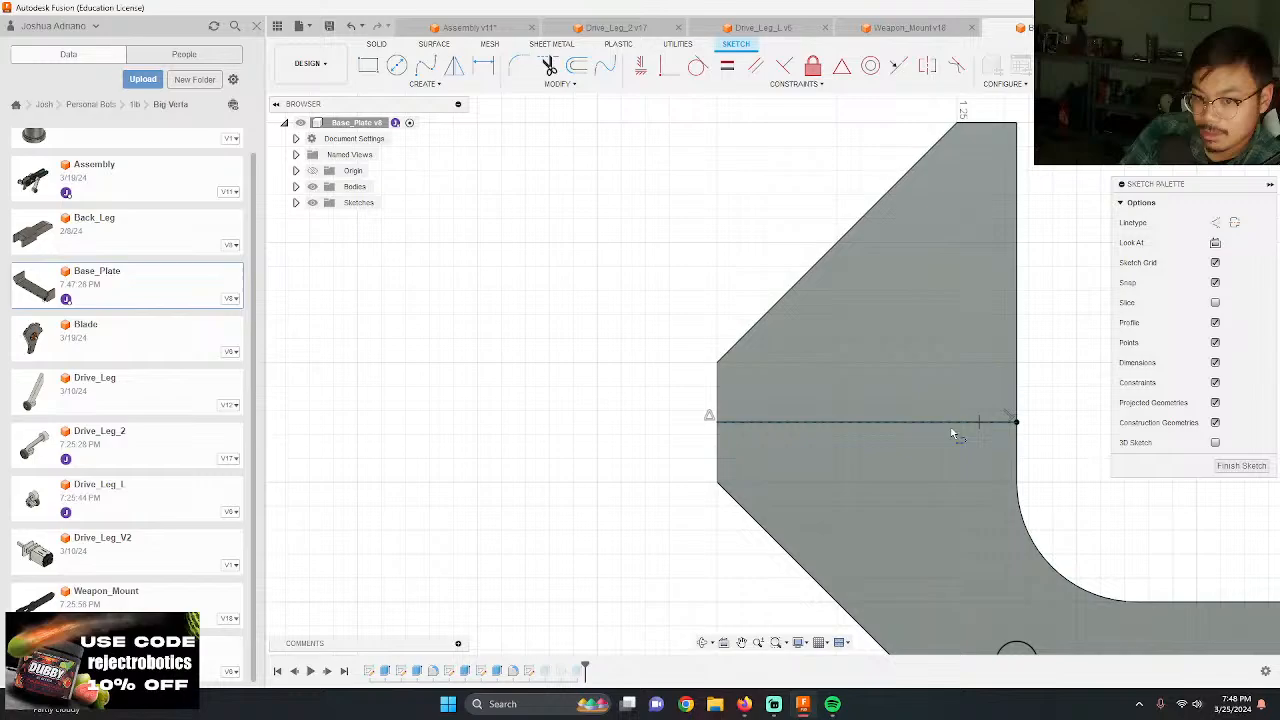
Step: Draw a 3/8 in circle centred on the horizontal line's midpoint and reduce its diameter to screw-hole size
key("c")
left_click(868, 421)
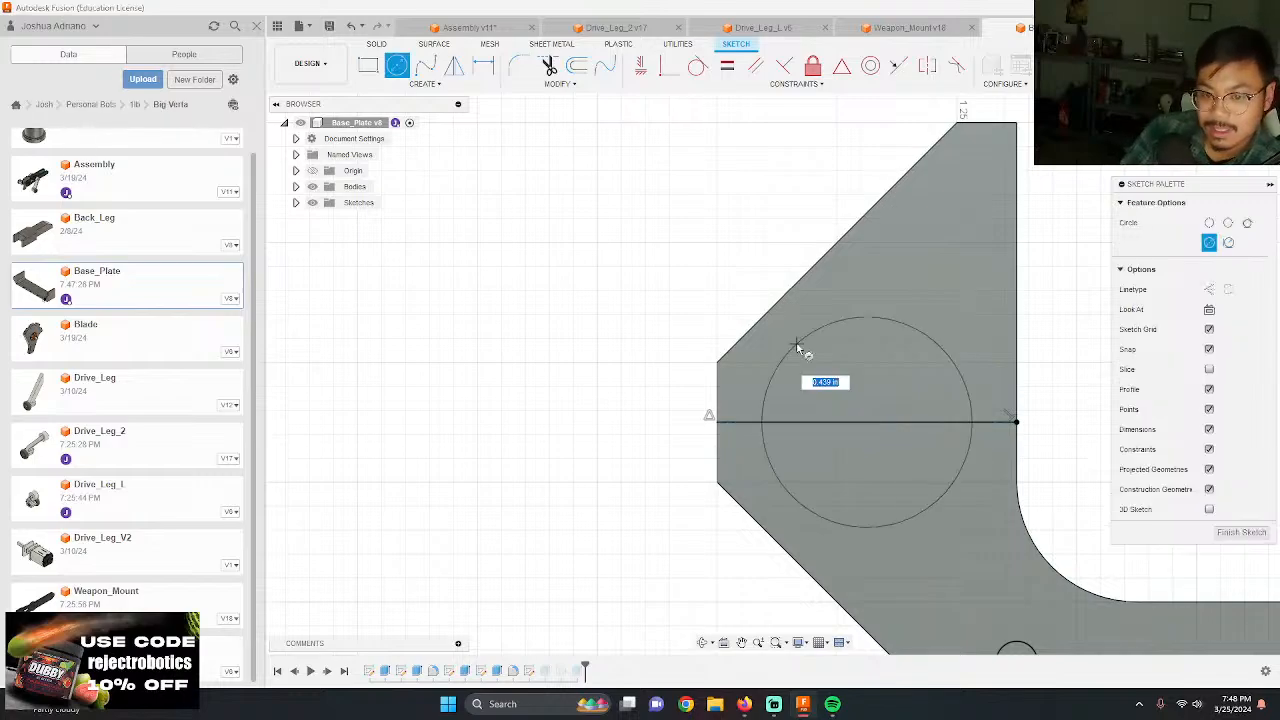
key("Return")
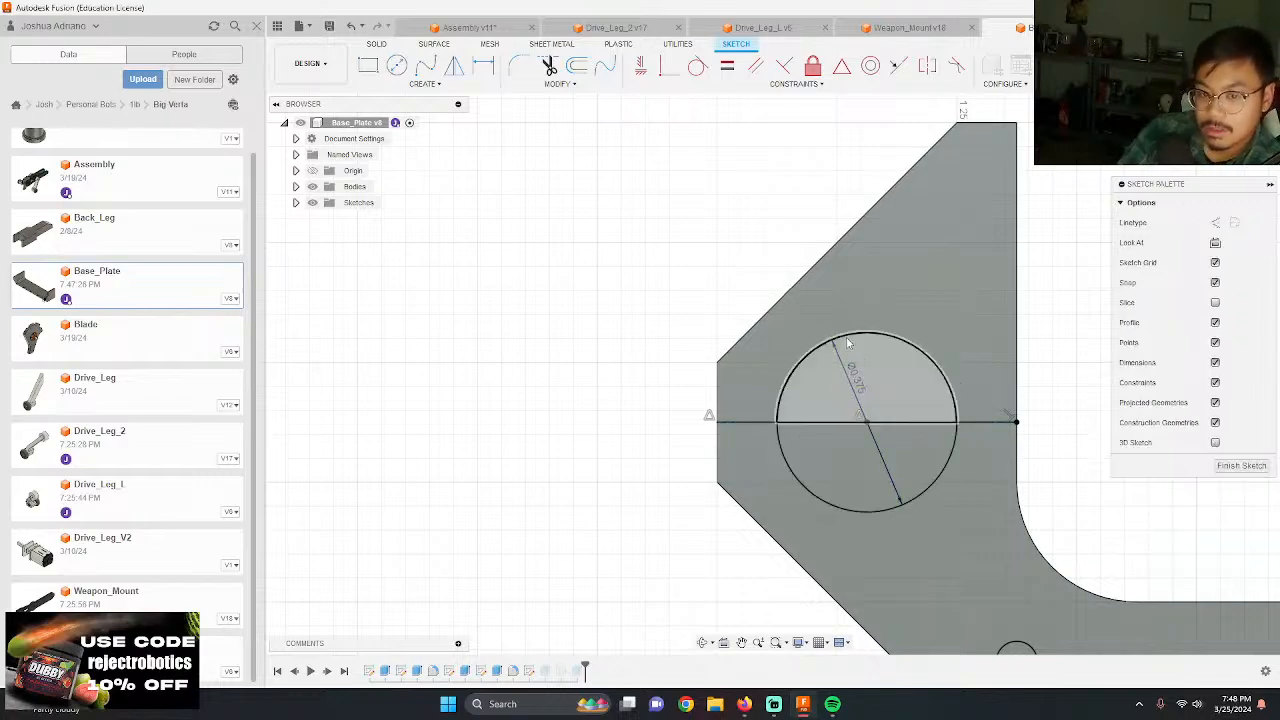
scroll(650, 315, "down", 1)
left_click(838, 383)
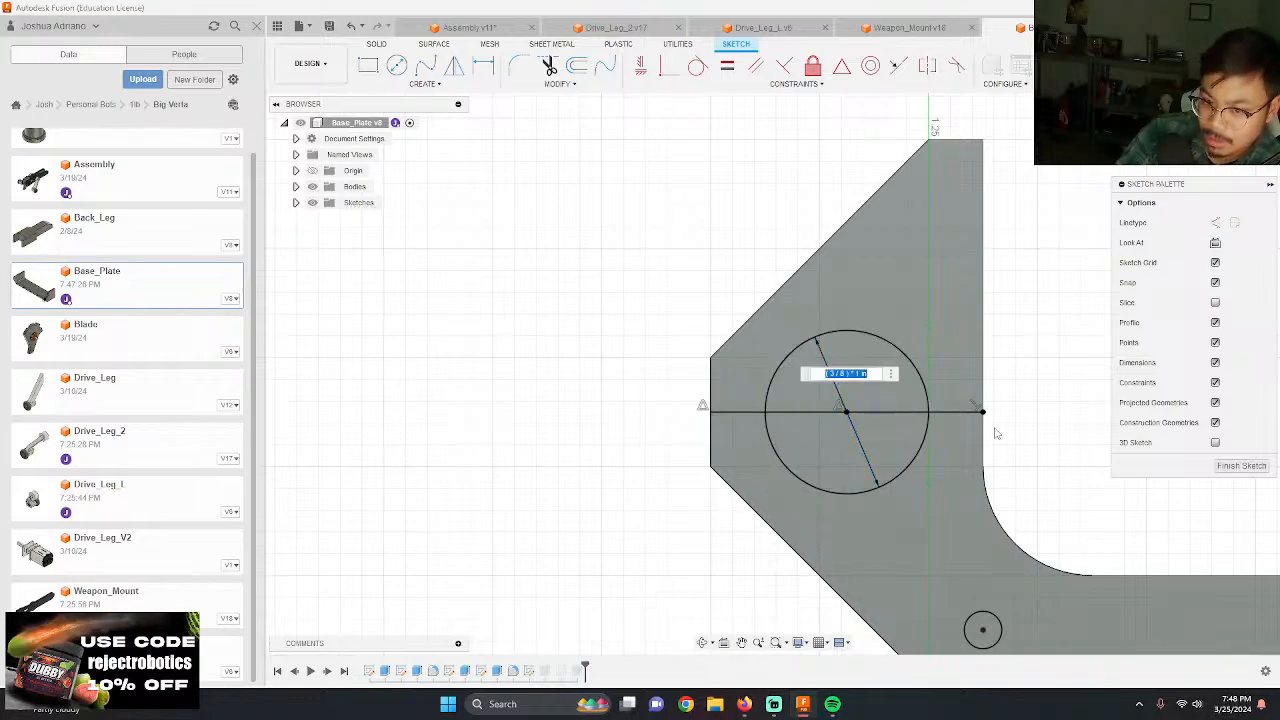
scroll(626, 403, "down", 5)
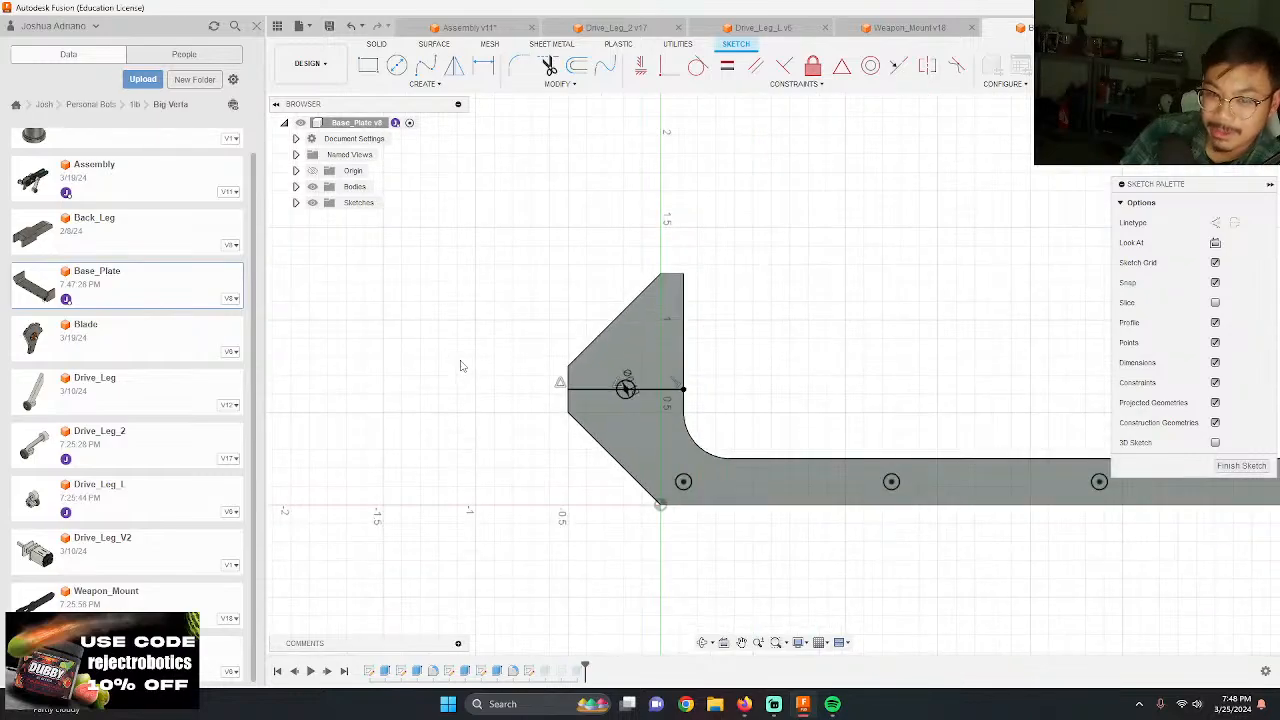
scroll(600, 378, "up", 2)
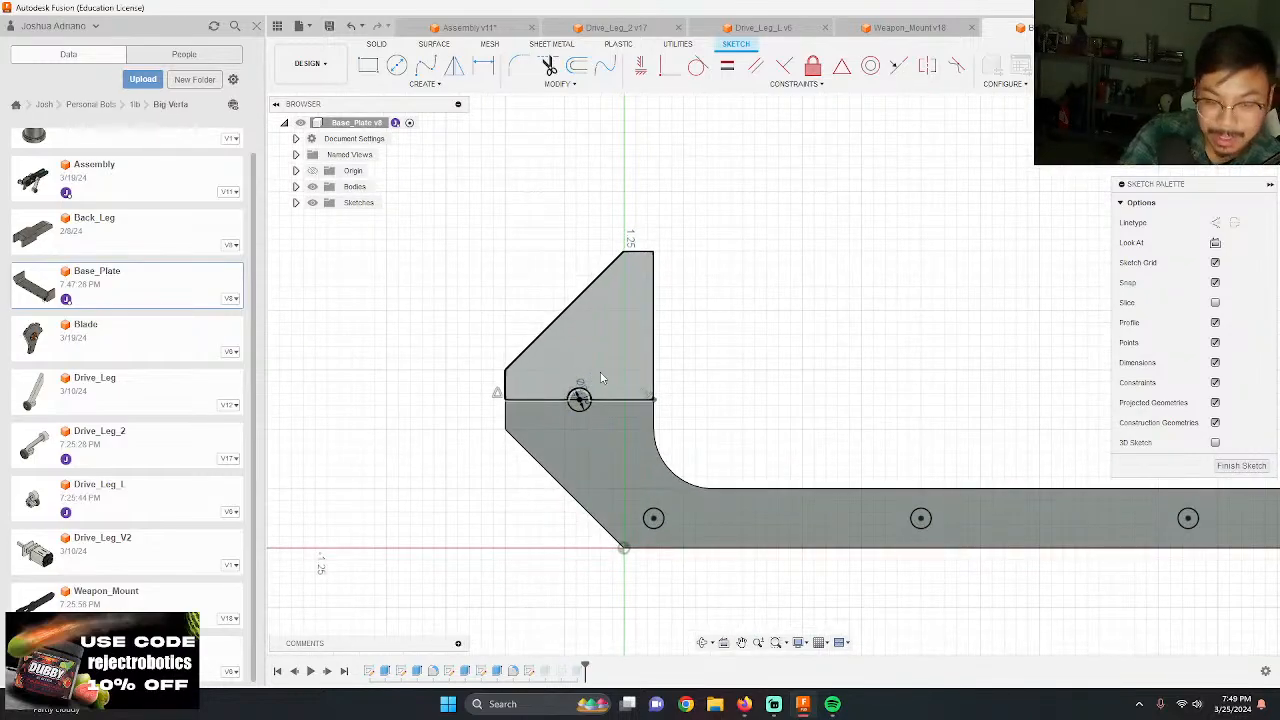
Step: Finish the sketch and add both halves of the new circle to the profiles of the existing -3/8 in screw hole cut
key("e")
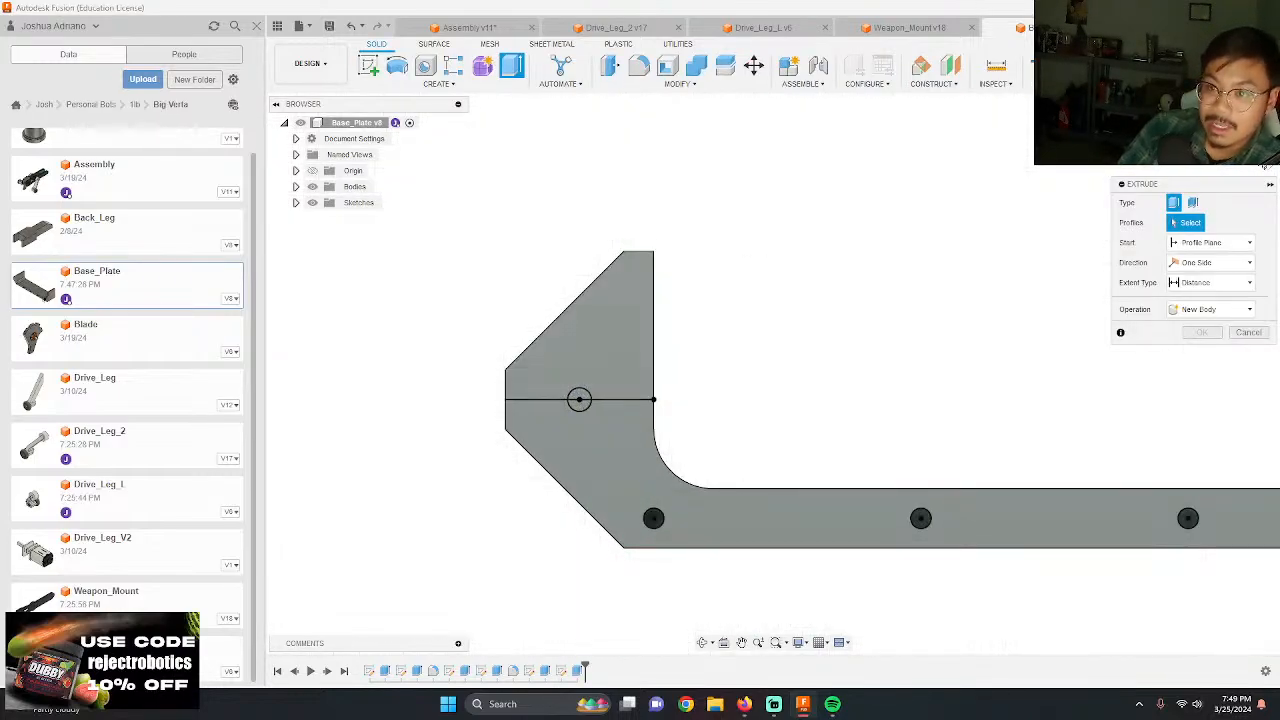
left_click(1248, 334)
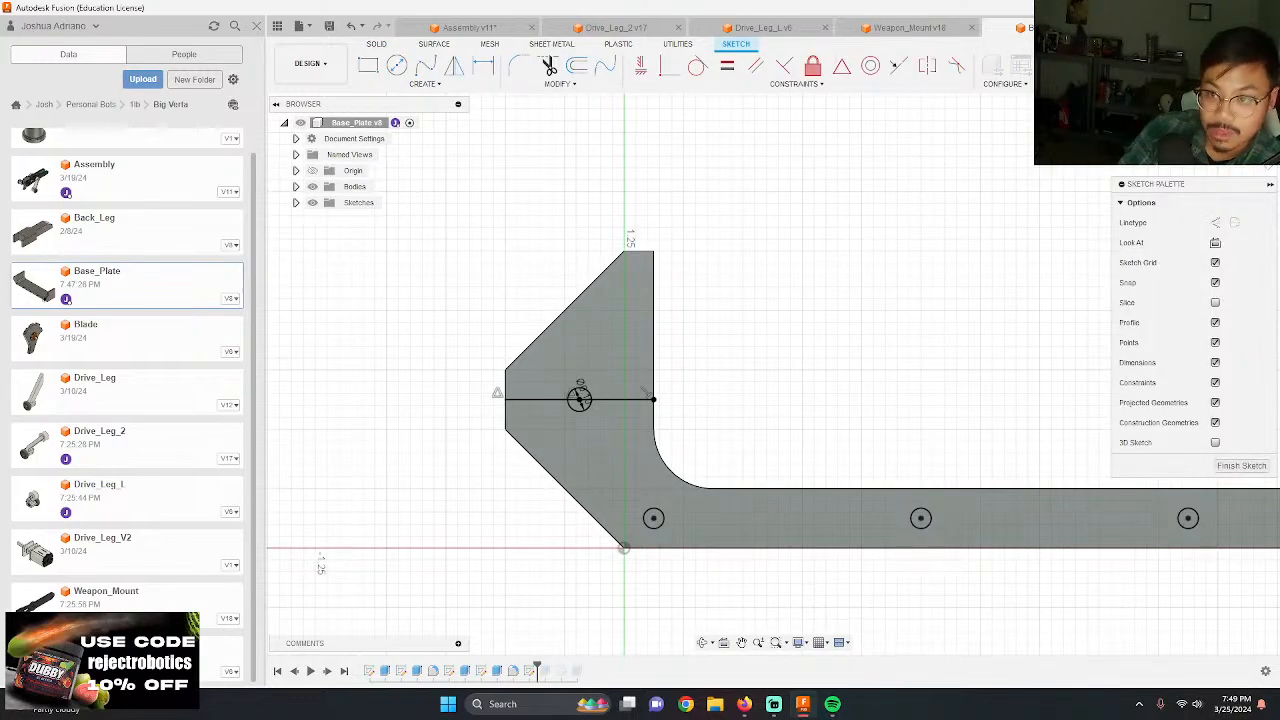
left_click(1225, 66)
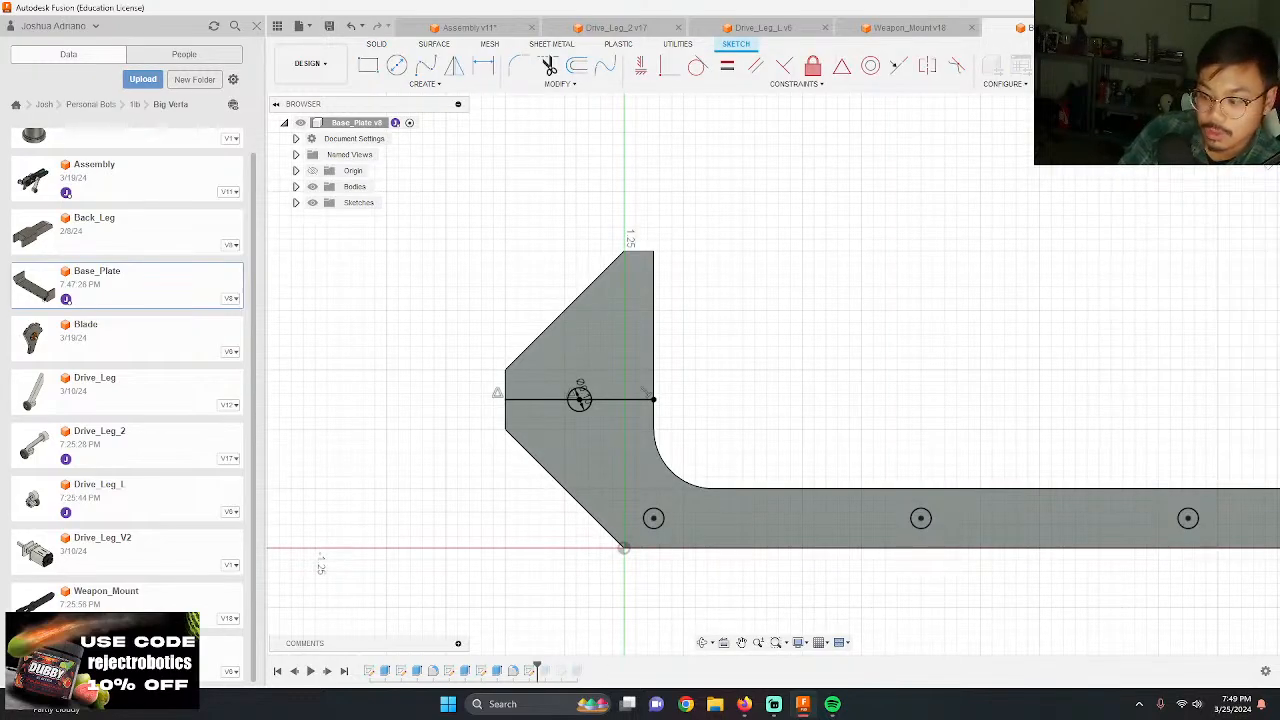
double_click(544, 670)
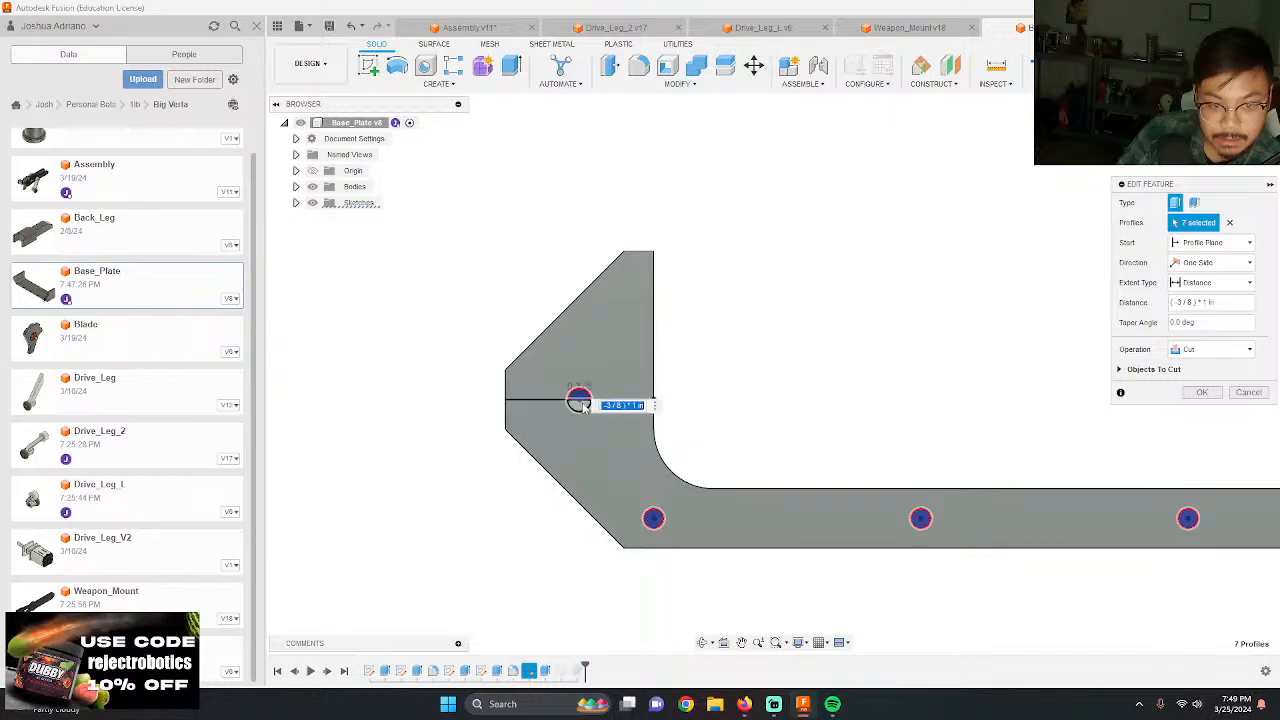
left_click(583, 406)
key("Return")
middle_click_drag(1040, 491, 925, 508, "shift")
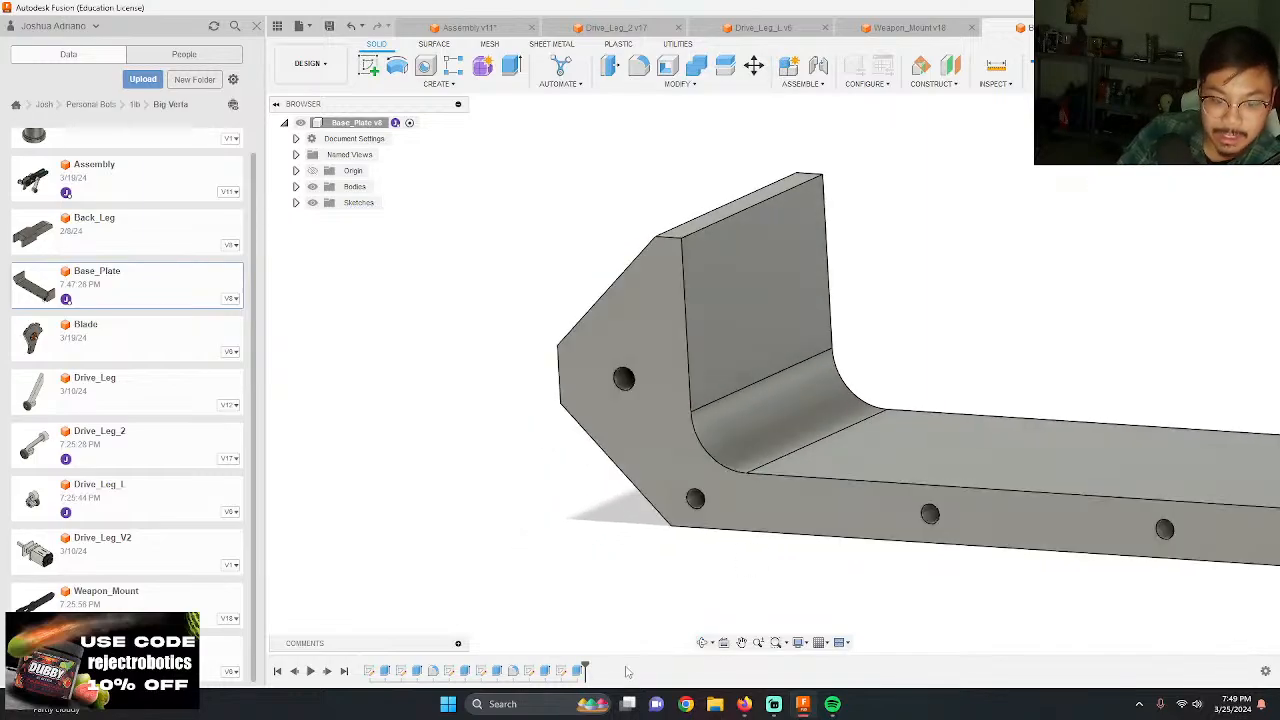
Step: Include the angled end's new hole in the projected screw hole cut on the opposite edge
double_click(561, 670)
middle_click_drag(603, 612, 819, 328, "shift")
left_click(869, 290)
key("Return")
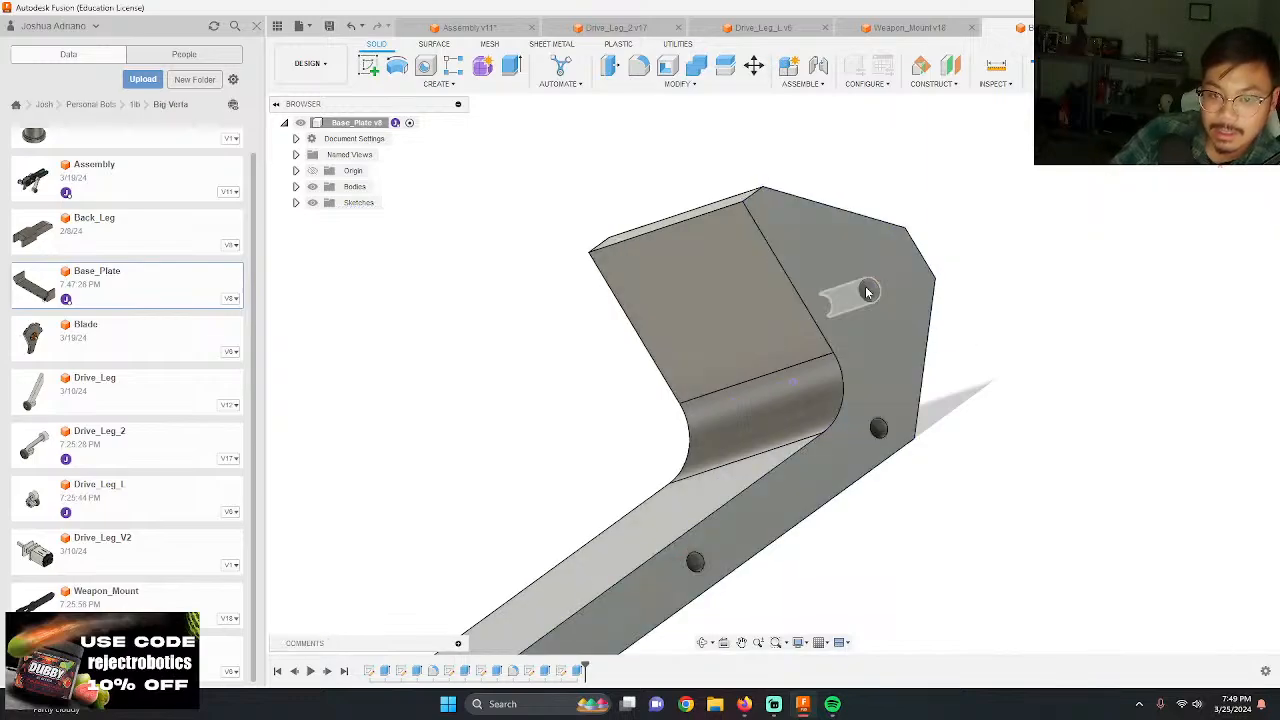
middle_click_drag(870, 295, 1037, 462, "shift")
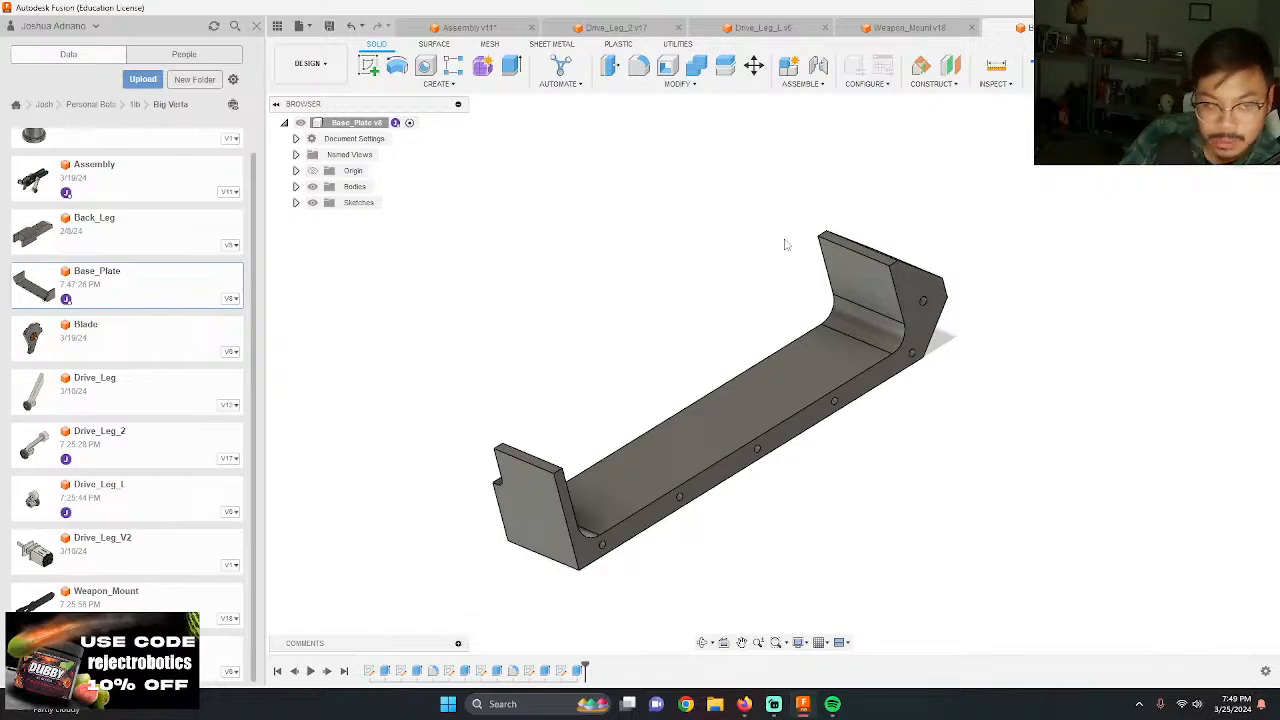
Step: Save a new version of Base_Plate with the default description and return to the Assembly document
left_click(329, 26)
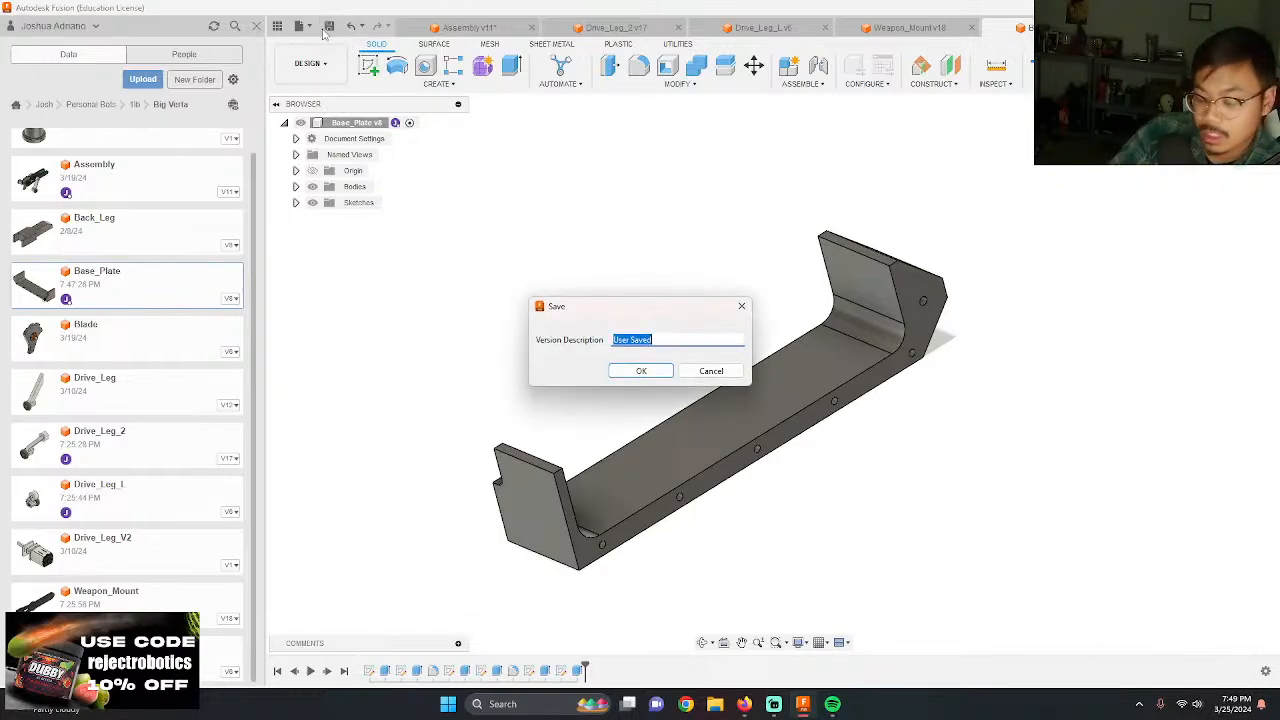
key("Return")
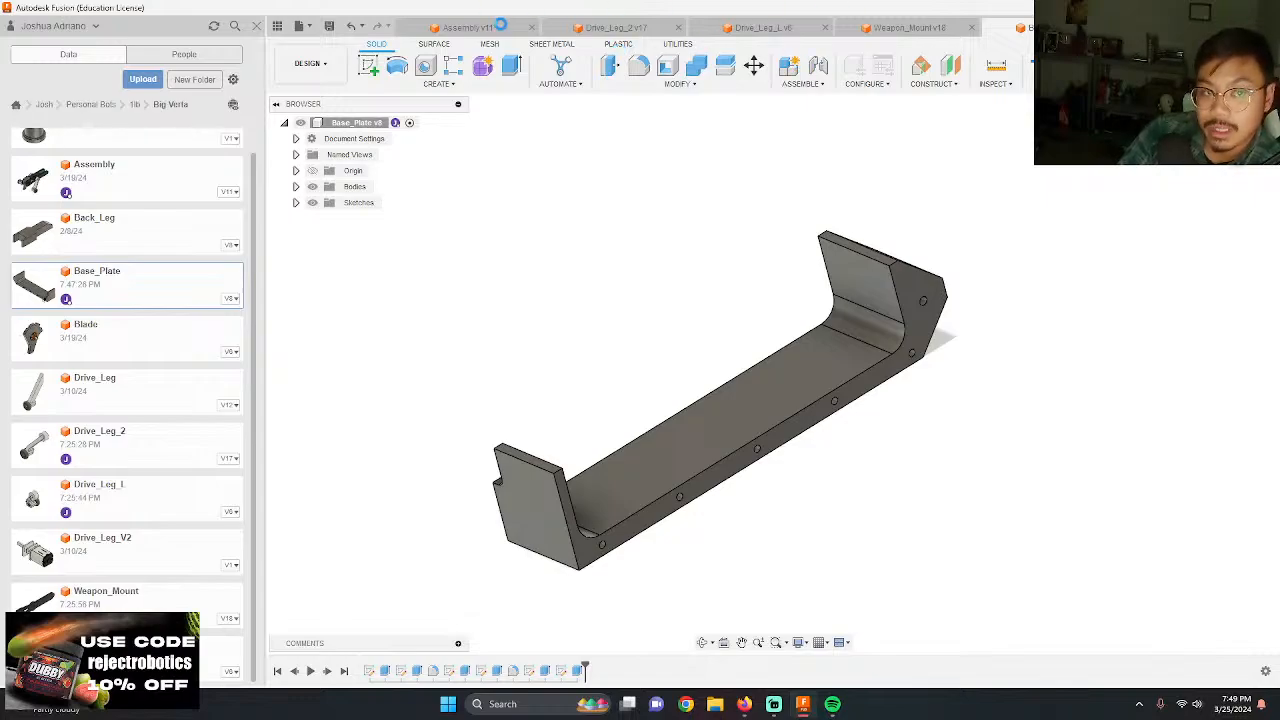
left_click(491, 26)
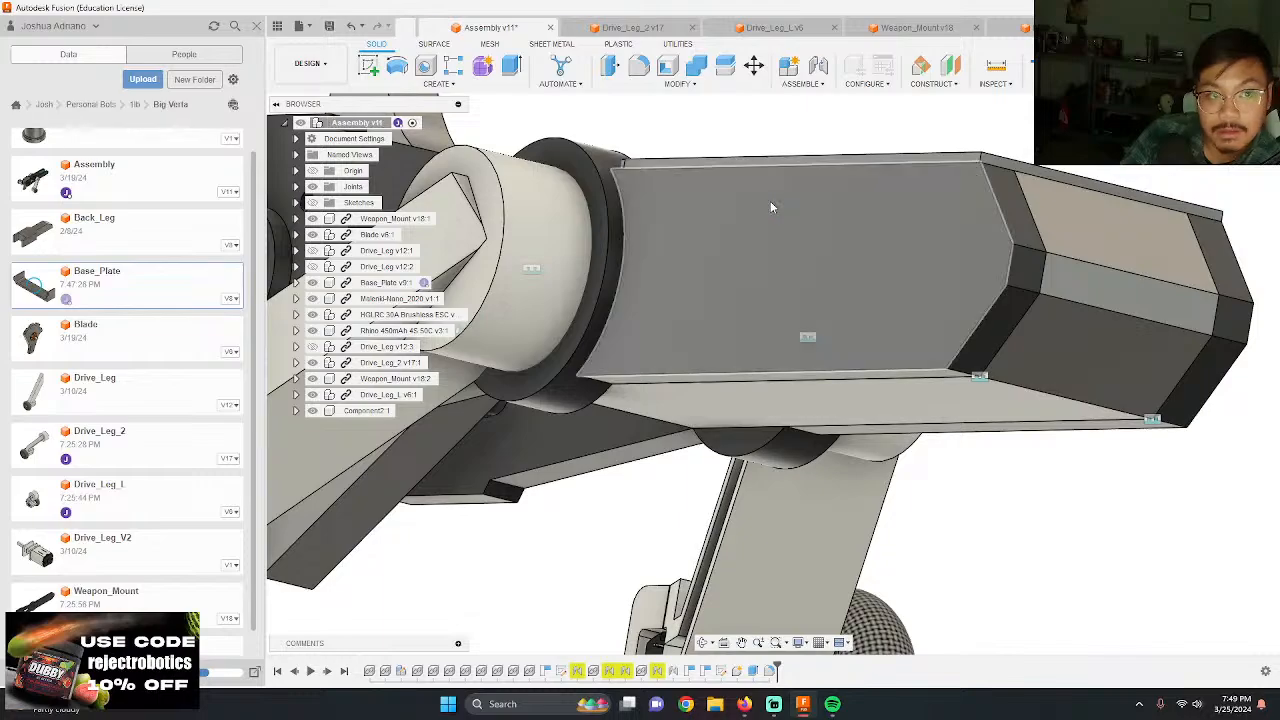
Step: Edit the near-side Weapon_Mount component in place within the assembly, capturing the current component positions
scroll(774, 206, "down", 5)
middle_click_drag(895, 195, 840, 263, "shift")
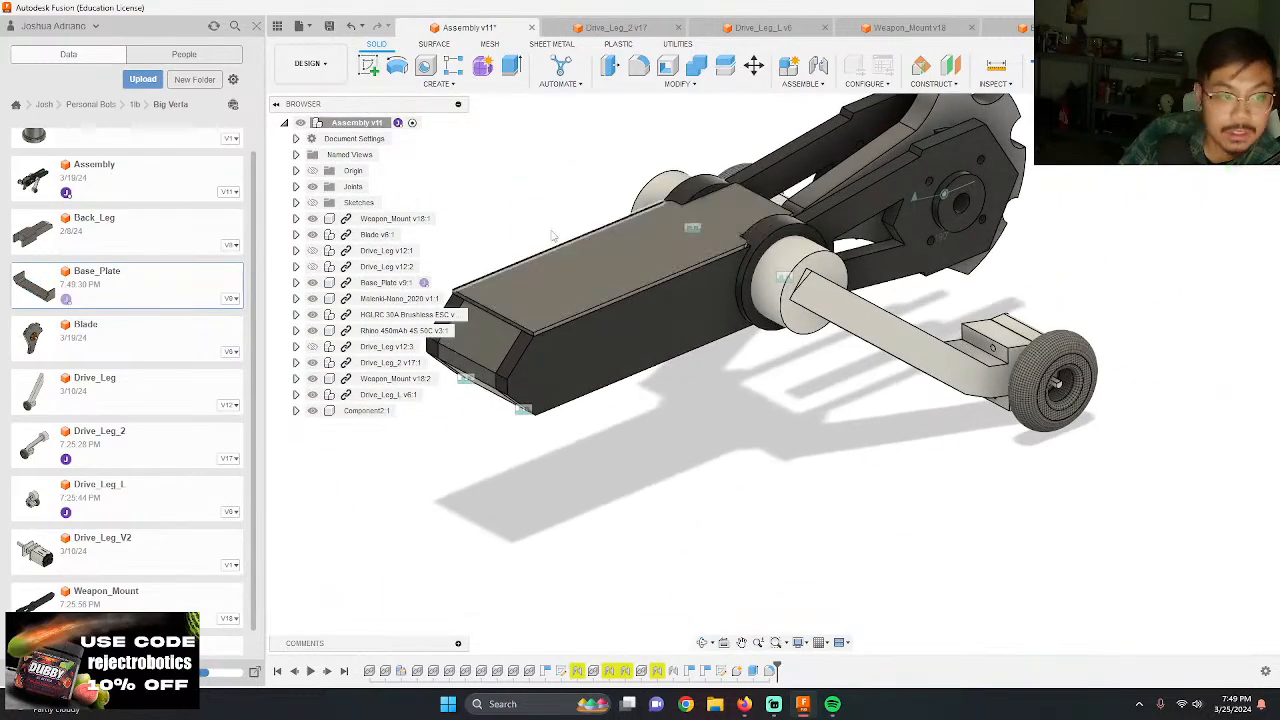
left_click(577, 344)
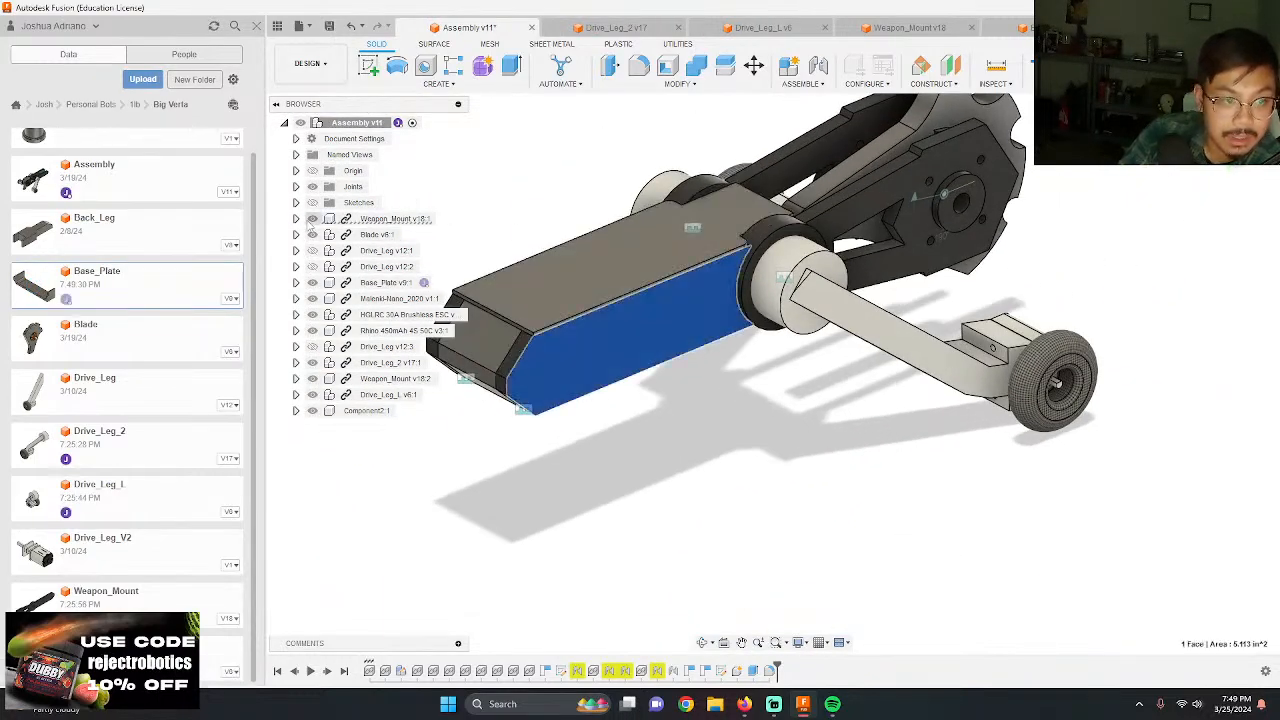
left_click(451, 220)
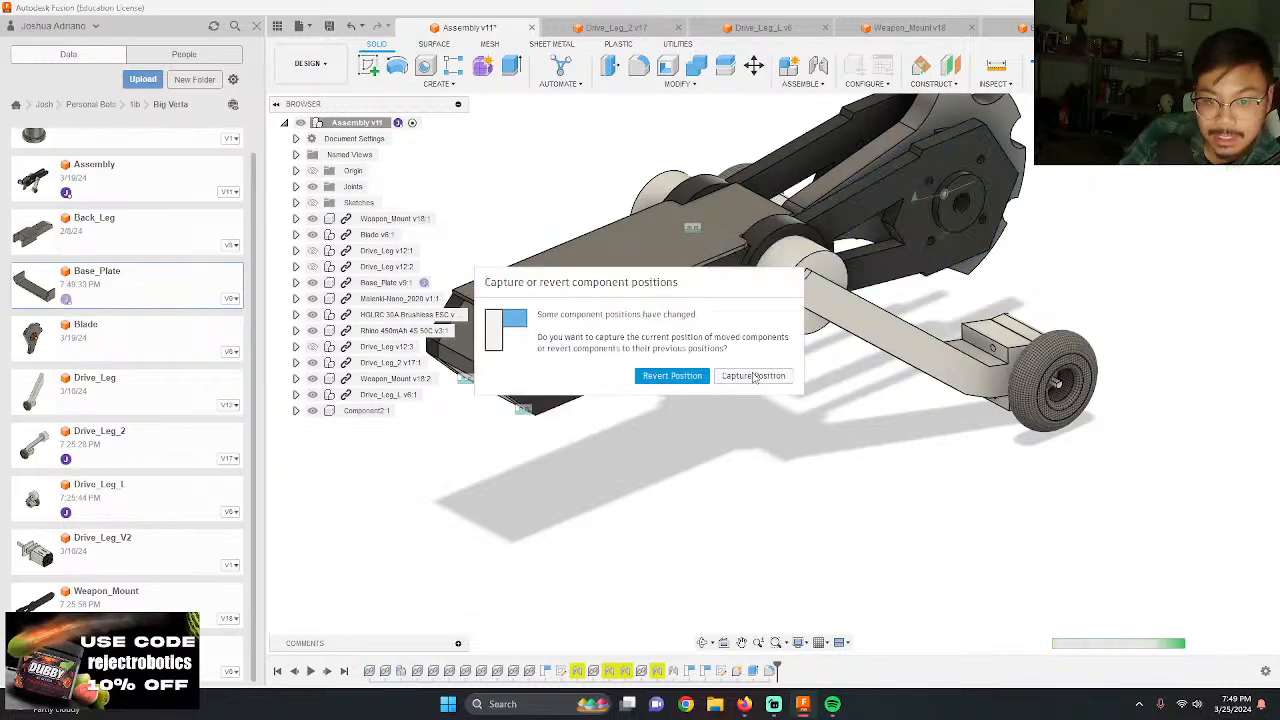
left_click(754, 376)
Step: Project the base plate's hole-bearing edge face into a new sketch on the weapon mount's outer side face, hiding the mount while selecting
scroll(653, 360, "up", 3)
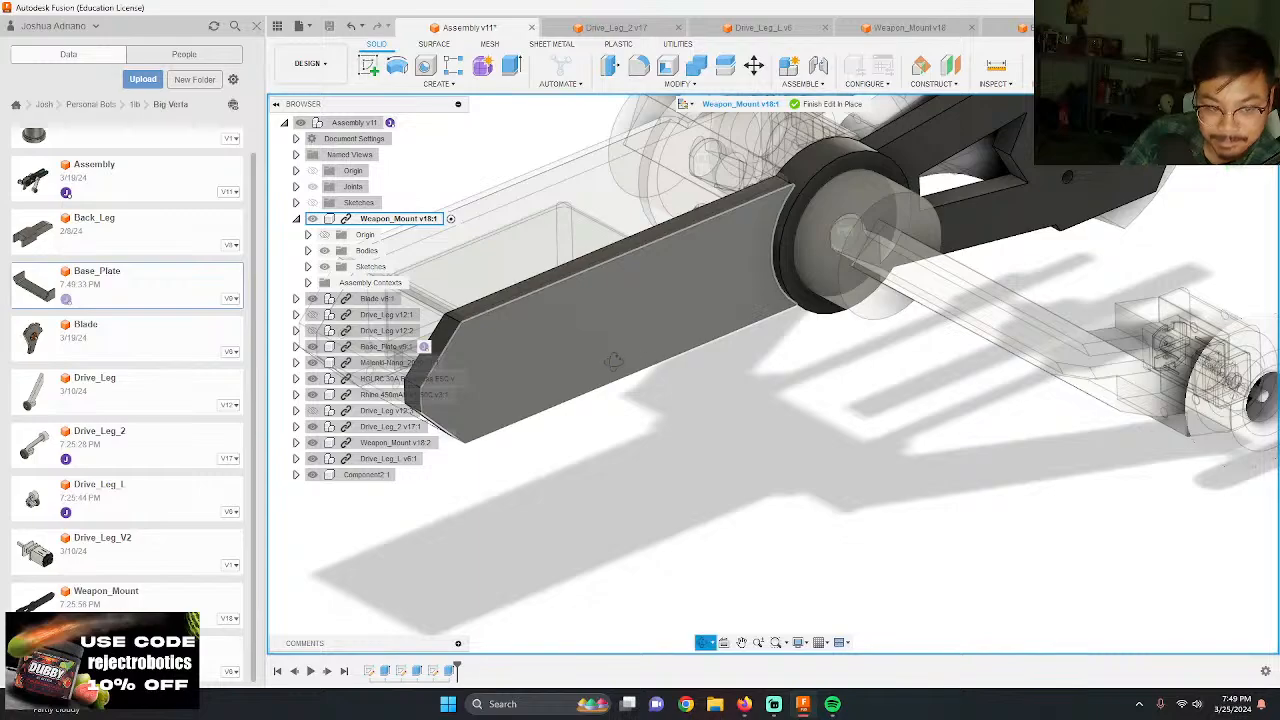
scroll(603, 378, "up", 3)
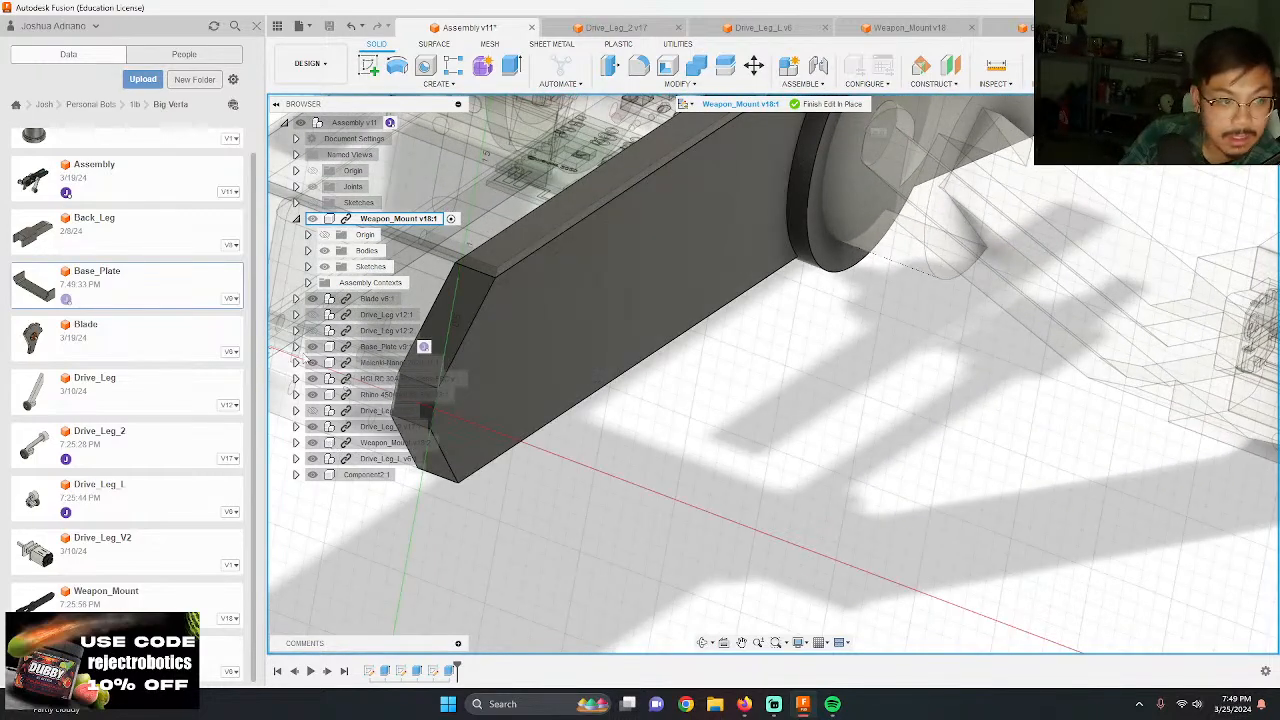
left_click(312, 219)
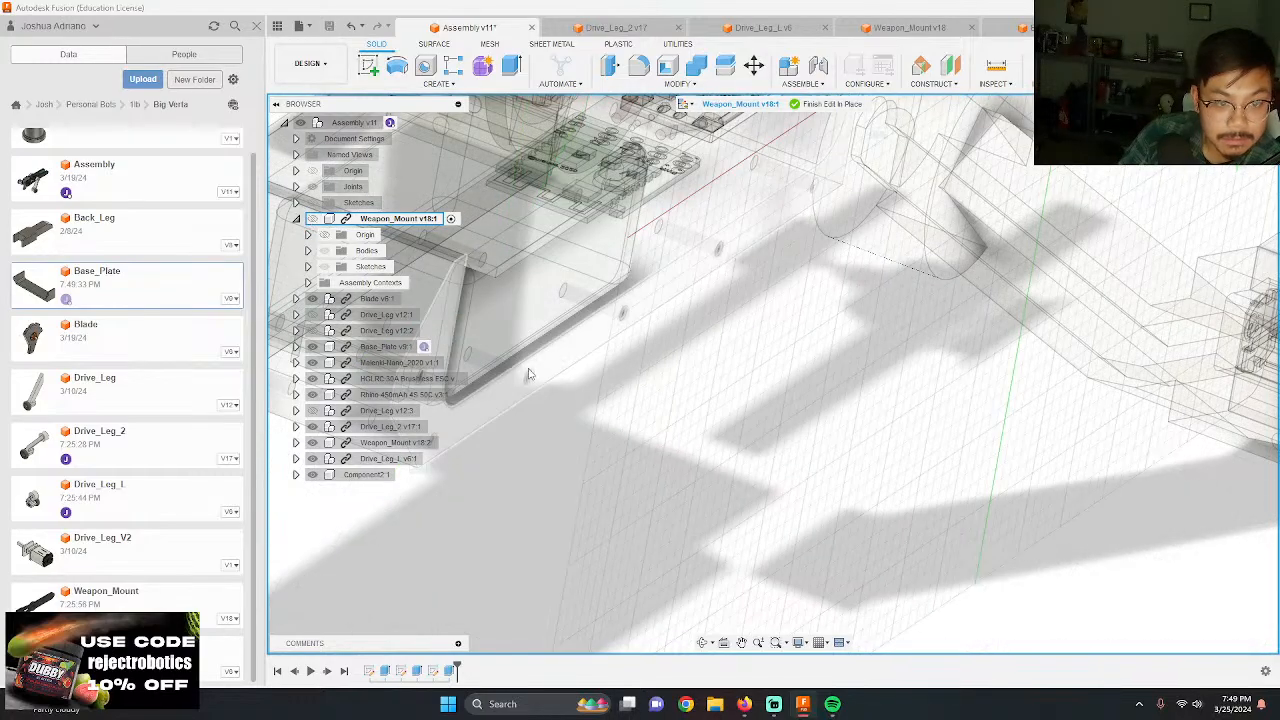
left_click(312, 219)
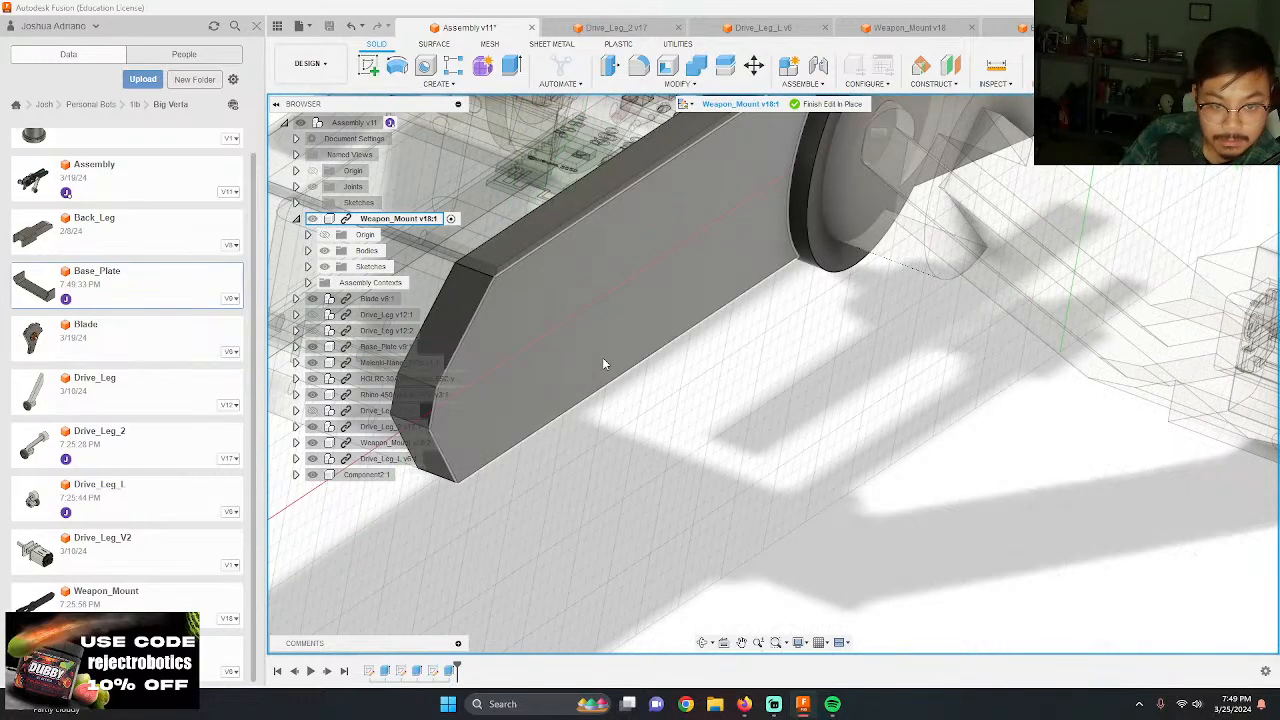
left_click(602, 359)
left_click(312, 219)
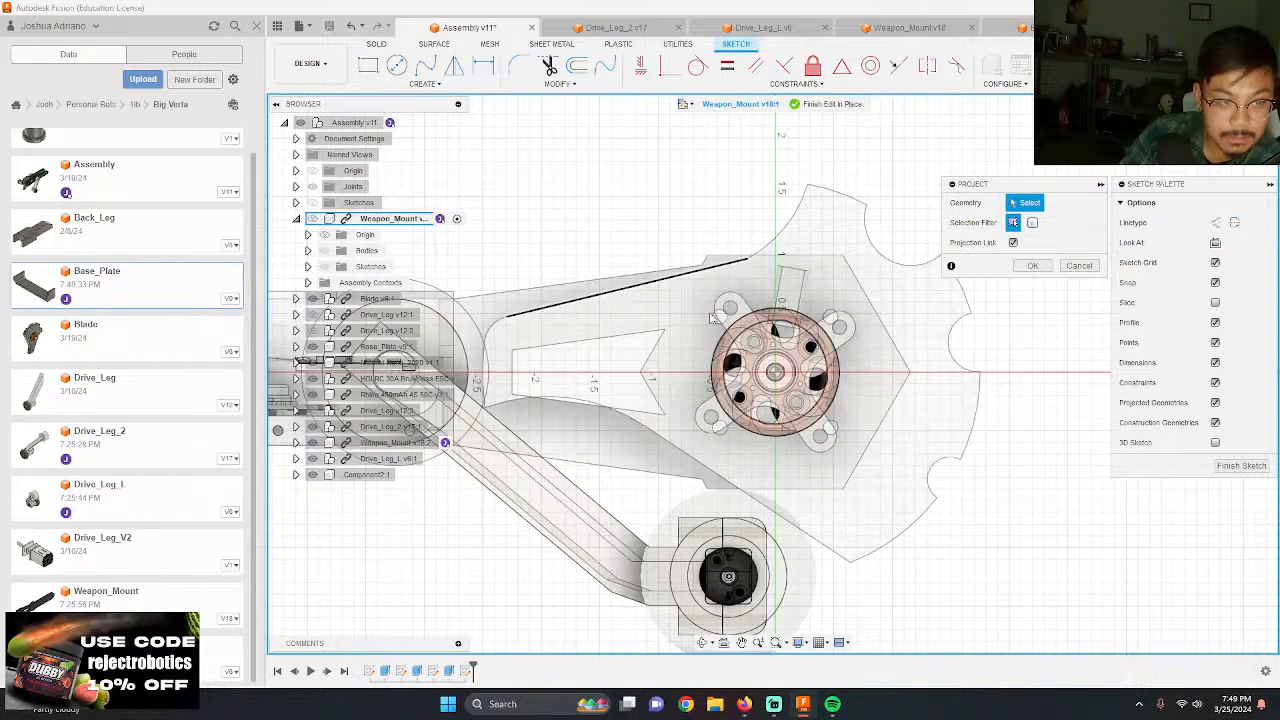
scroll(690, 385, "down", 5)
scroll(530, 361, "up", 6)
left_click(449, 362)
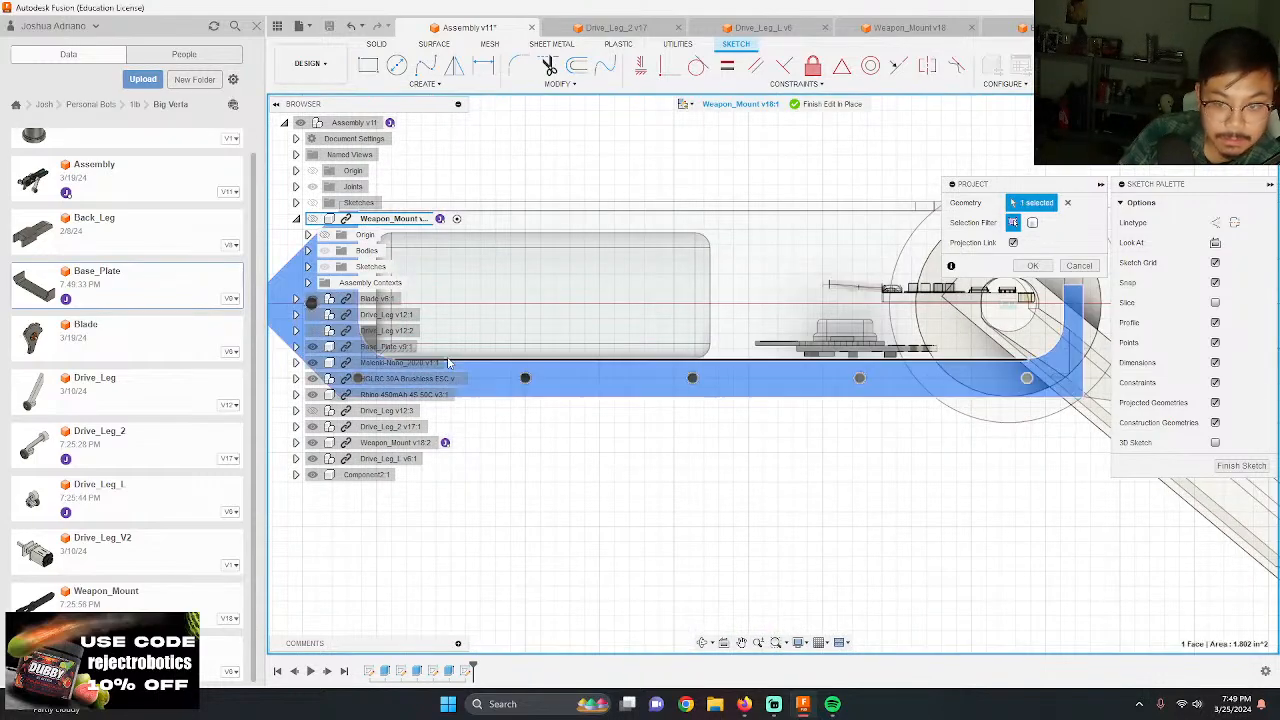
key("Return")
left_click(312, 218)
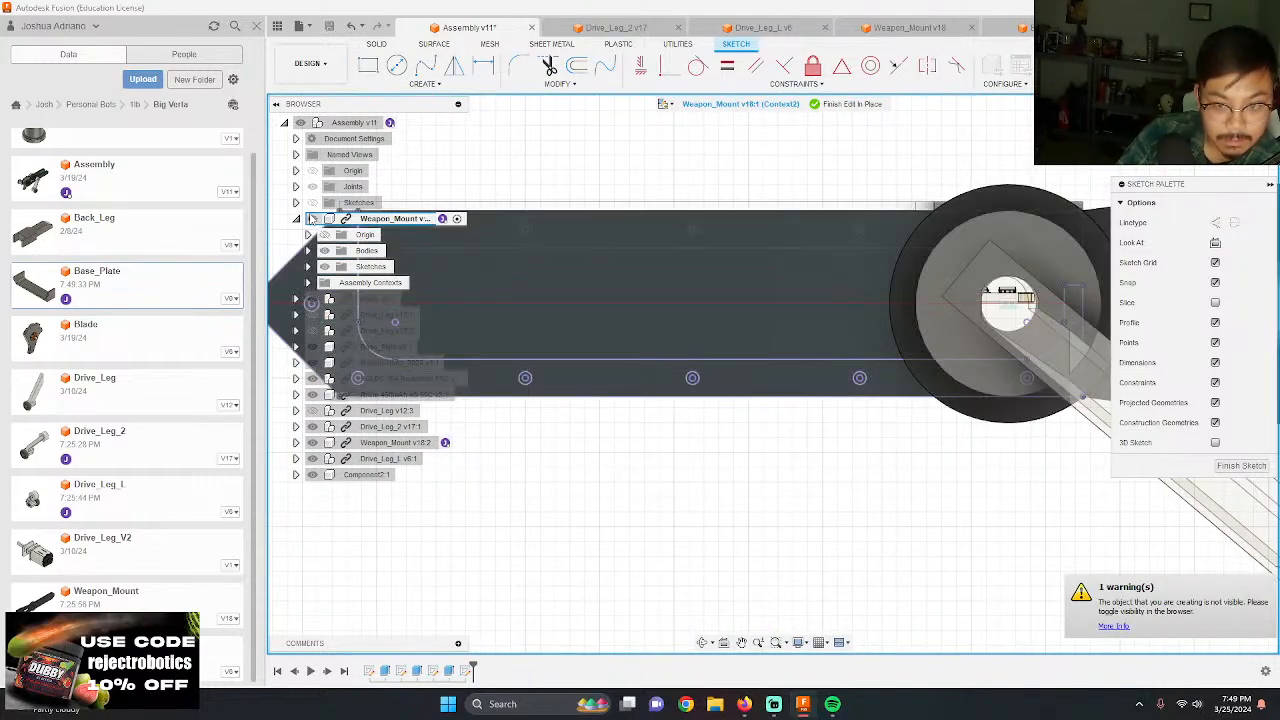
Step: Examine the projected screw holes on the weapon mount and check the No. 4 screw's dimensions on the McMaster-Carr page in the browser
scroll(1010, 392, "up", 3)
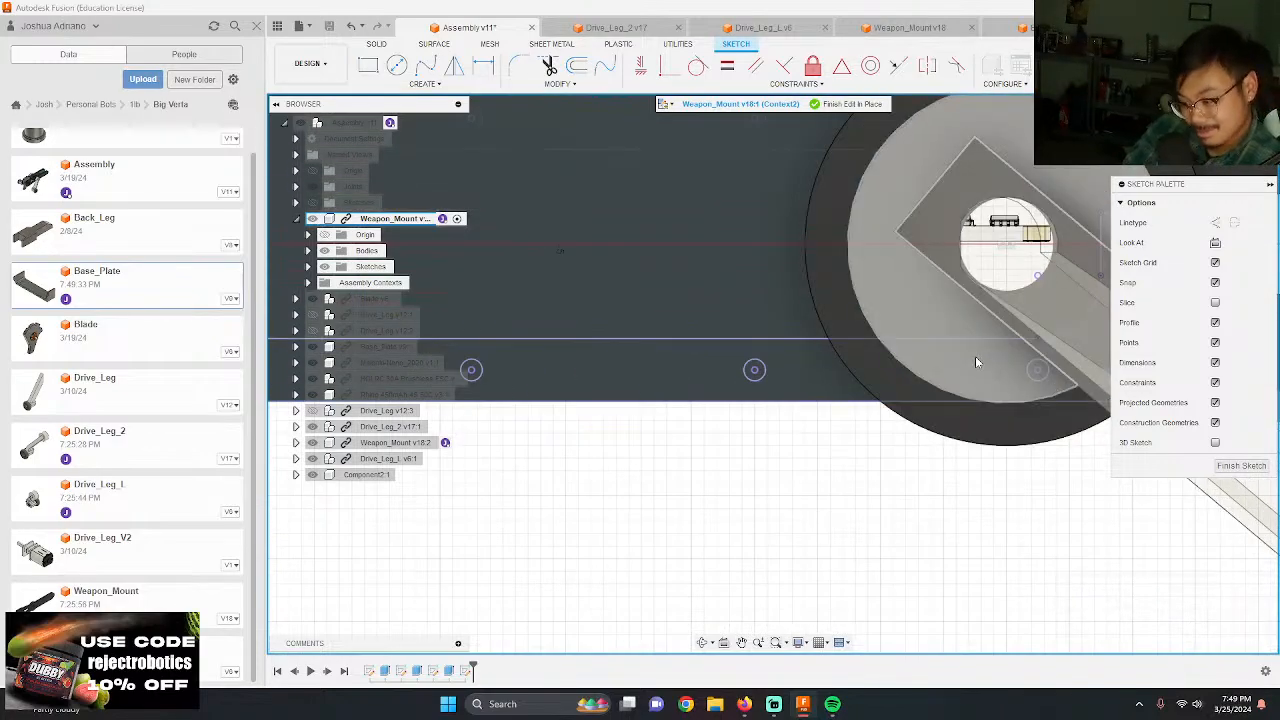
scroll(832, 325, "down", 2)
scroll(1060, 374, "up", 3)
mouse_move(904, 380)
middle_mouse_down("shift")
mouse_move(907, 364)
mouse_move(968, 463)
mouse_move(898, 425)
middle_mouse_up("shift")
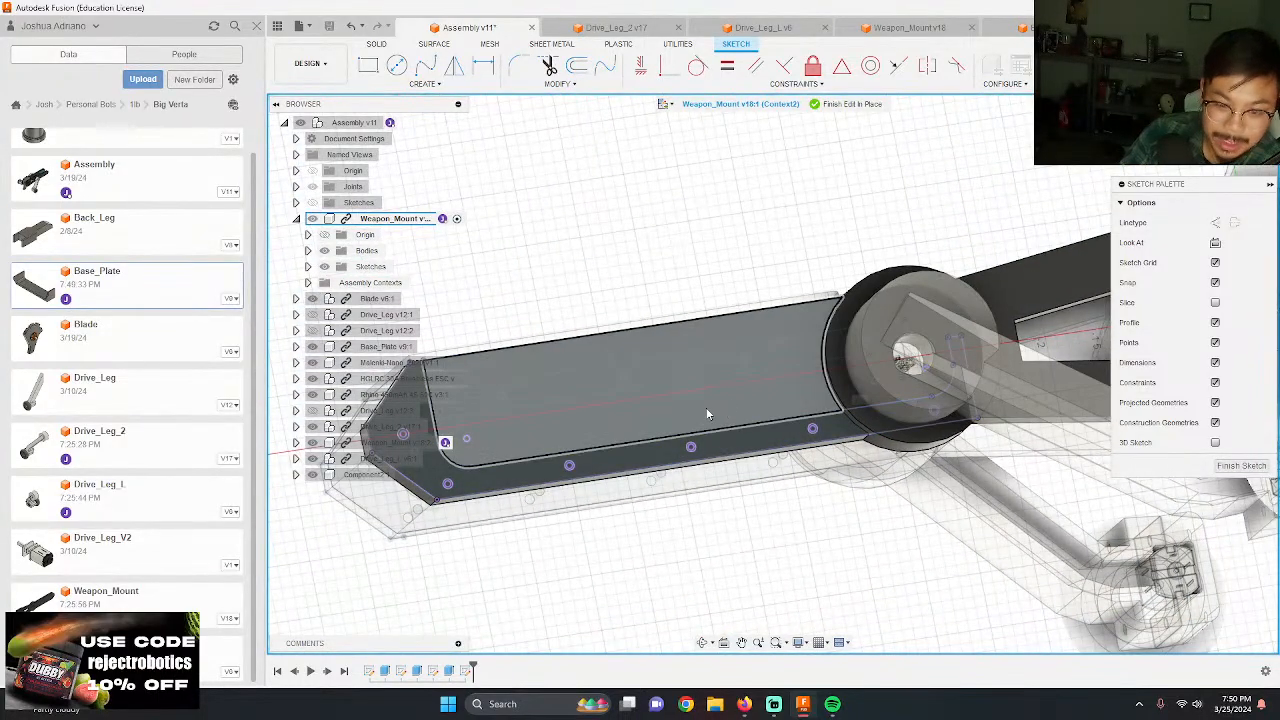
middle_click_drag(709, 414, 711, 426, "shift")
scroll(780, 440, "up", 3)
scroll(780, 436, "up", 2)
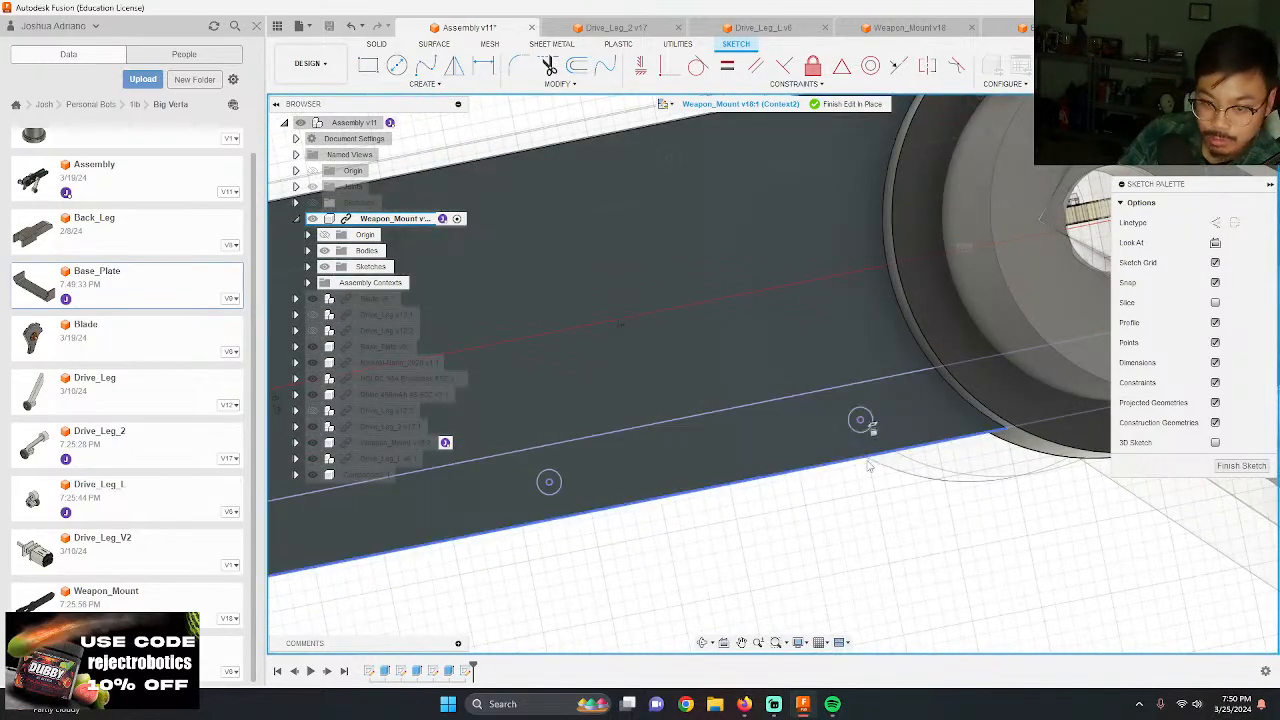
left_click(860, 422)
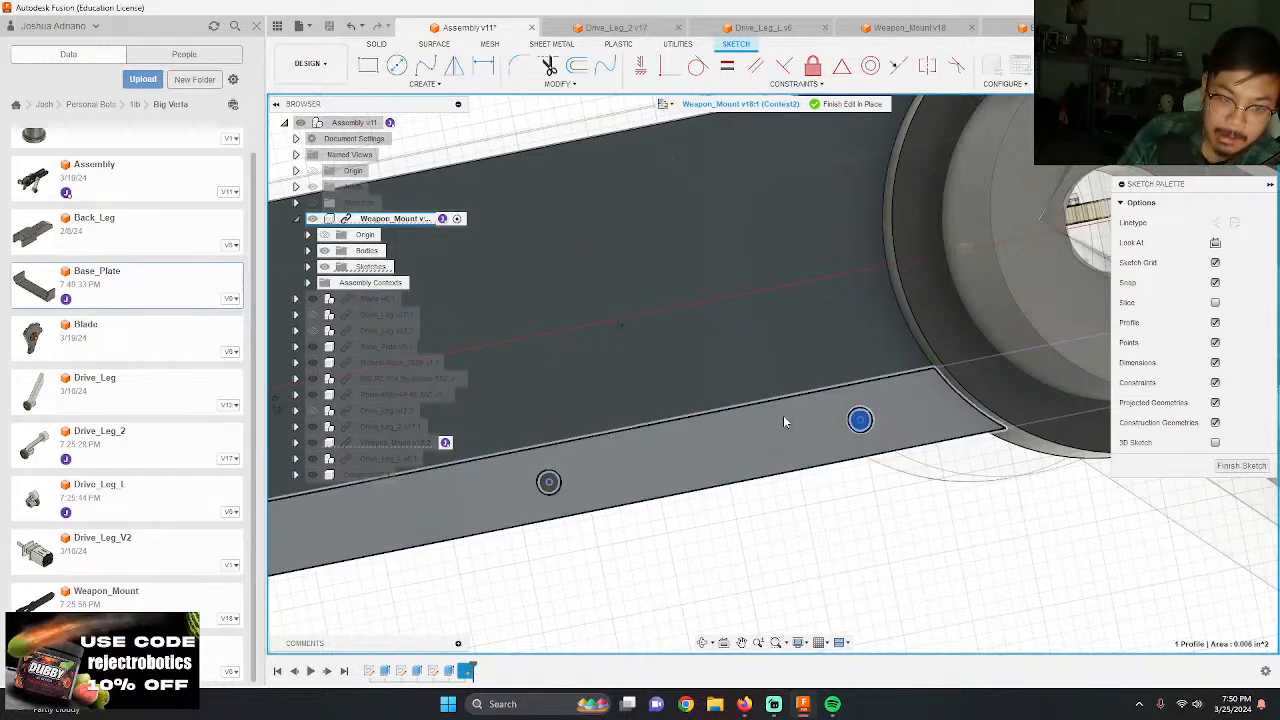
key("Escape")
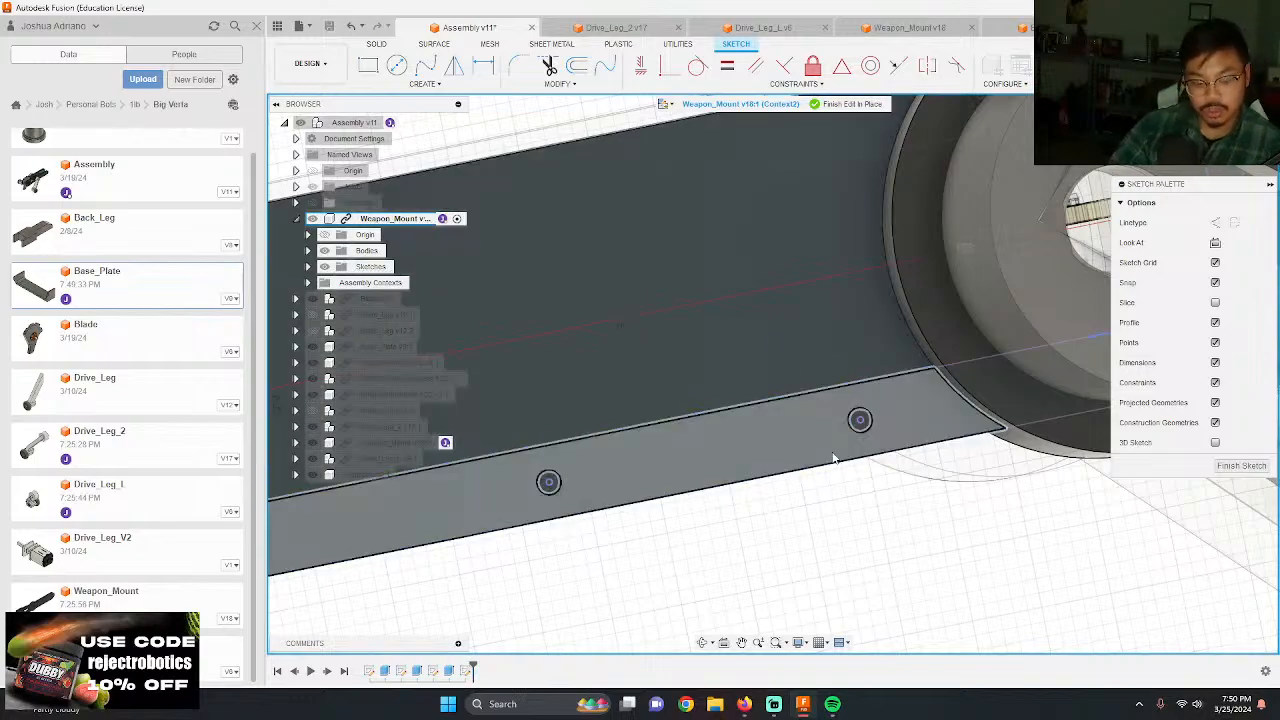
key("alt+Tab")
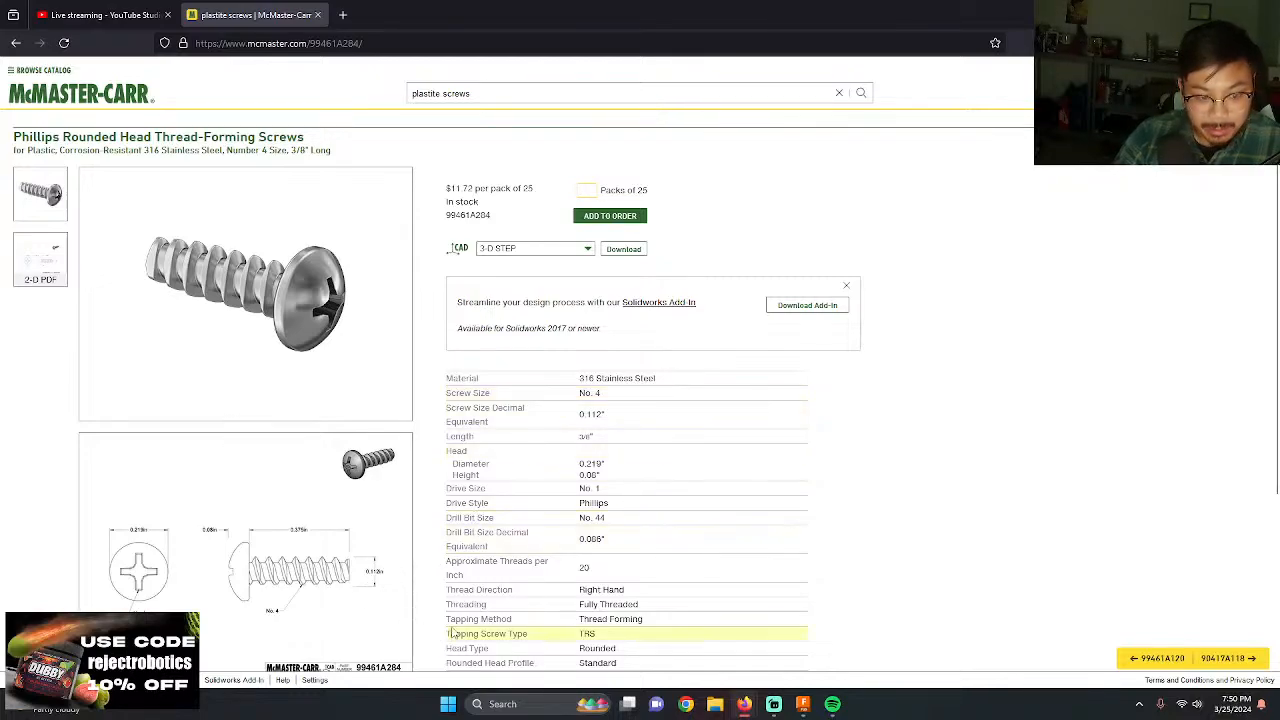
key("alt+Tab")
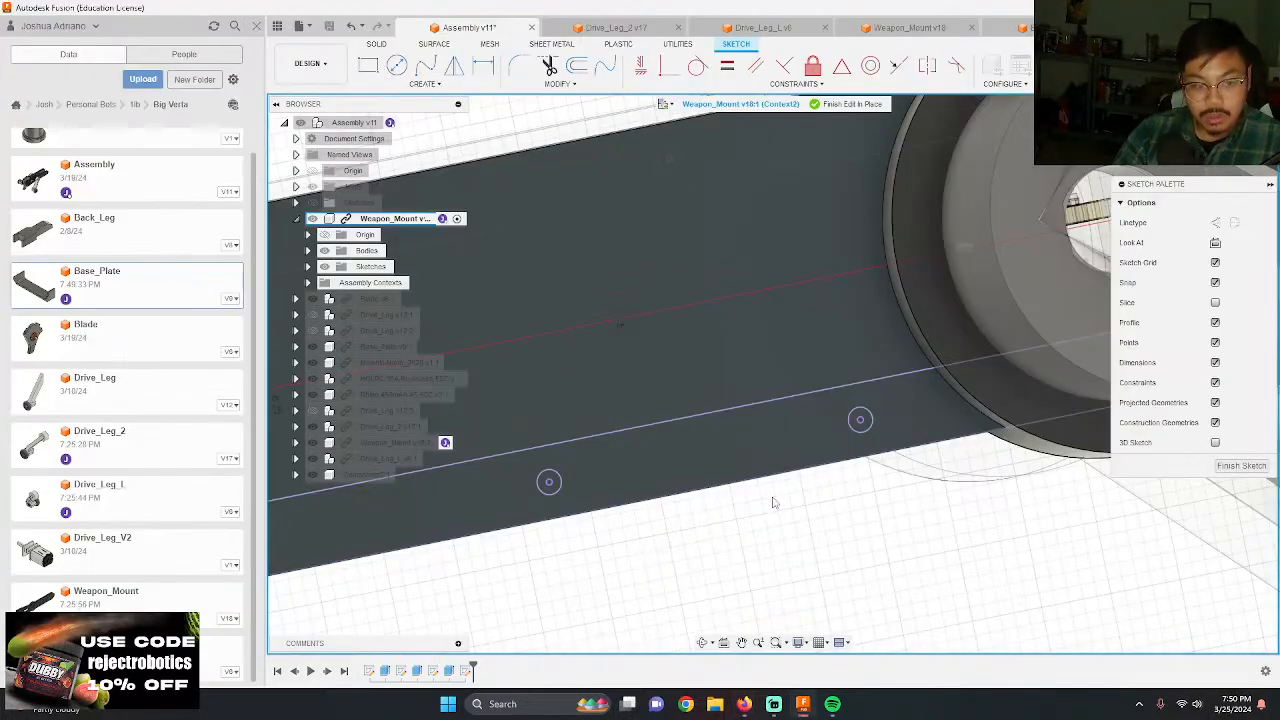
Step: Draw 0.125 in circles concentric with the two projected holes on the mount's straight lower edge nearest the round boss
scroll(790, 526, "up", 5)
key("c")
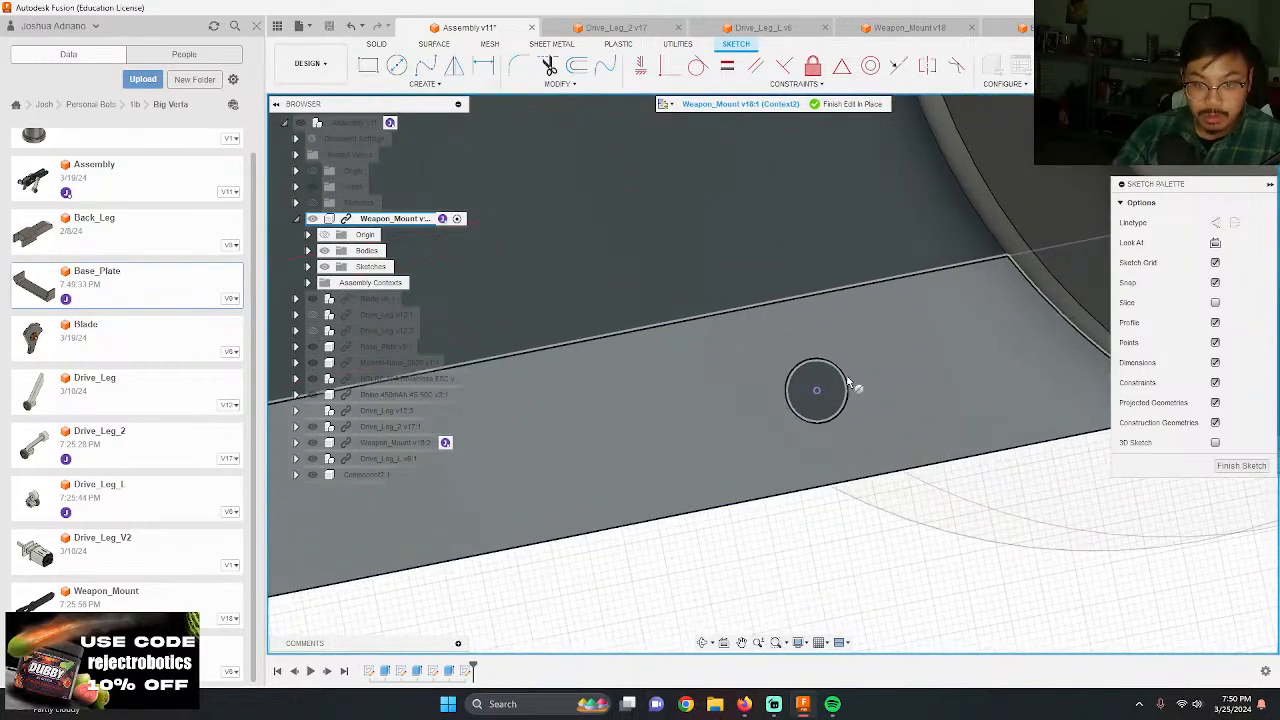
left_click(818, 391)
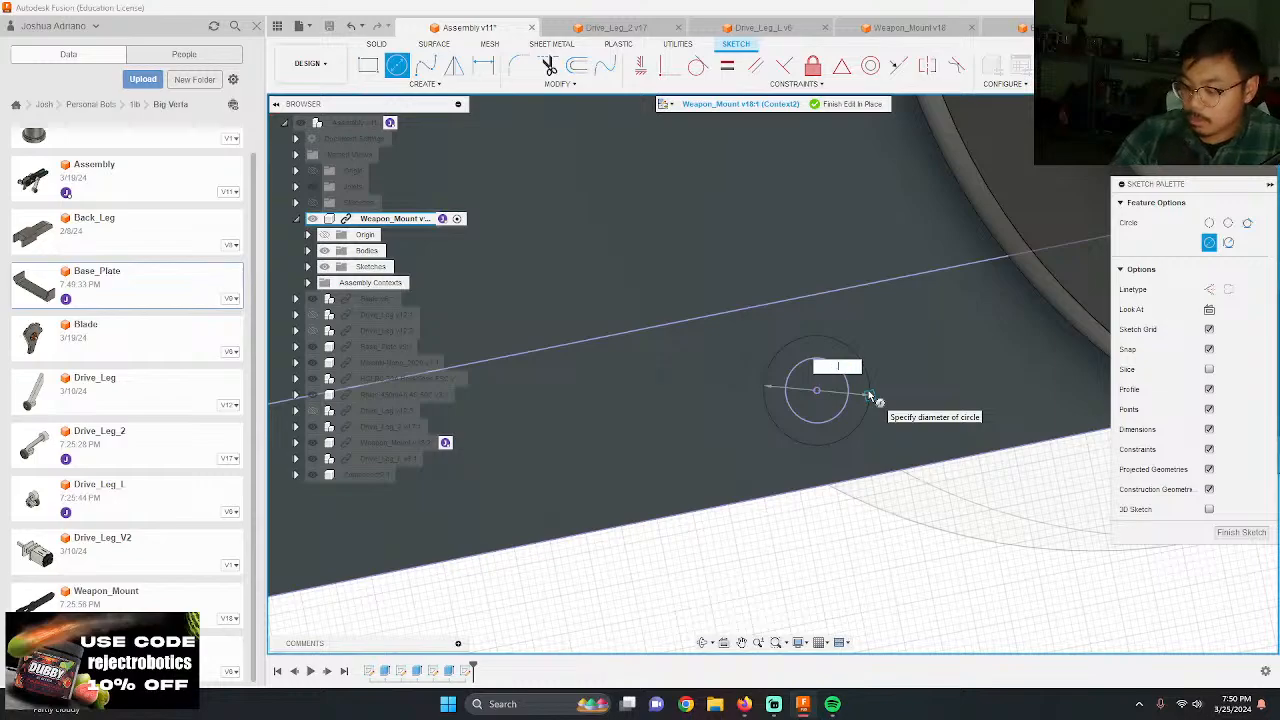
key("Return")
scroll(707, 325, "down", 4)
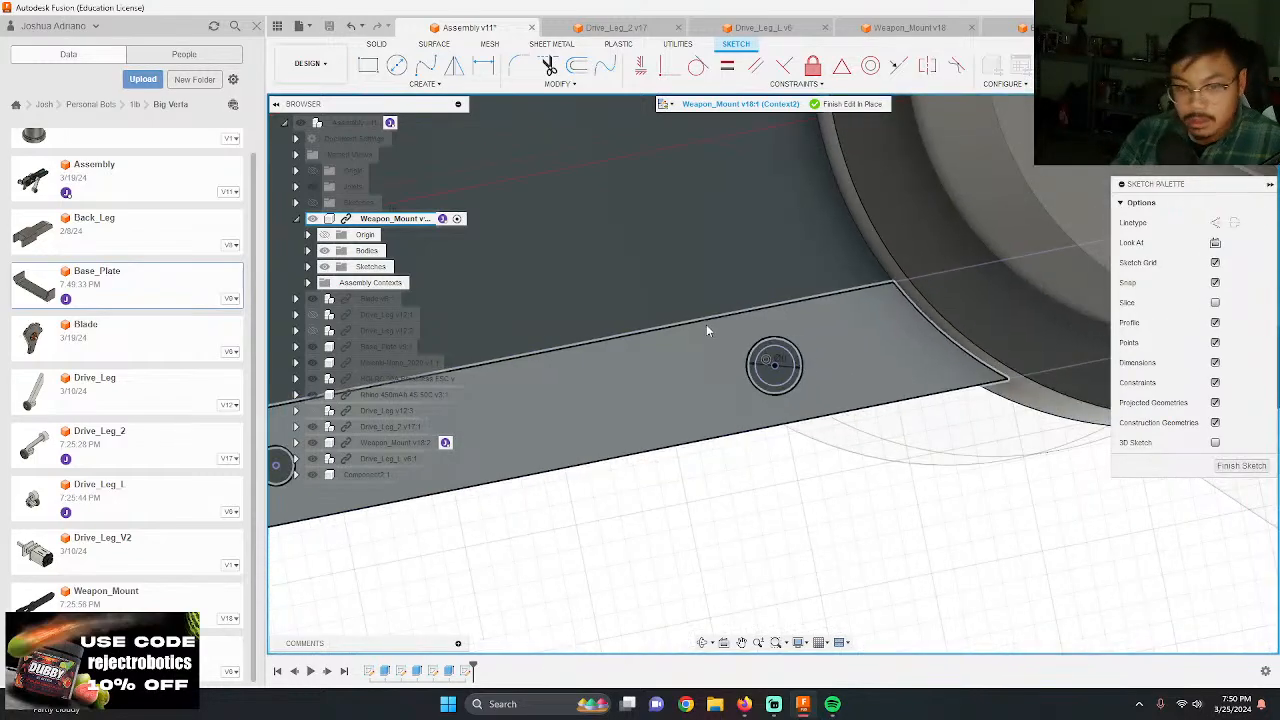
scroll(748, 348, "down", 3)
scroll(626, 372, "up", 6)
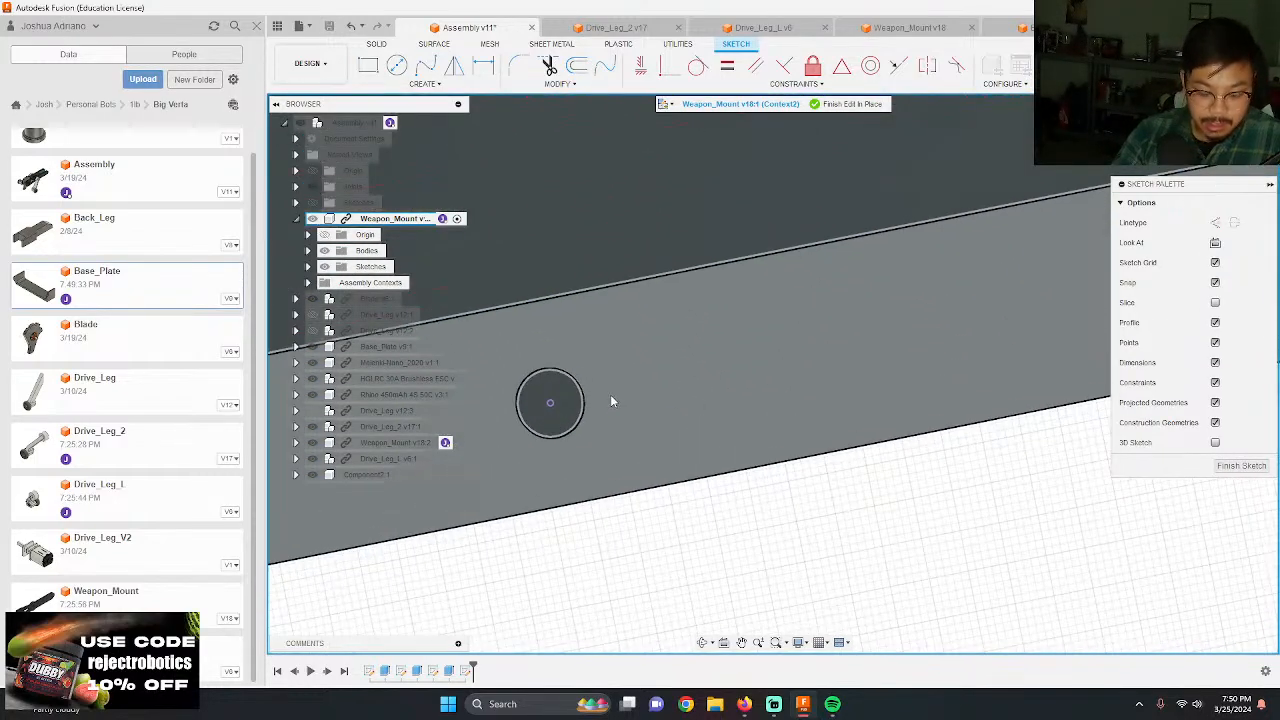
key("c")
left_click(551, 404)
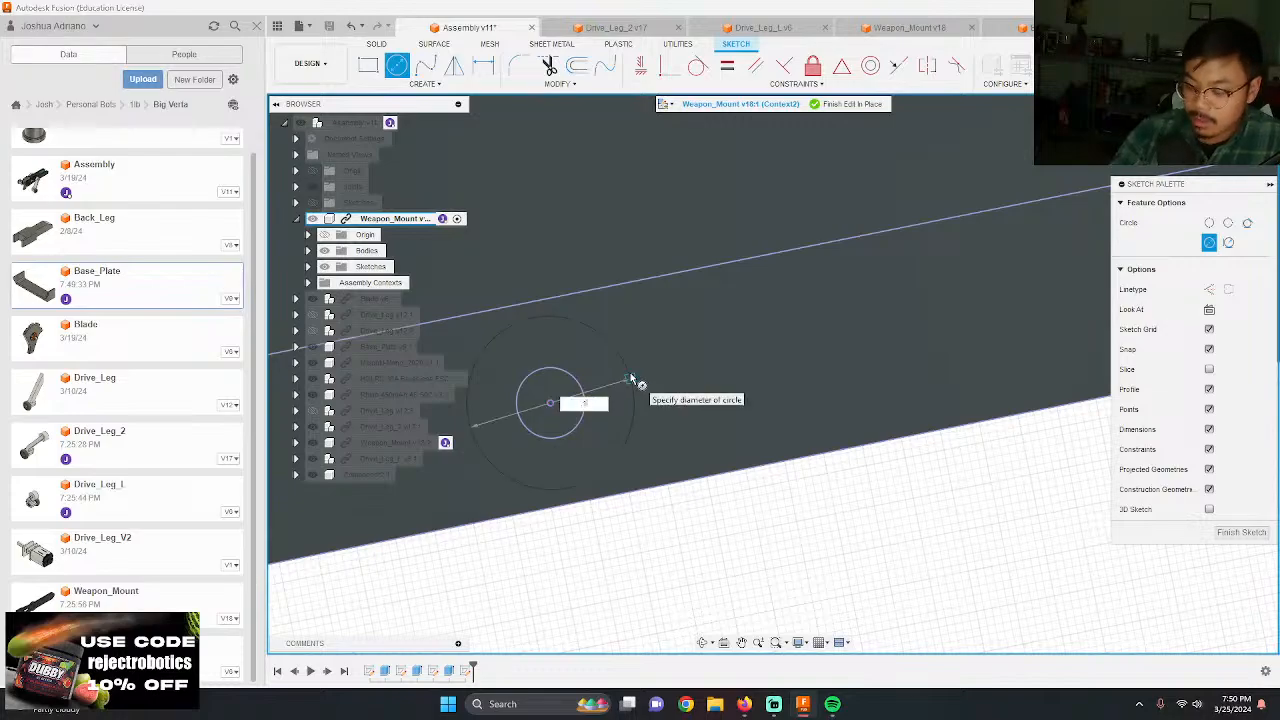
key("Return")
Step: Draw a 0.125 in circle centred on the third projected hole from the boss along the straight lower edge
scroll(950, 409, "down", 6)
scroll(775, 433, "up", 6)
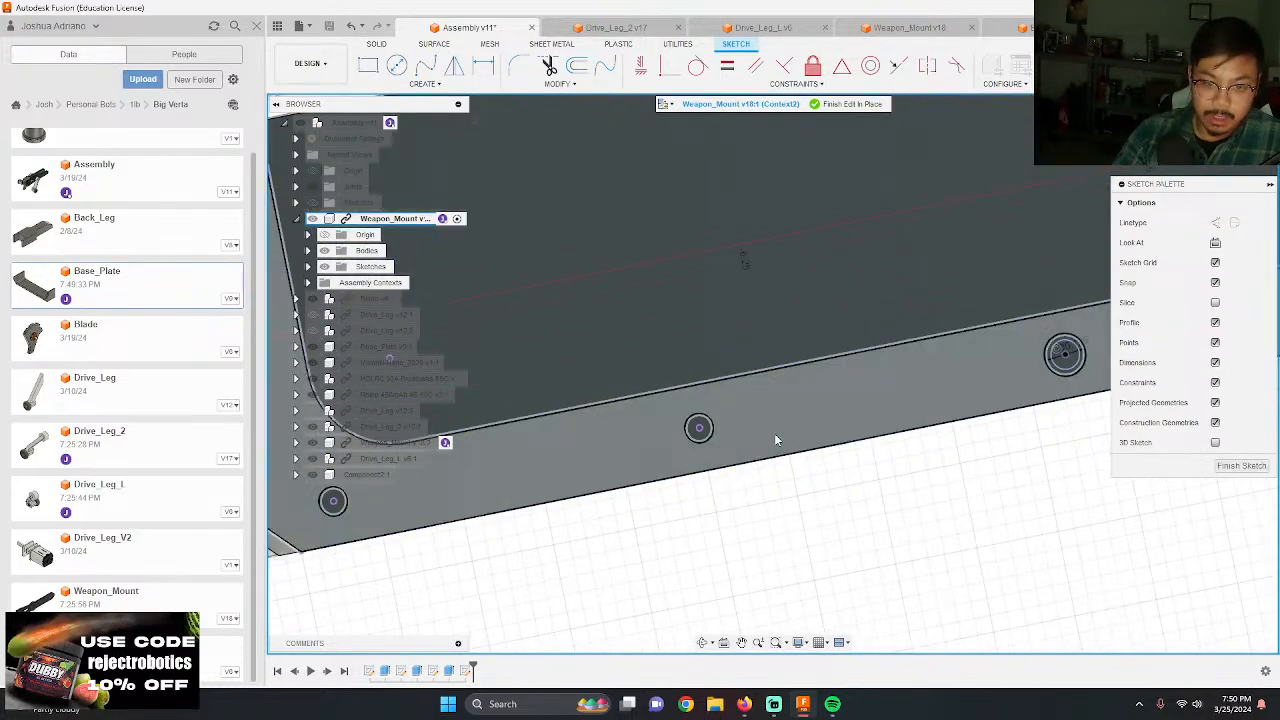
key("c")
left_click(618, 420)
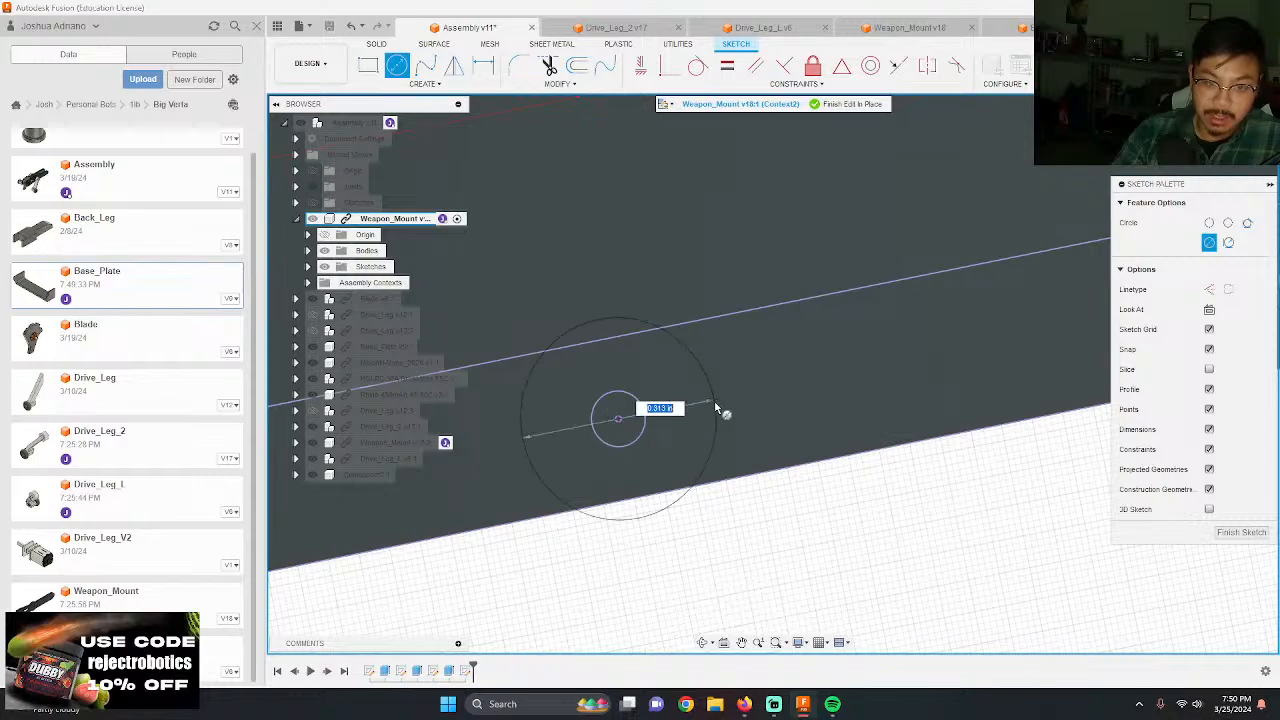
type(".125")
key("Return")
Step: Draw 0.125 in circles centred on the last two projected holes, at the lower corner and at the pointed end
scroll(780, 405, "down", 6)
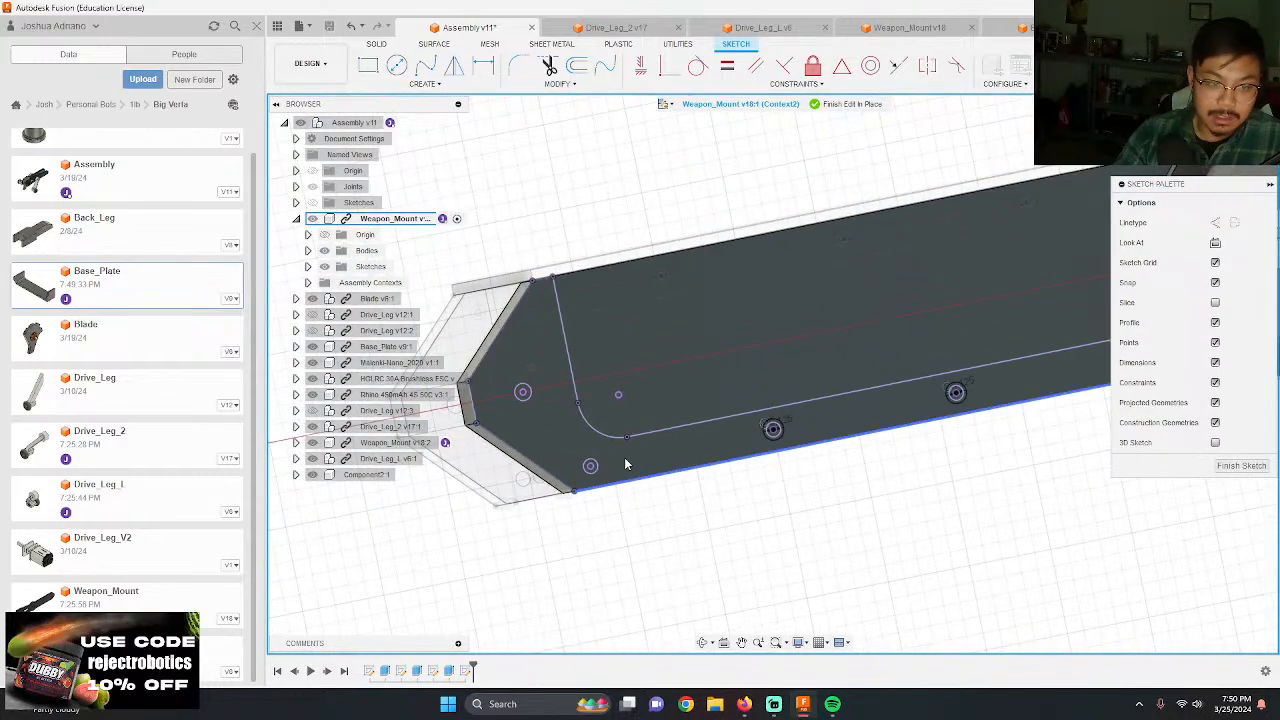
scroll(650, 500, "up", 6)
left_click(700, 520)
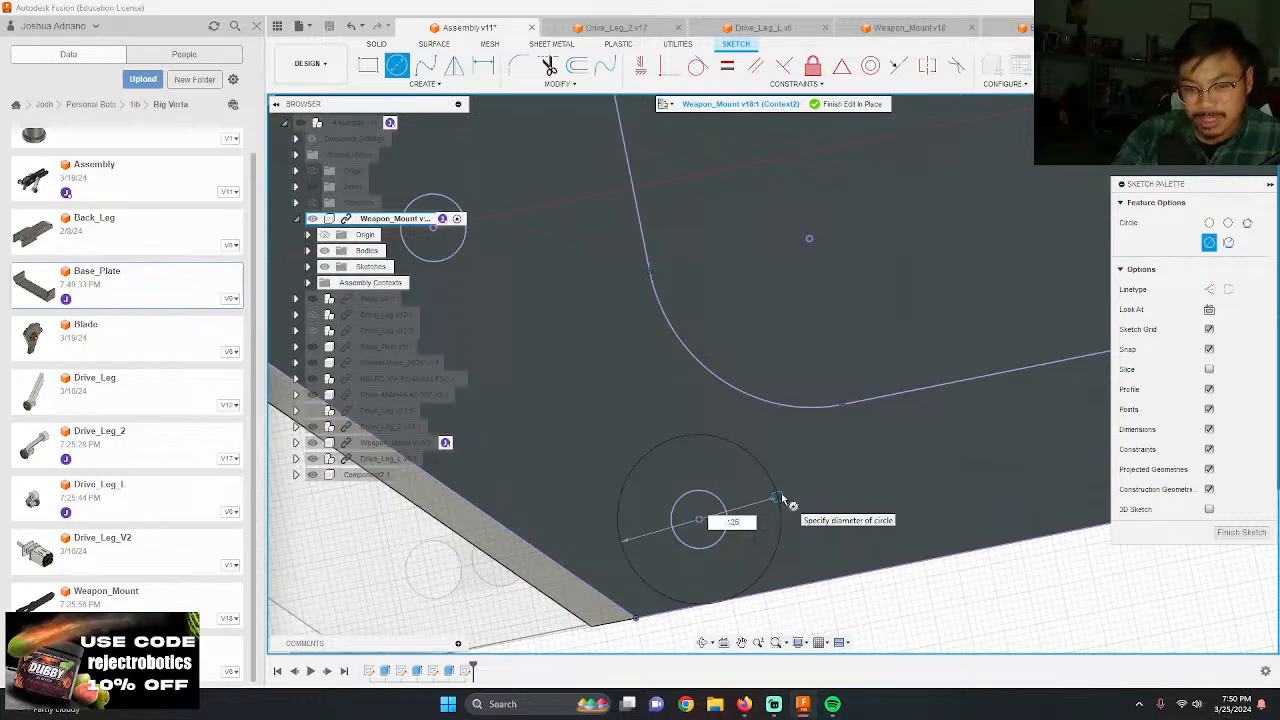
key("Return")
scroll(660, 421, "down", 4)
scroll(538, 290, "up", 4)
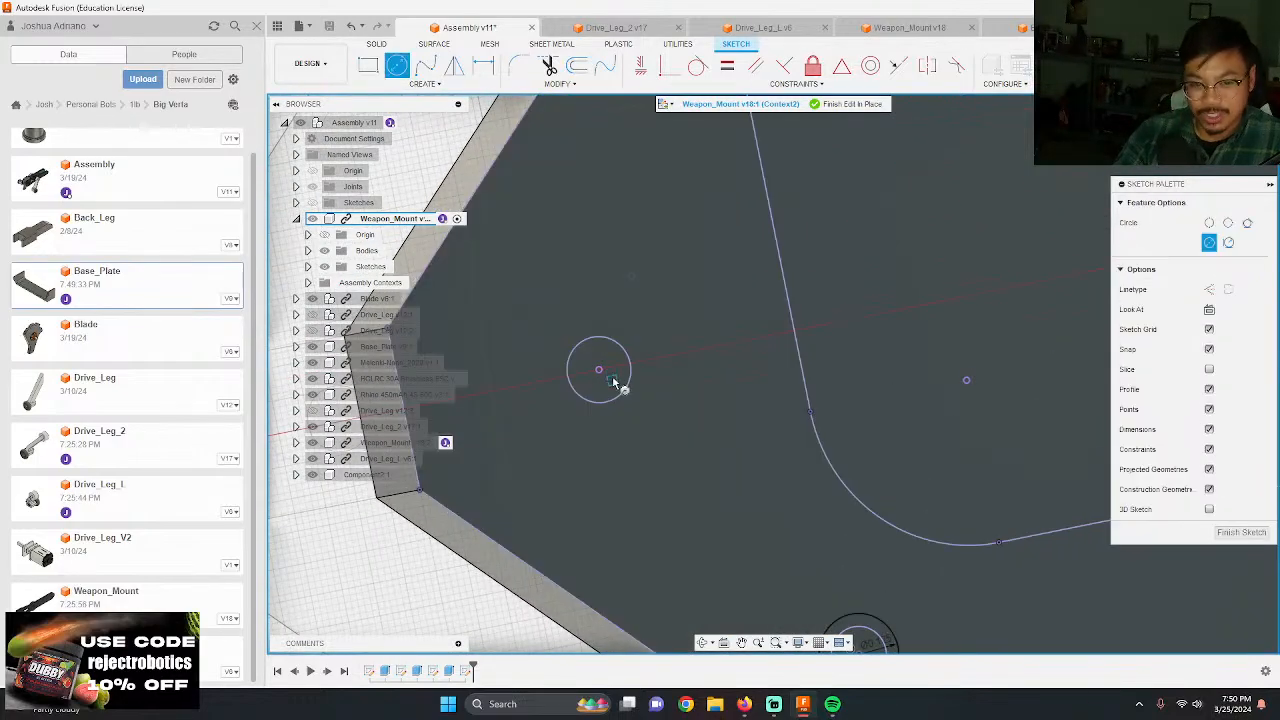
left_click(600, 372)
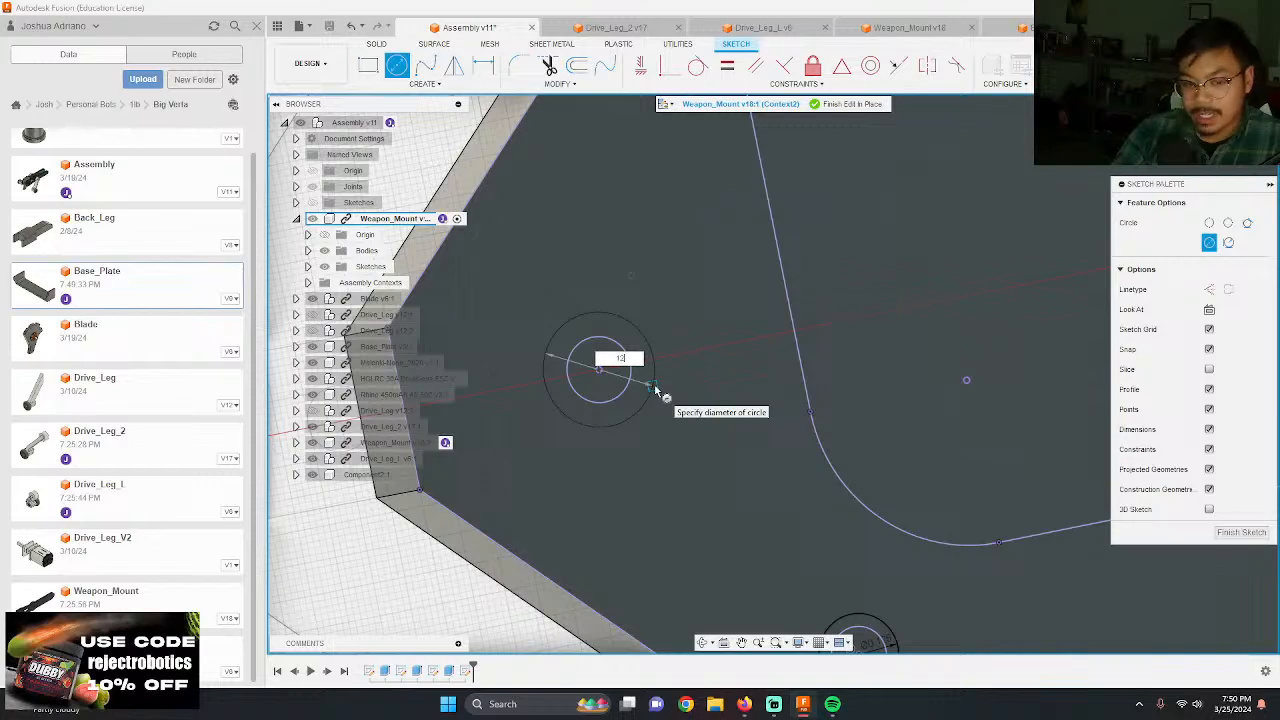
key("Return")
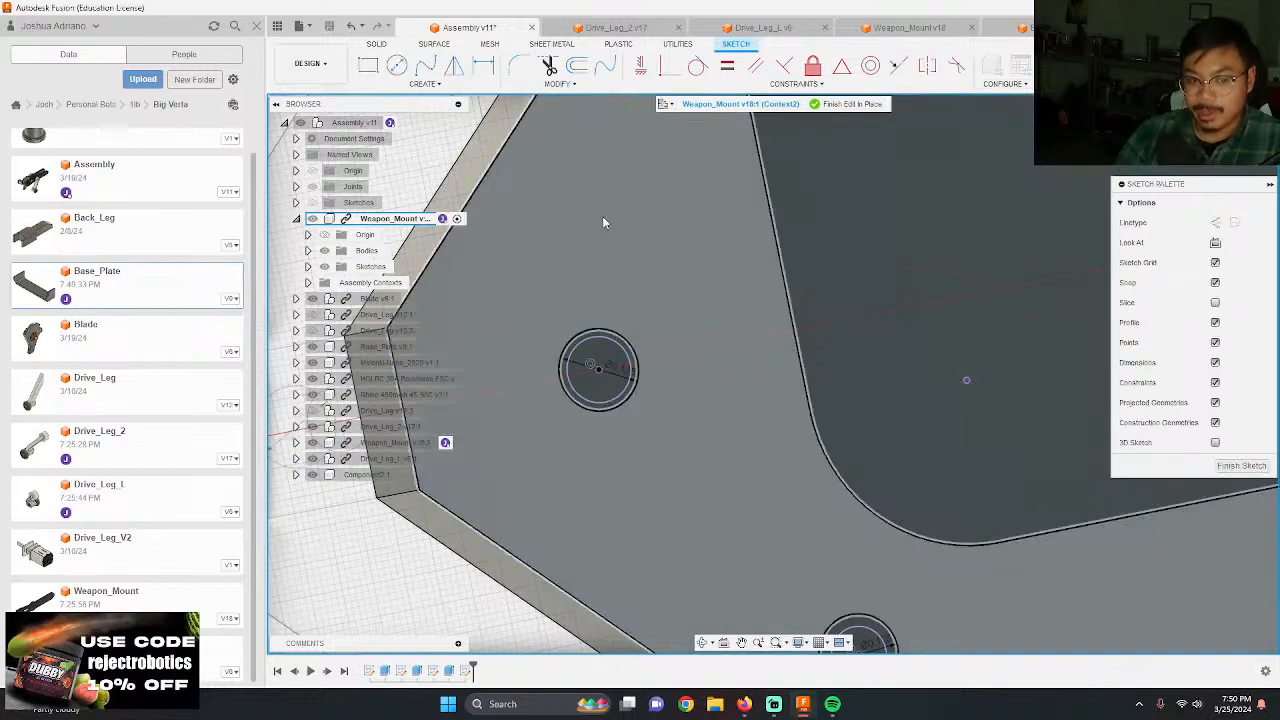
Step: Cut the five 0.125 in screw hole profiles 0.2 in into the weapon mount, and finish editing the mount in place
scroll(602, 219, "down", 3)
scroll(603, 260, "down", 3)
scroll(677, 263, "up", 6)
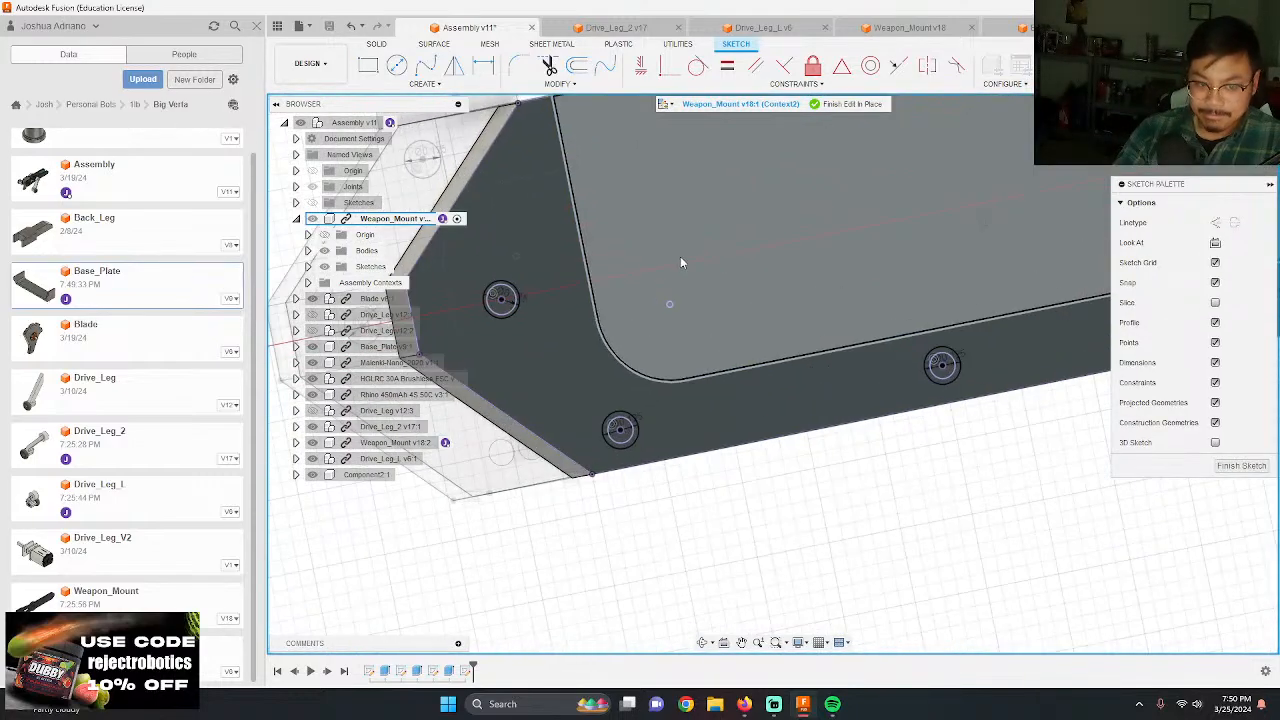
key("e")
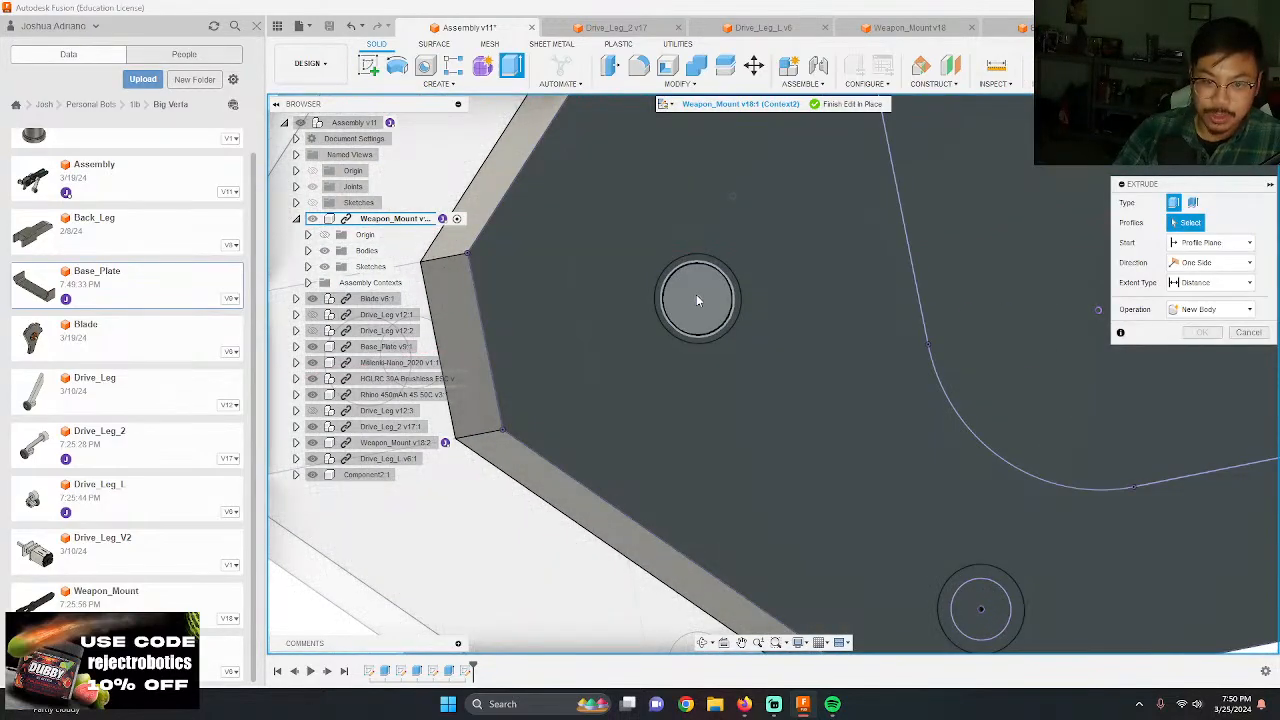
left_click(696, 294)
left_click(978, 603)
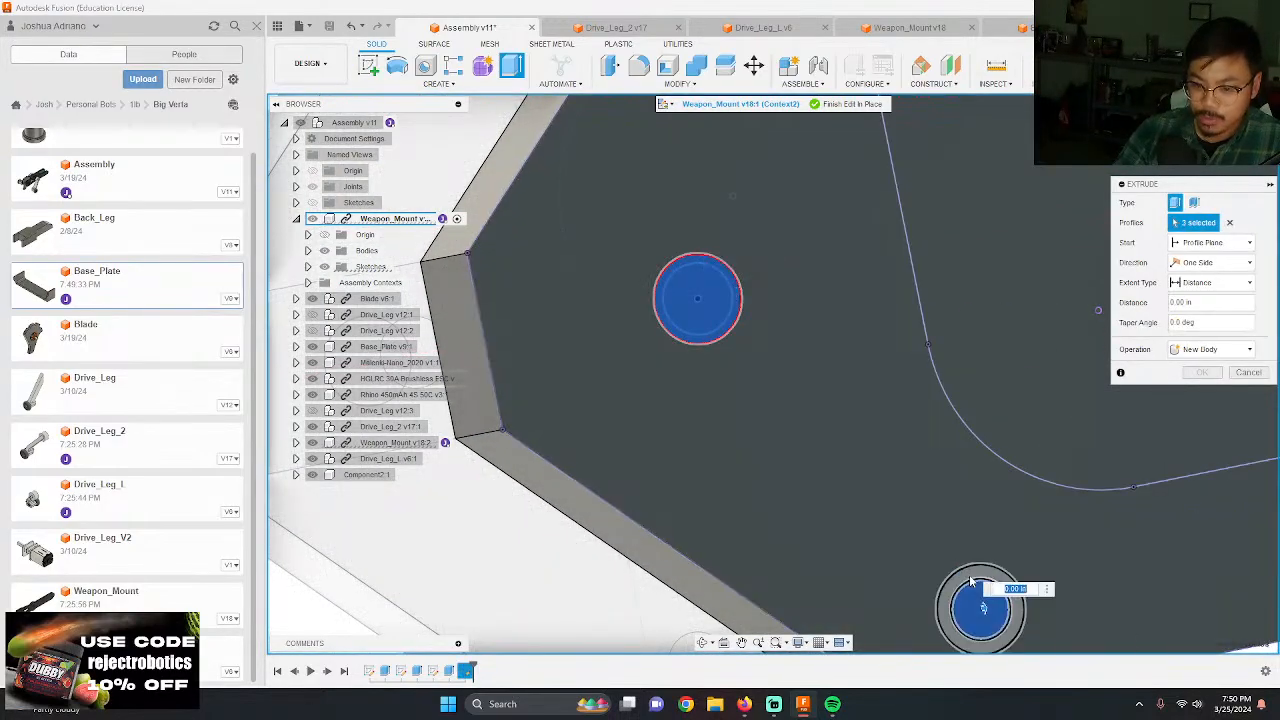
middle_click_drag(978, 603, 1030, 401, "shift")
scroll(1030, 400, "up", 6)
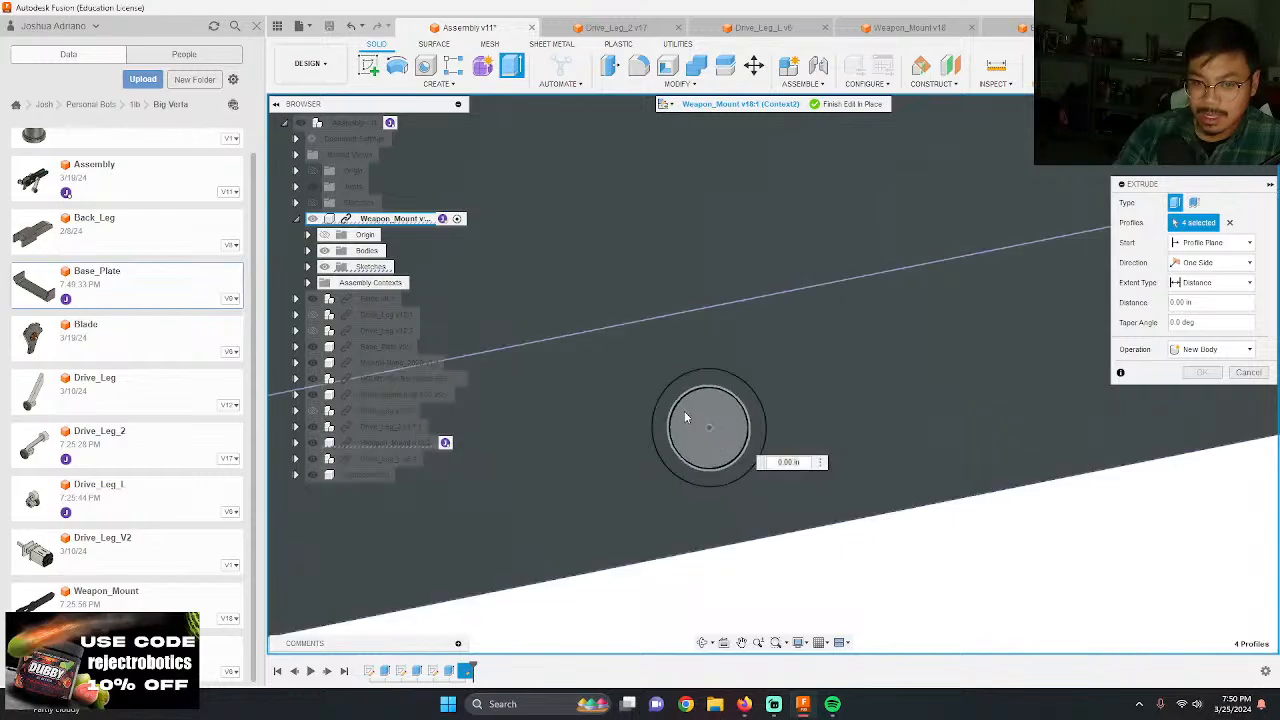
left_click(700, 418)
middle_click_drag(700, 418, 540, 348, "shift")
scroll(843, 356, "down", 6)
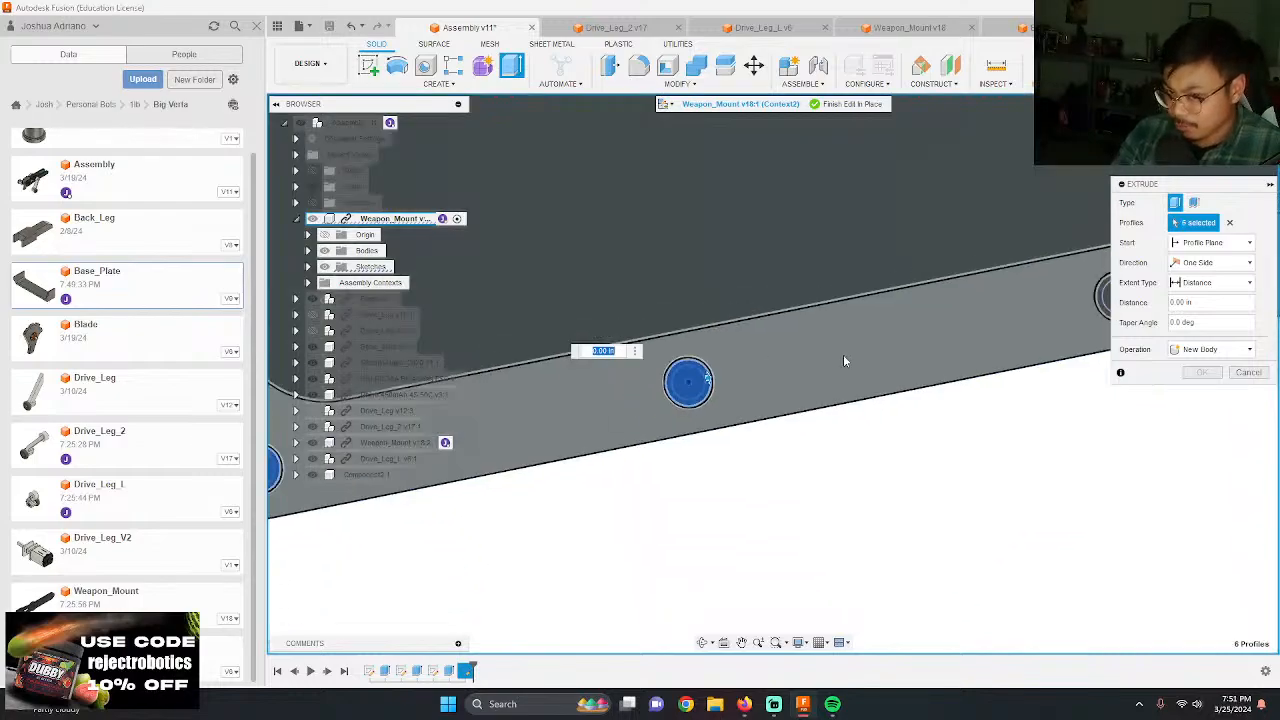
scroll(970, 318, "up", 6)
left_click(810, 322)
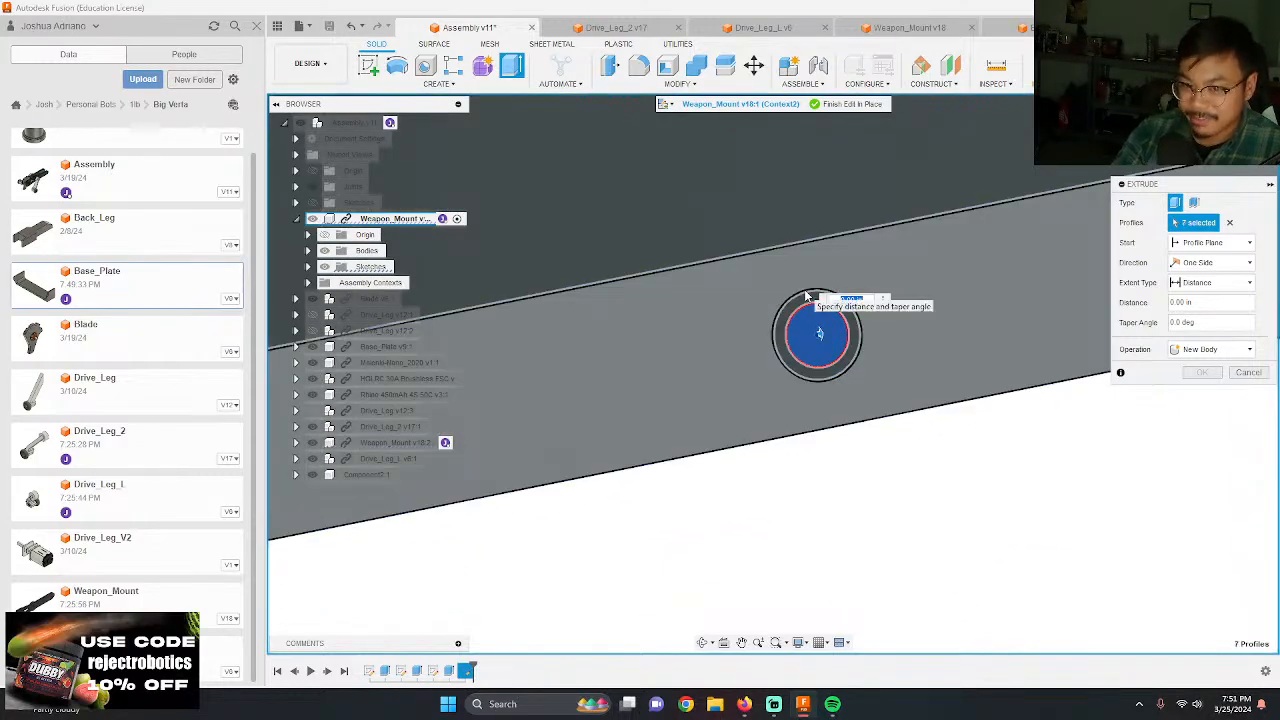
scroll(766, 309, "down", 3)
scroll(910, 262, "up", 3)
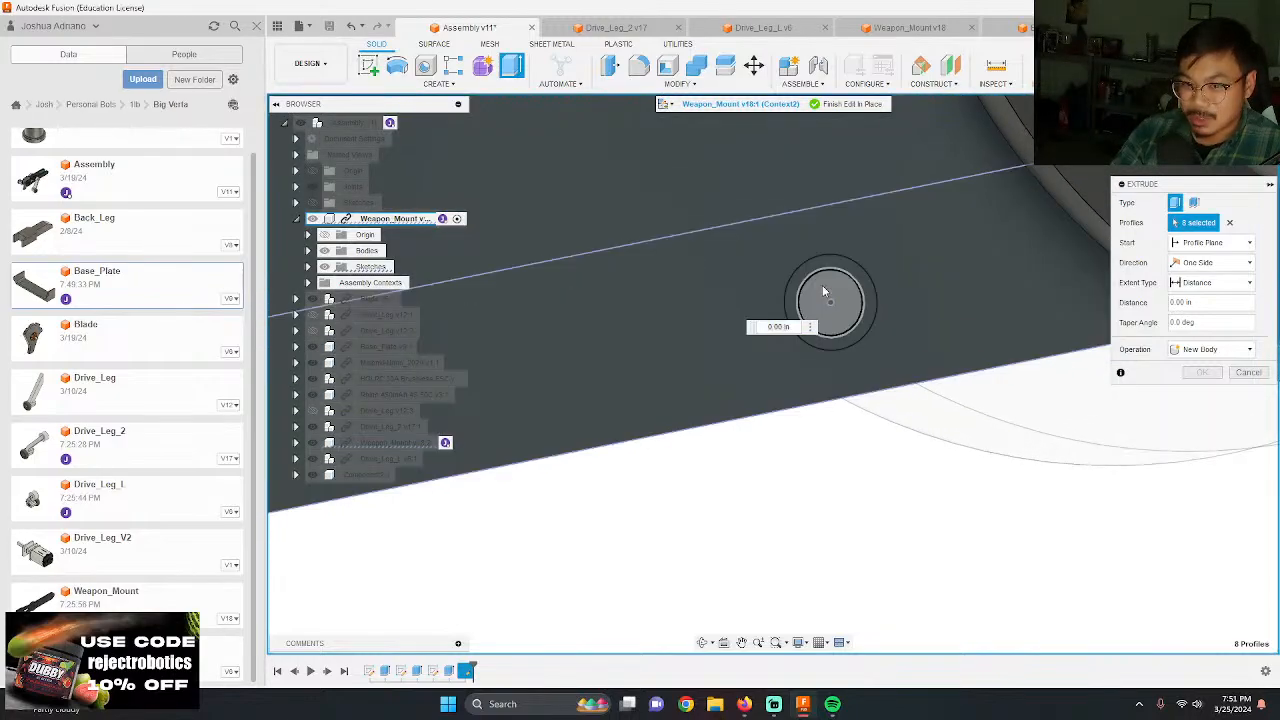
left_click(824, 285)
left_click(836, 268)
scroll(1079, 358, "down", 5)
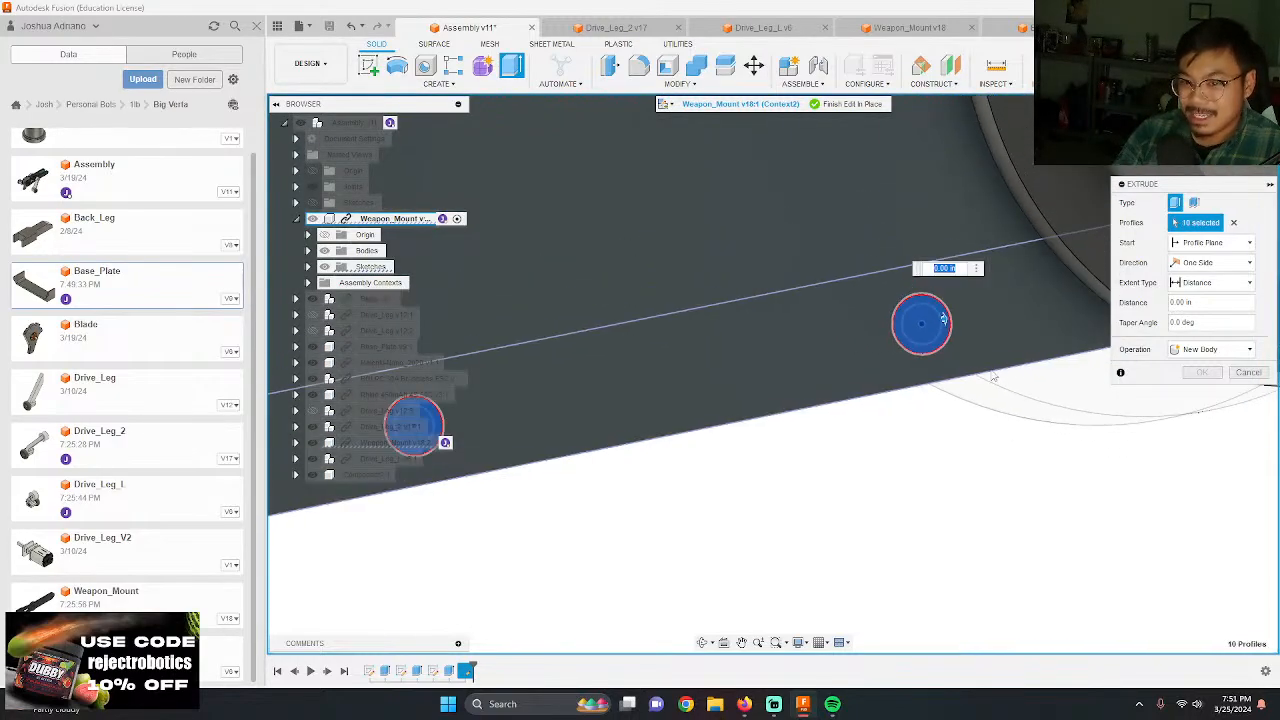
middle_click_drag(981, 382, 984, 354, "shift")
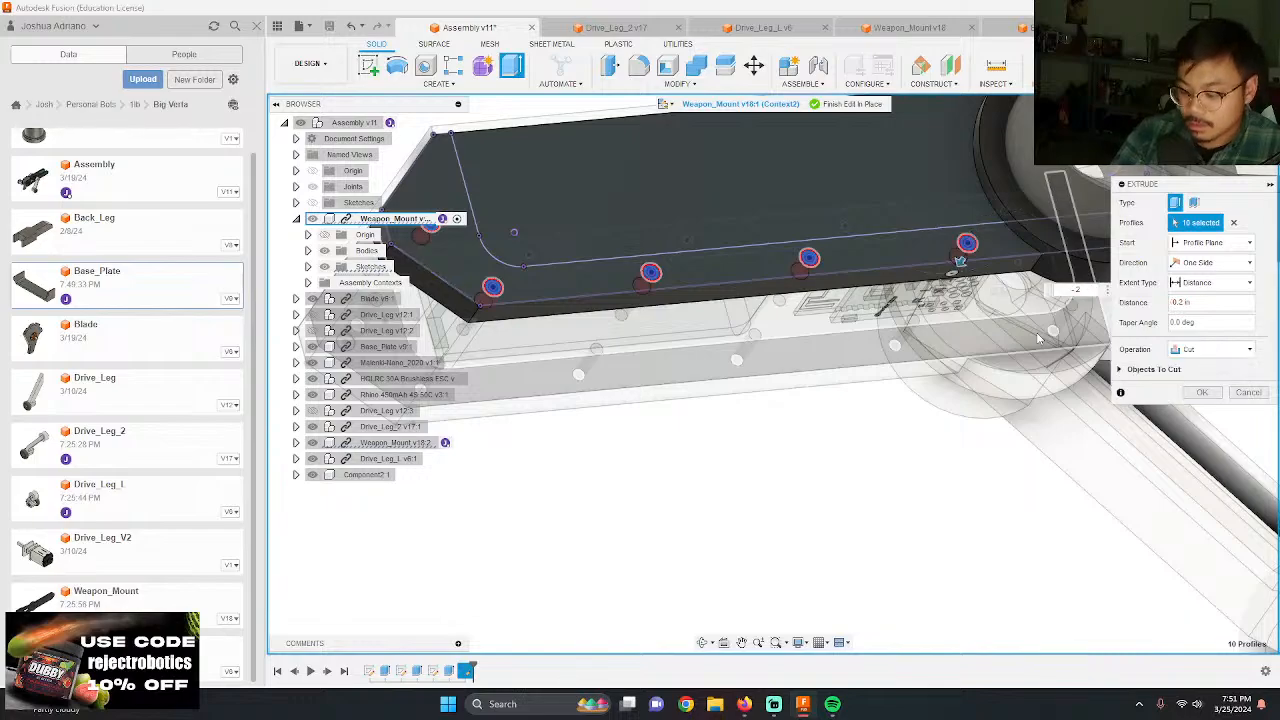
key("Return")
scroll(745, 325, "down", 3)
middle_click_drag(748, 328, 812, 389, "shift")
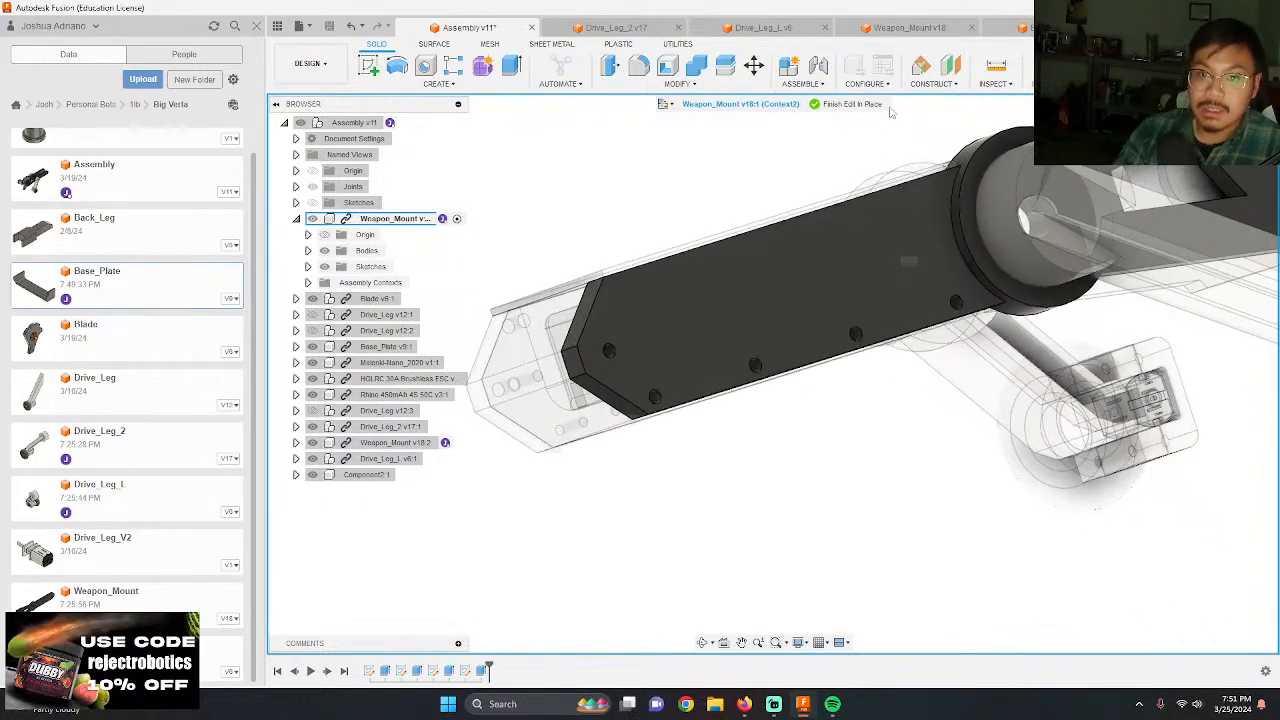
left_click(840, 104)
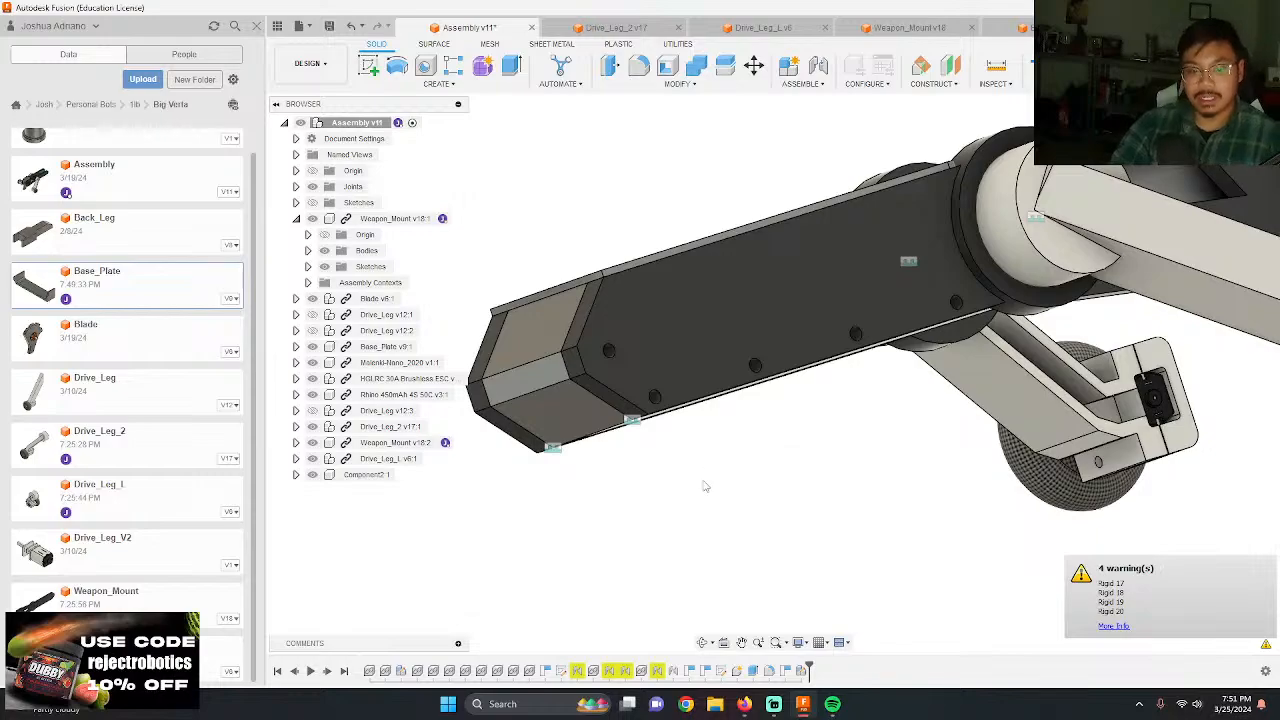
Step: Check the mass and other physical properties of the 1.5x0.5 wheel inside the second drive leg component
middle_click_drag(672, 467, 829, 557, "shift")
scroll(829, 557, "up", 3)
left_click(870, 410)
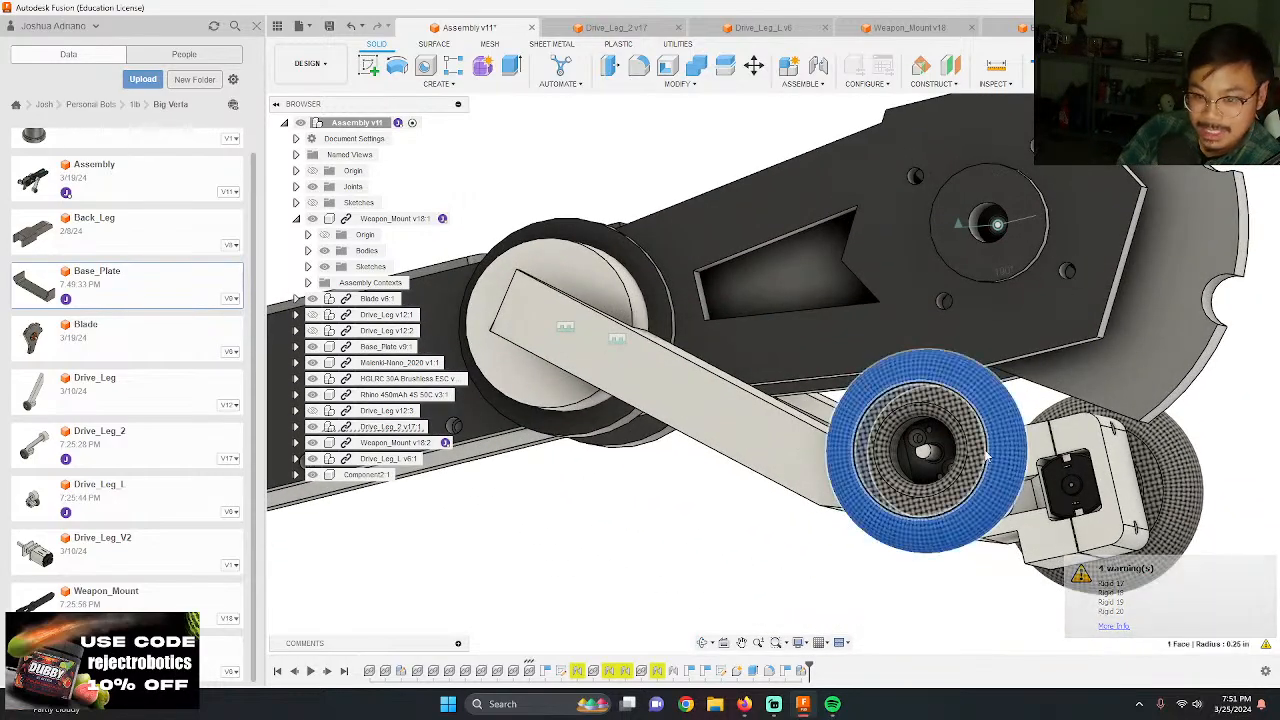
left_click(296, 426)
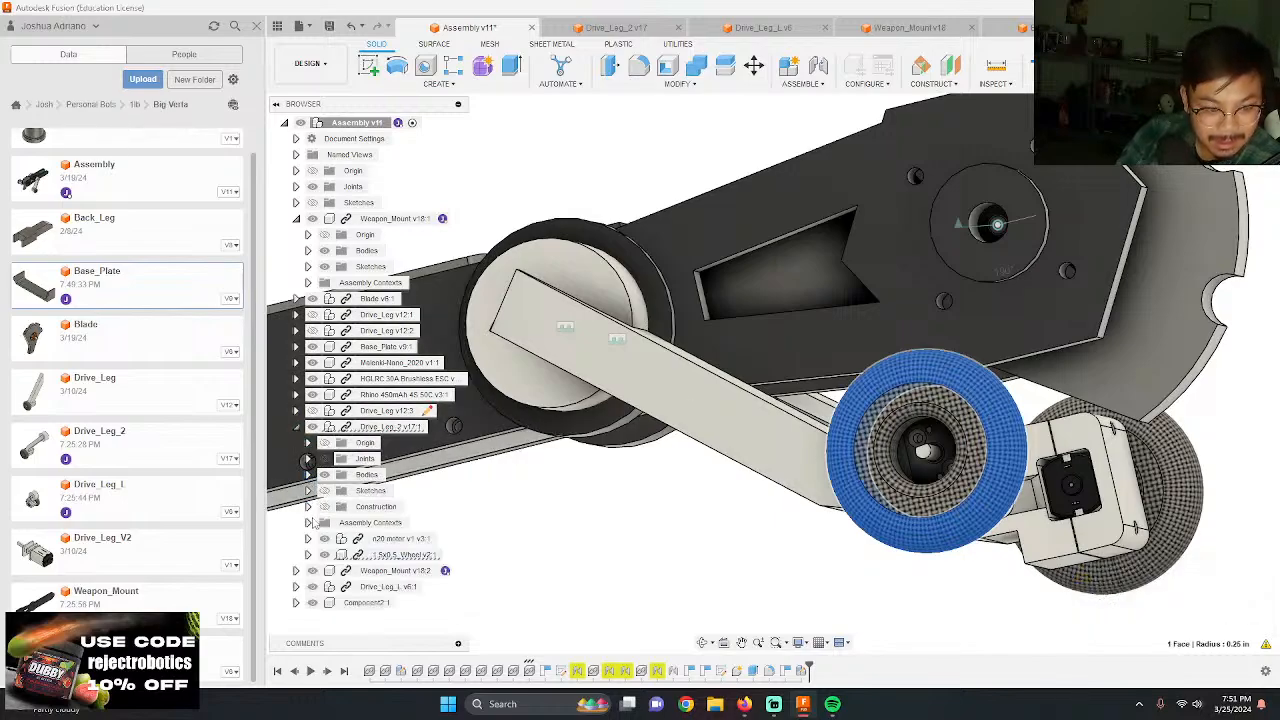
left_click(400, 554)
right_click(432, 554)
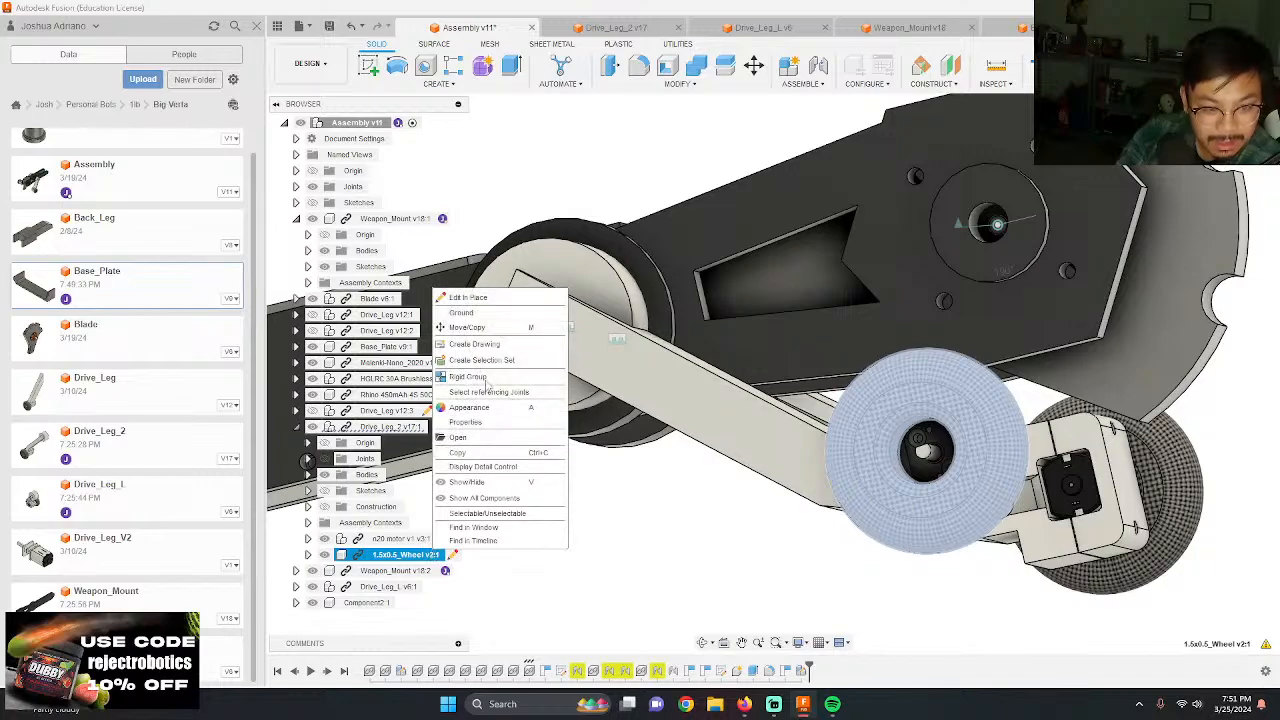
left_click(487, 429)
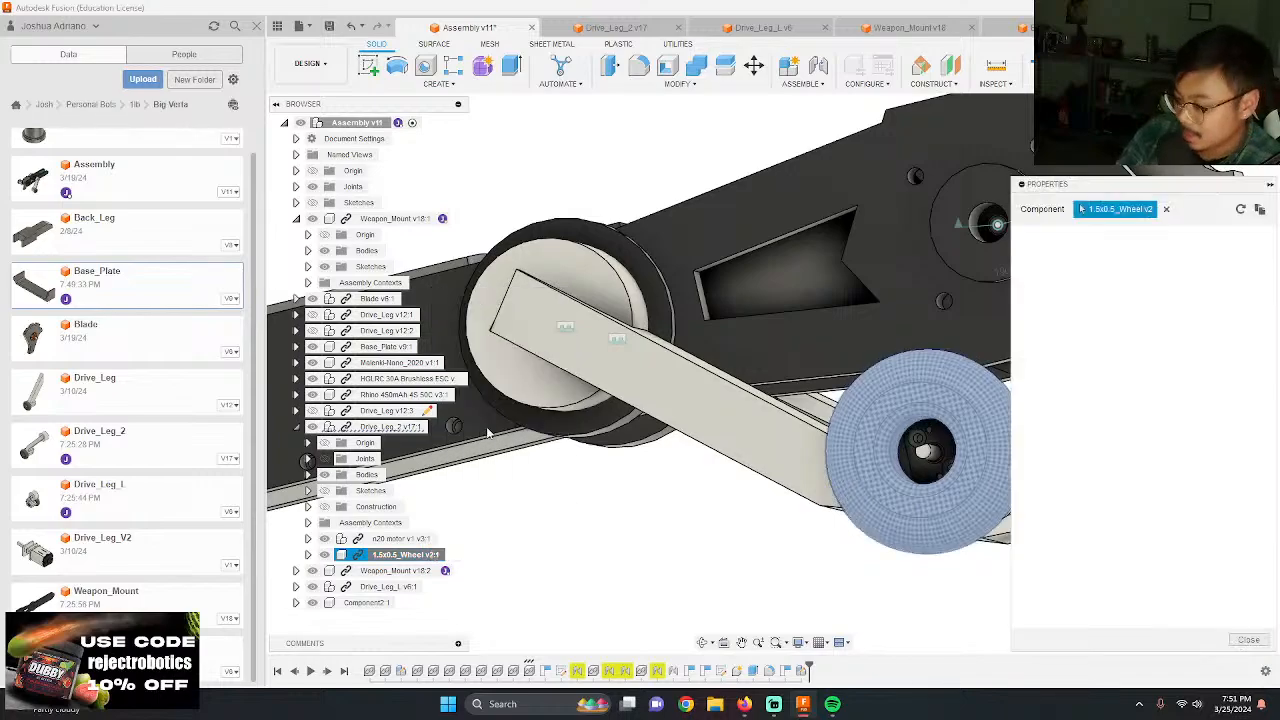
scroll(692, 314, "down", 3)
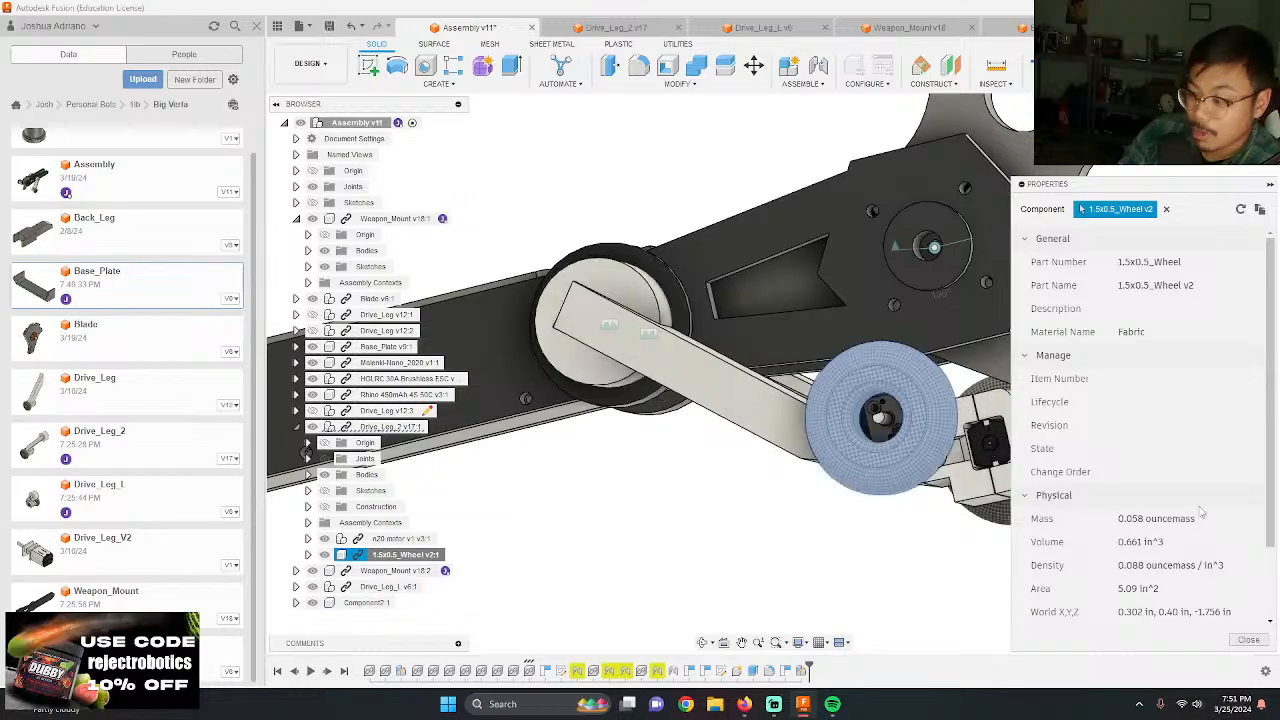
left_click(1249, 640)
Step: Hide the cover component over the chassis to expose the electronics bay
middle_click_drag(1105, 420, 1200, 478, "shift")
scroll(664, 360, "up", 4)
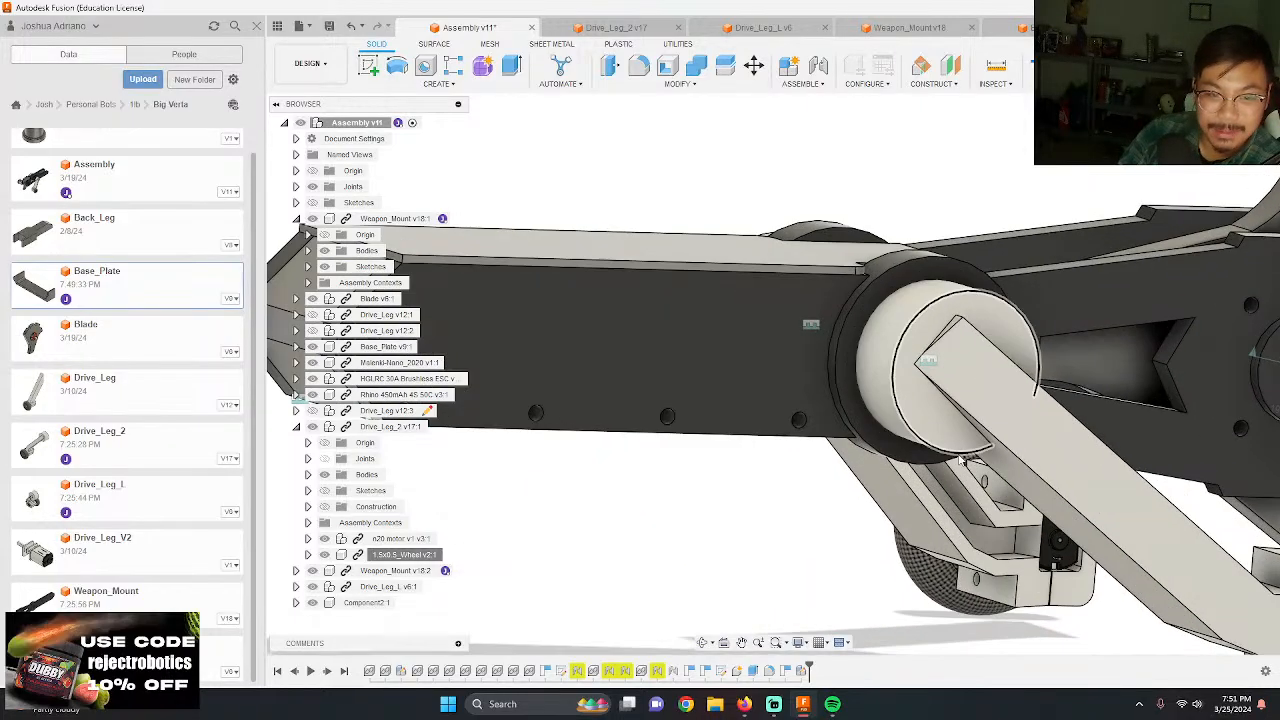
middle_click_drag(664, 360, 955, 453, "shift")
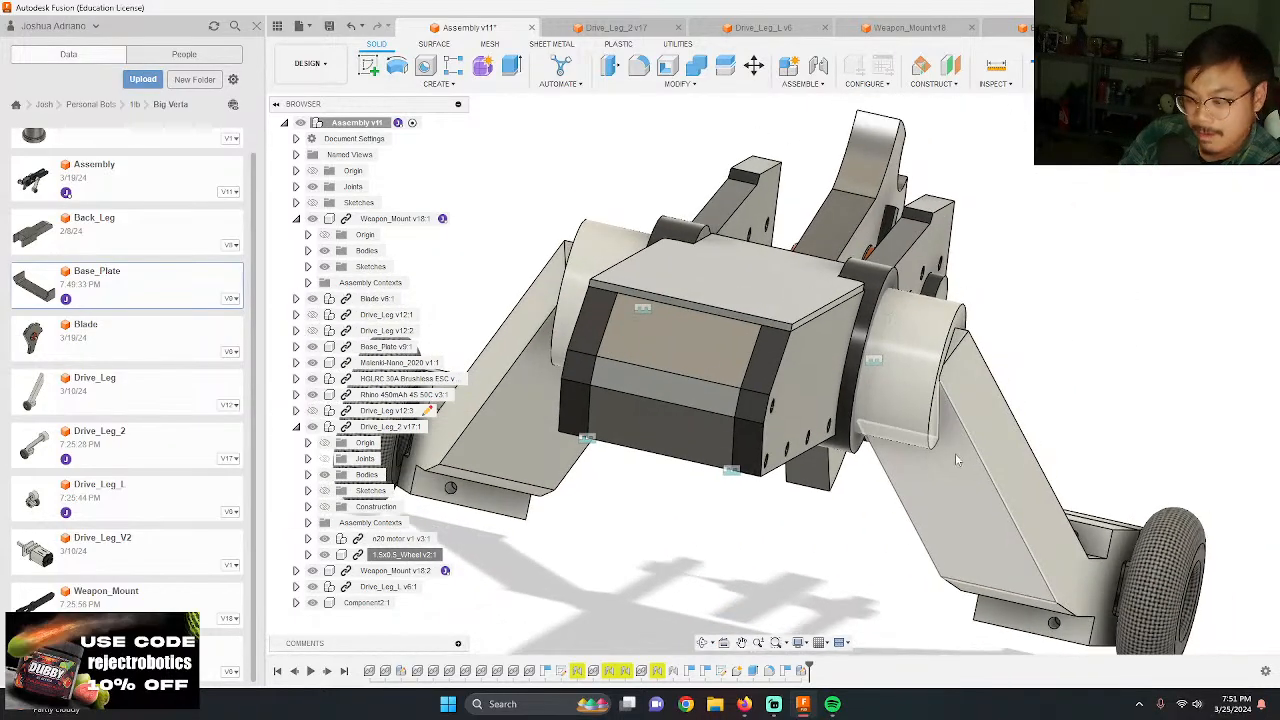
middle_click_drag(865, 469, 600, 404, "shift")
scroll(698, 453, "up", 2)
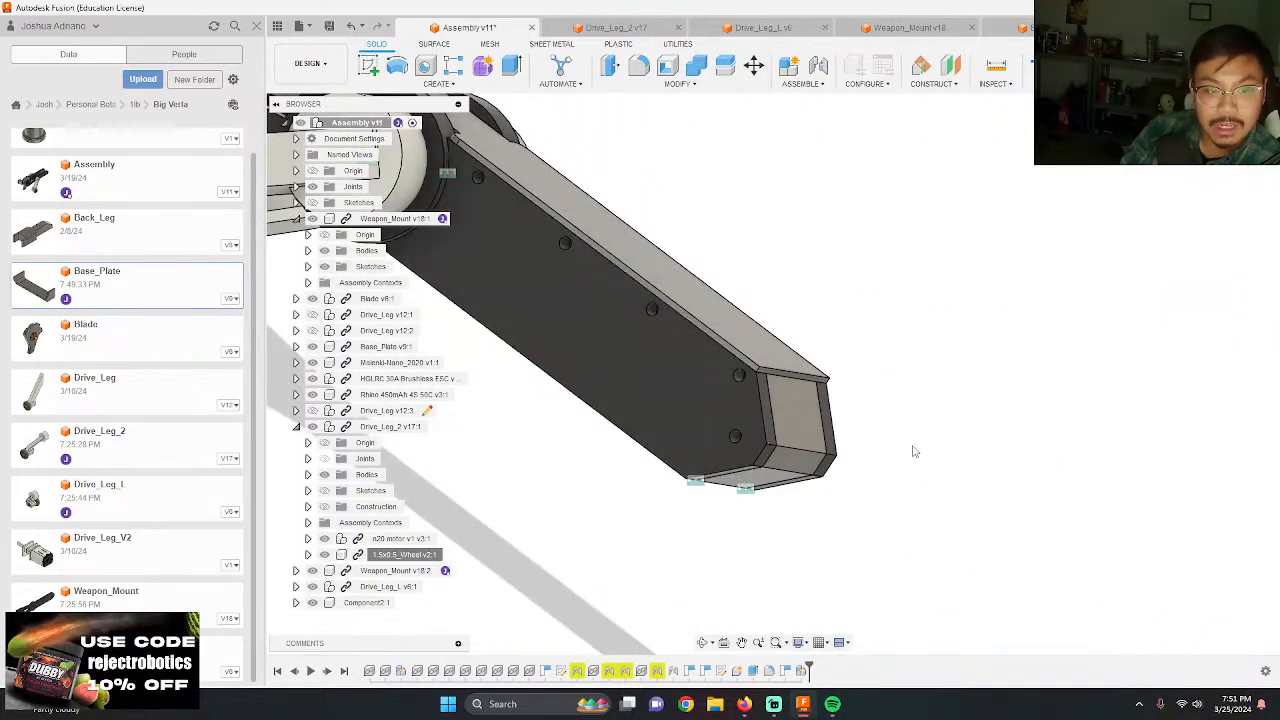
scroll(682, 347, "up", 3)
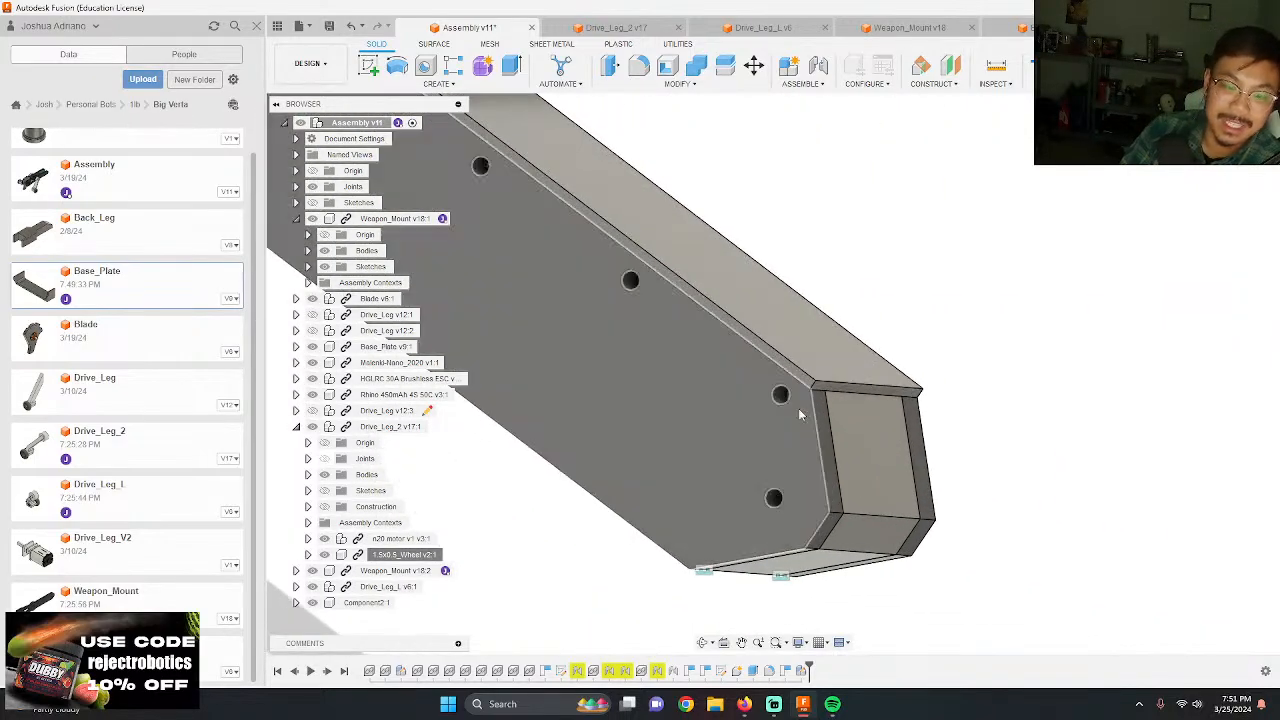
middle_click_drag(797, 407, 756, 384, "shift")
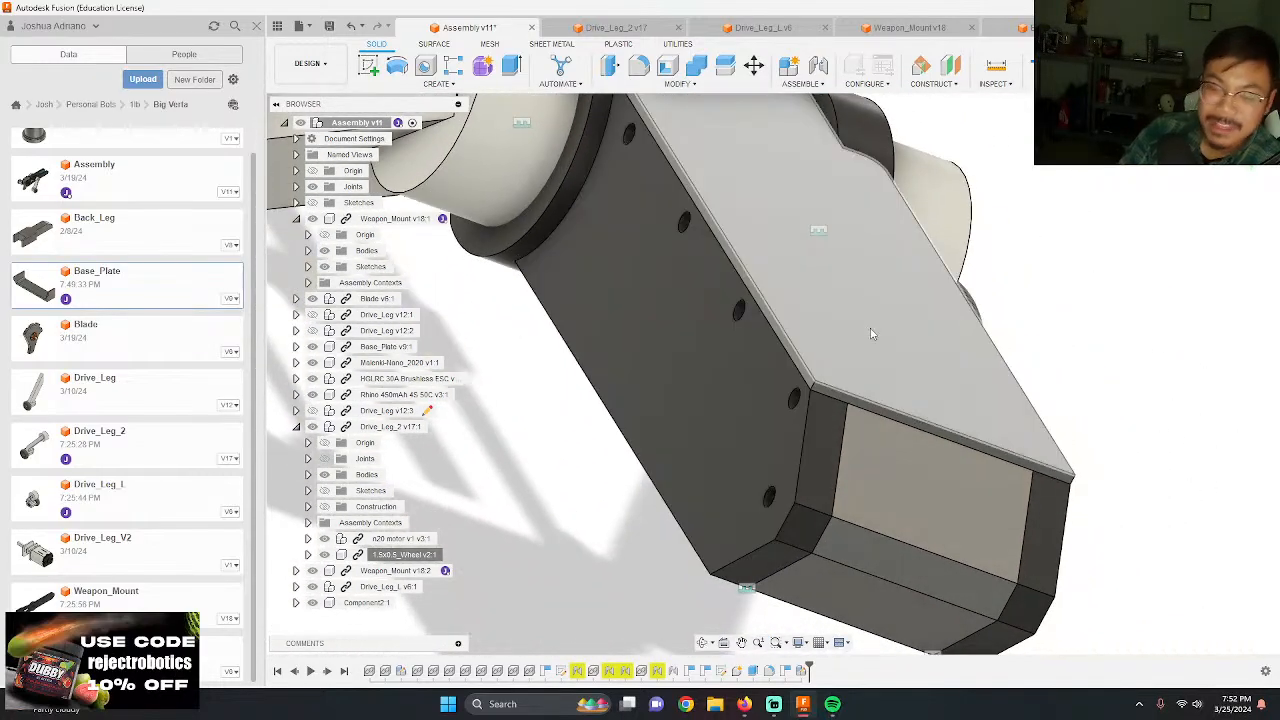
left_click(874, 334)
left_click(314, 605)
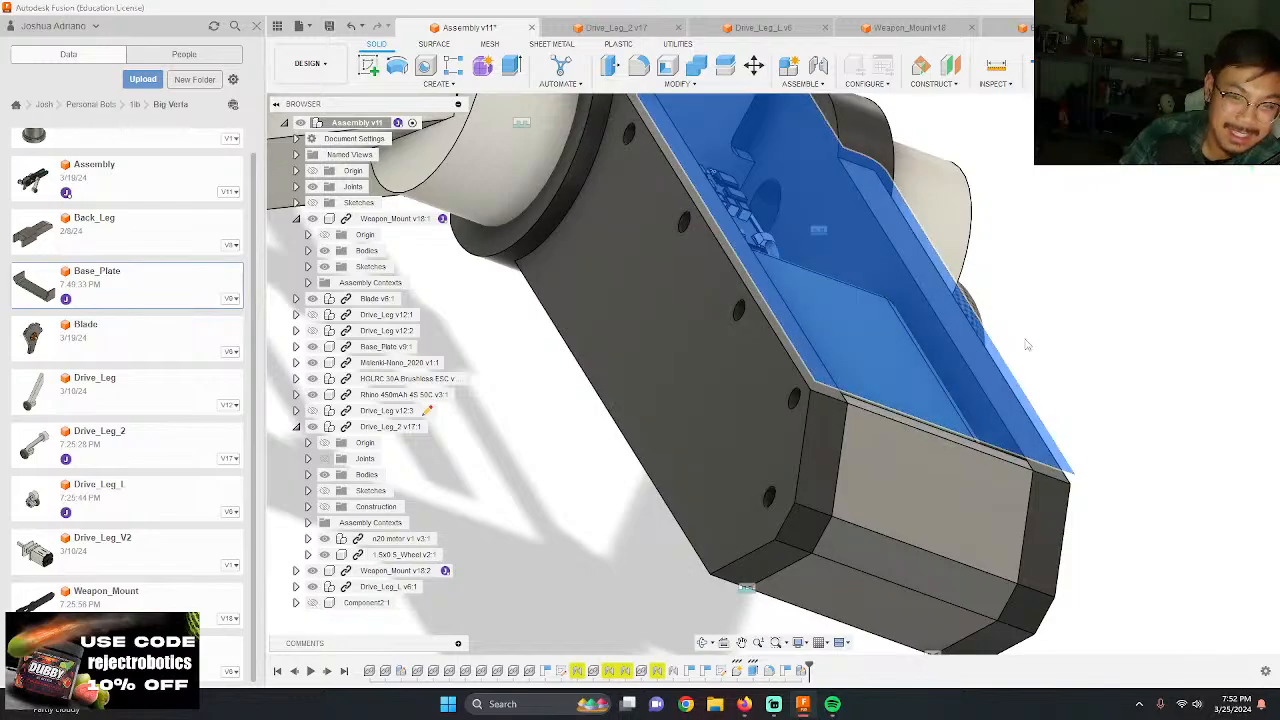
Step: Examine the open chassis from several angles, including the electronics, battery and the screw holes along the weapon mount
left_click(1109, 366)
middle_click_drag(1109, 368, 620, 176, "shift")
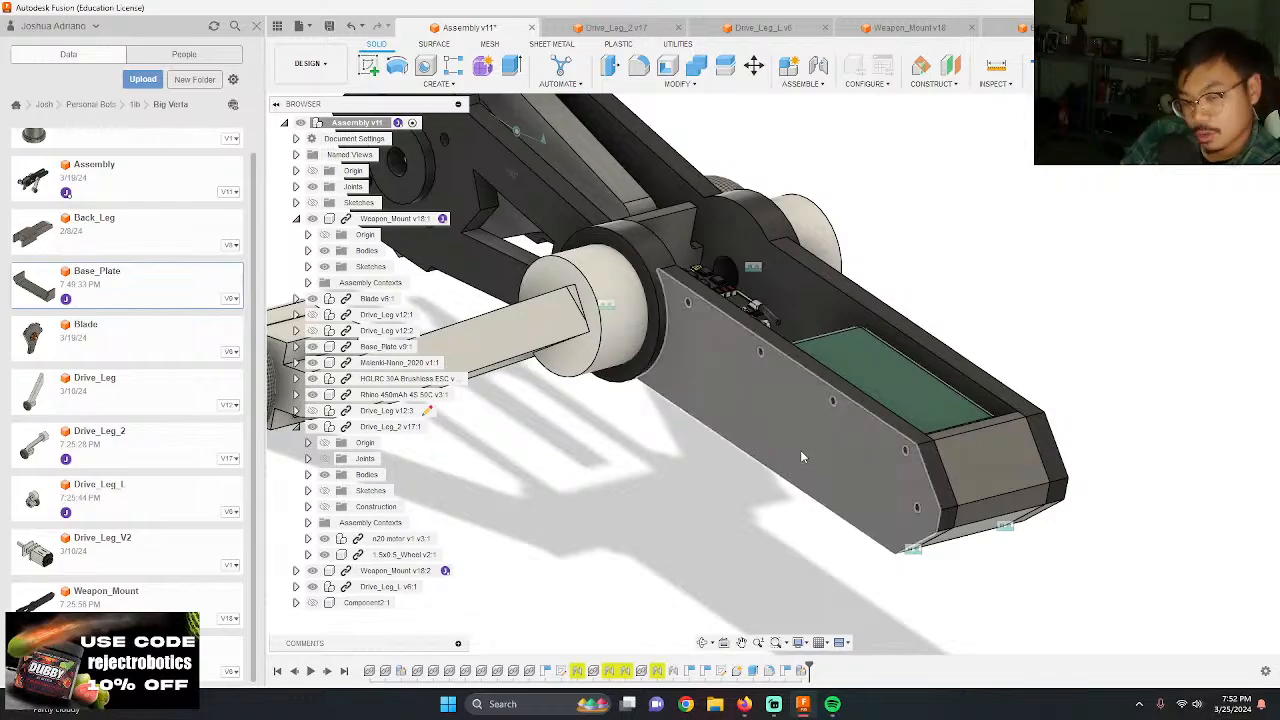
mouse_move(800, 455)
middle_mouse_down("shift")
mouse_move(800, 432)
mouse_move(799, 448)
middle_mouse_up("shift")
scroll(788, 402, "up", 4)
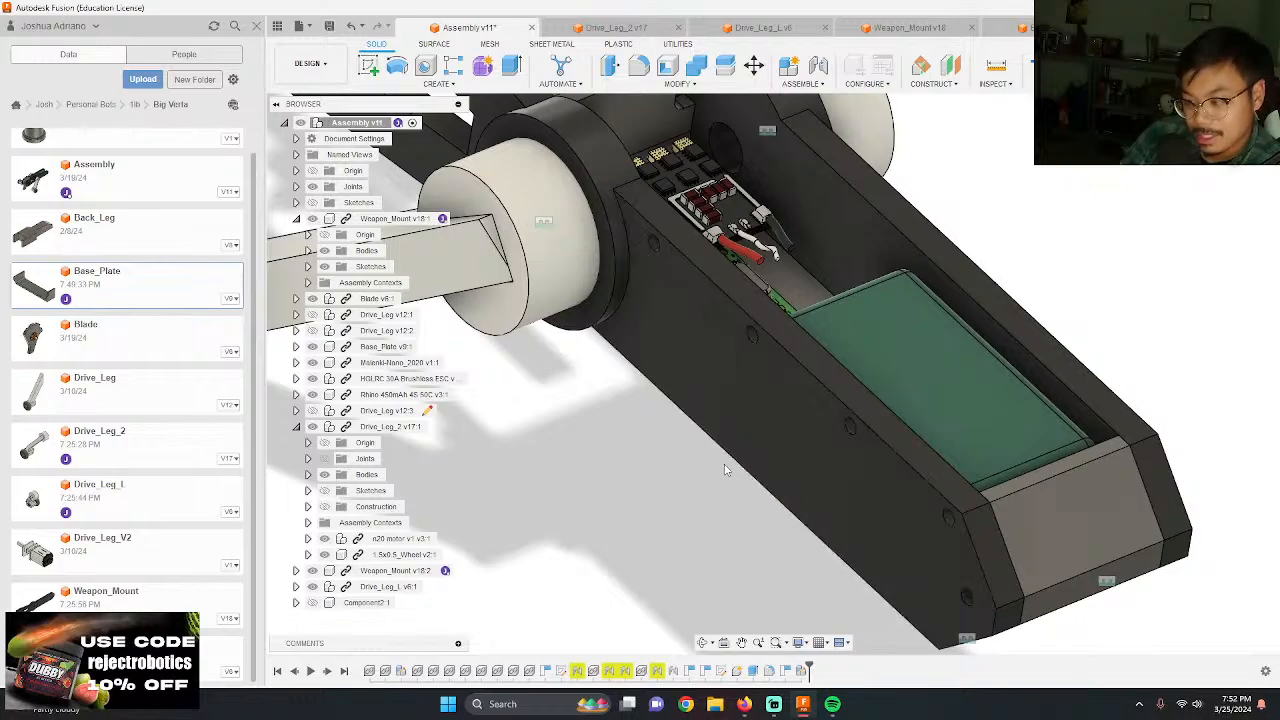
middle_click_drag(725, 473, 1115, 480, "shift")
scroll(1010, 472, "up", 3)
middle_click_drag(1010, 472, 1039, 480, "shift")
scroll(1040, 480, "down", 3)
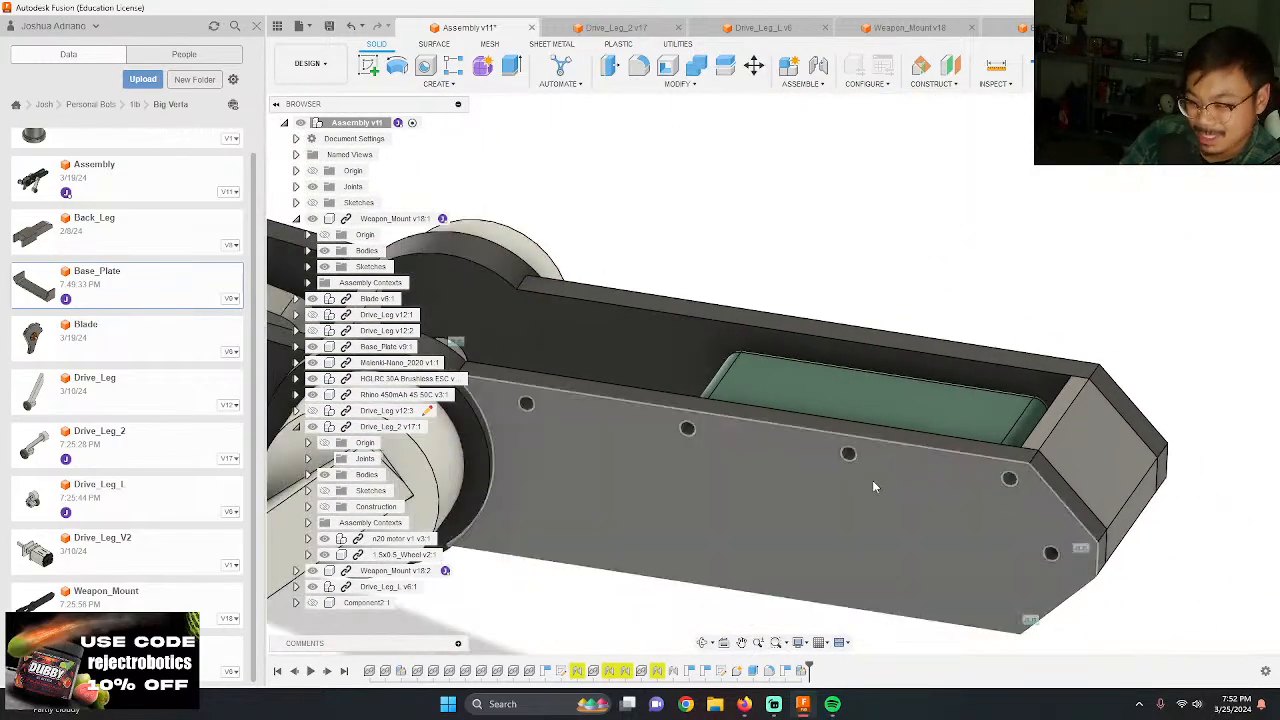
scroll(1003, 518, "down", 3)
middle_click_drag(1002, 518, 988, 316, "shift")
scroll(975, 318, "down", 5)
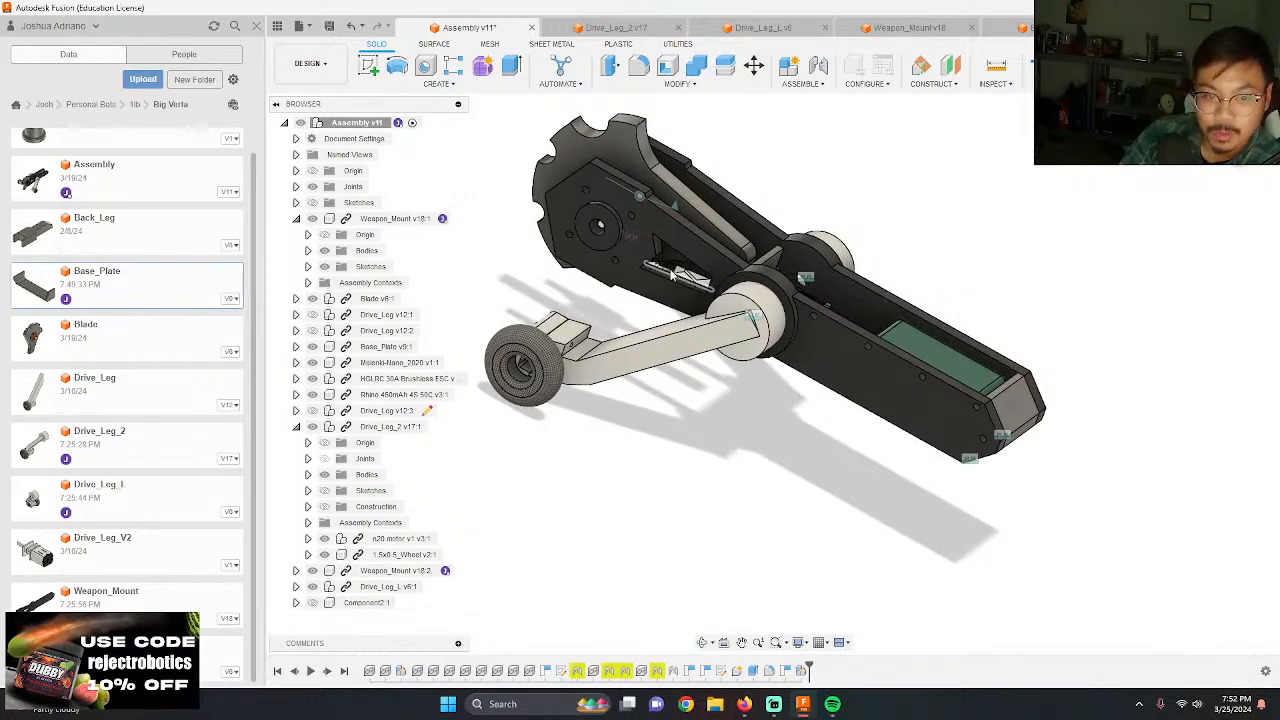
Step: Delete the rigid joint between the near drive leg and the weapon mount, and pull the leg clear of the chassis
scroll(975, 388, "up", 3)
right_click(792, 335)
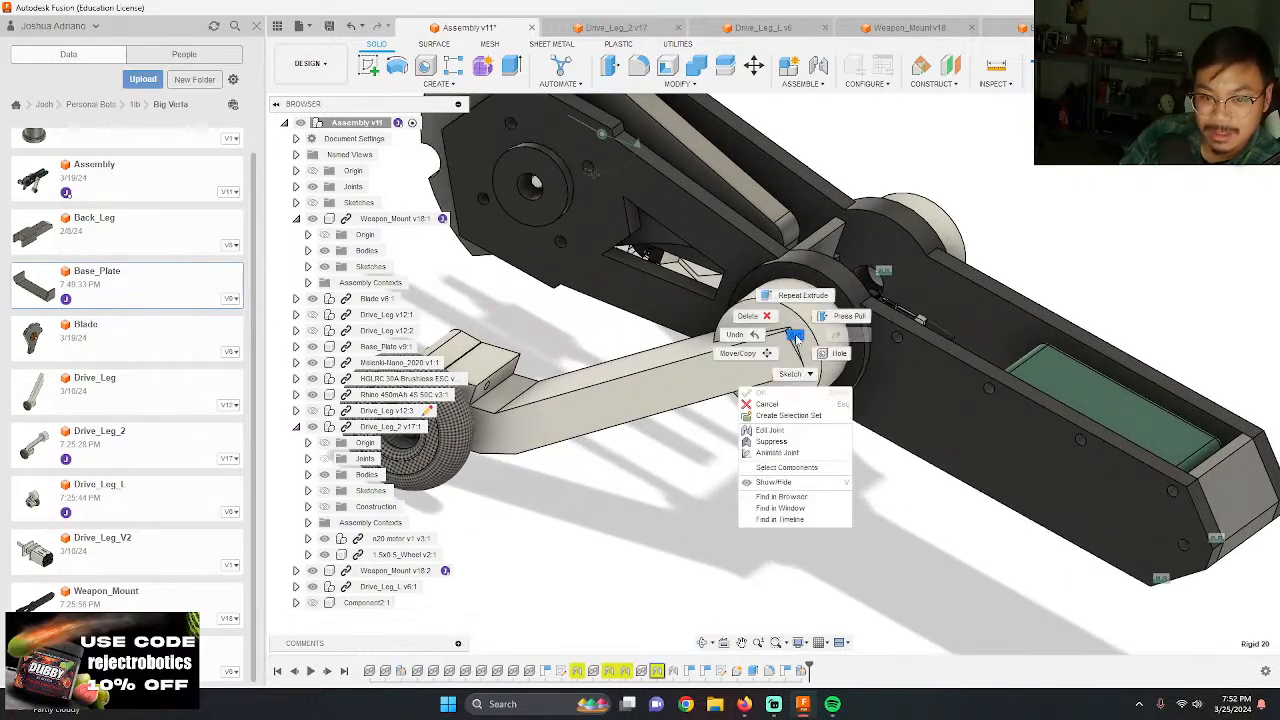
left_click(763, 318)
left_click_drag(915, 280, 490, 418)
Step: Delete the rigid joint near the weapon mount's pointed end and pull the mount away from the base plate
right_click(1160, 578)
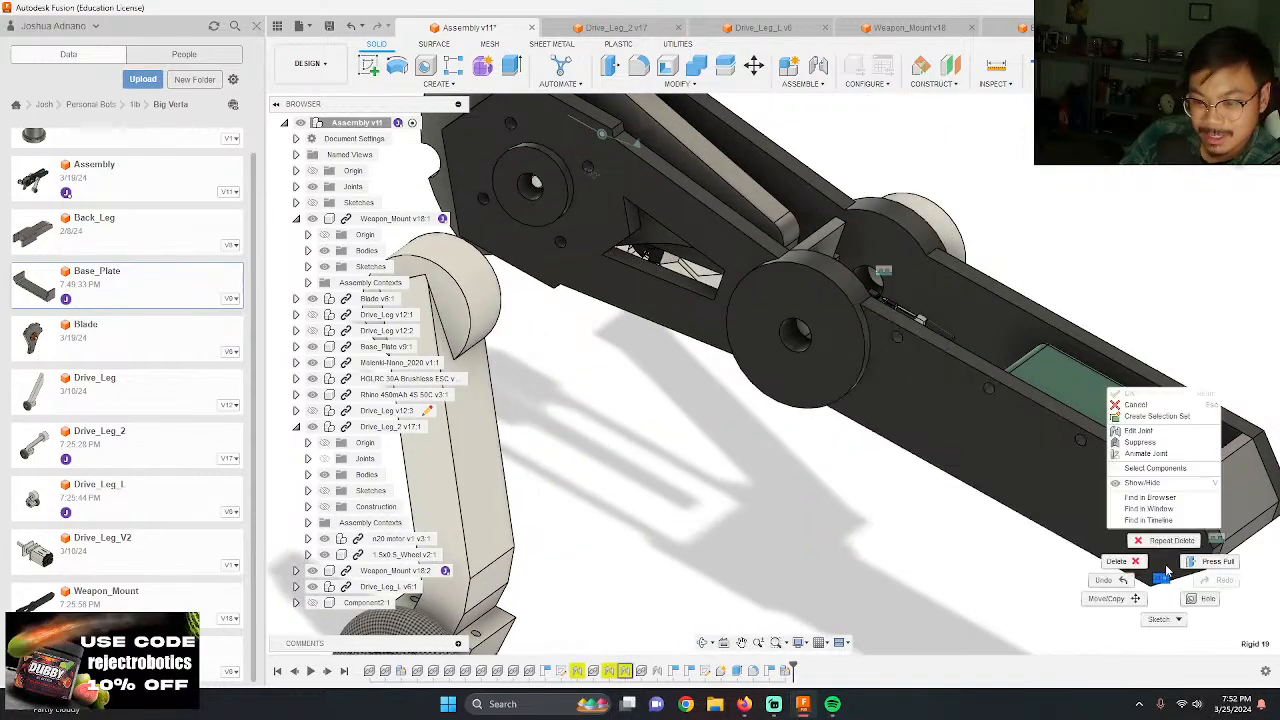
left_click(1120, 561)
scroll(951, 440, "down", 3)
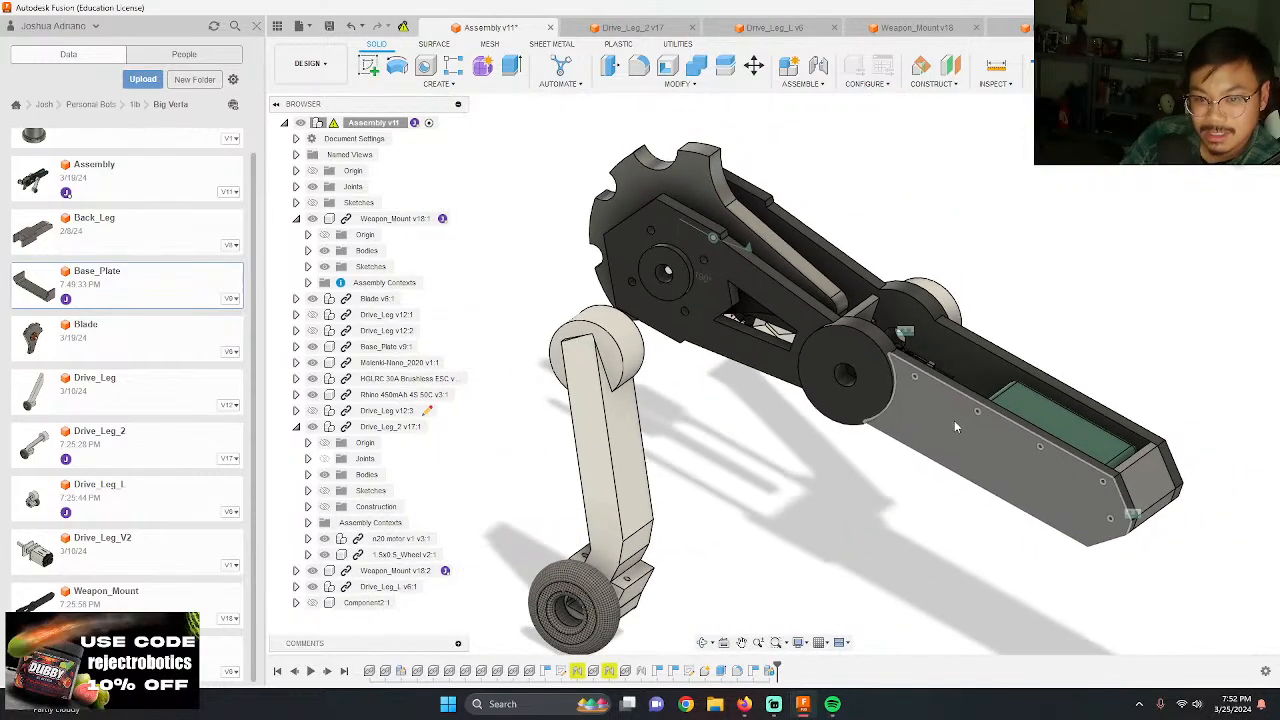
left_click_drag(955, 425, 911, 477)
left_click(851, 474)
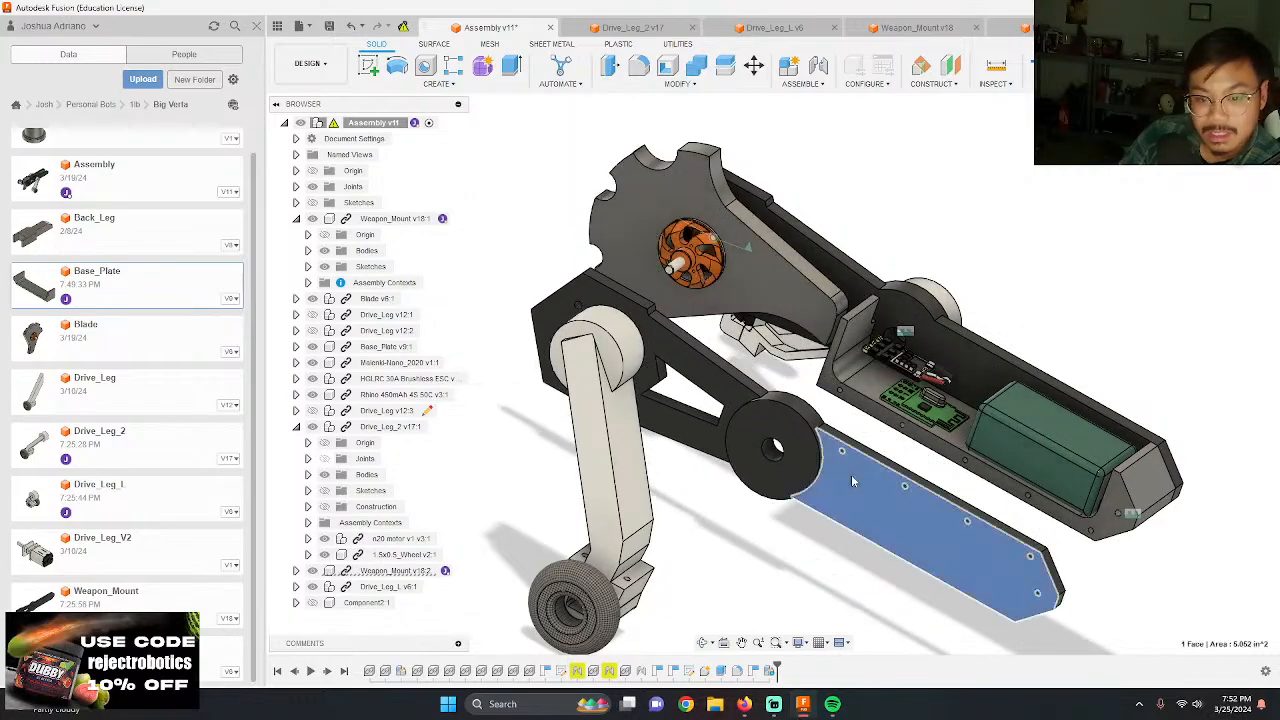
right_click(851, 474)
left_click(852, 437)
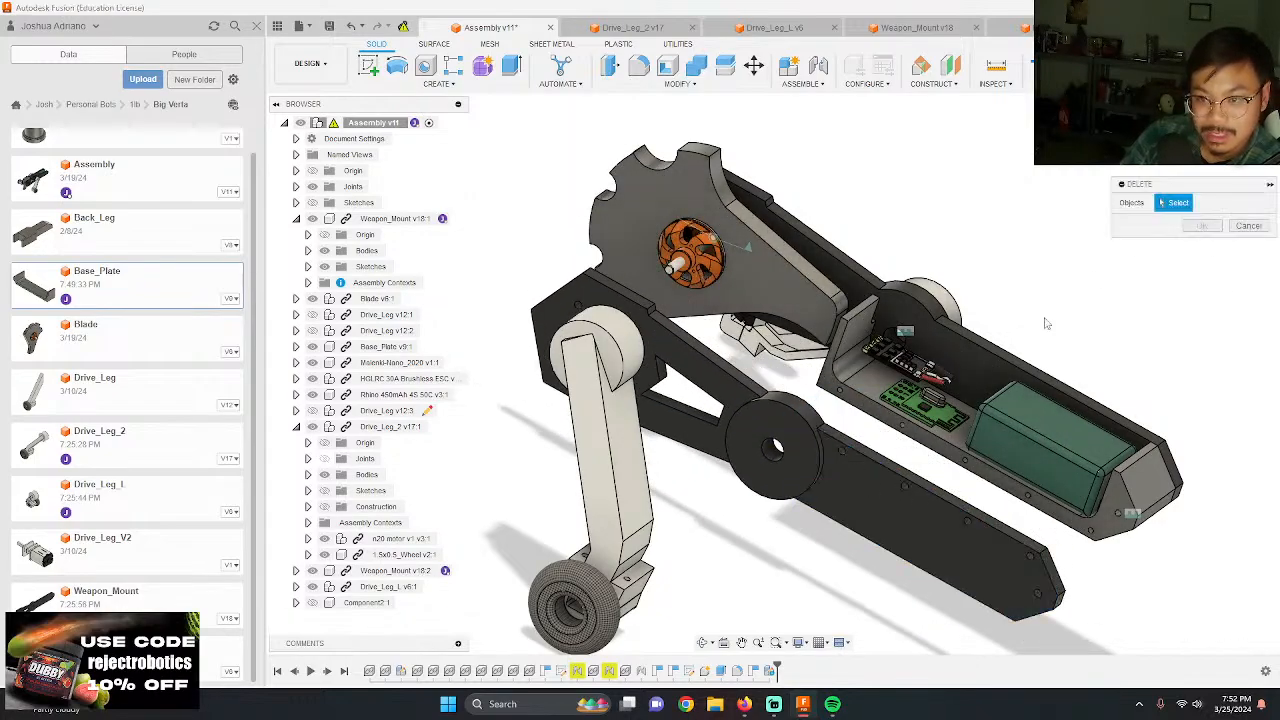
left_click(1248, 227)
Step: Break the link of the detached second Weapon_Mount component, capturing the current positions of the moved components
left_click(909, 508)
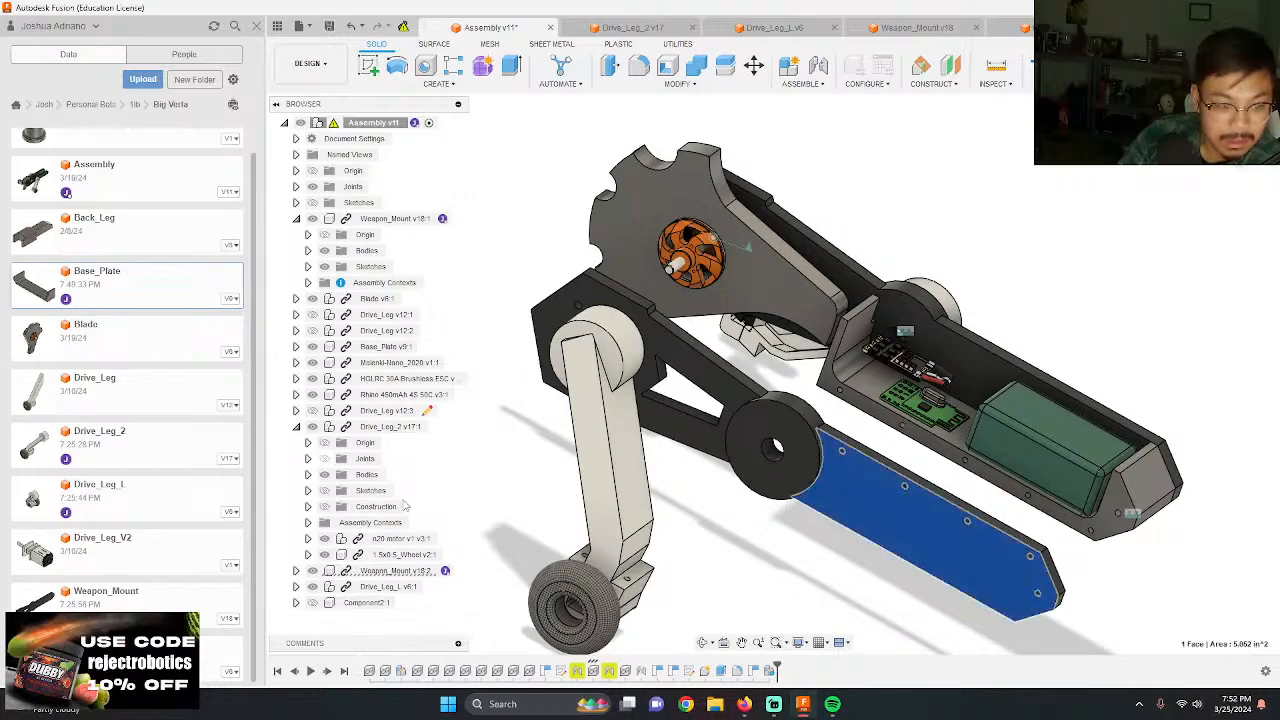
right_click(380, 576)
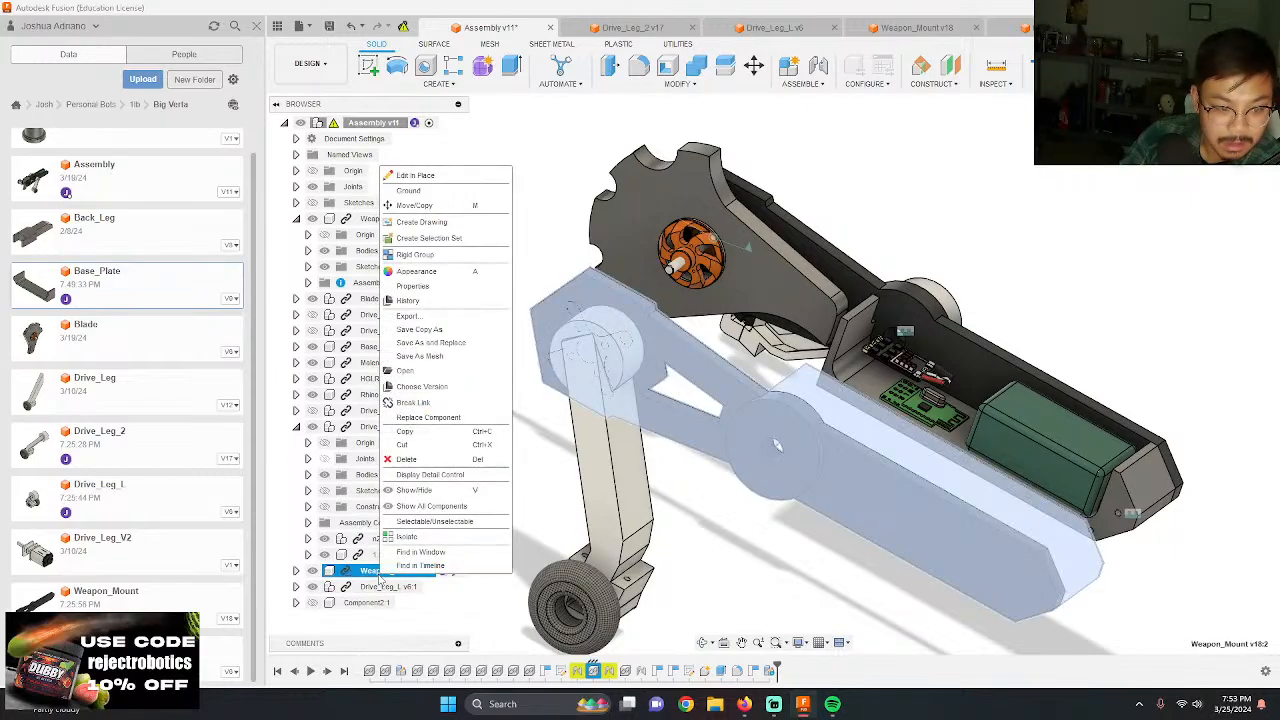
left_click(437, 410)
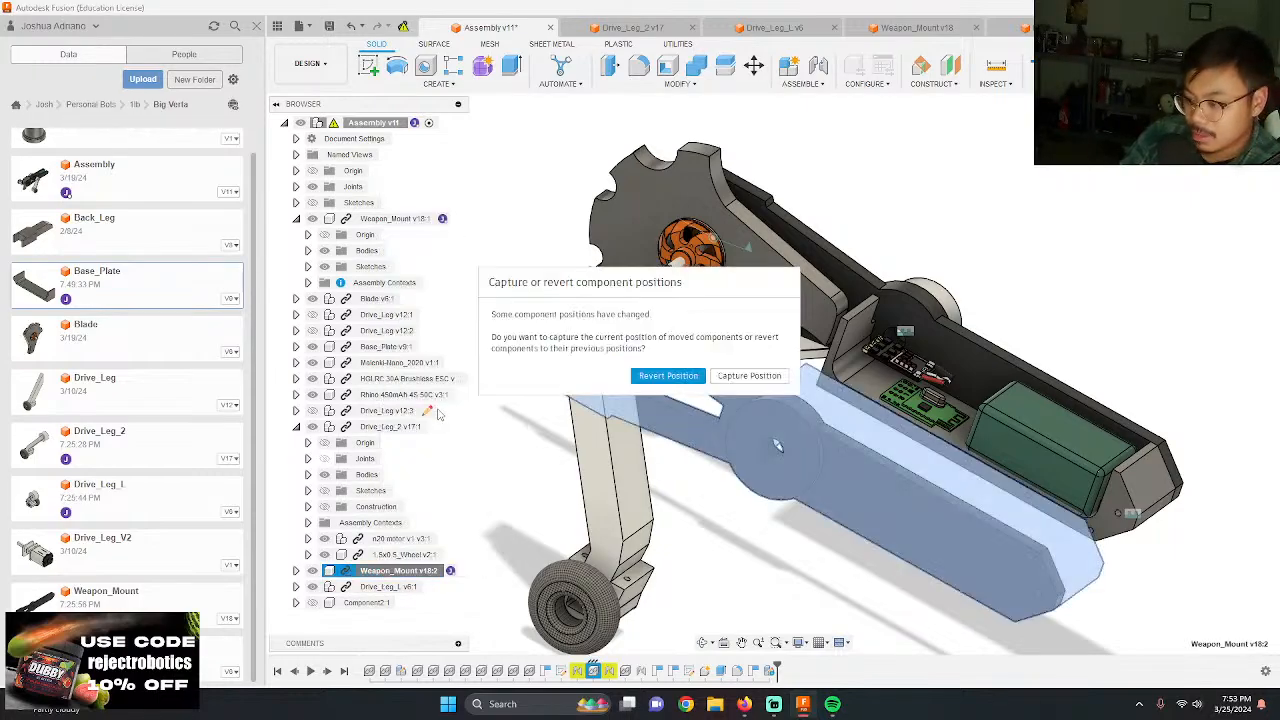
left_click(749, 376)
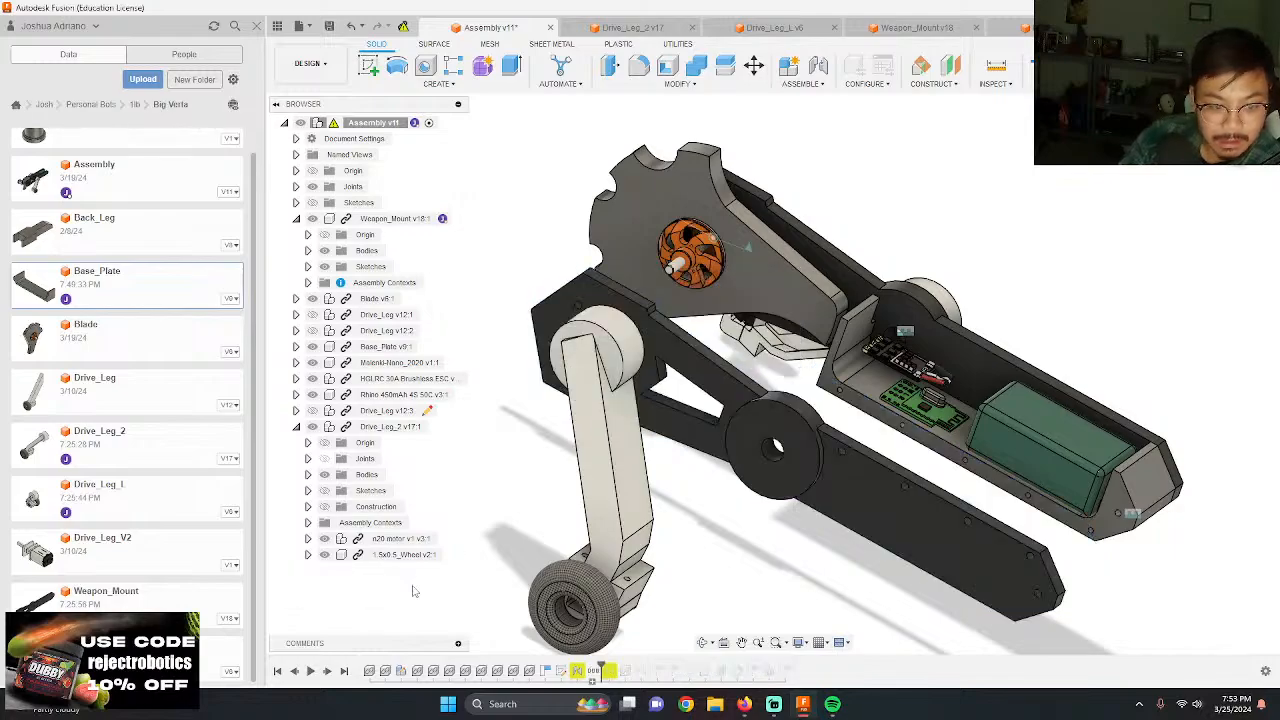
Step: Remove the detached second Weapon_Mount component from the assembly
right_click(385, 571)
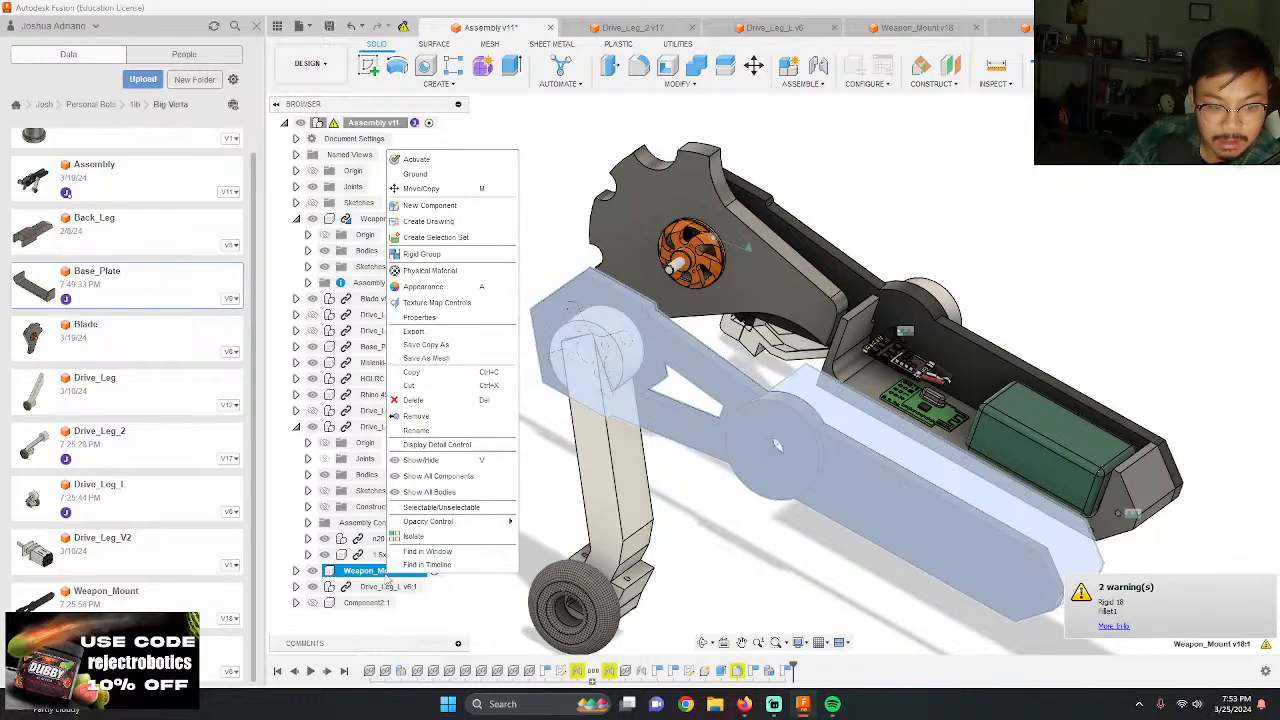
left_click(440, 421)
middle_click_drag(918, 302, 667, 330, "shift")
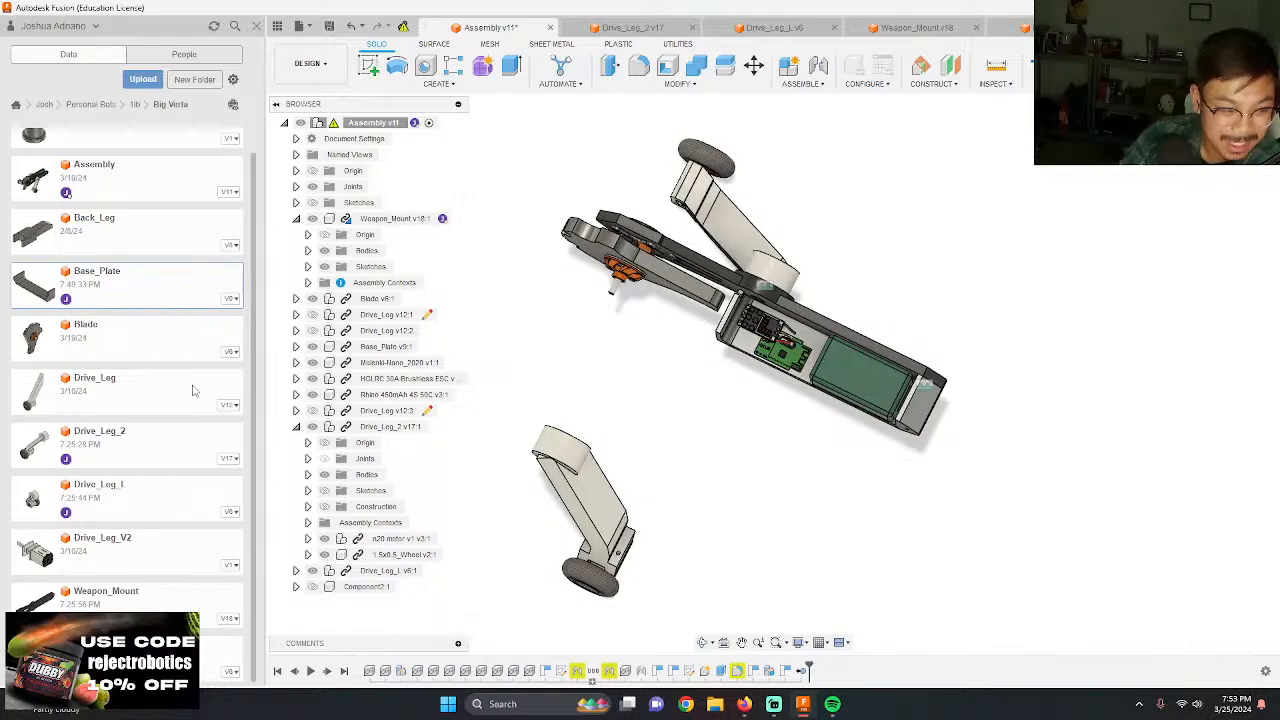
Step: Copy the Weapon_Mount design into the same Big Verta folder and rename the copy Weapon_Mount_L
right_click(178, 595)
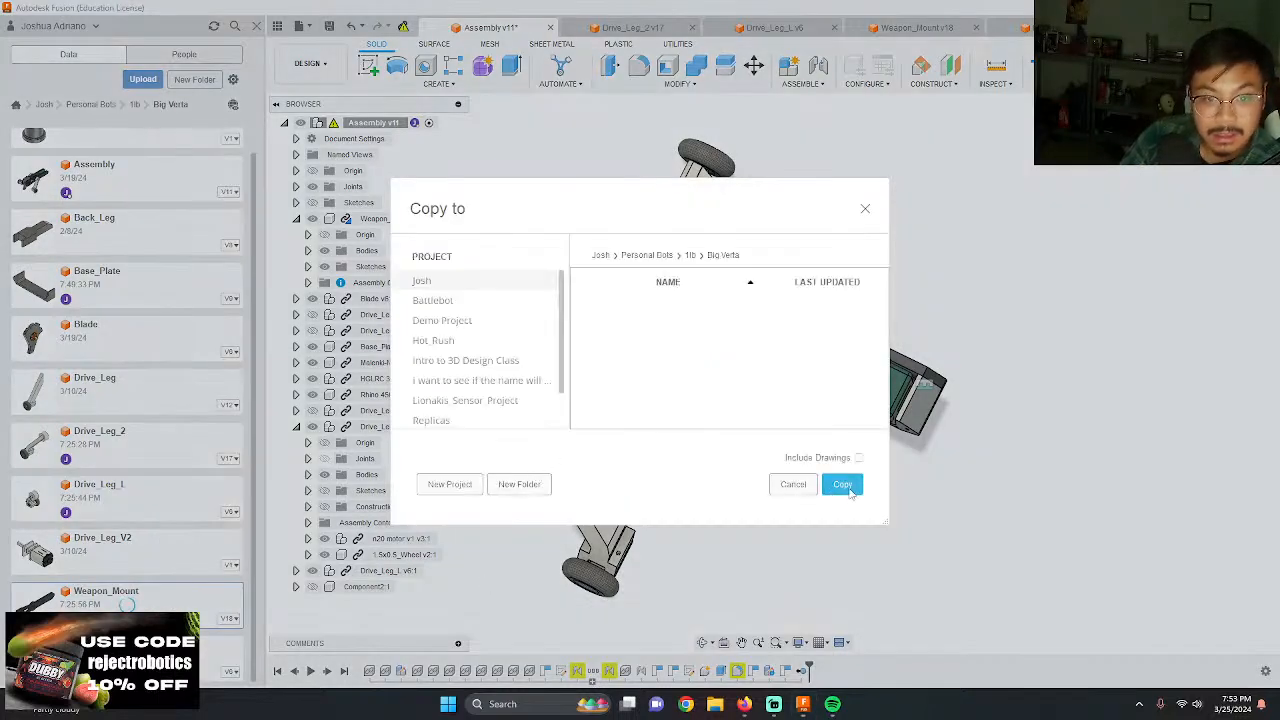
left_click(845, 486)
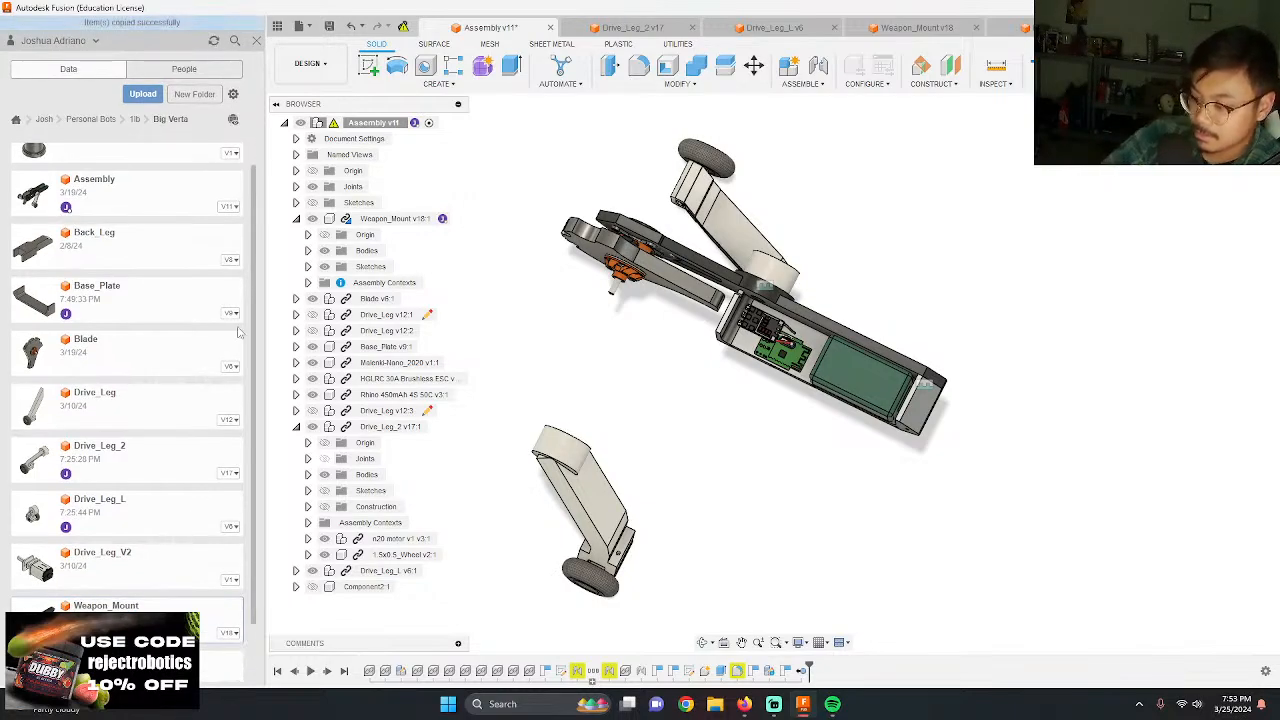
scroll(183, 515, "down", 1)
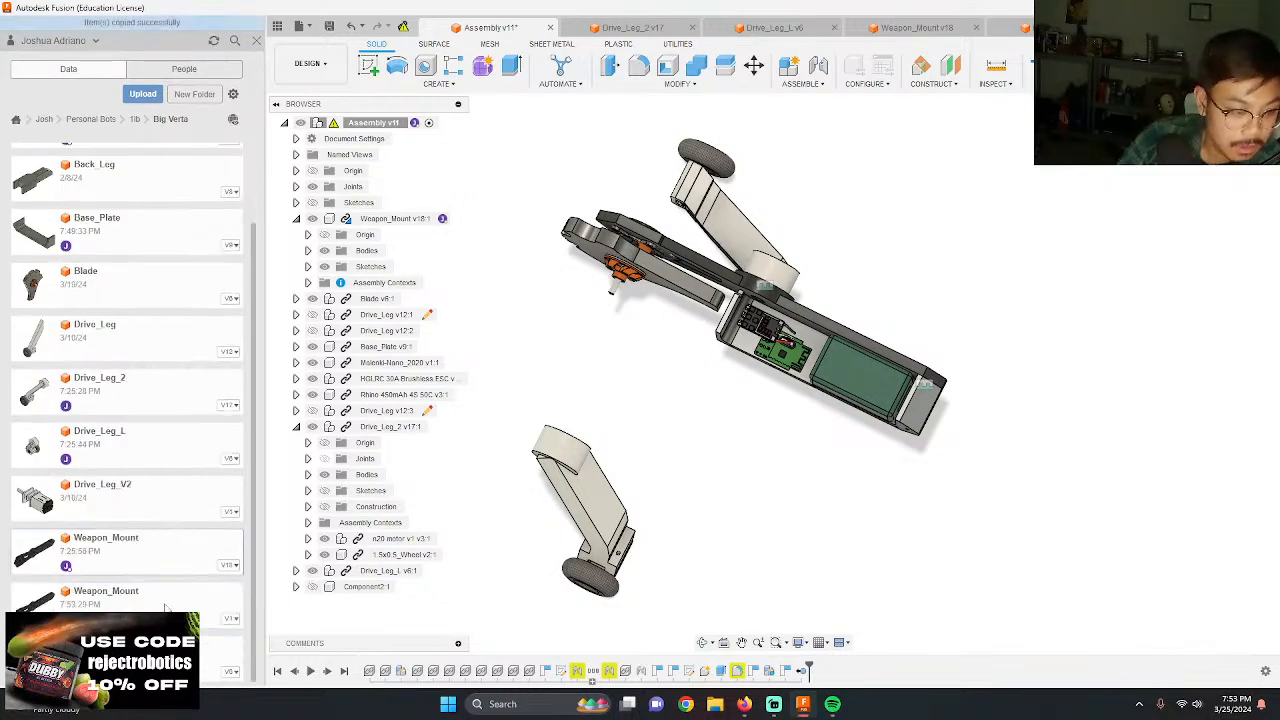
right_click(166, 607)
left_click(193, 619)
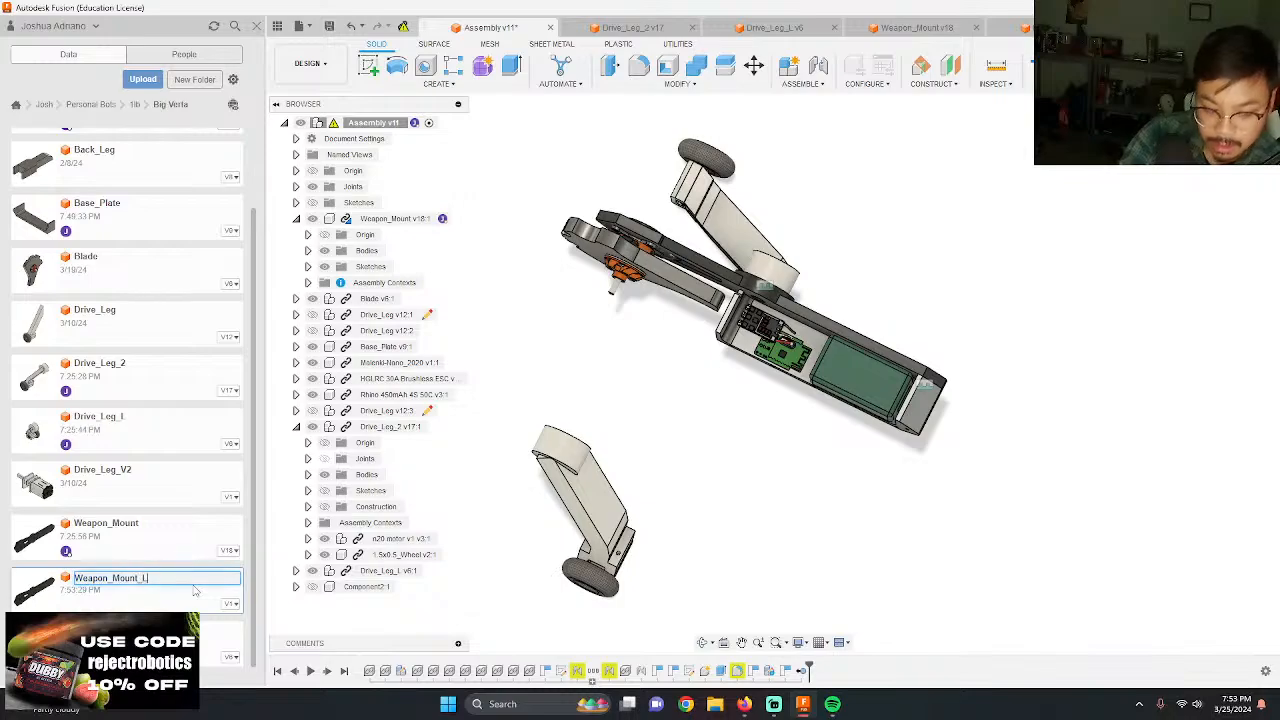
key("Return")
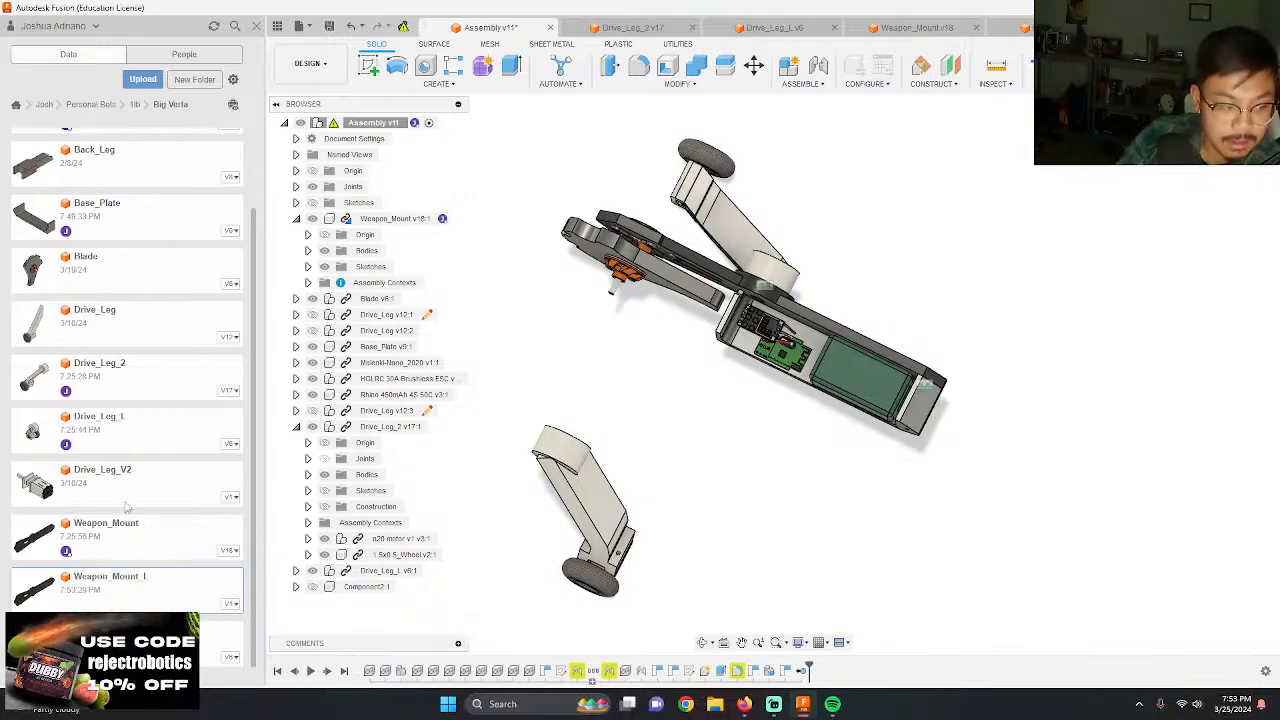
Step: Try to delete the older Weapon_Mount_L design from the Big Verta folder
right_click(230, 655)
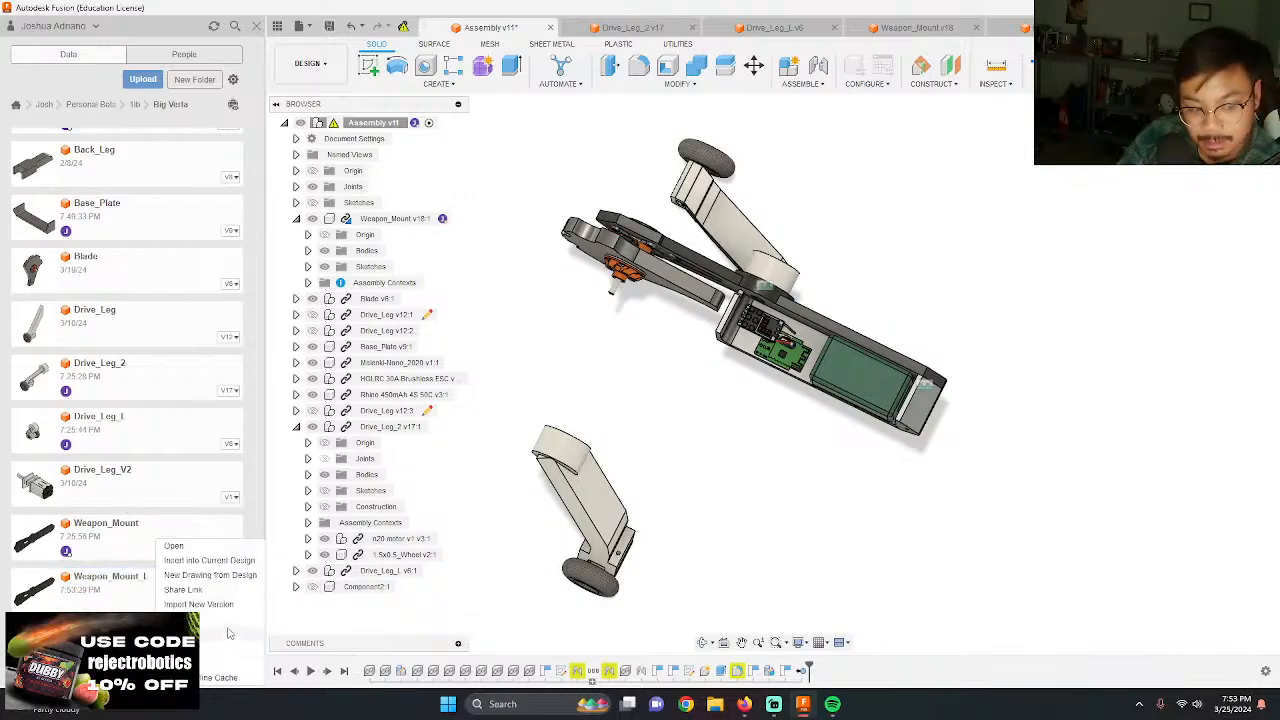
left_click(220, 663)
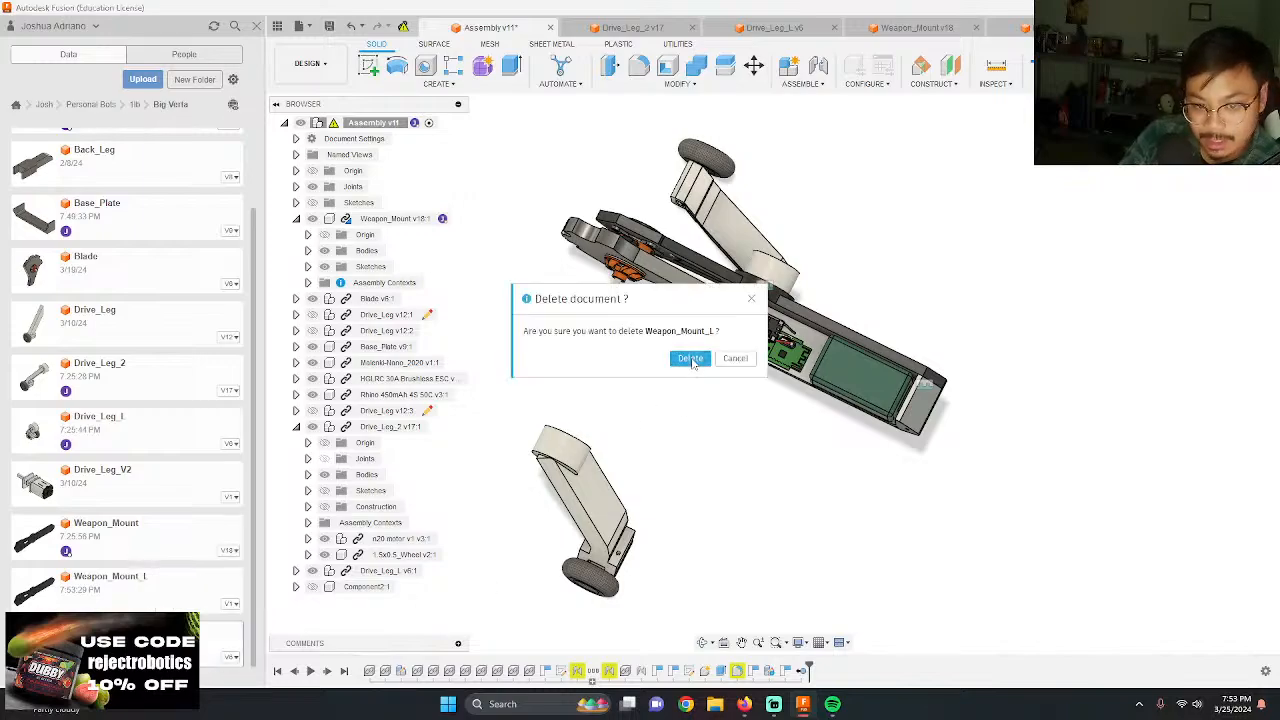
left_click(690, 358)
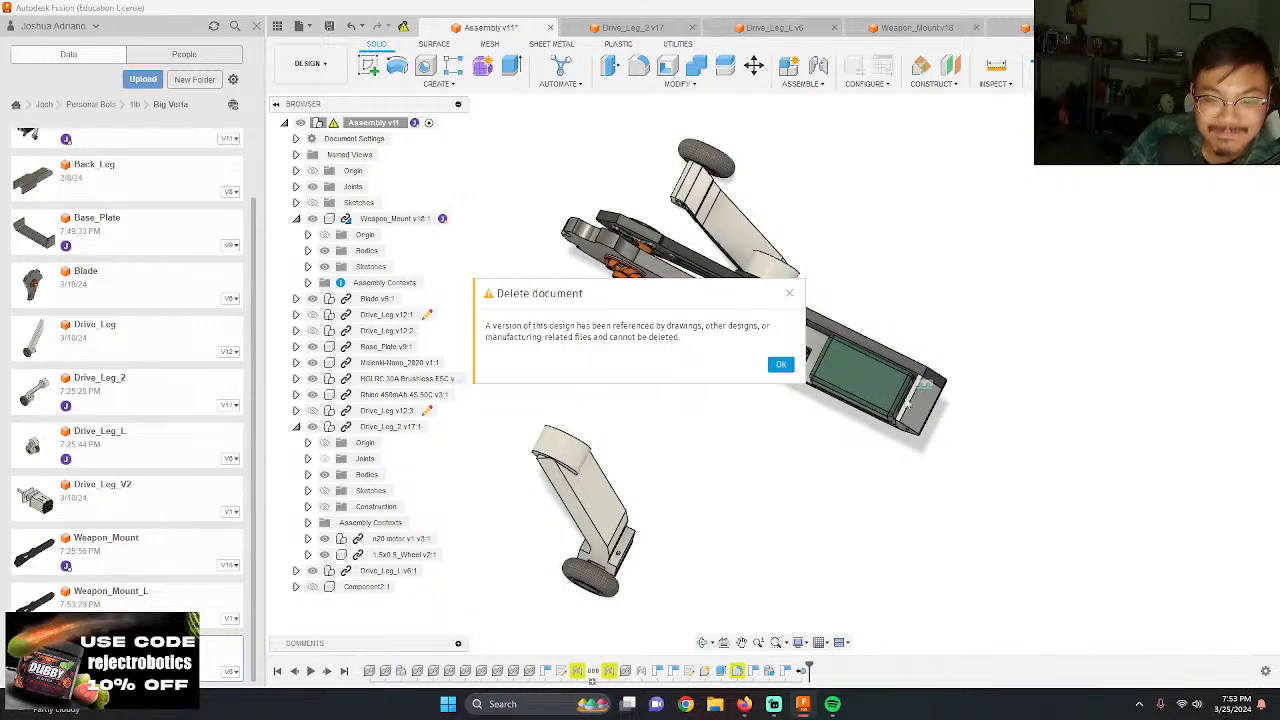
left_click(781, 364)
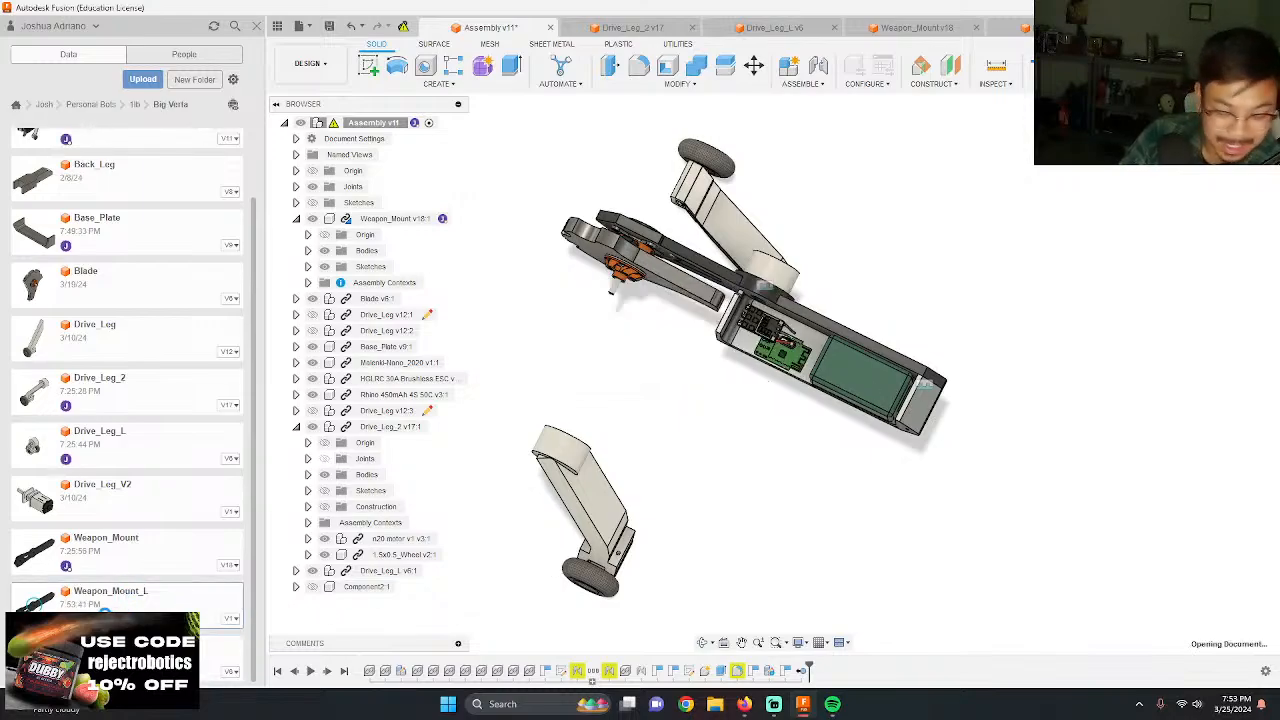
Step: Open the new Weapon_Mount_L design and inspect its base profile sketch and motor mounting hole sketch
scroll(480, 455, "down", 3)
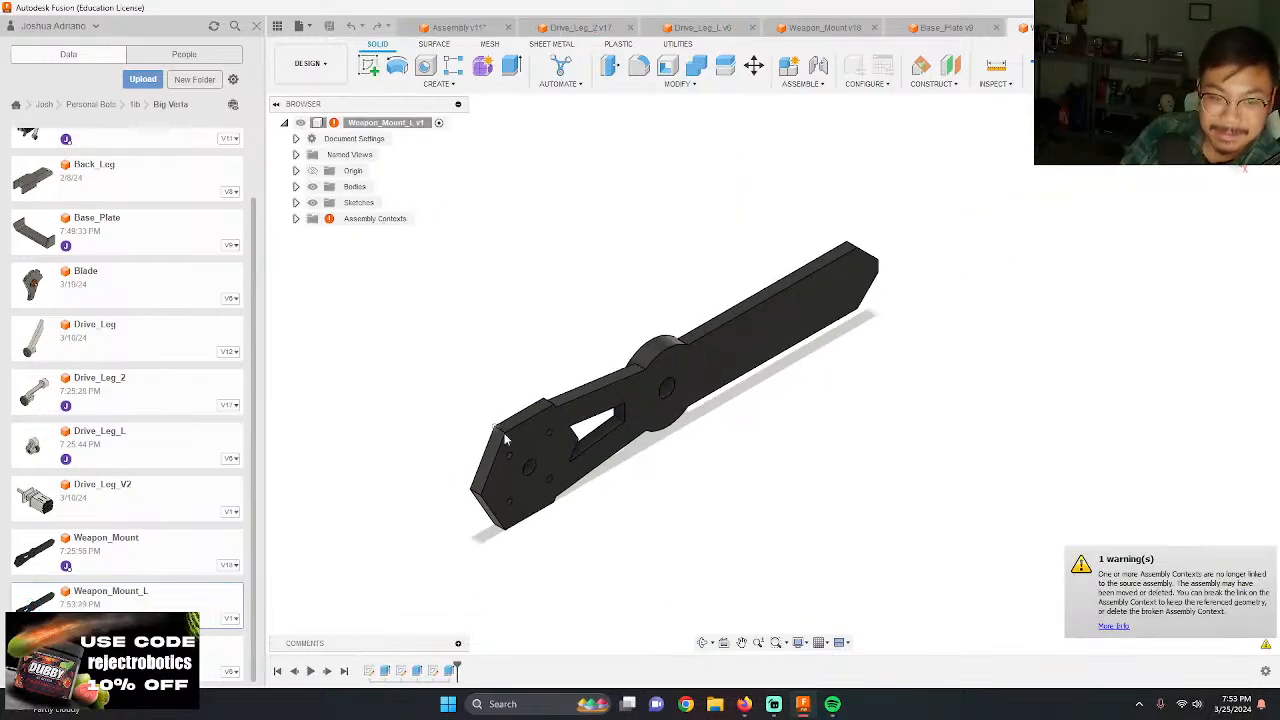
scroll(541, 530, "up", 4)
double_click(380, 675)
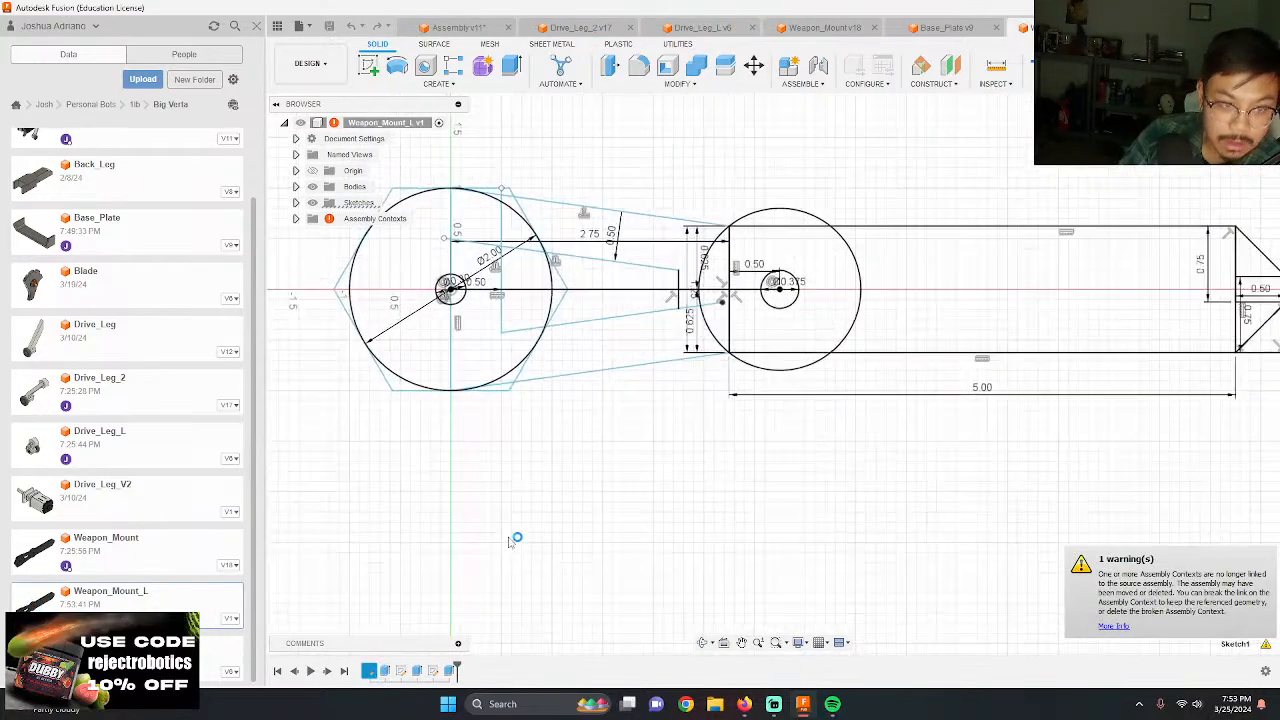
left_click(1235, 68)
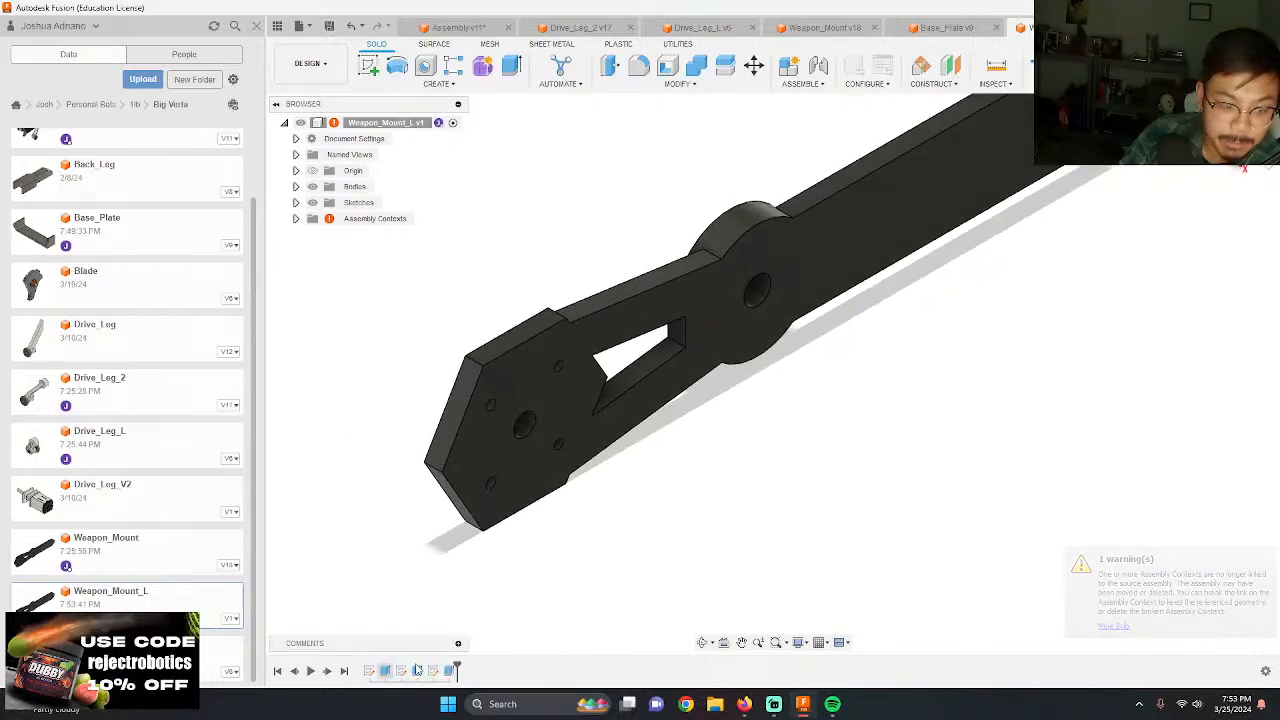
double_click(403, 676)
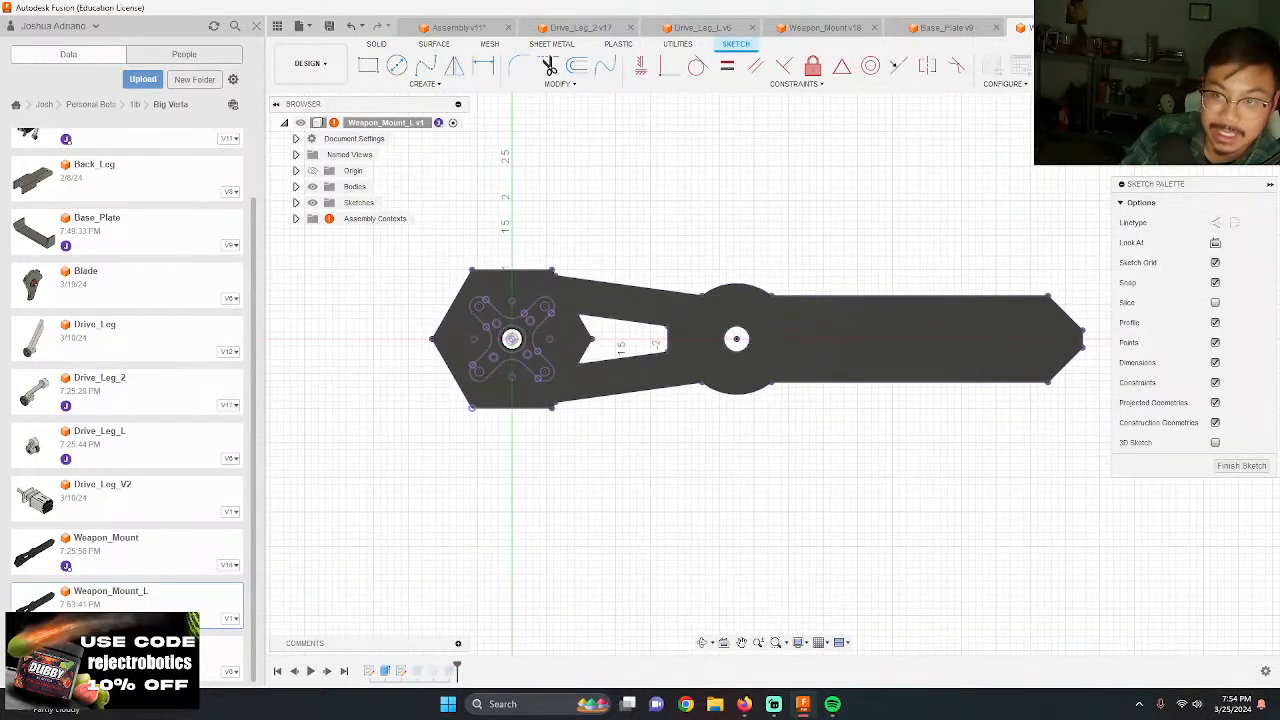
left_click(1237, 68)
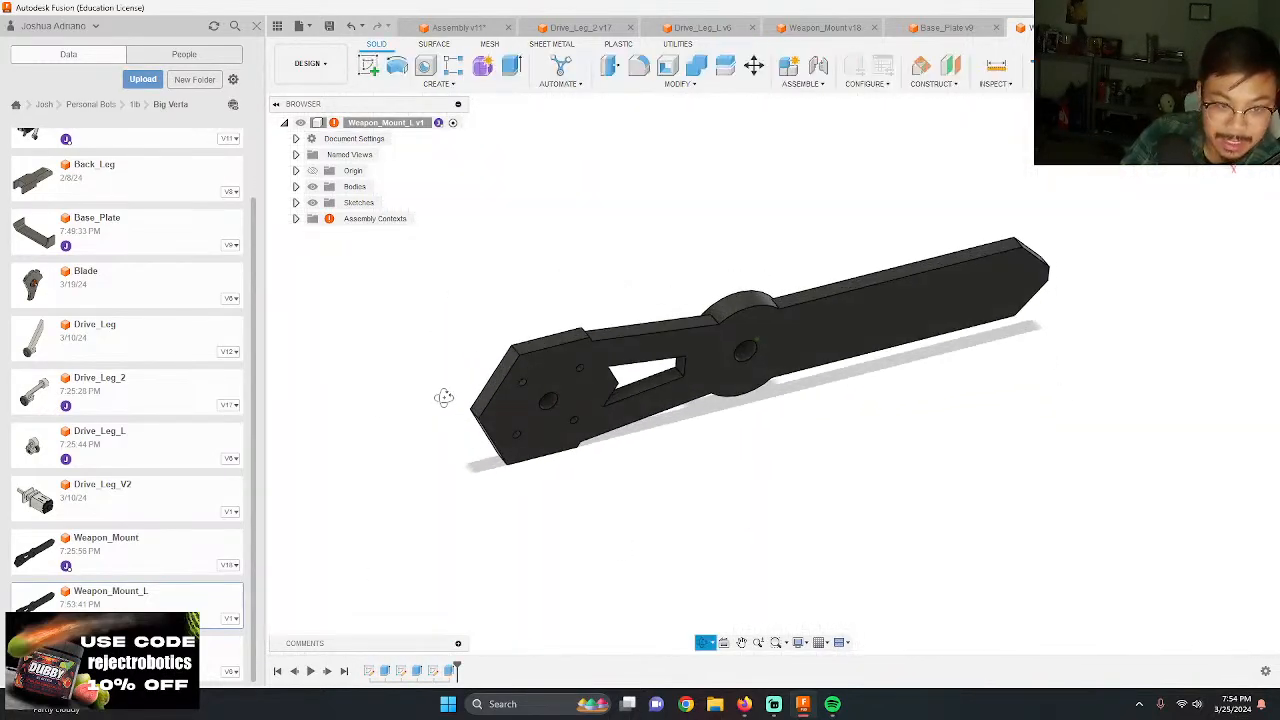
double_click(431, 672)
middle_click_drag(619, 427, 580, 389, "shift")
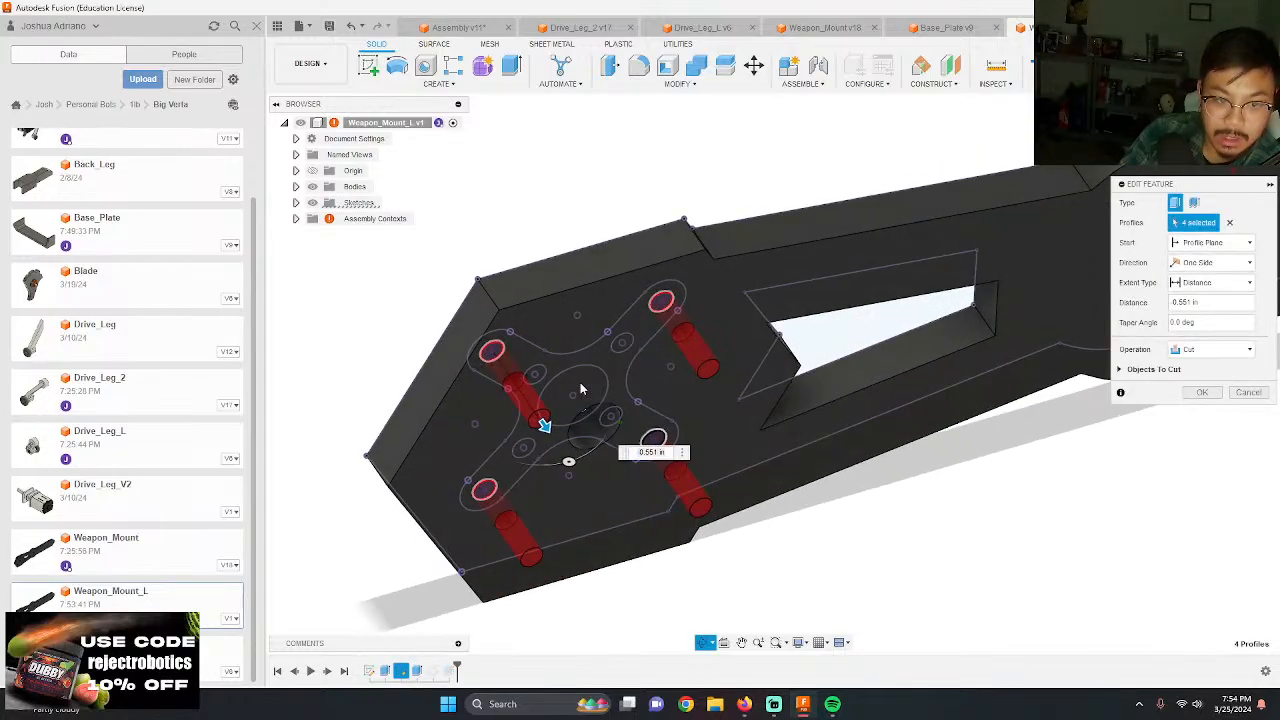
middle_click_drag(495, 367, 528, 430, "shift")
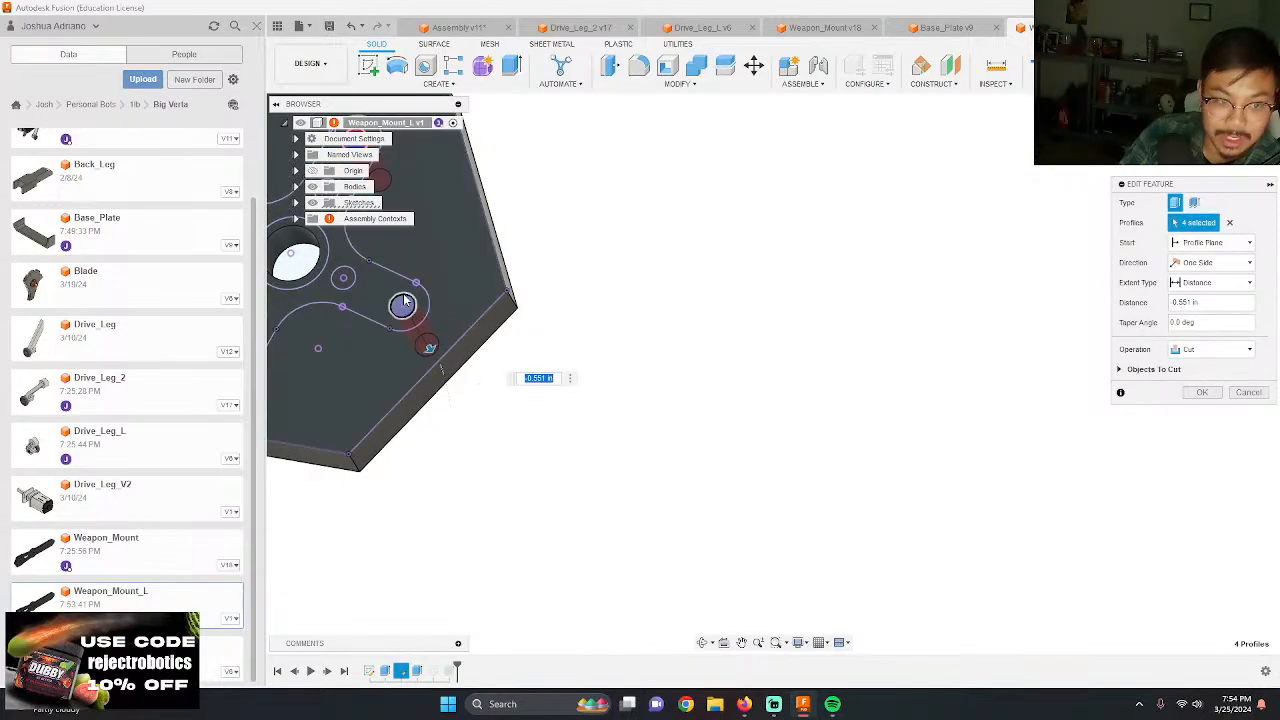
left_click(404, 301)
middle_click_drag(404, 301, 485, 308)
scroll(485, 308, "down", 3)
scroll(485, 308, "up", 3)
left_click(547, 309)
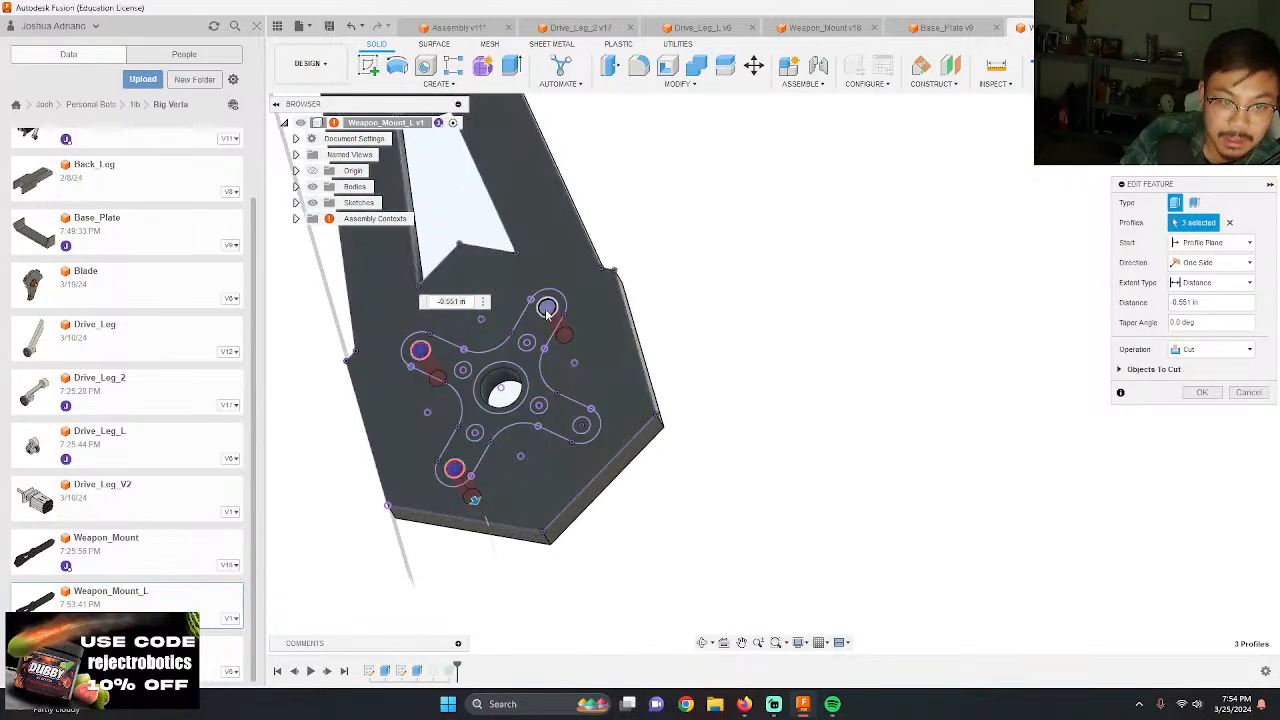
left_click(425, 353)
left_click(455, 471)
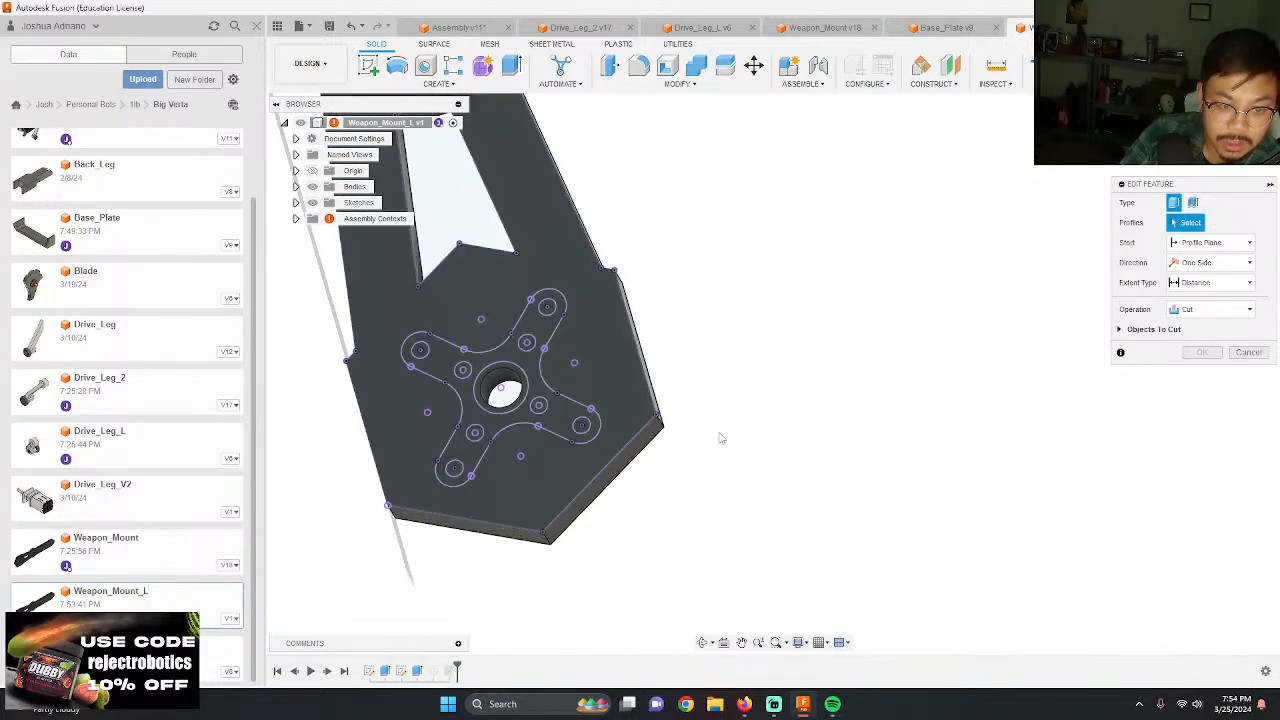
left_click(1247, 354)
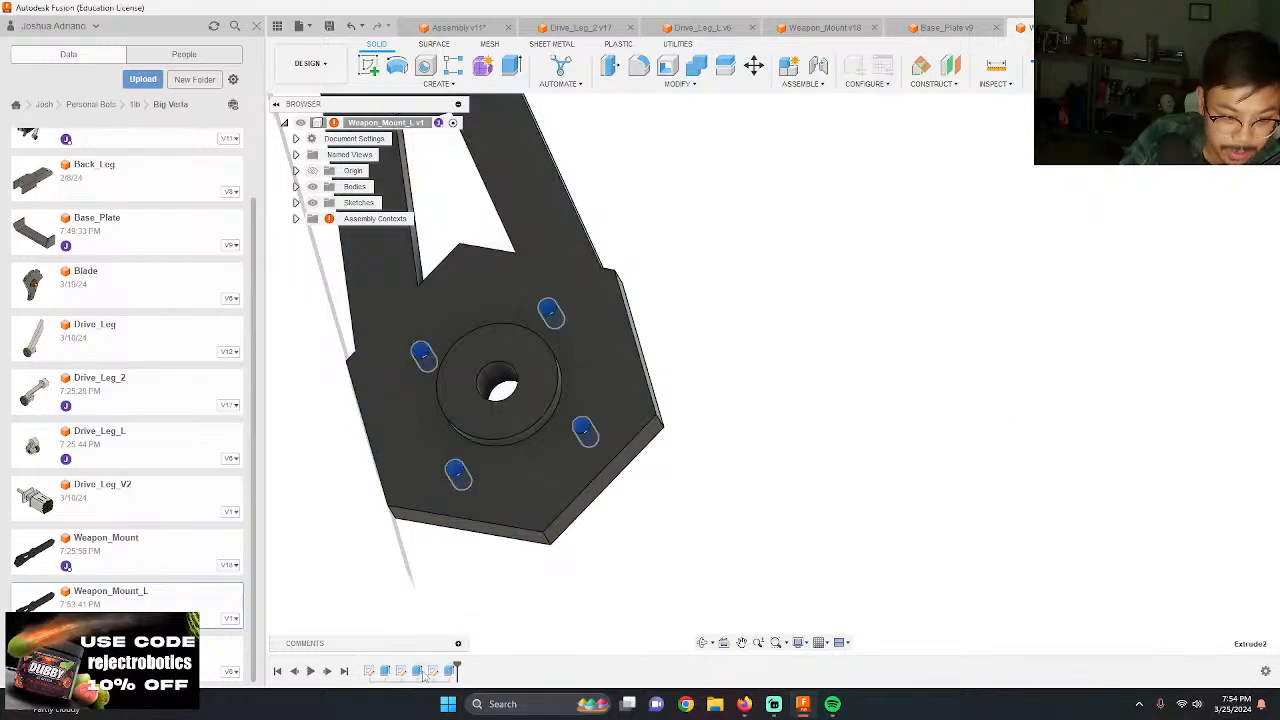
Step: Delete the extruded cut that makes the four motor mounting holes in the hexagonal end of Weapon_Mount_L
key("Delete")
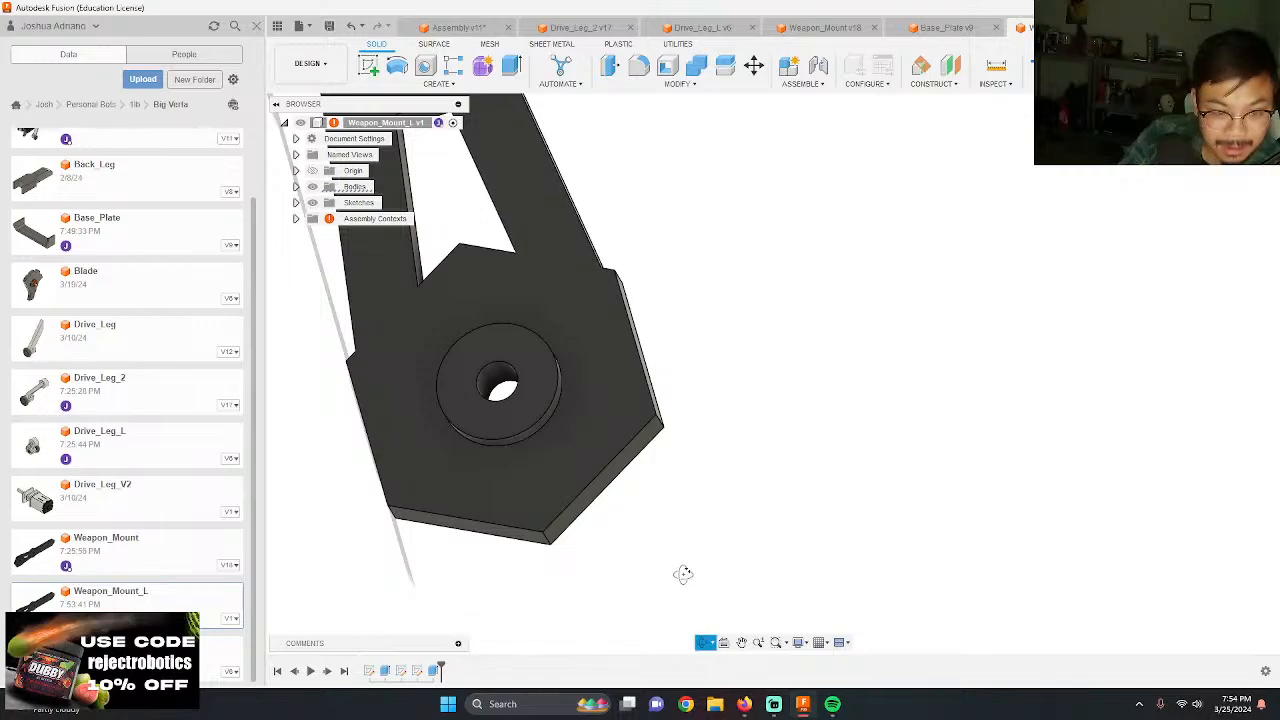
middle_click_drag(683, 574, 428, 405, "shift")
scroll(426, 403, "down", 3)
scroll(612, 576, "up", 4)
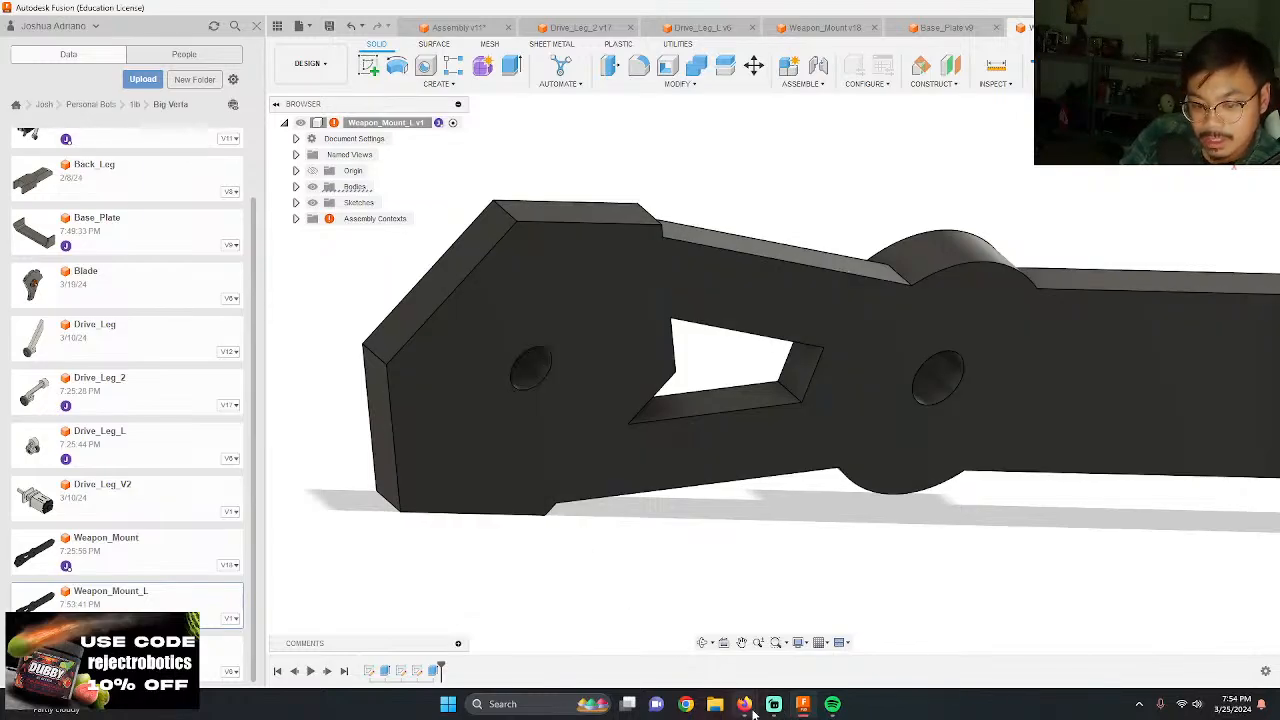
Step: Switch to McMaster-Carr in the browser and log in with the account e-mail and password
mouse_move(752, 708)
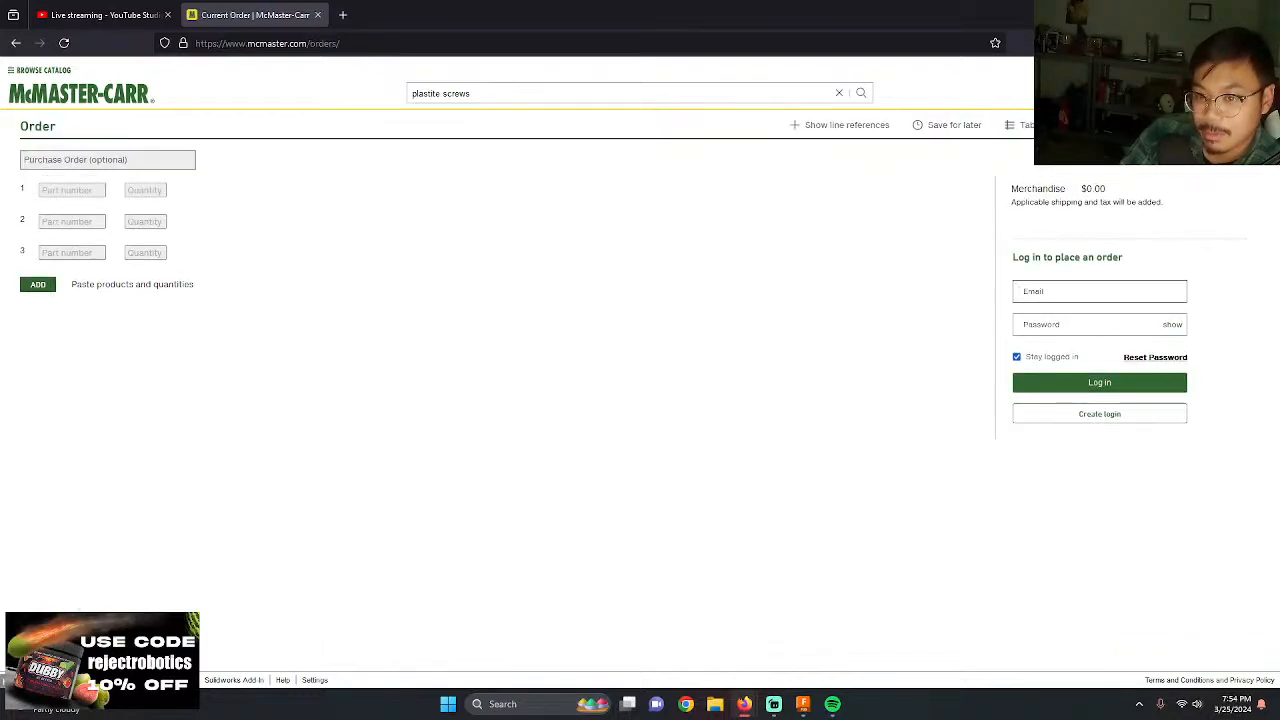
left_click(1118, 287)
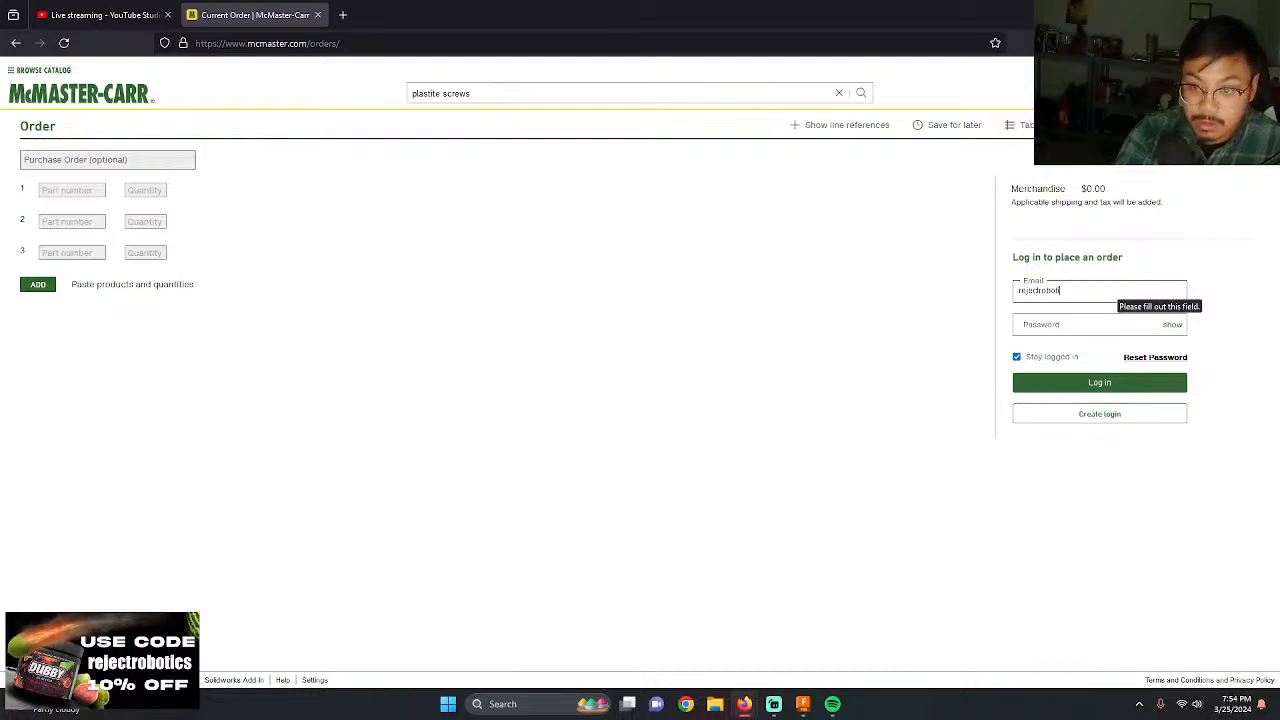
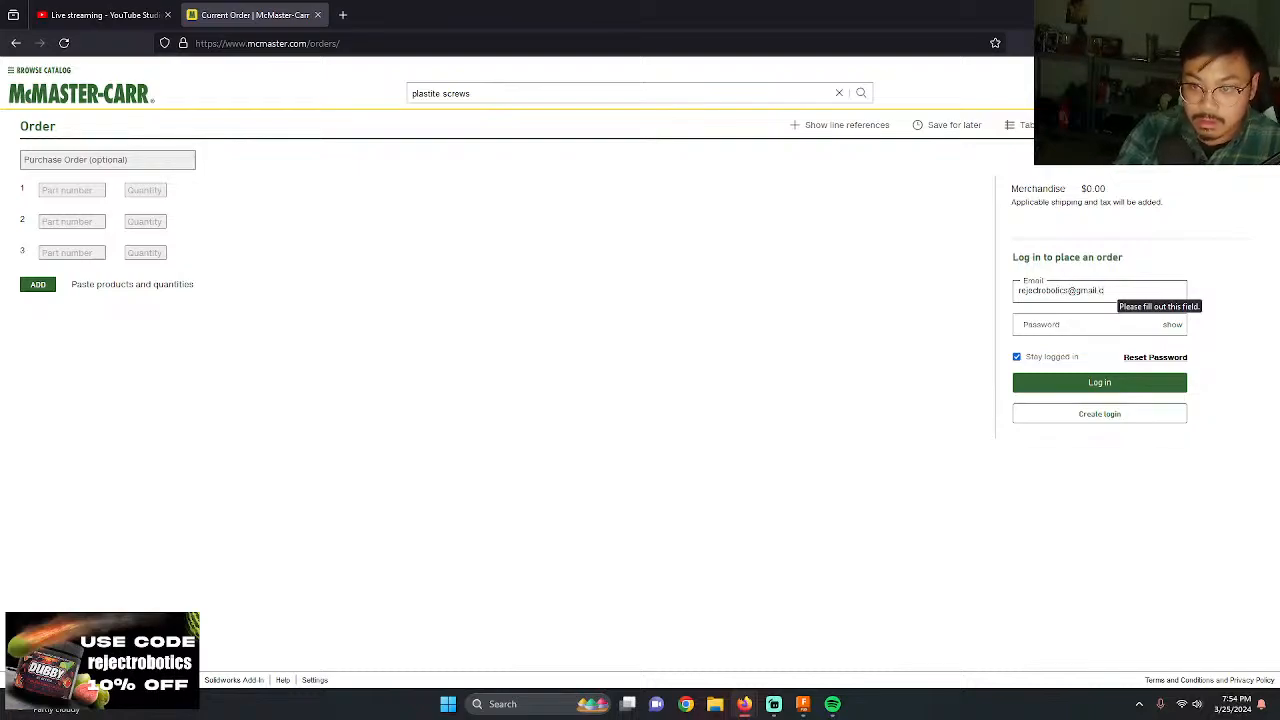
key("Tab")
type("*")
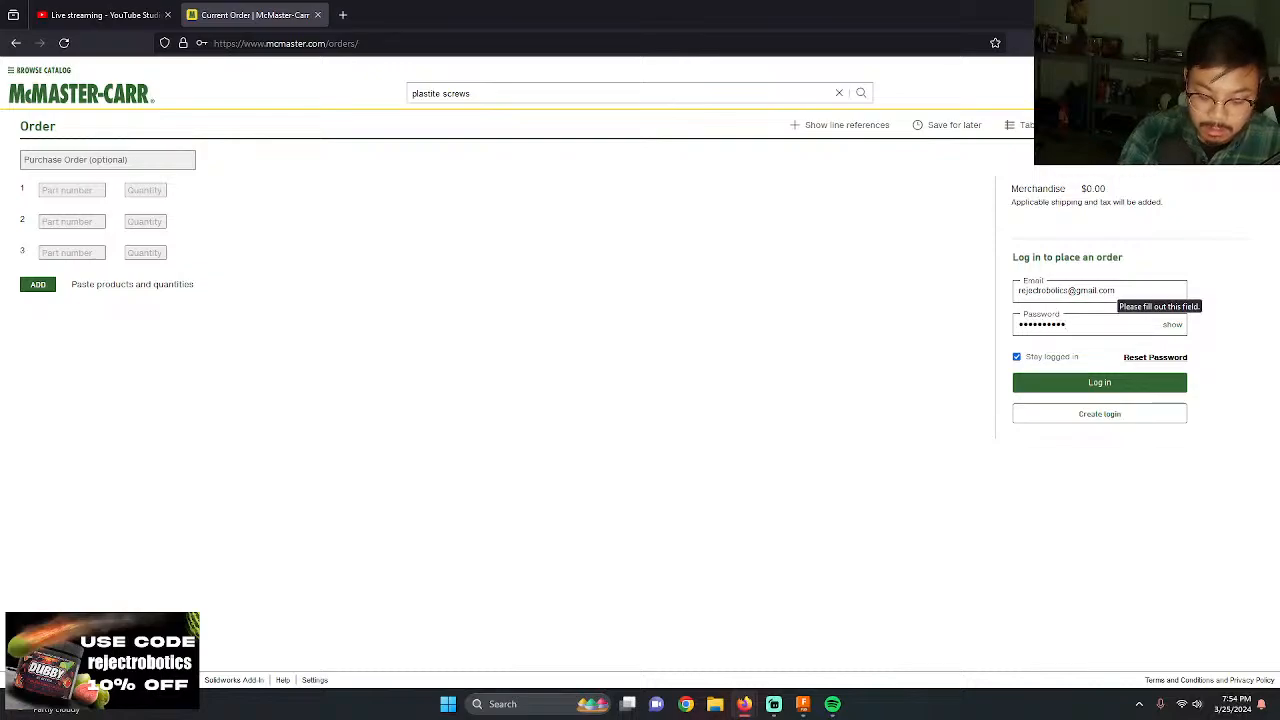
key("Return")
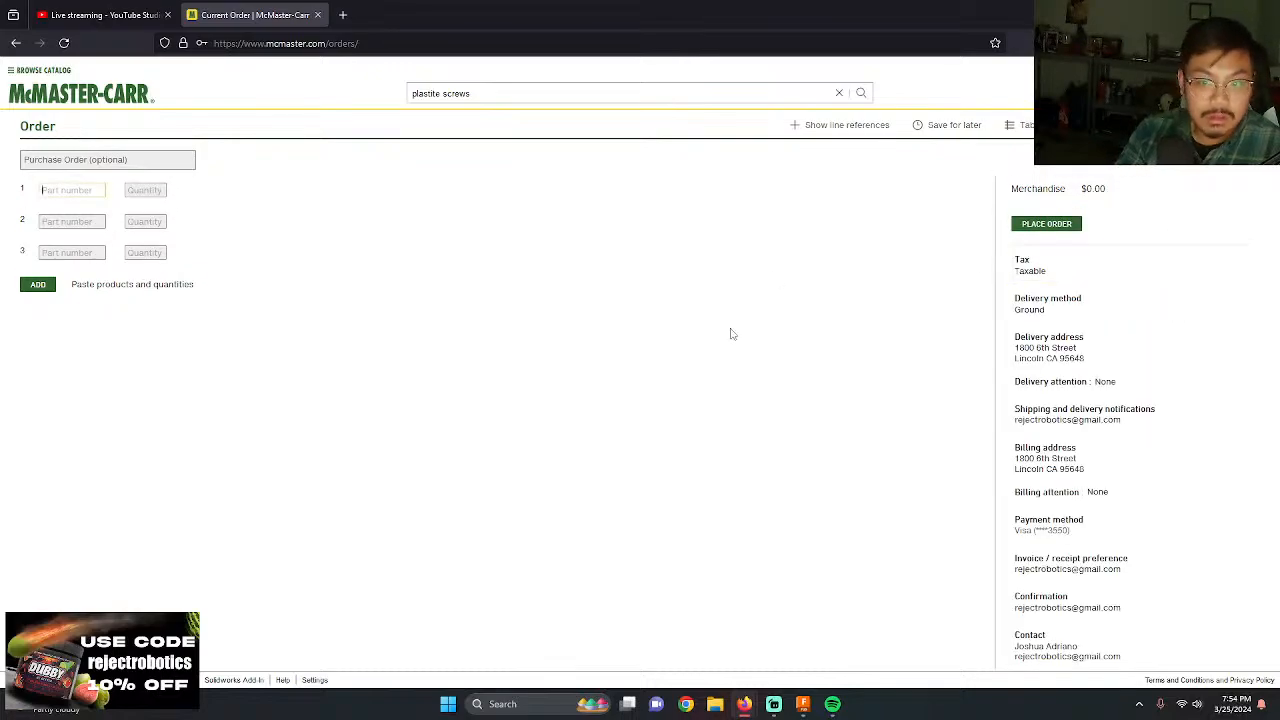
Step: Look up the oil-embedded flanged sleeve bearing's dimensions through the most recent order in the order history
left_click(1120, 93)
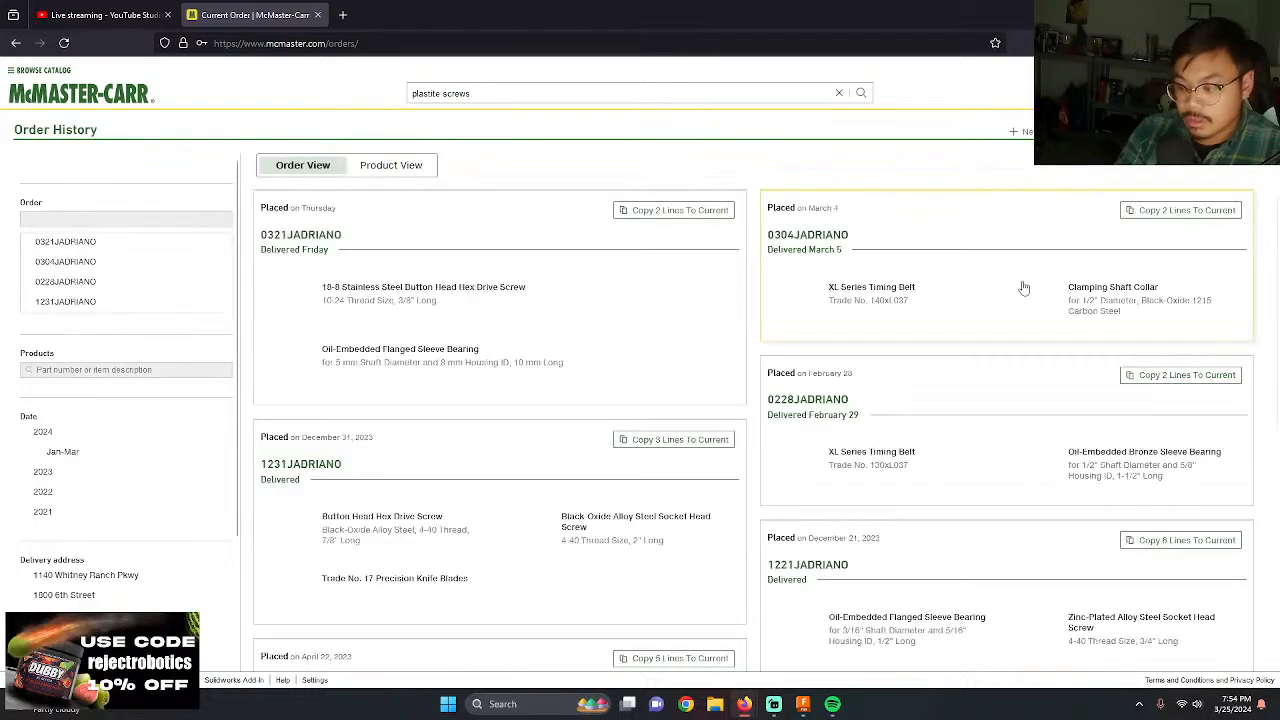
left_click(404, 348)
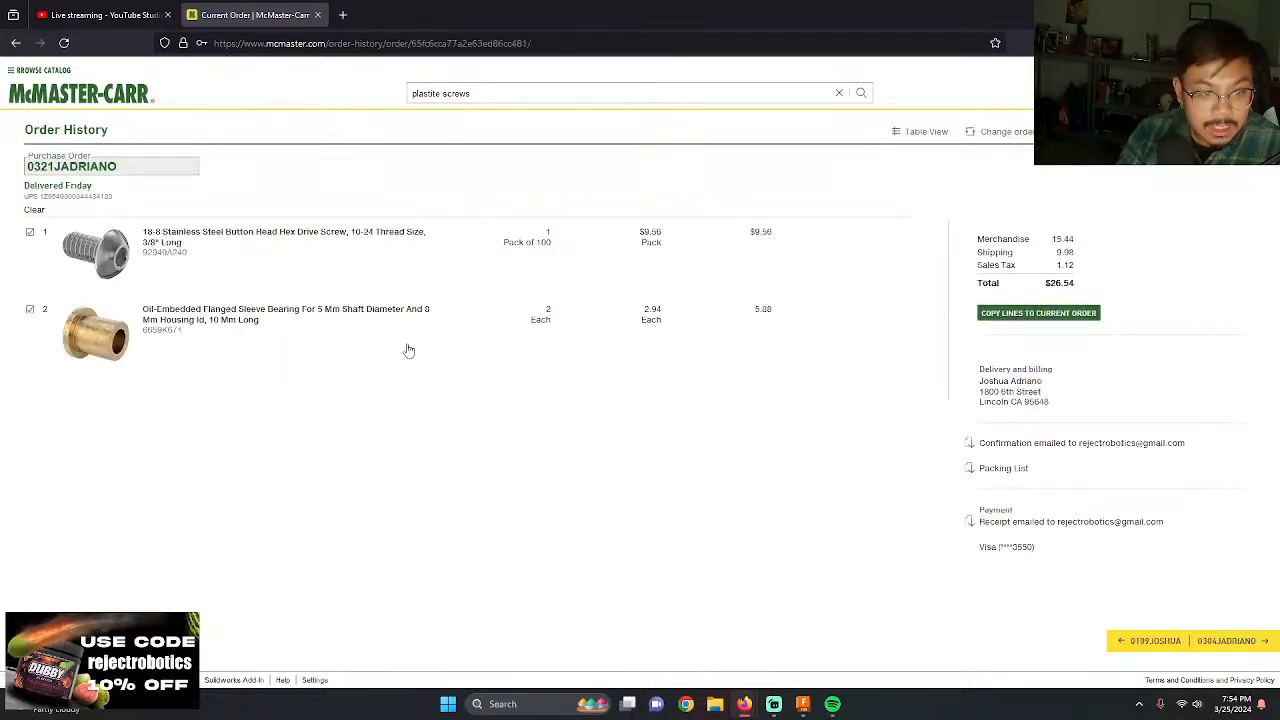
left_click(155, 316)
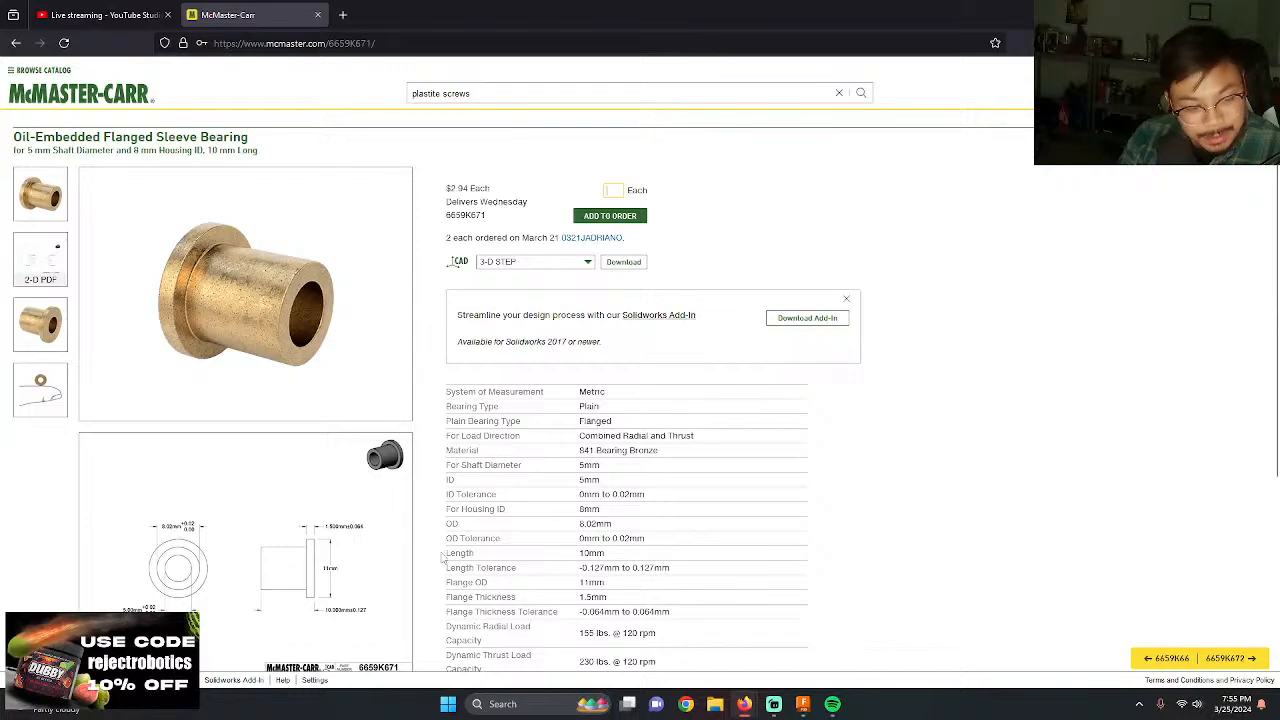
Step: Back in Fusion, set the hexagonal end's center hole diameter in the base sketch to the sleeve bearing's 8 mm housing size
key("alt+Tab")
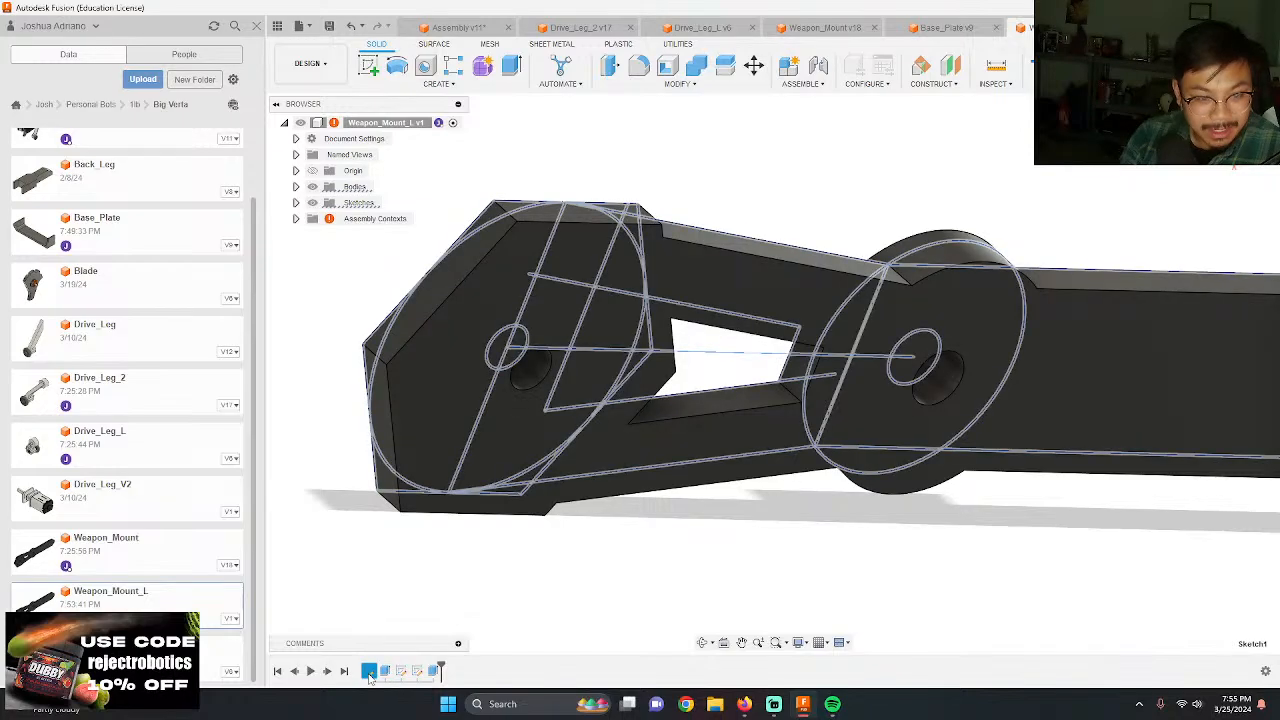
double_click(369, 672)
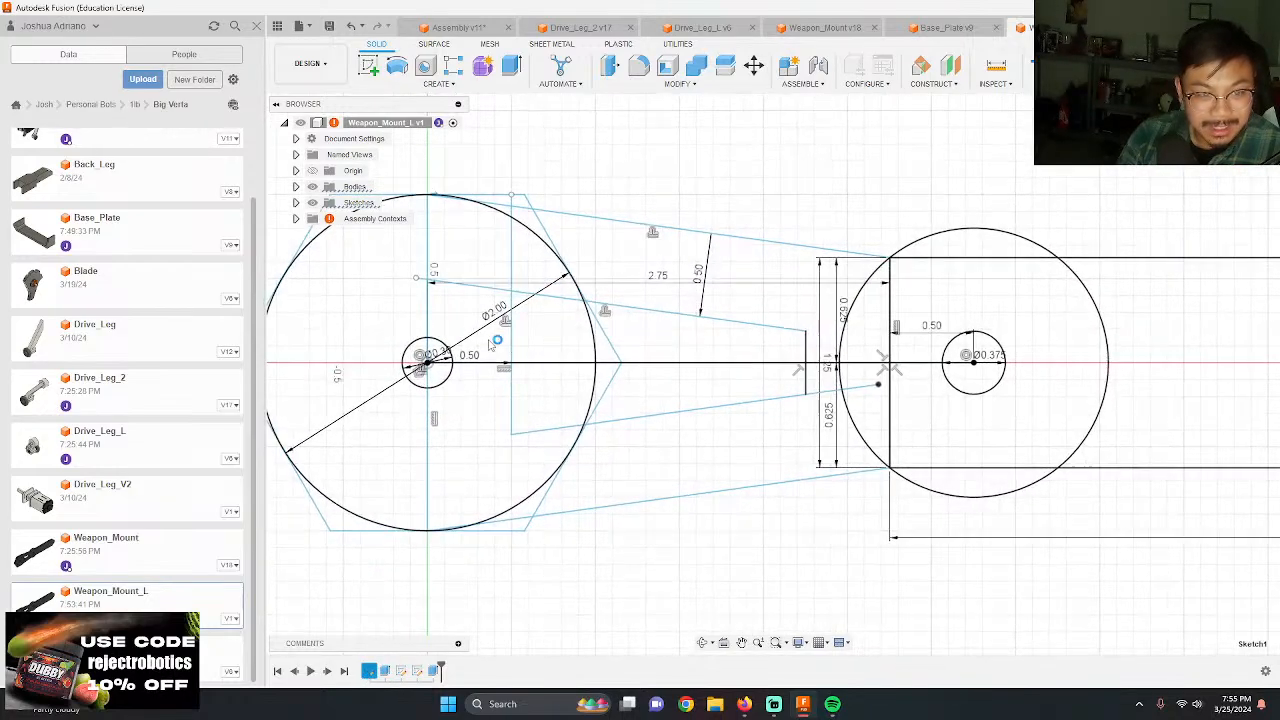
double_click(437, 356)
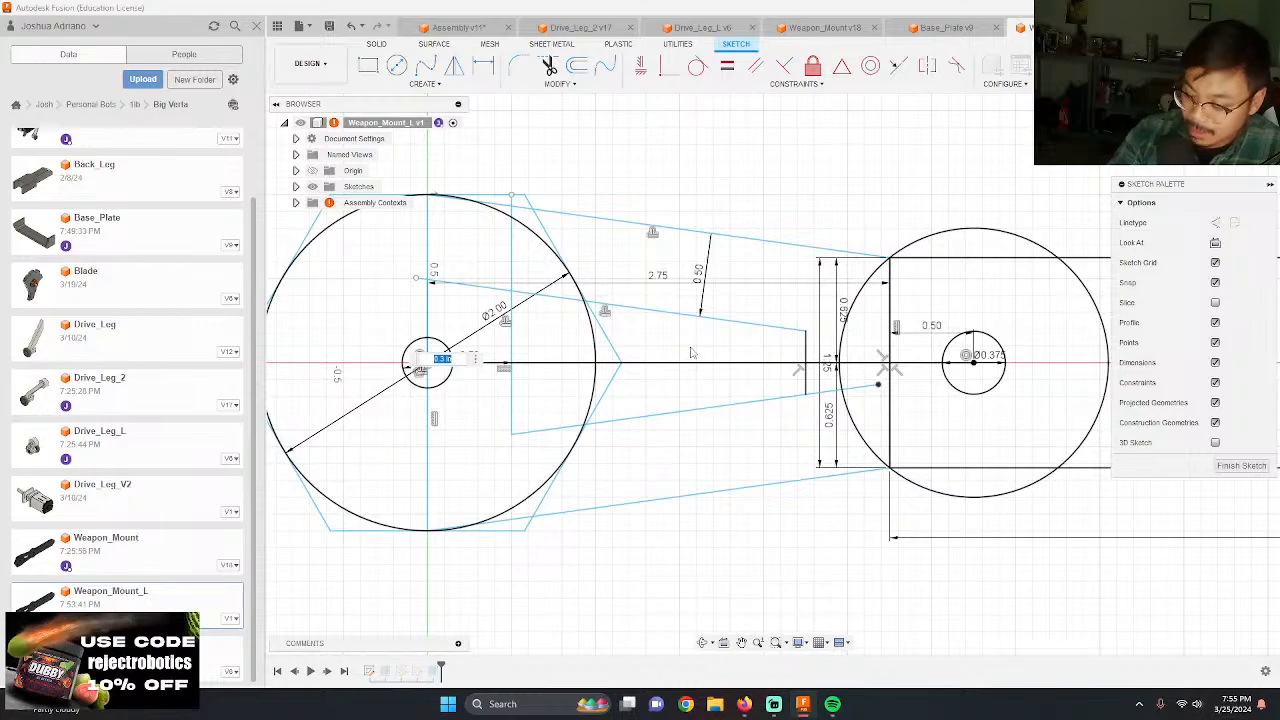
key("Return")
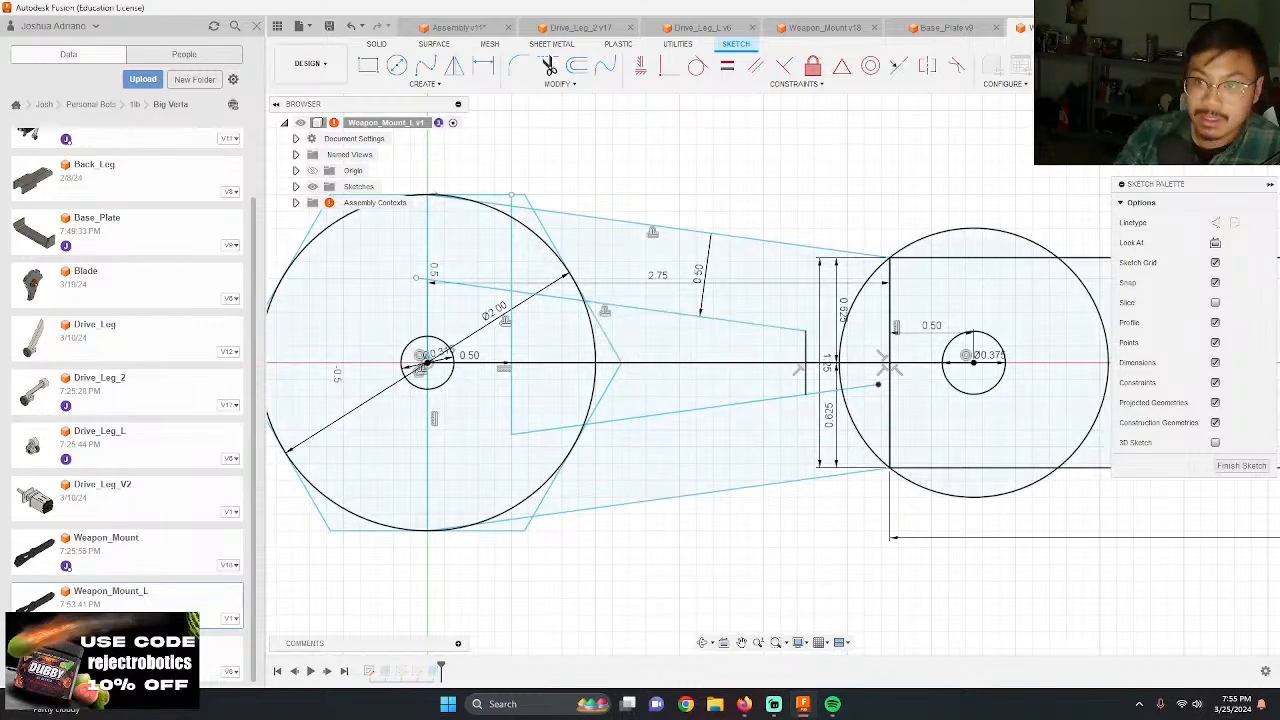
Step: Edit the hexagonal end's center hole diameter in the base sketch of Weapon_Mount_L and finish the sketch
double_click(440, 356)
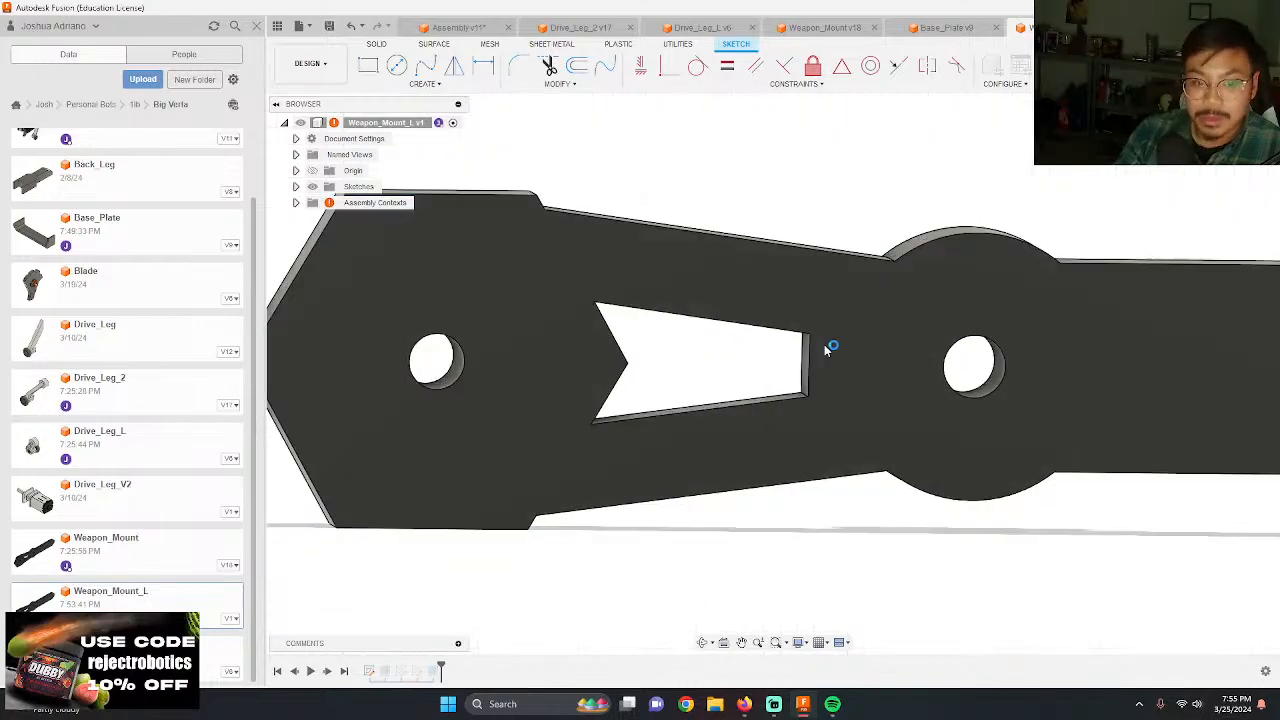
middle_click_drag(824, 344, 477, 416, "shift")
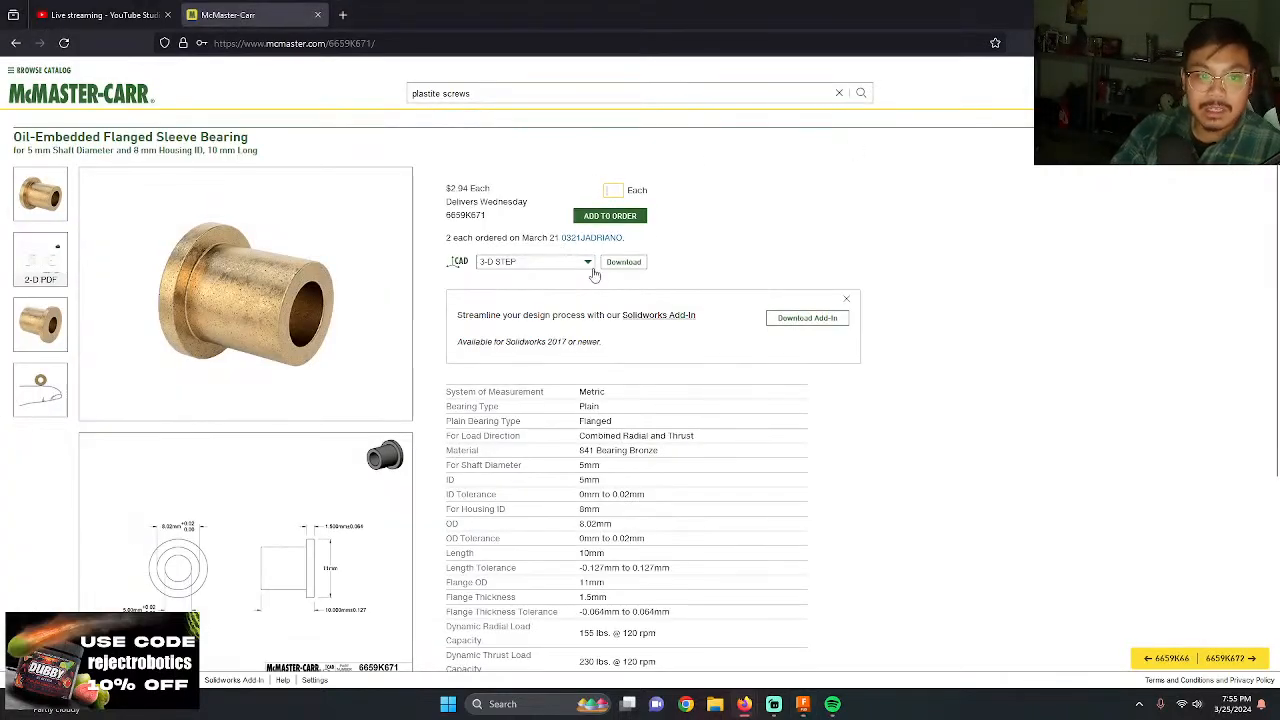
Step: Switch to McMaster-Carr in the browser and download the oil-embedded flanged sleeve bearing's 3-D STEP file
left_click(623, 262)
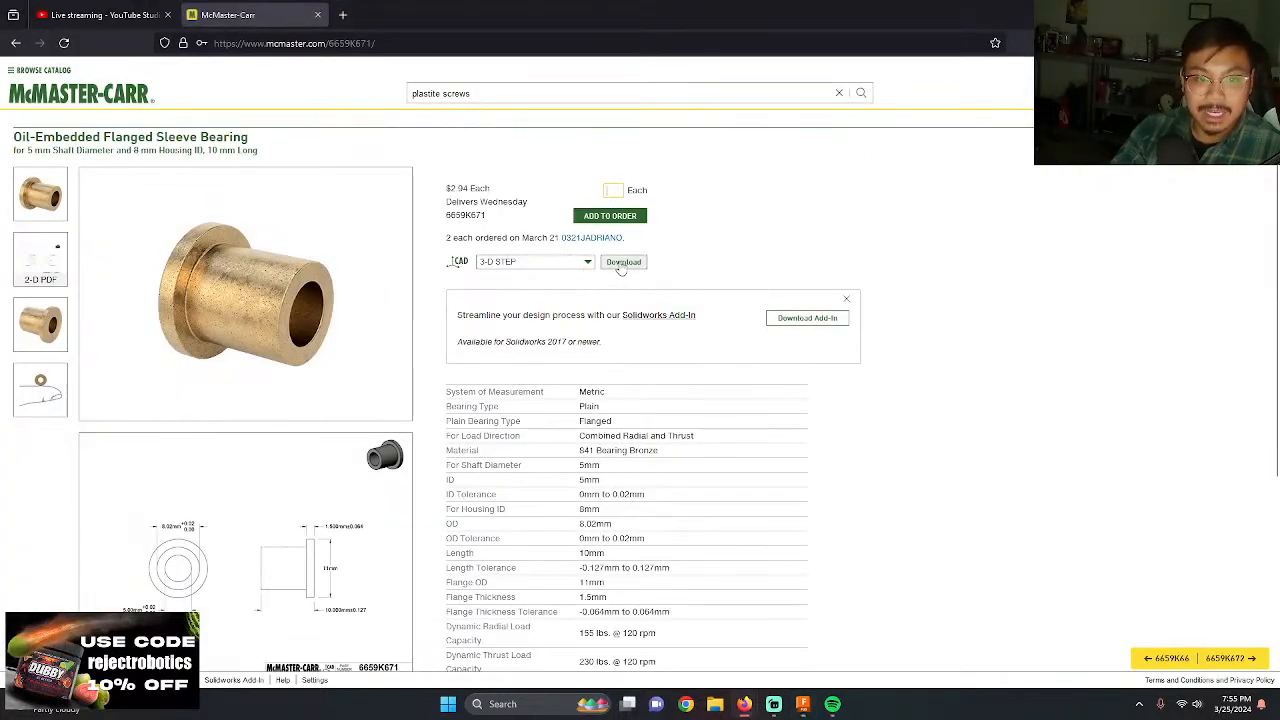
left_click(1000, 396)
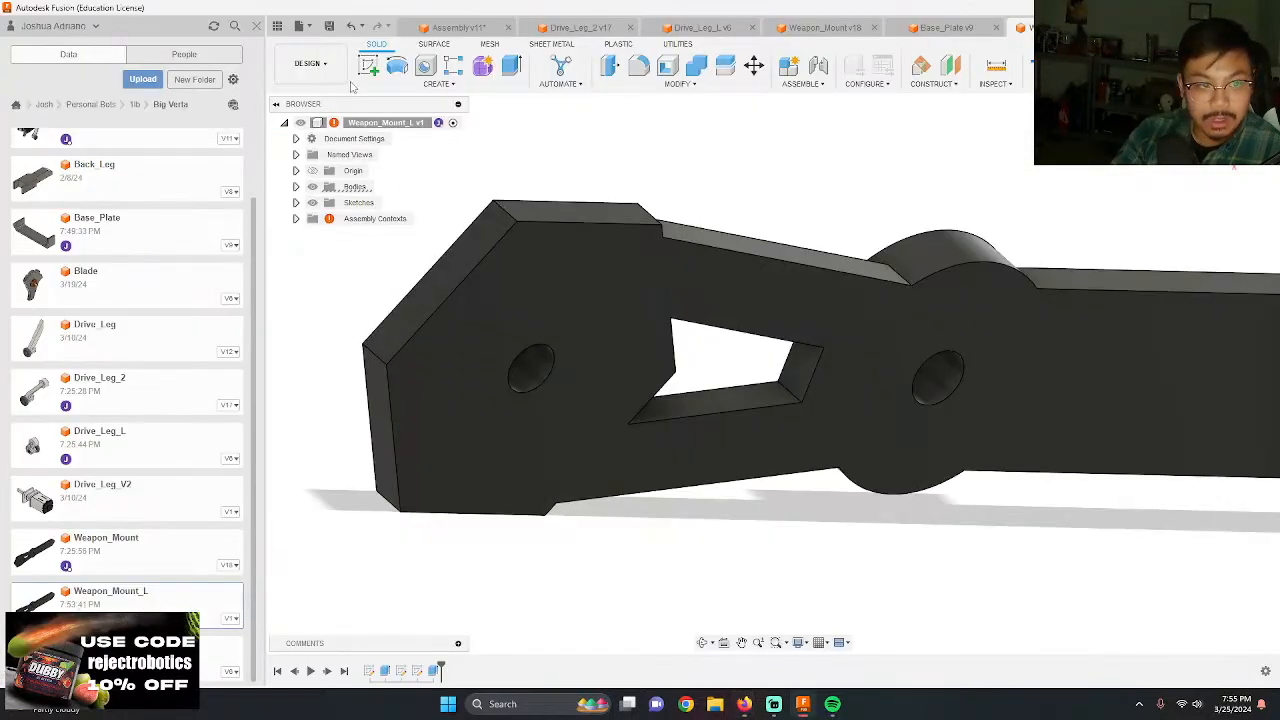
Step: Back in Fusion, save the edited Weapon_Mount_L design as a new version
left_click(328, 25)
key("Return")
scroll(538, 308, "down", 4)
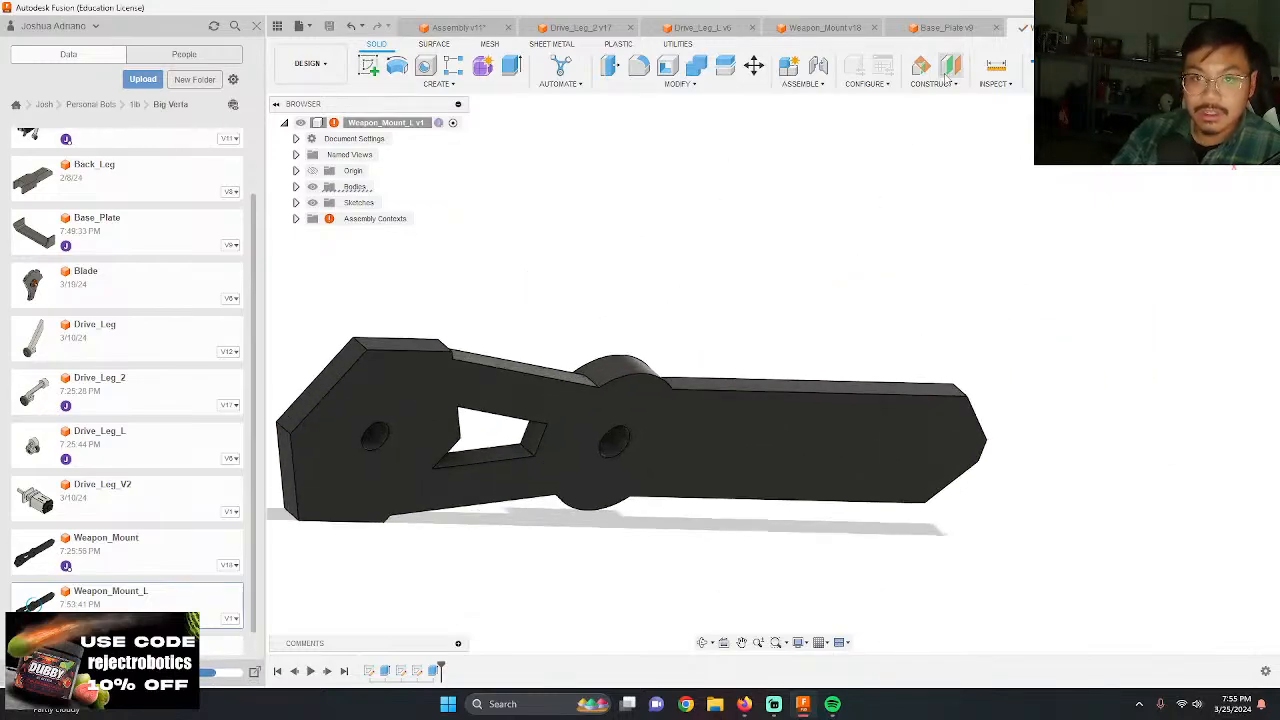
Step: Insert Weapon_Mount_L into the Assembly design and move it -5.90 in along X to the open side of the chassis
left_click(450, 28)
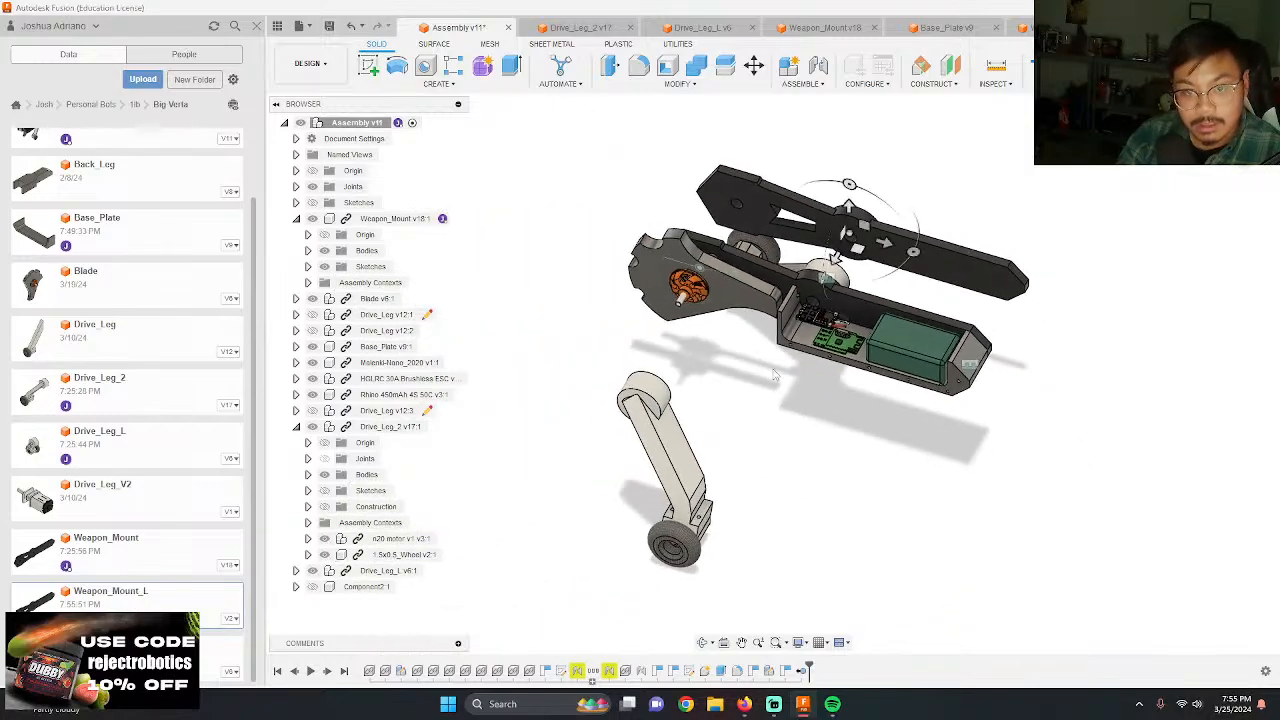
left_click_drag(840, 250, 684, 440)
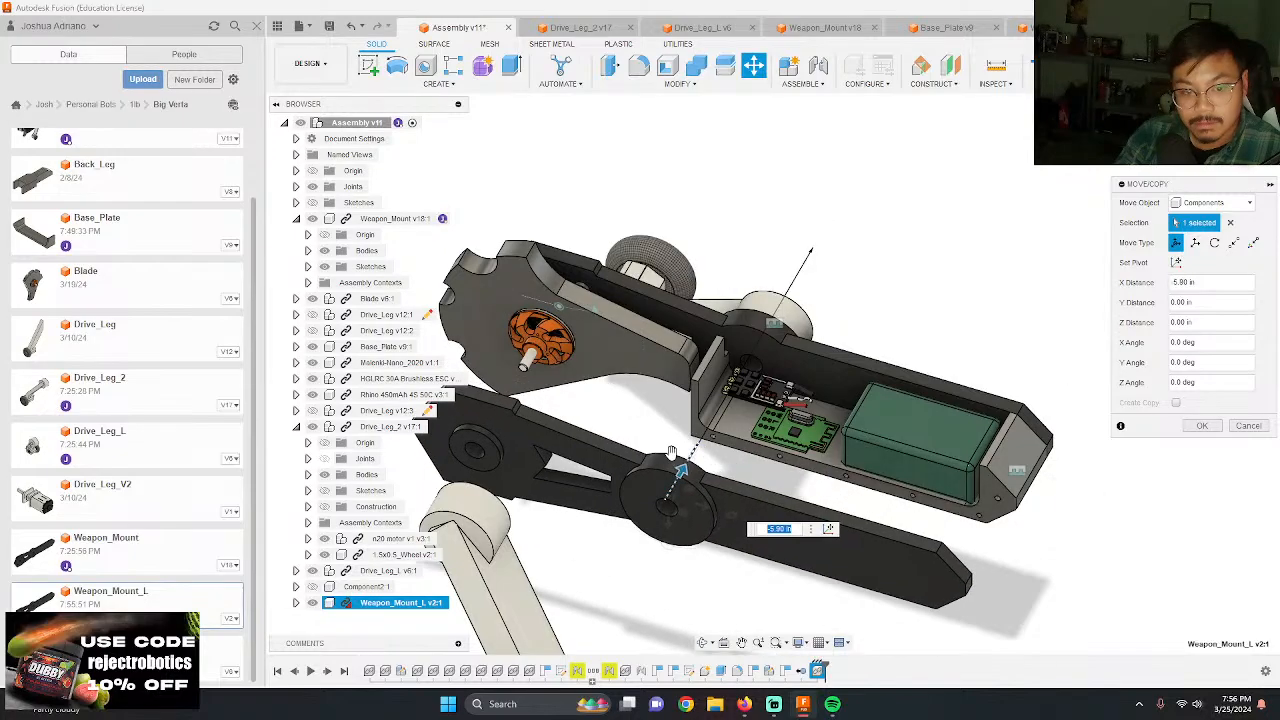
key("Return")
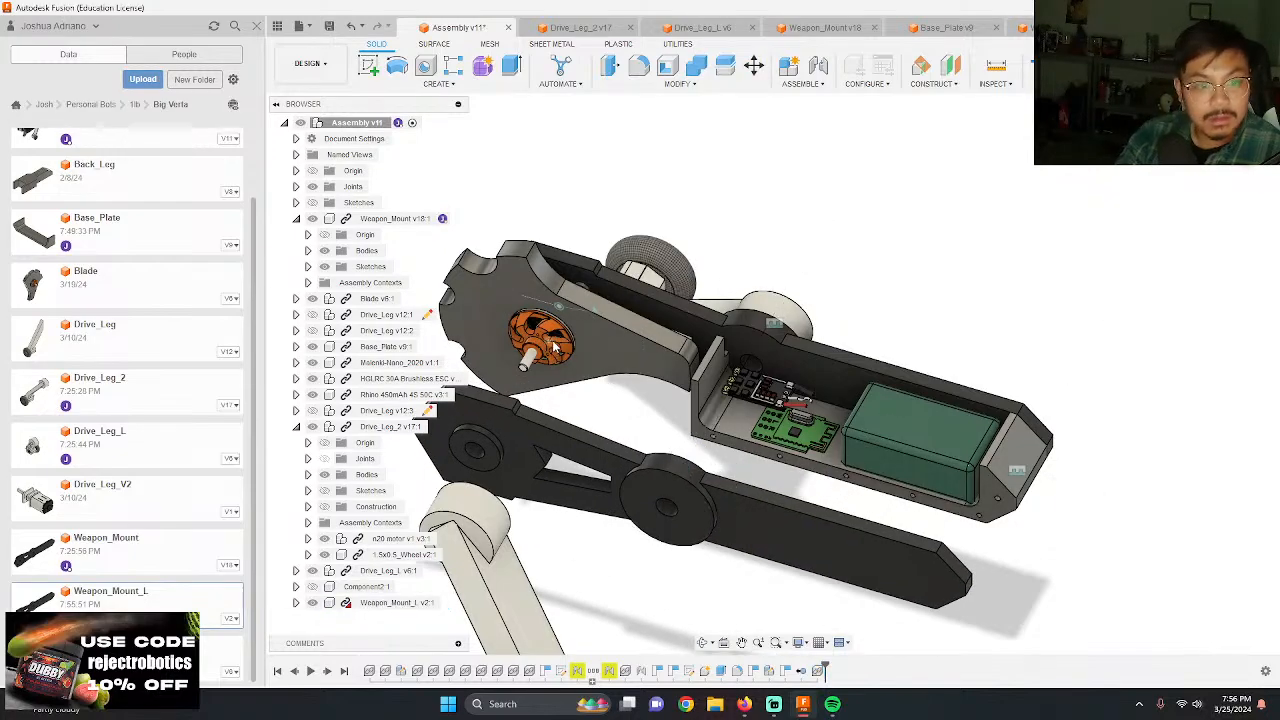
Step: Joint Weapon_Mount_L to Base_Plate at the midpoints of their short end edges, flipped with a 180 deg angle and zero offsets
scroll(555, 345, "up", 2)
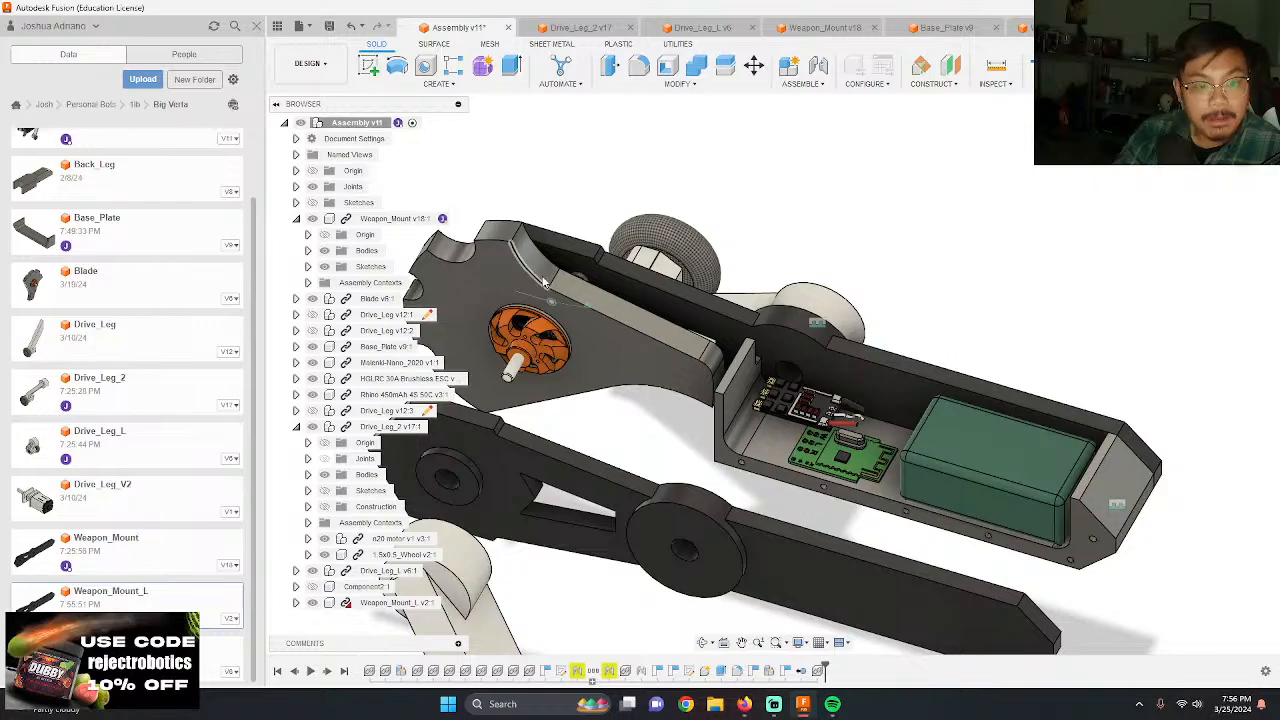
scroll(1020, 451, "down", 4)
scroll(1061, 531, "up", 5)
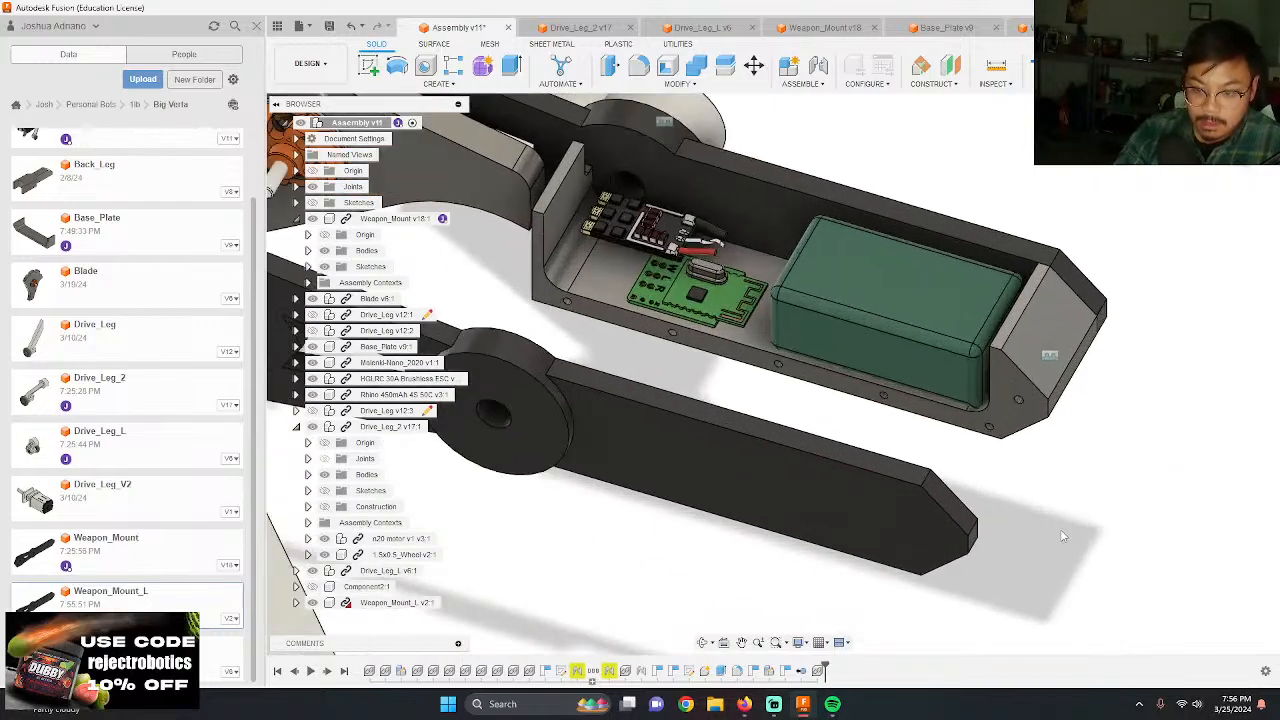
middle_click_drag(1063, 537, 900, 545, "shift")
scroll(1036, 593, "up", 5)
scroll(808, 385, "down", 3)
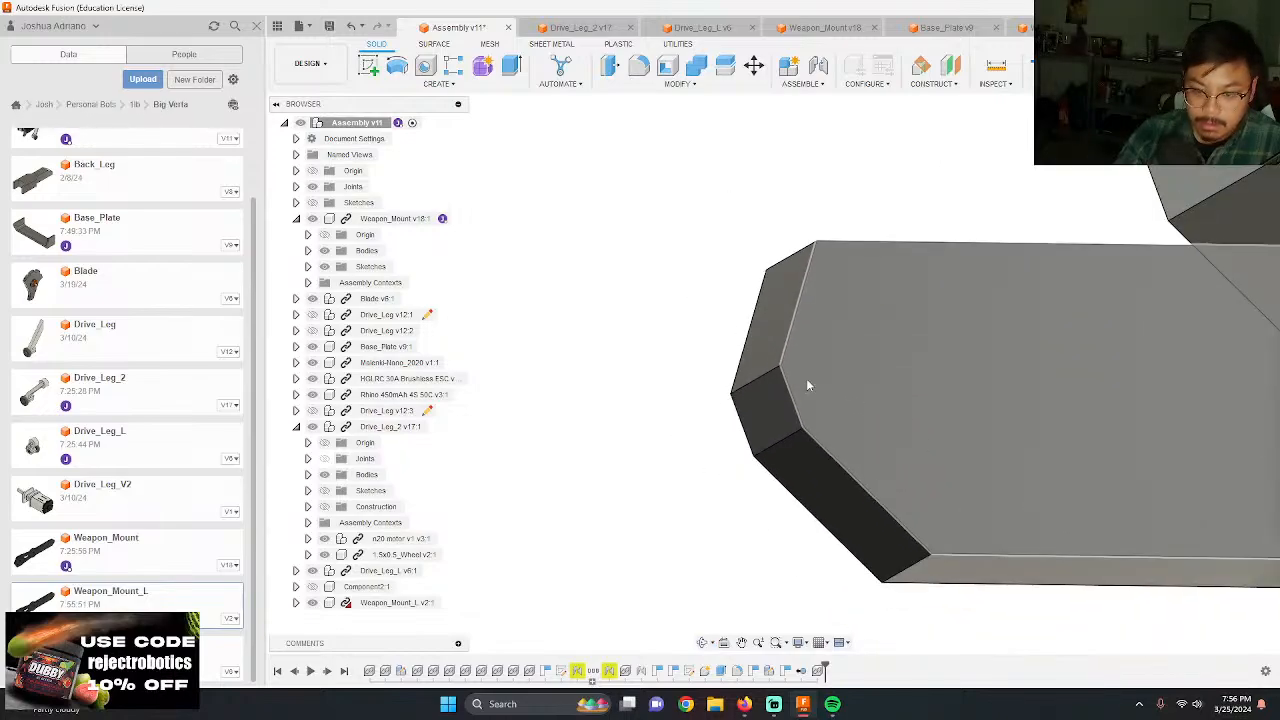
scroll(808, 385, "up", 5)
key("j")
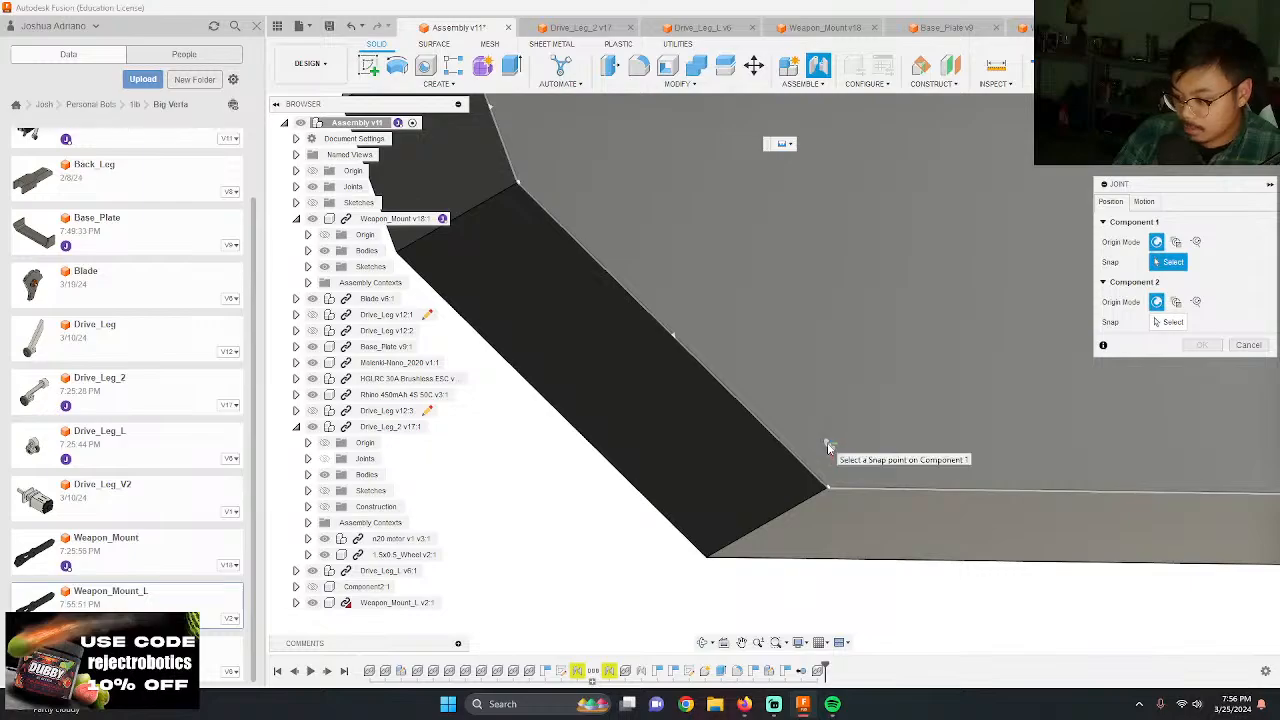
scroll(824, 447, "down", 2)
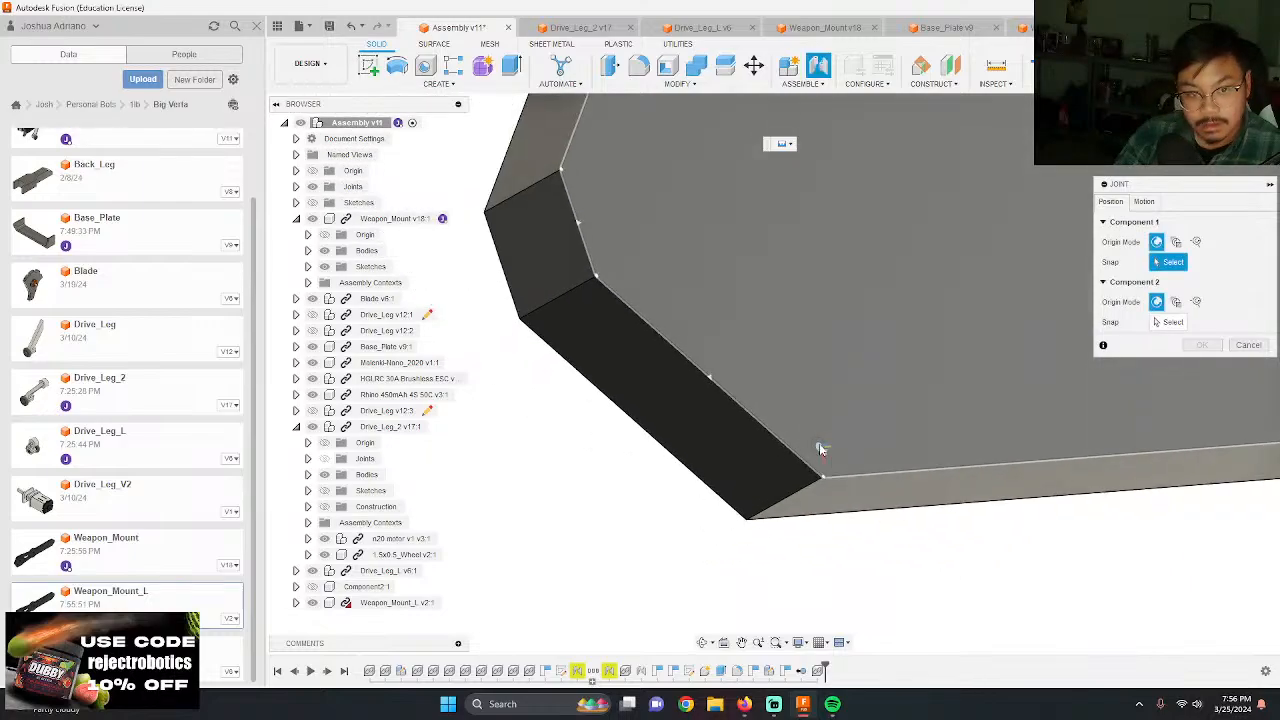
left_click(590, 226)
middle_click_drag(590, 240, 798, 170, "shift")
scroll(698, 258, "up", 6)
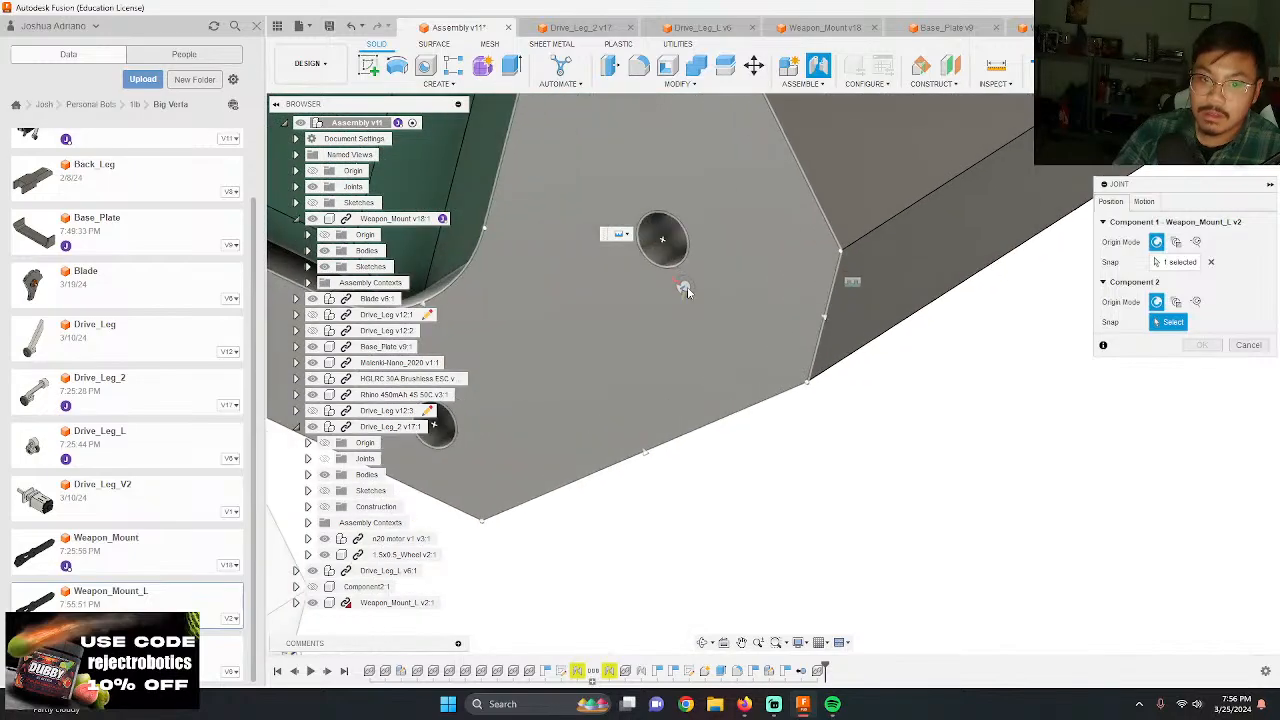
left_click(840, 324)
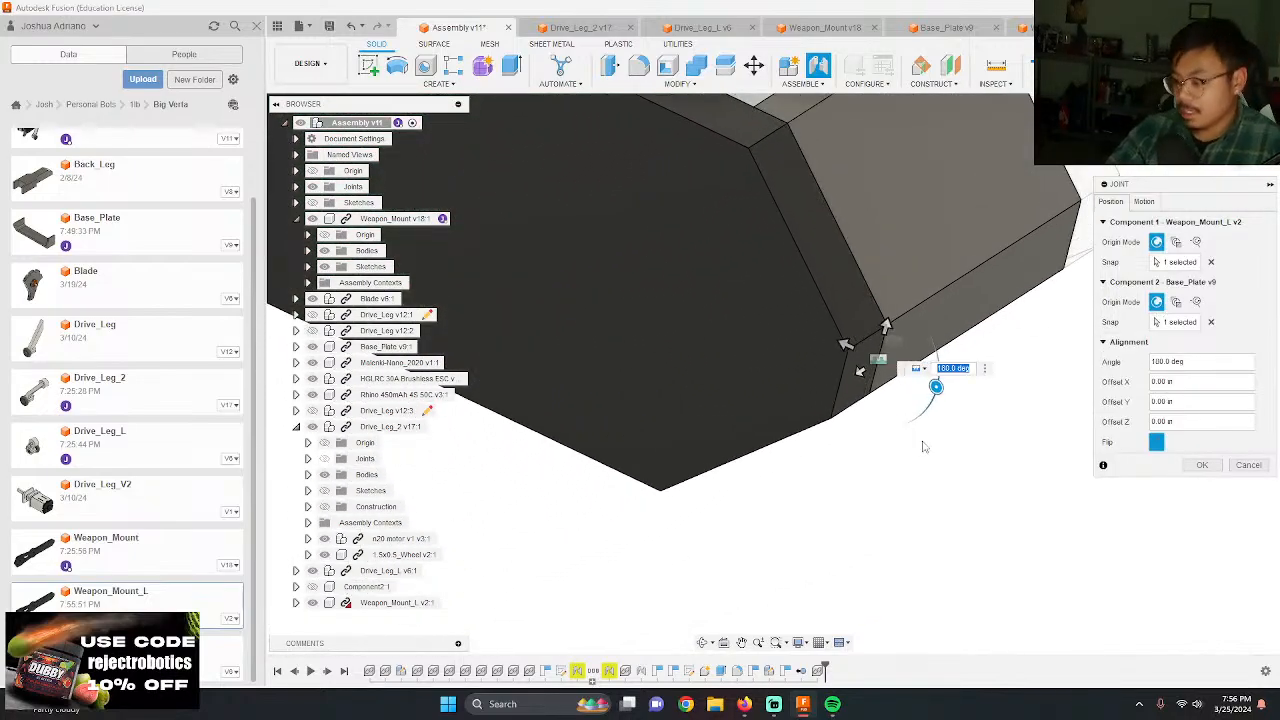
key("Return")
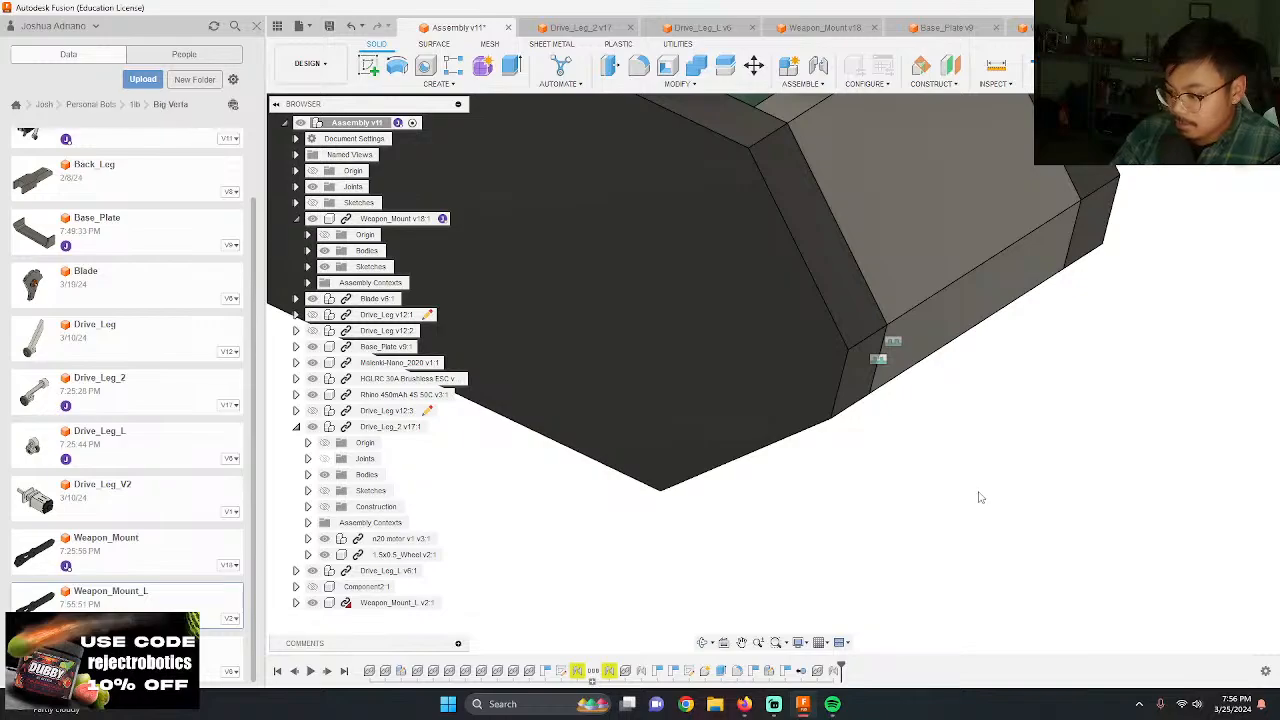
Step: Examine from several sides how Weapon_Mount_L sits against the base plate, electronics, blade and opposite weapon mount
scroll(963, 563, "down", 6)
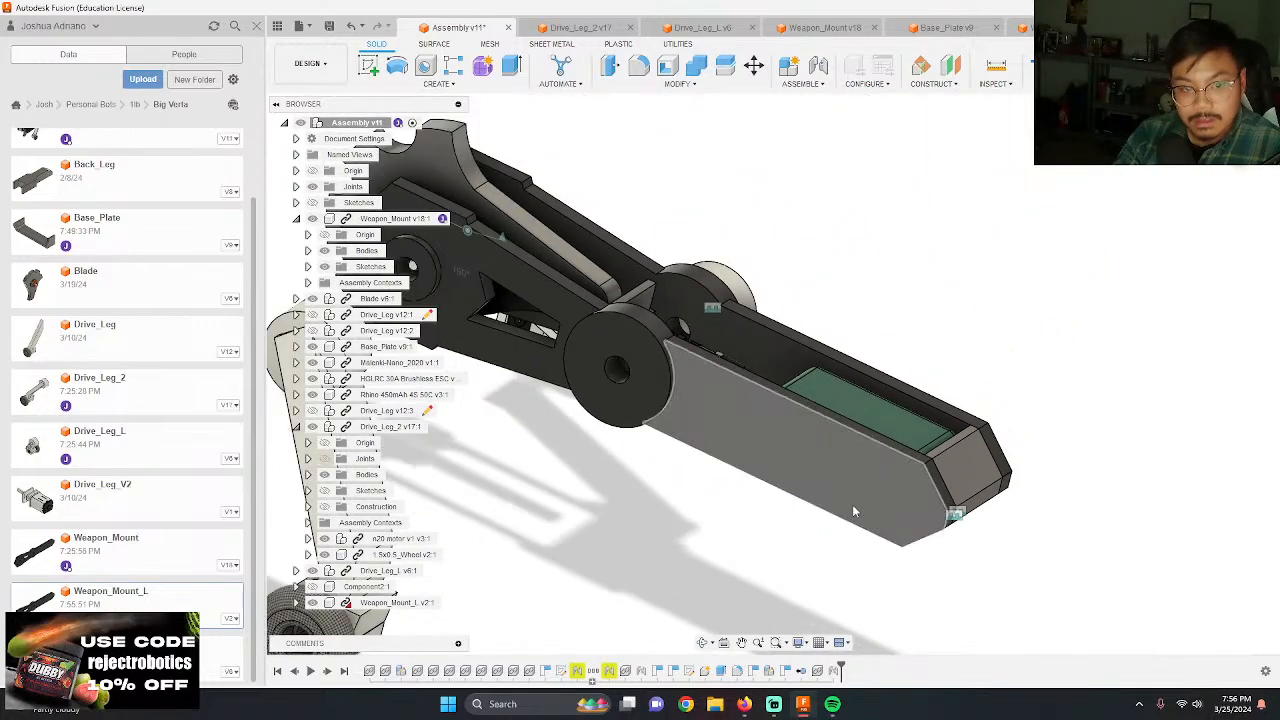
scroll(777, 453, "up", 2)
scroll(794, 468, "down", 4)
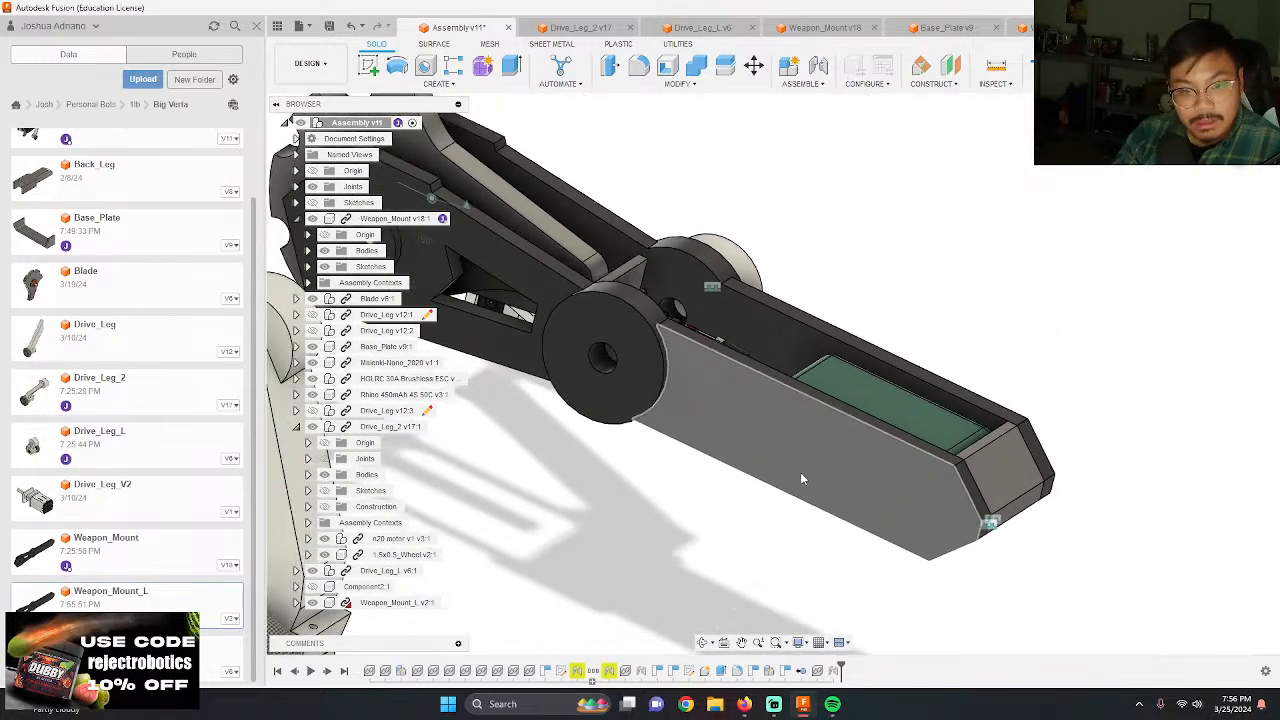
middle_click_drag(813, 477, 820, 472, "shift")
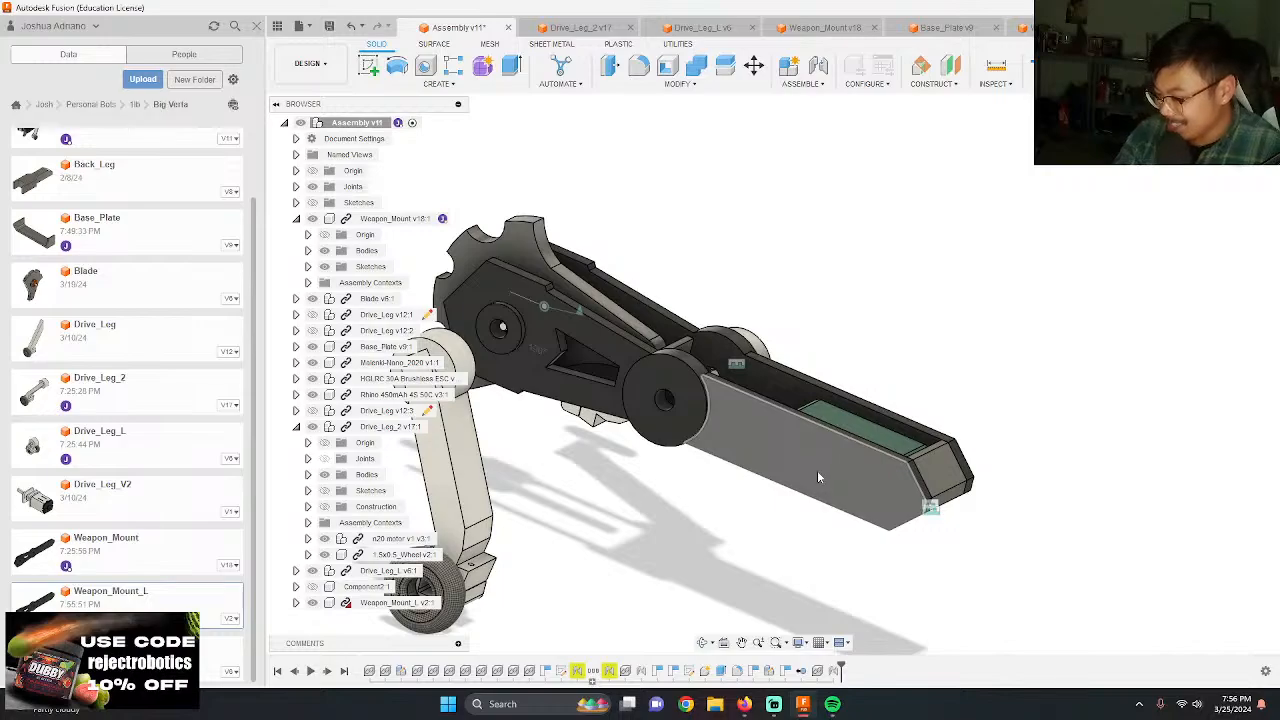
scroll(821, 476, "down", 2)
scroll(660, 350, "up", 5)
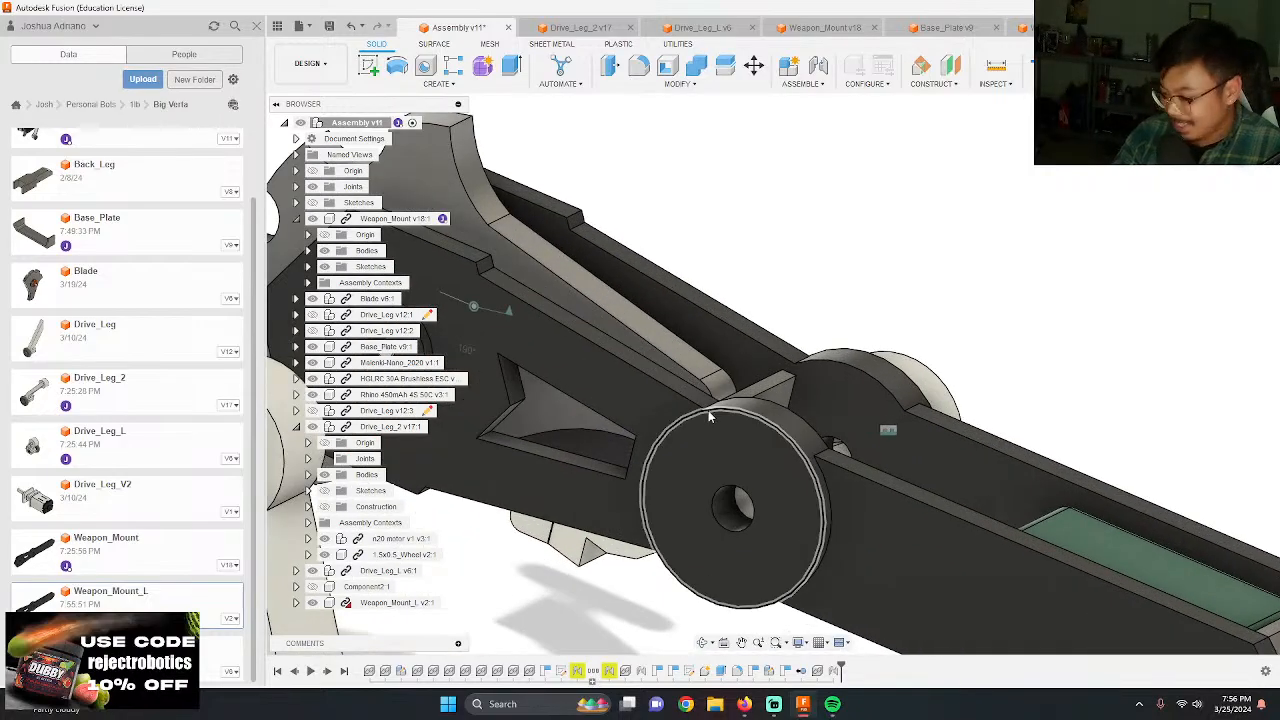
scroll(700, 395, "down", 3)
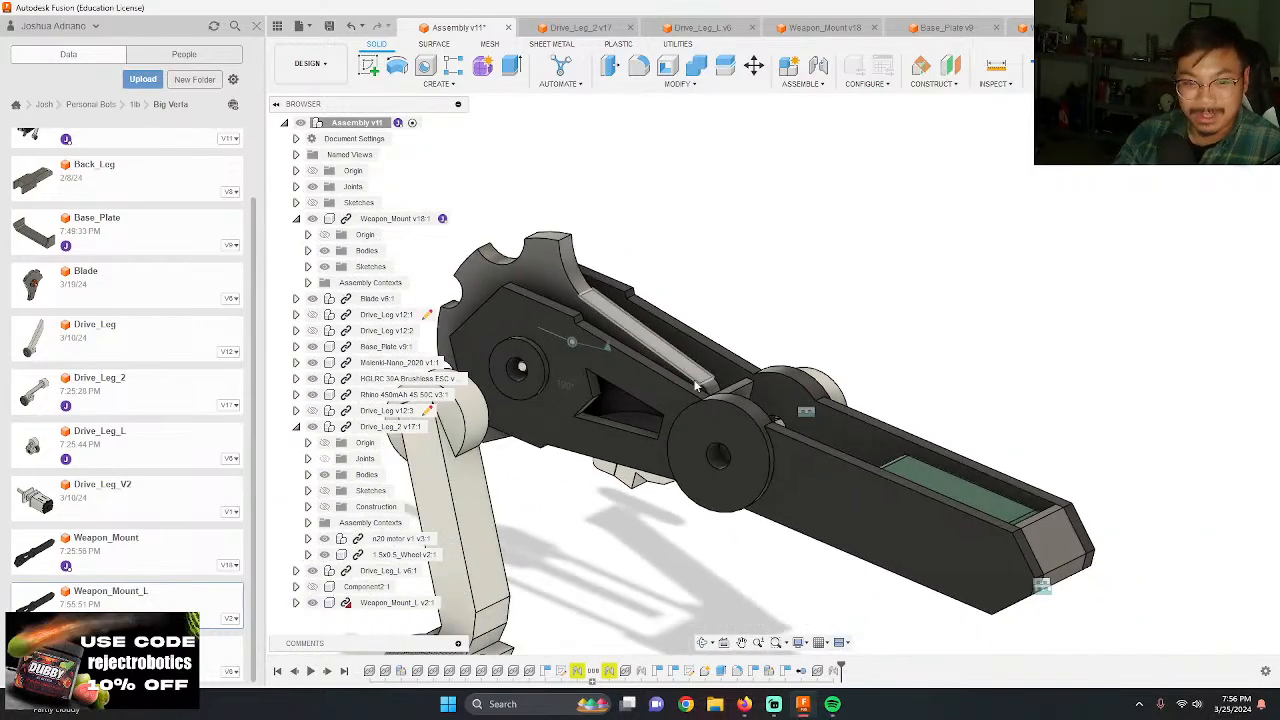
middle_click_drag(697, 385, 774, 443, "shift")
scroll(774, 443, "up", 3)
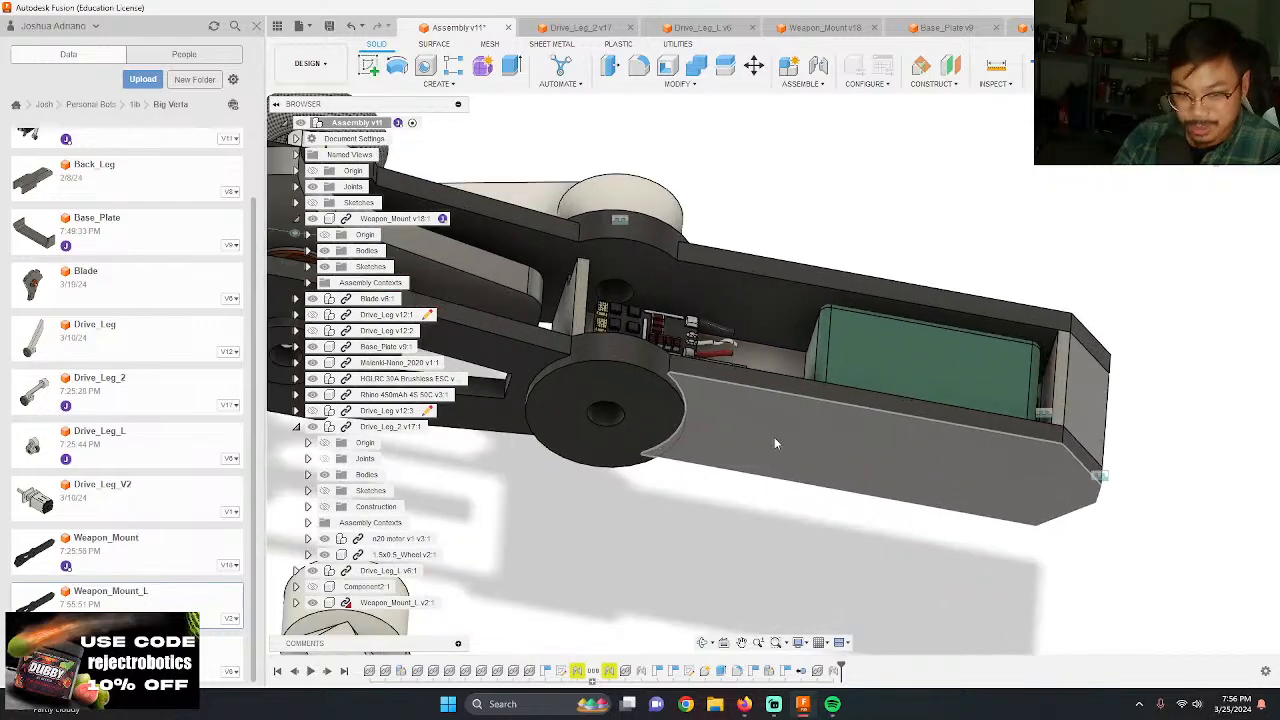
scroll(873, 473, "down", 2)
scroll(784, 420, "up", 2)
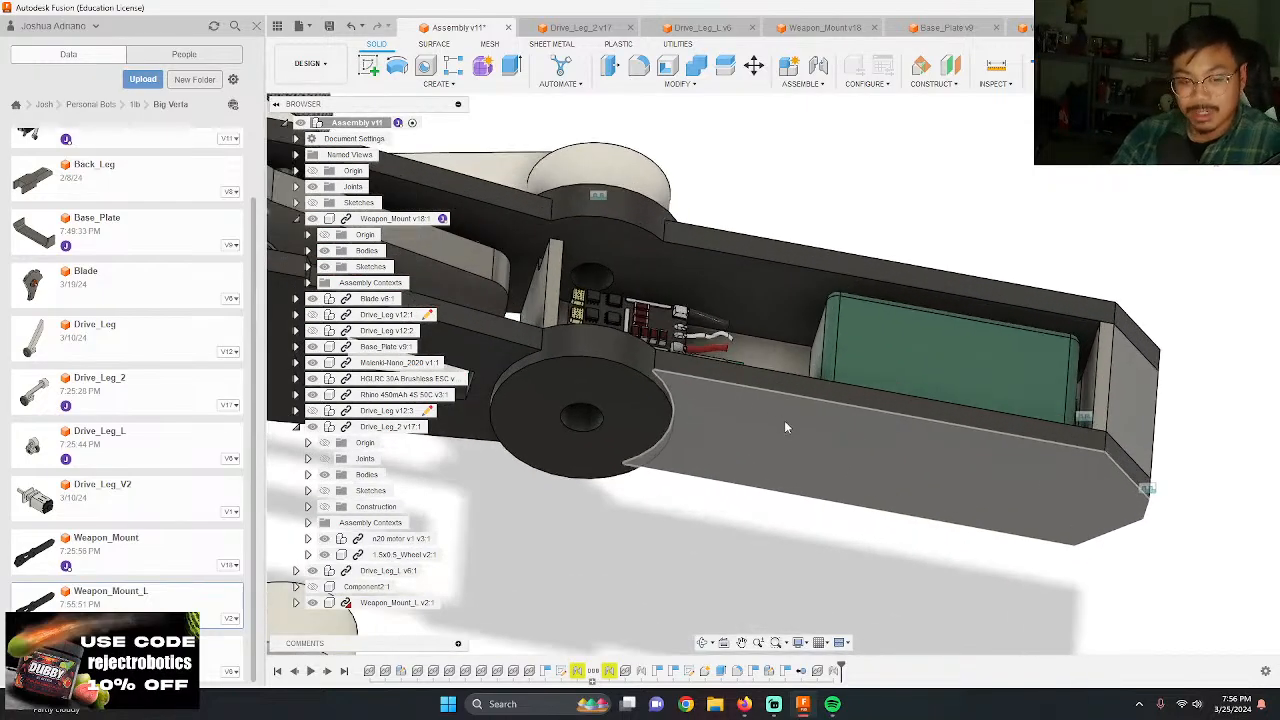
scroll(700, 430, "up", 2)
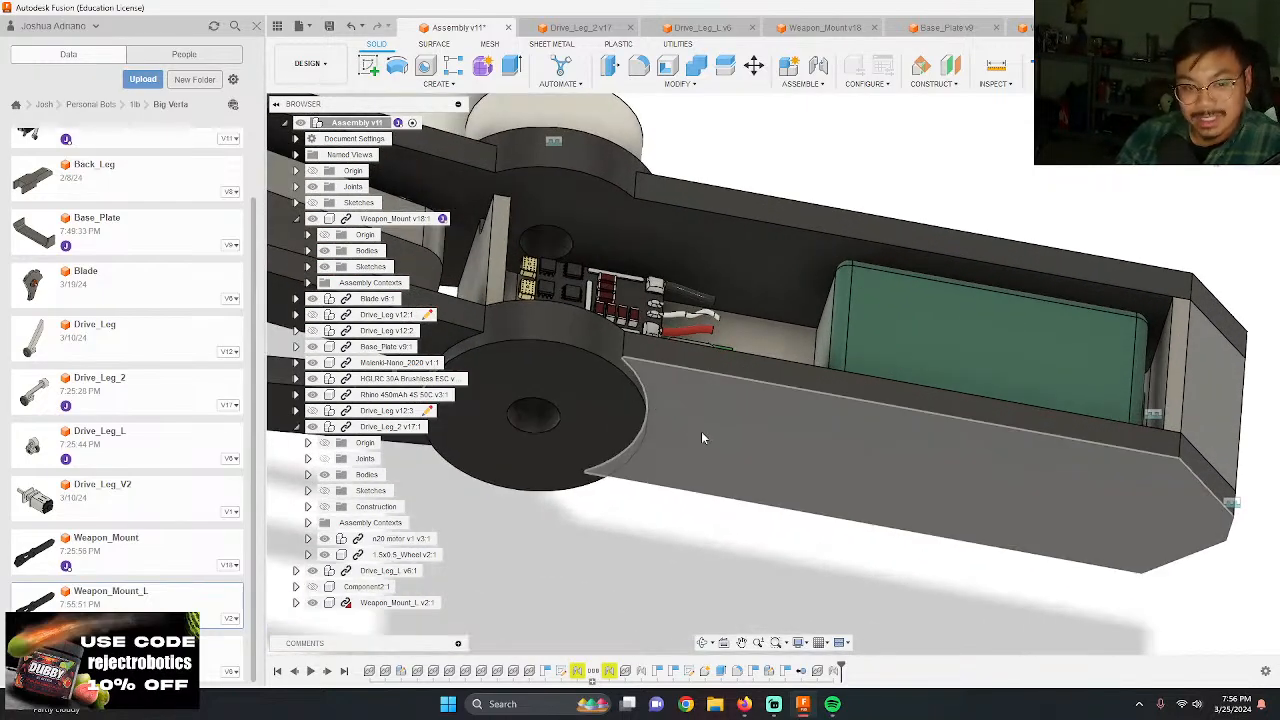
scroll(921, 429, "down", 3)
middle_click_drag(921, 429, 941, 502, "shift")
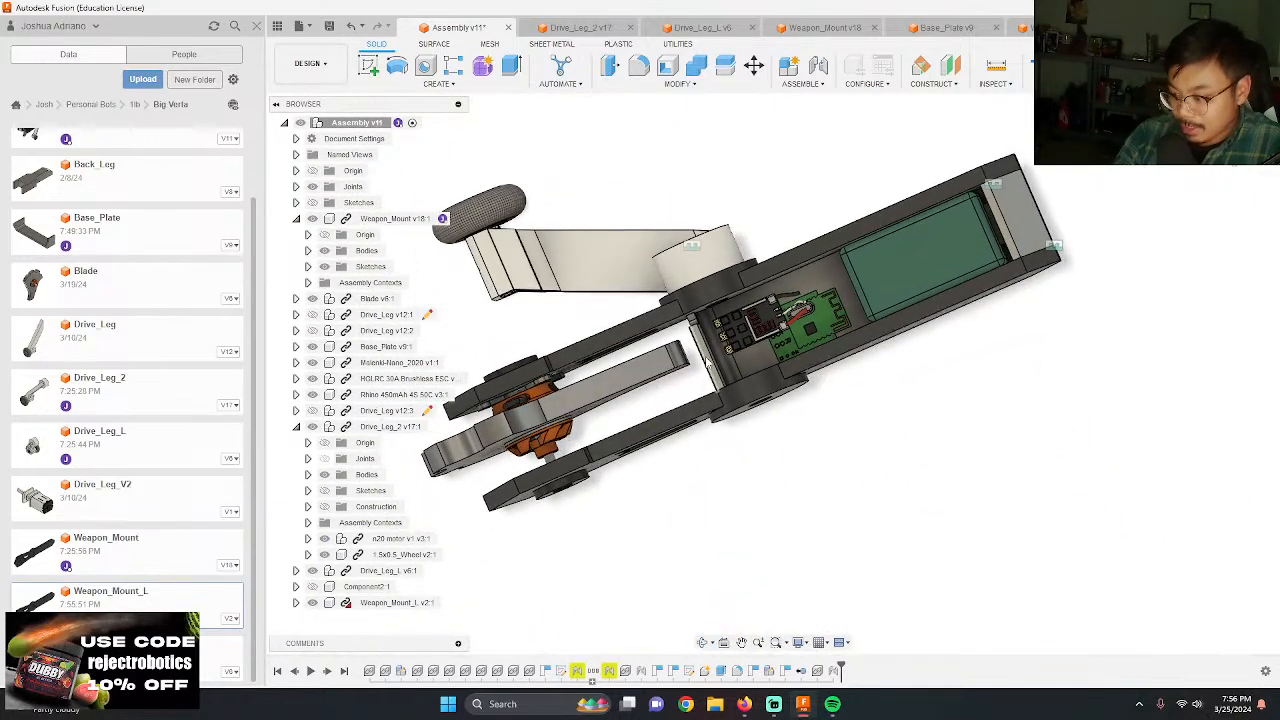
left_click(300, 25)
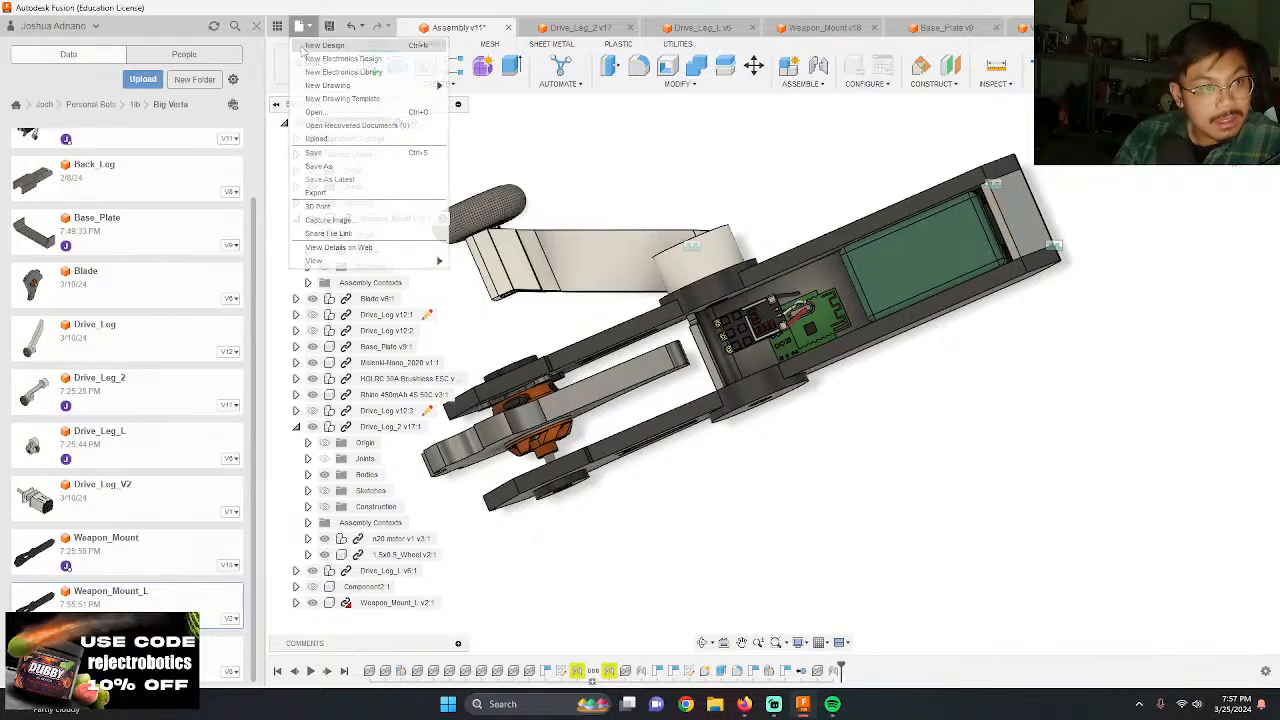
left_click(340, 112)
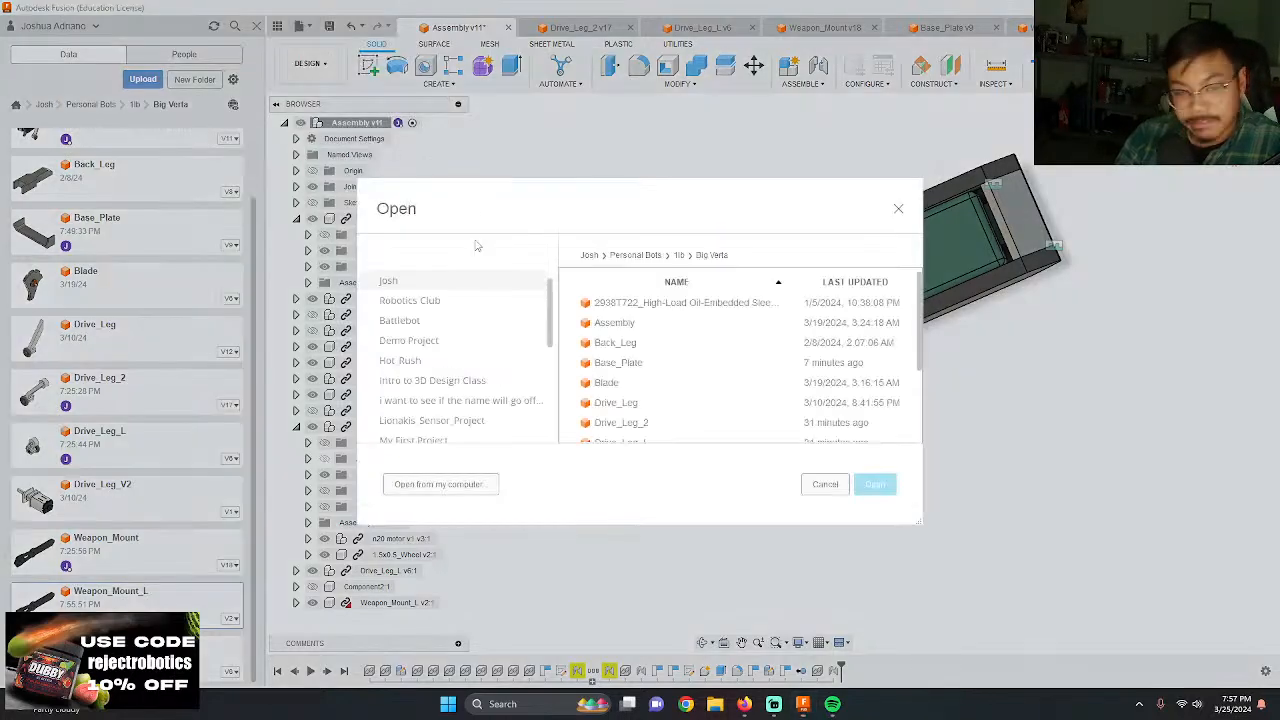
left_click(440, 484)
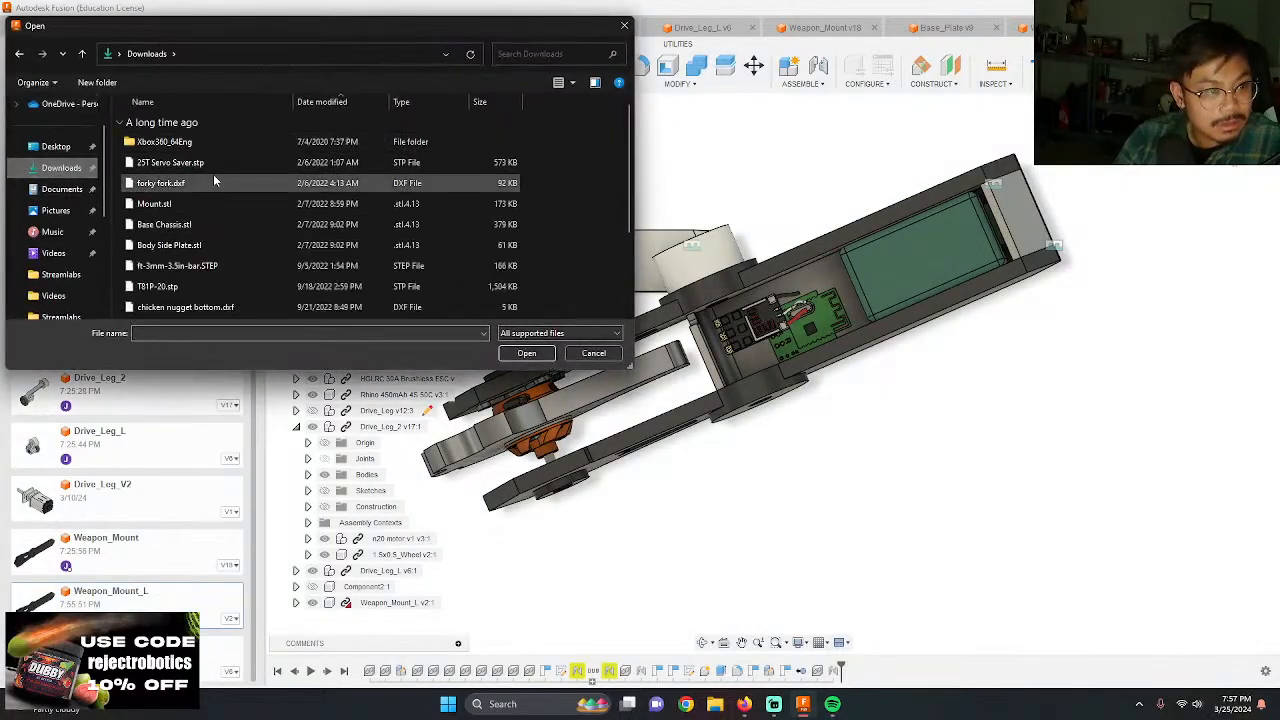
scroll(273, 212, "down", 3)
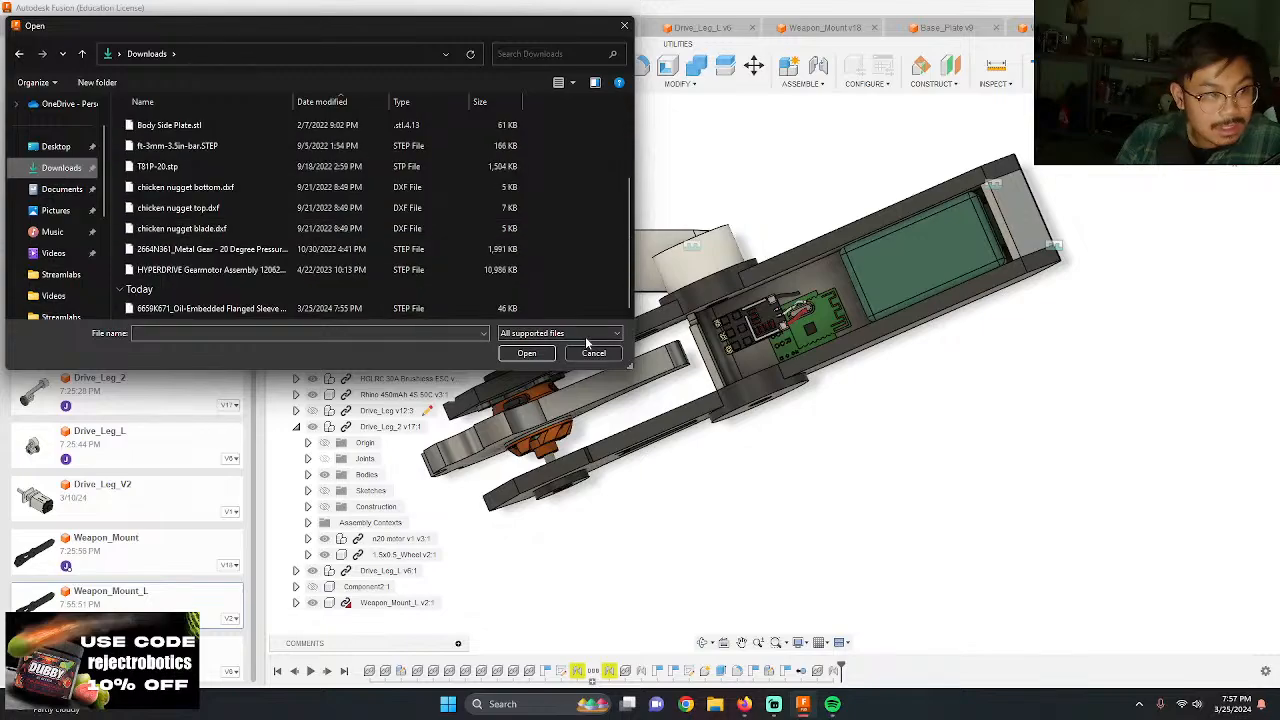
left_click(593, 353)
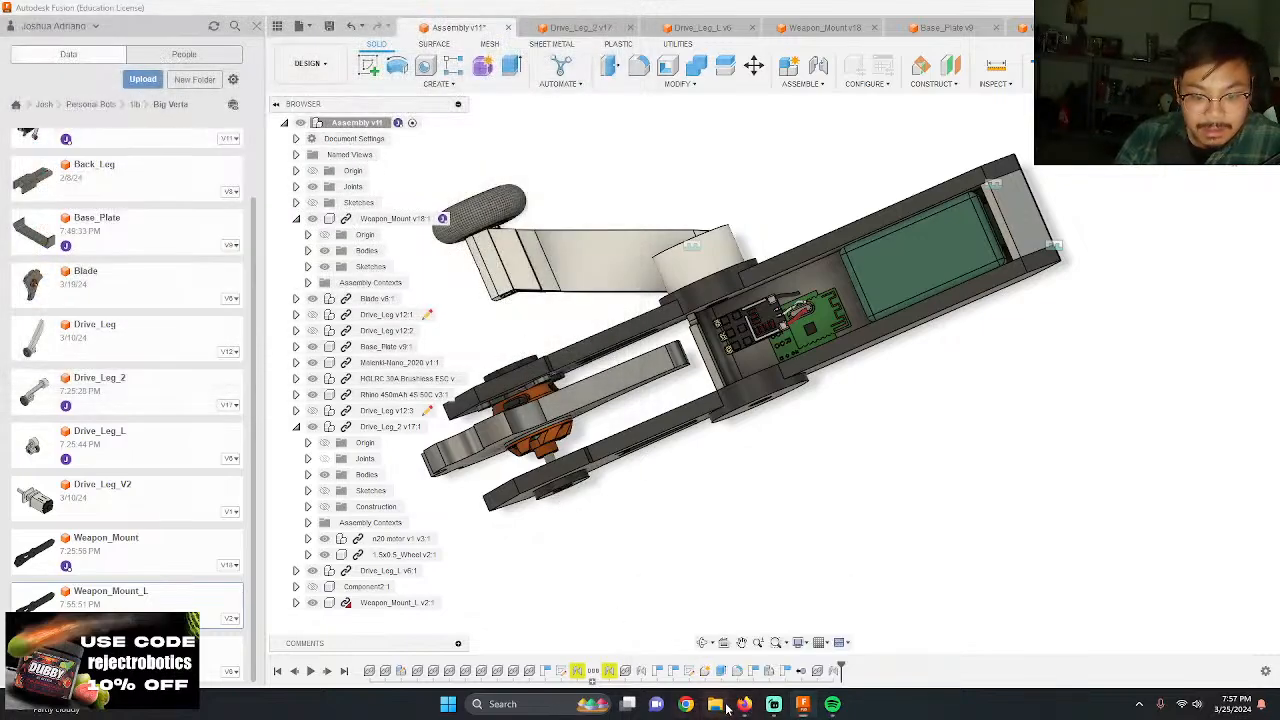
Step: Check the browser's recent downloads for the flanged sleeve bearing's STEP file
left_click(720, 705)
left_click(726, 644)
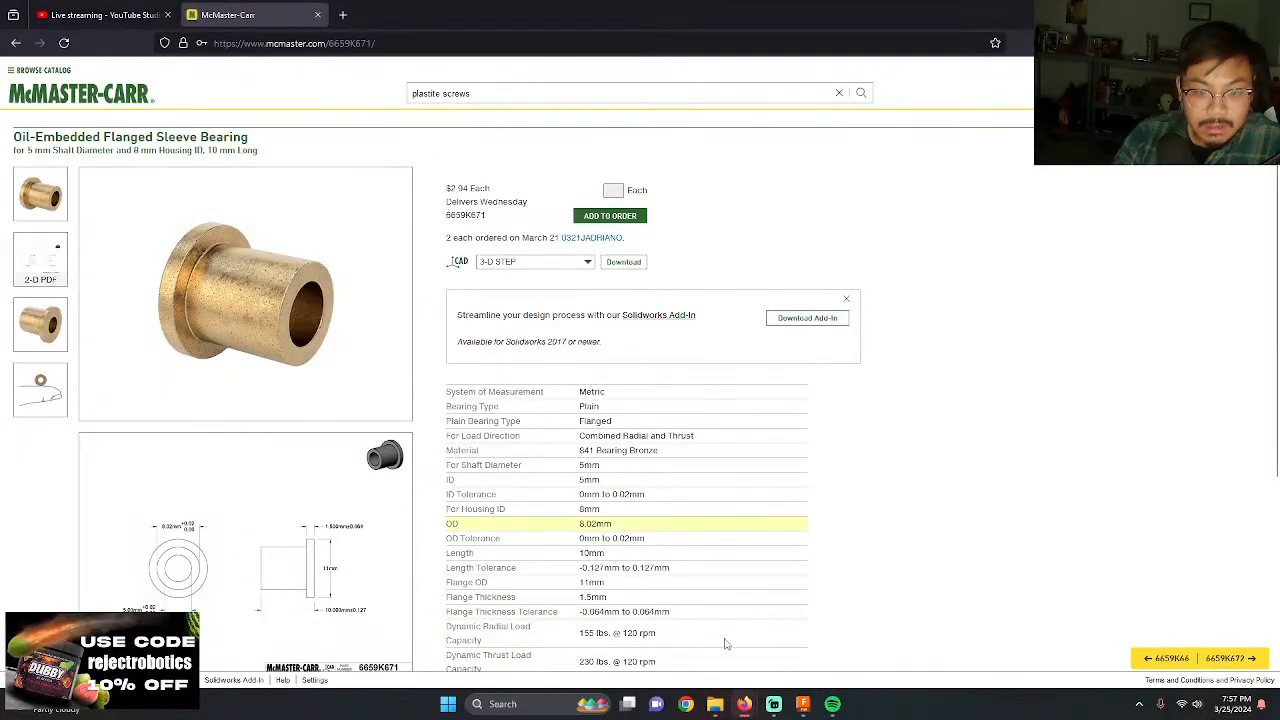
left_click(1117, 43)
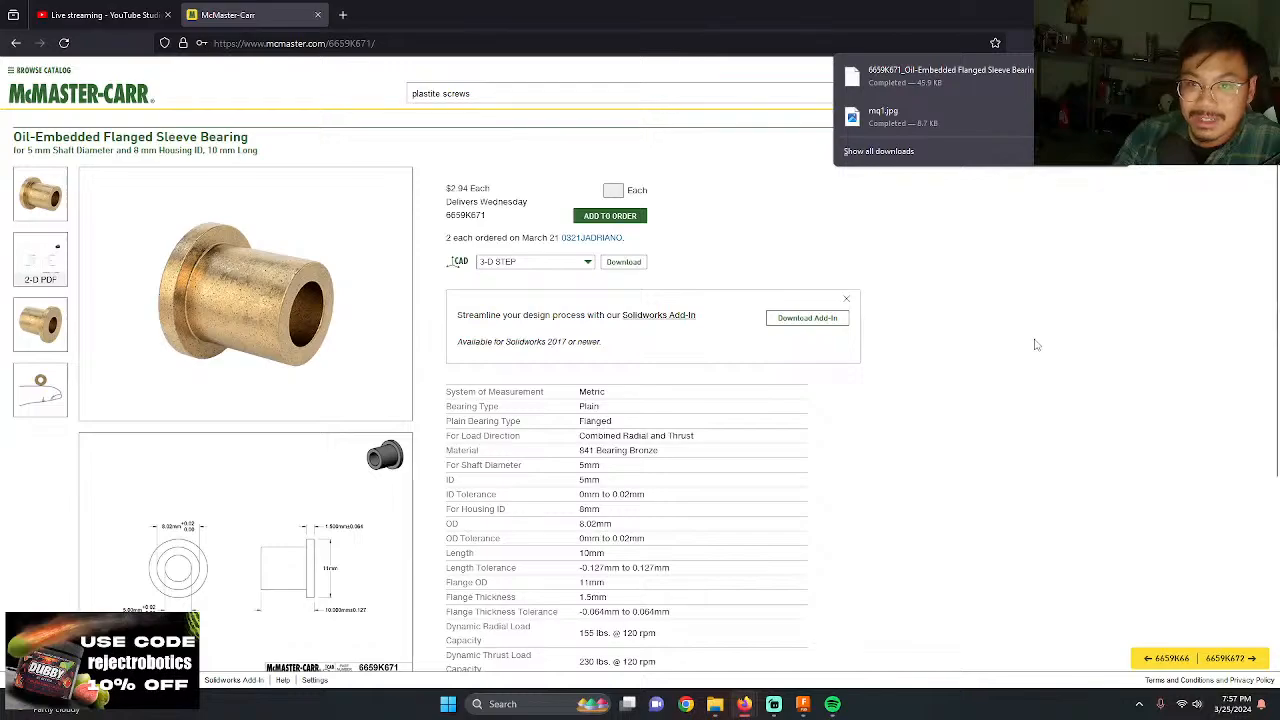
Step: Switch to Autodesk Fusion, open the downloaded 6659K671 flanged sleeve bearing STEP file and save it under its existing name in the Big Verta folder
left_click(805, 706)
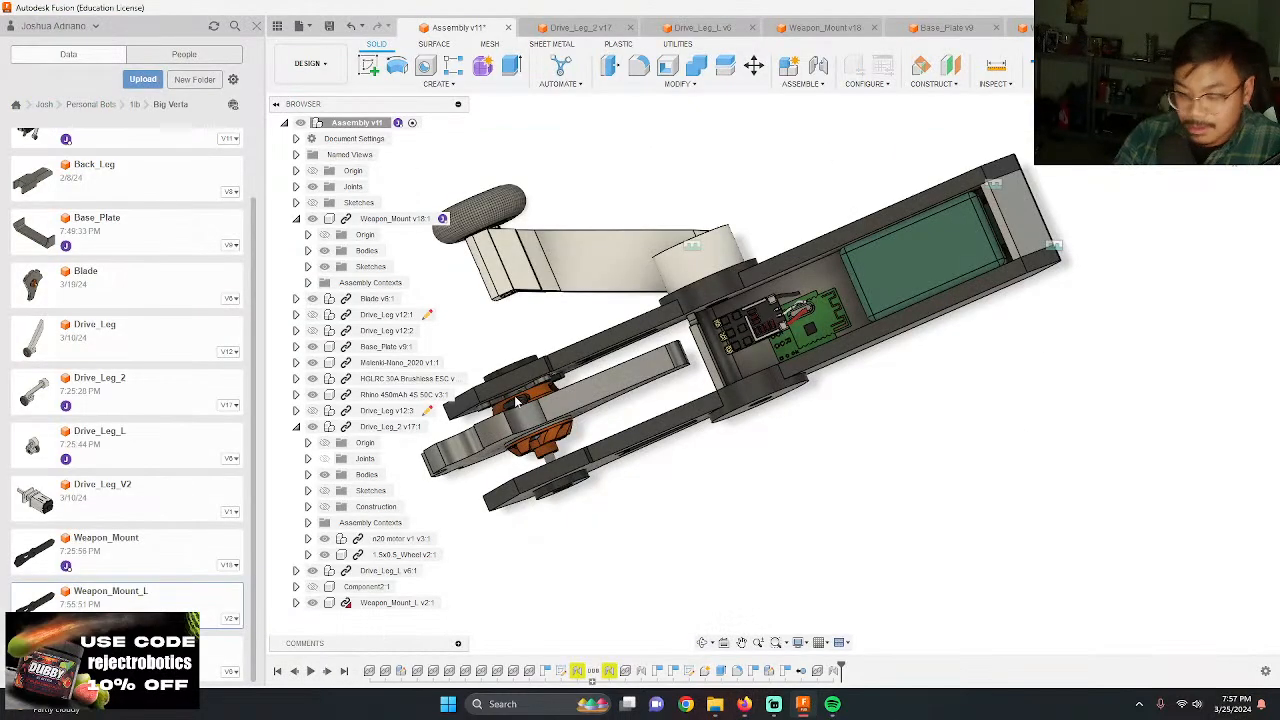
left_click(299, 26)
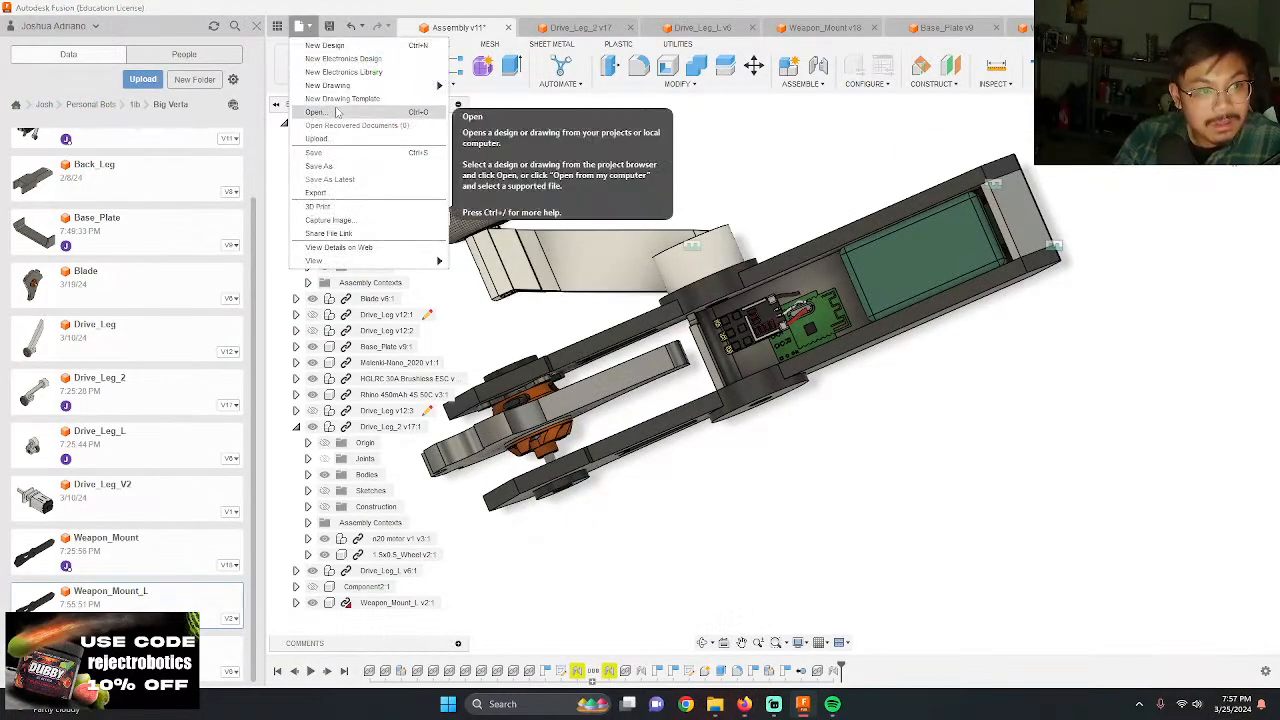
left_click(316, 112)
left_click(418, 486)
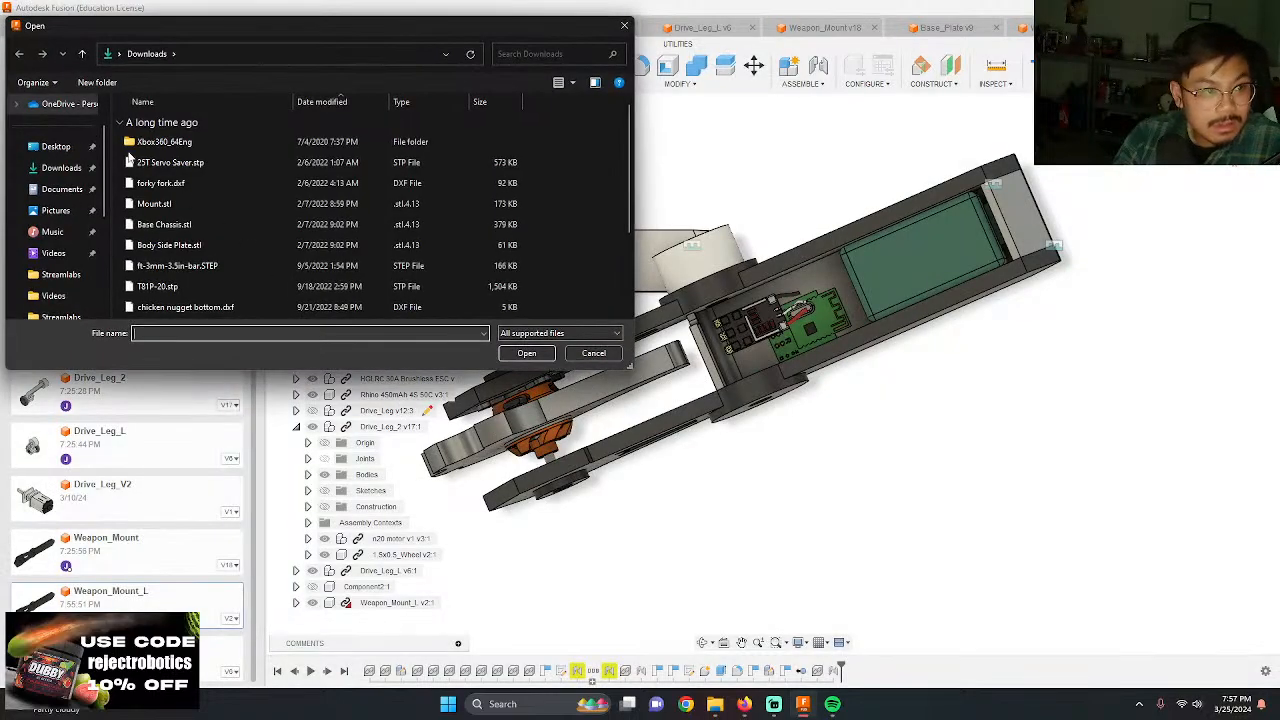
scroll(209, 240, "up", 2)
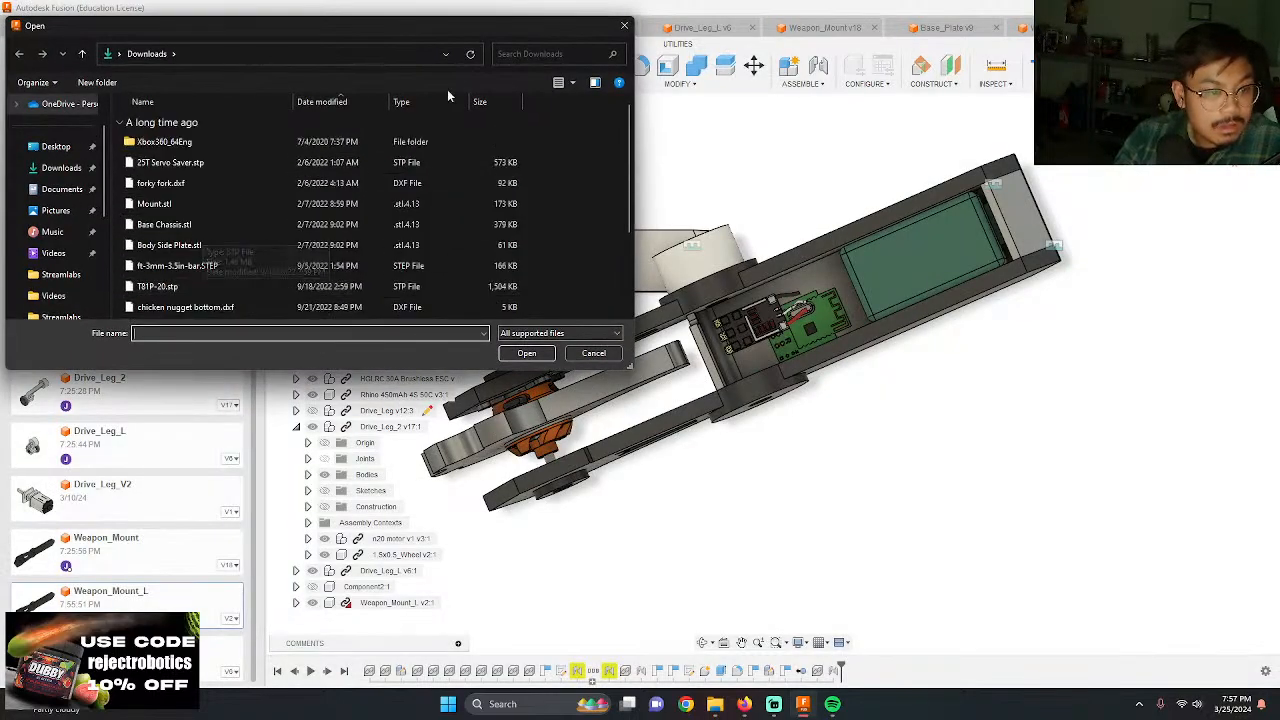
left_click(329, 103)
double_click(190, 141)
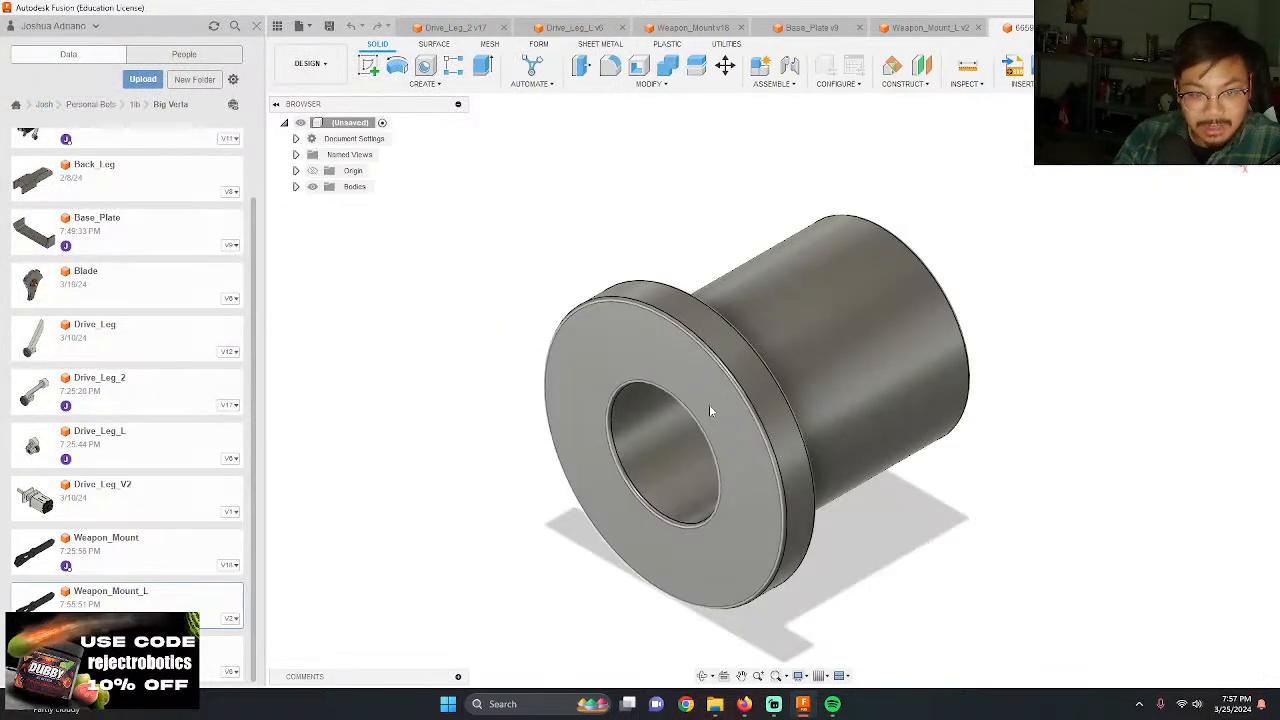
left_click(329, 27)
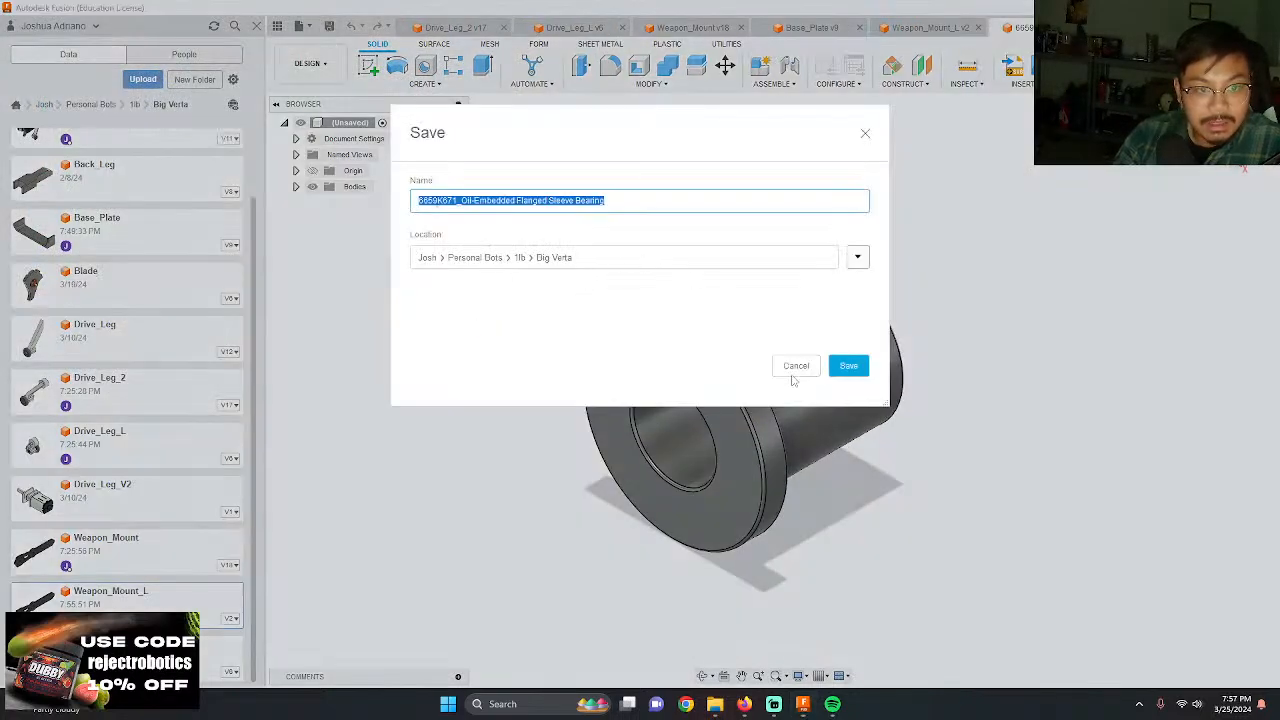
left_click(847, 365)
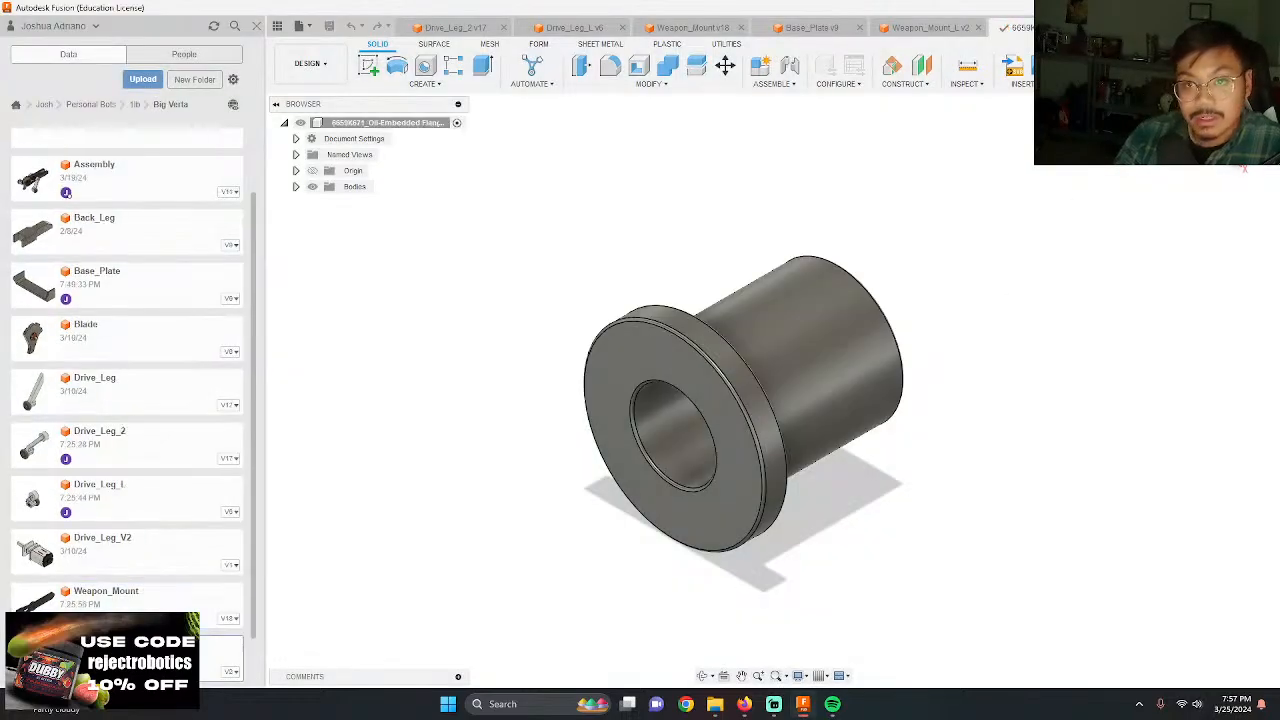
Step: Insert the 6659K671 flanged sleeve bearing into the Assembly design and move it -5.50 in along Y, beside Weapon_Mount_L
left_click(1098, 28)
middle_click_drag(1006, 280, 925, 225, "shift")
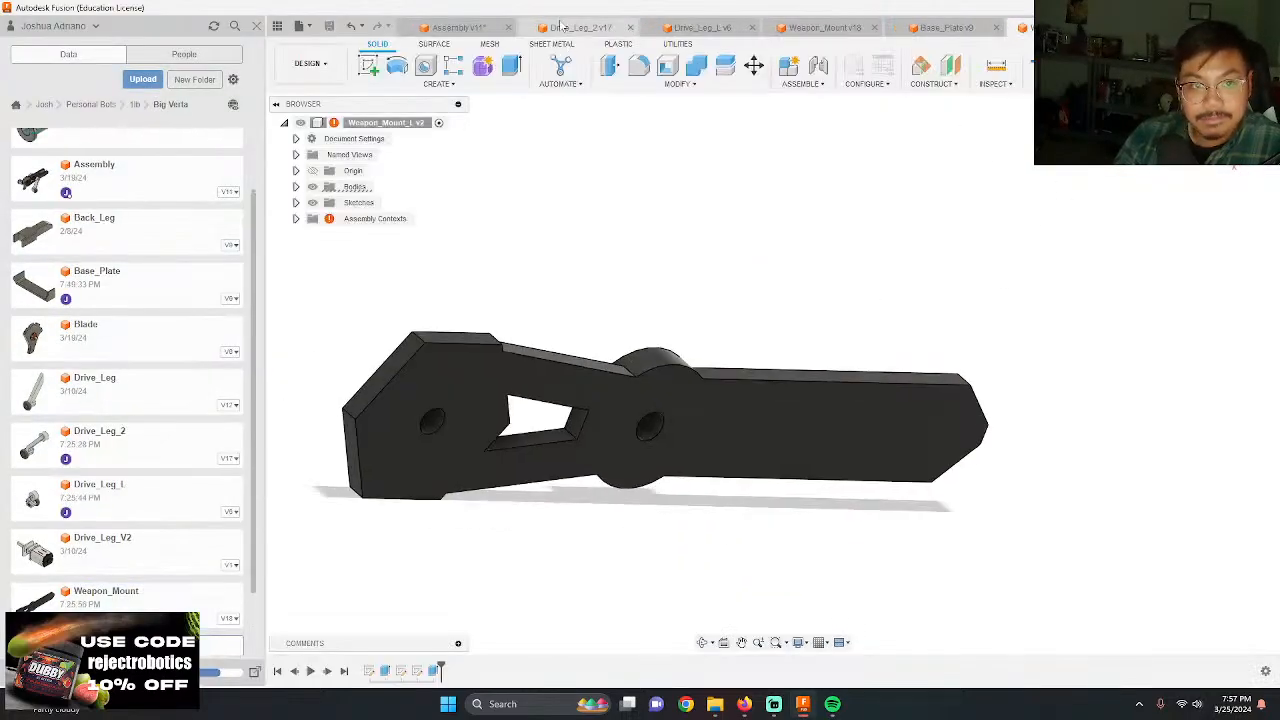
left_click(471, 34)
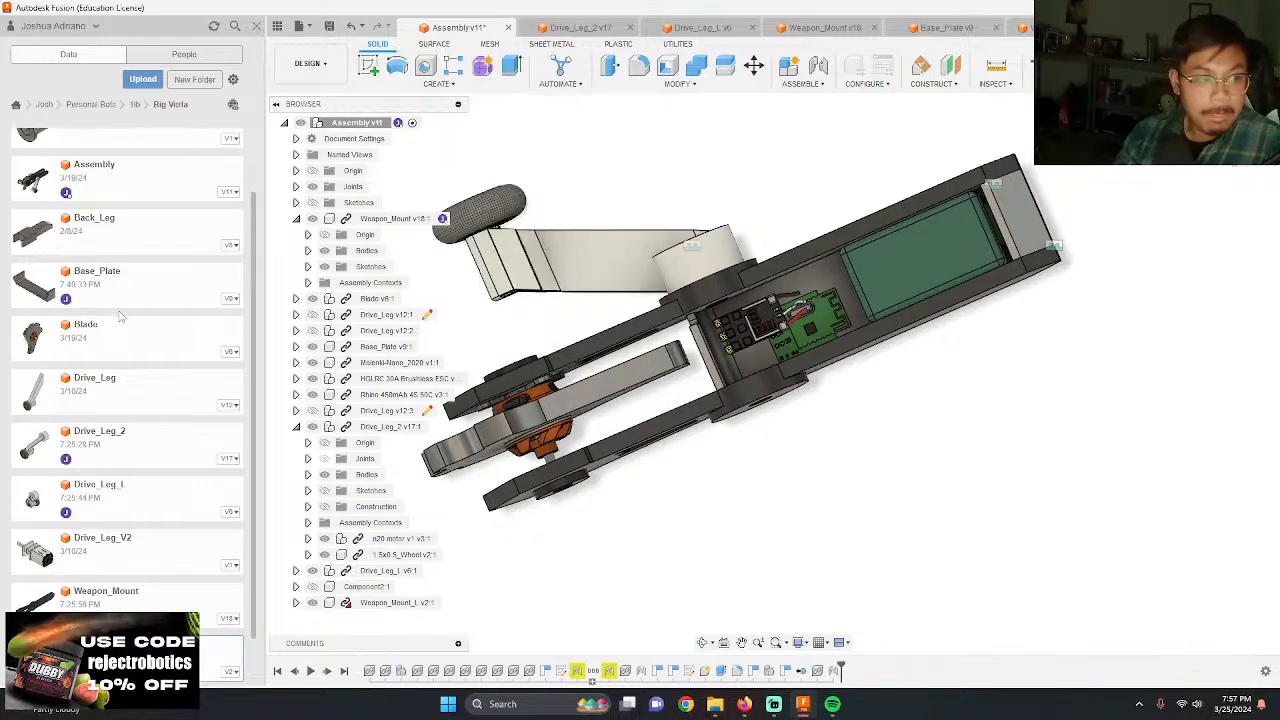
scroll(119, 509, "down", 1)
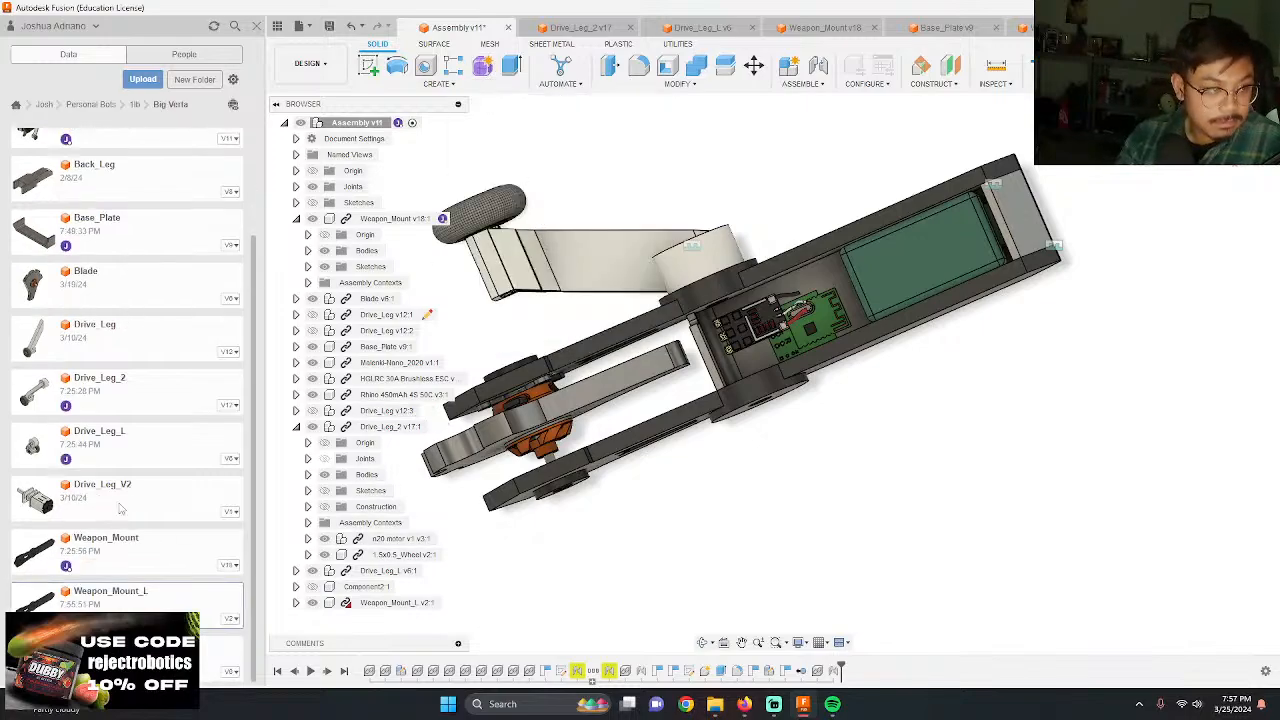
scroll(135, 509, "up", 3)
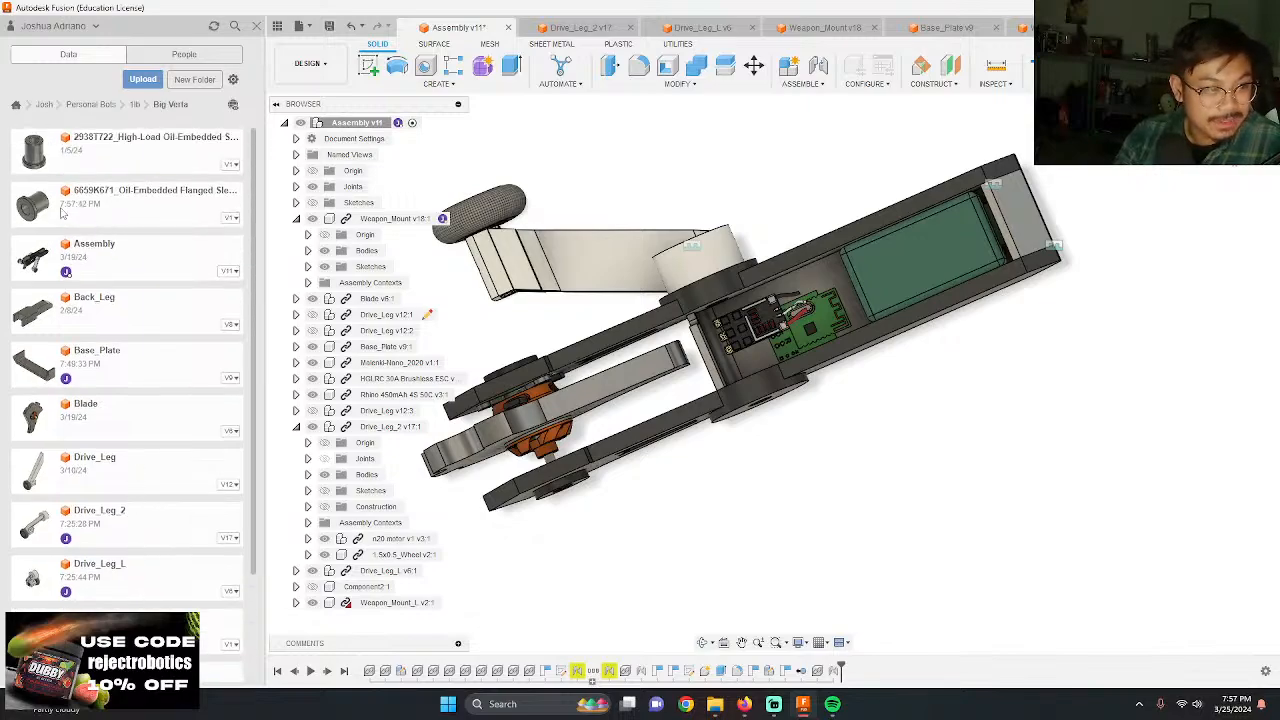
left_click_drag(62, 212, 622, 537)
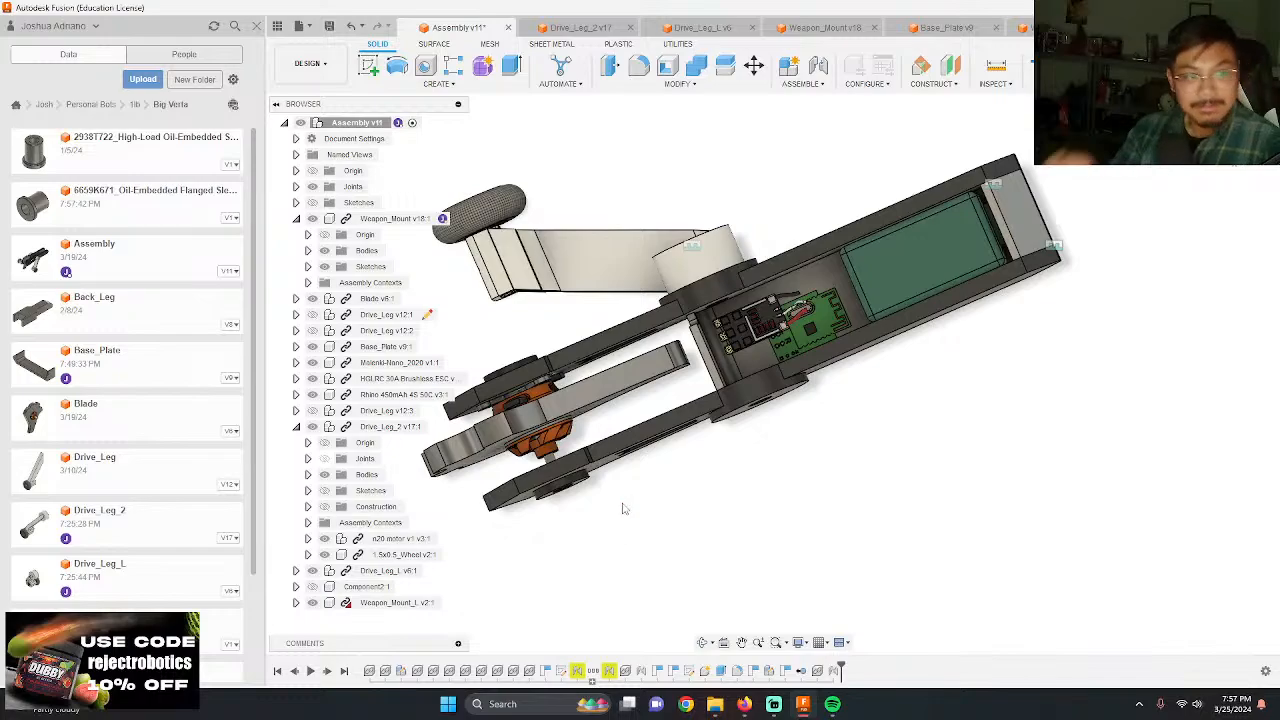
scroll(646, 490, "up", 3)
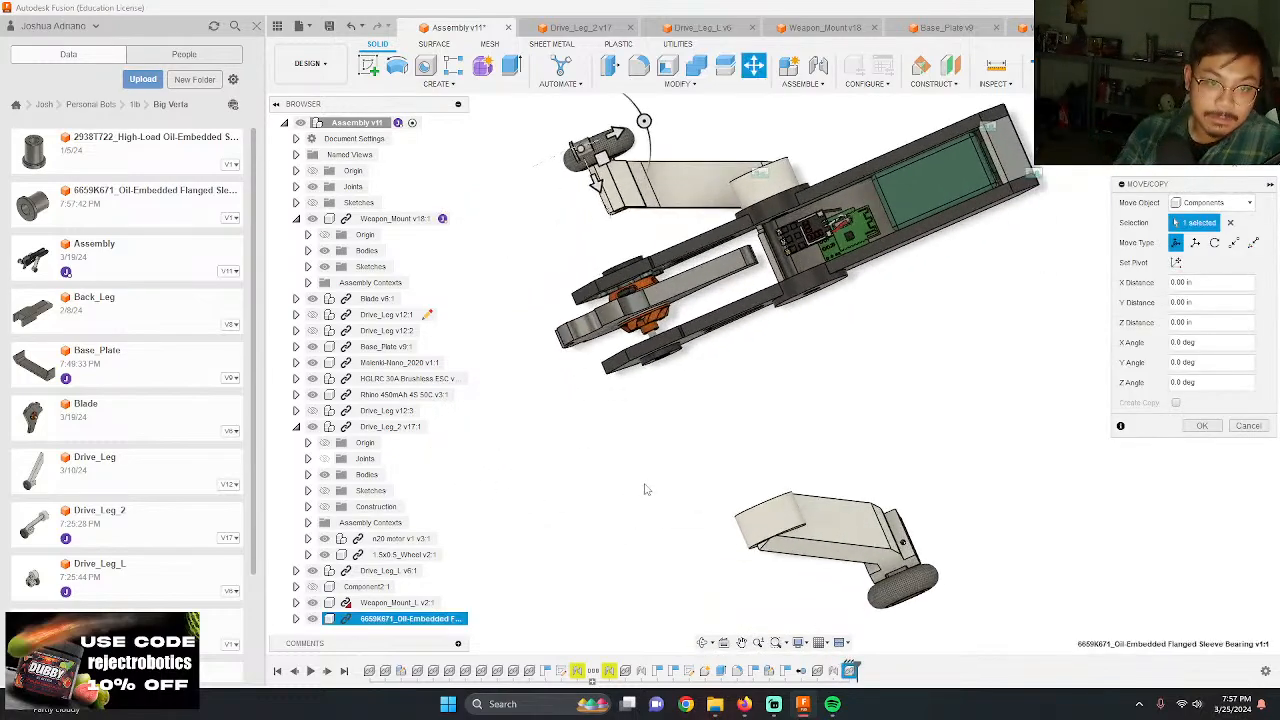
left_click_drag(644, 121, 648, 140)
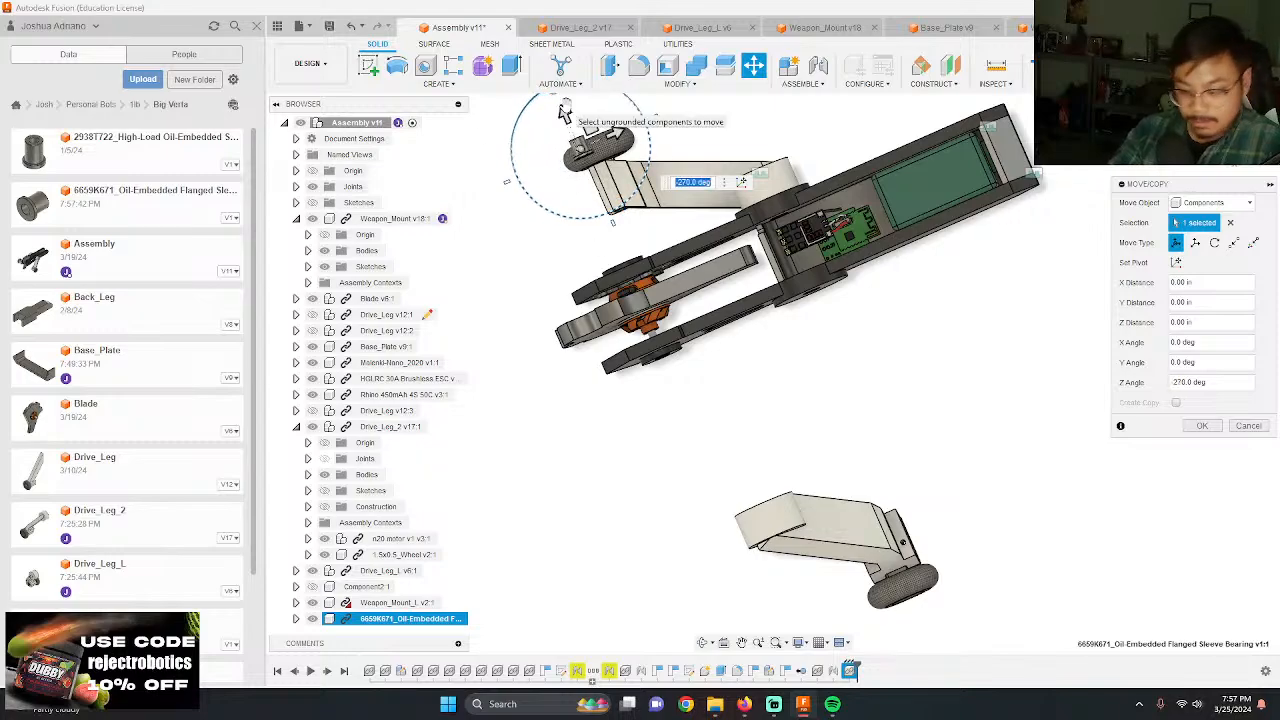
left_click_drag(563, 110, 672, 367)
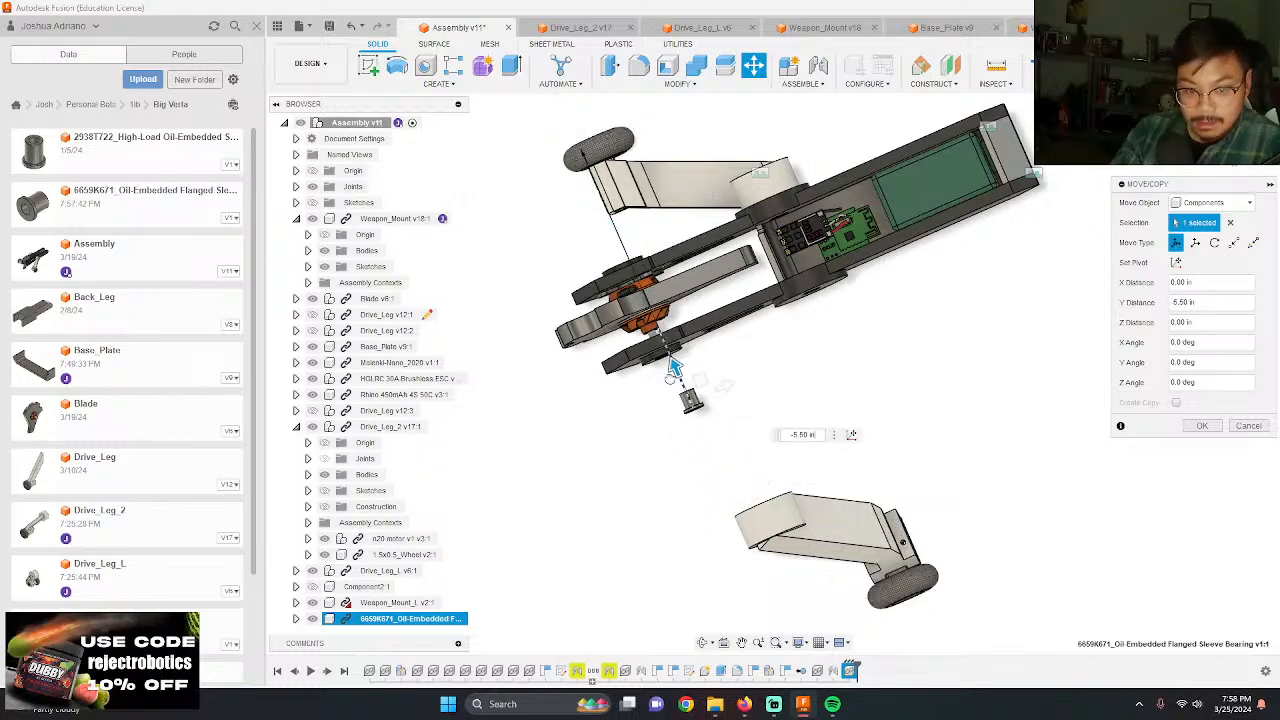
key("Return")
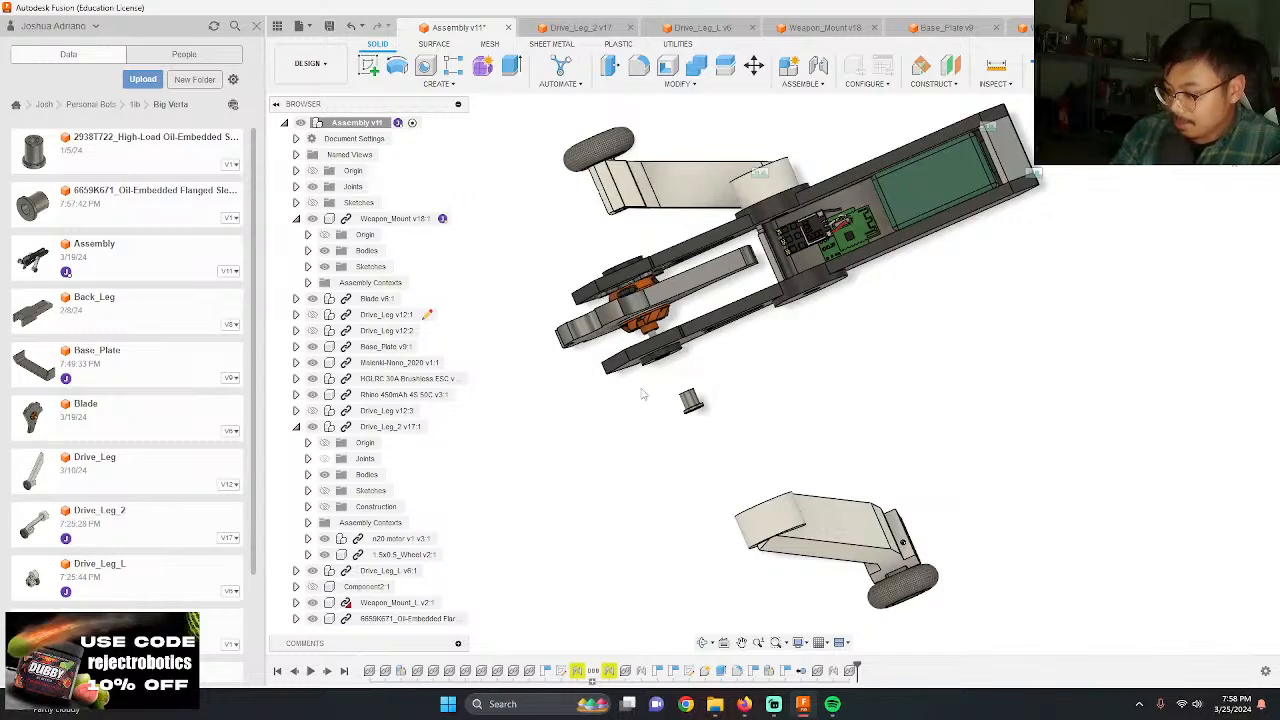
Step: Joint the bearing's flange edge to the weapon shaft bore on Weapon_Mount_L's inner face, flipped with zero offsets
scroll(820, 305, "up", 10)
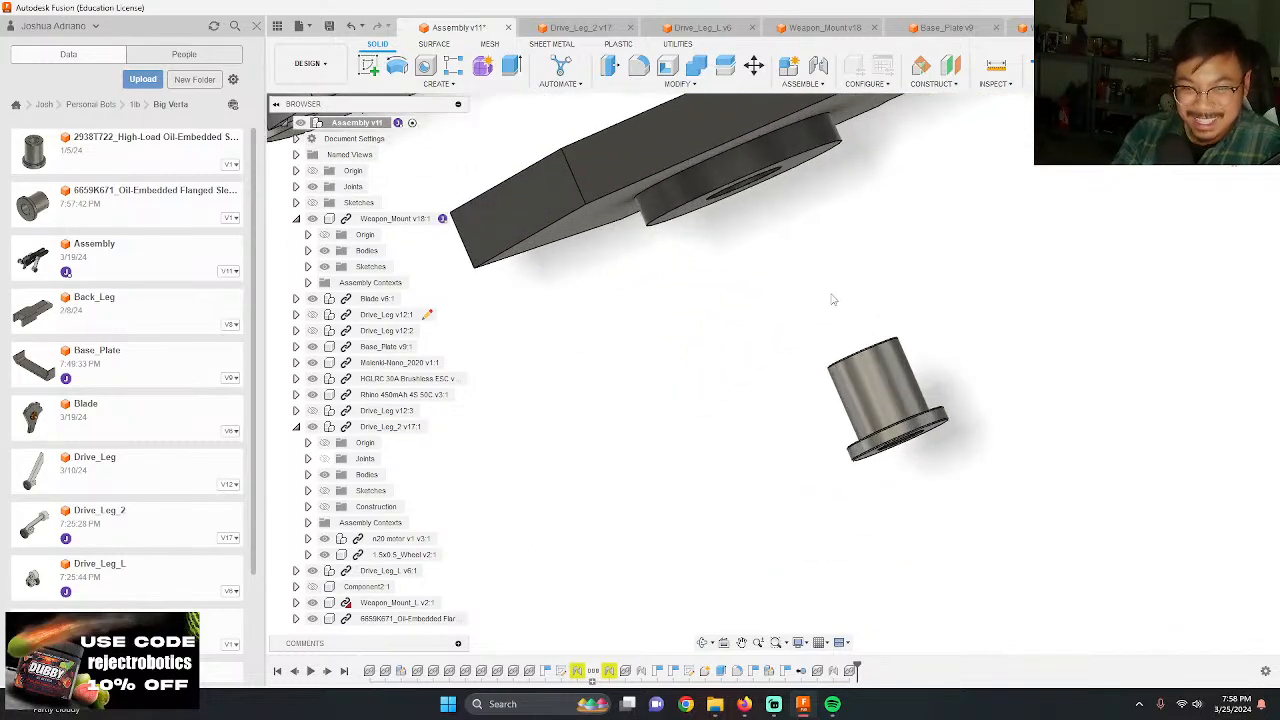
middle_click_drag(824, 321, 806, 320, "shift")
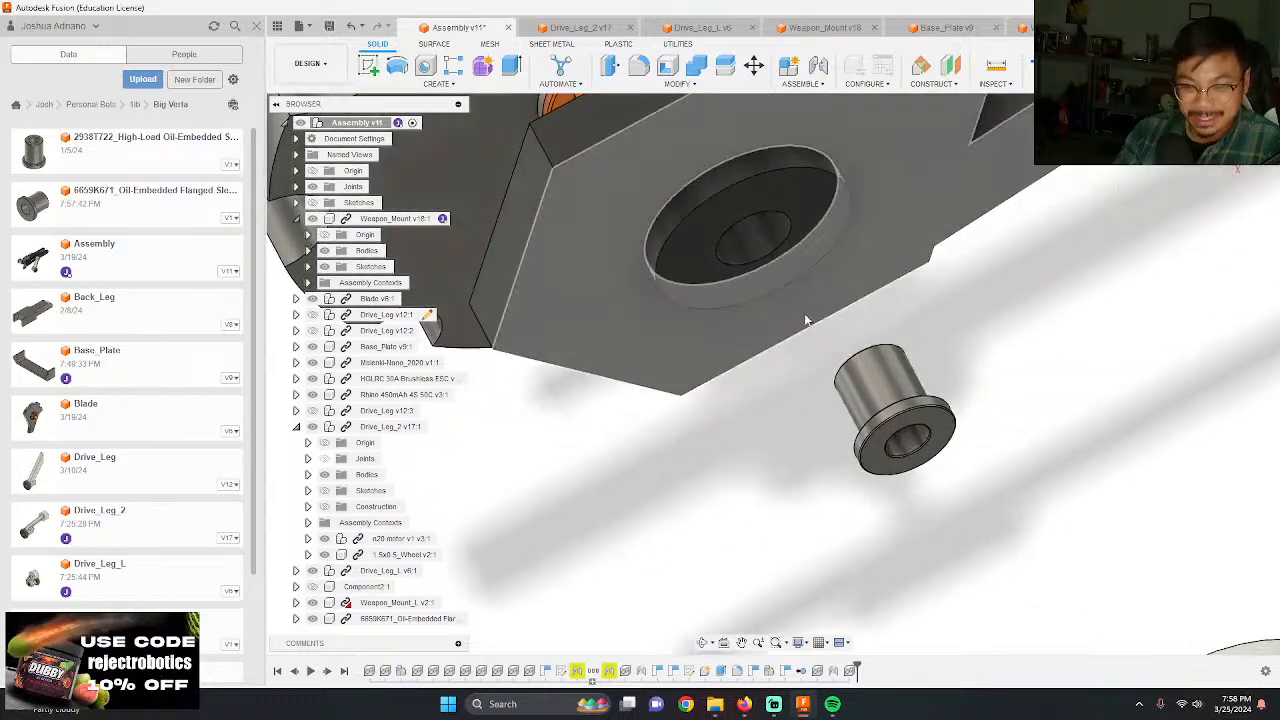
scroll(855, 487, "up", 5)
scroll(855, 487, "up", 3)
middle_click_drag(871, 491, 845, 350, "shift")
scroll(846, 350, "up", 3)
key("j")
left_click(950, 350)
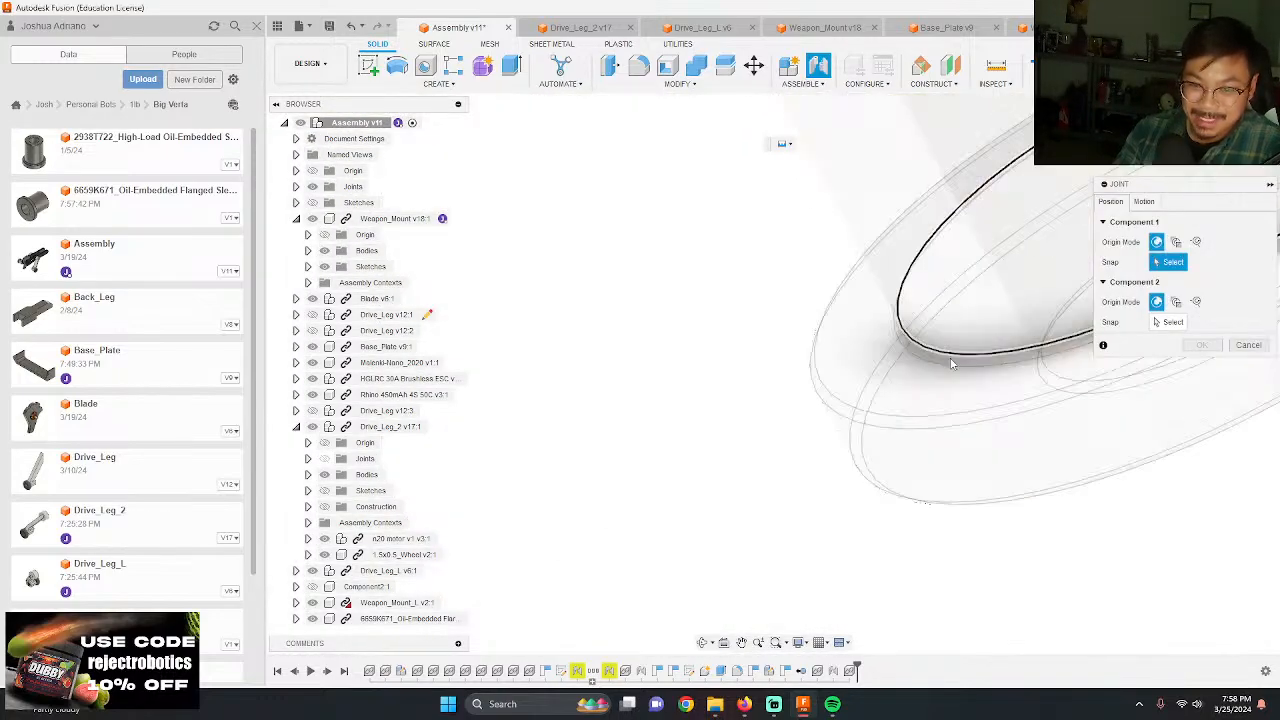
scroll(925, 488, "down", 5)
scroll(868, 410, "down", 4)
middle_click_drag(820, 397, 840, 417, "shift")
scroll(831, 316, "up", 4)
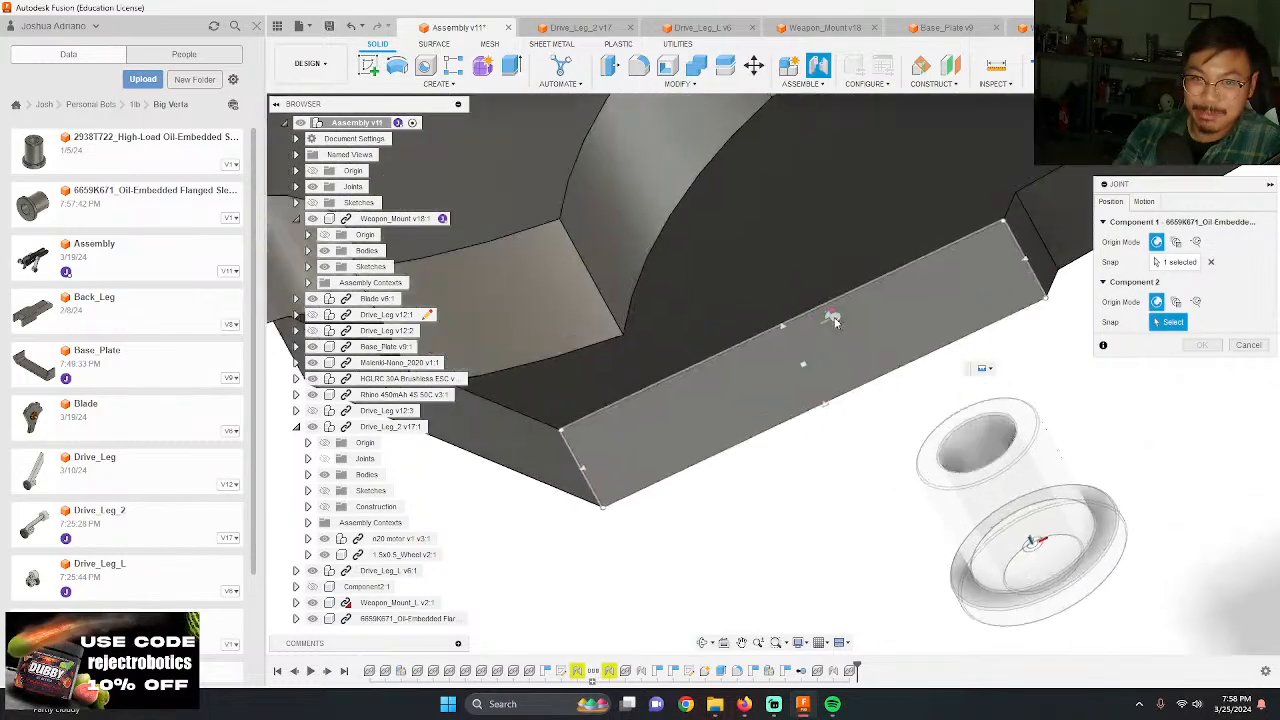
middle_click_drag(831, 316, 762, 244, "shift")
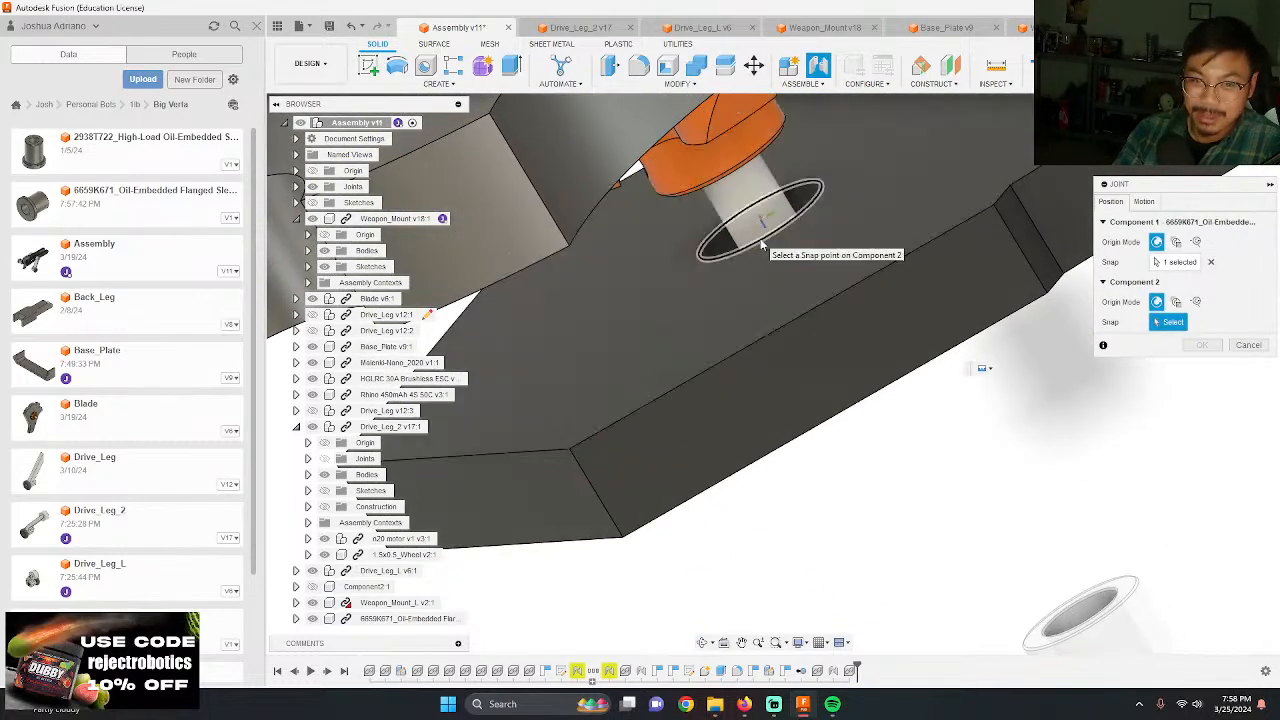
left_click(762, 244)
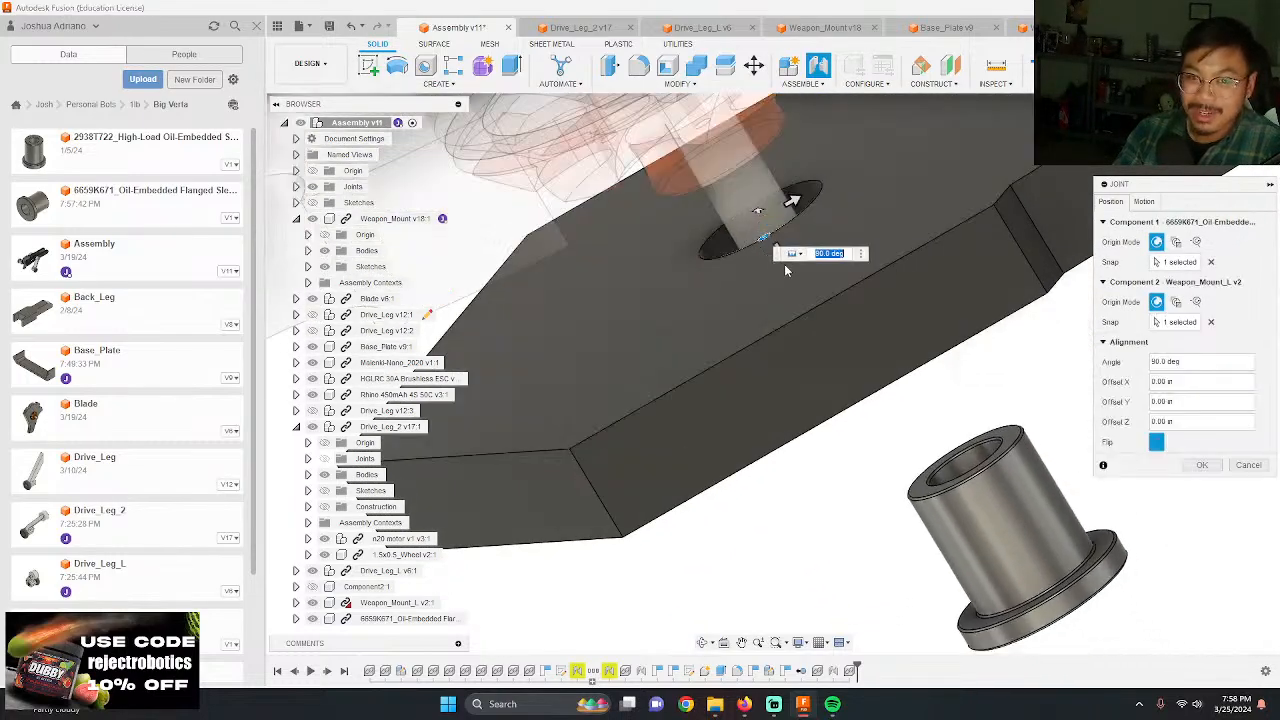
left_click(1157, 445)
left_click(1203, 466)
Step: Joint the center of Drive_Leg_L's keyhole opening to the hub hole on Weapon_Mount_L's outer face, flipped with a -180 deg angle and zero offsets
scroll(848, 483, "down", 3)
middle_click_drag(848, 483, 985, 362, "shift")
scroll(842, 442, "down", 4)
scroll(797, 326, "down", 4)
middle_click_drag(815, 310, 792, 285, "shift")
scroll(800, 290, "down", 2)
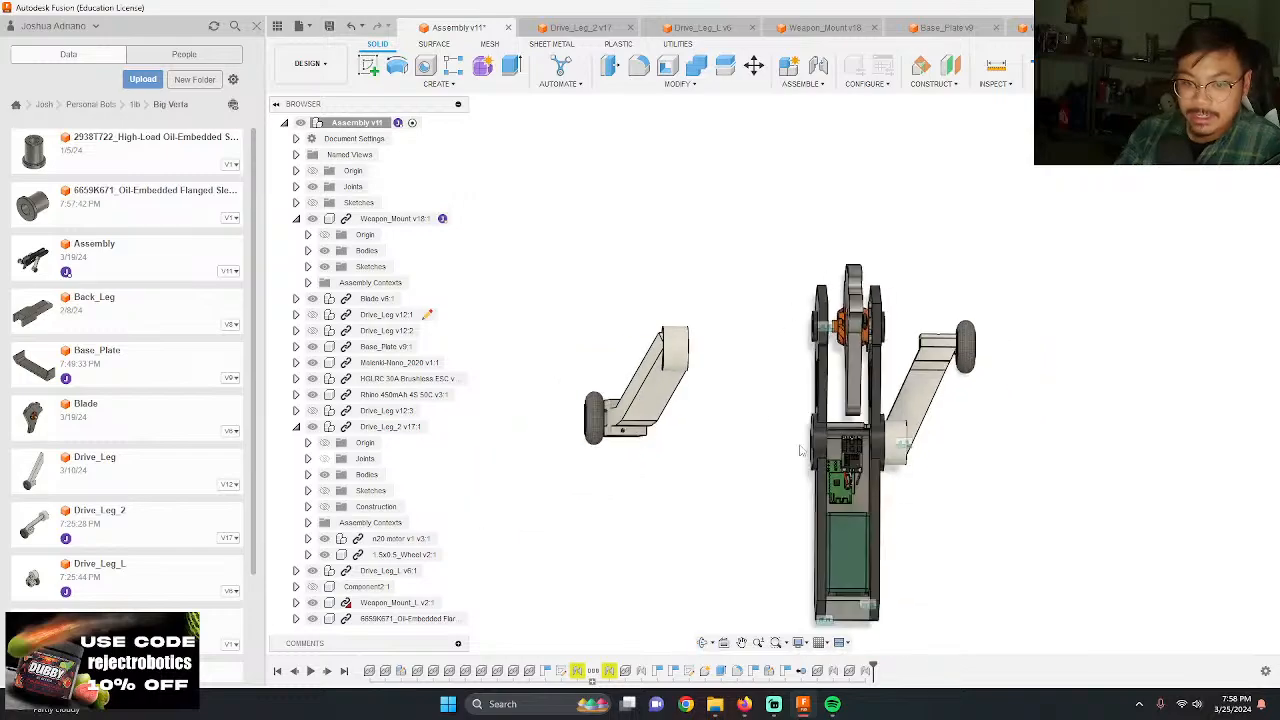
mouse_move(800, 451)
middle_mouse_down("shift")
mouse_move(780, 437)
mouse_move(957, 486)
mouse_move(903, 375)
mouse_move(787, 463)
middle_mouse_up("shift")
scroll(762, 450, "up", 3)
scroll(774, 316, "up", 3)
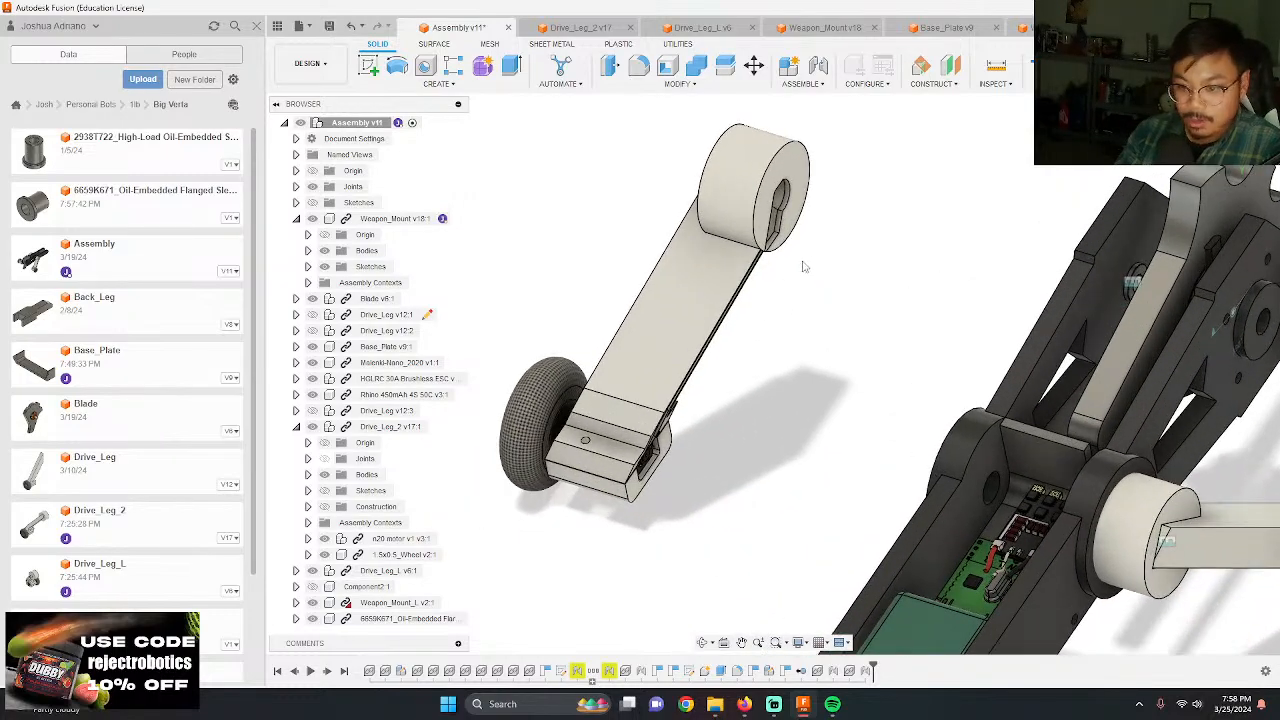
middle_click_drag(805, 266, 806, 309, "shift")
key("j")
scroll(770, 145, "up", 4)
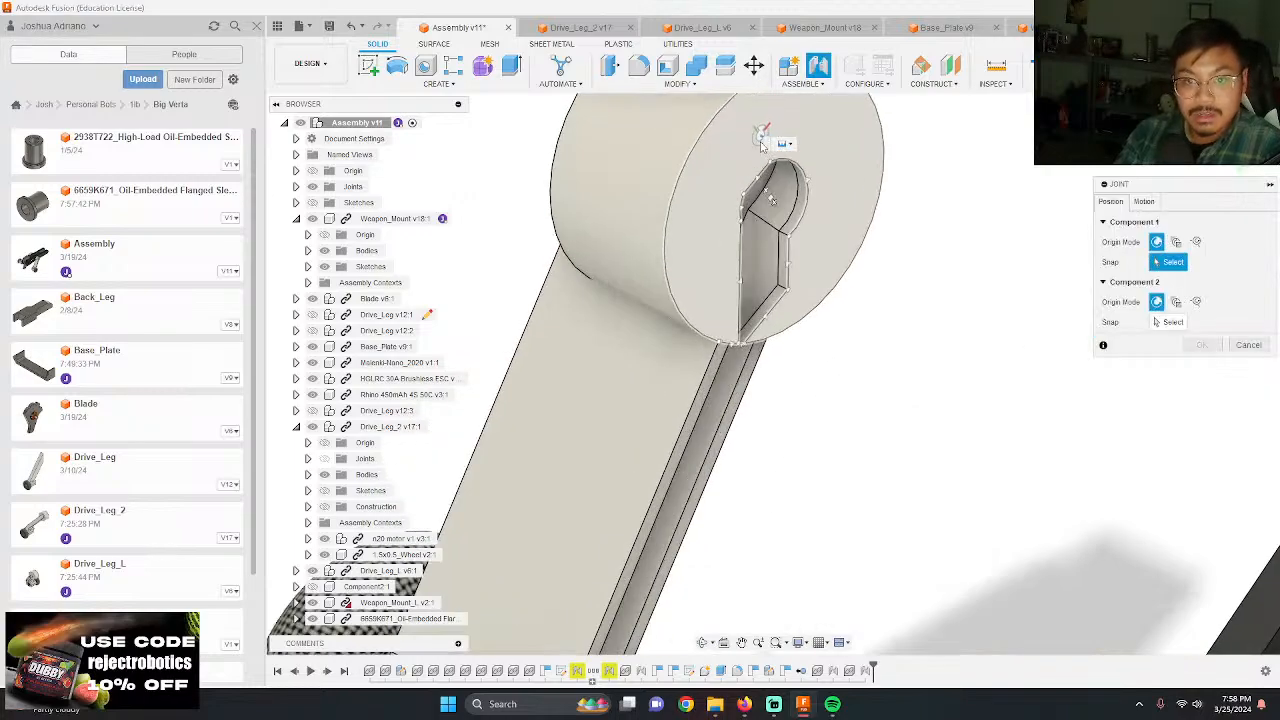
middle_click_drag(777, 140, 687, 270, "shift")
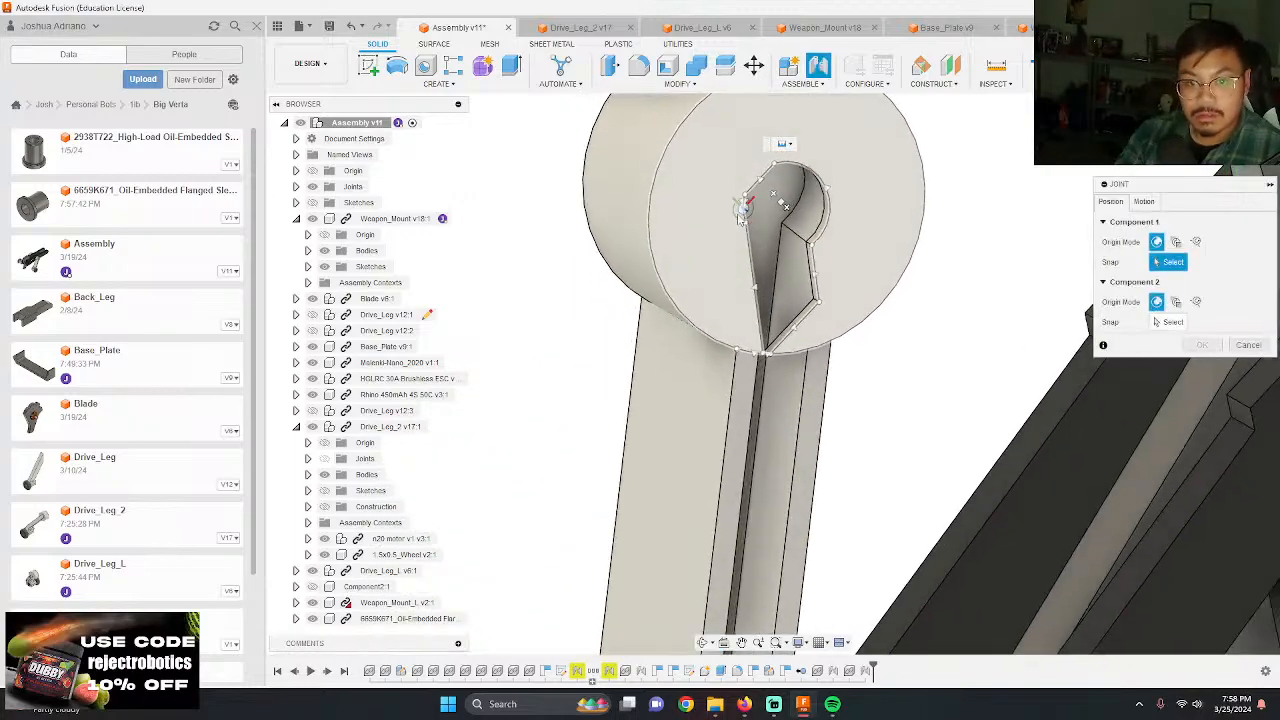
left_click(784, 204)
middle_click_drag(784, 204, 685, 232, "shift")
scroll(685, 232, "down", 2)
scroll(940, 405, "up", 5)
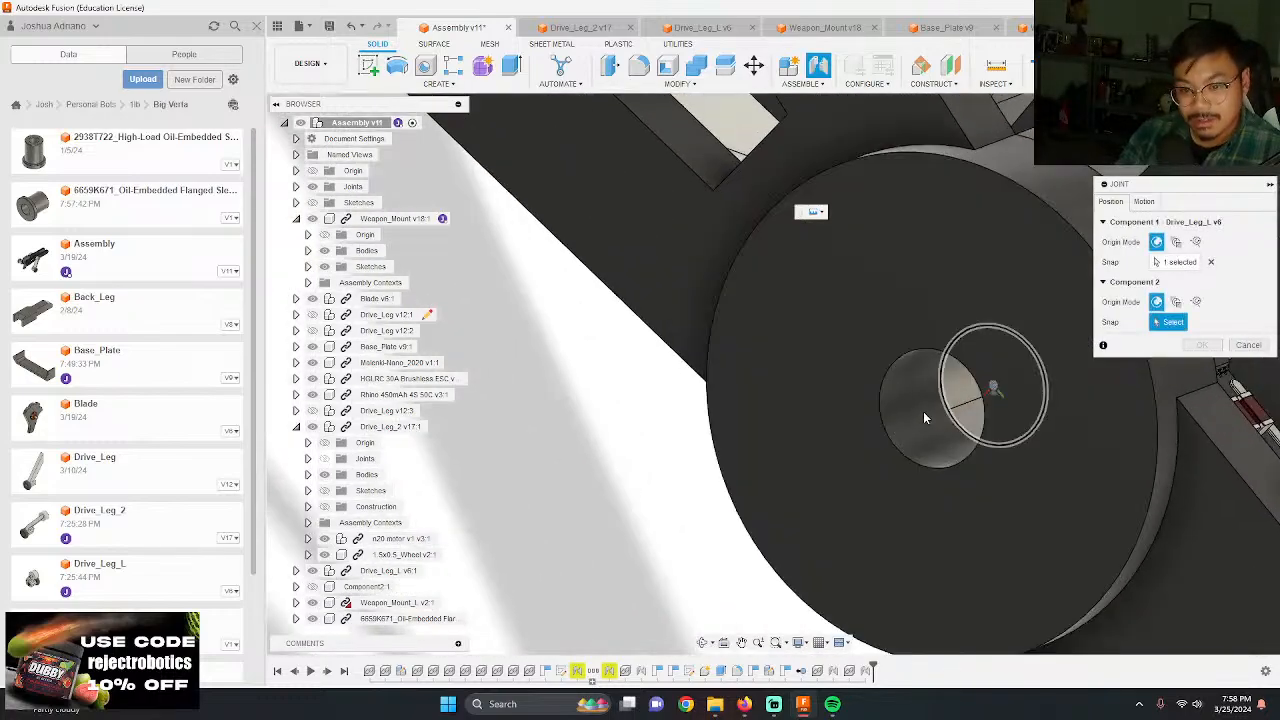
left_click(943, 405)
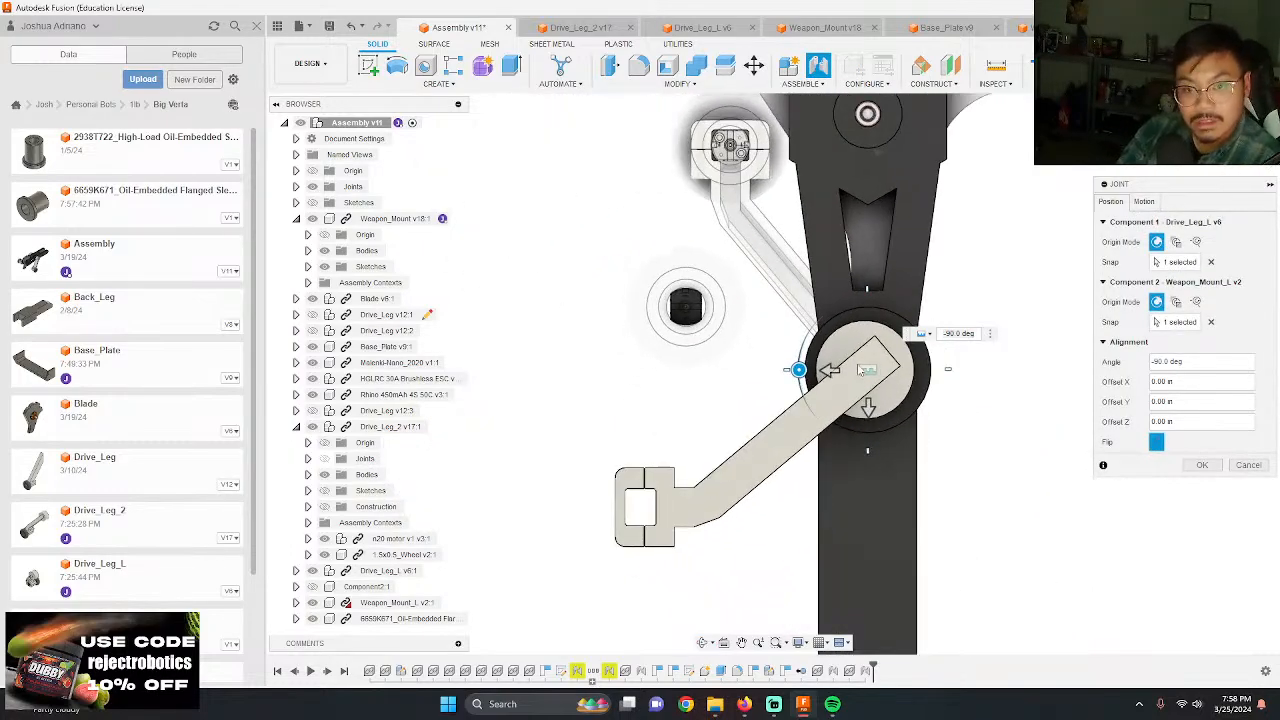
left_click_drag(803, 366, 862, 226)
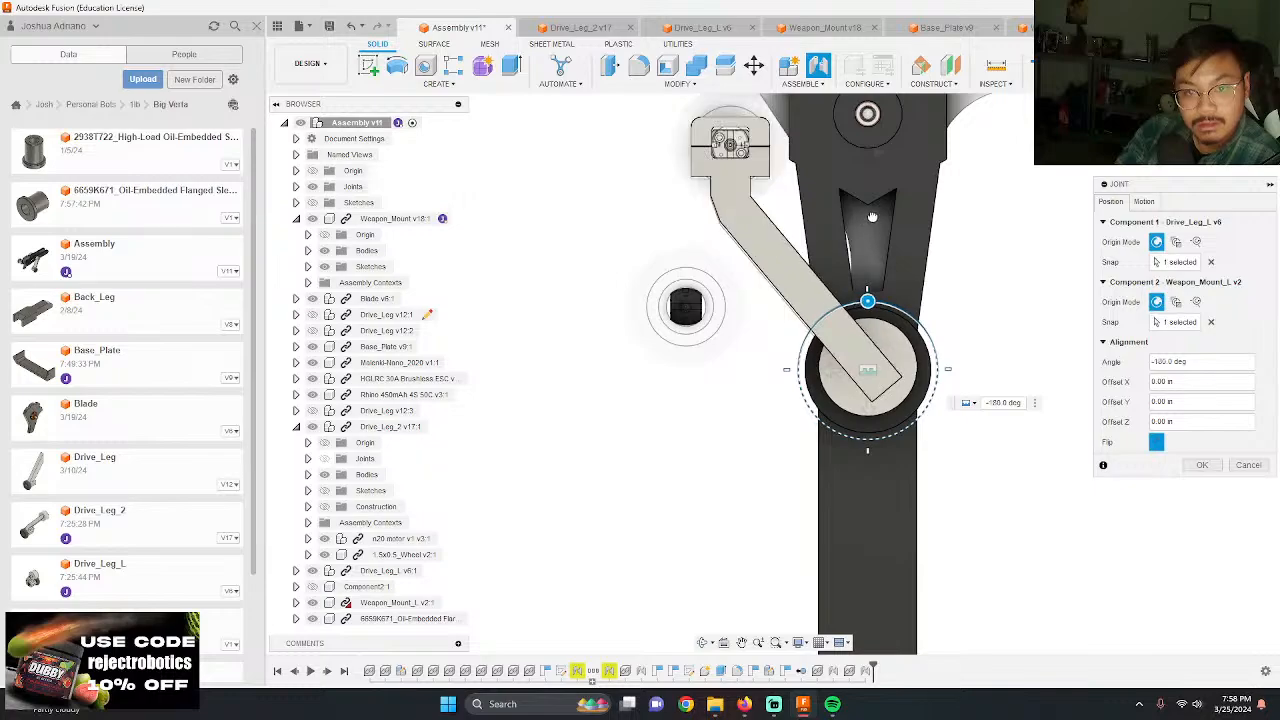
key("Return")
Step: Examine the assembled robot from the front and side, including both drive legs and the blade between the weapon mounts
scroll(872, 214, "down", 3)
middle_click_drag(868, 206, 1052, 385, "shift")
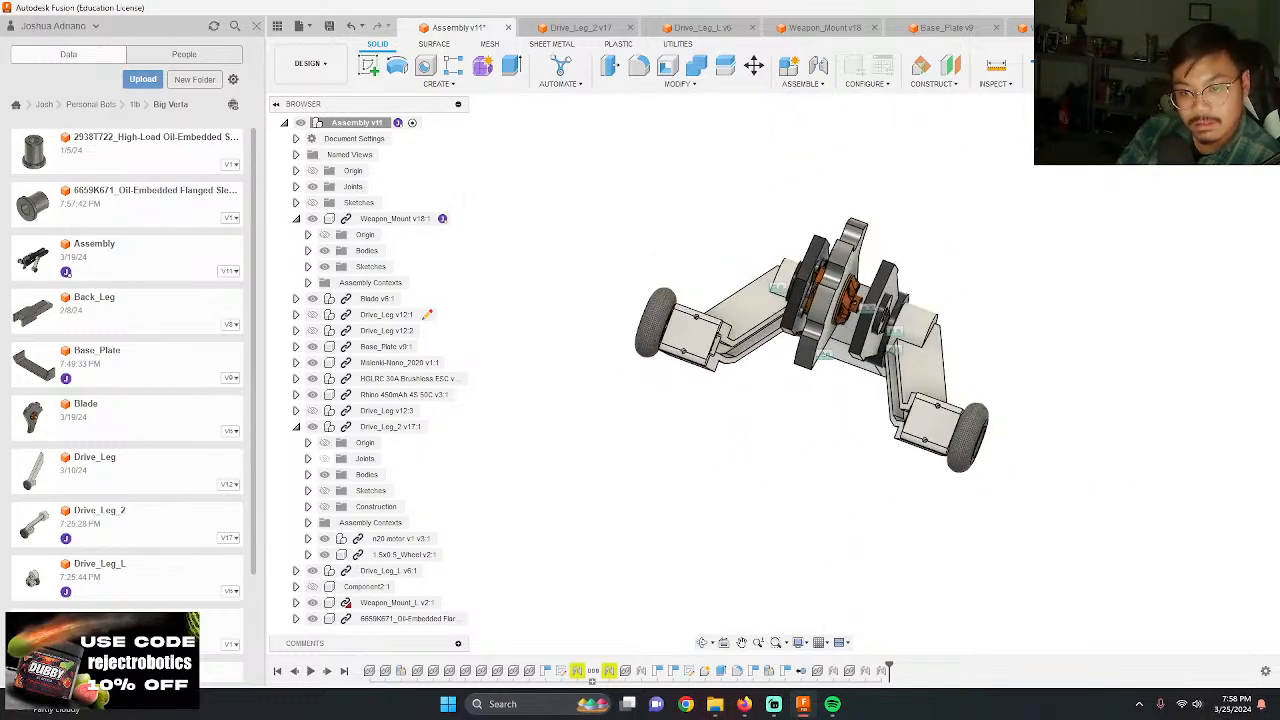
middle_click_drag(1270, 165, 1037, 317, "shift")
scroll(714, 434, "up", 3)
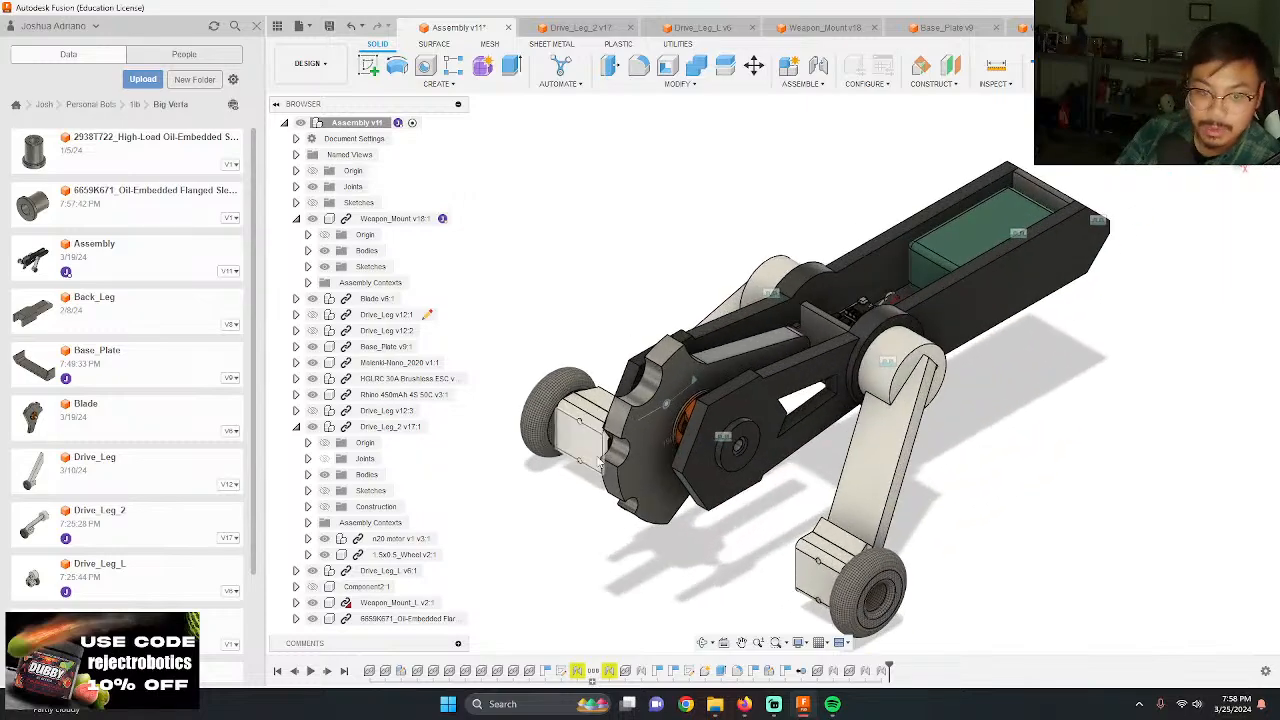
middle_click_drag(714, 434, 620, 432, "shift")
scroll(544, 350, "down", 3)
scroll(775, 418, "up", 3)
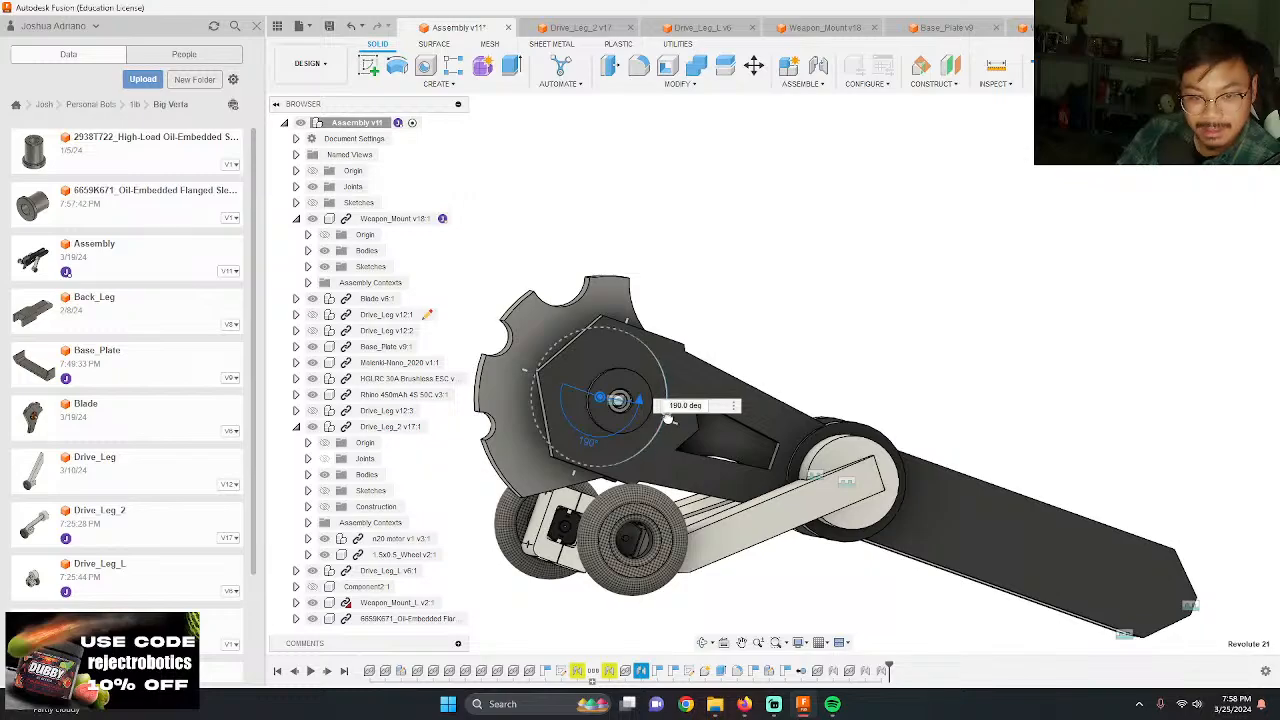
Step: Rotate the blade about its revolute joint to 115 deg, toward the drive wheels
left_click_drag(667, 418, 597, 493)
middle_click_drag(898, 488, 783, 351, "shift")
scroll(760, 290, "down", 3)
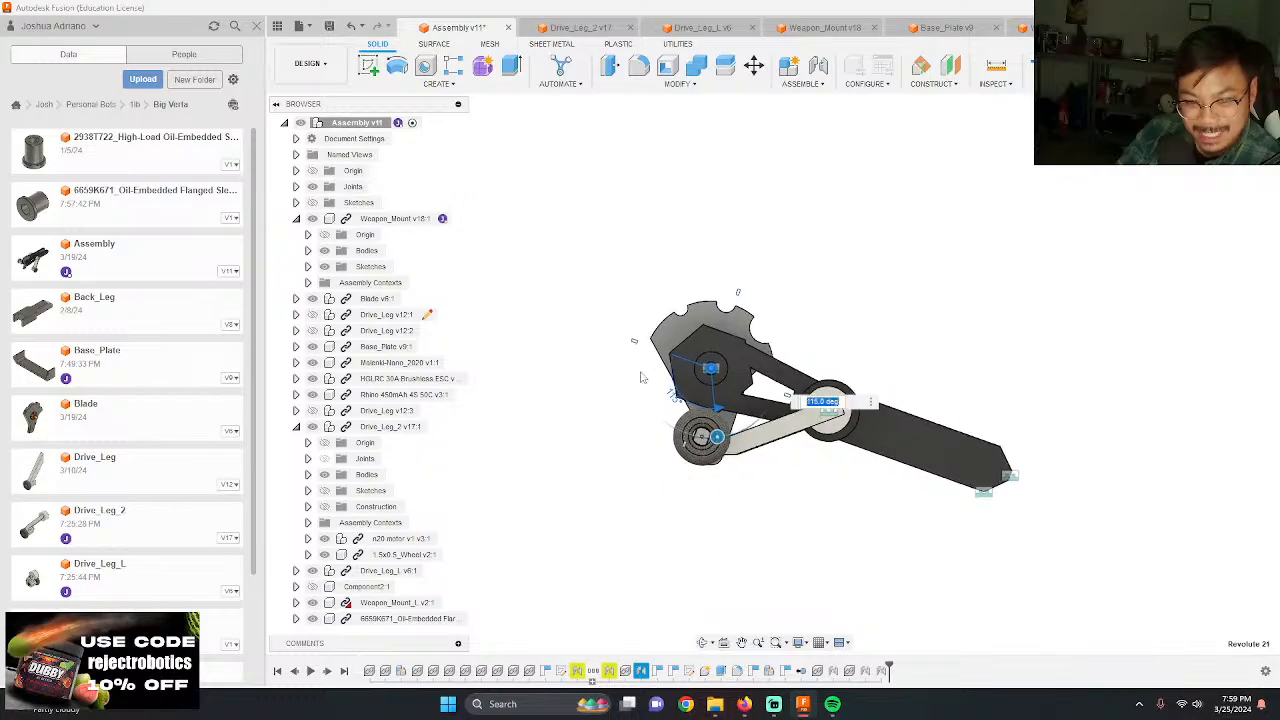
scroll(645, 377, "up", 3)
scroll(887, 390, "up", 1)
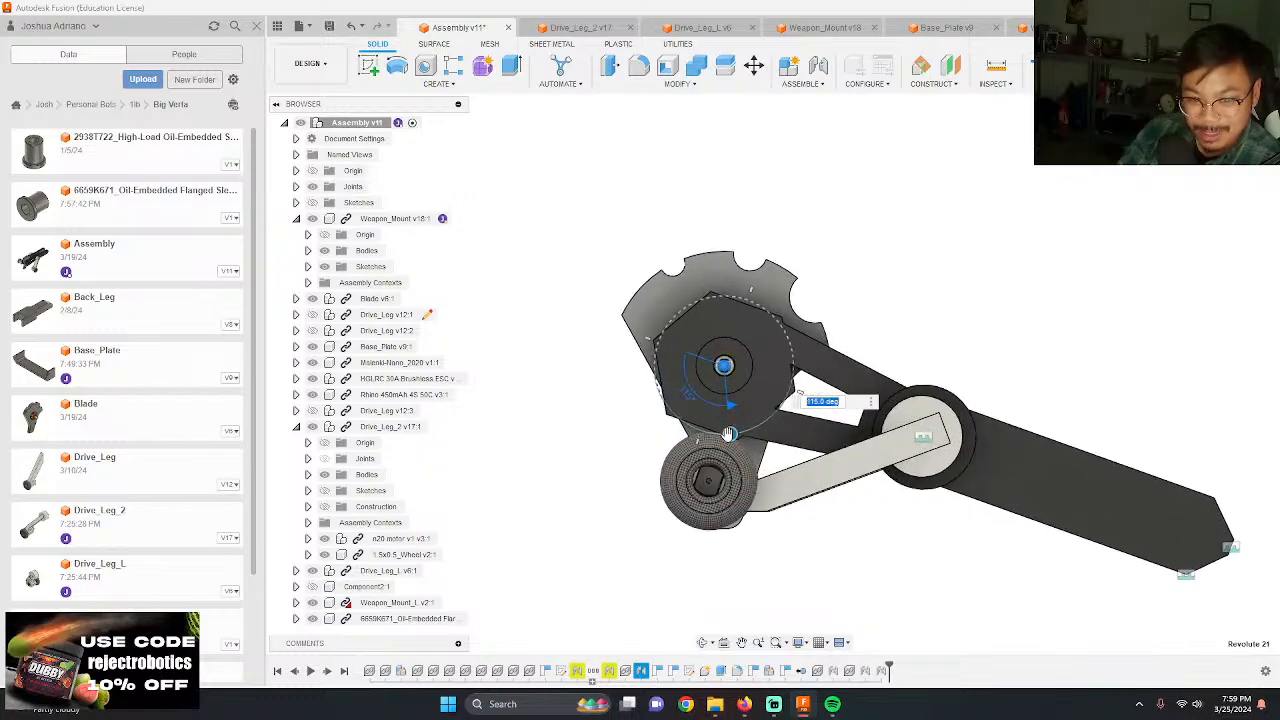
left_click_drag(729, 433, 749, 432)
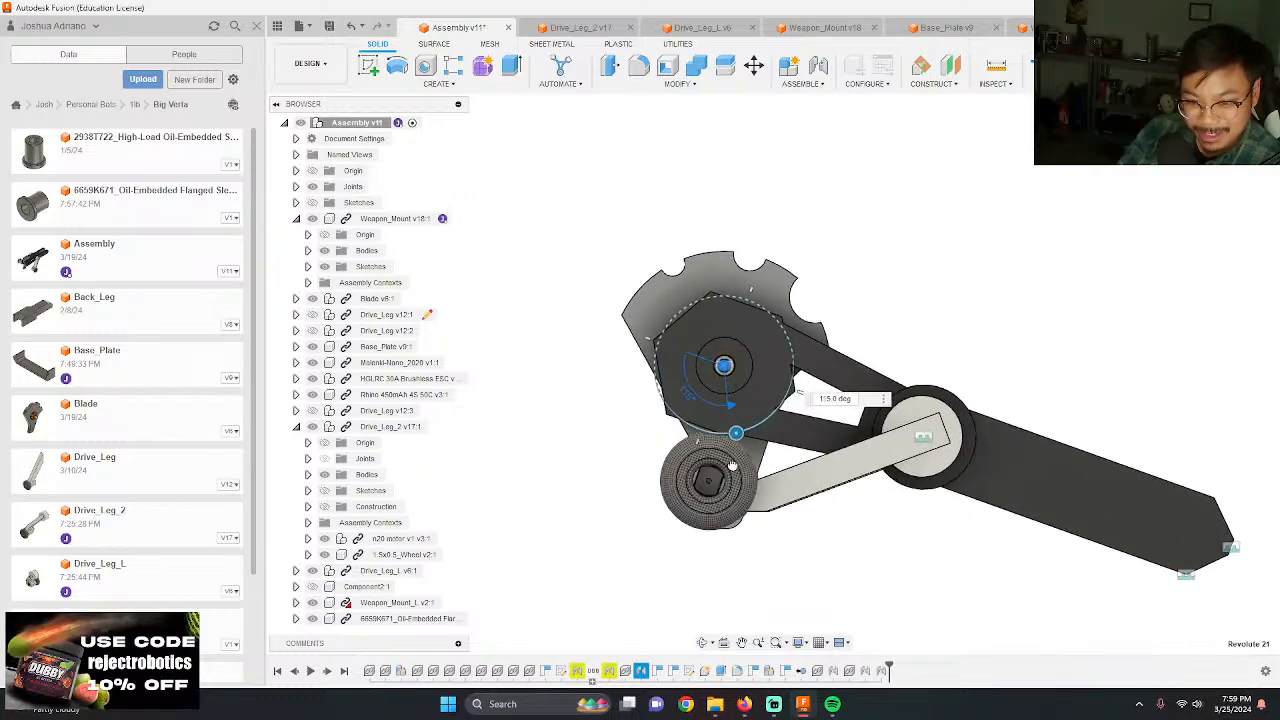
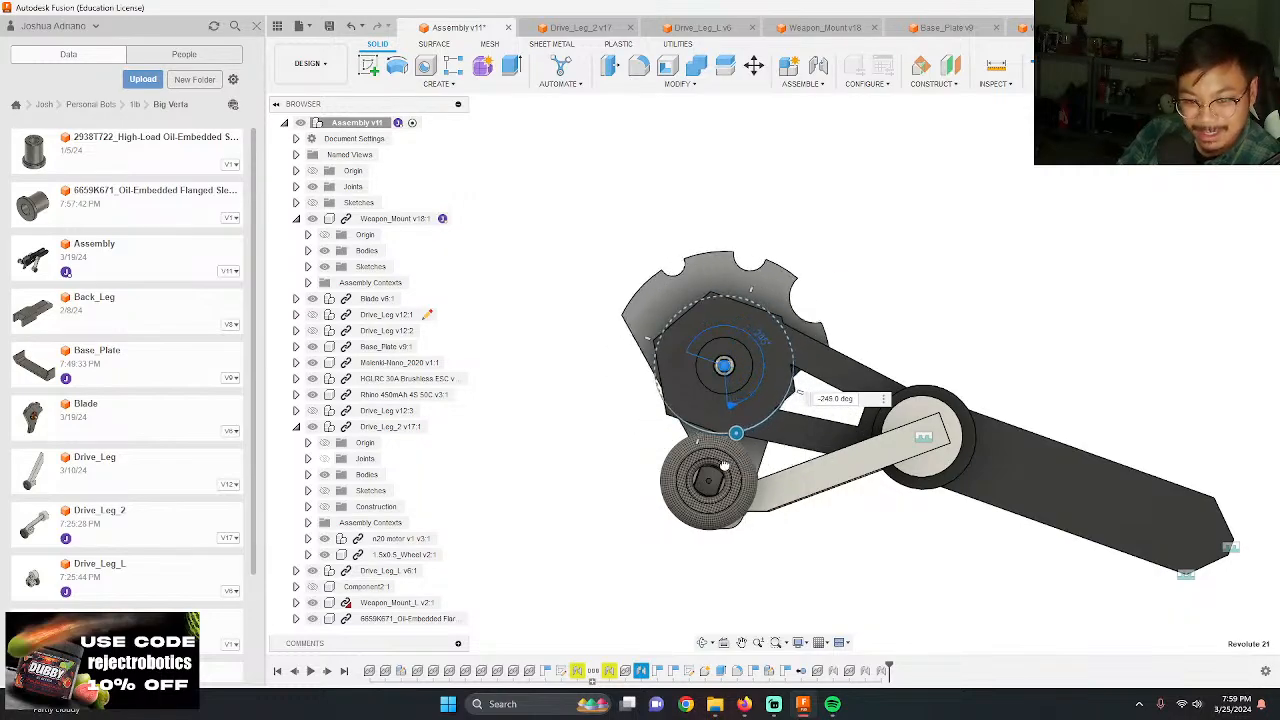
Step: Rotate the blade about its revolute joint past the drive wheel, then swing its teeth to the front of the weapon mounts
left_click_drag(724, 466, 748, 516)
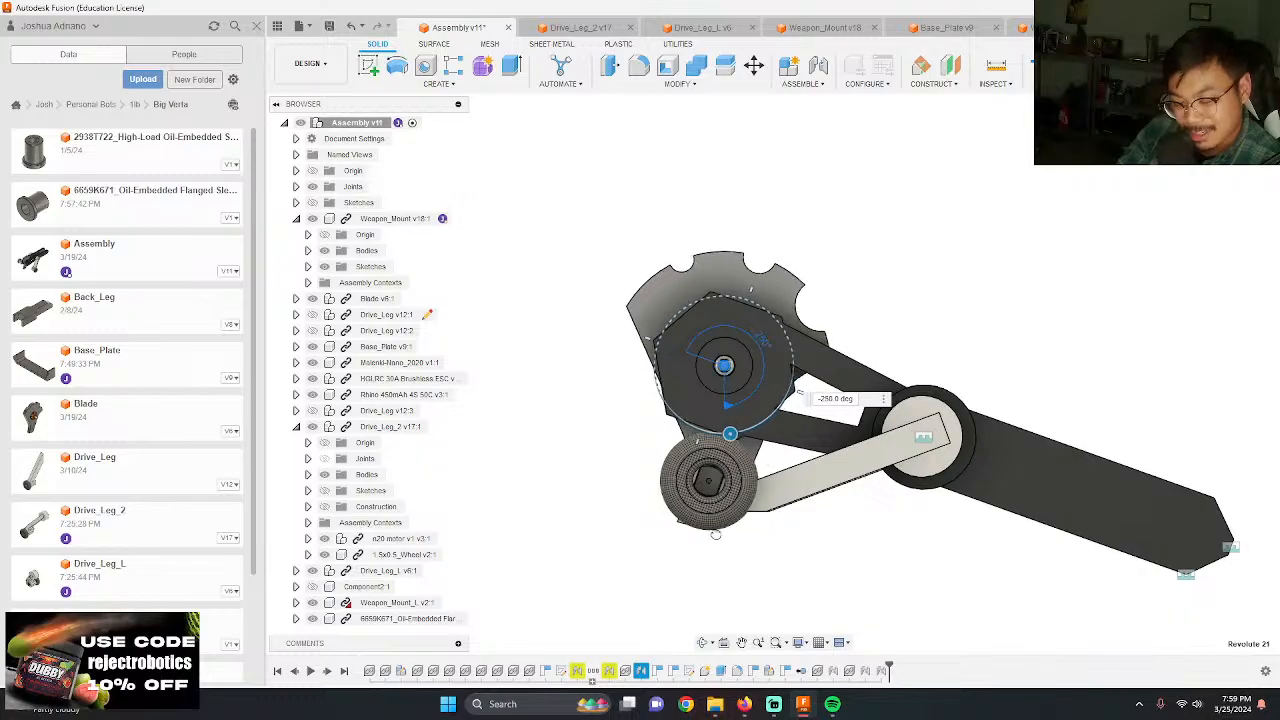
left_click_drag(680, 530, 614, 503)
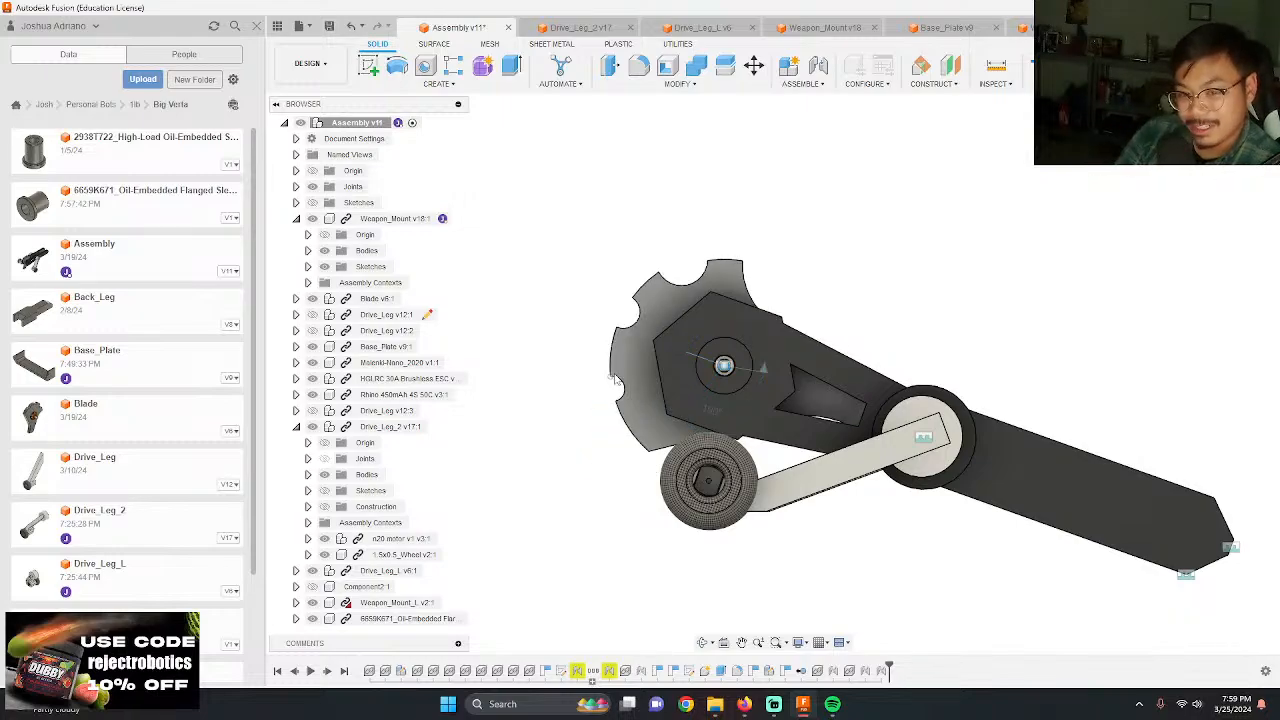
Step: Examine the blade, weapon mounts and drive leg hubs of the assembly from above and close up
scroll(637, 381, "down", 1)
middle_click_drag(1030, 484, 918, 495, "shift")
scroll(918, 495, "up", 2)
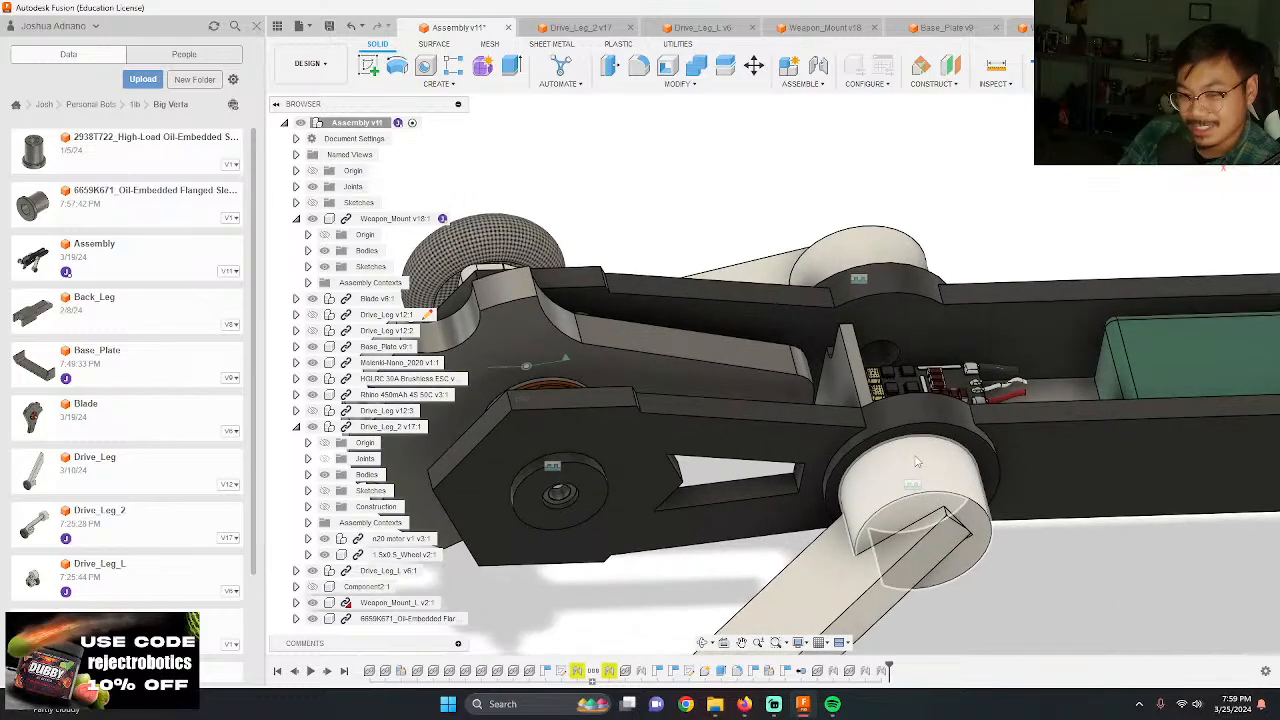
scroll(884, 431, "down", 5)
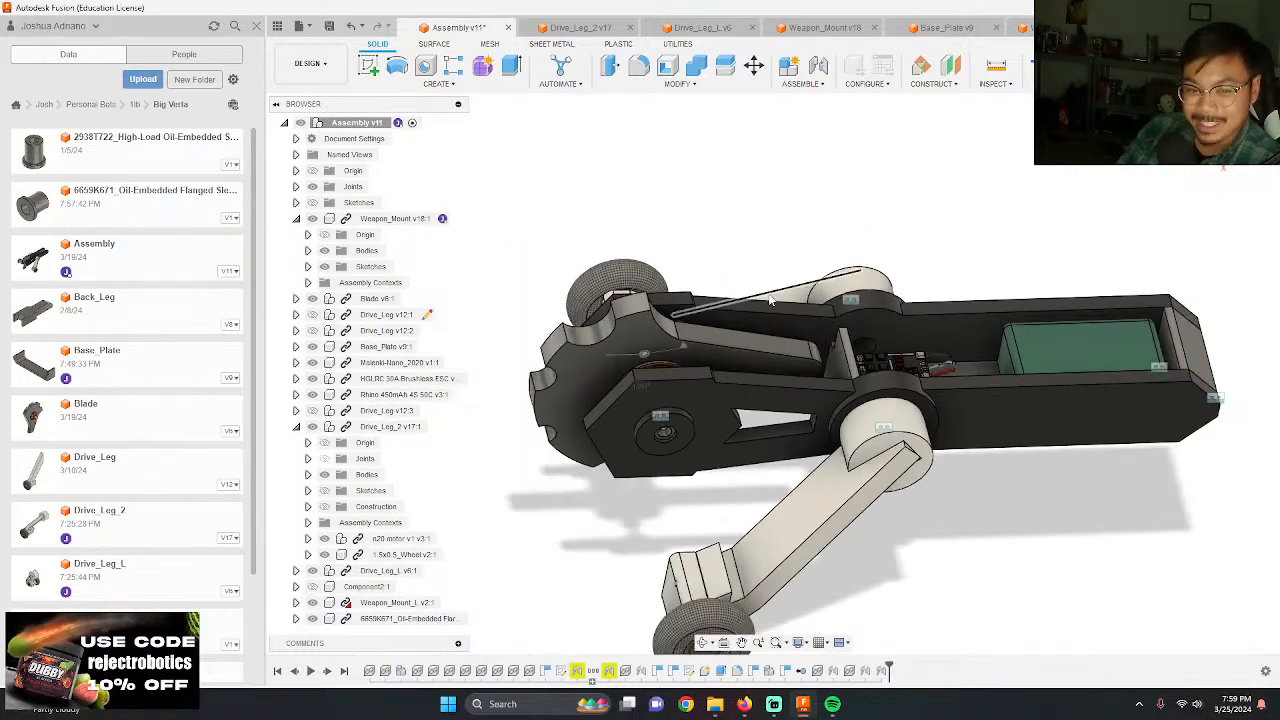
scroll(819, 384, "up", 2)
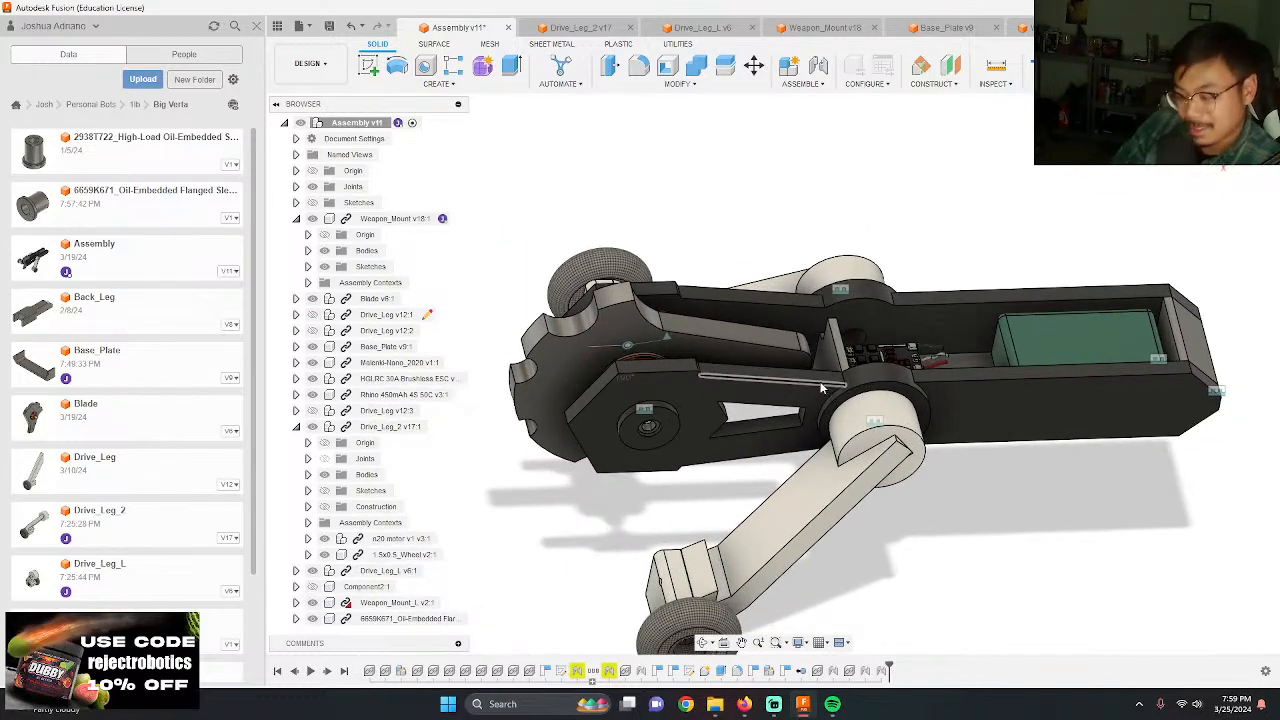
middle_click_drag(897, 274, 735, 395, "shift")
scroll(815, 400, "up", 3)
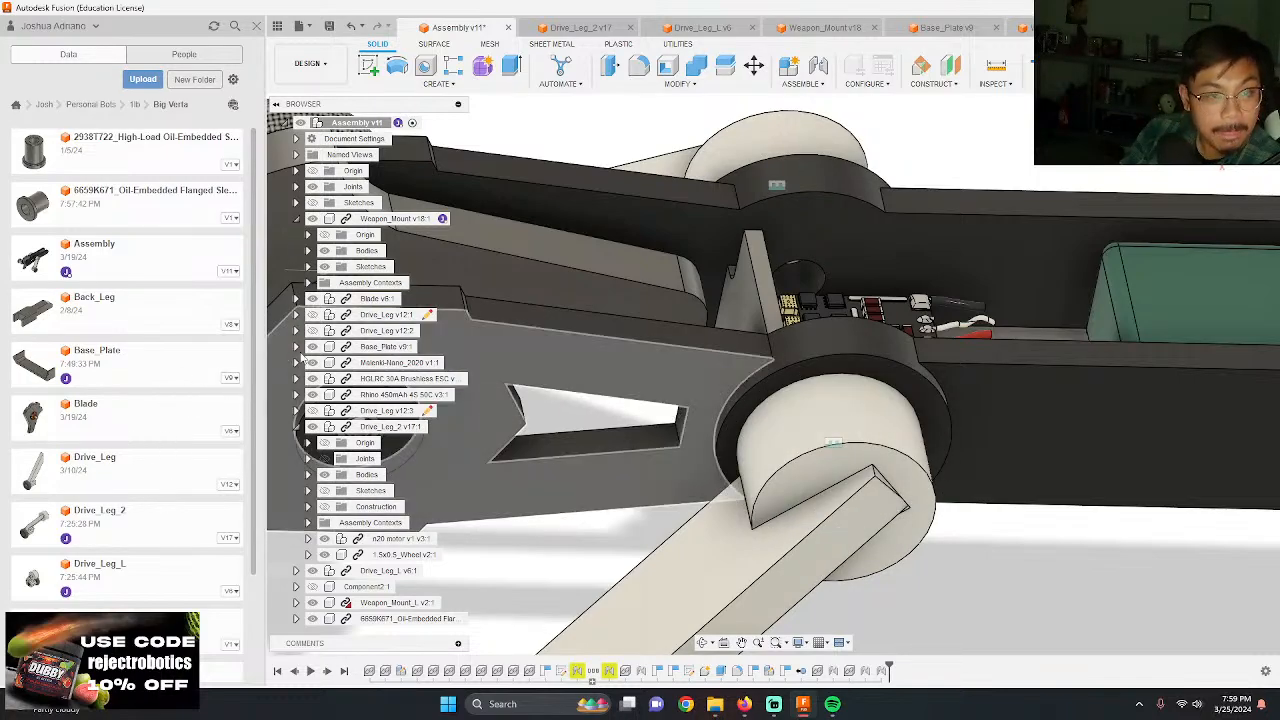
Step: Inspect the hub and wheel end of the leg in the Drive_Leg_2 document, then return to the Assembly document
left_click(594, 28)
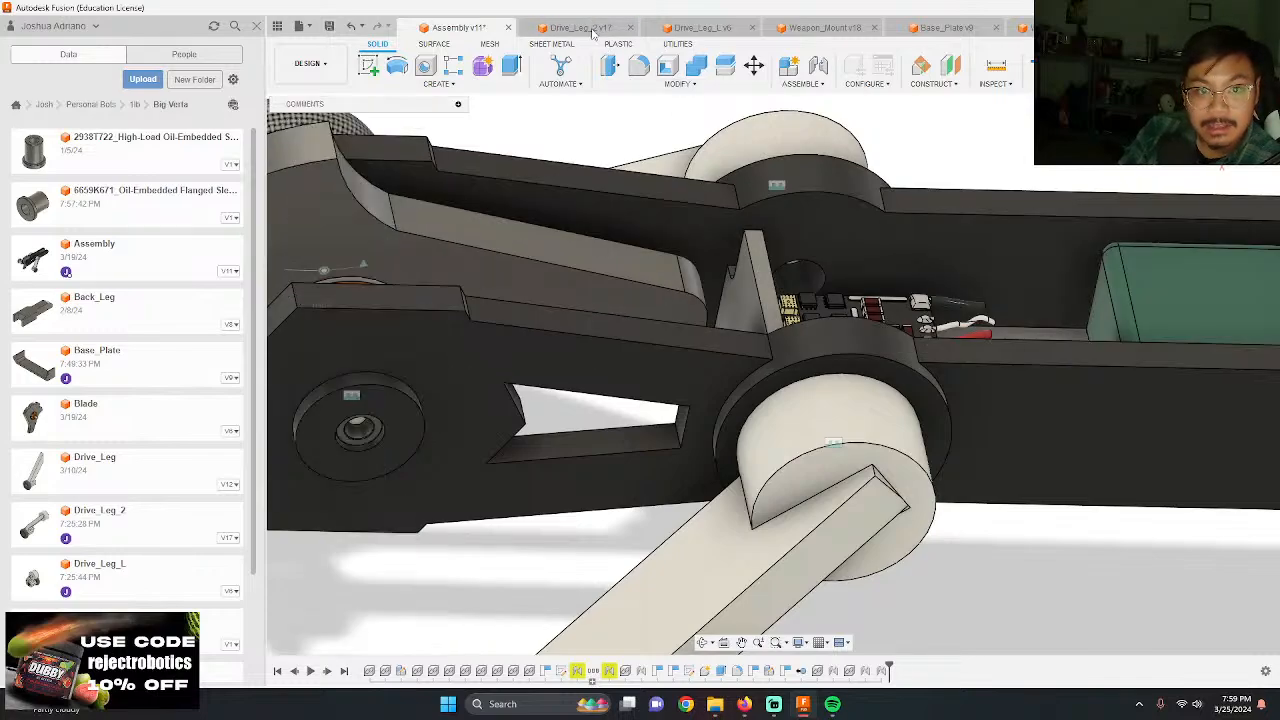
scroll(729, 241, "down", 4)
middle_click_drag(752, 250, 686, 161, "shift")
left_click(461, 30)
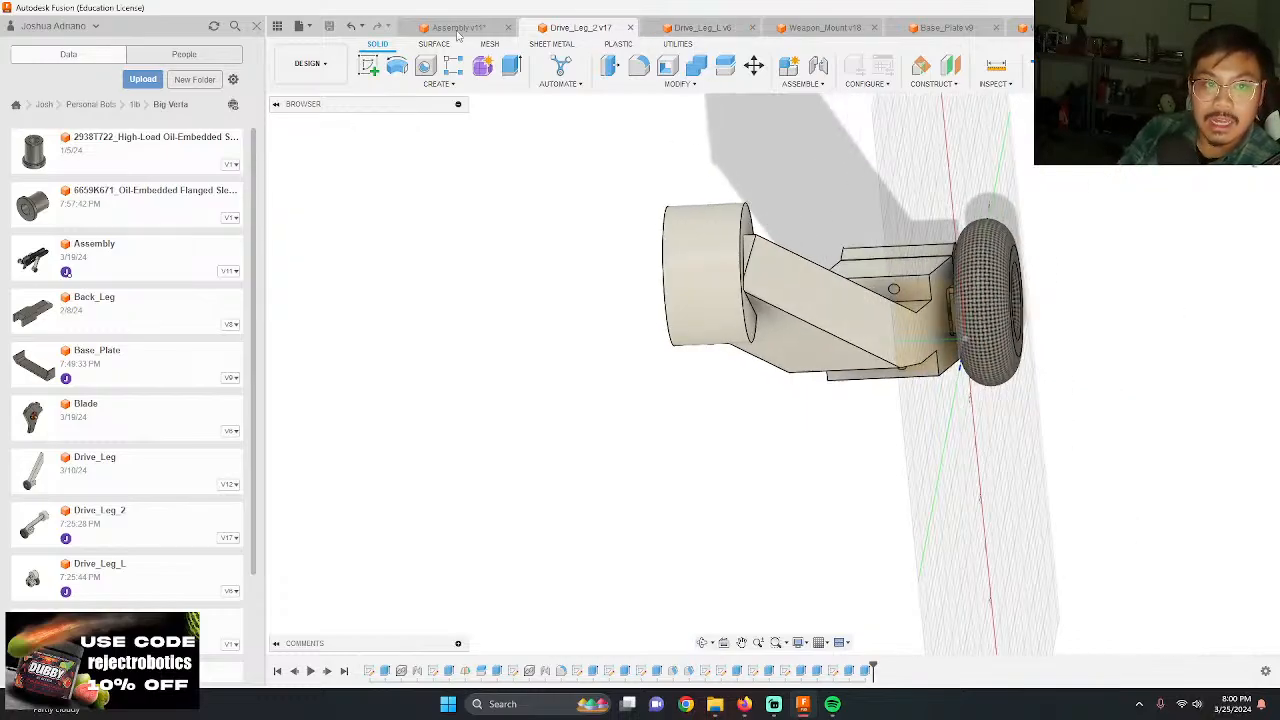
Step: Examine the drive leg hub joints, the outer face of Weapon_Mount_L and the battery end of the base plate for missing details
middle_click_drag(758, 344, 716, 343, "shift")
middle_click_drag(830, 408, 700, 390, "shift")
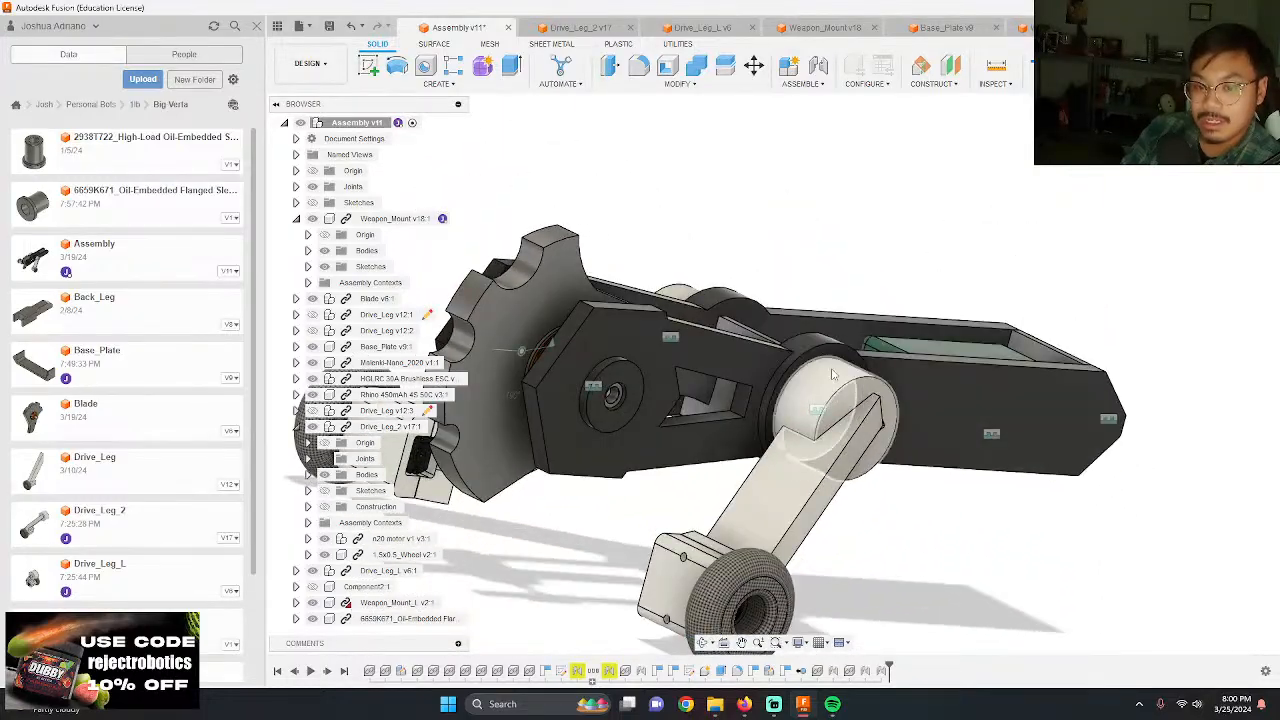
scroll(880, 410, "down", 3)
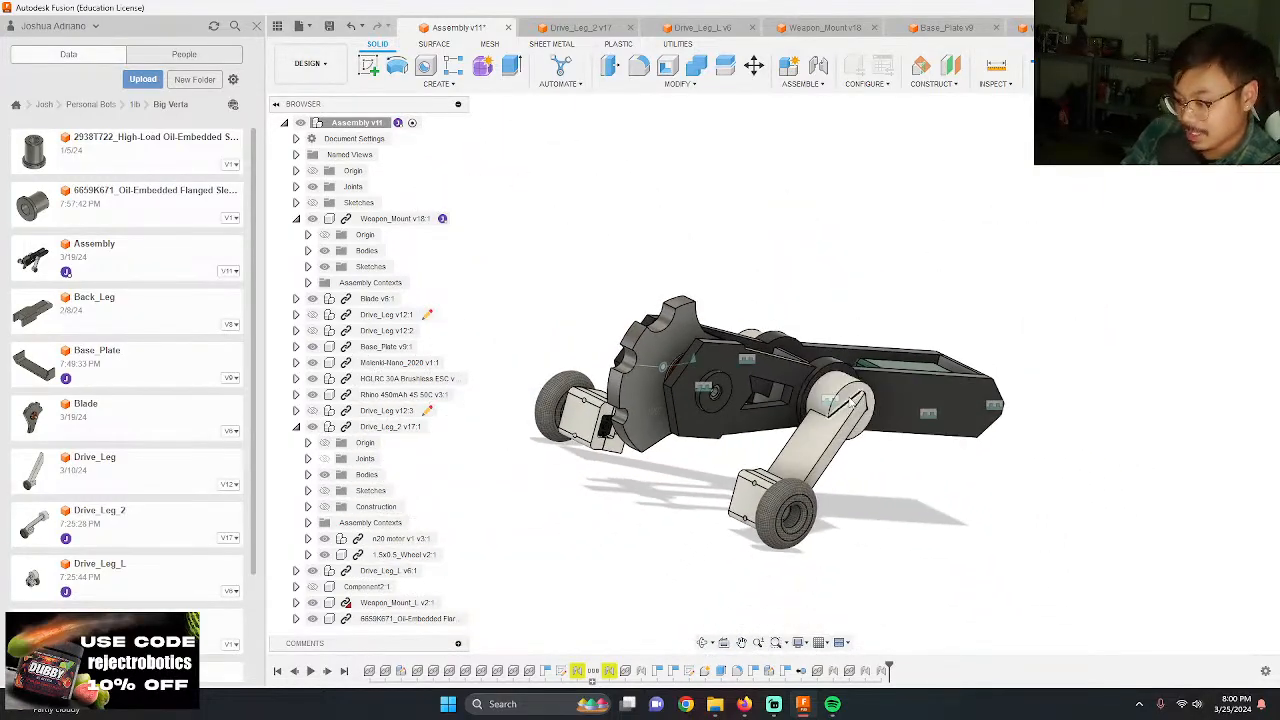
scroll(882, 408, "down", 2)
middle_click_drag(870, 404, 835, 394, "shift")
scroll(800, 384, "up", 4)
scroll(760, 365, "up", 2)
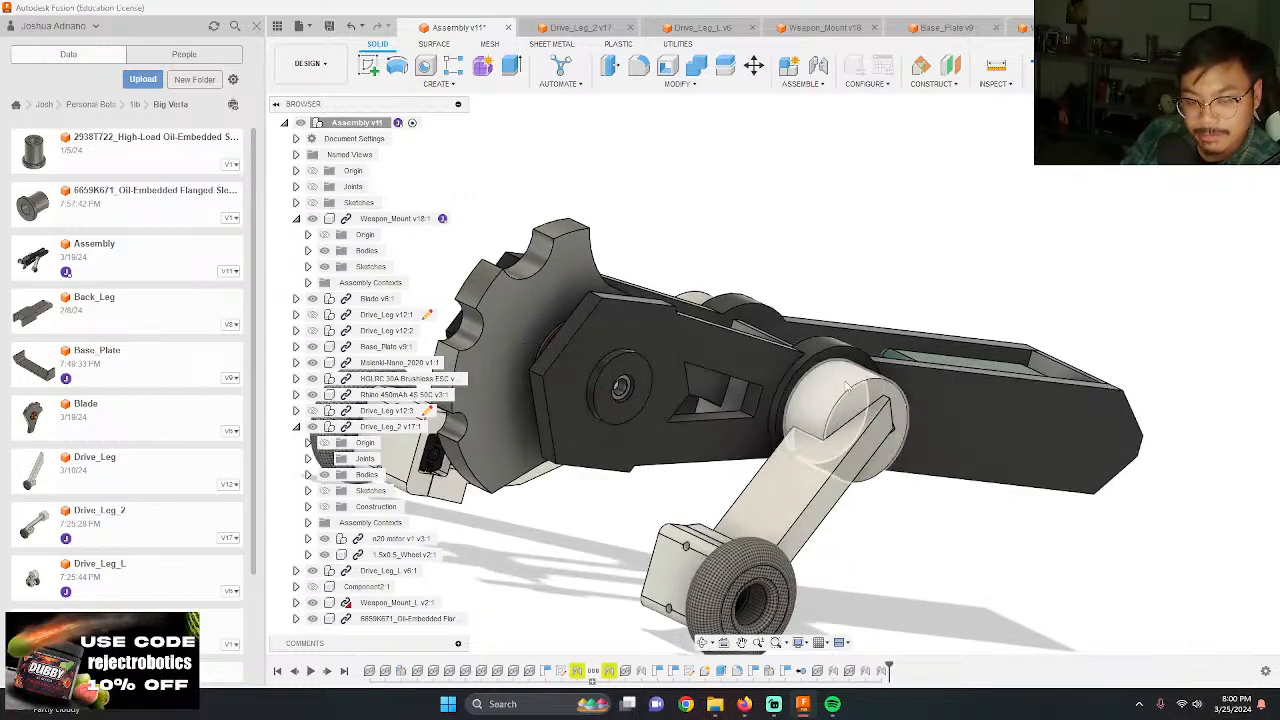
middle_click_drag(847, 387, 789, 385, "shift")
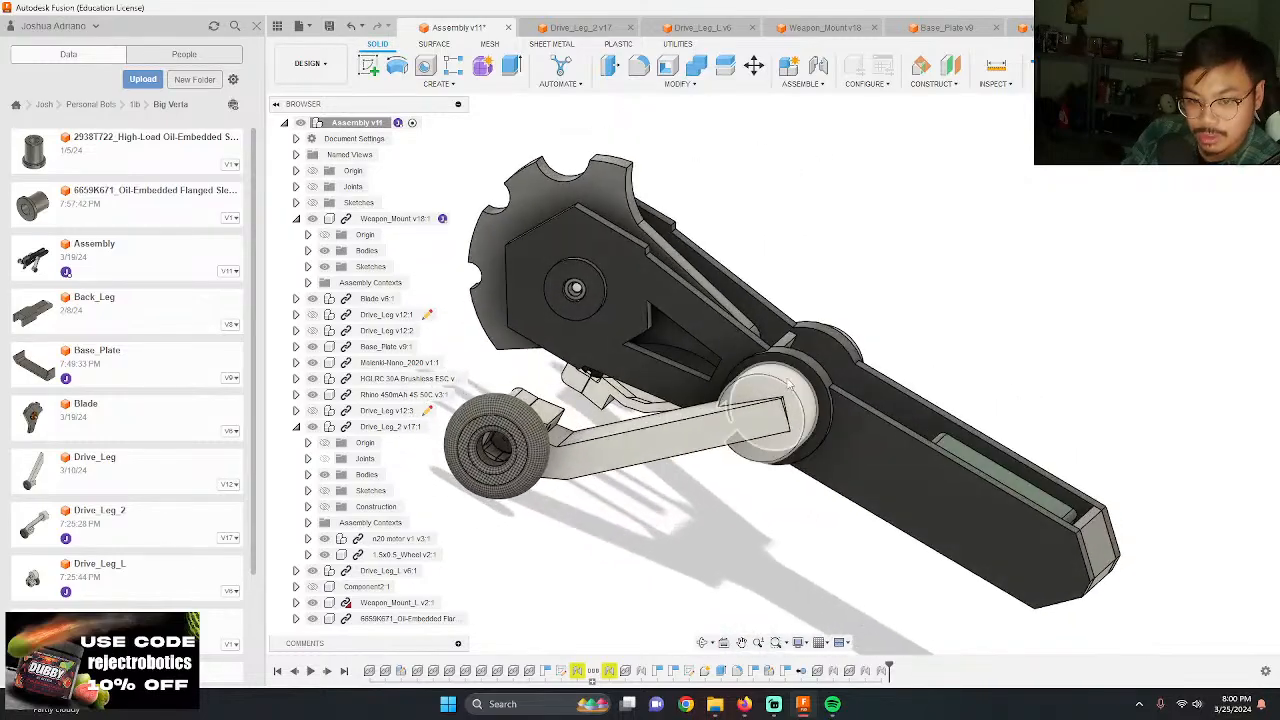
scroll(818, 436, "up", 5)
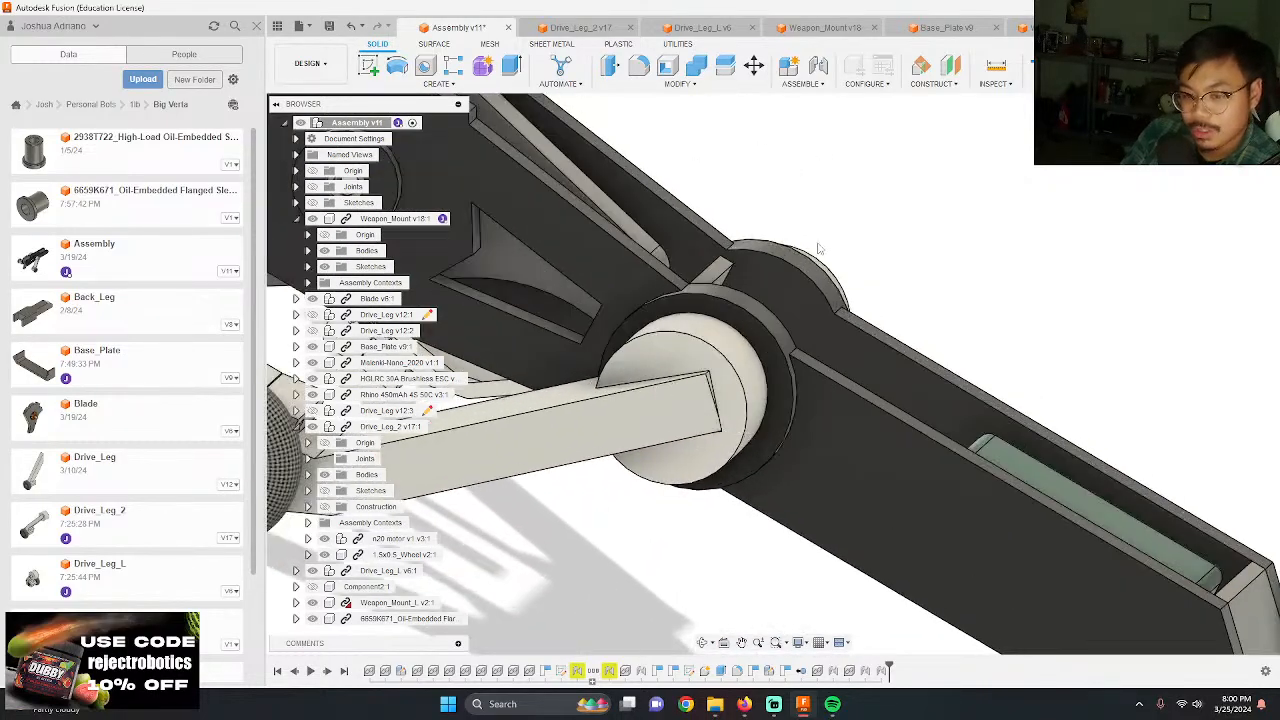
scroll(820, 250, "down", 3)
scroll(1114, 567, "up", 3)
middle_click_drag(1084, 538, 1055, 526, "shift")
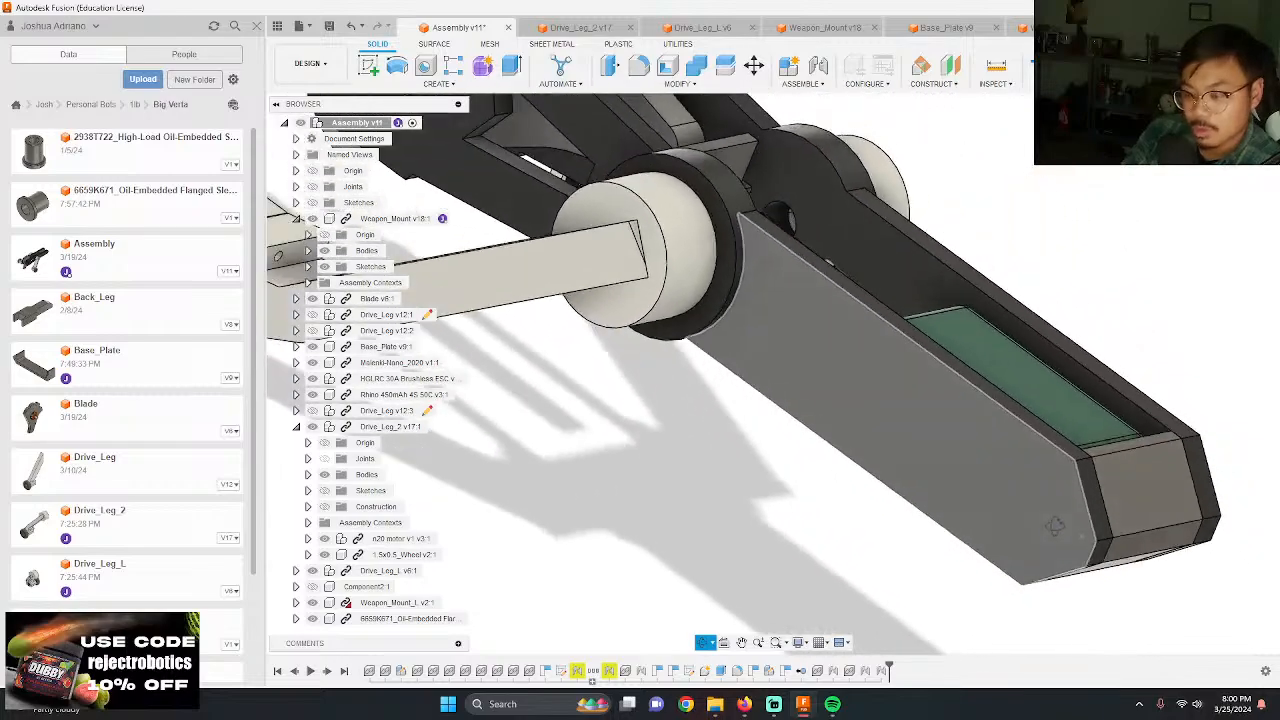
scroll(854, 418, "down", 2)
scroll(1126, 478, "up", 4)
middle_click_drag(1126, 478, 1029, 427, "shift")
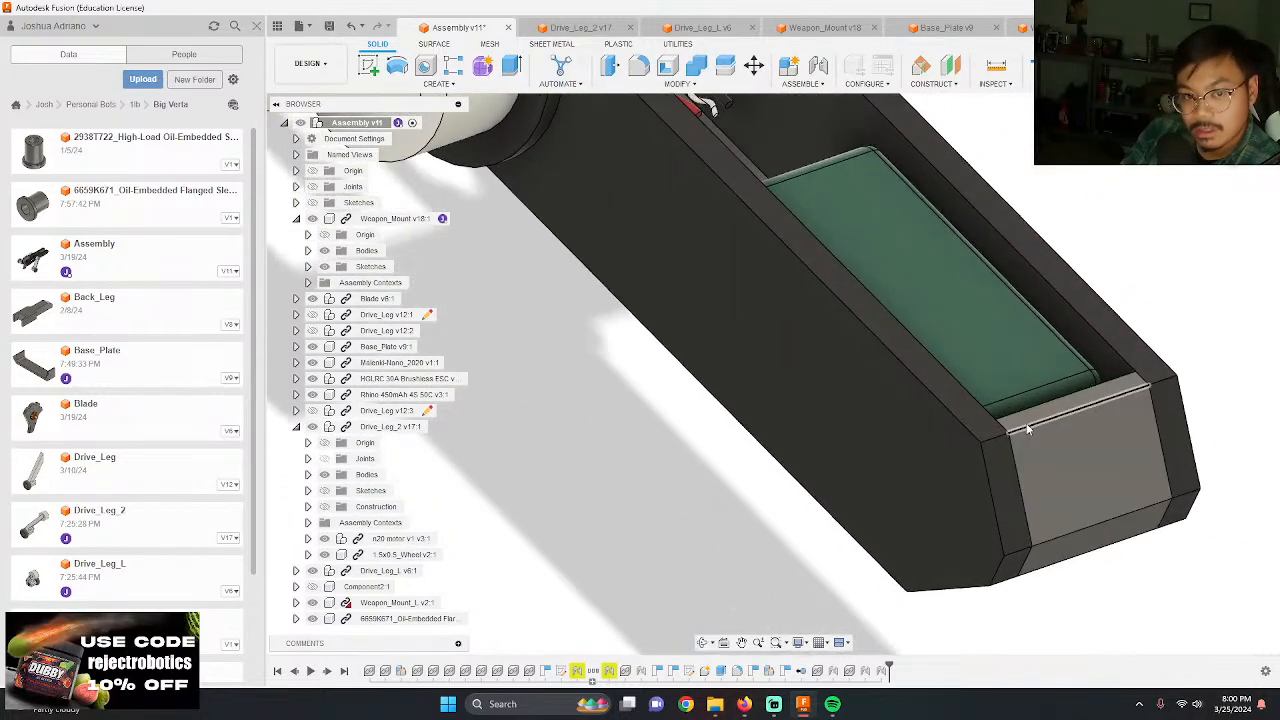
left_click(668, 298)
left_click(565, 422)
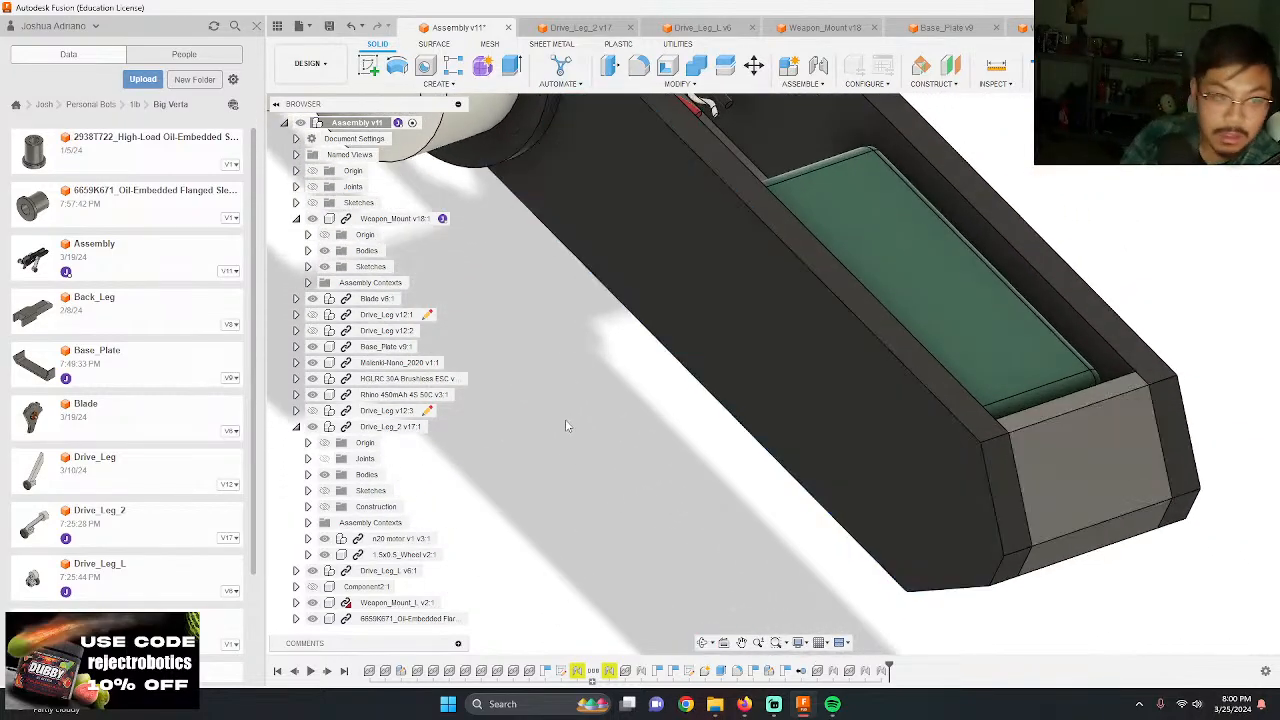
Step: Collapse the Weapon_Mount and Drive_Leg_2 components in the browser and open Weapon_Mount_L for editing in place
scroll(751, 286, "down", 3)
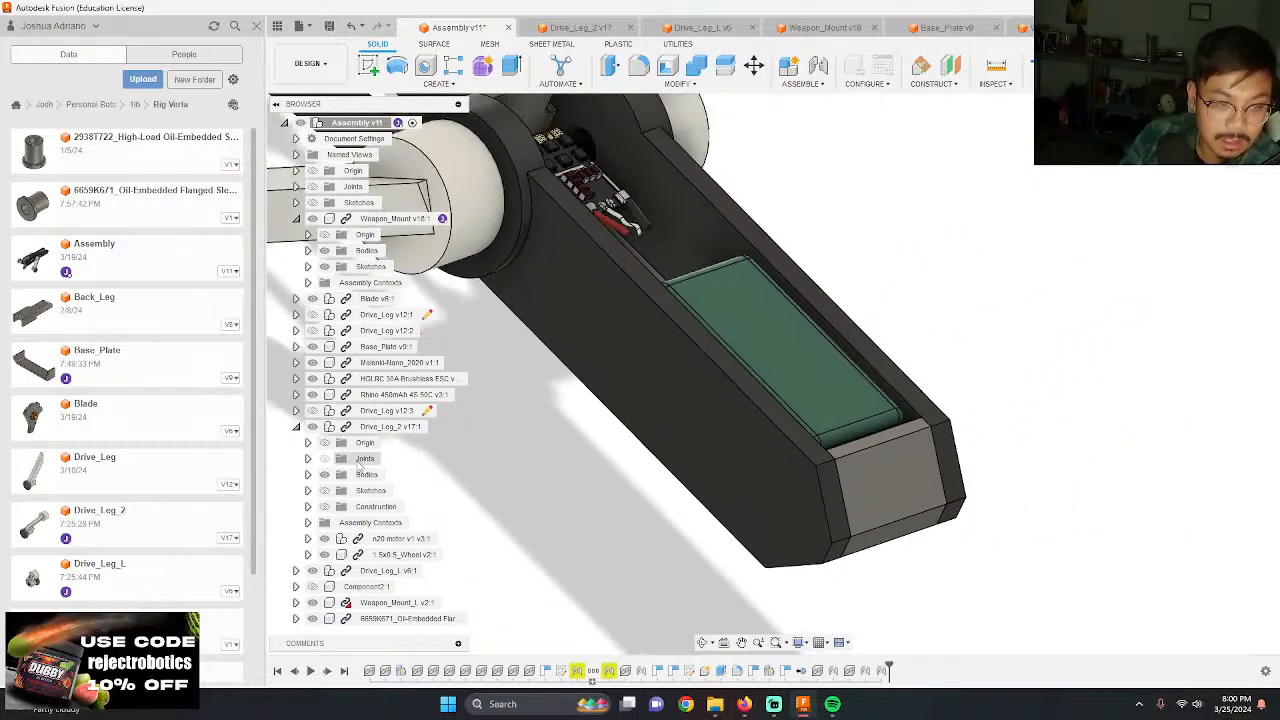
left_click(296, 219)
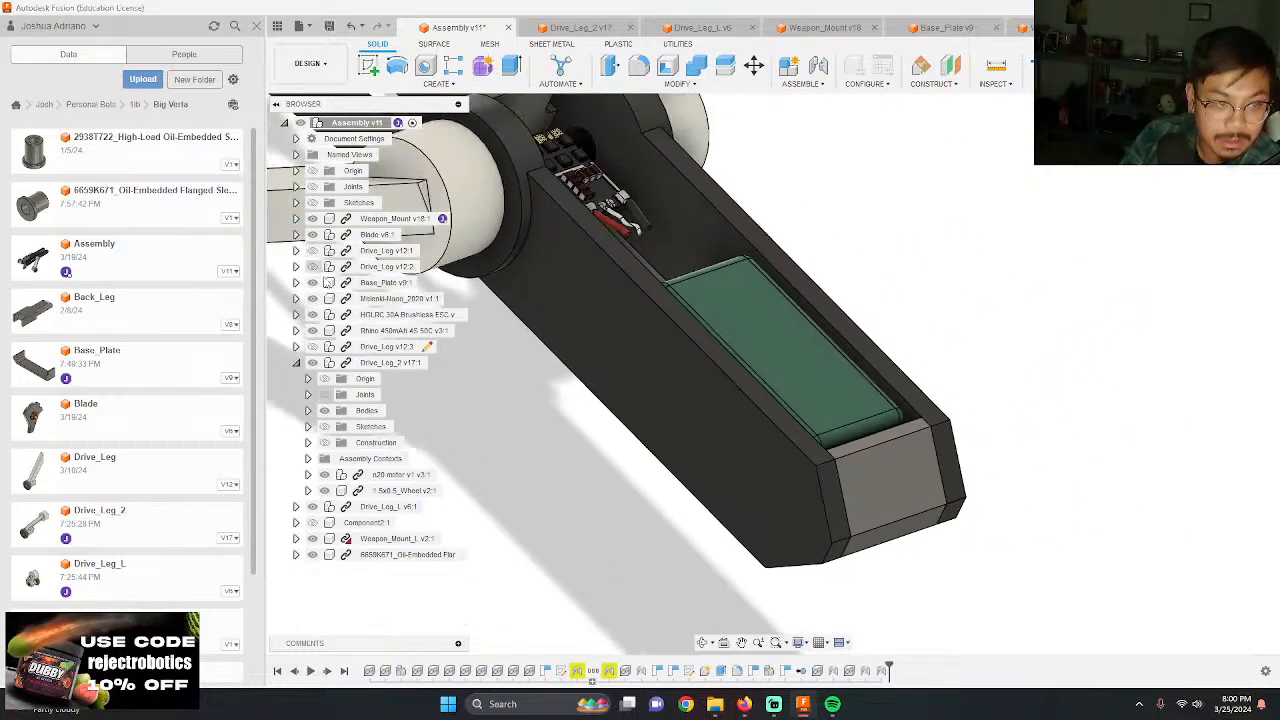
left_click(297, 363)
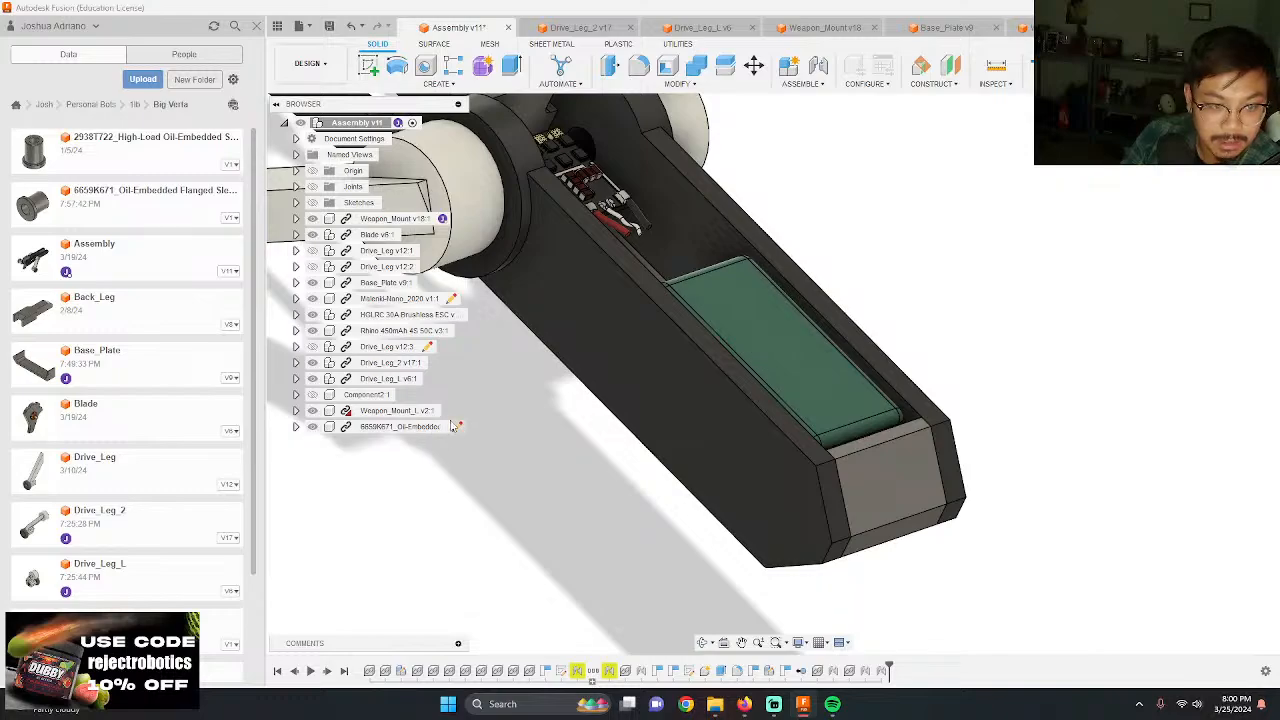
left_click(455, 426)
left_click(705, 376)
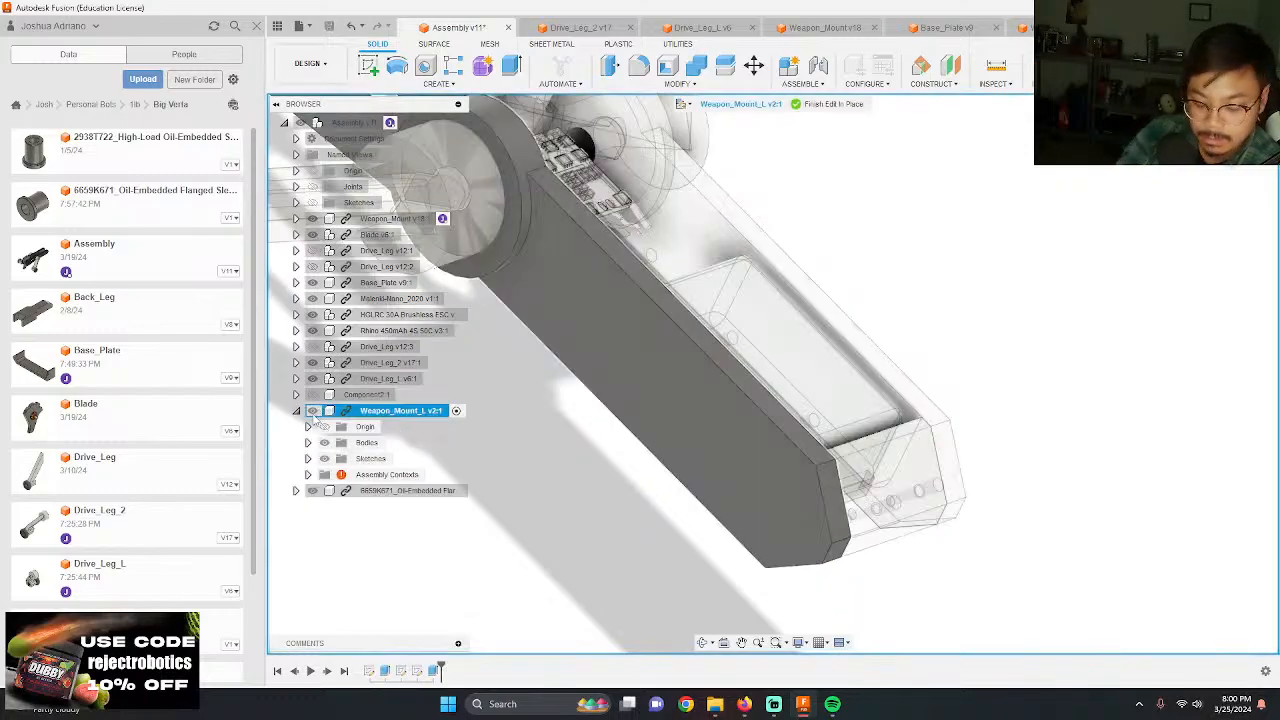
Step: Project Base_Plate's side face with its screw holes into a new sketch on Weapon_Mount_L's outer face, hiding the mount only while selecting
key("p")
left_click(606, 351)
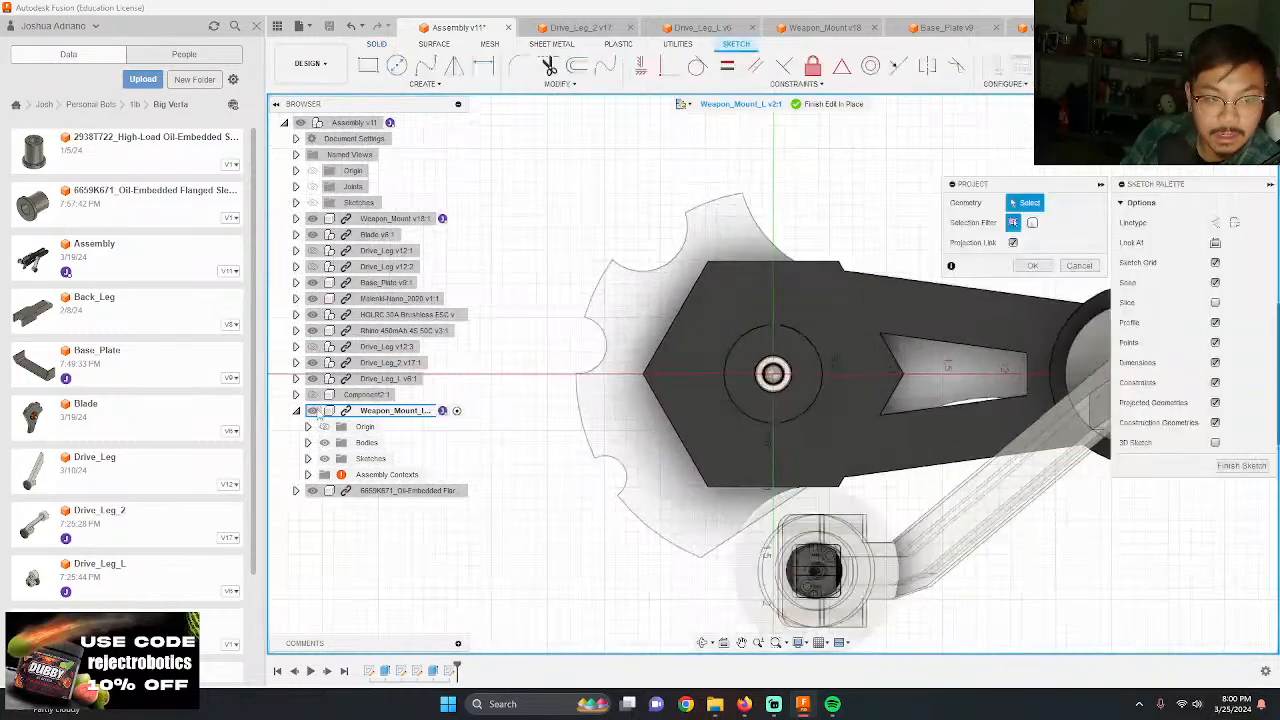
left_click(313, 411)
scroll(490, 494, "down", 4)
scroll(843, 440, "up", 7)
left_click(842, 467)
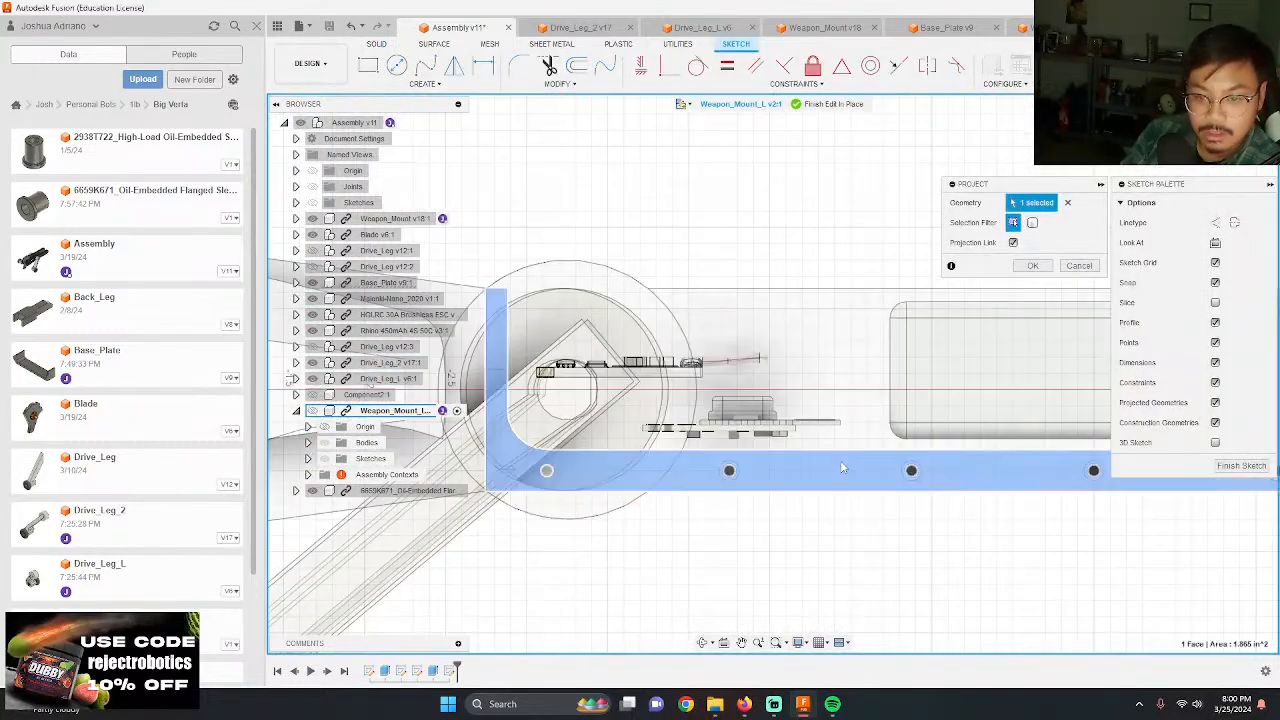
key("Return")
left_click(313, 411)
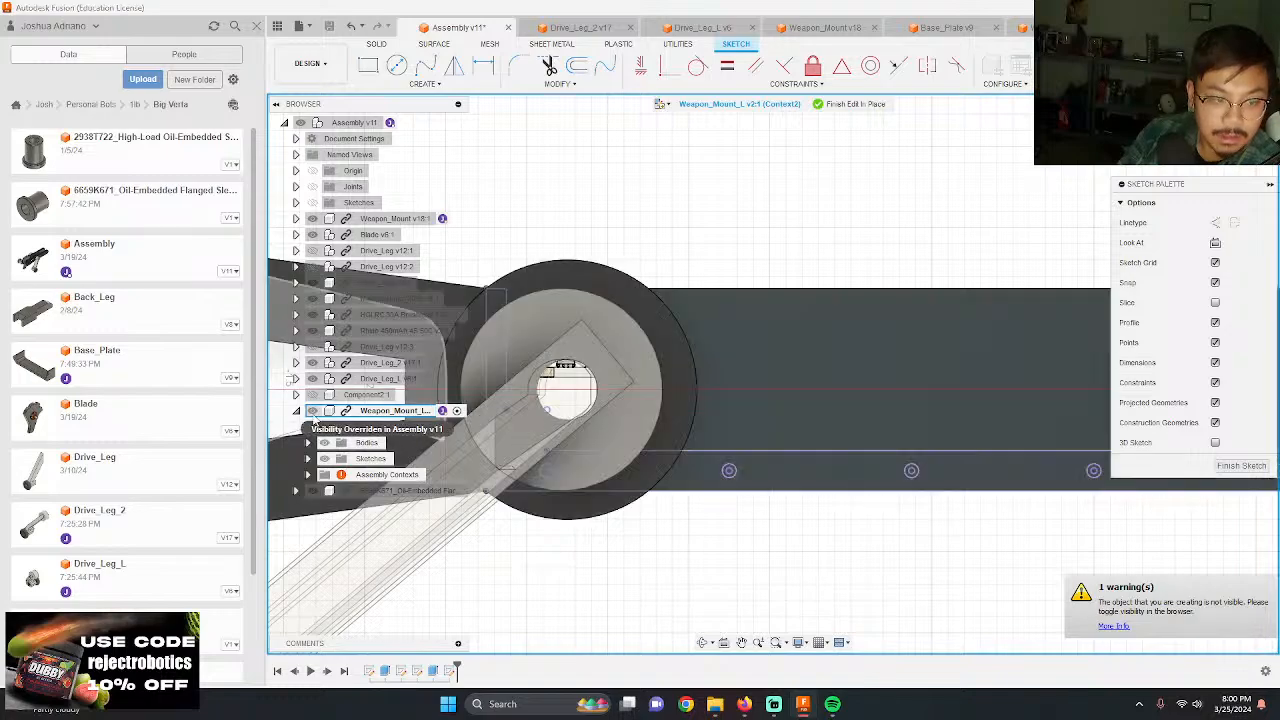
Step: Draw 0.125 in circles centered on the first two projected screw holes beyond the hub along the mount's lower edge
scroll(751, 452, "up", 4)
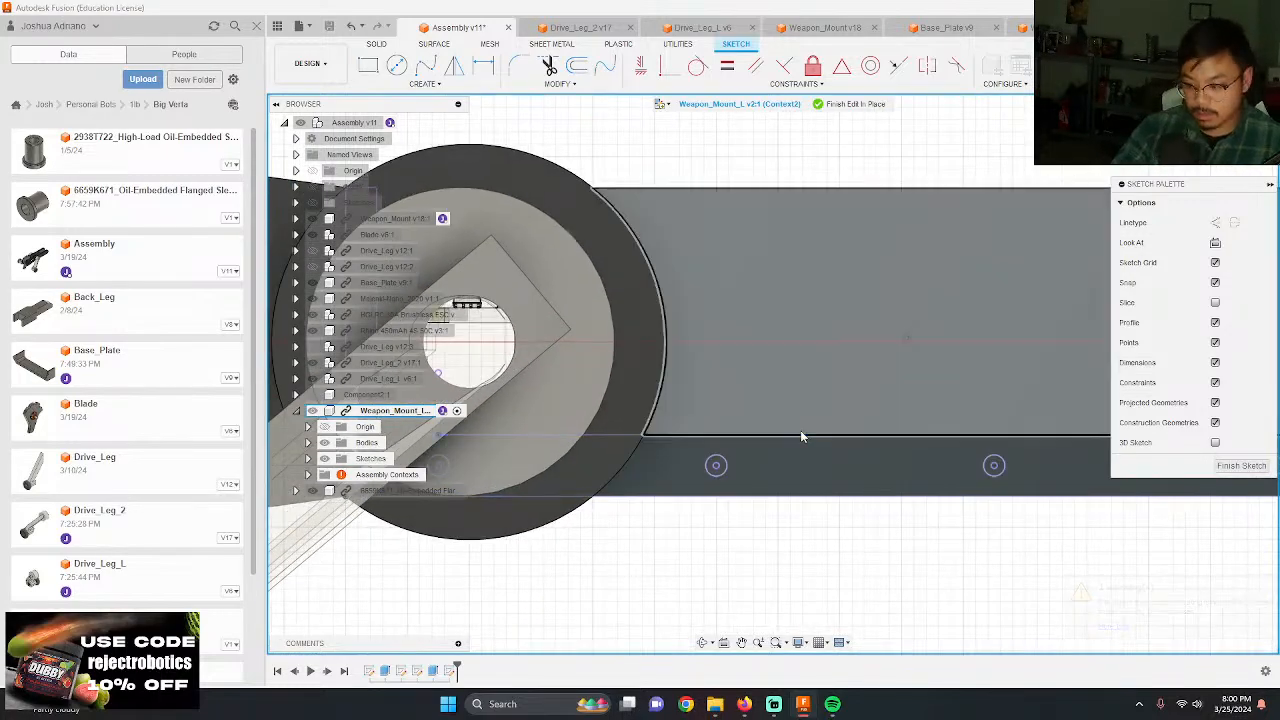
scroll(777, 520, "up", 3)
key("c")
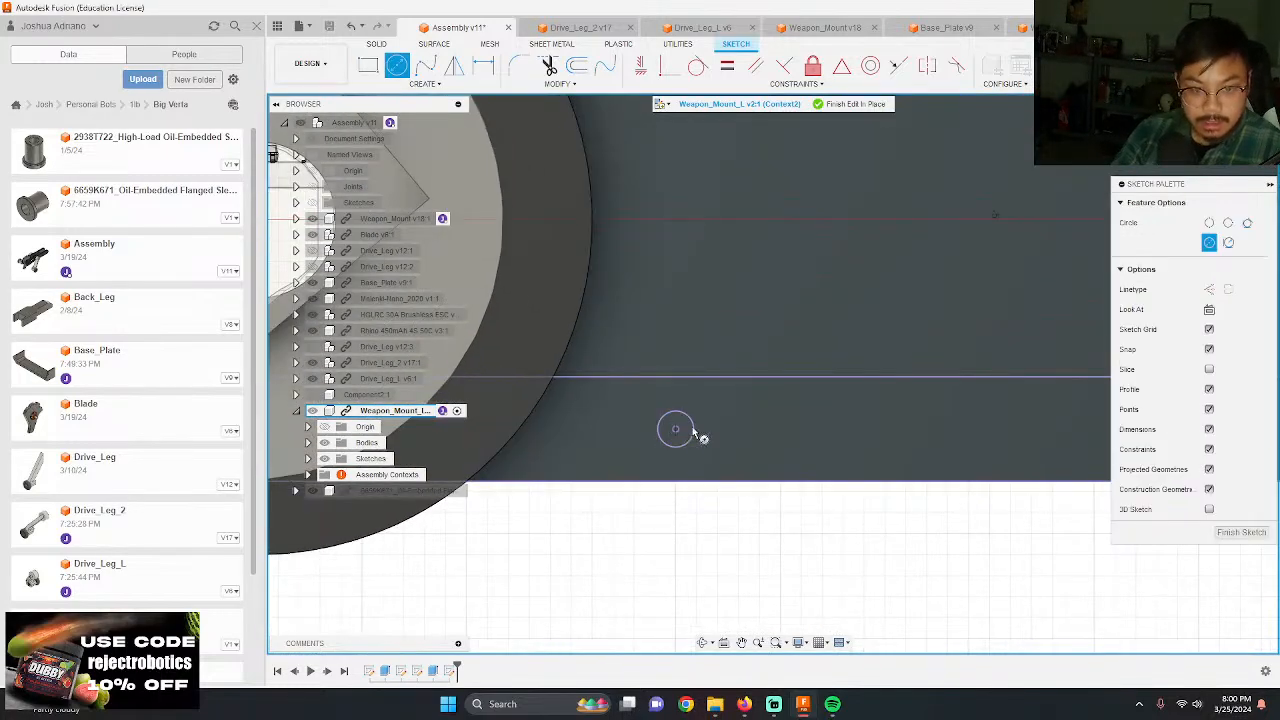
key("Return")
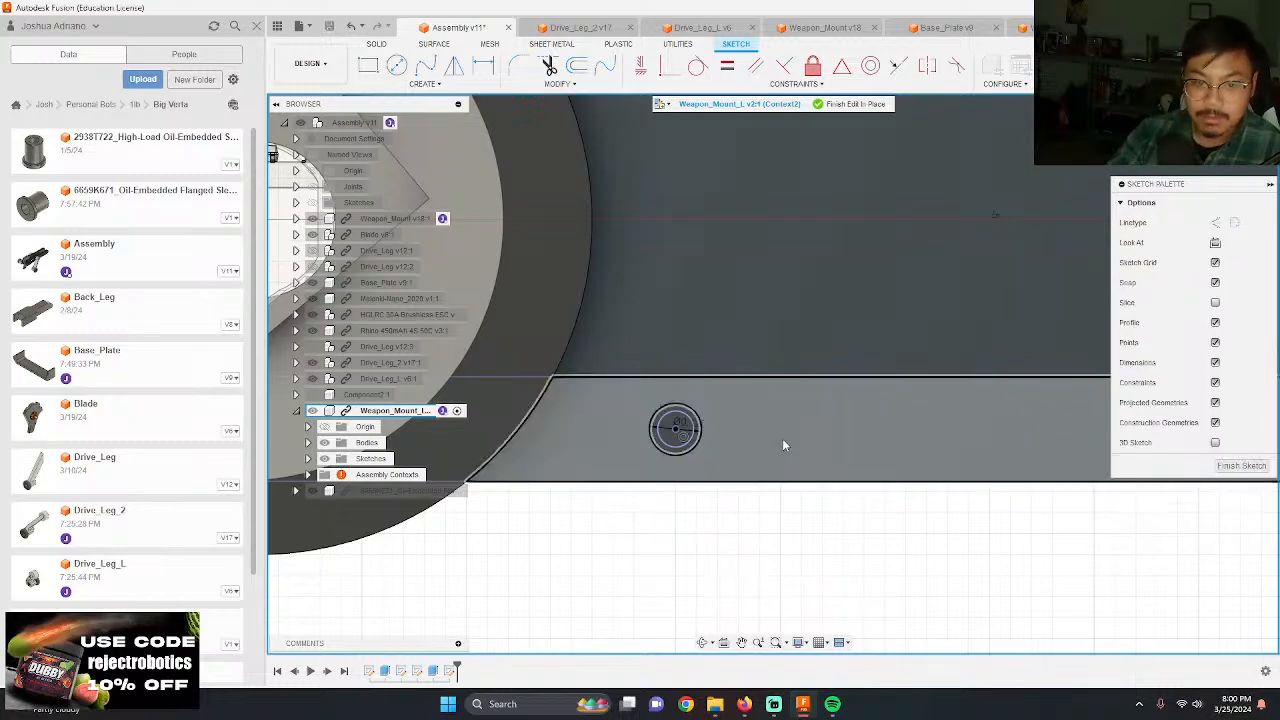
scroll(497, 369, "down", 6)
scroll(572, 358, "up", 6)
key("c")
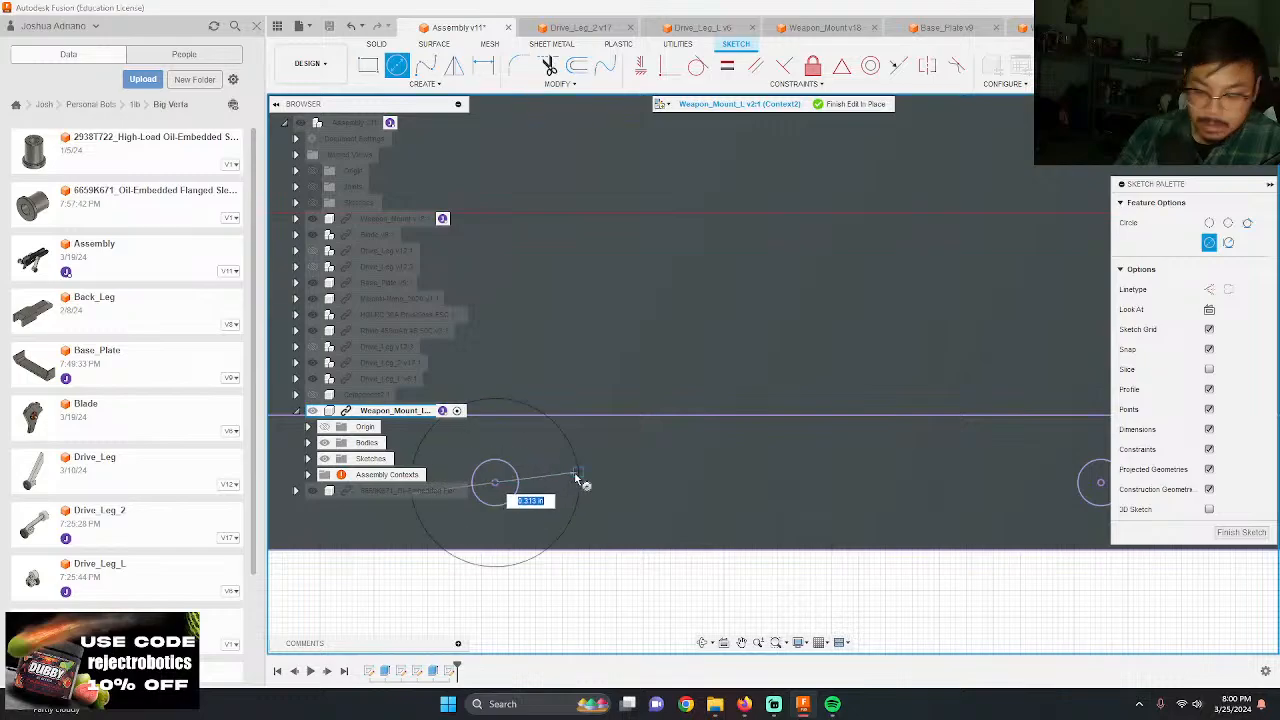
key("Return")
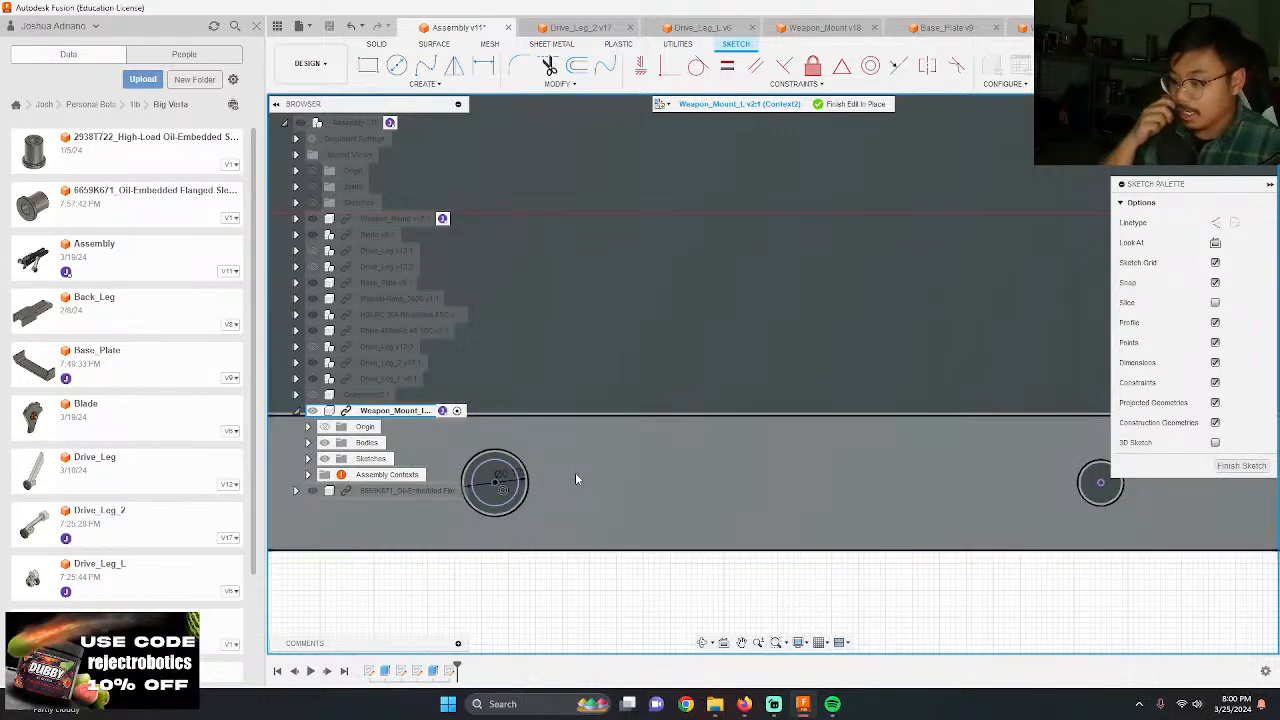
Step: Draw a 0.125 in circle centered on the third projected hole beyond the hub along the mount's lower edge
scroll(660, 411, "down", 5)
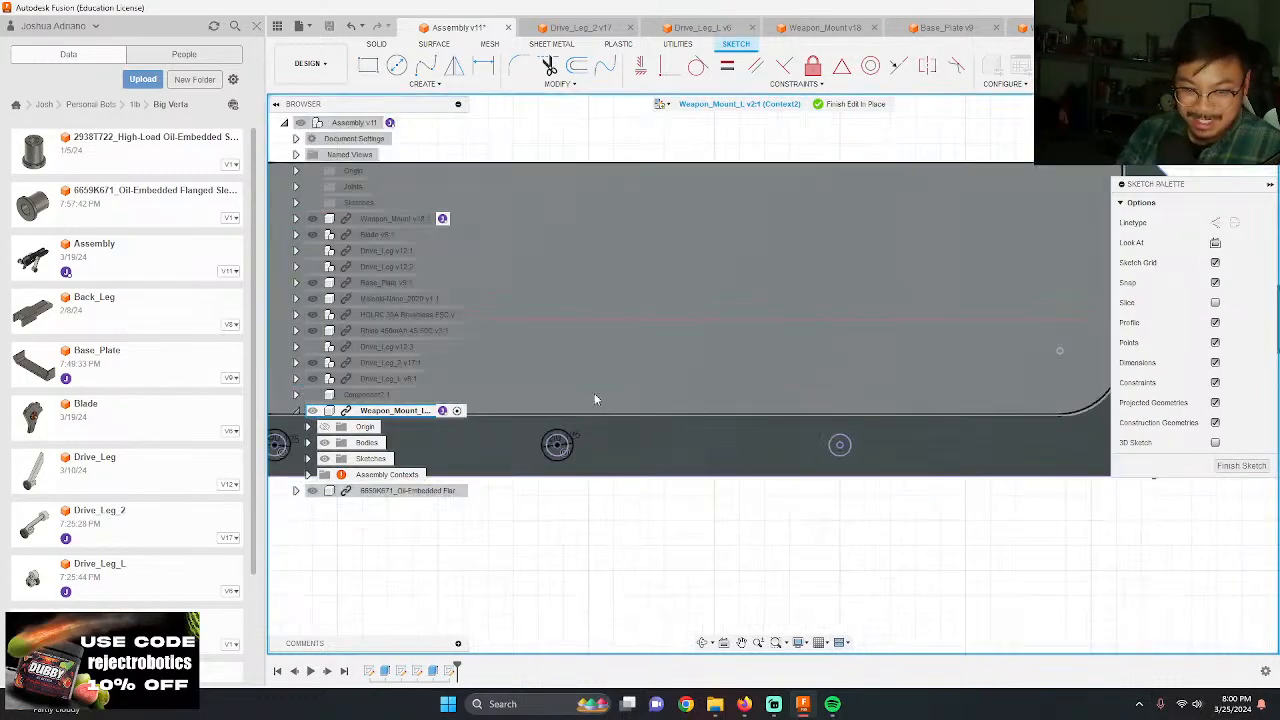
scroll(831, 480, "up", 3)
scroll(831, 479, "up", 2)
type("c")
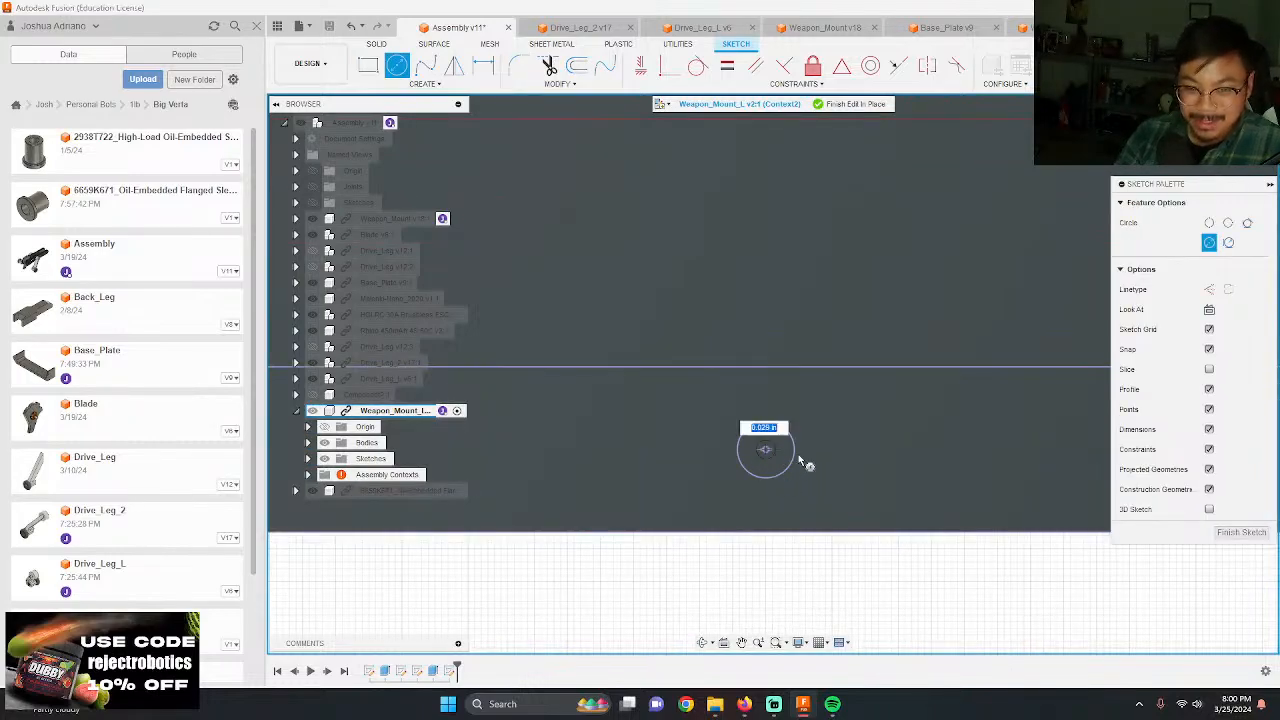
type(".124")
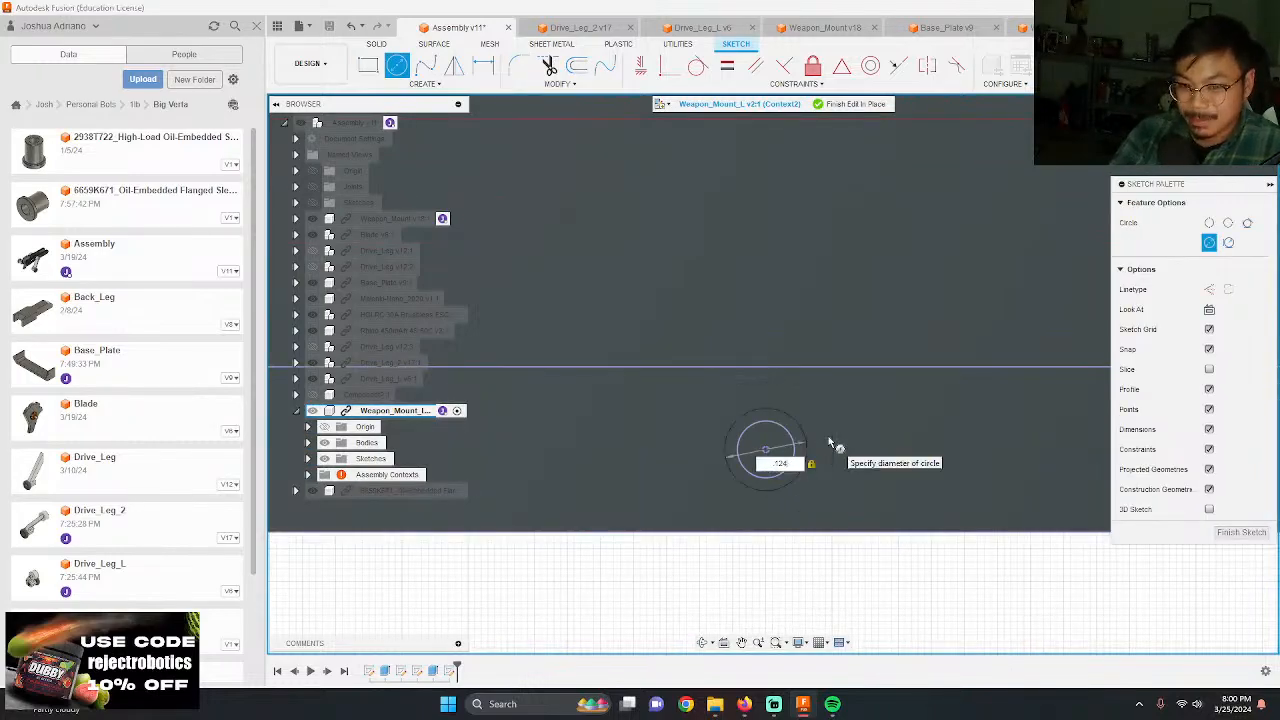
key("BackSpace")
key("Return")
key("Escape")
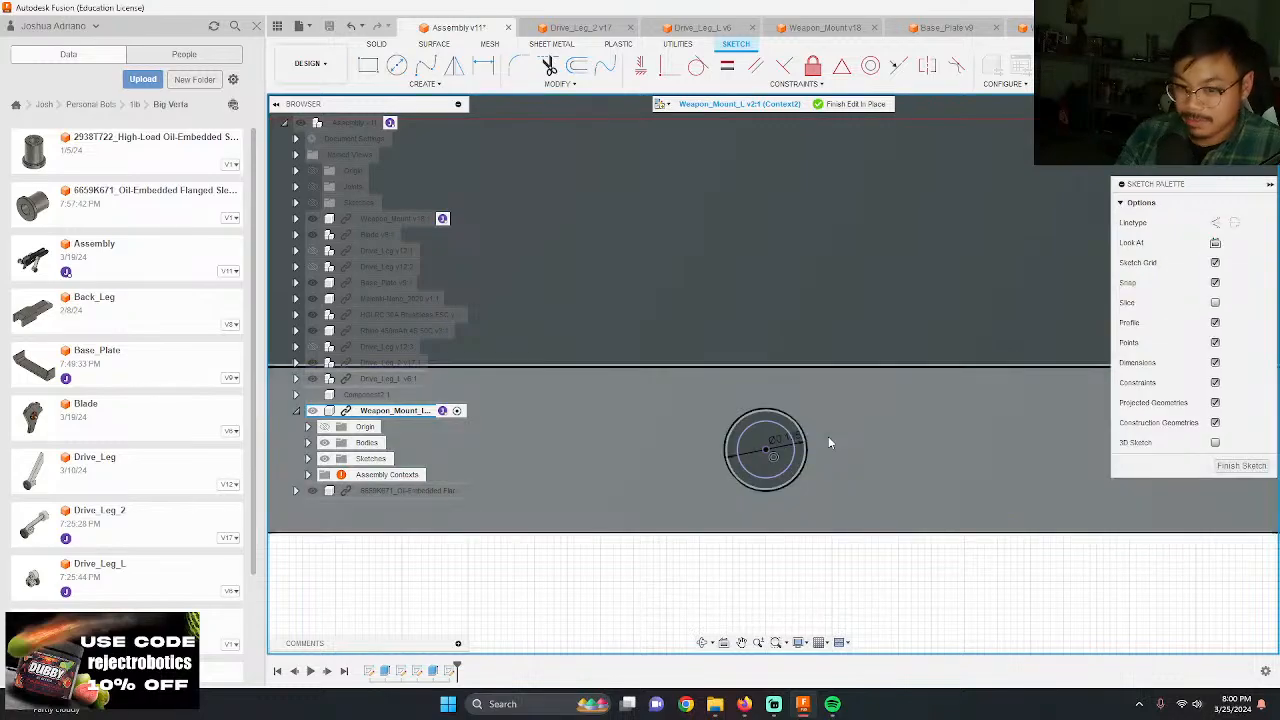
Step: Draw 0.125 in circles centered on the last projected hole along the mount's lower edge and on the hole near its pointed tip
scroll(668, 426, "up", 10)
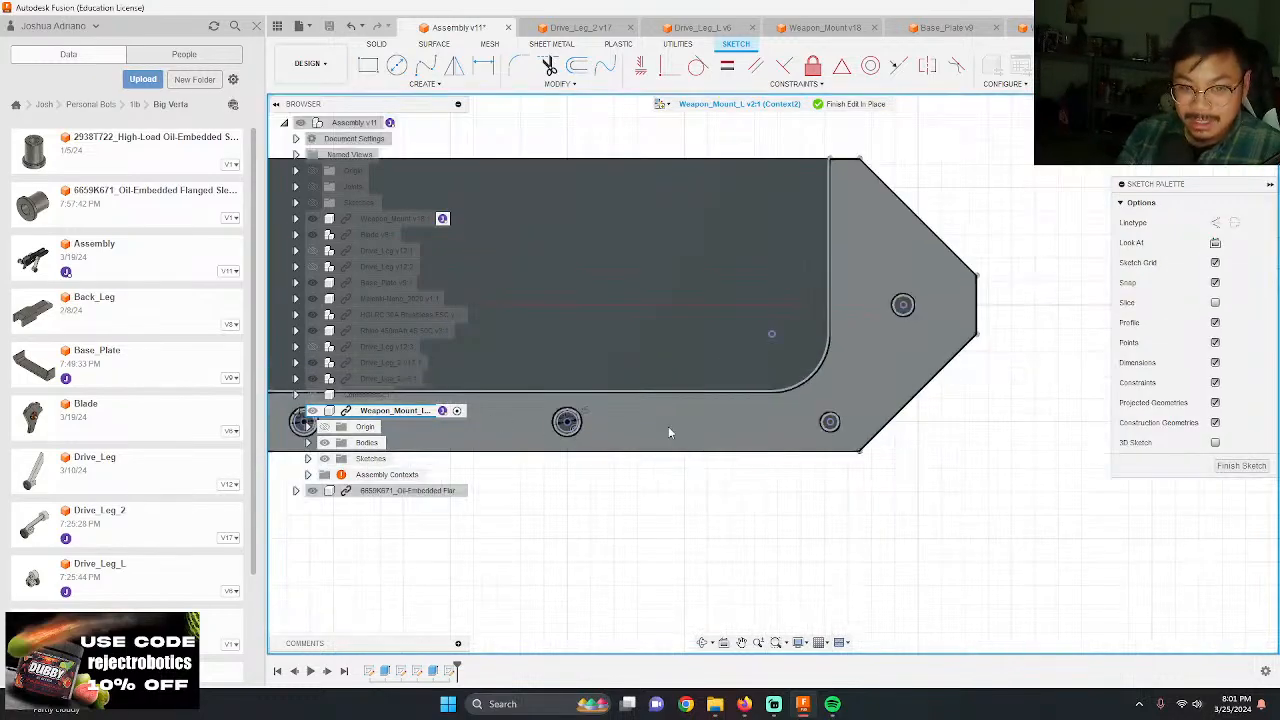
key("c")
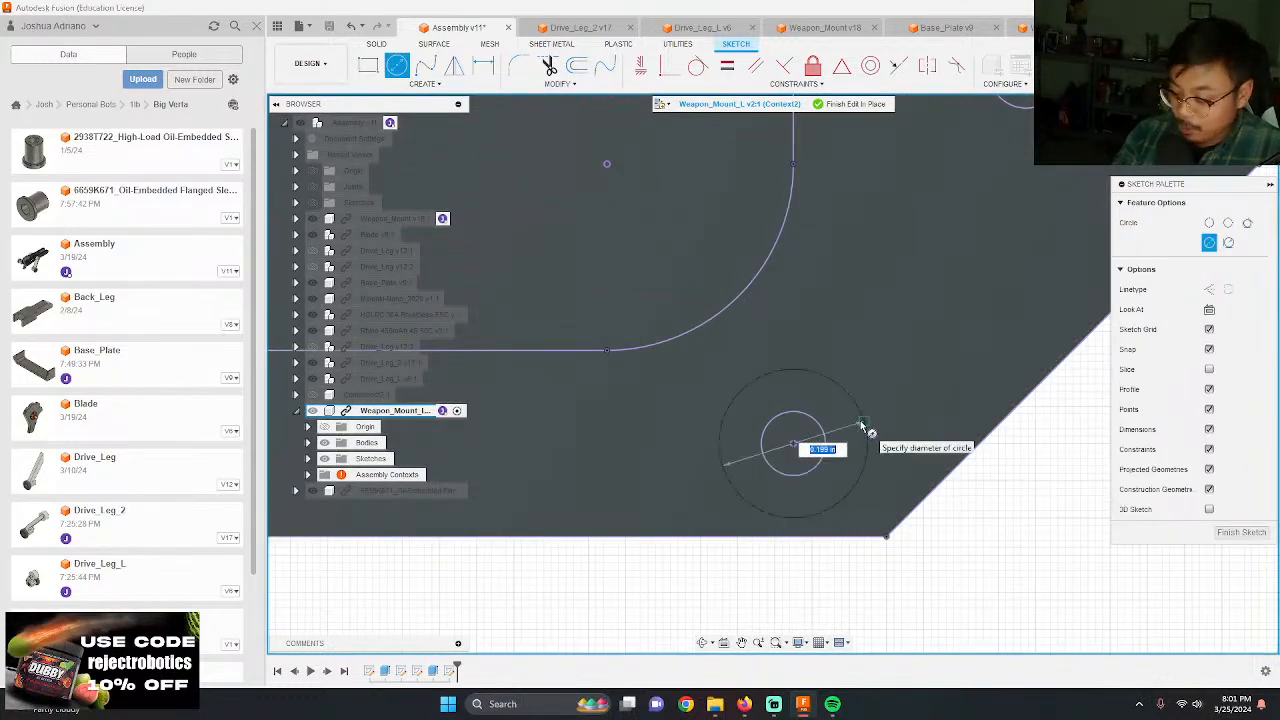
type(".125")
key("Return")
scroll(795, 425, "down", 3)
scroll(887, 250, "up", 3)
key("c")
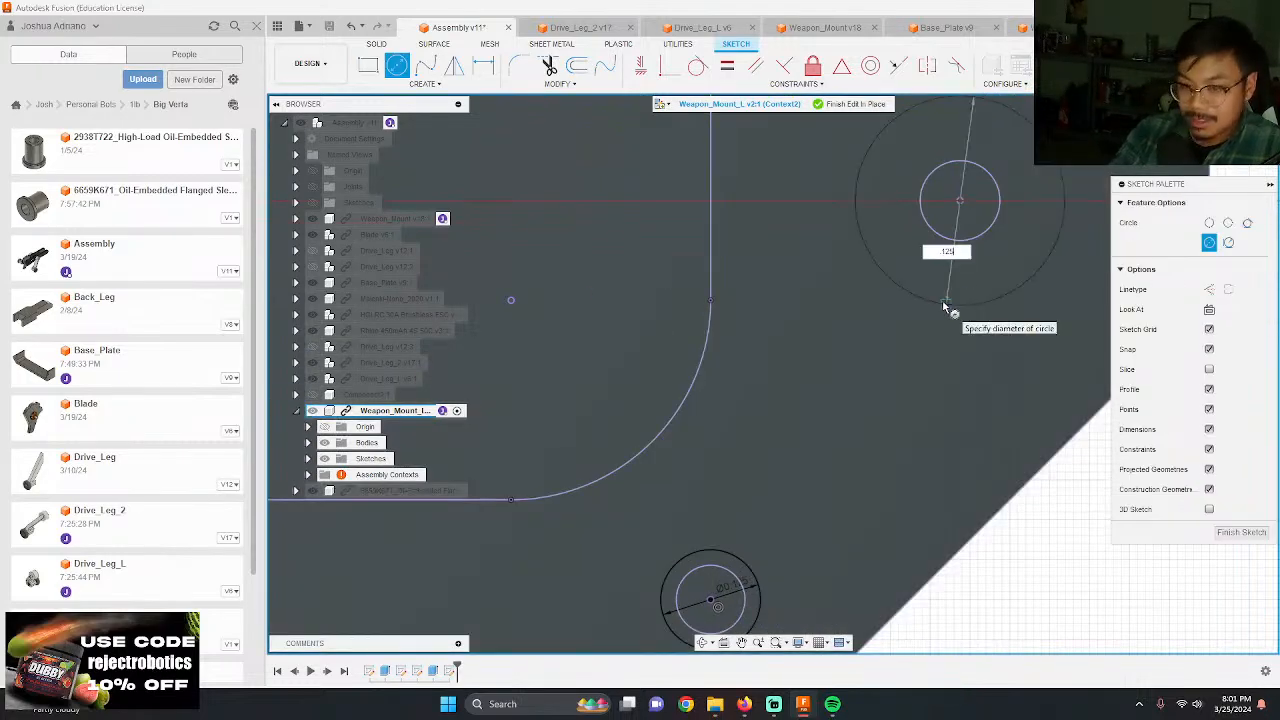
key("Return")
key("Escape")
Step: Start an Extrude with both the inner and ring profiles of all five screw-hole circles on Weapon_Mount_L selected
left_click(976, 208)
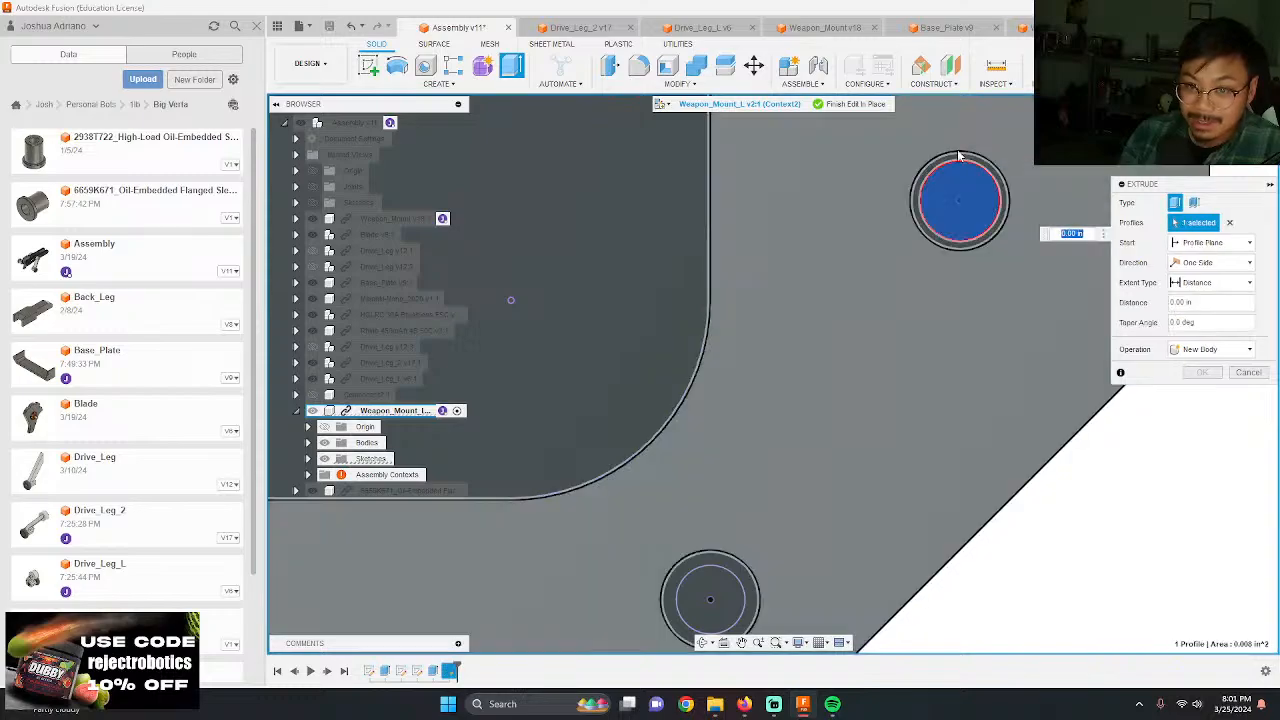
left_click(741, 595)
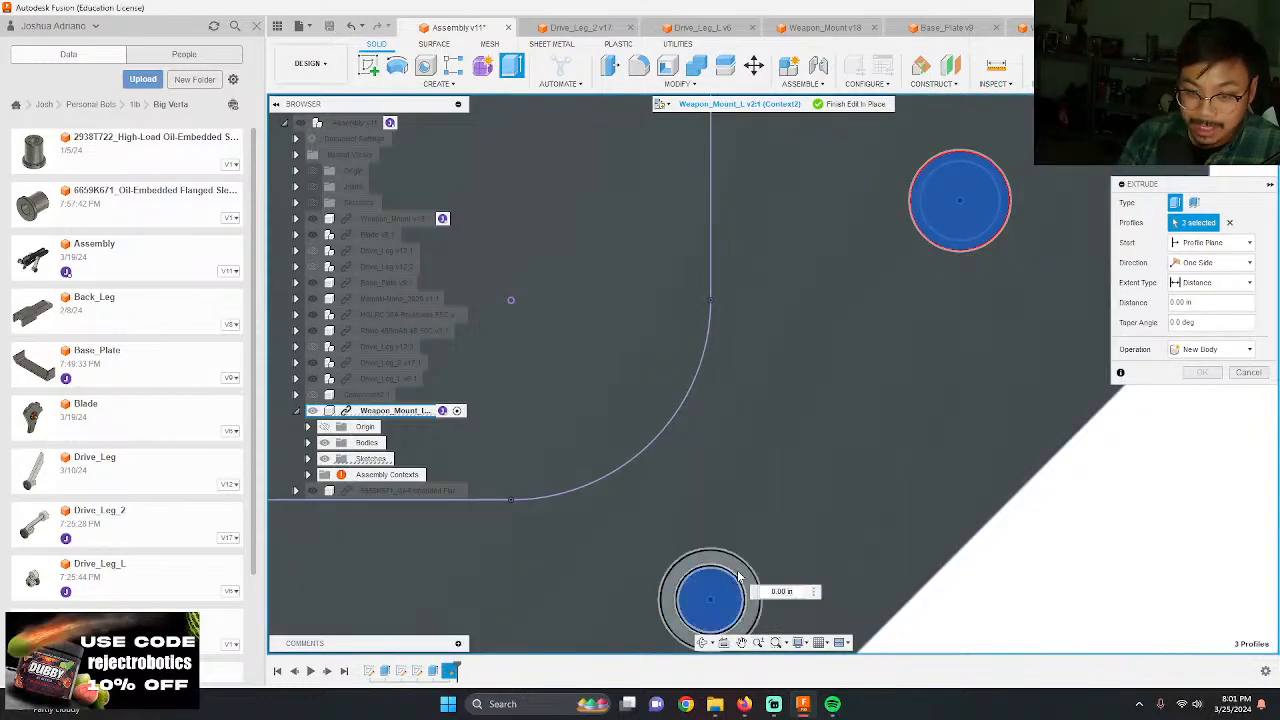
left_click(748, 578)
scroll(880, 430, "down", 5)
scroll(574, 456, "up", 2)
scroll(573, 457, "up", 1)
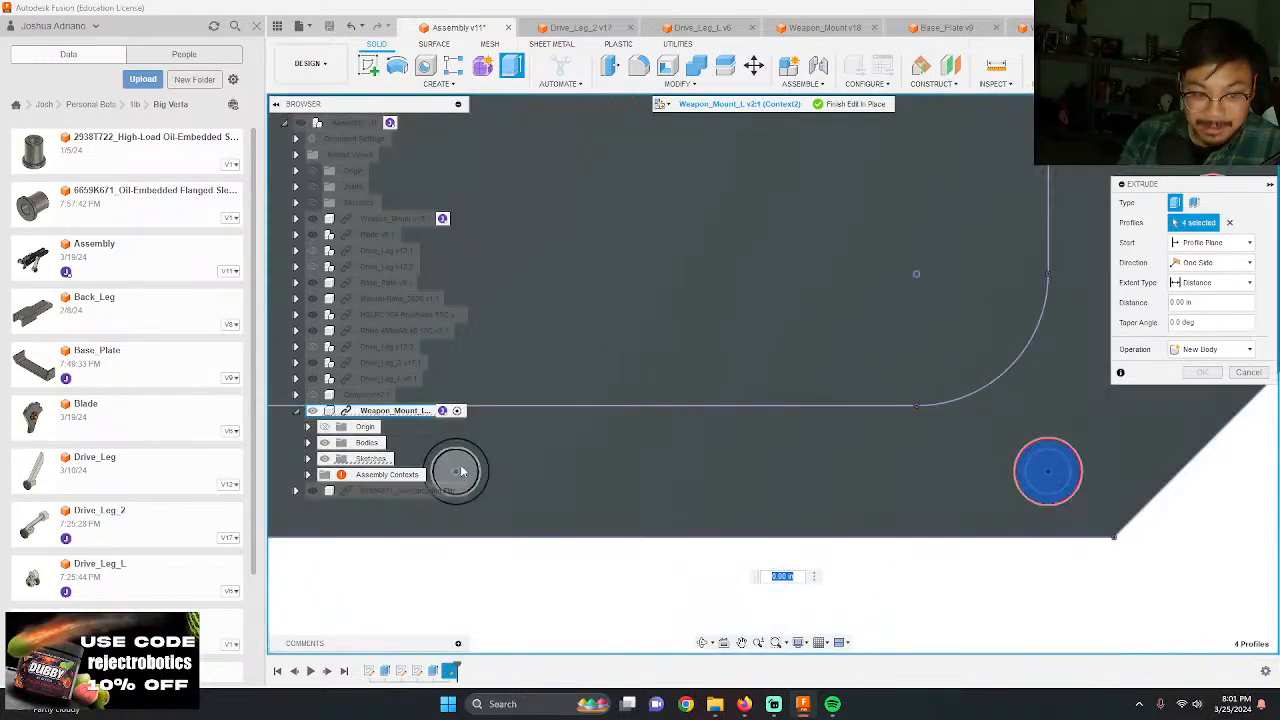
left_click(462, 468)
left_click(473, 446)
scroll(909, 551, "down", 3)
scroll(641, 525, "down", 2)
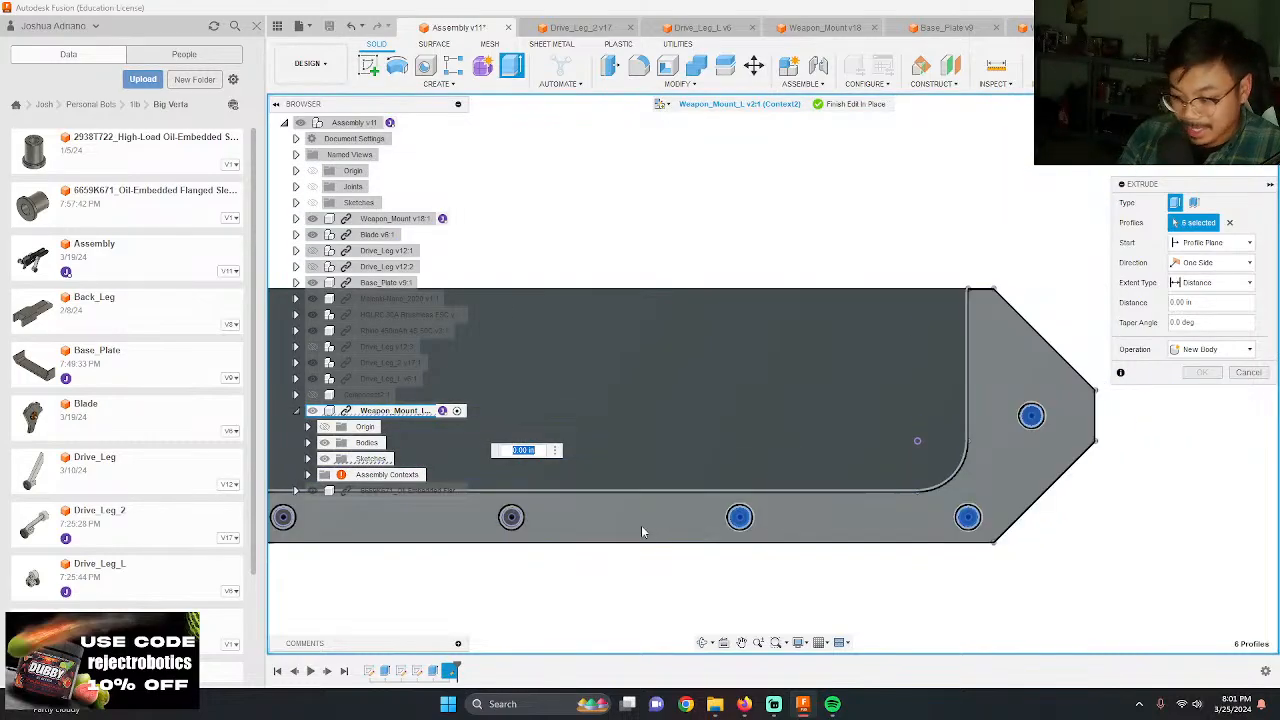
scroll(641, 525, "up", 3)
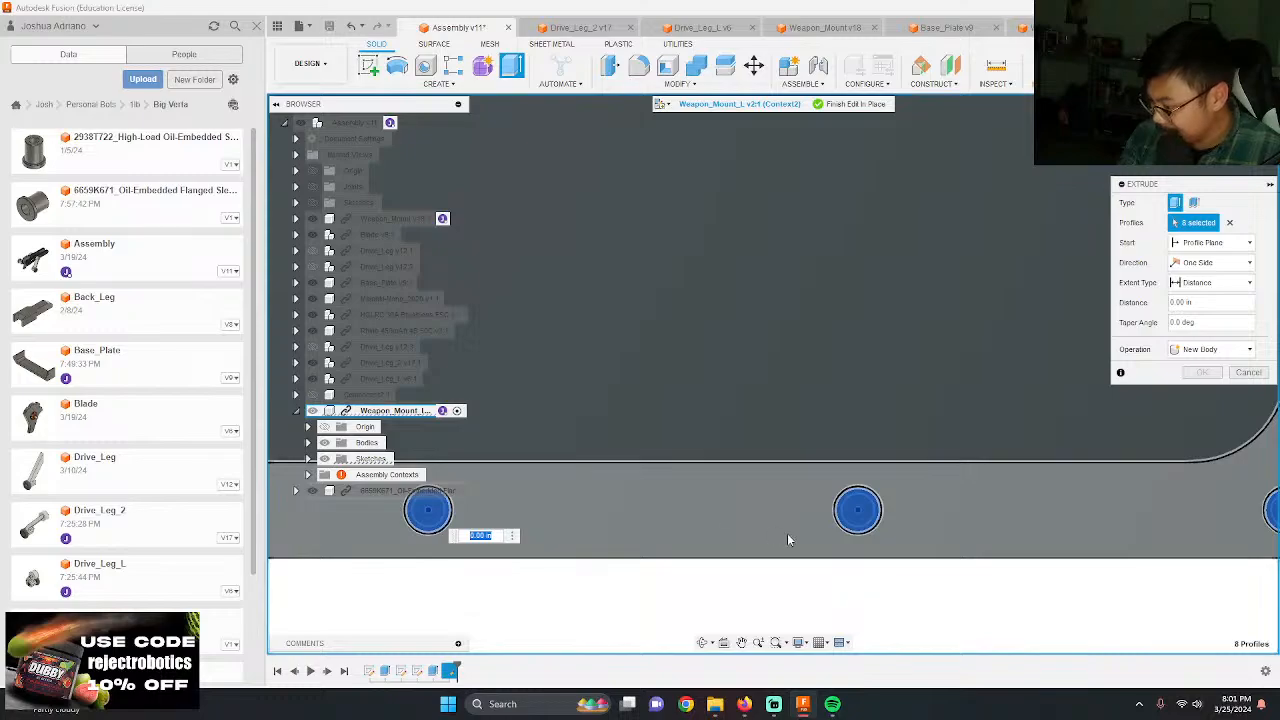
scroll(814, 538, "down", 3)
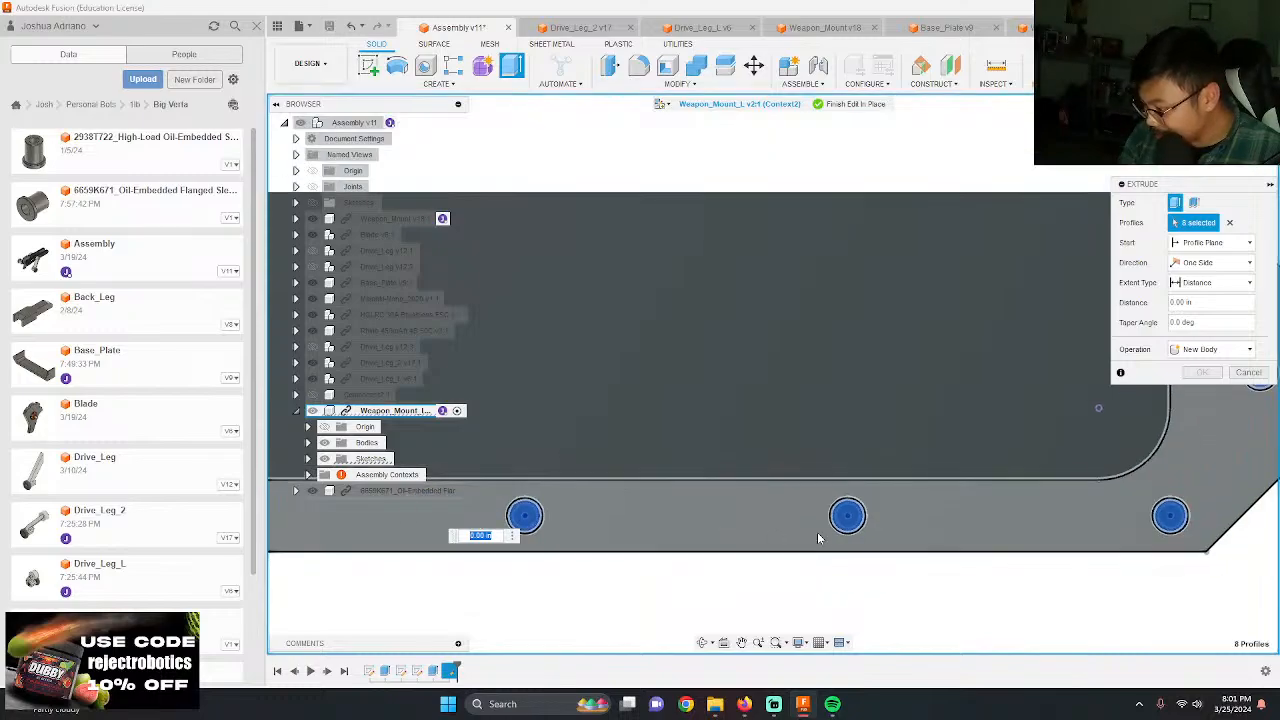
scroll(502, 500, "up", 3)
scroll(502, 500, "up", 2)
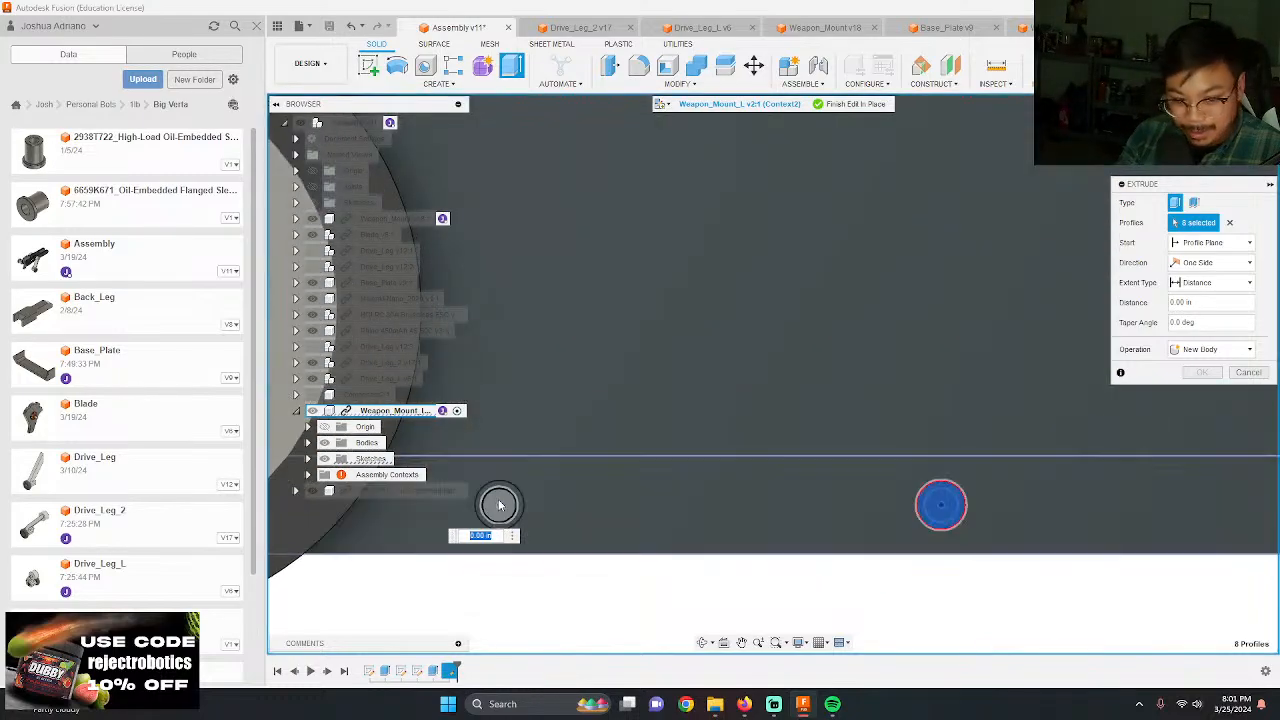
left_click(500, 502)
left_click(498, 481)
scroll(517, 432, "down", 8)
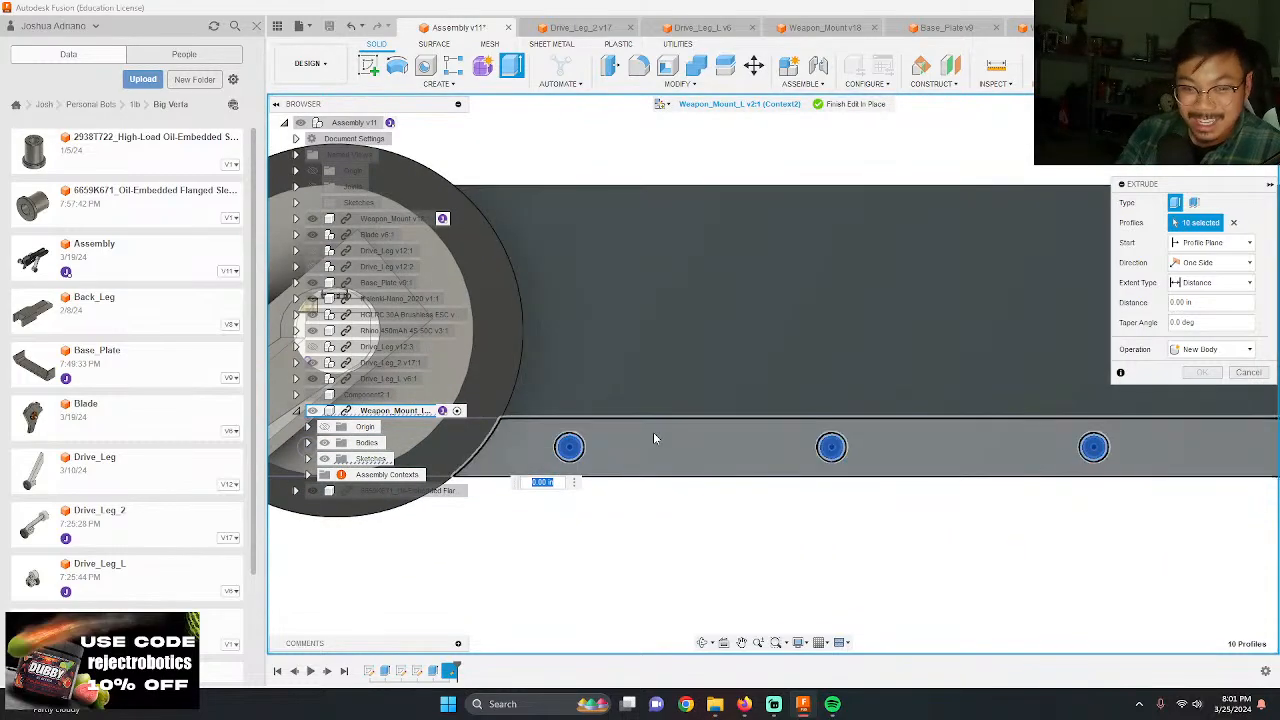
scroll(789, 467, "down", 2)
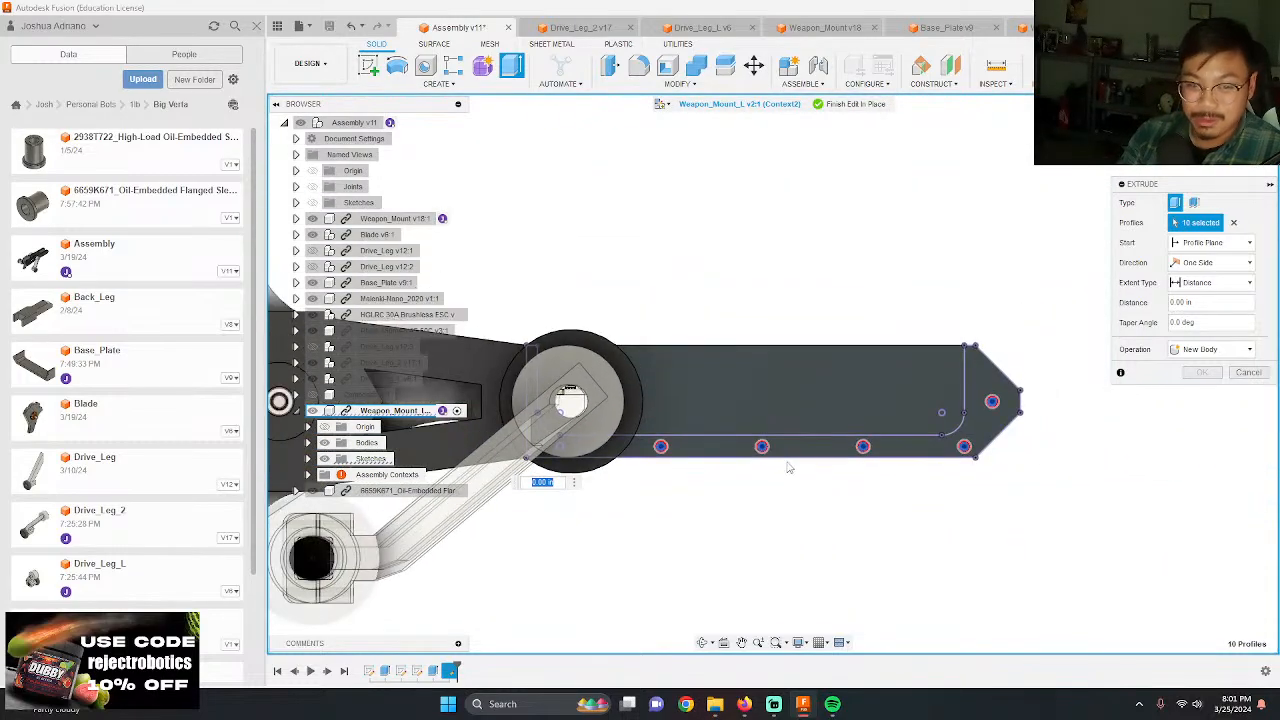
Step: Cut the selected screw-hole profiles -0.25 in into Weapon_Mount_L and finish the in-place edit
middle_click_drag(769, 466, 903, 516, "shift")
middle_click_drag(925, 388, 797, 462, "shift")
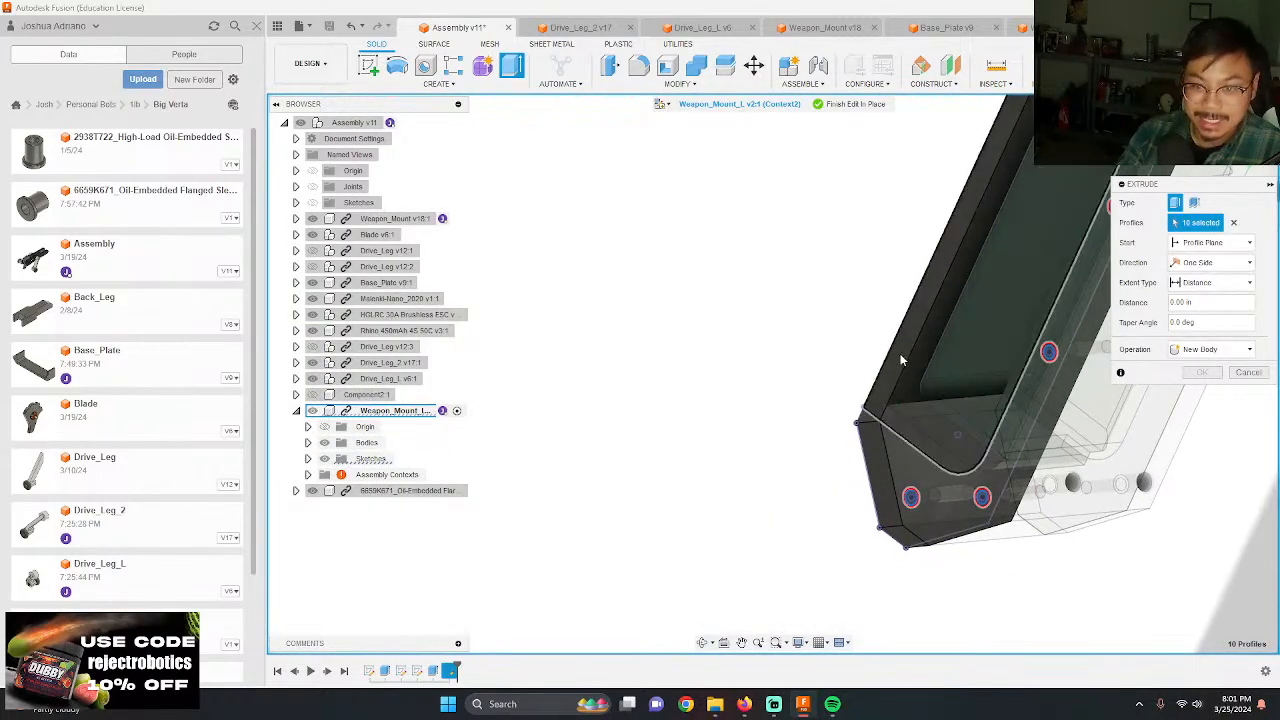
type("-.25")
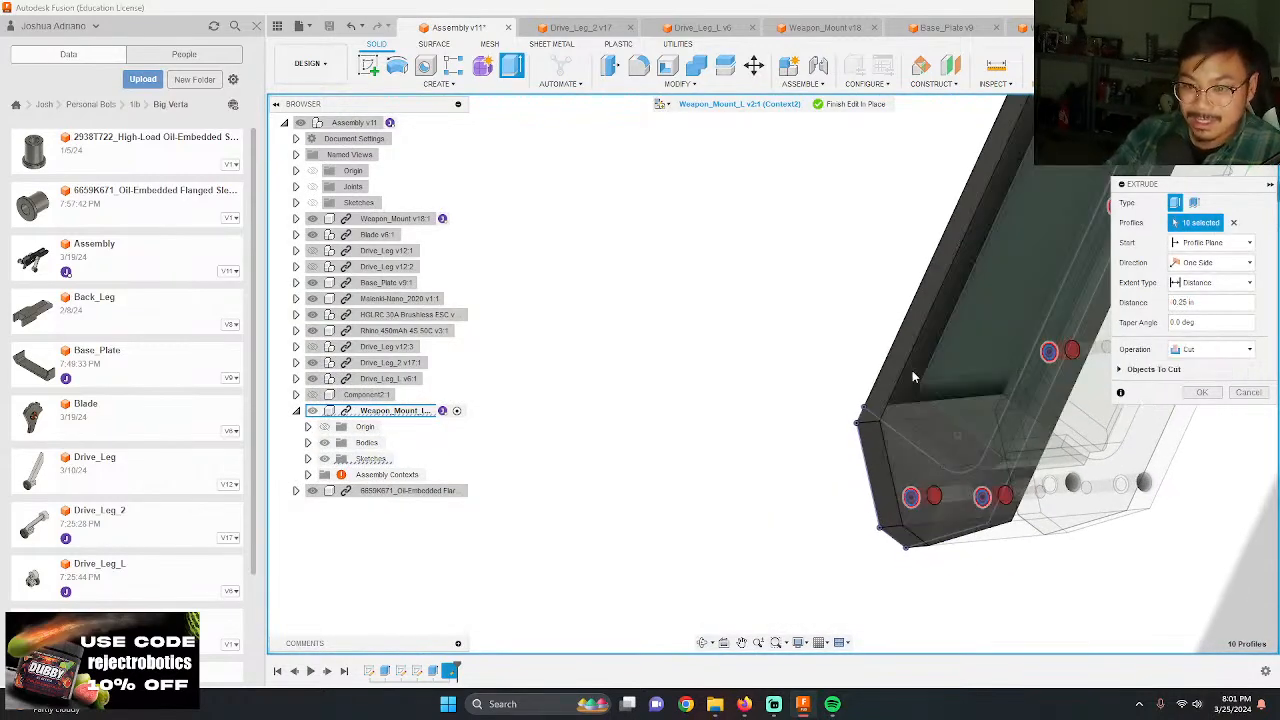
key("Return")
scroll(853, 409, "down", 5)
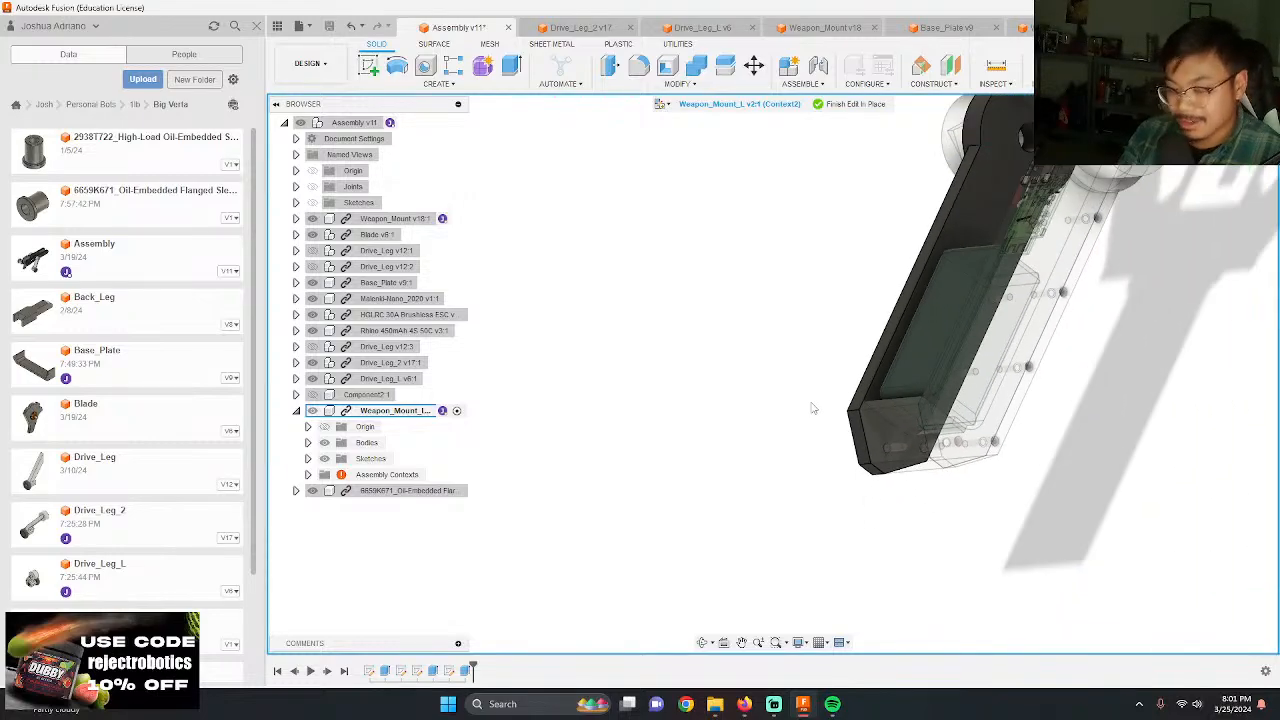
middle_click_drag(814, 409, 940, 375, "shift")
left_click(853, 104)
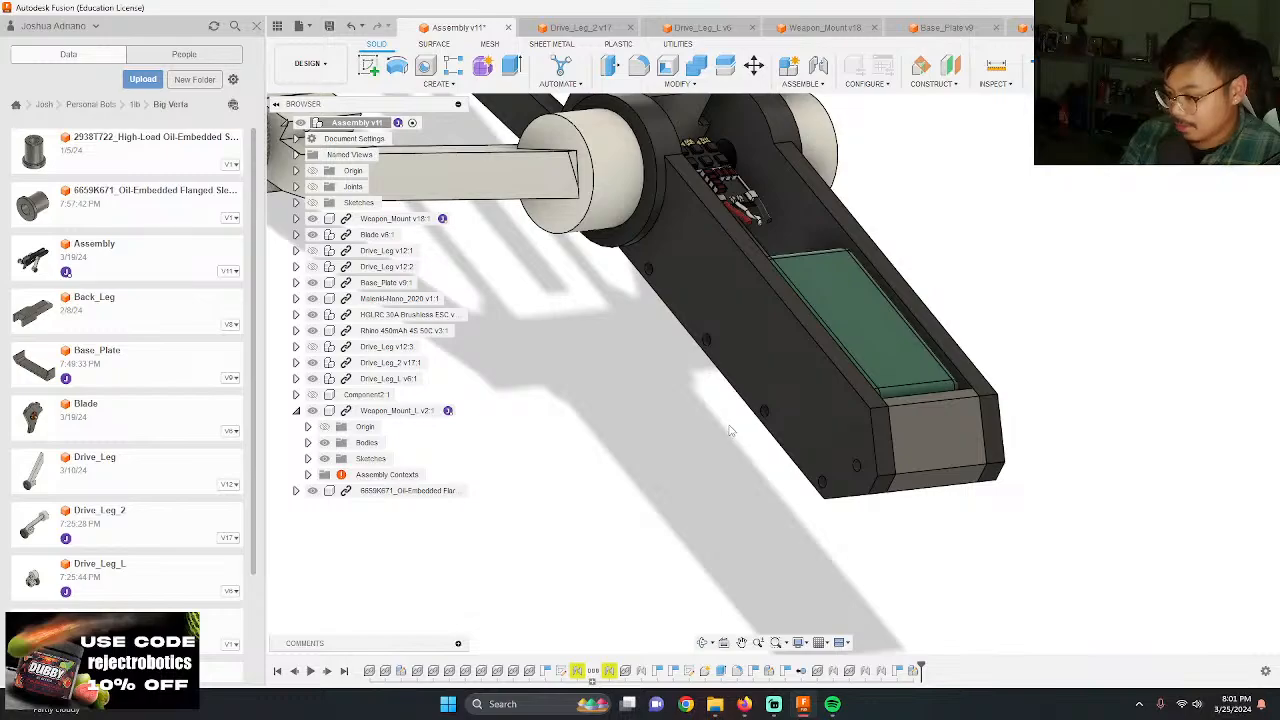
Step: Show the assembly's joints and rotate the blade about its revolute joint while viewing its clearance from the side
middle_click_drag(717, 428, 817, 472, "shift")
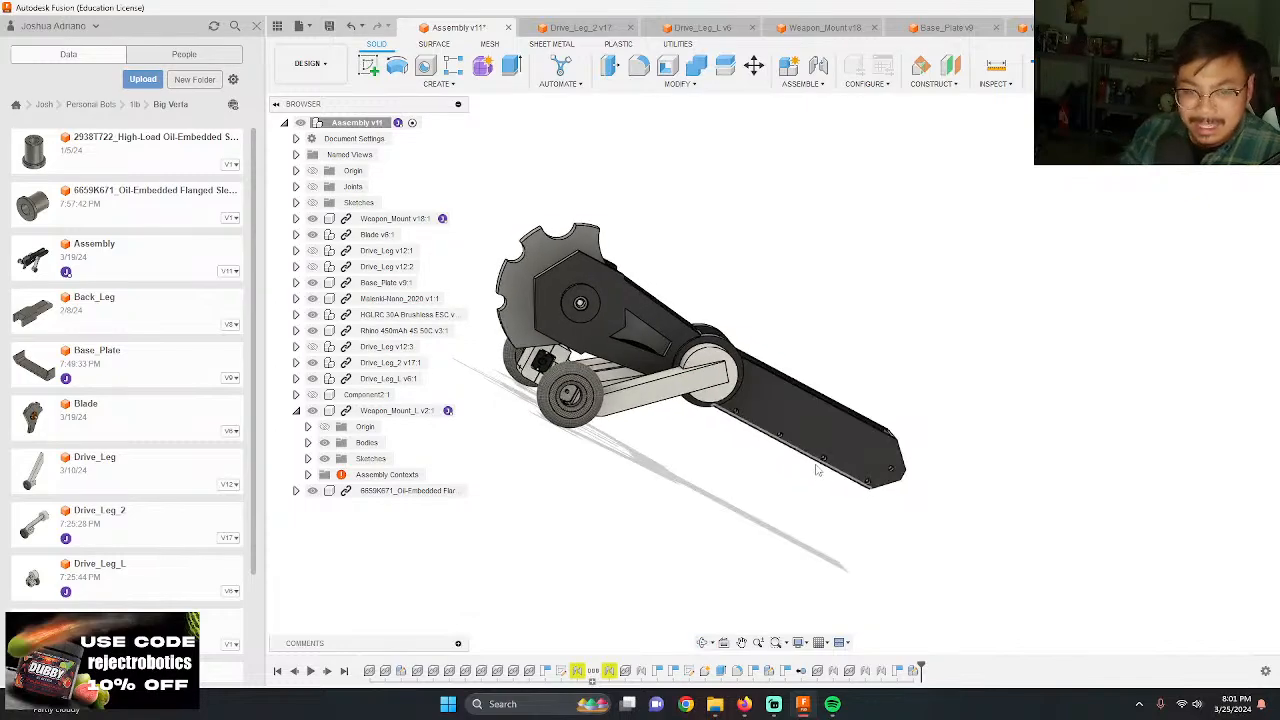
scroll(707, 341, "up", 5)
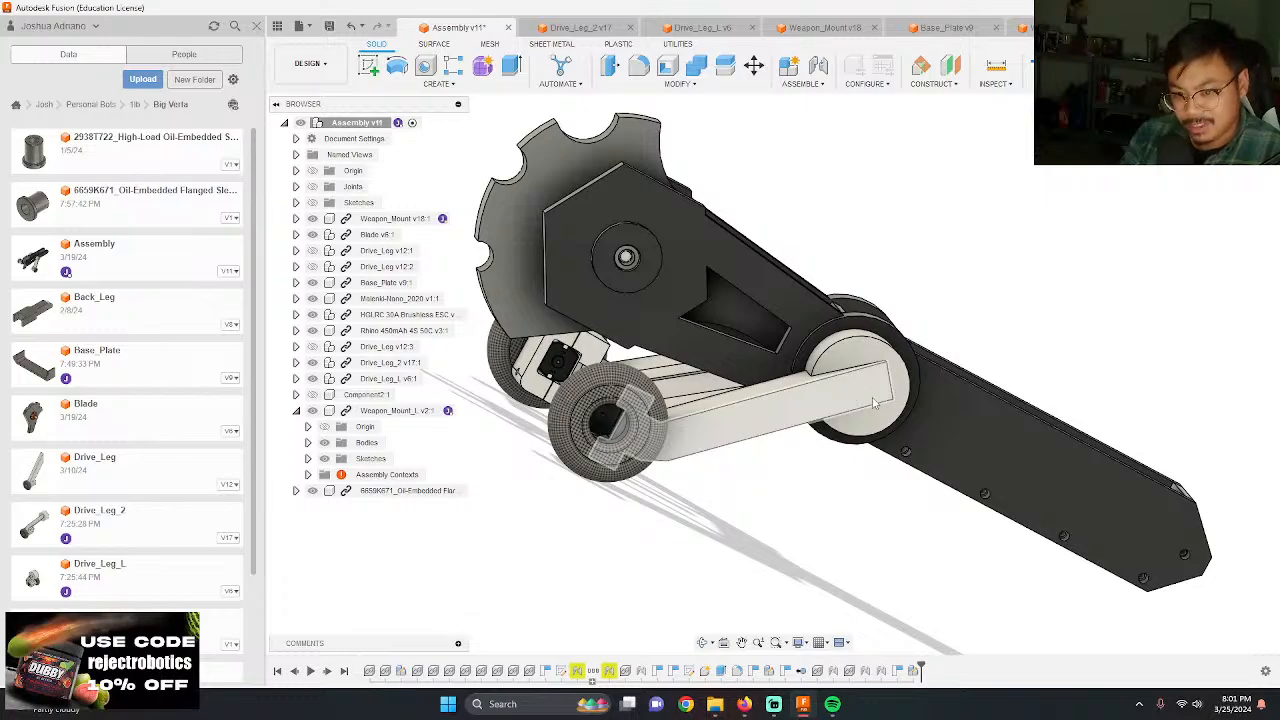
left_click(1230, 178)
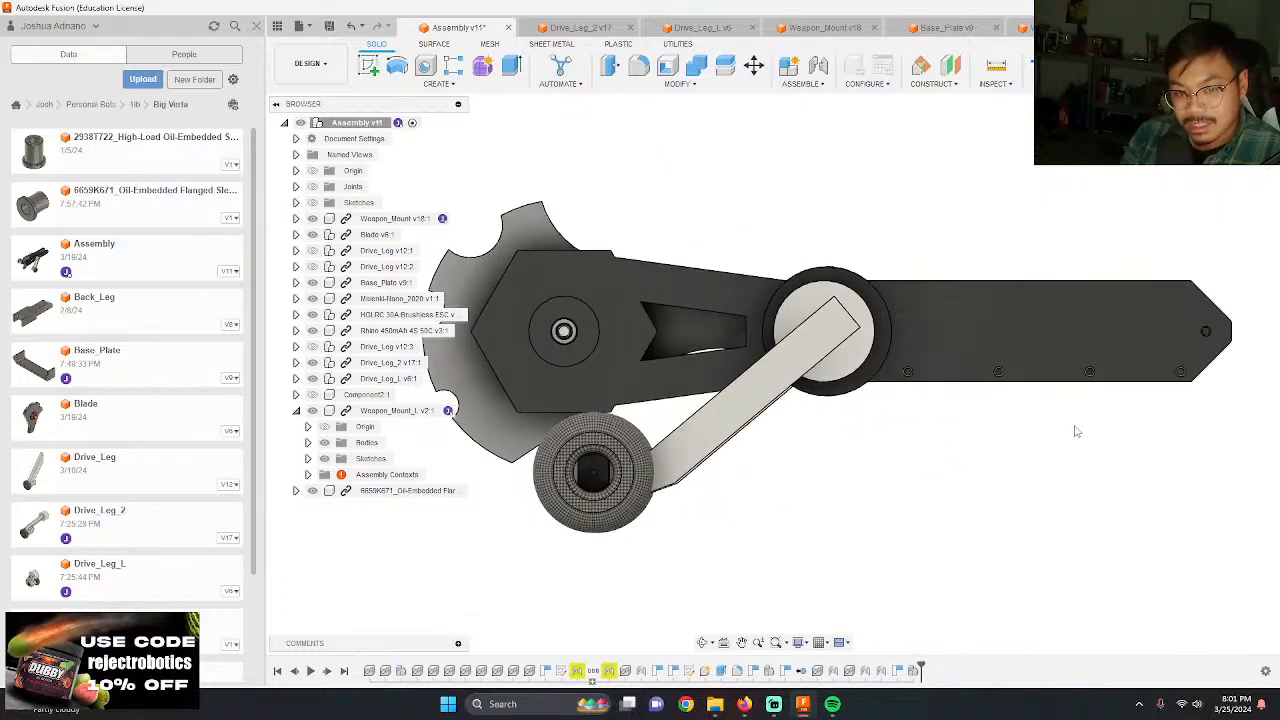
left_click(525, 345)
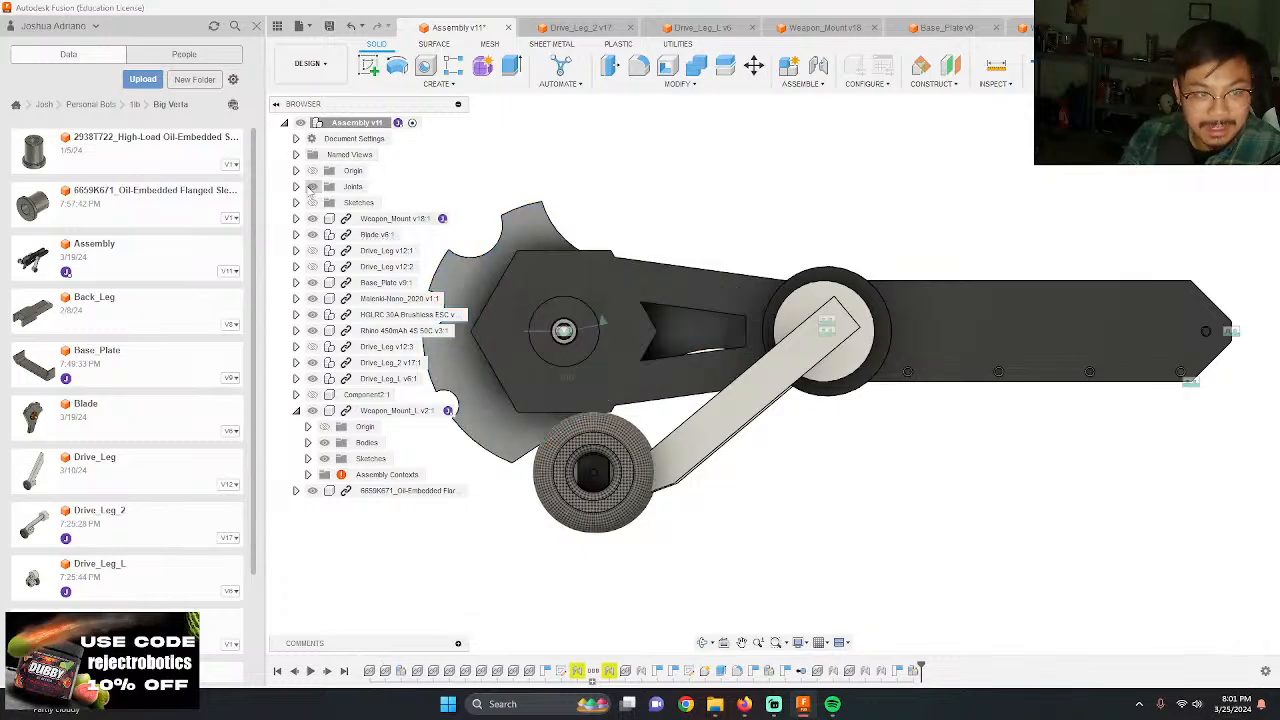
left_click_drag(605, 325, 600, 404)
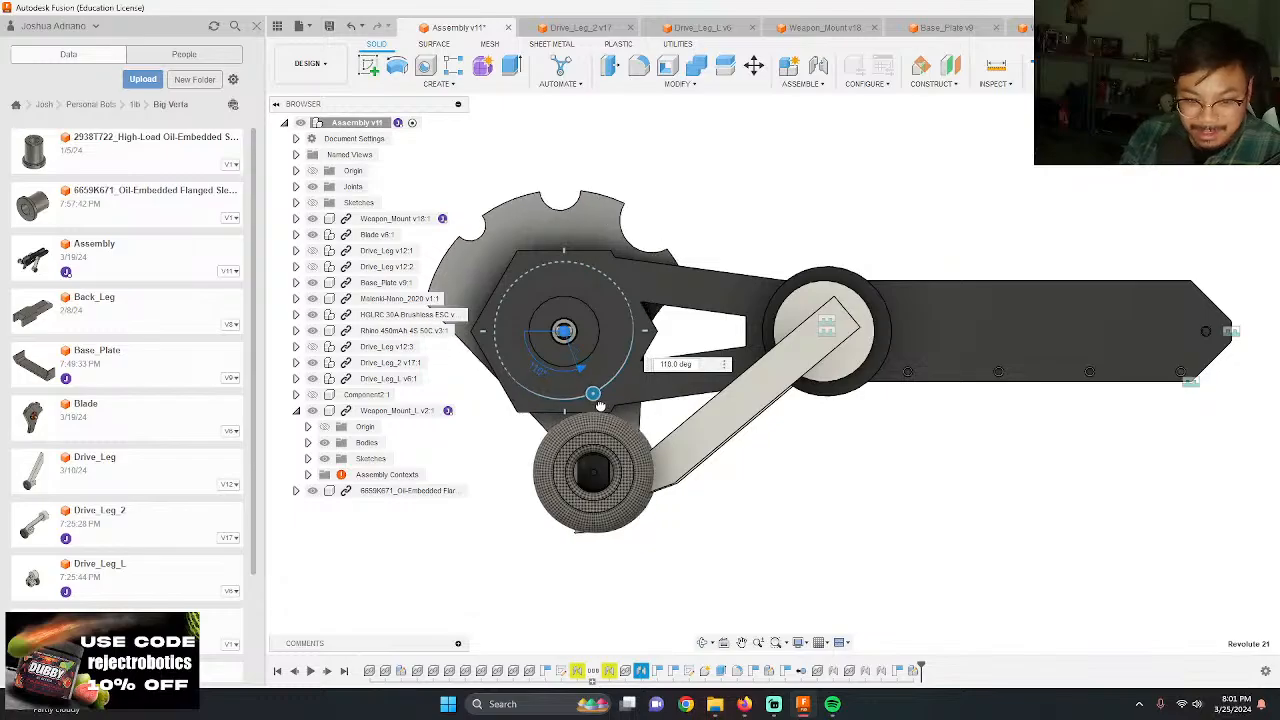
middle_click_drag(597, 400, 1042, 422, "shift")
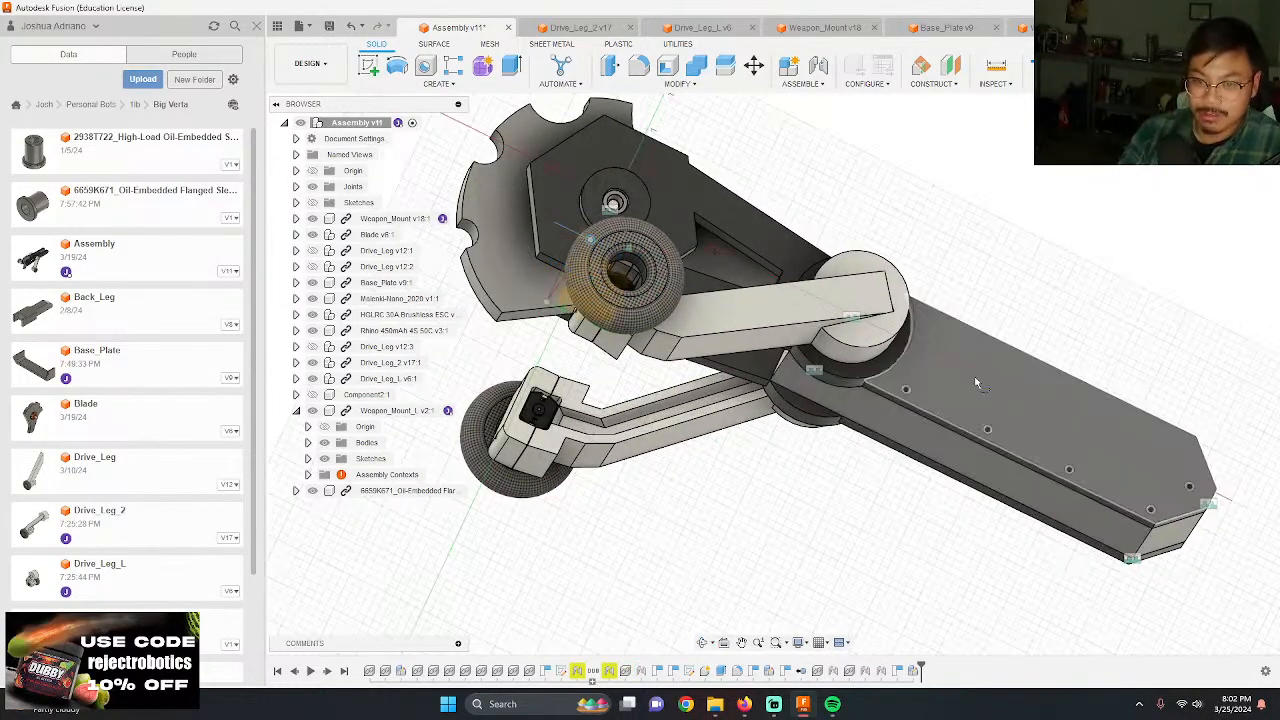
Step: Create a sketch on Weapon_Mount_L's outer face, check the ground line under the wheel against the mount's tip, and finish the sketch
left_click(977, 383)
scroll(869, 356, "down", 3)
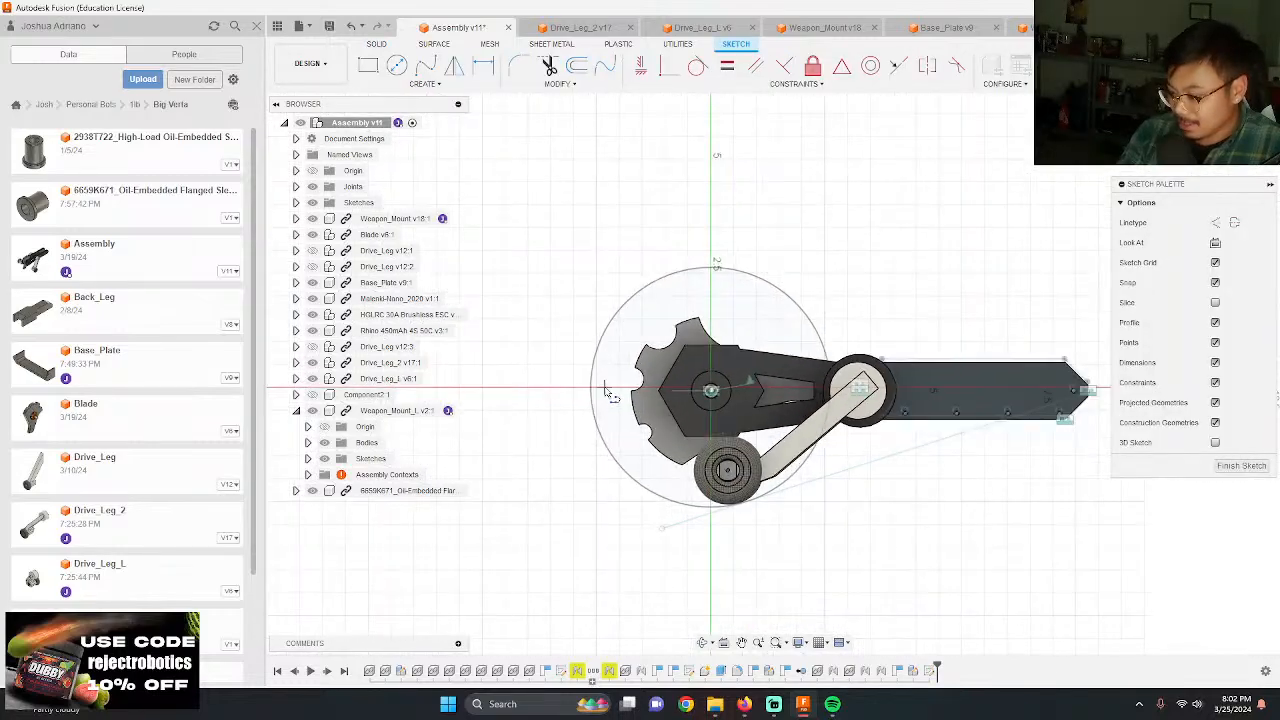
scroll(855, 349, "up", 2)
scroll(743, 508, "up", 3)
scroll(620, 465, "down", 3)
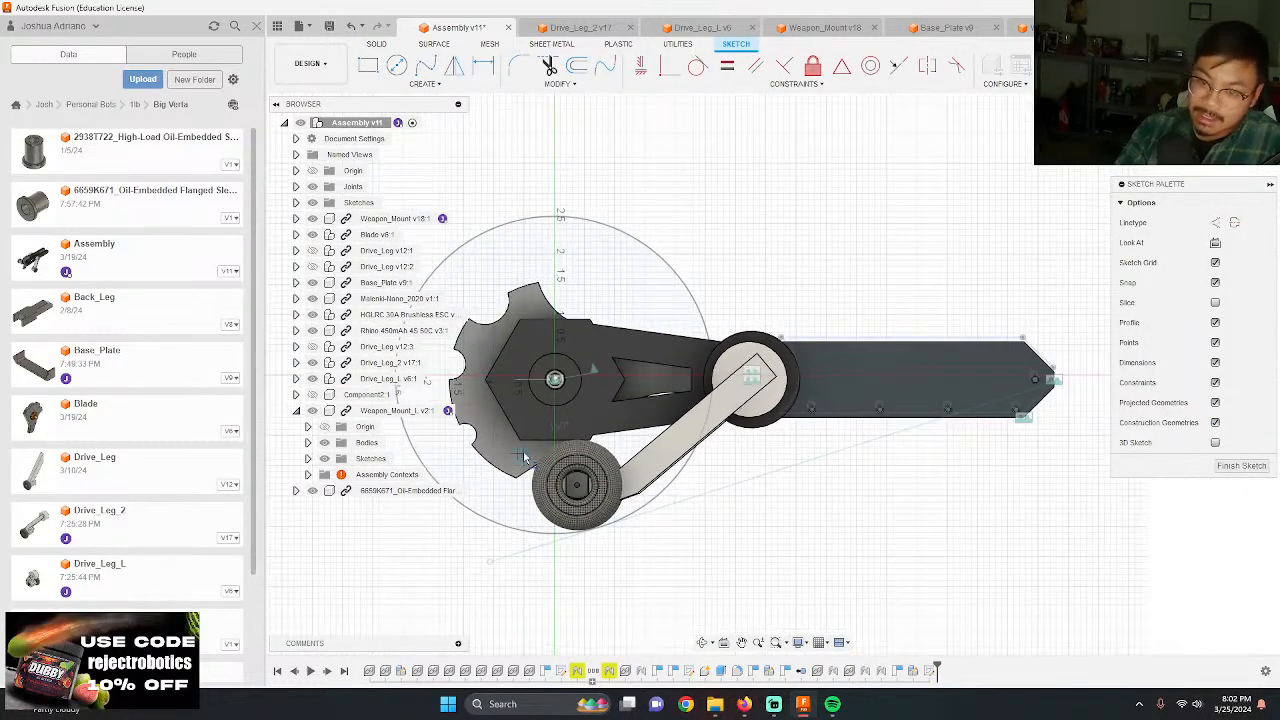
scroll(952, 440, "up", 3)
scroll(955, 442, "up", 2)
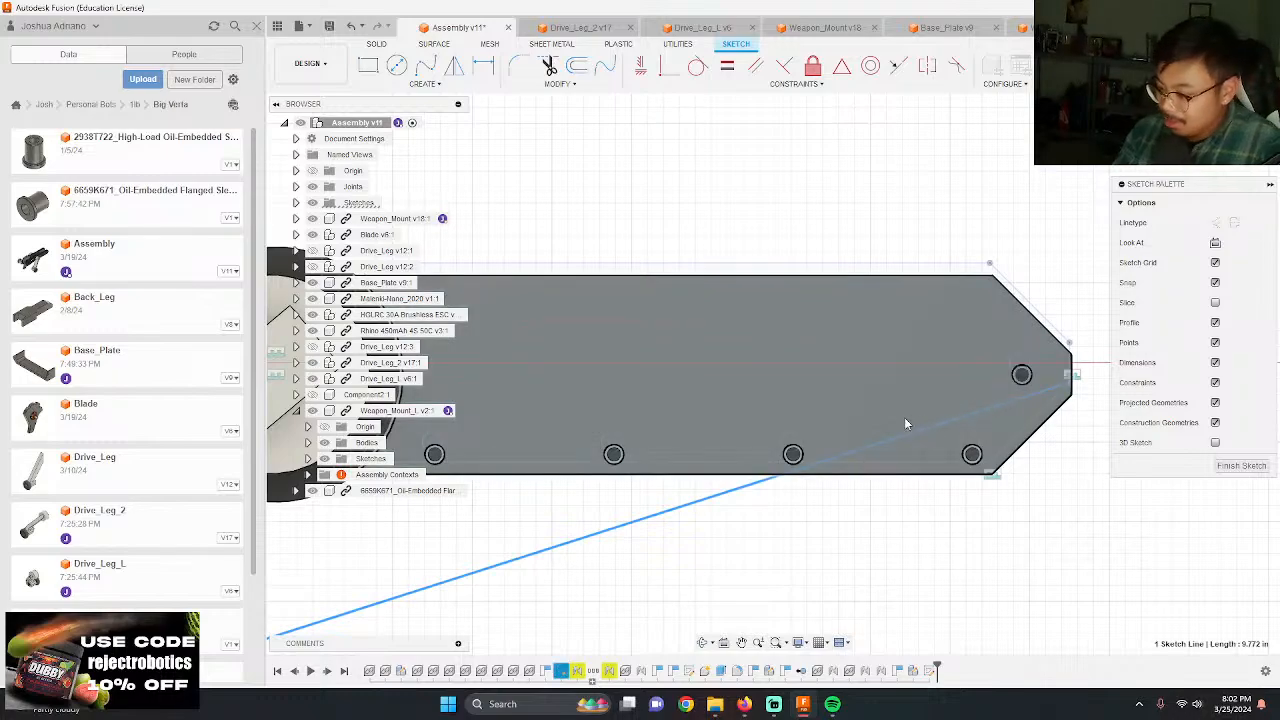
scroll(890, 425, "down", 4)
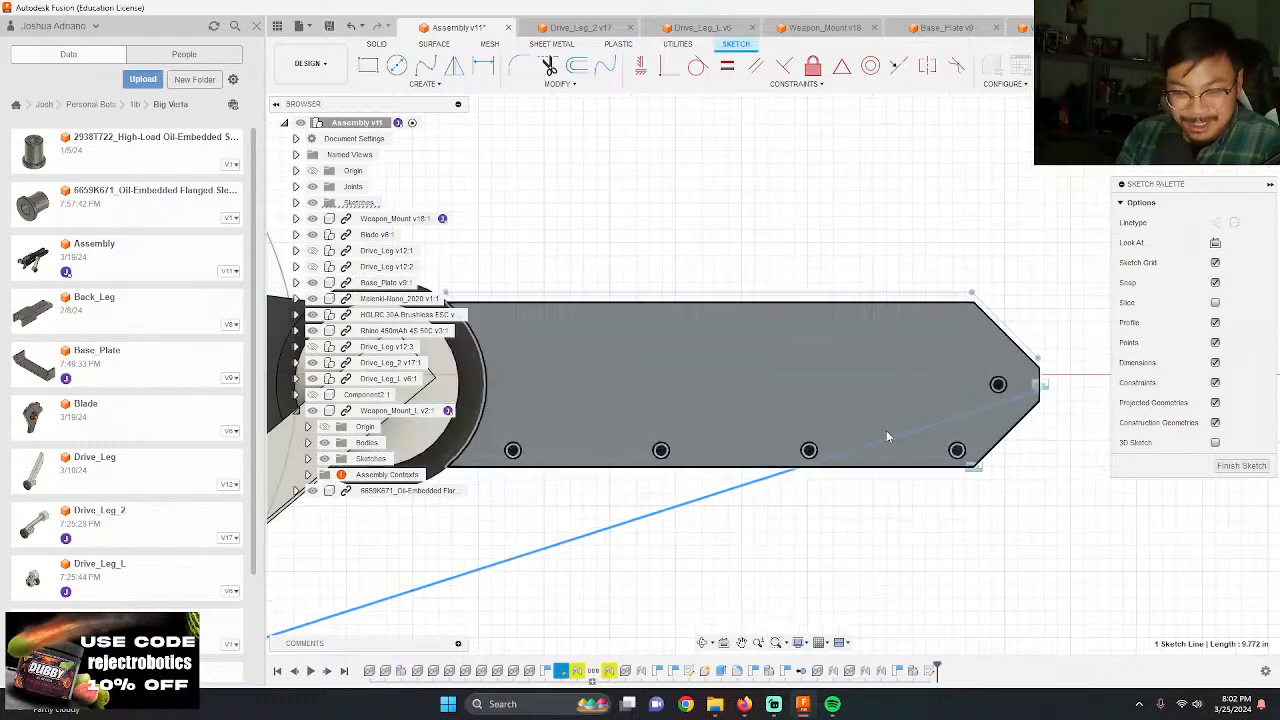
scroll(828, 438, "down", 1)
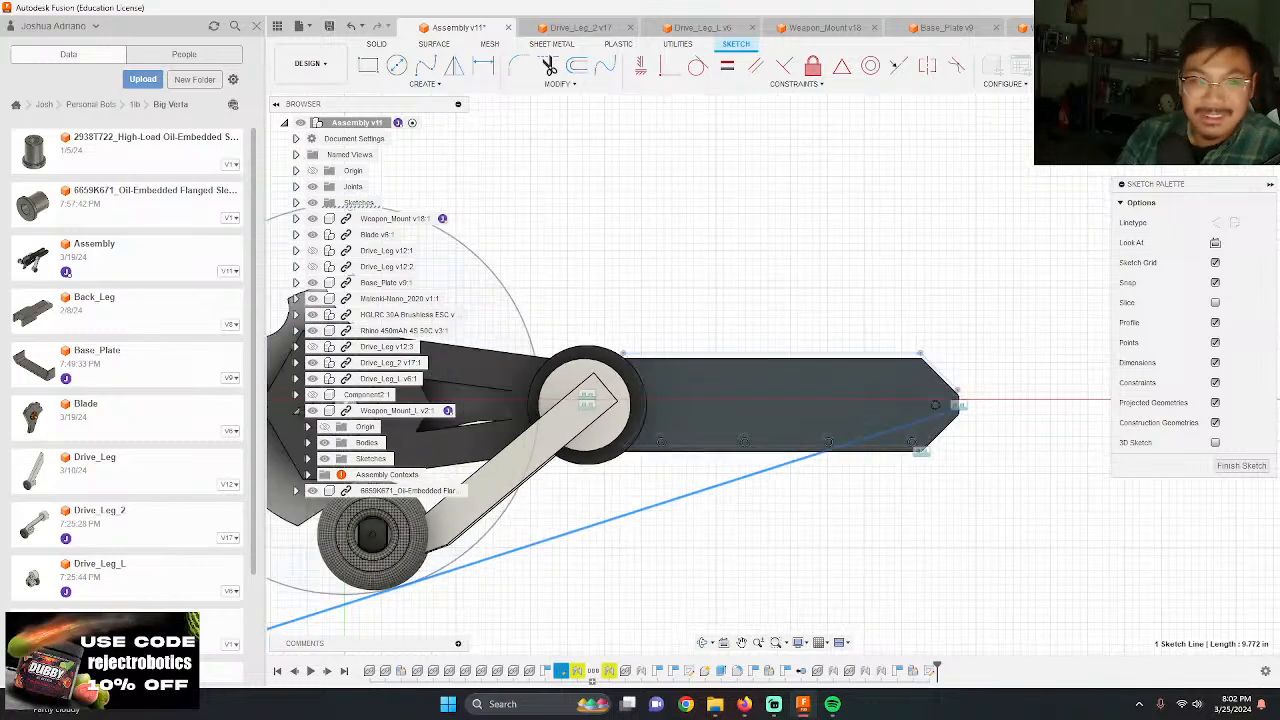
left_click(1238, 68)
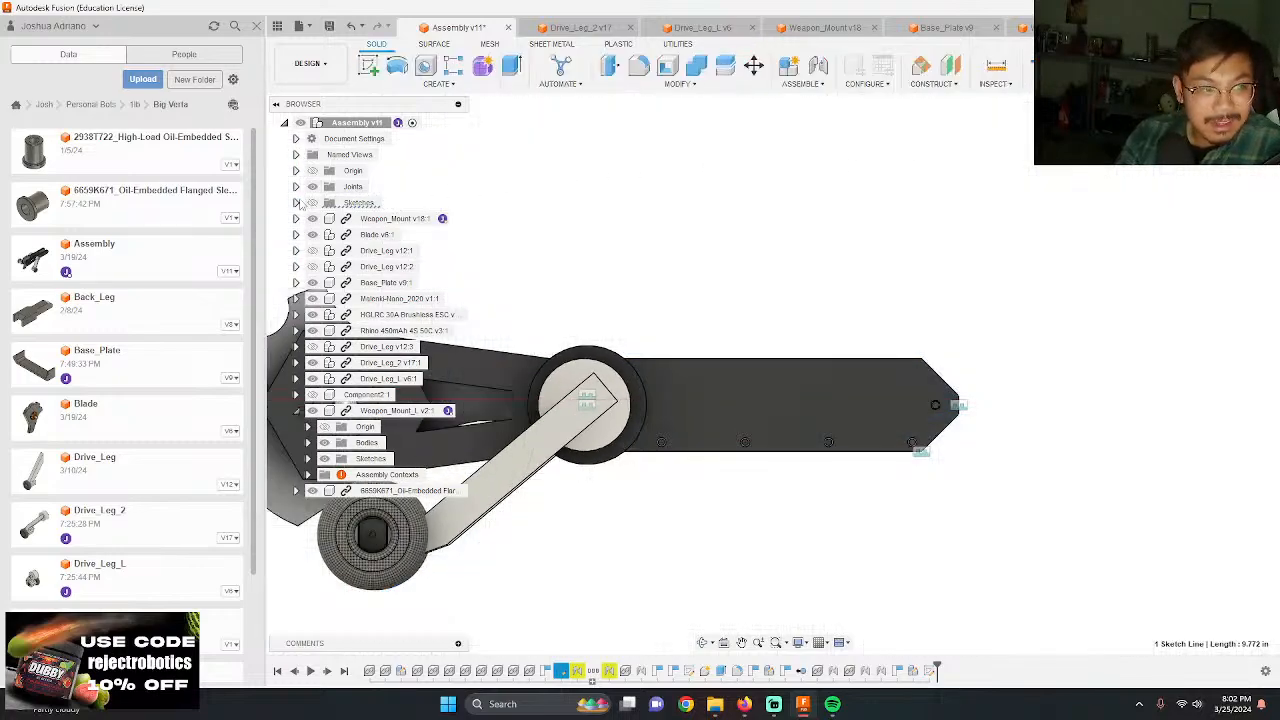
Step: Show the assembly's sketches and open Sketch1 for editing
left_click(312, 203)
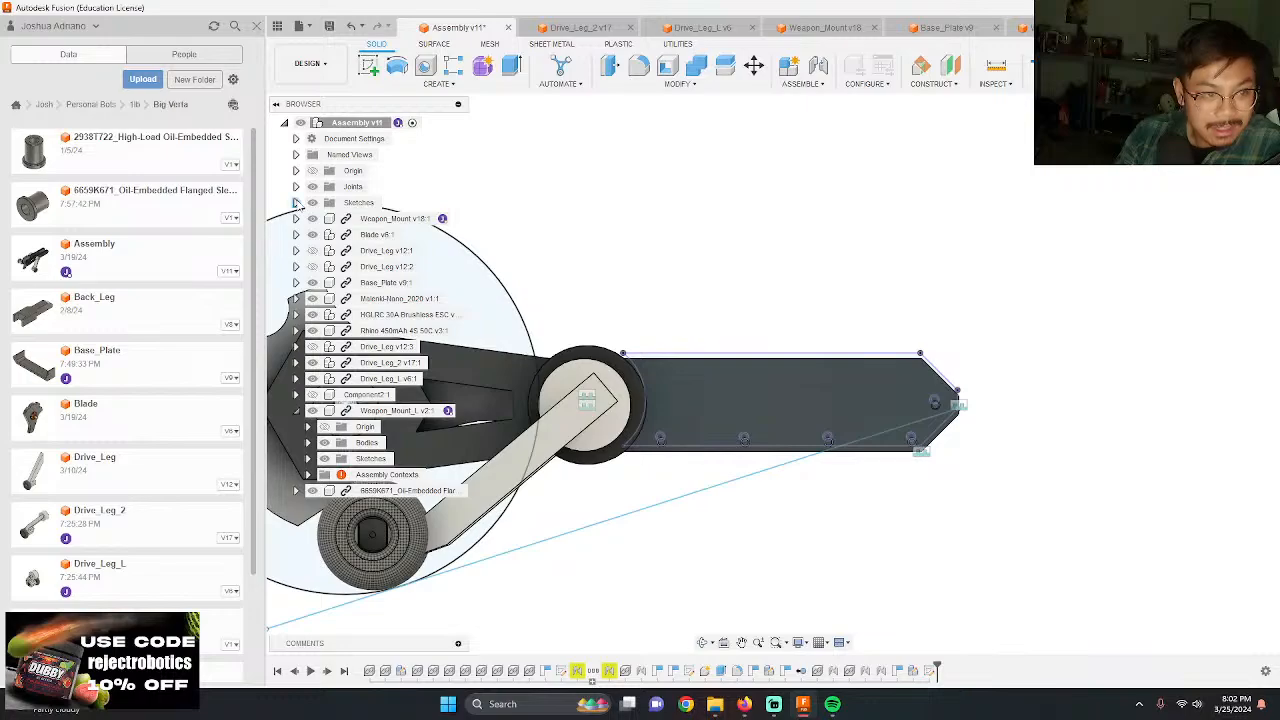
left_click(296, 203)
left_click(369, 219)
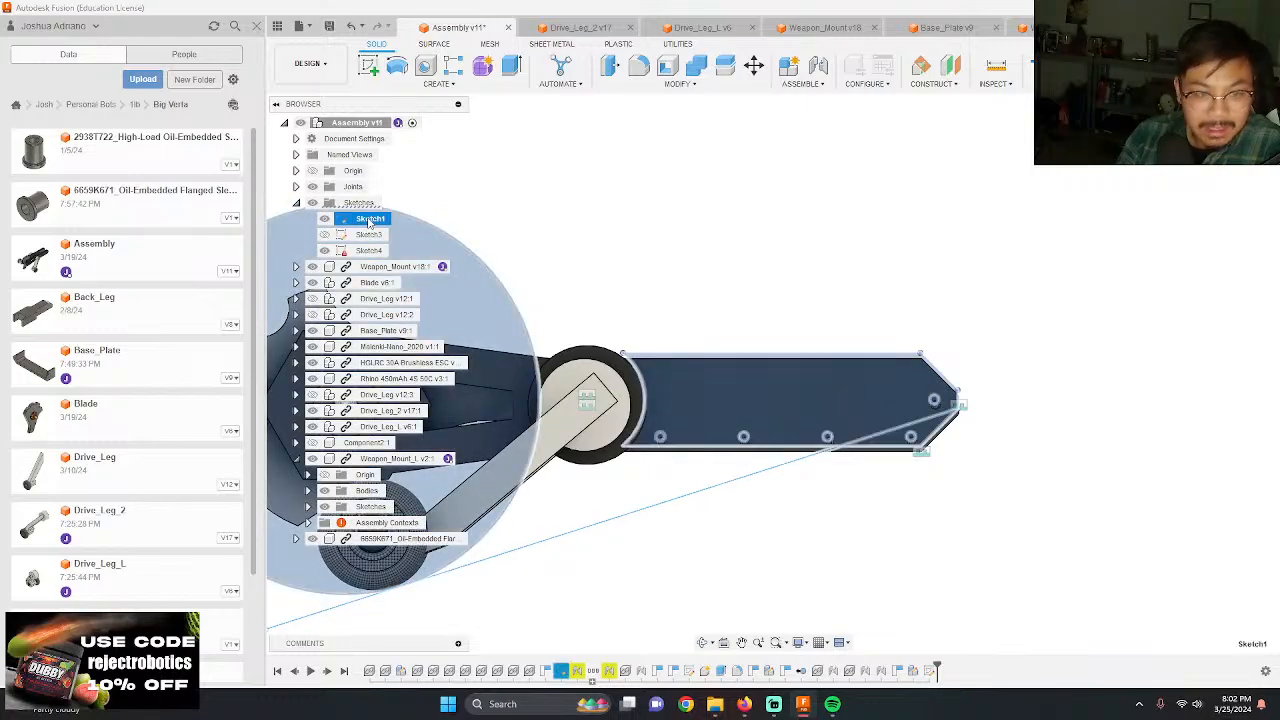
right_click(369, 222)
left_click(410, 262)
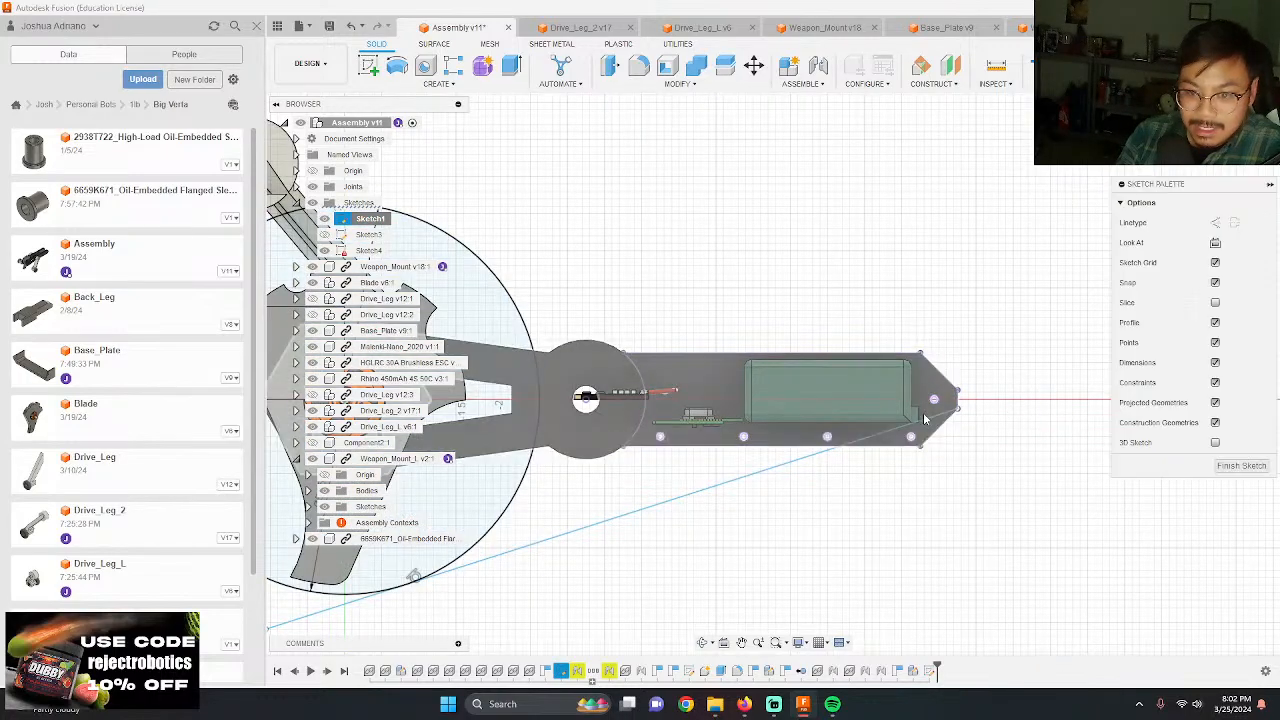
Step: Move the ground line's end point in Sketch1 to just below the mount's pointed tip, at about Y 8.30 in, and finish the sketch
left_click_drag(962, 413, 971, 422)
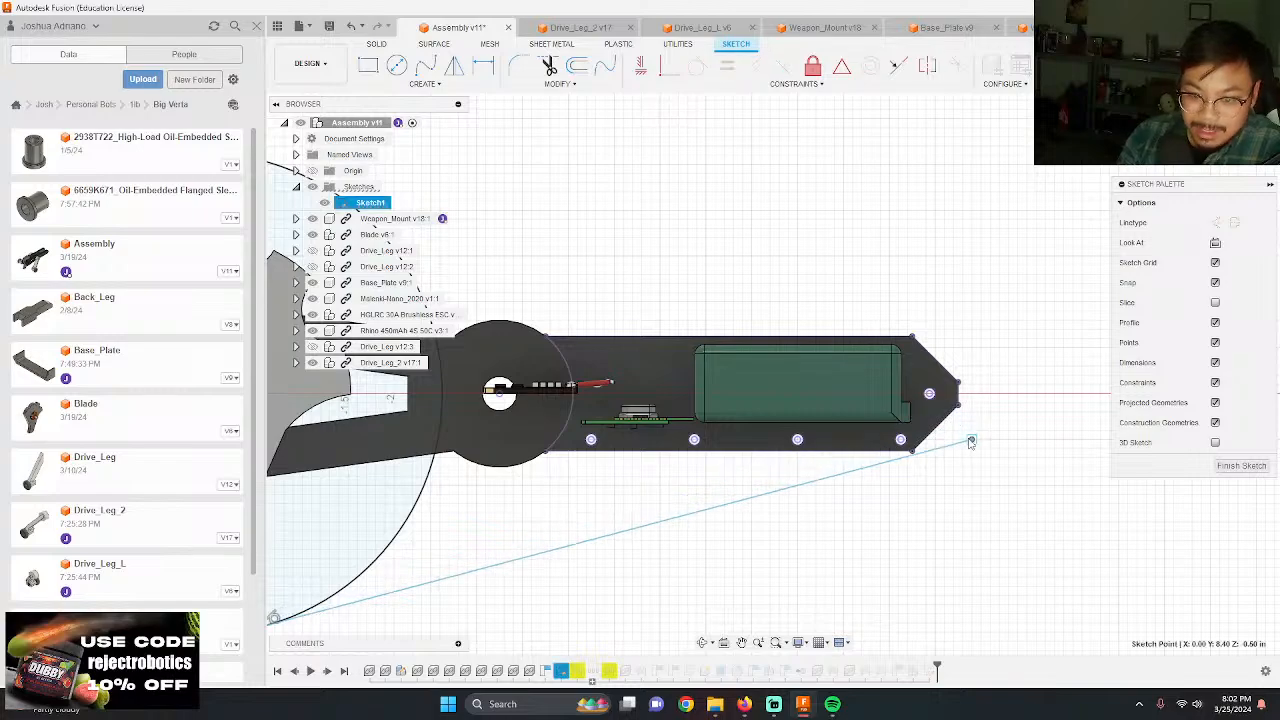
scroll(1040, 486, "down", 5)
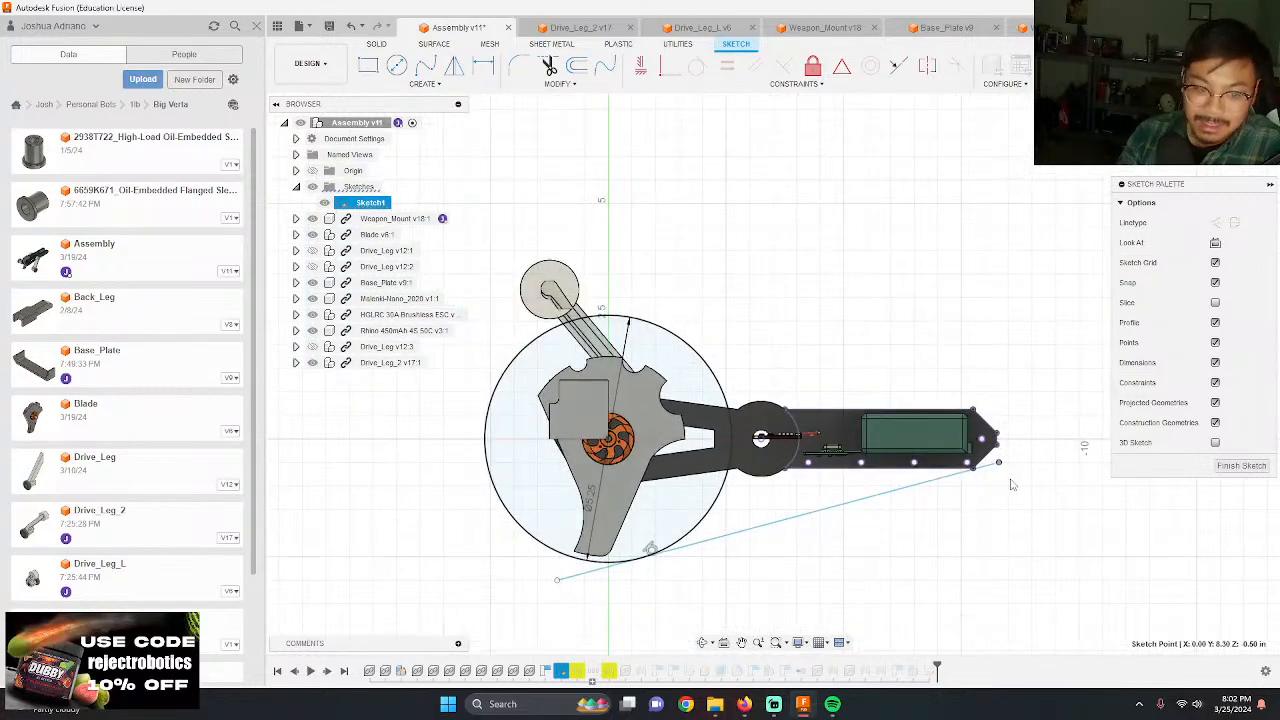
scroll(571, 526, "up", 4)
left_click(1241, 465)
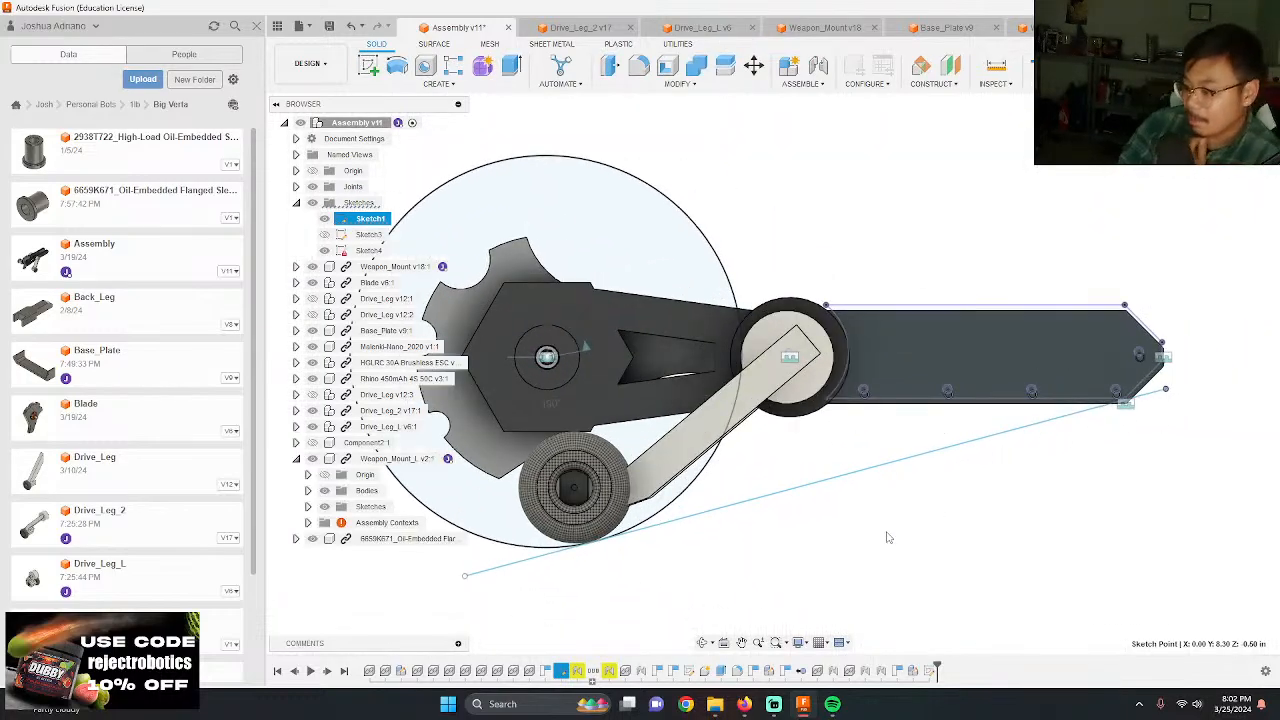
scroll(760, 440, "up", 1)
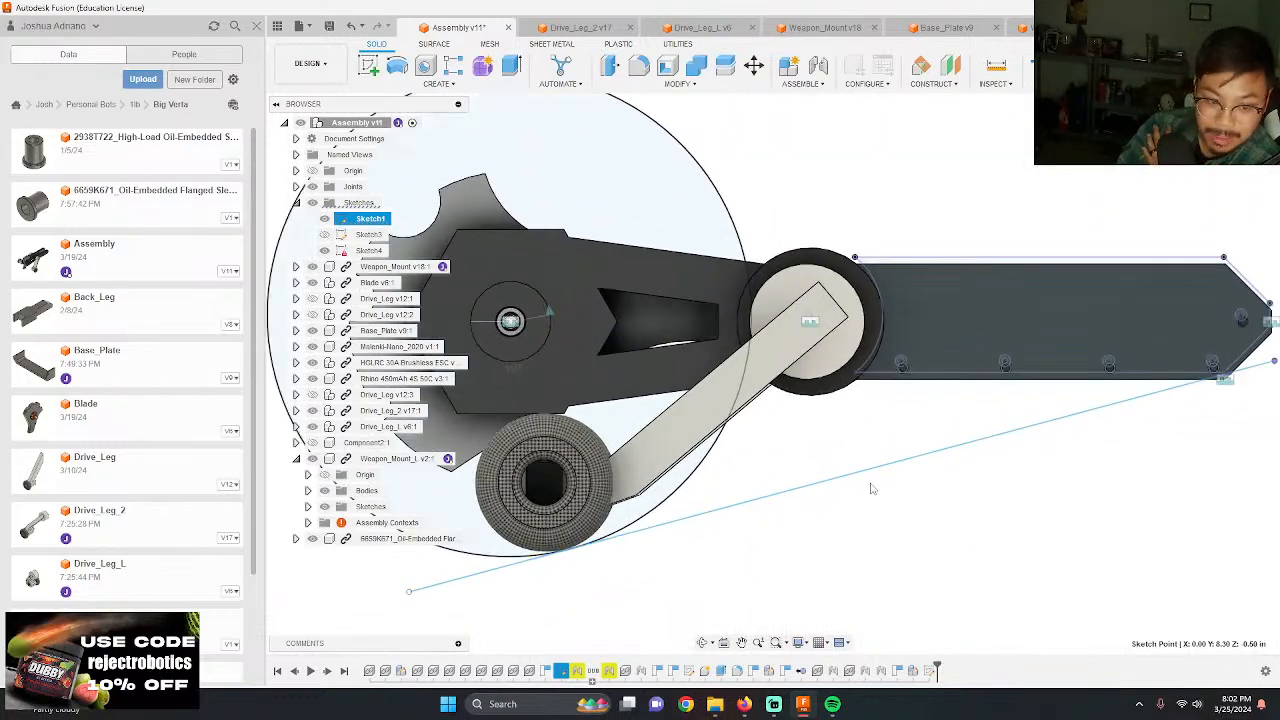
Step: Rotate the blade about its revolute joint until its long tooth points down behind the wheel, checking its clearance to the ground line
scroll(900, 560, "down", 3)
scroll(783, 372, "up", 4)
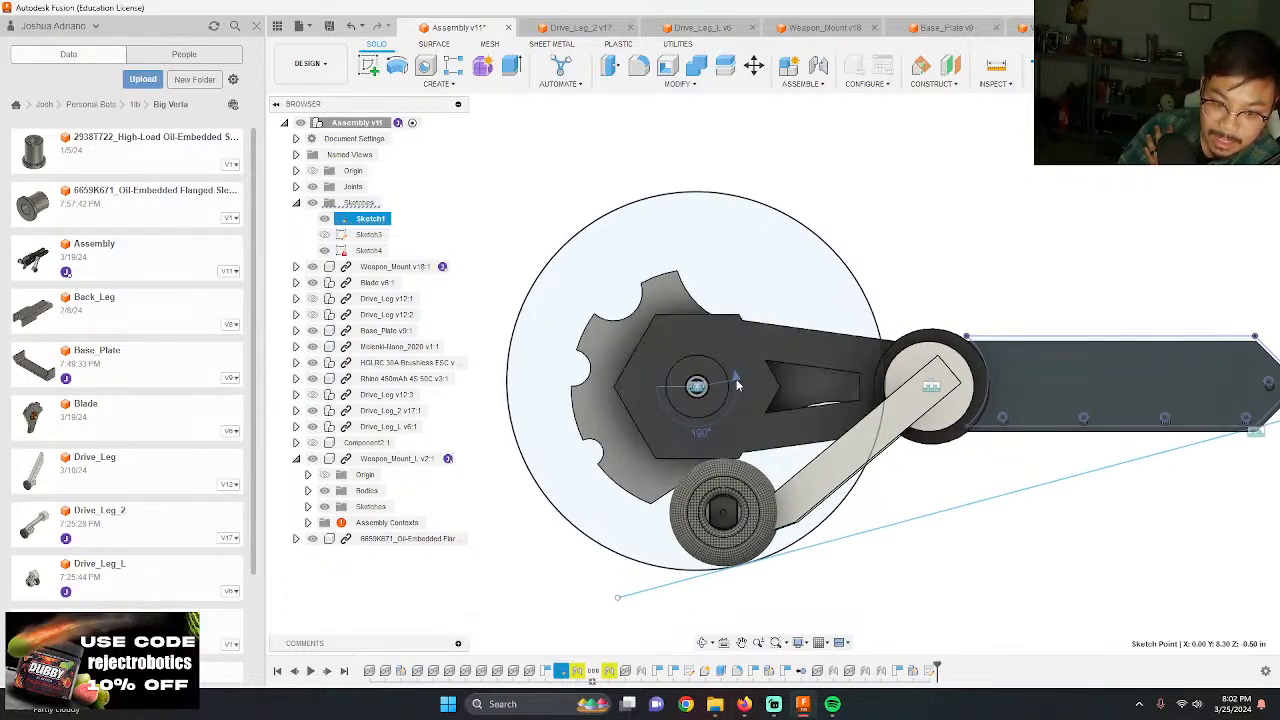
double_click(736, 380)
scroll(690, 312, "down", 3)
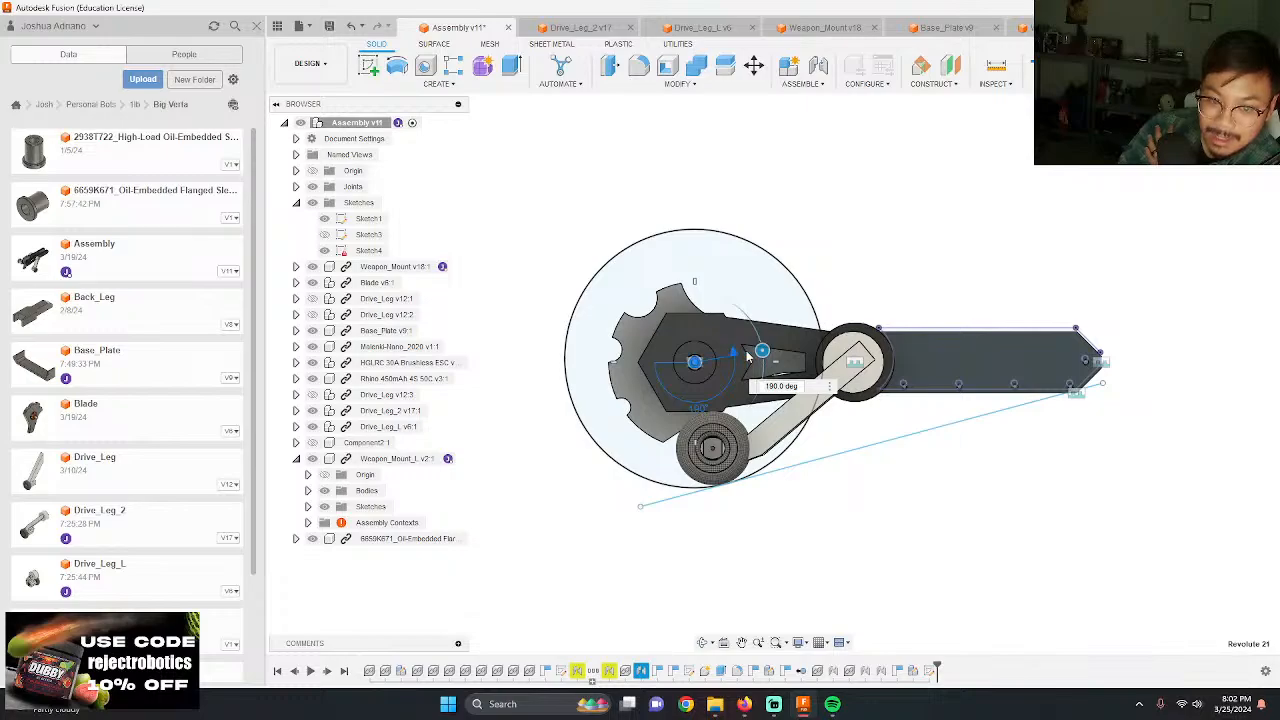
left_click_drag(746, 356, 819, 471)
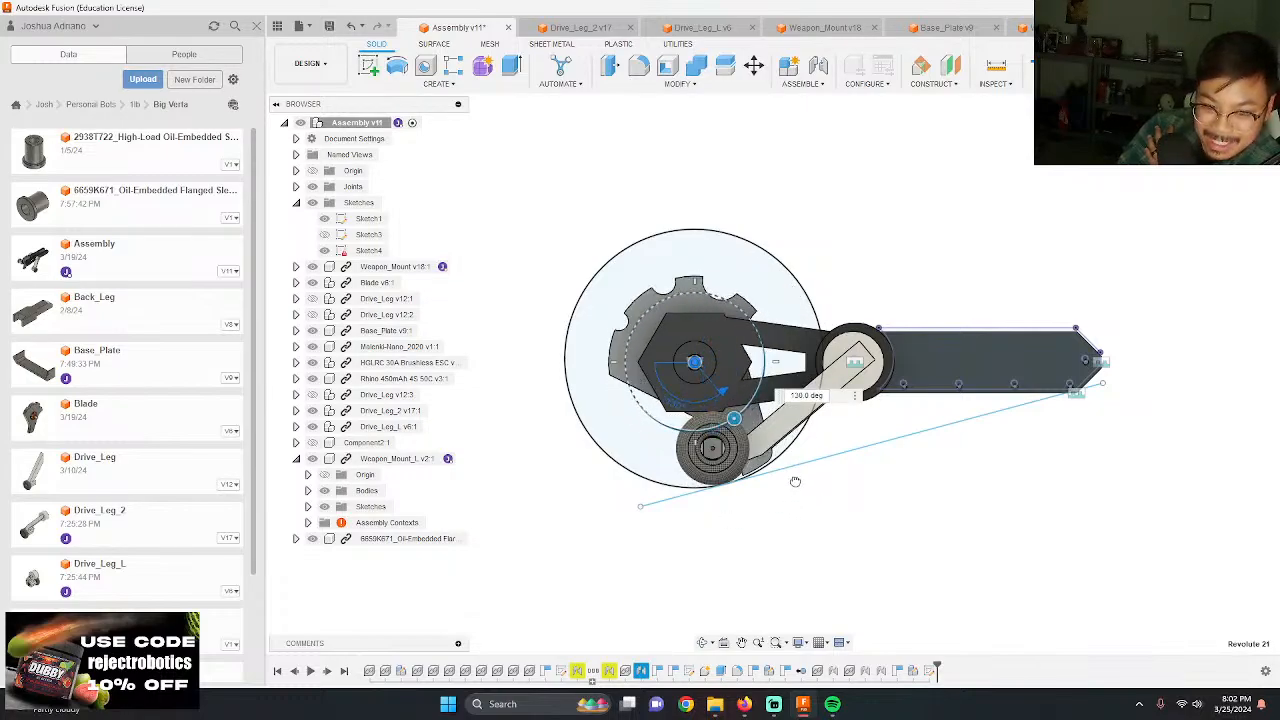
left_click_drag(730, 495, 844, 469)
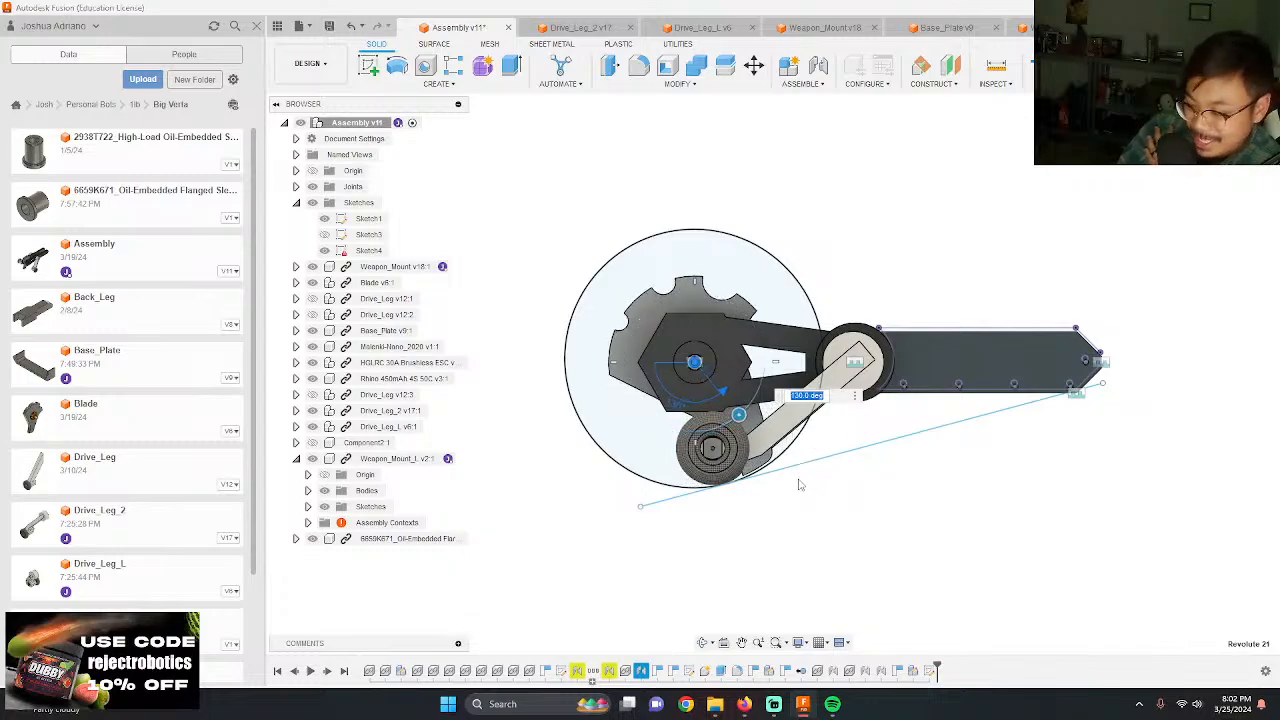
scroll(799, 485, "up", 5)
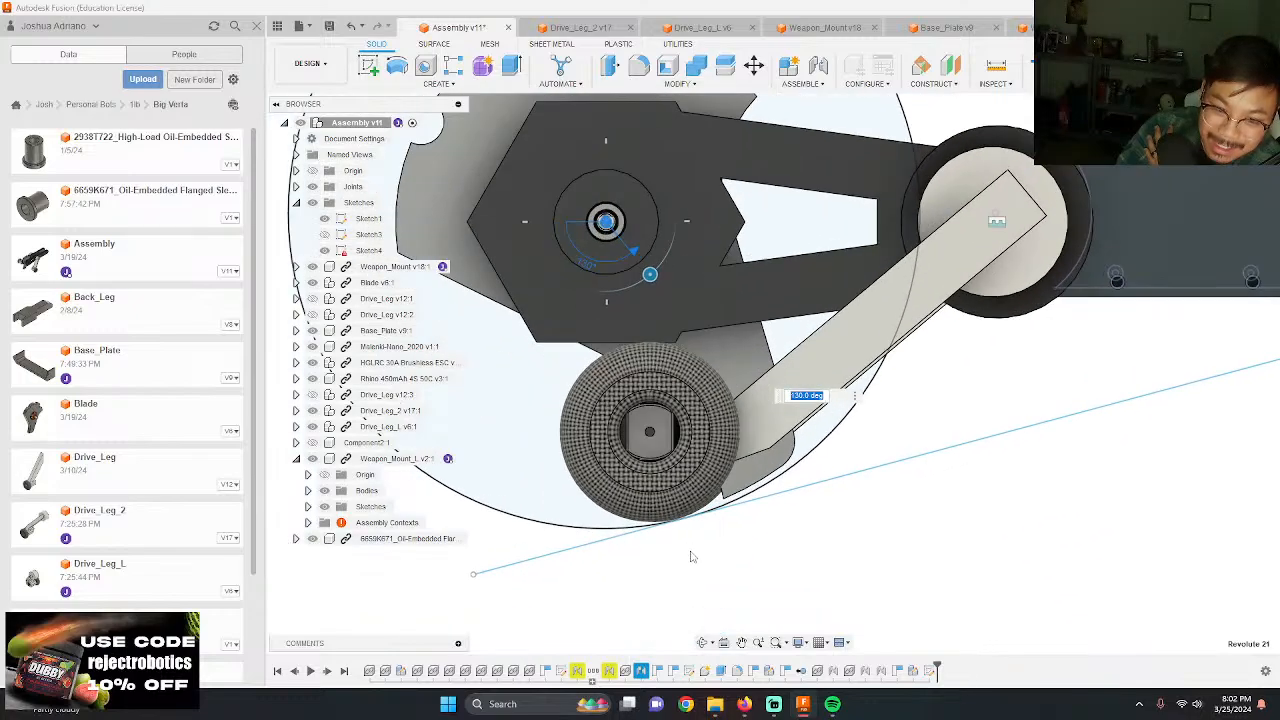
scroll(690, 557, "up", 2)
left_click_drag(605, 104, 763, 561)
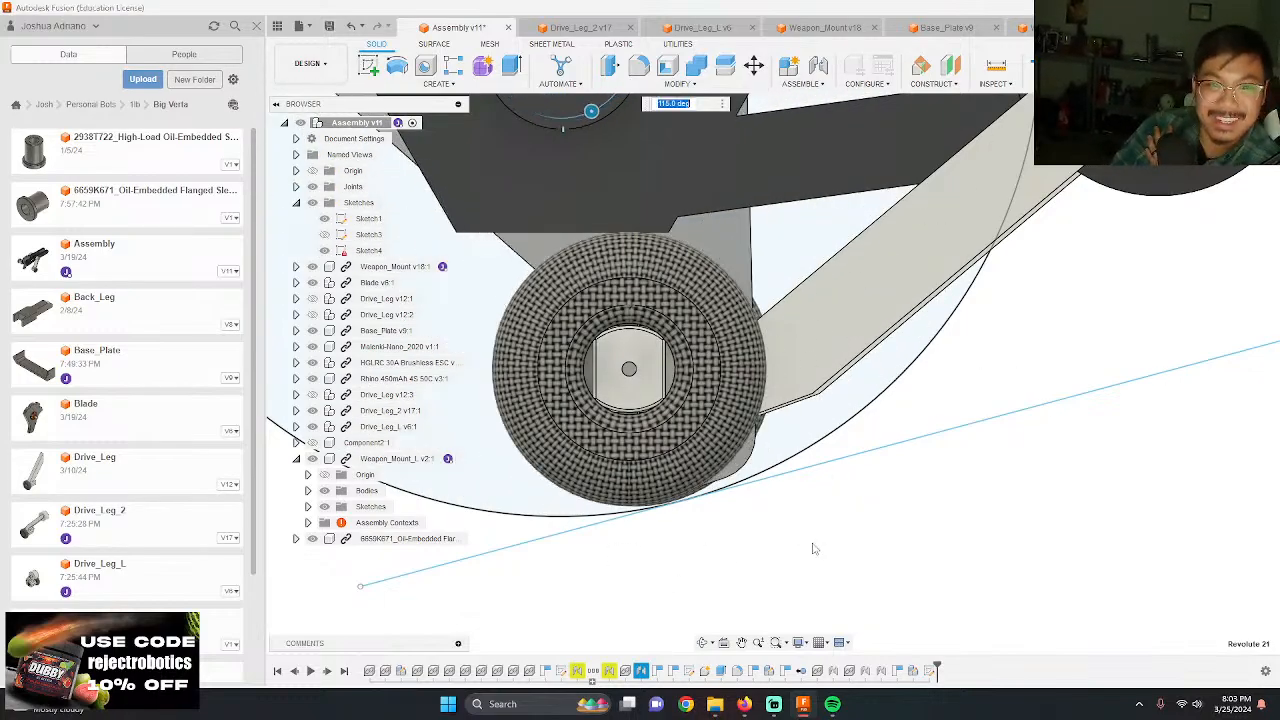
scroll(960, 487, "down", 8)
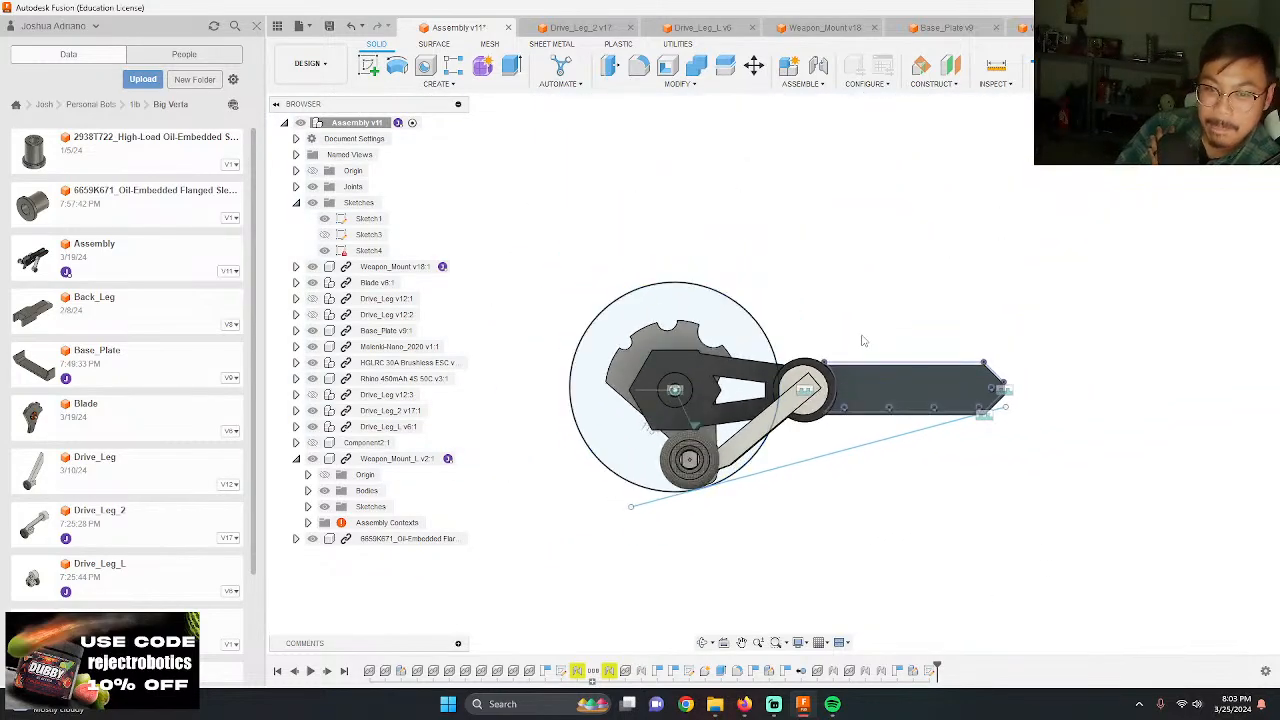
Step: Hide the assembly's sketches and joints so that only the robot's parts are displayed
middle_click_drag(863, 338, 950, 390, "shift")
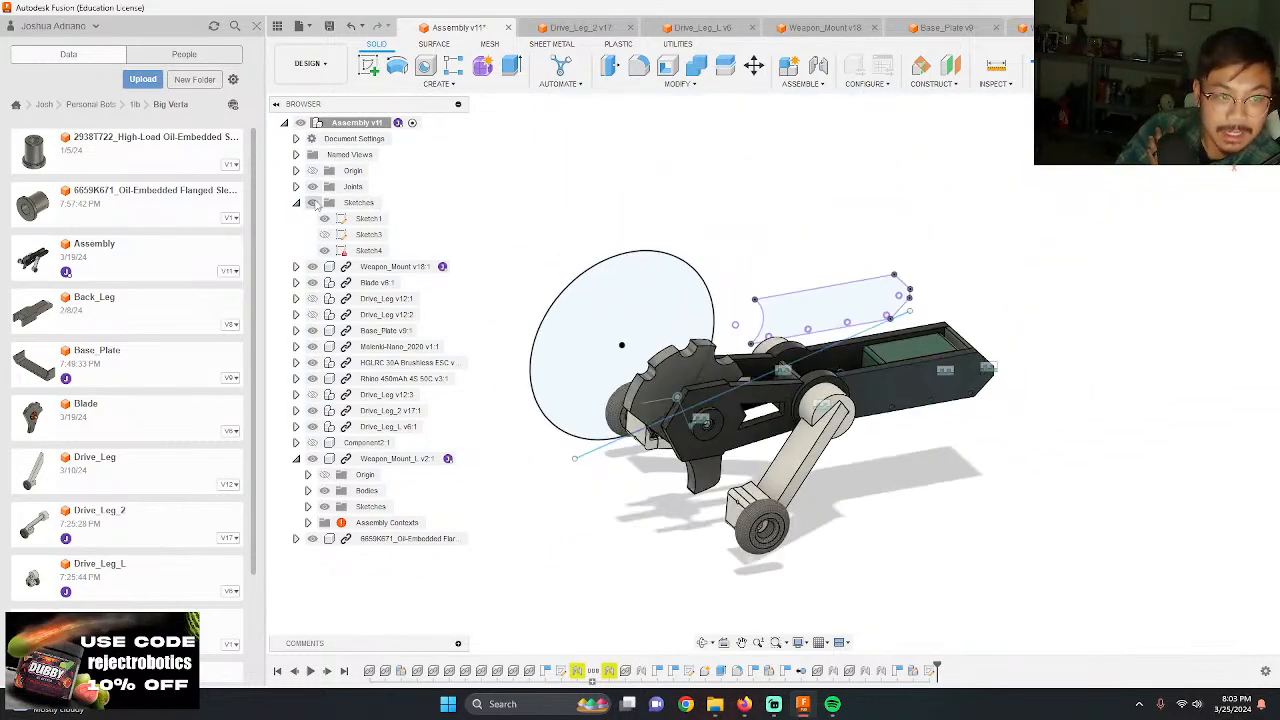
left_click(312, 202)
key("F6")
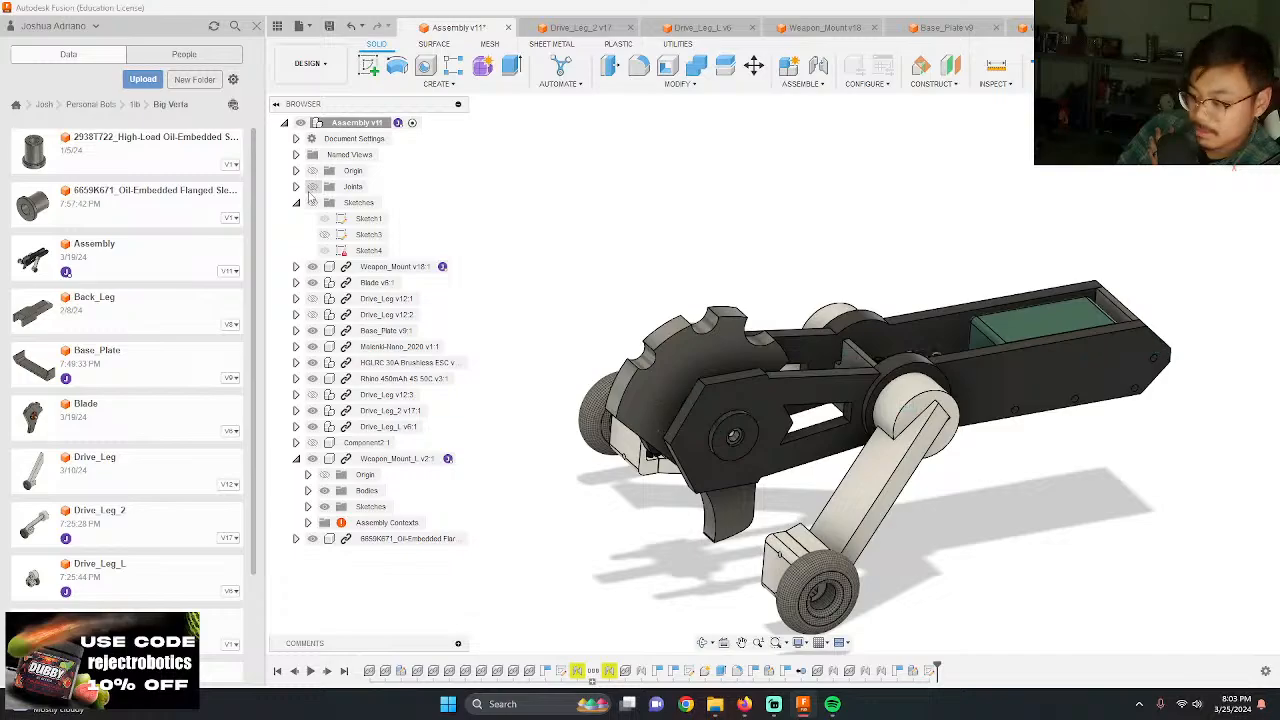
middle_click_drag(682, 380, 1040, 443, "shift")
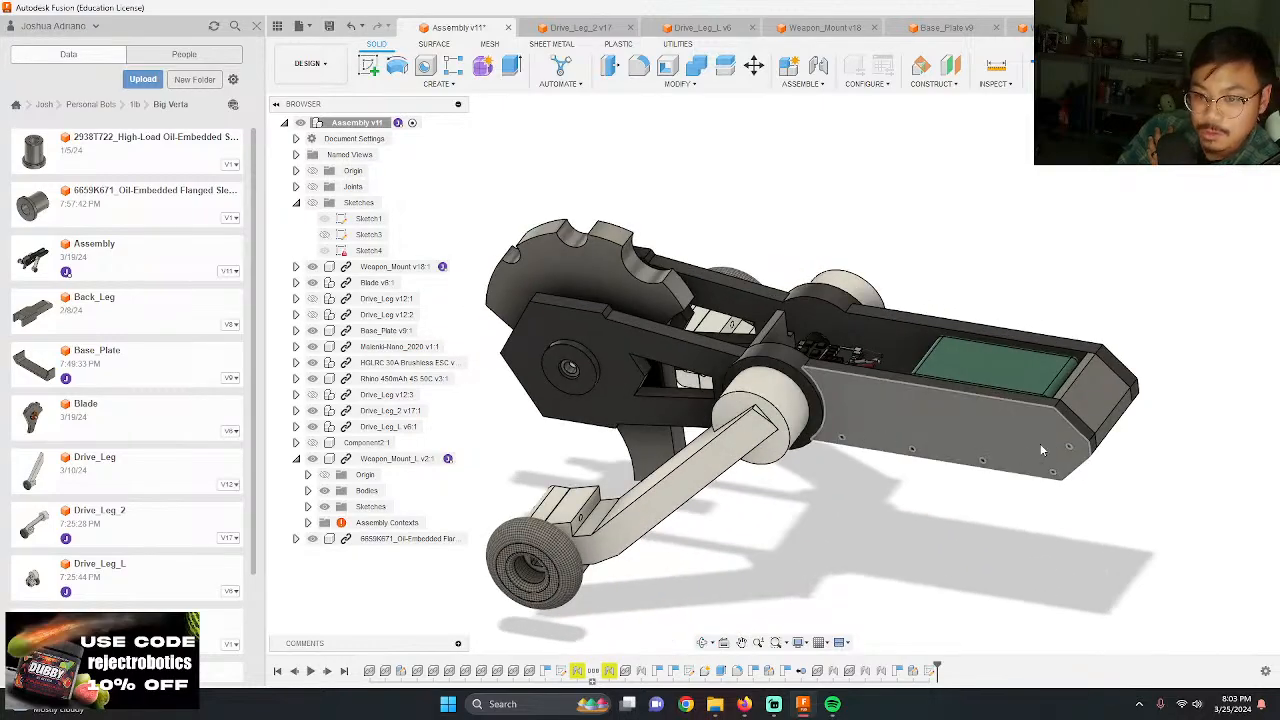
Step: Show the cover plate Component2 and move it off the chassis to expose the electronics bay
left_click(312, 458)
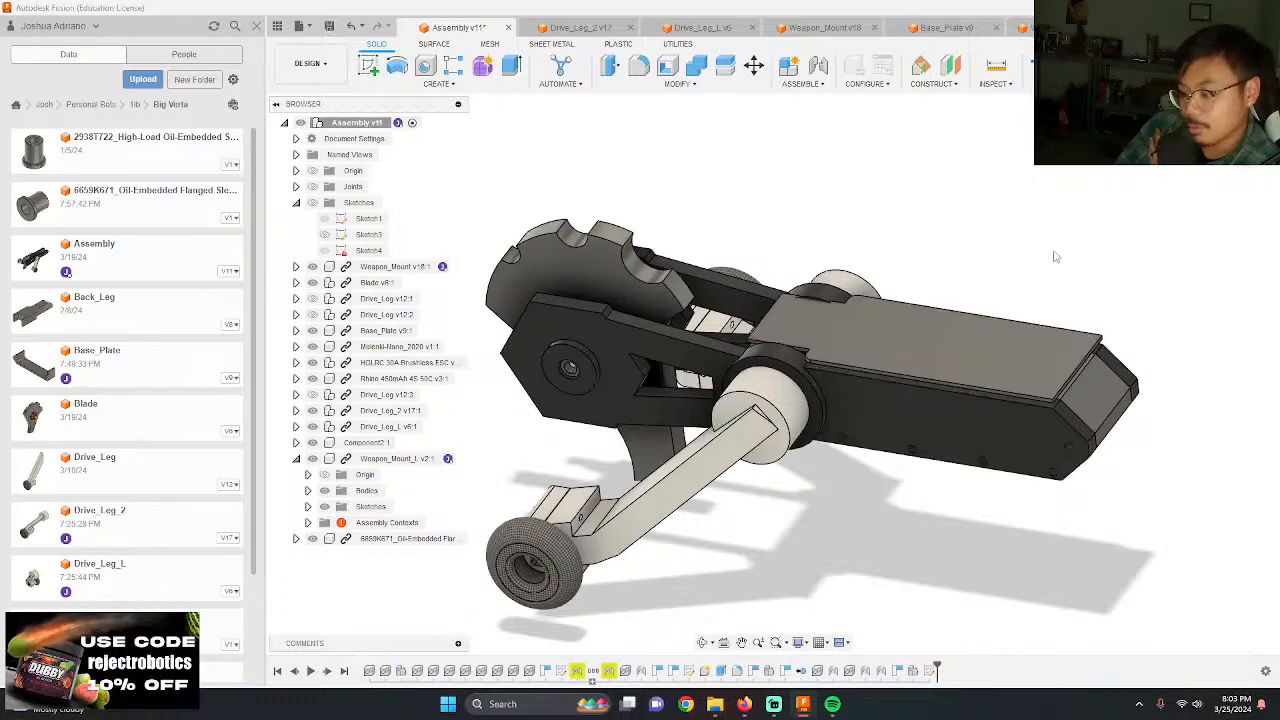
scroll(1055, 240, "up", 3)
middle_click_drag(908, 380, 888, 410, "shift")
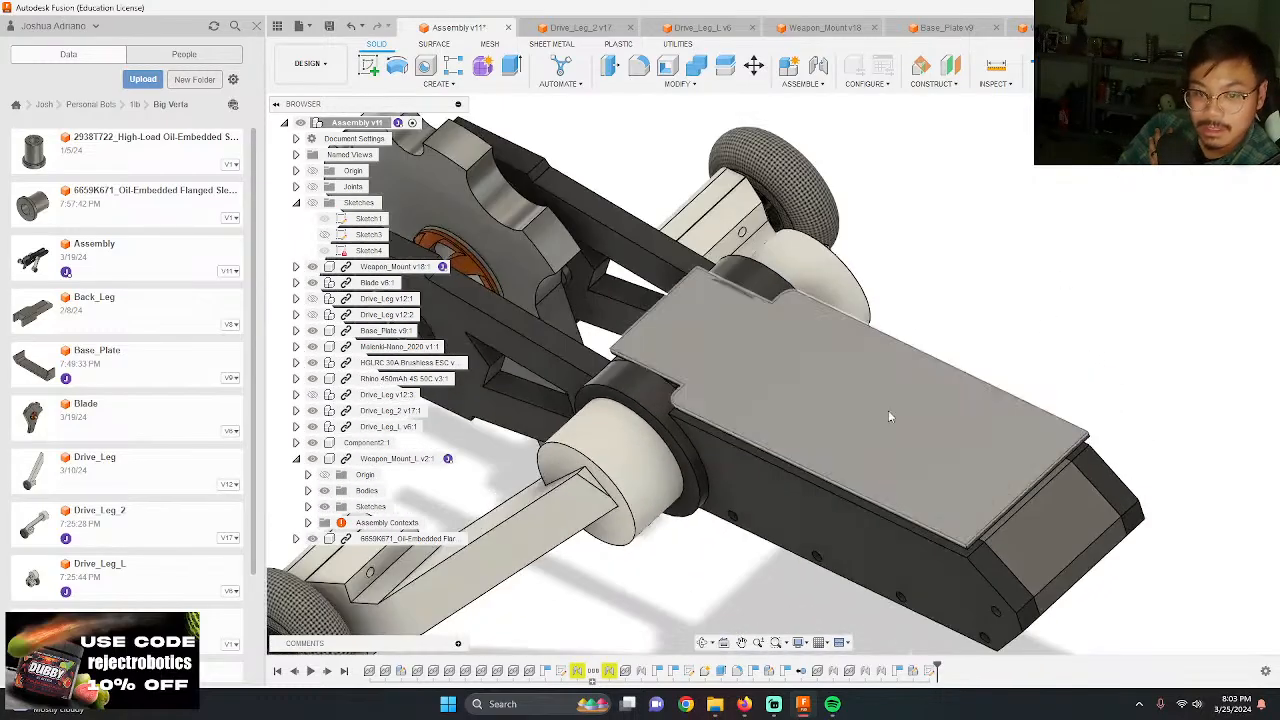
left_click_drag(888, 410, 1099, 198)
Step: Examine the opened chassis, the battery and electronics layout, and the drive leg hubs against the weapon mounts from several angles
middle_click_drag(803, 321, 690, 297, "shift")
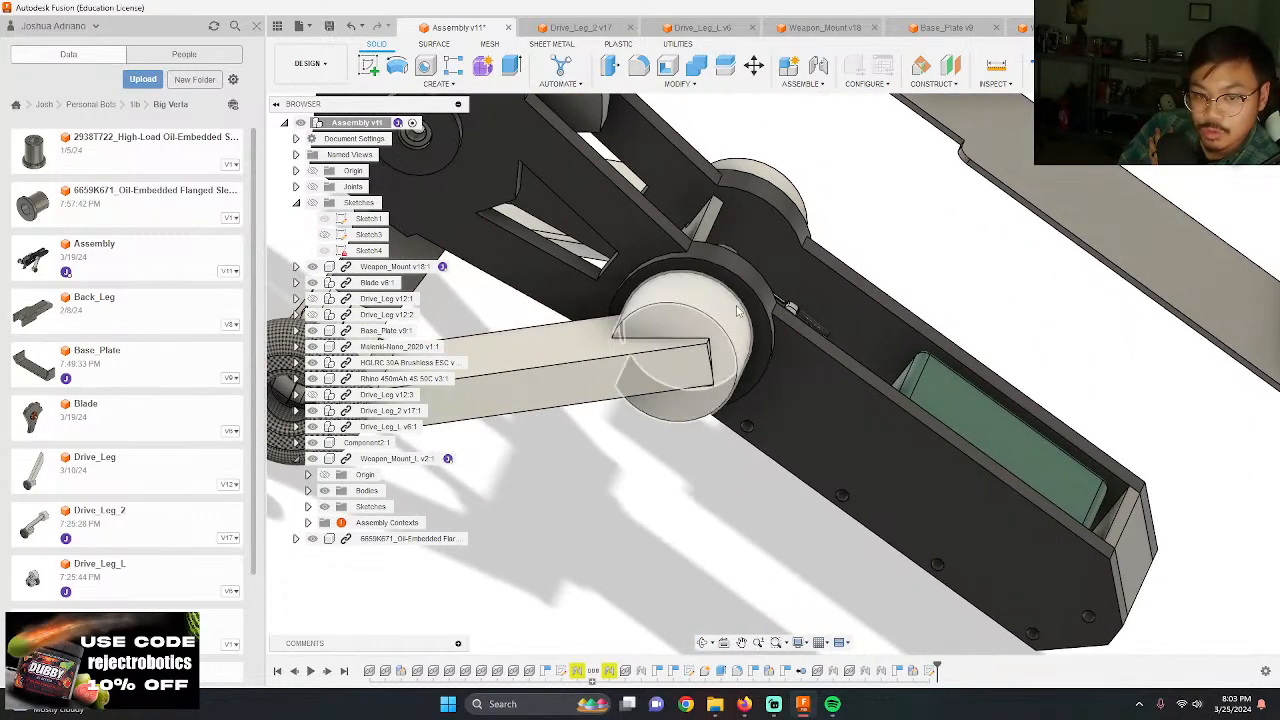
mouse_move(762, 382)
middle_mouse_down("shift")
mouse_move(771, 411)
mouse_move(870, 406)
mouse_move(863, 391)
mouse_move(872, 412)
mouse_move(790, 373)
mouse_move(760, 400)
middle_mouse_up("shift")
scroll(870, 406, "down", 2)
scroll(866, 393, "down", 2)
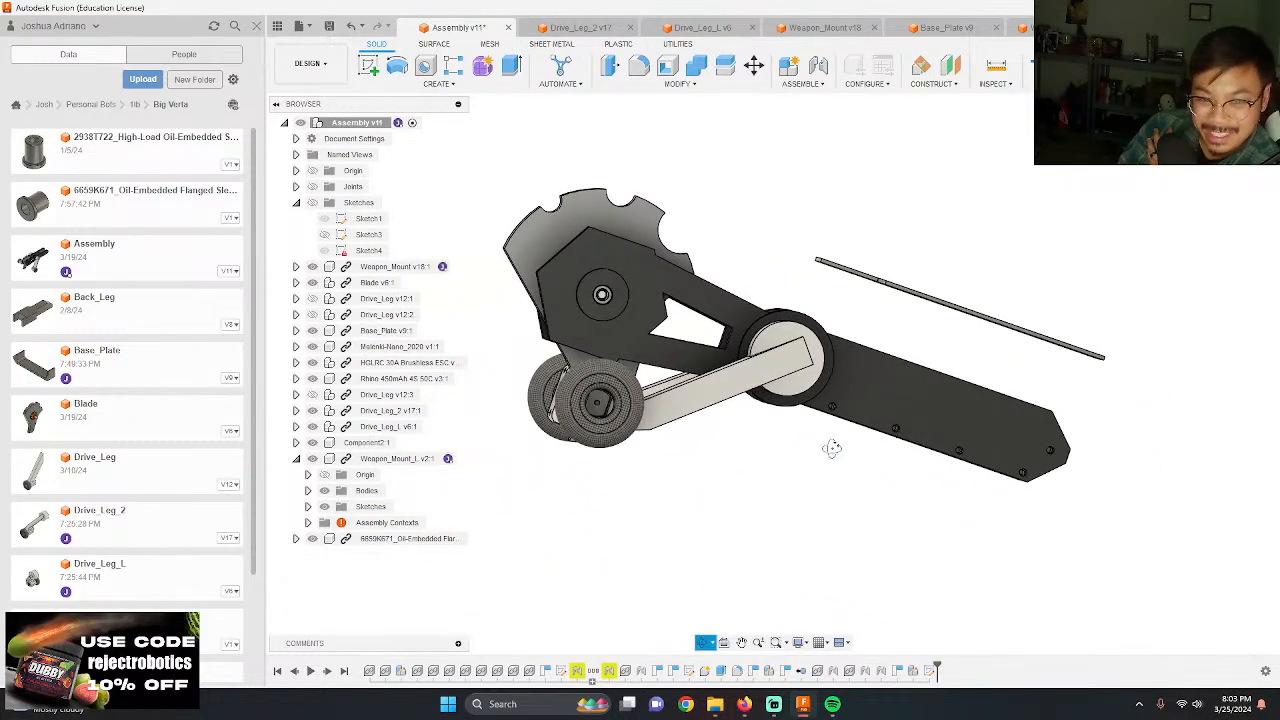
middle_click_drag(832, 448, 800, 537, "shift")
scroll(888, 390, "up", 5)
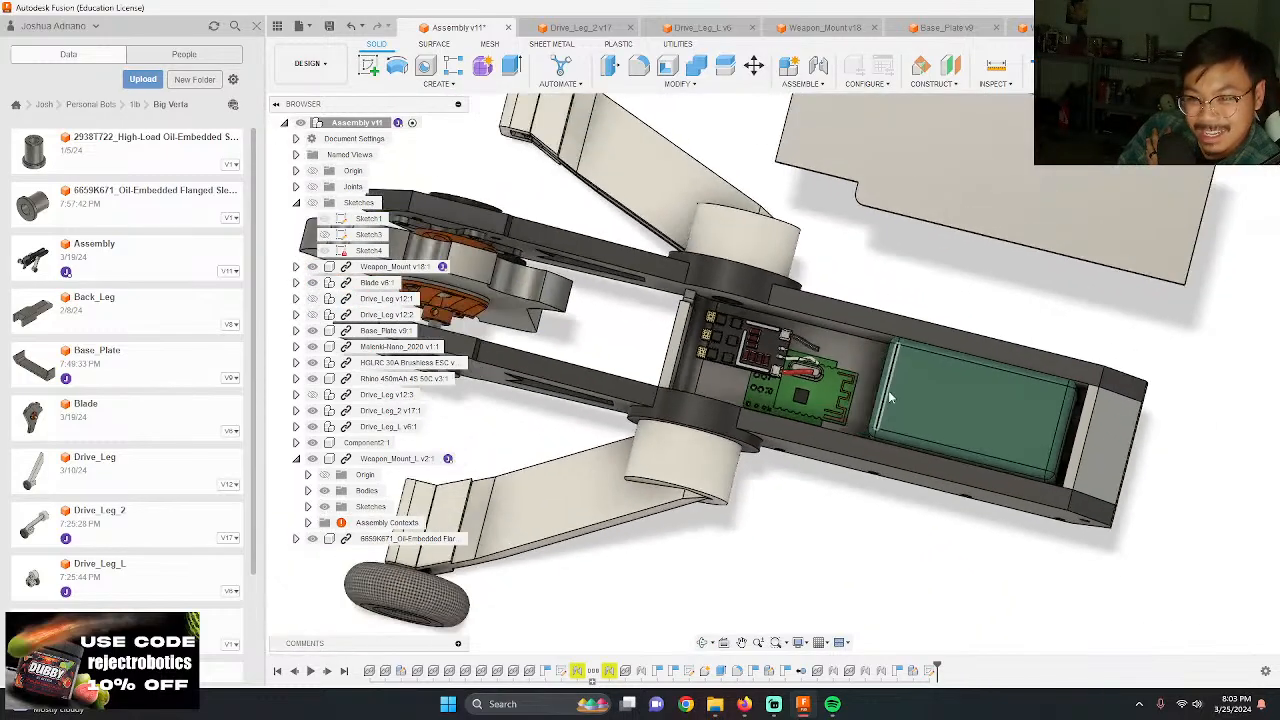
middle_click_drag(1018, 385, 962, 241, "shift")
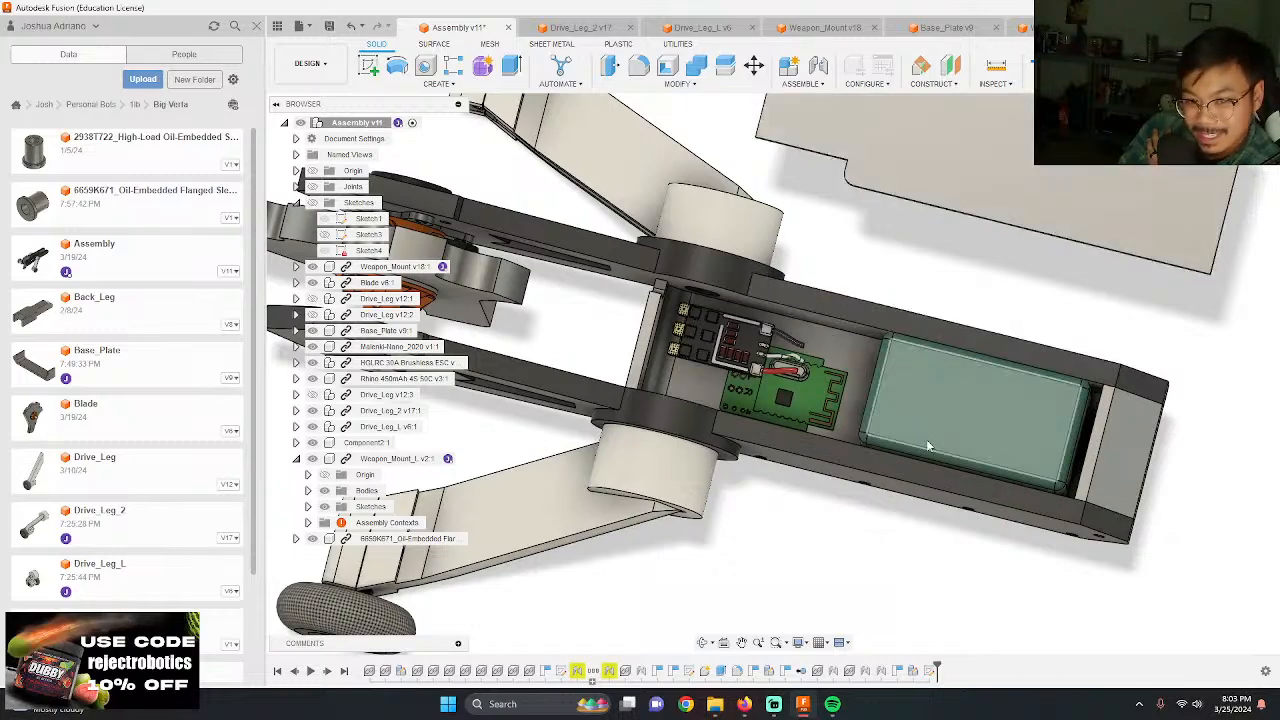
middle_click_drag(928, 446, 881, 316, "shift")
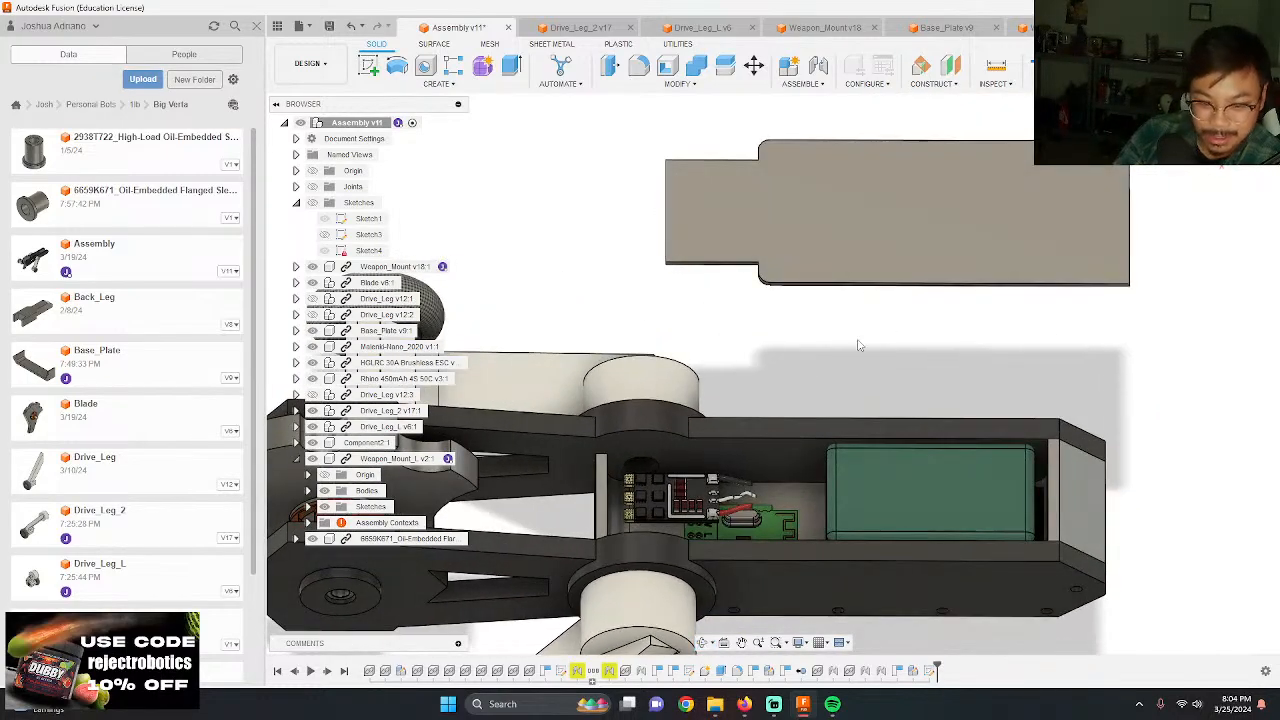
scroll(860, 346, "down", 3)
scroll(660, 484, "up", 5)
middle_click_drag(571, 477, 597, 221, "shift")
scroll(717, 272, "down", 3)
Step: Switch to the Drive_Leg_2 design and try to sketch a center-diameter circle at the center of the hub's inner end face
left_click(555, 28)
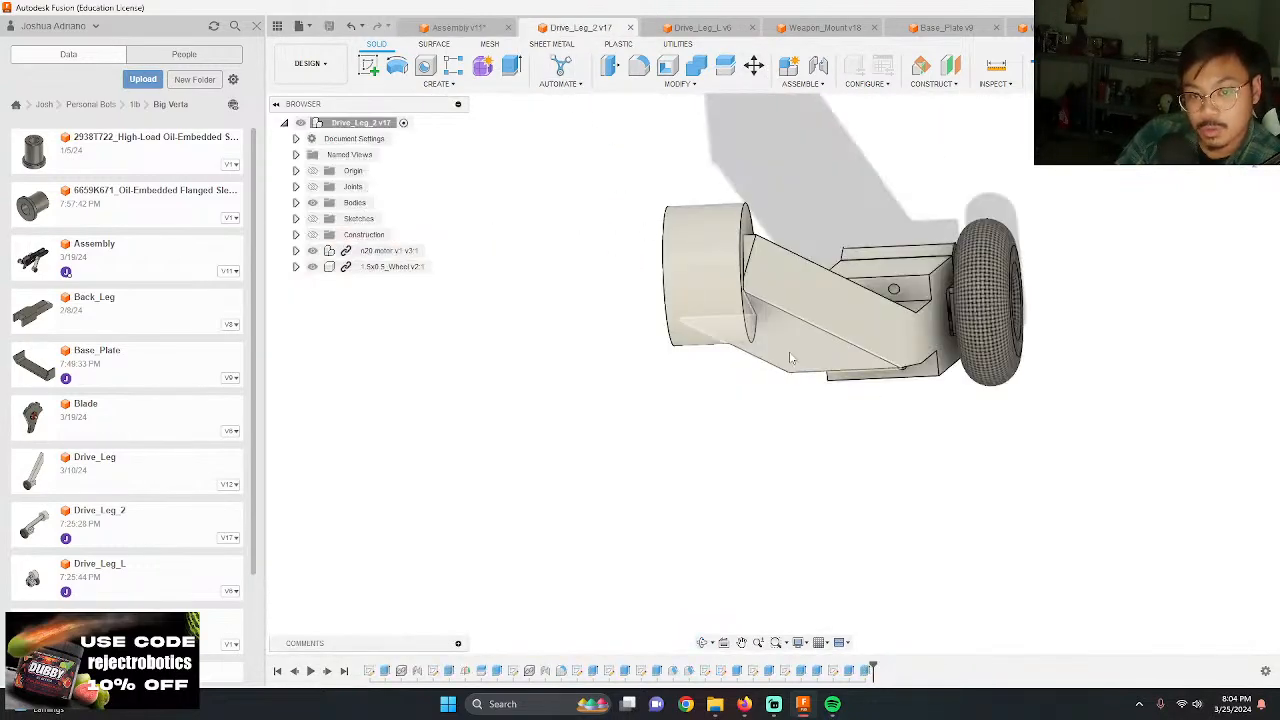
middle_click_drag(606, 160, 593, 254, "shift")
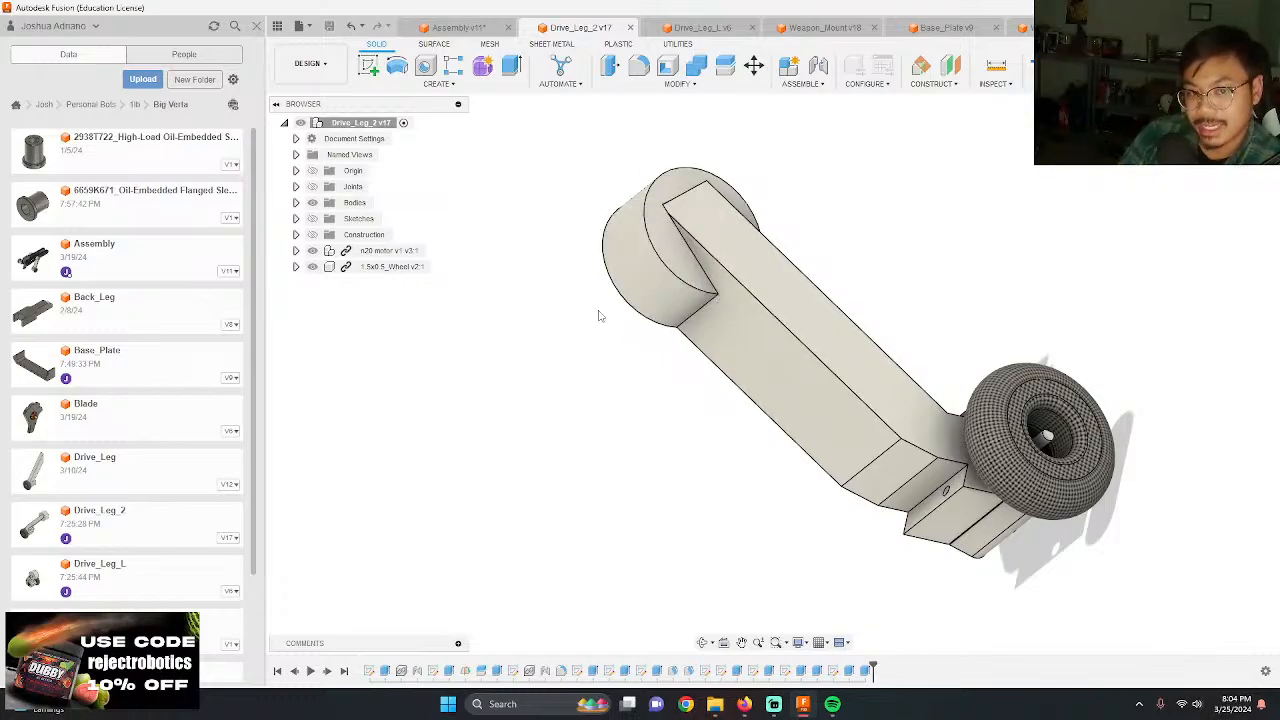
middle_click_drag(599, 316, 695, 366, "shift")
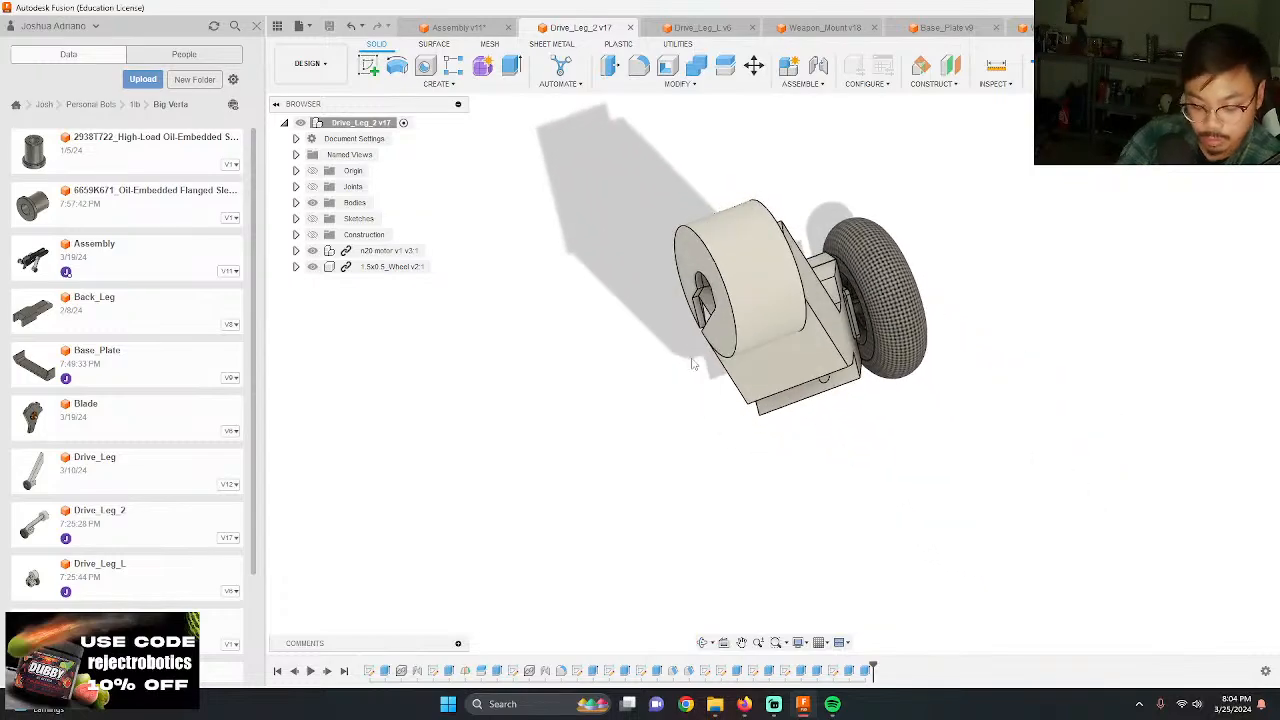
left_click(716, 333)
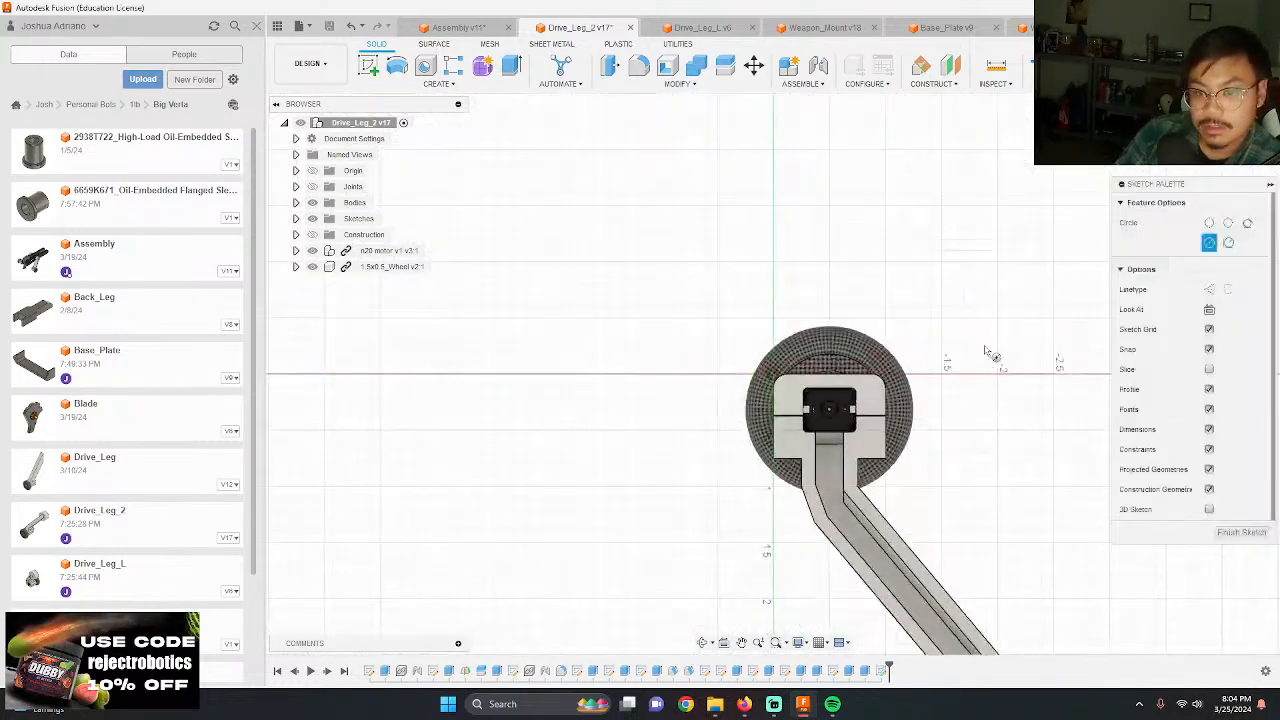
scroll(605, 185, "down", 5)
scroll(657, 247, "up", 5)
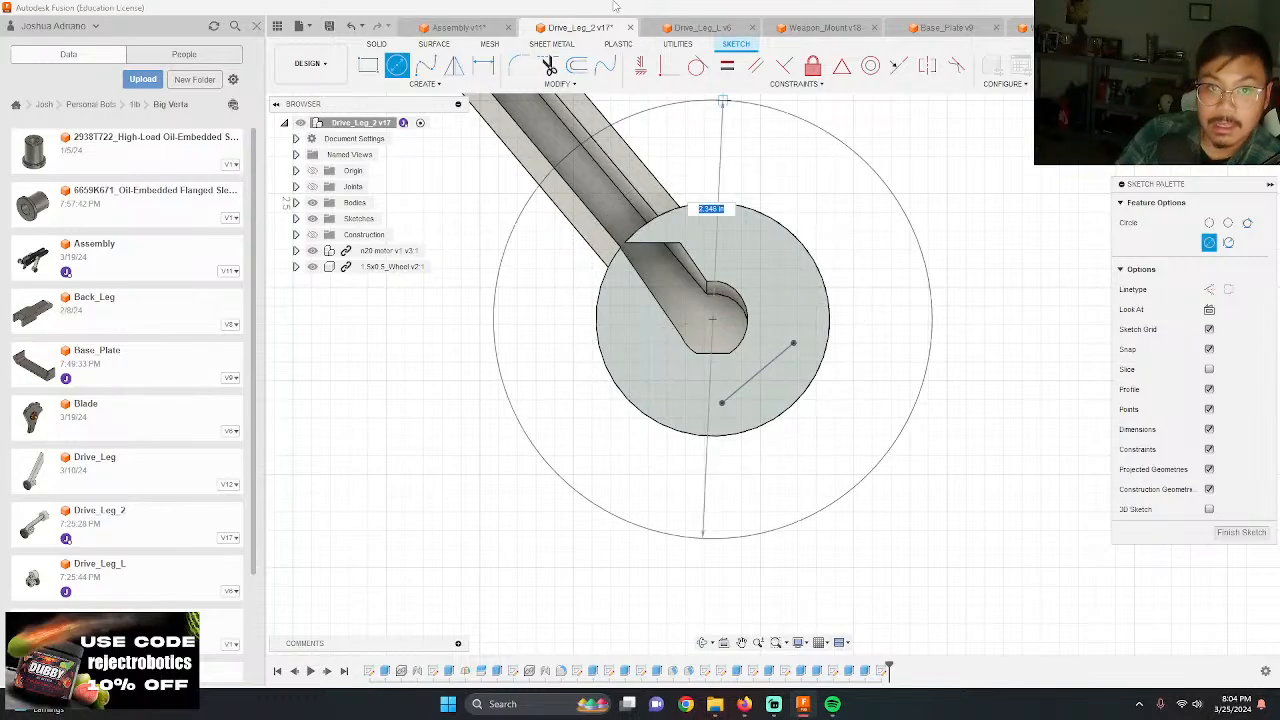
Step: In the Assembly design, measure the diameter of Weapon_Mount_L's round outer edge around the drive leg hub
left_click(452, 27)
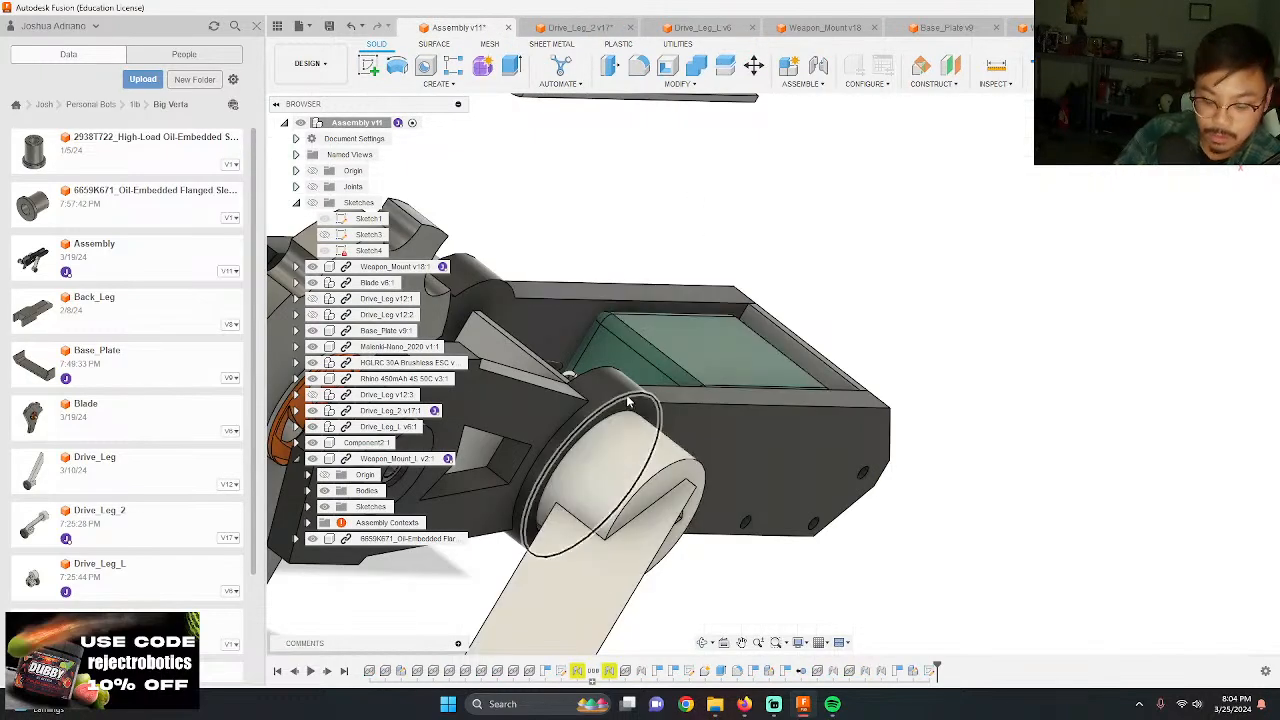
key("i")
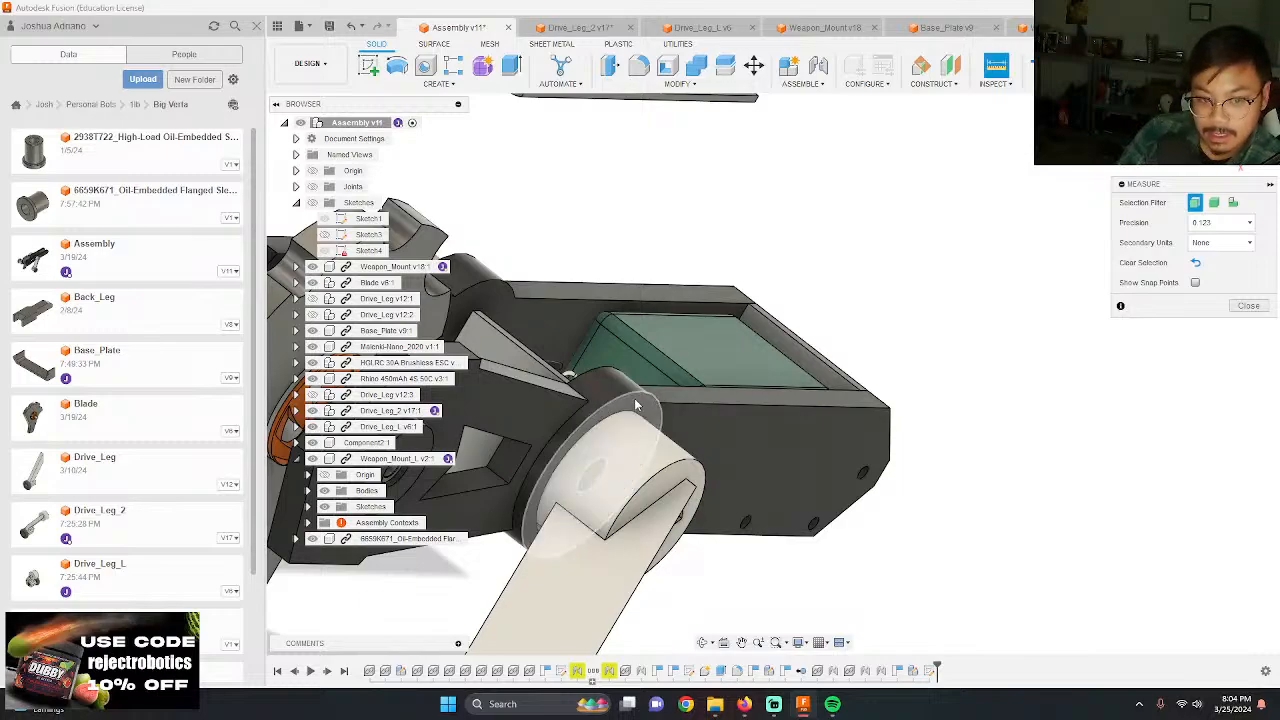
left_click(634, 403)
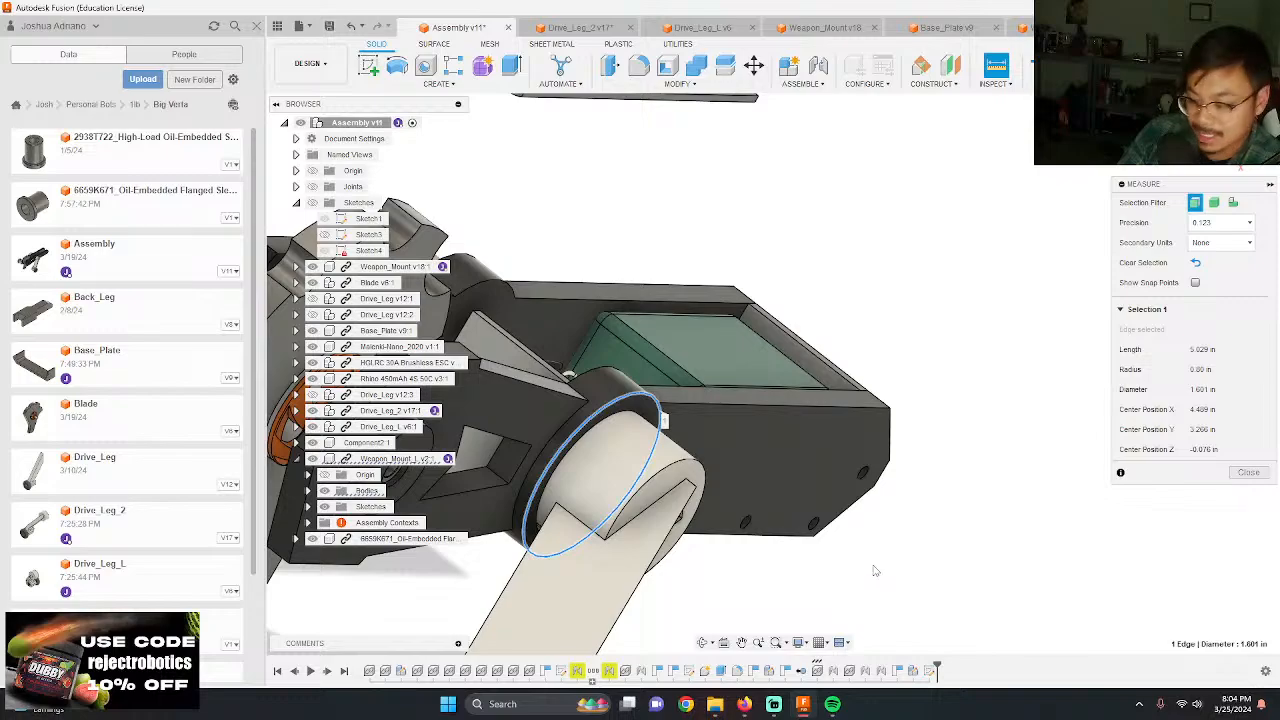
middle_click_drag(873, 571, 495, 494, "shift")
scroll(495, 494, "up", 8)
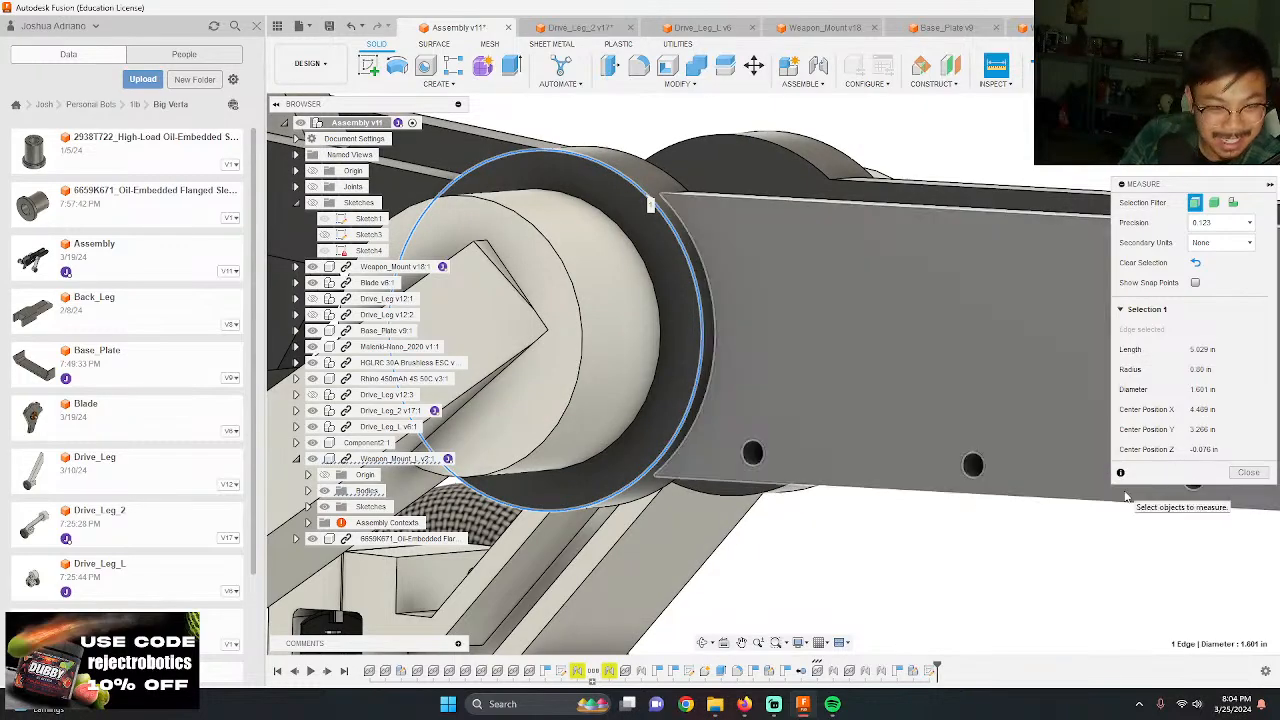
left_click(1249, 472)
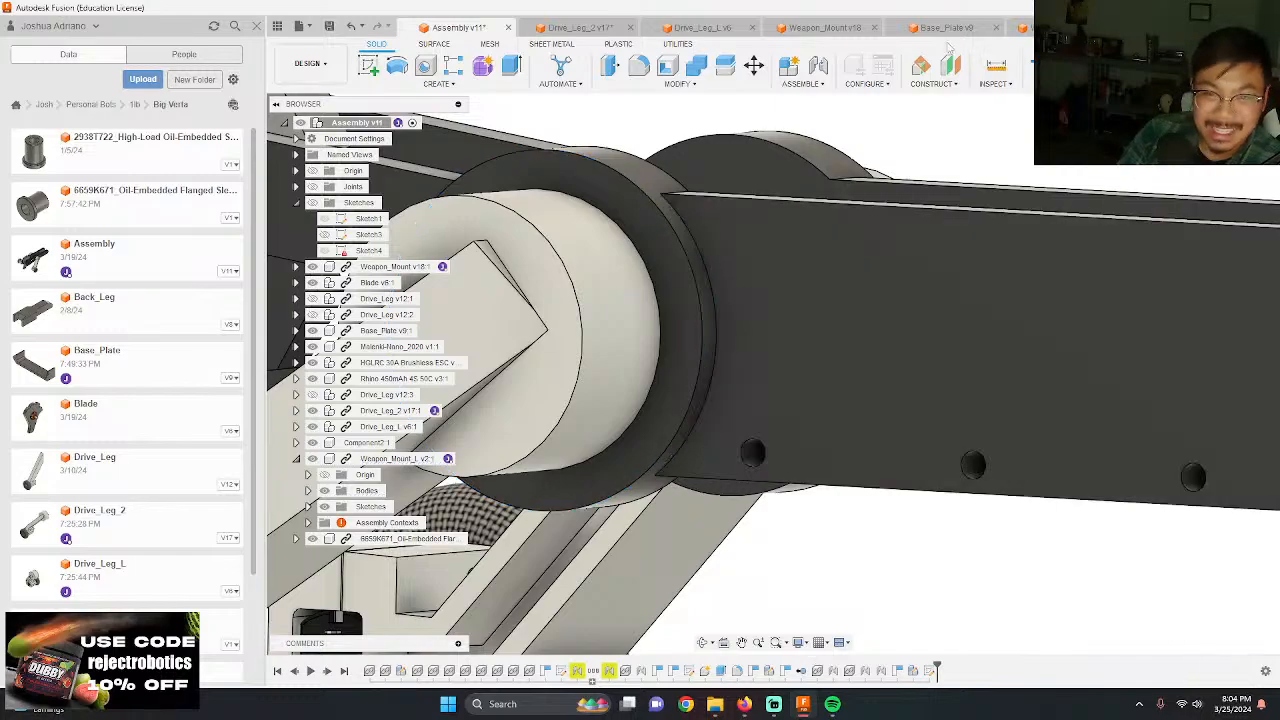
Step: Compare the Drive_Leg_L hub, return to Drive_Leg_2, and undo the new sketch on its hub face
left_click(595, 29)
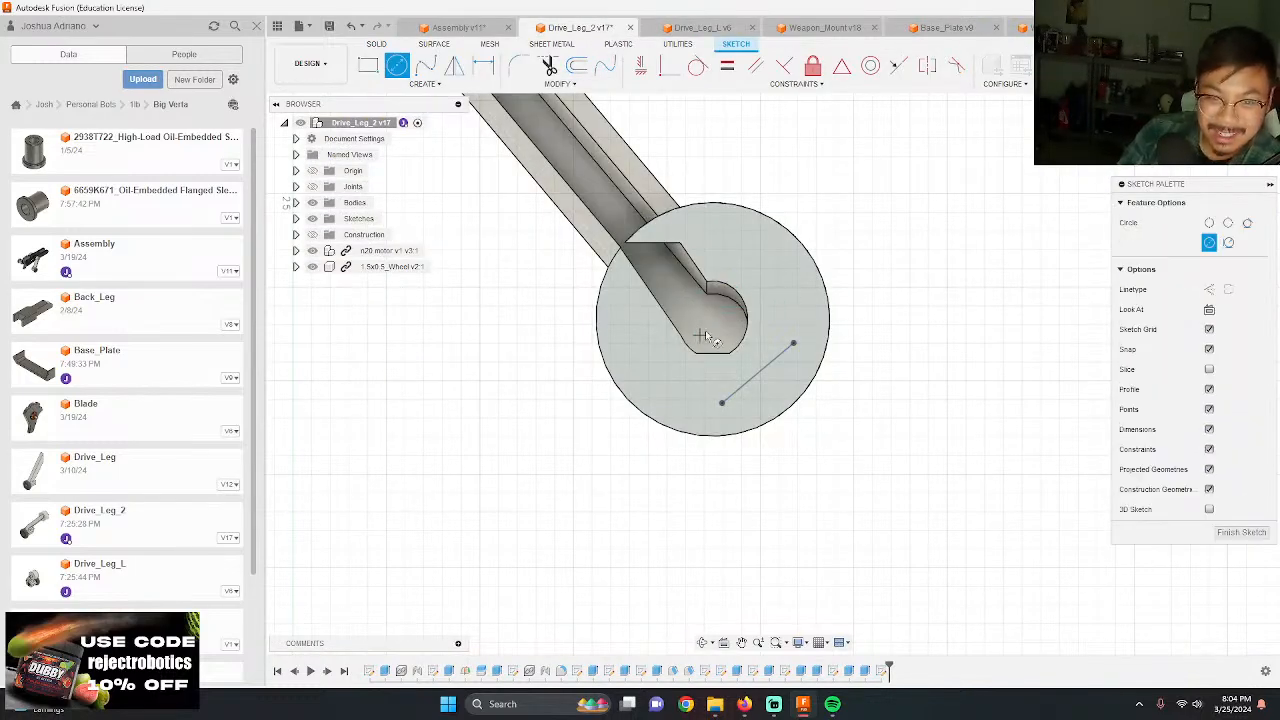
left_click(700, 27)
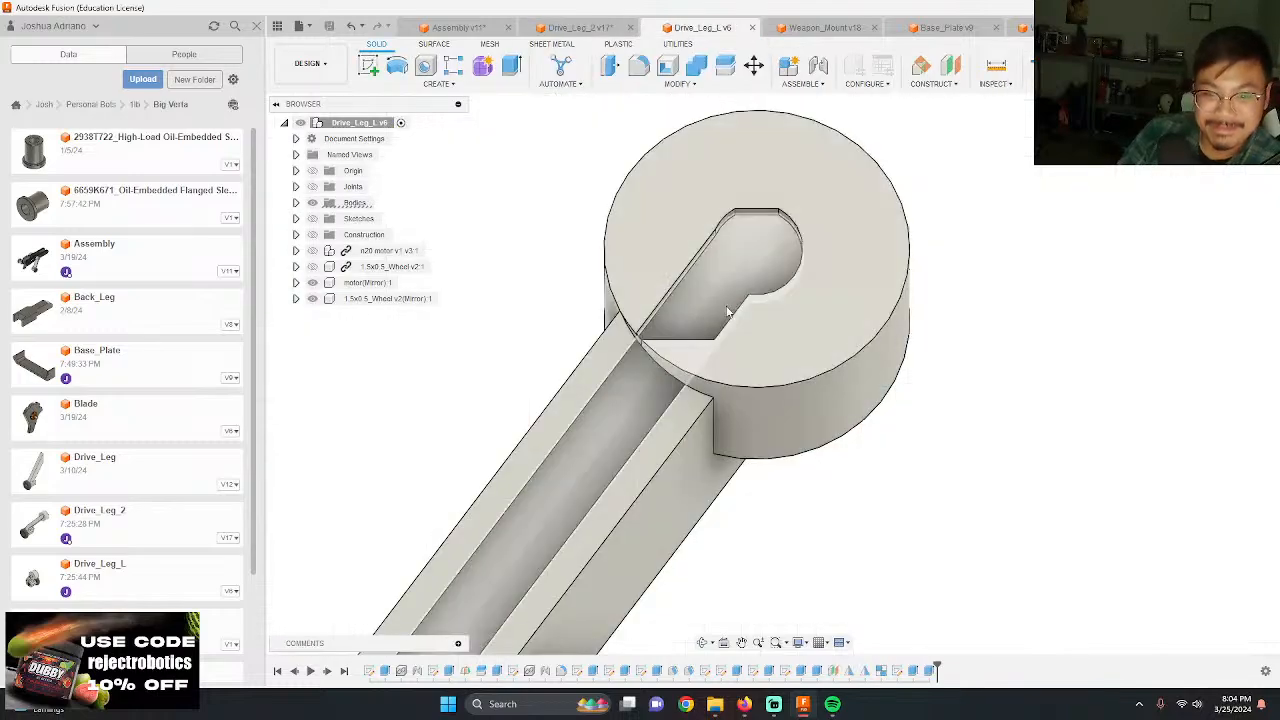
left_click(578, 27)
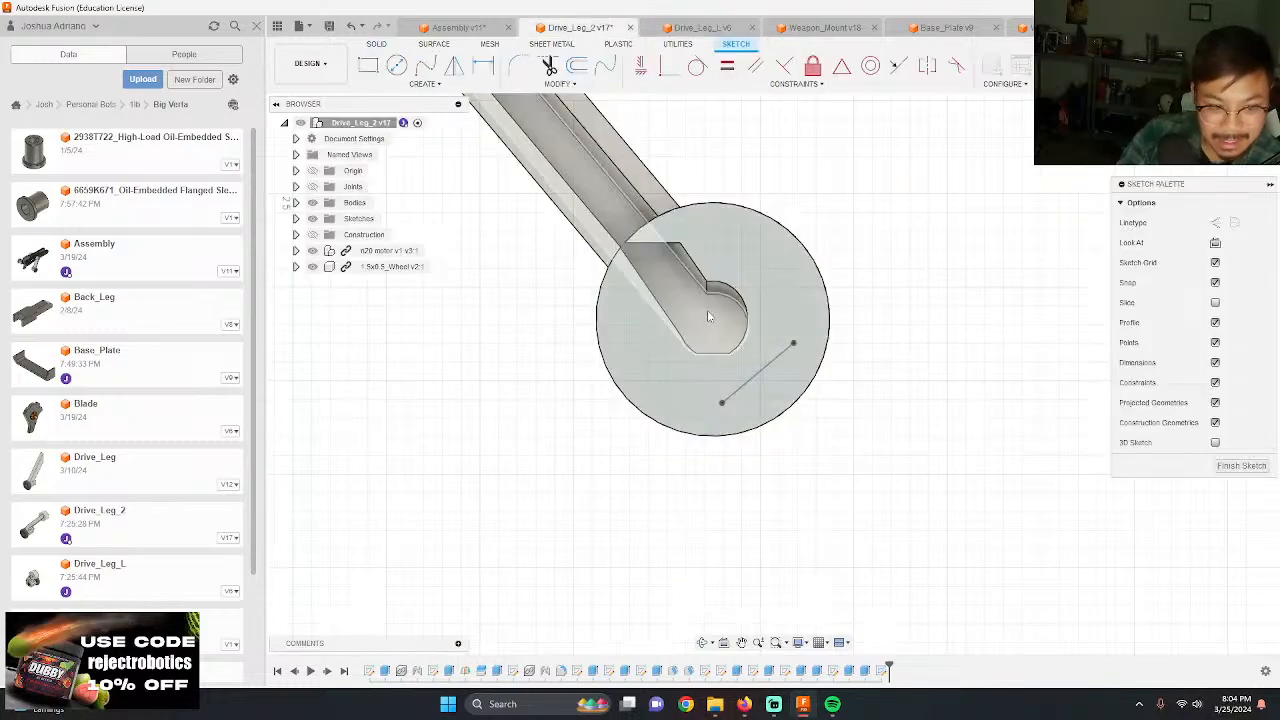
mouse_move(708, 317)
middle_mouse_down("shift")
mouse_move(797, 466)
mouse_move(528, 432)
mouse_move(667, 428)
middle_mouse_up("shift")
key("ctrl+z")
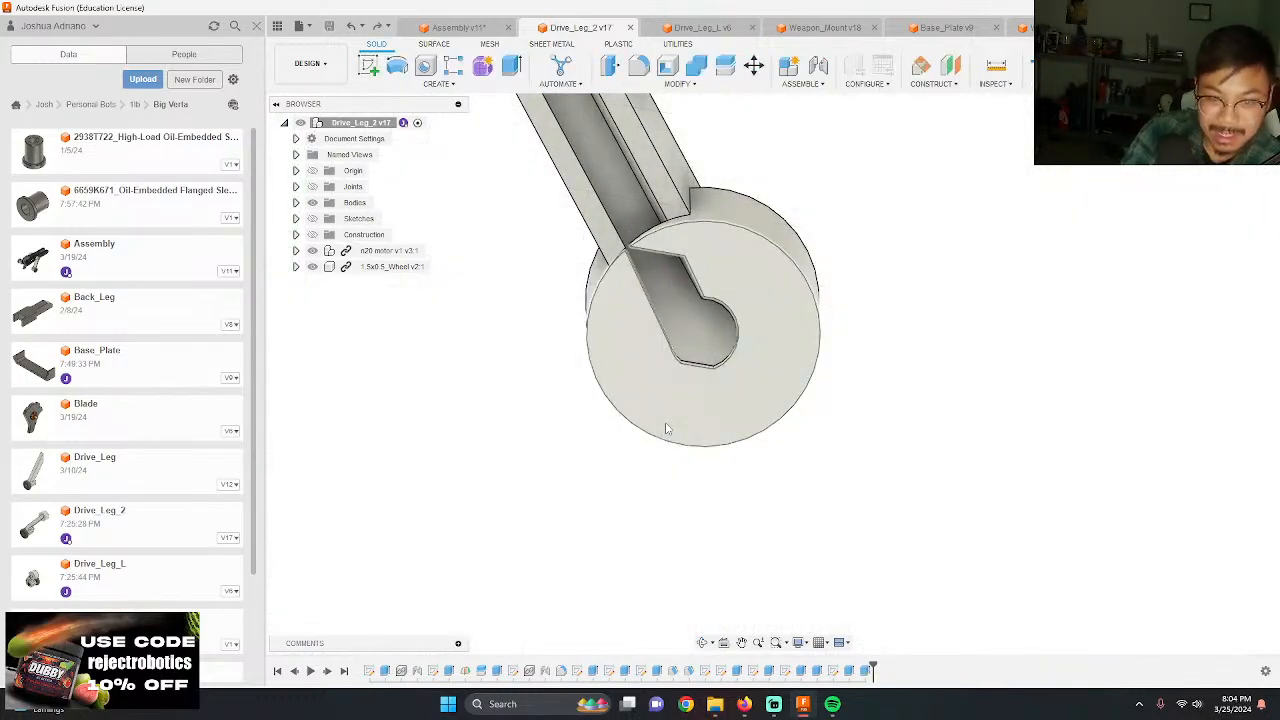
Step: Create a sketch on the inner end face of Drive_Leg_2's hub and draw a 1.6 in diameter circle centered on the hub
left_click(675, 408)
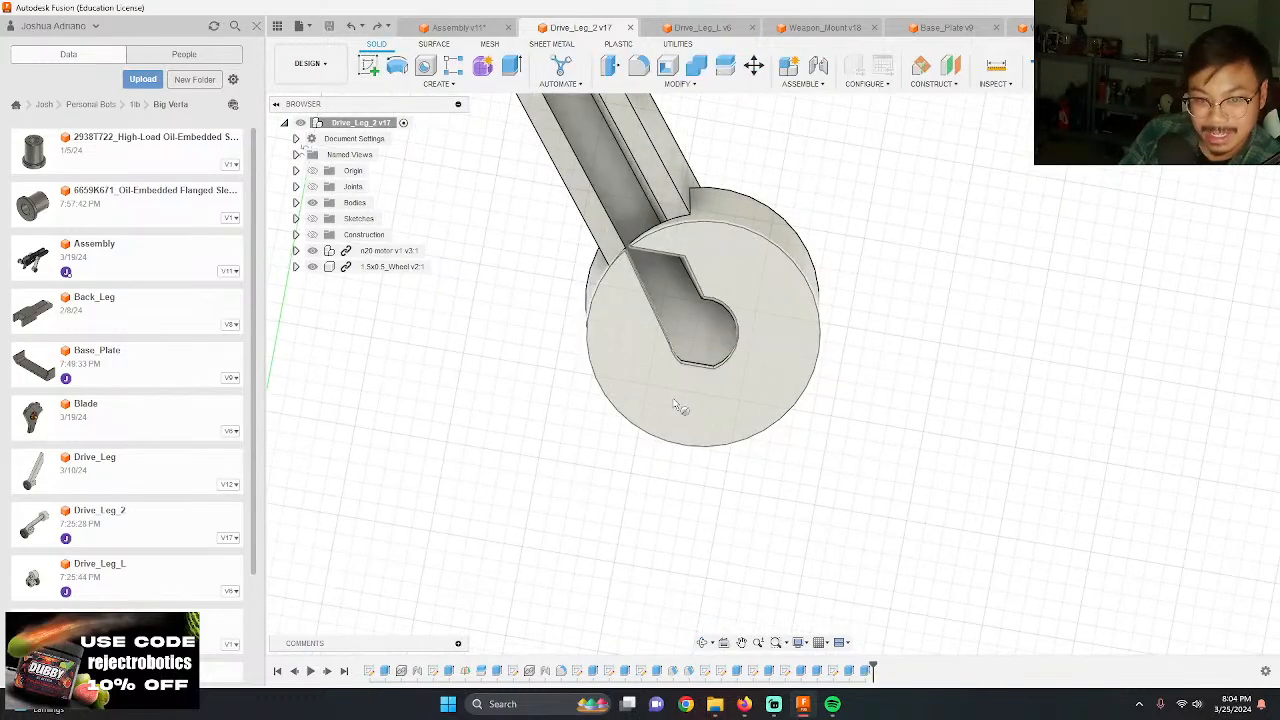
scroll(541, 233, "down", 3)
scroll(714, 483, "up", 6)
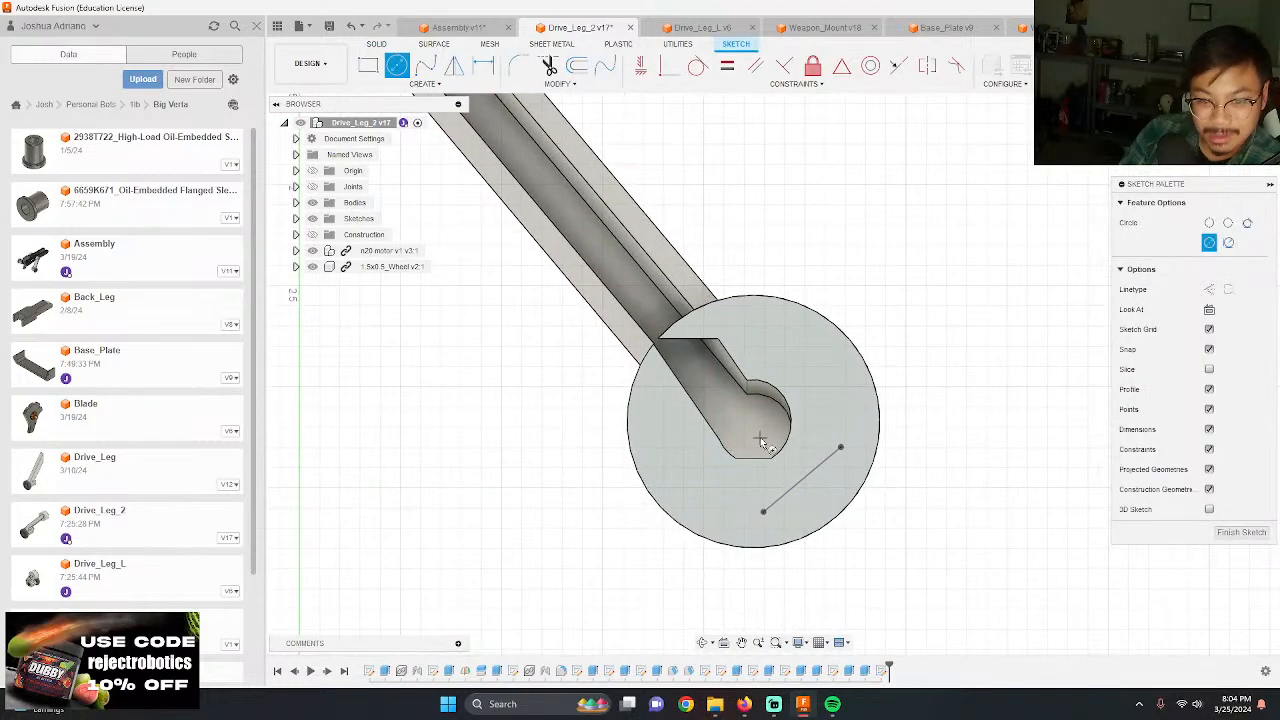
left_click(754, 421)
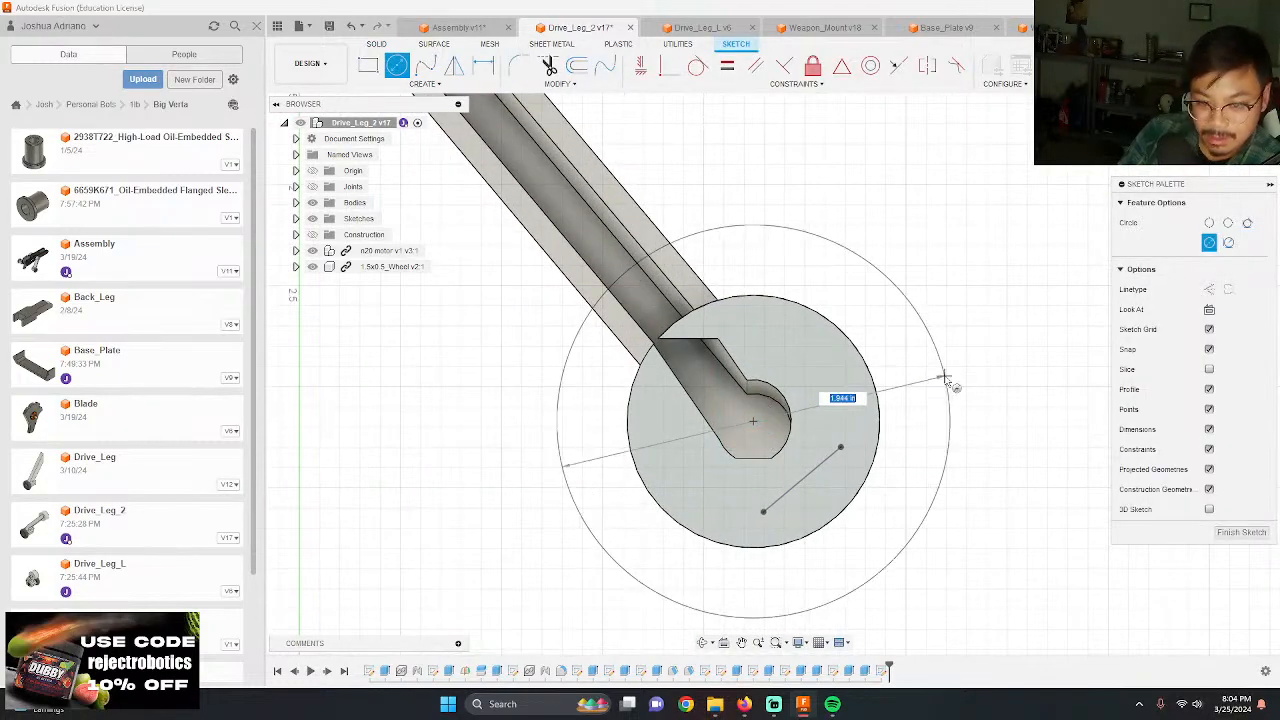
type("1.6")
key("Return")
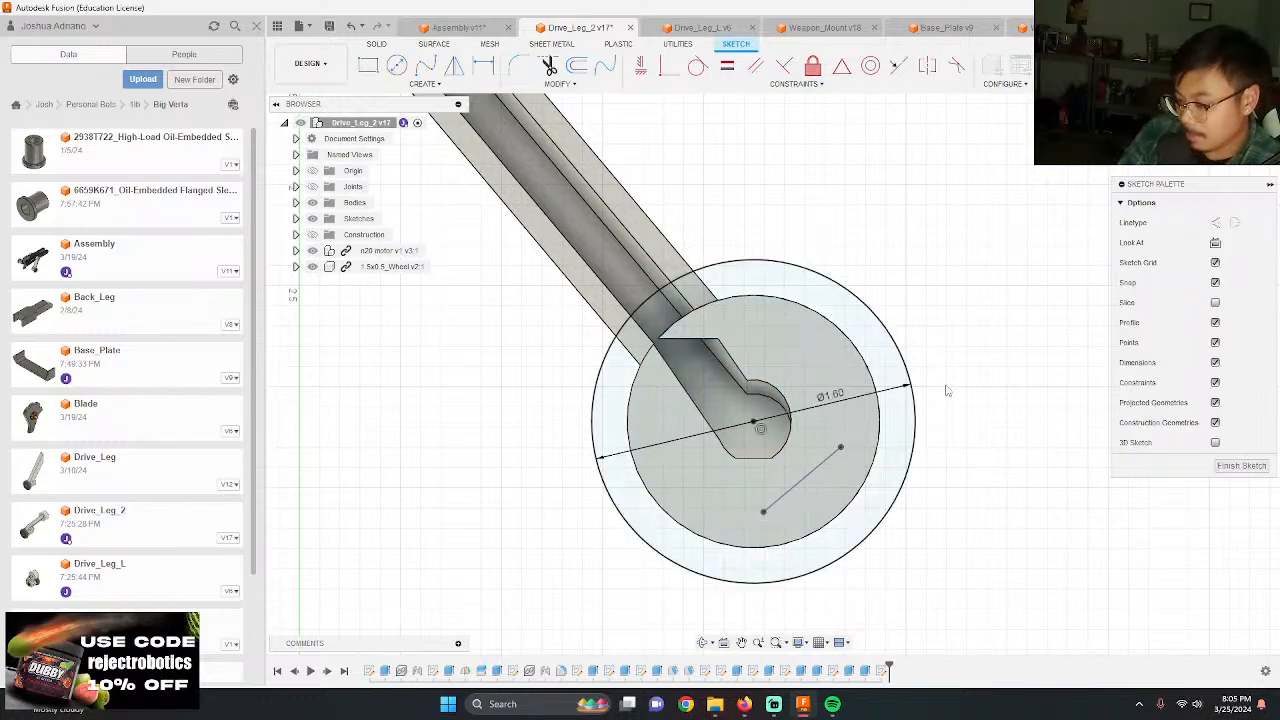
Step: Inspect the drive leg hub against the weapon mount in the Assembly design and return to Drive_Leg_2
scroll(148, 370, "down", 3)
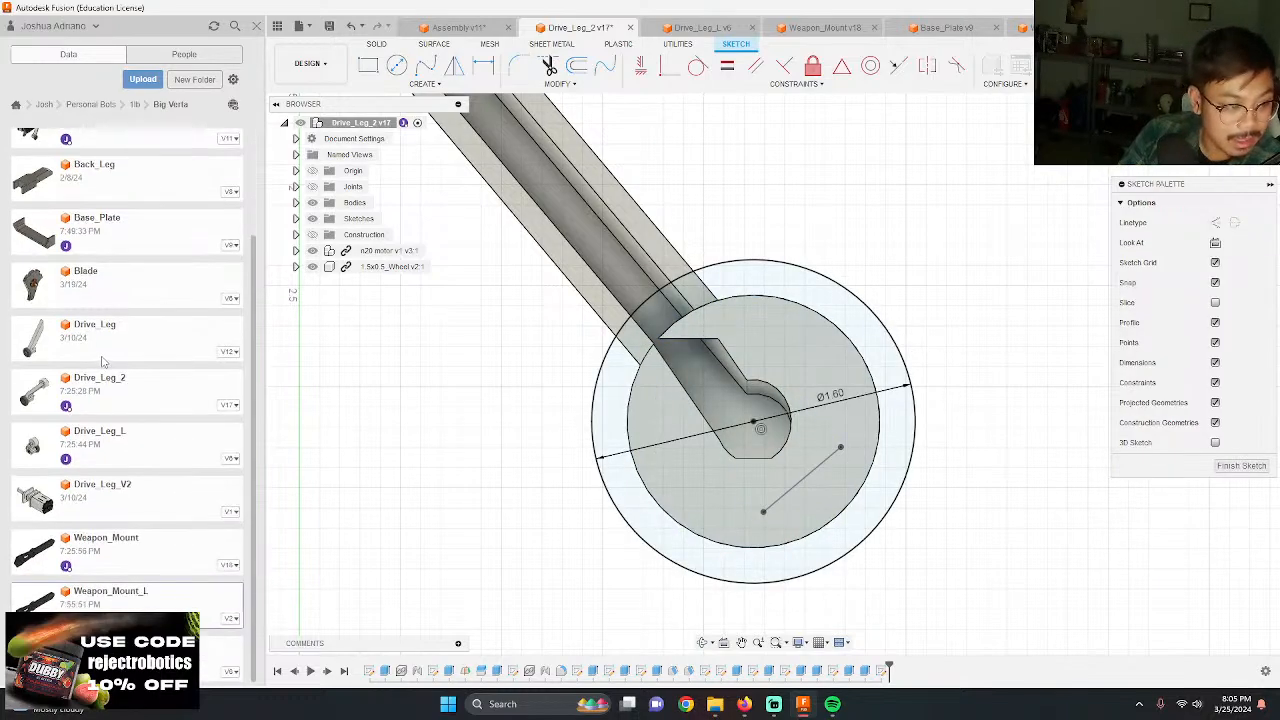
scroll(134, 352, "up", 3)
left_click(440, 28)
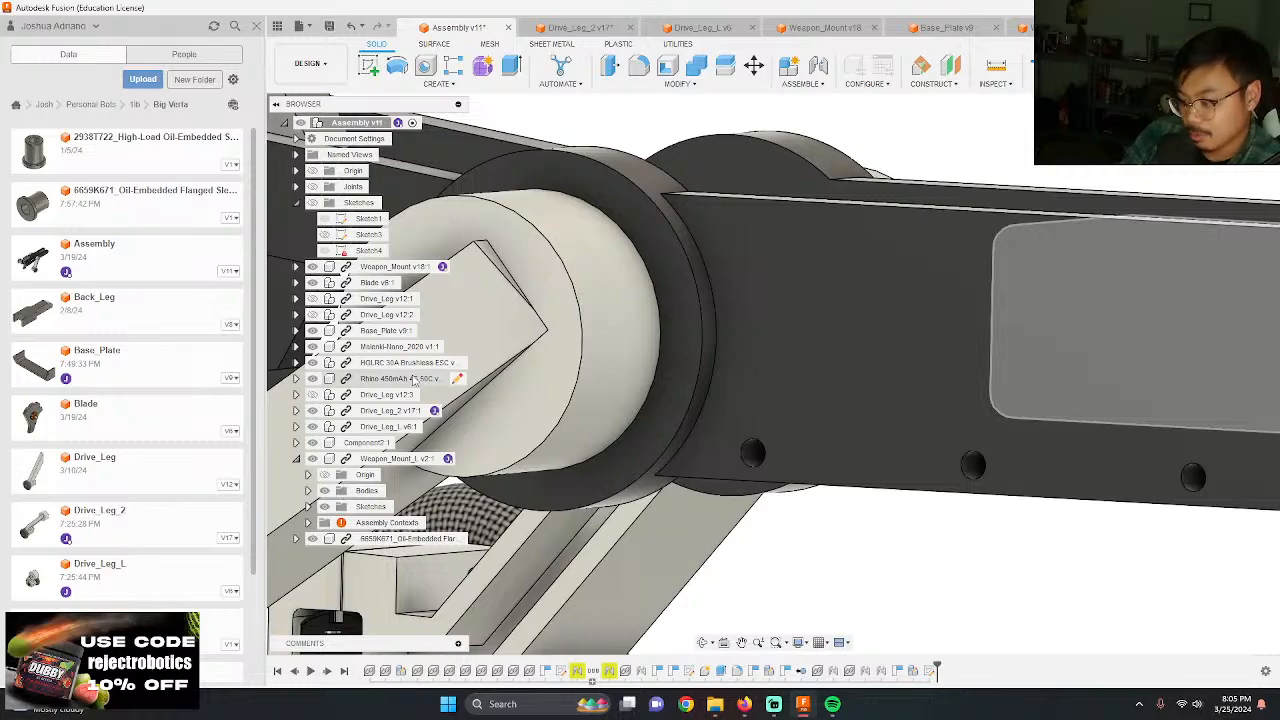
middle_click_drag(412, 378, 685, 353, "shift")
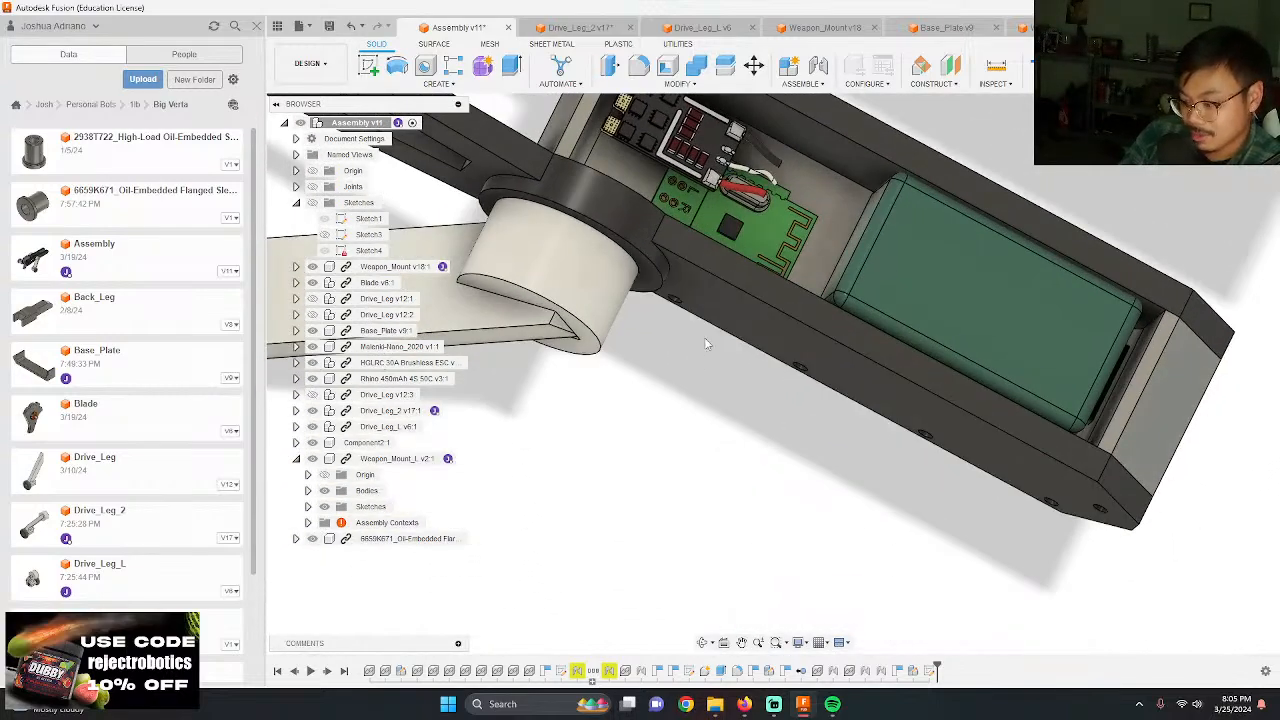
mouse_move(950, 280)
middle_mouse_down("shift")
mouse_move(940, 320)
mouse_move(943, 262)
middle_mouse_up("shift")
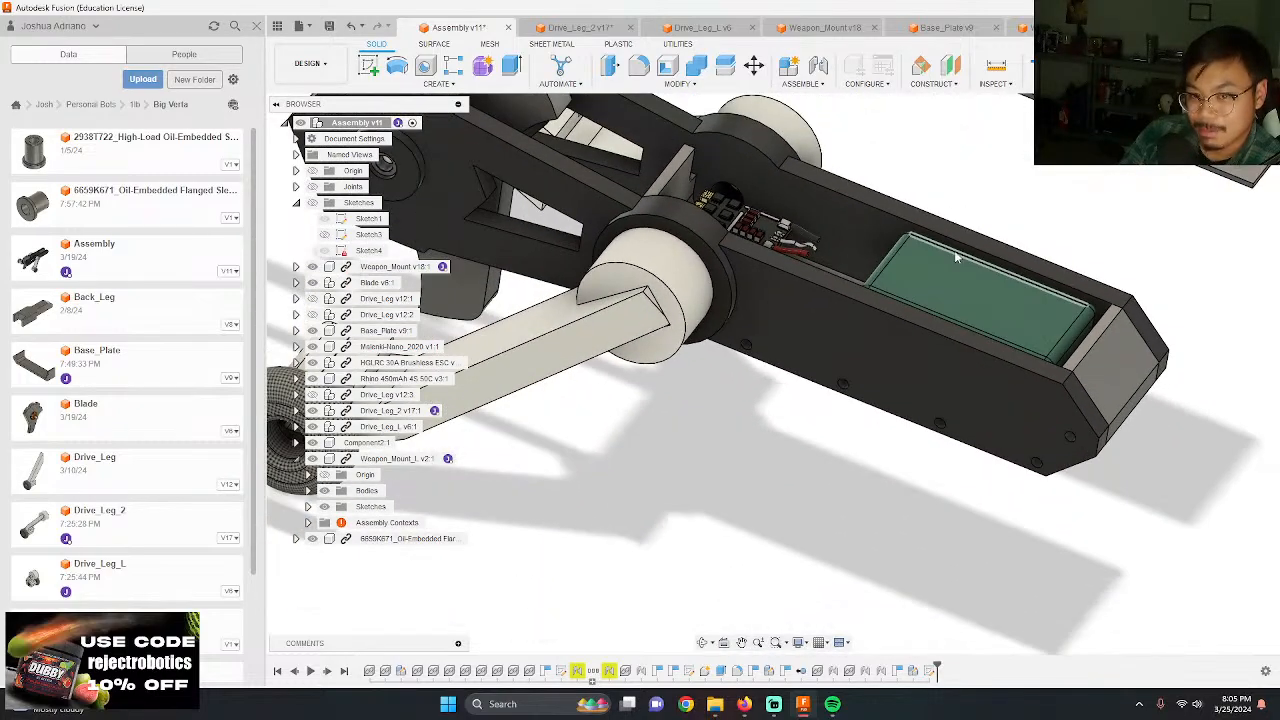
left_click(595, 30)
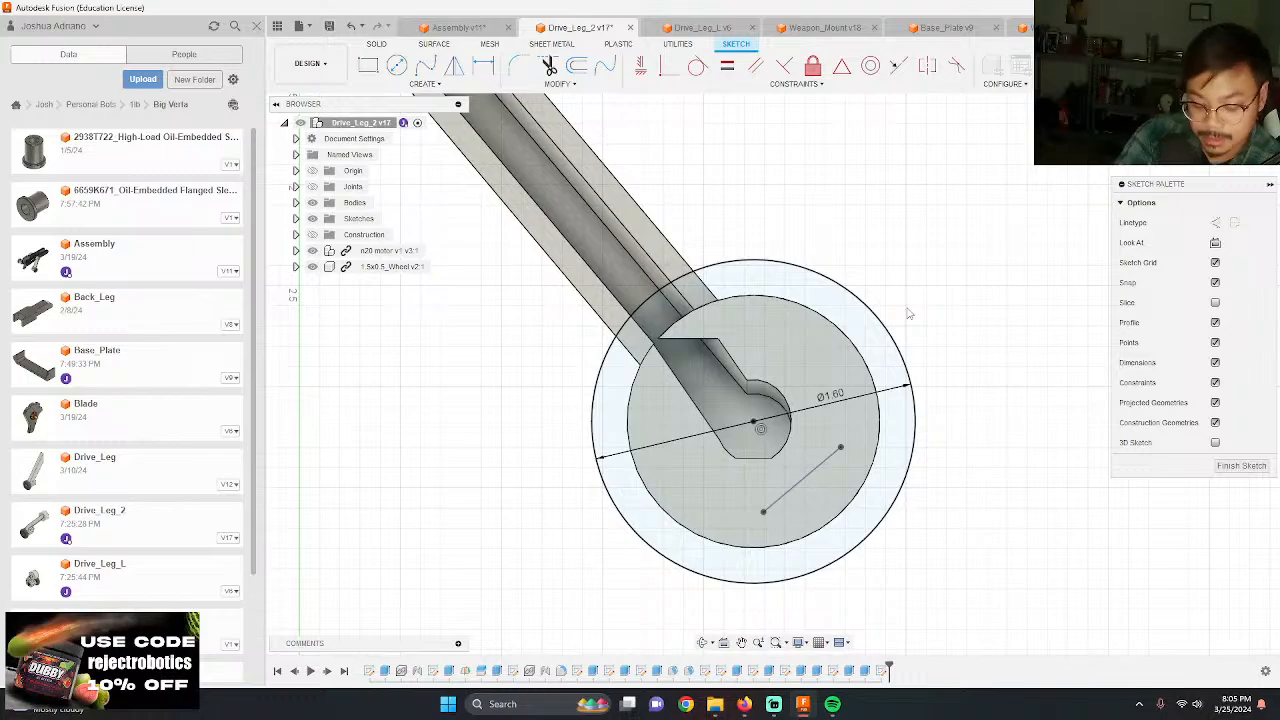
key("e")
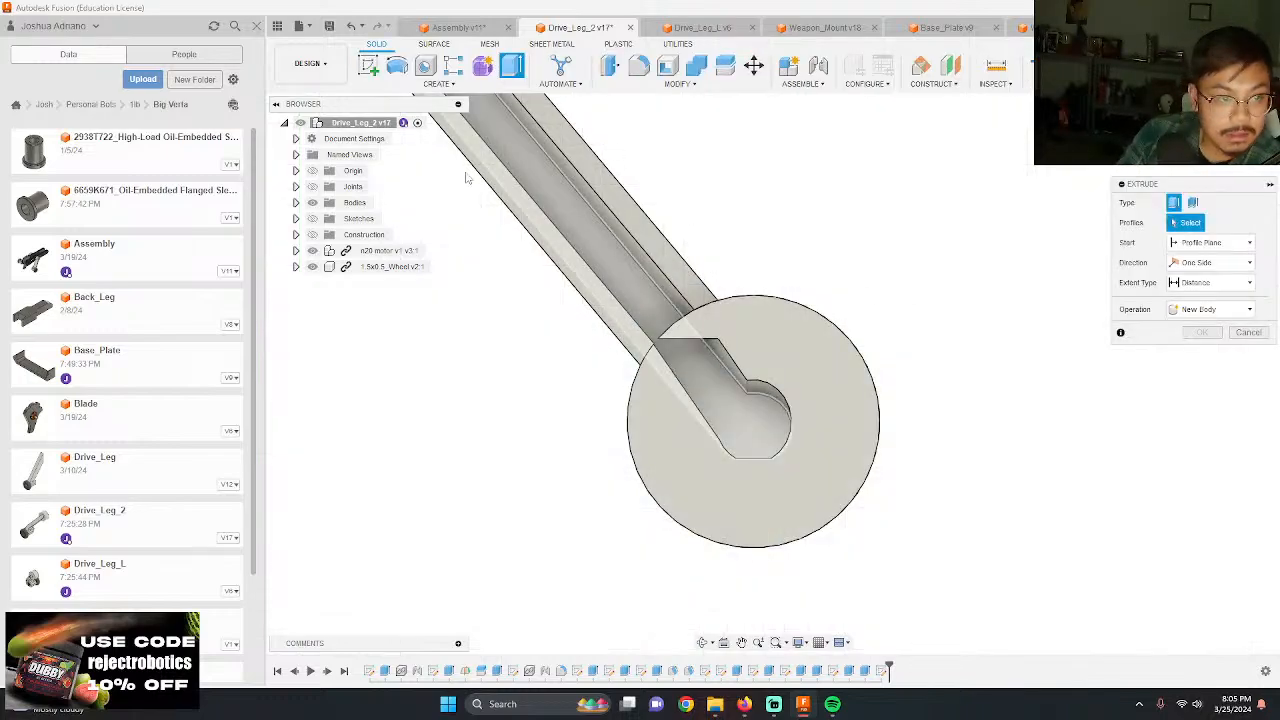
left_click(312, 218)
left_click(829, 293)
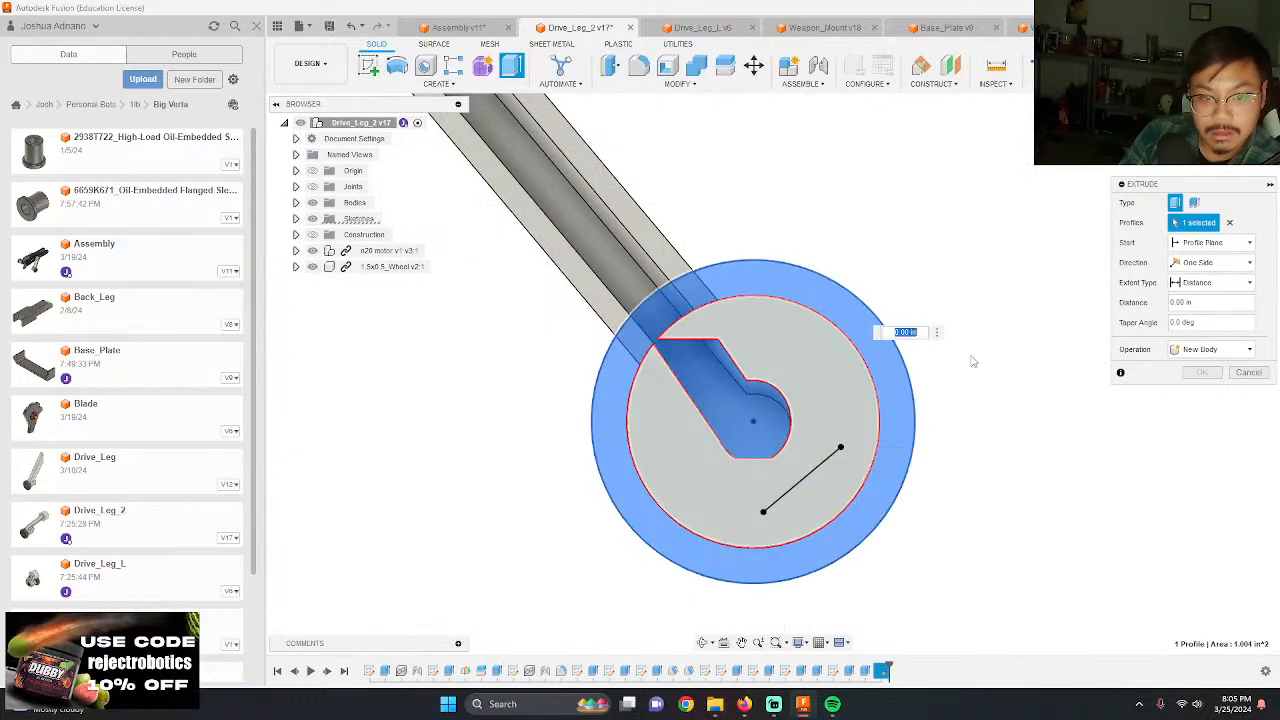
scroll(669, 395, "up", 4)
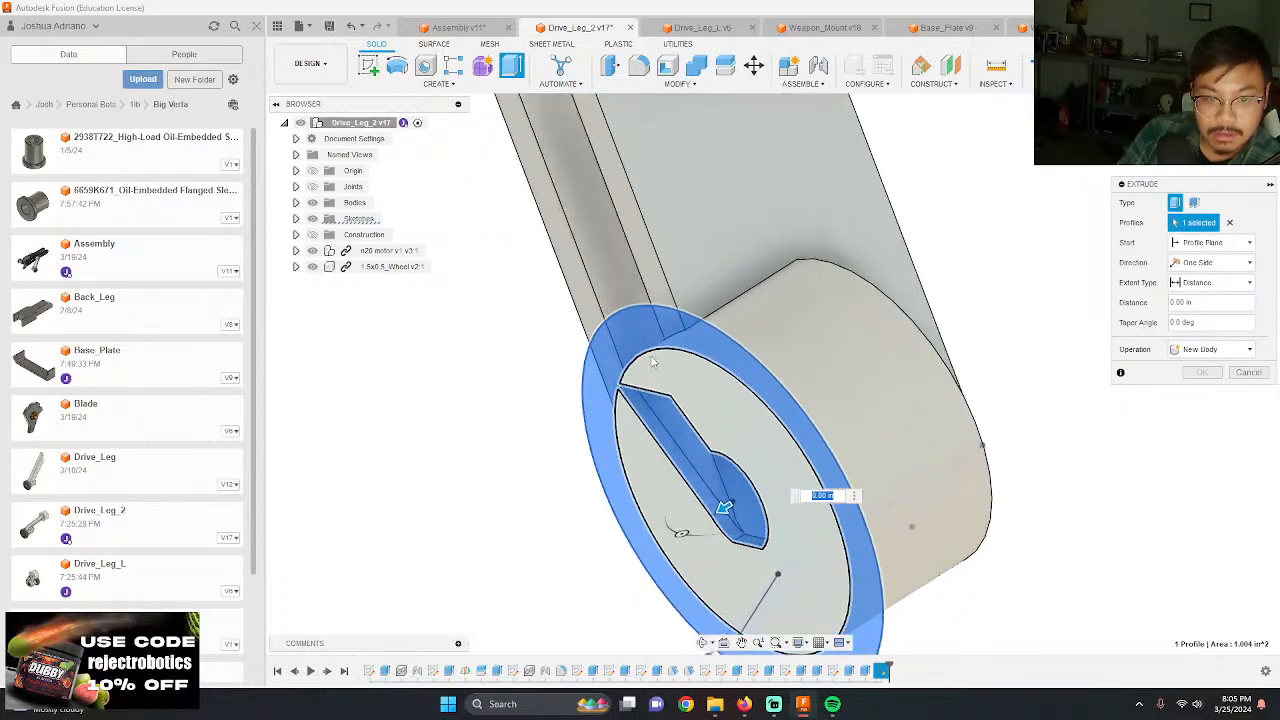
middle_click_drag(669, 395, 813, 438, "shift")
key("Escape")
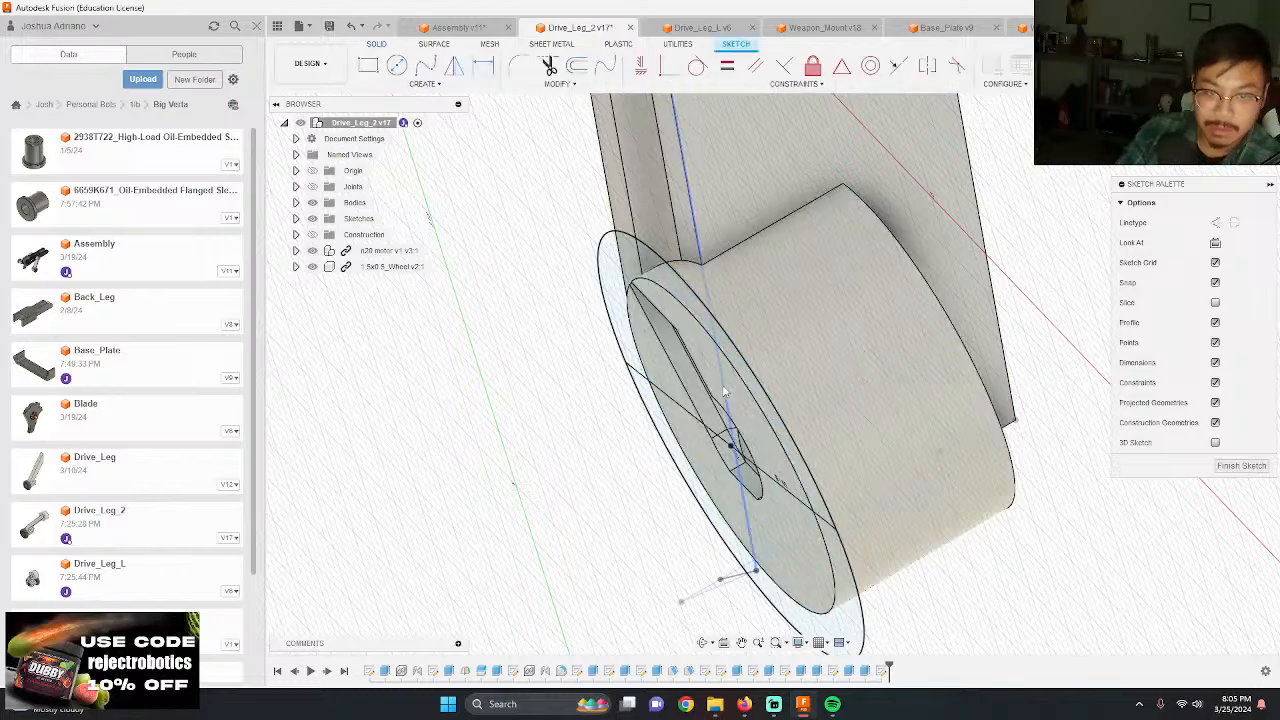
Step: Project the leg arm's two outer side edges into the hub face sketch
mouse_move(726, 320)
middle_mouse_down("shift")
mouse_move(748, 355)
mouse_move(846, 315)
middle_mouse_up("shift")
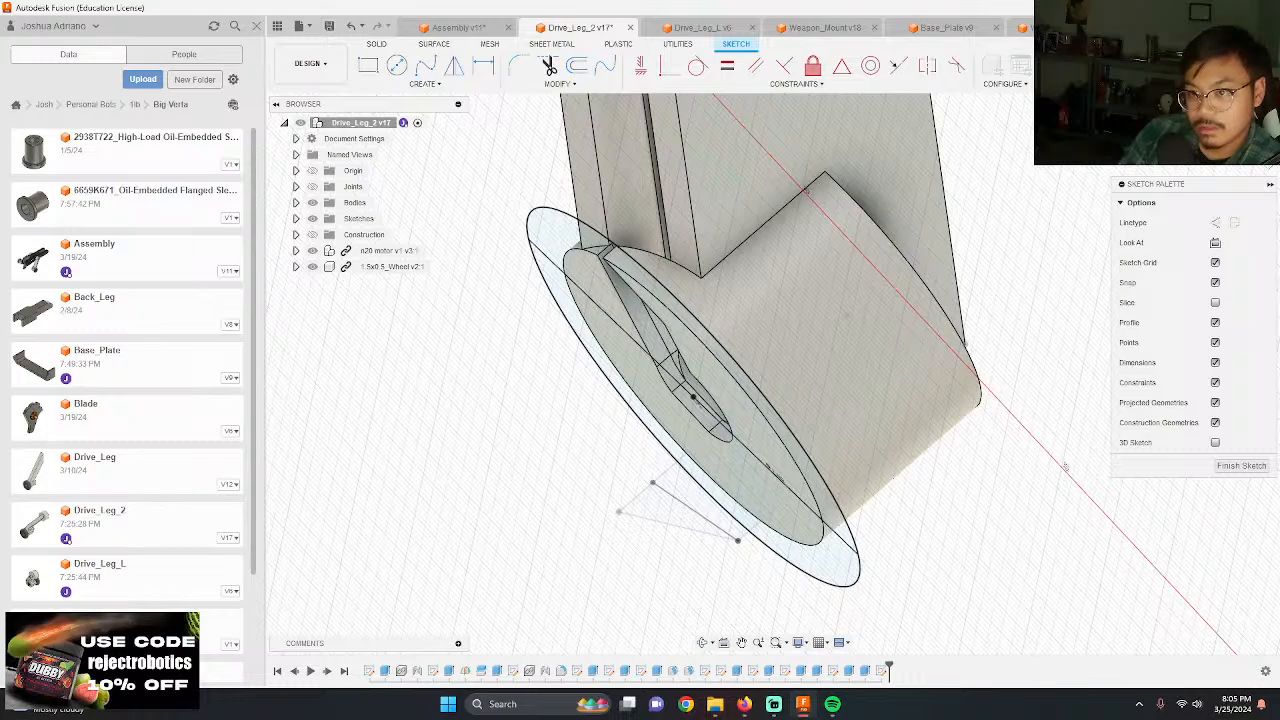
left_click(1215, 243)
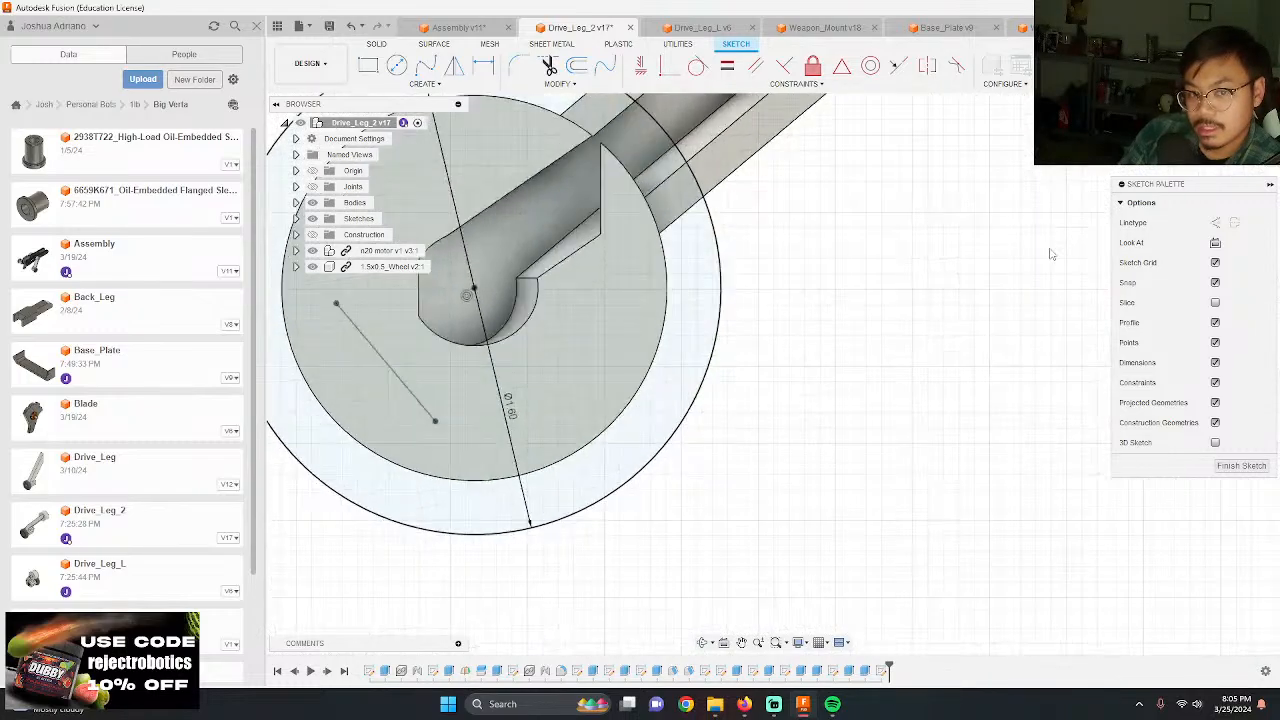
scroll(965, 264, "down", 5)
scroll(835, 138, "up", 3)
key("p")
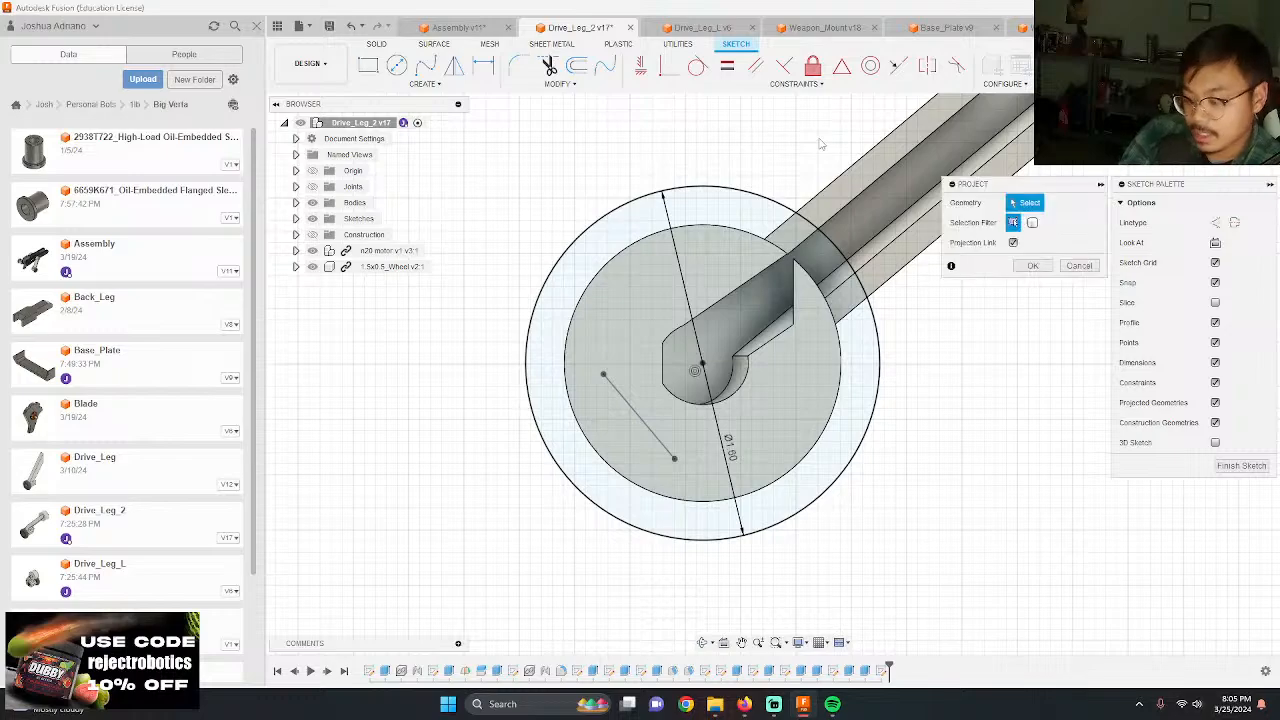
left_click(829, 186)
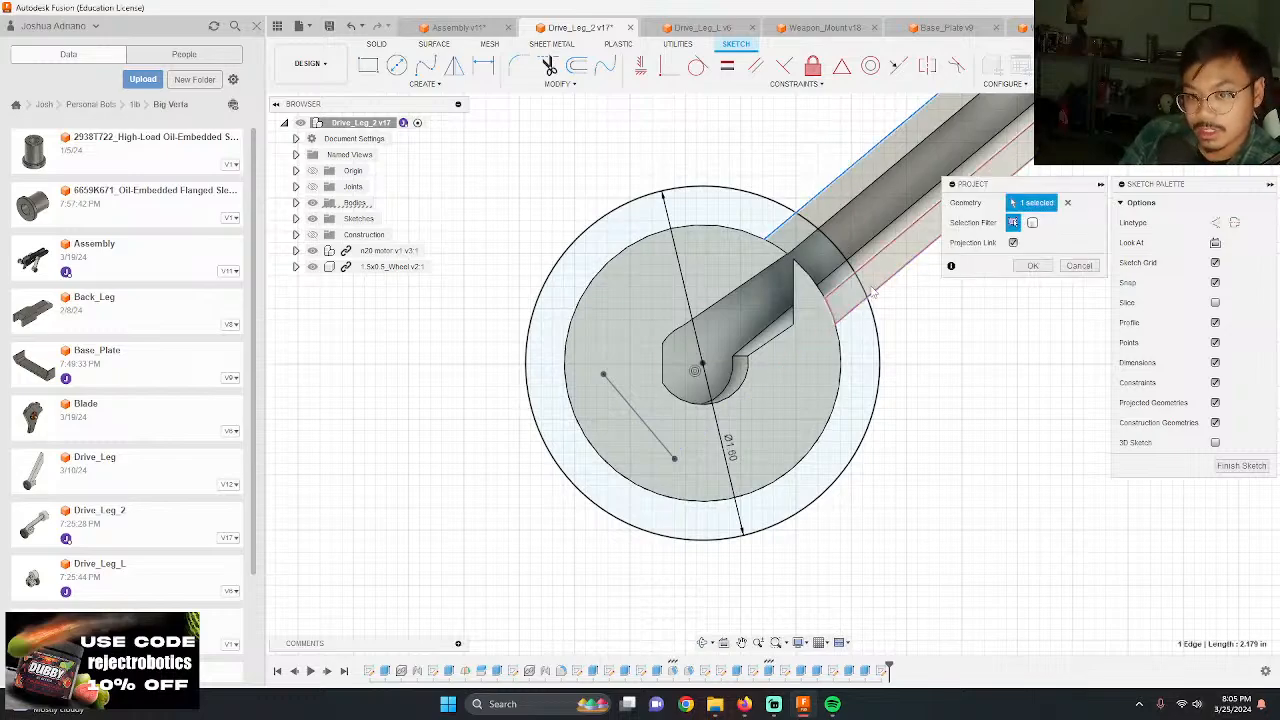
left_click(862, 282)
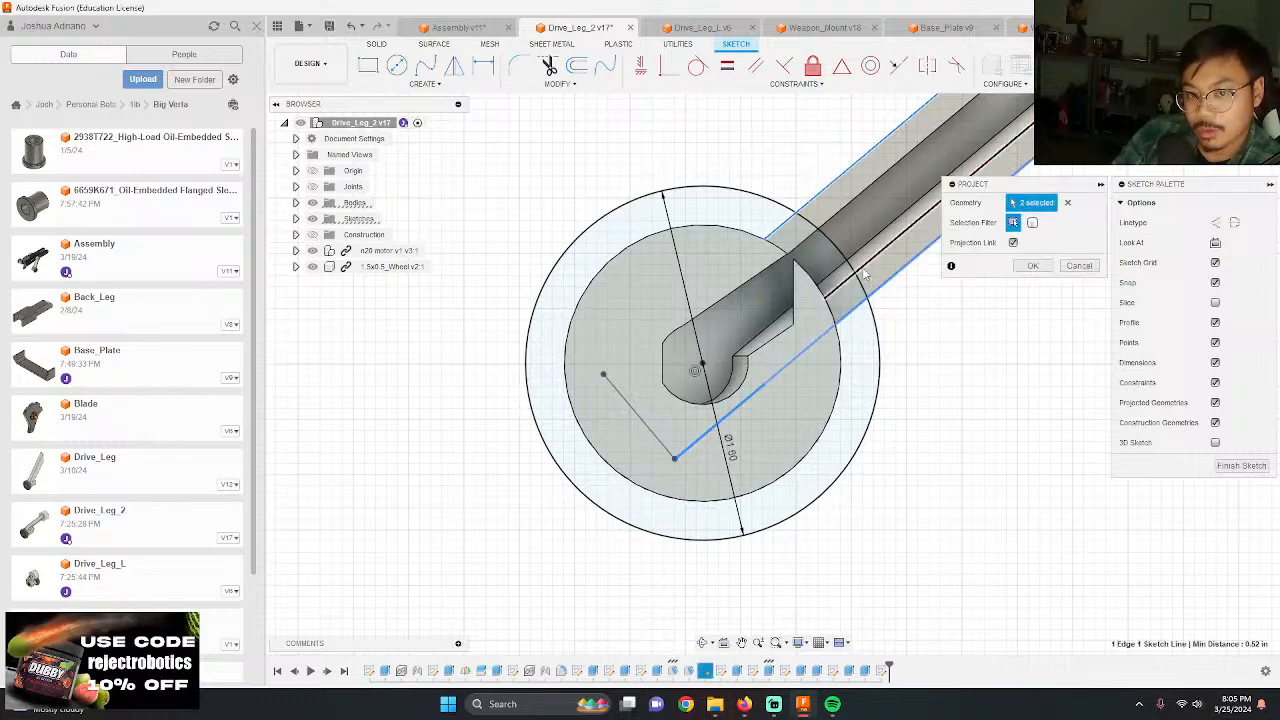
left_click(1033, 266)
Step: Extrude the ring profile around the hub -0.125 in as a Join to form a flange, and hide the sketches
mouse_move(925, 245)
middle_mouse_down("shift")
mouse_move(984, 383)
mouse_move(903, 346)
middle_mouse_up("shift")
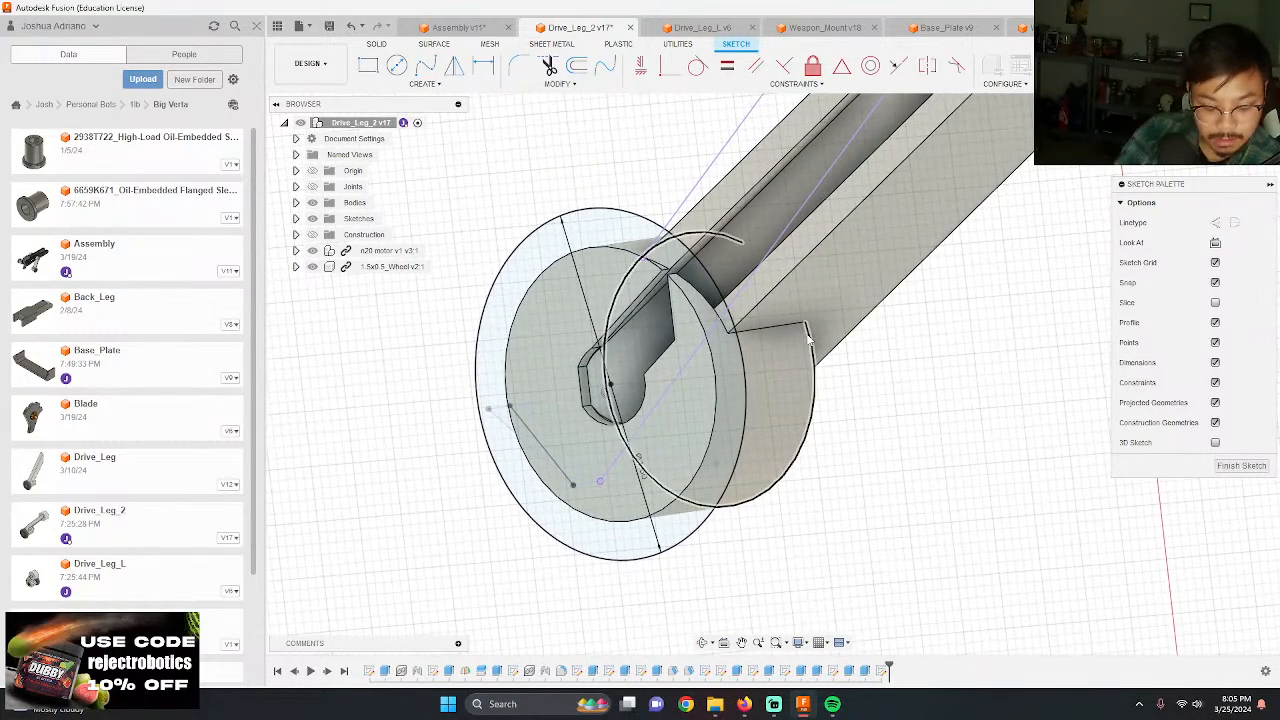
key("e")
left_click(737, 411)
middle_click_drag(860, 412, 760, 410, "shift")
left_click_drag(594, 438, 646, 455)
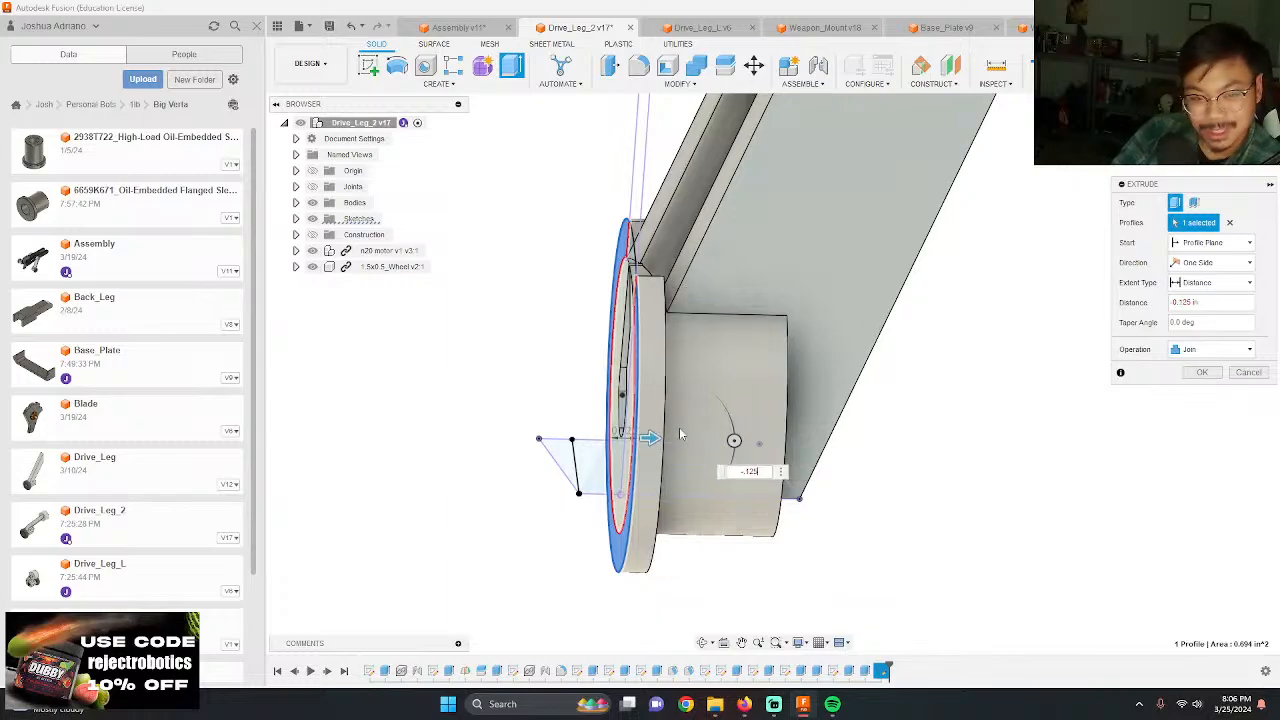
key("Return")
middle_click_drag(949, 493, 745, 505, "shift")
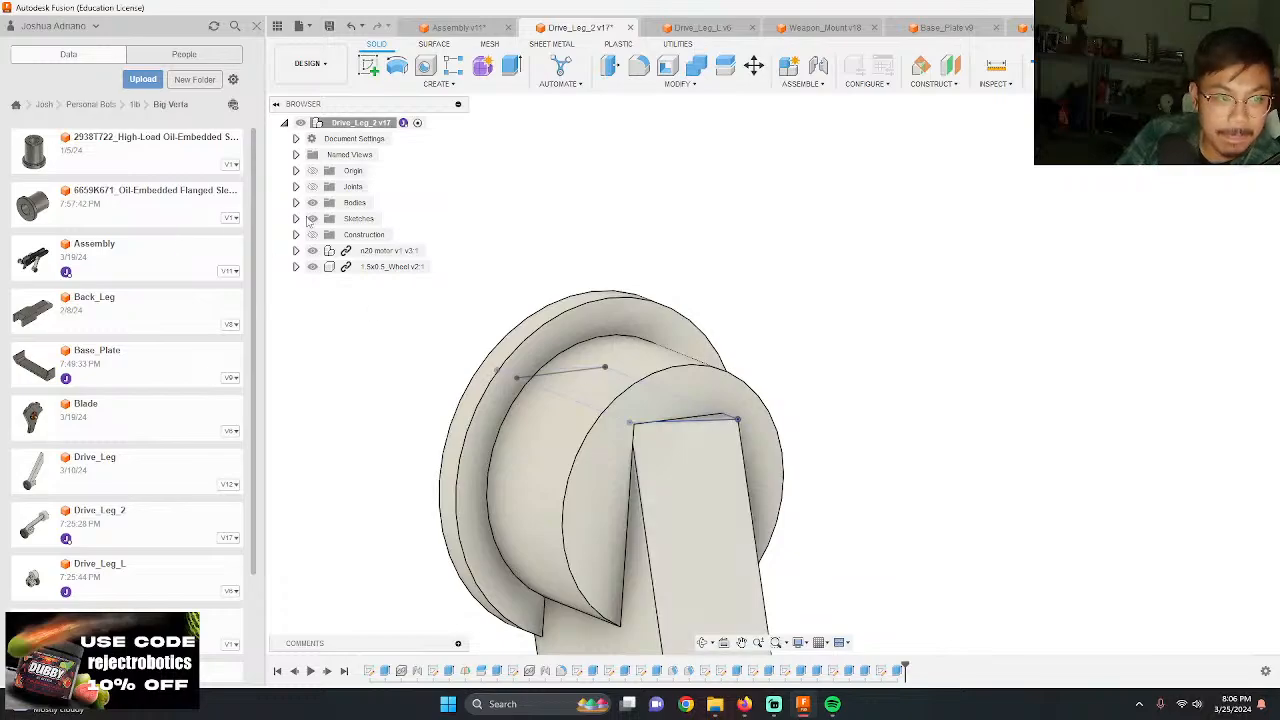
left_click(312, 220)
Step: Edit the hub flange extrusion and set its distance to -0.2 in
scroll(563, 251, "down", 6)
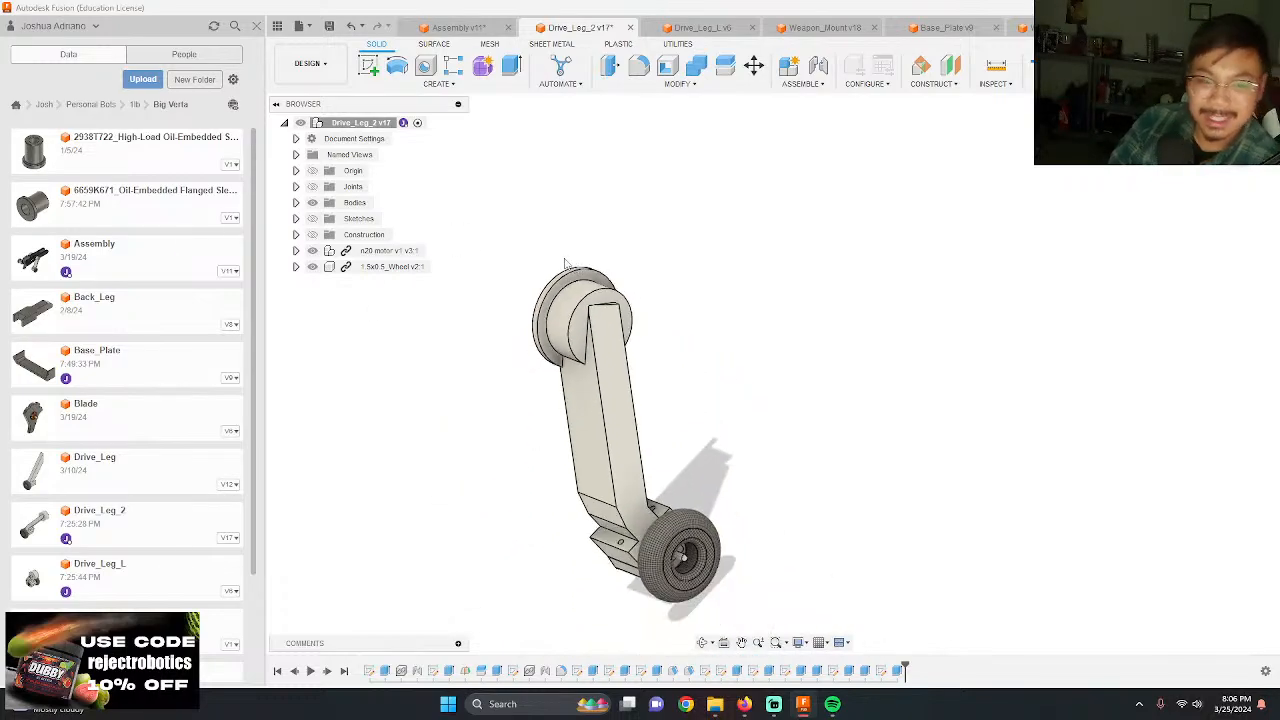
mouse_move(565, 262)
middle_mouse_down("shift")
mouse_move(360, 255)
mouse_move(374, 297)
mouse_move(460, 290)
middle_mouse_up("shift")
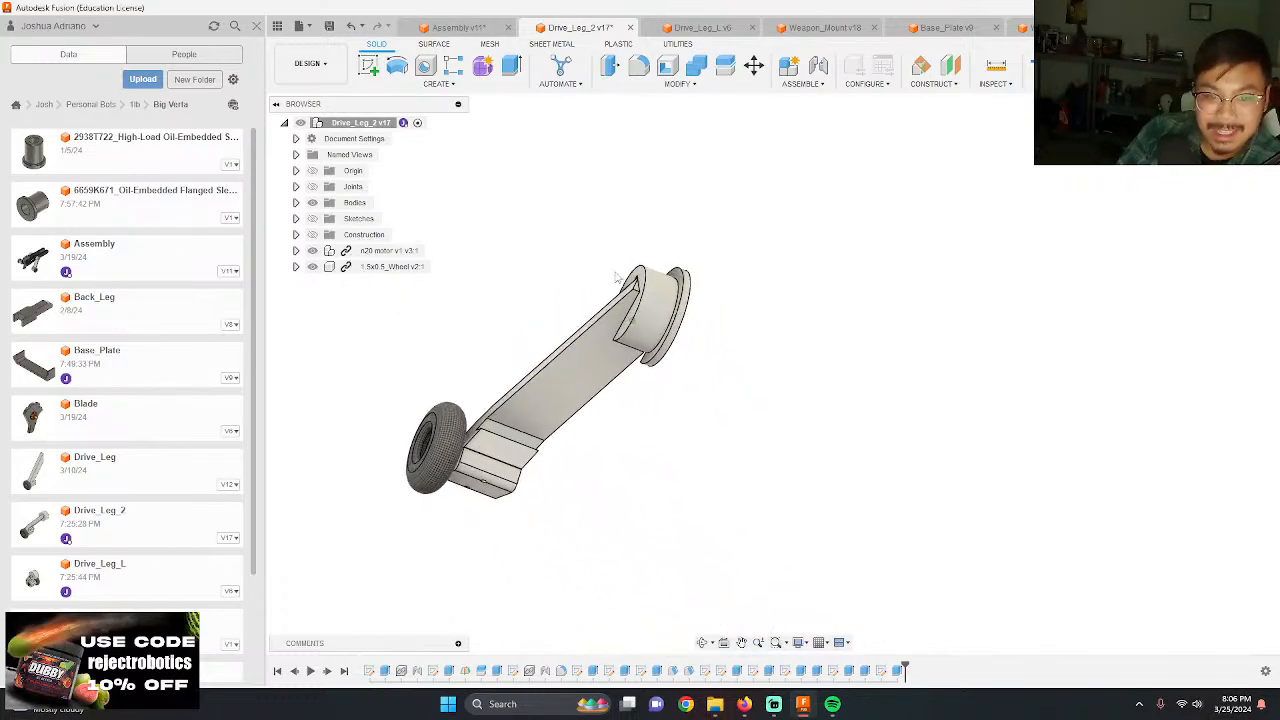
scroll(655, 281, "up", 5)
middle_click_drag(577, 380, 580, 260, "shift")
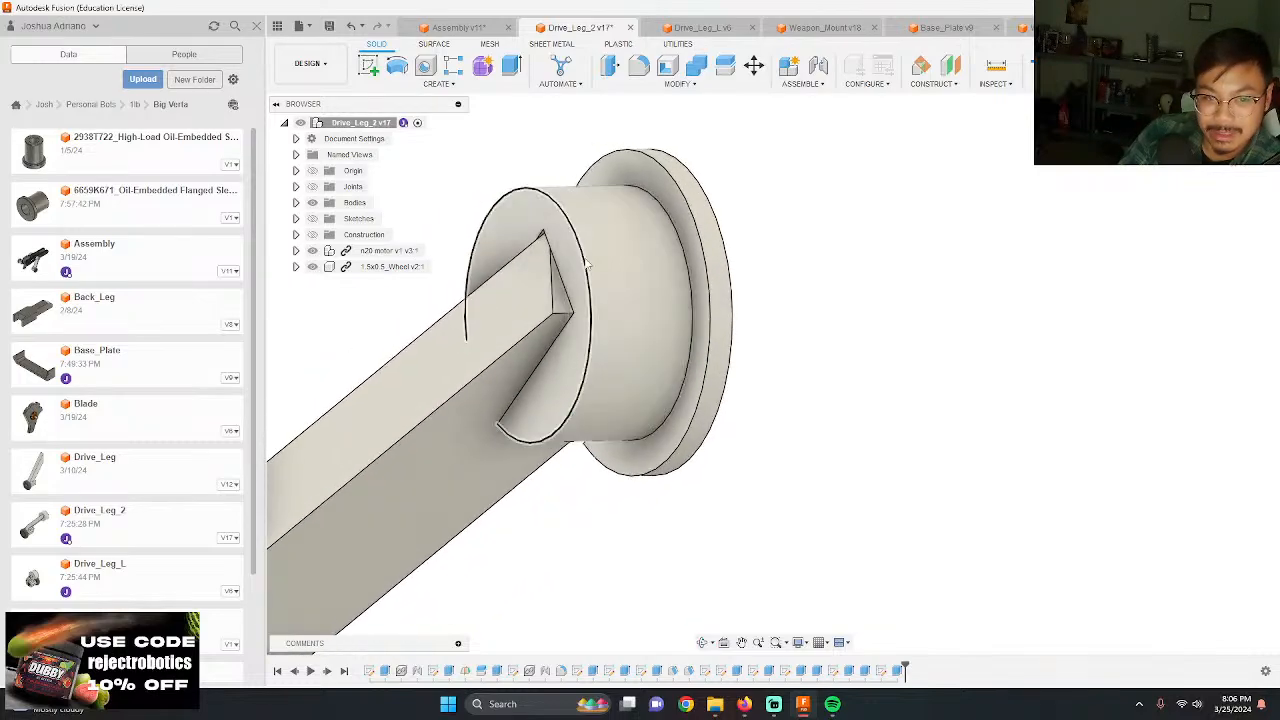
double_click(882, 670)
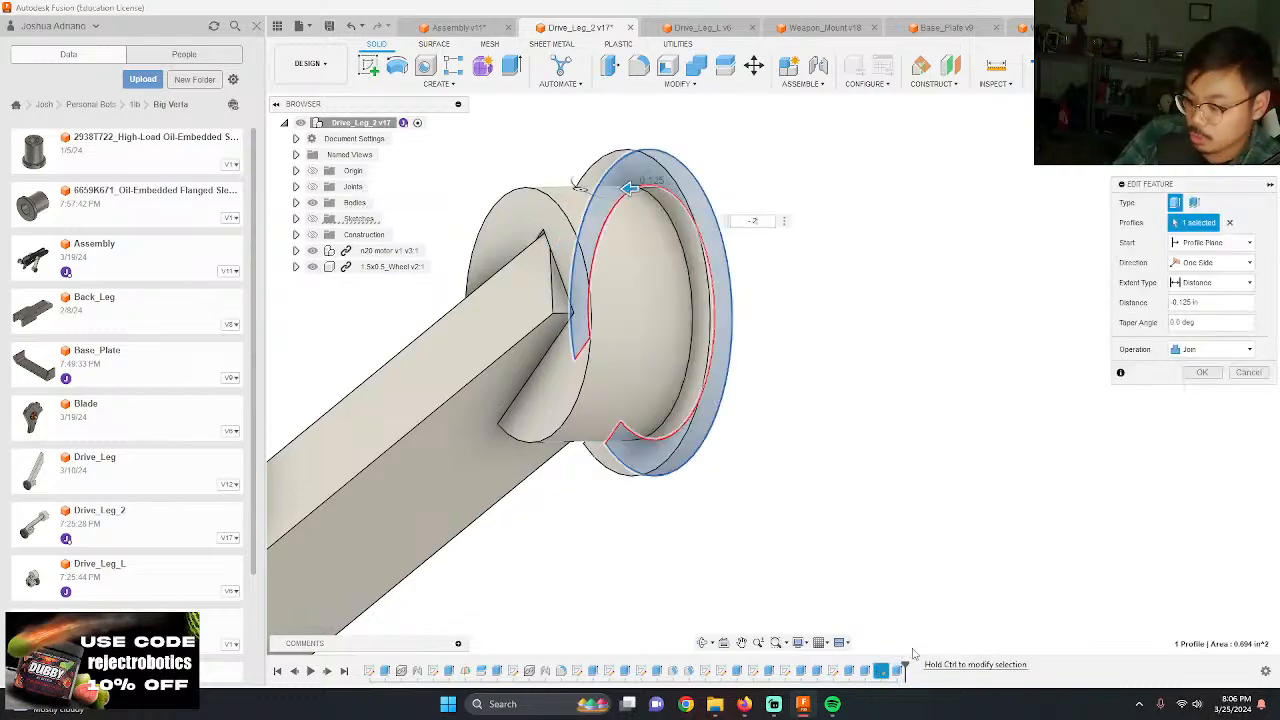
key("Escape")
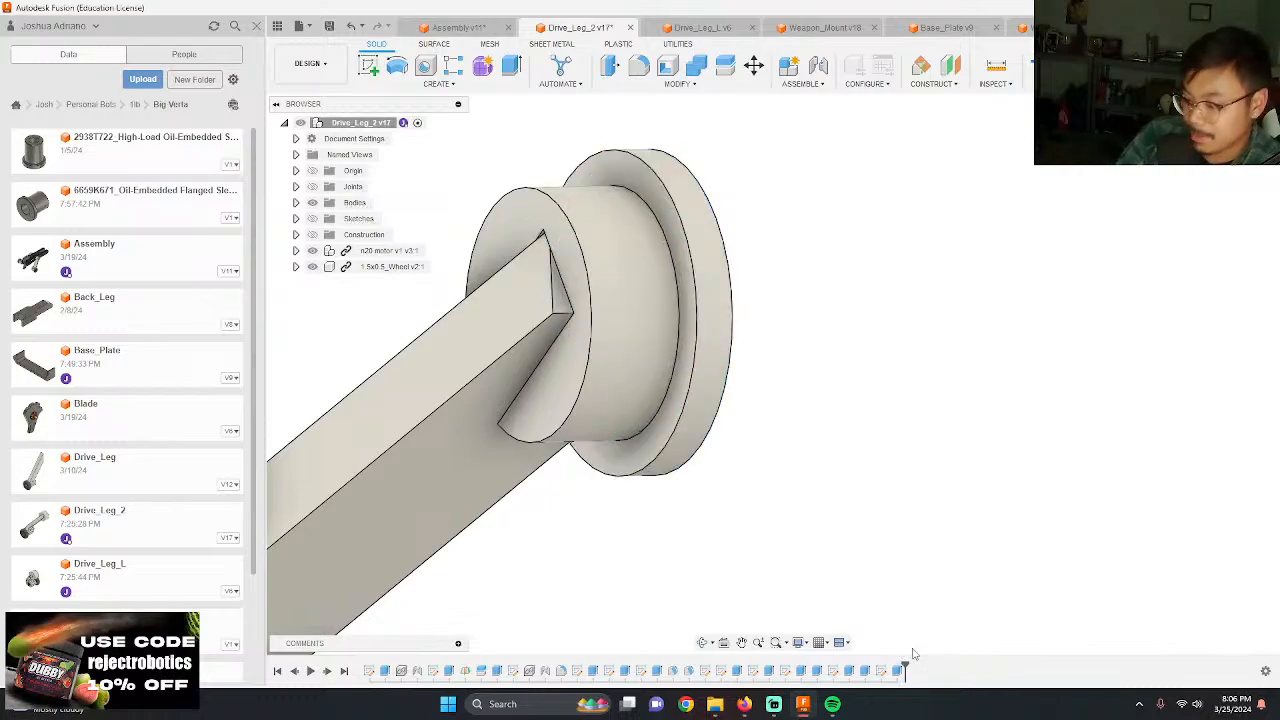
Step: Save the Drive_Leg_2 design and update its component to the new version in the Assembly design
left_click(327, 25)
key("Return")
left_click(445, 27)
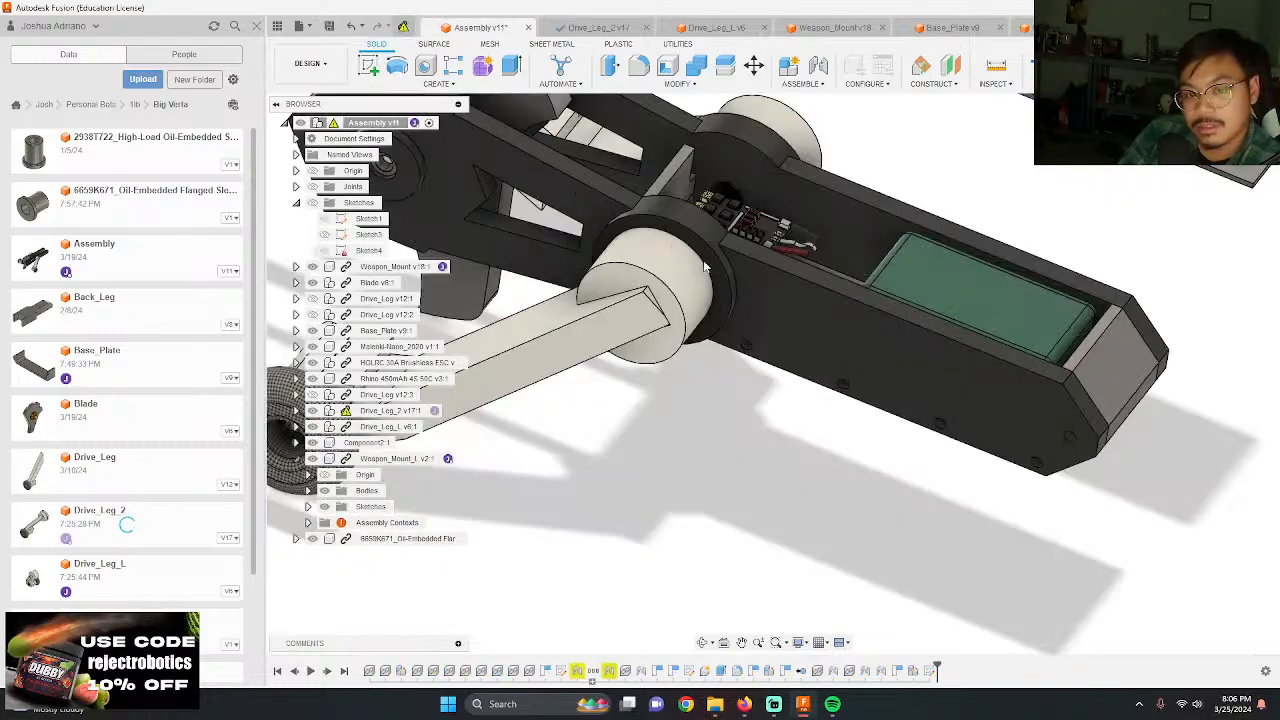
middle_click_drag(926, 270, 750, 370, "shift")
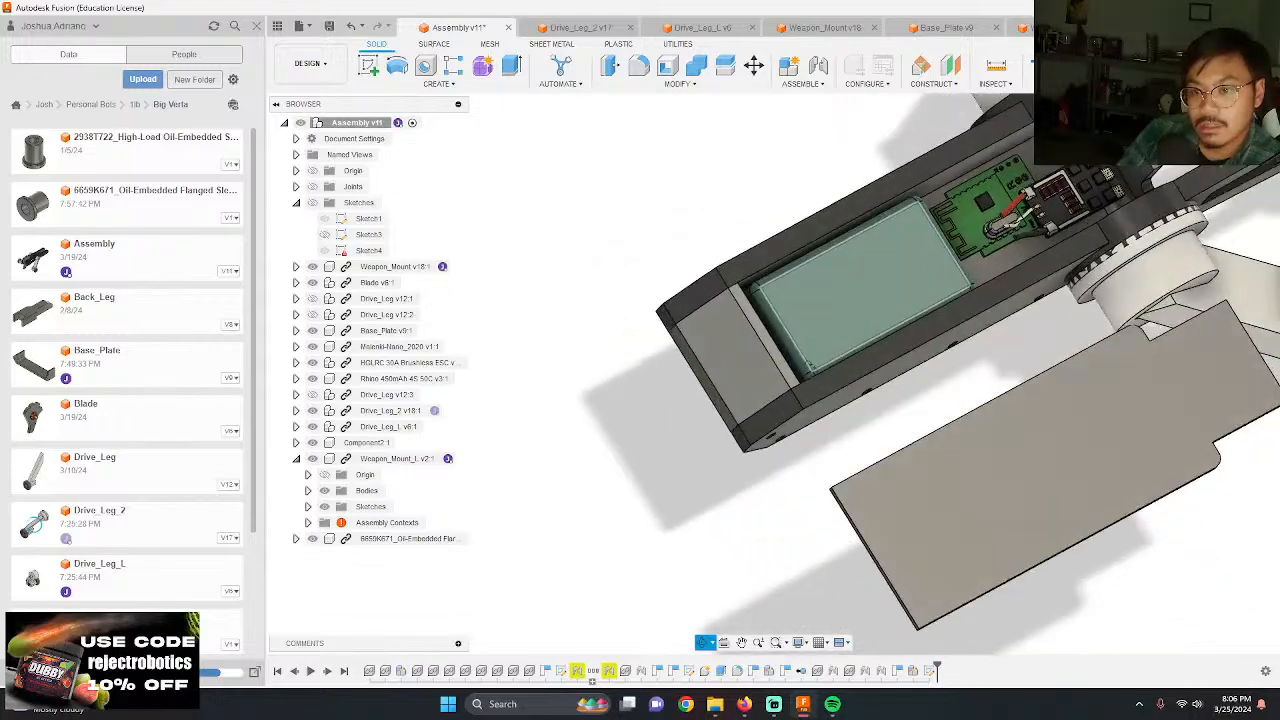
scroll(1013, 347, "up", 5)
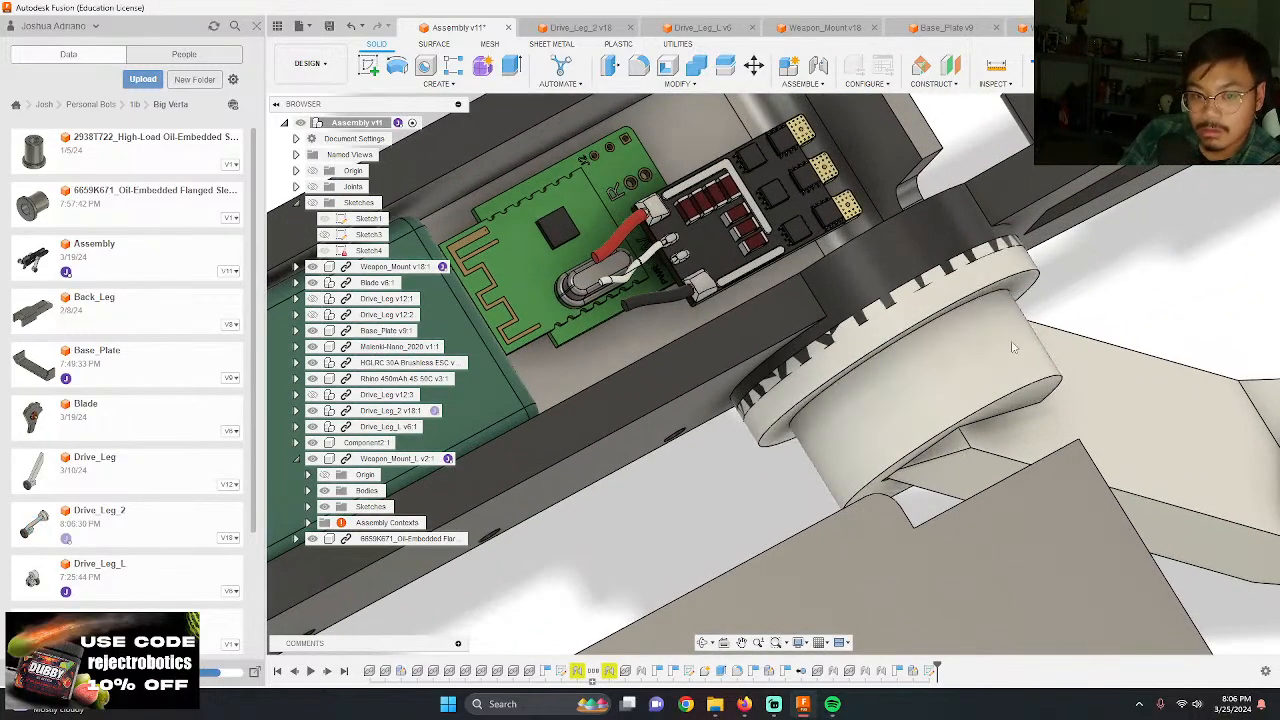
Step: Repair the rigid joint to Weapon_Mount by picking the center of Drive_Leg_2's inner hub face for the missing Component 1 snap
middle_click_drag(1013, 347, 991, 398, "shift")
key("ctrl+z")
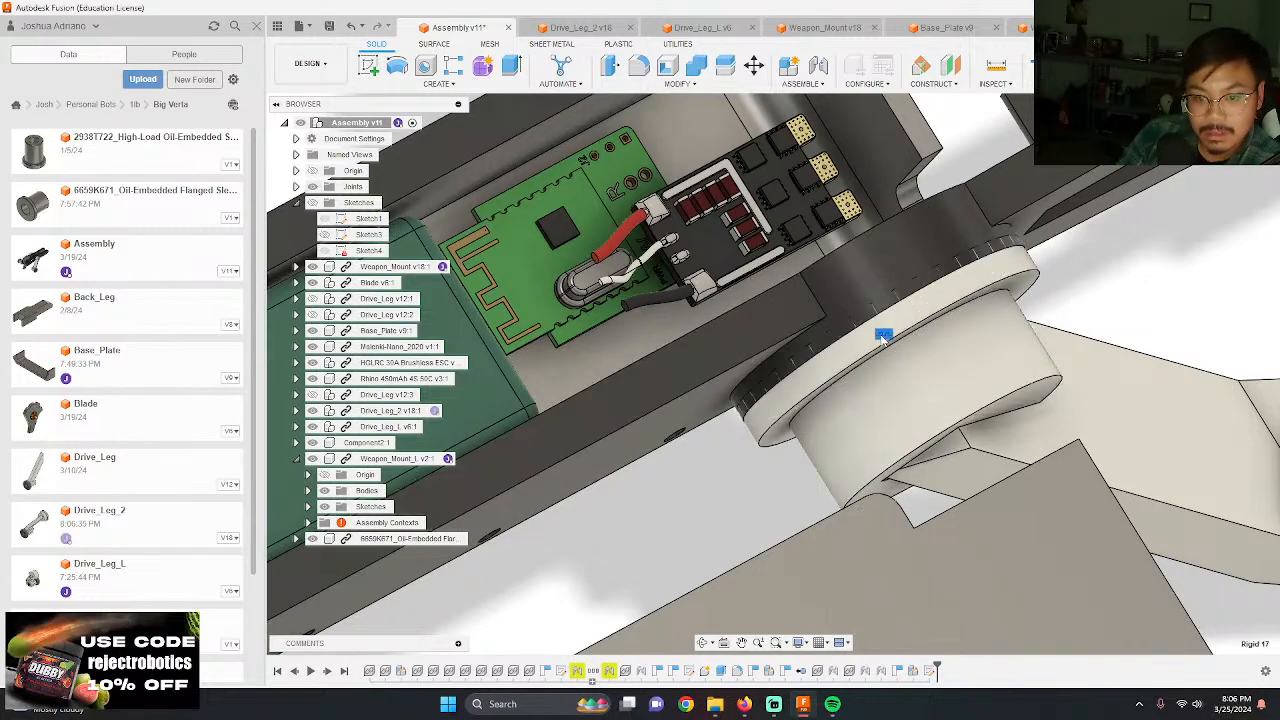
right_click(885, 334)
left_click(860, 429)
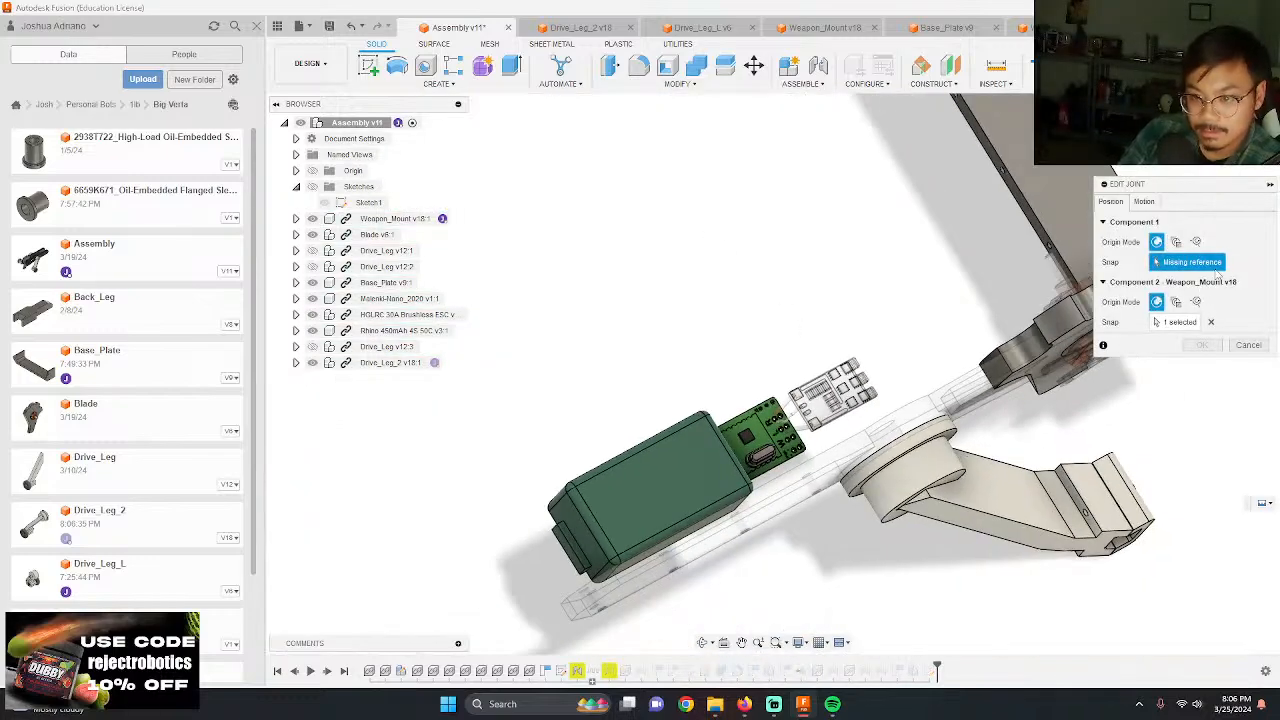
scroll(1098, 400, "up", 4)
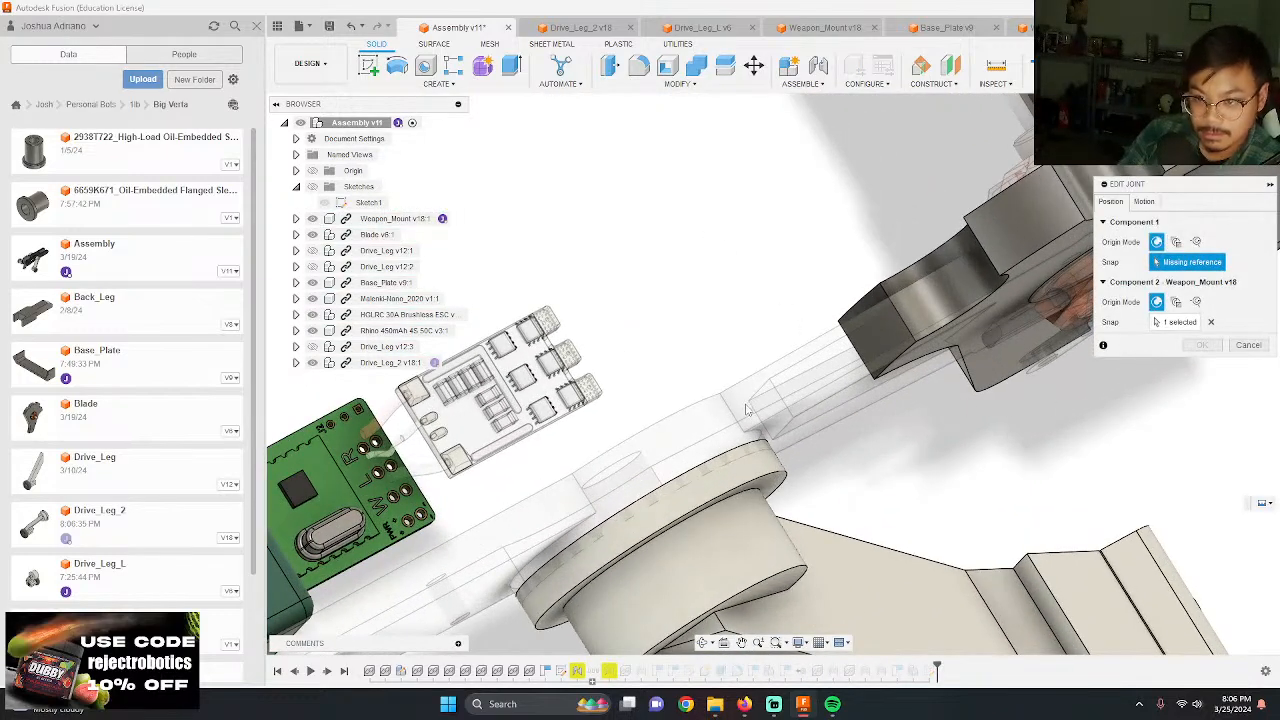
scroll(643, 515, "up", 2)
middle_click_drag(643, 517, 560, 434, "shift")
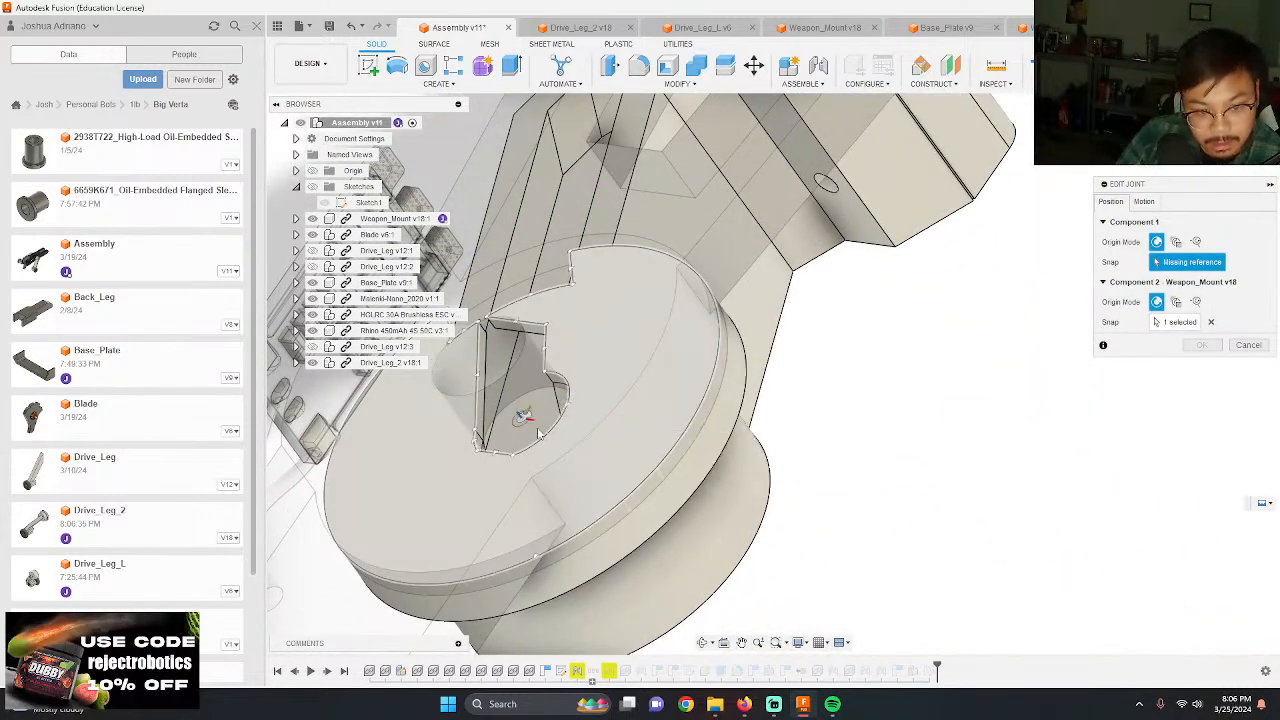
left_click(536, 432)
middle_click_drag(966, 433, 274, 363, "shift")
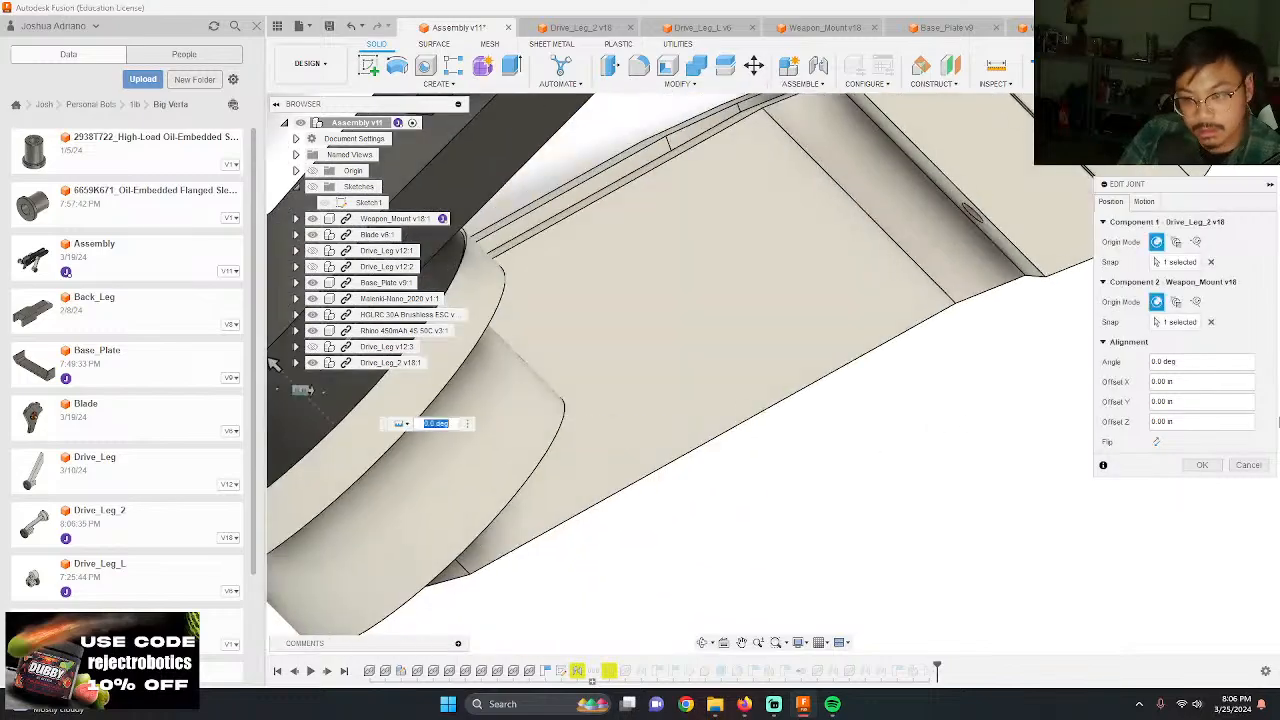
left_click(1201, 465)
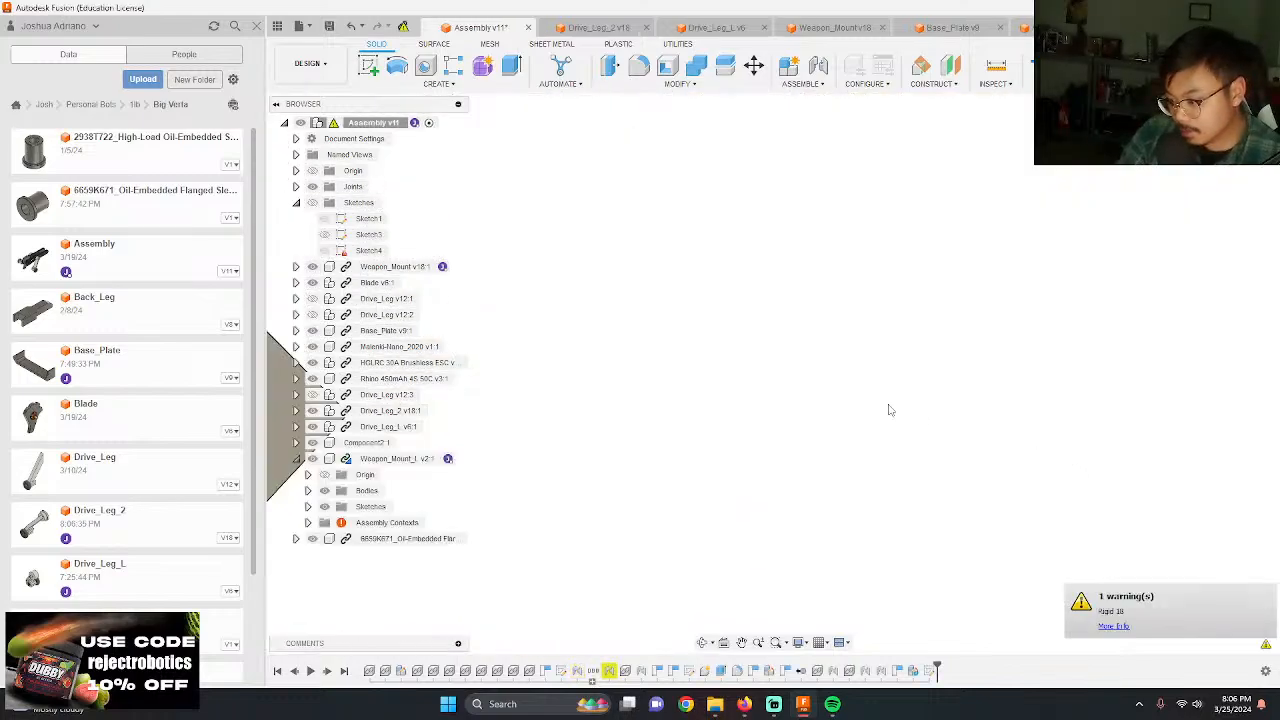
Step: Examine both drive legs in the assembly and how the flanged hub fits against the weapon mount
middle_click_drag(890, 410, 785, 381, "shift")
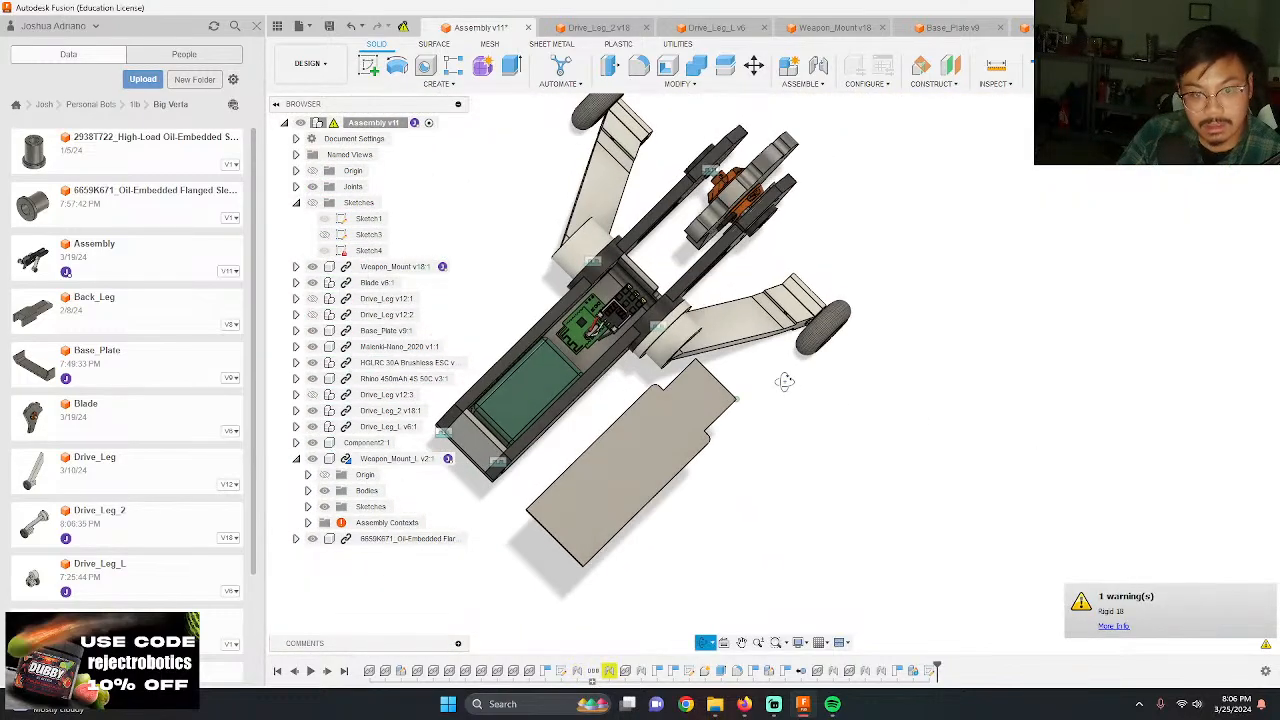
scroll(653, 347, "up", 8)
middle_click_drag(655, 345, 700, 270, "shift")
scroll(700, 270, "down", 8)
middle_click_drag(820, 260, 773, 231, "shift")
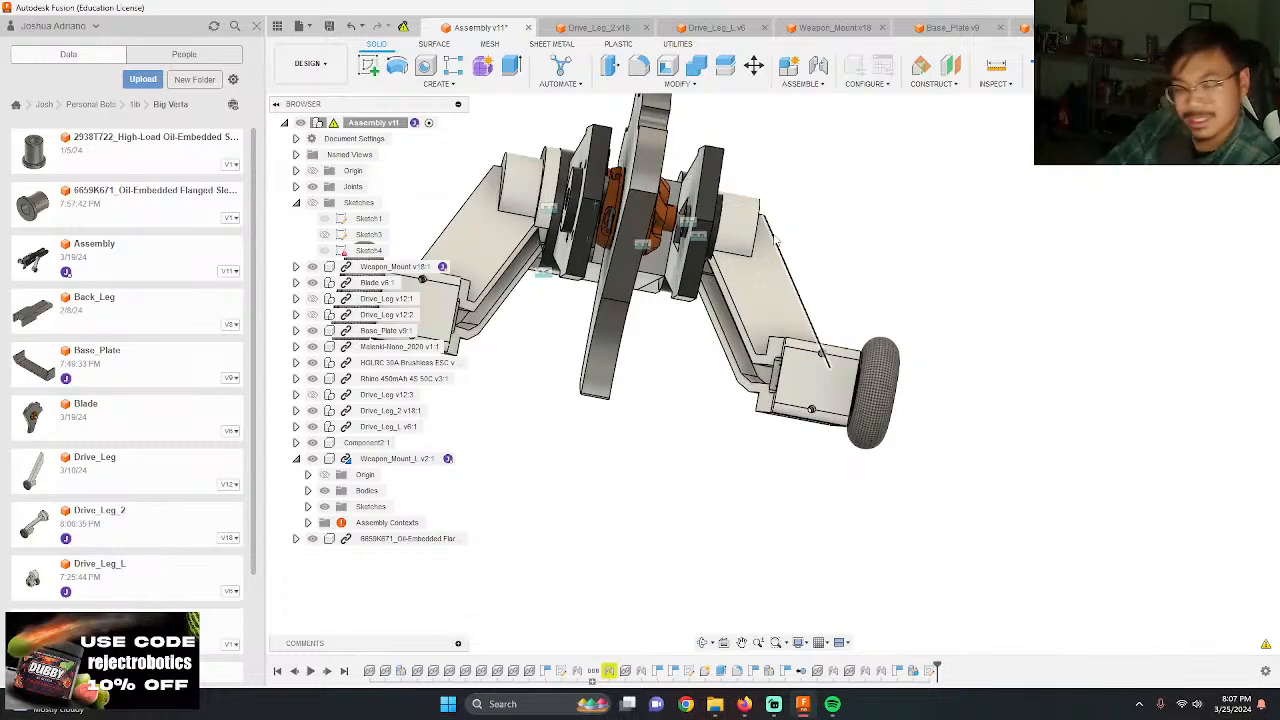
middle_click_drag(696, 230, 729, 337, "shift")
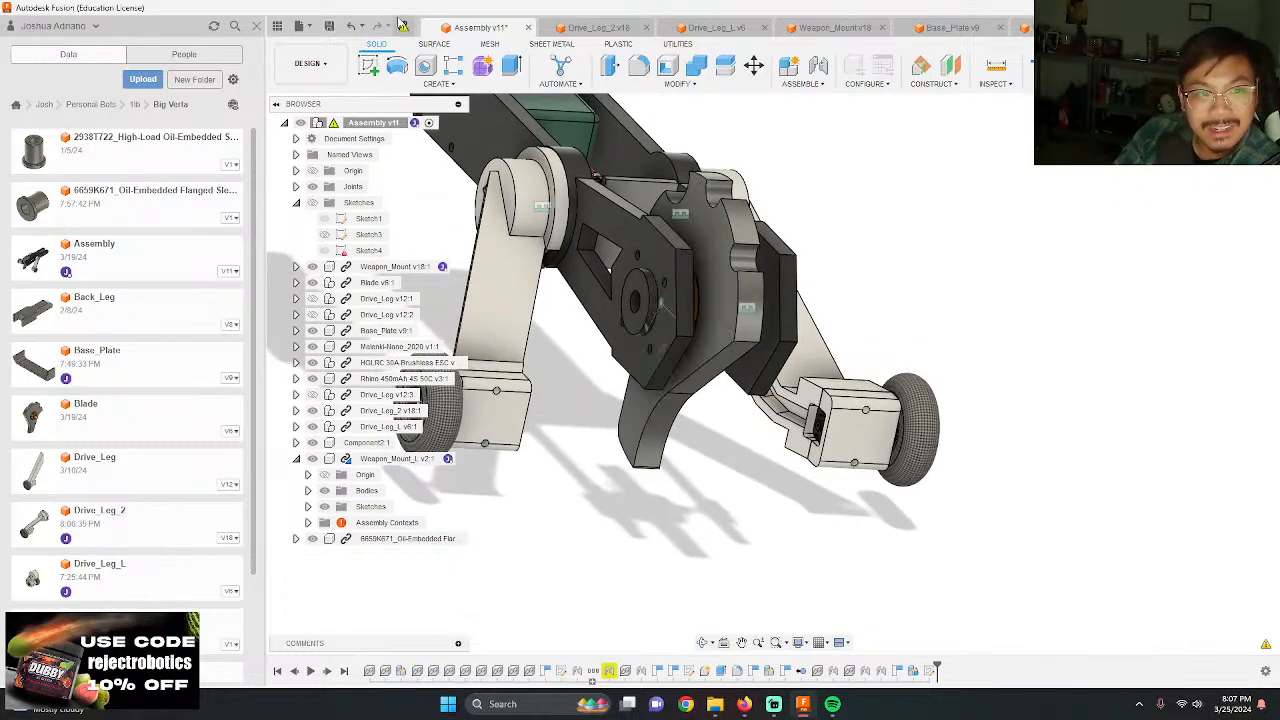
middle_click_drag(612, 150, 643, 246, "shift")
scroll(750, 316, "up", 8)
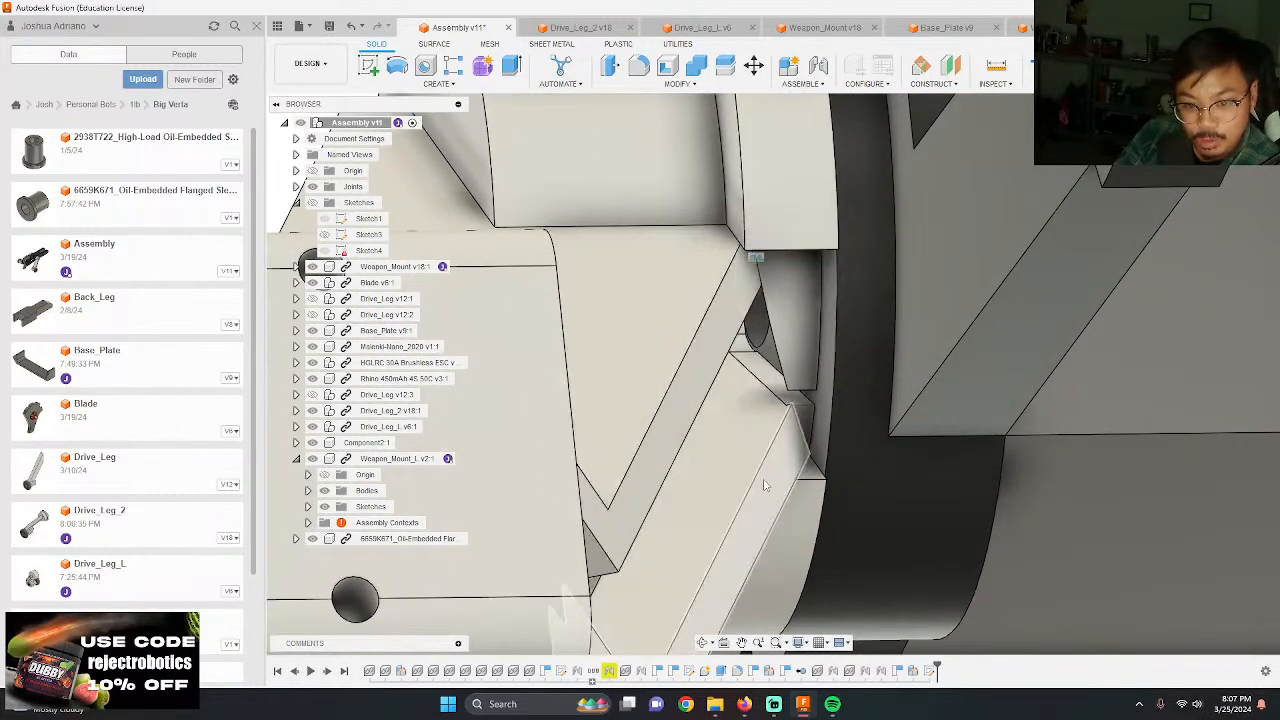
Step: Edit the rigid joint between Drive_Leg_2 and Weapon_Mount and re-pick the Component 1 snap on the hub flange's flat face
middle_click_drag(750, 316, 806, 372, "shift")
scroll(664, 311, "up", 10)
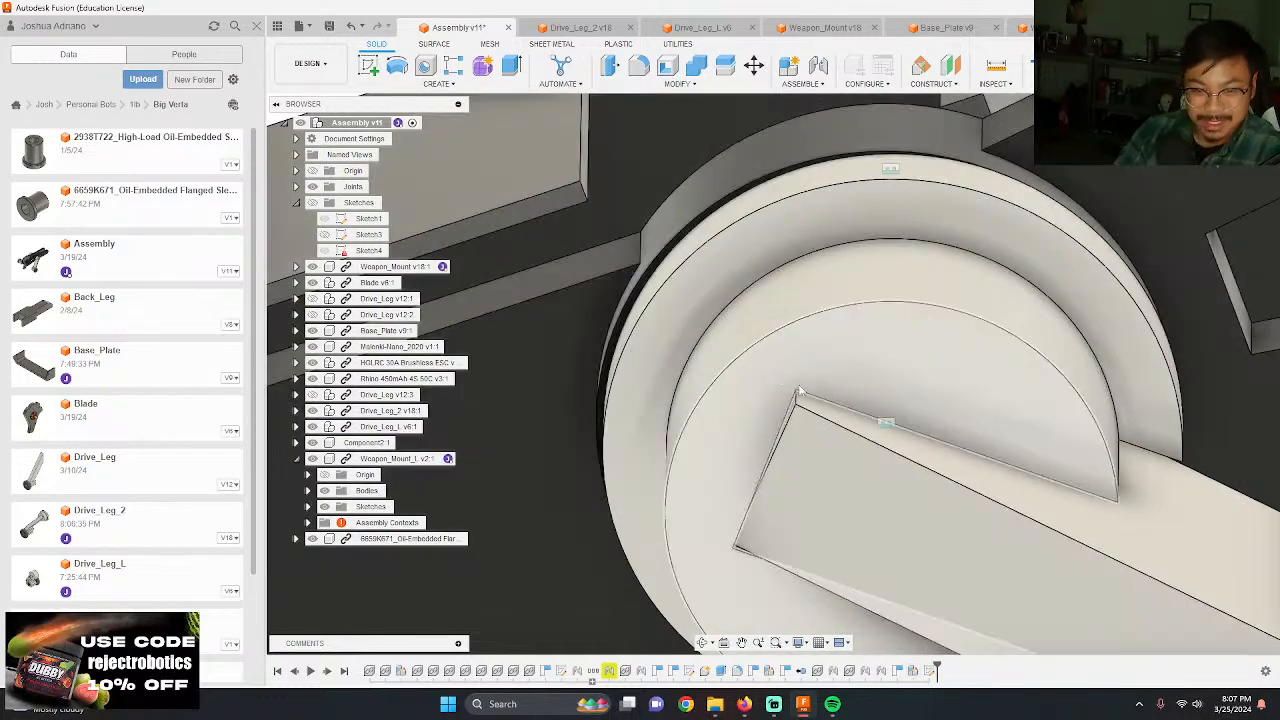
right_click(886, 424)
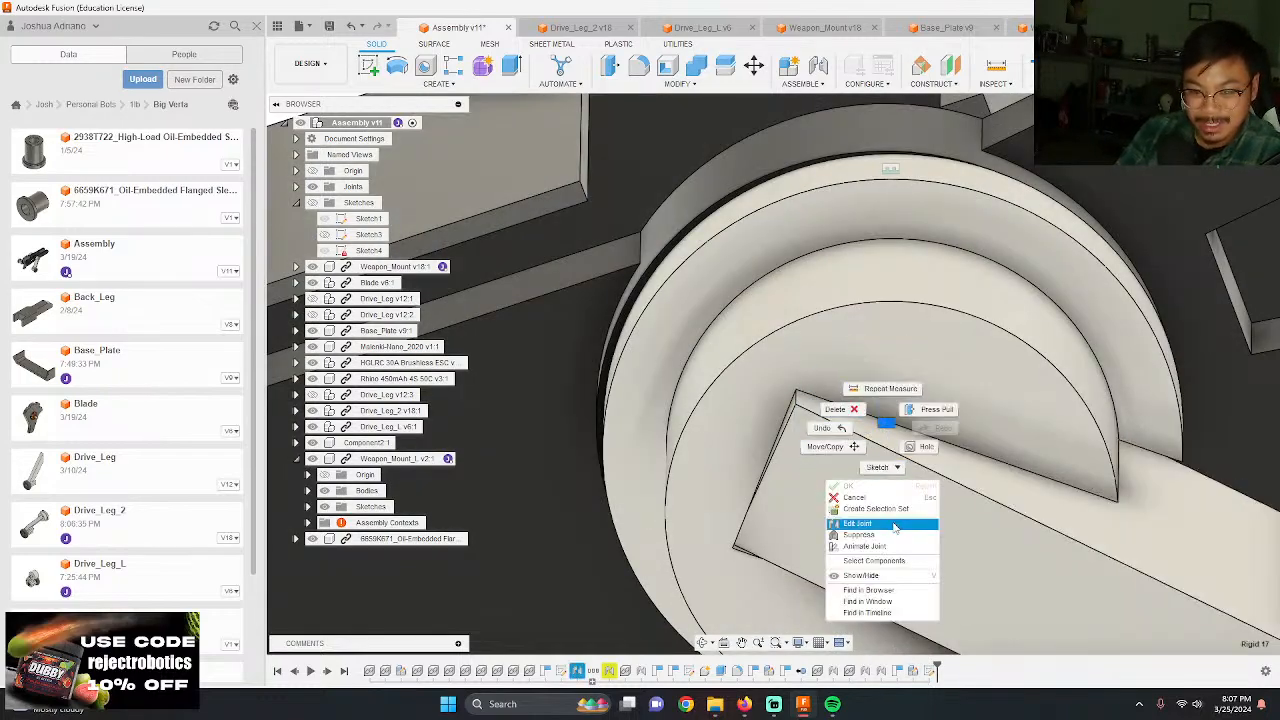
left_click(863, 525)
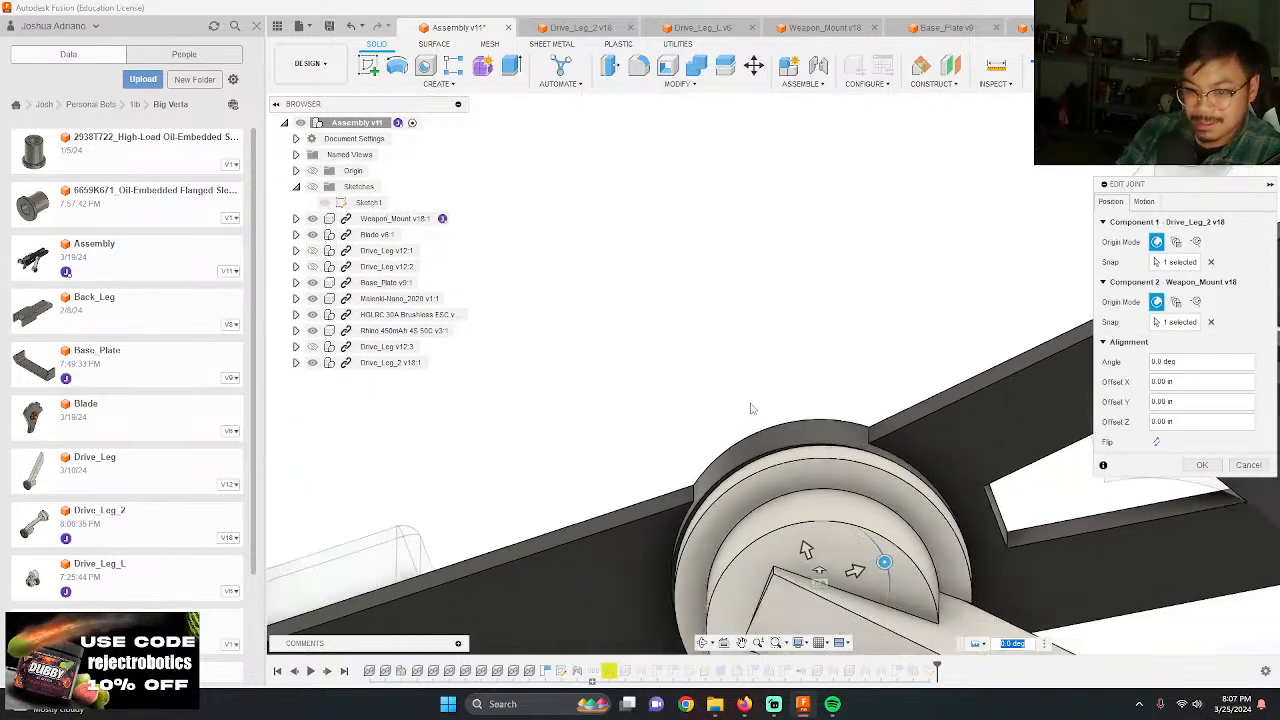
left_click_drag(703, 415, 787, 558)
left_click(1211, 262)
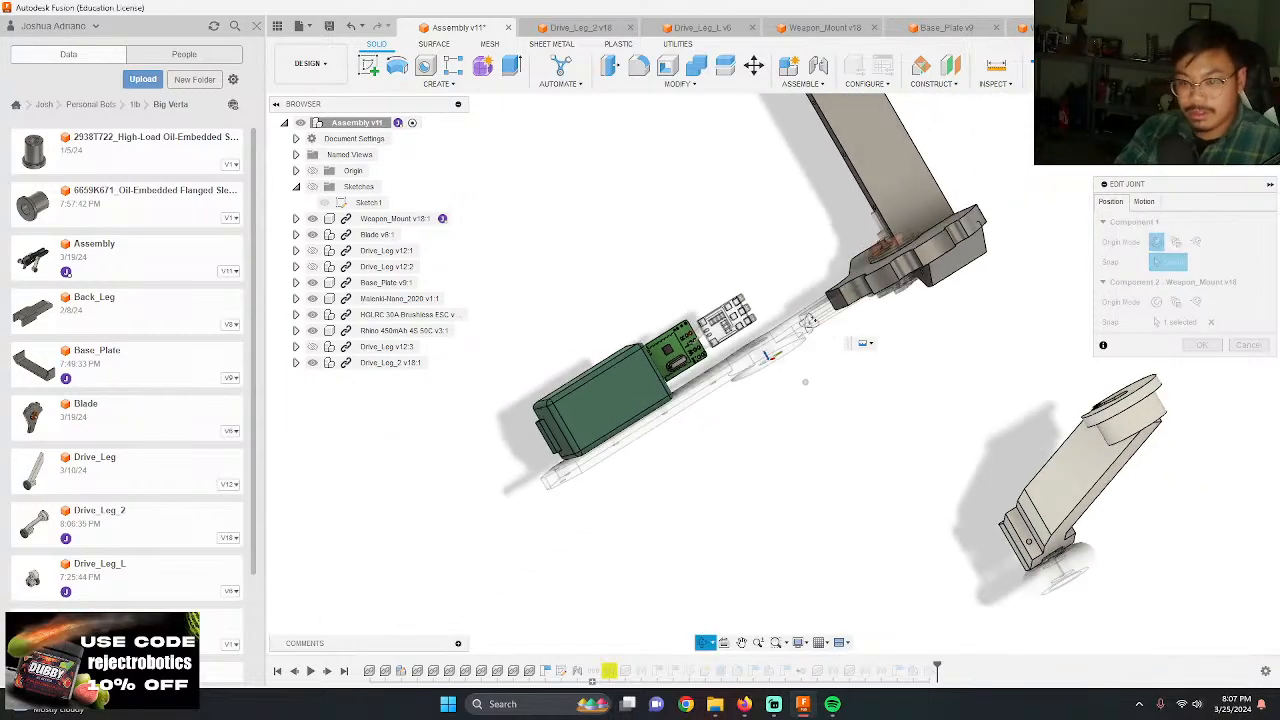
scroll(977, 371, "up", 10)
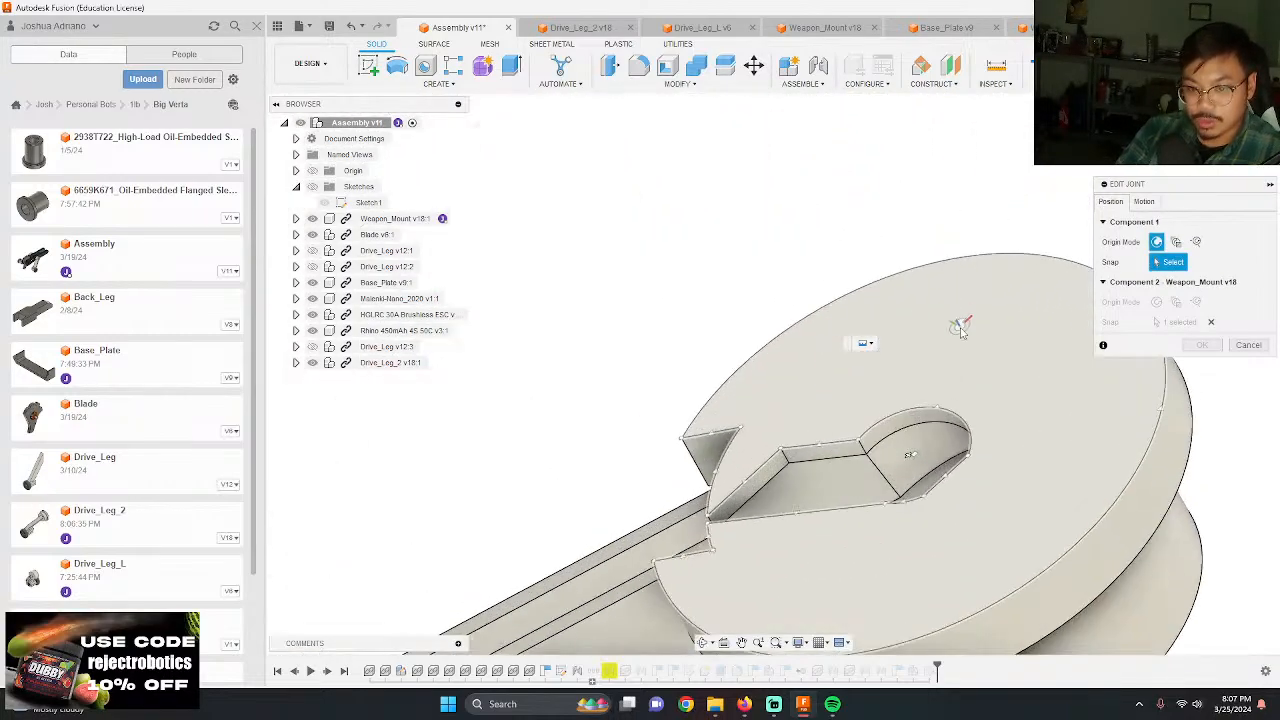
left_click(857, 540)
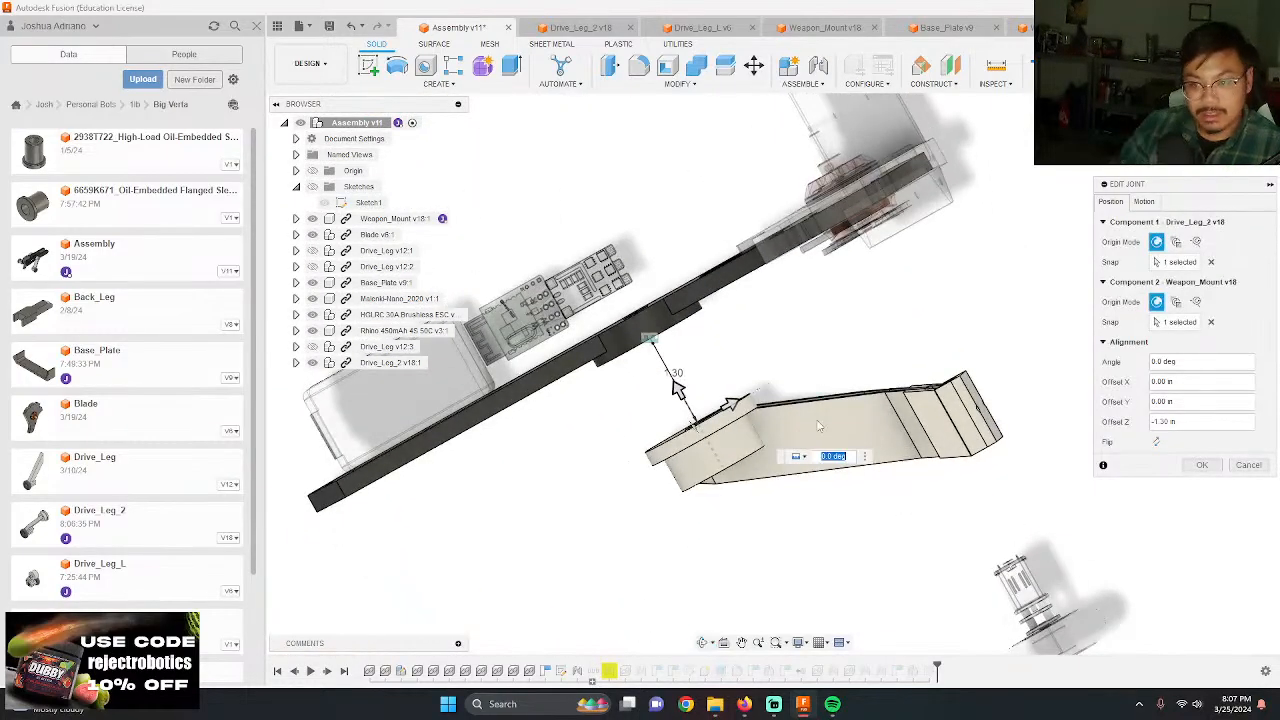
Step: Set the joint's Z offset to 0.00 in so the hub flange sits against the weapon mount
middle_click_drag(710, 370, 734, 442, "shift")
left_click_drag(641, 413, 538, 228)
left_click_drag(1215, 135, 1150, 176)
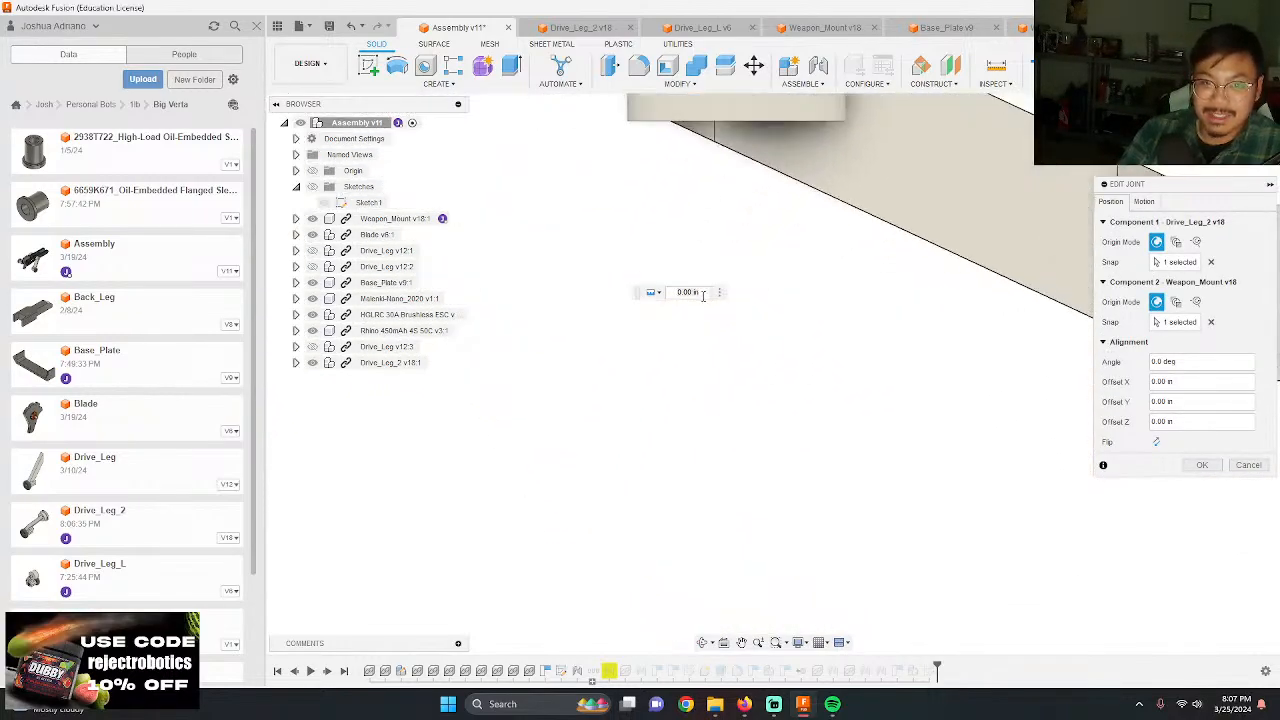
scroll(706, 292, "down", 5)
scroll(750, 137, "up", 8)
left_click(616, 190)
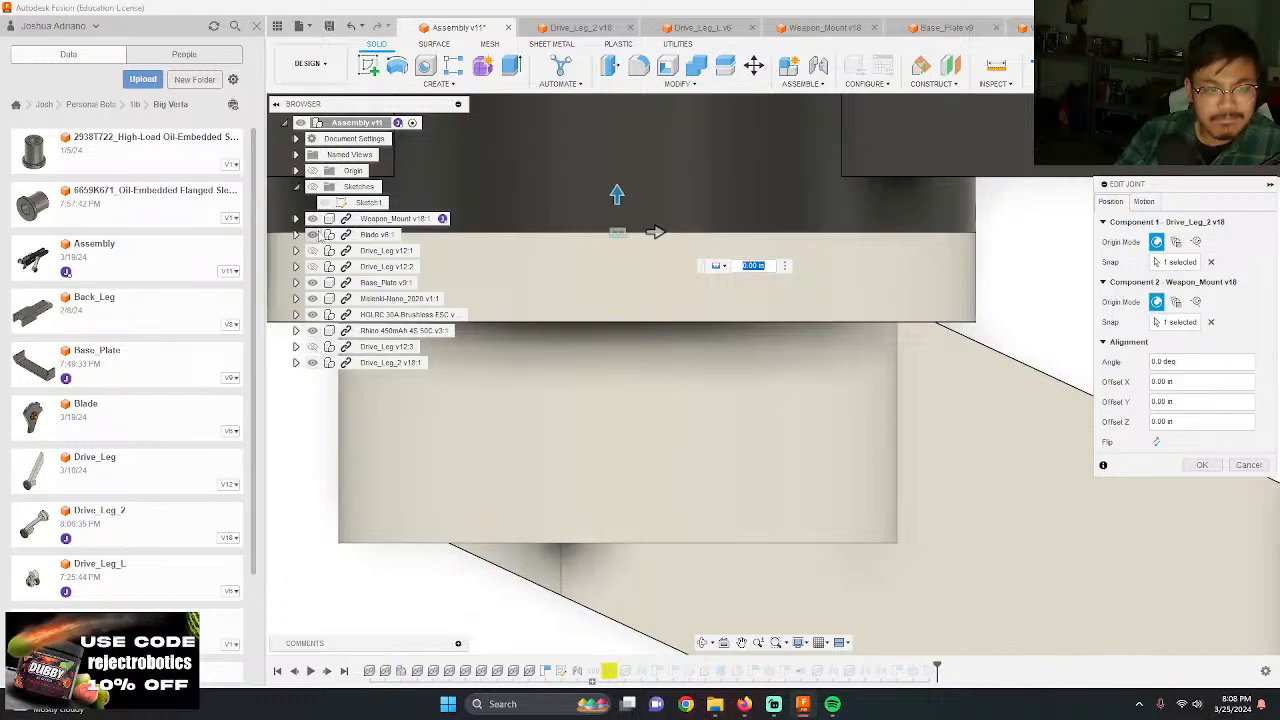
Step: Check the flange contact by hiding and reshowing Weapon_Mount, and apply the joint edit
left_click(313, 218)
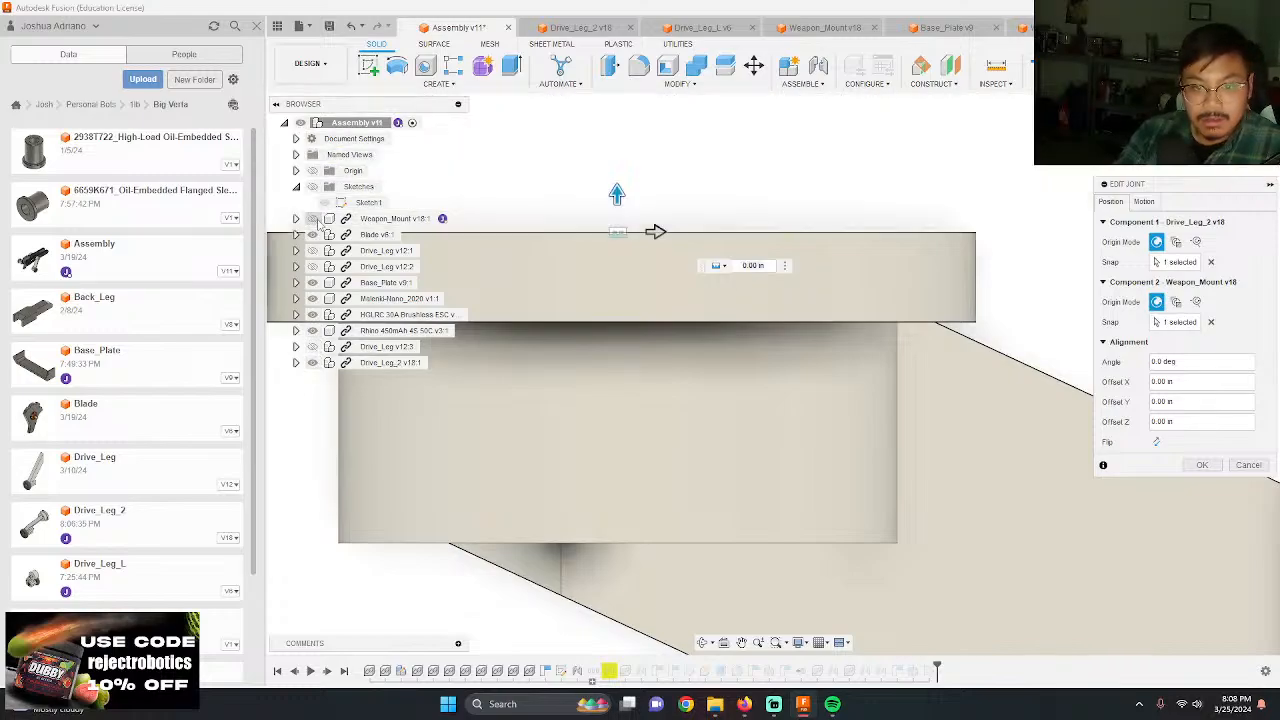
left_click(313, 218)
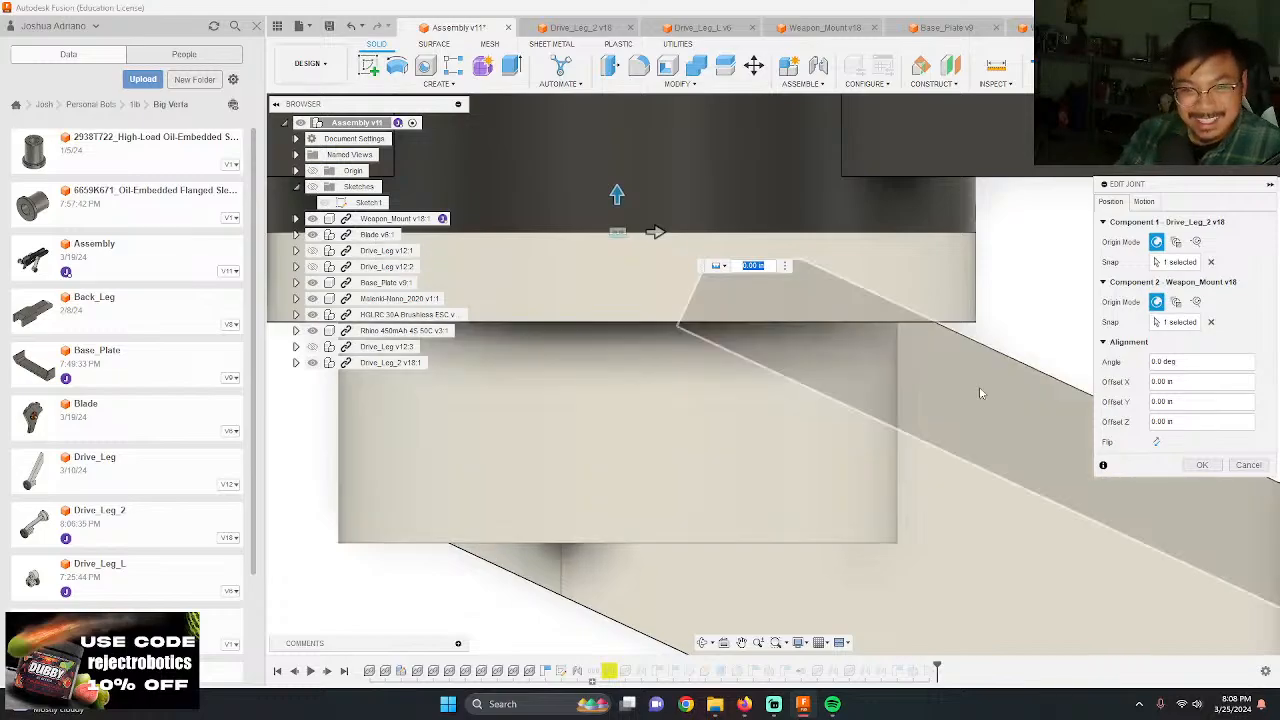
scroll(819, 290, "down", 3)
scroll(753, 459, "down", 5)
middle_click_drag(754, 461, 735, 335, "shift")
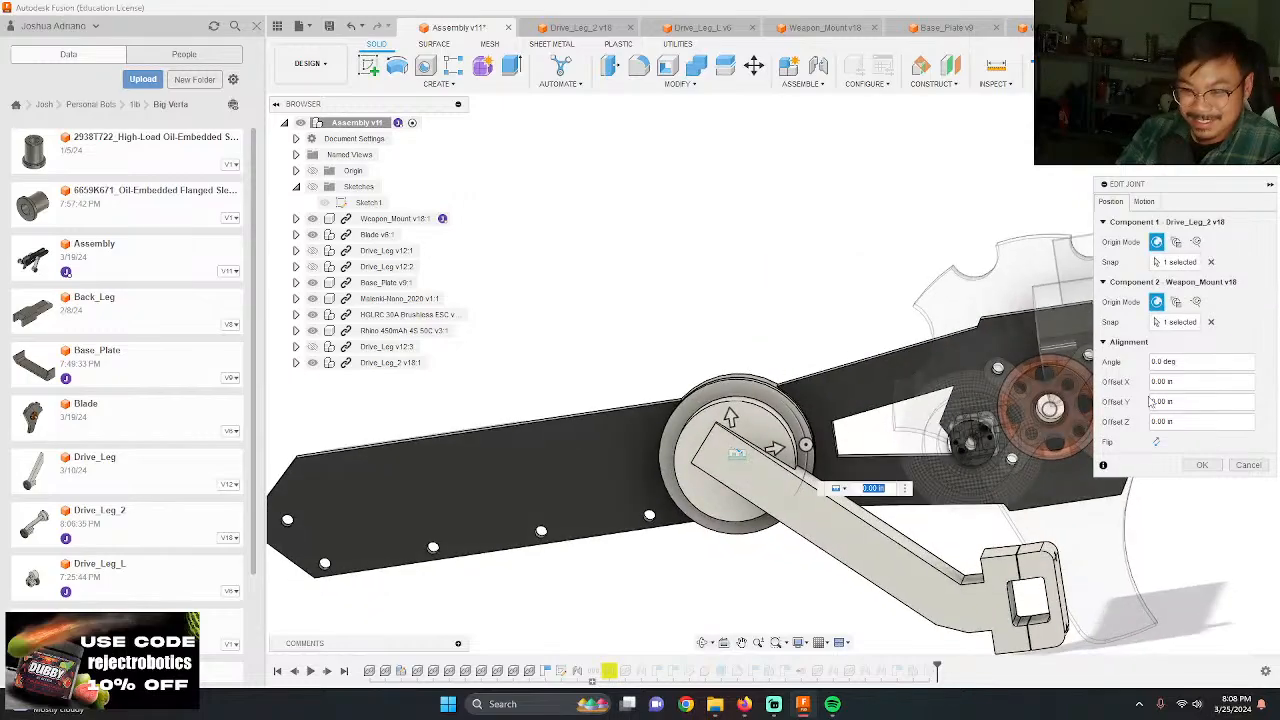
left_click(1201, 465)
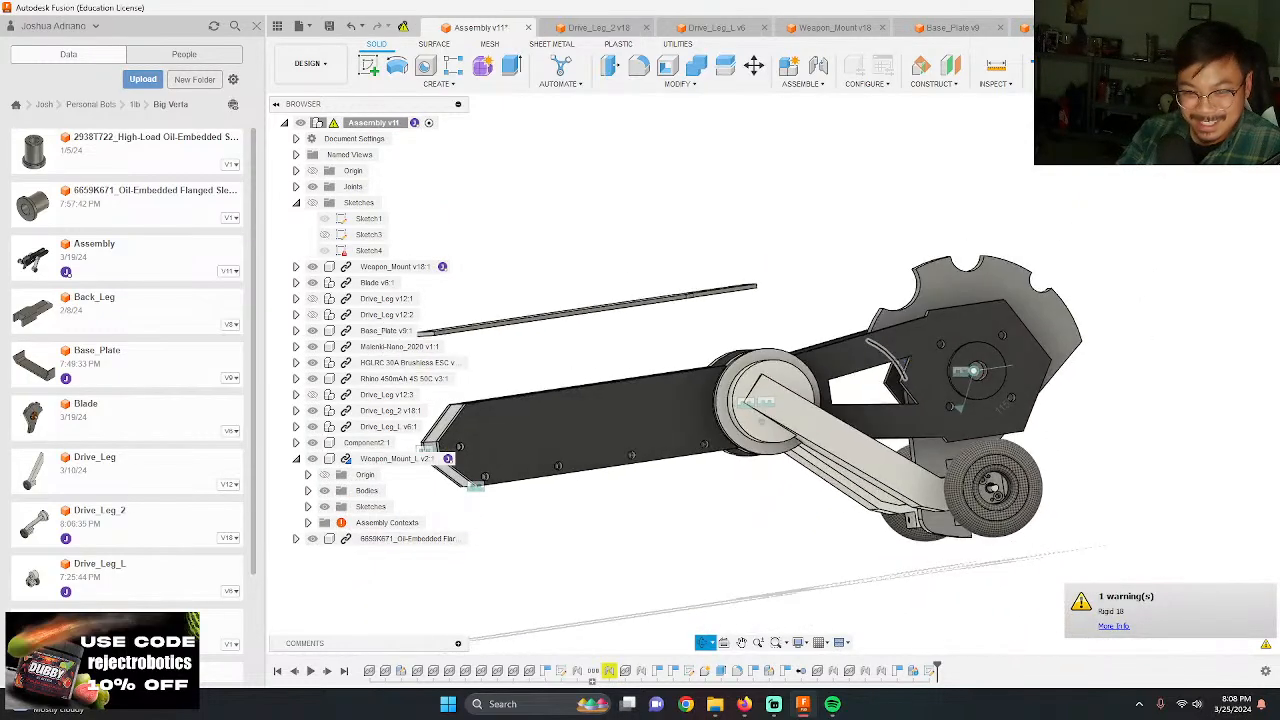
Step: Examine the drive leg hubs in the assembly and the flange gap in the Drive_Leg_2 design
mouse_move(762, 421)
middle_mouse_down("shift")
mouse_move(752, 443)
mouse_move(790, 475)
mouse_move(801, 401)
mouse_move(748, 410)
mouse_move(763, 418)
middle_mouse_up("shift")
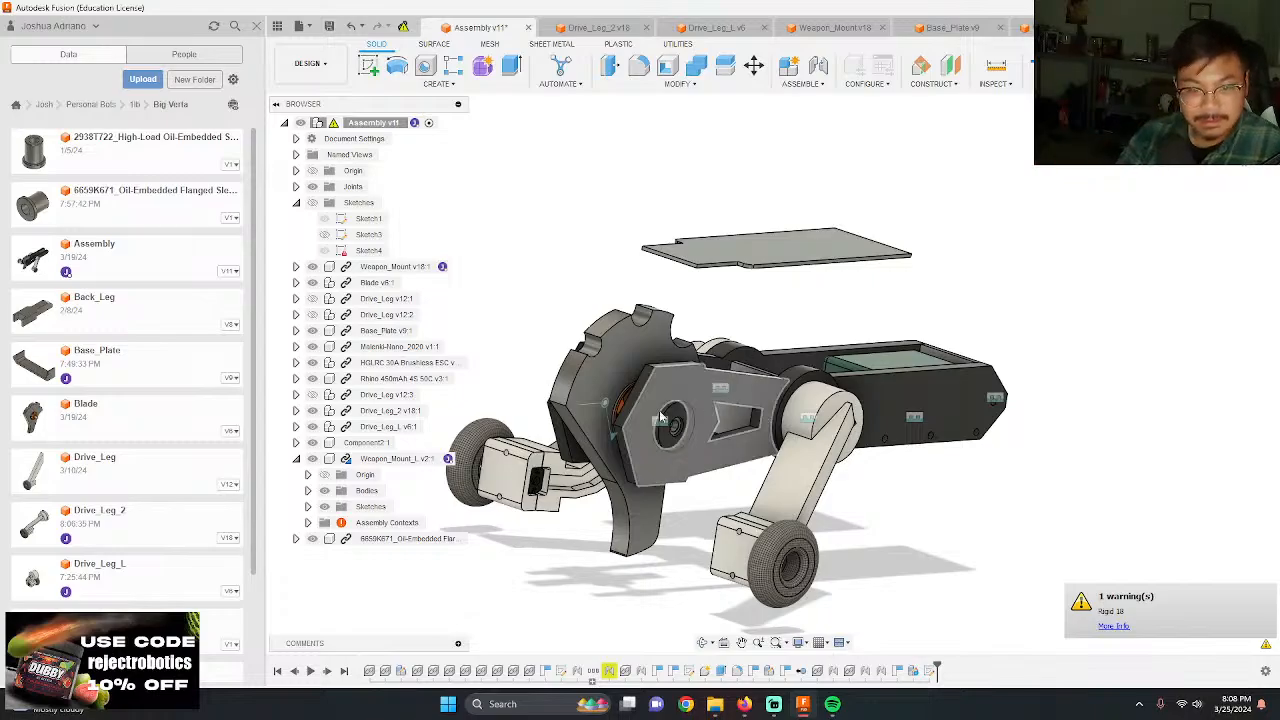
scroll(660, 420, "up", 3)
middle_click_drag(660, 420, 694, 448, "shift")
scroll(692, 404, "up", 2)
middle_click_drag(693, 403, 660, 330, "shift")
left_click(598, 27)
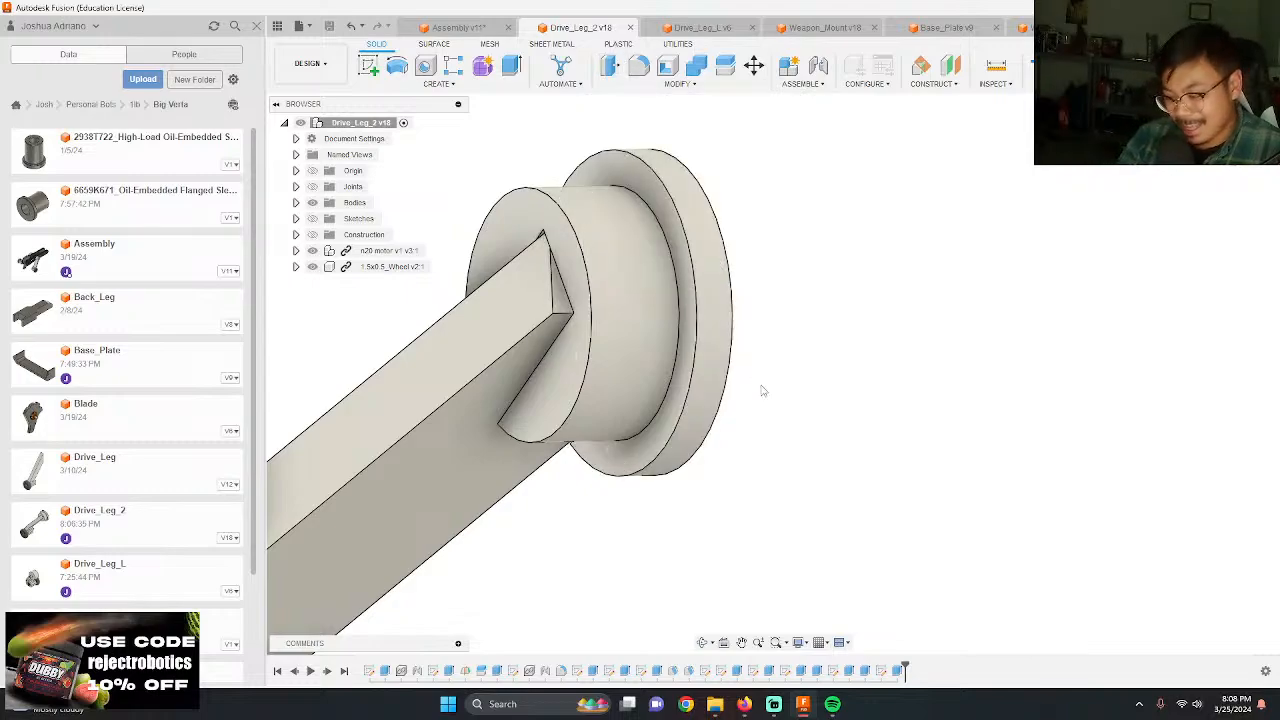
middle_click_drag(664, 406, 752, 446, "shift")
middle_click_drag(596, 318, 755, 415, "shift")
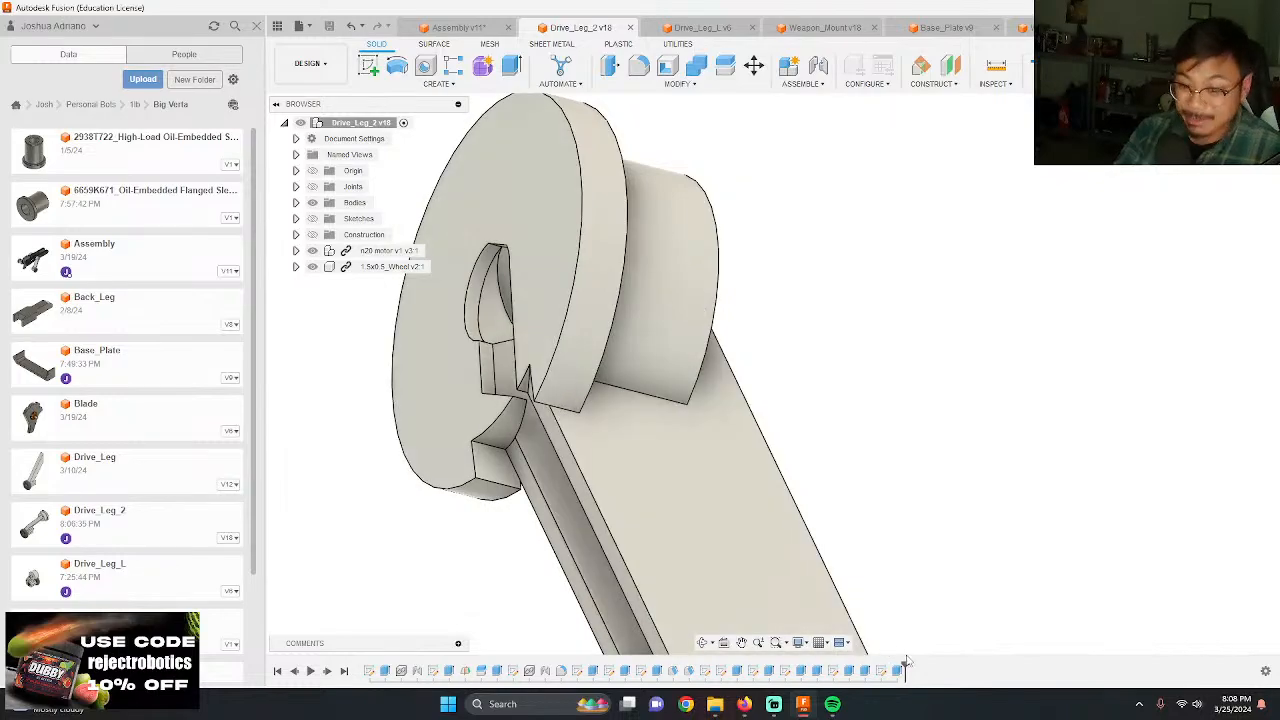
Step: Edit the hub flange extrusion and add the missing gap region as a second profile
double_click(882, 671)
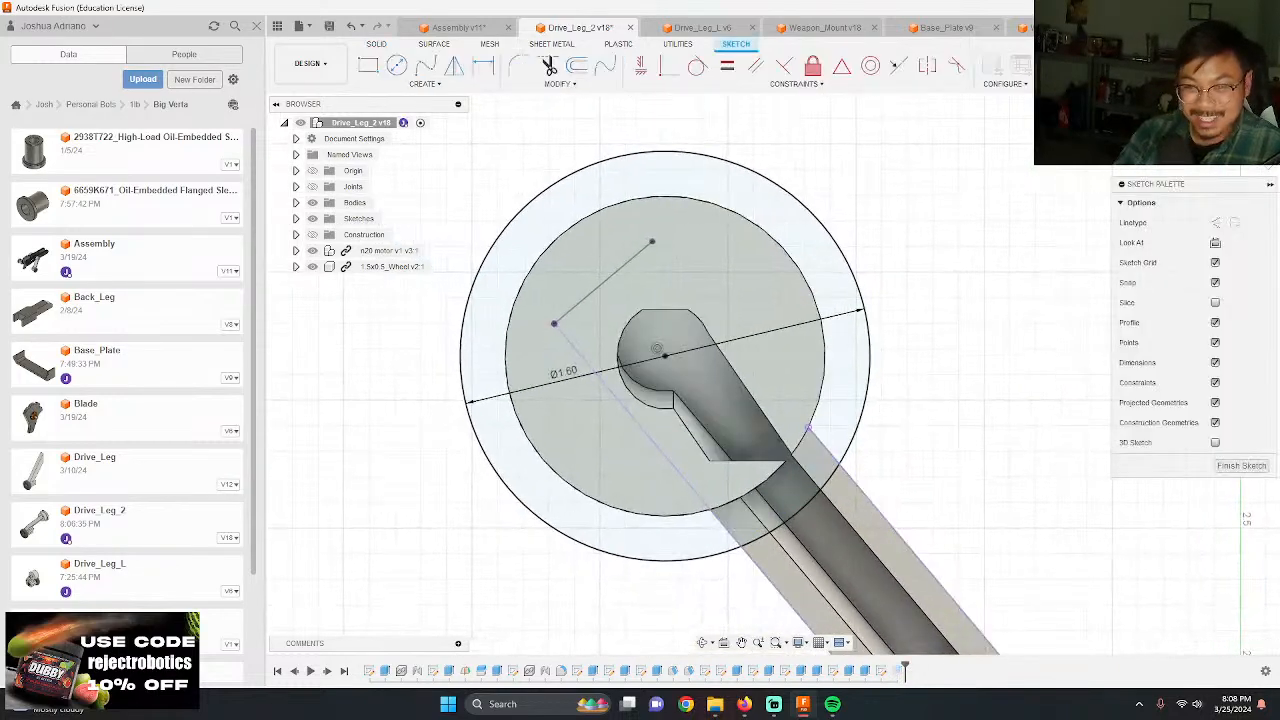
left_click(1241, 466)
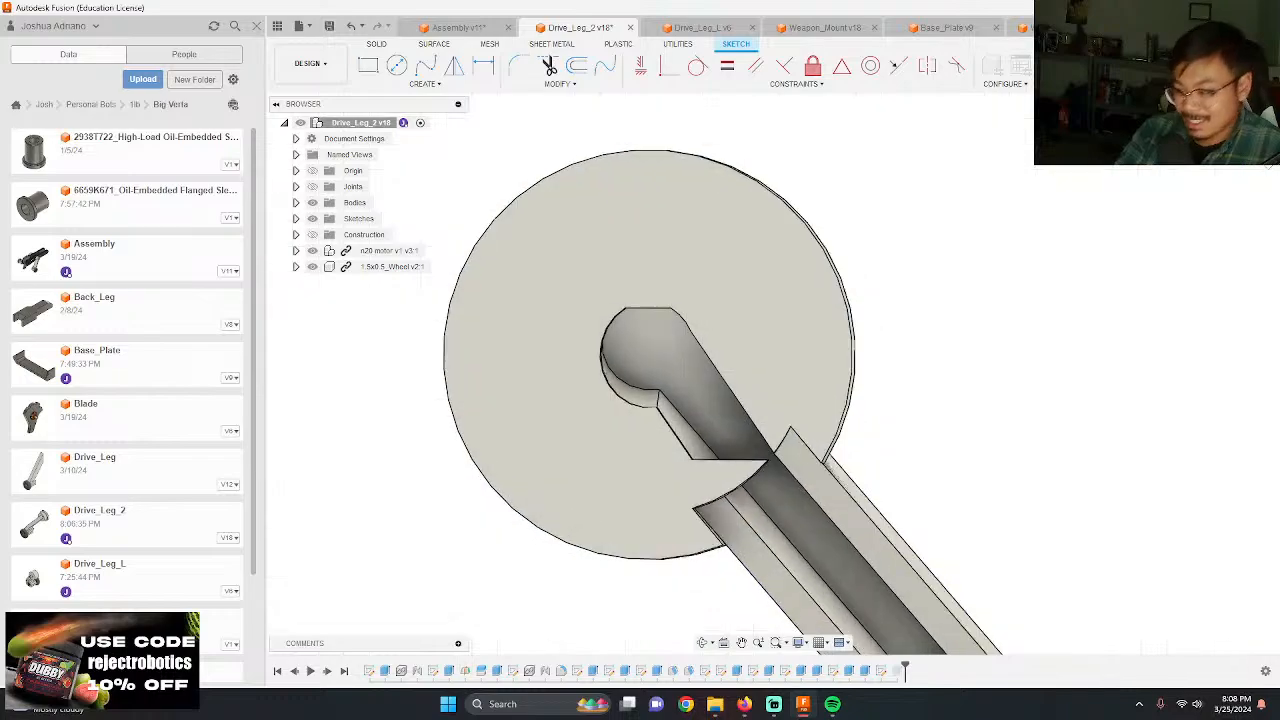
double_click(898, 671)
scroll(430, 303, "up", 5)
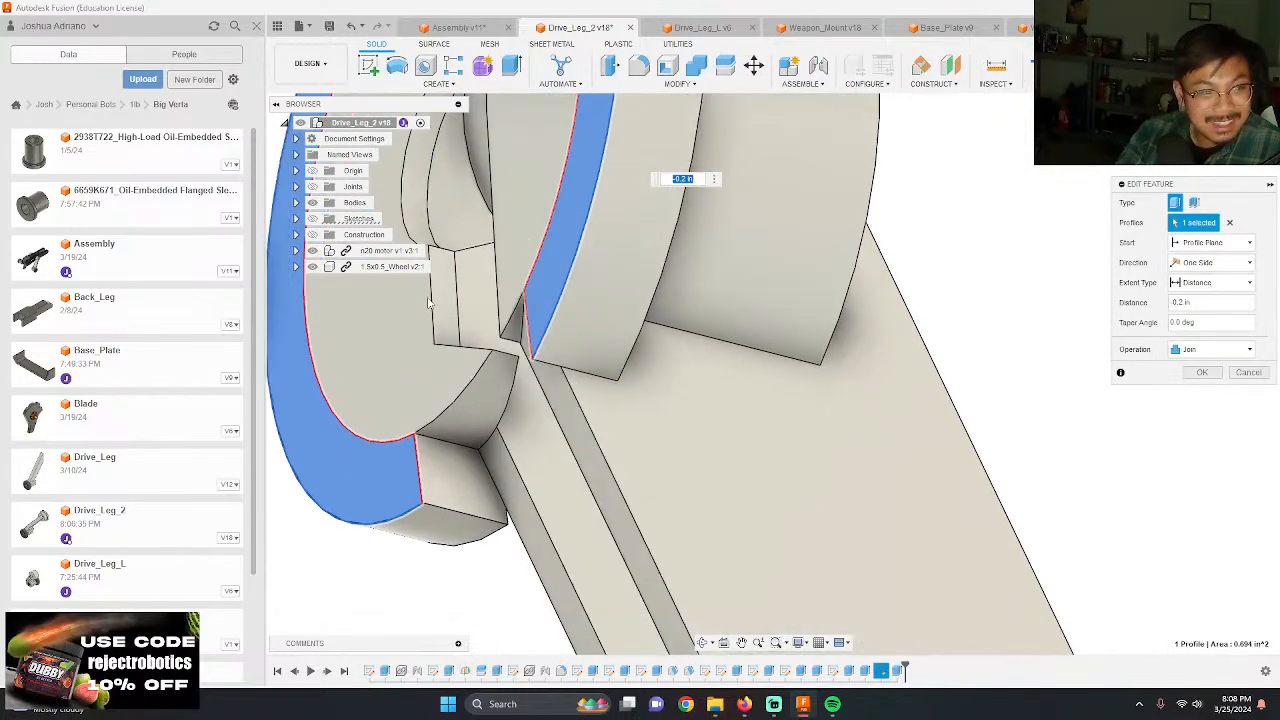
left_click(445, 432)
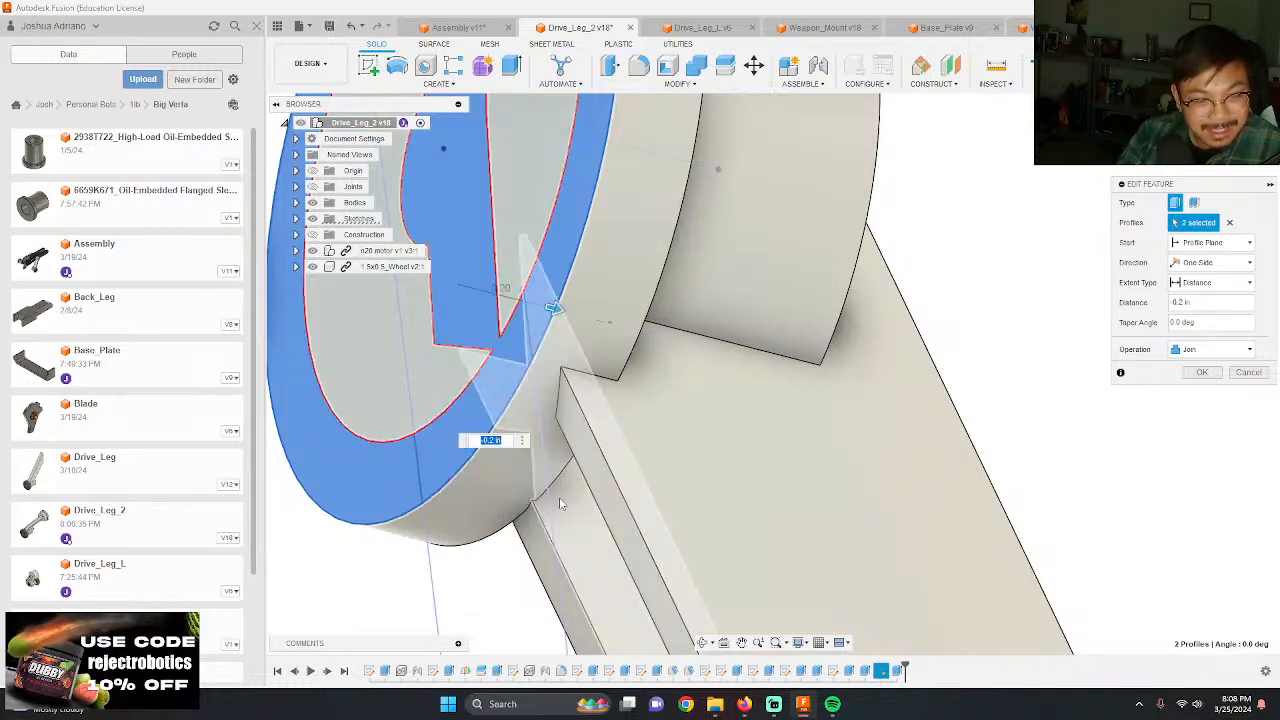
key("Return")
scroll(824, 325, "down", 4)
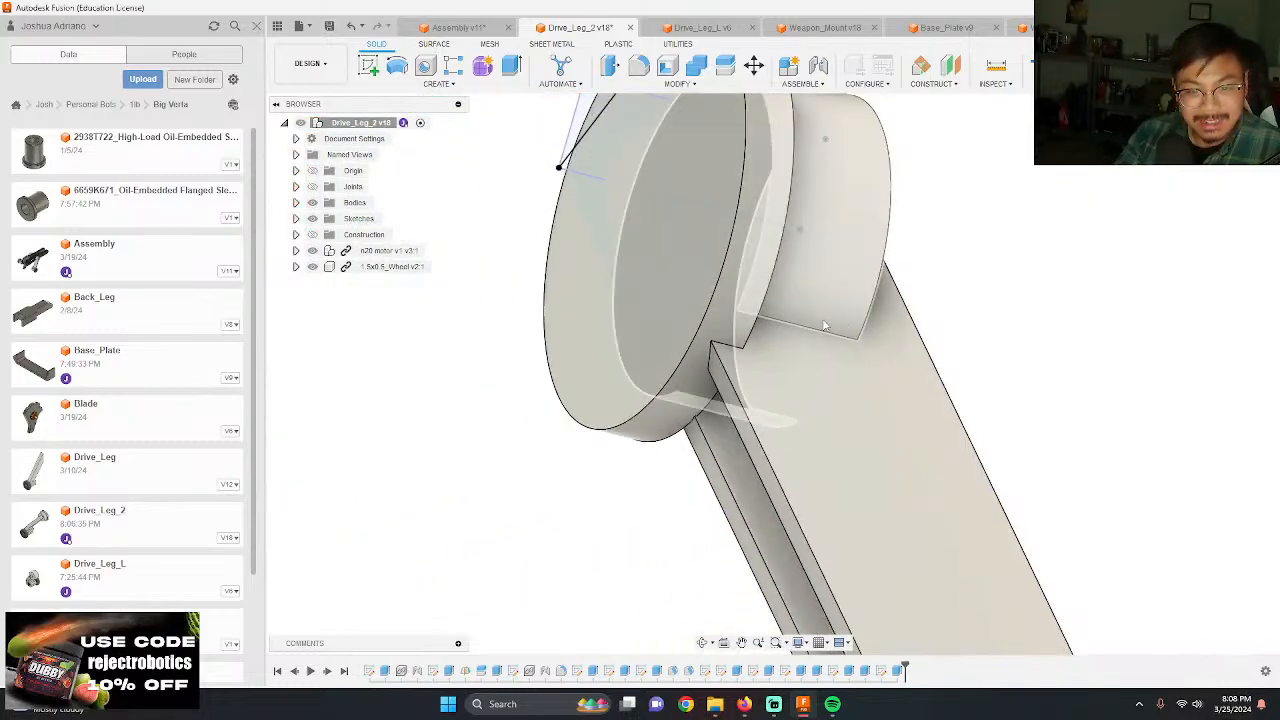
Step: Add a circle to the flange sketch, centered on the hub and passing through the pocket's corner on the hub edge
double_click(882, 672)
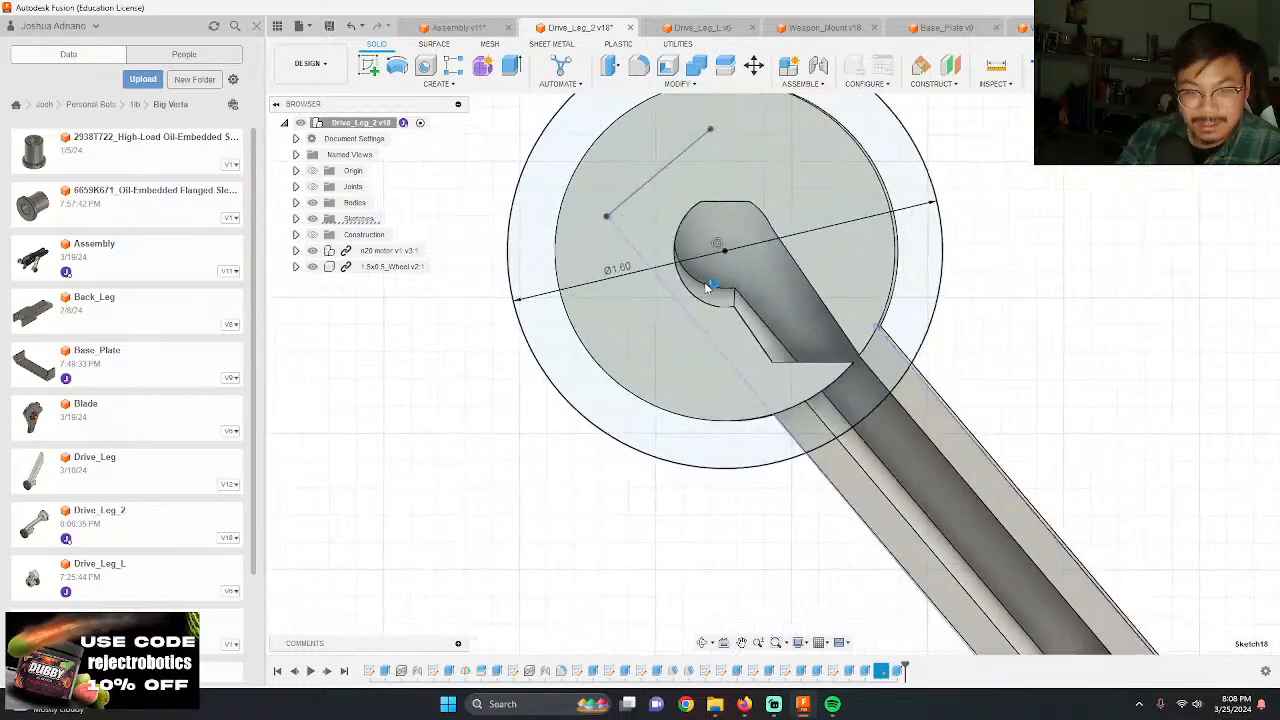
key("c")
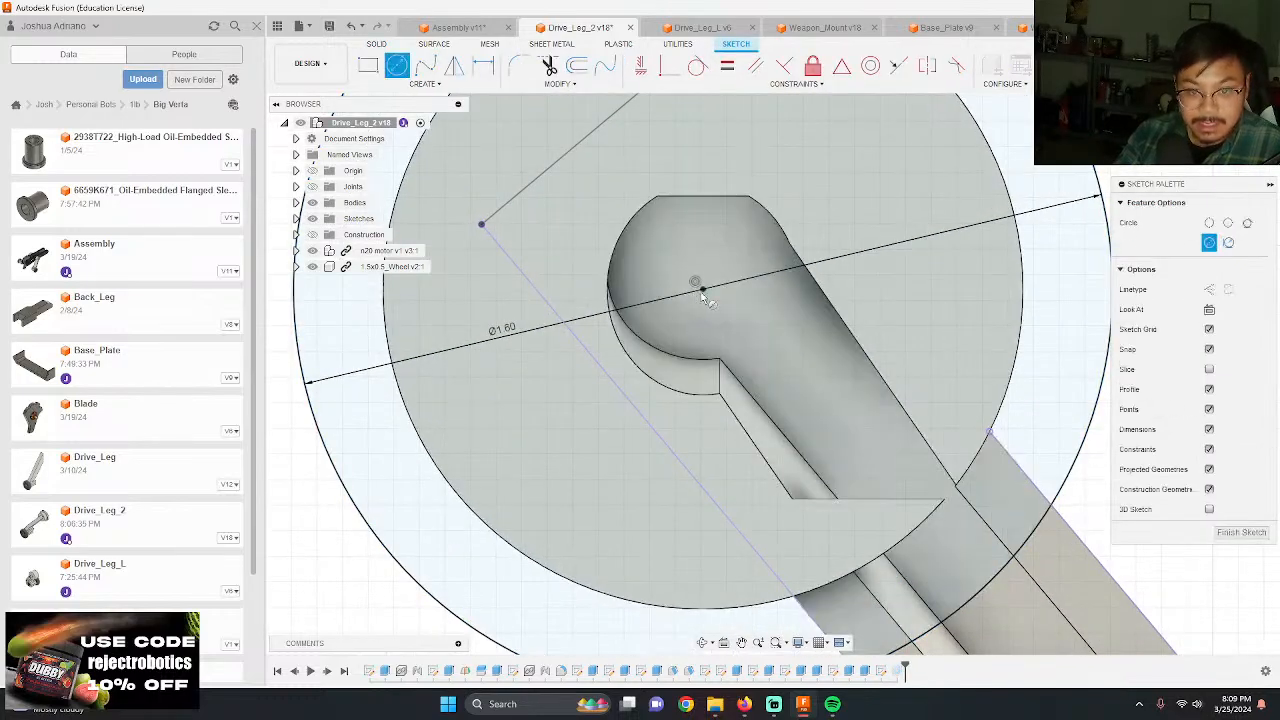
left_click(702, 291)
left_click(945, 499)
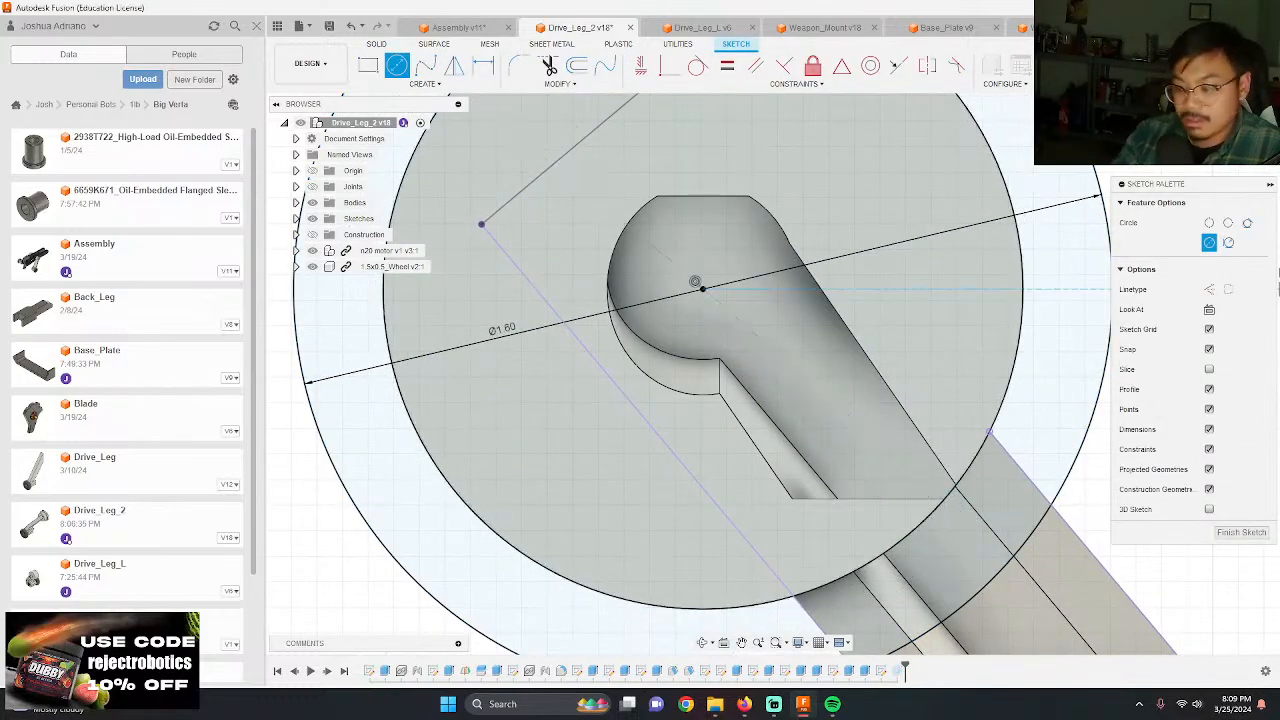
left_click(1241, 532)
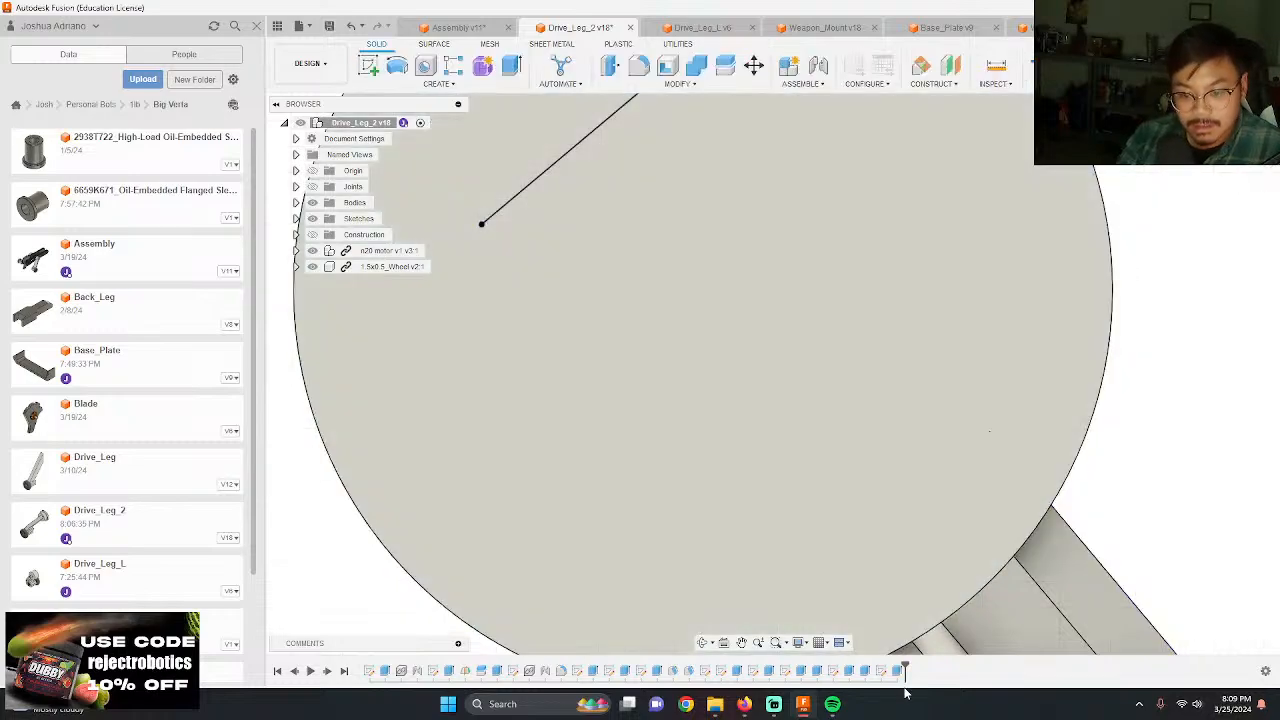
Step: Edit the flange extrusion's profiles so the outer ring is complete while the keyhole-shaped pocket stays open
left_click(897, 671)
double_click(901, 675)
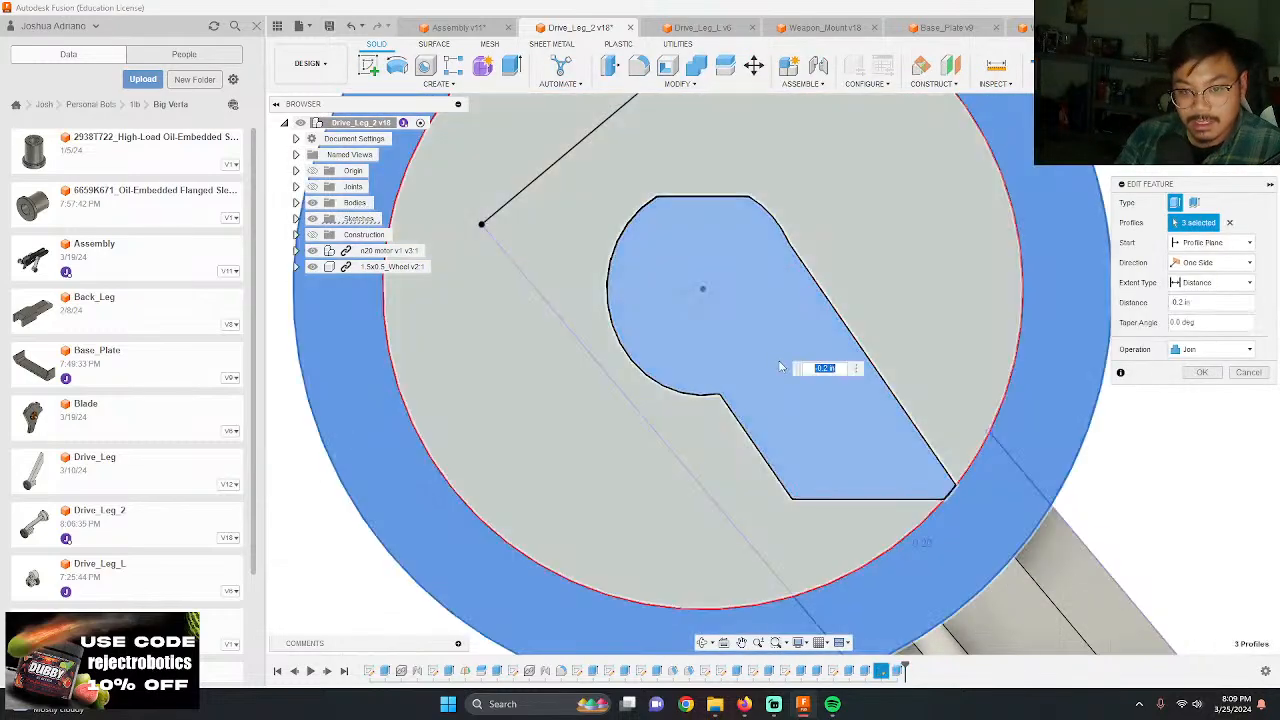
left_click(1205, 376)
middle_click_drag(1199, 459, 1165, 514, "shift")
scroll(852, 360, "down", 3)
scroll(969, 480, "up", 10)
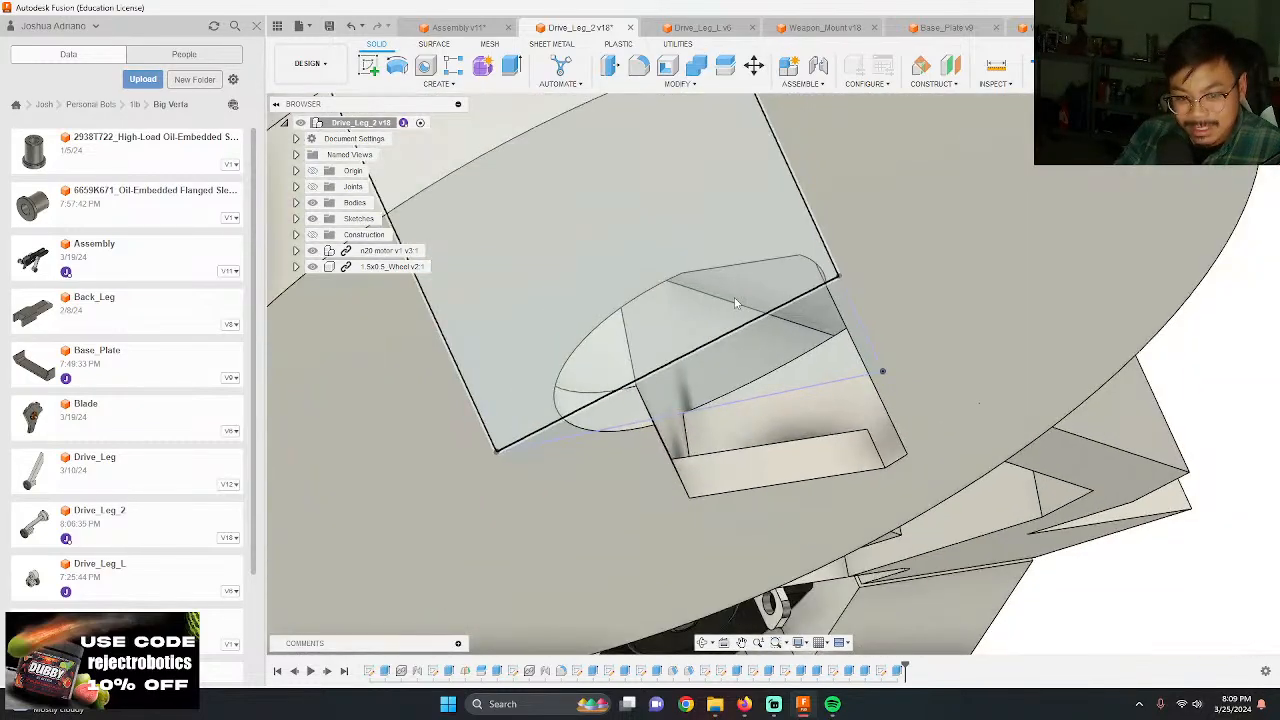
mouse_move(868, 440)
middle_mouse_down("shift")
mouse_move(855, 399)
mouse_move(811, 366)
mouse_move(827, 369)
mouse_move(805, 380)
mouse_move(771, 298)
mouse_move(857, 343)
mouse_move(940, 434)
mouse_move(895, 418)
mouse_move(900, 428)
middle_mouse_up("shift")
scroll(827, 370, "down", 4)
scroll(826, 371, "down", 2)
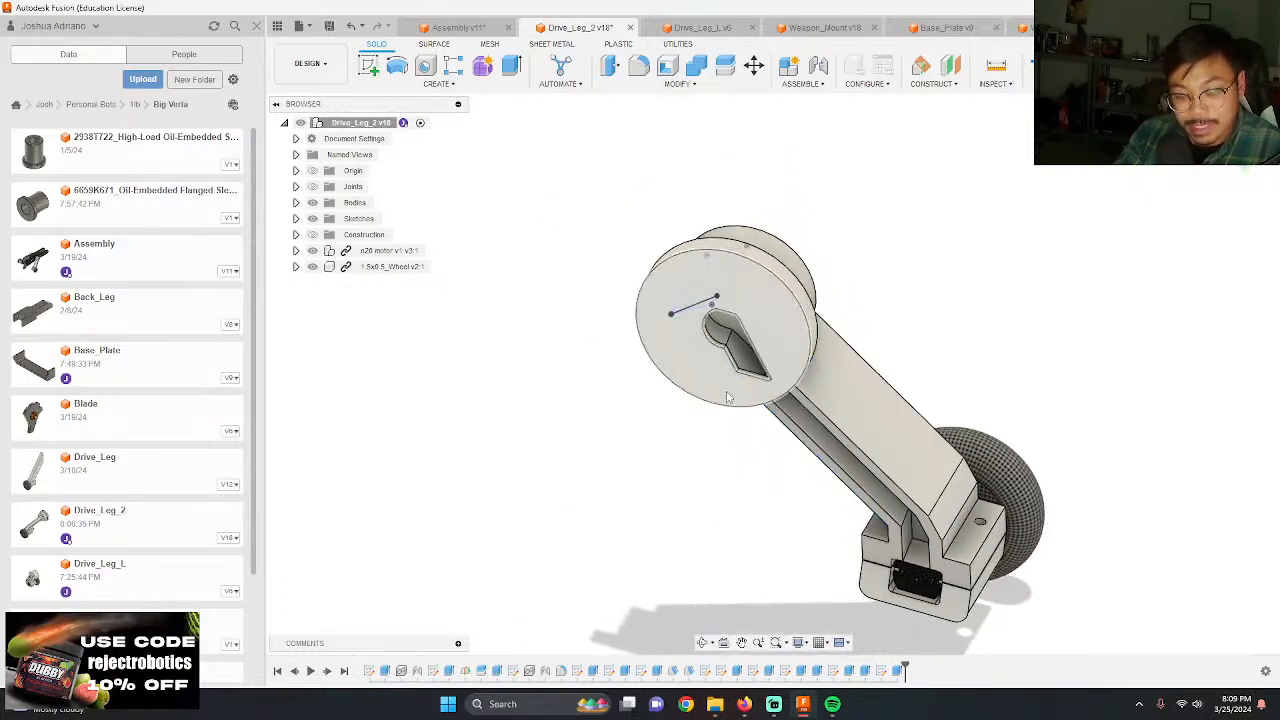
Step: Save the Drive_Leg_2 design and return to the Assembly design
left_click(329, 24)
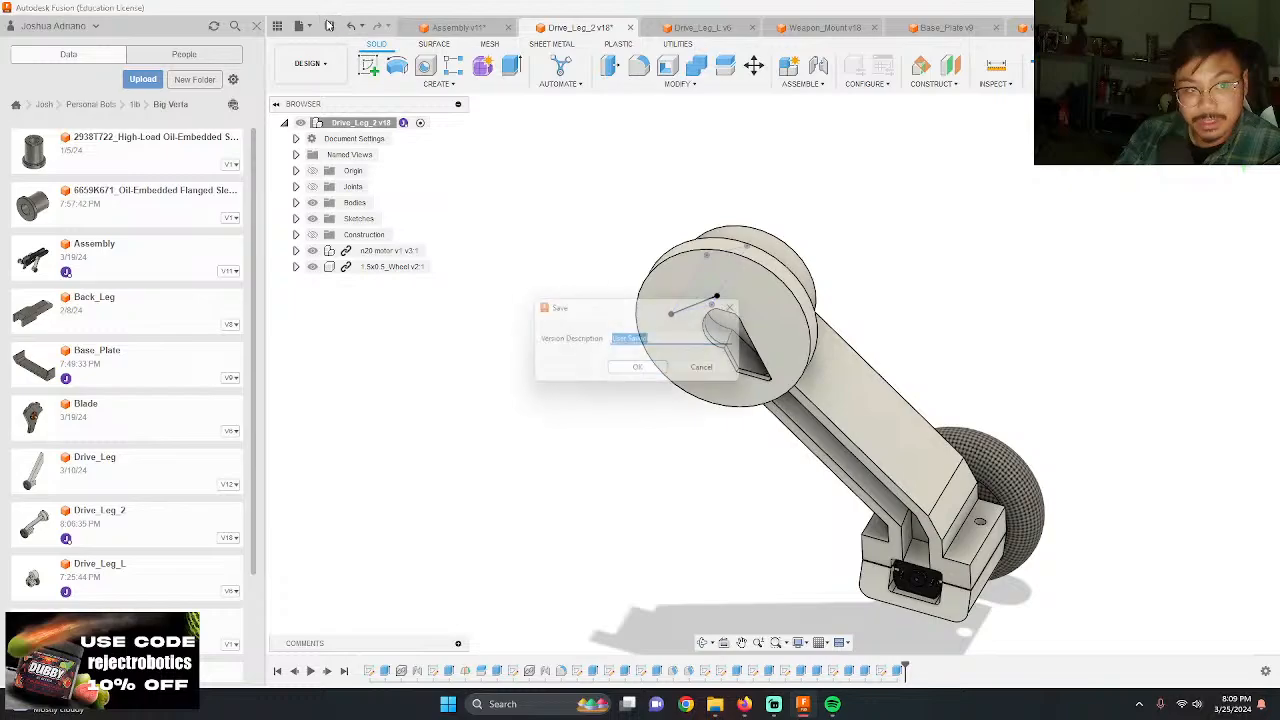
key("Return")
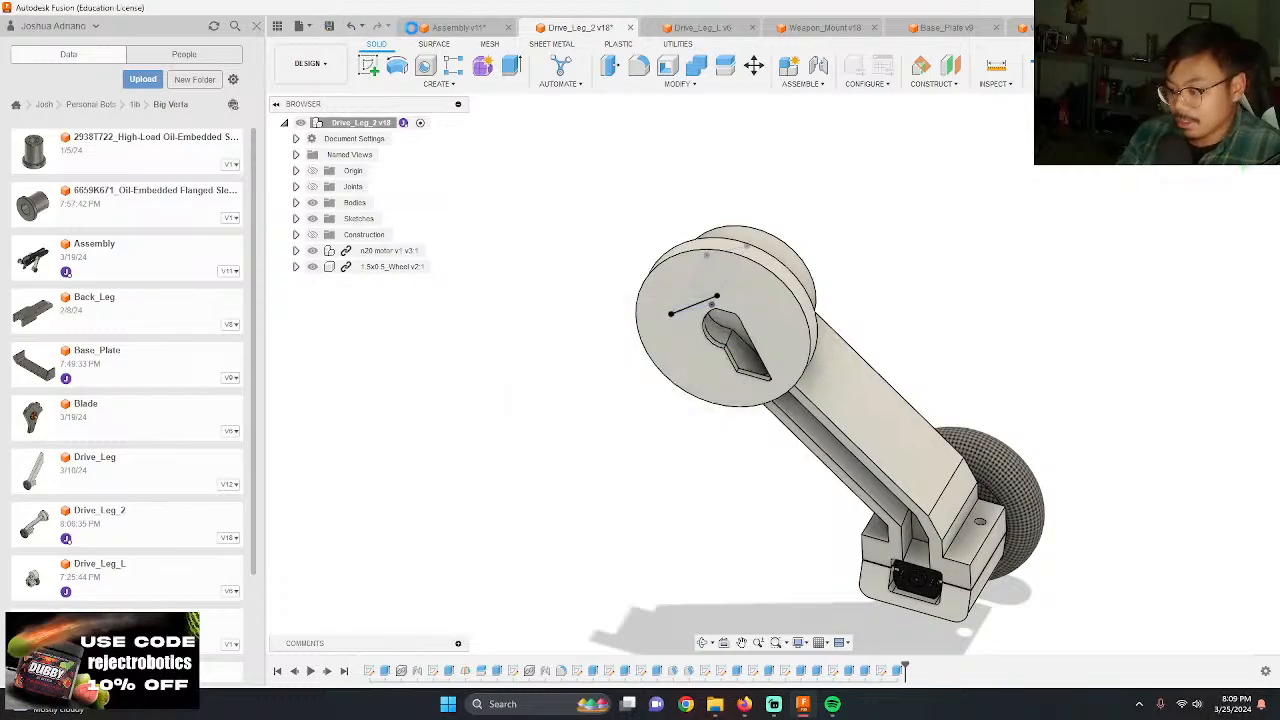
left_click(412, 27)
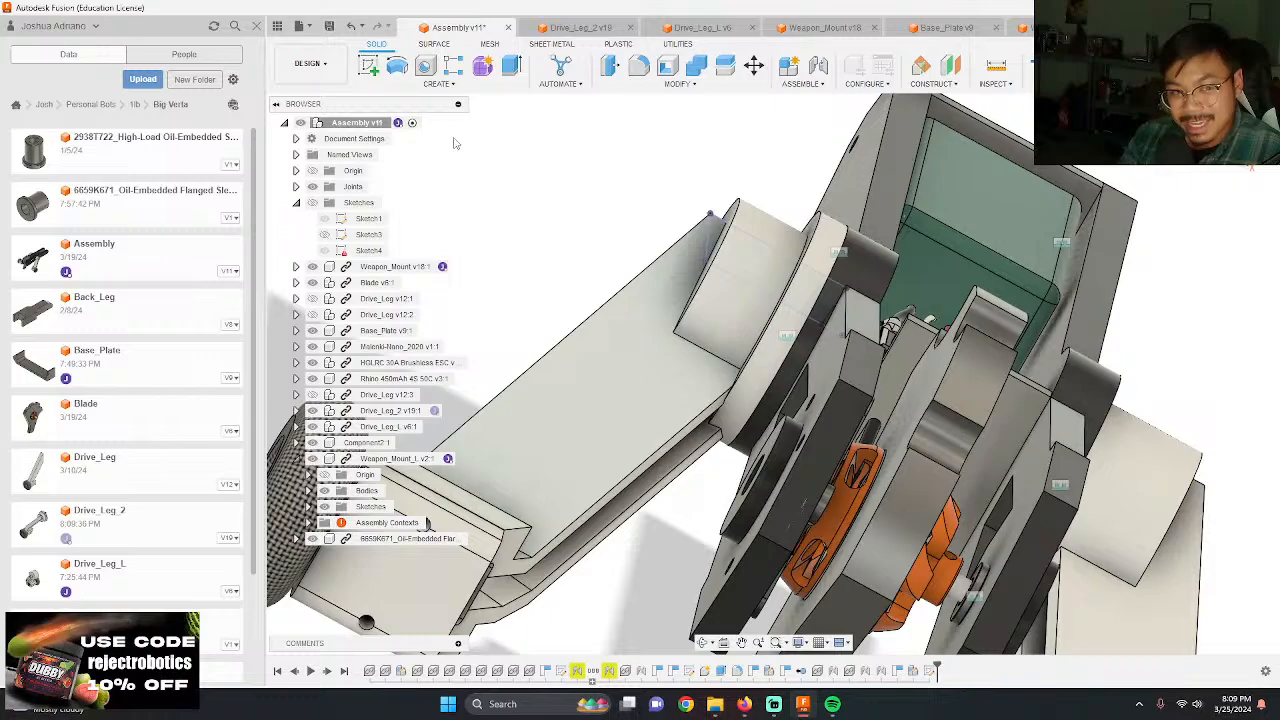
Step: Hide the sketches in Drive_Leg_2, save the design again and return to the Assembly design
left_click(551, 29)
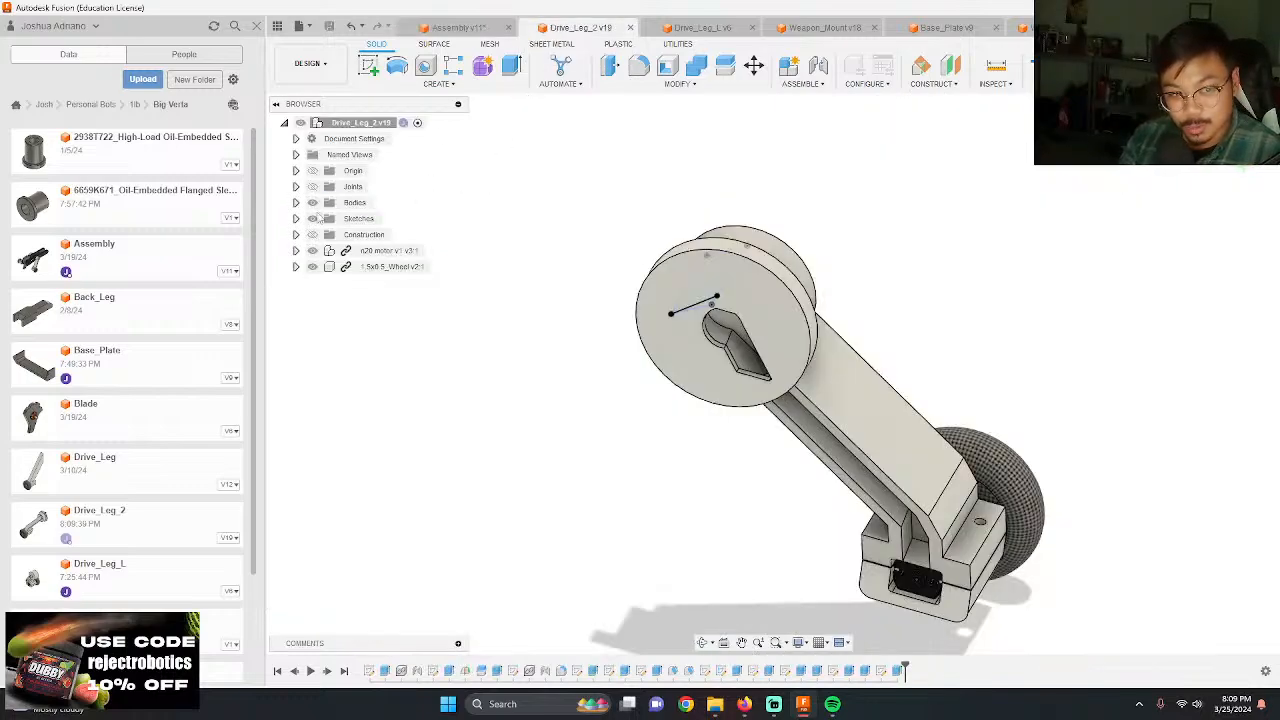
left_click(313, 218)
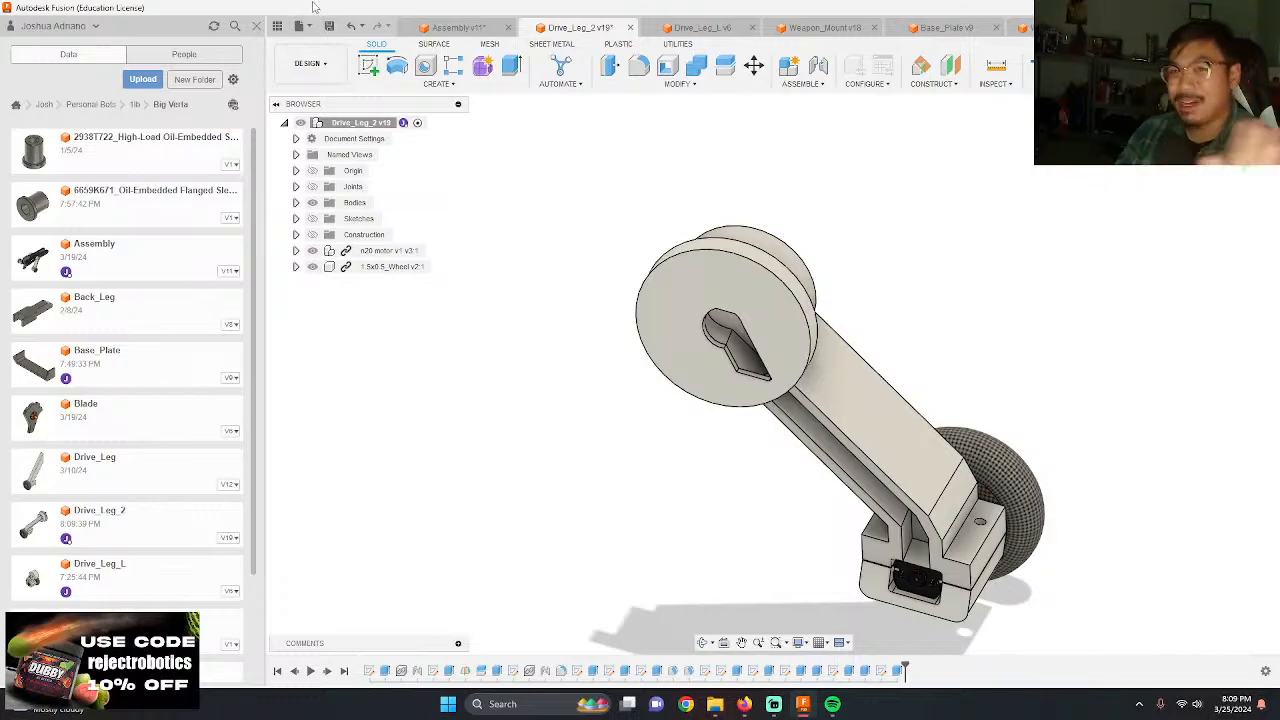
left_click(329, 25)
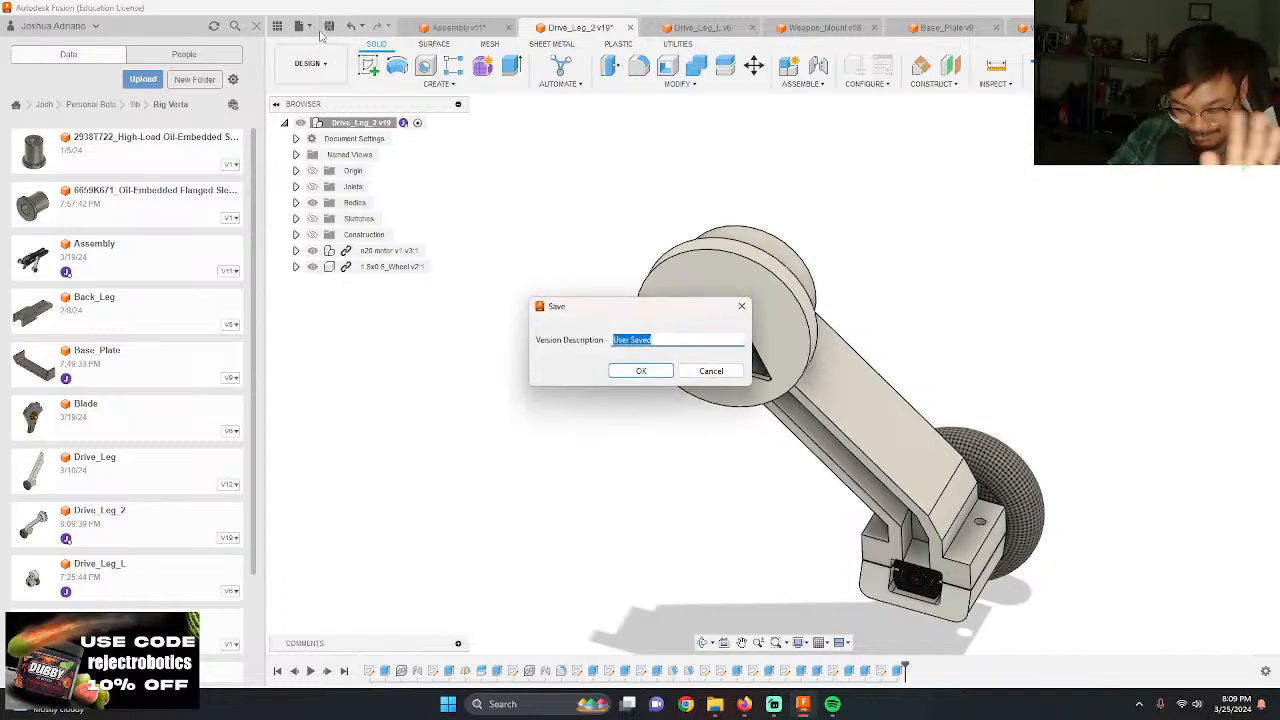
key("Return")
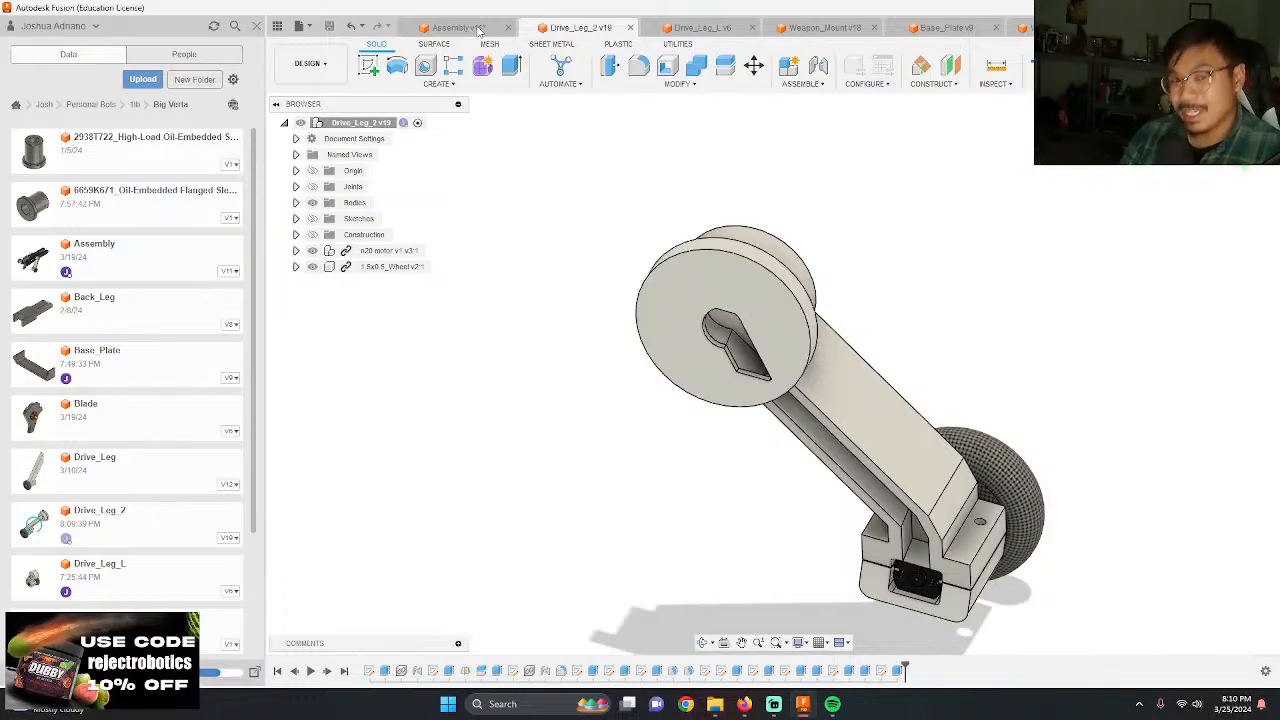
left_click(479, 28)
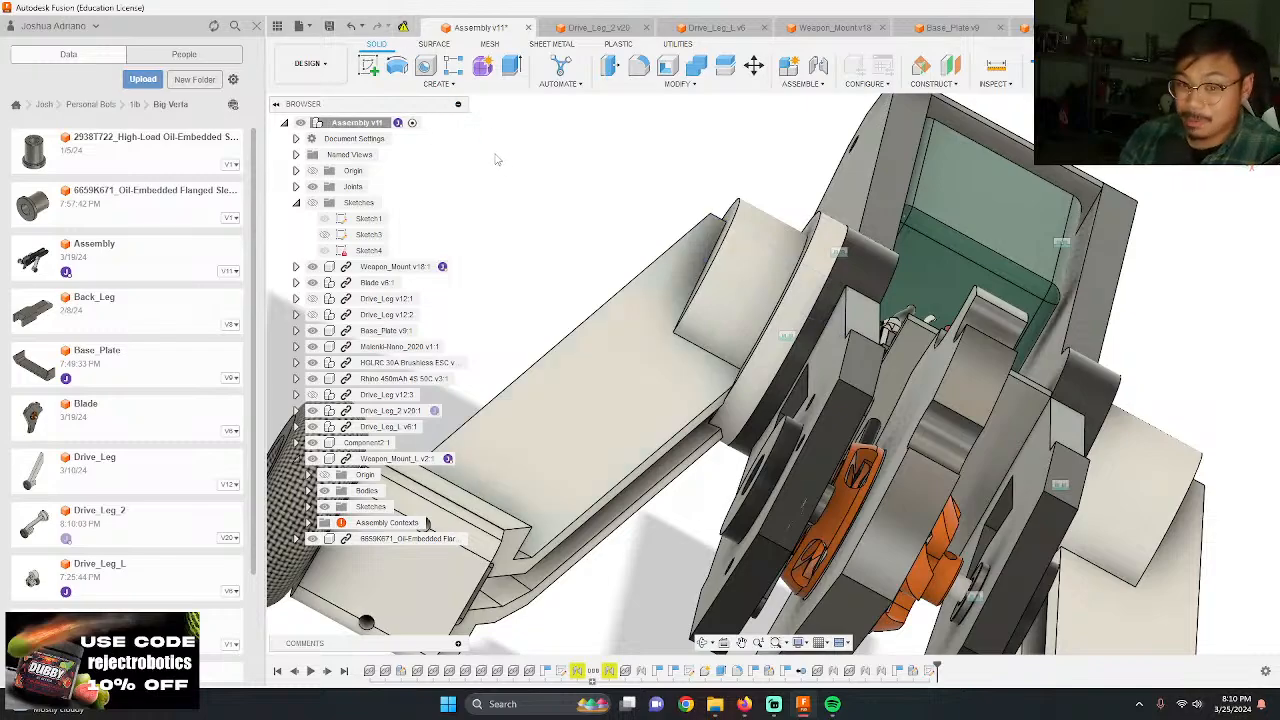
Step: Examine the drive leg flange against the weapon mount in the assembly from the front, the side and close up
scroll(657, 286, "down", 4)
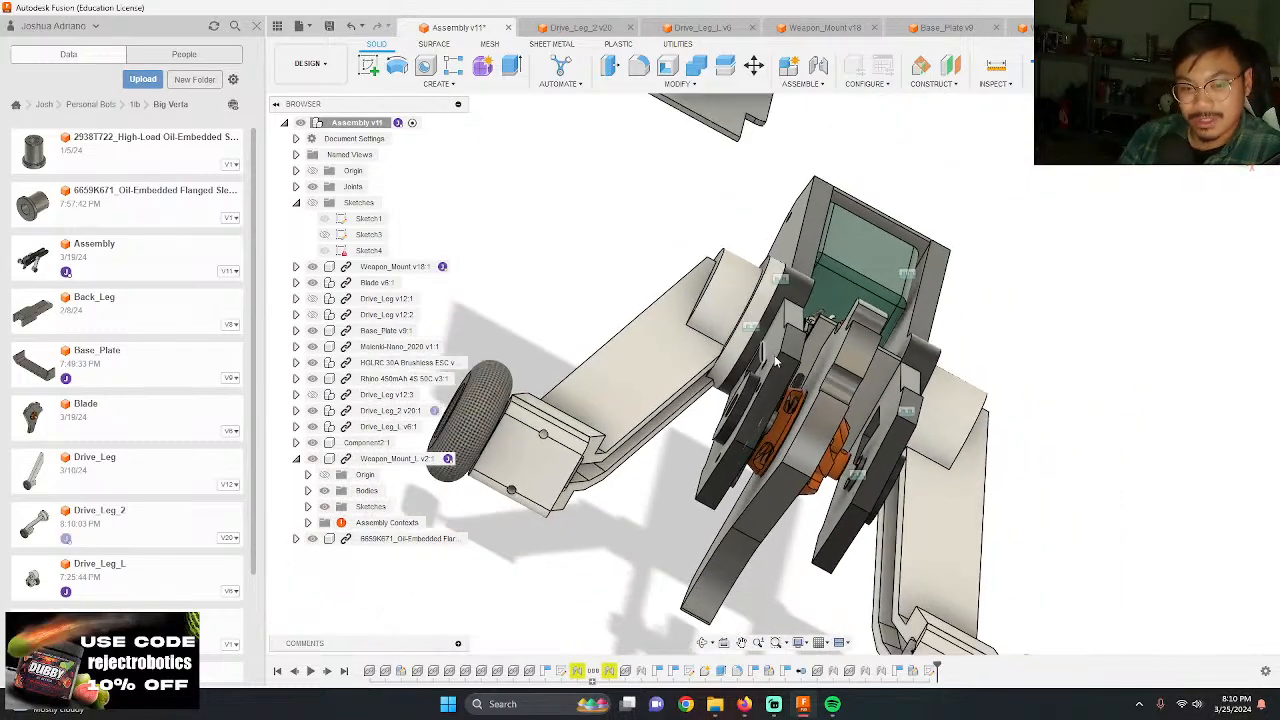
middle_click_drag(657, 286, 805, 342, "shift")
scroll(685, 474, "up", 5)
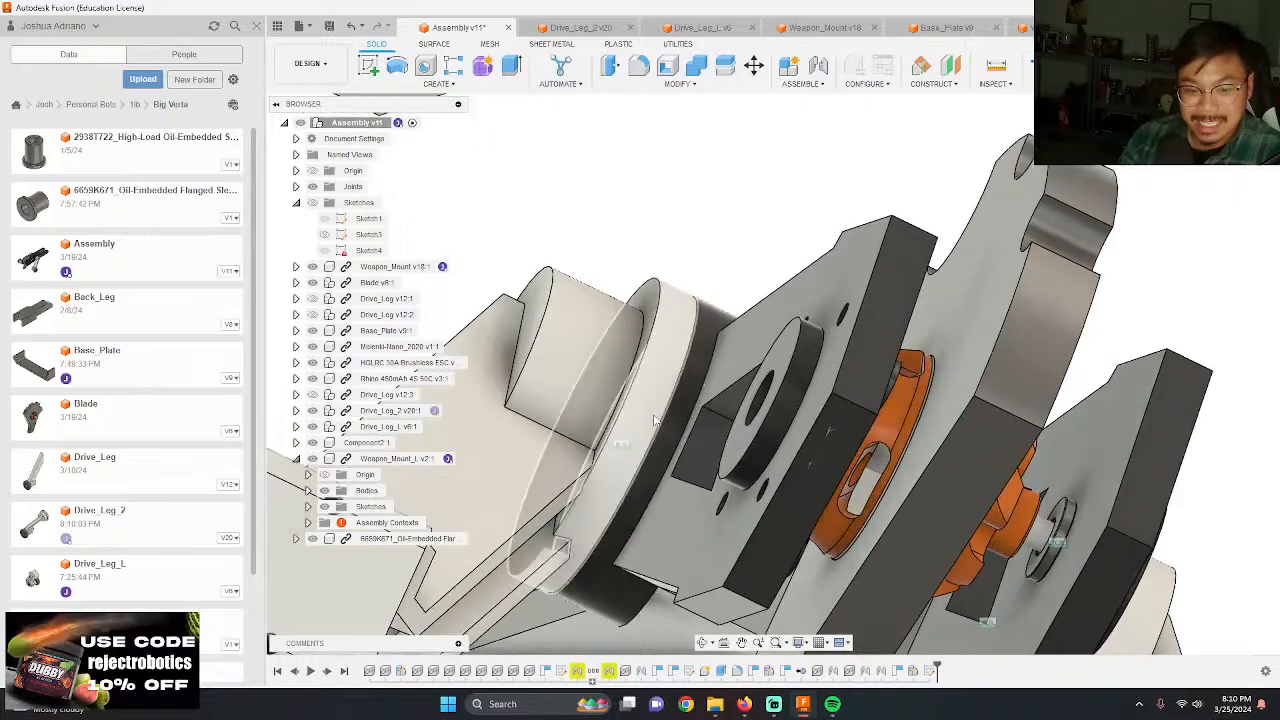
middle_click_drag(686, 474, 610, 370, "shift")
scroll(600, 368, "down", 5)
middle_click_drag(555, 285, 728, 328, "shift")
middle_click_drag(696, 374, 728, 314, "shift")
scroll(650, 315, "down", 5)
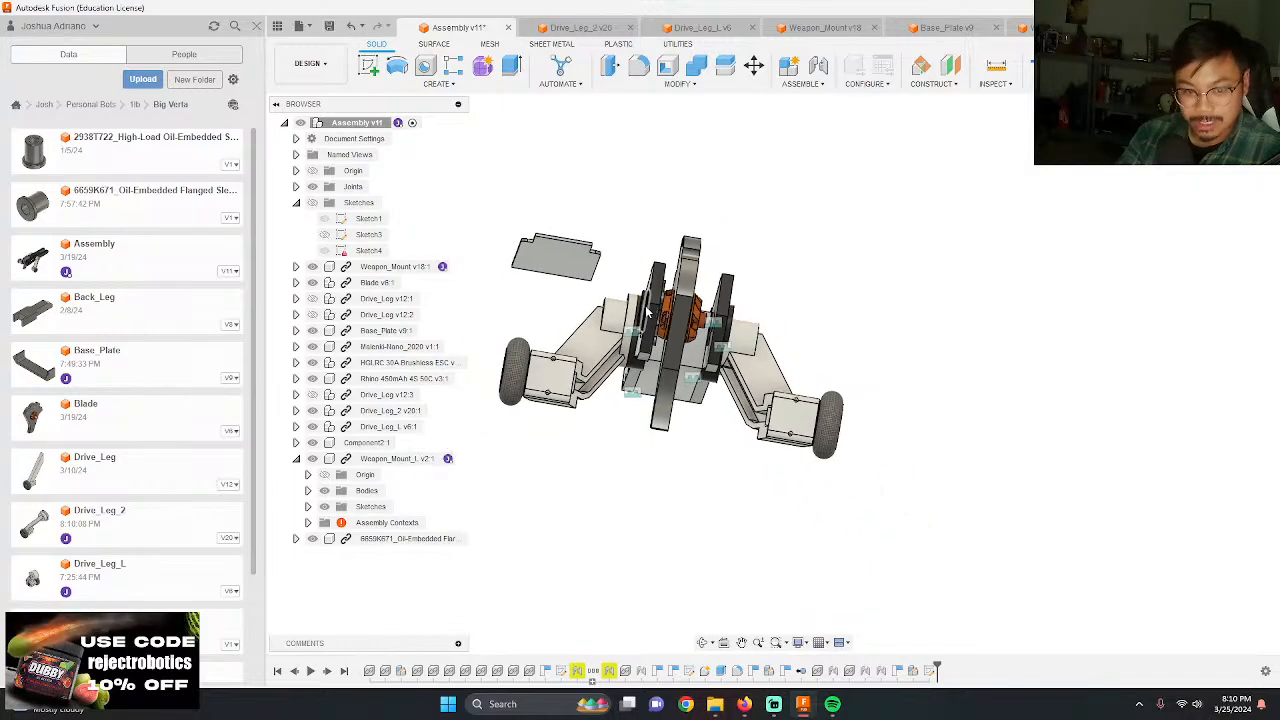
middle_click_drag(610, 350, 620, 344, "shift")
scroll(622, 343, "up", 5)
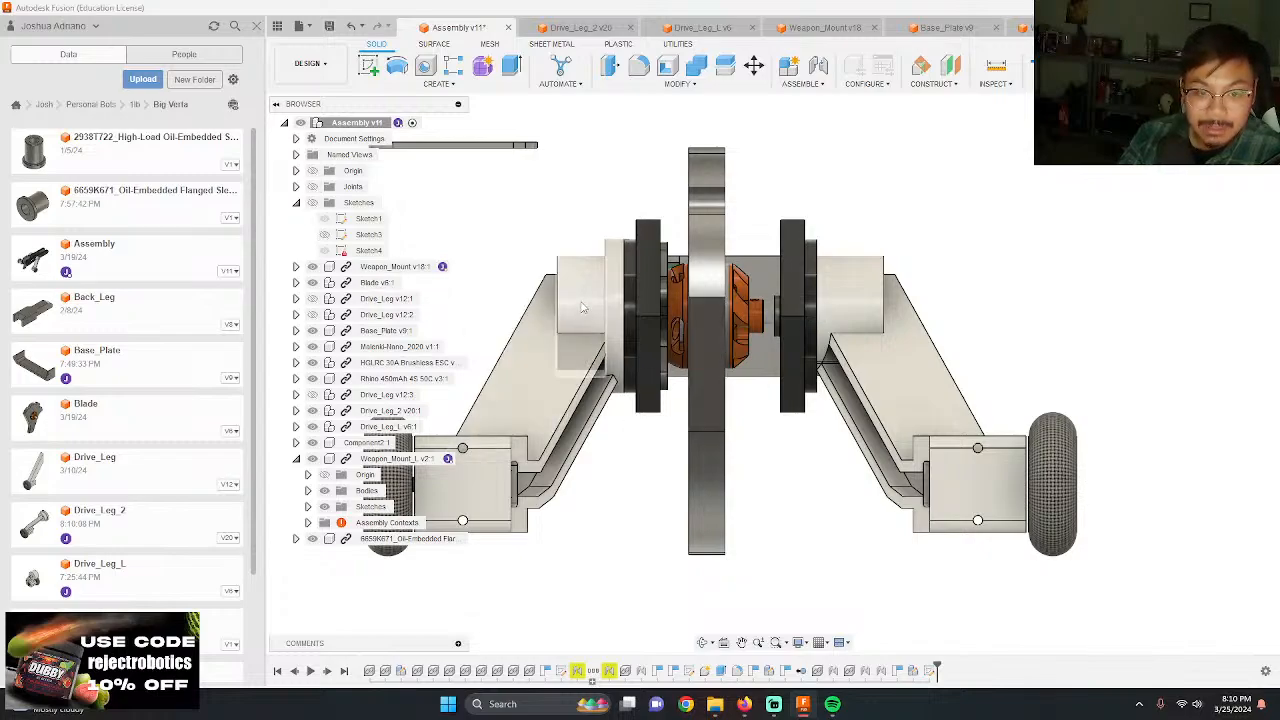
scroll(777, 319, "down", 4)
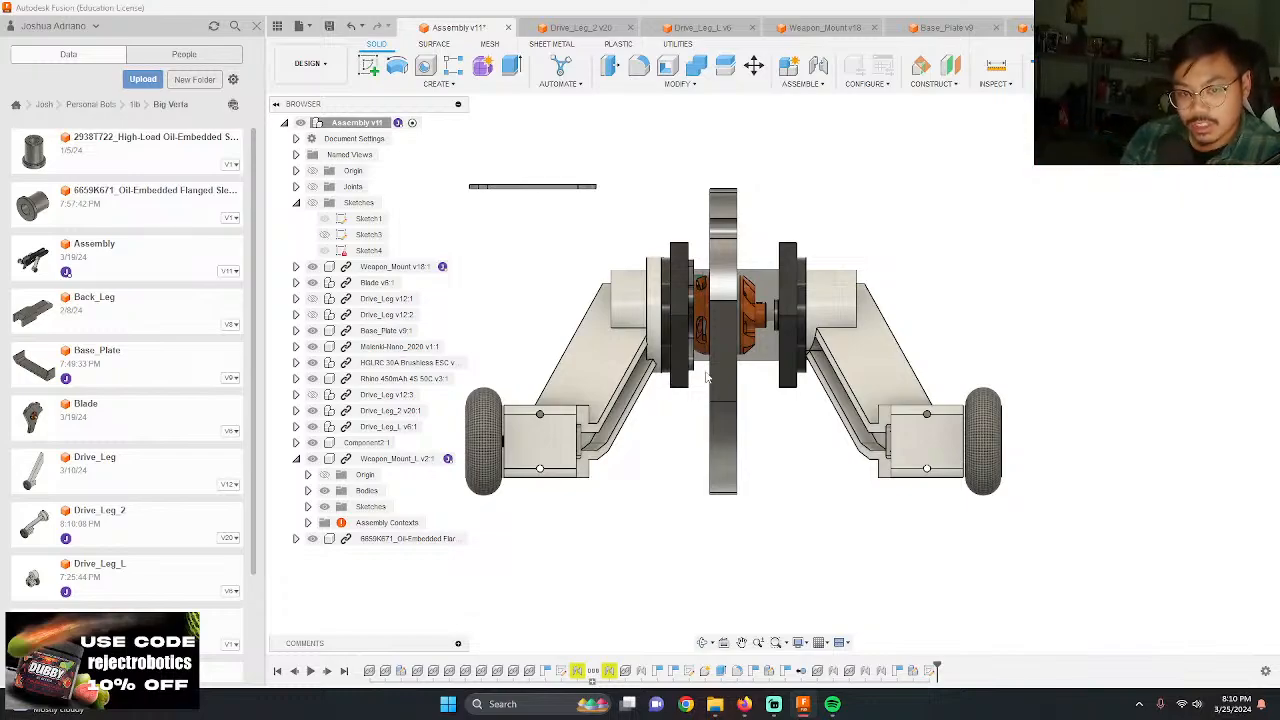
scroll(795, 414, "down", 2)
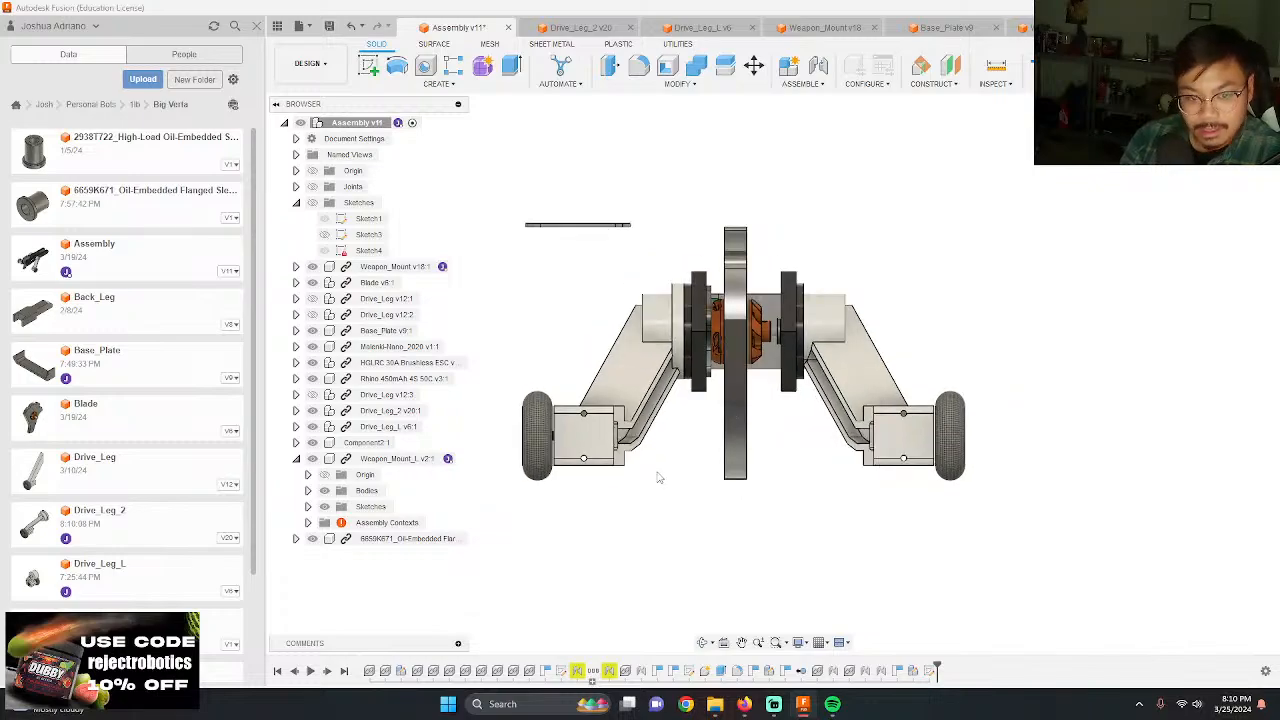
middle_click_drag(660, 419, 760, 408, "shift")
scroll(724, 257, "up", 3)
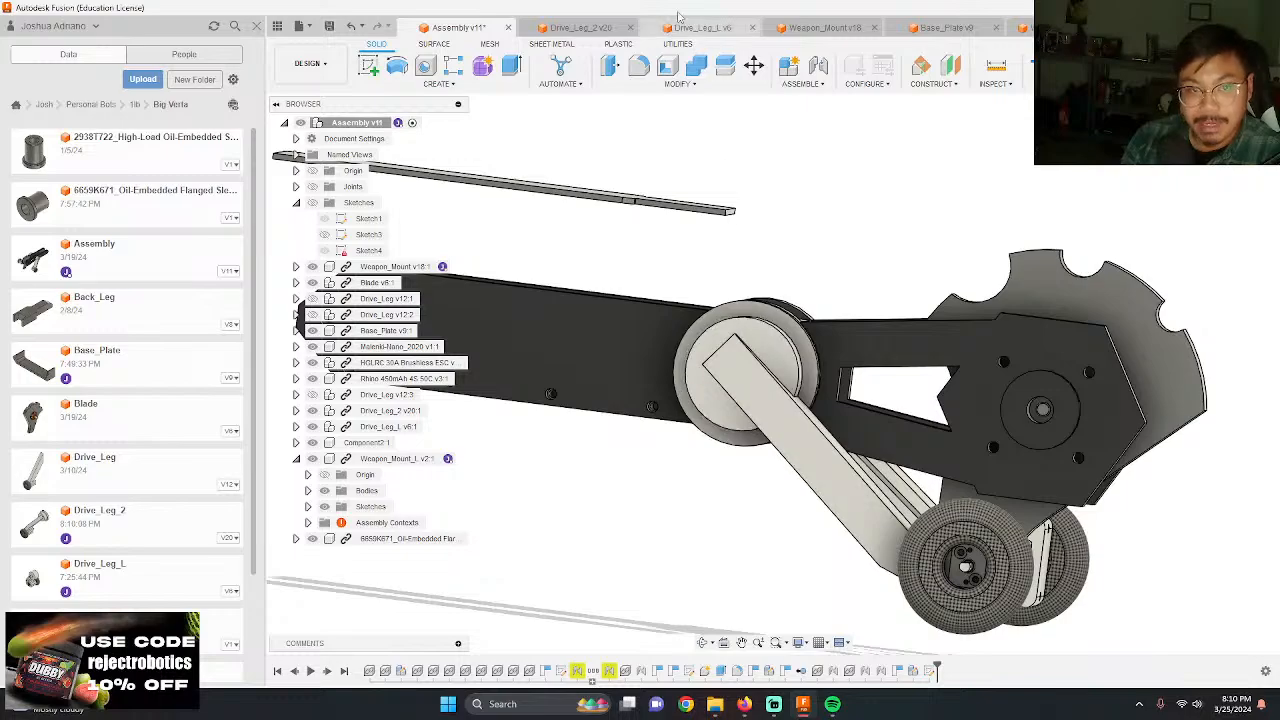
Step: Switch to the Drive_Leg_2 design and start a sketch on the hub's flange face on the leg side
left_click(575, 27)
middle_click_drag(697, 315, 549, 350, "shift")
scroll(700, 193, "up", 2)
middle_click_drag(700, 193, 612, 284, "shift")
left_click(611, 280)
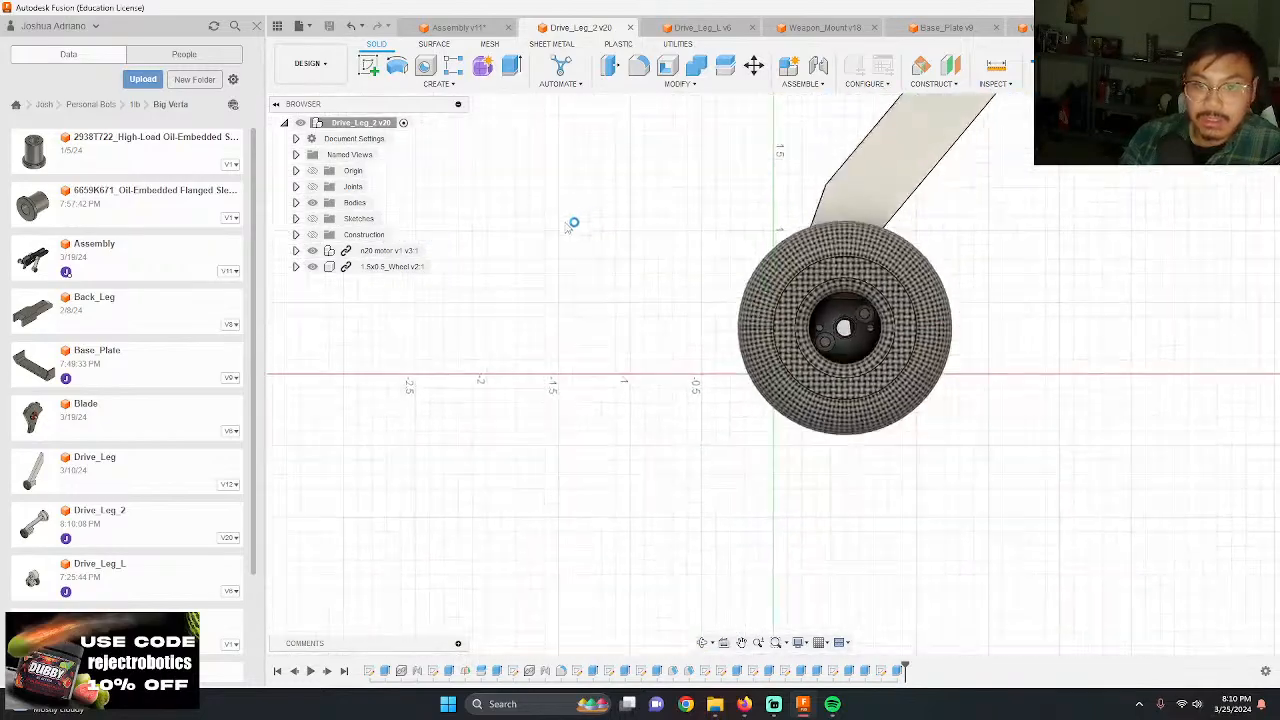
scroll(575, 242, "down", 4)
scroll(616, 200, "up", 5)
scroll(683, 283, "up", 1)
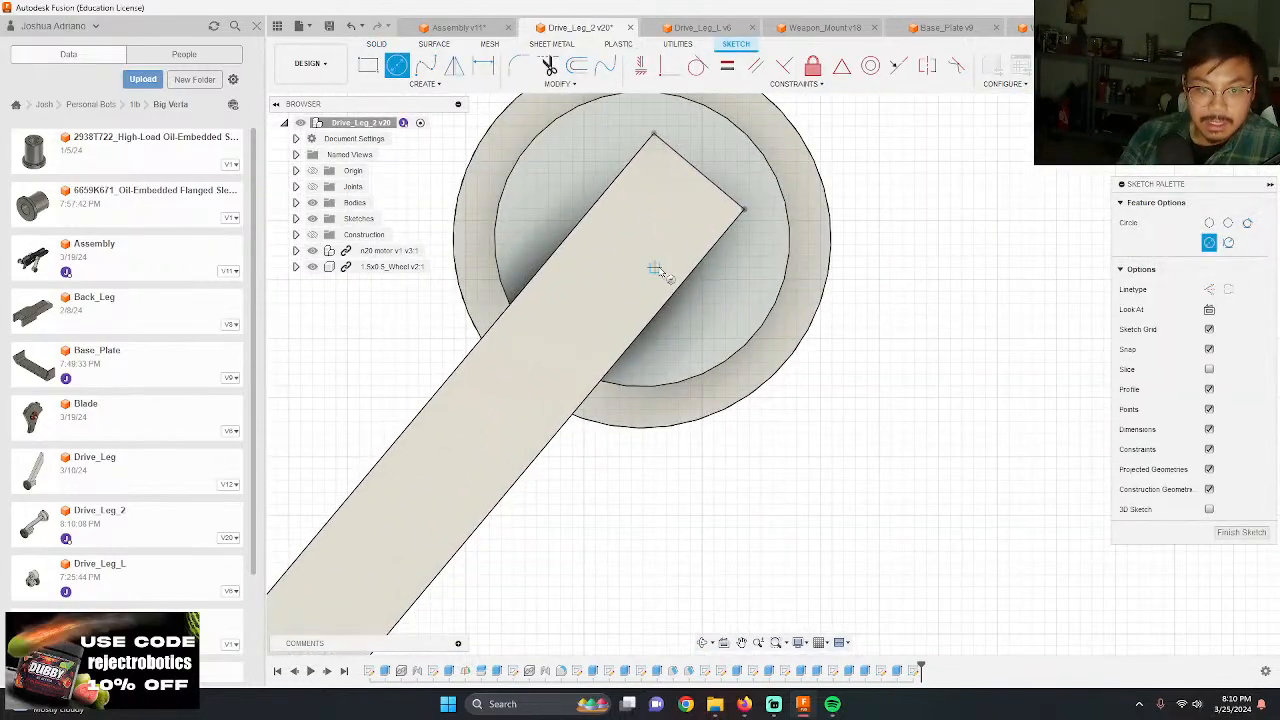
Step: Project the flange's outer circular edge into the sketch
key("p")
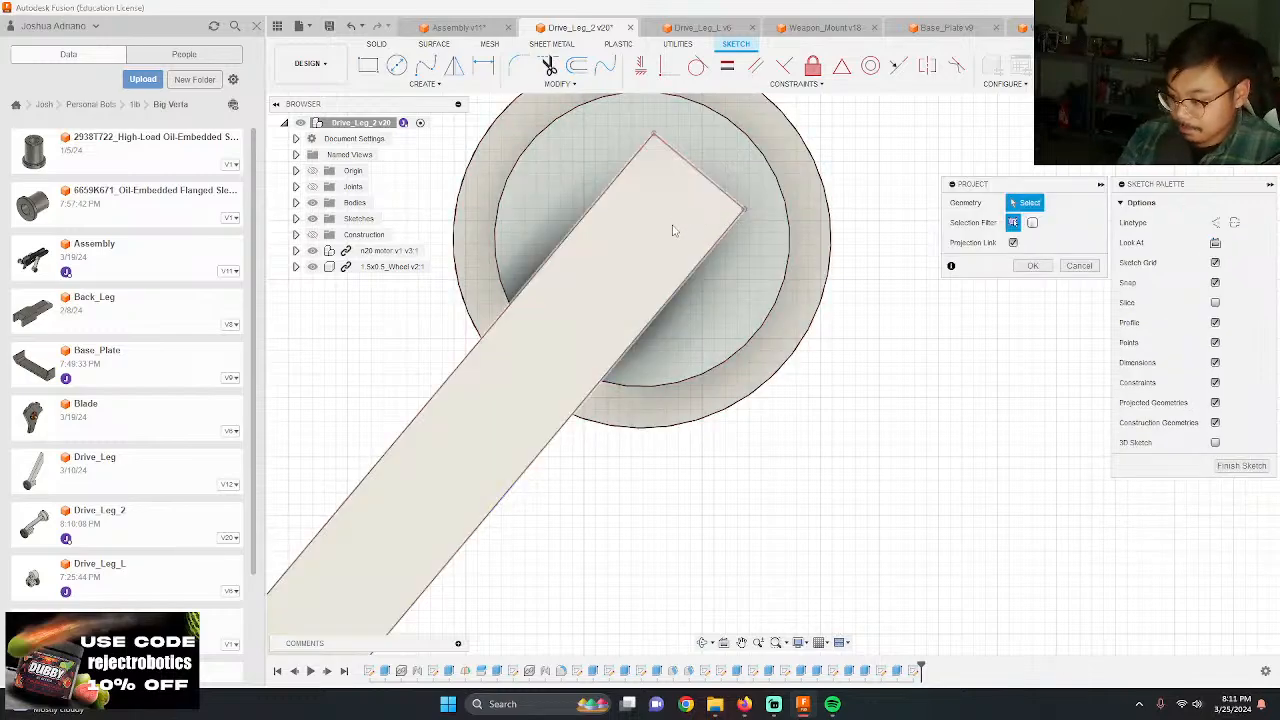
key("c")
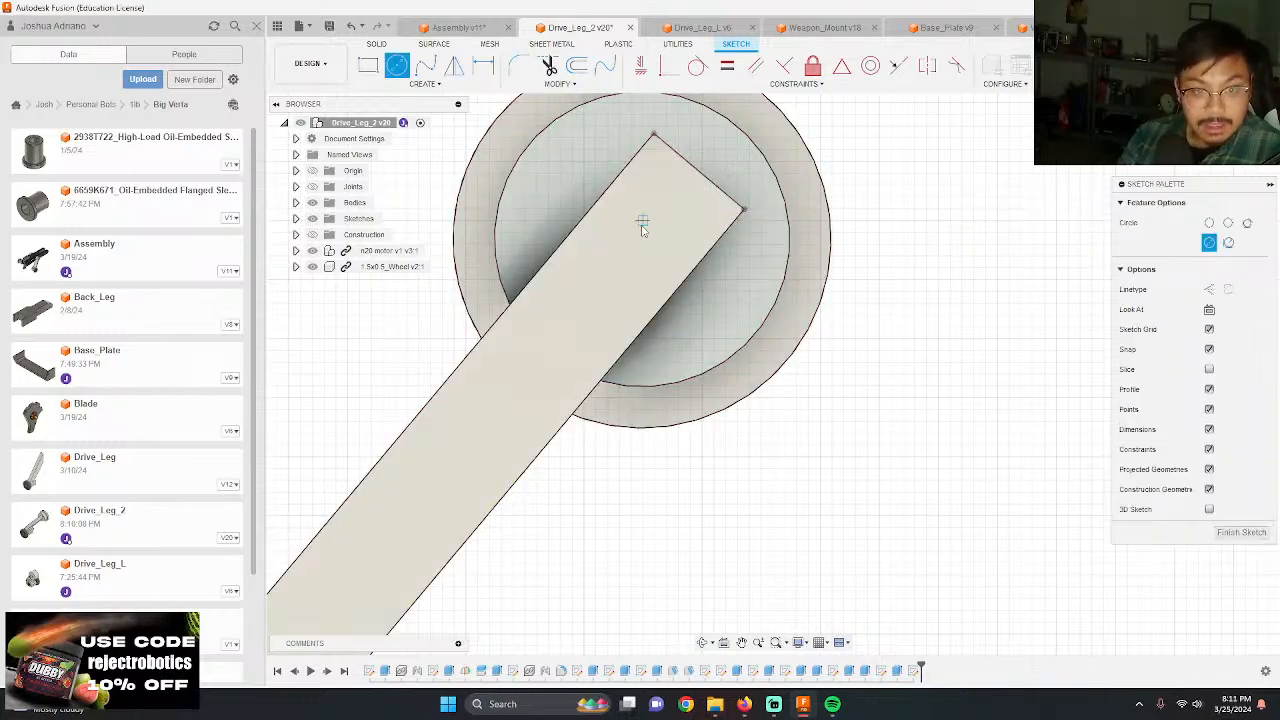
key("p")
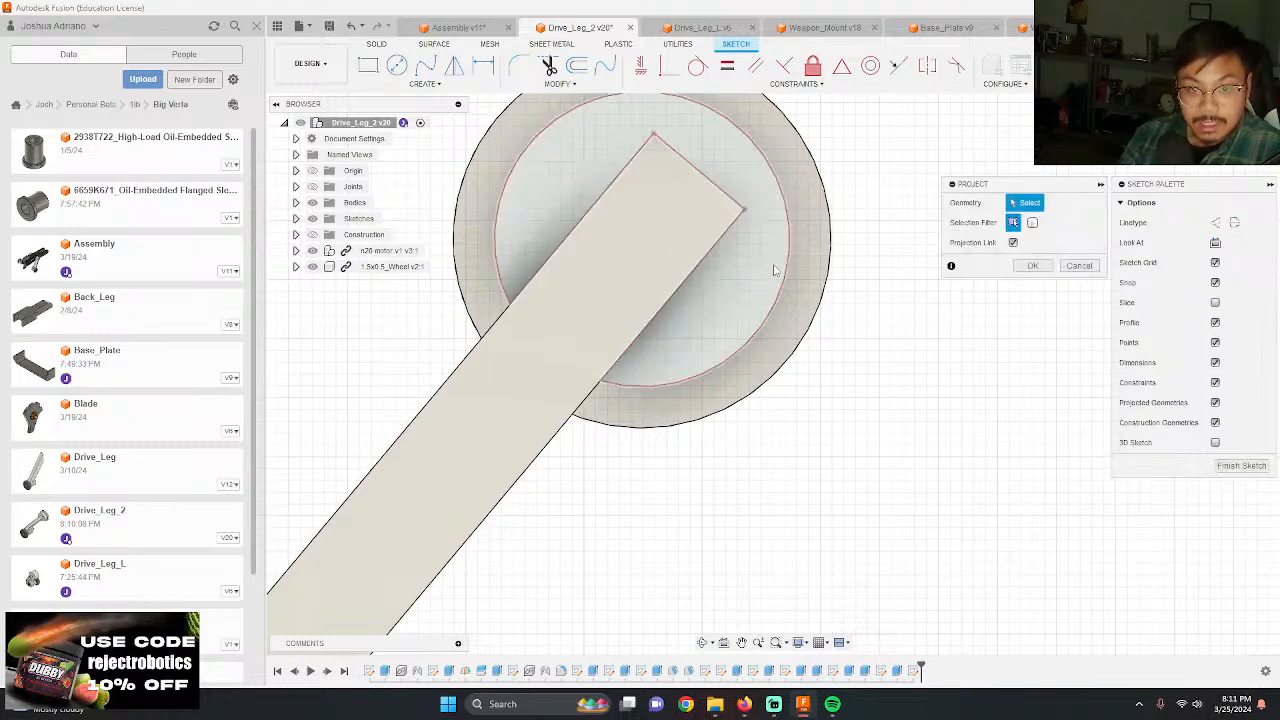
left_click(829, 265)
key("Return")
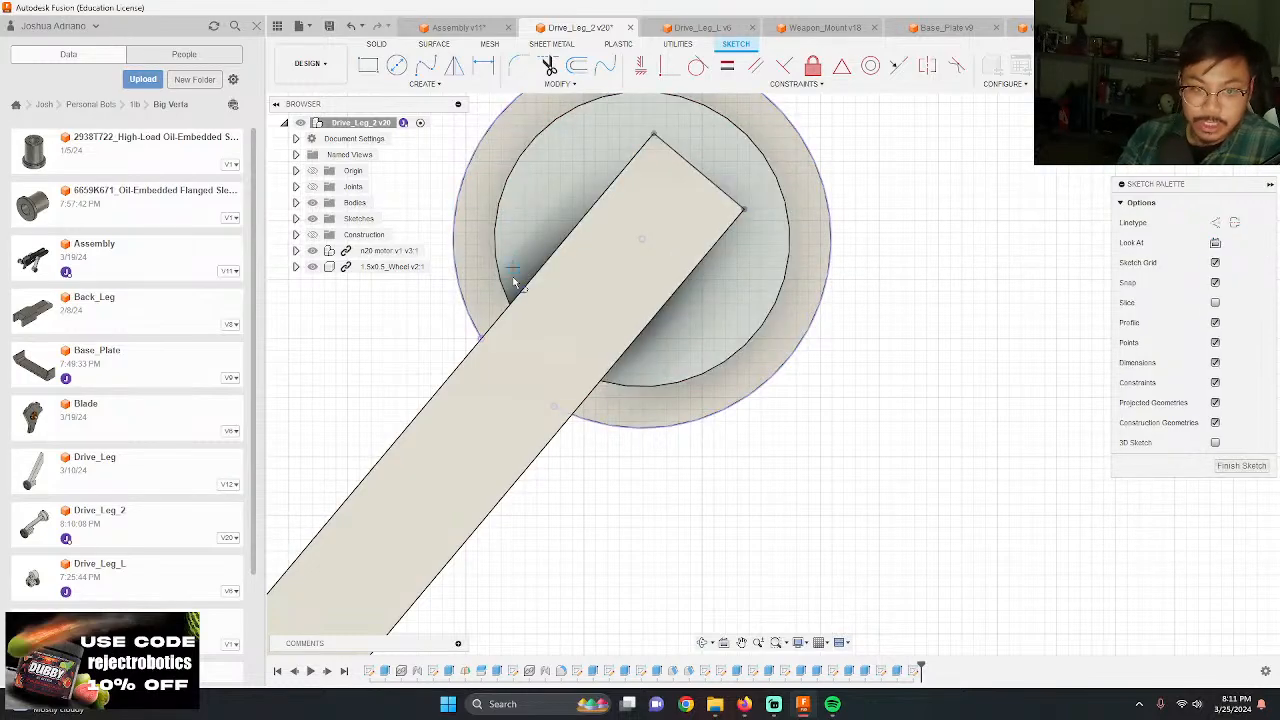
left_click(642, 241)
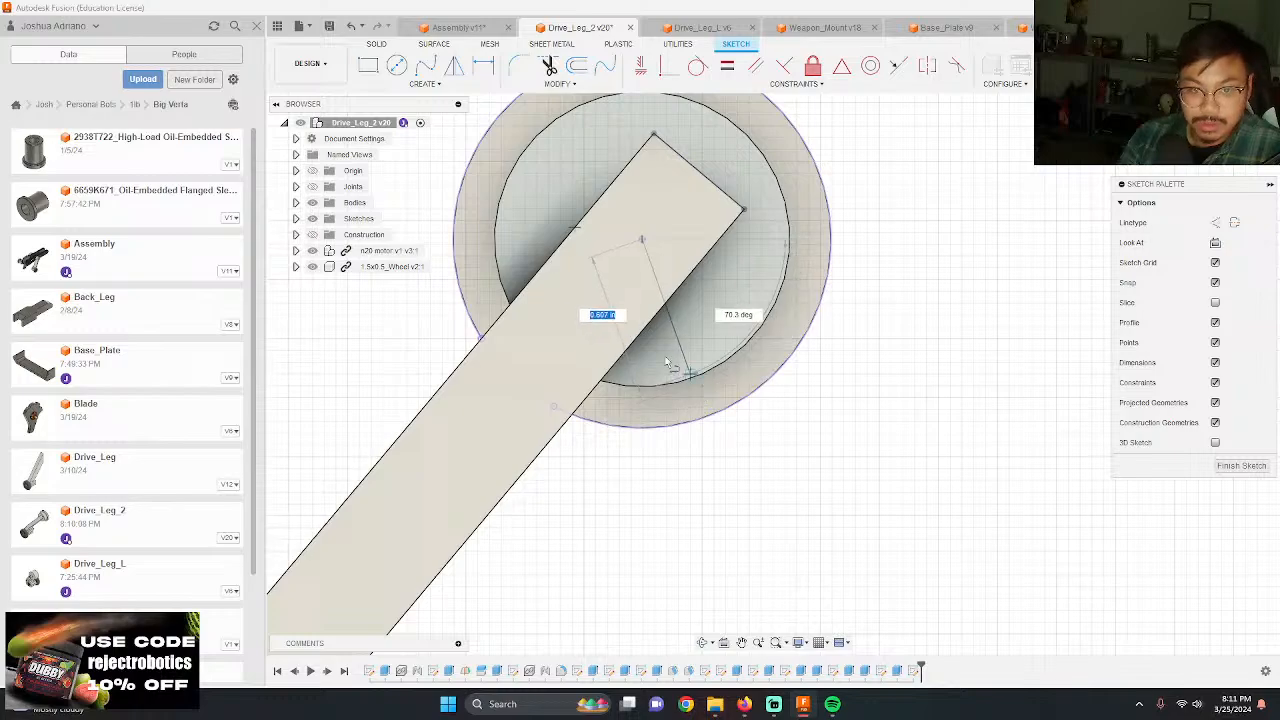
scroll(670, 335, "down", 3)
scroll(692, 222, "up", 3)
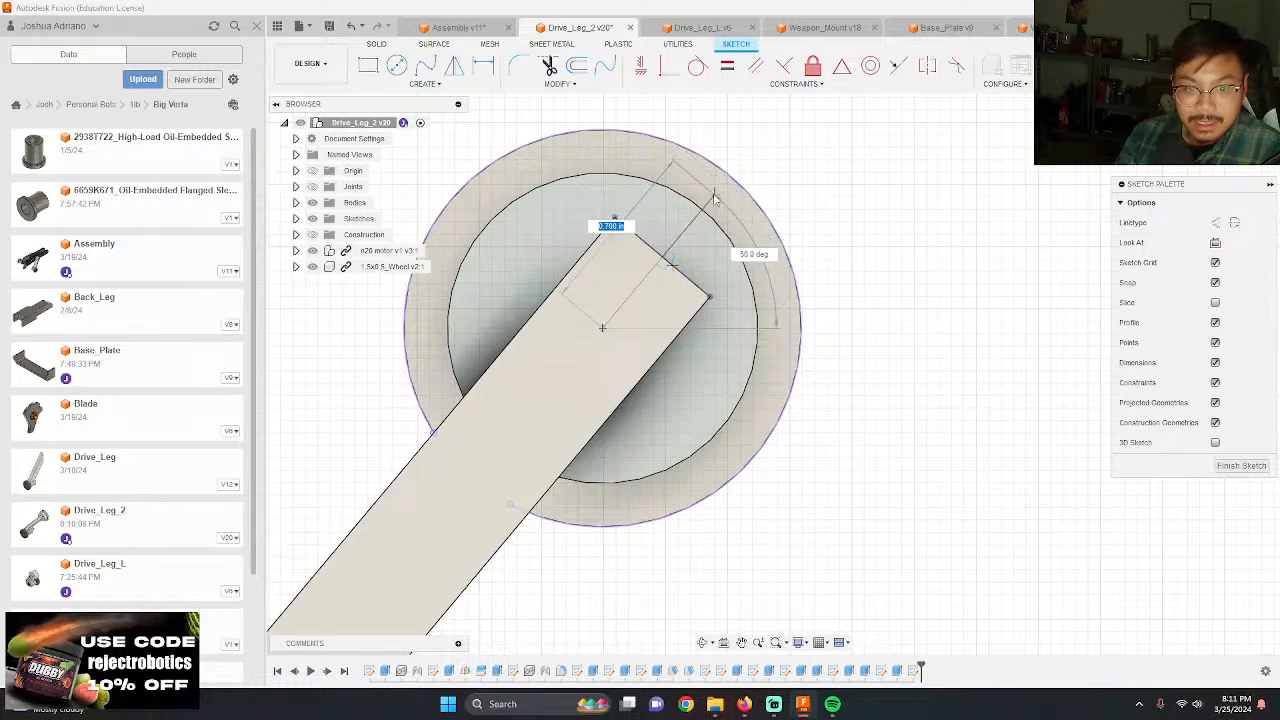
scroll(711, 198, "up", 3)
key("Escape")
key("o")
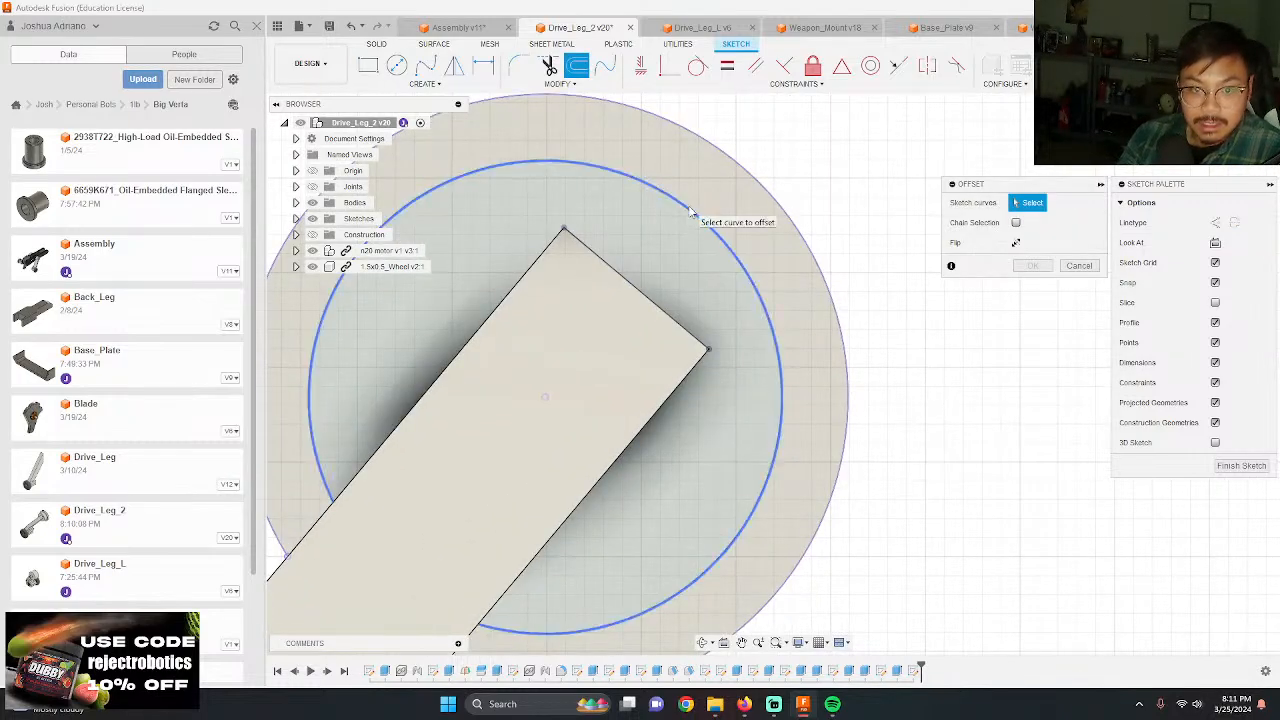
left_click(691, 207)
key("Escape")
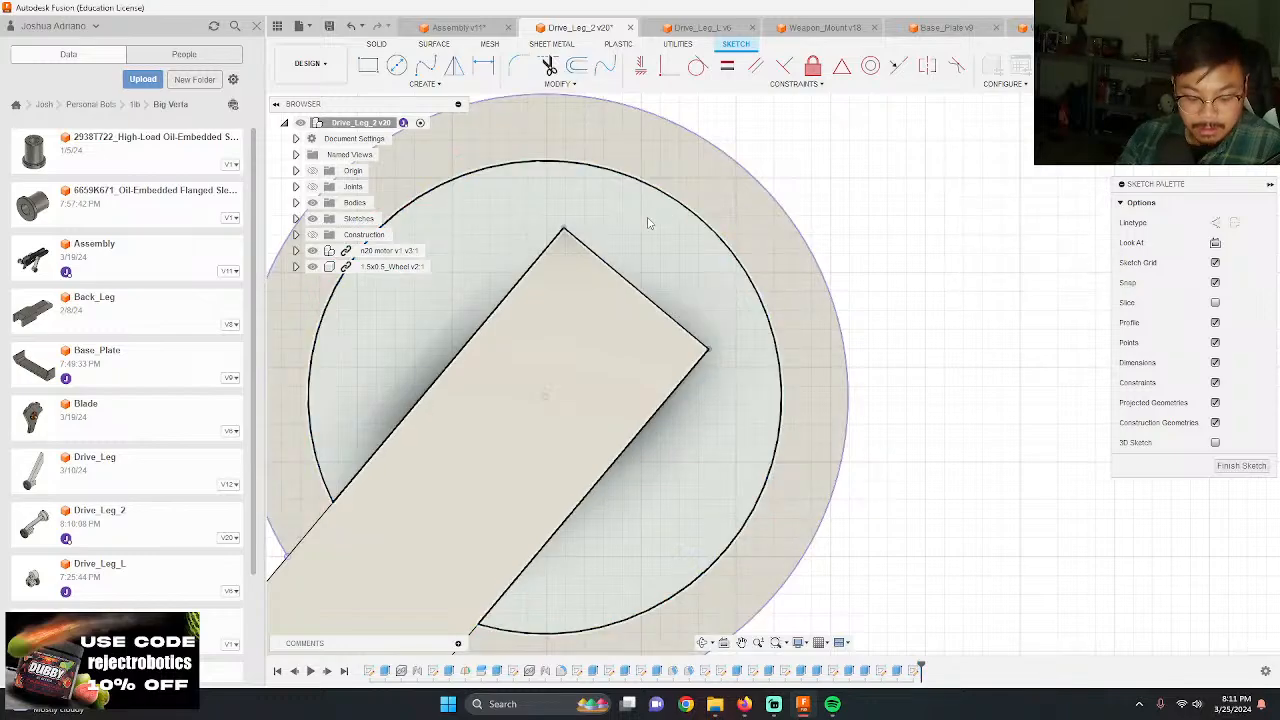
key("c")
key("Escape")
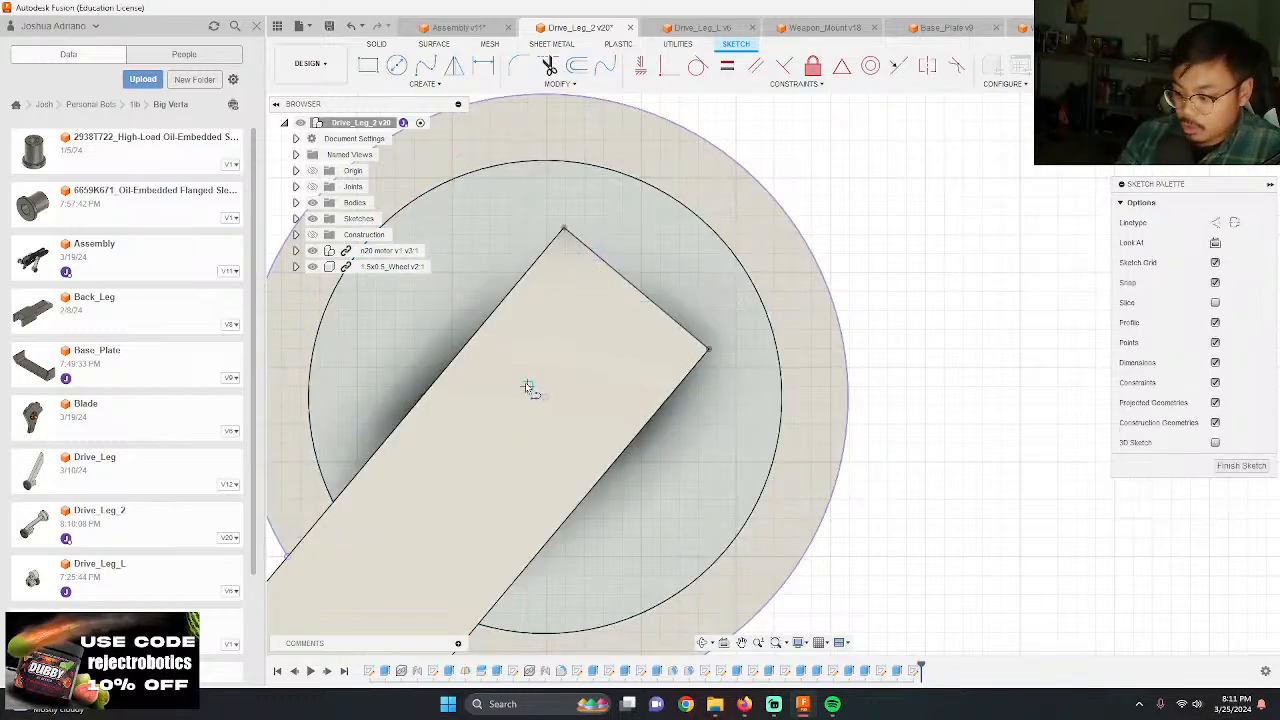
Step: Draw a 0.6875 in line from the hub center through the leg's end edge, perpendicular to that edge
left_click(545, 397)
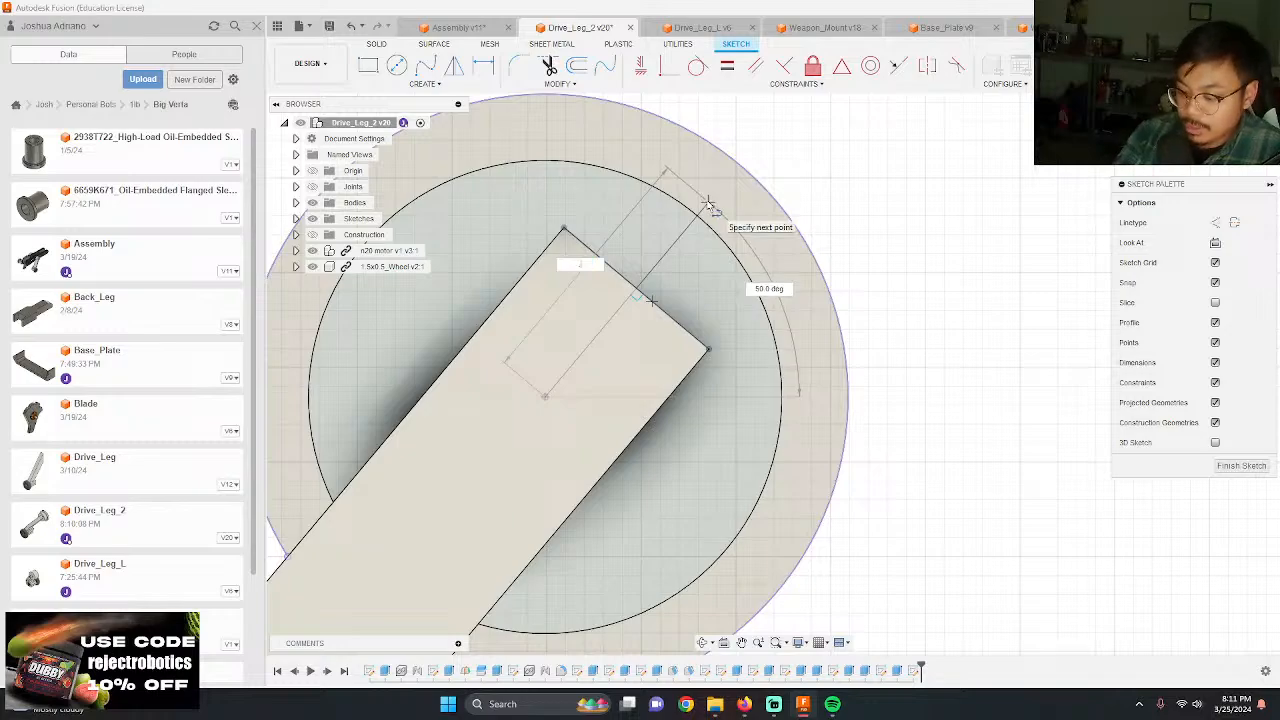
type(".625")
key("Tab")
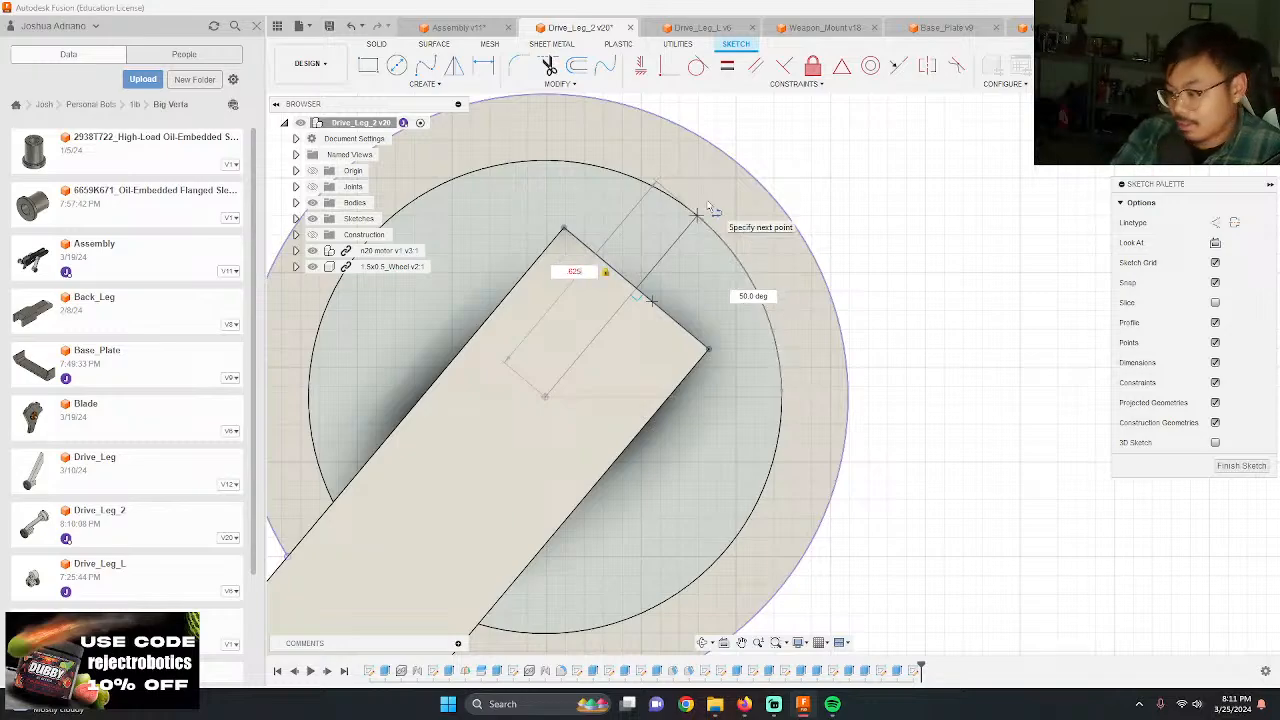
key("BackSpace")
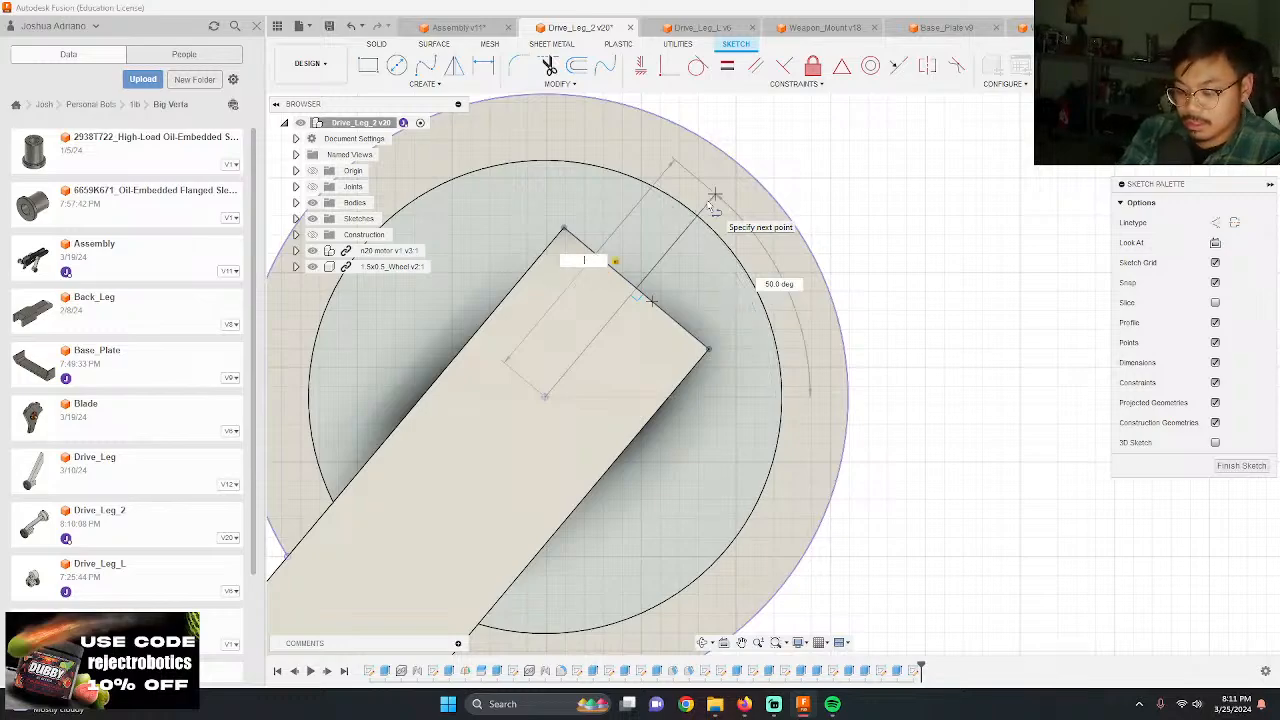
type("6875")
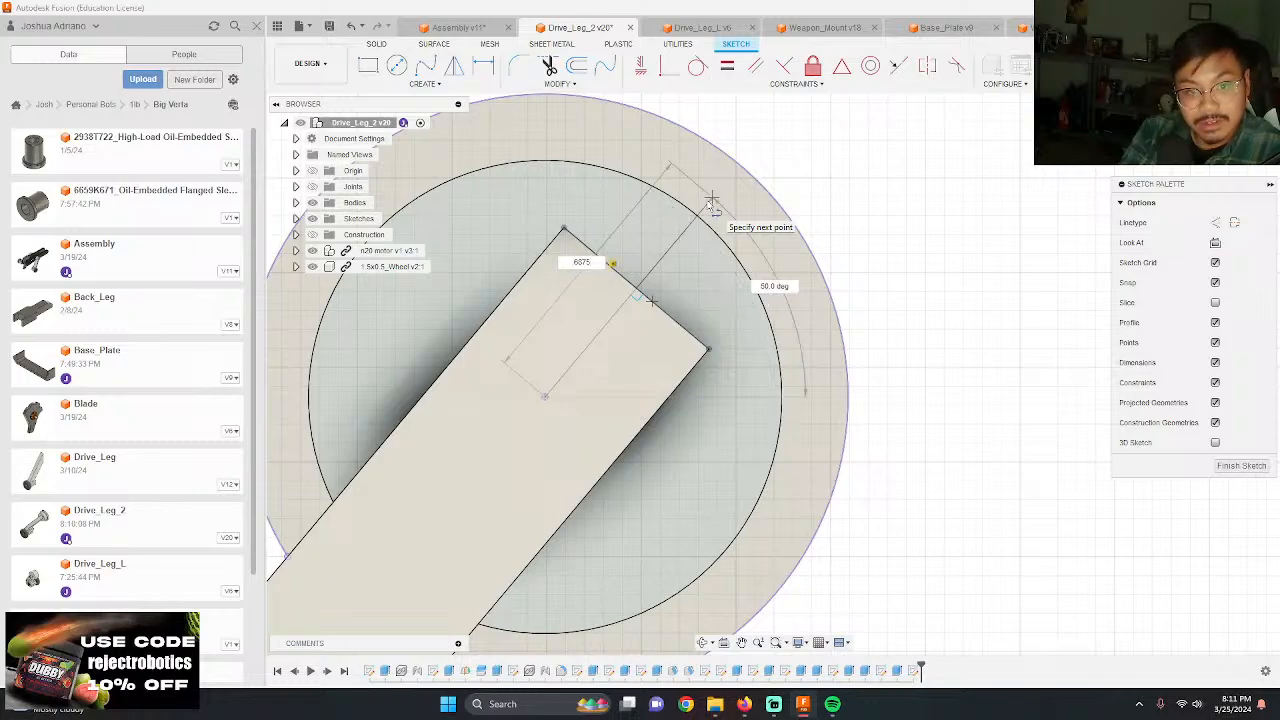
key("Return")
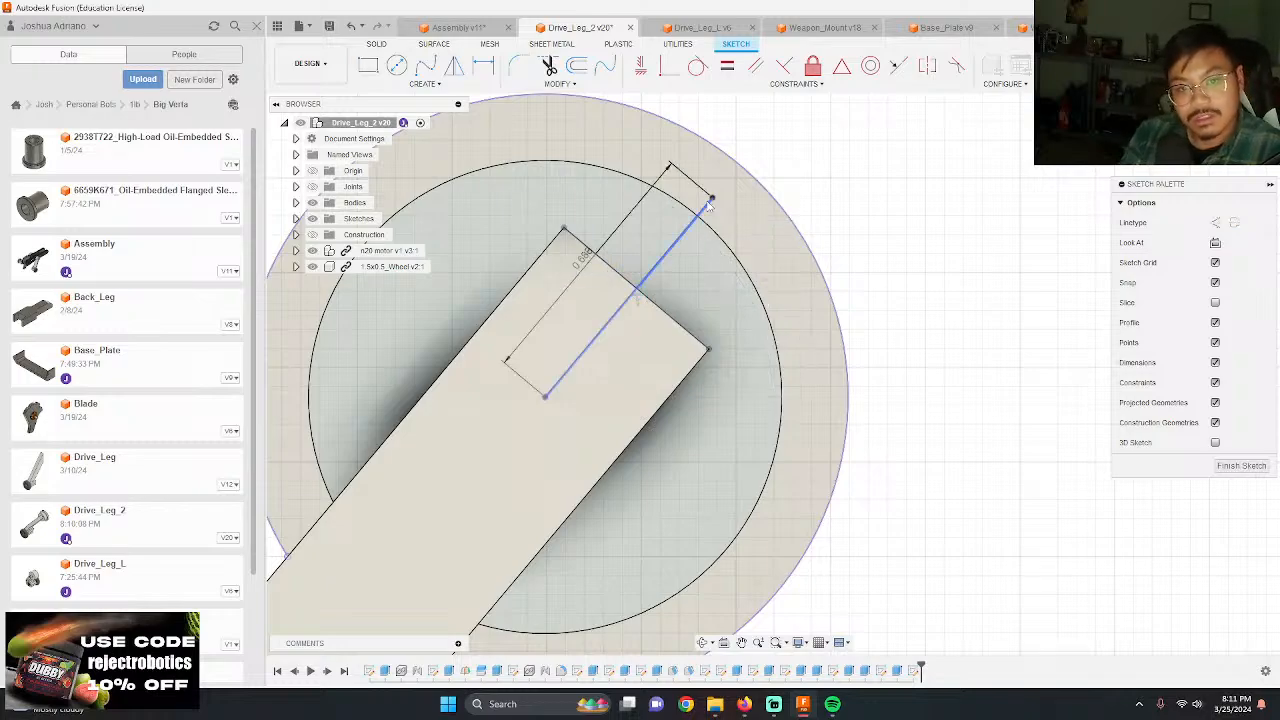
Step: Draw a 0.125 in diameter circle centered on the line's outer endpoint
scroll(795, 125, "up", 3)
key("c")
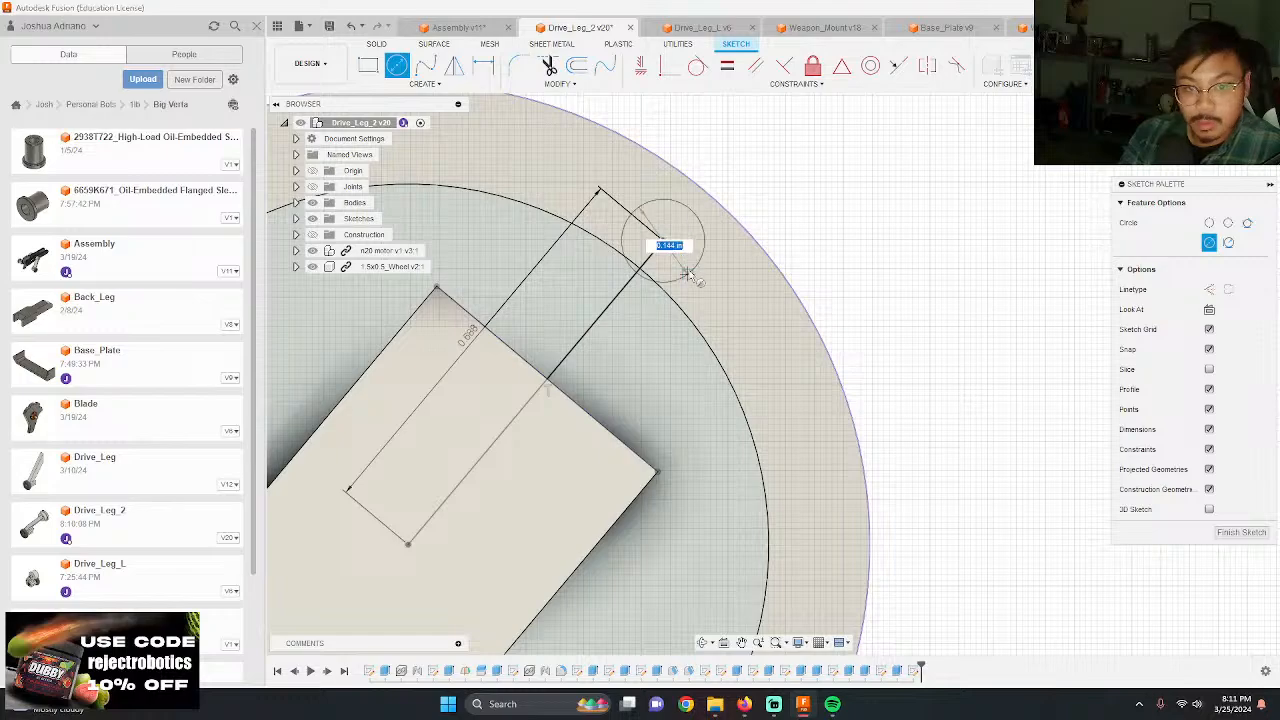
type("5")
key("Return")
key("Escape")
Step: Set the length of the line from the hub center to the small circle to 0.65 in
scroll(700, 275, "down", 4)
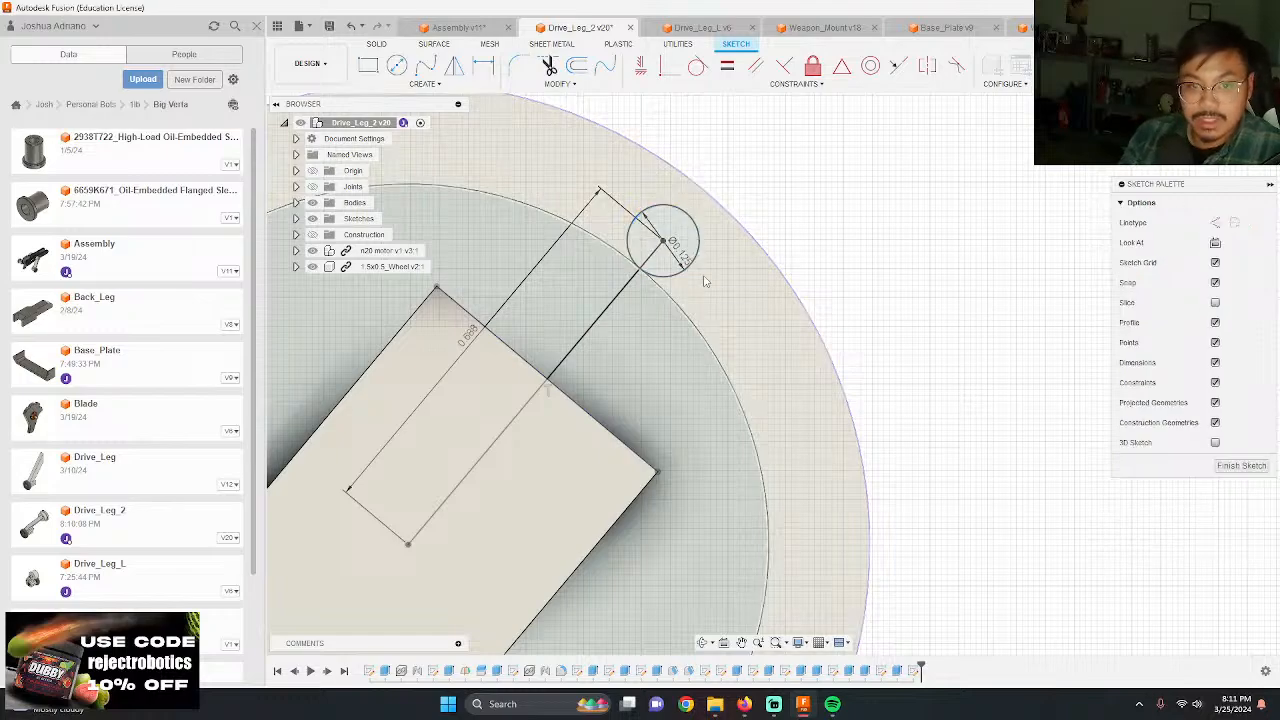
scroll(650, 200, "up", 2)
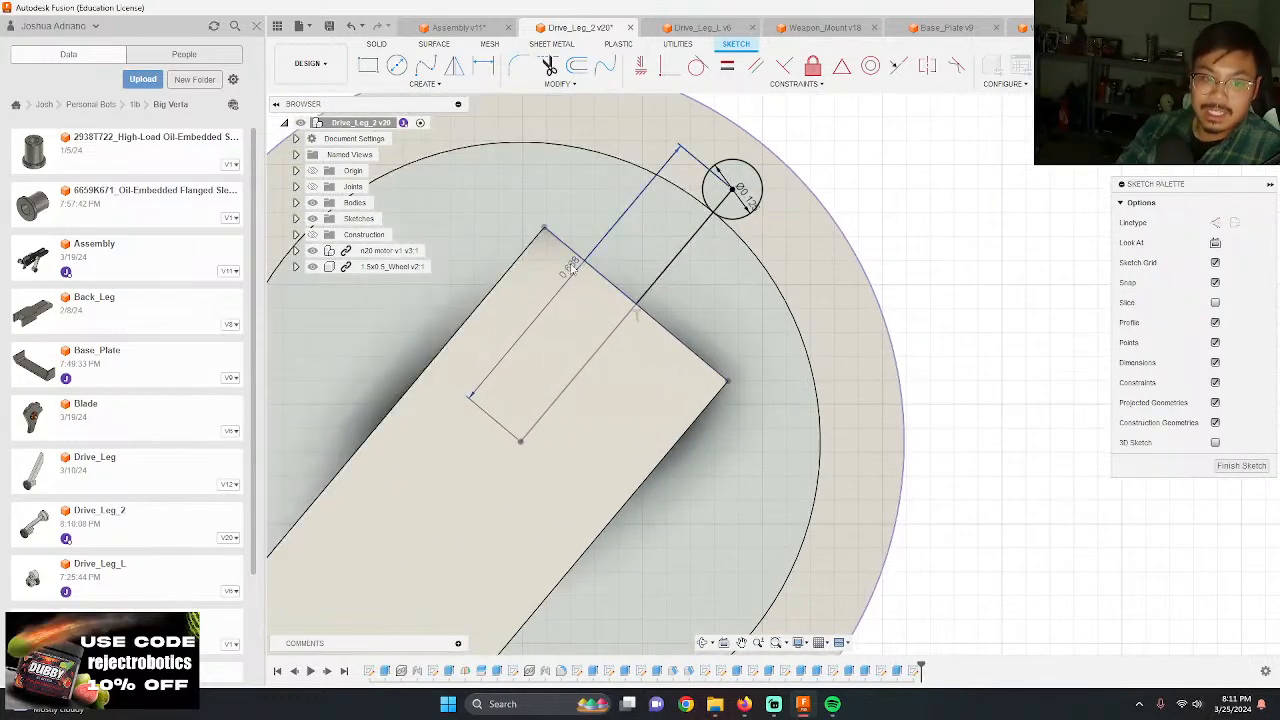
double_click(574, 264)
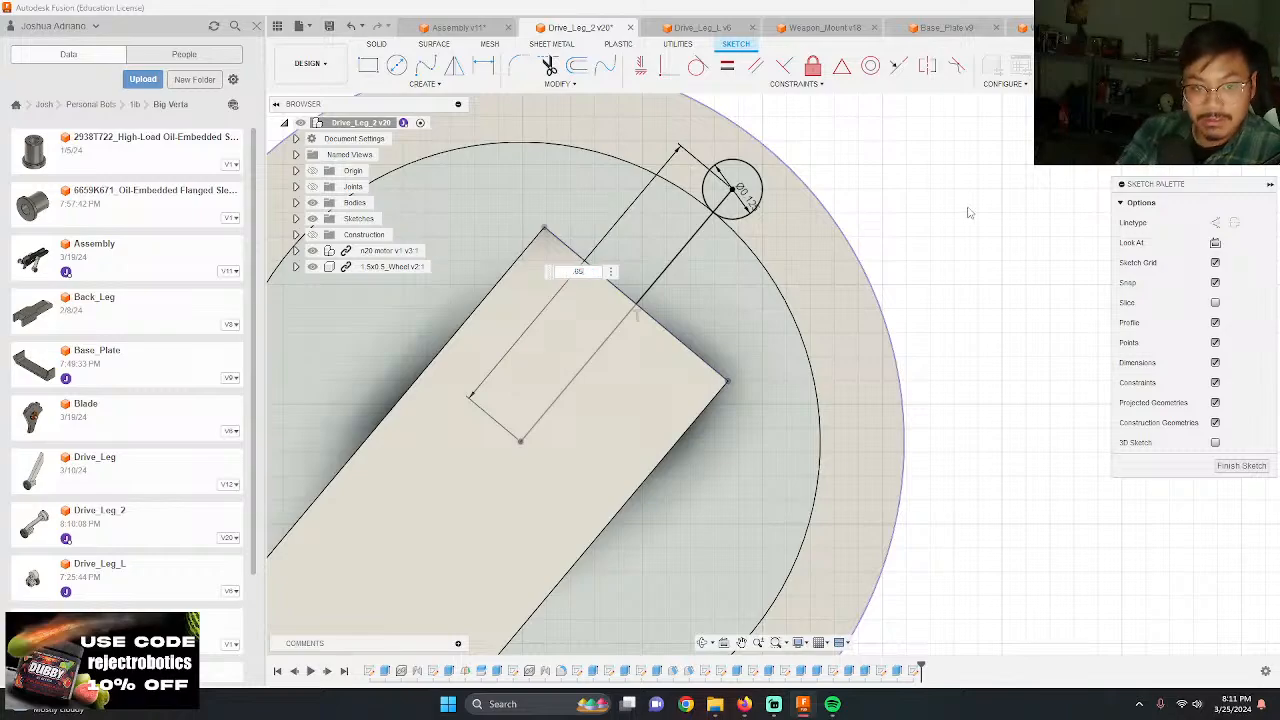
key("Return")
scroll(966, 210, "down", 4)
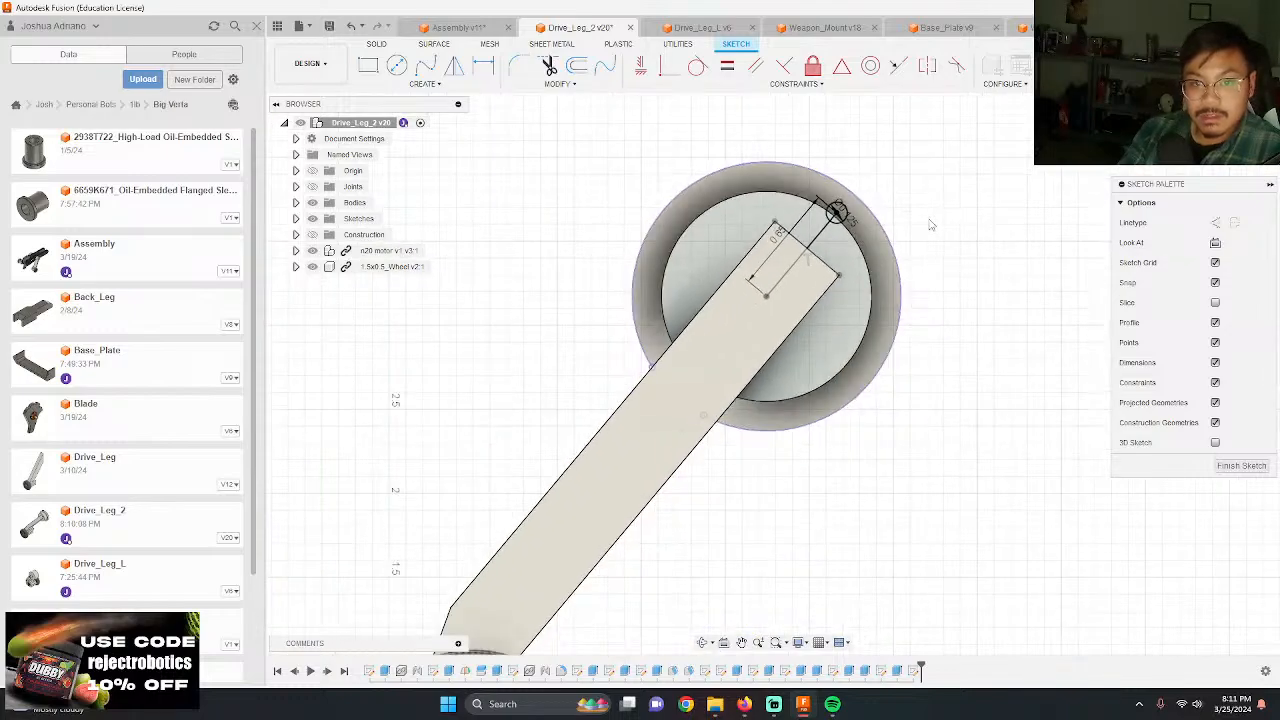
Step: Set the length of the line from the hub center to the small circle to 0.625 in
scroll(922, 226, "up", 2)
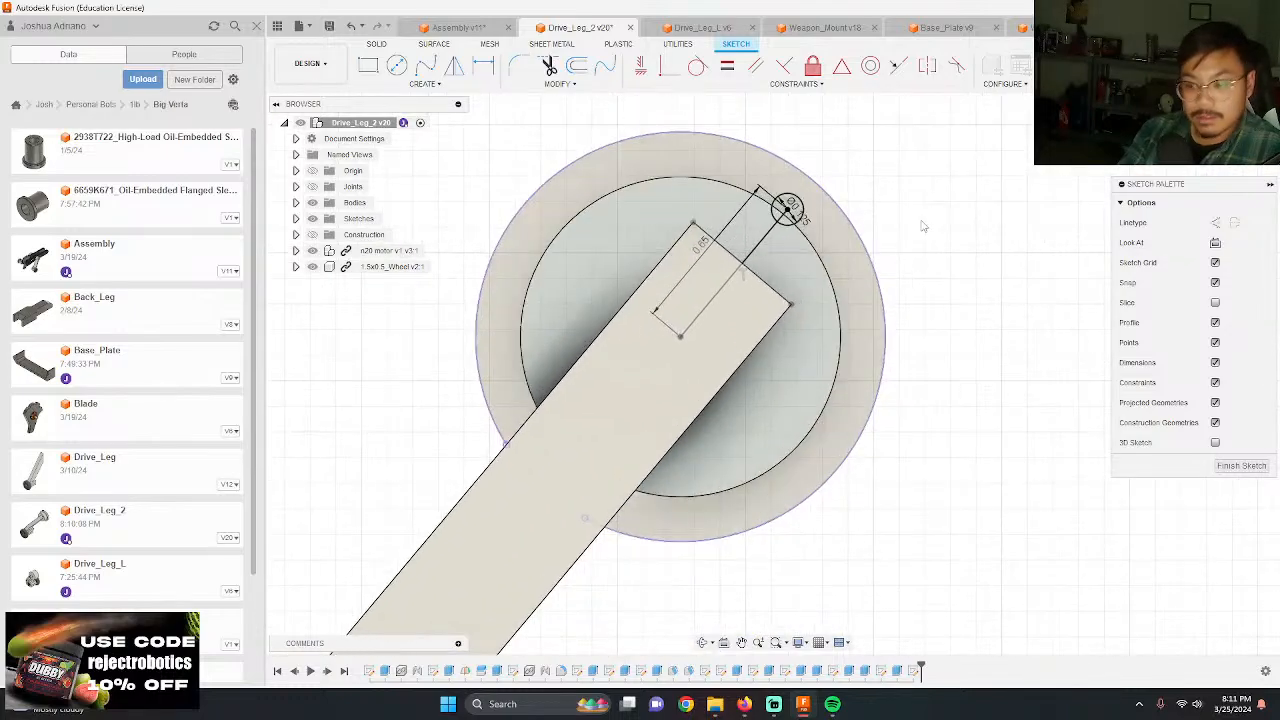
double_click(703, 248)
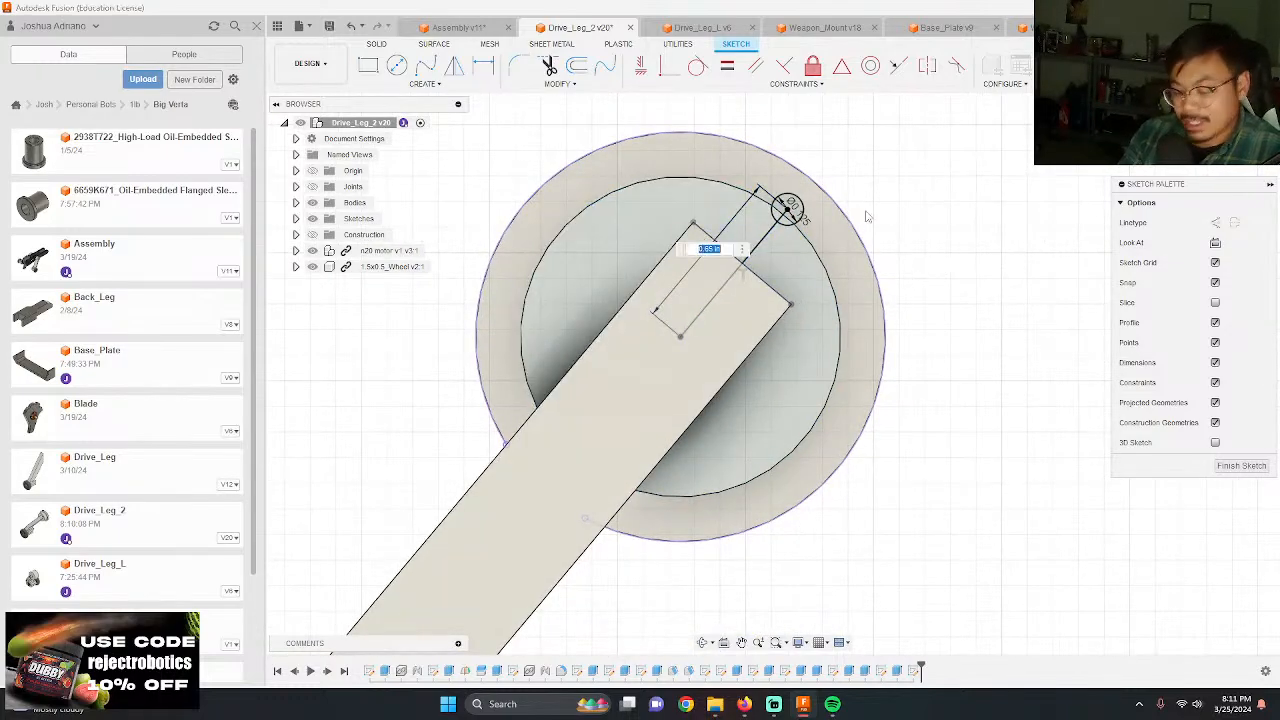
type(".625")
key("Return")
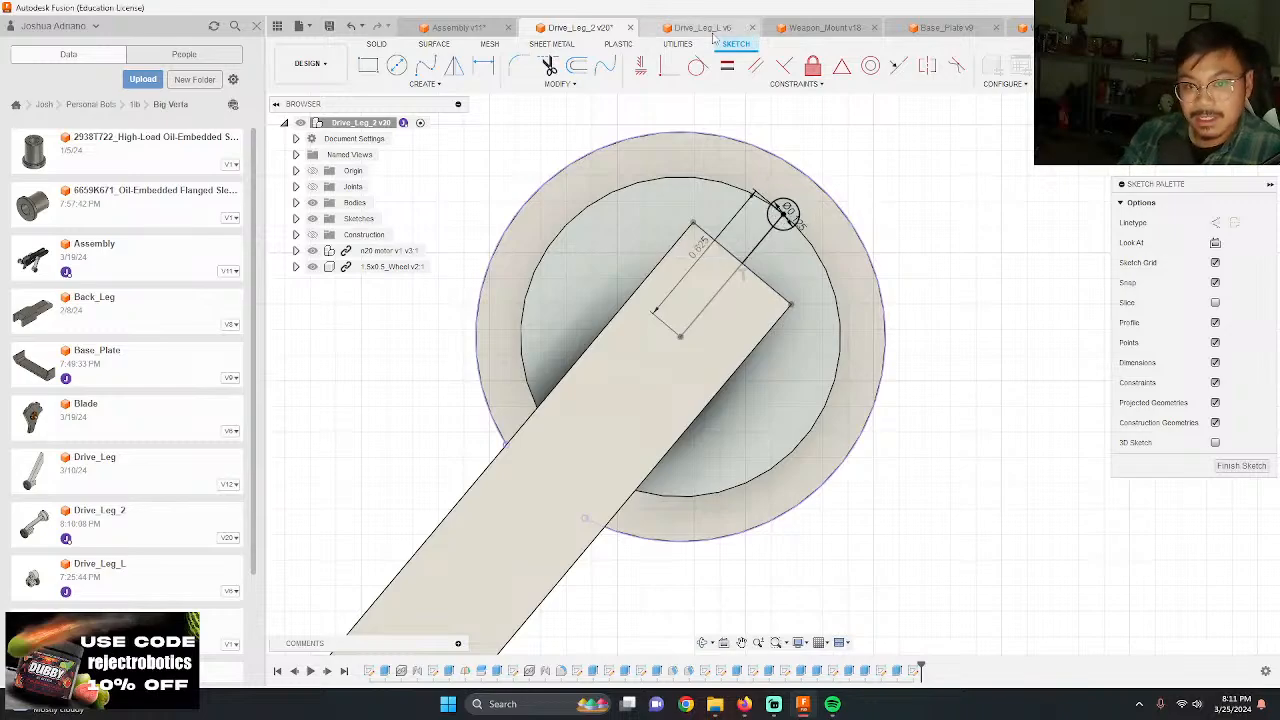
Step: Create a circular pattern of the 0.125 in circle around the hub center with three instances
scroll(656, 108, "down", 1)
left_click(424, 83)
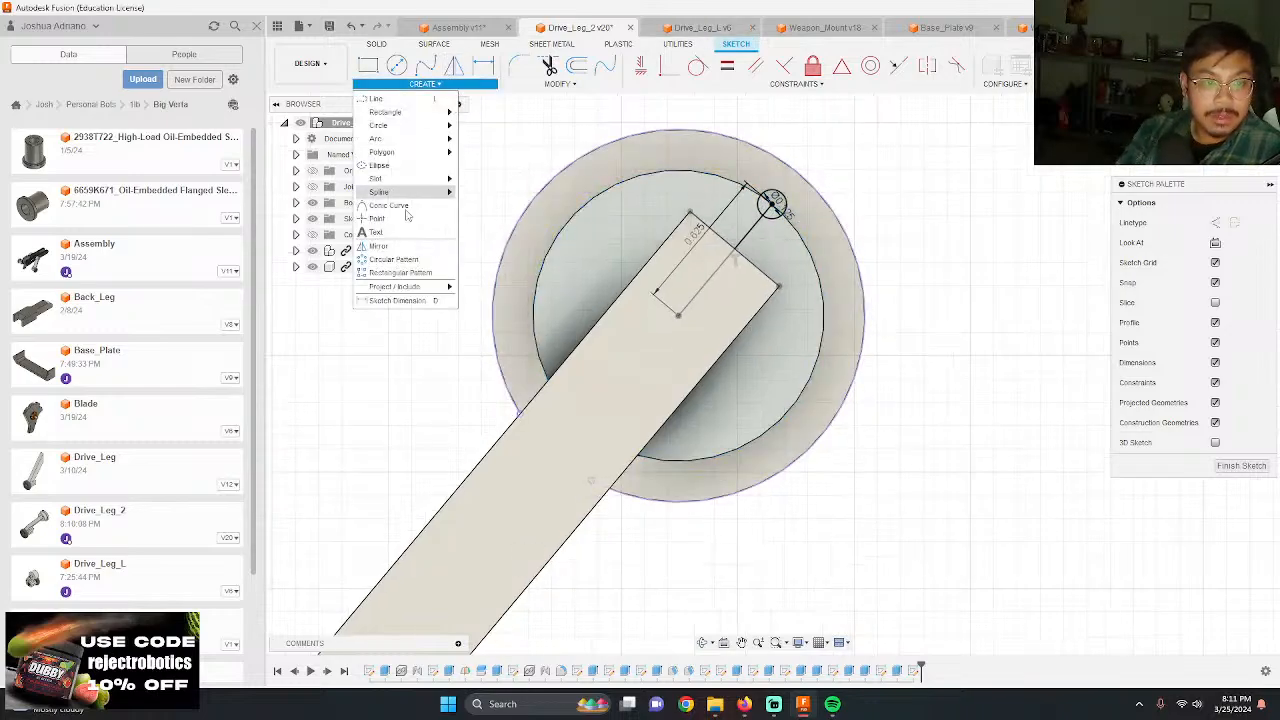
left_click(392, 260)
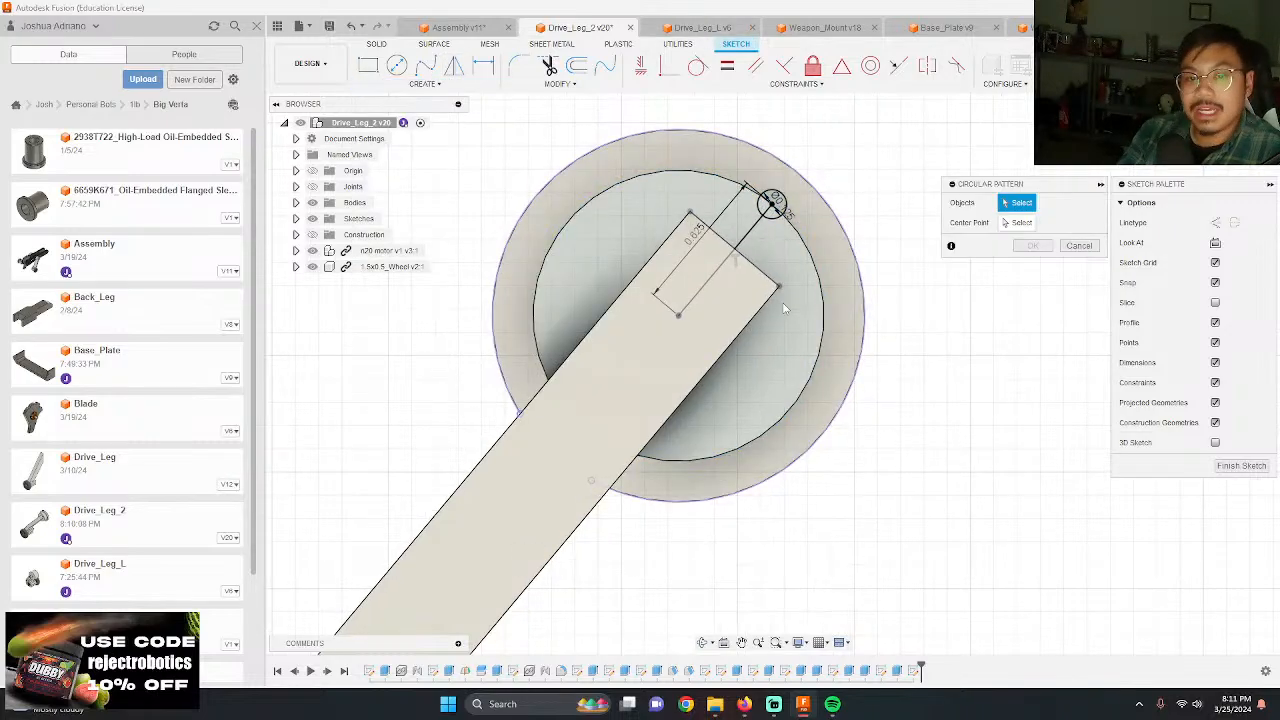
left_click(770, 204)
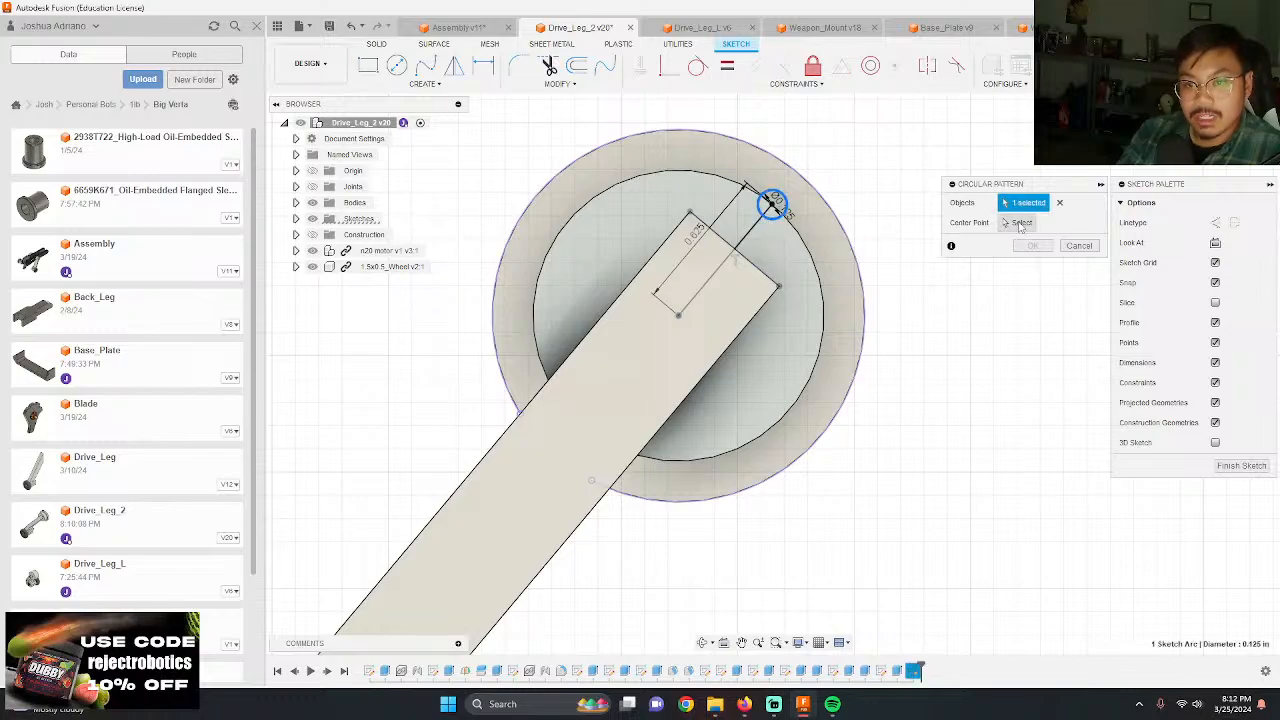
left_click(679, 317)
key("Return")
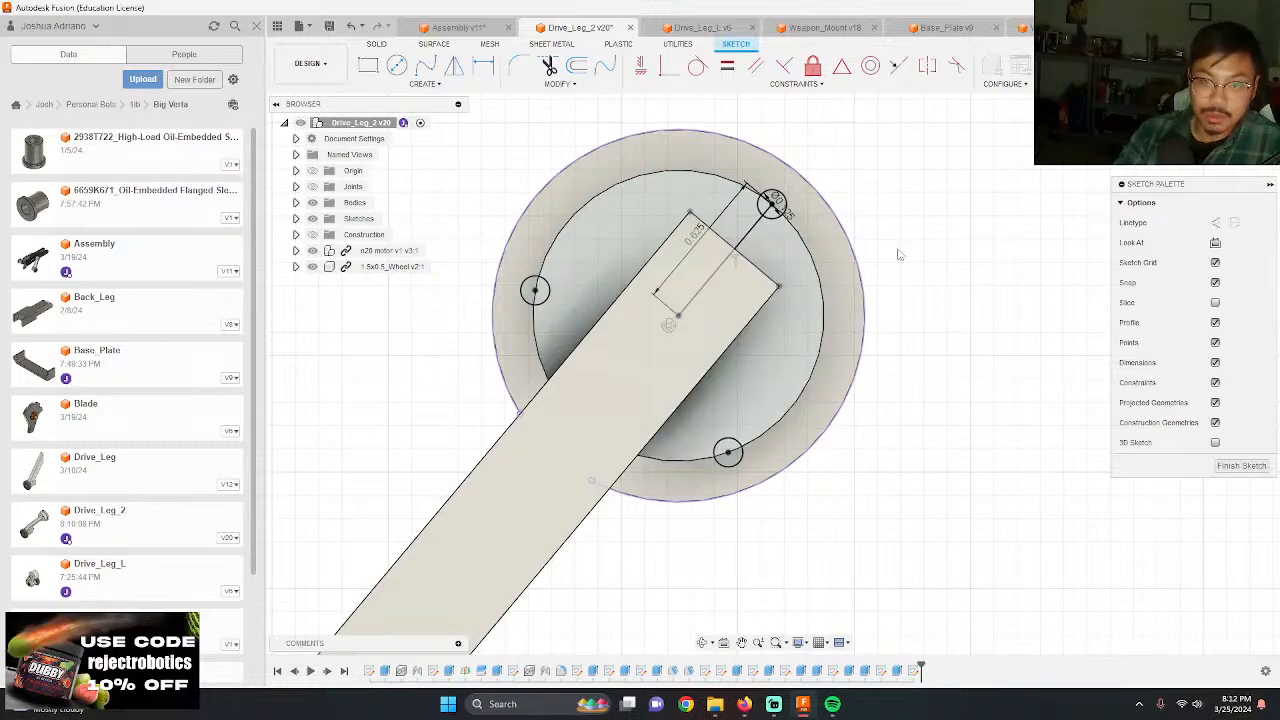
Step: Extrude-cut the three 0.125 in circles through the drive leg's hub and flange
key("e")
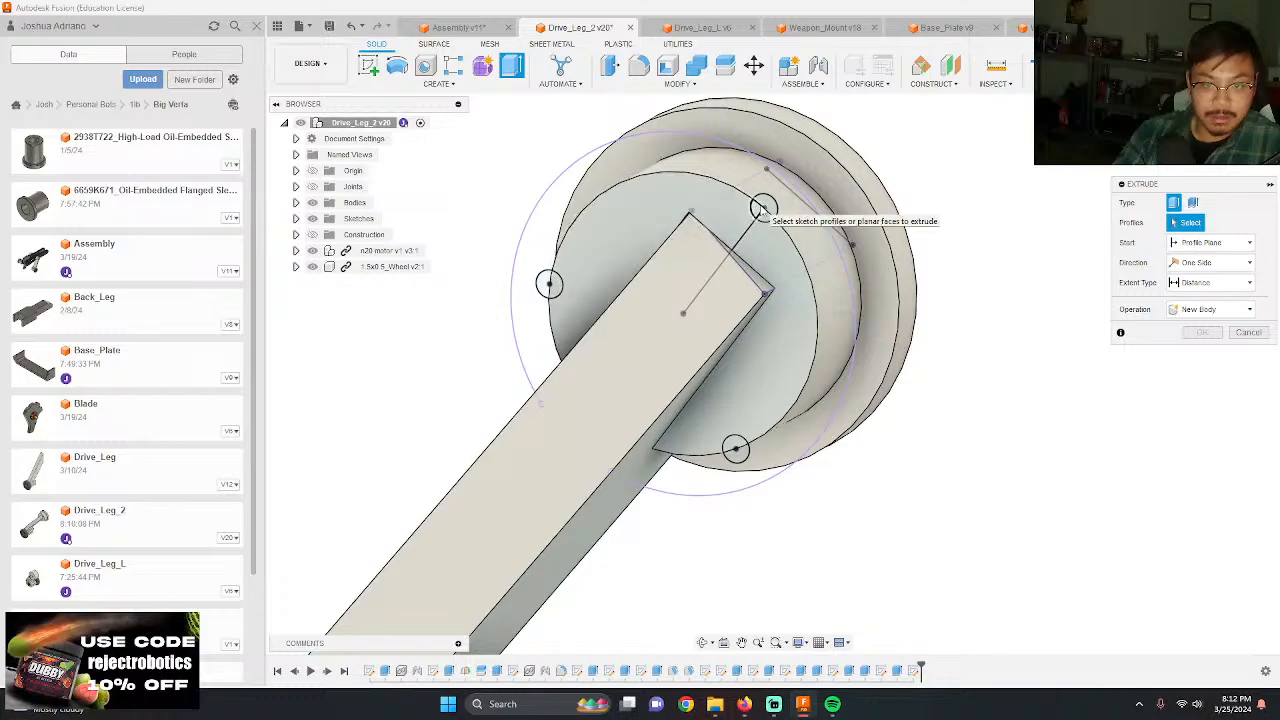
left_click(762, 207)
left_click(766, 208)
left_click(760, 215)
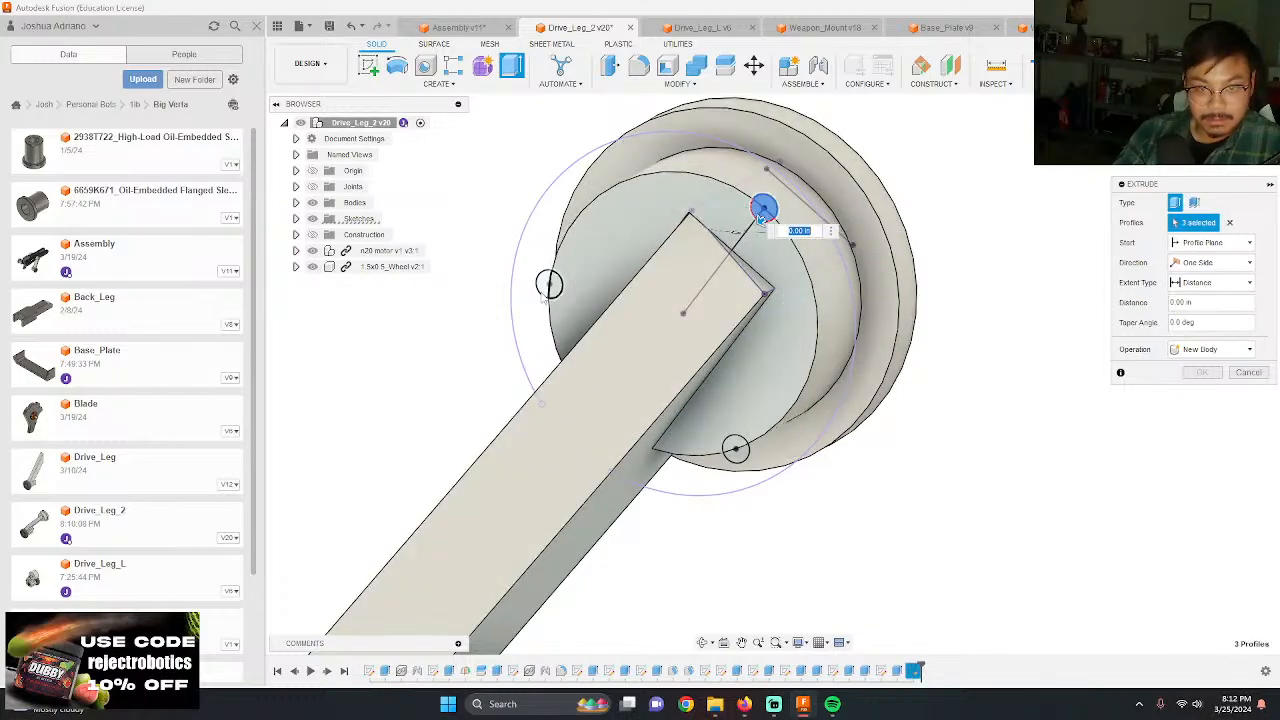
left_click(550, 285)
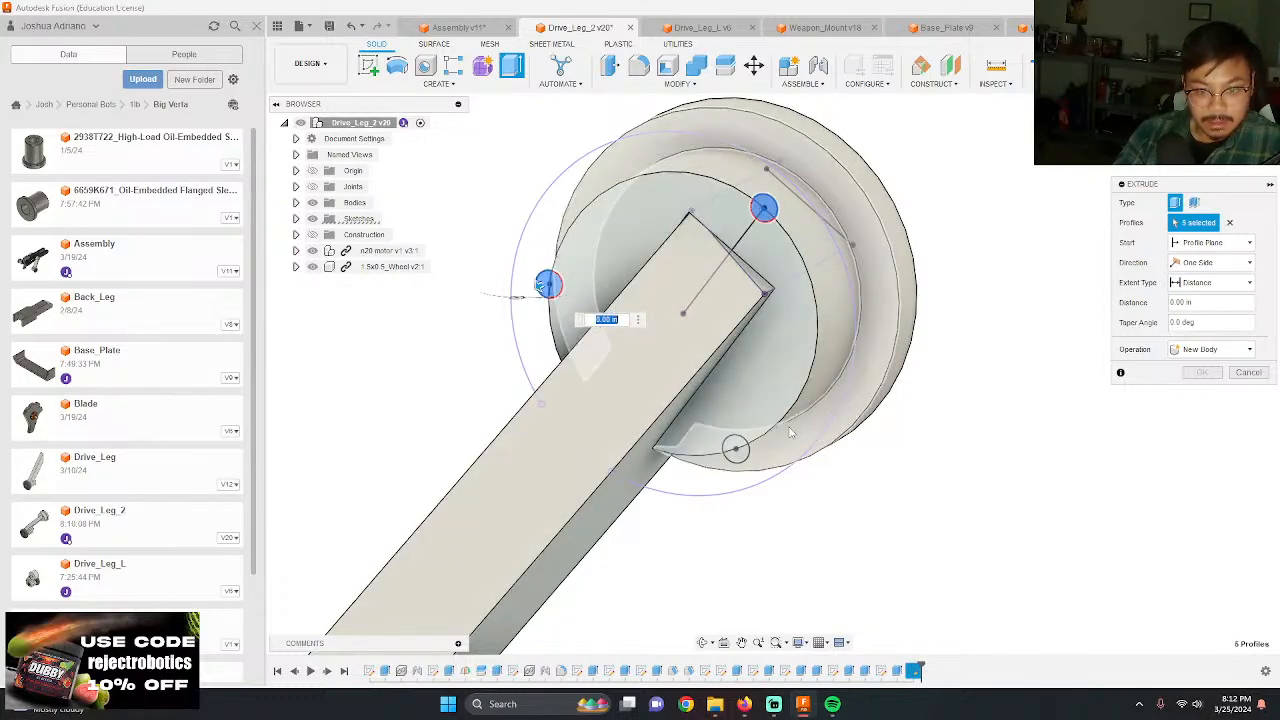
left_click(735, 447)
middle_click_drag(821, 445, 787, 456, "shift")
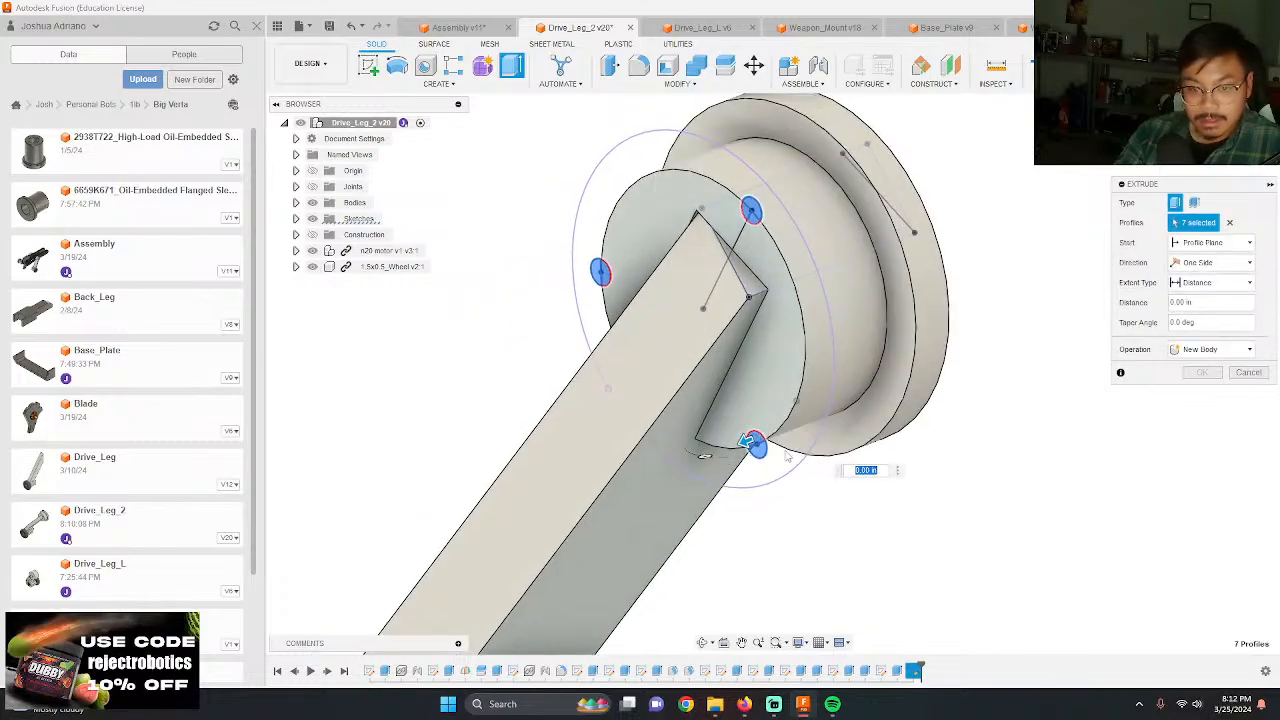
left_click_drag(748, 441, 1085, 361)
key("Return")
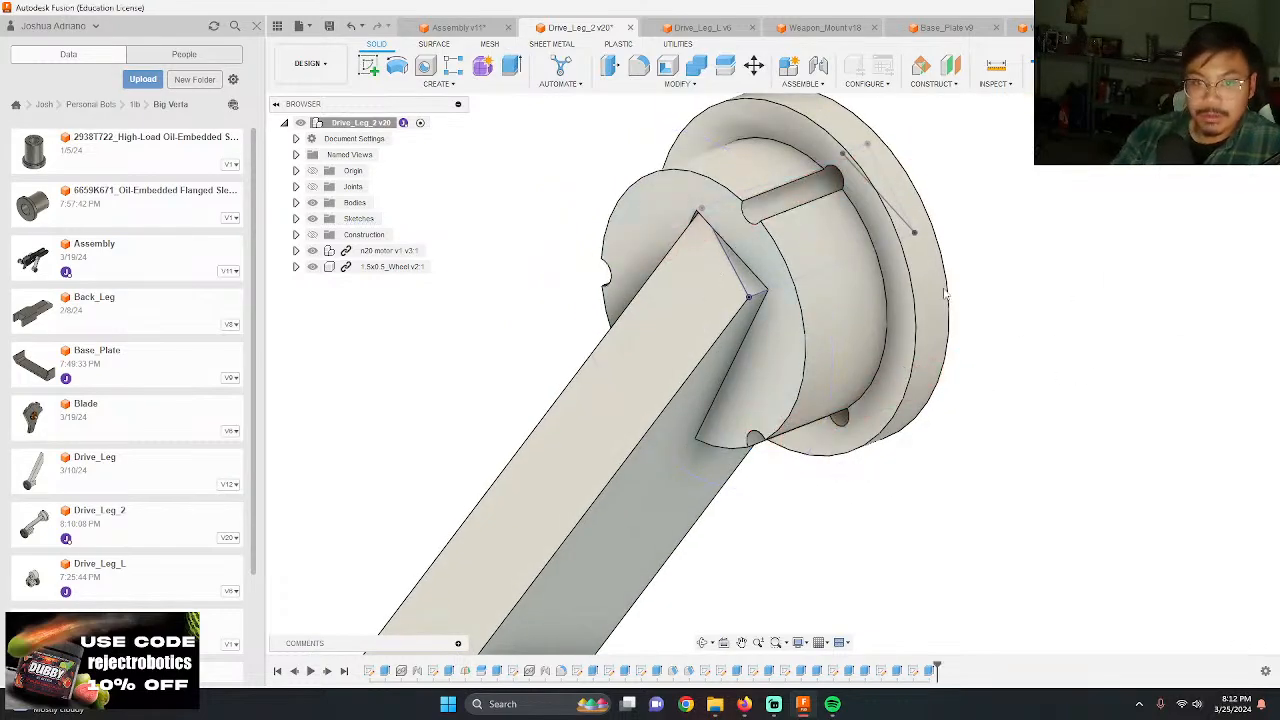
Step: Start a sketch on the hub's outer face and draw a 0.25 in diameter circle concentric with the first small hole
middle_click_drag(960, 375, 917, 397, "shift")
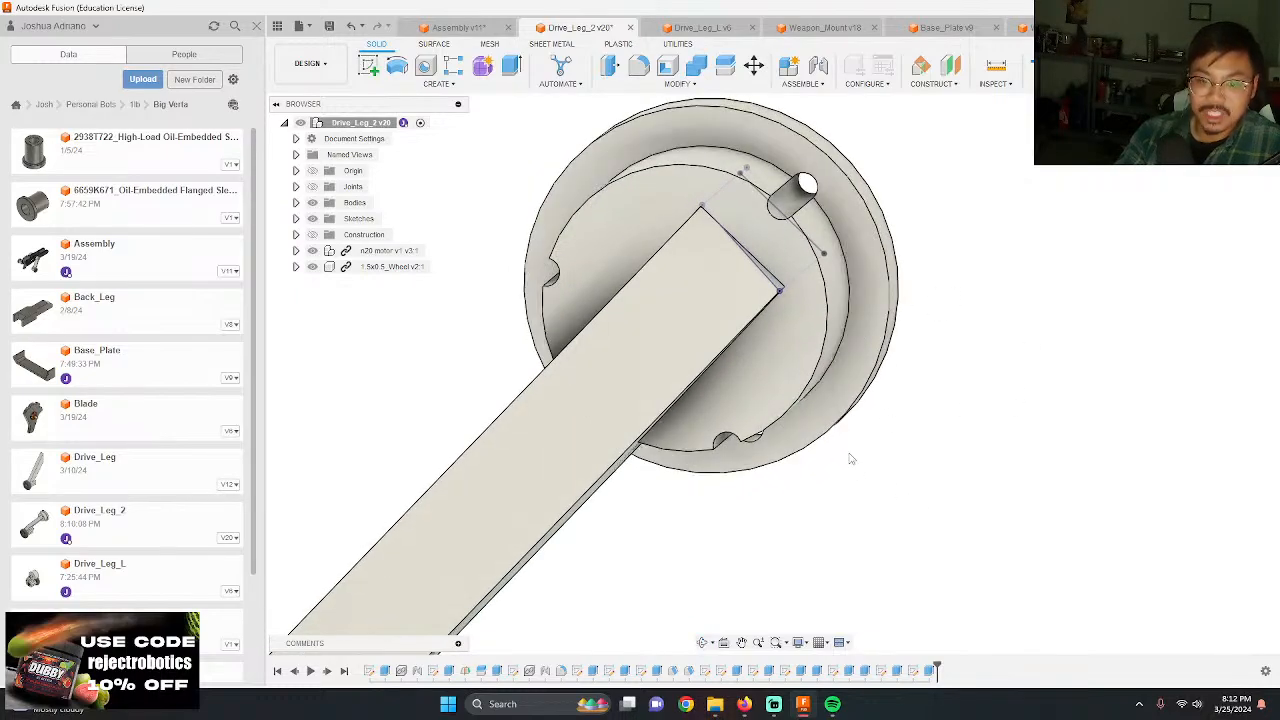
middle_click_drag(742, 252, 637, 468, "shift")
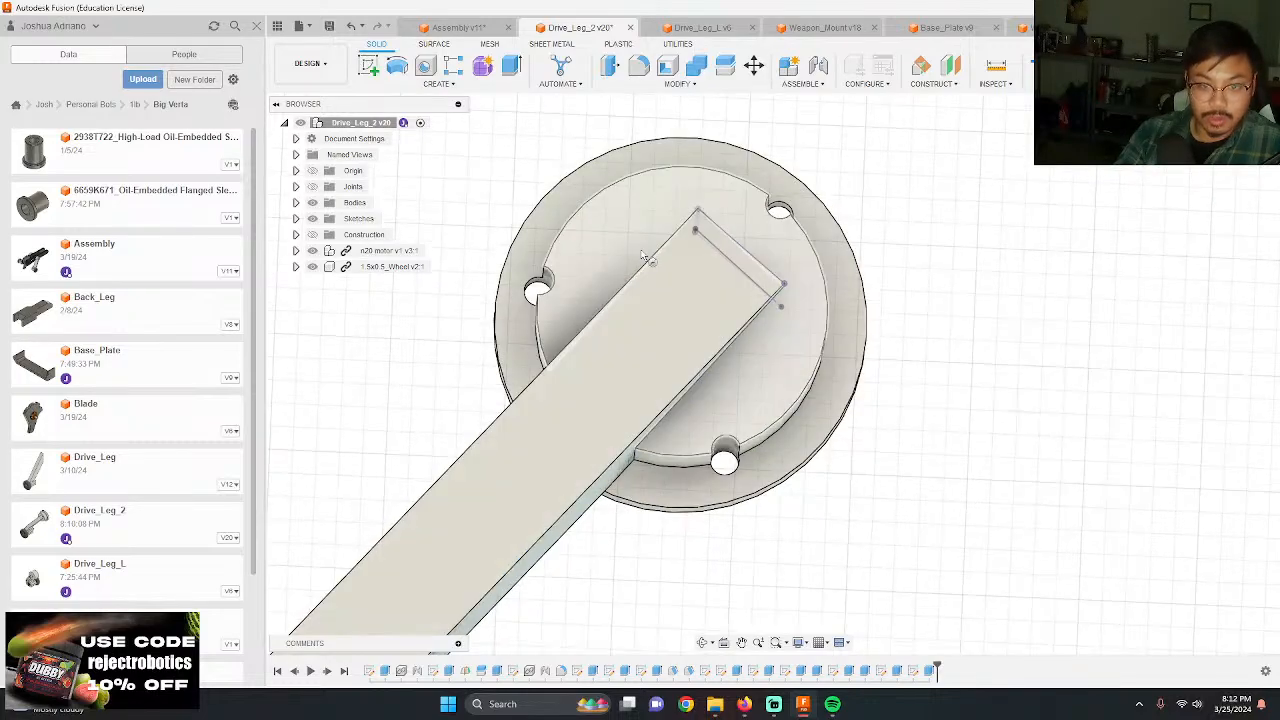
left_click(681, 259)
scroll(735, 210, "up", 4)
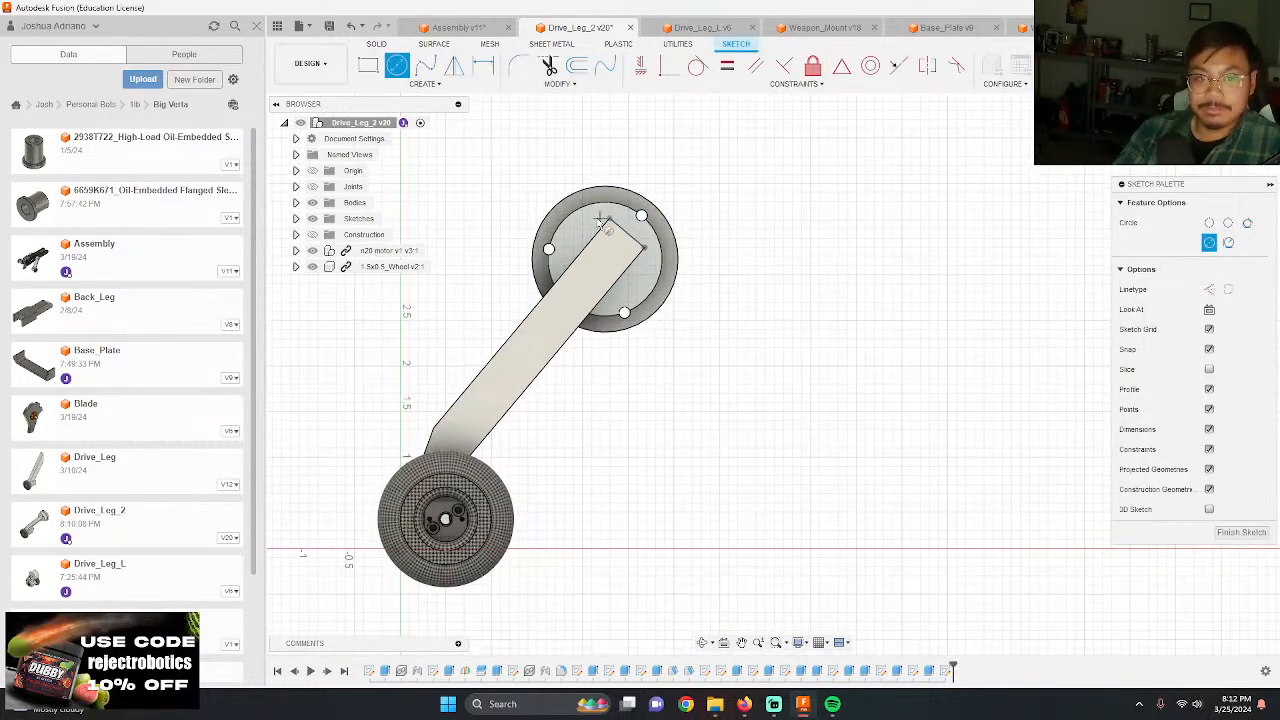
left_click(725, 218)
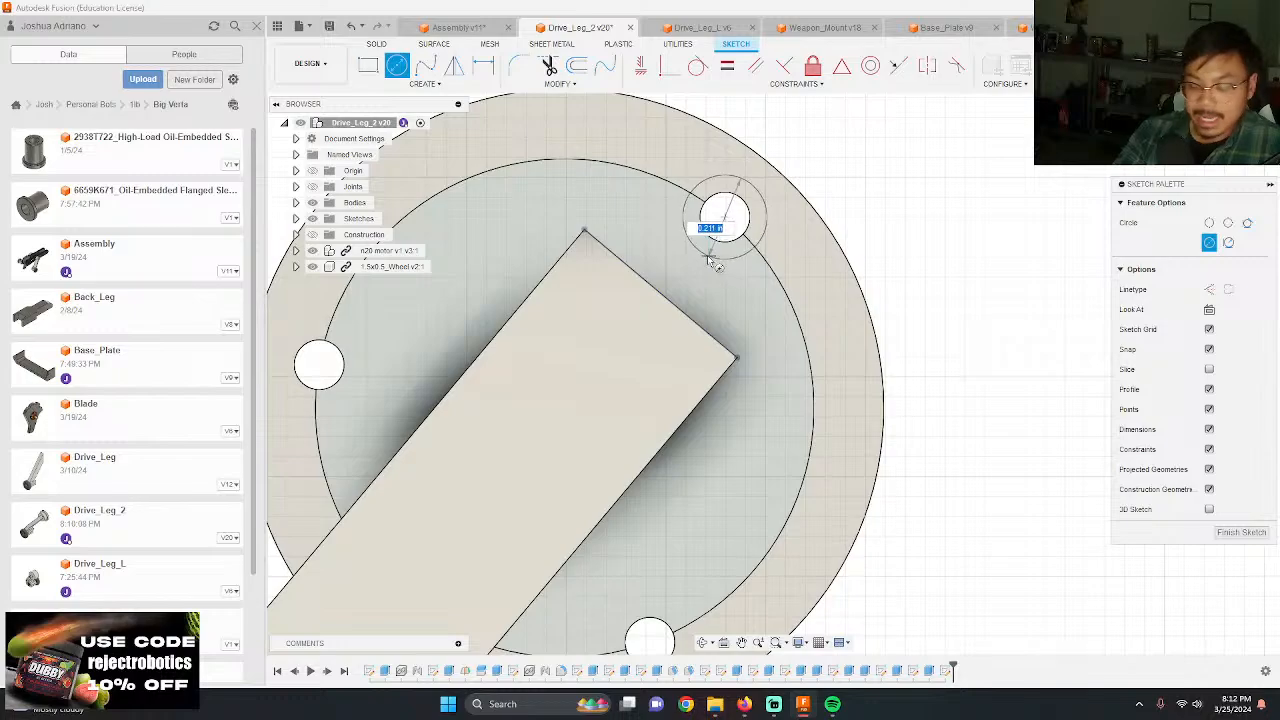
type(".25")
key("Return")
scroll(665, 238, "down", 3)
scroll(512, 331, "up", 4)
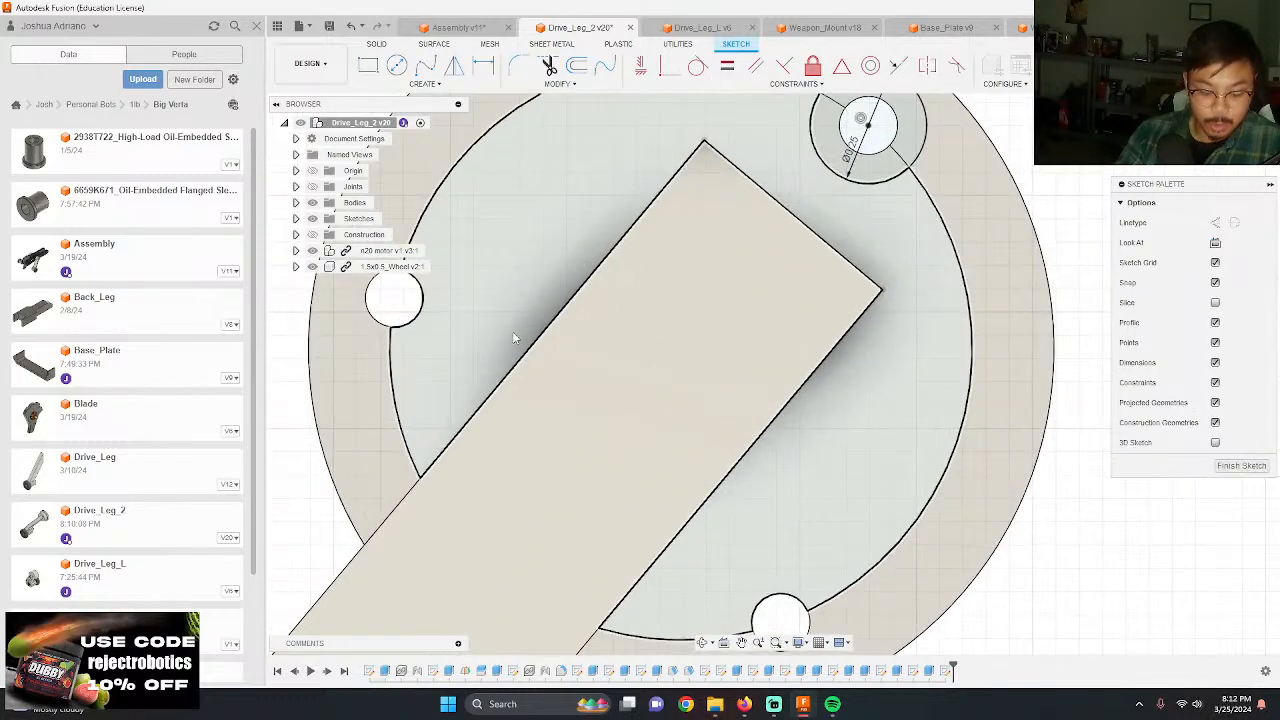
Step: Draw 0.25 in diameter circles concentric with the other two small holes
left_click(395, 299)
type(".25")
key("Return")
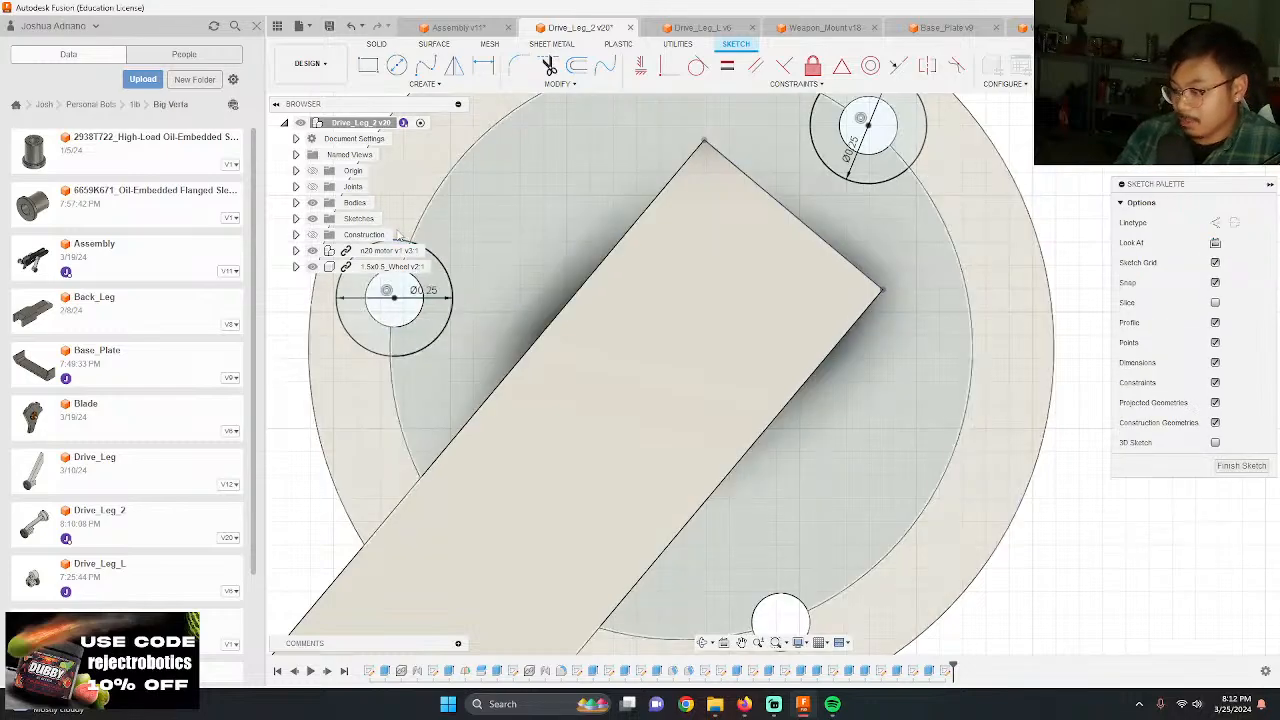
scroll(677, 500, "down", 2)
left_click(677, 500)
type(".25")
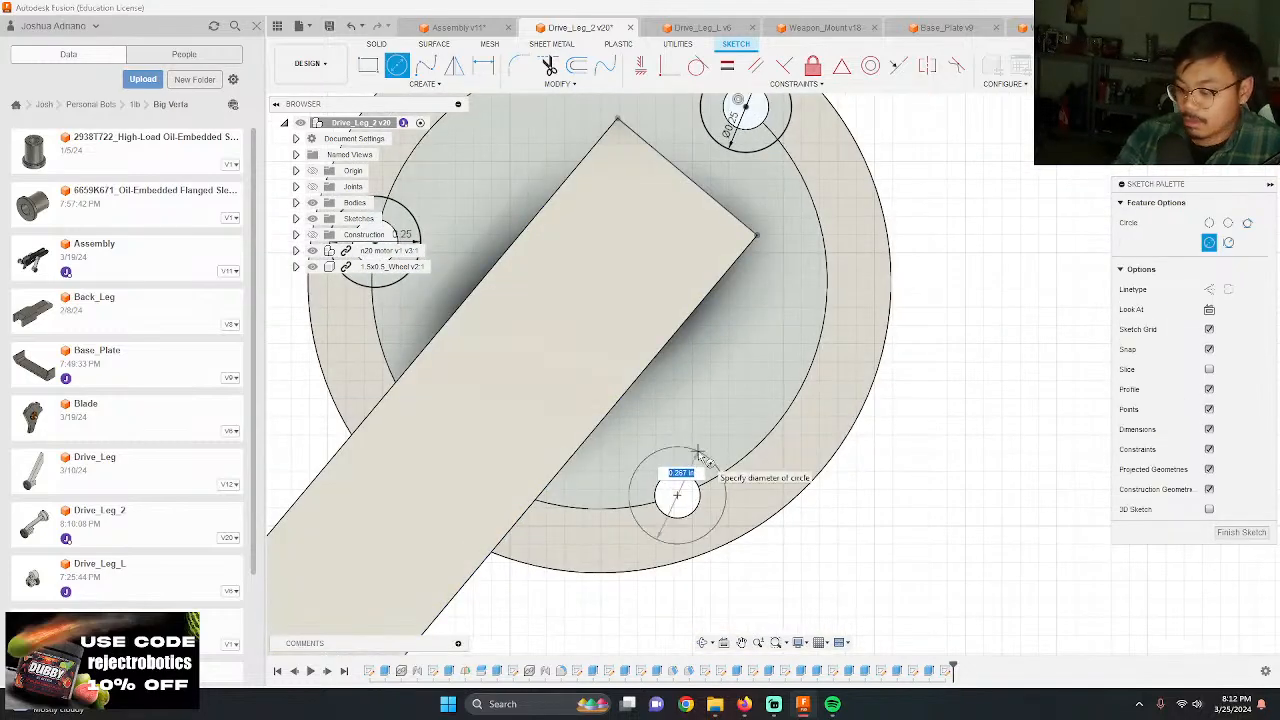
key("Return")
key("Escape")
Step: Extrude-cut the portions of the three 0.25 in circles that overlap the hub by -0.5 in to make screw clearance
key("e")
left_click(653, 470)
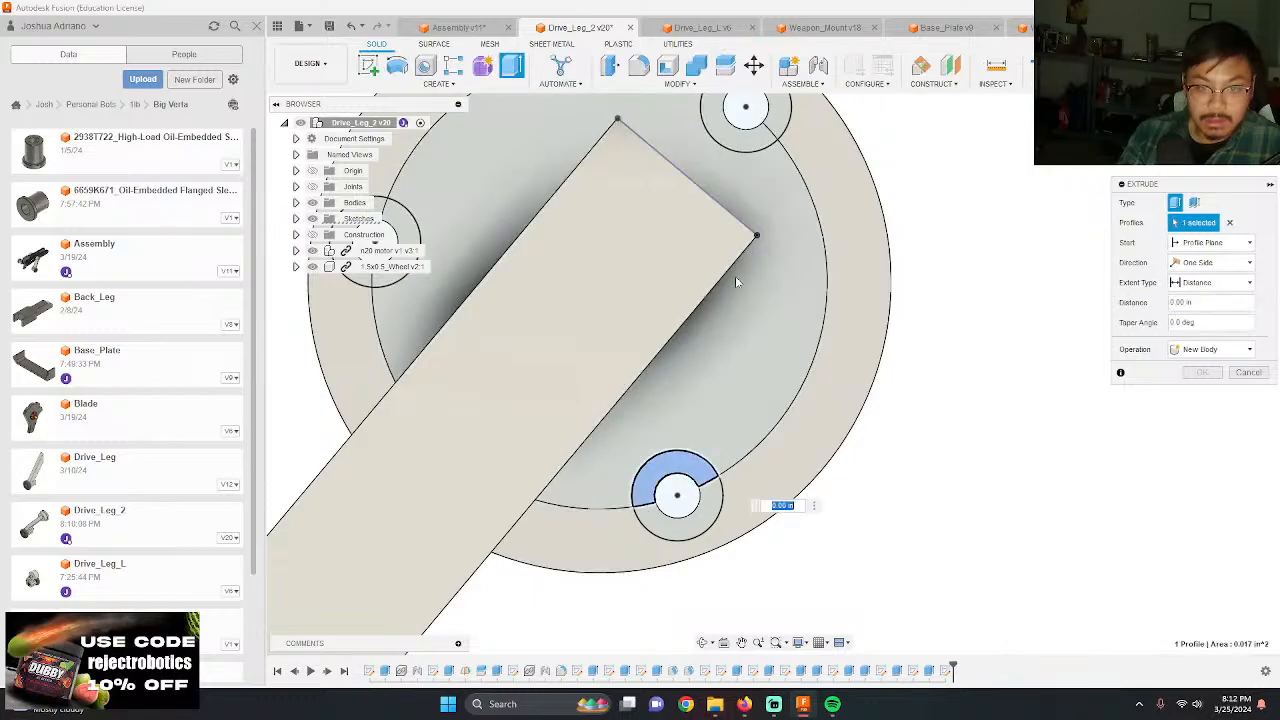
left_click(735, 139)
left_click(402, 238)
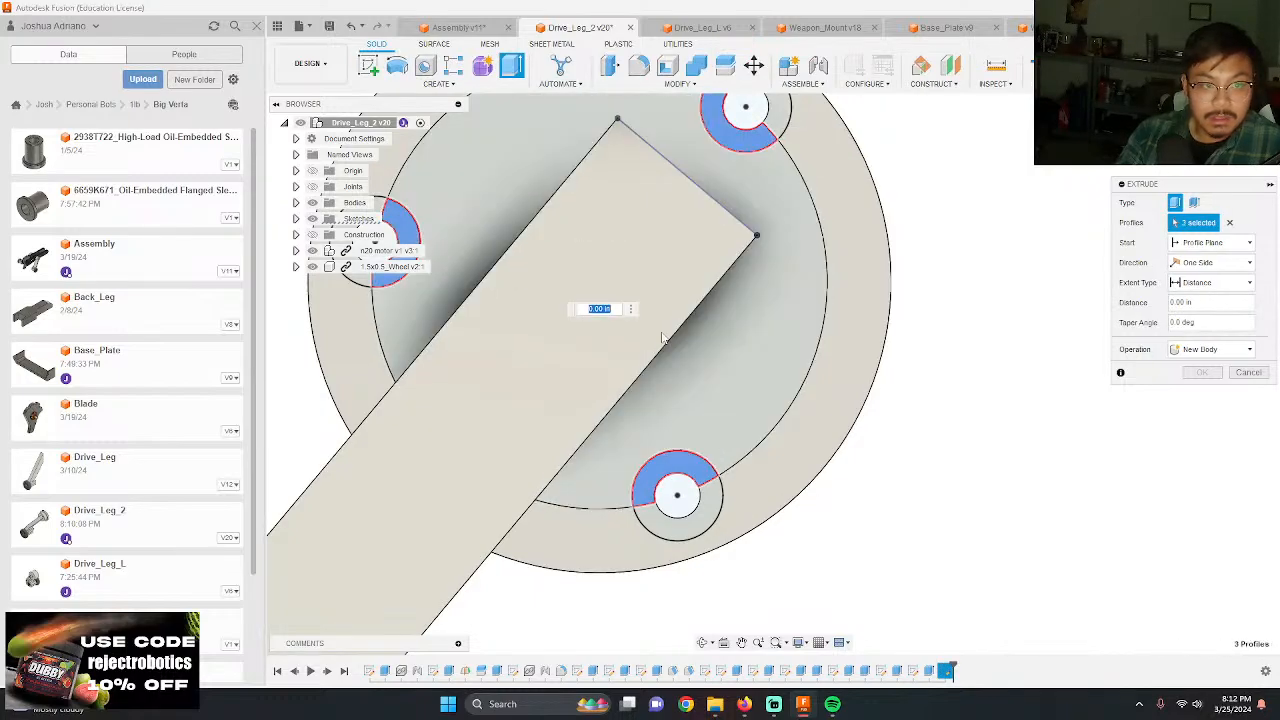
middle_click_drag(402, 238, 900, 370, "shift")
type("-.5")
key("Return")
scroll(971, 443, "down", 4)
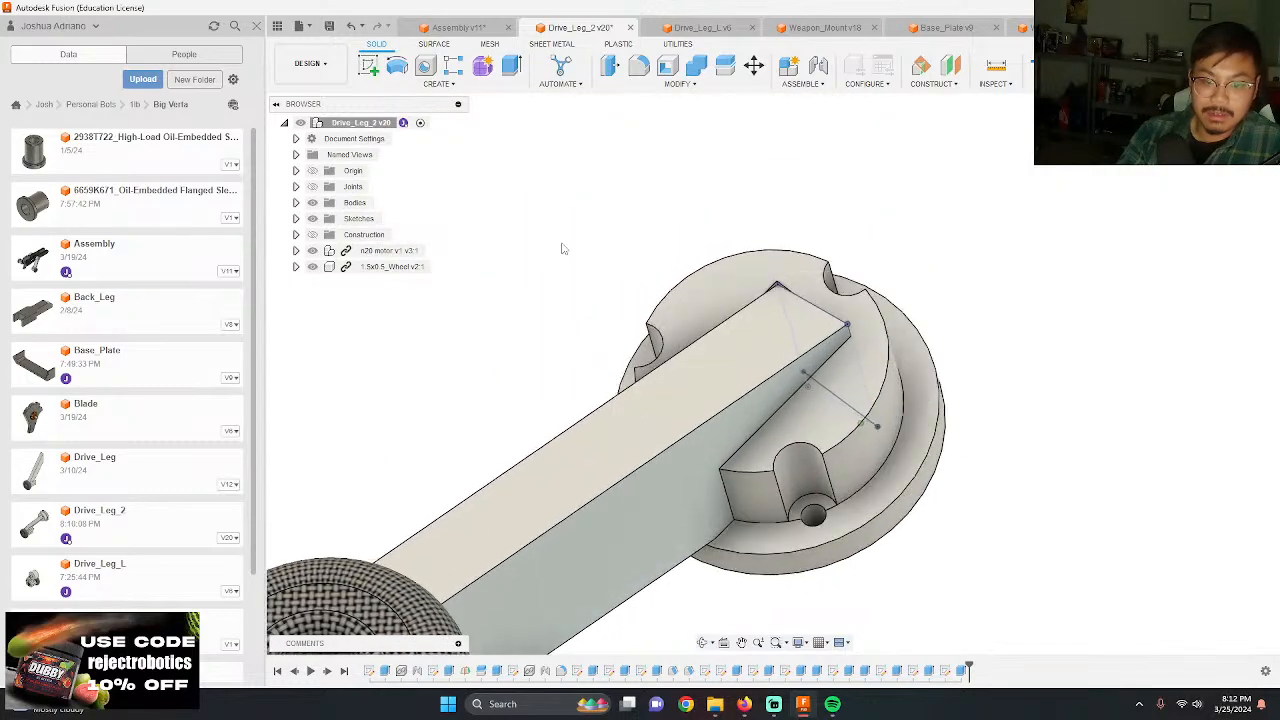
Step: Save the drive leg design and switch to the Assembly document
left_click(329, 25)
key("Return")
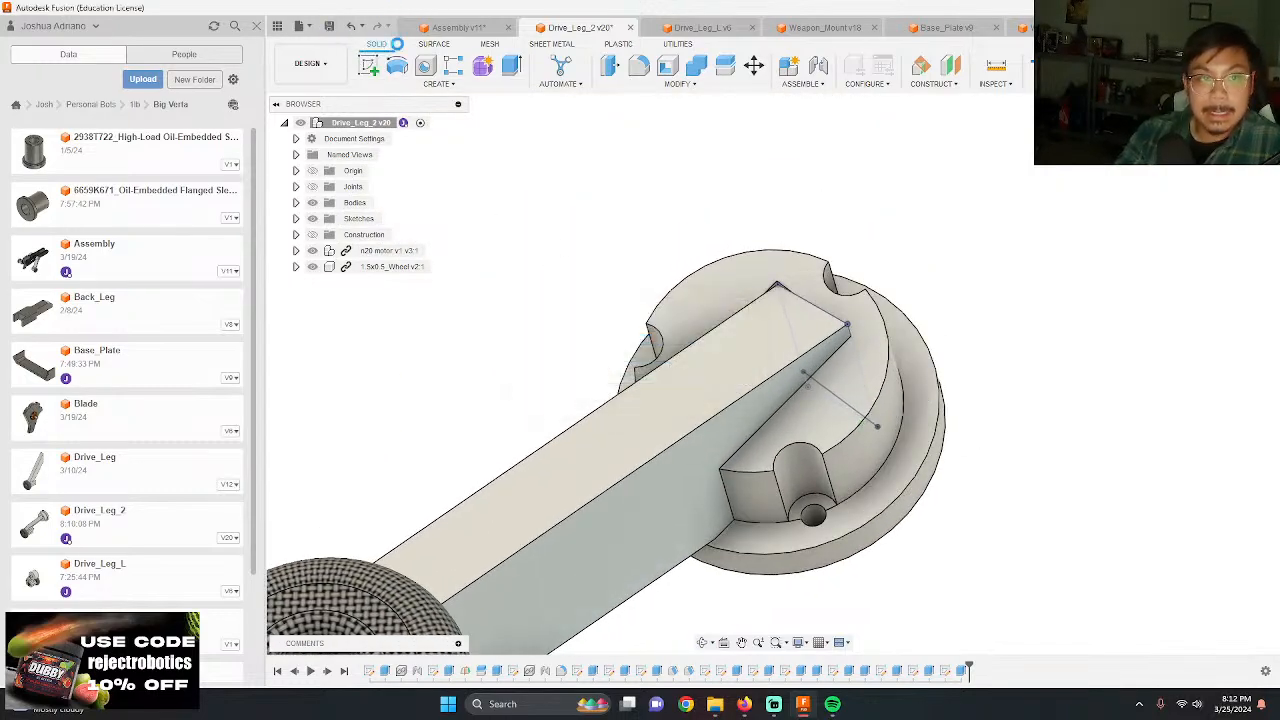
left_click(473, 27)
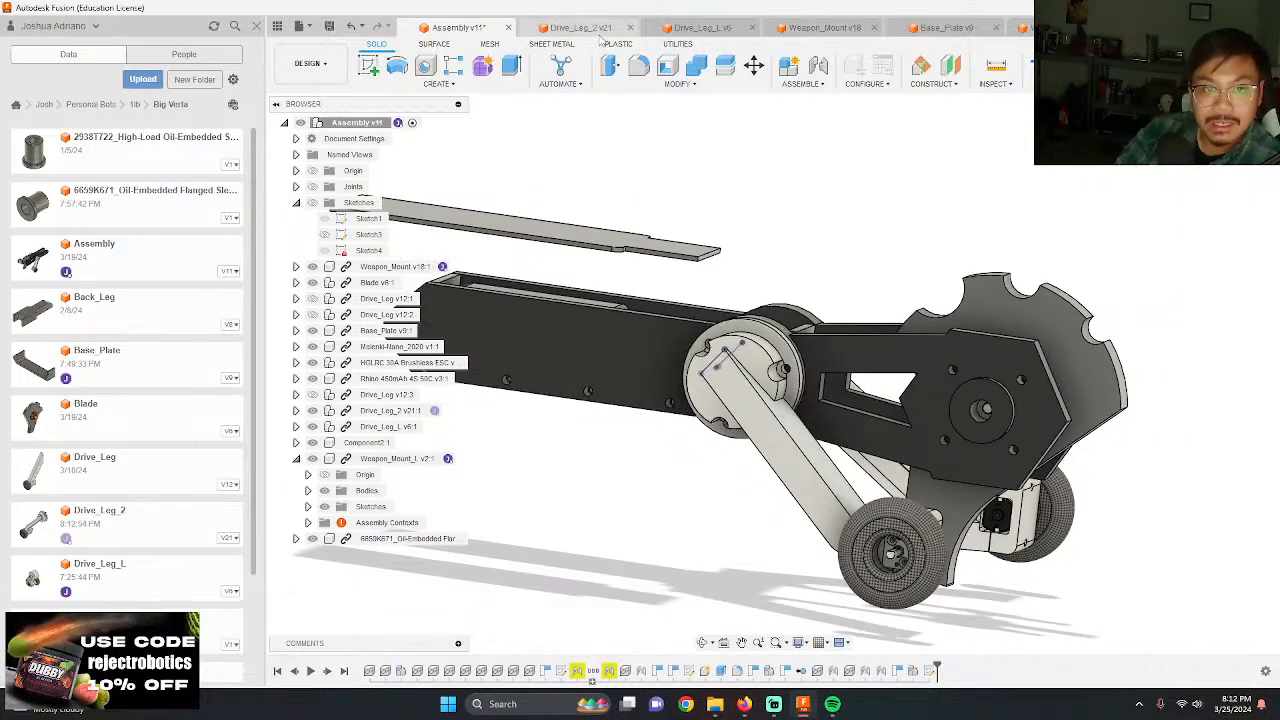
Step: Hide all sketches in Drive_Leg_2, save the design again, and return to the Assembly document
left_click(578, 27)
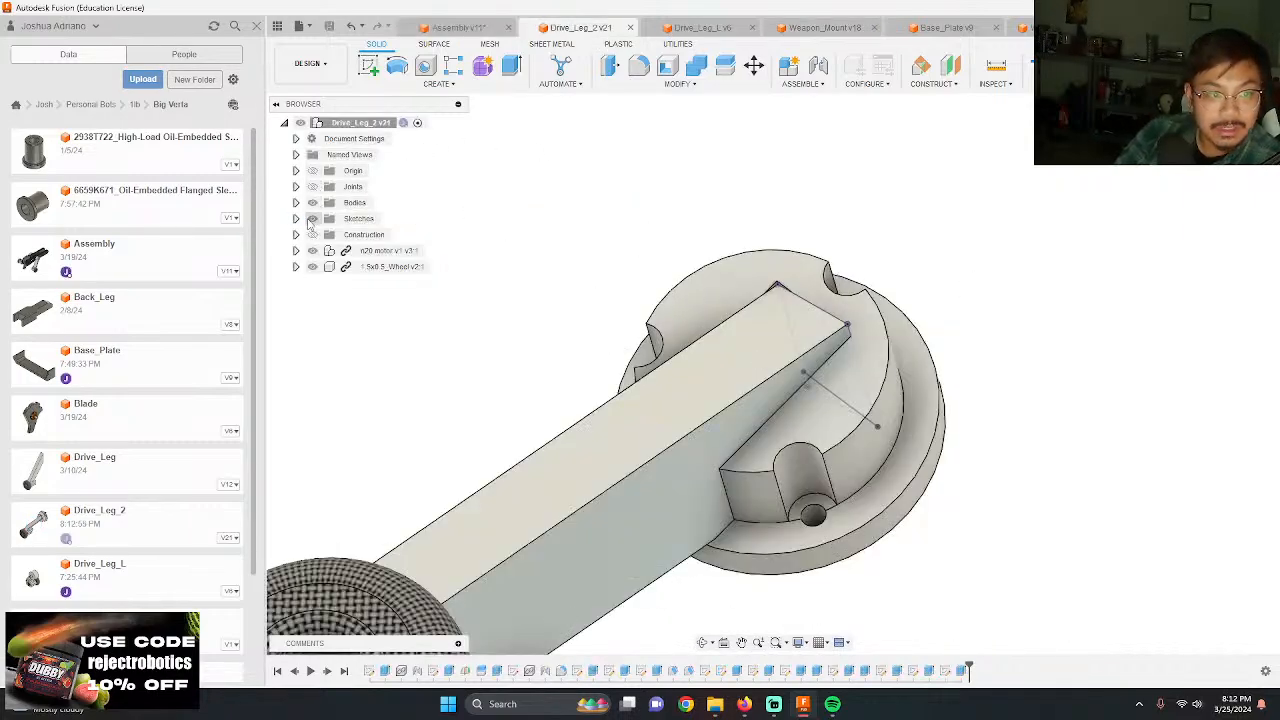
left_click(312, 218)
left_click(331, 26)
key("Return")
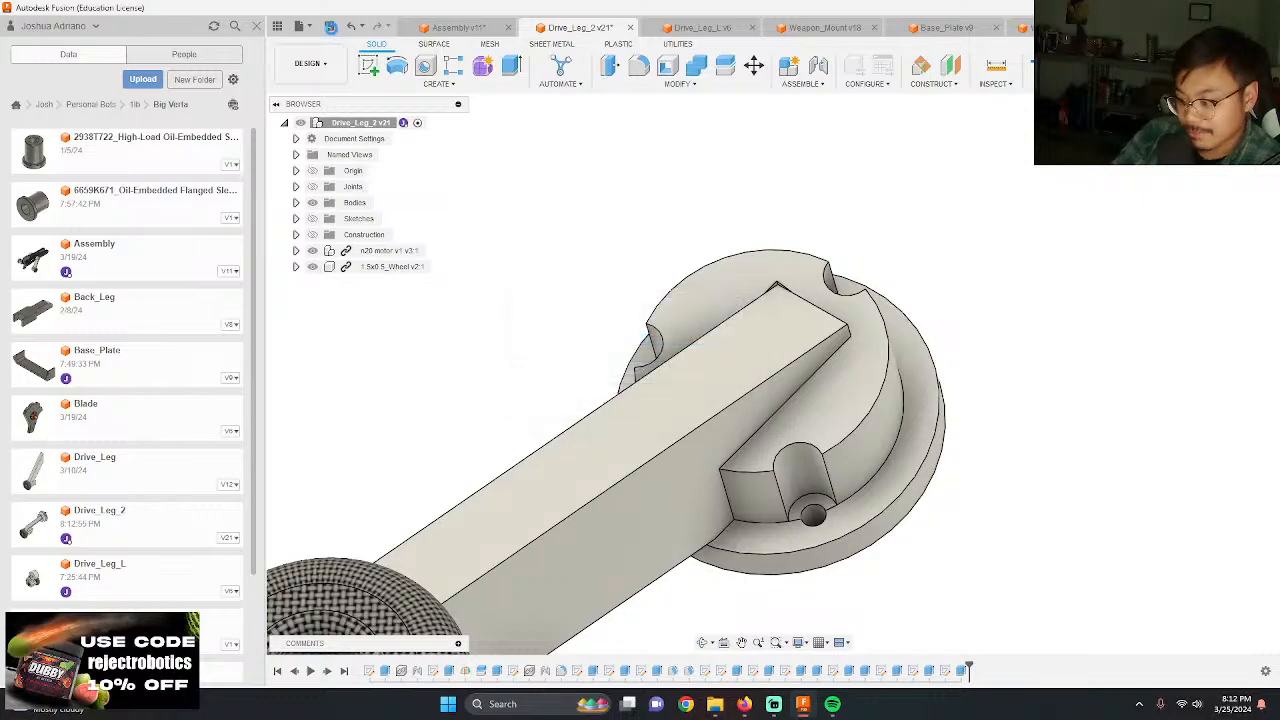
left_click(440, 27)
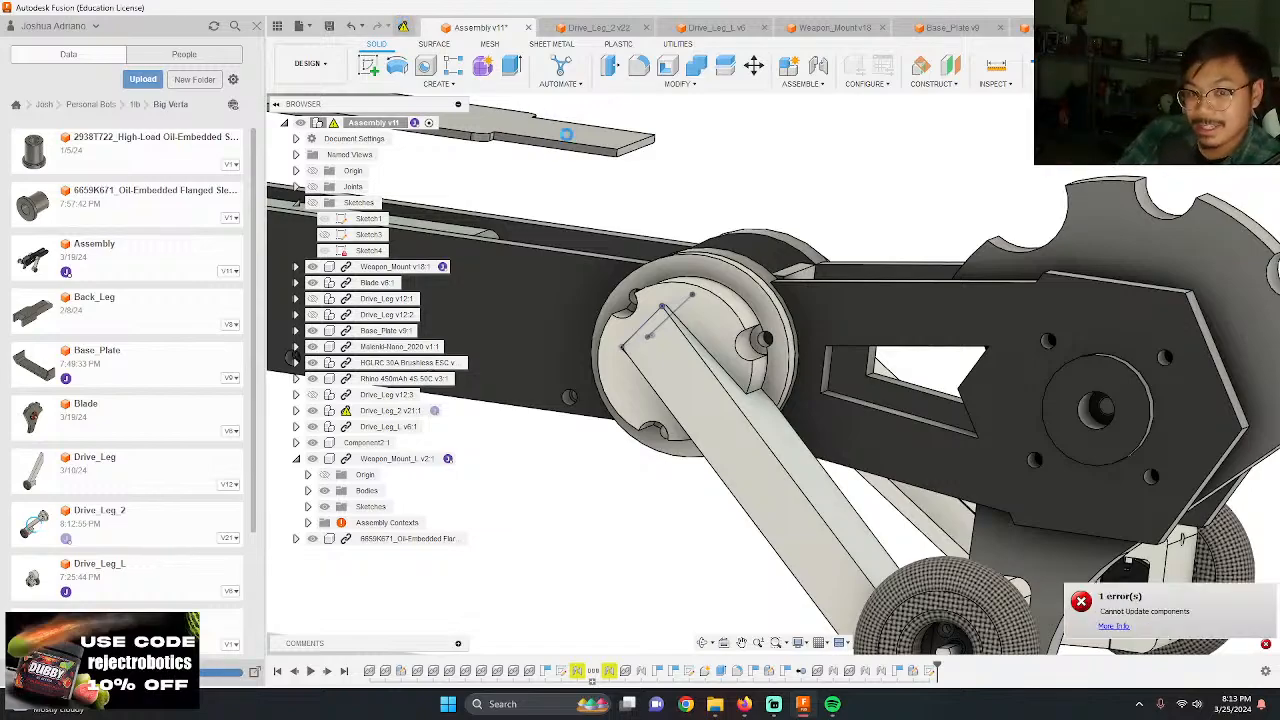
Step: Examine the drive leg hub's screw holes and clearance cuts from several angles in the assembly
mouse_move(854, 251)
middle_mouse_down("shift")
mouse_move(883, 246)
mouse_move(869, 237)
mouse_move(812, 258)
mouse_move(910, 358)
mouse_move(879, 406)
mouse_move(876, 476)
mouse_move(862, 362)
mouse_move(838, 420)
mouse_move(763, 383)
mouse_move(771, 437)
mouse_move(743, 400)
middle_mouse_up("shift")
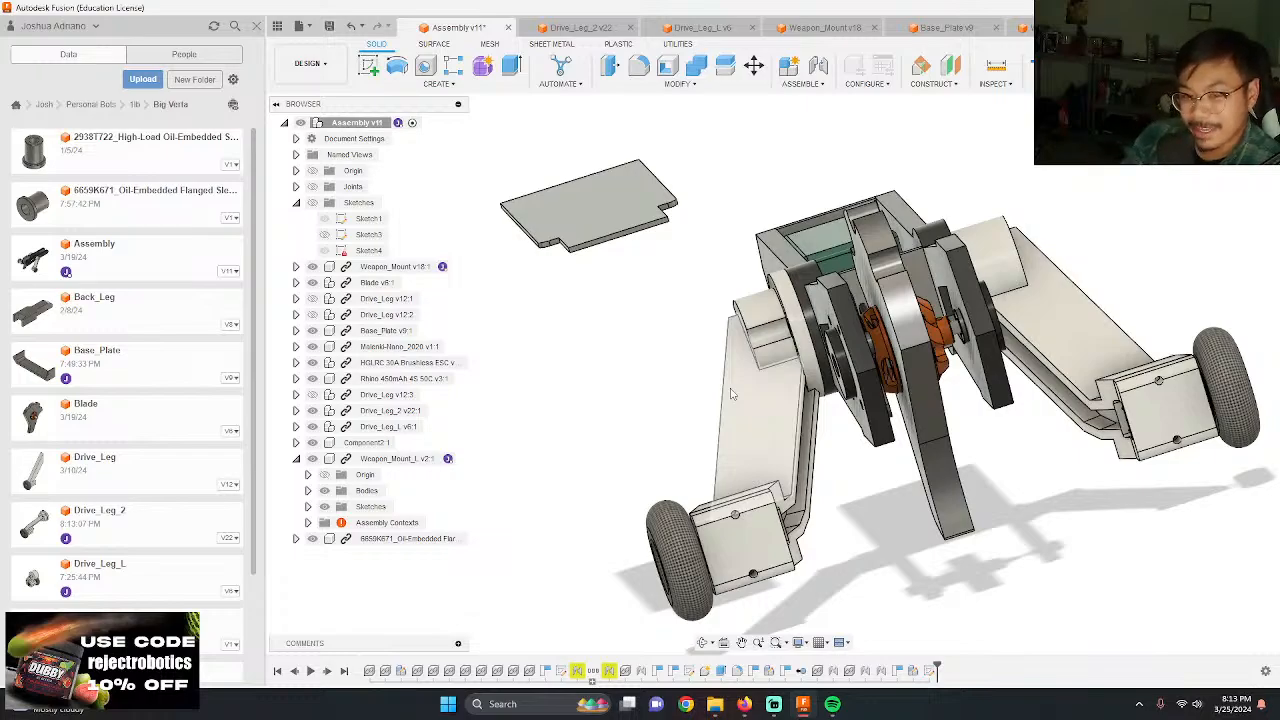
scroll(738, 302, "up", 10)
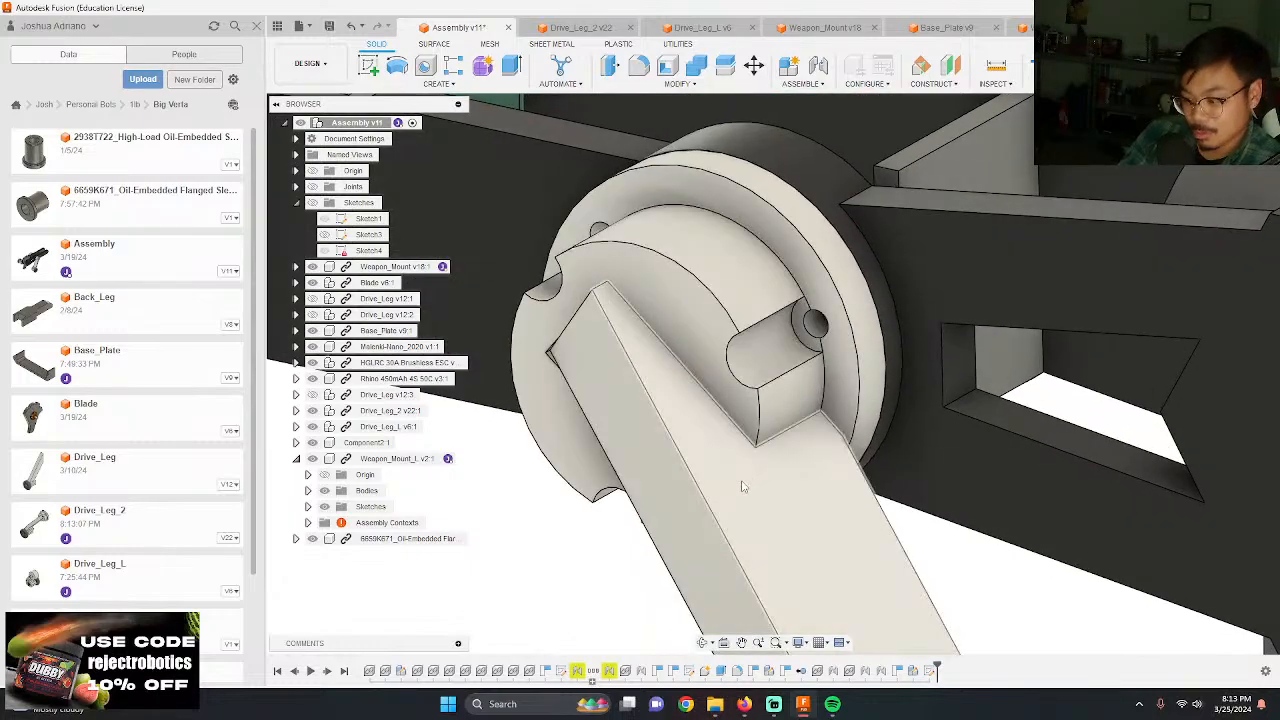
scroll(638, 265, "down", 4)
scroll(638, 265, "down", 6)
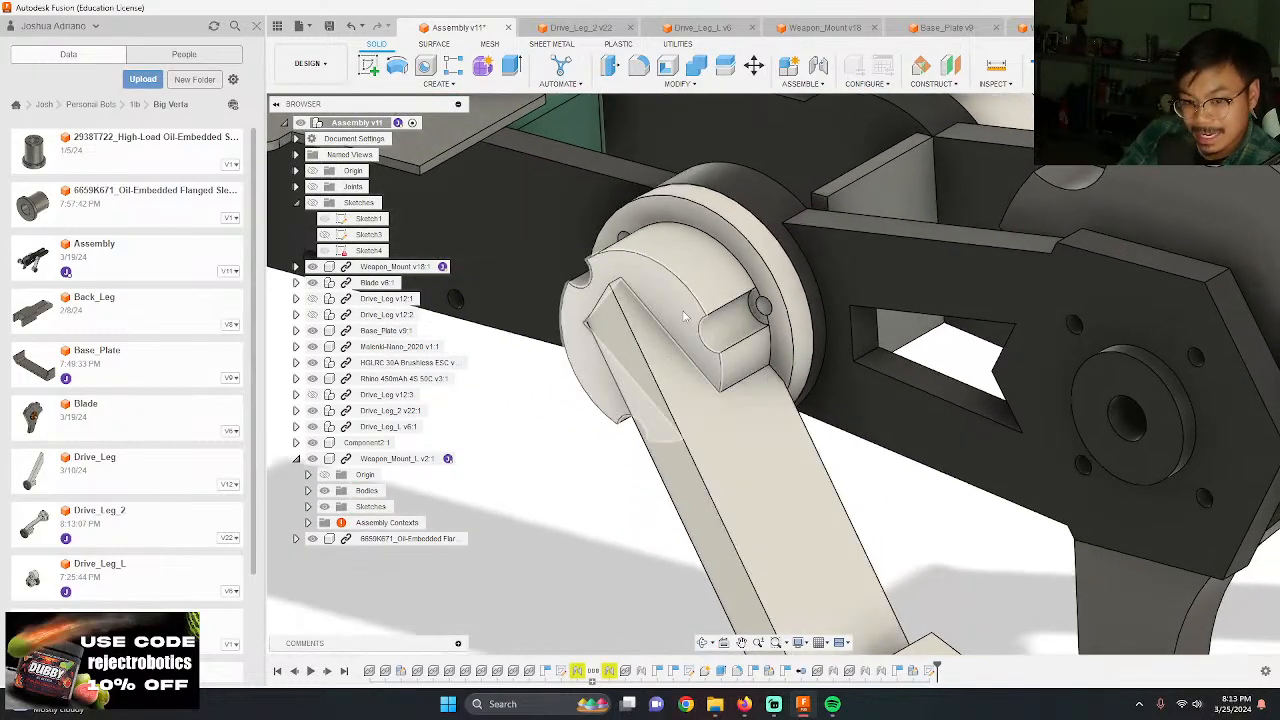
scroll(678, 403, "down", 4)
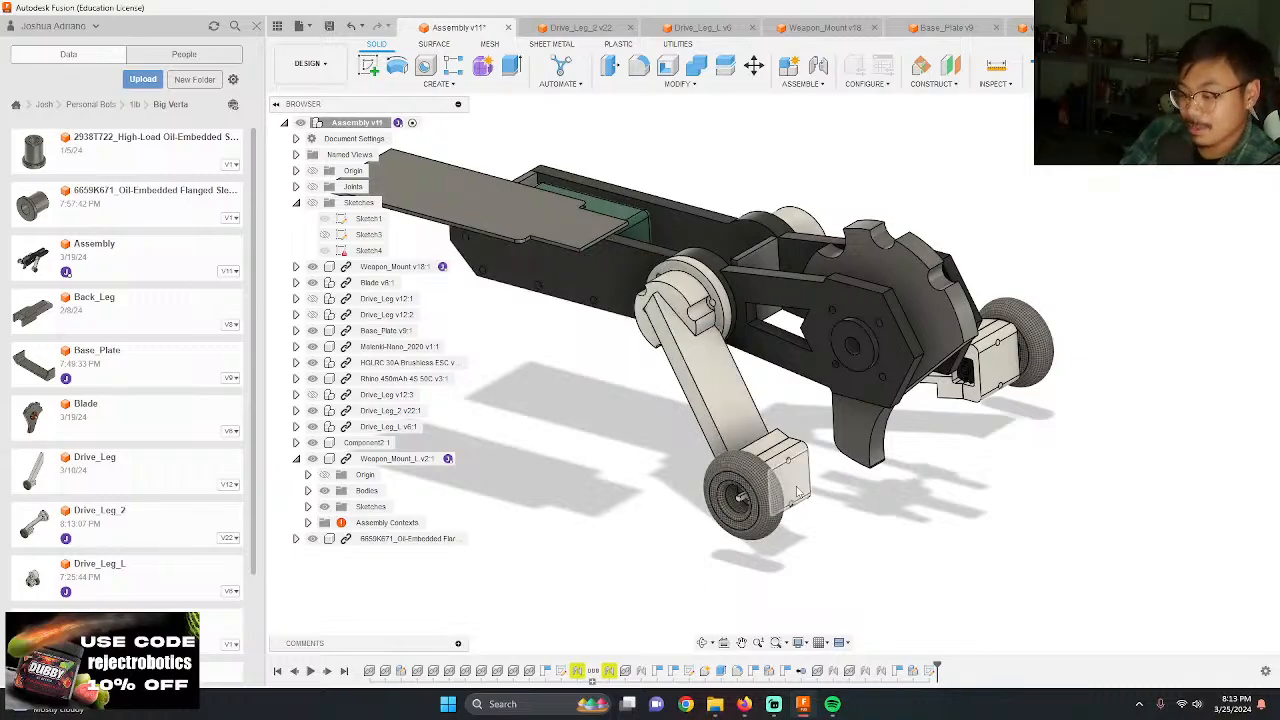
scroll(690, 318, "up", 6)
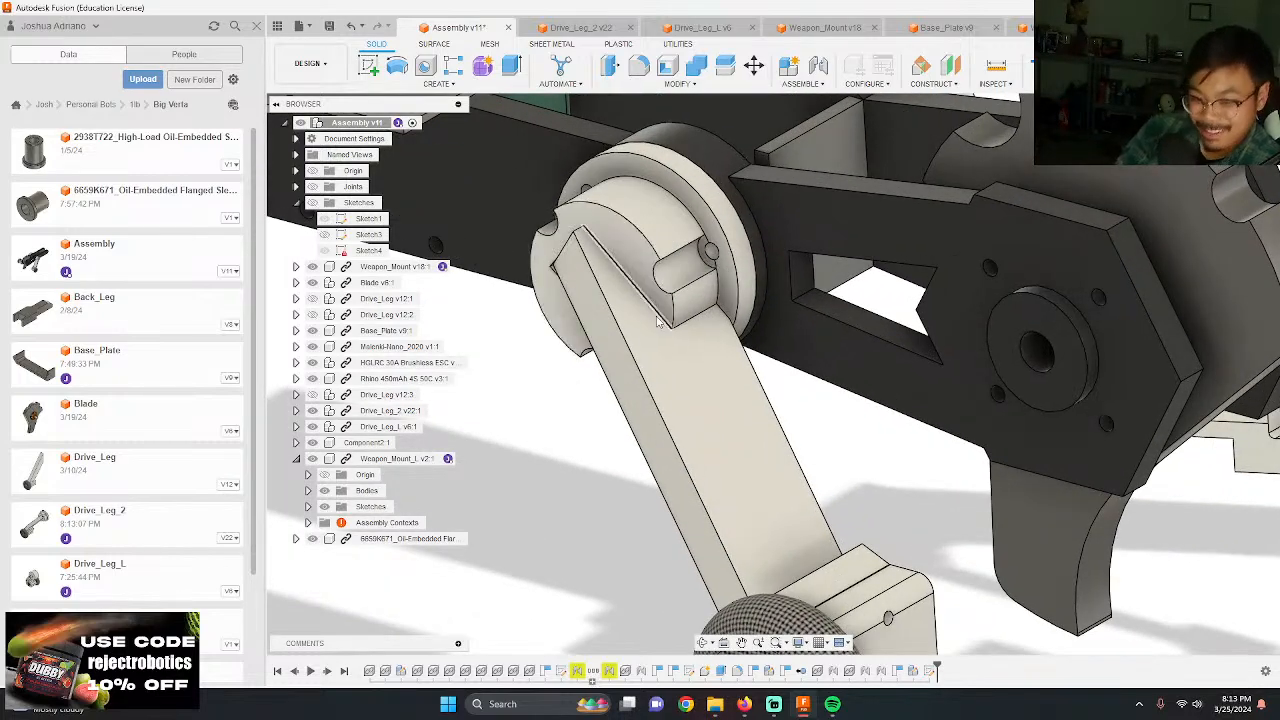
scroll(658, 320, "down", 3)
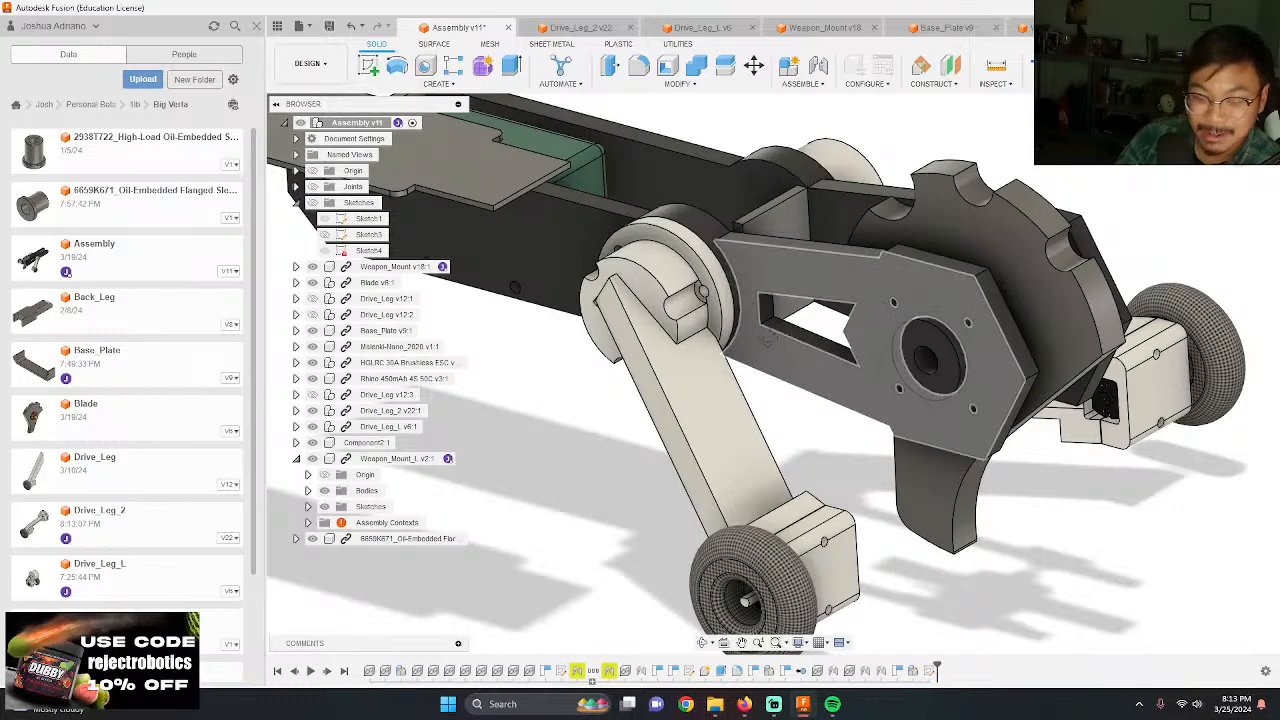
mouse_move(768, 339)
middle_mouse_down("shift")
mouse_move(814, 306)
mouse_move(752, 357)
middle_mouse_up("shift")
scroll(752, 357, "up", 5)
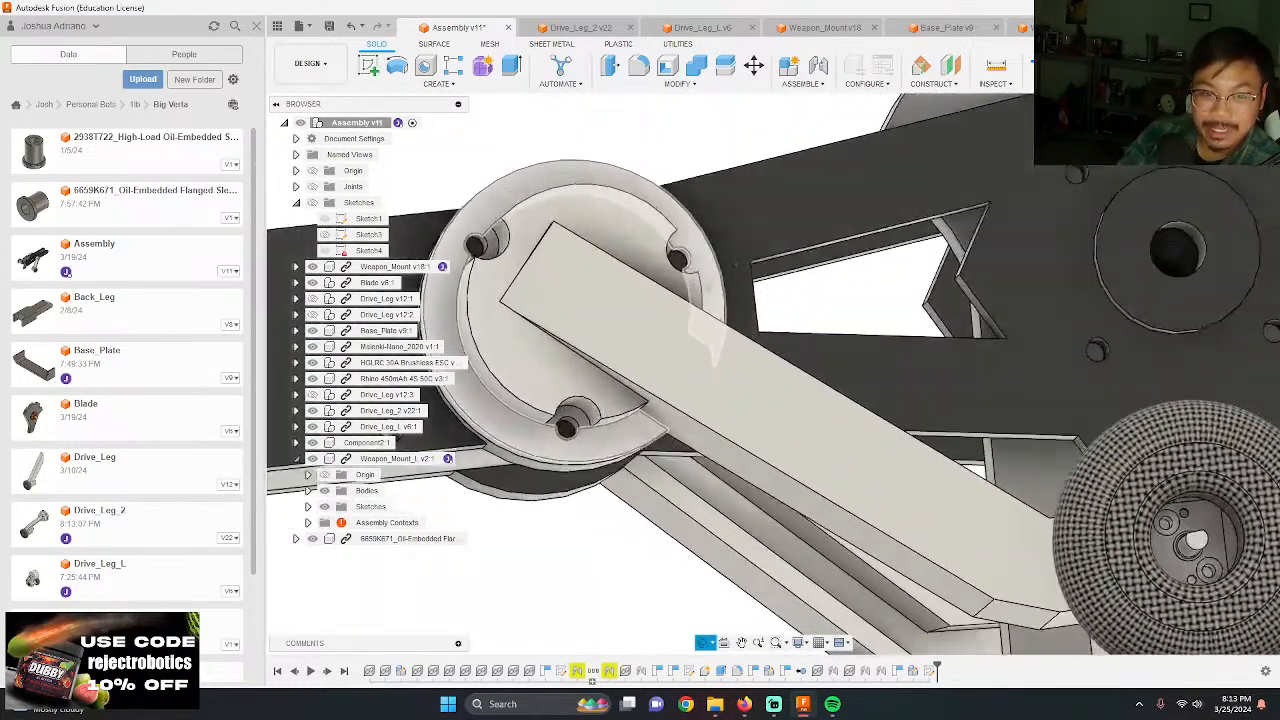
scroll(667, 310, "down", 8)
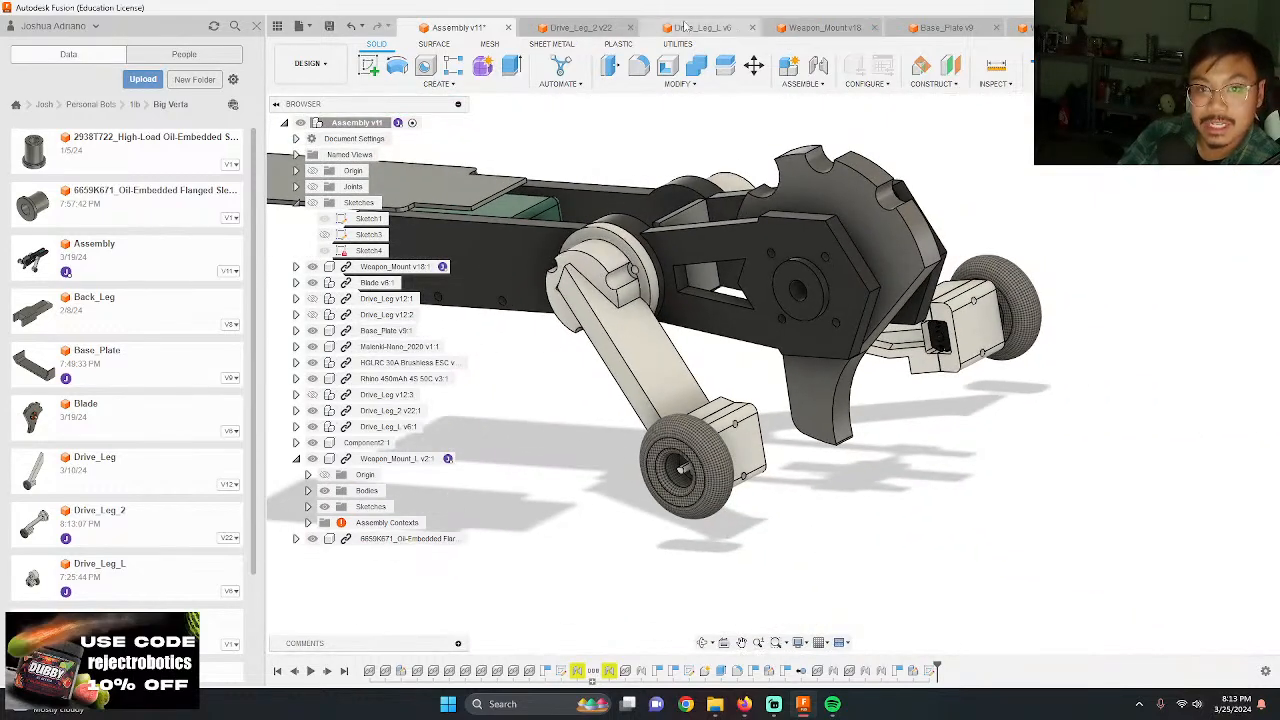
Step: Compare the hub of Drive_Leg_2 with the plain hub of Drive_Leg_L
left_click(567, 27)
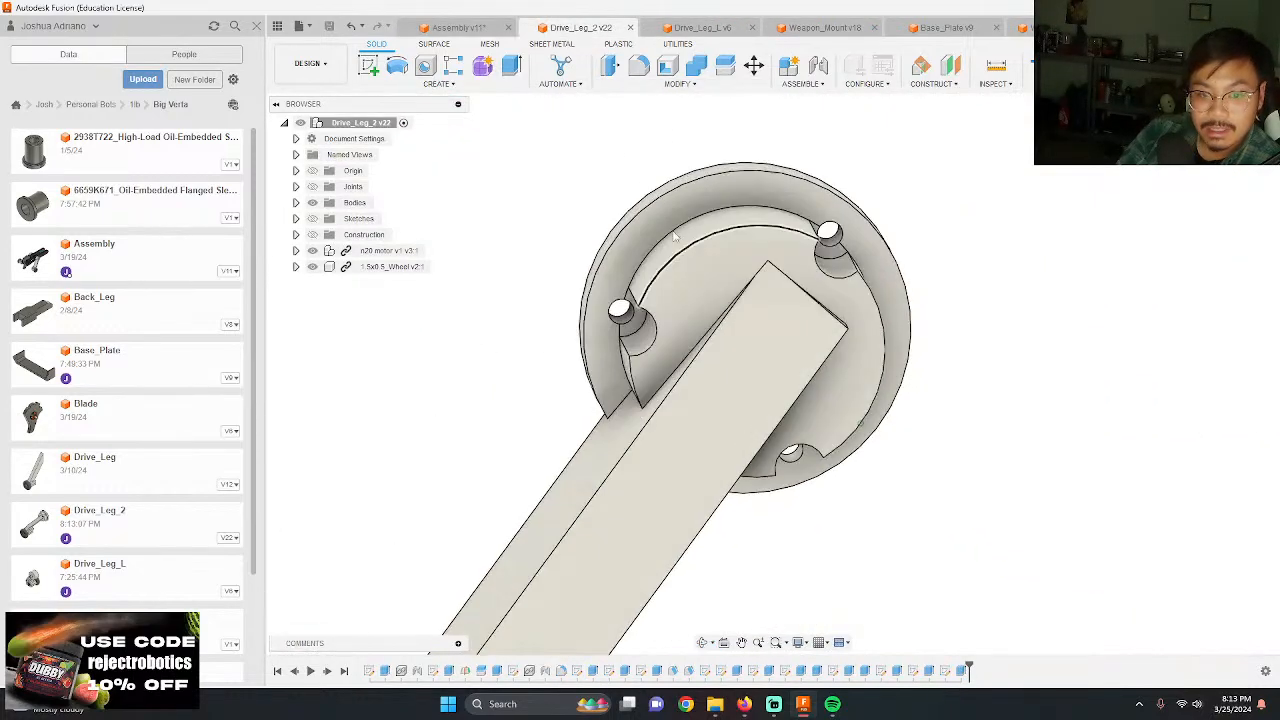
left_click(710, 28)
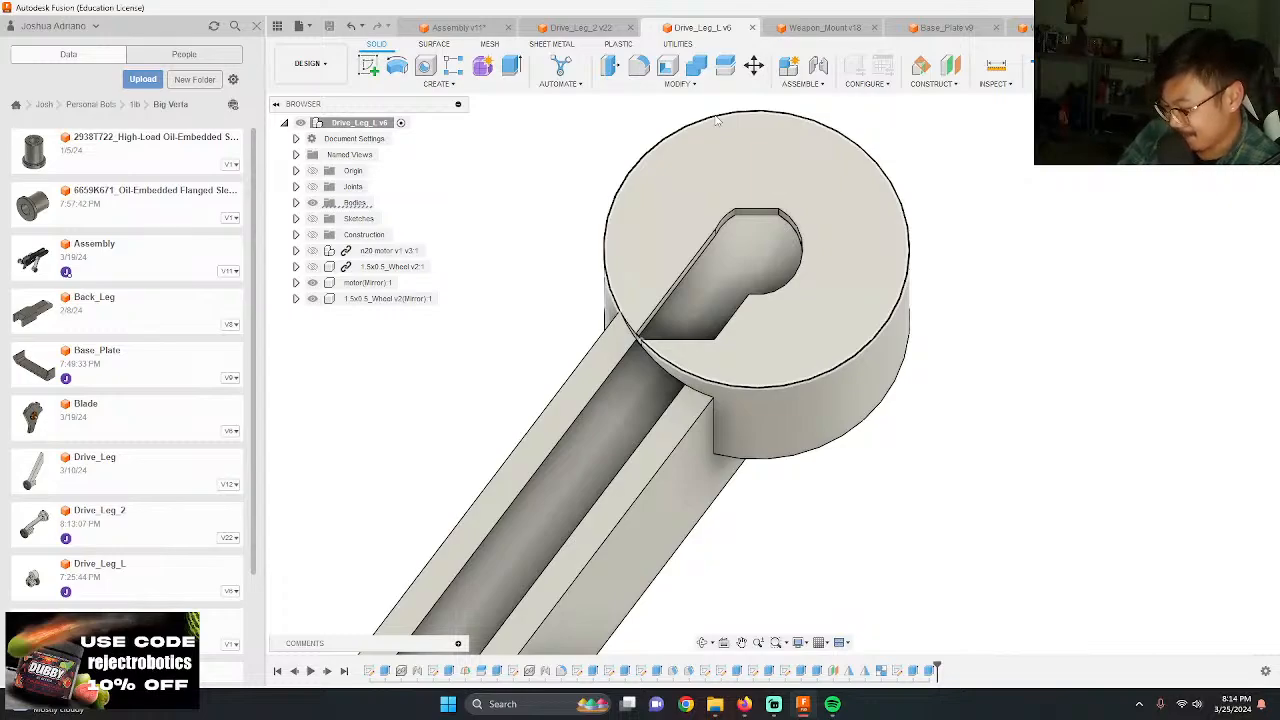
middle_click_drag(716, 120, 784, 274, "shift")
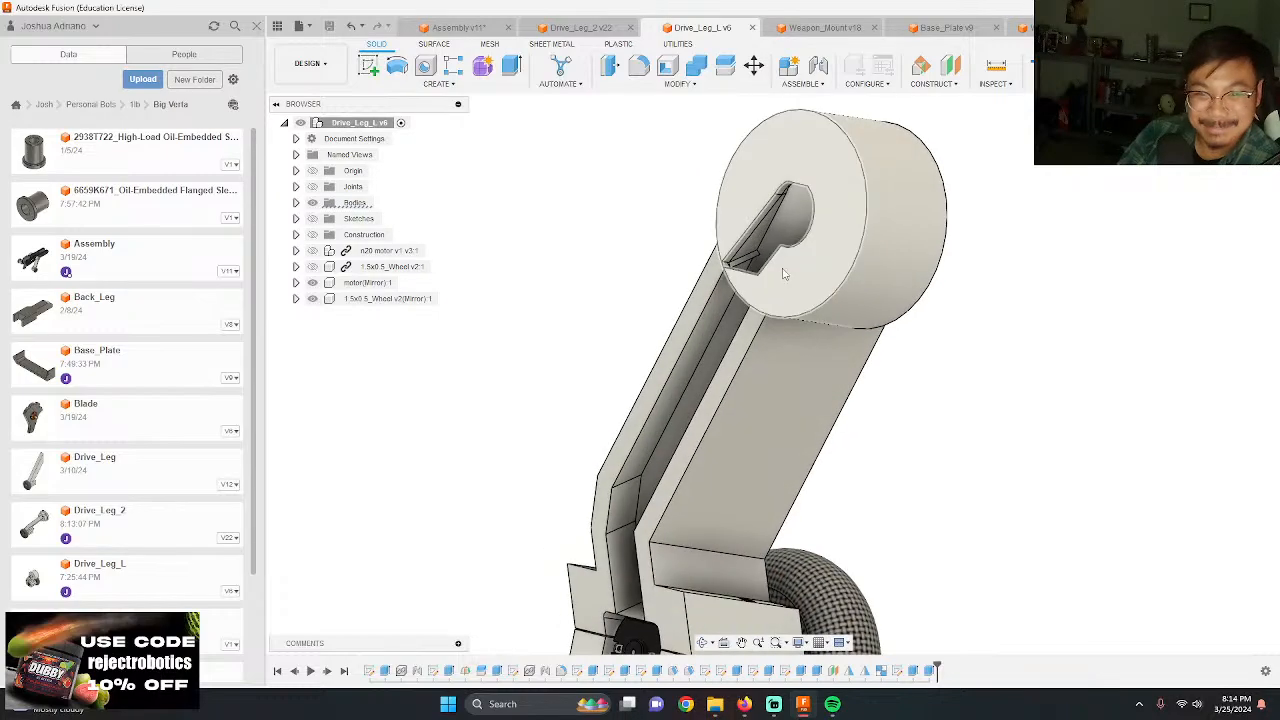
scroll(784, 274, "up", 3)
Step: Return to Drive_Leg_2, select the hub's three-hole pattern sketch, Sketch19, and turn on sketch visibility
left_click(558, 21)
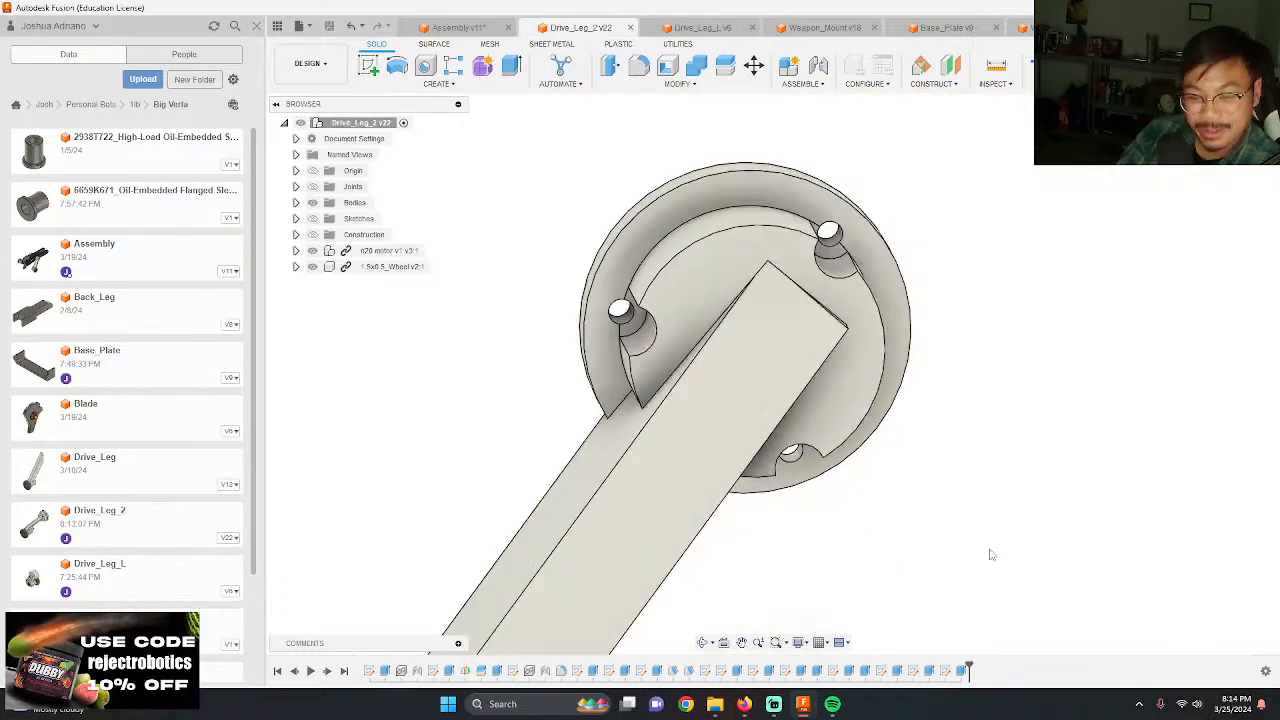
left_click(916, 677)
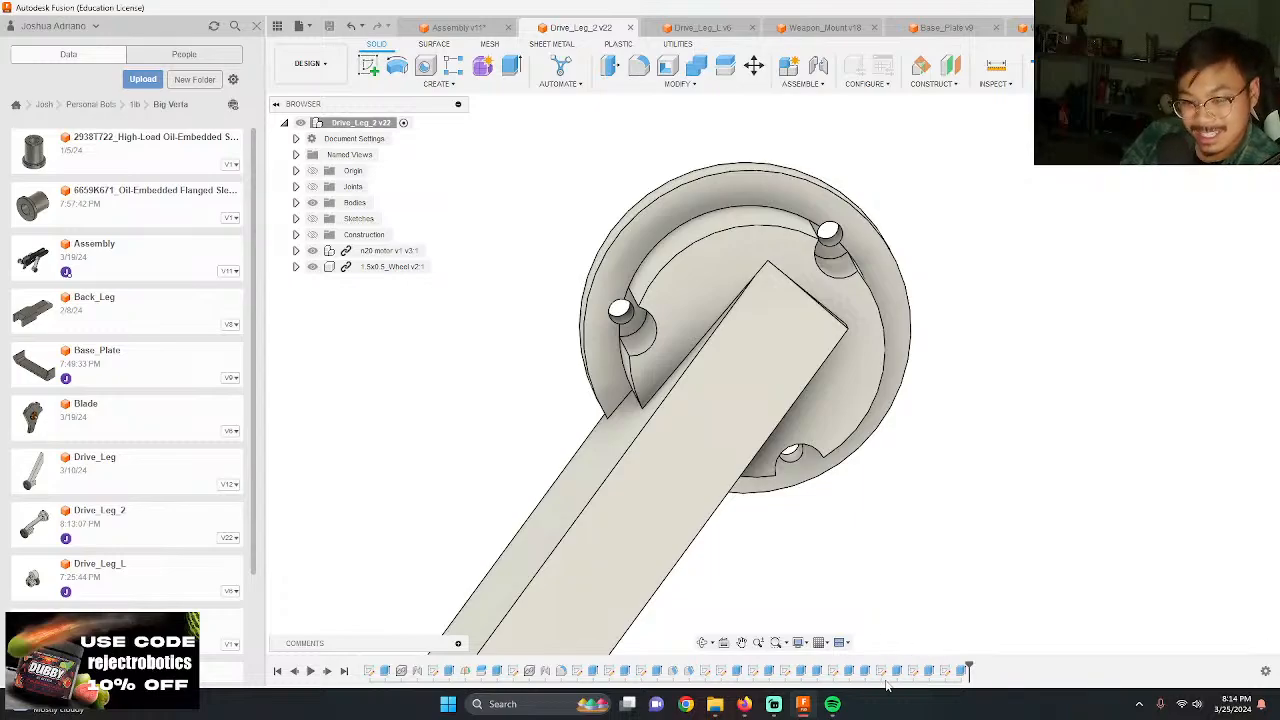
middle_click_drag(916, 547, 785, 369, "shift")
scroll(705, 277, "up", 3)
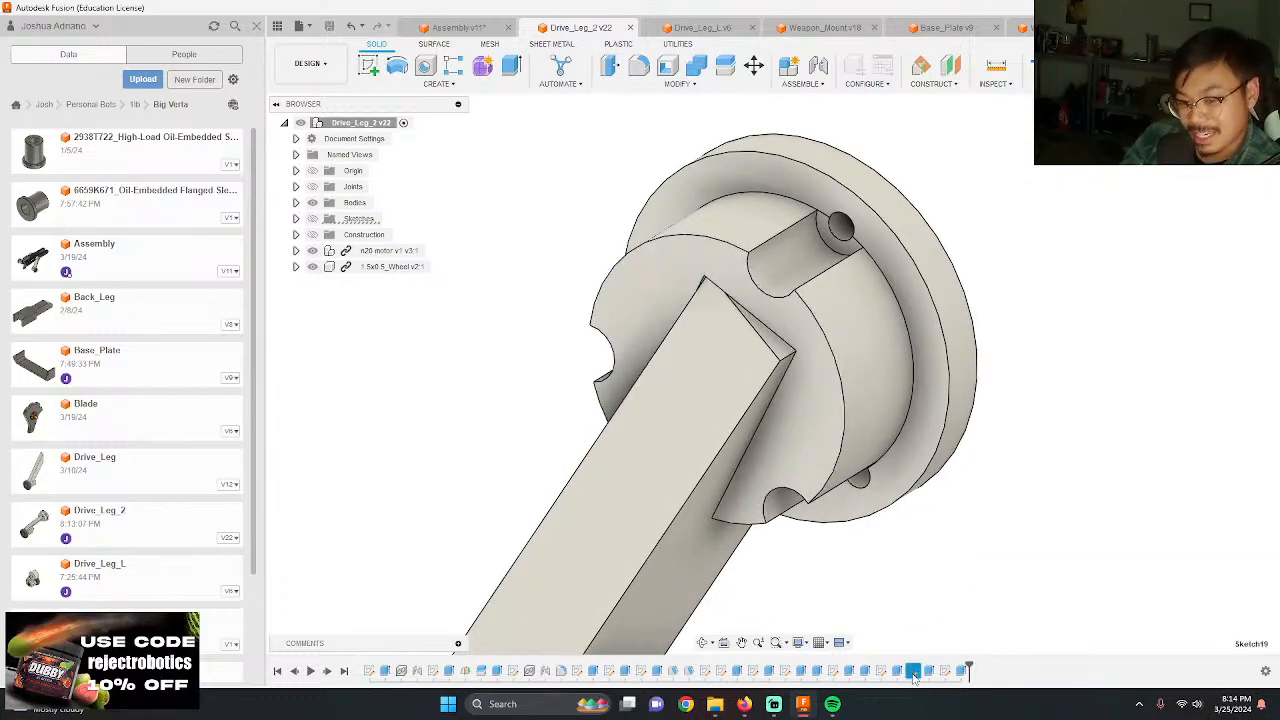
left_click(311, 220)
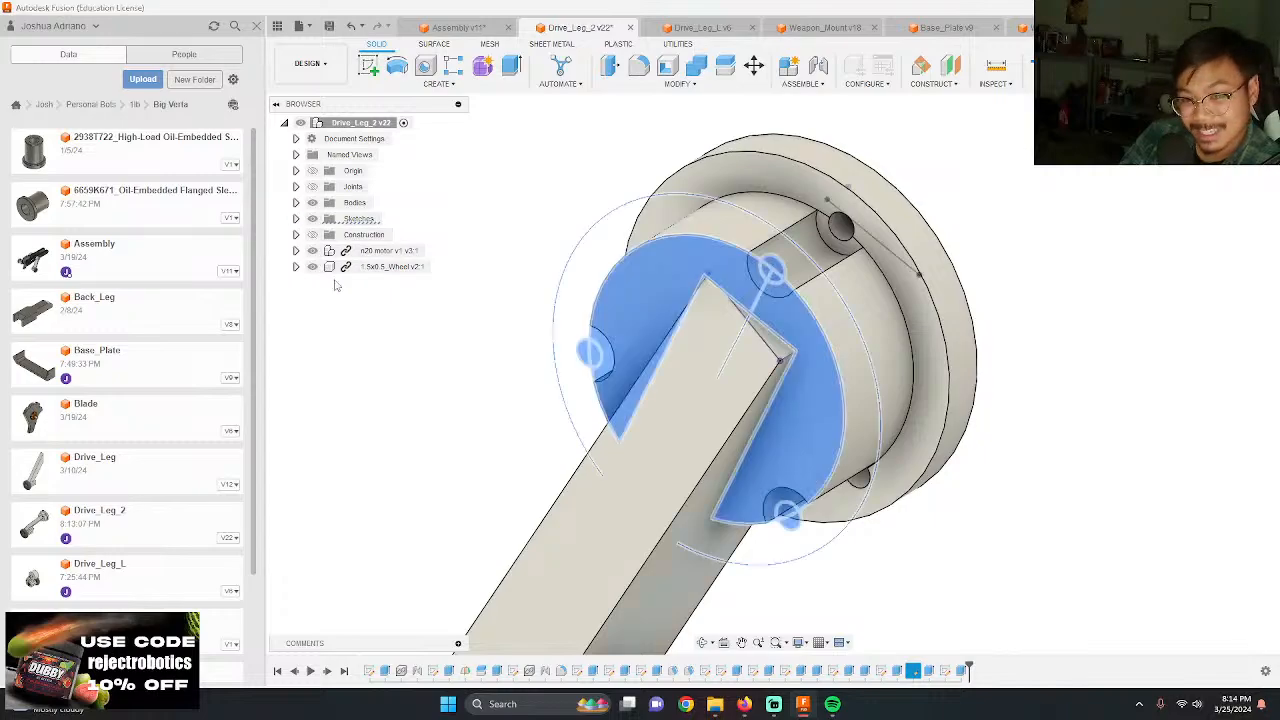
Step: Check the dimensions of the hub's three-hole sketch and the flange circle sketch in Drive_Leg_2
left_click(848, 602)
middle_click_drag(844, 609, 854, 603, "shift")
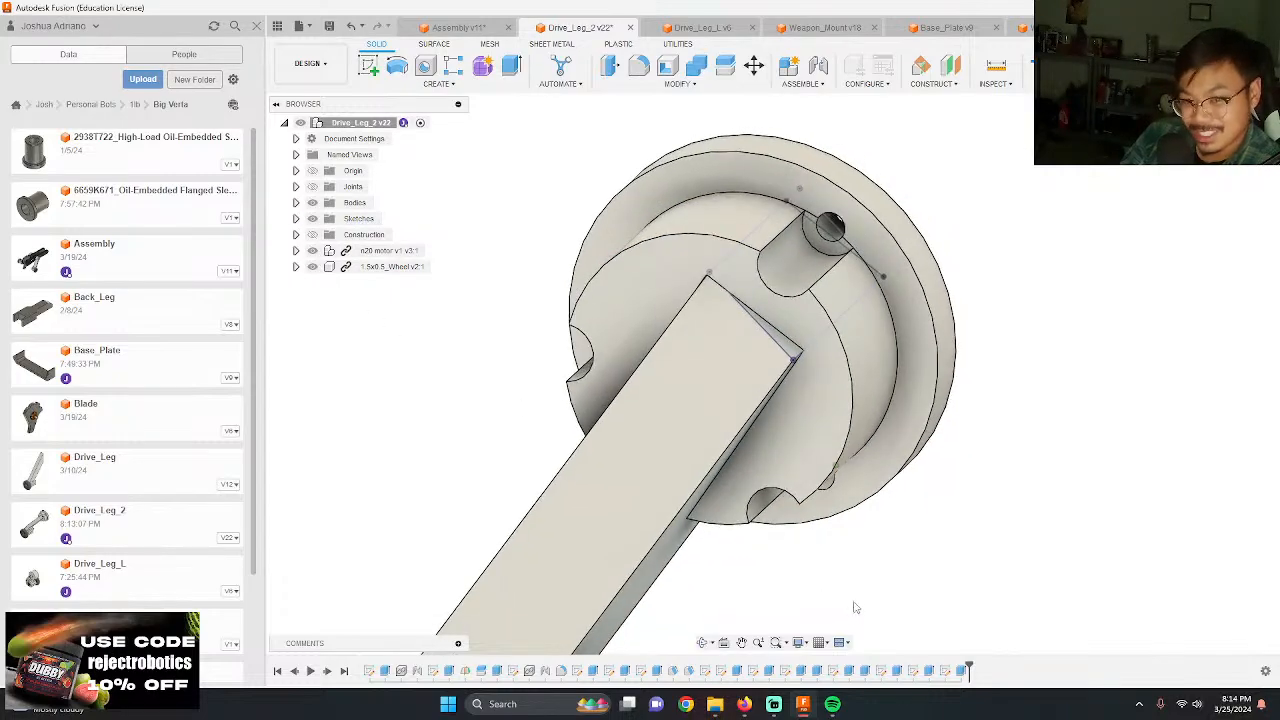
left_click(866, 670)
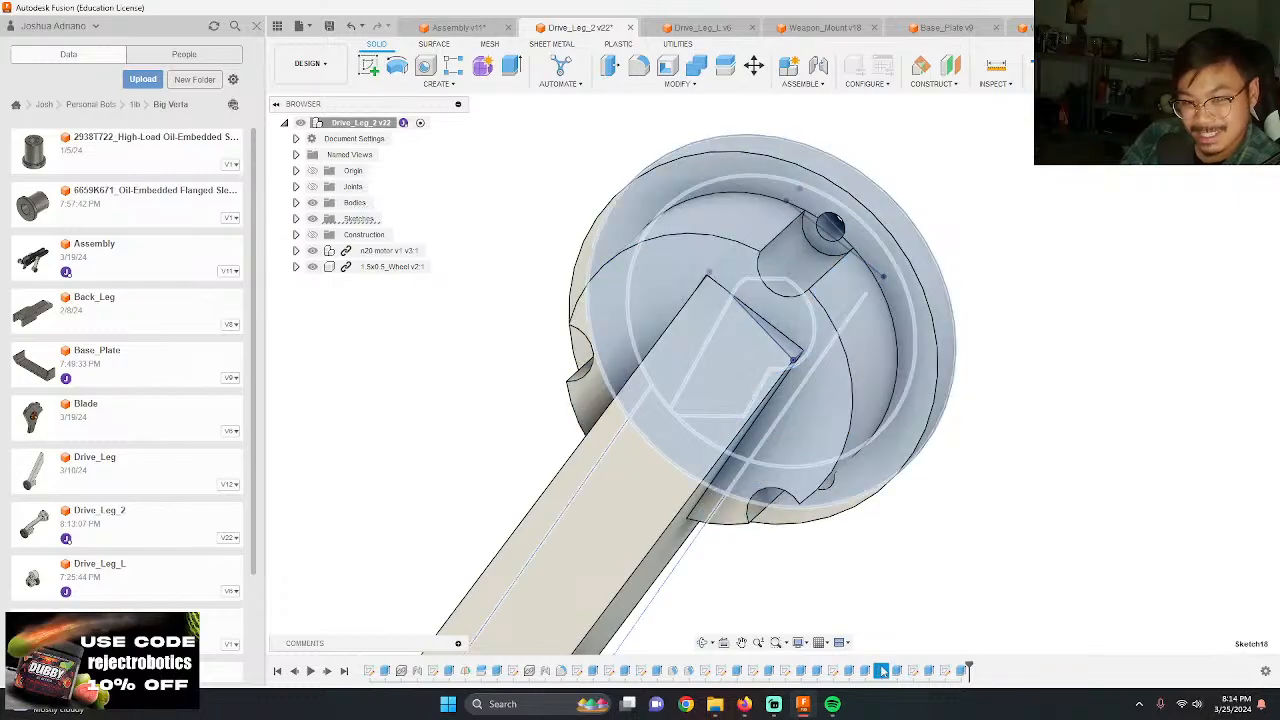
double_click(913, 671)
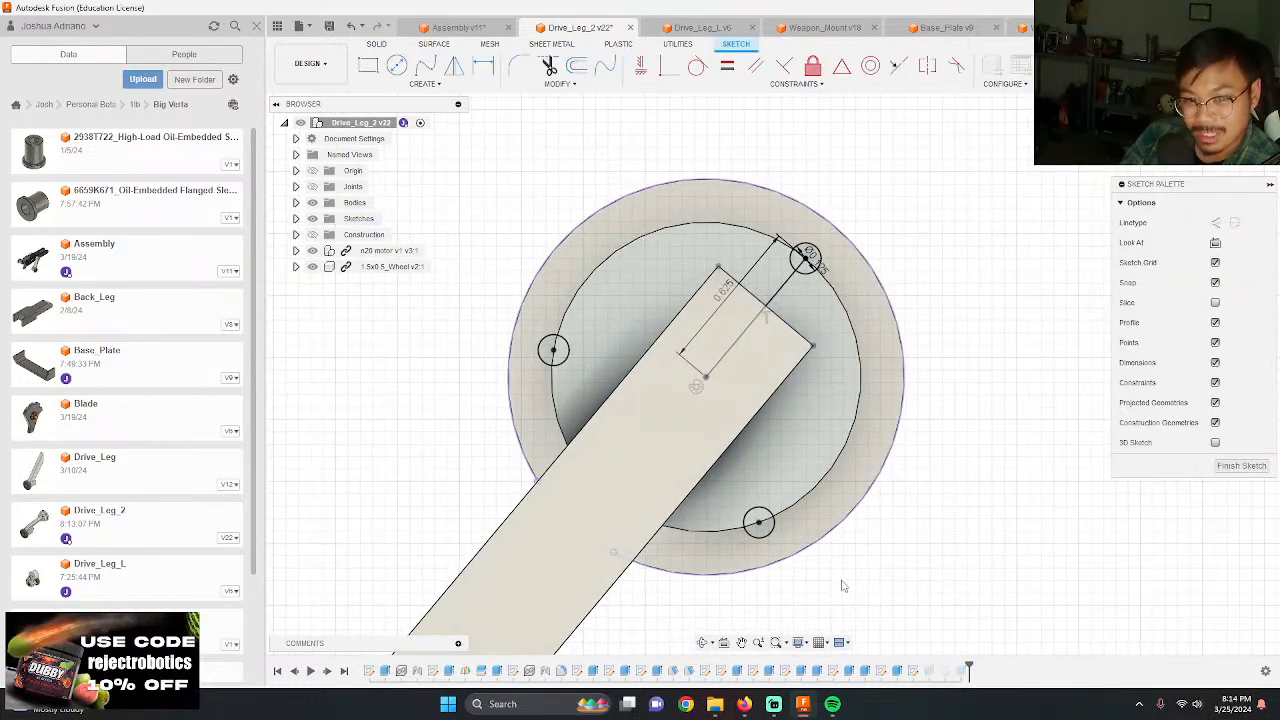
left_click(1222, 68)
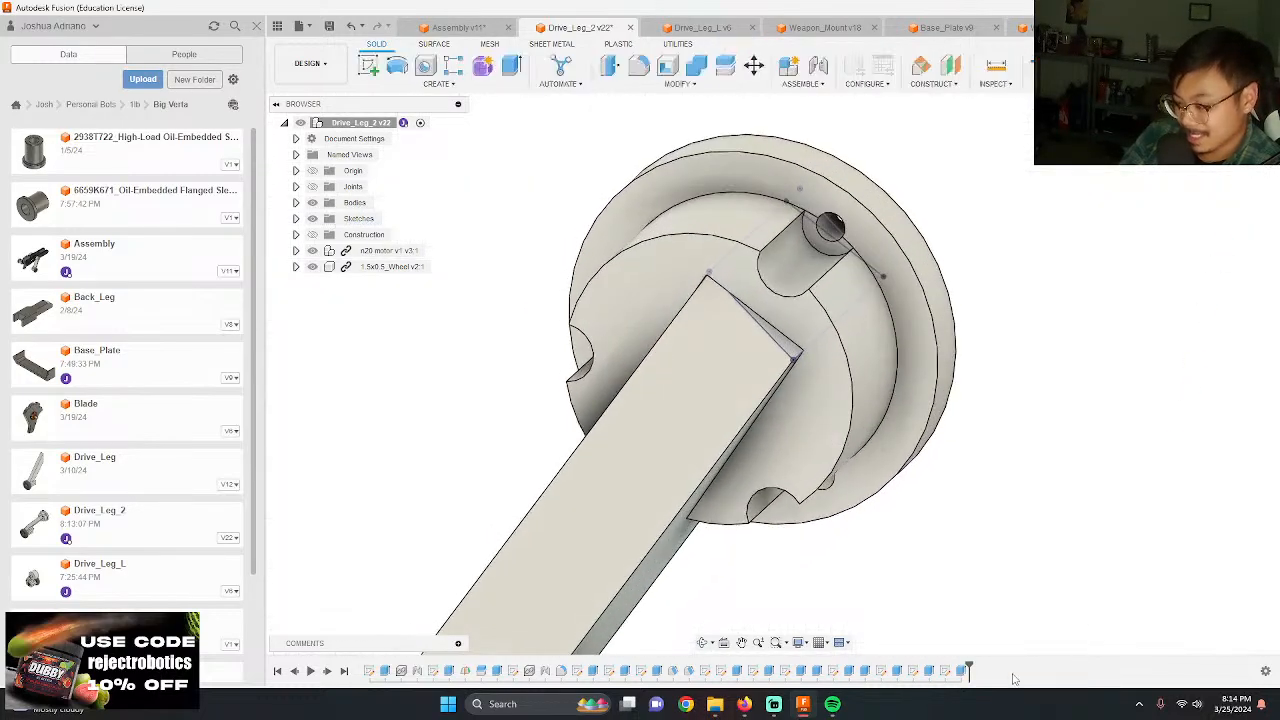
double_click(913, 670)
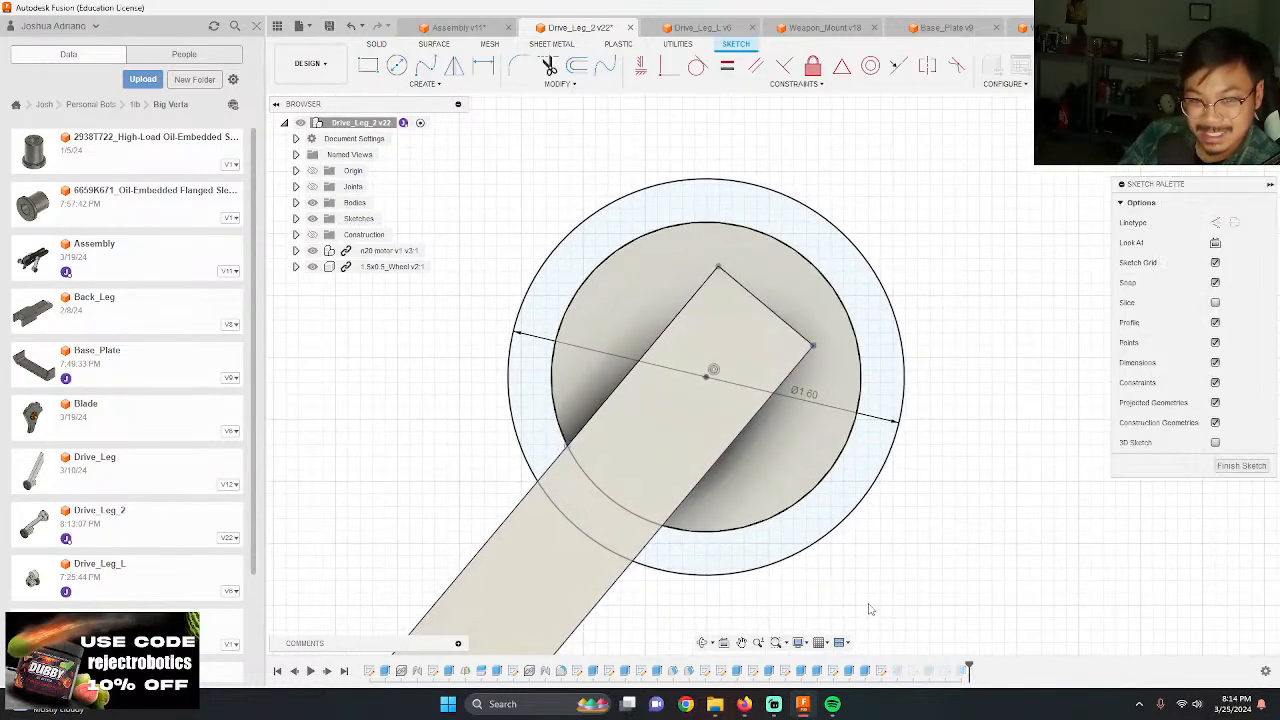
left_click(1222, 68)
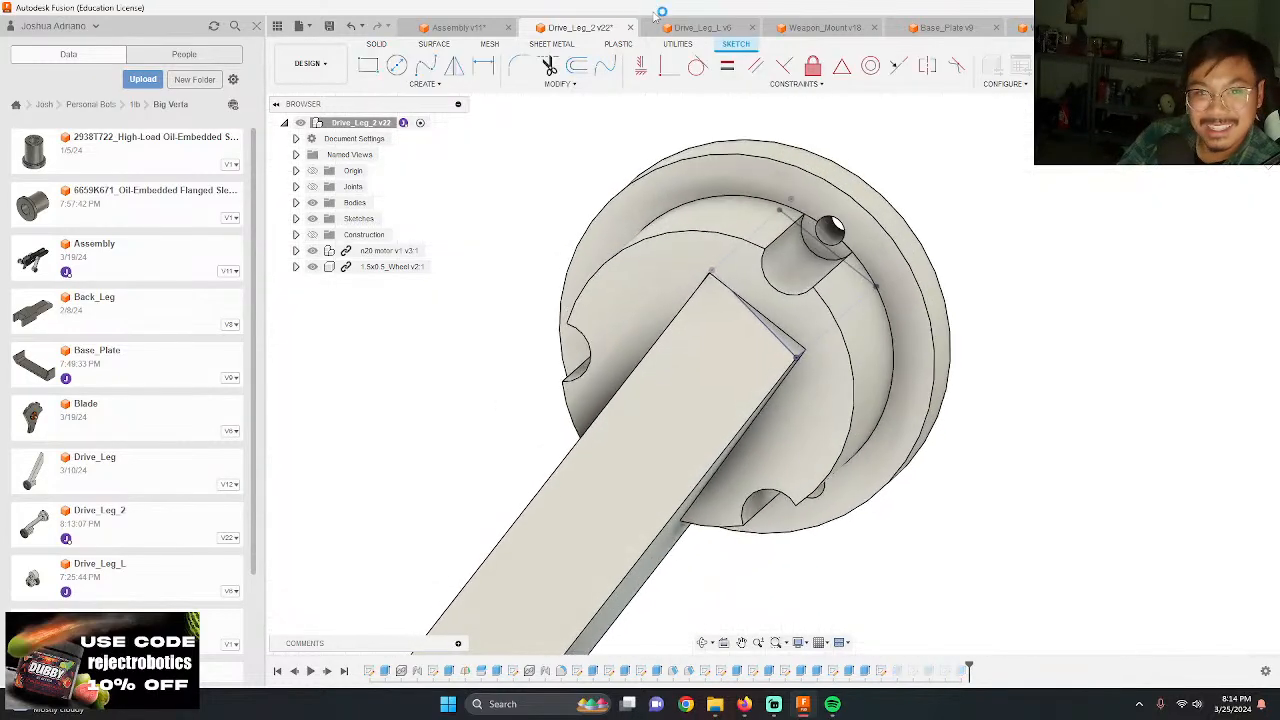
Step: Switch to Drive_Leg_L and sketch a 1.6 in diameter circle centred on the slotted end face of its hub
left_click(676, 28)
scroll(743, 250, "down", 5)
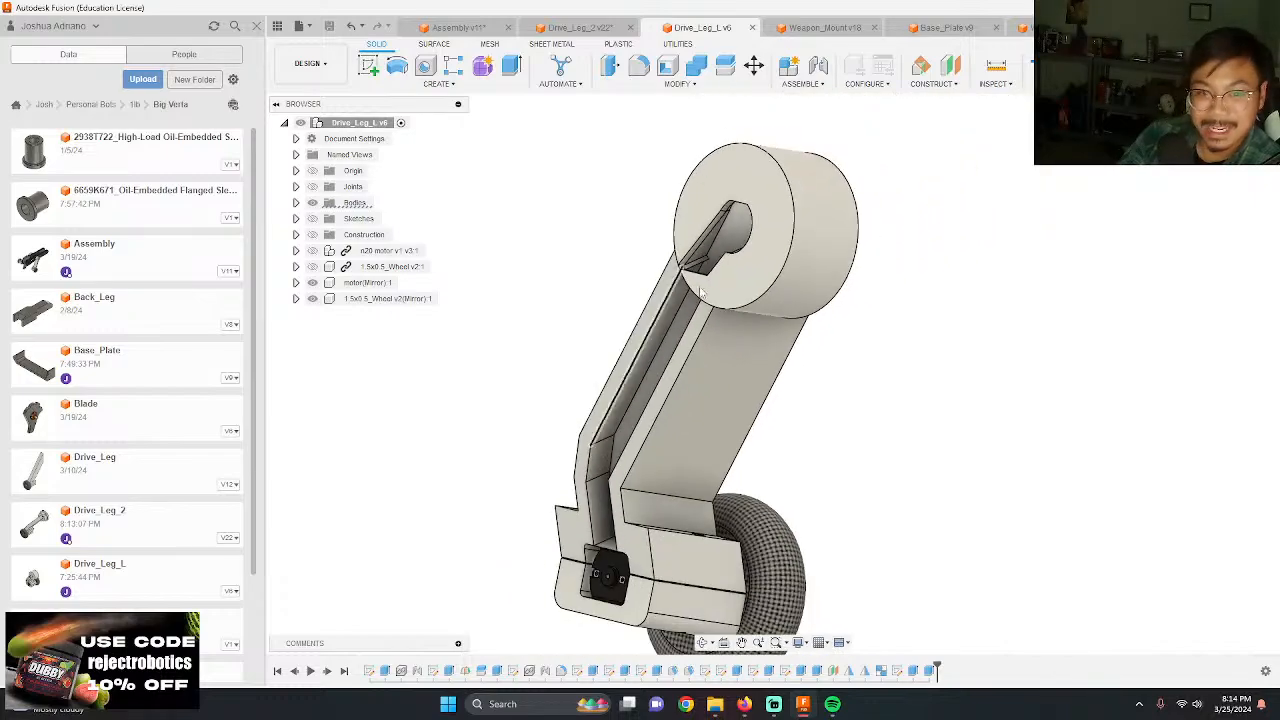
middle_click_drag(897, 331, 876, 378, "shift")
scroll(876, 378, "up", 2)
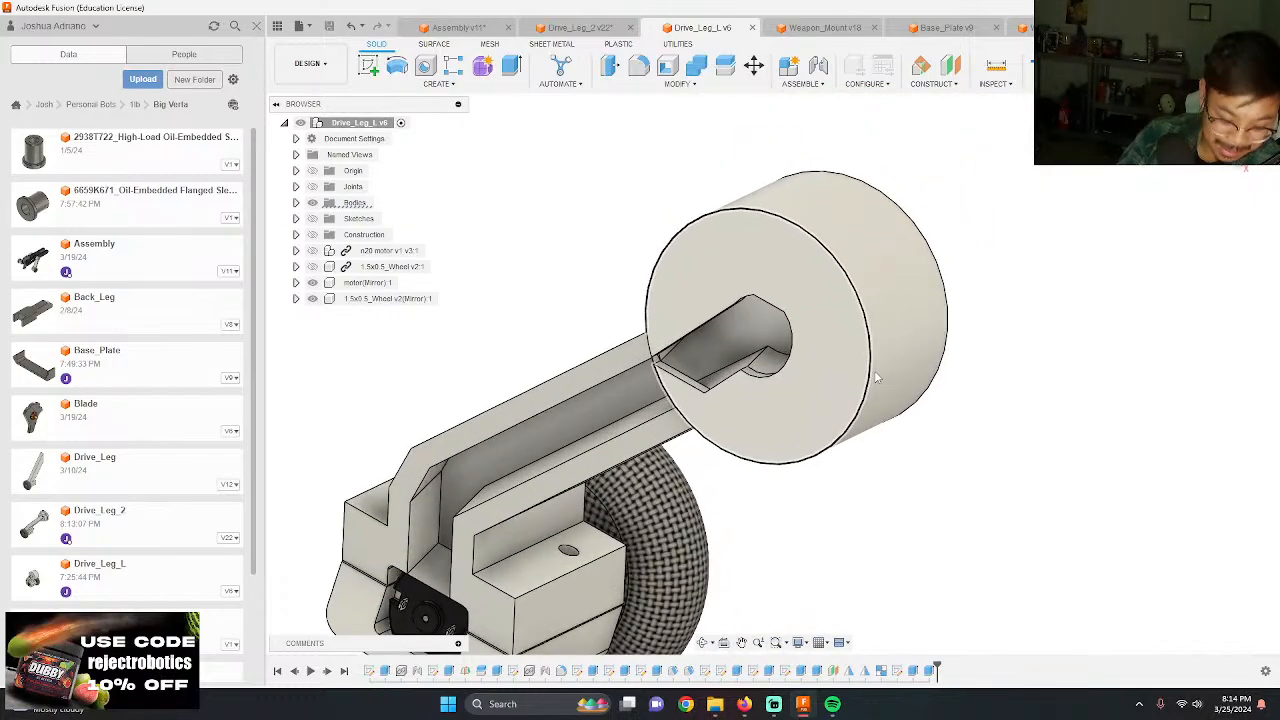
scroll(803, 322, "up", 5)
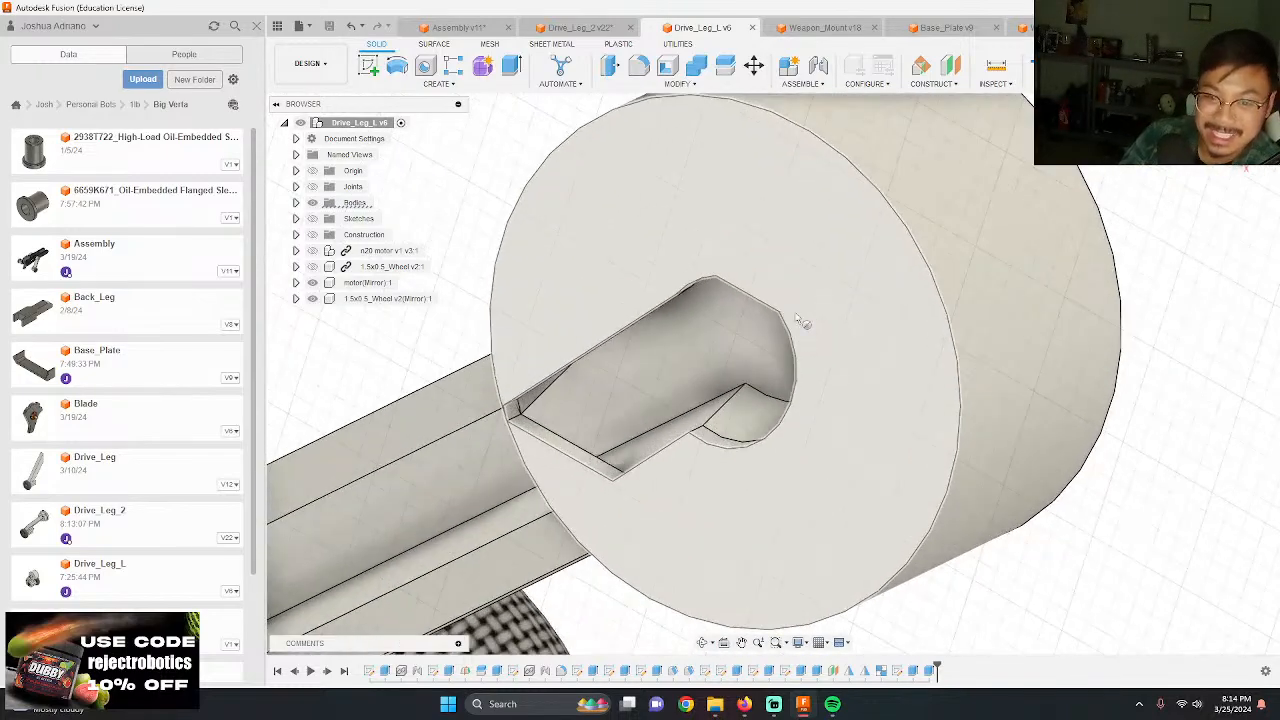
left_click(849, 456)
scroll(510, 404, "down", 7)
scroll(688, 153, "up", 2)
scroll(671, 256, "down", 2)
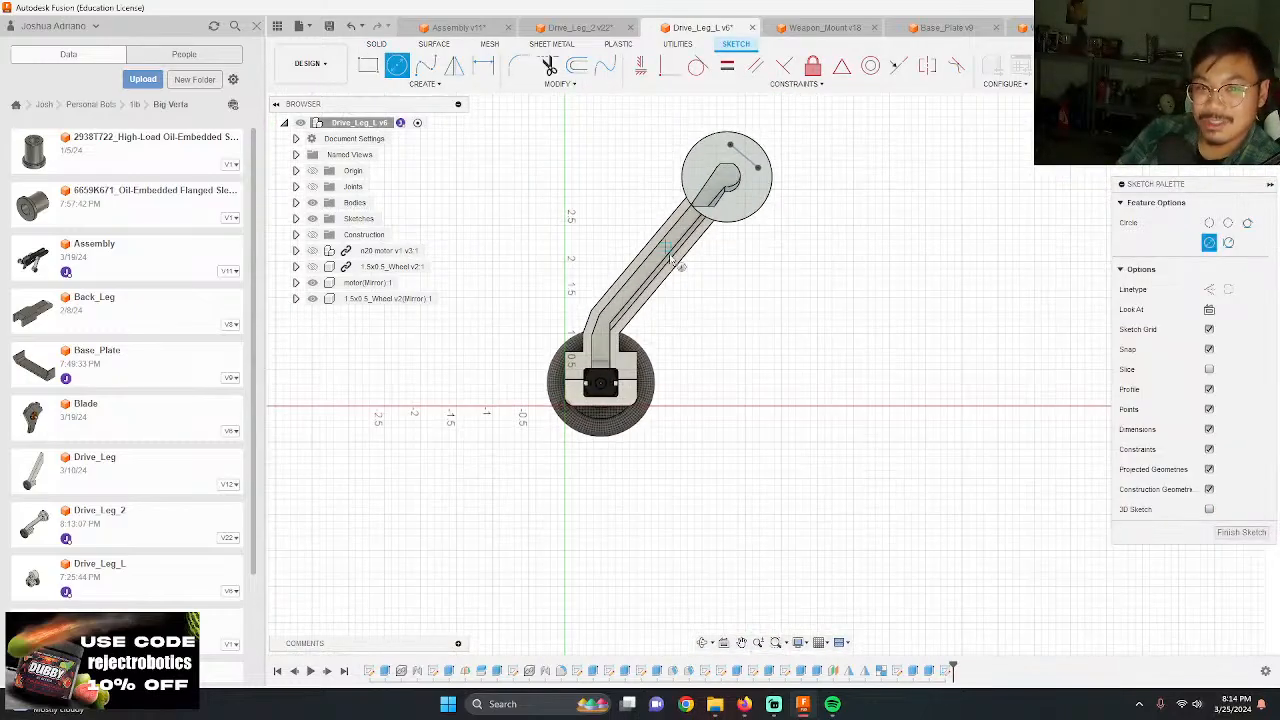
scroll(696, 197, "up", 8)
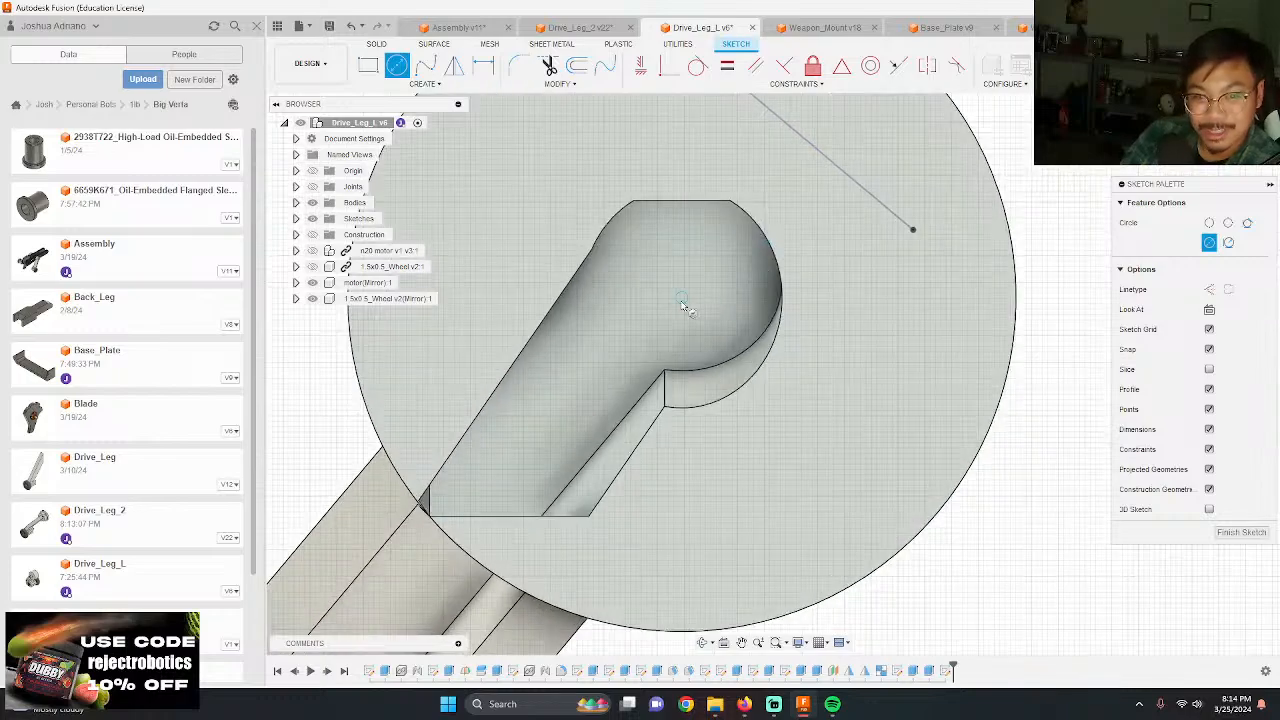
left_click(681, 297)
type("1.6")
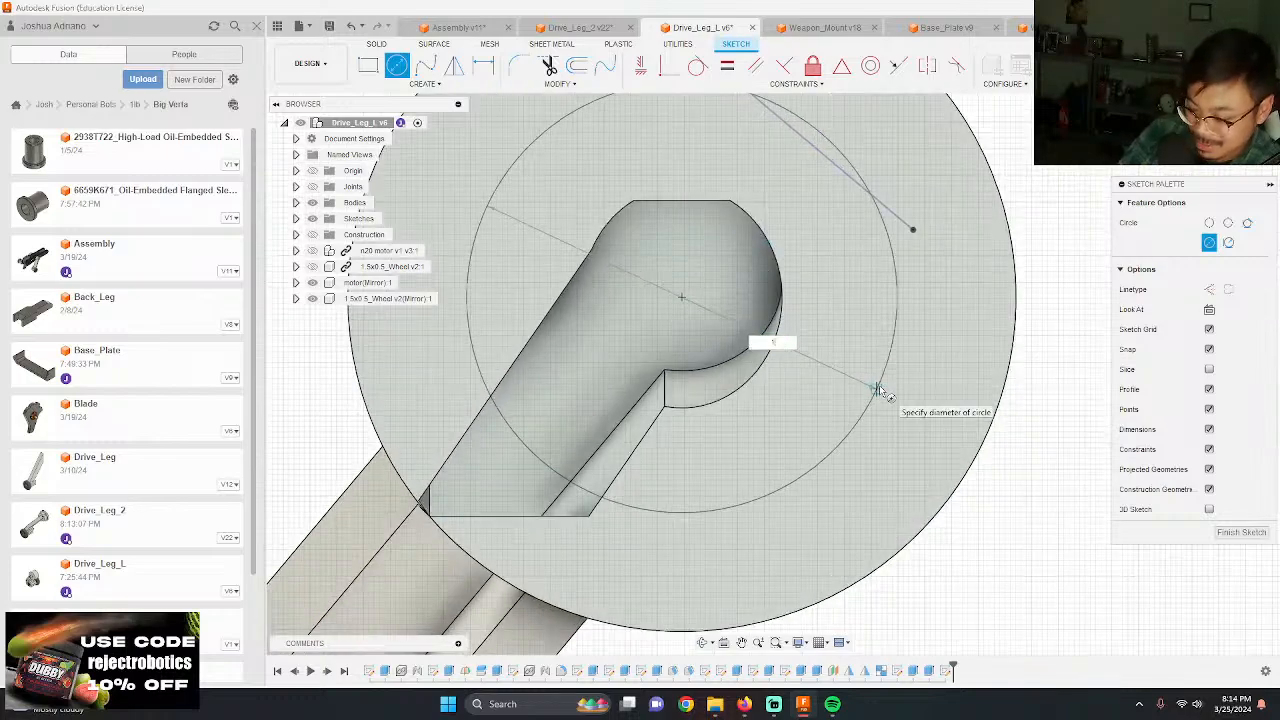
key("Return")
scroll(881, 390, "down", 5)
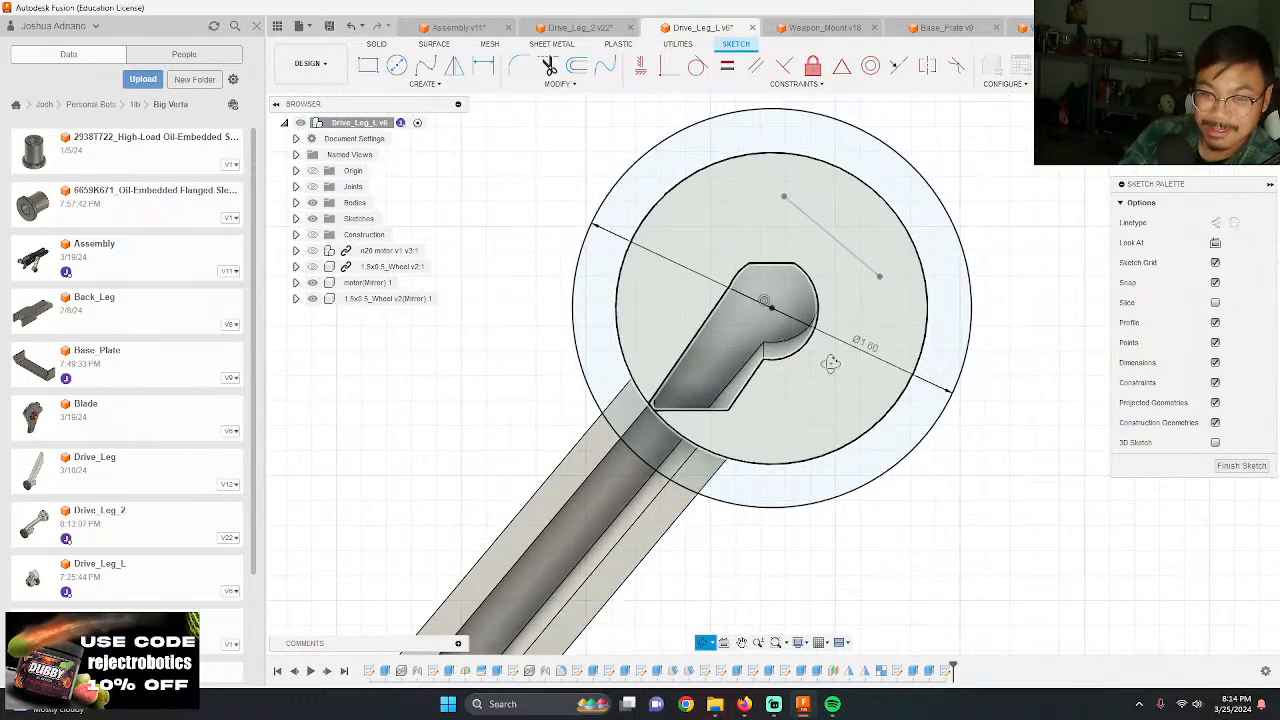
Step: Project the hub's outer circular edge into the flange sketch
middle_click_drag(881, 390, 831, 368, "shift")
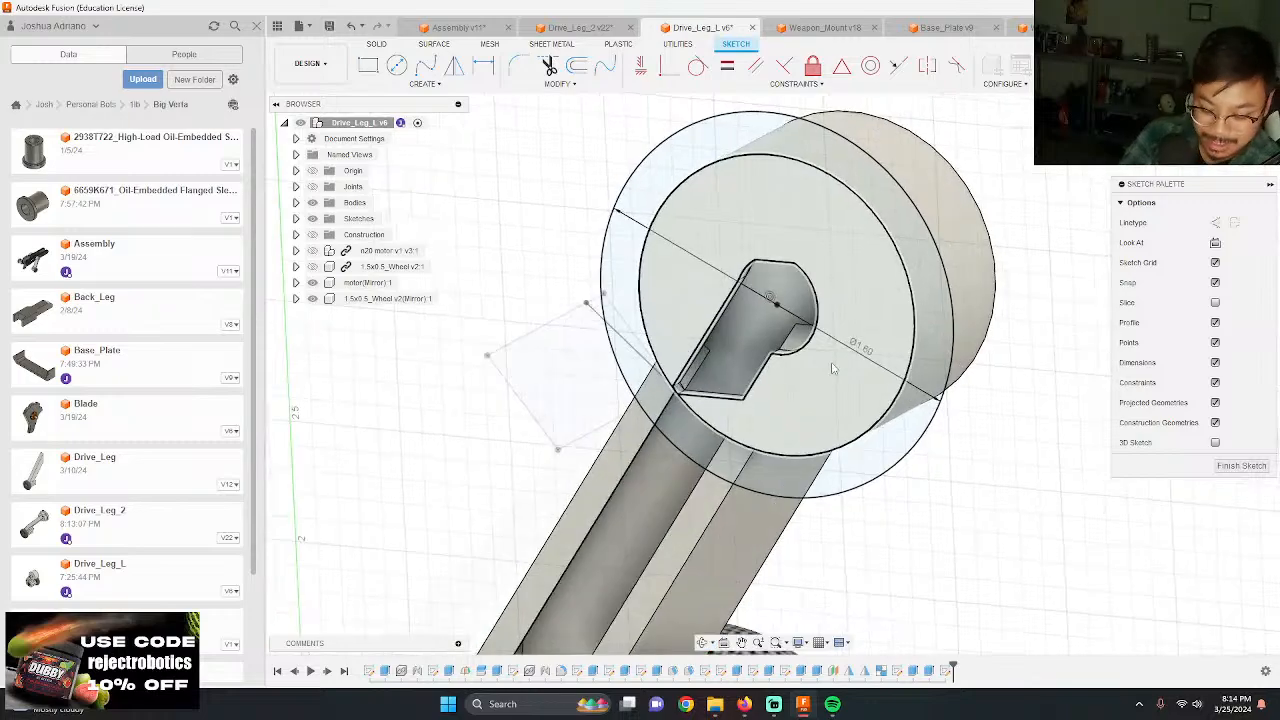
key("p")
left_click(760, 457)
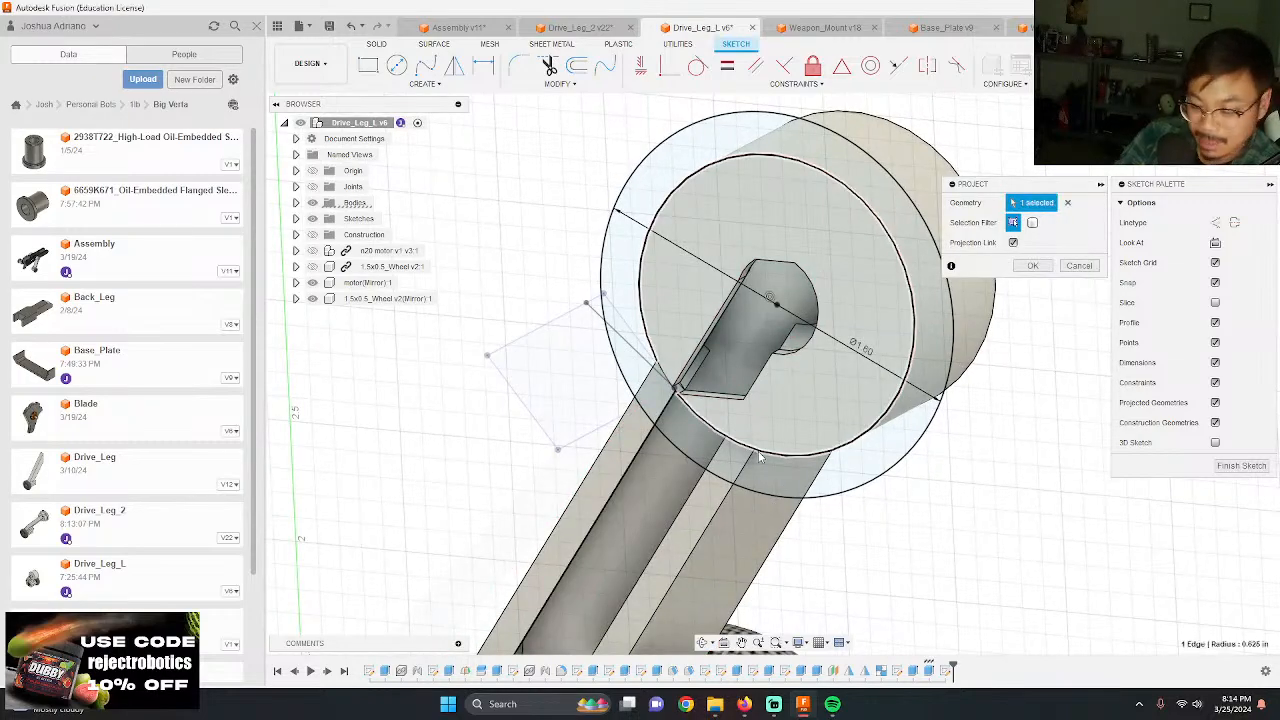
key("Return")
Step: Show the sketches and extrude the flange ring and hub face profiles by -0.25 in
key("e")
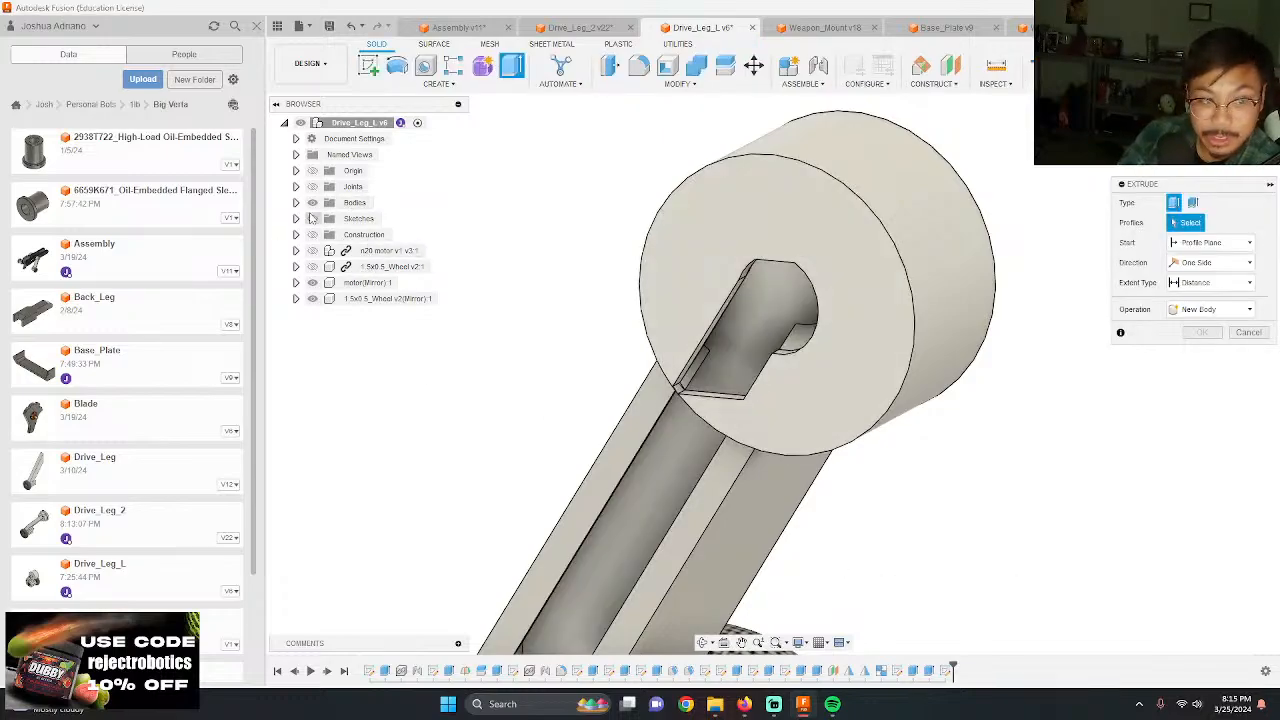
left_click(312, 218)
left_click(655, 277)
left_click(606, 267)
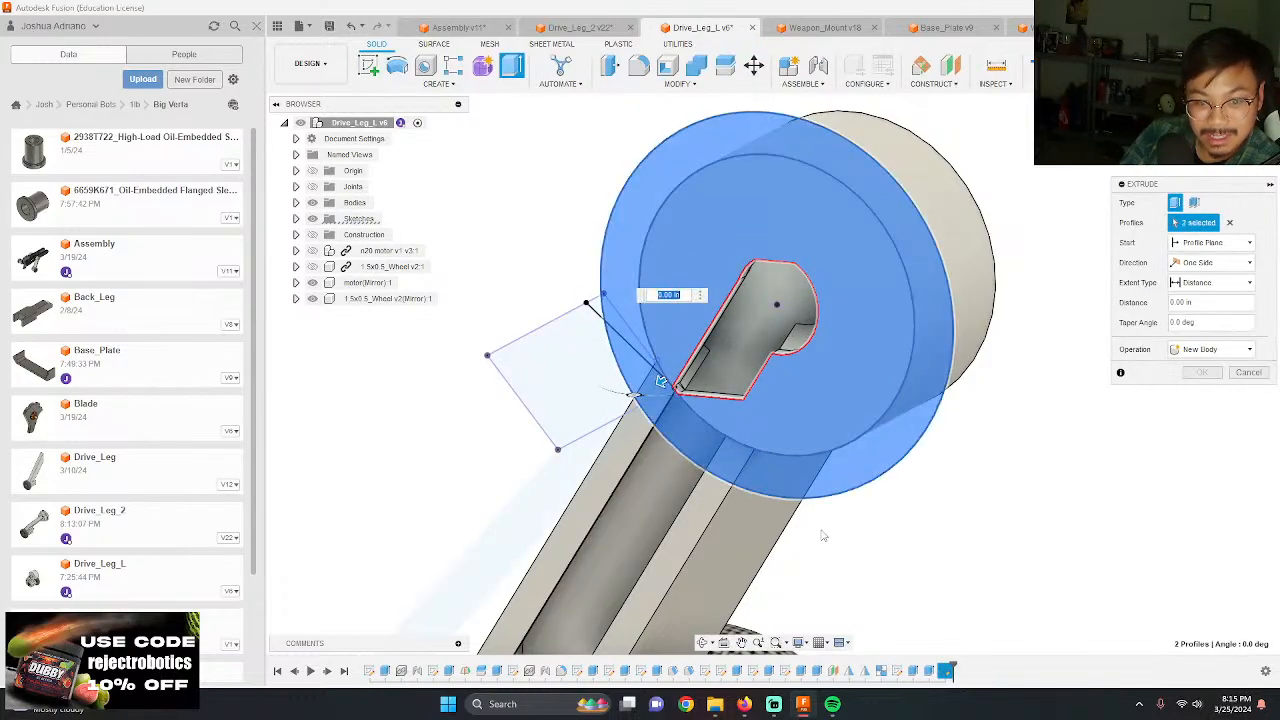
middle_click_drag(823, 536, 810, 494, "shift")
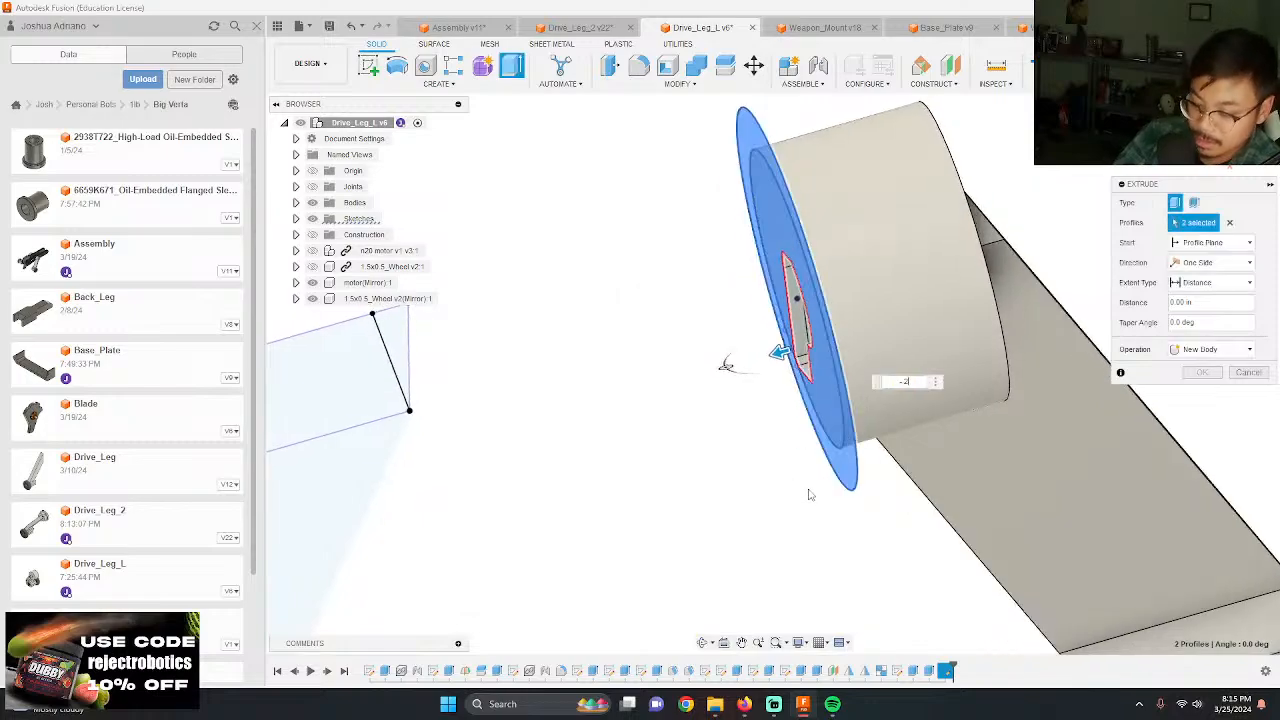
type("-2")
key("Return")
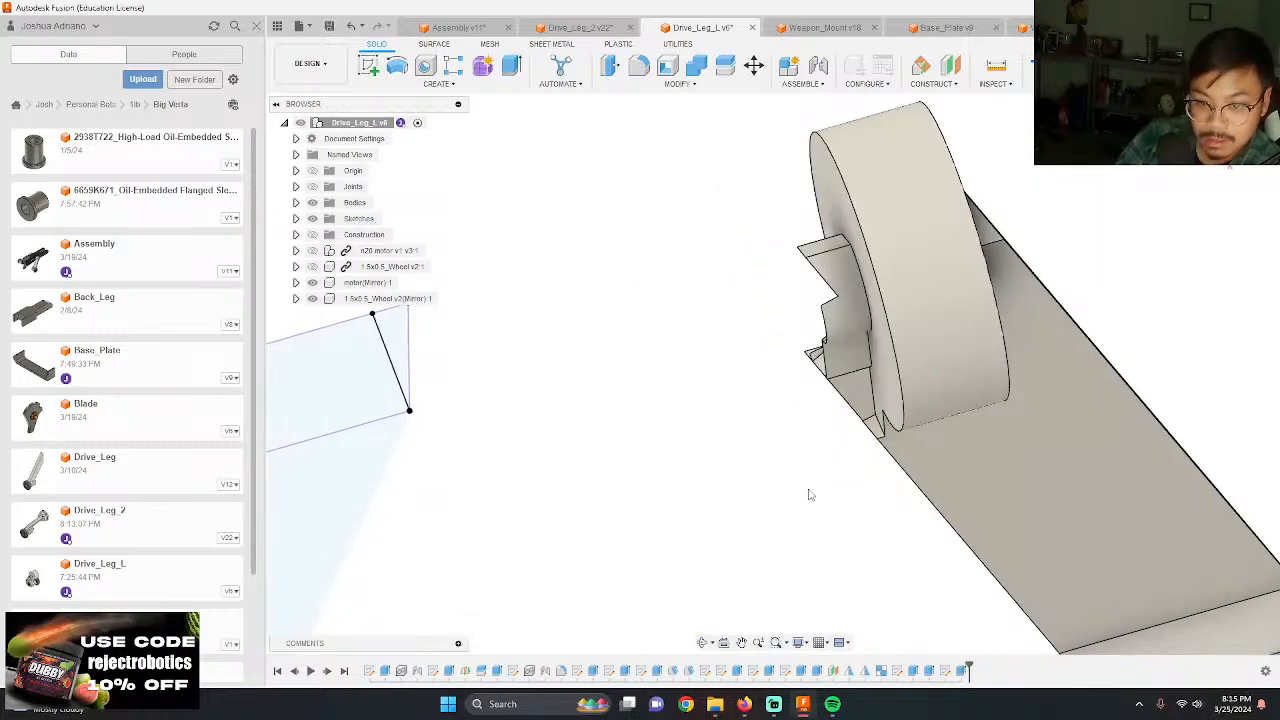
Step: Edit the flange extrusion and change its operation to Join
double_click(950, 672)
left_click(1215, 350)
left_click(1209, 369)
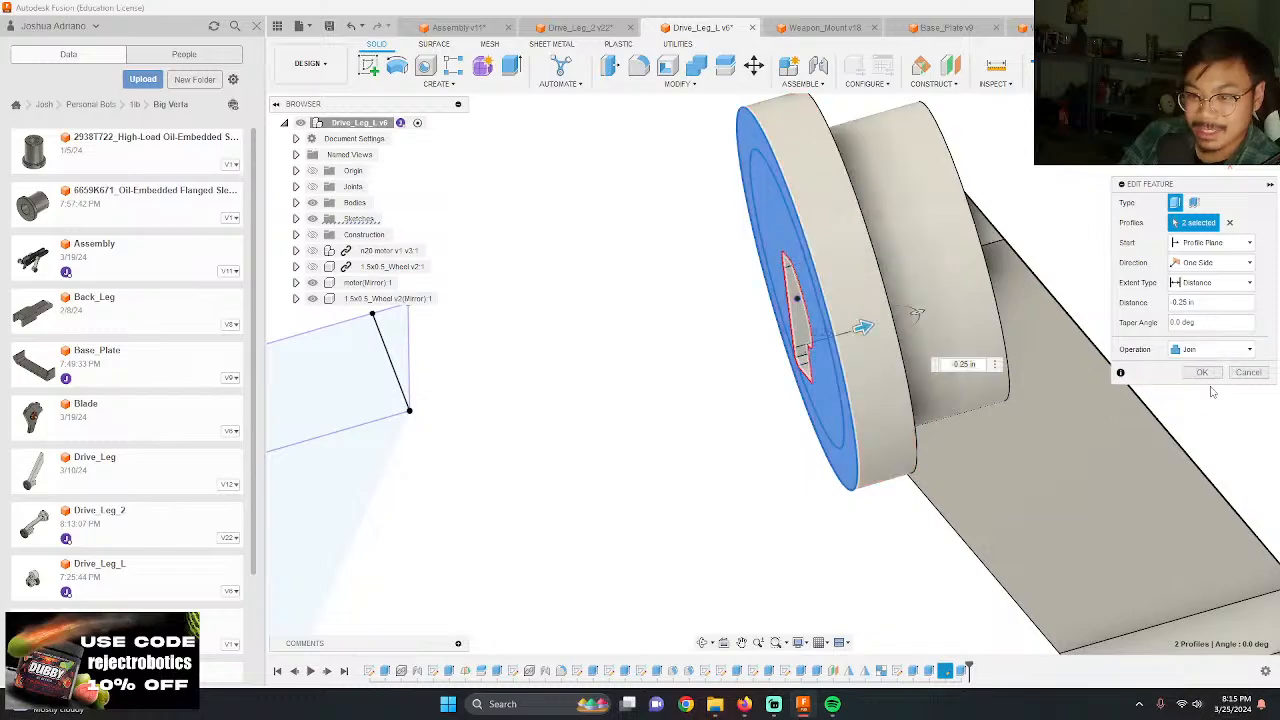
left_click(1206, 374)
middle_click_drag(905, 433, 836, 435, "shift")
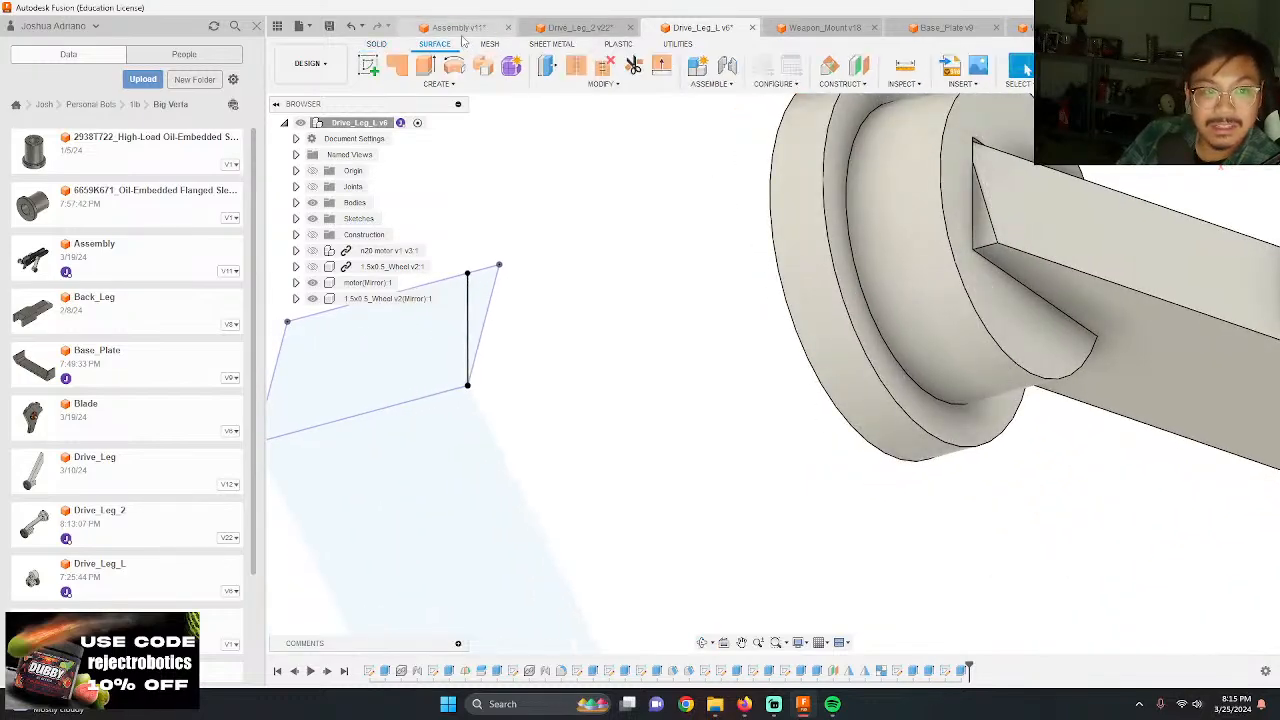
Step: Go to the Assembly document and measure the thickness of Drive_Leg_2's hub flange between its two outer edges
left_click(455, 27)
scroll(648, 193, "up", 8)
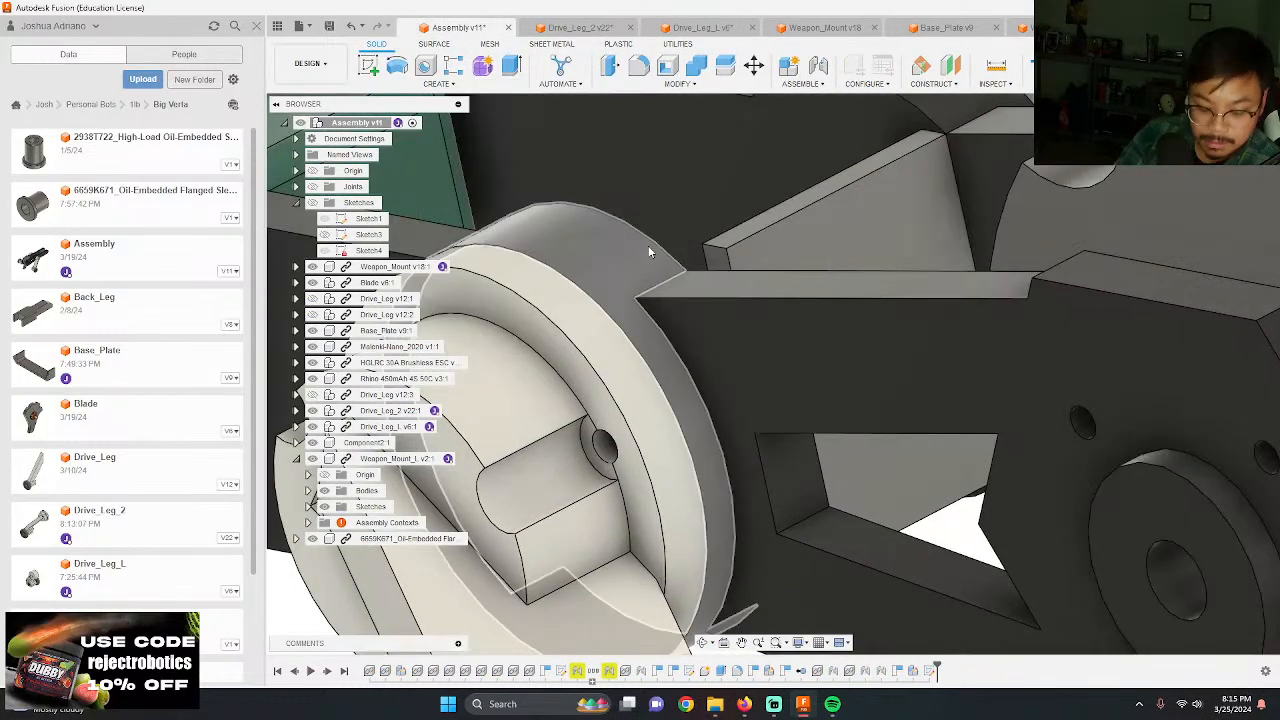
key("i")
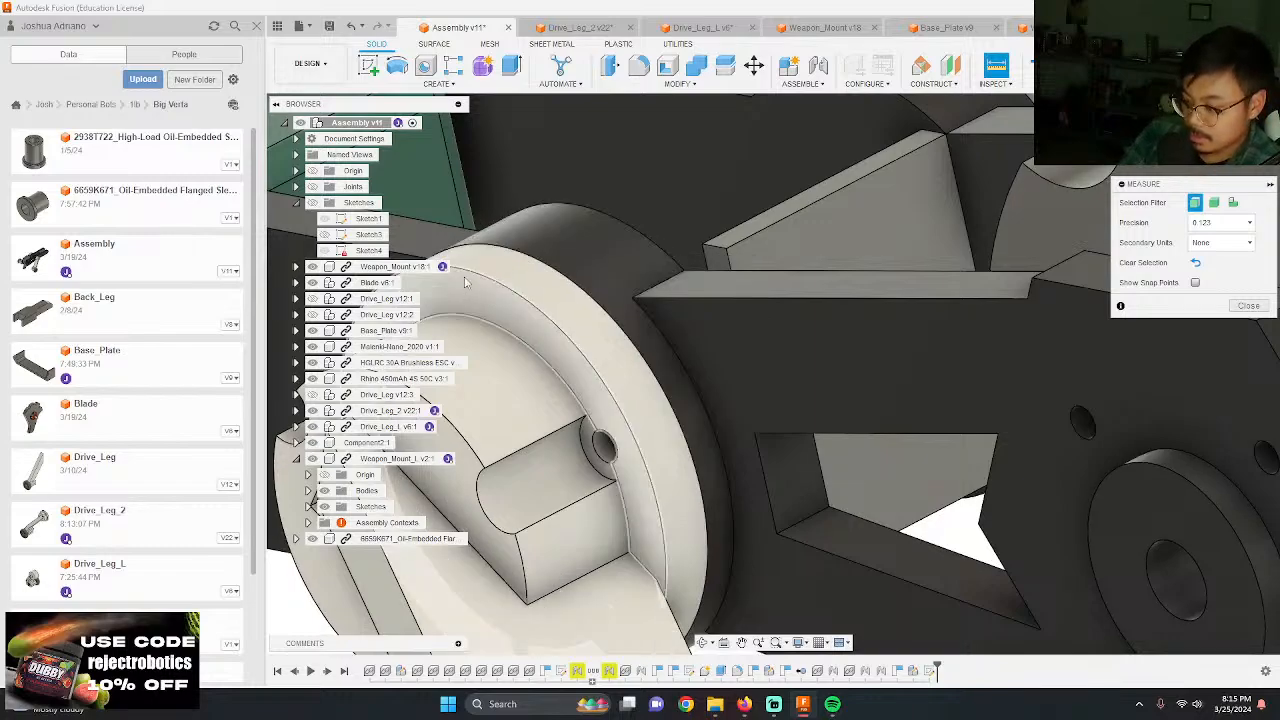
scroll(480, 240, "up", 2)
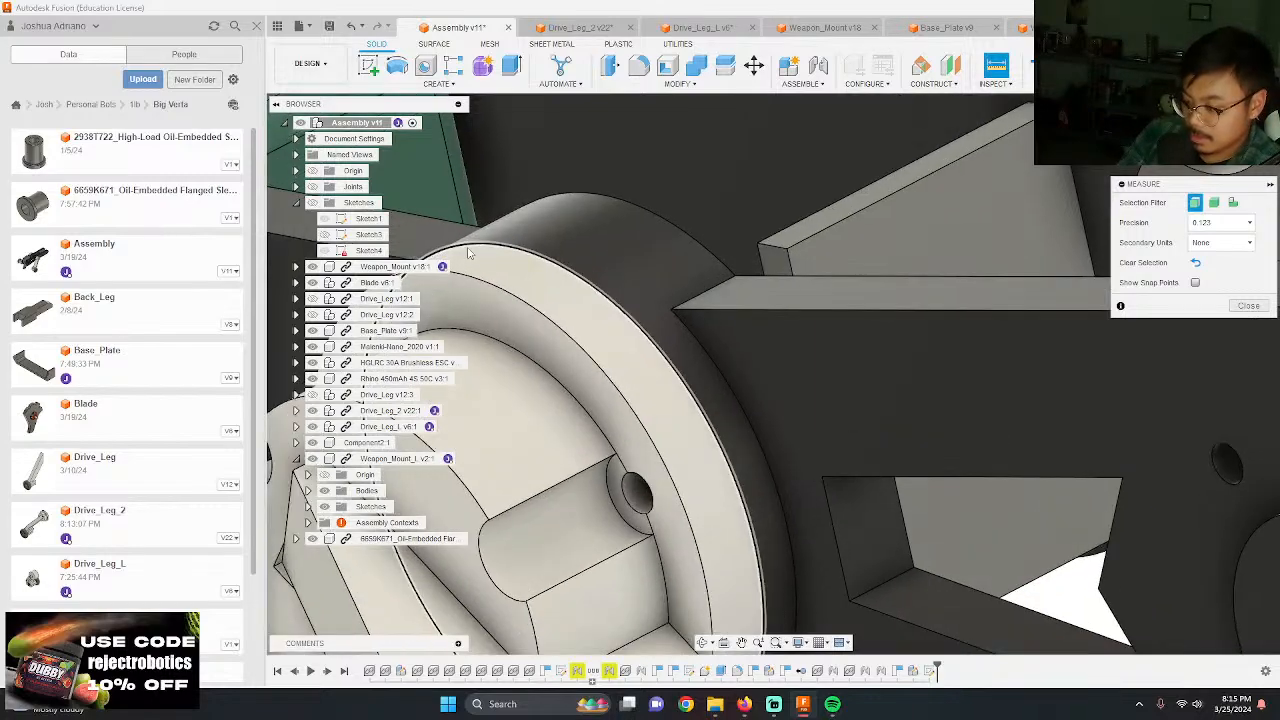
left_click(578, 277)
left_click(585, 356)
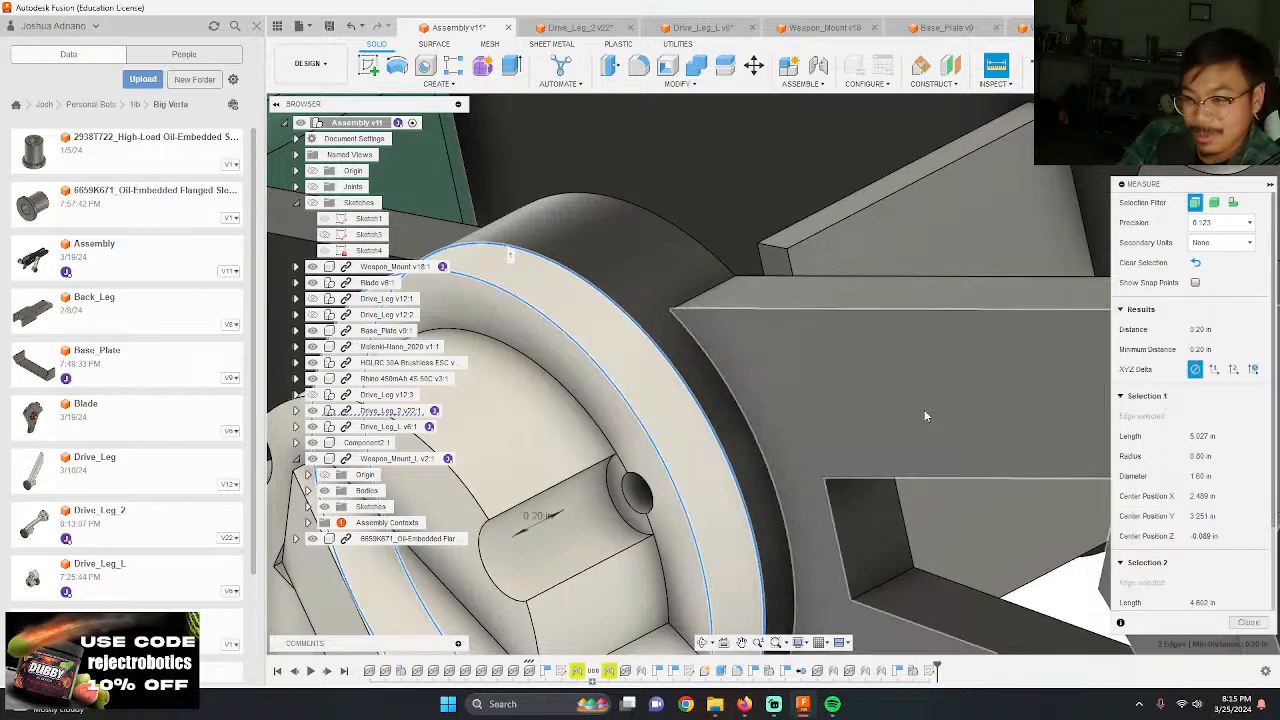
scroll(788, 408, "down", 3)
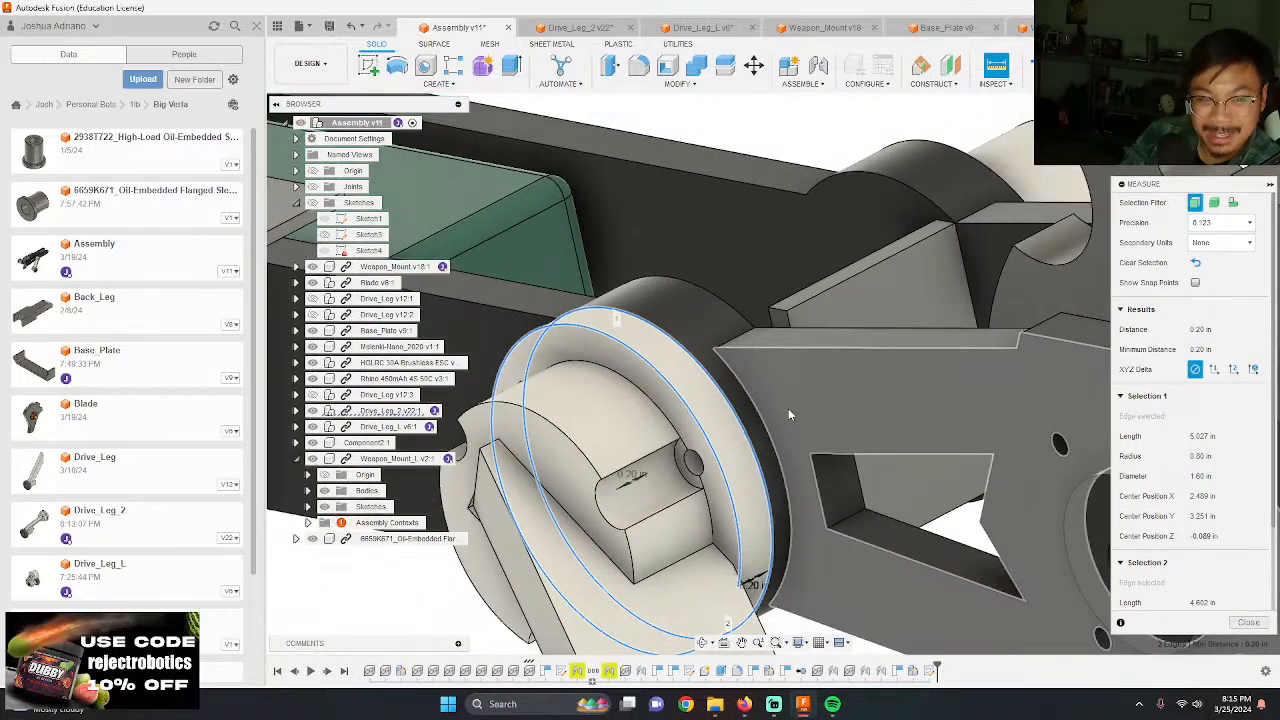
middle_click_drag(960, 510, 1096, 588, "shift")
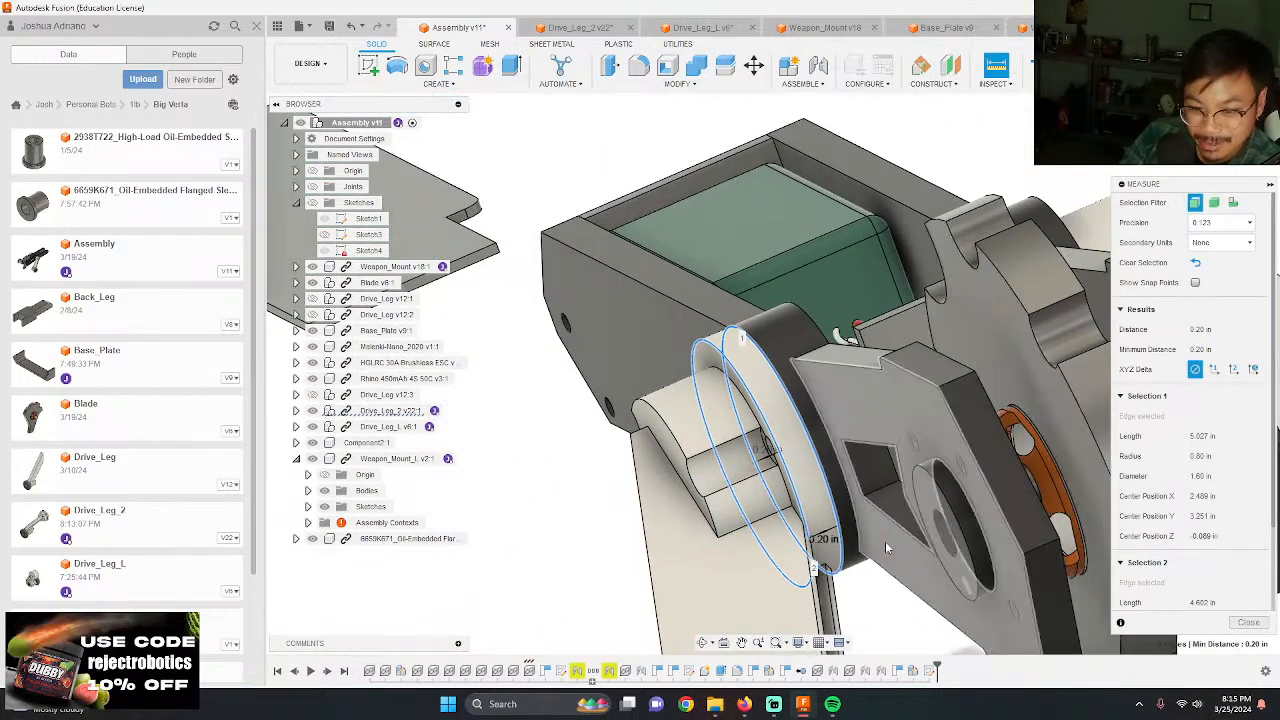
left_click(1248, 622)
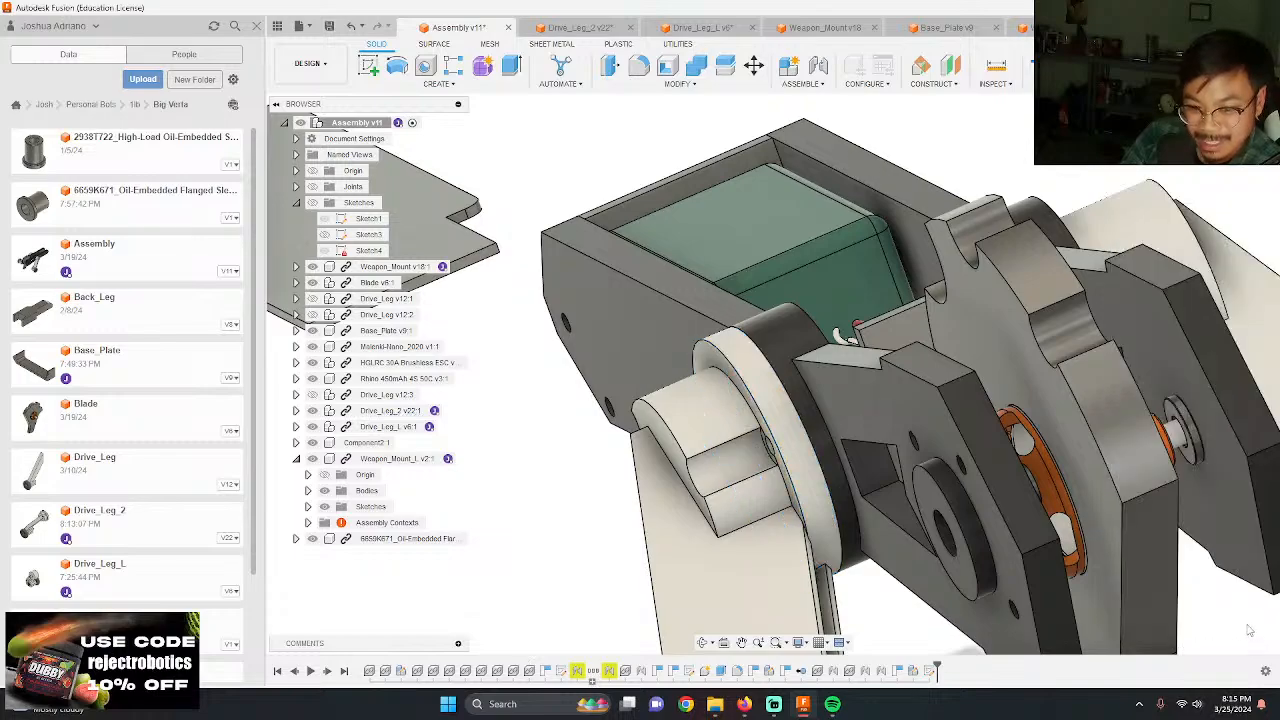
Step: Return to Drive_Leg_L and set the flange extrusion's distance to -0.2 in
left_click(822, 27)
left_click(702, 27)
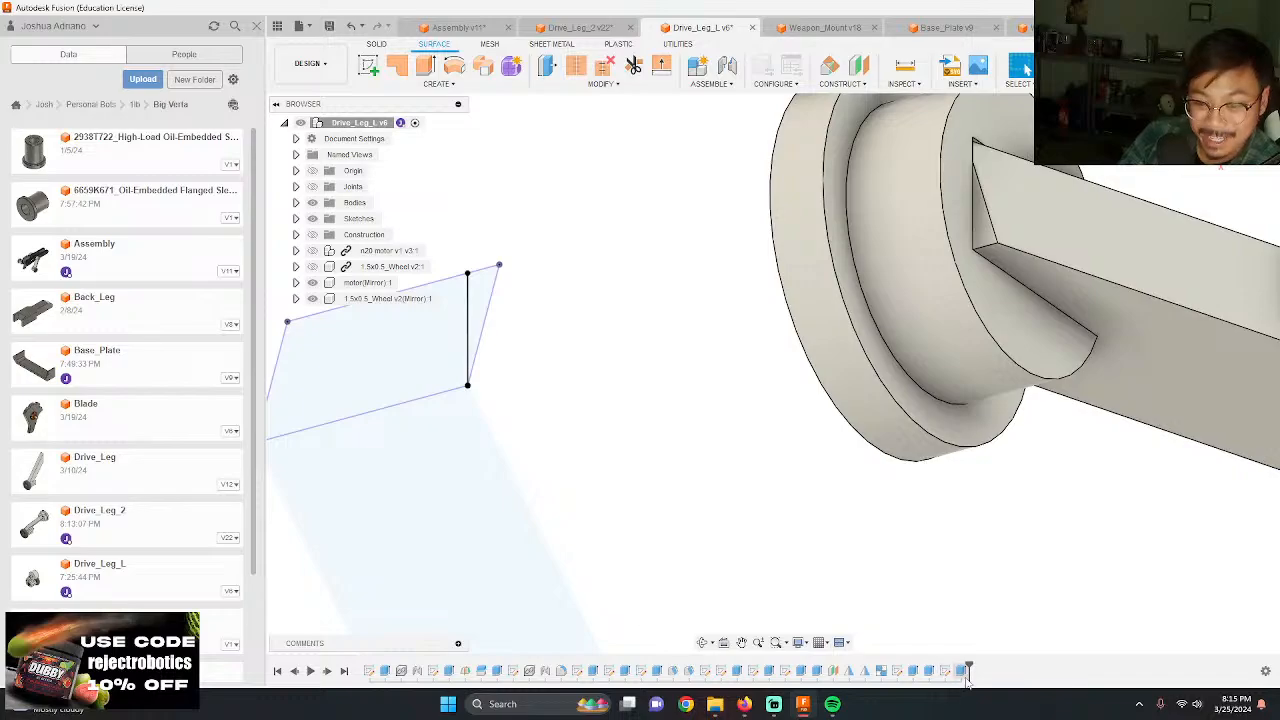
double_click(945, 670)
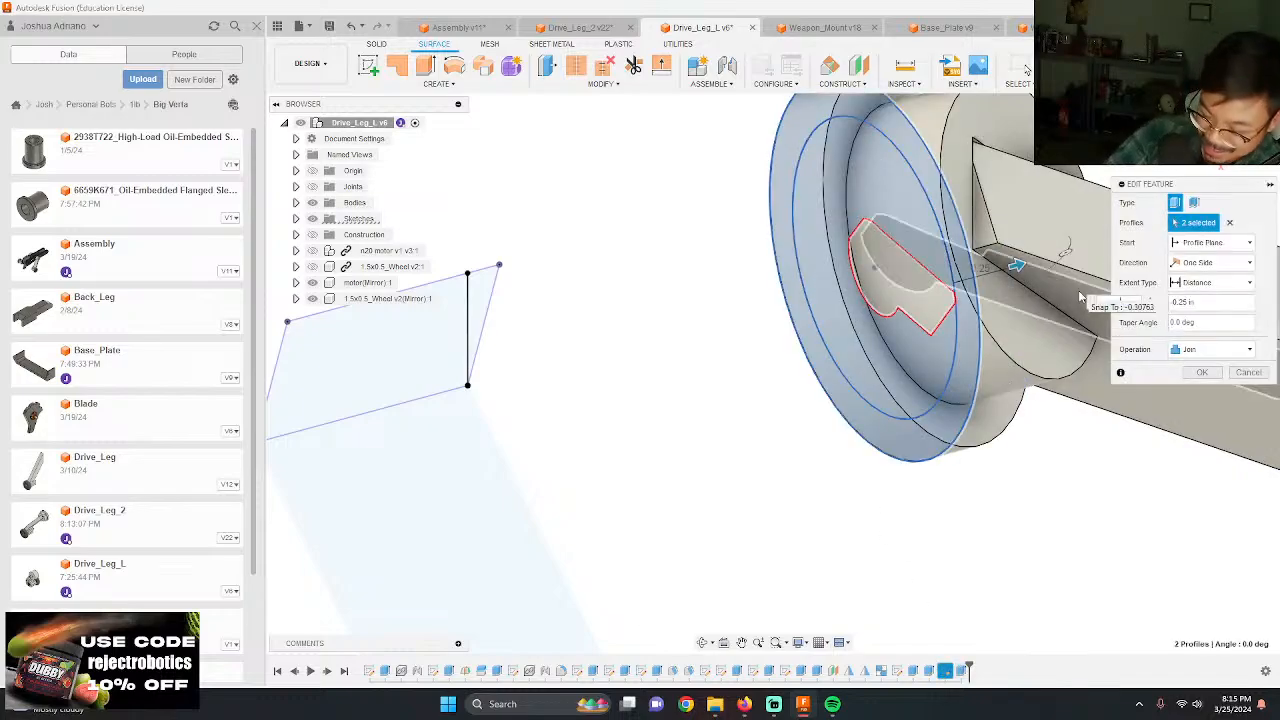
type("-0.2")
key("Return")
scroll(731, 174, "down", 5)
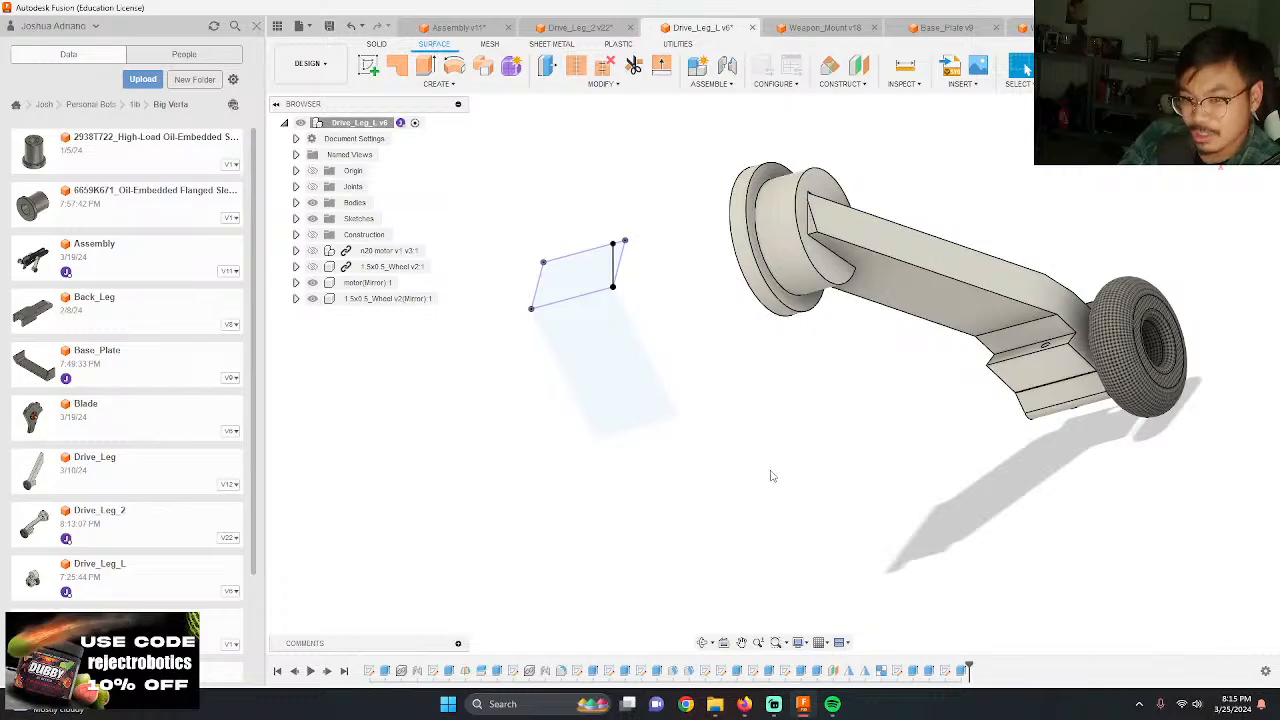
Step: Start a sketch on Drive_Leg_L's hub face and draw a 0.625 in line from the hub center at 130 degrees
scroll(775, 450, "up", 8)
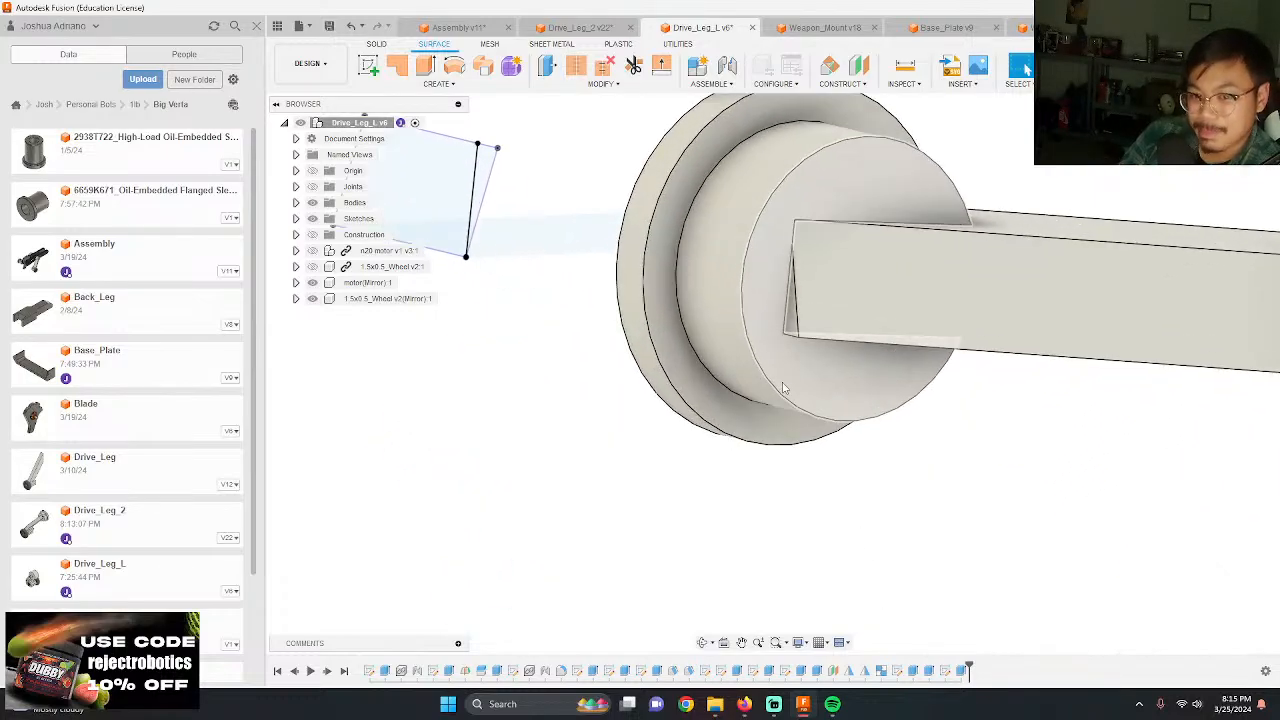
middle_click_drag(675, 473, 638, 498, "shift")
scroll(653, 462, "down", 3)
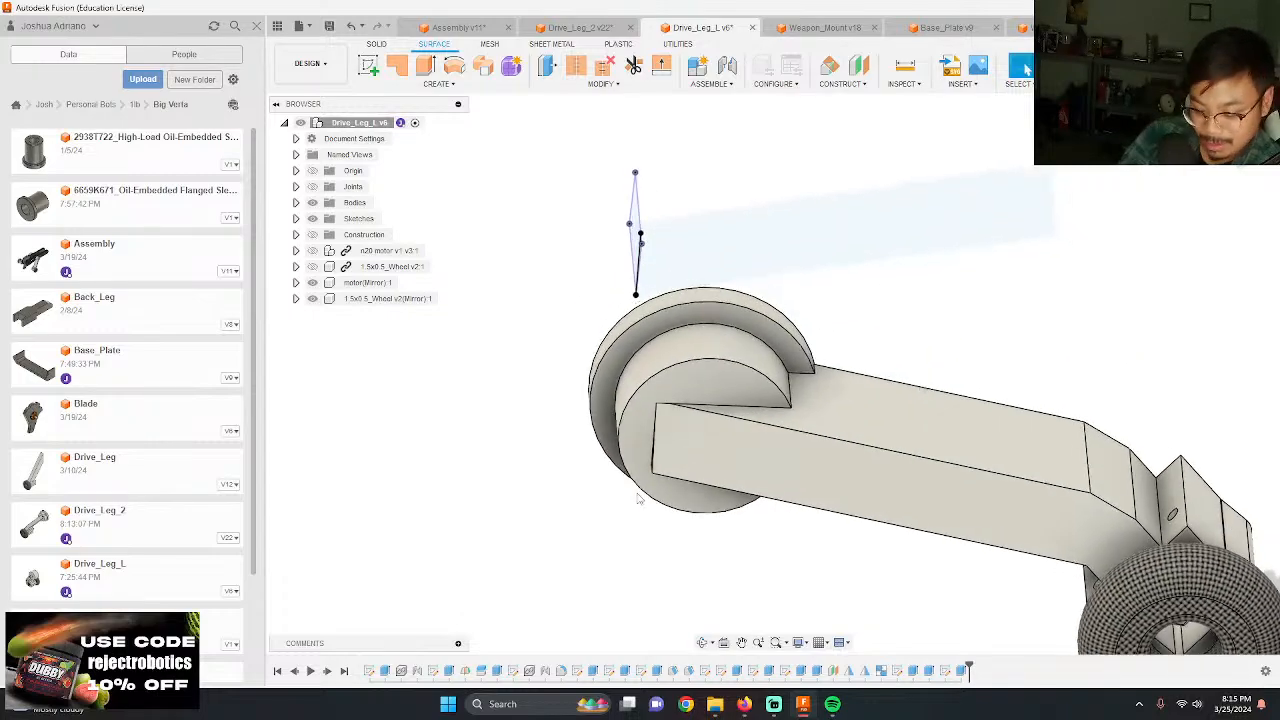
key("r")
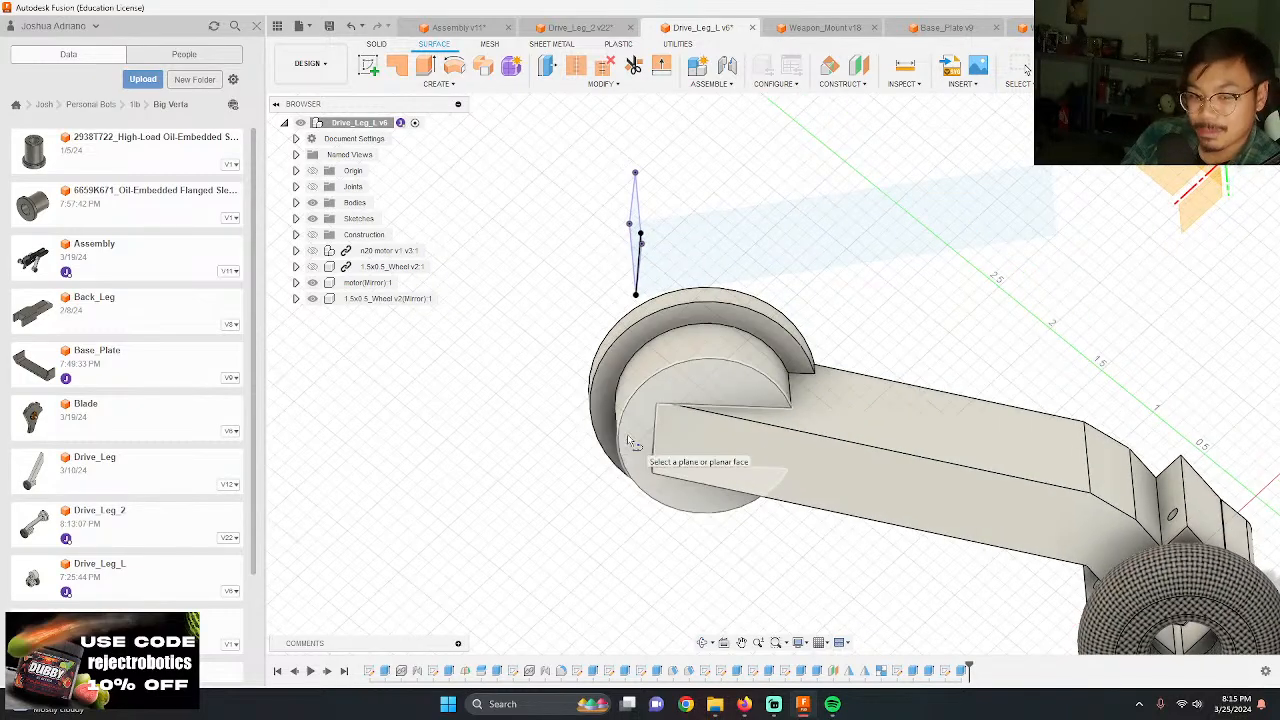
left_click(634, 443)
scroll(771, 470, "down", 3)
scroll(661, 256, "up", 3)
scroll(702, 428, "up", 3)
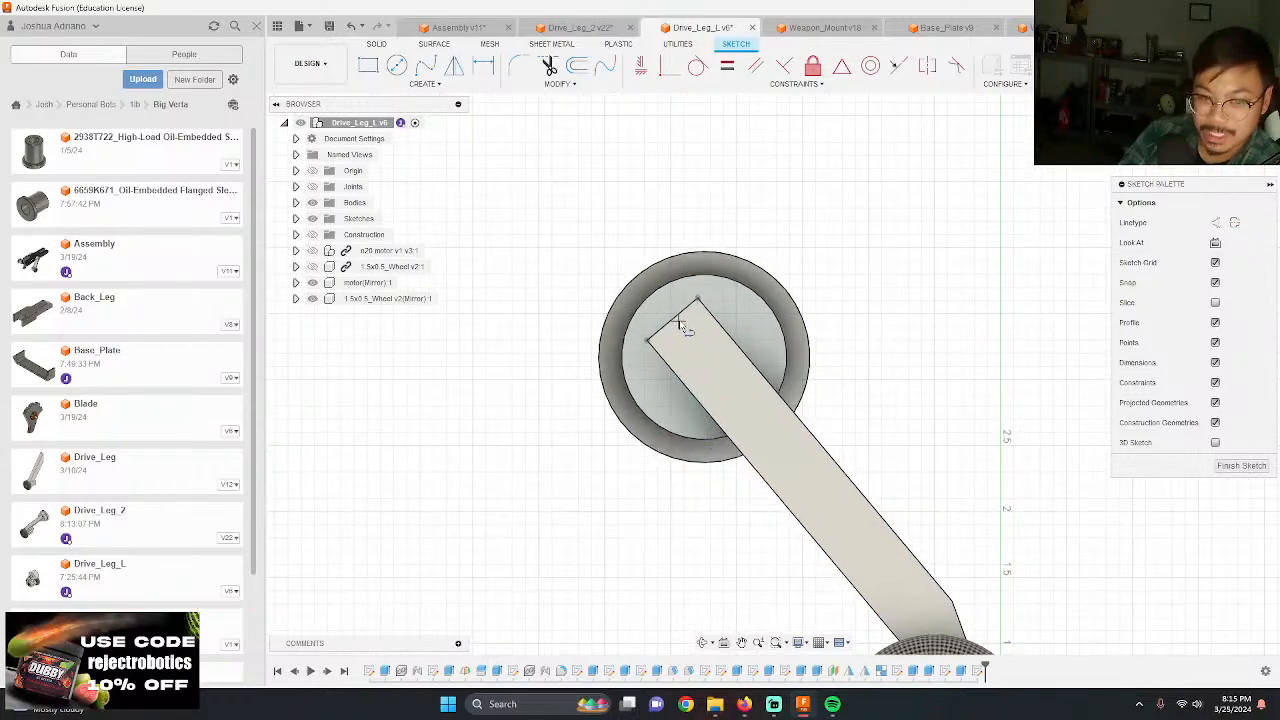
scroll(681, 324, "up", 3)
left_click(717, 380)
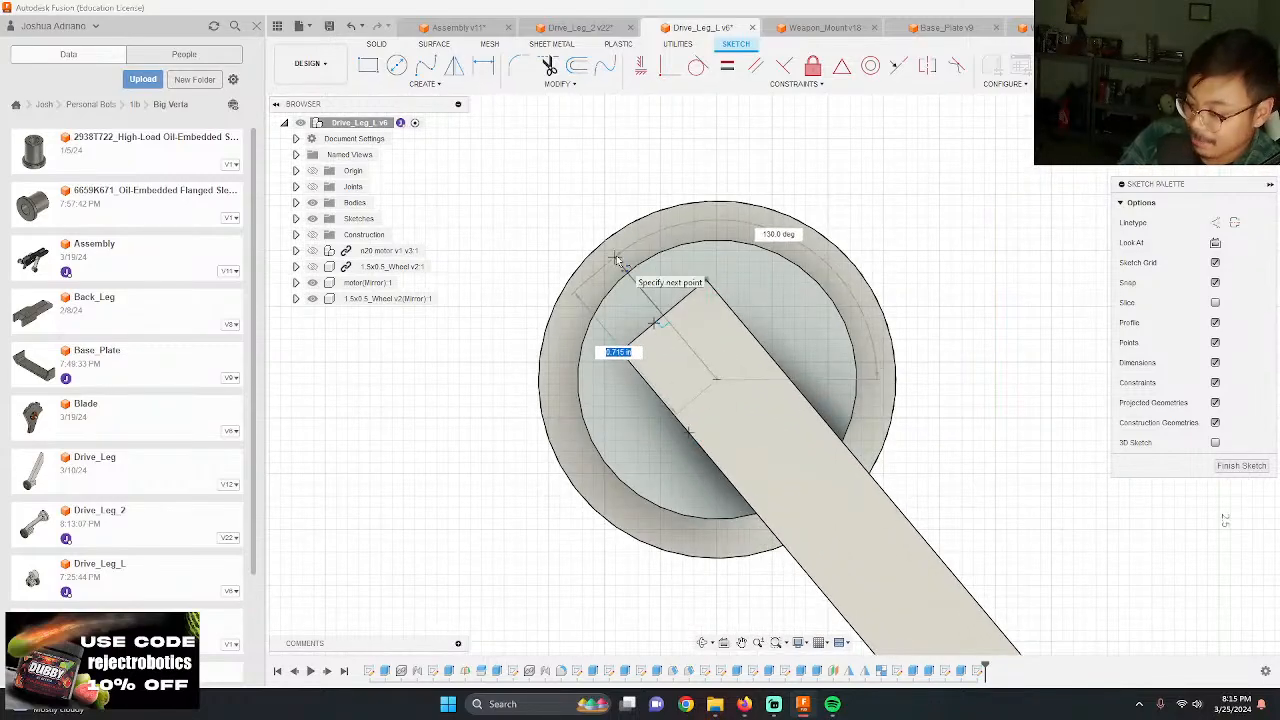
type(".625")
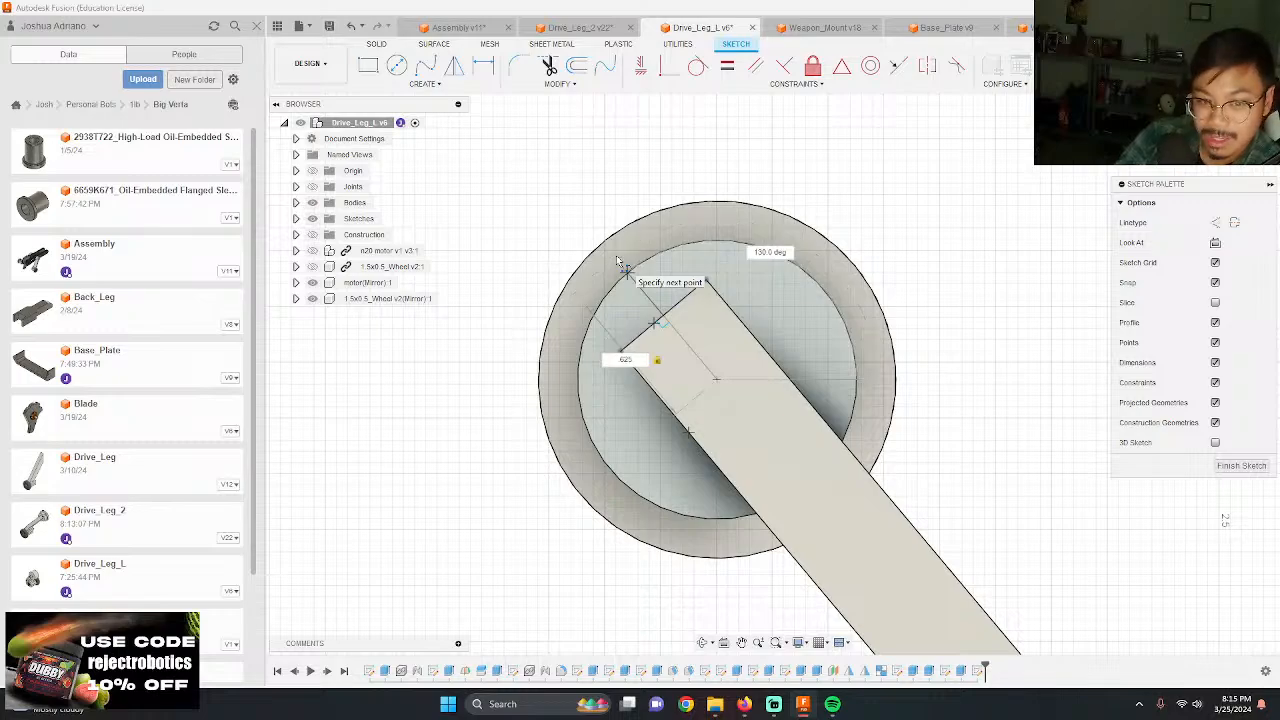
key("Return")
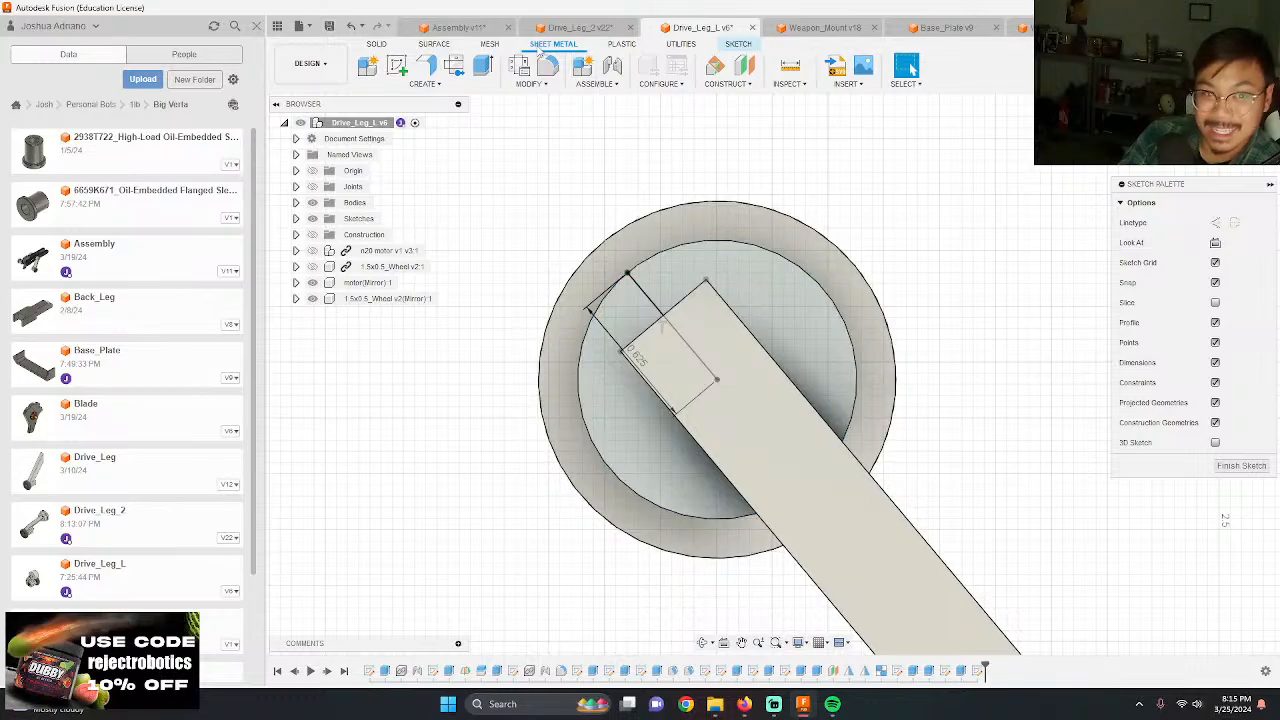
Step: Switch to Drive_Leg_2 and check the sketches behind the hub's screw holes and clearance circles
left_click(578, 27)
mouse_move(886, 352)
middle_mouse_down("shift")
mouse_move(926, 320)
mouse_move(883, 477)
middle_mouse_up("shift")
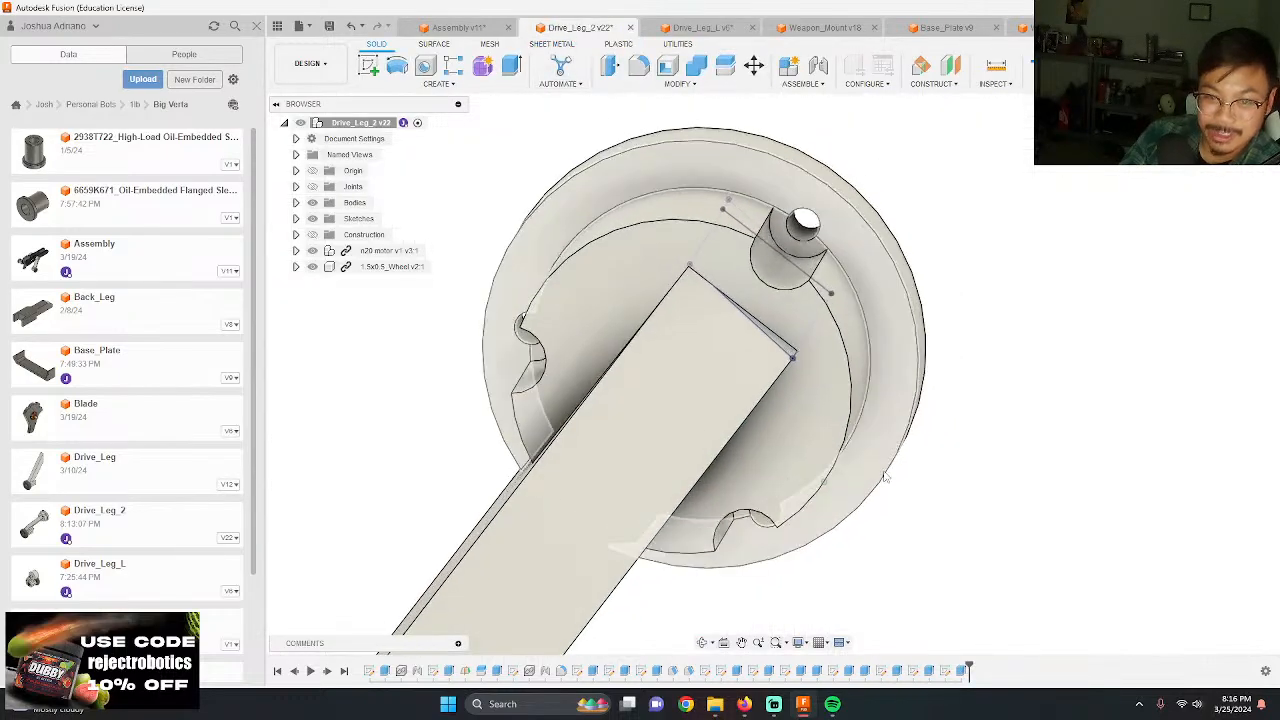
double_click(946, 672)
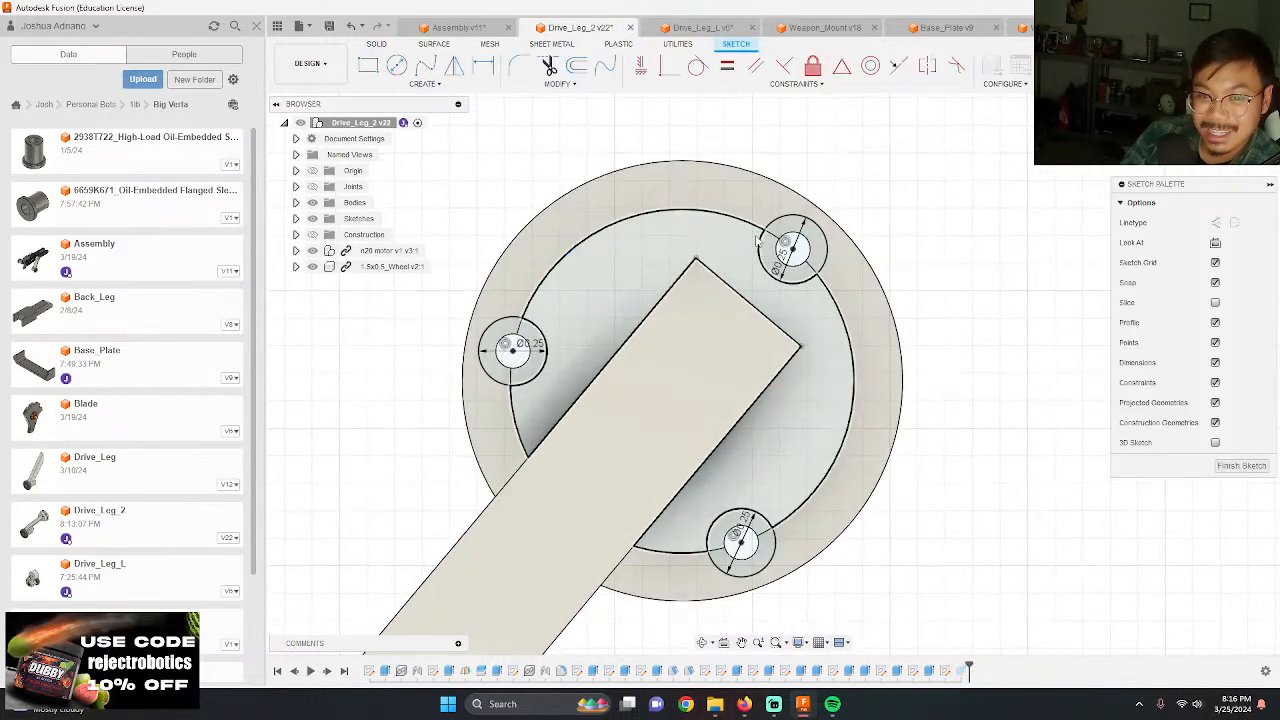
left_click(1241, 466)
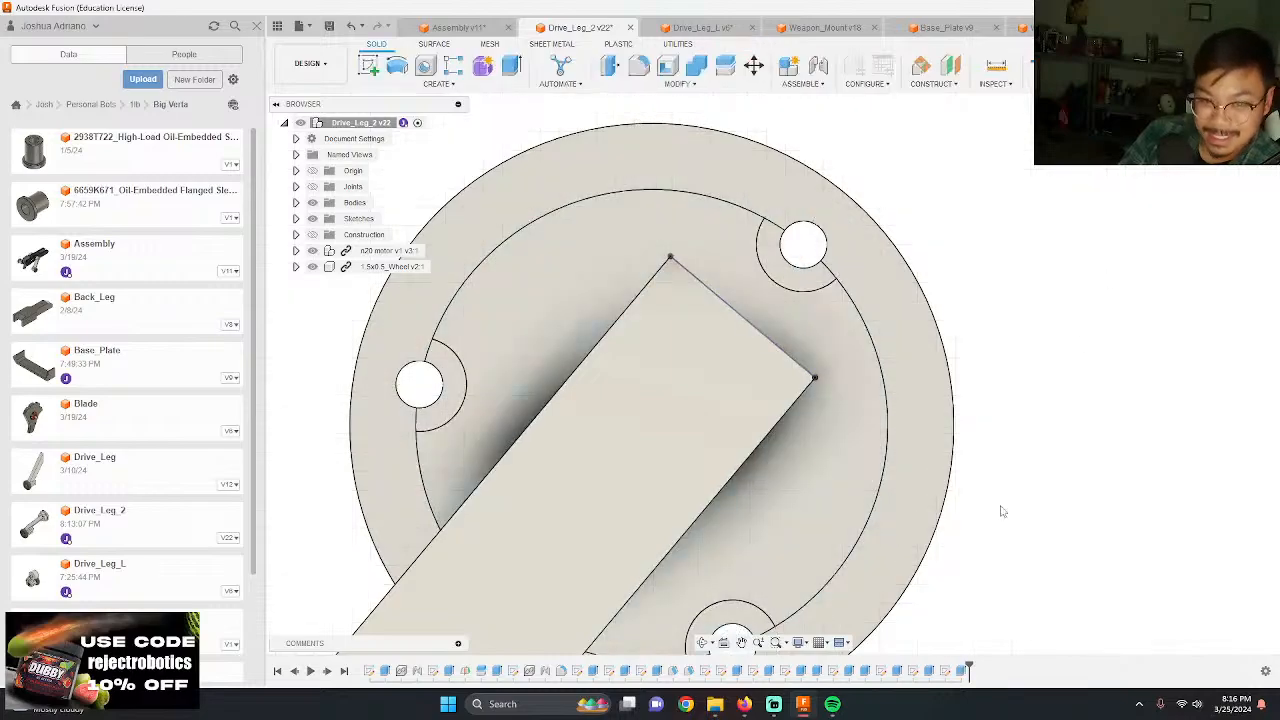
double_click(915, 671)
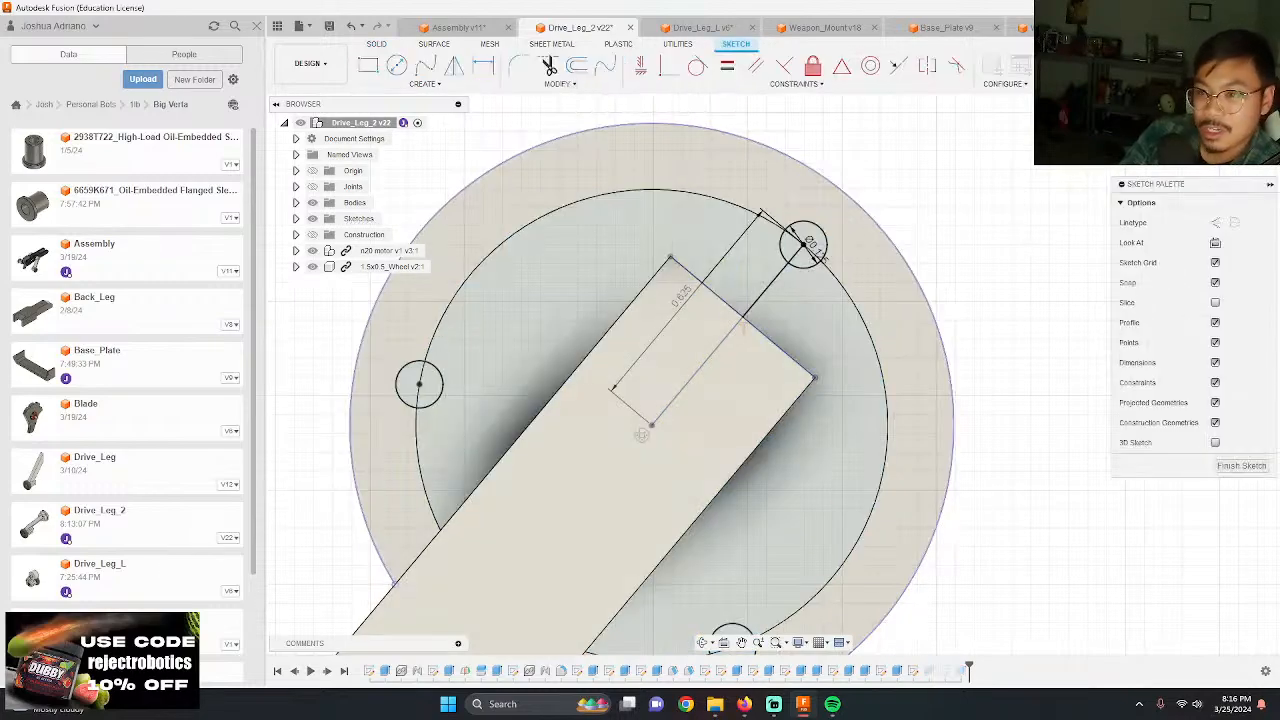
Step: Return to Drive_Leg_L and draw a 0.125 in diameter circle centered on the outer end of the 0.625 in line
left_click(703, 27)
scroll(665, 345, "up", 3)
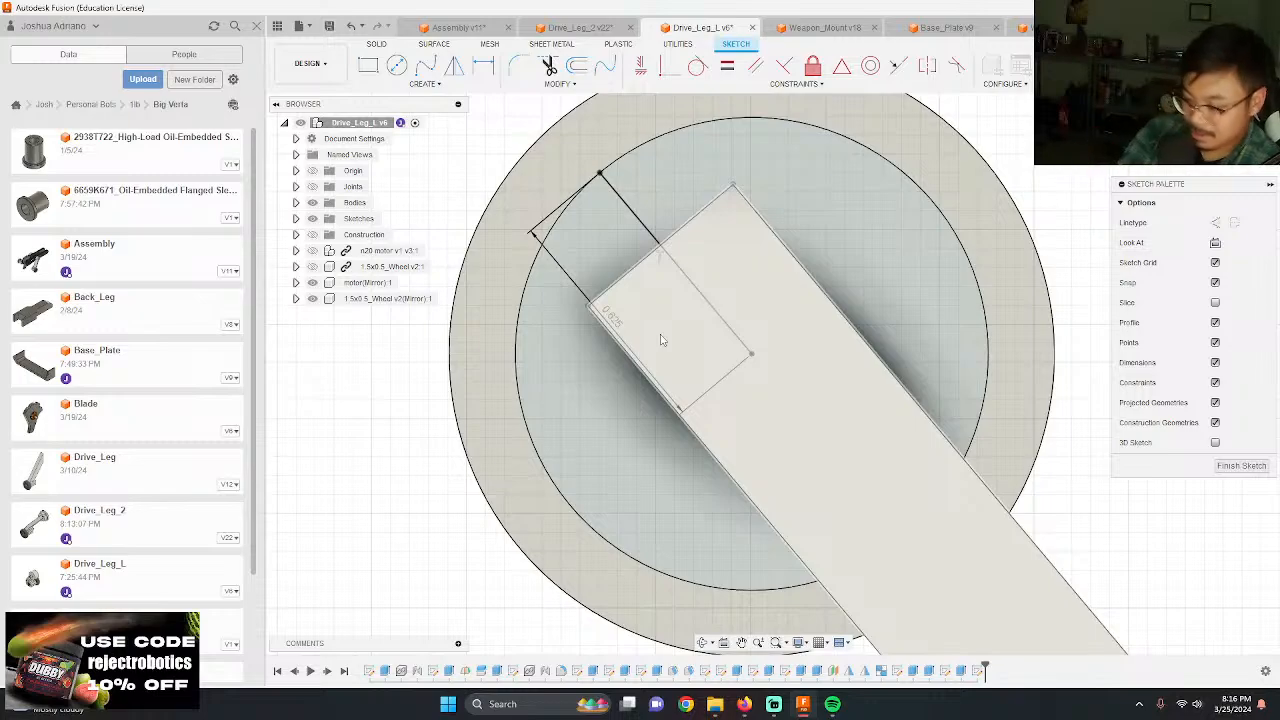
key("c")
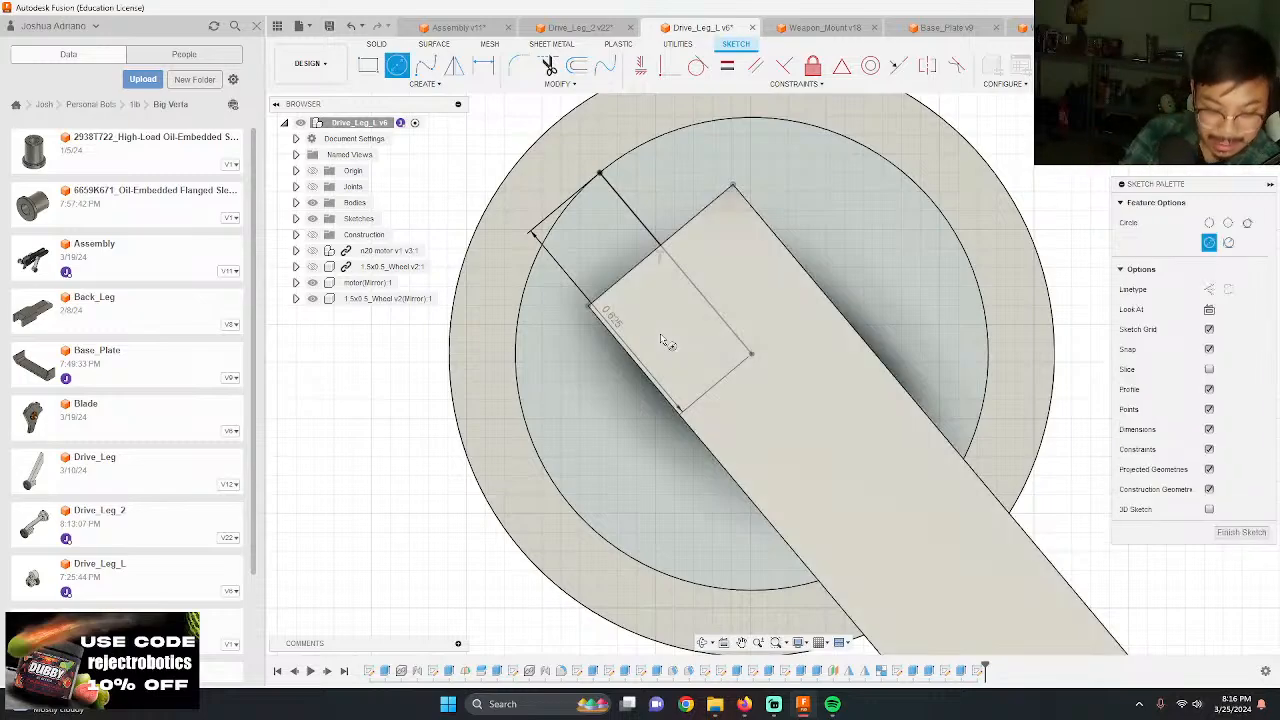
left_click(599, 174)
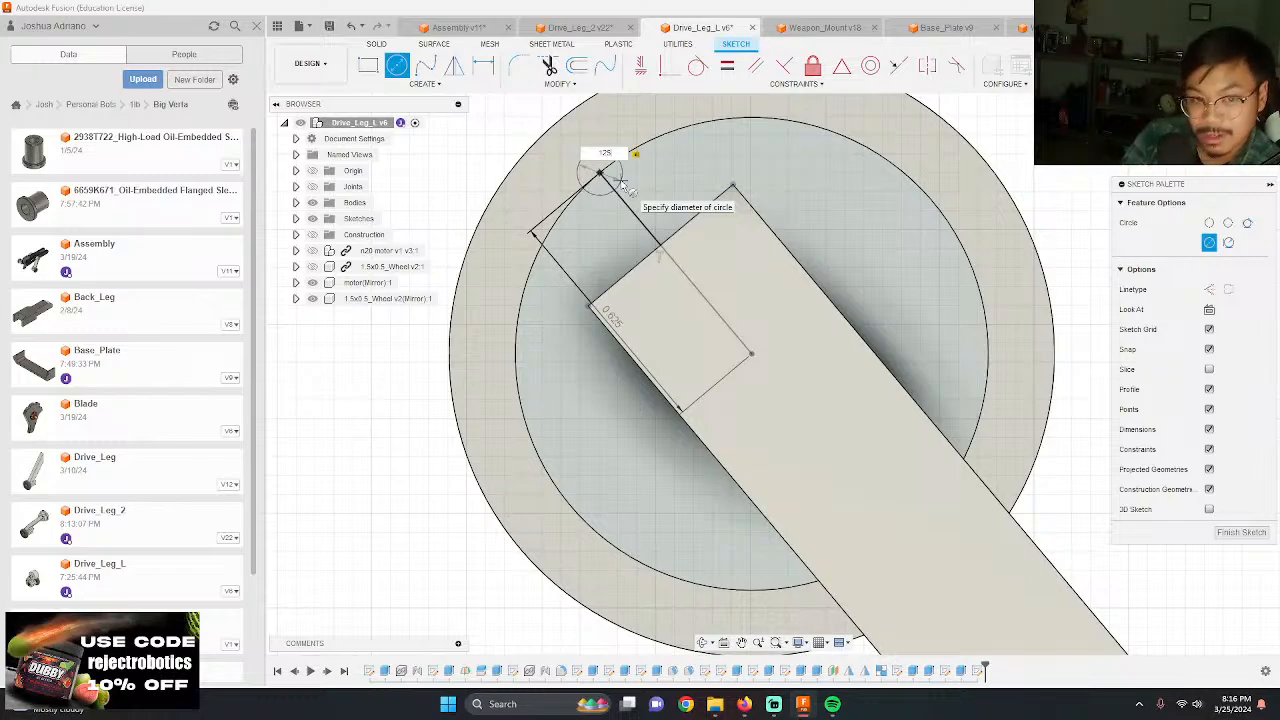
left_click(622, 178)
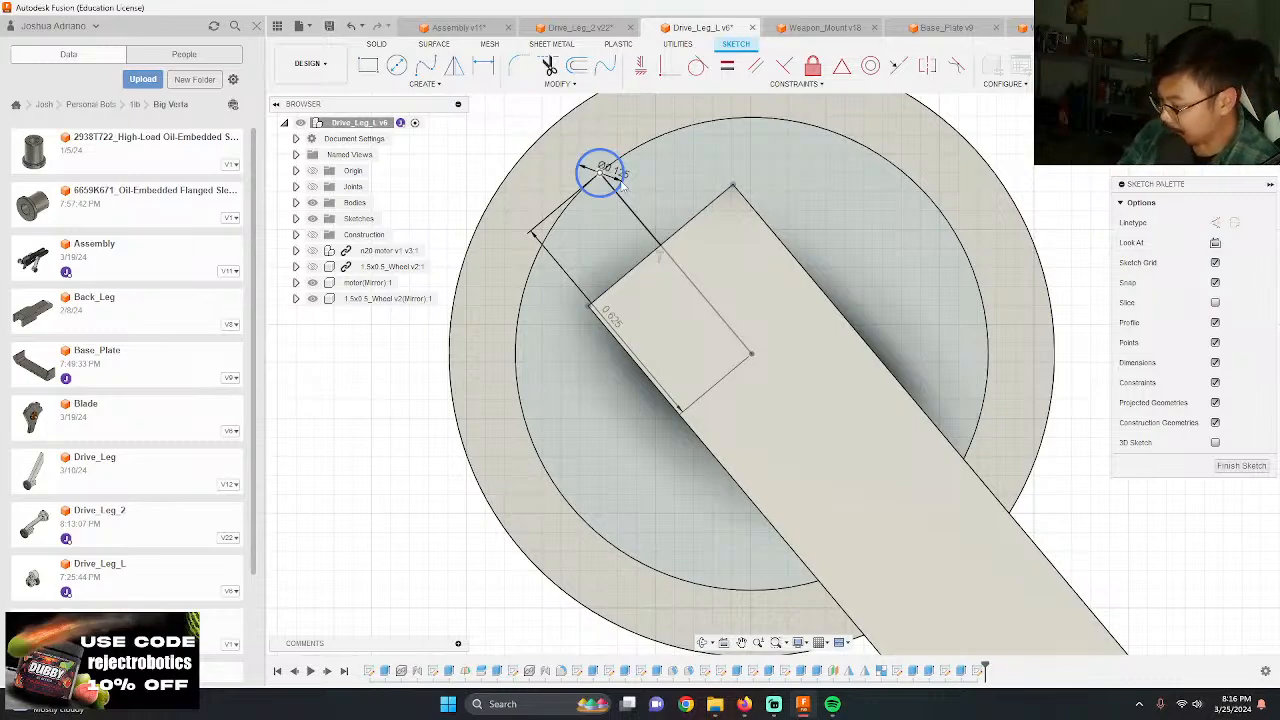
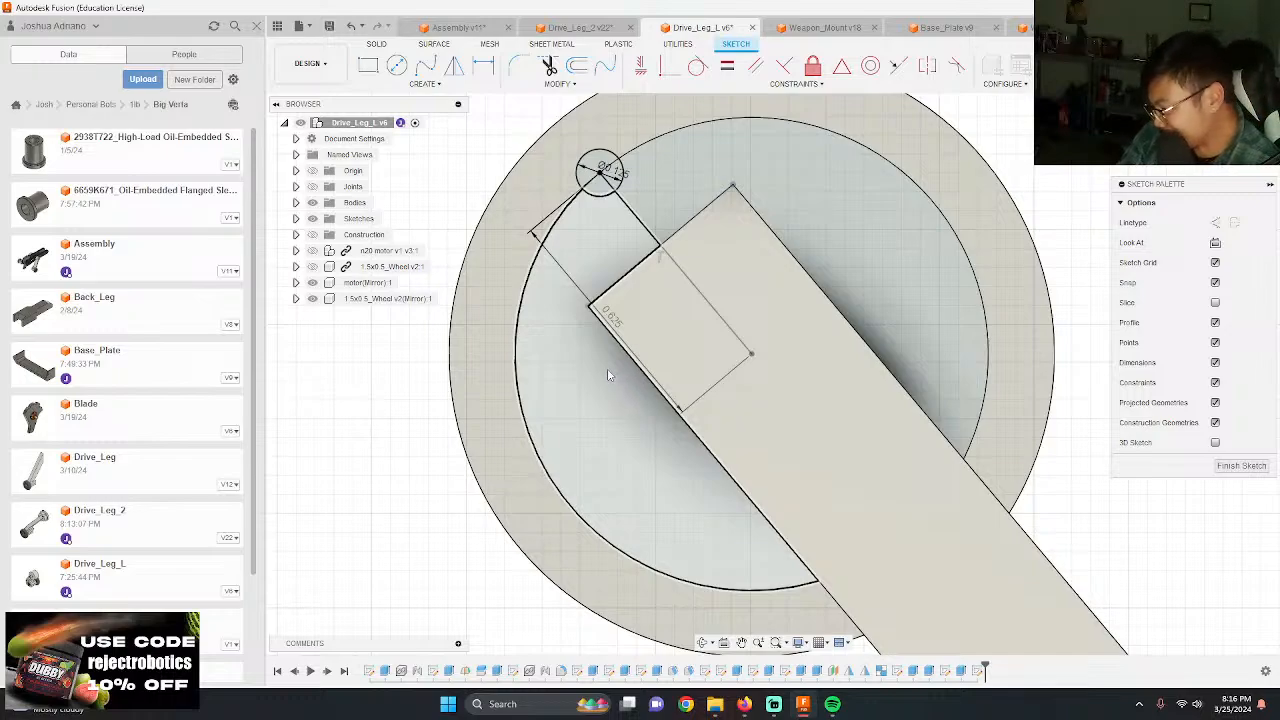
Step: Switch to Drive_Leg_2 and examine the hub's flange sketch and screw-hole sketch
scroll(604, 369, "down", 3)
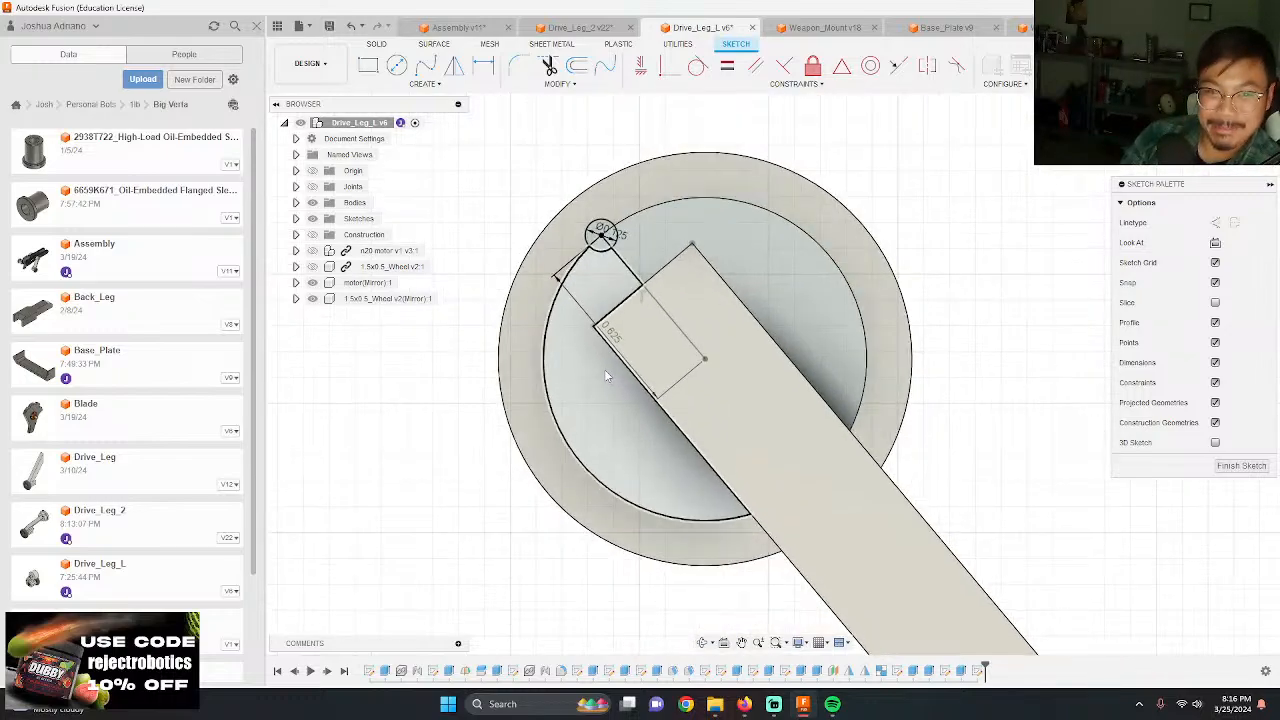
scroll(604, 369, "up", 4)
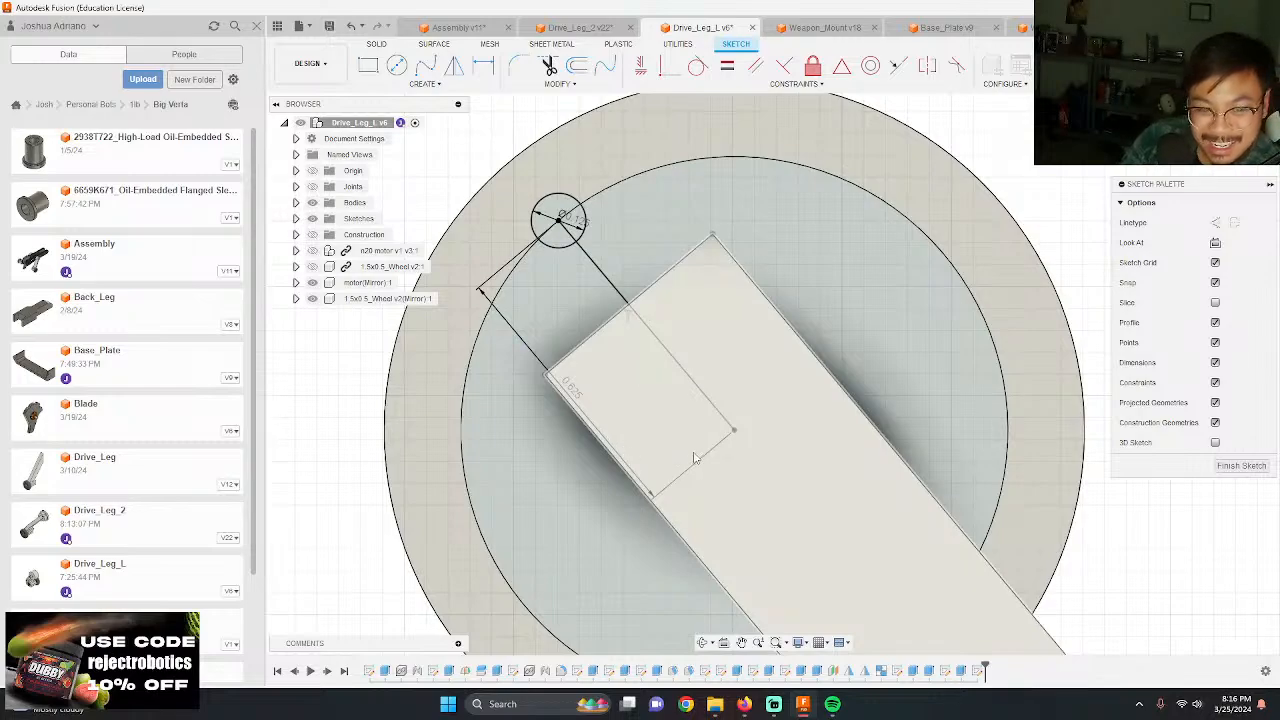
scroll(650, 345, "down", 2)
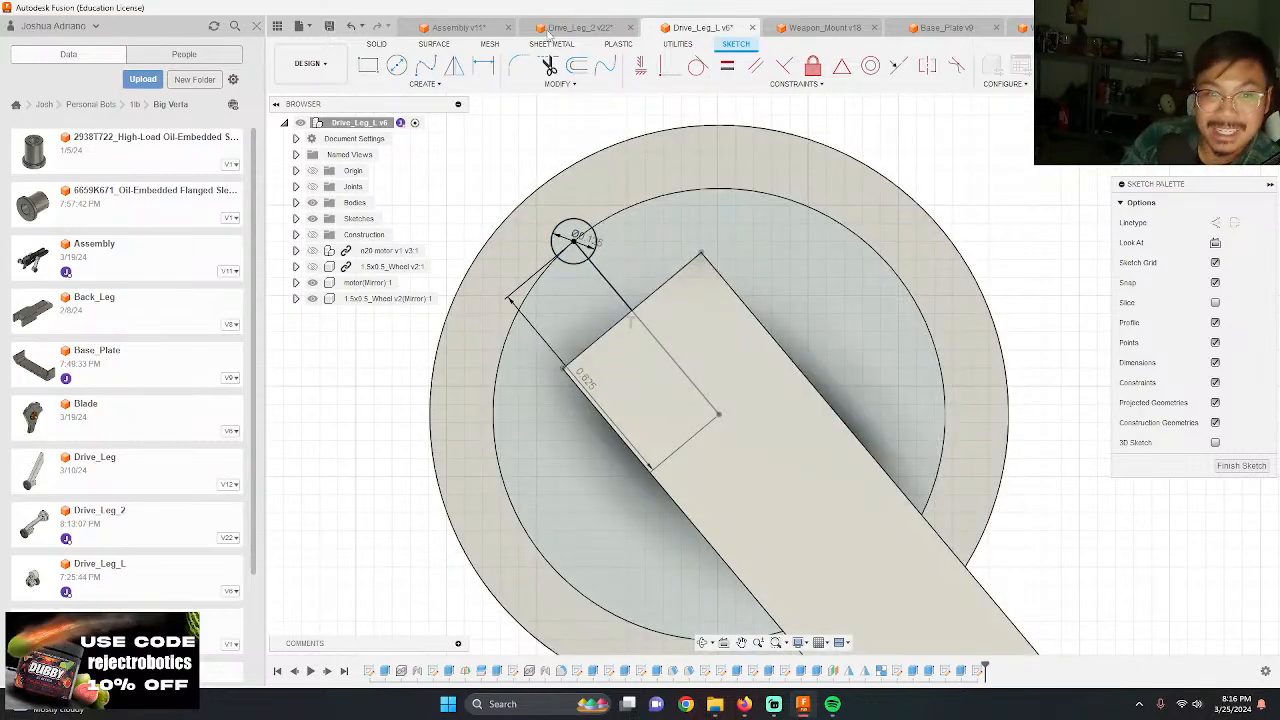
left_click(547, 30)
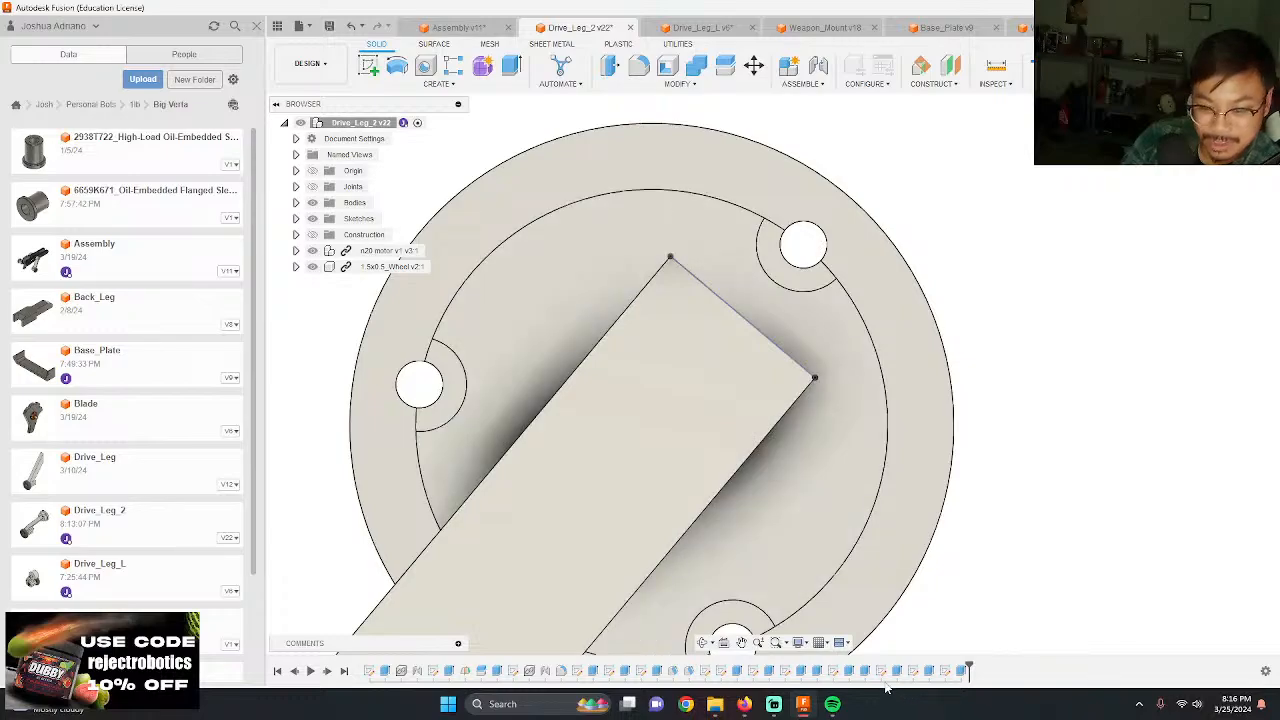
double_click(883, 671)
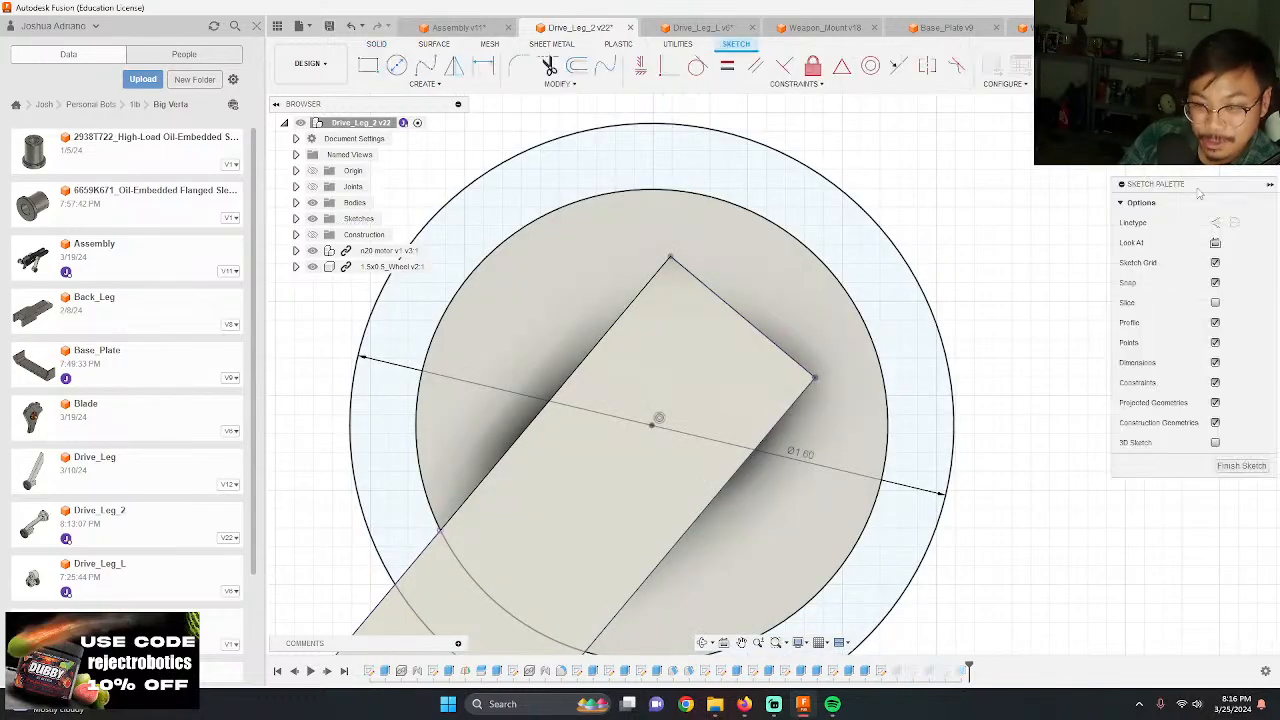
left_click(1190, 66)
double_click(912, 671)
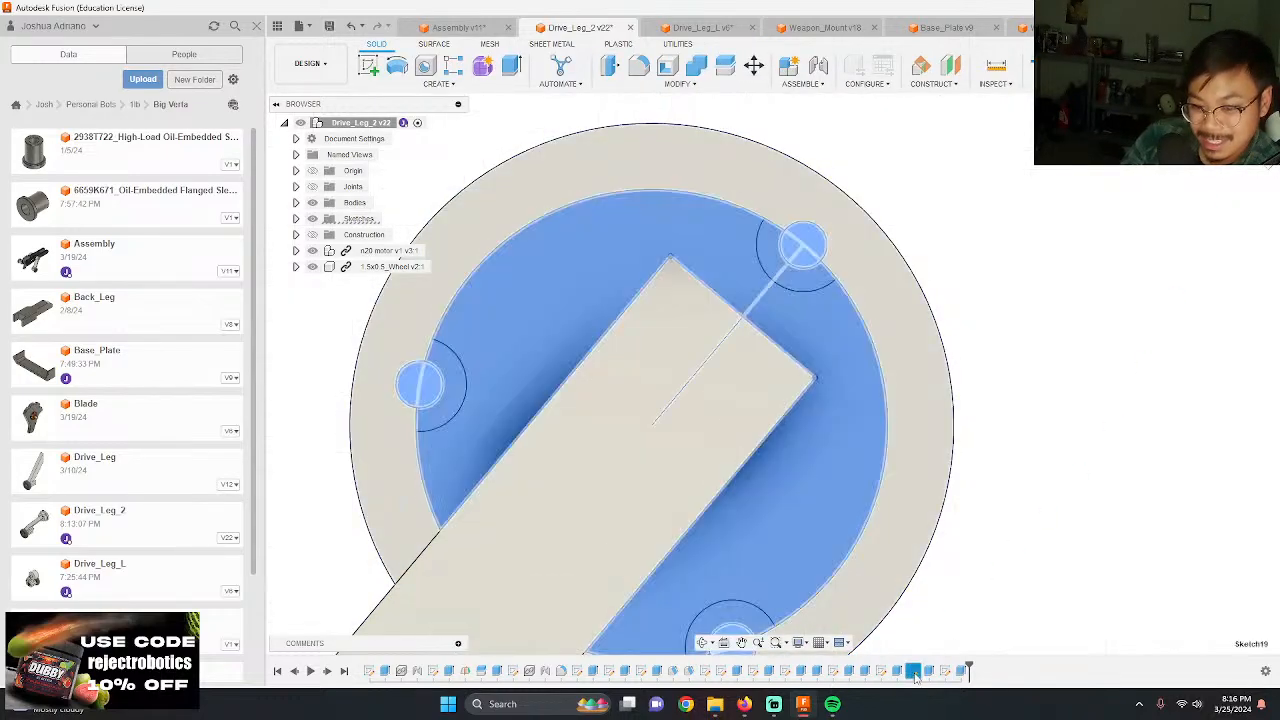
Step: Return to Drive_Leg_L and circular-pattern the 0.125 in circle around the hub center with three instances
left_click(700, 27)
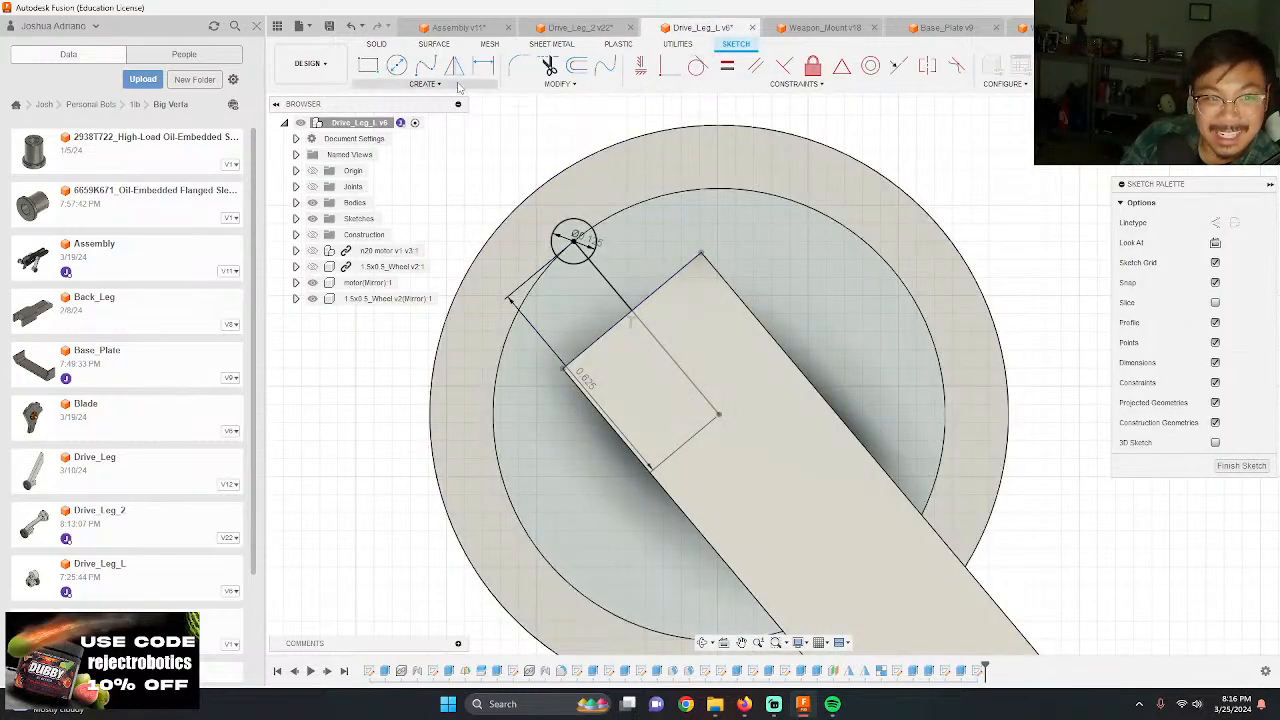
left_click(424, 83)
left_click(395, 259)
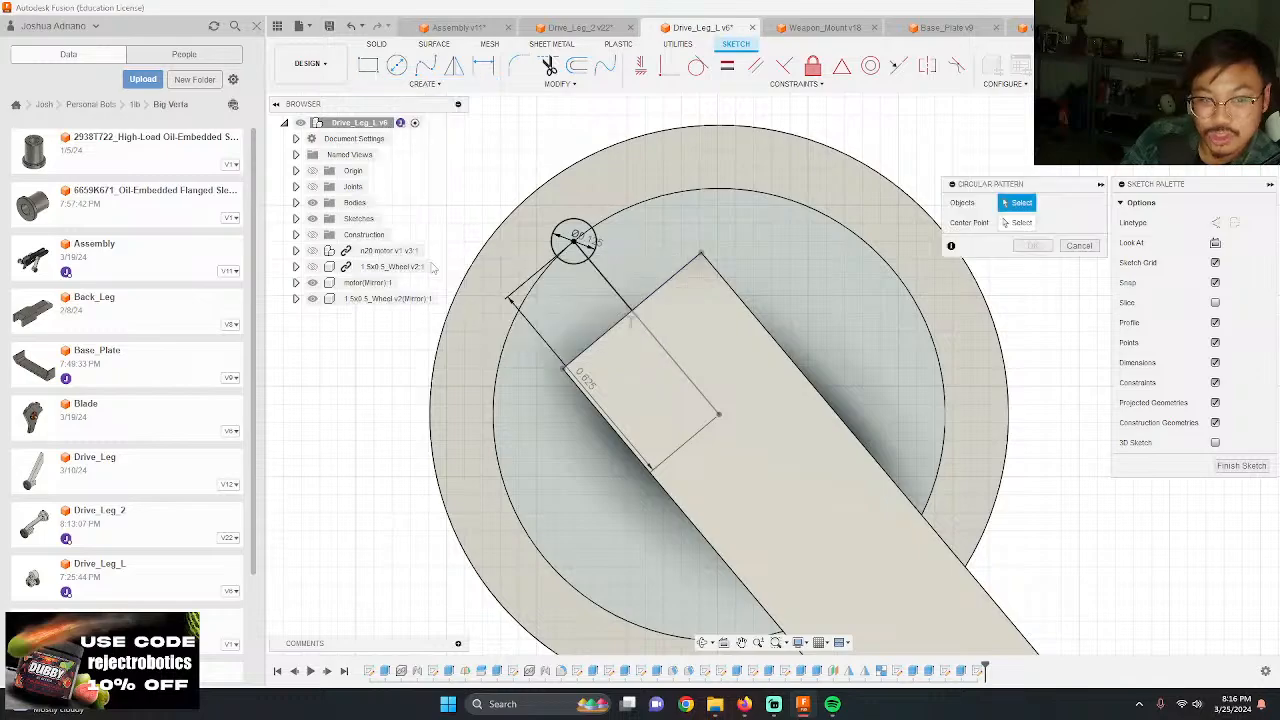
left_click(576, 232)
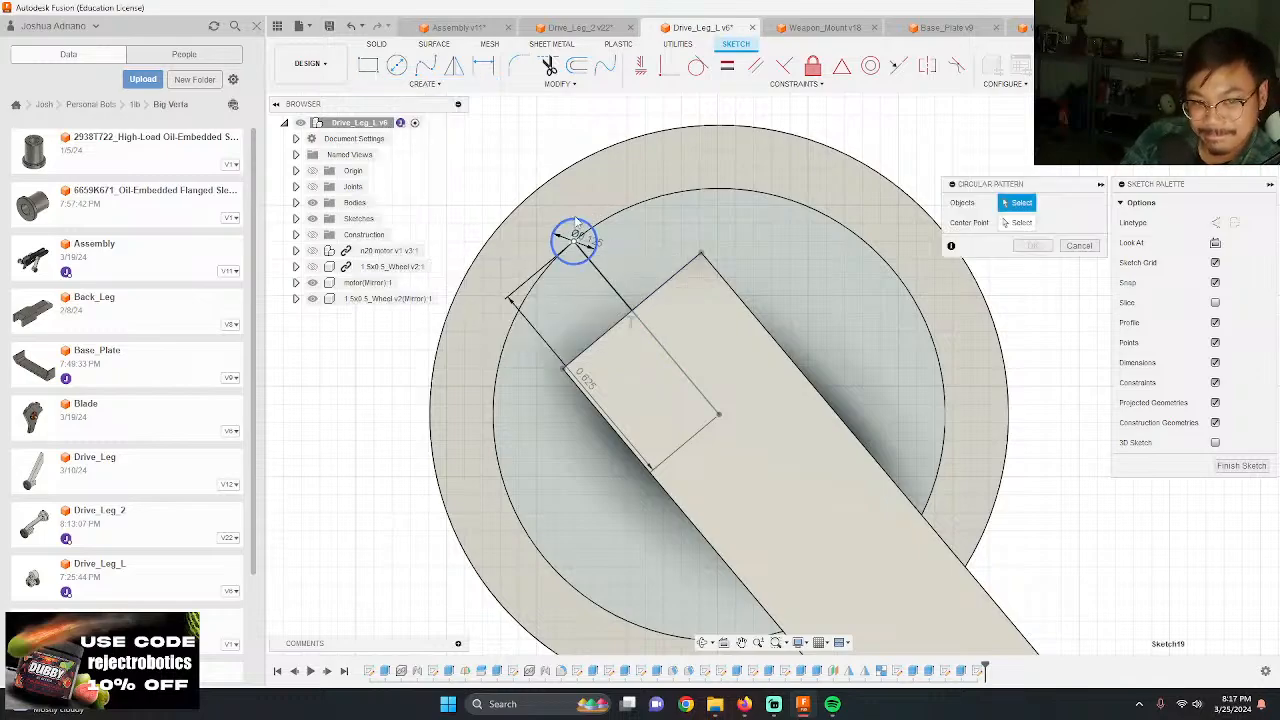
left_click(1020, 222)
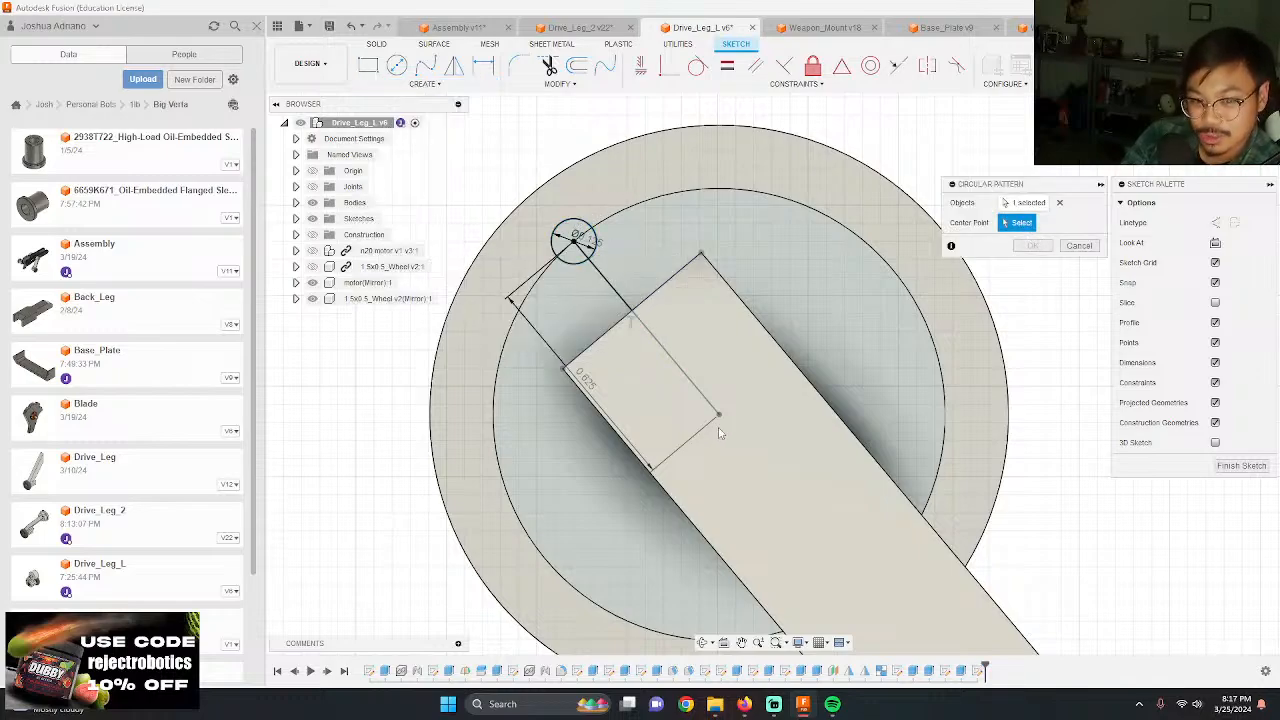
left_click(719, 416)
key("Return")
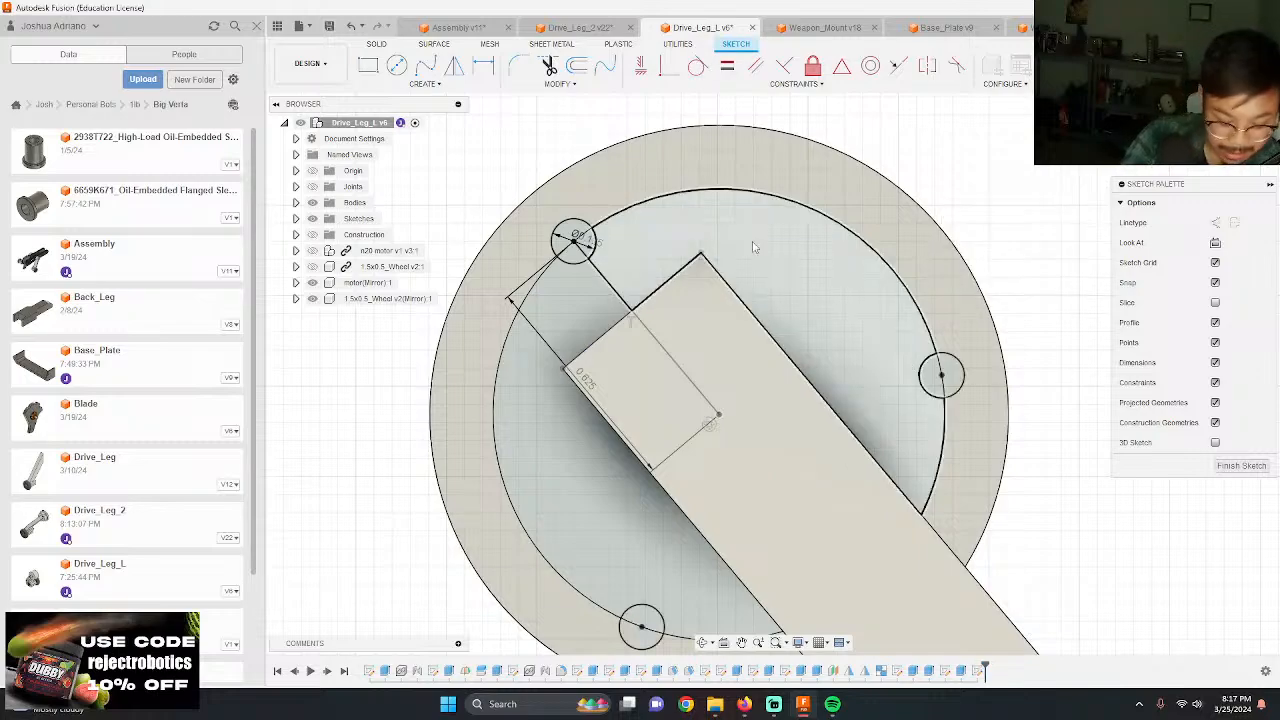
Step: Extrude all three 0.125 in circle profiles -0.494 in as a cut into Drive_Leg_L's hub
key("e")
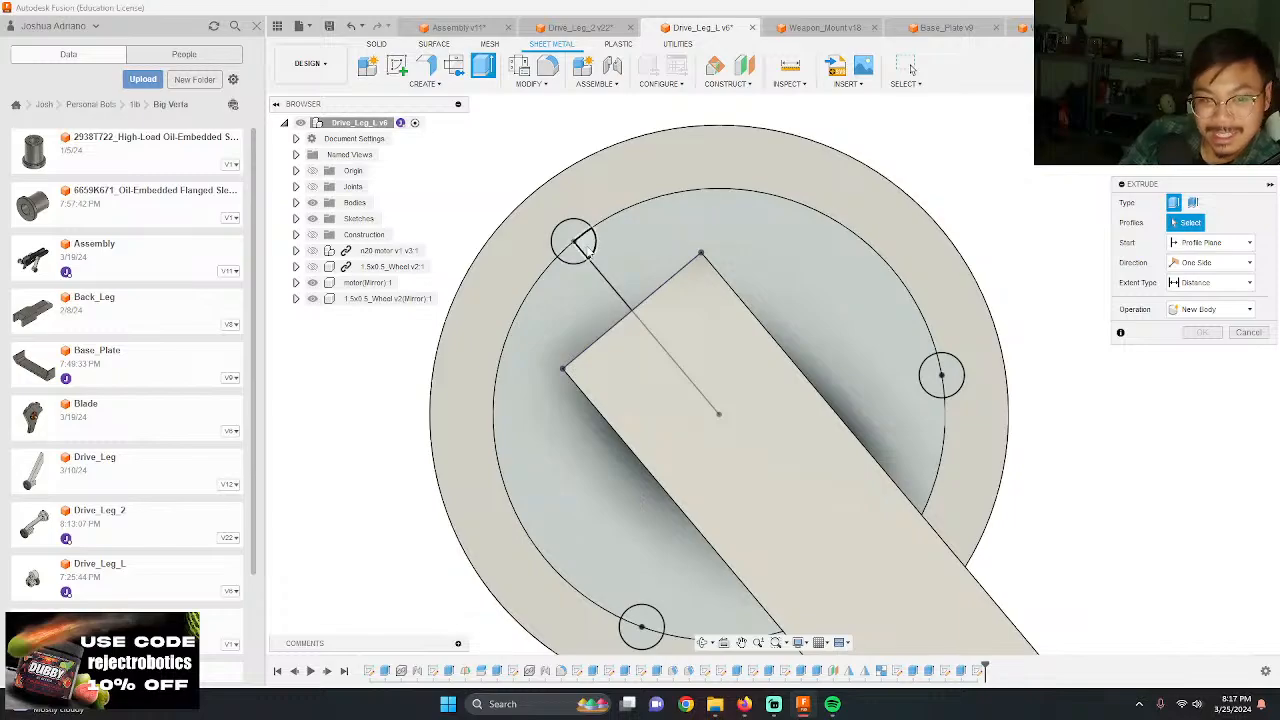
left_click(588, 251)
left_click(573, 256)
left_click(566, 232)
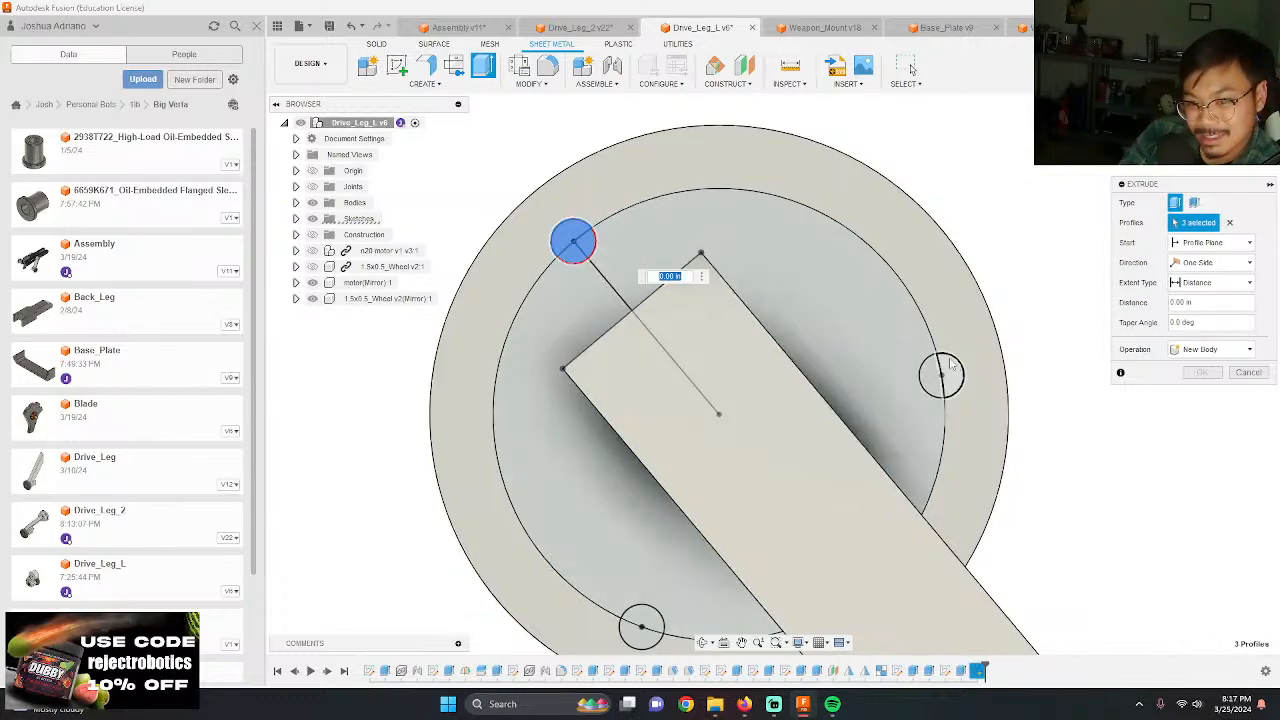
left_click(952, 370)
left_click(935, 380)
left_click(640, 622)
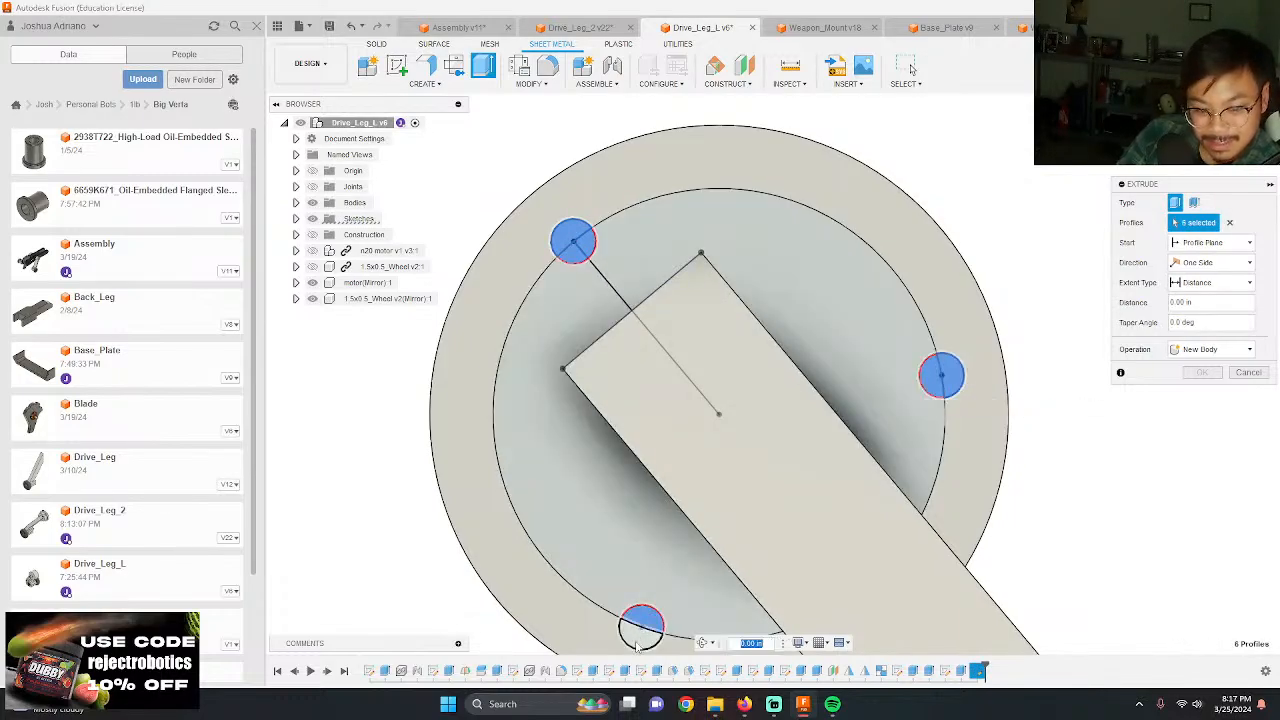
left_click(636, 642)
middle_click_drag(655, 490, 869, 220, "shift")
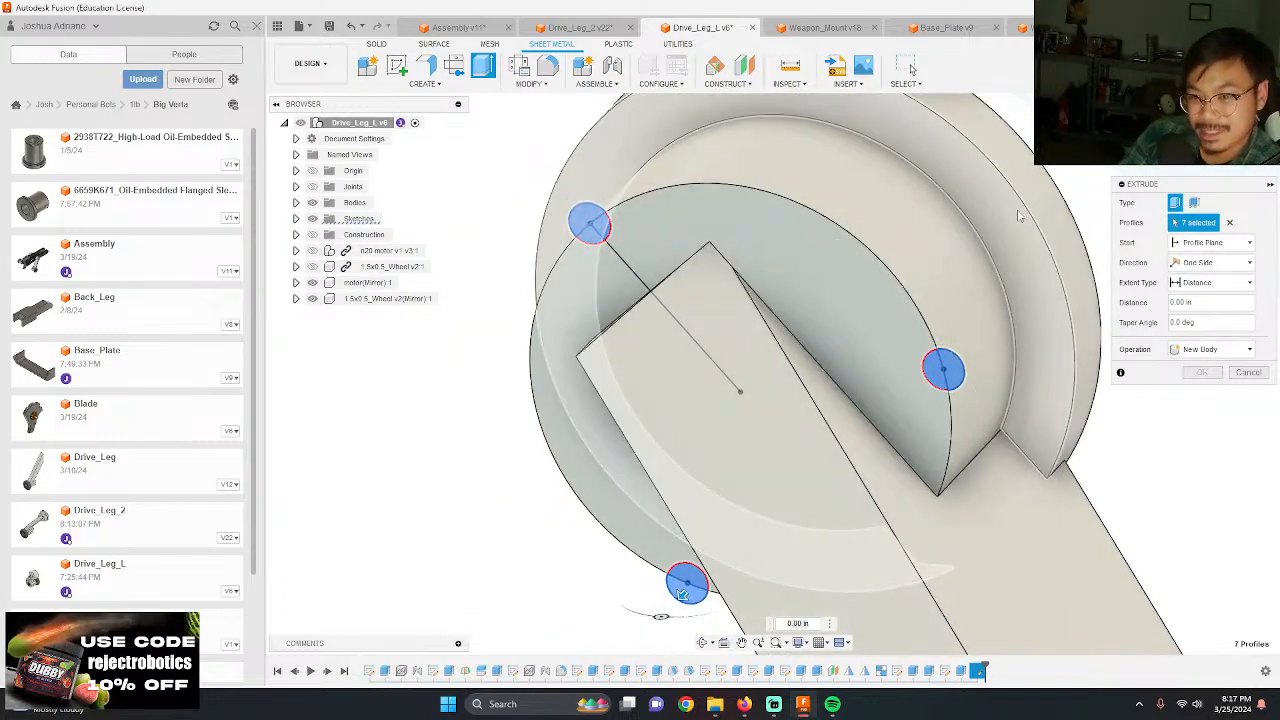
type("-.5")
key("Return")
Step: Edit the screw-hole cut so the three holes pass completely through the flange
scroll(988, 248, "down", 2)
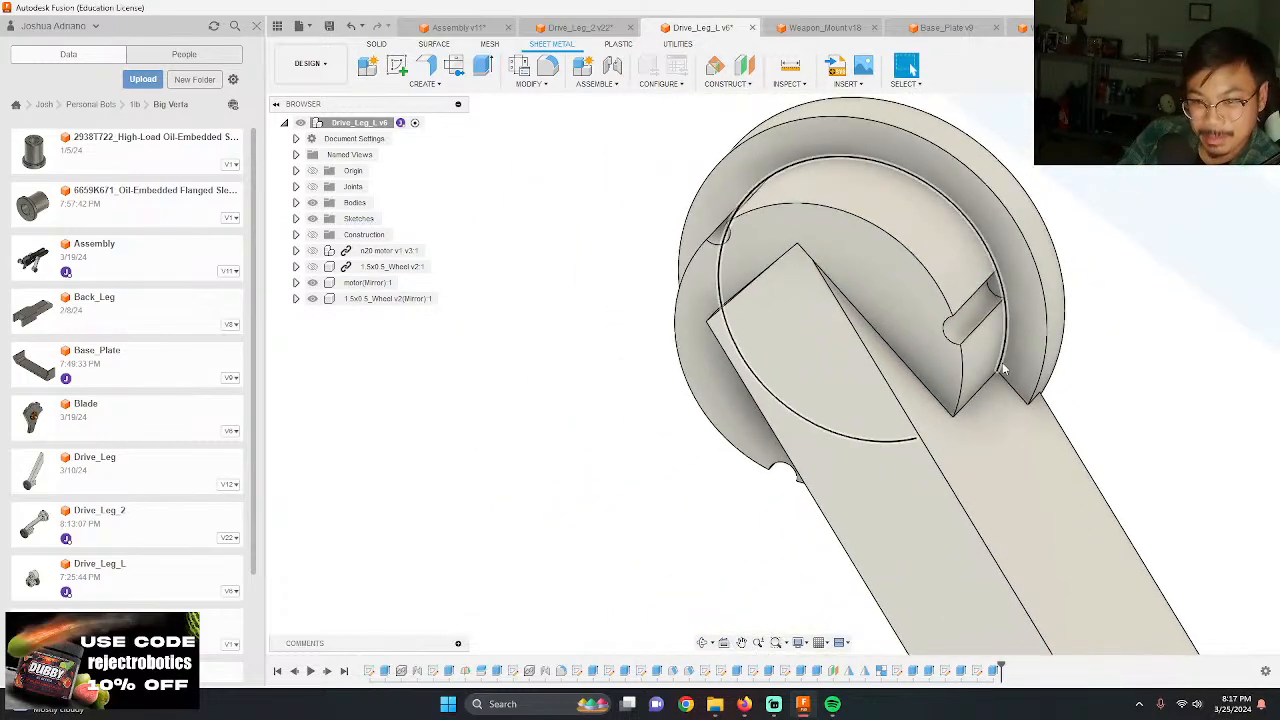
middle_click_drag(1003, 370, 873, 532, "shift")
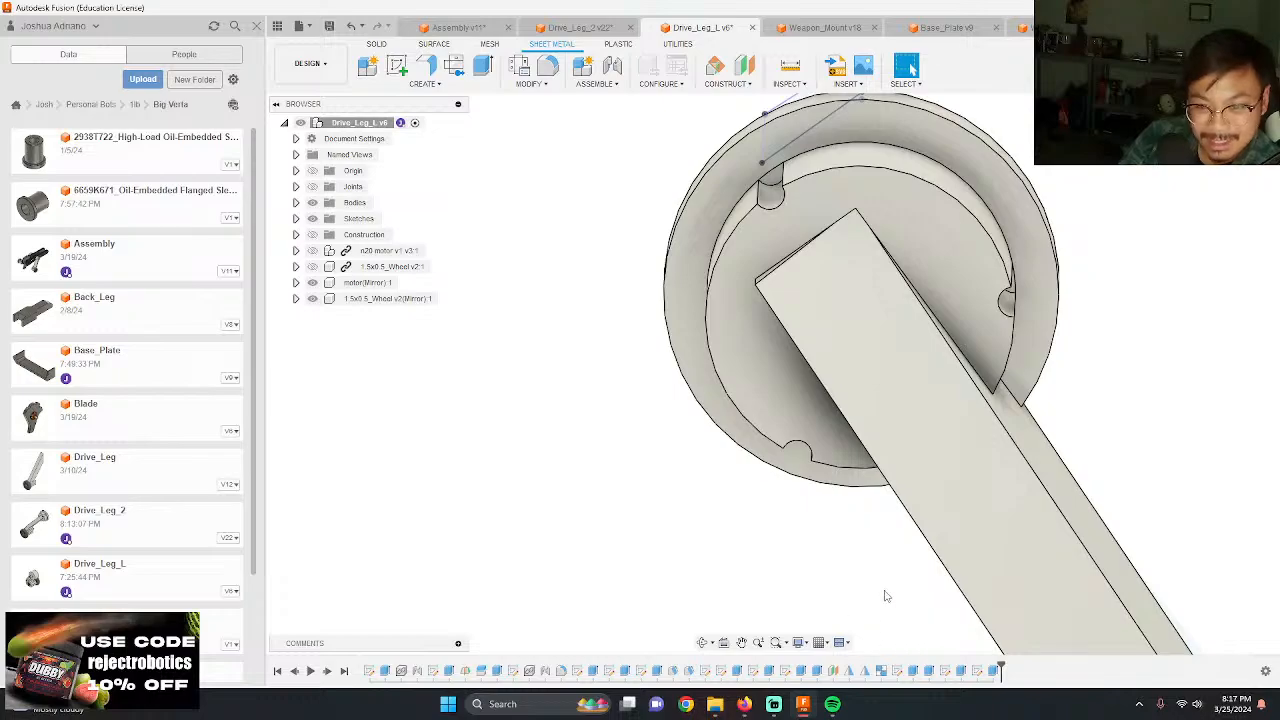
double_click(976, 671)
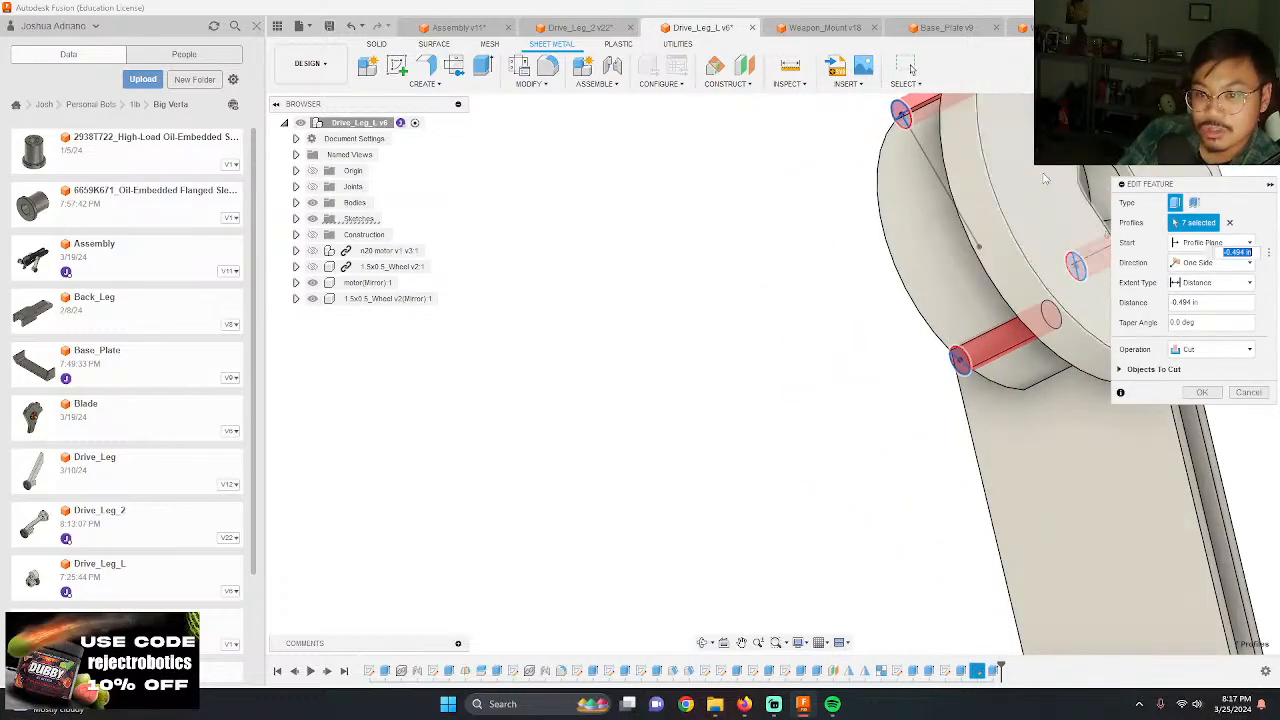
key("Return")
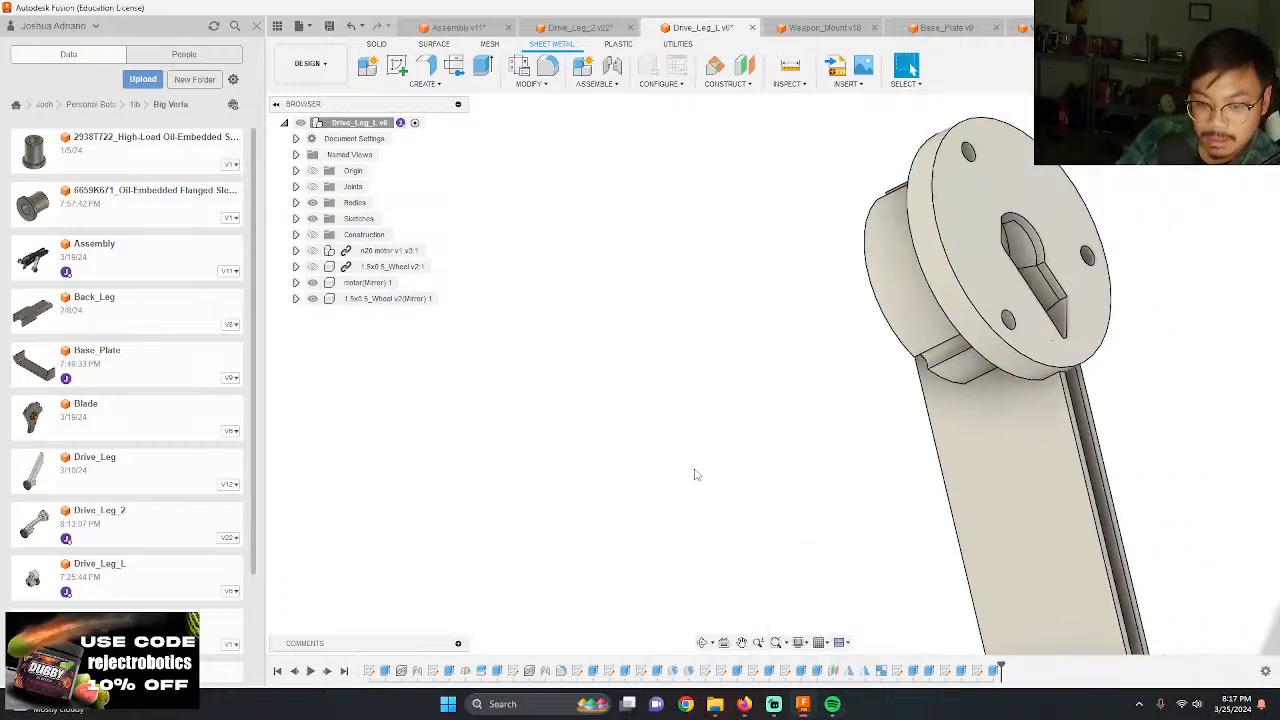
Step: Start a sketch on the hub face and draw a 0.25 in diameter circle concentric with the first screw hole
middle_click_drag(697, 475, 879, 337, "shift")
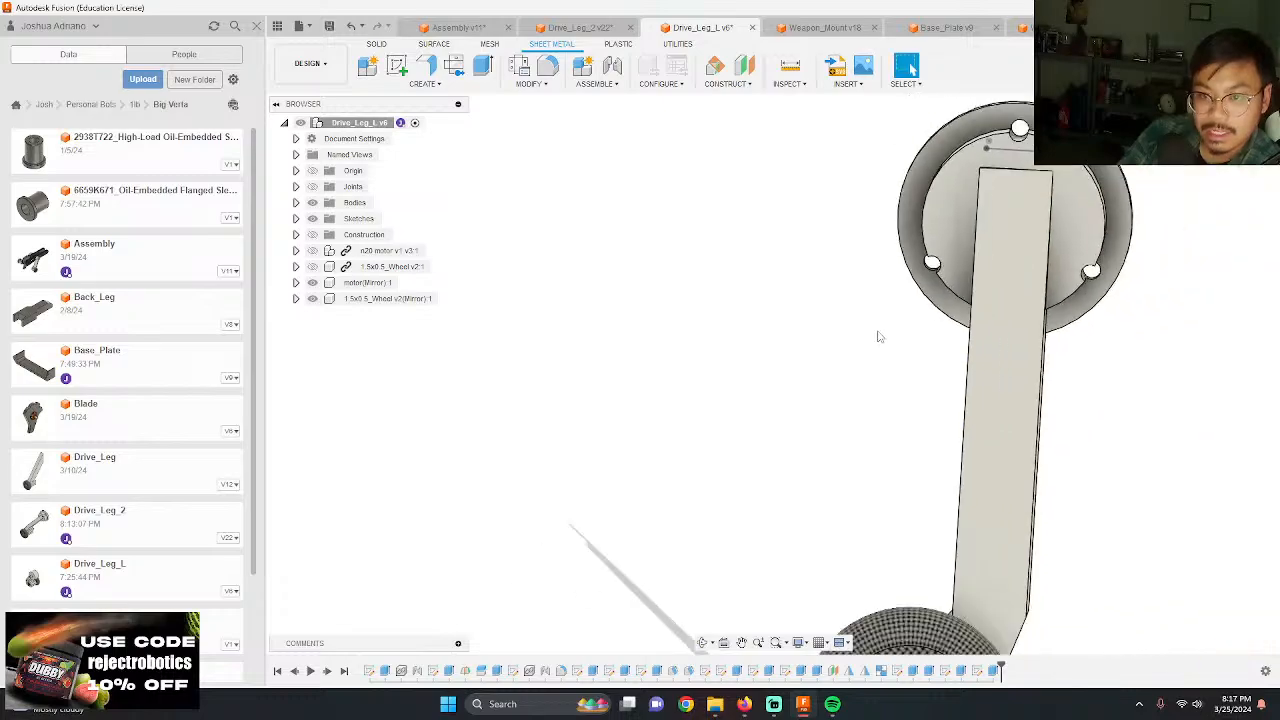
scroll(879, 337, "down", 2)
scroll(1060, 209, "up", 3)
scroll(1000, 250, "up", 3)
middle_click_drag(999, 252, 996, 262, "shift")
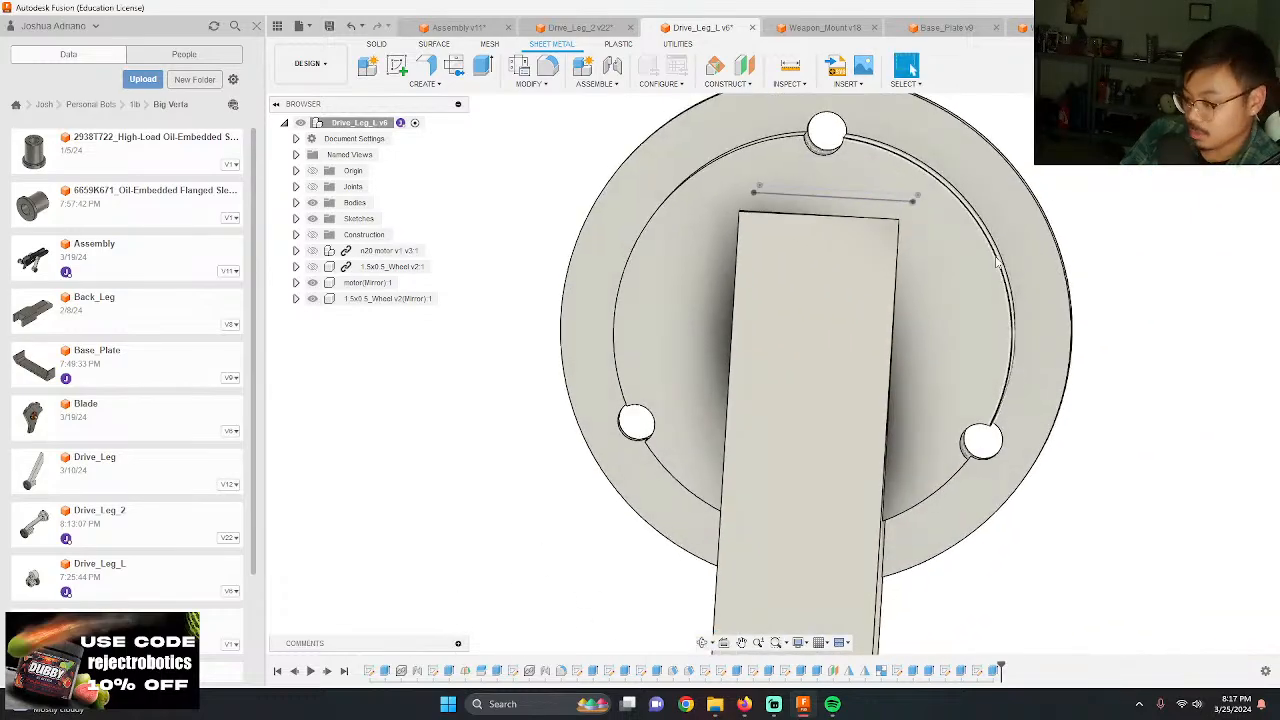
key("c")
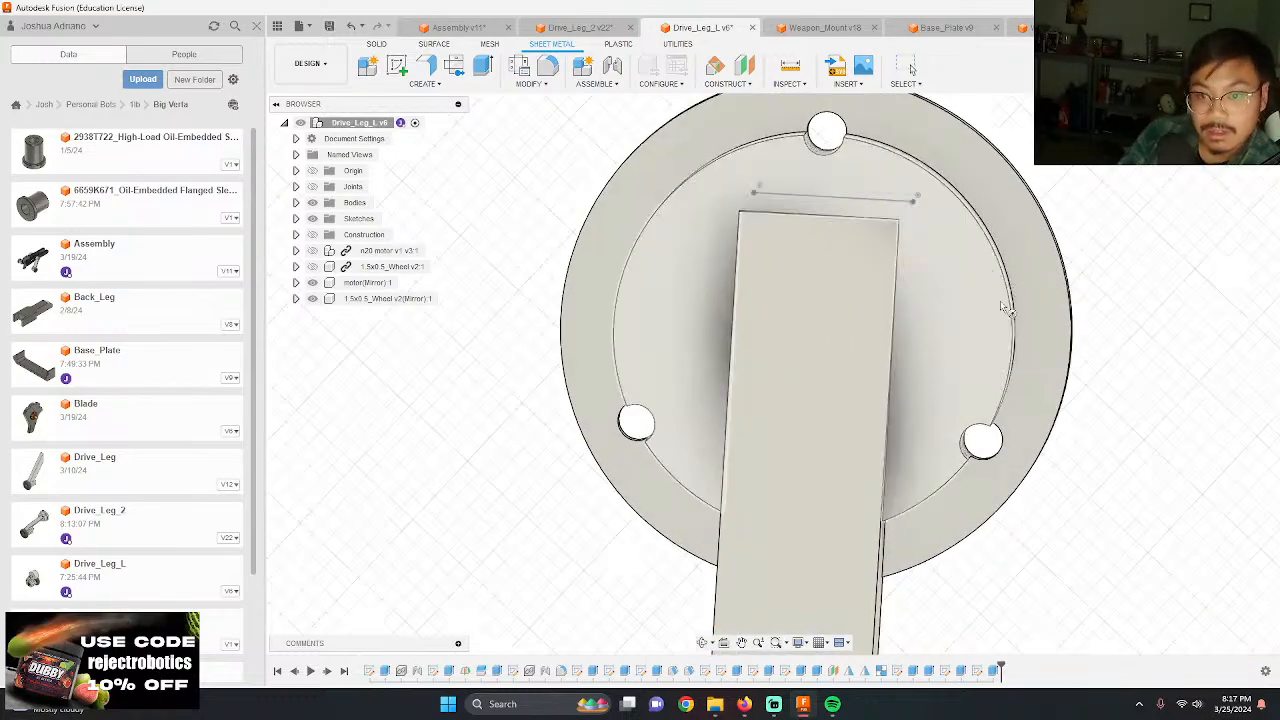
left_click(951, 323)
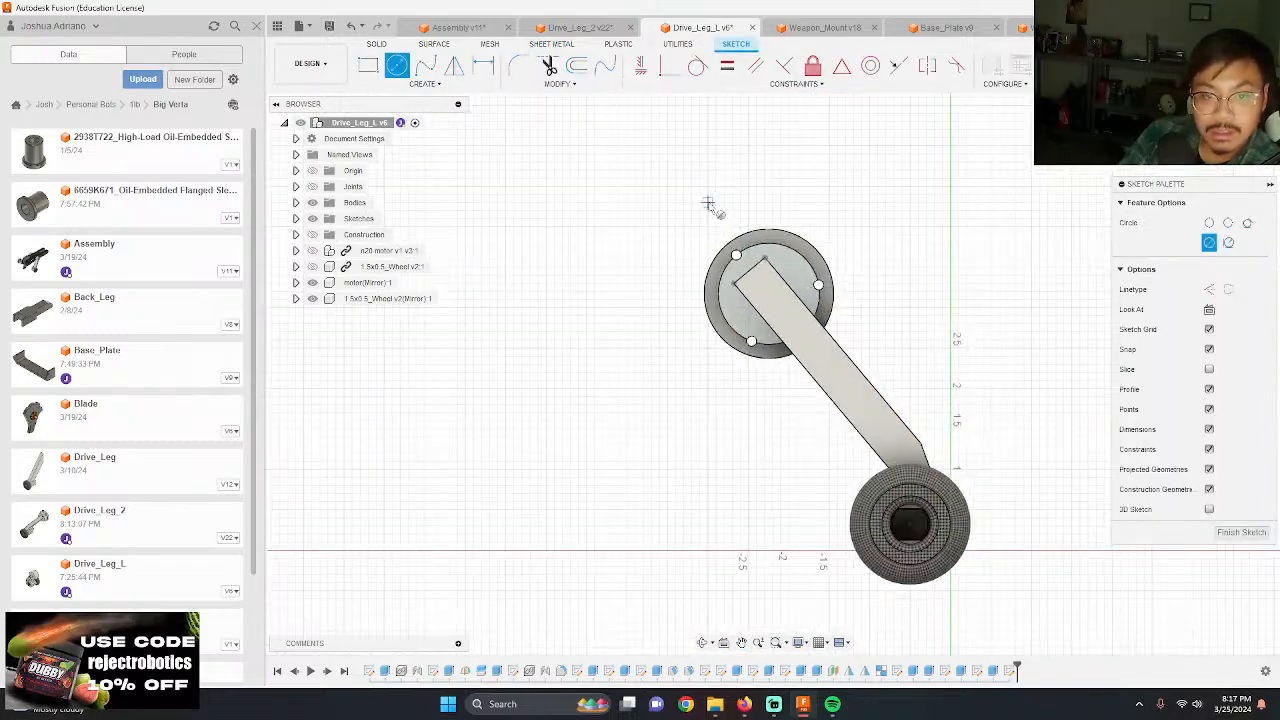
scroll(742, 220, "up", 5)
left_click(735, 256)
type(".25")
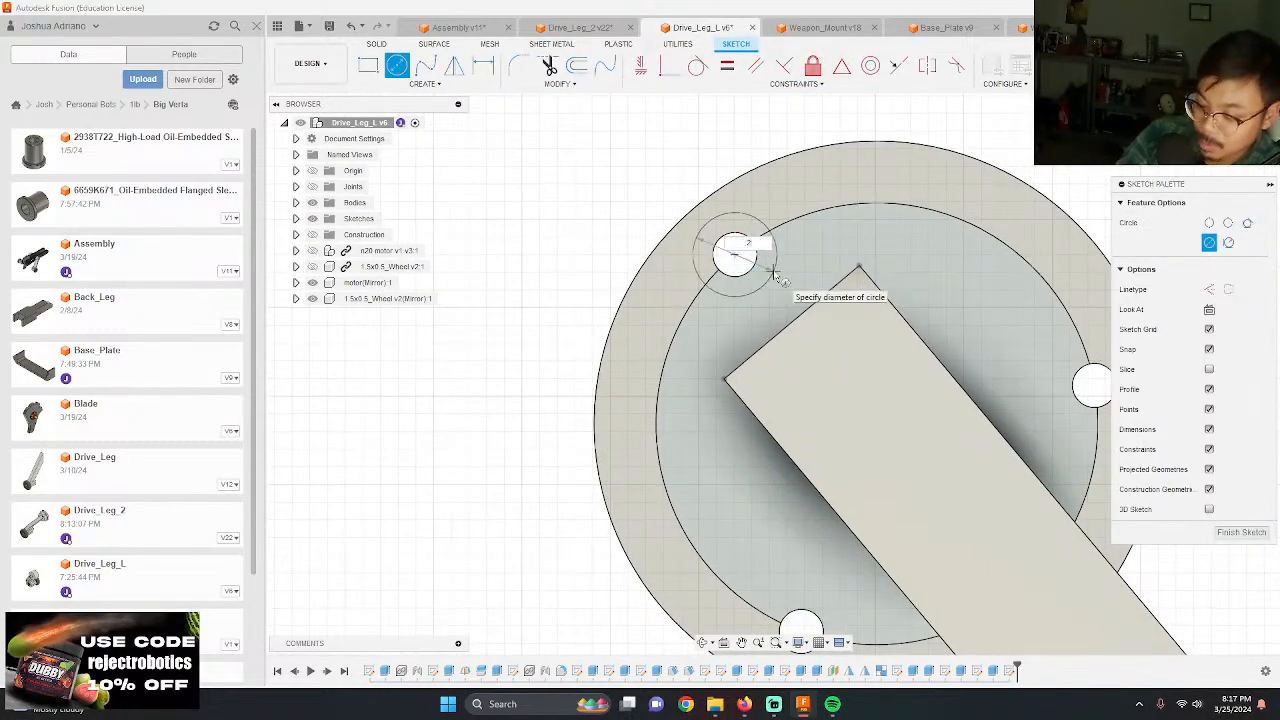
key("Return")
Step: Draw 0.25 in diameter circles concentric with the other two screw holes
scroll(778, 275, "down", 4)
scroll(788, 411, "up", 2)
scroll(788, 412, "up", 2)
key("c")
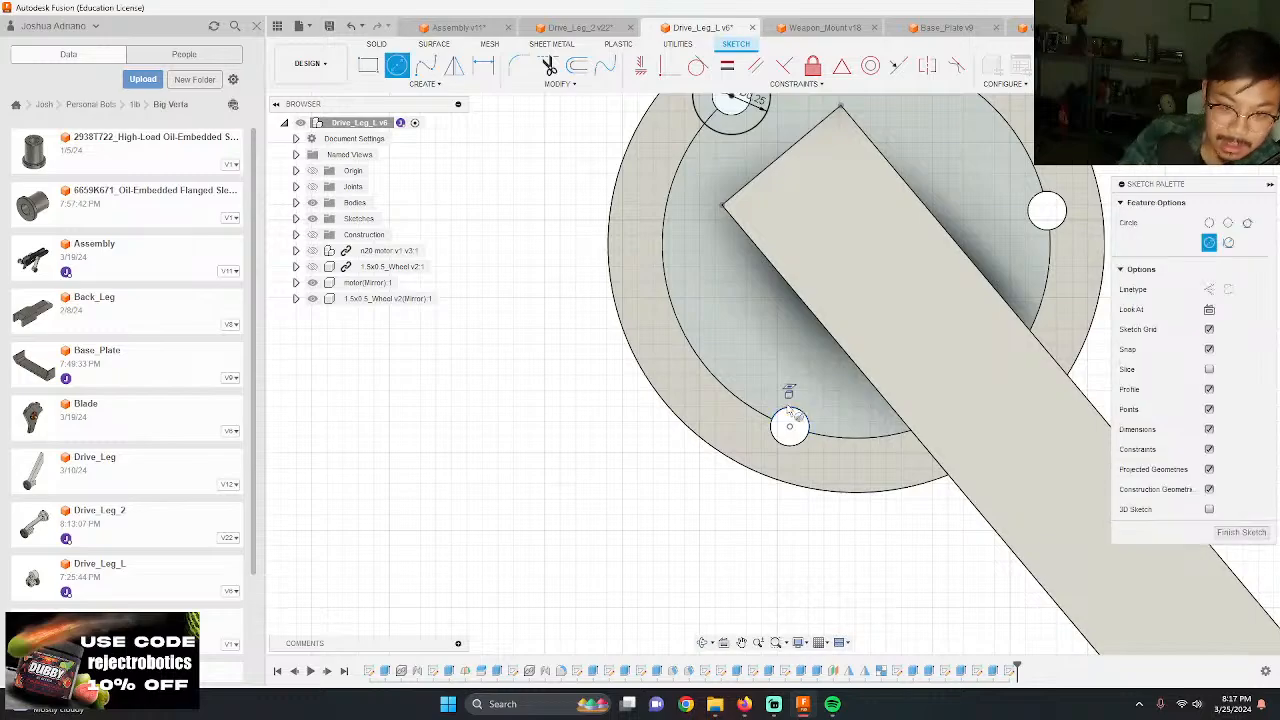
left_click(789, 427)
type(".2")
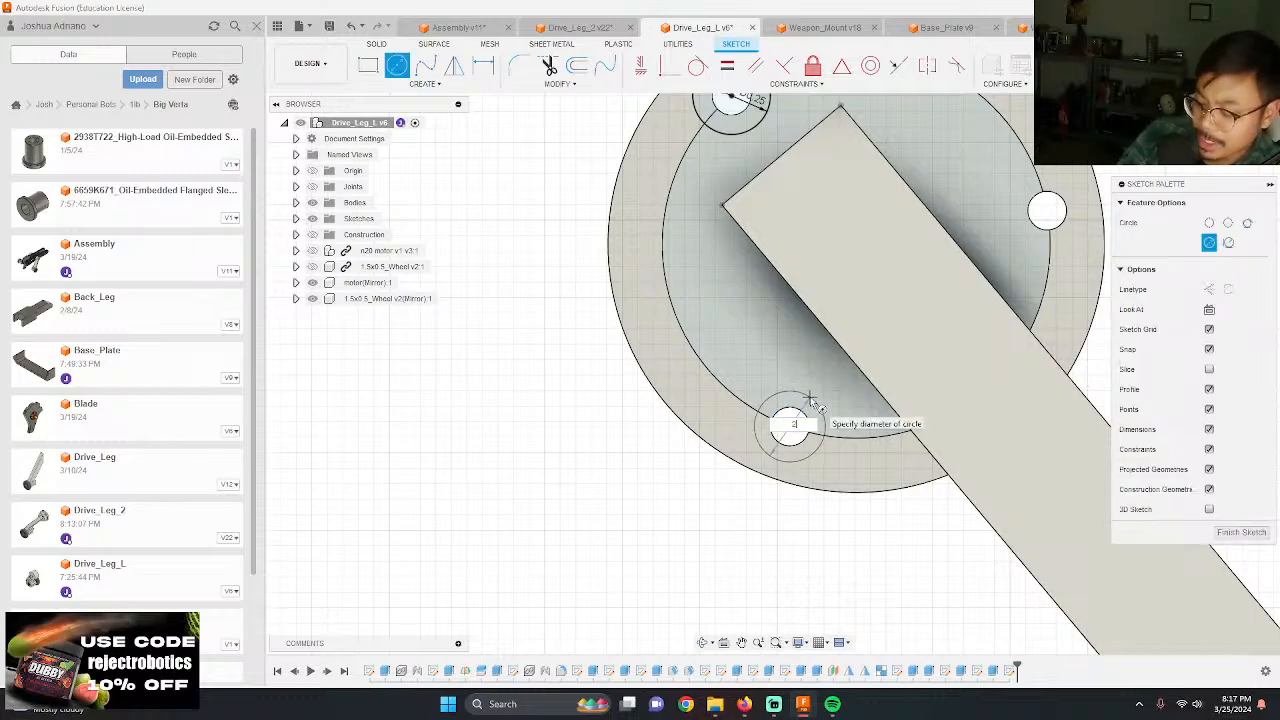
type("5")
key("Return")
scroll(695, 365, "down", 4)
scroll(928, 234, "up", 6)
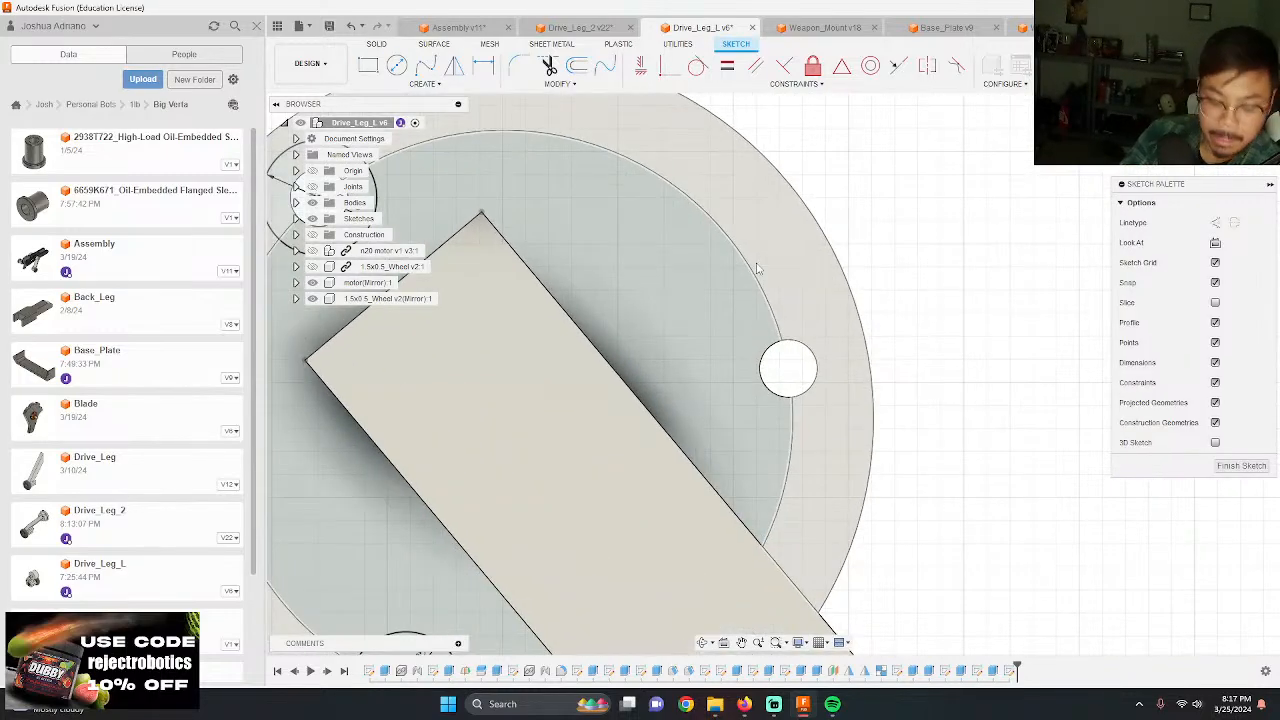
key("c")
left_click(790, 370)
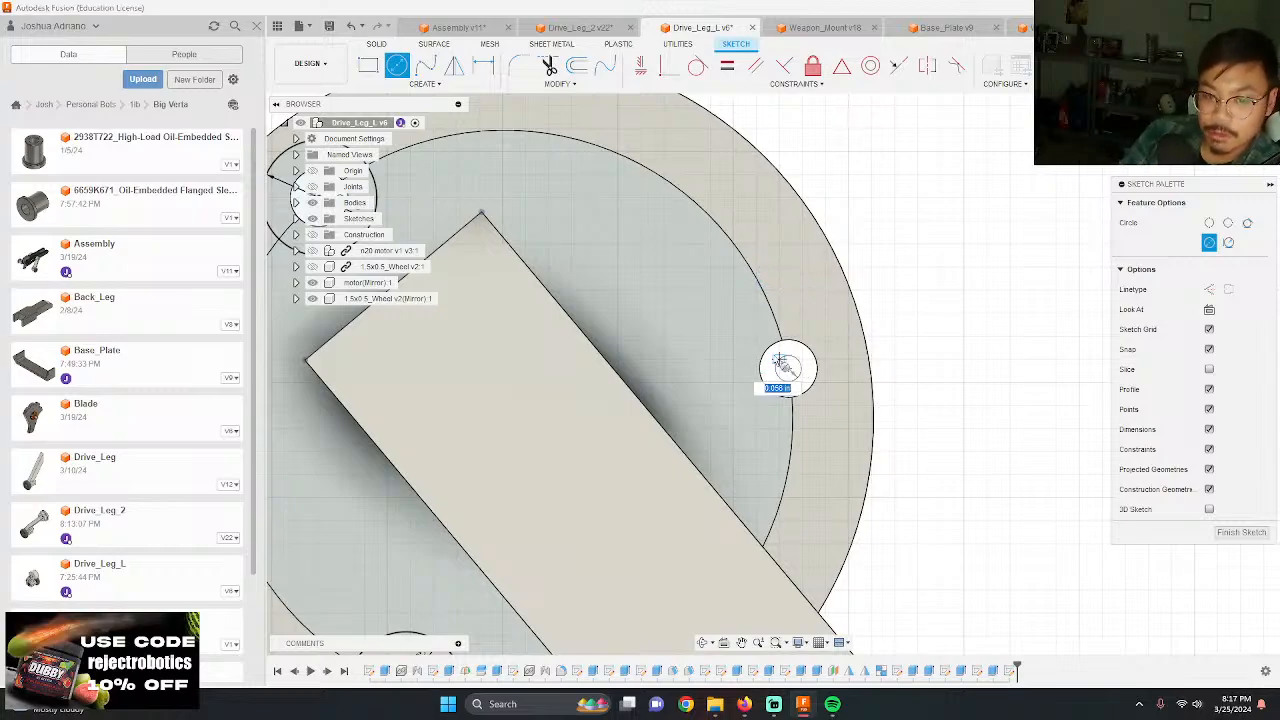
key("Return")
scroll(760, 350, "down", 5)
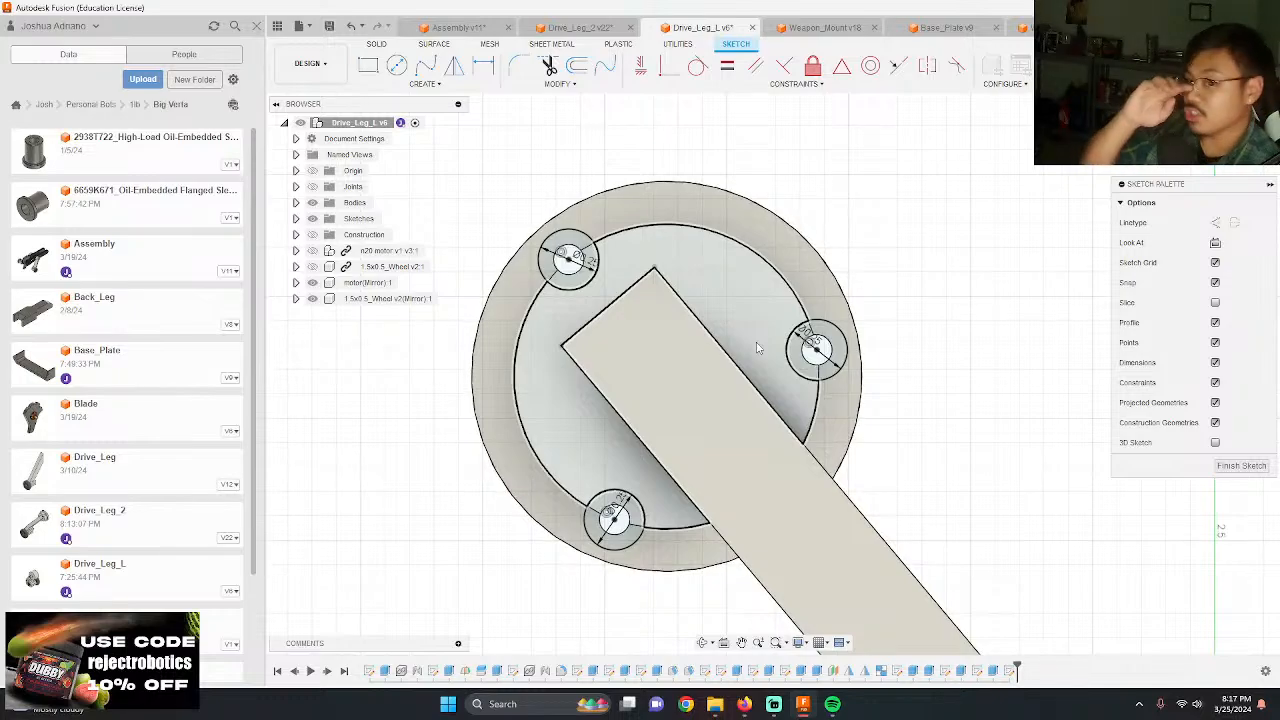
Step: Cut the inner portions of the three 0.25 in clearance circles -0.494 in into the hub, down to the flange
key("e")
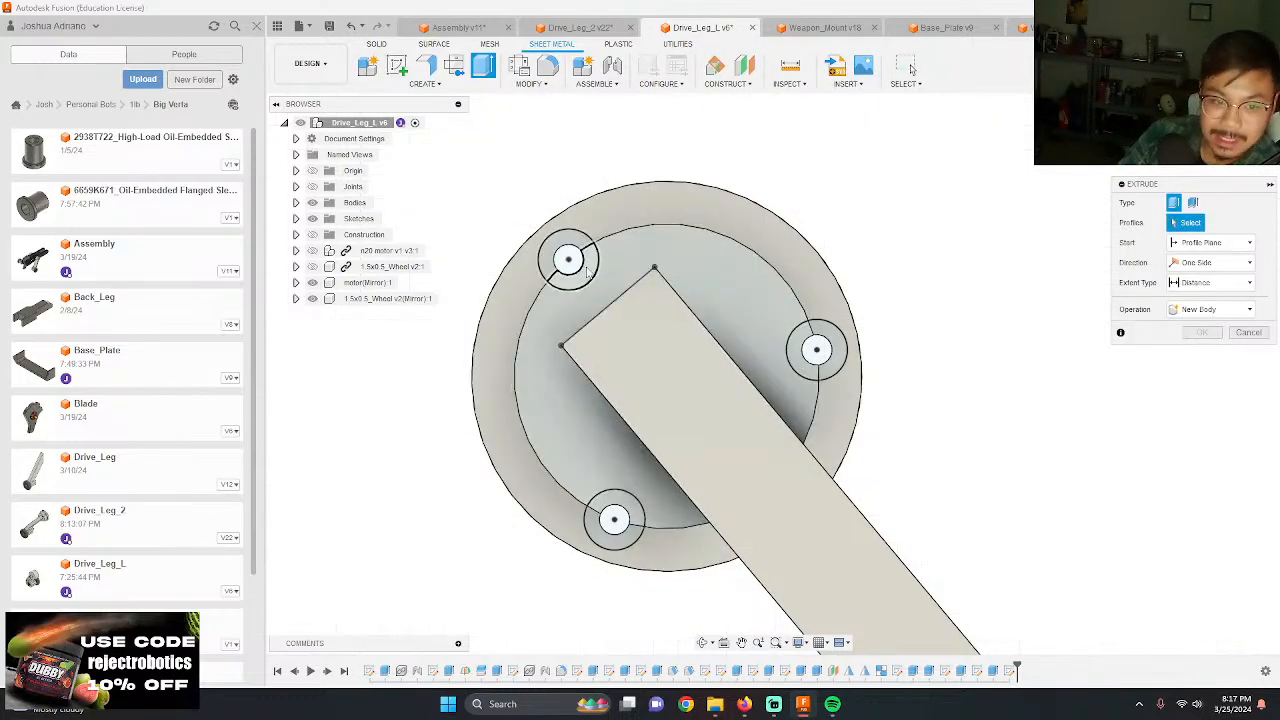
left_click(800, 345)
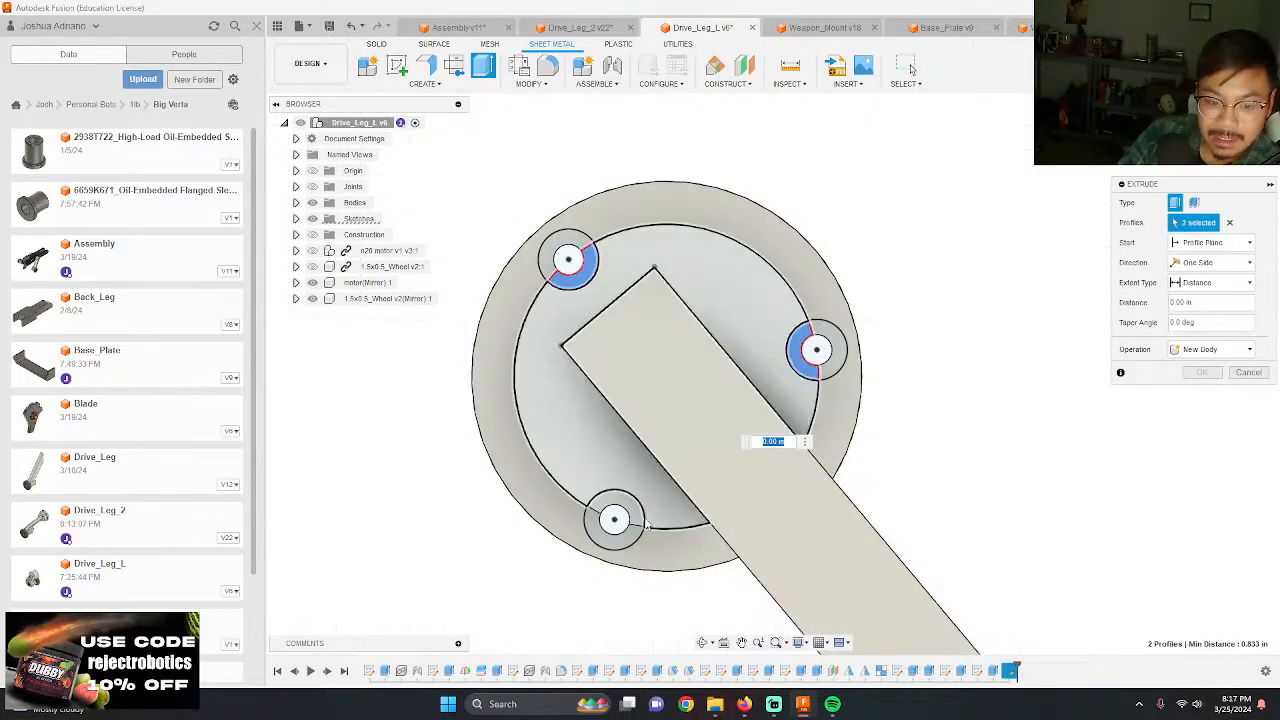
left_click(625, 502)
middle_click_drag(714, 572, 686, 557, "shift")
left_click_drag(574, 500, 836, 413)
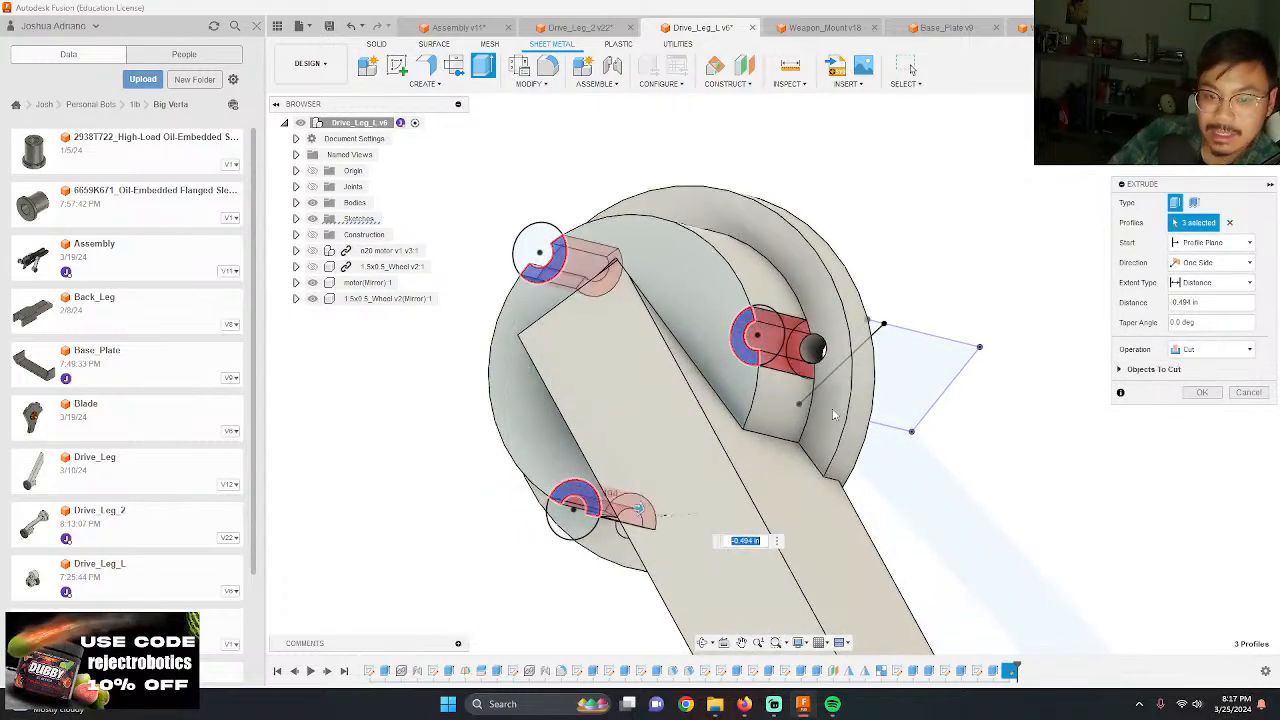
key("Return")
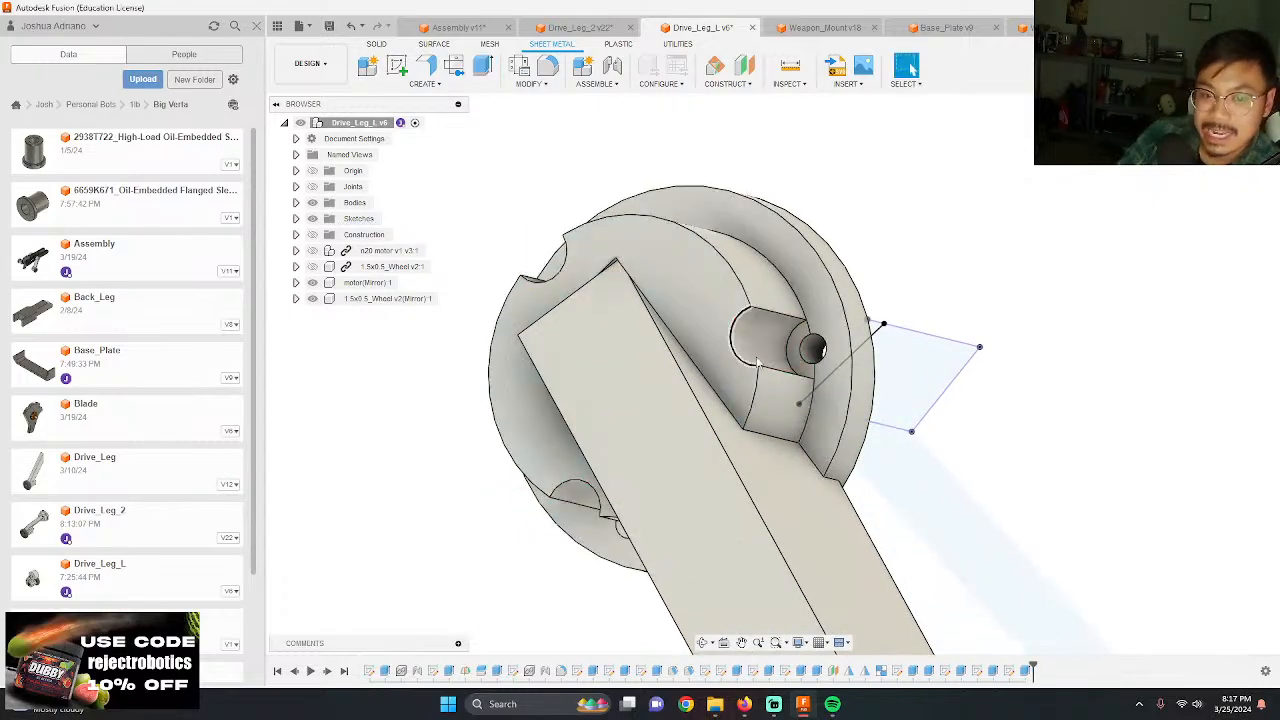
Step: Save Drive_Leg_L and switch to the Assembly document
left_click(329, 25)
key("Return")
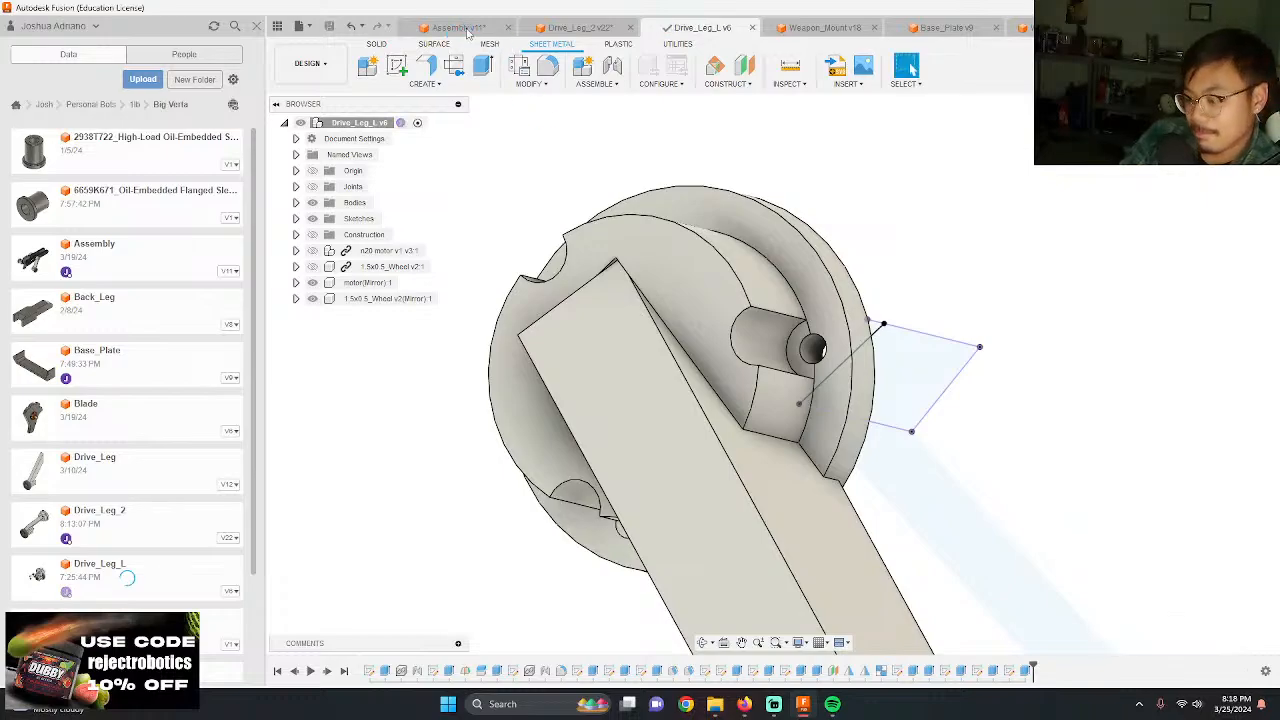
left_click(466, 29)
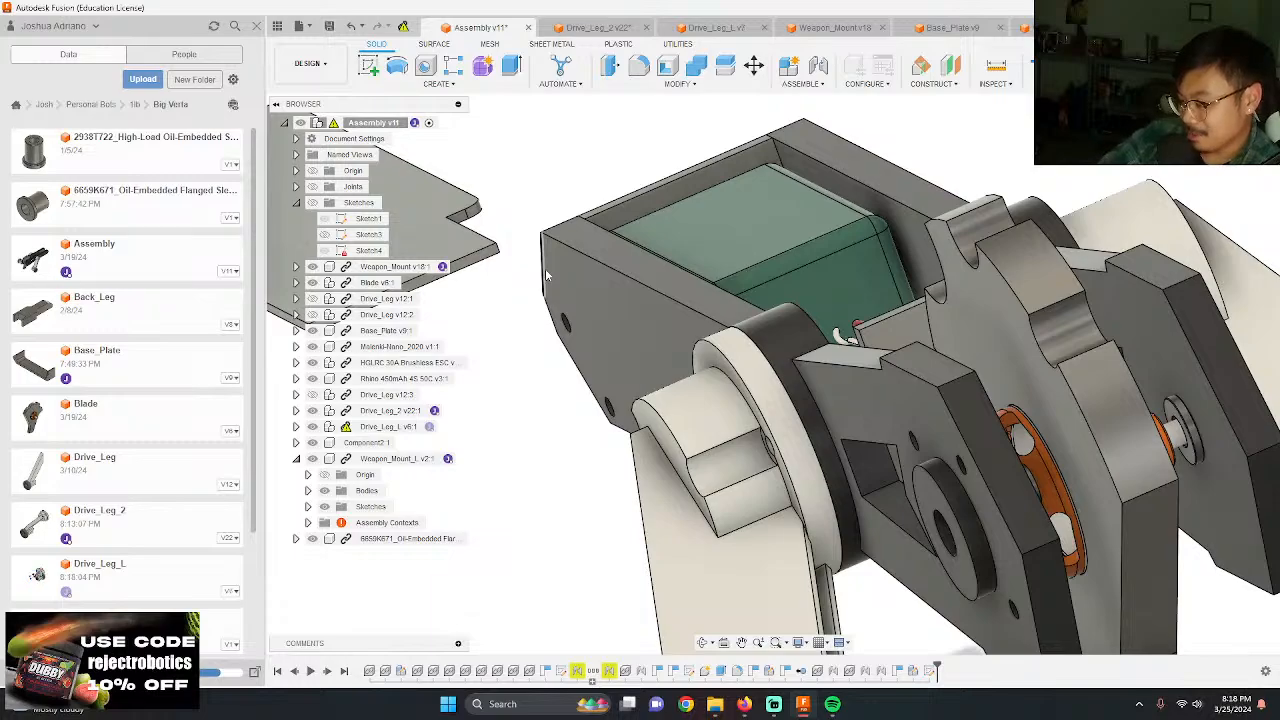
Step: Update the assembly to the latest saved version of Drive_Leg_L
scroll(556, 322, "down", 2)
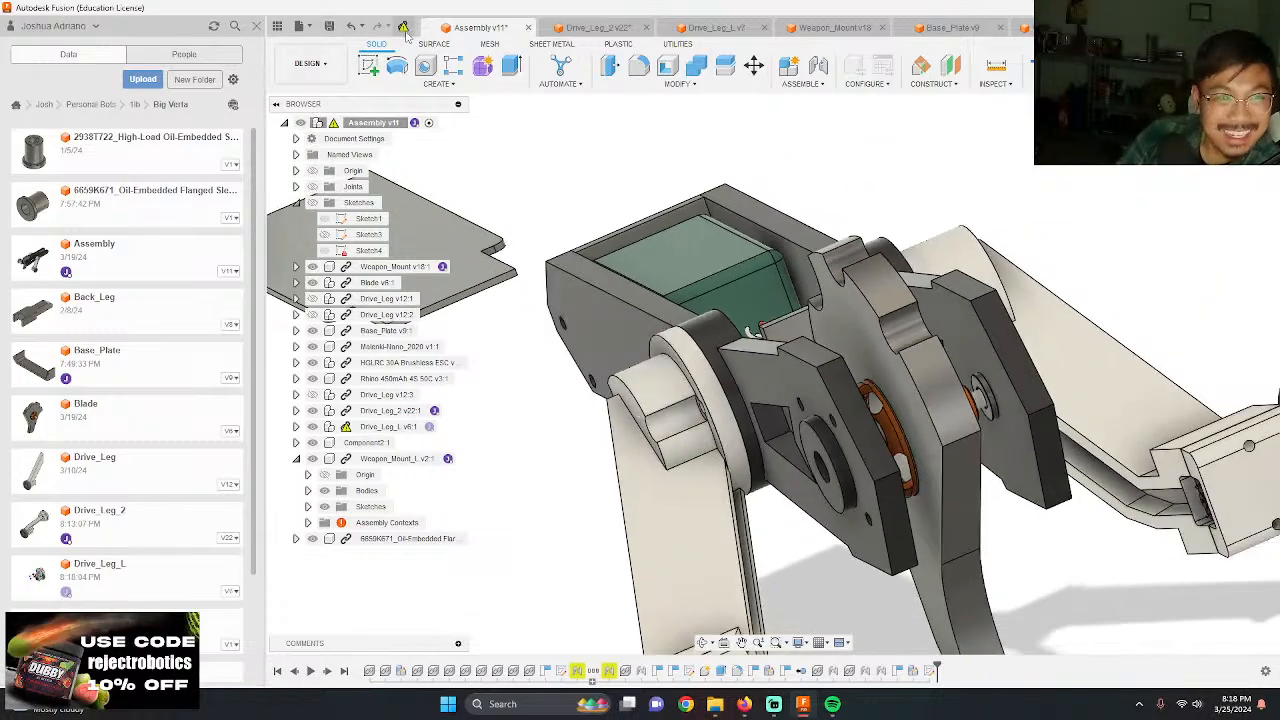
left_click(404, 28)
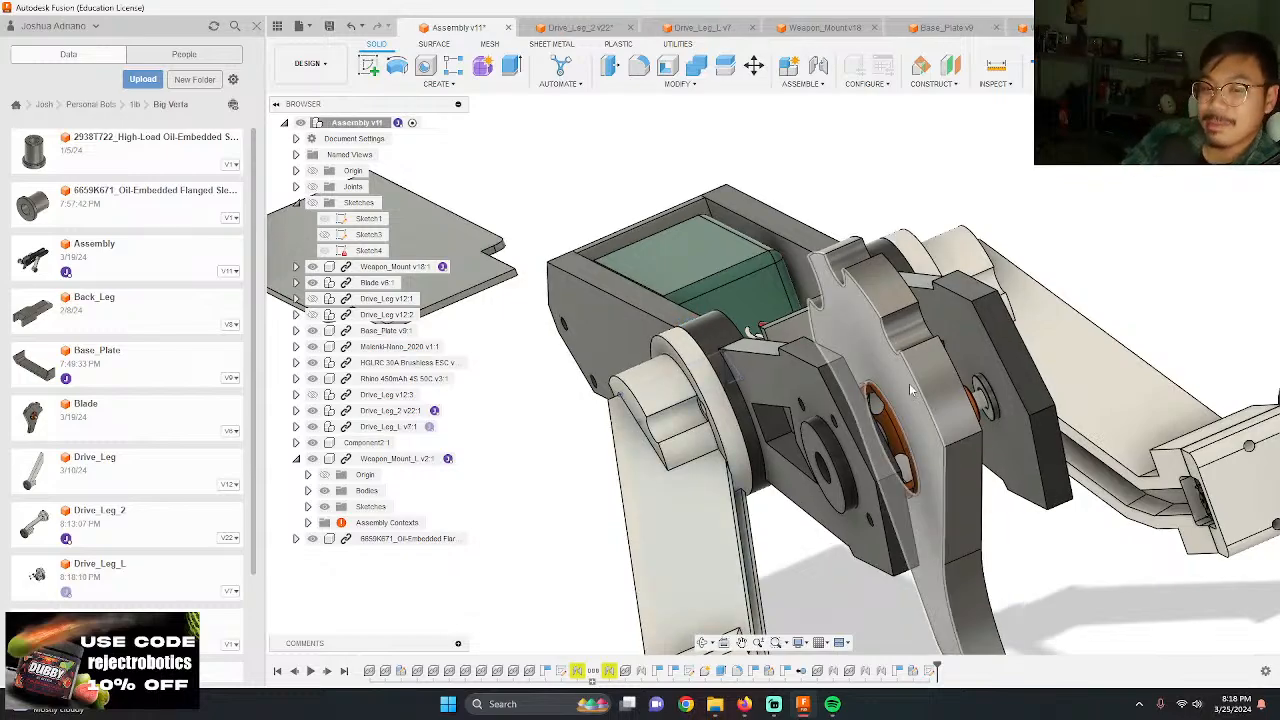
Step: Examine the updated assembly from several angles, checking the drive leg hubs, weapon mounts and chassis
scroll(911, 390, "down", 3)
middle_click_drag(971, 420, 928, 494, "shift")
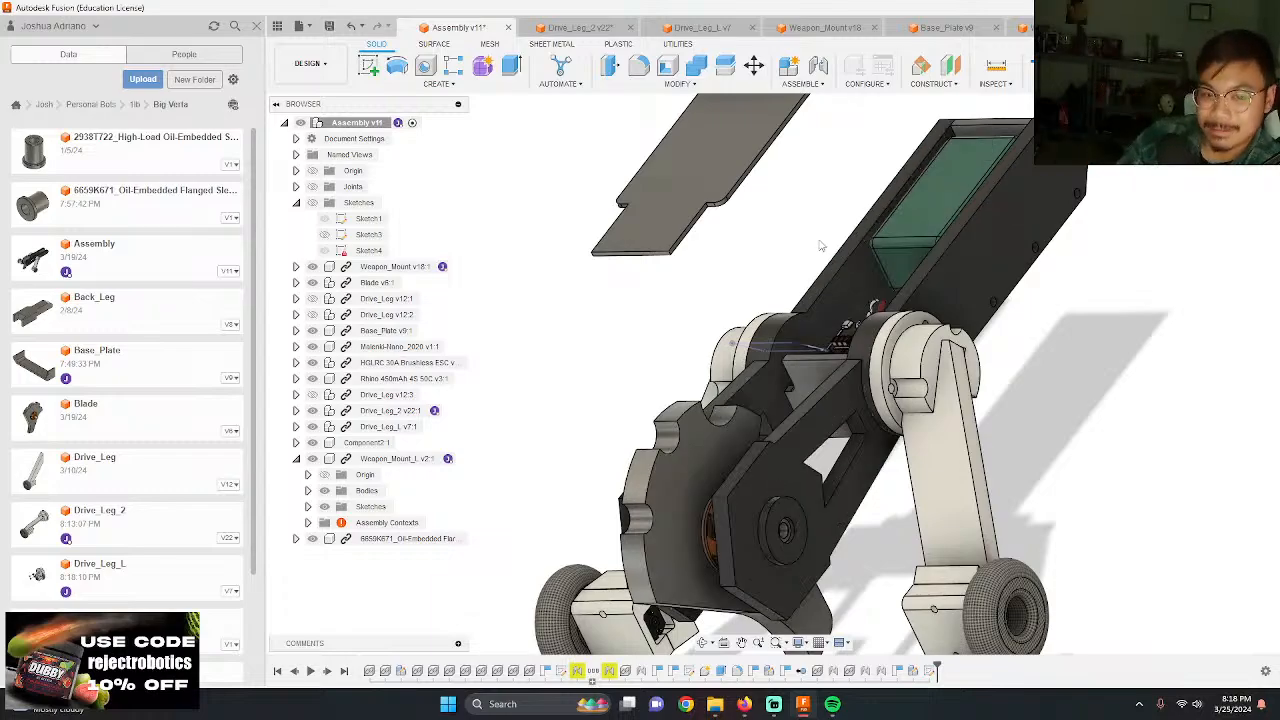
scroll(797, 373, "down", 3)
scroll(796, 373, "up", 3)
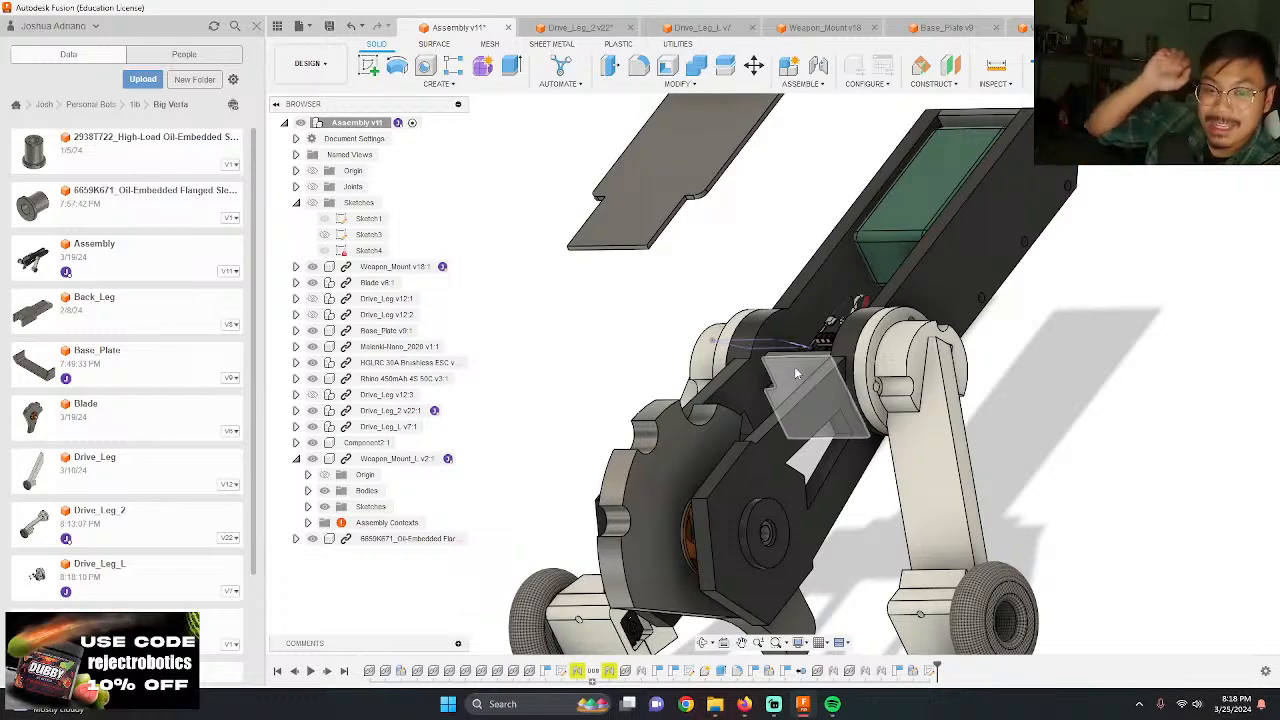
middle_click_drag(797, 374, 692, 290, "shift")
scroll(938, 338, "up", 3)
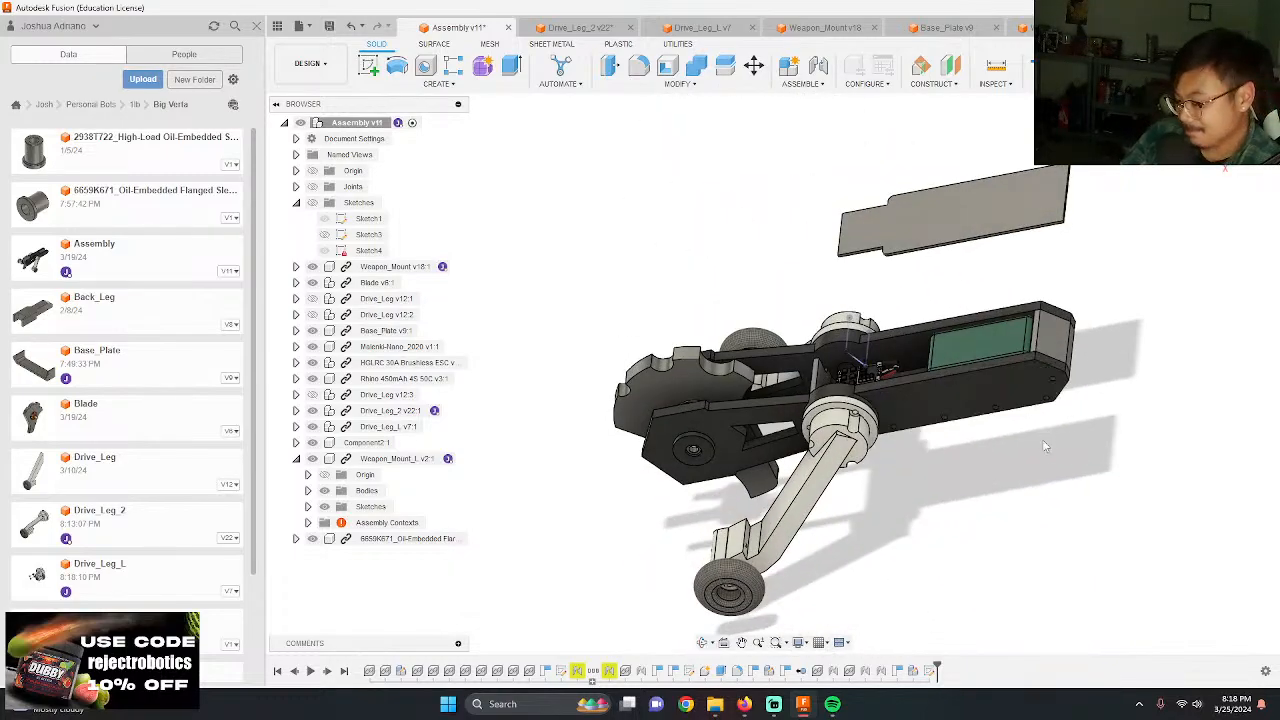
scroll(1035, 606, "up", 8)
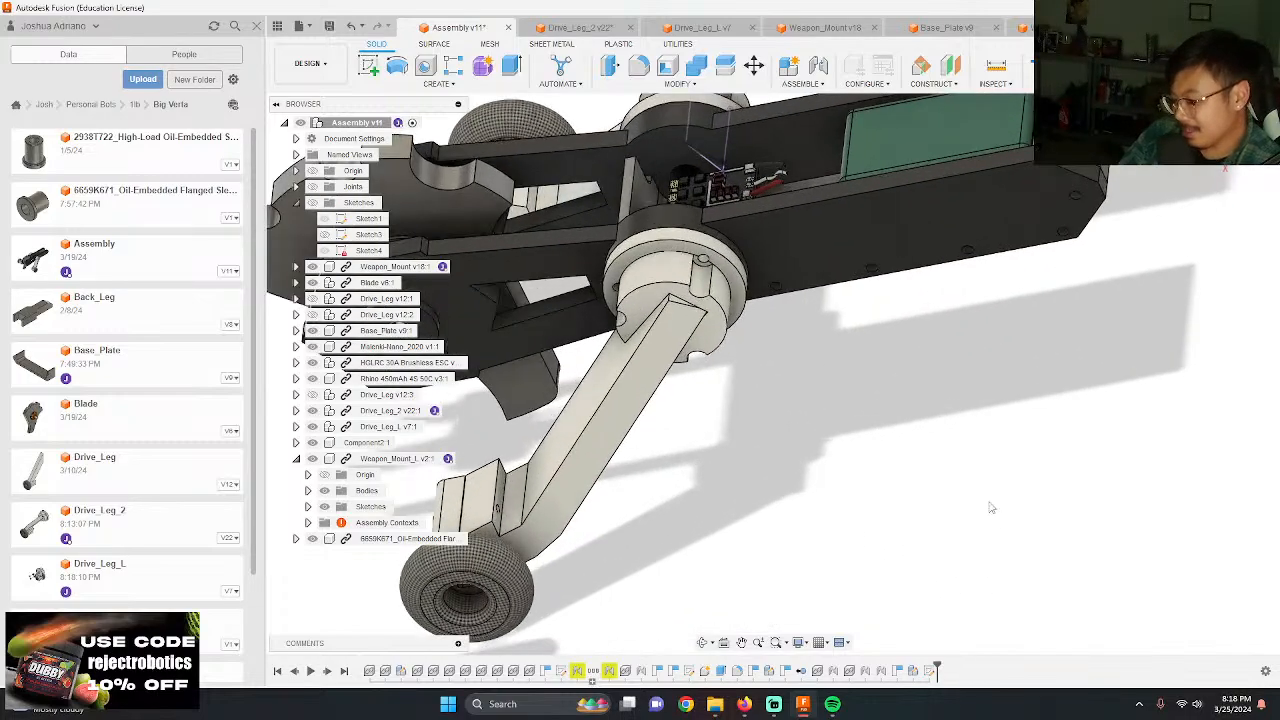
scroll(964, 463, "down", 5)
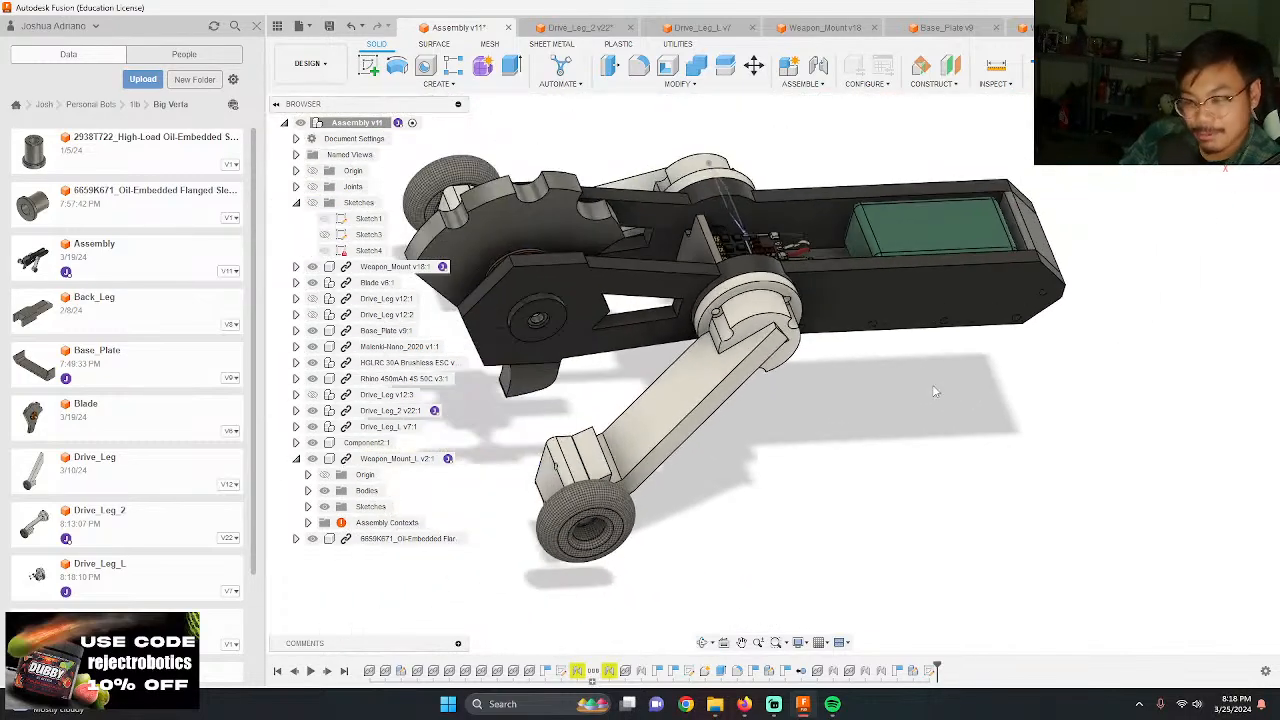
middle_click_drag(932, 393, 650, 292, "shift")
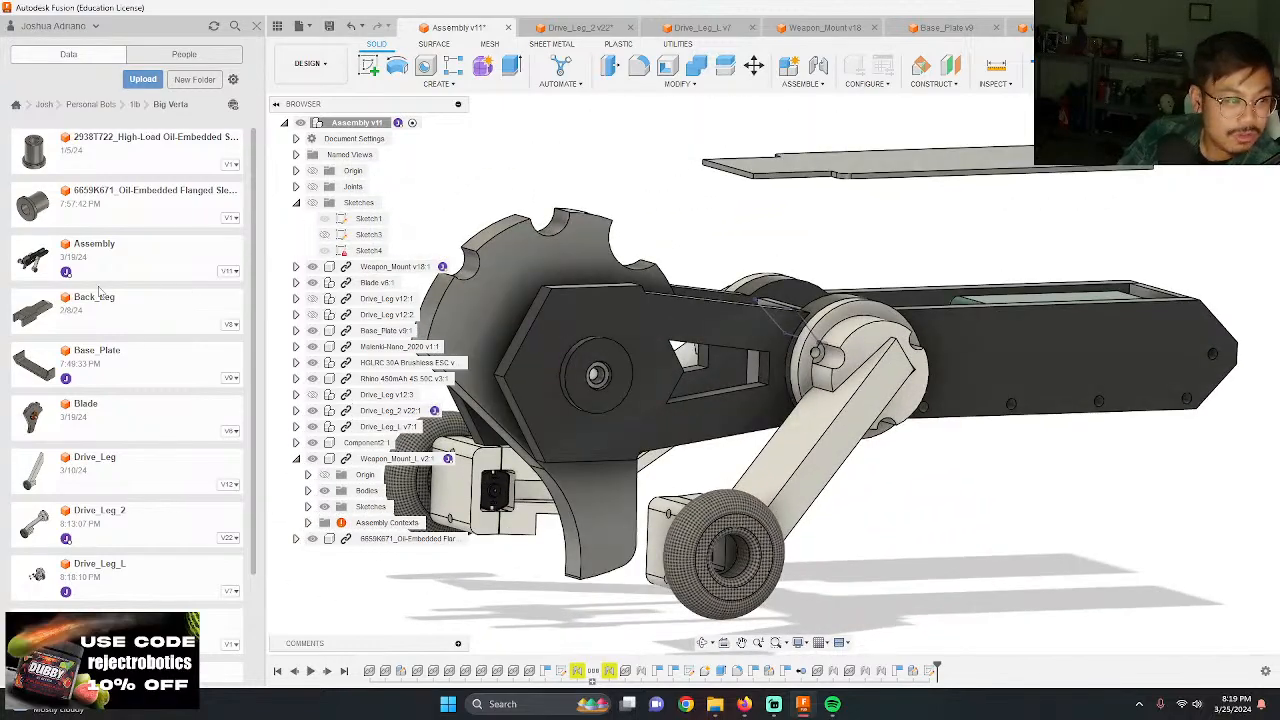
Step: Leave the Big Verta project folder and go up to the top-level folder that holds Robot Parts
scroll(99, 290, "down", 3)
scroll(82, 207, "up", 3)
left_click(96, 104)
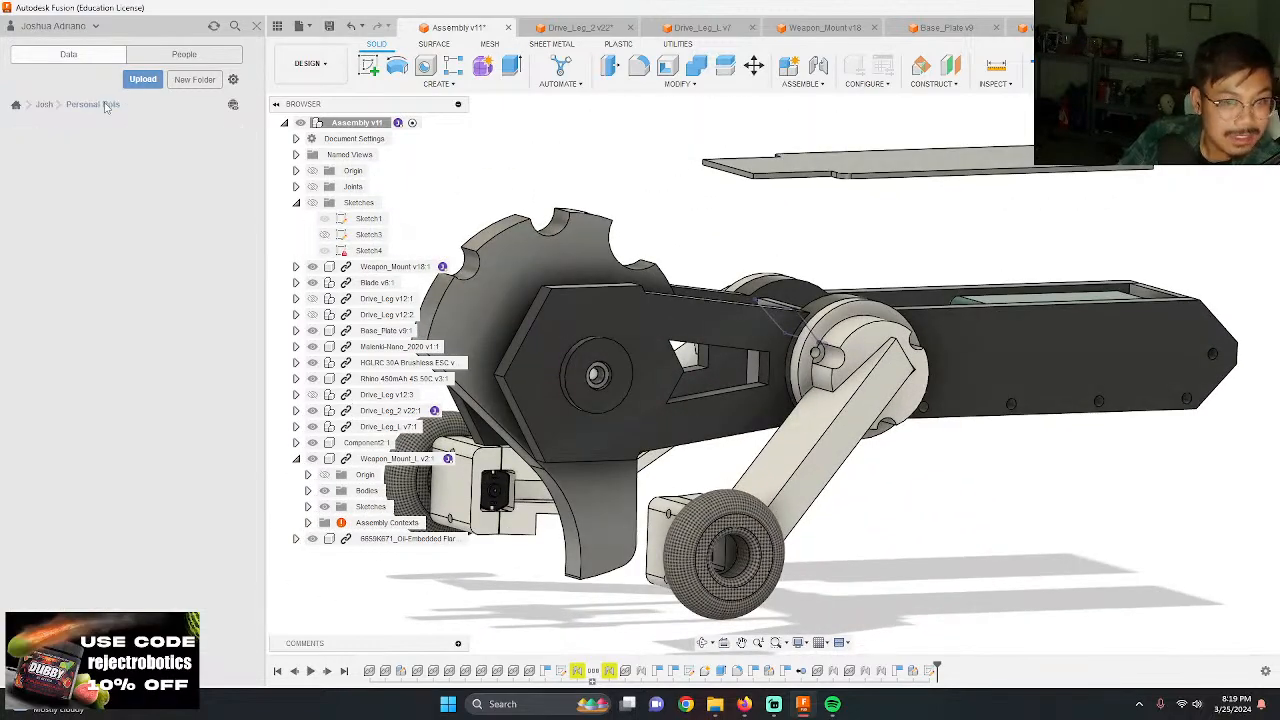
left_click(44, 104)
scroll(115, 470, "down", 5)
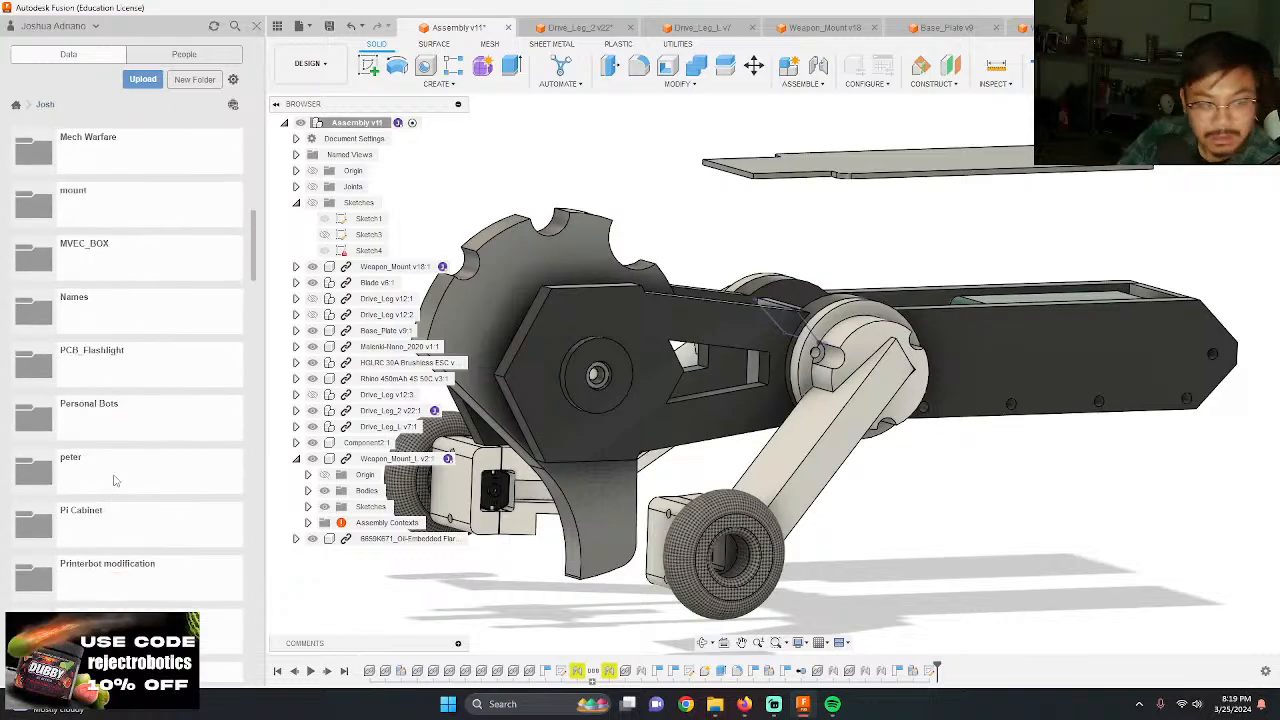
scroll(115, 481, "down", 2)
left_click(127, 540)
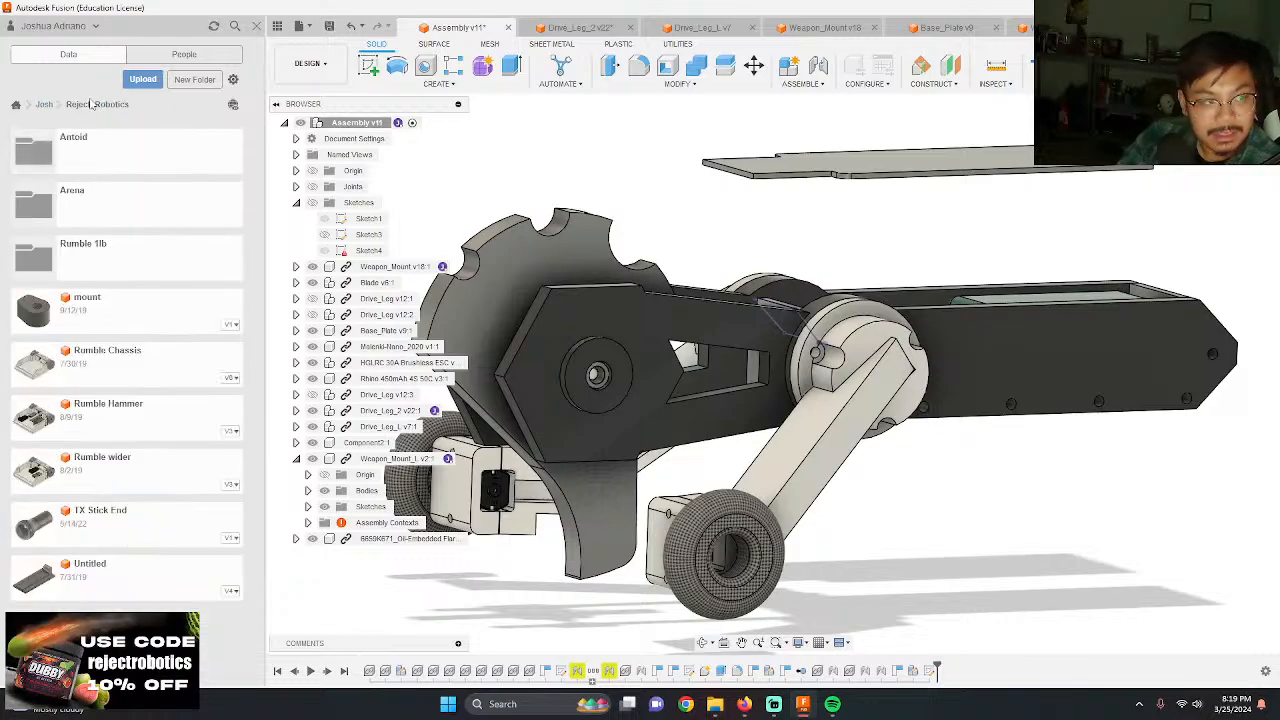
left_click(44, 104)
Step: Open the #4 screw folder within Robot Parts, Hardware, Nuts & Bolts
scroll(145, 451, "down", 5)
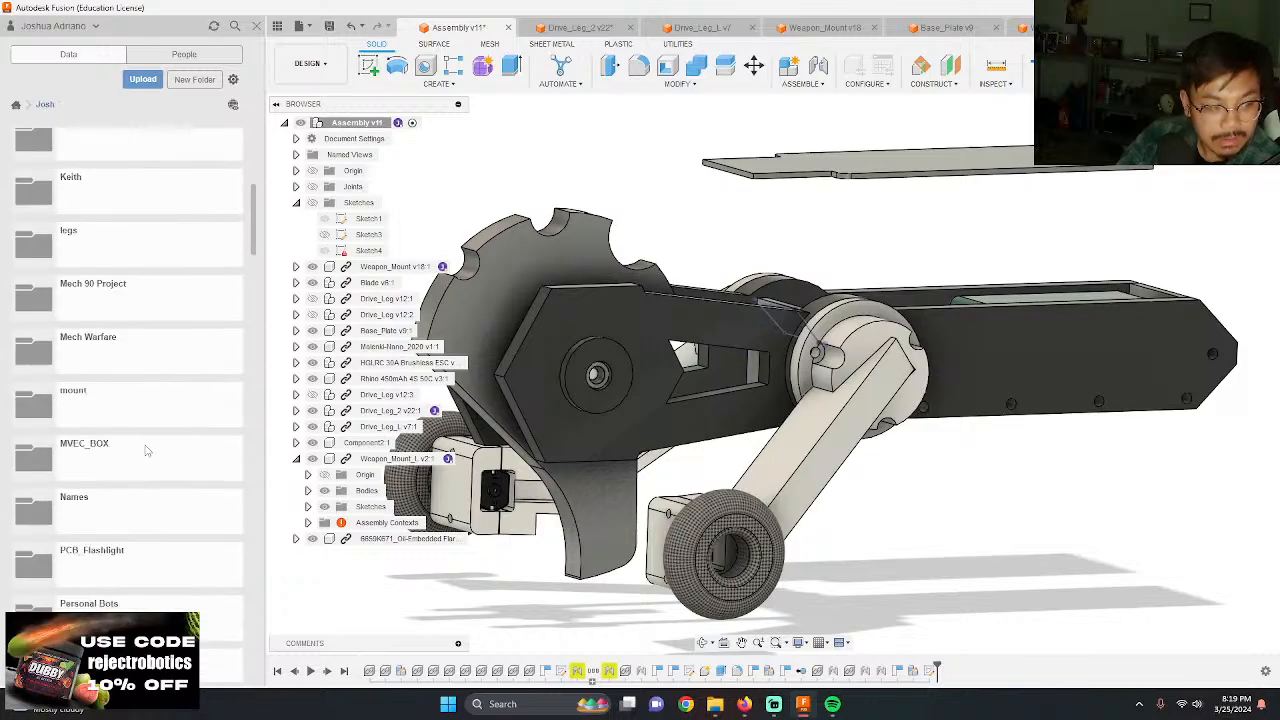
scroll(137, 498, "down", 5)
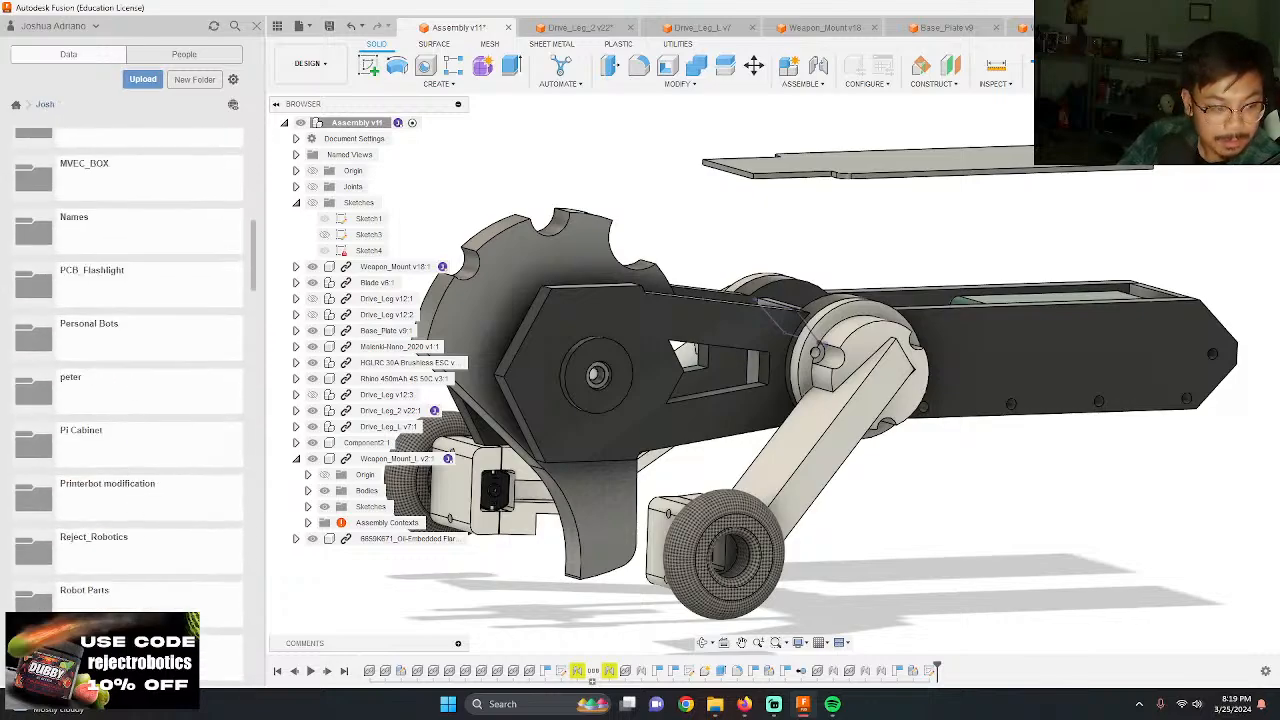
left_click(100, 592)
left_click(115, 278)
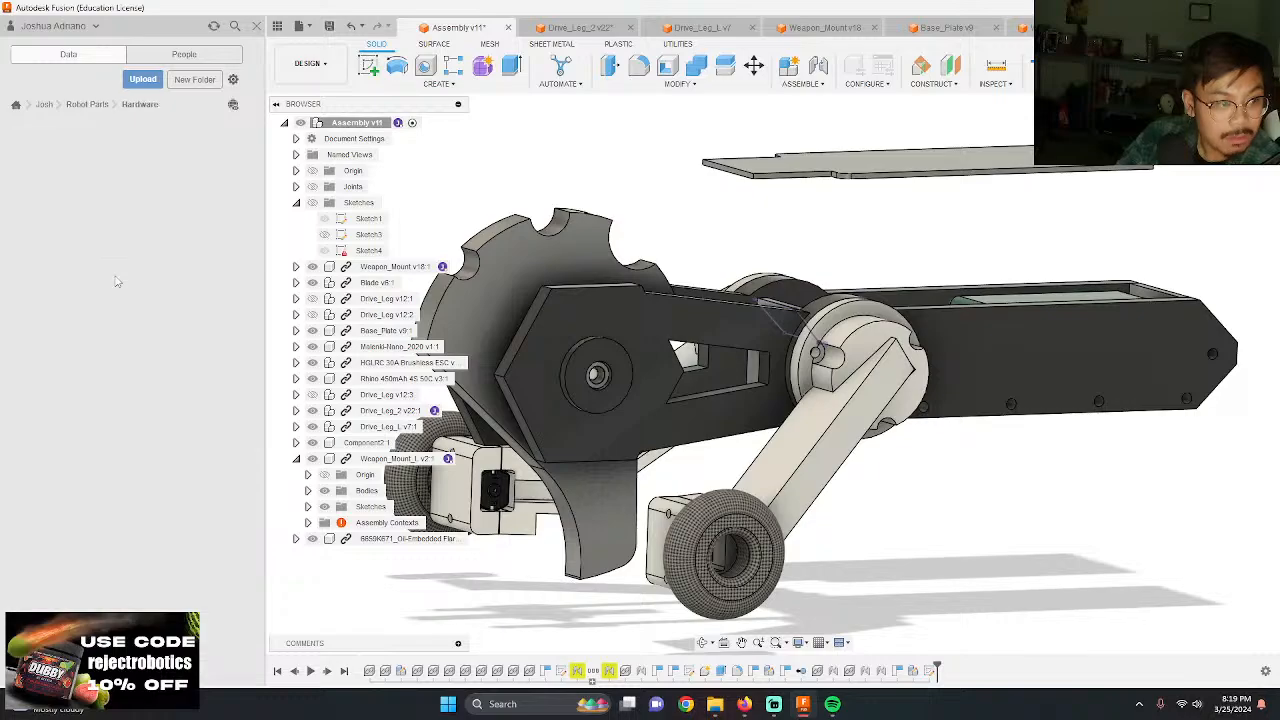
left_click(133, 270)
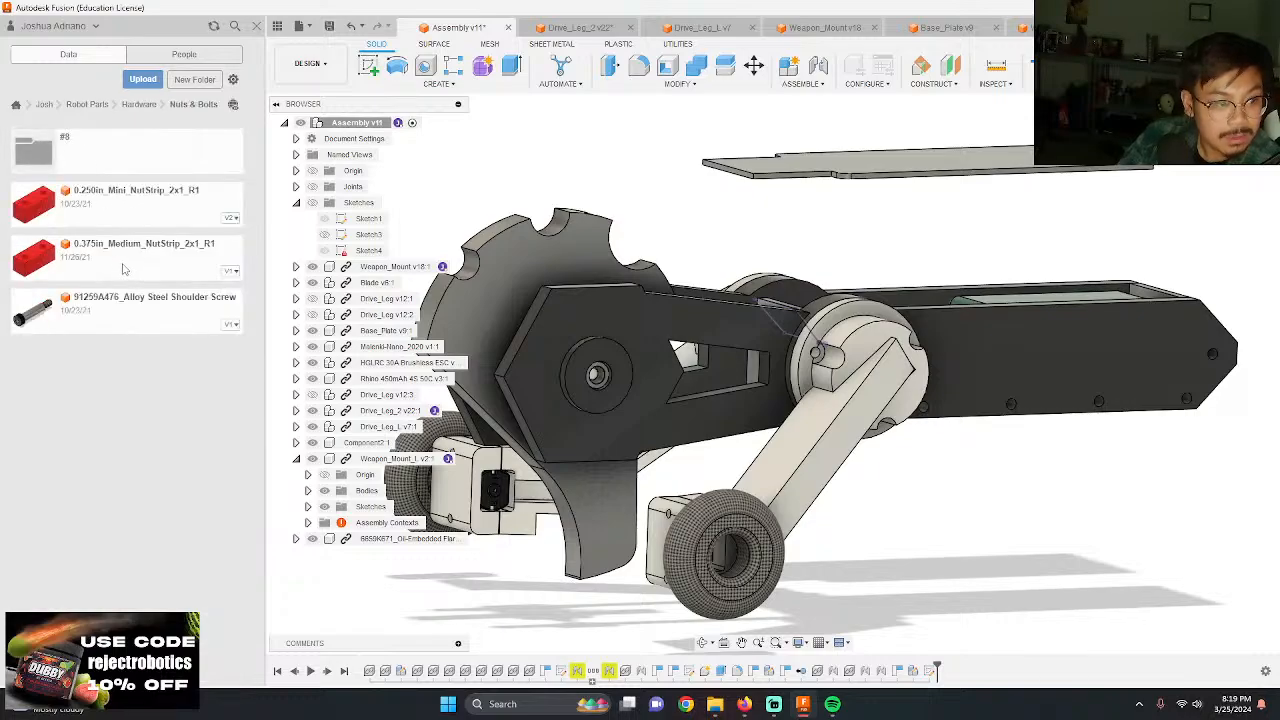
left_click(103, 154)
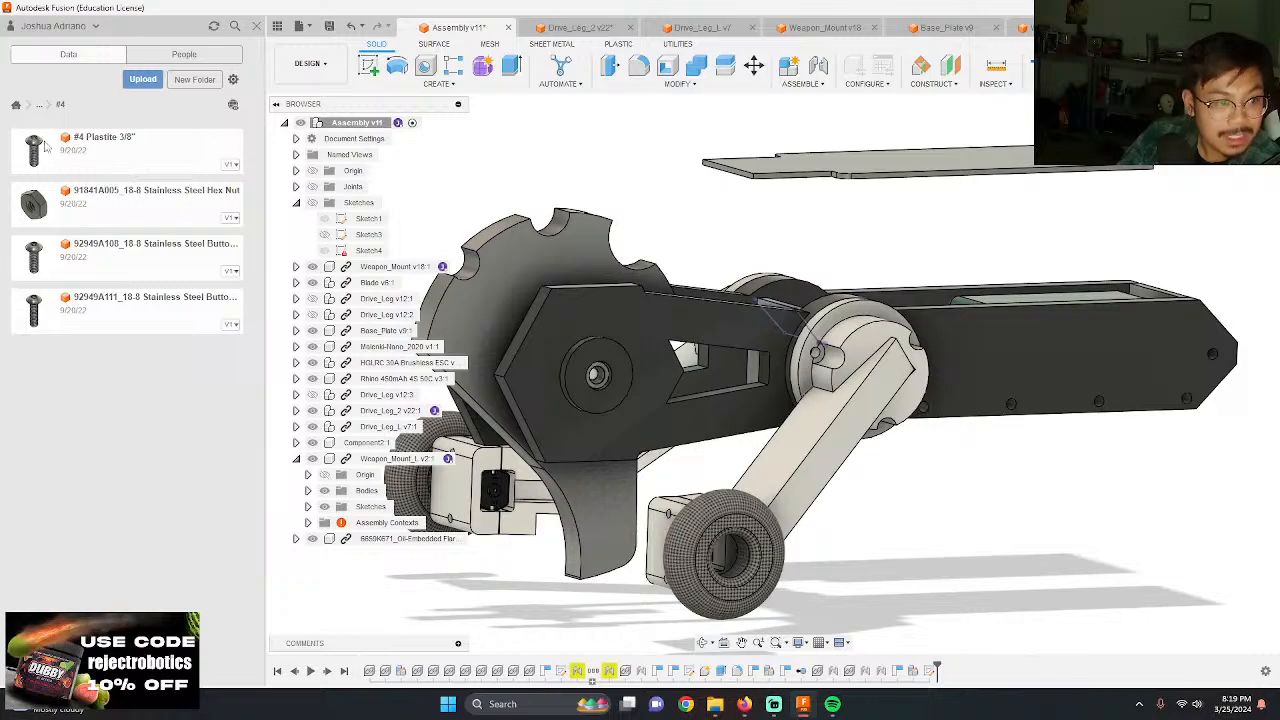
Step: Insert a #4 Plastite 3/8" screw, move it about 4 in along Y beside Drive_Leg_L, and rotate it to point toward the hub
left_click_drag(45, 147, 815, 351)
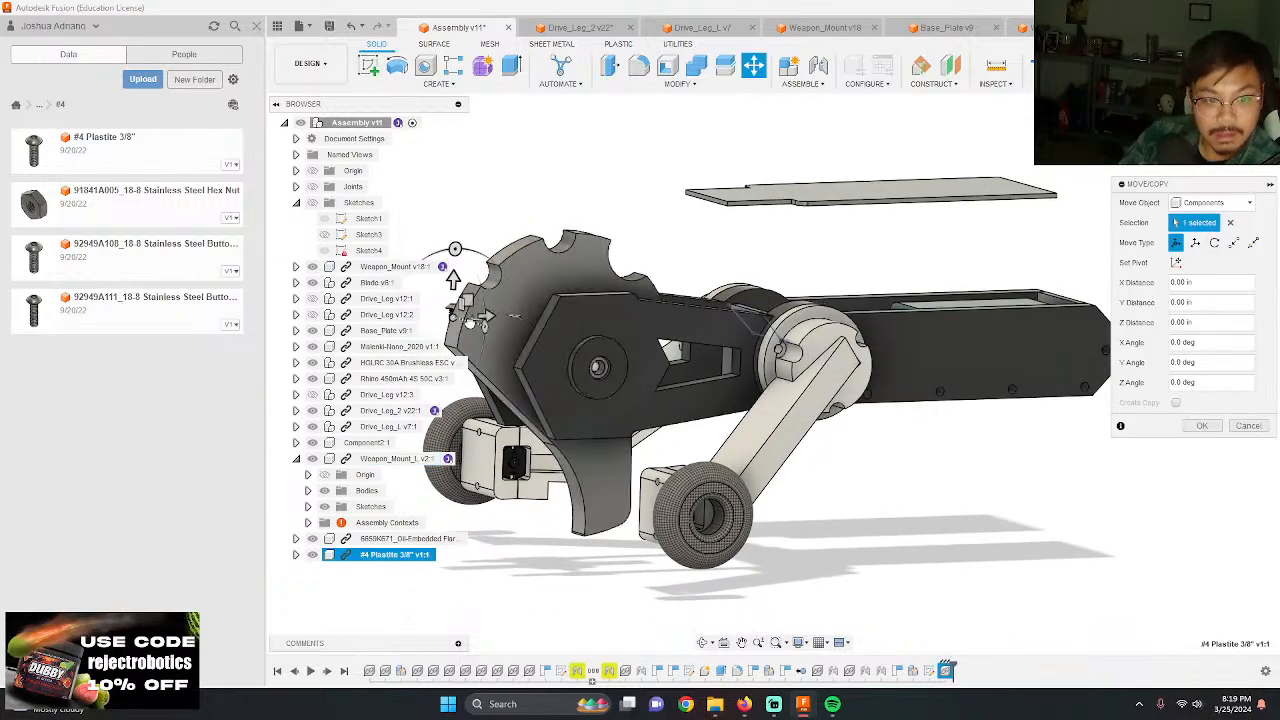
left_click_drag(485, 318, 912, 440)
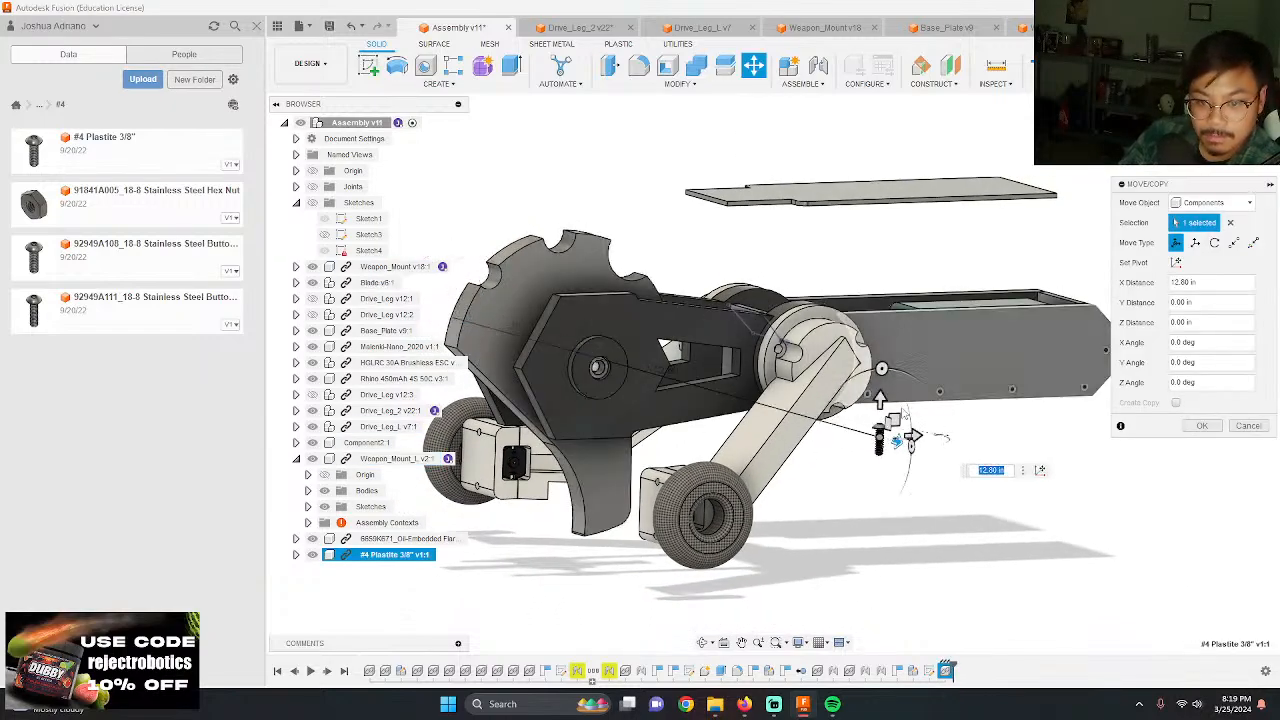
middle_click_drag(912, 440, 846, 400, "shift")
scroll(846, 400, "down", 3)
scroll(909, 532, "down", 3)
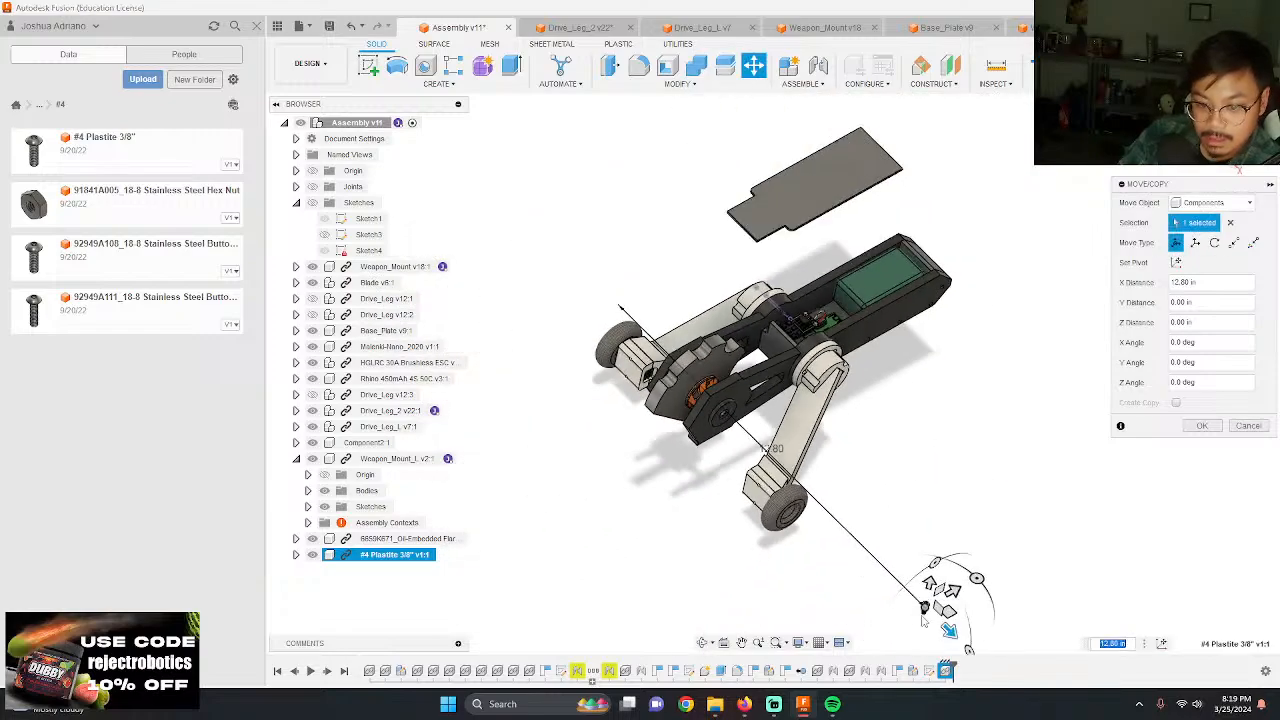
left_click_drag(950, 630, 918, 428)
scroll(915, 425, "up", 5)
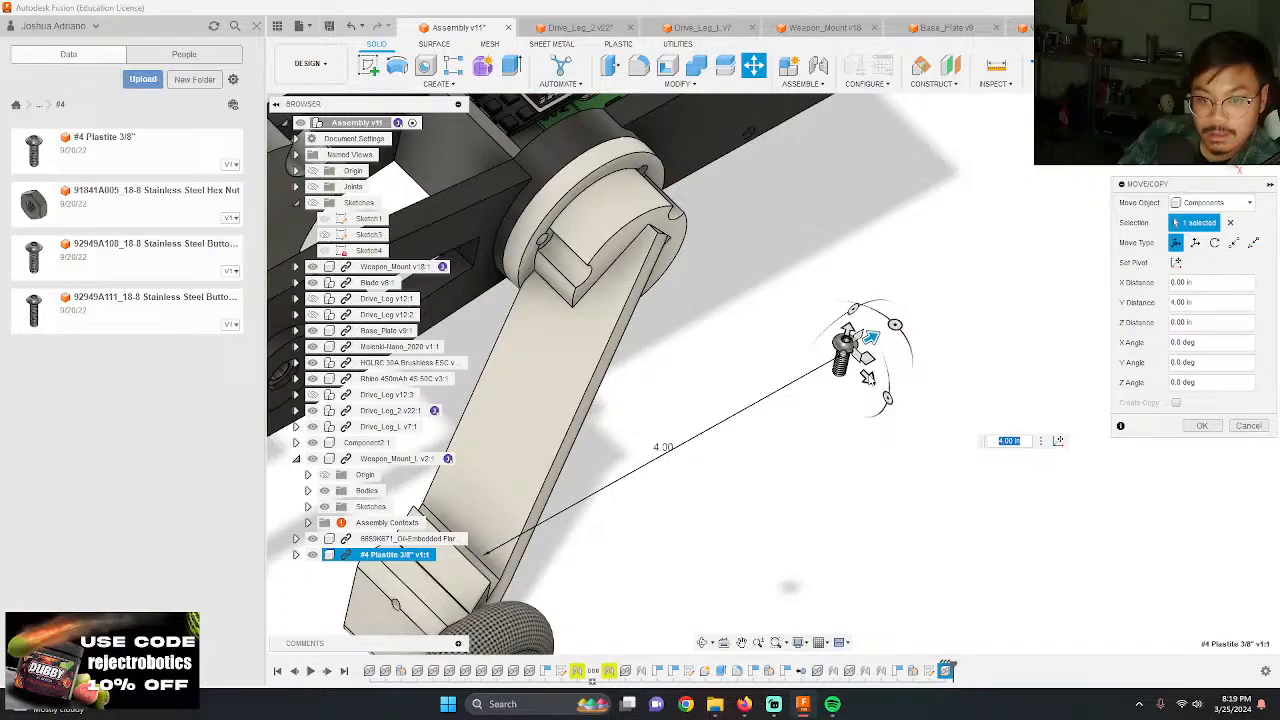
left_click_drag(870, 380, 753, 357)
key("Return")
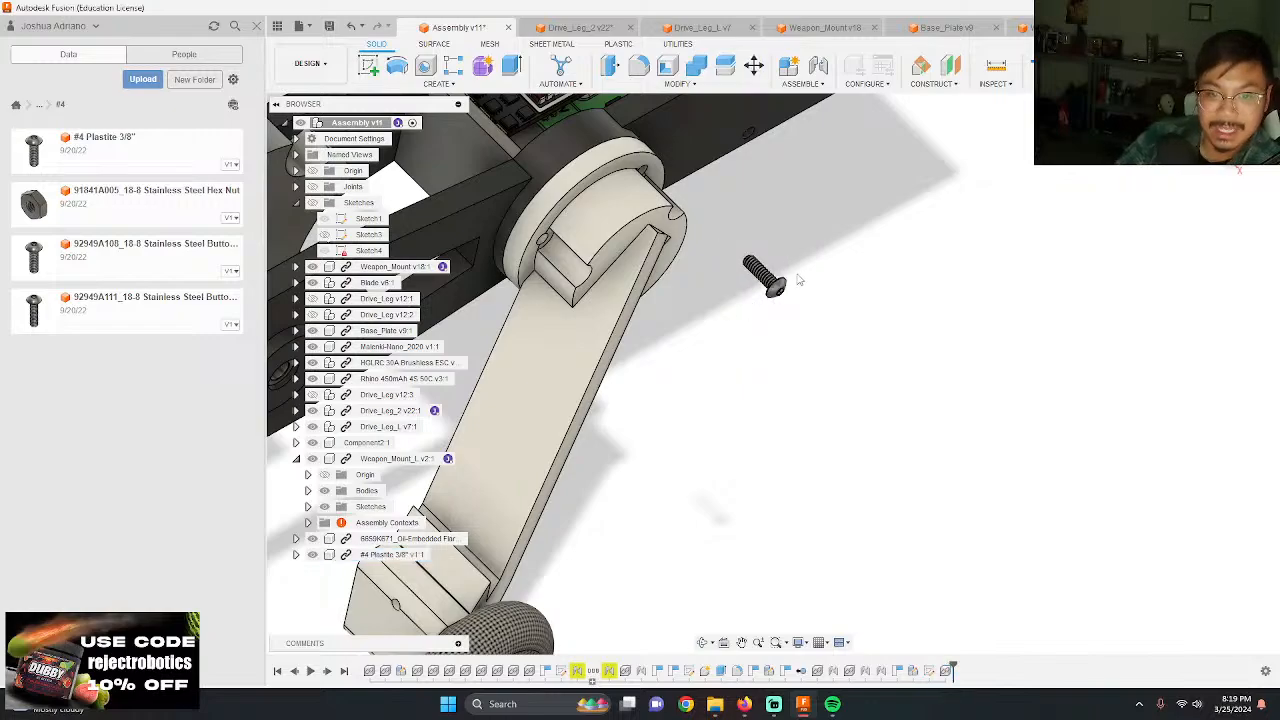
Step: Joint the underside of the screw's head to a screw hole in Drive_Leg_L's hub flange, flipped at a 180 deg angle
scroll(750, 262, "up", 3)
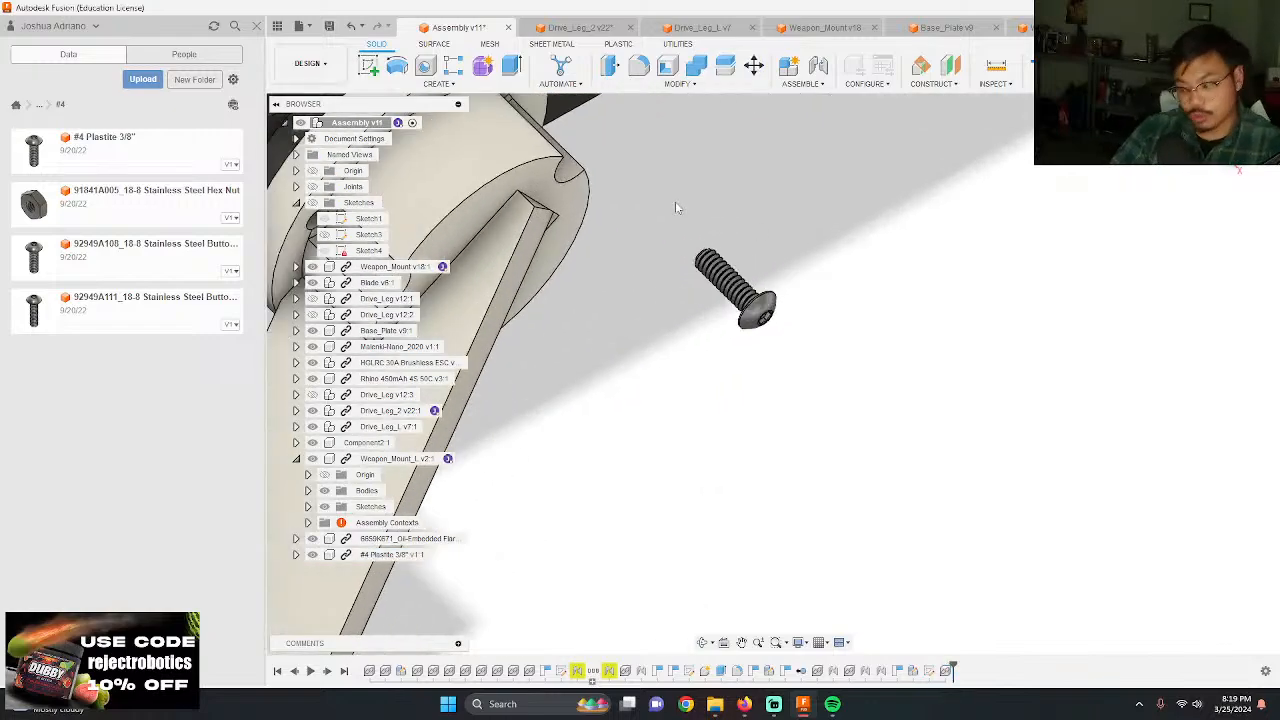
scroll(812, 308, "up", 5)
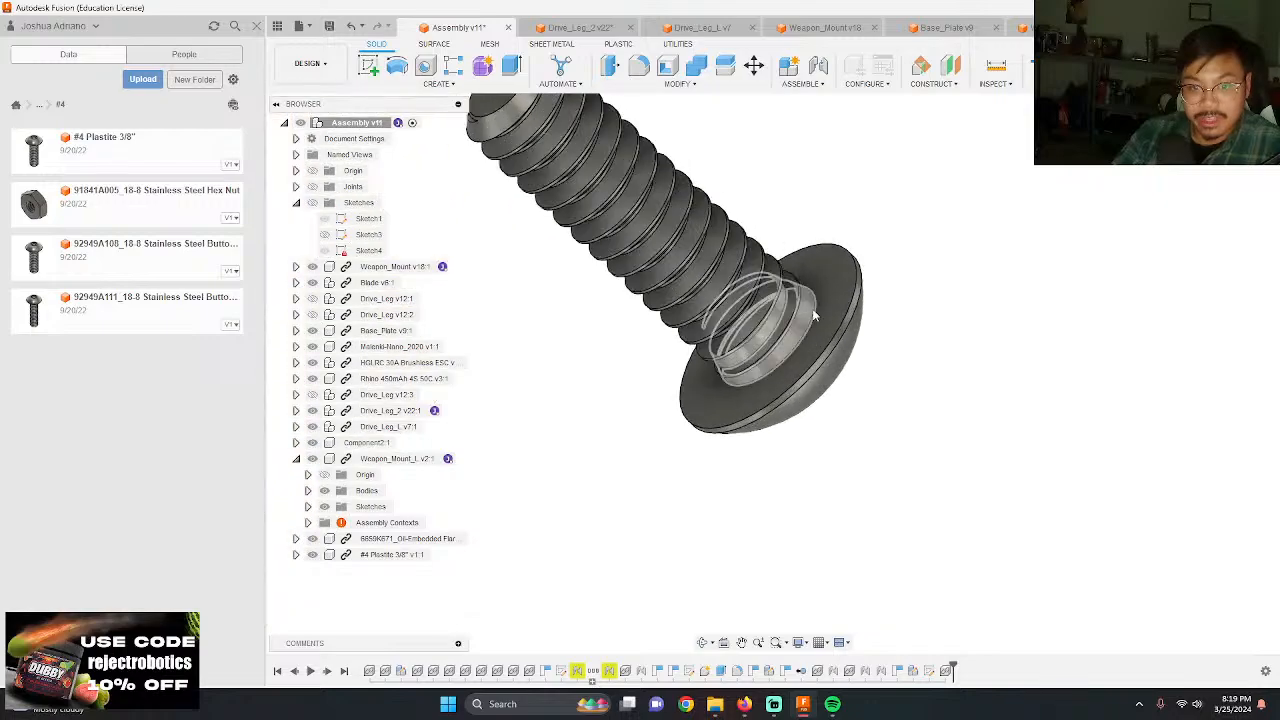
key("j")
left_click(786, 336)
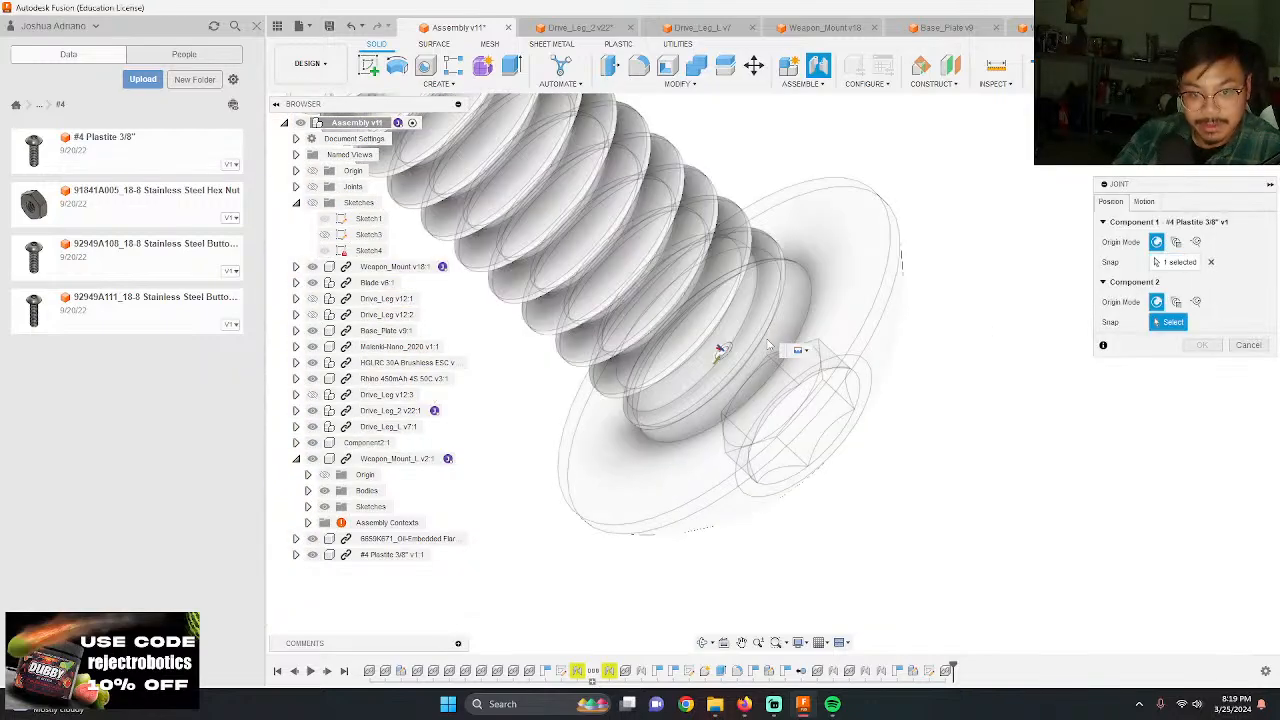
scroll(760, 330, "down", 5)
scroll(774, 305, "down", 6)
middle_click_drag(752, 300, 674, 245, "shift")
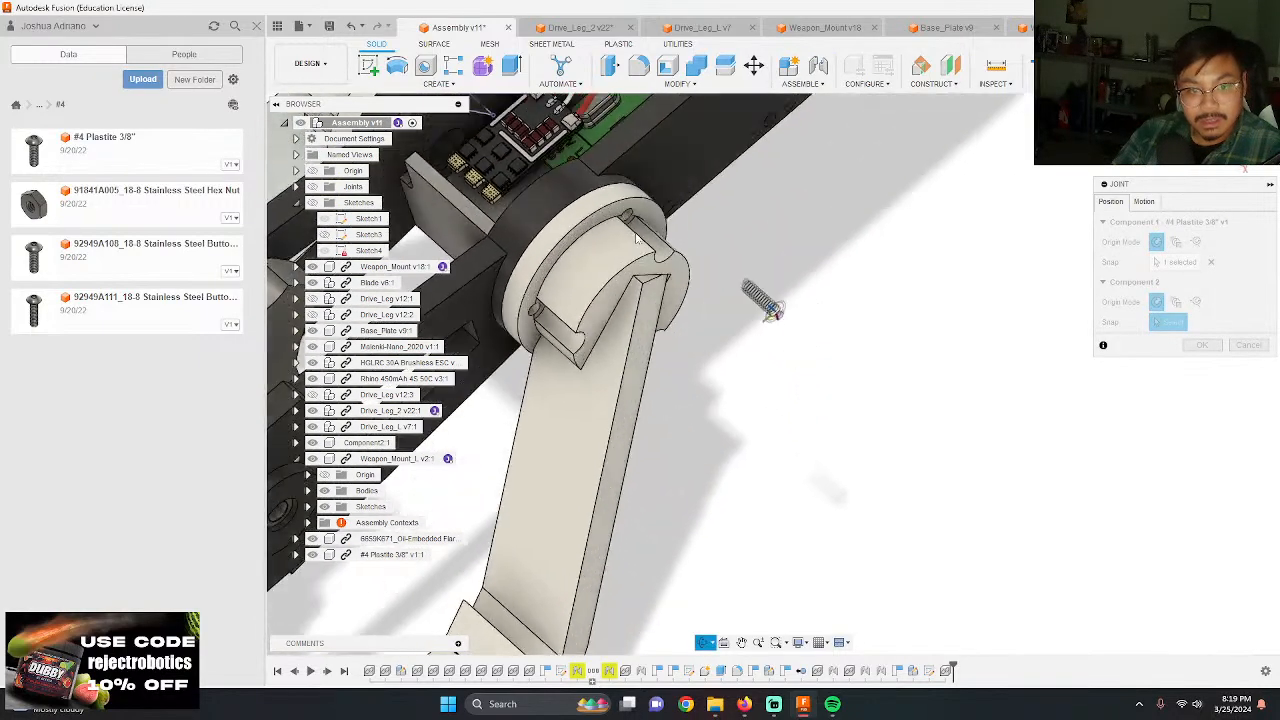
scroll(674, 232, "up", 8)
scroll(686, 240, "up", 3)
left_click(645, 275)
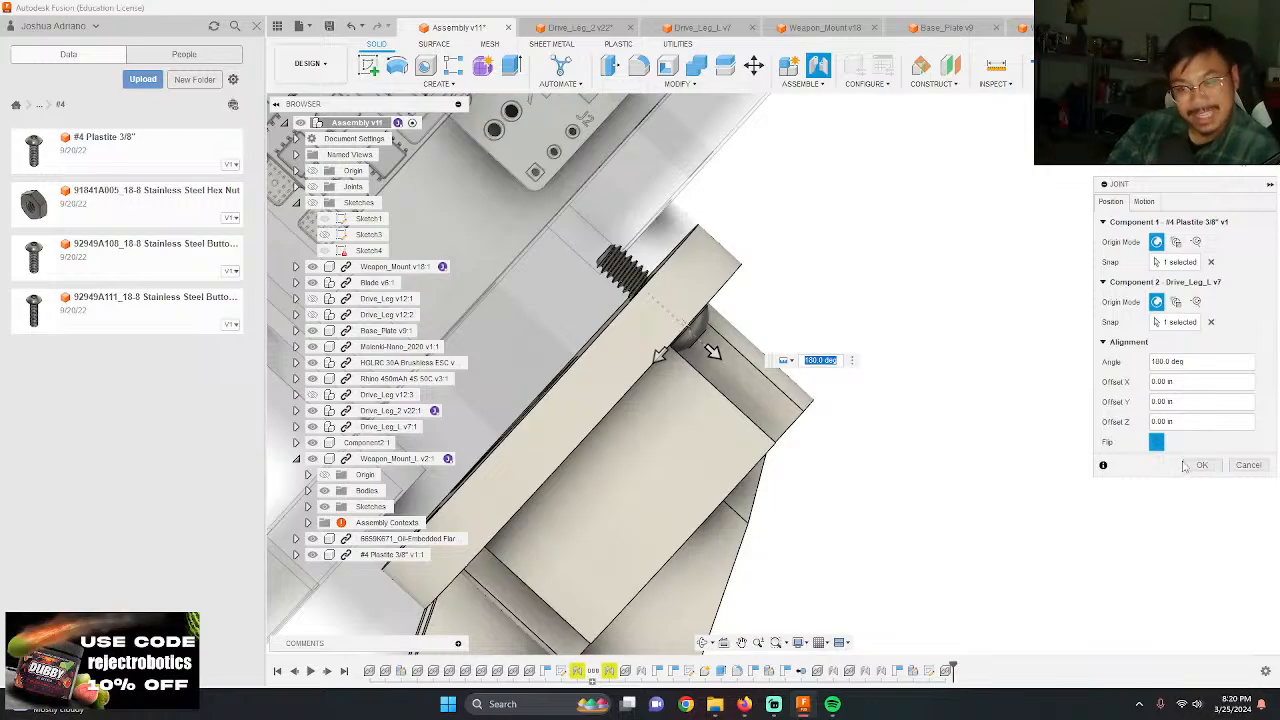
left_click(1212, 471)
Step: Insert a second #4 Plastite 3/8" screw, move it about 3.90 in along Y, and rotate it about Y to point toward the hub
scroll(930, 350, "down", 2)
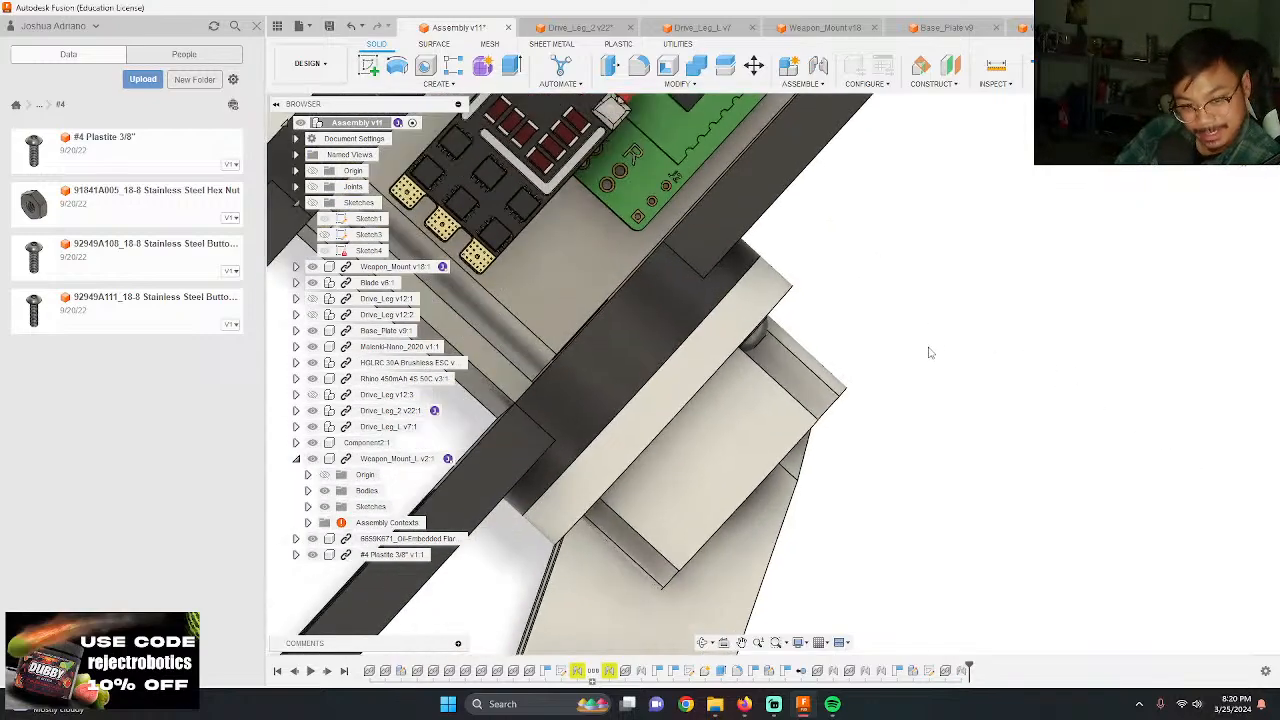
middle_click_drag(930, 350, 684, 145, "shift")
scroll(682, 145, "up", 3)
scroll(740, 128, "down", 2)
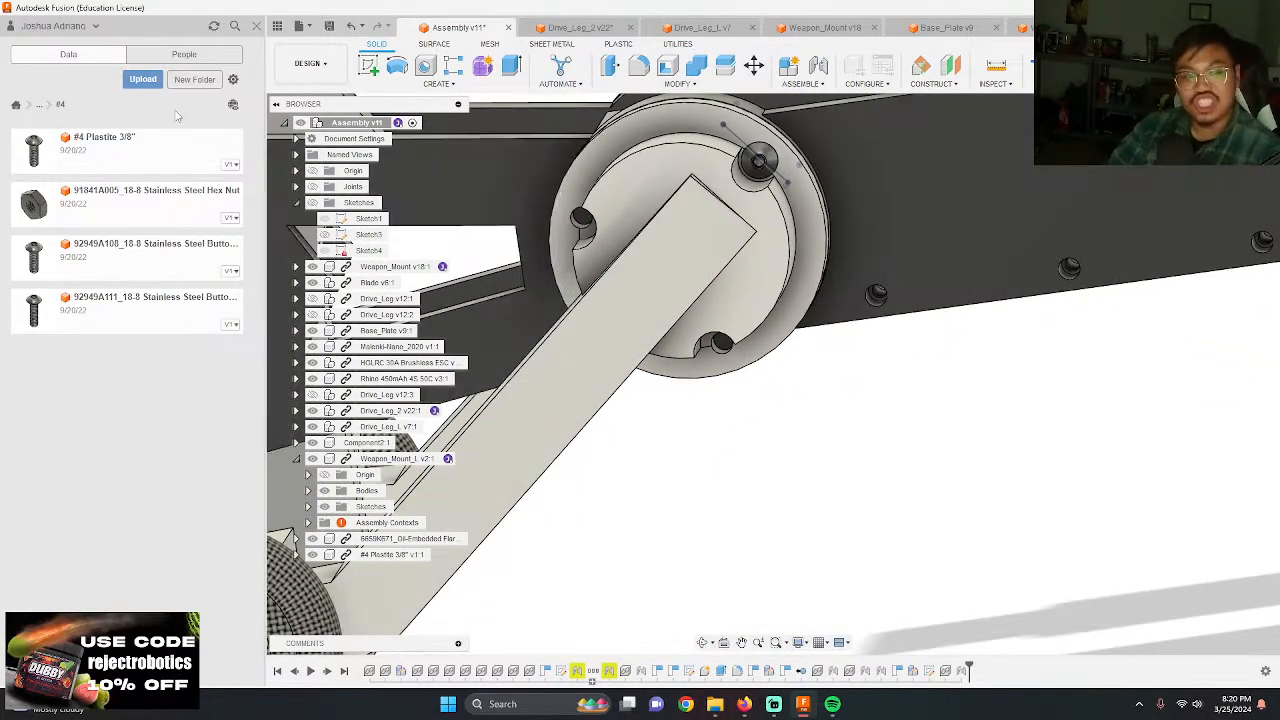
scroll(742, 338, "down", 5)
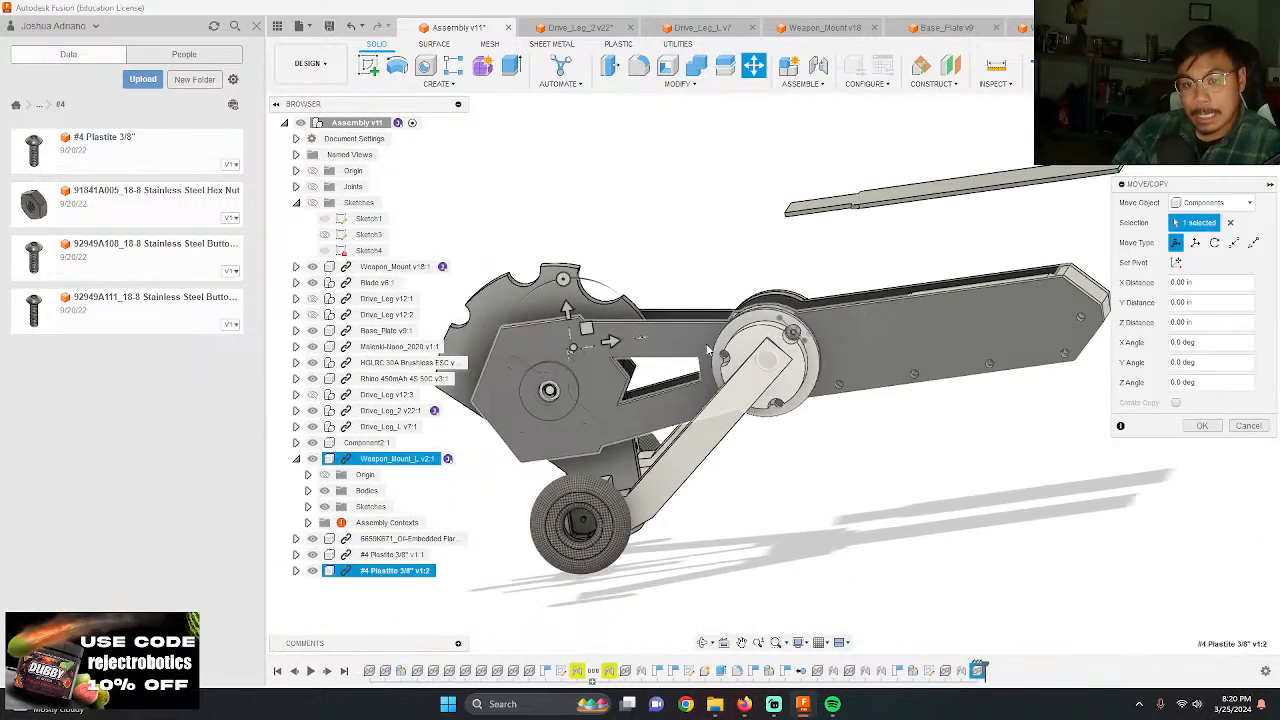
middle_click_drag(700, 400, 463, 265, "shift")
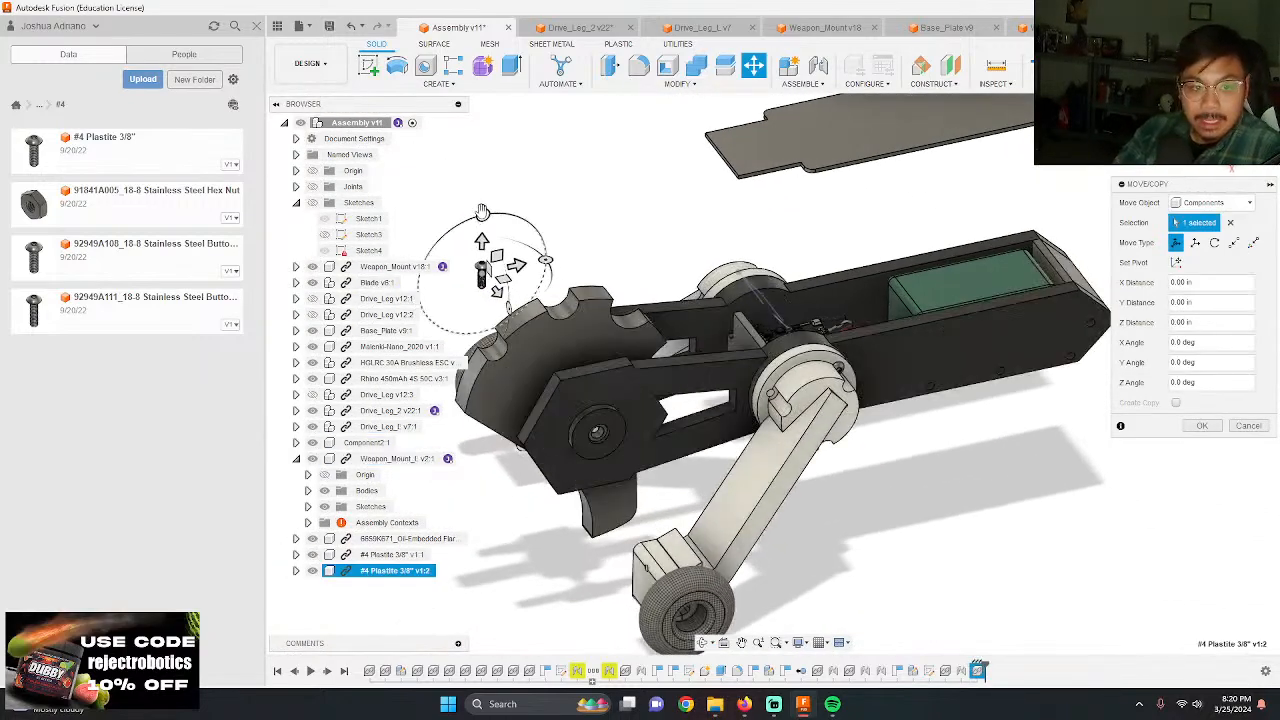
left_click_drag(492, 282, 935, 441)
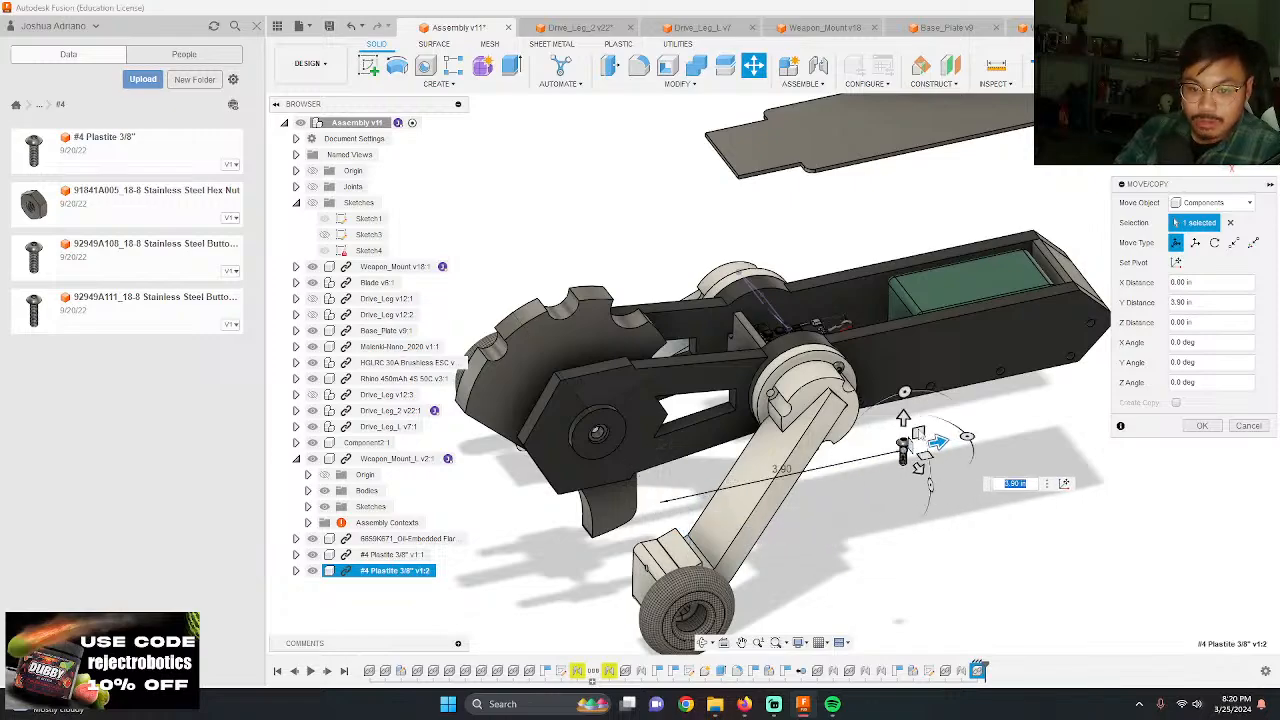
left_click_drag(928, 485, 876, 533)
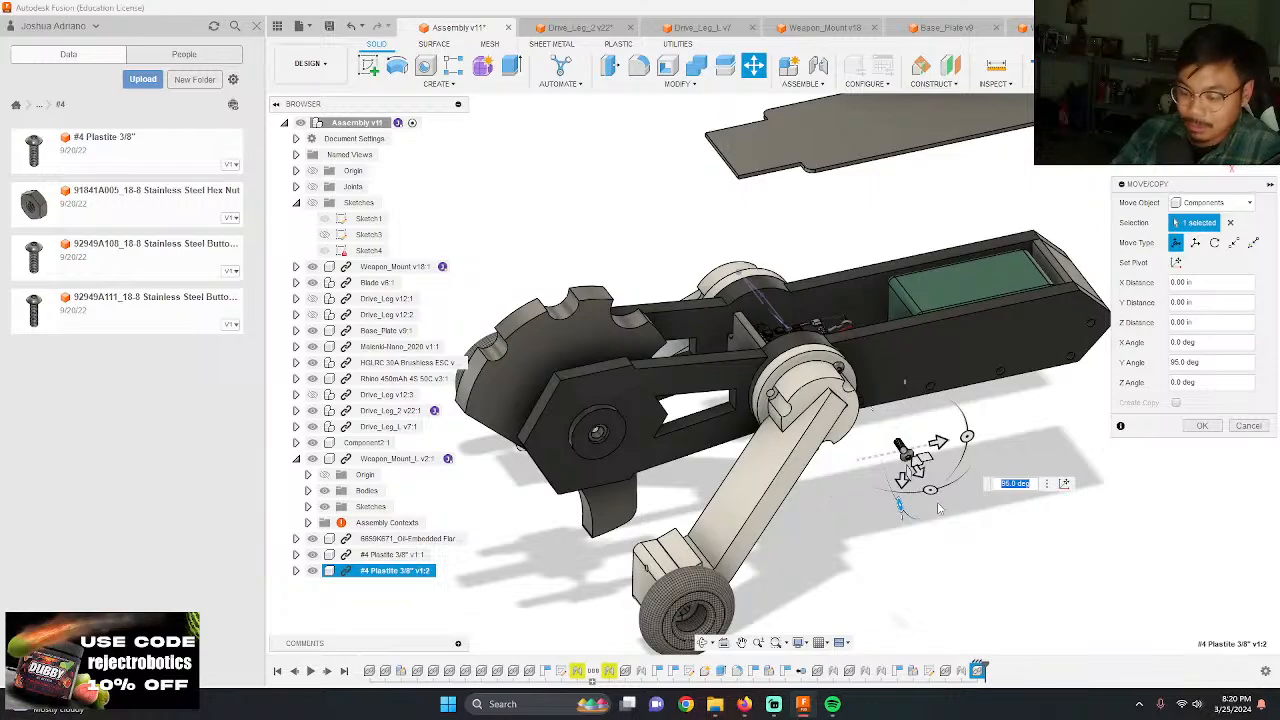
type("90")
key("Return")
Step: Joint the underside of the second screw's head to an open screw hole in Drive_Leg_L's hub flange, flipped at a 180 deg angle
scroll(977, 500, "up", 6)
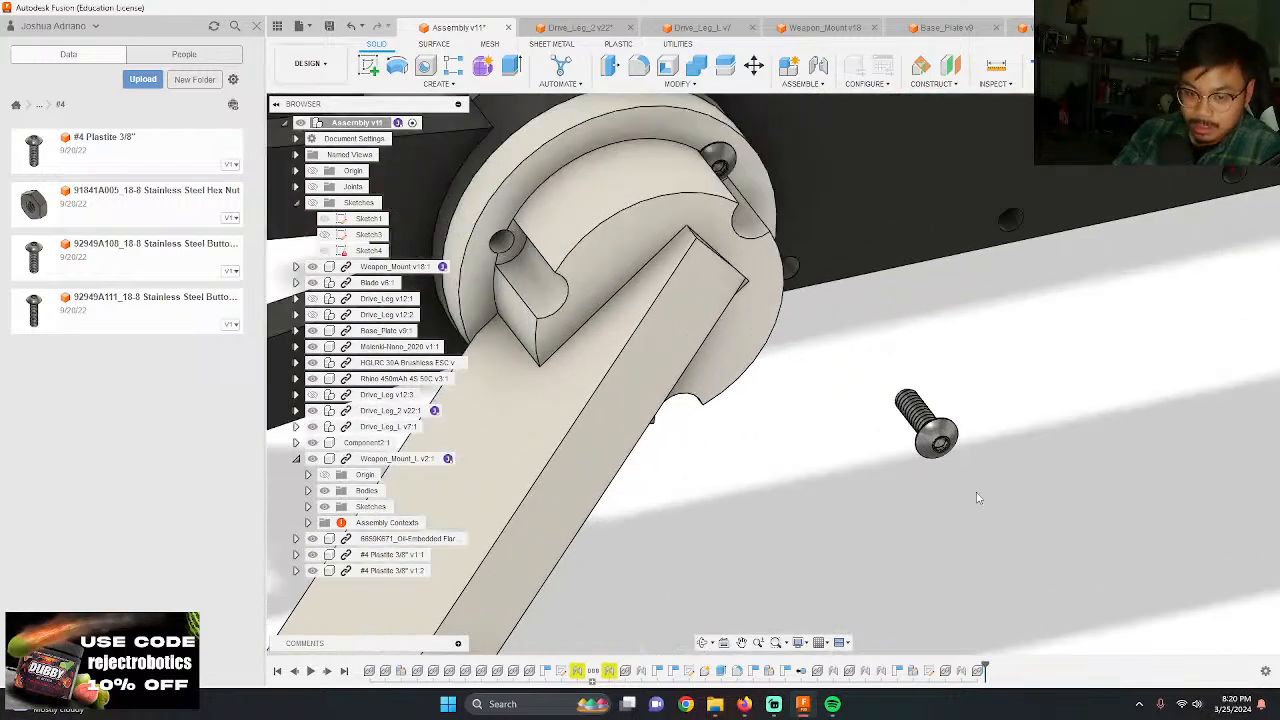
scroll(932, 366, "up", 5)
key("j")
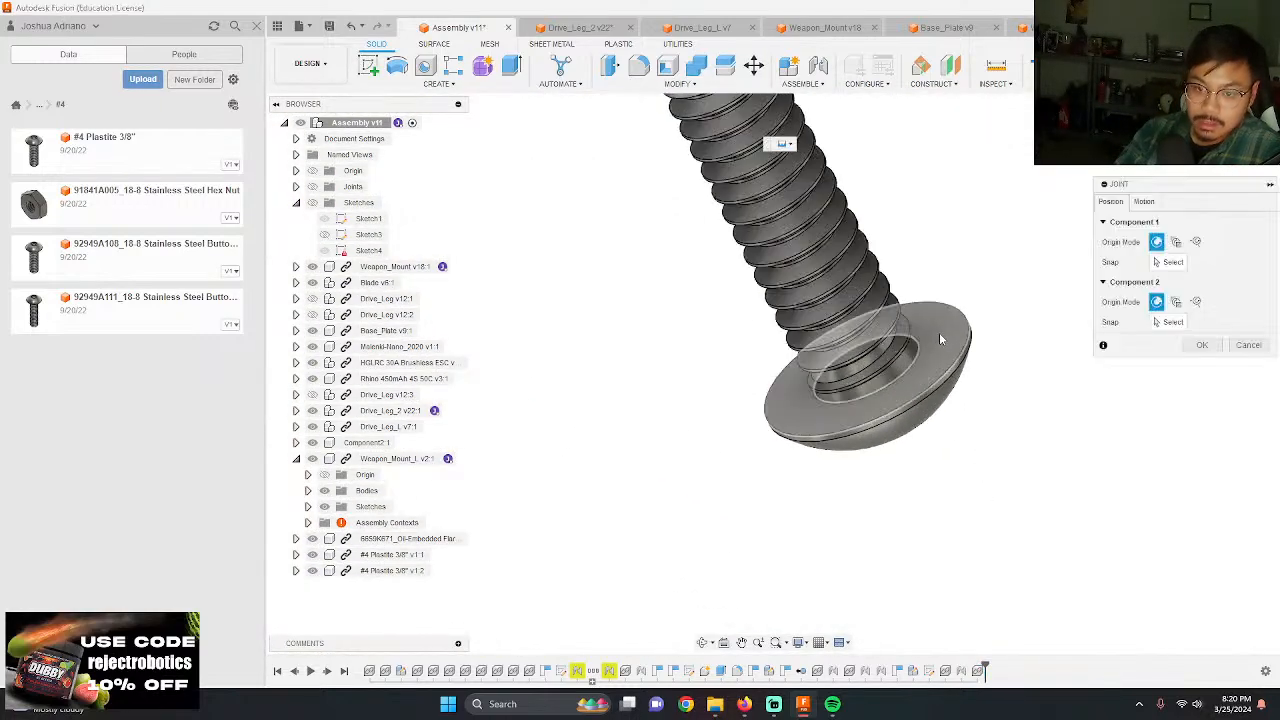
left_click(877, 370)
scroll(860, 385, "down", 10)
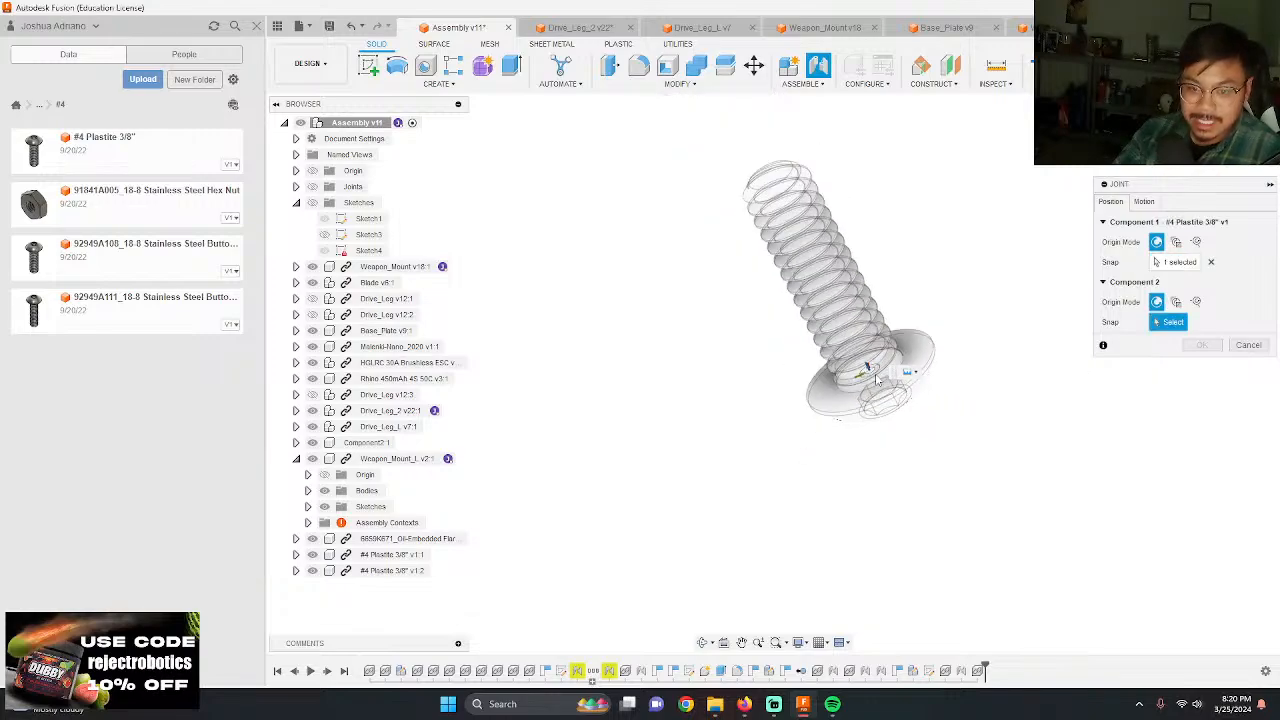
middle_click_drag(792, 427, 706, 318, "shift")
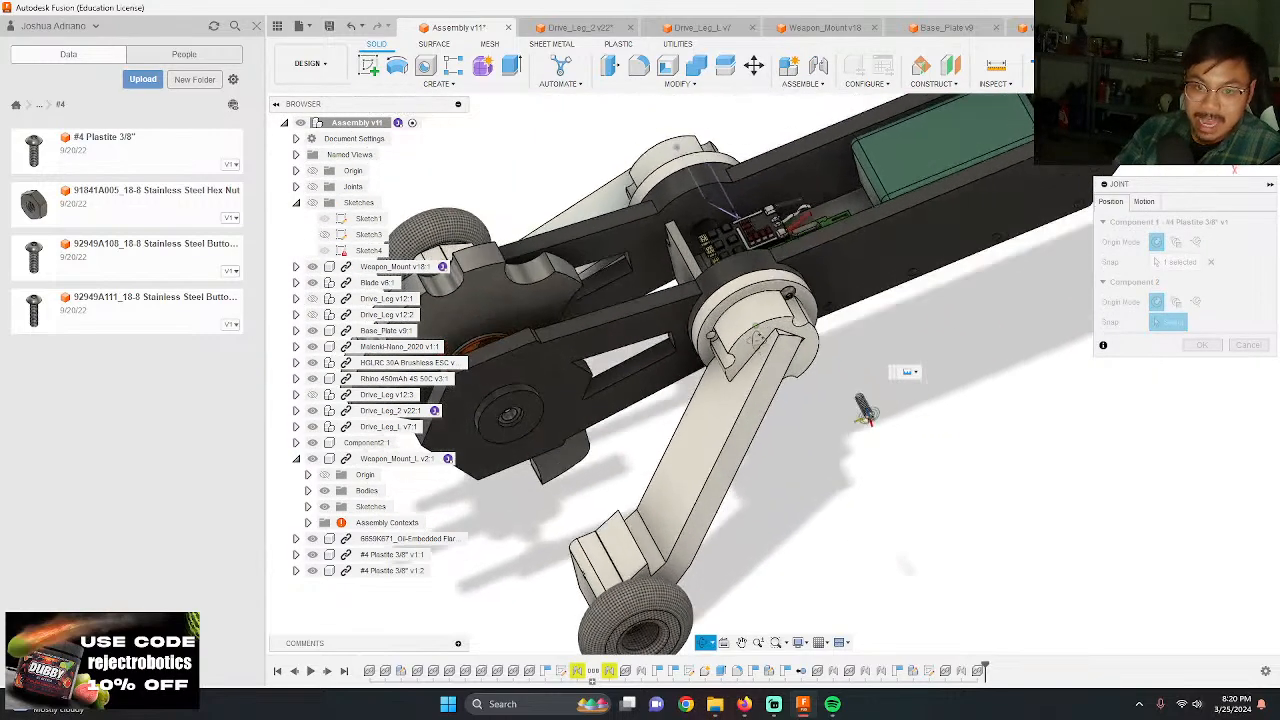
scroll(712, 315, "up", 9)
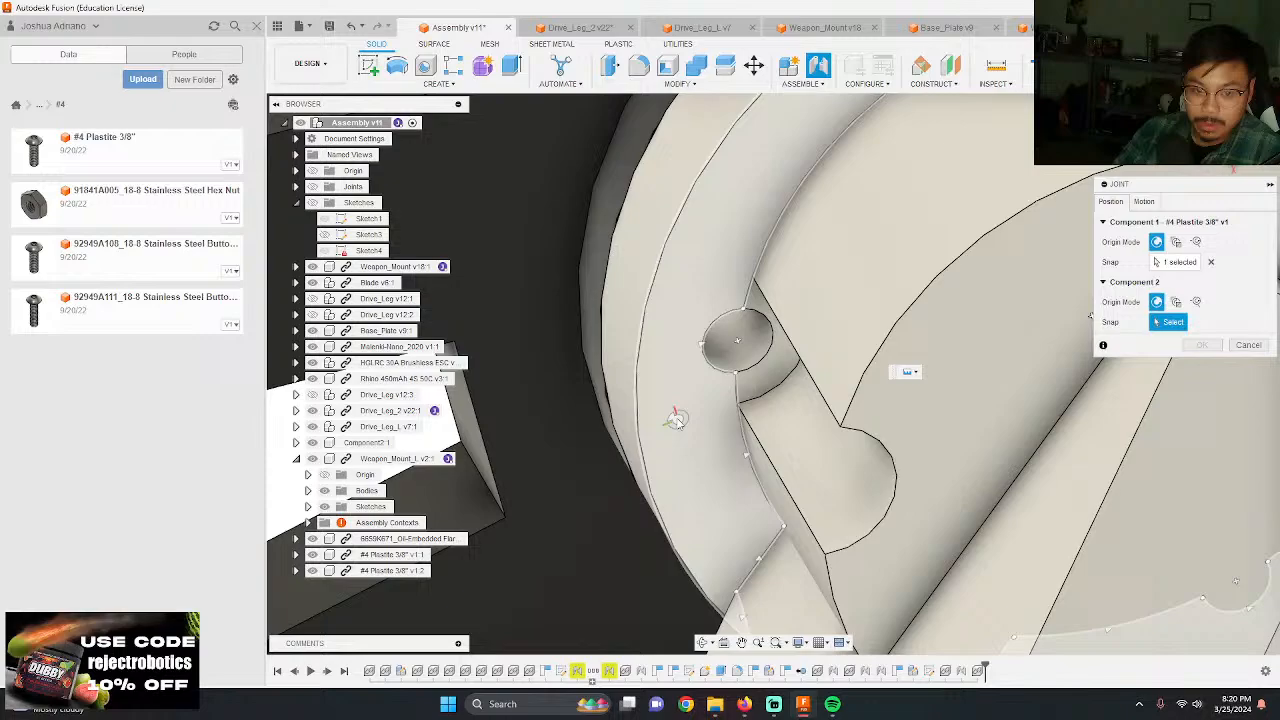
left_click(742, 358)
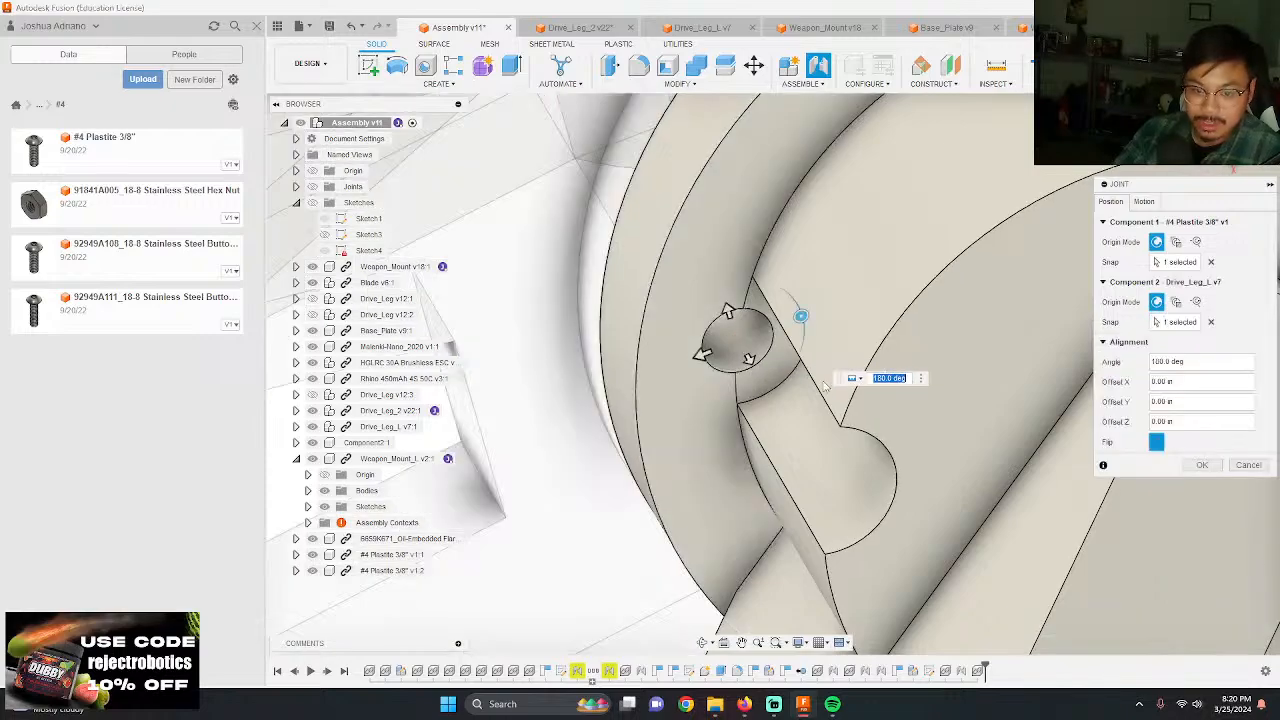
left_click(1200, 465)
middle_click_drag(790, 420, 700, 330, "shift")
scroll(814, 351, "down", 4)
scroll(657, 355, "down", 4)
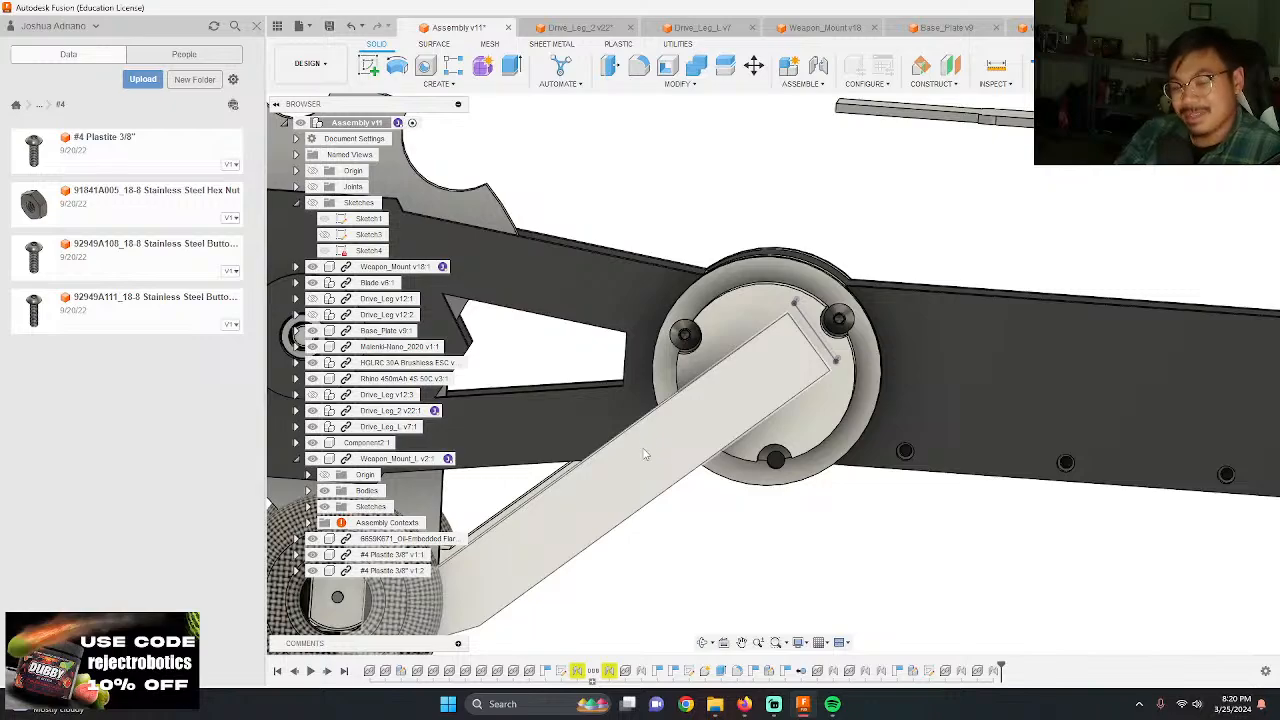
Step: Insert a third #4 Plastite 3/8" screw, move it beside Drive_Leg_L, and rotate it 95 deg about Y to point toward the hub
scroll(670, 415, "down", 4)
middle_click_drag(691, 417, 800, 488, "shift")
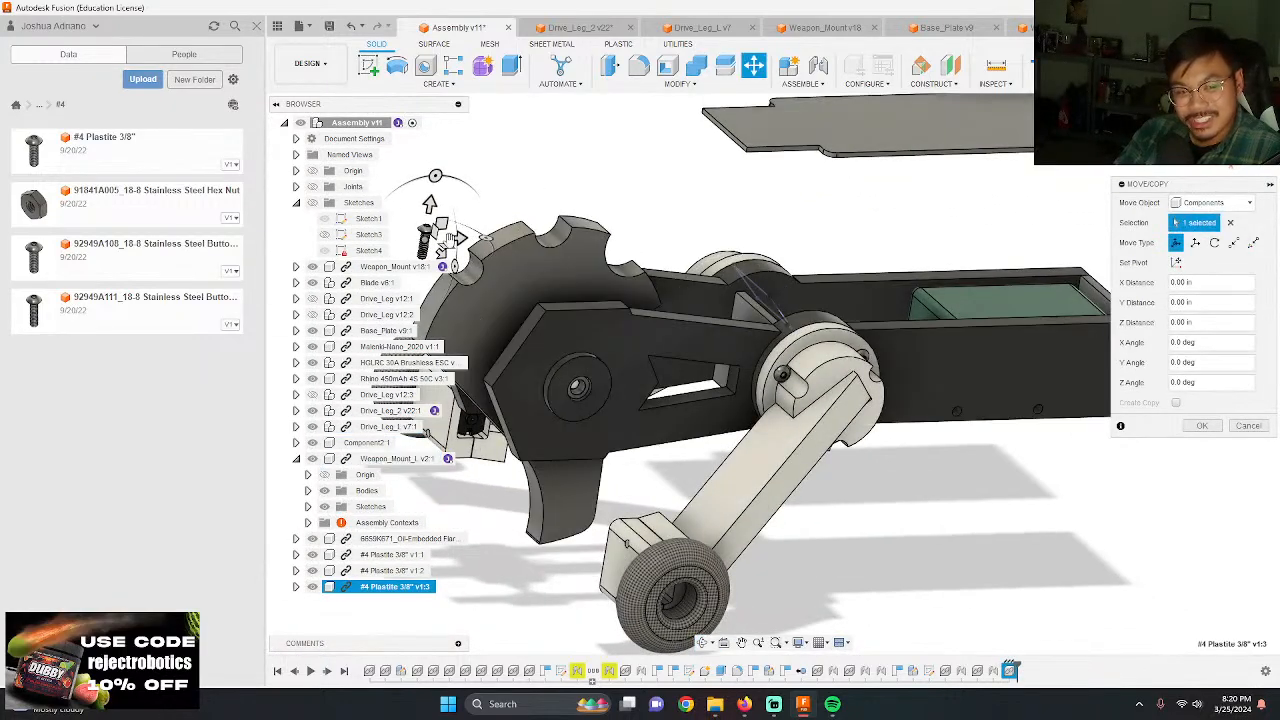
left_click_drag(458, 238, 895, 540)
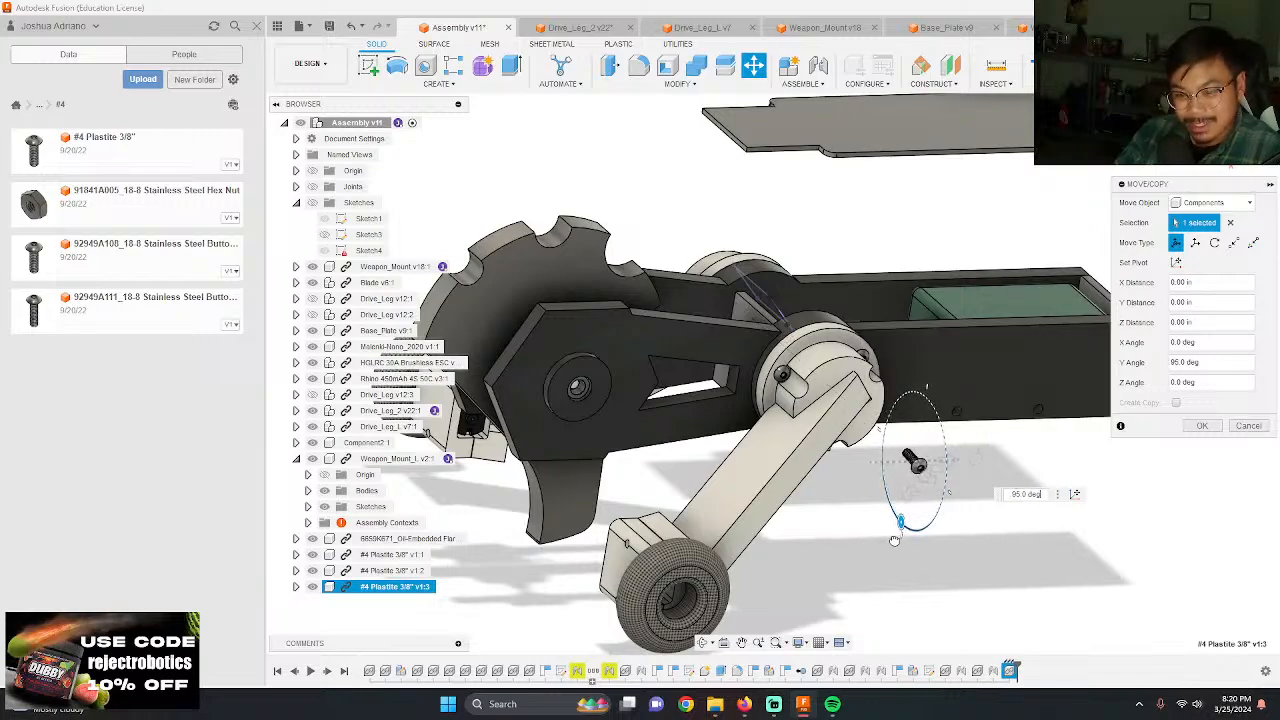
key("Return")
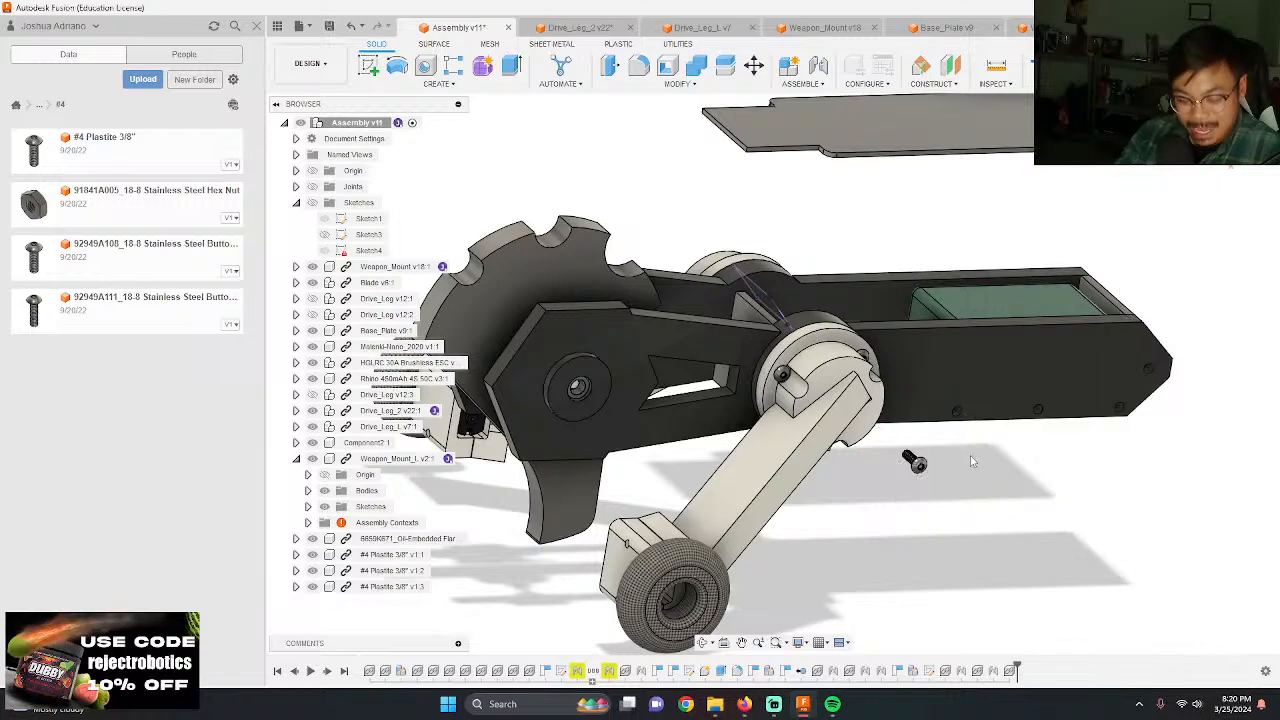
Step: Joint the underside of the third screw's head to the last open hole in Drive_Leg_L's hub flange, flipped at a 180 deg angle
scroll(965, 462, "up", 5)
scroll(960, 468, "up", 10)
key("j")
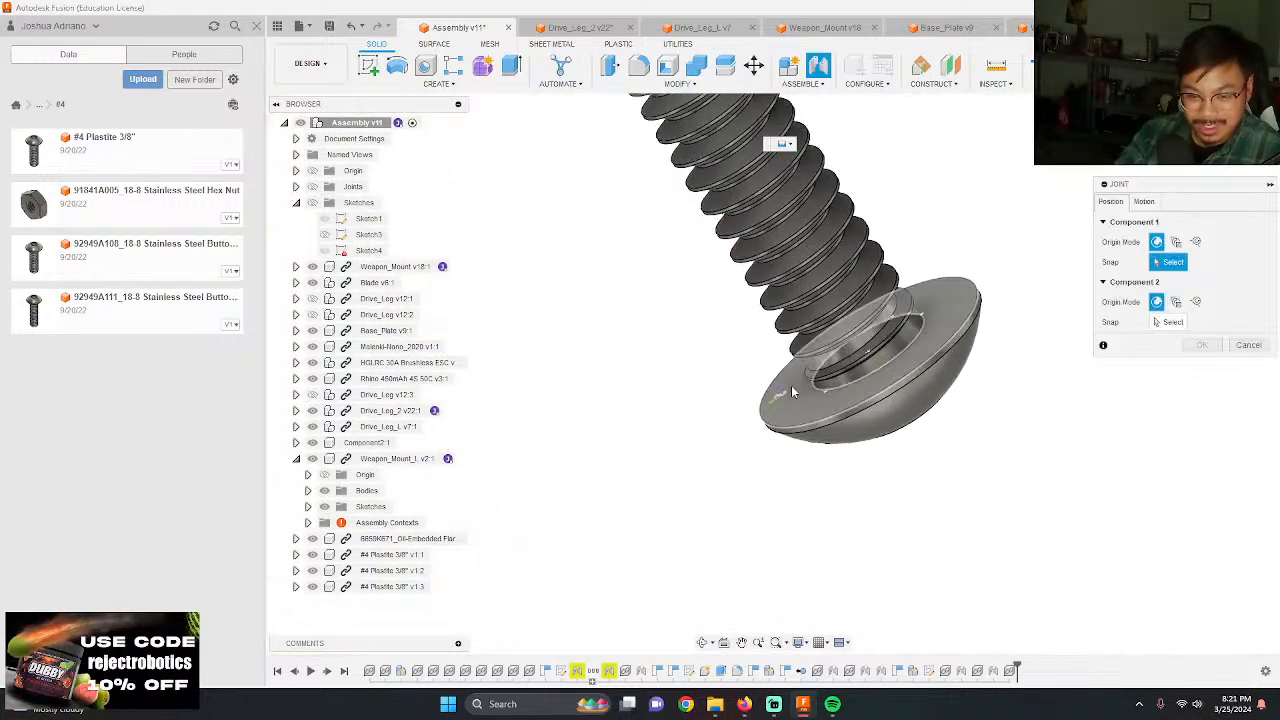
left_click(860, 358)
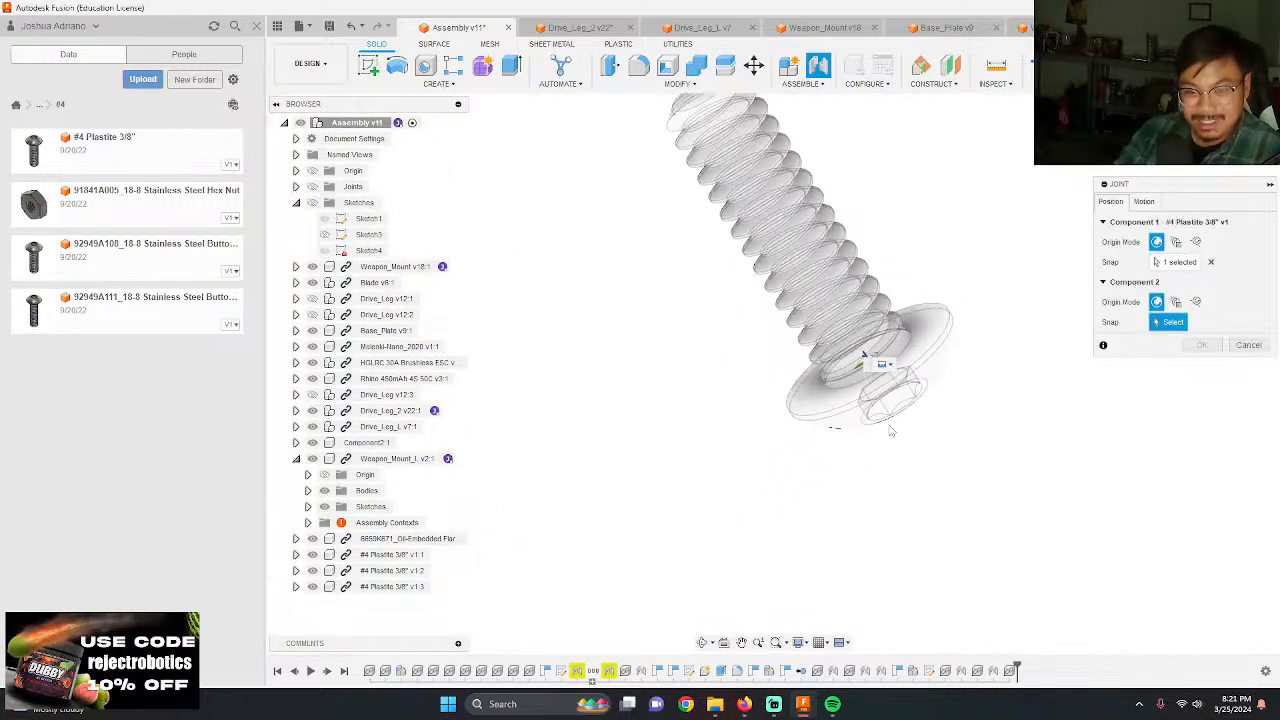
scroll(966, 533, "down", 5)
middle_click_drag(966, 533, 792, 387, "shift")
scroll(1030, 595, "up", 4)
scroll(972, 488, "up", 5)
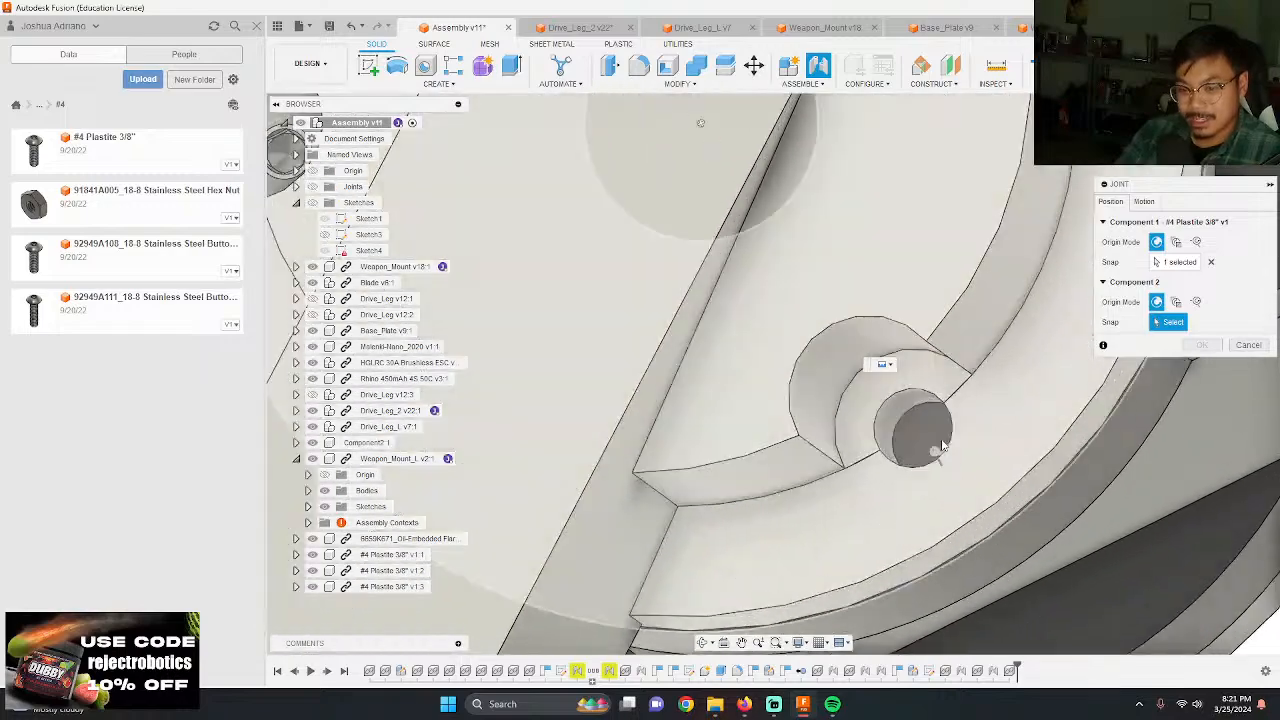
left_click(919, 441)
scroll(895, 395, "down", 2)
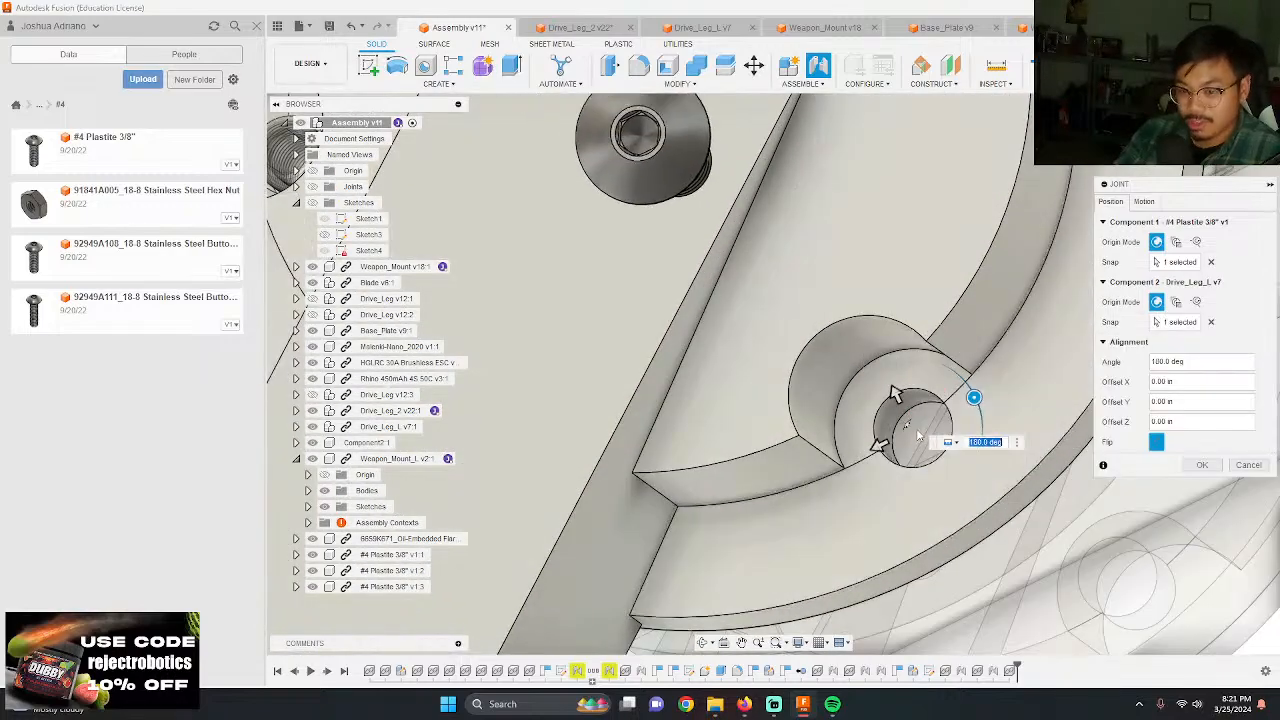
key("Return")
middle_click_drag(904, 358, 622, 305, "shift")
scroll(847, 350, "down", 10)
scroll(895, 255, "up", 6)
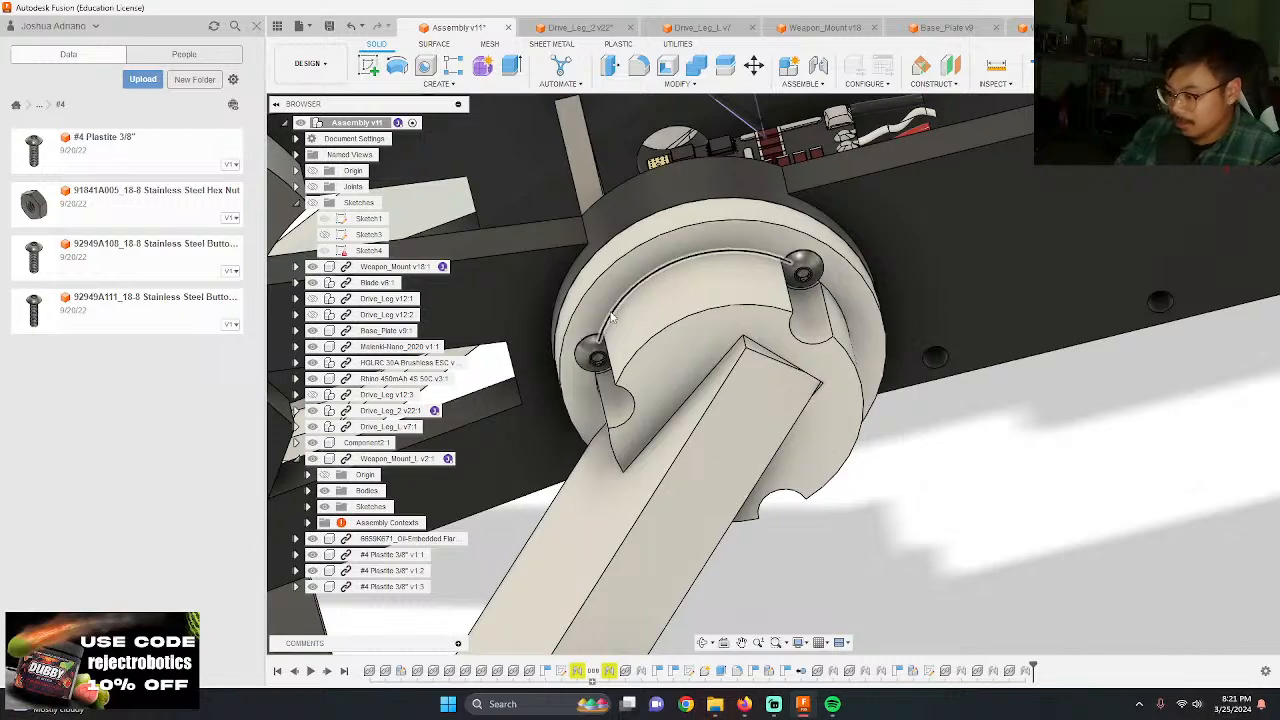
middle_click_drag(569, 230, 697, 278, "shift")
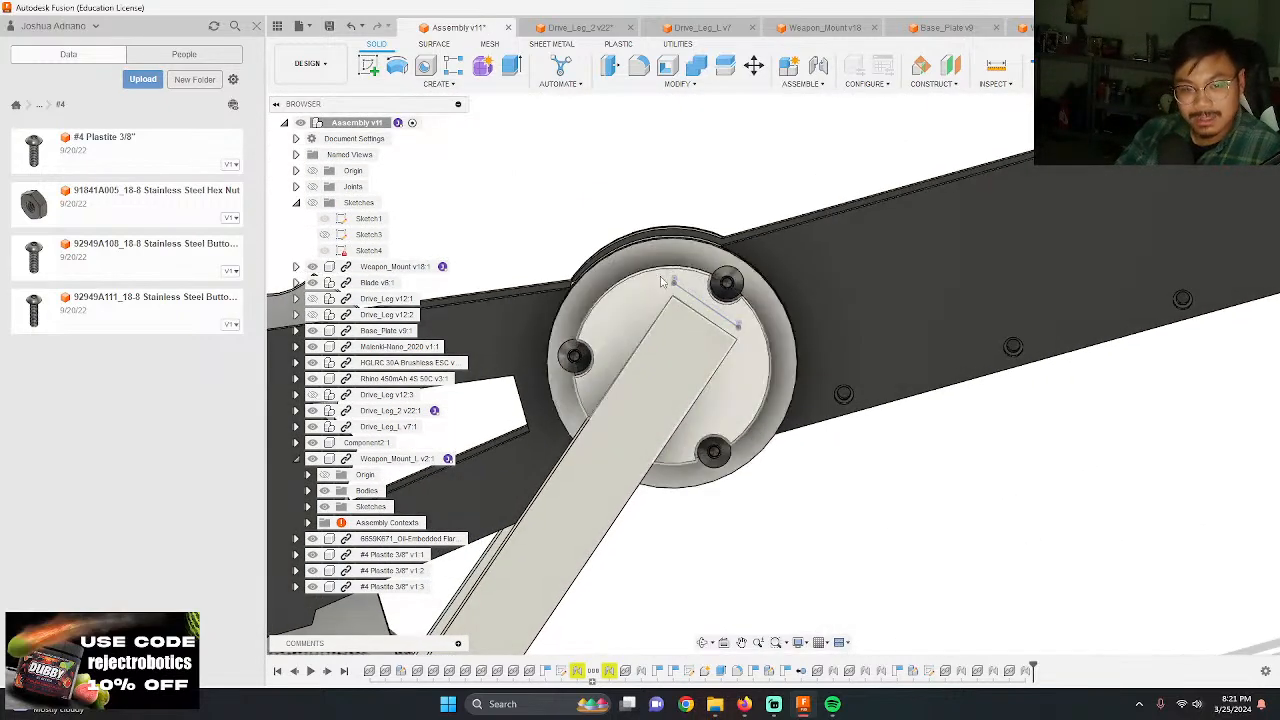
Step: Save Drive_Leg_2 with the version description "User Saved" and update it to the latest version in the assembly
left_click(580, 27)
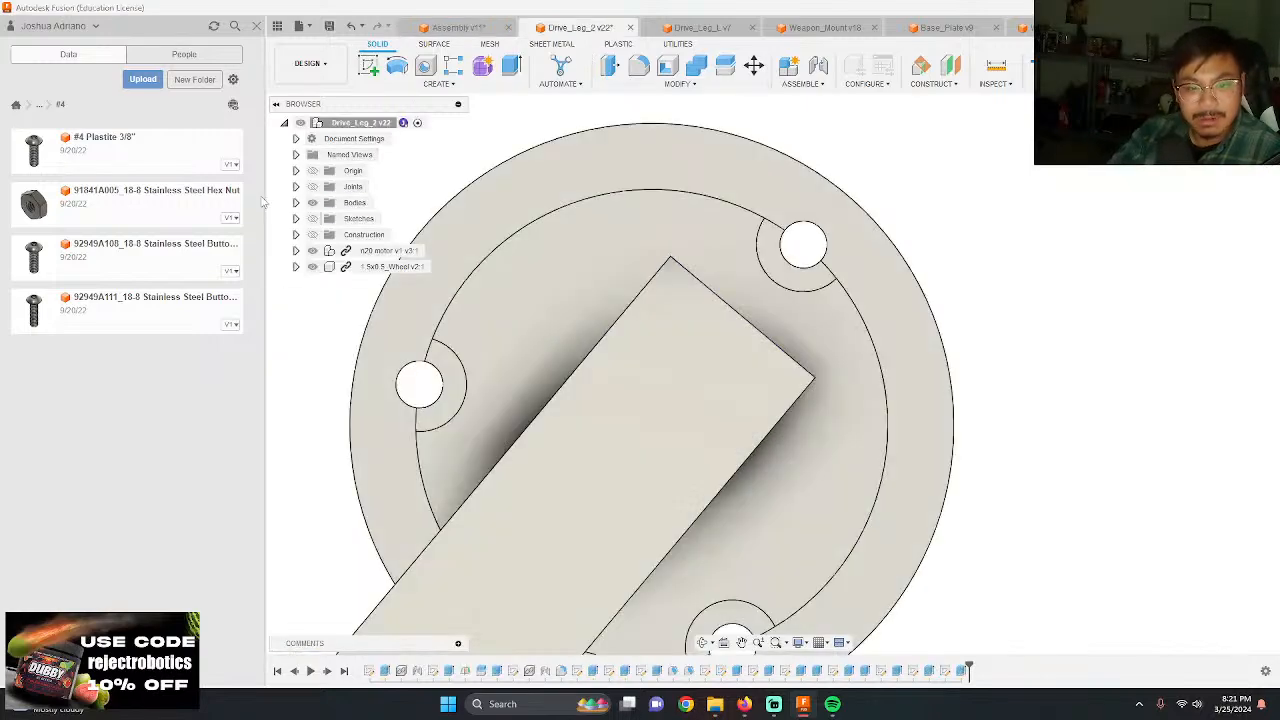
left_click(330, 26)
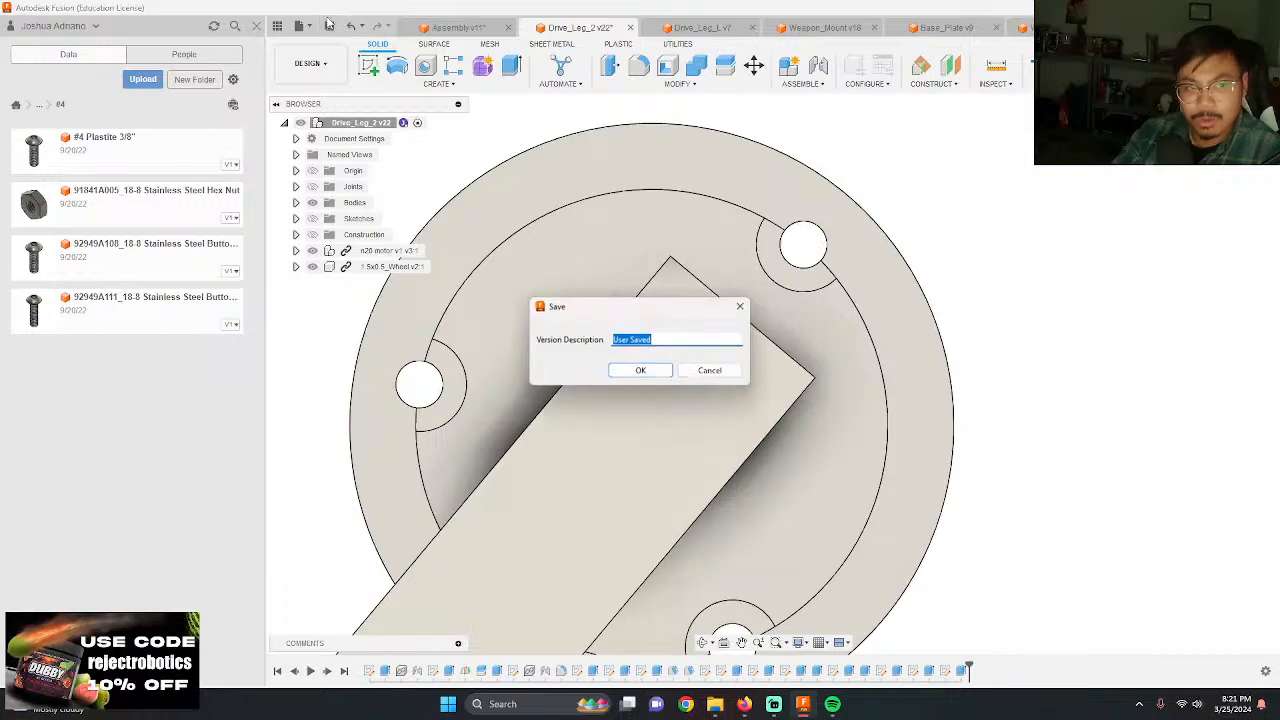
key("Return")
left_click(460, 27)
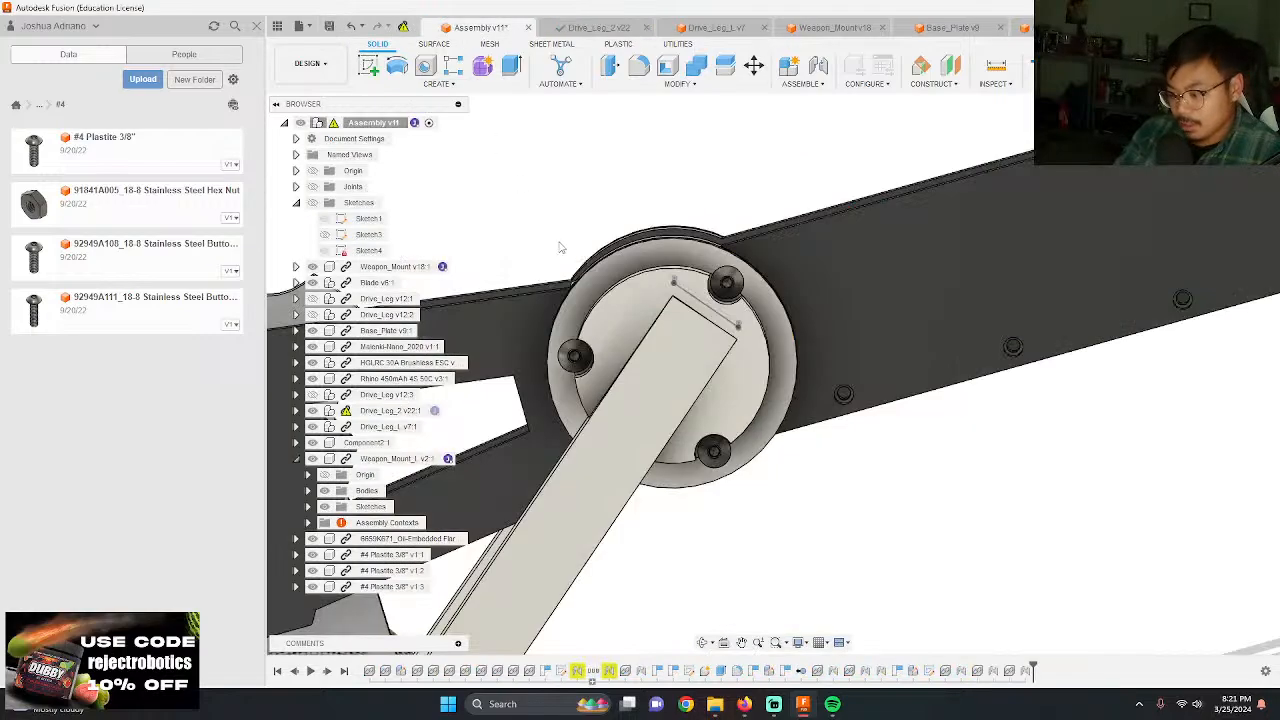
scroll(579, 273, "down", 2)
scroll(590, 285, "up", 3)
left_click(403, 27)
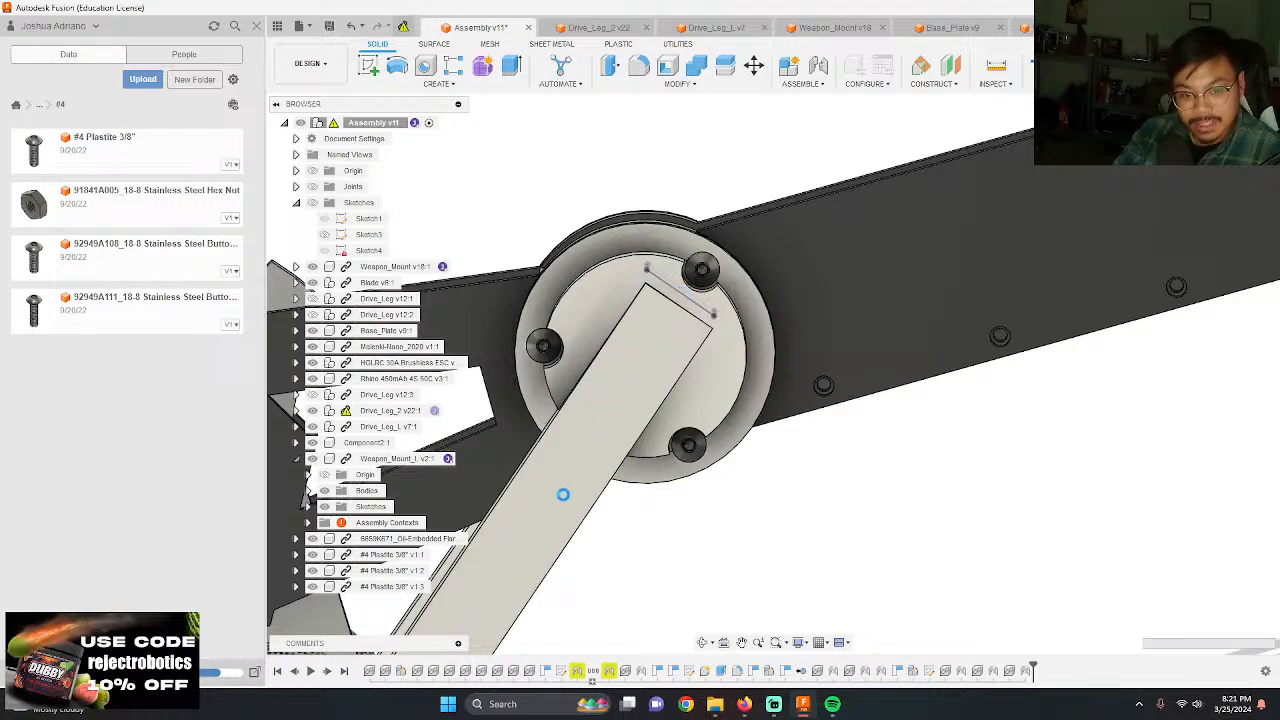
left_click(1233, 136)
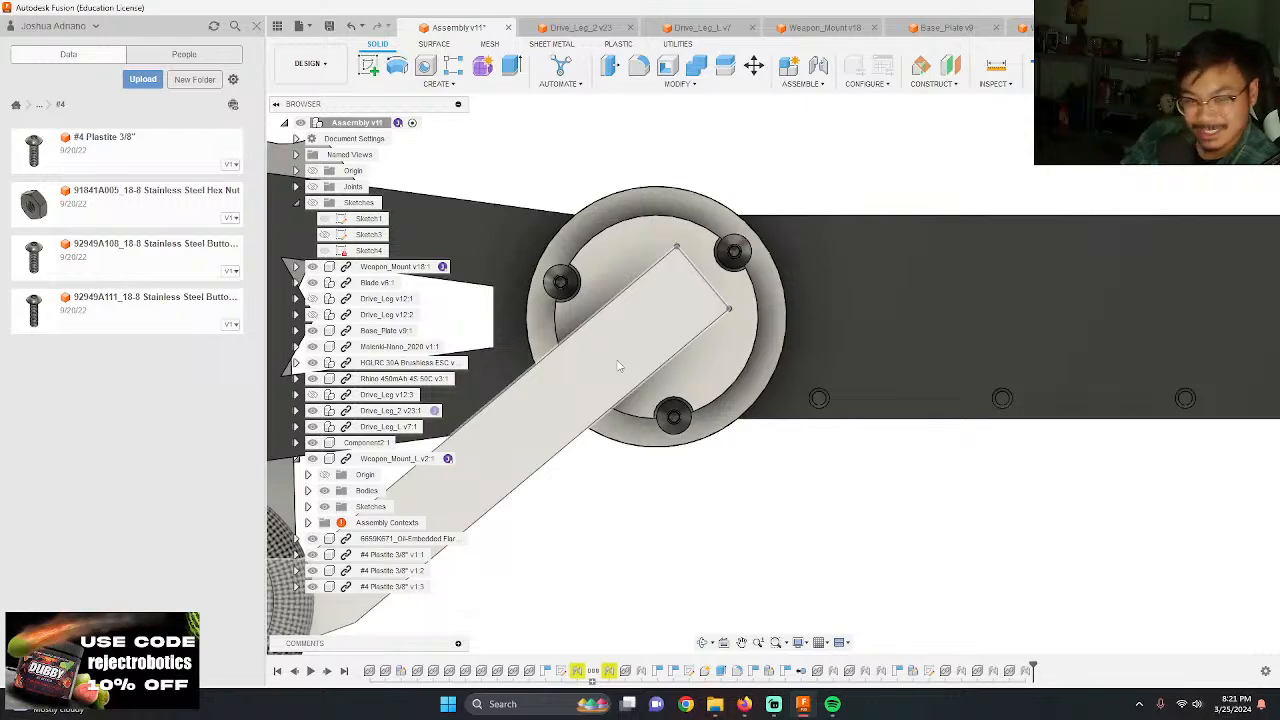
scroll(617, 366, "down", 3)
scroll(771, 400, "up", 3)
Step: Hide the sketches in Drive_Leg_L, save it as a new version, and return to the assembly to update it
left_click(697, 28)
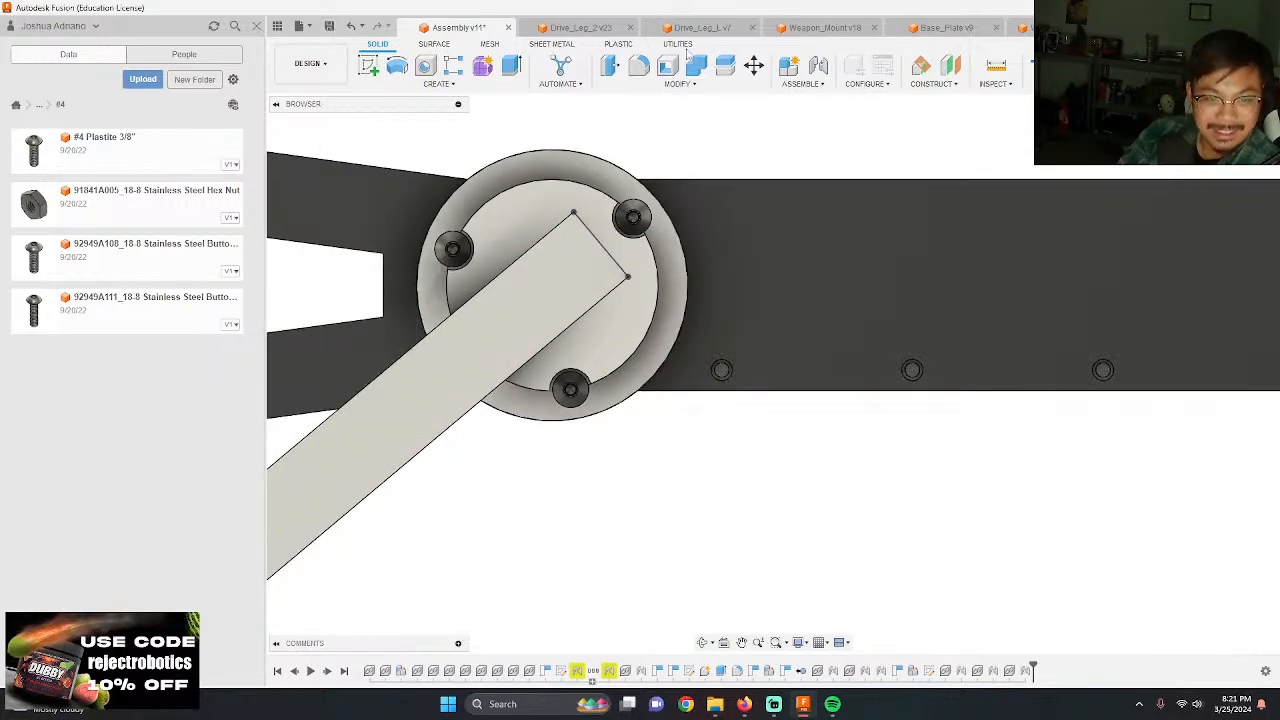
left_click(313, 219)
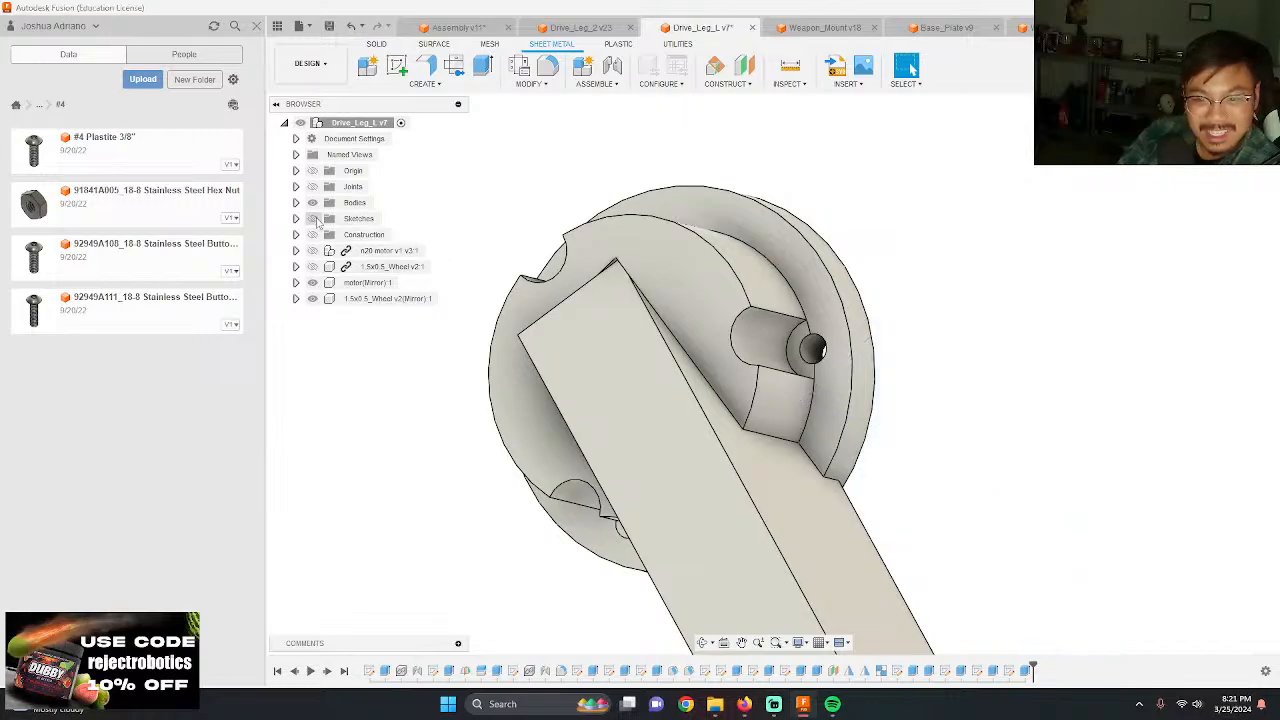
left_click(331, 26)
key("Return")
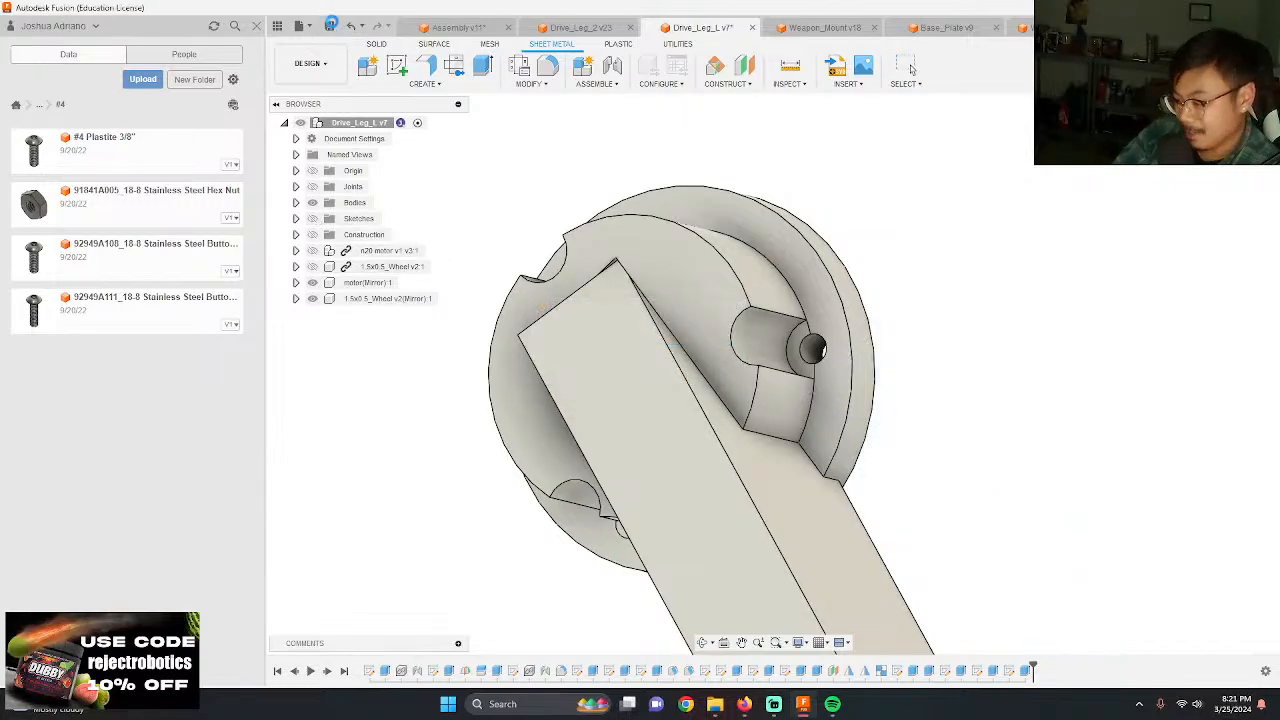
left_click(445, 28)
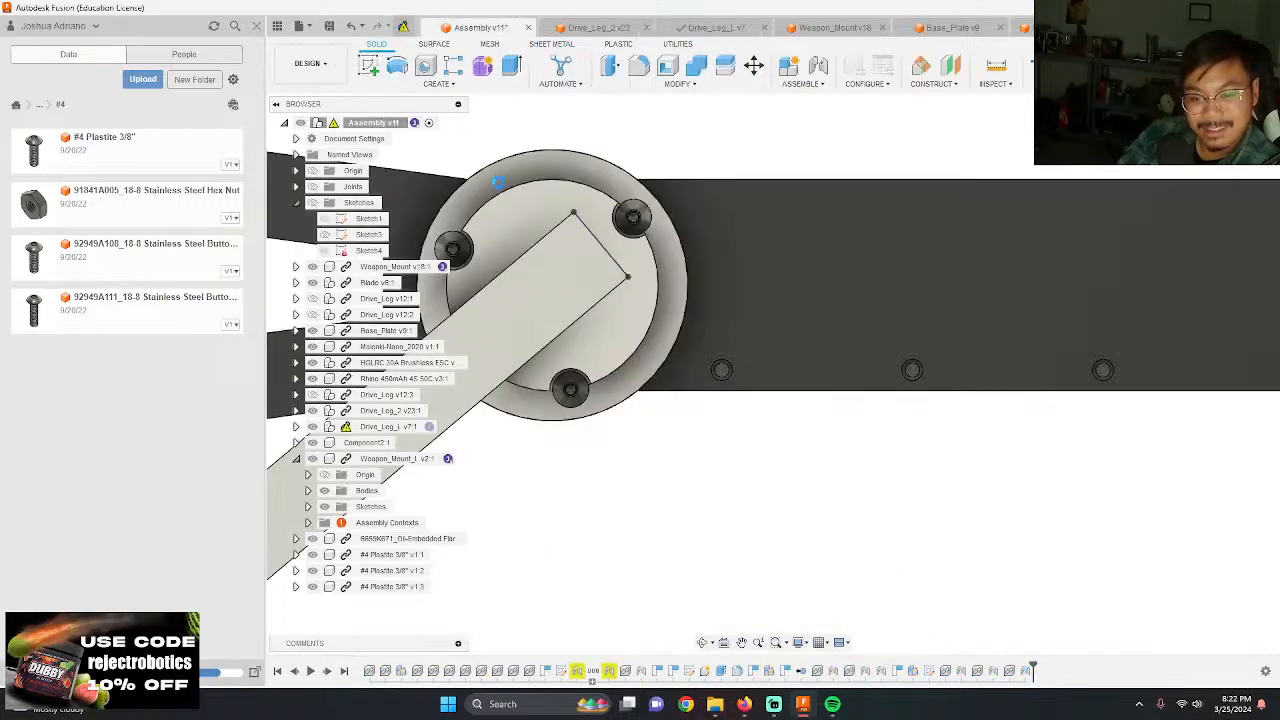
Step: Examine the screwed hub flange, both drive legs and the chassis interior from several angles
scroll(738, 354, "down", 4)
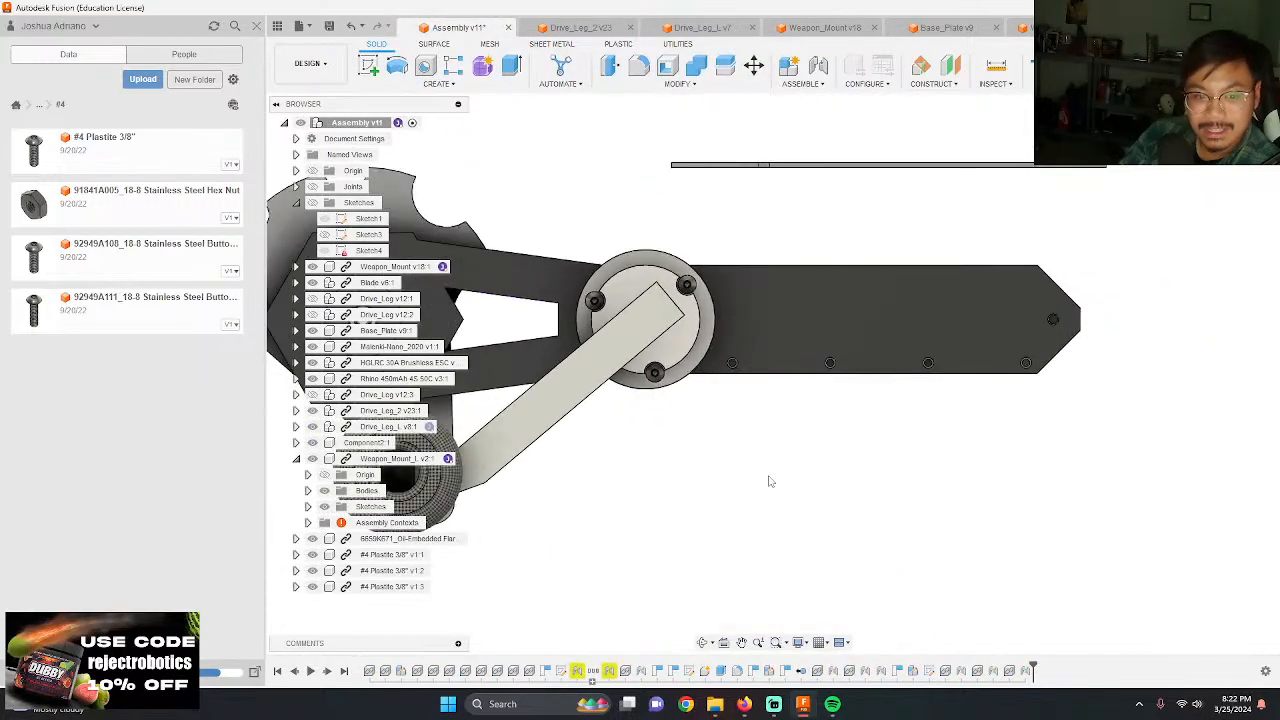
middle_click_drag(716, 443, 780, 425, "shift")
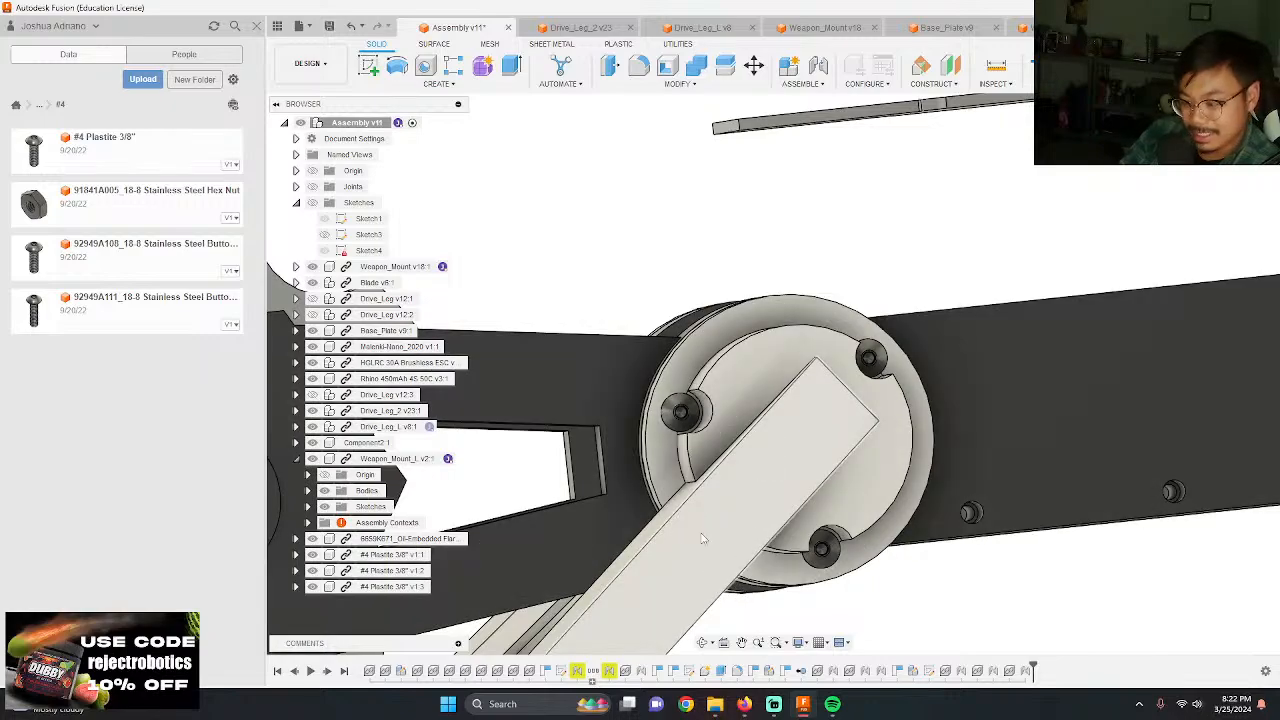
middle_click_drag(703, 538, 968, 405, "shift")
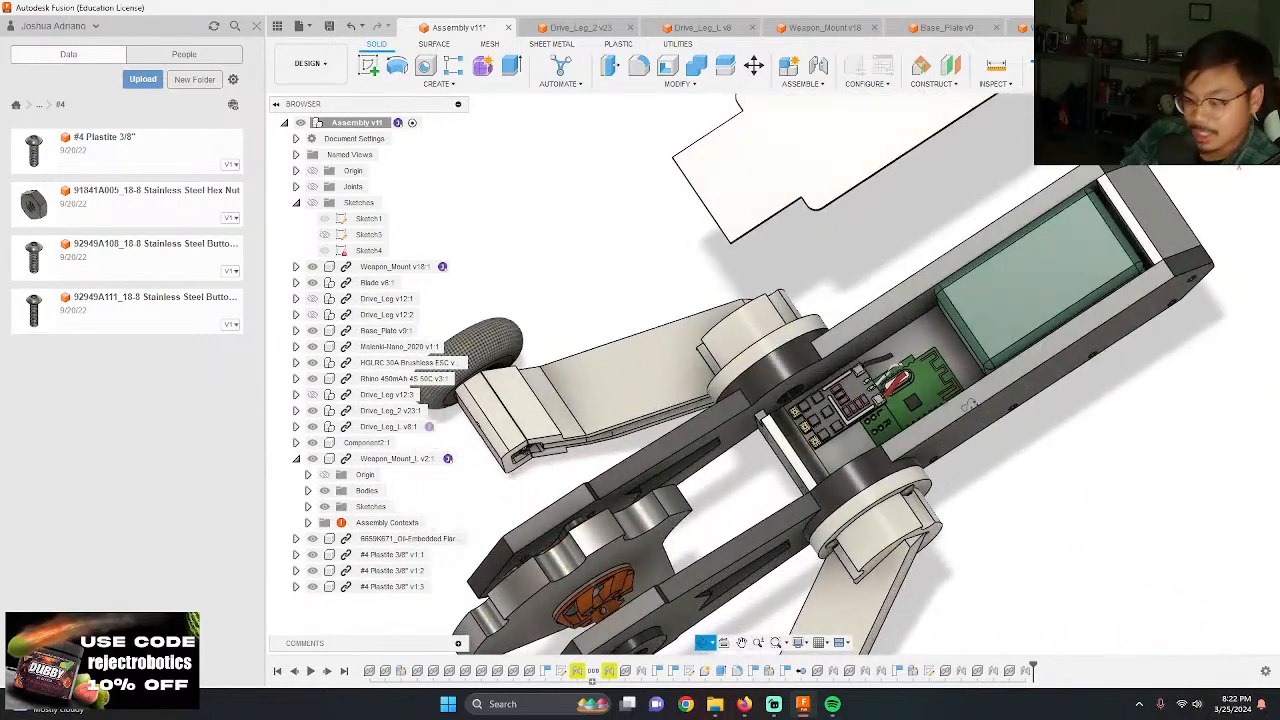
middle_click_drag(826, 381, 770, 440, "shift")
scroll(754, 528, "up", 6)
middle_click_drag(754, 528, 757, 551, "shift")
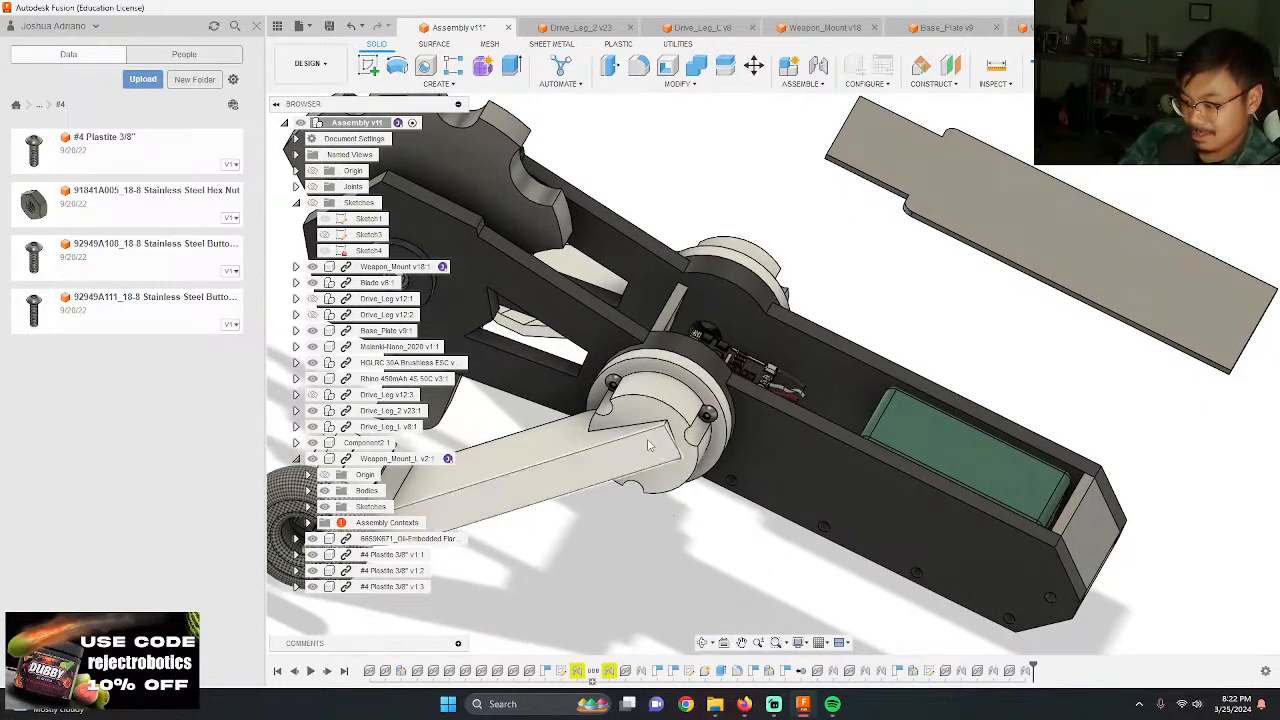
scroll(606, 483, "up", 3)
middle_click_drag(610, 482, 658, 481, "shift")
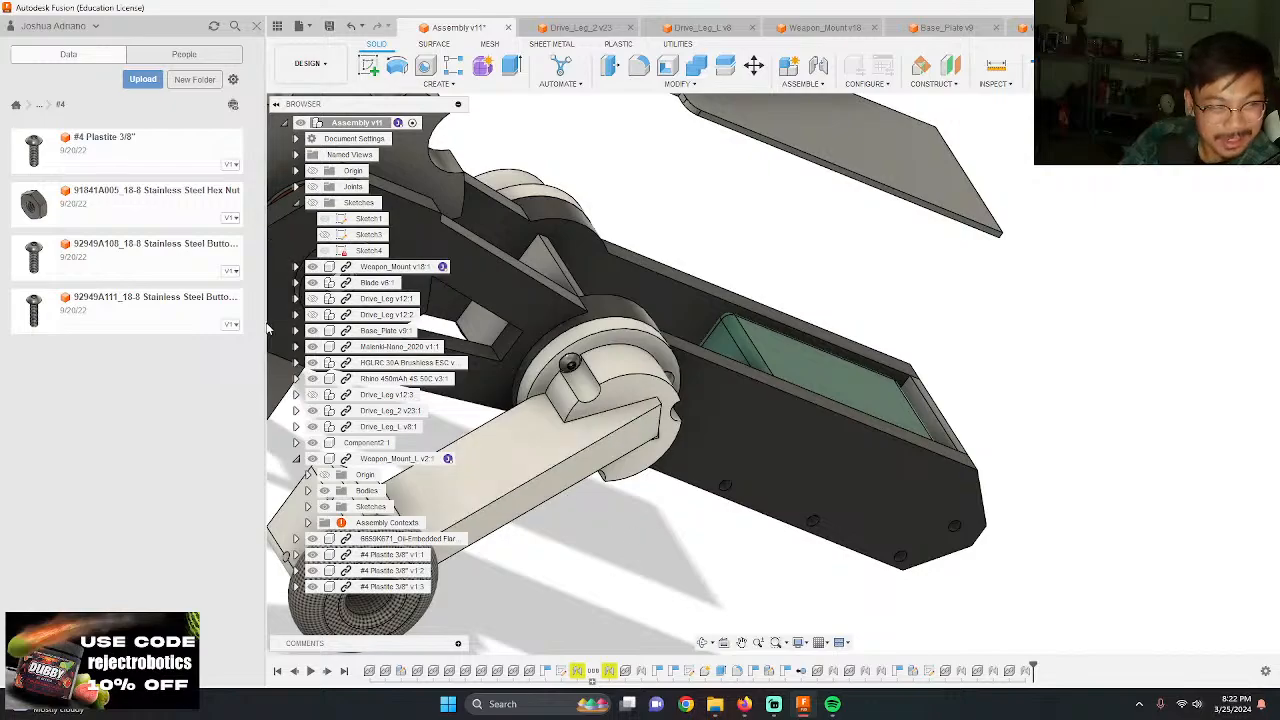
Step: Insert a fourth #4 Plastite 3/8" screw, move it 5.50 in along X beside the chassis, and rotate it 90 deg about Y
left_click_drag(329, 268, 750, 485)
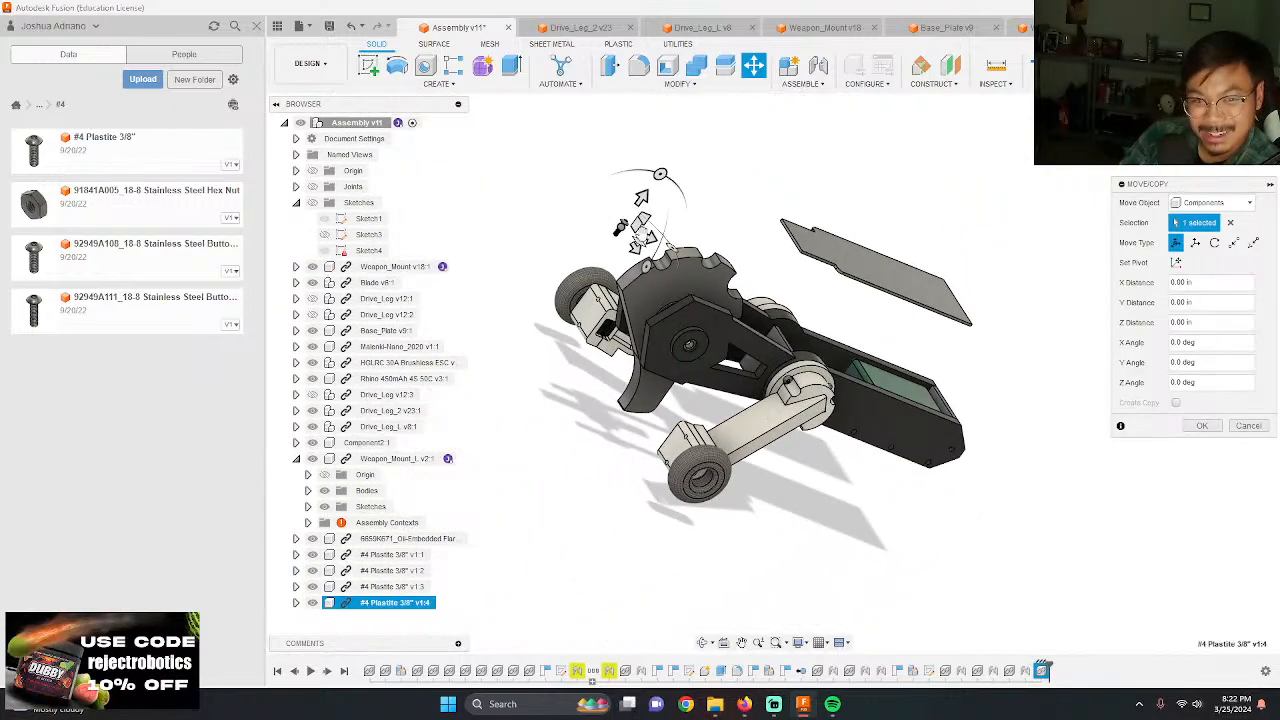
left_click_drag(641, 198, 898, 340)
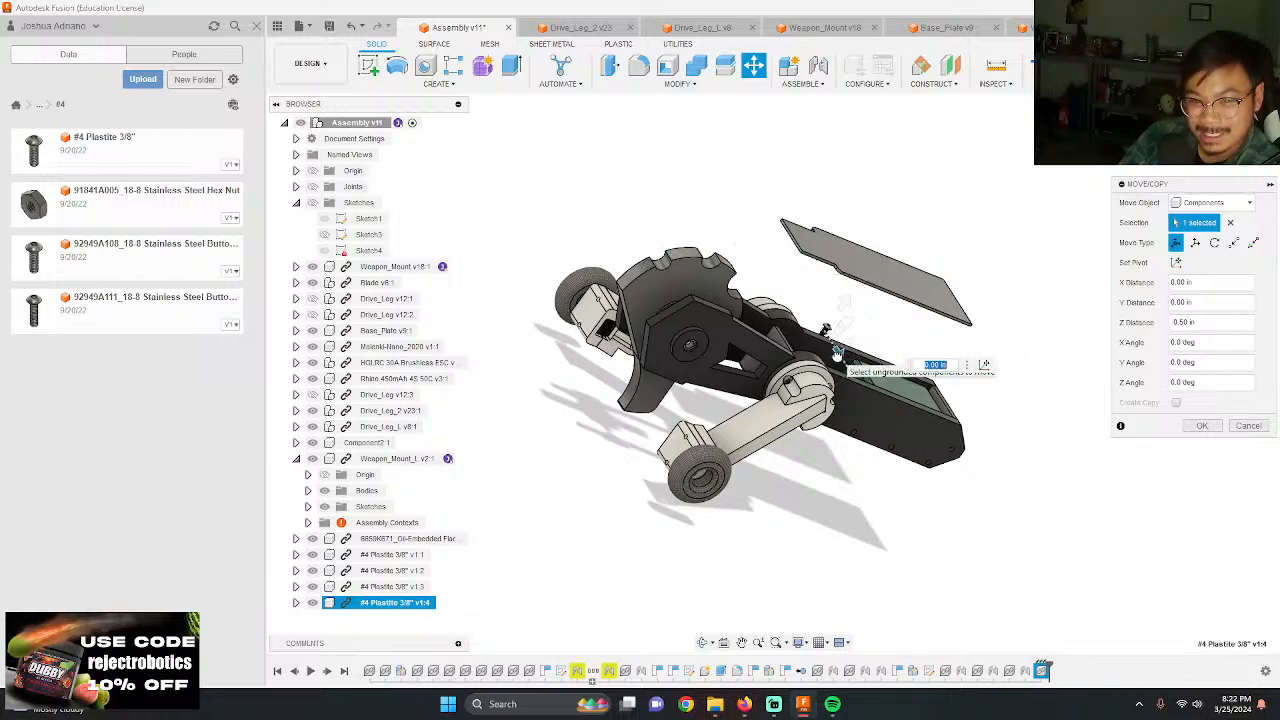
left_click_drag(861, 547, 861, 547)
scroll(1034, 471, "up", 6)
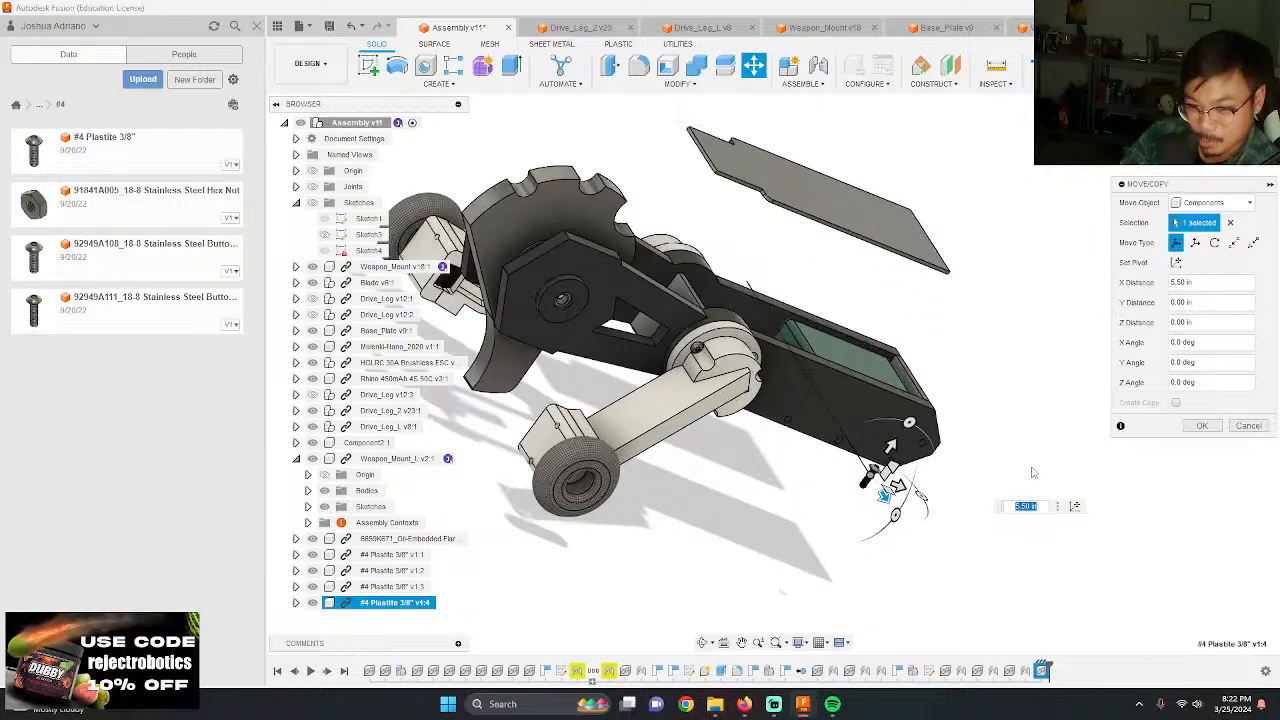
middle_click_drag(1034, 471, 810, 510, "shift")
scroll(800, 512, "up", 4)
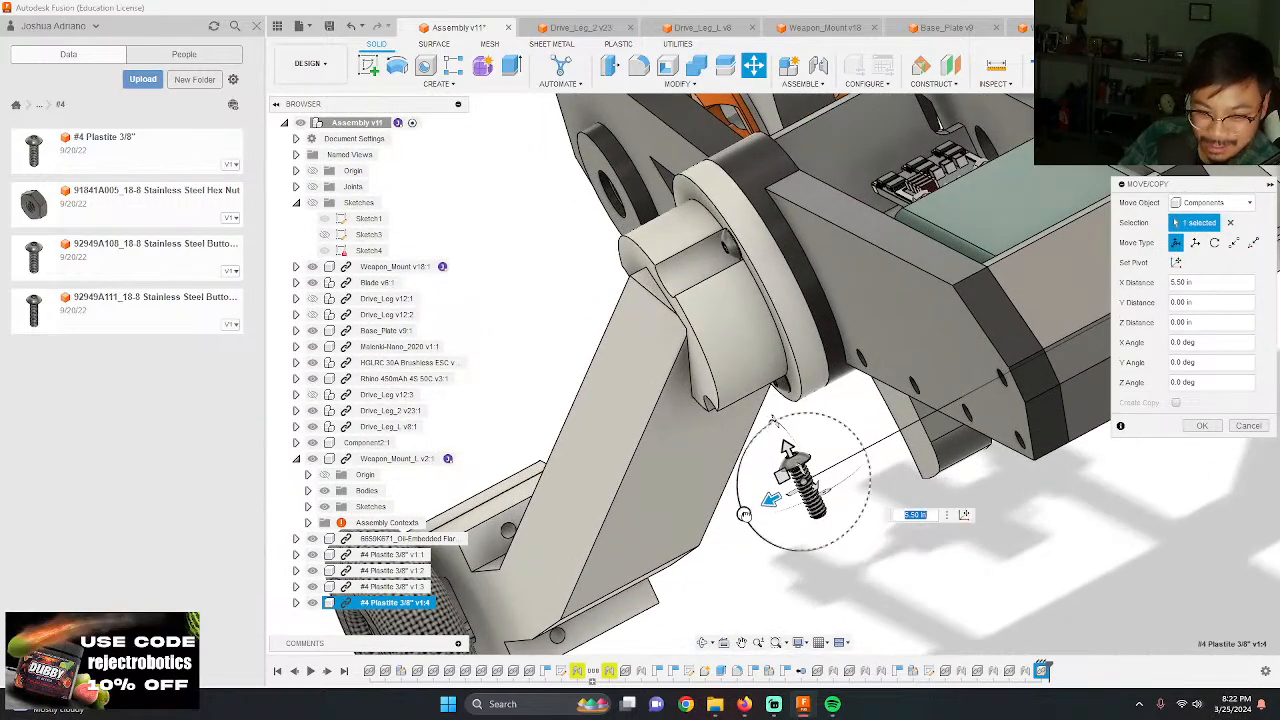
left_click_drag(773, 420, 832, 541)
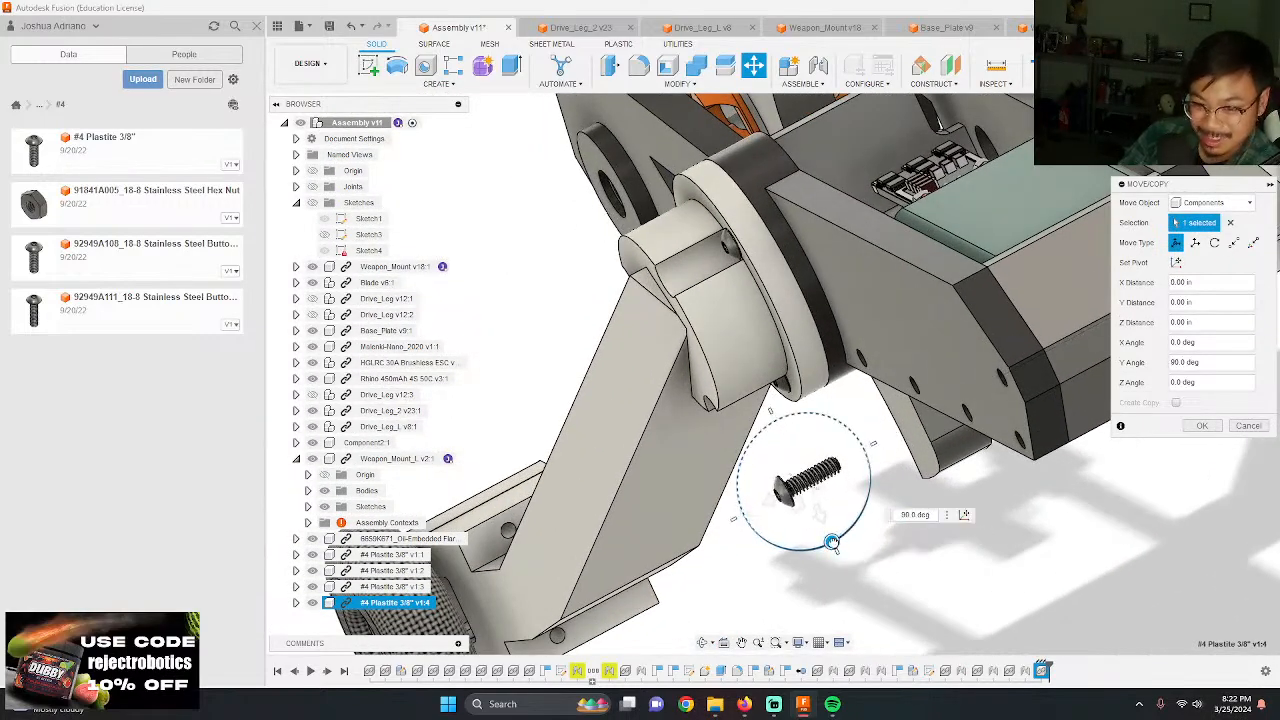
key("Return")
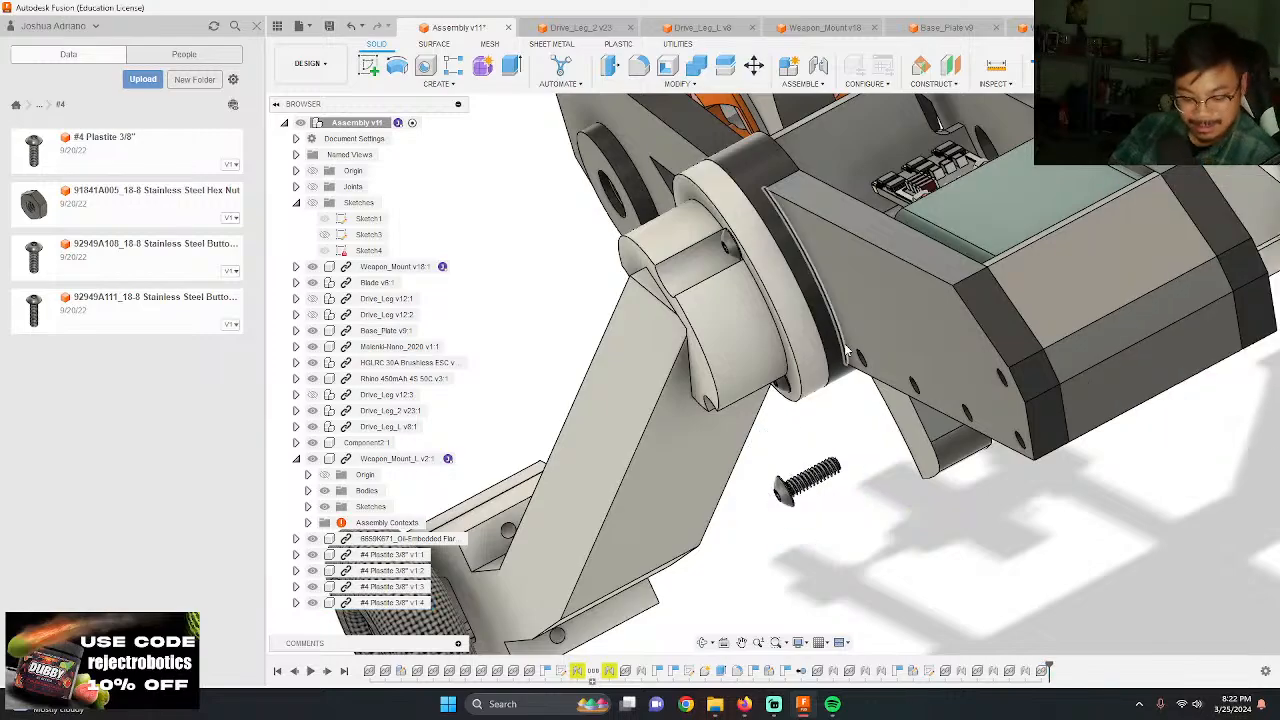
Step: Joint the underside of the fourth screw's head to the third lower-edge hole from the drive hub in Weapon_Mount_L's side
middle_click_drag(845, 351, 715, 480, "shift")
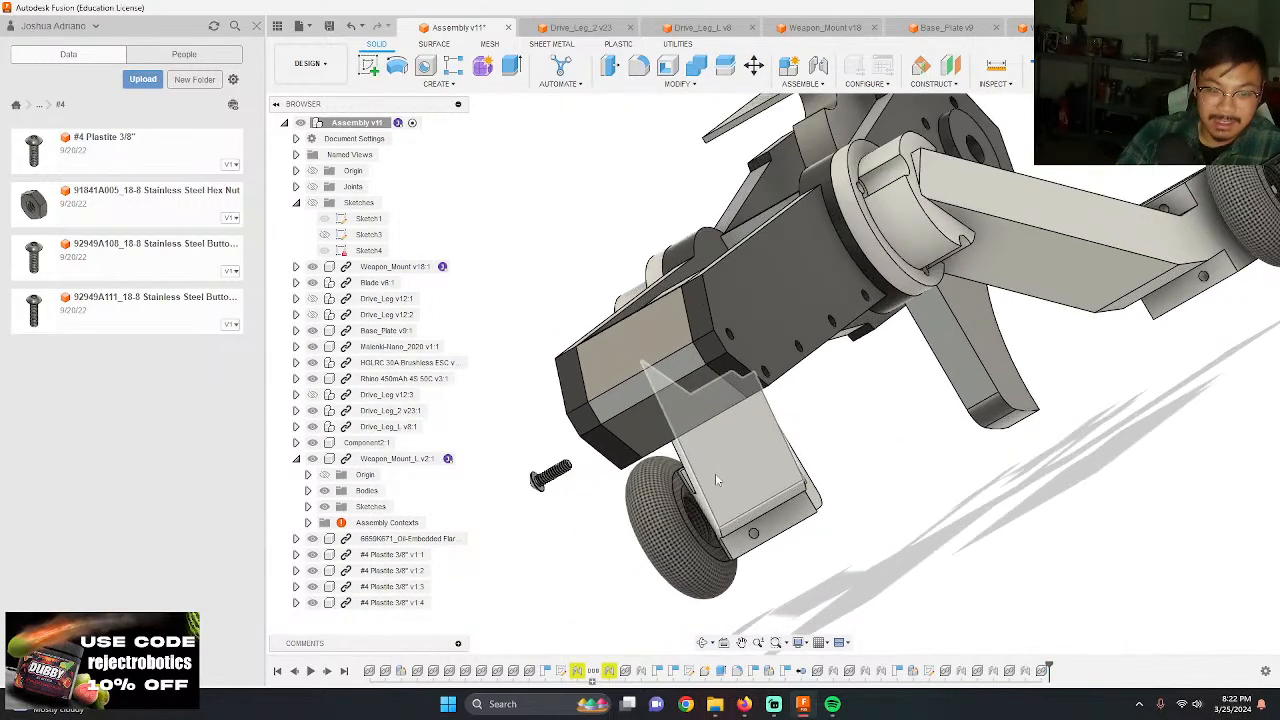
scroll(613, 478, "up", 4)
scroll(850, 490, "down", 4)
scroll(630, 487, "up", 9)
key("j")
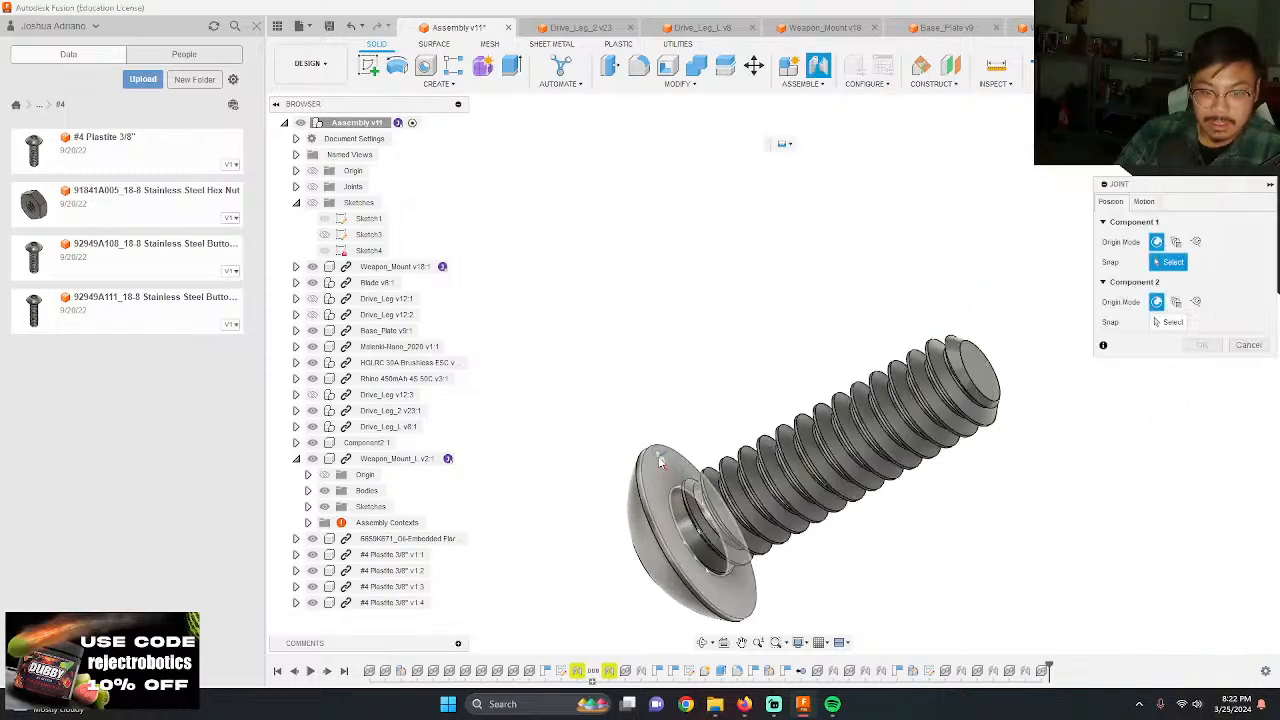
left_click(693, 539)
scroll(683, 430, "down", 5)
middle_click_drag(690, 428, 863, 440, "shift")
scroll(895, 300, "up", 4)
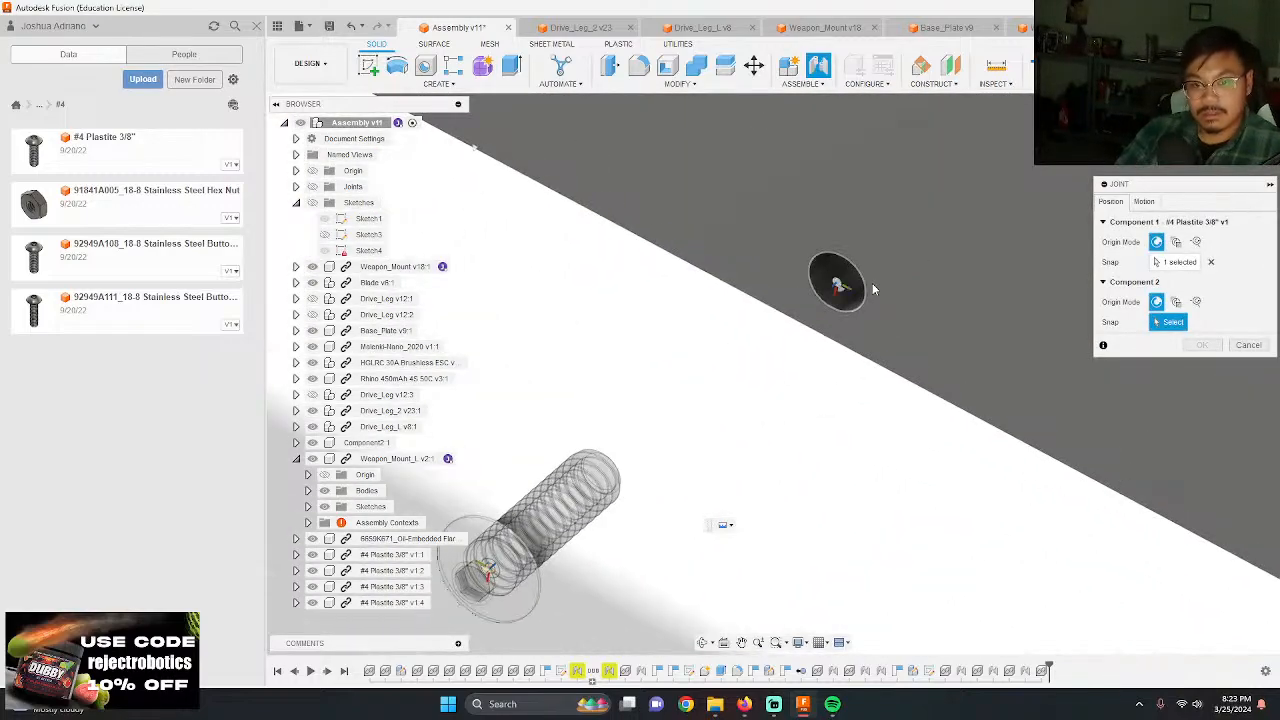
left_click(872, 289)
key("Return")
scroll(720, 409, "down", 5)
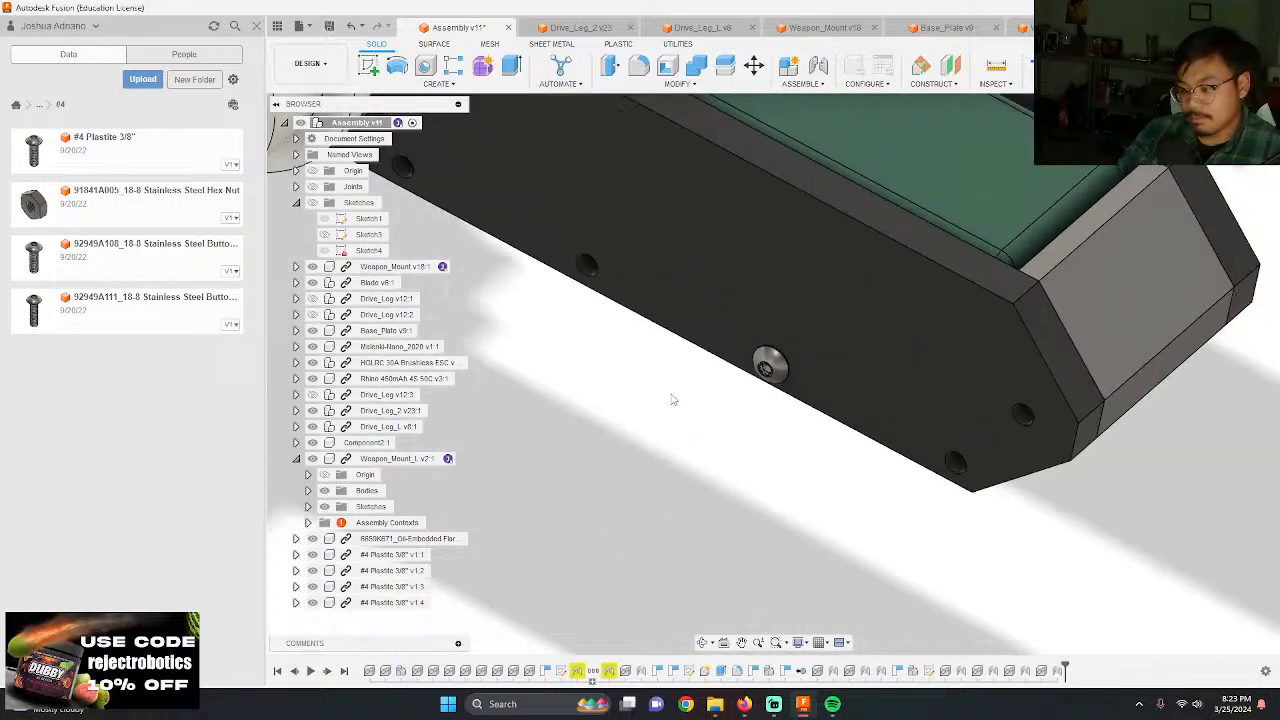
scroll(665, 395, "down", 8)
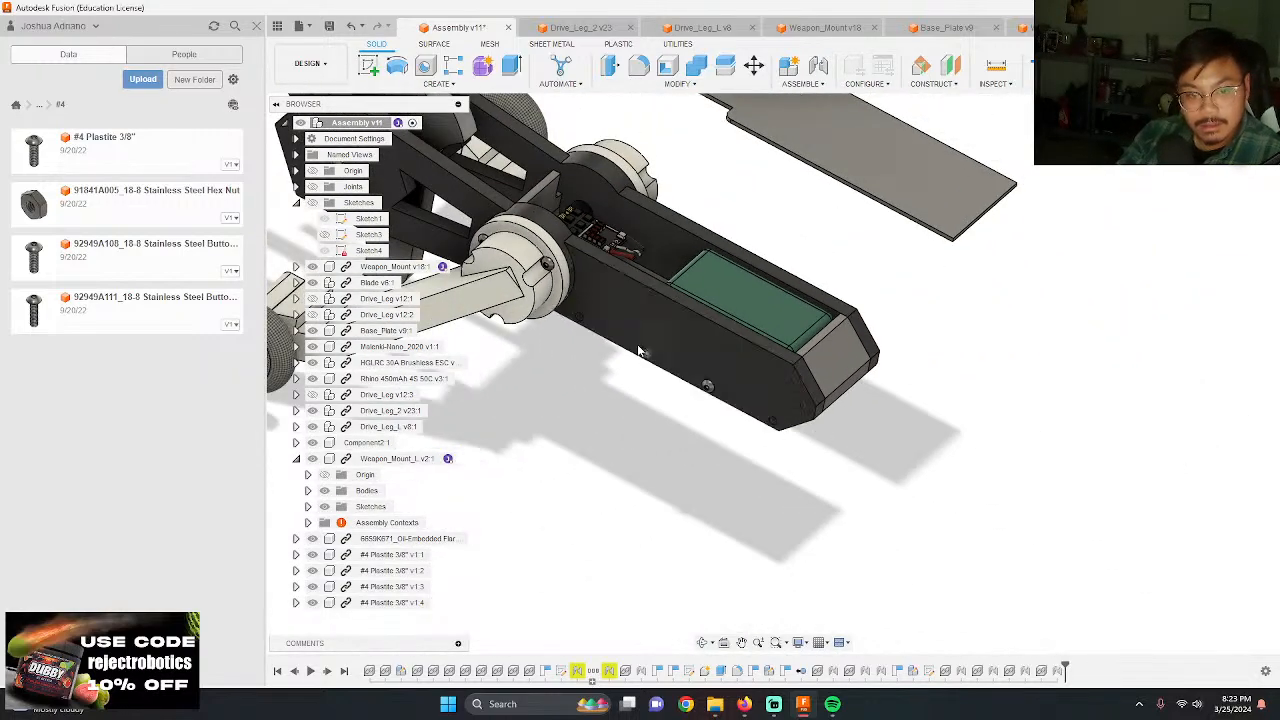
Step: Insert a fifth #4 Plastite 3/8" screw, move it beside the chassis below the drive leg, and rotate it 90 deg about Y
middle_click_drag(638, 350, 770, 465)
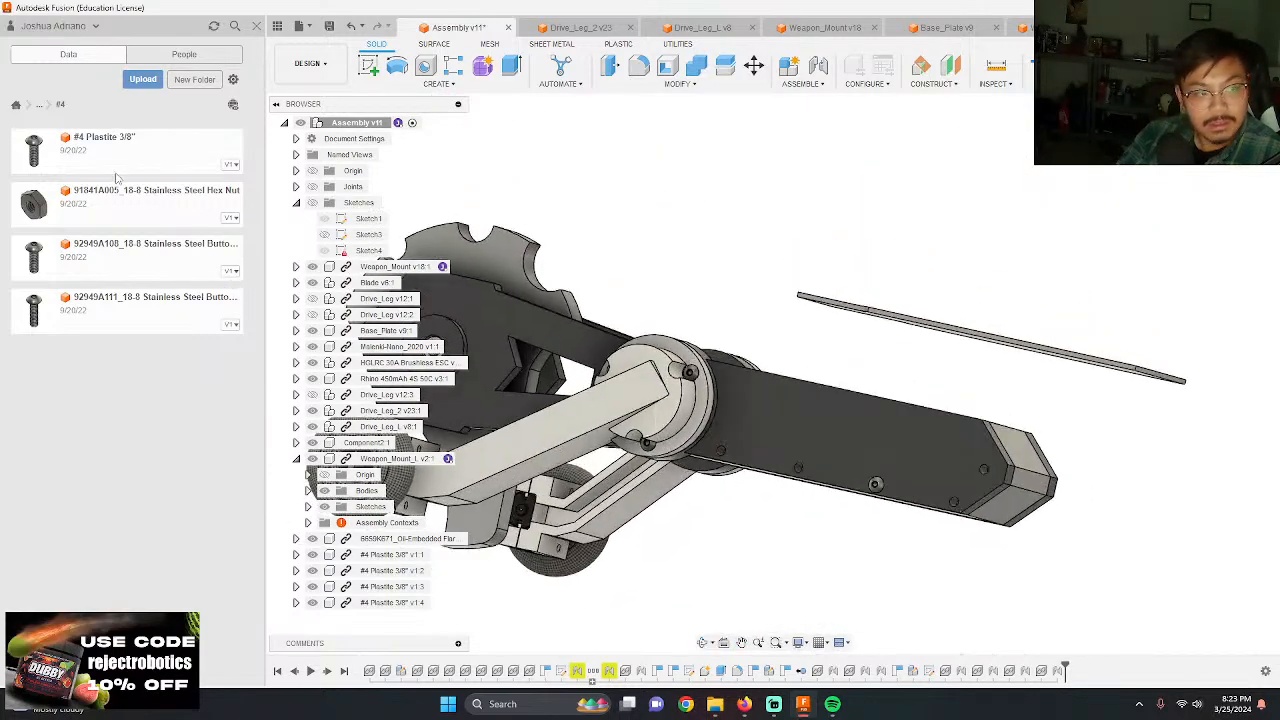
left_click_drag(116, 177, 719, 349)
middle_click_drag(798, 377, 862, 422, "shift")
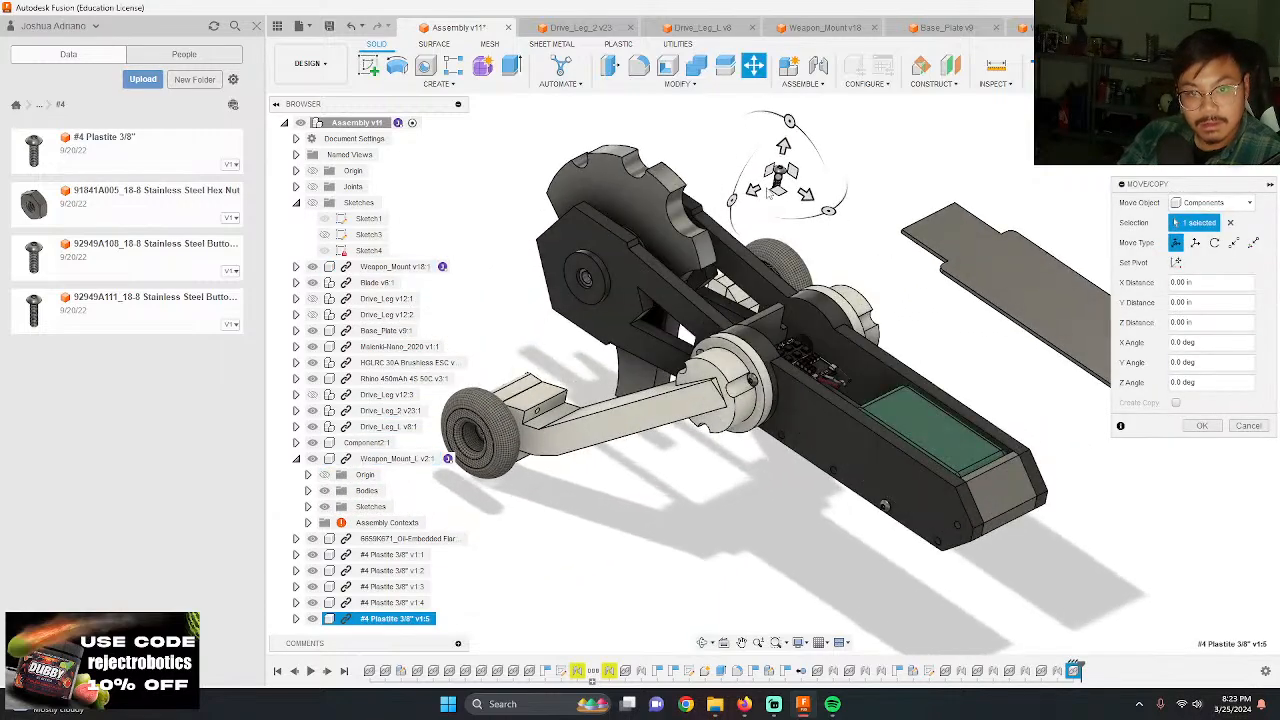
left_click_drag(555, 315, 745, 498)
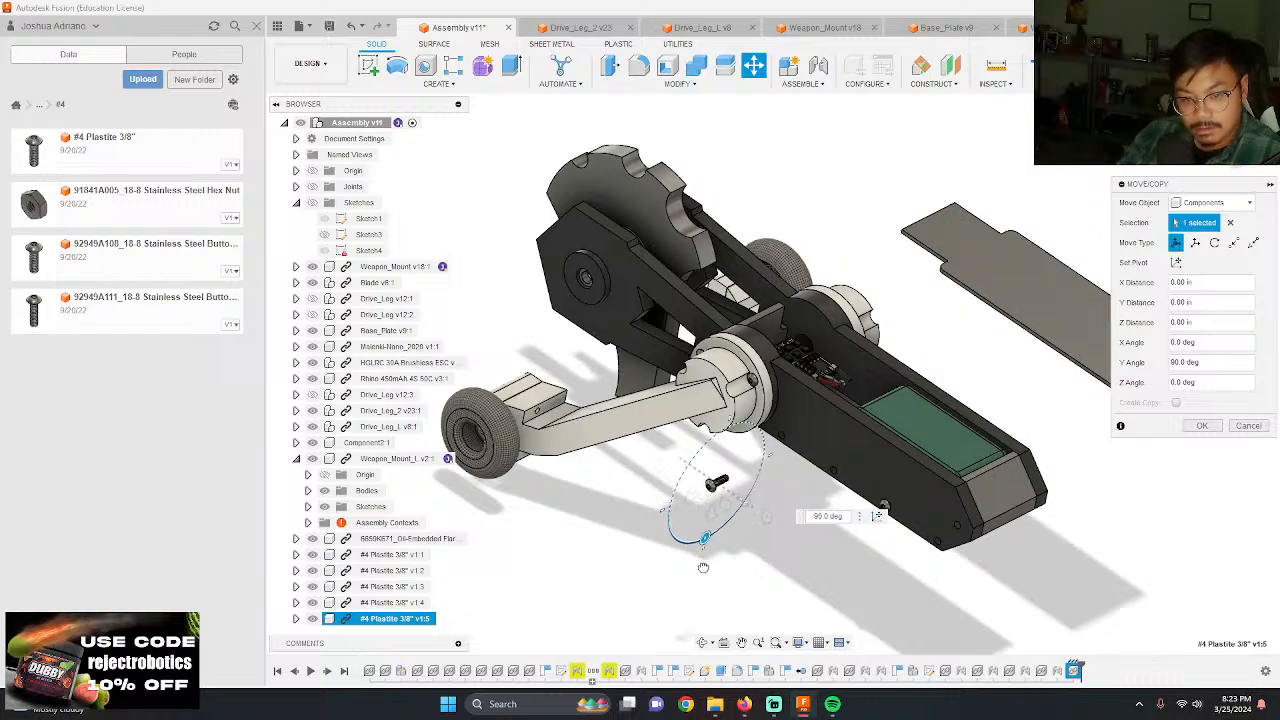
key("Return")
Step: Joint the underside of the fifth screw's head to the second lower-edge hole from the drive hub in Weapon_Mount_L
scroll(700, 530, "up", 10)
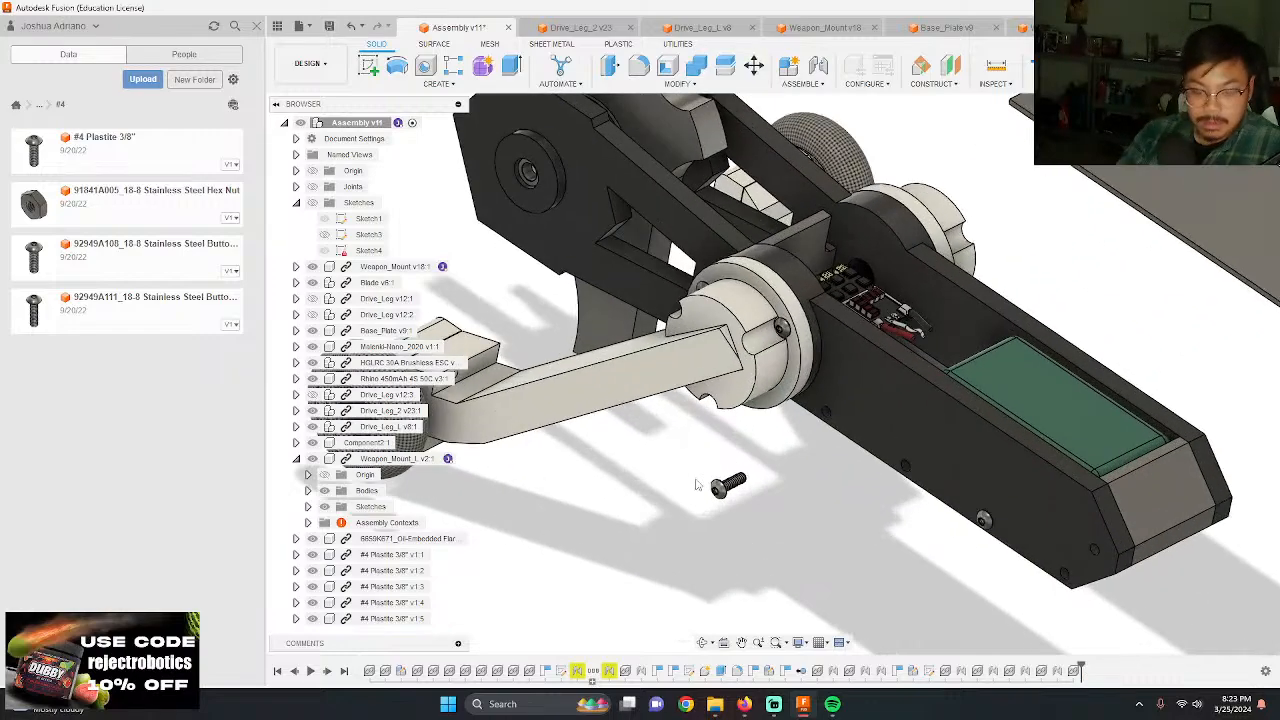
scroll(686, 530, "up", 5)
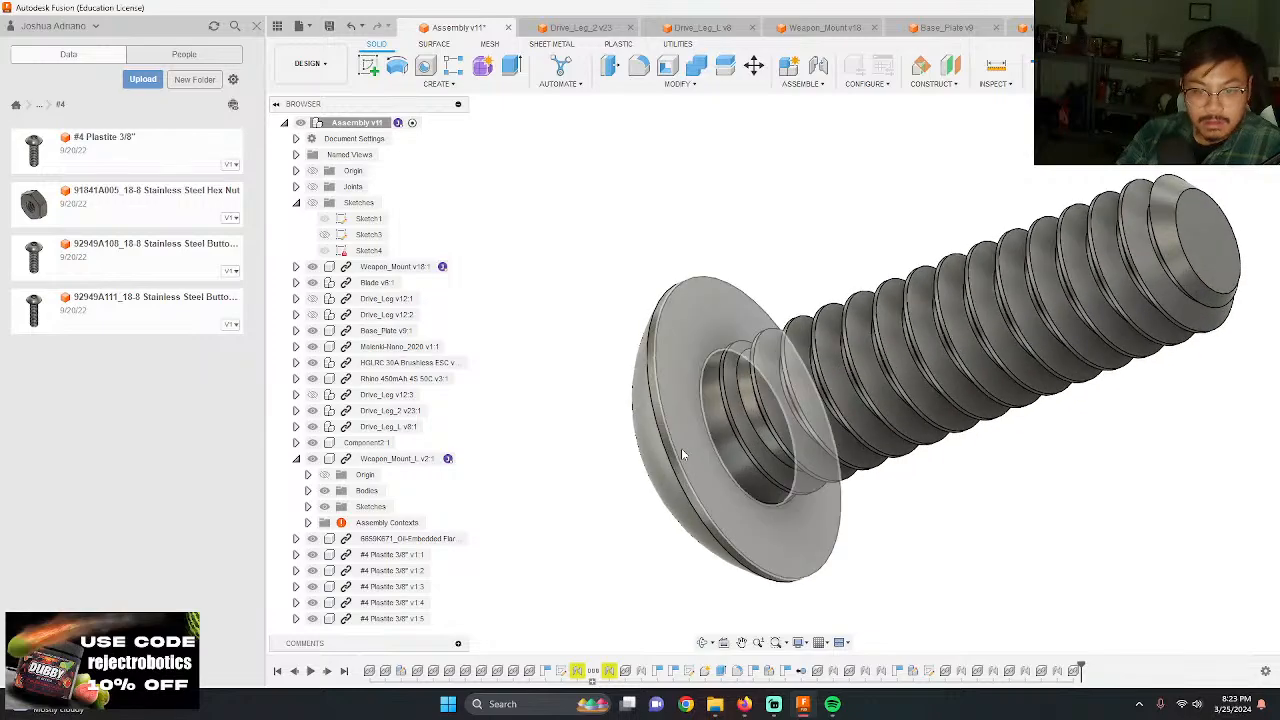
key("j")
left_click(713, 430)
scroll(710, 415, "down", 10)
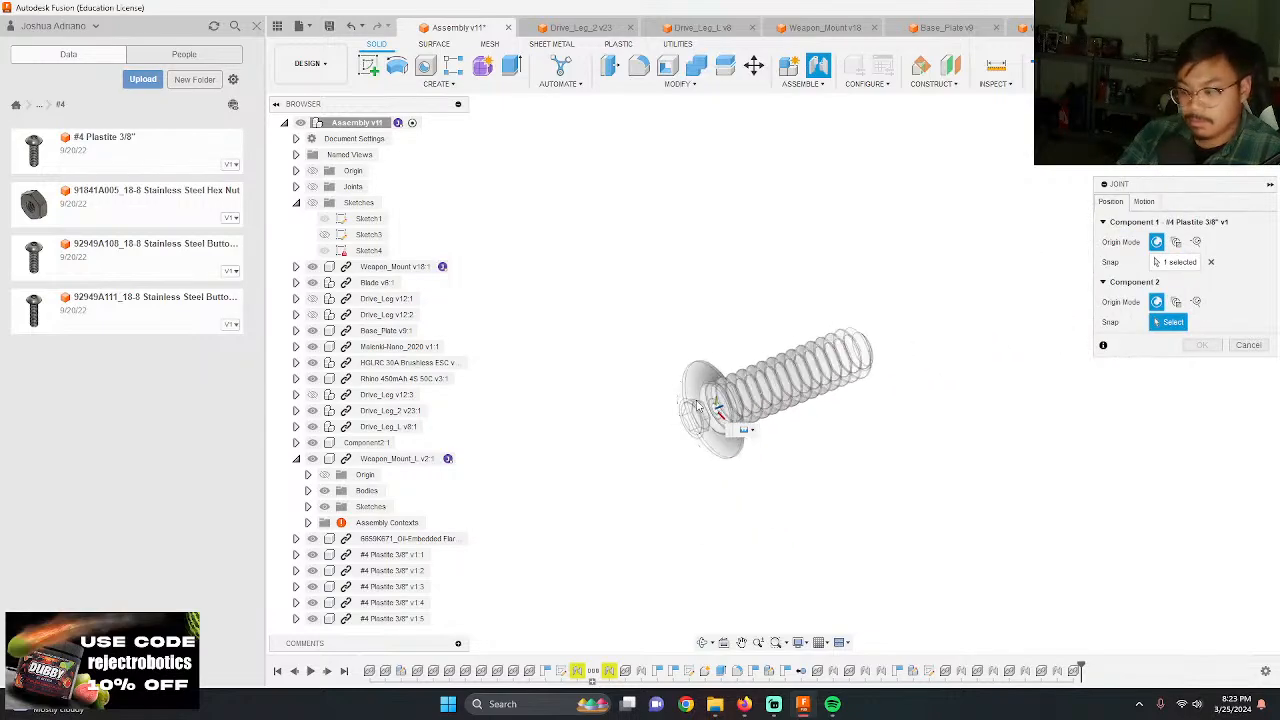
scroll(708, 412, "up", 10)
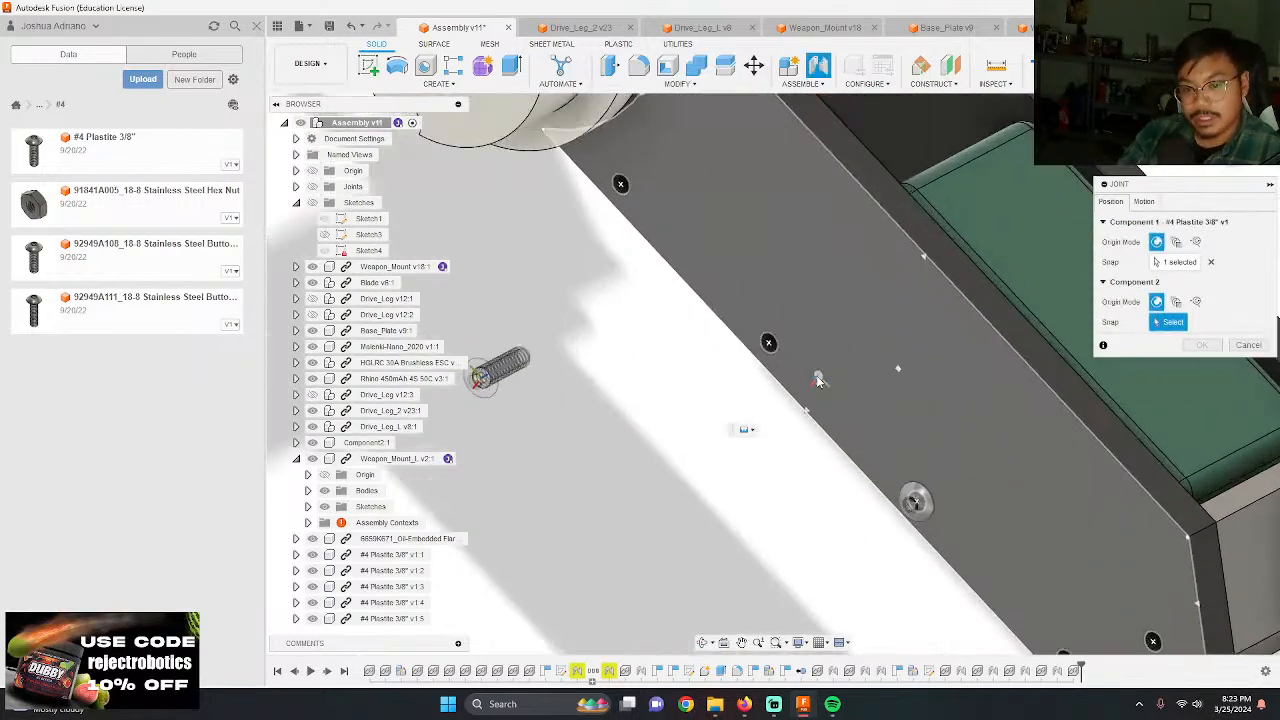
left_click(745, 343)
key("Return")
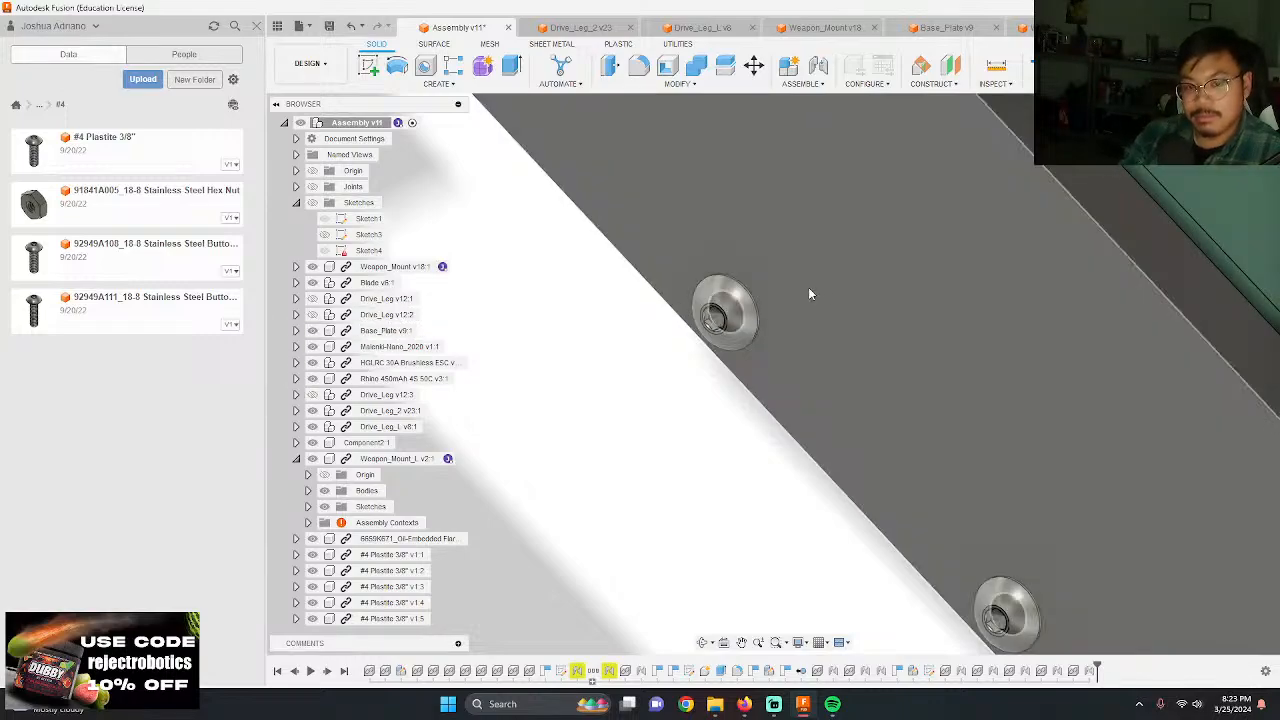
scroll(768, 303, "down", 5)
scroll(738, 380, "down", 5)
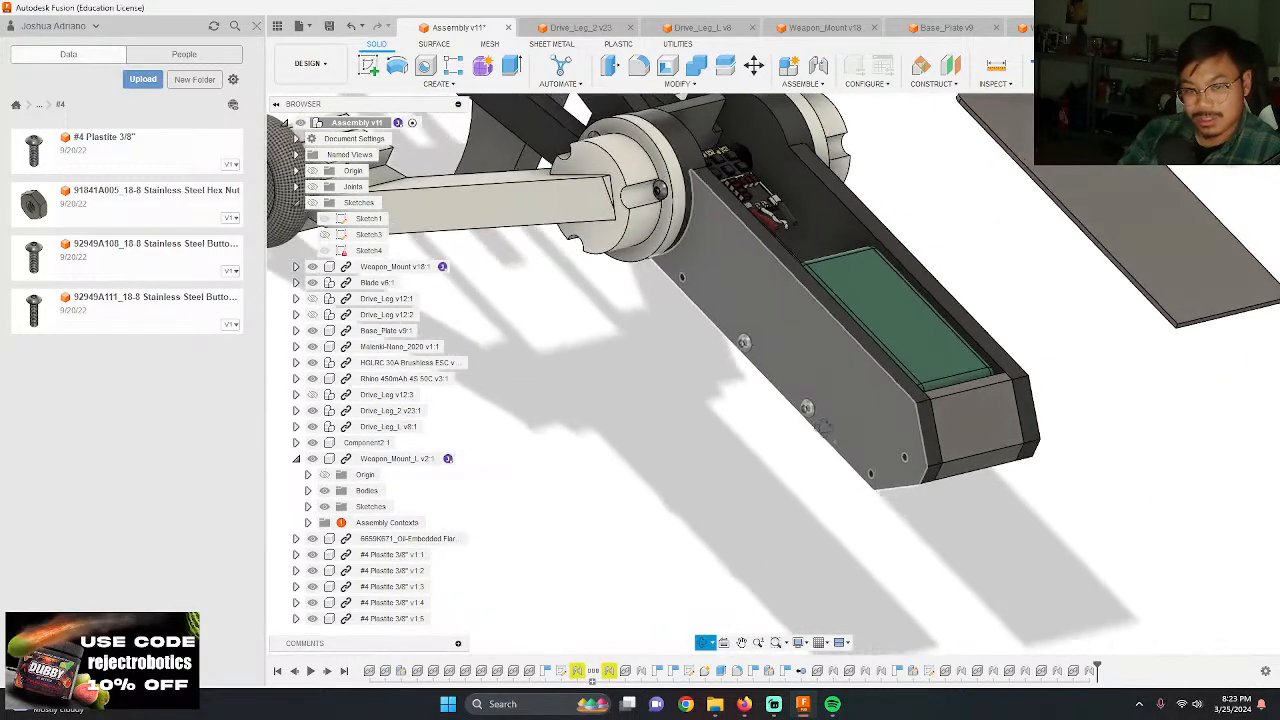
Step: Paste a sixth #4 Plastite 3/8" screw, move it 6.20 in along X and 5.50 in along Y, and rotate it 90 deg about Y
scroll(805, 490, "up", 5)
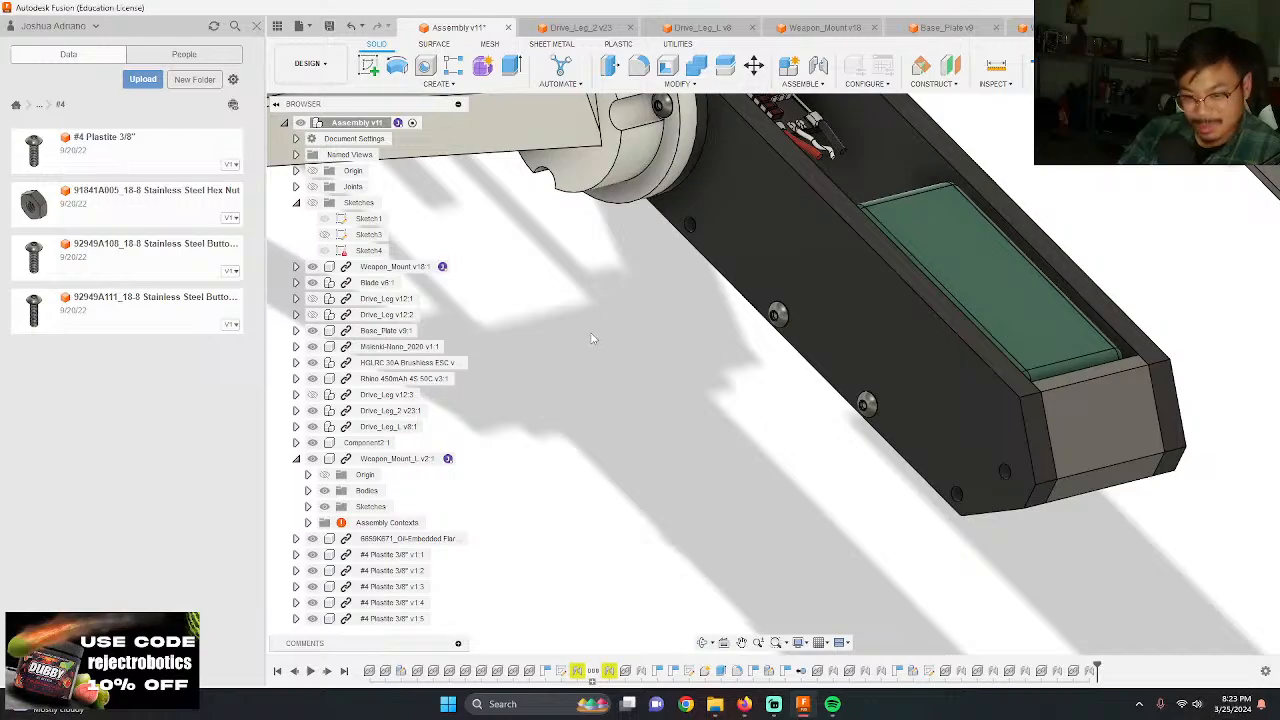
scroll(602, 356, "down", 5)
key("ctrl+v")
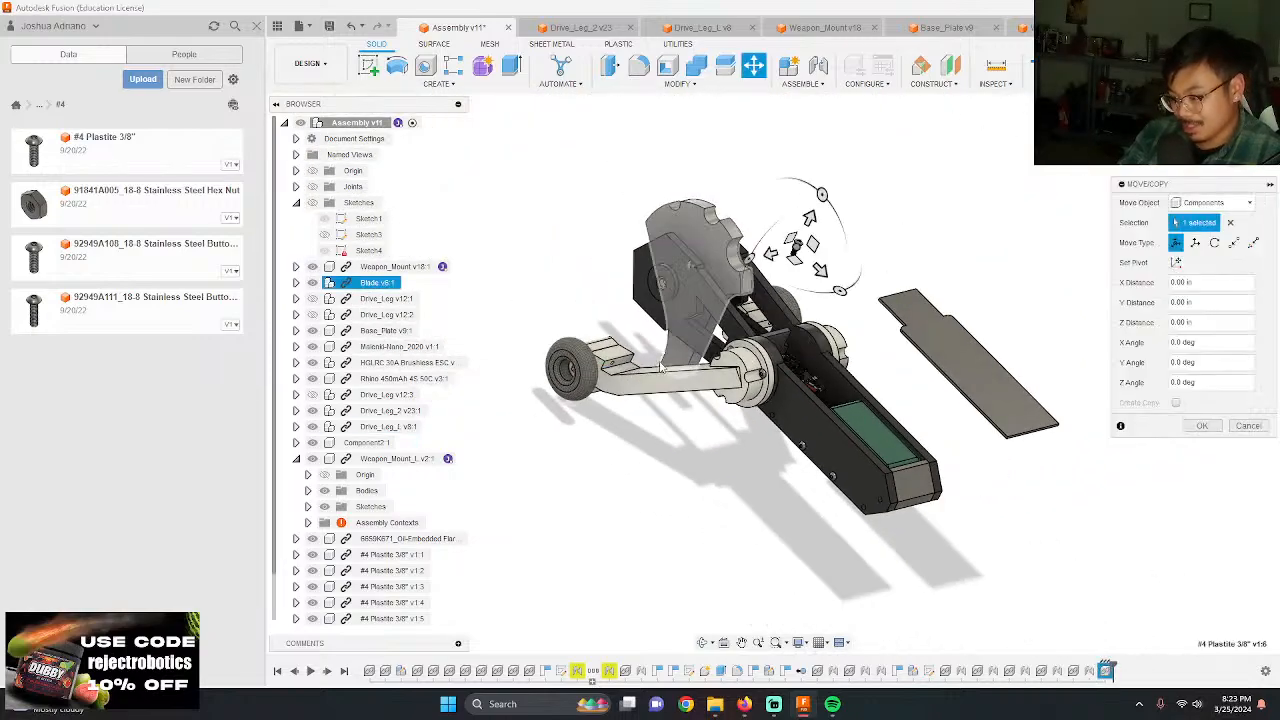
scroll(800, 260, "up", 5)
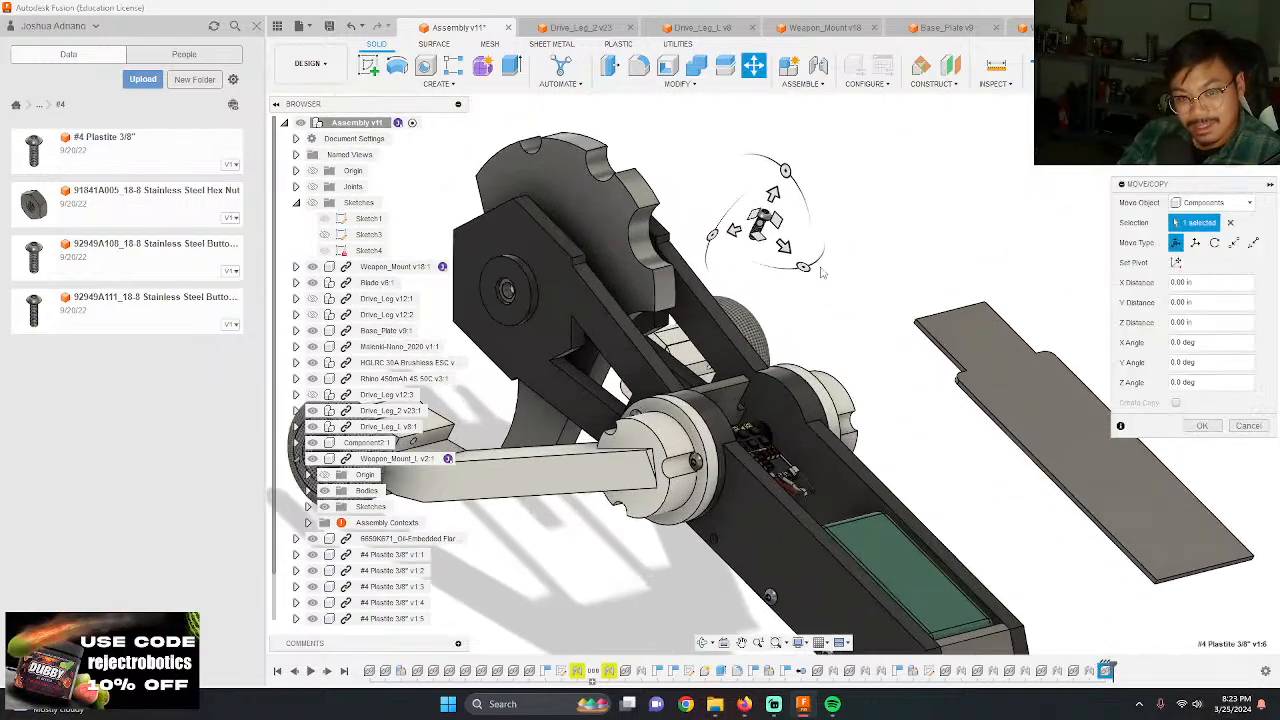
left_click_drag(731, 224, 602, 277)
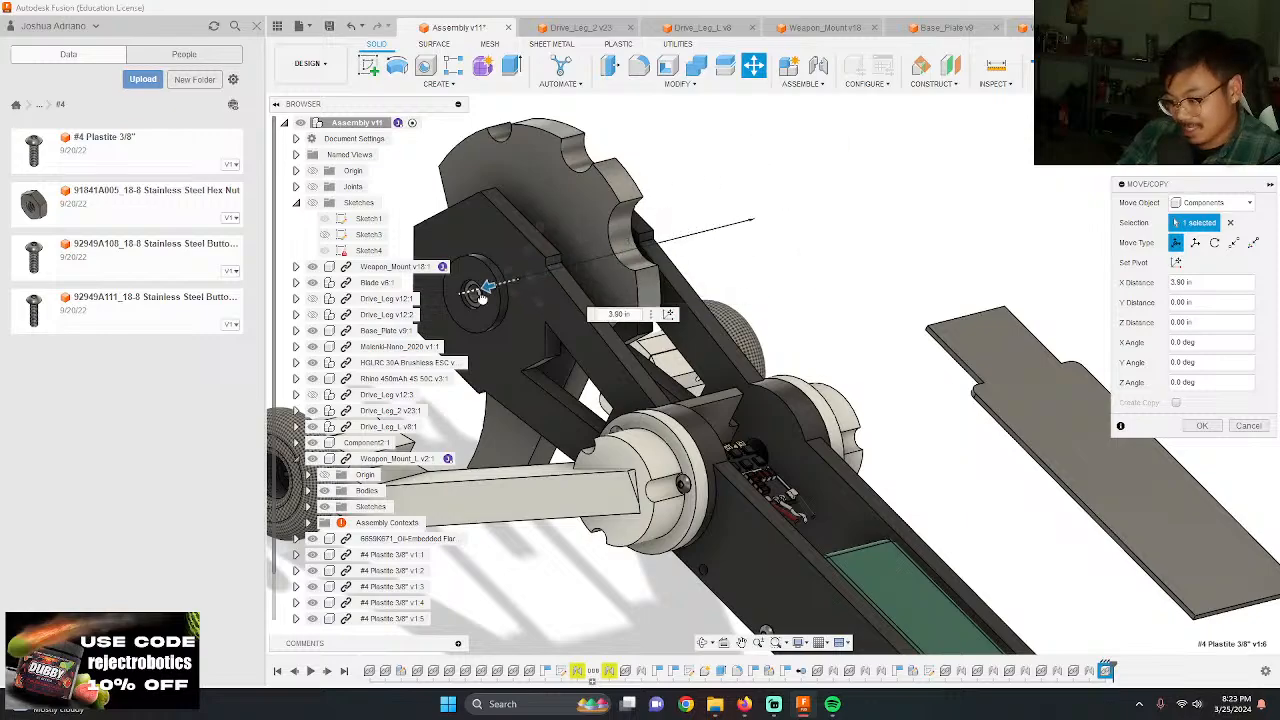
scroll(822, 295, "down", 5)
scroll(610, 372, "up", 3)
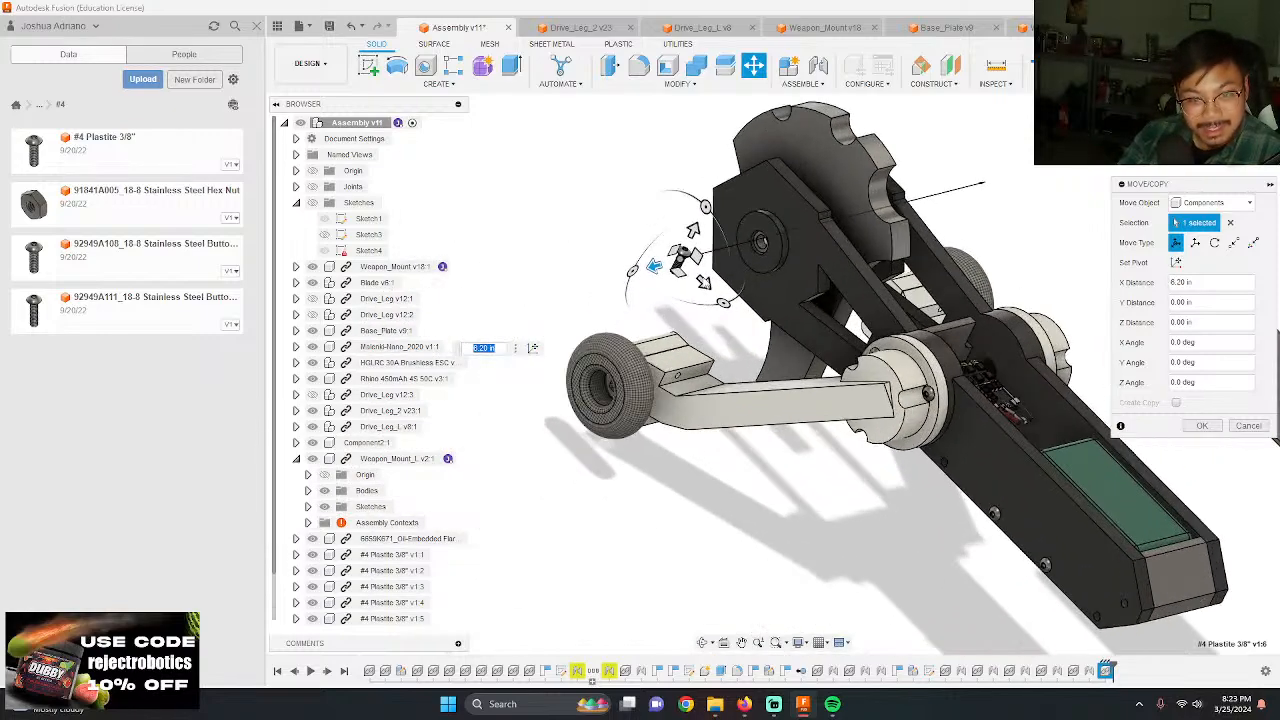
left_click_drag(715, 302, 944, 540)
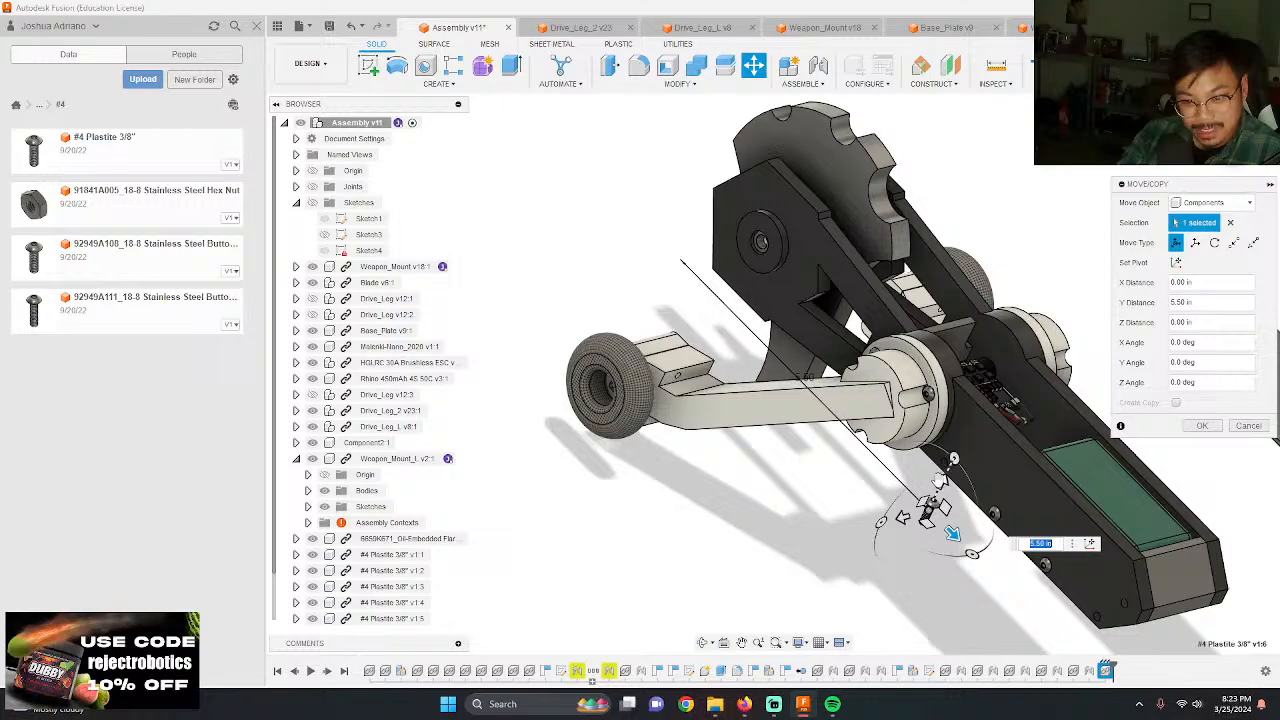
left_click_drag(942, 486, 963, 443)
middle_click_drag(963, 443, 905, 487, "shift")
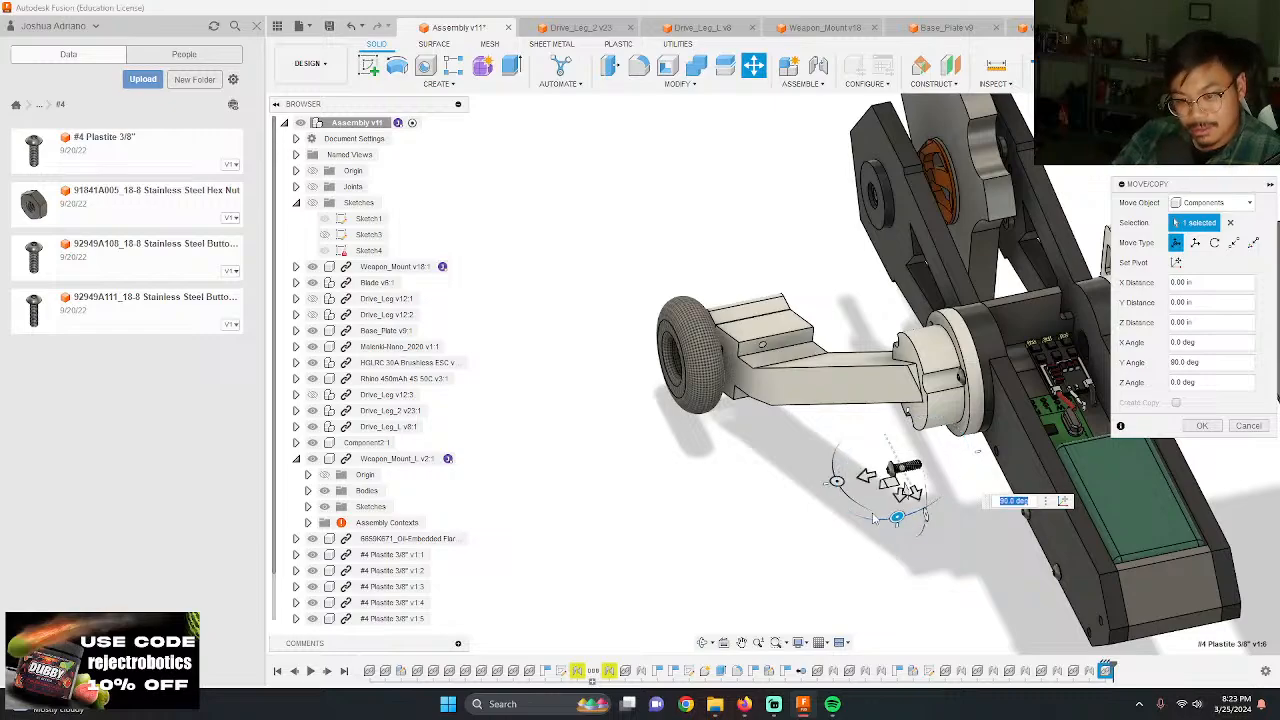
key("Return")
Step: Joint the underside of the sixth screw's head to the Weapon_Mount_L hole nearest the drive hub, at a 0.0 deg angle
scroll(926, 484, "up", 5)
middle_click_drag(974, 517, 915, 550, "shift")
scroll(915, 550, "up", 3)
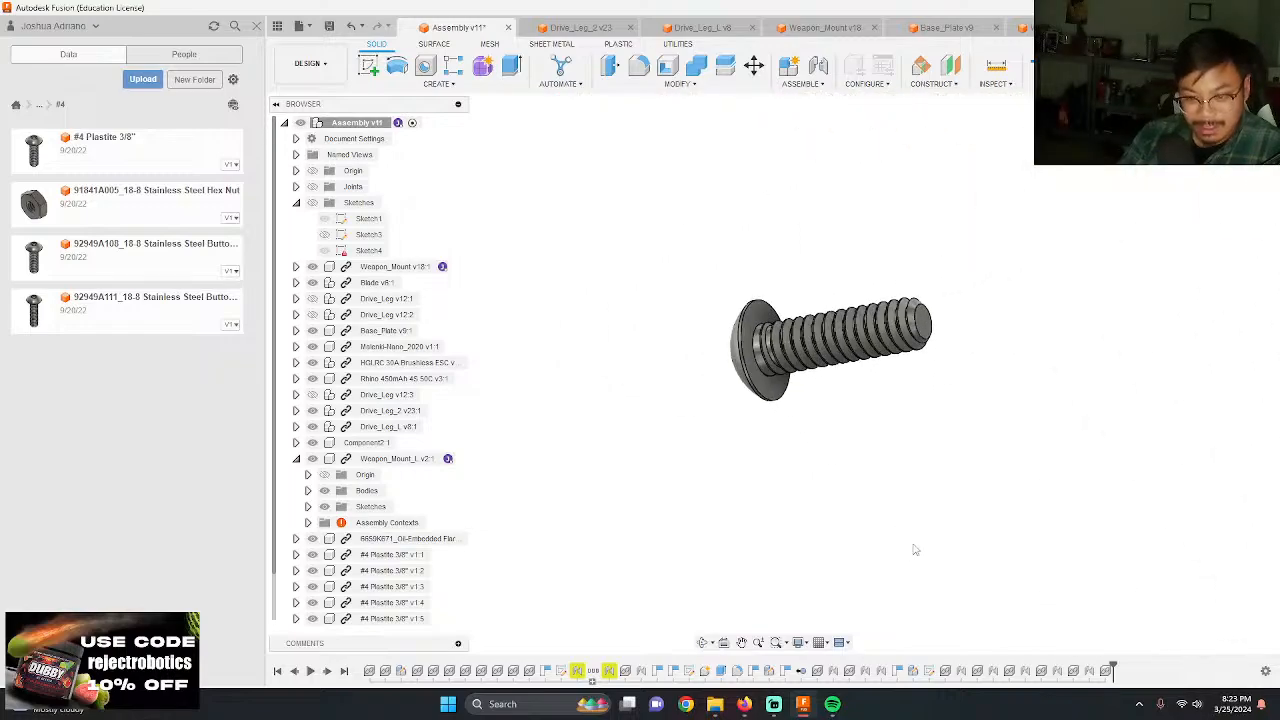
scroll(760, 320, "up", 5)
key("j")
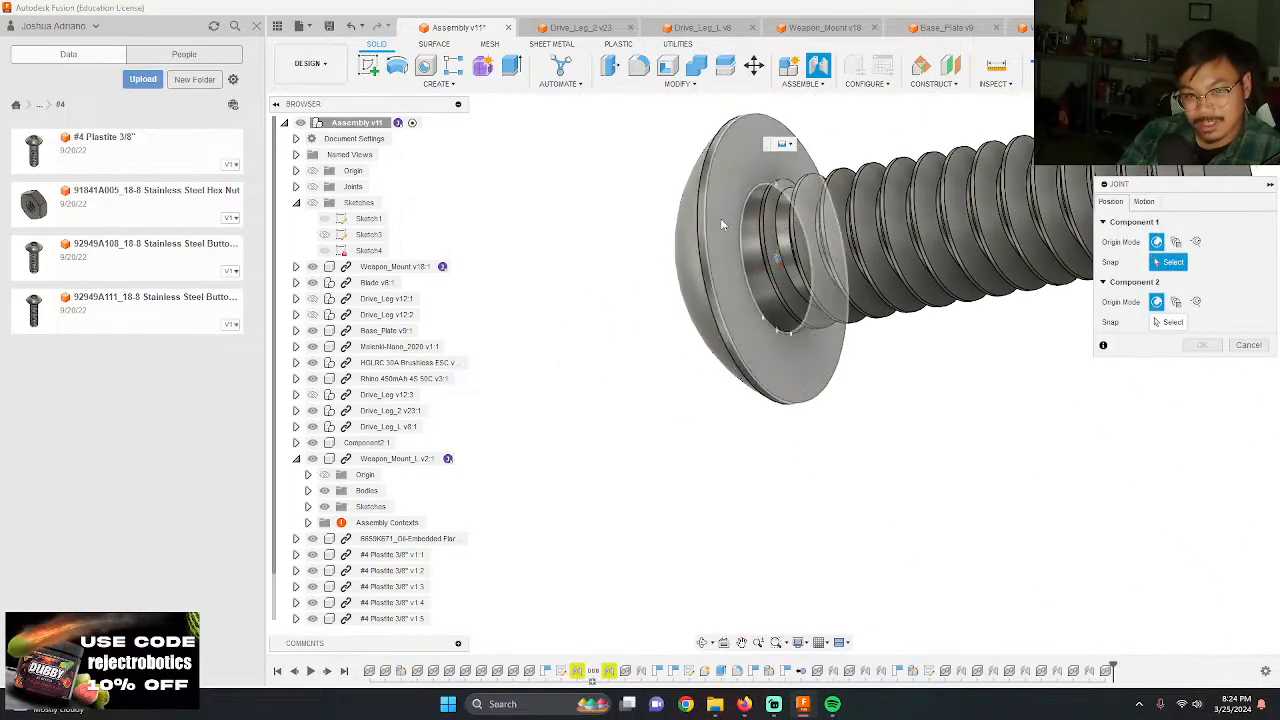
left_click(722, 224)
scroll(724, 232, "down", 8)
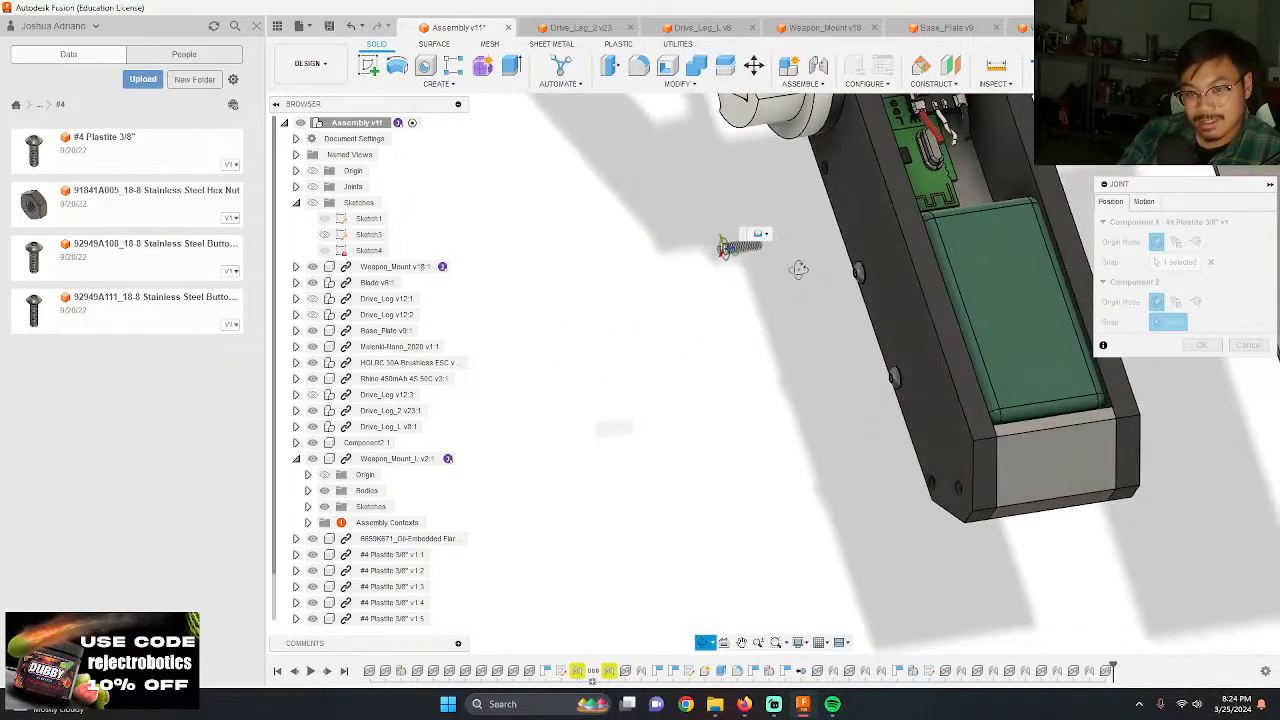
scroll(798, 268, "up", 6)
left_click(737, 324)
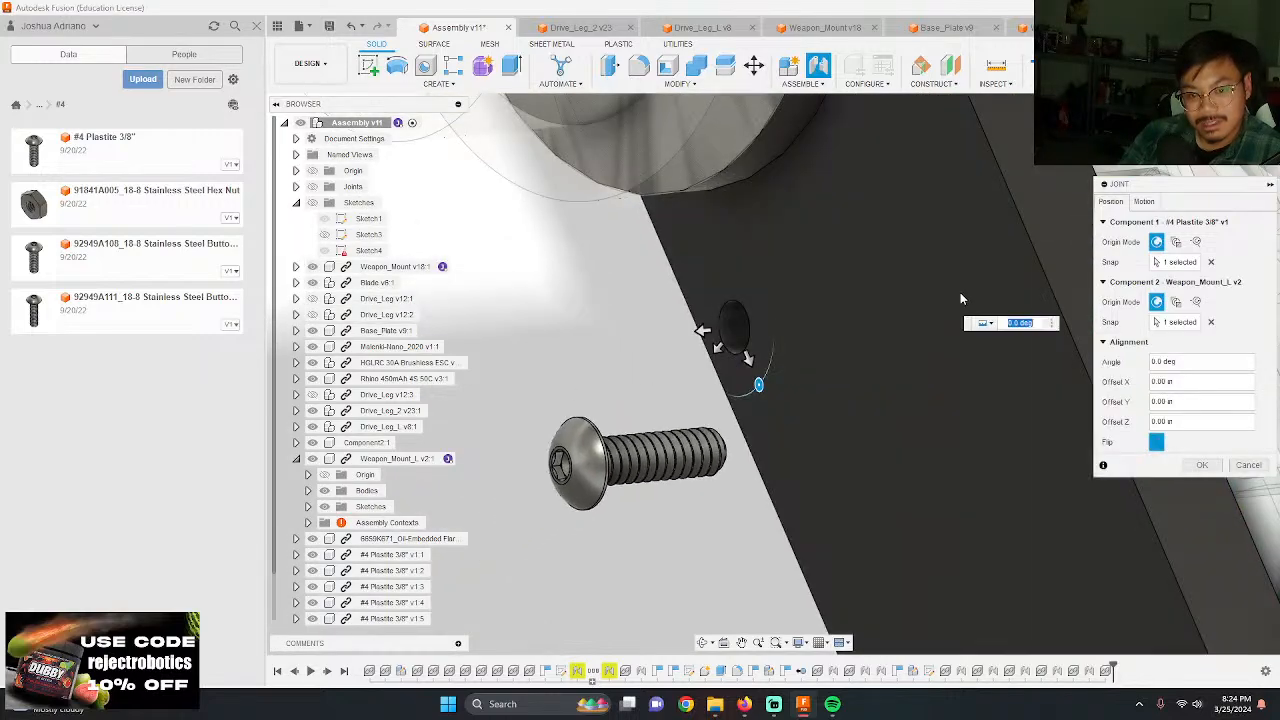
left_click(1204, 465)
scroll(736, 340, "down", 2)
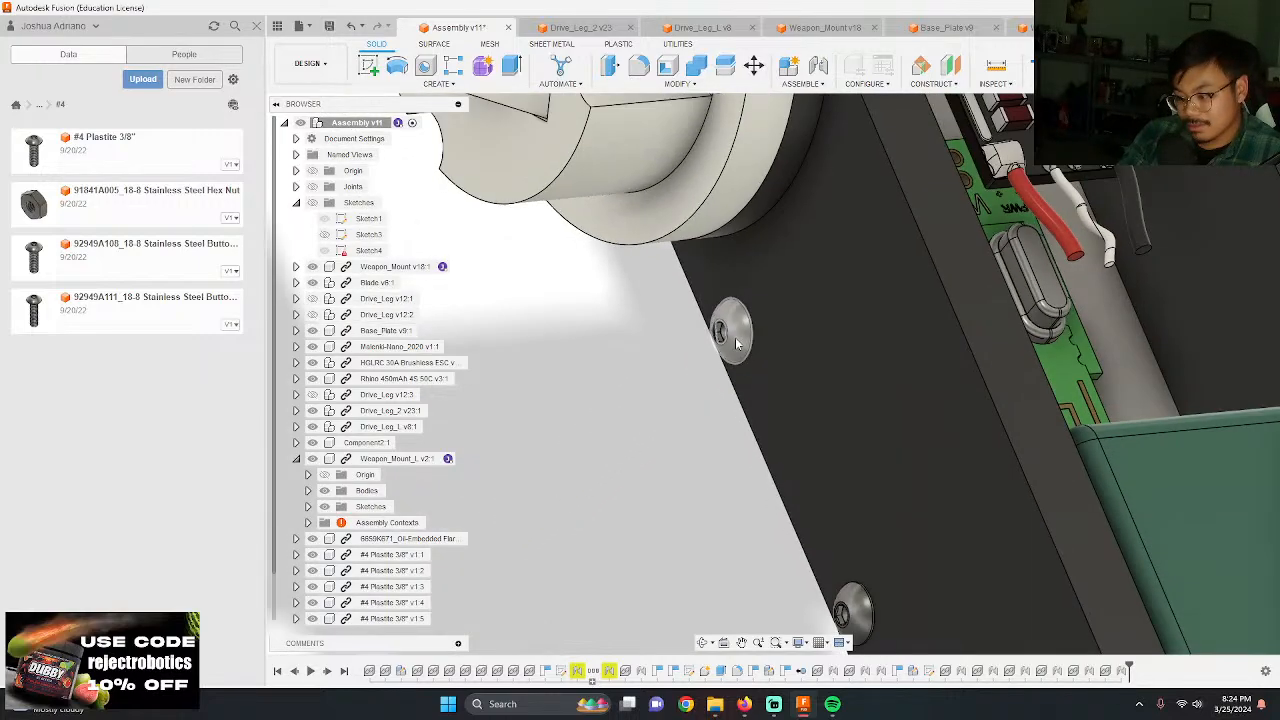
Step: Examine the three screws along Weapon_Mount_L's lower edge and the open chassis interior from several angles
scroll(736, 343, "down", 6)
middle_click_drag(738, 396, 805, 430, "shift")
scroll(805, 430, "up", 2)
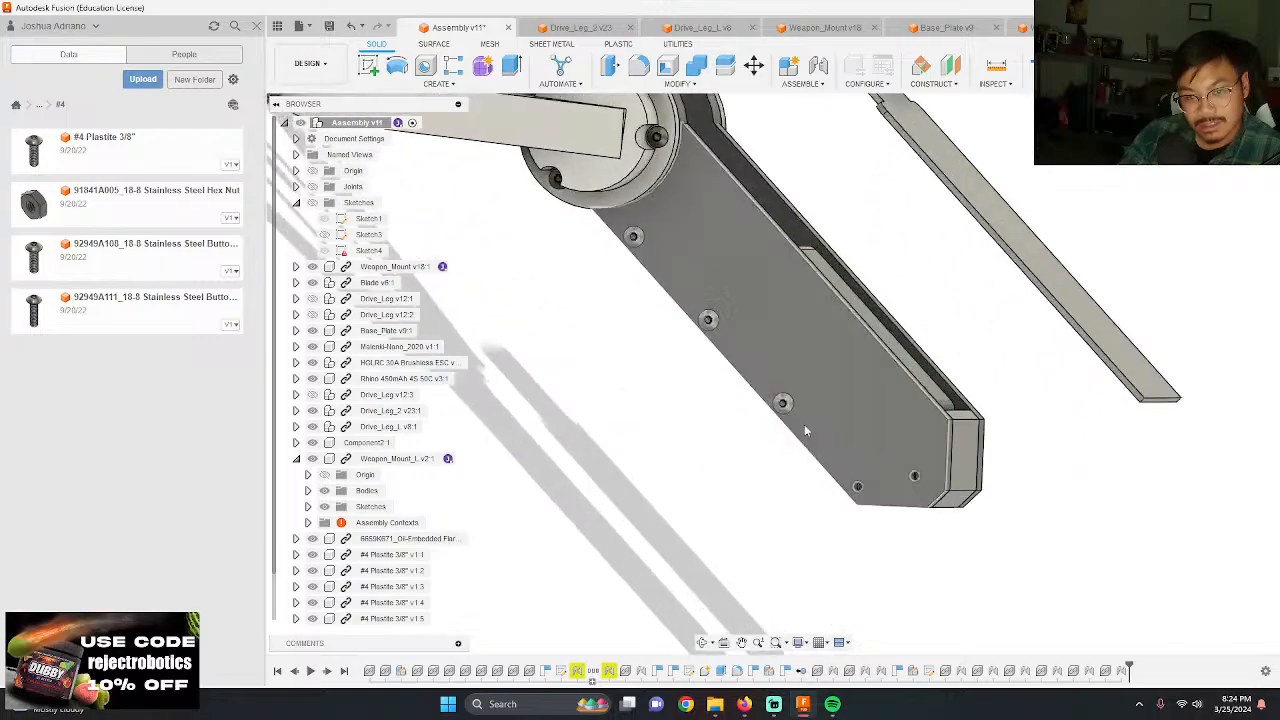
scroll(966, 457, "down", 3)
middle_click_drag(966, 457, 886, 391, "shift")
scroll(850, 370, "up", 6)
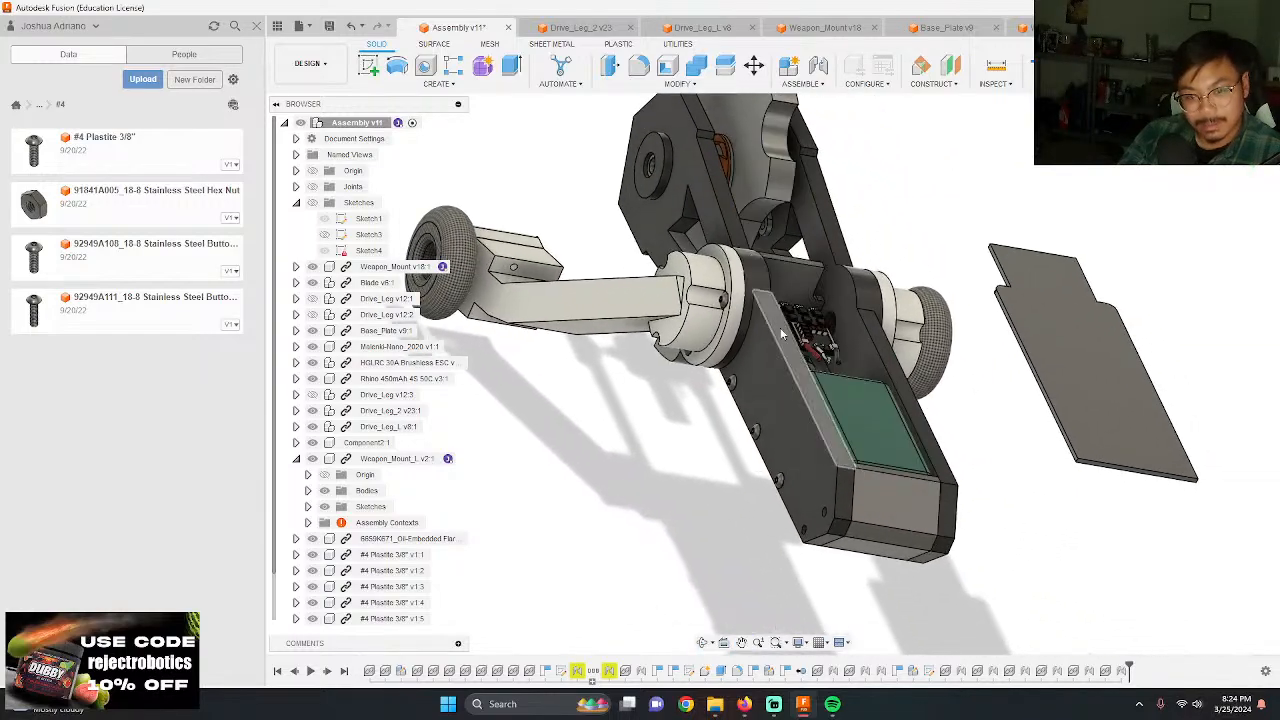
scroll(782, 334, "down", 1)
middle_click_drag(727, 426, 770, 492, "shift")
scroll(768, 448, "up", 1)
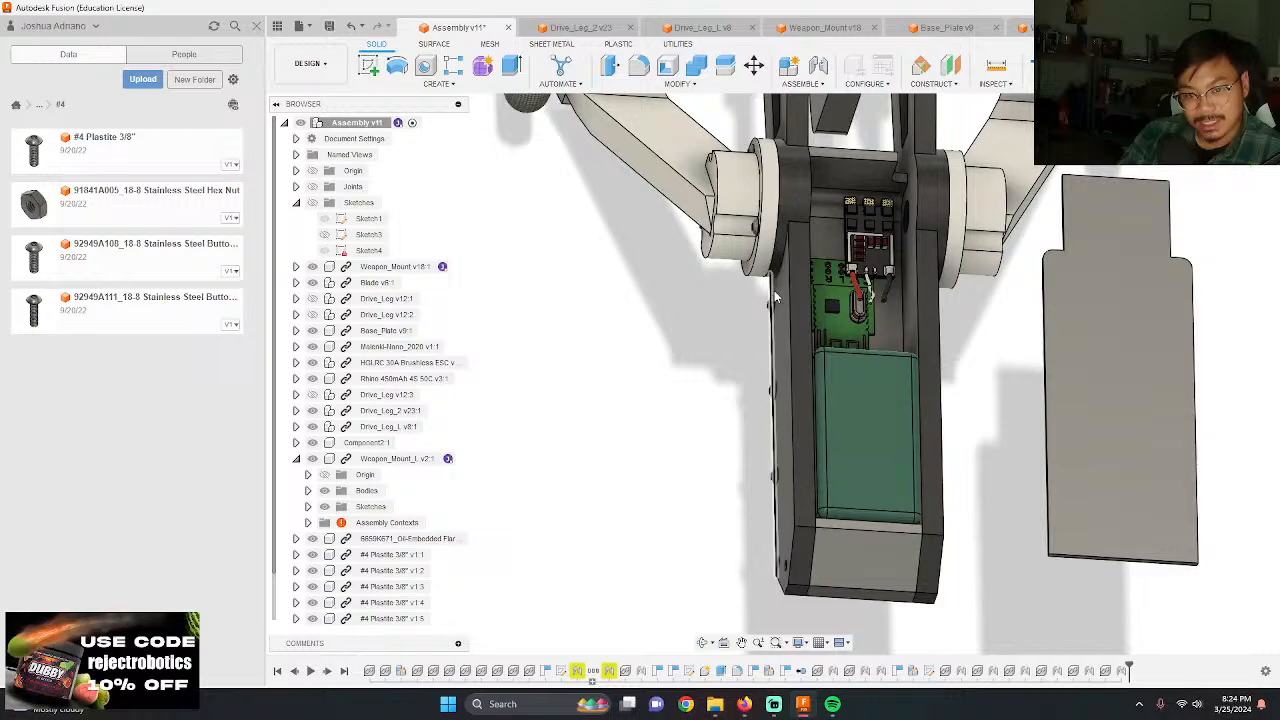
Step: Examine the screw heads protruding from the chassis side in the assembly and the flat face of the Weapon_Mount part
scroll(782, 386, "down", 5)
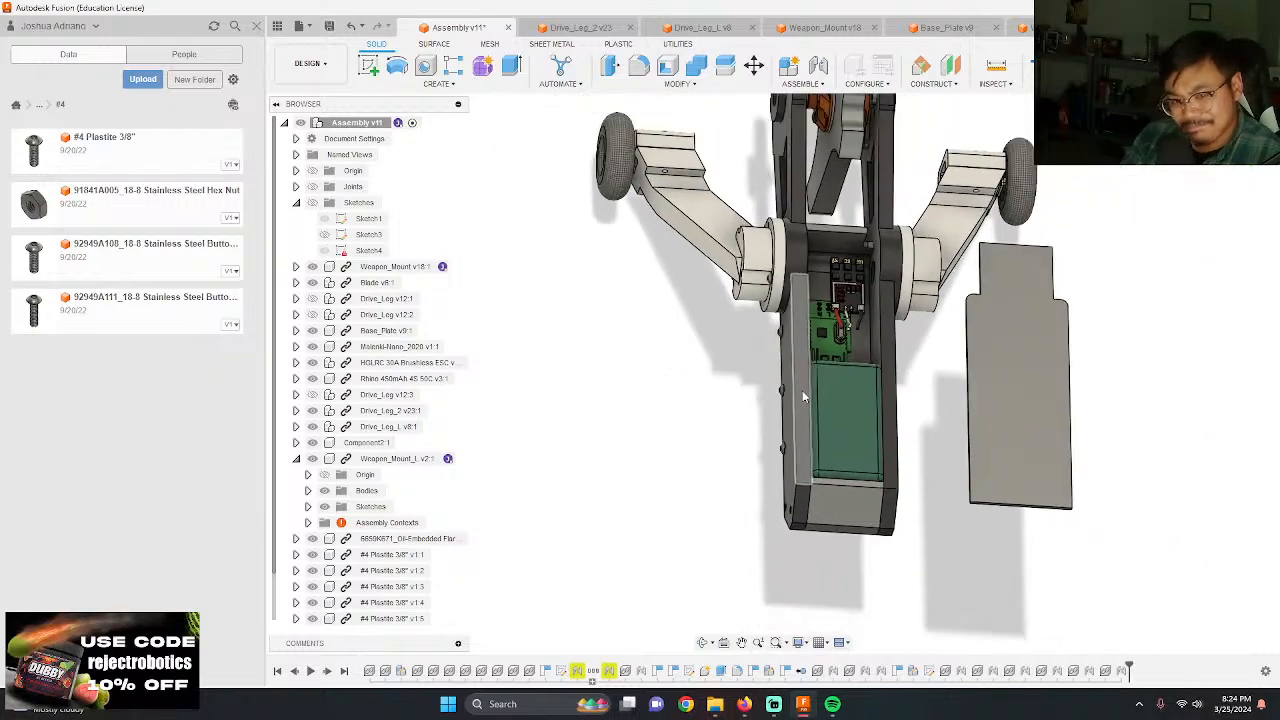
scroll(845, 430, "up", 2)
mouse_move(843, 434)
middle_mouse_down("shift")
mouse_move(837, 417)
mouse_move(838, 456)
mouse_move(838, 434)
middle_mouse_up("shift")
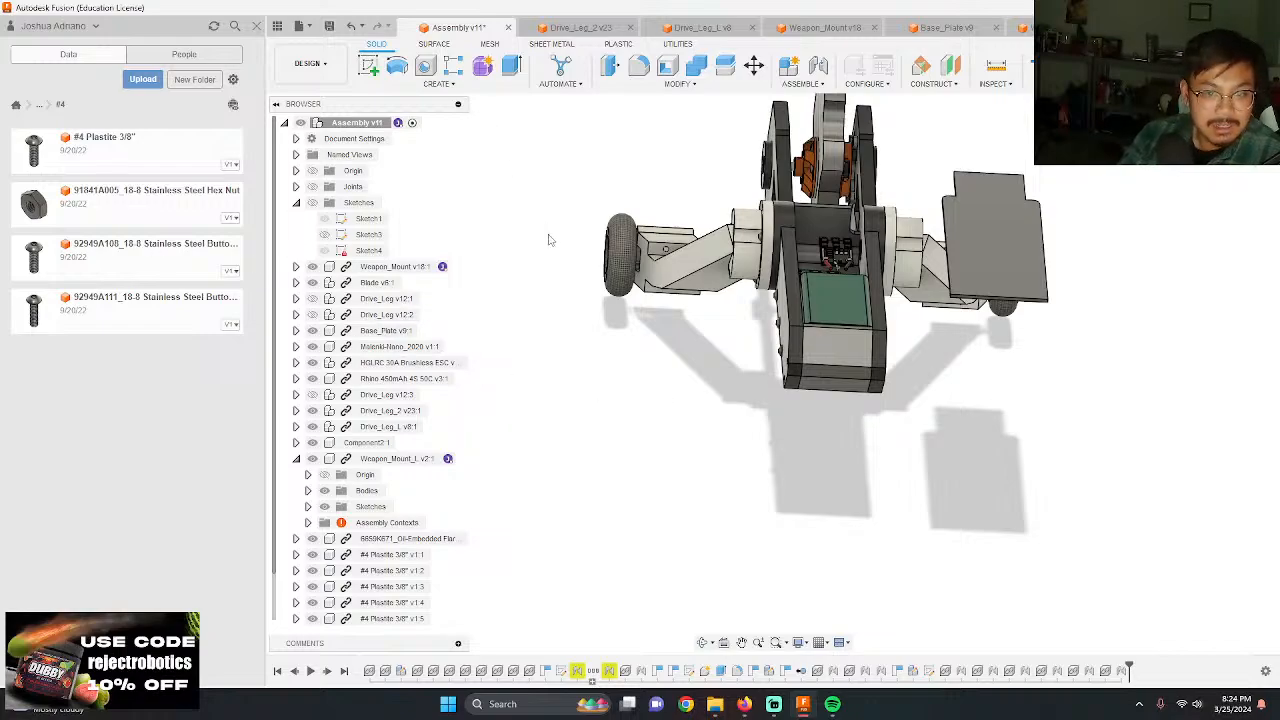
middle_click_drag(549, 239, 714, 354, "shift")
scroll(912, 403, "up", 4)
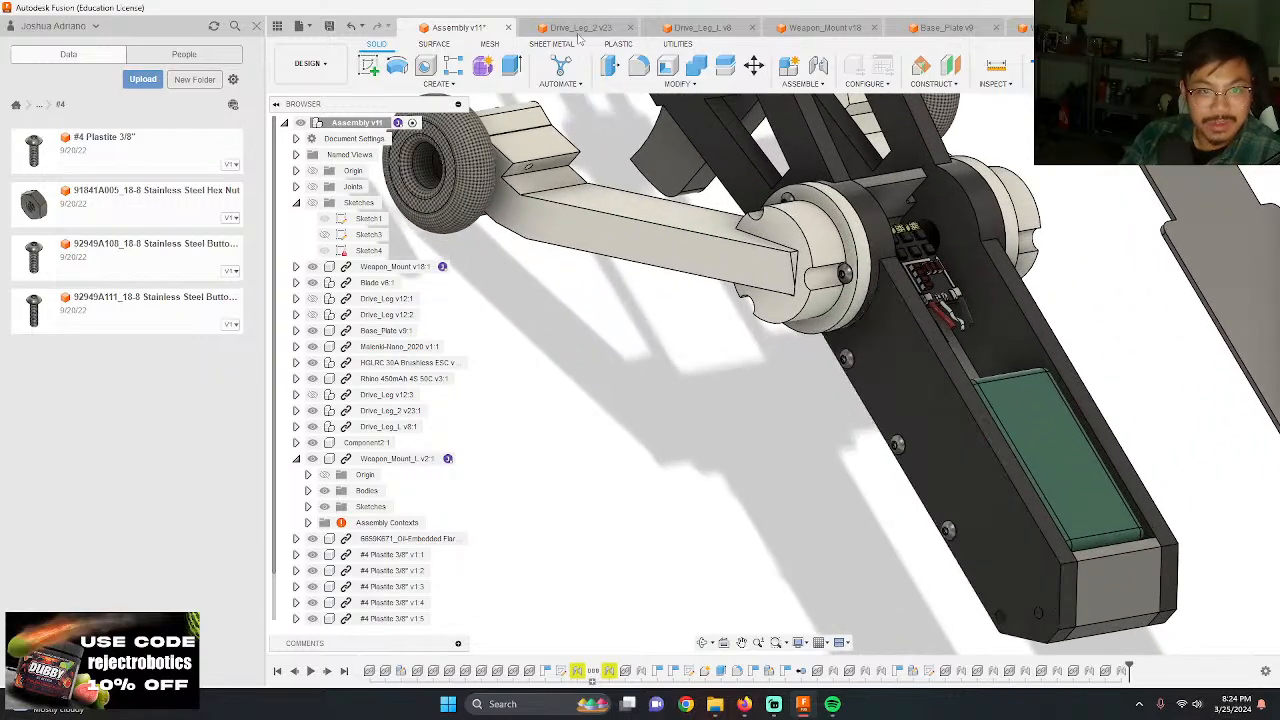
left_click(820, 27)
scroll(660, 342, "down", 3)
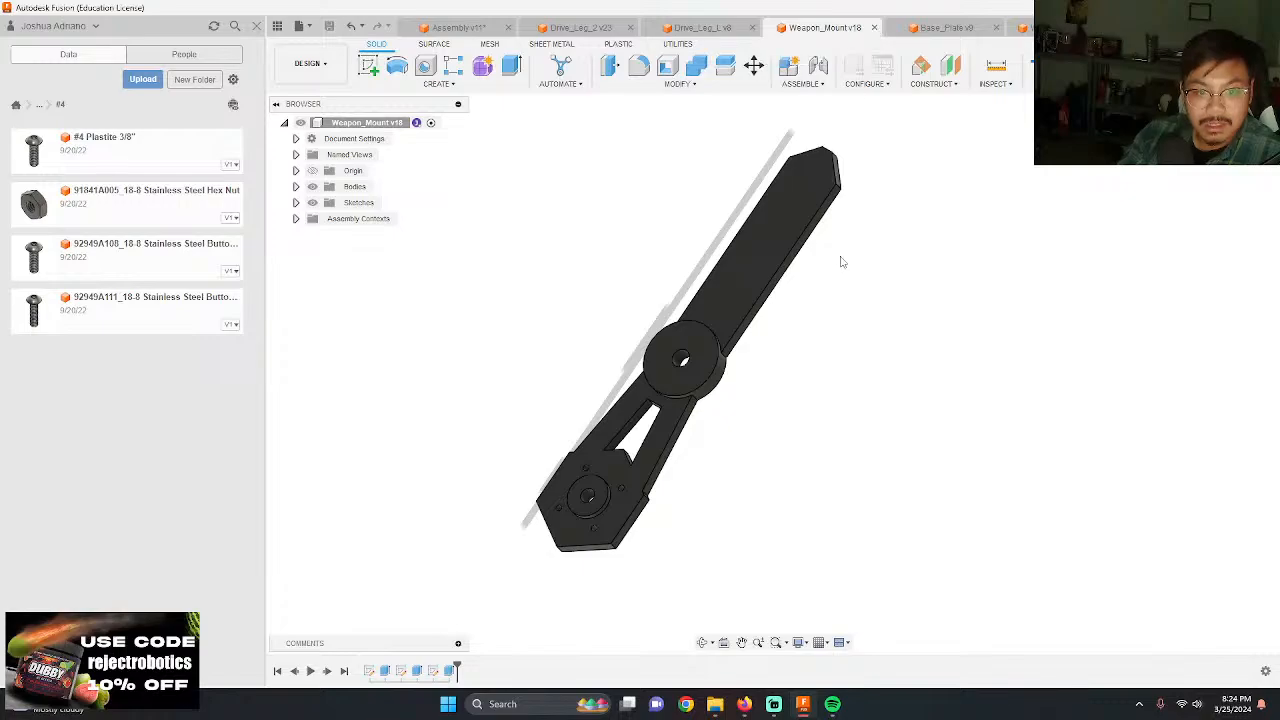
middle_click_drag(840, 260, 690, 235, "shift")
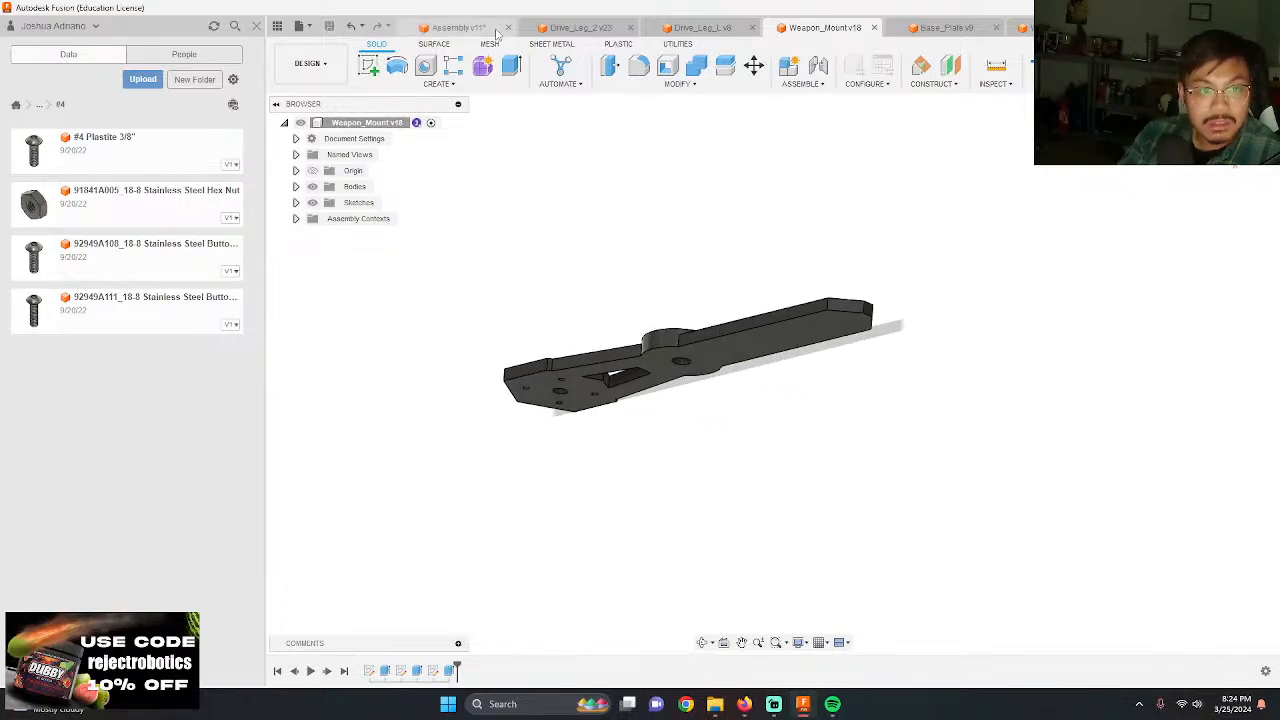
Step: Save a new version of the Assembly document
left_click(455, 27)
left_click(329, 26)
key("Return")
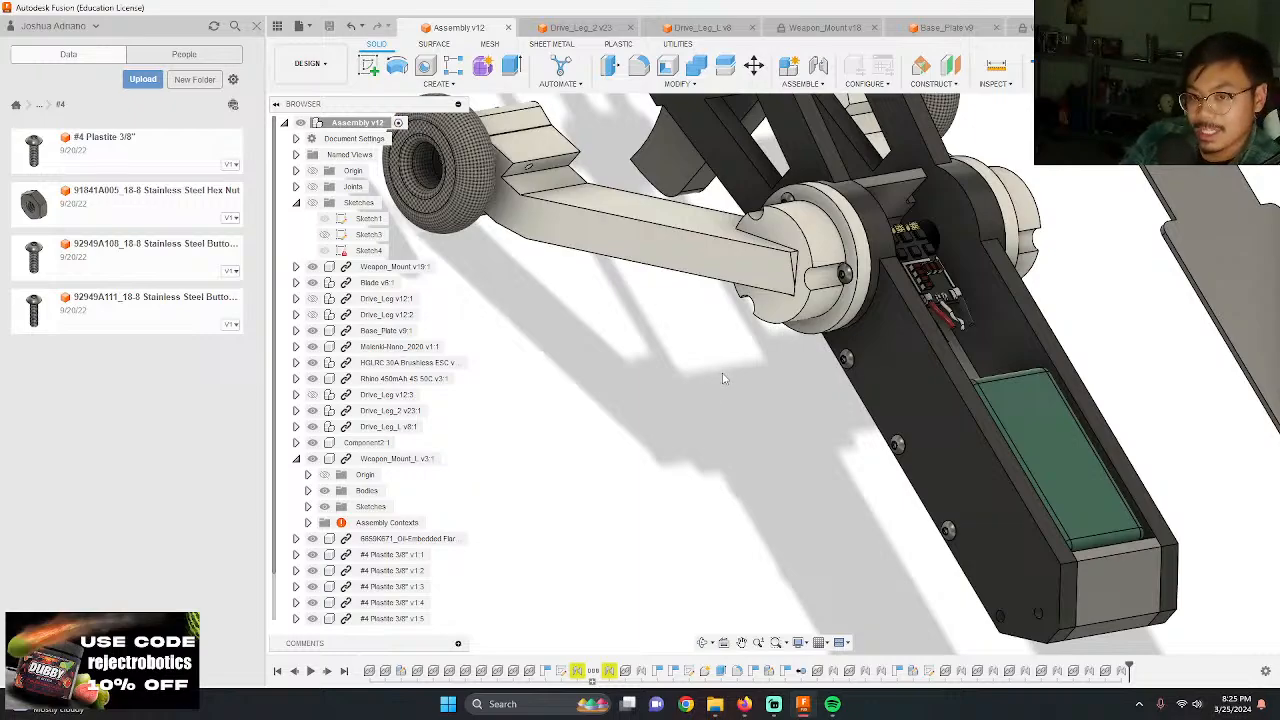
Step: Open the Weapon_Mount part and update it to its latest version
middle_click_drag(811, 400, 948, 436, "shift")
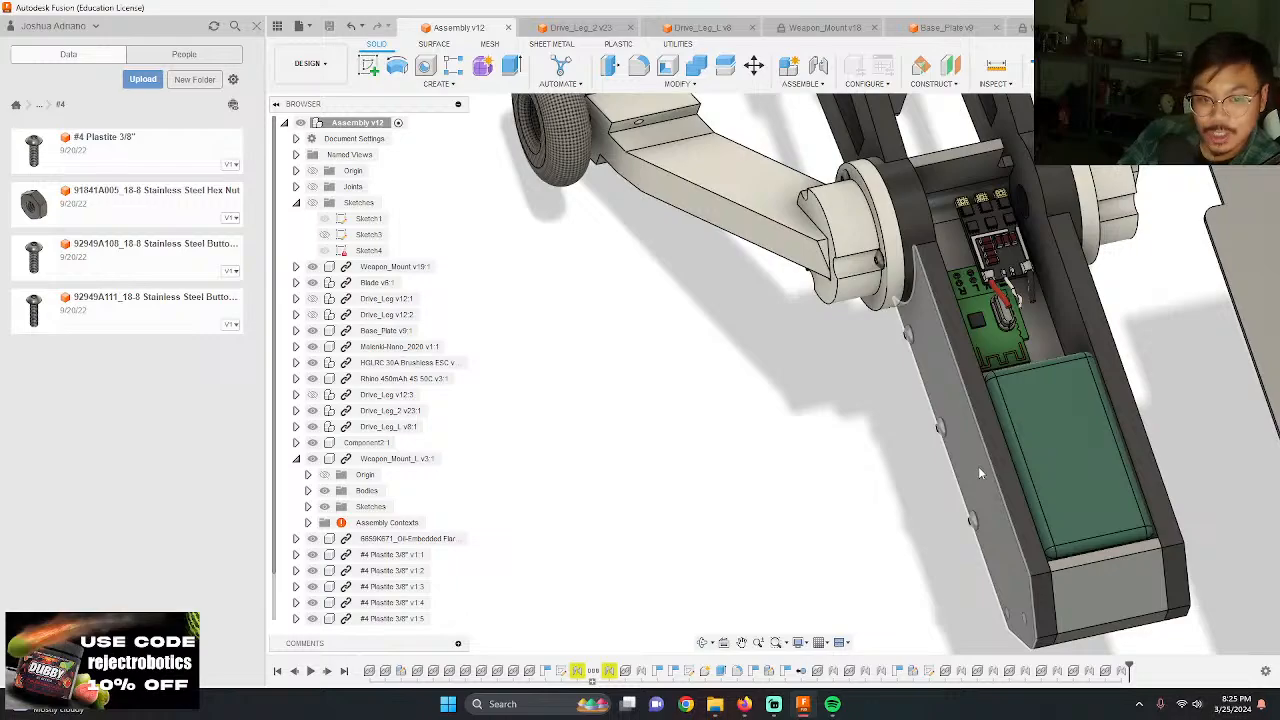
middle_click_drag(809, 443, 1027, 385, "shift")
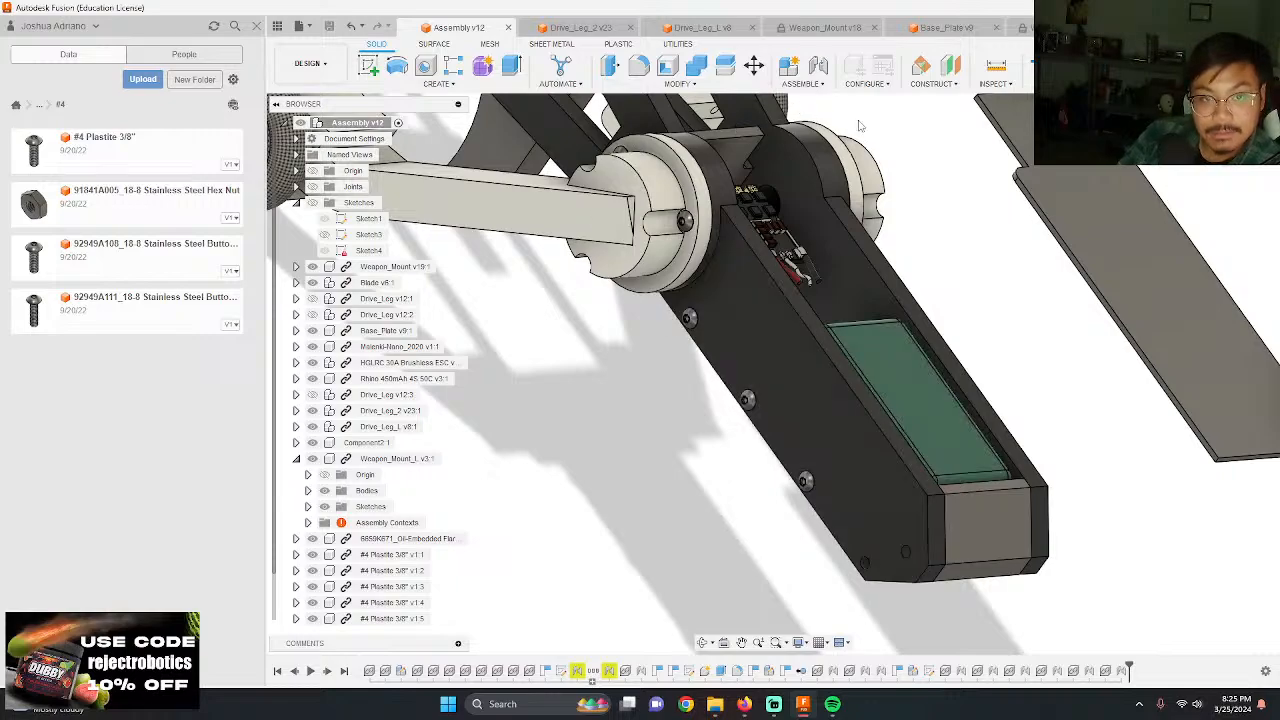
left_click(575, 27)
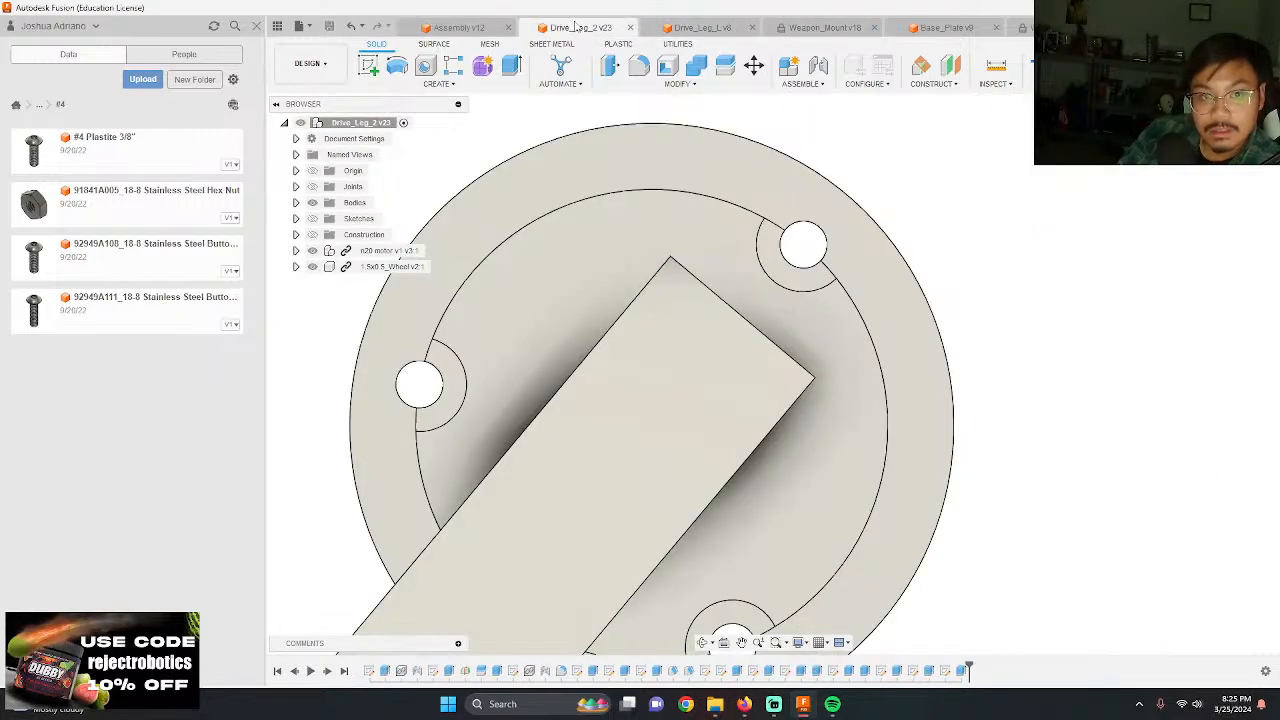
left_click(942, 30)
left_click(826, 28)
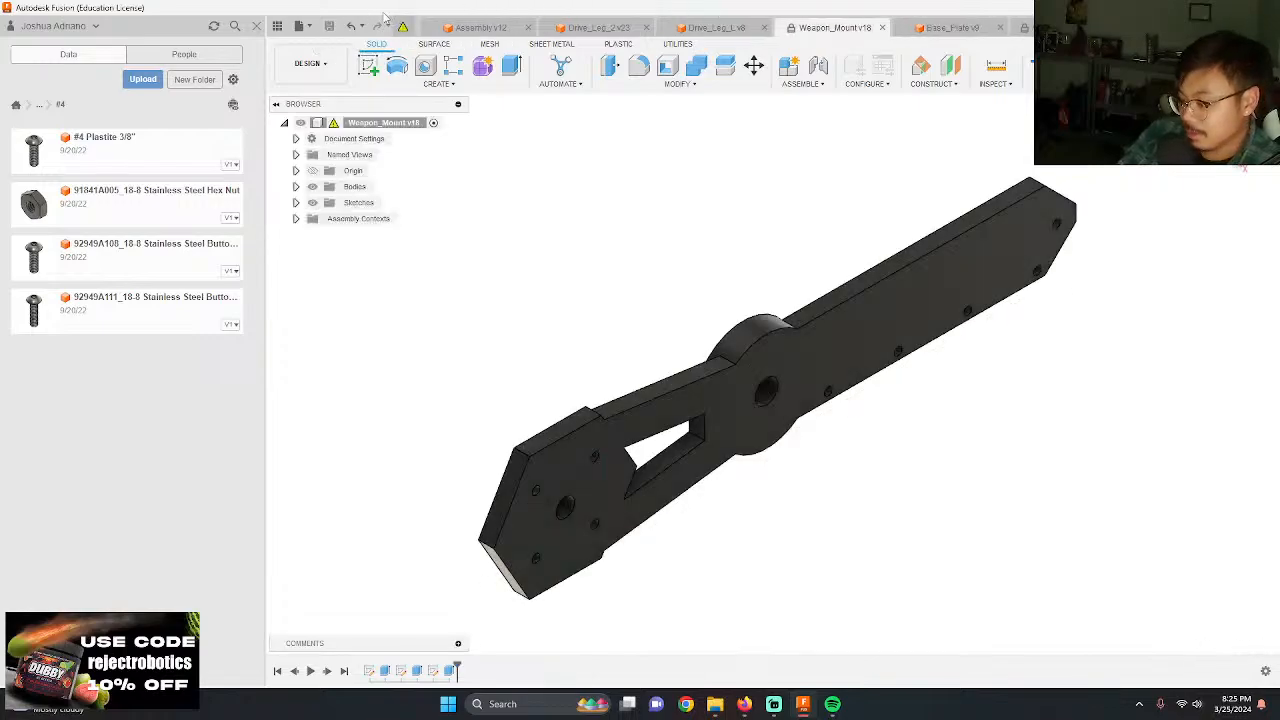
Step: Start a sketch on Weapon_Mount's outer face and draw a 0.25 in circle centred on the lower-edge hole nearest the hub
middle_click_drag(443, 145, 649, 432, "shift")
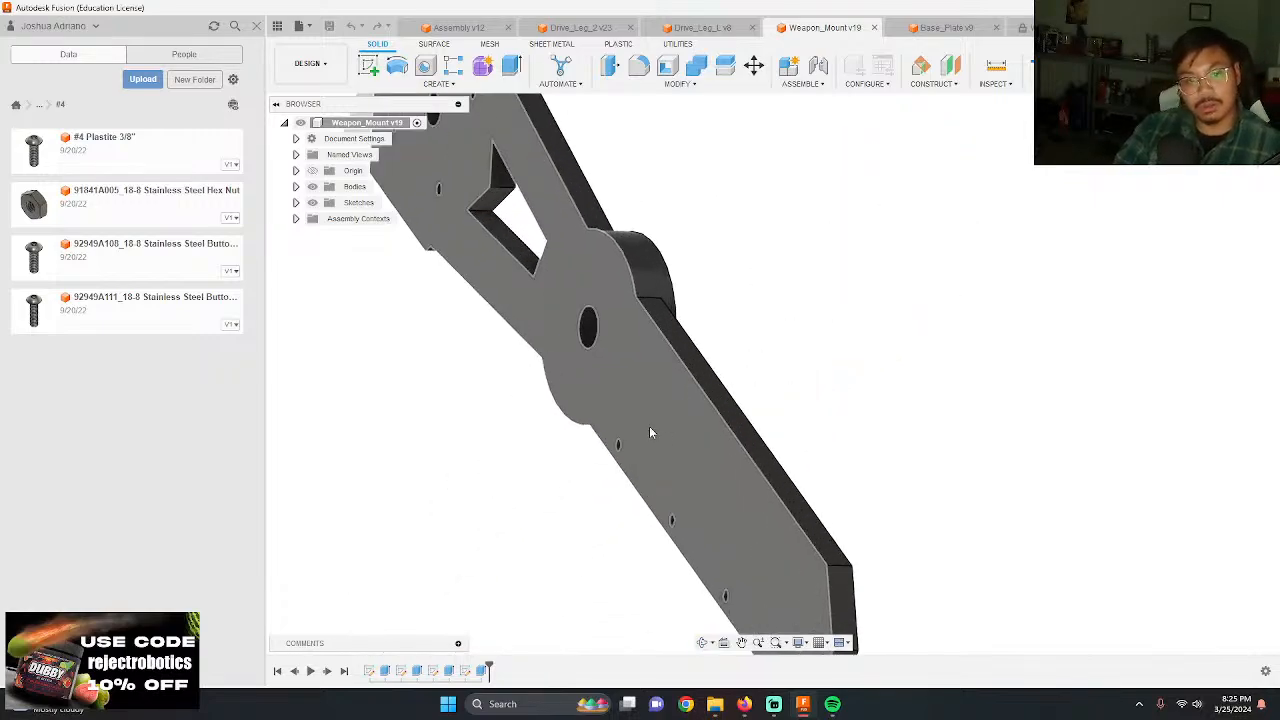
middle_click_drag(589, 365, 543, 366, "shift")
scroll(379, 328, "up", 2)
scroll(400, 403, "up", 3)
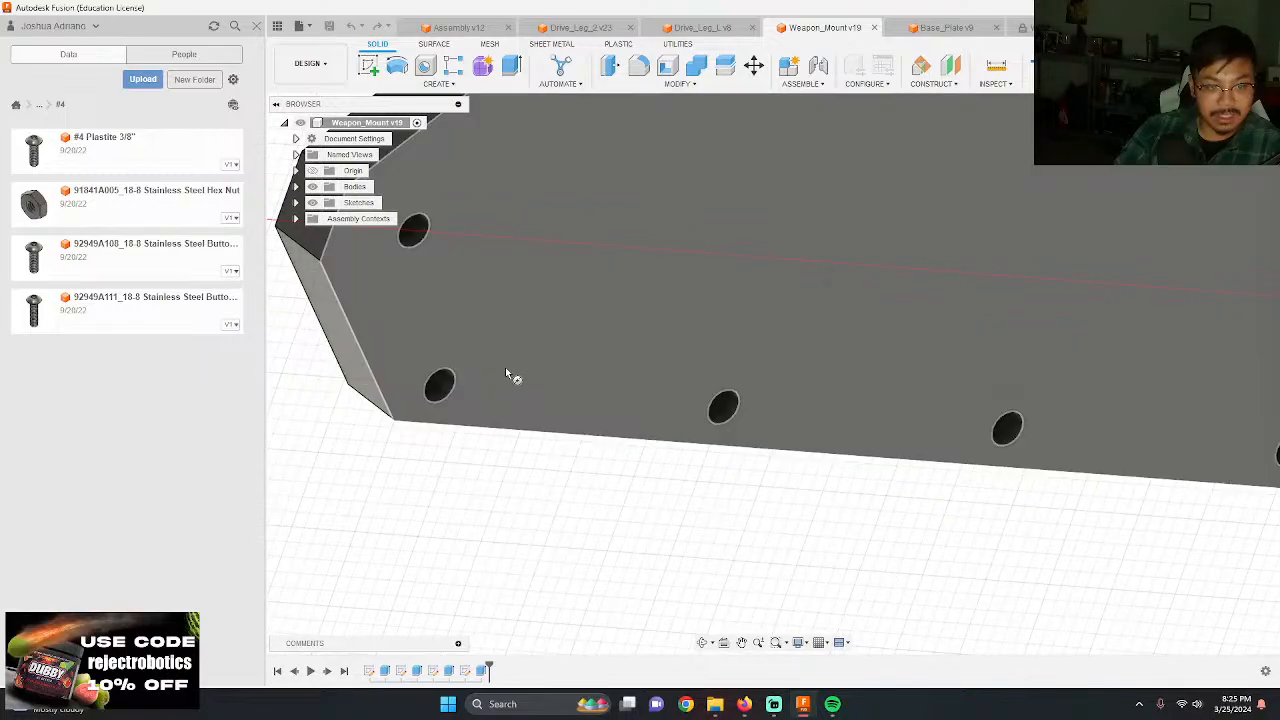
left_click(460, 362)
scroll(831, 383, "down", 5)
scroll(484, 406, "up", 6)
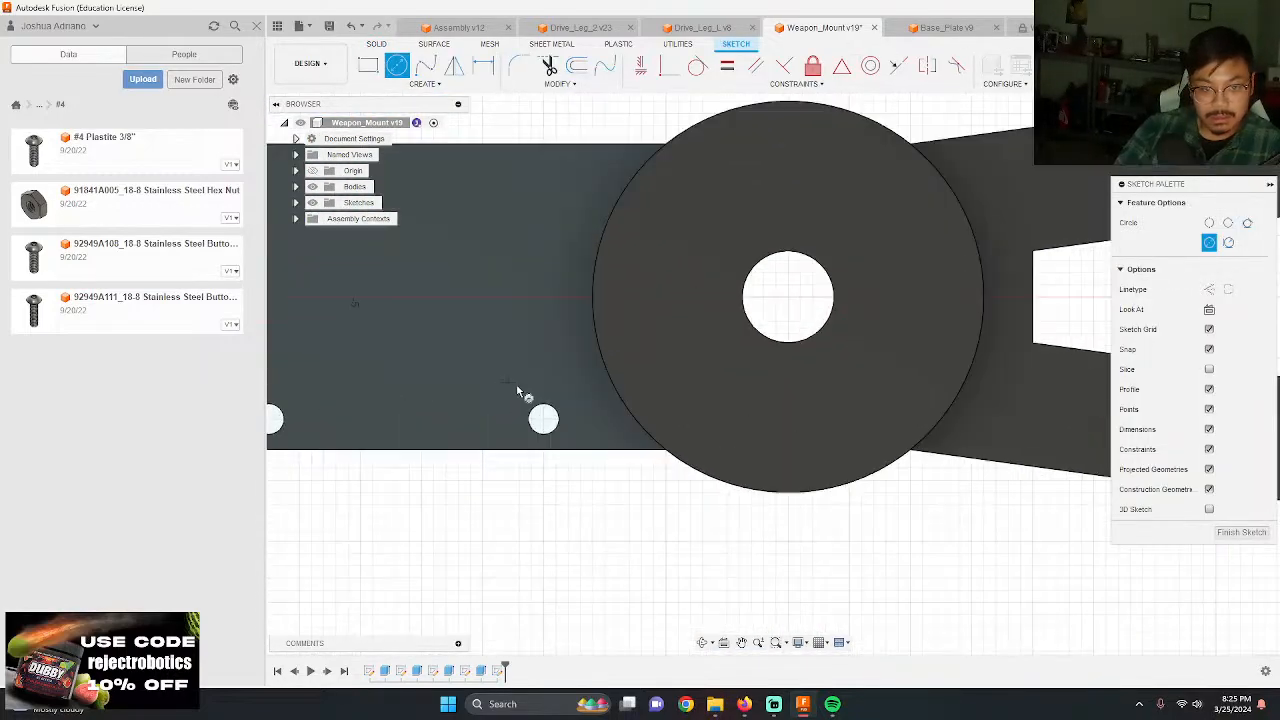
left_click(550, 428)
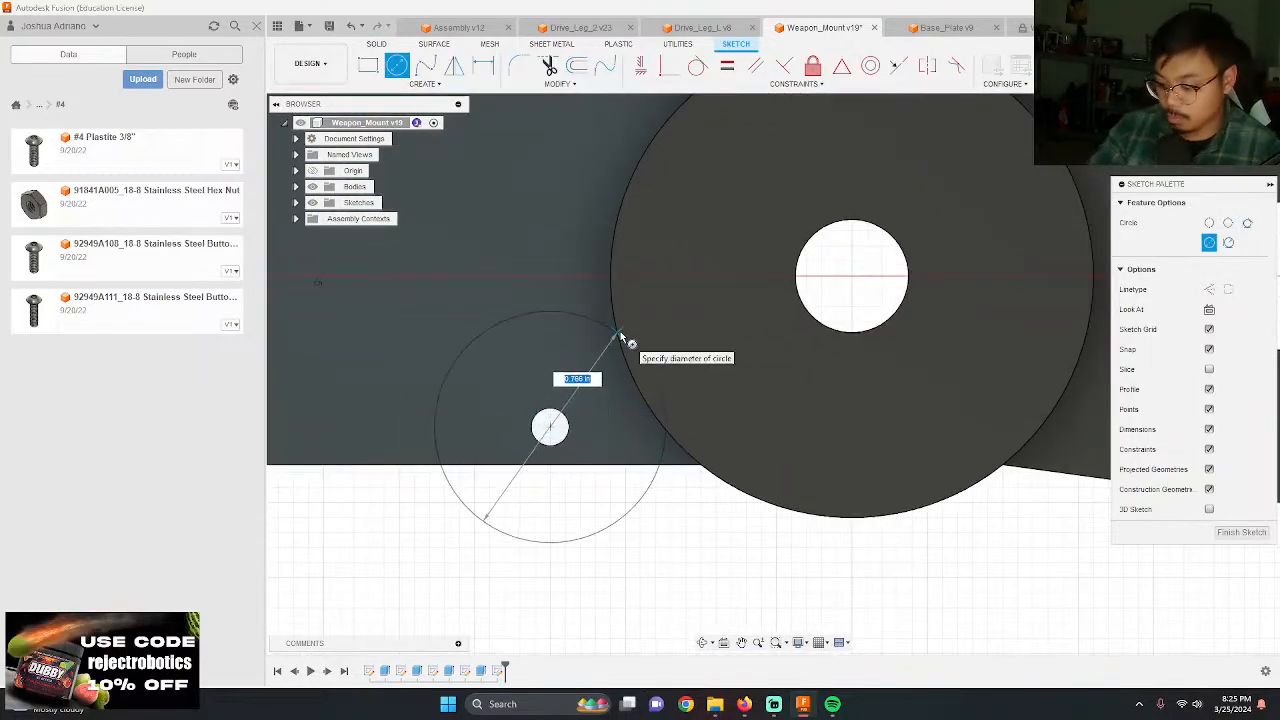
key("Return")
key("Escape")
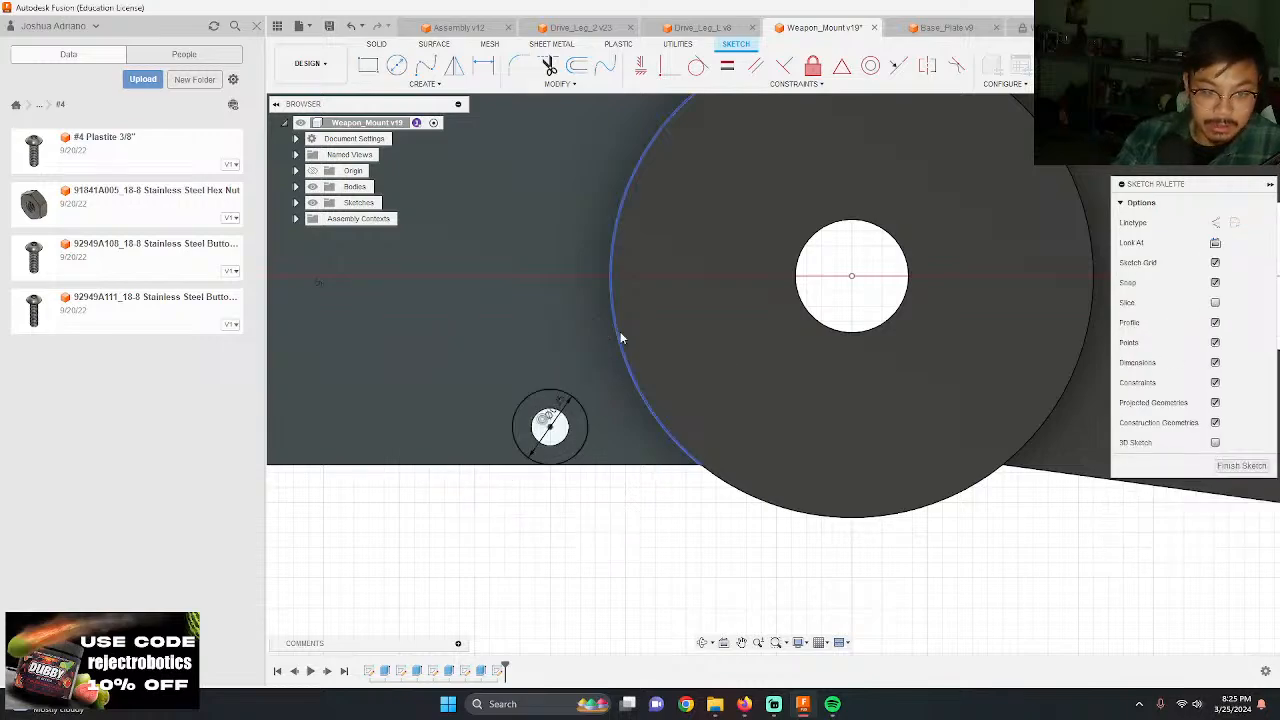
Step: Draw a 0.25 in circle centred on the second lower-edge hole from the hub
scroll(765, 392, "down", 3)
scroll(687, 415, "up", 6)
key("c")
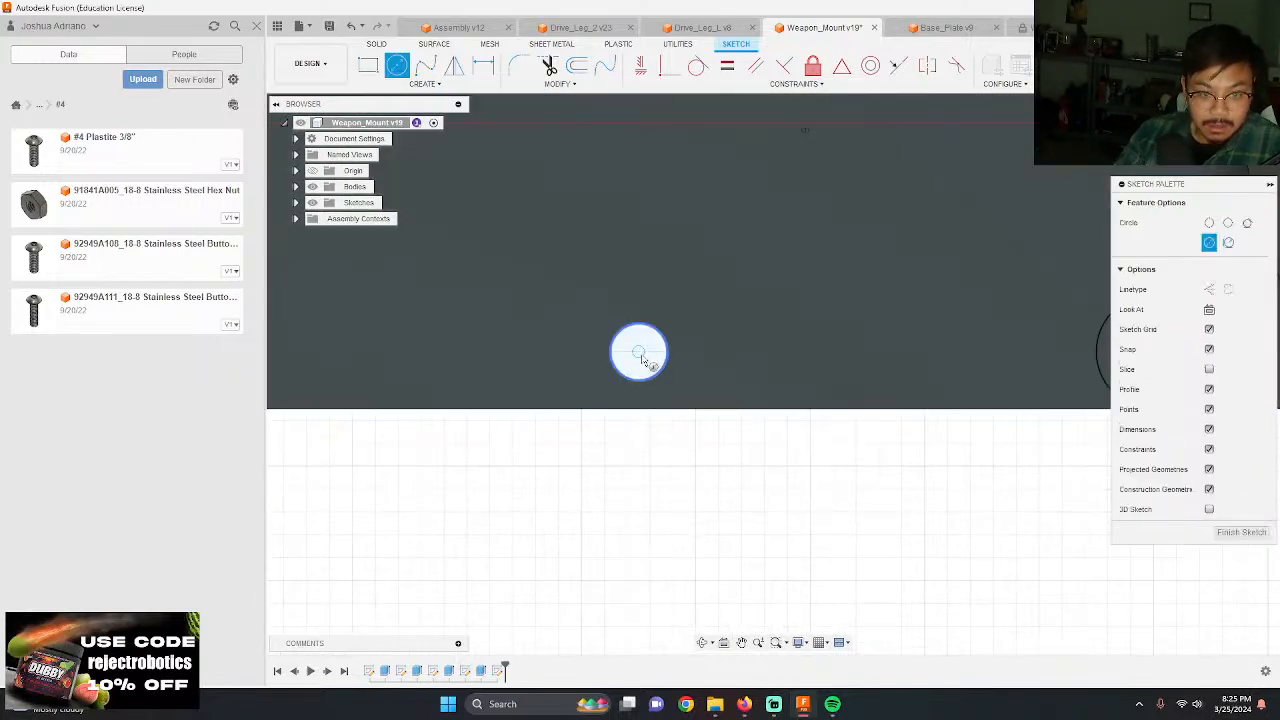
left_click(639, 353)
key("Return")
key("Escape")
scroll(707, 348, "down", 3)
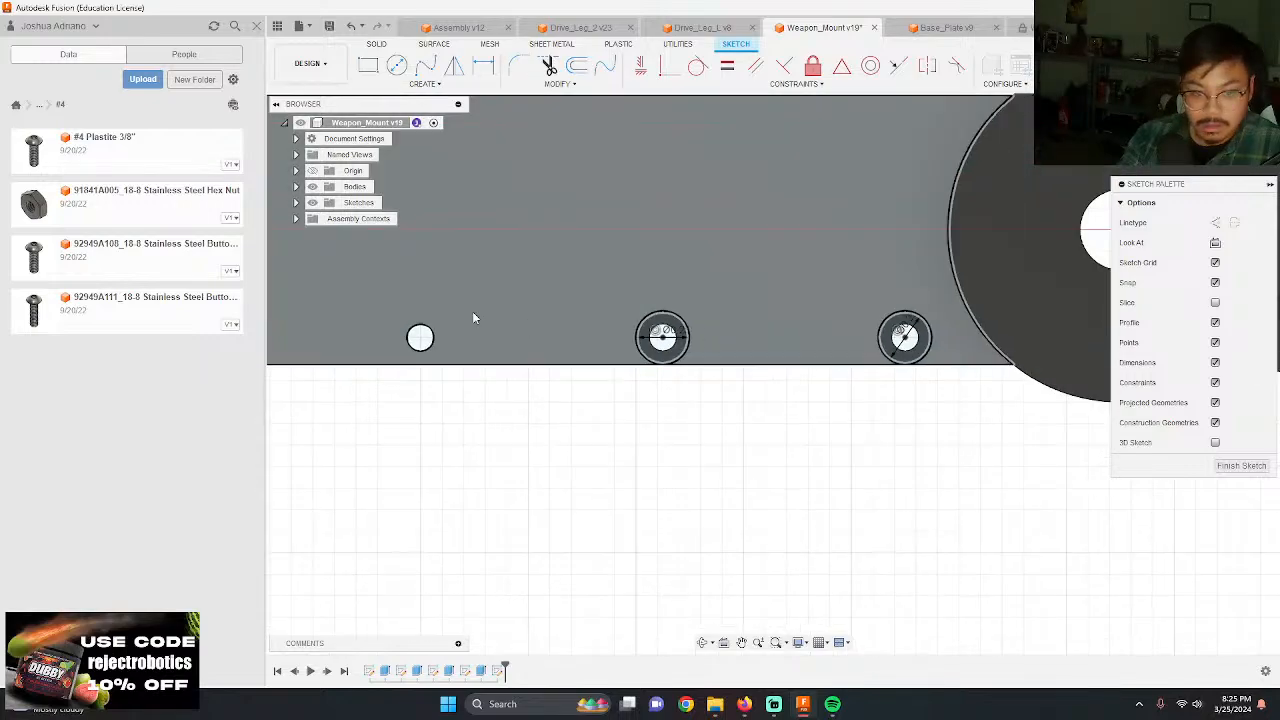
Step: Draw a 0.25 in circle centred on the third lower-edge hole from the hub
scroll(474, 318, "up", 3)
key("c")
left_click(503, 315)
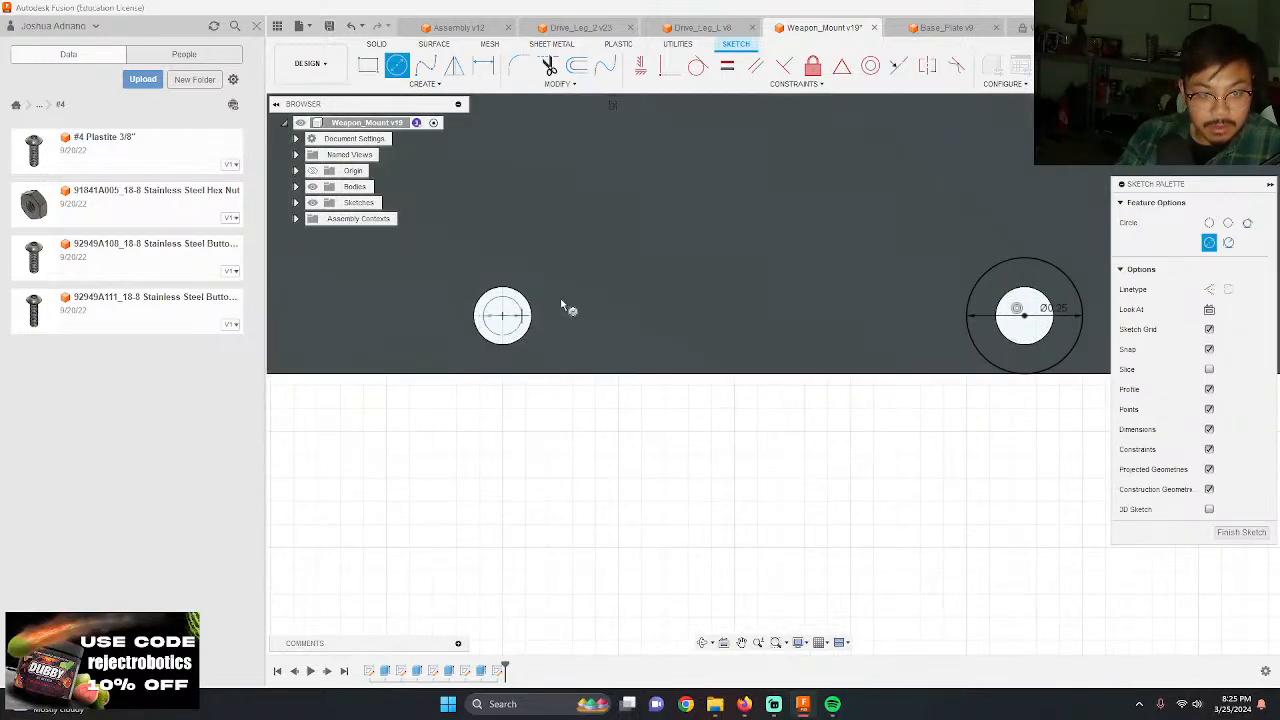
type(".25")
key("Return")
key("Escape")
scroll(697, 314, "down", 2)
scroll(754, 323, "down", 2)
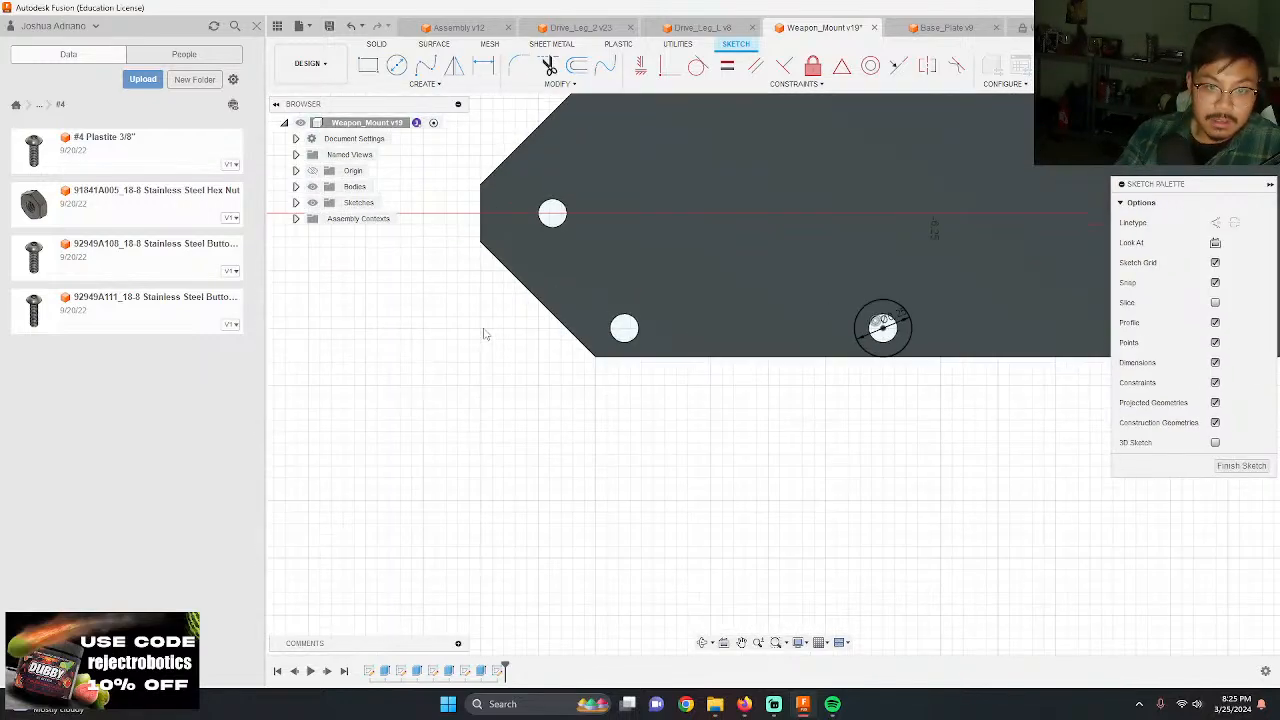
Step: Draw a 0.25 in circle centred on the fourth lower-edge hole, beside the plate's angled corner
scroll(637, 325, "up", 3)
key("c")
left_click(645, 328)
type(".25")
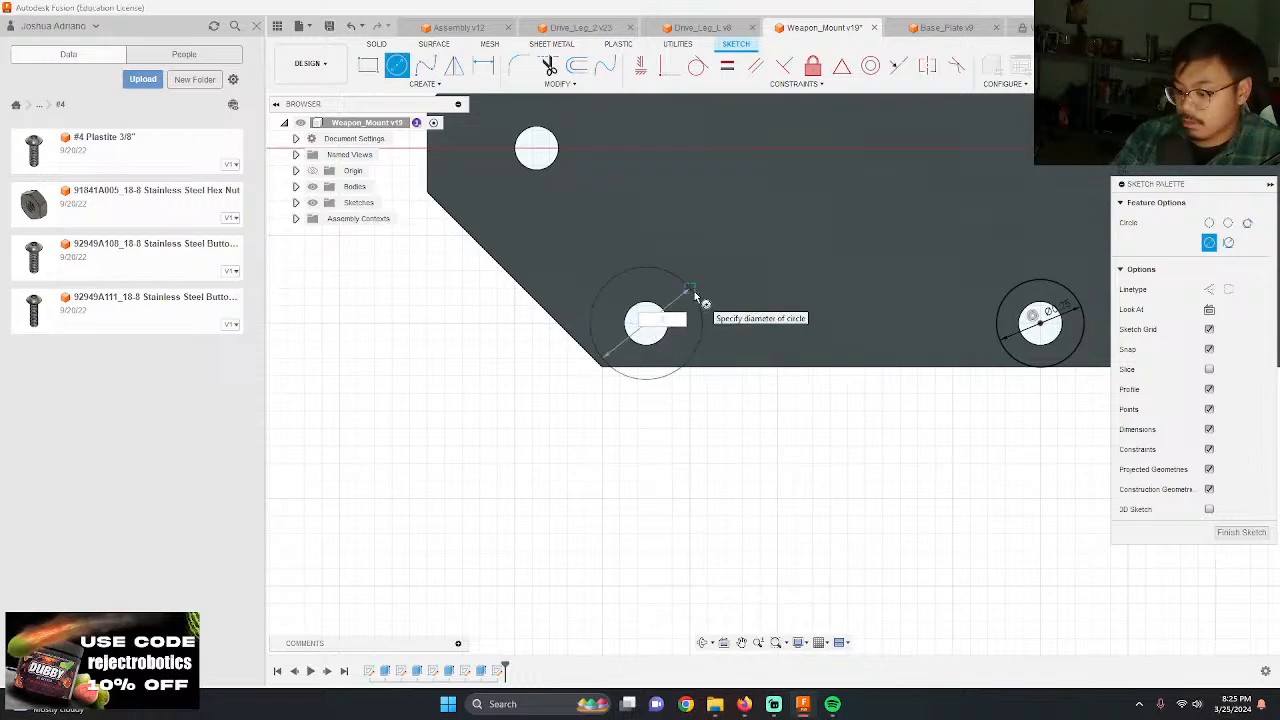
key("Return")
key("Escape")
Step: Draw a 0.25 in circle centred on the hole at the plate's pointed end
key("c")
left_click(536, 149)
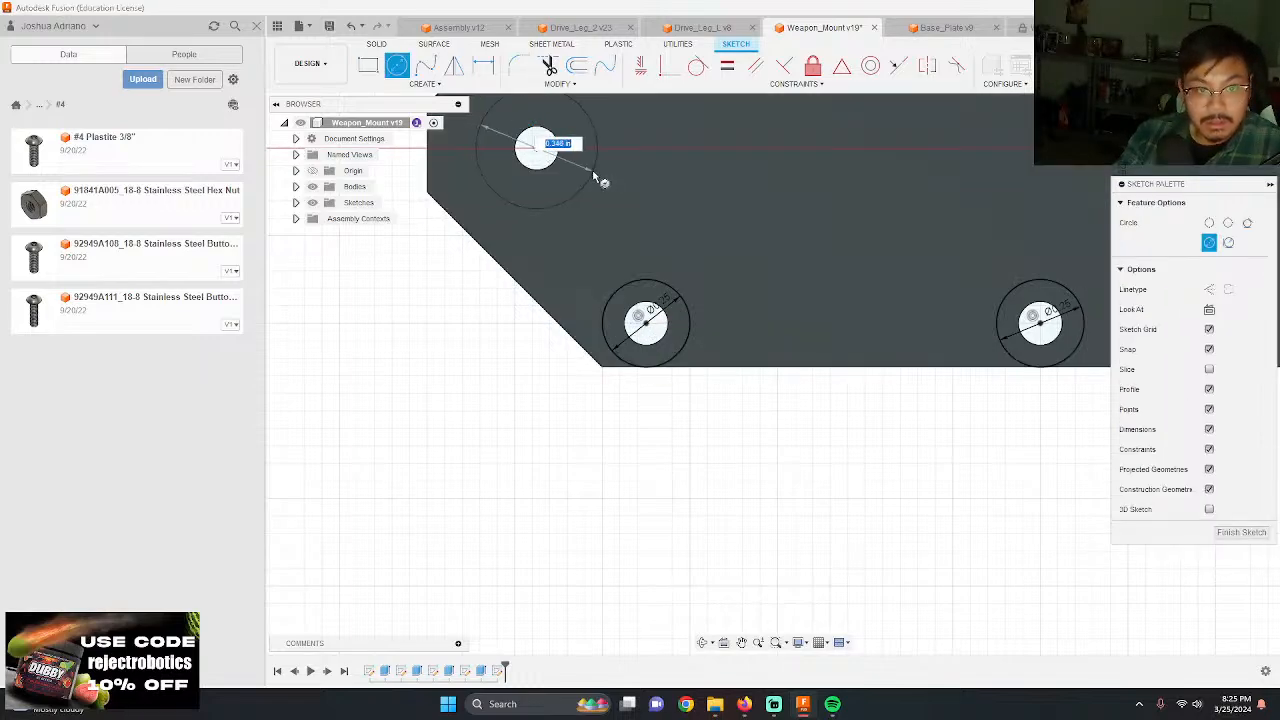
type(".25")
key("Return")
key("Escape")
Step: Extrude the five ring profiles around the screw holes as a cut into Weapon_Mount to form counterbores
key("e")
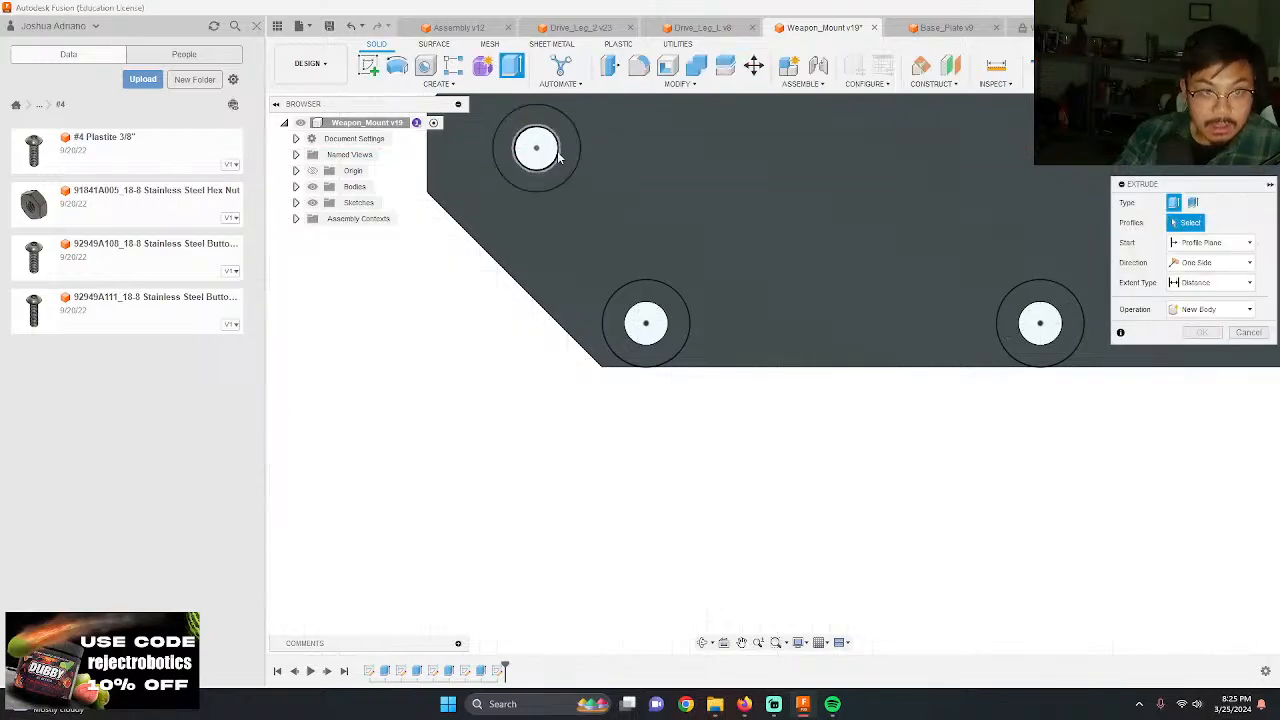
left_click(566, 140)
left_click(680, 318)
left_click(1010, 340)
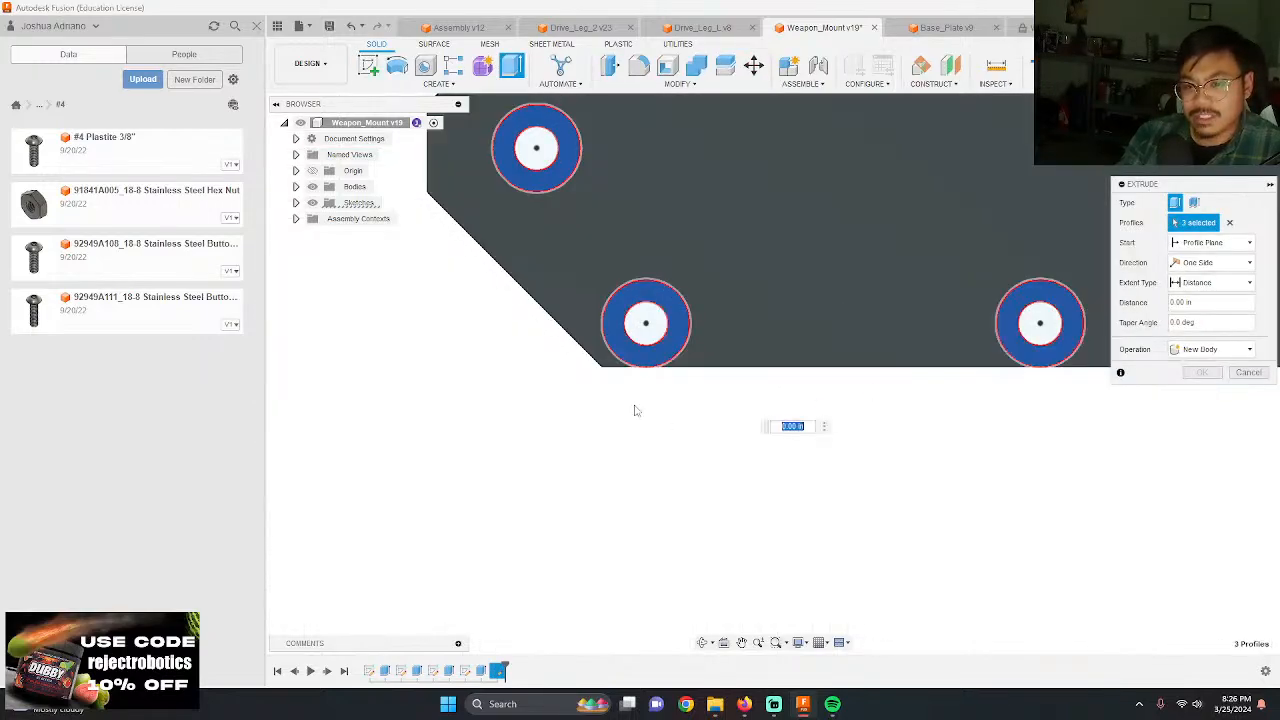
scroll(640, 400, "down", 3)
scroll(960, 368, "up", 3)
left_click(806, 347)
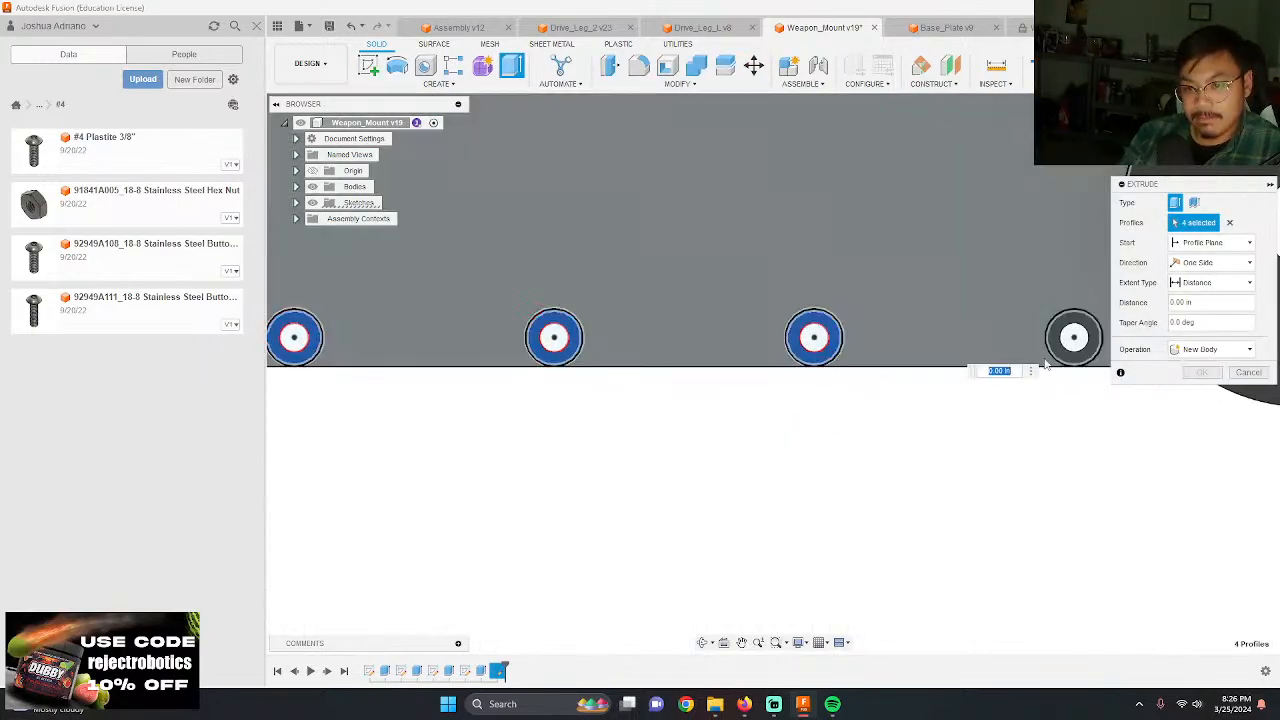
left_click(1066, 347)
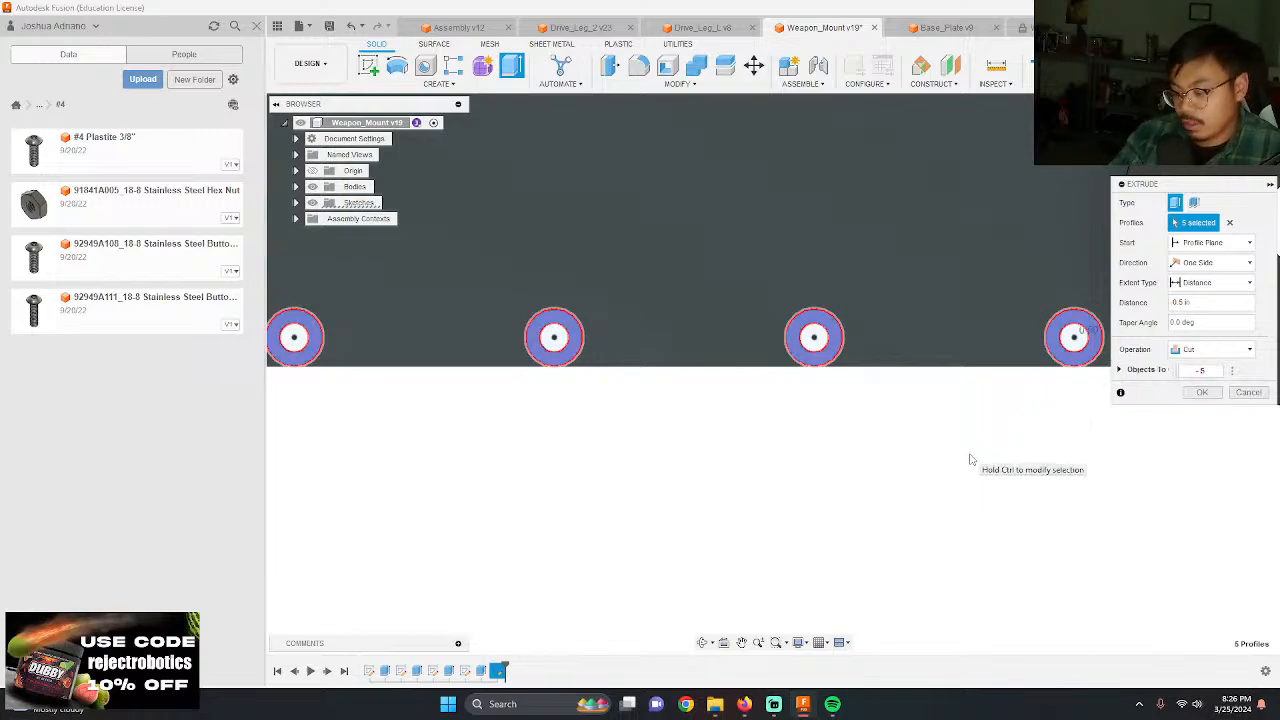
key("Return")
middle_click_drag(937, 514, 1091, 488, "shift")
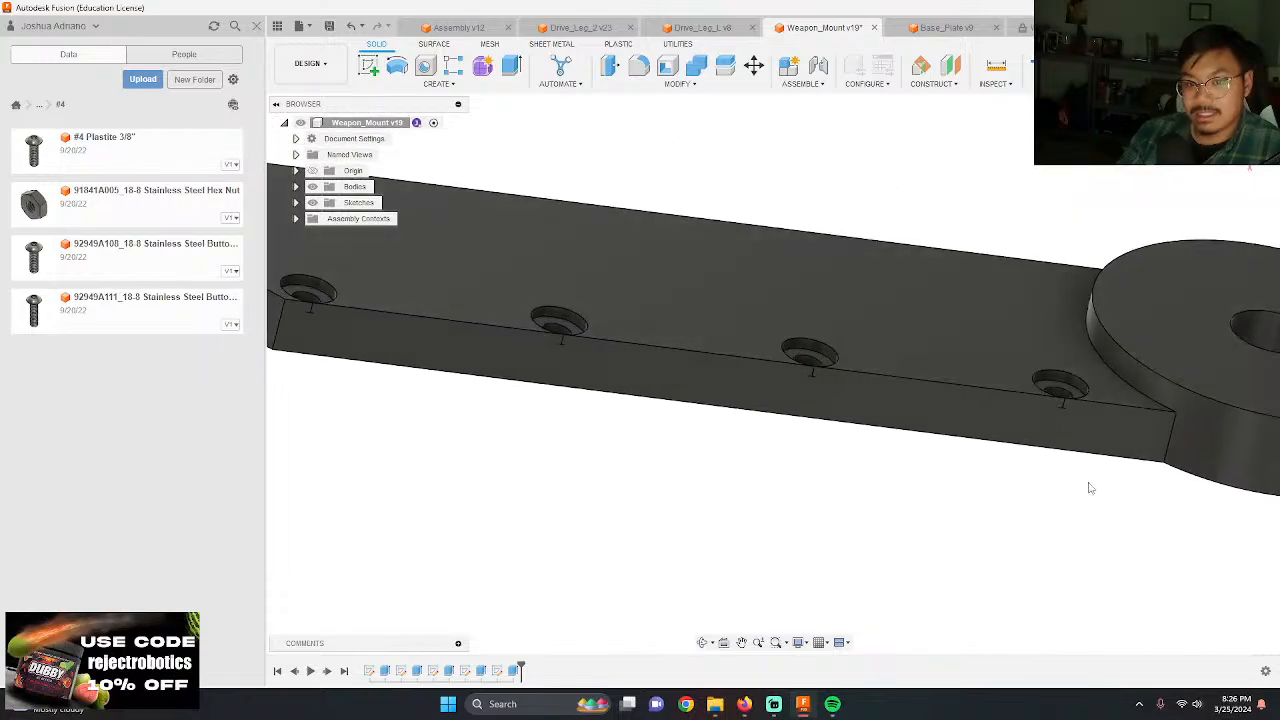
Step: Save the Weapon_Mount part and update its reference in the Assembly to the latest version
left_click(329, 26)
key("Return")
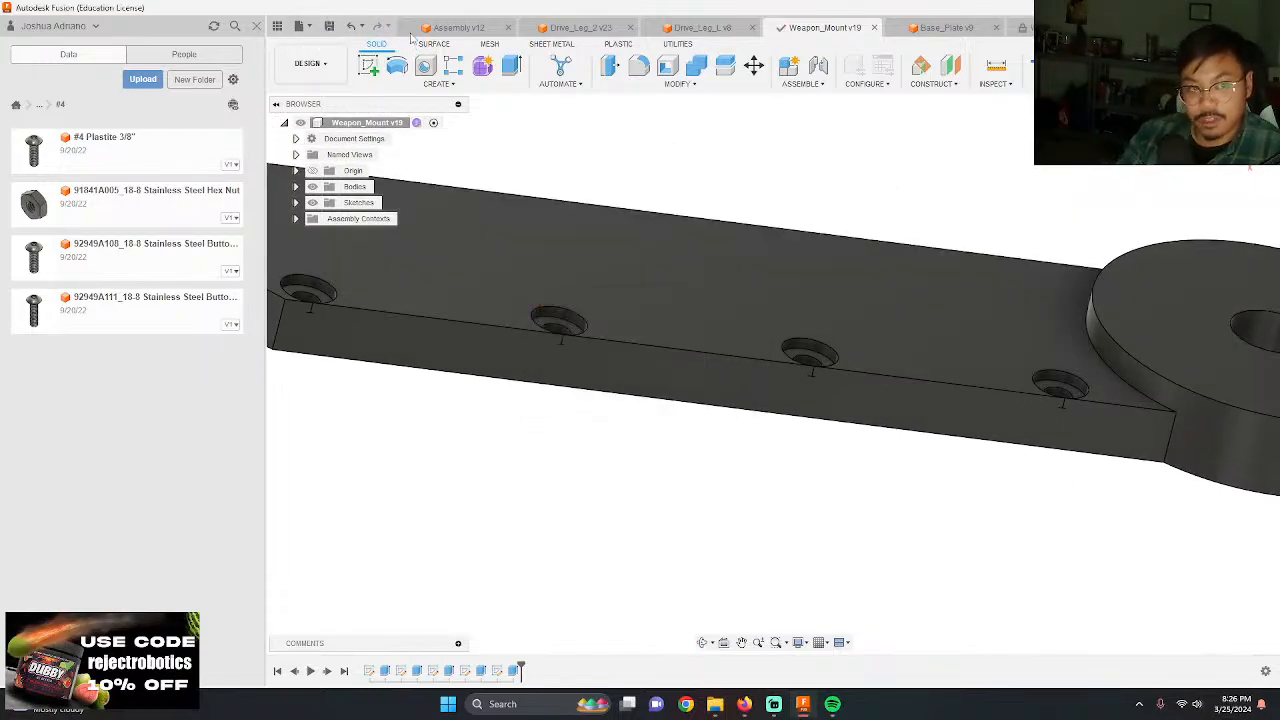
left_click(460, 27)
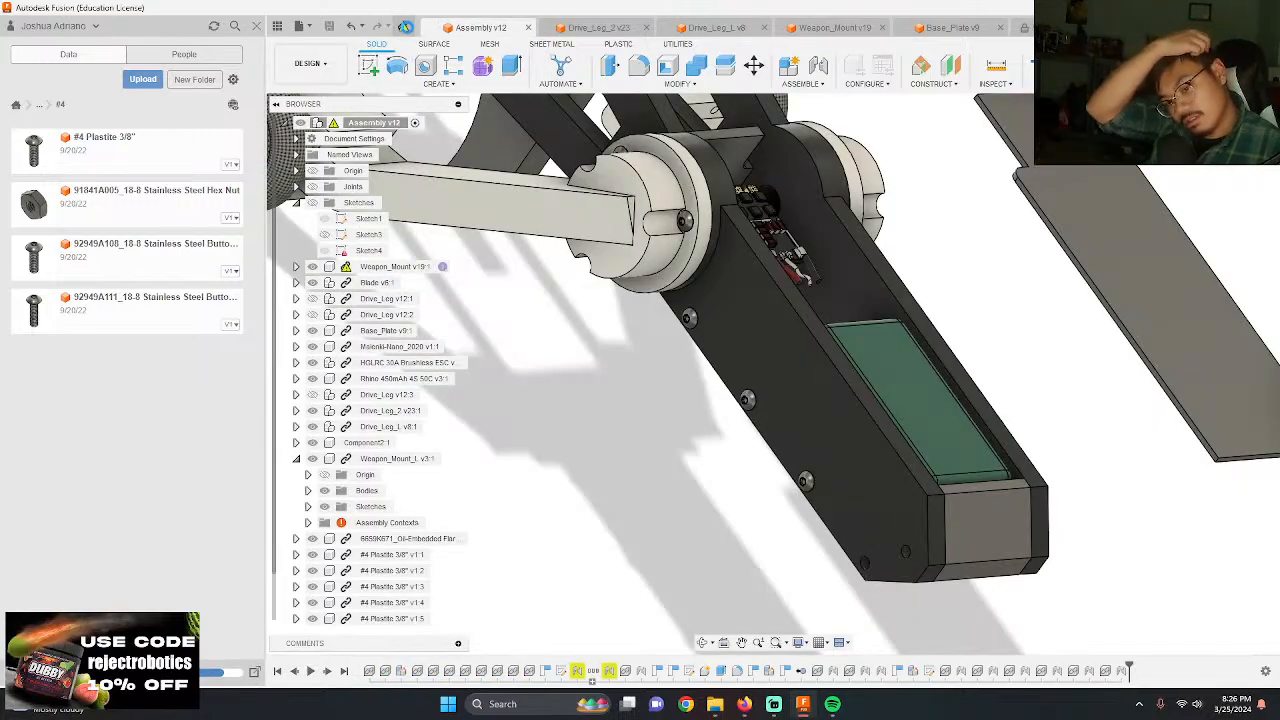
left_click(405, 26)
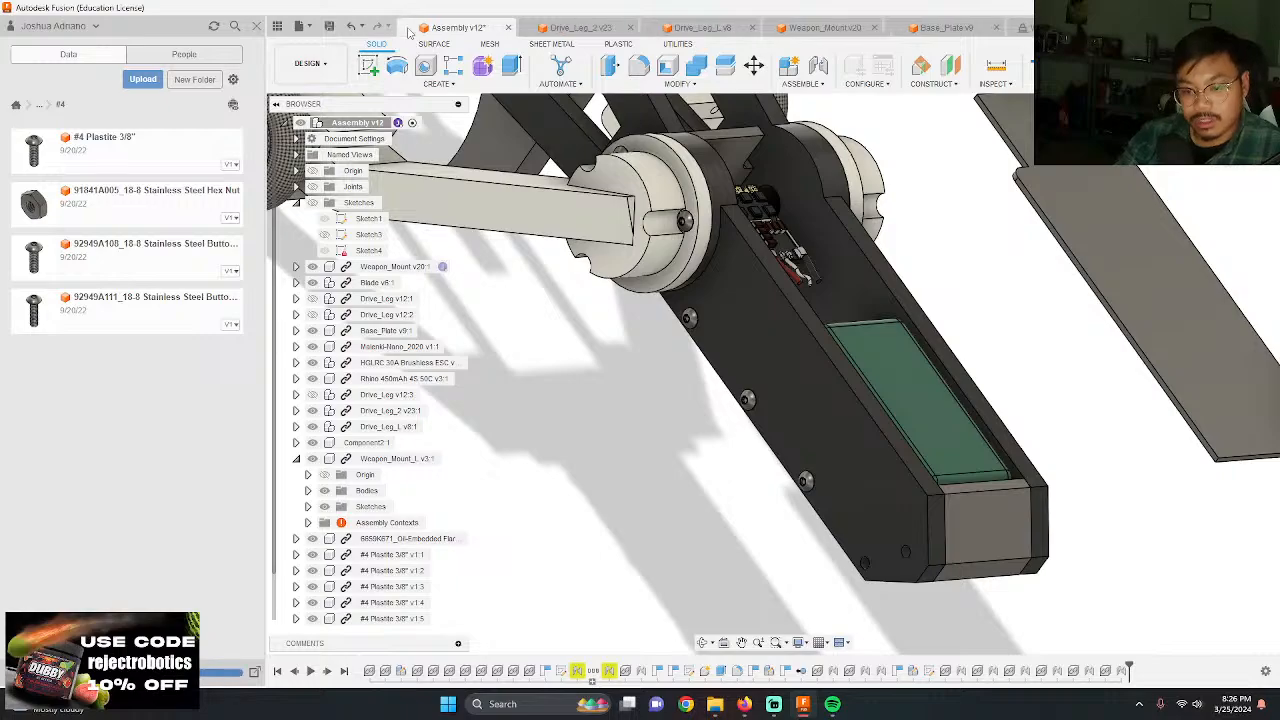
Step: Examine the screws on one chassis side and the counterbored holes on the opposite side of the assembly
scroll(790, 430, "up", 3)
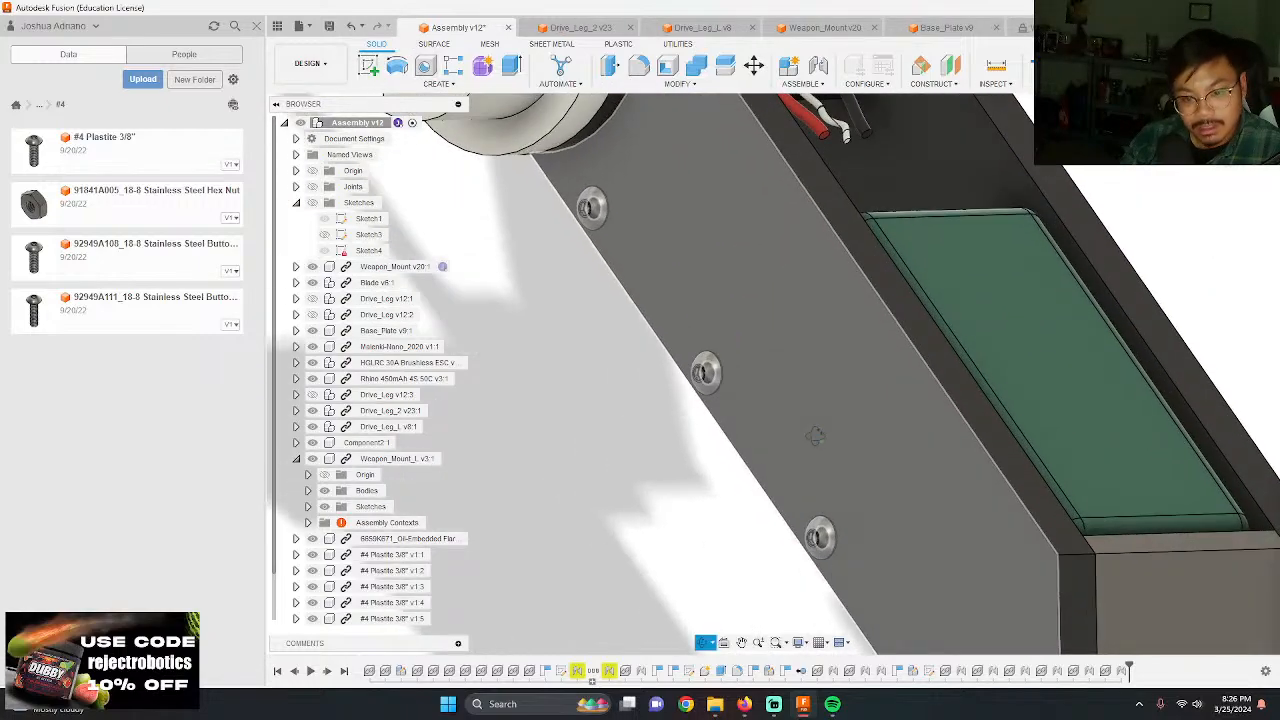
middle_click_drag(814, 437, 849, 327, "shift")
scroll(871, 436, "up", 3)
middle_click_drag(871, 437, 828, 223, "shift")
scroll(828, 290, "down", 4)
mouse_move(828, 296)
middle_mouse_down("shift")
mouse_move(824, 286)
mouse_move(832, 300)
middle_mouse_up("shift")
scroll(870, 397, "up", 2)
scroll(868, 396, "up", 3)
middle_click_drag(826, 372, 752, 332, "shift")
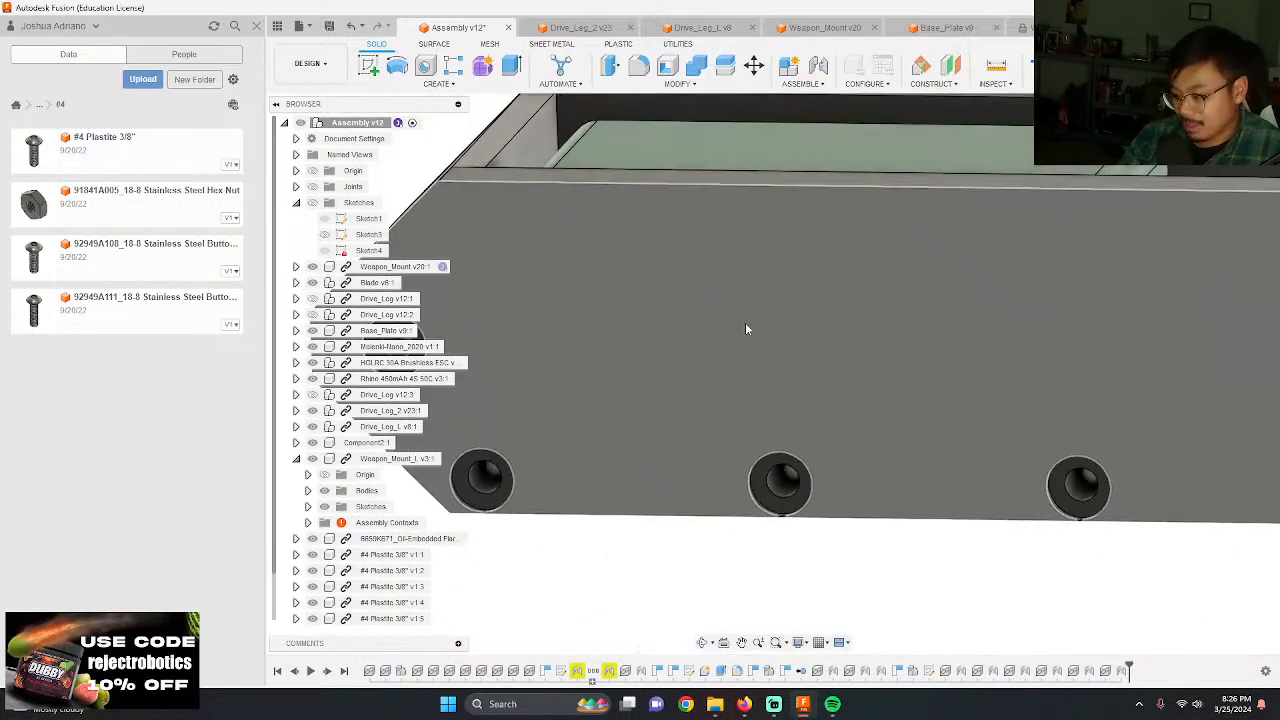
scroll(672, 284, "down", 2)
scroll(671, 284, "down", 2)
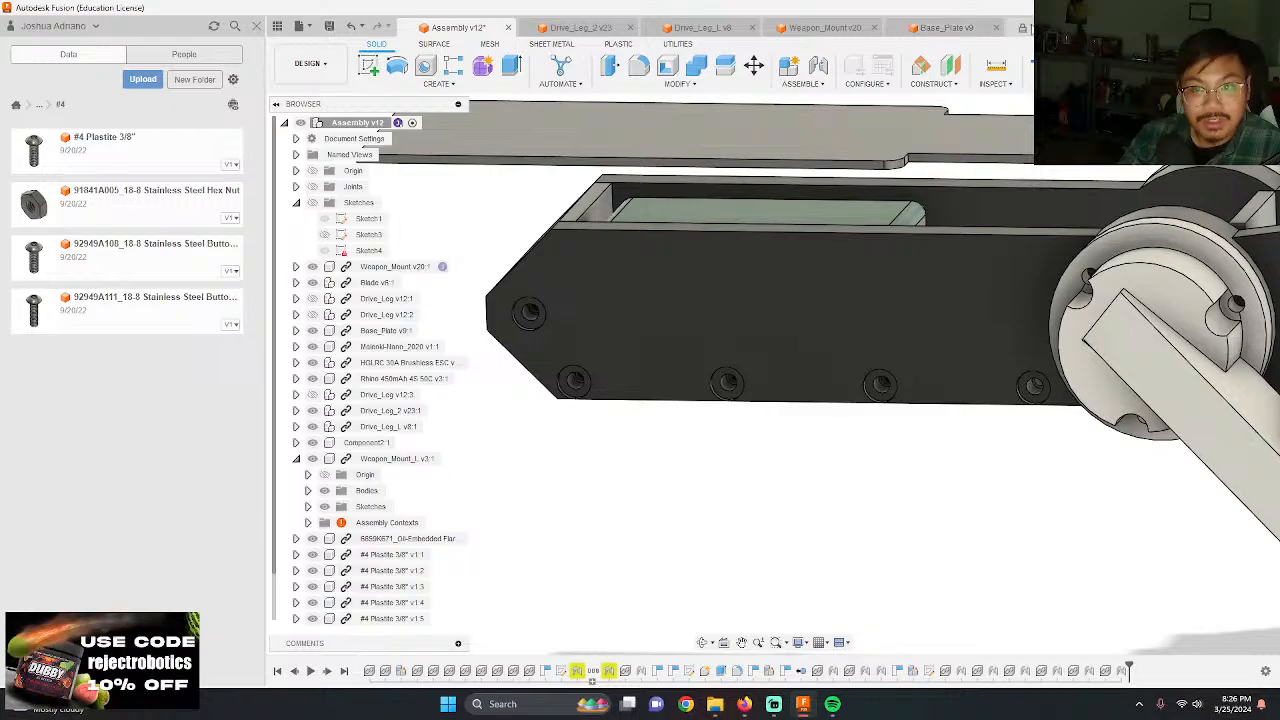
Step: Open the Weapon_Mount_L part and update it to its latest version
left_click(1019, 29)
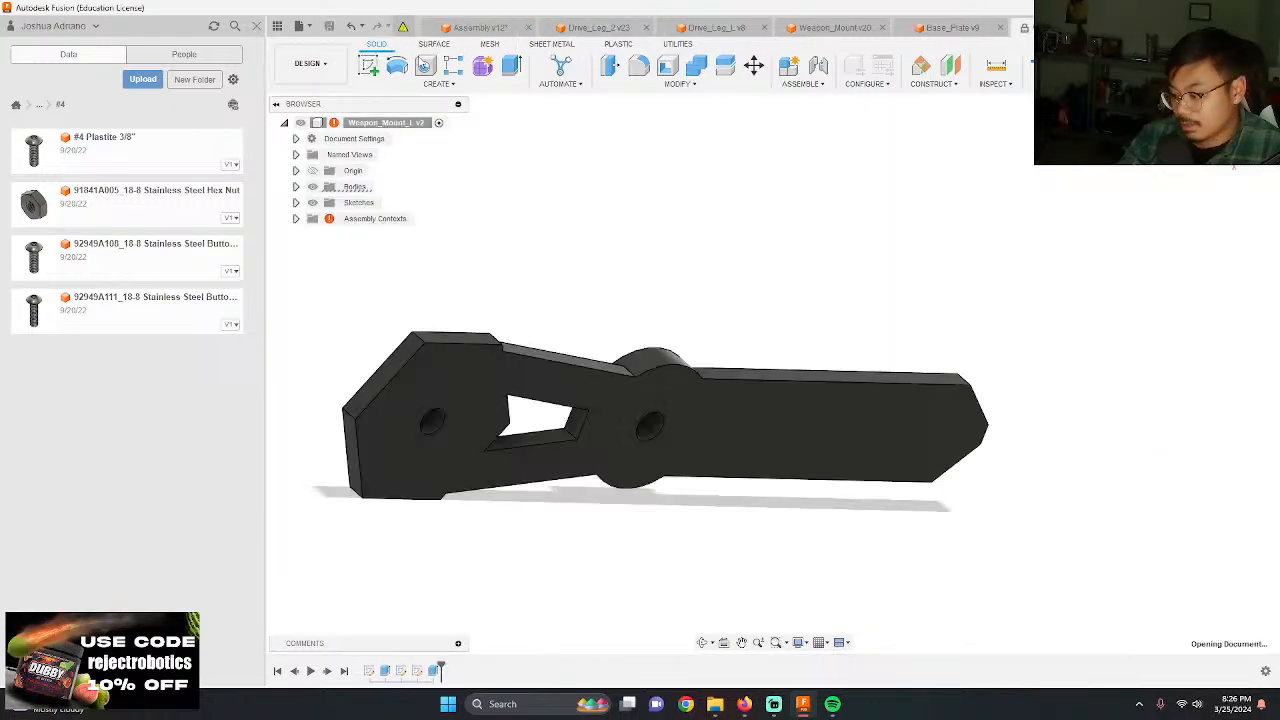
middle_click_drag(580, 286, 622, 302, "shift")
scroll(620, 325, "up", 5)
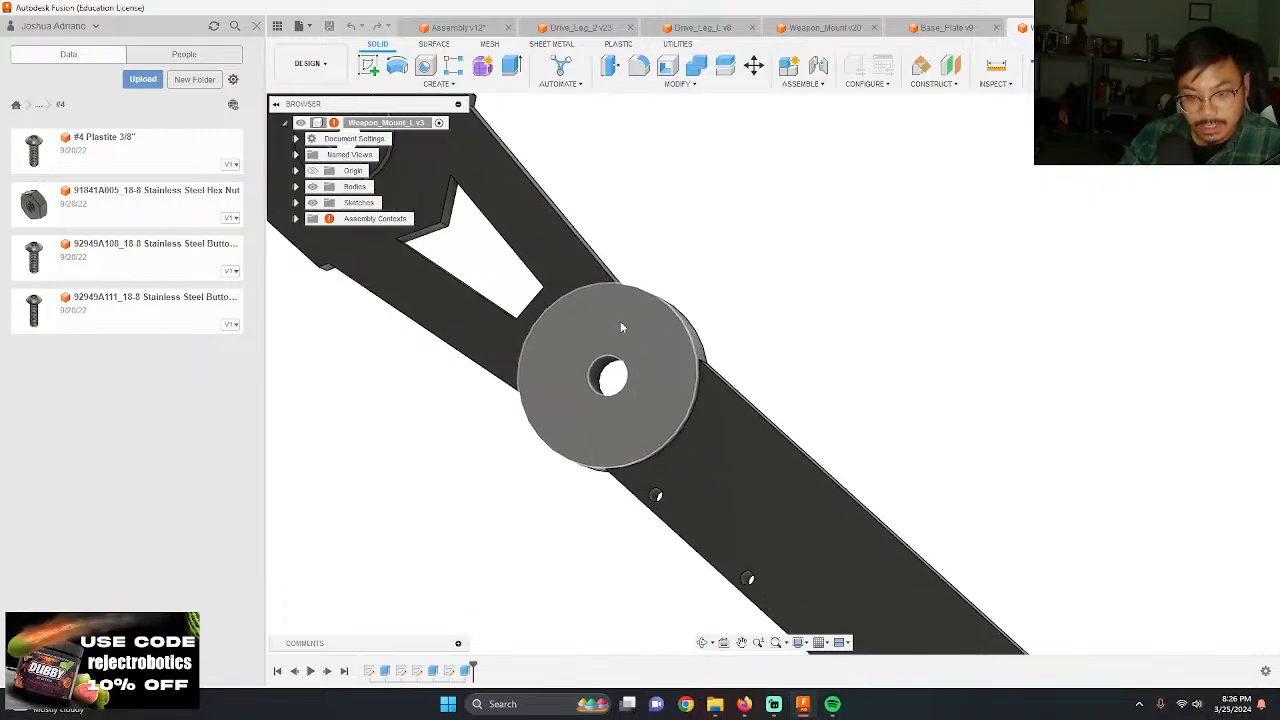
scroll(620, 323, "down", 5)
scroll(643, 345, "up", 5)
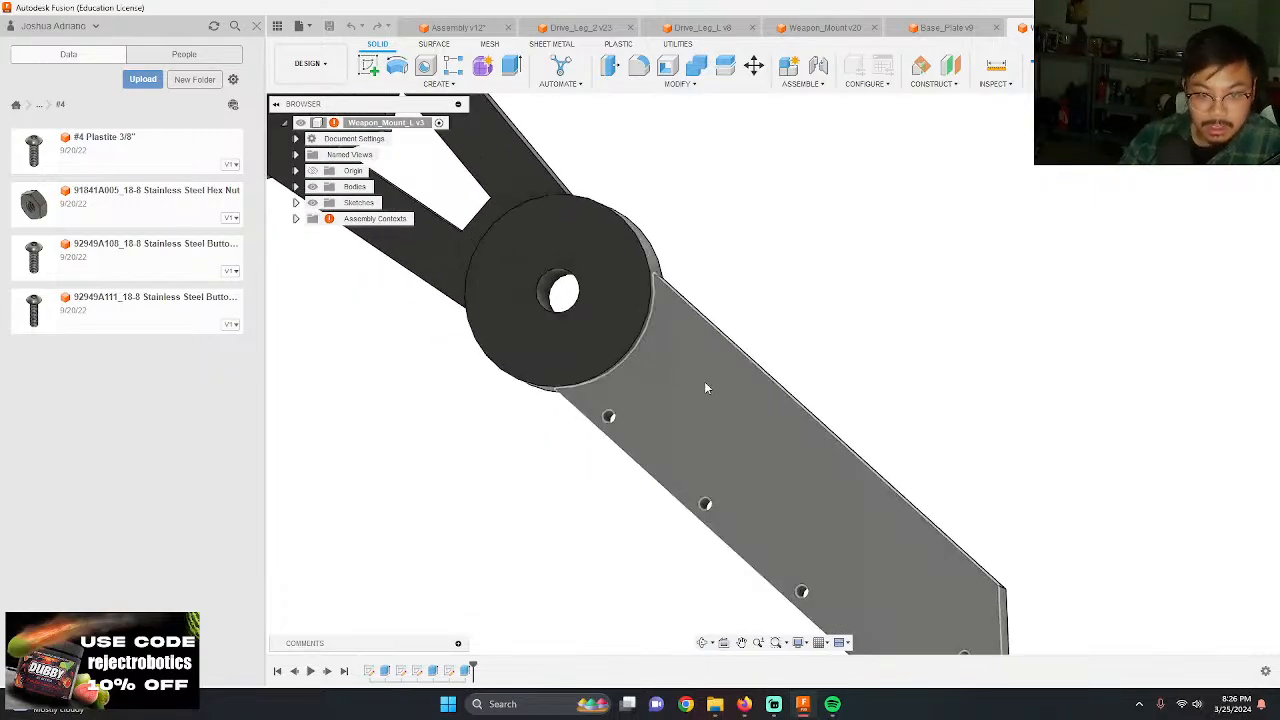
Step: Start a sketch on Weapon_Mount_L's flat arm face and draw a 0.25 in circle centred on the screw hole nearest the round boss
key("c")
left_click(692, 359)
scroll(537, 270, "down", 5)
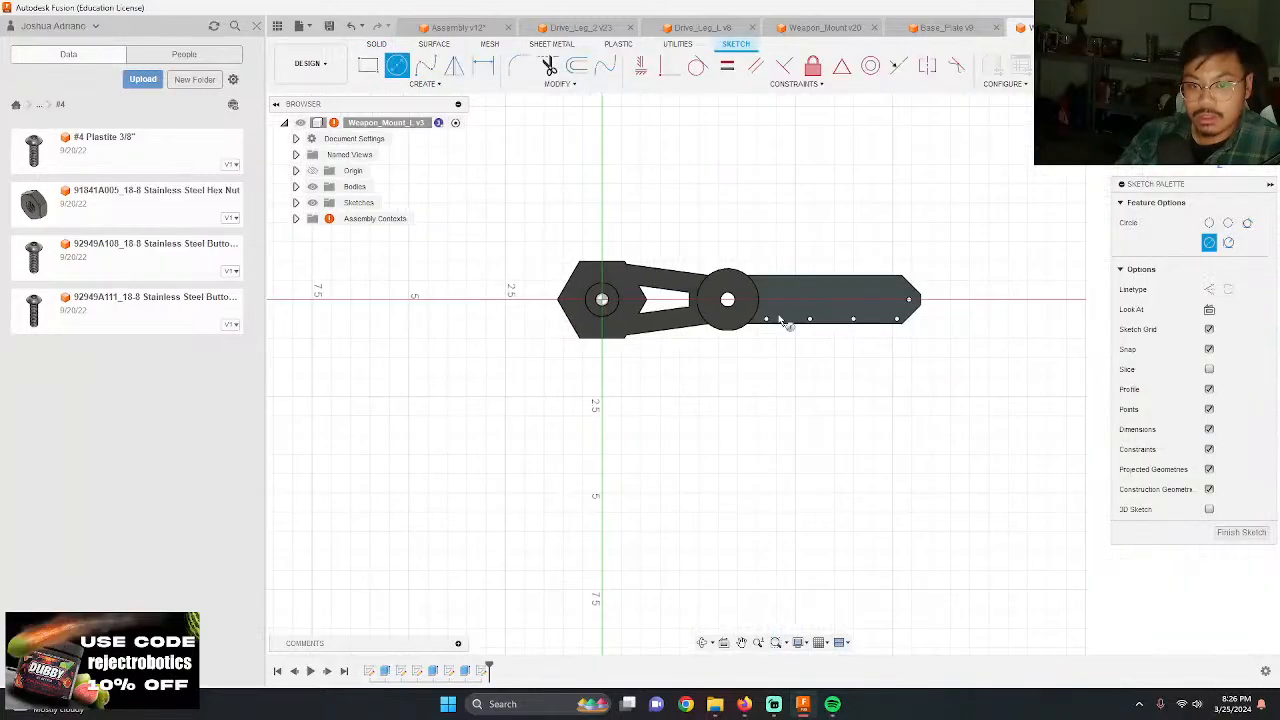
scroll(776, 315, "up", 6)
scroll(749, 358, "up", 3)
left_click(747, 328)
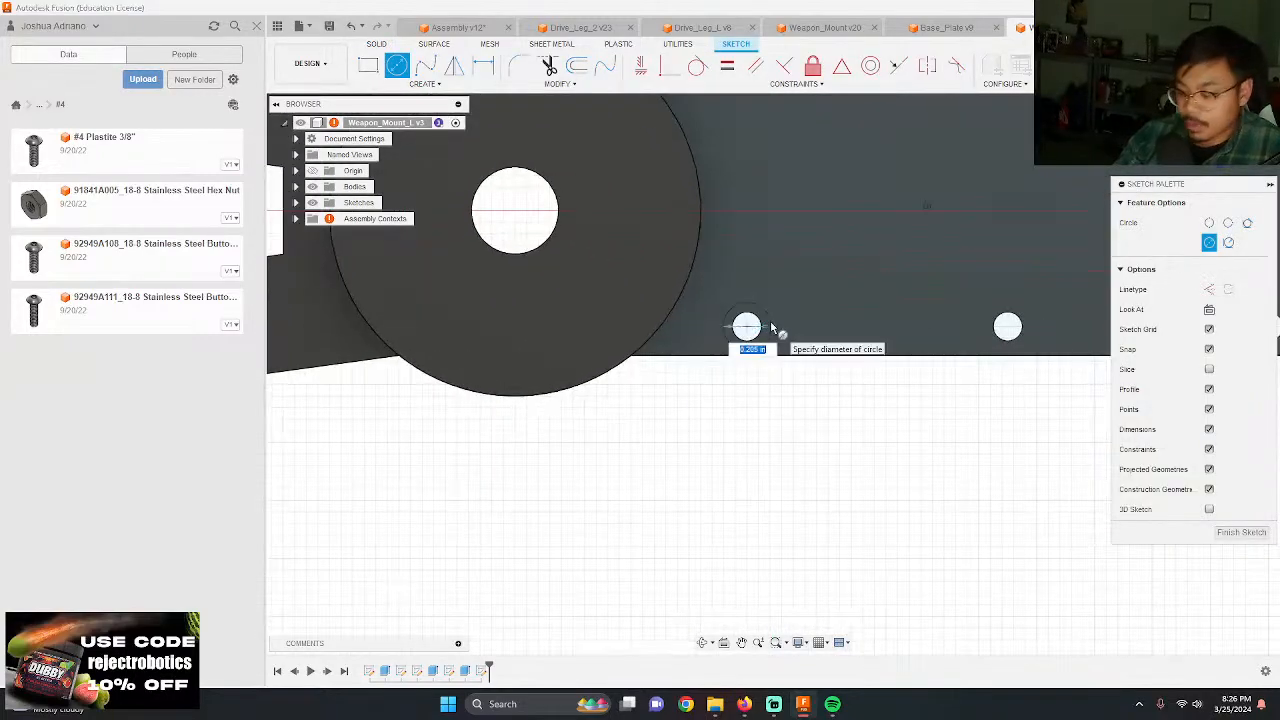
type(".25")
key("Return")
Step: Draw 0.25 in circles centred on the second and third screw holes along the arm's long edge
scroll(592, 225, "down", 5)
scroll(807, 275, "up", 8)
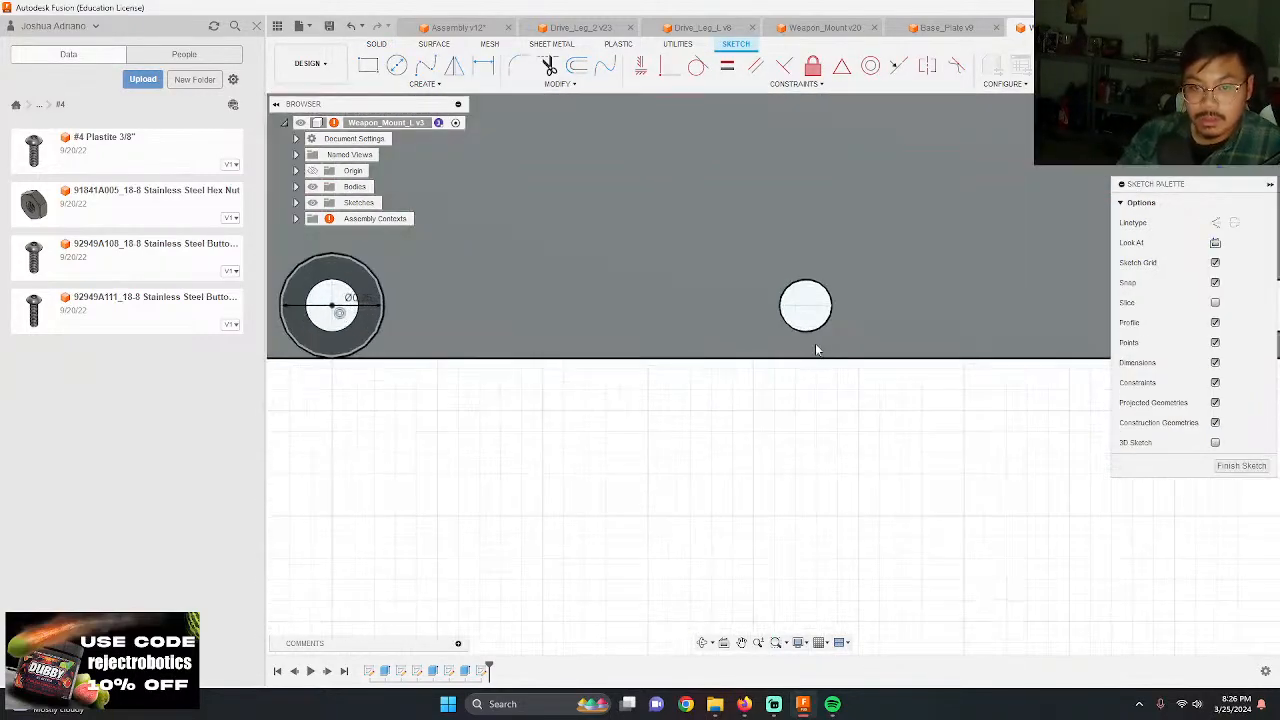
key("c")
left_click(806, 304)
type(".25")
key("Return")
scroll(500, 330, "down", 2)
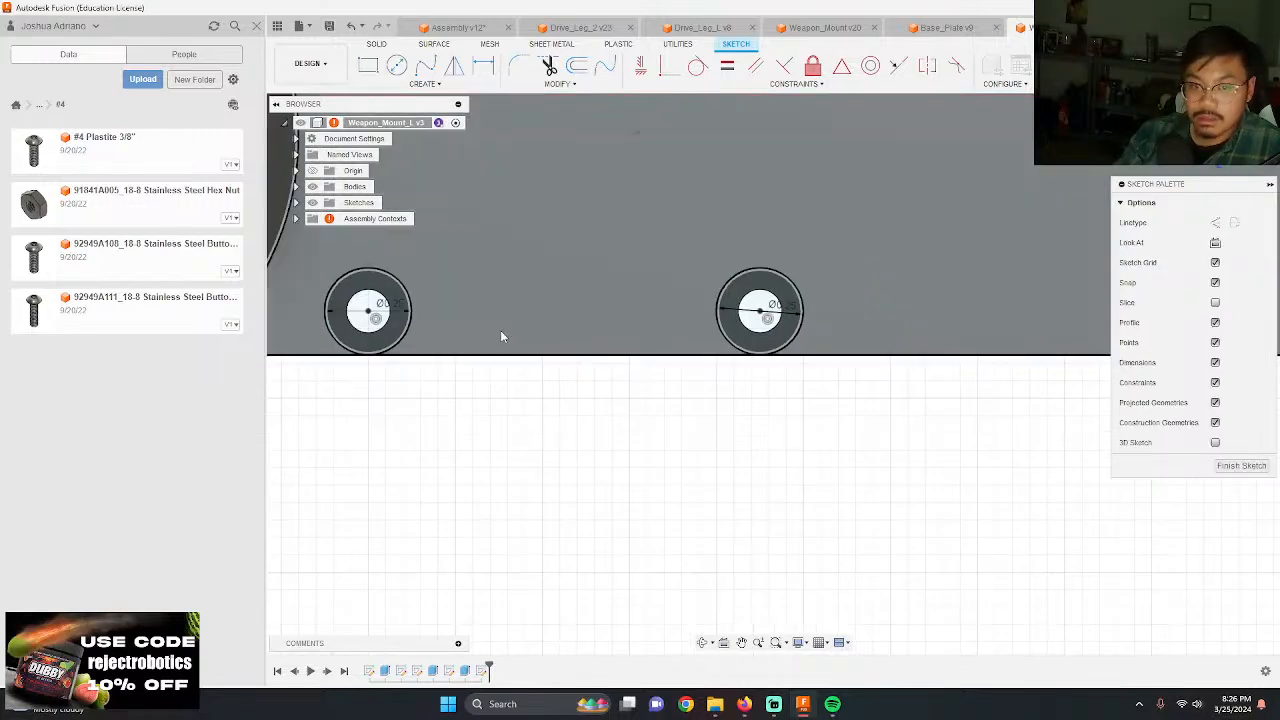
key("c")
left_click(772, 322)
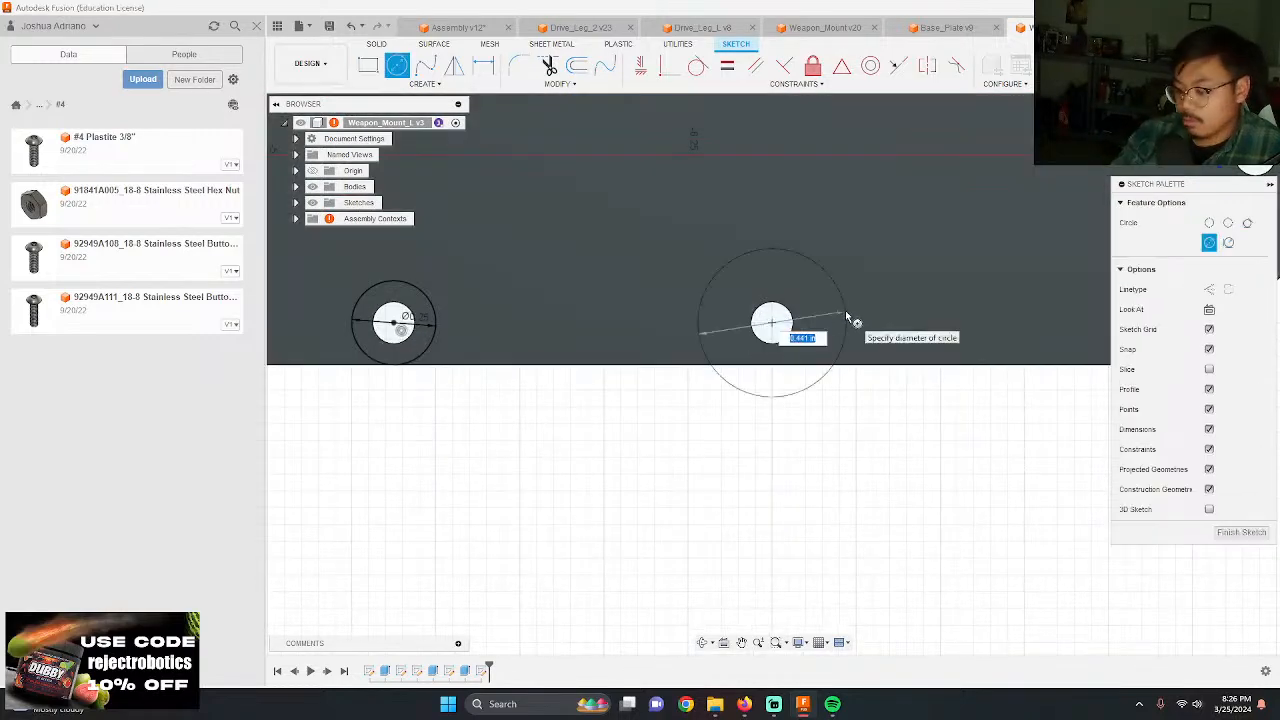
type(".25")
key("Return")
Step: Draw 0.25 in circles centred on the fourth edge hole and on the hole at the arm's pointed tip
scroll(635, 339, "down", 3)
scroll(940, 328, "up", 3)
key("c")
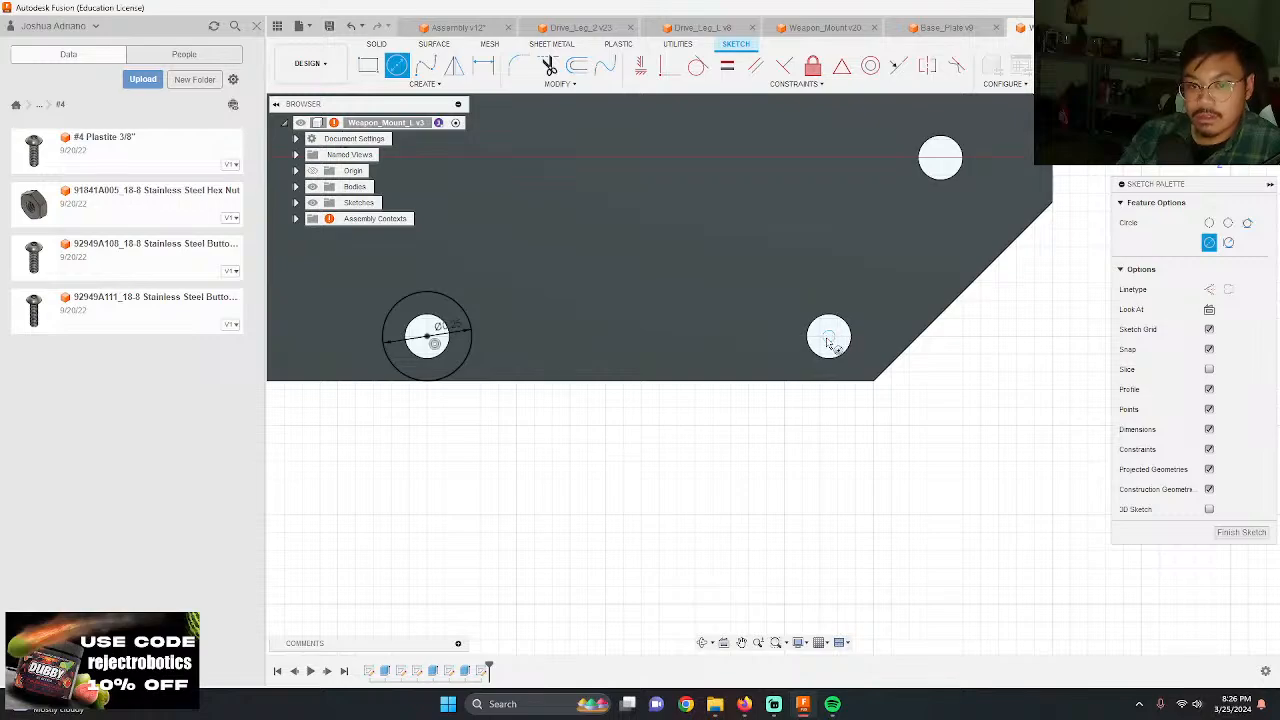
left_click(828, 338)
type(".25")
key("Return")
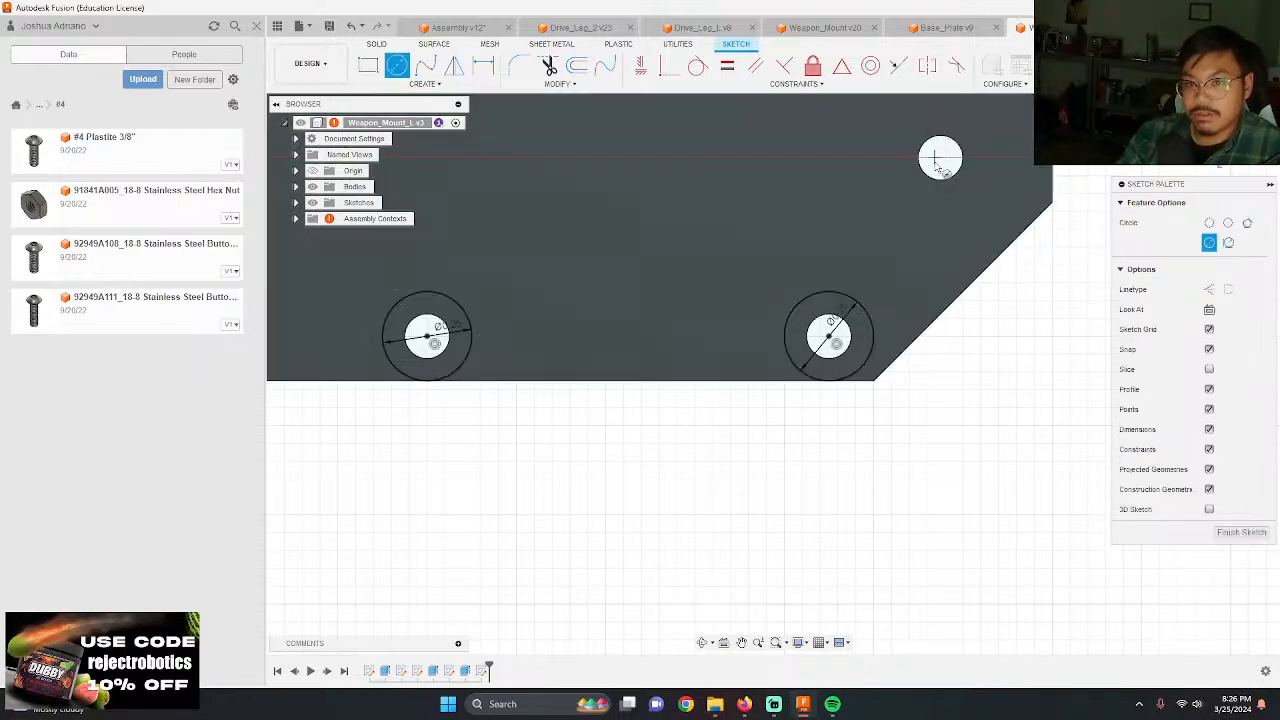
left_click(940, 158)
type(".25")
key("Return")
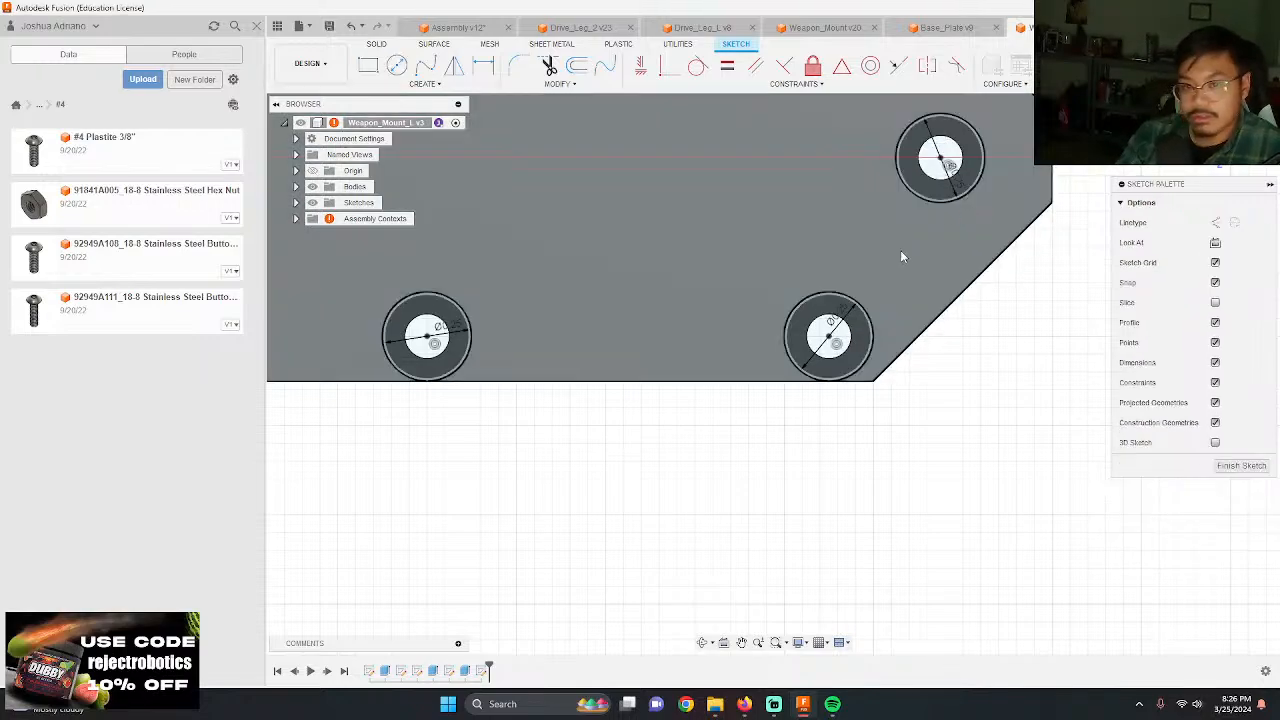
Step: Extrude the five ring profiles around the screw holes as a 0.05 in deep cut into Weapon_Mount_L
scroll(903, 254, "down", 3)
key("e")
left_click(922, 301)
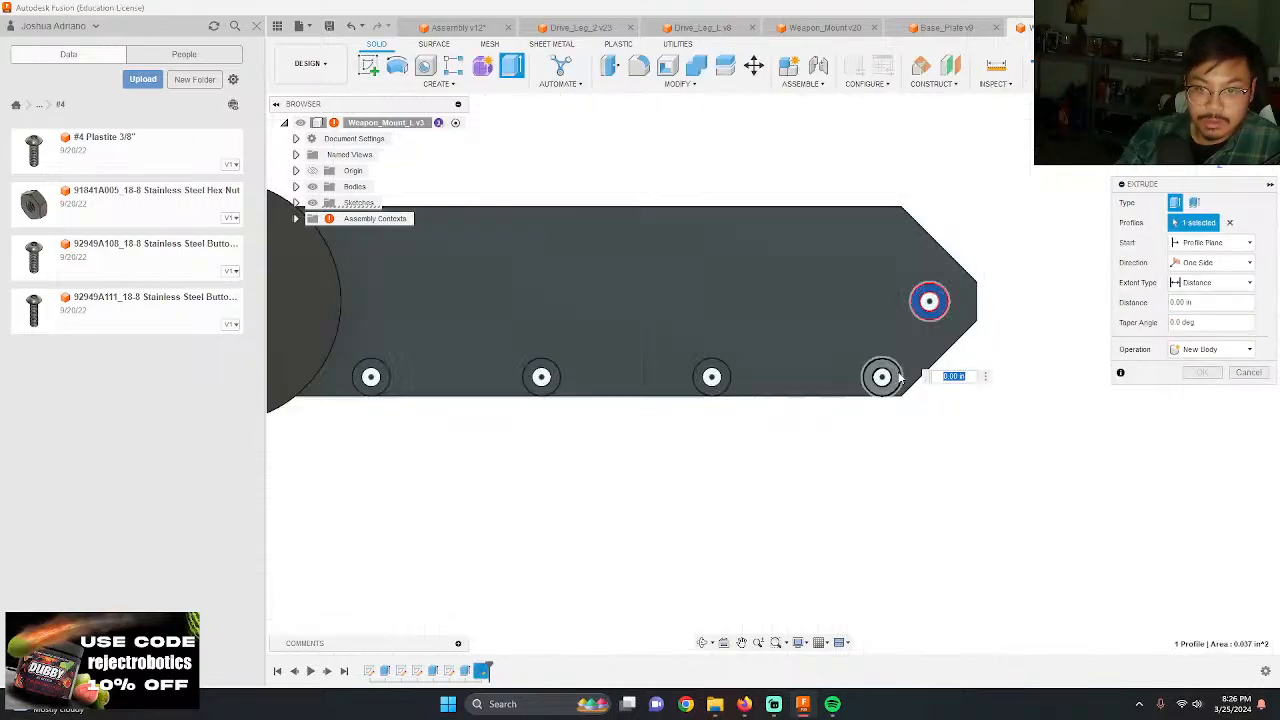
left_click(882, 376)
left_click(711, 376)
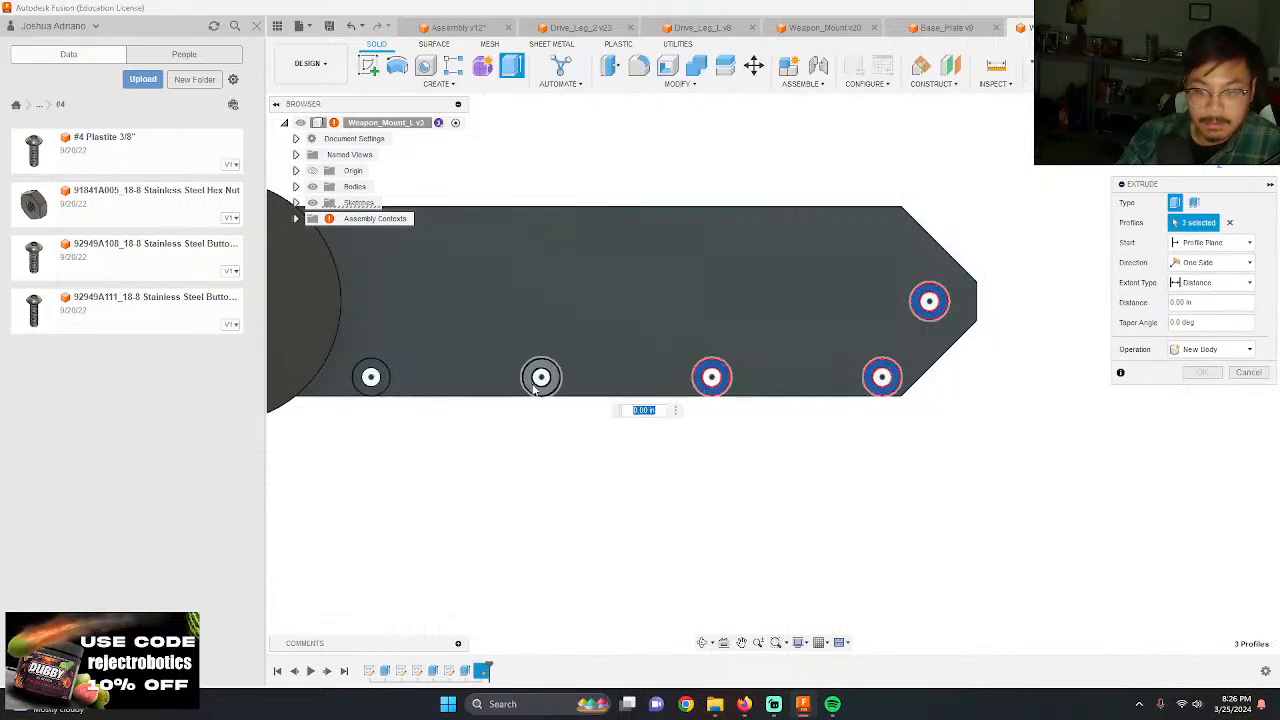
left_click(540, 378)
left_click(366, 377)
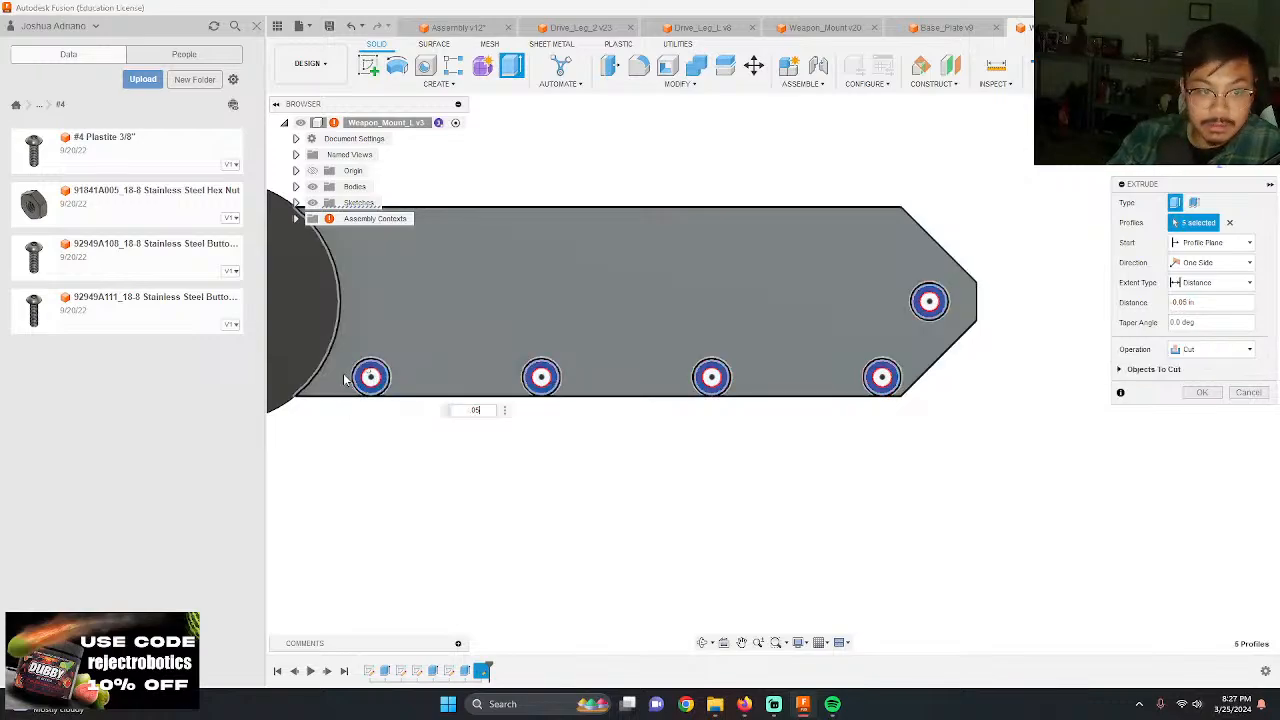
key("Return")
Step: Save the Weapon_Mount_L part and update its reference in the Assembly to the latest version
middle_click_drag(620, 357, 586, 336, "shift")
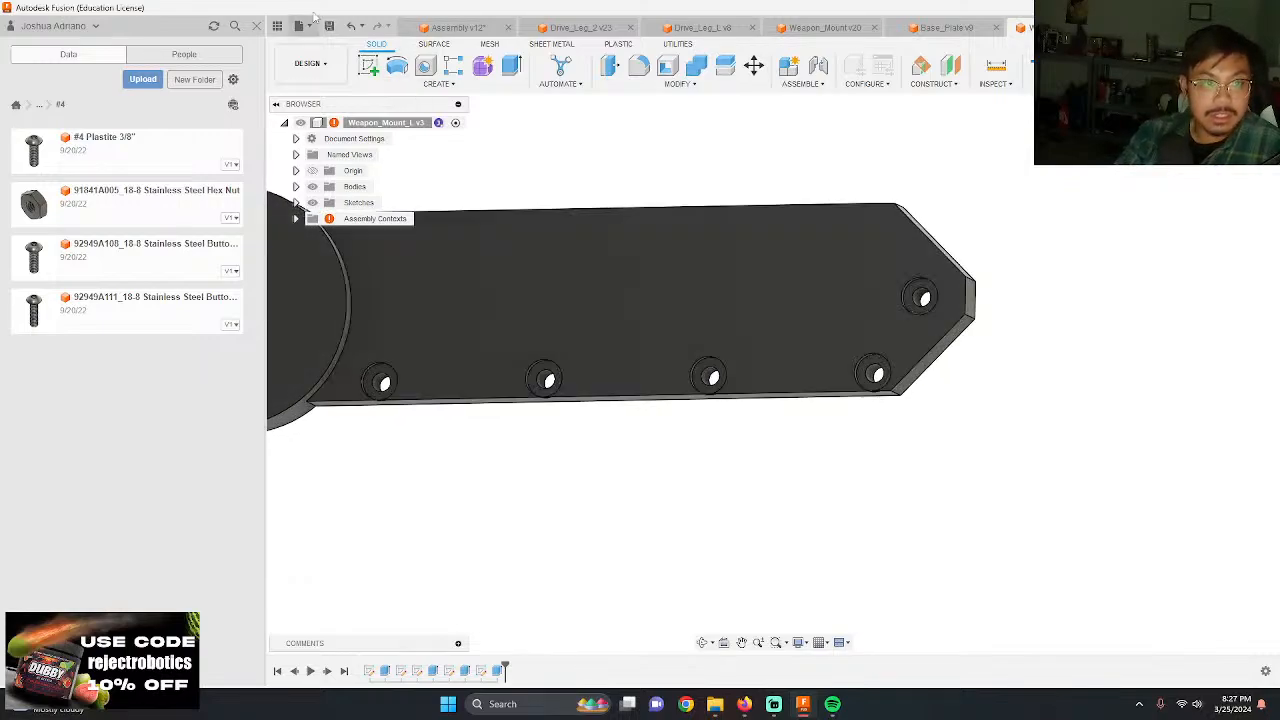
left_click(329, 25)
key("Return")
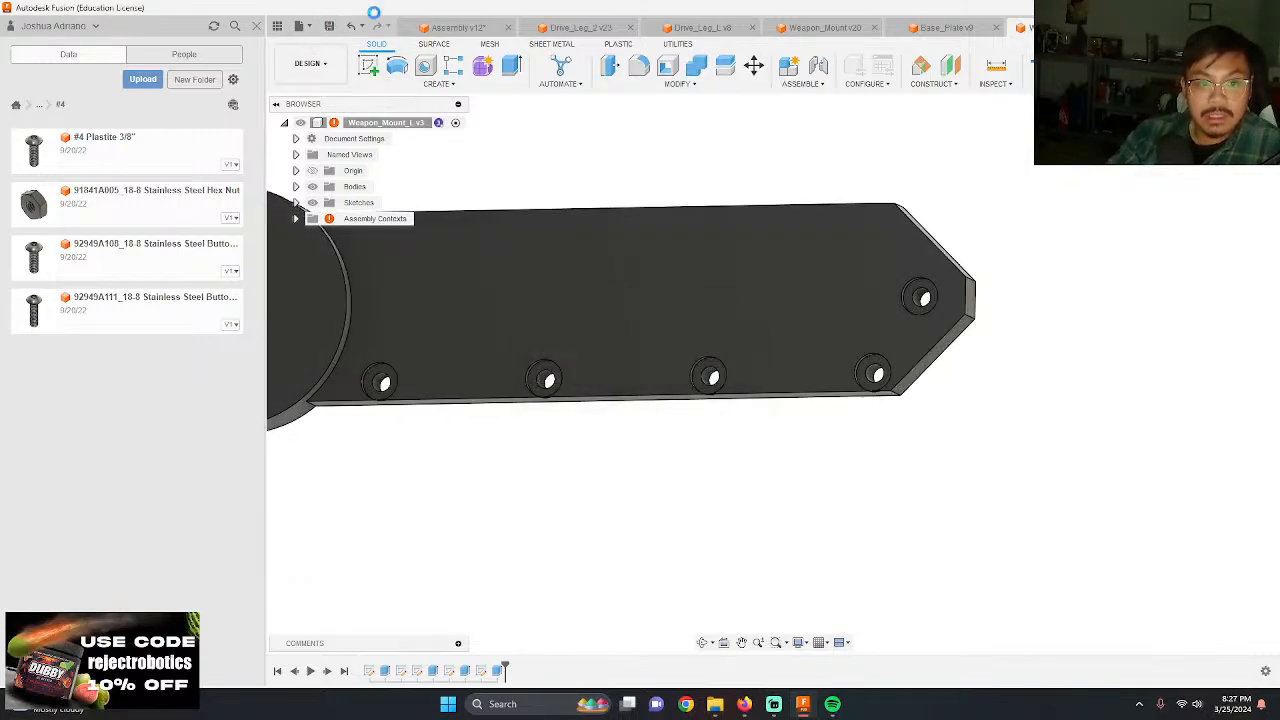
left_click(467, 27)
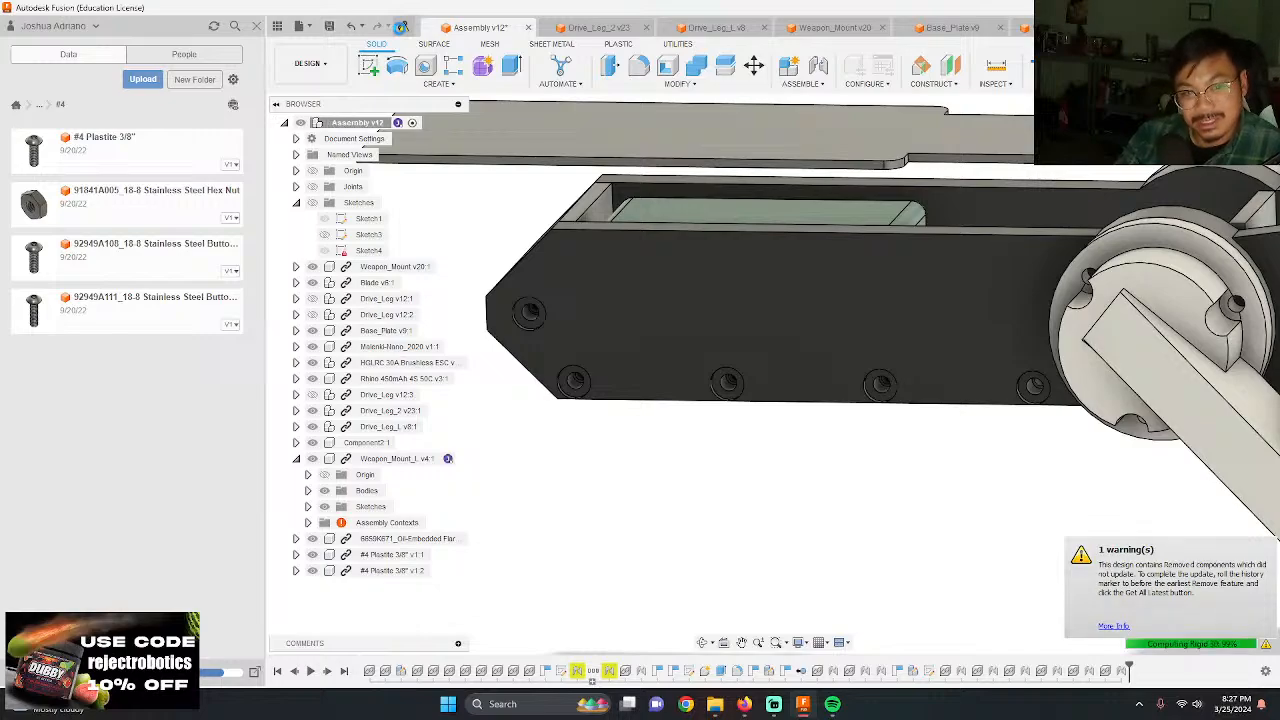
left_click(400, 26)
Step: Edit the rigid joint of the third screw from the leg hub and re-reference it to the counterbore's centre on Weapon_Mount_L
scroll(747, 337, "down", 1)
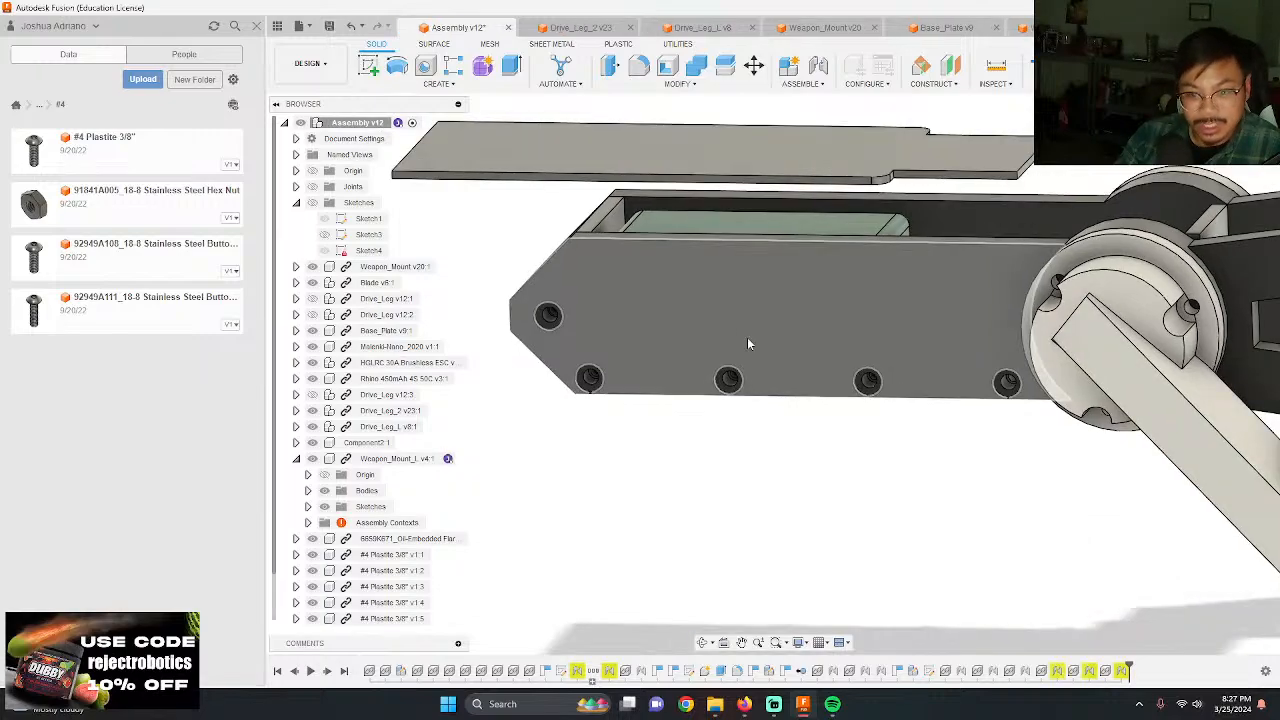
middle_click_drag(747, 337, 754, 312, "shift")
scroll(860, 386, "up", 3)
middle_click_drag(860, 386, 857, 449, "shift")
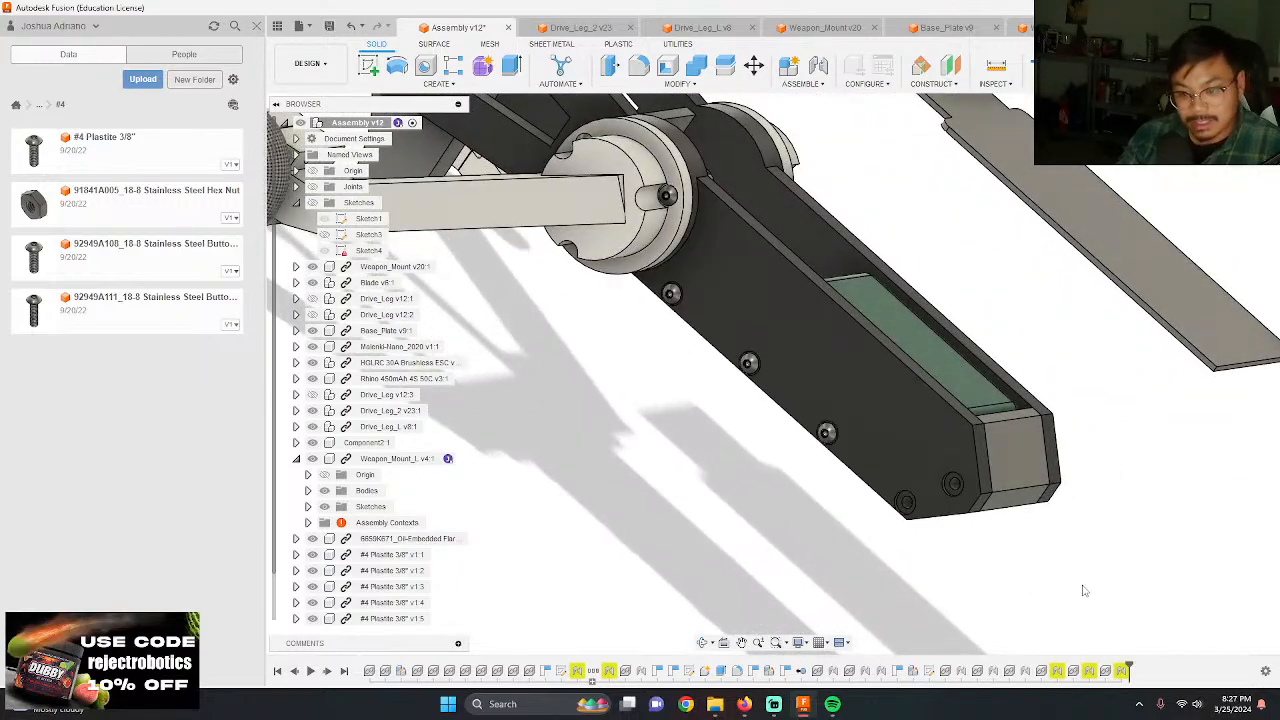
double_click(1073, 671)
left_click_drag(676, 323, 497, 401)
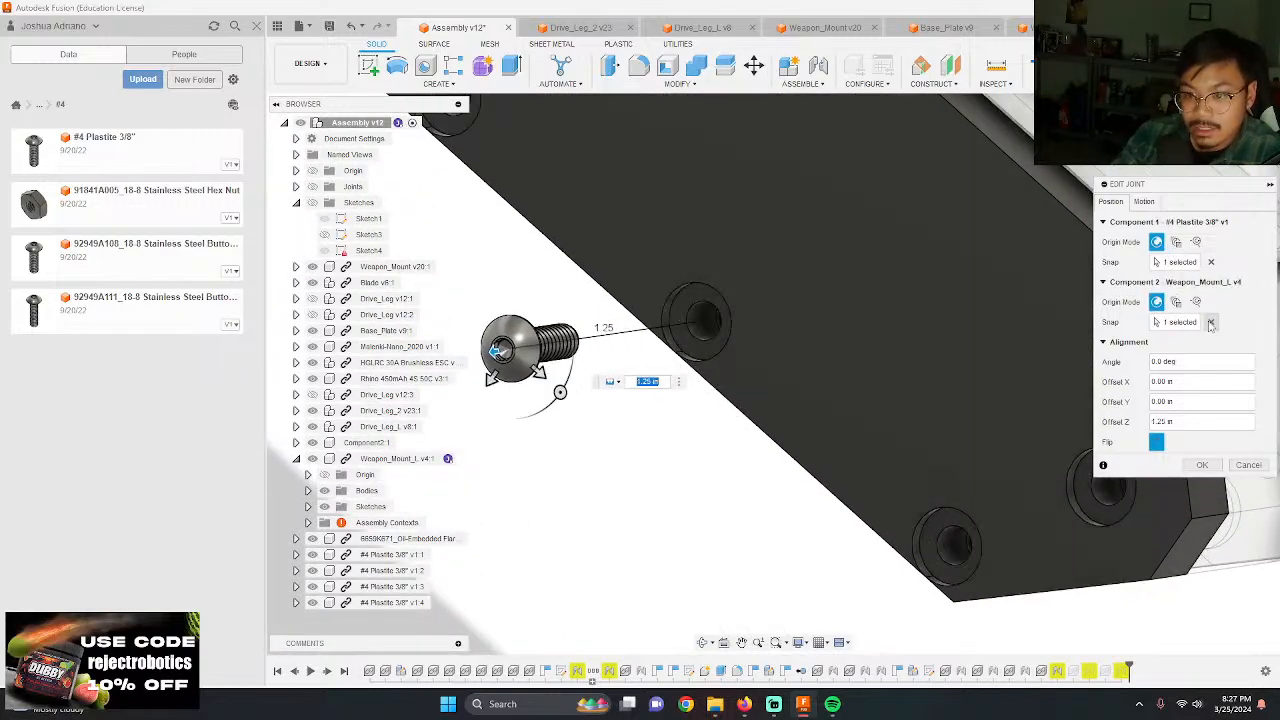
left_click(1210, 322)
scroll(650, 400, "up", 5)
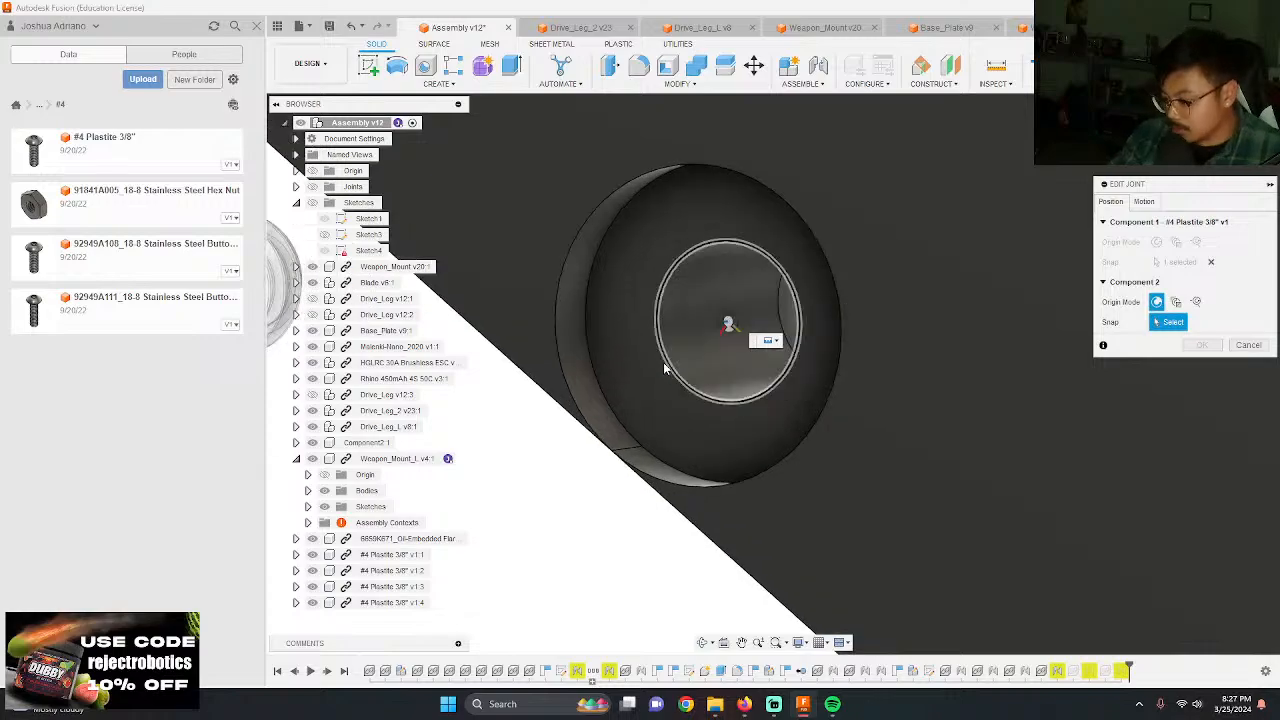
scroll(642, 405, "up", 3)
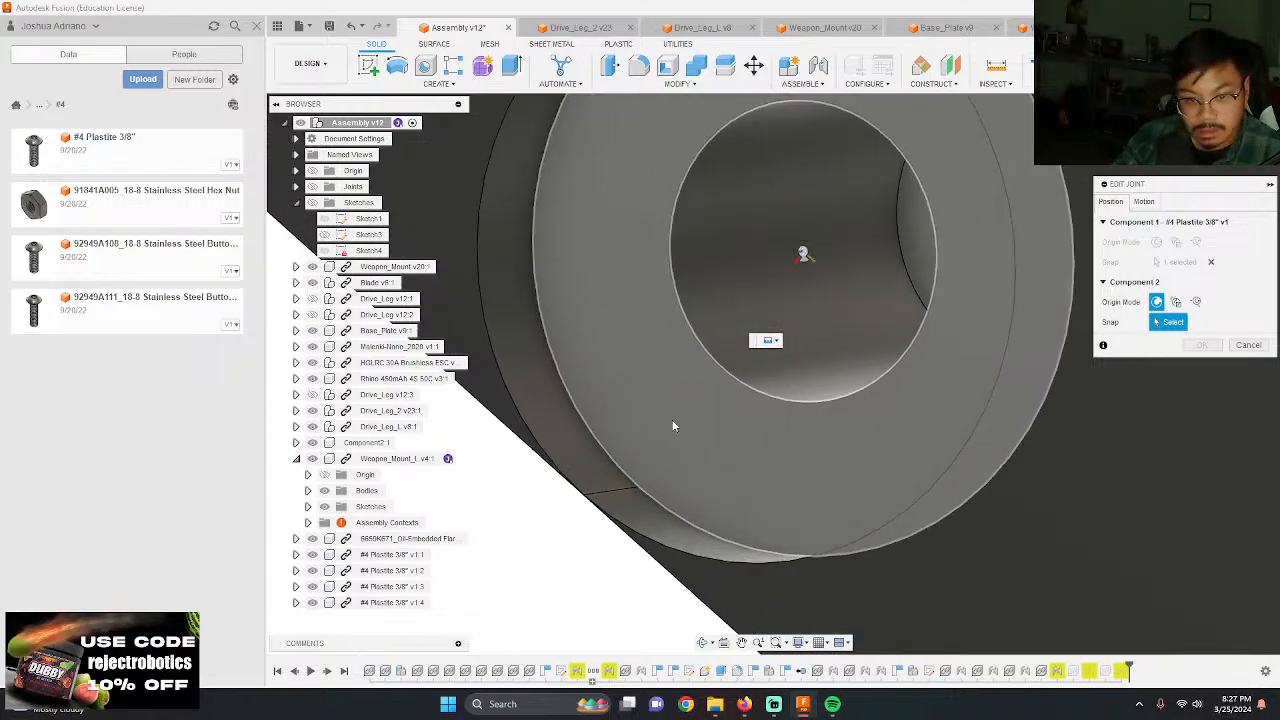
left_click(806, 258)
Step: Slide the screw along its axis into the third counterbored hole and accept the joint edit
scroll(859, 418, "down", 5)
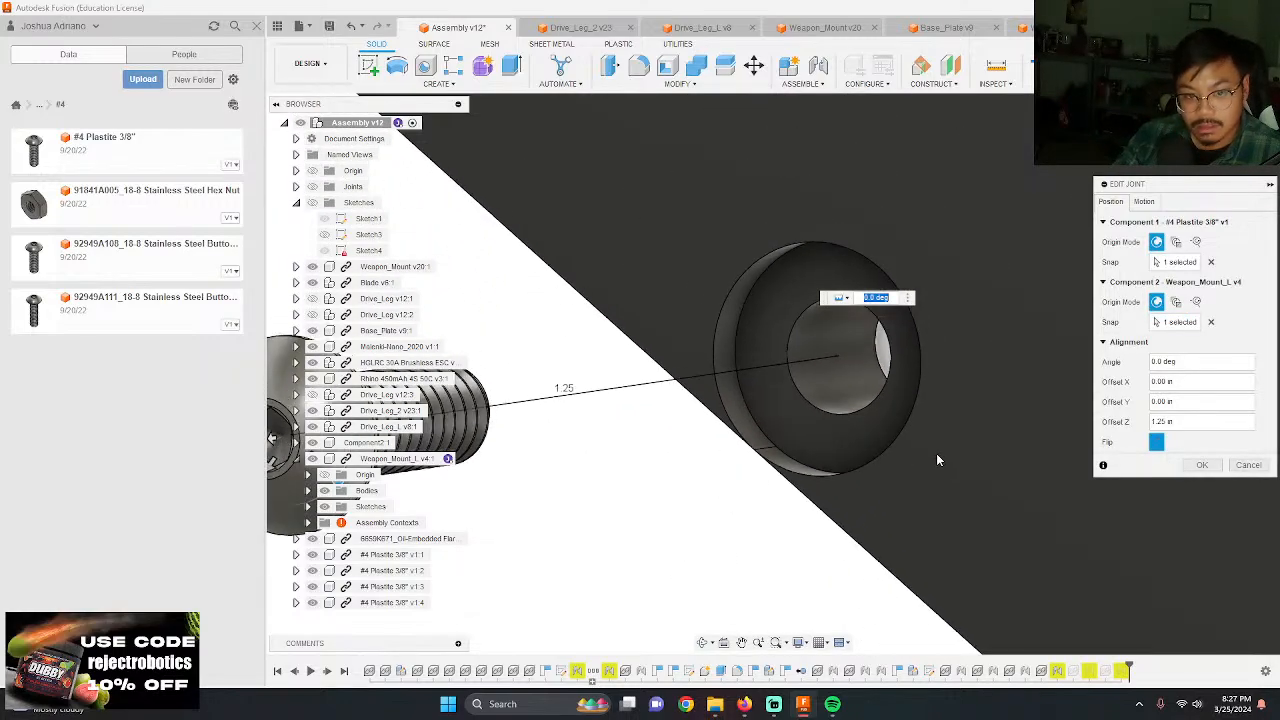
scroll(1005, 404, "down", 5)
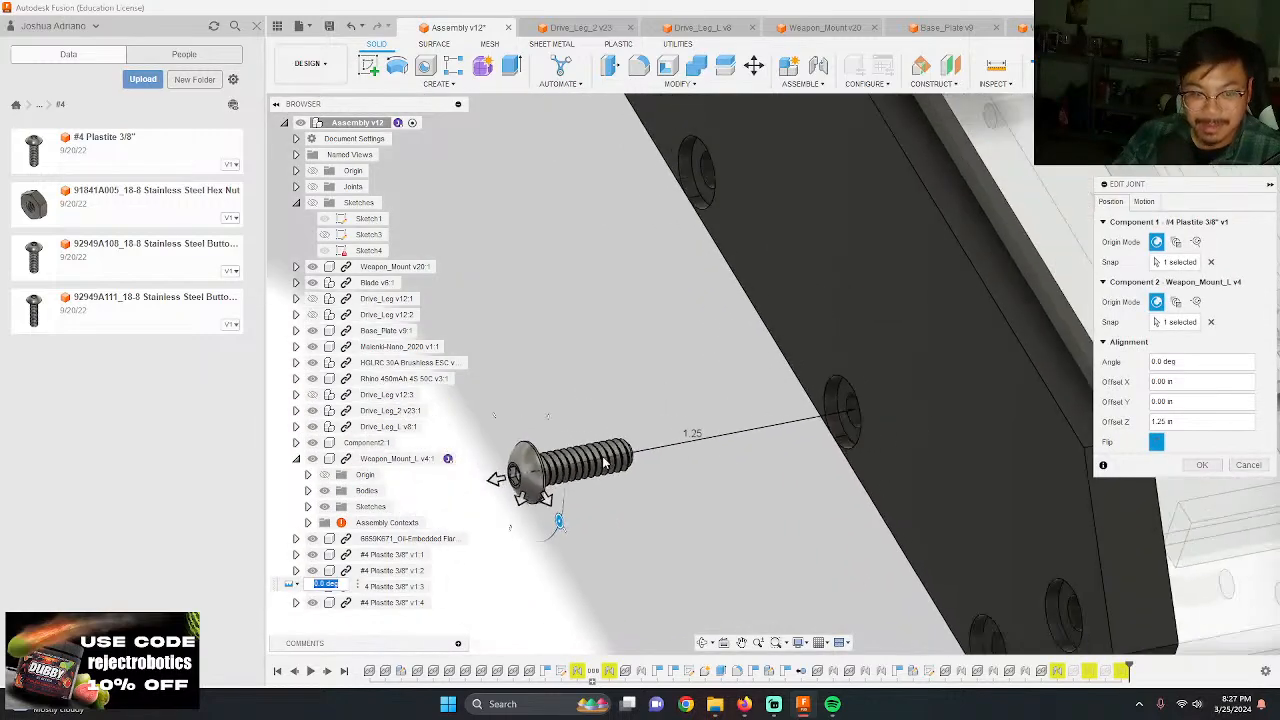
left_click_drag(500, 482, 835, 464)
middle_click_drag(818, 516, 902, 528, "shift")
key("Return")
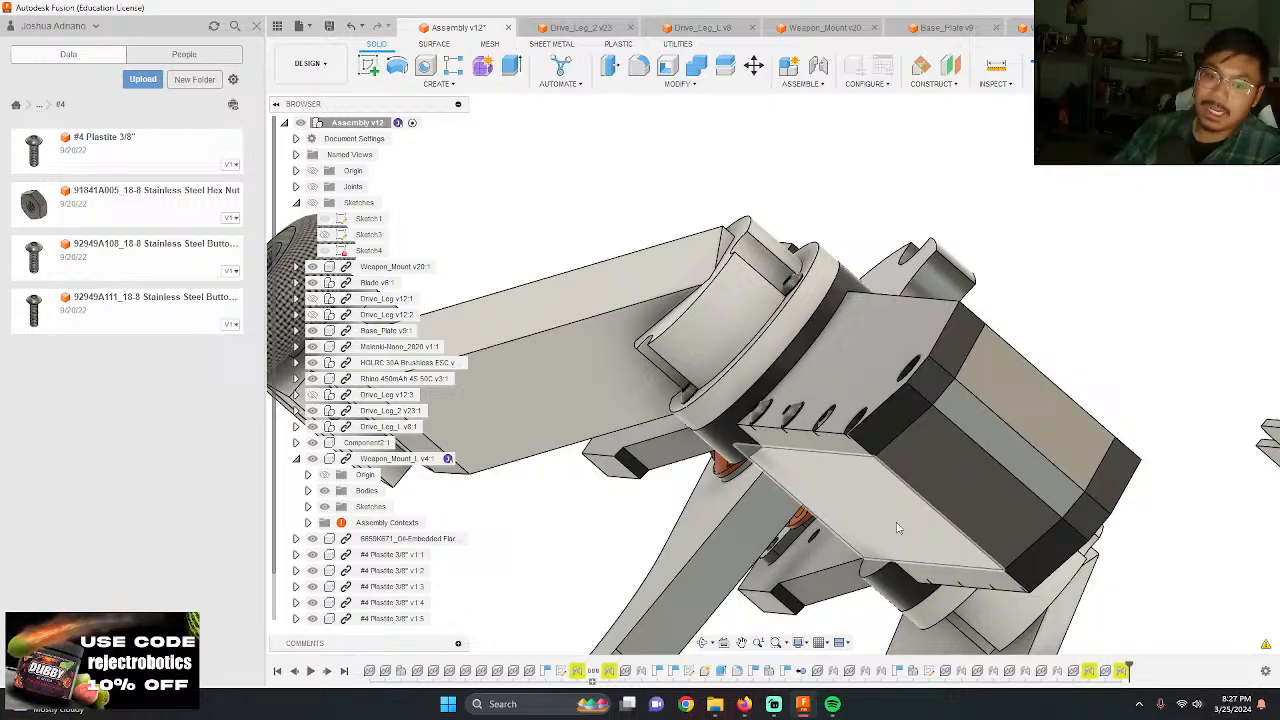
Step: Examine how the screw heads sit in the weapon mount counterbores, comparing the reseated screw with the remaining ones
scroll(894, 523, "up", 5)
middle_click_drag(923, 424, 790, 345, "shift")
scroll(788, 343, "down", 2)
scroll(788, 343, "down", 3)
scroll(1206, 285, "up", 4)
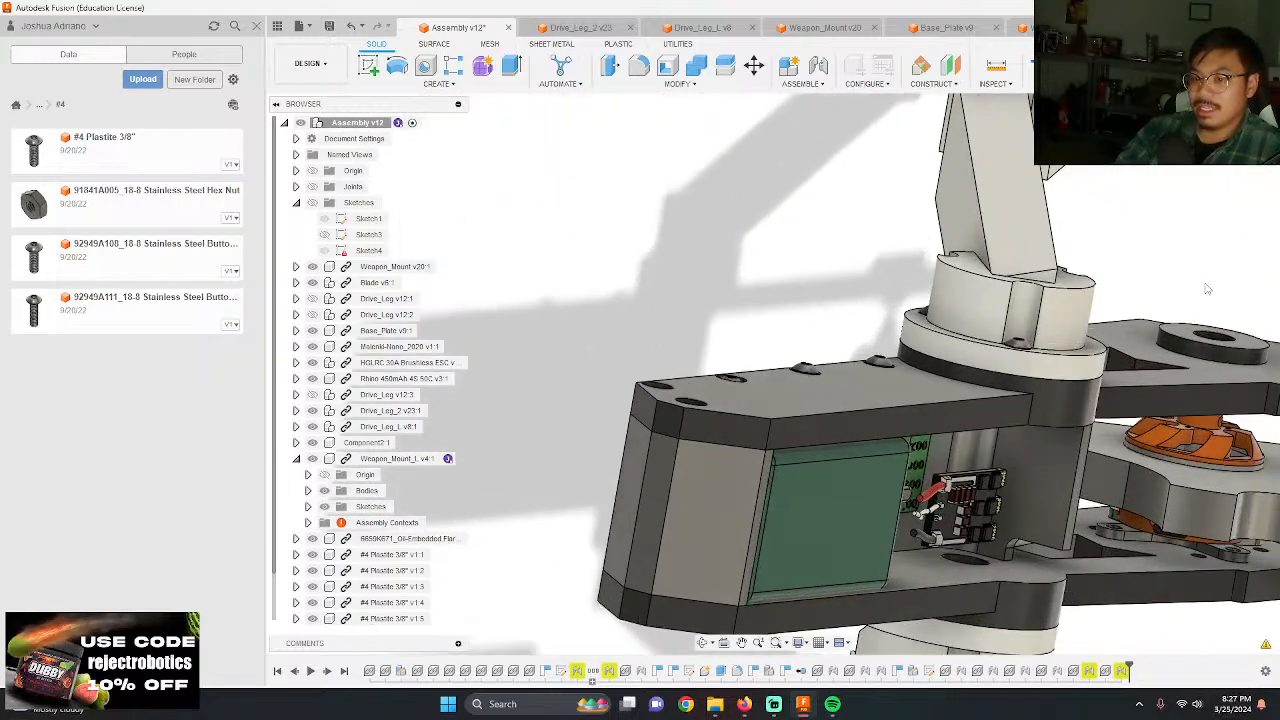
scroll(1102, 412, "up", 1)
scroll(1102, 405, "down", 3)
scroll(900, 425, "up", 4)
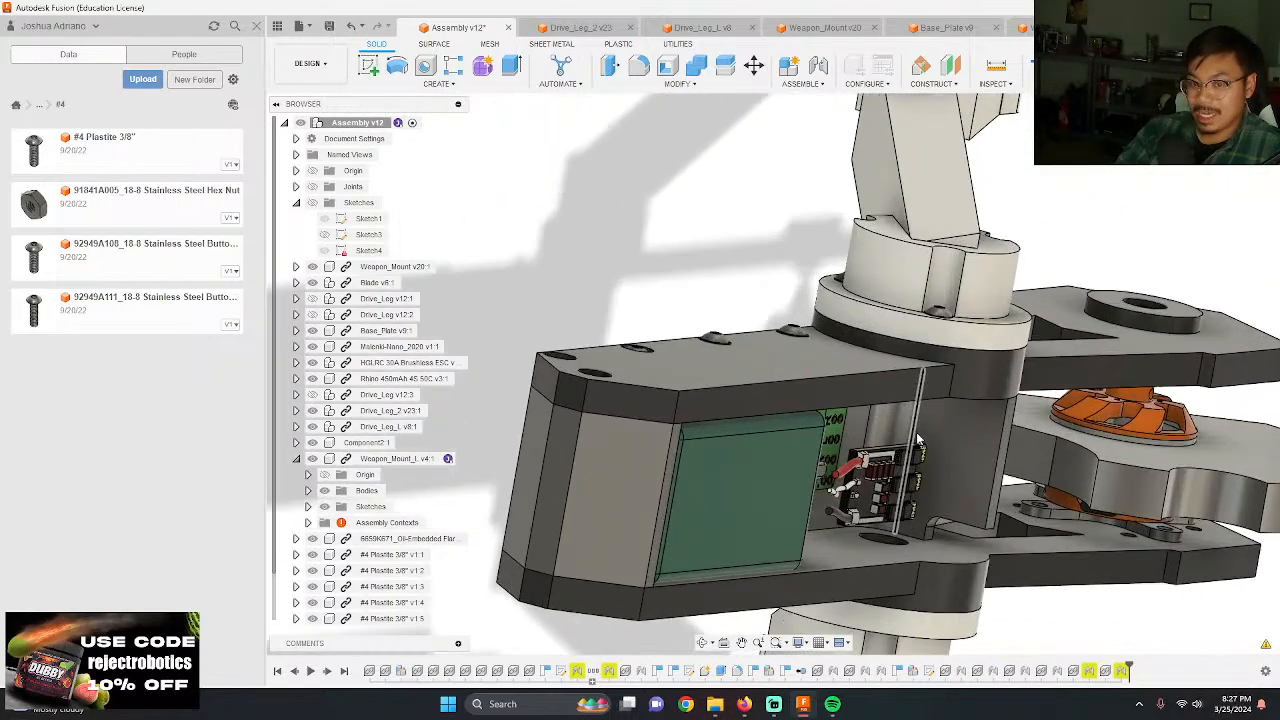
middle_click_drag(640, 411, 483, 185, "shift")
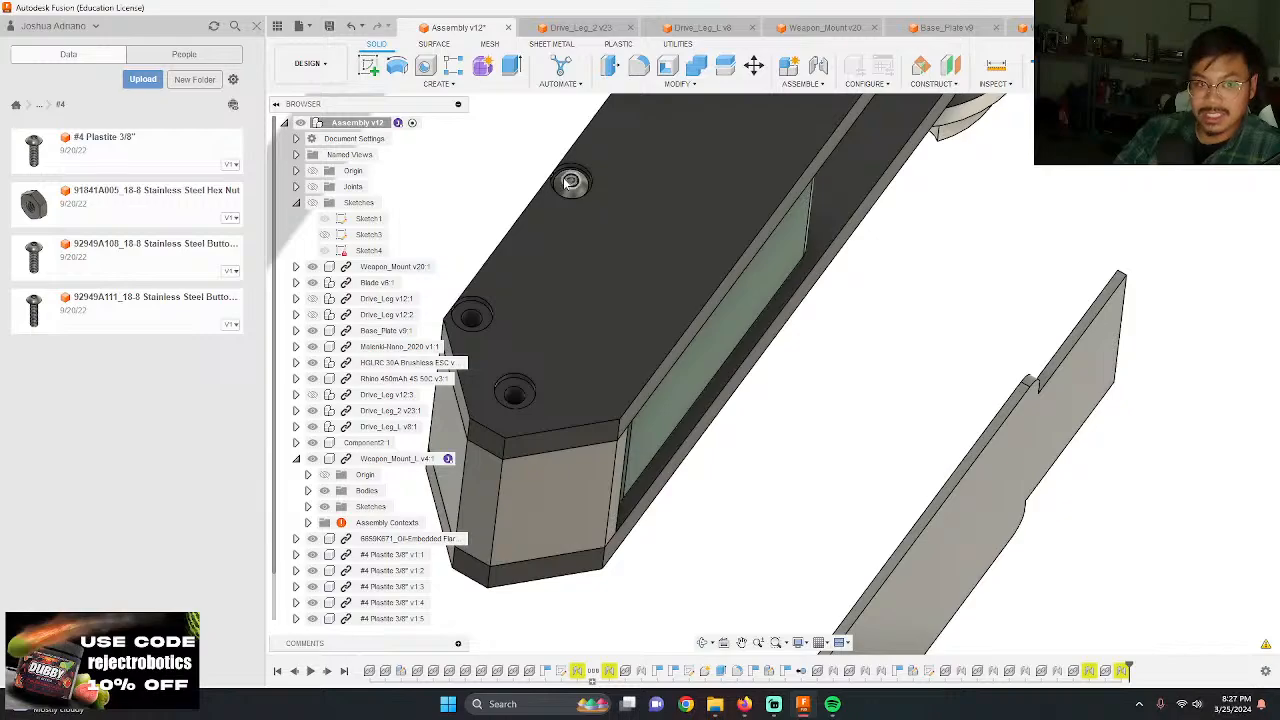
scroll(570, 181, "up", 5)
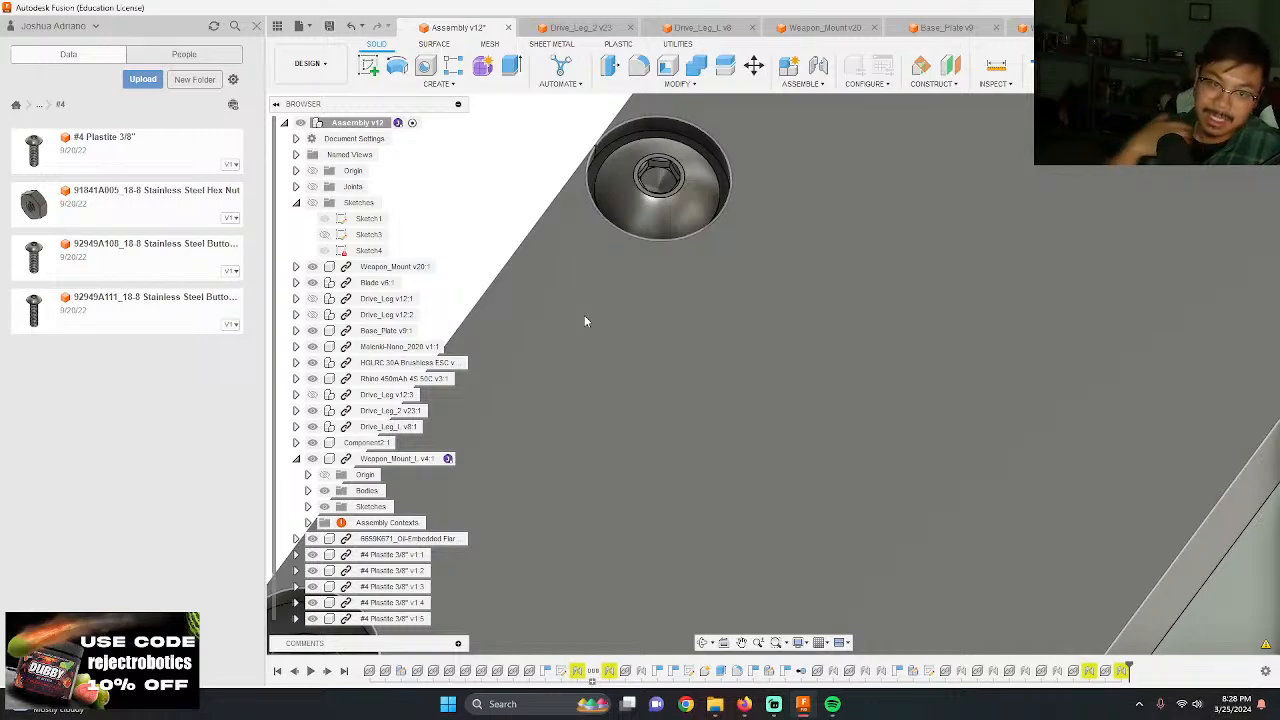
scroll(759, 422, "down", 6)
middle_click_drag(674, 420, 684, 486, "shift")
scroll(600, 289, "down", 3)
scroll(620, 295, "up", 5)
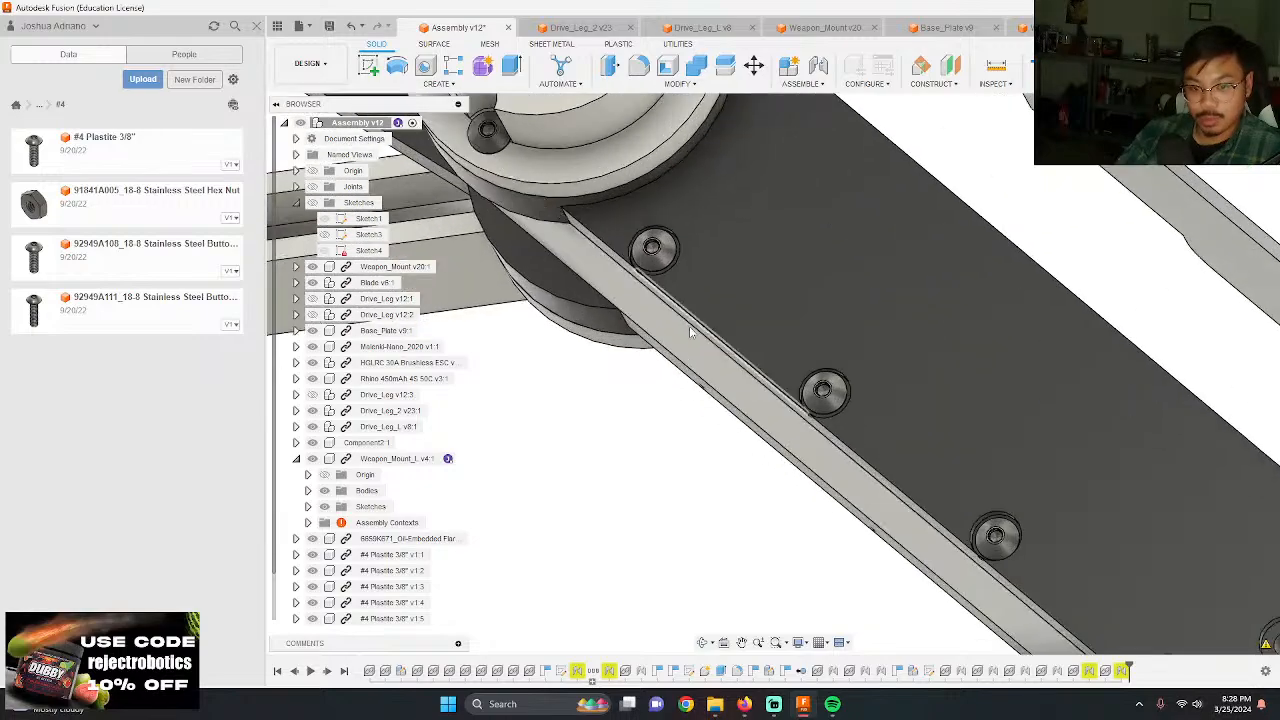
Step: Edit the joint of the second screw from the leg hub, re-referencing it to its counterbore's centre on Weapon_Mount_L
right_click(1089, 671)
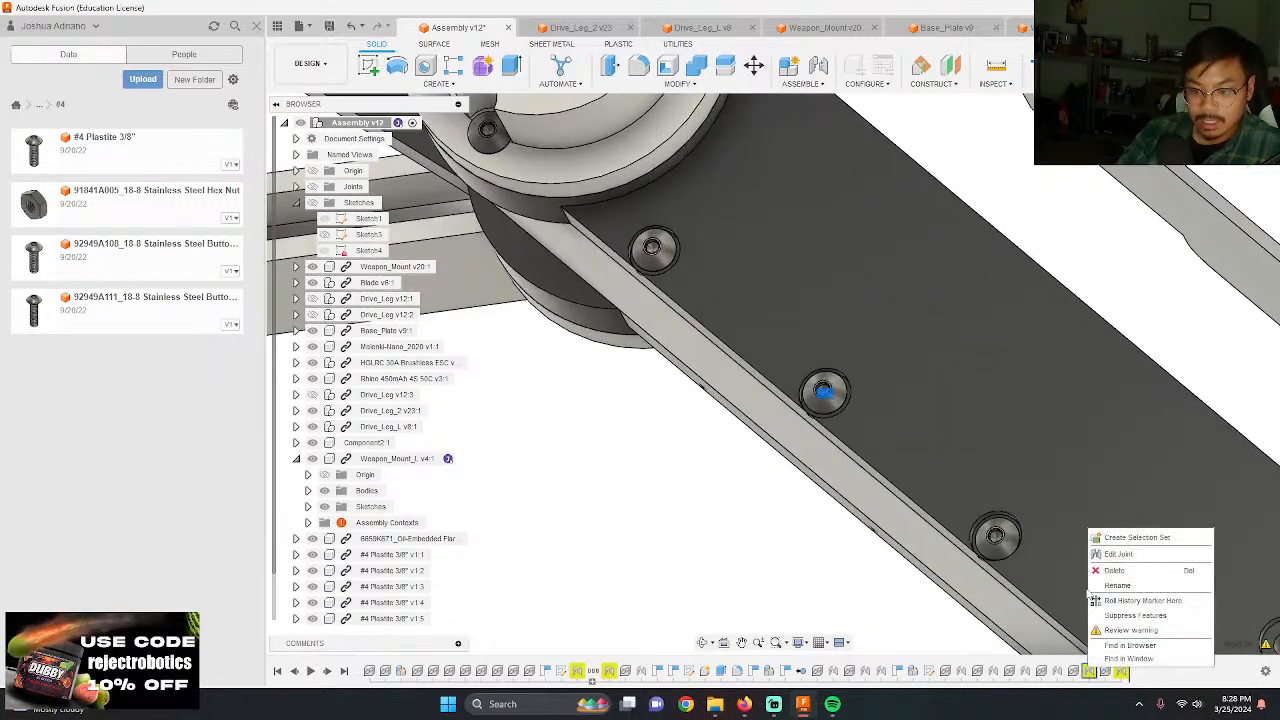
left_click(1109, 560)
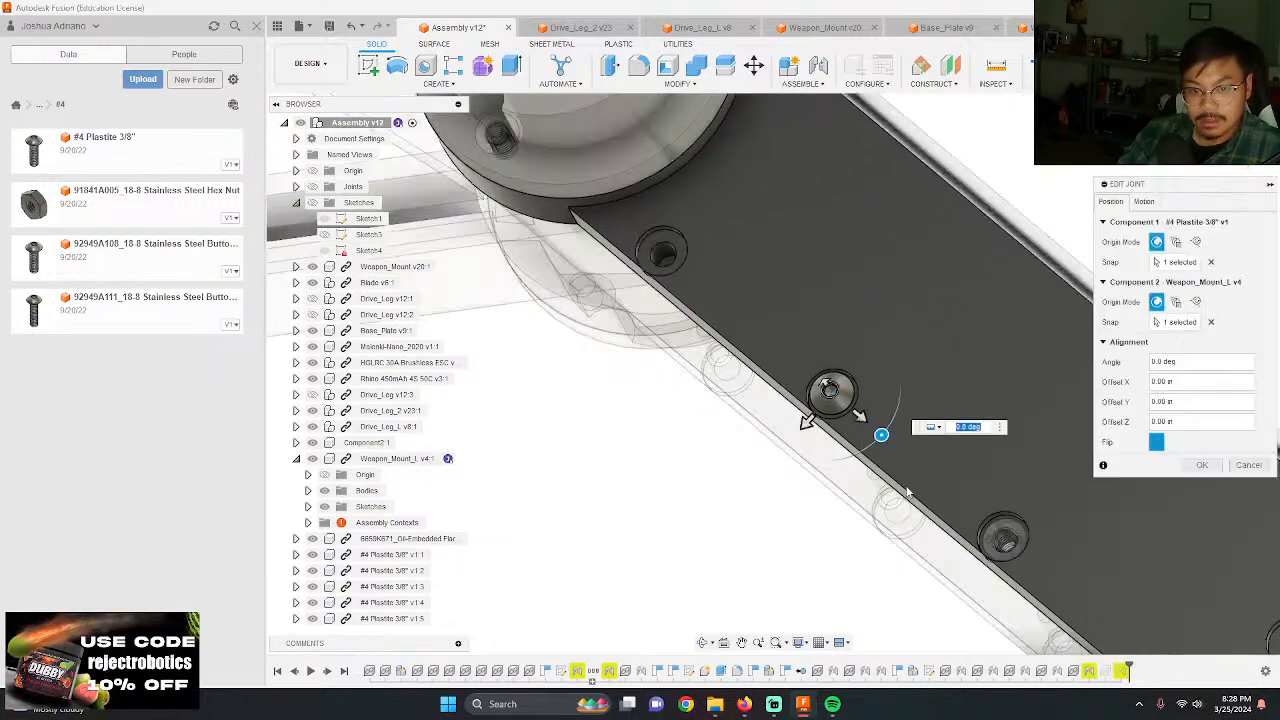
left_click(1185, 322)
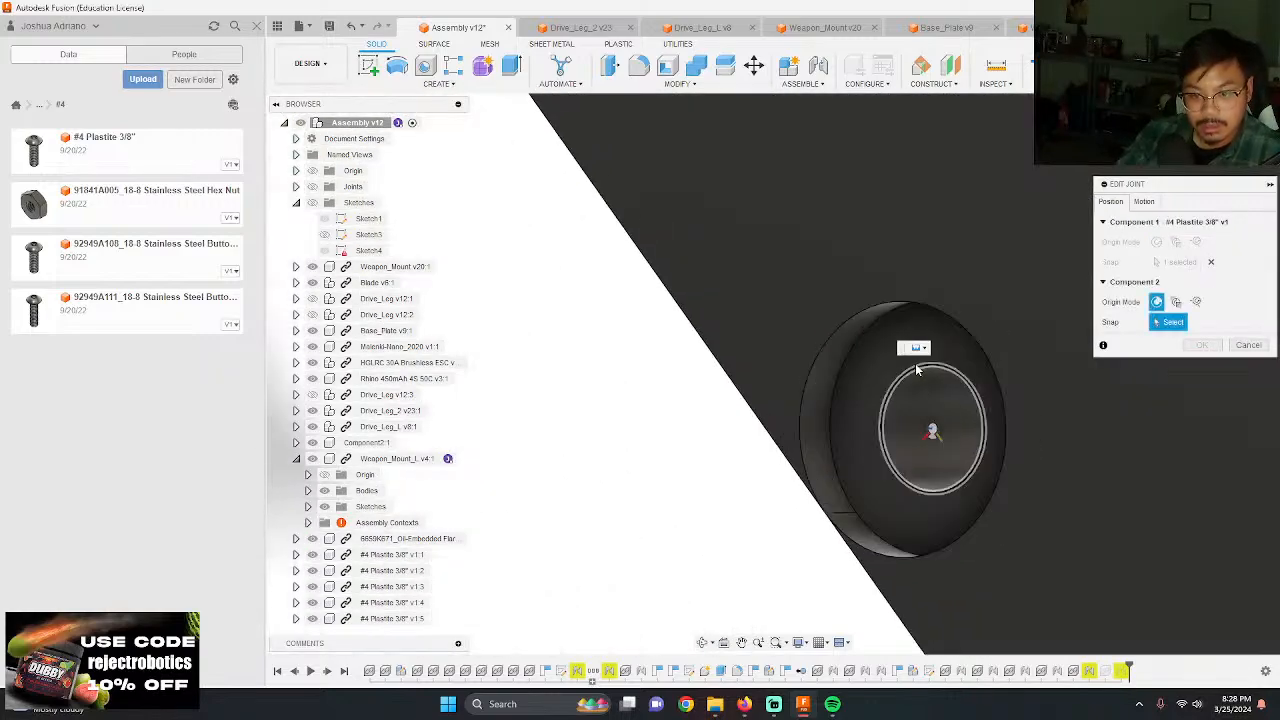
left_click(916, 370)
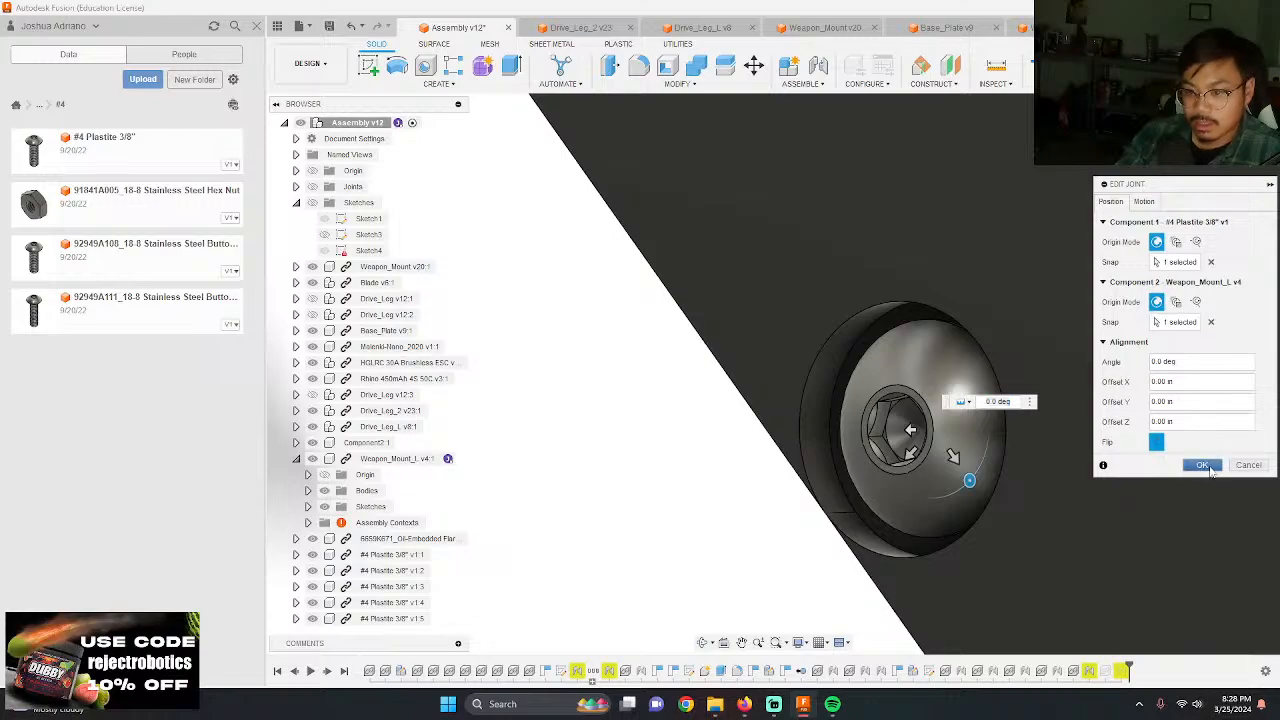
left_click(1204, 466)
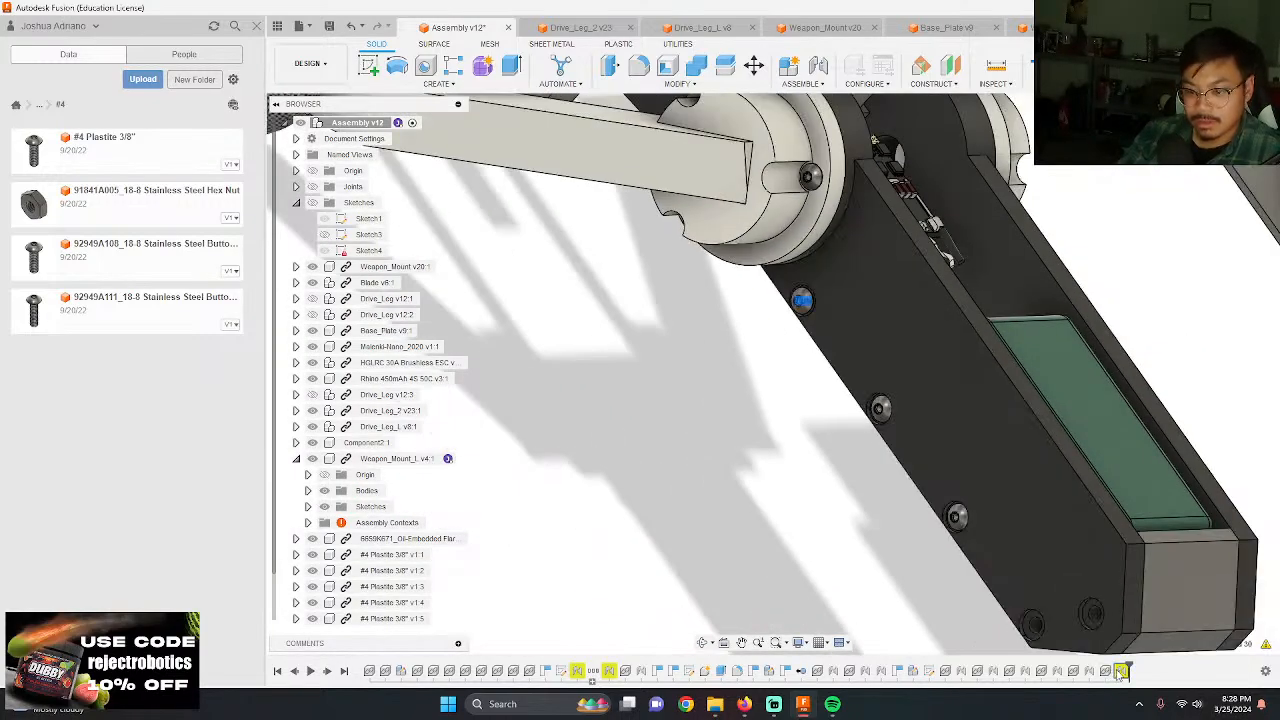
Step: Edit the joint of the screw nearest the leg hub, re-referencing it to its counterbore's centre on Weapon_Mount_L
double_click(1108, 670)
left_click(1211, 322)
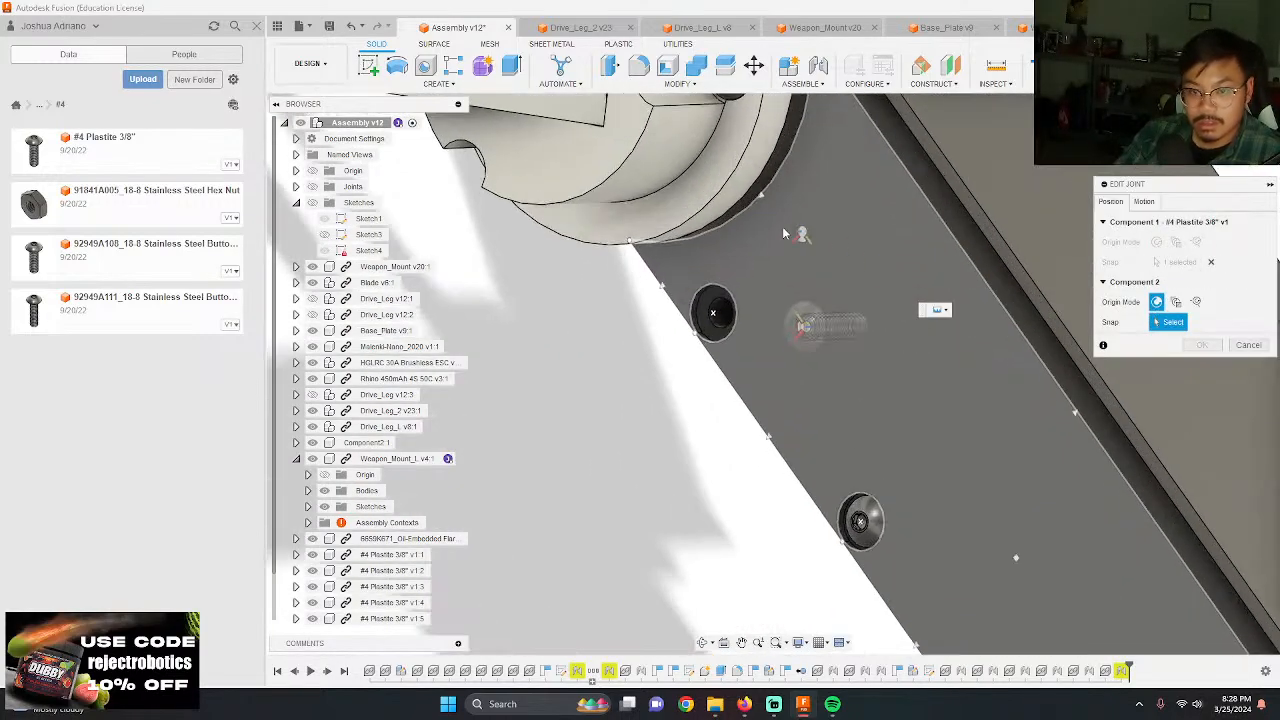
left_click(649, 390)
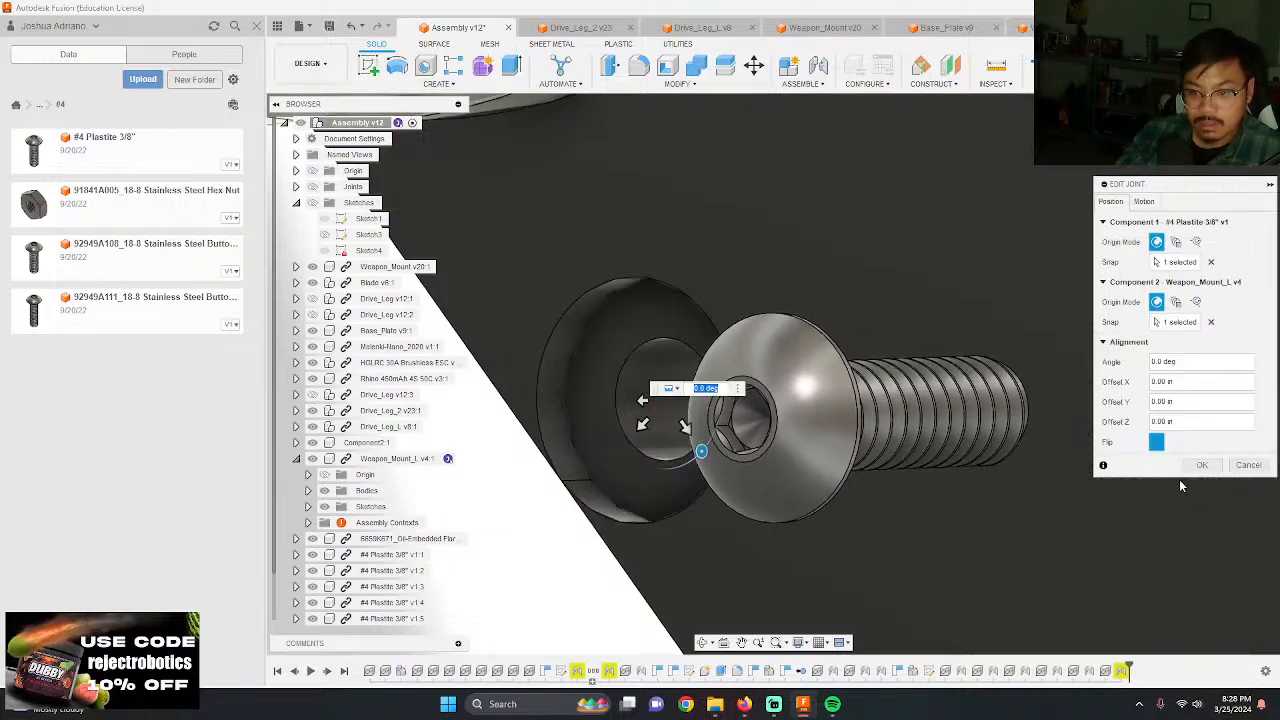
left_click(1204, 466)
scroll(802, 345, "down", 10)
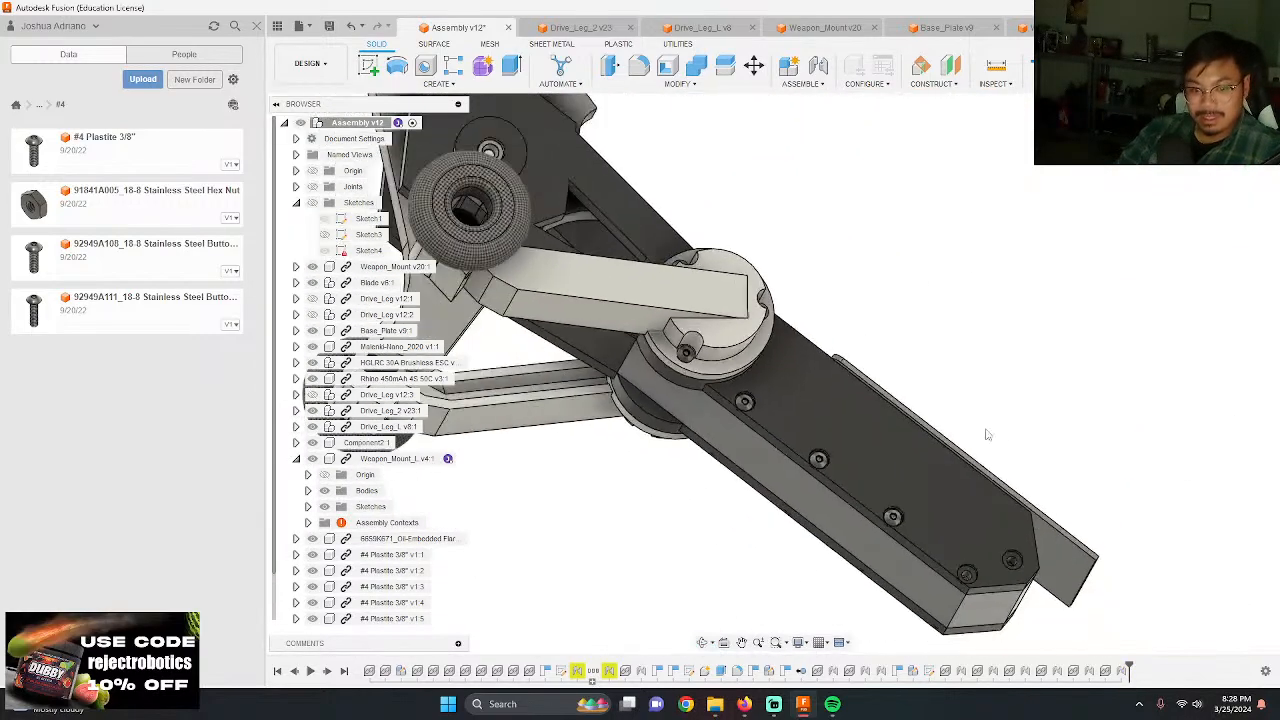
Step: Examine the seated screws along the weapon mounts and the loose cover plate beside the open electronics bay
middle_click_drag(985, 434, 880, 505, "shift")
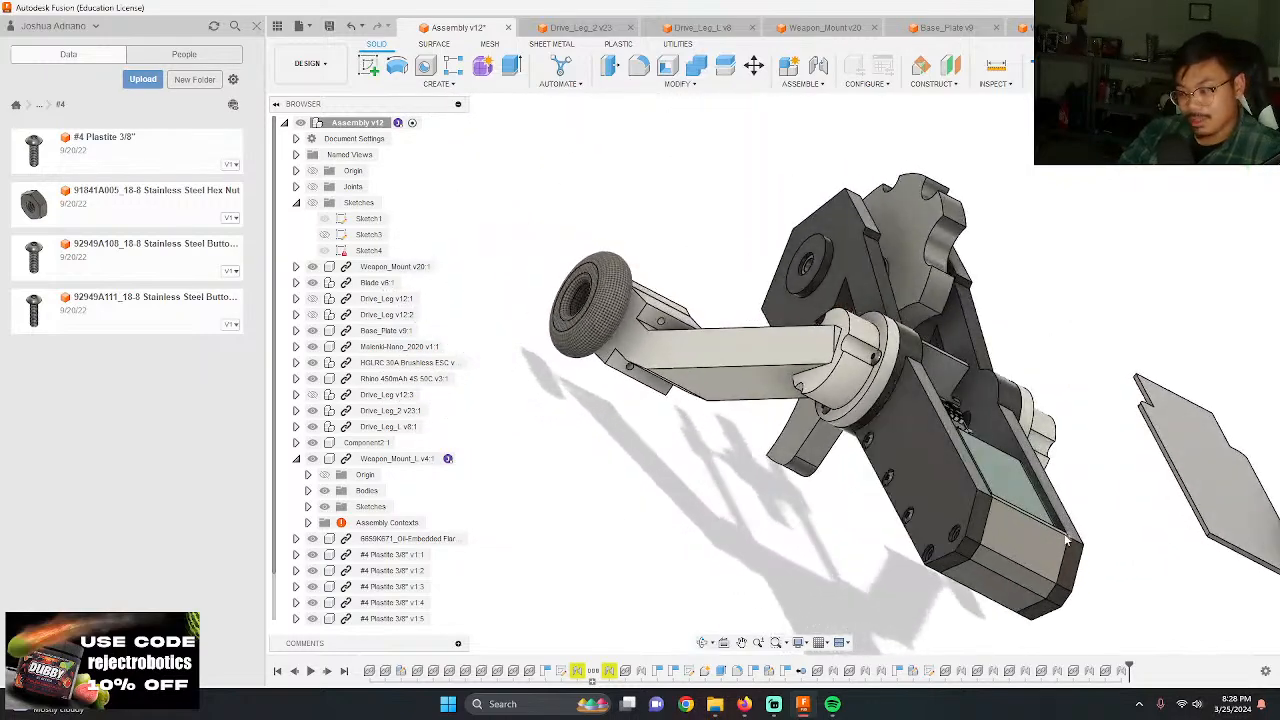
middle_click_drag(1067, 540, 882, 570, "shift")
scroll(887, 521, "up", 7)
scroll(869, 370, "down", 3)
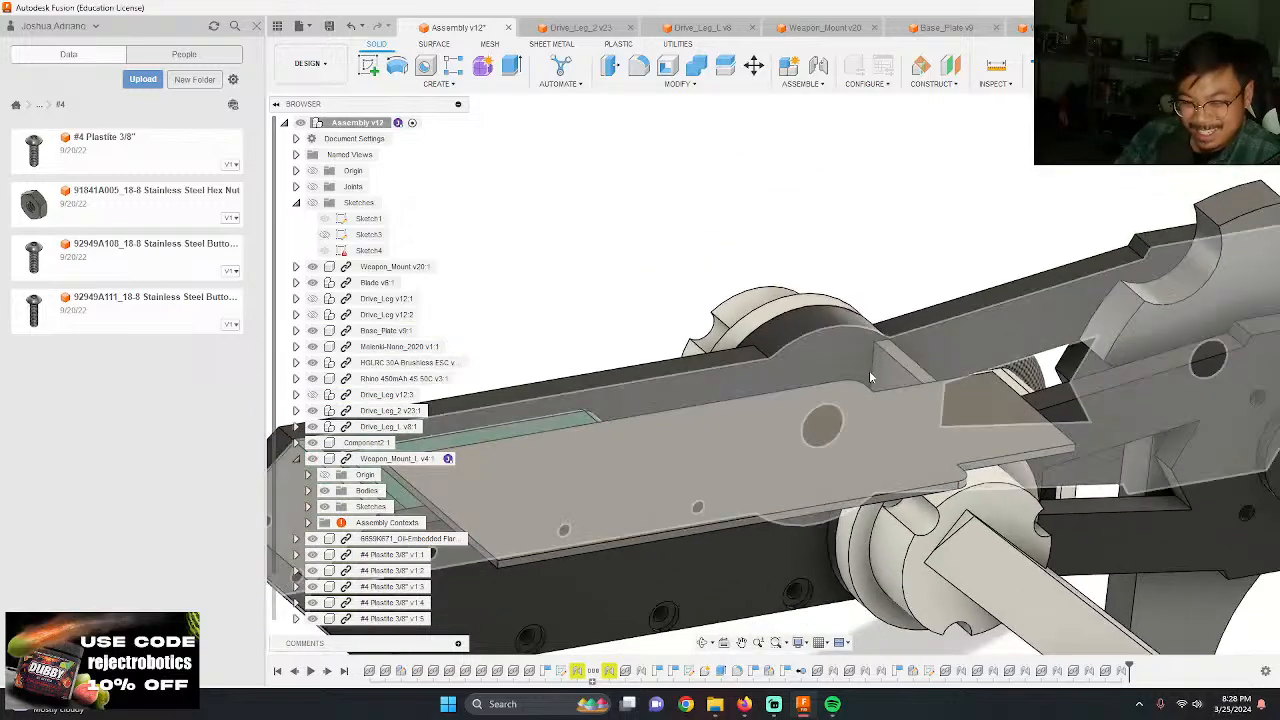
scroll(869, 377, "down", 4)
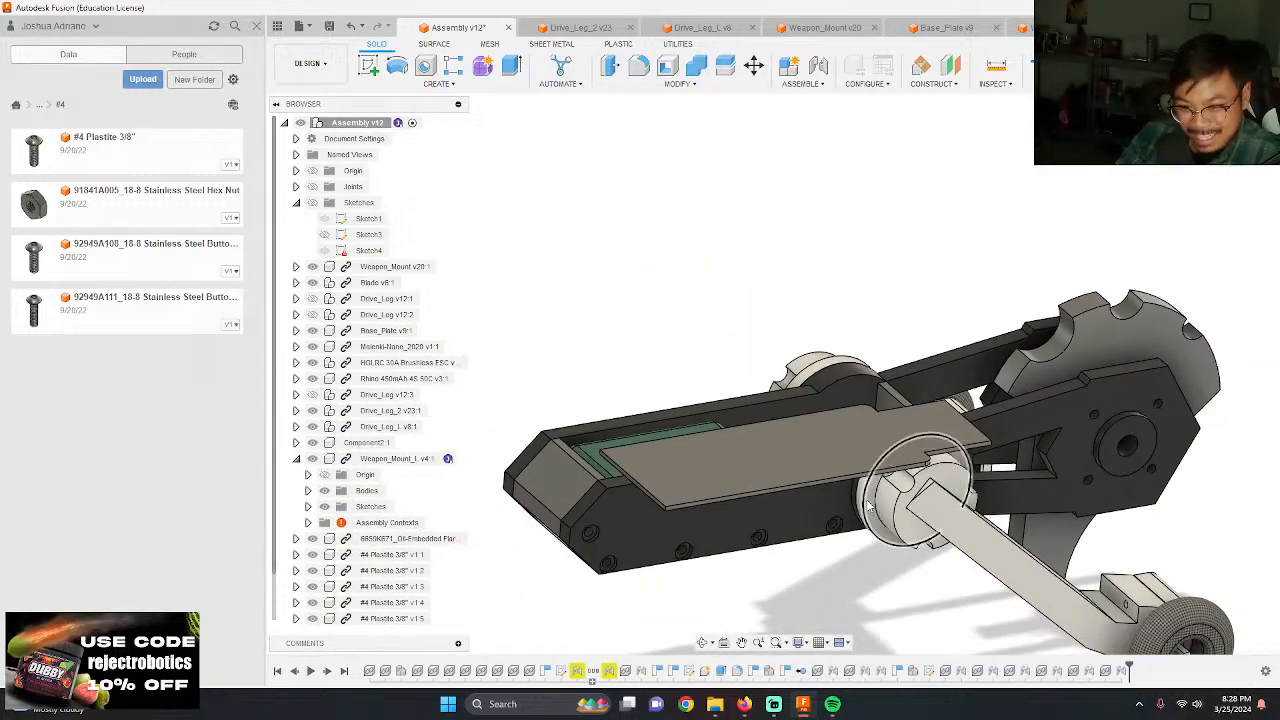
scroll(868, 505, "up", 1)
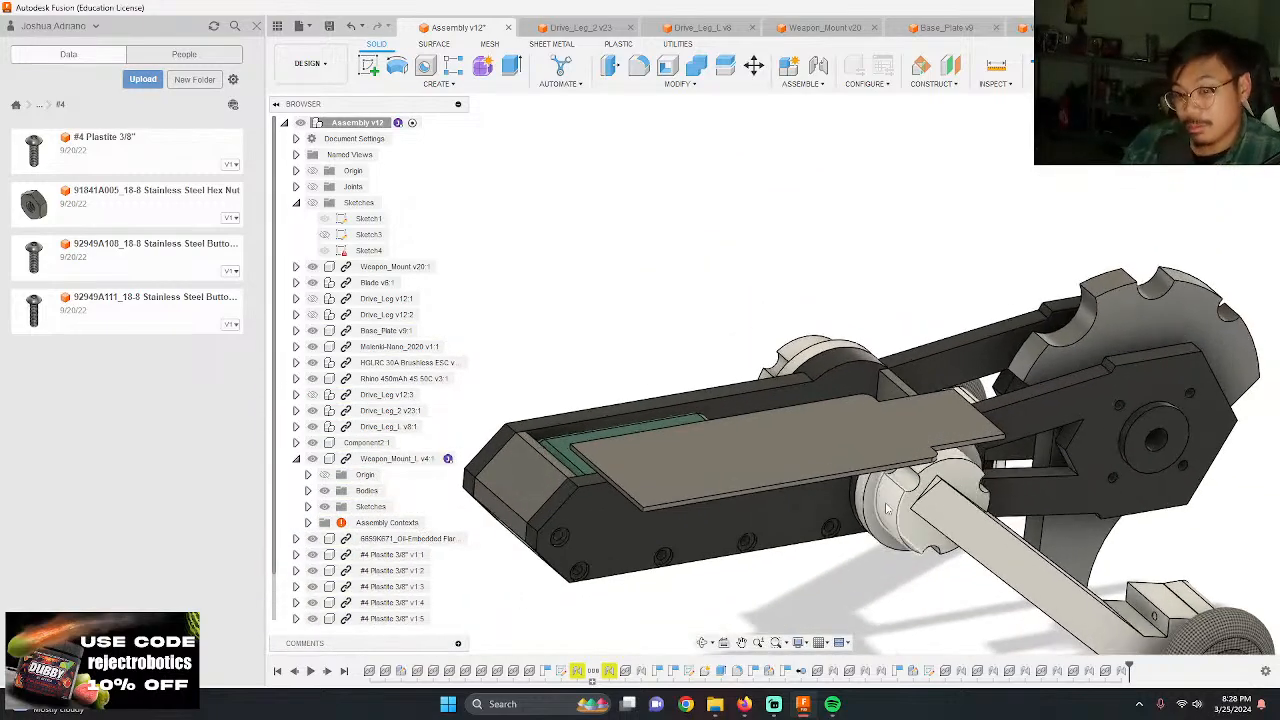
middle_click_drag(832, 442, 847, 484, "shift")
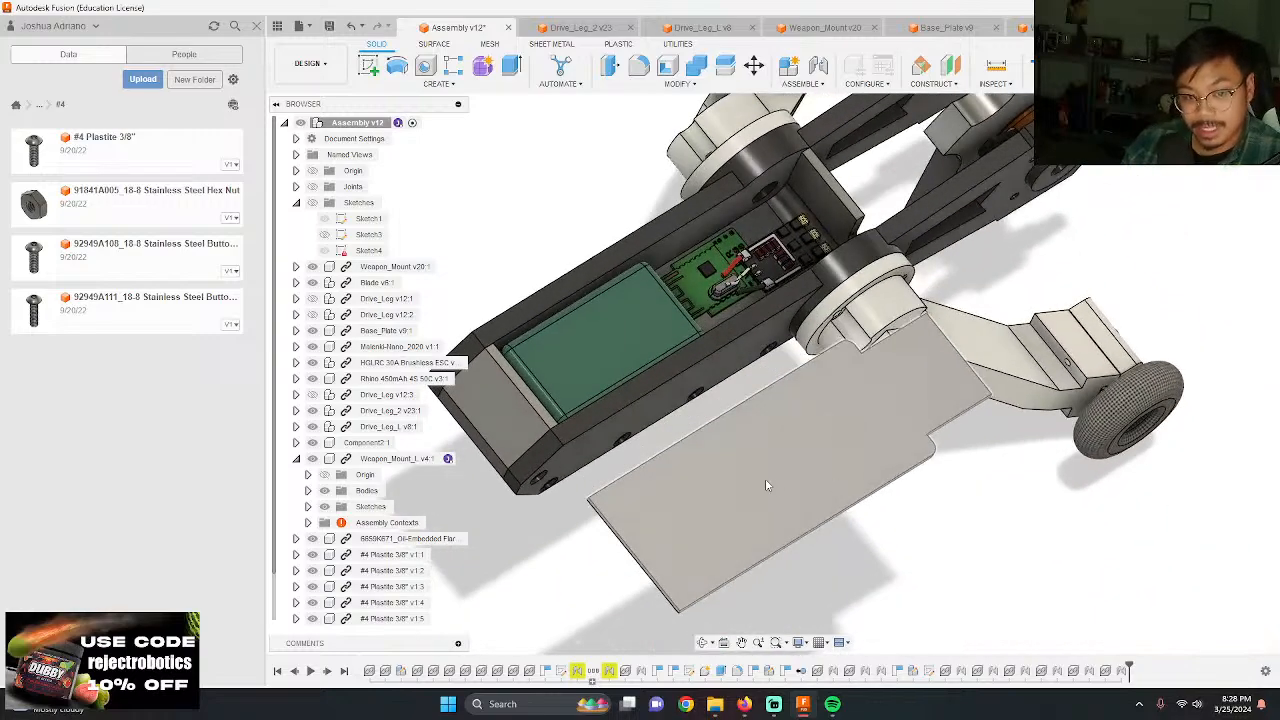
scroll(765, 485, "up", 2)
scroll(794, 463, "down", 4)
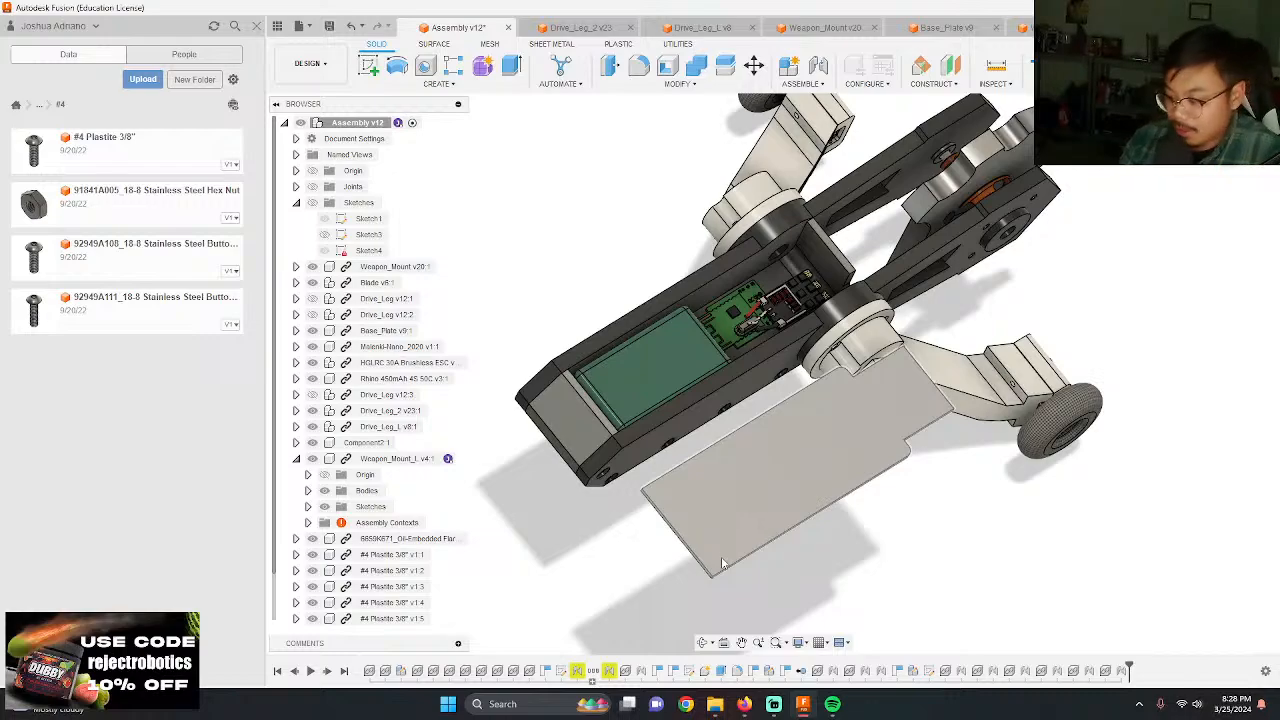
Step: Joint the loose cover plate's corner to the matching inner corner of Weapon_Mount so the plate closes the chassis
middle_click_drag(722, 563, 729, 473, "shift")
key("j")
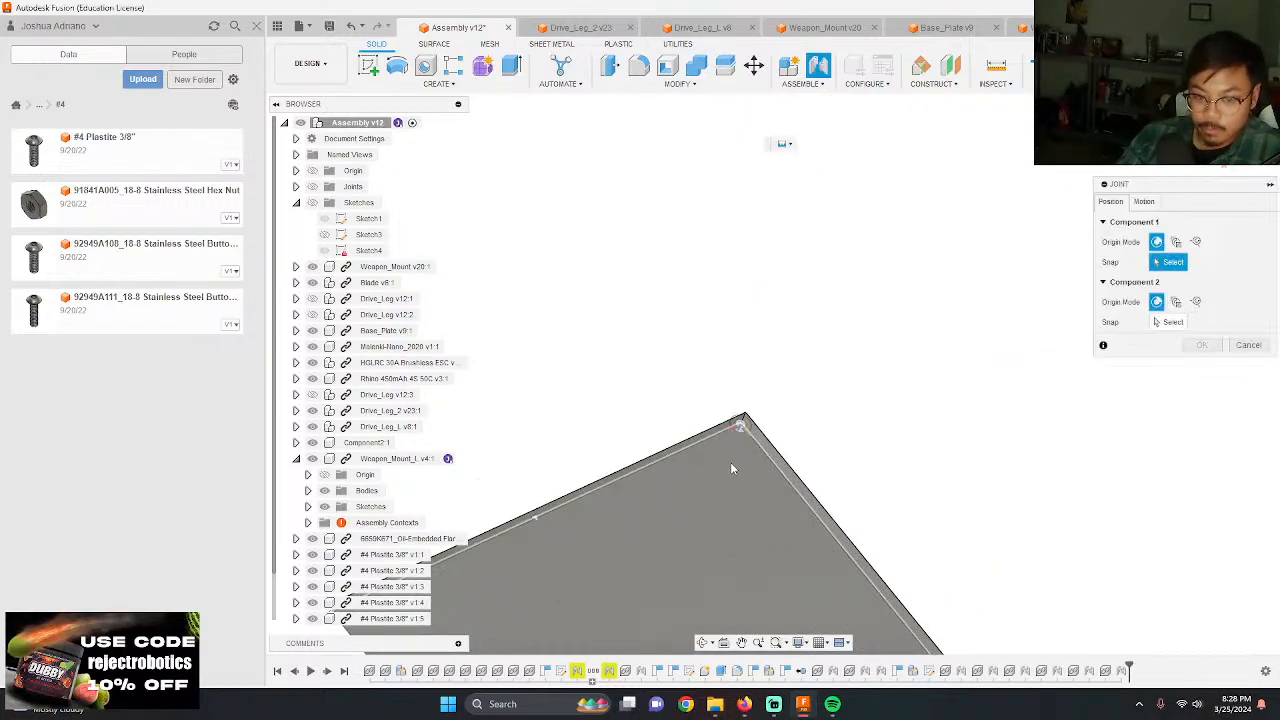
left_click(731, 464)
scroll(840, 334, "down", 3)
middle_click_drag(840, 334, 850, 245, "shift")
scroll(855, 230, "up", 3)
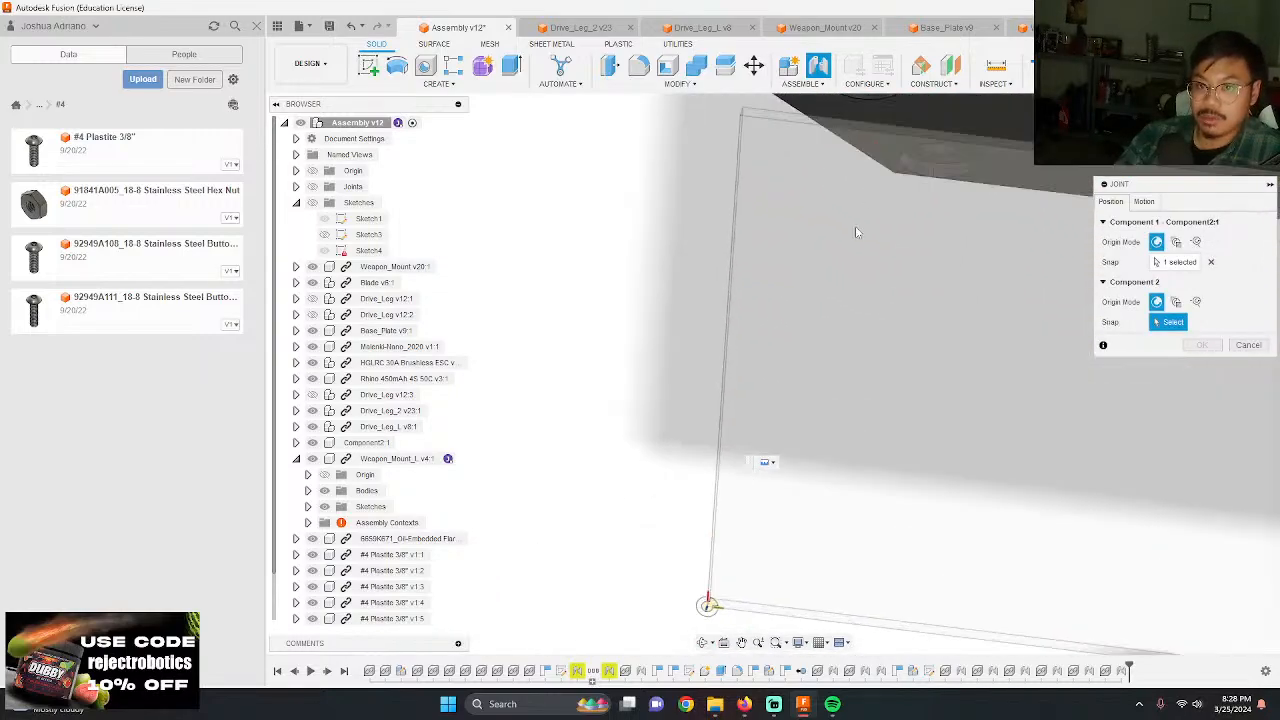
scroll(857, 230, "down", 4)
scroll(890, 126, "up", 7)
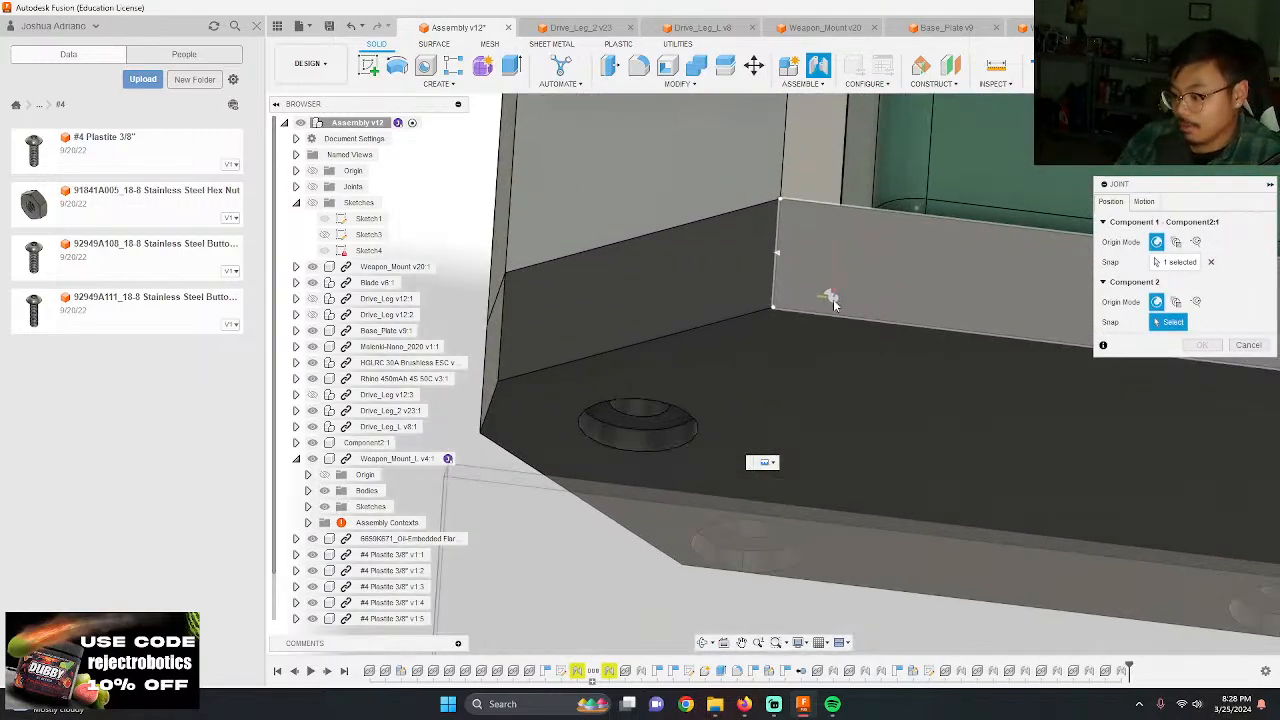
middle_click_drag(834, 304, 812, 251, "shift")
left_click(790, 294)
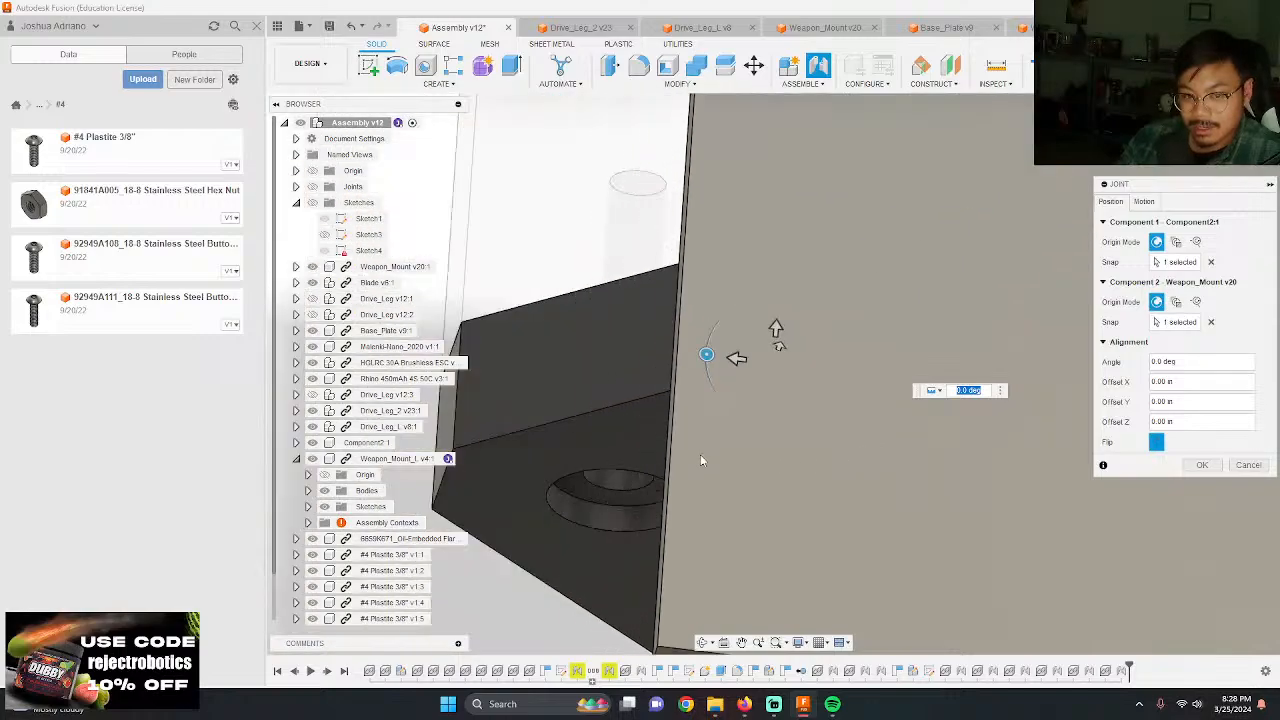
key("Return")
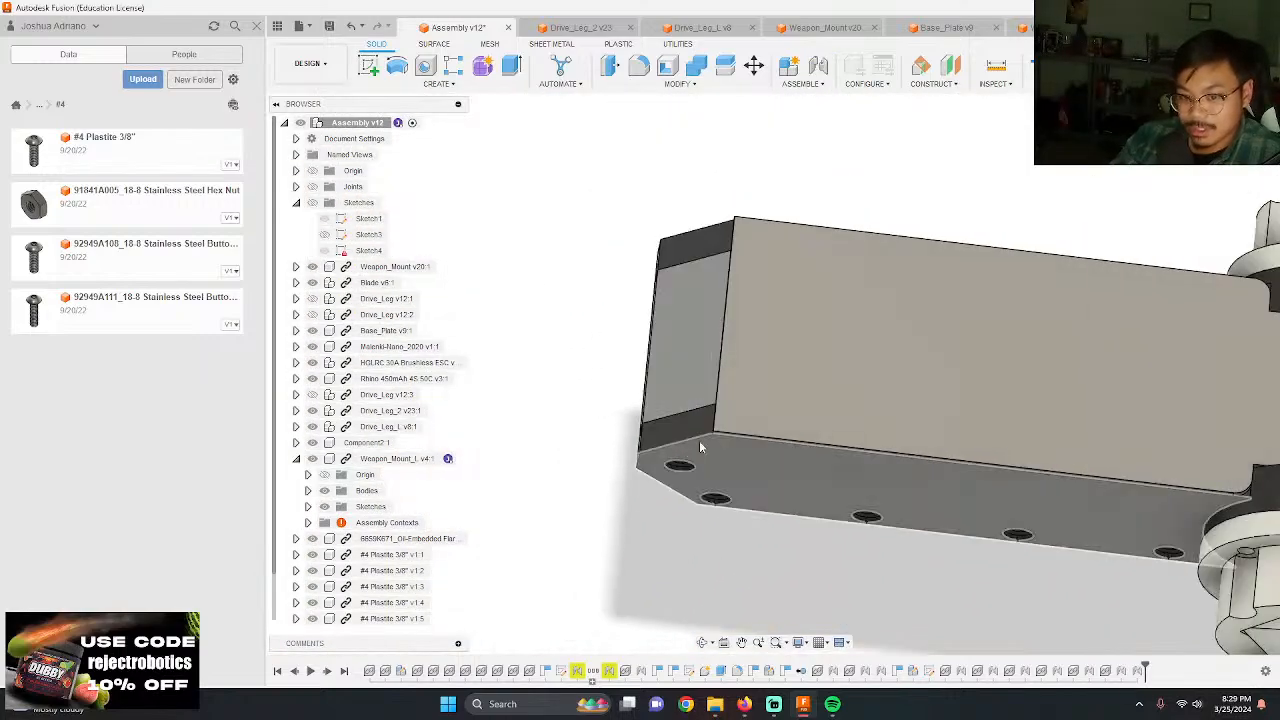
Step: Examine the closed robot from the side, front and above, checking the cover plate, blade, legs and screws
scroll(567, 374, "down", 4)
middle_click_drag(991, 467, 1058, 461, "shift")
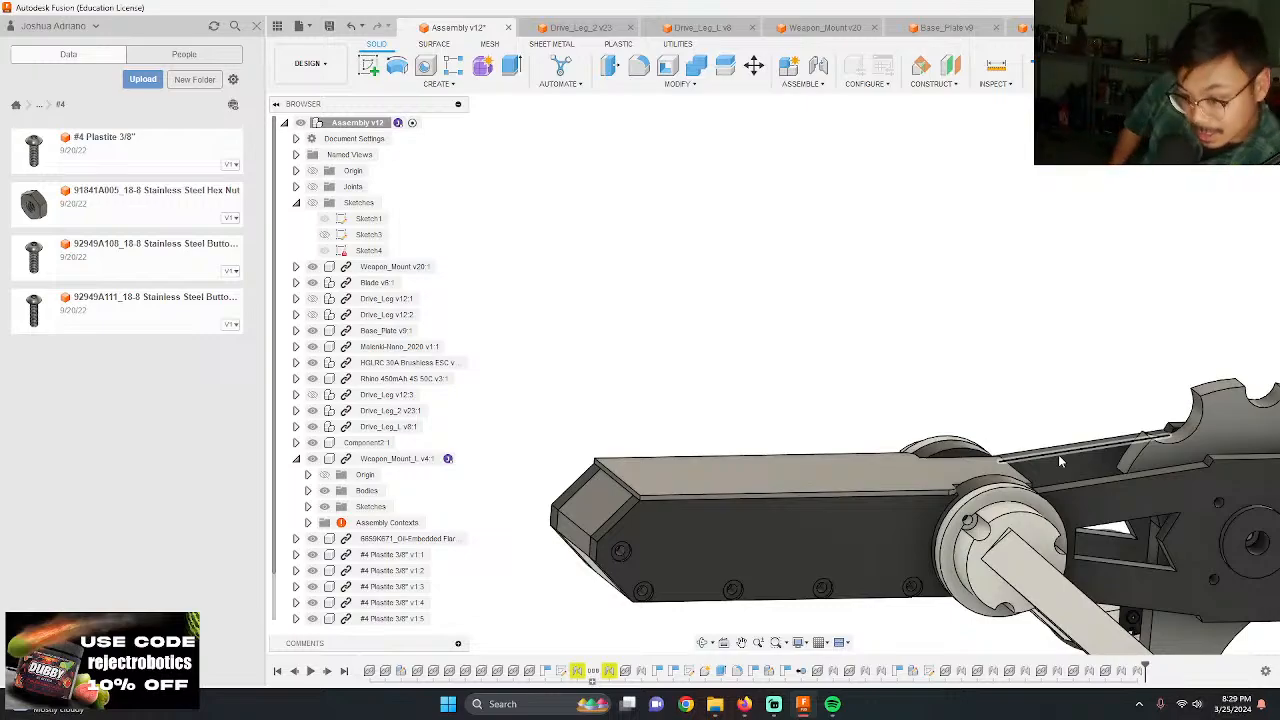
scroll(767, 335, "down", 2)
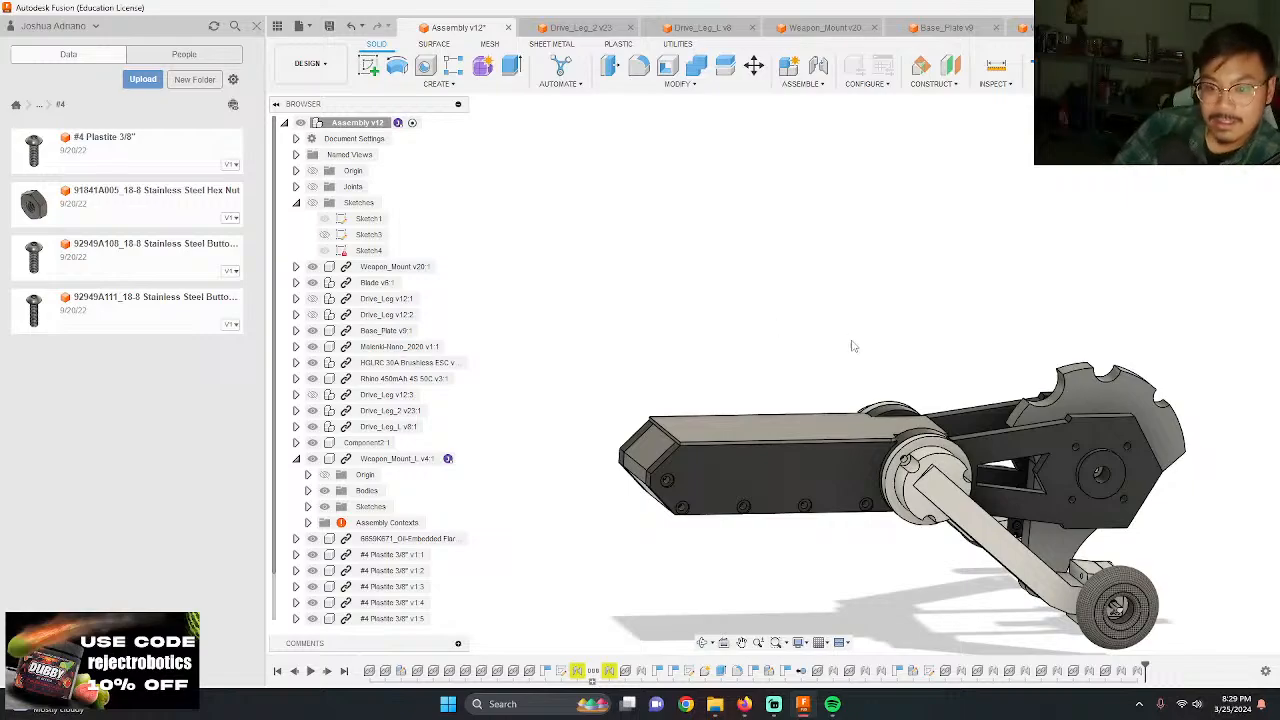
middle_click_drag(852, 346, 780, 337, "shift")
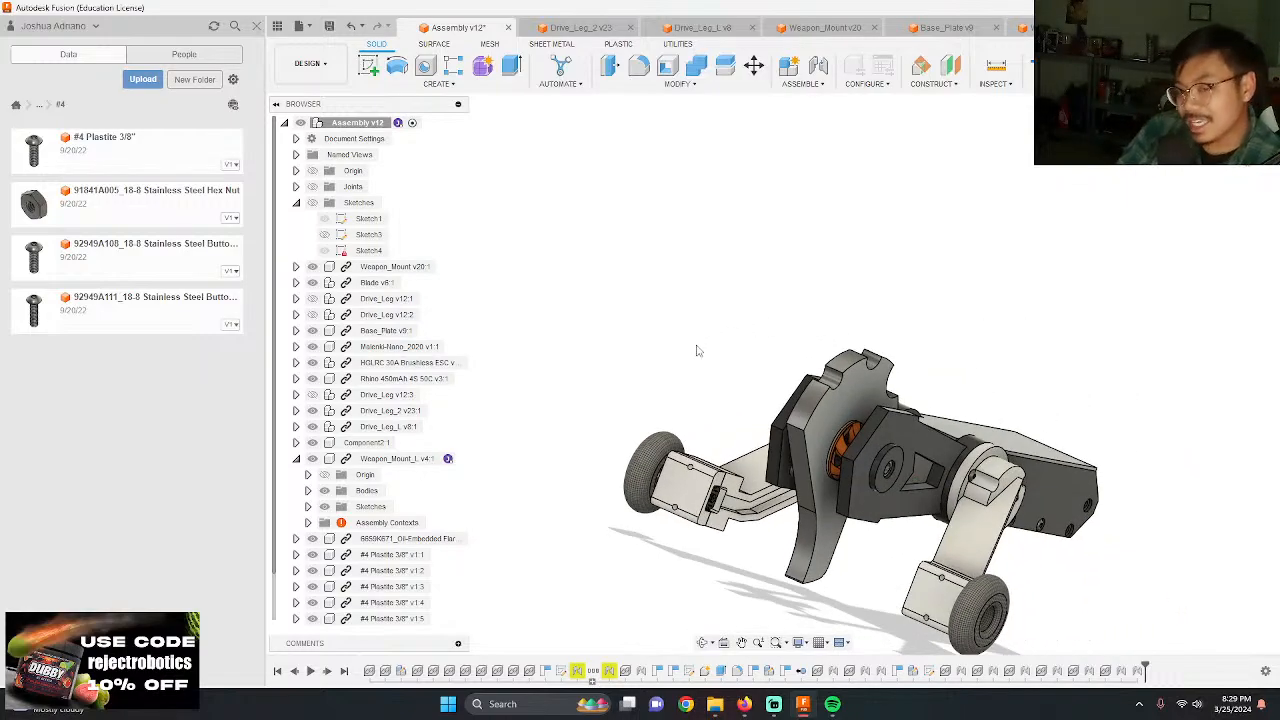
middle_click_drag(685, 345, 760, 443, "shift")
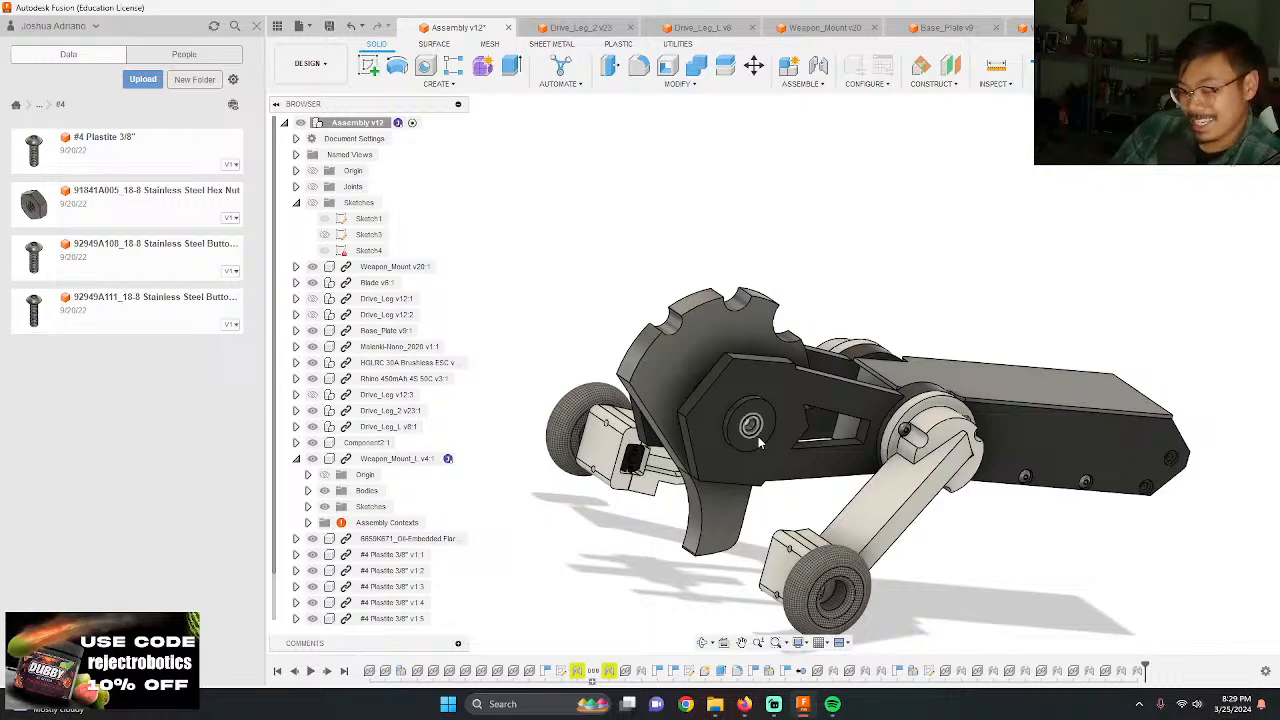
scroll(785, 315, "down", 3)
scroll(800, 545, "up", 3)
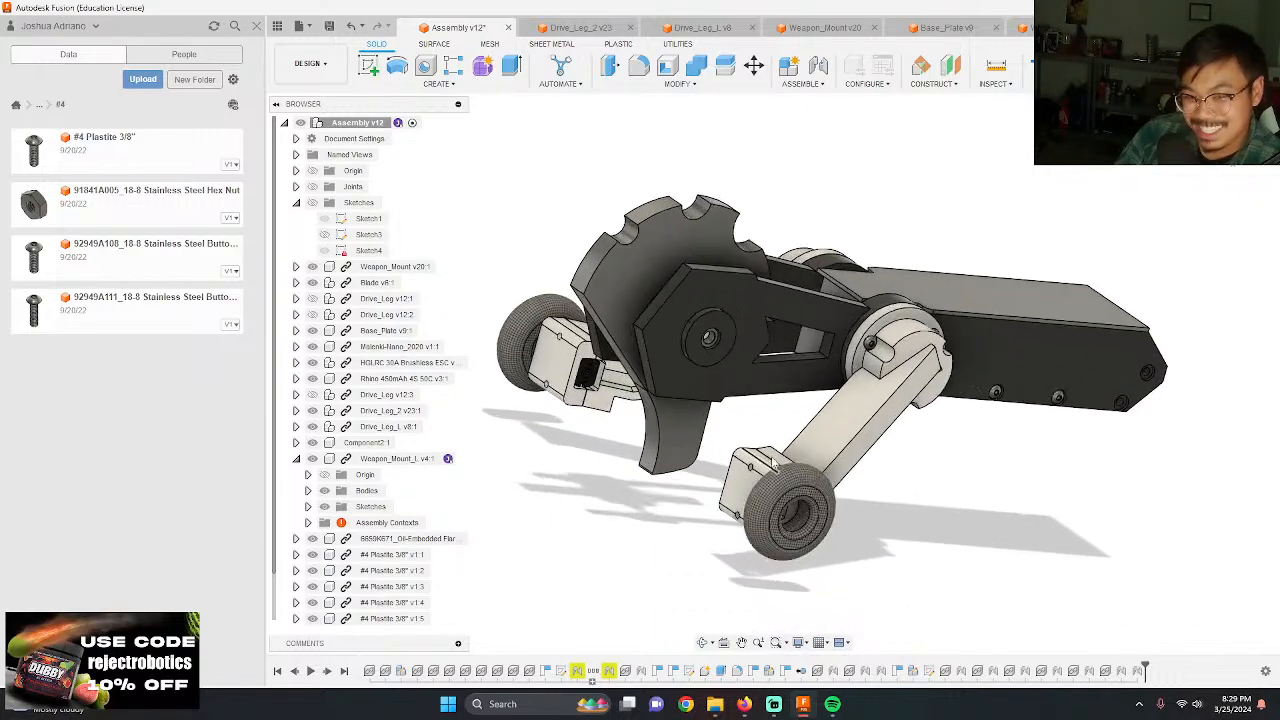
middle_click_drag(703, 443, 908, 545, "shift")
middle_click_drag(557, 378, 555, 384)
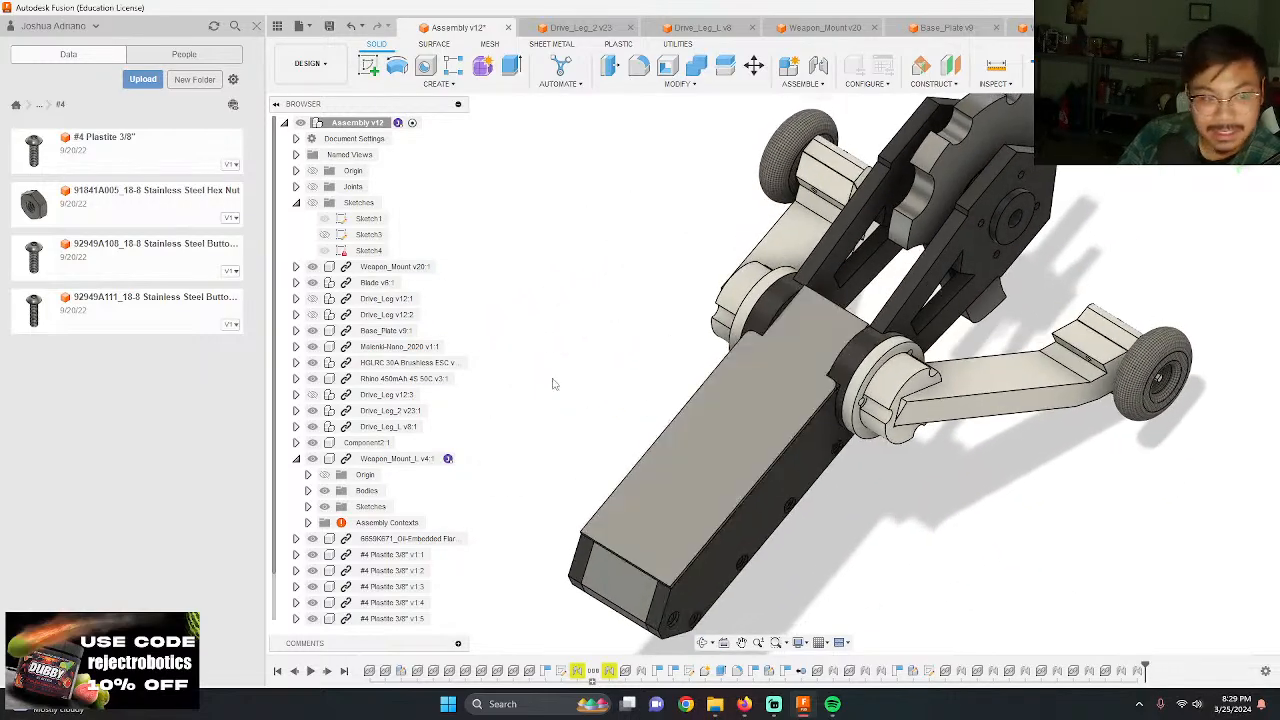
Step: Hide the cover plate and examine the battery and electronics layout inside the chassis
left_click(728, 476)
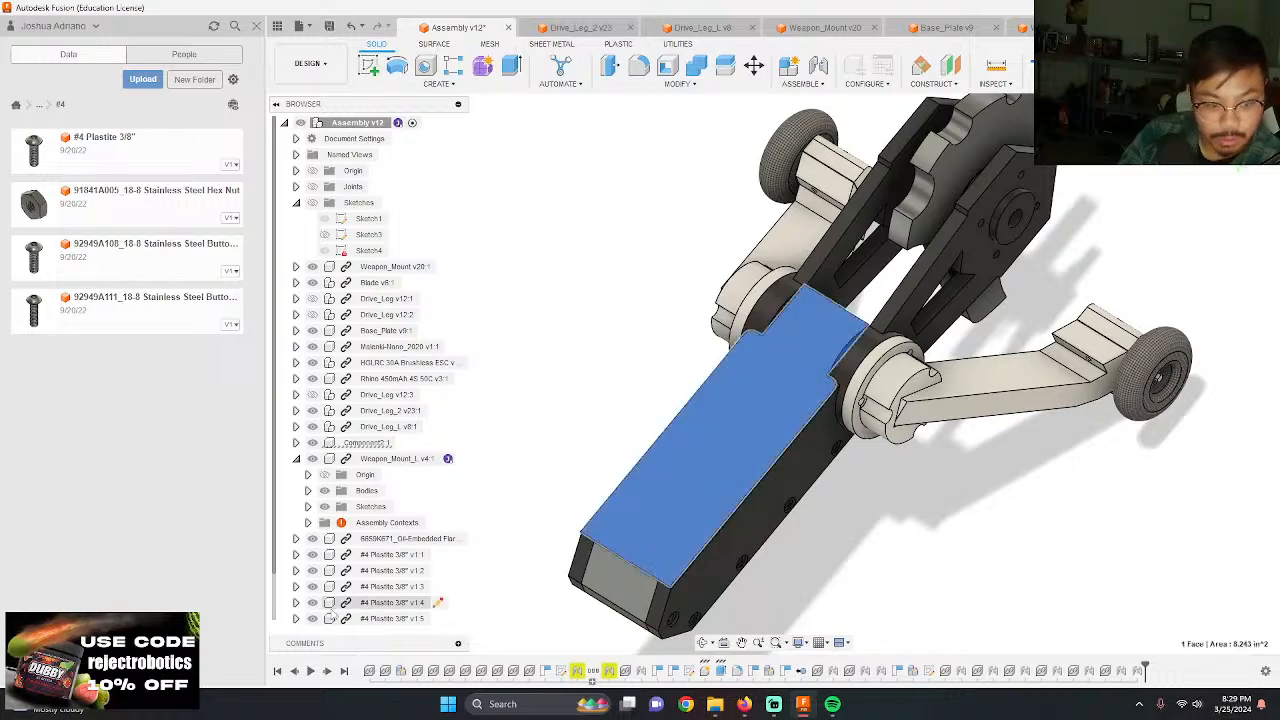
scroll(393, 545, "down", 1)
left_click(312, 426)
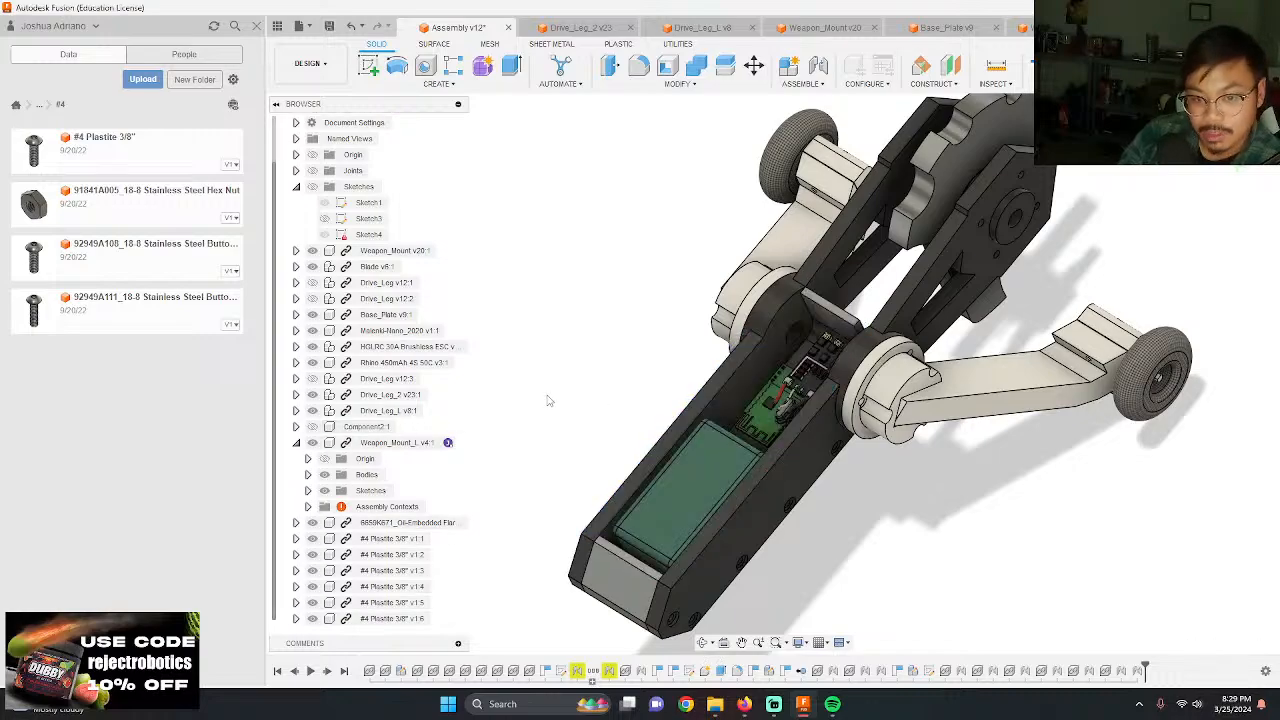
middle_click_drag(864, 534, 864, 540, "shift")
scroll(775, 385, "up", 5)
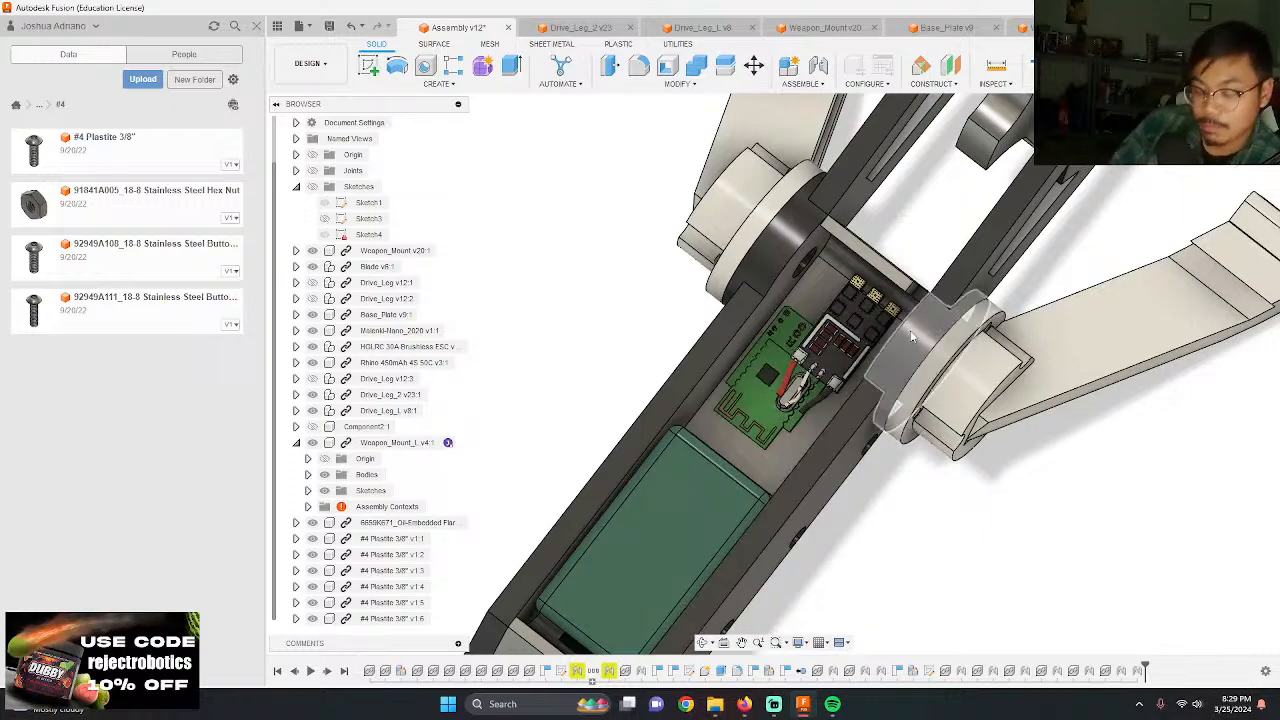
scroll(885, 400, "down", 3)
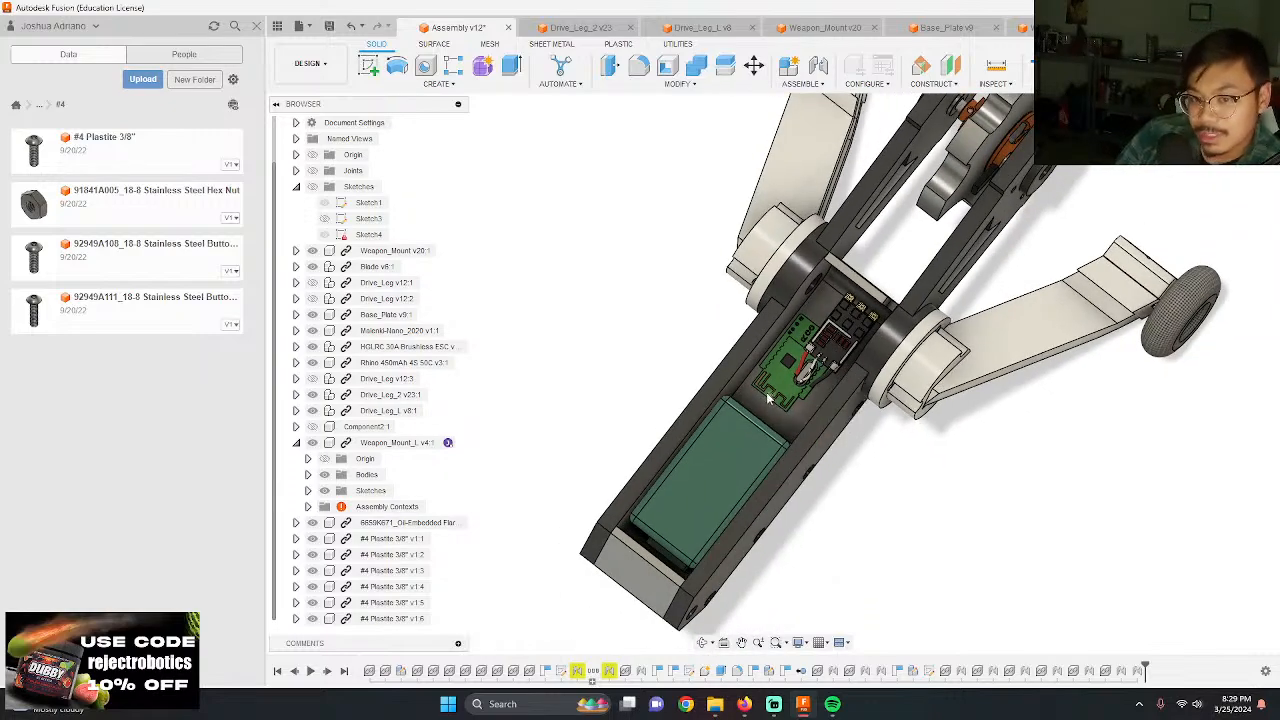
middle_click_drag(885, 400, 1005, 380, "shift")
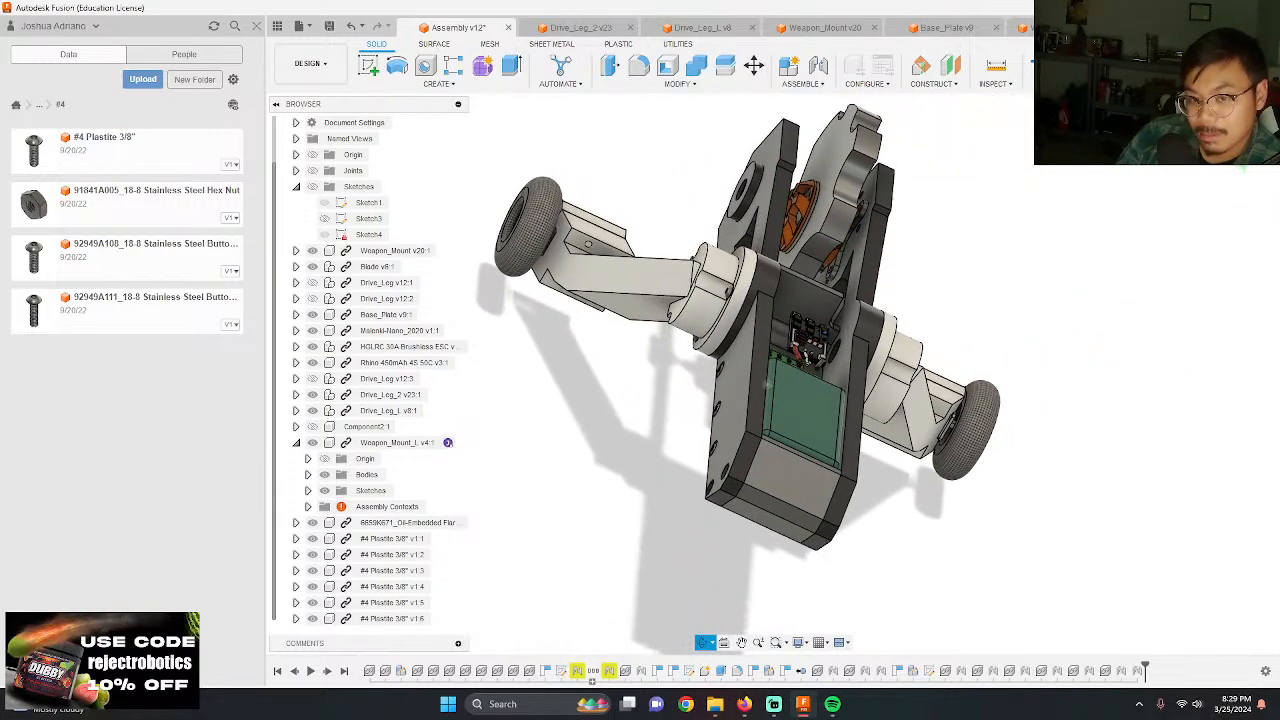
middle_click_drag(816, 342, 826, 338, "shift")
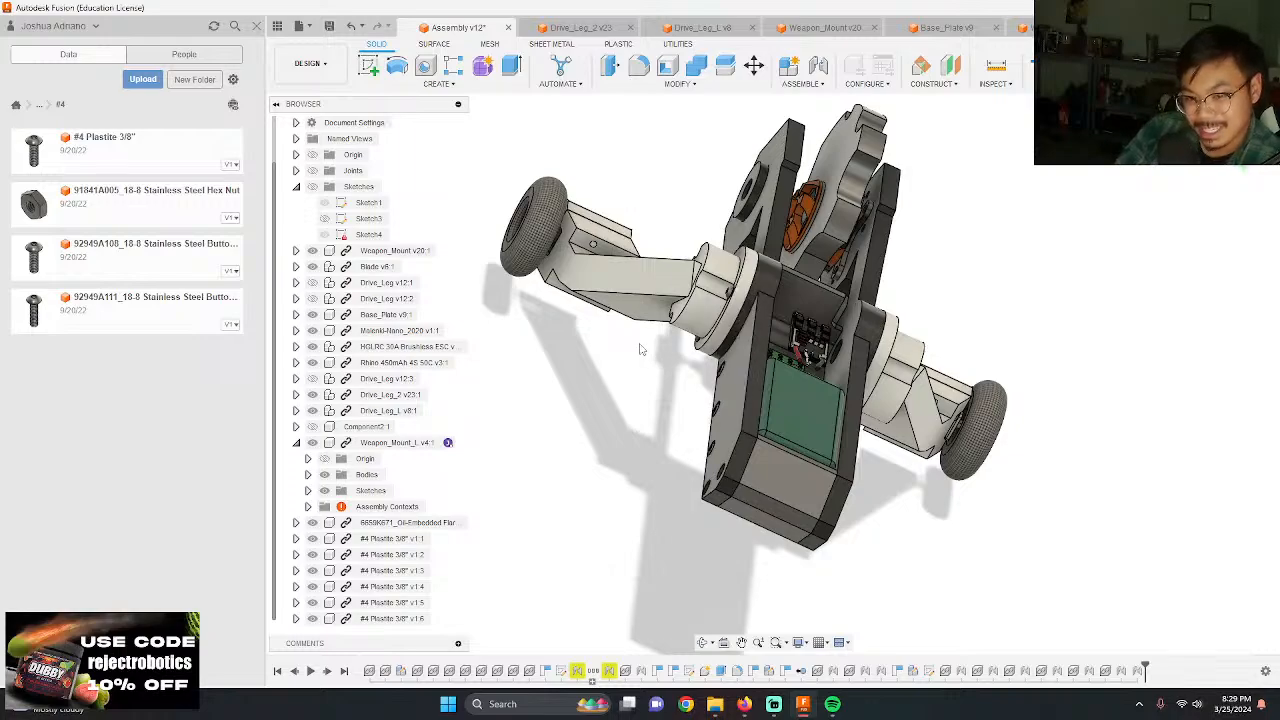
middle_click_drag(832, 408, 711, 412, "shift")
scroll(633, 379, "down", 3)
middle_click_drag(623, 371, 800, 366, "shift")
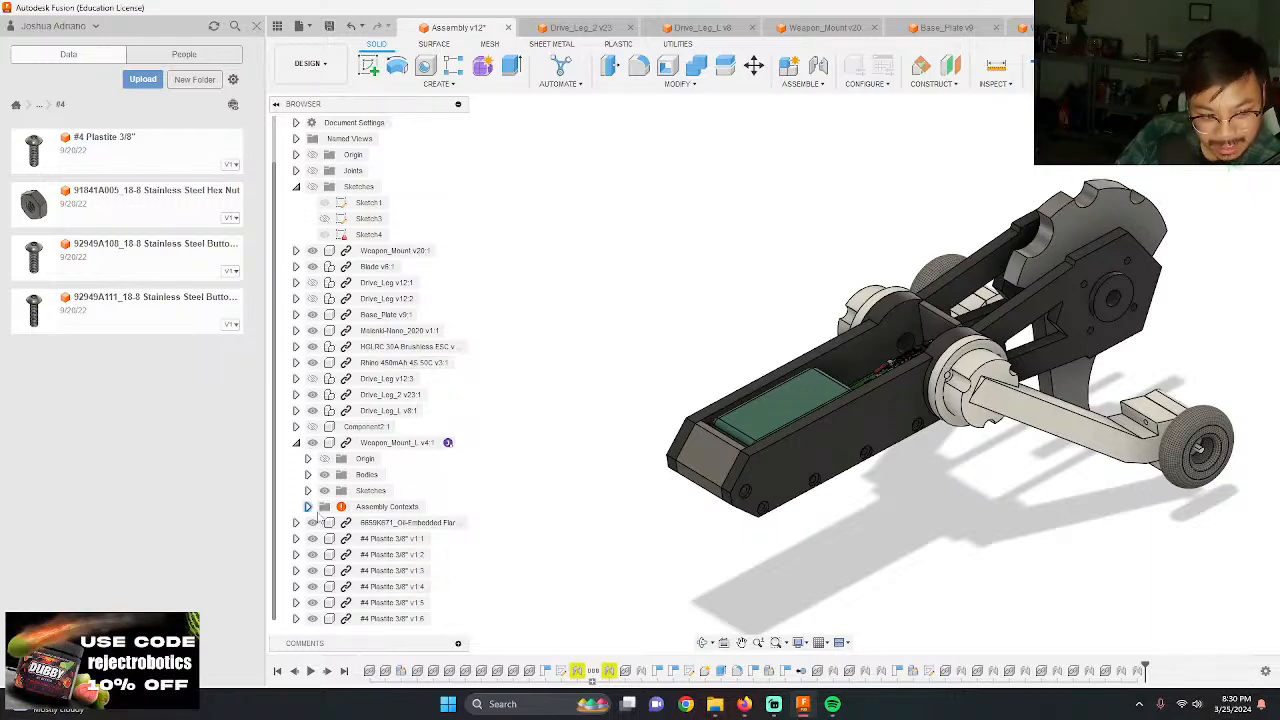
Step: Show the cover plate again and start a sketch on its top face with the Project command active
left_click(312, 427)
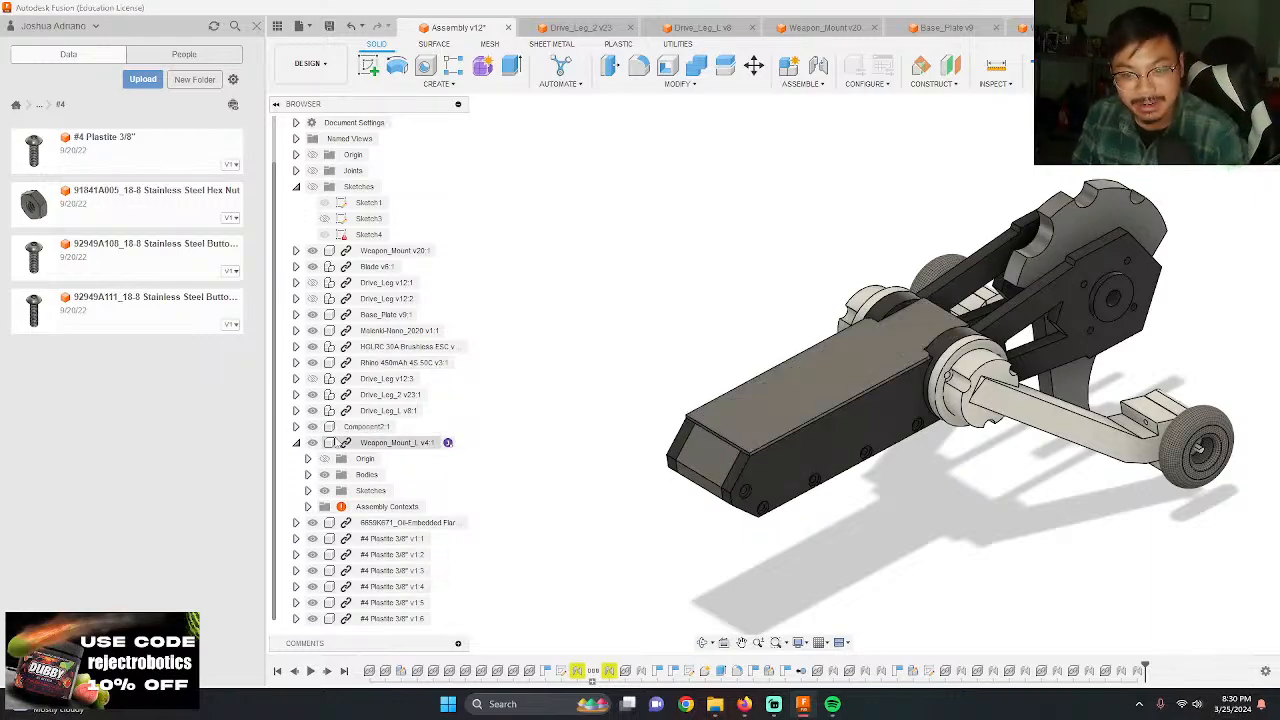
left_click(764, 408)
left_click(757, 380)
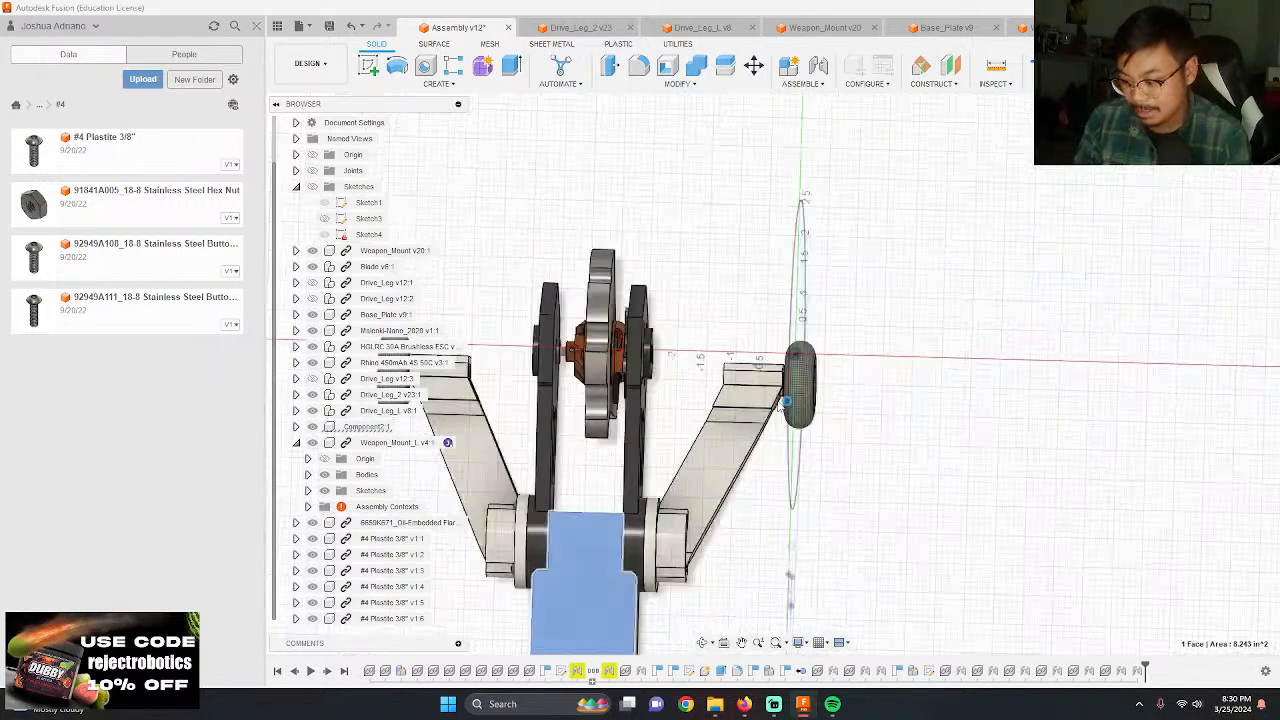
scroll(745, 357, "down", 4)
scroll(733, 362, "up", 5)
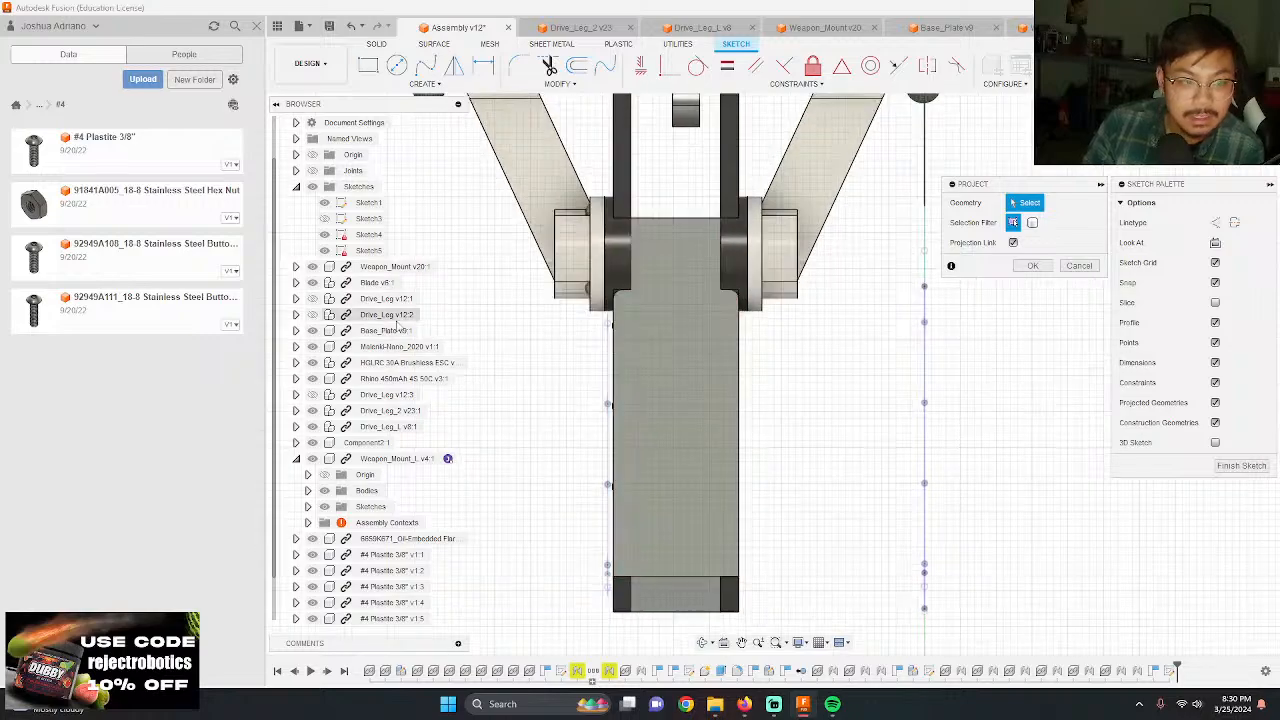
scroll(311, 441, "down", 1)
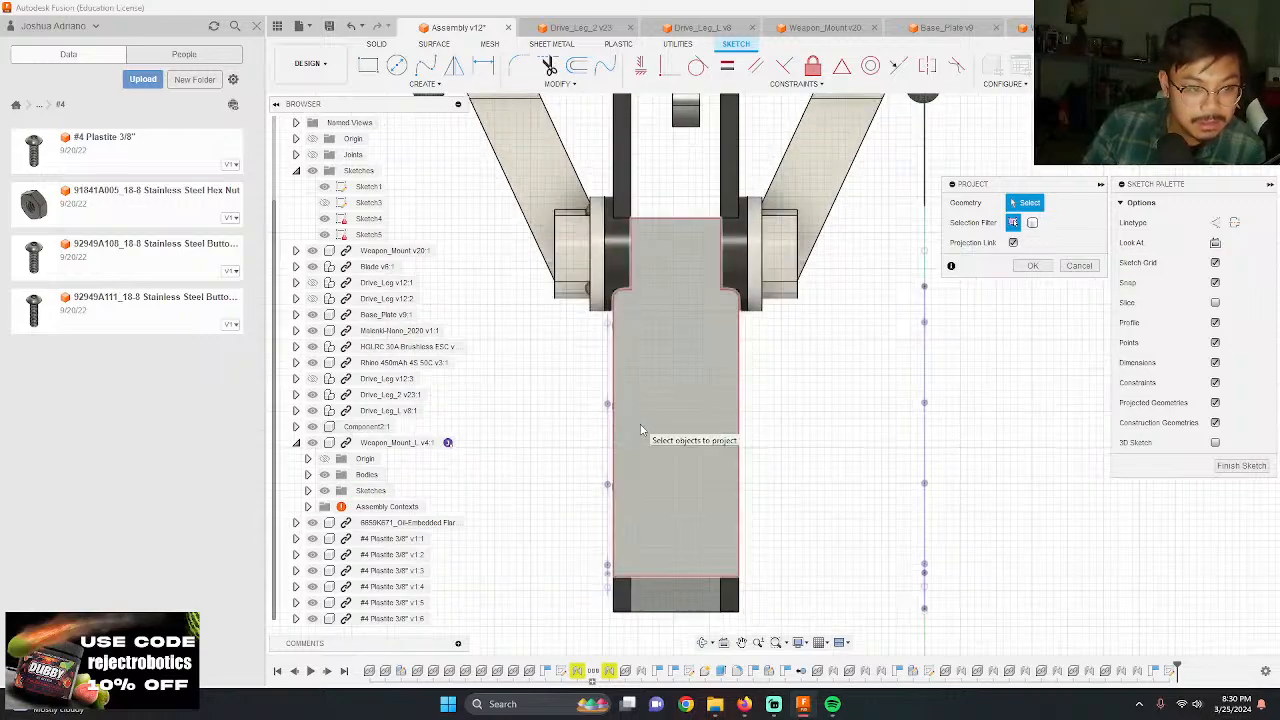
left_click(662, 436)
left_click(312, 427)
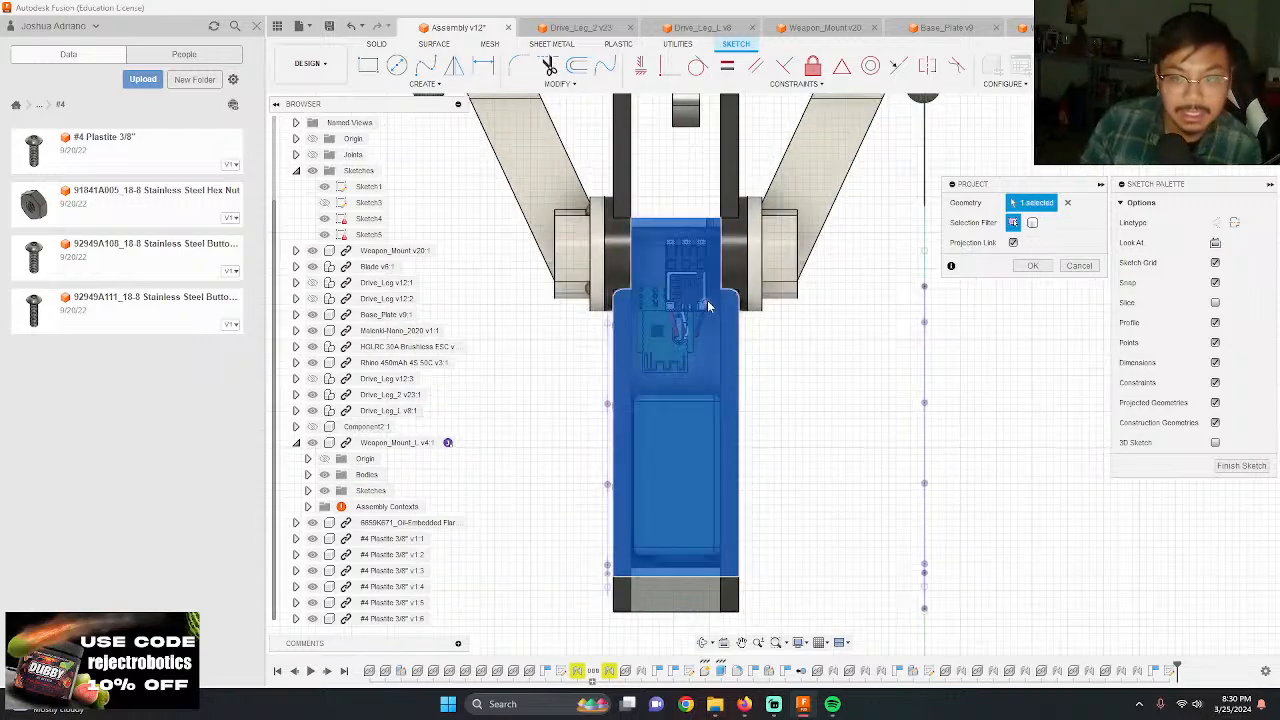
key("Return")
Step: Project the rim faces of both weapon mounts into the sketch with the cover plate hidden, and show the plate again
key("p")
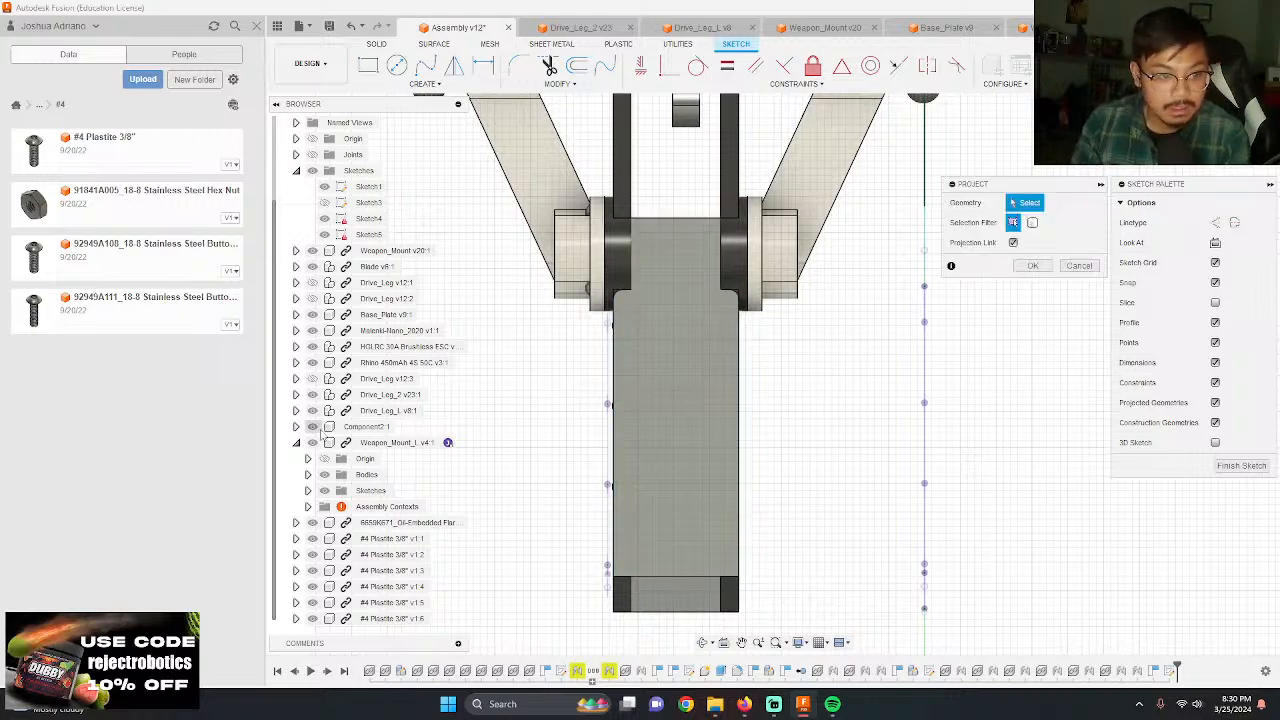
left_click(312, 427)
left_click(622, 349)
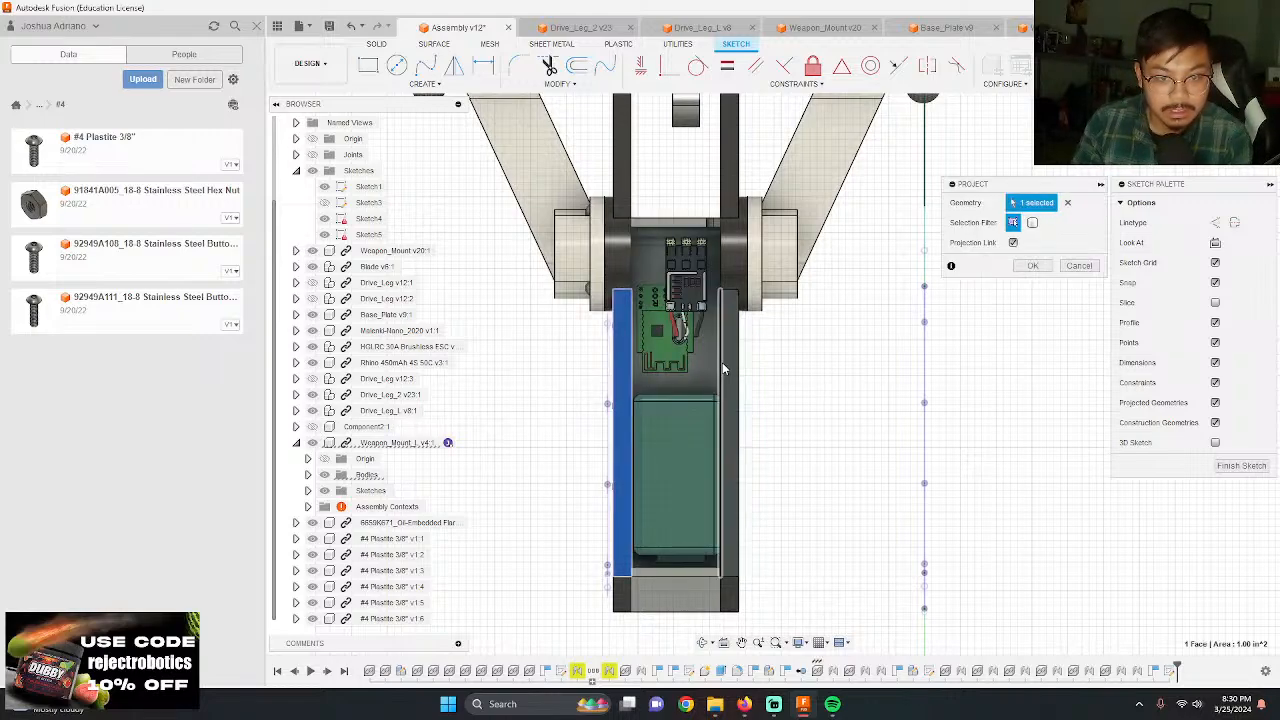
left_click(733, 355)
key("Return")
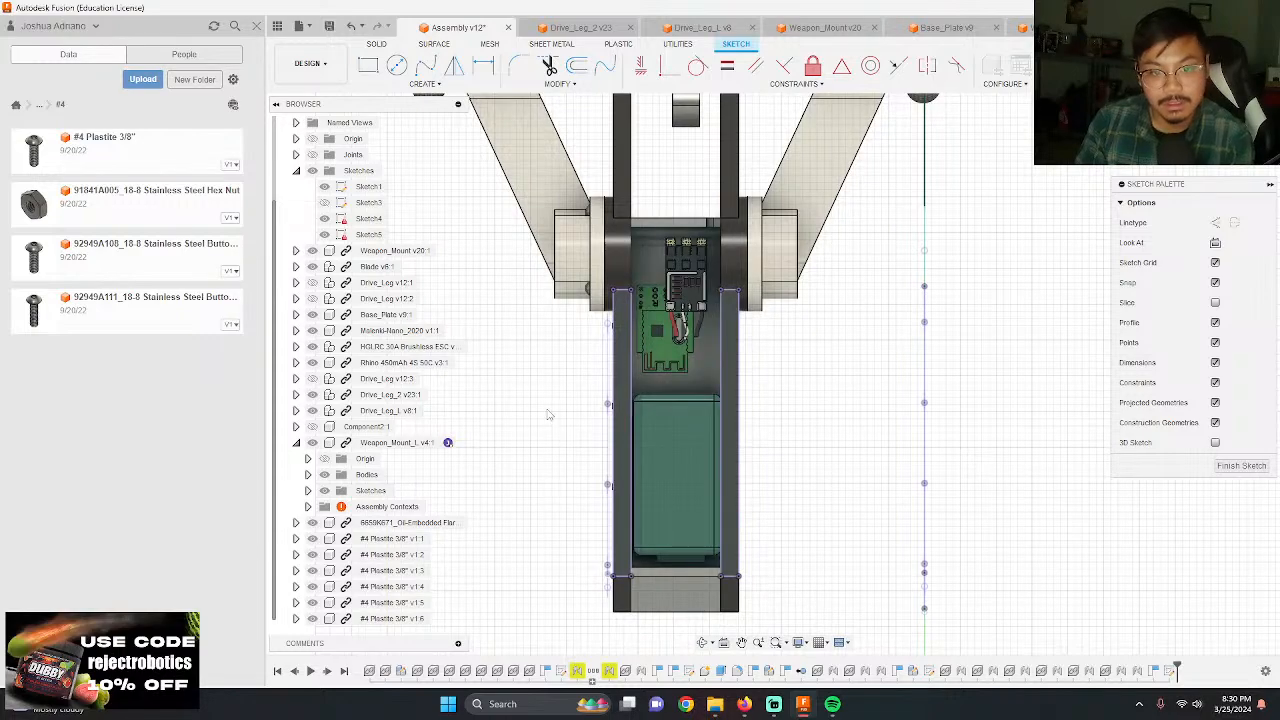
left_click(312, 427)
left_click(312, 427)
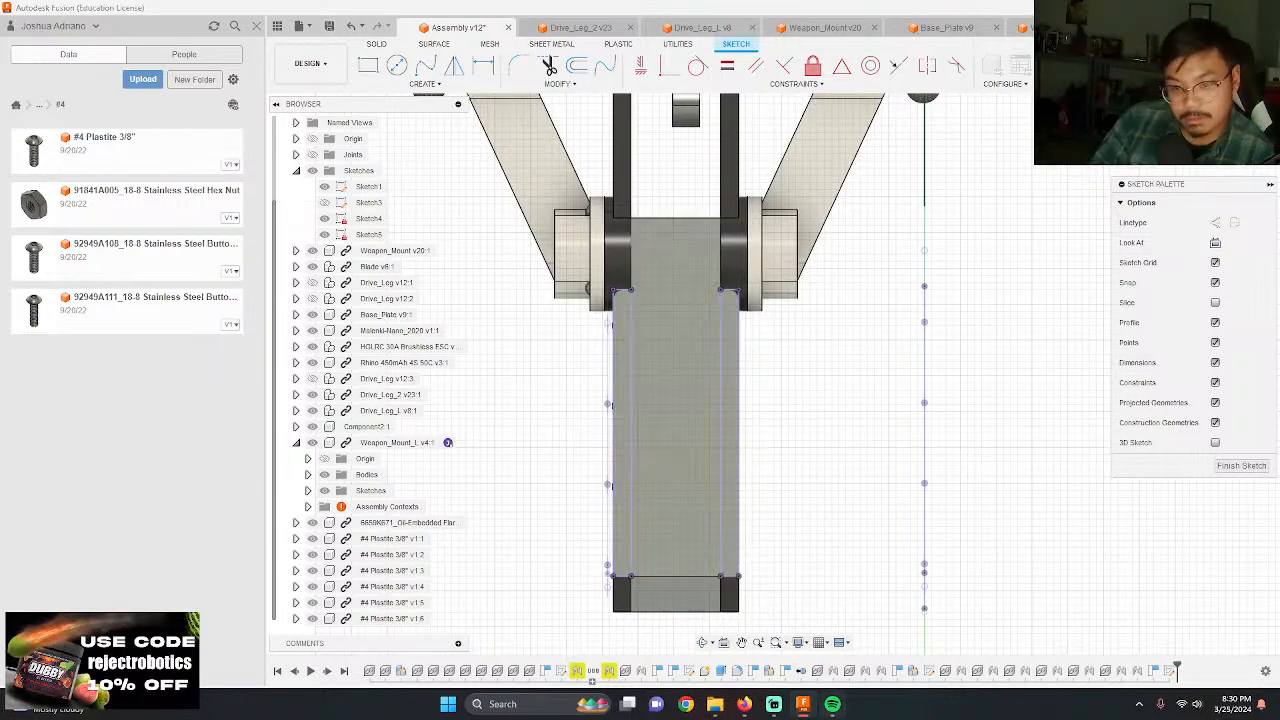
Step: Switch to Spotify, pause the music, and return to the Fusion sketch
left_click(832, 704)
left_click(637, 606)
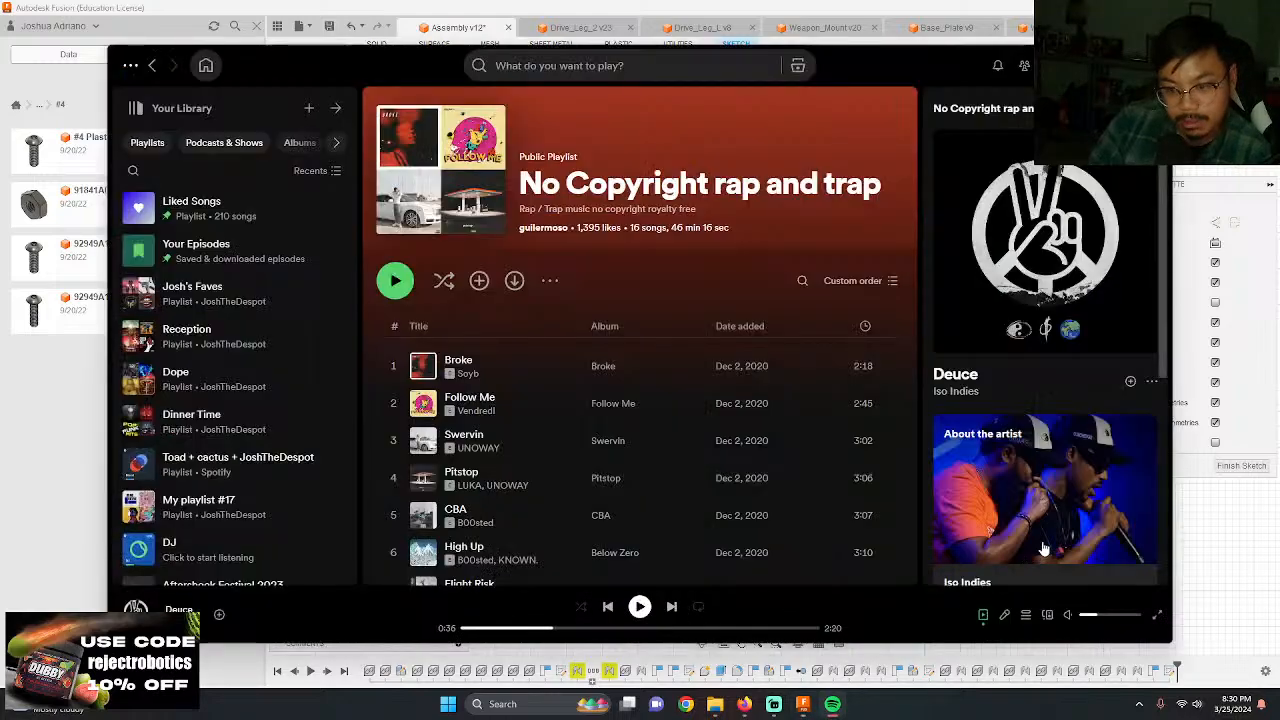
left_click(1190, 541)
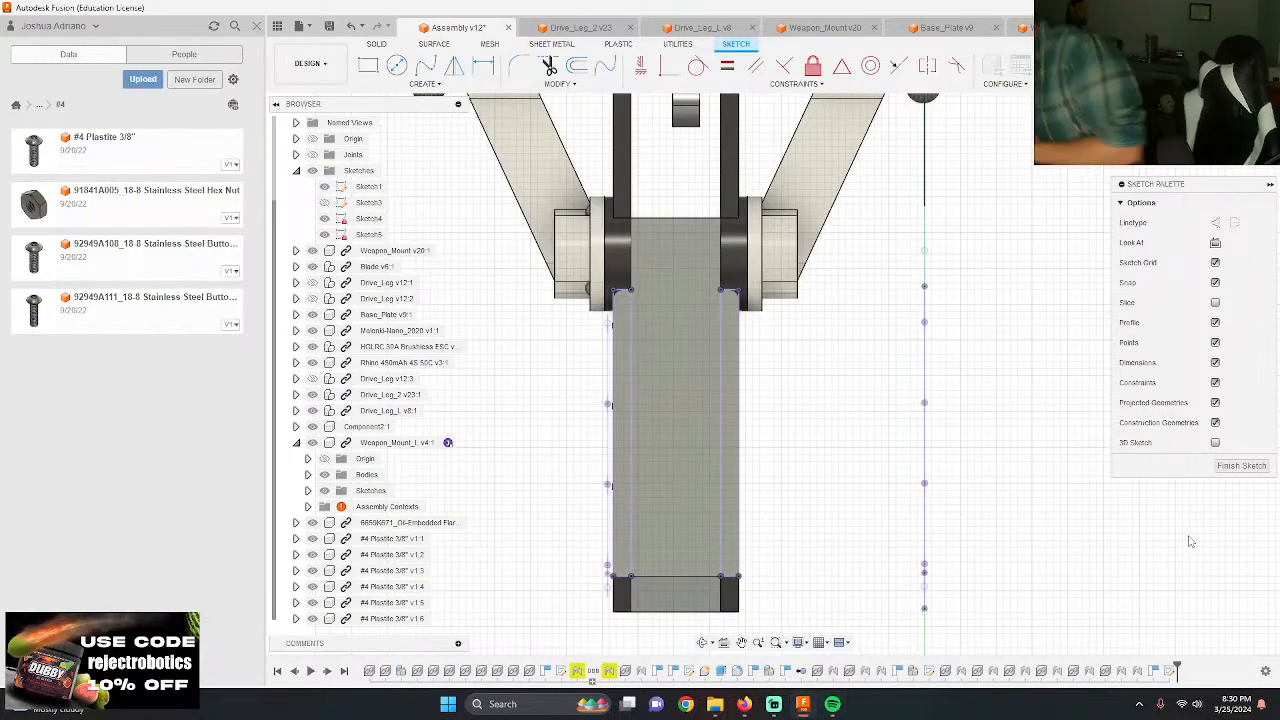
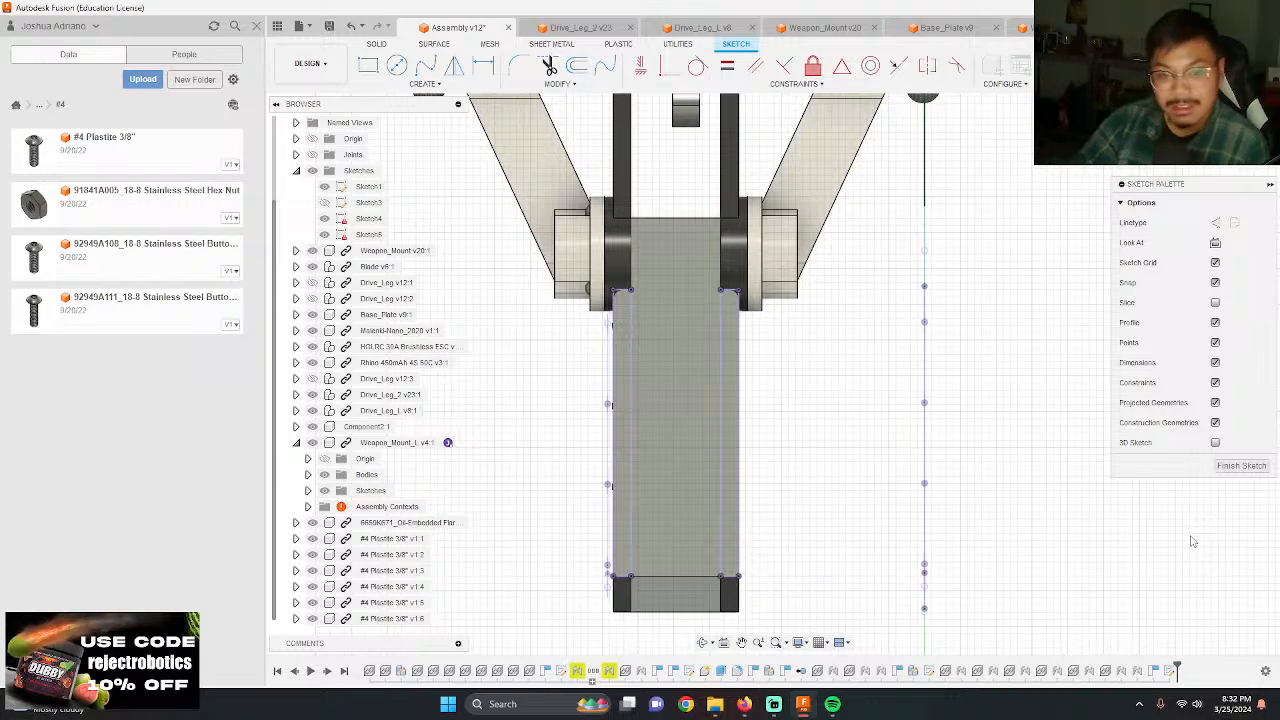
Step: Examine the narrow strips along both long edges of the sketched plate and their lower ends
scroll(708, 455, "up", 2)
mouse_move(832, 704)
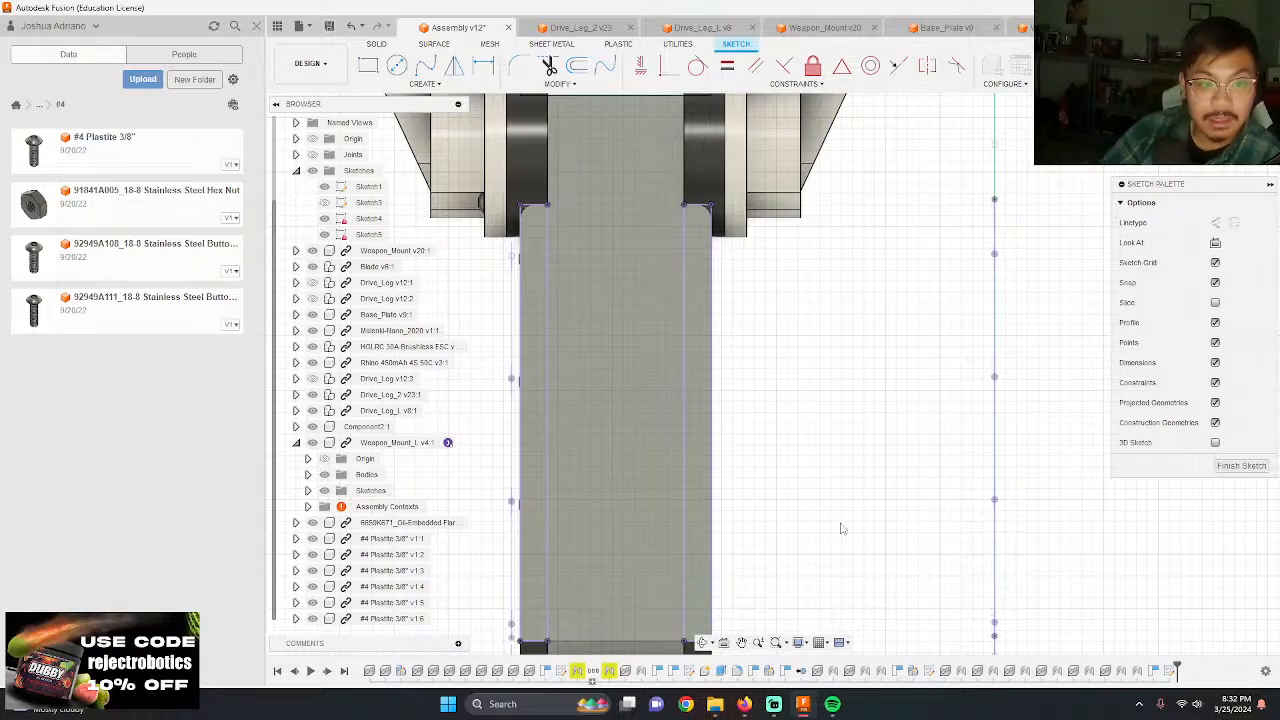
scroll(470, 318, "up", 2)
scroll(646, 336, "down", 5)
scroll(635, 428, "up", 4)
scroll(455, 441, "up", 1)
middle_click_drag(578, 488, 599, 488, "shift")
scroll(599, 488, "down", 1)
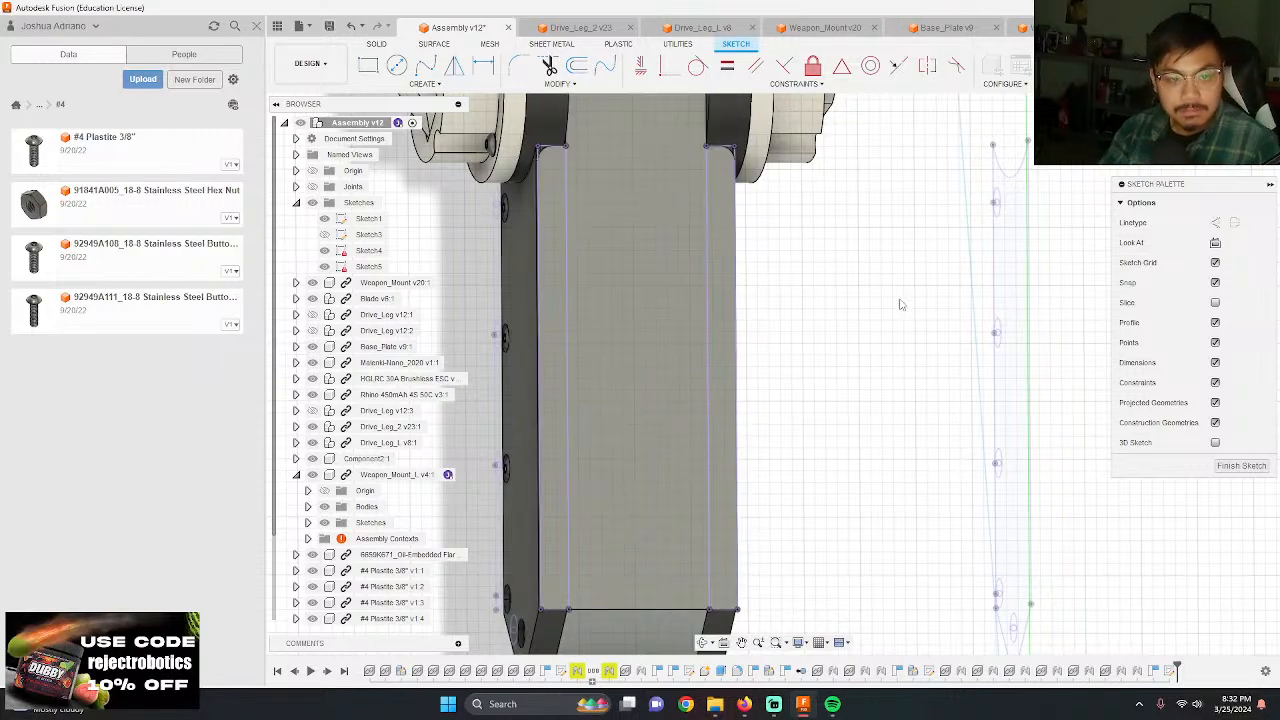
middle_click_drag(893, 309, 854, 341, "shift")
scroll(792, 326, "down", 3)
scroll(767, 413, "up", 1)
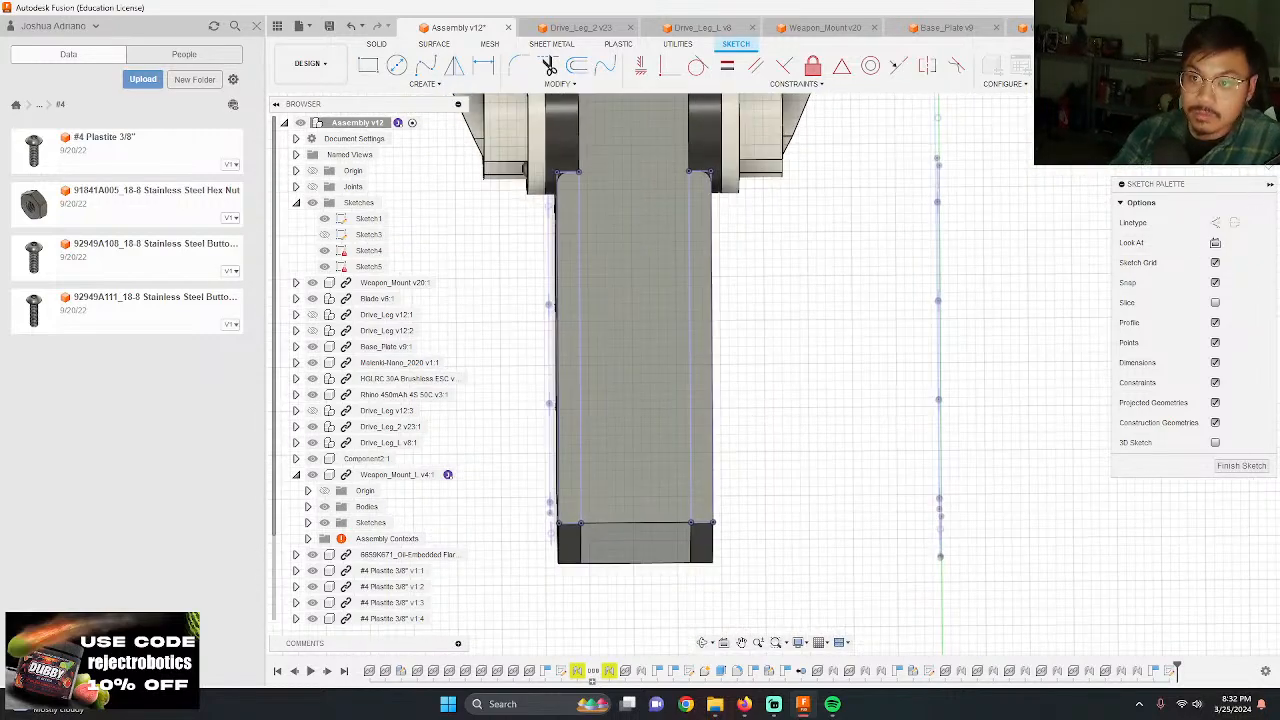
Step: Draw a 0.125 in vertical line upward from the midpoint of the right strip's lower edge
scroll(695, 530, "up", 5)
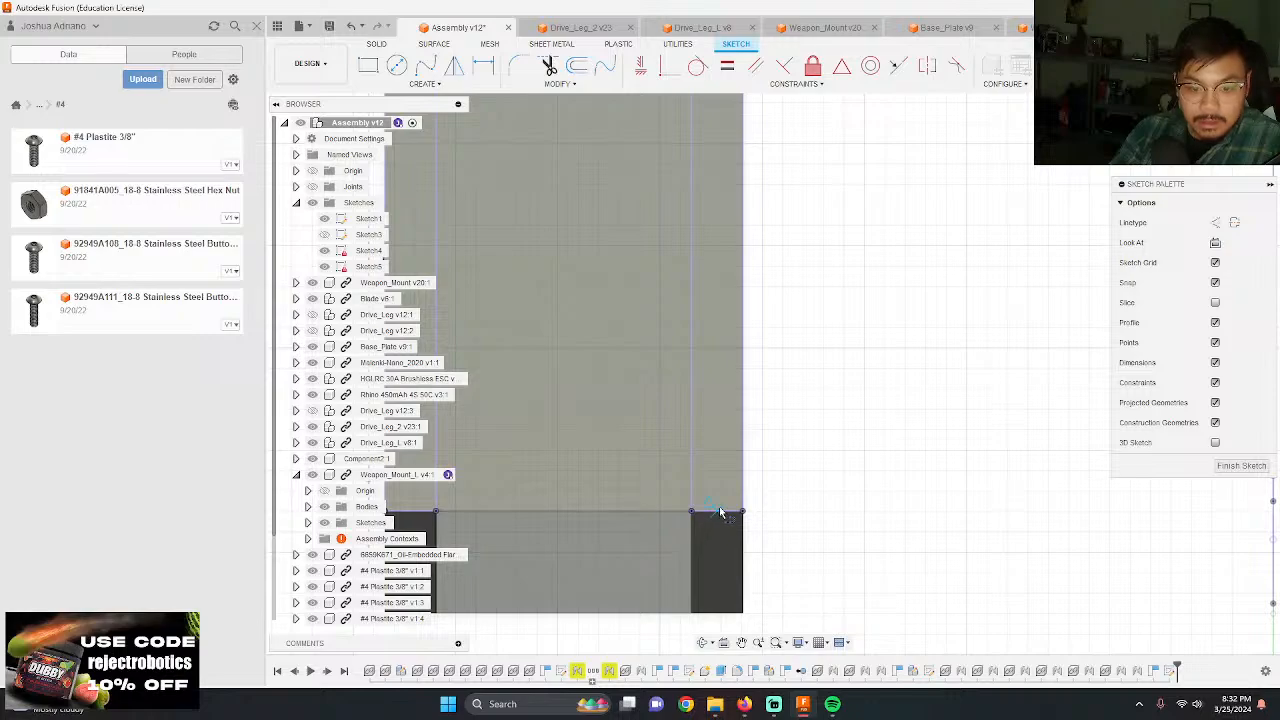
left_click(719, 512)
type("0.125")
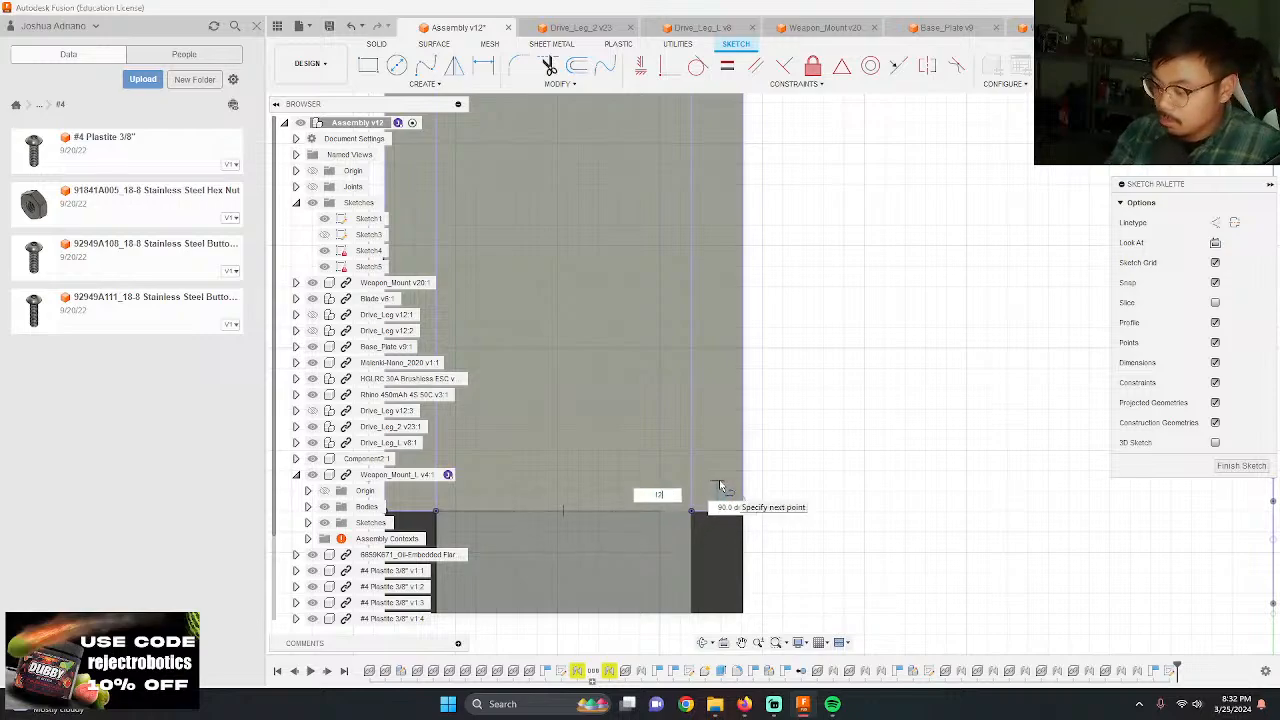
key("Return")
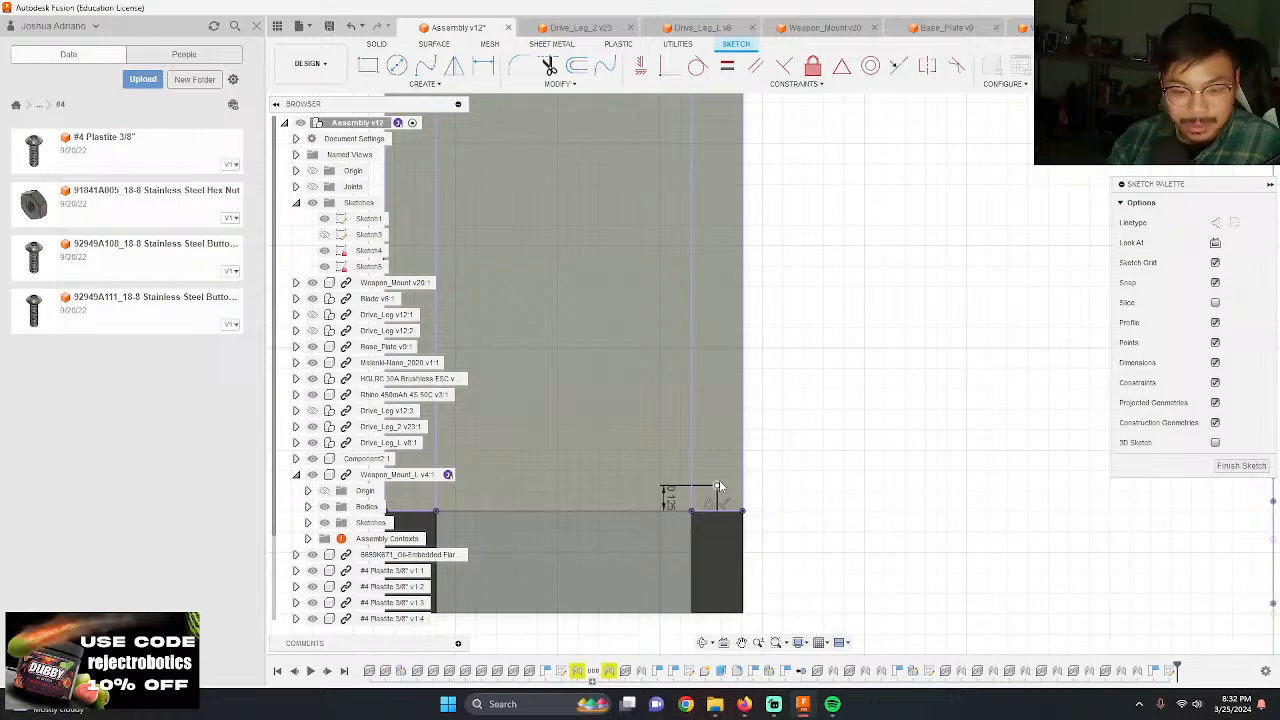
Step: Draw a 0.125 in vertical line upward from the midpoint of the left strip's lower edge
scroll(946, 448, "down", 4)
scroll(667, 497, "up", 6)
key("l")
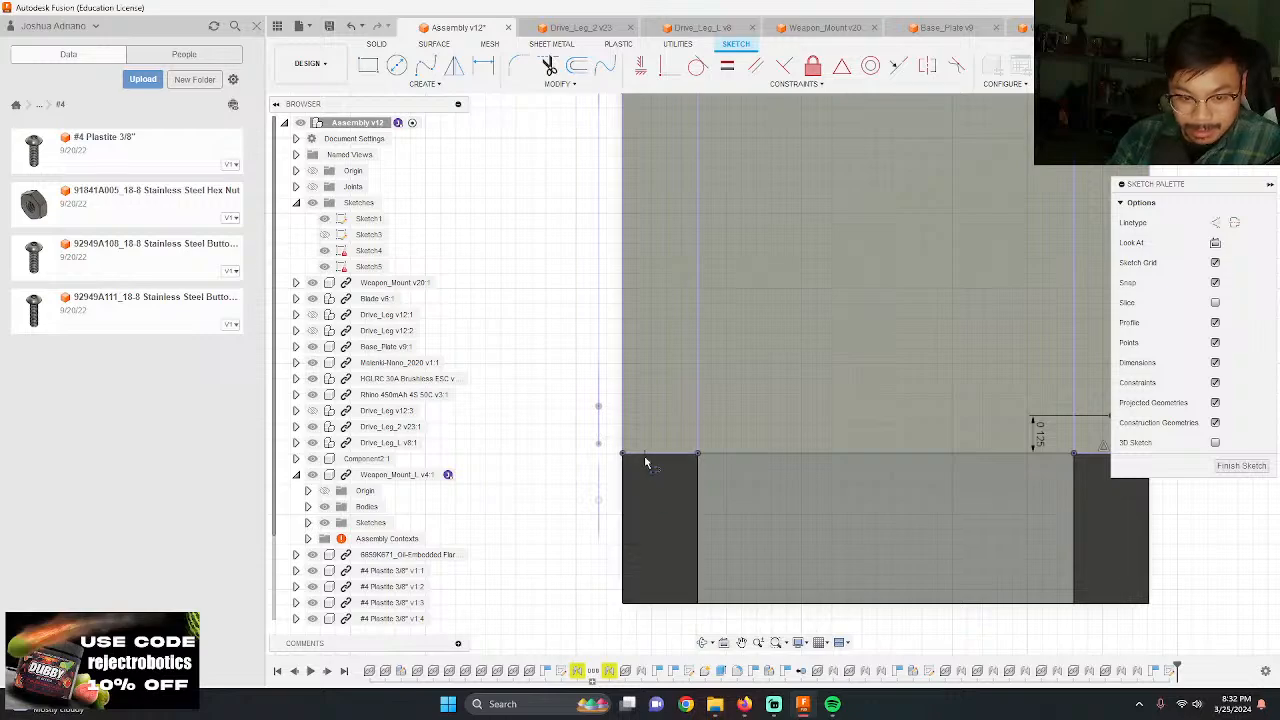
left_click(663, 455)
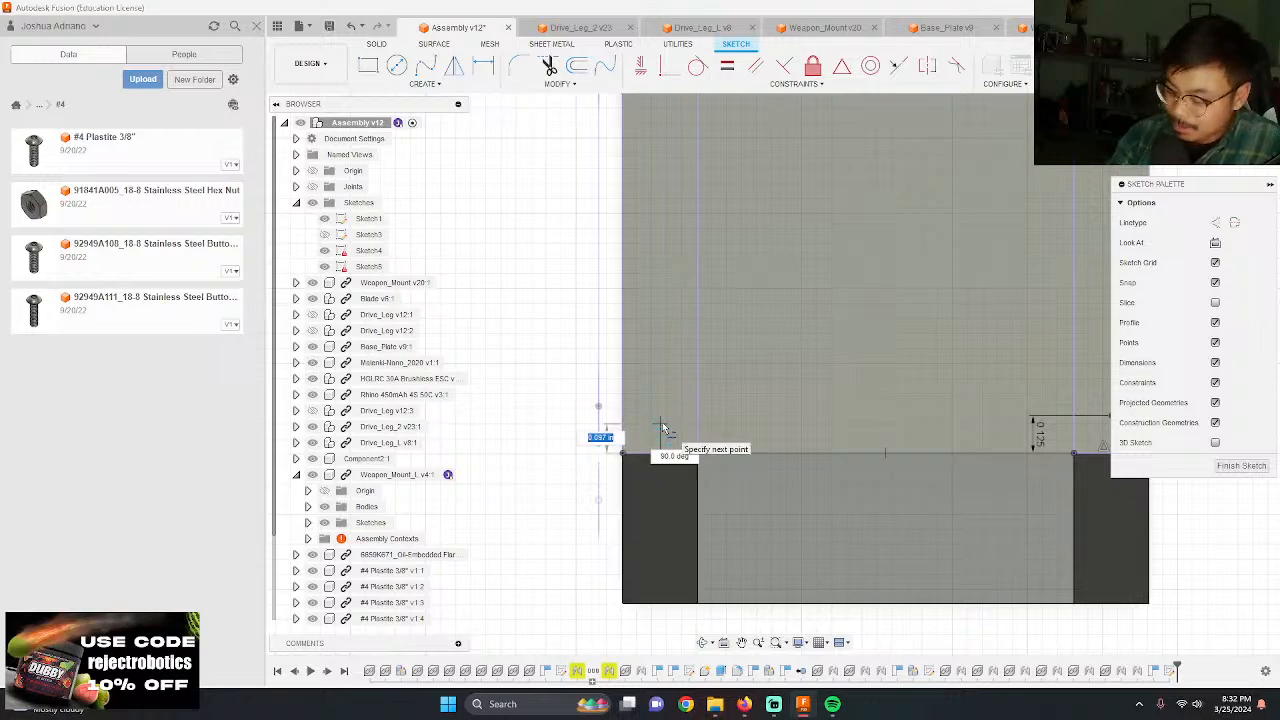
type("0.125")
key("Return")
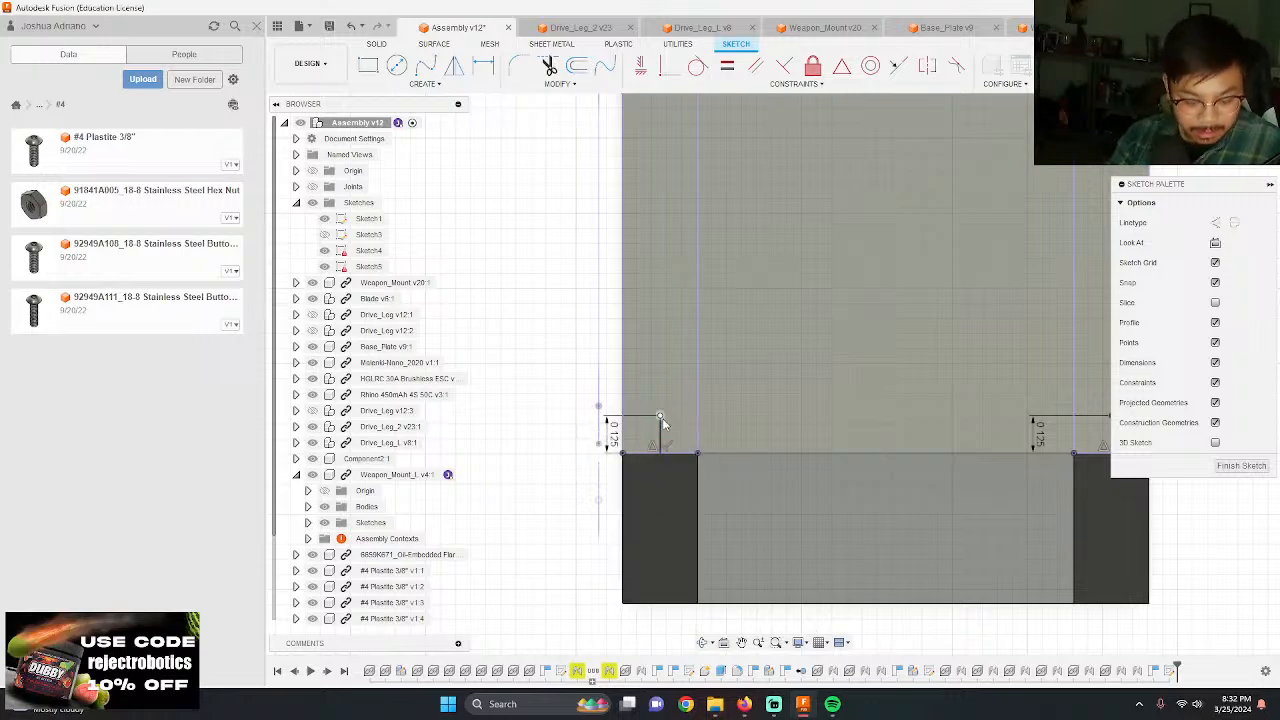
Step: Draw a circle centred on the upper end of the left line and set its diameter to 0.125 in
key("c")
left_click(659, 416)
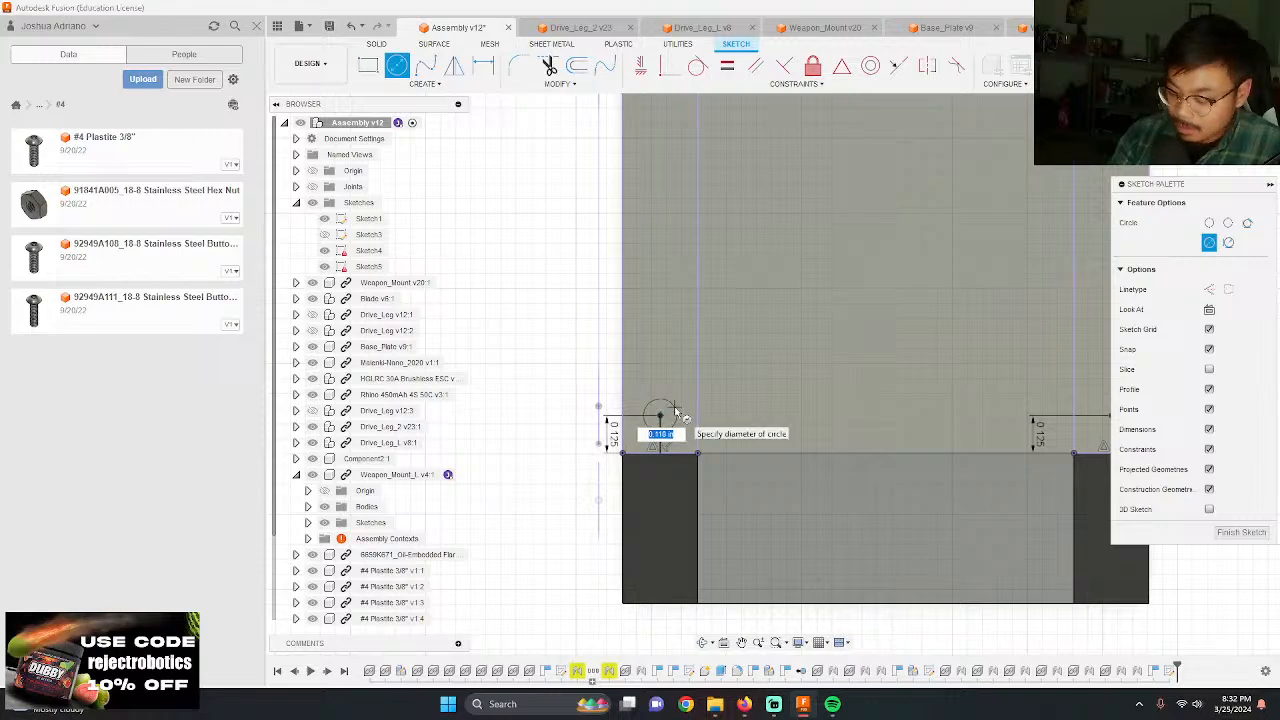
type(".12")
key("Return")
key("Escape")
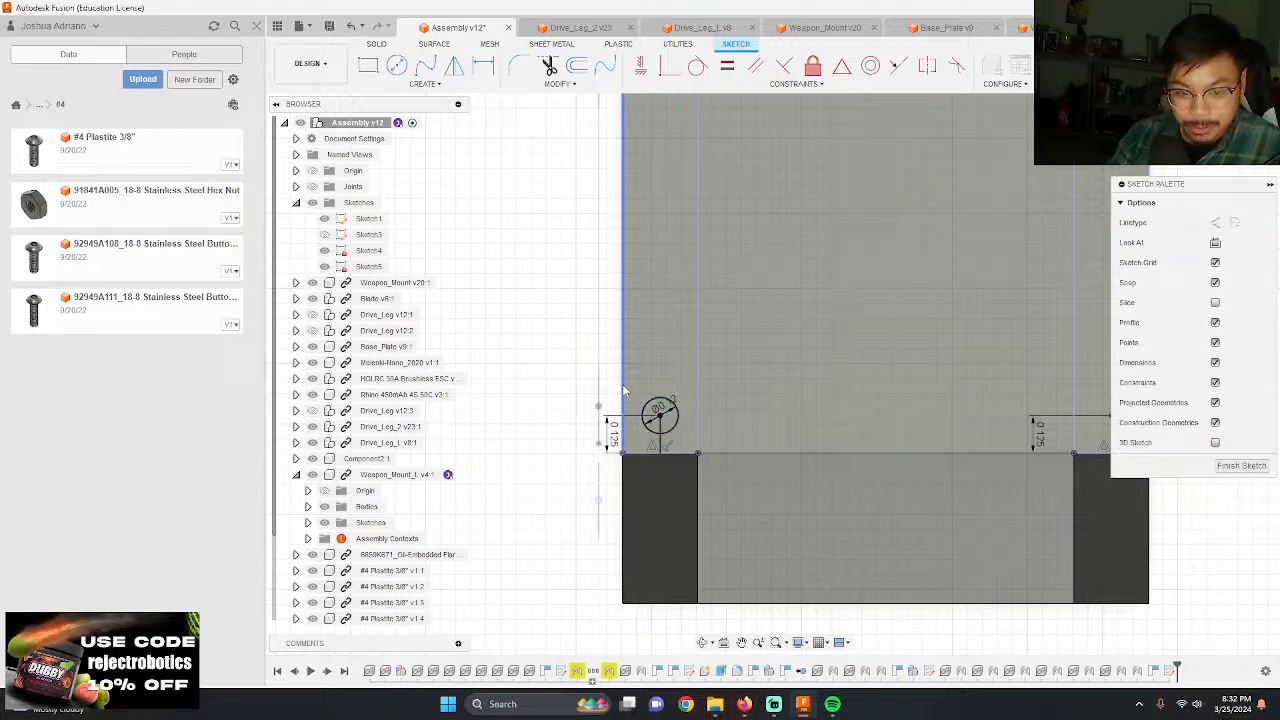
scroll(626, 392, "down", 2)
scroll(661, 433, "up", 3)
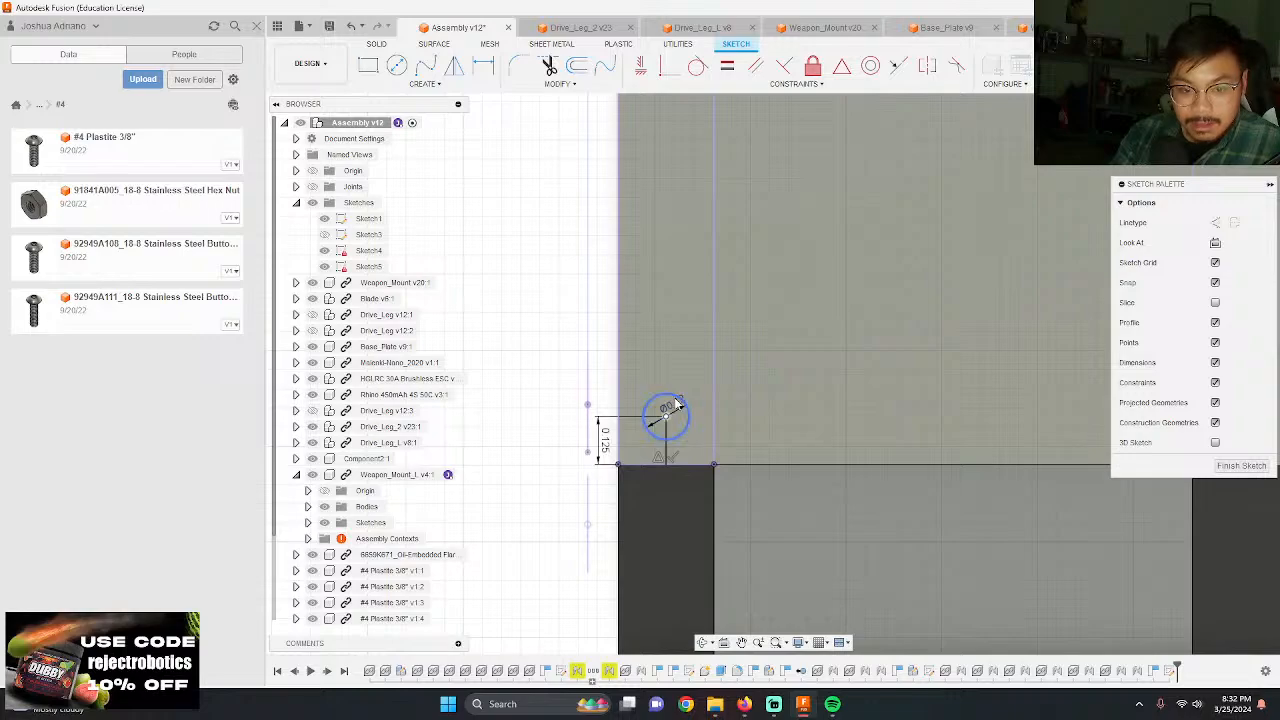
double_click(679, 411)
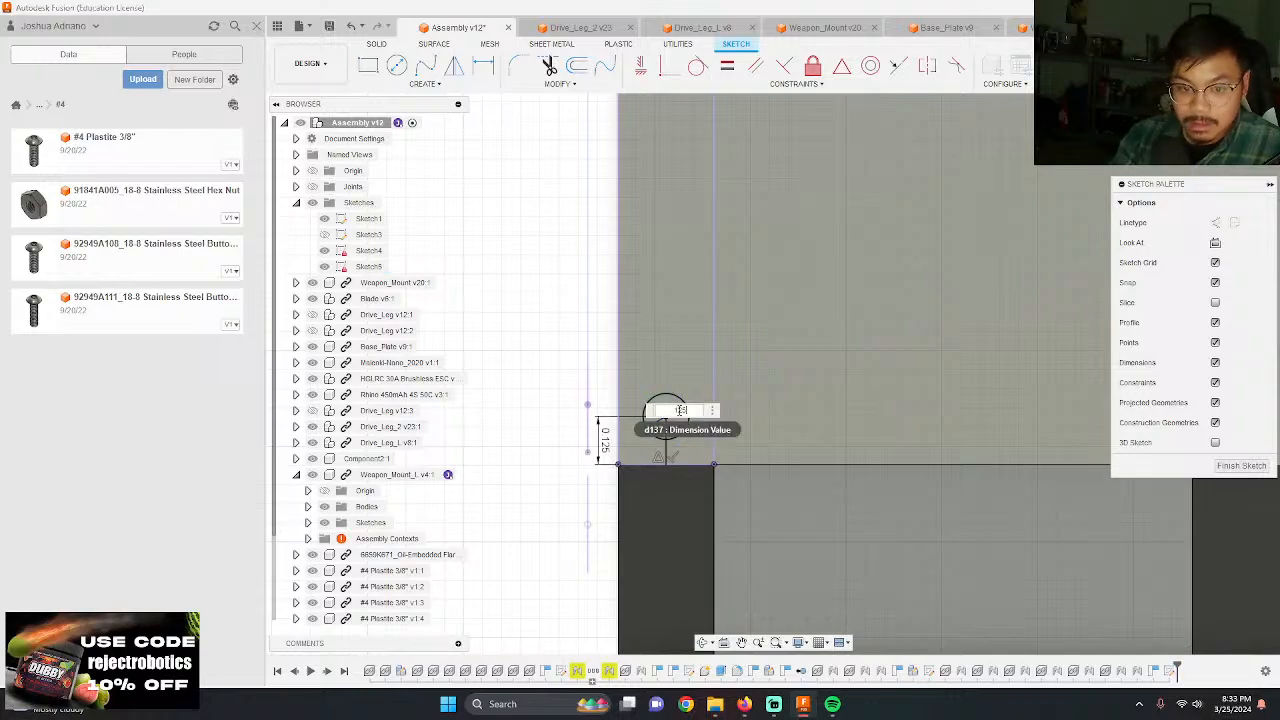
key("Return")
Step: Draw a 0.125 in diameter circle centred on the upper end of the right line
scroll(562, 350, "down", 4)
scroll(896, 379, "up", 5)
key("c")
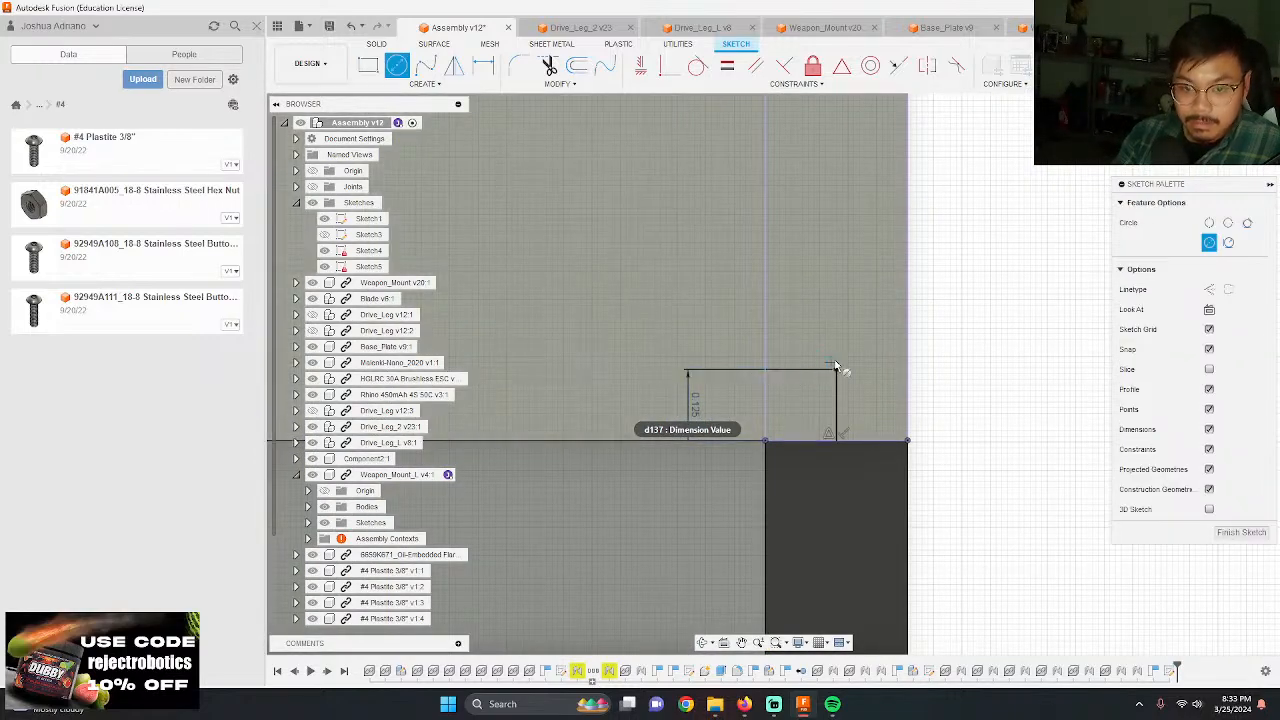
left_click(836, 368)
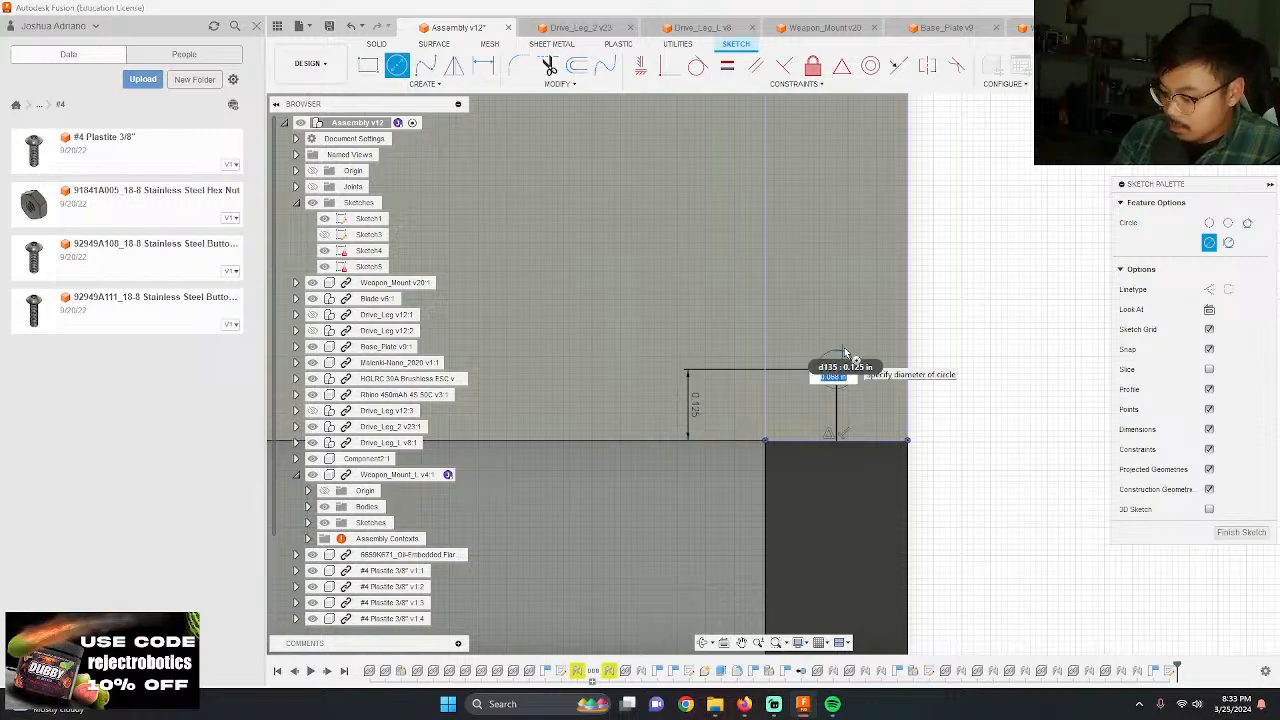
type(".25")
key("Return")
key("Escape")
scroll(996, 428, "down", 3)
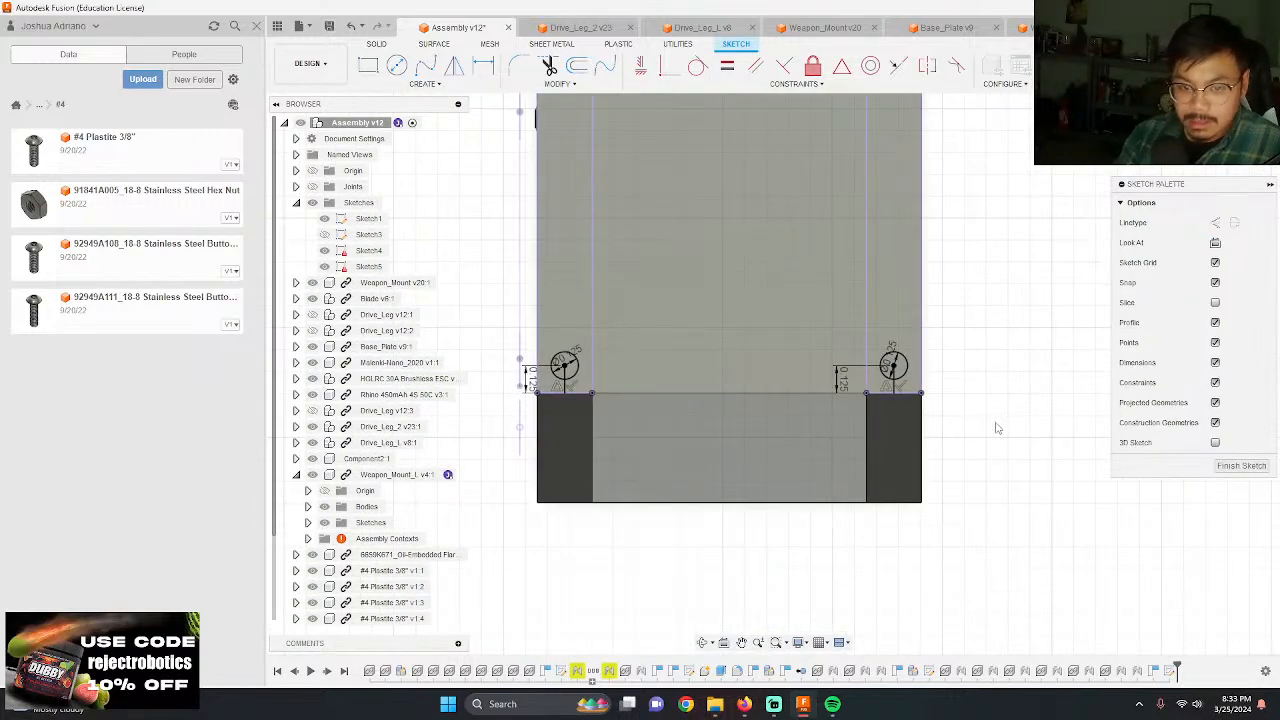
Step: Inspect the screw holes in the side plate and the position of the screw heads relative to the adjoining plate
scroll(996, 428, "down", 3)
scroll(690, 410, "up", 4)
mouse_move(680, 406)
middle_mouse_down("shift")
mouse_move(735, 375)
mouse_move(700, 340)
middle_mouse_up("shift")
scroll(680, 330, "up", 2)
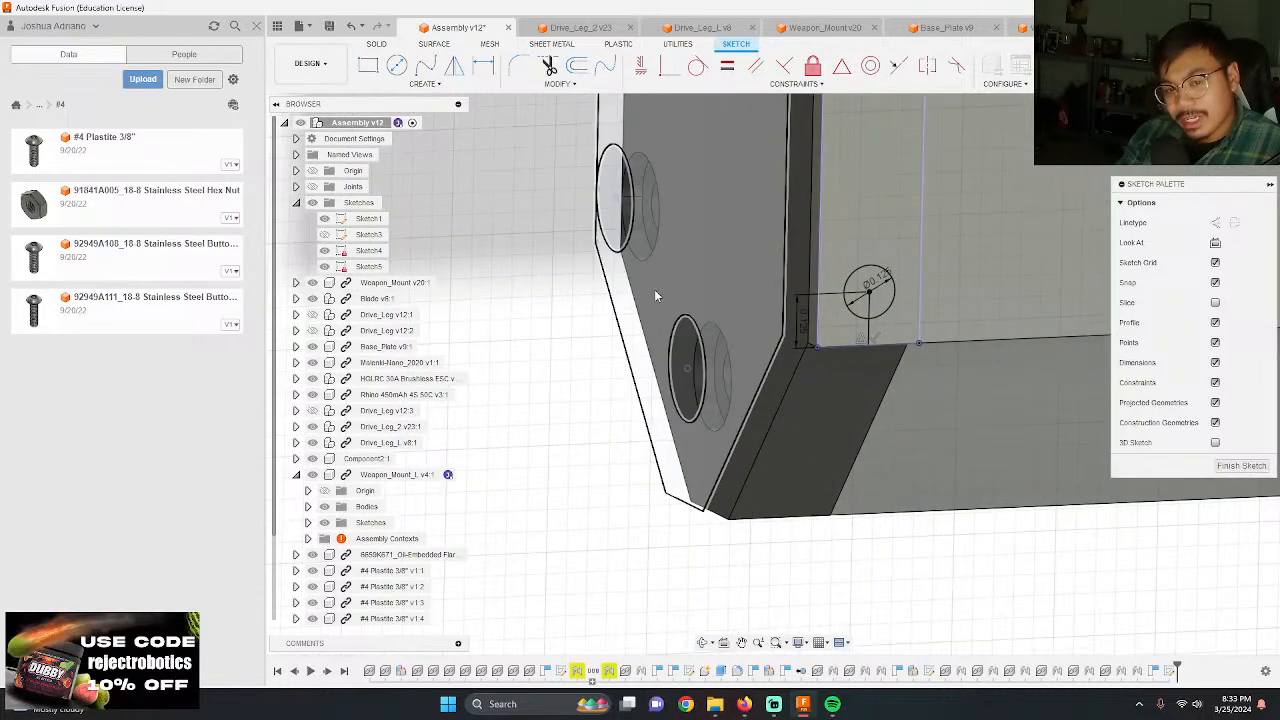
scroll(740, 350, "down", 6)
scroll(727, 134, "up", 2)
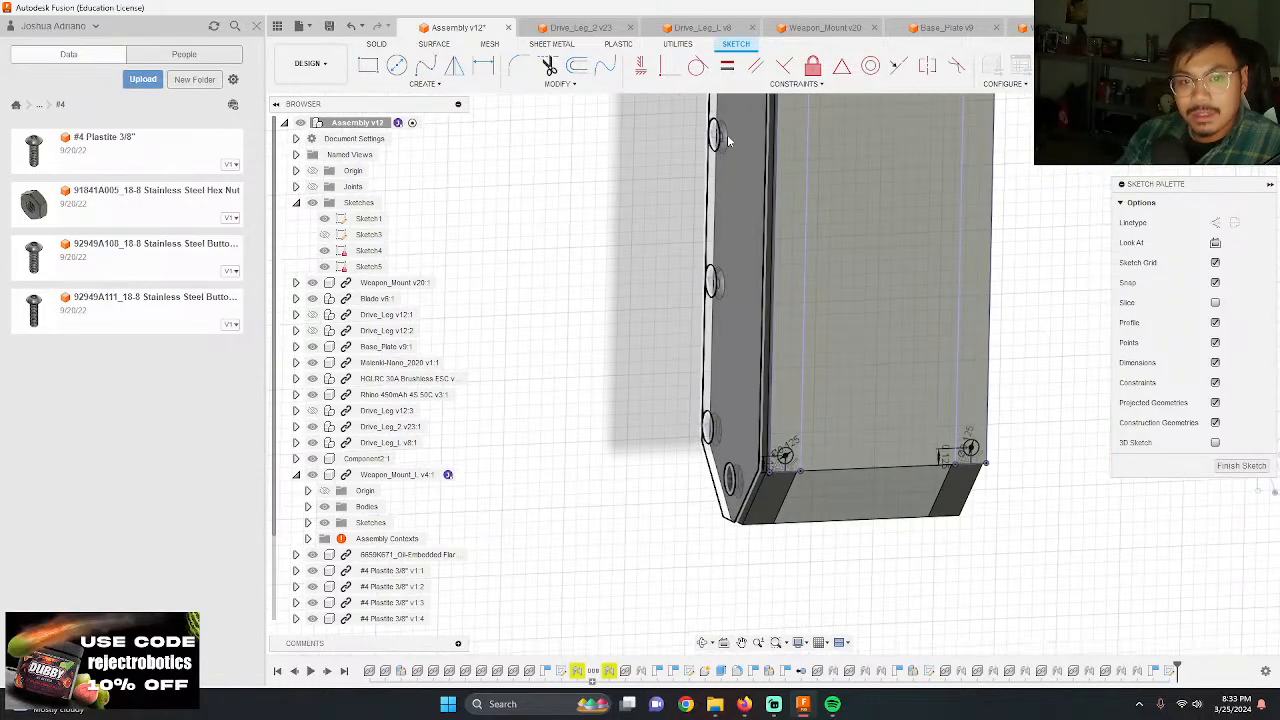
scroll(728, 200, "up", 4)
middle_click_drag(751, 300, 843, 319, "shift")
scroll(843, 319, "up", 3)
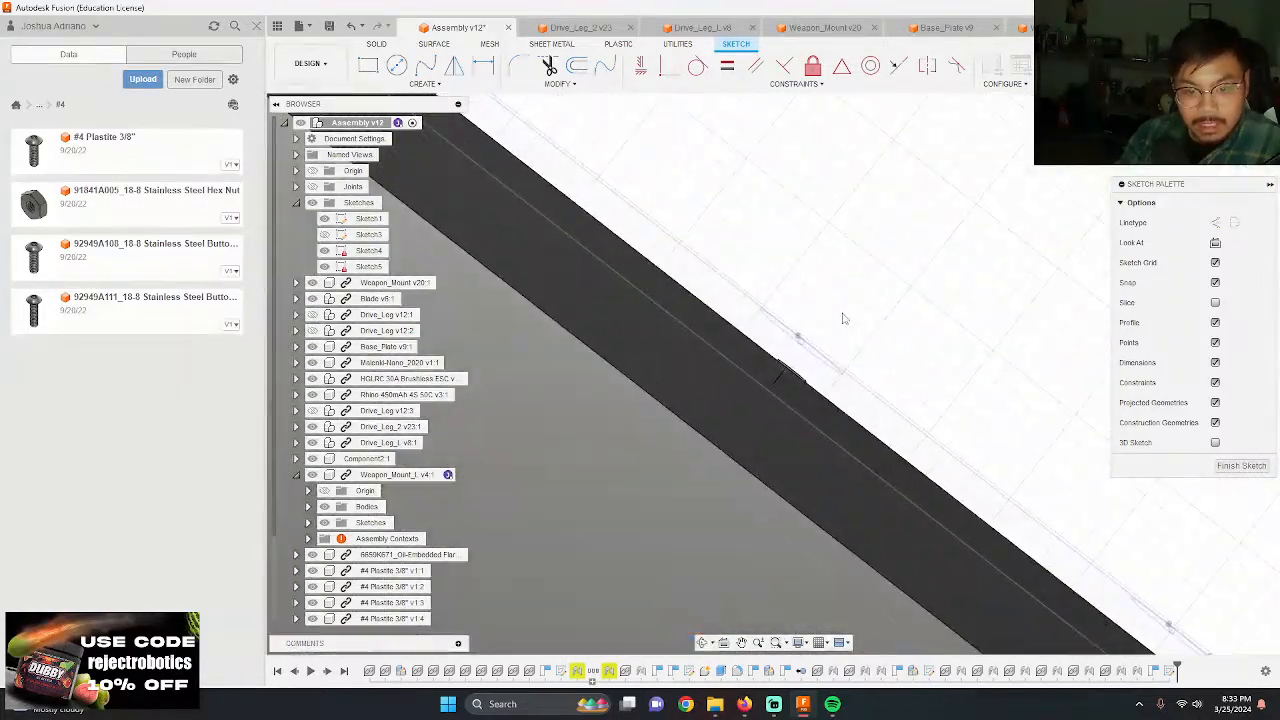
scroll(822, 338, "up", 3)
middle_click_drag(814, 377, 803, 443, "shift")
scroll(748, 578, "up", 2)
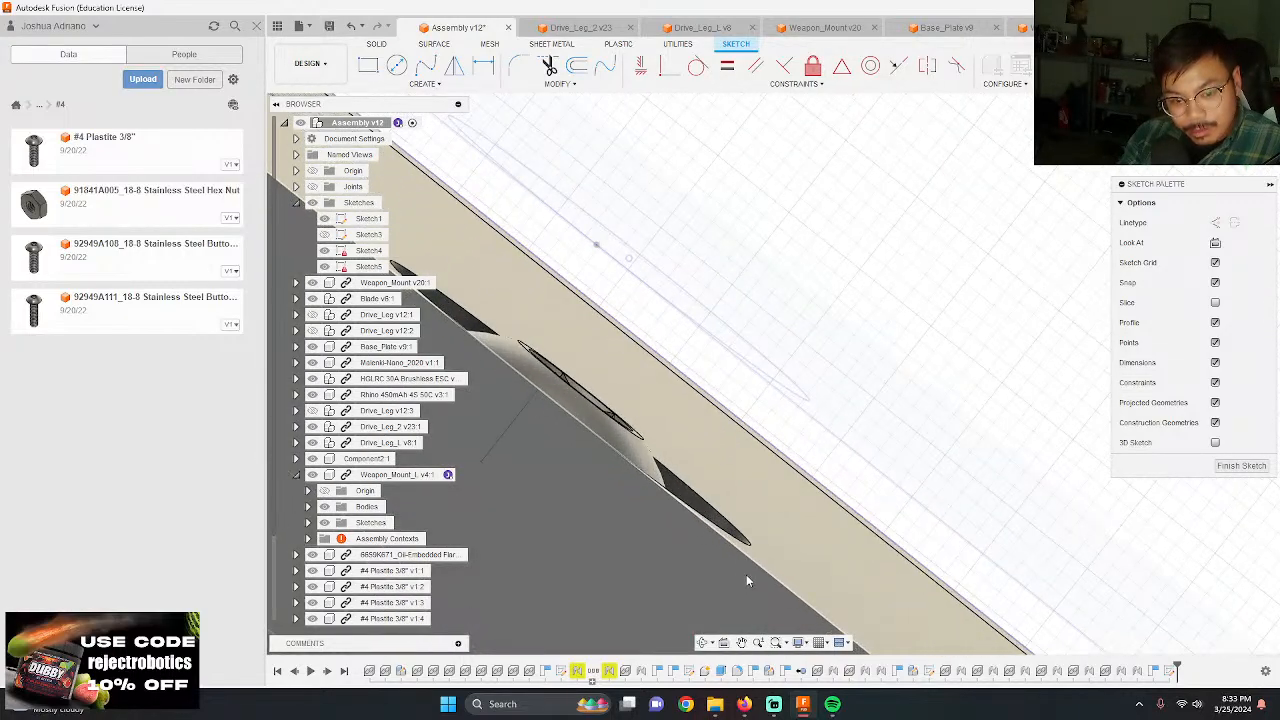
mouse_move(747, 580)
middle_mouse_down("shift")
mouse_move(761, 554)
mouse_move(748, 556)
middle_mouse_up("shift")
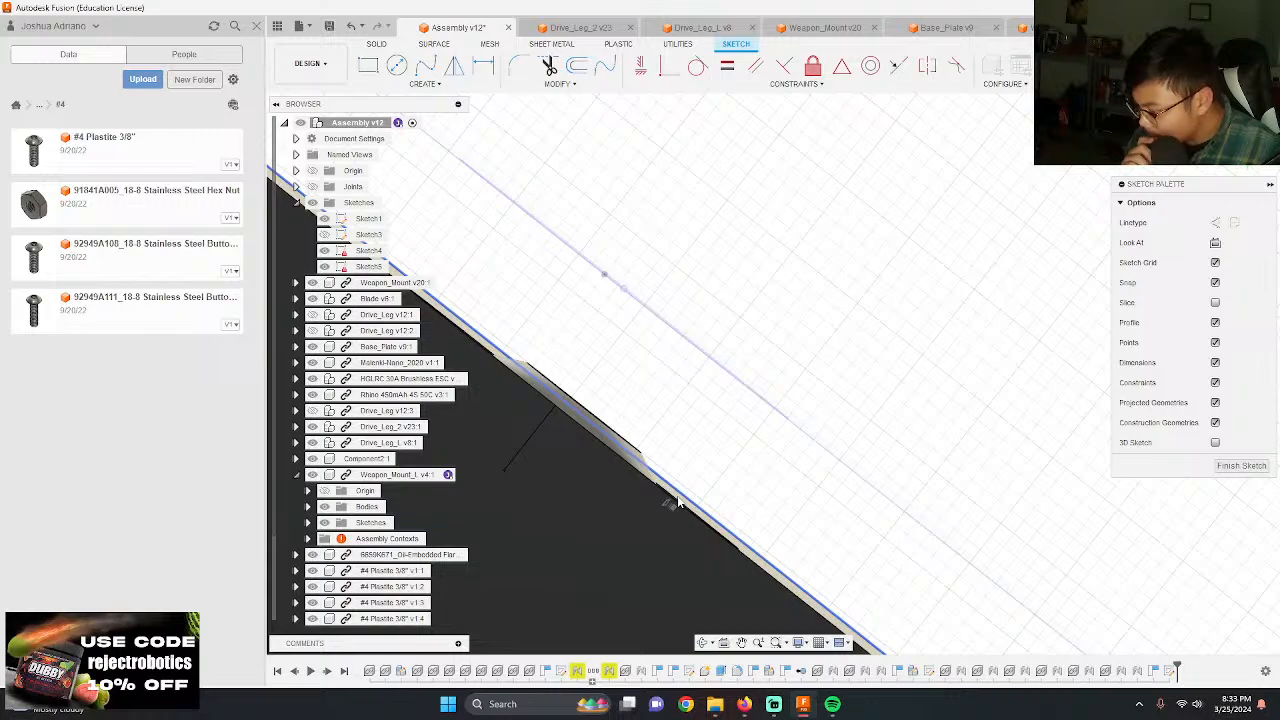
scroll(760, 380, "down", 3)
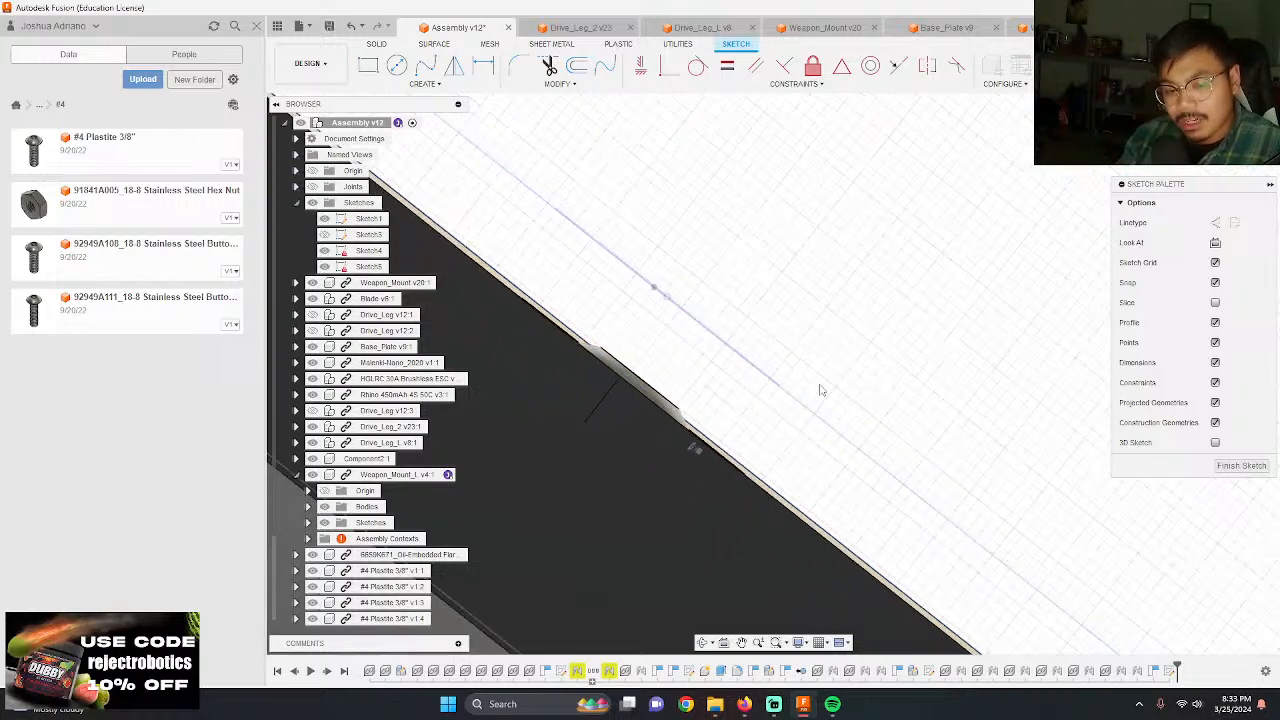
middle_click_drag(820, 391, 749, 450, "shift")
middle_click_drag(771, 400, 922, 428, "shift")
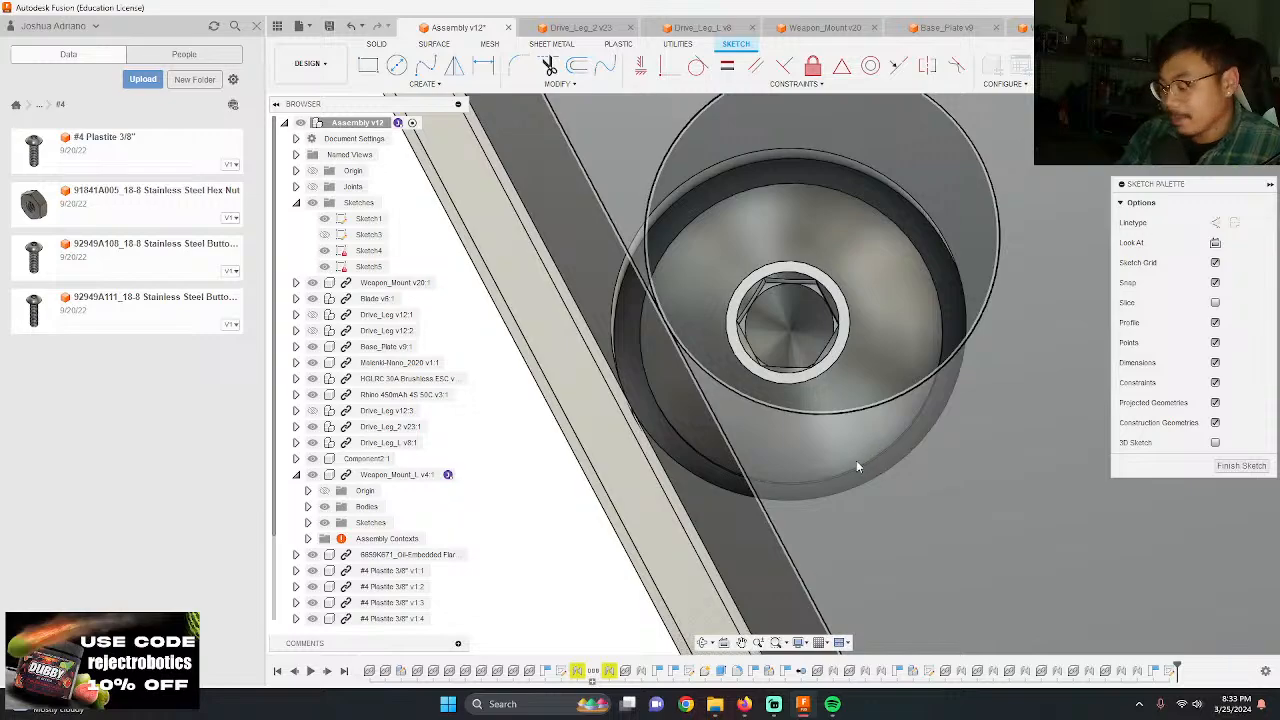
middle_click_drag(856, 462, 648, 429, "shift")
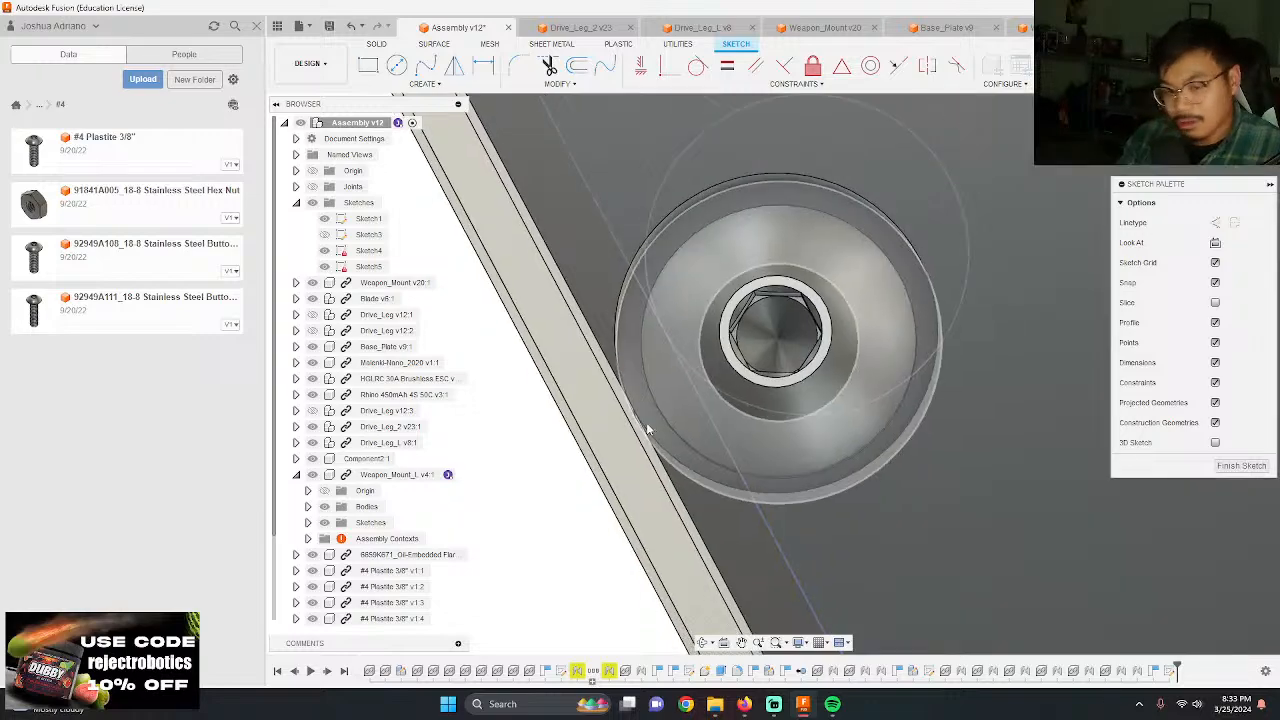
scroll(628, 426, "down", 8)
middle_click_drag(826, 410, 670, 425, "shift")
middle_click_drag(840, 464, 863, 400, "shift")
scroll(846, 400, "down", 4)
scroll(900, 392, "up", 4)
Step: Create a rectangular pattern of both circles along the plate's length, with quantity 4 over a 3.50 in extent
left_click(428, 84)
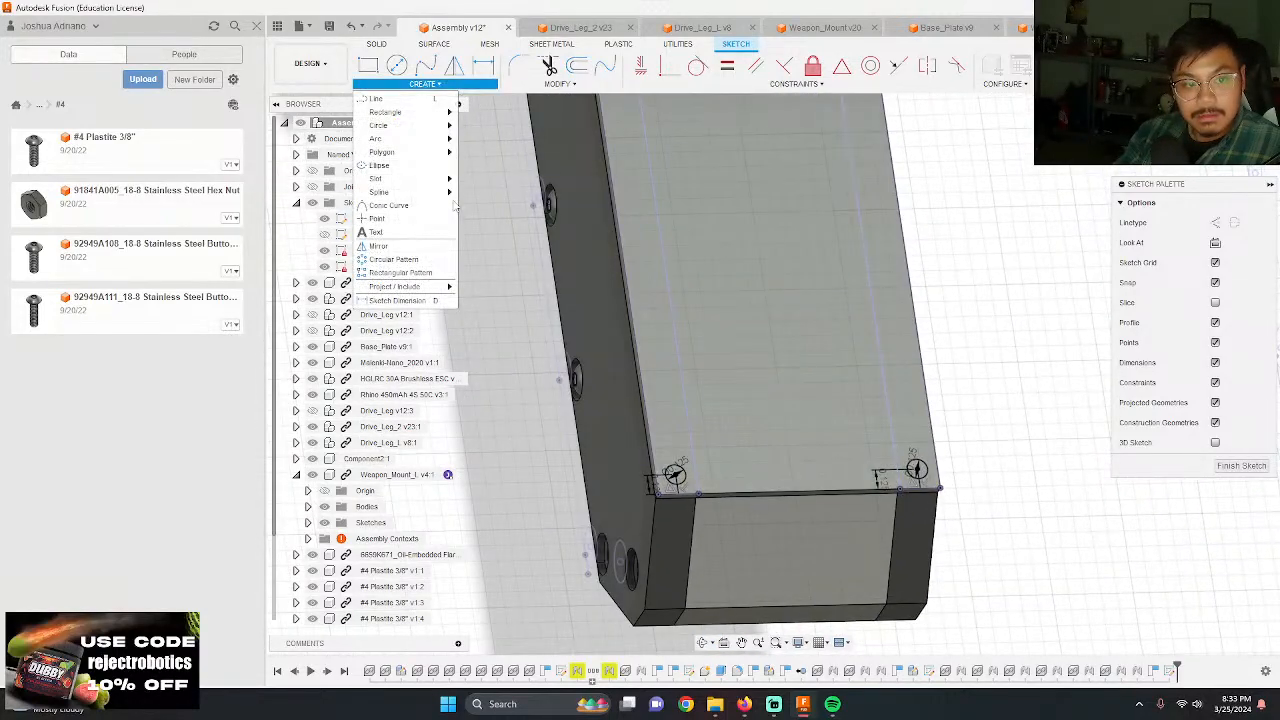
left_click(405, 262)
scroll(646, 458, "up", 8)
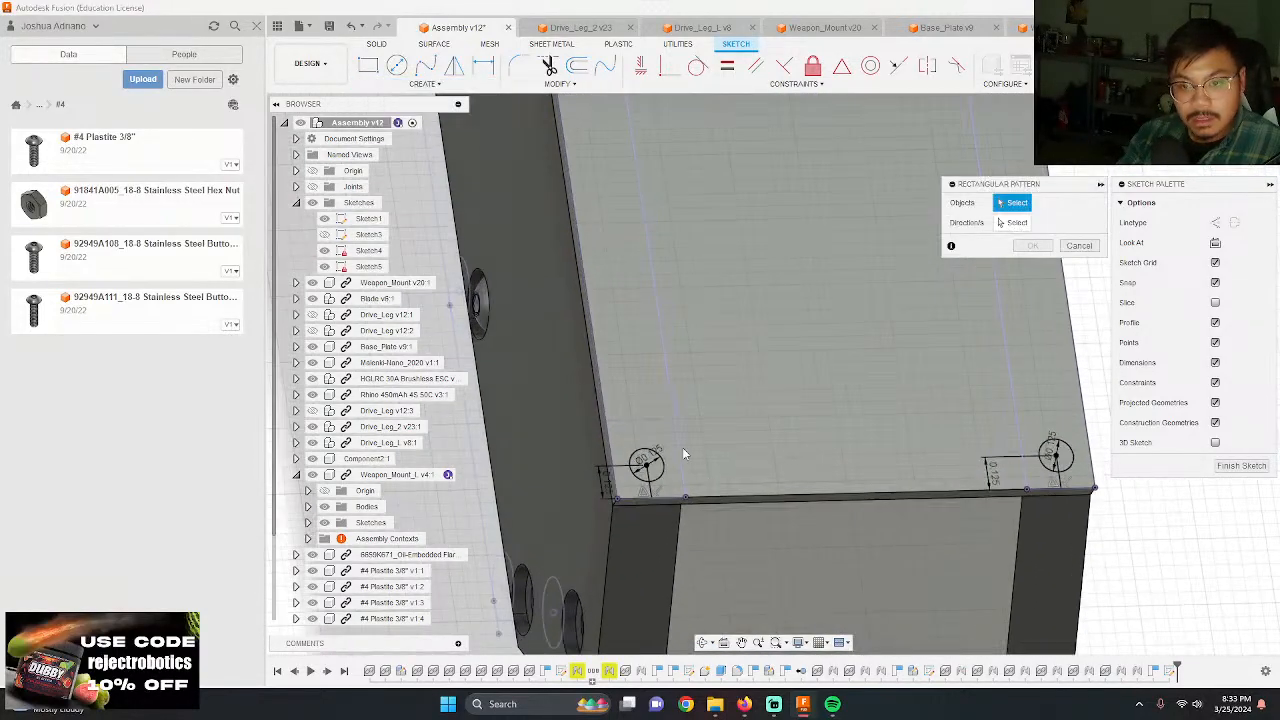
left_click(638, 468)
scroll(714, 399, "down", 5)
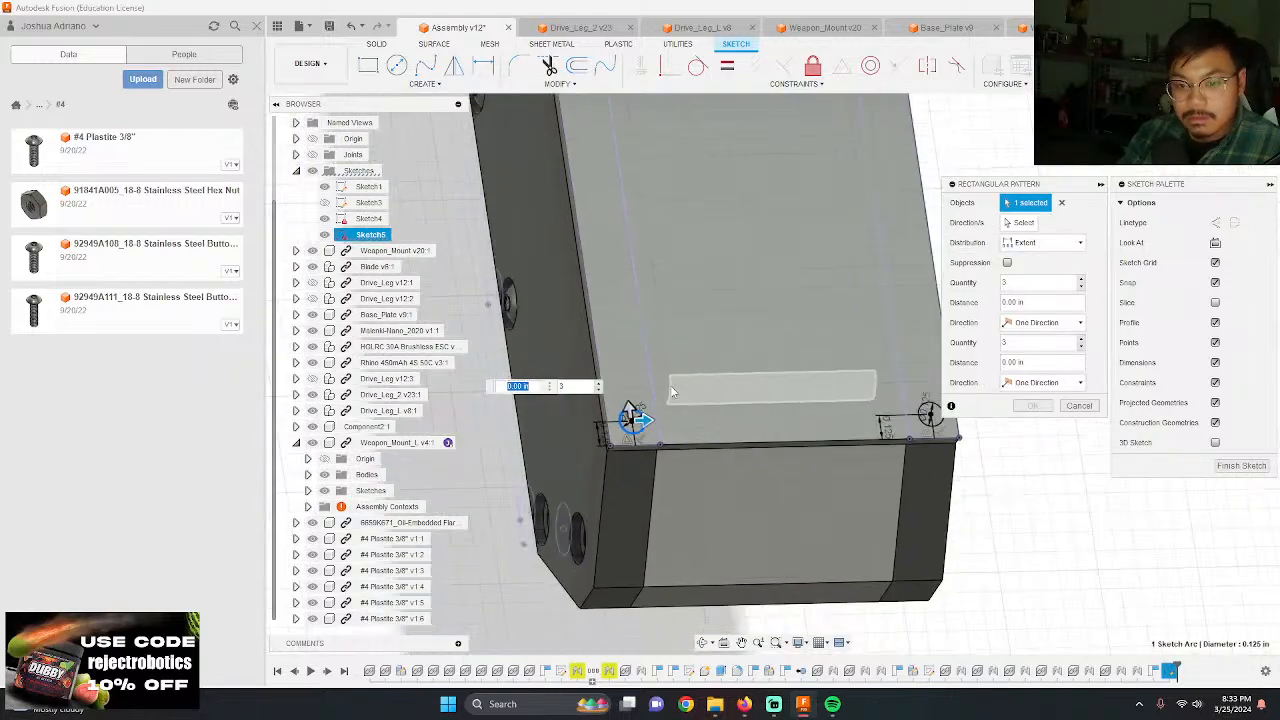
scroll(714, 399, "up", 3)
left_click(845, 409)
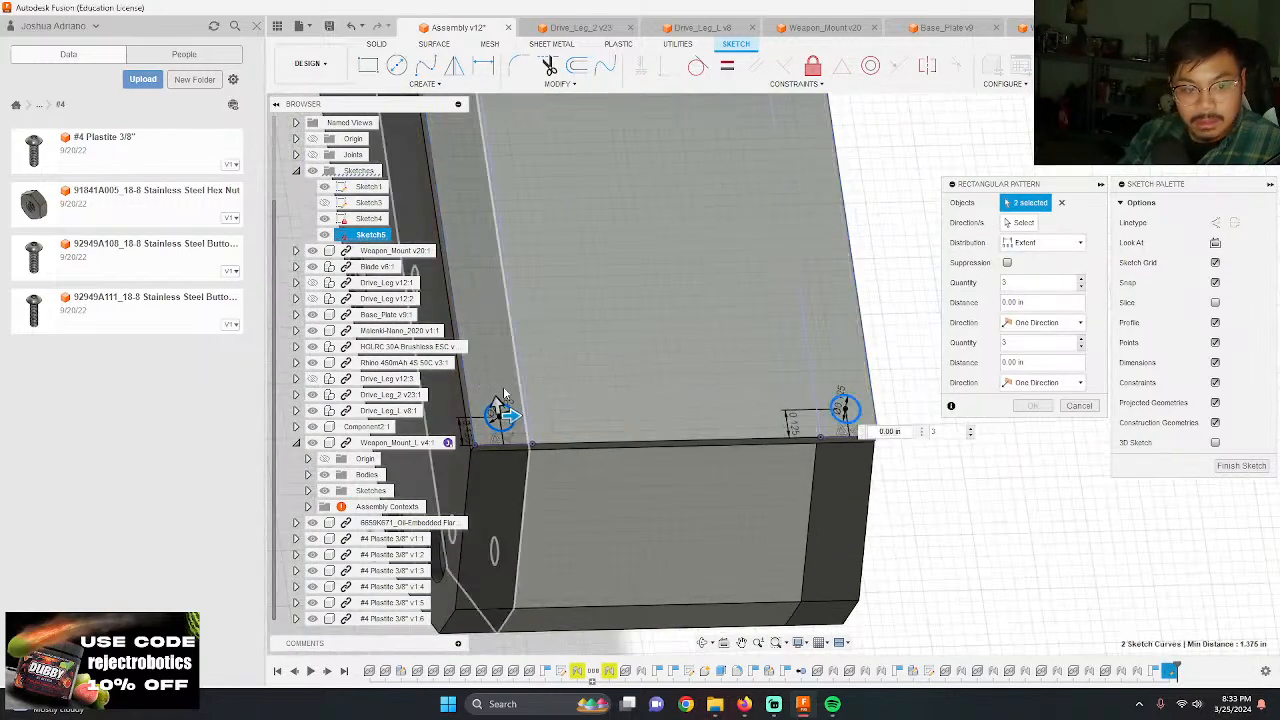
left_click_drag(498, 402, 491, 157)
scroll(740, 332, "down", 4)
scroll(740, 300, "down", 5)
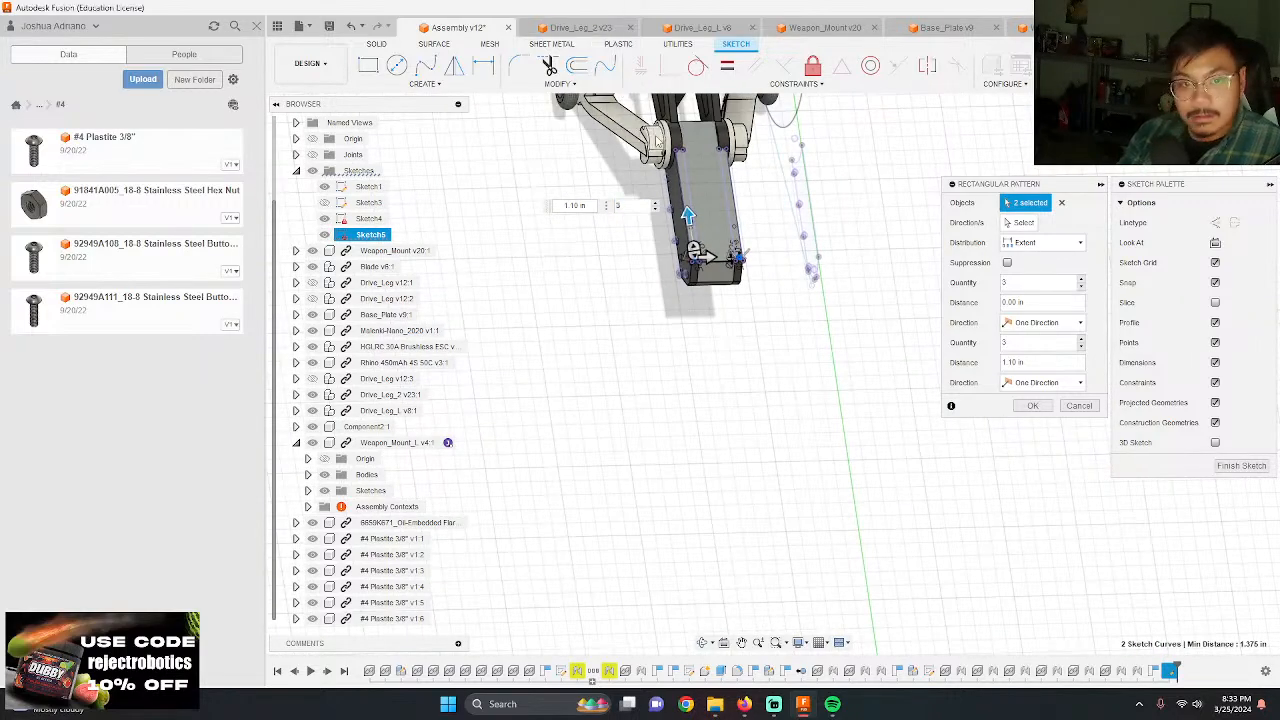
scroll(705, 175, "up", 6)
middle_click_drag(709, 164, 685, 233)
left_click_drag(708, 499, 670, 258)
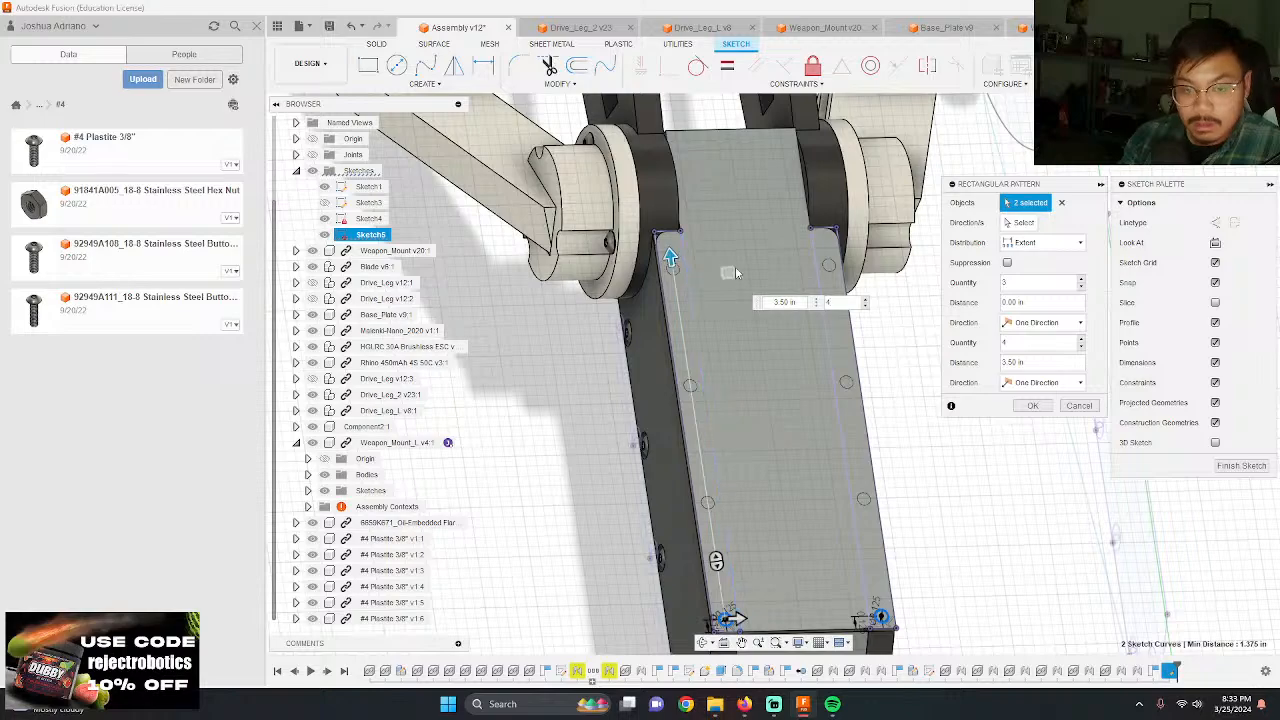
key("Return")
Step: Extrude-cut the eight circles along both edges of the plate by -0.063 in
scroll(842, 290, "down", 3)
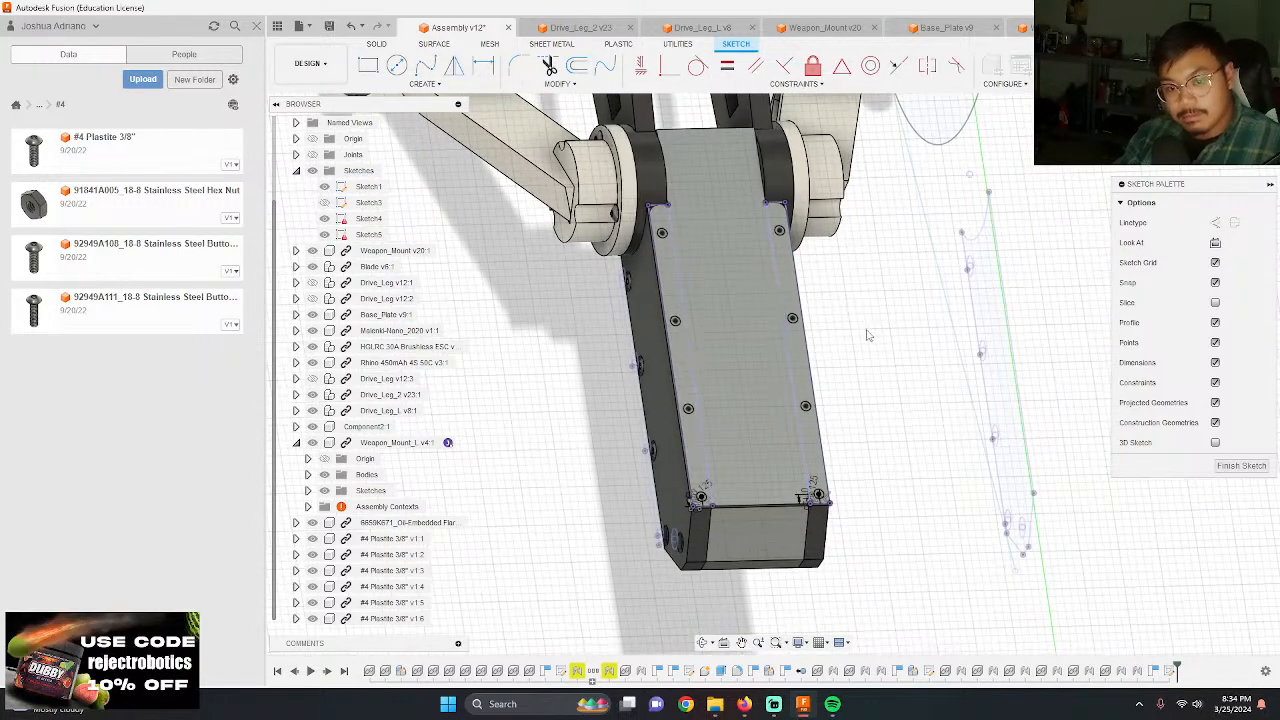
scroll(834, 364, "up", 6)
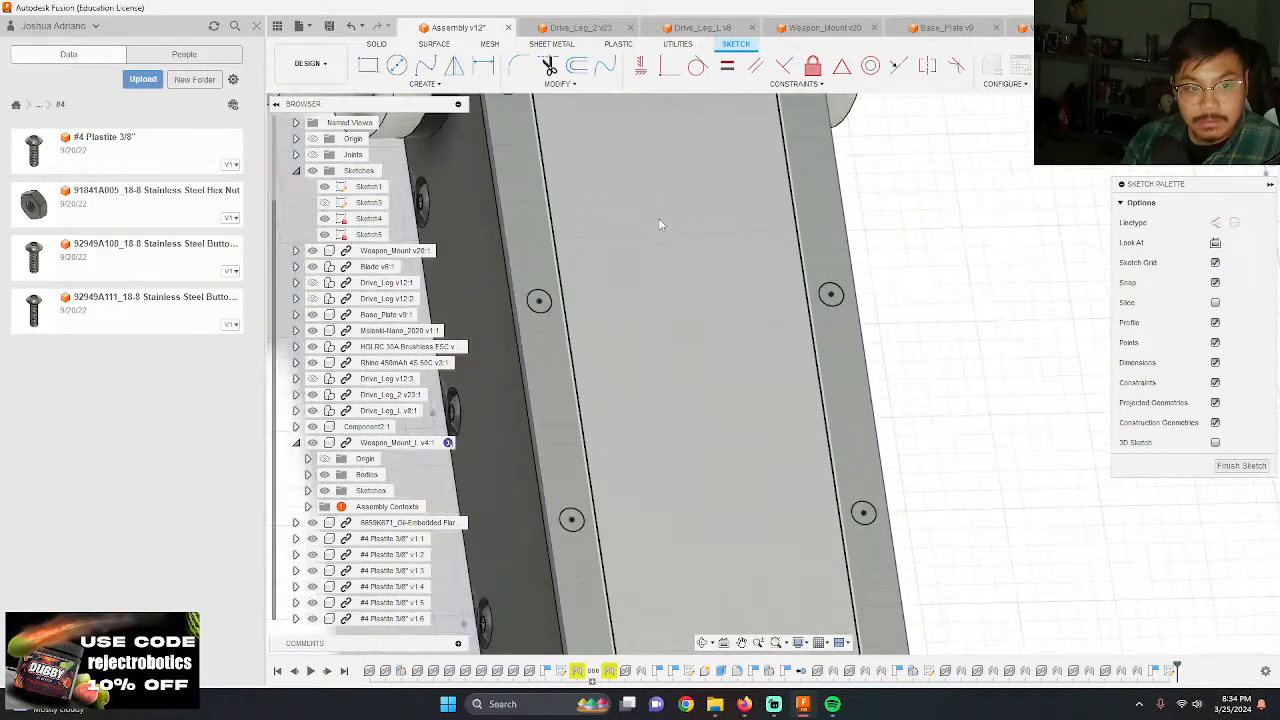
scroll(659, 224, "down", 3)
key("e")
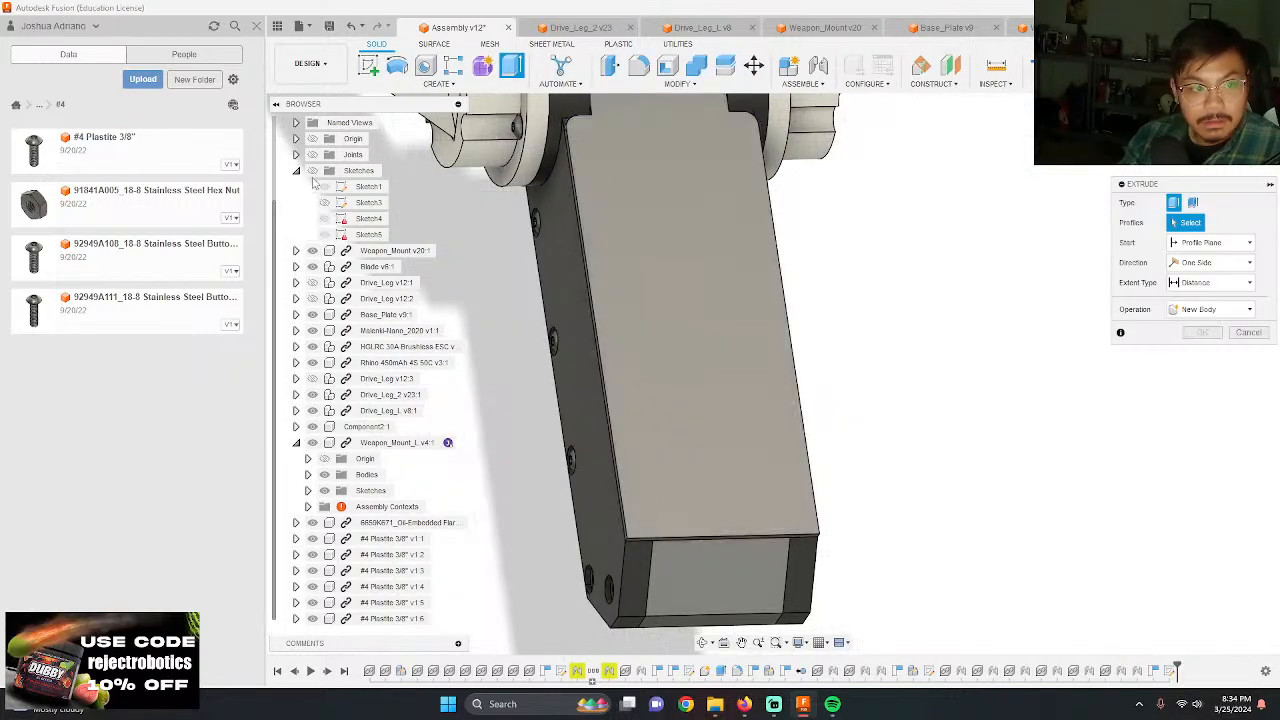
left_click(312, 171)
left_click(752, 165)
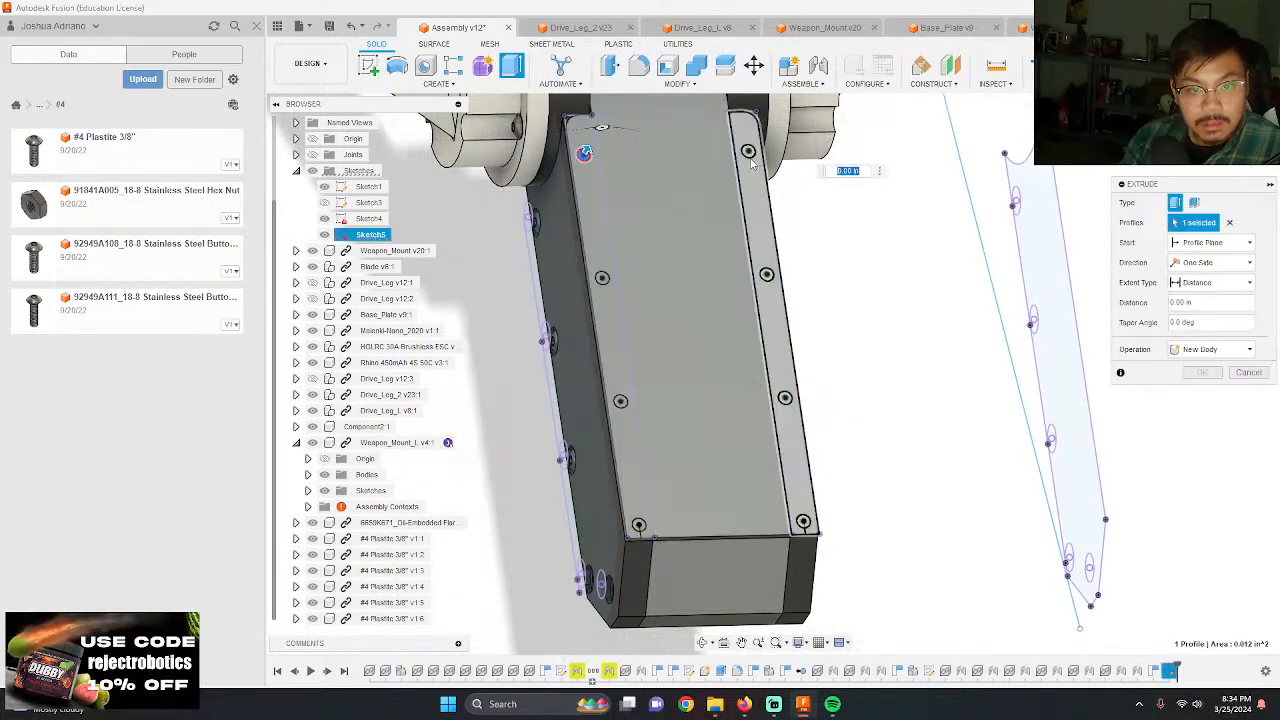
left_click(755, 200)
left_click(545, 330)
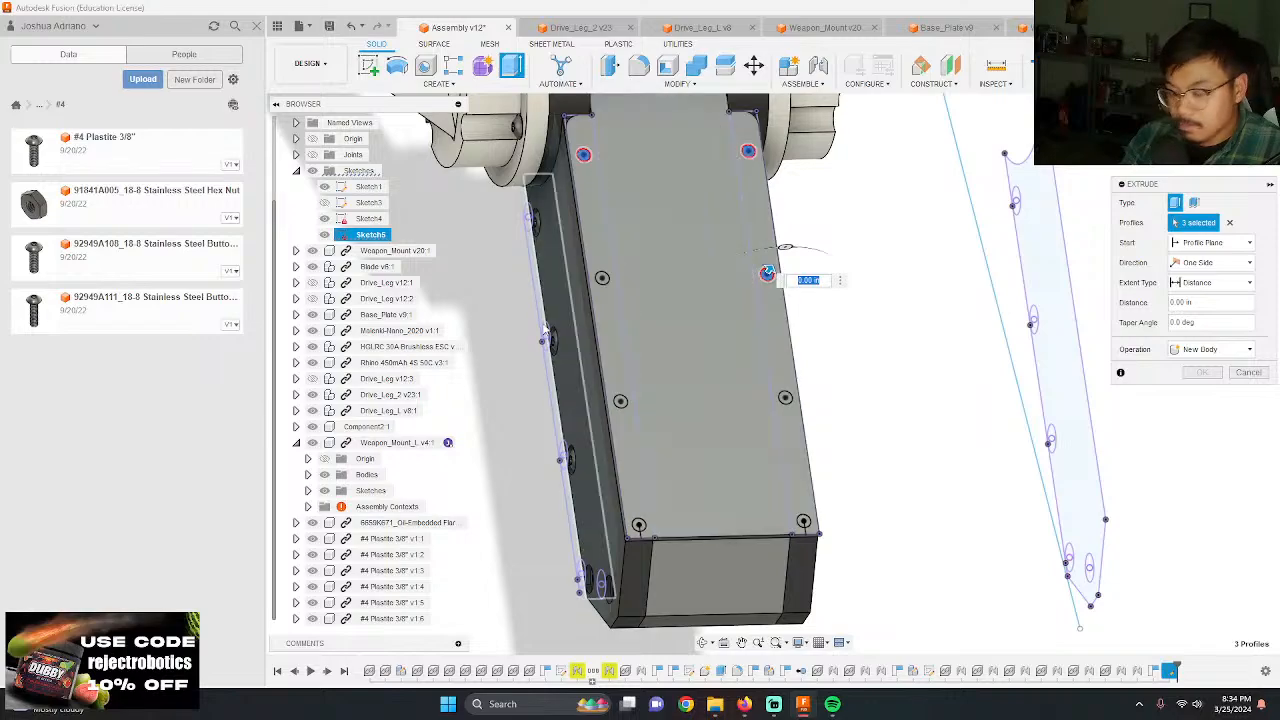
left_click(600, 278)
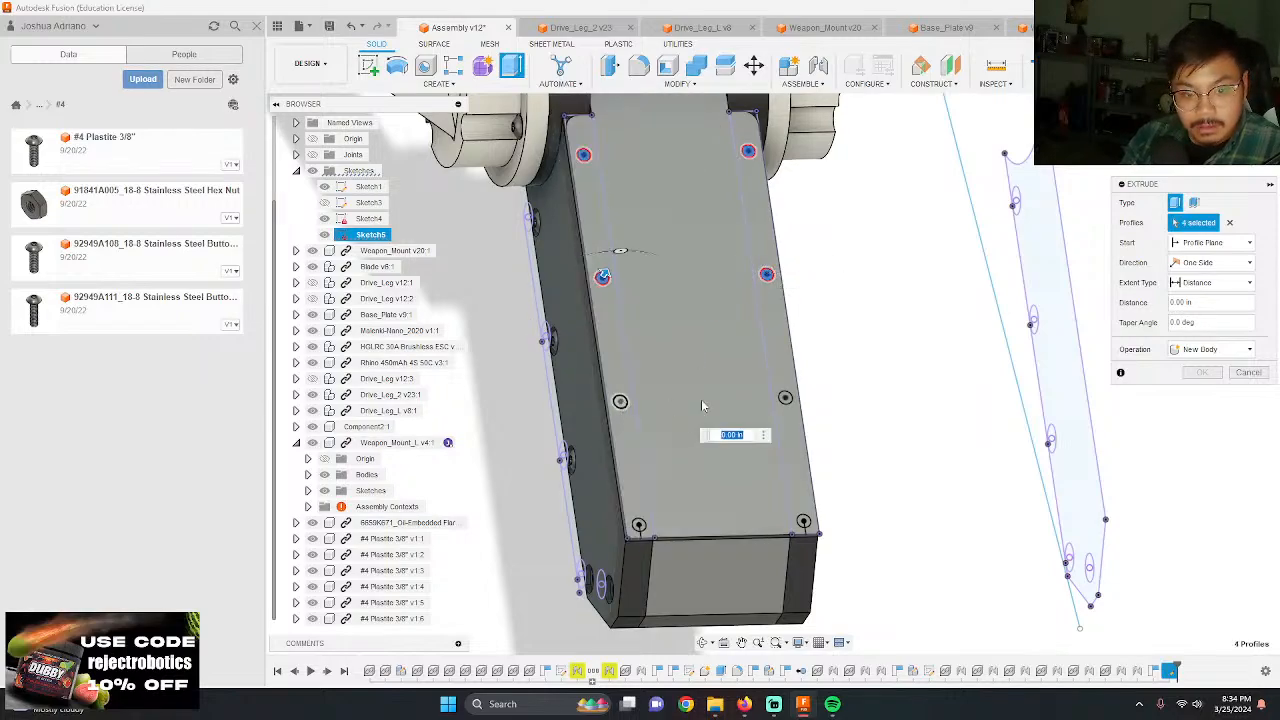
left_click(797, 442)
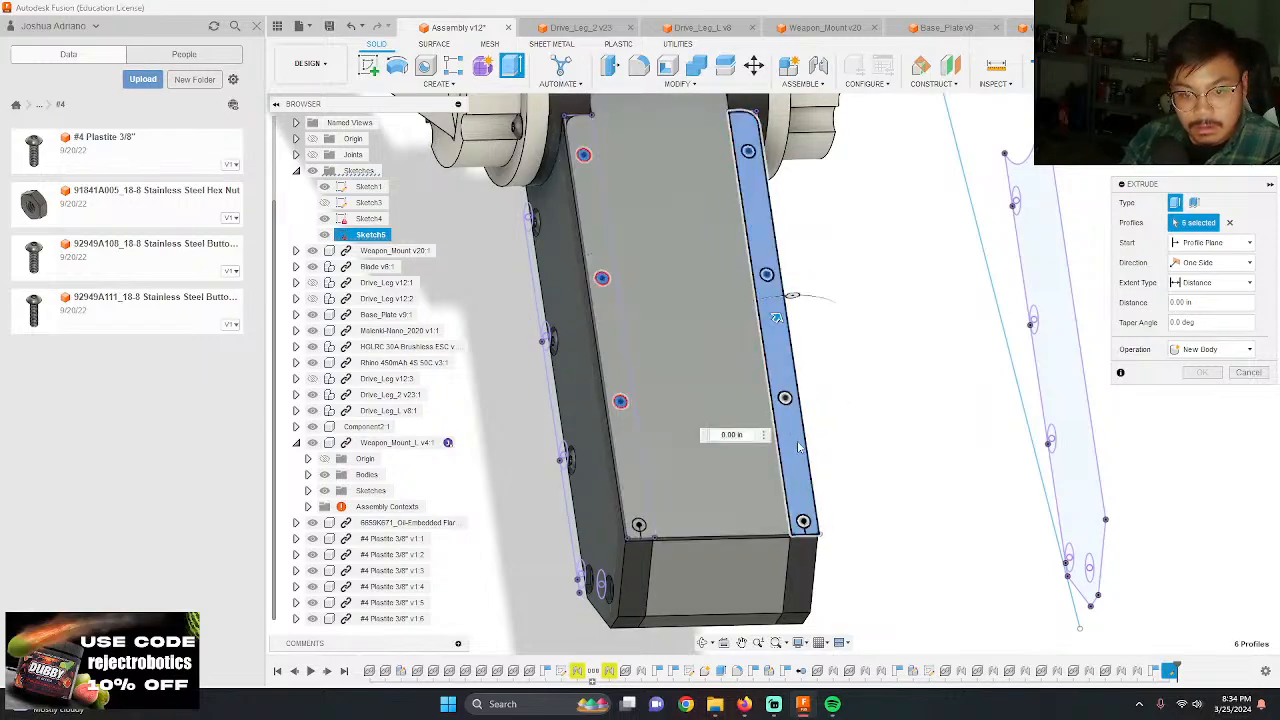
left_click(630, 535)
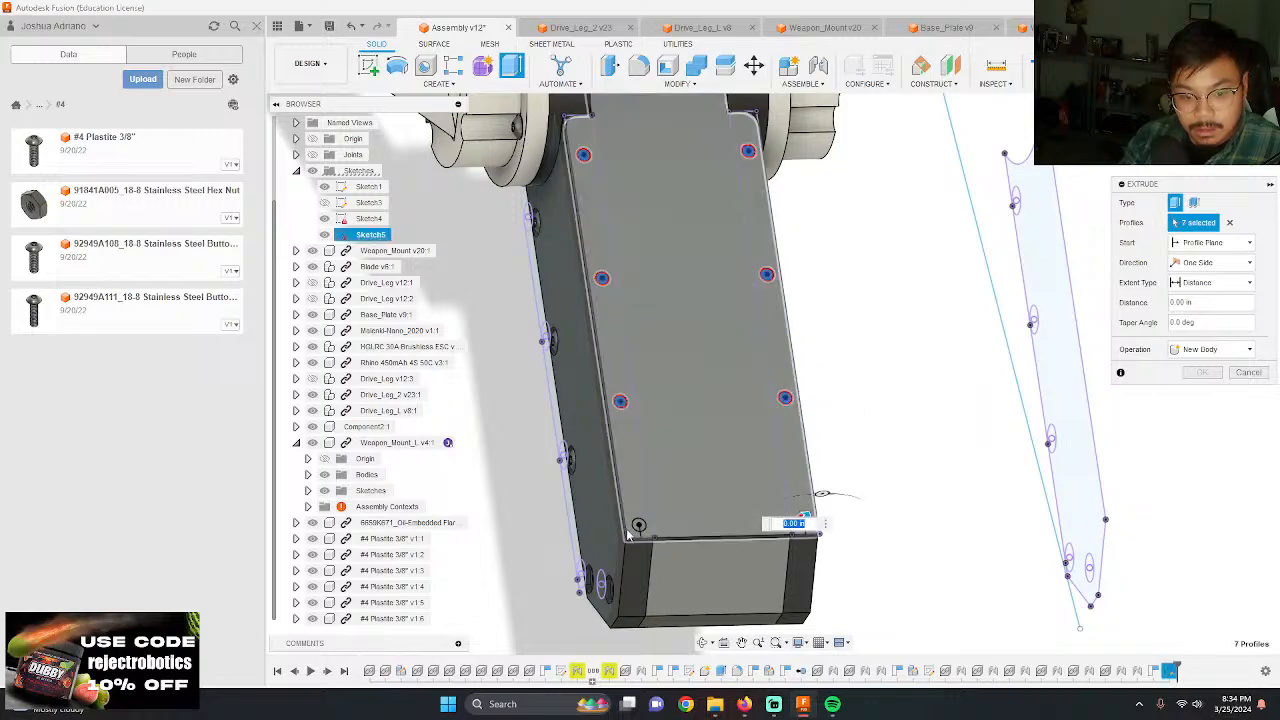
left_click(639, 525)
middle_click_drag(894, 420, 803, 424, "shift")
scroll(745, 575, "up", 4)
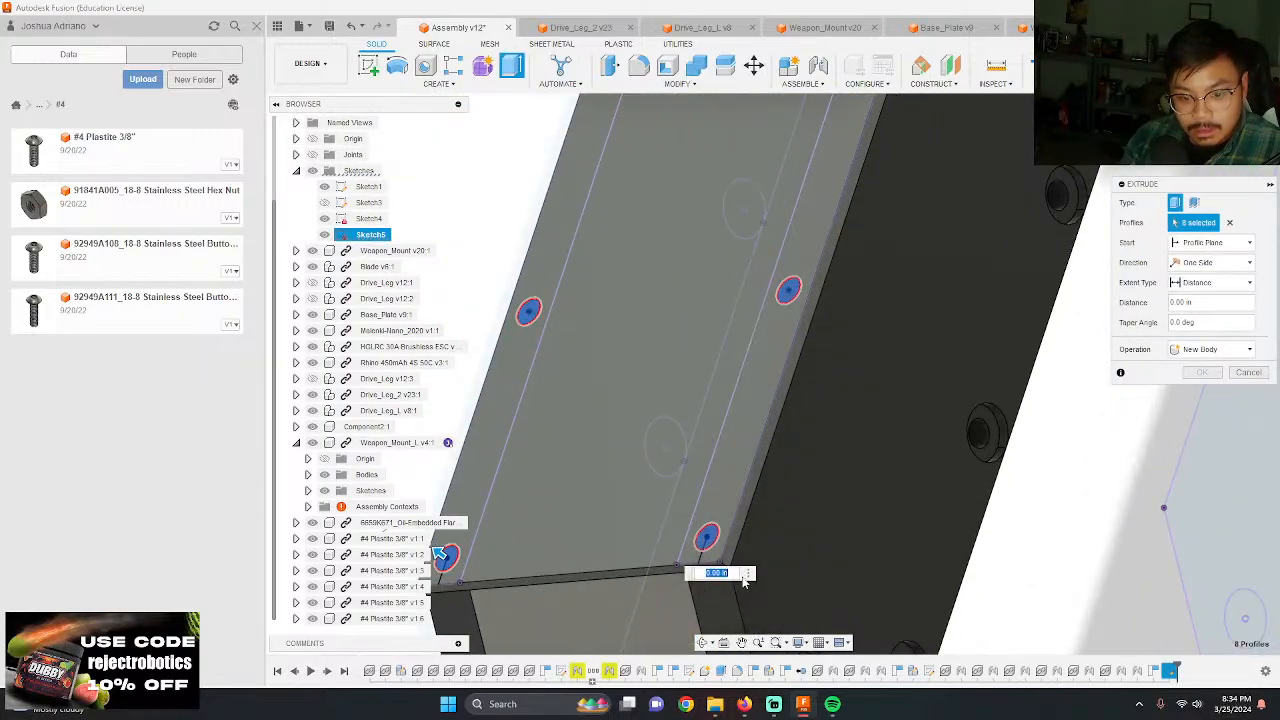
scroll(745, 580, "up", 3)
type("-0.063")
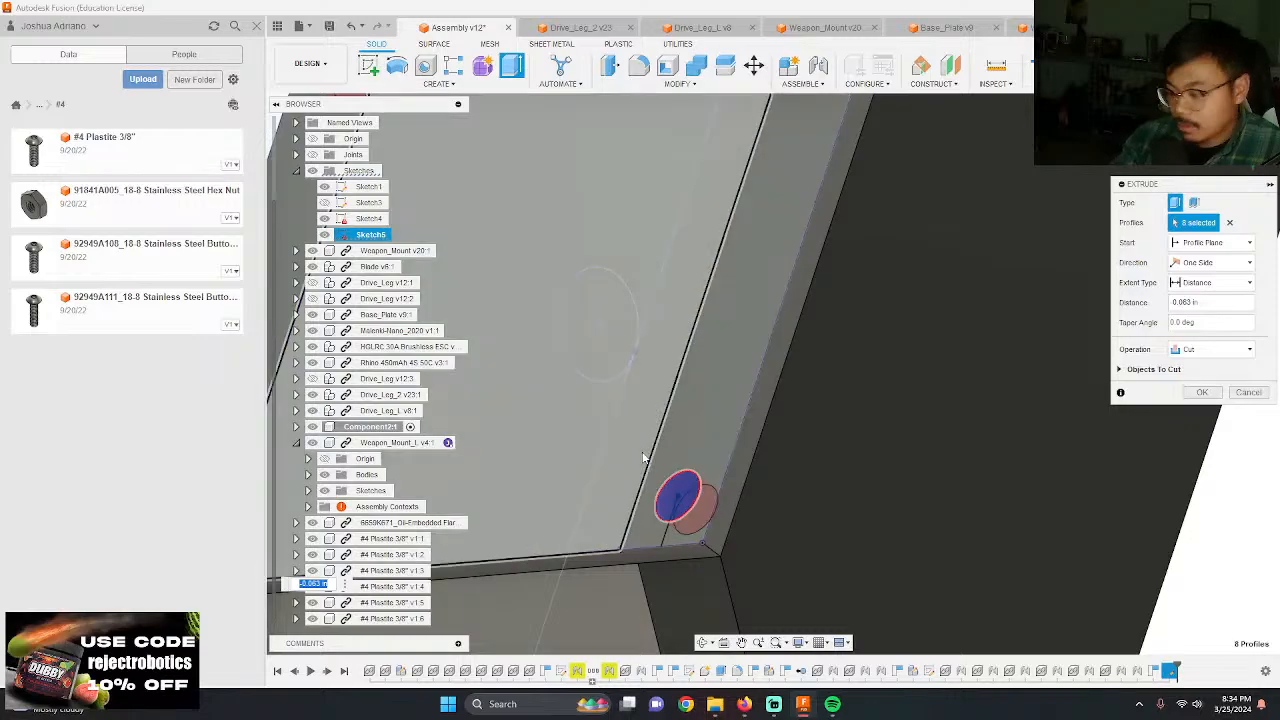
key("Return")
scroll(801, 518, "down", 8)
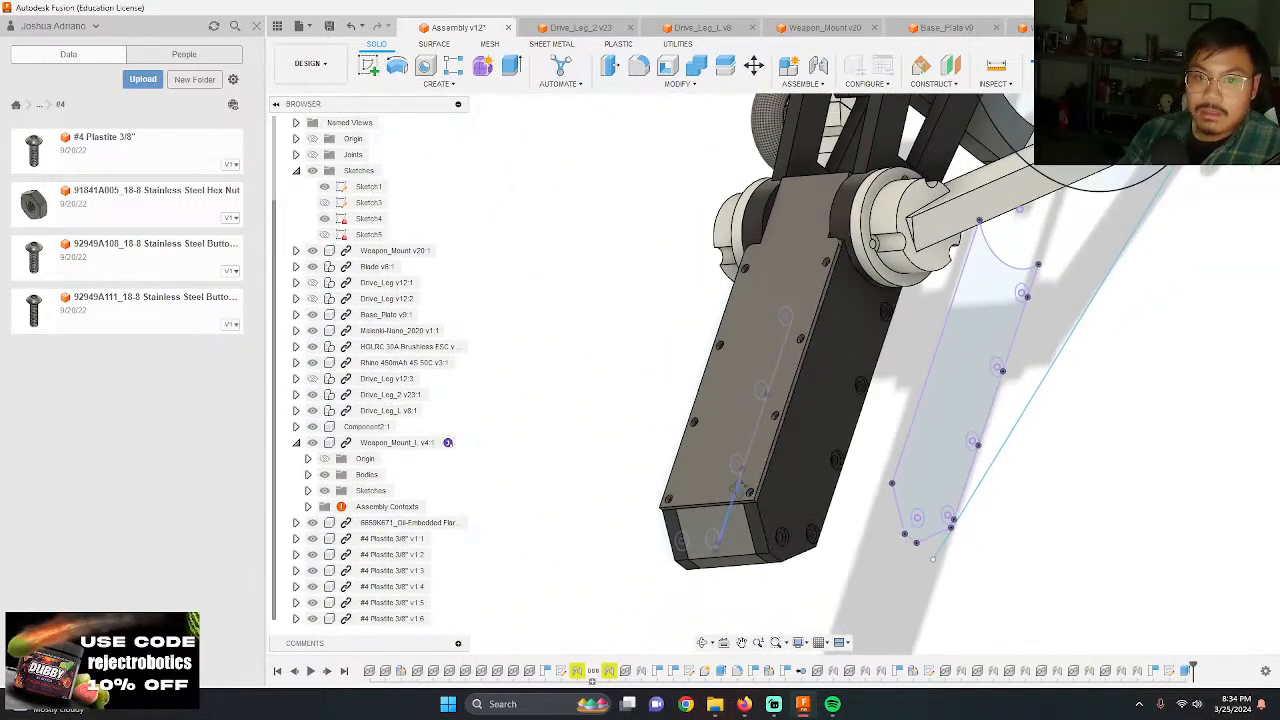
Step: Examine the cut screw holes along both plate edges and their spacing from the notched corners and the plate's end
middle_click_drag(738, 487, 706, 438, "shift")
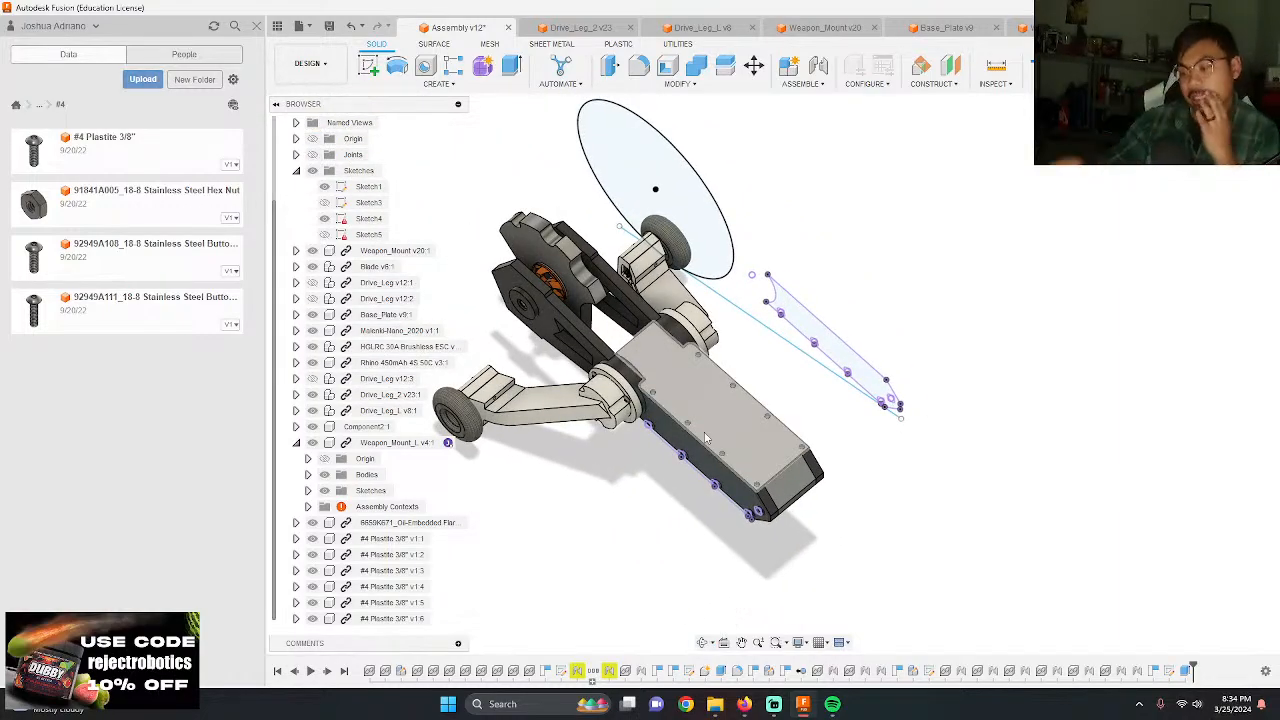
scroll(725, 405, "up", 2)
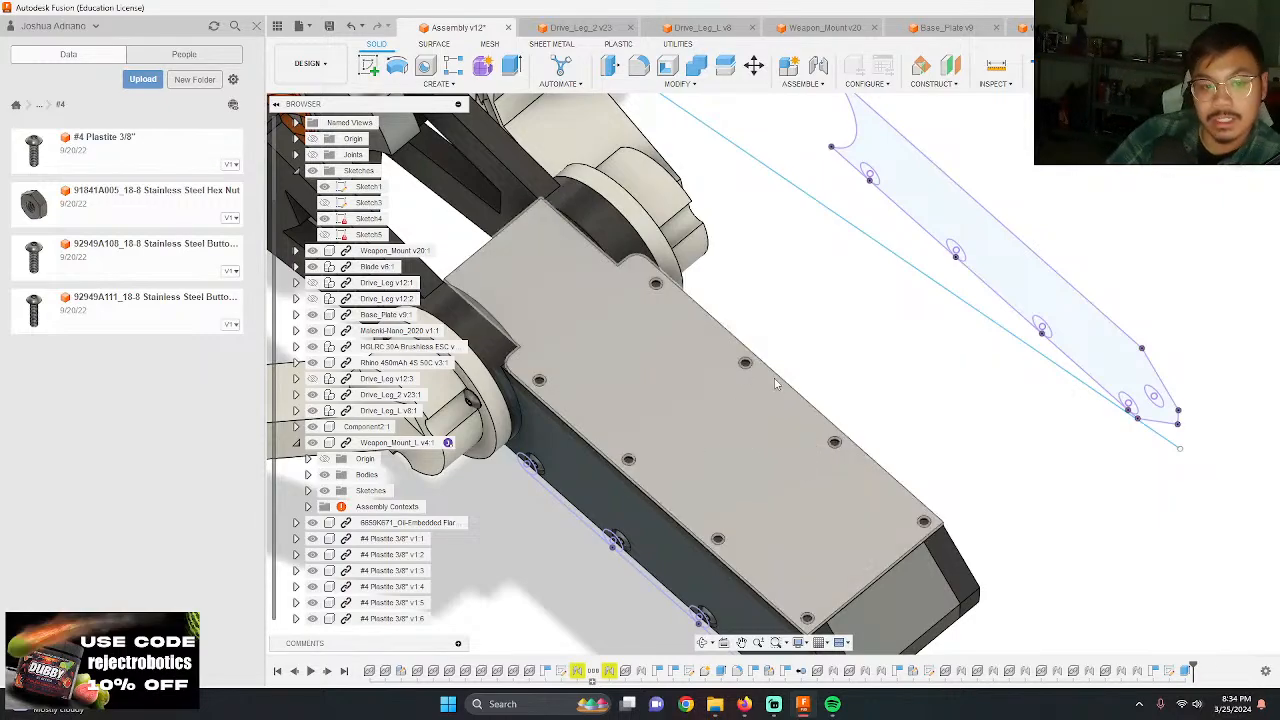
scroll(792, 412, "up", 1)
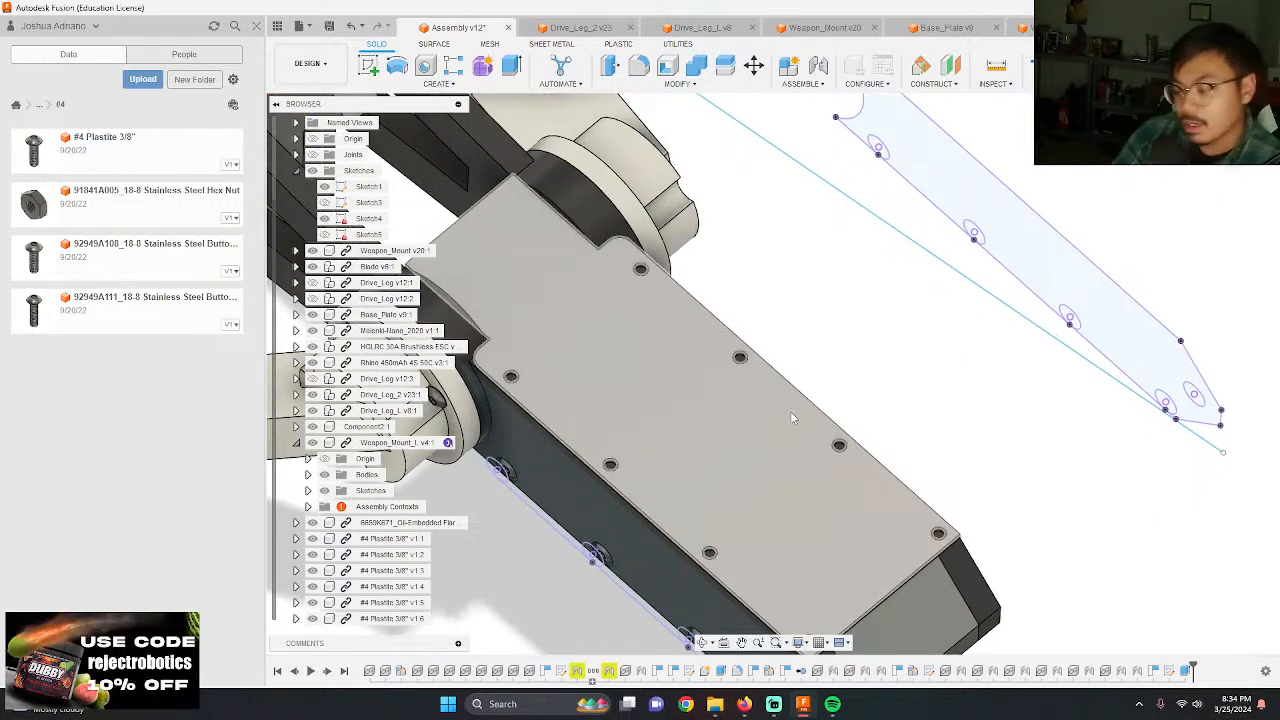
middle_click_drag(734, 281, 730, 320, "shift")
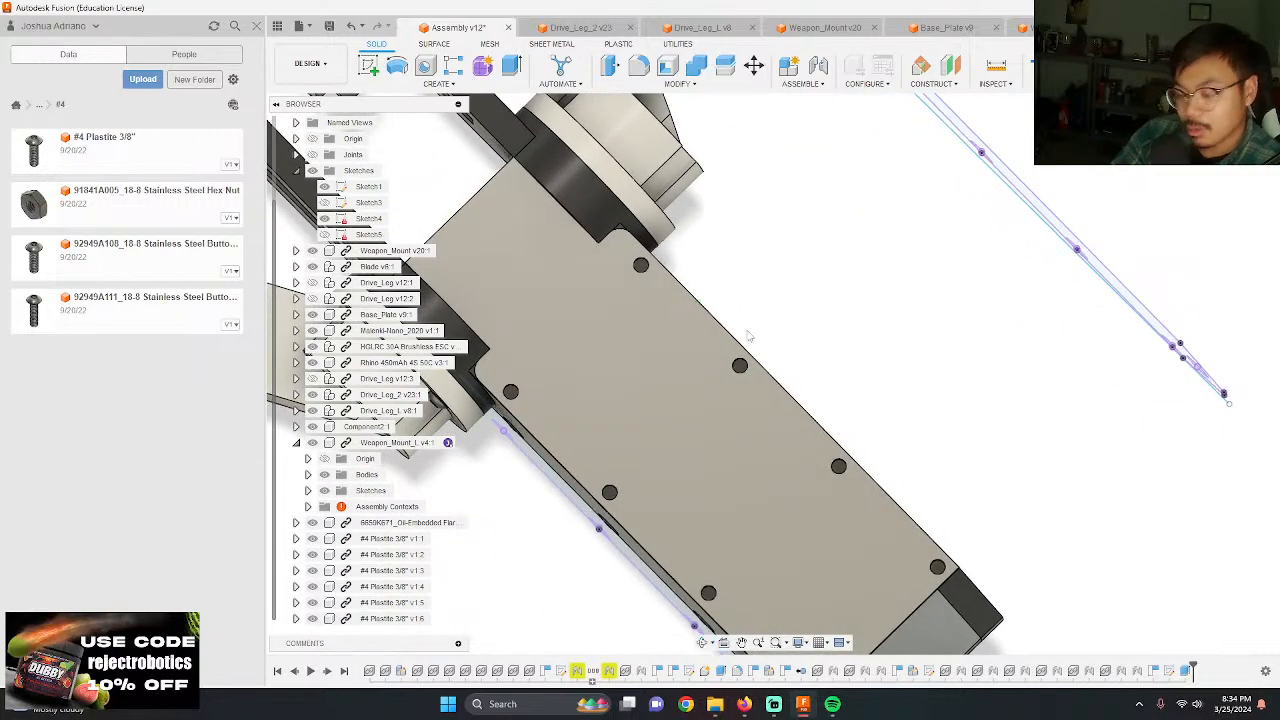
scroll(650, 228, "up", 4)
scroll(650, 231, "up", 3)
middle_click_drag(668, 243, 669, 261, "shift")
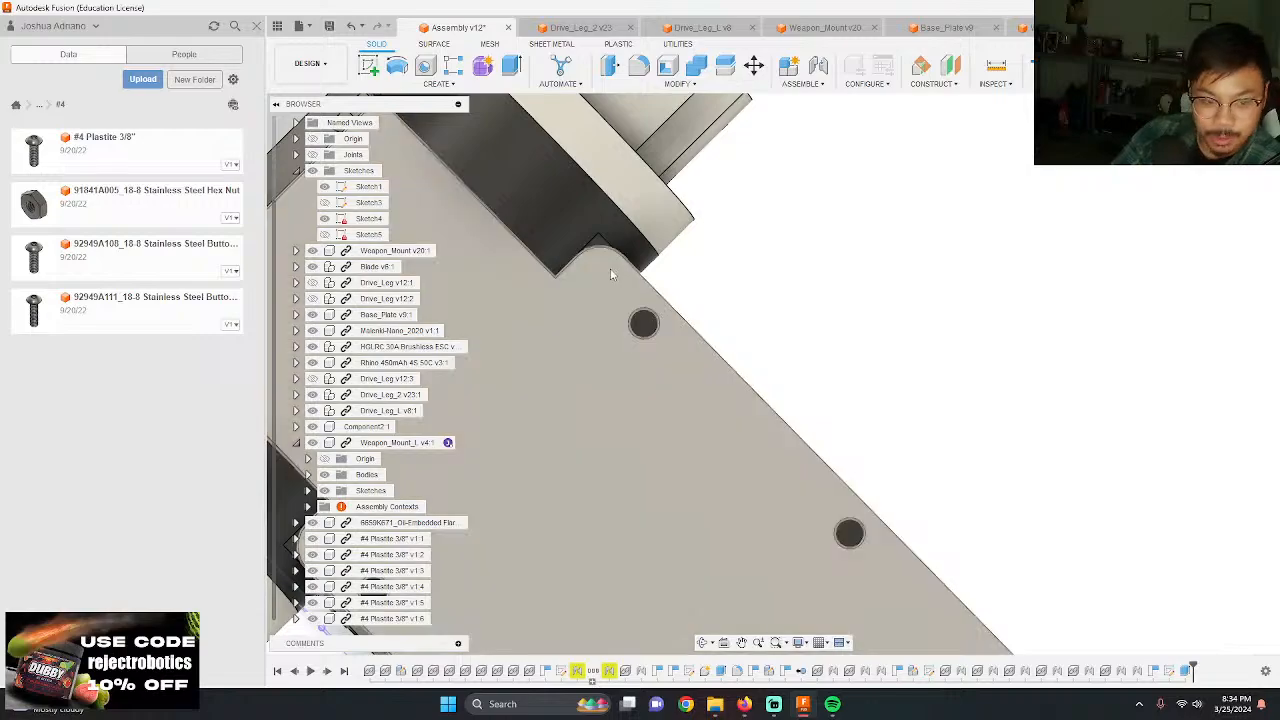
scroll(583, 234, "down", 8)
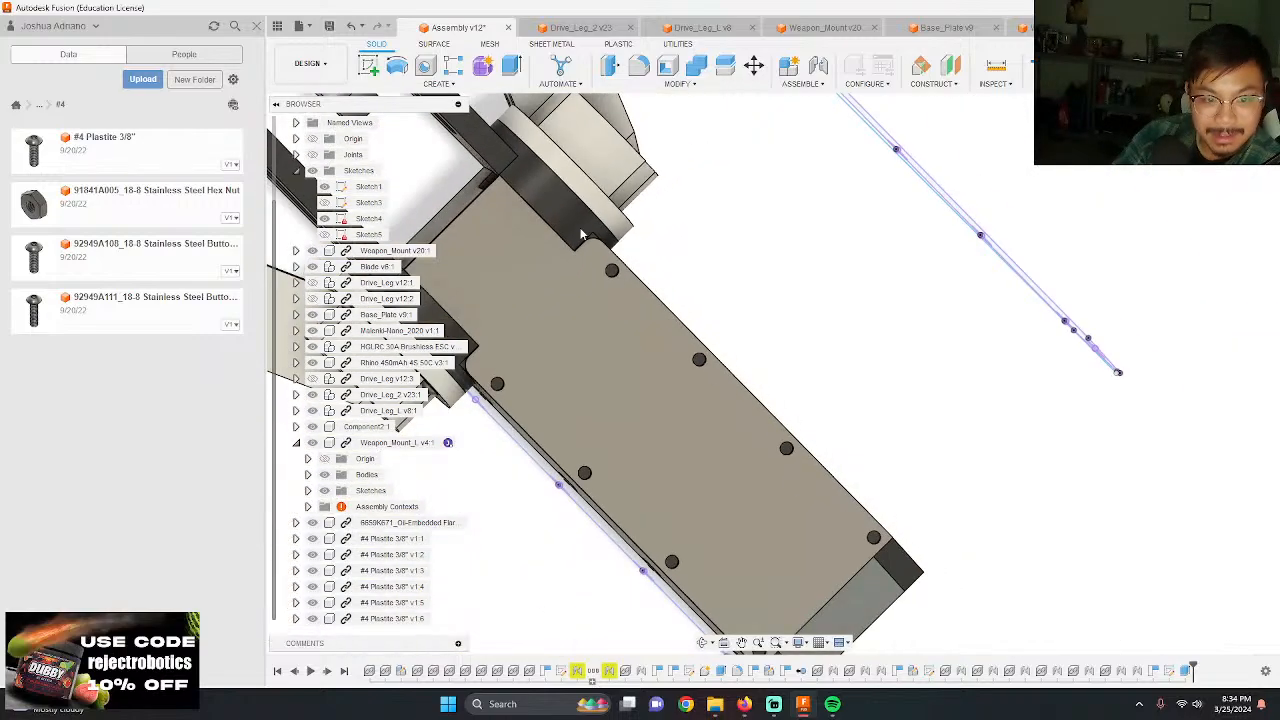
scroll(657, 362, "up", 5)
scroll(679, 346, "down", 2)
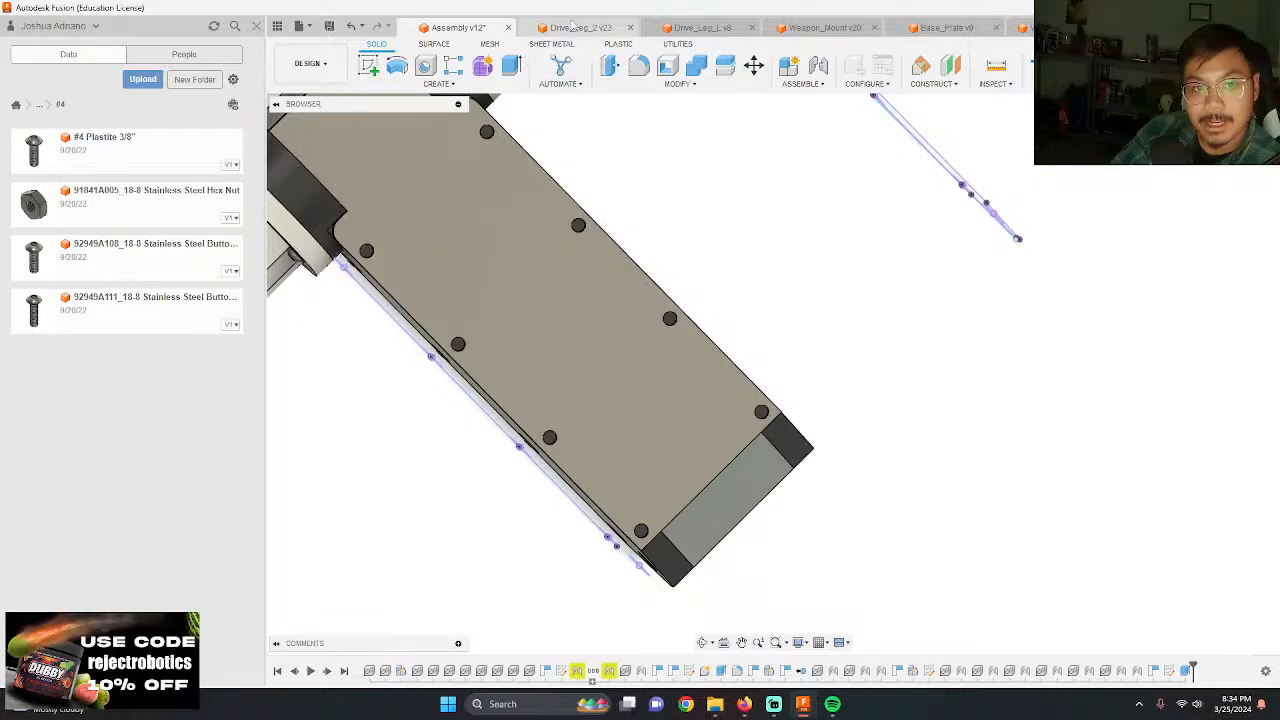
Step: Open the Weapon_Mount design and start a sketch on the narrow edge face of its long arm
left_click(574, 28)
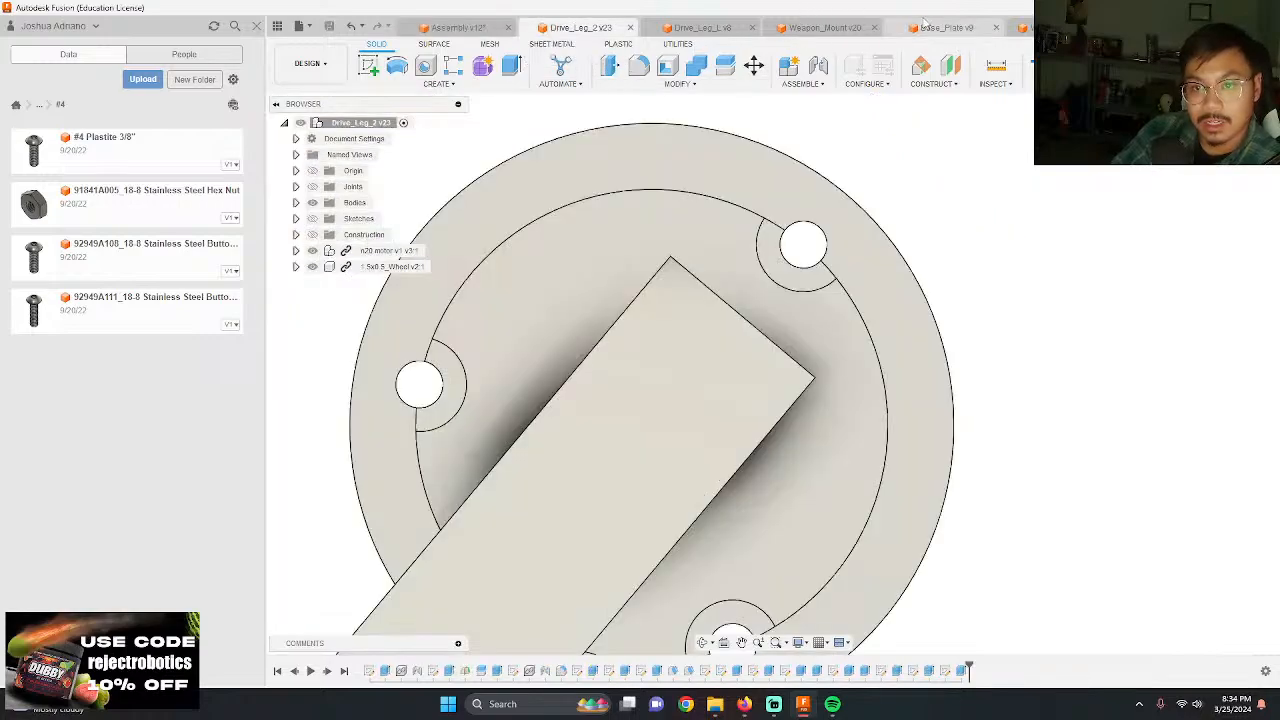
left_click(820, 28)
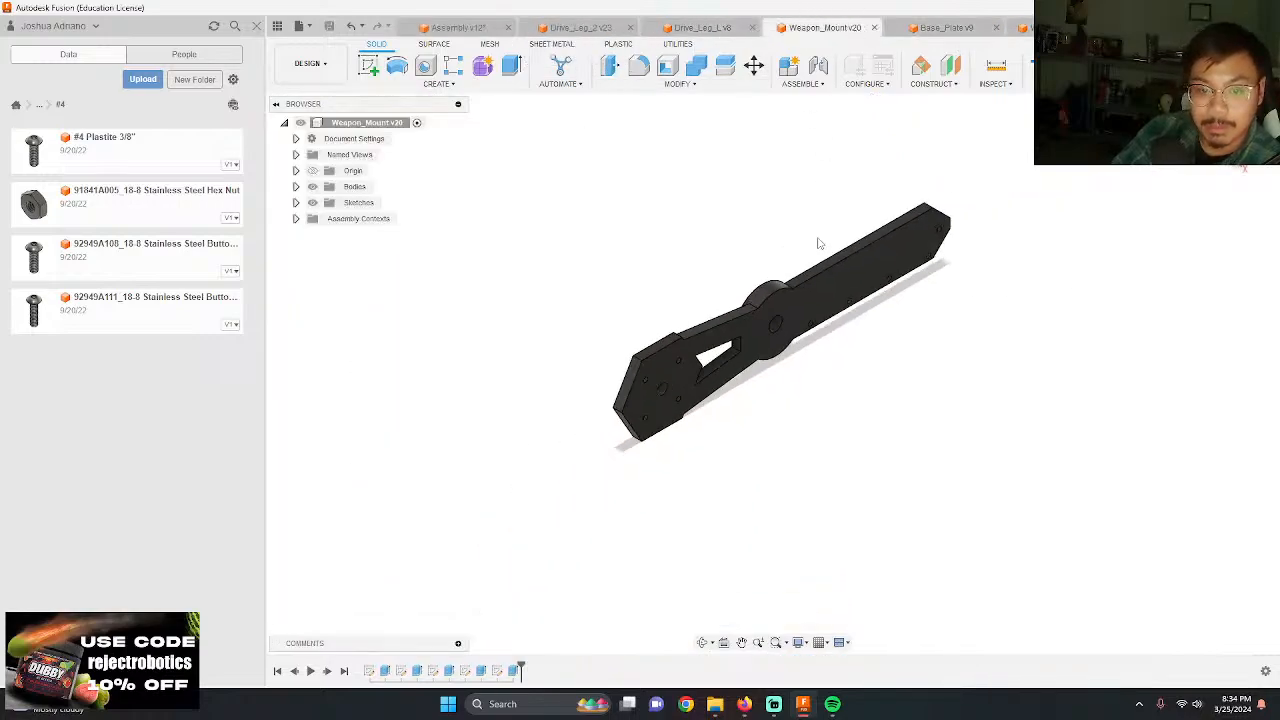
middle_click_drag(820, 243, 853, 254, "shift")
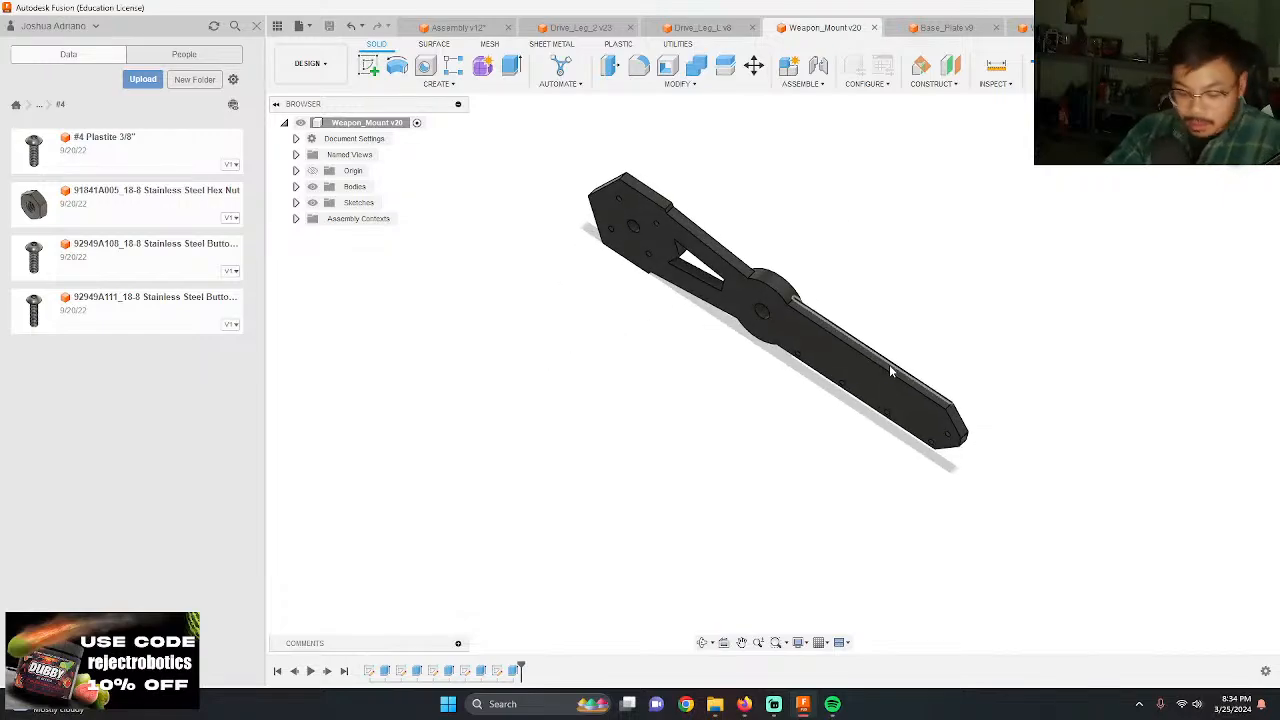
scroll(889, 364, "up", 5)
left_click(926, 432)
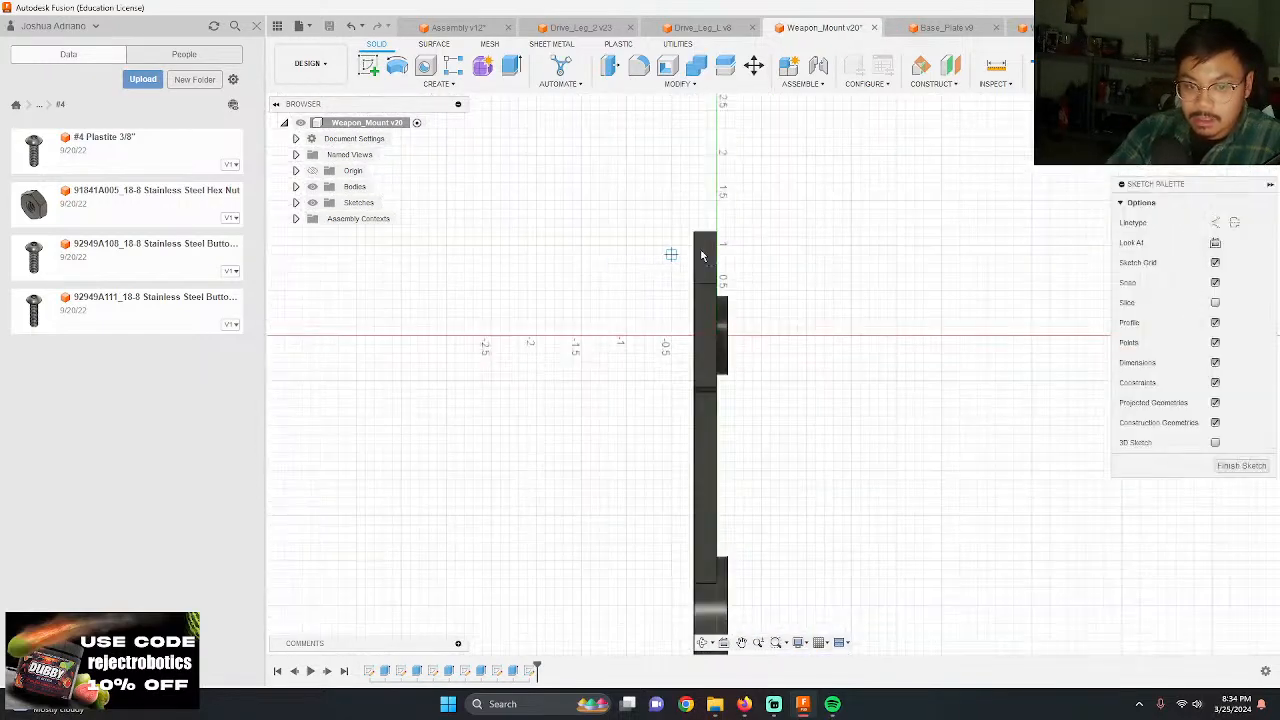
Step: Draw a 0.125 in line along the edge face from the end boundary's midpoint, and start a circle at its free end
scroll(716, 225, "down", 5)
scroll(724, 484, "up", 5)
scroll(700, 460, "up", 3)
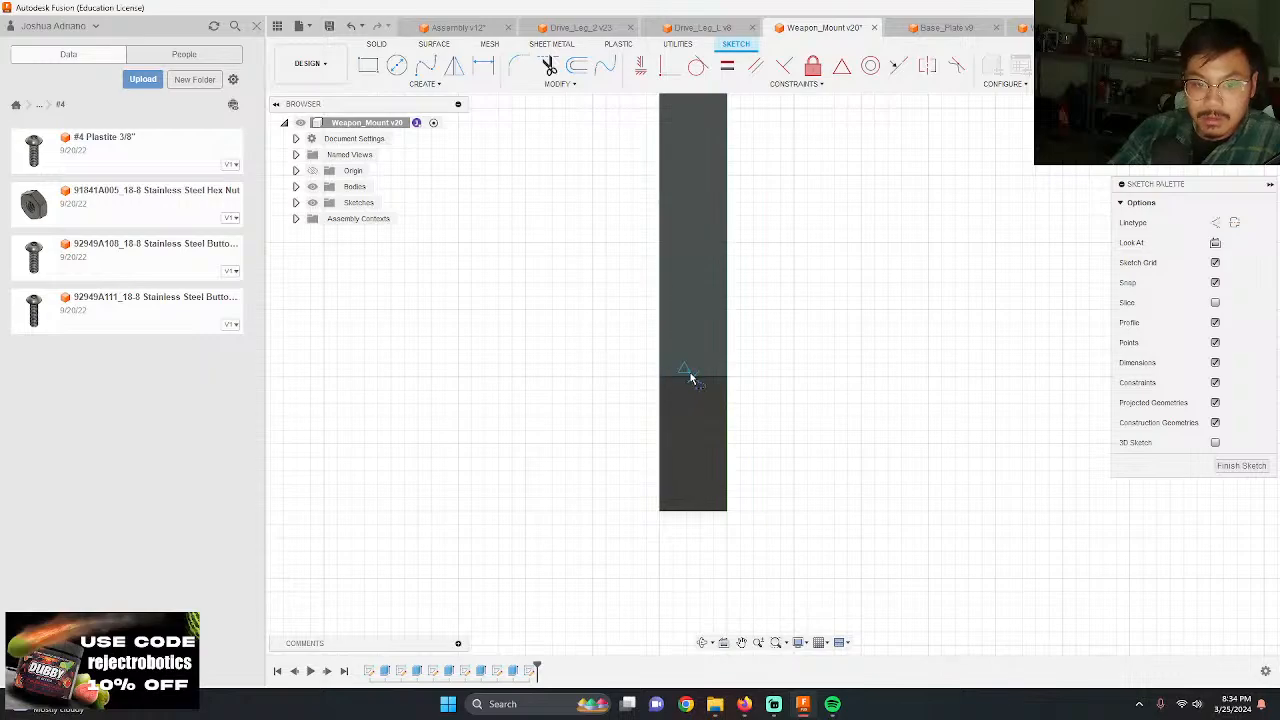
left_click(694, 374)
type("25")
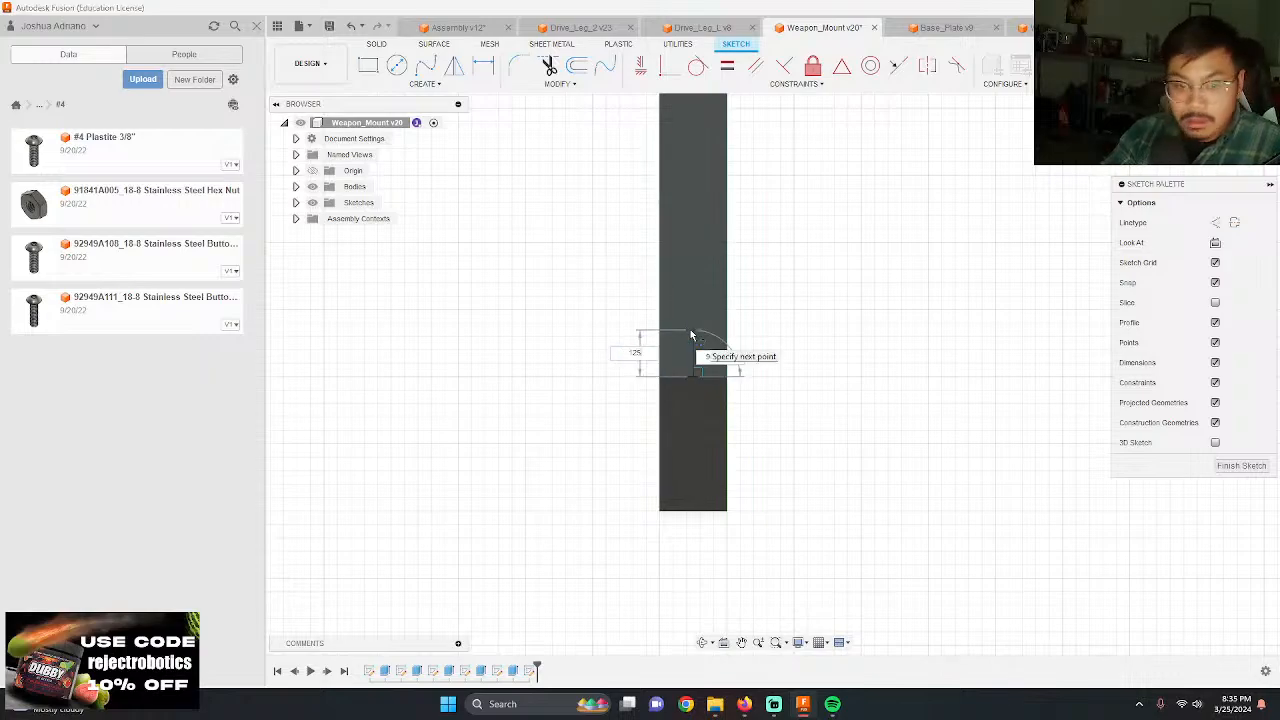
key("Return")
key("c")
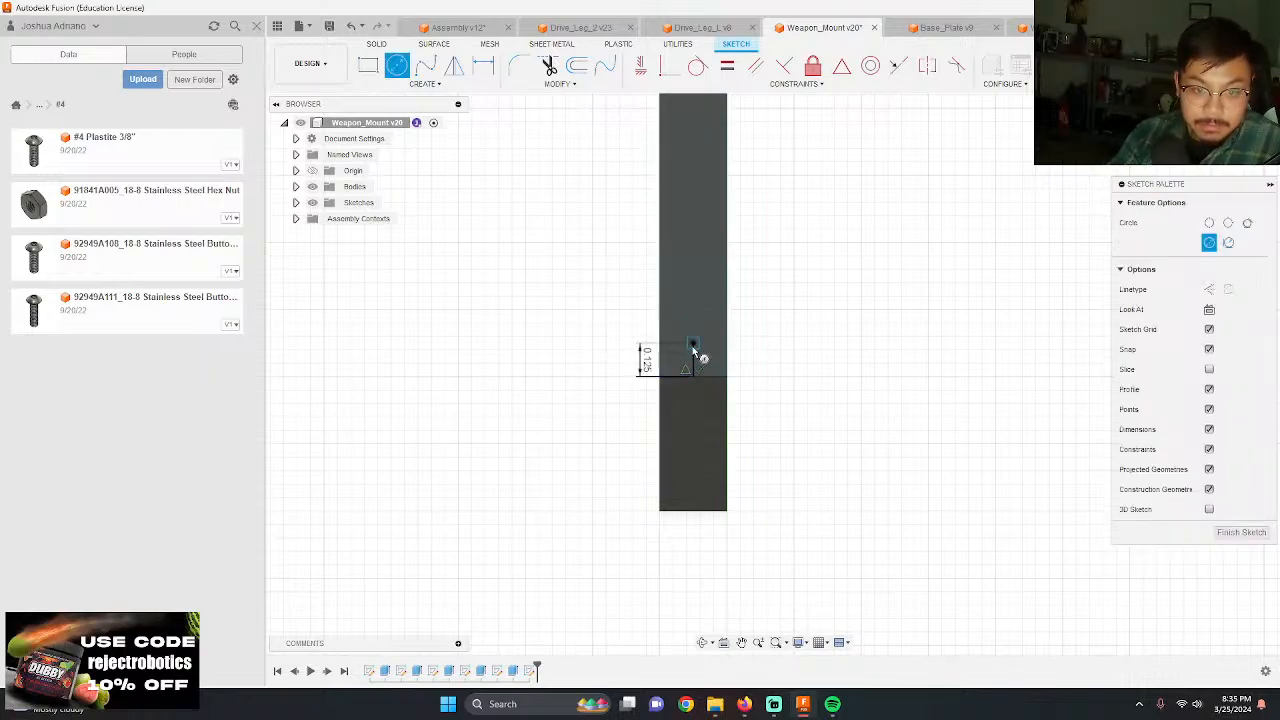
left_click(693, 346)
Step: Switch to the McMaster-Carr page in Firefox and check the order history for the ordered button head hex drive screw
key("alt+Tab")
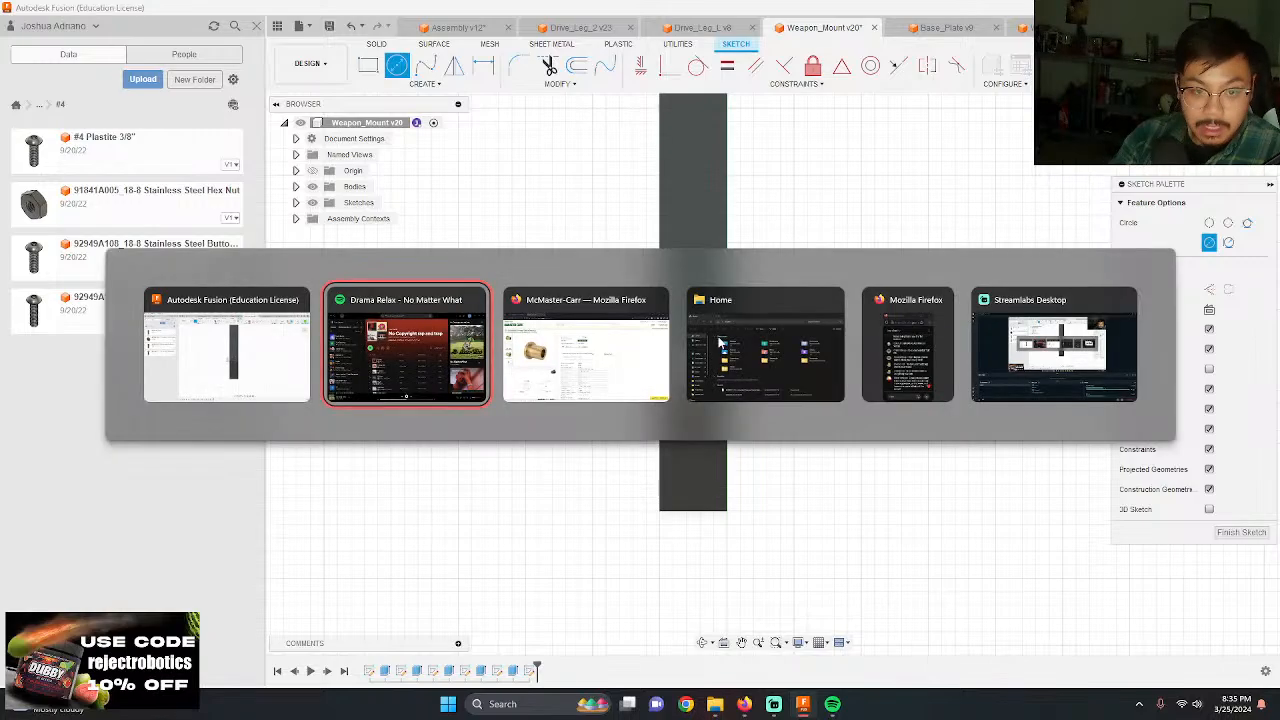
left_click(718, 342)
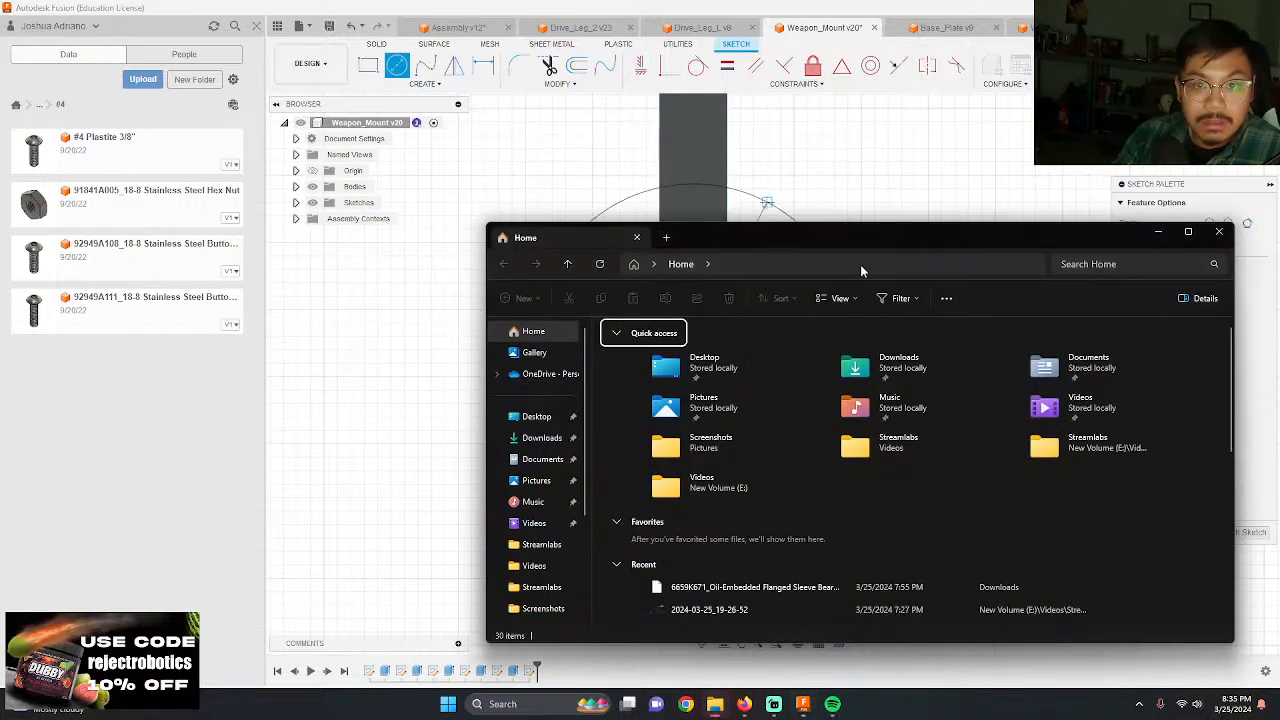
left_click(1158, 232)
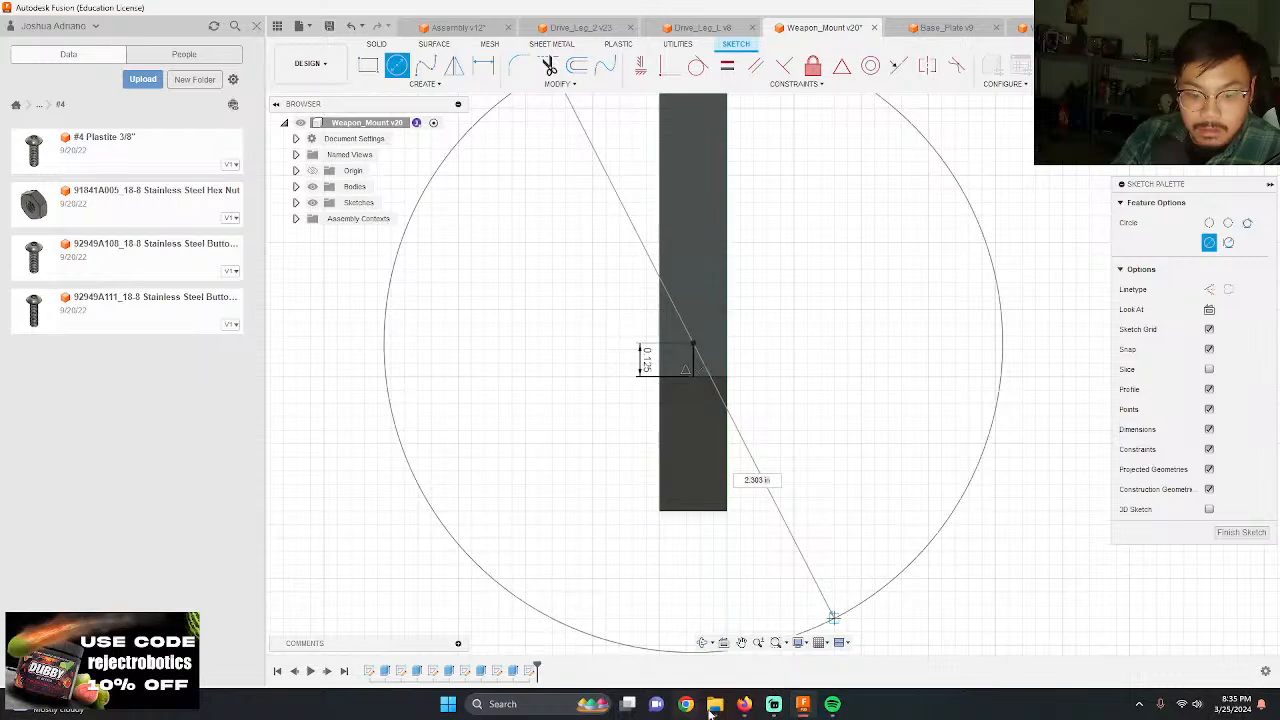
mouse_move(745, 706)
left_click(812, 648)
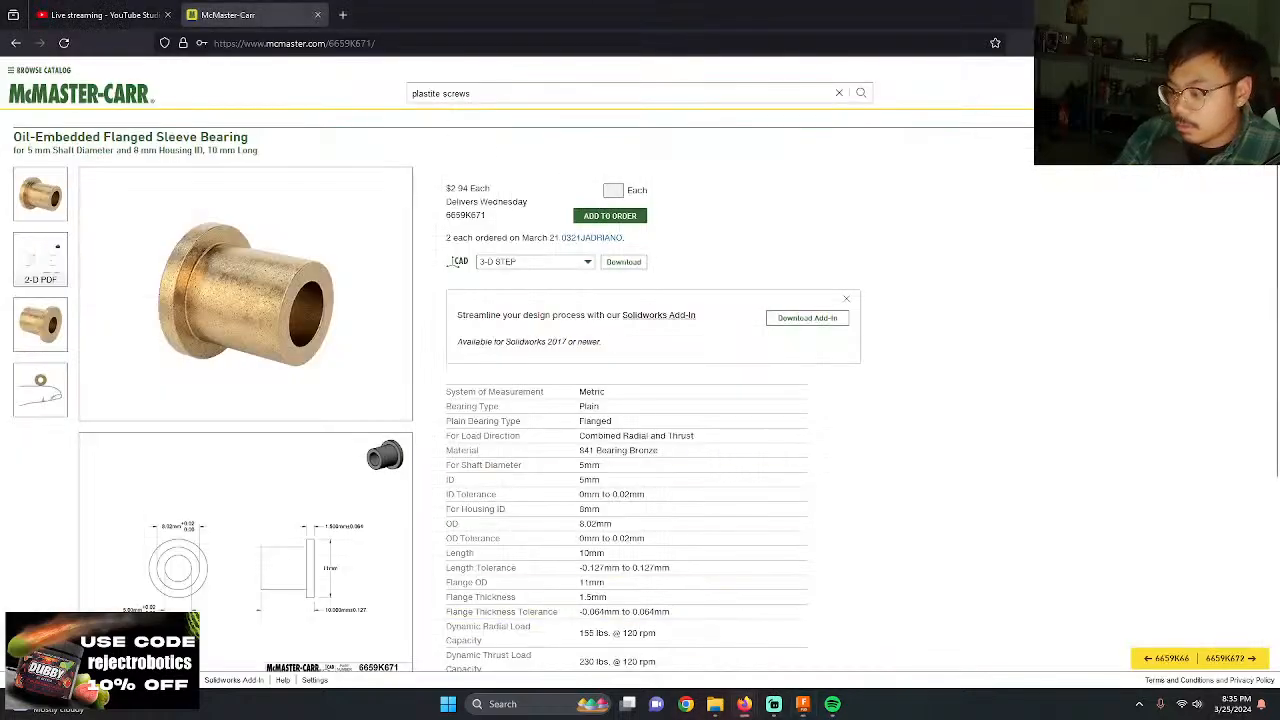
left_click(1150, 93)
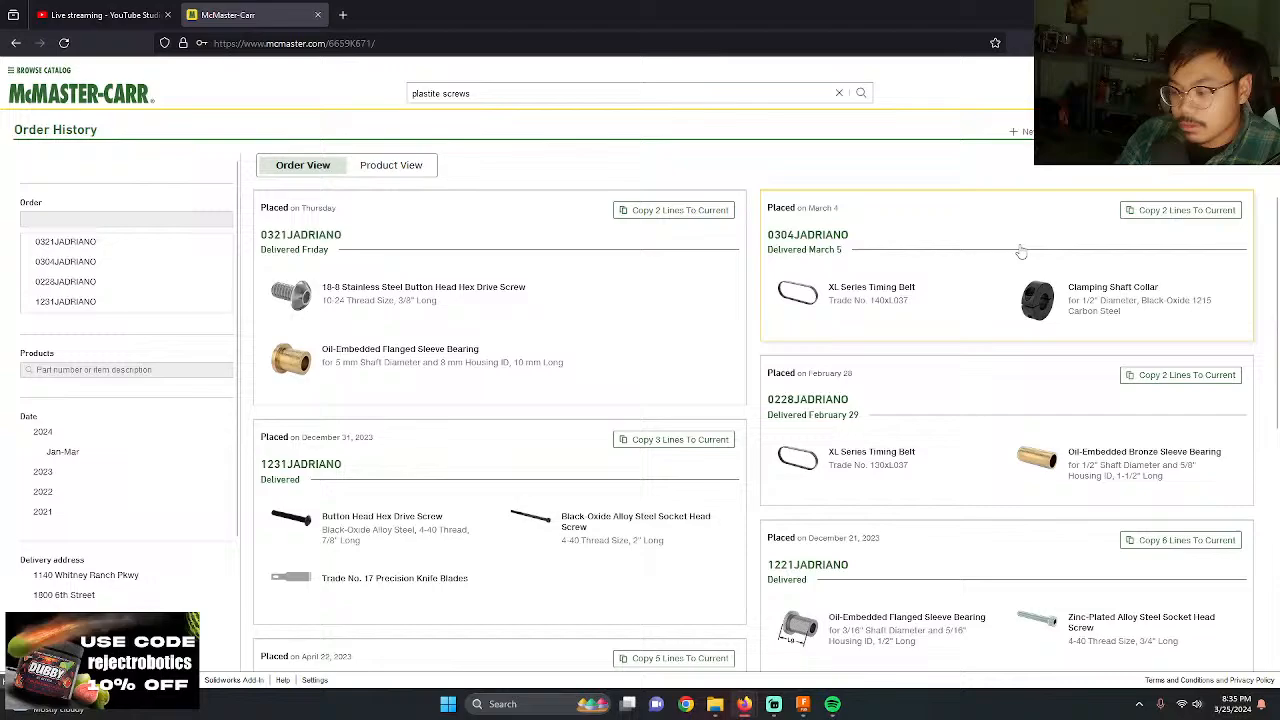
left_click(405, 312)
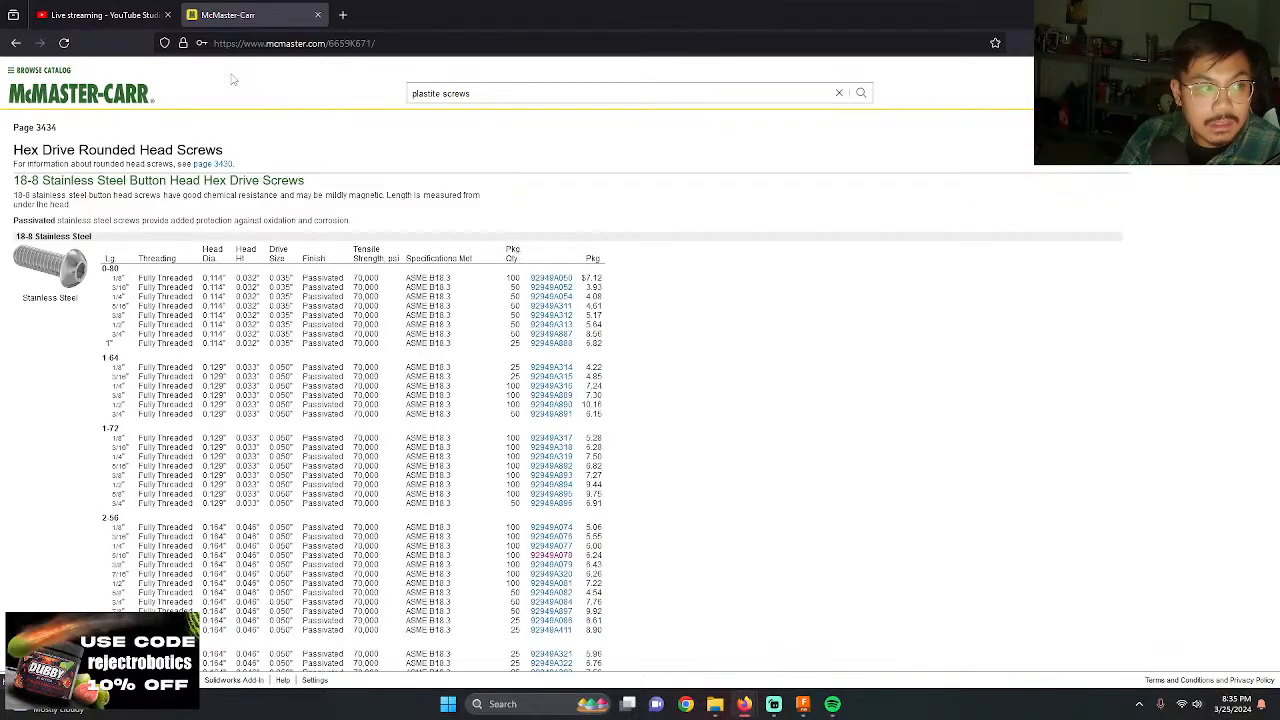
left_click(15, 43)
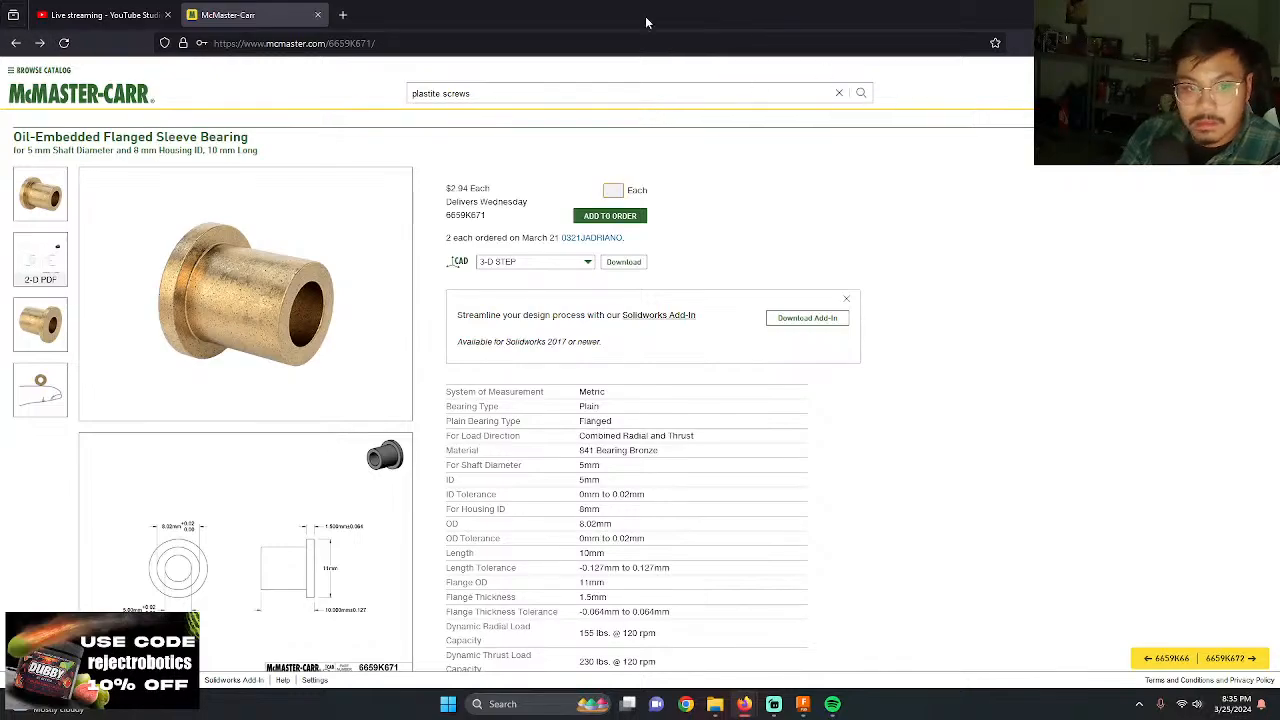
Step: Return to the earlier plastite screws results filtered to screw size No. 4 and length 3/8"
right_click(15, 43)
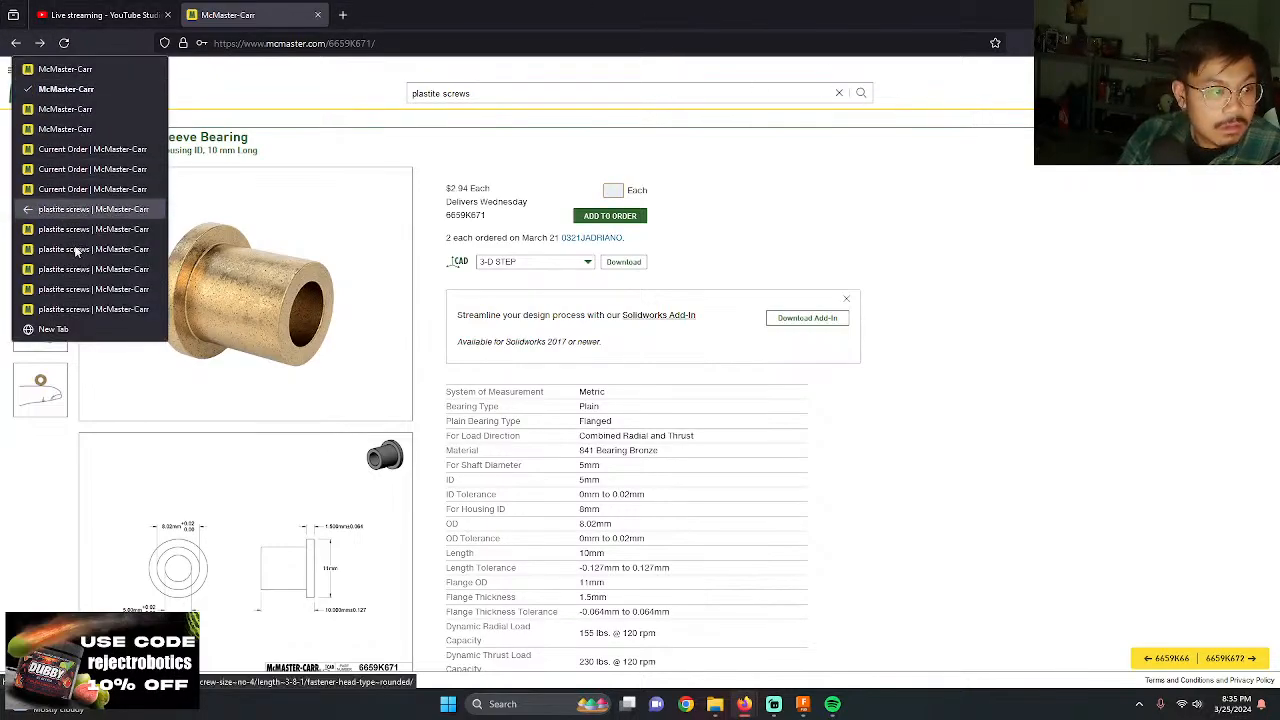
left_click(95, 309)
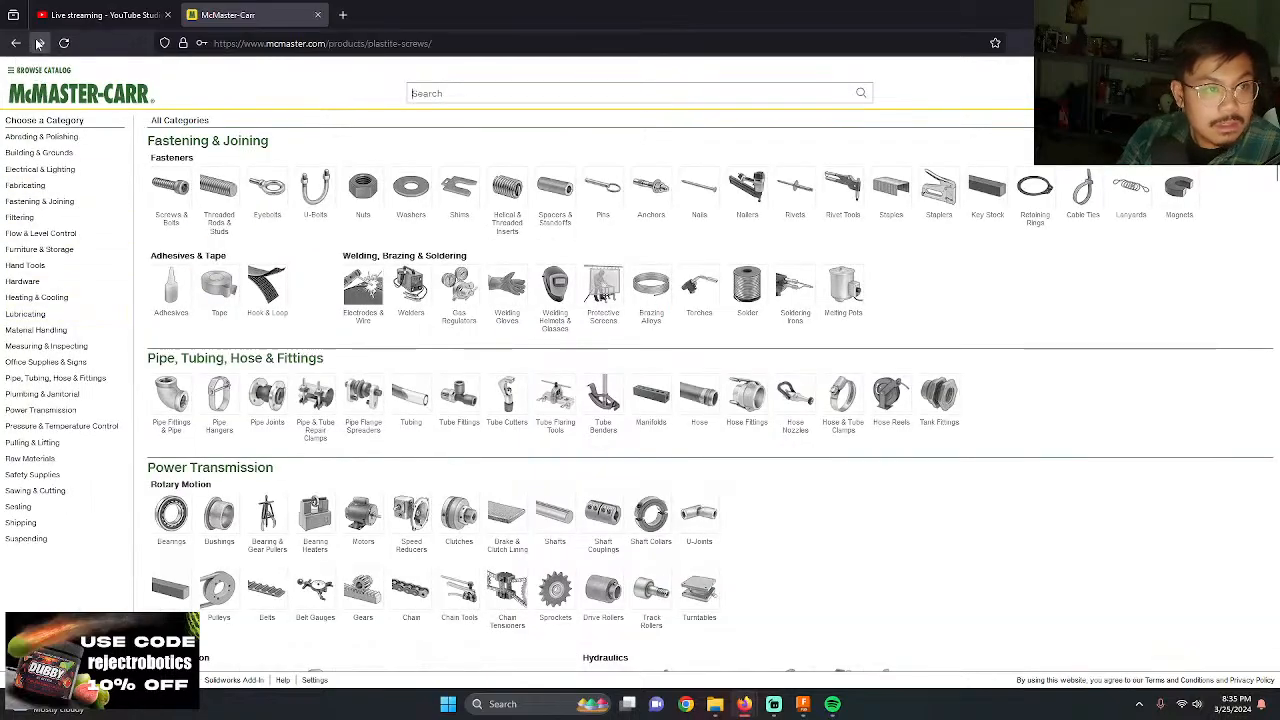
left_click(38, 43)
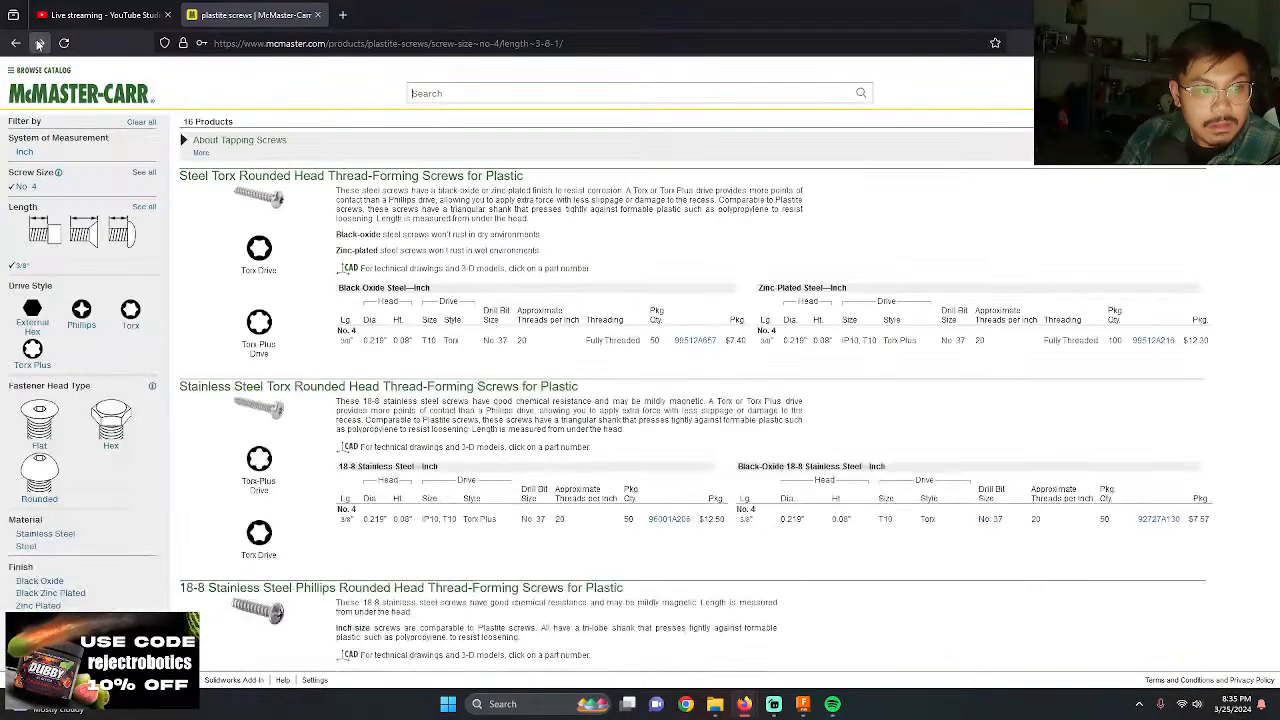
Step: Check the No. 4 Phillips thread-forming screw's product page, return to Fusion and set the edge circle's diameter to 0.09 in
left_click(38, 43)
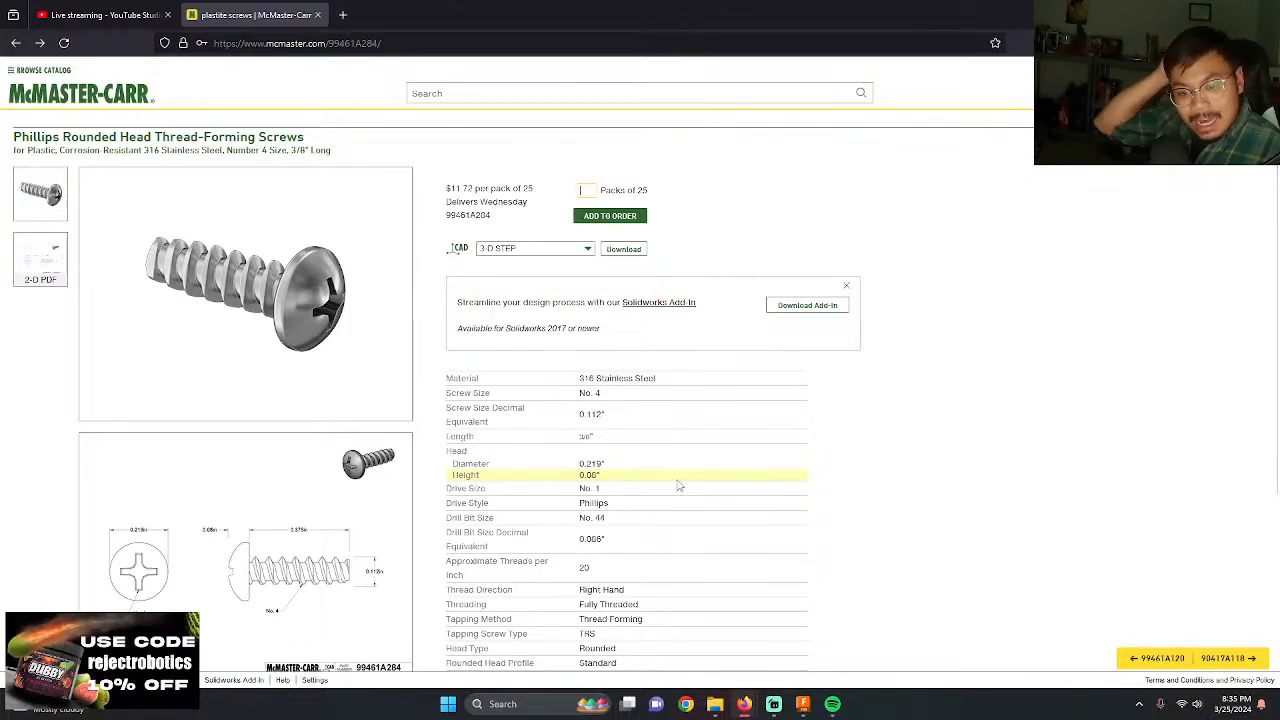
key("alt+Tab")
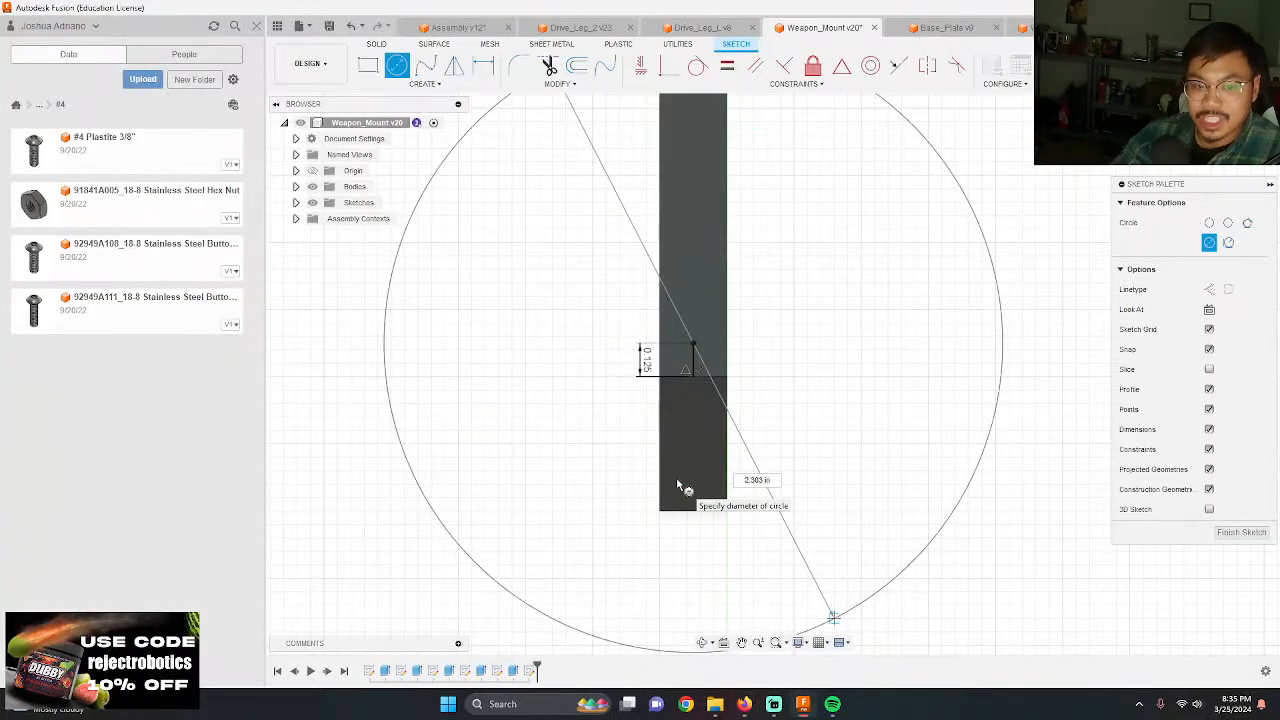
scroll(690, 418, "up", 2)
scroll(697, 335, "up", 2)
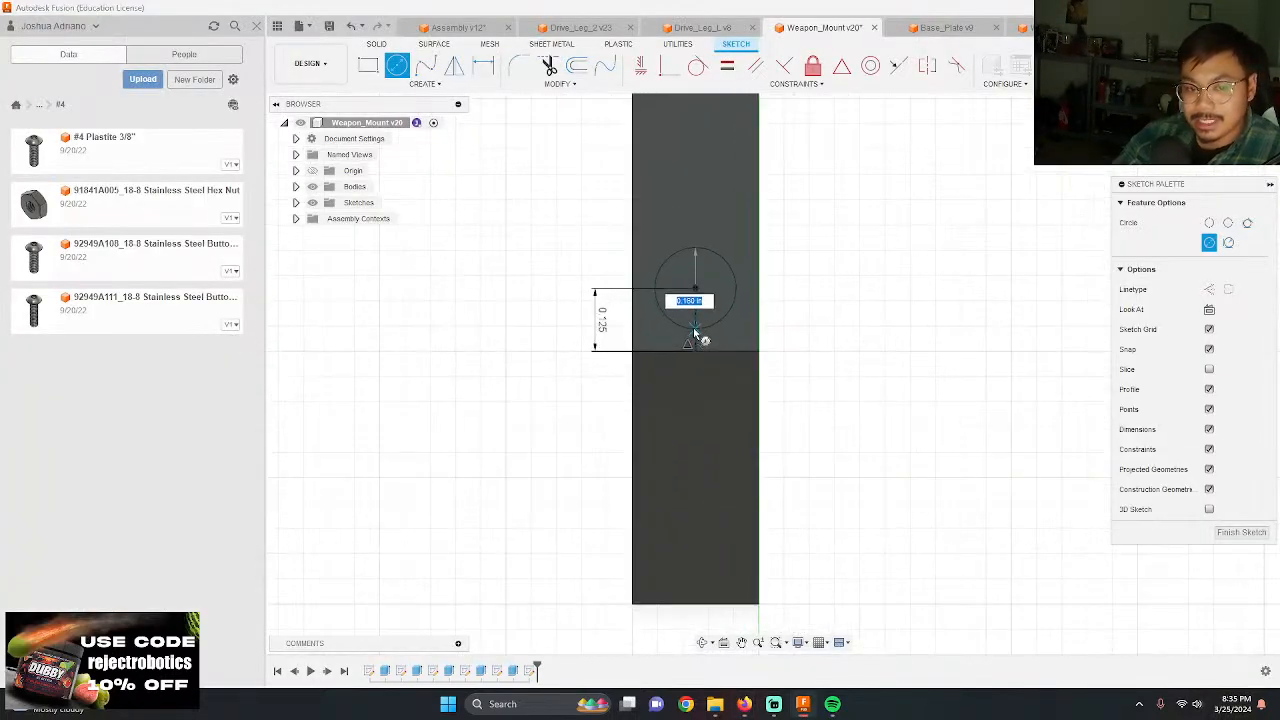
type(".09")
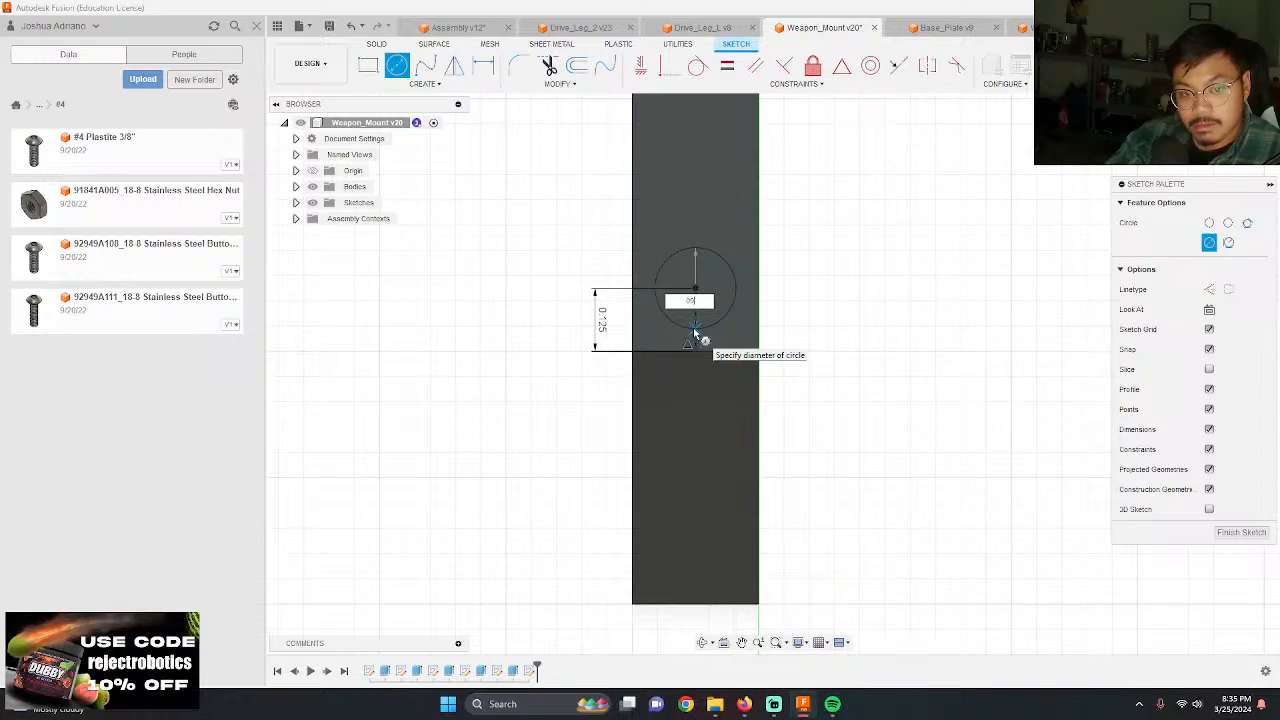
key("Return")
scroll(584, 309, "down", 1)
scroll(584, 309, "down", 2)
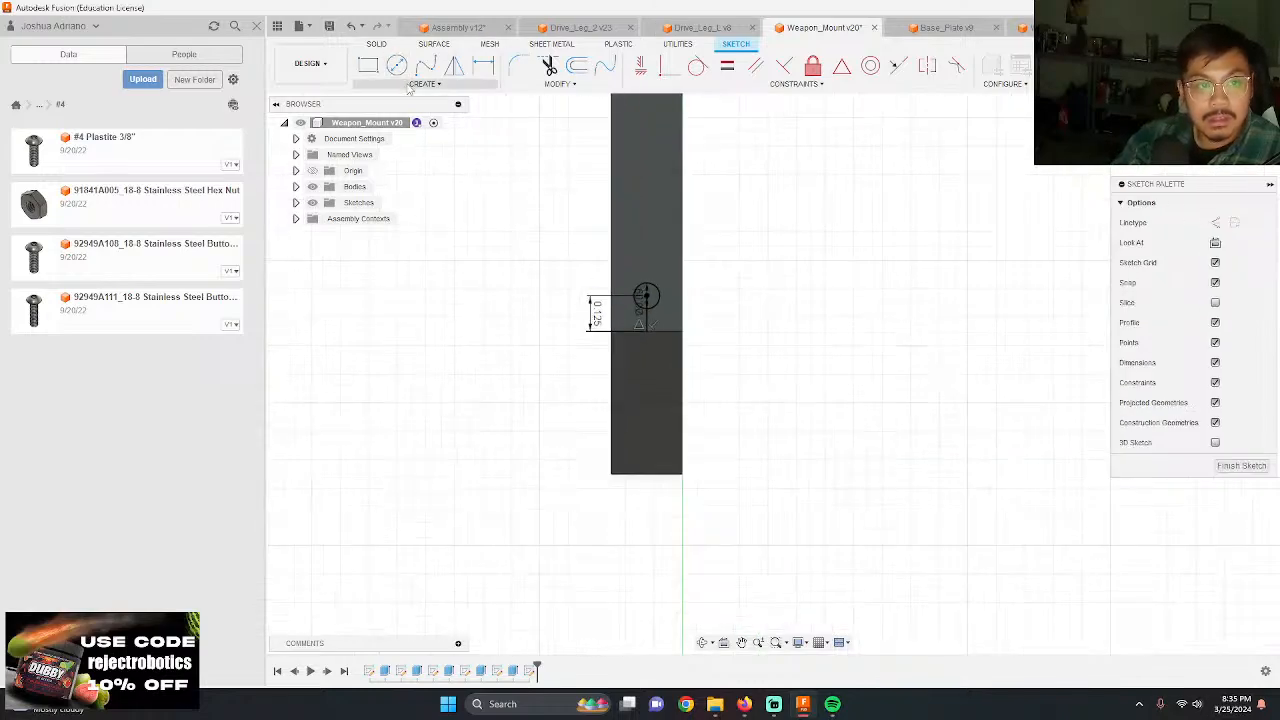
left_click(423, 83)
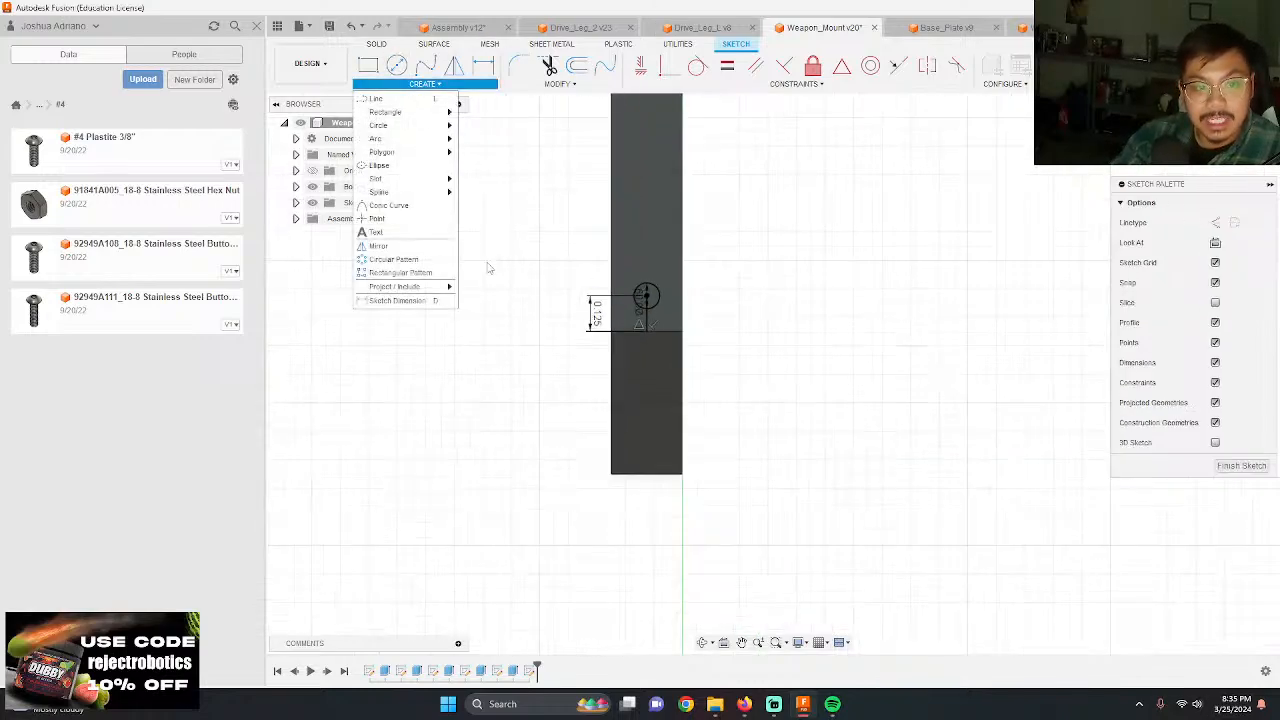
left_click(439, 281)
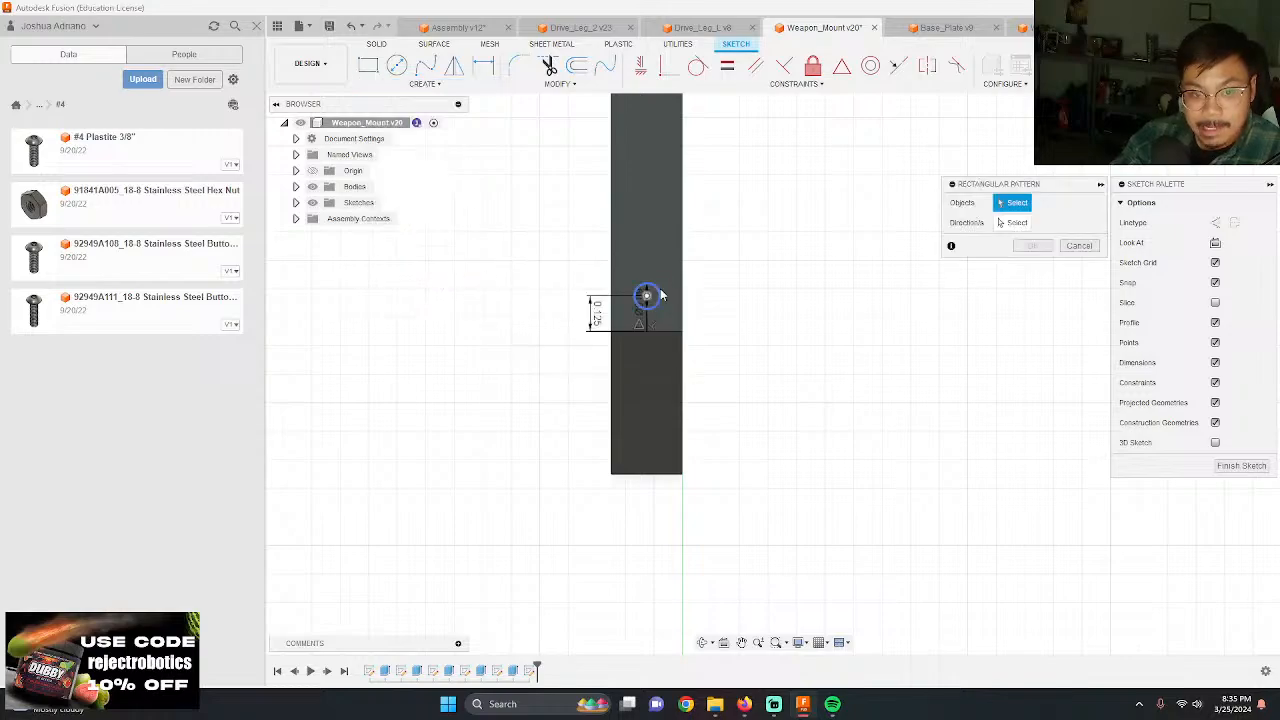
left_click(651, 294)
scroll(688, 323, "down", 3)
scroll(684, 262, "down", 2)
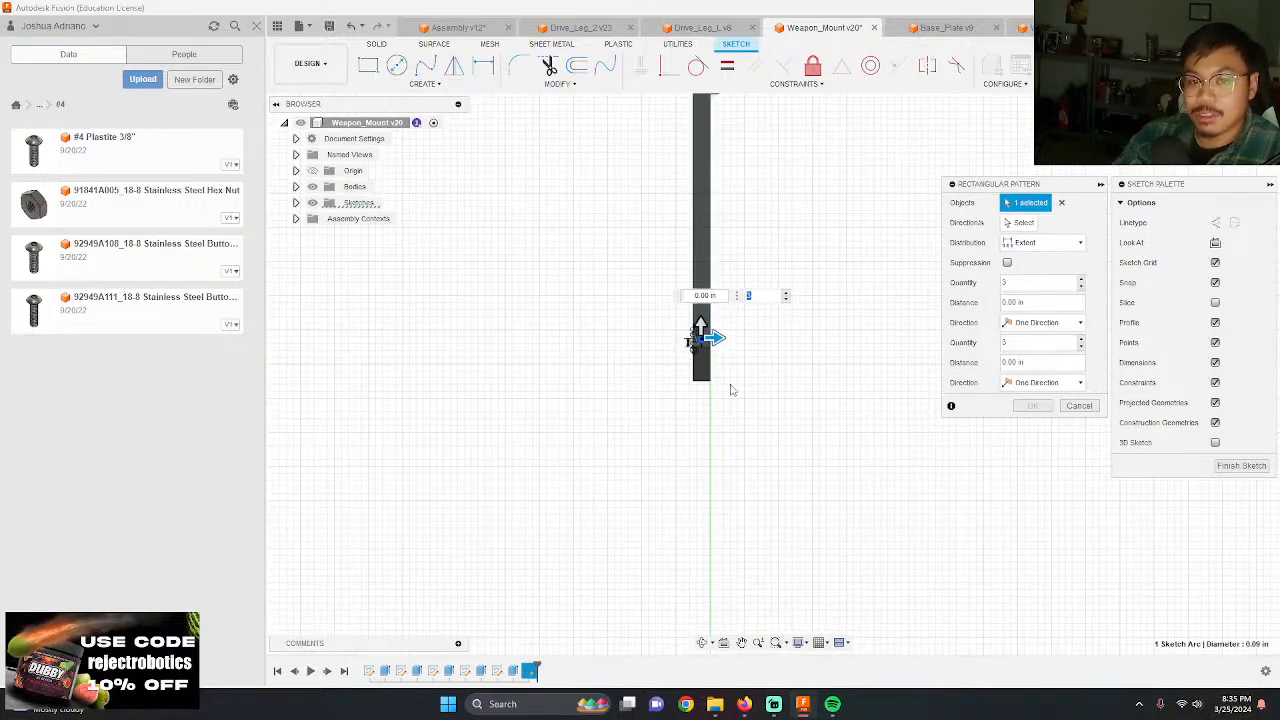
scroll(675, 215, "down", 2)
scroll(680, 200, "up", 5)
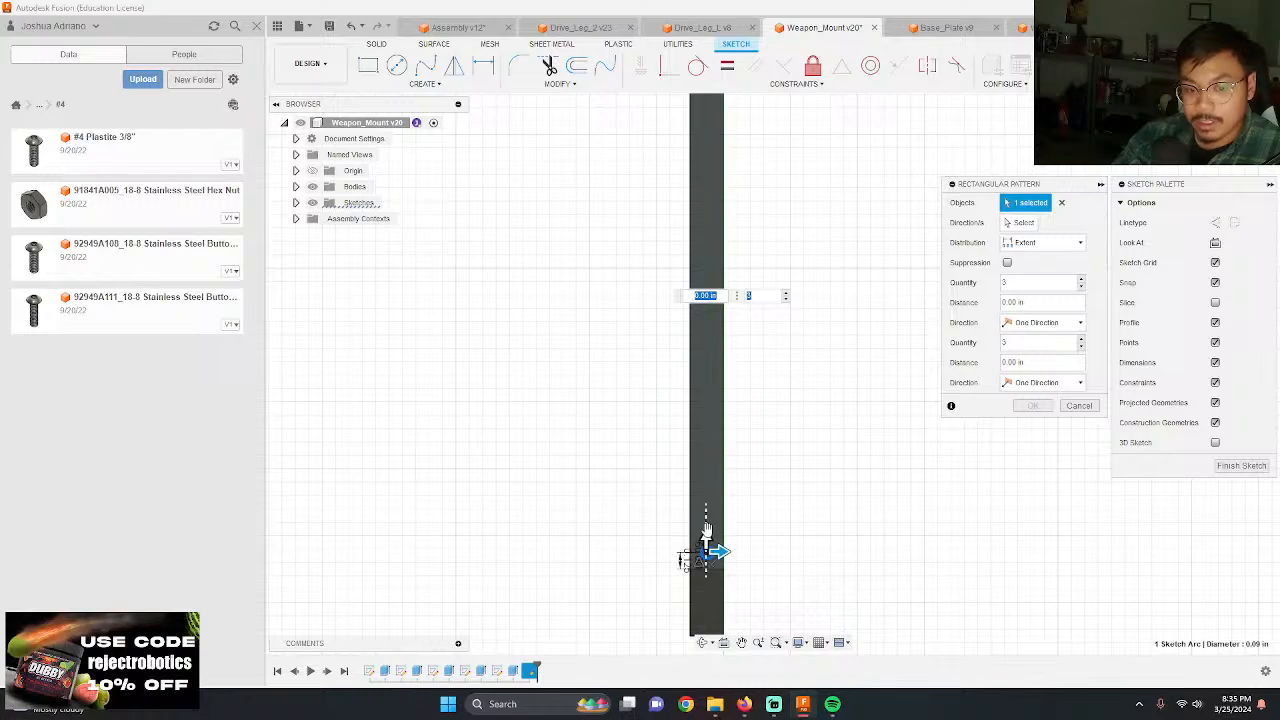
left_click_drag(706, 528, 706, 352)
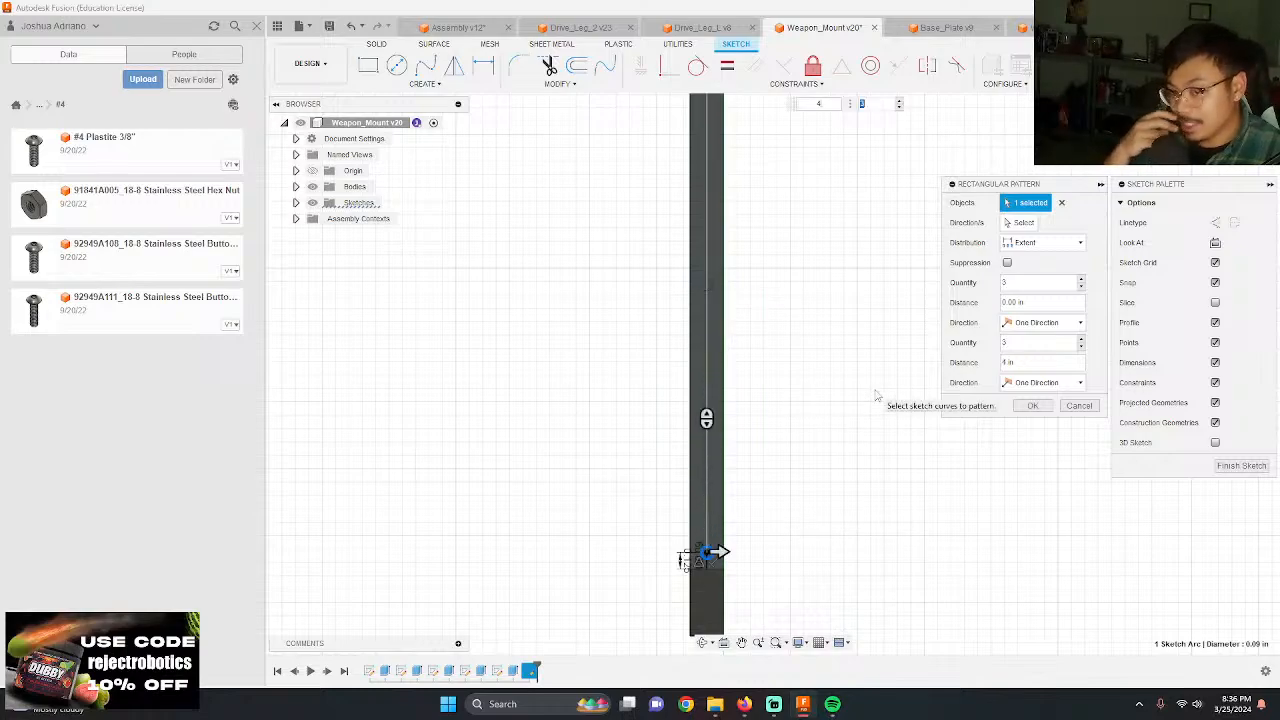
type(".5")
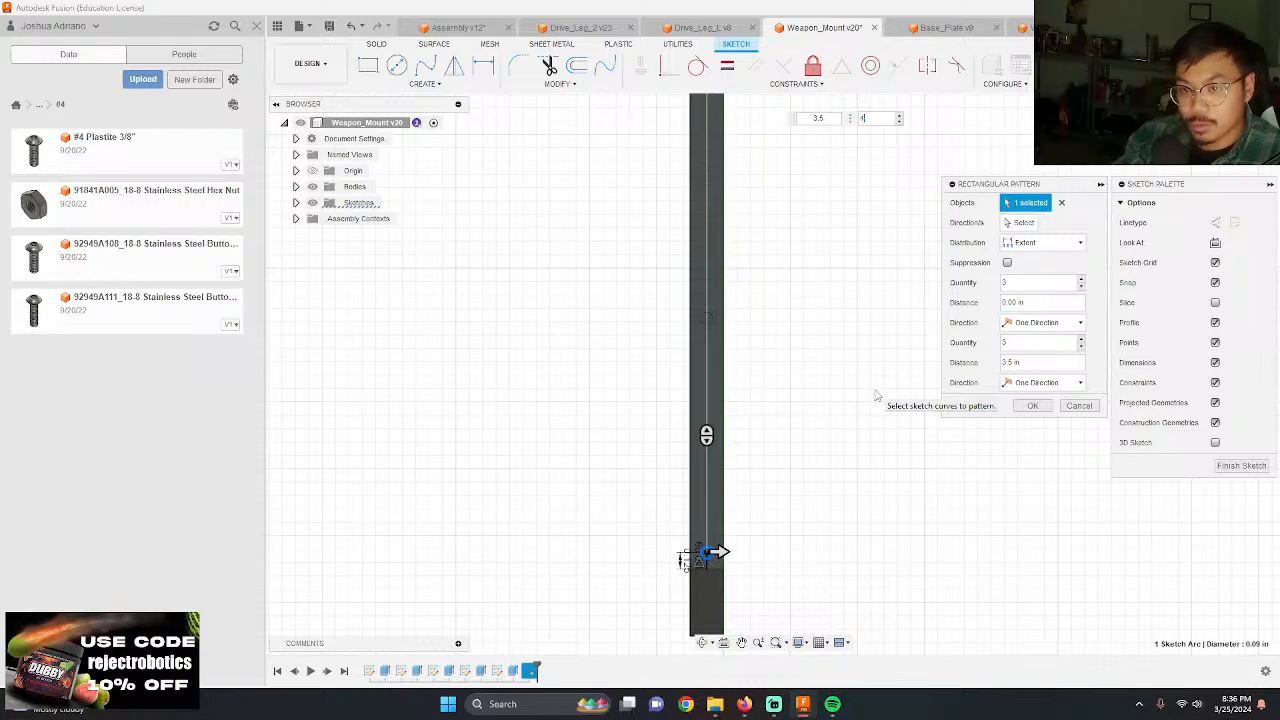
left_click(1027, 284)
type("74")
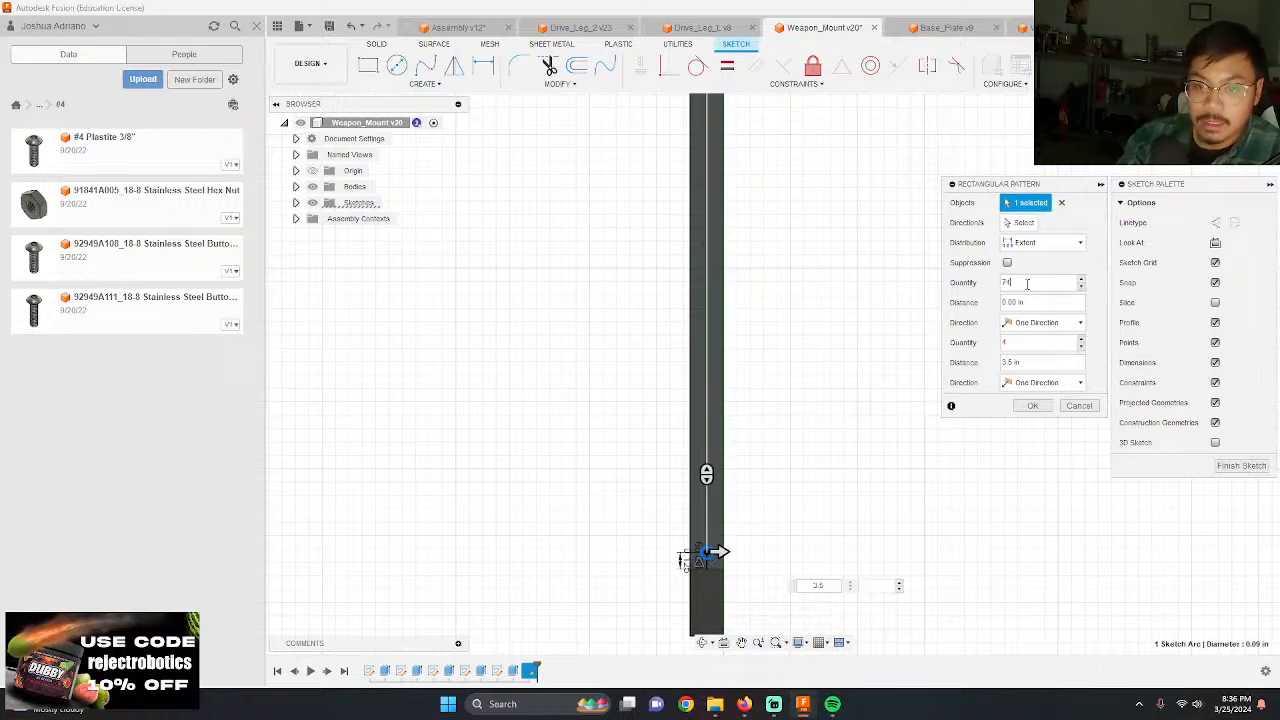
key("BackSpace")
type("4")
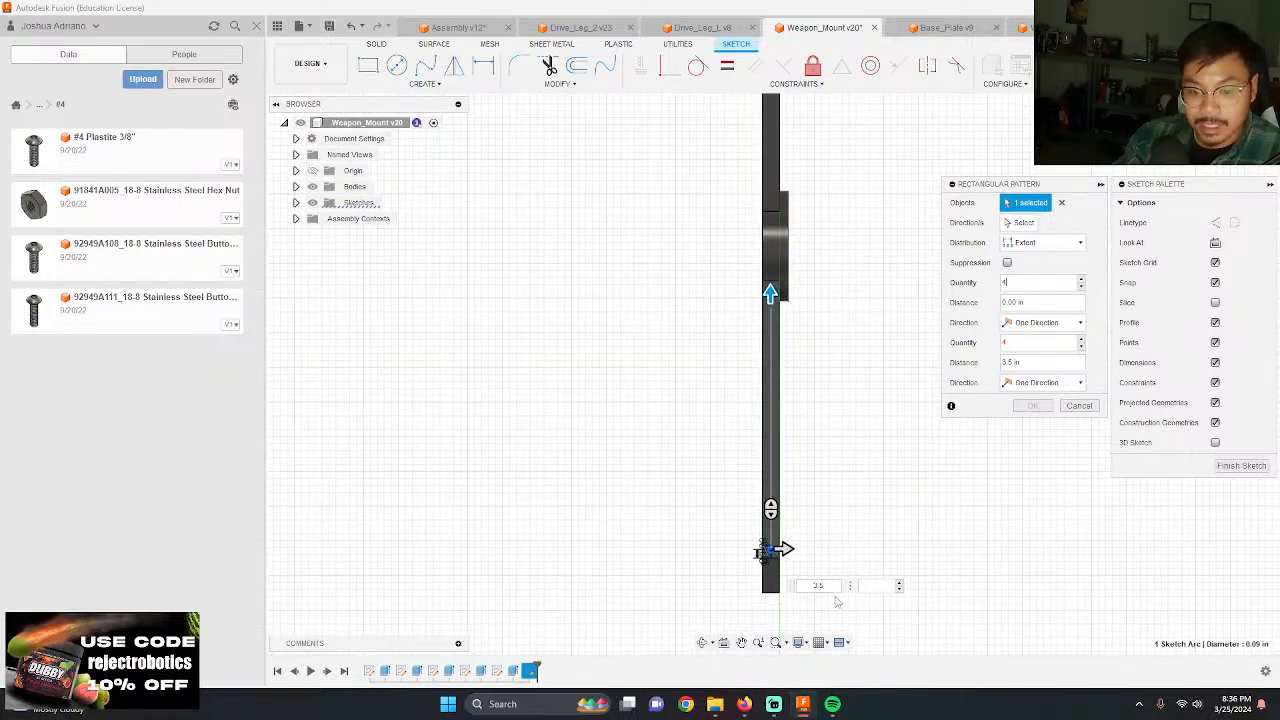
left_click(869, 587)
type("4")
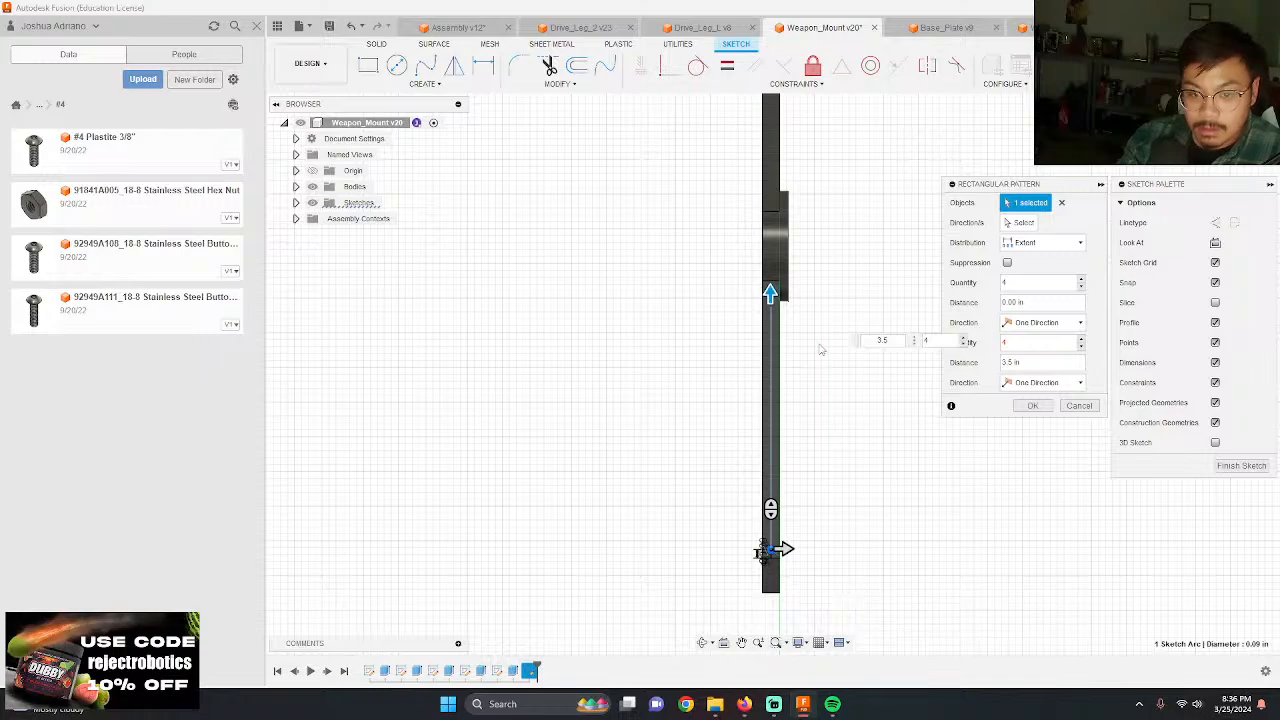
left_click_drag(771, 287, 771, 301)
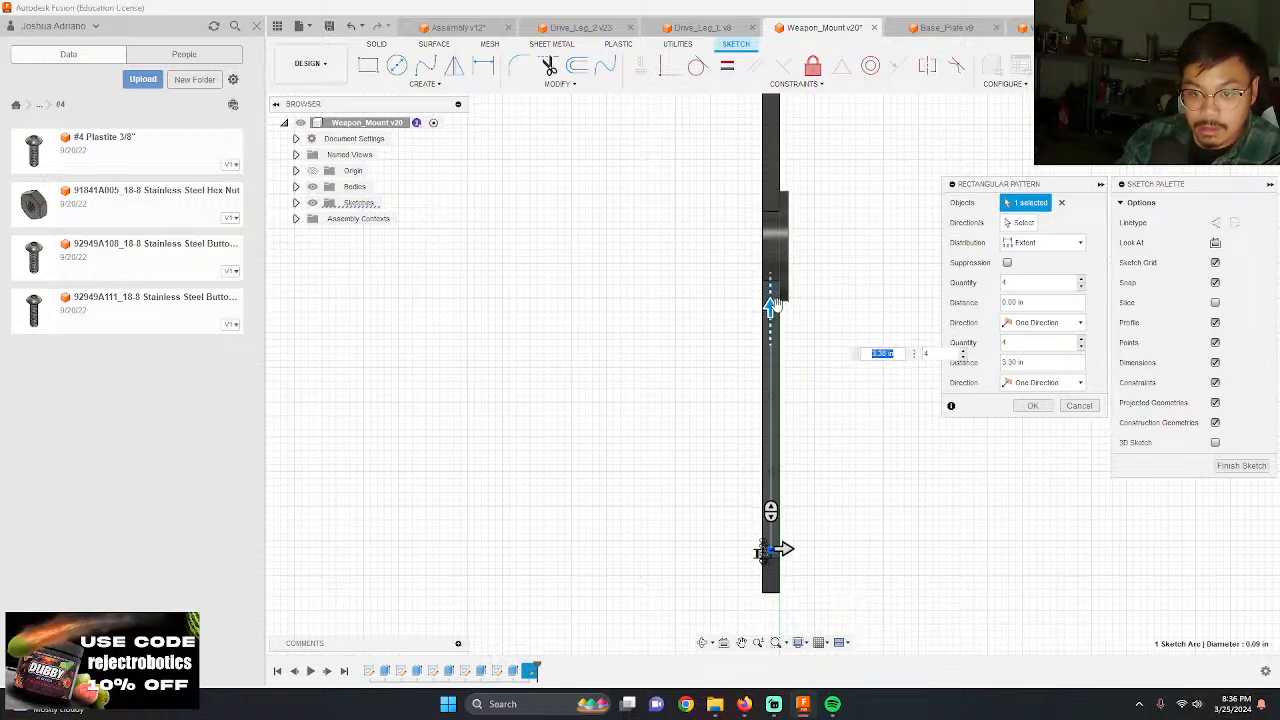
key("Tab")
type("3")
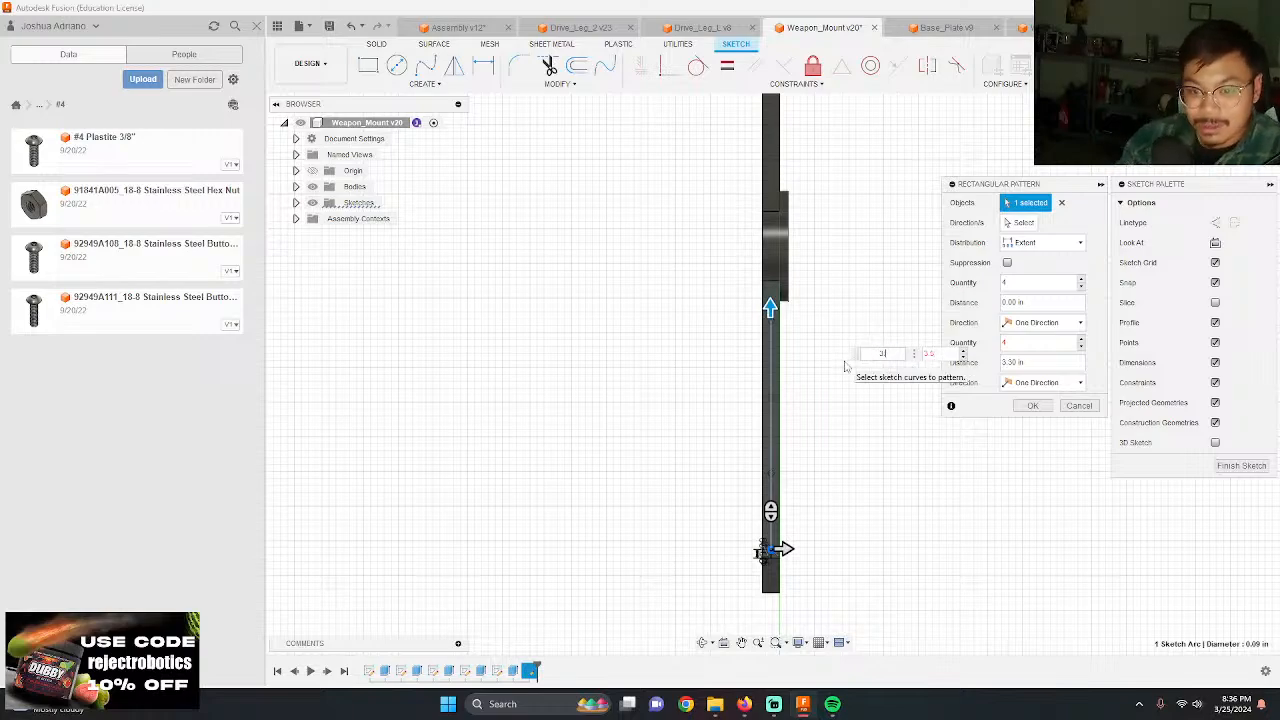
key("Return")
type("3.5")
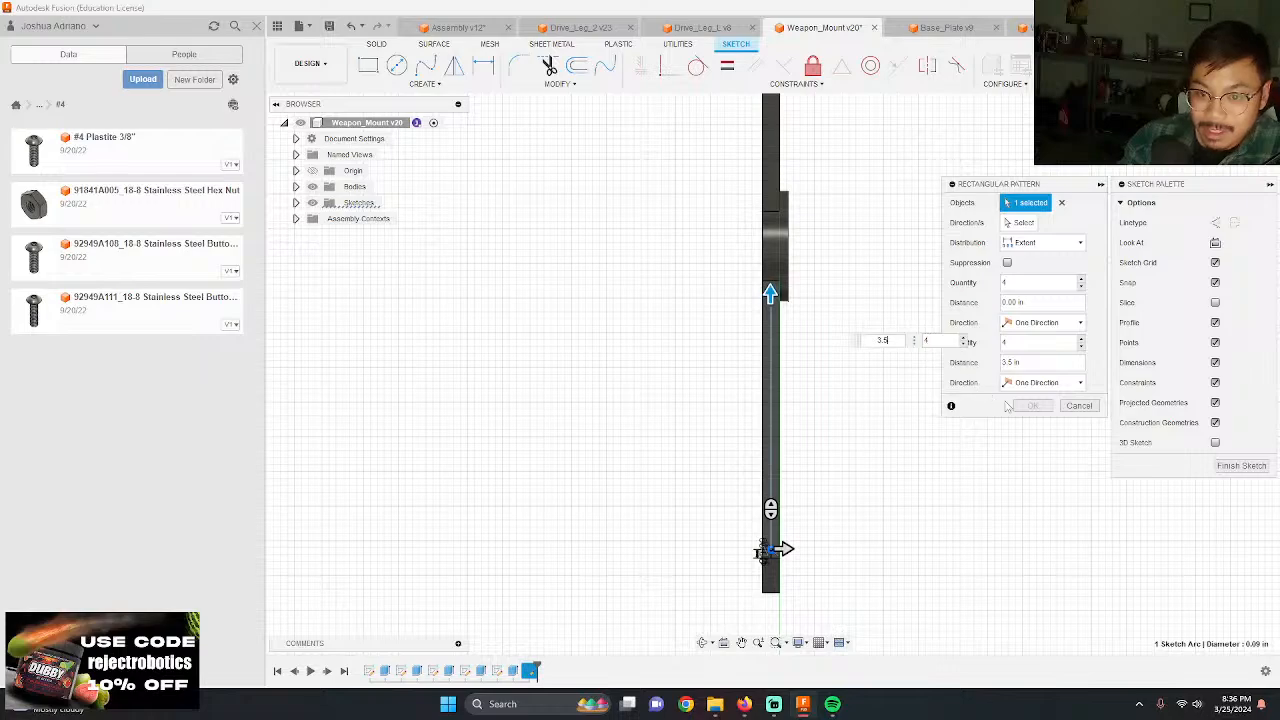
middle_click_drag(755, 452, 789, 275, "shift")
scroll(789, 275, "up", 5)
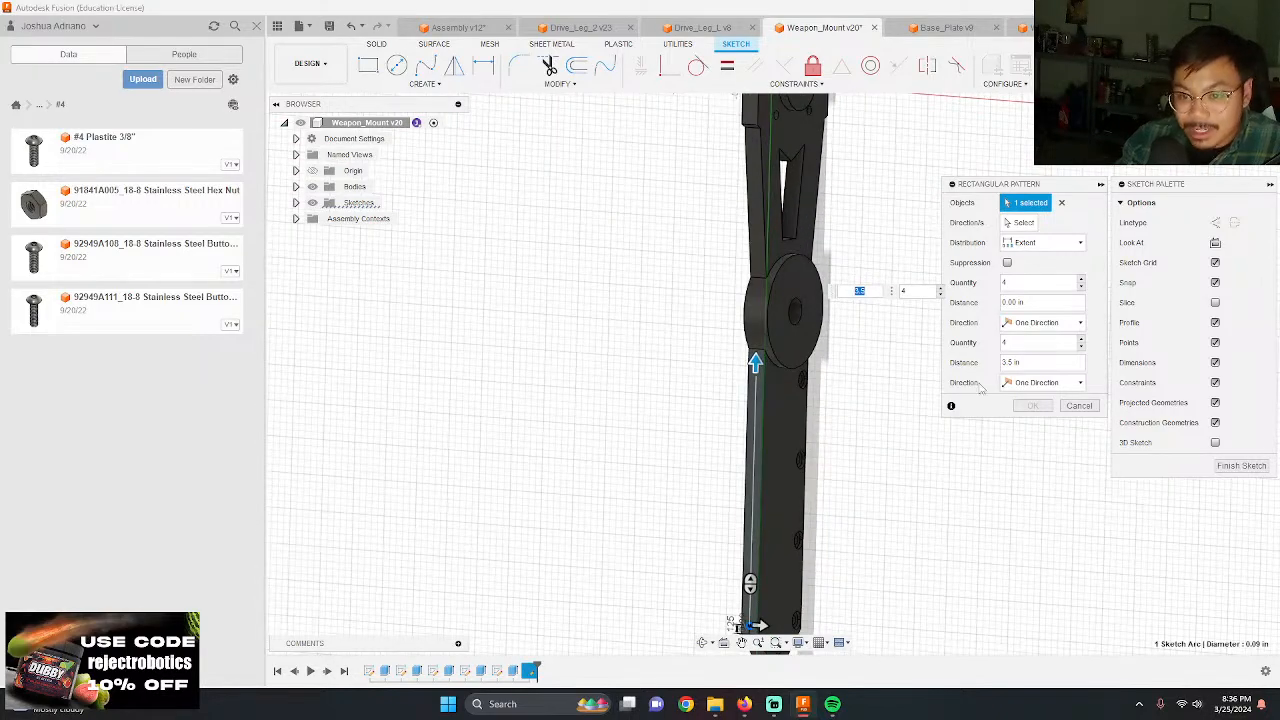
left_click(1078, 408)
Step: Pattern the 0.09 in circle along the length of the arm's edge face with 4 instances over a 3.5 in extent
scroll(832, 373, "down", 3)
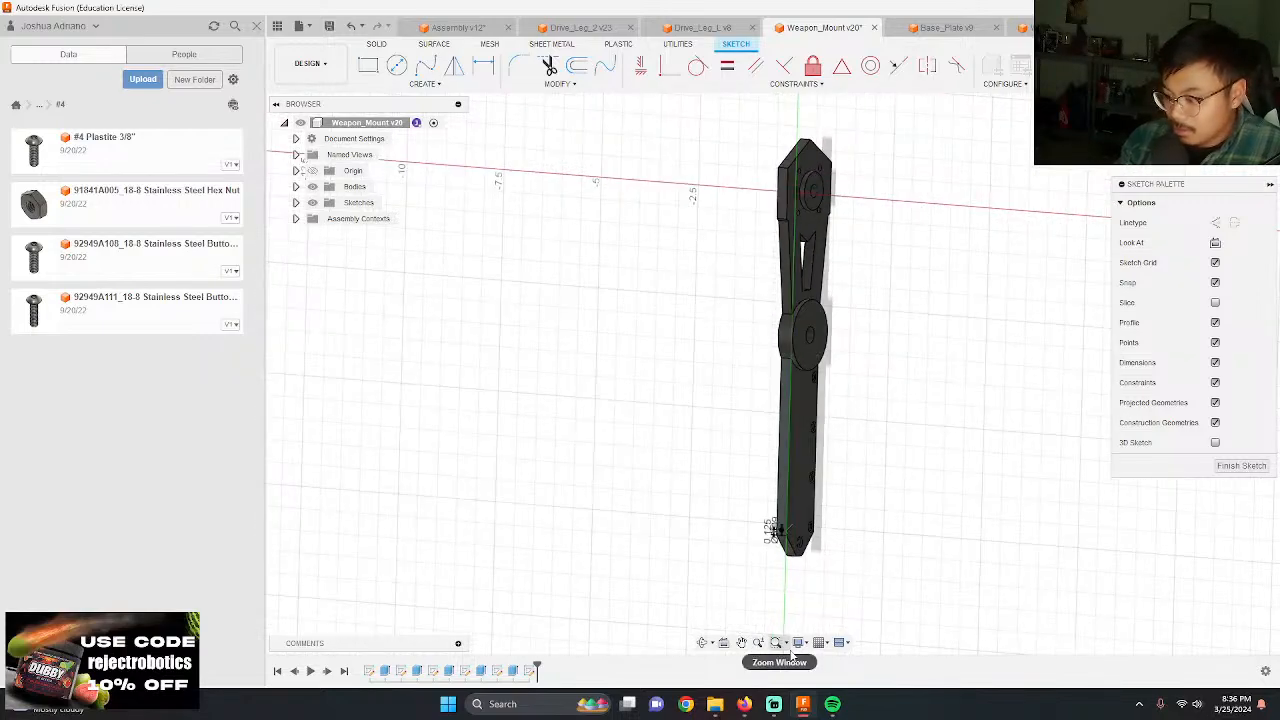
scroll(770, 530, "up", 6)
scroll(778, 436, "up", 3)
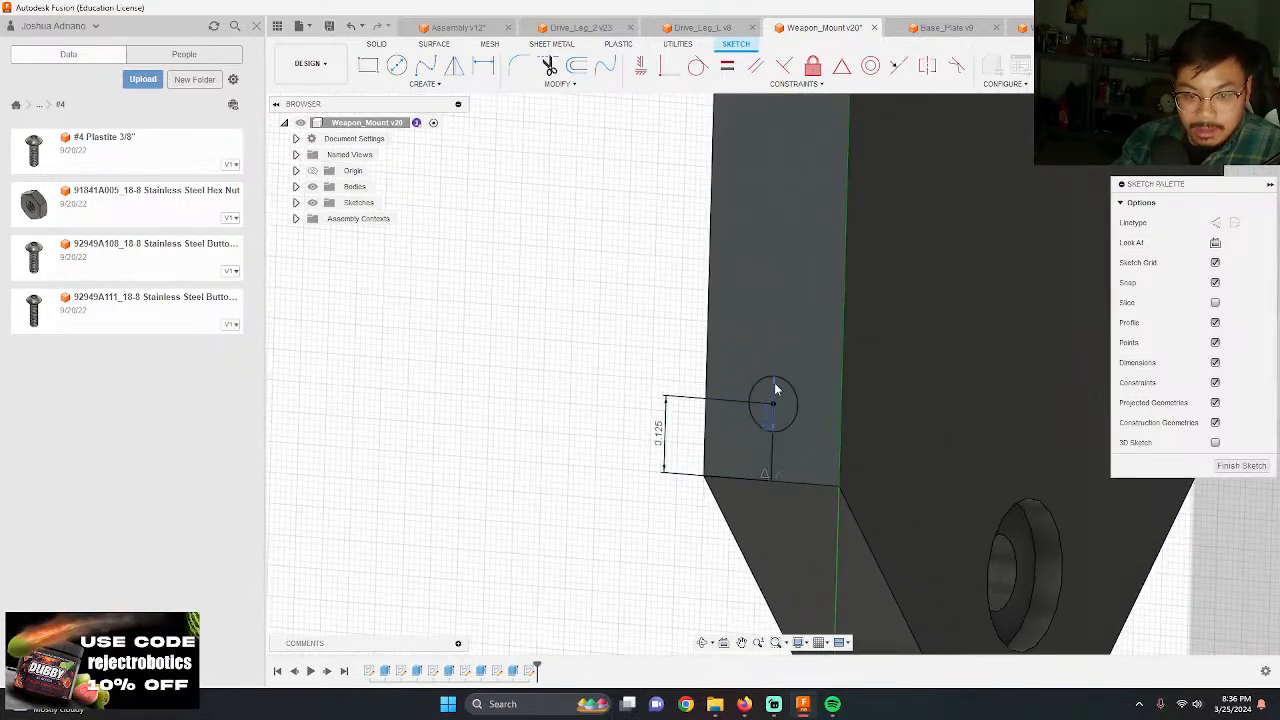
scroll(803, 353, "up", 1)
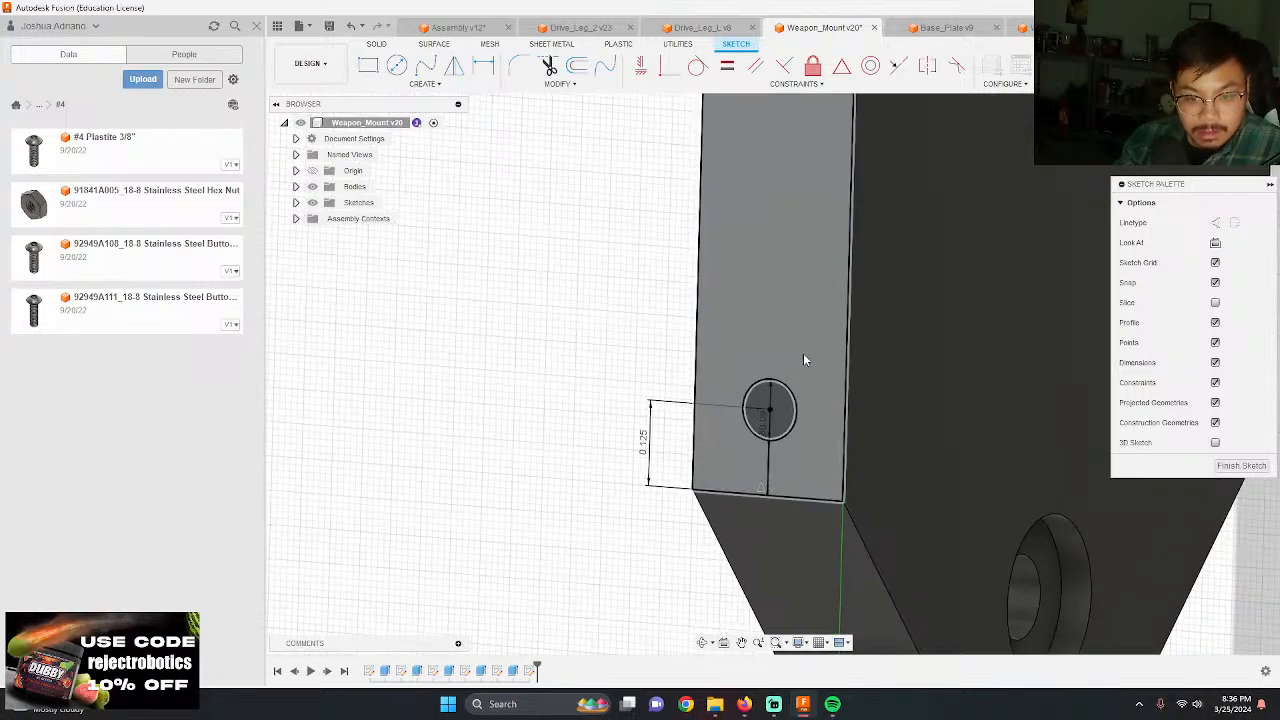
left_click(426, 84)
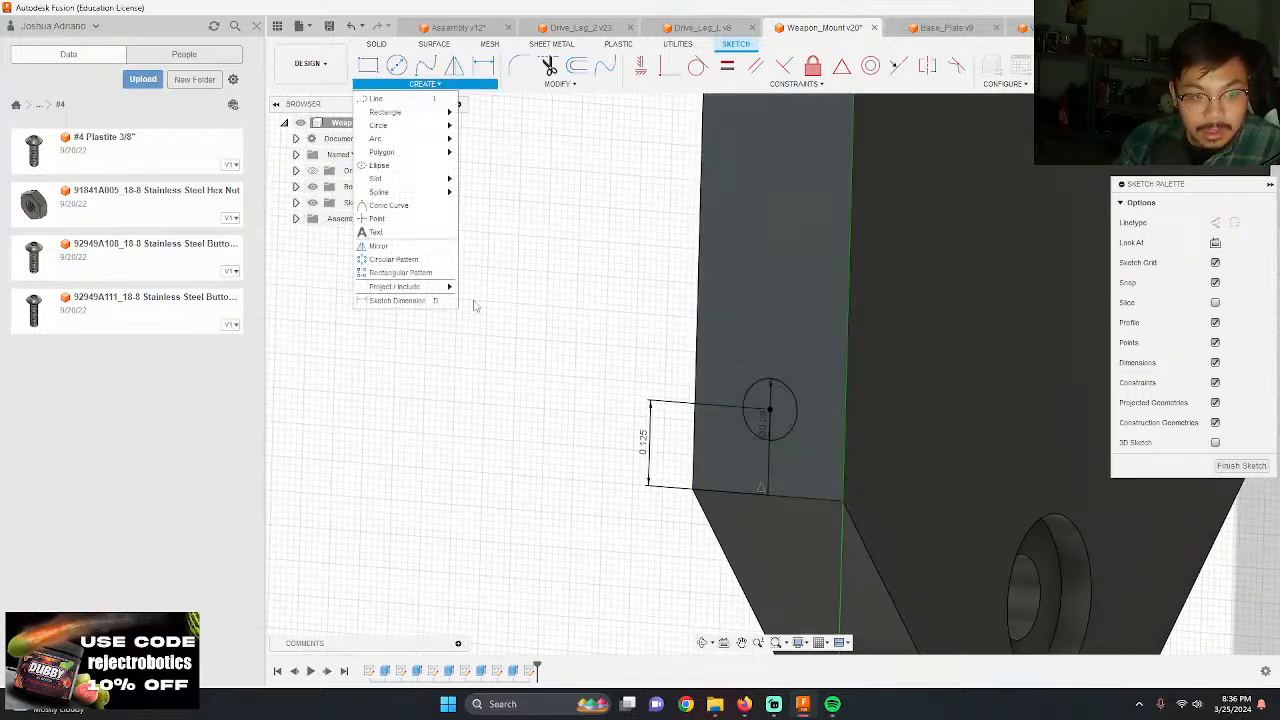
left_click(420, 276)
left_click(797, 409)
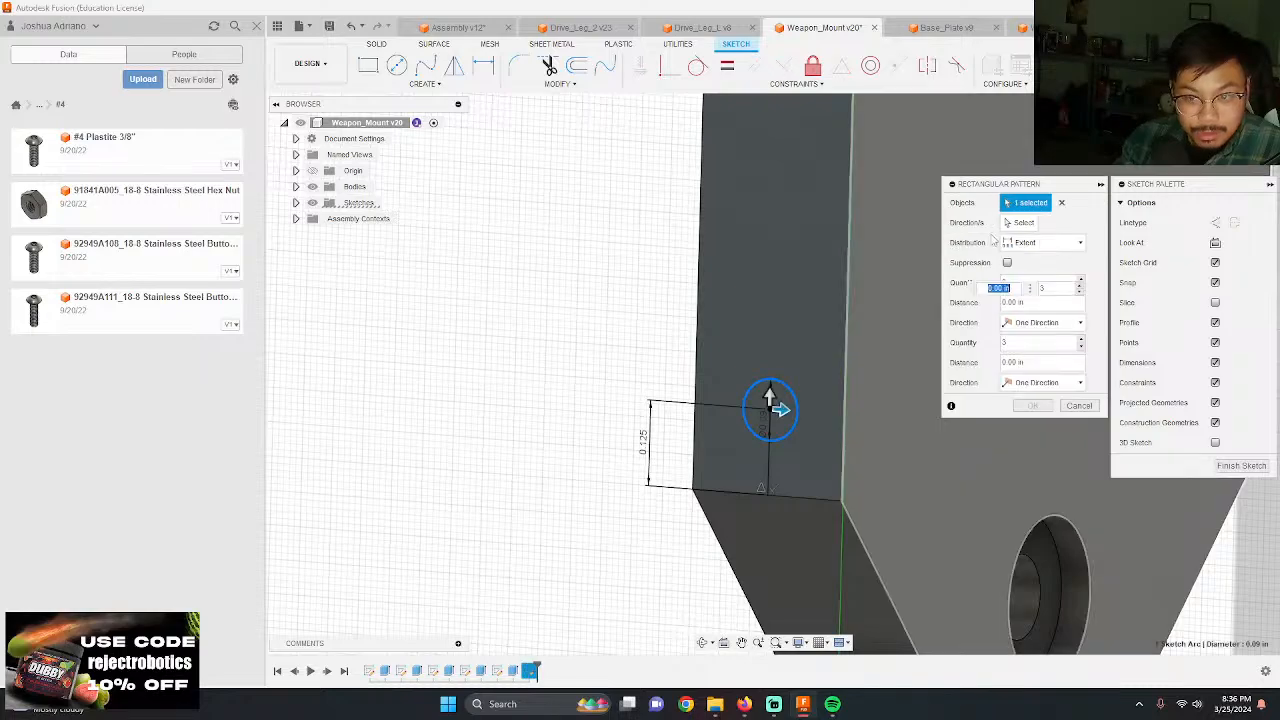
scroll(715, 370, "down", 2)
left_click_drag(707, 364, 725, 299)
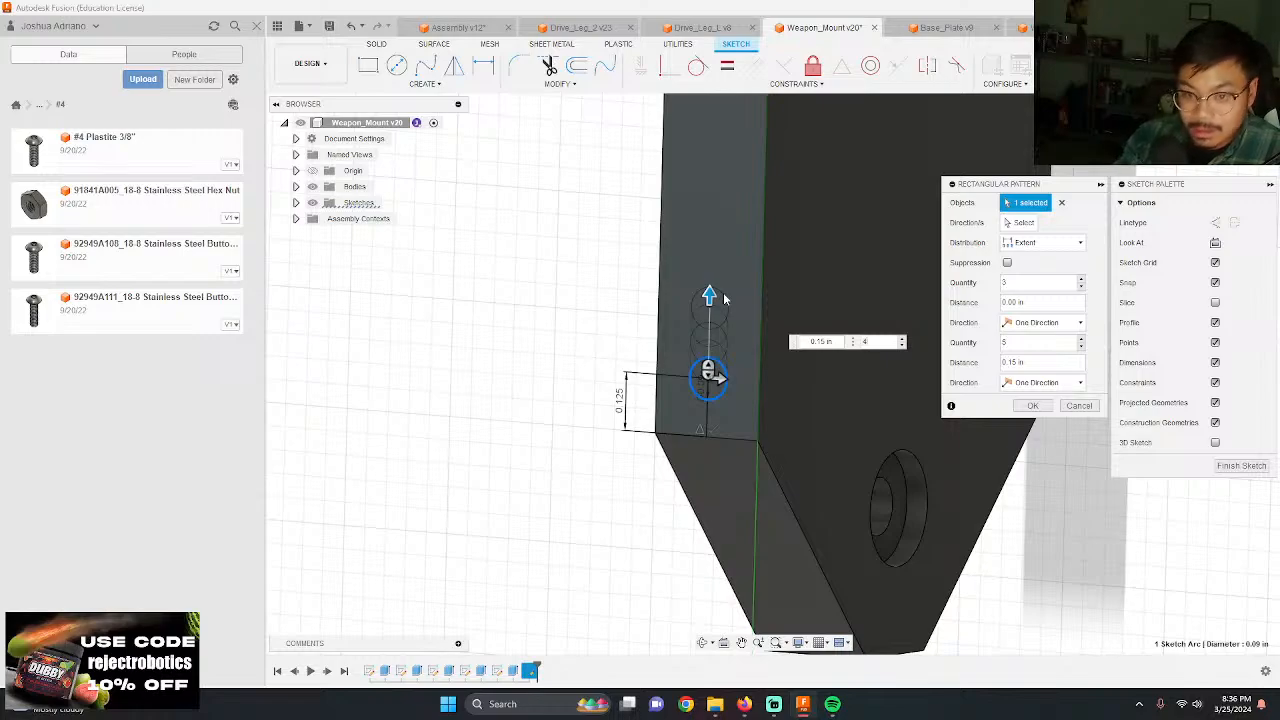
type("4")
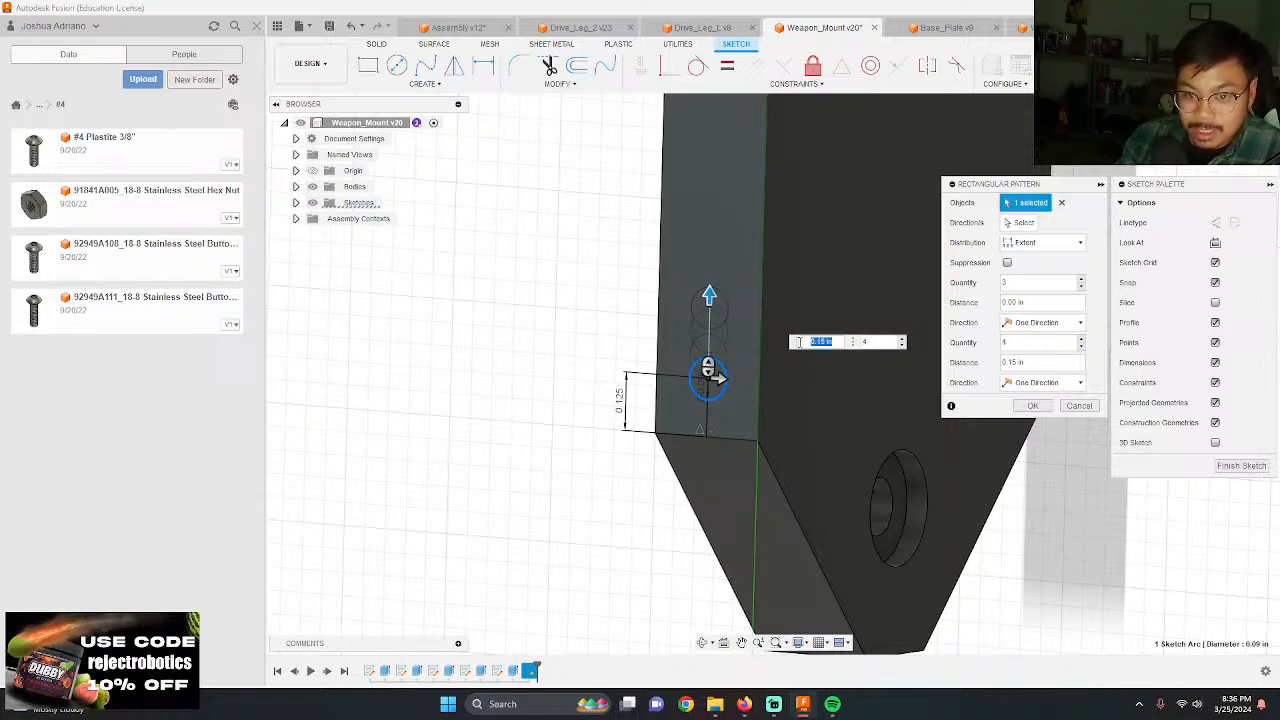
key("Return")
Step: Extrude the four patterned circles as a cut into the arm's narrow edge to make the screw holes
scroll(799, 340, "down", 6)
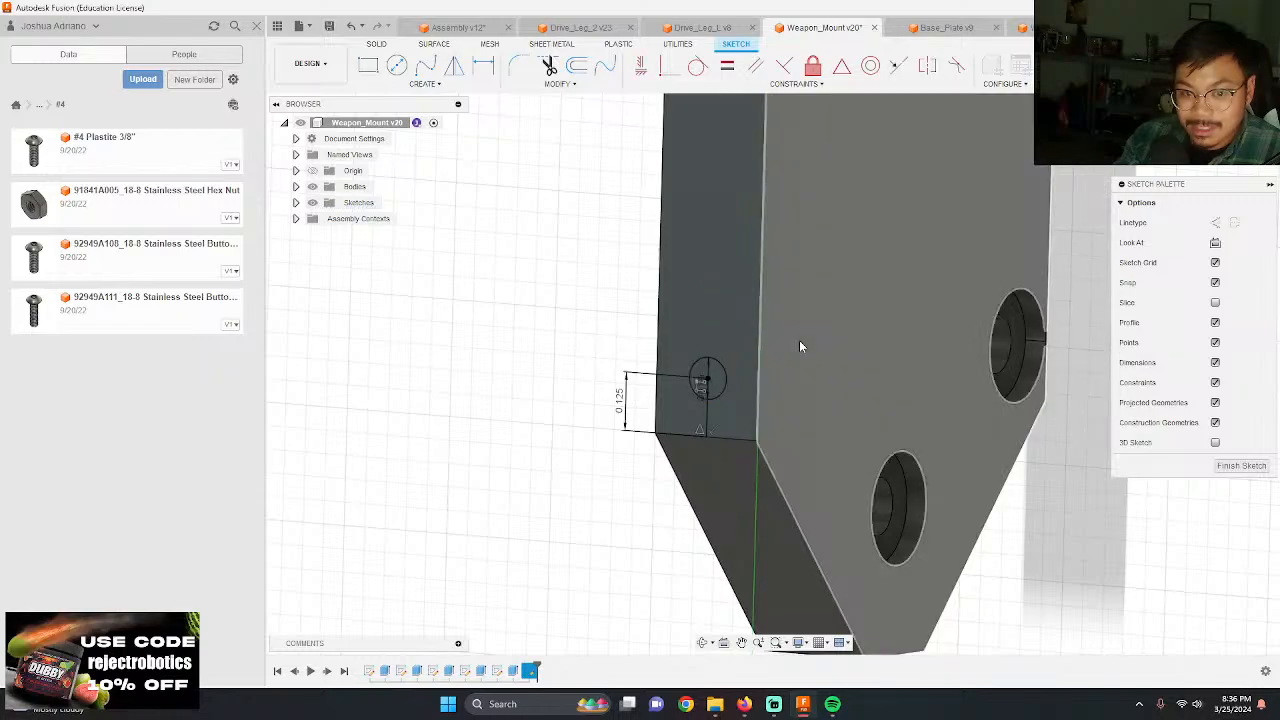
scroll(780, 291, "down", 1)
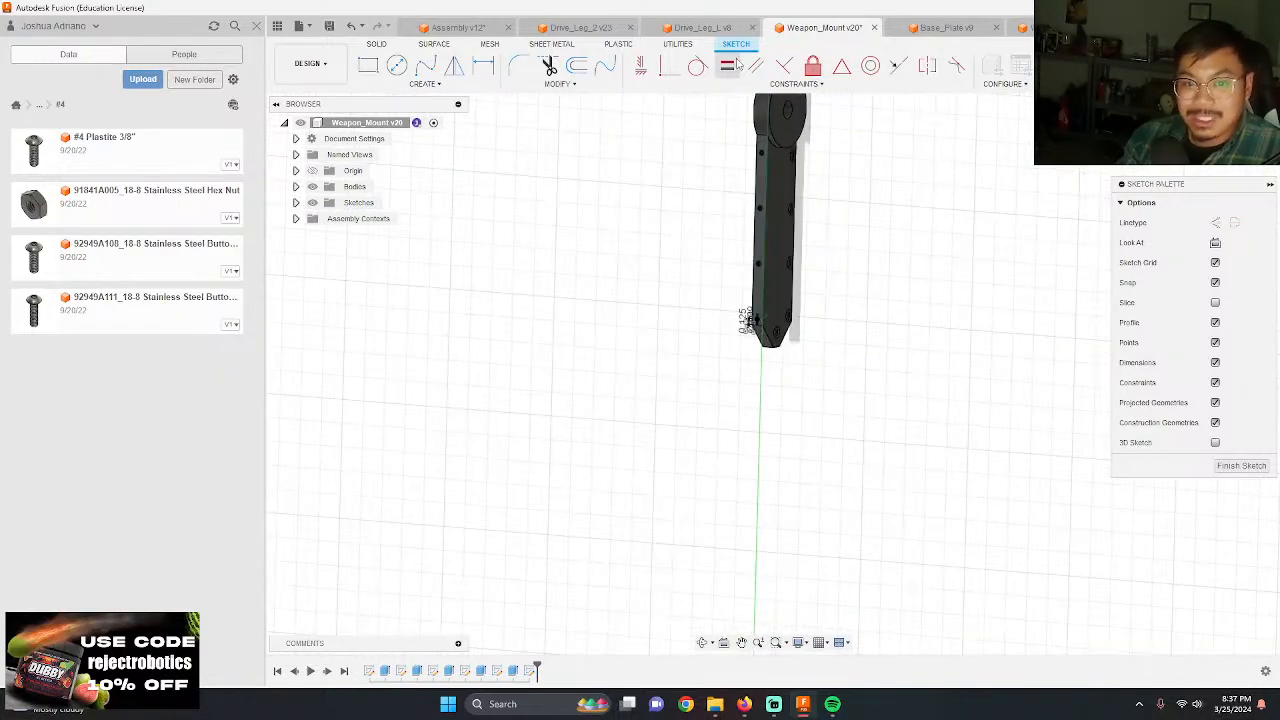
scroll(742, 183, "up", 1)
scroll(710, 243, "up", 6)
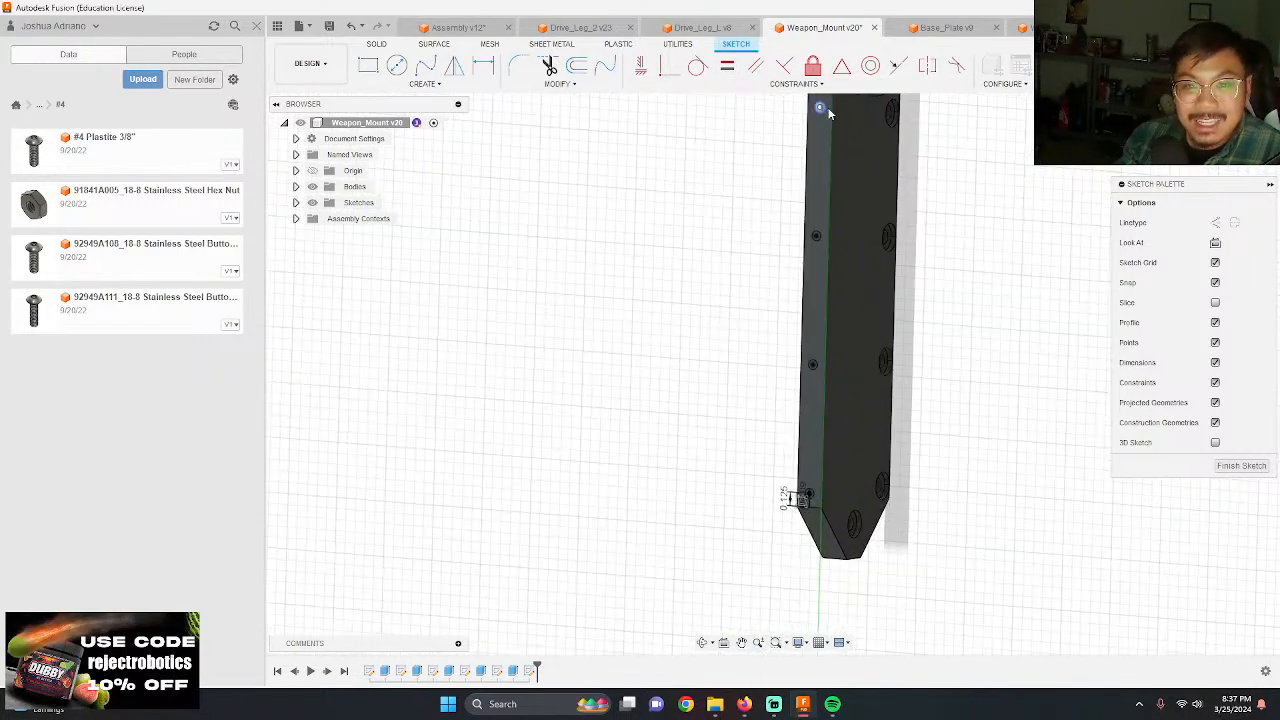
key("e")
left_click(808, 100)
left_click(801, 320)
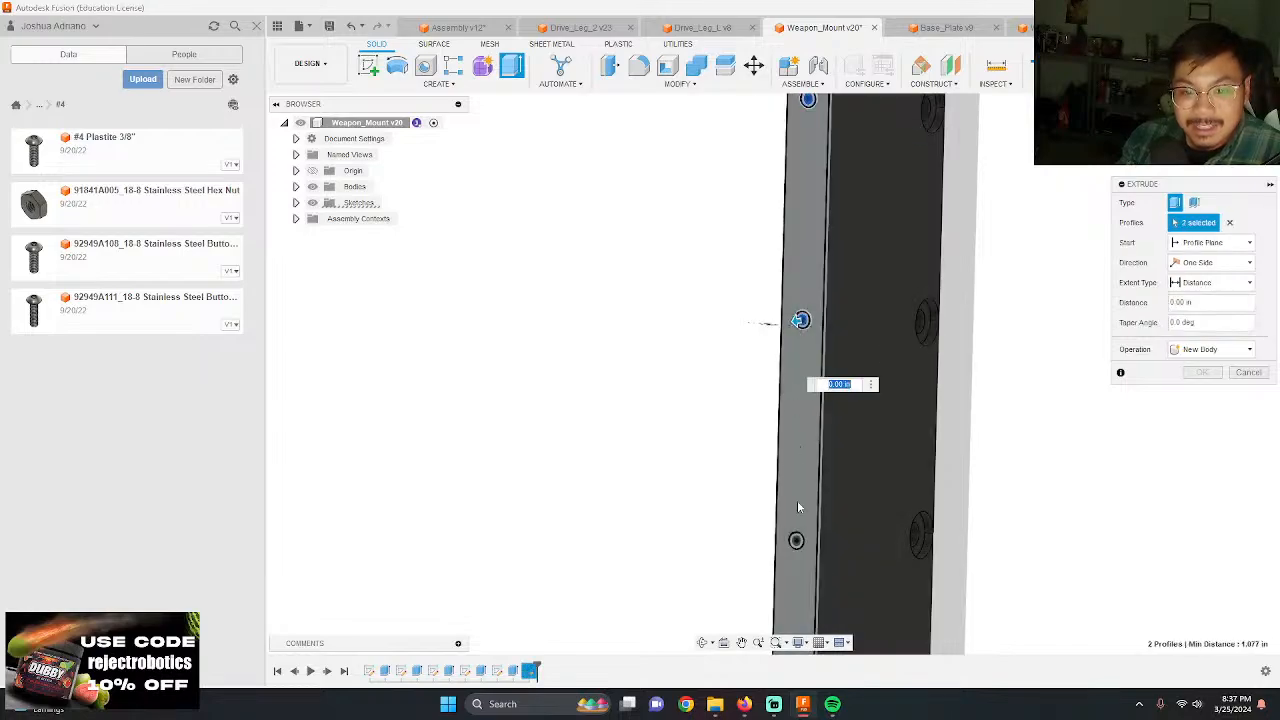
left_click(793, 550)
scroll(790, 550, "down", 2)
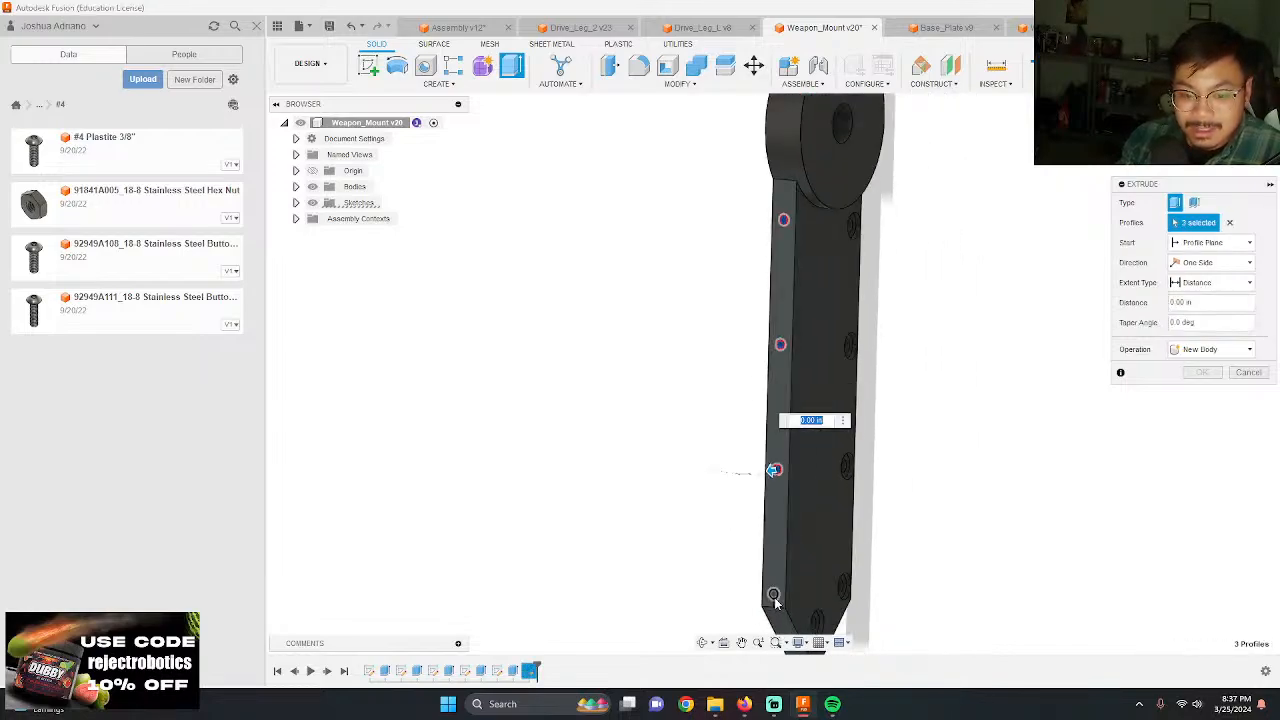
left_click(774, 597)
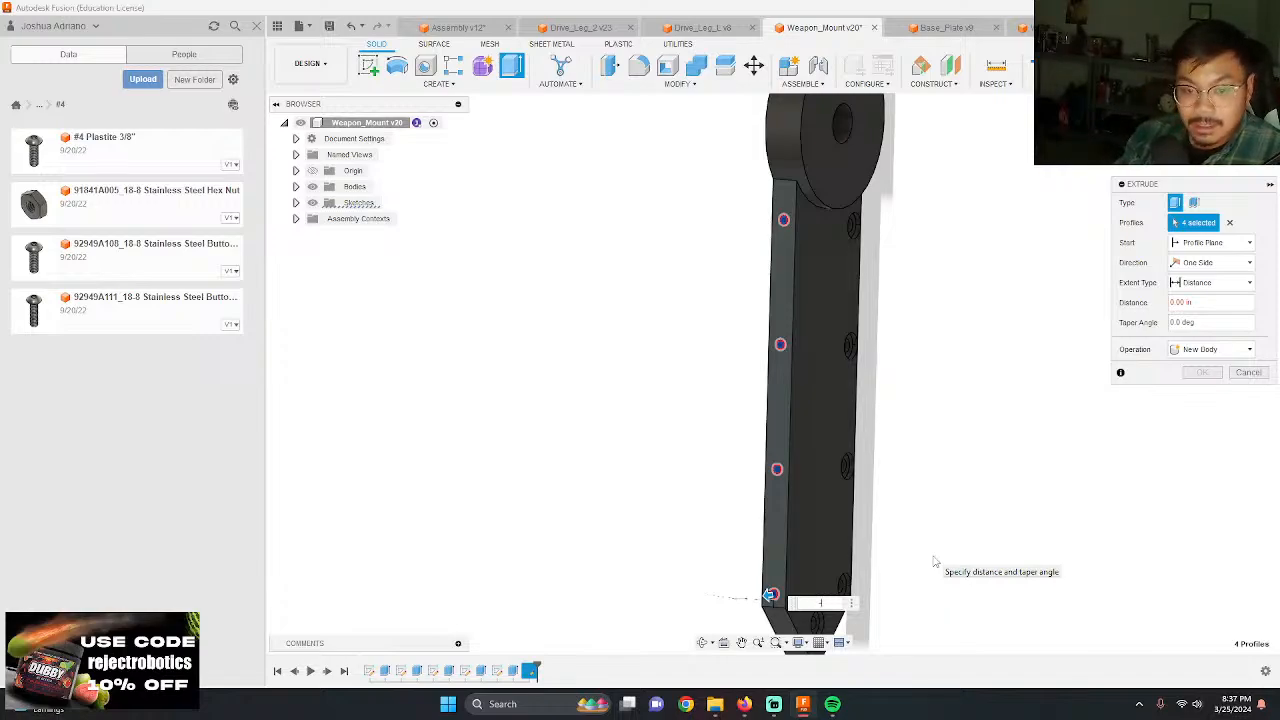
key("Return")
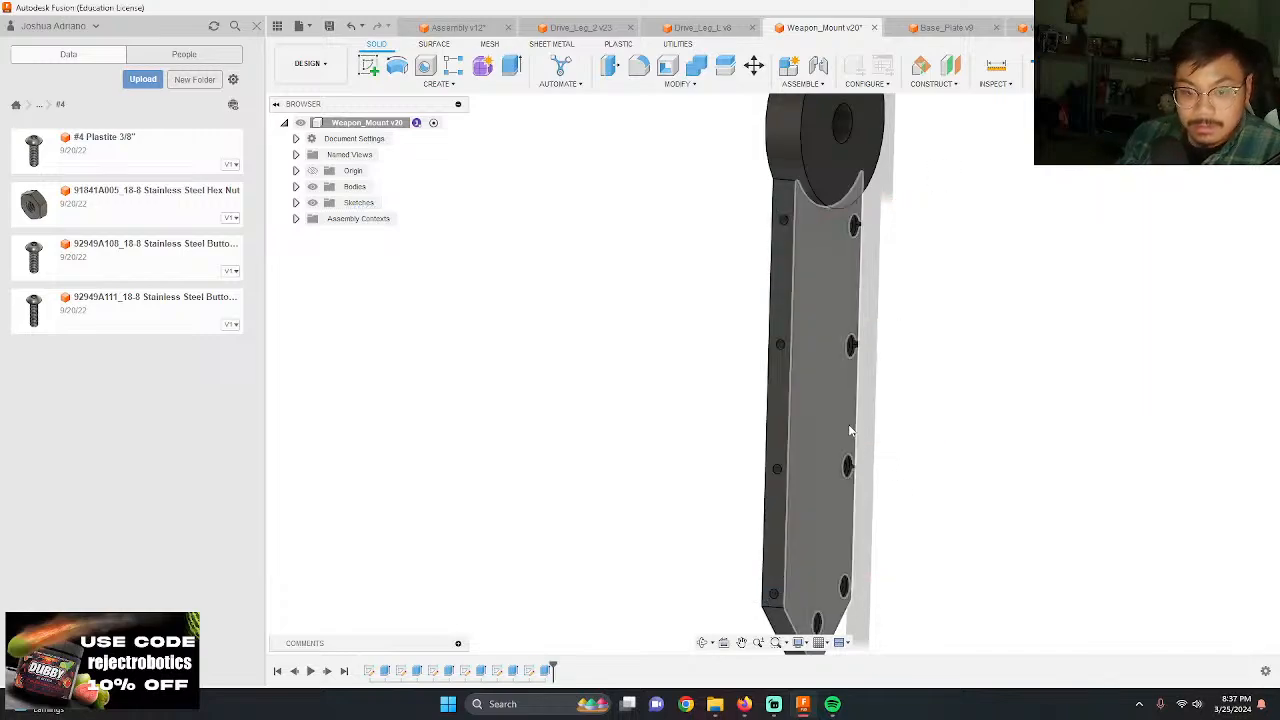
middle_click_drag(905, 500, 914, 314, "shift")
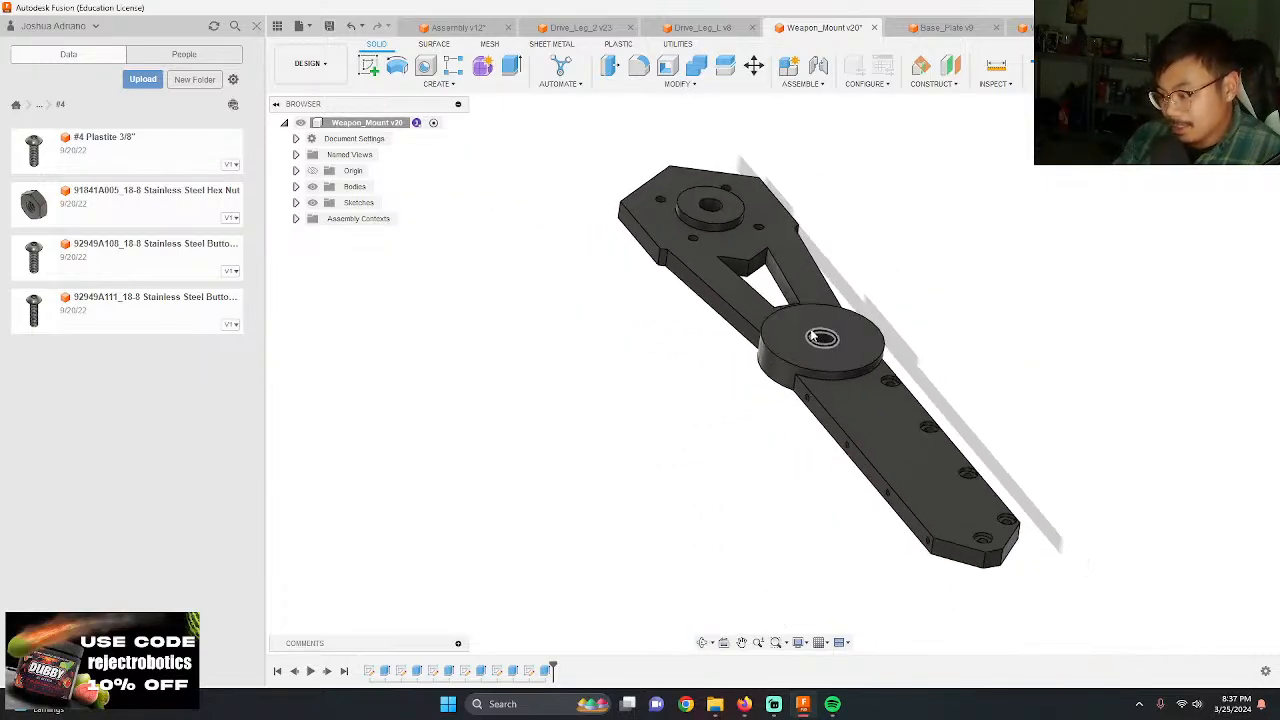
scroll(826, 315, "up", 3)
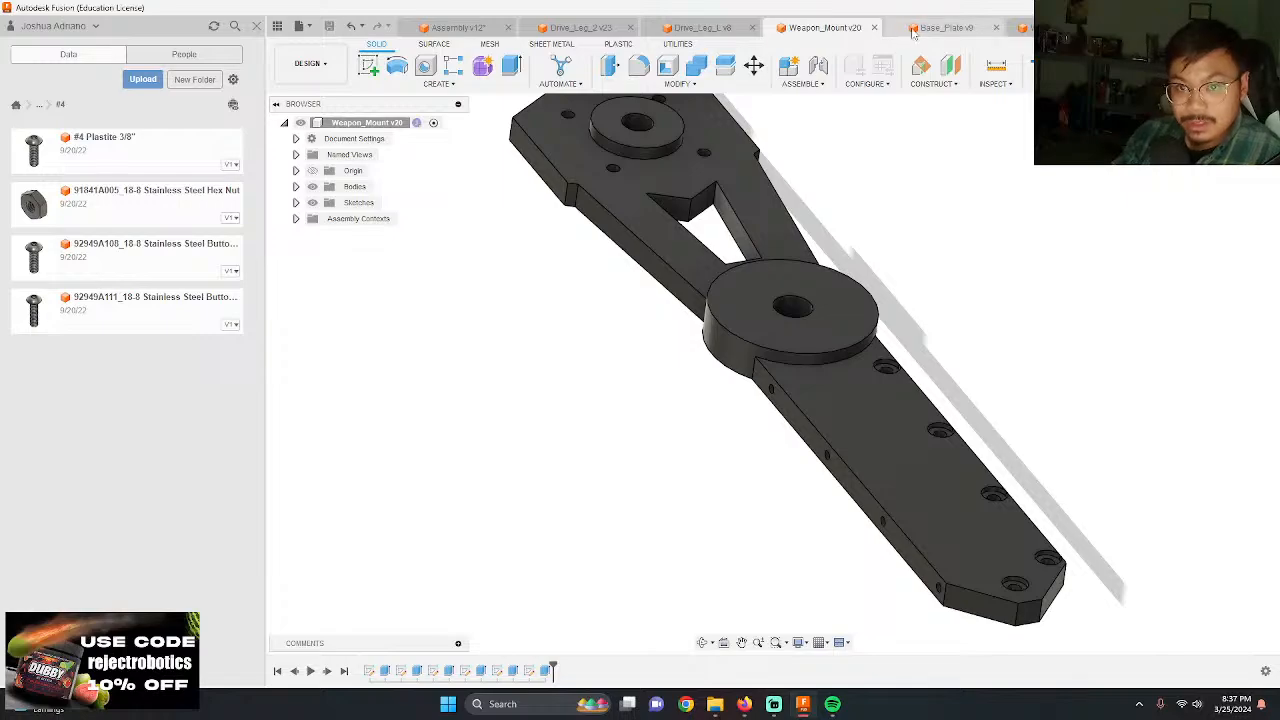
Step: In the Weapon_Mount_L design, sketch a 0.125 in line on the arm's narrow edge face, starting at the midpoint of its tip end
left_click(1029, 29)
scroll(1014, 206, "down", 1)
mouse_move(1014, 206)
middle_mouse_down("shift")
mouse_move(1014, 221)
mouse_move(901, 97)
middle_mouse_up("shift")
key("c")
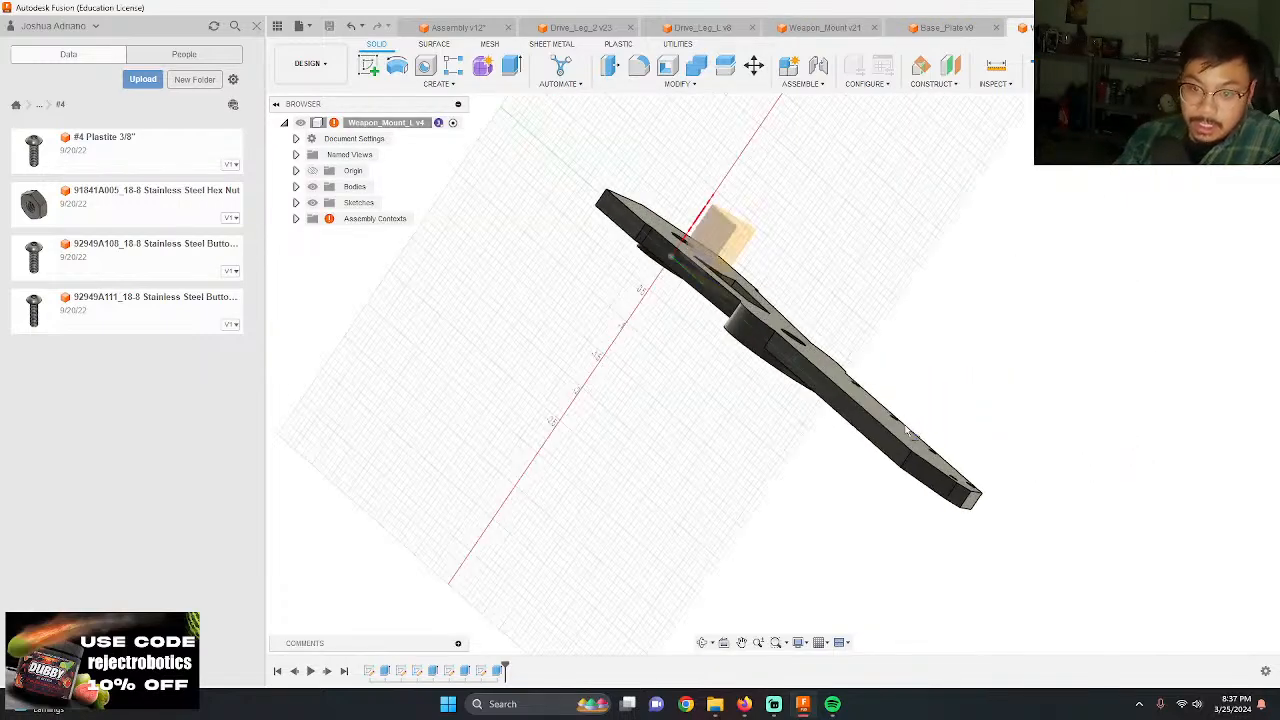
left_click(907, 430)
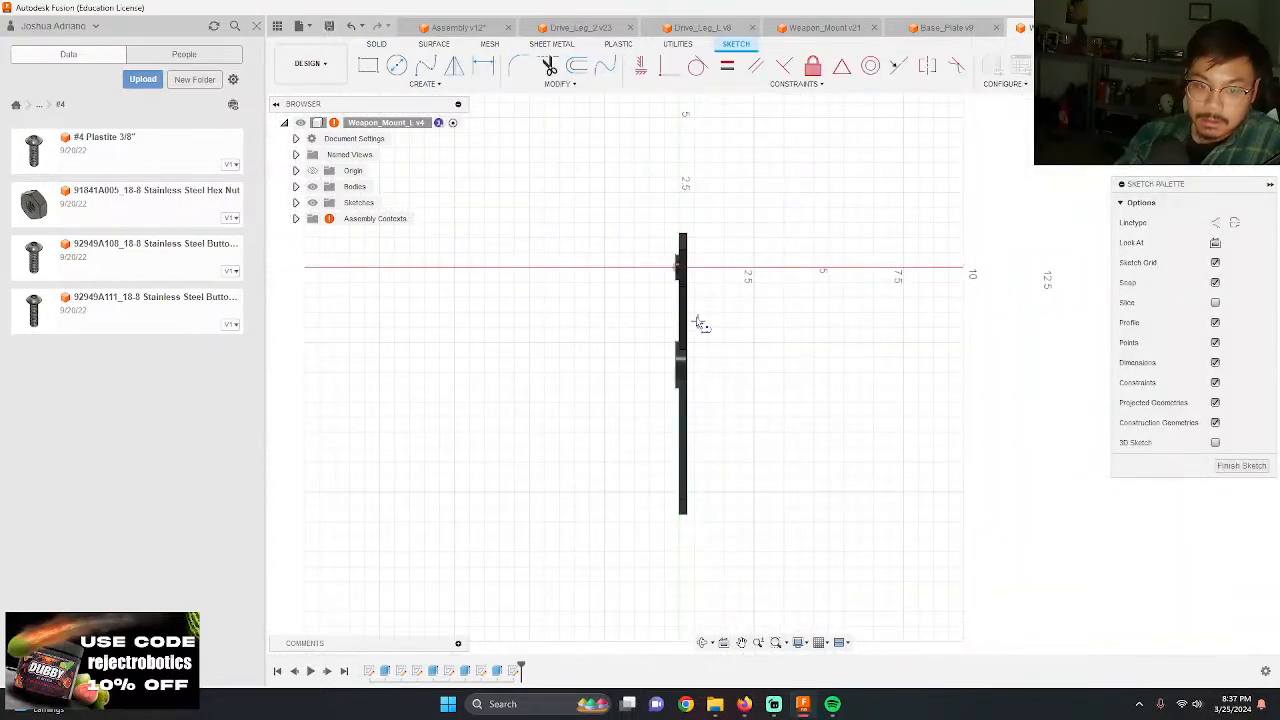
mouse_move(780, 377)
middle_mouse_down("shift")
mouse_move(763, 363)
mouse_move(685, 500)
middle_mouse_up("shift")
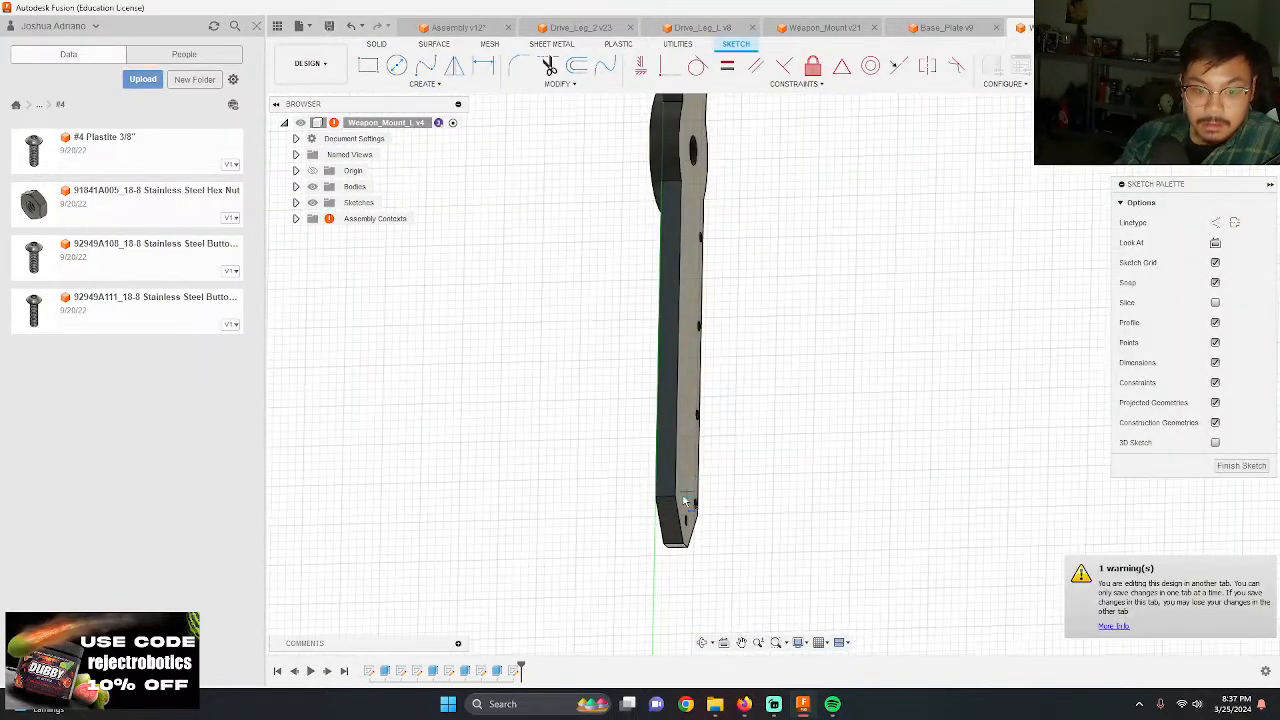
scroll(676, 497, "up", 5)
left_click(655, 497)
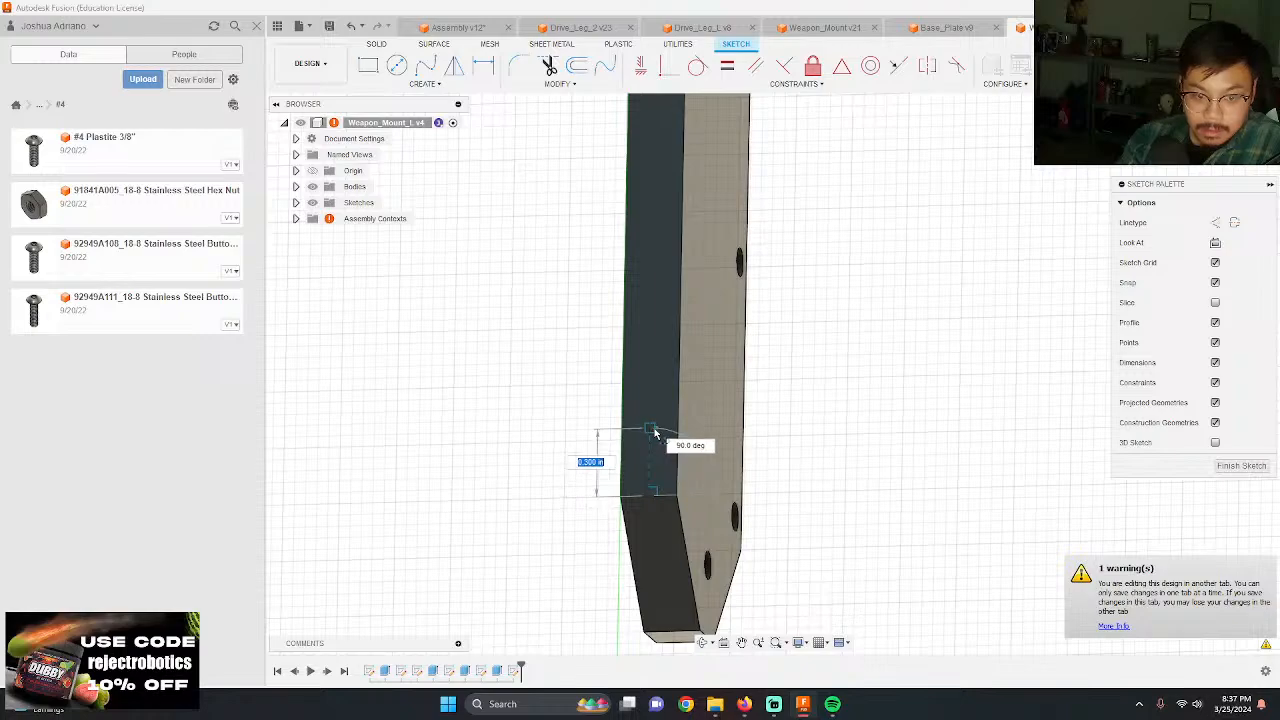
type(".125")
key("Return")
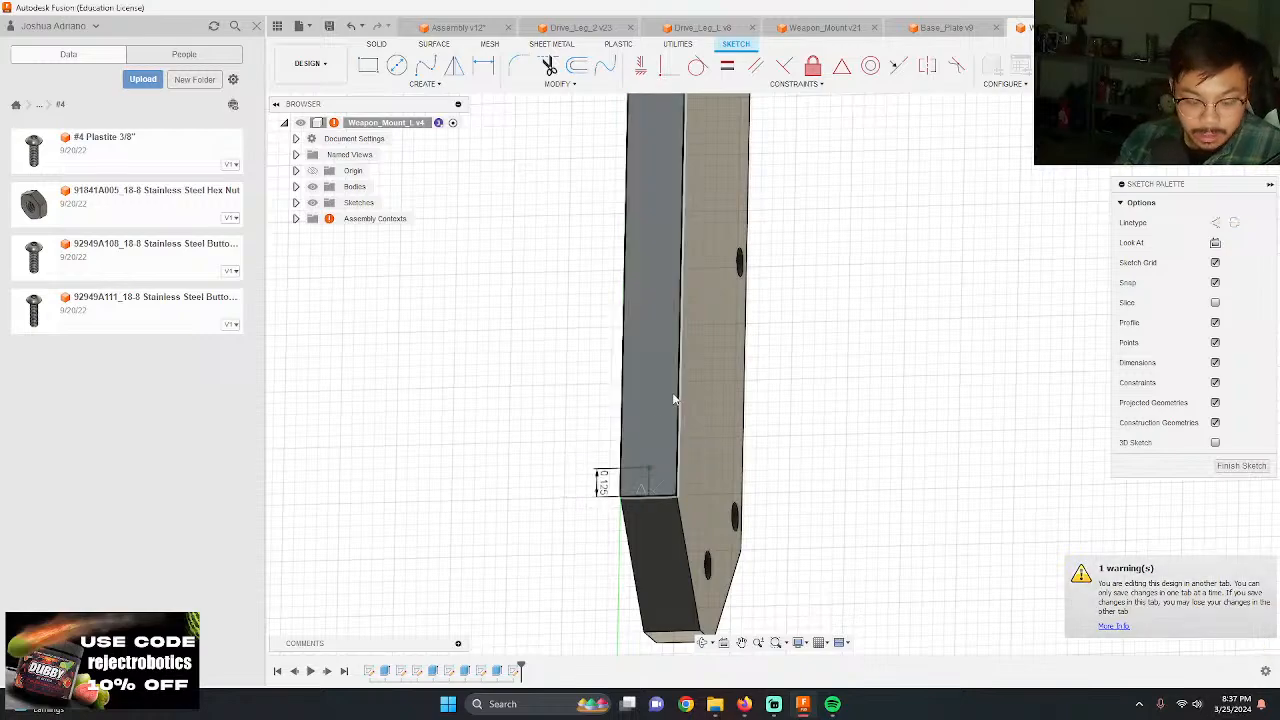
Step: Draw a circle with a 0.09 in diameter centred on the free end of the 0.125 in line
scroll(672, 425, "up", 3)
key("c")
left_click(625, 501)
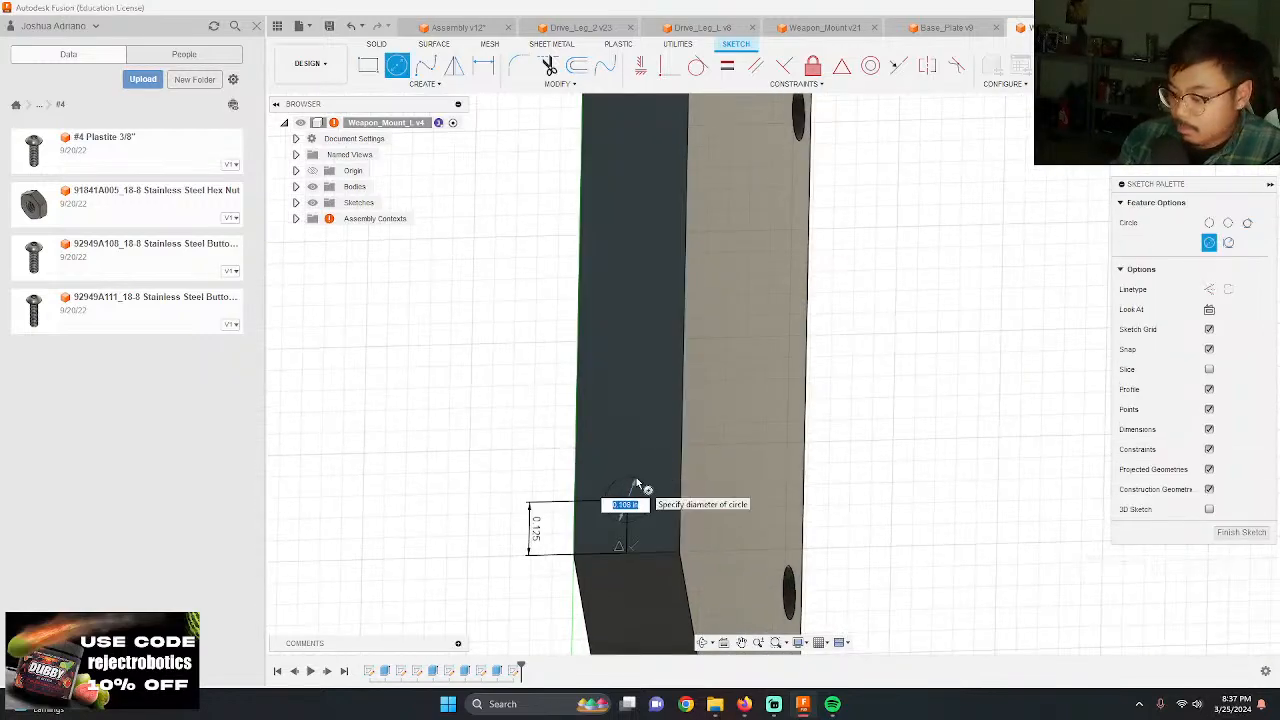
type(".09")
key("Return")
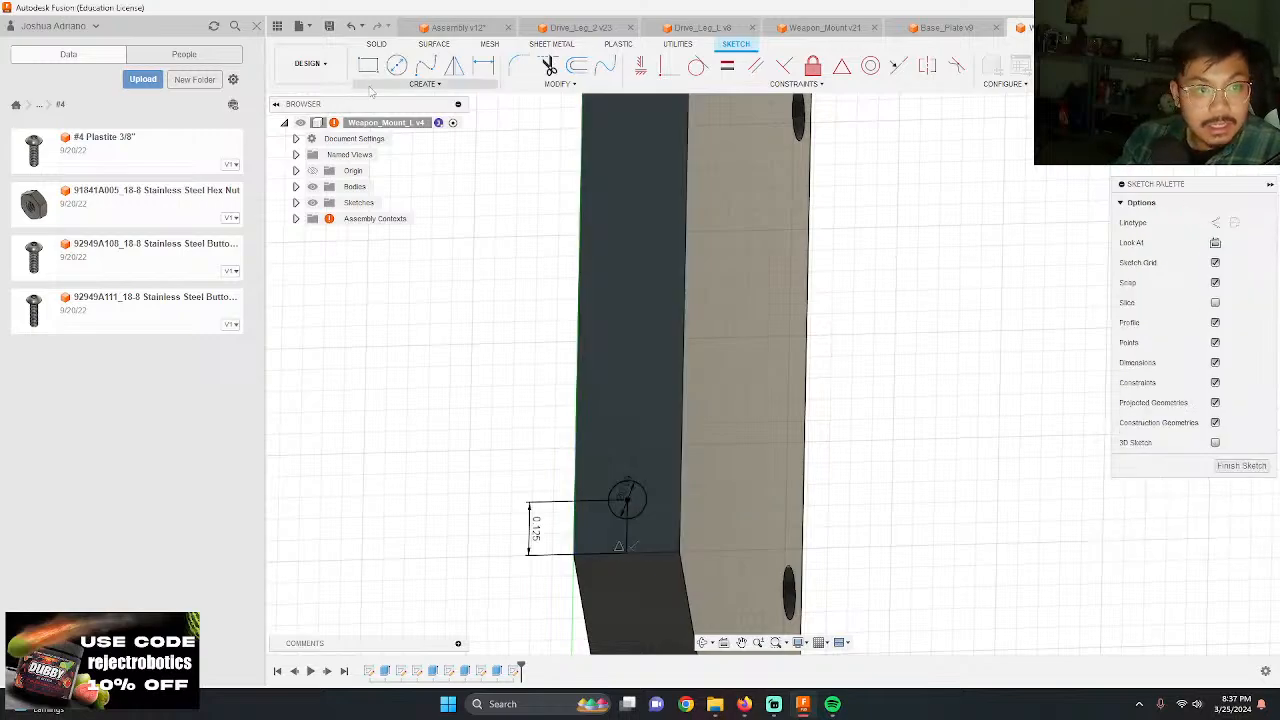
Step: Create a rectangular pattern of the circle along the arm's edge with 4 instances over a 3.5 in extent
left_click(379, 87)
left_click(425, 274)
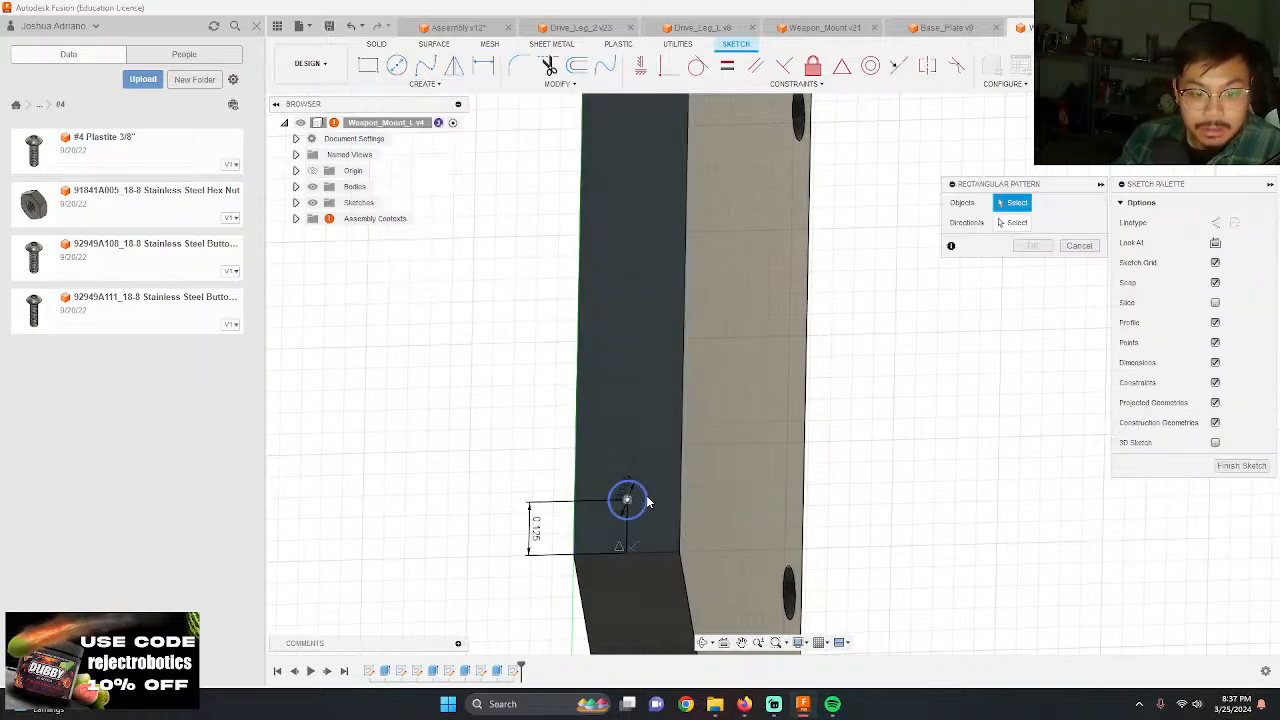
left_click(647, 501)
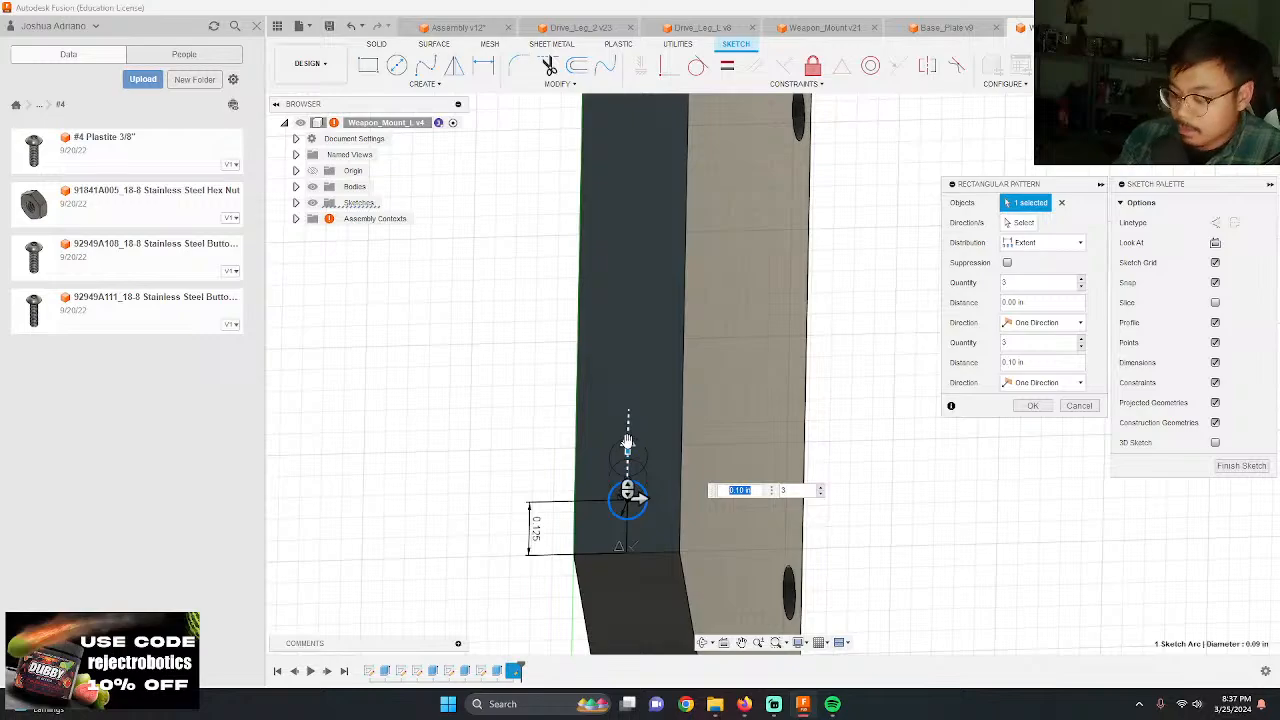
key("Tab")
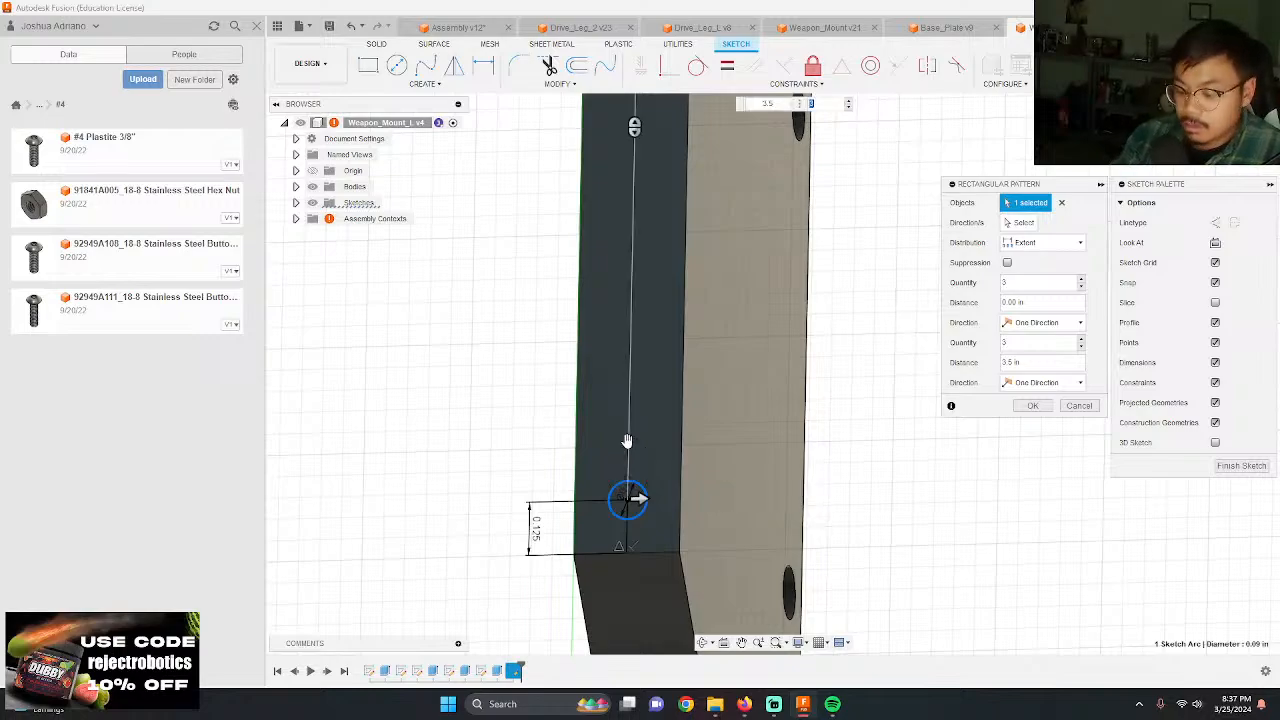
key("Return")
scroll(627, 440, "down", 5)
scroll(613, 160, "up", 3)
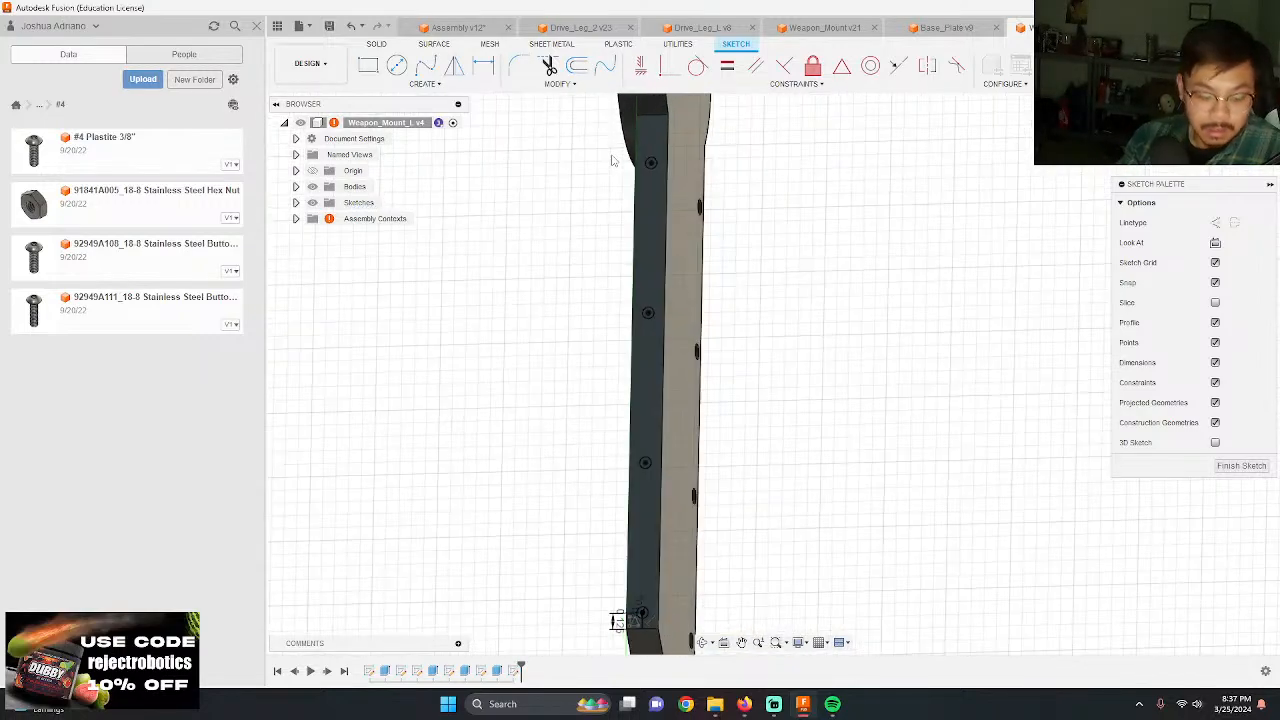
Step: Extrude the four patterned circles as a cut into the narrow edge of Weapon_Mount_L to make the screw holes
key("e")
left_click(656, 163)
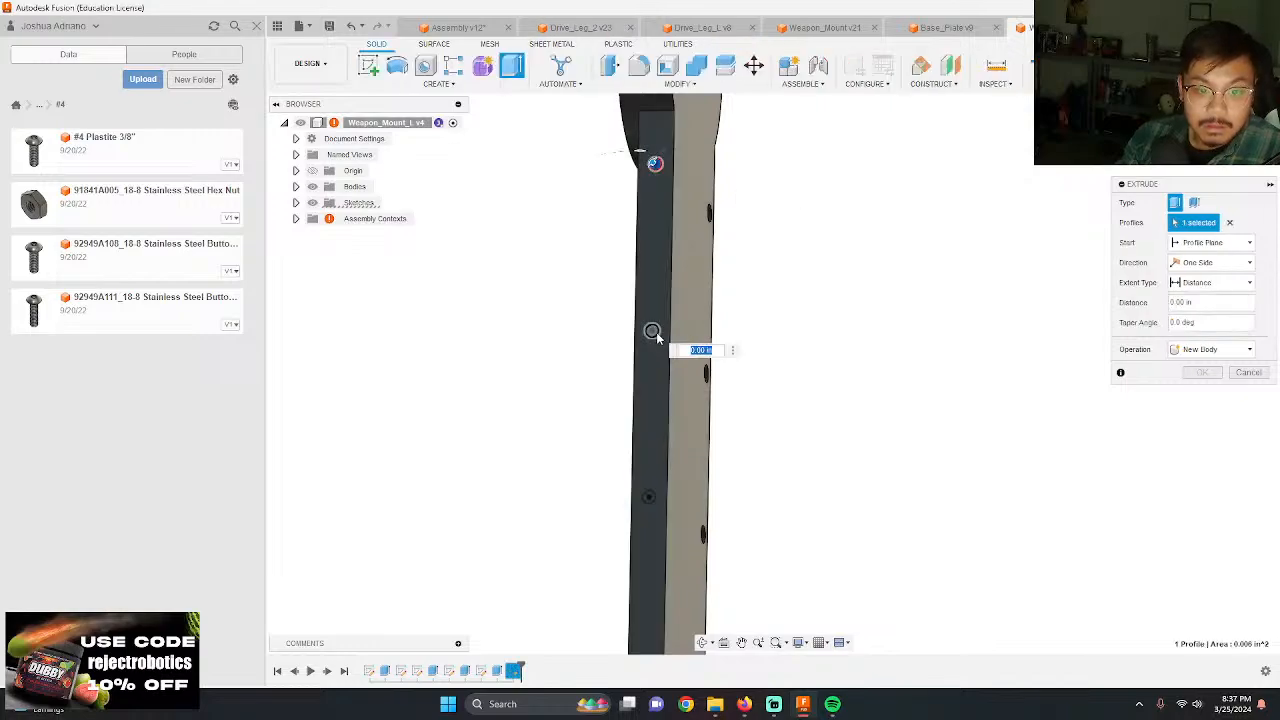
left_click(651, 331)
left_click(648, 496)
scroll(634, 420, "down", 3)
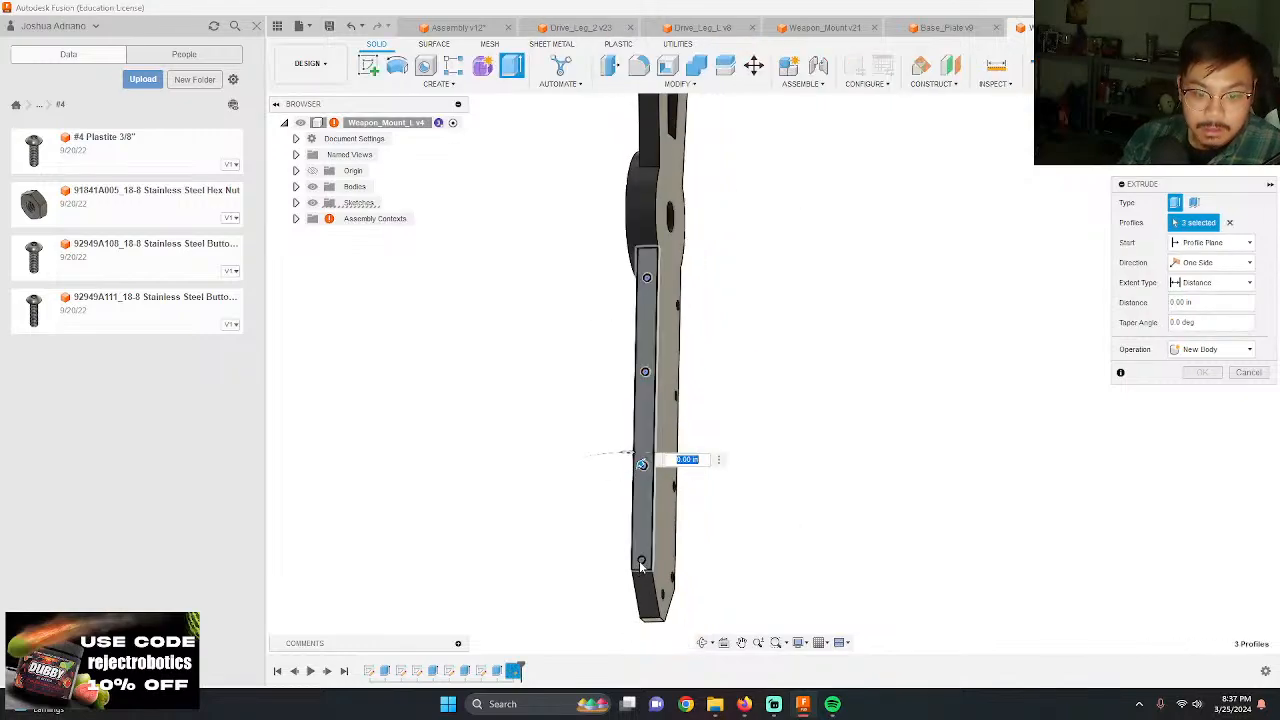
left_click(641, 561)
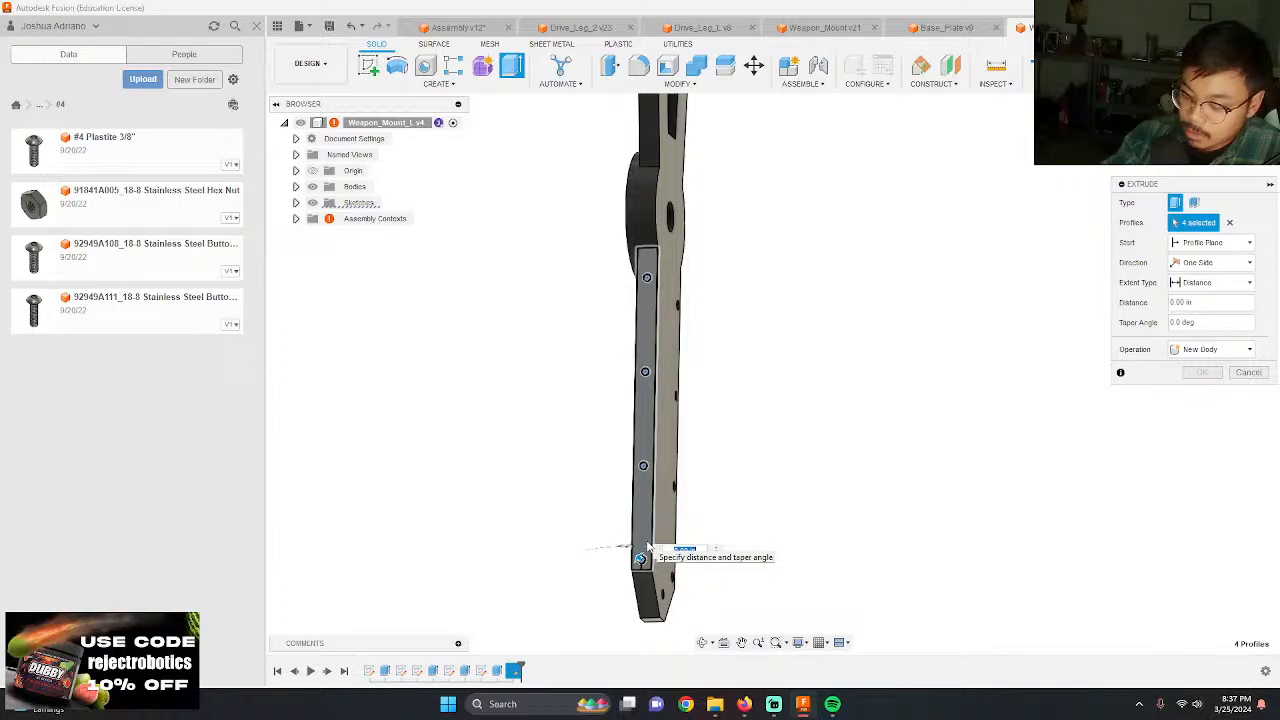
type("-10")
key("BackSpace")
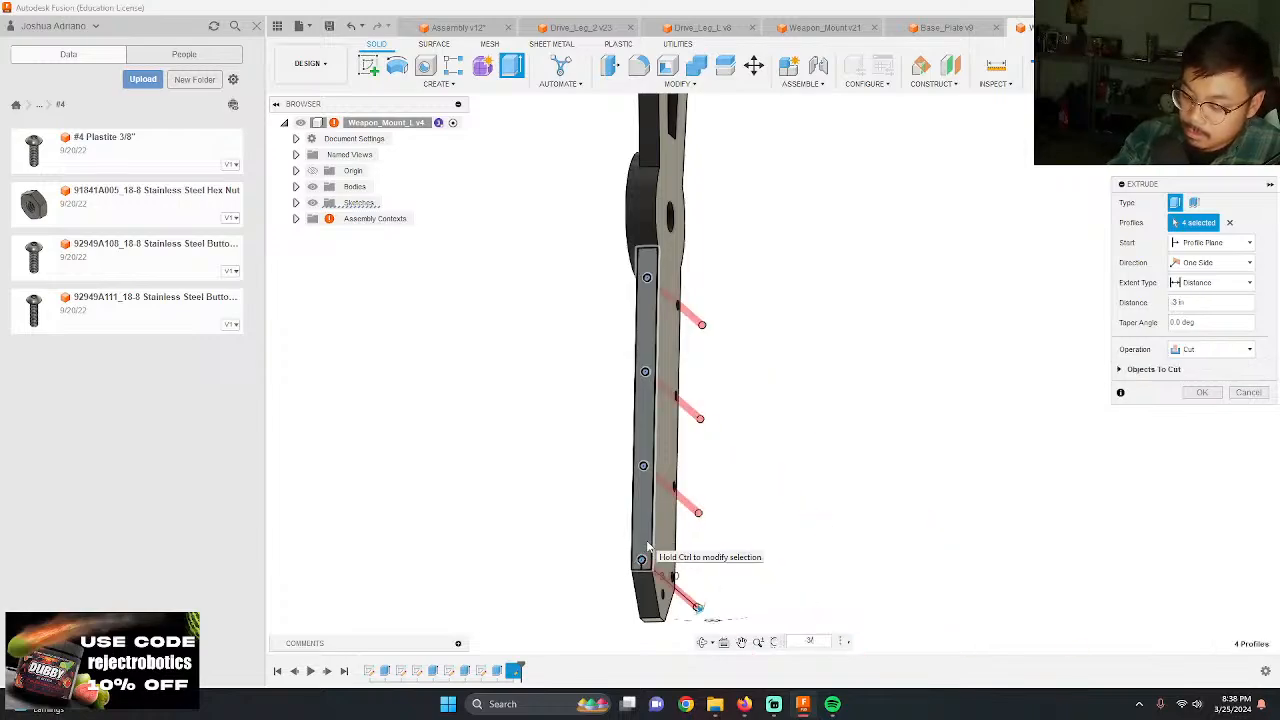
key("Return")
Step: Save the Weapon_Mount_L design and return to the Assembly design
middle_click_drag(748, 425, 787, 427, "shift")
left_click(329, 26)
key("Return")
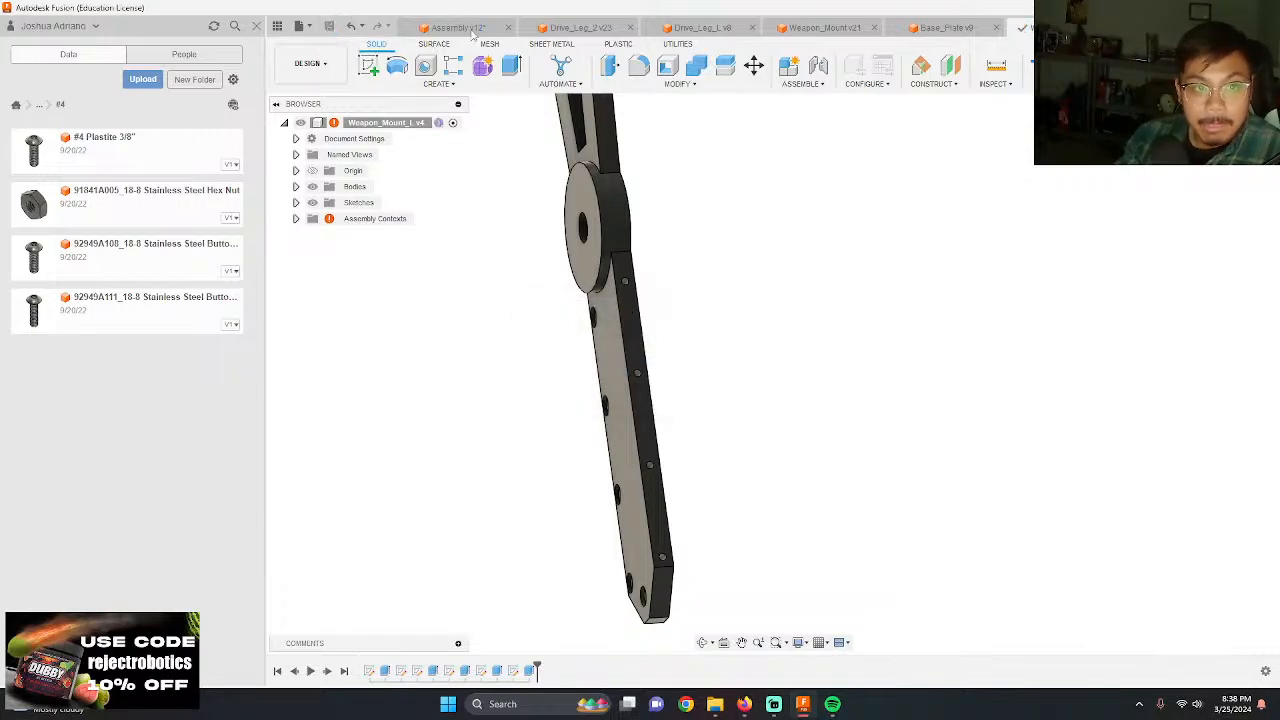
left_click(468, 28)
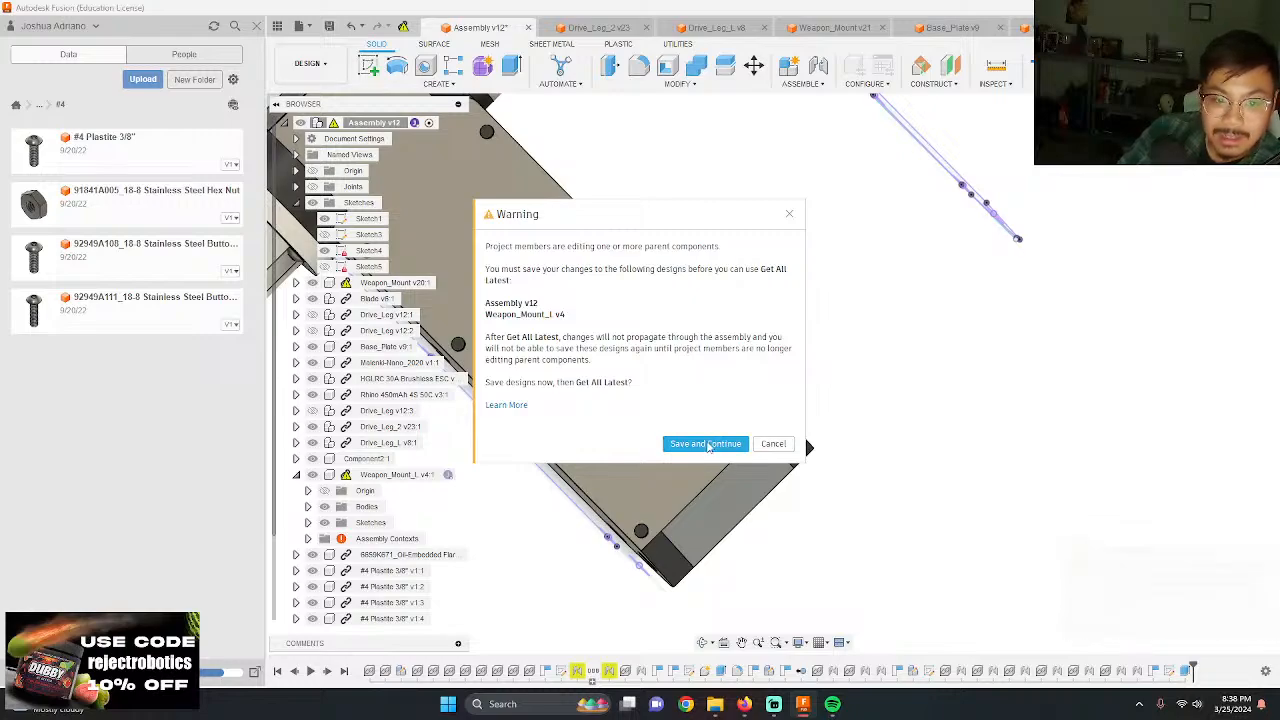
Step: Try to save the Assembly and Weapon_Mount_L designs to get the latest component versions, checking the save details
left_click(706, 444)
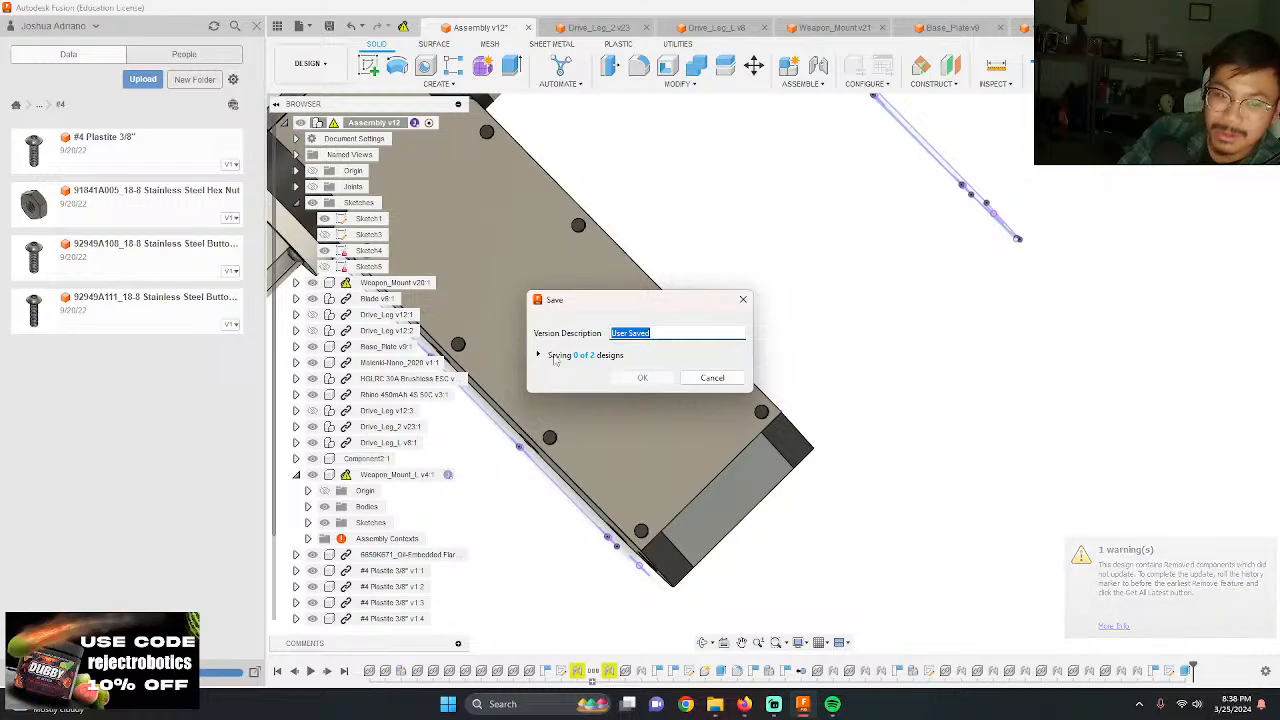
left_click(539, 355)
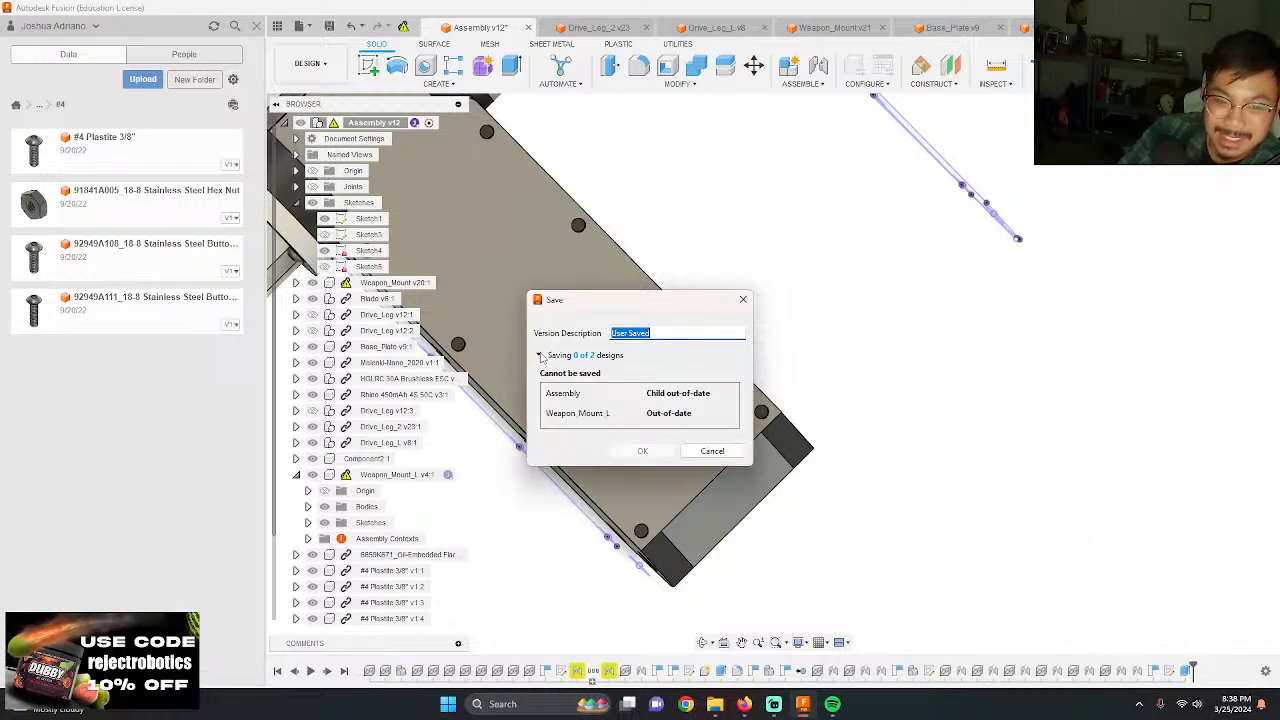
left_click(539, 355)
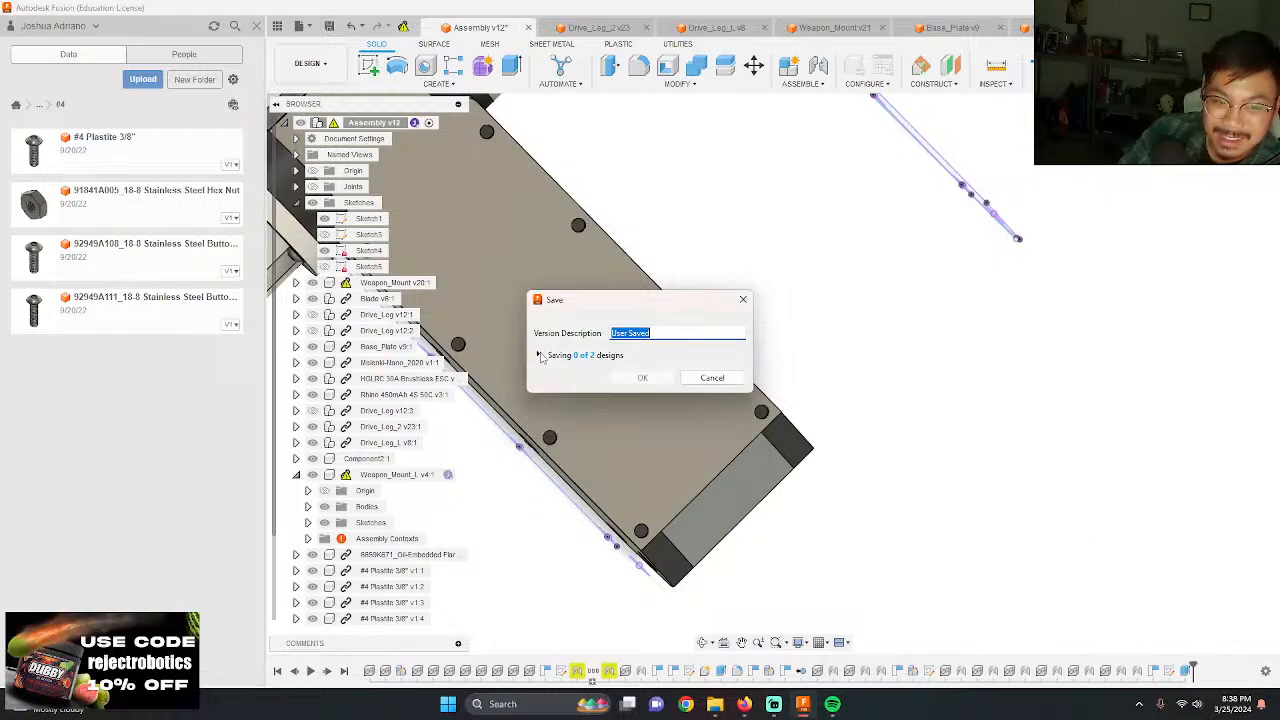
left_click(712, 378)
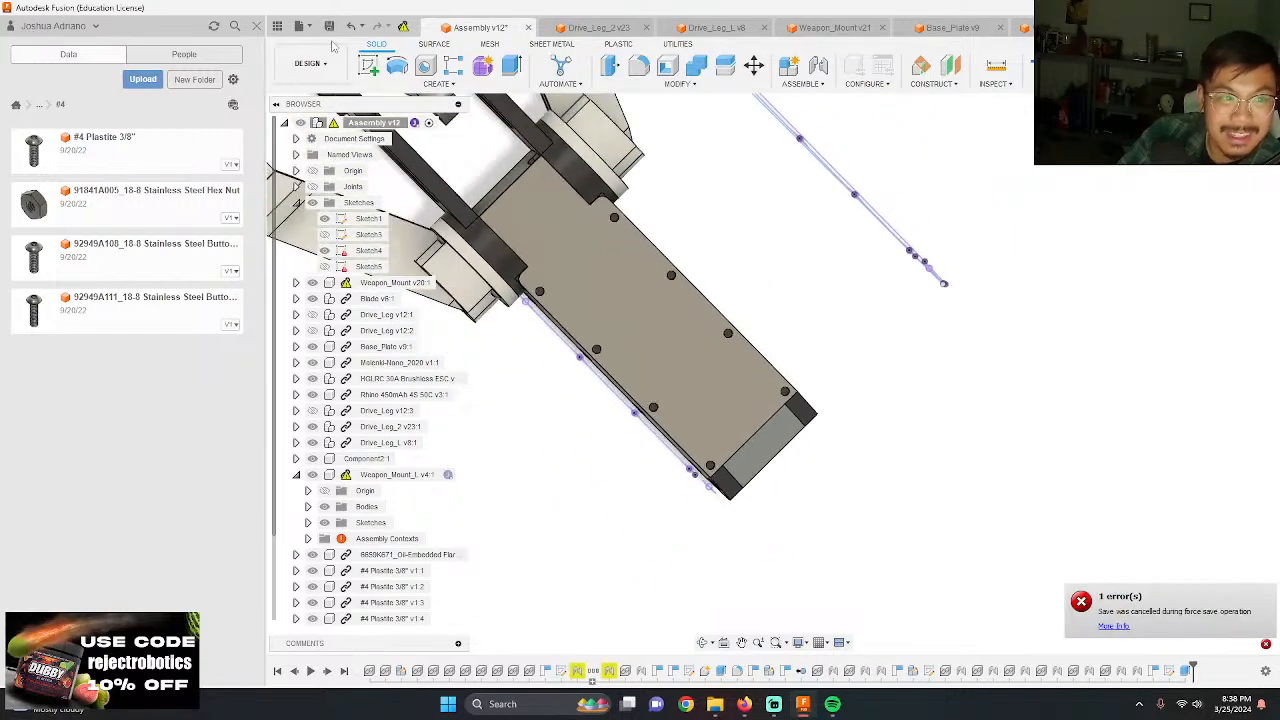
left_click(332, 27)
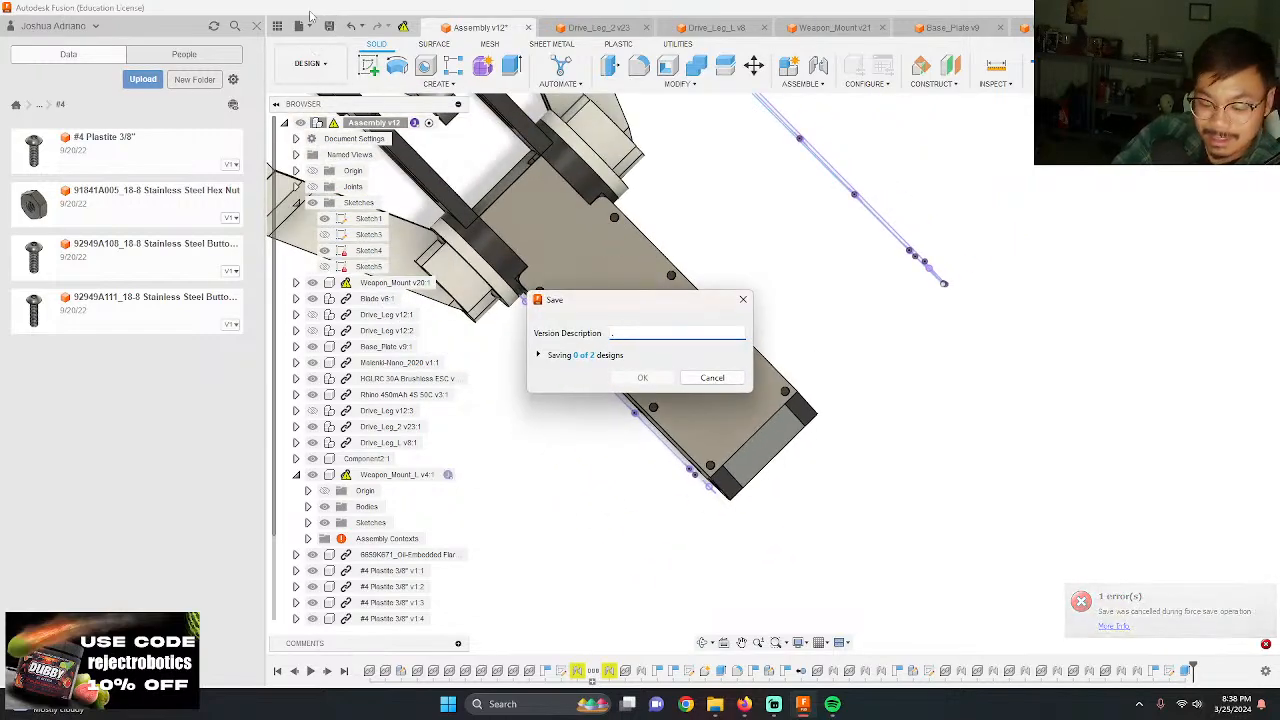
left_click(722, 382)
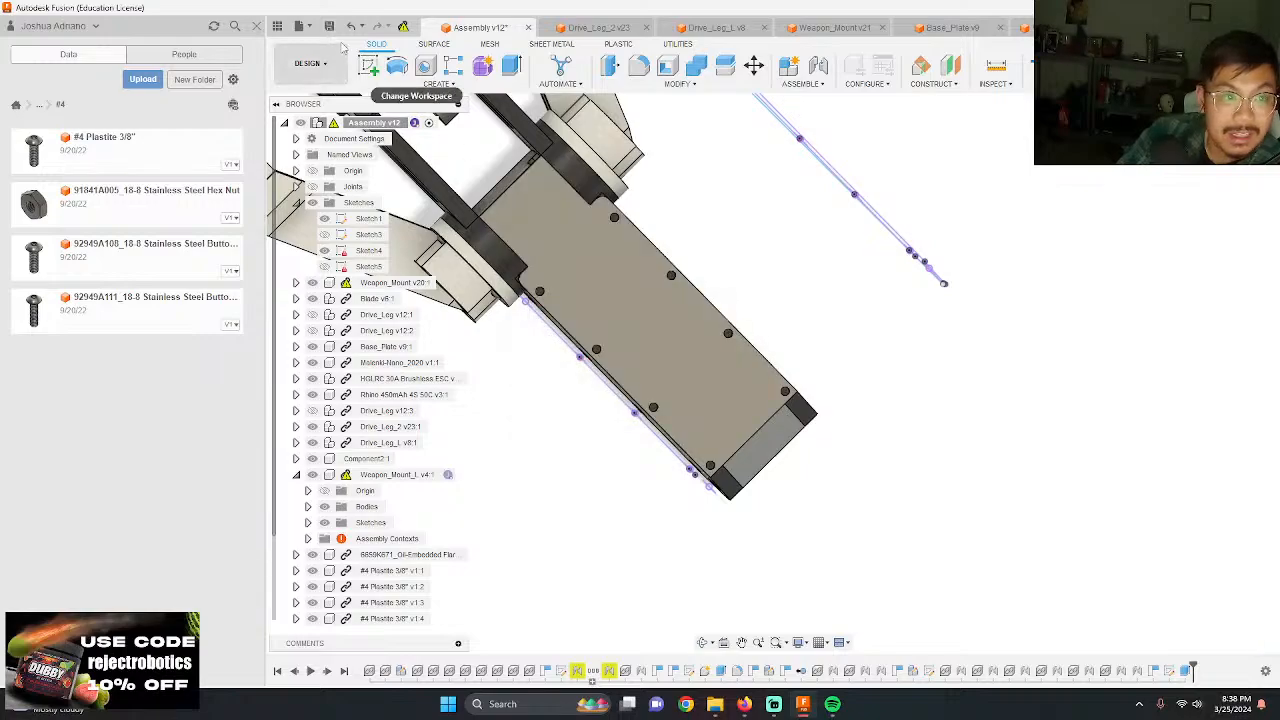
left_click(332, 27)
left_click(730, 383)
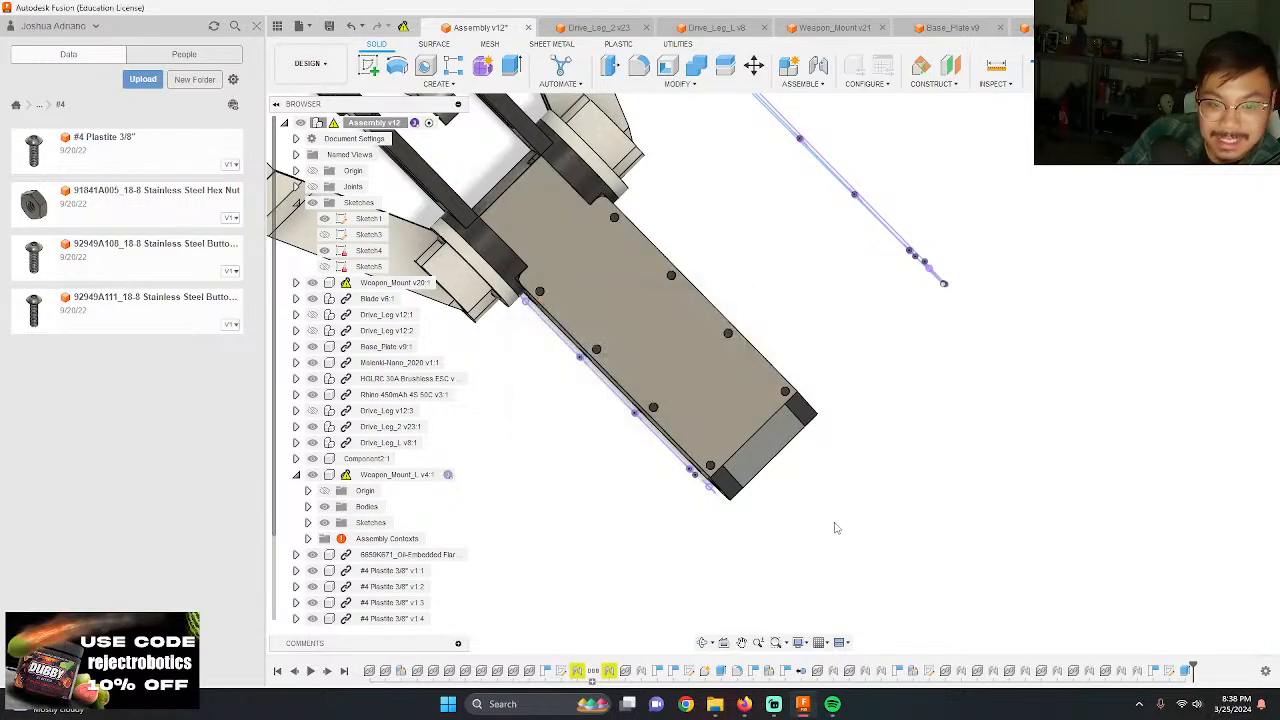
Step: Update the Weapon_Mount component in the assembly by entering Edit In Place with its references refreshed, and finish the in-place edit
middle_click_drag(828, 525, 589, 432, "shift")
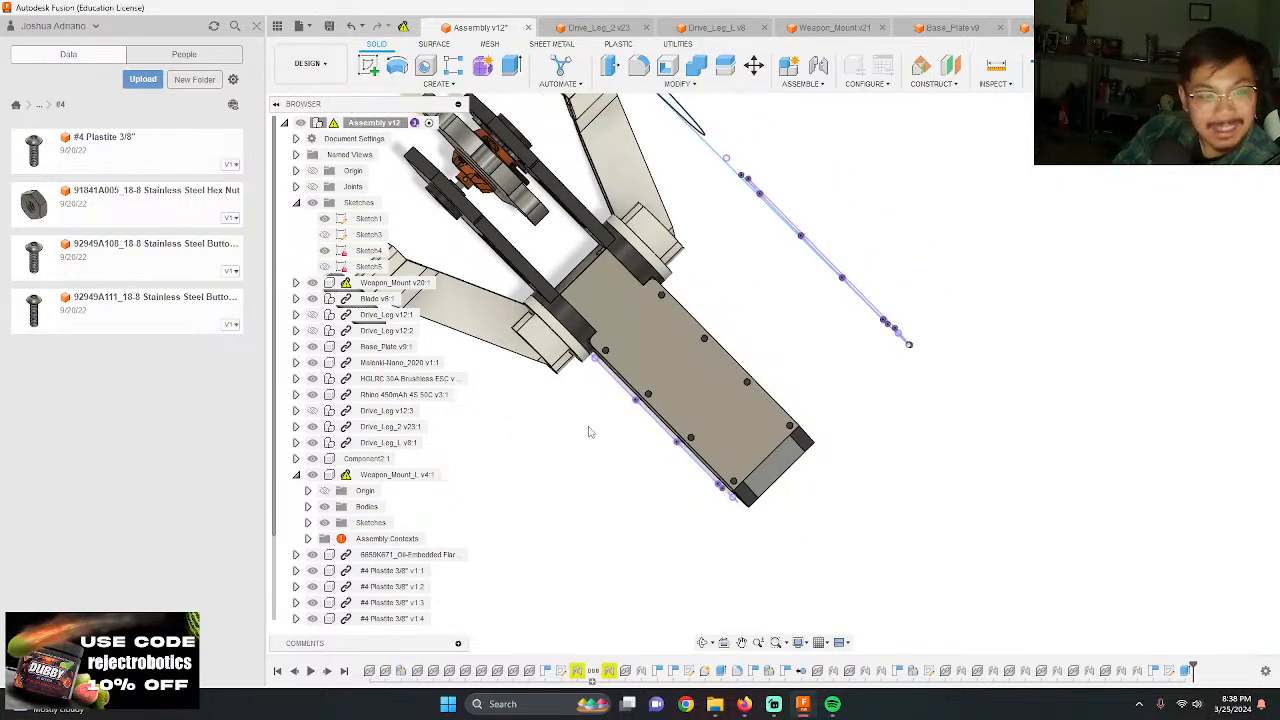
mouse_move(660, 524)
middle_mouse_down("shift")
mouse_move(646, 503)
mouse_move(817, 508)
mouse_move(804, 514)
middle_mouse_up("shift")
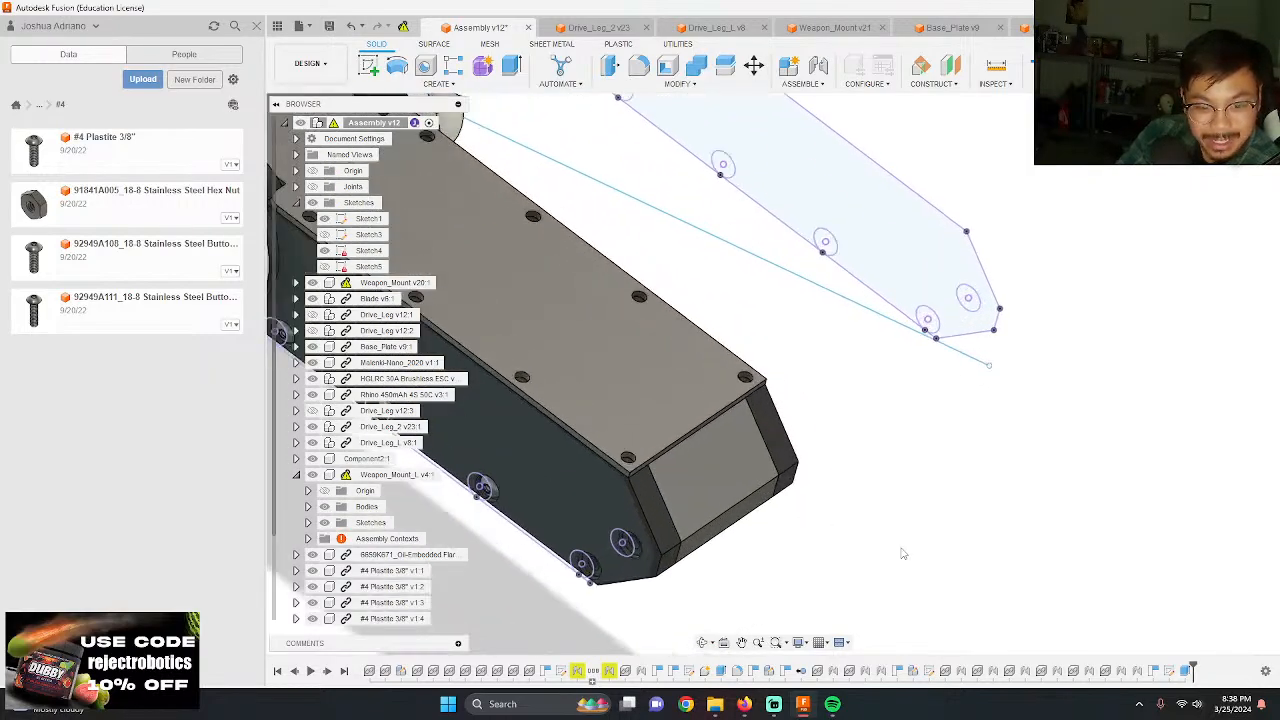
middle_click_drag(903, 553, 829, 523, "shift")
scroll(829, 523, "down", 5)
middle_click_drag(887, 171, 567, 236, "shift")
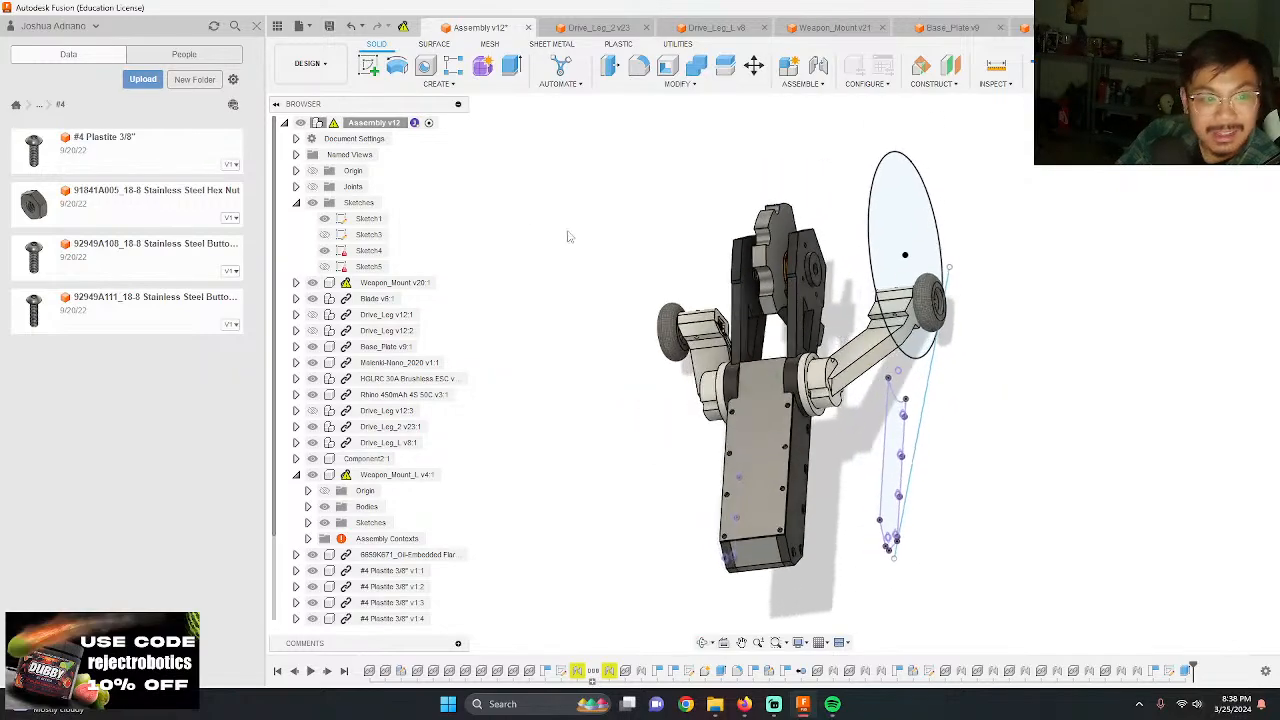
left_click(397, 282)
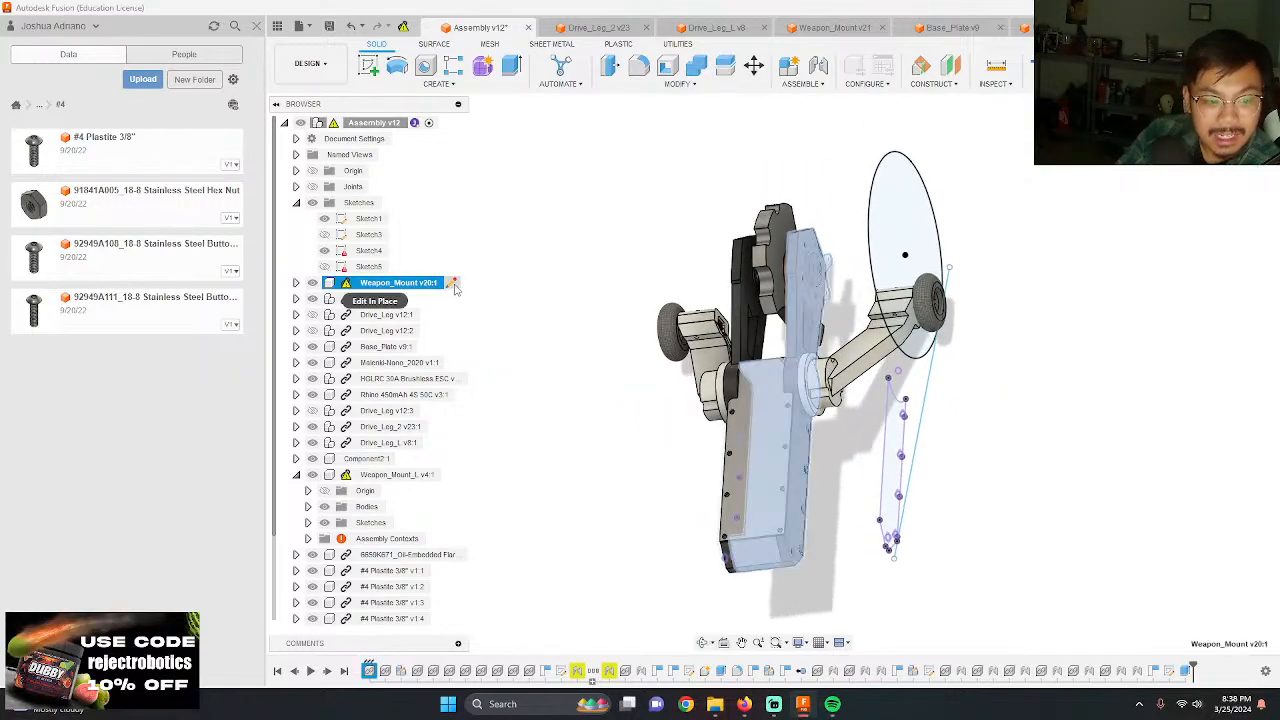
left_click(452, 284)
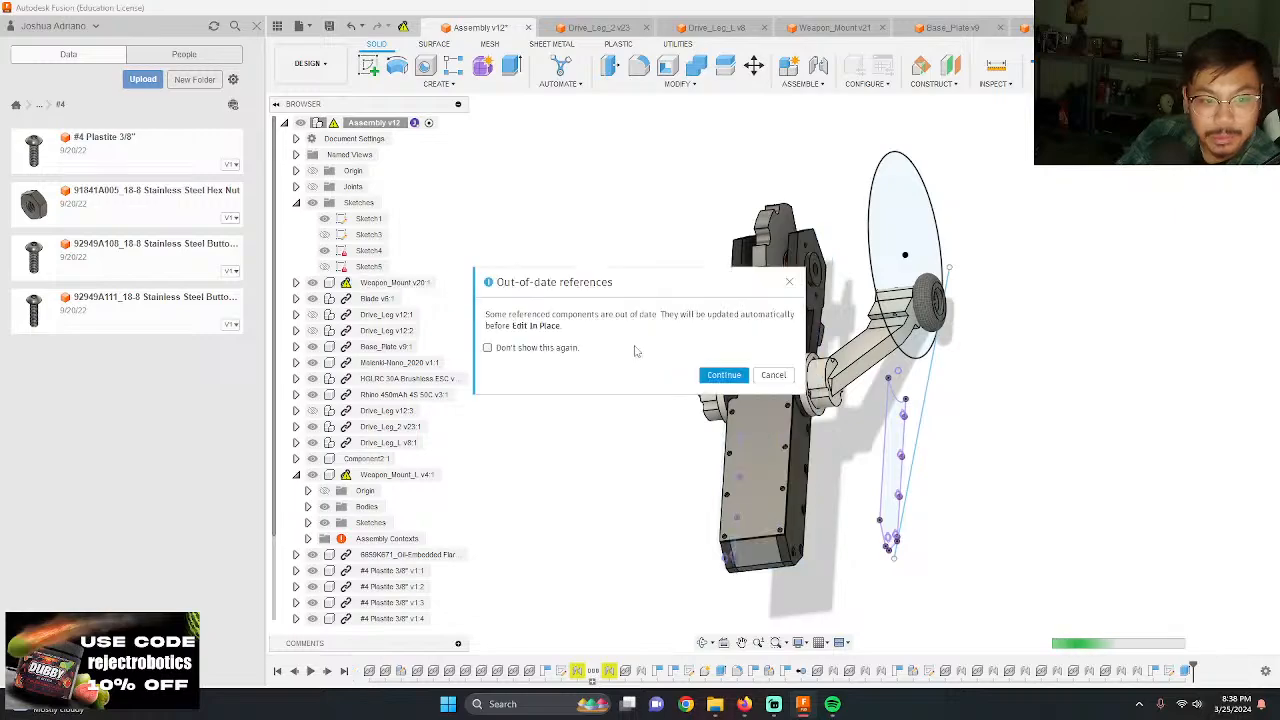
left_click(724, 376)
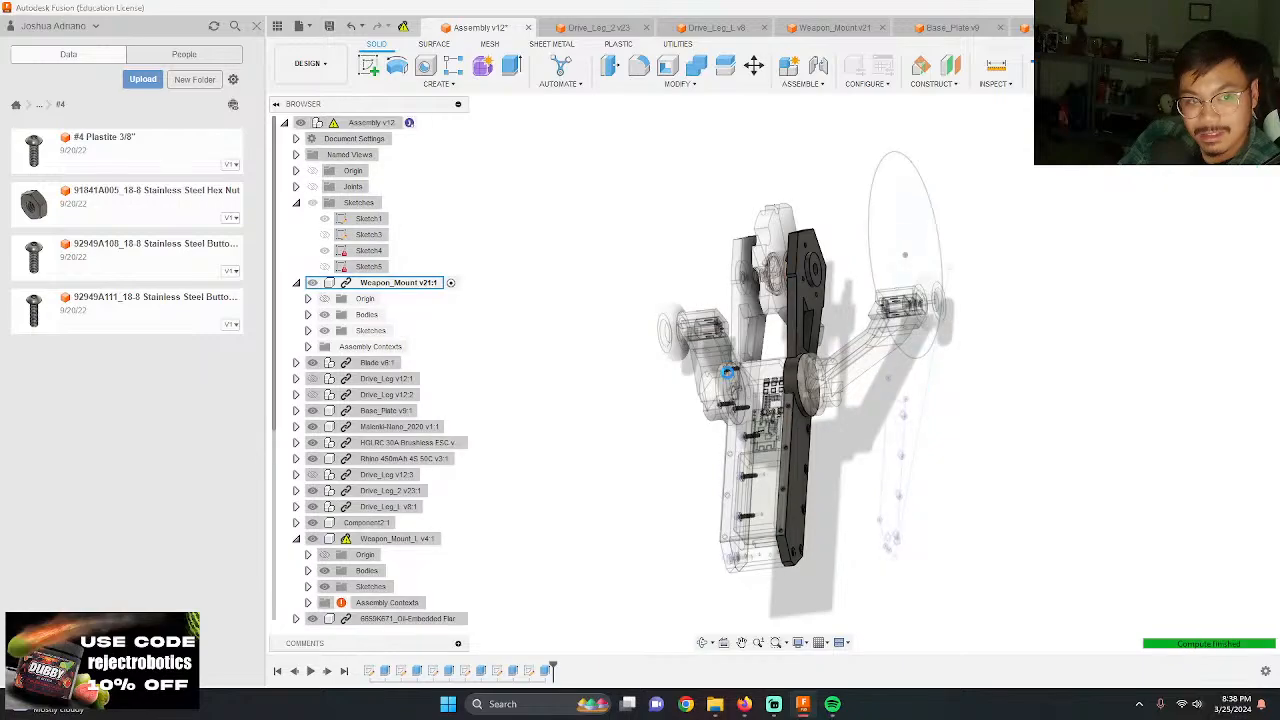
left_click(780, 394)
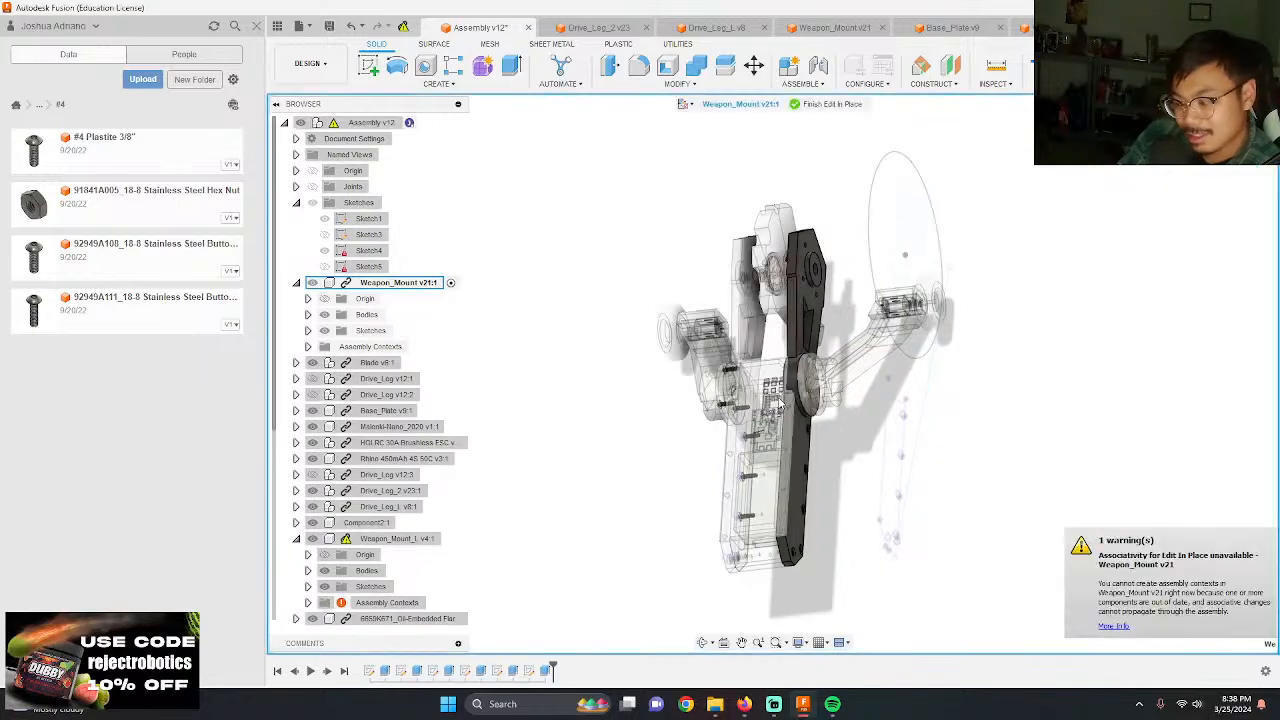
left_click(812, 104)
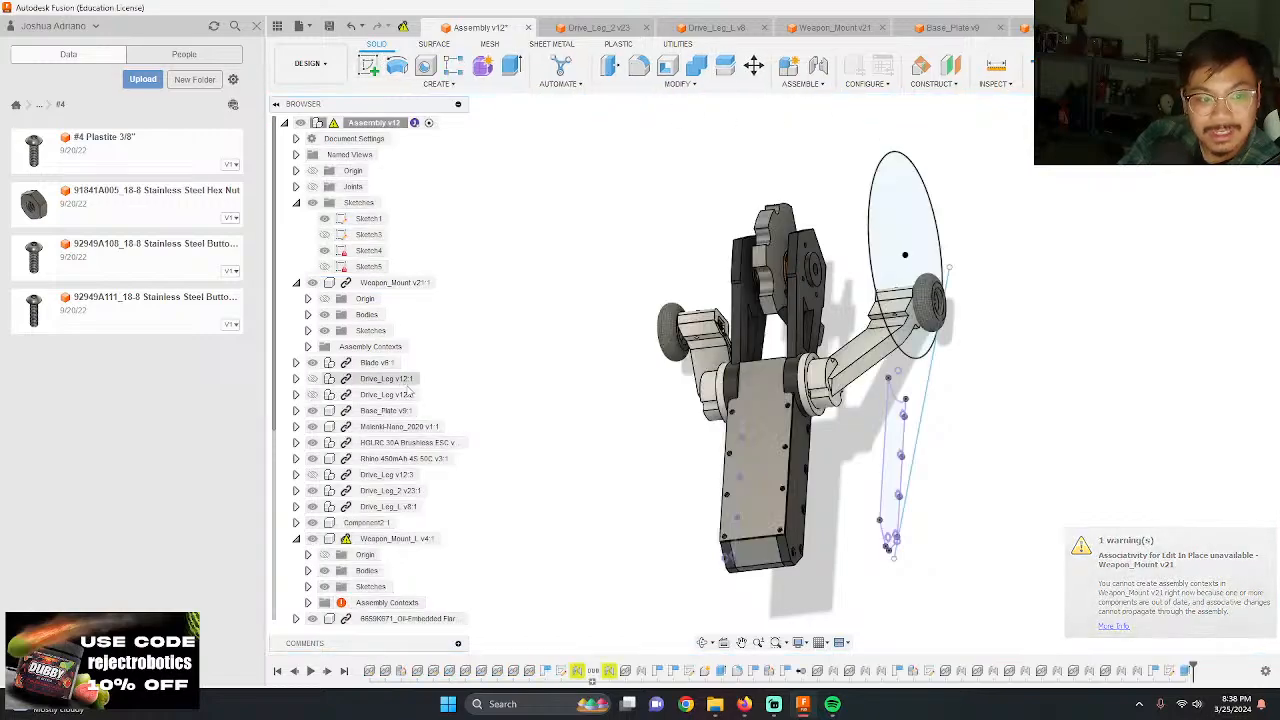
Step: Update the Weapon_Mount_L component through Edit In Place, accepting the refresh of its out-of-date references, and finish the in-place edit
left_click(450, 523)
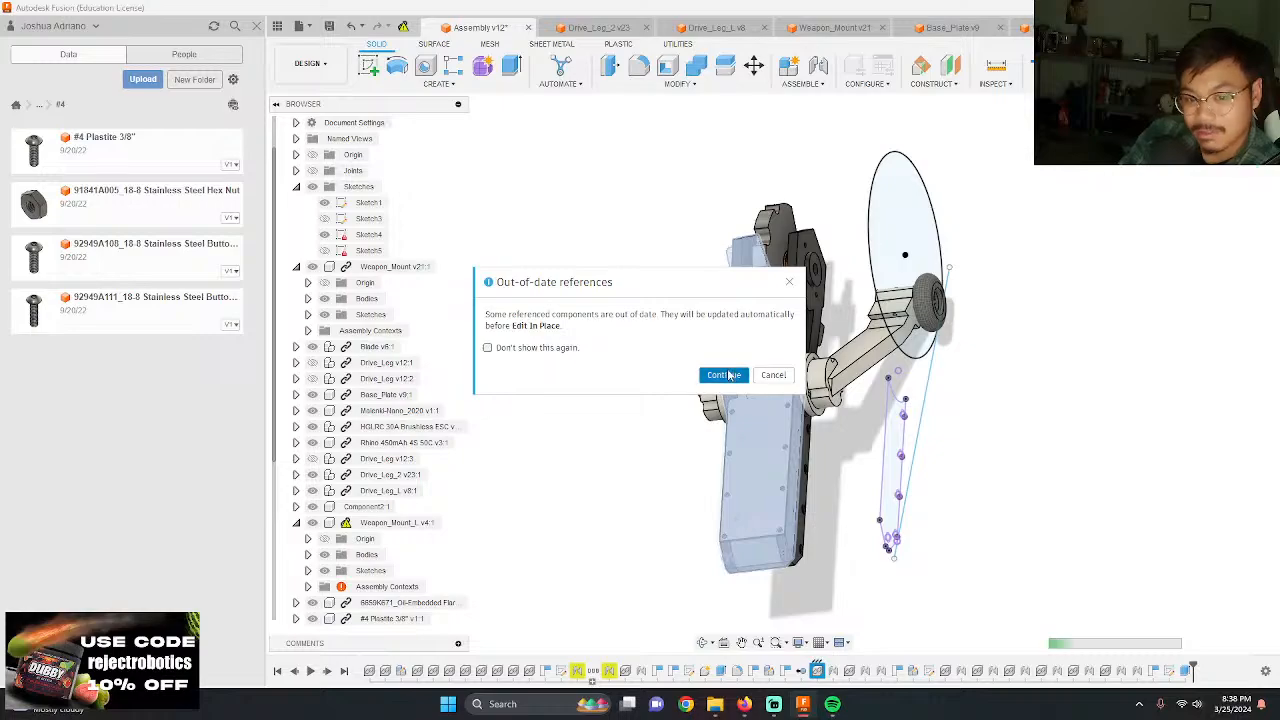
left_click(723, 375)
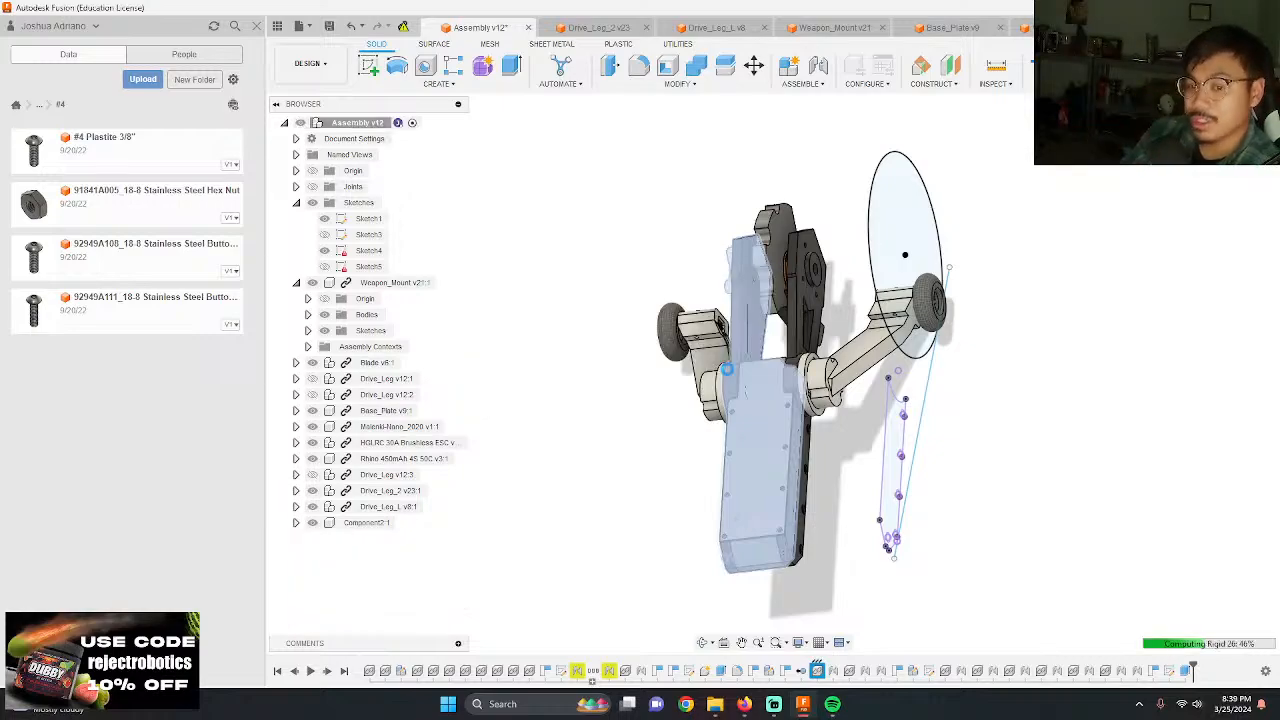
left_click(728, 370)
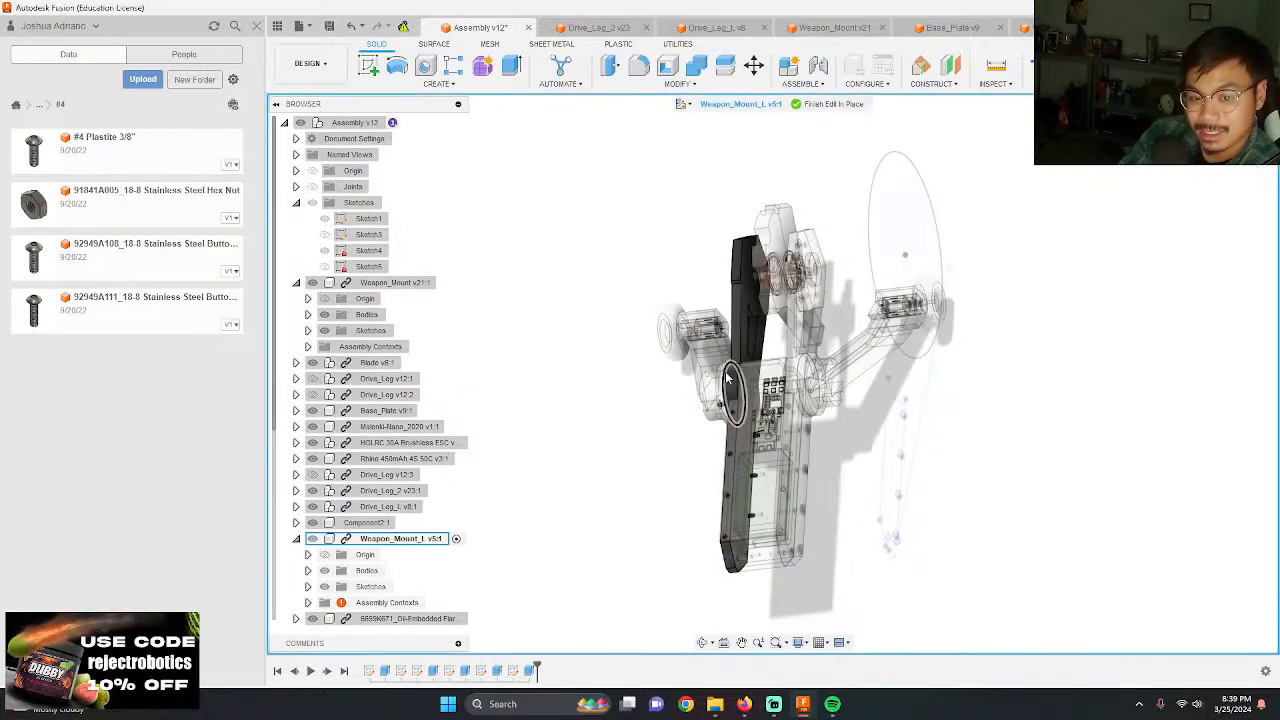
left_click(832, 109)
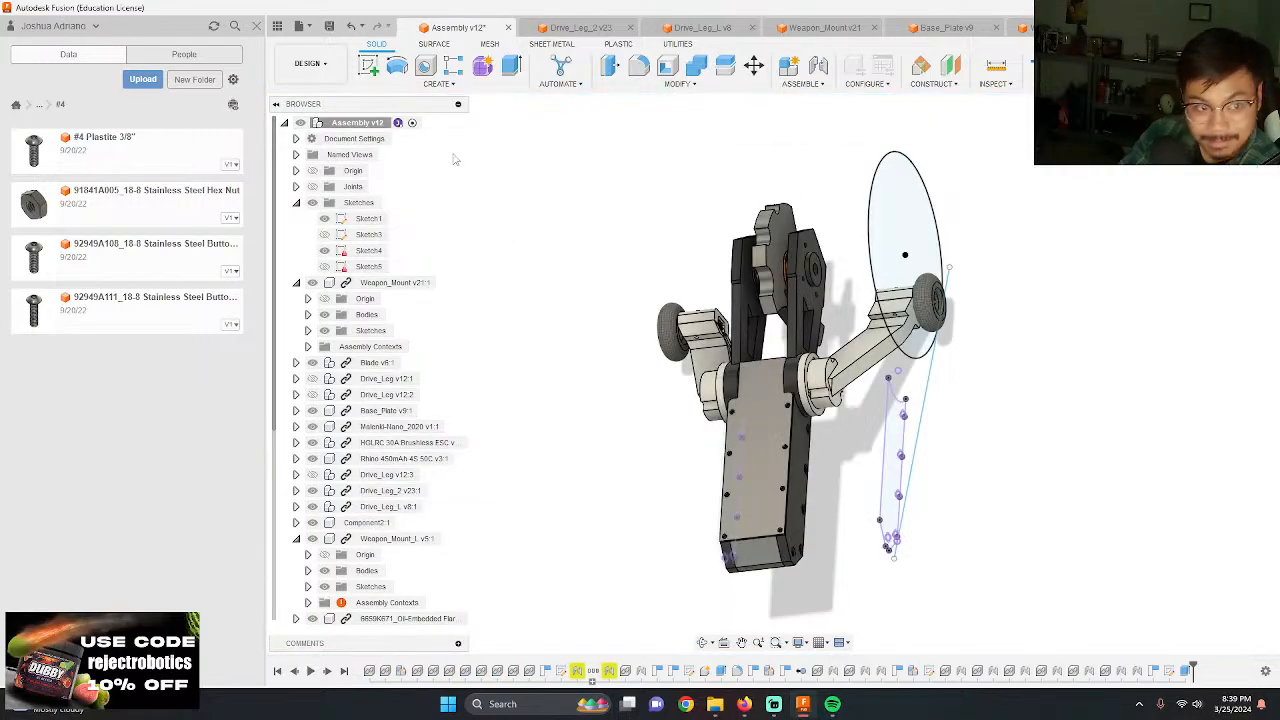
Step: Examine the mount screw holes in the assembly and compare them with the separate Weapon_Mount_L design
middle_click_drag(699, 424, 860, 505, "shift")
scroll(862, 512, "up", 5)
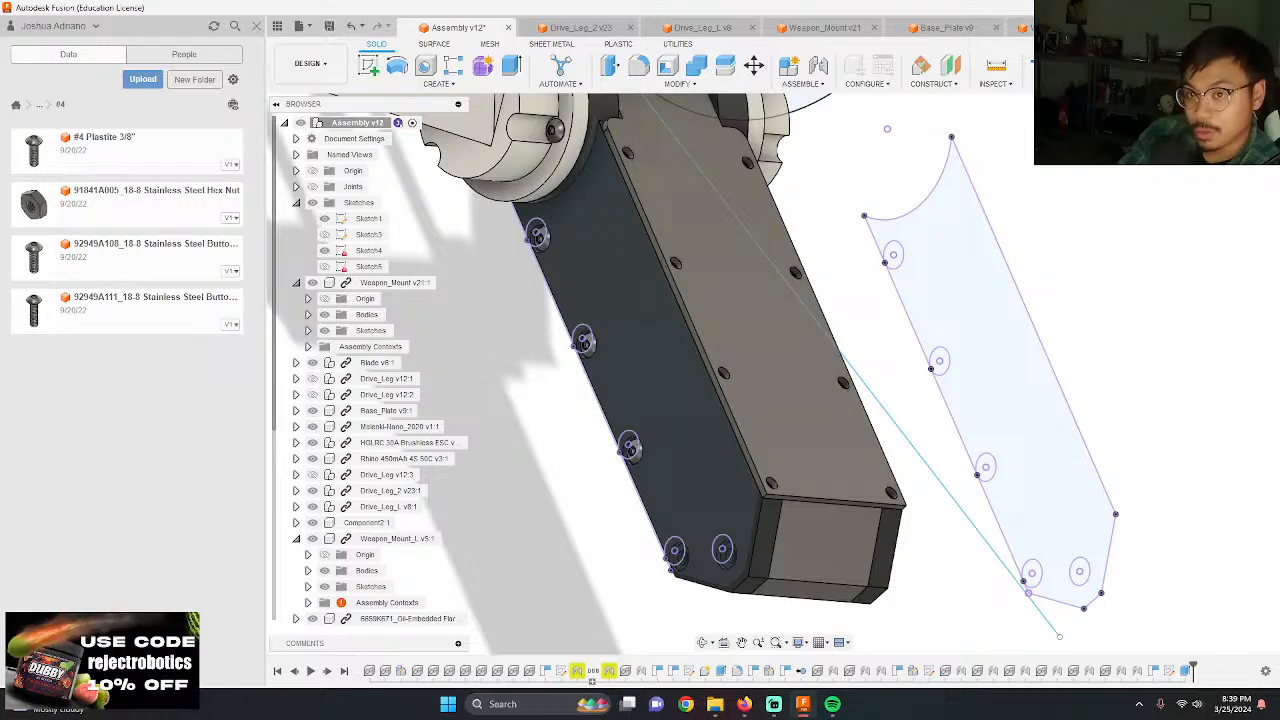
left_click(1062, 28)
left_click(815, 28)
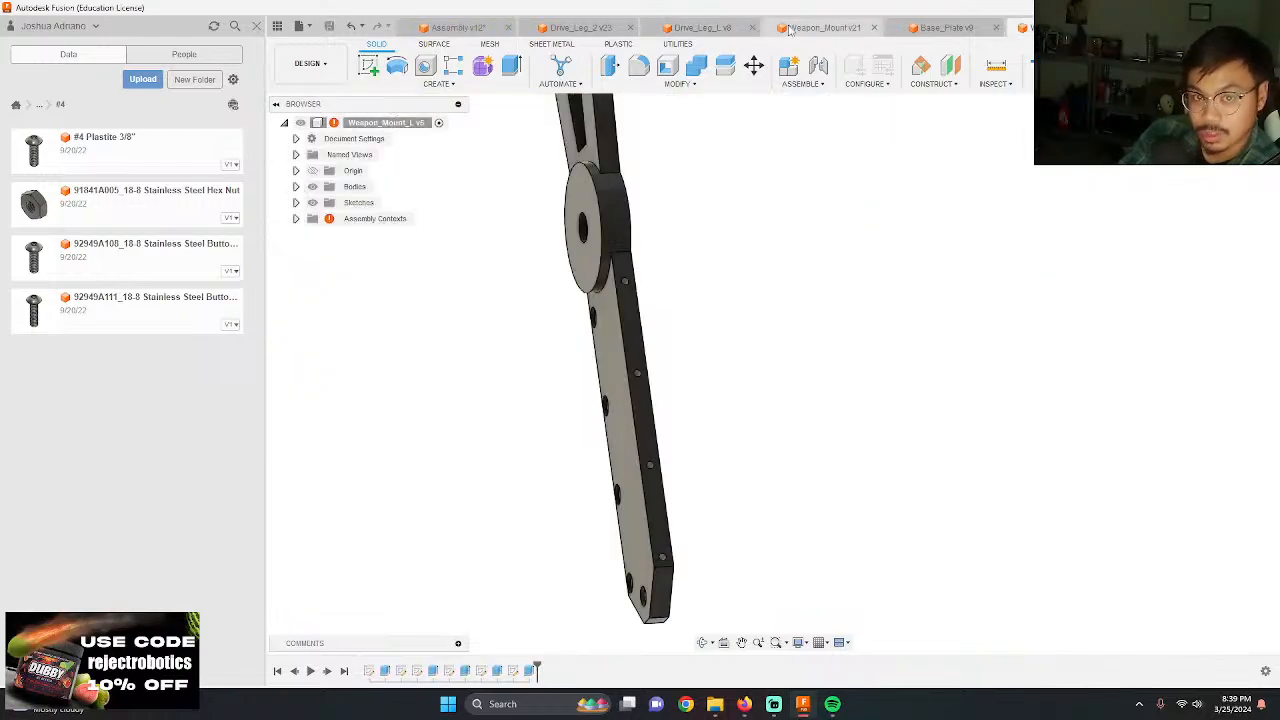
left_click(682, 30)
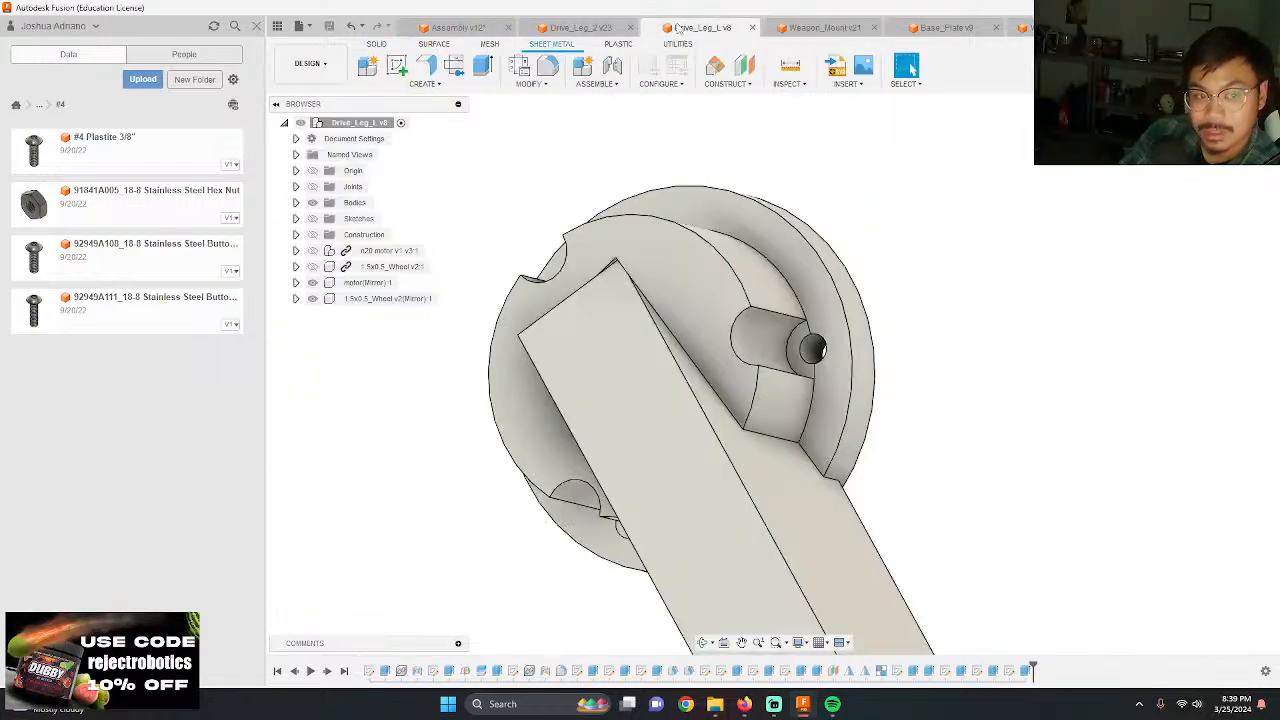
left_click(805, 28)
left_click(1022, 28)
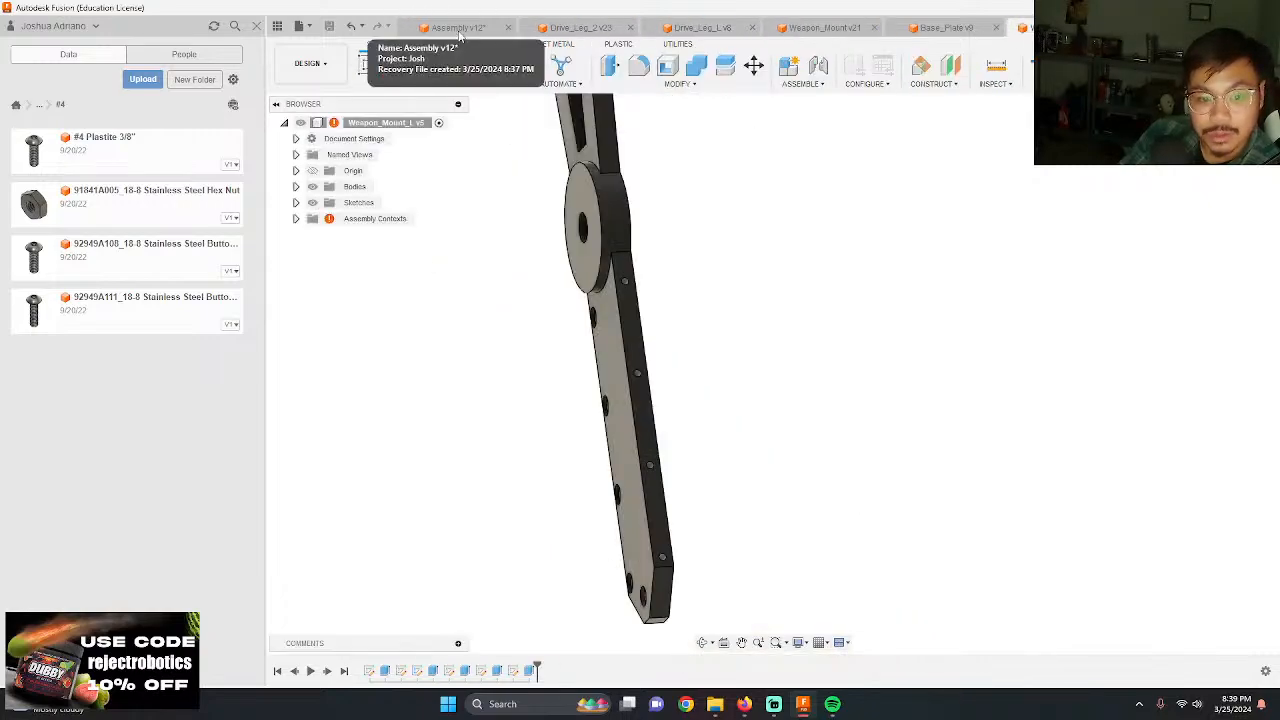
middle_click_drag(733, 296, 743, 306, "shift")
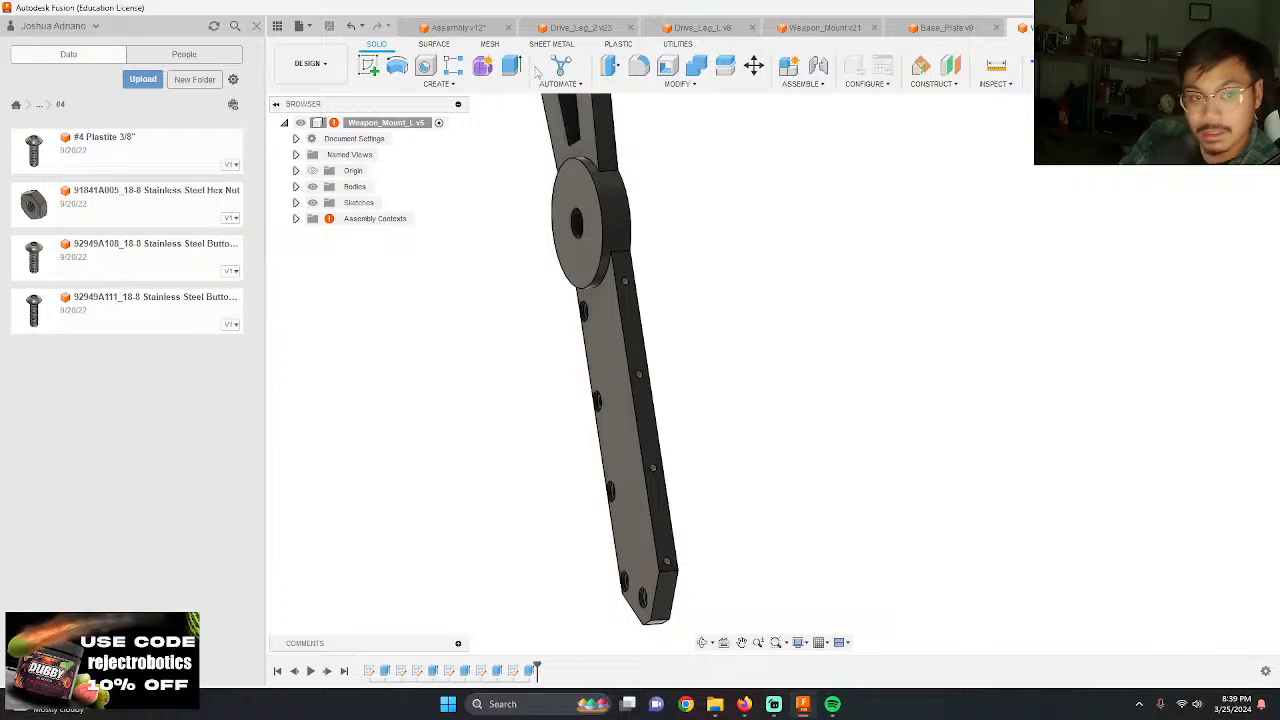
left_click(450, 28)
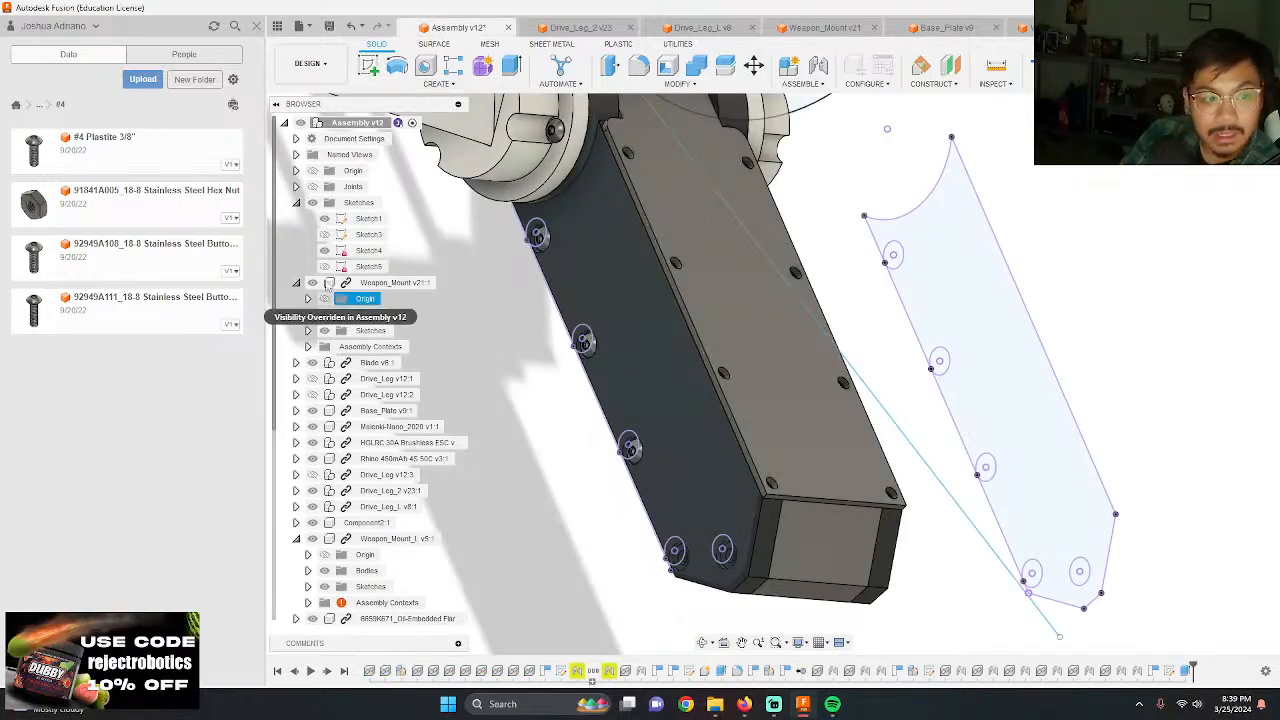
Step: Hide all the assembly's sketches and inspect the screw holes in the cover plate and weapon mounts from several sides
left_click(312, 203)
scroll(900, 380, "up", 10)
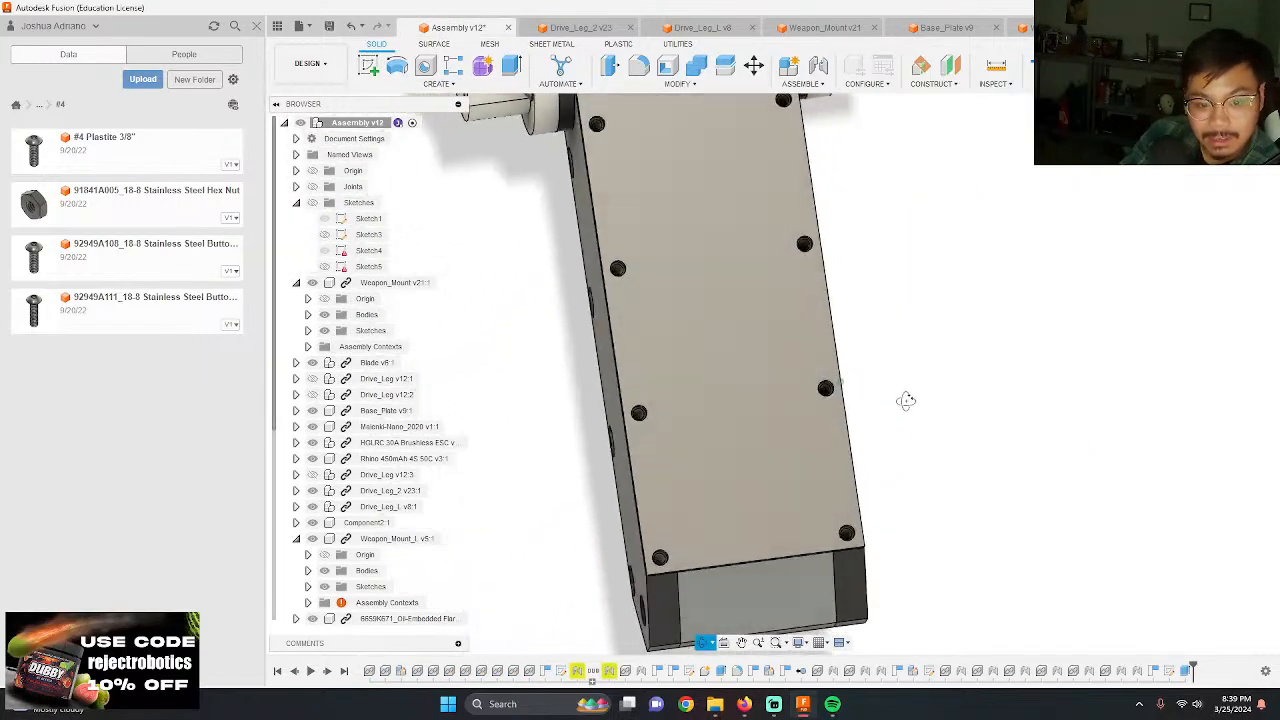
scroll(828, 368, "up", 4)
middle_click_drag(917, 360, 830, 287, "shift")
scroll(890, 349, "down", 4)
scroll(830, 287, "down", 3)
middle_click_drag(590, 386, 663, 331, "shift")
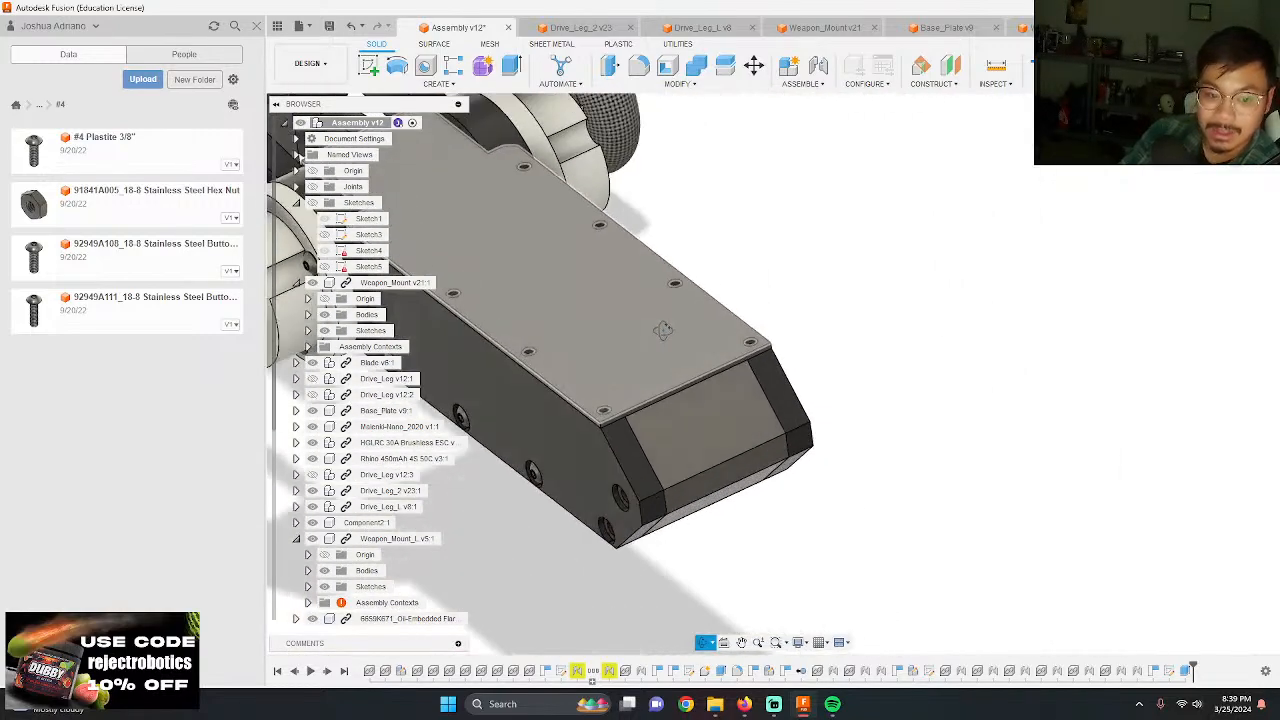
scroll(768, 381, "down", 3)
middle_click_drag(608, 300, 940, 449, "shift")
scroll(1043, 324, "up", 5)
Step: Insert a #4 Plastite 3/8" screw into the assembly, move it about 9.50 in along Y, and turn it on its side
left_click_drag(151, 169, 887, 402)
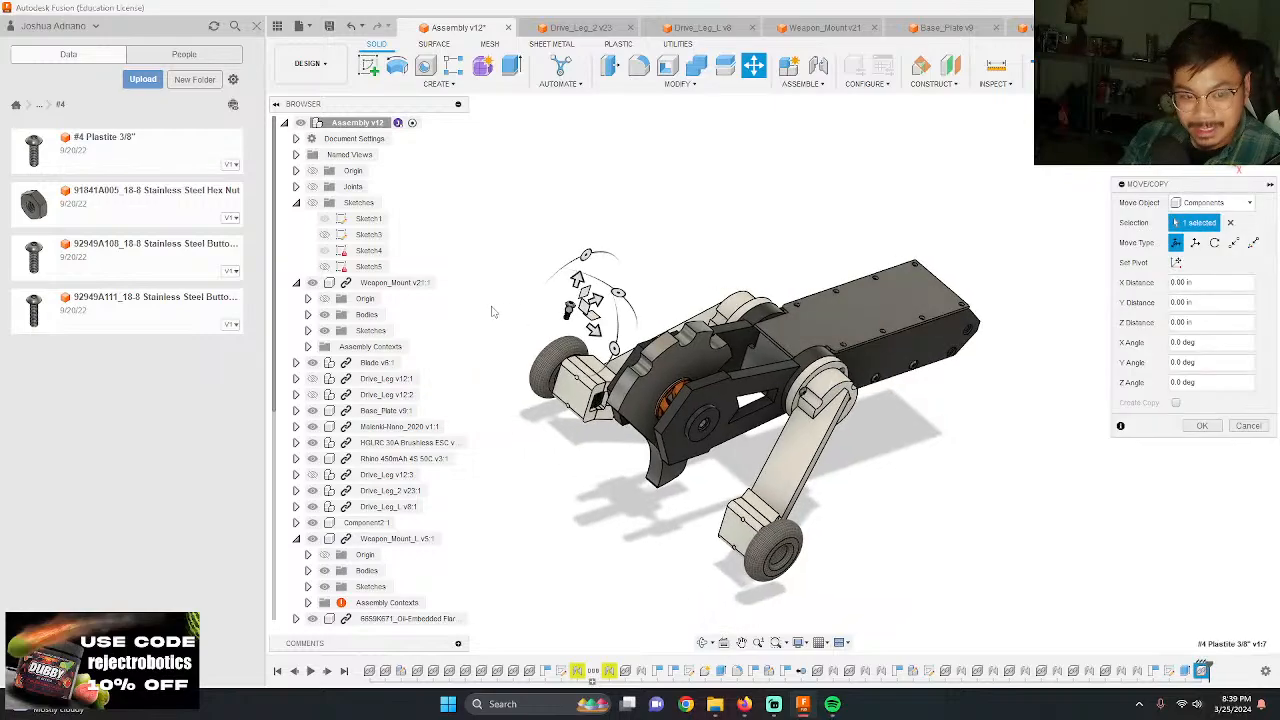
left_click_drag(600, 300, 948, 252)
scroll(948, 252, "up", 4)
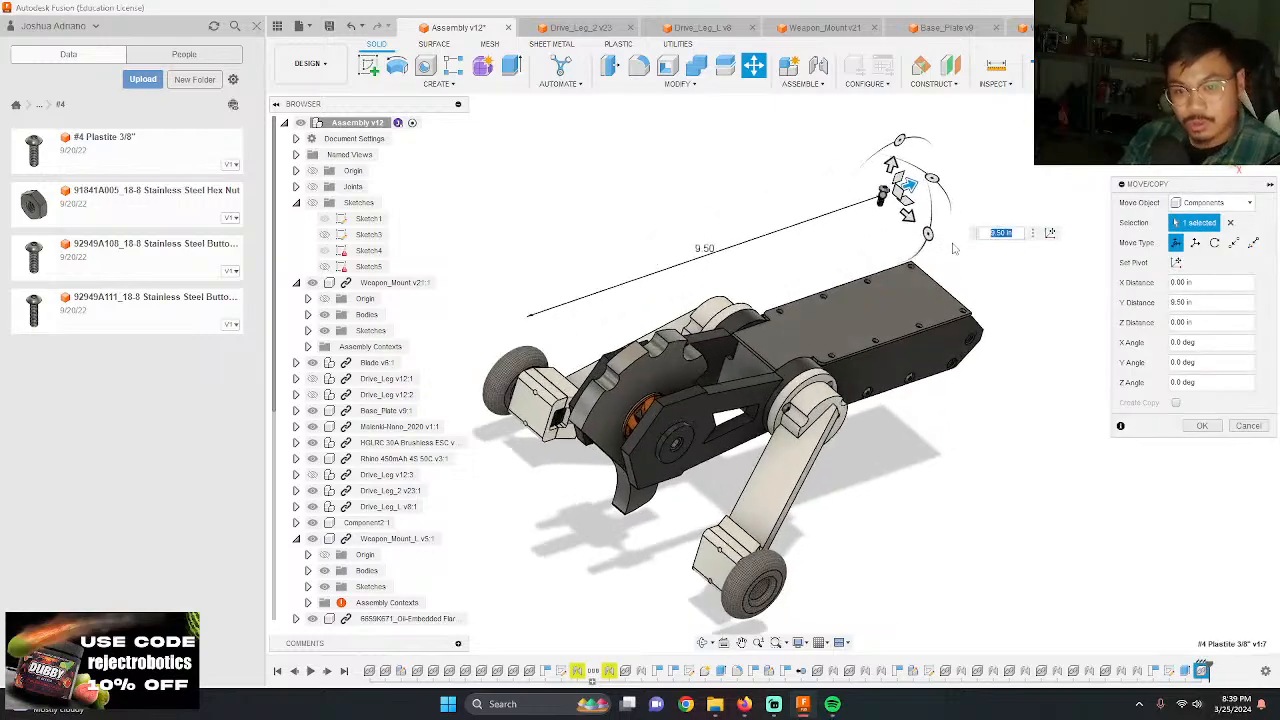
left_click_drag(903, 214, 828, 245)
key("Return")
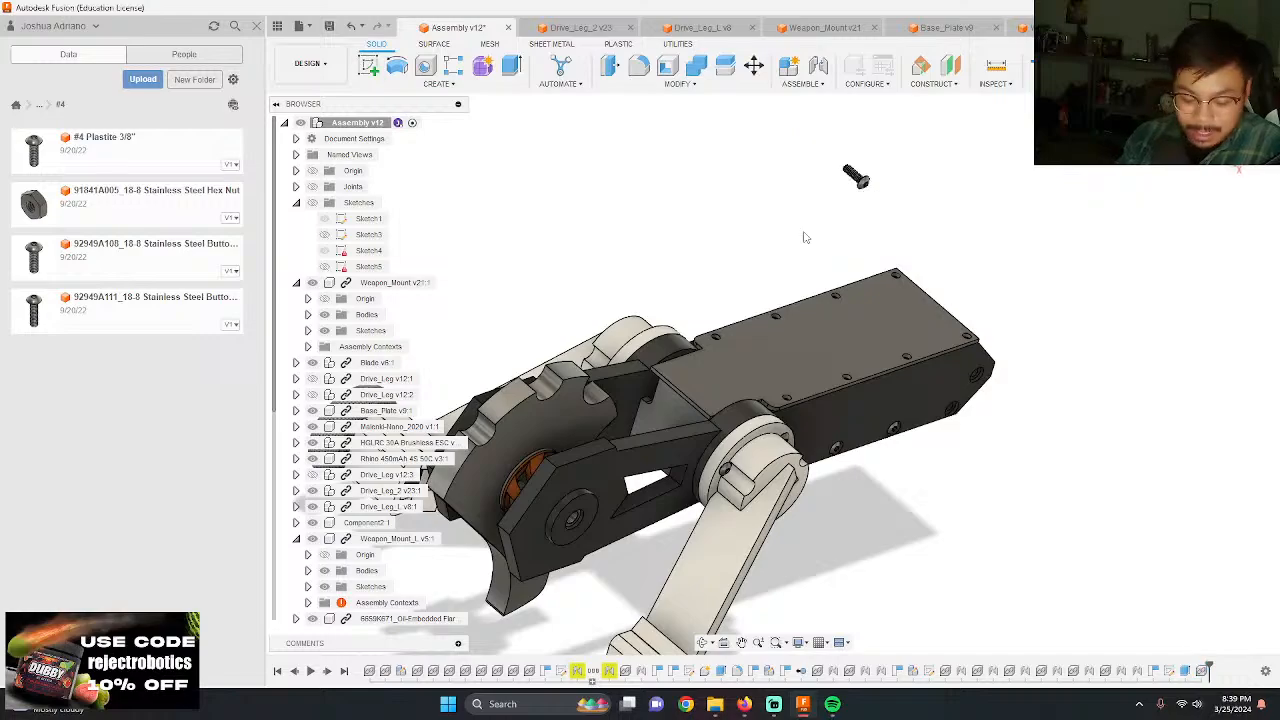
Step: Joint the underside of the loose screw's head to the last empty hole in the row along Weapon_Mount_L's edge
scroll(790, 220, "up", 10)
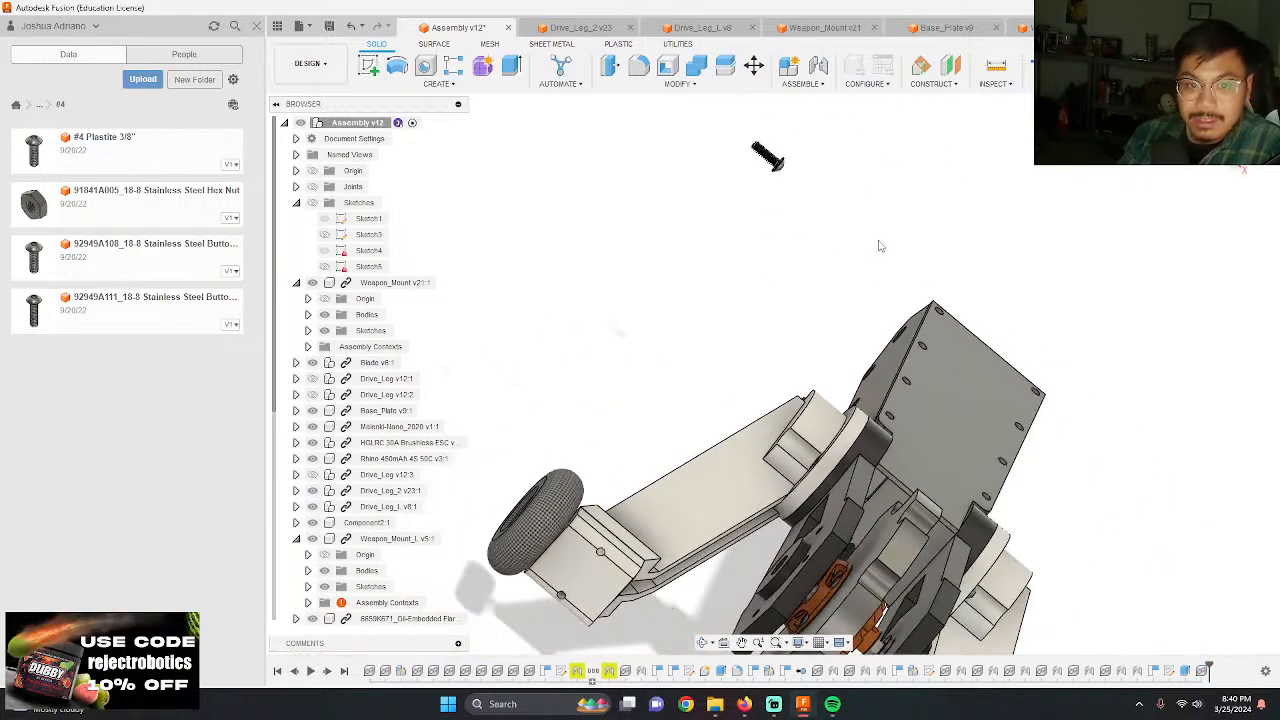
scroll(805, 175, "up", 5)
key("j")
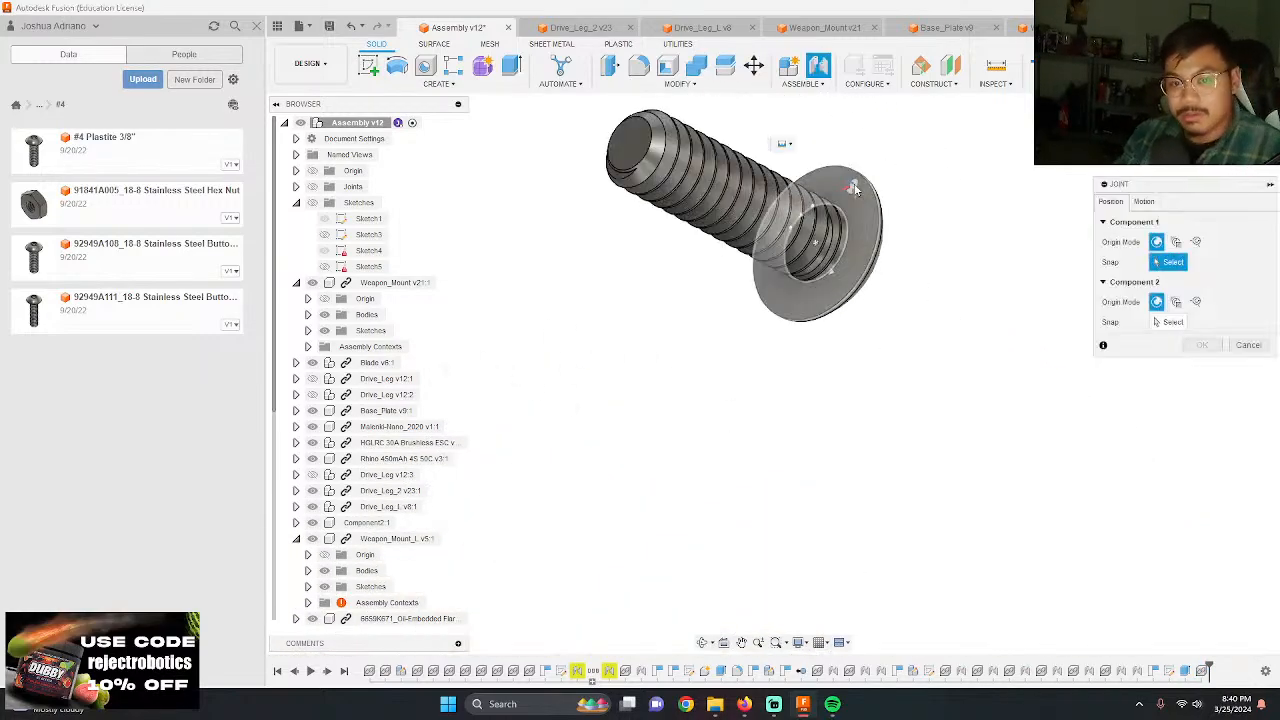
left_click(842, 232)
scroll(800, 238, "down", 10)
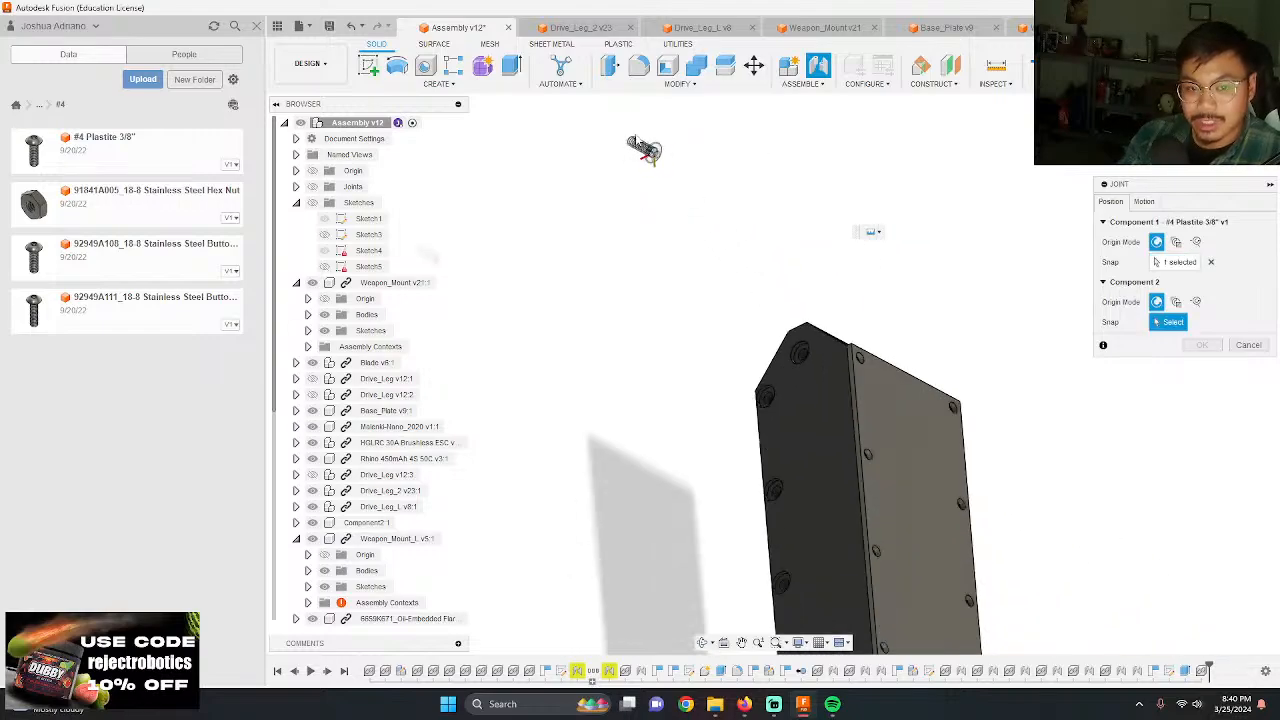
scroll(790, 450, "up", 10)
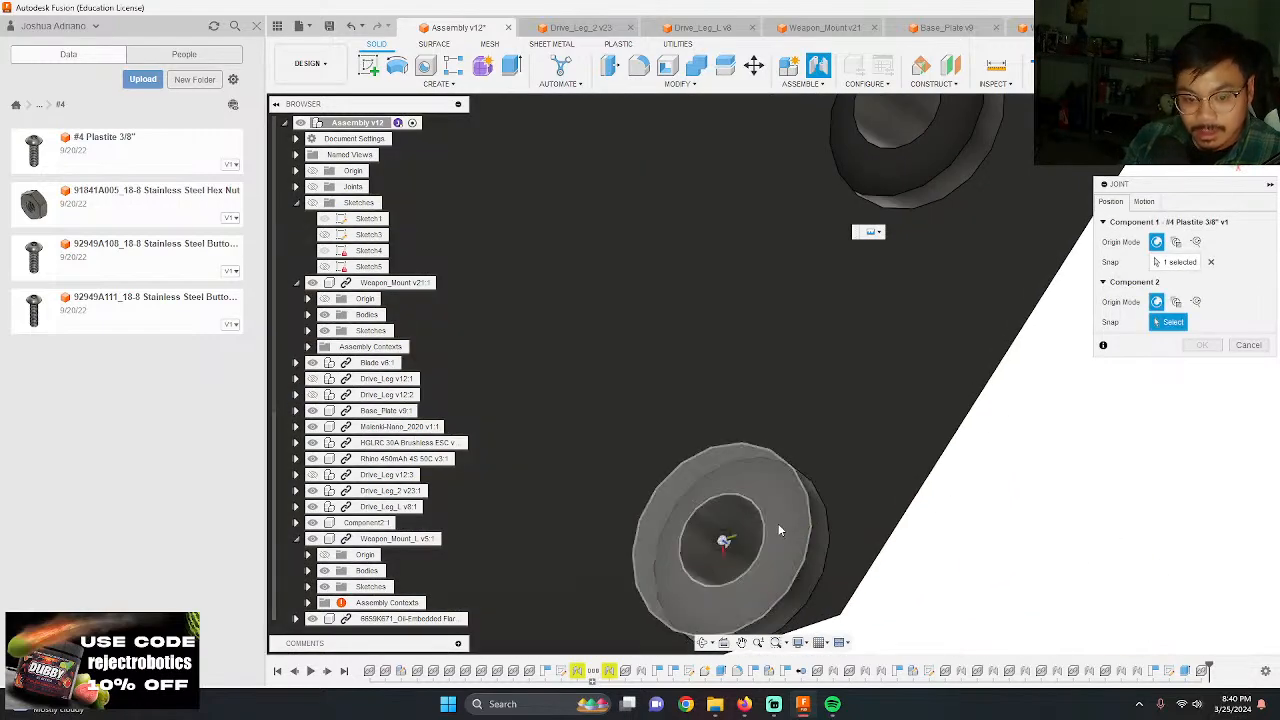
left_click(779, 528)
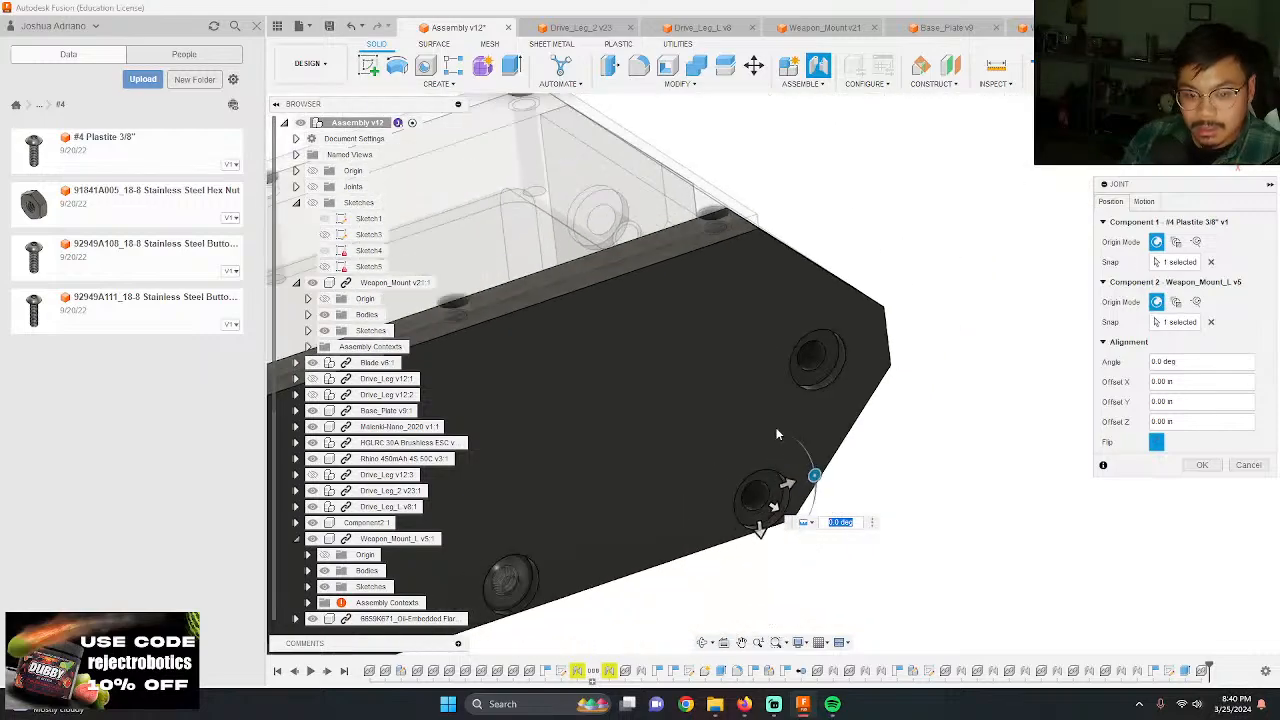
key("Return")
Step: Insert another #4 Plastite 3/8" screw, rotate it 90 degrees about Y, and place it clear of the robot near the chassis end
middle_click_drag(760, 315, 886, 533, "shift")
left_click_drag(57, 145, 686, 286)
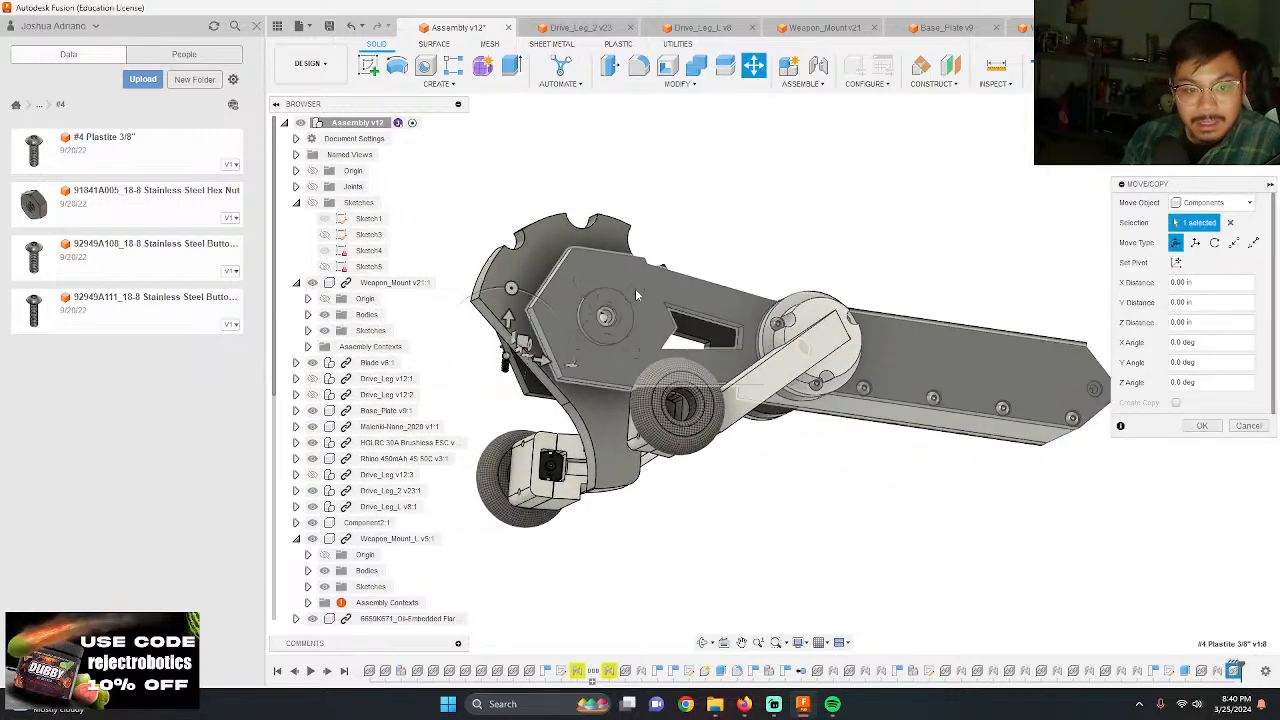
middle_click_drag(560, 222, 531, 305, "shift")
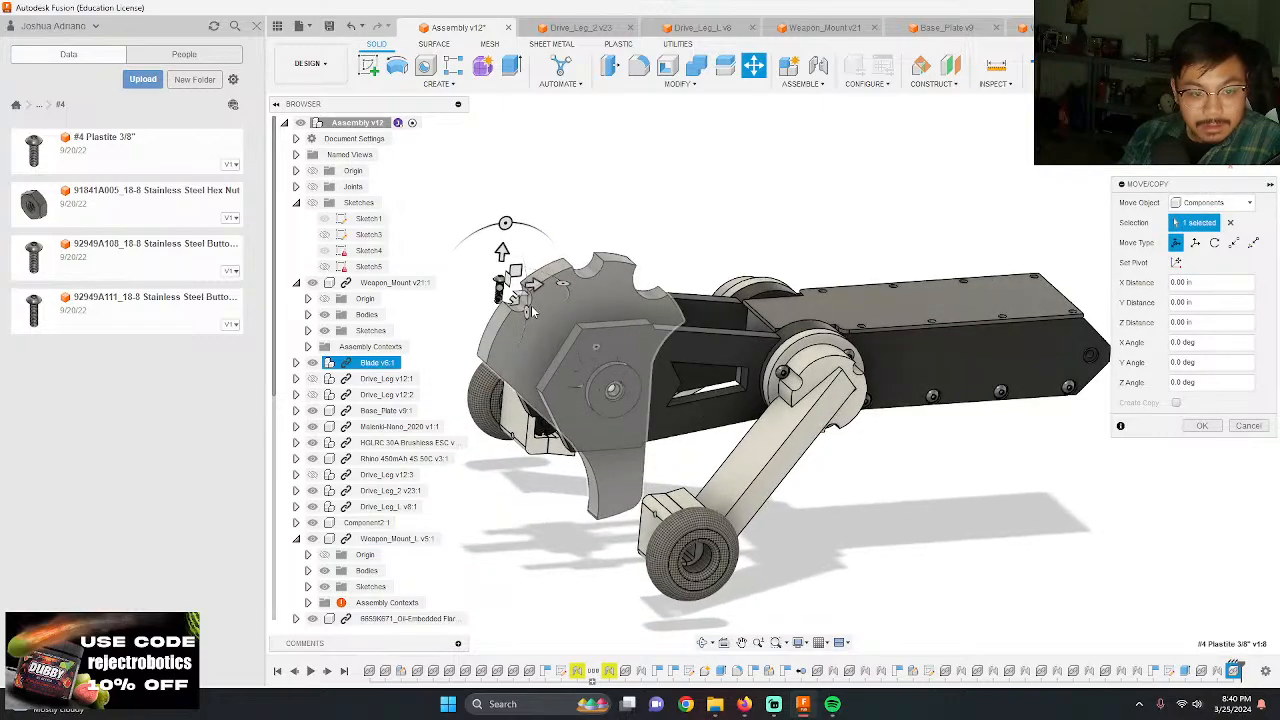
left_click_drag(531, 315, 518, 343)
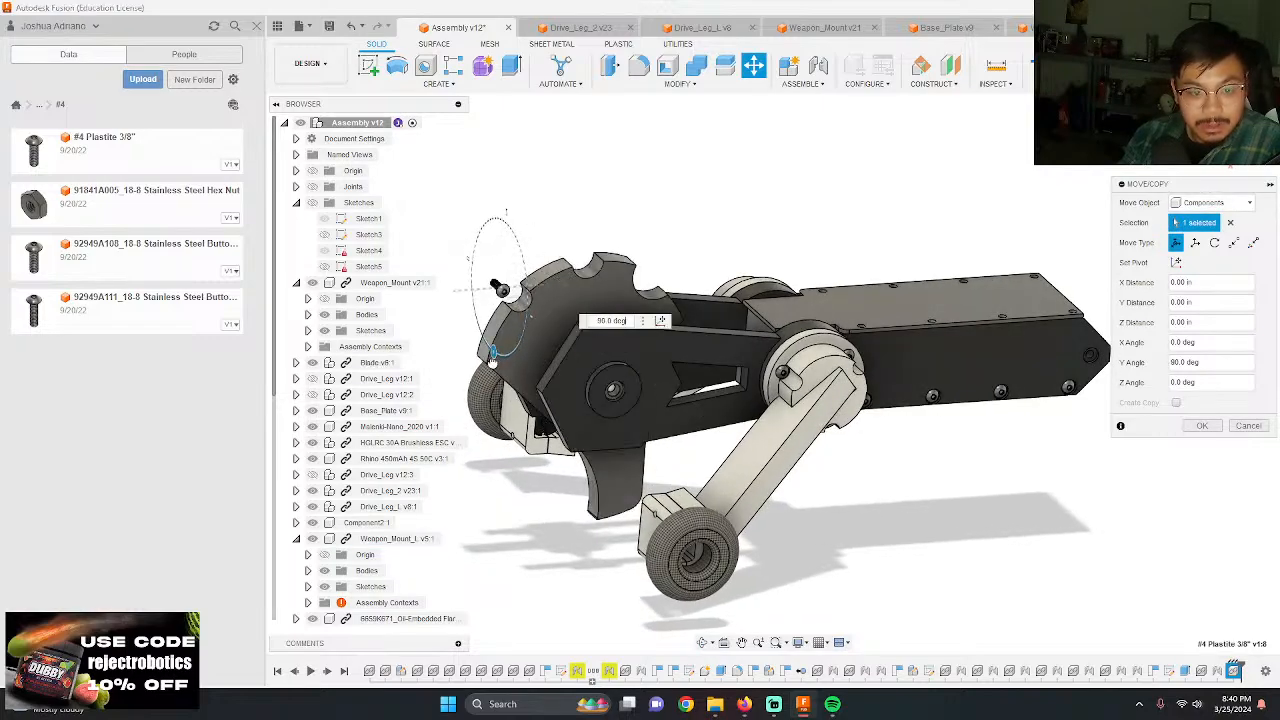
left_click_drag(511, 297, 801, 474)
left_click_drag(762, 522, 1112, 505)
left_click(1202, 425)
Step: Joint the underside of the new screw's head to the remaining empty hole at the chamfered tip of Weapon_Mount_L
middle_click_drag(1222, 438, 1055, 455, "shift")
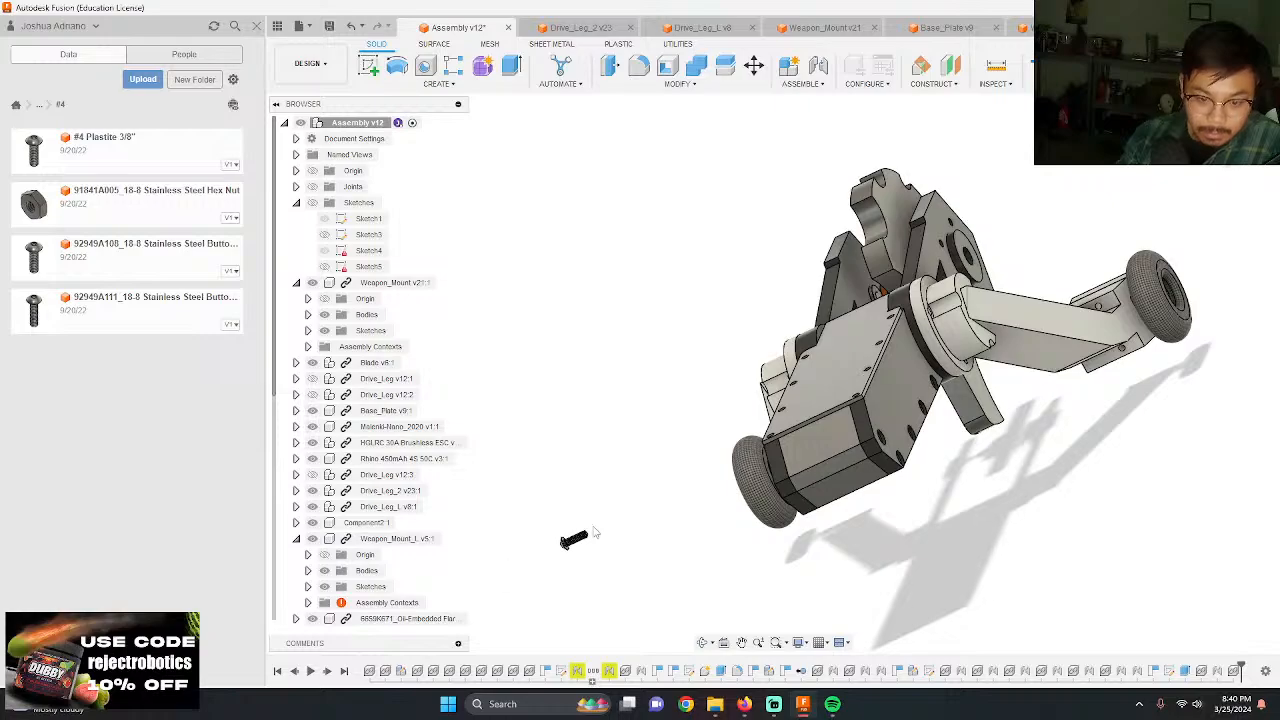
scroll(750, 475, "up", 8)
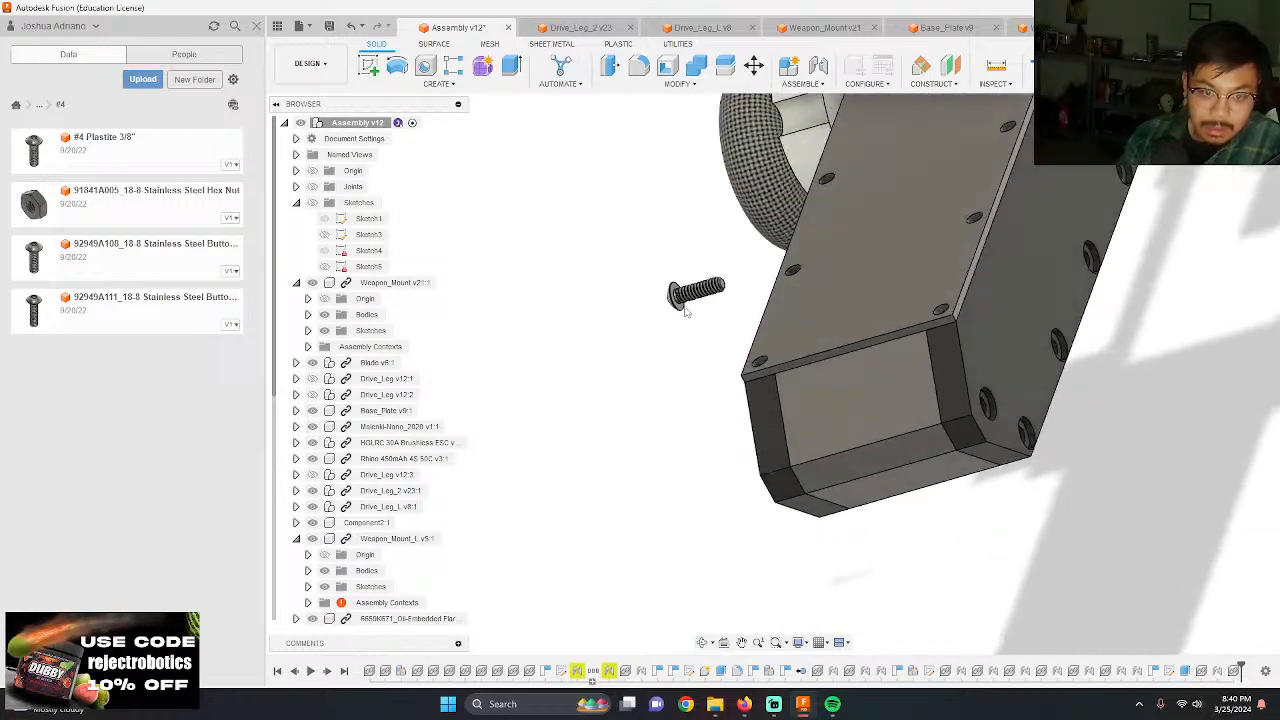
key("j")
scroll(687, 374, "up", 5)
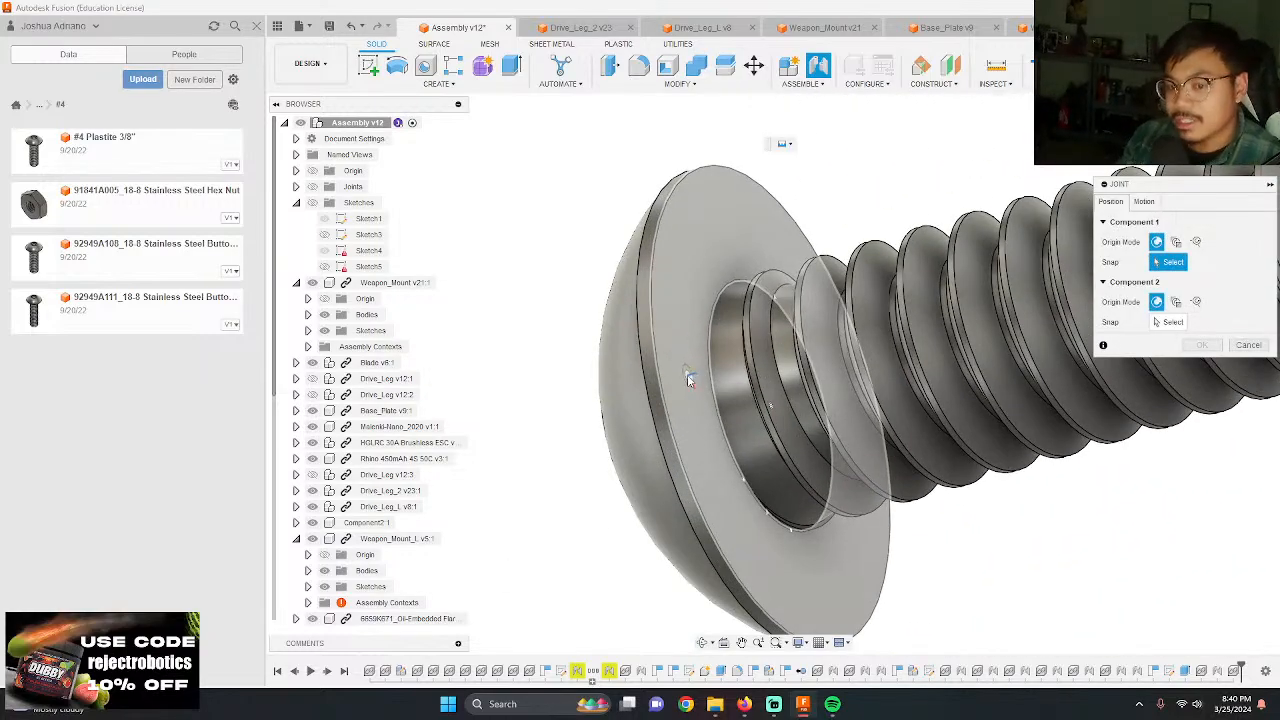
left_click(729, 408)
scroll(650, 372, "down", 10)
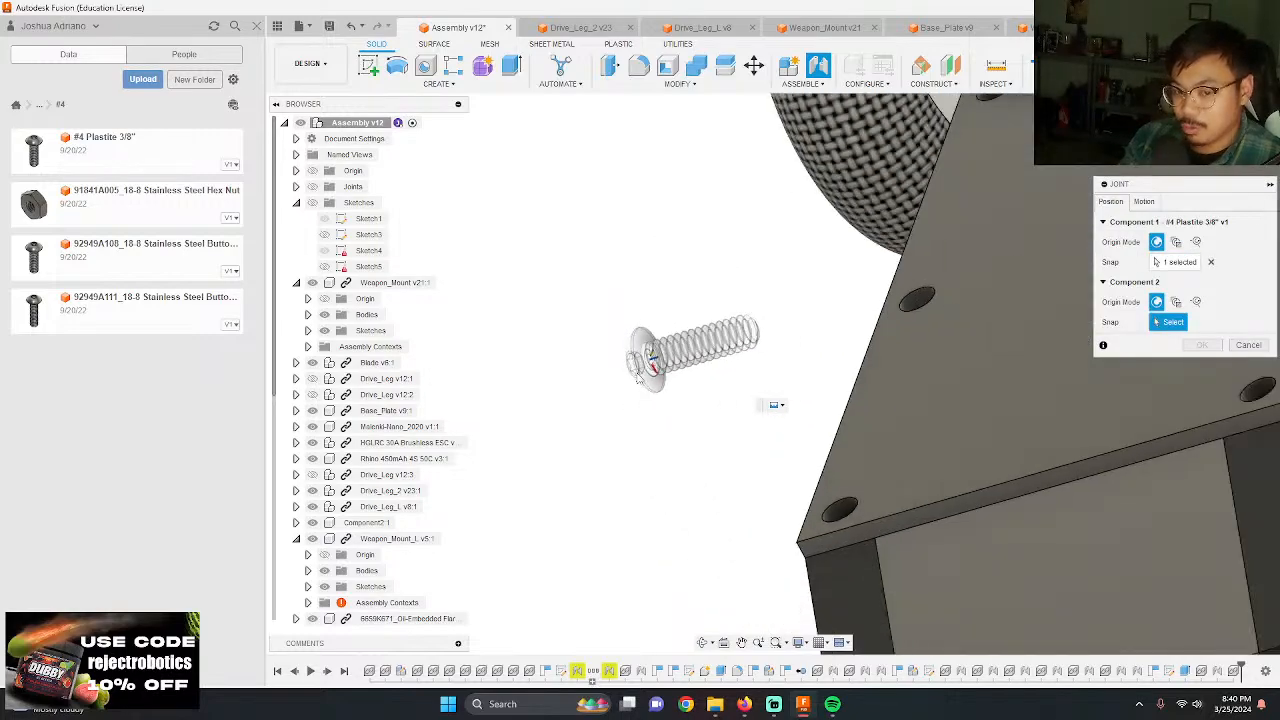
scroll(874, 381, "up", 10)
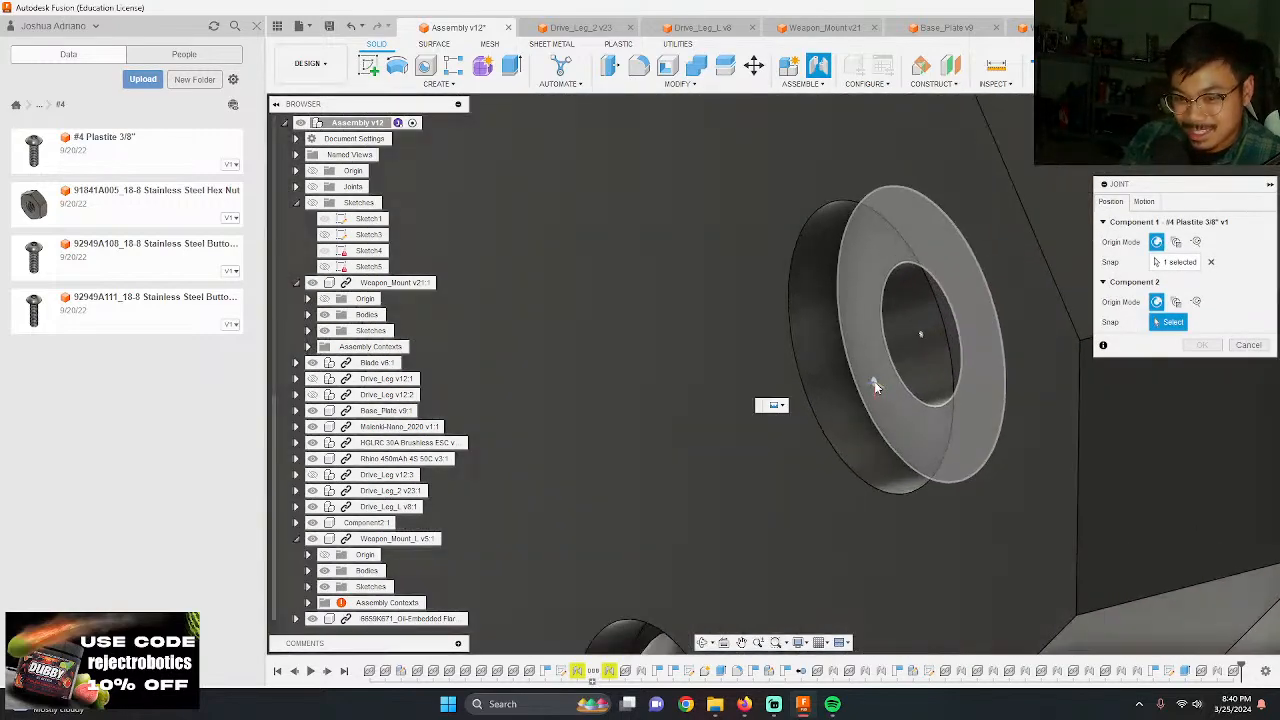
left_click(878, 386)
key("Return")
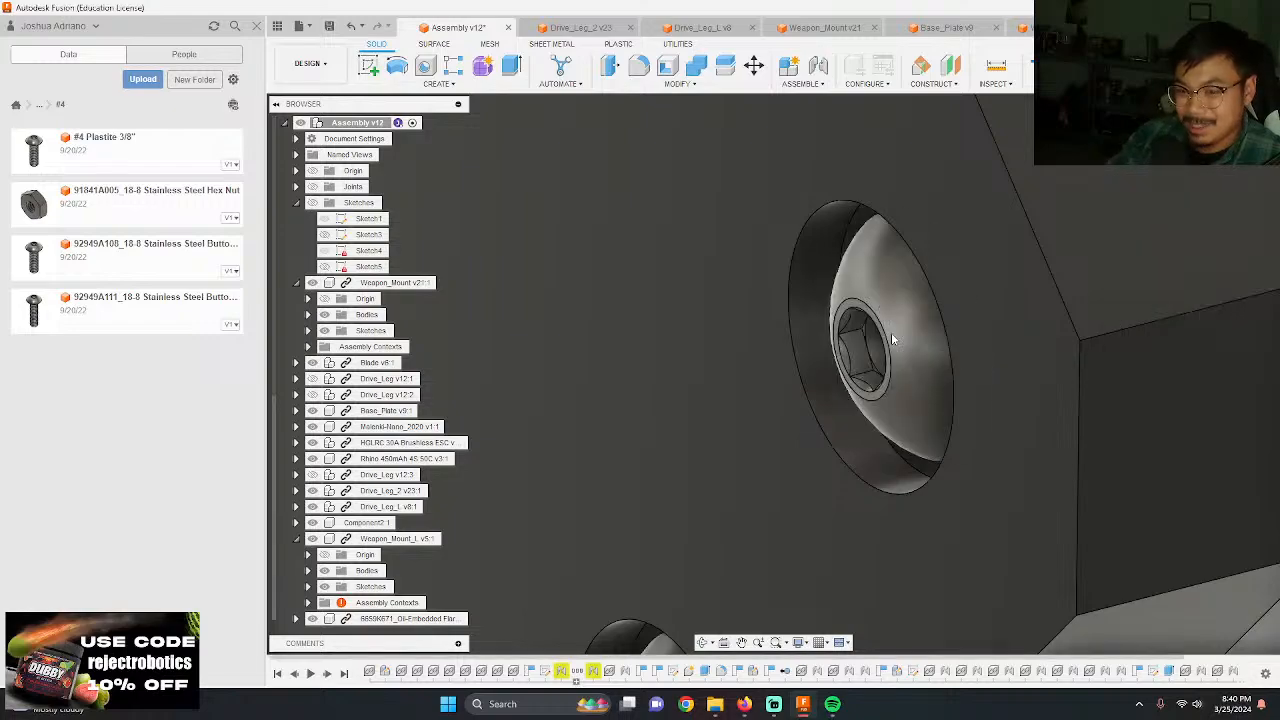
Step: Add another #4 Plastite 3/8" screw to the assembly, move it about 6.50 in along Y, and rotate it about 100 degrees about Y
scroll(935, 336, "down", 3)
scroll(935, 343, "down", 5)
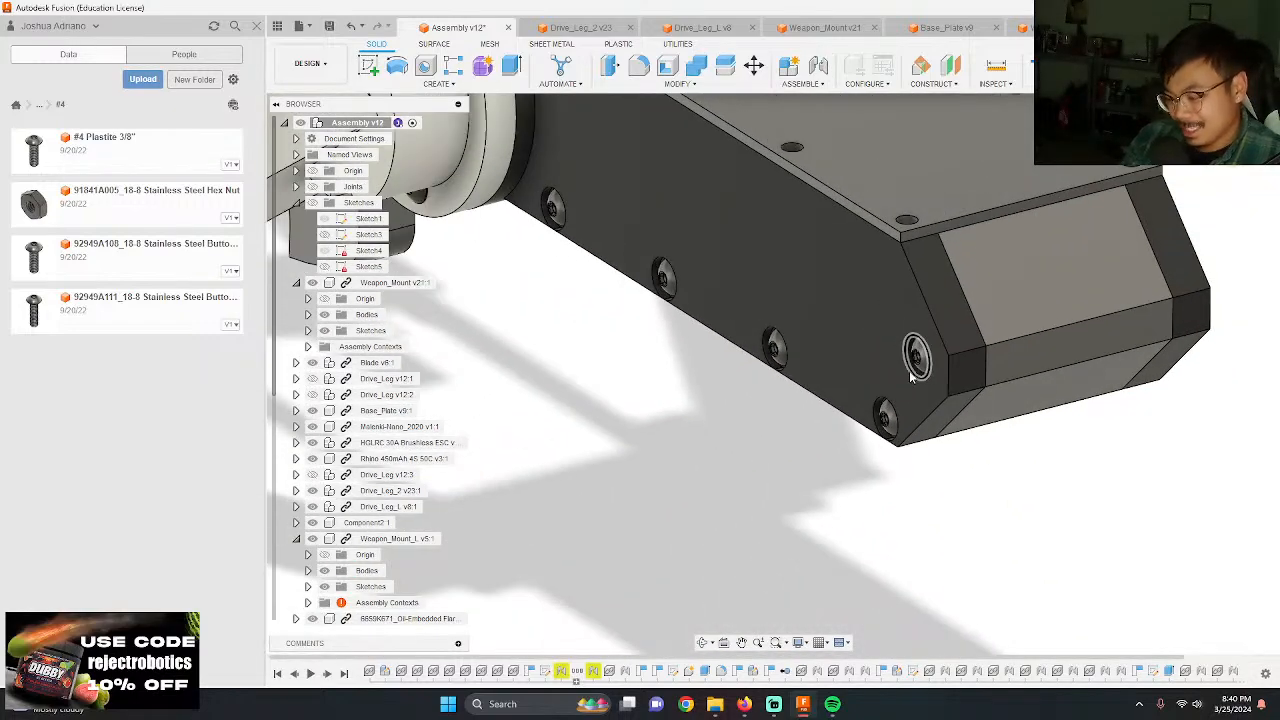
scroll(911, 377, "down", 4)
middle_click_drag(837, 330, 812, 478)
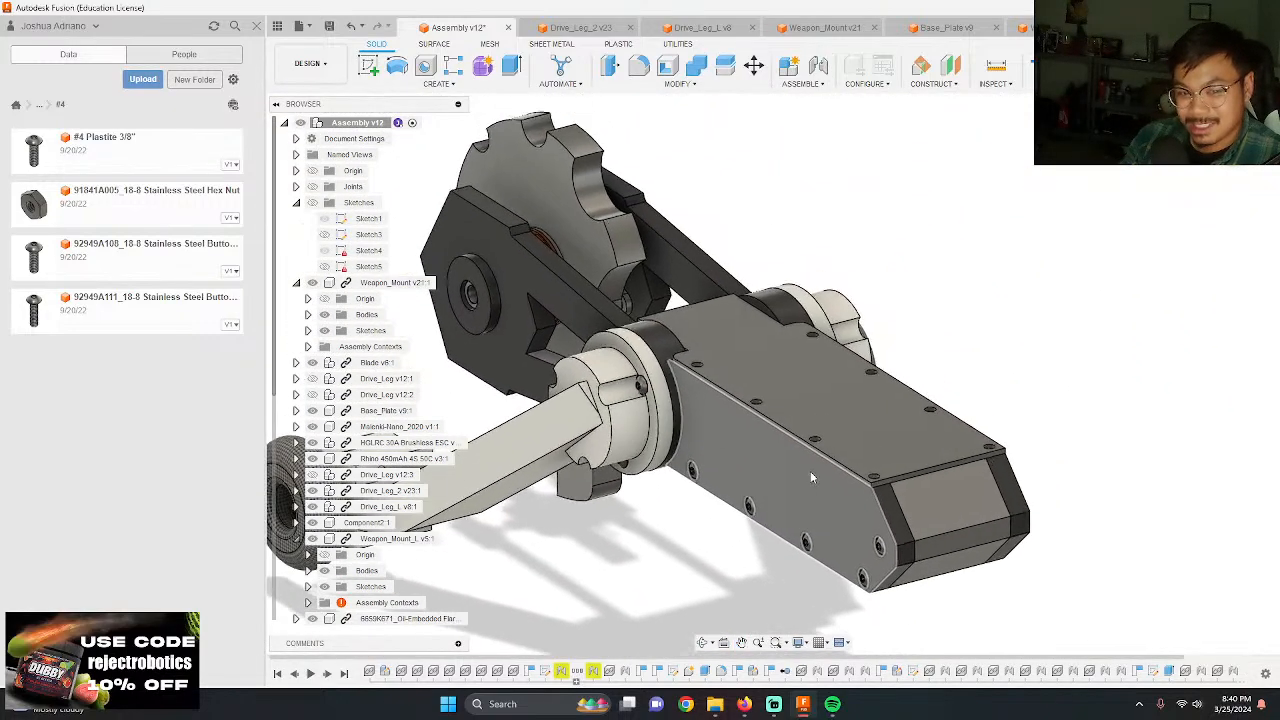
scroll(812, 478, "down", 3)
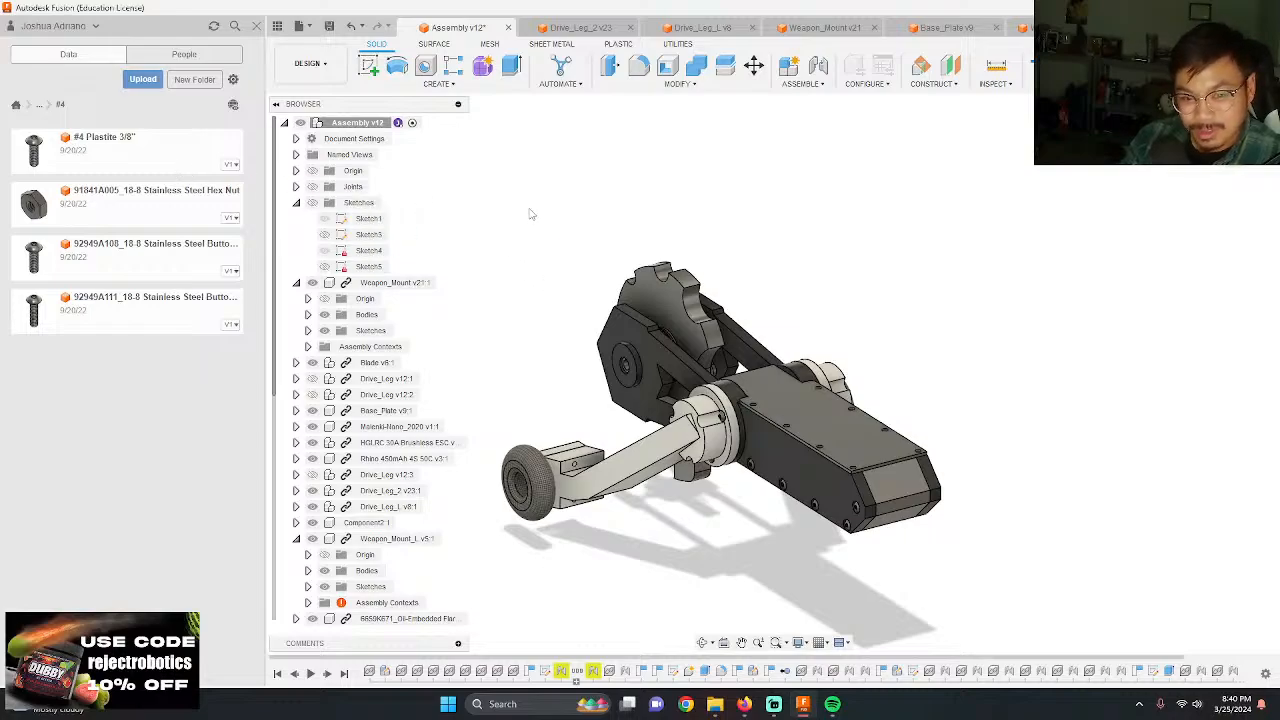
key("ctrl+v")
left_click_drag(782, 276, 500, 322)
left_click_drag(567, 347, 715, 510)
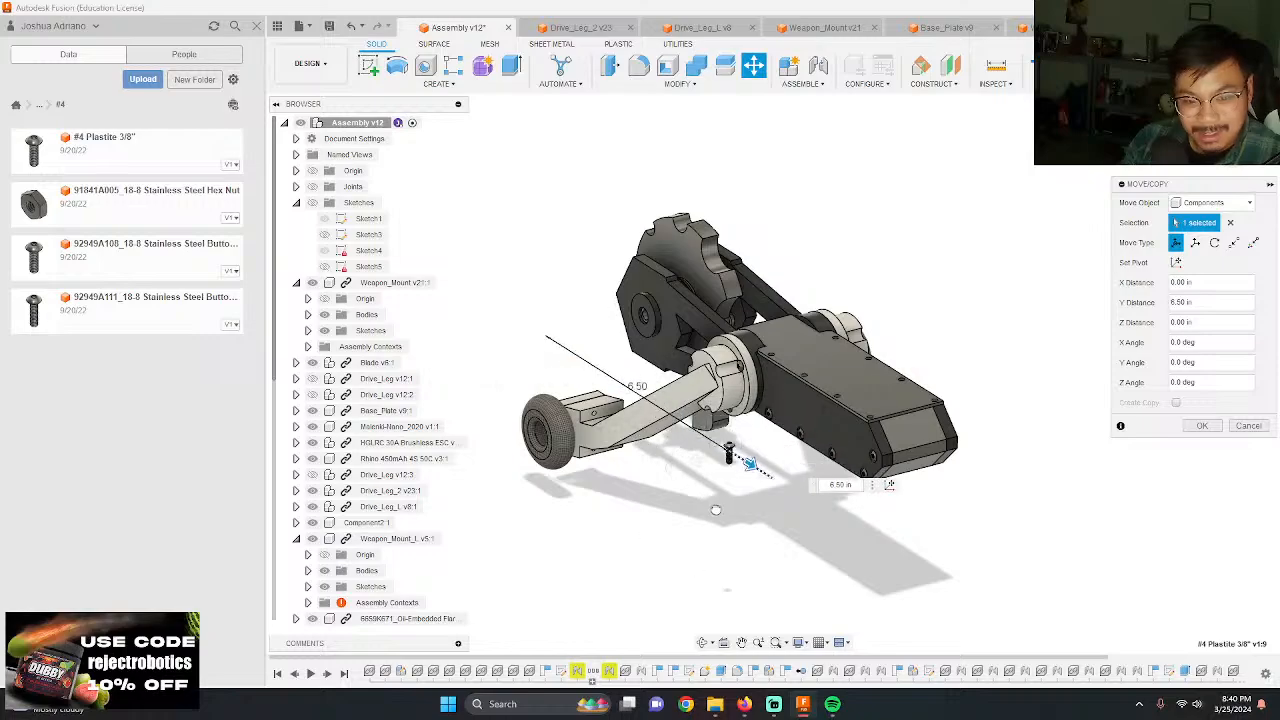
left_click_drag(671, 465, 746, 529)
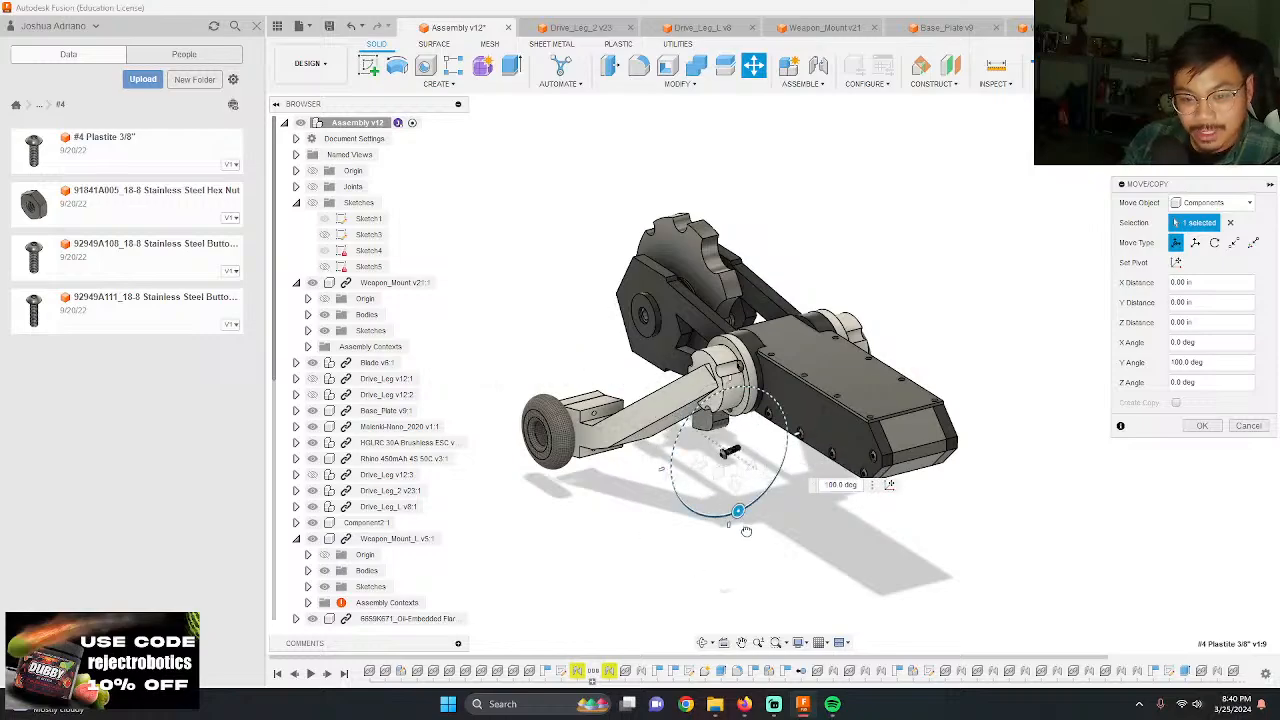
key("Return")
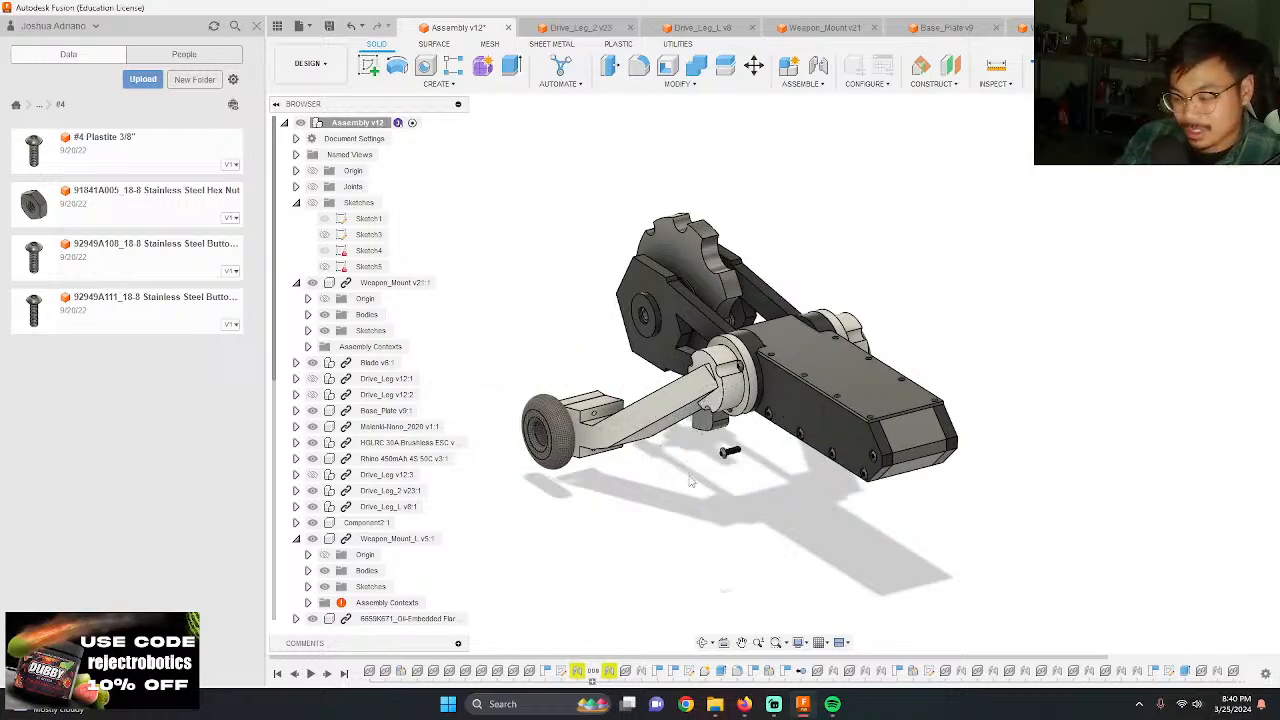
Step: Joint the underside of the loose screw's head to the top plate's corner hole at the chamfered chassis end, on the Weapon_Mount_L side
scroll(745, 535, "up", 10)
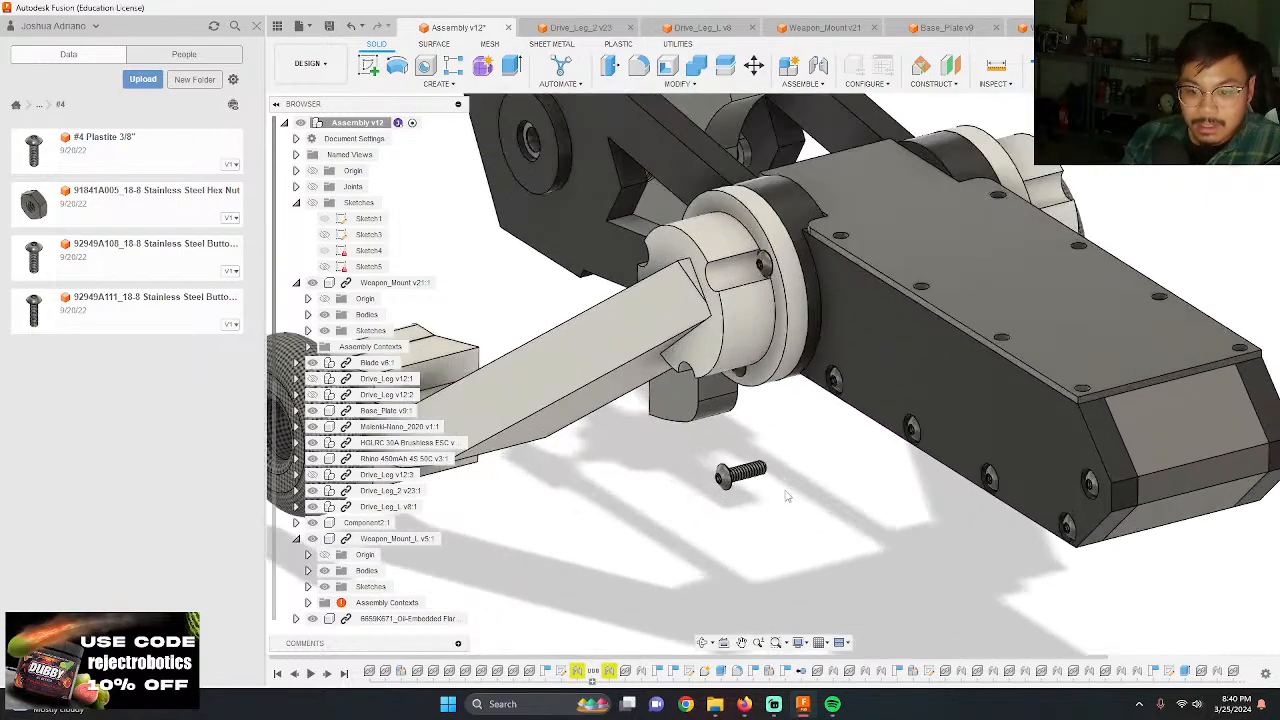
scroll(745, 535, "up", 10)
key("j")
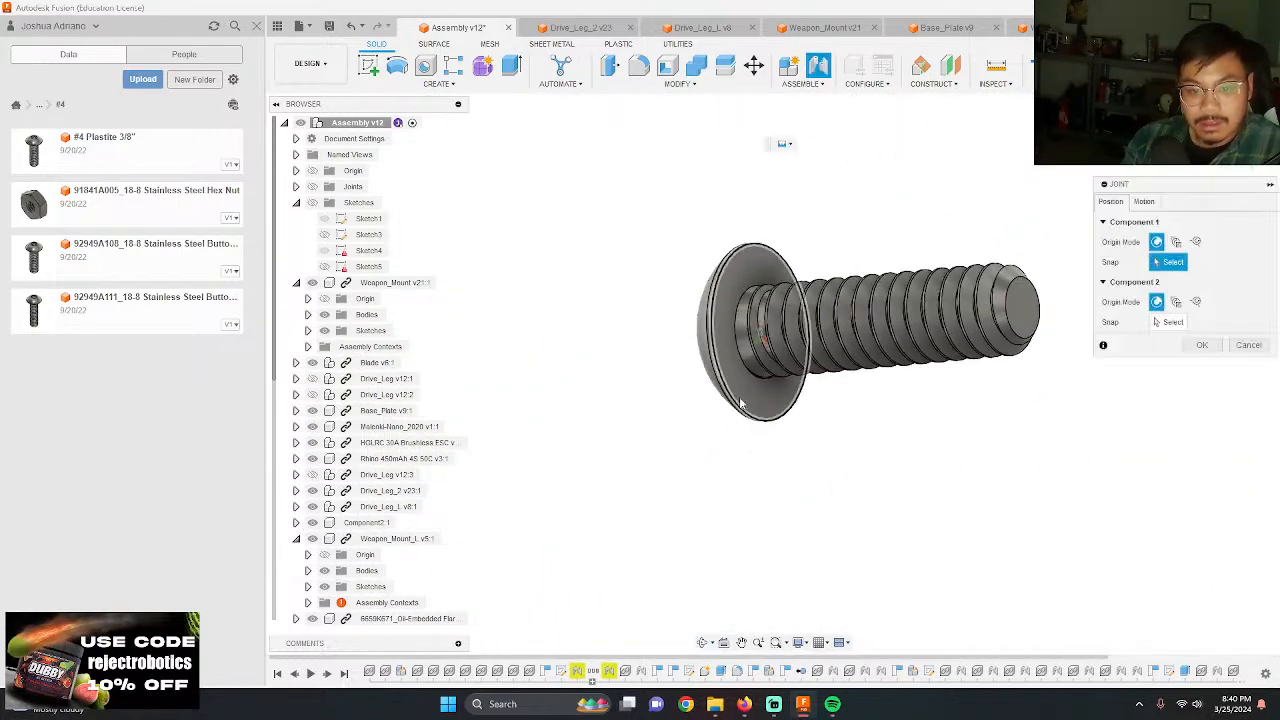
left_click(757, 332)
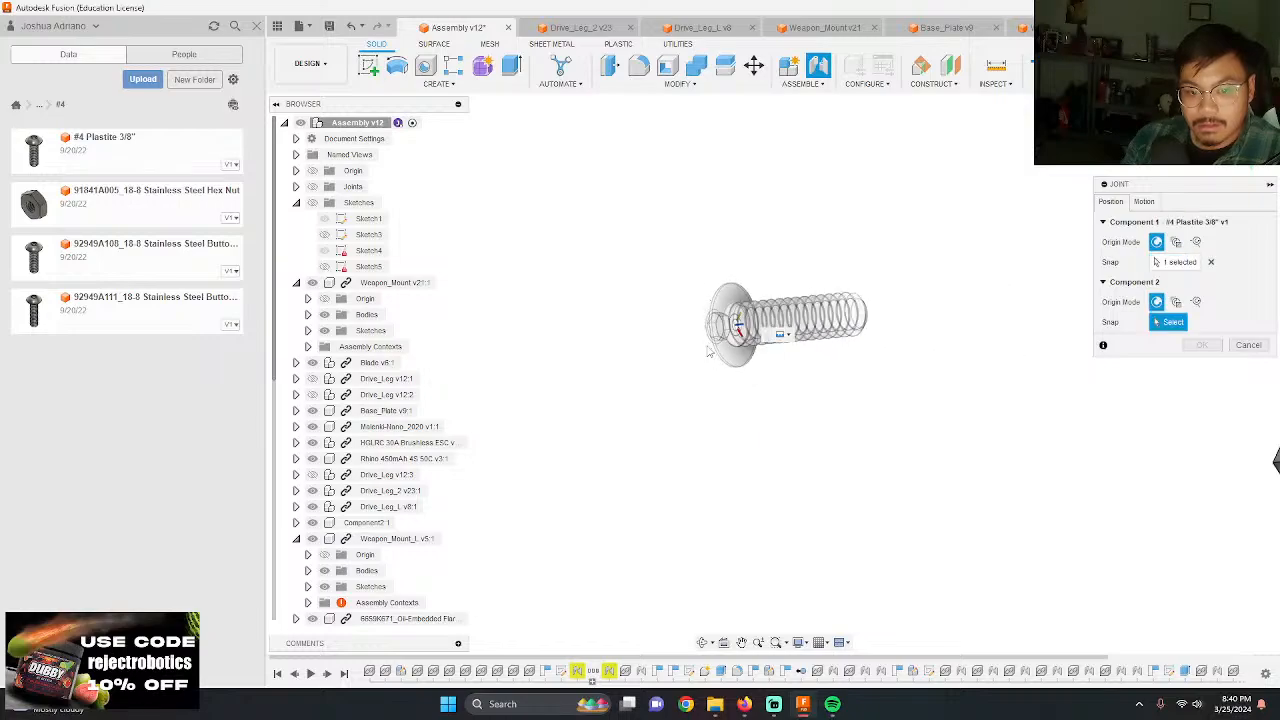
scroll(843, 366, "down", 5)
scroll(880, 400, "up", 6)
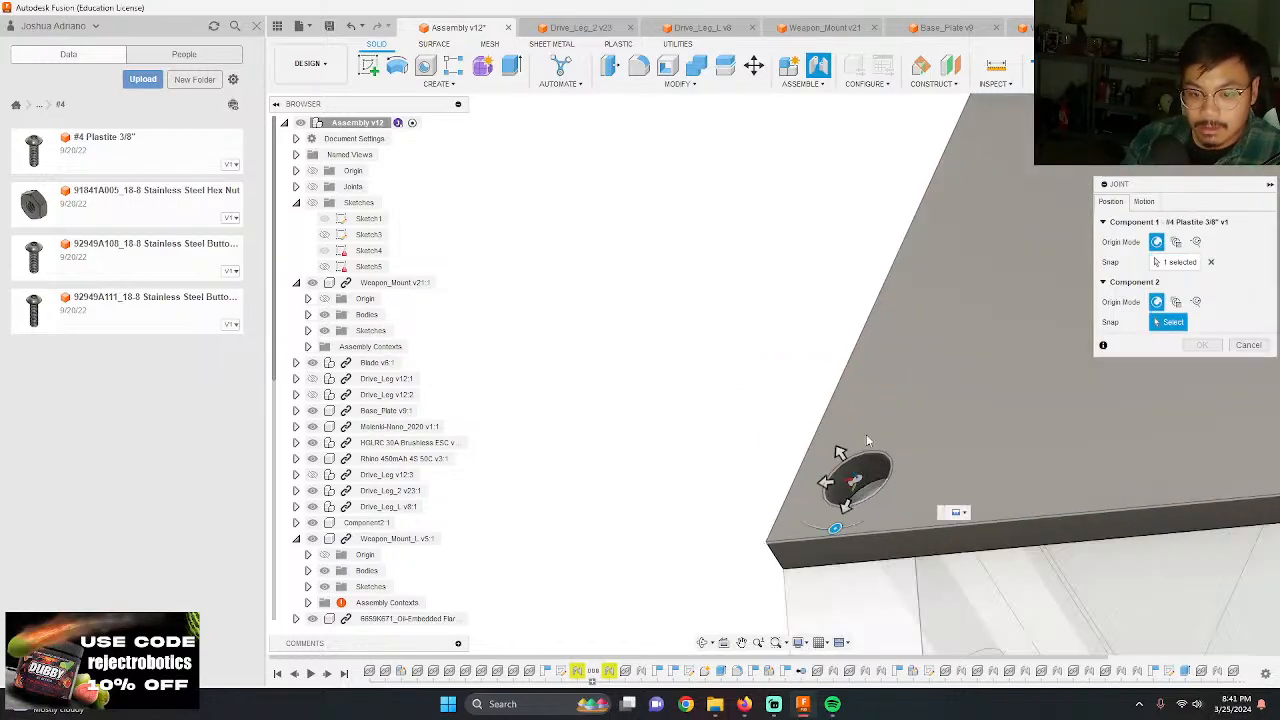
left_click(874, 457)
key("Return")
scroll(919, 363, "down", 4)
middle_click_drag(864, 338, 890, 365, "shift")
scroll(915, 298, "down", 5)
scroll(930, 385, "down", 3)
scroll(1022, 382, "down", 4)
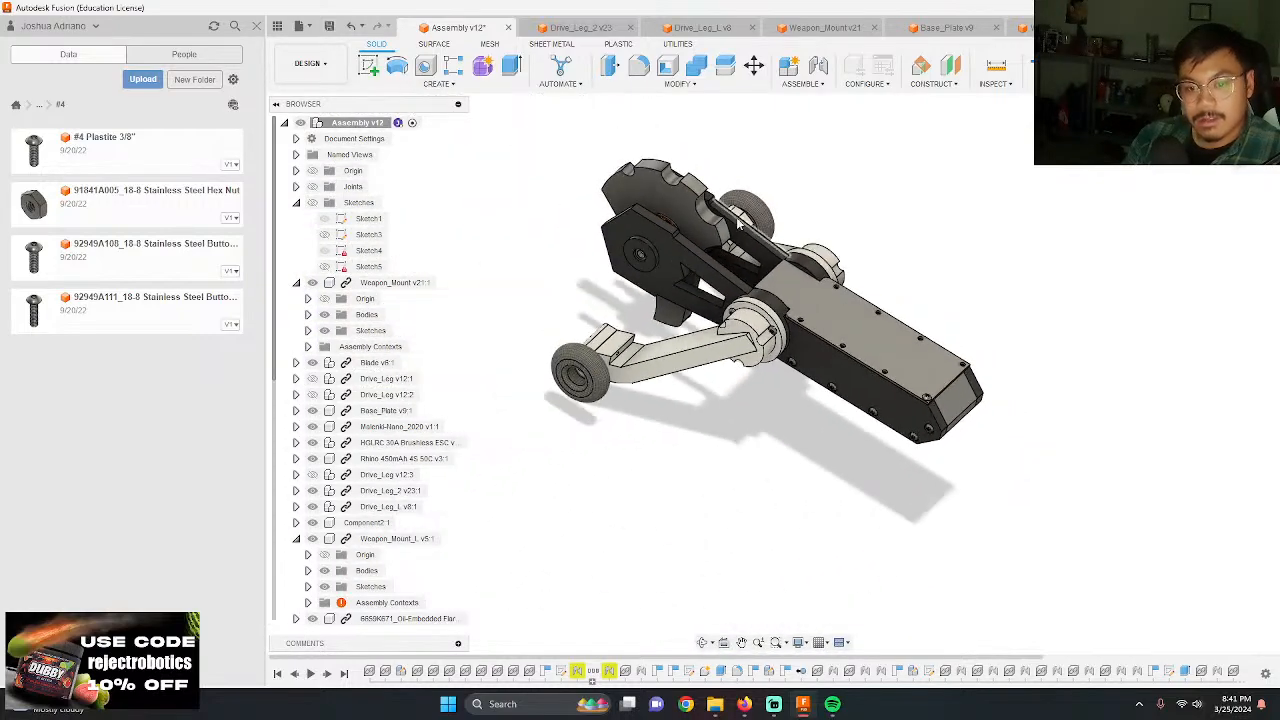
Step: Insert another #4 Plastite 3/8" screw, rotate it 90 degrees about Y, and move it along X and about 3.60 in along Y
scroll(714, 188, "up", 4)
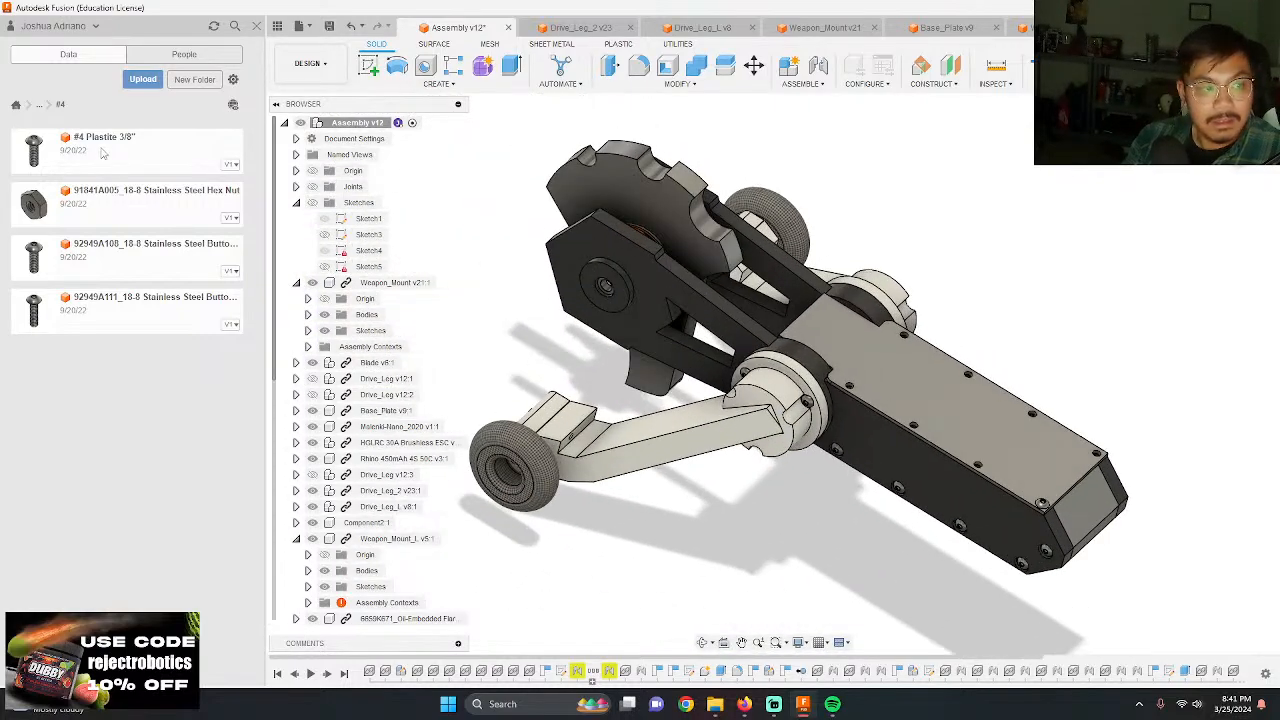
left_click_drag(103, 153, 845, 220)
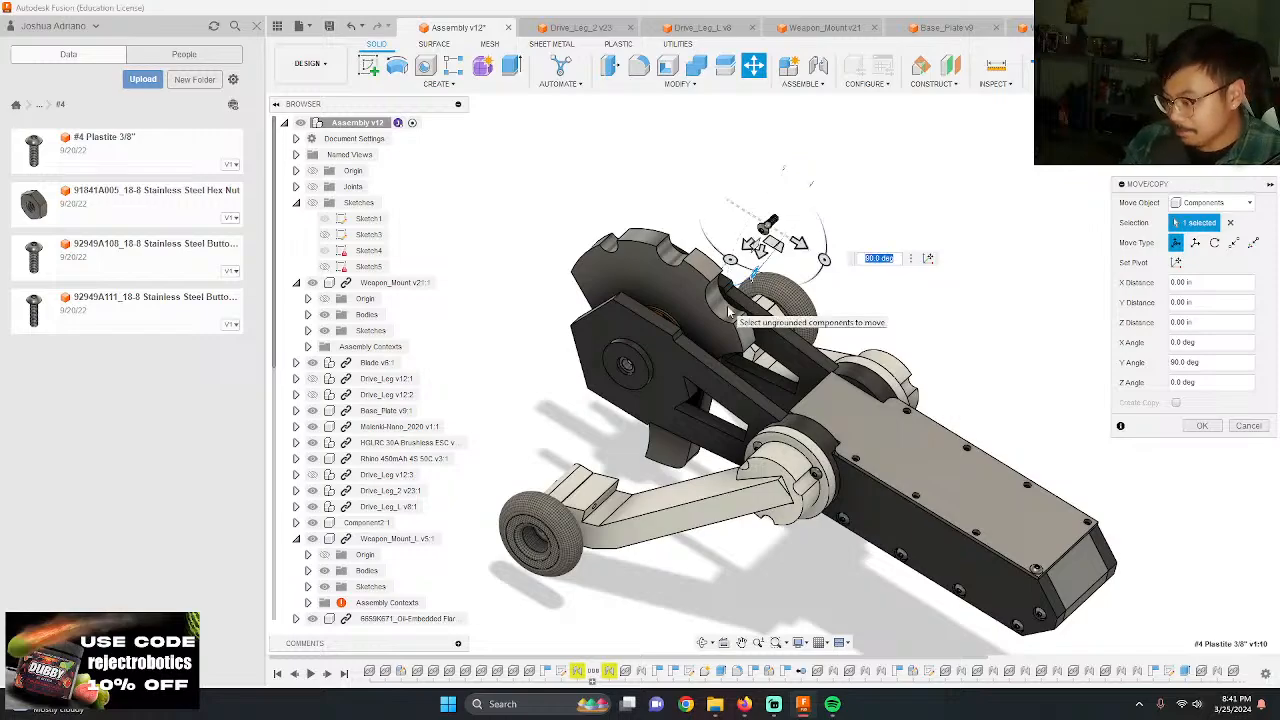
left_click_drag(750, 243, 476, 430)
left_click_drag(584, 481, 757, 584)
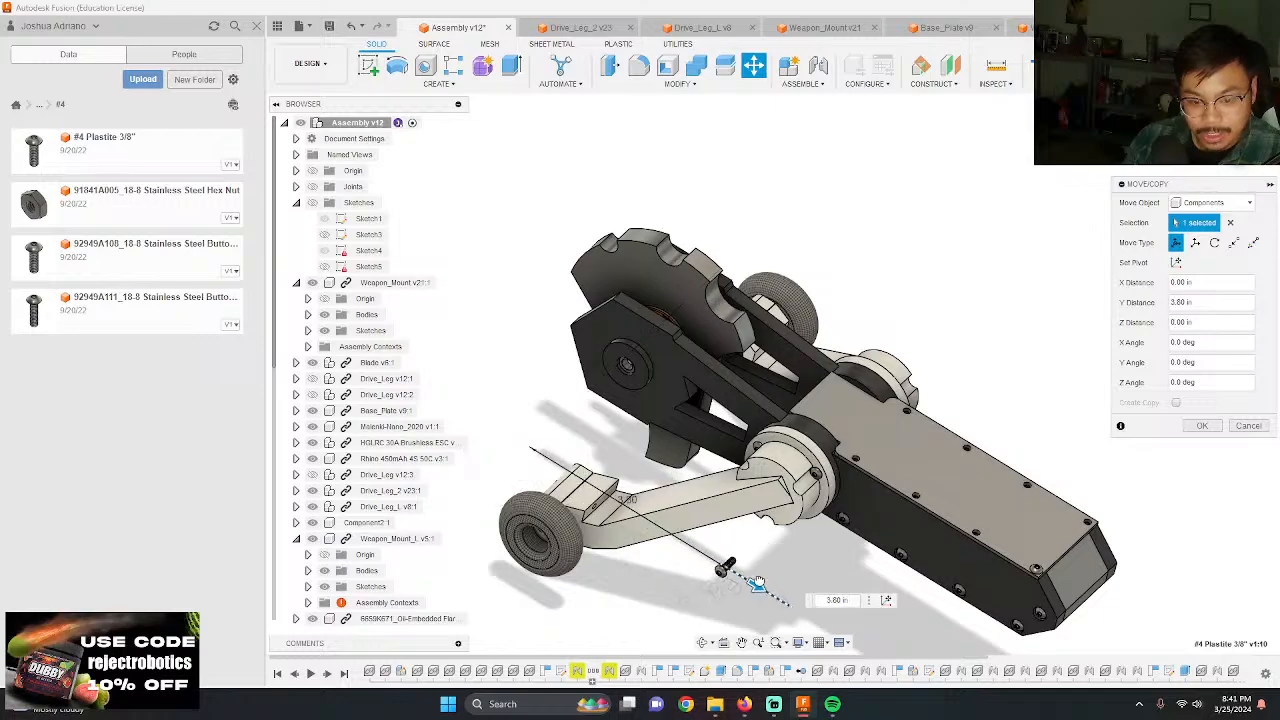
key("Return")
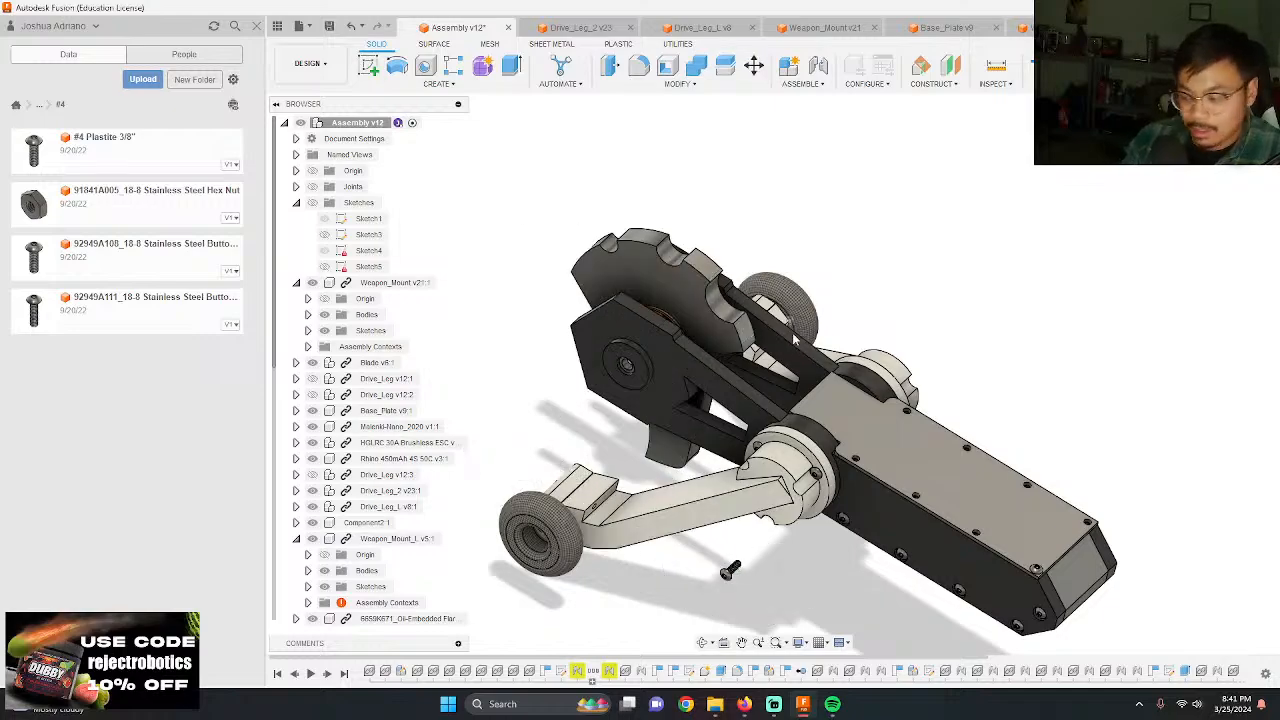
Step: Joint the underside of the new screw's head to the second hole from the chamfered end along the same top plate edge
middle_click_drag(690, 512, 672, 562, "shift")
scroll(672, 564, "up", 4)
scroll(728, 472, "down", 2)
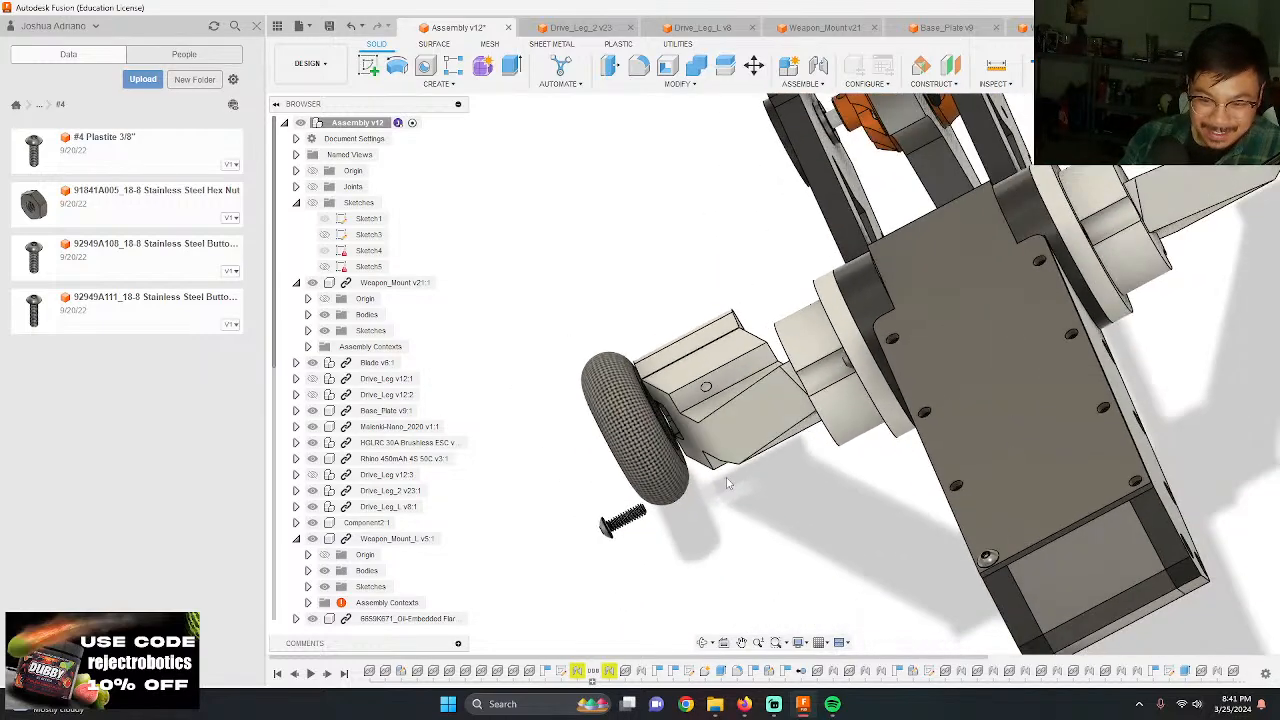
middle_click_drag(728, 476, 667, 563, "shift")
scroll(600, 535, "up", 10)
key("j")
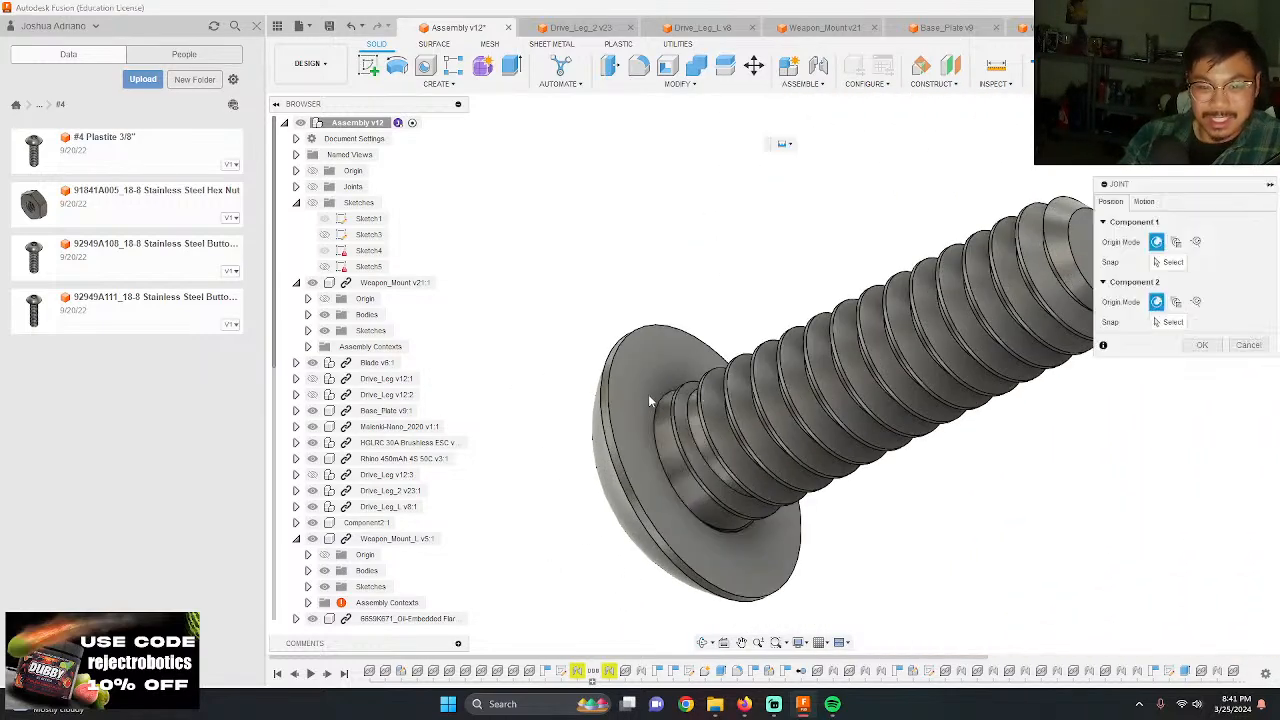
left_click(705, 458)
scroll(700, 430, "down", 6)
scroll(754, 431, "up", 10)
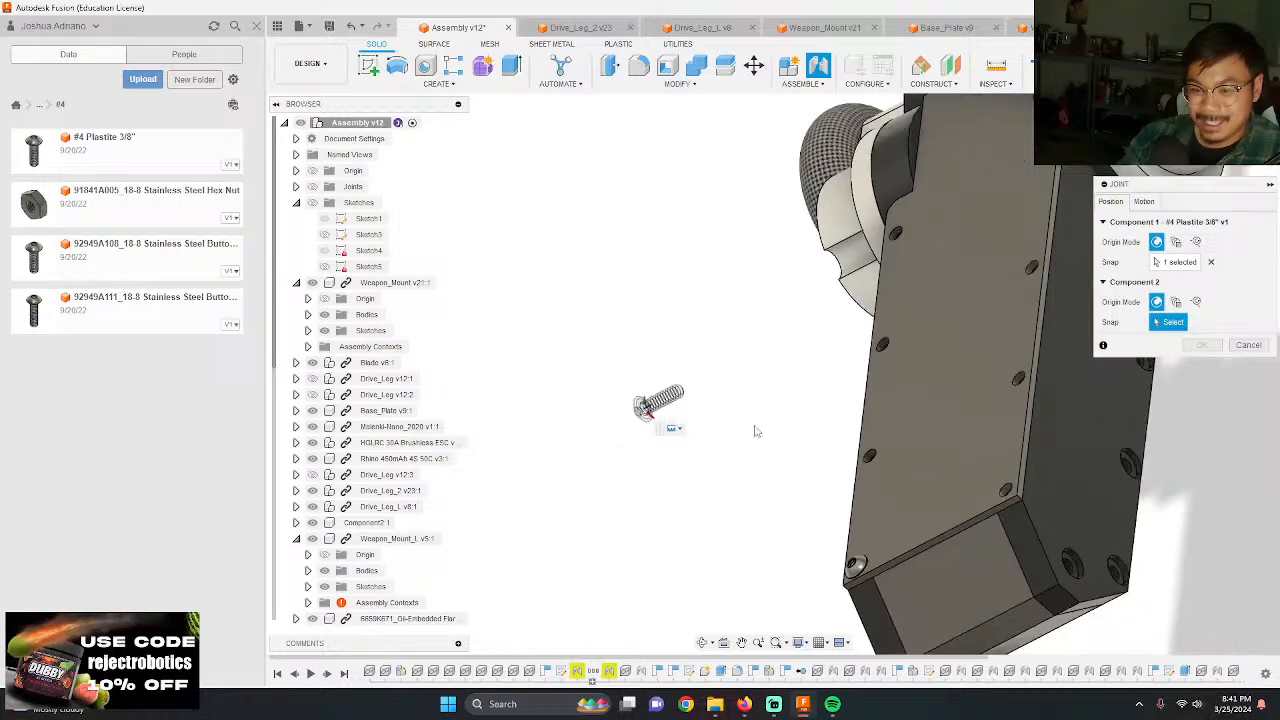
left_click(890, 440)
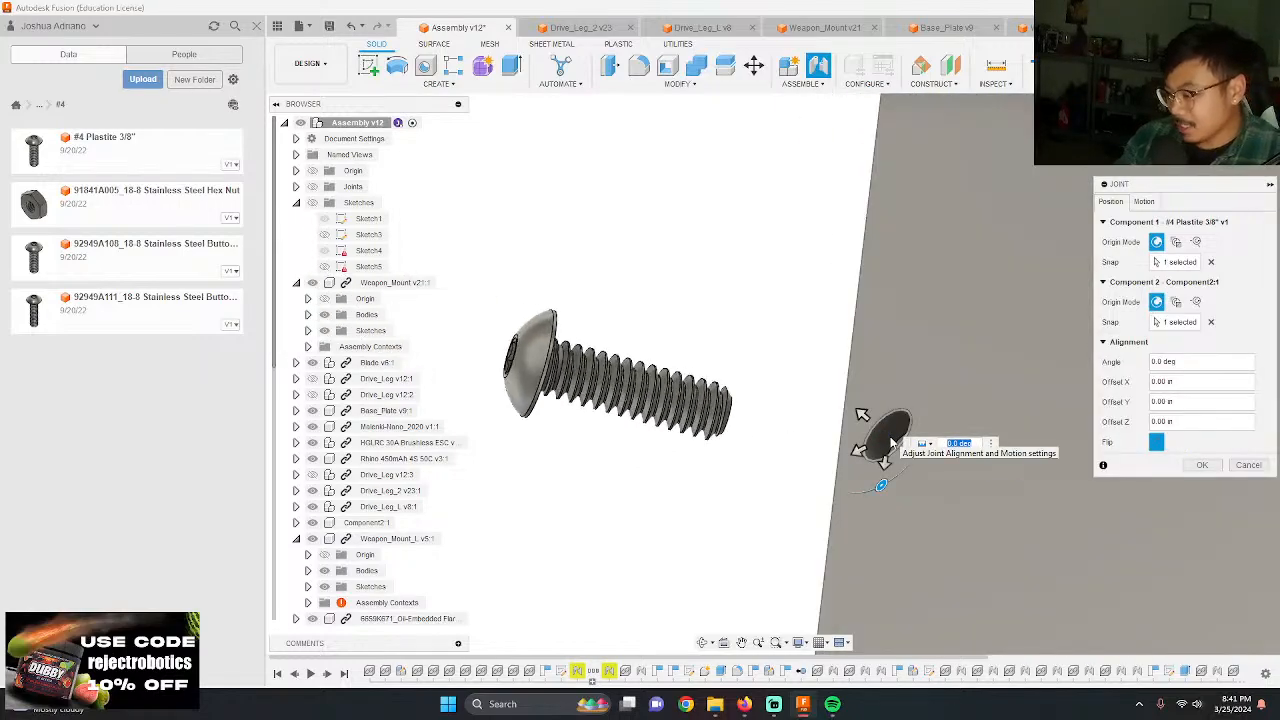
key("Return")
scroll(744, 358, "down", 3)
middle_click_drag(744, 358, 712, 377, "shift")
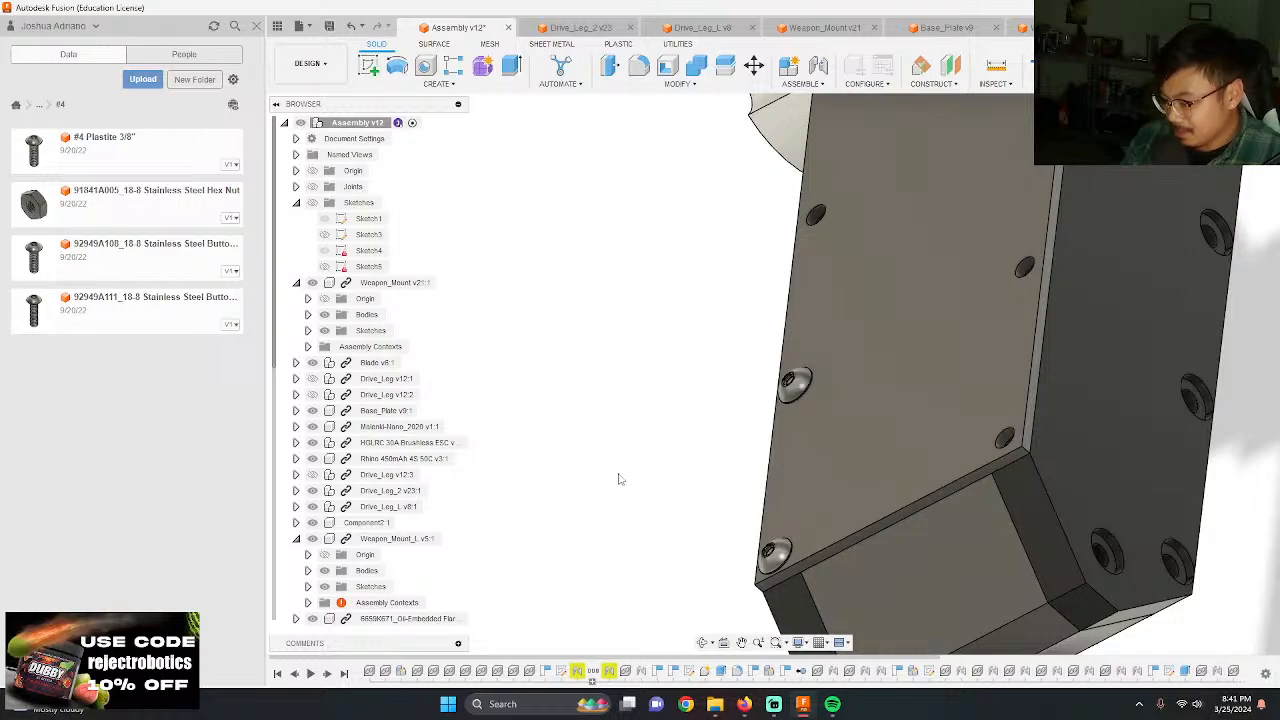
Step: Add another #4 Plastite 3/8" screw upright beside the drive leg hub, moving it along X and about 4.80 in along Y
middle_click_drag(605, 500, 851, 489, "shift")
scroll(851, 486, "down", 6)
scroll(780, 451, "up", 3)
middle_click_drag(774, 451, 795, 540, "shift")
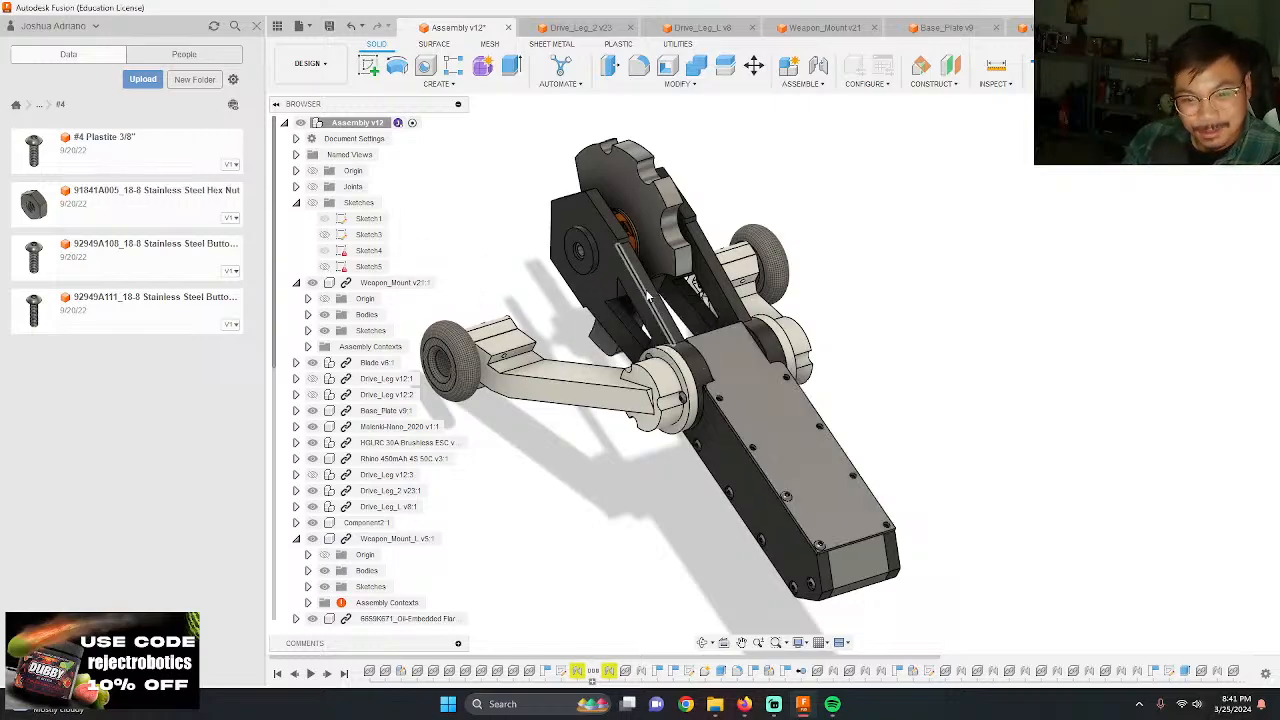
scroll(895, 263, "up", 3)
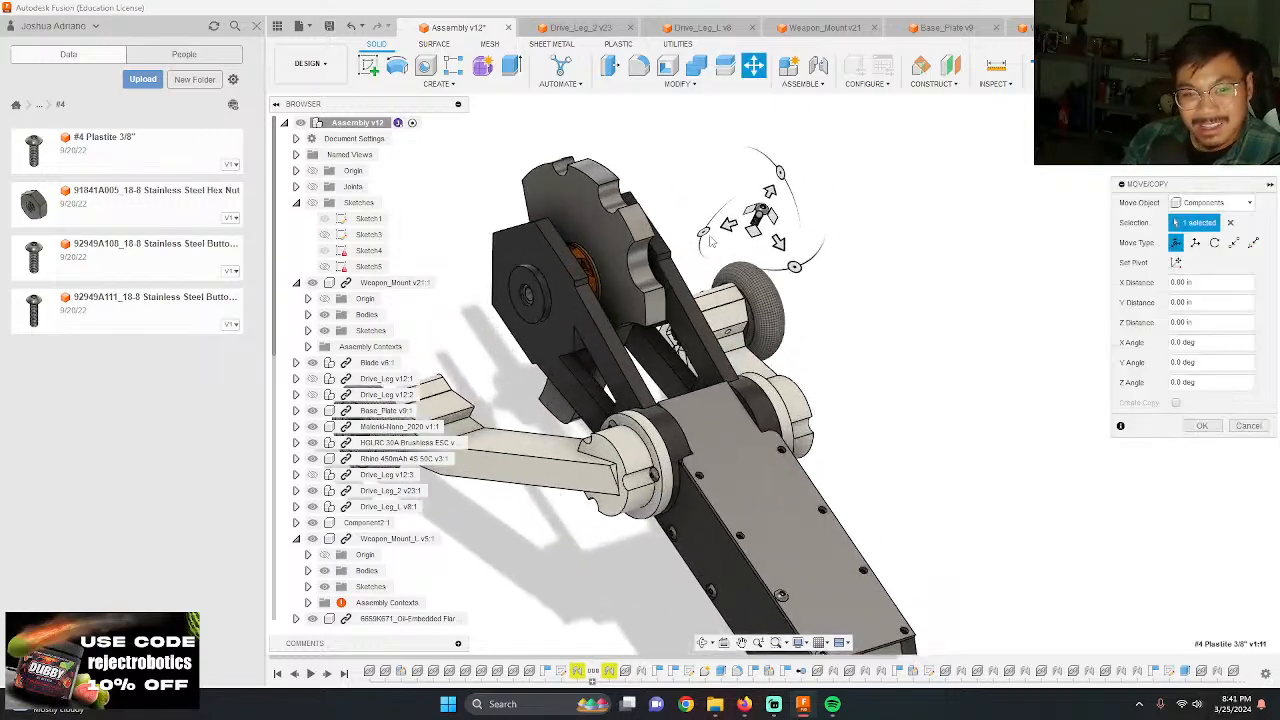
left_click_drag(729, 222, 637, 599)
scroll(667, 578, "down", 5)
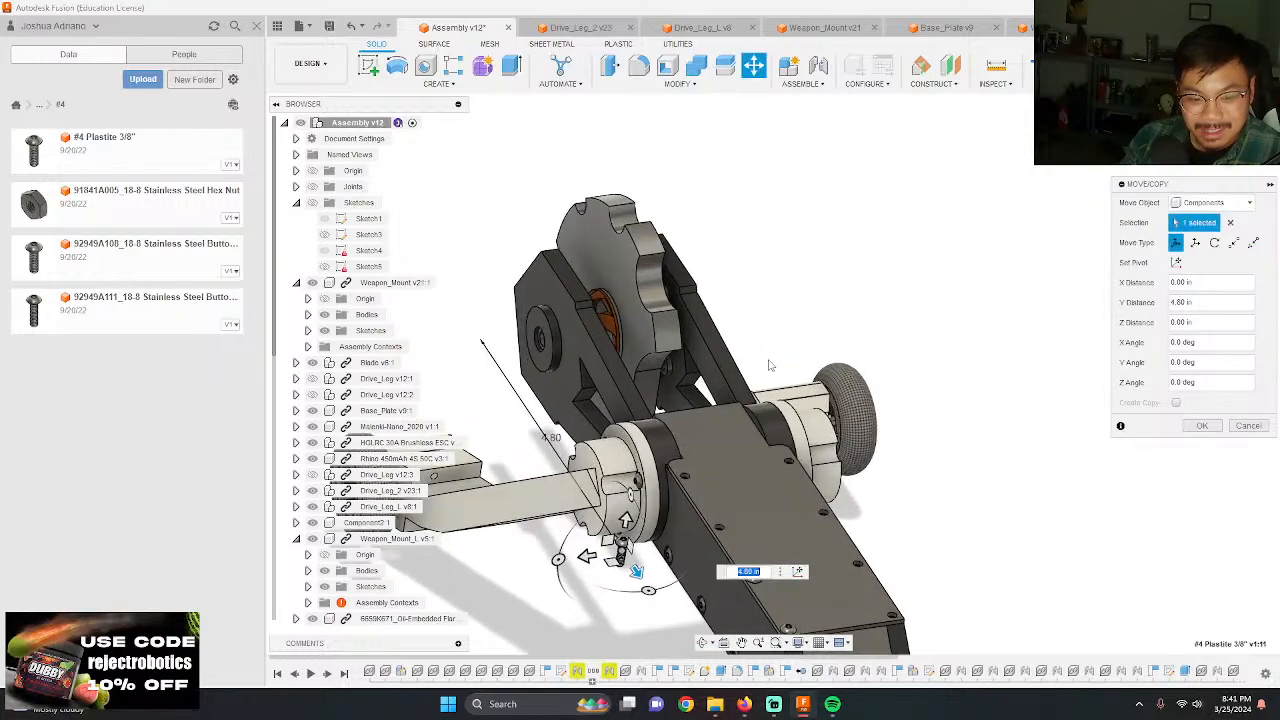
scroll(820, 330, "up", 8)
scroll(757, 341, "up", 3)
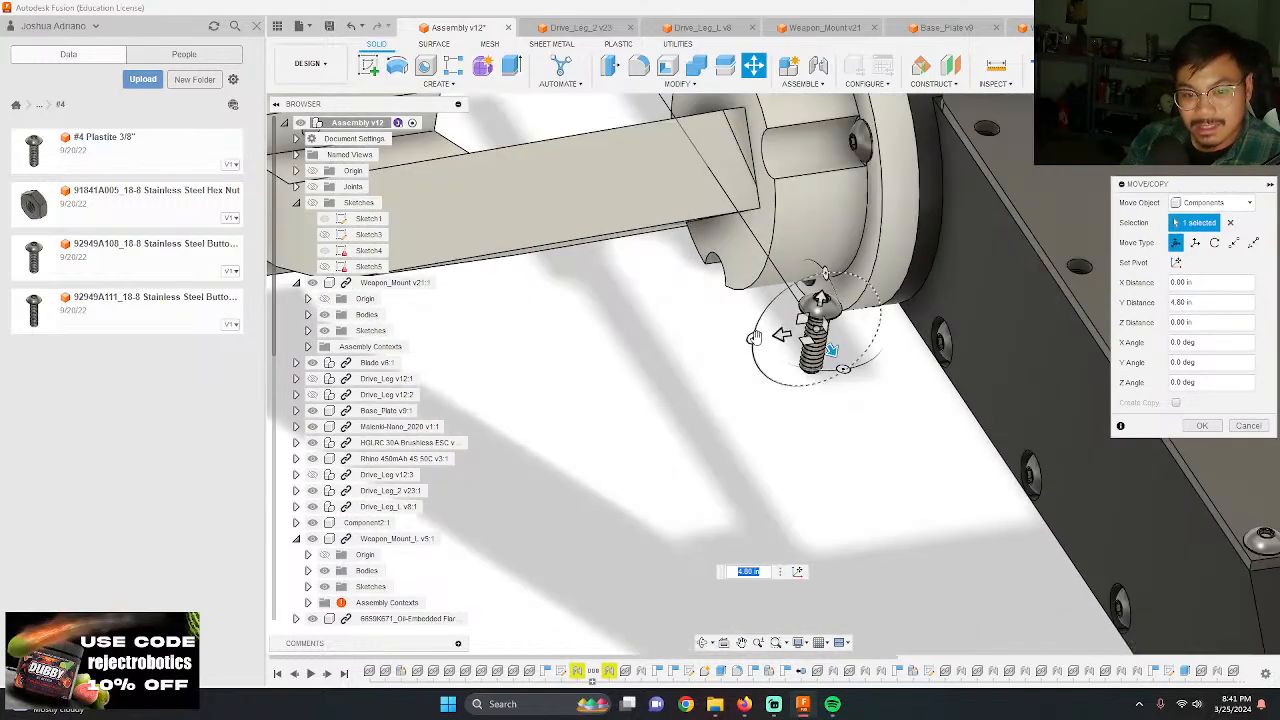
left_click_drag(754, 339, 801, 409)
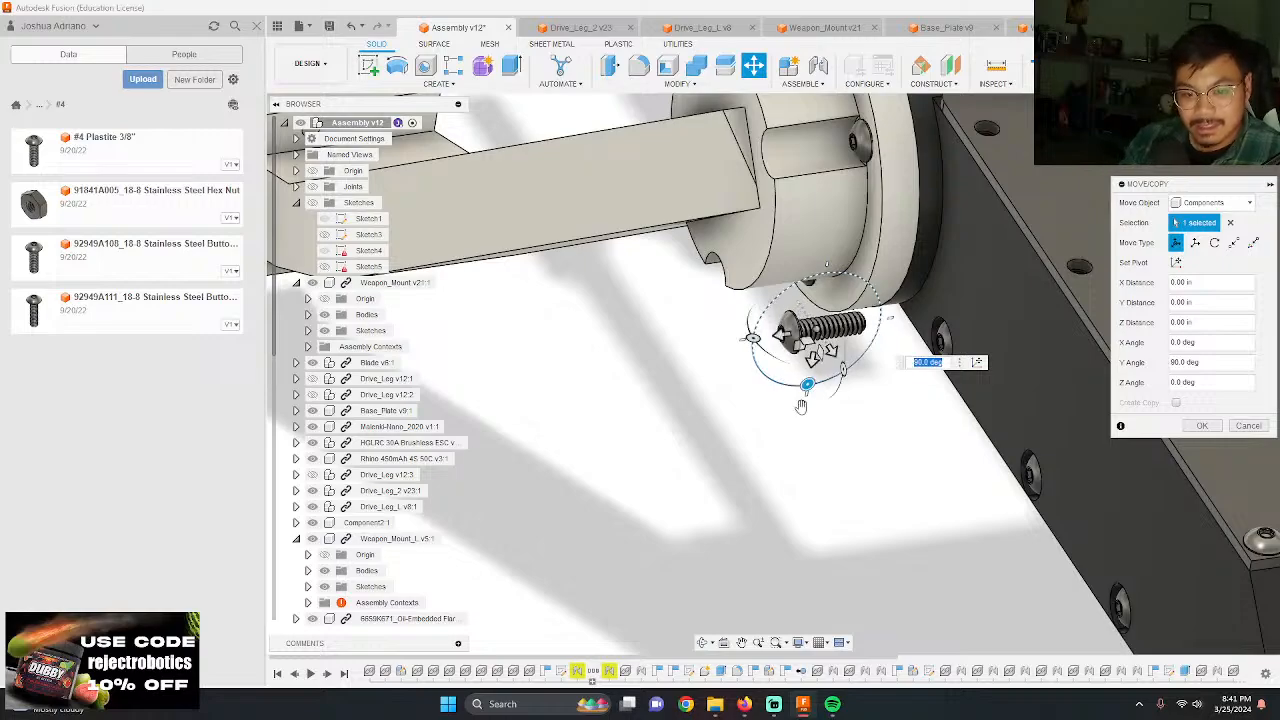
left_click_drag(808, 387, 739, 355)
key("Return")
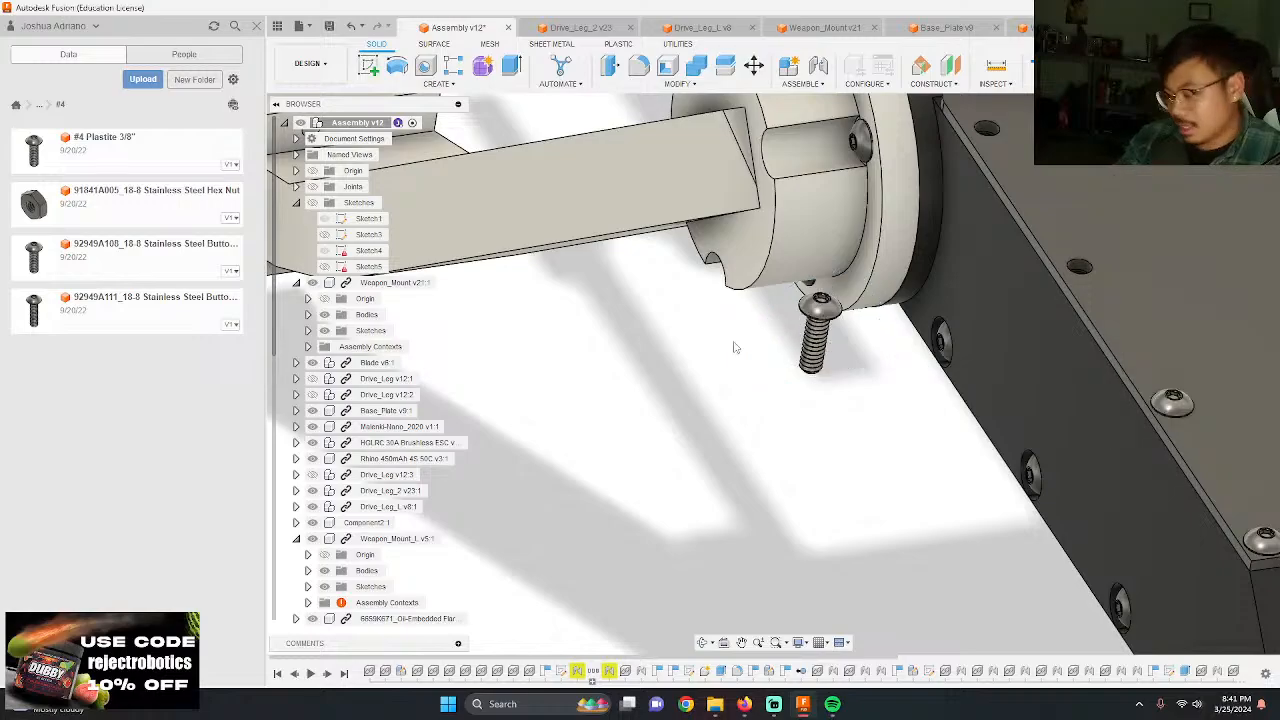
Step: Joint the underside of the upright screw's head to the third hole from the chamfered end in the same top plate row
scroll(740, 345, "up", 6)
middle_click_drag(817, 210, 795, 155, "shift")
scroll(823, 284, "down", 5)
key("j")
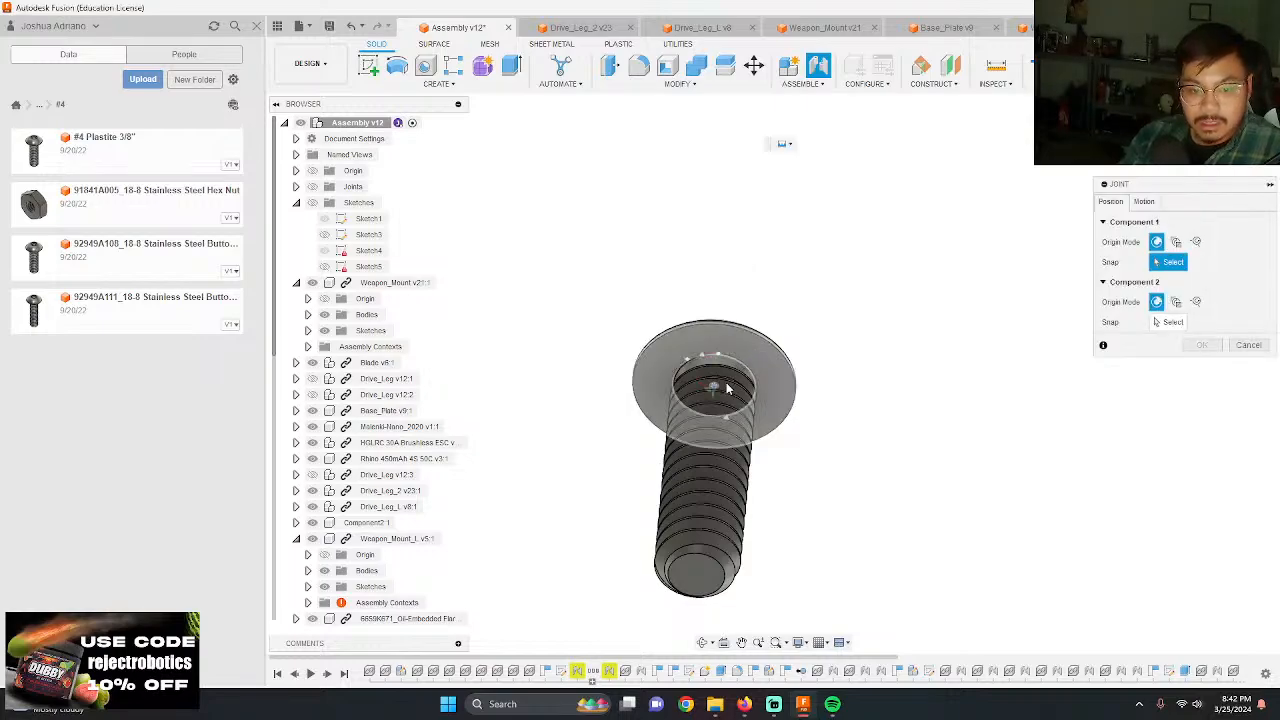
left_click(727, 389)
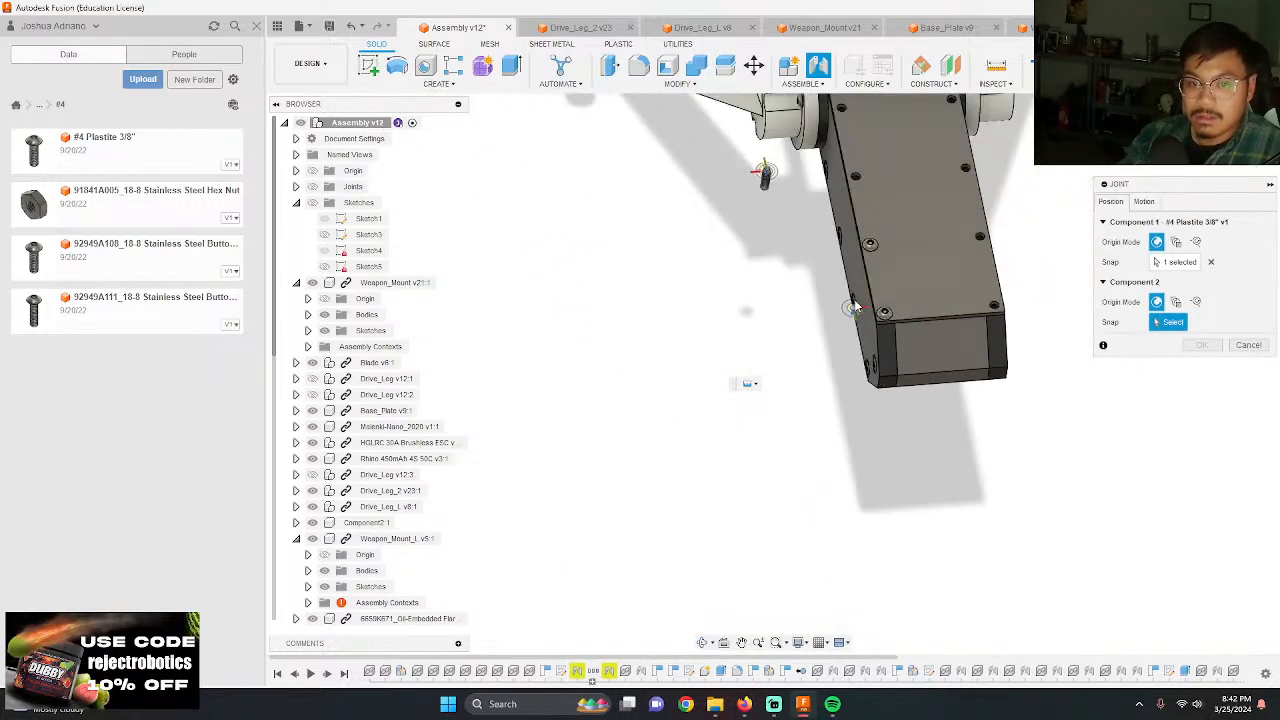
left_click(853, 305)
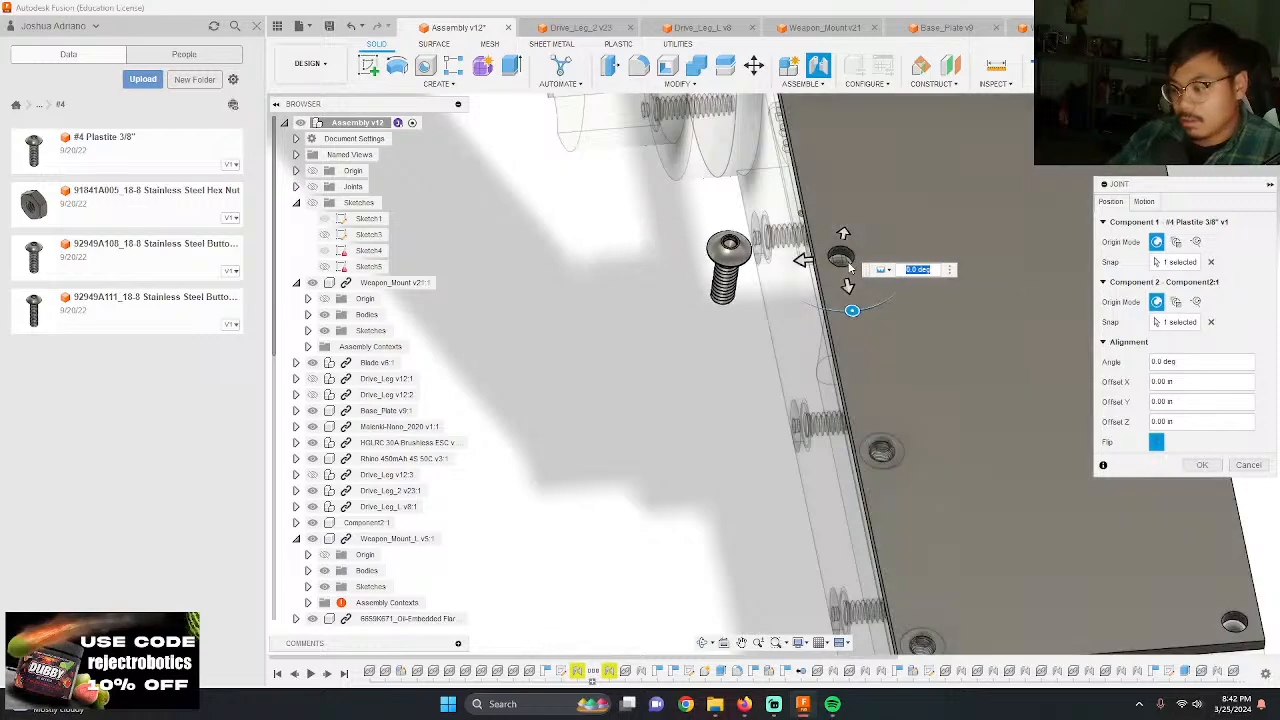
key("Return")
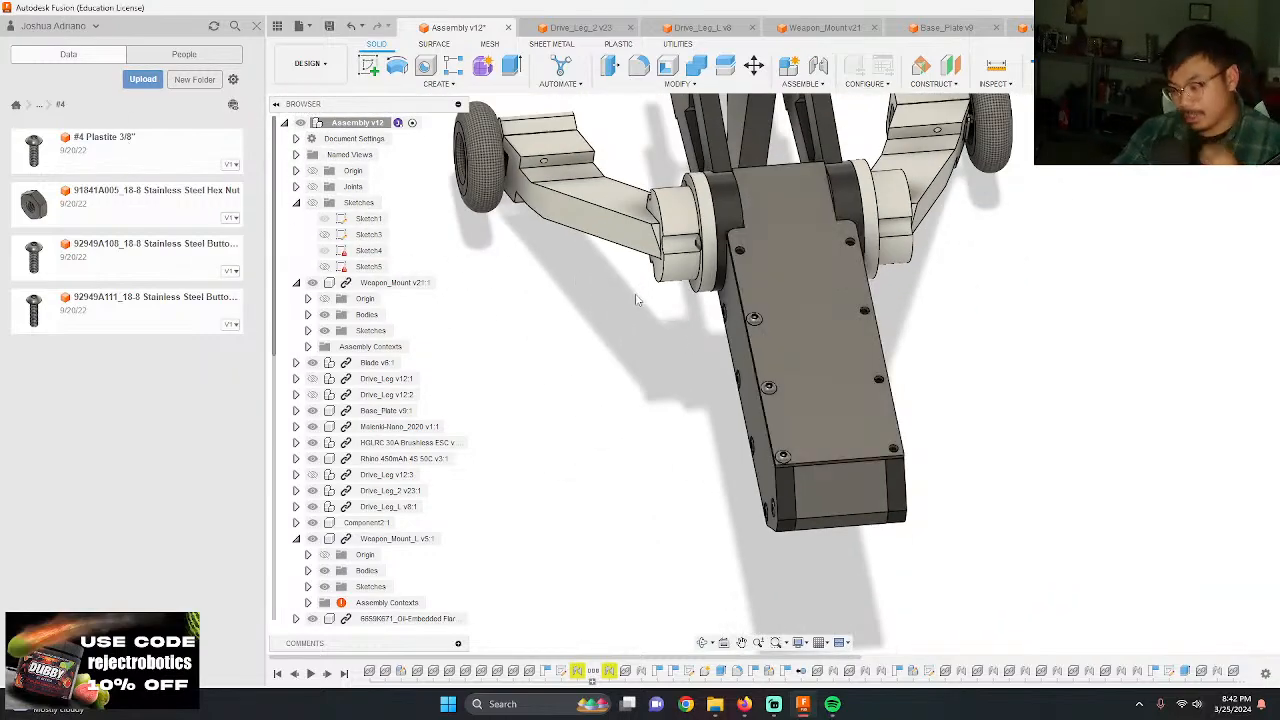
Step: Add another #4 Plastite 3/8" screw and move it about 4.50 in along both X and Y, next to the drive leg hub
key("ctrl+v")
scroll(828, 296, "up", 4)
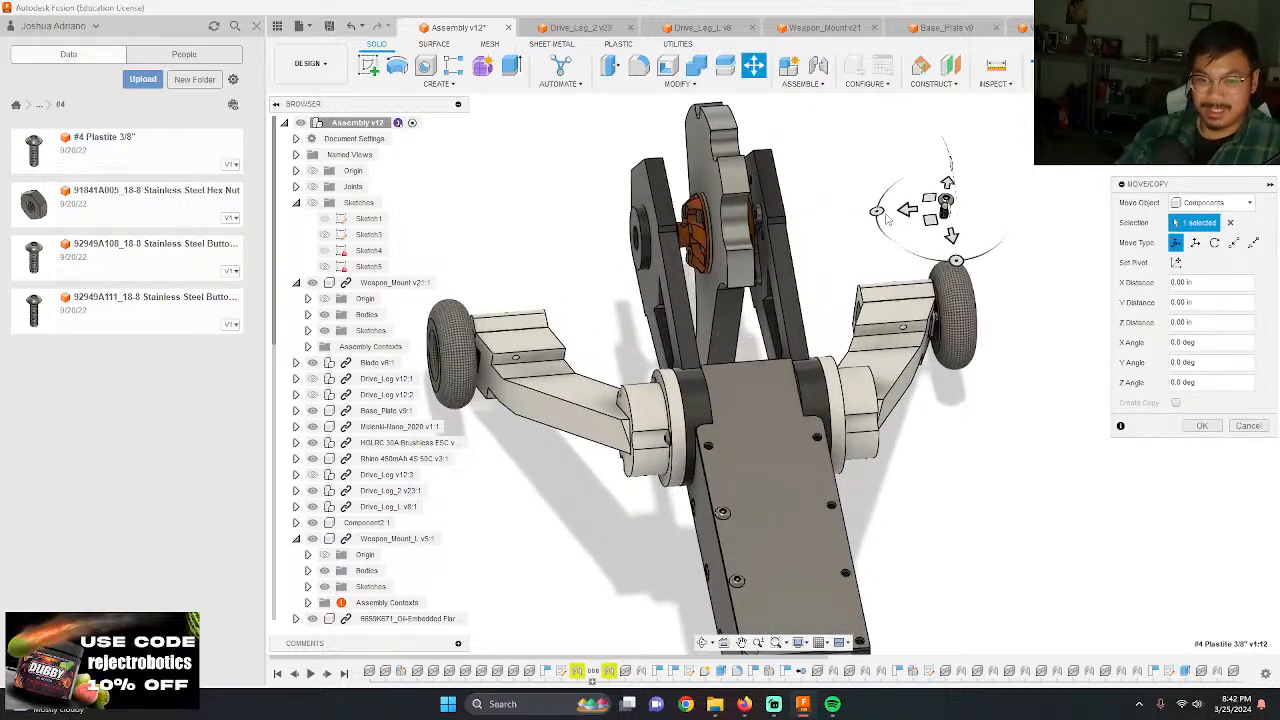
left_click_drag(903, 208, 585, 235)
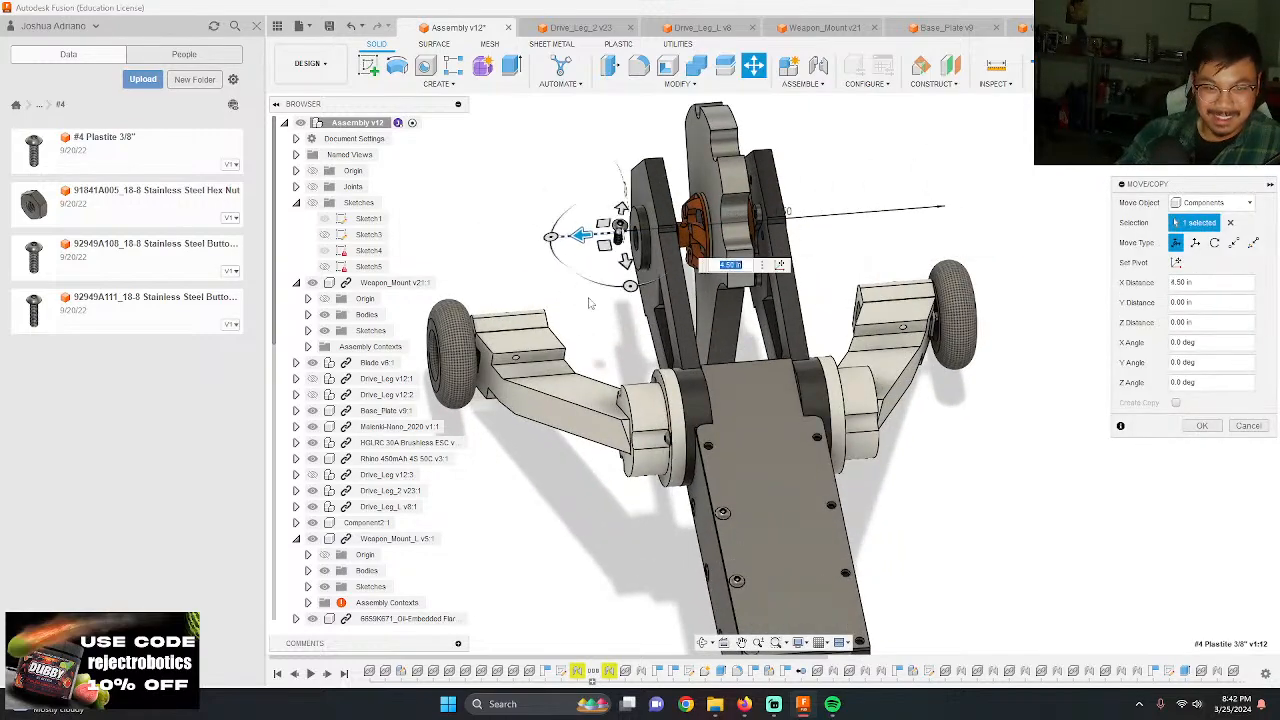
left_click_drag(639, 425, 646, 523)
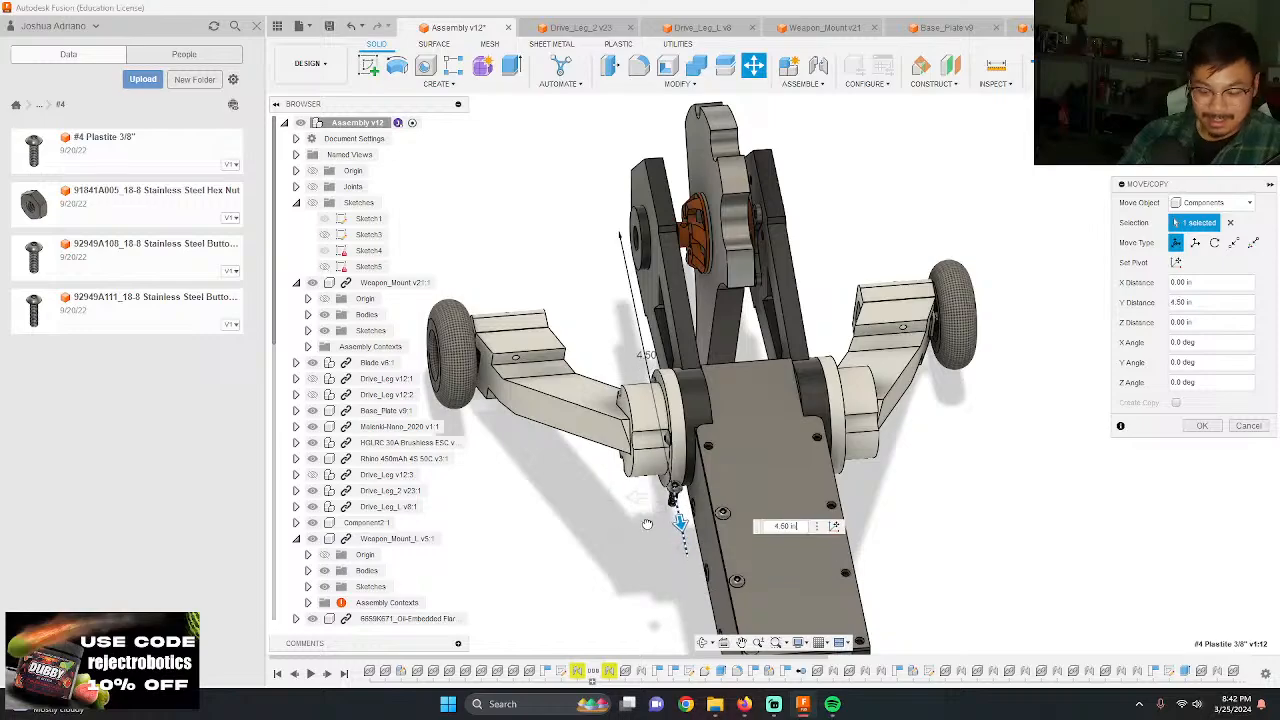
key("Return")
Step: Joint the underside of that screw's head to the last empty hole in the row, at the top plate's rounded corner by the hub
scroll(673, 483, "up", 4)
scroll(675, 478, "up", 10)
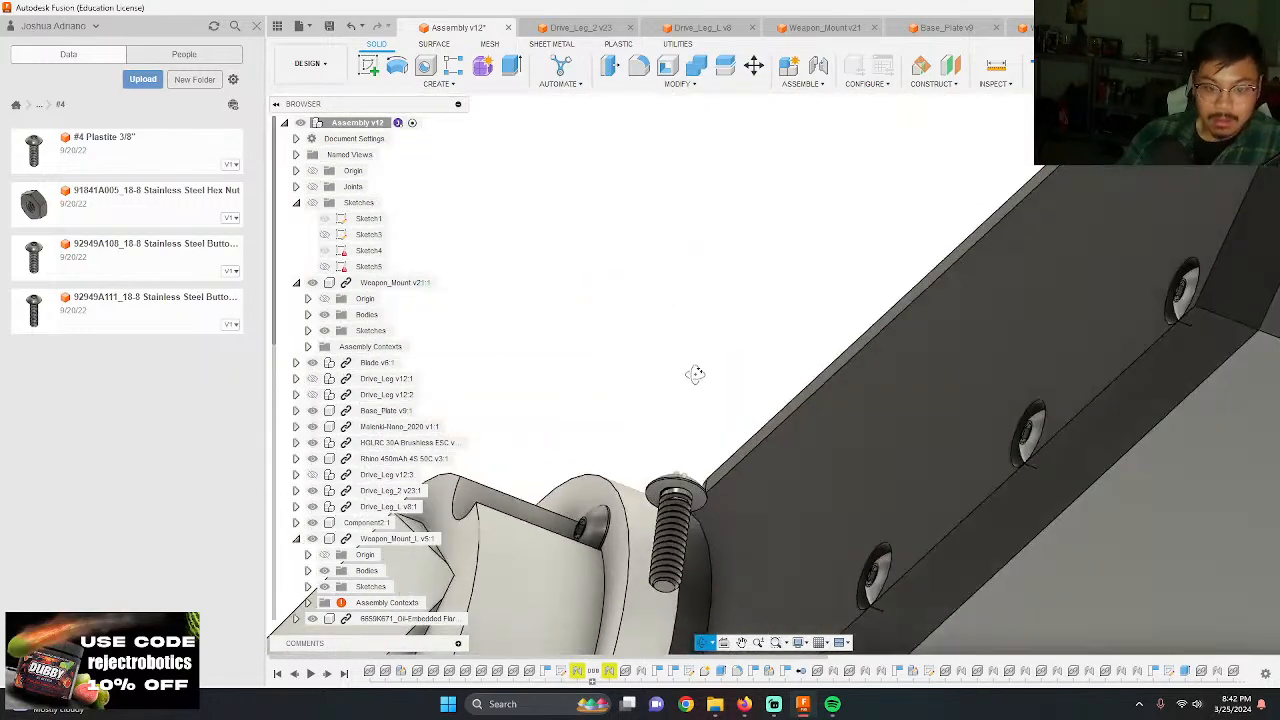
key("j")
left_click(691, 520)
scroll(695, 500, "down", 5)
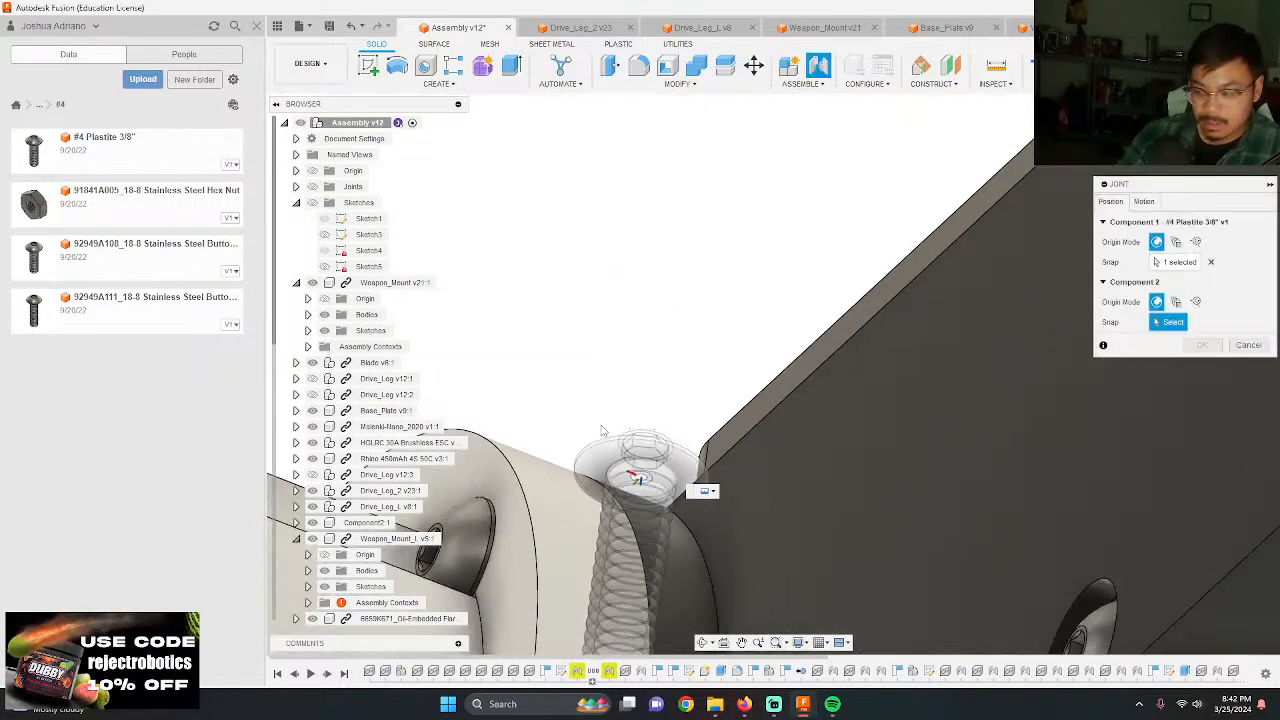
scroll(808, 402, "up", 5)
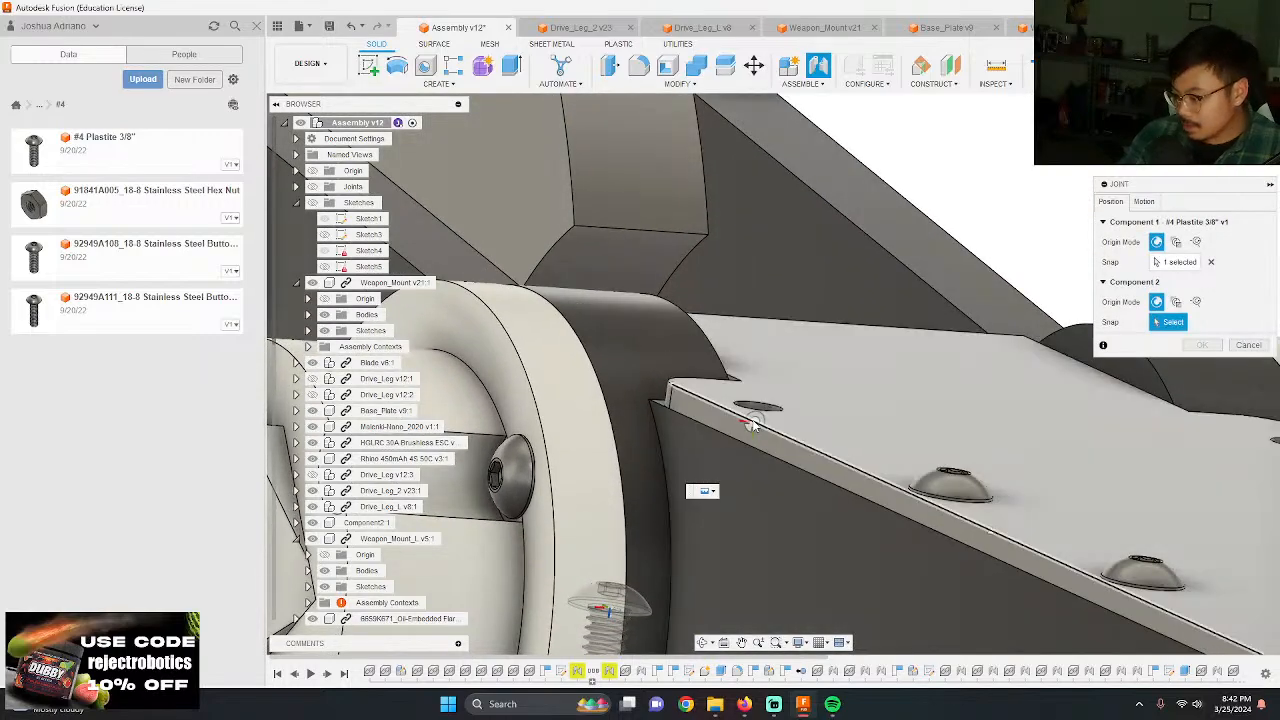
left_click(757, 405)
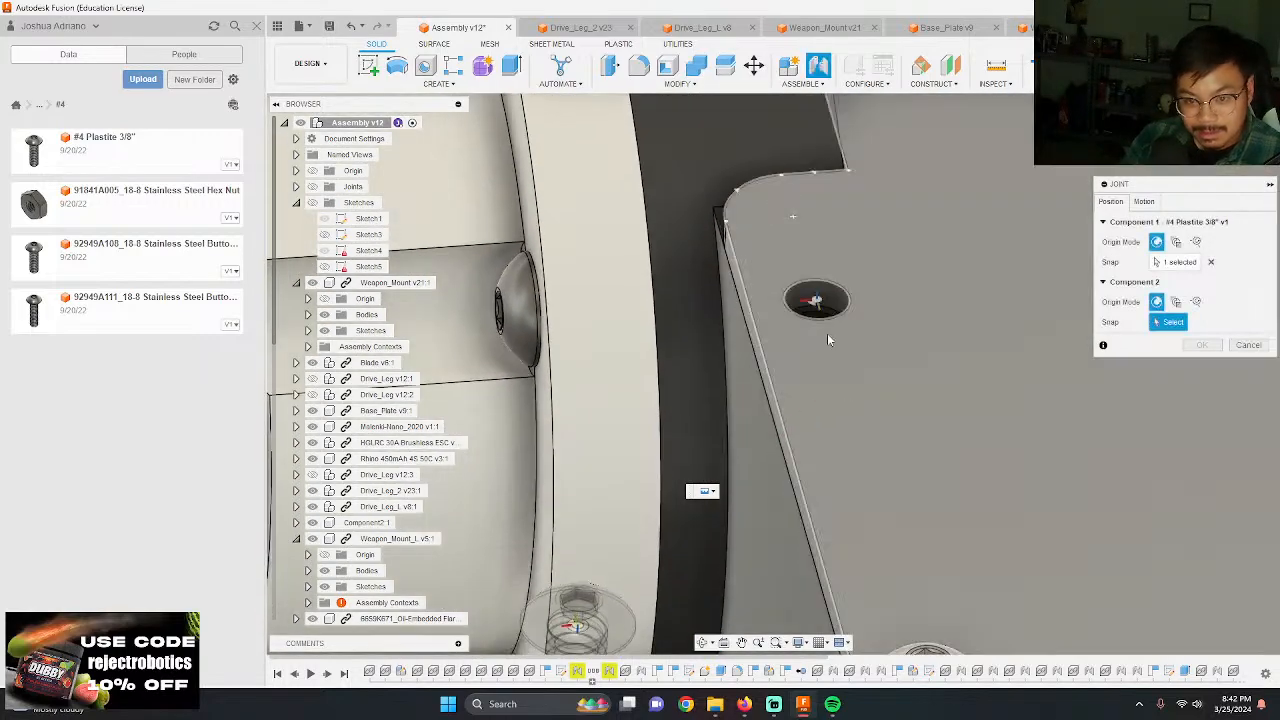
left_click(822, 328)
key("Return")
scroll(640, 333, "down", 4)
scroll(640, 333, "down", 5)
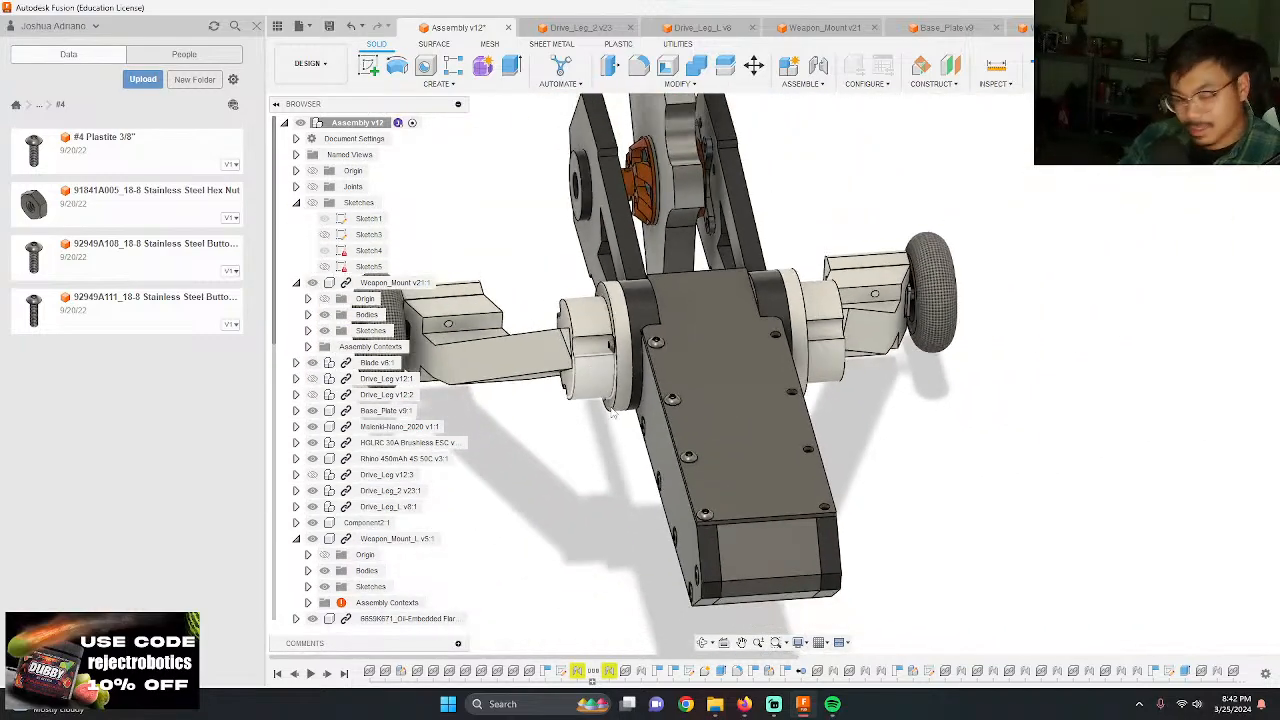
Step: Add another #4 Plastite 3/8" screw and move it above the top plate, near the drive leg hub
middle_click_drag(630, 483, 857, 511, "shift")
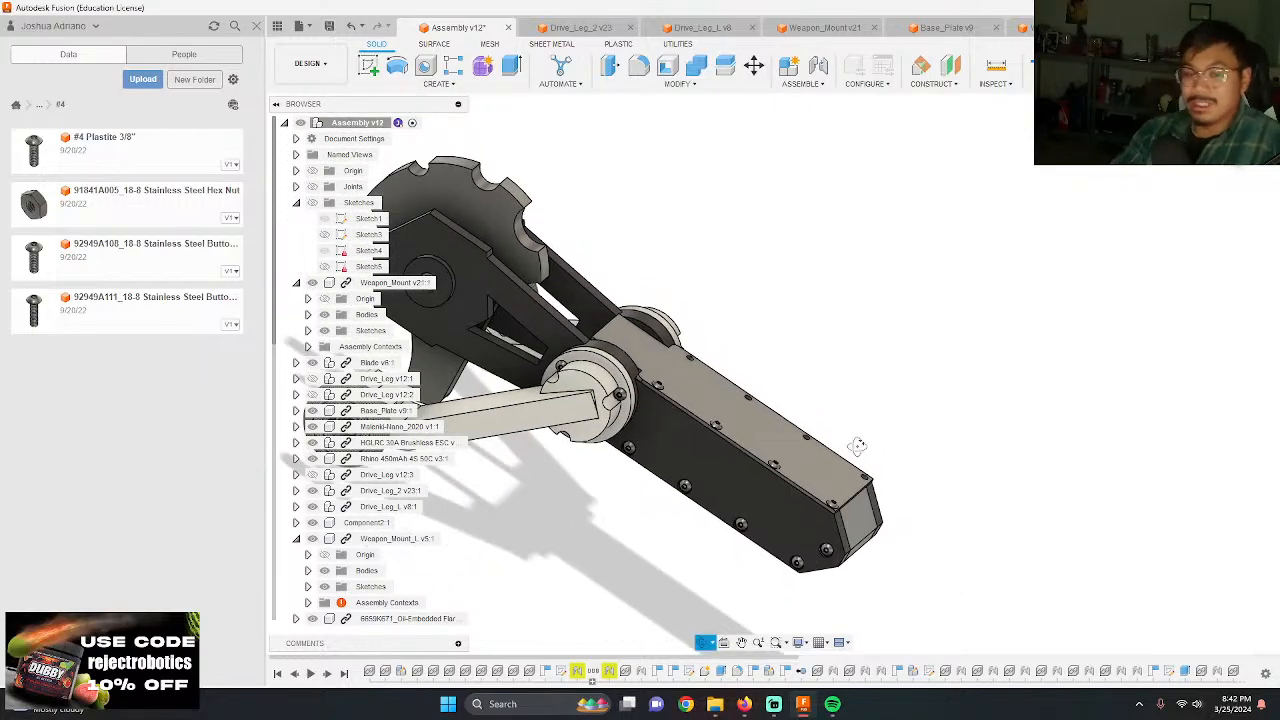
middle_click_drag(858, 446, 911, 486, "shift")
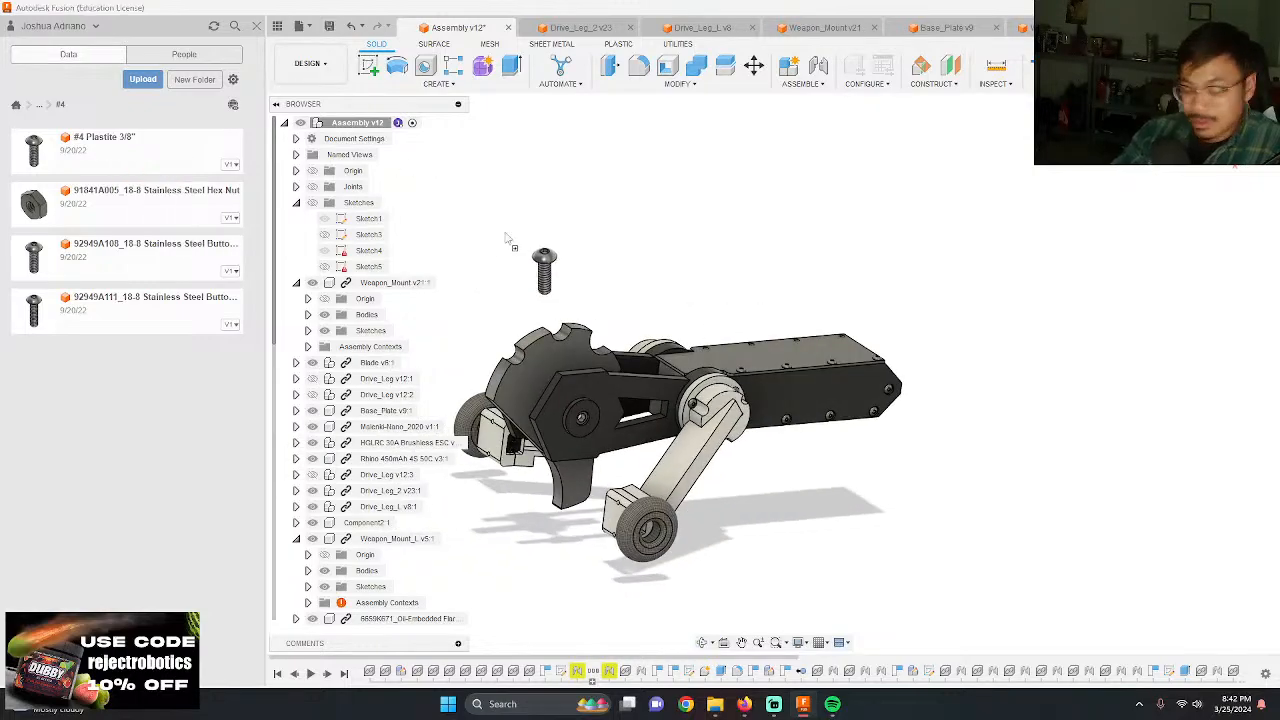
key("ctrl+v")
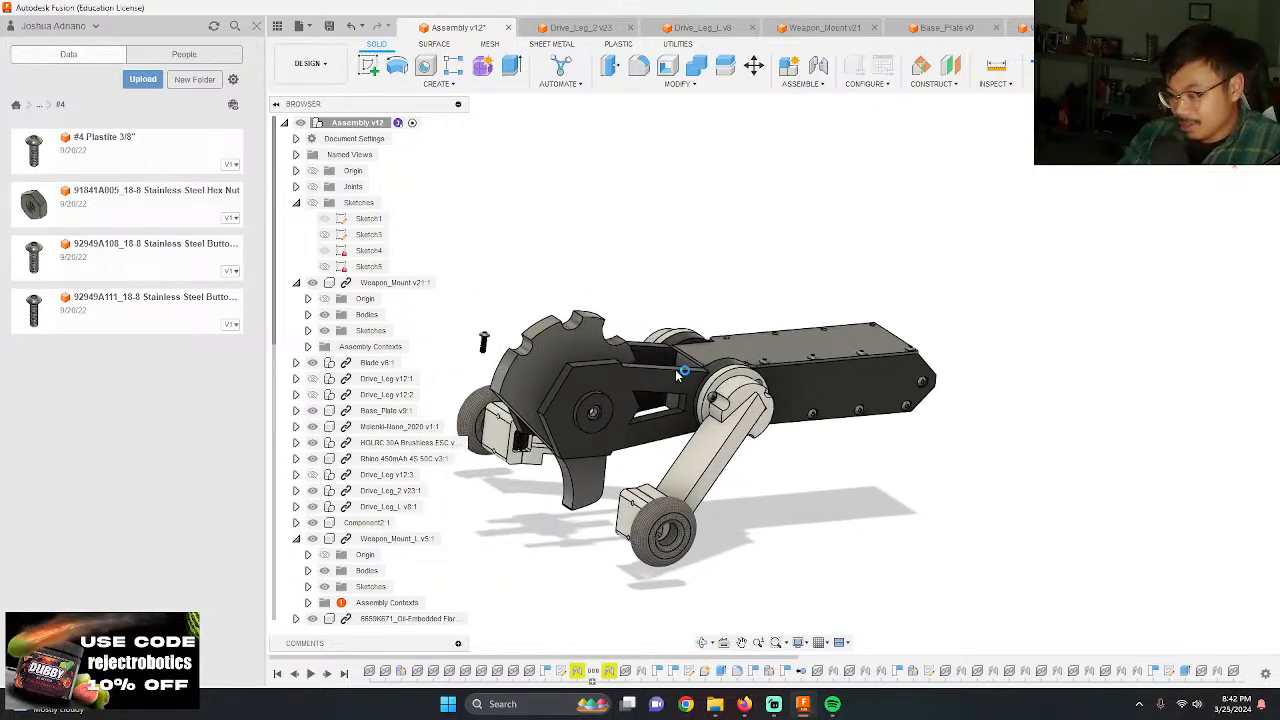
left_click_drag(521, 297, 899, 242)
key("Return")
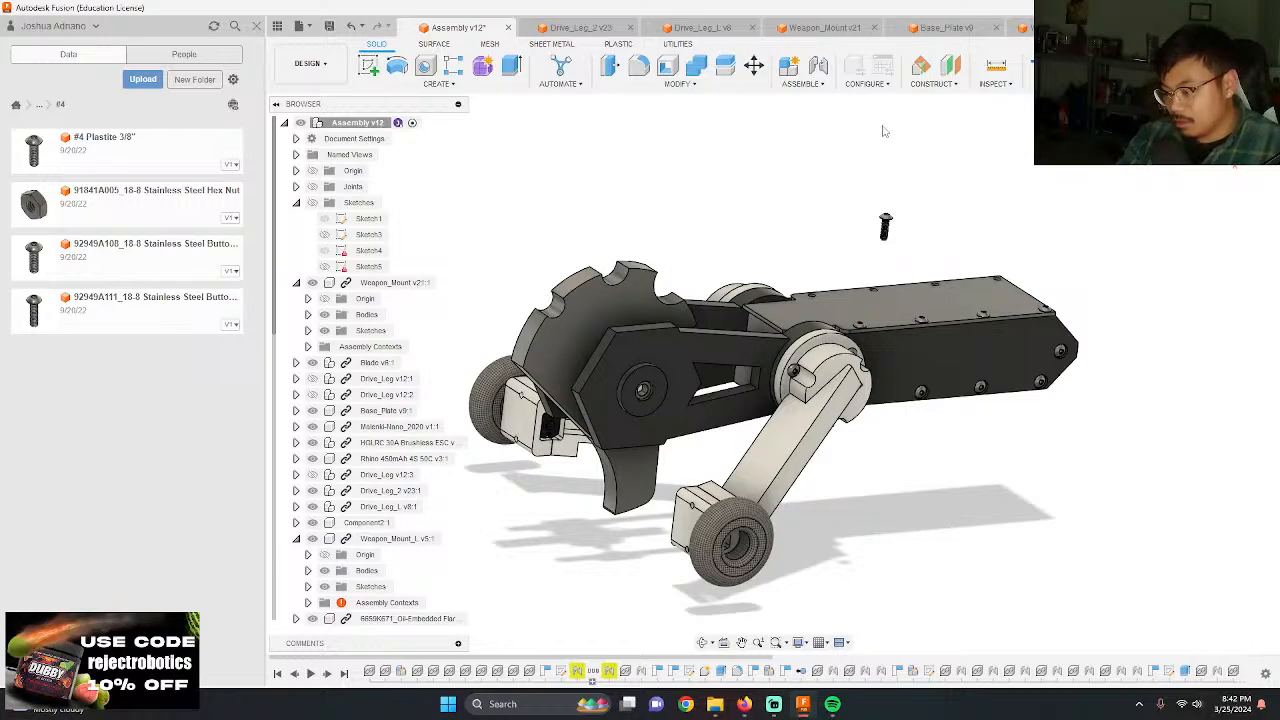
Step: Joint the underside of the new screw's head to the hub-end hole at the rounded corner of the top plate's opposite, empty row
scroll(884, 131, "up", 3)
scroll(944, 250, "up", 5)
middle_click_drag(854, 337, 817, 302, "shift")
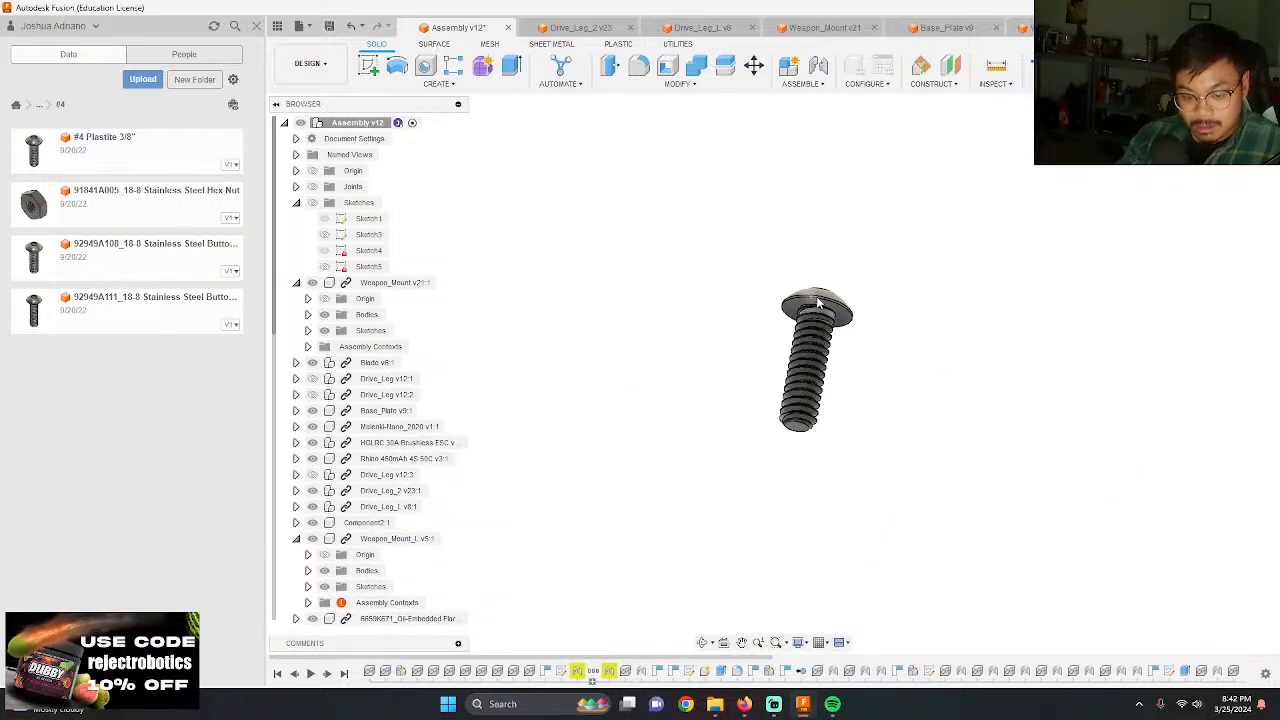
scroll(817, 302, "up", 5)
key("j")
left_click(802, 350)
scroll(786, 324, "down", 10)
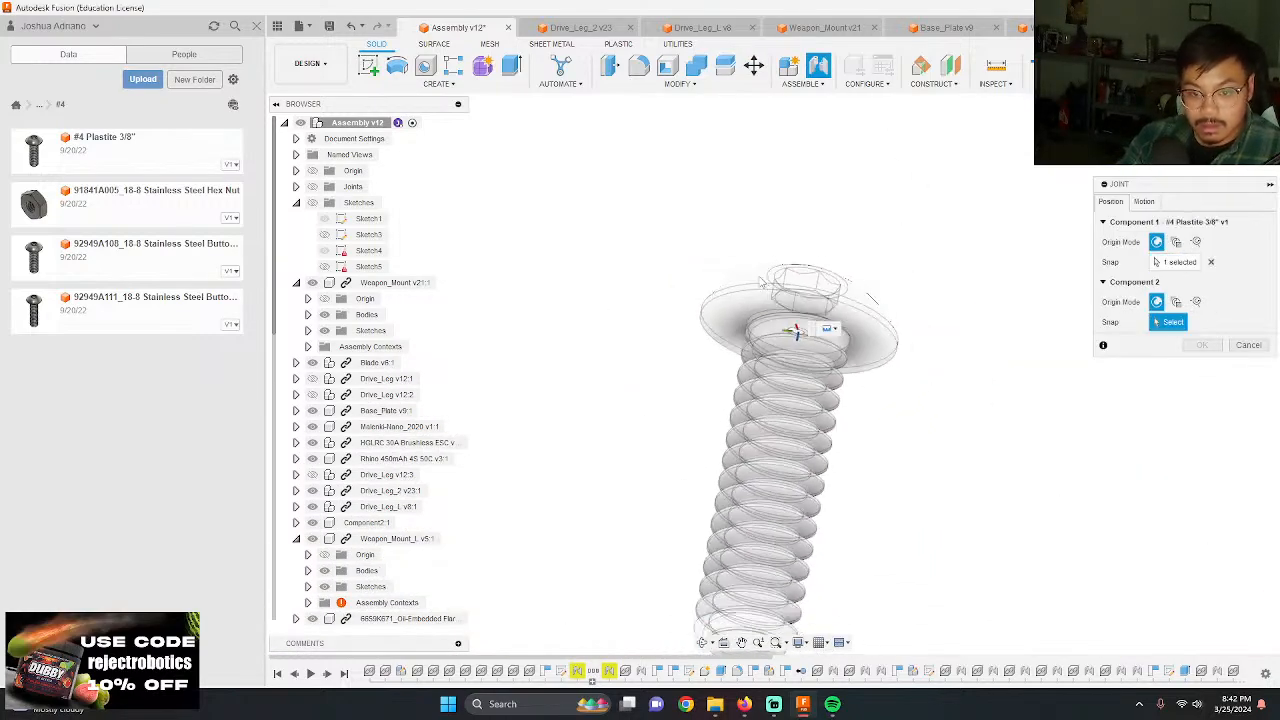
middle_click_drag(755, 284, 758, 362, "shift")
scroll(757, 360, "up", 8)
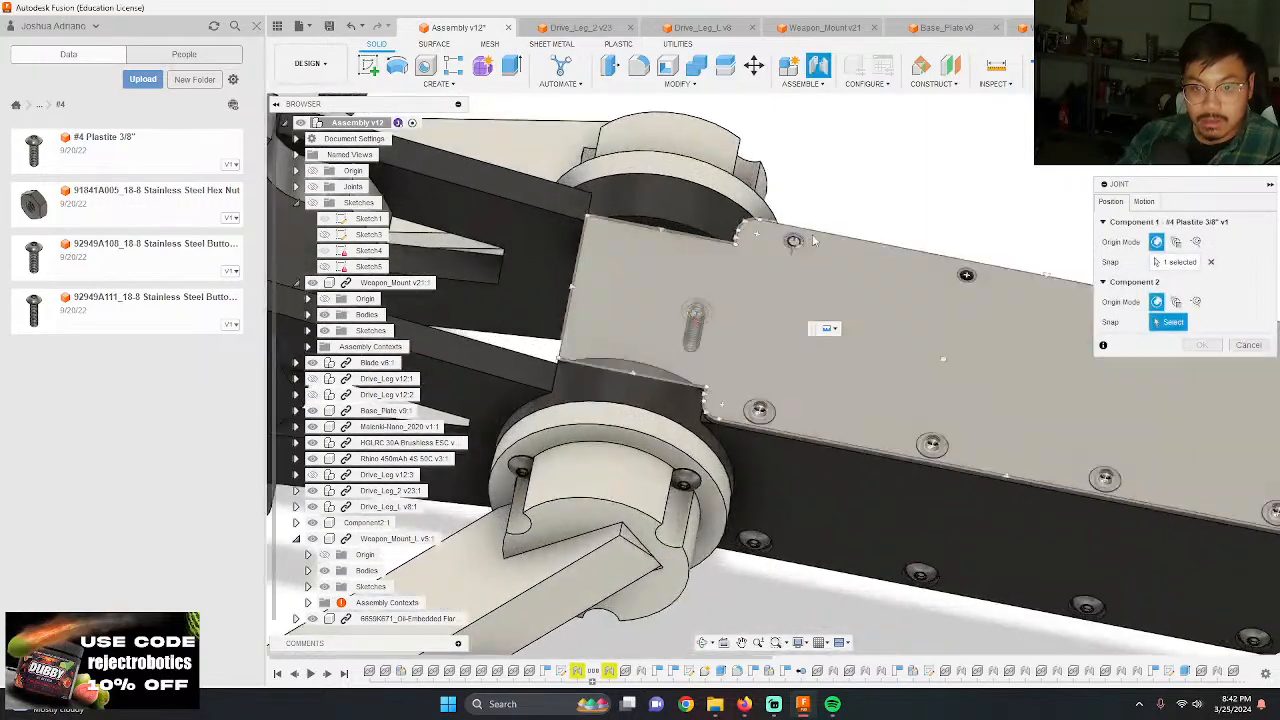
left_click(779, 275)
key("Return")
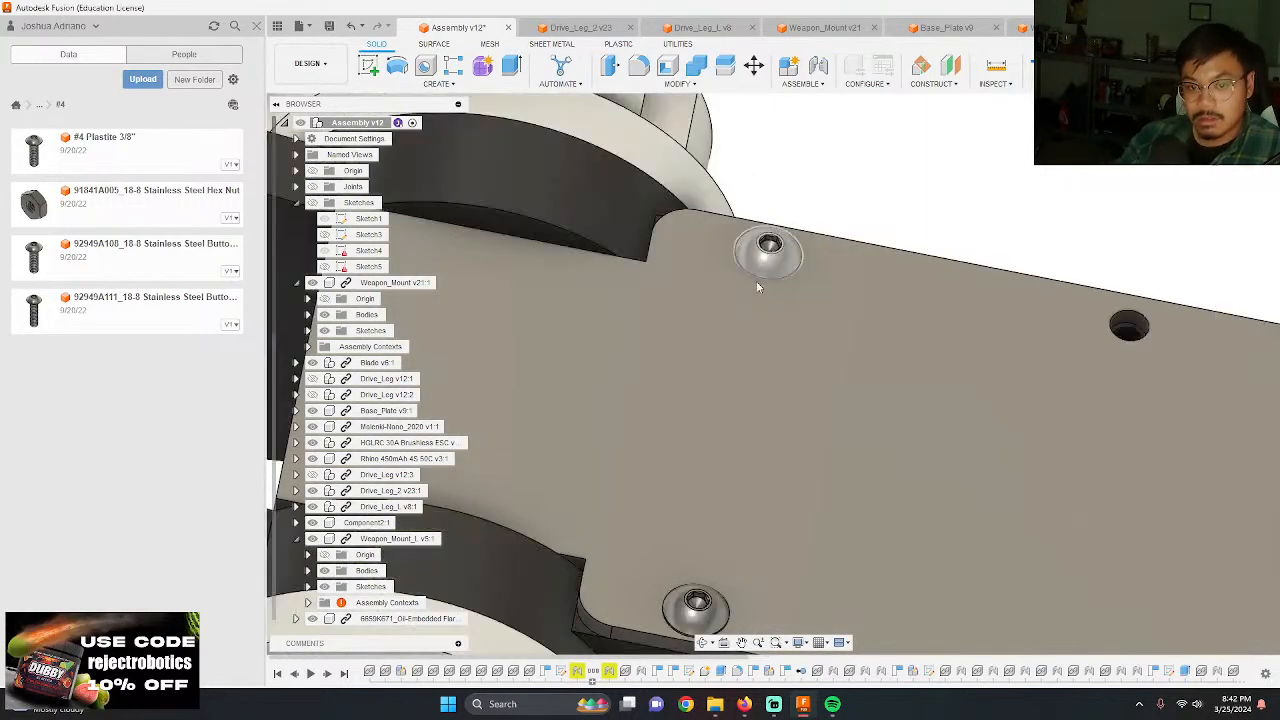
Step: Add another #4 Plastite 3/8" screw and move it about 3.50 in along Y and about 1.80 in upward, clear of the far drive leg hub
scroll(756, 281, "down", 10)
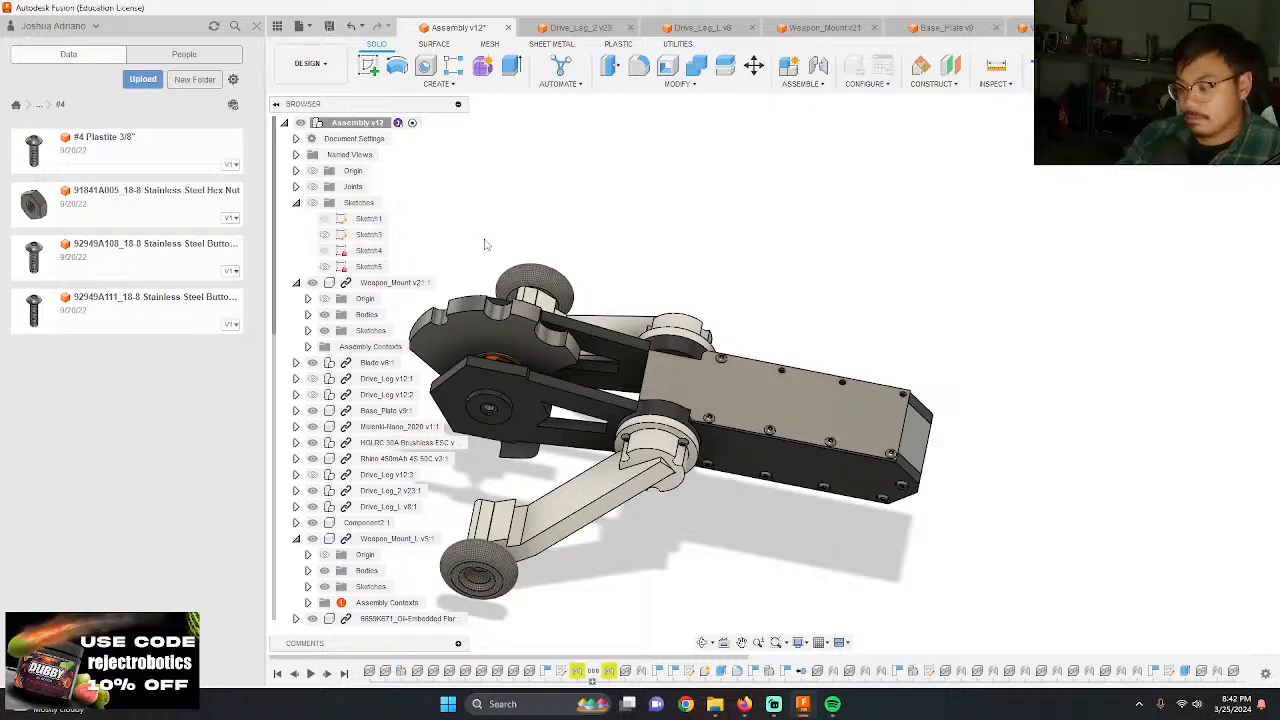
key("ctrl+v")
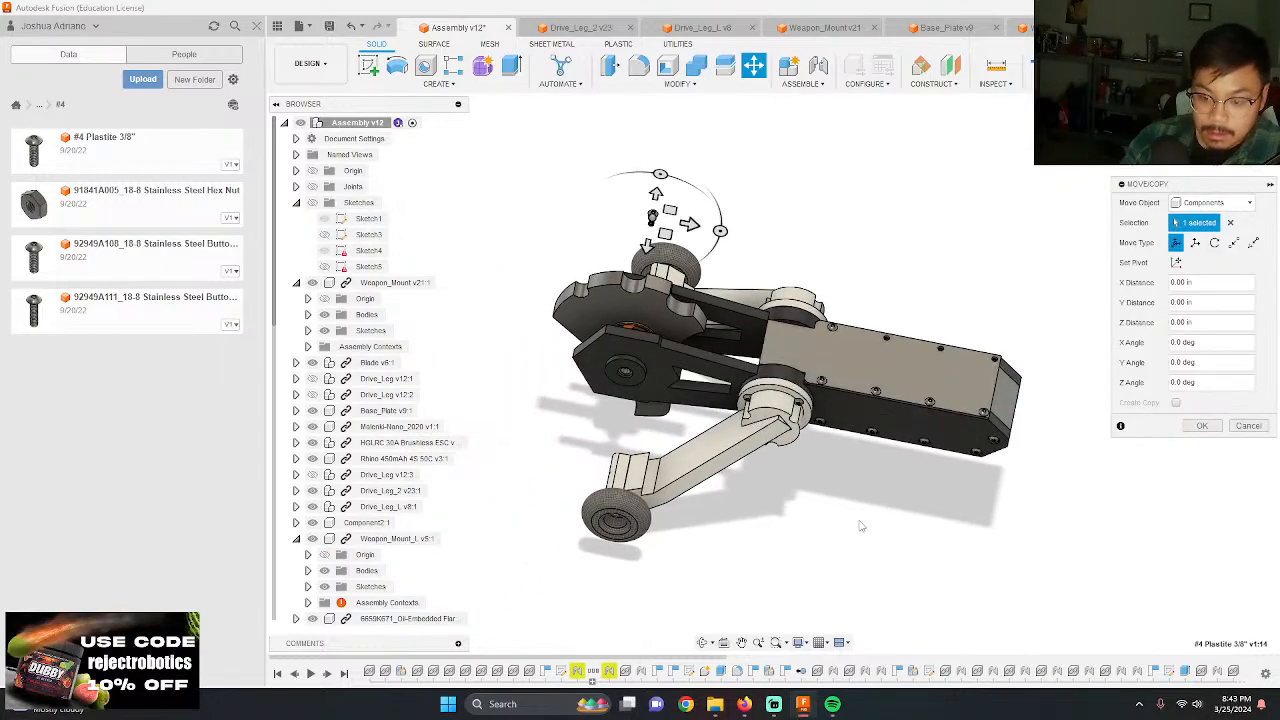
left_click(1199, 708)
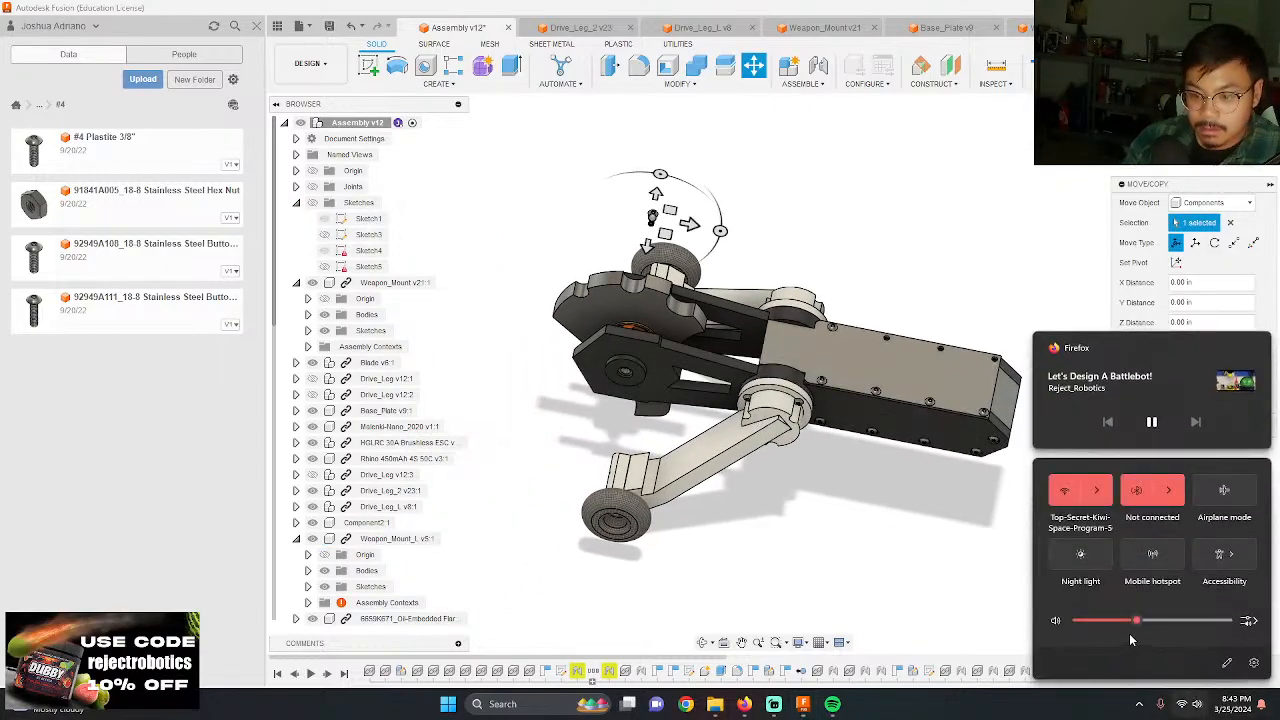
left_click(876, 569)
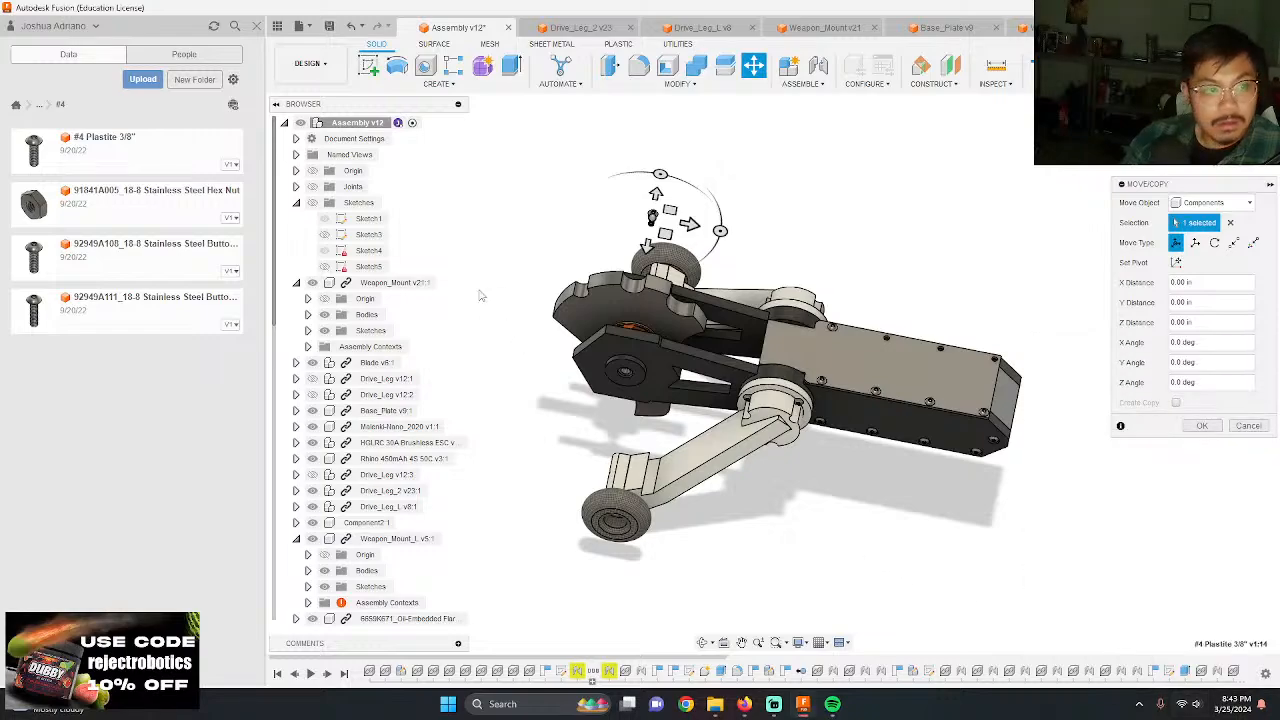
scroll(640, 228, "up", 5)
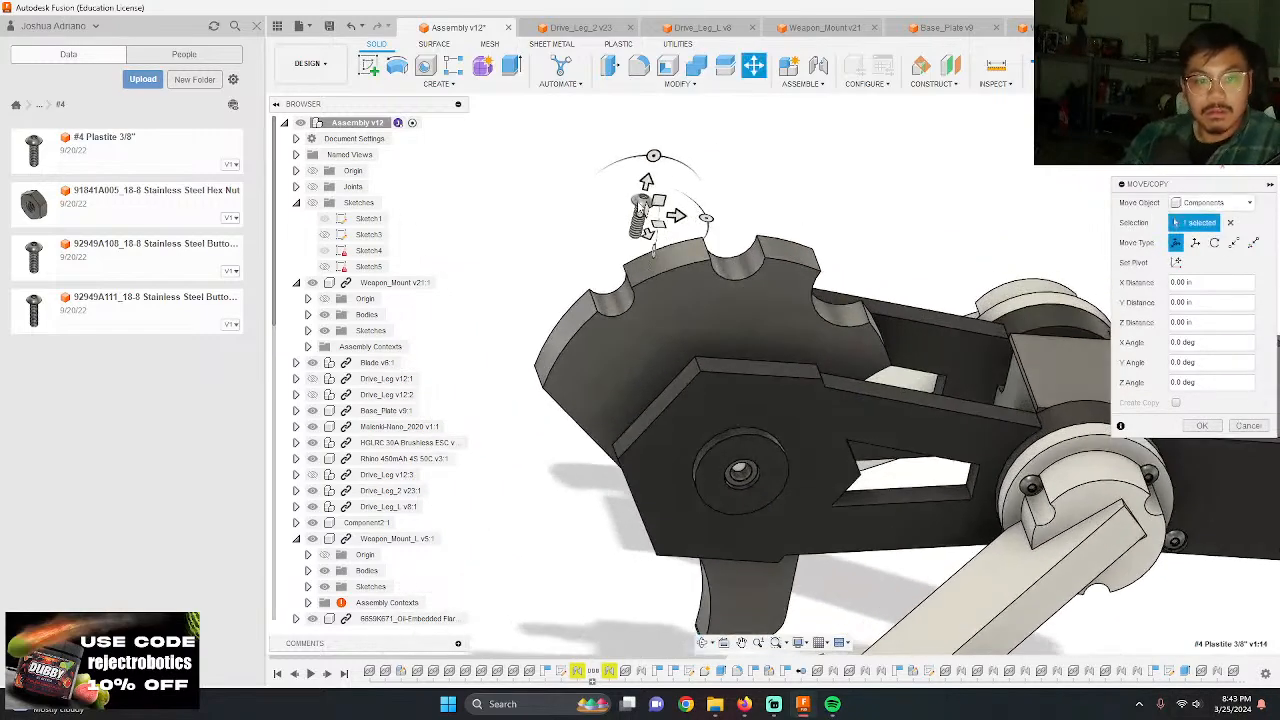
left_click_drag(677, 216, 712, 317)
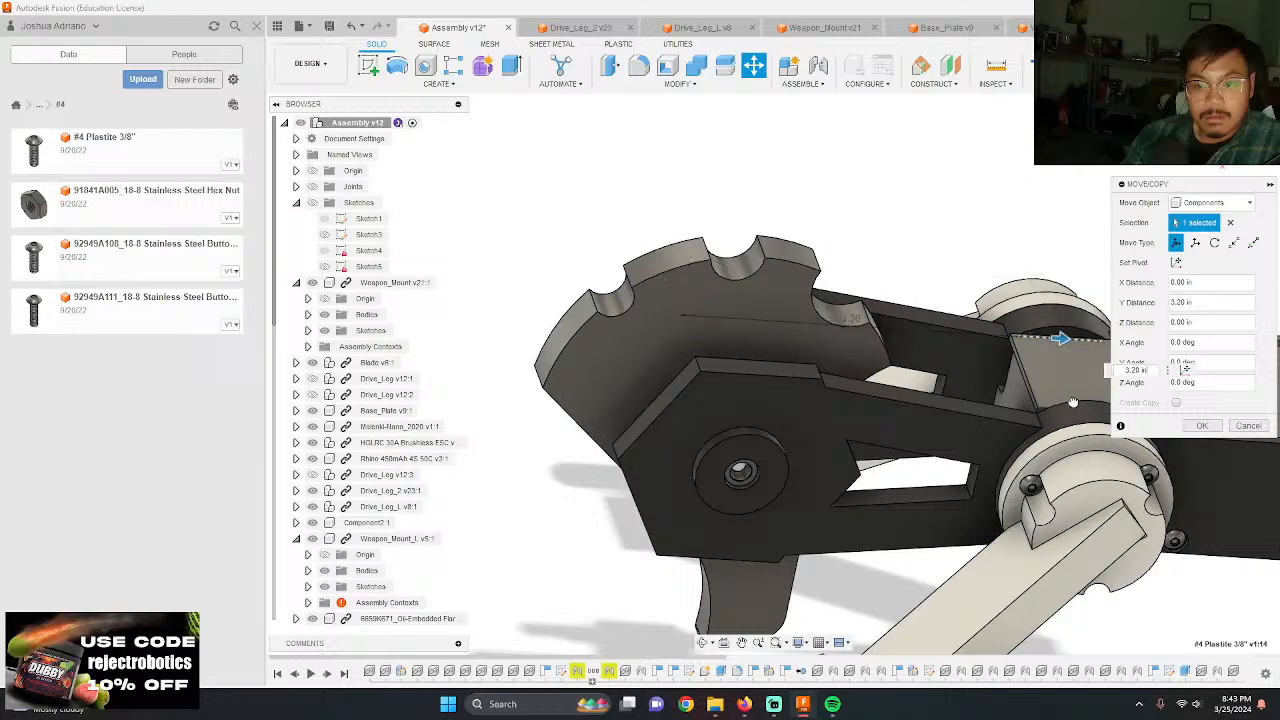
left_click_drag(1073, 402, 1068, 328)
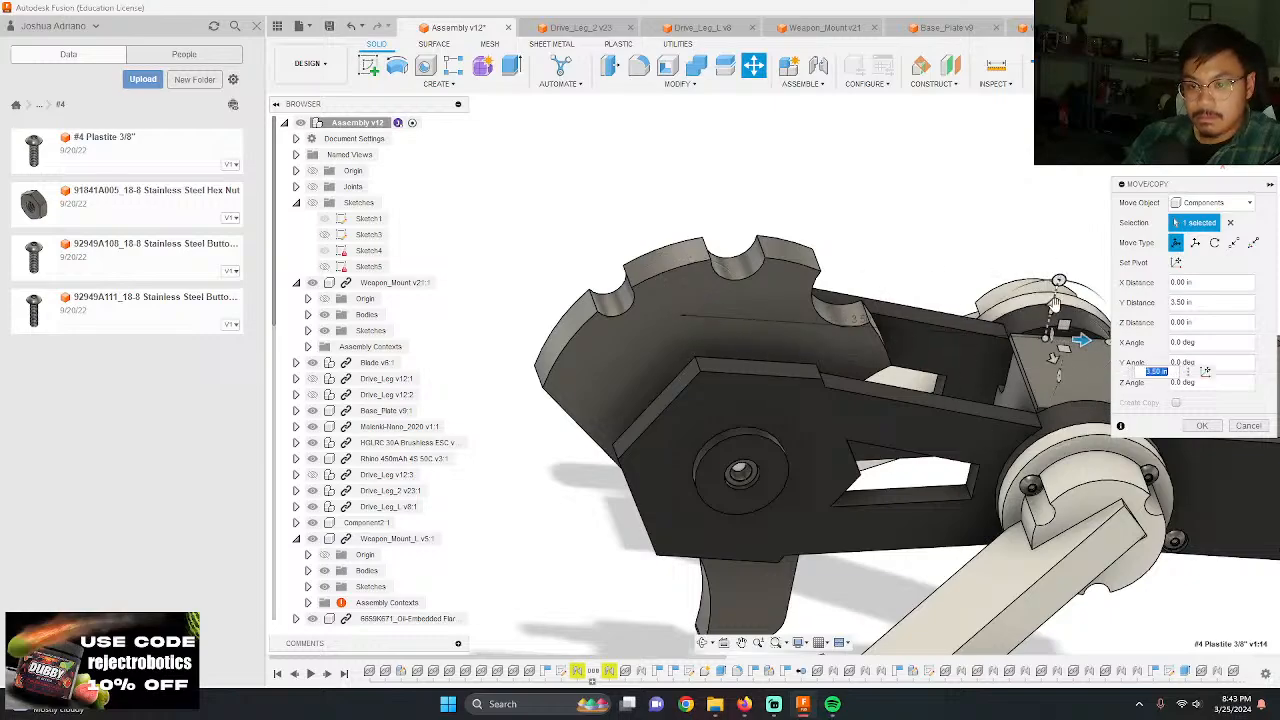
key("Return")
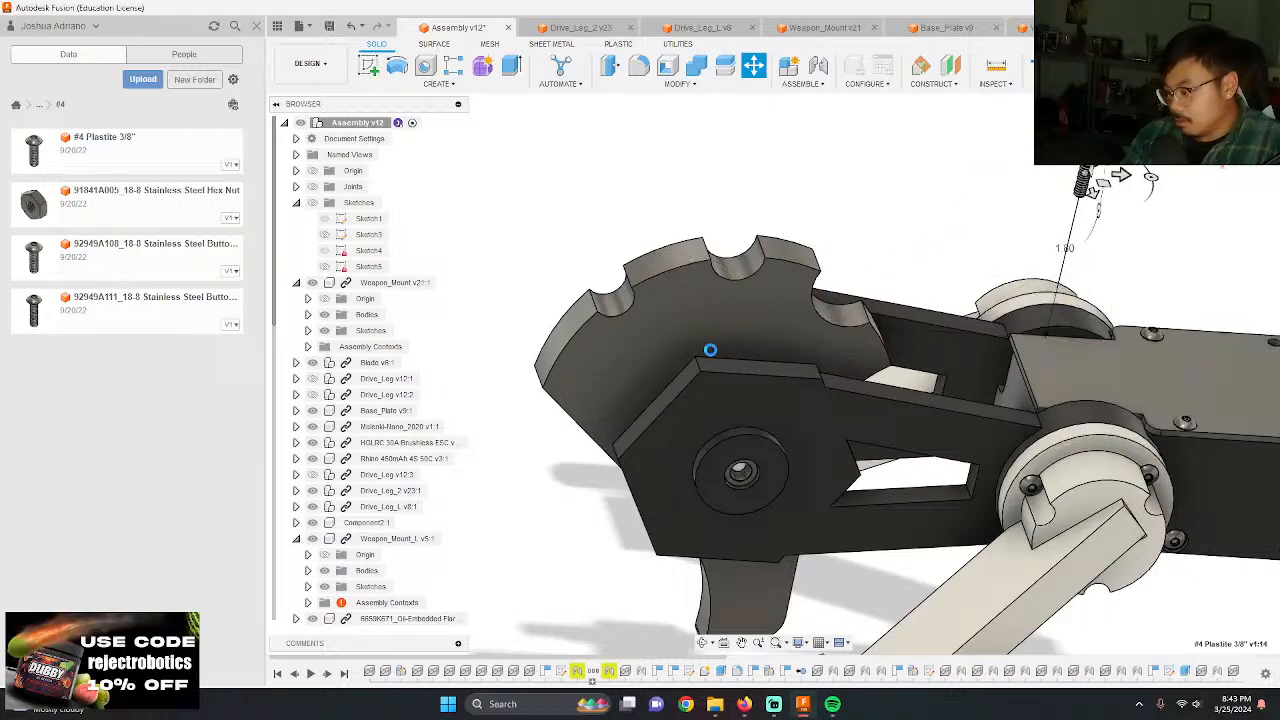
Step: Joint the underside of the raised screw's head to the second hole from the hub in the partly filled top plate row
scroll(720, 362, "down", 3)
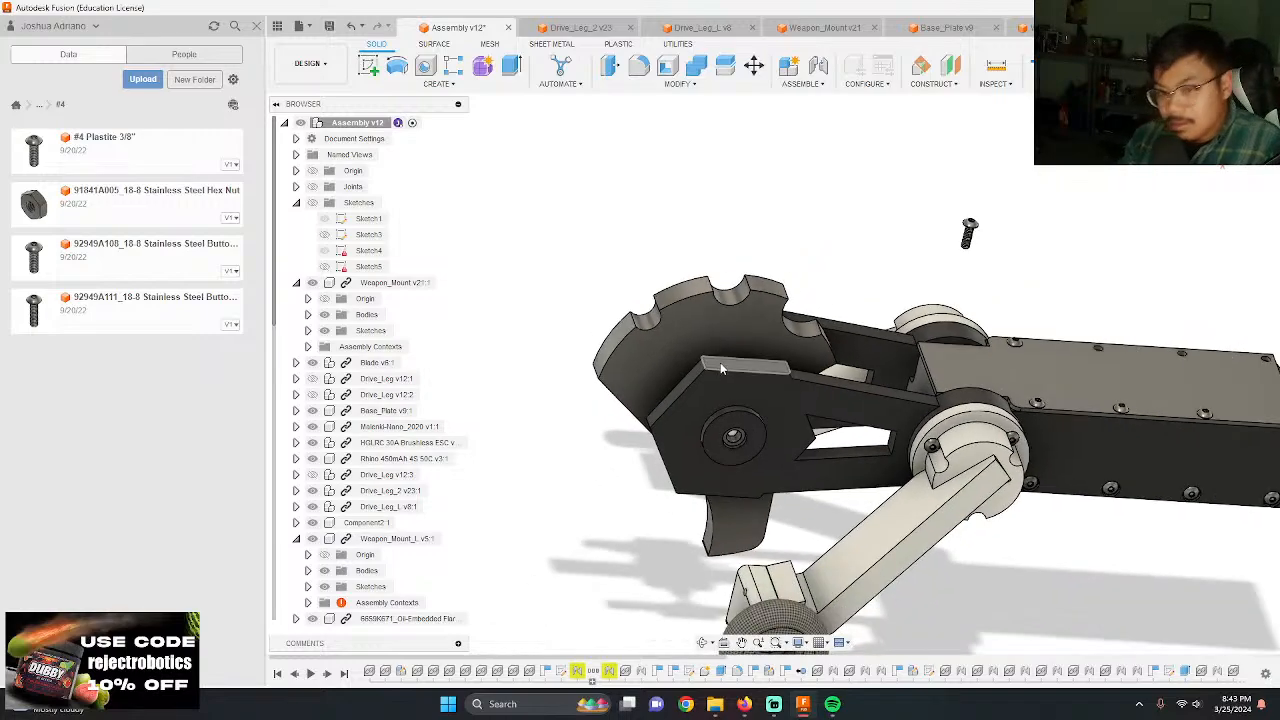
scroll(957, 218, "up", 12)
middle_click_drag(948, 198, 920, 283, "shift")
scroll(757, 345, "down", 5)
scroll(757, 345, "down", 3)
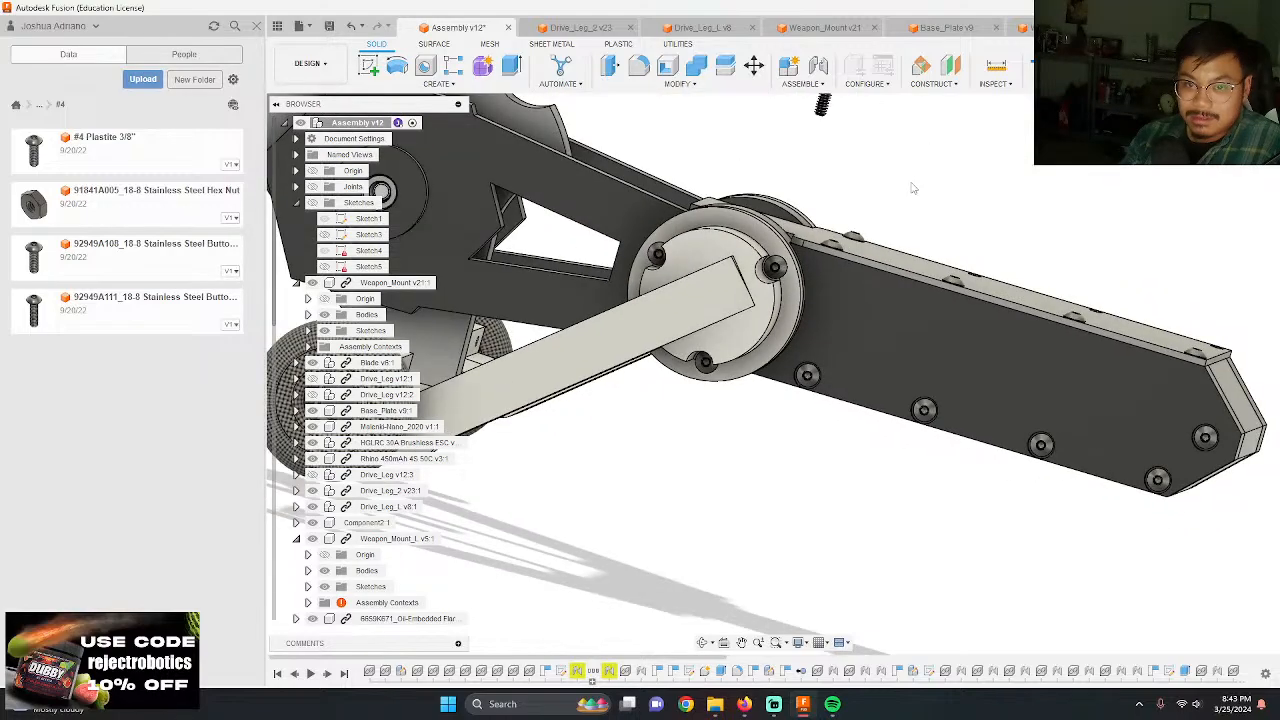
scroll(912, 186, "down", 3)
scroll(845, 106, "up", 7)
scroll(830, 110, "up", 5)
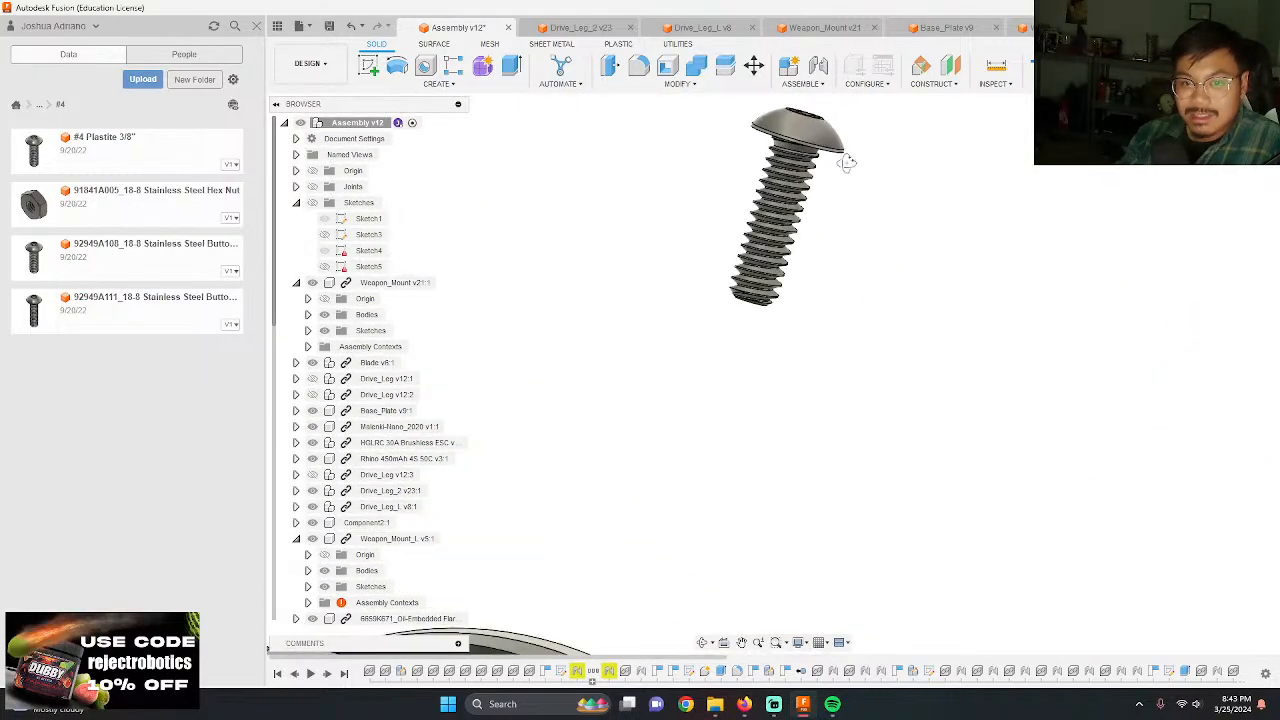
key("j")
scroll(800, 165, "up", 5)
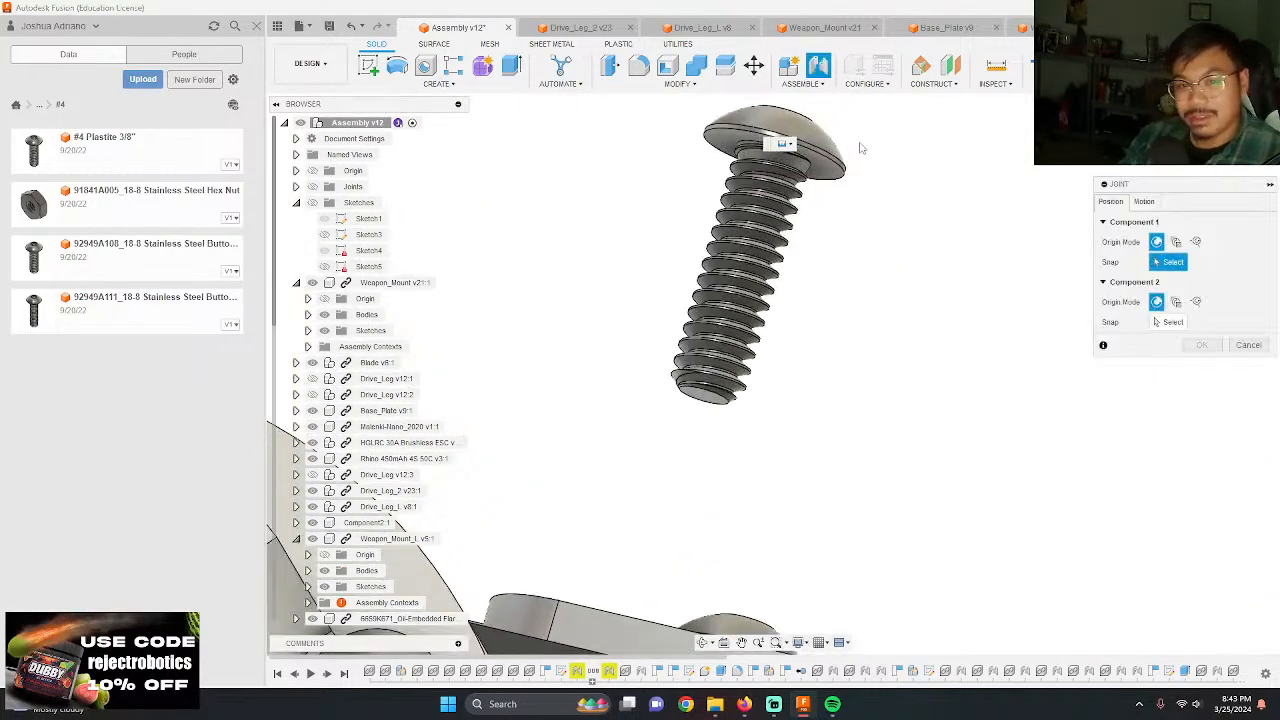
left_click(722, 175)
scroll(720, 166, "down", 5)
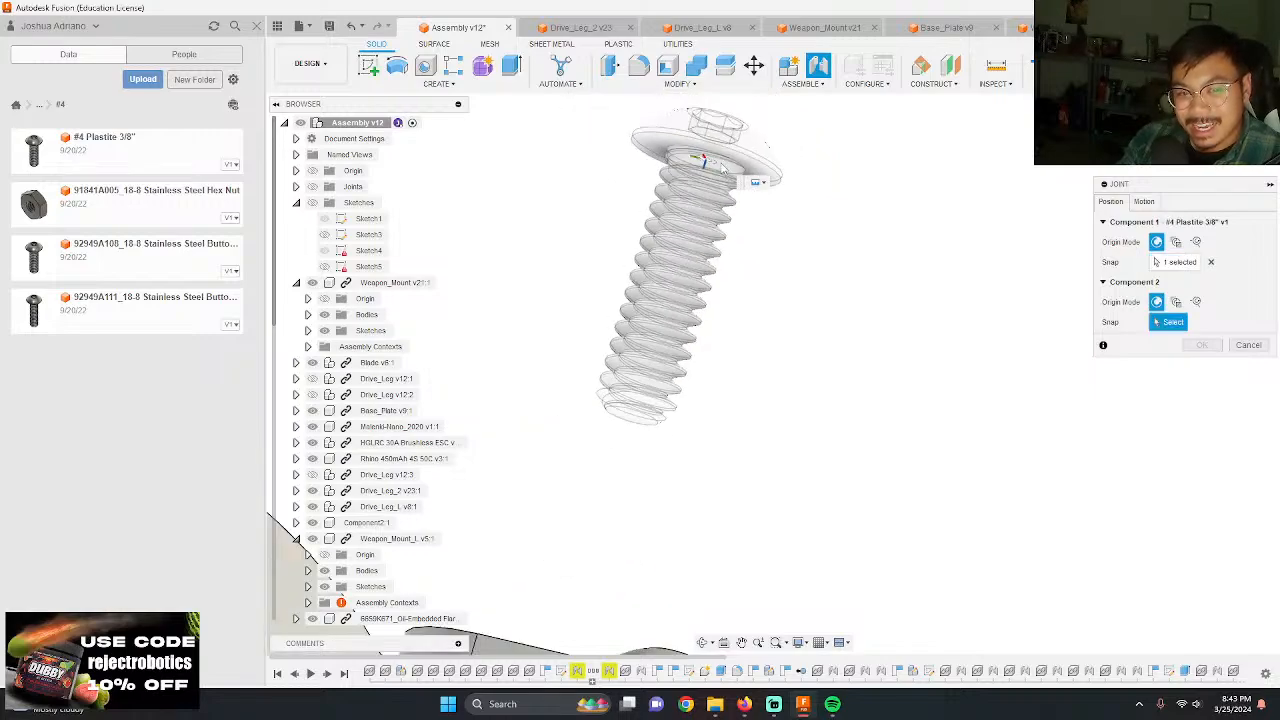
middle_click_drag(718, 160, 693, 256, "shift")
scroll(622, 140, "down", 5)
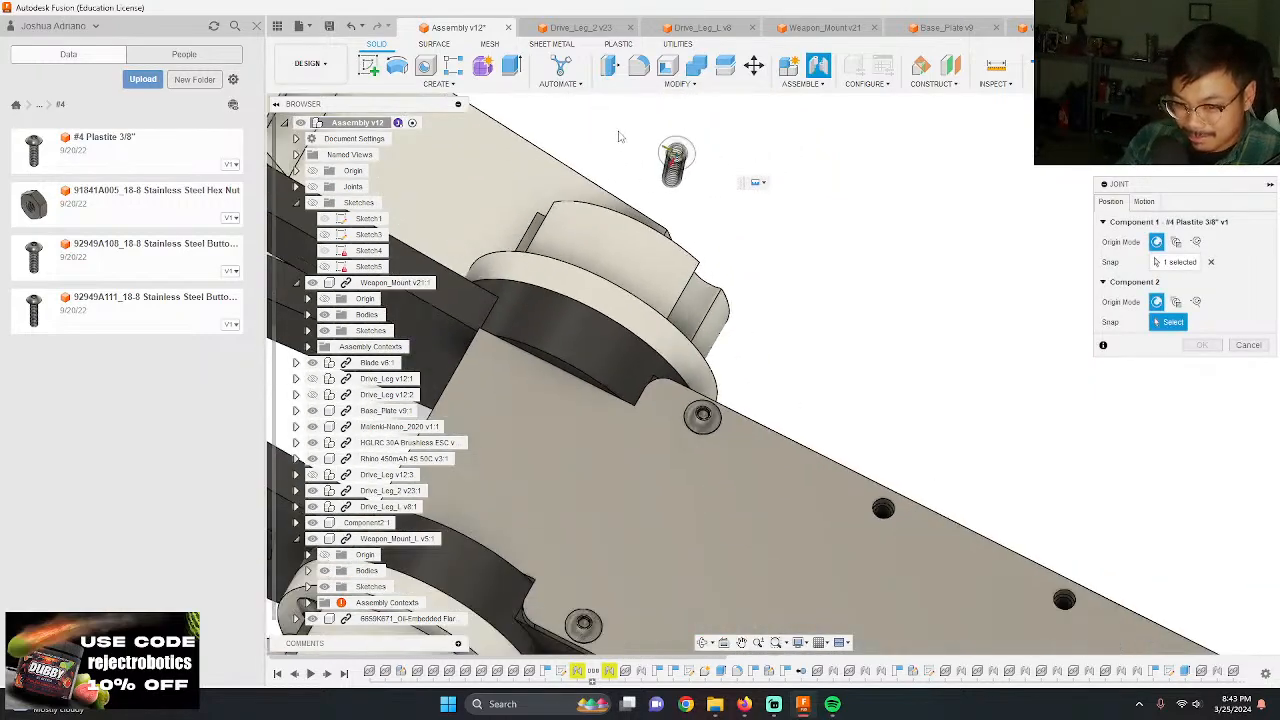
scroll(817, 400, "up", 6)
left_click(810, 470)
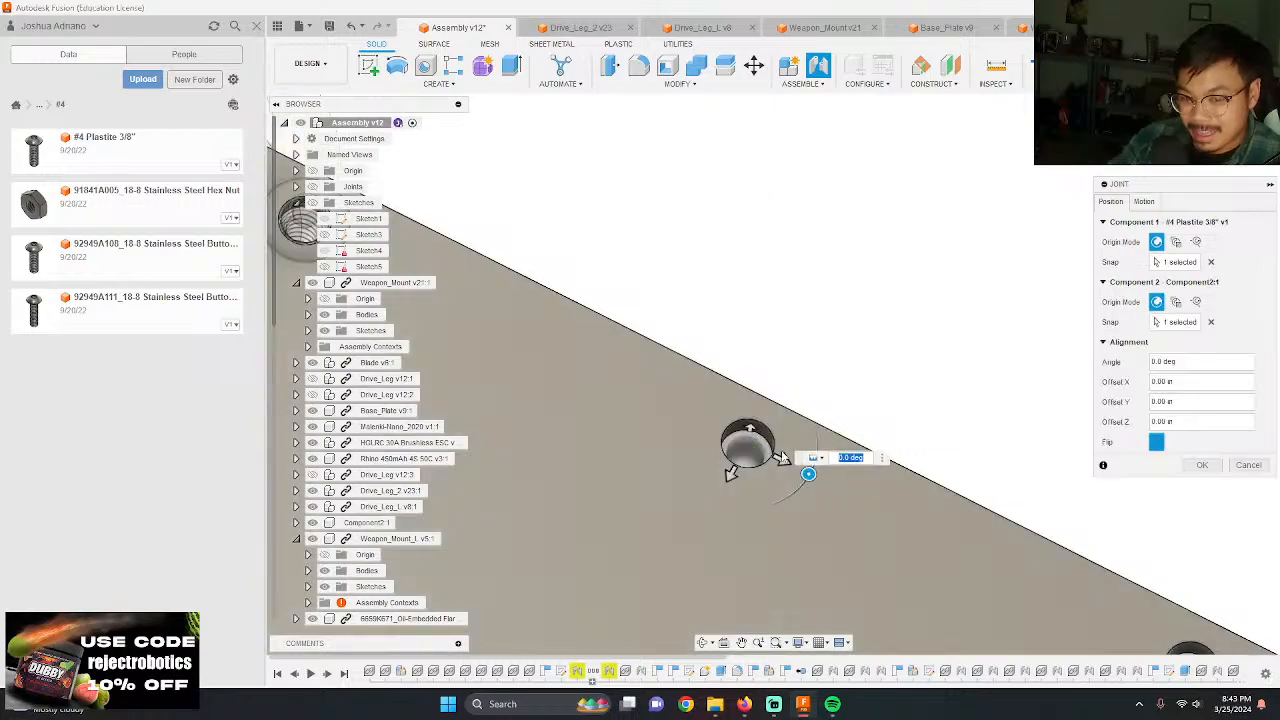
key("Return")
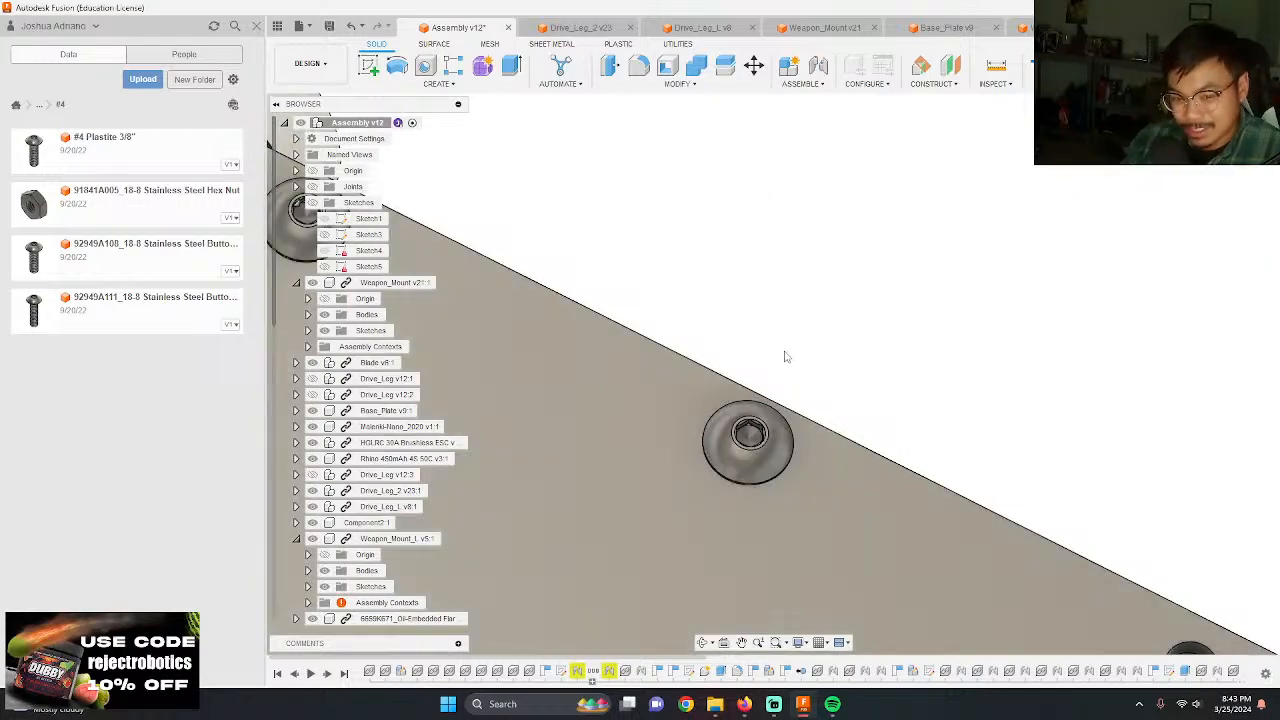
Step: Add another #4 Plastite 3/8" screw and move it beside the top plate's partly filled row, about 1.50 in along X
scroll(750, 392, "down", 3)
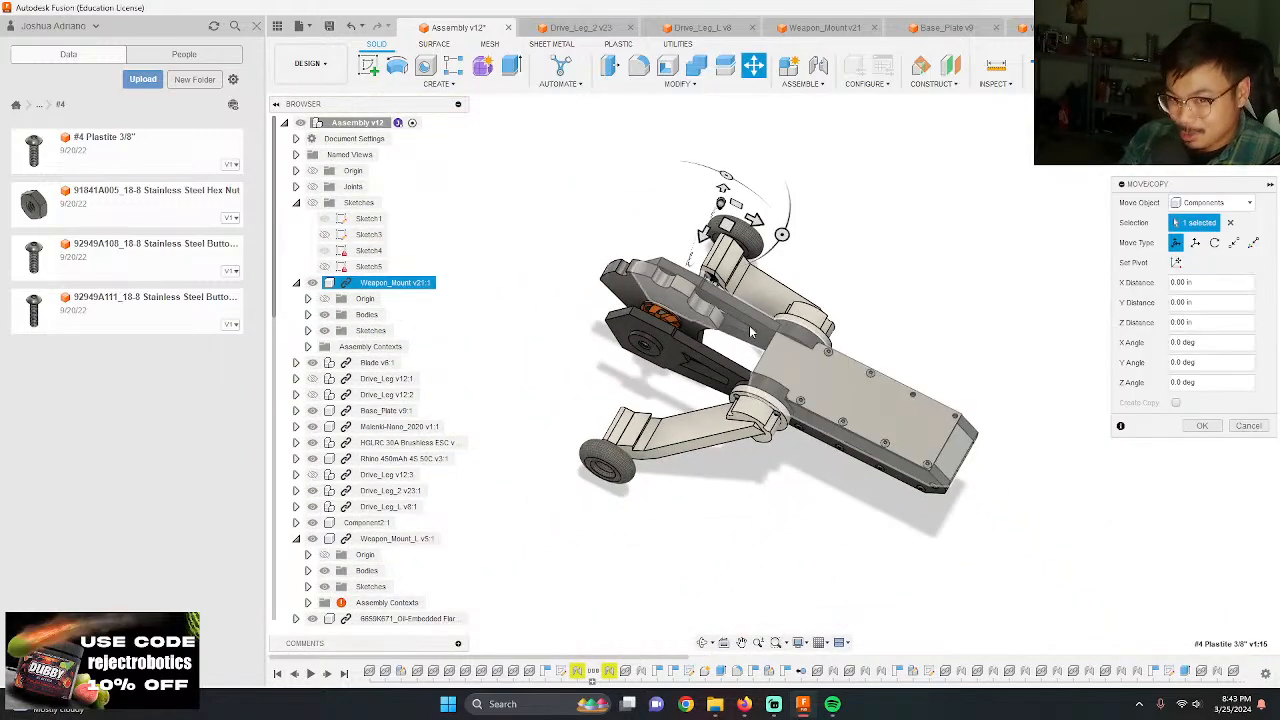
left_click_drag(978, 363, 938, 350)
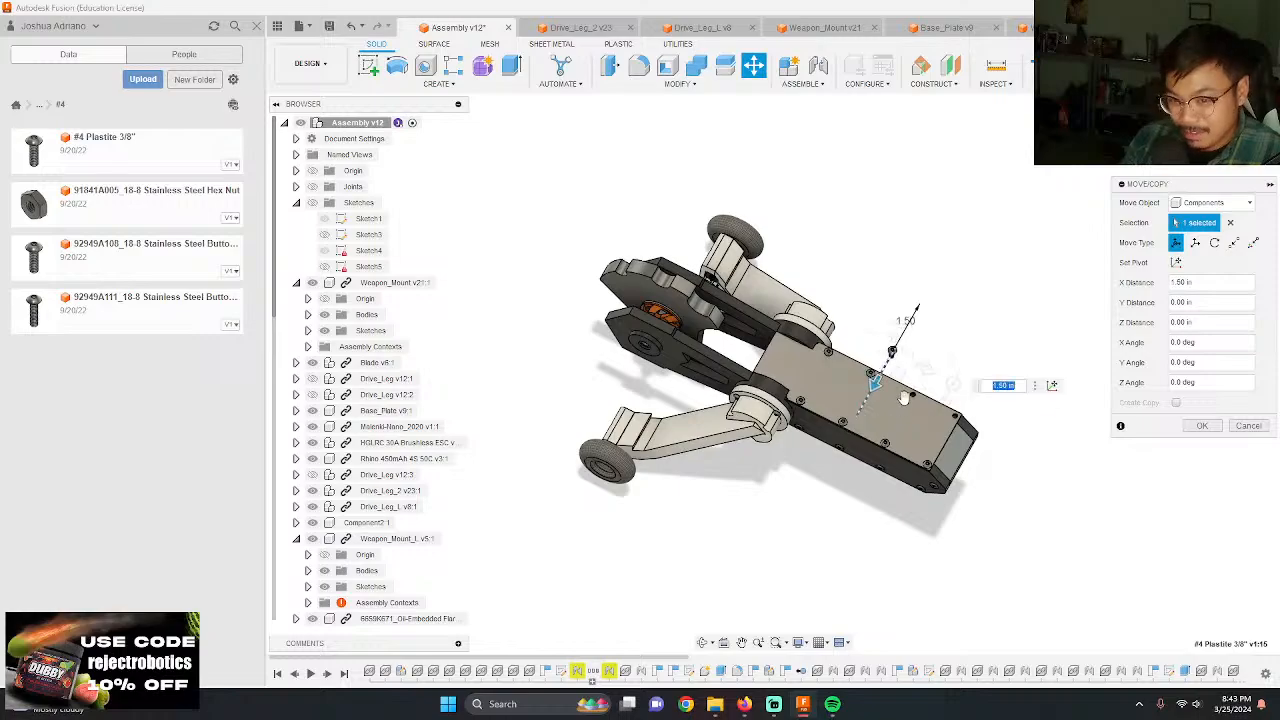
key("Return")
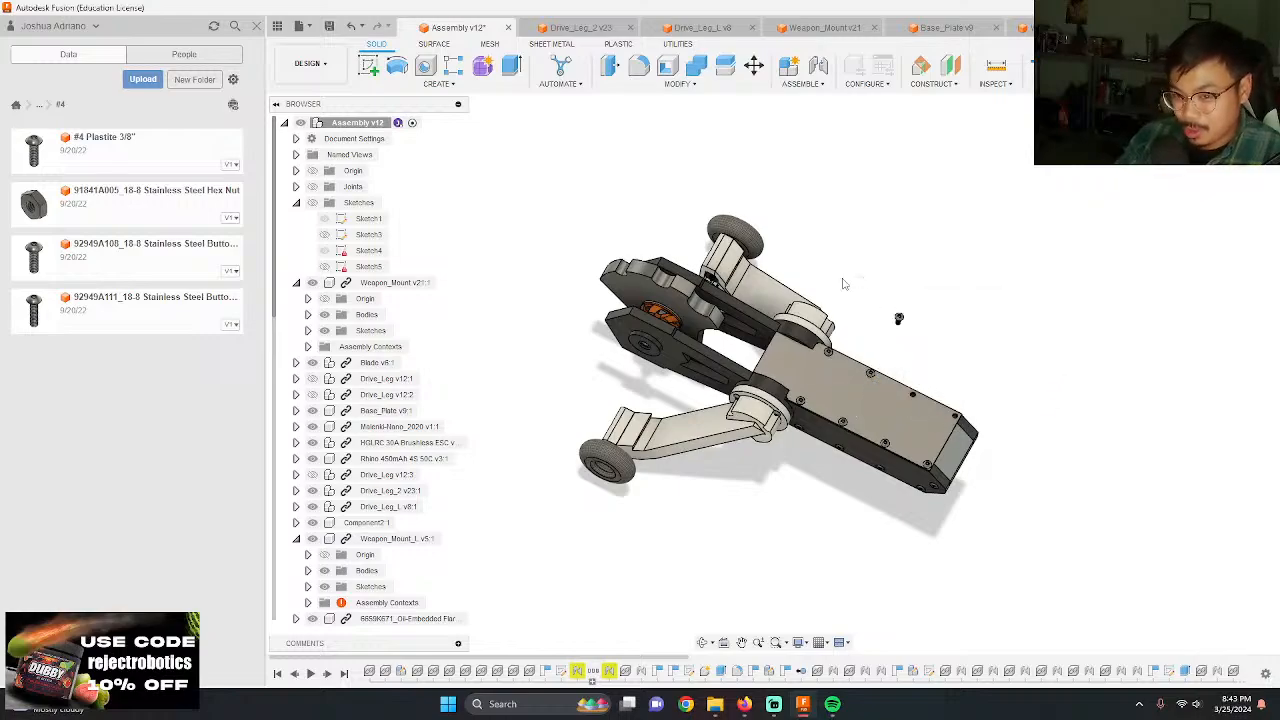
Step: Joint the underside of the loose screw's head to the third hole from the hub in the same top plate row, keeping the joint rigid
scroll(846, 300, "up", 10)
middle_click_drag(803, 313, 783, 250, "shift")
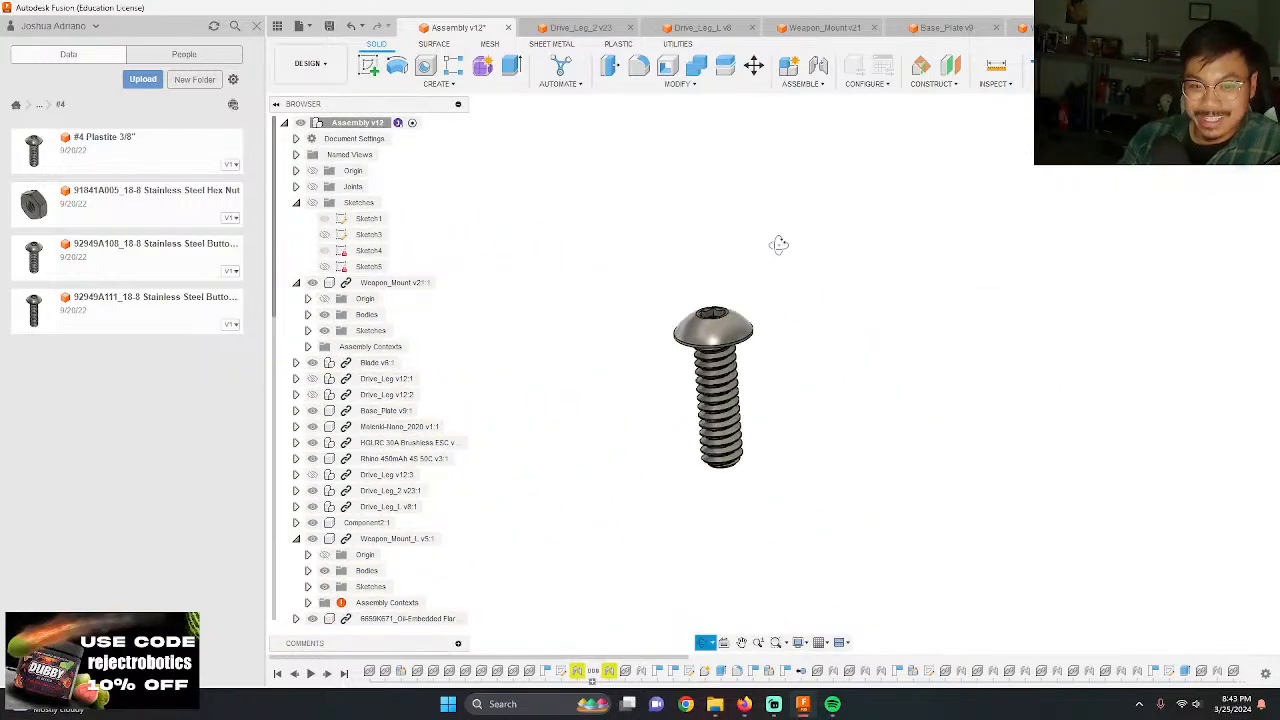
scroll(757, 294, "up", 5)
key("j")
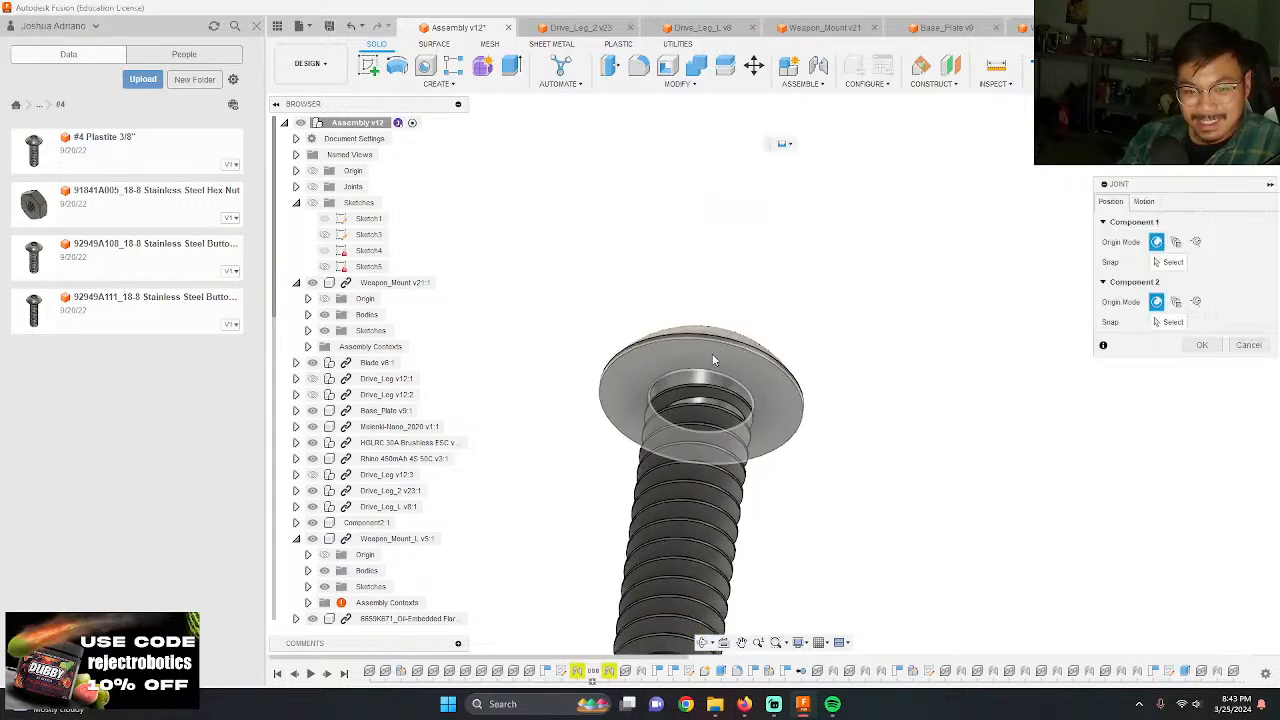
left_click(717, 360)
scroll(700, 285, "down", 8)
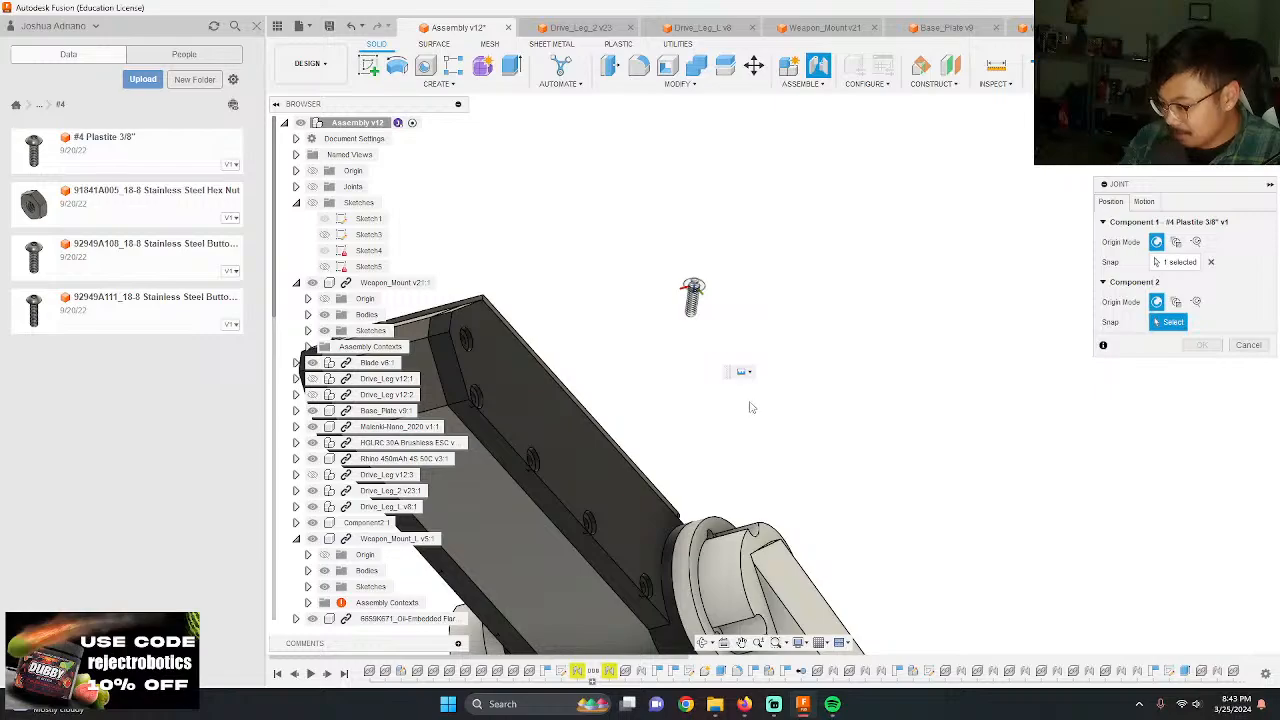
middle_click_drag(740, 422, 590, 512, "shift")
scroll(474, 461, "up", 5)
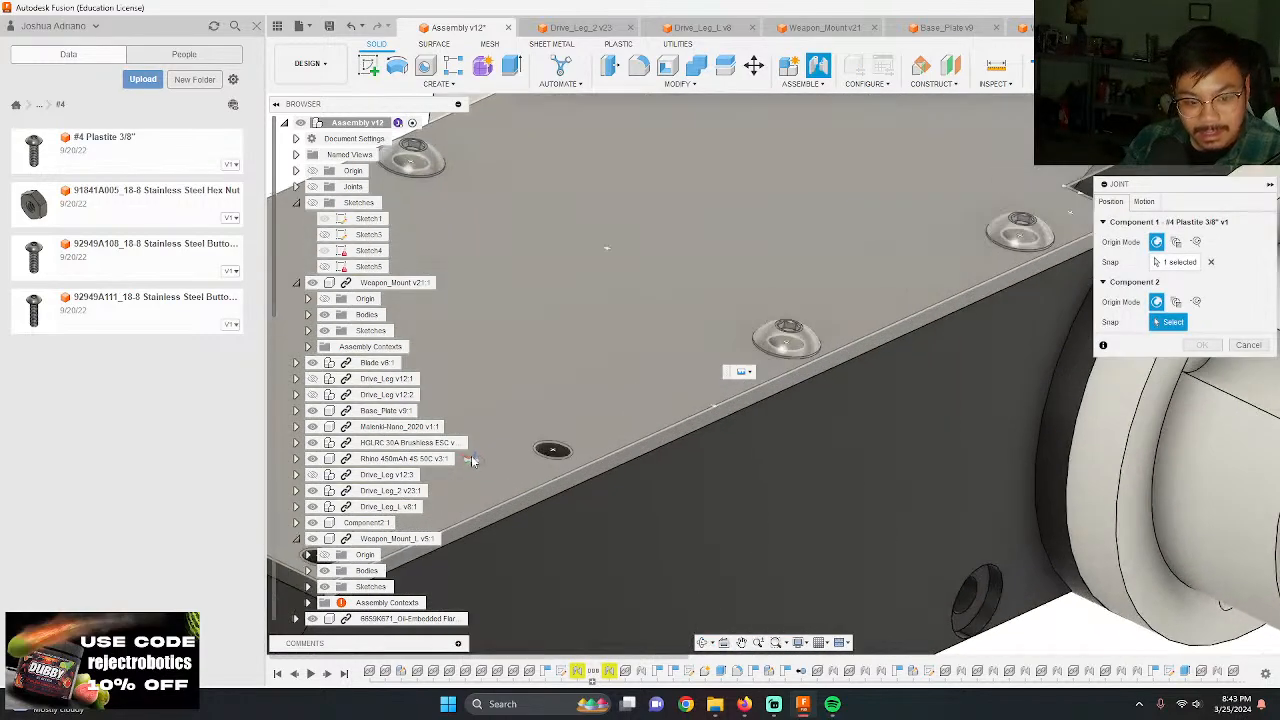
left_click(541, 452)
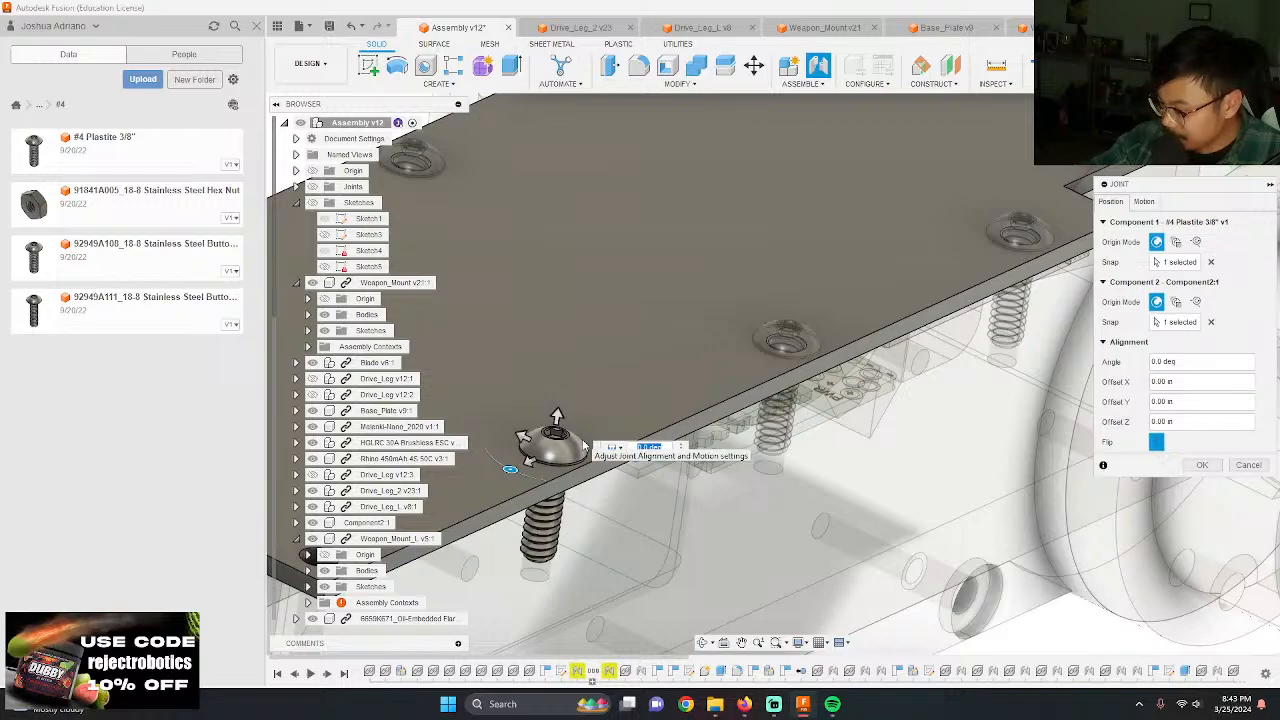
key("Return")
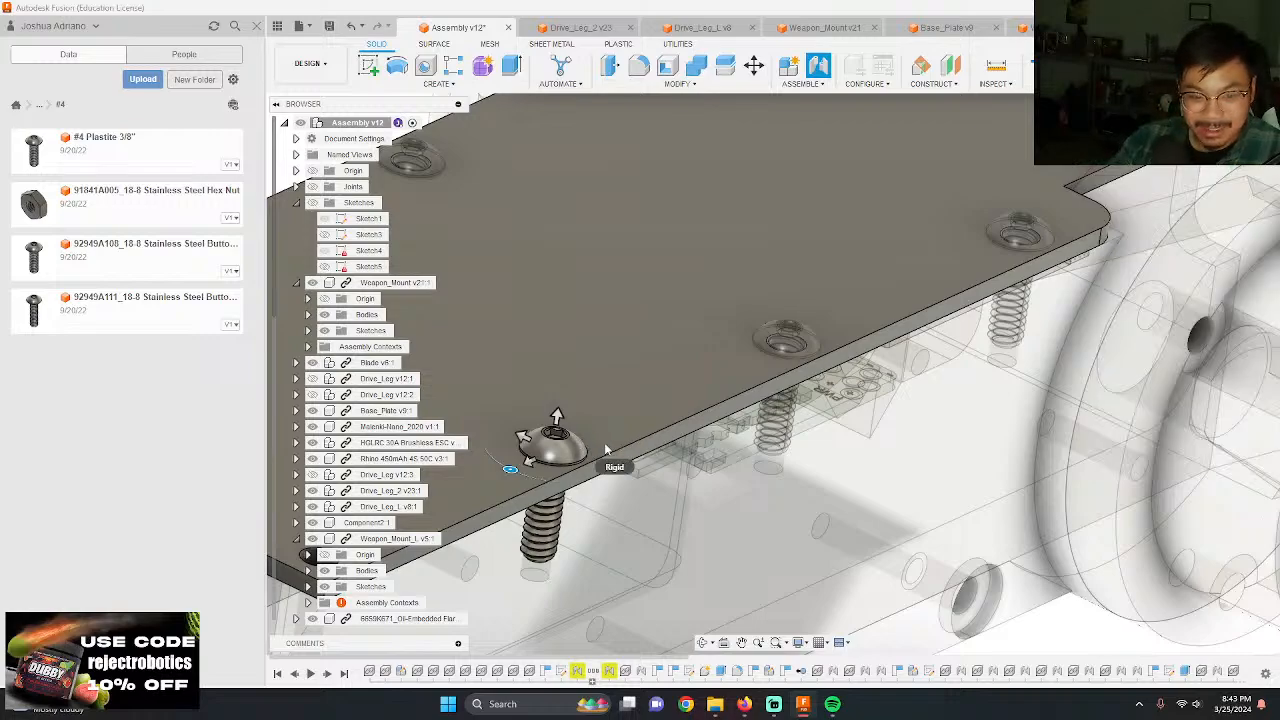
Step: Add another #4 Plastite 3/8" screw, move it beside the drive leg hub across from it, and raise it about 2.00 in above the robot
middle_click_drag(581, 309, 814, 422, "shift")
scroll(814, 422, "up", 3)
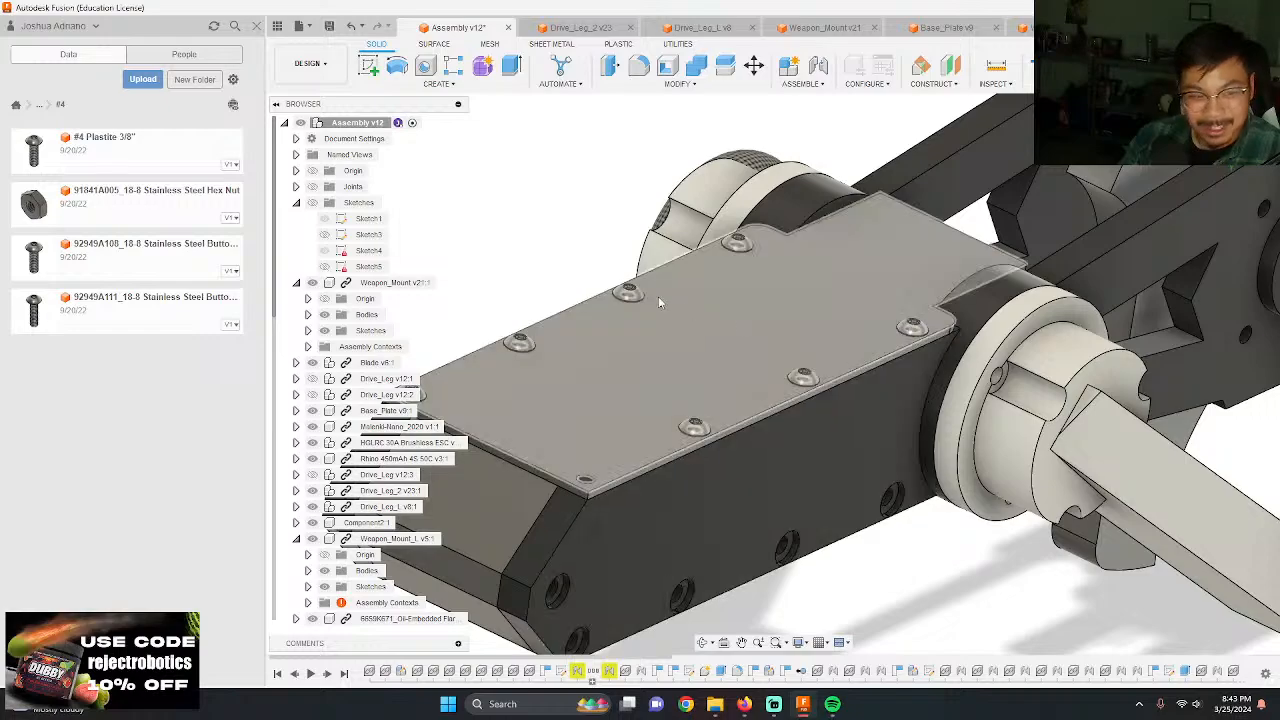
left_click_drag(104, 148, 515, 236)
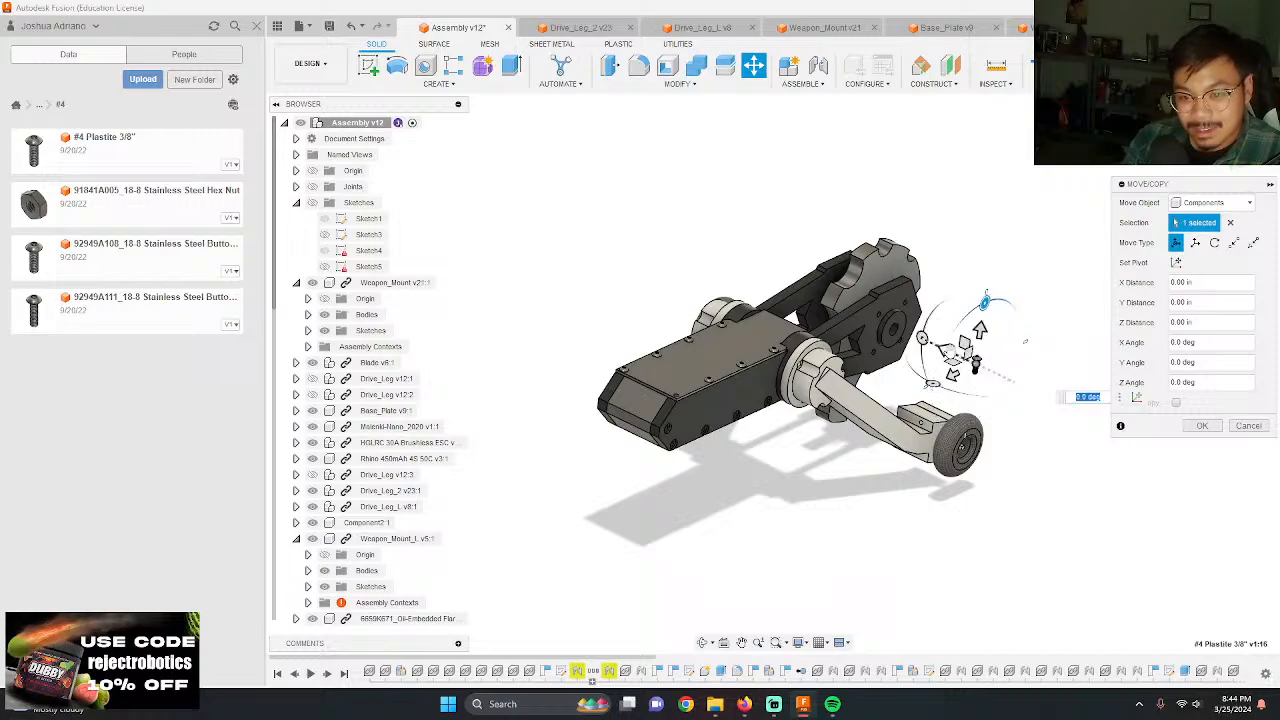
left_click_drag(947, 348, 720, 238)
left_click_drag(598, 333, 714, 264)
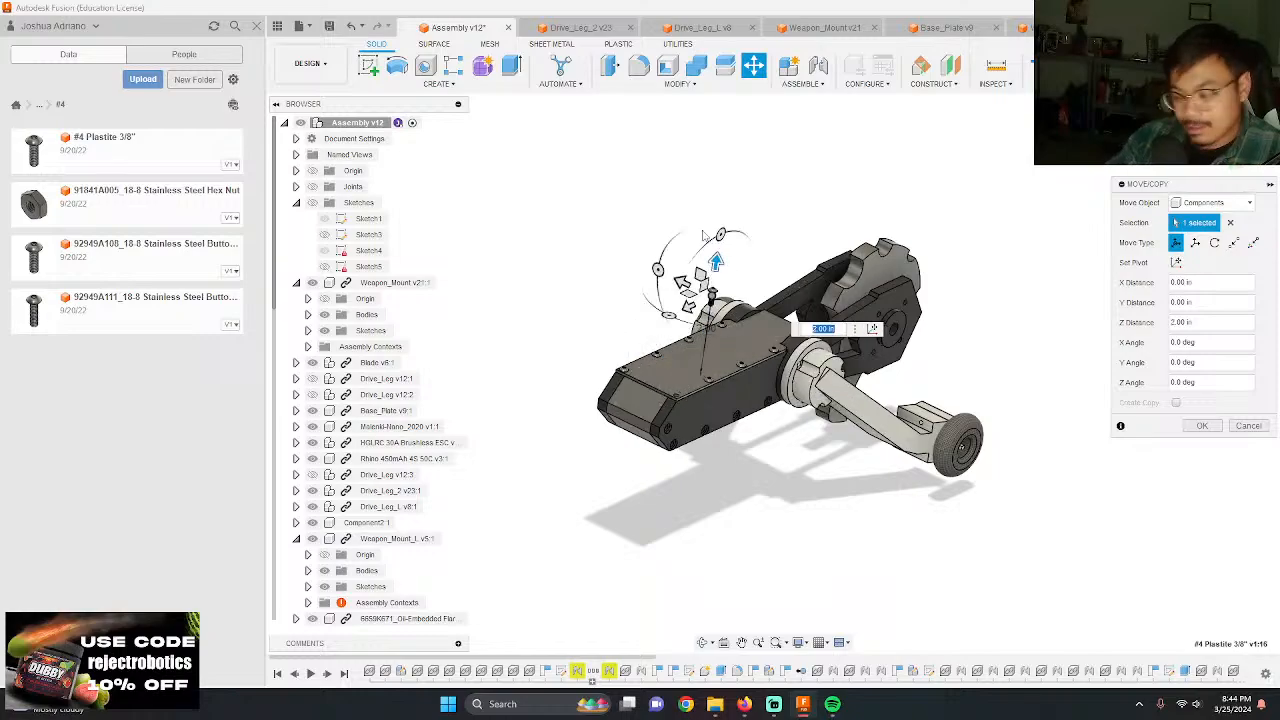
key("Return")
Step: Joint the underside of the raised screw's head to the last empty corner hole at the nose end of the top plate
scroll(712, 240, "up", 8)
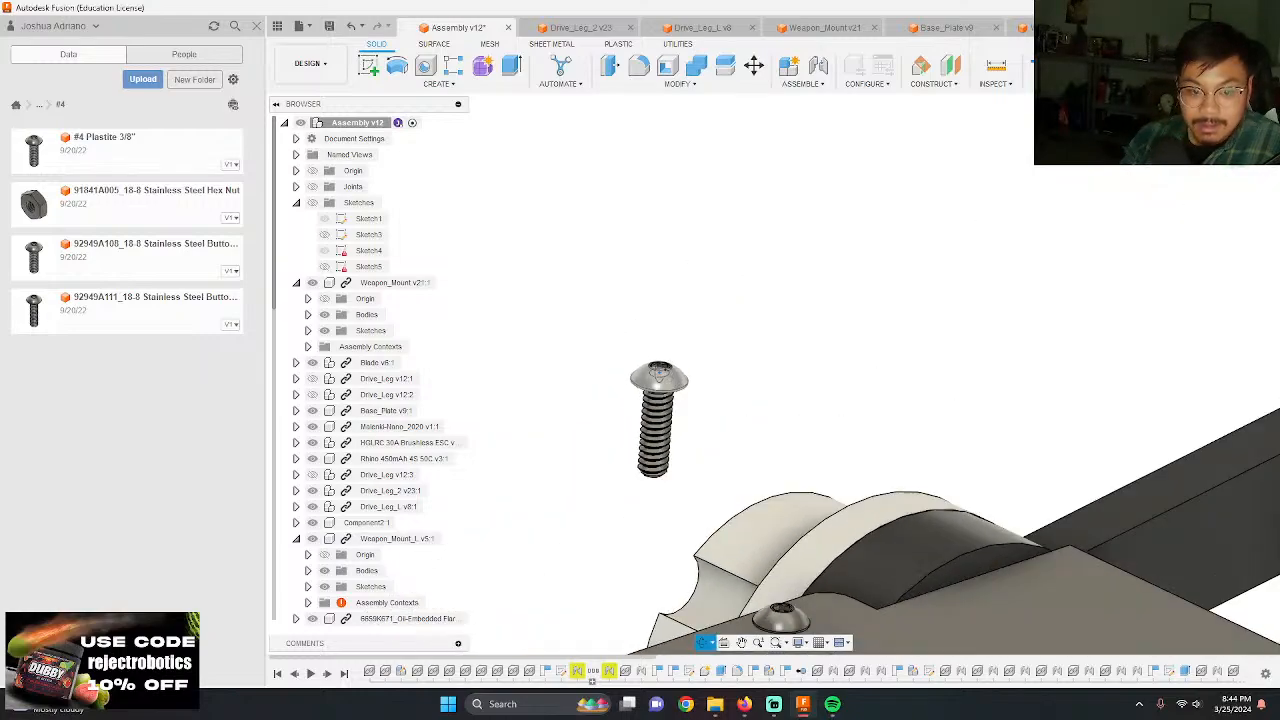
scroll(660, 330, "up", 10)
key("j")
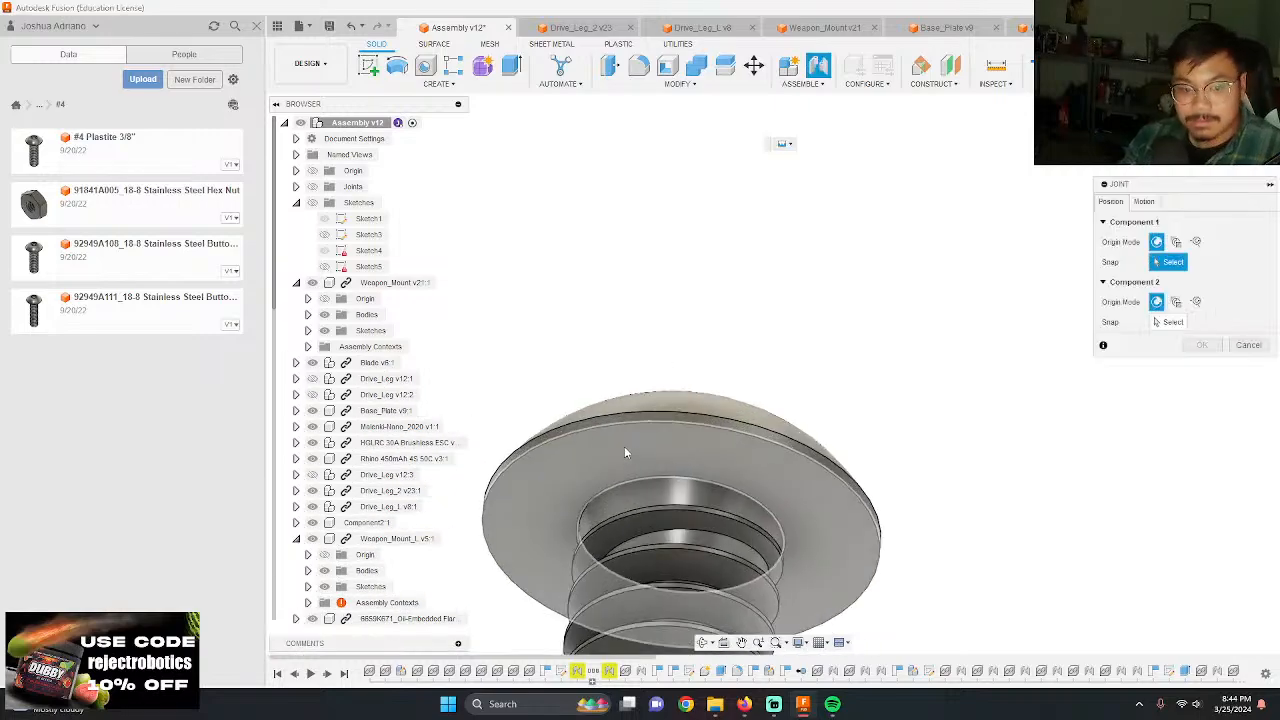
left_click(693, 492)
scroll(697, 335, "down", 10)
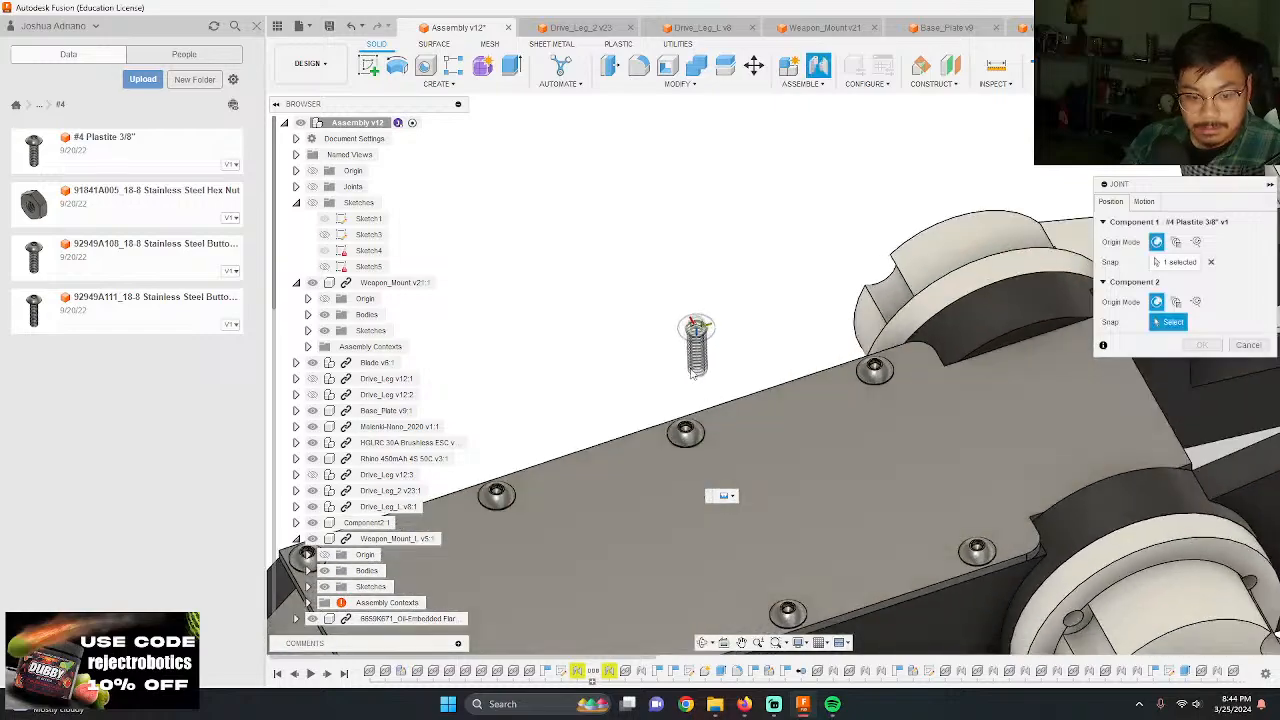
scroll(690, 362, "down", 5)
scroll(566, 511, "up", 6)
left_click(563, 531)
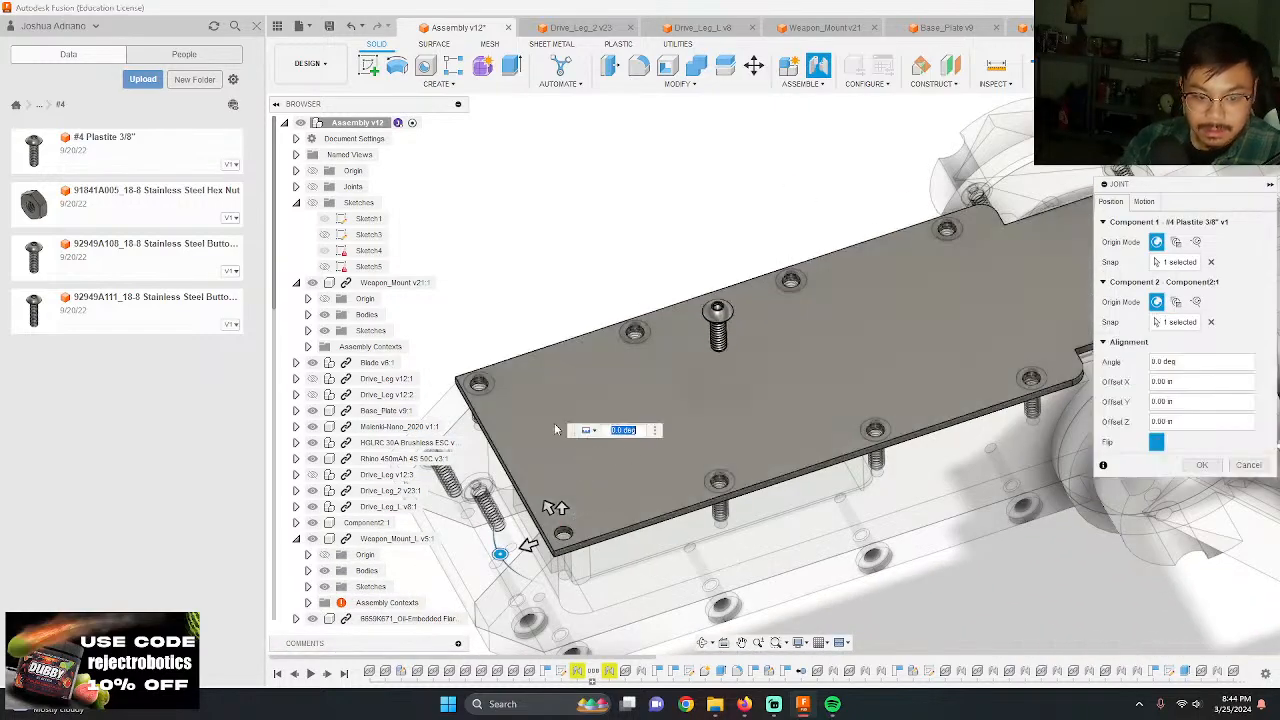
key("Return")
scroll(650, 400, "down", 8)
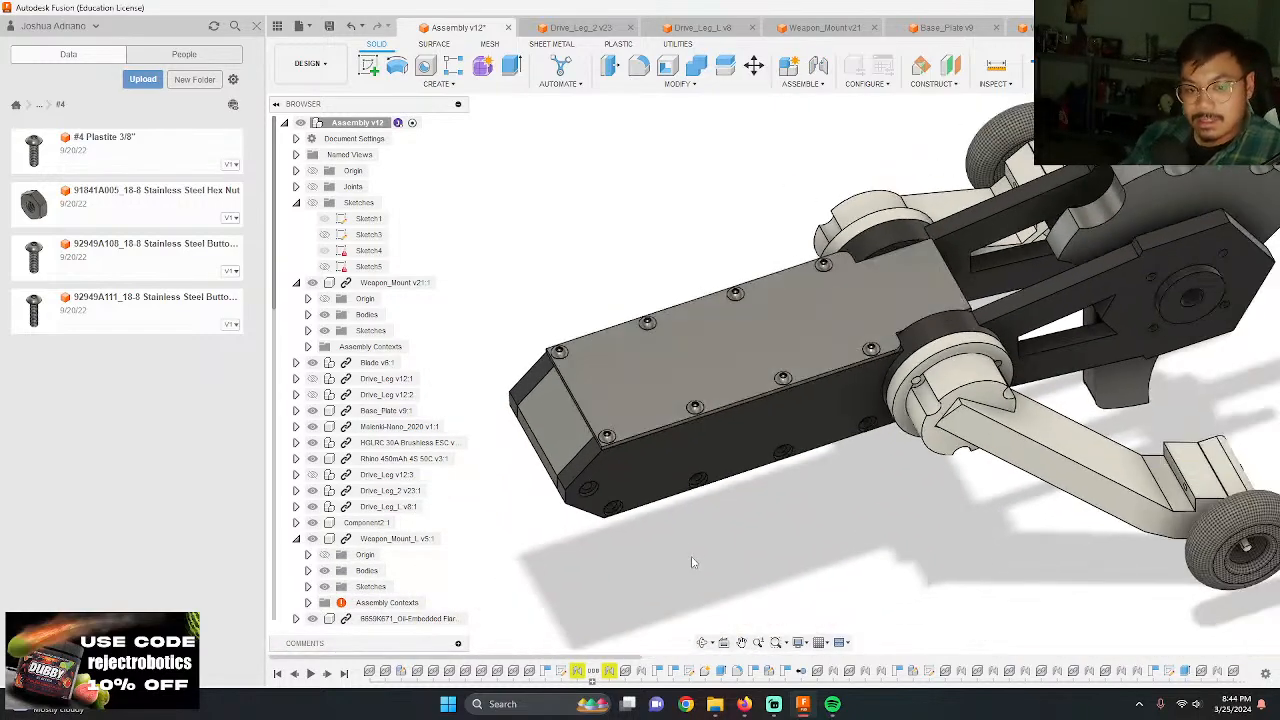
Step: Add another #4 Plastite 3/8" screw, move it about 6.50 in along Y, and turn it about Y so its tip faces the weapon mount's side
middle_click_drag(698, 349, 699, 545, "shift")
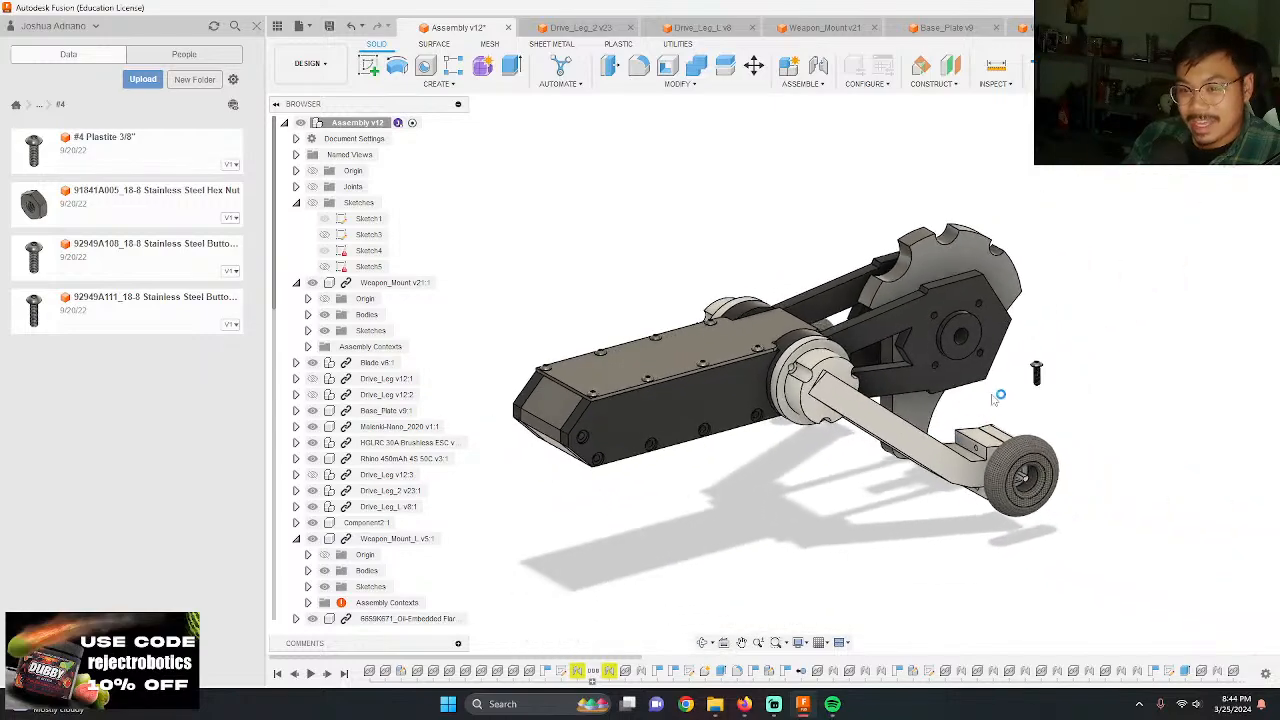
left_click_drag(1012, 335, 738, 412)
middle_click_drag(704, 440, 732, 496, "shift")
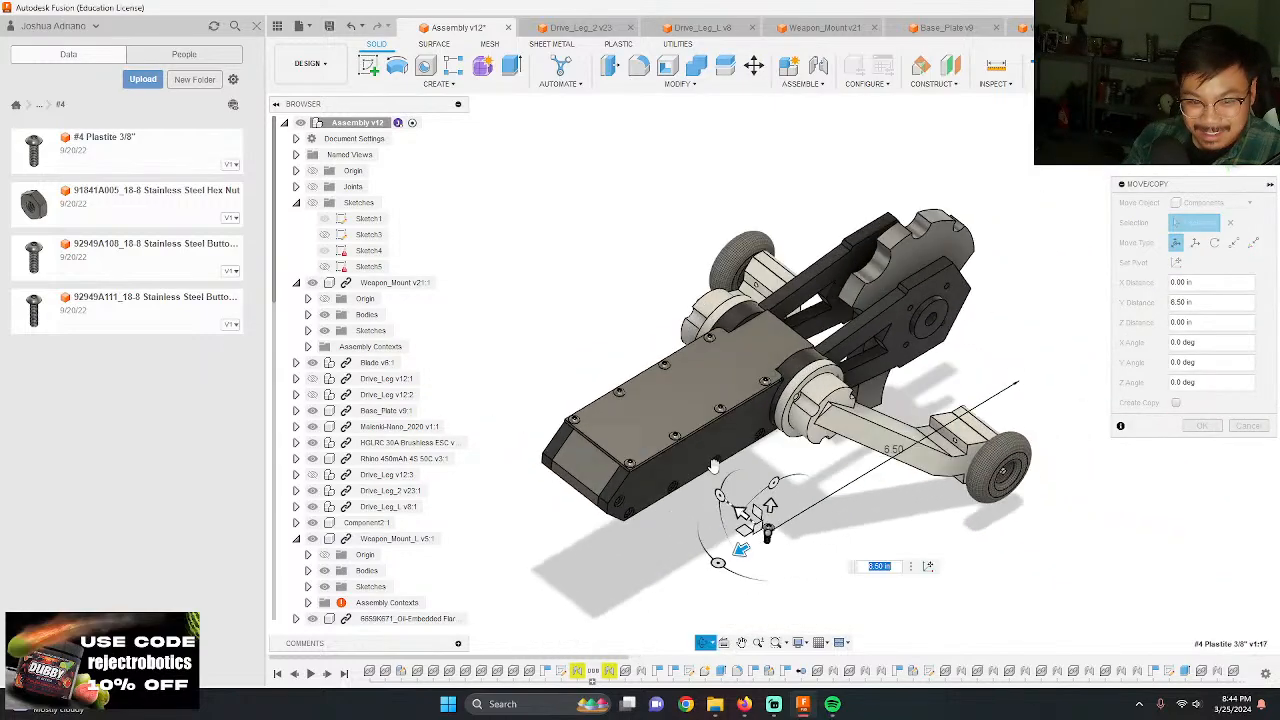
left_click_drag(722, 490, 778, 490)
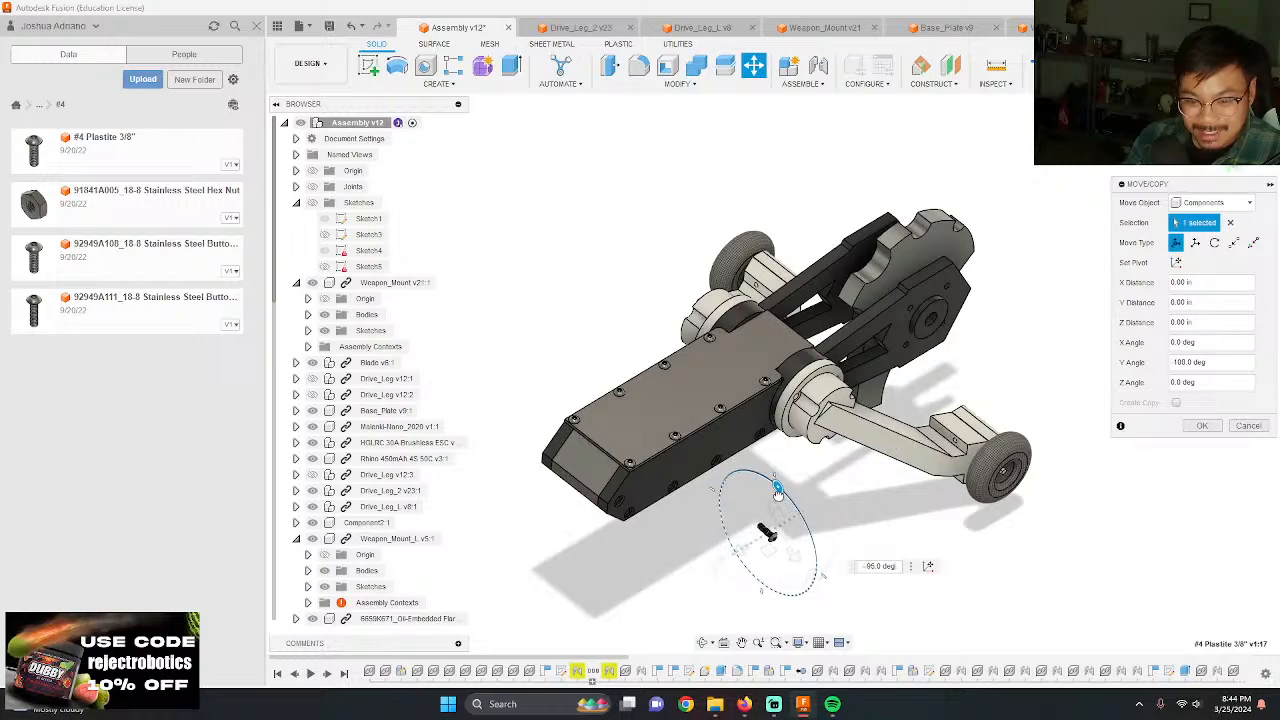
key("Return")
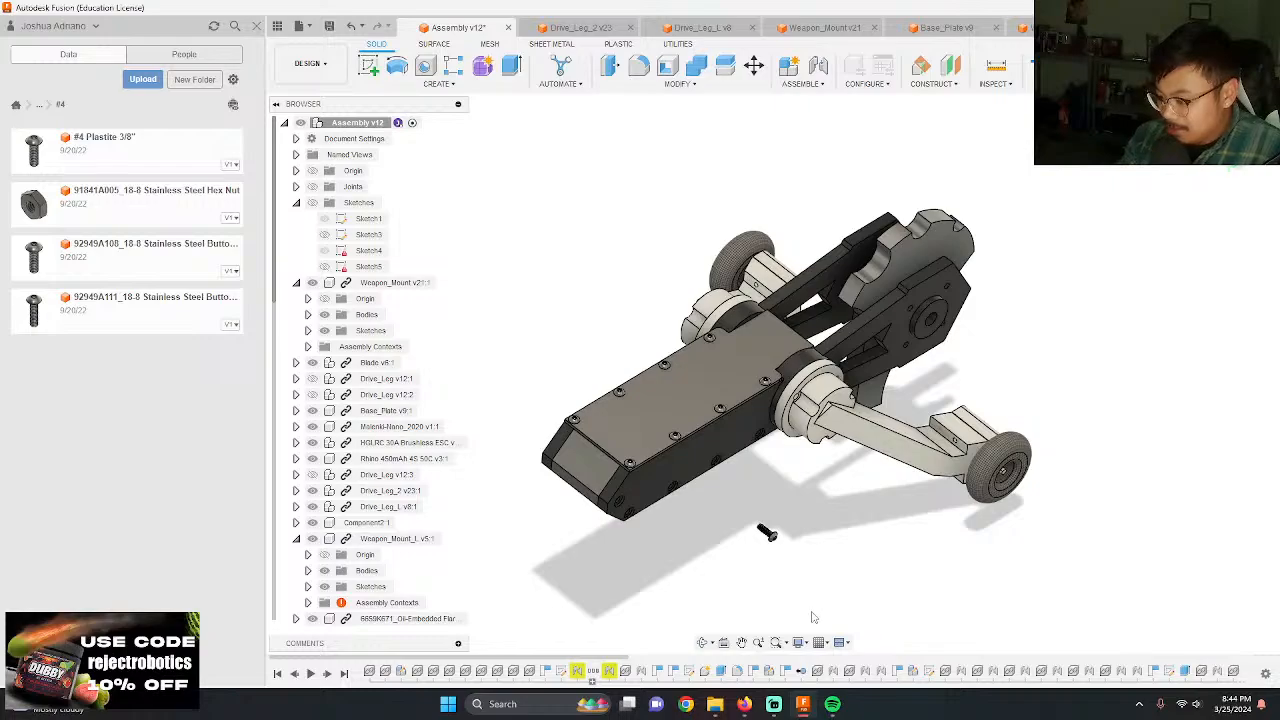
Step: Joint the underside of the turned screw's head to the counterbored hole nearest the nose on the Weapon_Mount's side, above the lower hole row
scroll(790, 534, "up", 10)
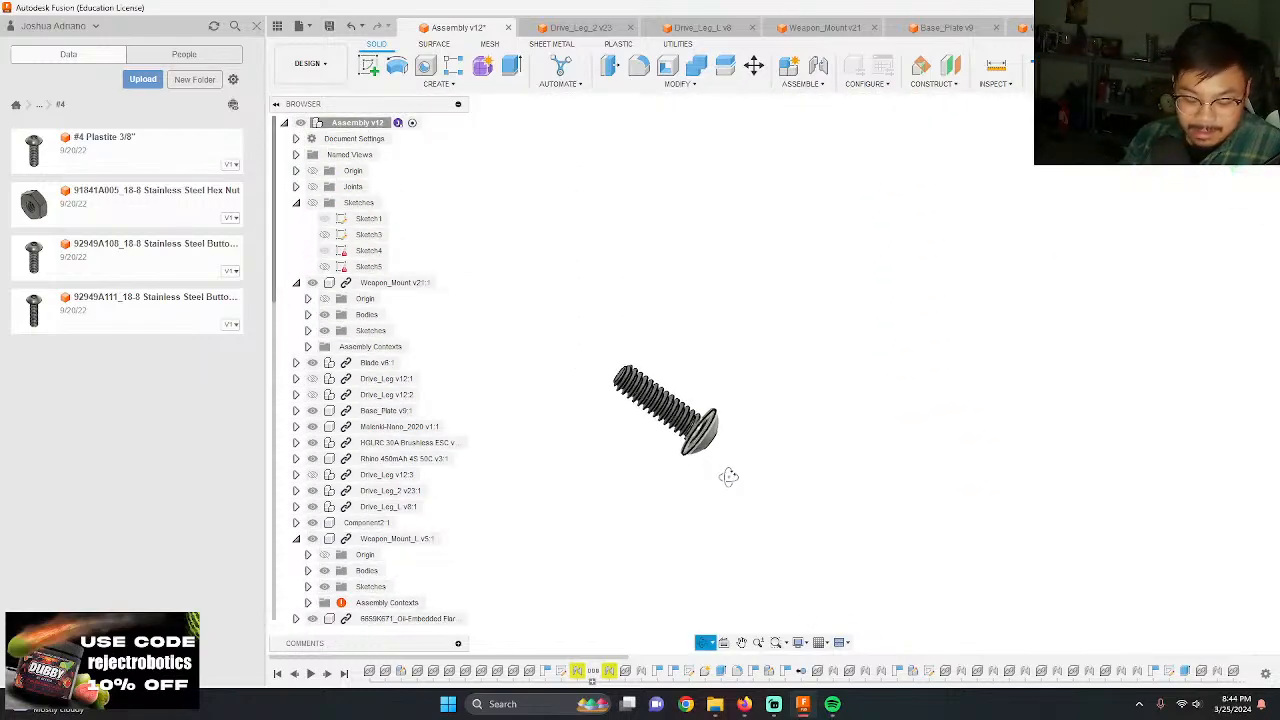
scroll(707, 393, "up", 3)
middle_click_drag(708, 394, 734, 444, "shift")
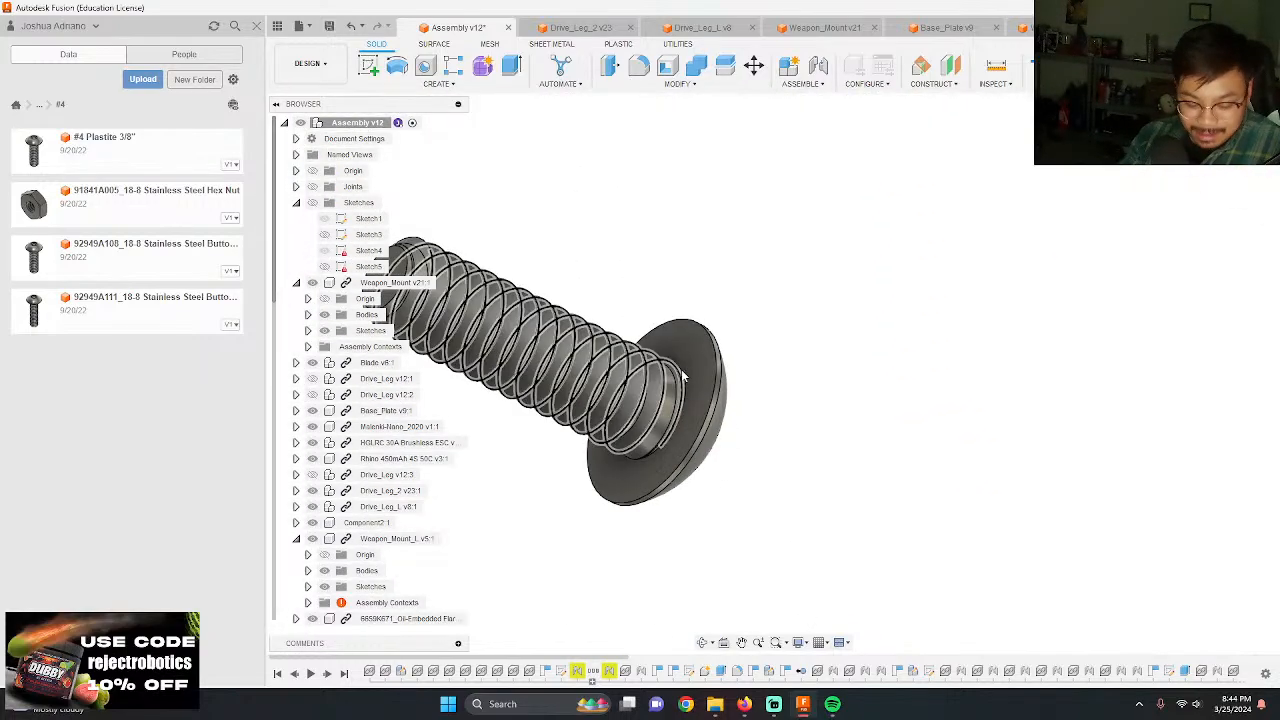
key("j")
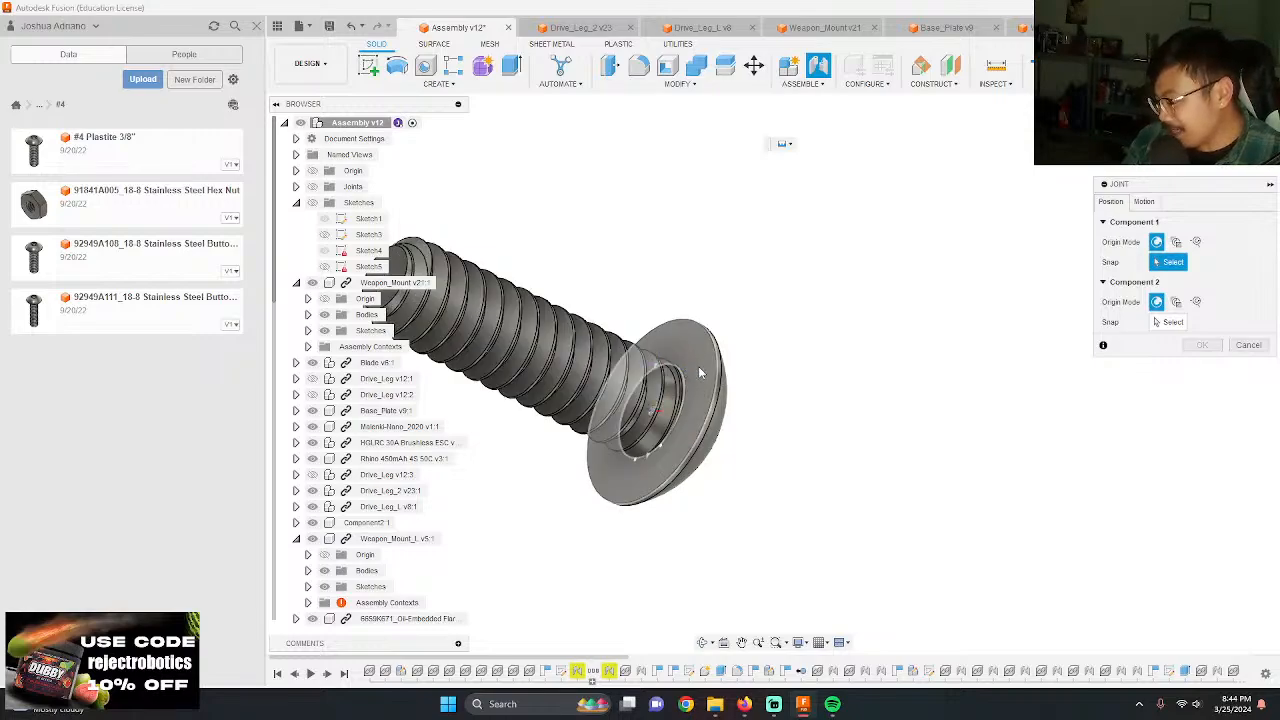
left_click(651, 417)
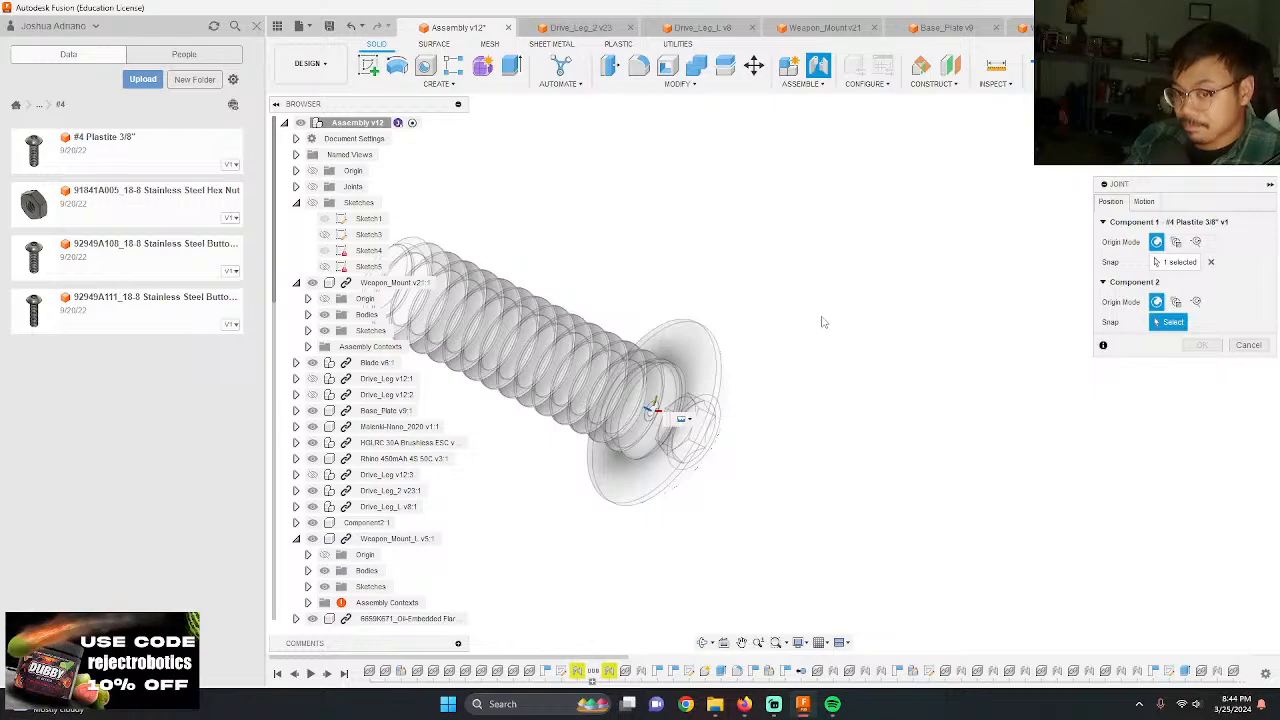
scroll(835, 360, "down", 5)
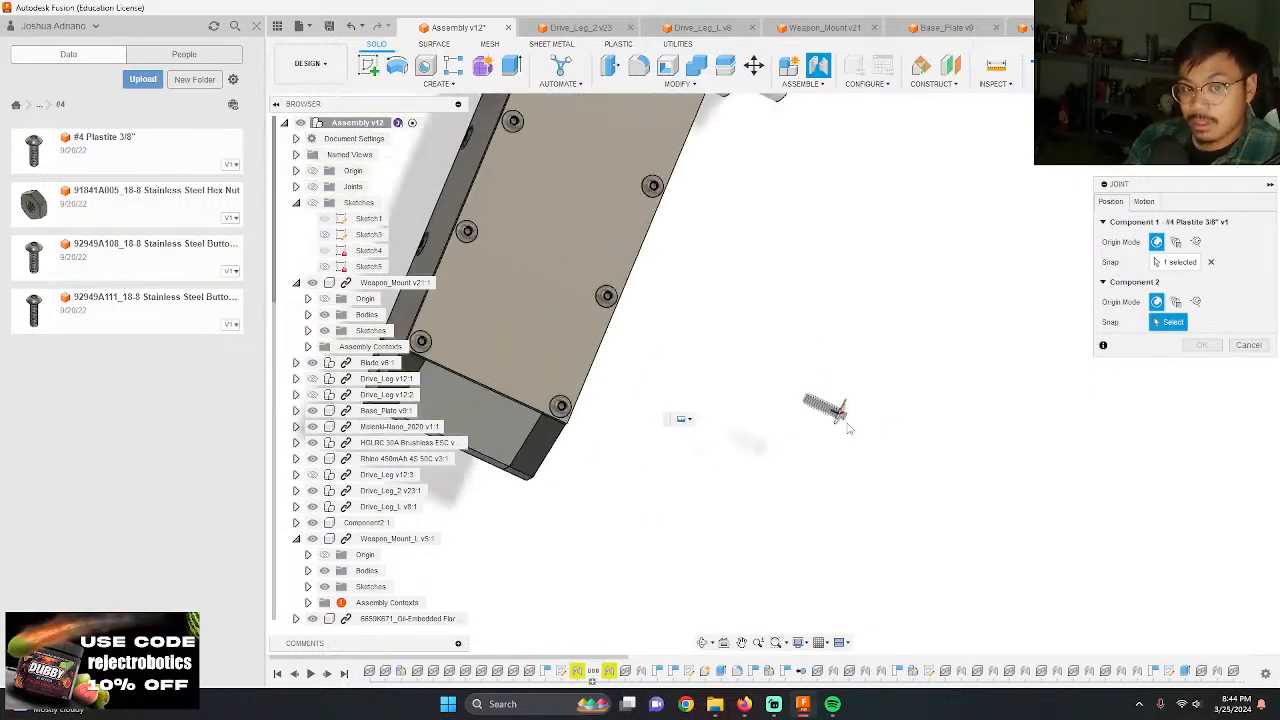
scroll(848, 428, "down", 3)
middle_click_drag(848, 428, 740, 405, "shift")
scroll(731, 471, "up", 7)
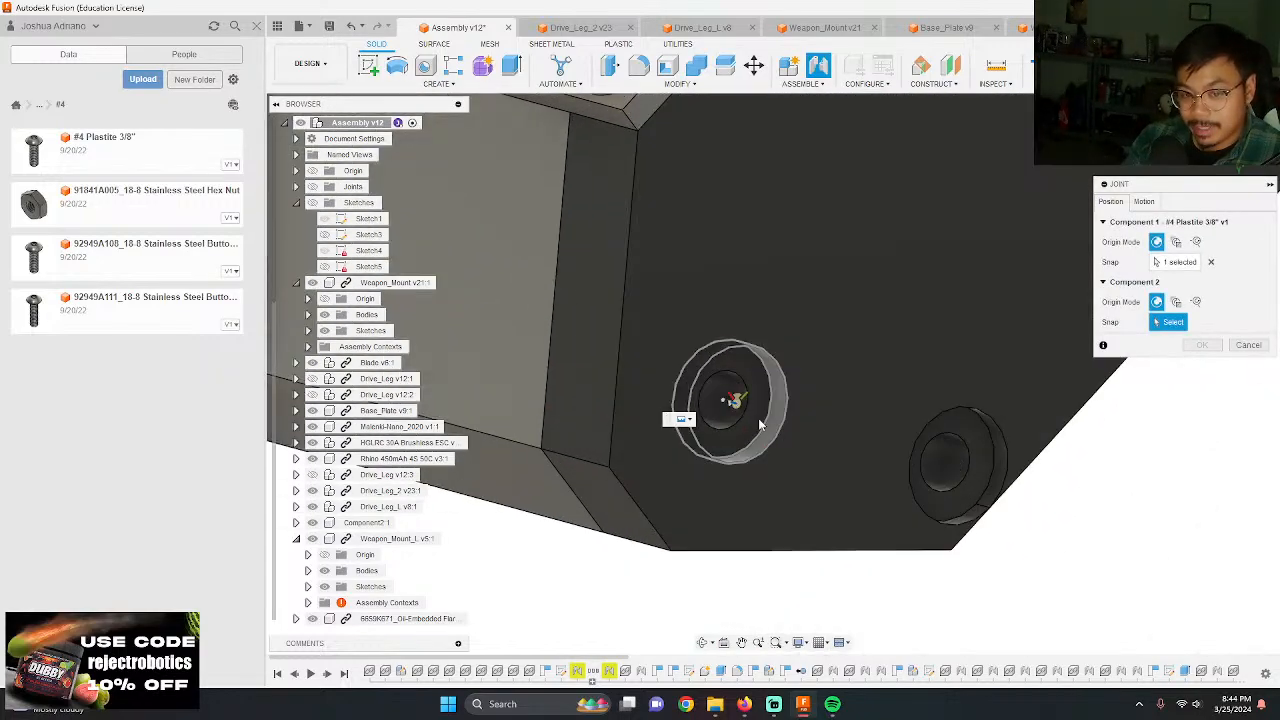
left_click(721, 404)
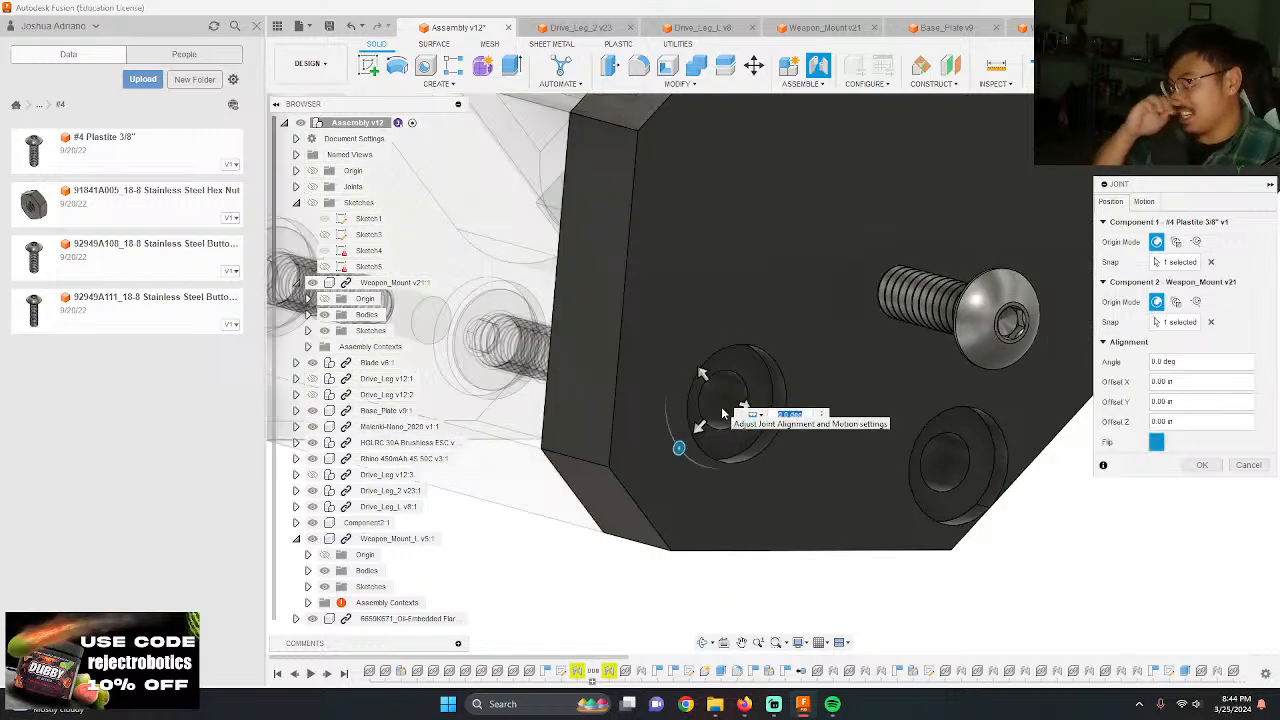
key("Return")
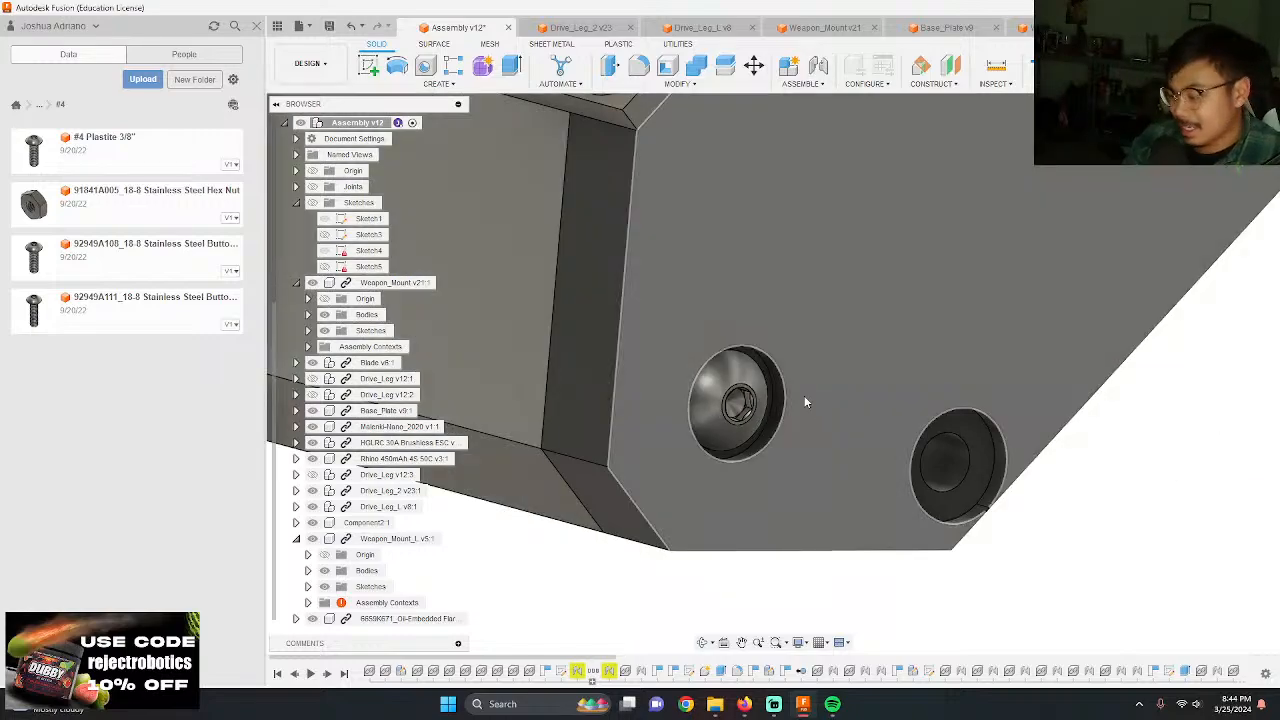
Step: Add another #4 Plastite 3/8" screw, move it 5.00 in along Y and rotate it -90 degrees about Y to face the mount's side
scroll(701, 467, "down", 5)
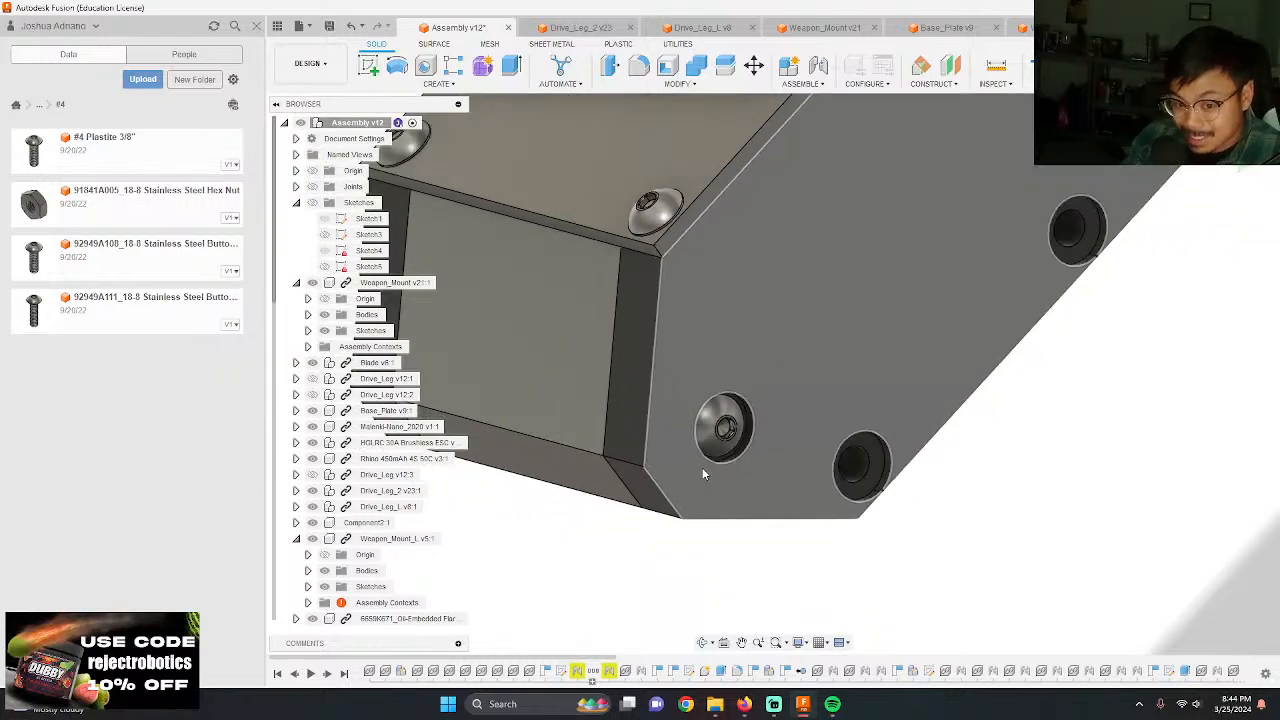
middle_click_drag(686, 488, 715, 462, "shift")
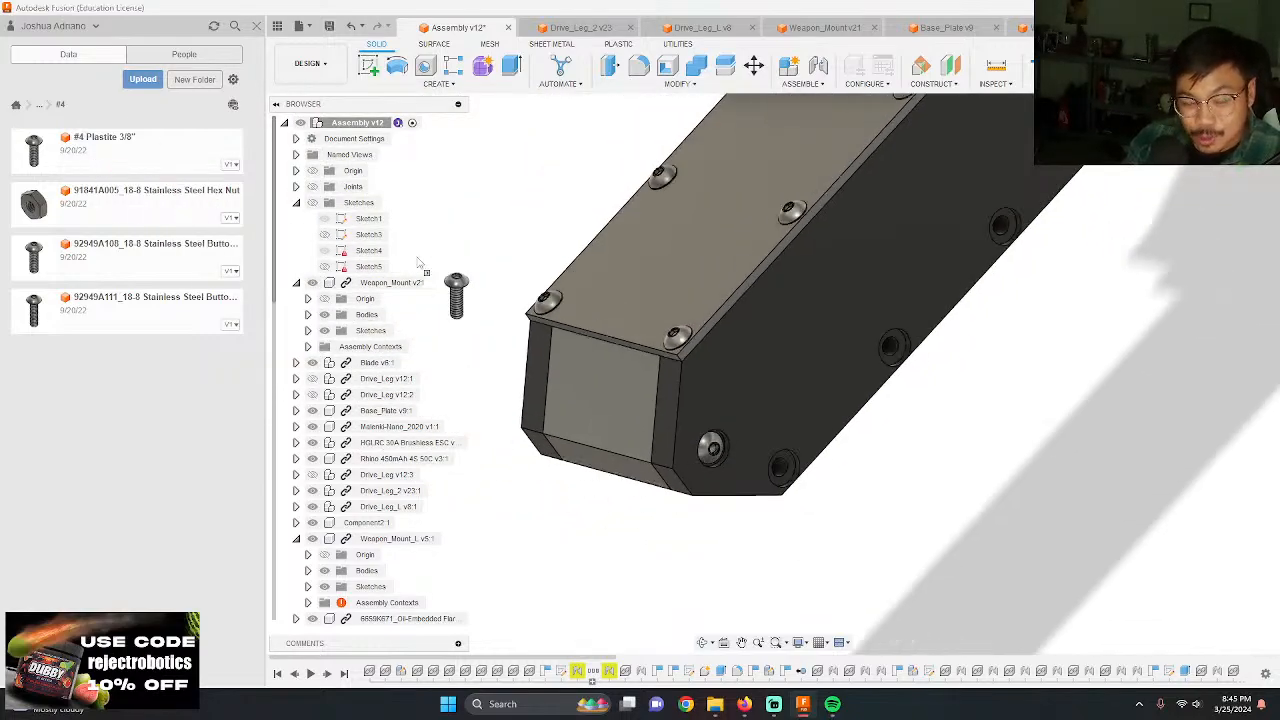
left_click_drag(418, 262, 838, 393)
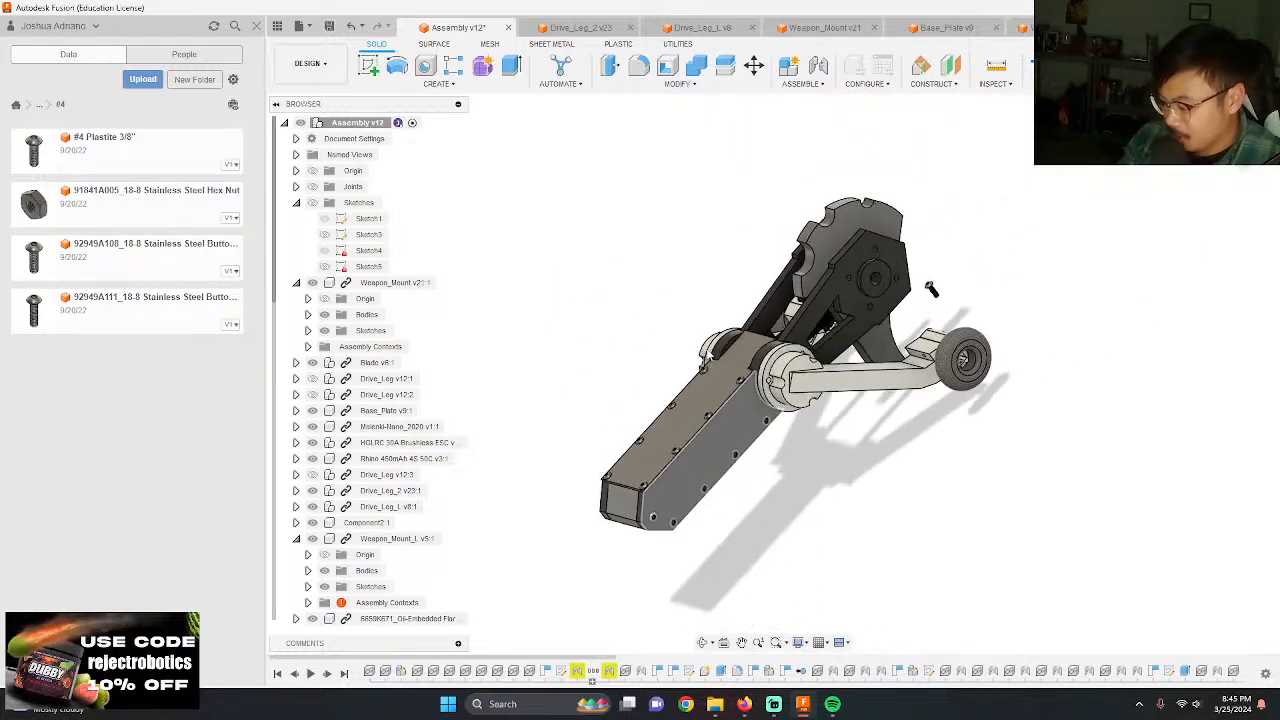
left_click_drag(905, 320, 799, 507)
scroll(799, 456, "up", 5)
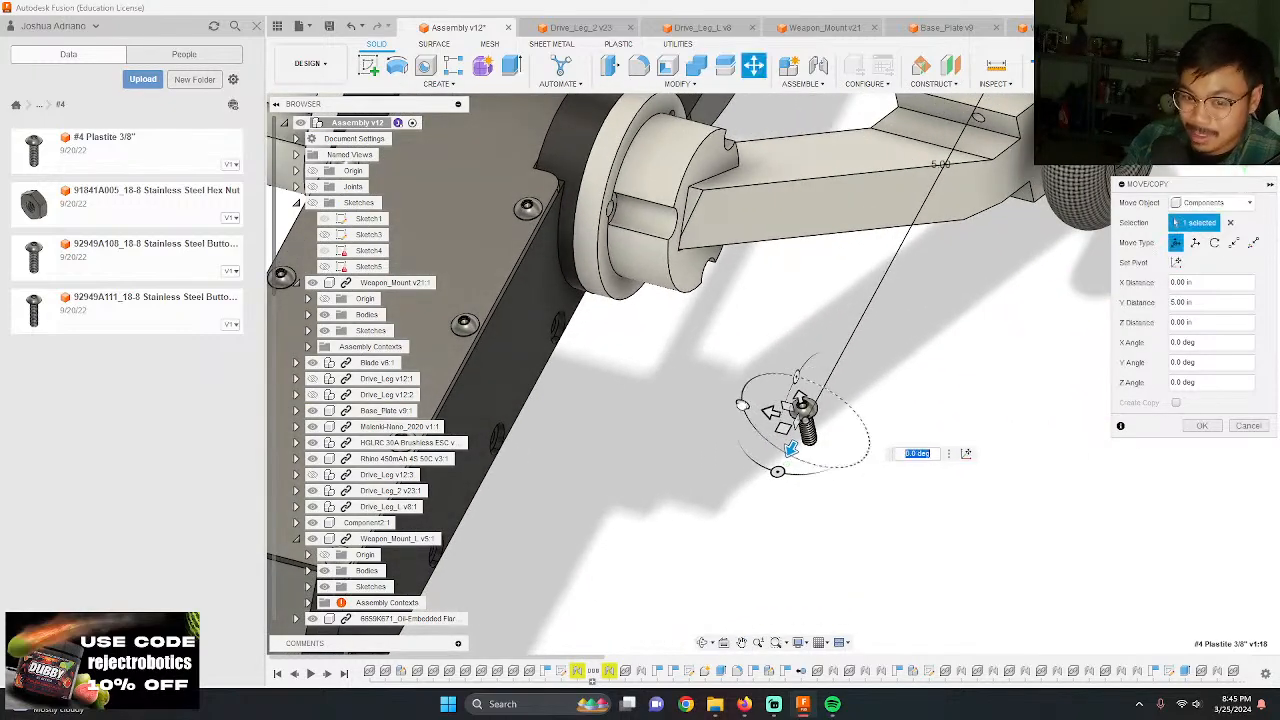
left_click_drag(742, 404, 825, 405)
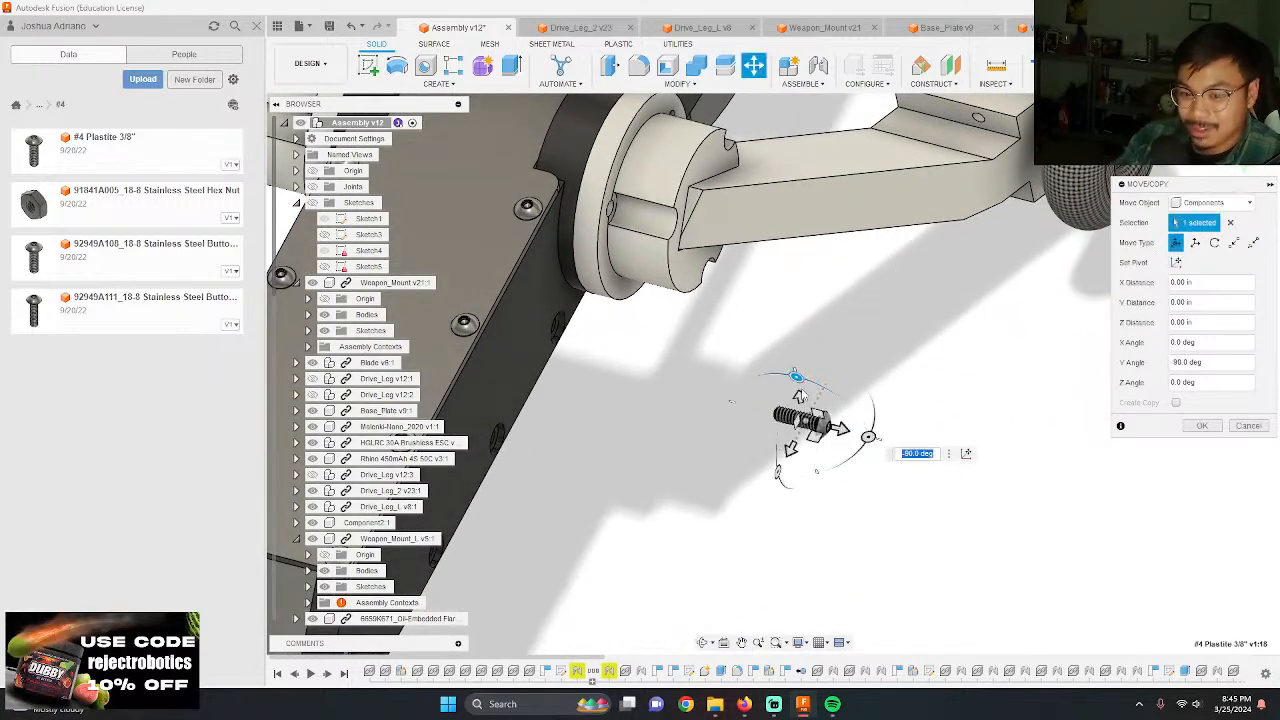
key("Return")
Step: Joint the underside of the rotated screw's head to the third hole from the hub in the Weapon_Mount's lower side row
scroll(766, 517, "up", 8)
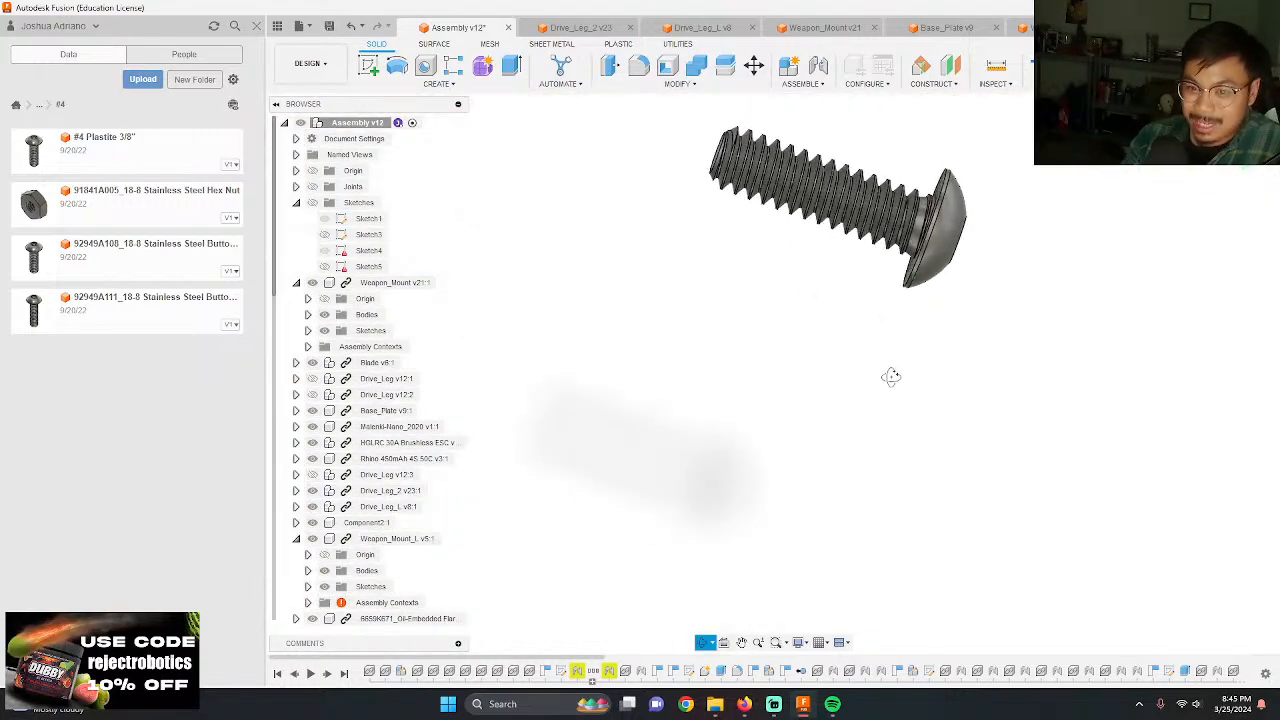
key("j")
scroll(985, 345, "up", 8)
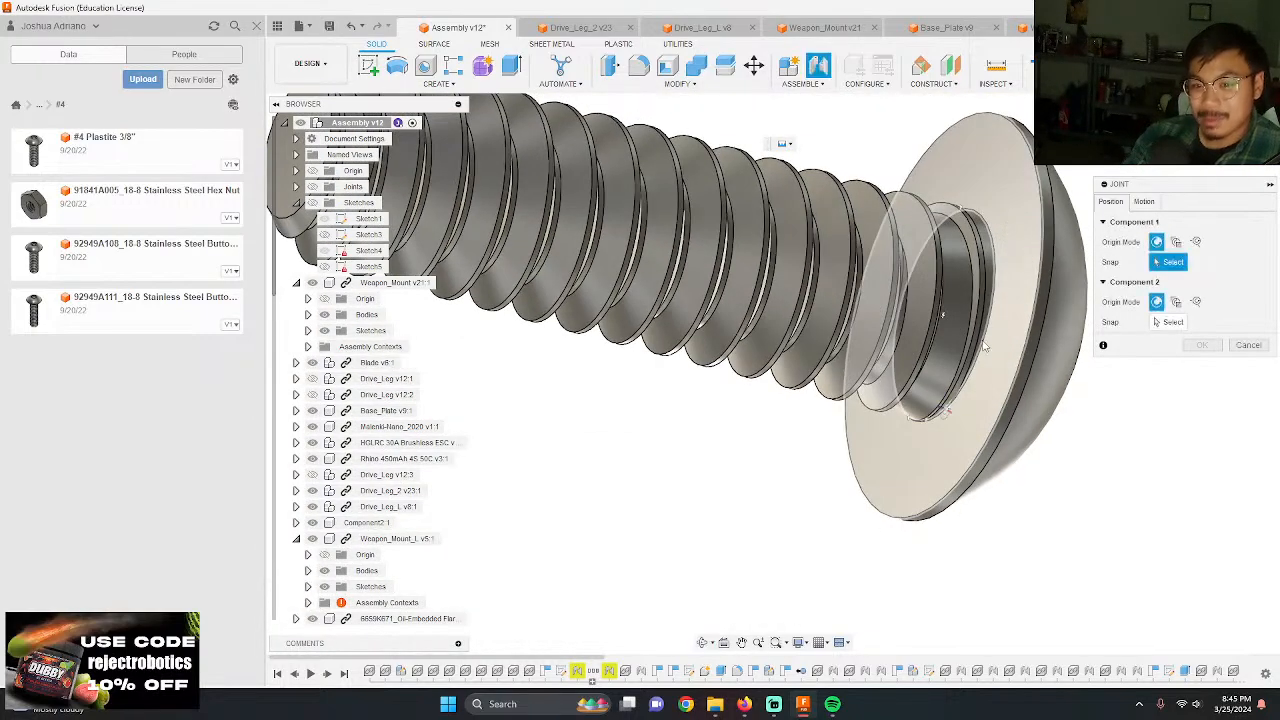
left_click(953, 311)
scroll(900, 360, "down", 10)
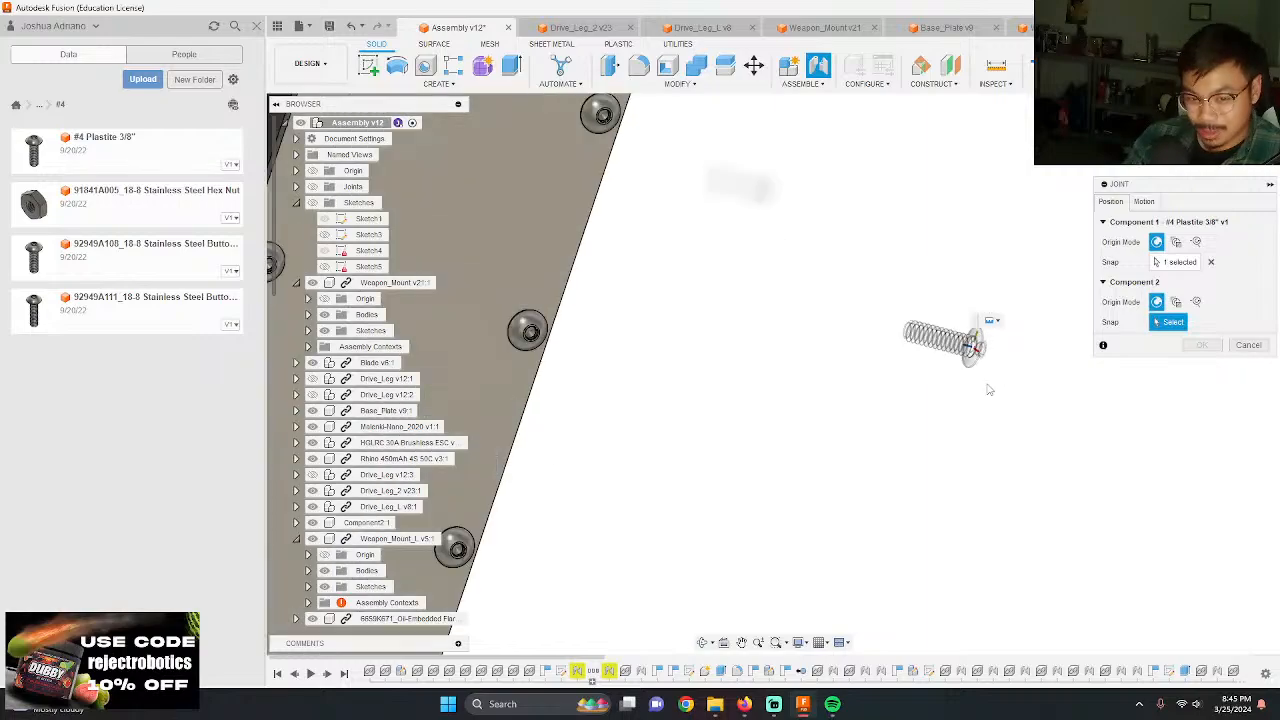
middle_click_drag(878, 394, 680, 520, "shift")
scroll(640, 480, "up", 4)
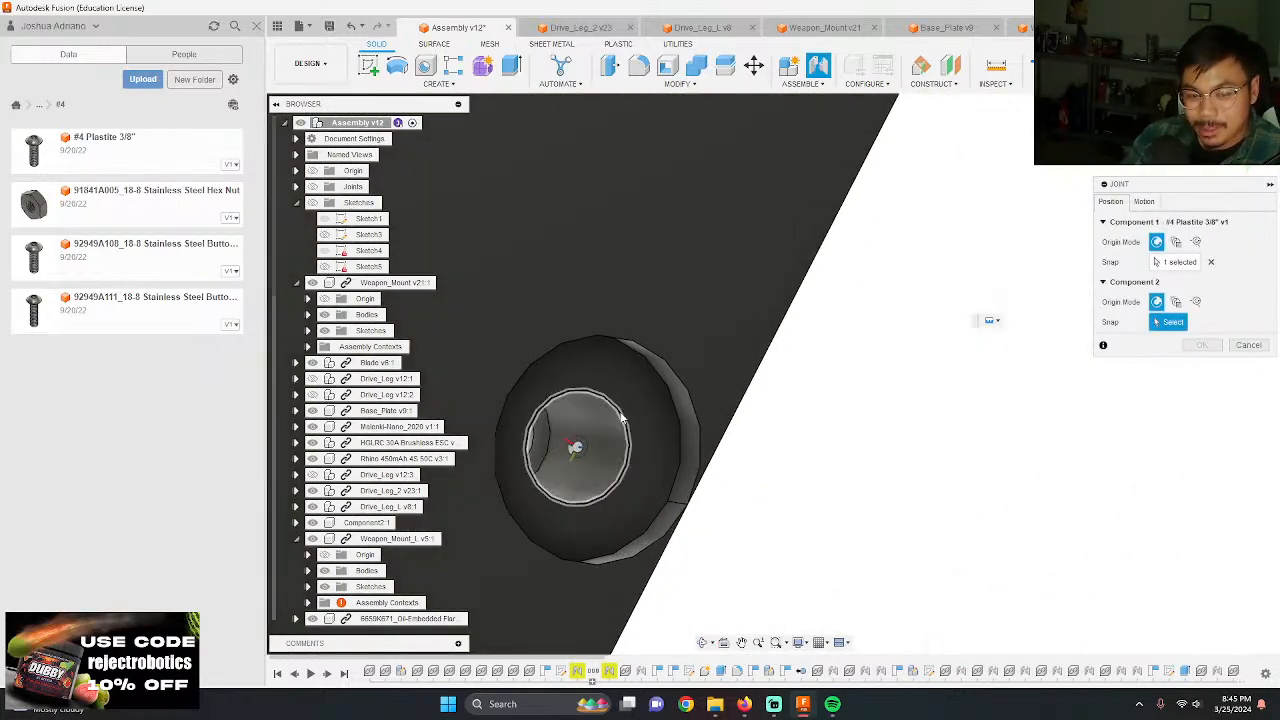
left_click(584, 453)
key("Return")
scroll(664, 470, "down", 4)
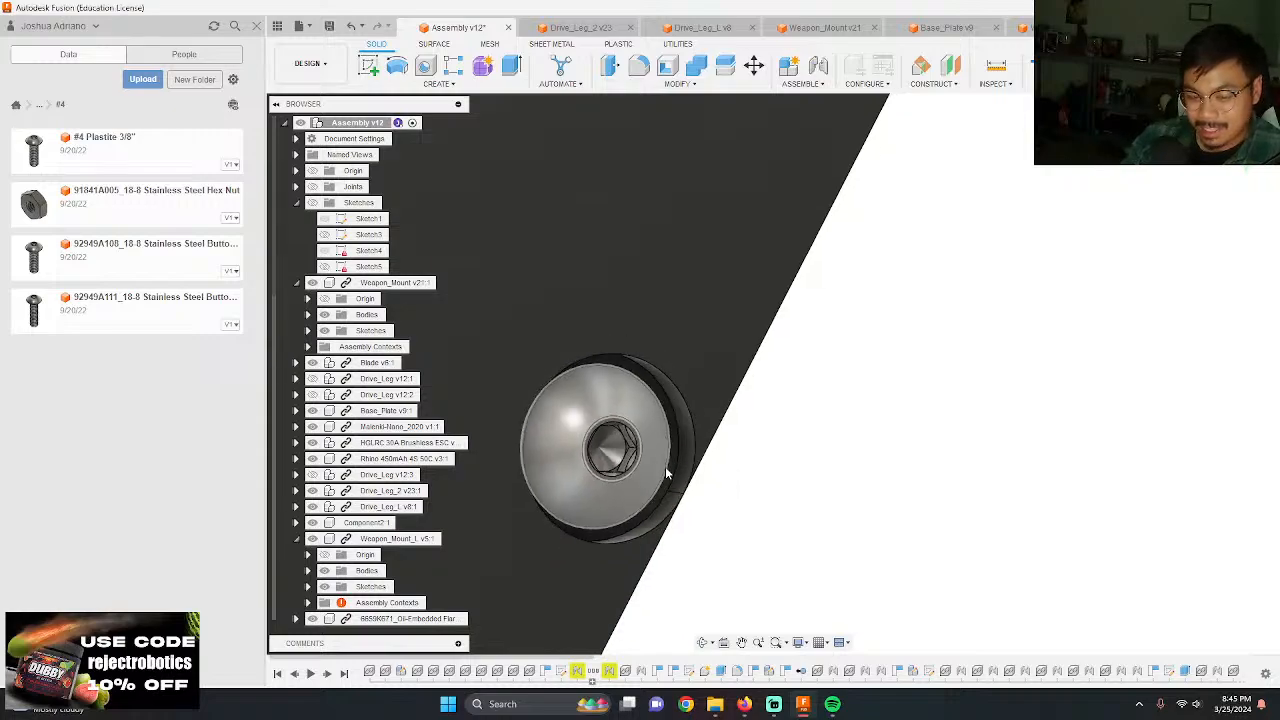
scroll(626, 493, "down", 6)
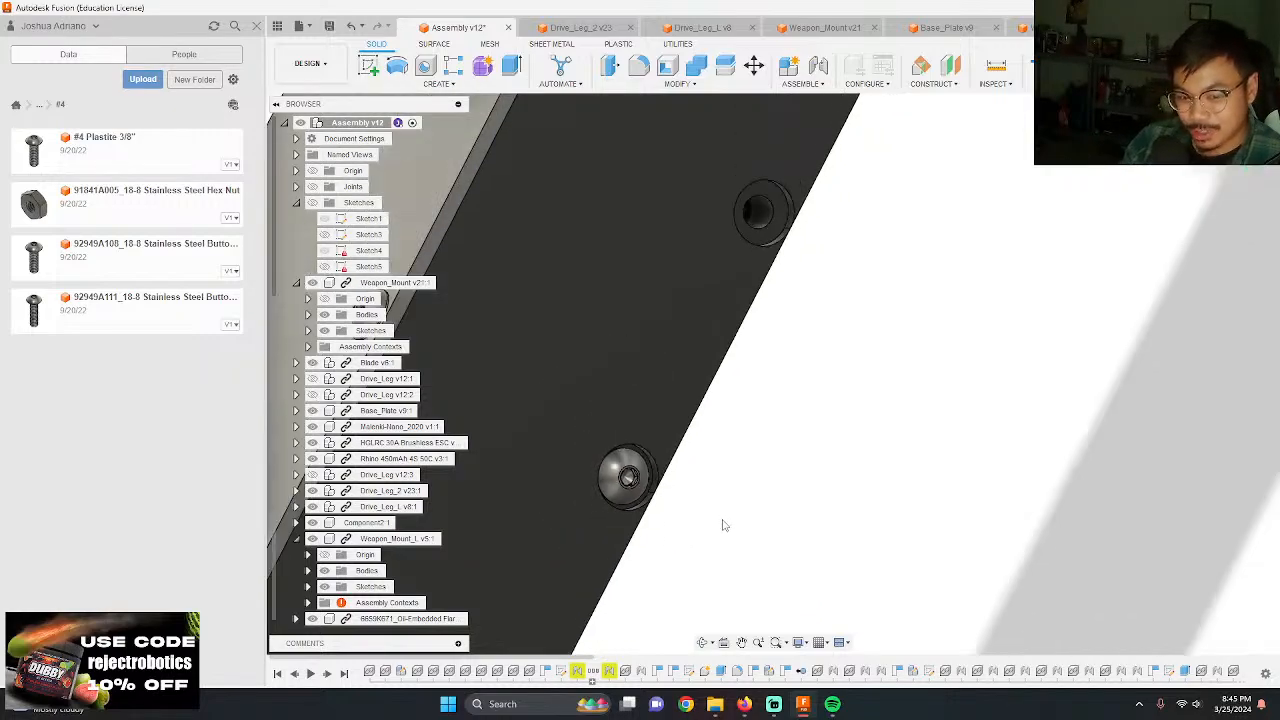
Step: Add another #4 Plastite 3/8" screw, move it 0.70 in down and 5.00 in along Y, and rotate it about Y toward the mount's side
left_click_drag(111, 160, 648, 264)
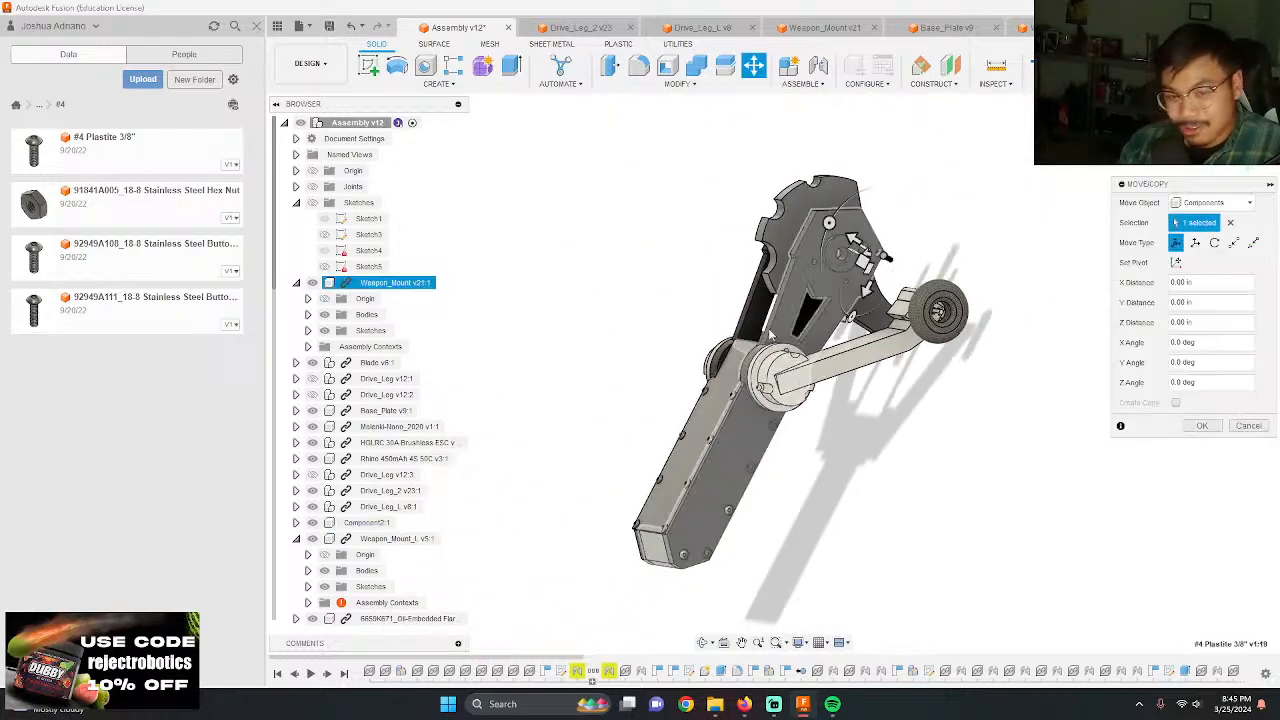
scroll(910, 246, "up", 3)
middle_click_drag(910, 246, 848, 238, "shift")
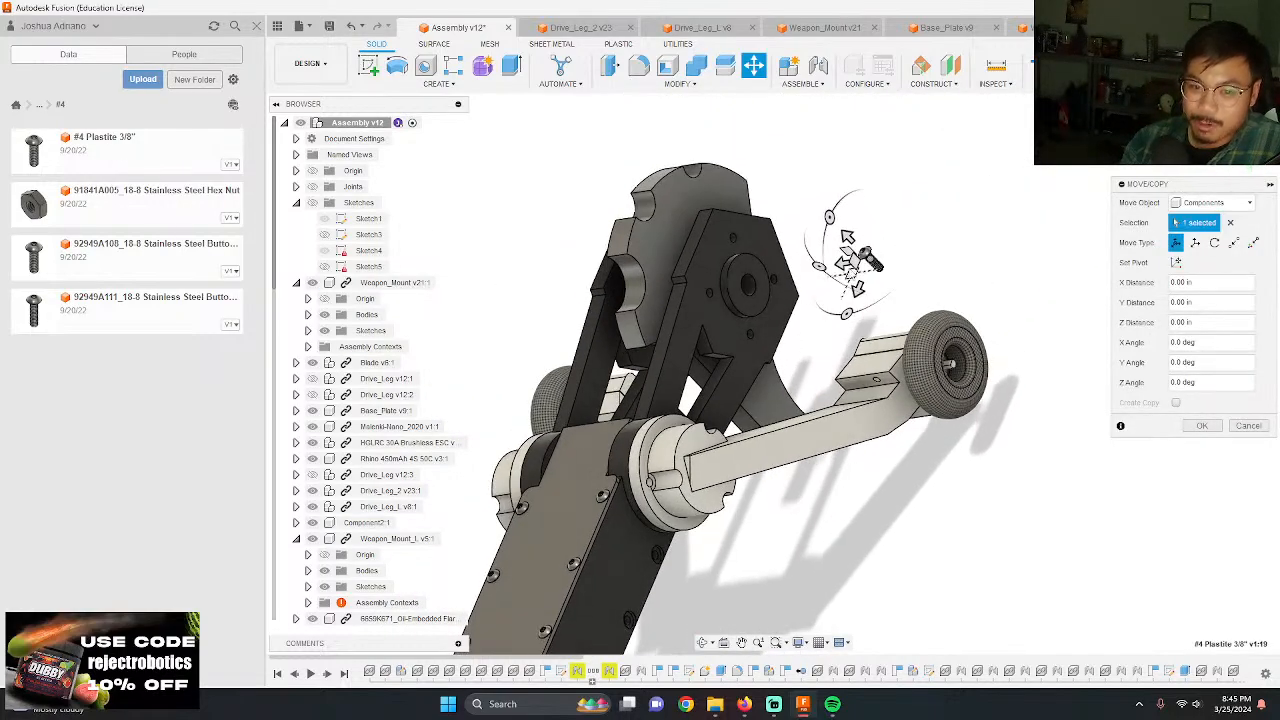
left_click_drag(844, 233, 877, 265)
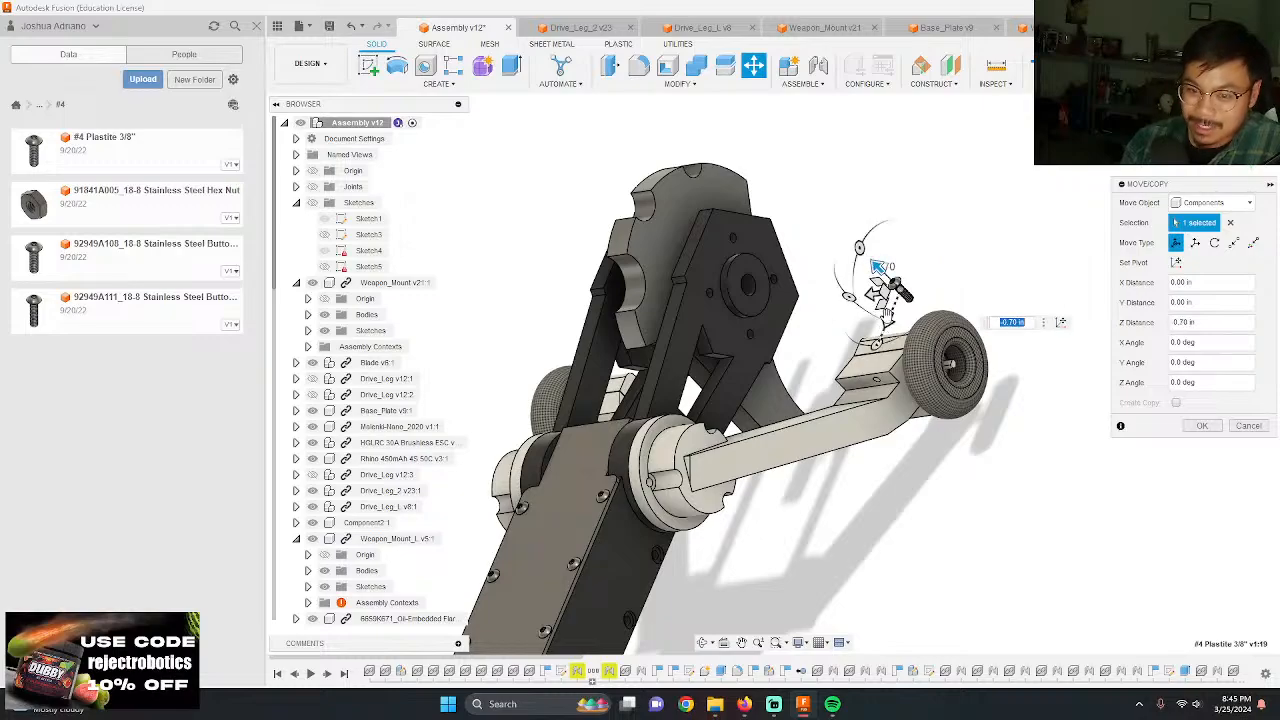
left_click_drag(887, 317, 751, 605)
scroll(655, 445, "down", 3)
scroll(614, 580, "up", 3)
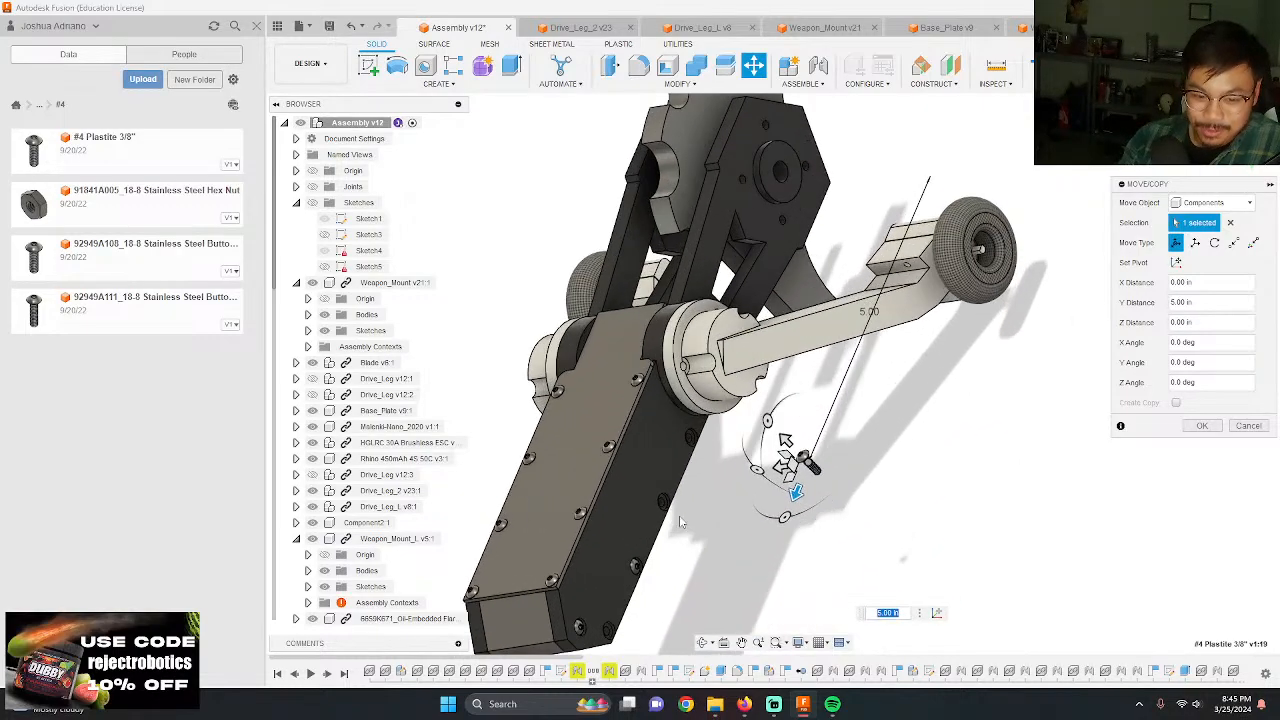
scroll(680, 521, "up", 2)
left_click_drag(835, 393, 869, 379)
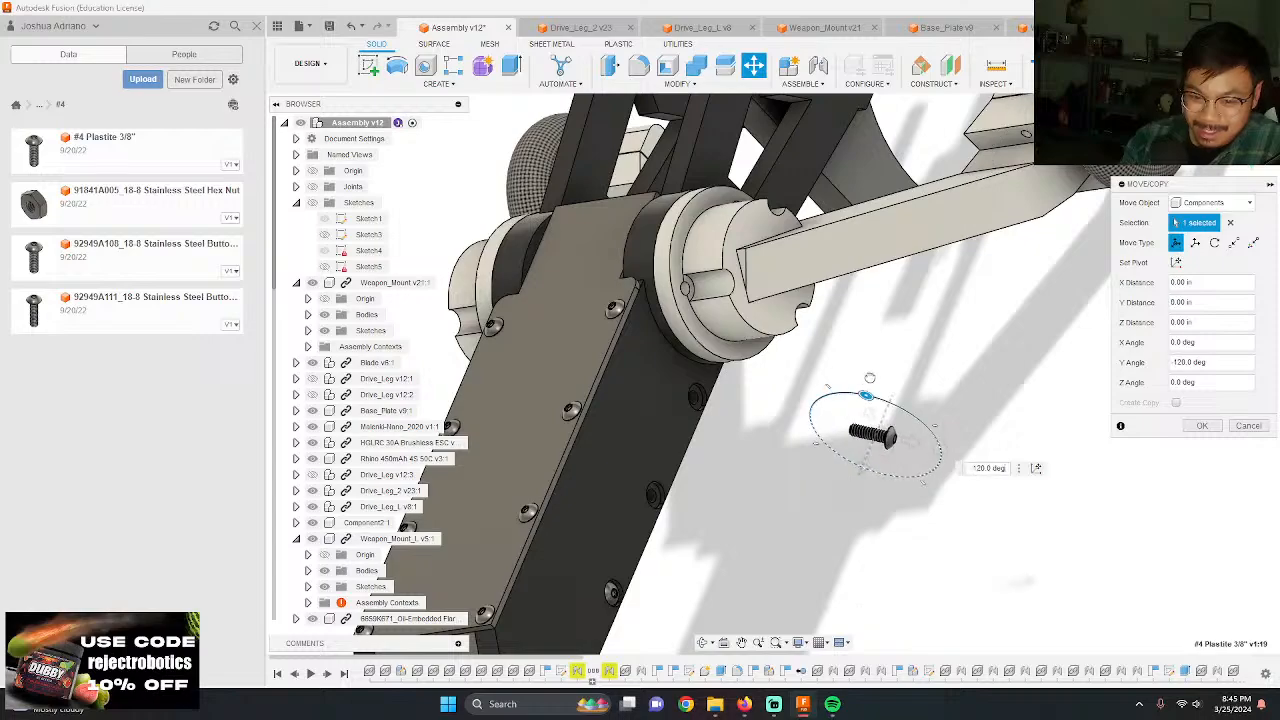
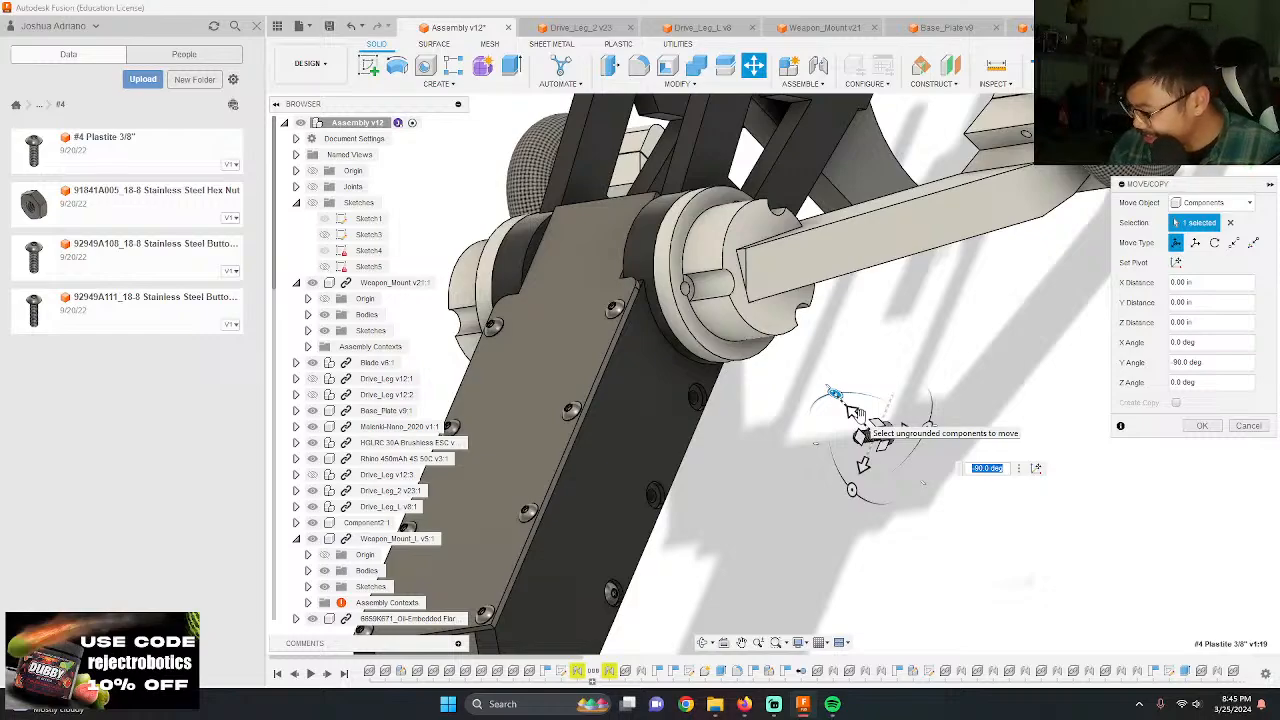
Step: Finish rotating the screw -90 degrees about Y and joint its head's underside to the second hole from the hub in the Weapon_Mount's lower side row
key("Return")
scroll(876, 424, "up", 10)
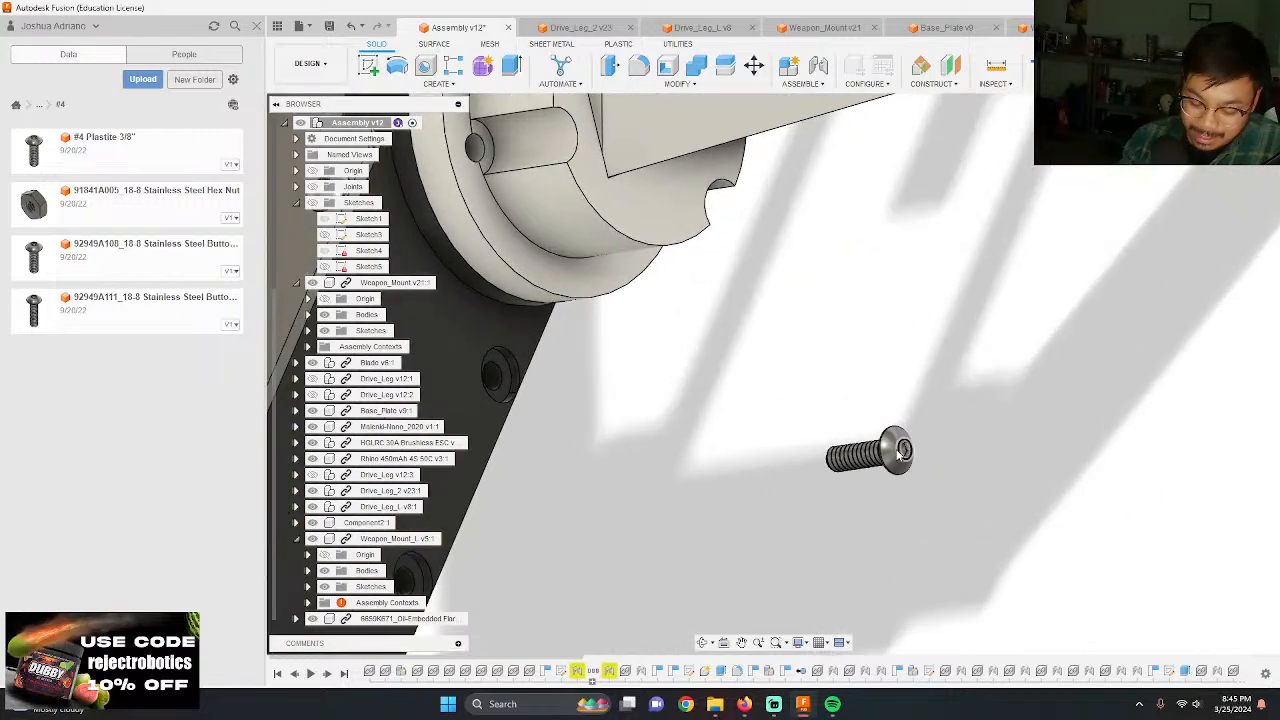
key("j")
middle_click_drag(878, 446, 954, 479, "shift")
scroll(960, 485, "up", 10)
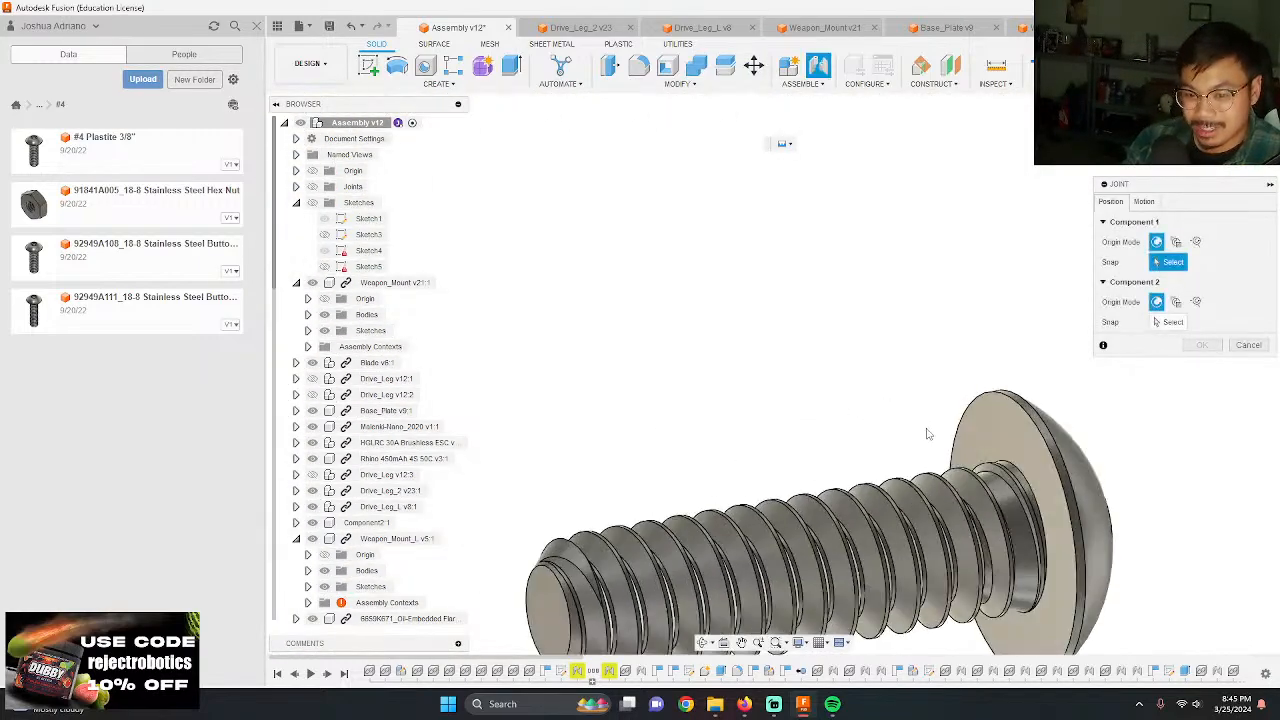
left_click(1025, 541)
scroll(900, 440, "down", 10)
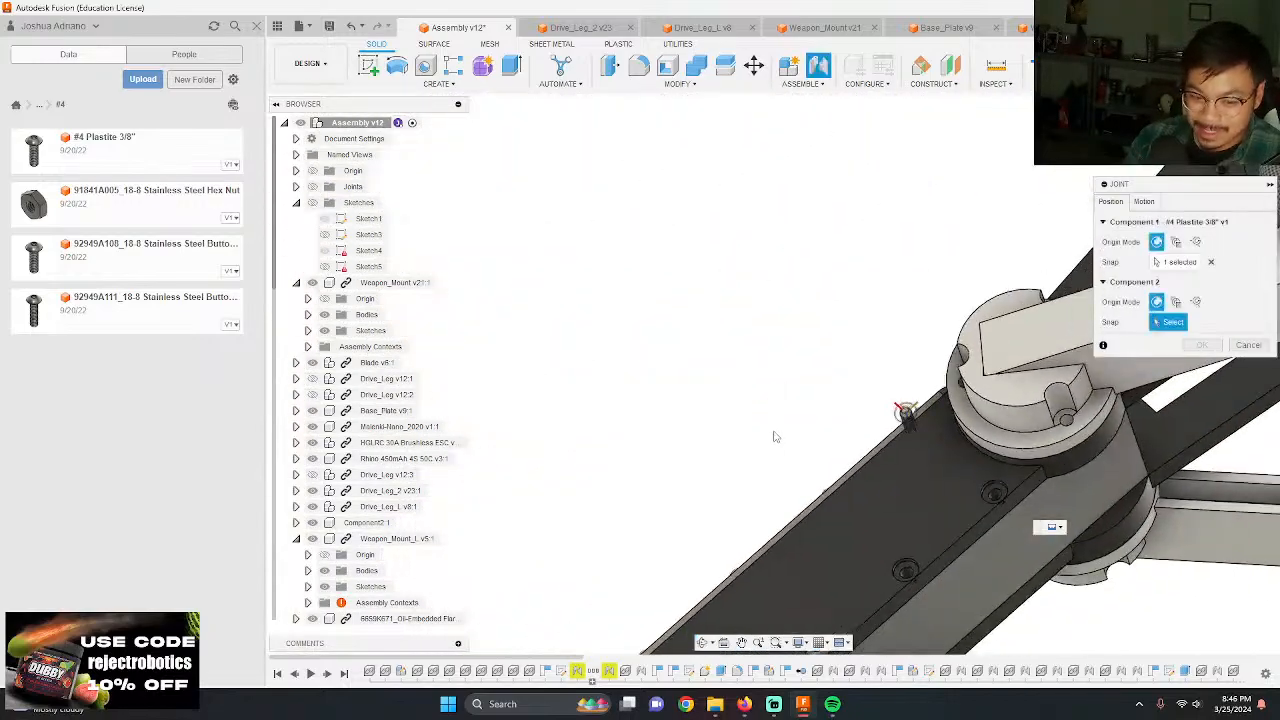
scroll(776, 437, "down", 3)
scroll(822, 452, "up", 6)
middle_click_drag(832, 483, 864, 568, "shift")
scroll(802, 618, "up", 6)
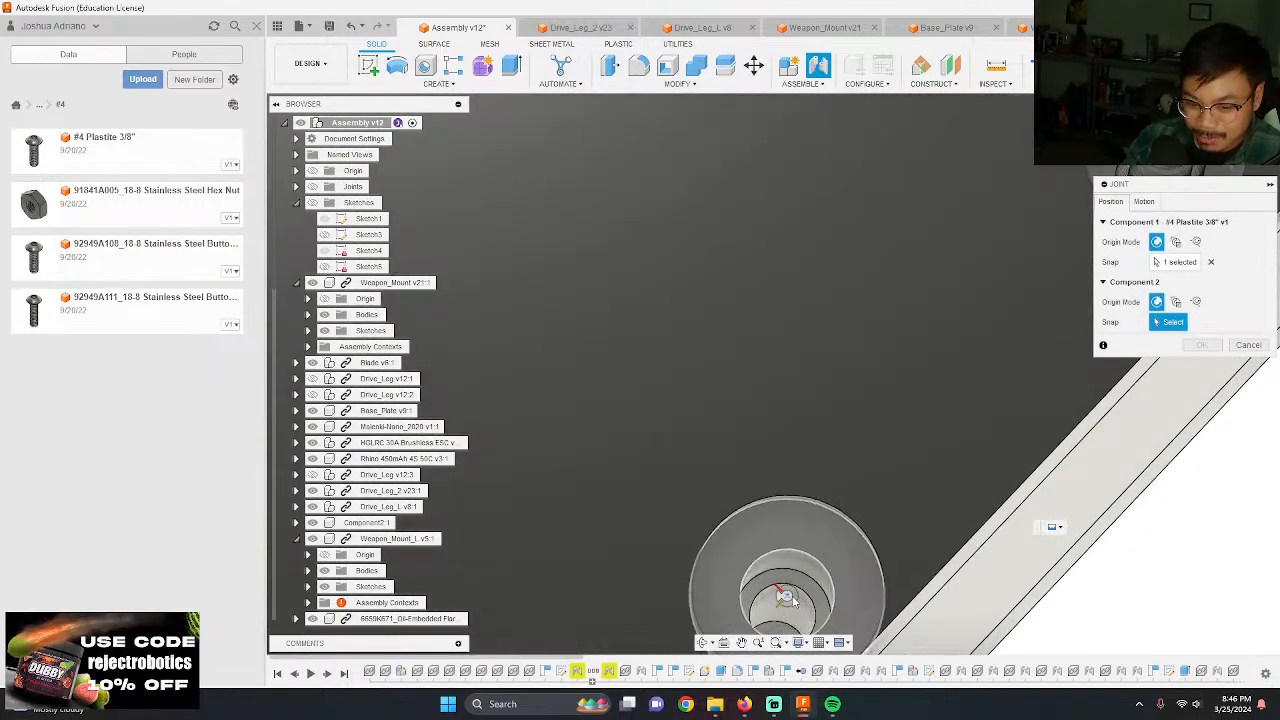
left_click(755, 580)
key("Return")
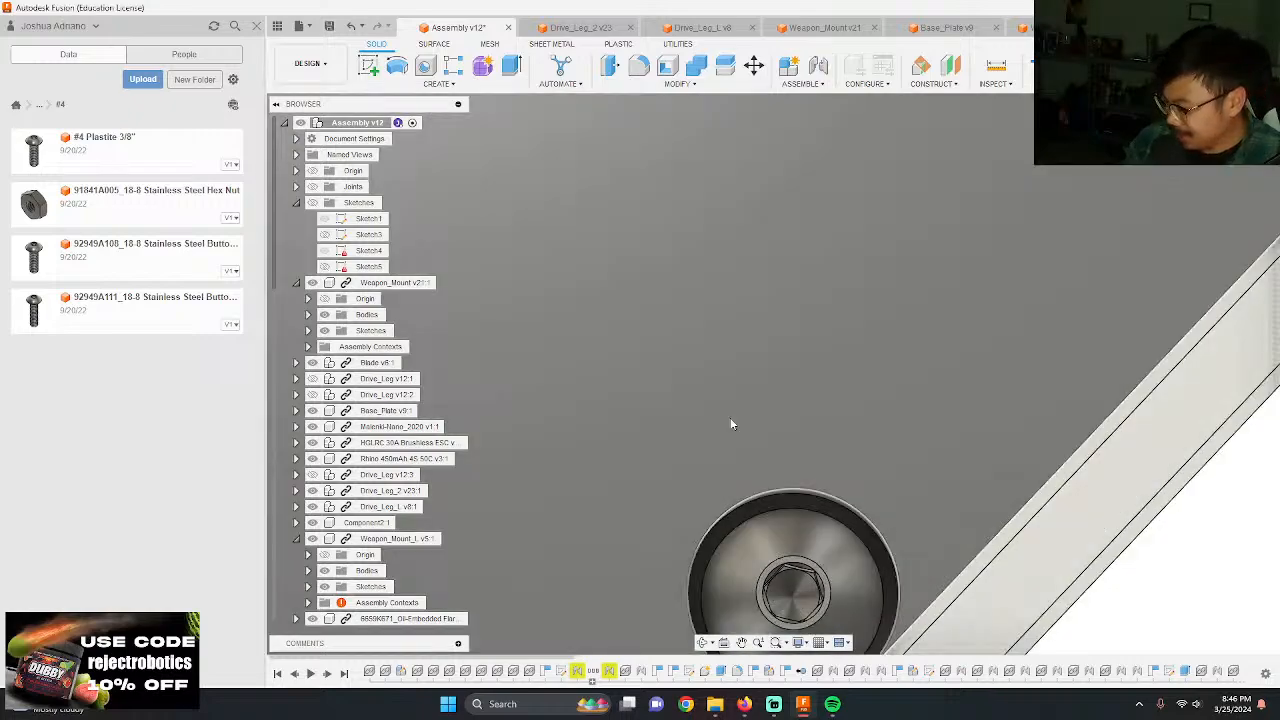
Step: Add another #4 Plastite 3/8" screw, move it beside the empty hole nearest the hub, and rotate it about Y to face the mount's side
scroll(731, 423, "down", 3)
scroll(869, 512, "down", 5)
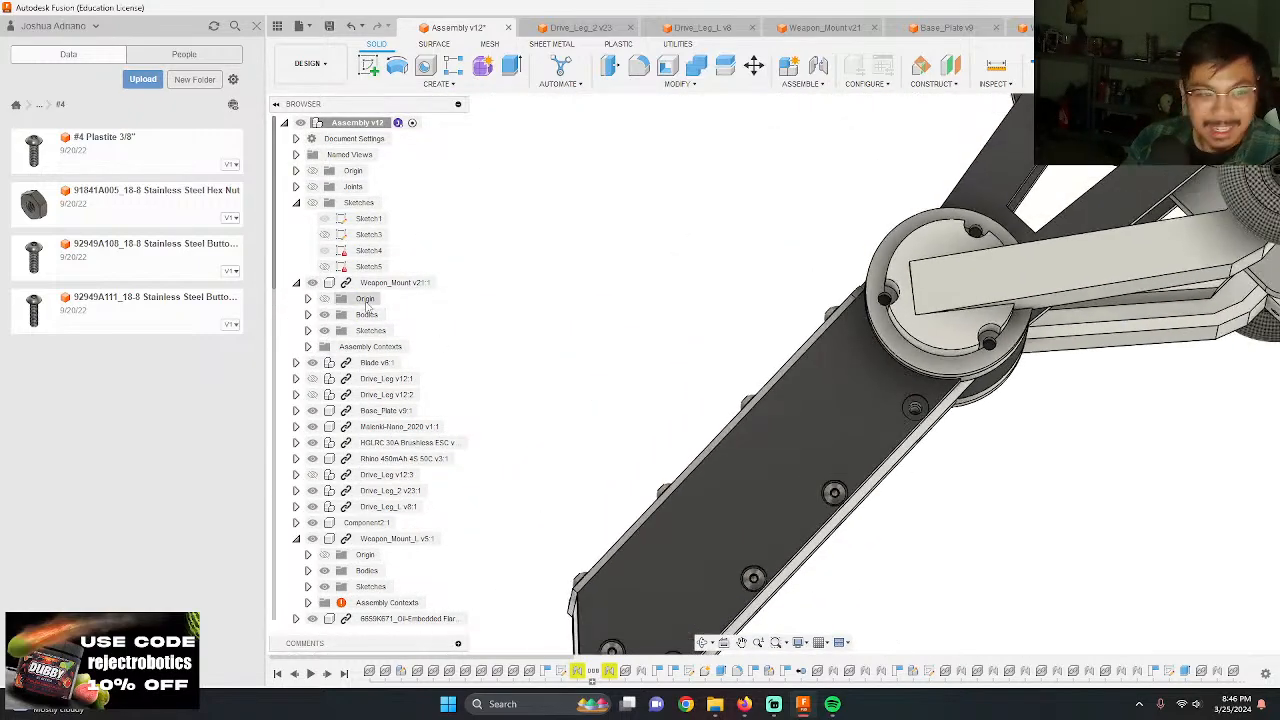
scroll(744, 322, "down", 5)
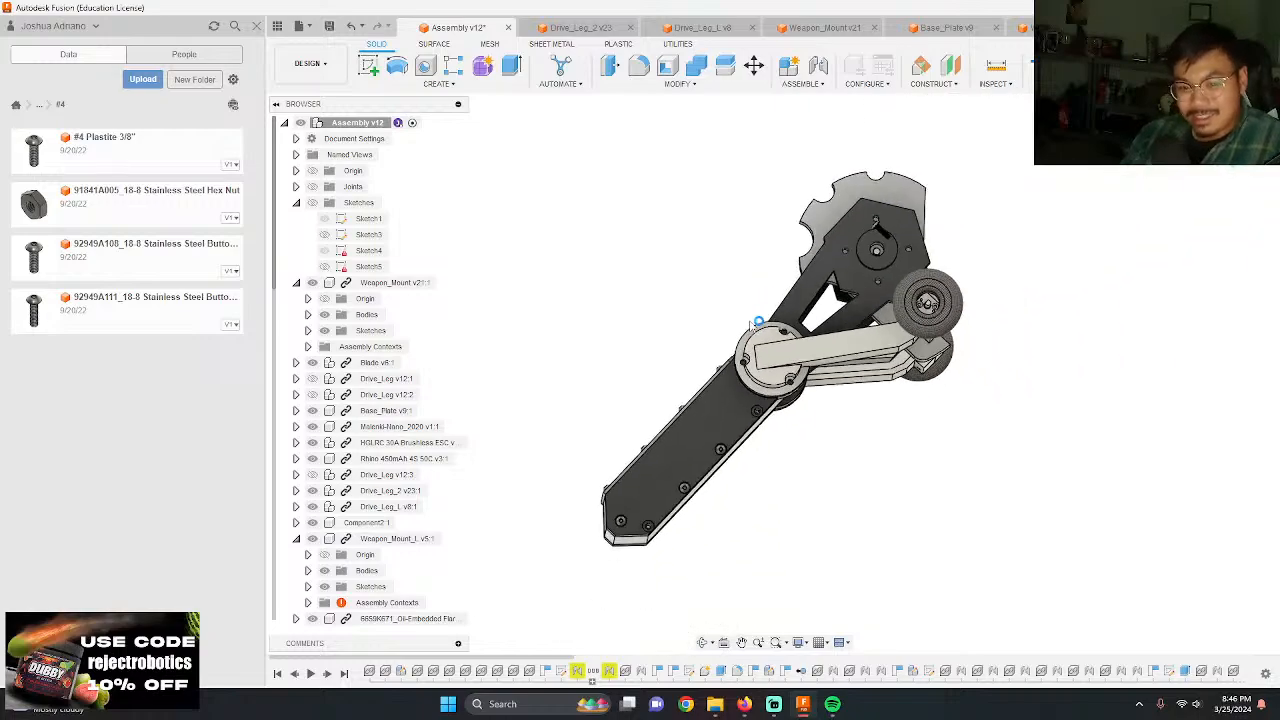
key("ctrl+v")
scroll(880, 214, "up", 3)
middle_click_drag(850, 225, 945, 275, "shift")
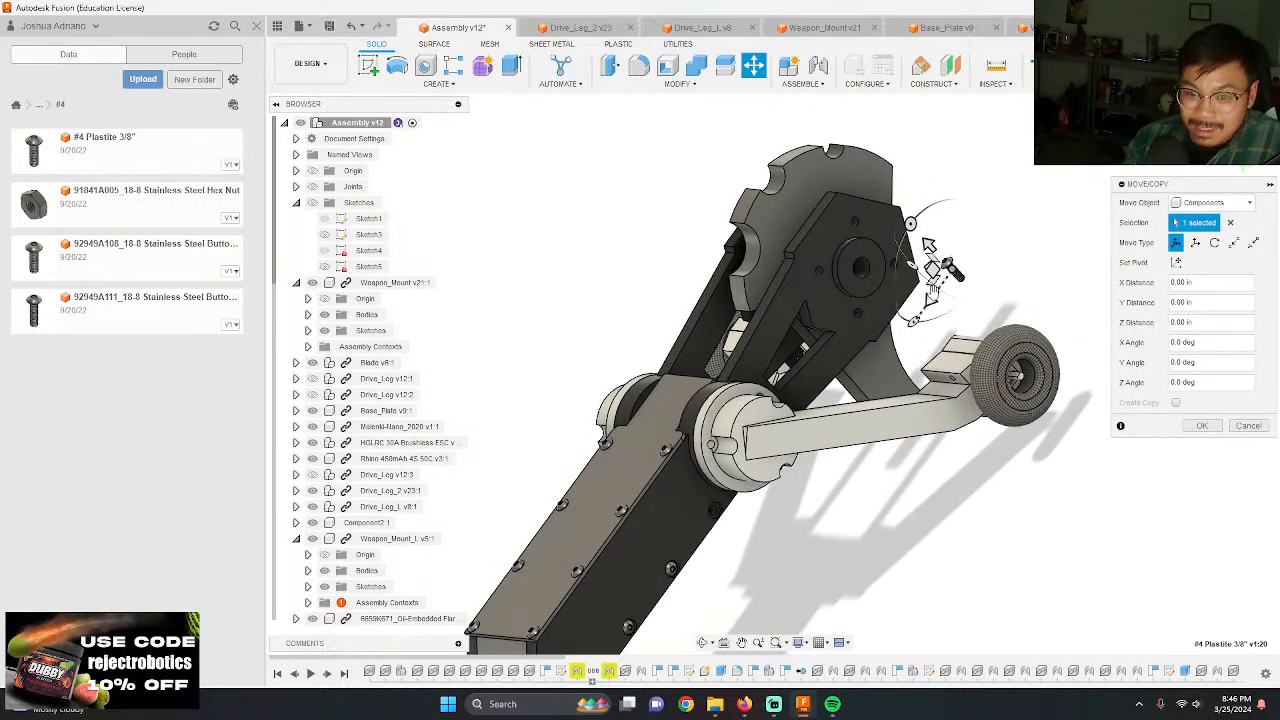
left_click_drag(928, 244, 755, 477)
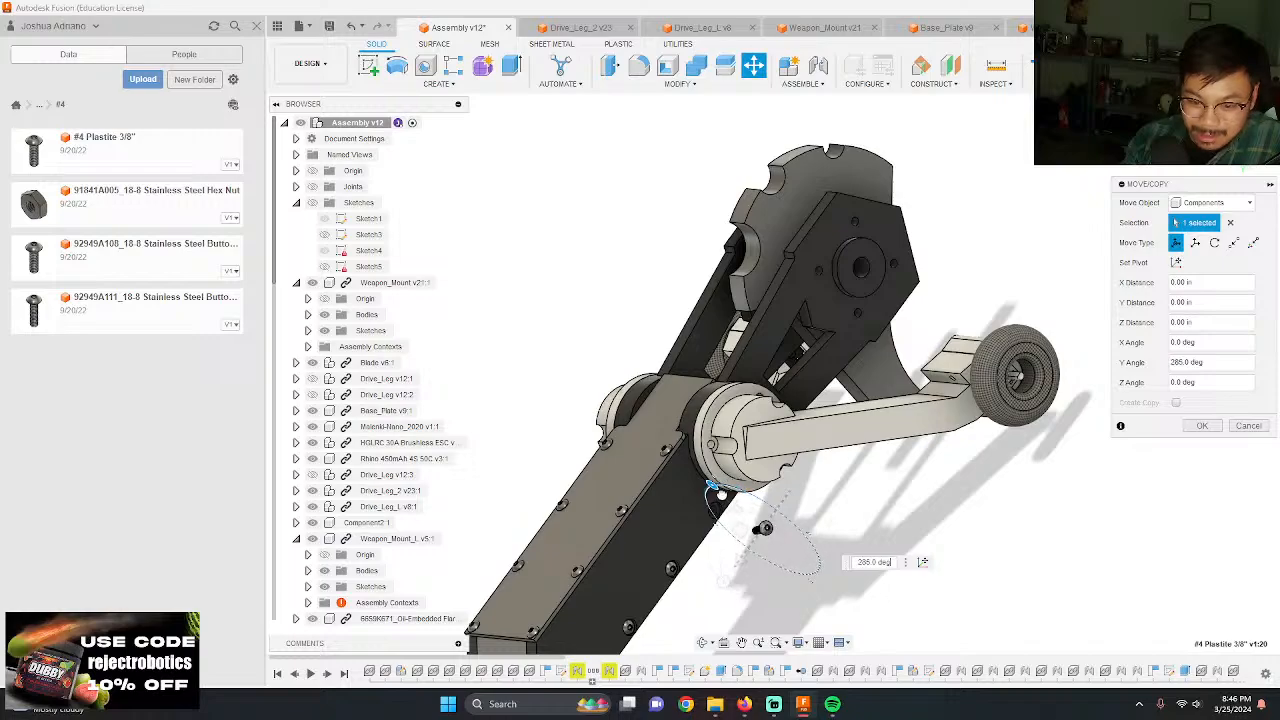
key("Return")
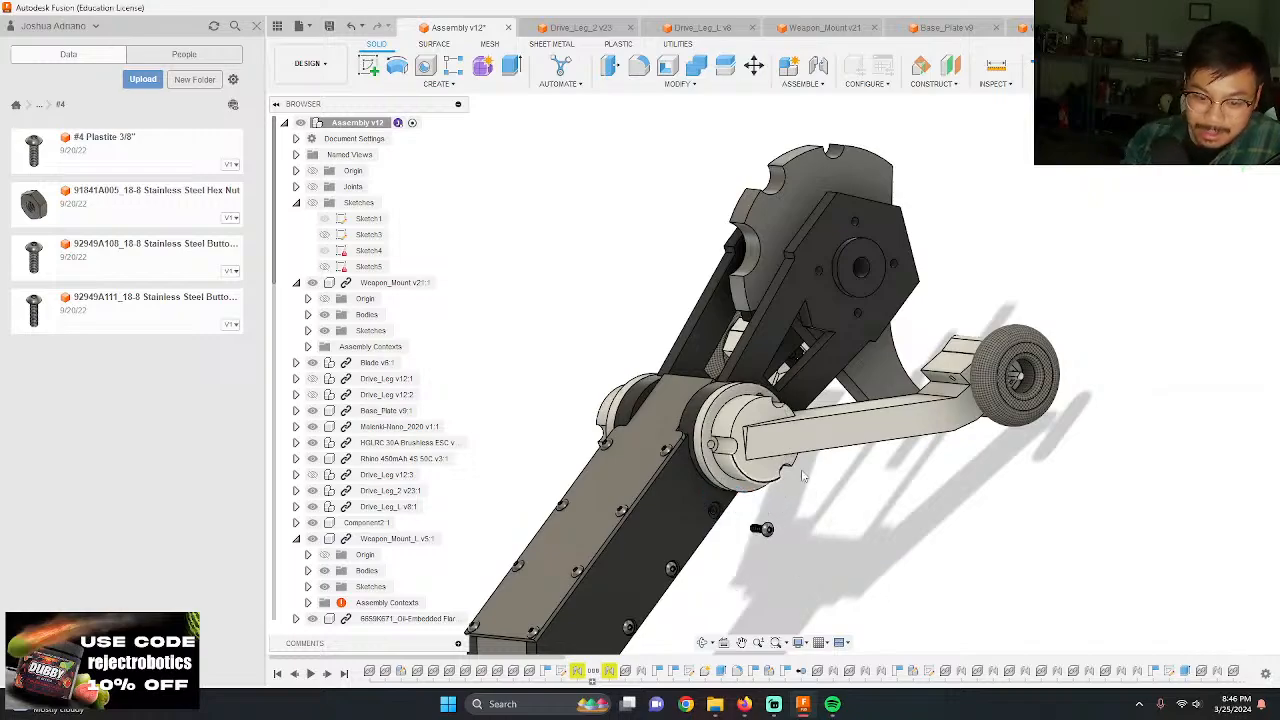
Step: Joint the underside of the new screw's head to the hole nearest the hub in the Weapon_Mount's lower side row
scroll(740, 490, "up", 10)
scroll(755, 484, "up", 5)
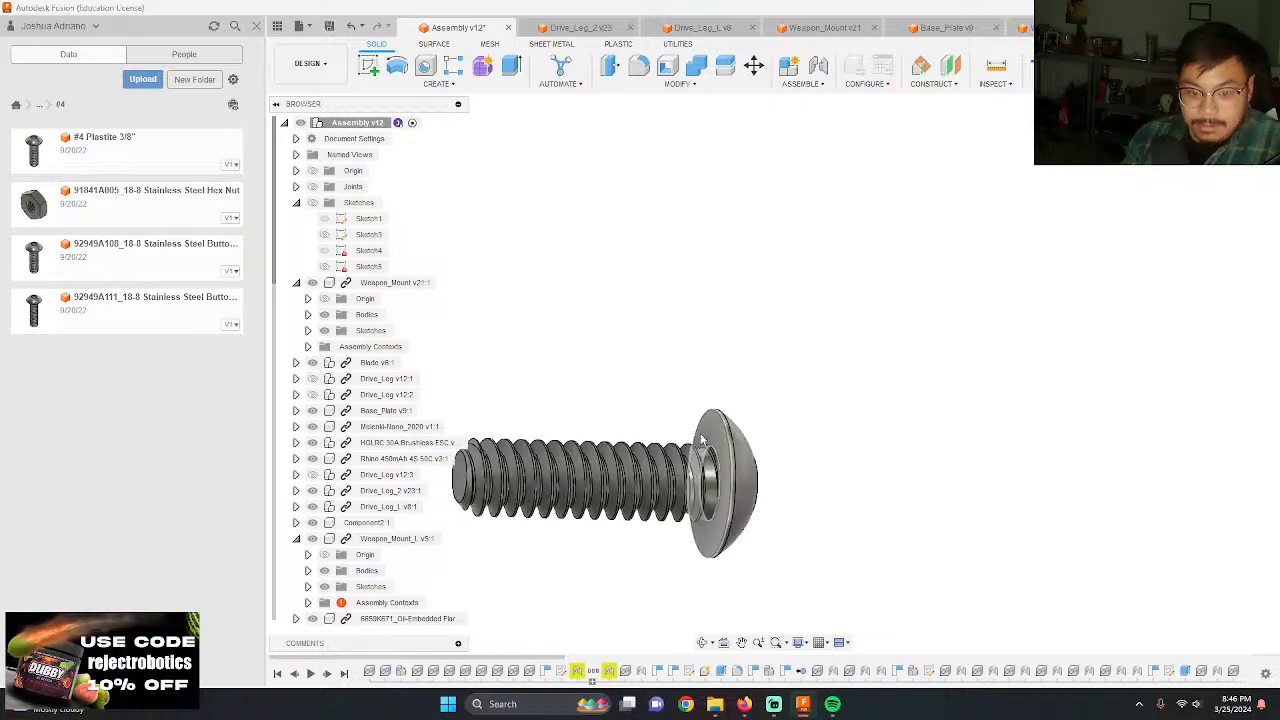
key("j")
left_click(724, 490)
scroll(745, 465, "down", 5)
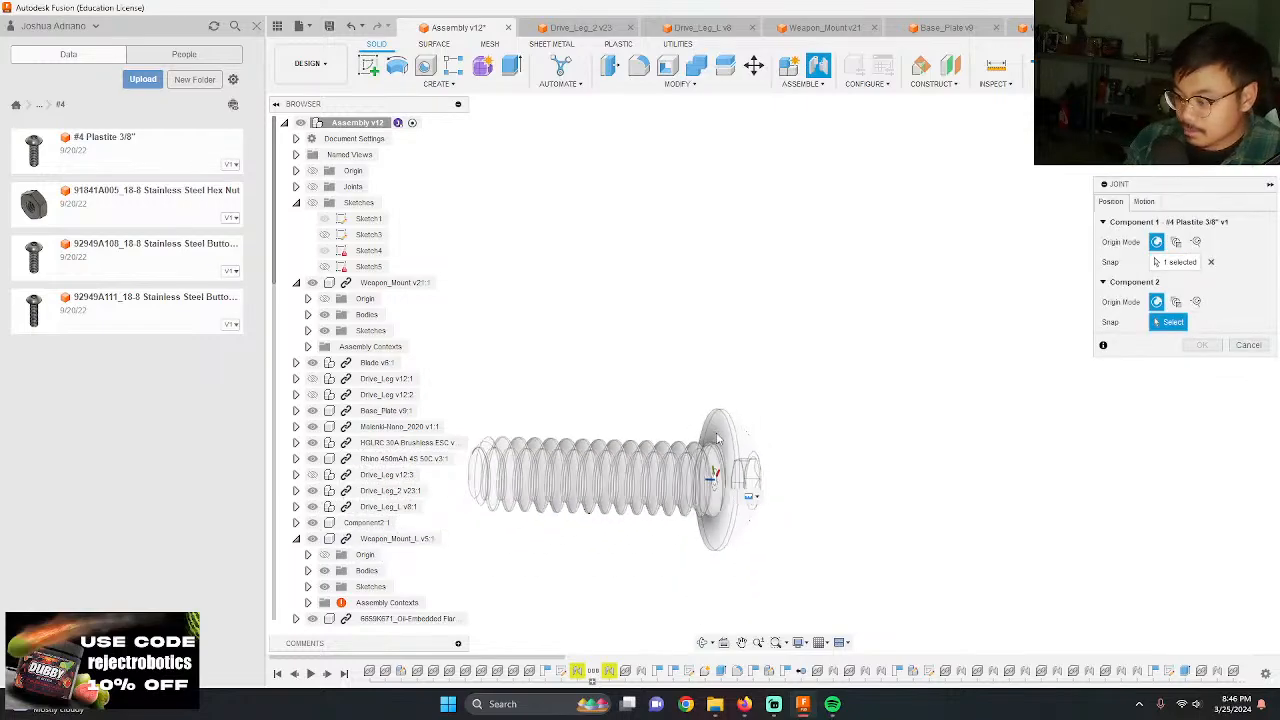
middle_click_drag(705, 461, 724, 462, "shift")
scroll(724, 462, "down", 7)
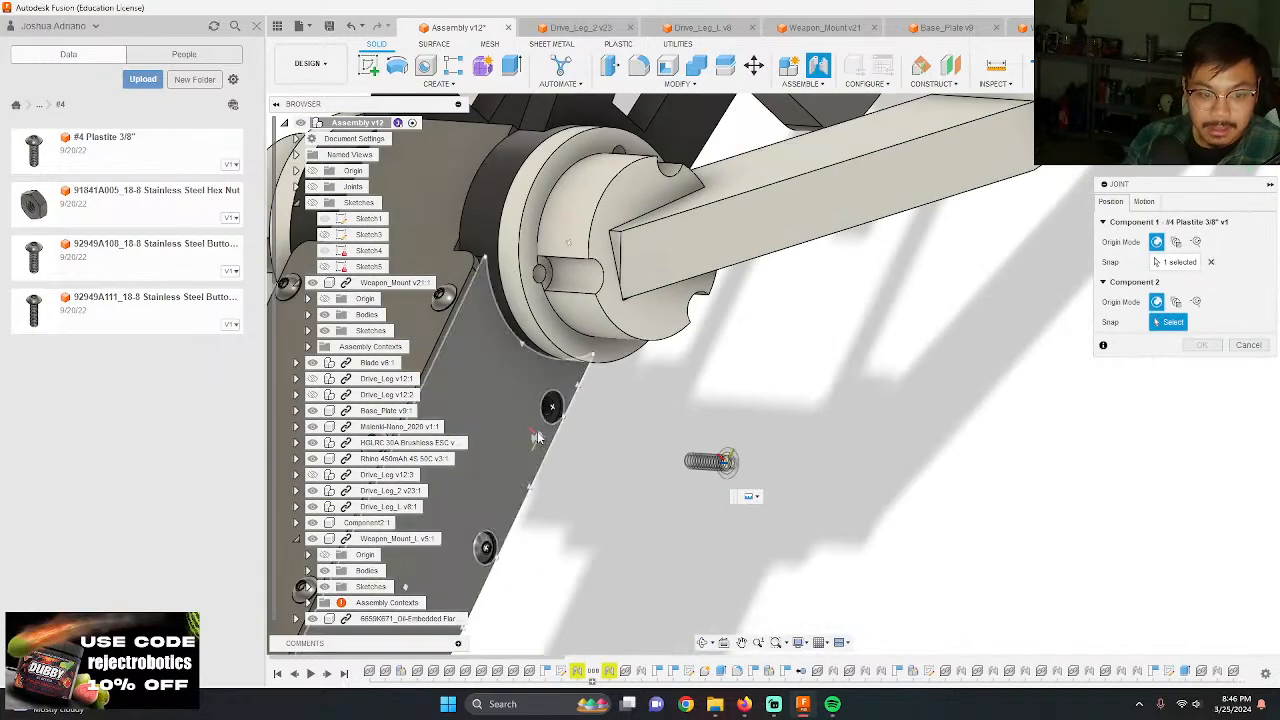
scroll(560, 413, "up", 9)
left_click(519, 399)
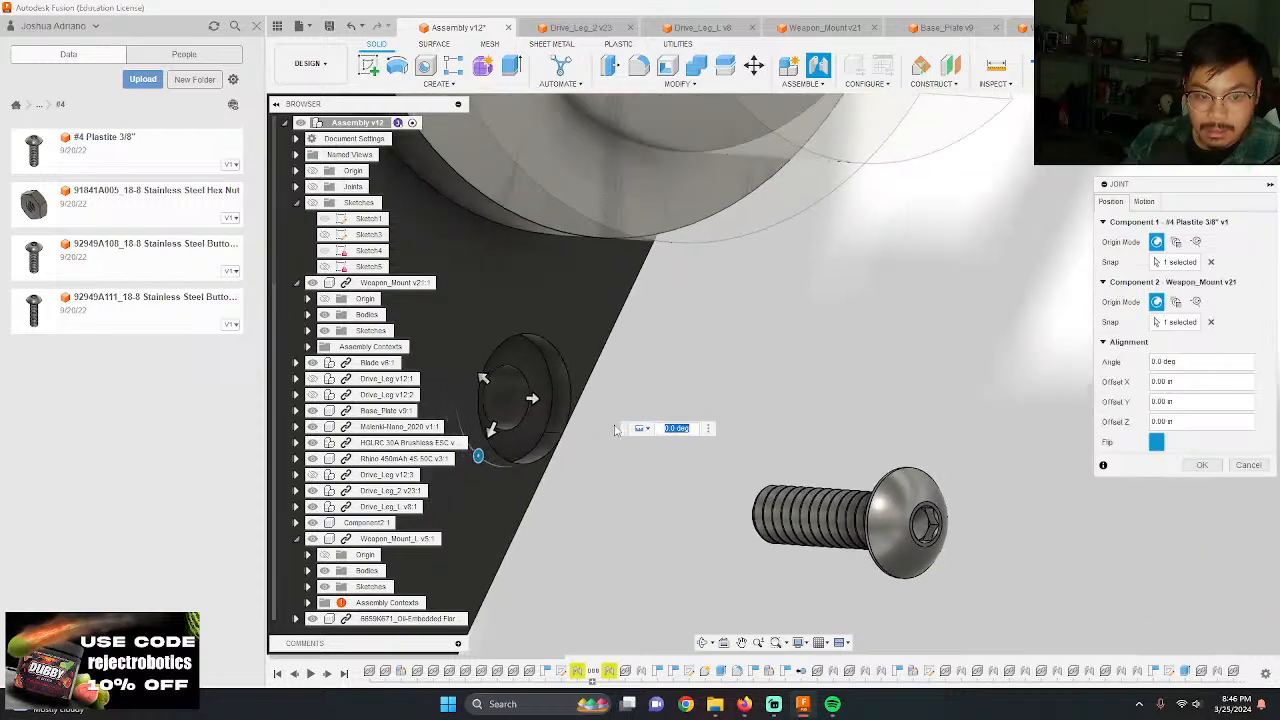
key("Return")
Step: Add another #4 Plastite 3/8" screw and rotate it 270 degrees about Y so it points toward the drive leg's hub
scroll(764, 367, "down", 6)
scroll(750, 345, "down", 2)
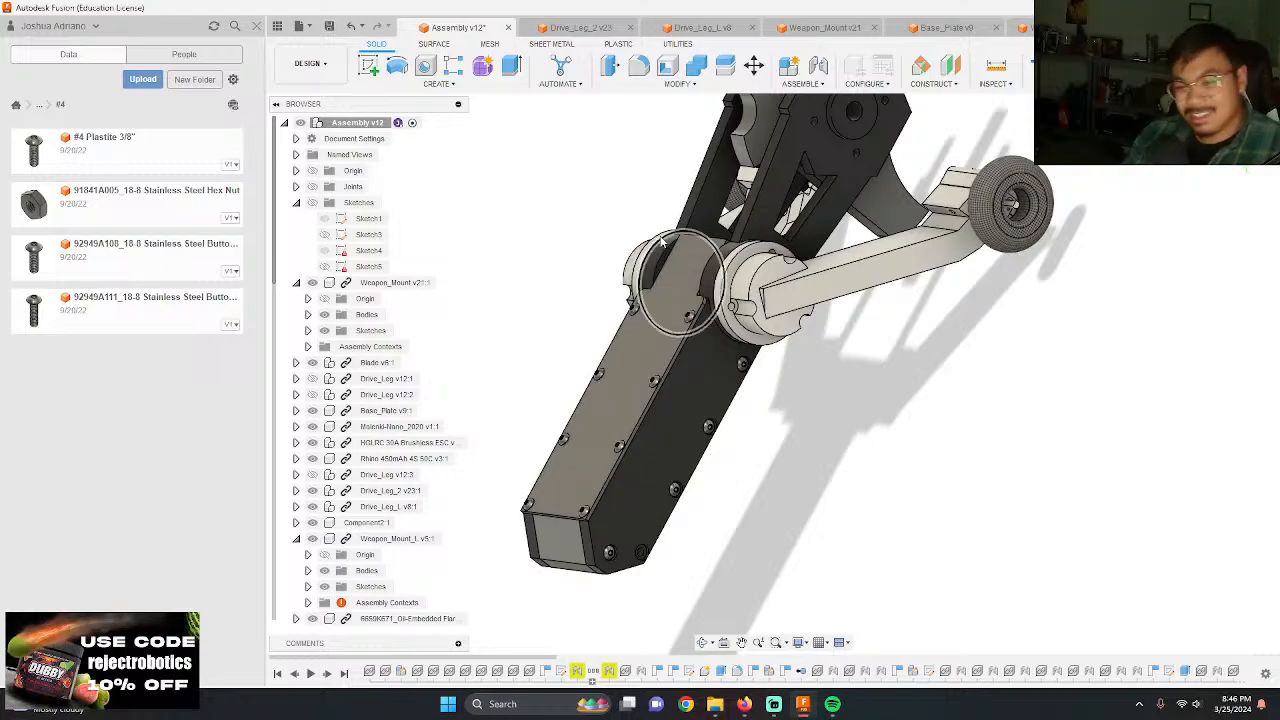
key("ctrl+v")
scroll(892, 240, "up", 5)
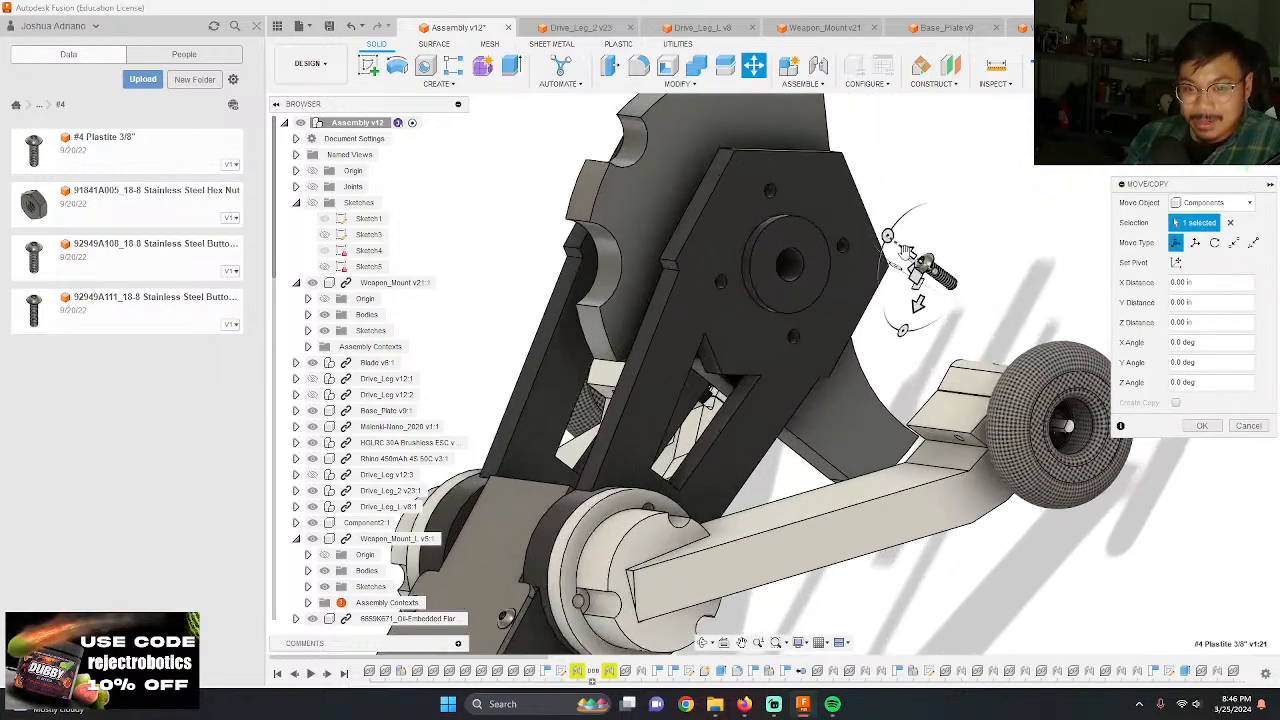
left_click_drag(888, 237, 922, 213)
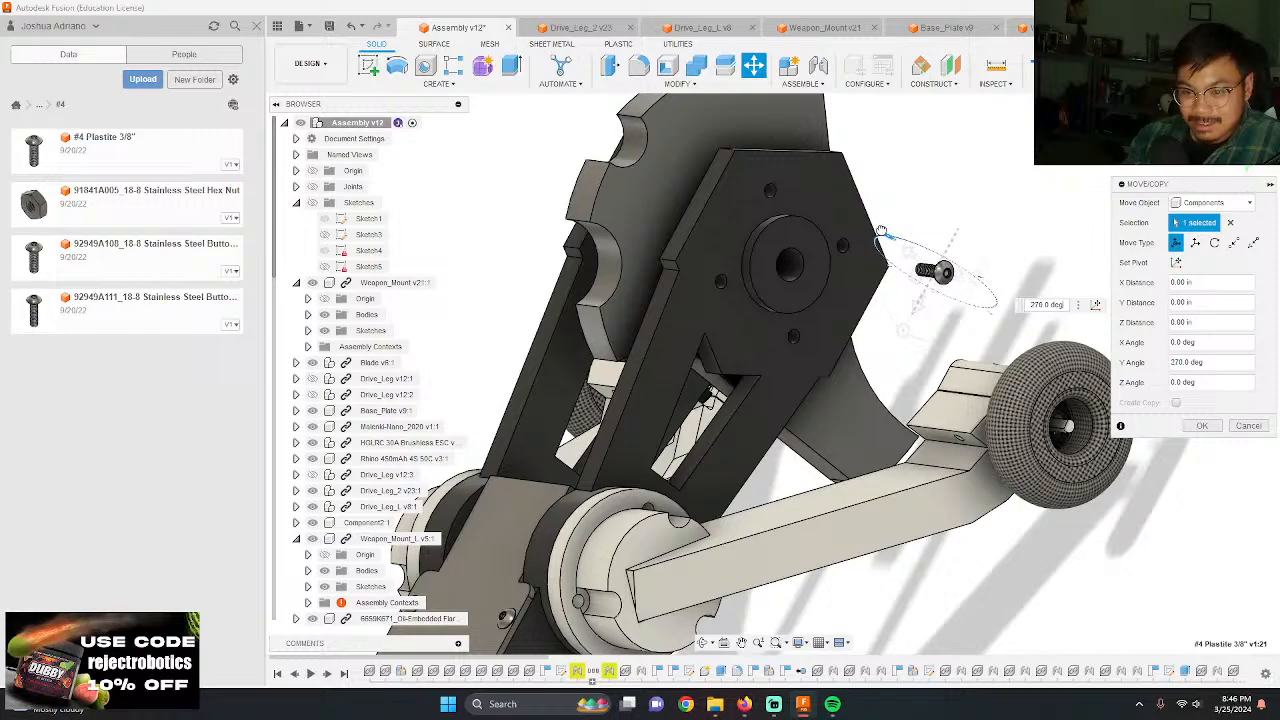
key("Return")
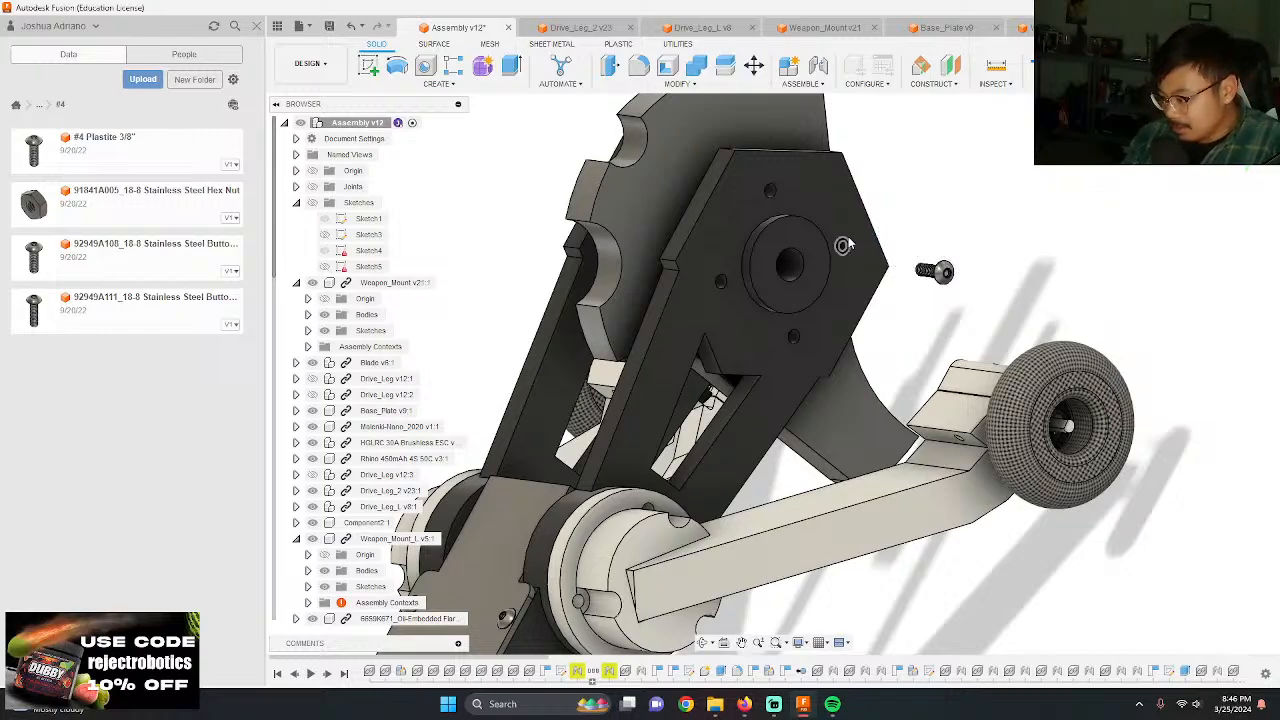
Step: Joint the underside of the rotated screw's head to the Drive_Leg_2 hub hole in the notch opposite the arm
scroll(908, 275, "up", 2)
middle_click_drag(866, 250, 983, 345, "shift")
scroll(983, 345, "up", 10)
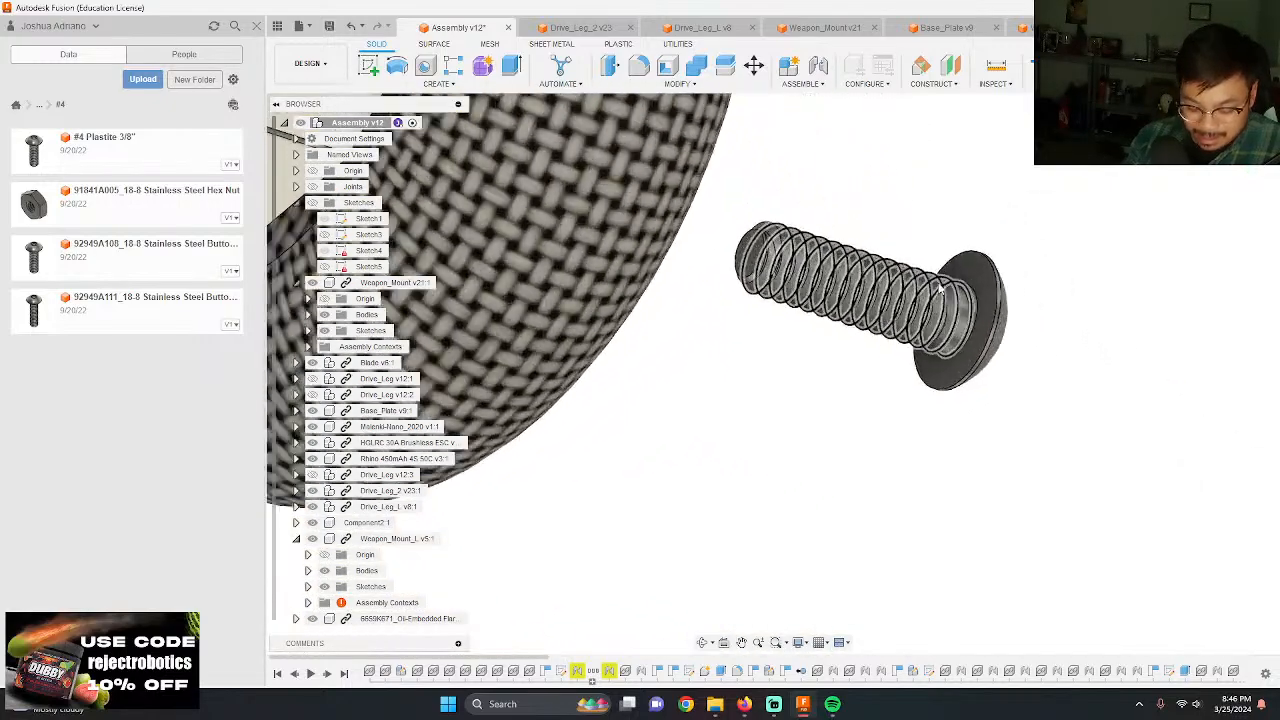
key("j")
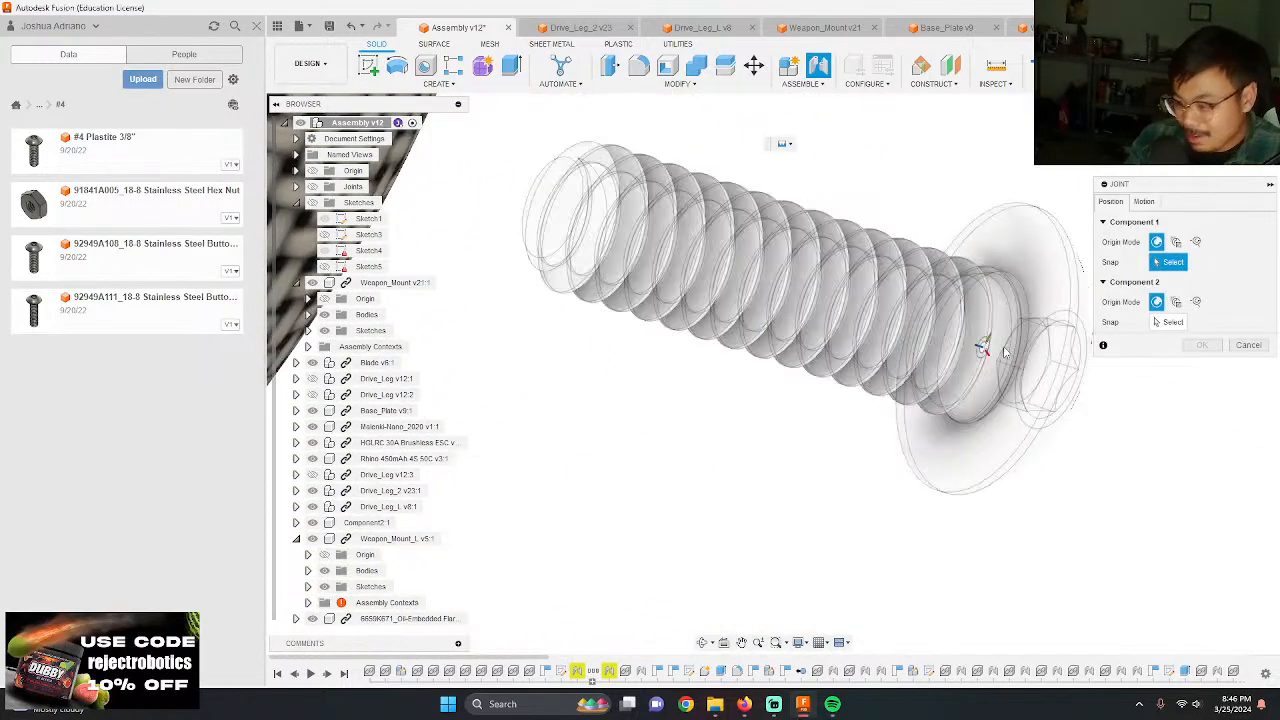
scroll(935, 335, "down", 10)
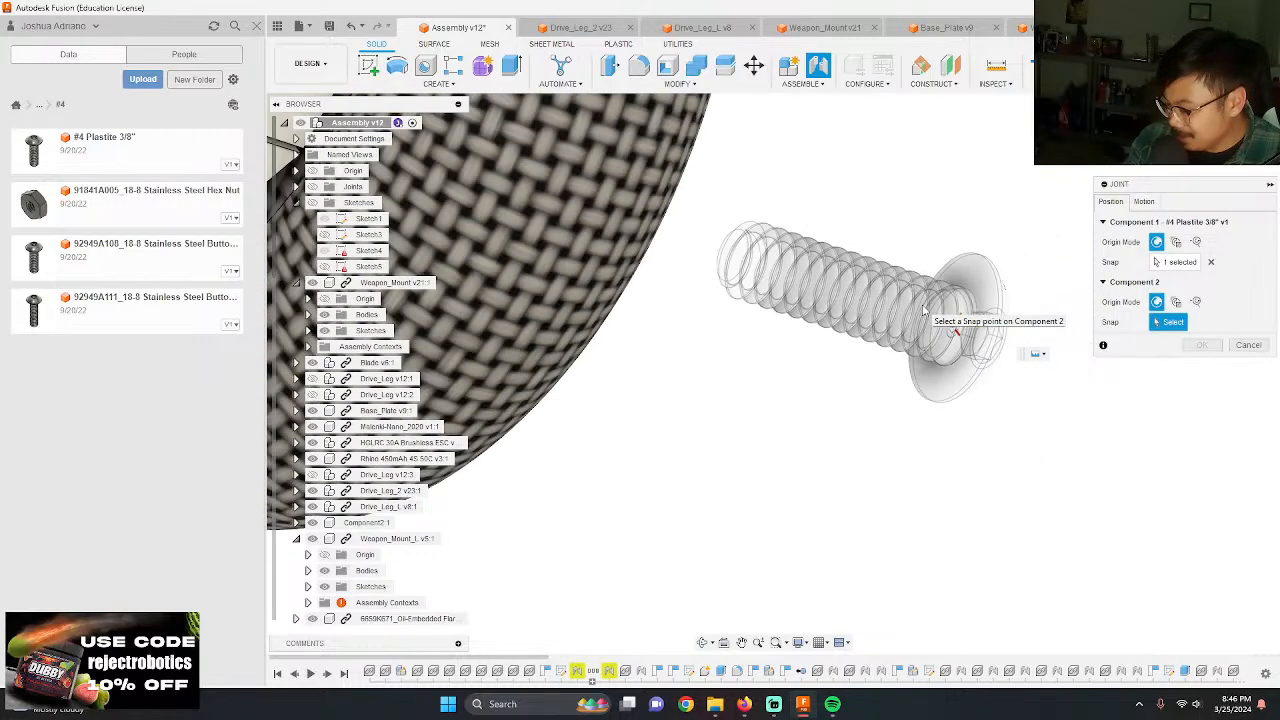
scroll(838, 336, "down", 4)
middle_click_drag(820, 337, 662, 240, "shift")
scroll(795, 343, "up", 10)
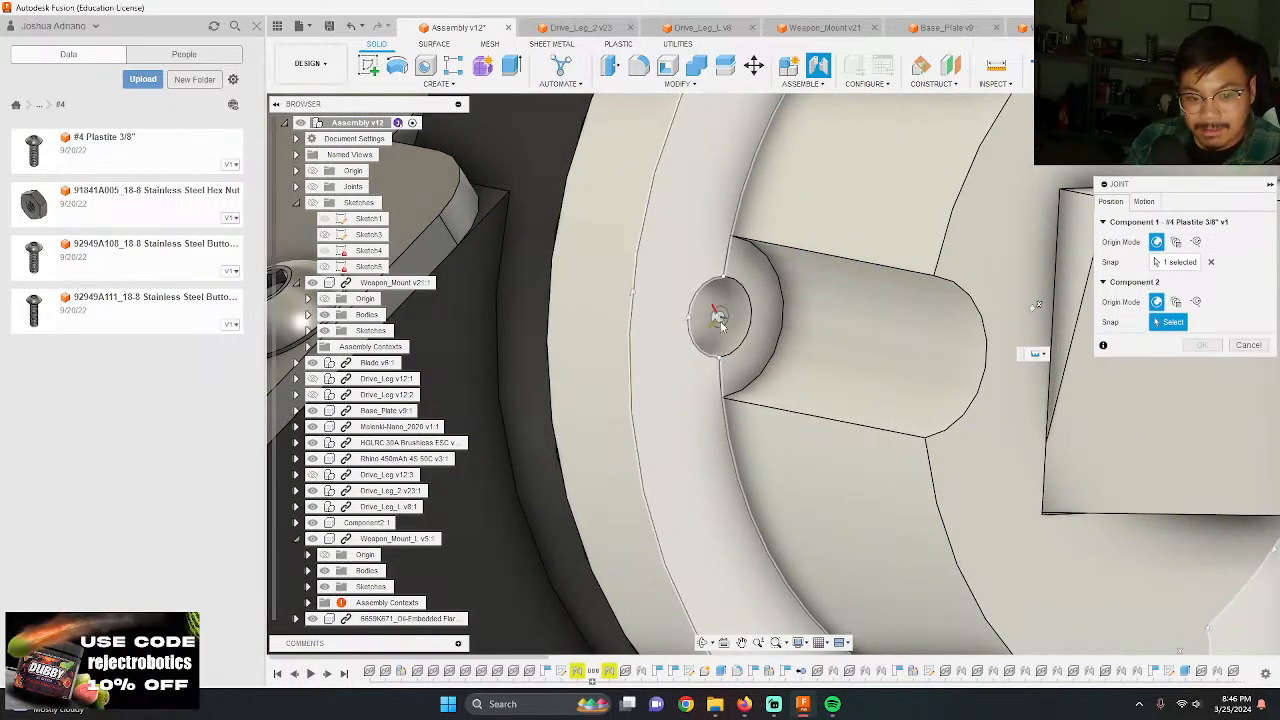
left_click(719, 319)
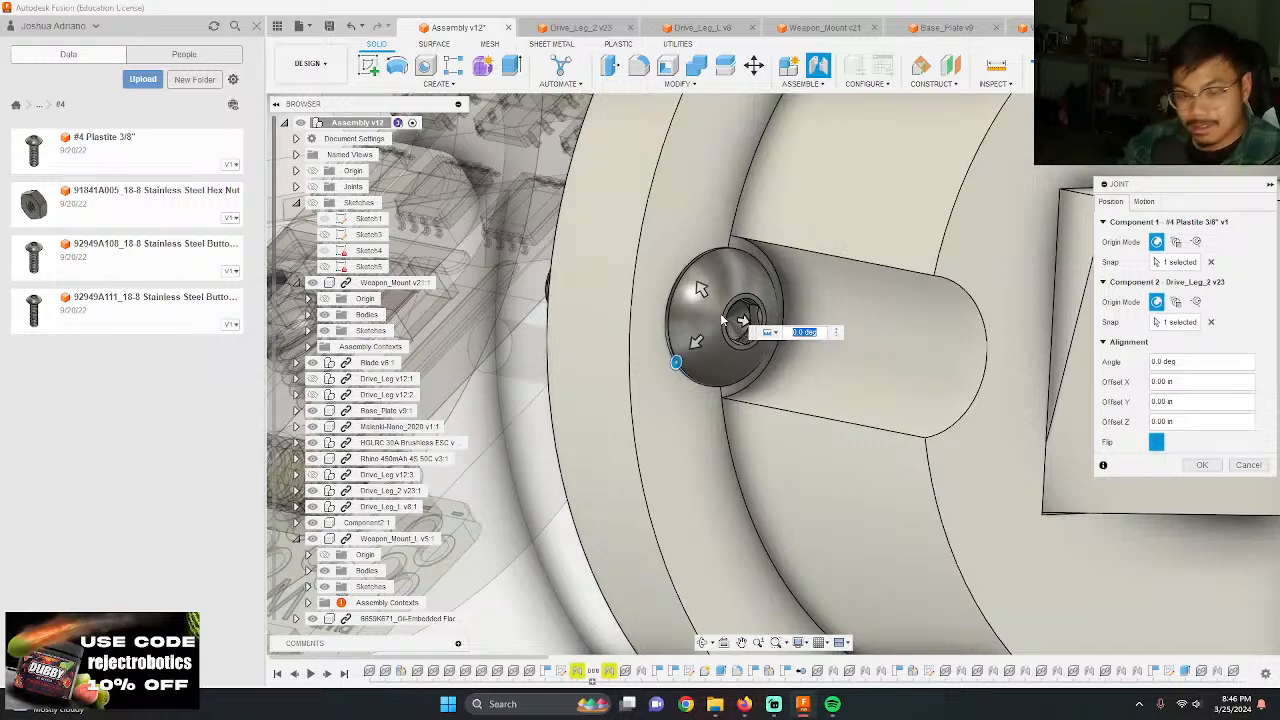
key("Return")
Step: Add another #4 Plastite 3/8" screw and rotate it about Y to face the Drive_Leg_2 hub
middle_click_drag(721, 319, 843, 376, "shift")
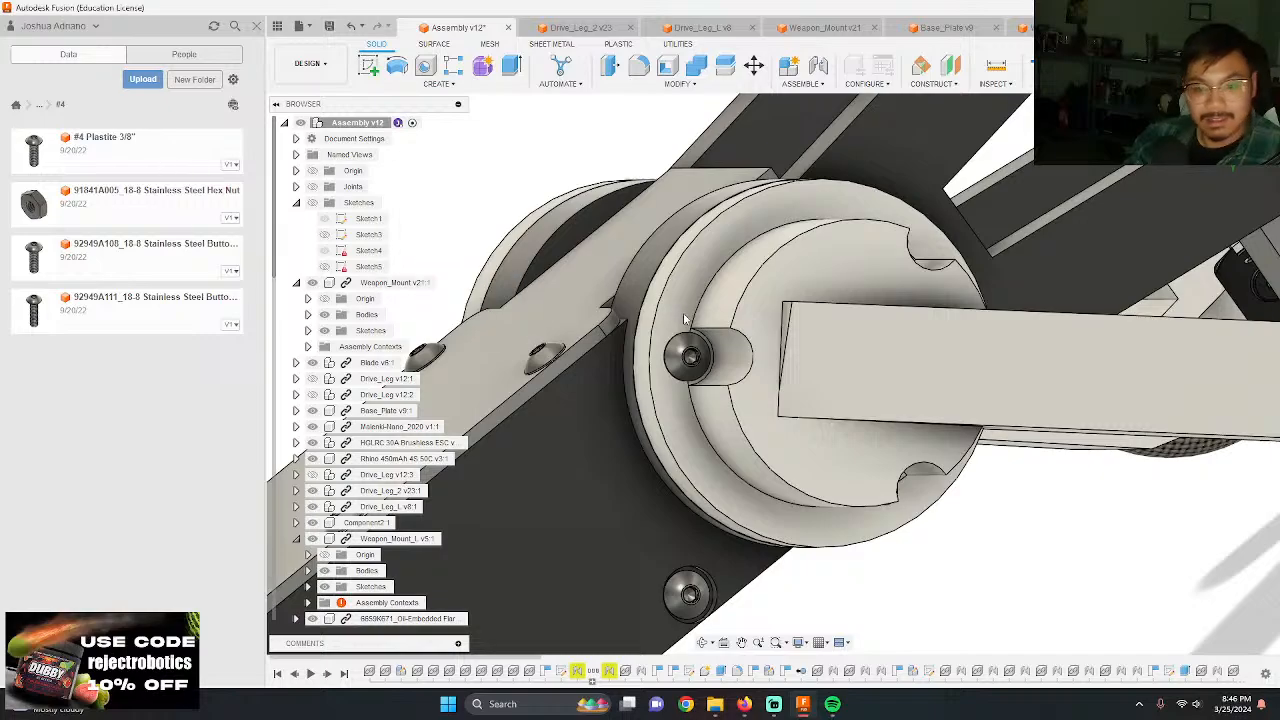
scroll(684, 334, "down", 8)
key("m")
left_click(709, 398)
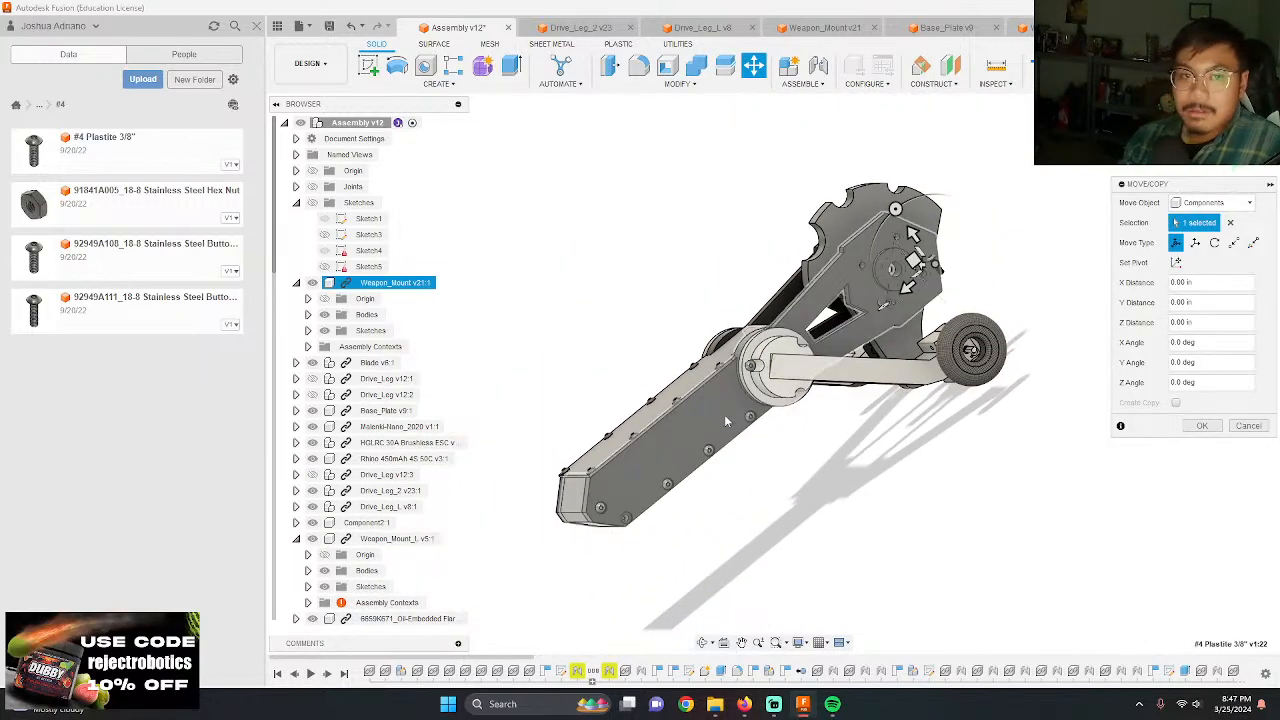
middle_click_drag(964, 292, 978, 332, "shift")
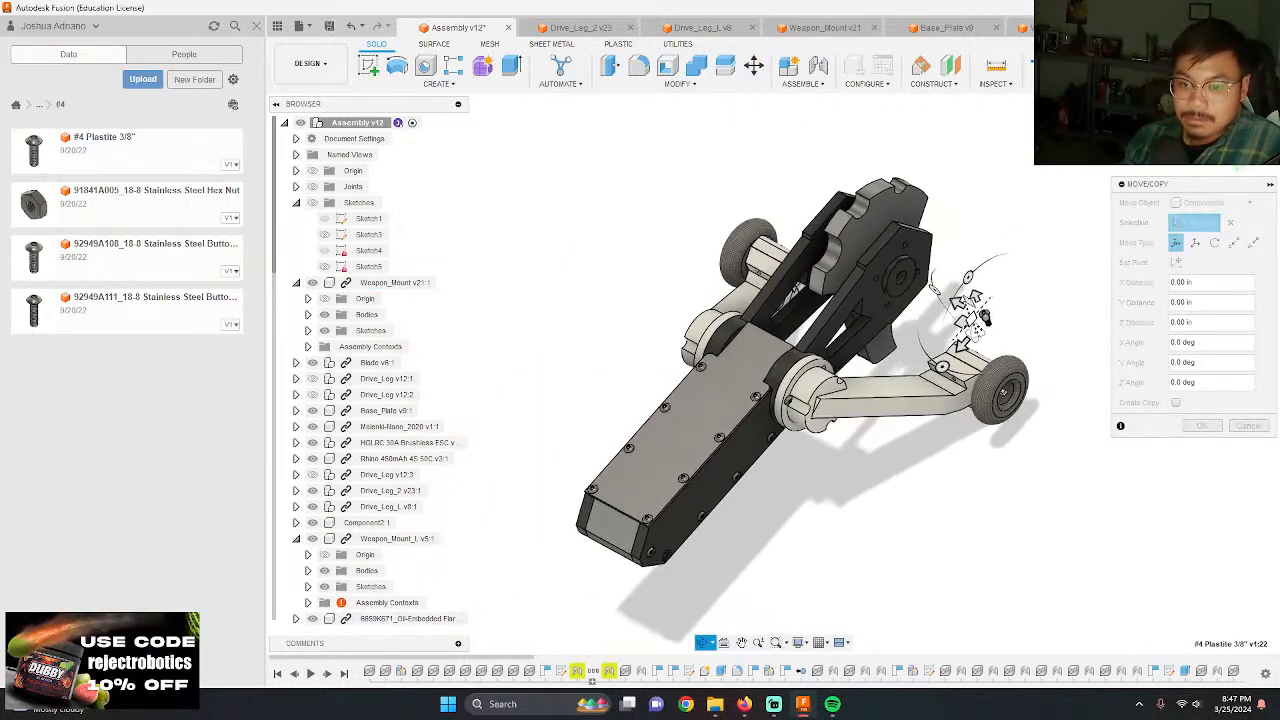
left_click_drag(934, 289, 968, 267)
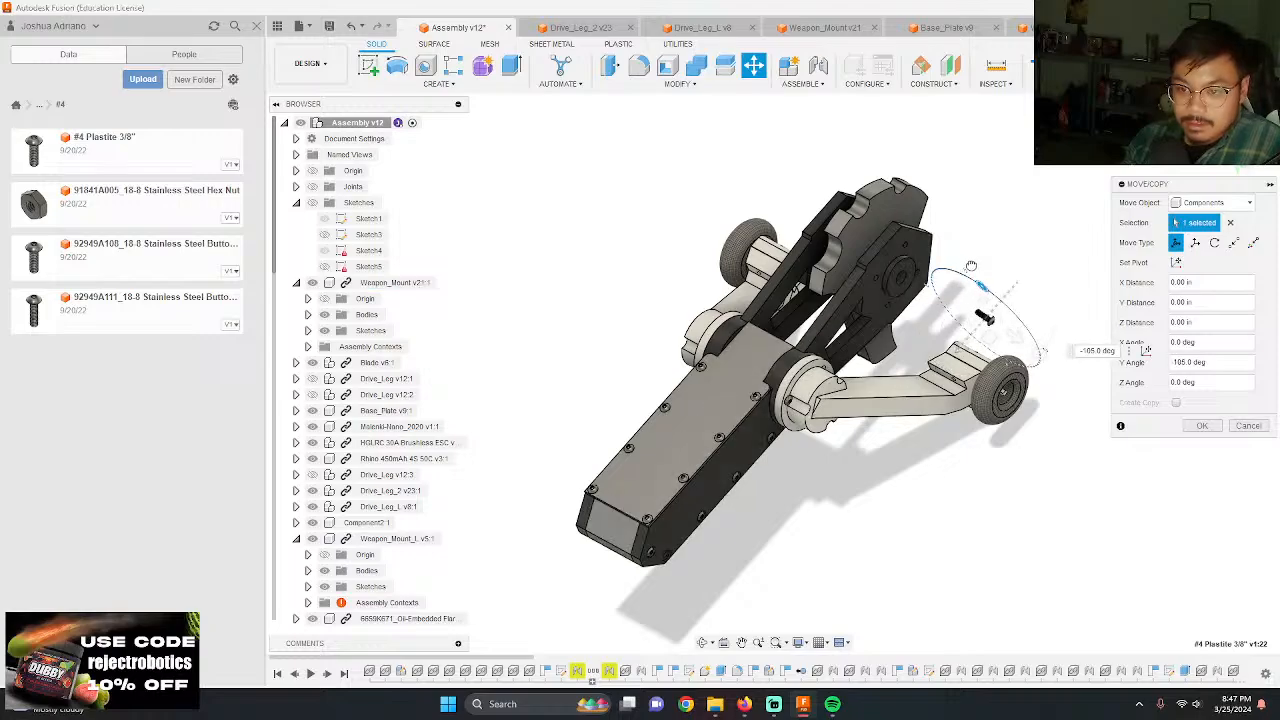
key("Return")
Step: Joint the underside of this screw's head to the upper notch hole of the Drive_Leg_2 hub, above the arm
scroll(976, 290, "up", 10)
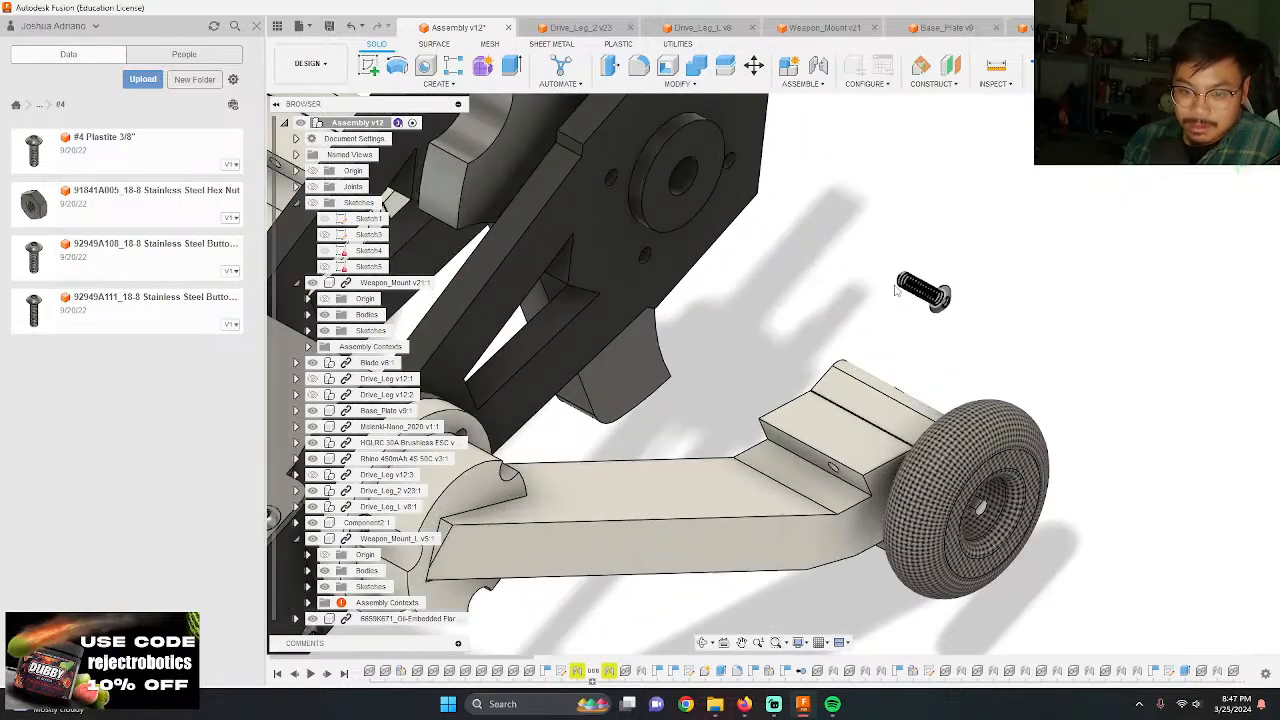
key("j")
scroll(977, 279, "up", 4)
middle_click_drag(977, 279, 722, 348, "shift")
scroll(1095, 459, "up", 3)
scroll(1094, 459, "up", 3)
left_click(1005, 410)
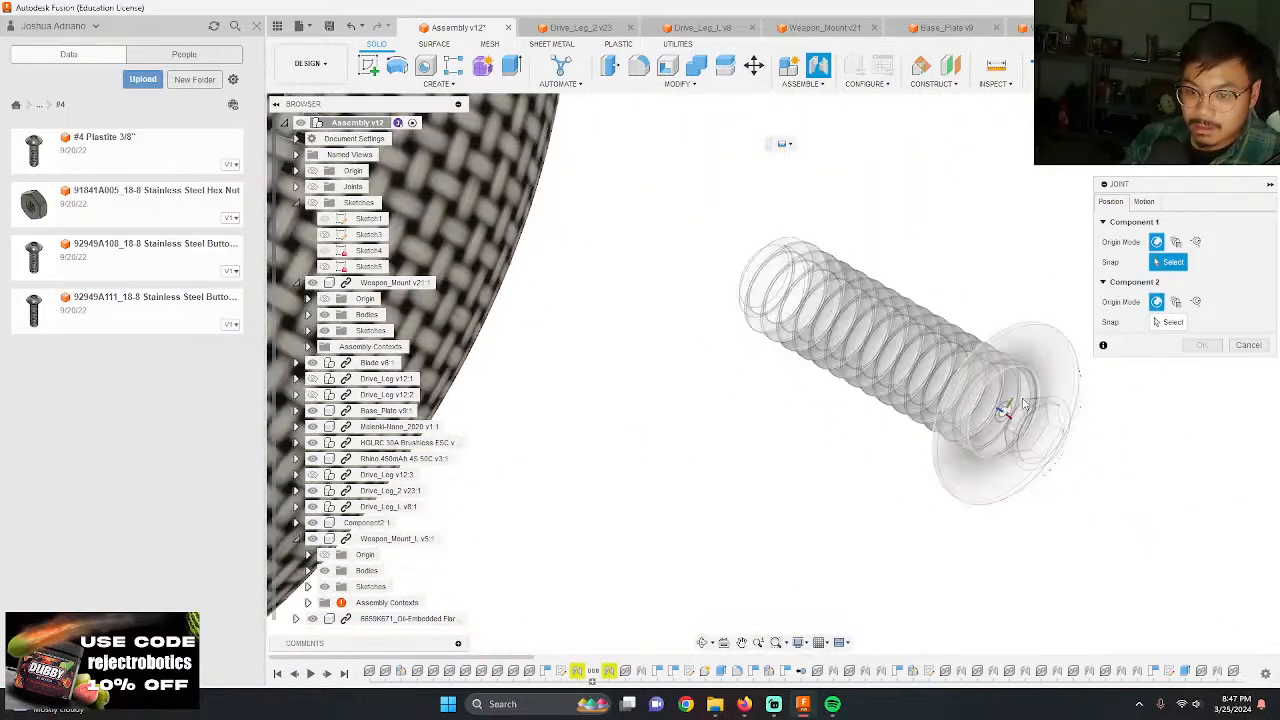
scroll(967, 298, "down", 8)
middle_click_drag(960, 305, 790, 300, "shift")
scroll(780, 310, "down", 3)
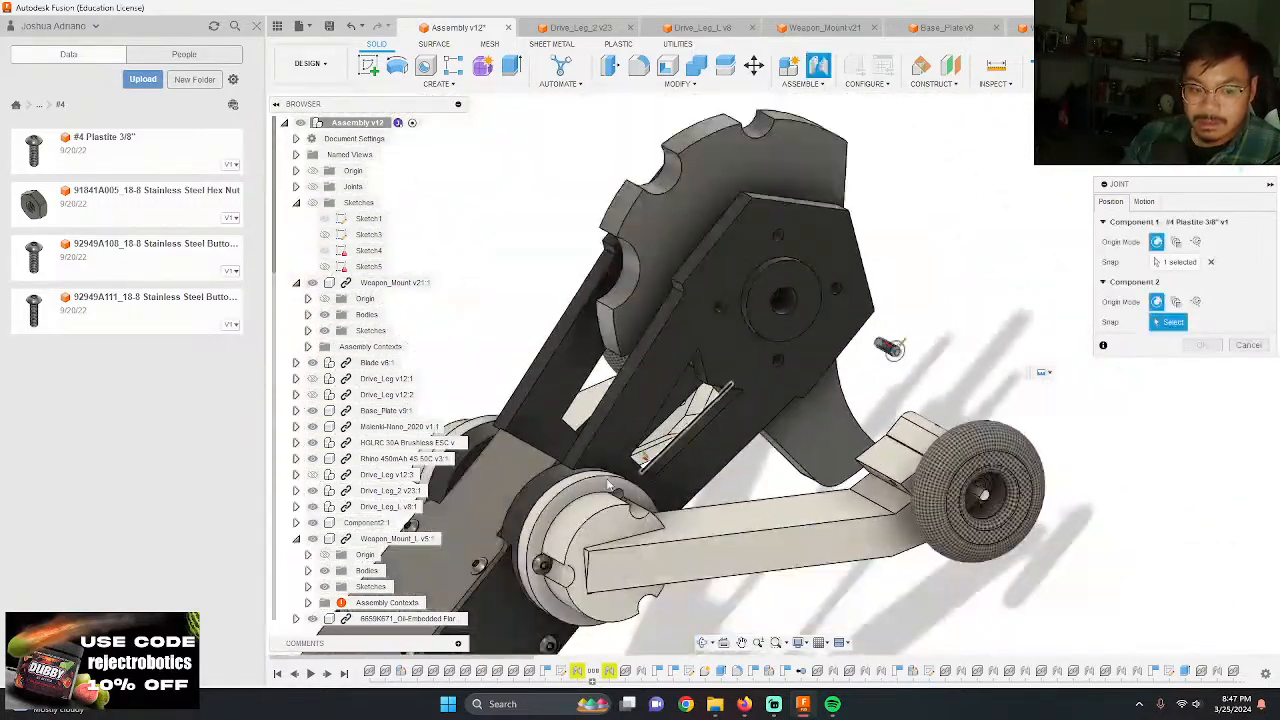
scroll(648, 445, "up", 6)
left_click(710, 484)
key("Return")
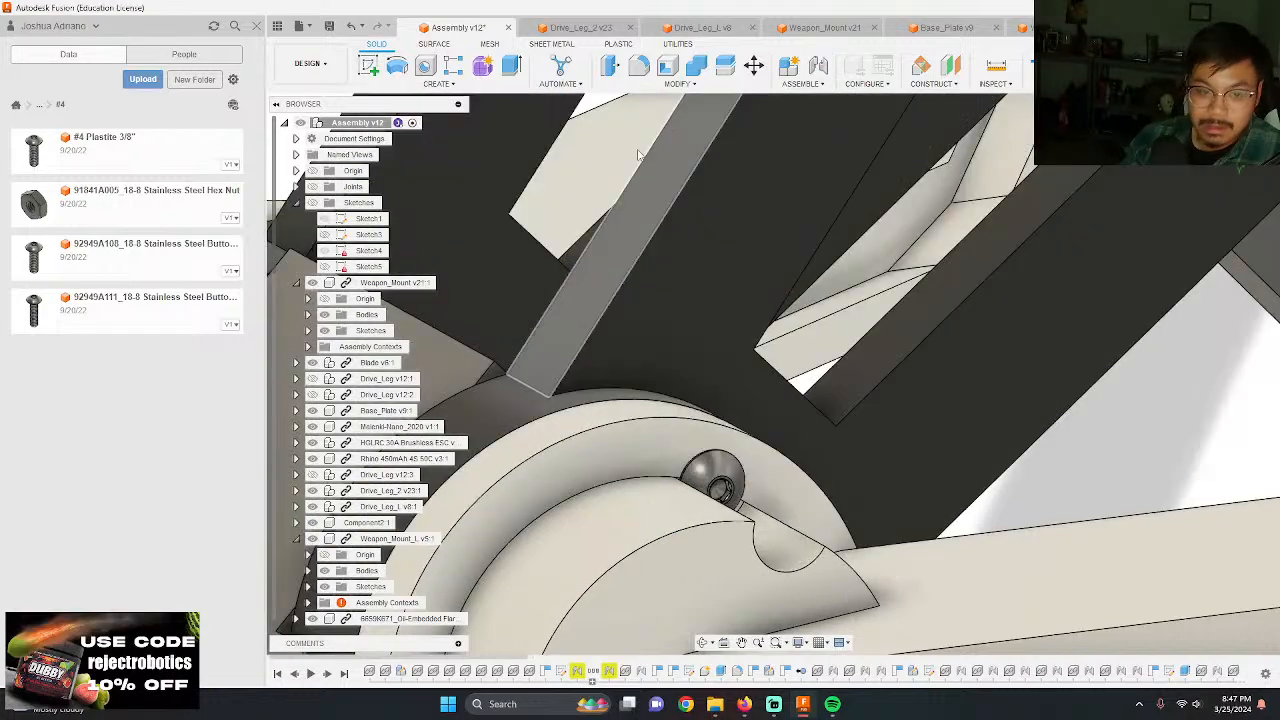
Step: Add one more #4 Plastite 3/8" screw for the remaining Drive_Leg_2 hub hole and rotate it about Y toward the hub
left_click_drag(157, 164, 644, 212)
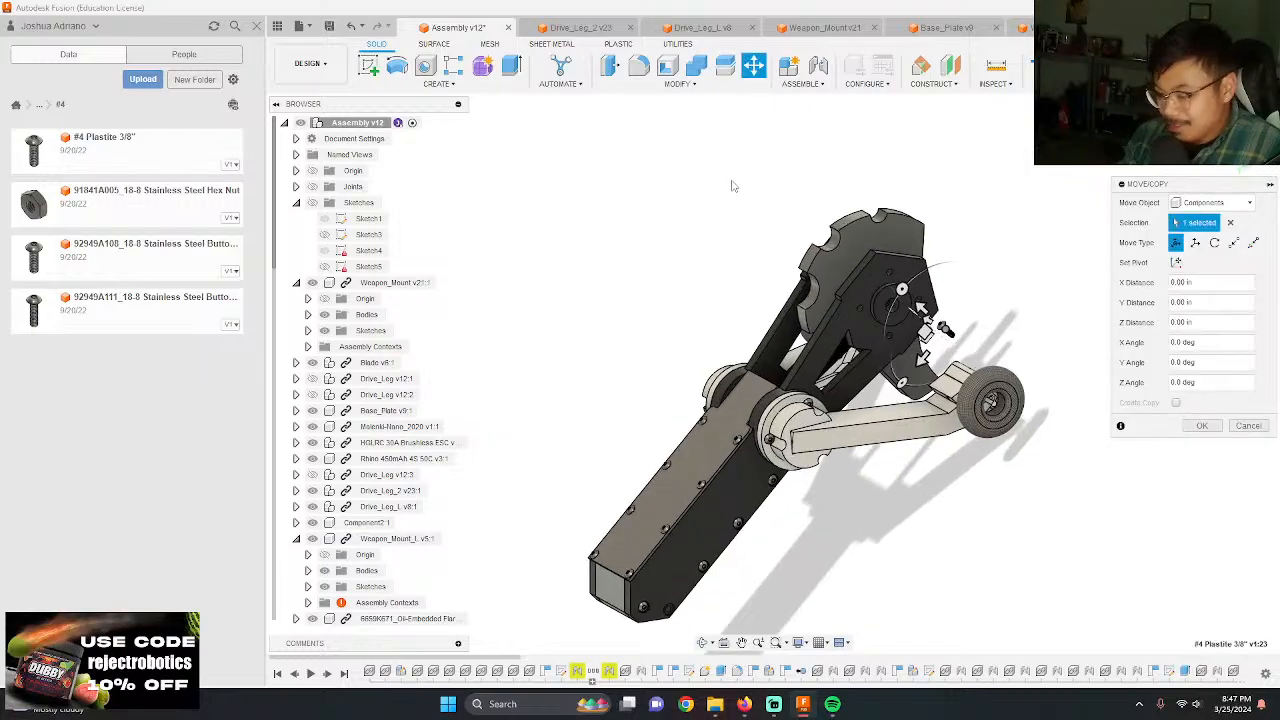
scroll(919, 304, "up", 6)
scroll(919, 304, "up", 5)
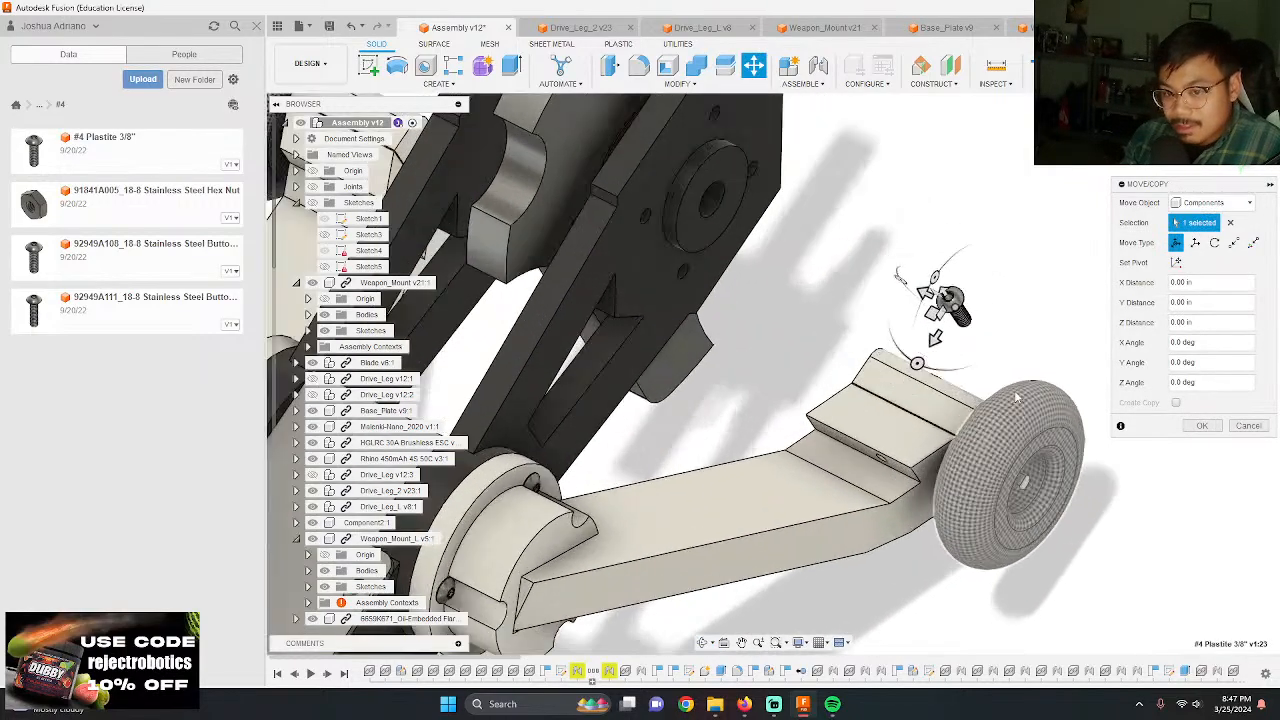
left_click_drag(883, 256, 886, 253)
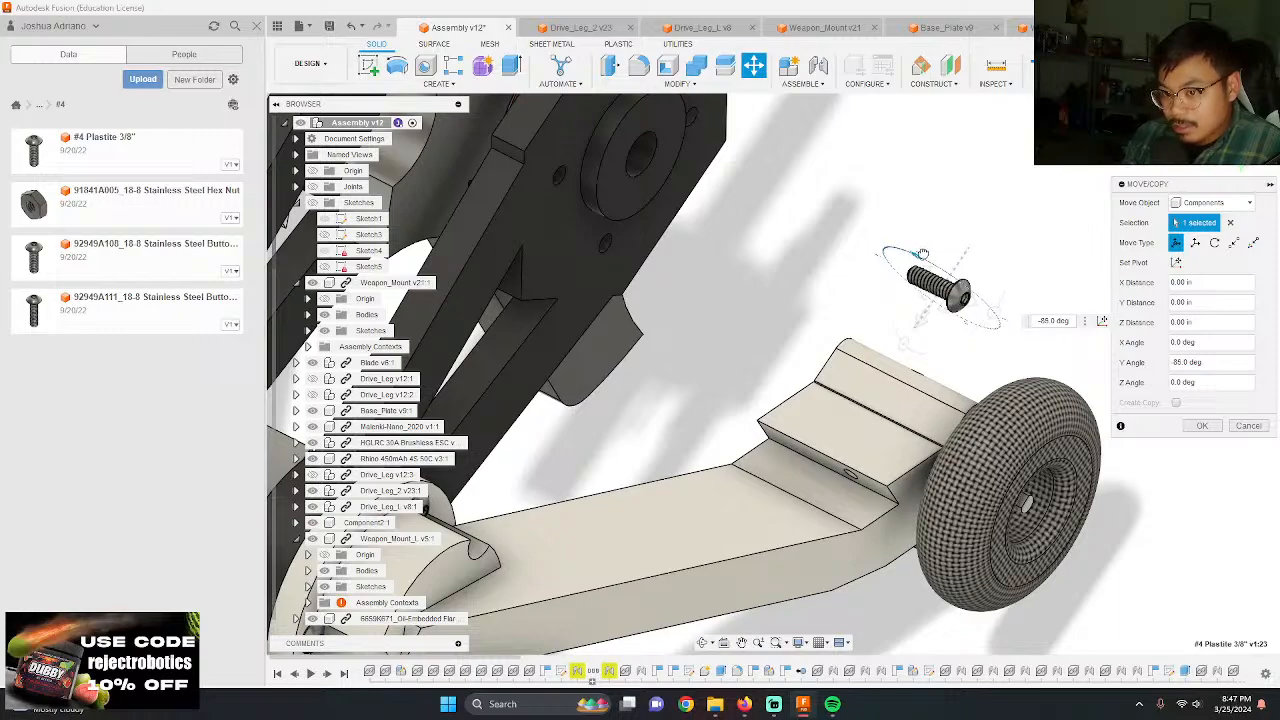
key("Return")
scroll(1003, 312, "up", 5)
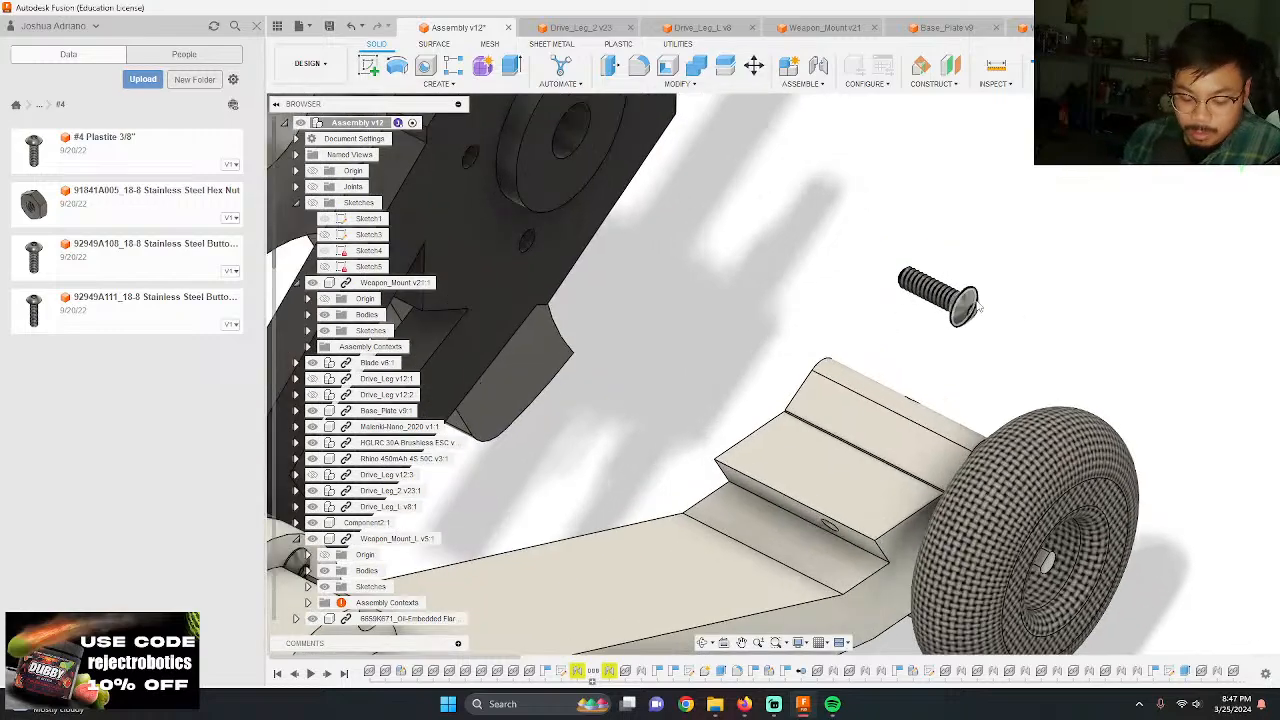
Step: Joint the underside of the remaining #4 Plastite 3/8" screw's head to the last empty Drive_Leg_2 hub hole
middle_click_drag(1003, 312, 1029, 371, "shift")
scroll(1009, 280, "up", 4)
key("j")
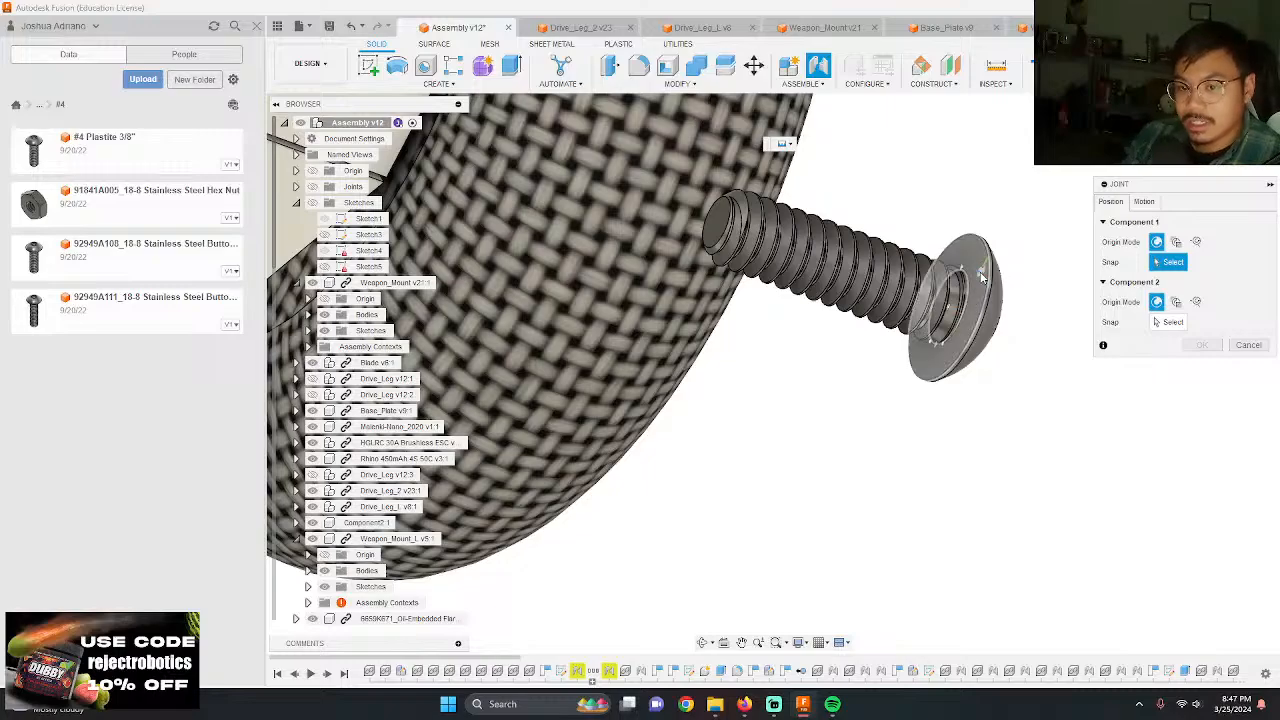
left_click(958, 305)
scroll(951, 303, "down", 8)
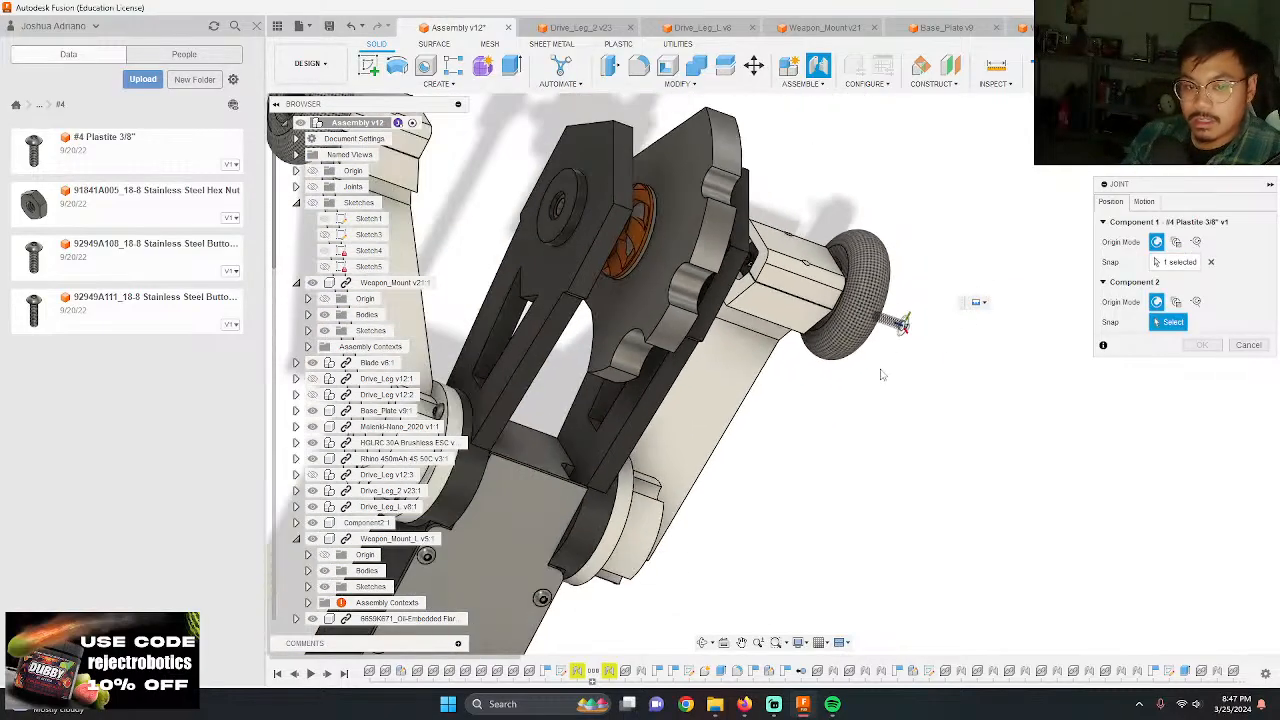
middle_click_drag(780, 378, 765, 360, "shift")
scroll(748, 345, "up", 8)
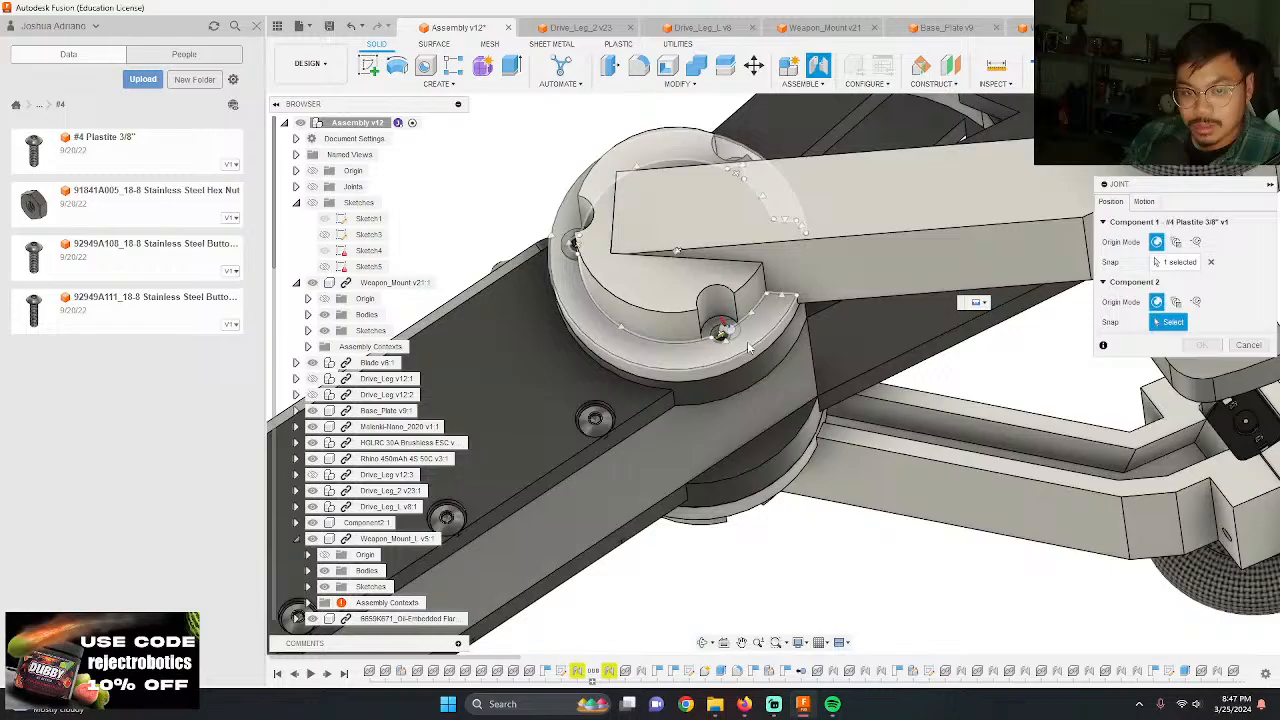
scroll(748, 345, "up", 3)
left_click(699, 327)
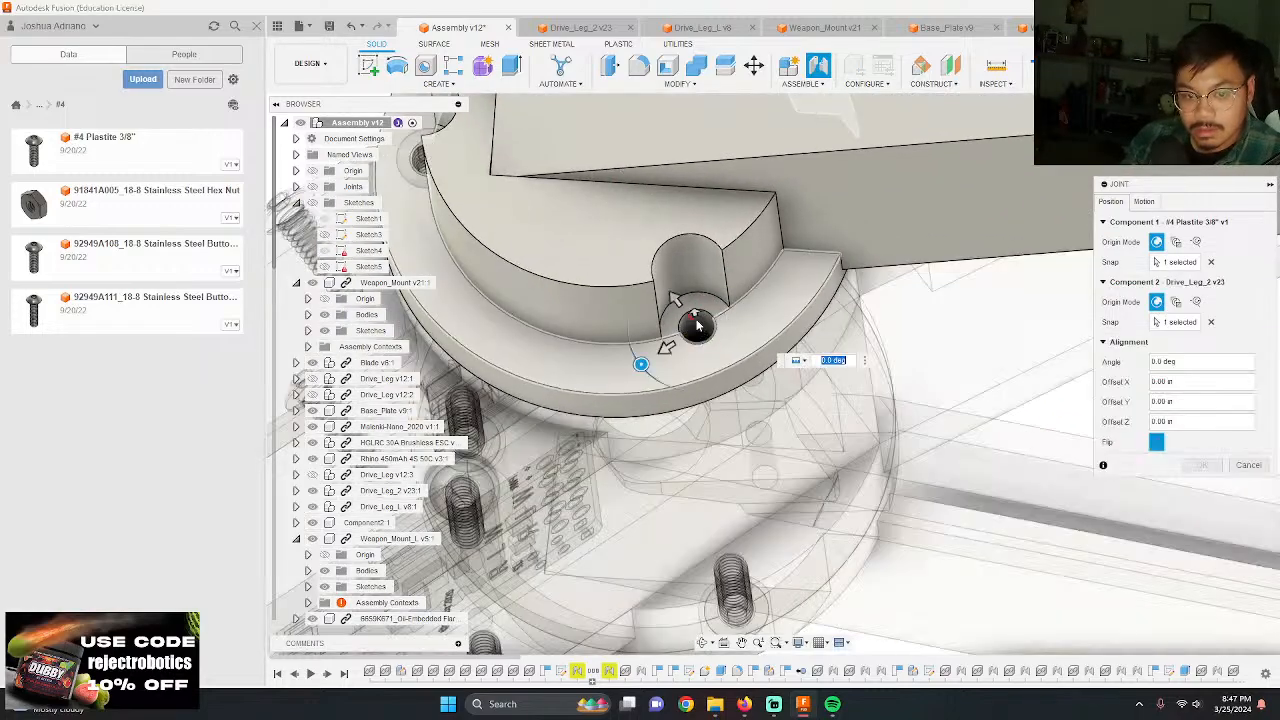
key("Return")
scroll(699, 325, "down", 10)
middle_click_drag(855, 366, 992, 360, "shift")
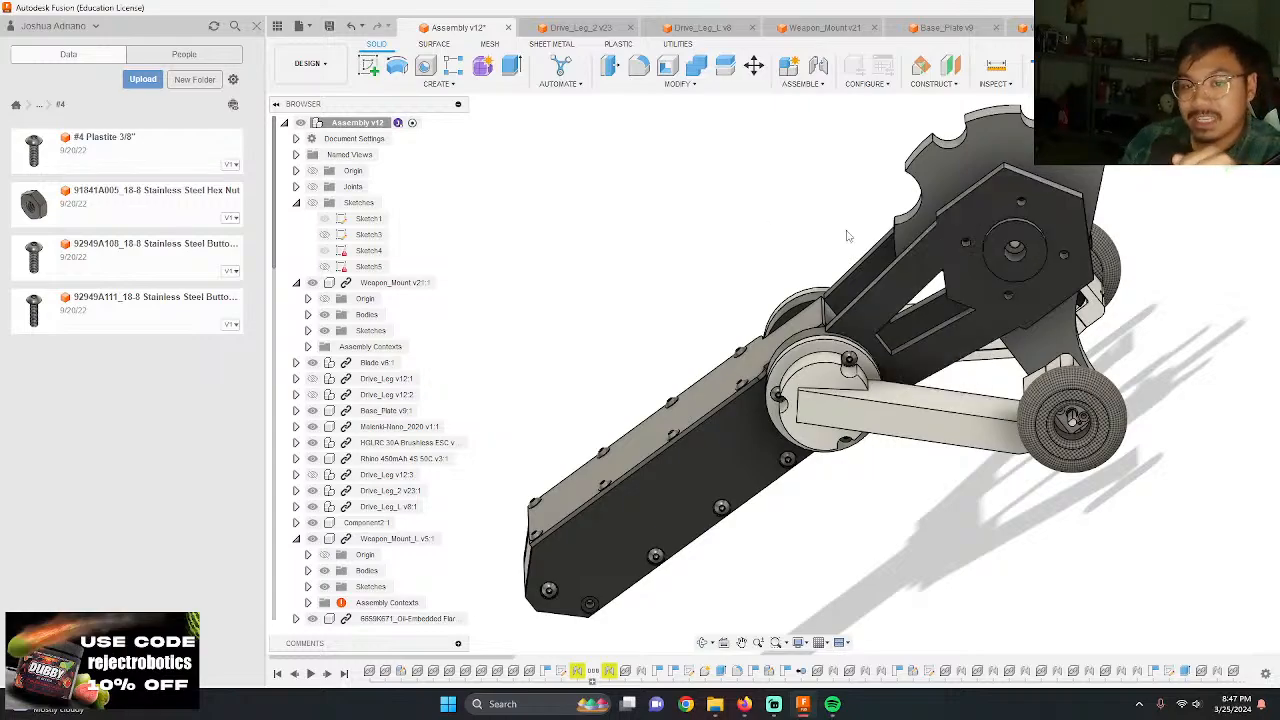
Step: Switch to the Weapon_Mount design and open its first sketch for editing at the lower corner of the hexagonal end
left_click(577, 28)
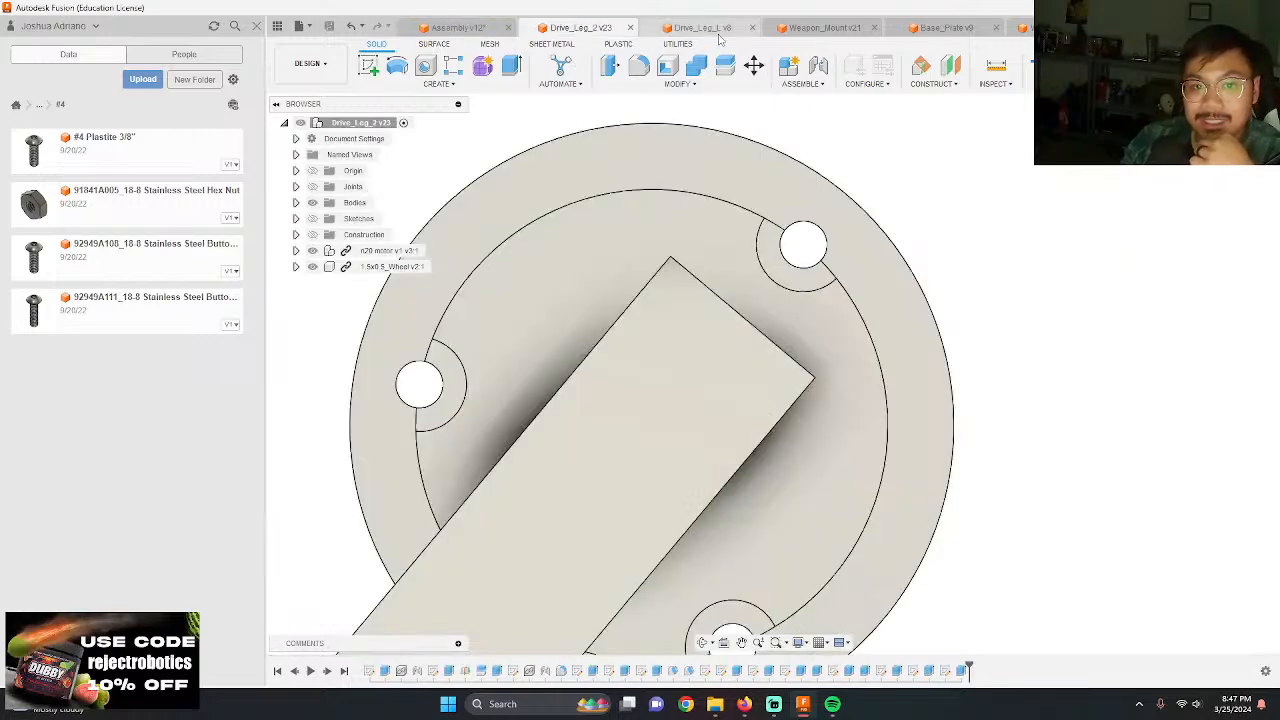
left_click(700, 27)
left_click(813, 28)
scroll(793, 275, "down", 2)
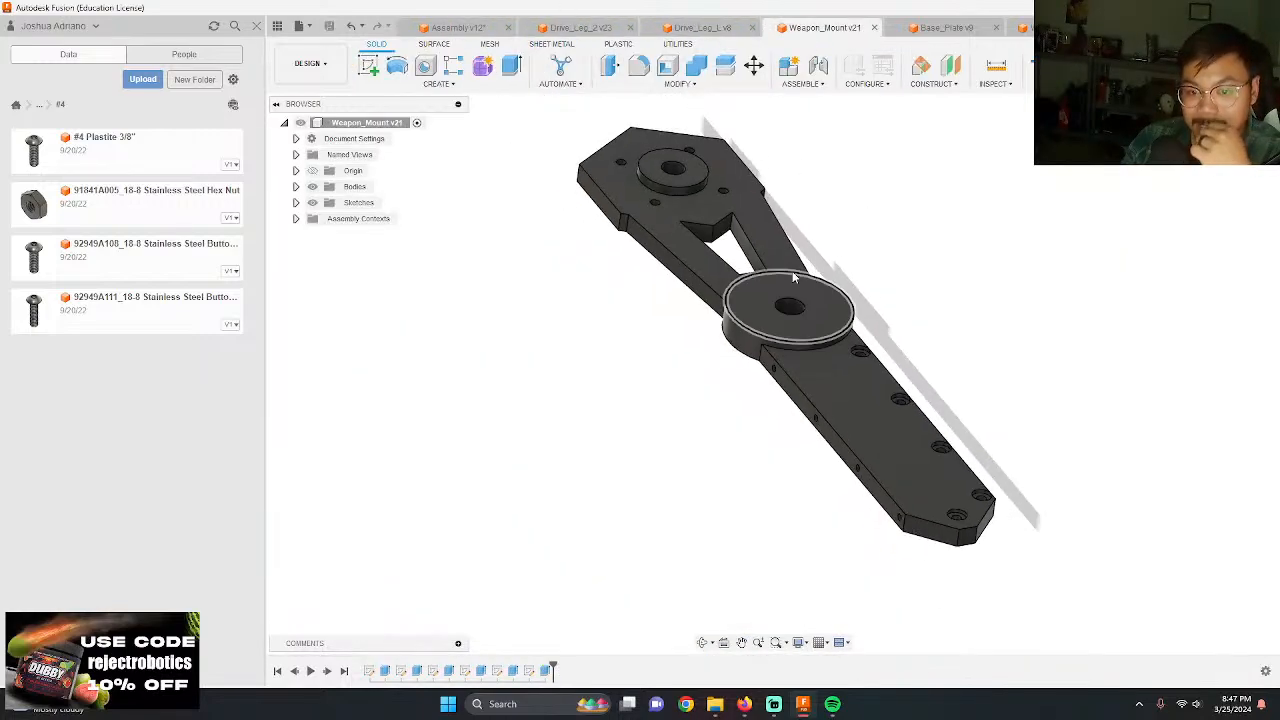
mouse_move(794, 277)
middle_mouse_down("shift")
mouse_move(801, 309)
mouse_move(809, 290)
middle_mouse_up("shift")
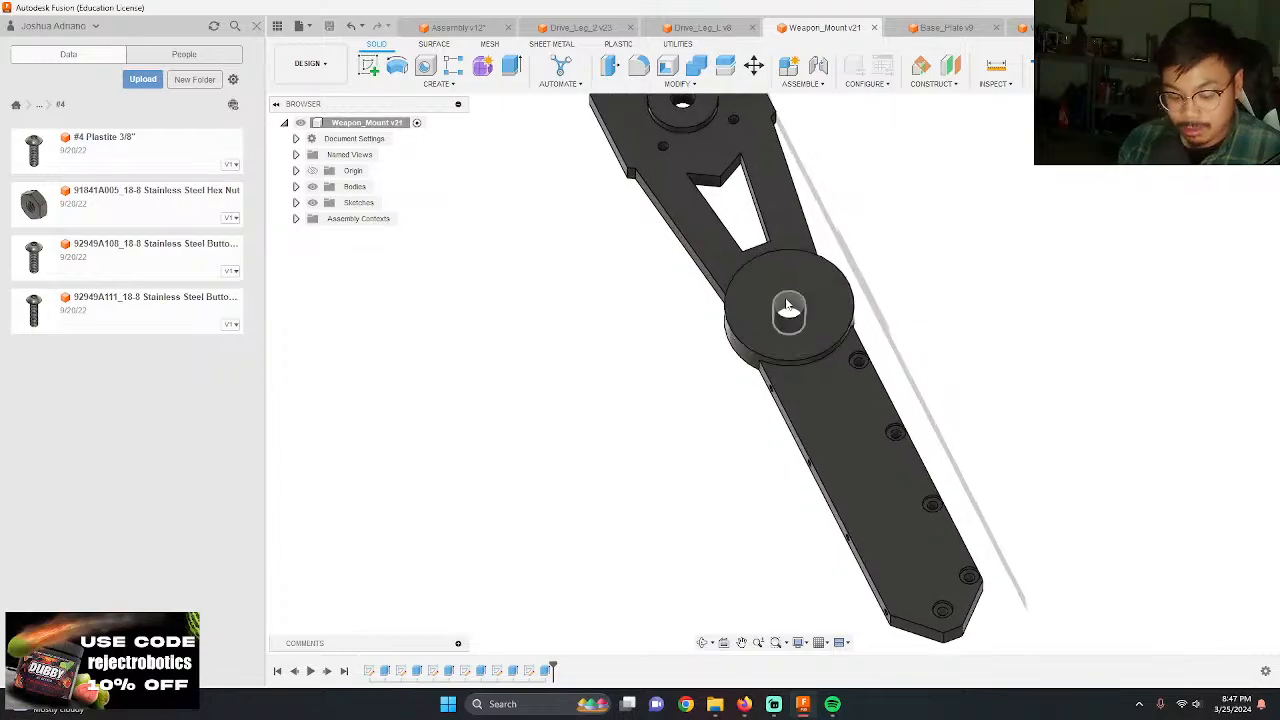
left_click(703, 231)
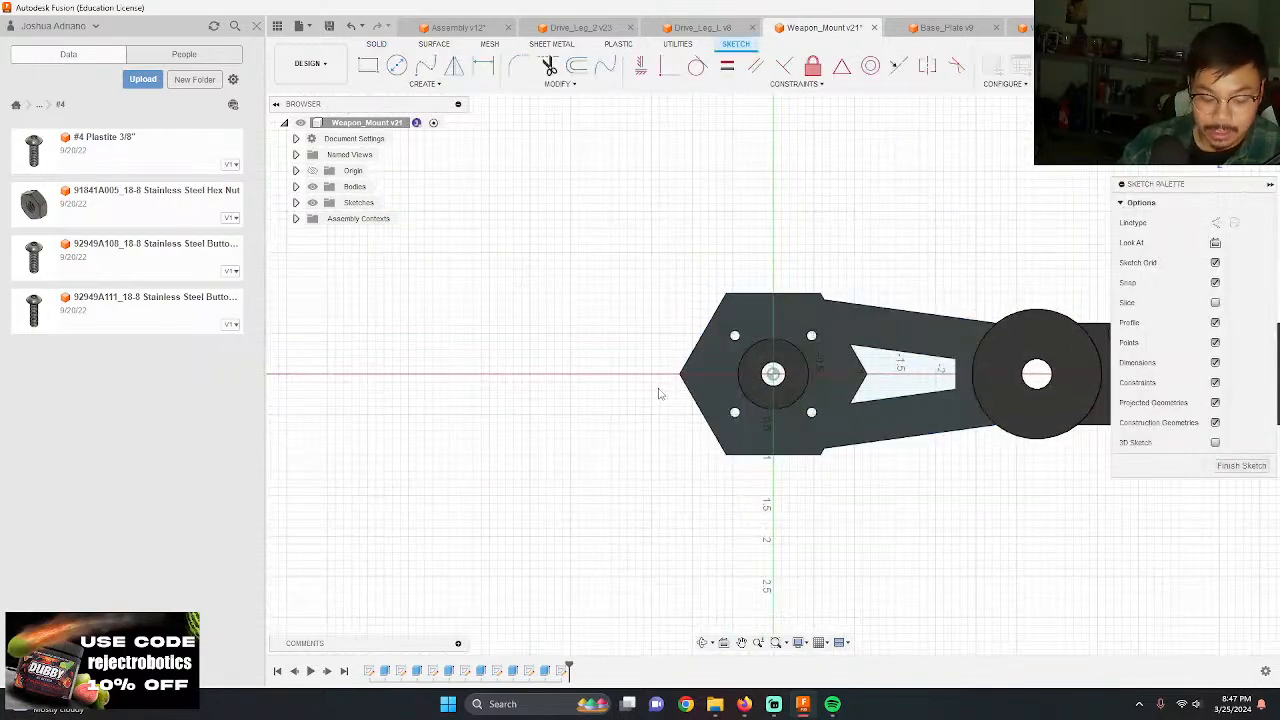
key("ctrl+z")
double_click(369, 671)
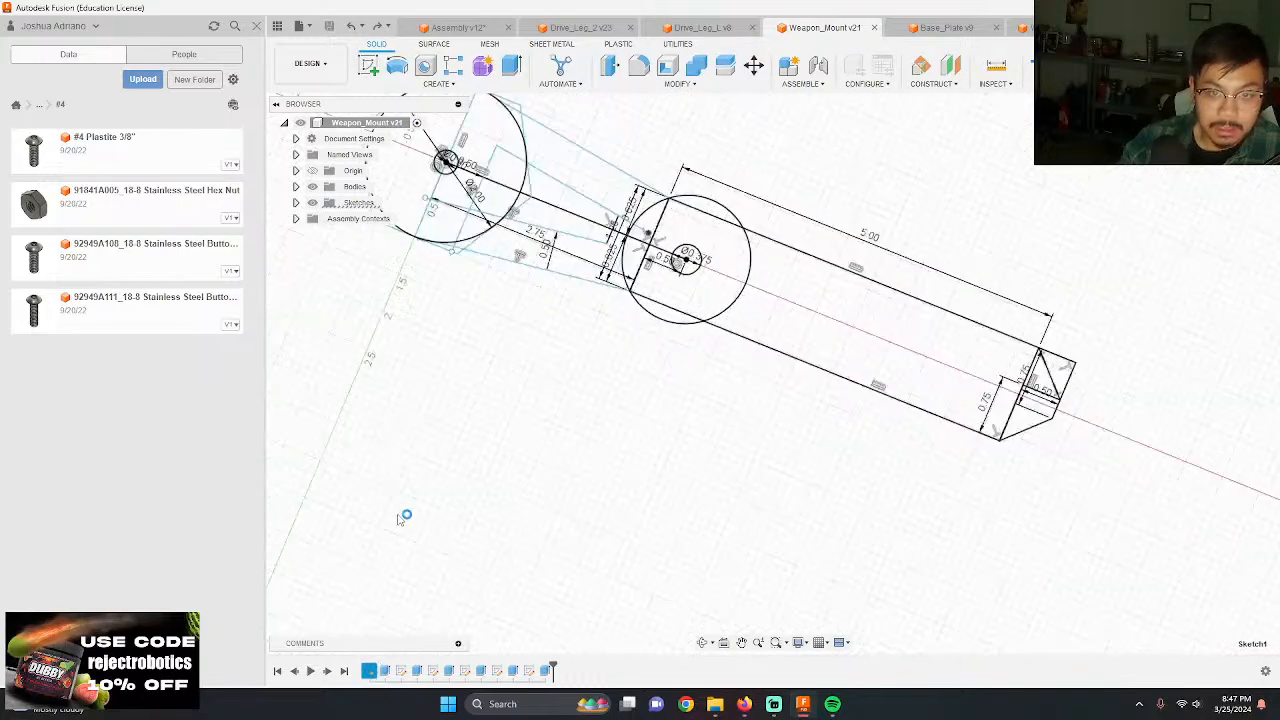
scroll(540, 380, "up", 5)
scroll(530, 372, "up", 2)
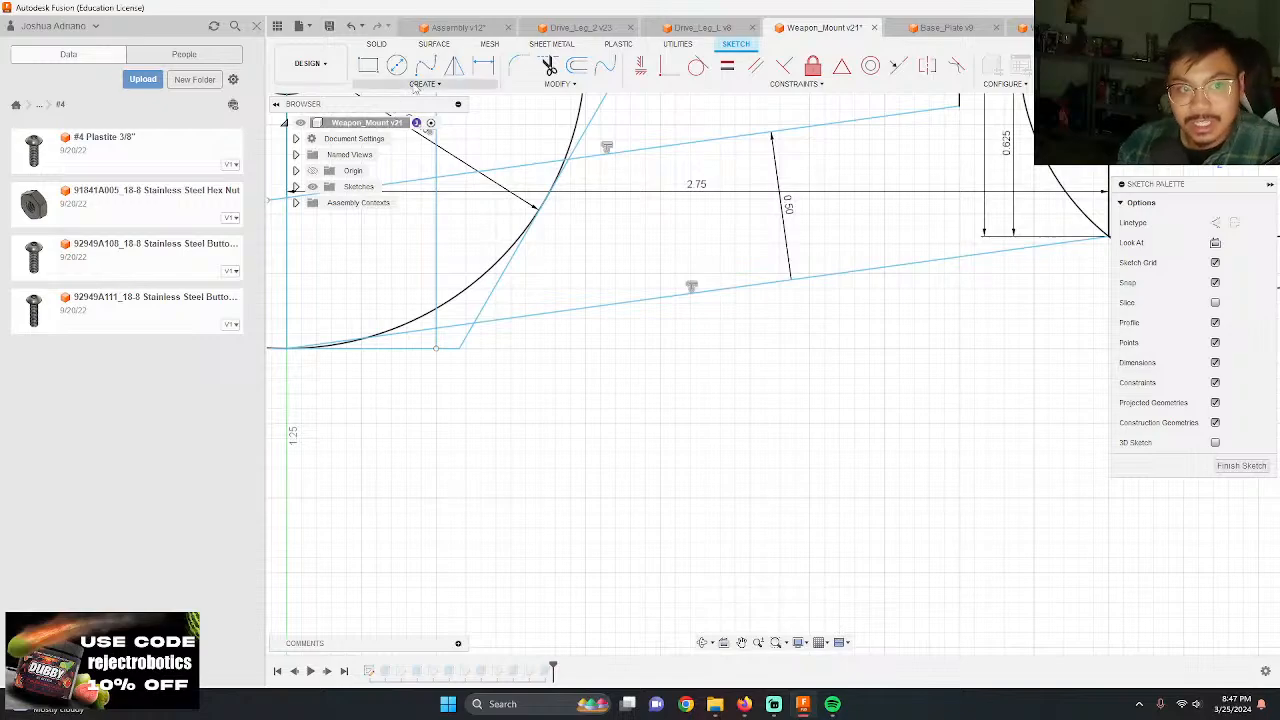
left_click(419, 84)
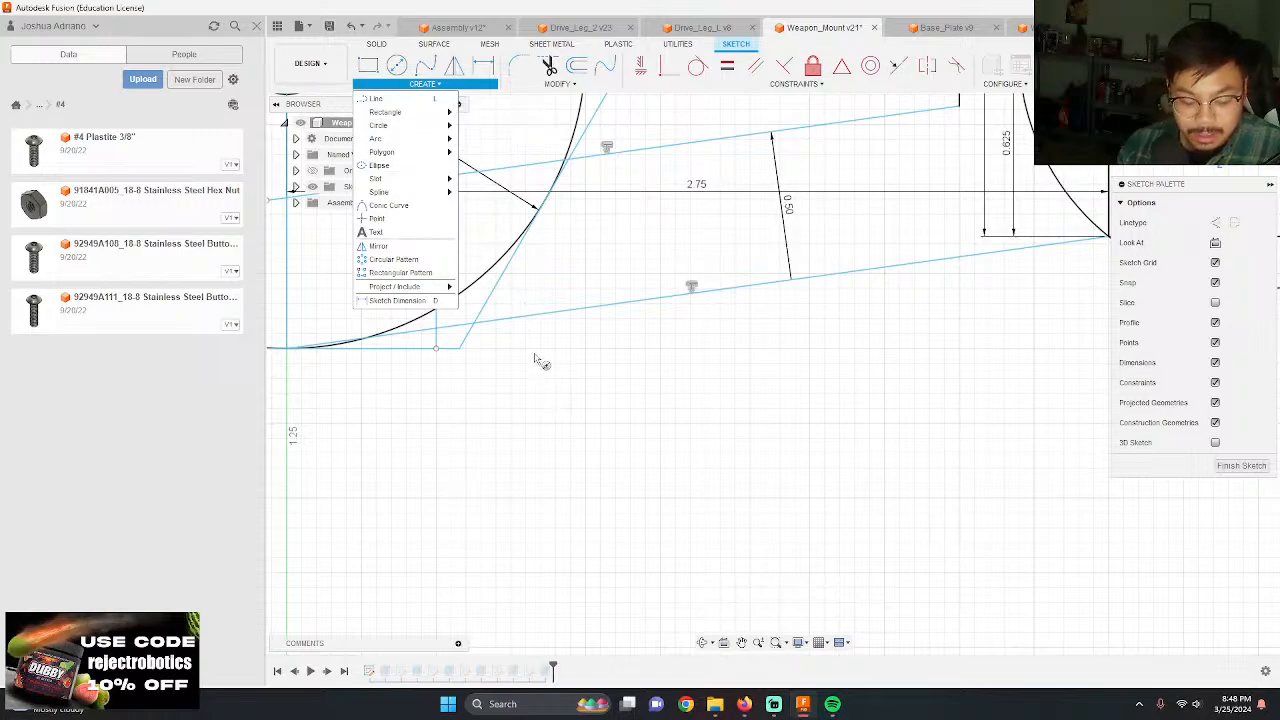
key("c")
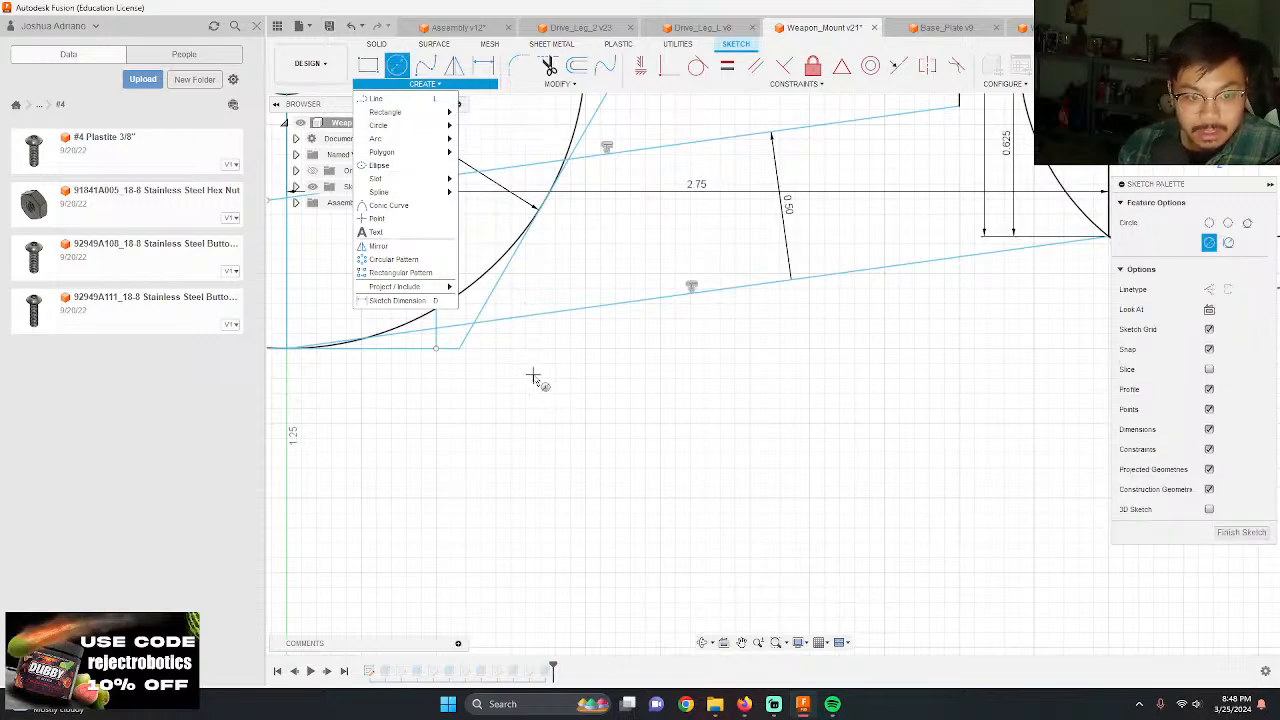
key("Escape")
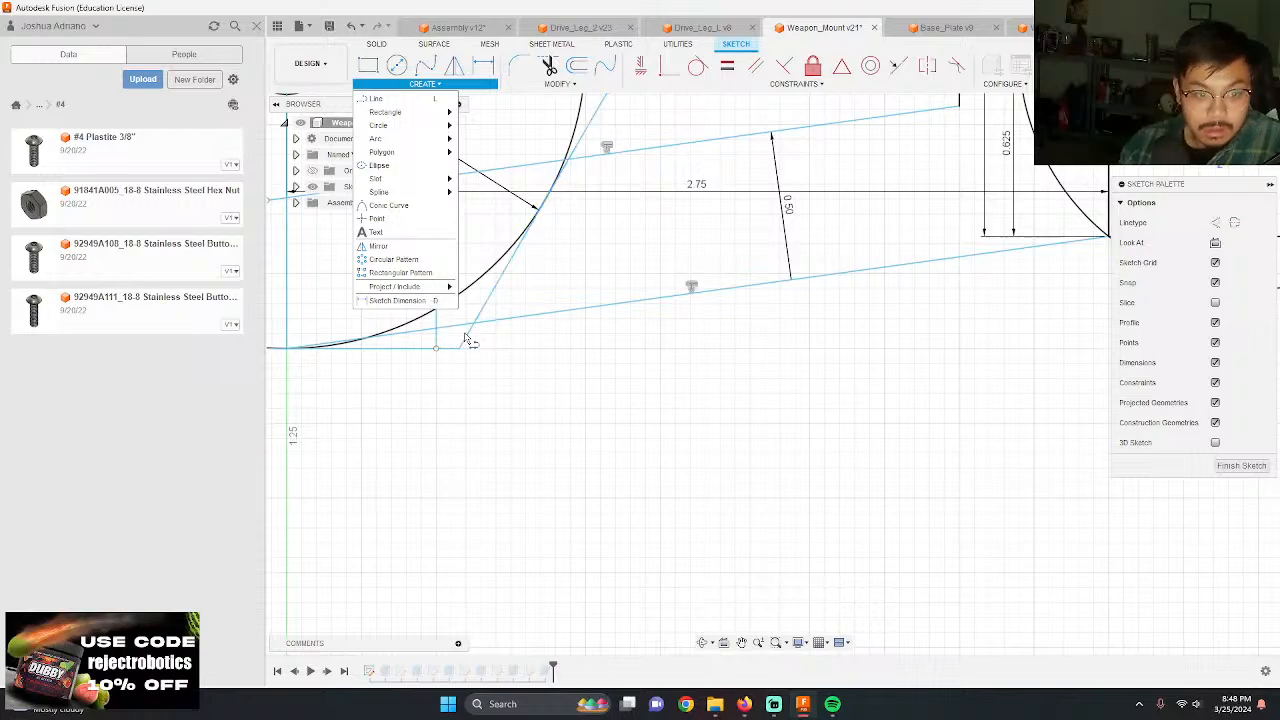
Step: Draw a 0.5 in line outward at 45 degrees from where the hexagon's slanted edge meets the arm's lower edge
key("l")
left_click(475, 326)
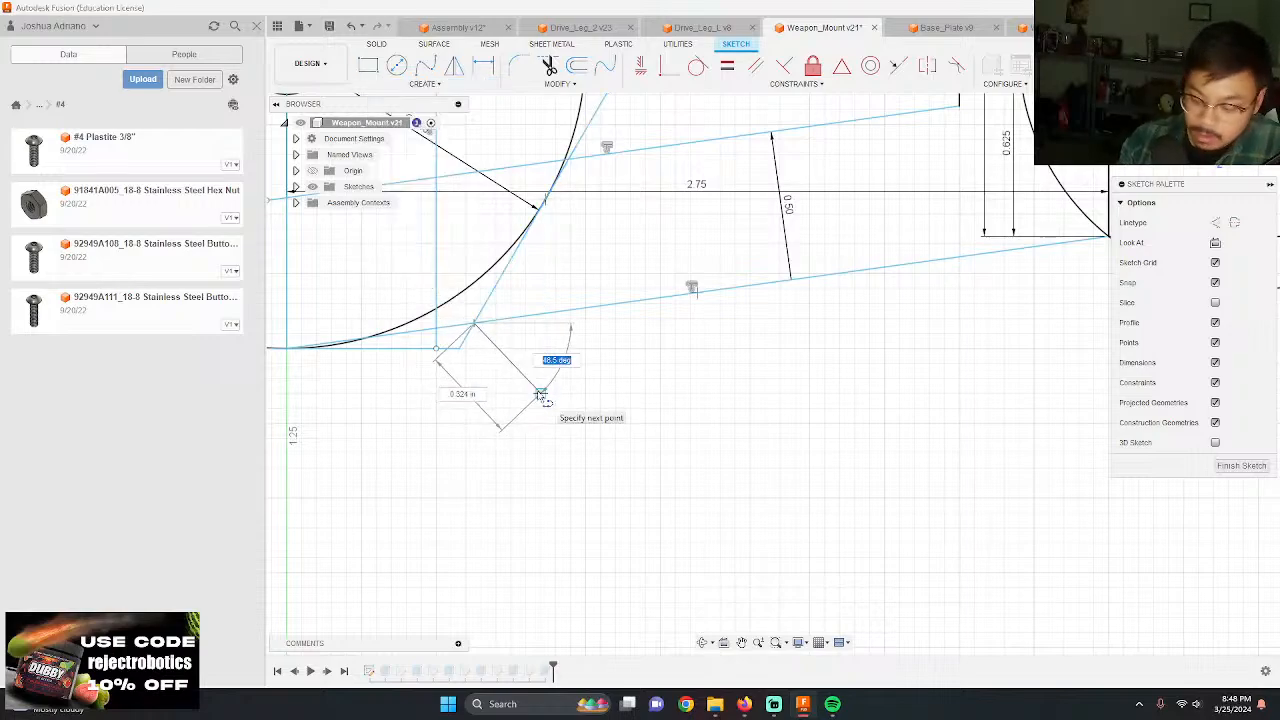
key("Tab")
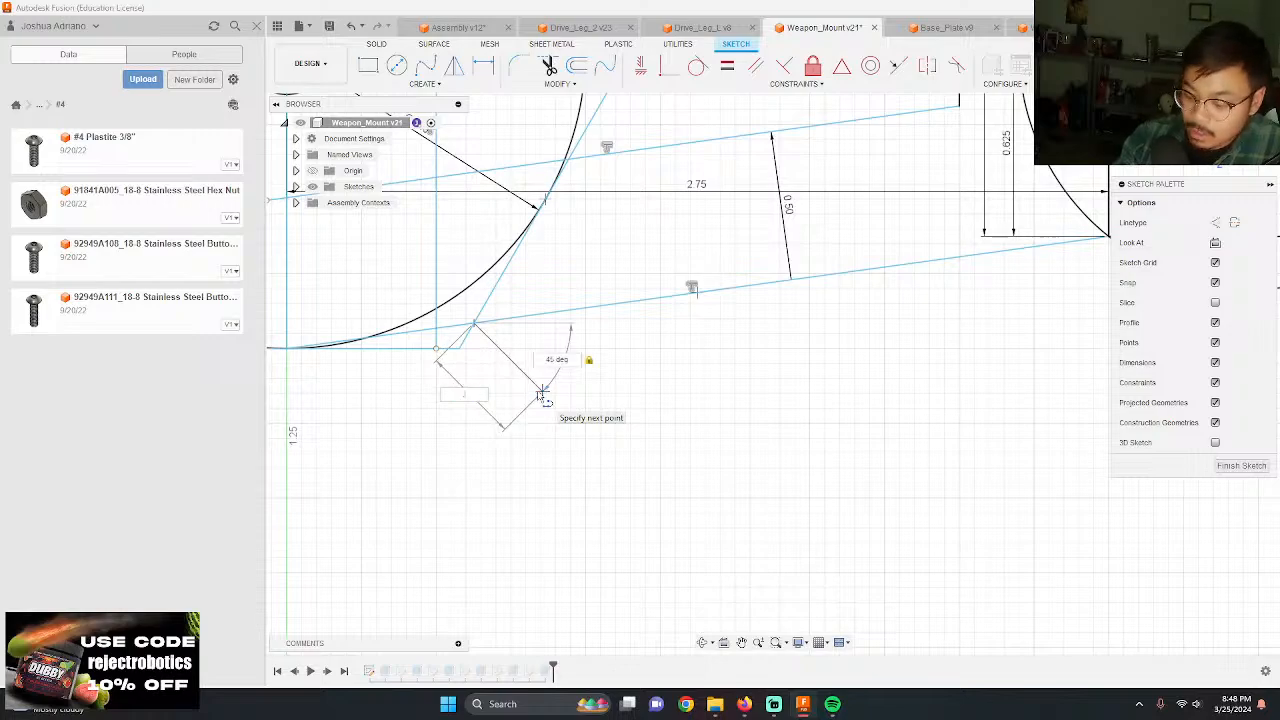
type("0.5")
key("Return")
Step: Draw a 0.25 in diameter circle centred on the free end of the angled line
key("c")
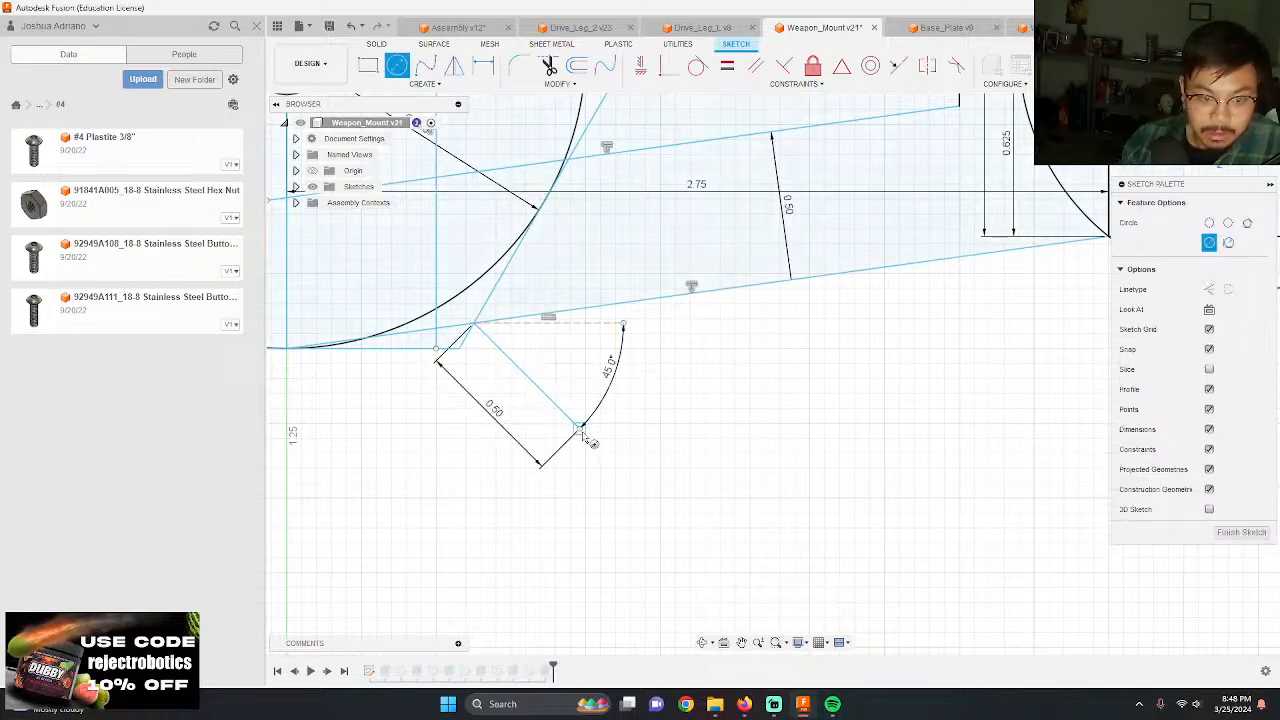
left_click(579, 428)
type("0.25")
key("Return")
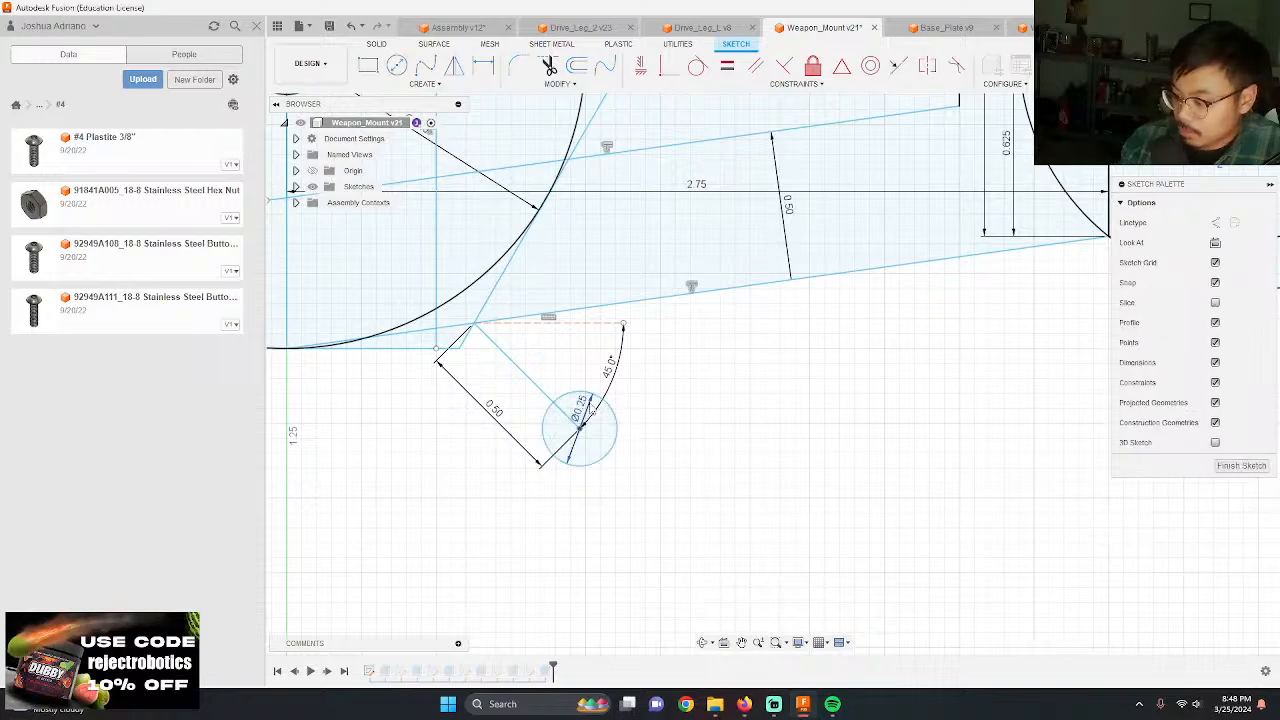
Step: Set the angled line's length to 0.375 in
left_click(489, 408)
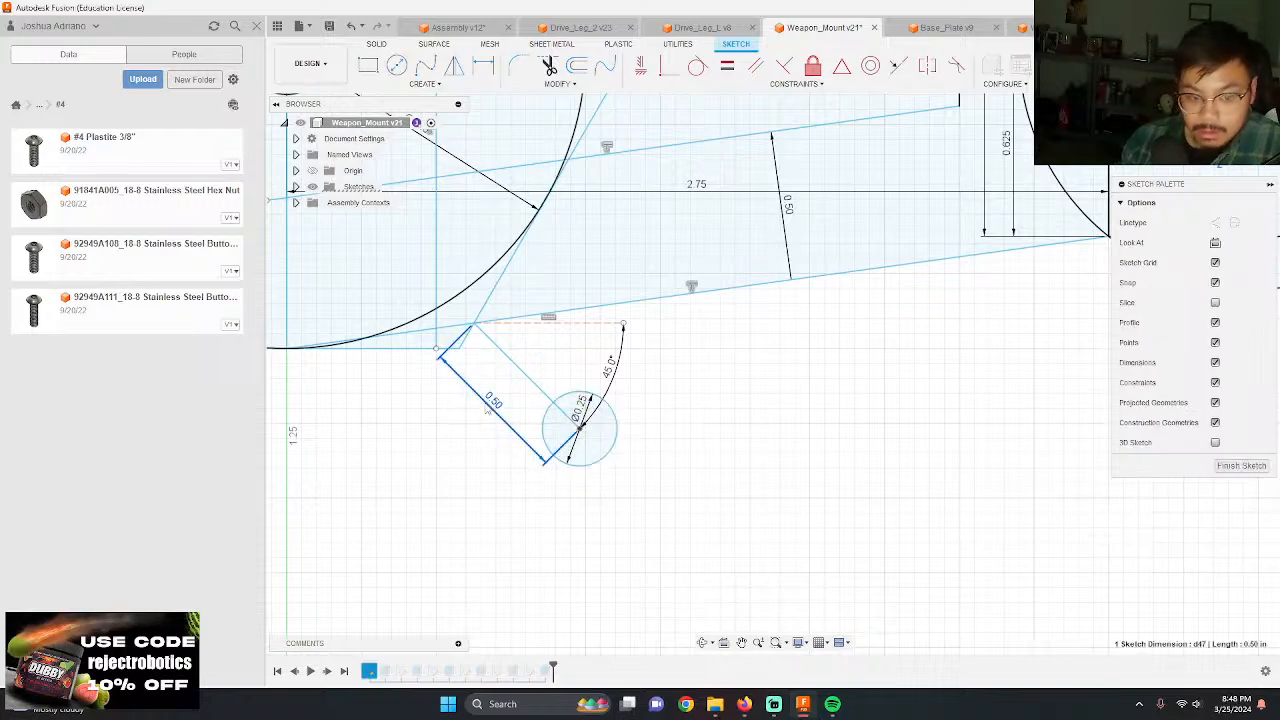
double_click(488, 408)
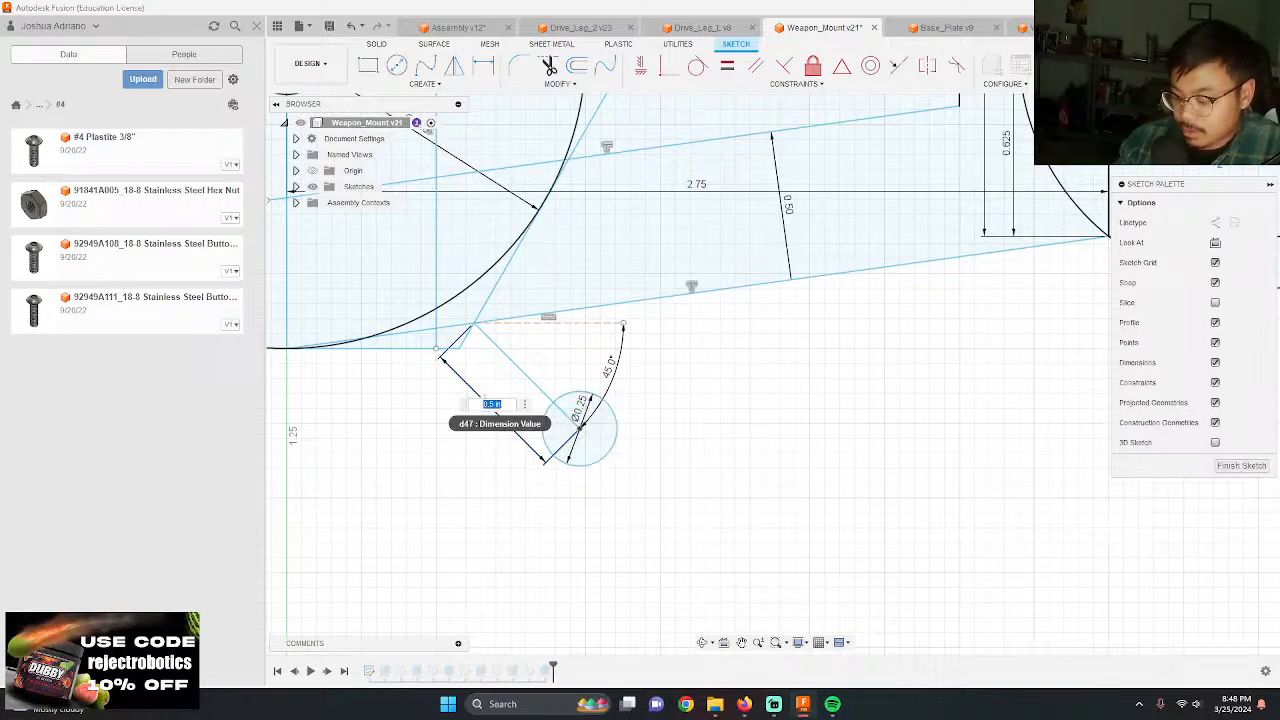
key("Return")
double_click(488, 401)
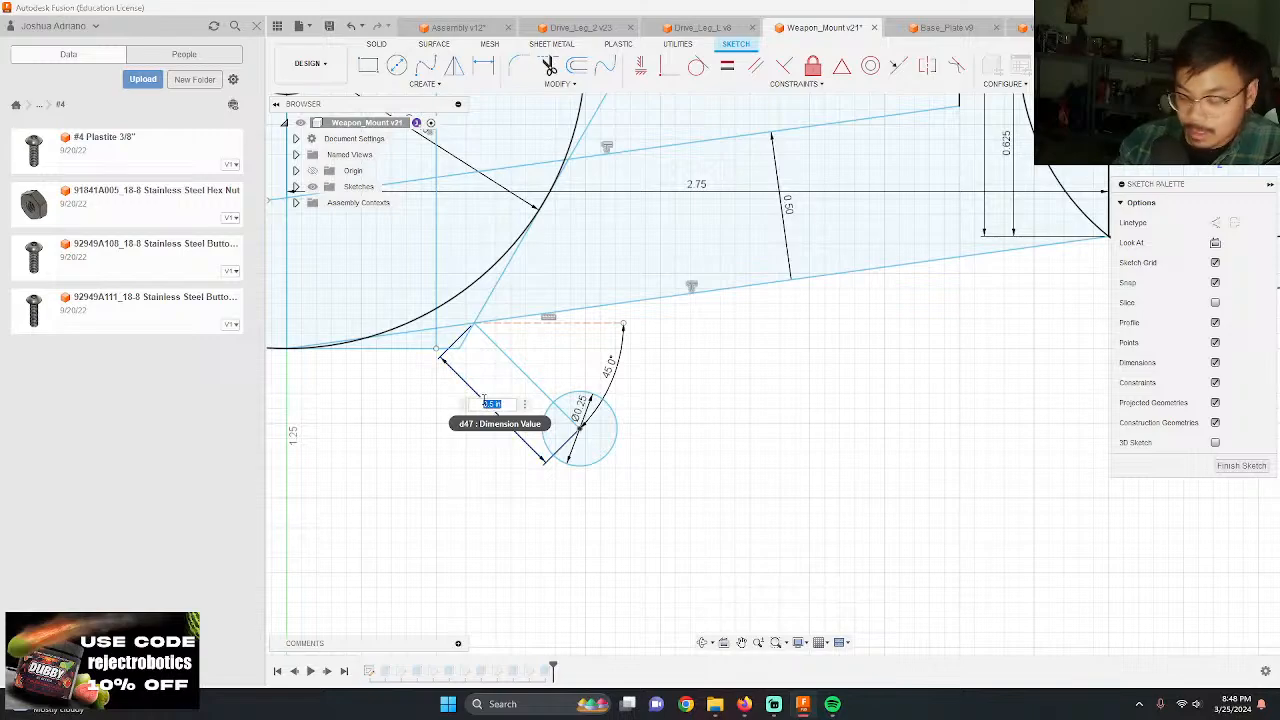
key("Return")
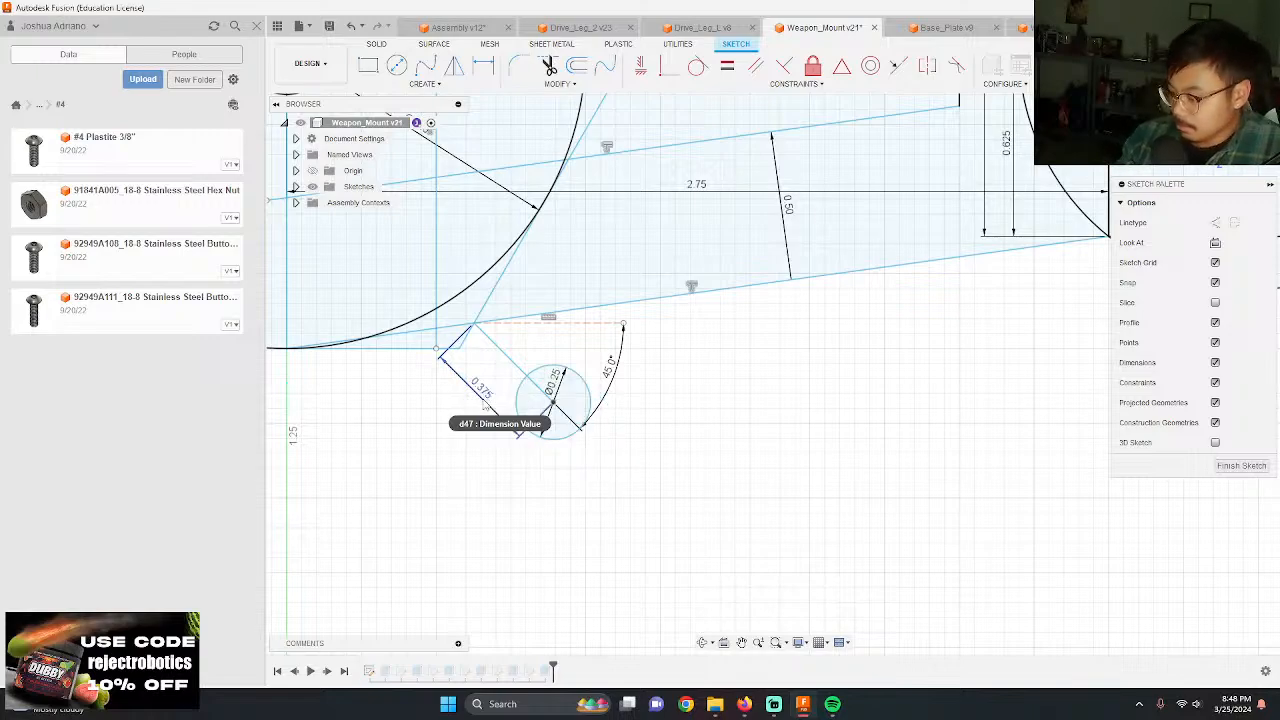
Step: Draw a larger circle concentric with the 0.25 in circle, reaching the lower edge of the mount arm
scroll(495, 395, "down", 2)
scroll(497, 389, "up", 2)
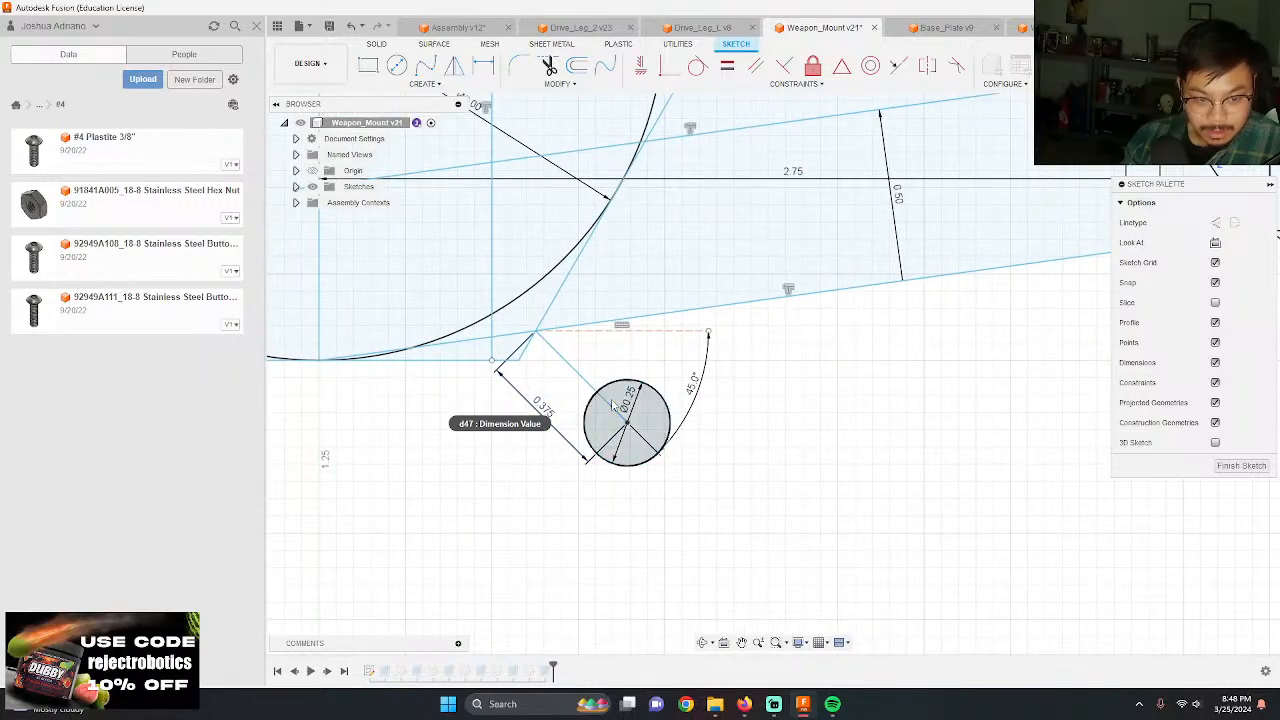
key("c")
left_click(627, 424)
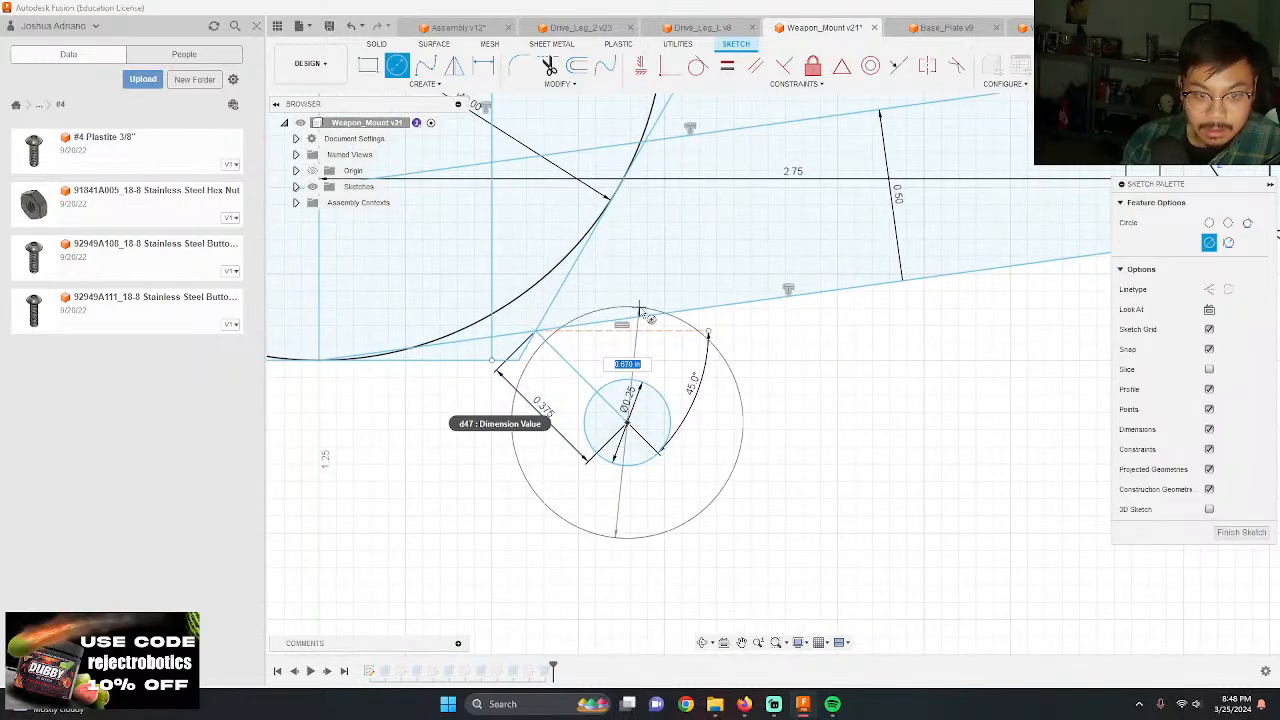
left_click(629, 331)
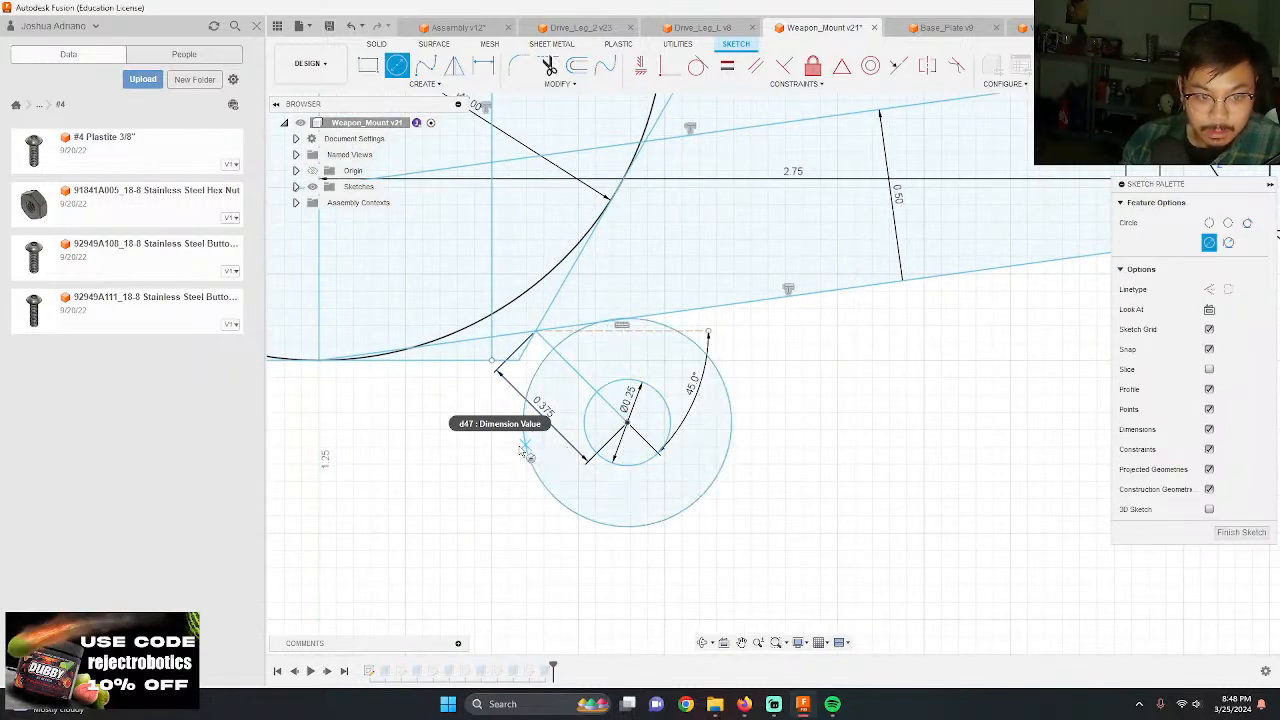
key("Escape")
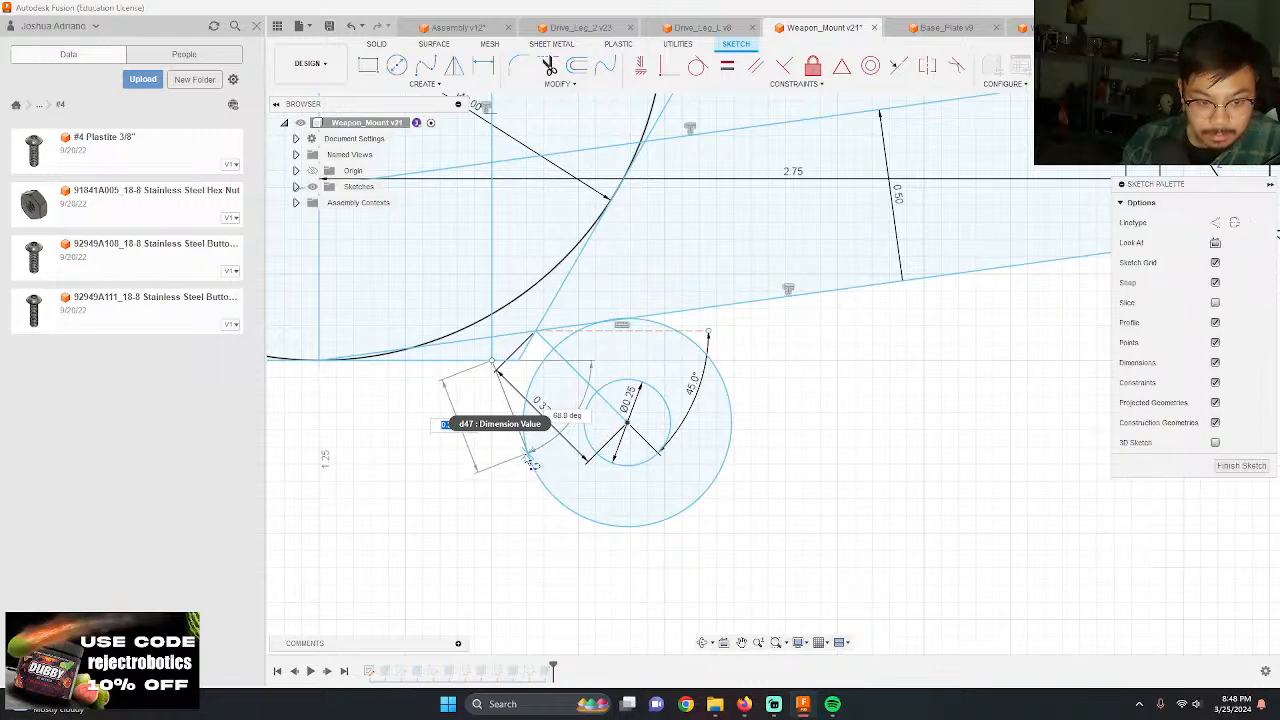
Step: Draw two lines tangent to the larger circle, one from the hexagon's lower corner and one from the arm's lower edge
key("Escape")
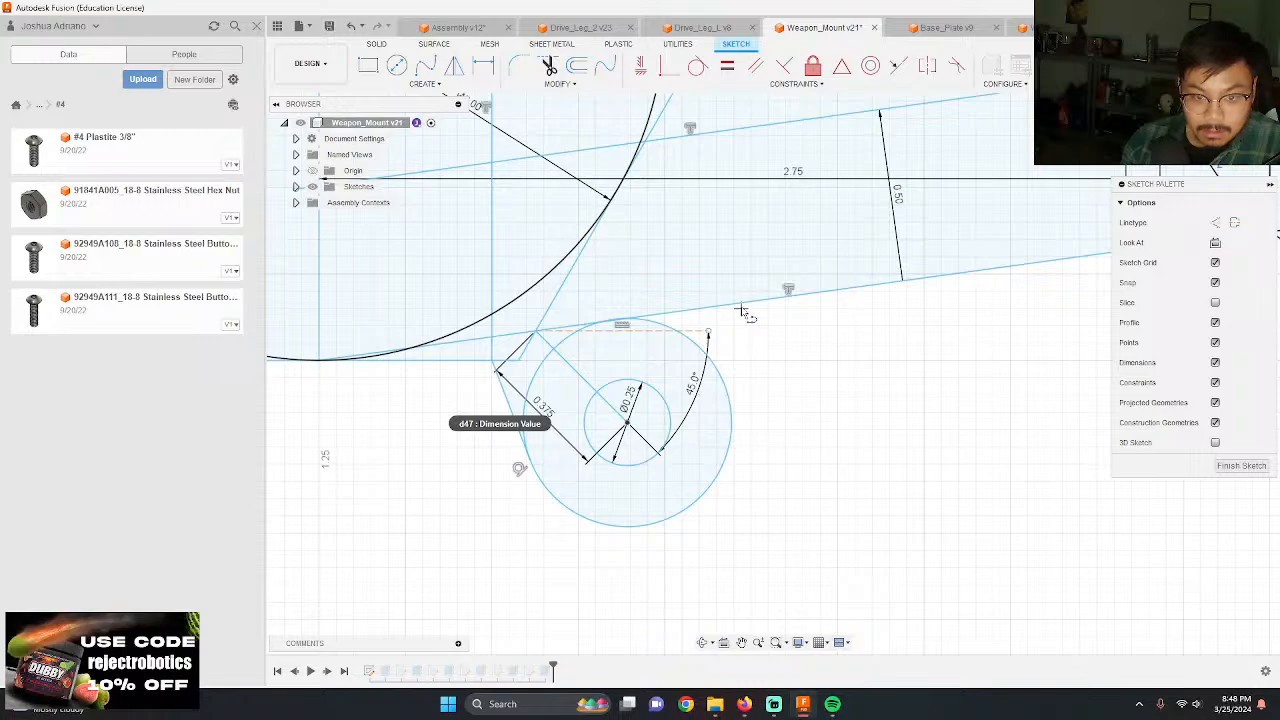
scroll(740, 437, "up", 3)
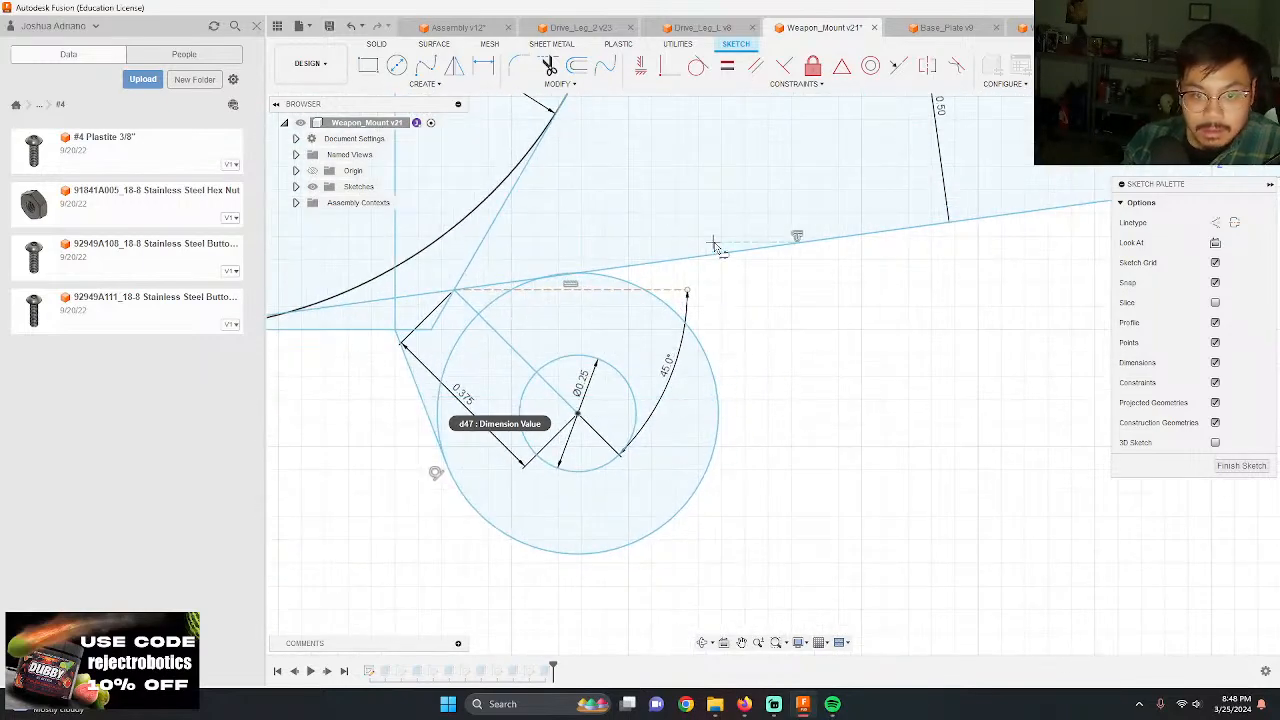
scroll(487, 291, "down", 3)
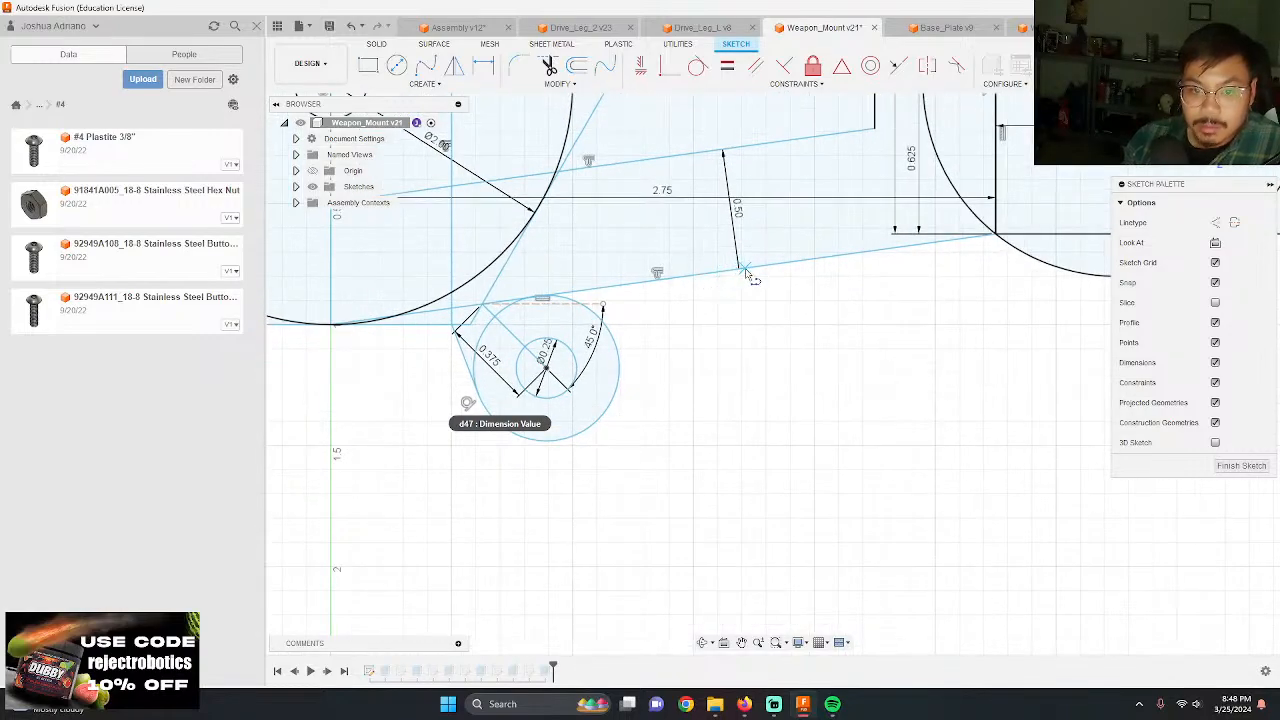
left_click(658, 278)
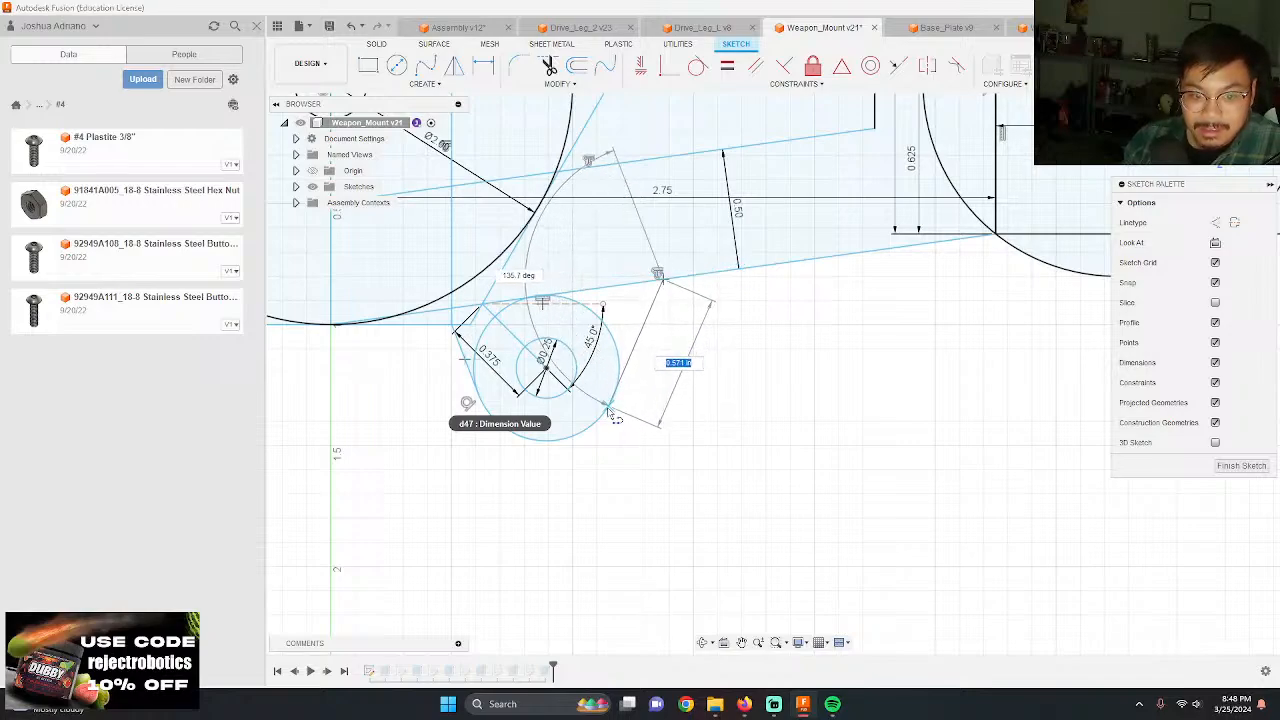
left_click(610, 401)
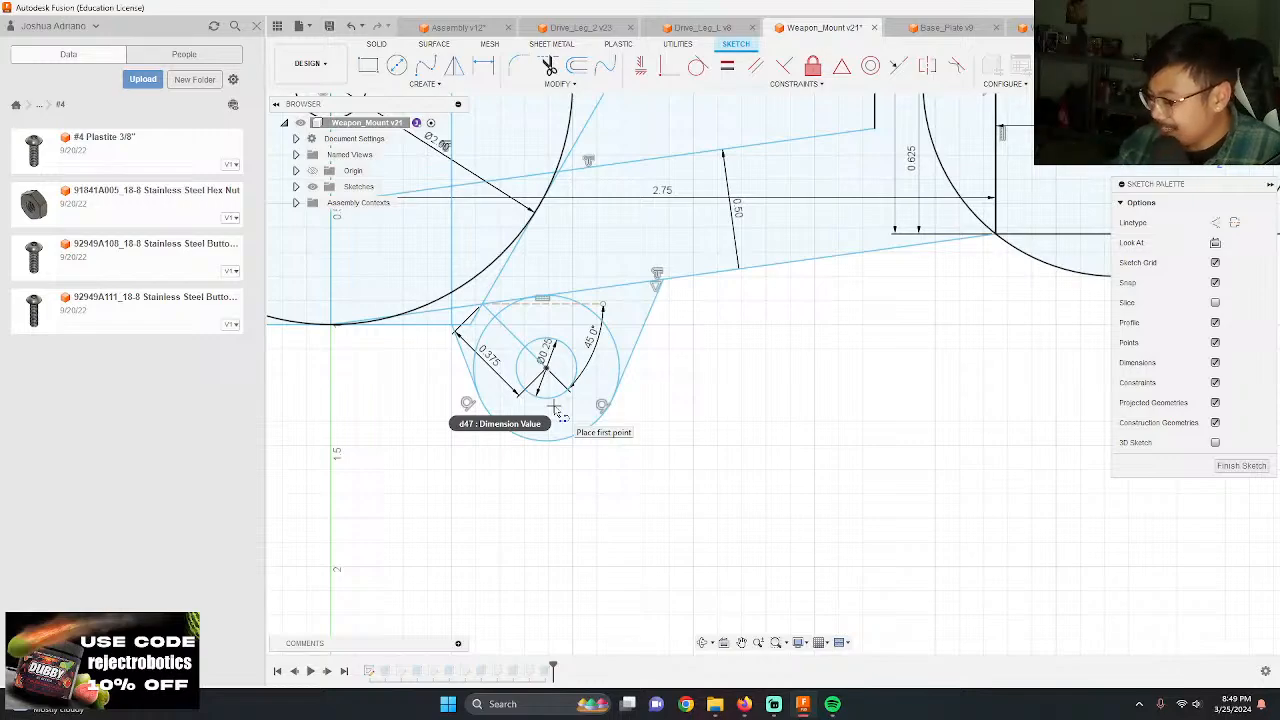
Step: Extrude the ring around the 0.25 in hole and the adjoining areas inside the tangent lines 0.25 in as a new body
scroll(600, 360, "up", 2)
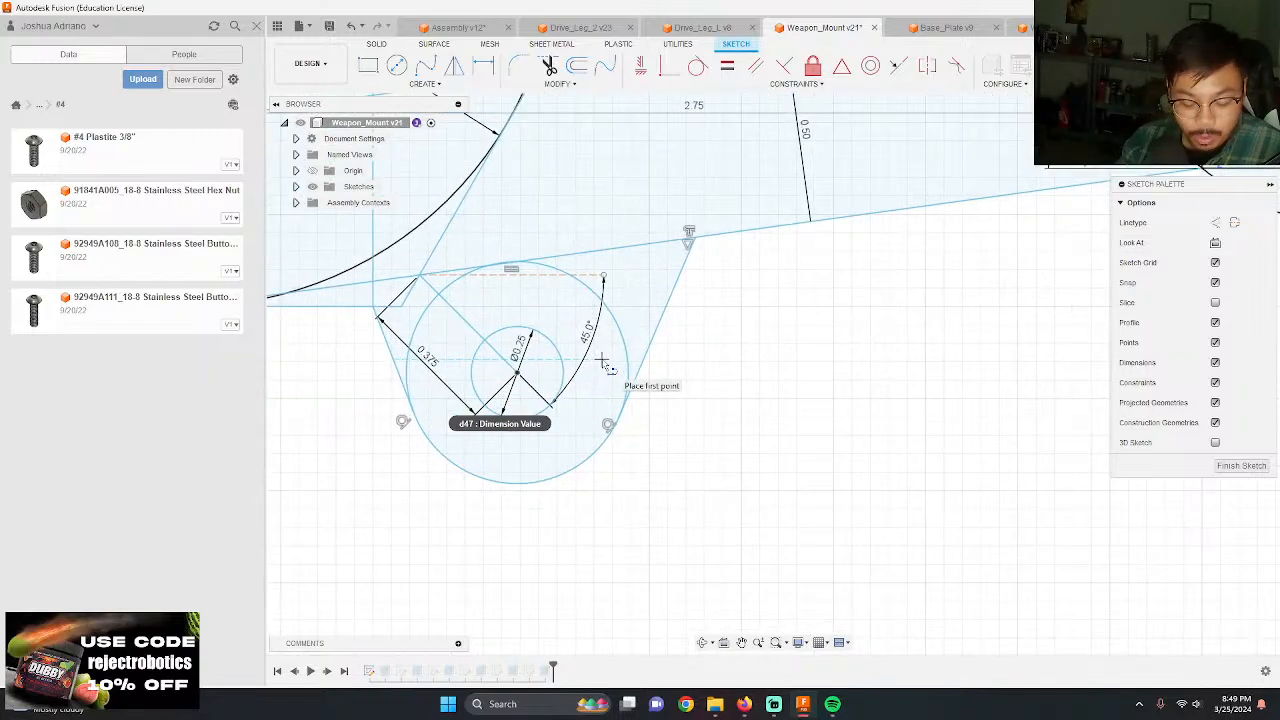
key("e")
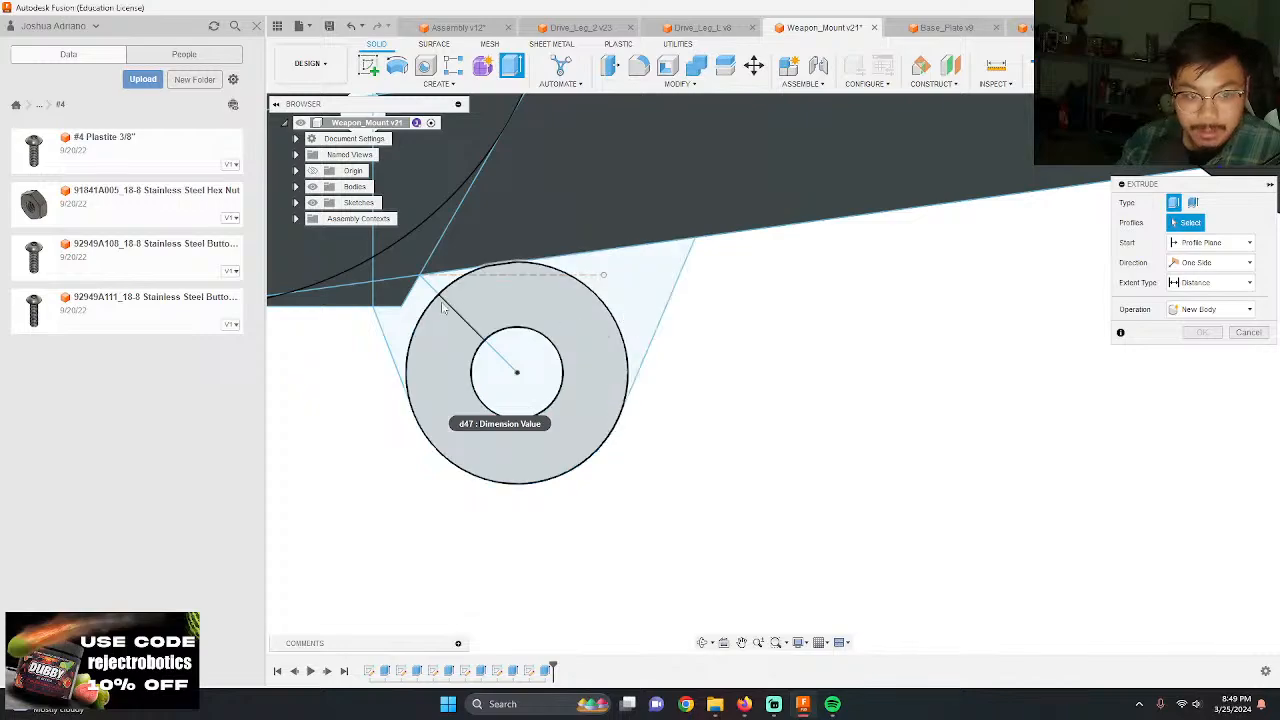
left_click(395, 330)
left_click(449, 287)
left_click(660, 290)
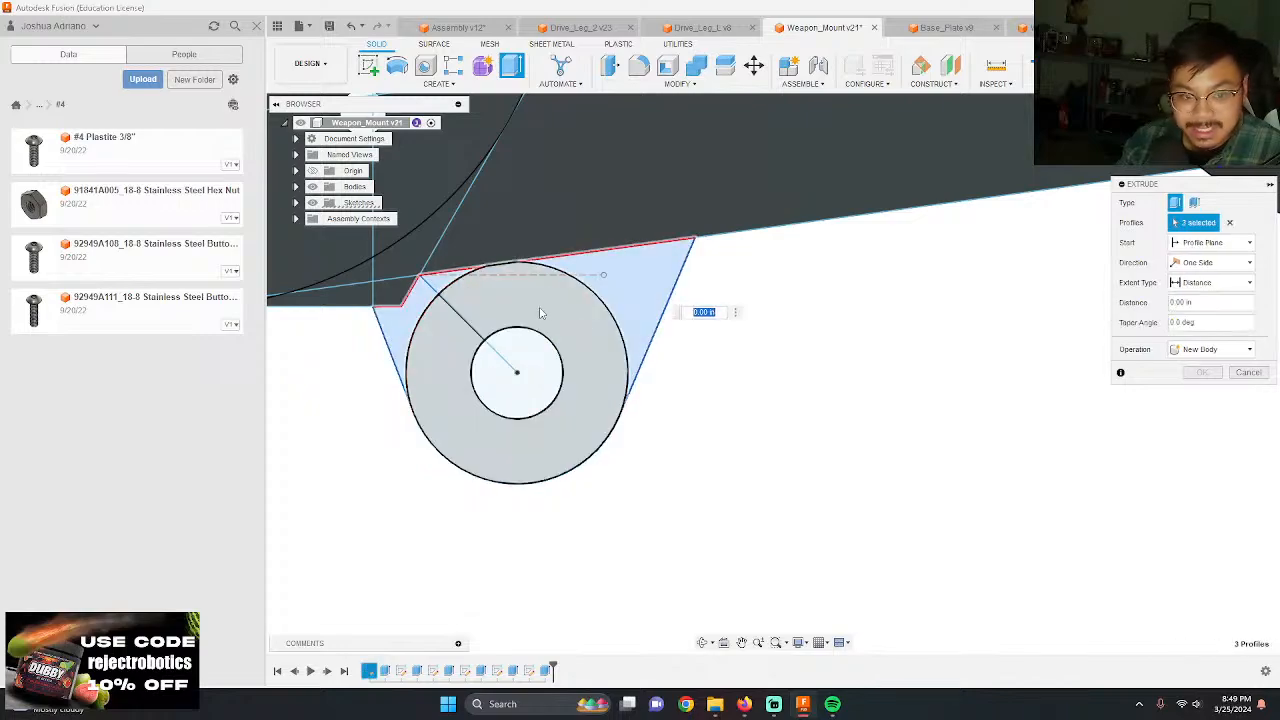
left_click(540, 311)
middle_click_drag(816, 486, 743, 357, "shift")
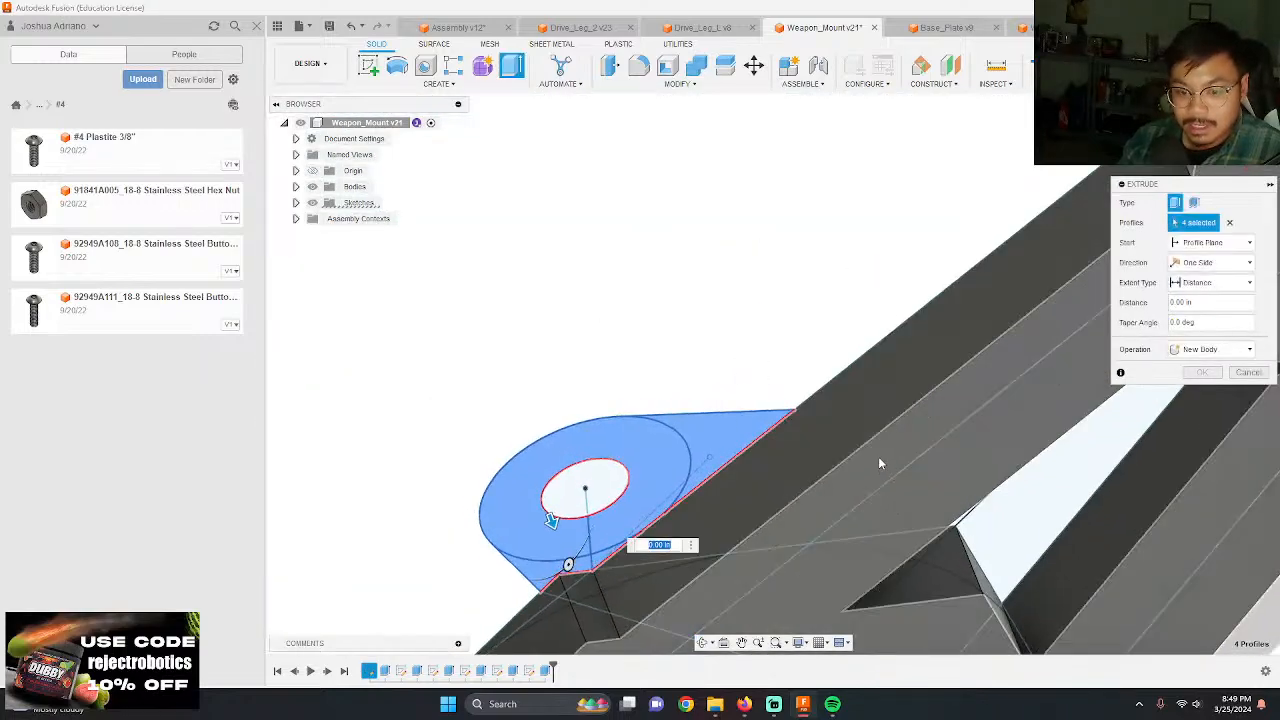
left_click(875, 455)
key("Return")
middle_click_drag(874, 453, 702, 458, "shift")
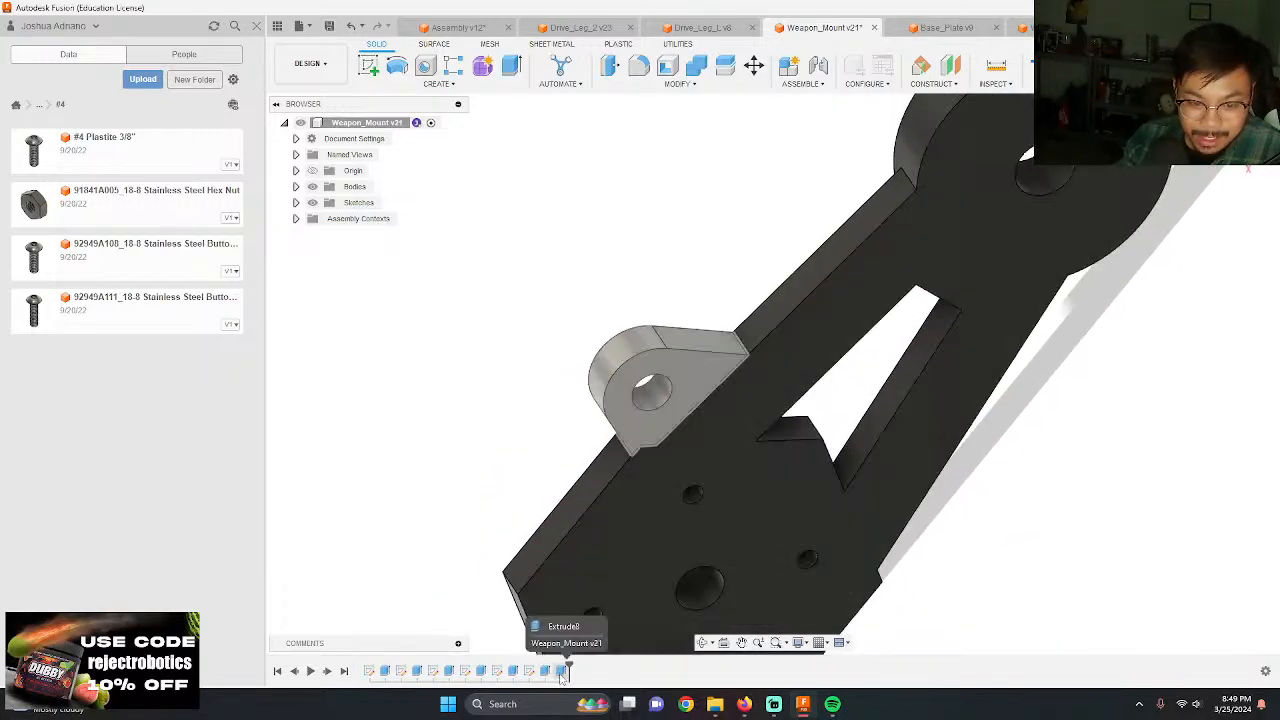
Step: Change the operation of the lug extrusion to Join so it merges with the weapon mount
double_click(561, 670)
left_click(1210, 349)
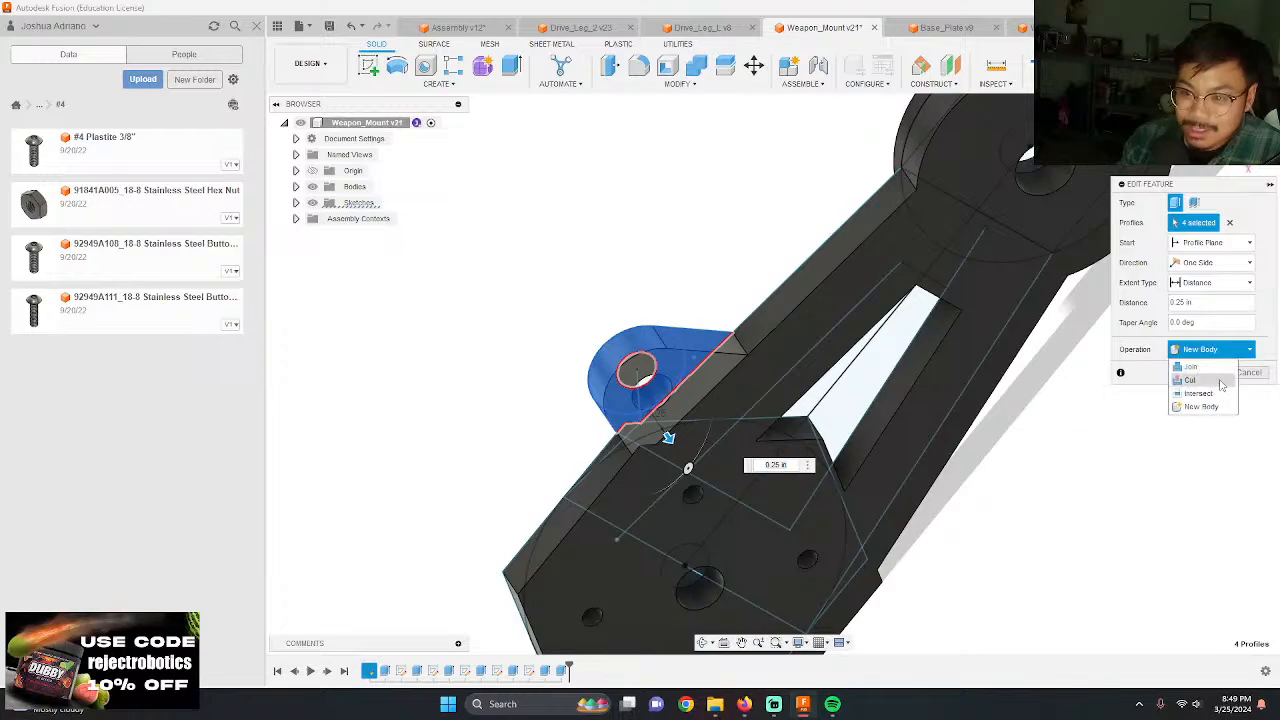
left_click(1198, 363)
left_click(1202, 372)
middle_click_drag(1118, 420, 755, 404, "shift")
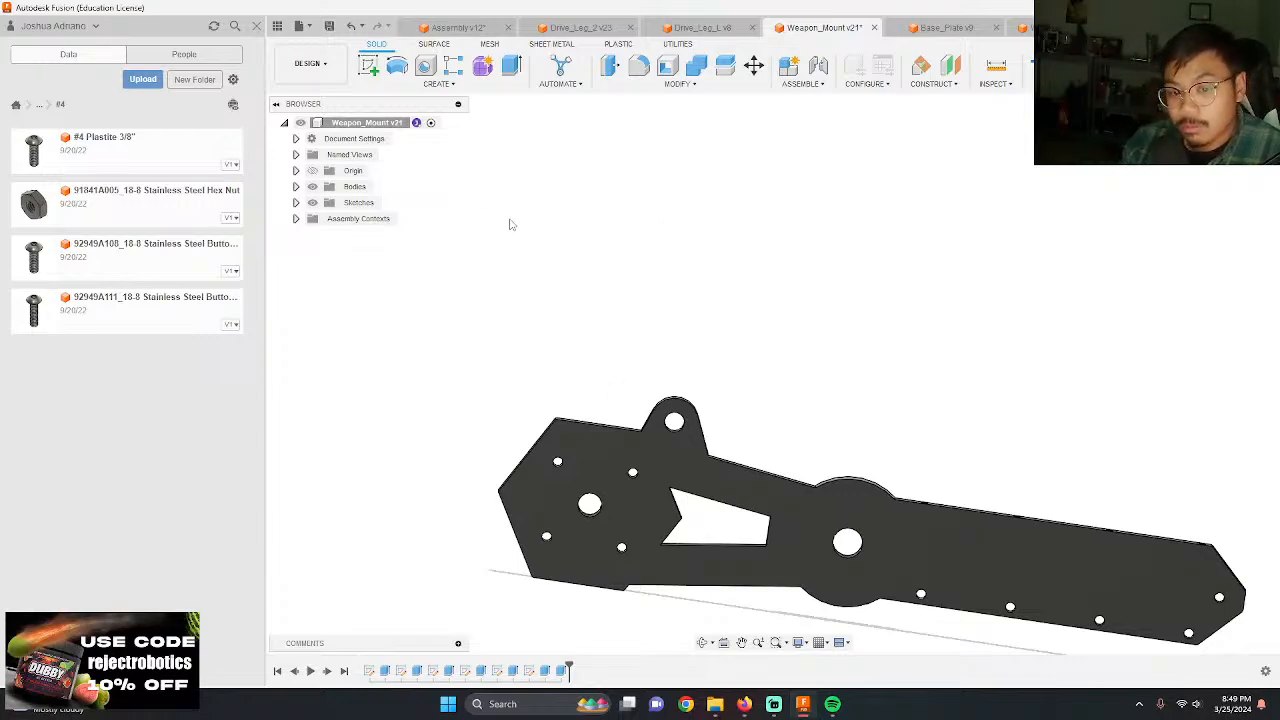
Step: Save the Weapon_Mount design with the default version description and switch to the Assembly document
left_click(329, 27)
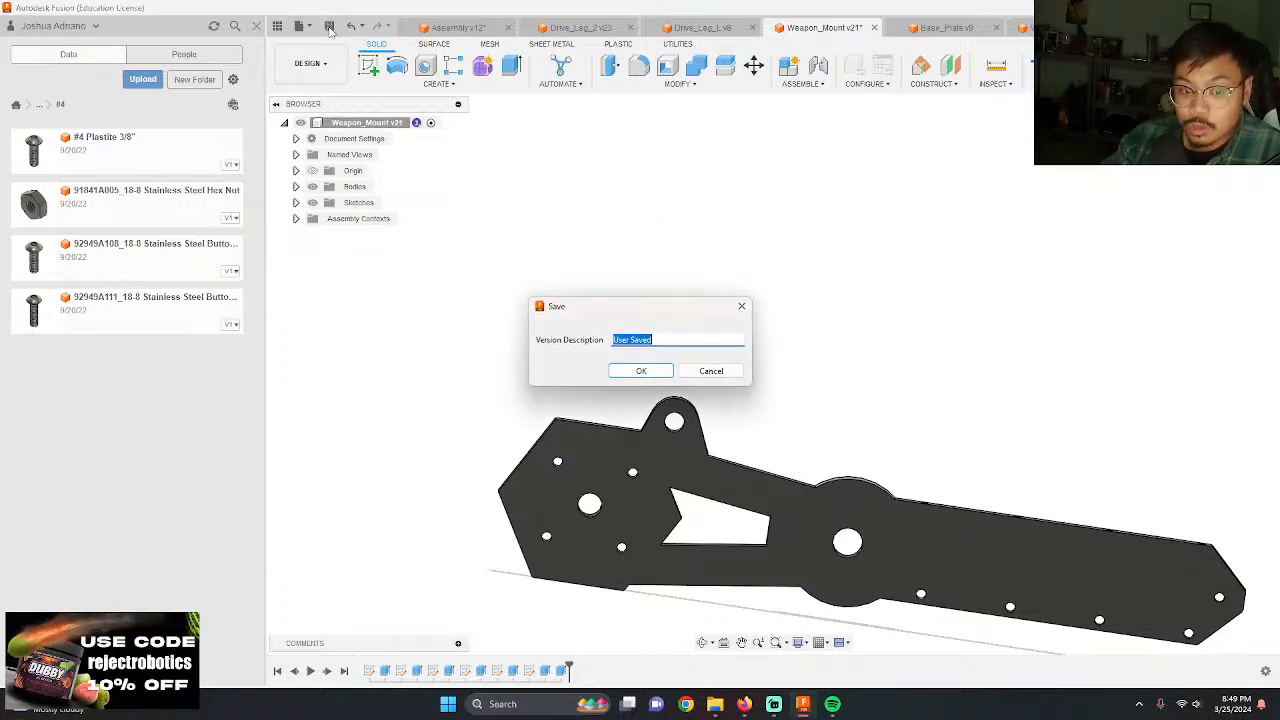
key("Return")
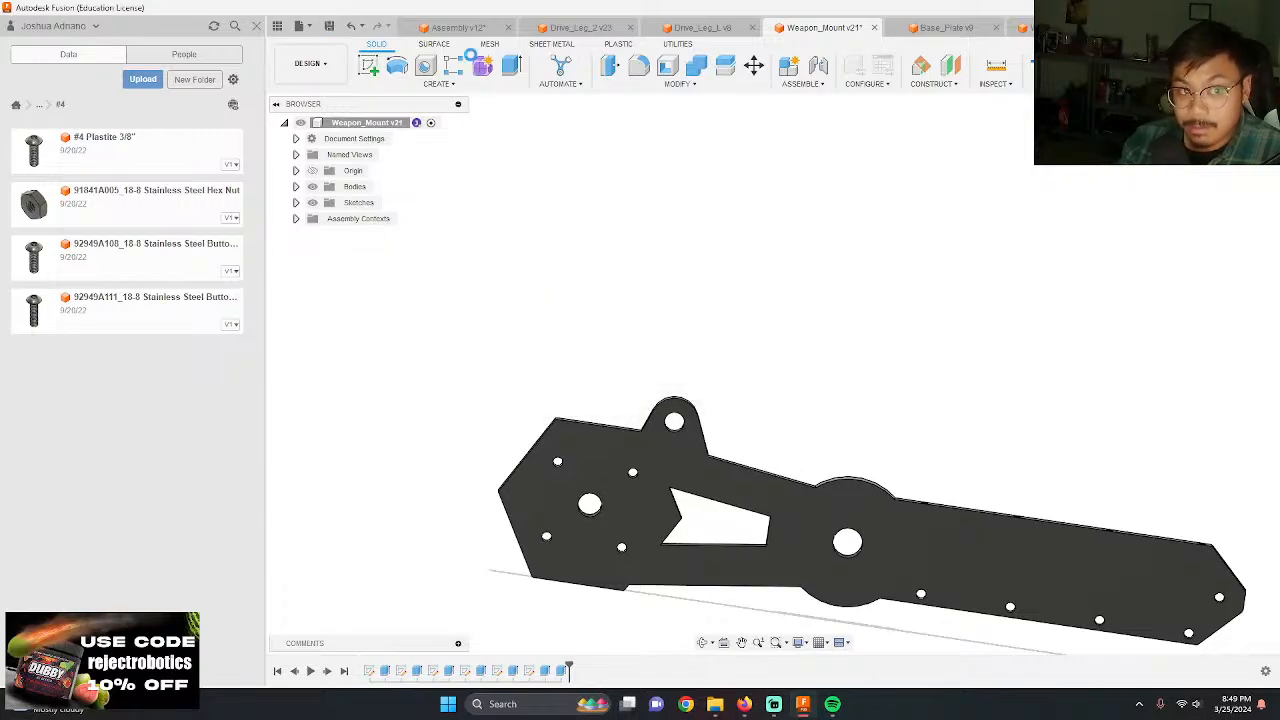
left_click(458, 27)
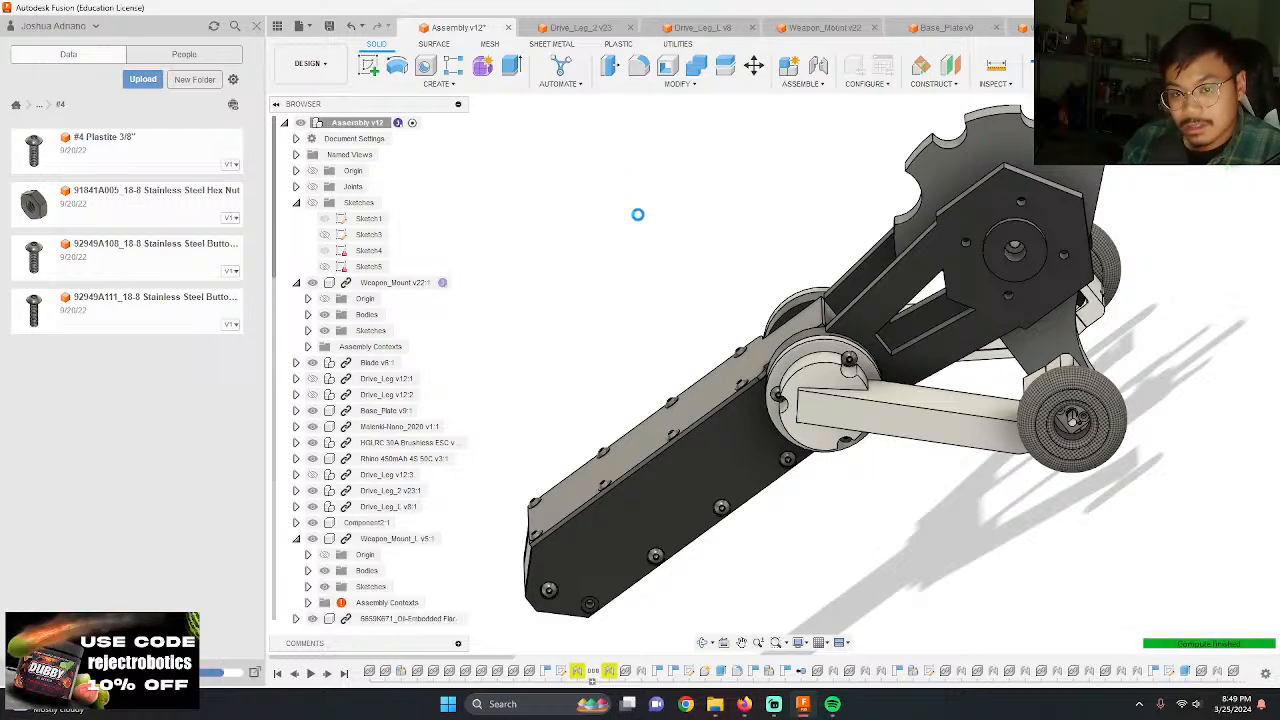
Step: Examine the new lug on the weapon mount and its position beside the blade from several sides of the assembly
middle_click_drag(696, 240, 1041, 302, "shift")
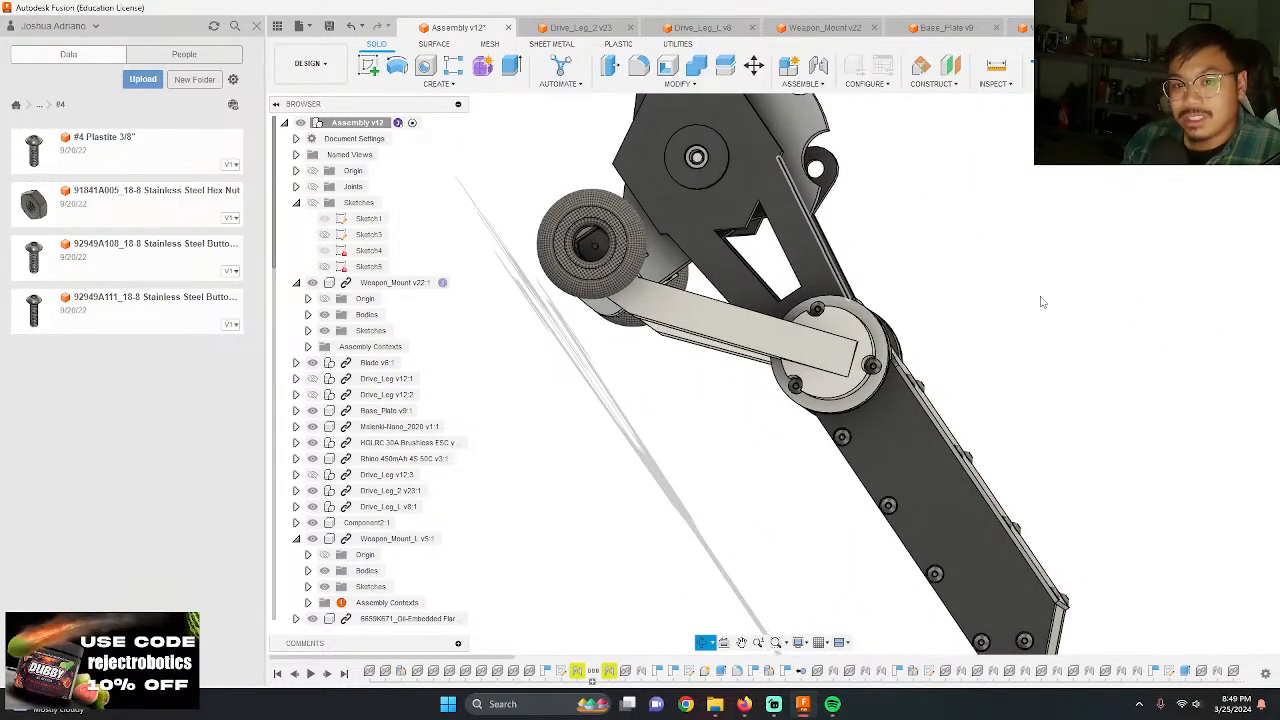
scroll(962, 220, "down", 2)
middle_click_drag(957, 232, 860, 208, "shift")
scroll(965, 218, "up", 5)
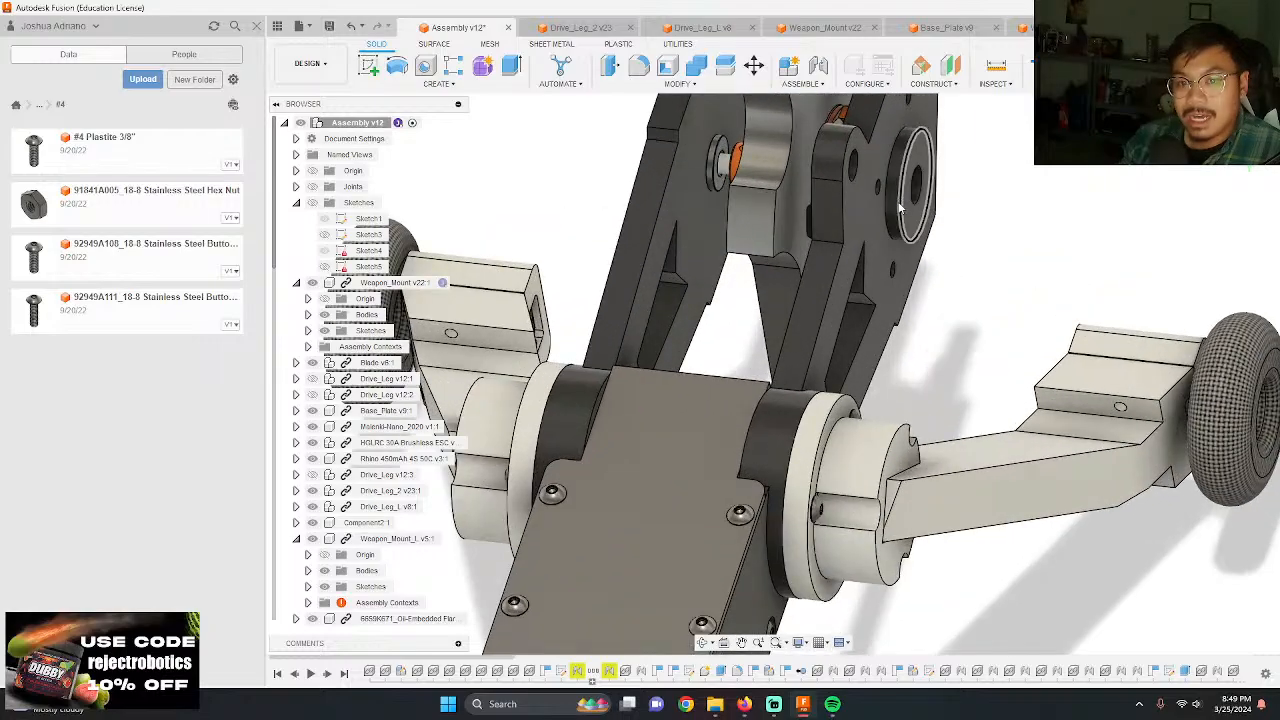
scroll(899, 206, "down", 3)
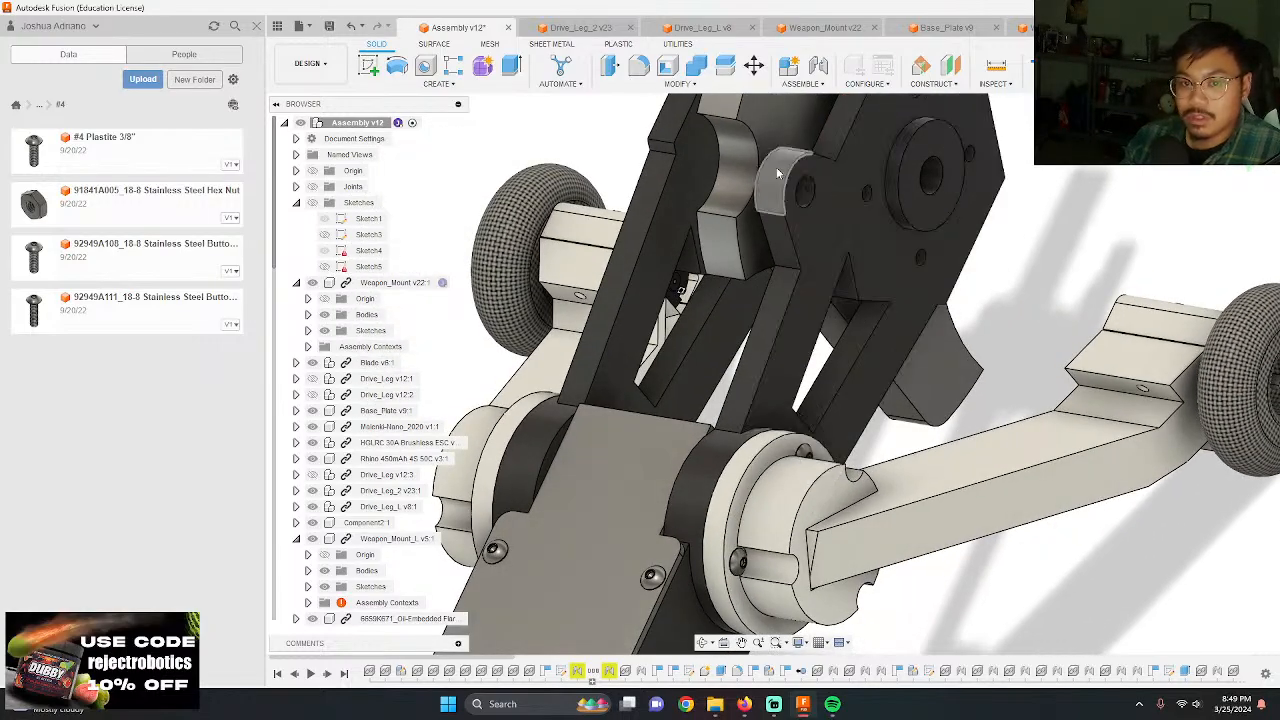
middle_click_drag(778, 173, 908, 246, "shift")
middle_click_drag(793, 235, 865, 240, "shift")
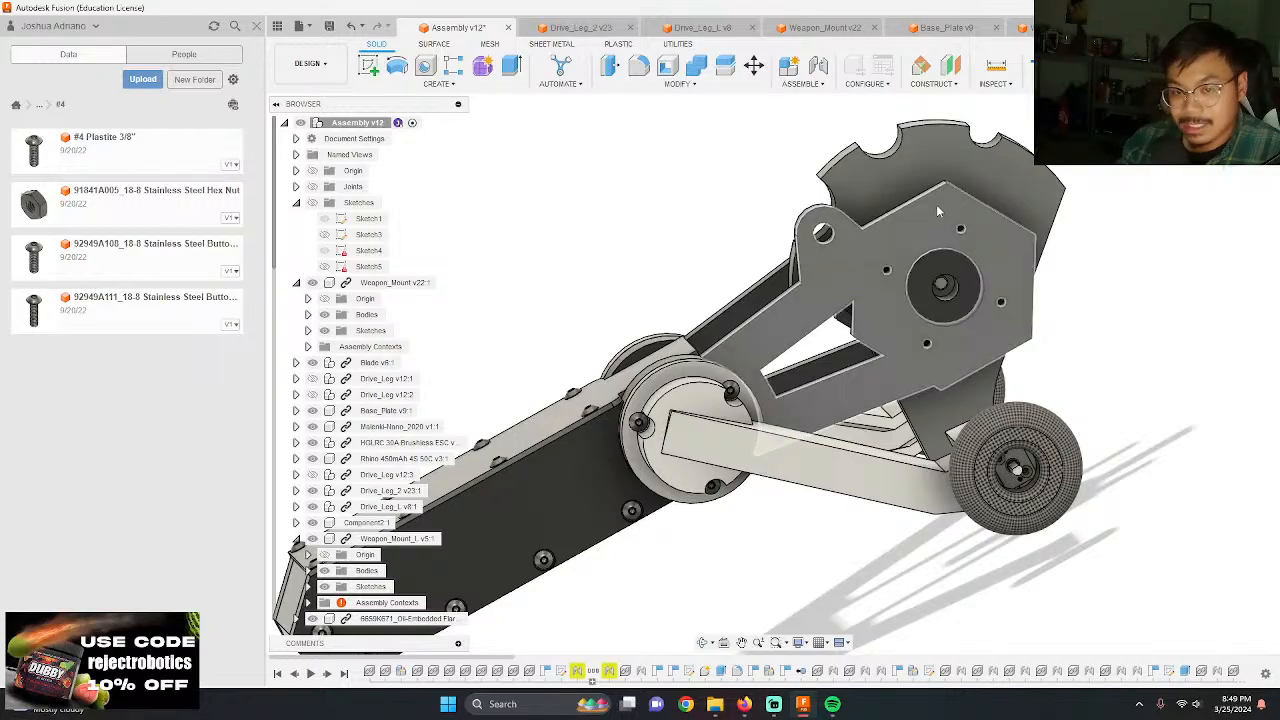
middle_click_drag(936, 204, 789, 292, "shift")
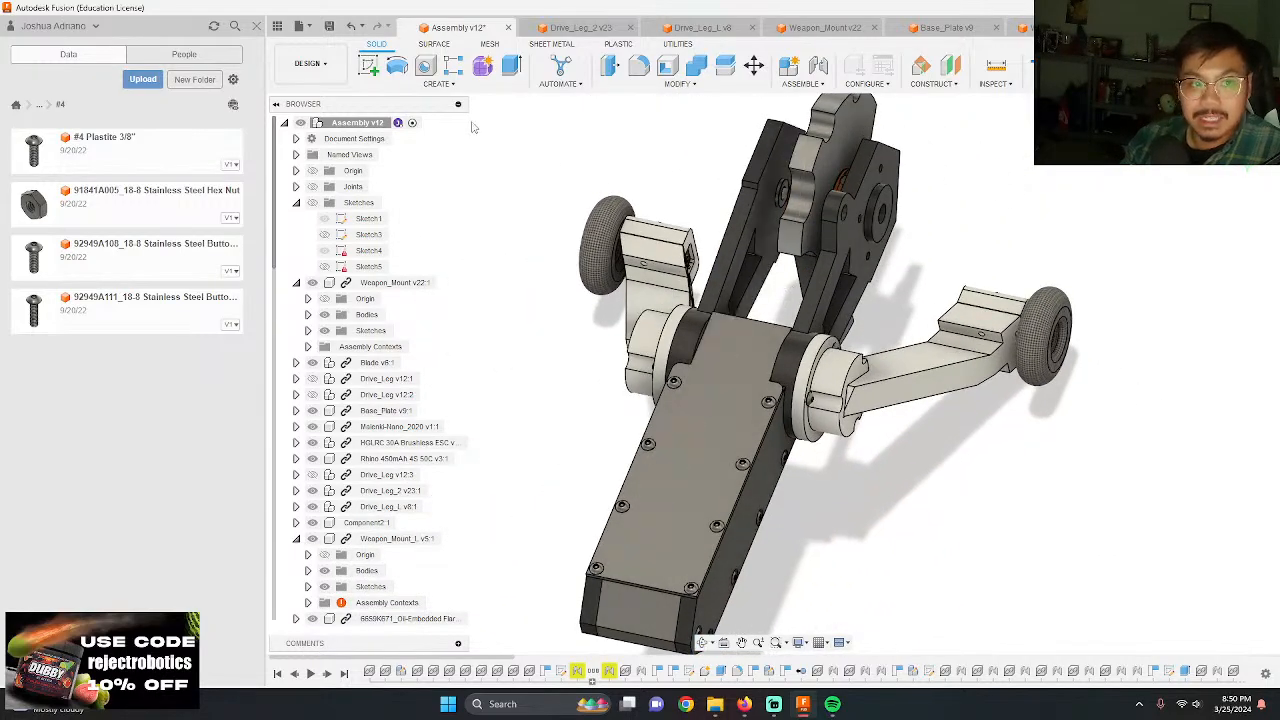
Step: Save the assembly and open the Weapon_Mount_L component for editing in place
left_click(330, 26)
key("Return")
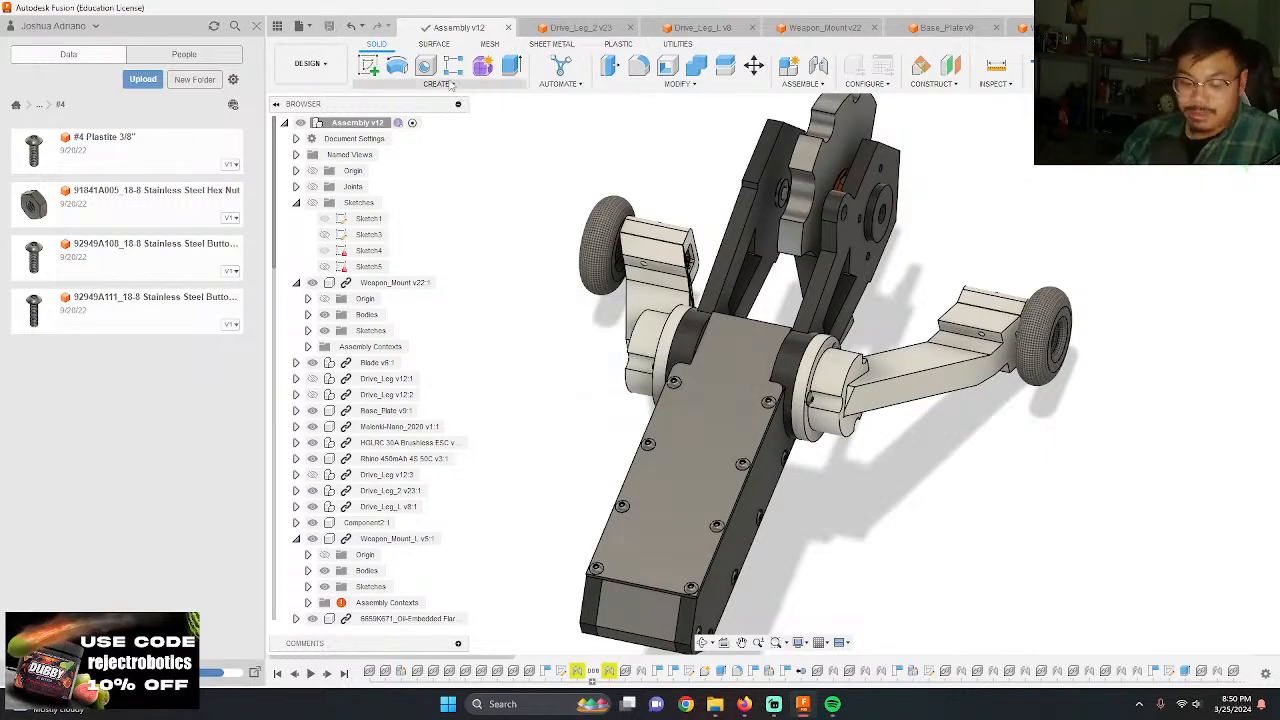
scroll(768, 195, "up", 5)
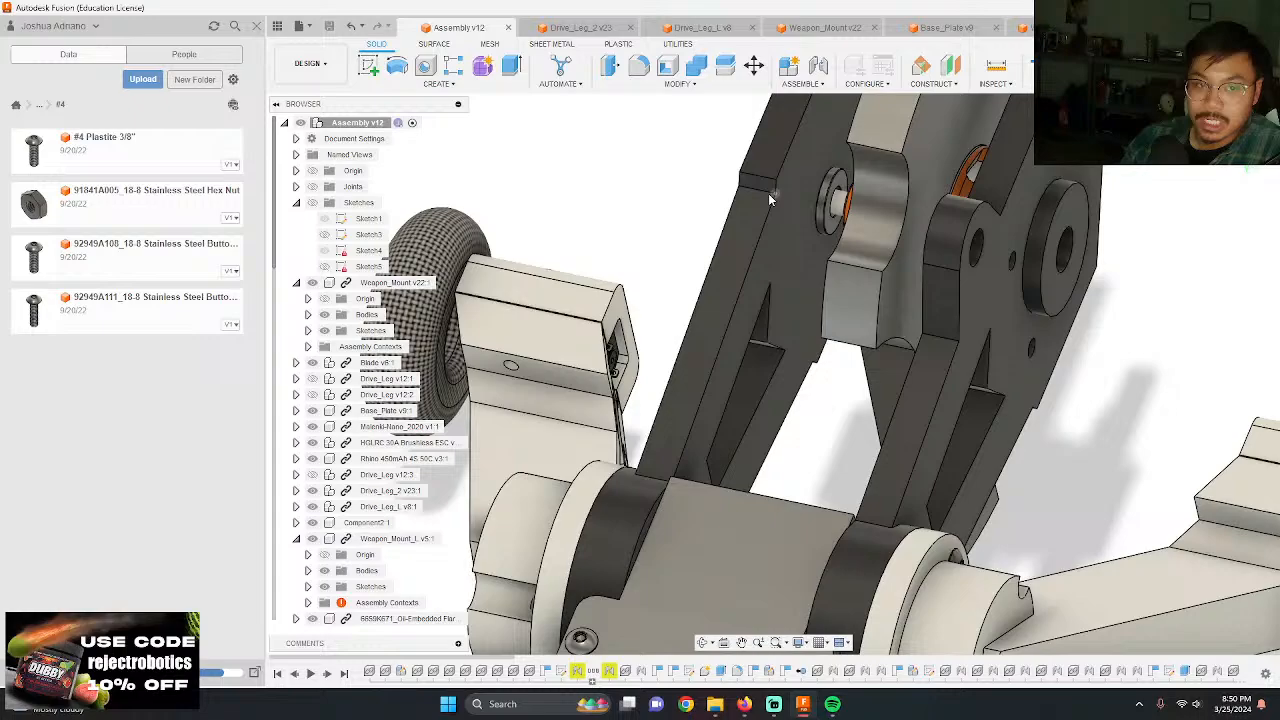
left_click(737, 266)
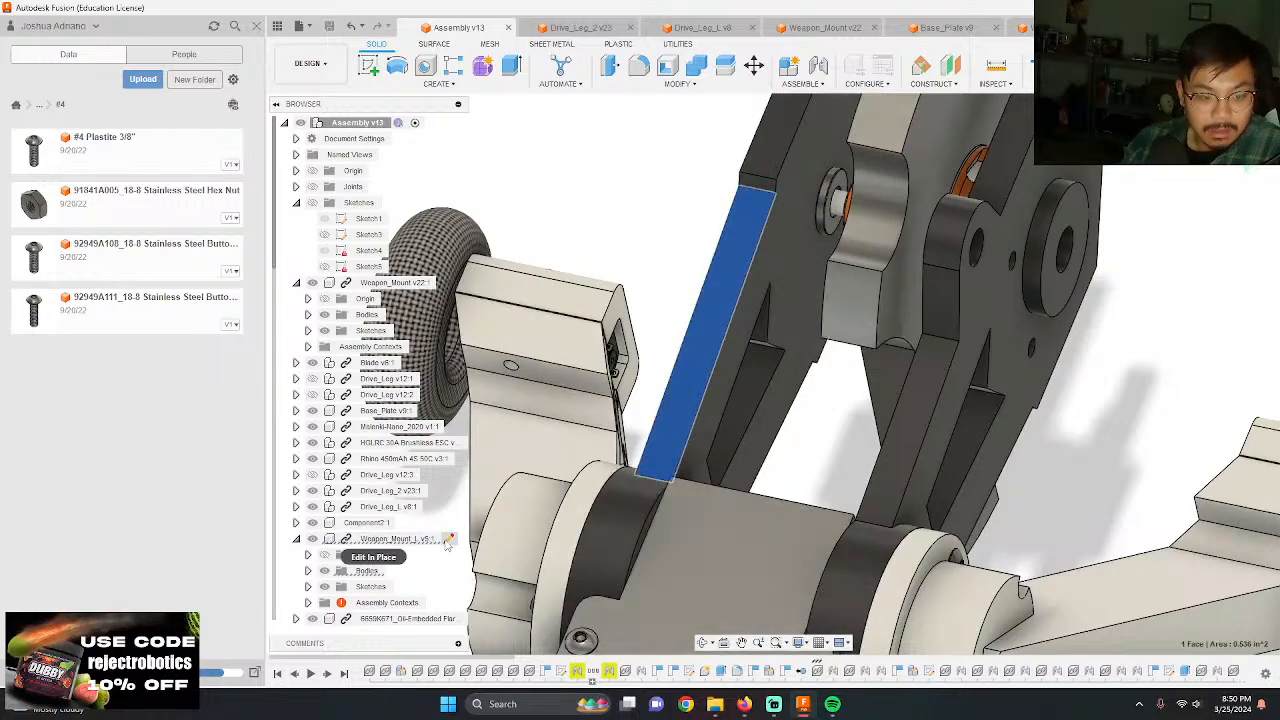
left_click(448, 539)
Step: Start a sketch on the side face of Weapon_Mount_L and project the other weapon mount's face with its lug into it
left_click(754, 381)
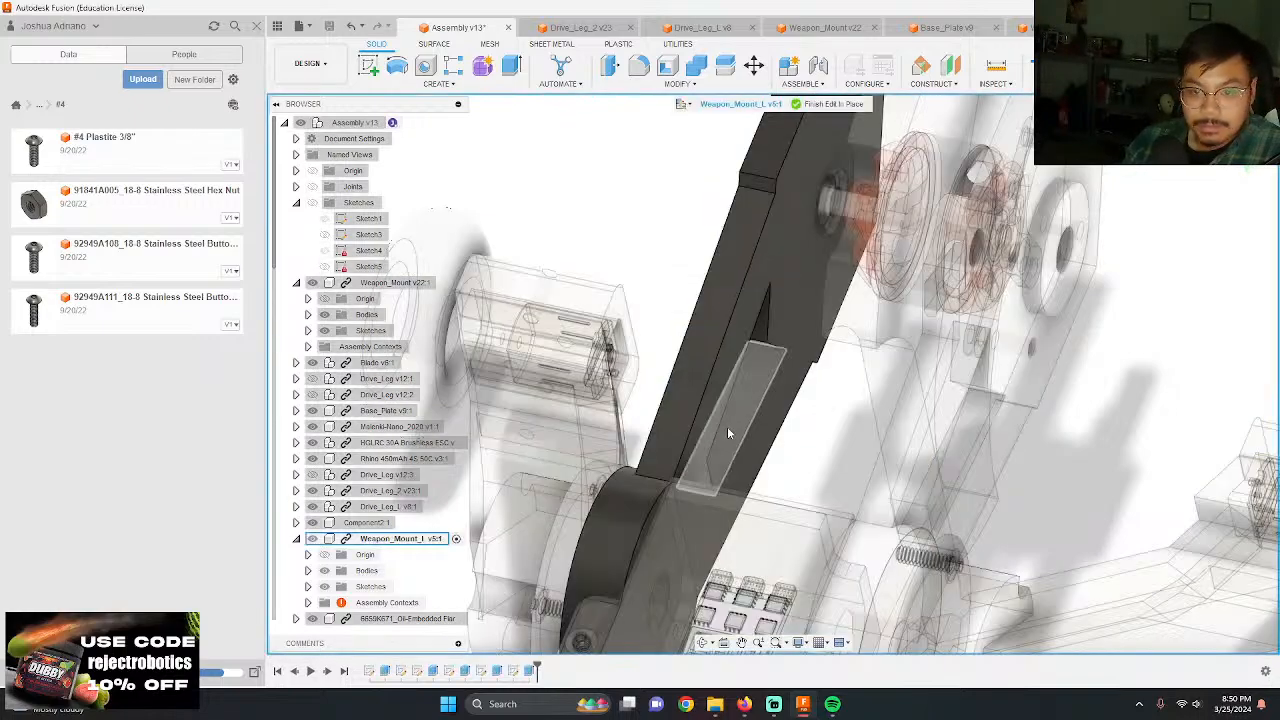
scroll(740, 385, "down", 3)
key("l")
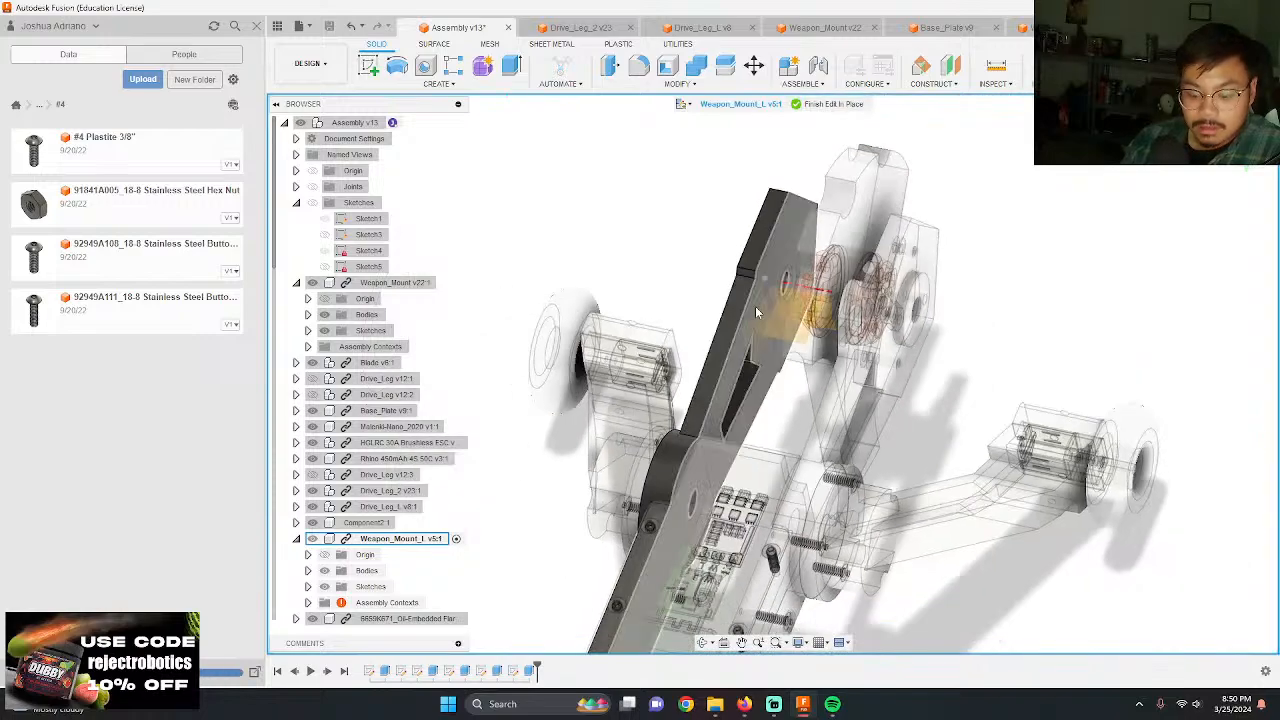
left_click(733, 376)
key("p")
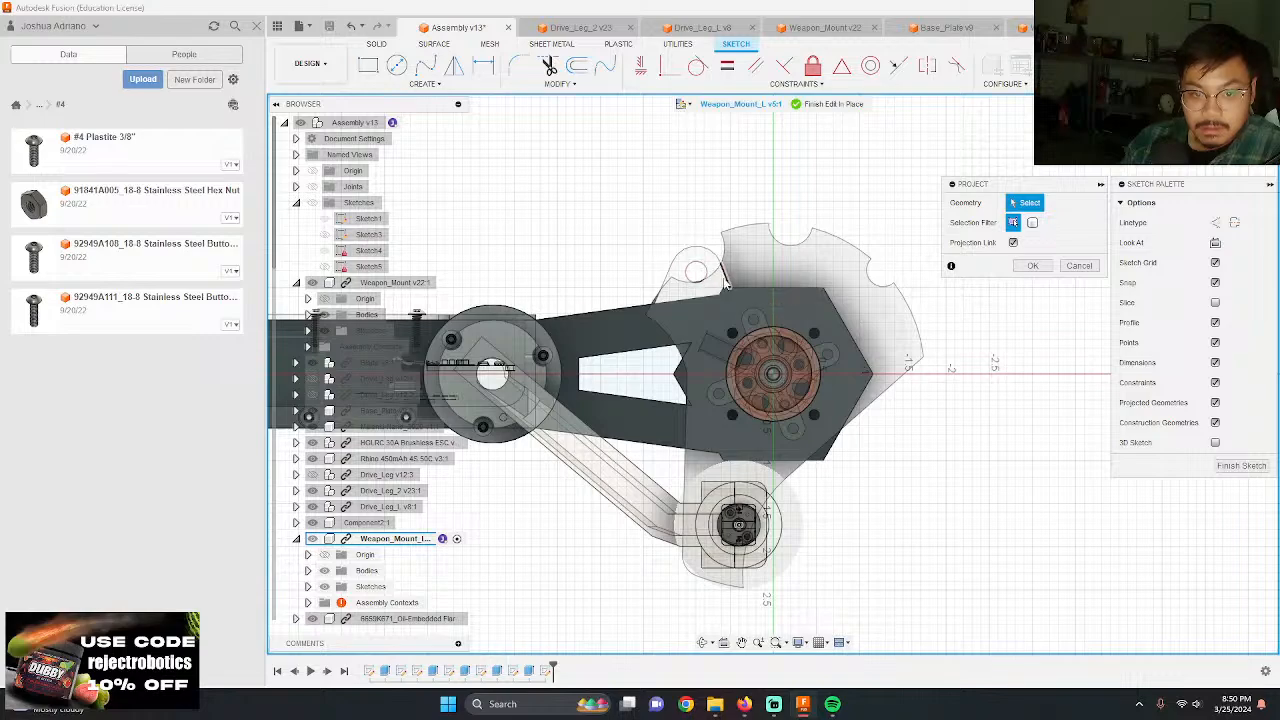
left_click(713, 294)
key("Return")
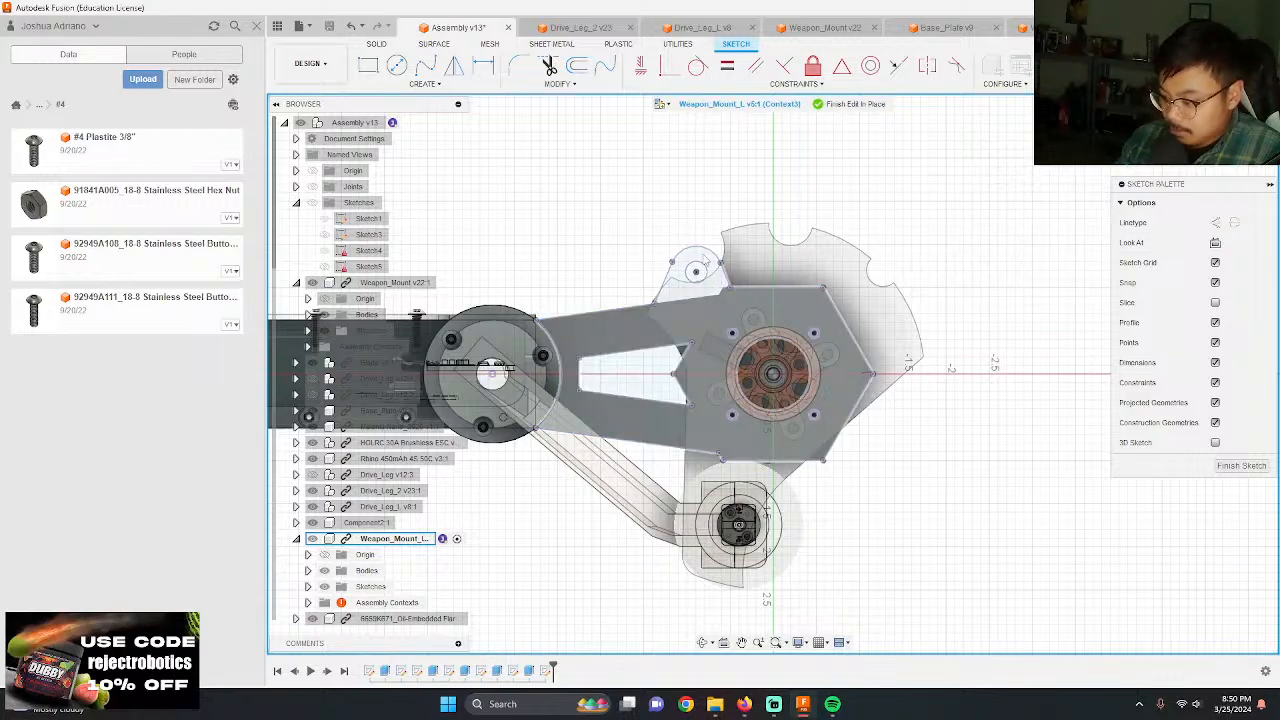
Step: Extrude the projected lug profile -0.25 in across the thickness of Weapon_Mount_L as a new body
middle_click_drag(709, 302, 679, 322, "shift")
scroll(718, 150, "up", 6)
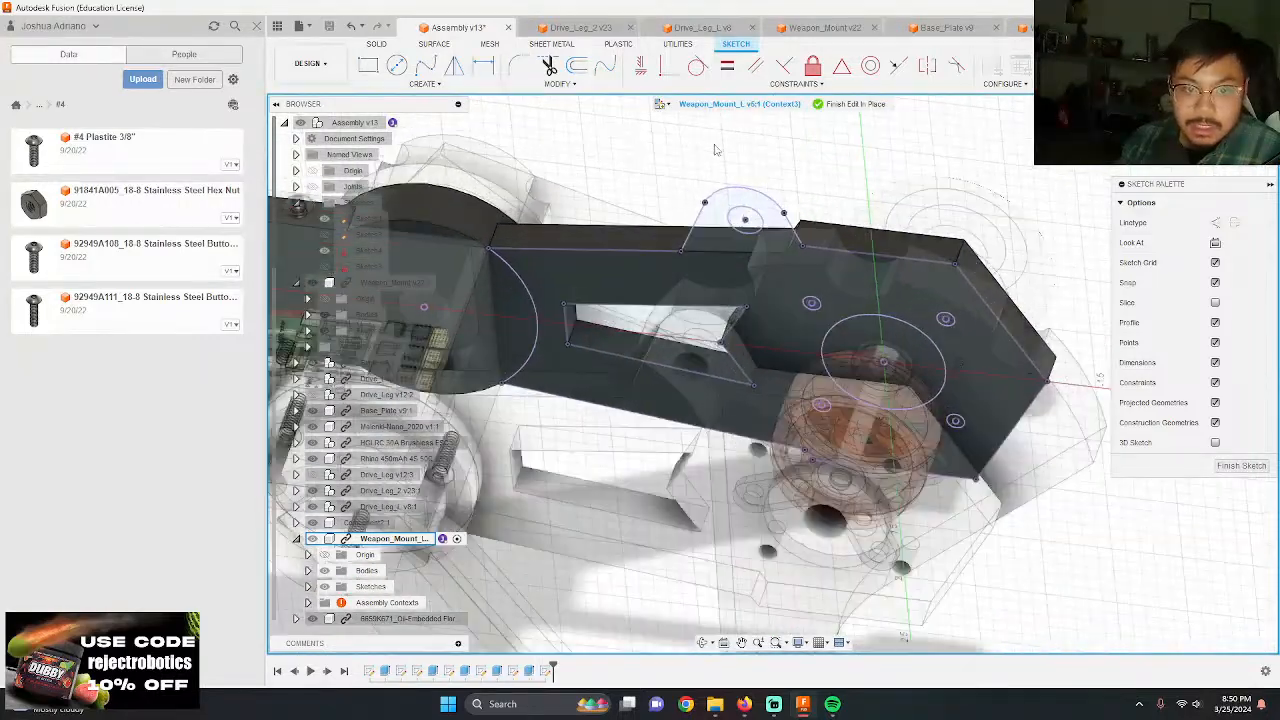
key("e")
left_click(725, 285)
middle_click_drag(577, 371, 945, 283, "shift")
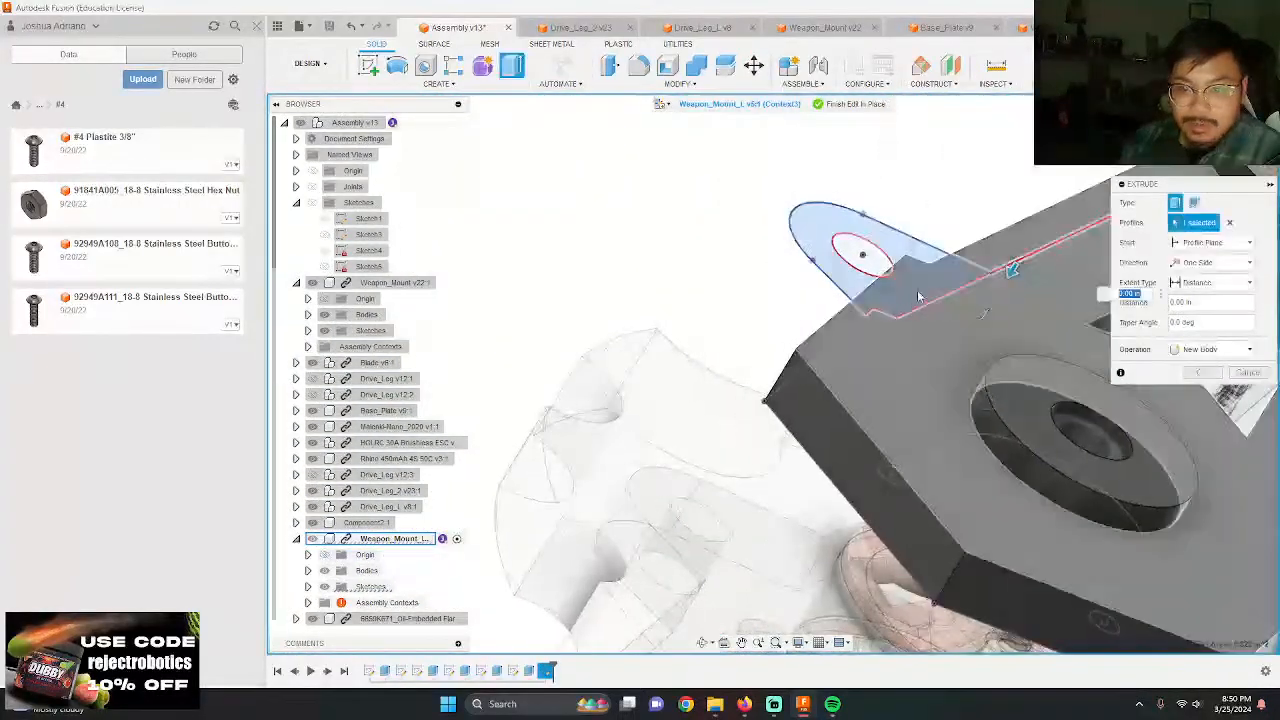
left_click(946, 283)
key("Return")
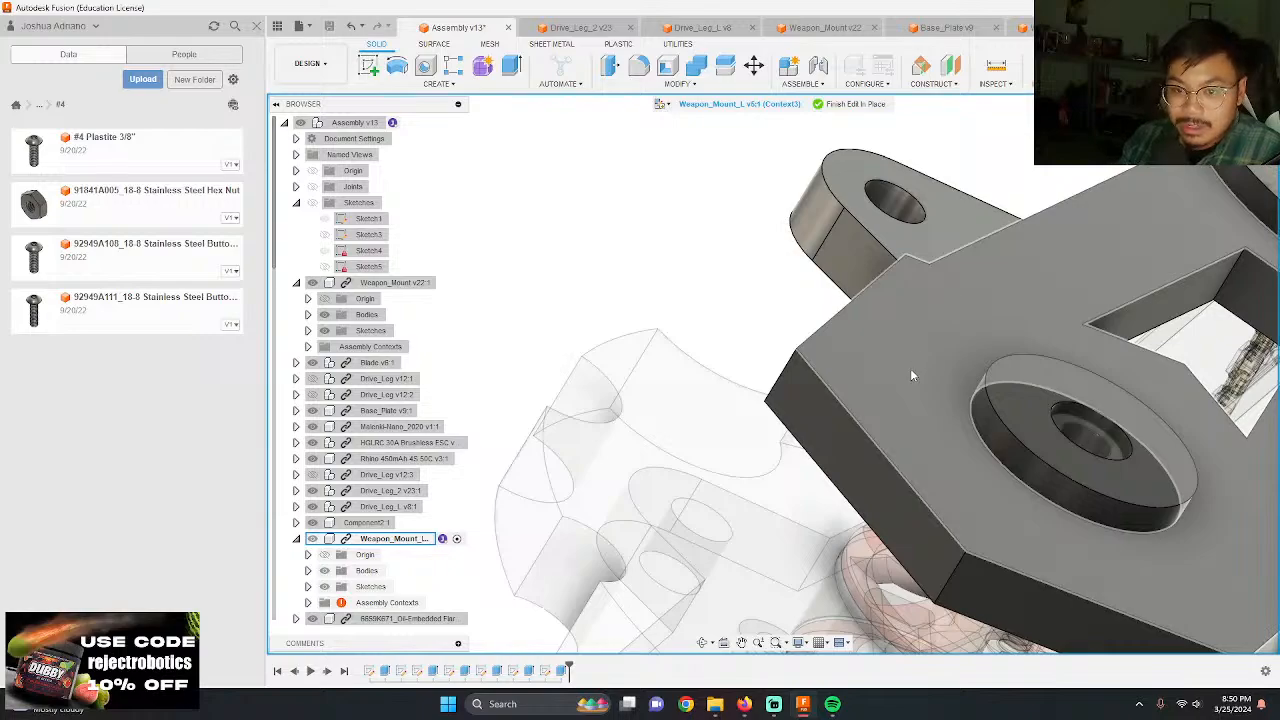
Step: Change the operation of the Weapon_Mount_L lug extrusion to Join
middle_click_drag(961, 480, 1013, 504, "shift")
key("ctrl+z")
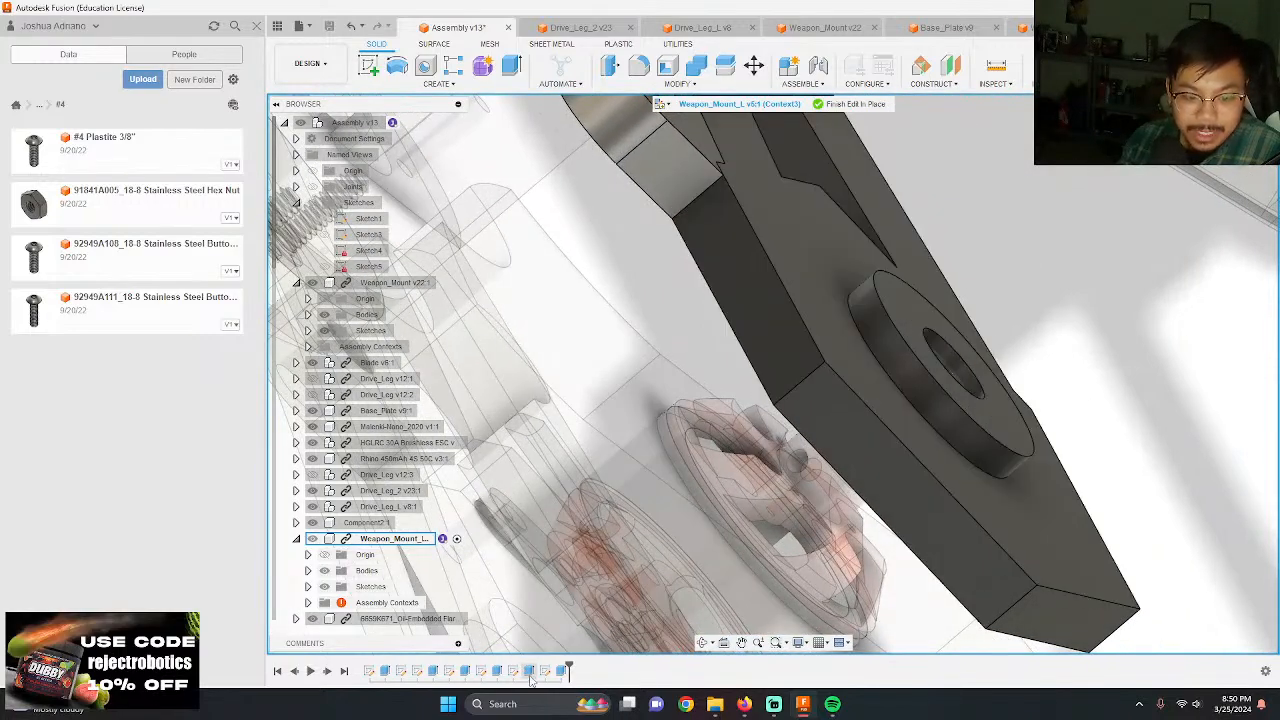
double_click(545, 671)
left_click(1205, 349)
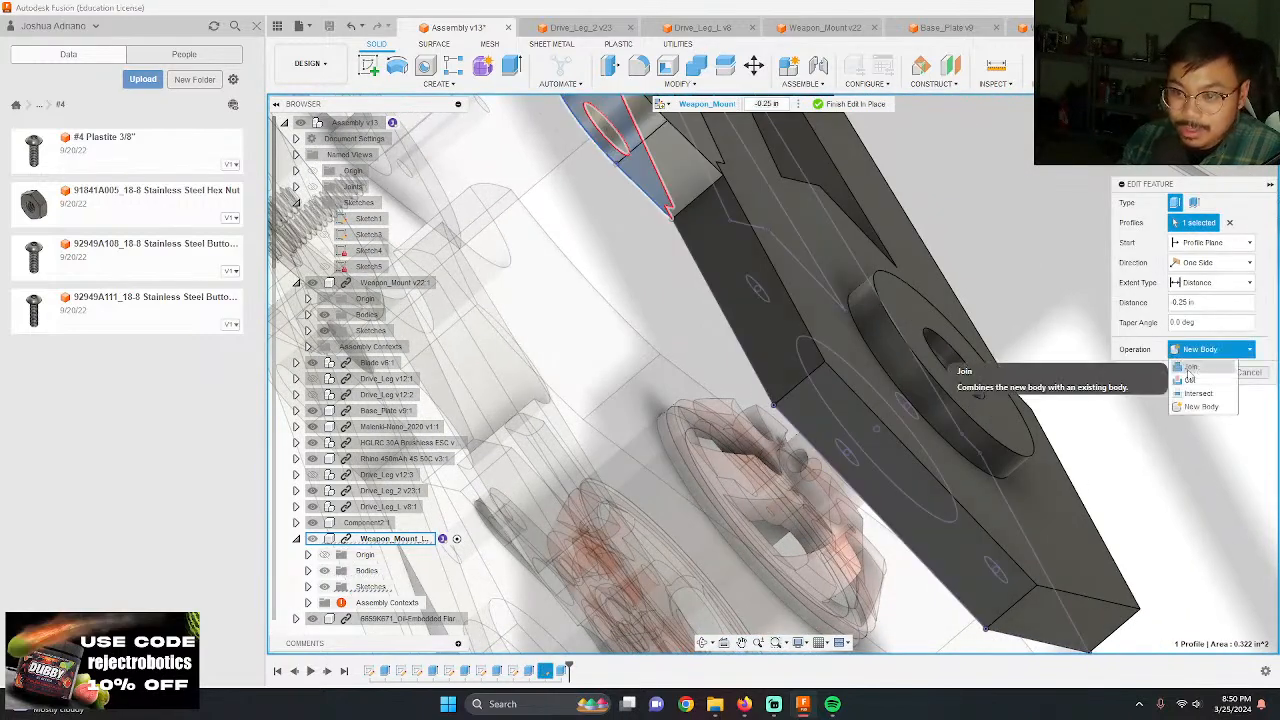
left_click(1190, 369)
left_click(1203, 373)
scroll(974, 485, "down", 3)
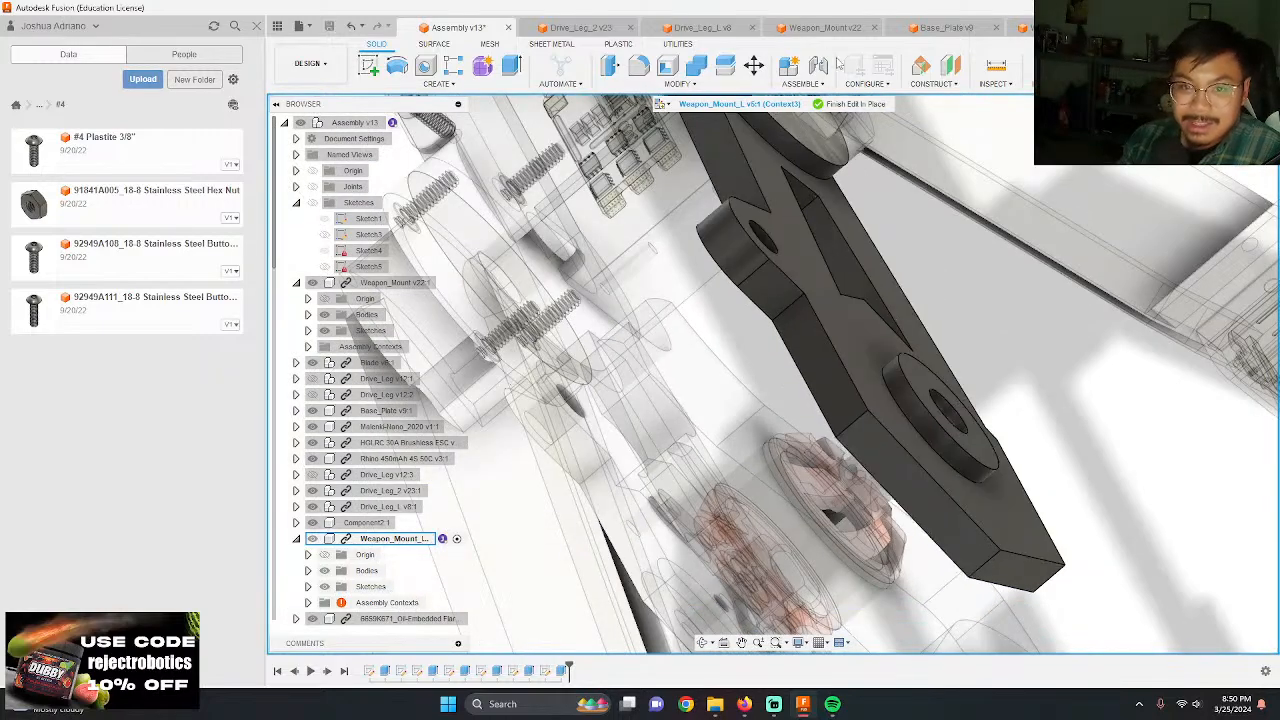
Step: Finish editing Weapon_Mount_L in place and save the assembly with the default version description
left_click(866, 105)
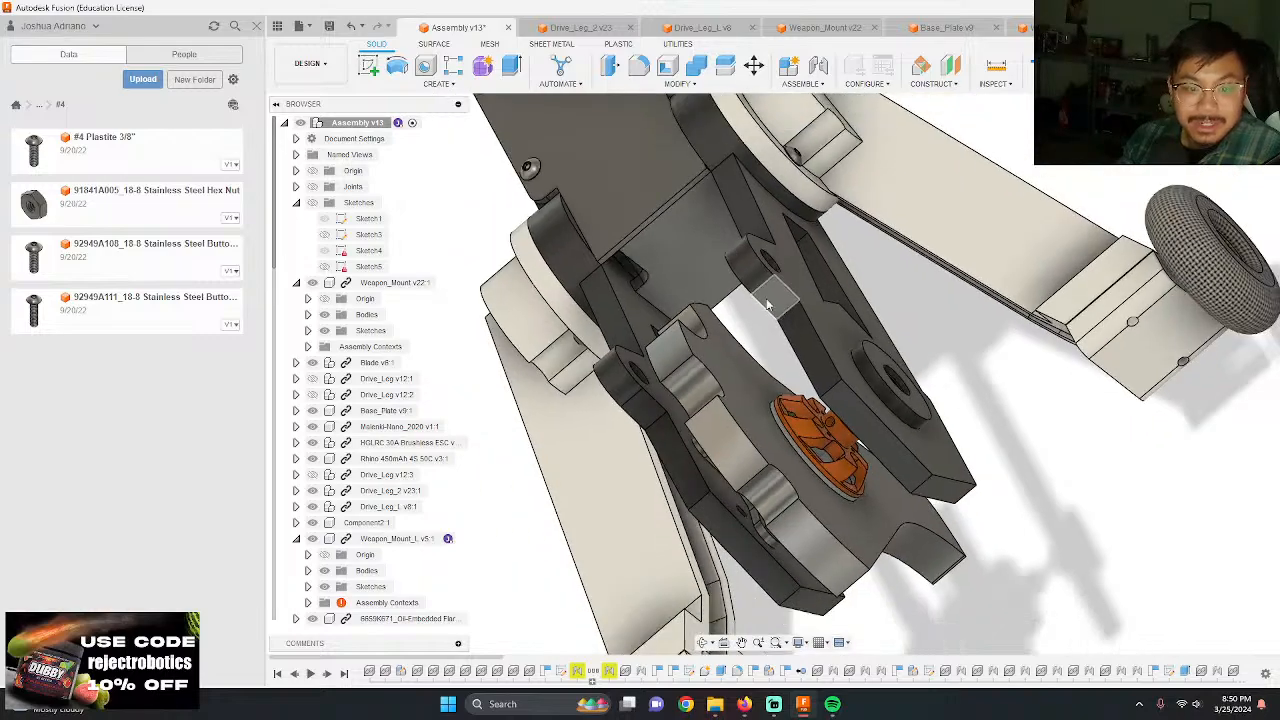
left_click(329, 26)
key("Return")
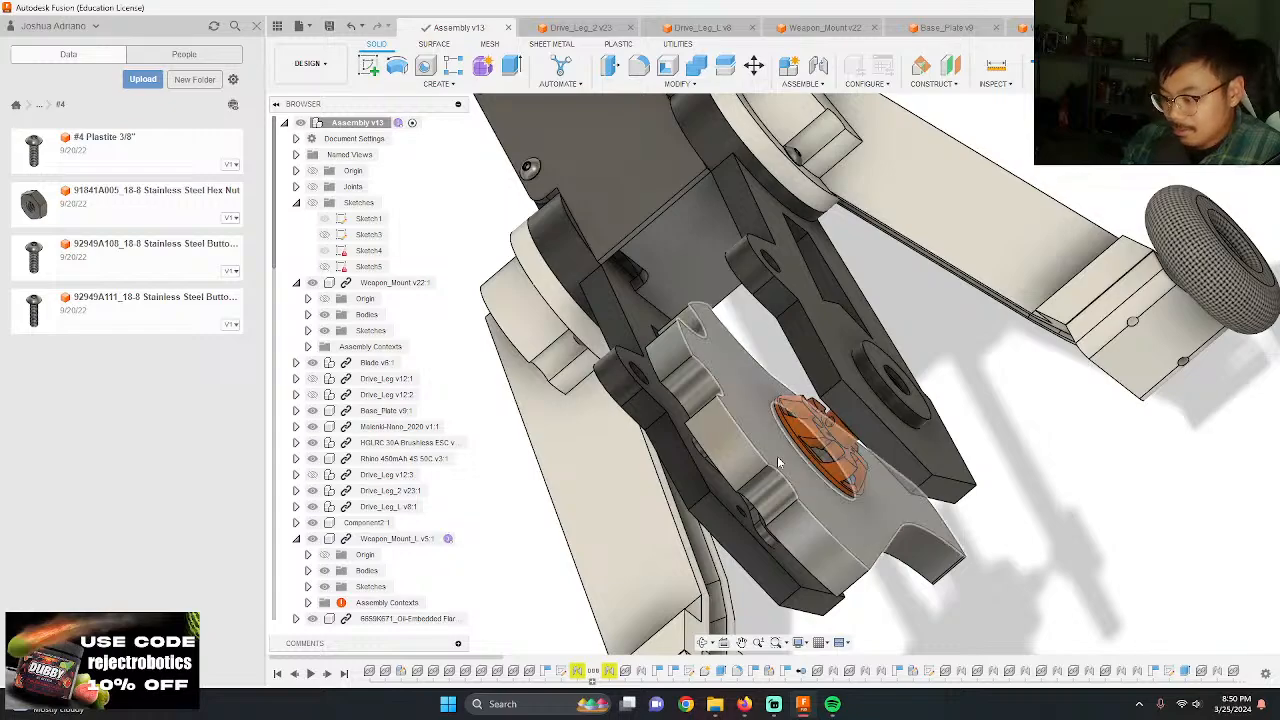
Step: Show the whole robot from the front at an angle and switch to the Render workspace
middle_click_drag(813, 483, 674, 460, "shift")
scroll(658, 312, "down", 4)
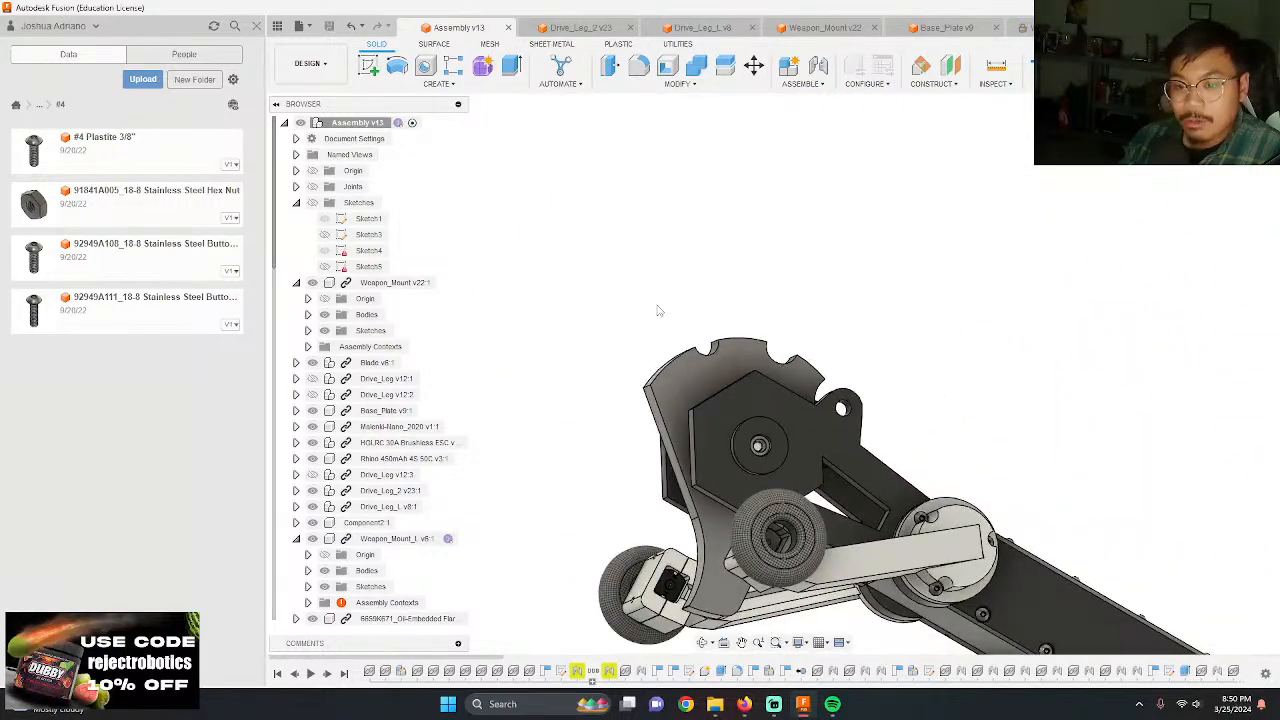
middle_click_drag(658, 312, 818, 458, "shift")
scroll(805, 466, "up", 5)
left_click(310, 63)
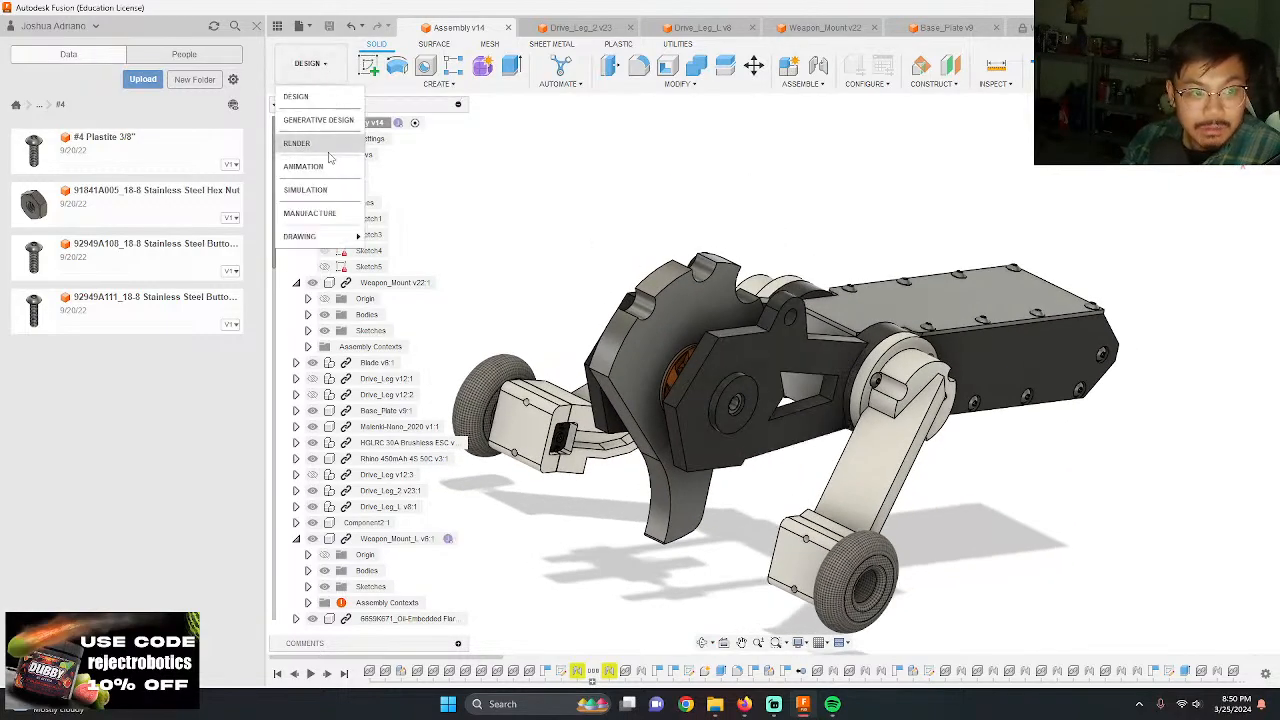
left_click(330, 170)
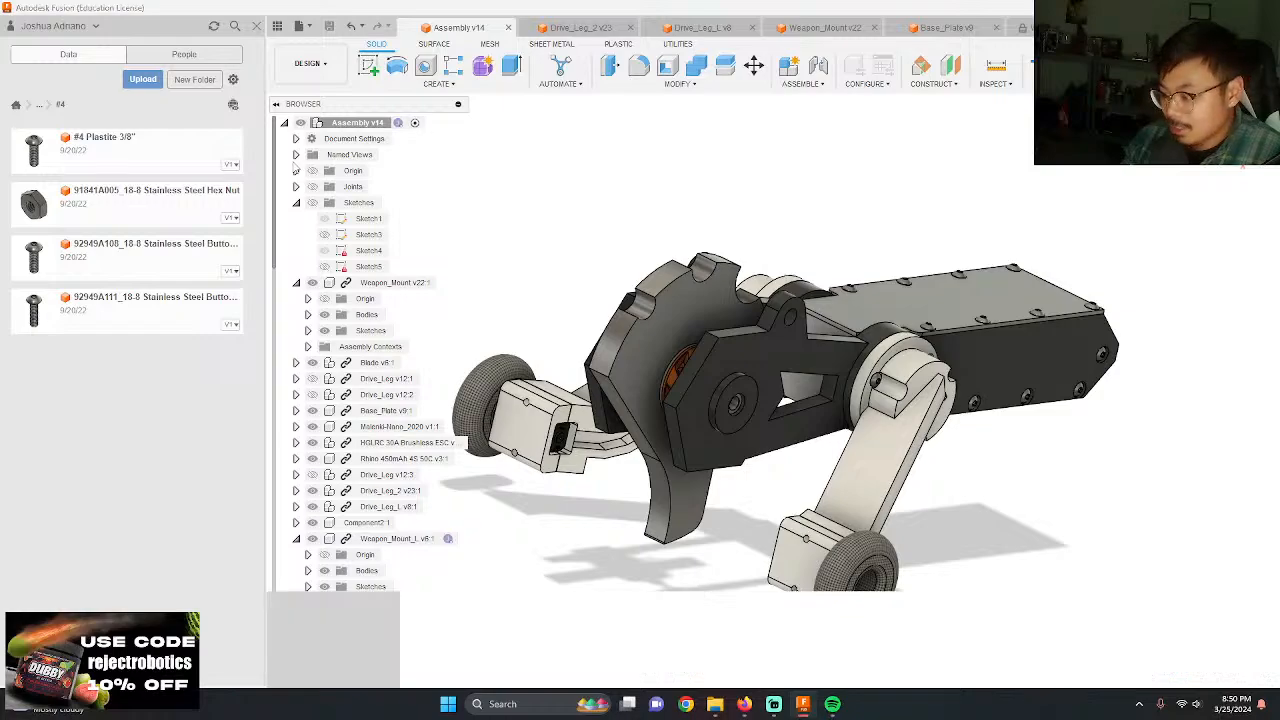
scroll(613, 165, "down", 3)
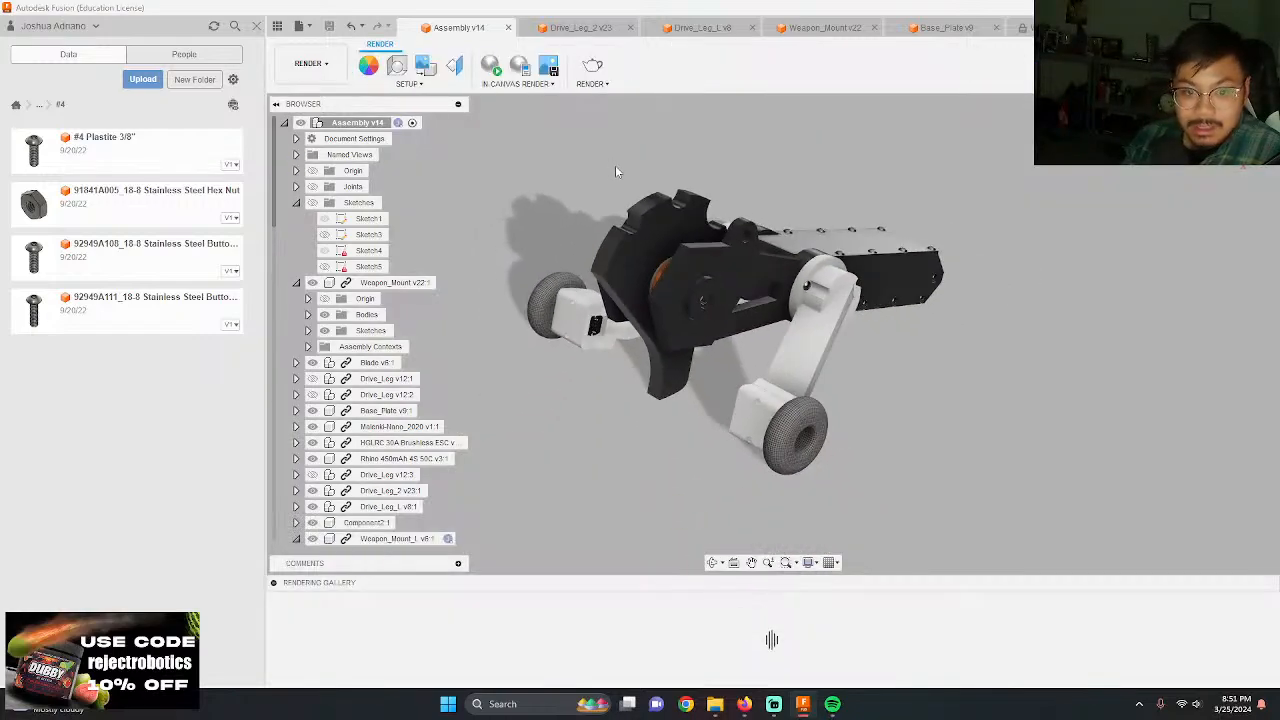
scroll(615, 165, "up", 3)
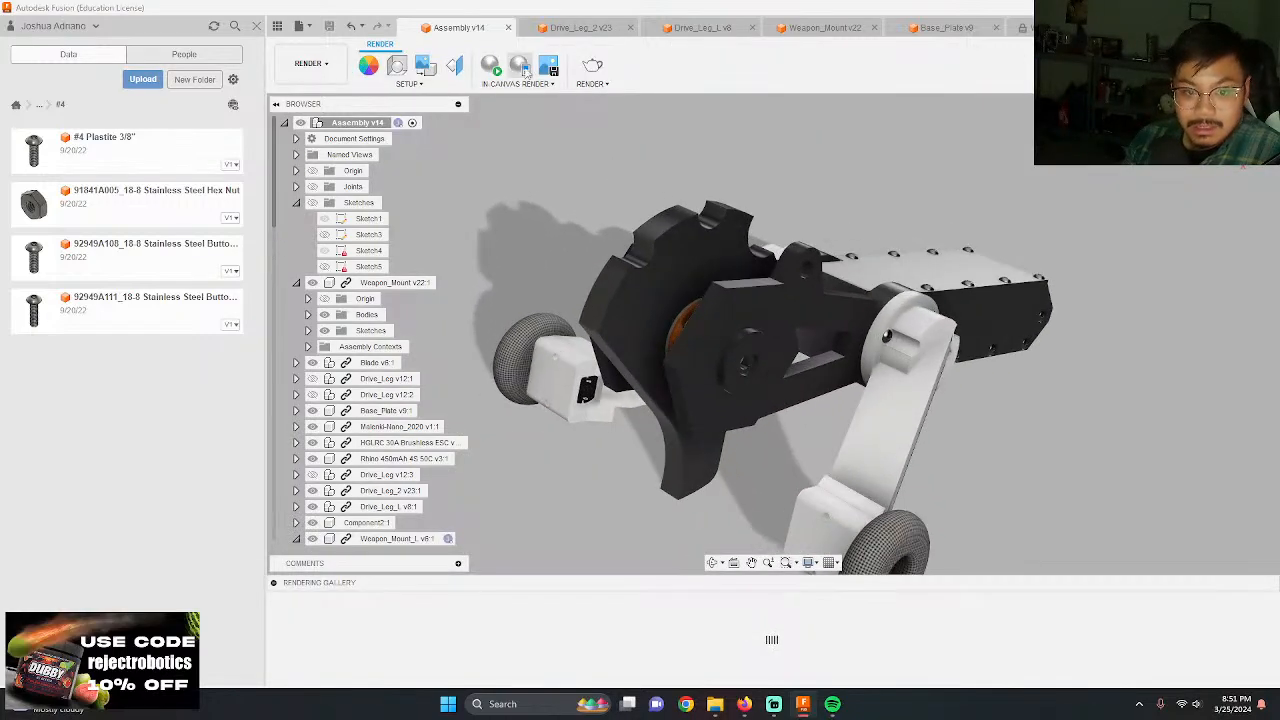
Step: Collapse the rendering gallery and the assembly's browser tree, and turn the robot to an angled view from behind
left_click(273, 583)
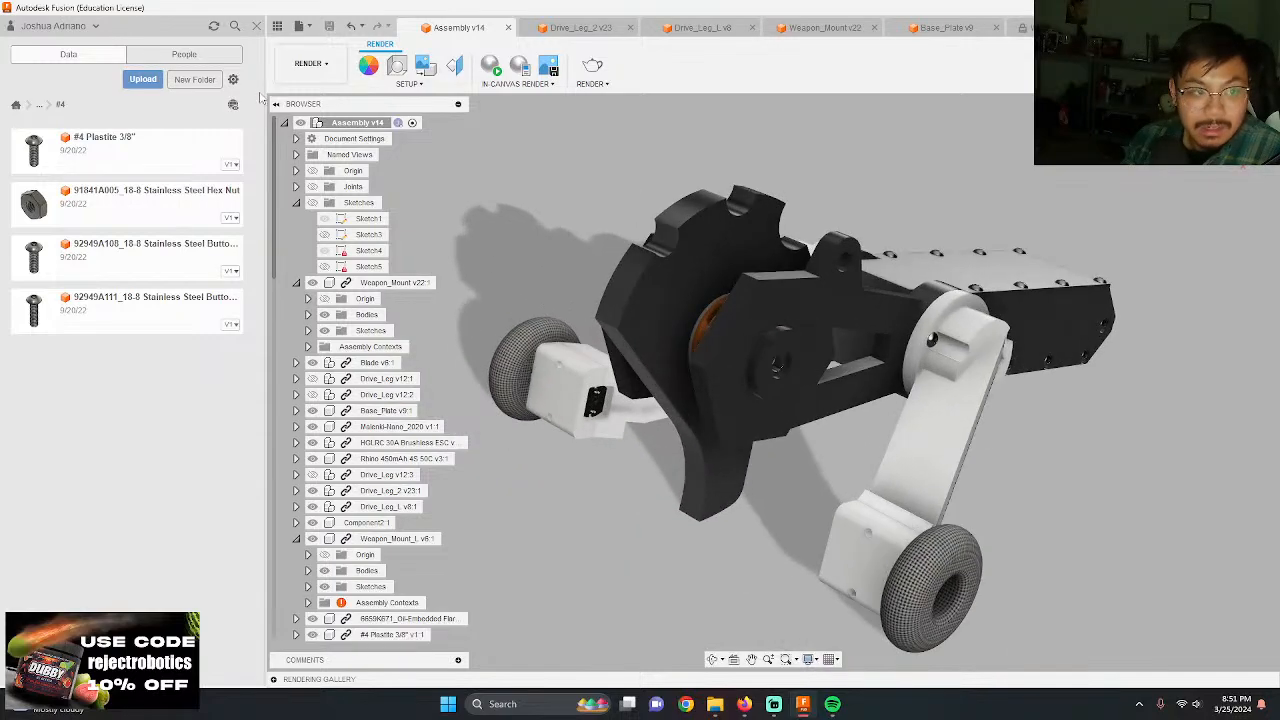
left_click(284, 122)
middle_click_drag(700, 412, 788, 407, "shift")
middle_click_drag(776, 425, 775, 424, "shift")
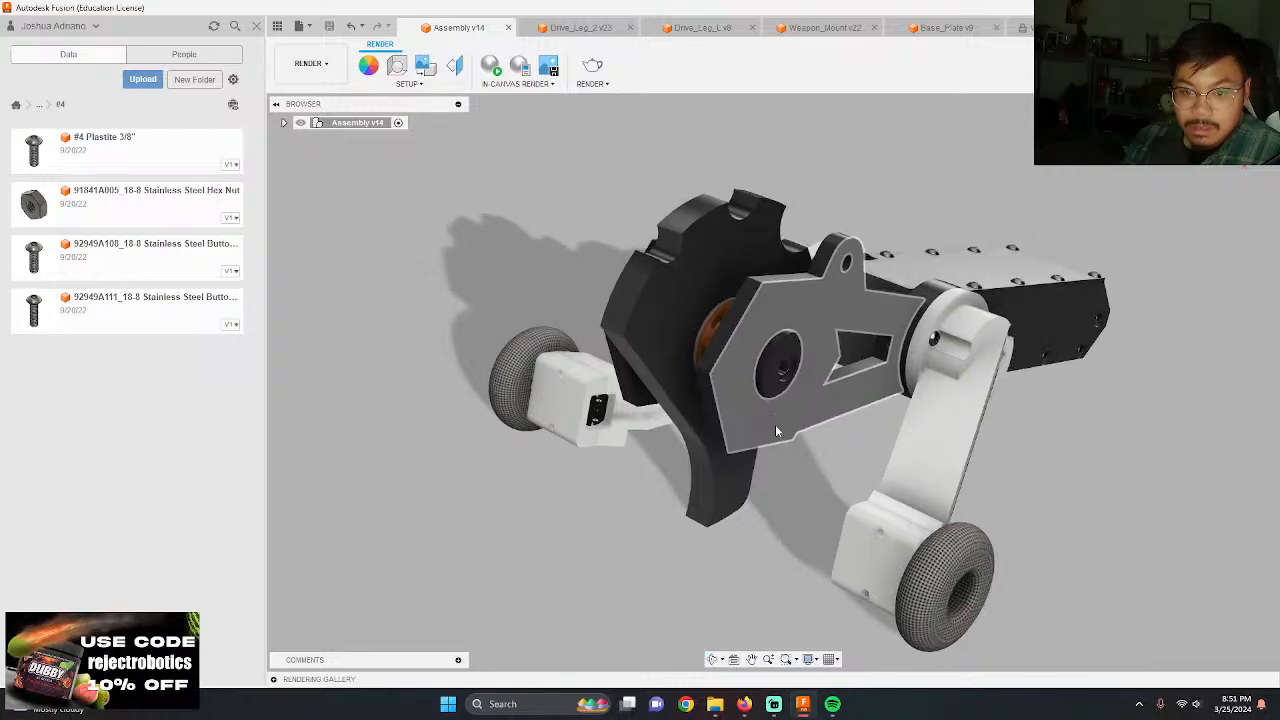
scroll(620, 250, "down", 2)
scroll(895, 325, "up", 2)
scroll(908, 310, "up", 1)
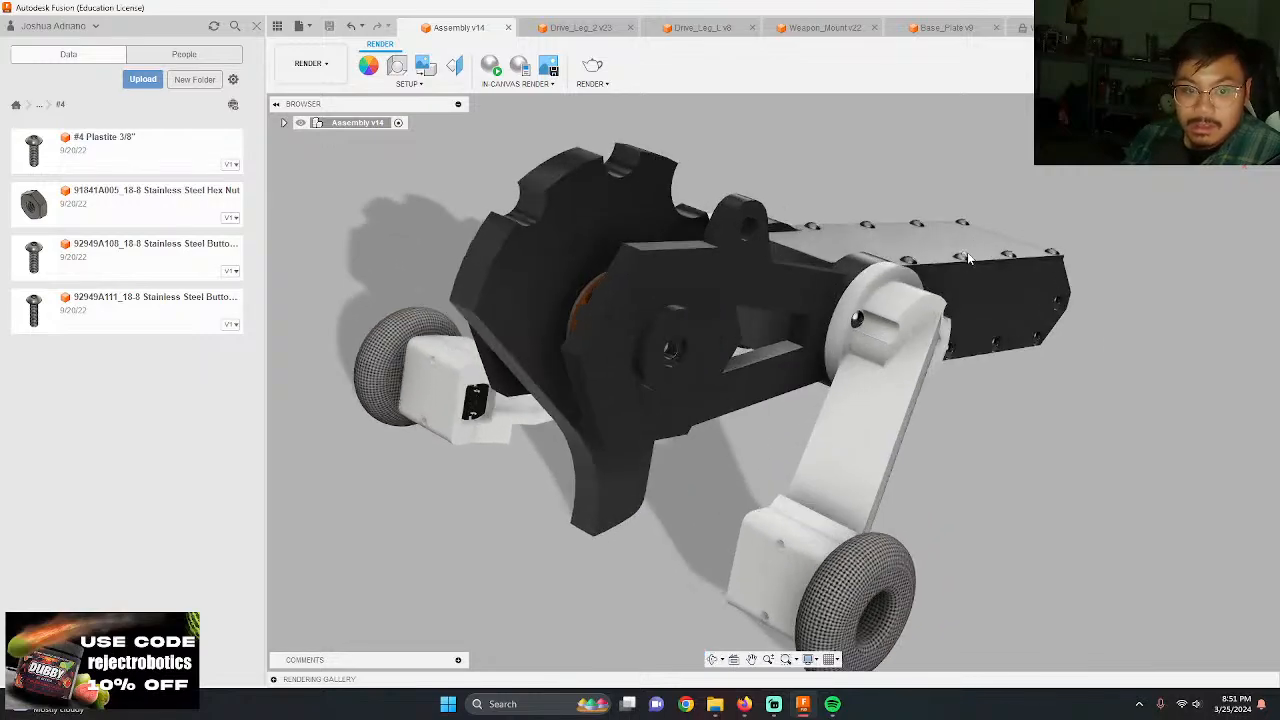
scroll(717, 302, "down", 1)
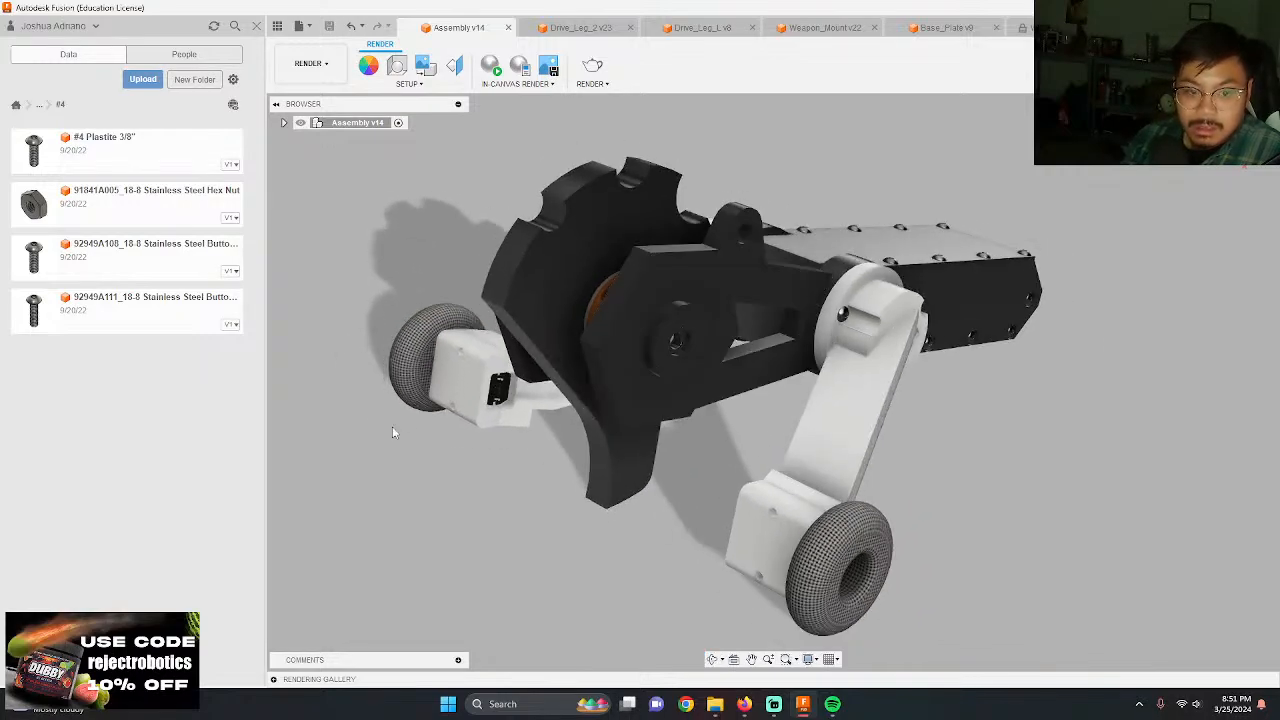
middle_click_drag(396, 435, 567, 456, "shift")
middle_click_drag(685, 450, 752, 481, "shift")
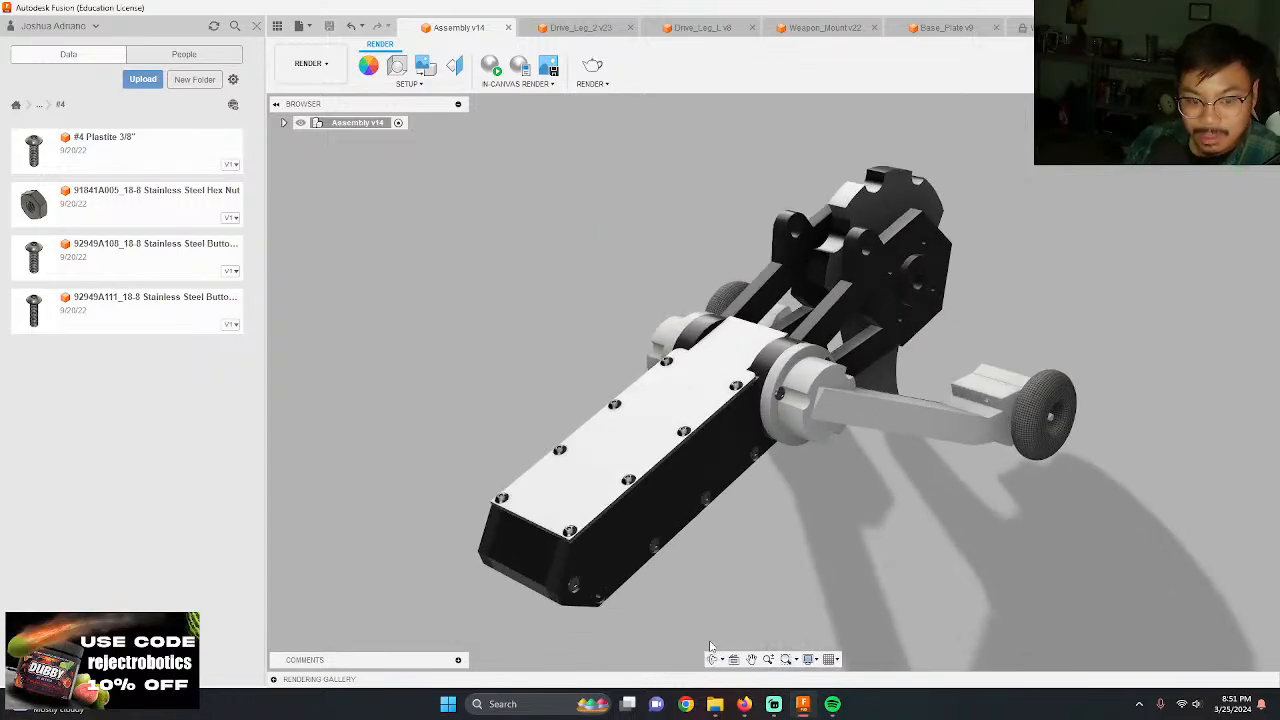
scroll(710, 646, "up", 1)
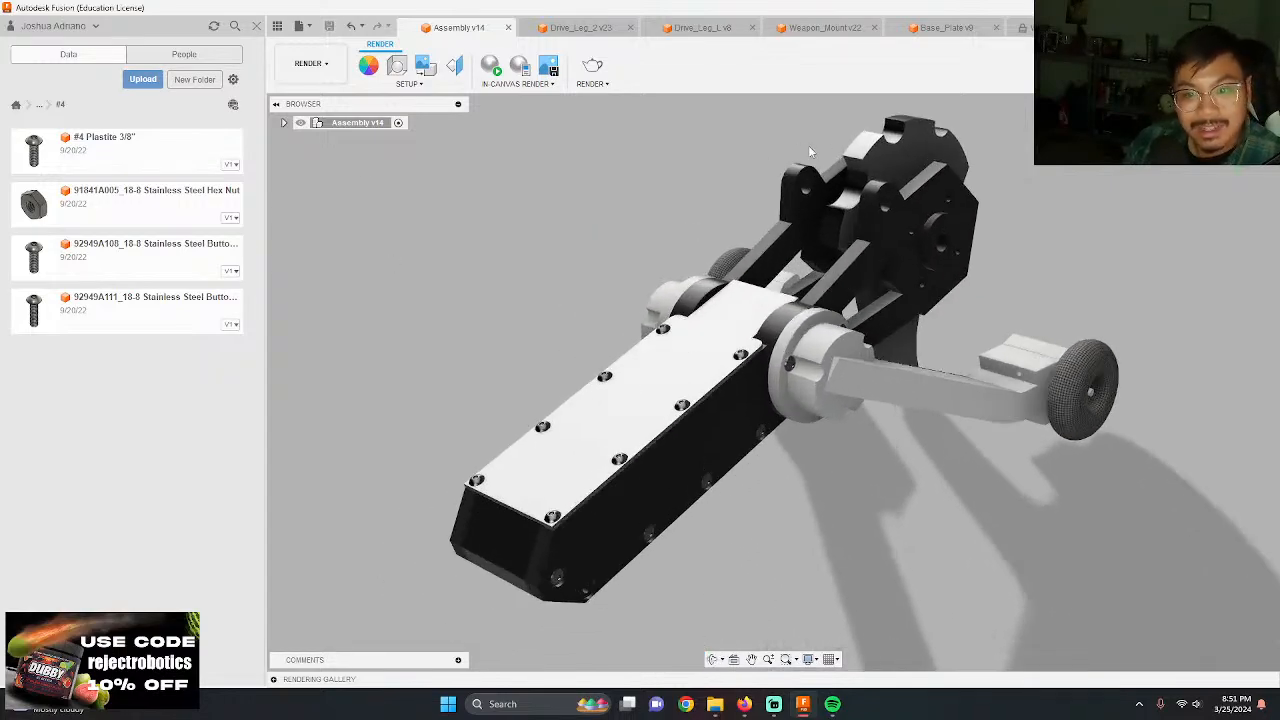
Step: Show the assembly joints, try to change the rotation angle of the weapon blade's joint, and hide the joints again
left_click(284, 122)
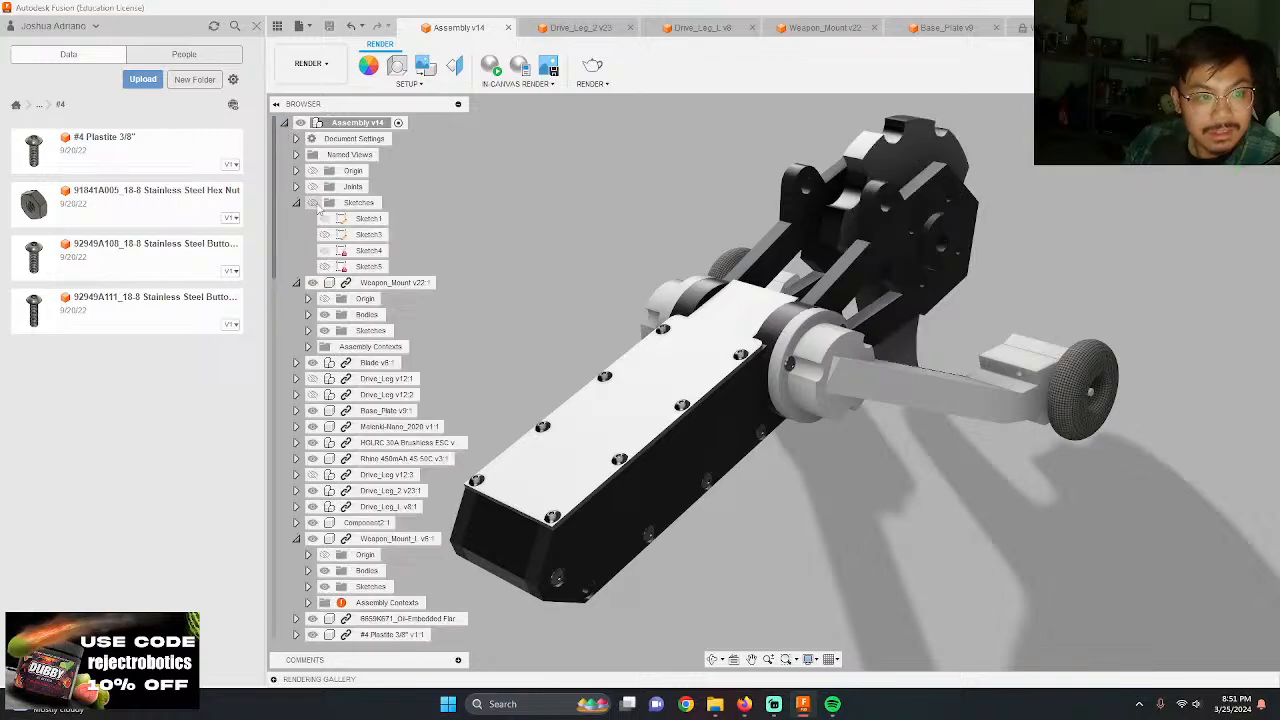
left_click(920, 283)
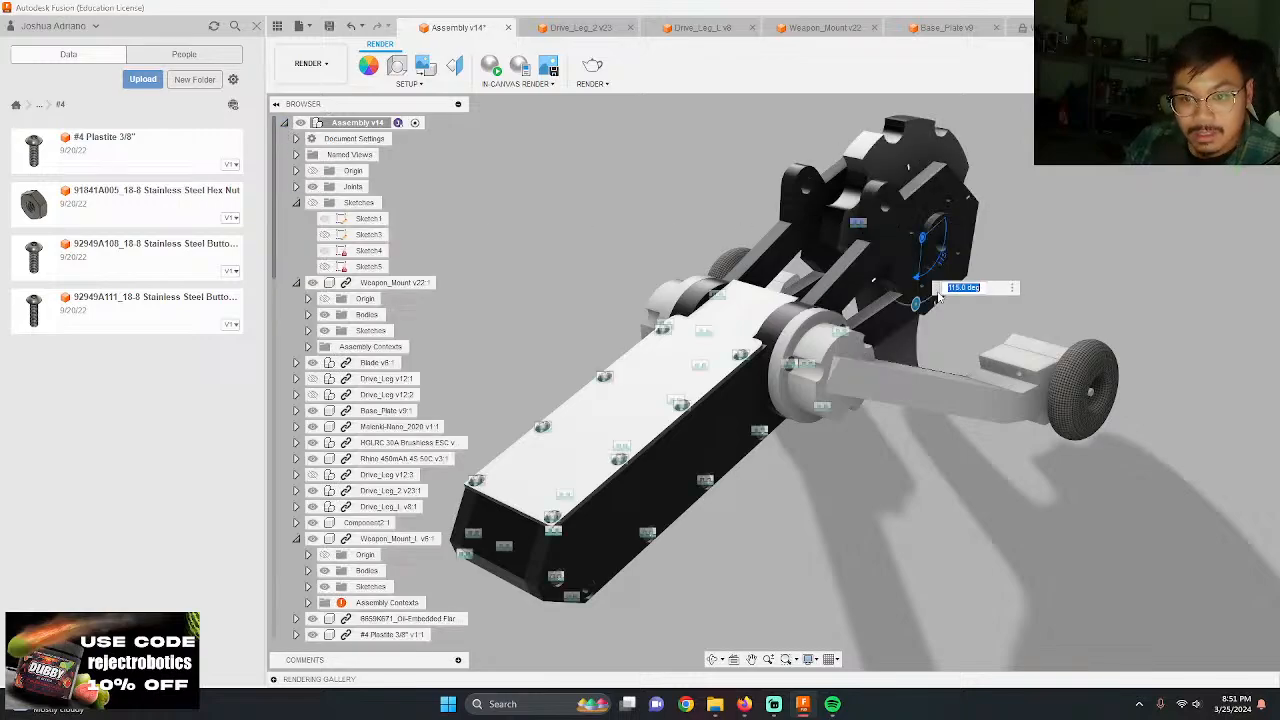
left_click_drag(915, 300, 905, 366)
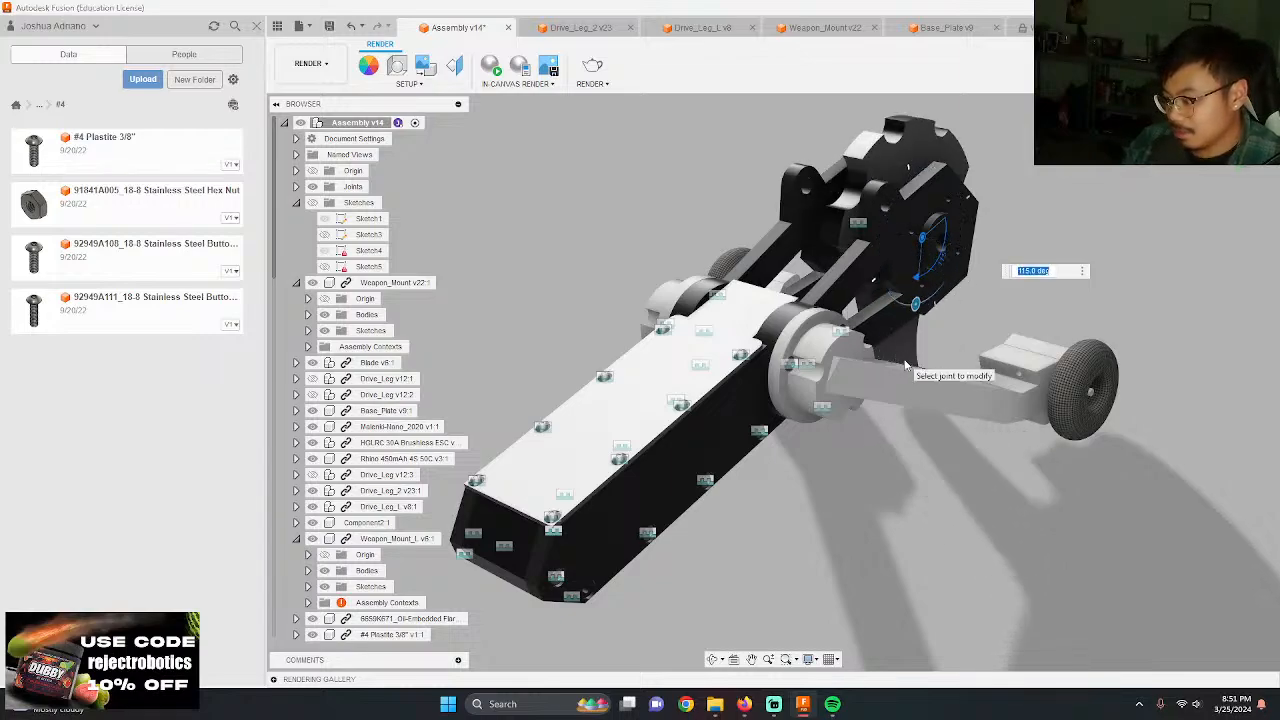
key("Return")
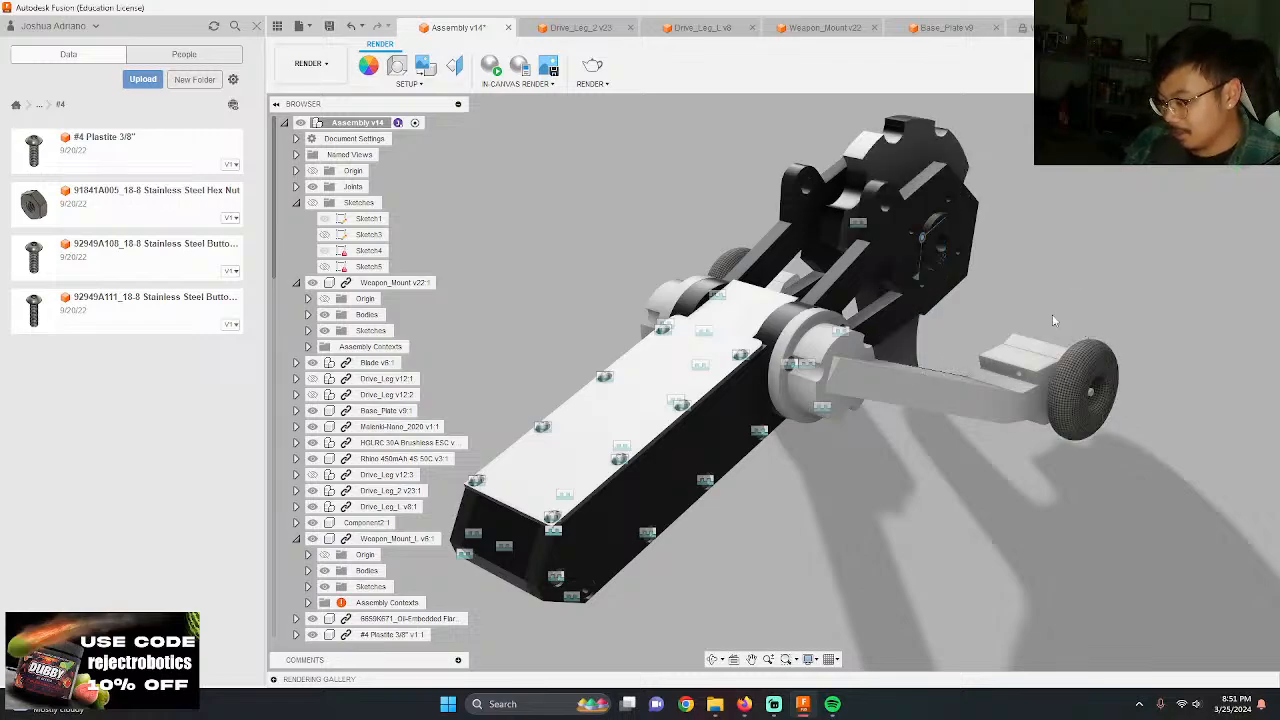
left_click(313, 187)
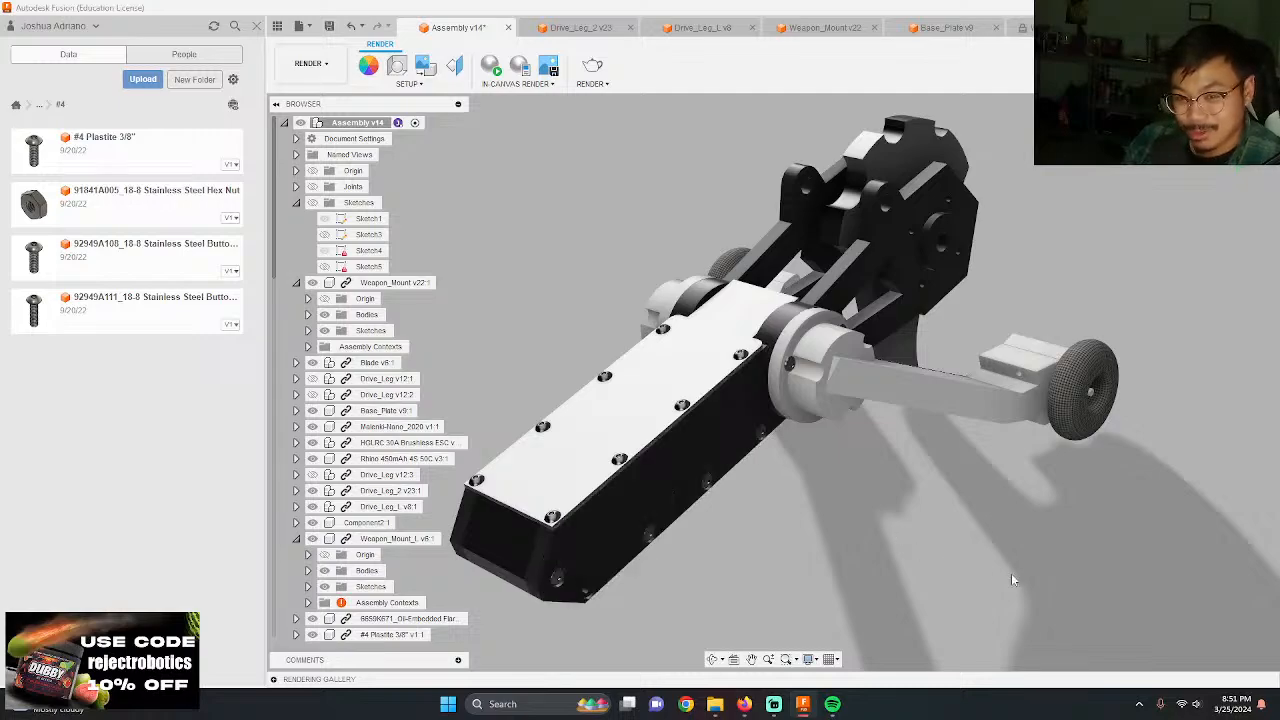
left_click(284, 122)
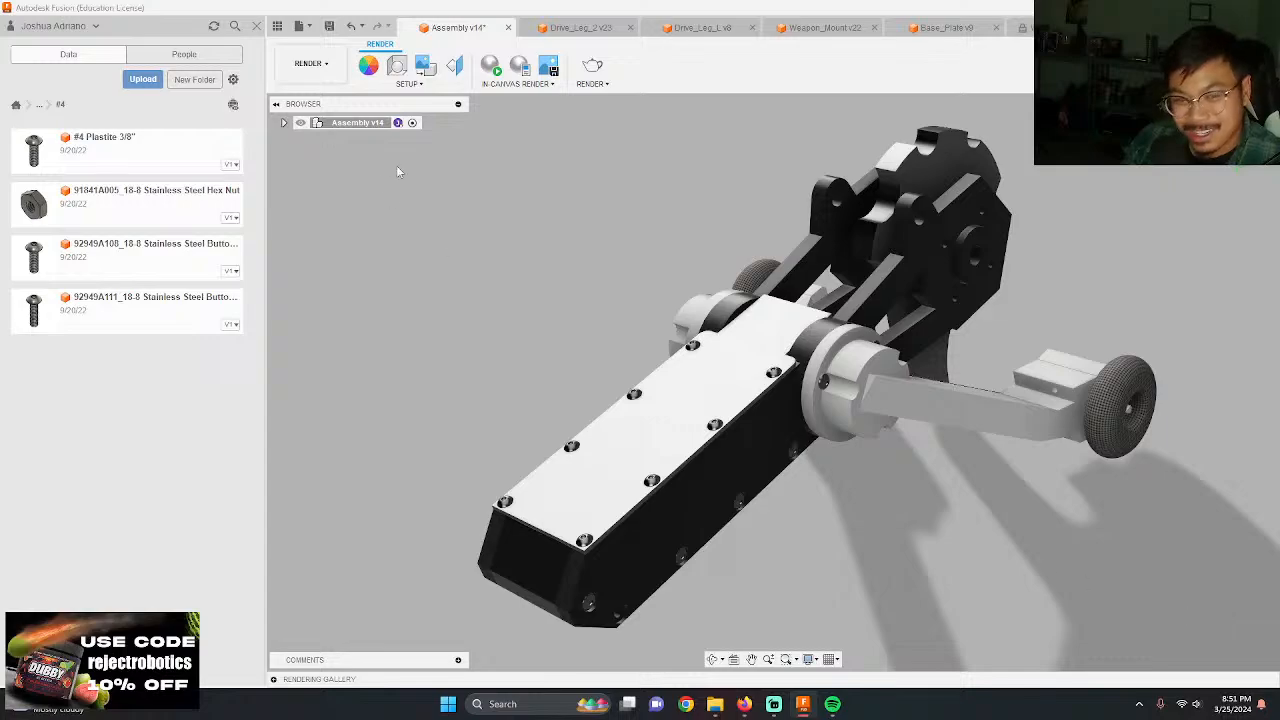
Step: Dismiss the render settings, frame the robot at an angle from behind and start an in-canvas render
left_click(593, 68)
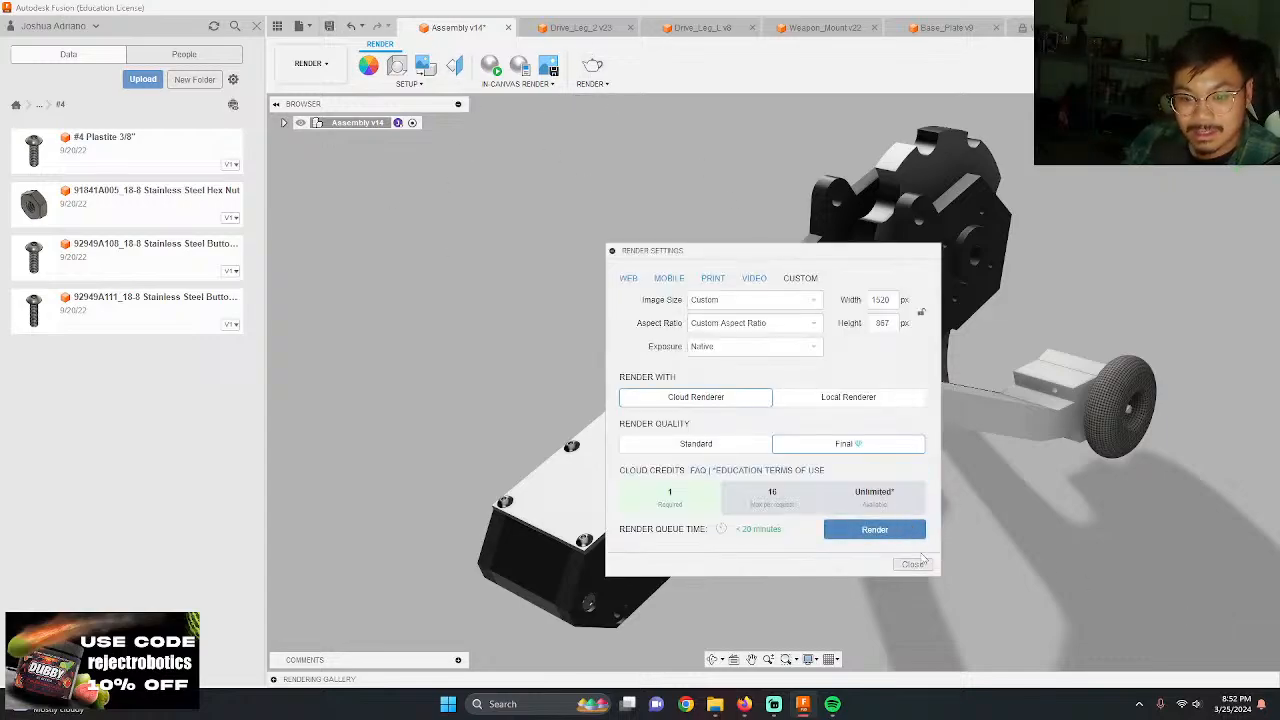
left_click(916, 564)
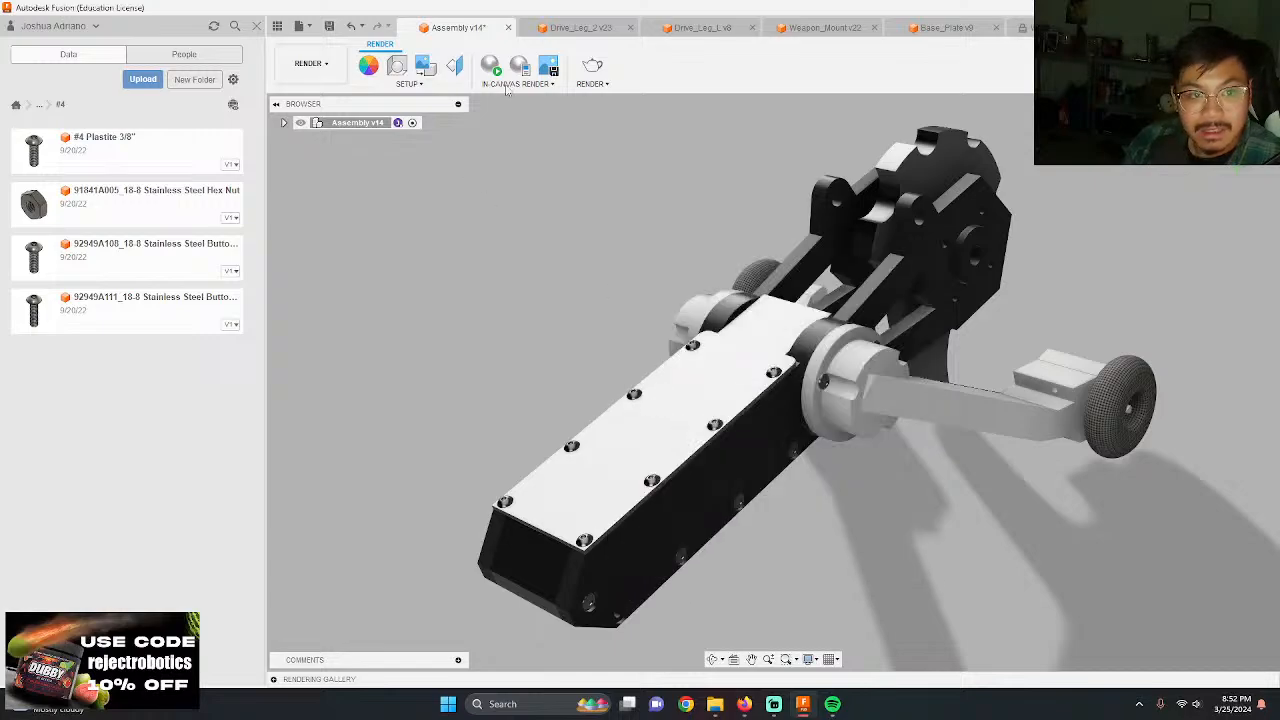
middle_click_drag(491, 240, 708, 280, "shift")
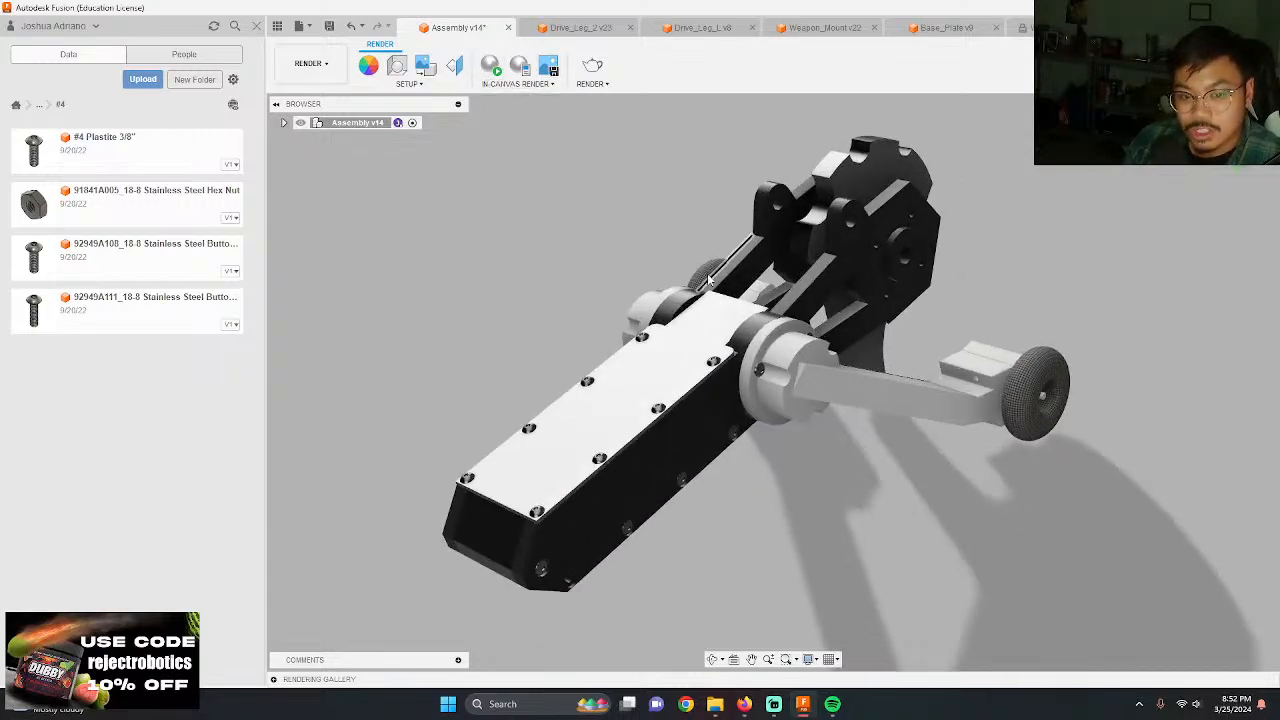
middle_click_drag(544, 335, 556, 310, "shift")
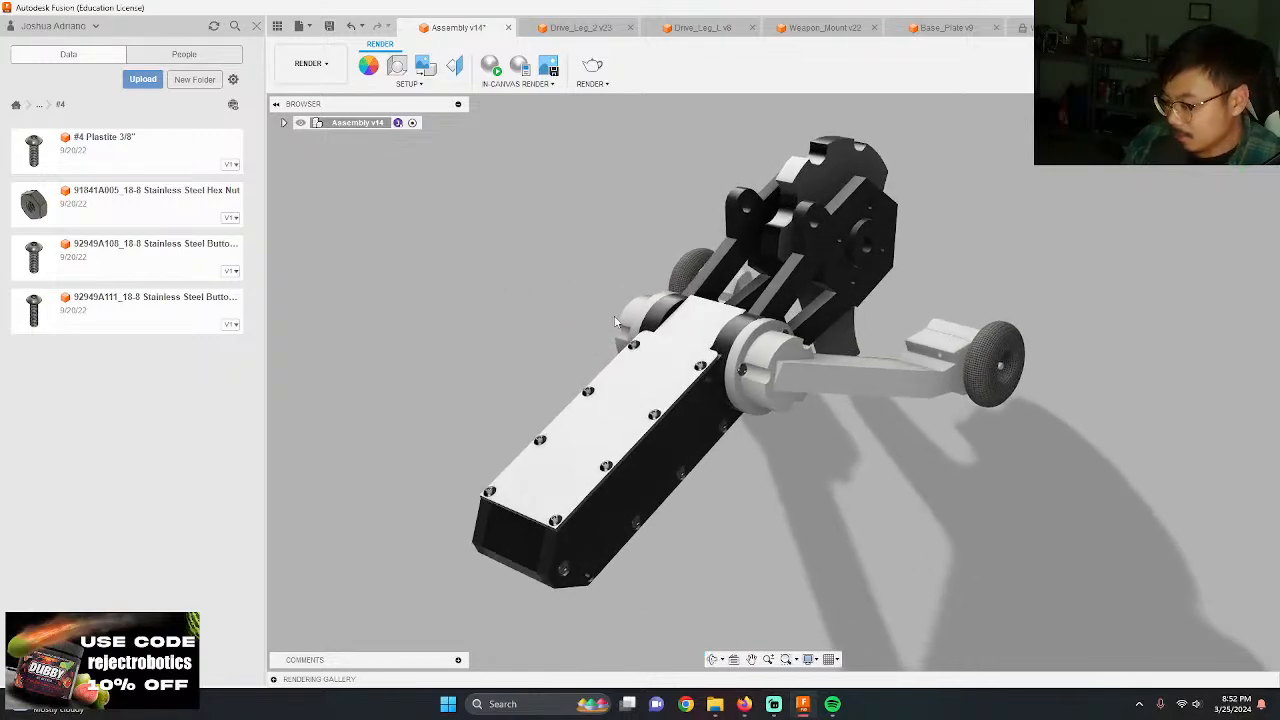
middle_click_drag(617, 322, 810, 344, "shift")
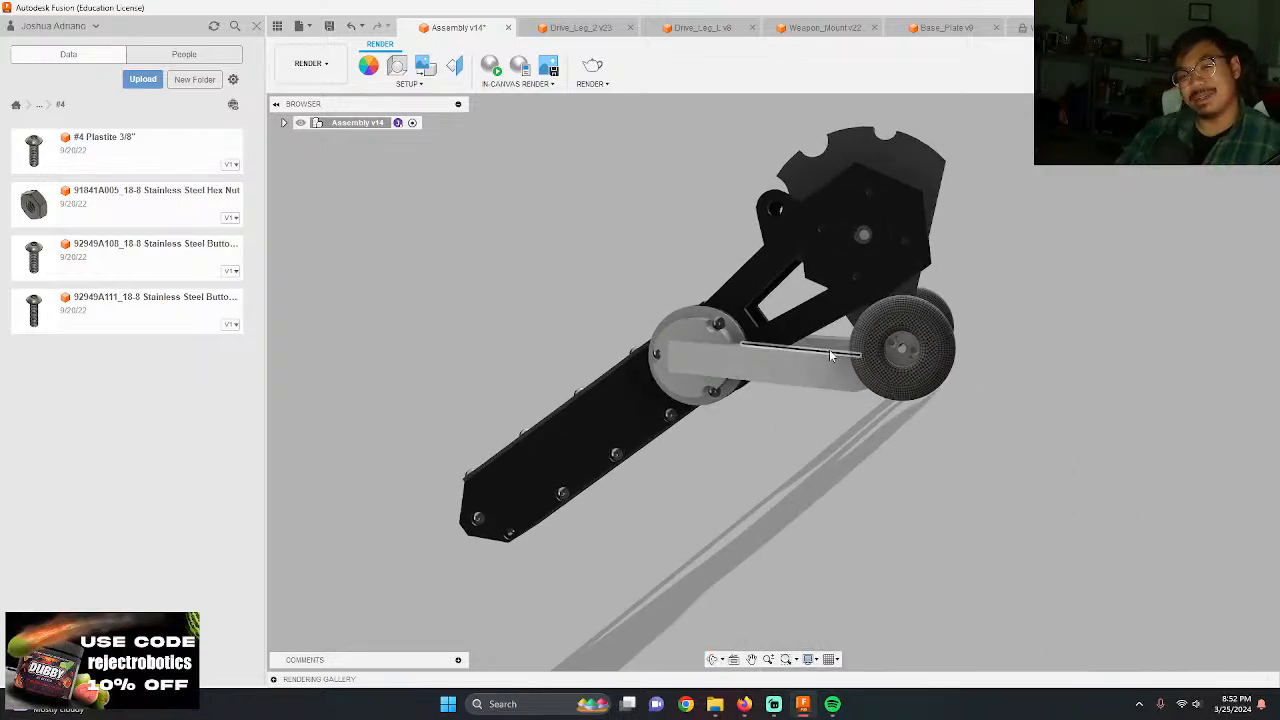
middle_click_drag(816, 343, 570, 597, "shift")
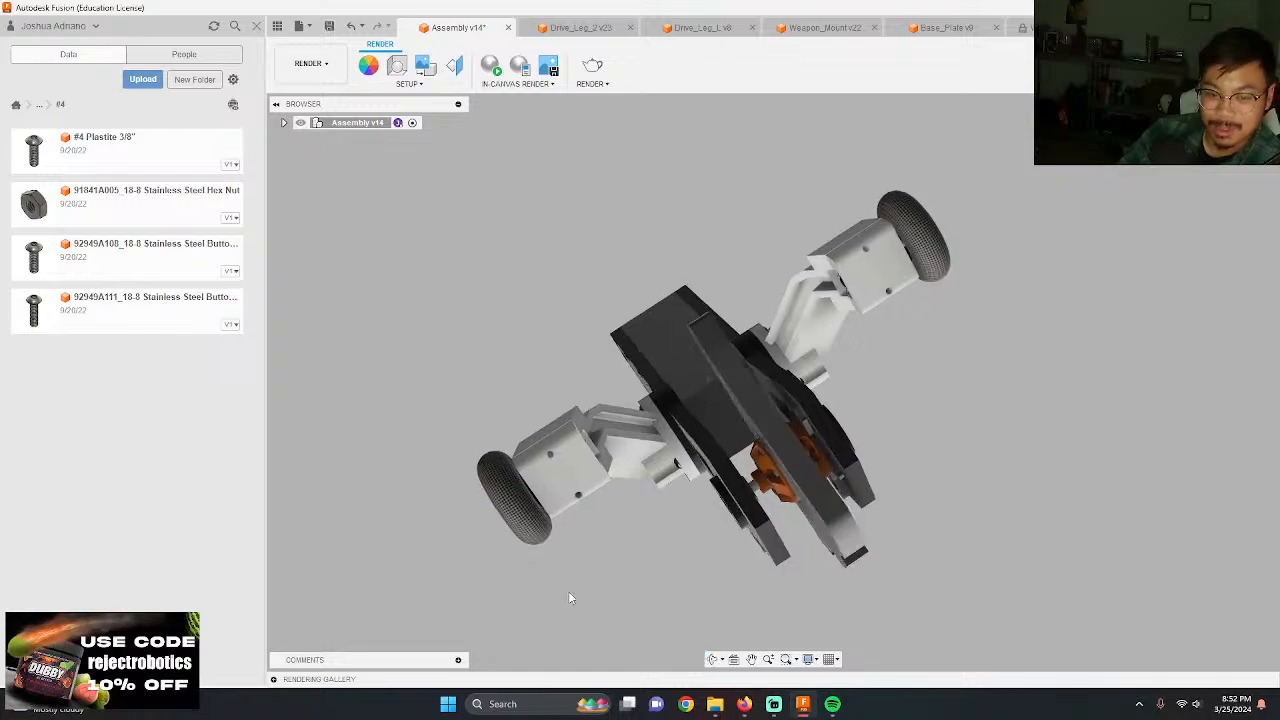
middle_click_drag(819, 559, 503, 364, "shift")
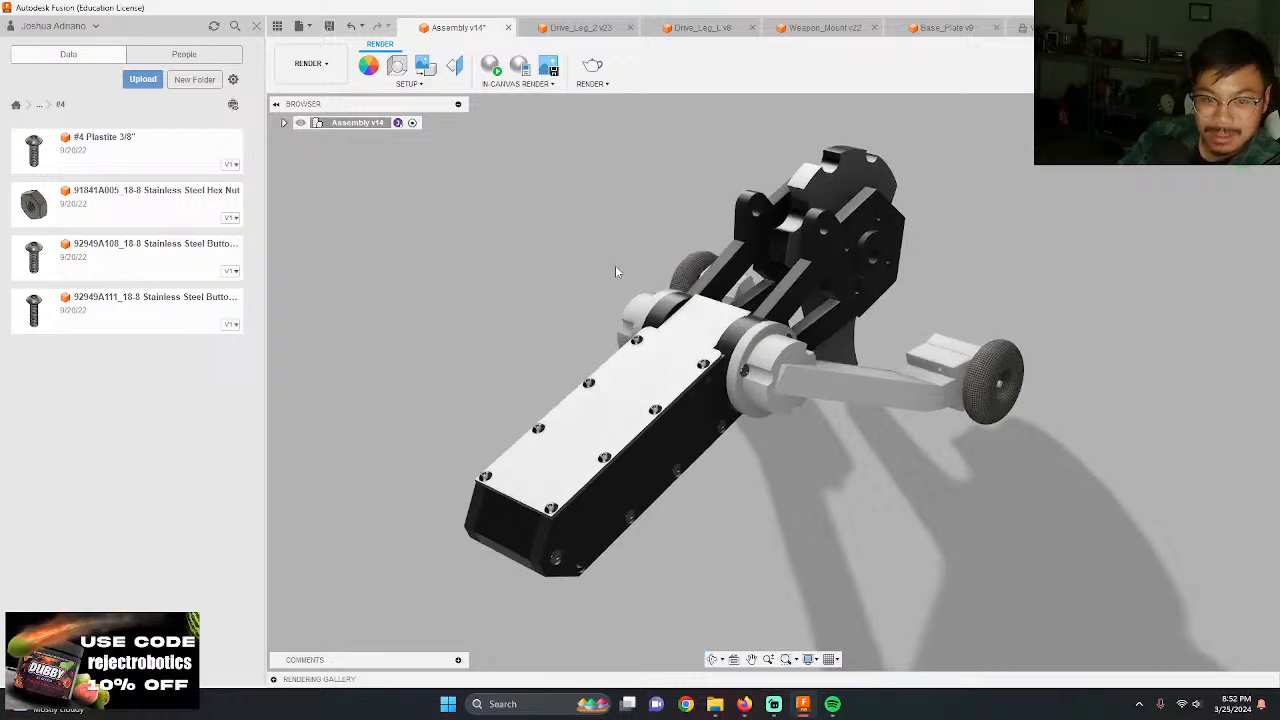
scroll(527, 213, "up", 1)
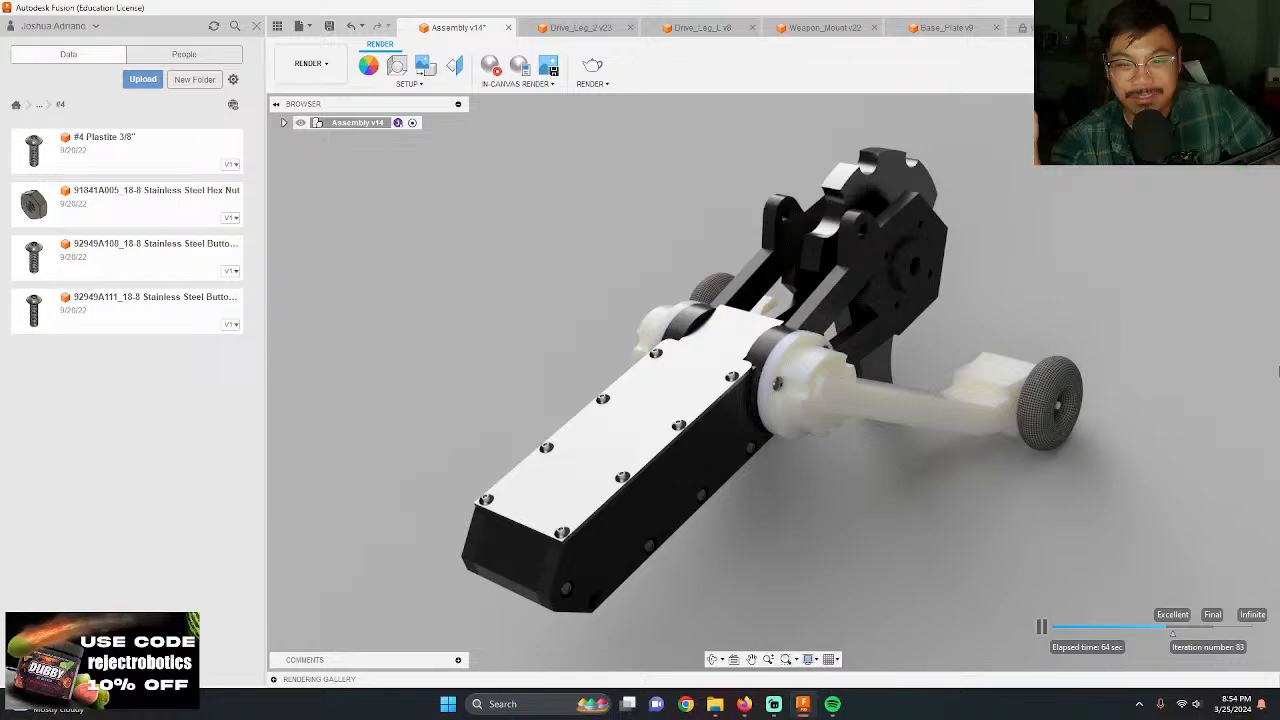
Step: Set the in-canvas render target to Final quality and capture the image at the current document window size
left_click(1040, 624)
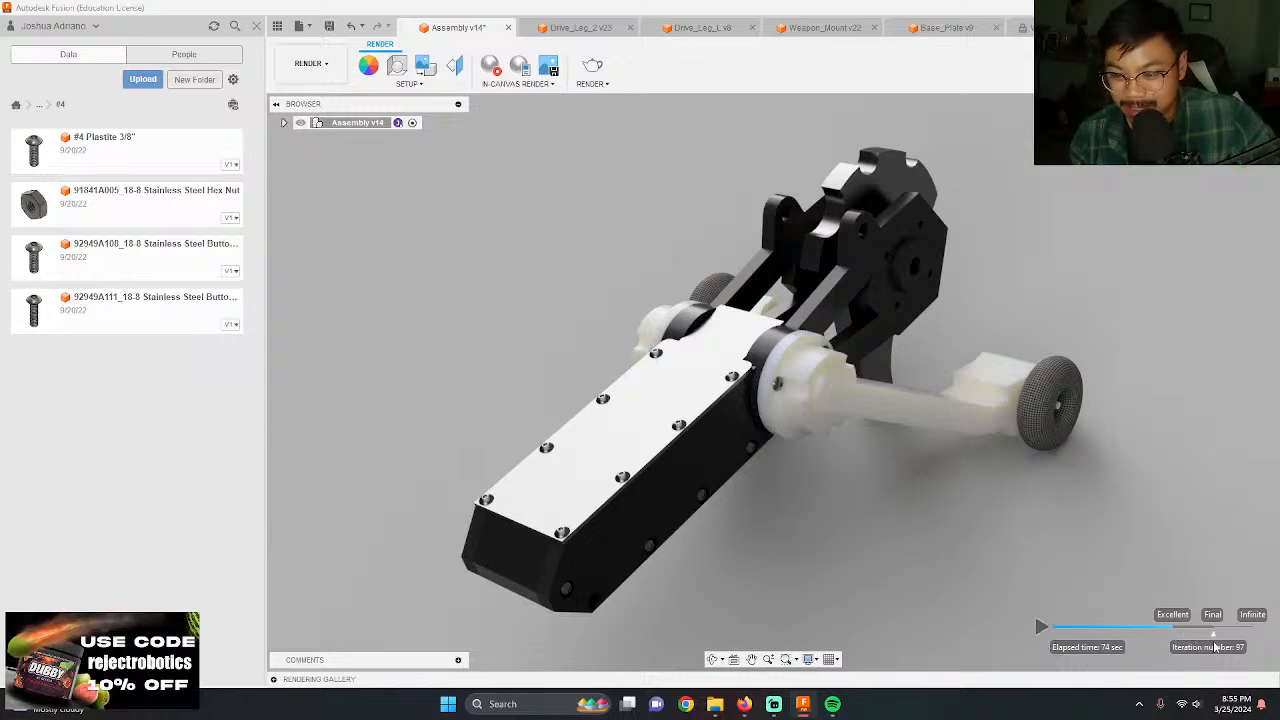
left_click_drag(1214, 642, 1212, 642)
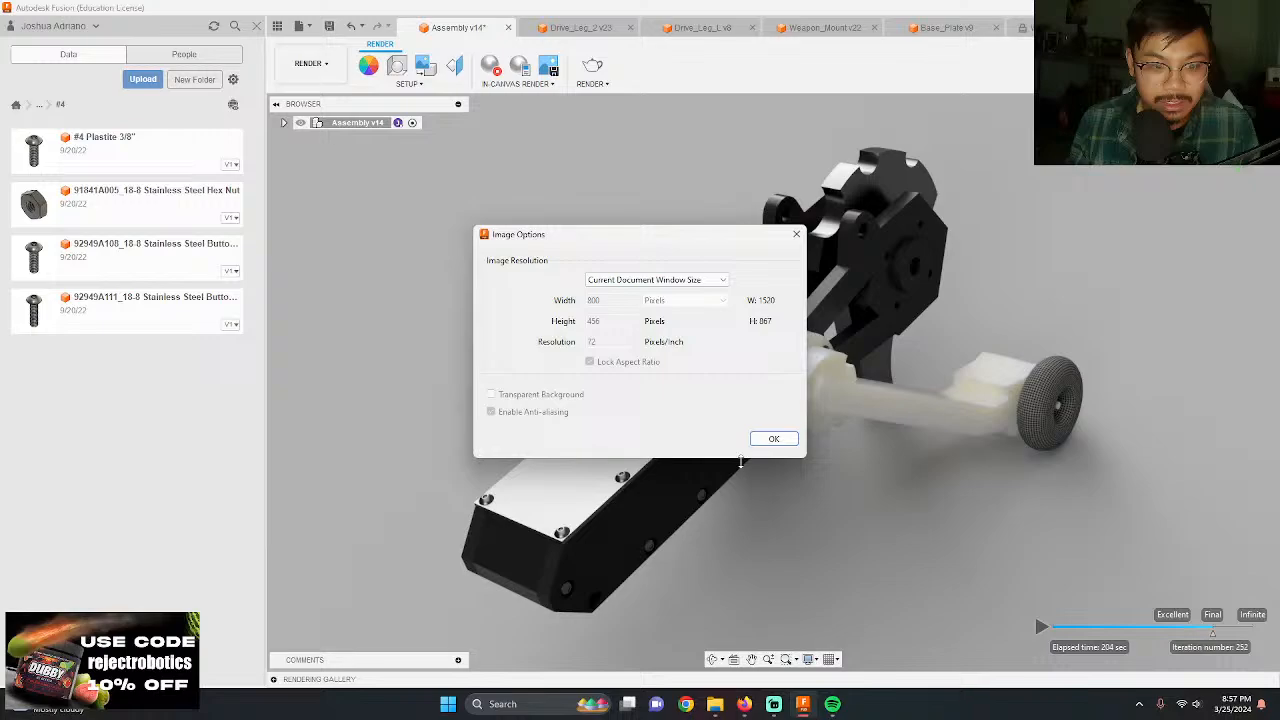
left_click(774, 438)
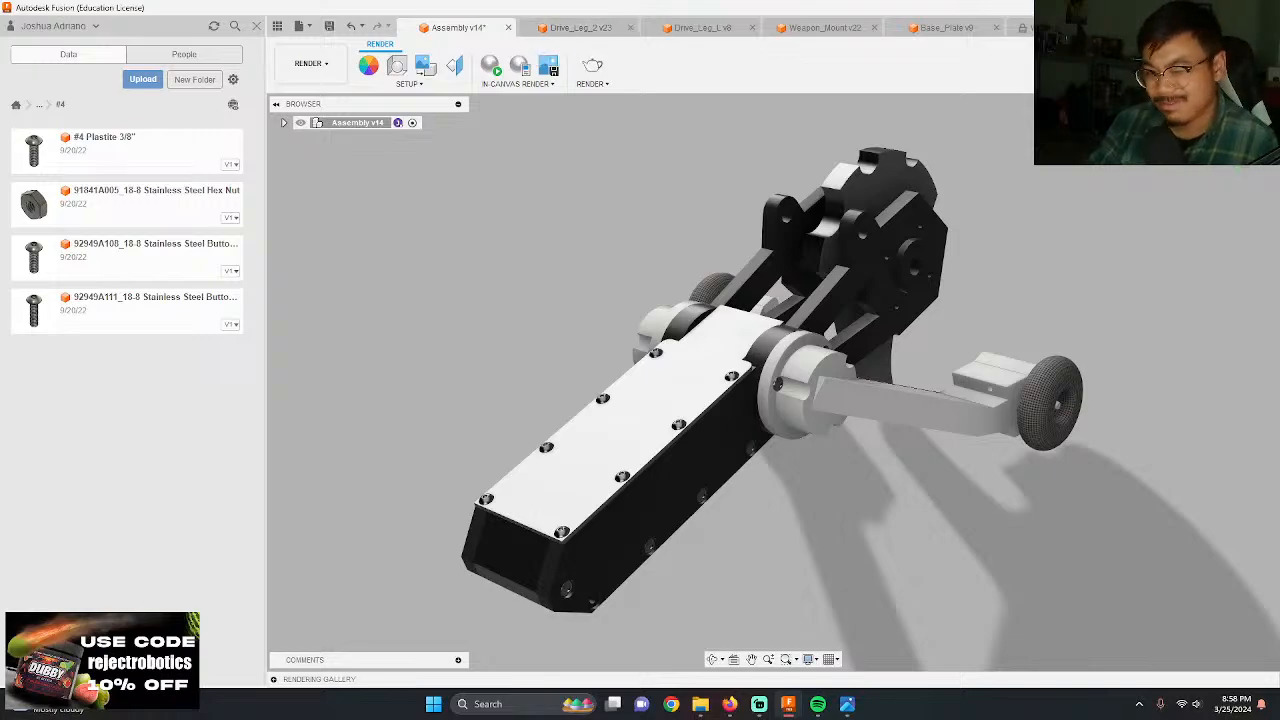
Step: Return to the Design workspace and show the robot from the front at an angle
left_click(311, 64)
left_click(343, 106)
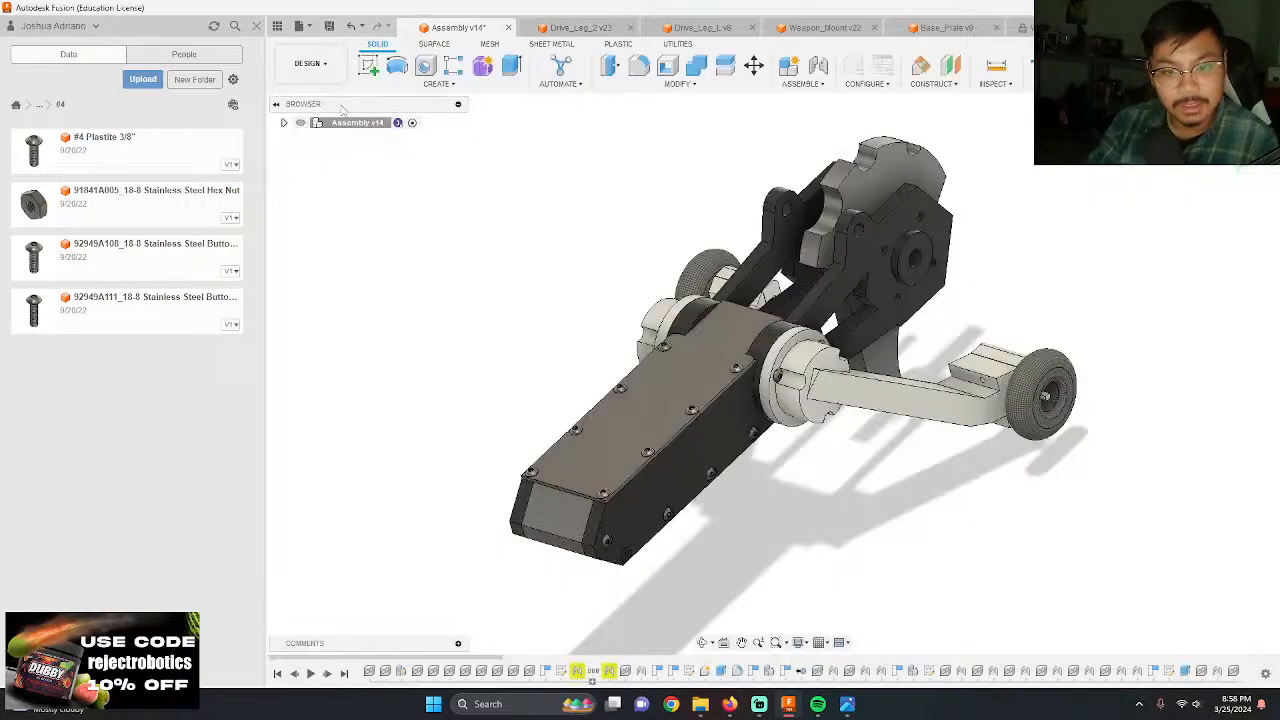
middle_click_drag(546, 346, 808, 375, "shift")
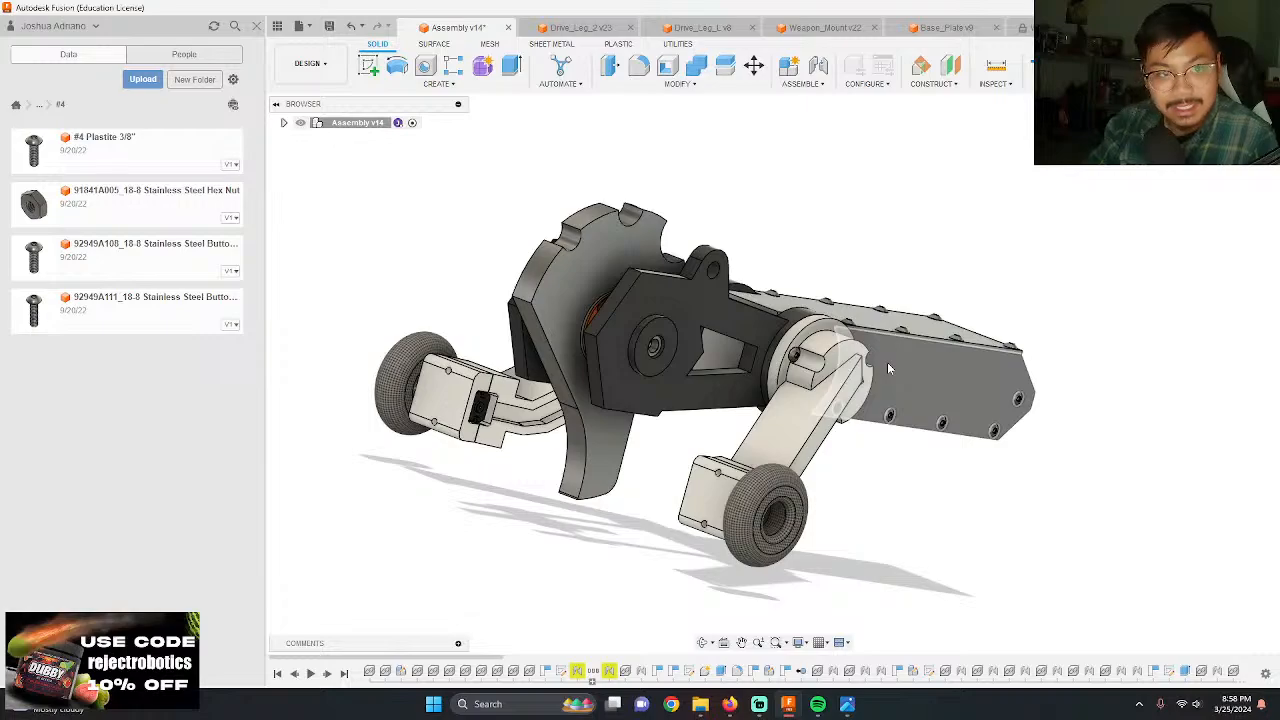
mouse_move(728, 419)
middle_mouse_down("shift")
mouse_move(750, 412)
mouse_move(721, 422)
middle_mouse_up("shift")
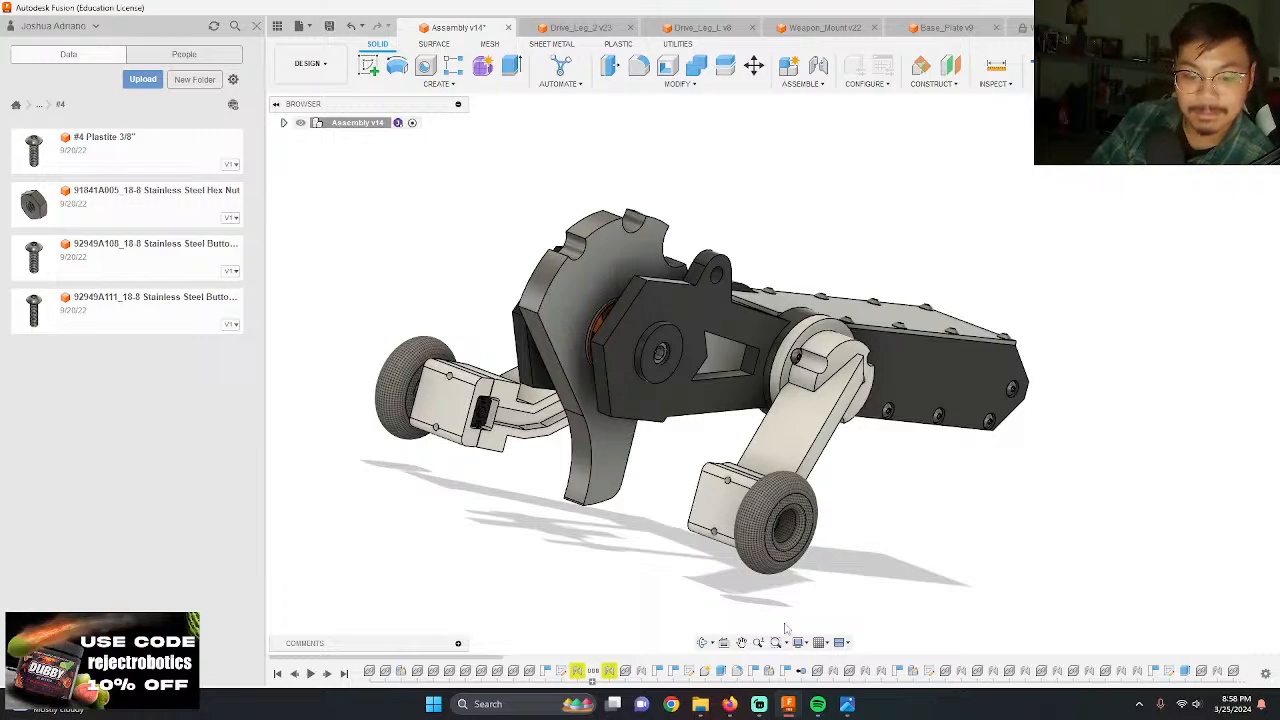
Step: Switch to the Firefox window with YouTube Studio and end the live stream
mouse_move(729, 704)
left_click(705, 615)
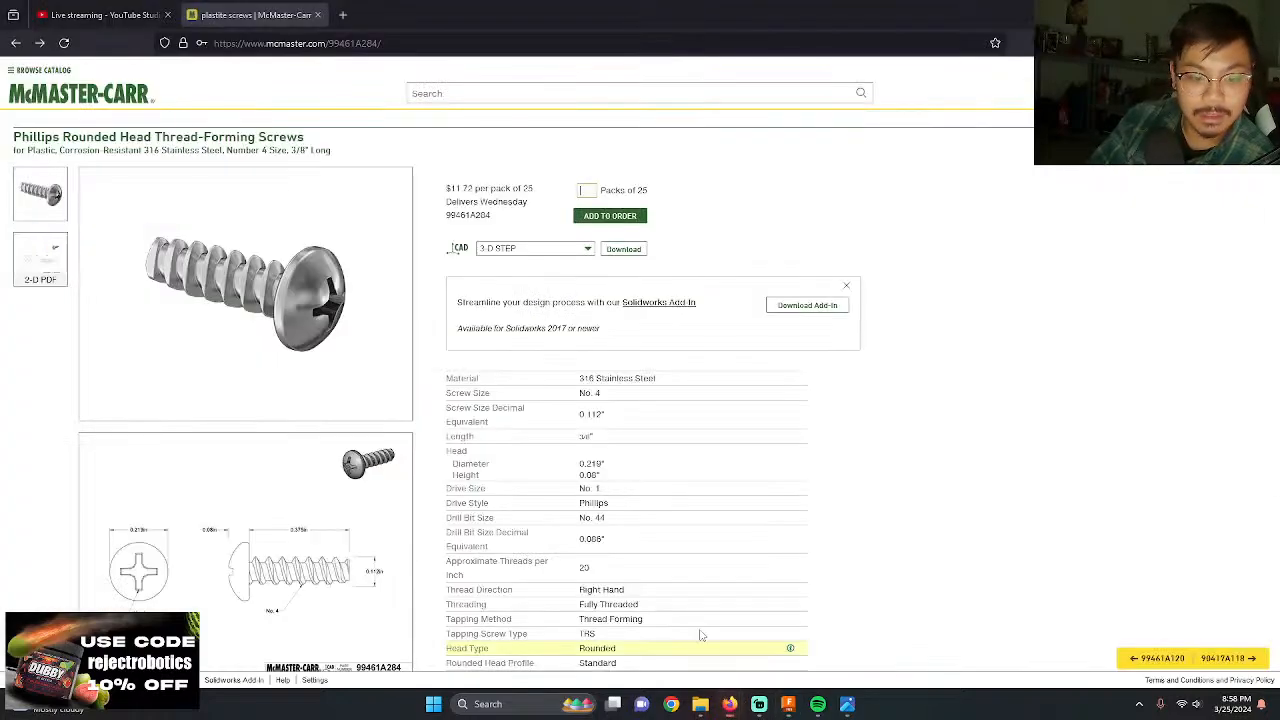
left_click(138, 12)
left_click(1190, 76)
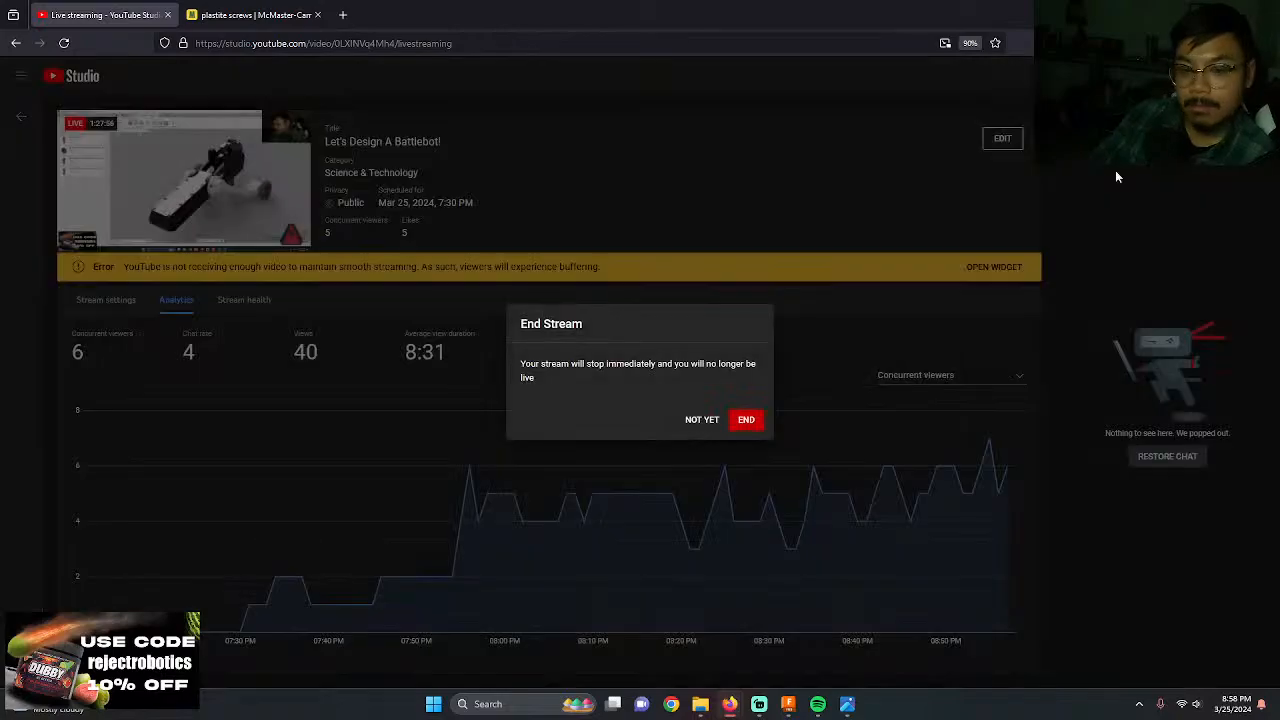
left_click(736, 419)
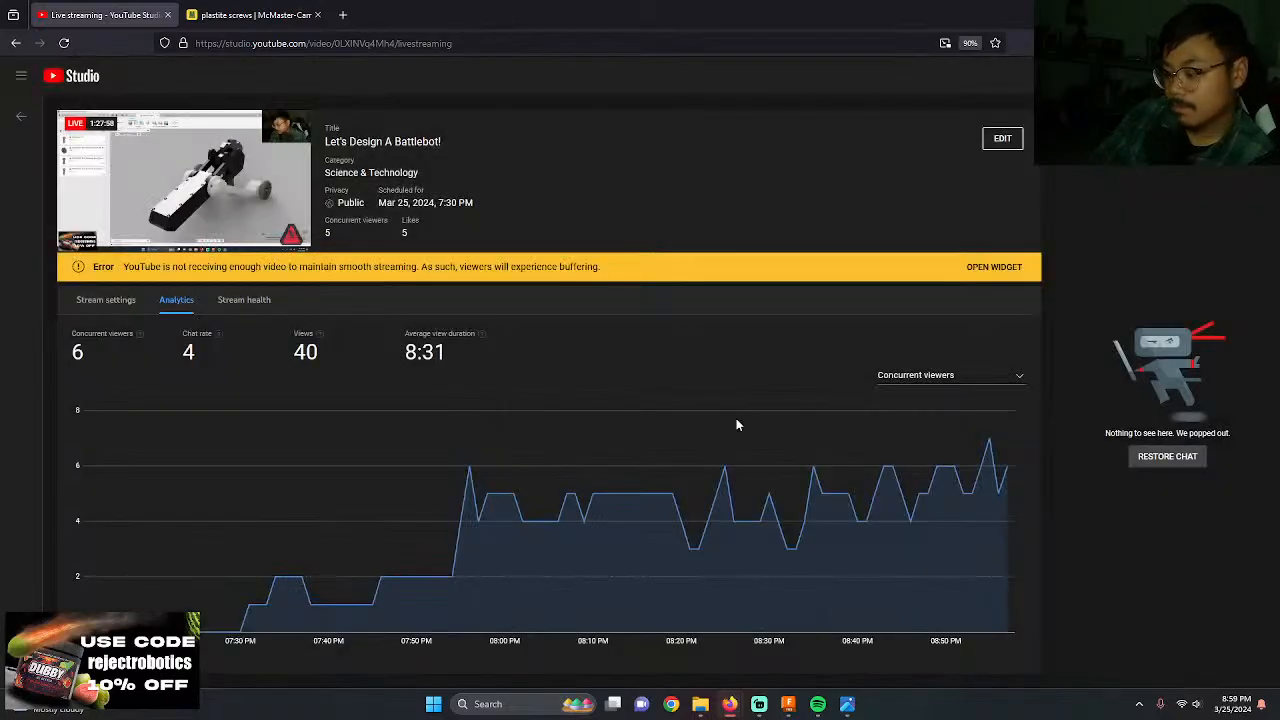